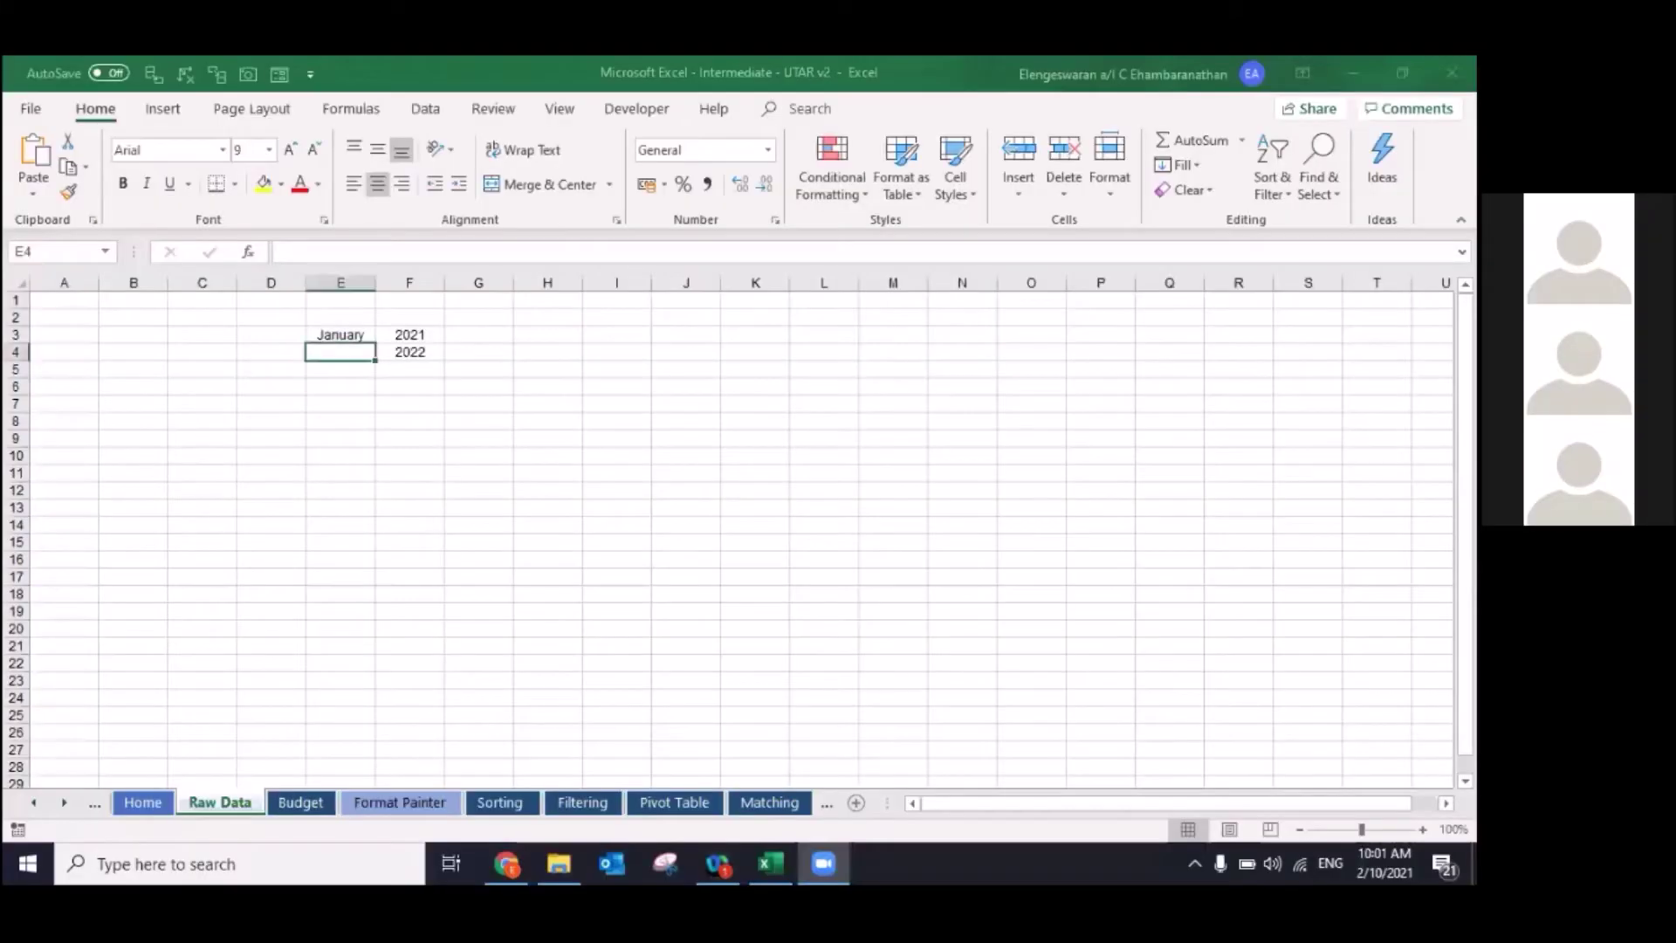
# Step: Fill the months January through December down column E, from E3 to E14
pyautogui.click(328, 376)
pyautogui.press('Up')
pyautogui.press('Up')
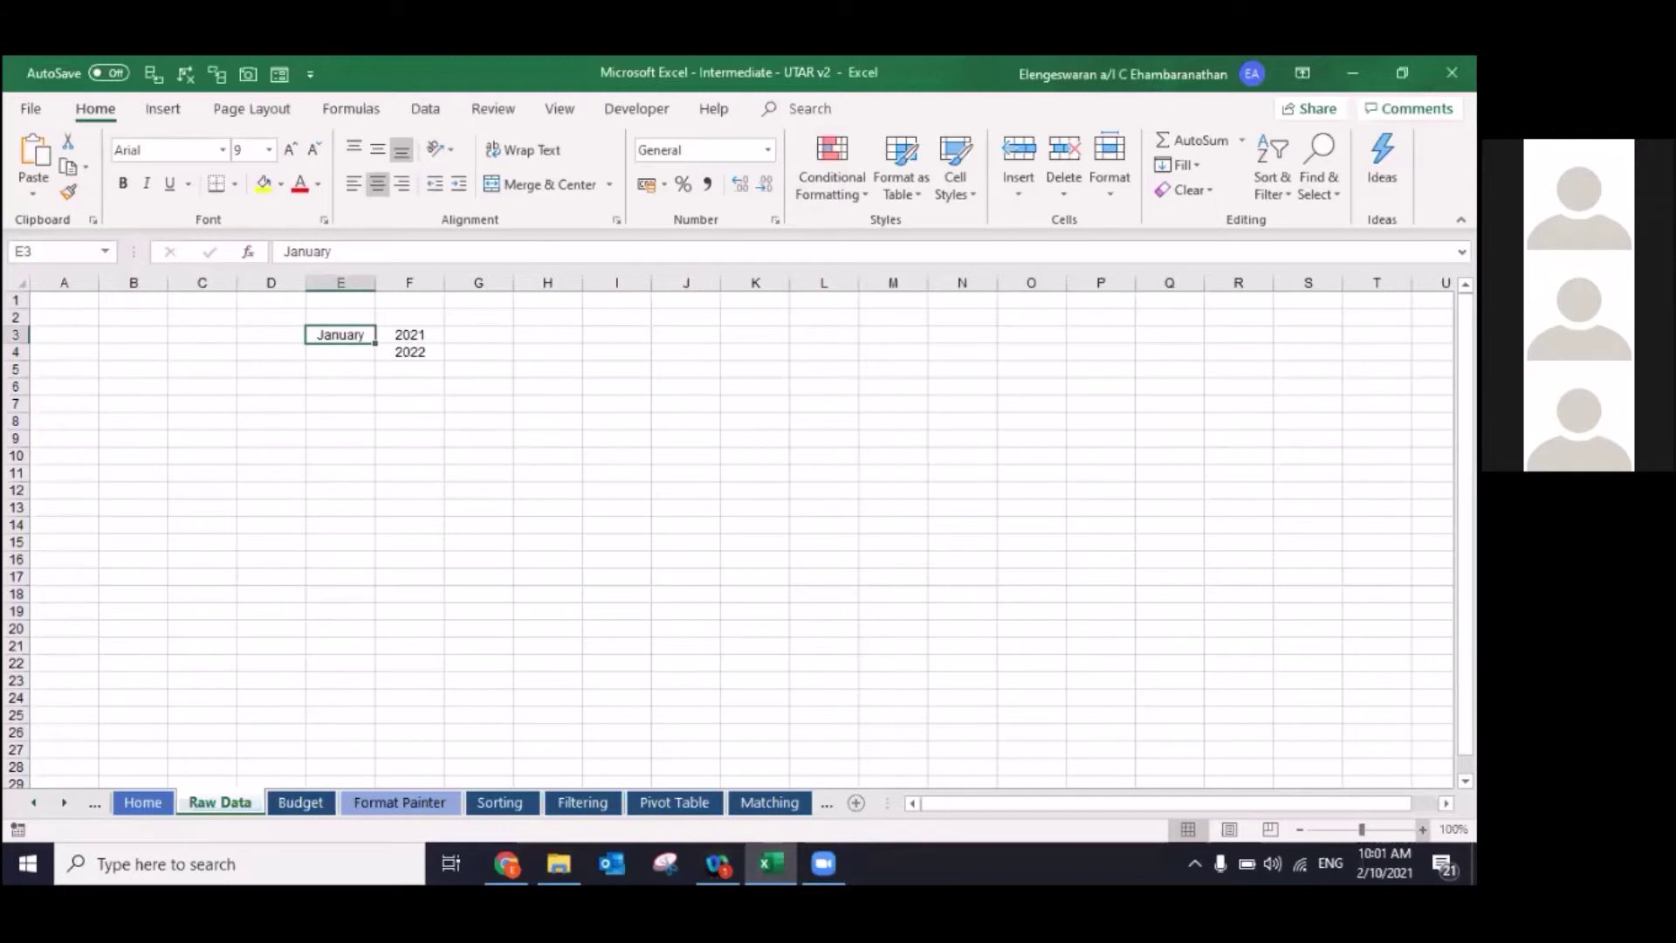
pyautogui.click(1422, 830)
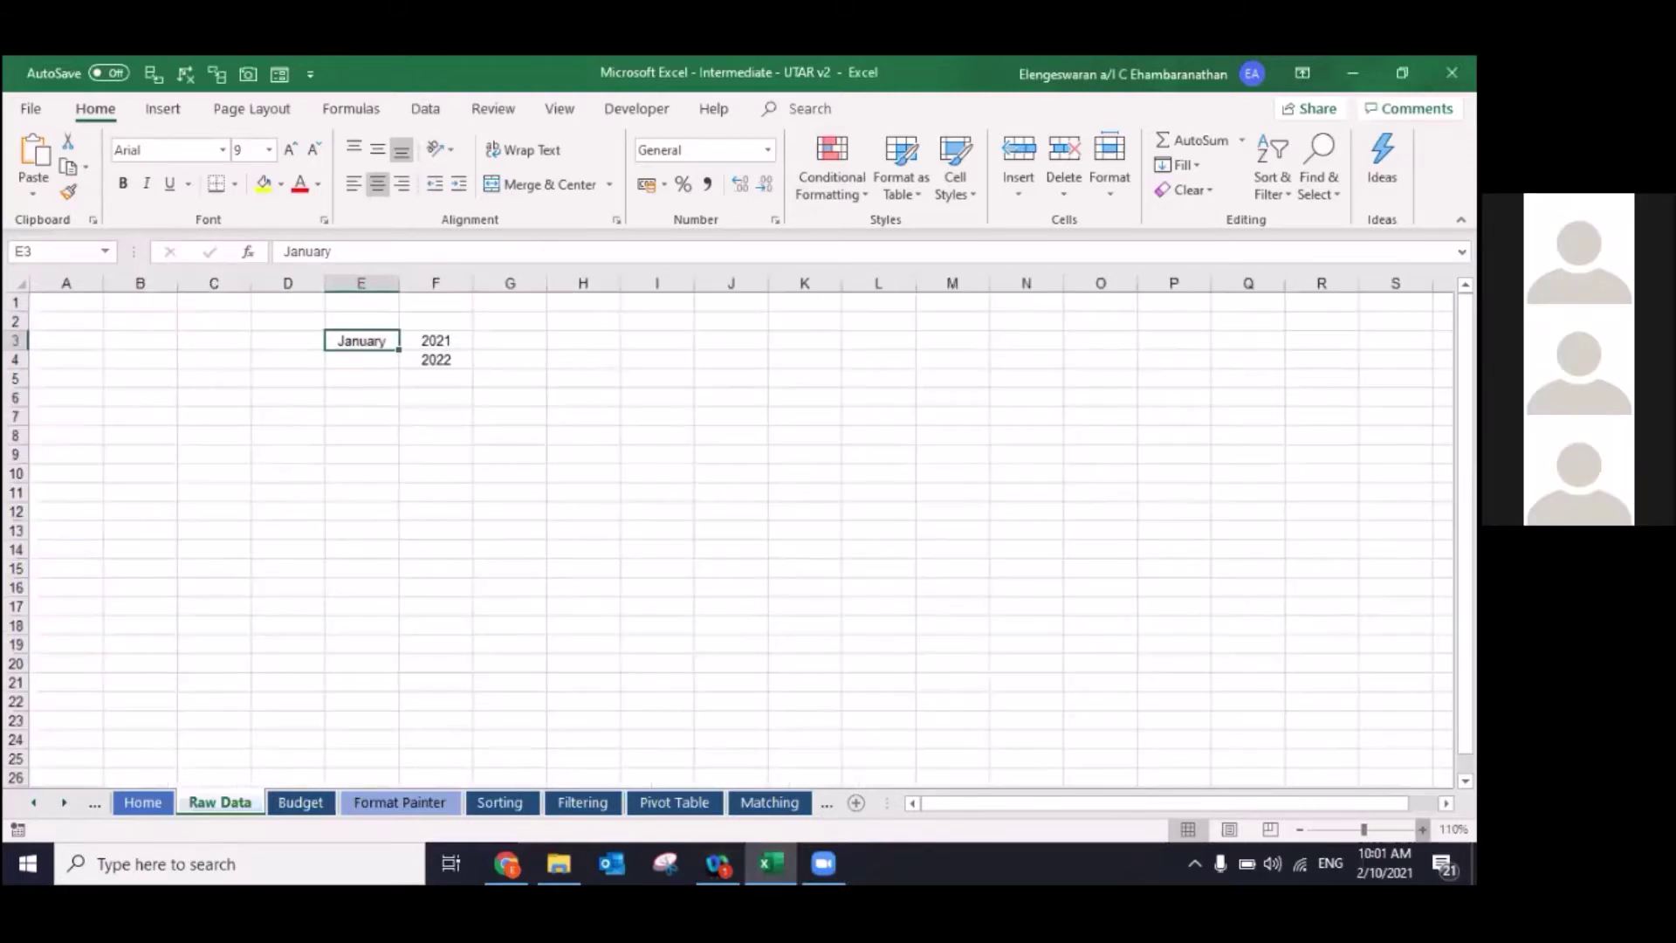
pyautogui.click(1422, 829)
pyautogui.click(1422, 830)
pyautogui.click(1422, 829)
pyautogui.click(1422, 829)
pyautogui.click(1422, 829)
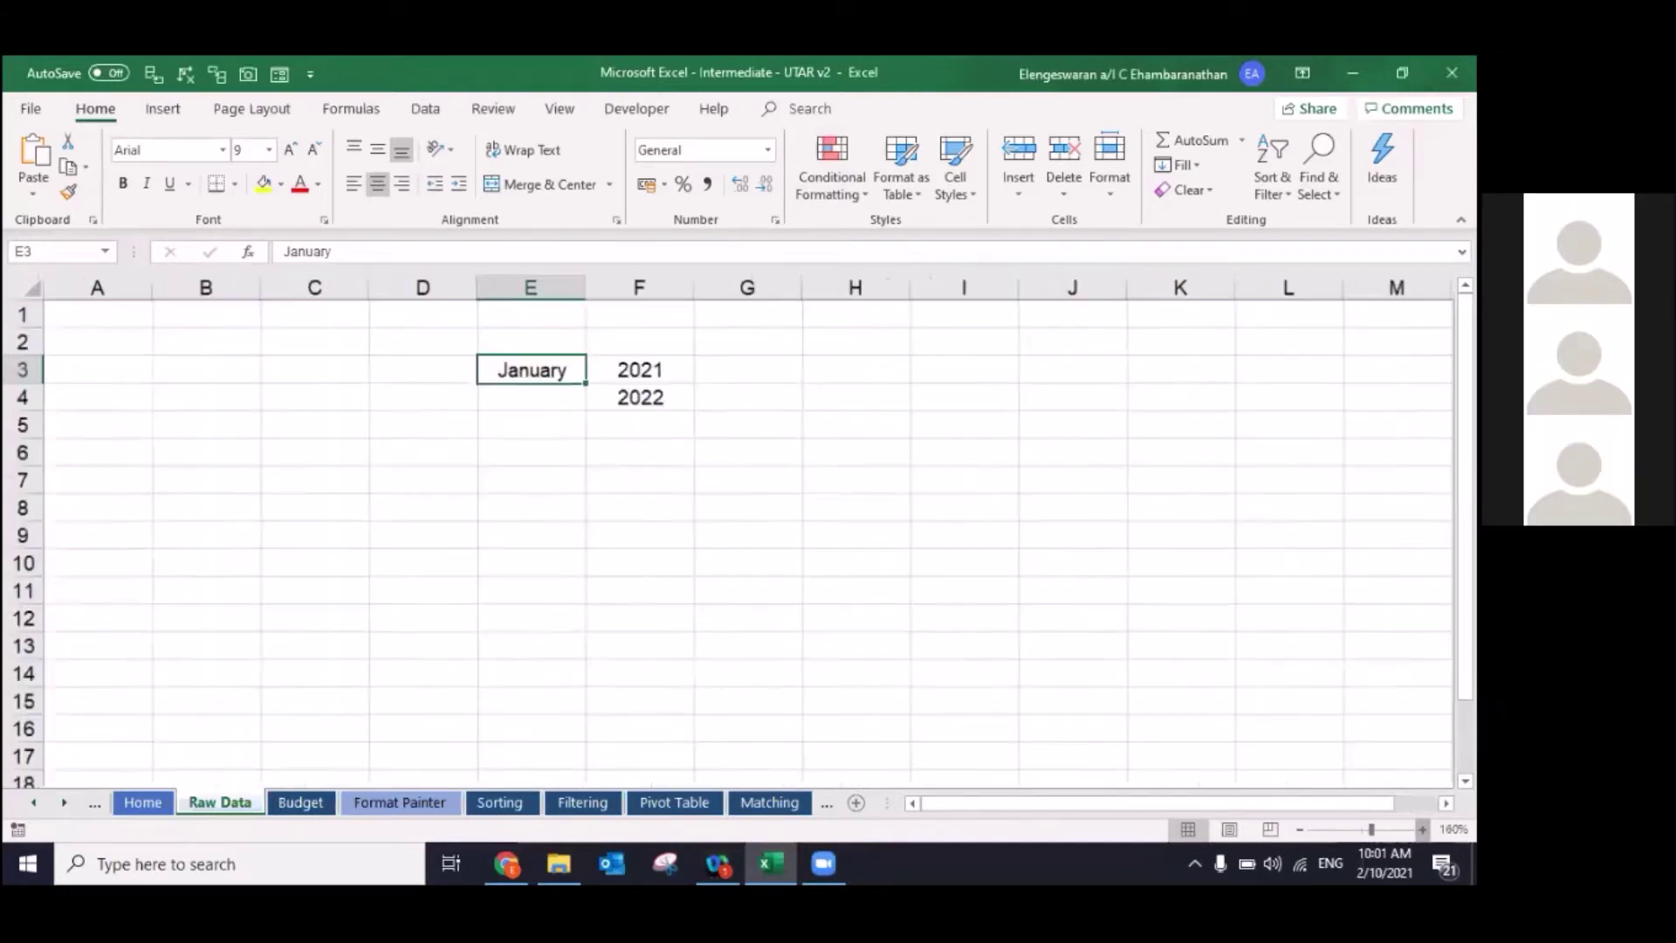
pyautogui.click(1422, 830)
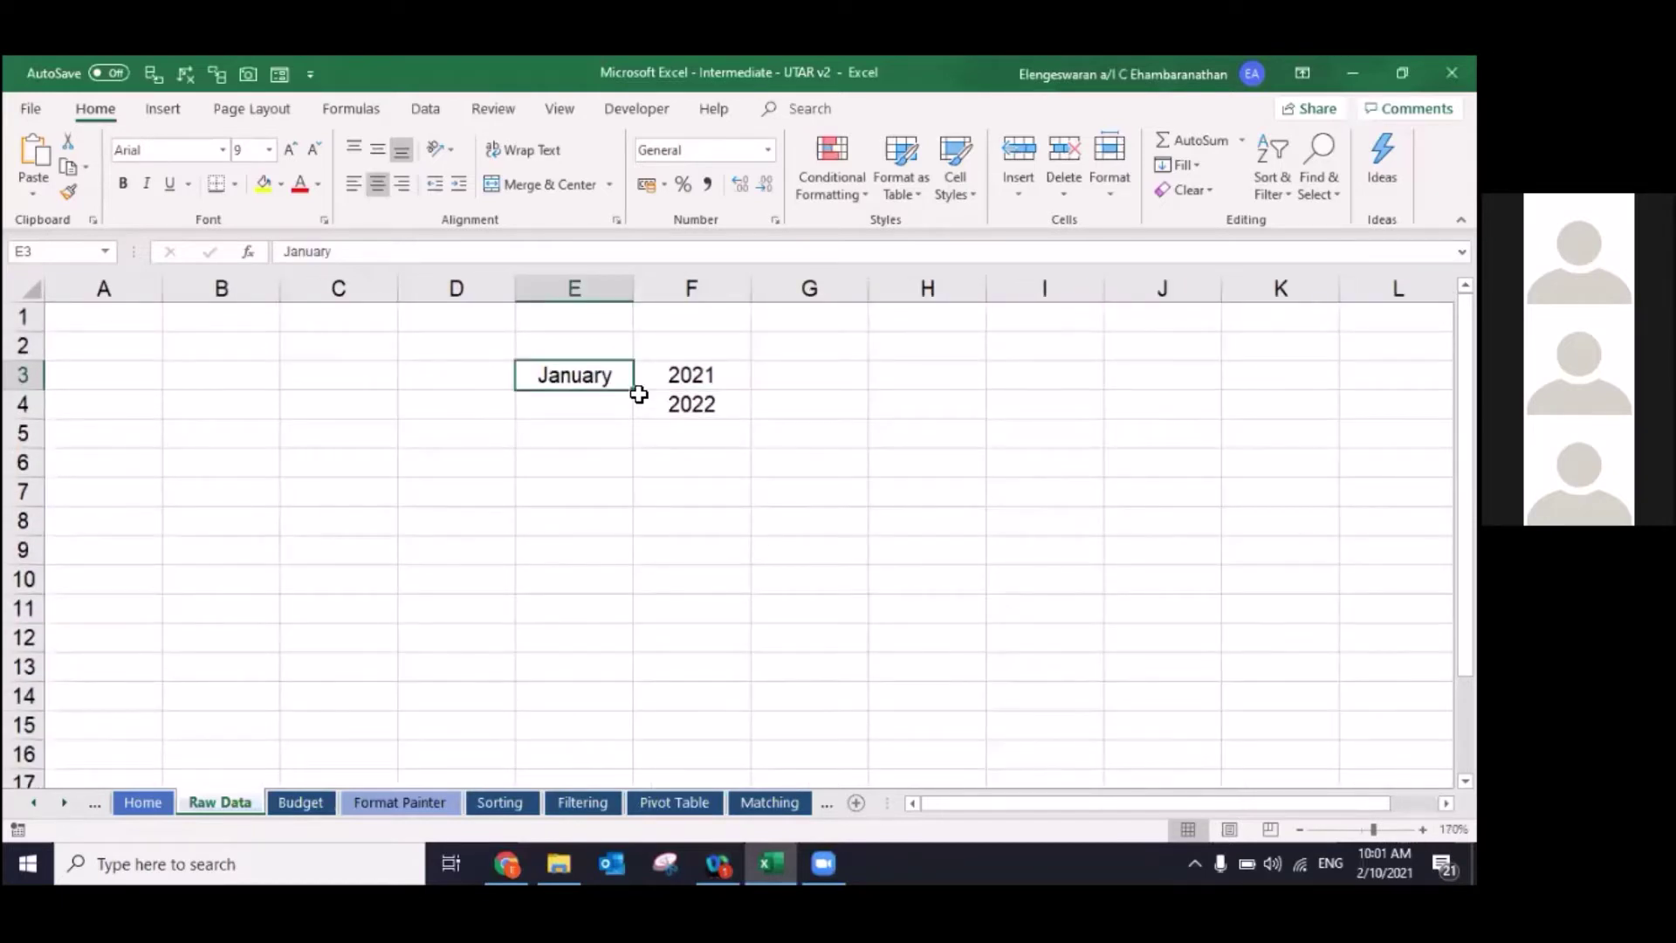
pyautogui.moveTo(633, 391); pyautogui.dragTo(615, 655)
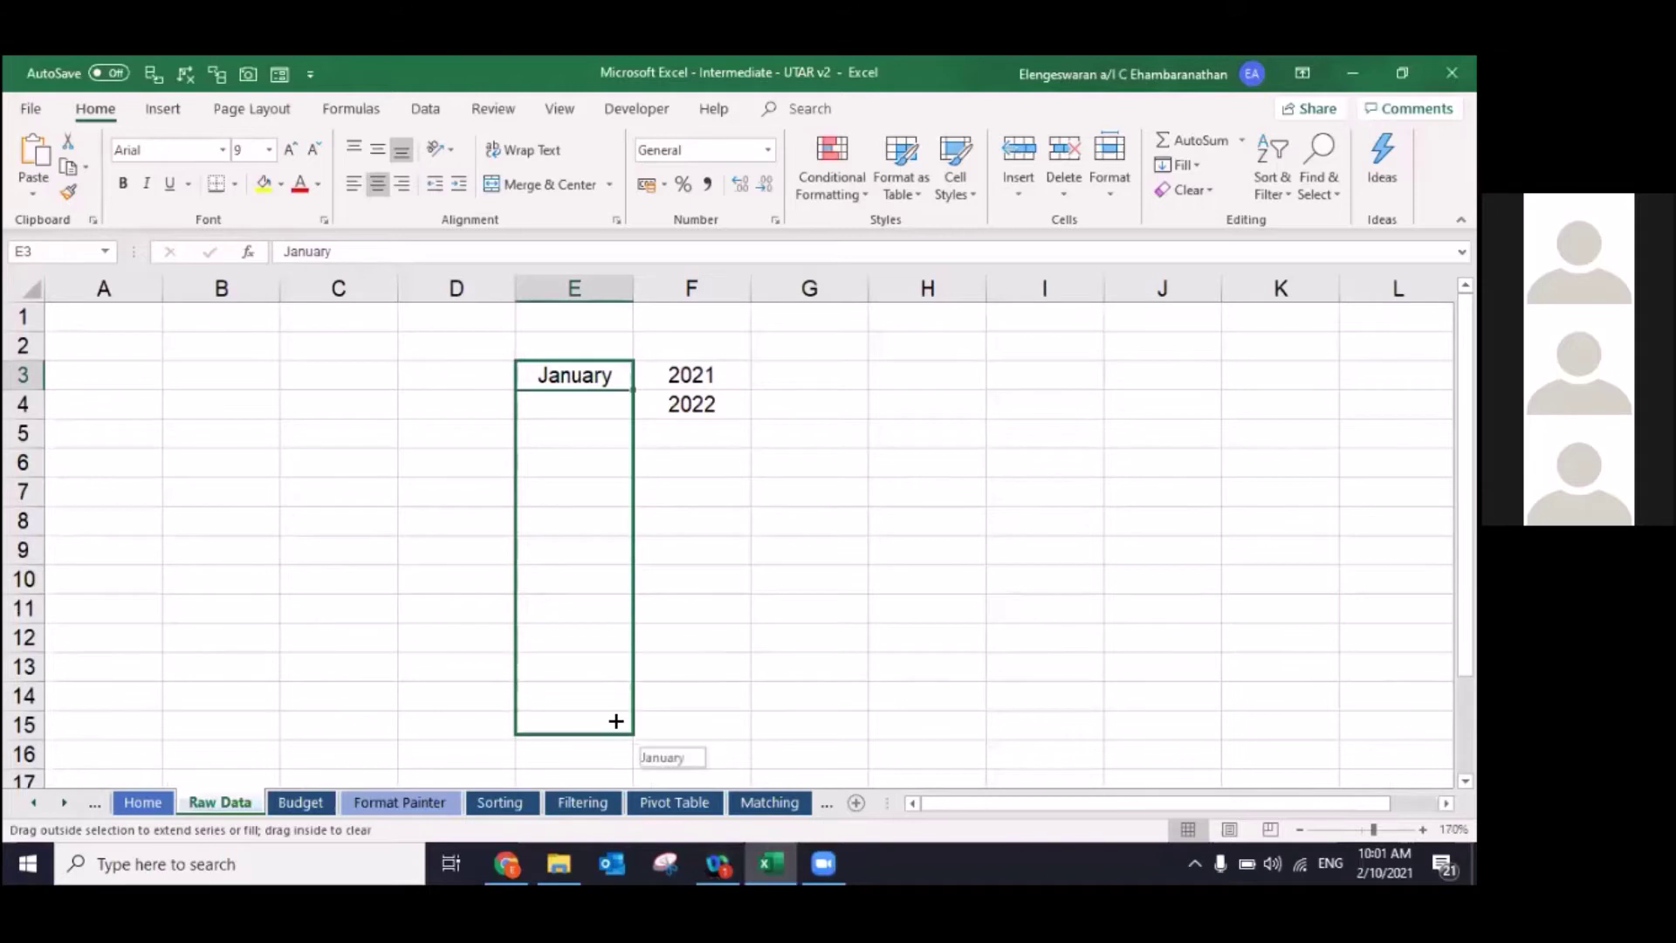
pyautogui.moveTo(615, 655); pyautogui.dragTo(614, 716)
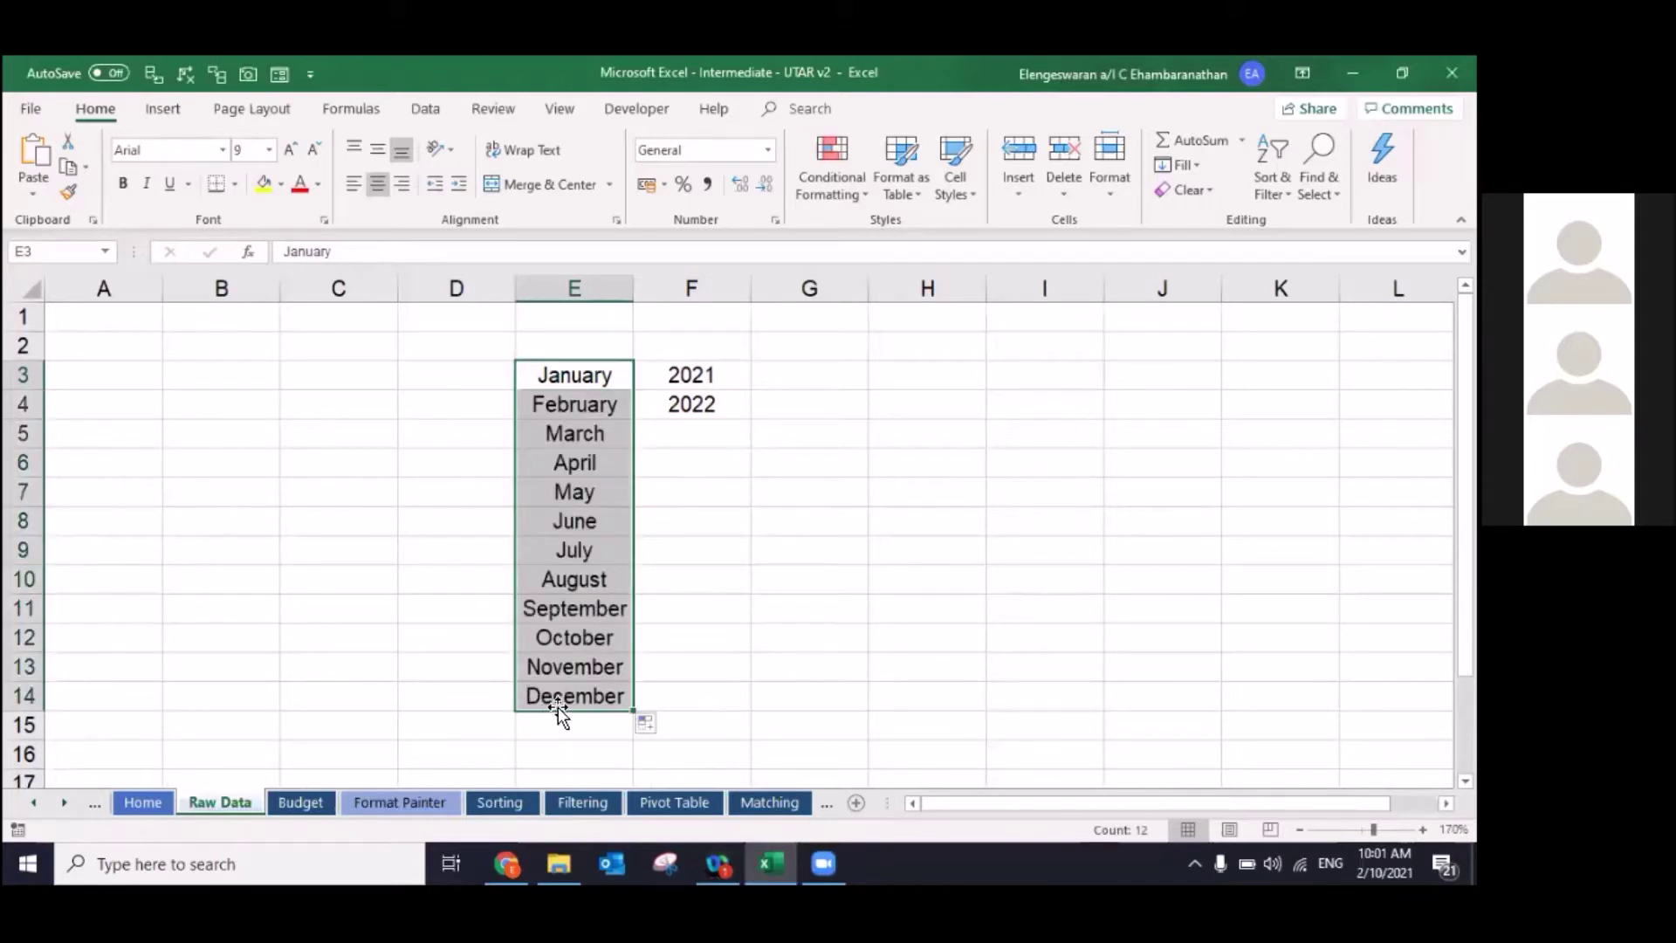
pyautogui.click(562, 704)
# Step: Fill the =F3+1 year formula down to F14 for years 2021–2032, then check F4's formula
pyautogui.press('Right')
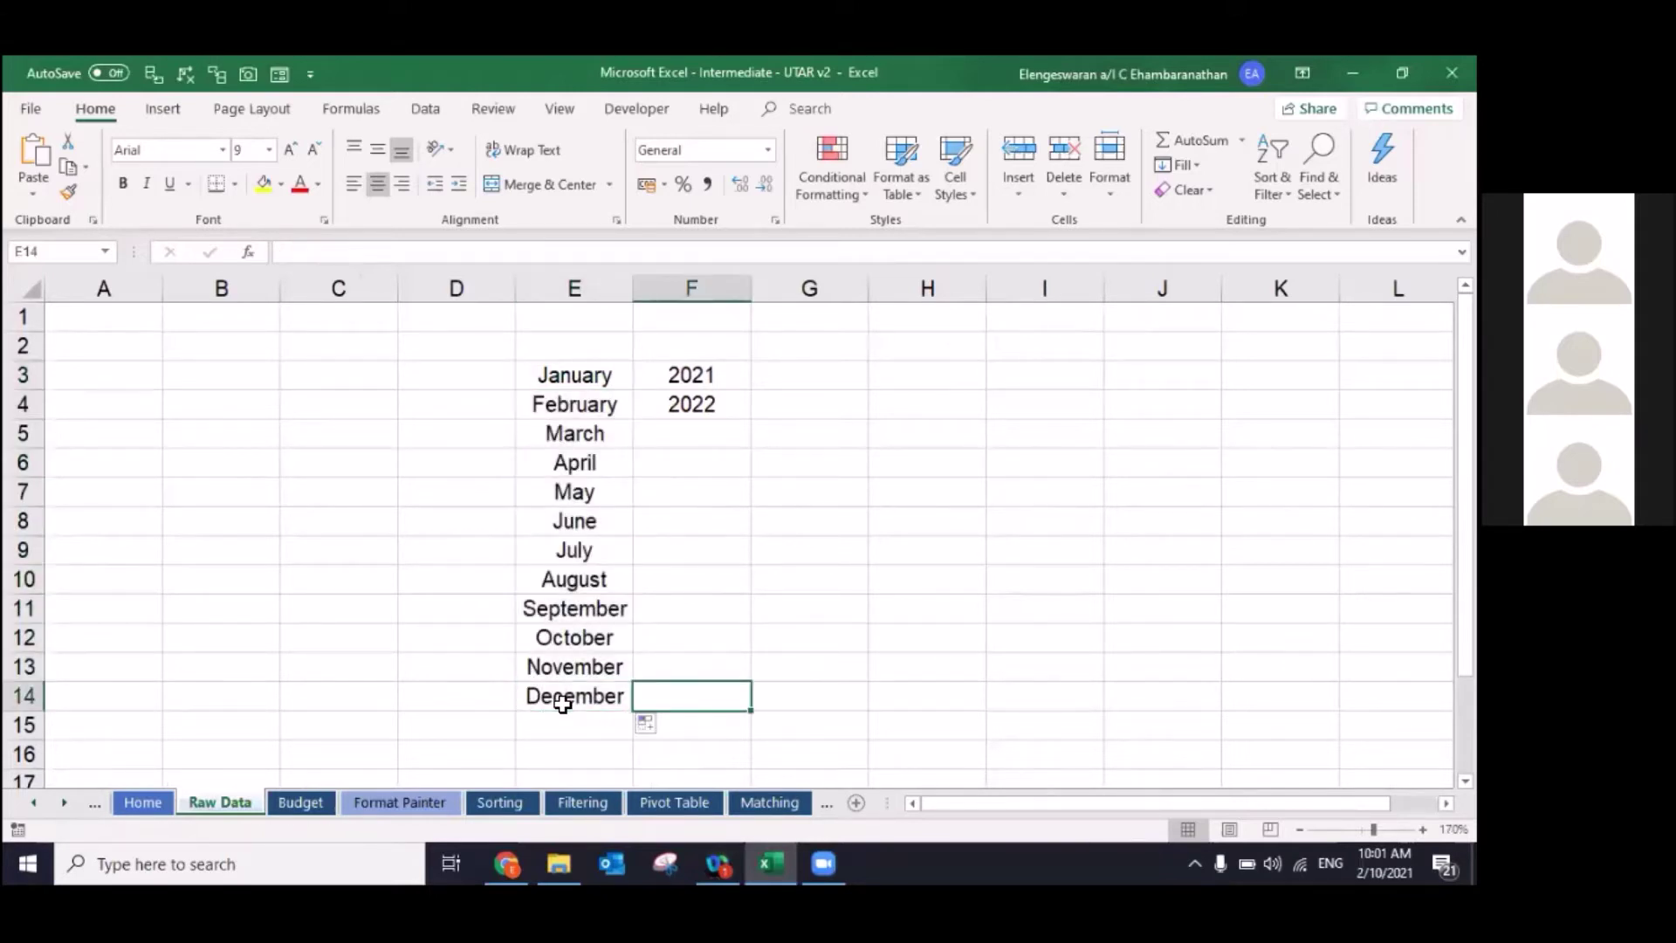
pyautogui.hotkey('ctrl', 'shift', 'Up')
pyautogui.hotkey('ctrl', 'd')
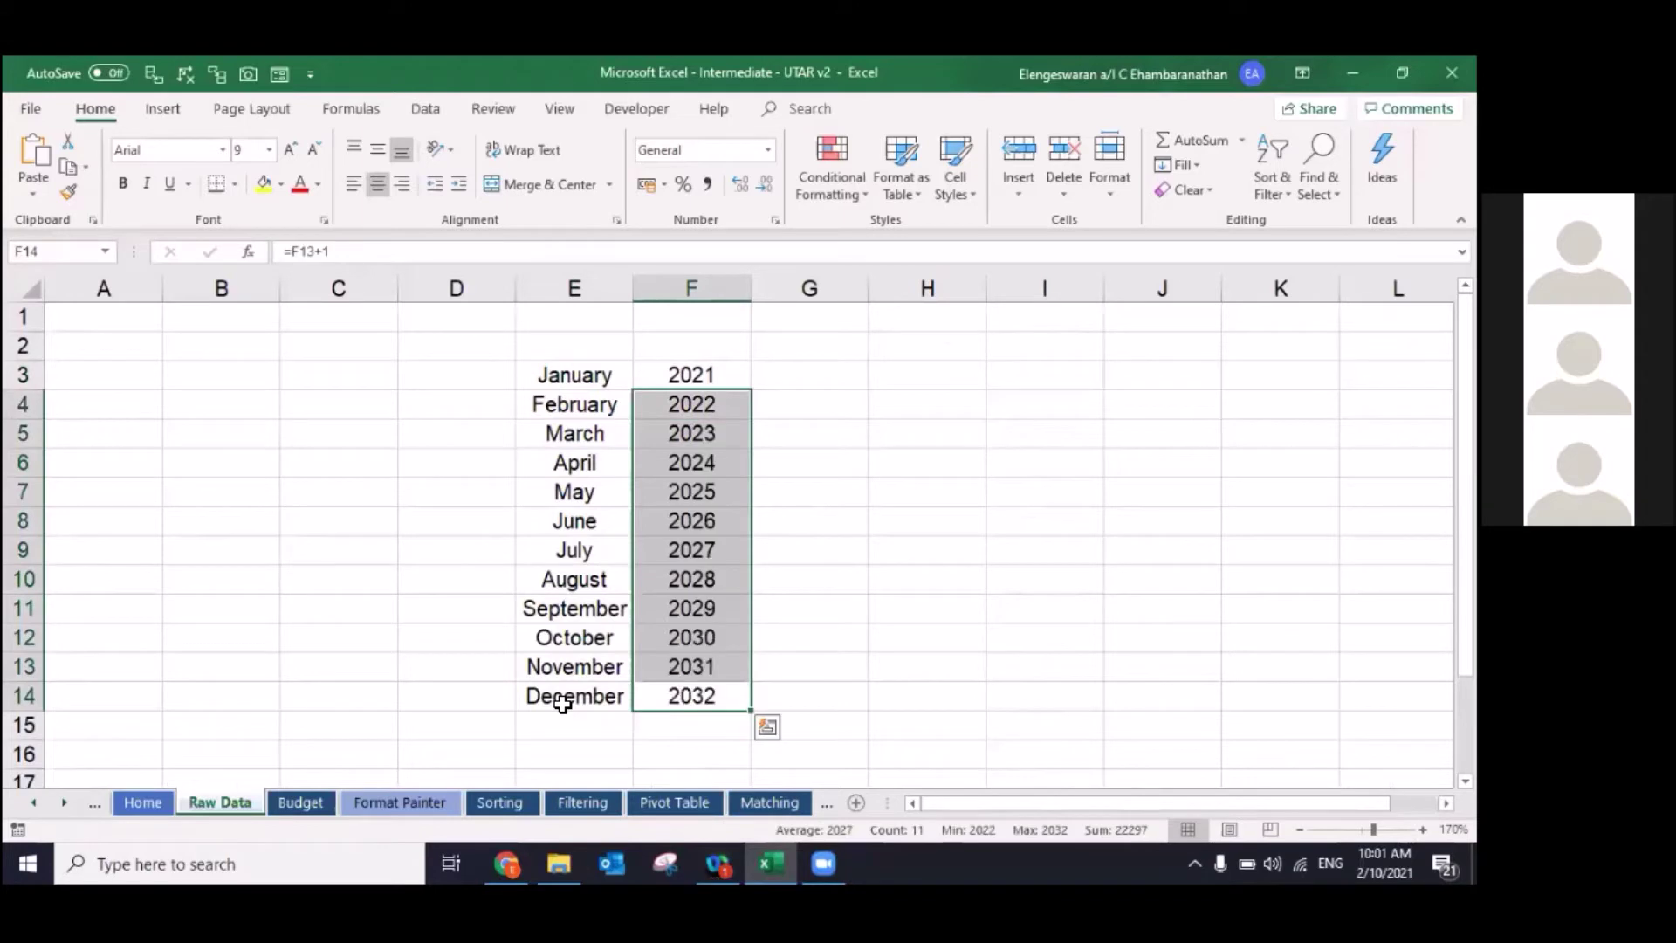
pyautogui.press('Up')
pyautogui.hotkey('ctrl', 'Up')
pyautogui.press('Down')
pyautogui.press('F2')
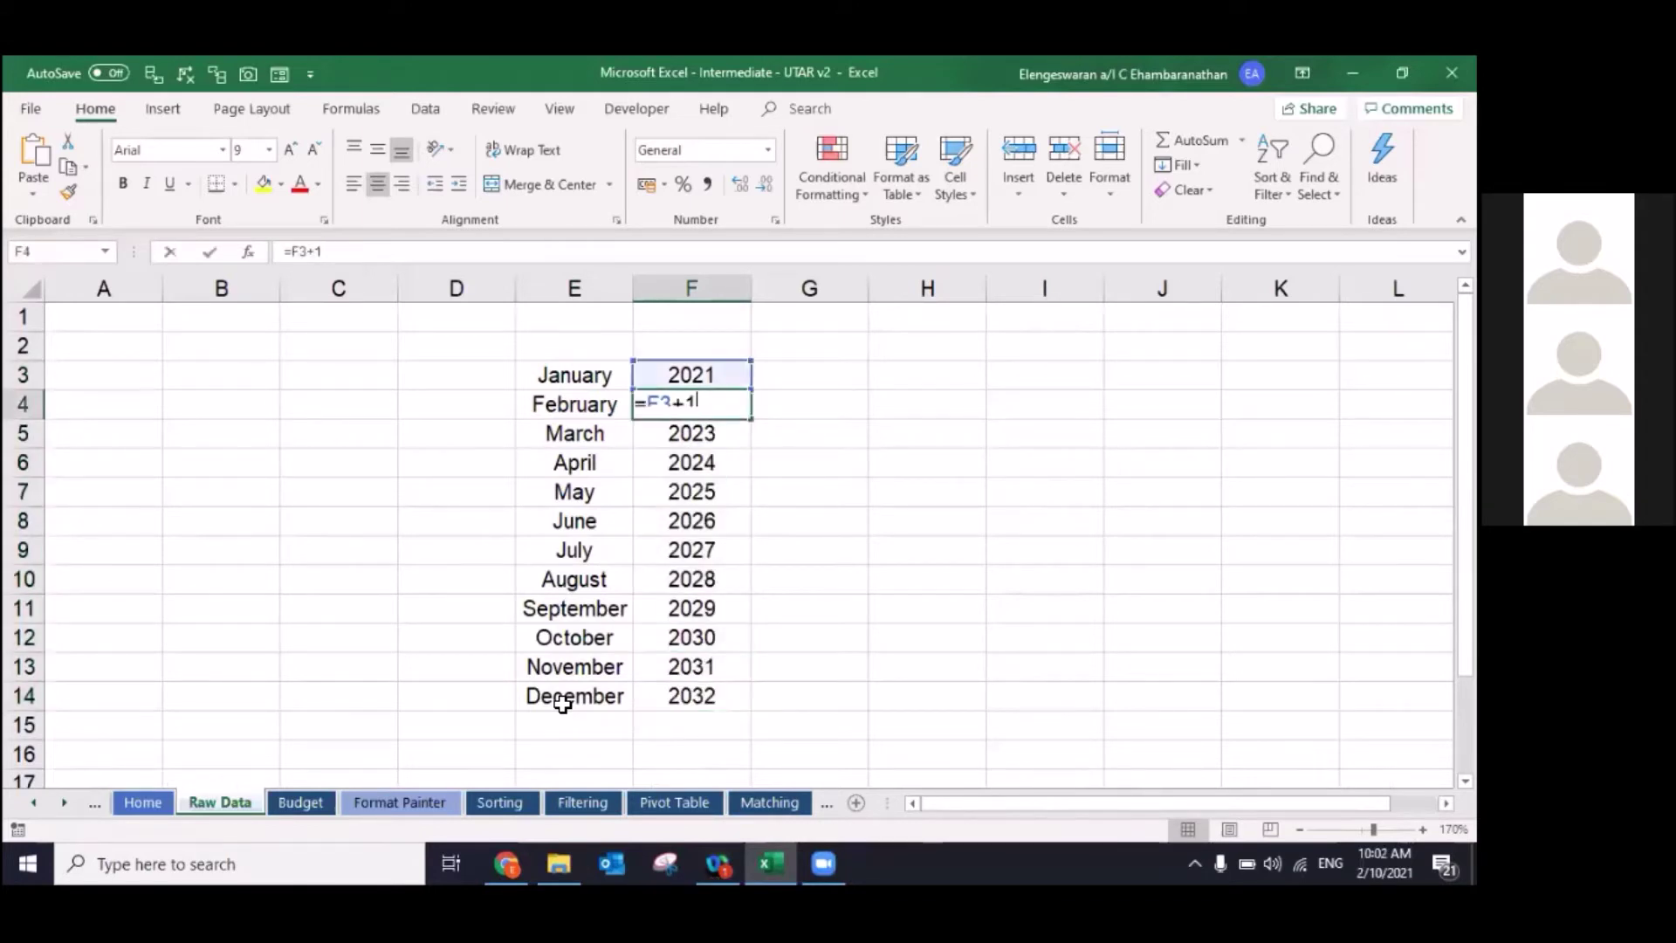
pyautogui.press('Escape')
pyautogui.press('Left')
pyautogui.press('Up')
pyautogui.press('Up')
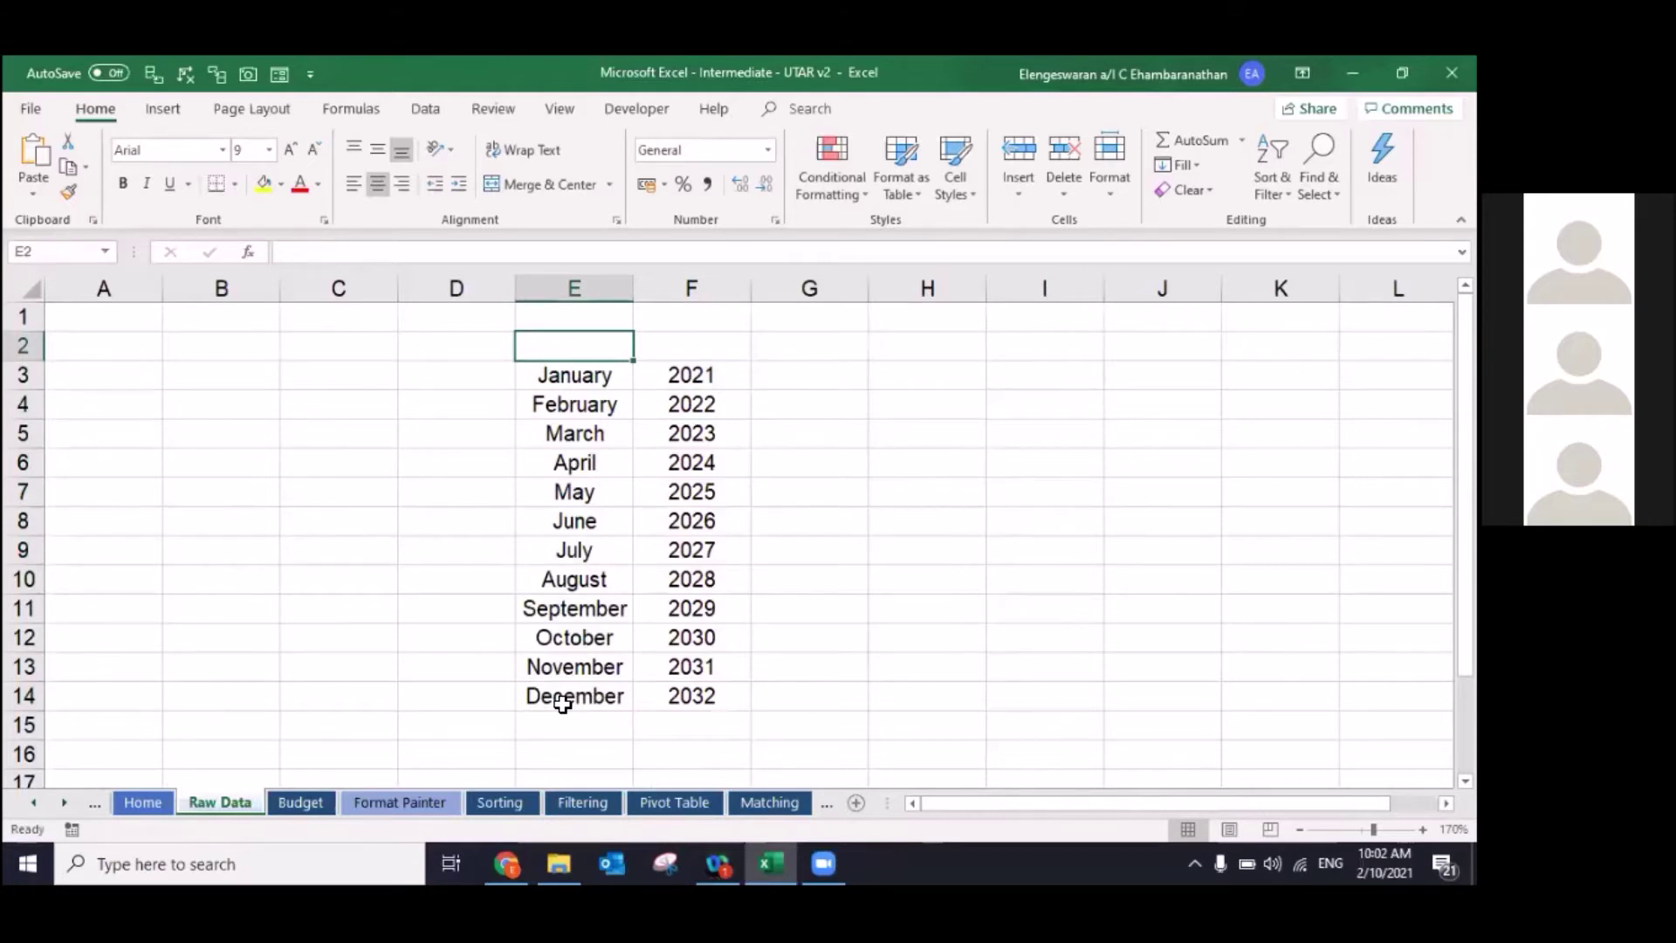
# Step: On the Budget sheet, enter the heading 'Month' in cell A1 and select B1
pyautogui.click(297, 801)
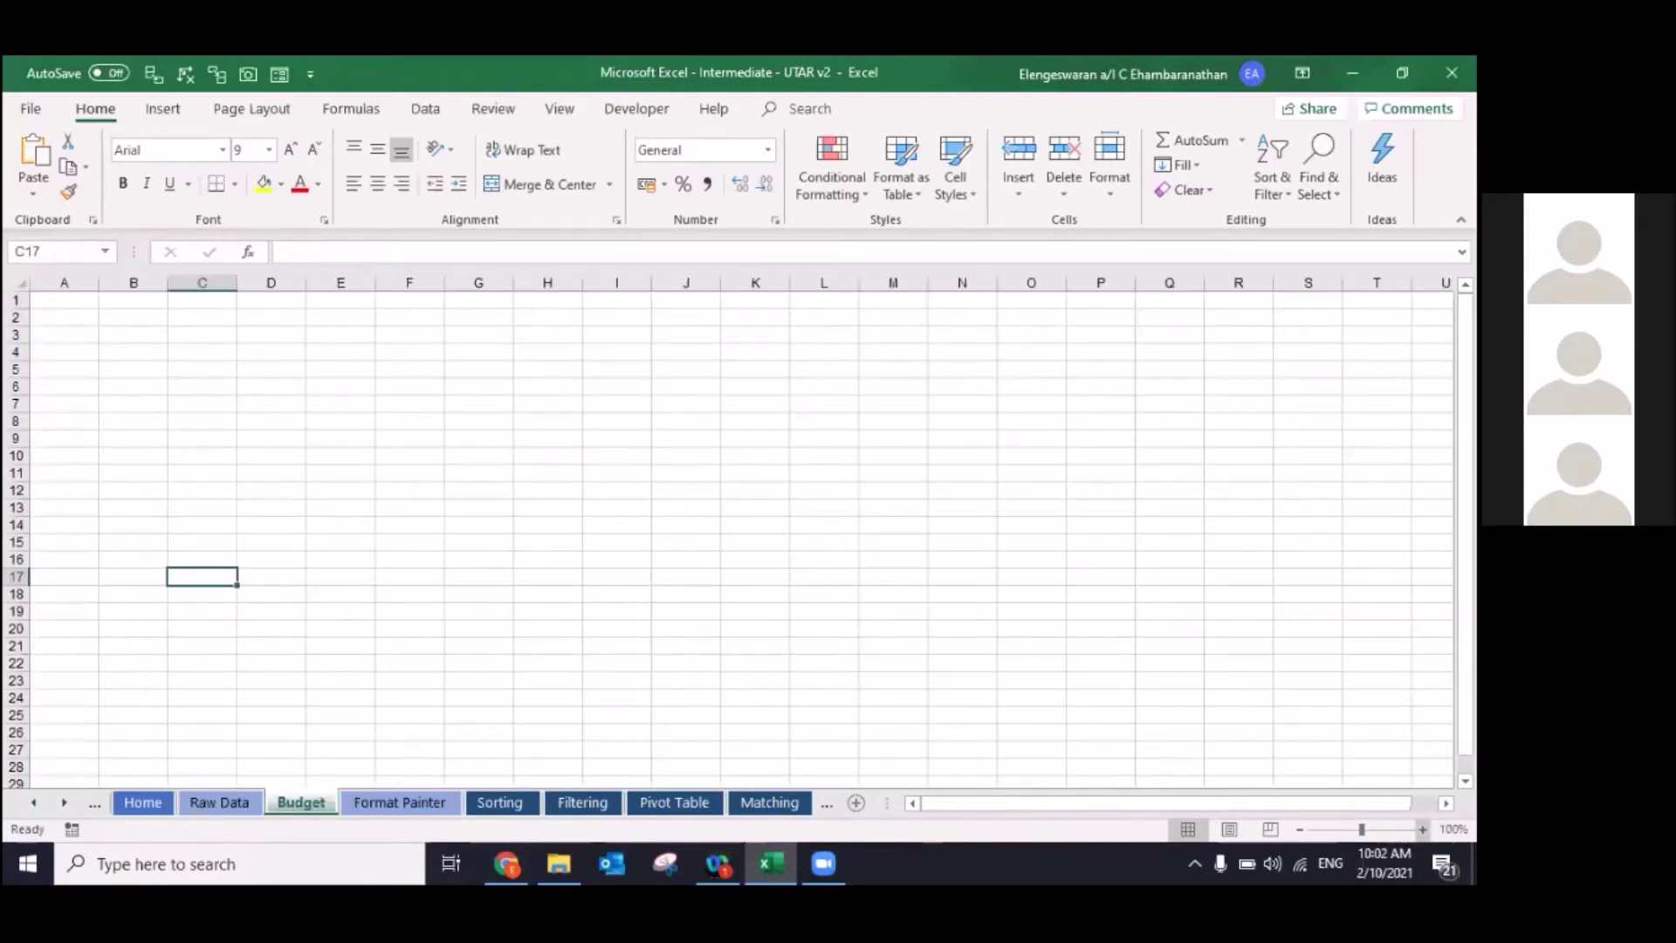
pyautogui.keyDown('ctrl'); pyautogui.scroll(2, 67, 311); pyautogui.keyUp('ctrl')
pyautogui.keyDown('ctrl'); pyautogui.scroll(1, 67, 311); pyautogui.keyUp('ctrl')
pyautogui.keyDown('ctrl'); pyautogui.scroll(3, 67, 311); pyautogui.keyUp('ctrl')
pyautogui.keyDown('ctrl'); pyautogui.scroll(1, 67, 310); pyautogui.keyUp('ctrl')
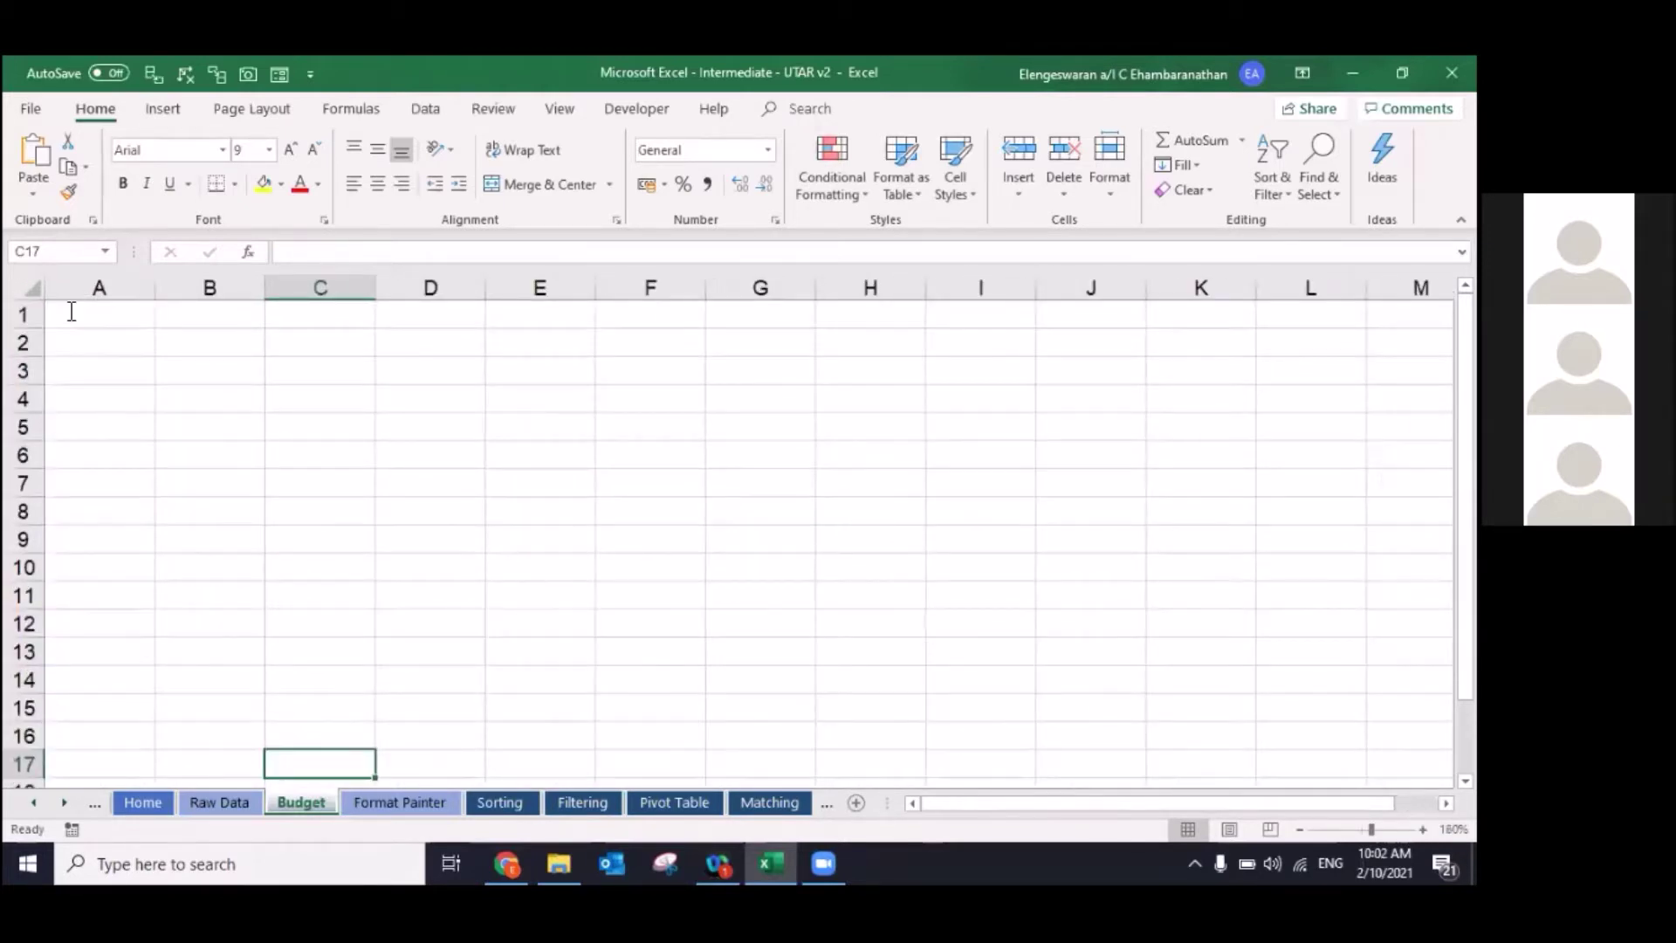
pyautogui.click(71, 311)
pyautogui.write('Month')
pyautogui.press('Return')
pyautogui.click(193, 314)
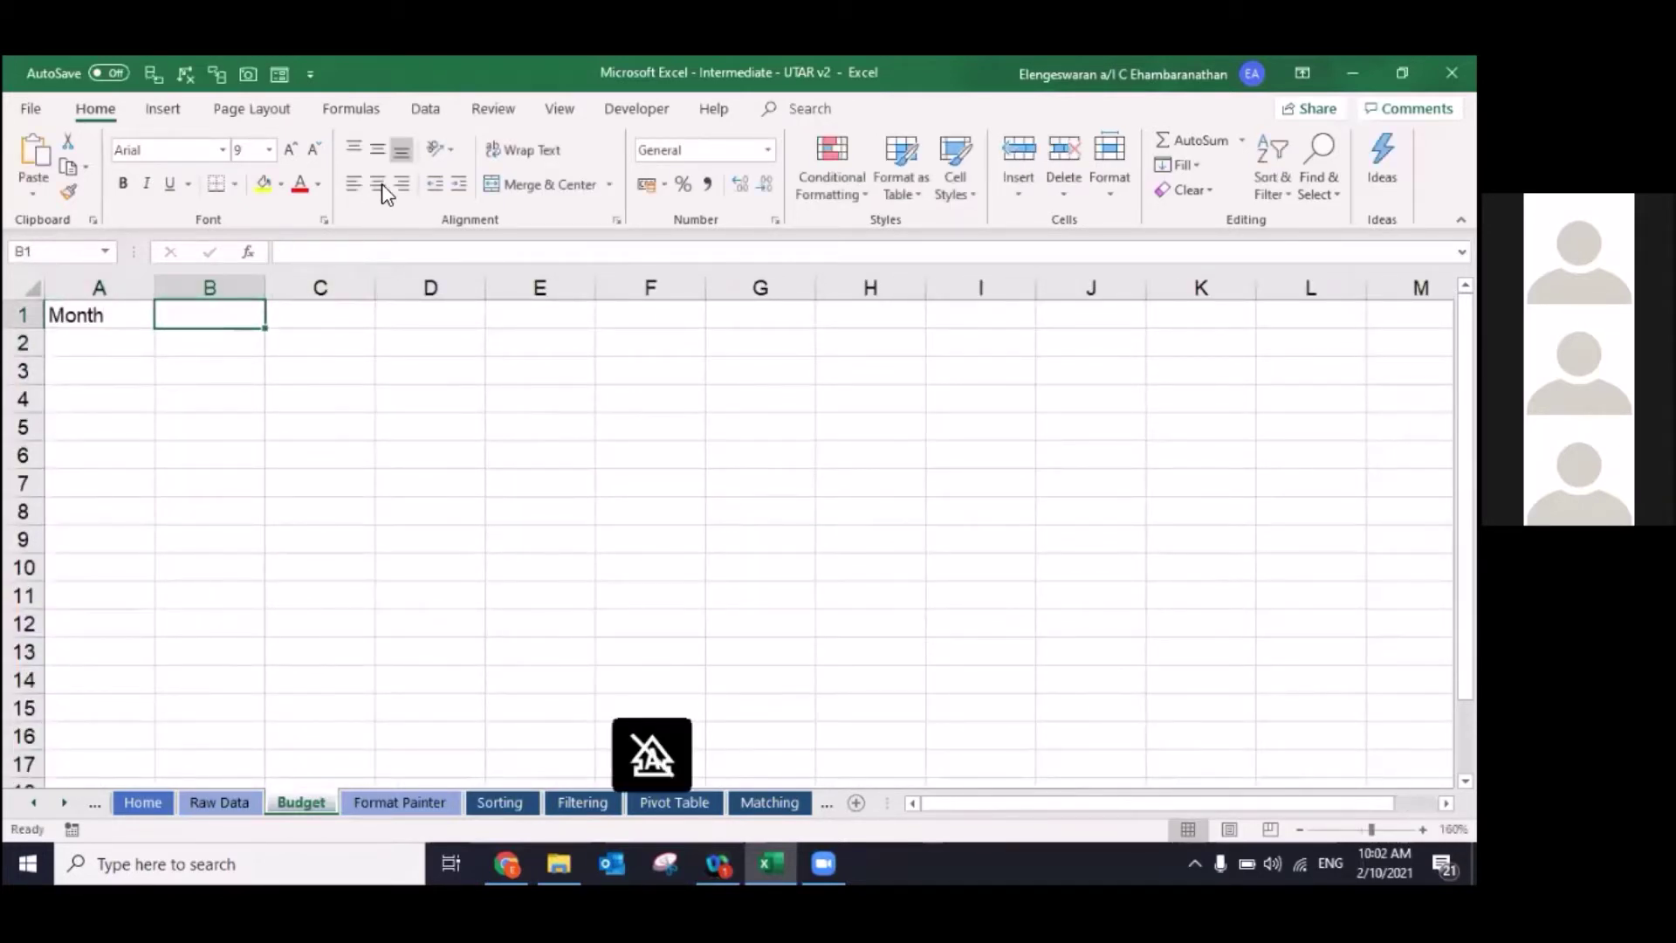
pyautogui.click(428, 111)
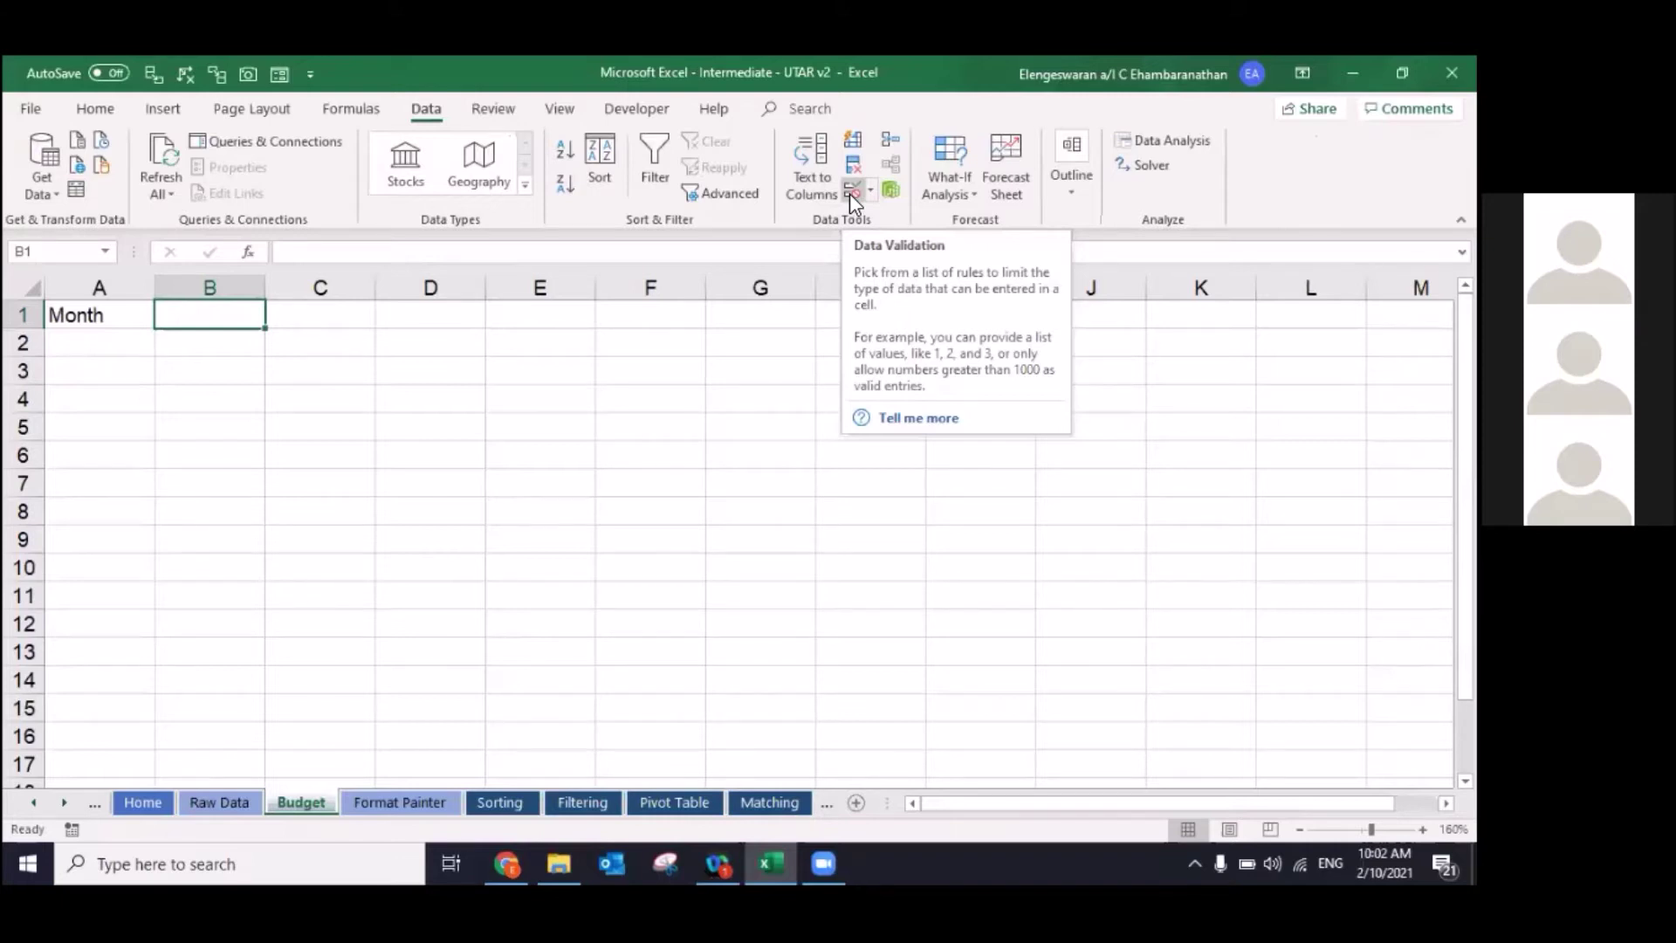
# Step: Add List data validation to B1 with source 'Raw Data'!$E$3:$E$14
pyautogui.click(850, 192)
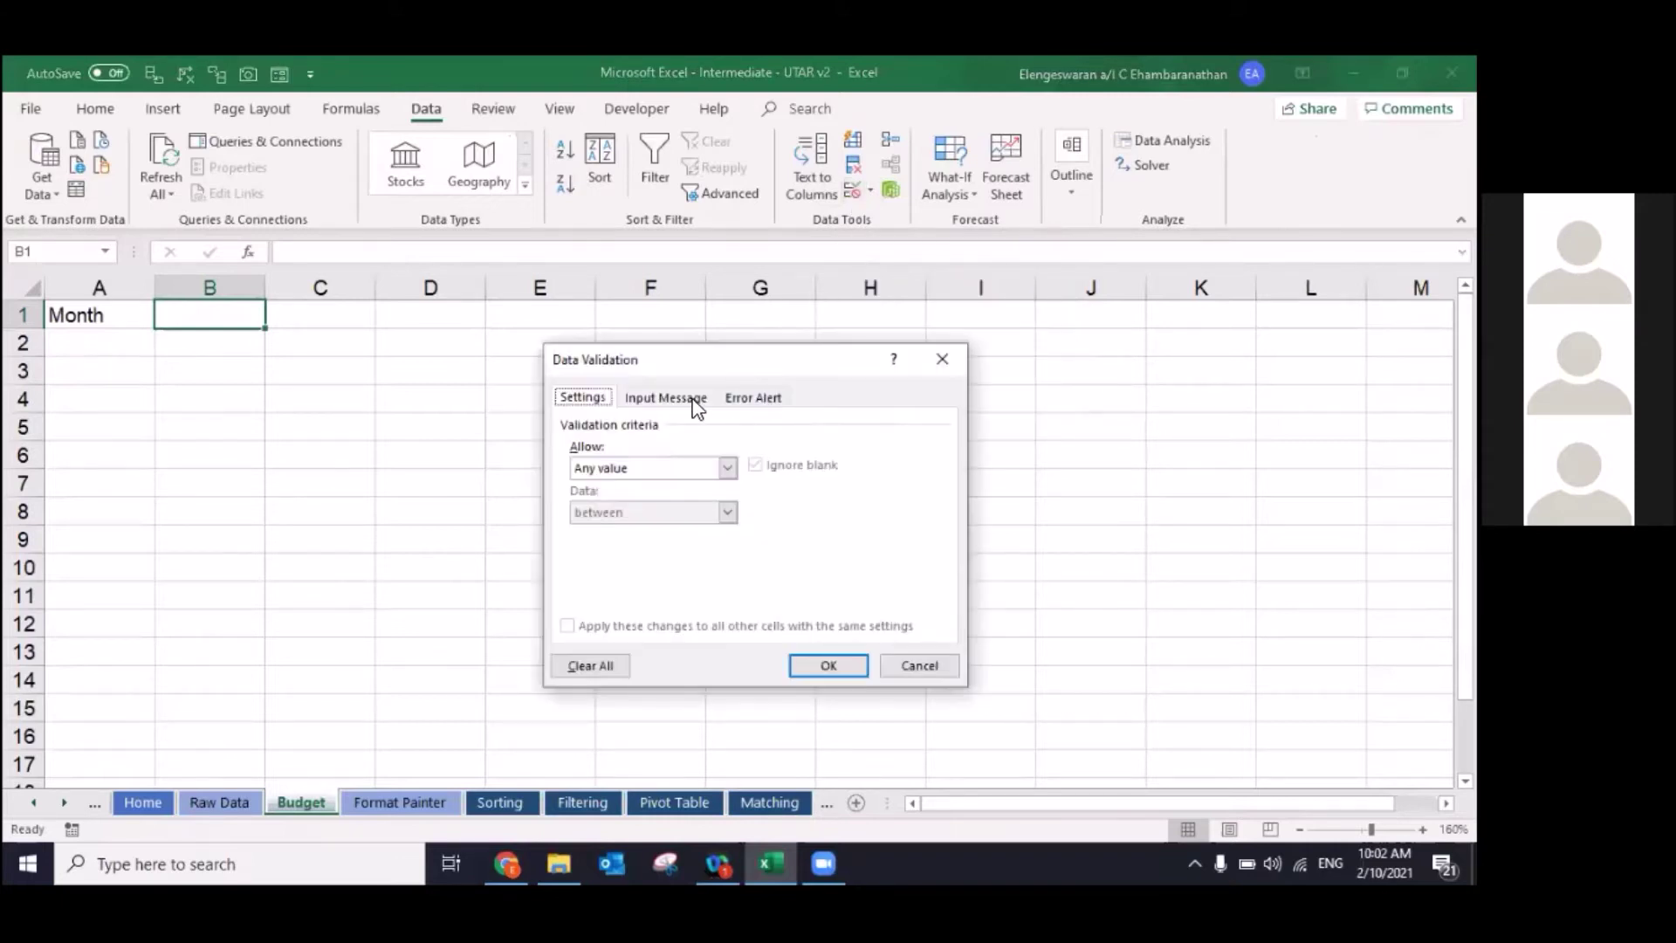
pyautogui.moveTo(744, 373); pyautogui.dragTo(597, 317)
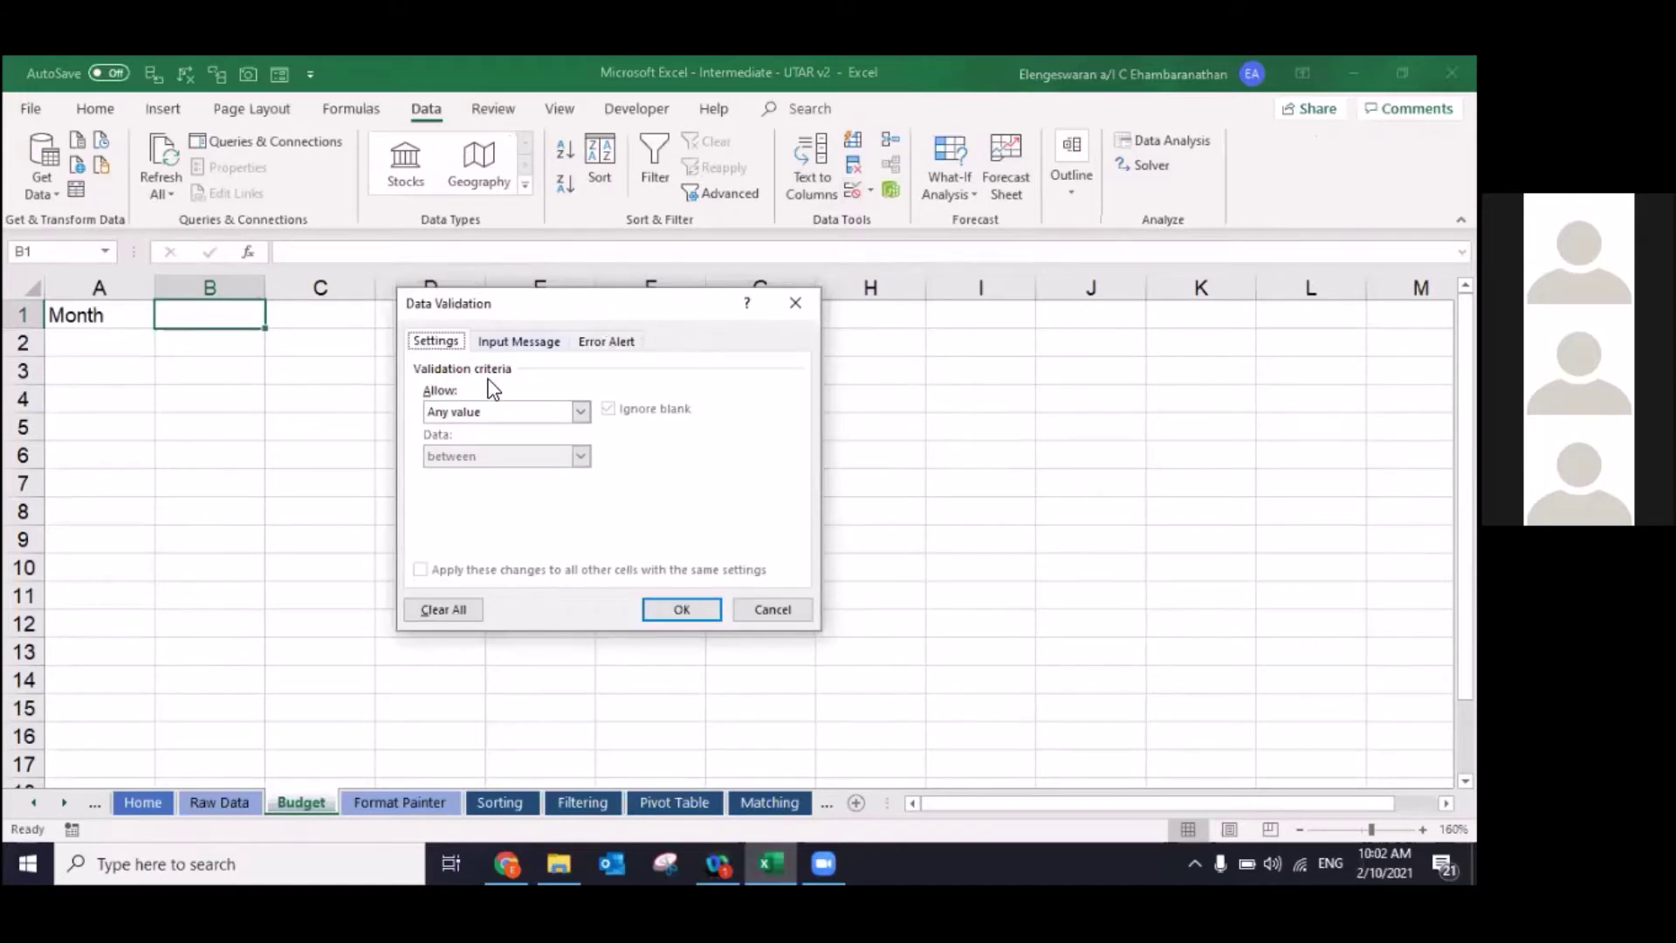
pyautogui.click(484, 416)
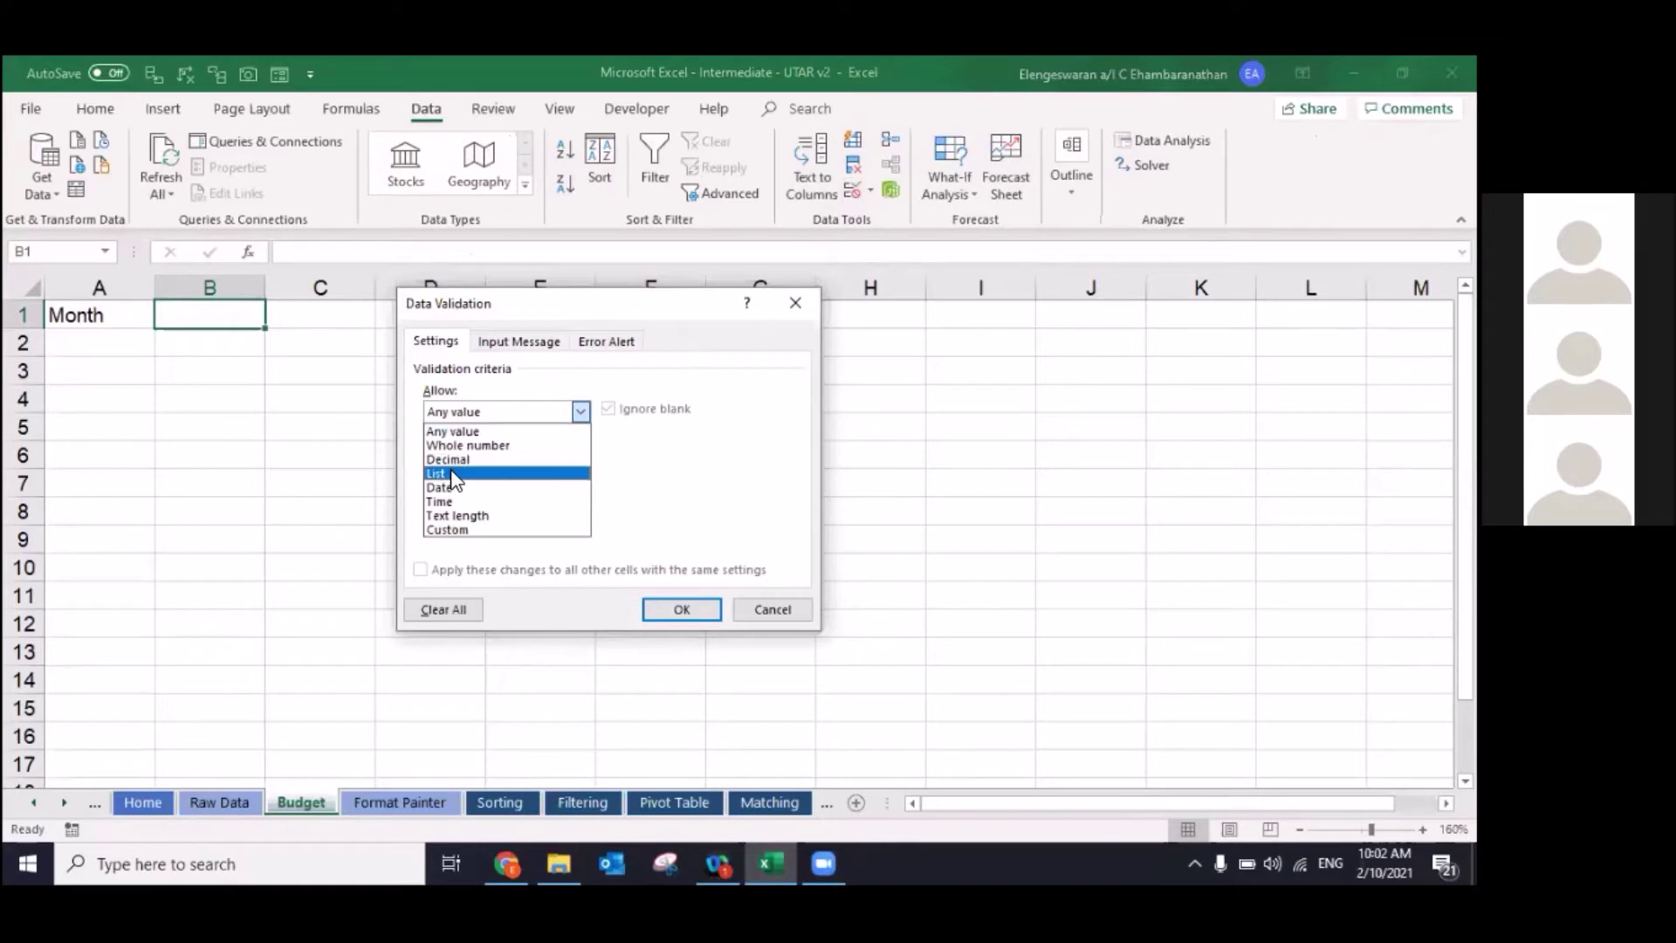
pyautogui.click(453, 473)
pyautogui.click(492, 502)
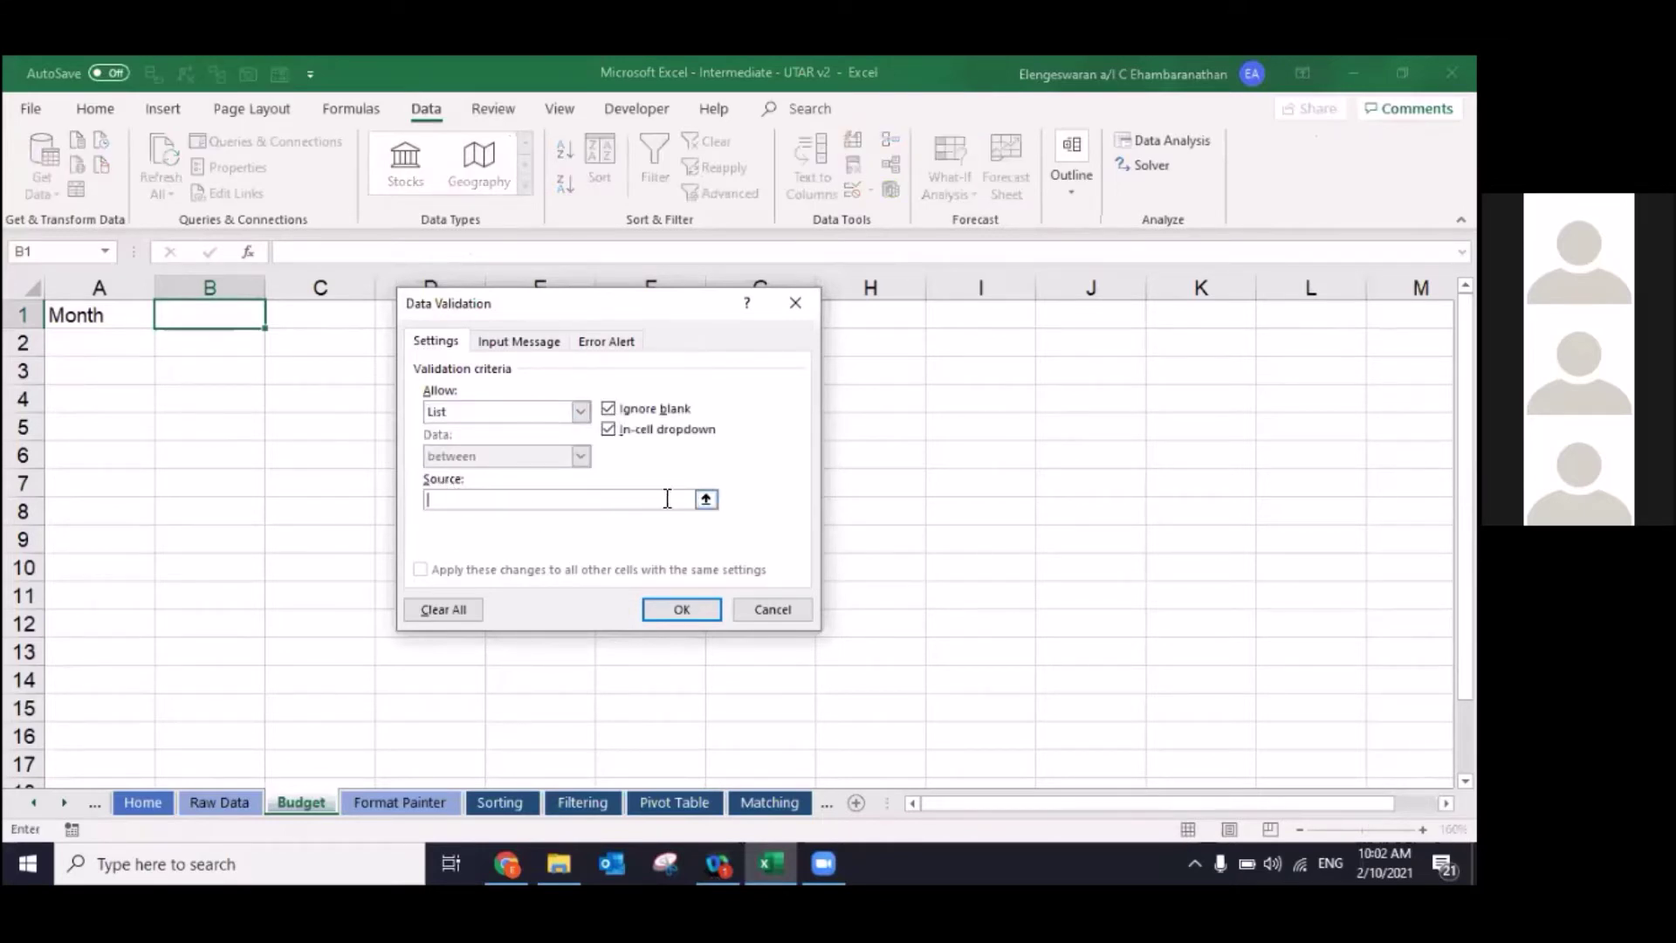
pyautogui.click(706, 501)
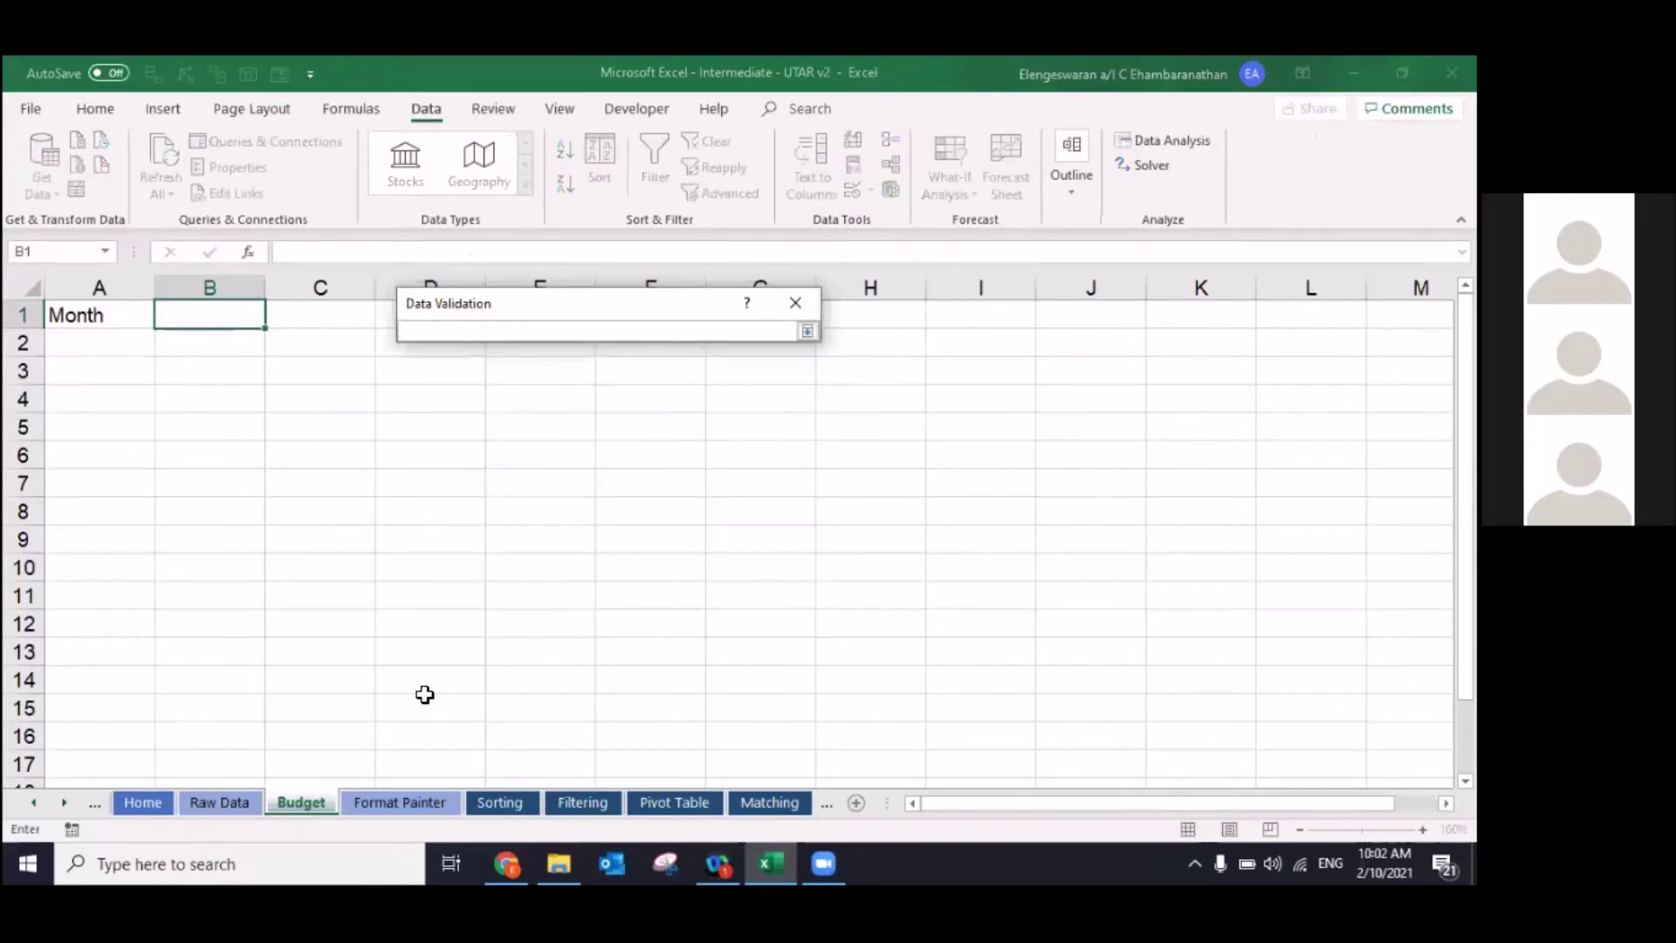
pyautogui.click(218, 802)
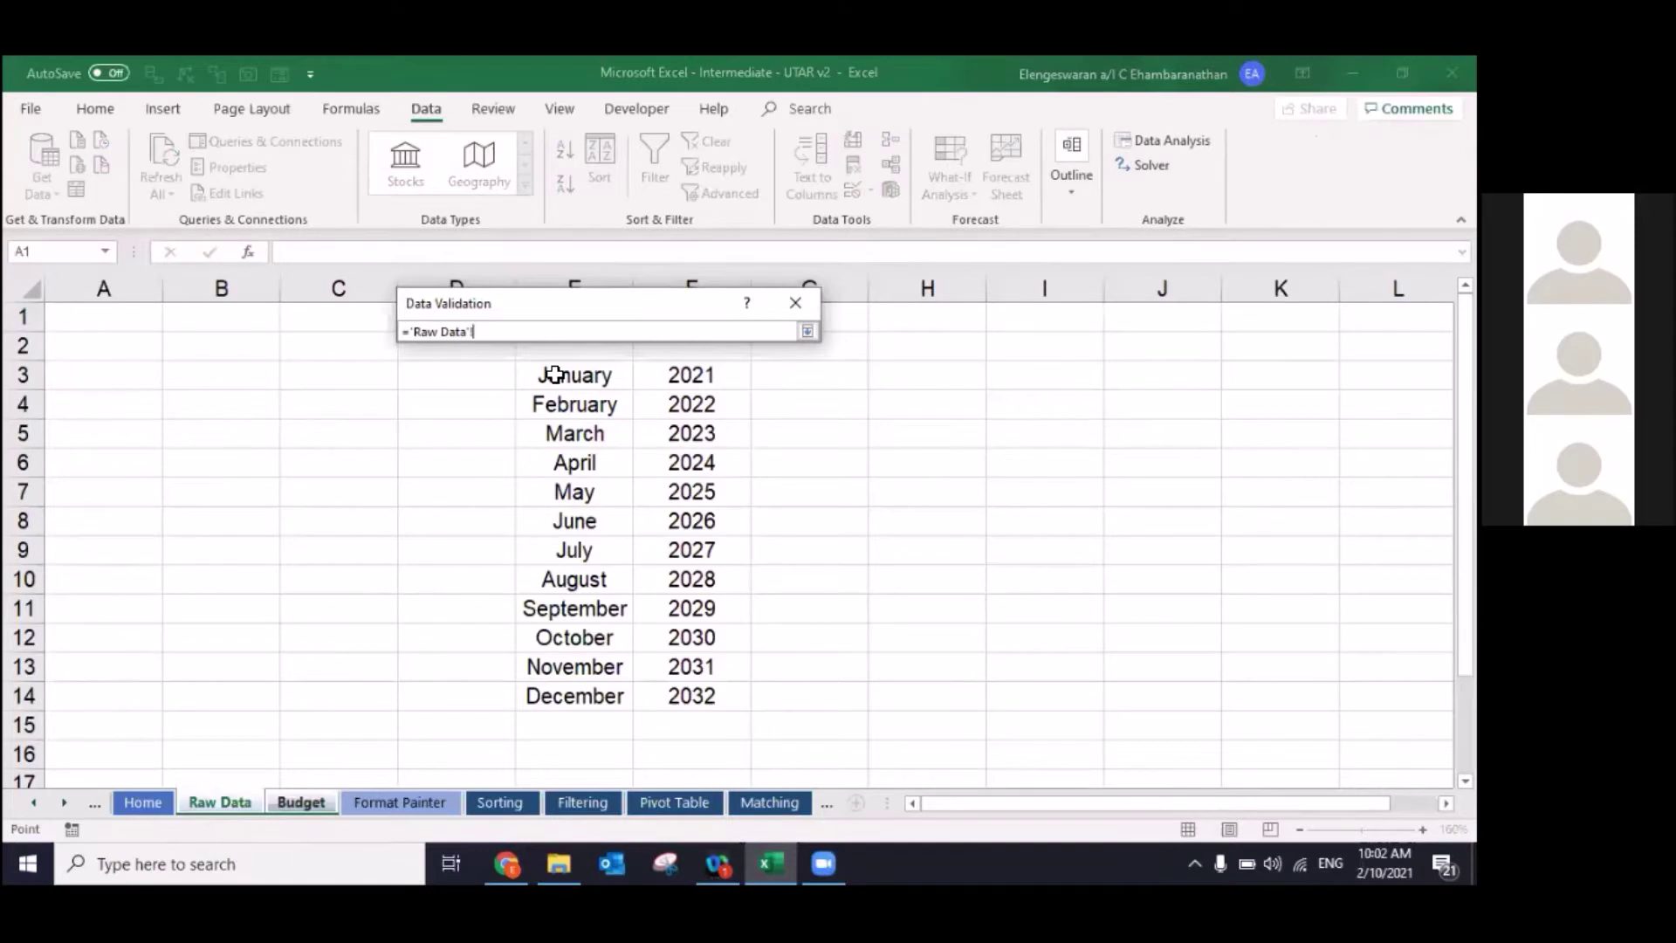
pyautogui.moveTo(555, 375); pyautogui.dragTo(575, 698)
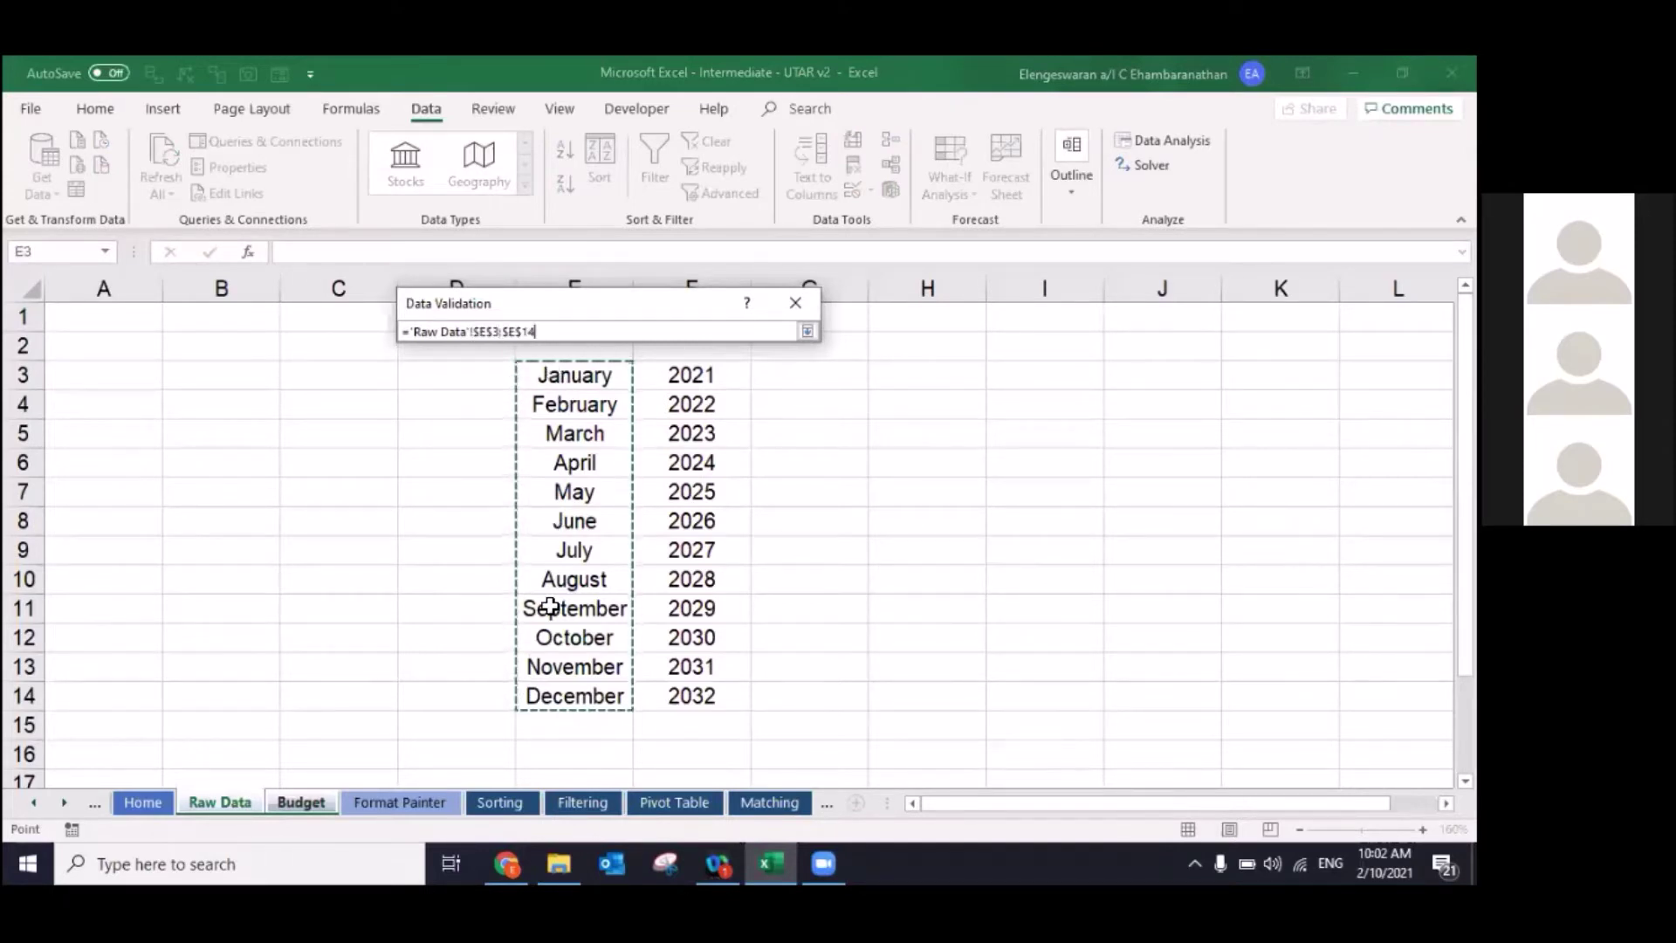
pyautogui.press('Return')
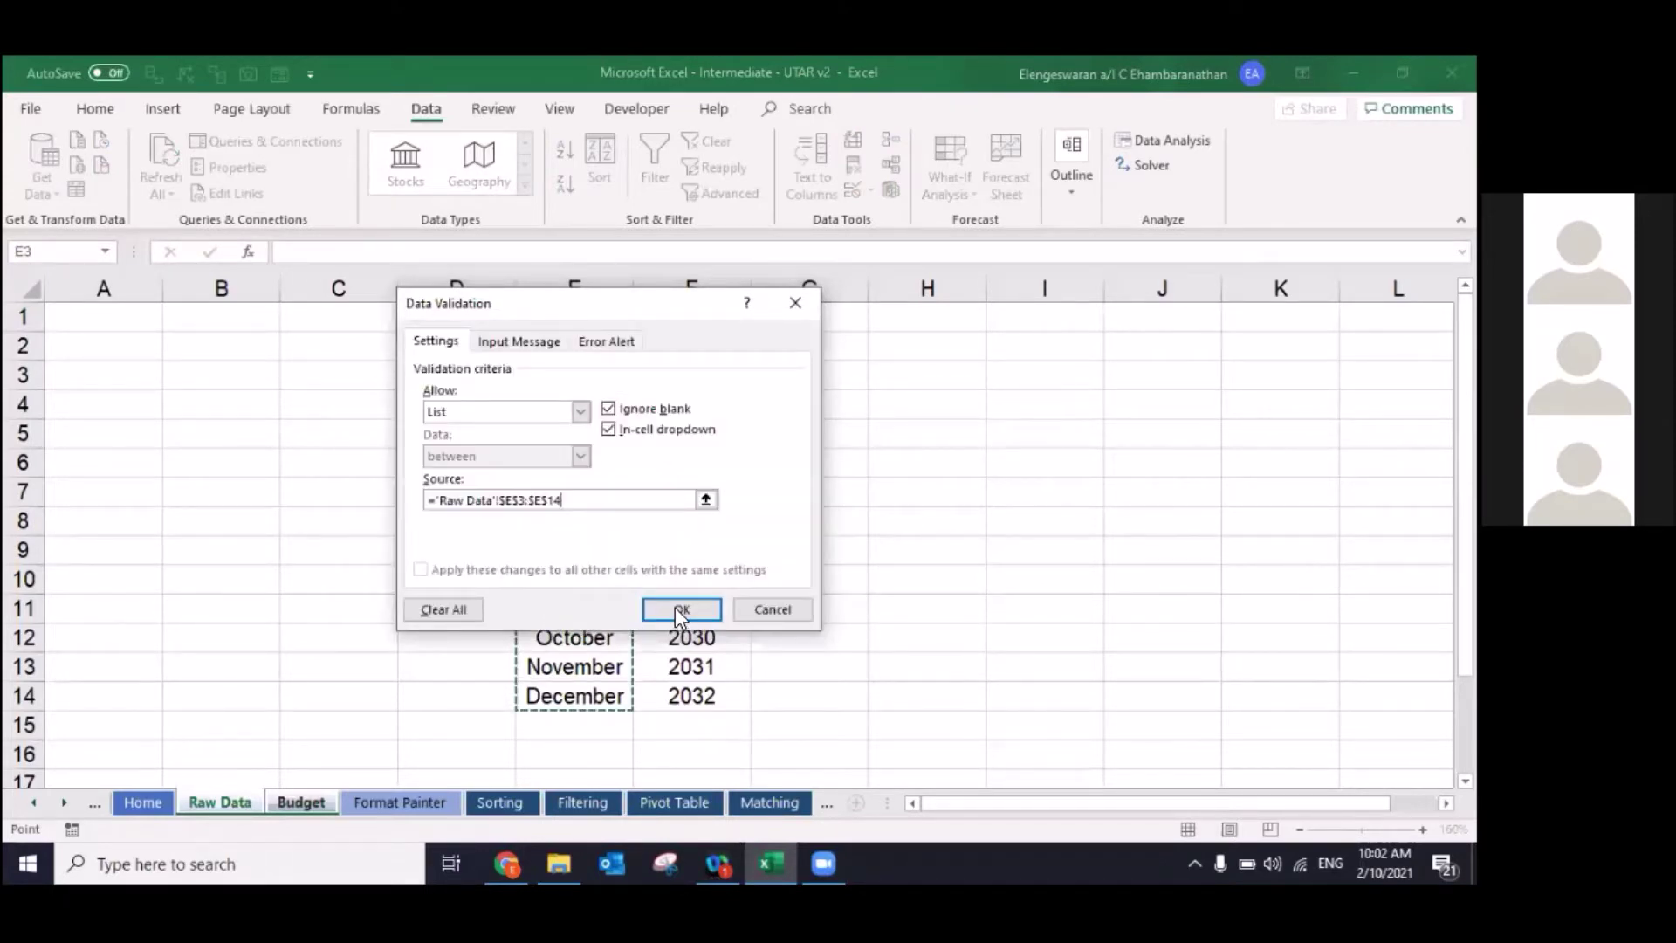
pyautogui.click(677, 608)
# Step: Set B1 to October using its month dropdown
pyautogui.click(275, 317)
pyautogui.click(234, 340)
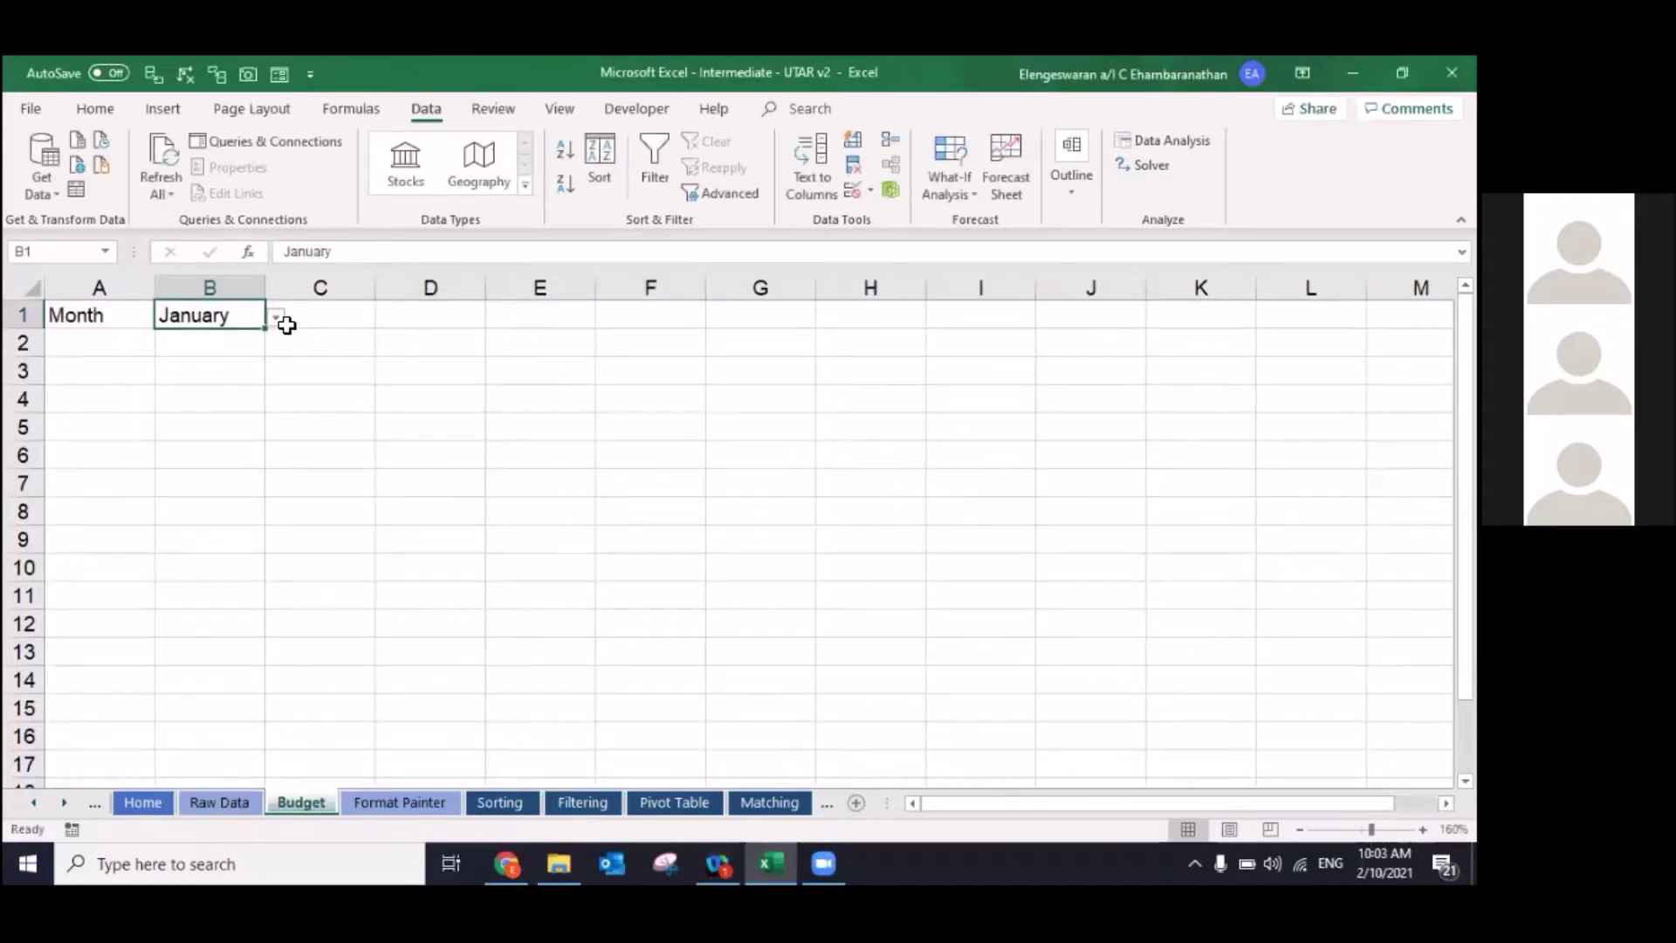
pyautogui.click(276, 320)
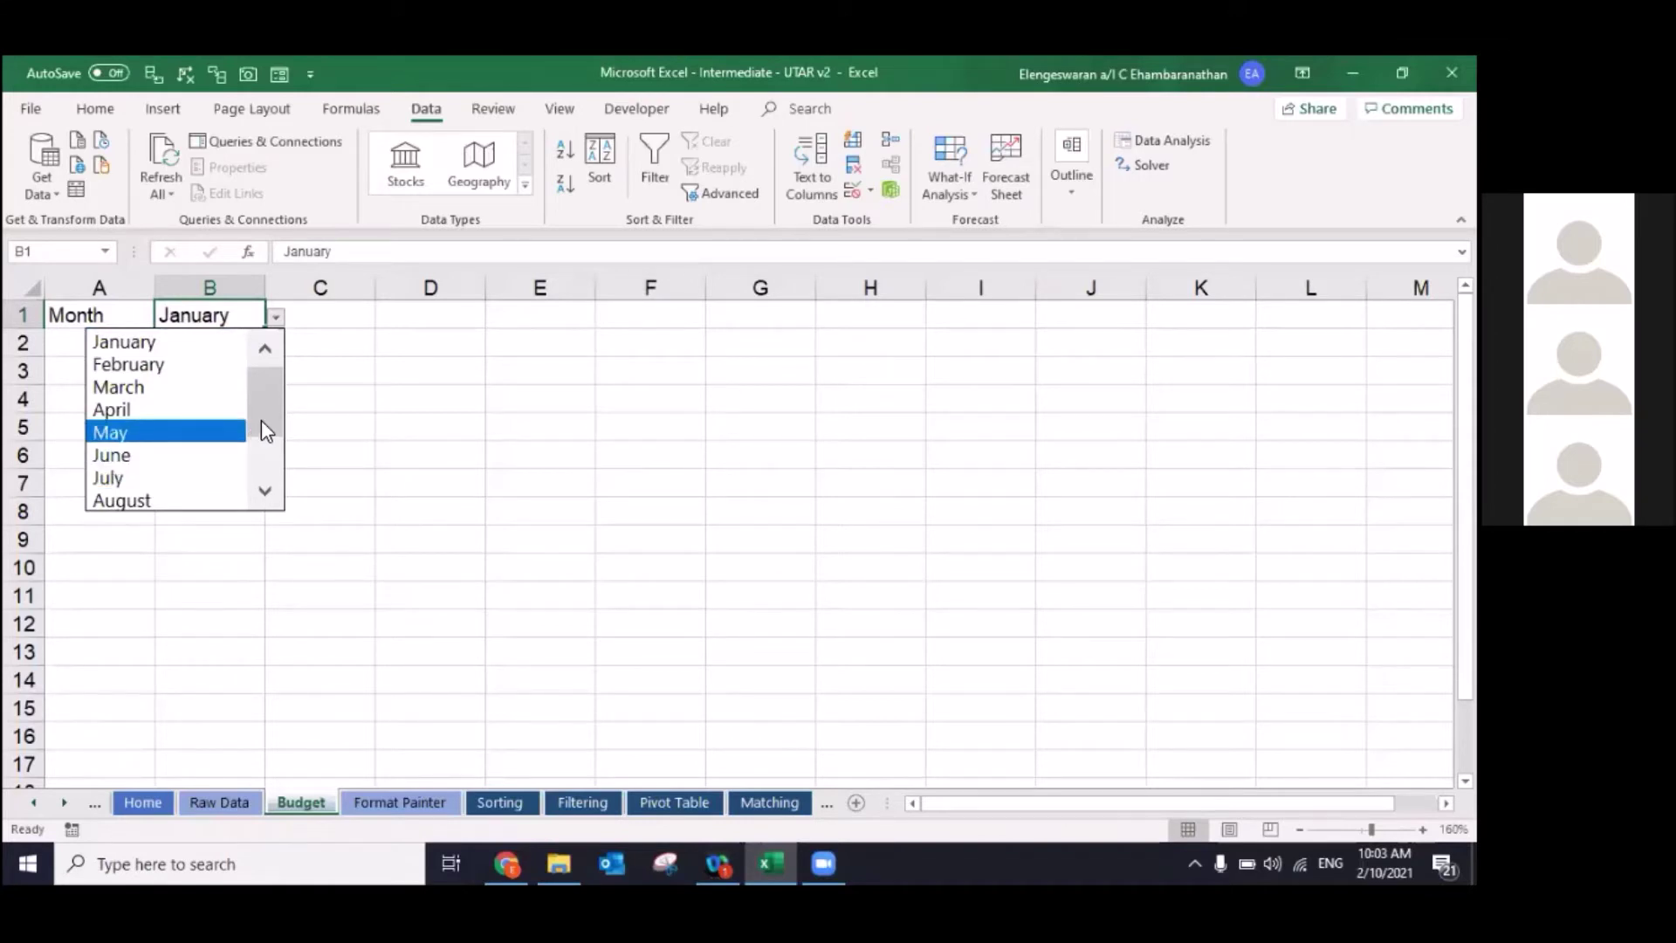
pyautogui.scroll(-1, 260, 445)
pyautogui.scroll(-3, 213, 451)
pyautogui.click(207, 447)
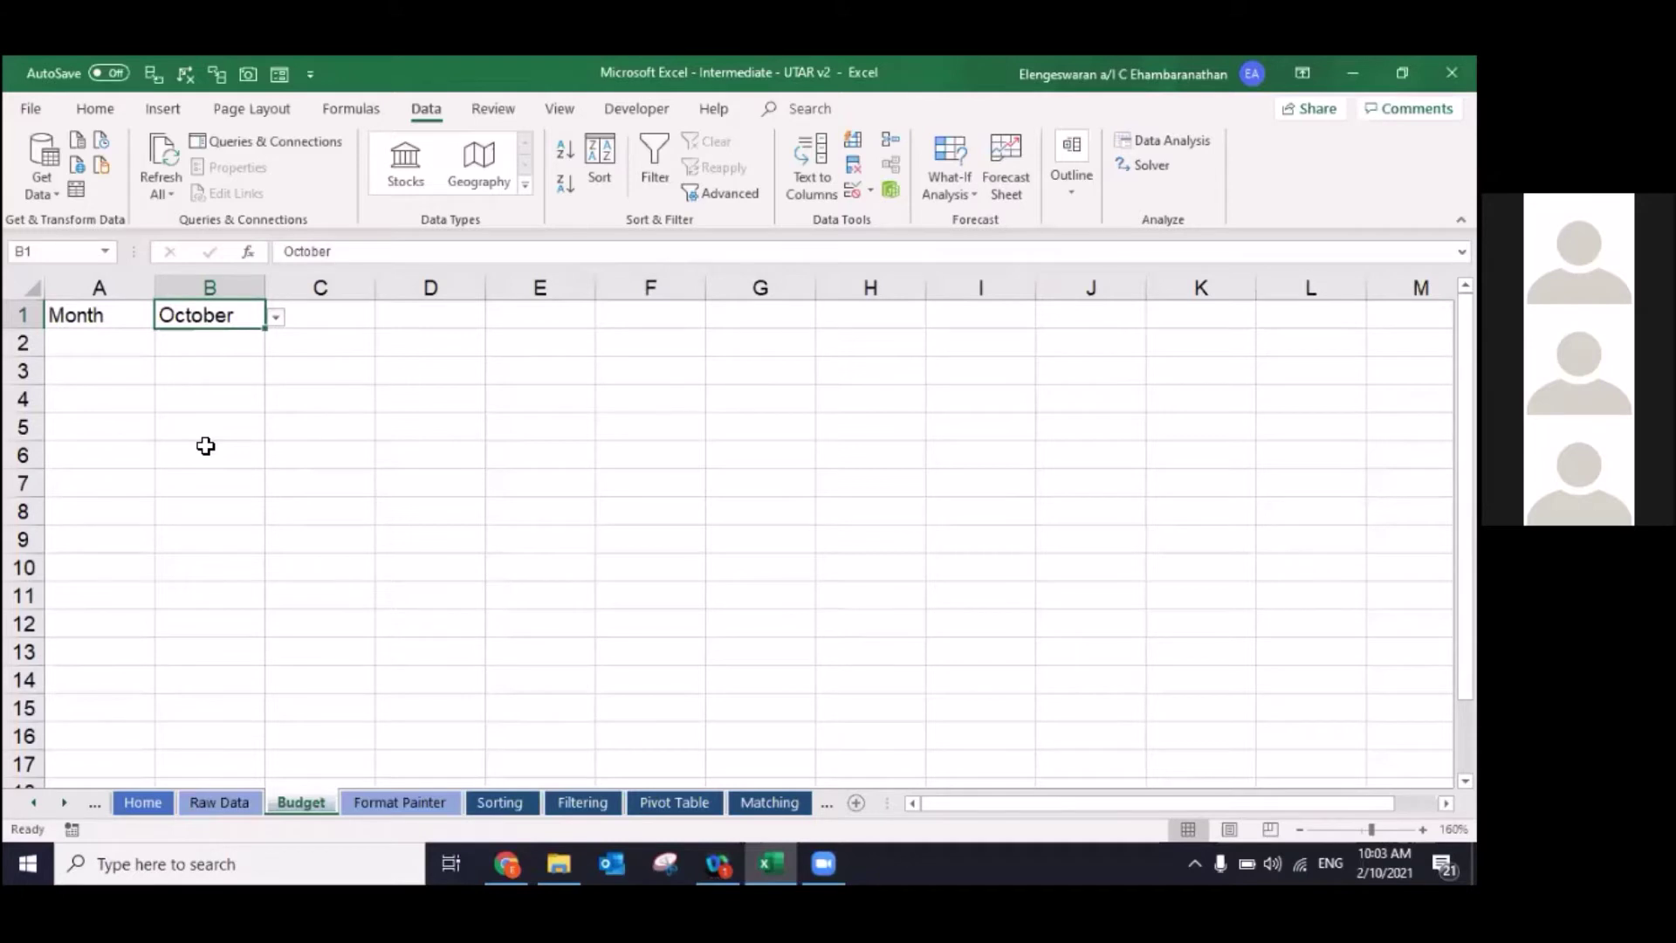
# Step: Label cell A2 'Year' and move to B2
pyautogui.press('Down')
pyautogui.press('Left')
pyautogui.write('Year')
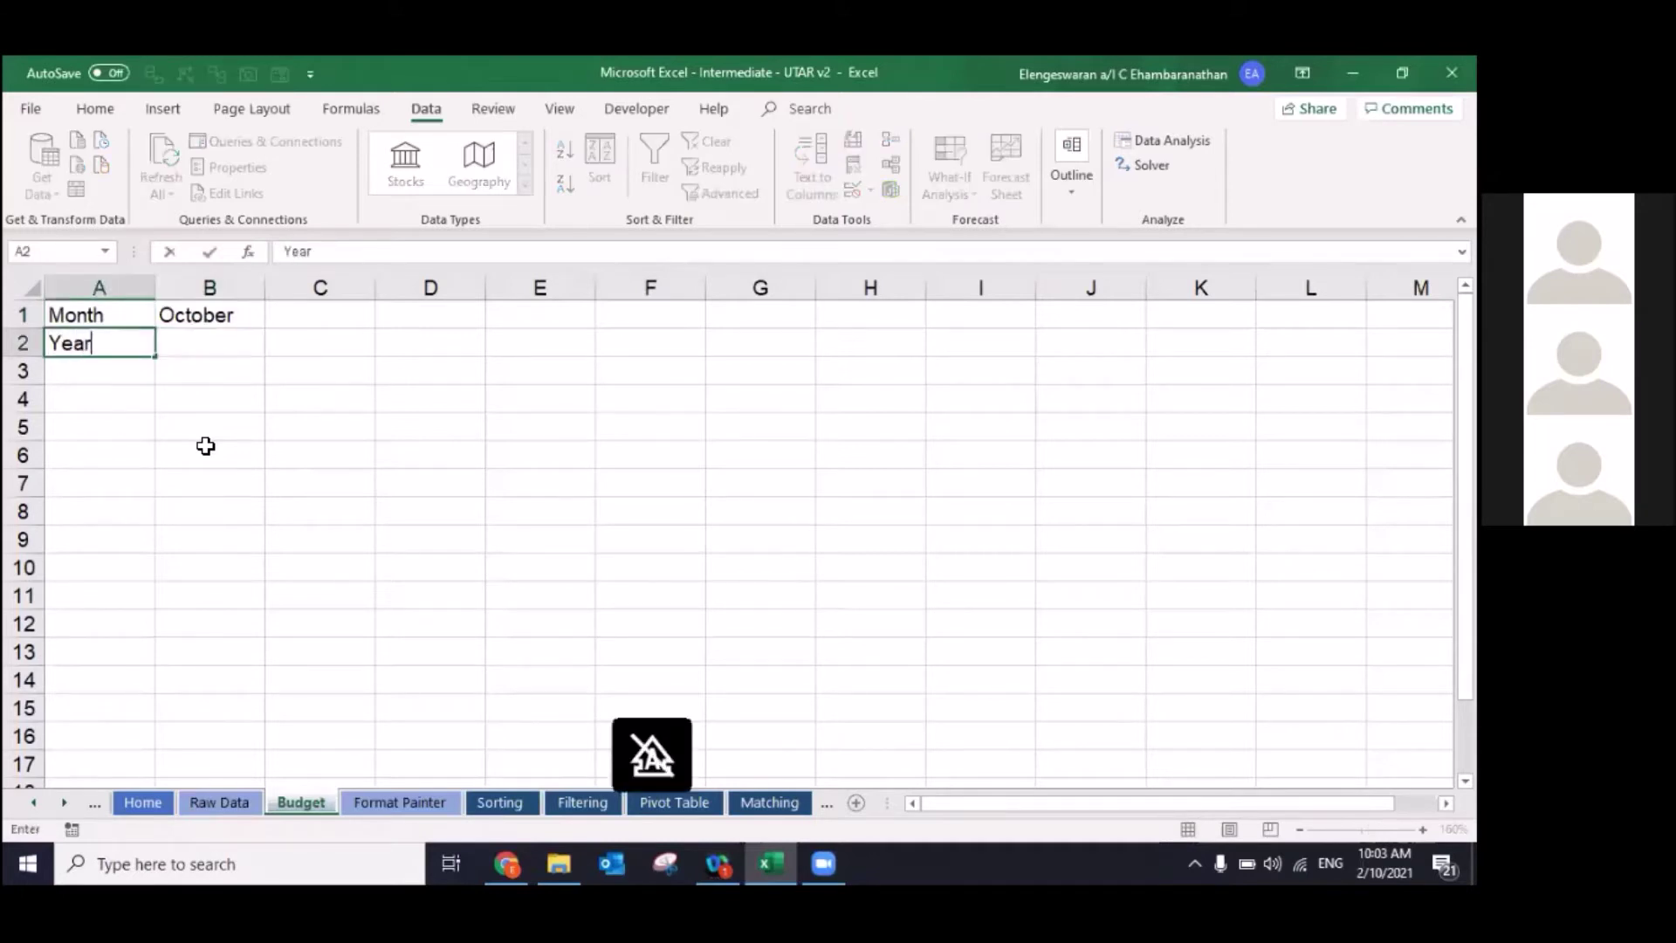
pyautogui.press('Return')
pyautogui.press('Up')
pyautogui.press('Right')
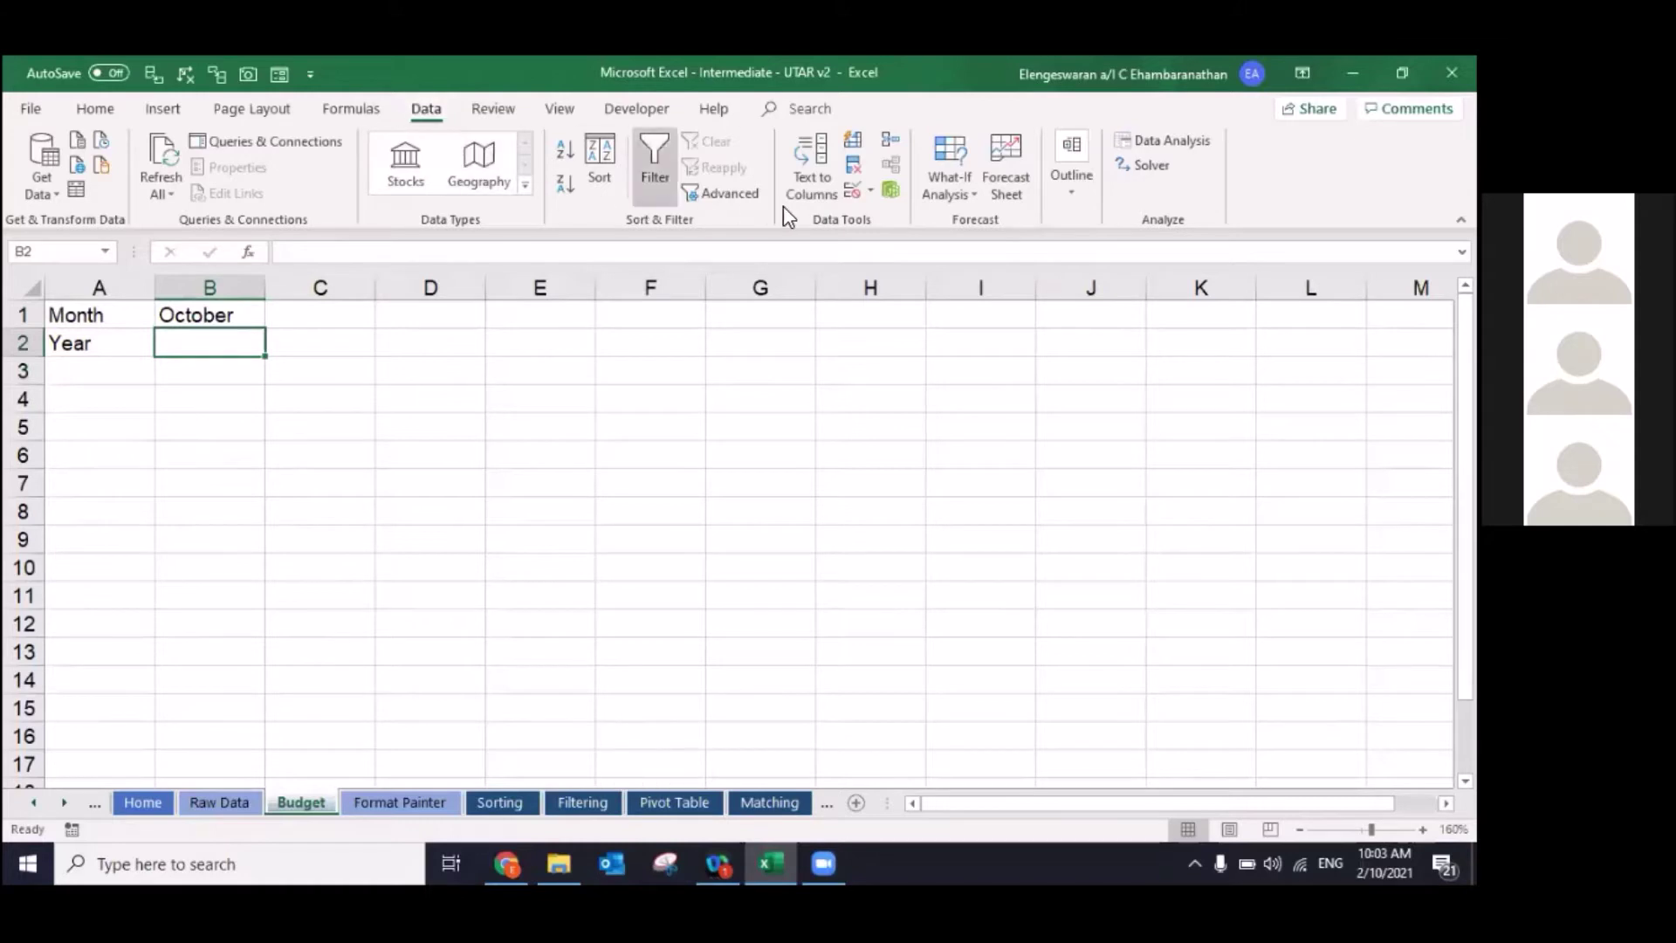
# Step: Add List data validation to B2 with source 'Raw Data'!$F$3:$F$14
pyautogui.click(846, 192)
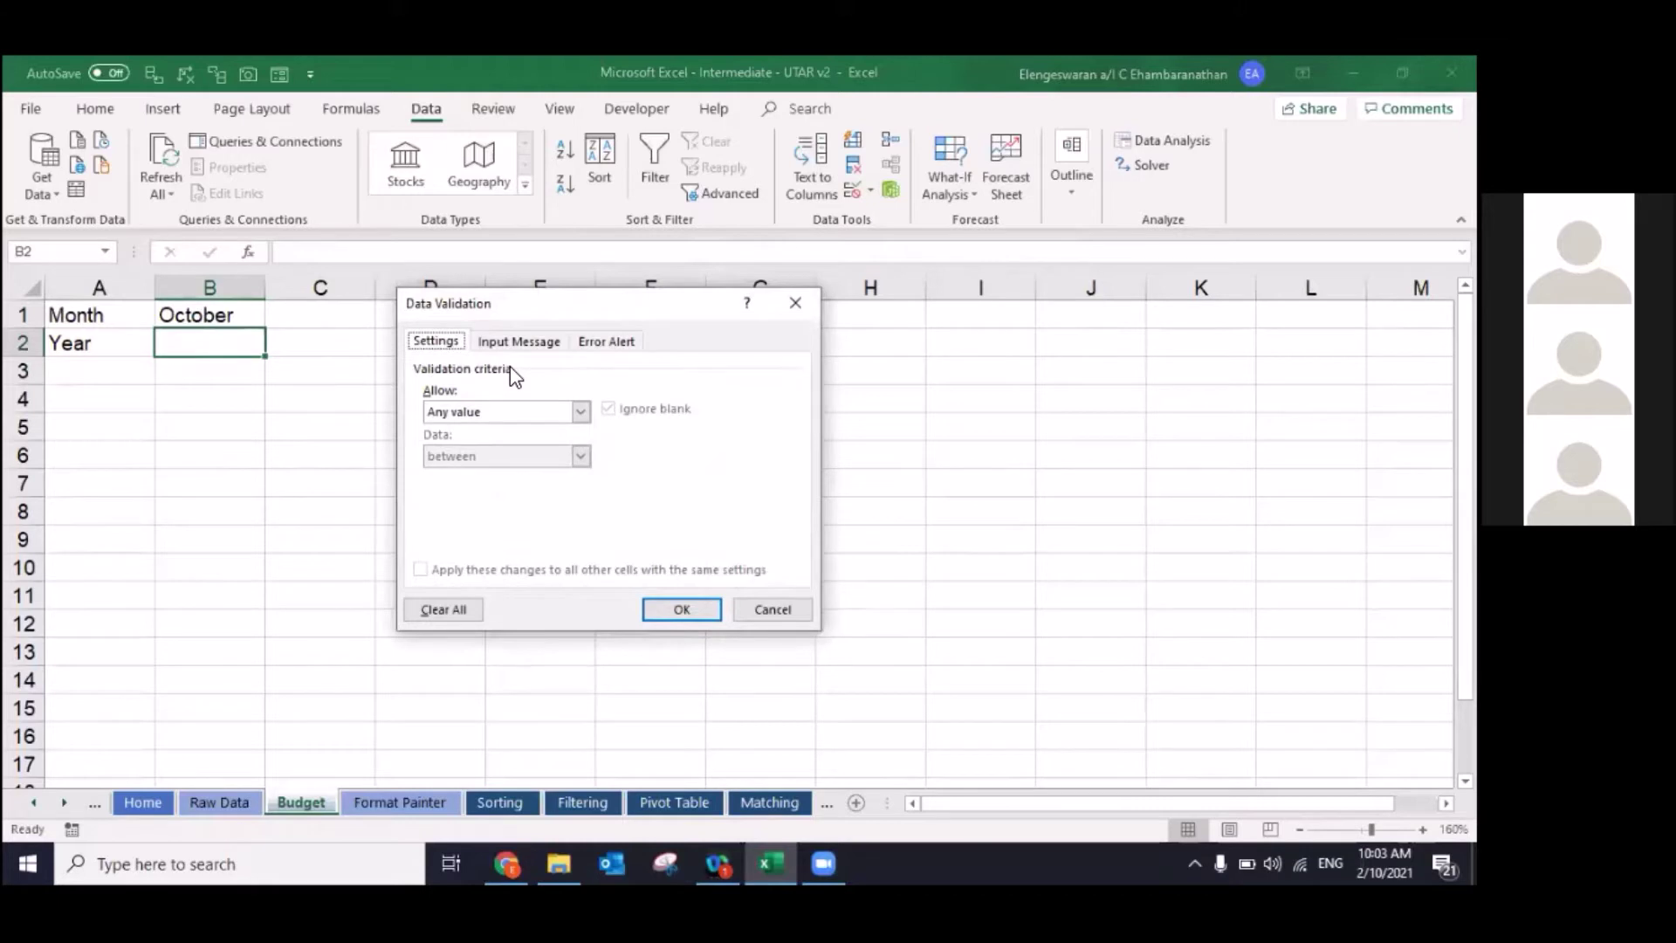
pyautogui.click(537, 407)
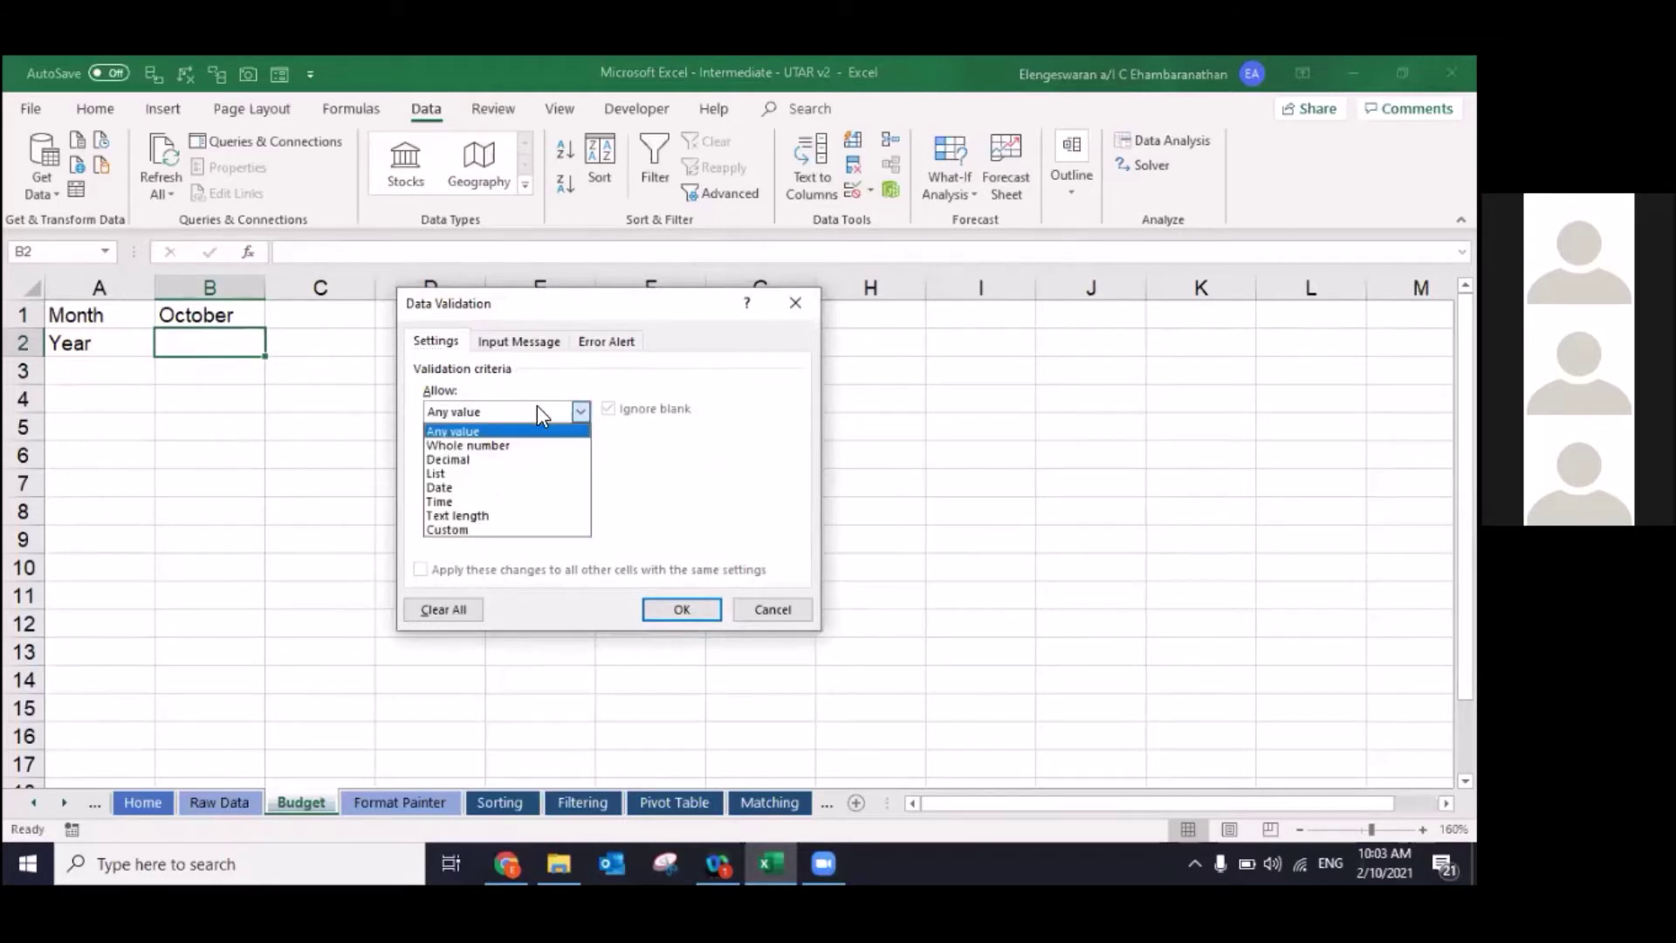
pyautogui.click(453, 474)
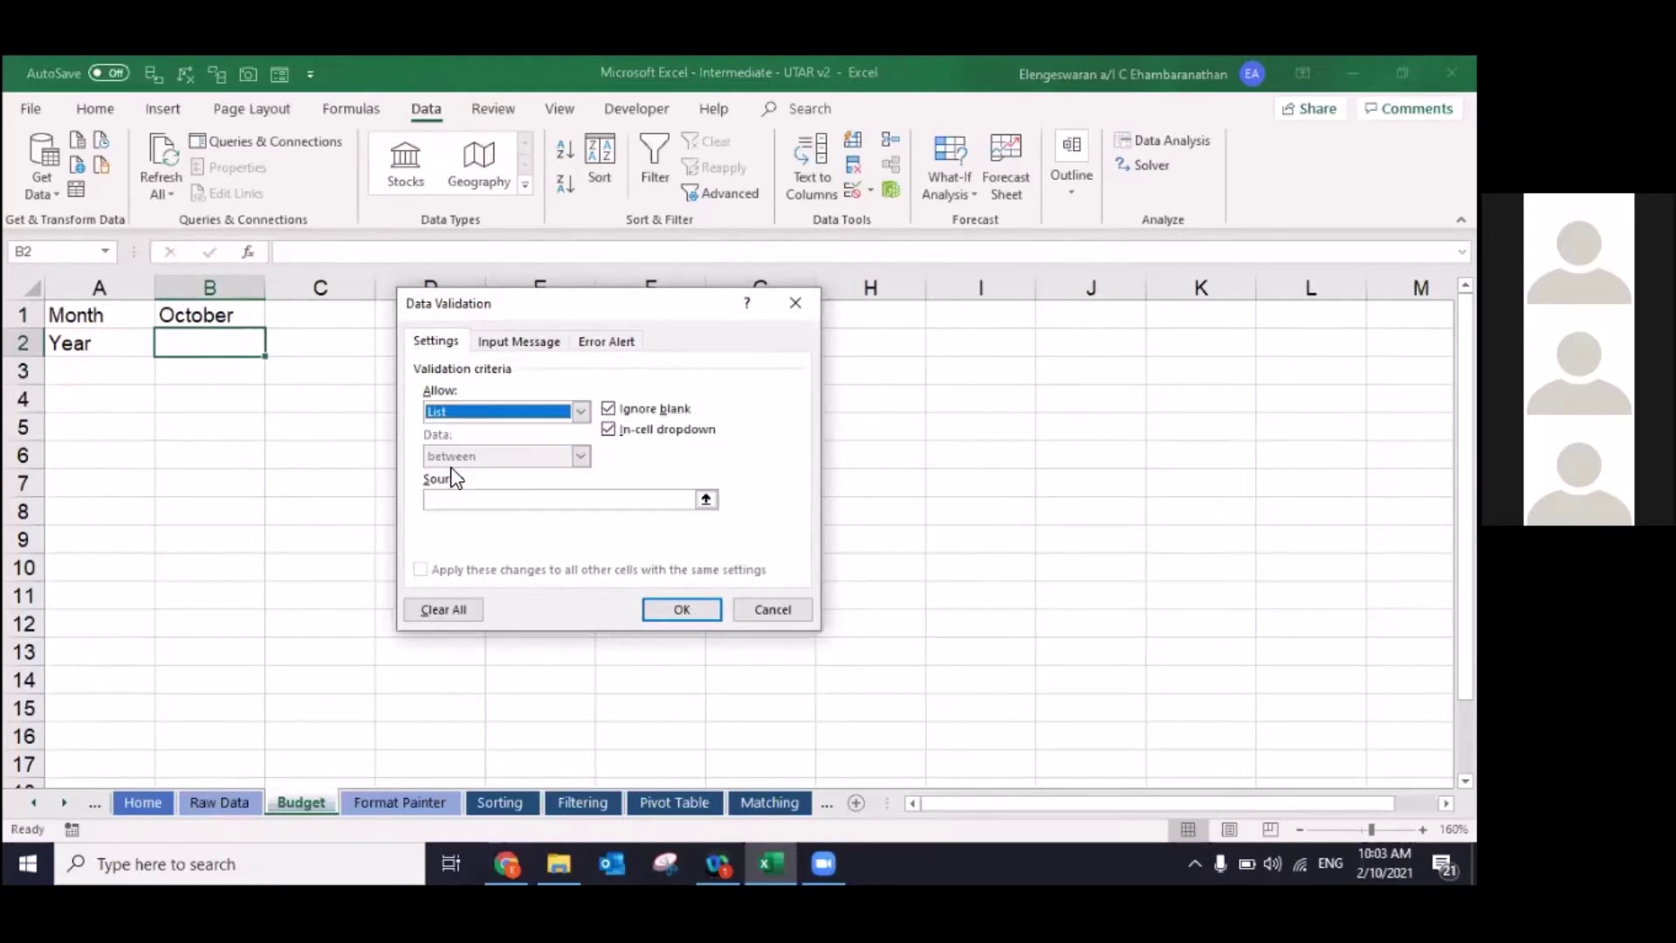
pyautogui.click(645, 498)
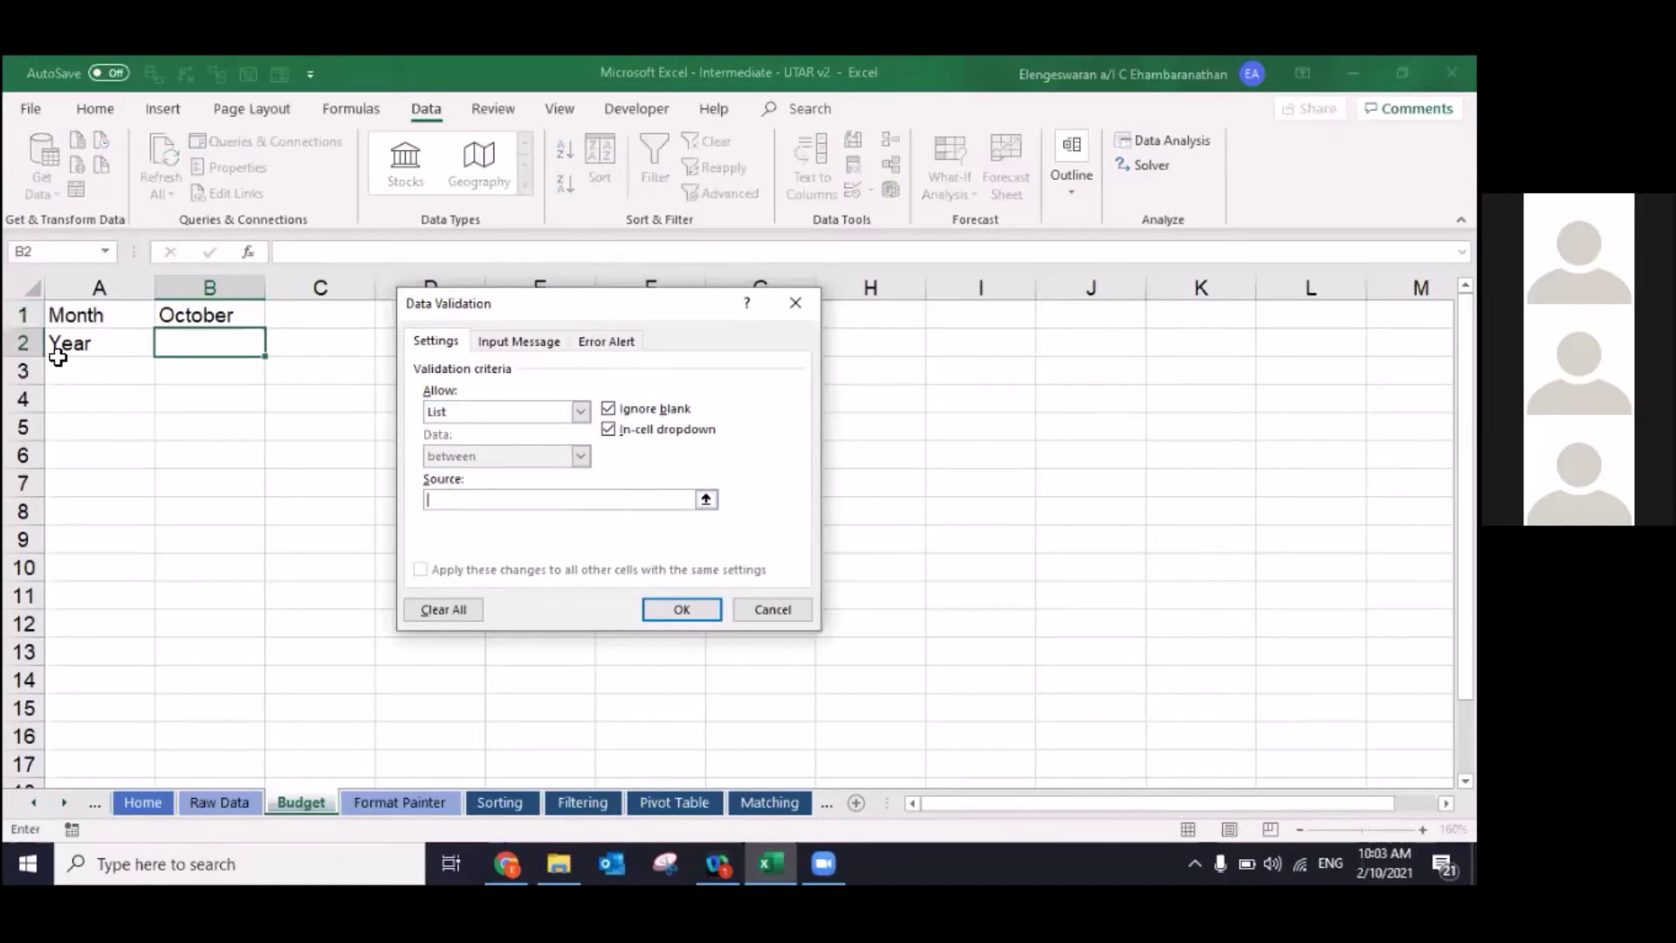
pyautogui.click(700, 501)
pyautogui.click(222, 796)
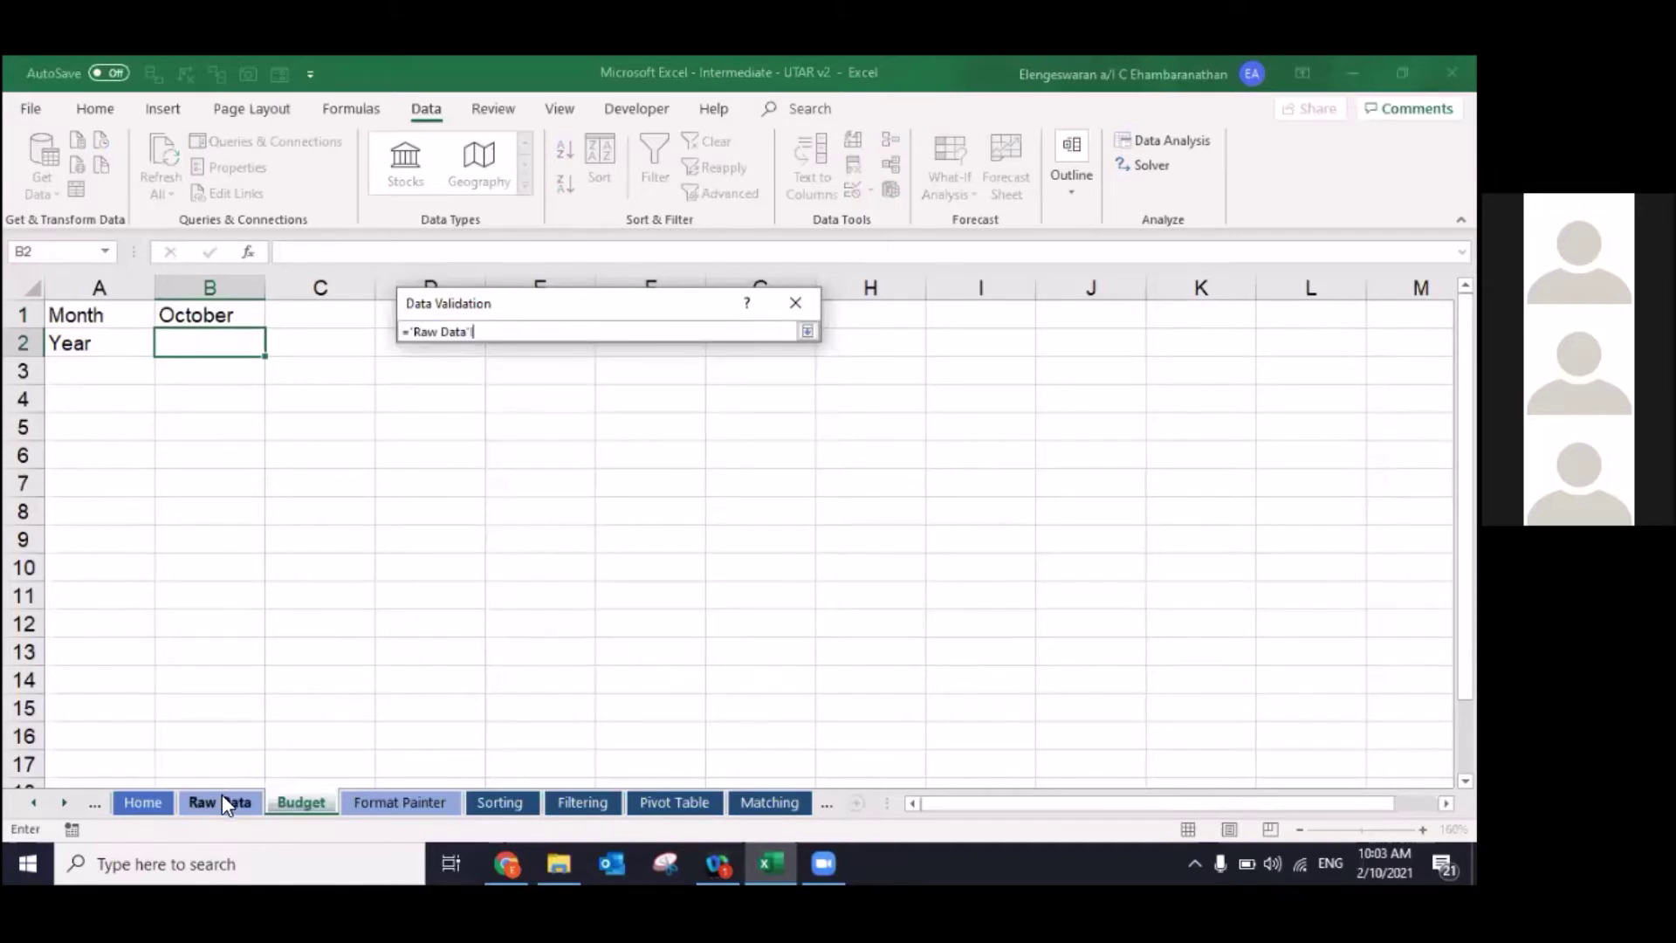
pyautogui.click(668, 385)
pyautogui.hotkey('ctrl', 'shift', 'Down')
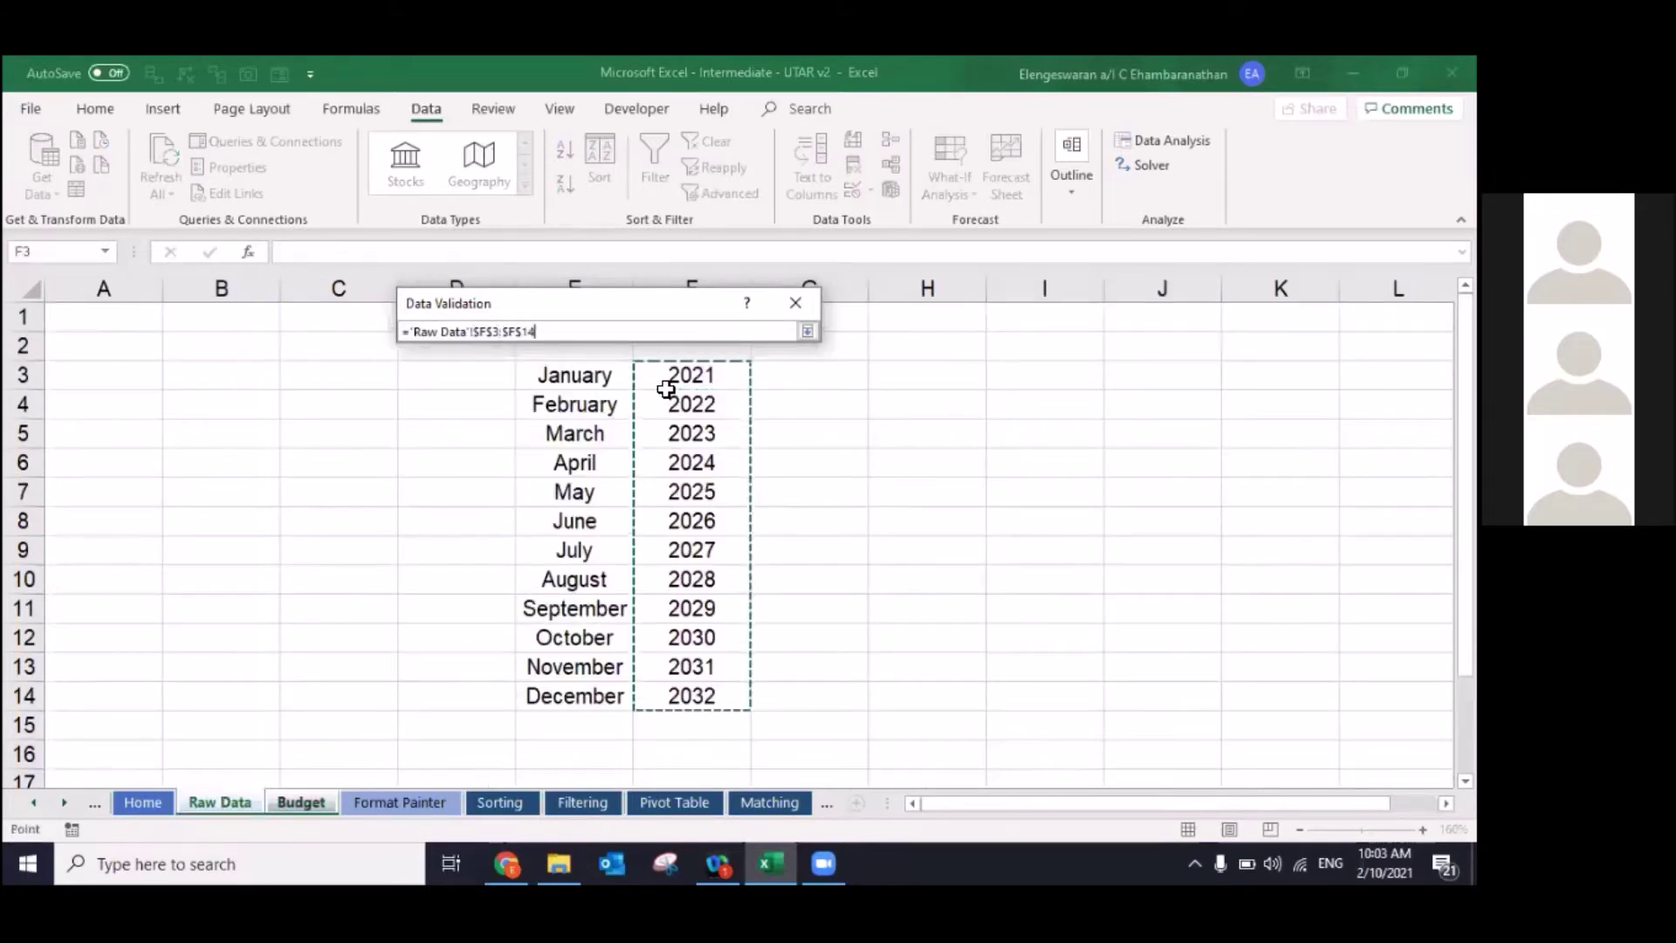
pyautogui.press('Return')
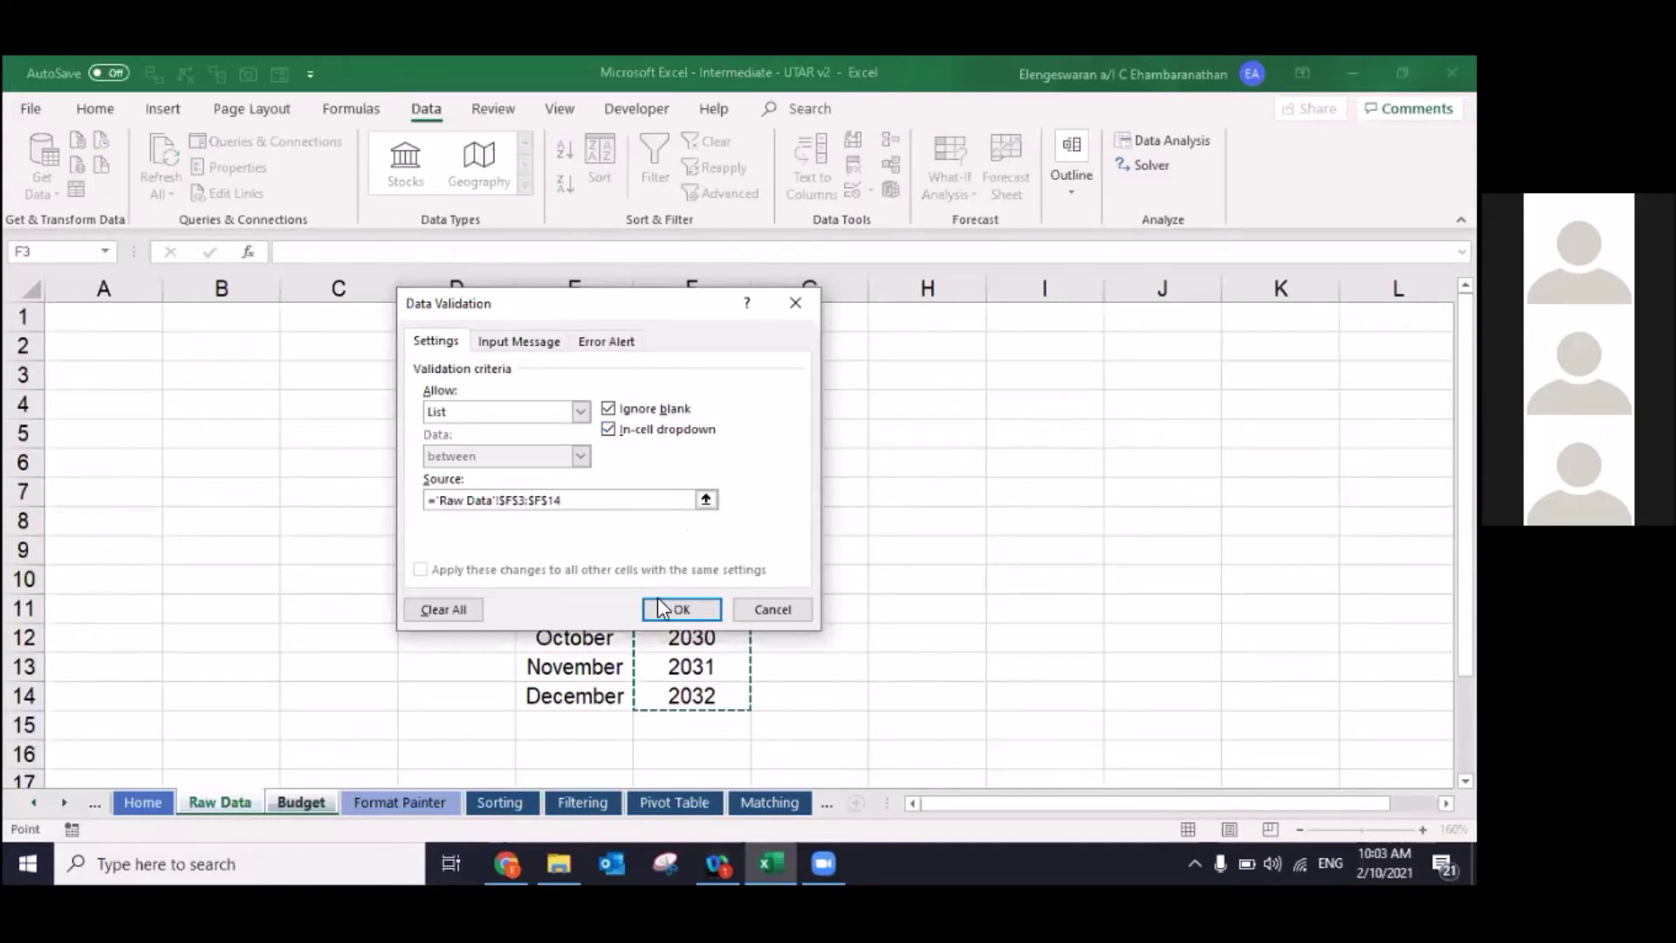
pyautogui.click(681, 609)
# Step: Choose 2021 from B2's year dropdown
pyautogui.click(280, 347)
pyautogui.click(206, 363)
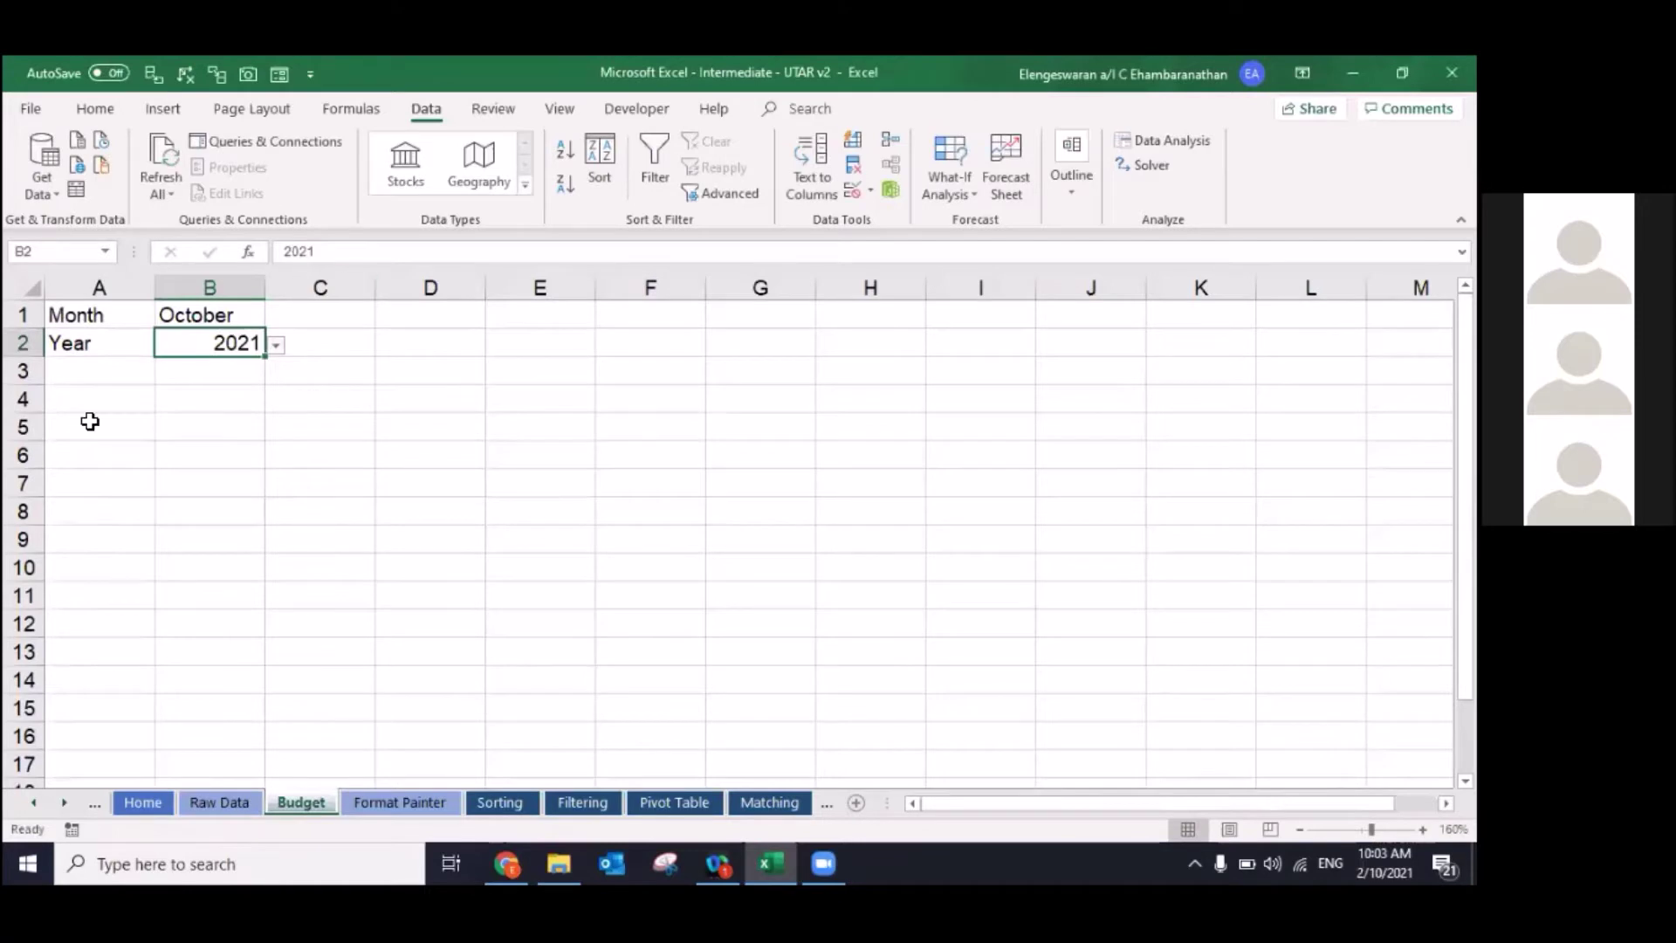
pyautogui.hotkey('ctrl', 'space')
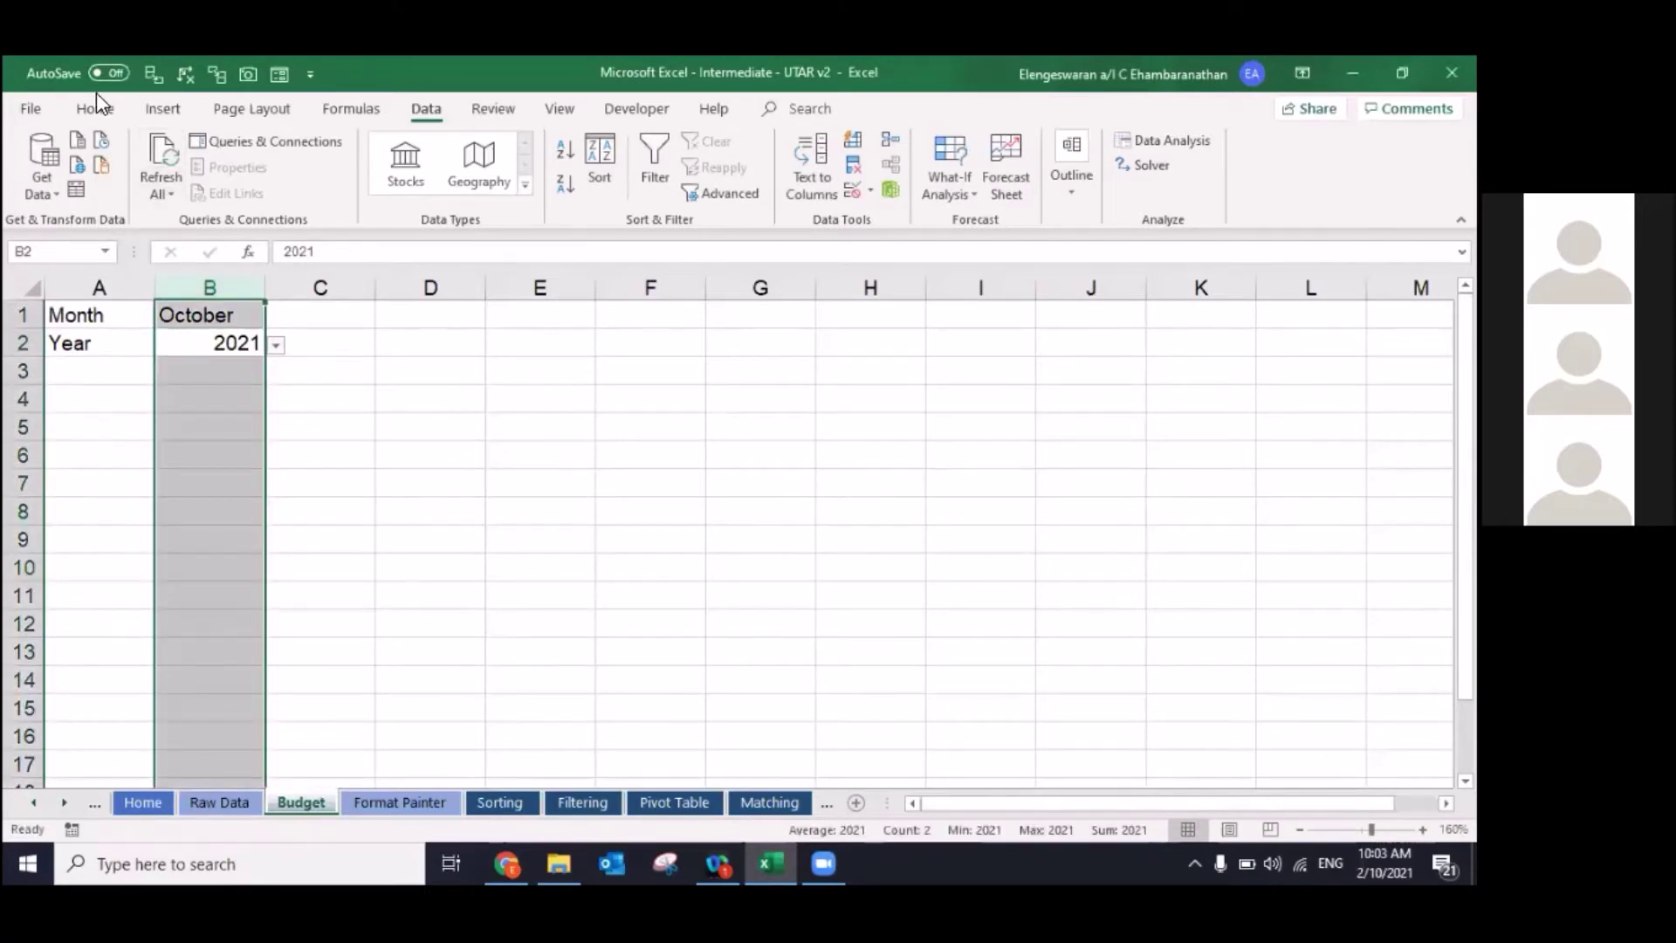
# Step: Centre the values in column B and label A3 'Start Month'
pyautogui.click(91, 111)
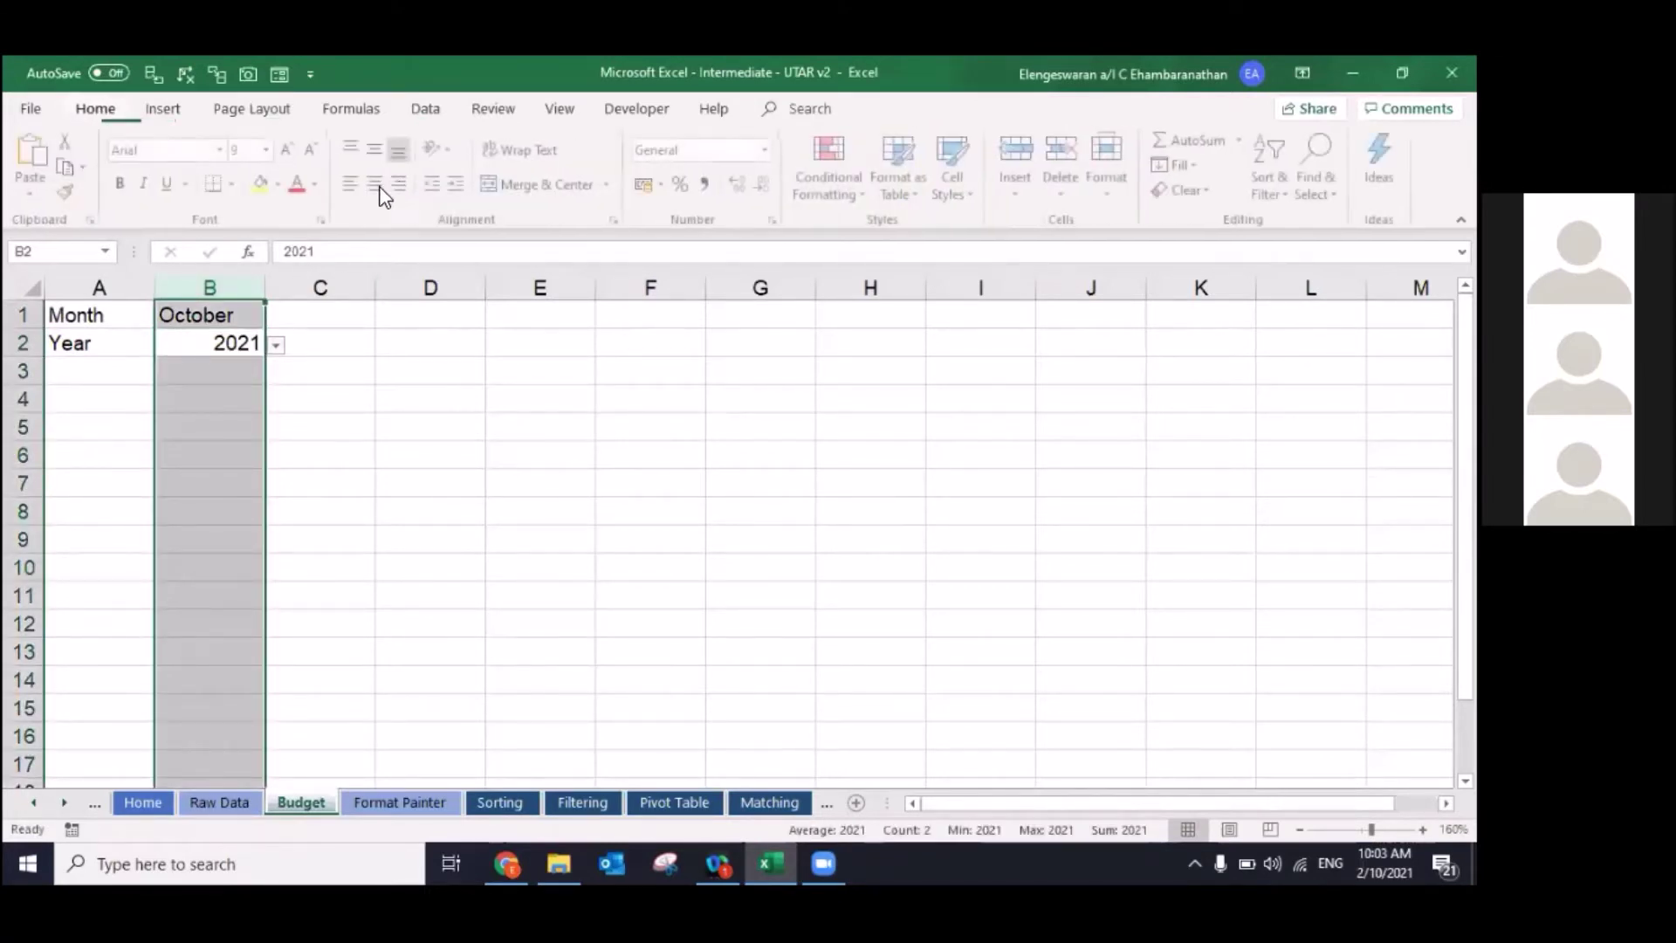
pyautogui.click(377, 187)
pyautogui.press('Down')
pyautogui.press('Left')
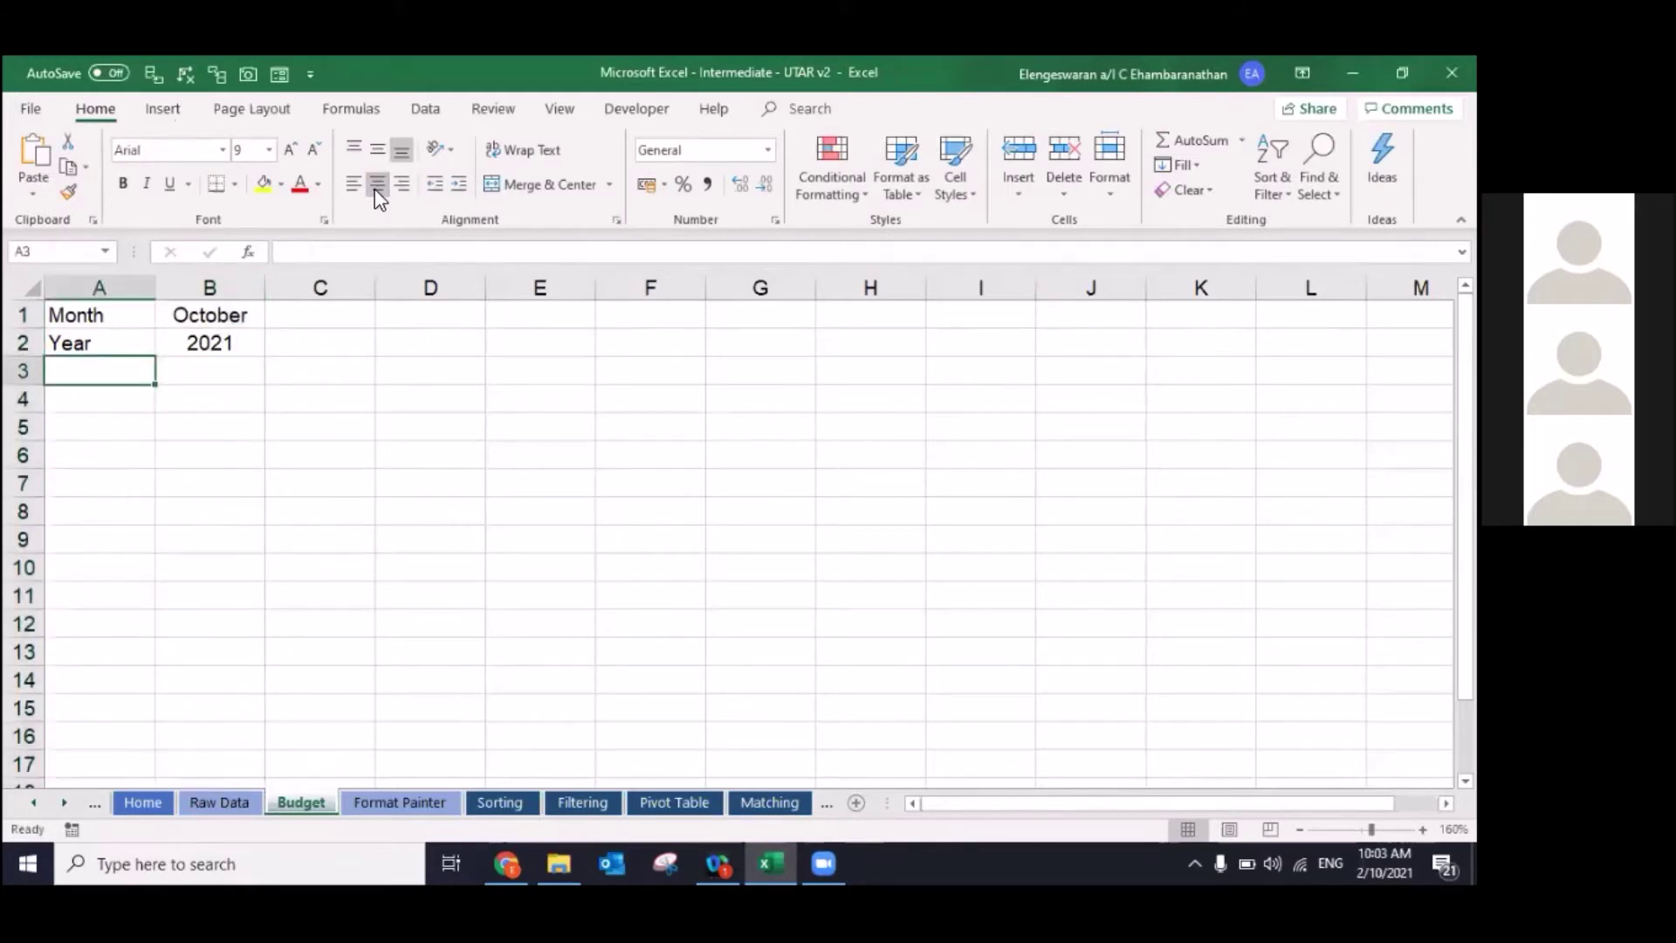
pyautogui.write('Start Month')
pyautogui.press('Return')
pyautogui.click(375, 186)
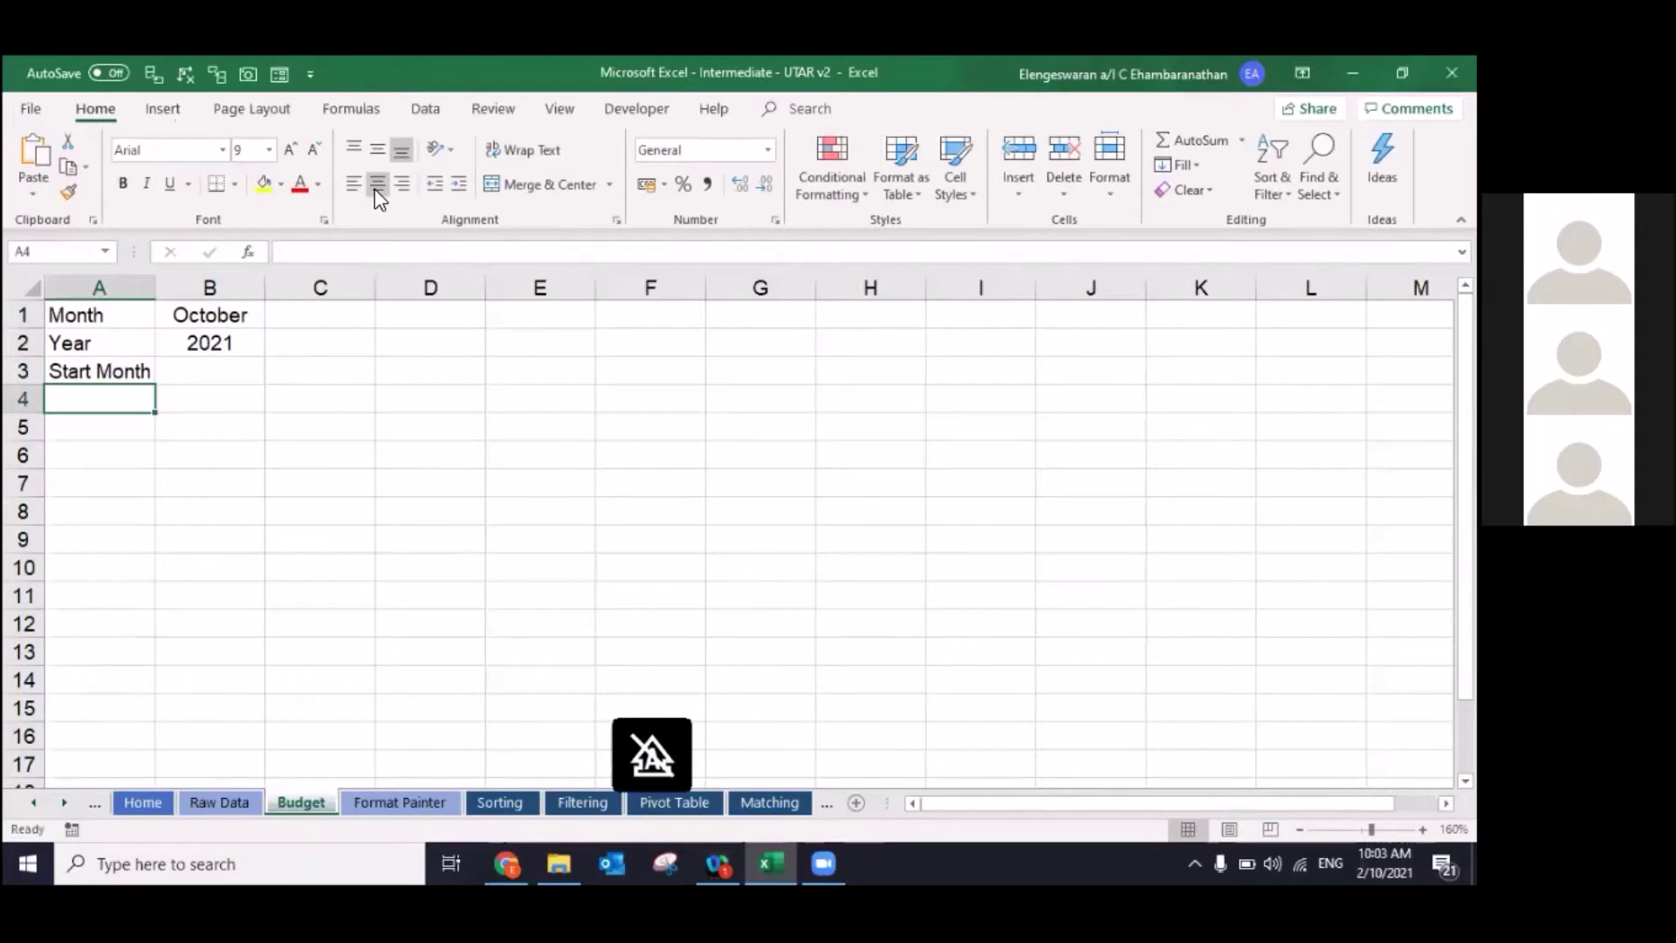
pyautogui.press('Up')
pyautogui.press('Right')
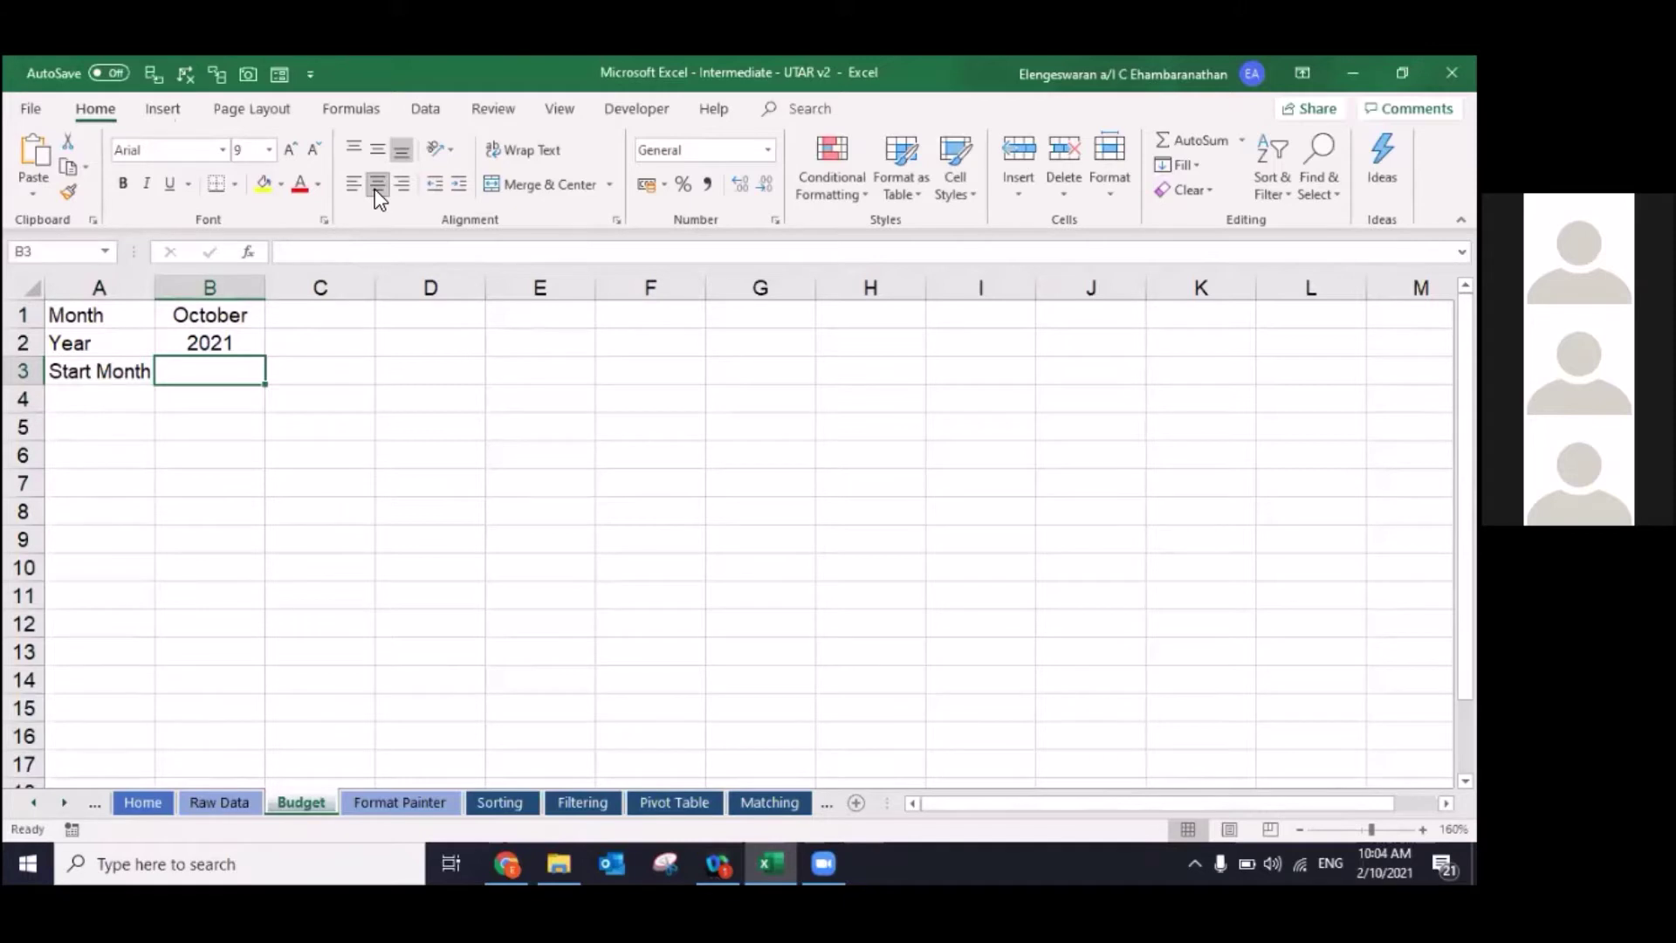
# Step: Change the A3 label from 'Start Month' to 'Start Date'
pyautogui.press('Left')
pyautogui.press('F2')
pyautogui.hotkey('ctrl', 'shift', 'Left')
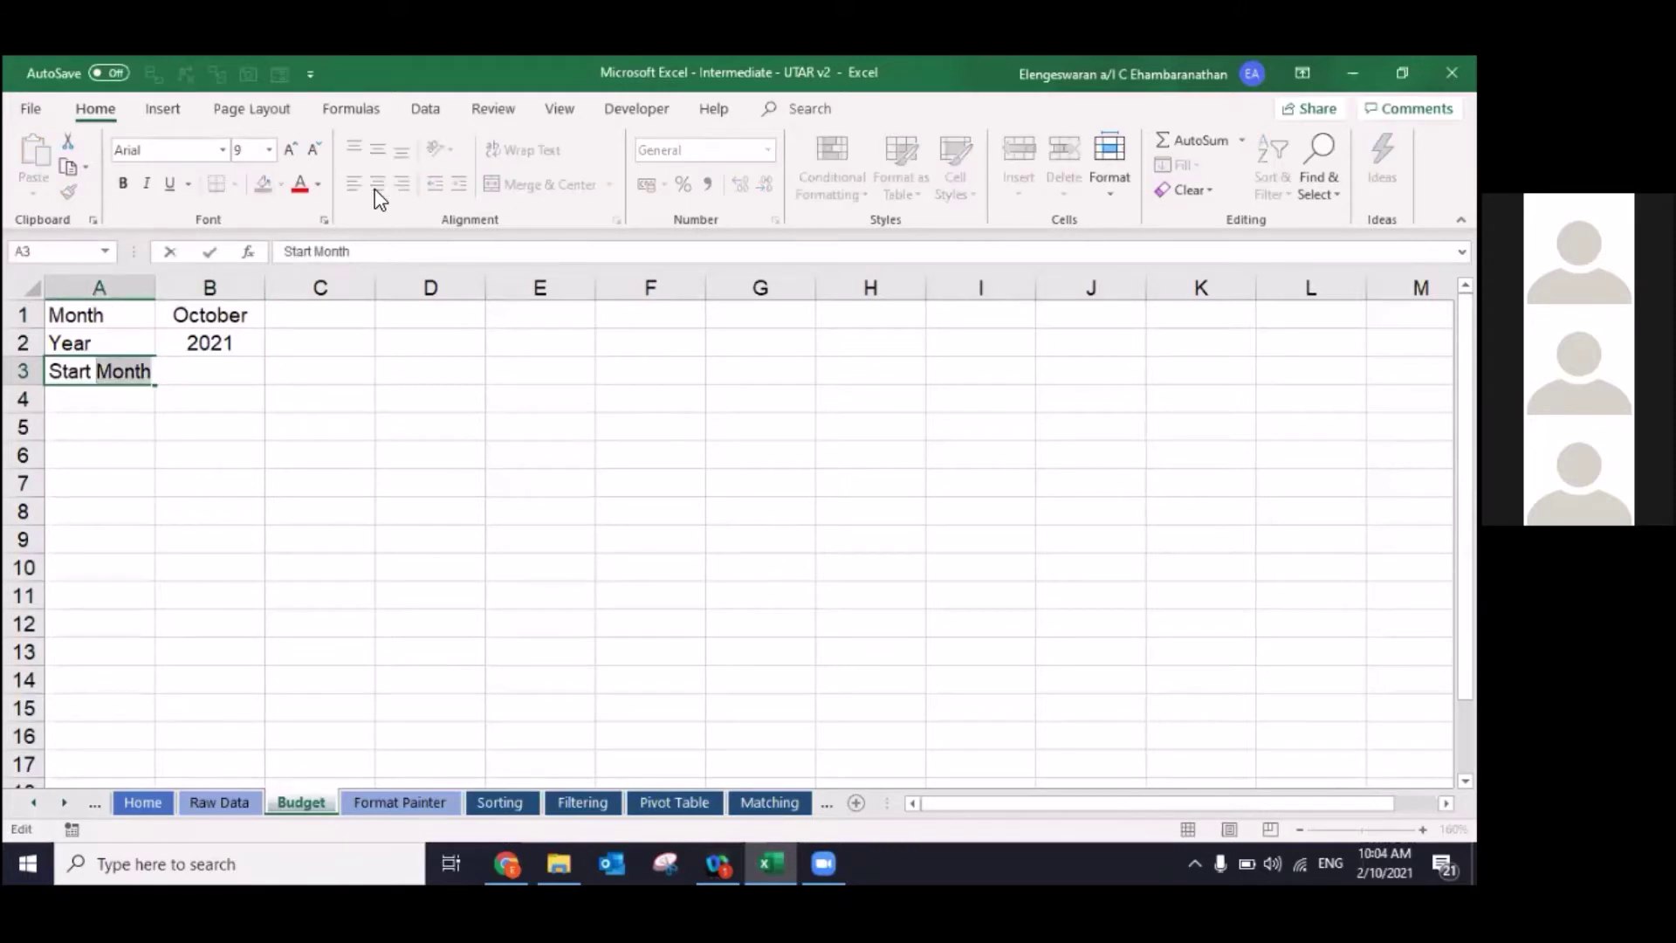
pyautogui.write('Date')
pyautogui.press('Tab')
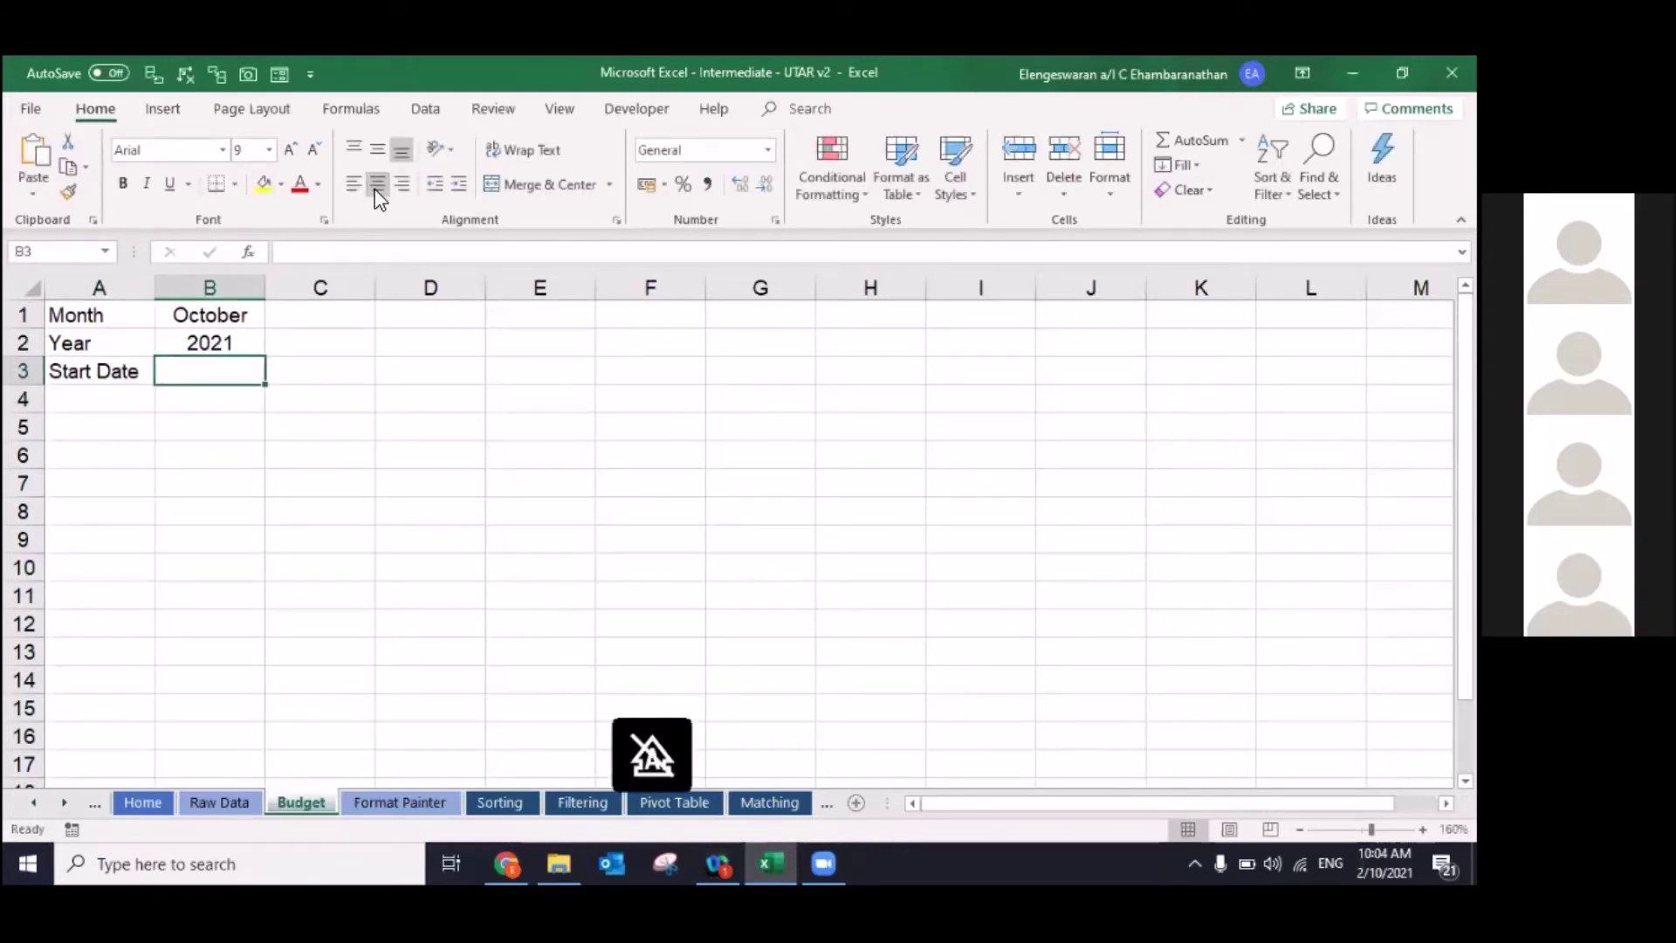
# Step: Enter =DATE(B2,B1,1) in B3 as the start date formula
pyautogui.write('=')
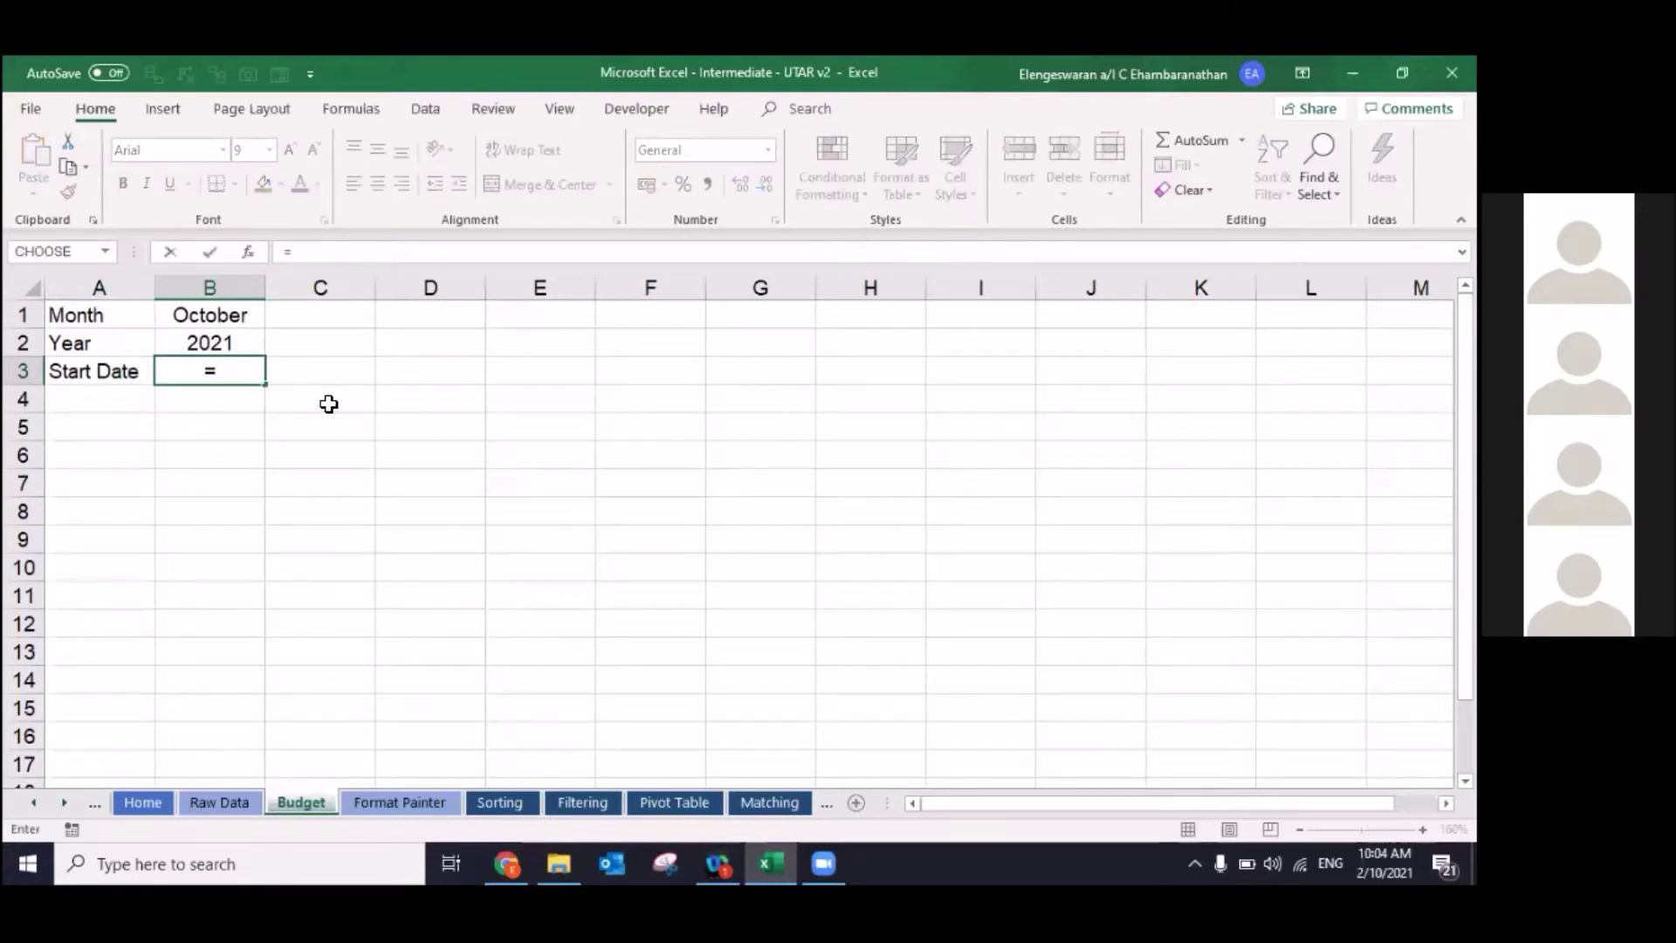
pyautogui.write('date(')
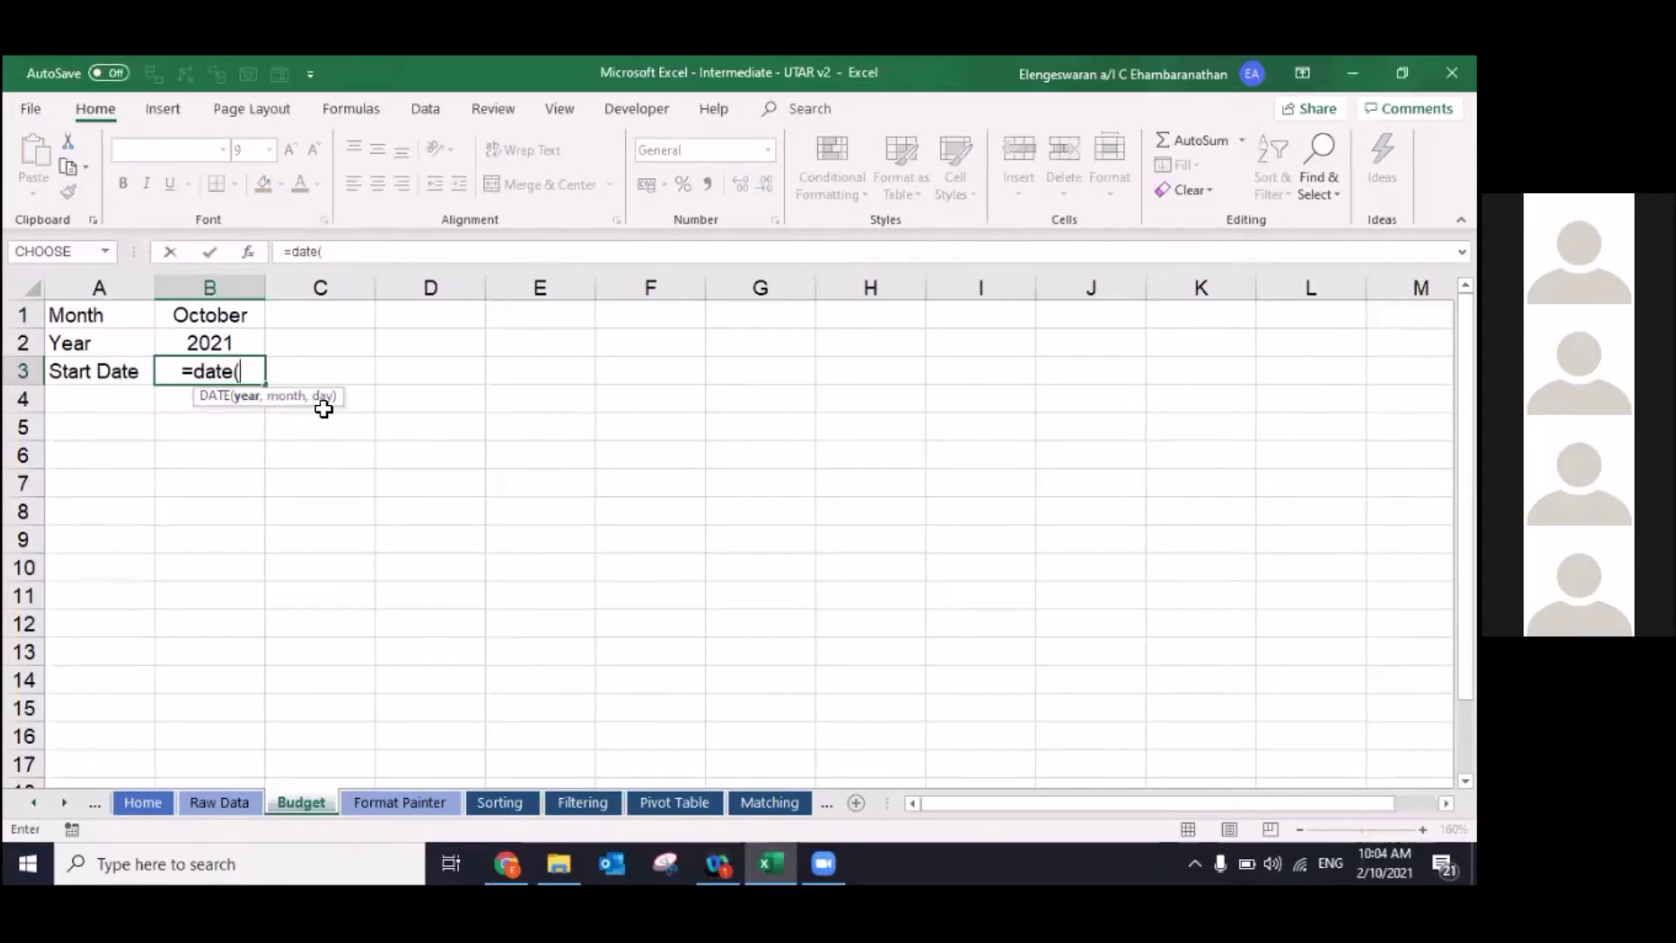
pyautogui.press('Up')
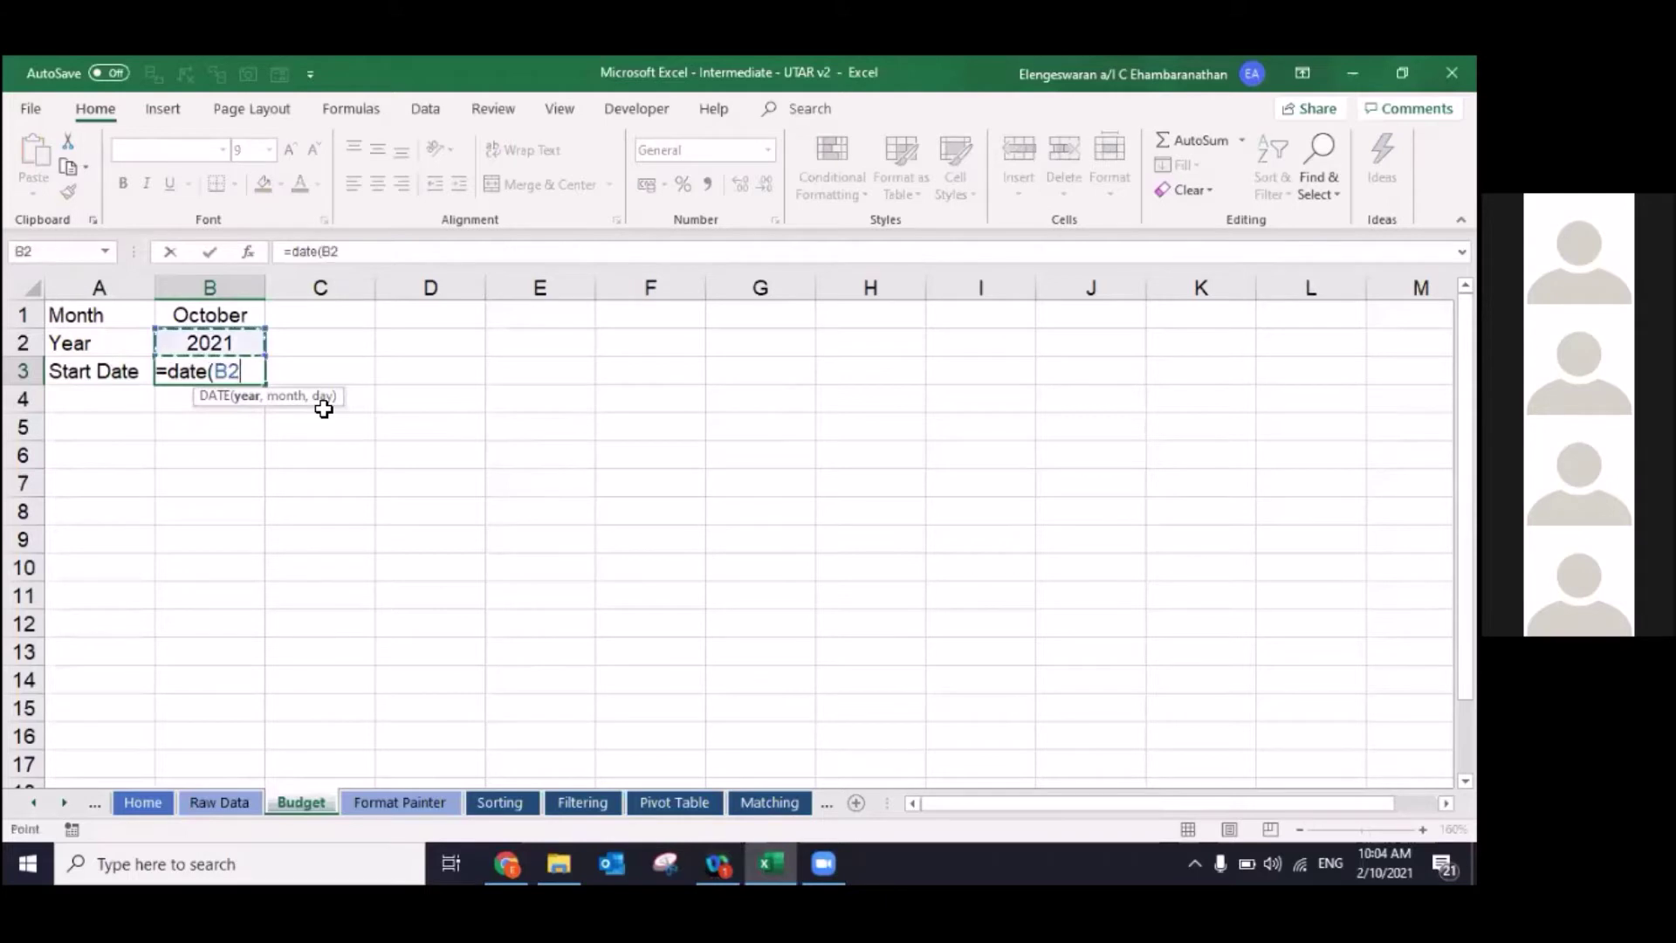
pyautogui.write('.')
pyautogui.press('BackSpace')
pyautogui.write(',')
pyautogui.click(190, 310)
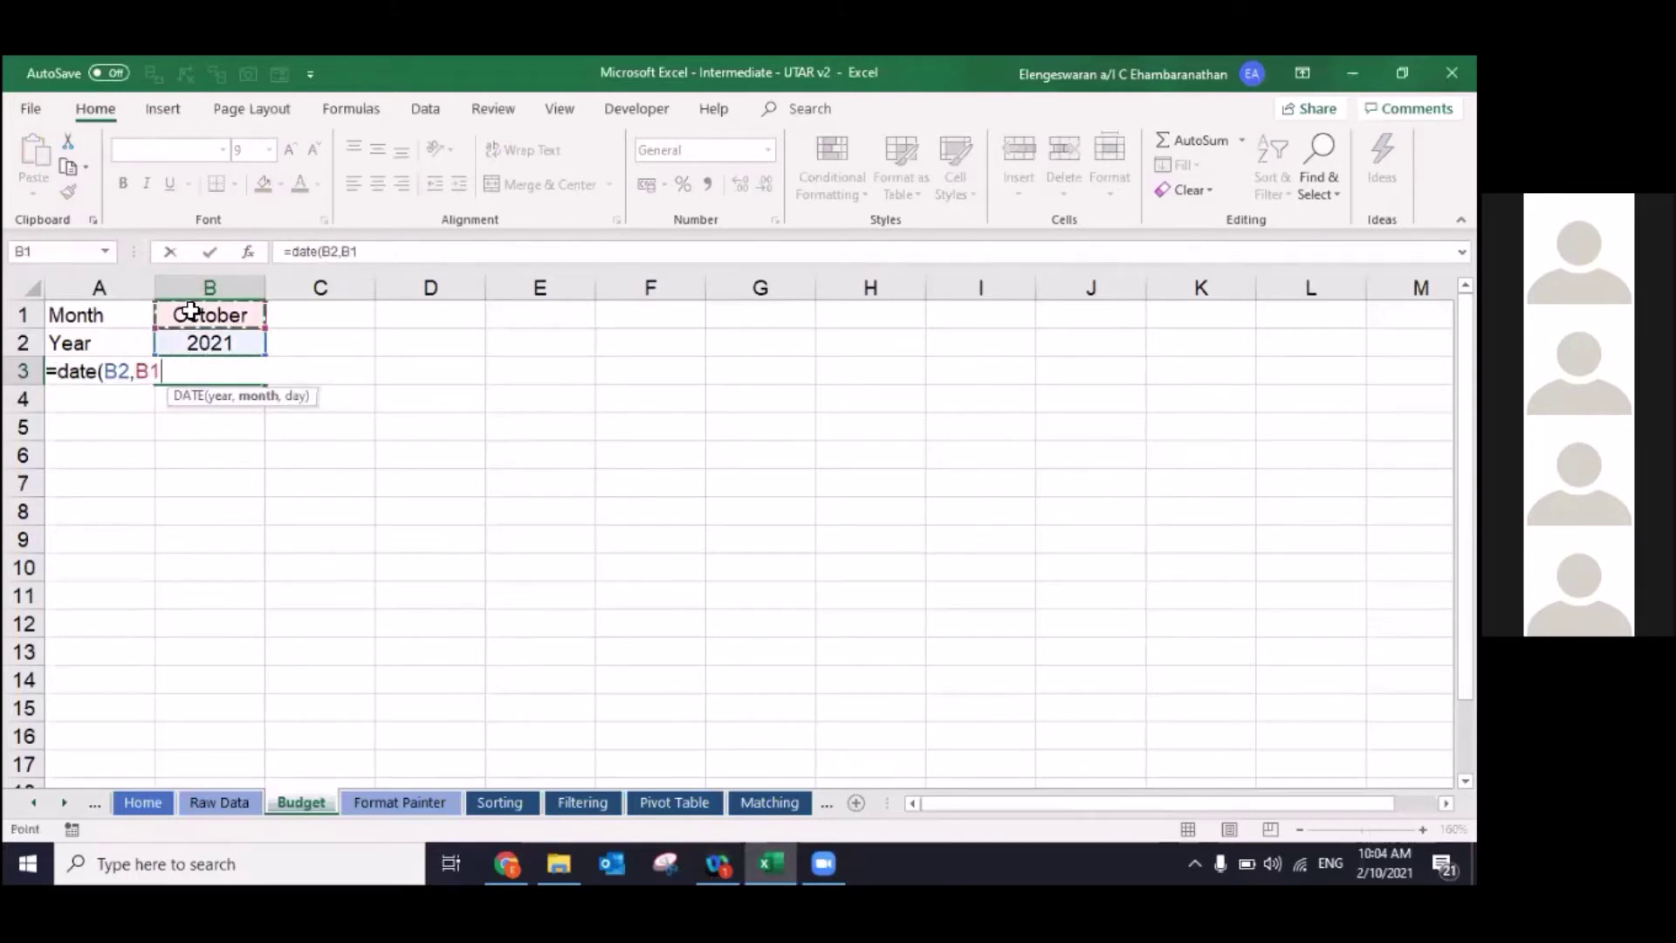
pyautogui.write(',1)')
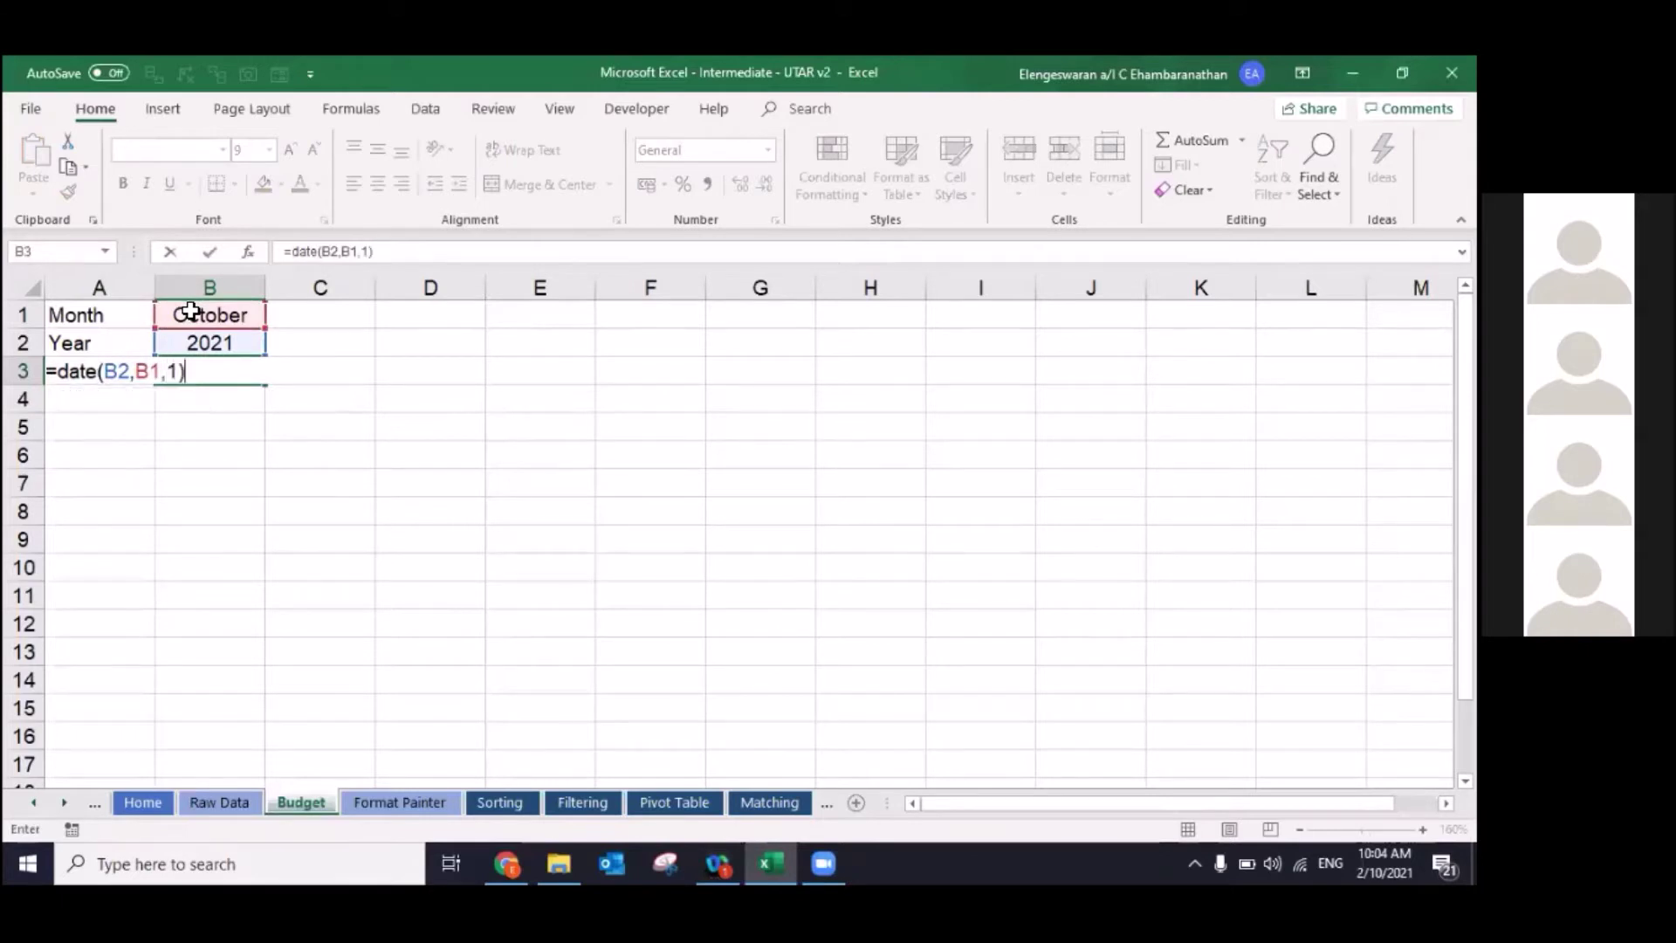
pyautogui.press('Return')
pyautogui.press('Up')
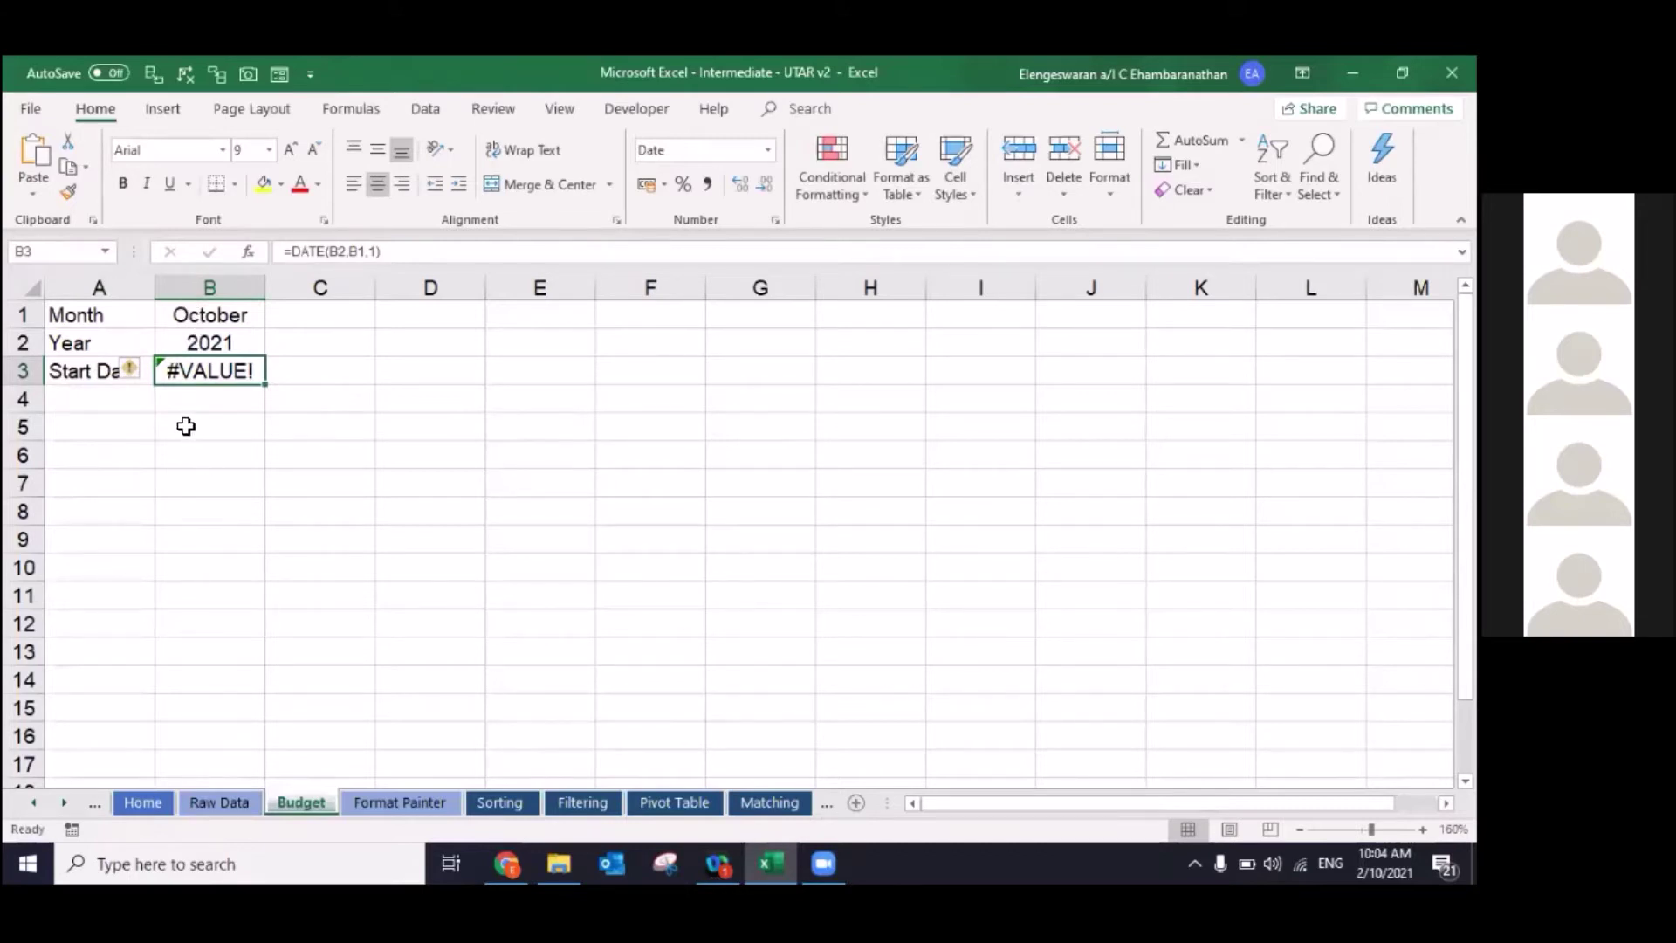
# Step: Revise B3 to =DATE(B2,MONTH(B1&1),1), fixing the missing parenthesis, so it shows 1/10/2021
pyautogui.press('F2')
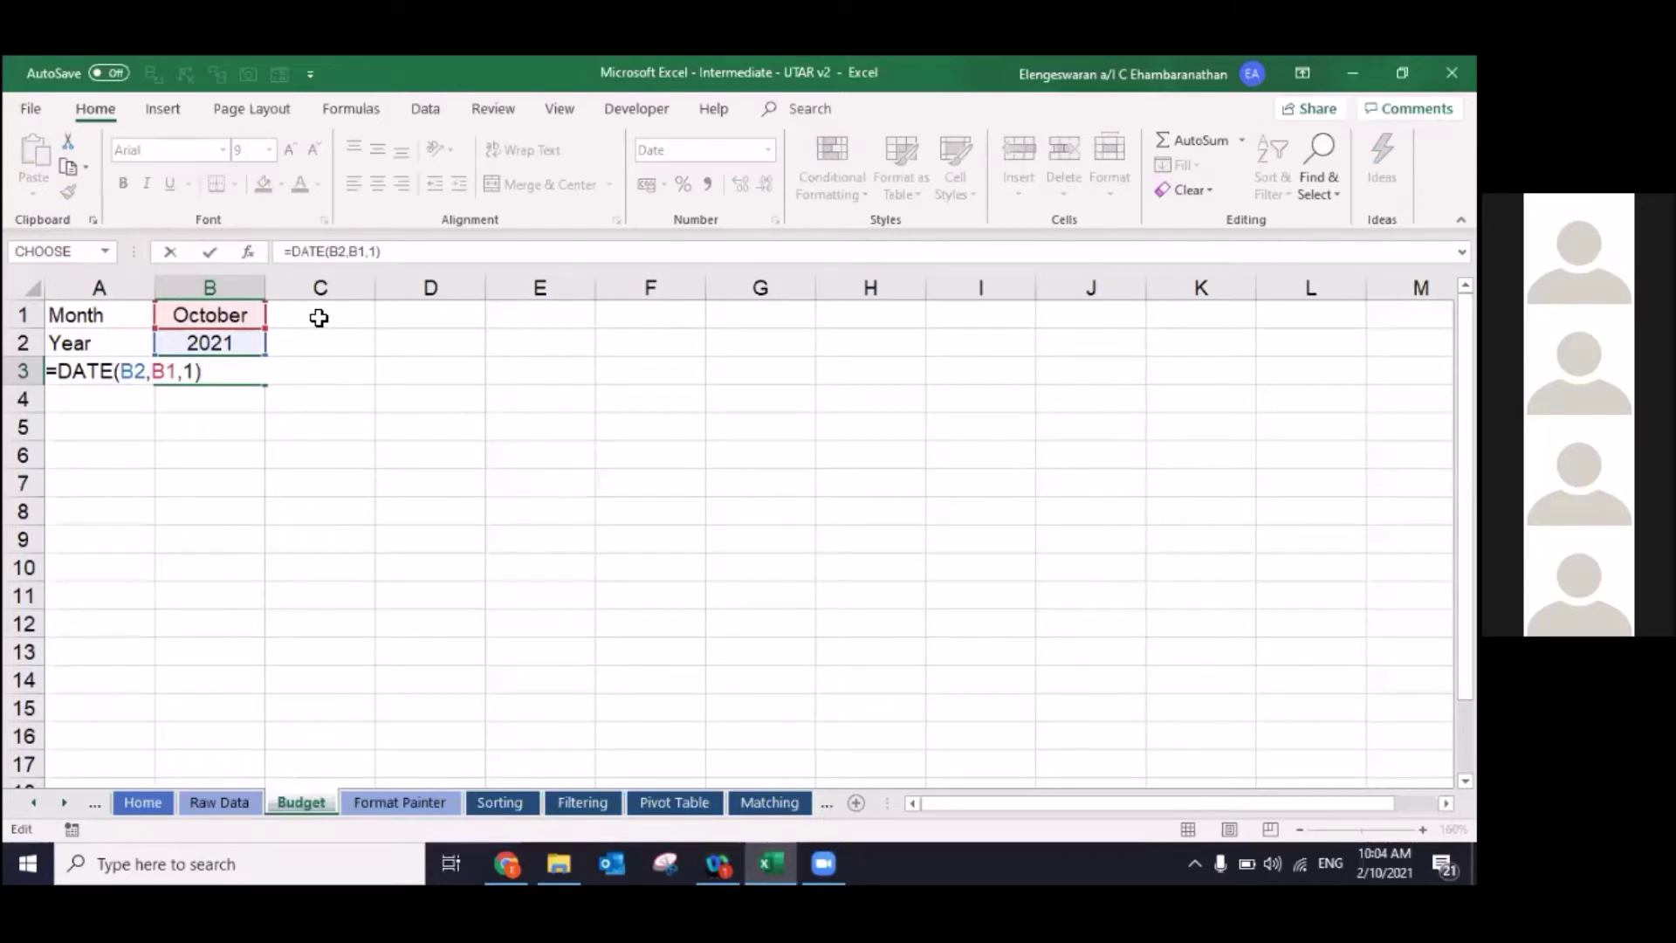
pyautogui.press('Left')
pyautogui.press('Left')
pyautogui.press('Left')
pyautogui.press('Left')
pyautogui.press('Left')
pyautogui.write('month')
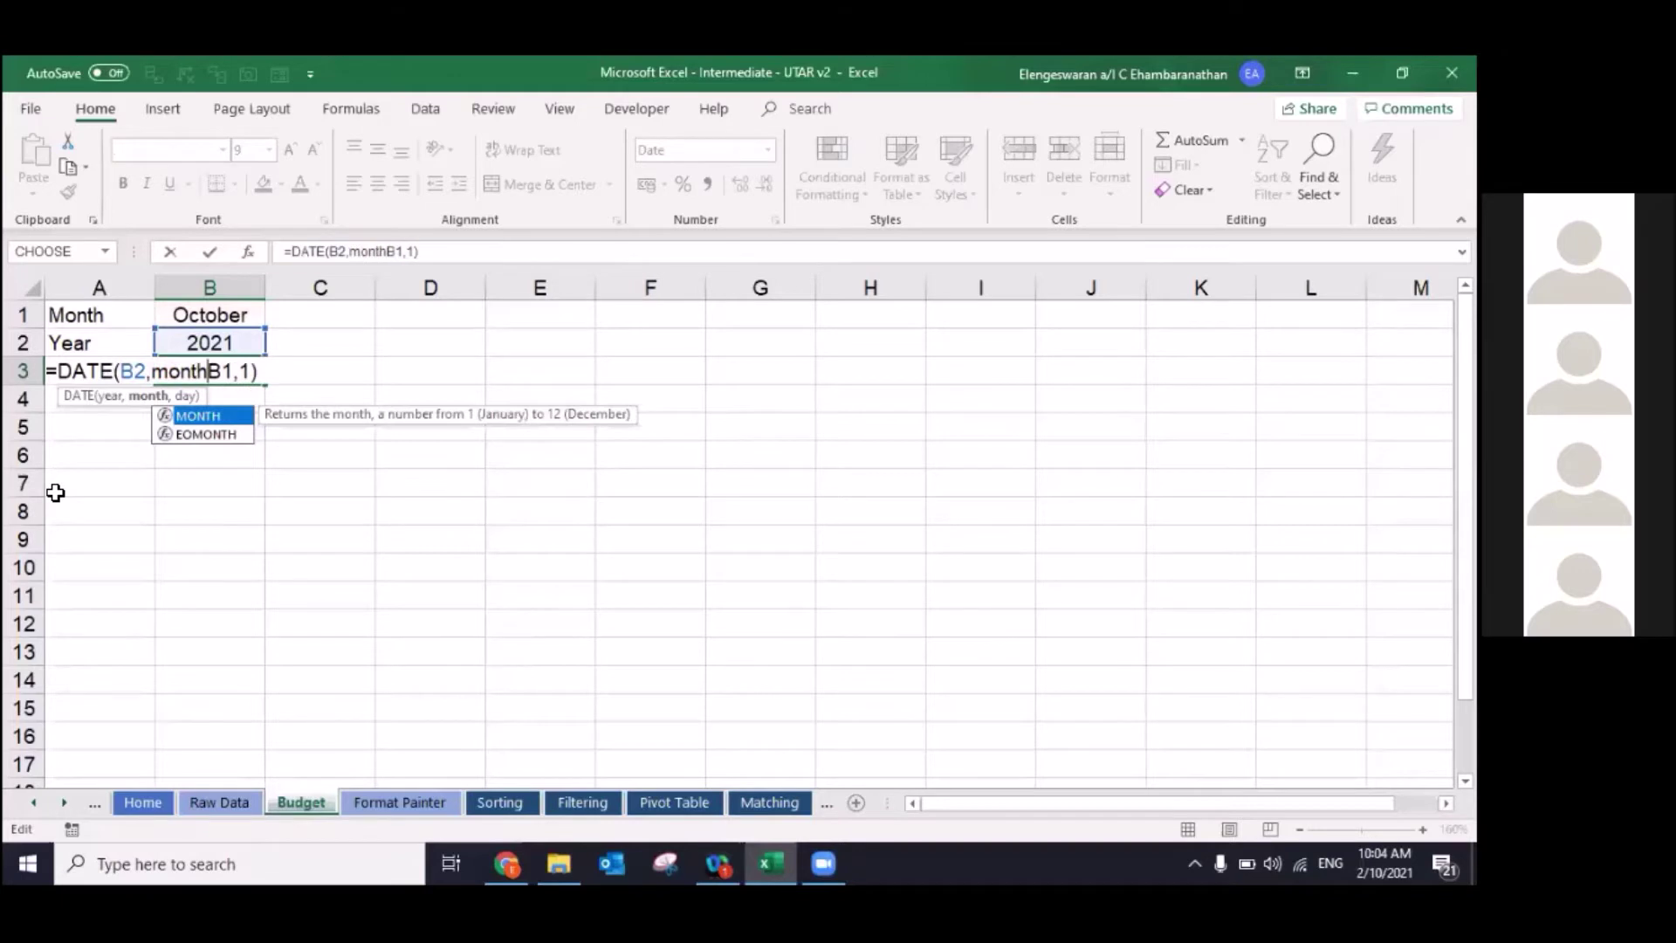
pyautogui.write('(')
pyautogui.press('Right')
pyautogui.press('Right')
pyautogui.write('&1')
pyautogui.press('Return')
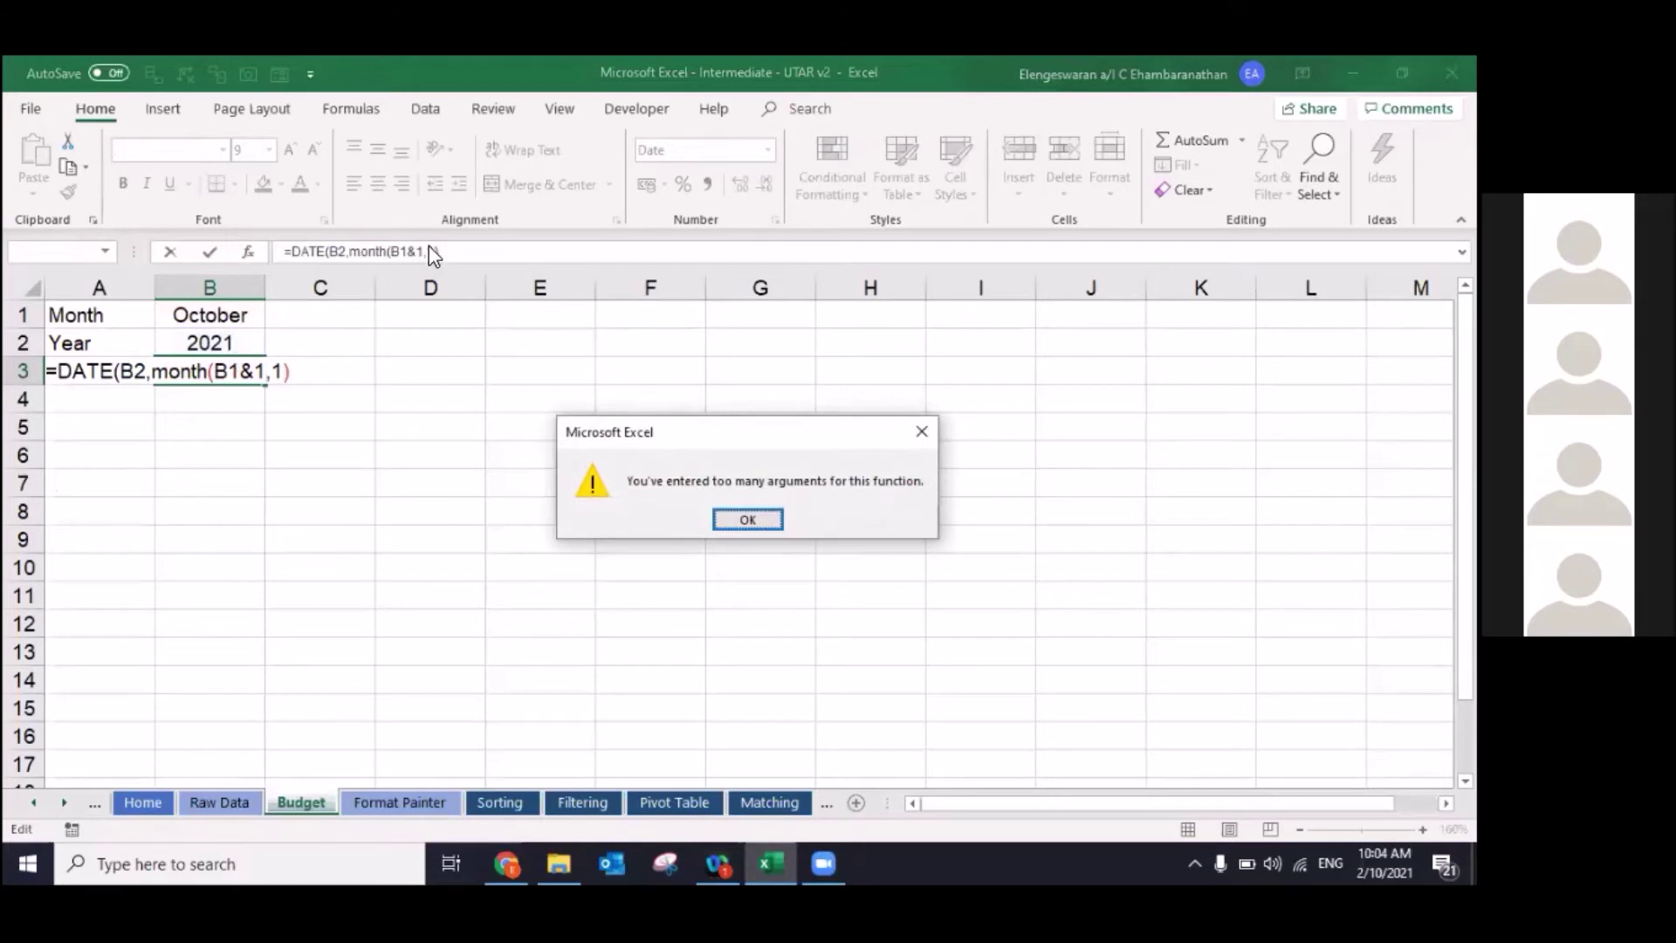
pyautogui.press('Return')
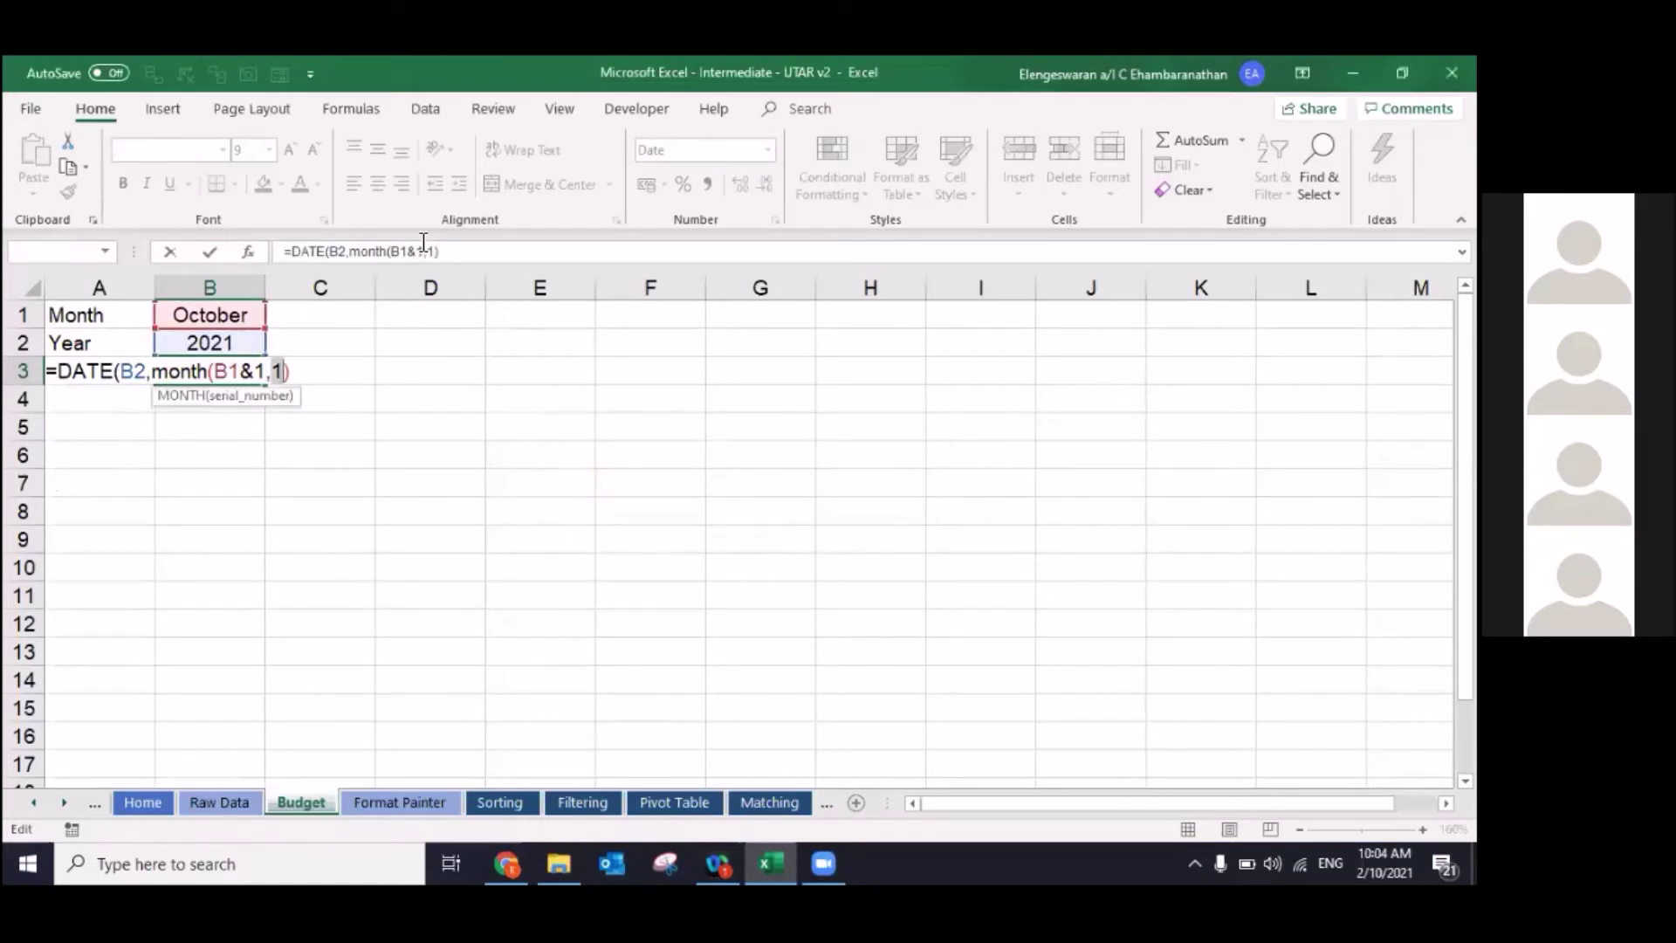
pyautogui.write(')')
pyautogui.press('Return')
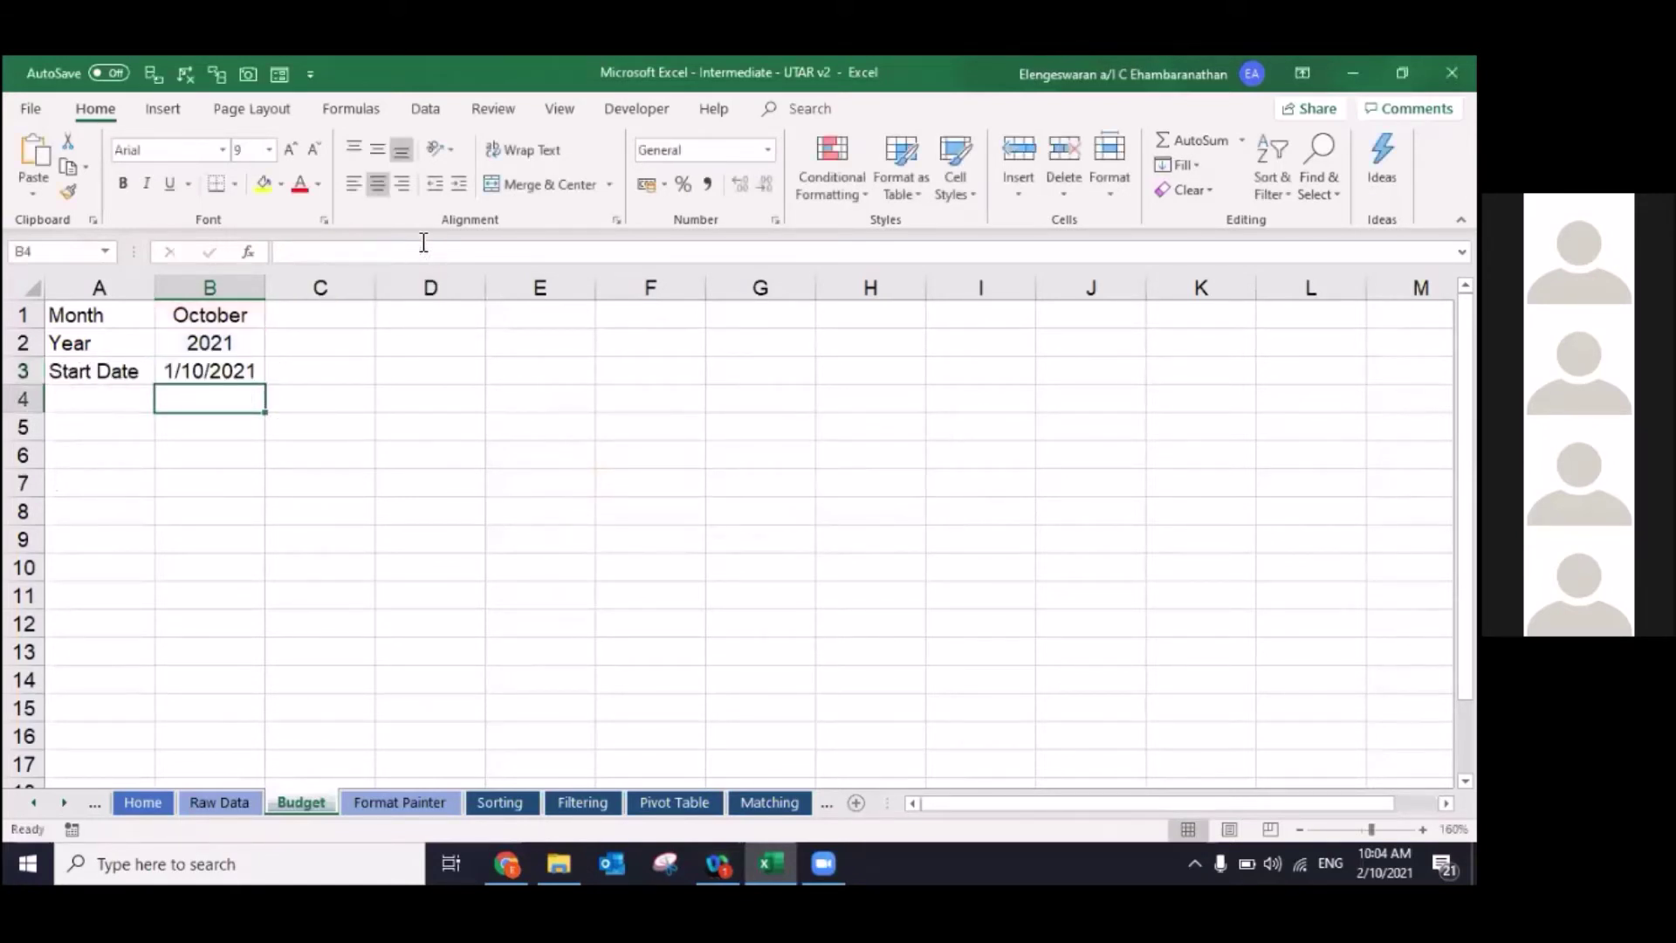
# Step: Undo back to =DATE(B2,B1,1) and start retyping =date( in B3
pyautogui.hotkey('ctrl', 'z')
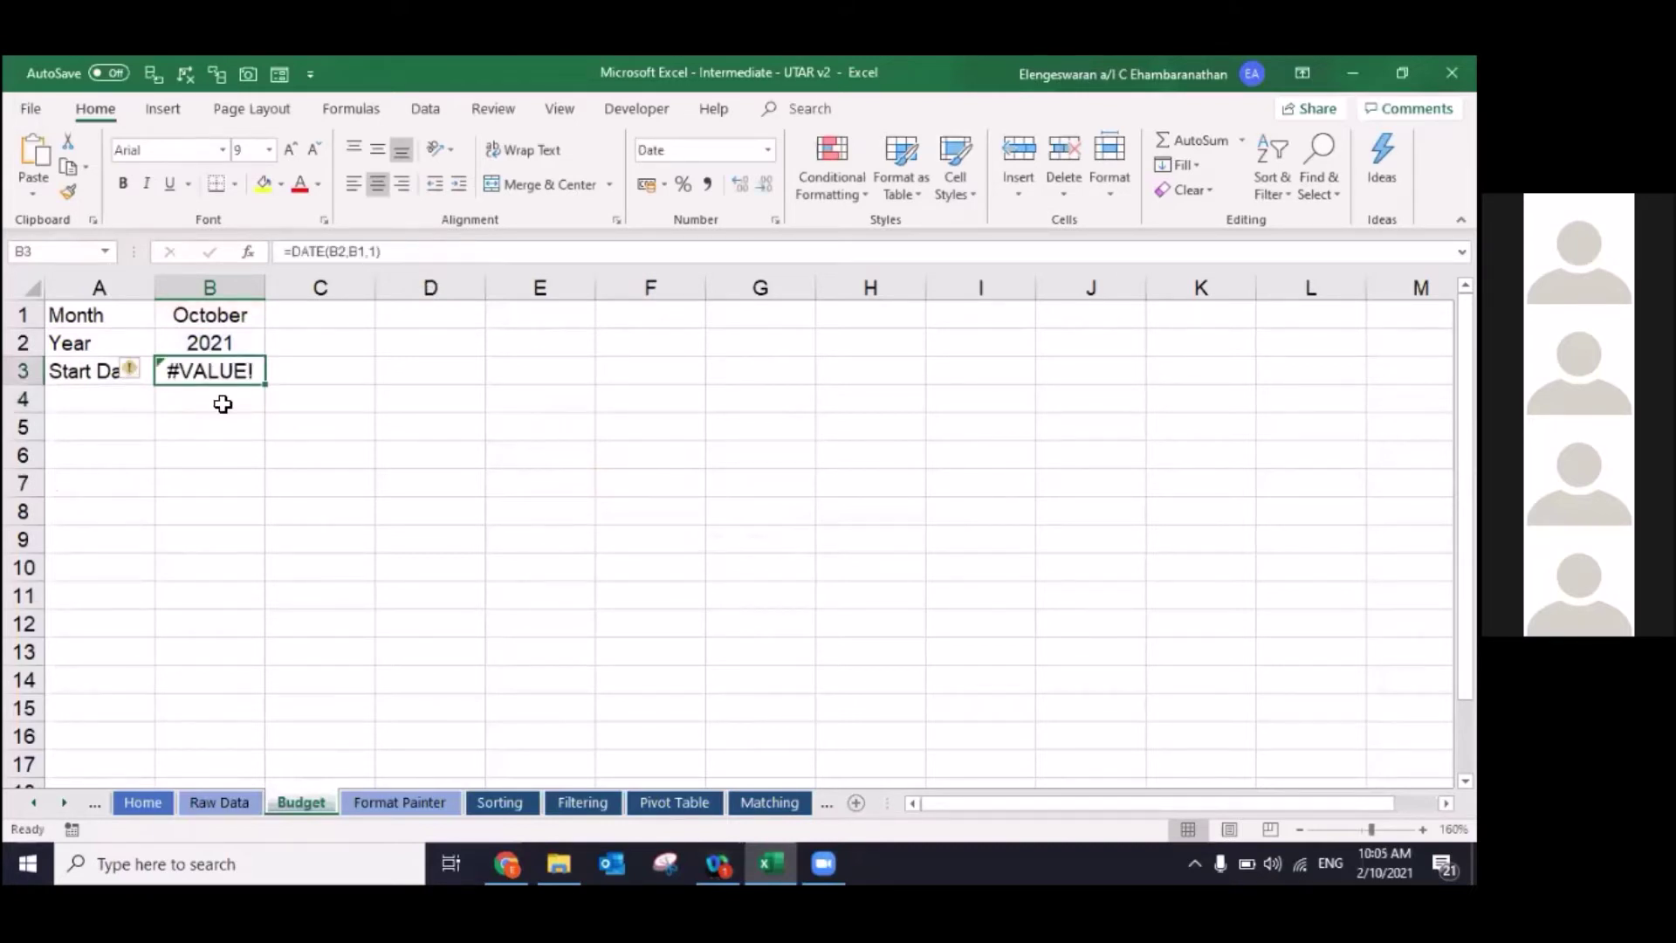
pyautogui.press('Up')
pyautogui.press('Up')
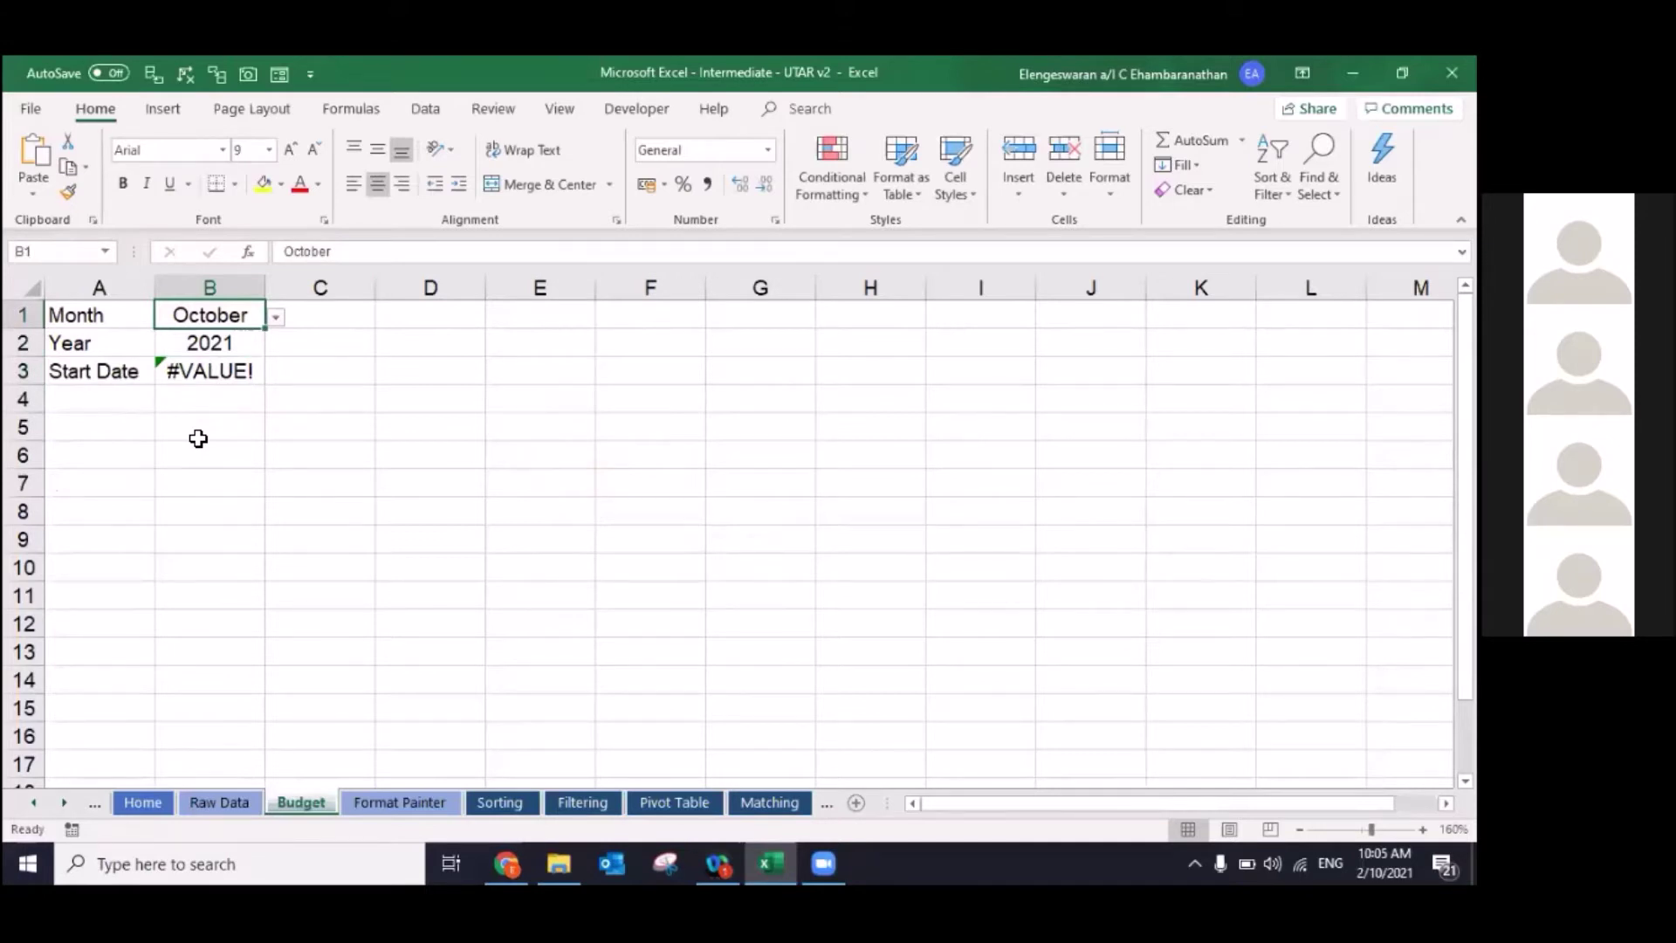
pyautogui.press('Down')
pyautogui.press('Down')
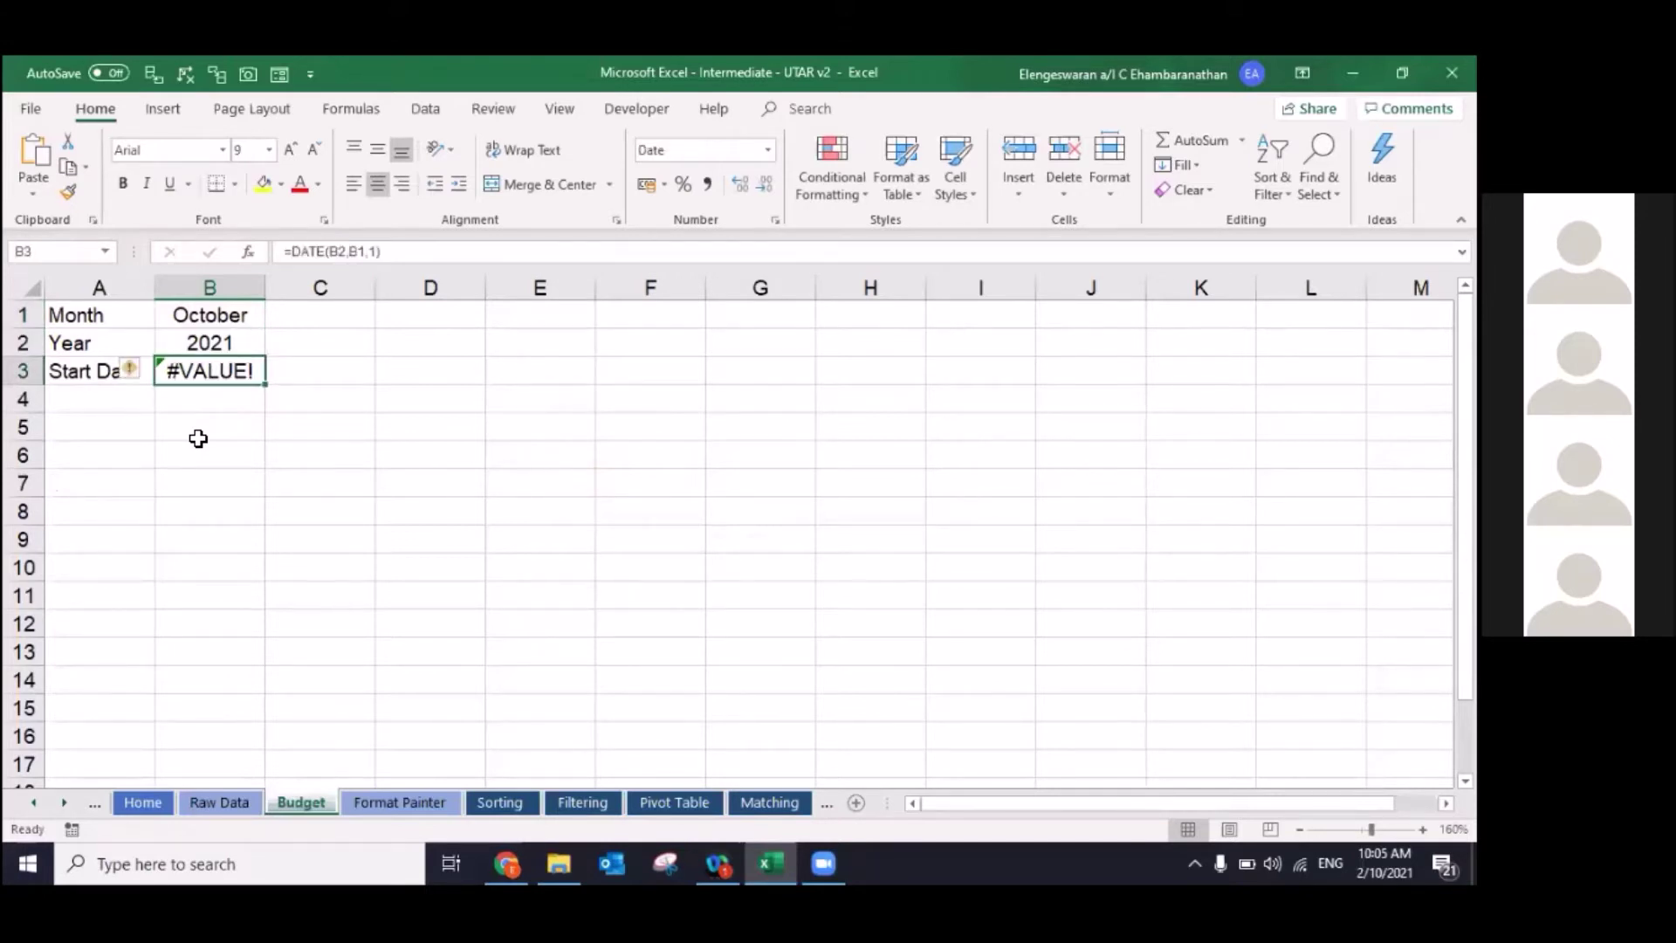
pyautogui.write('=date(')
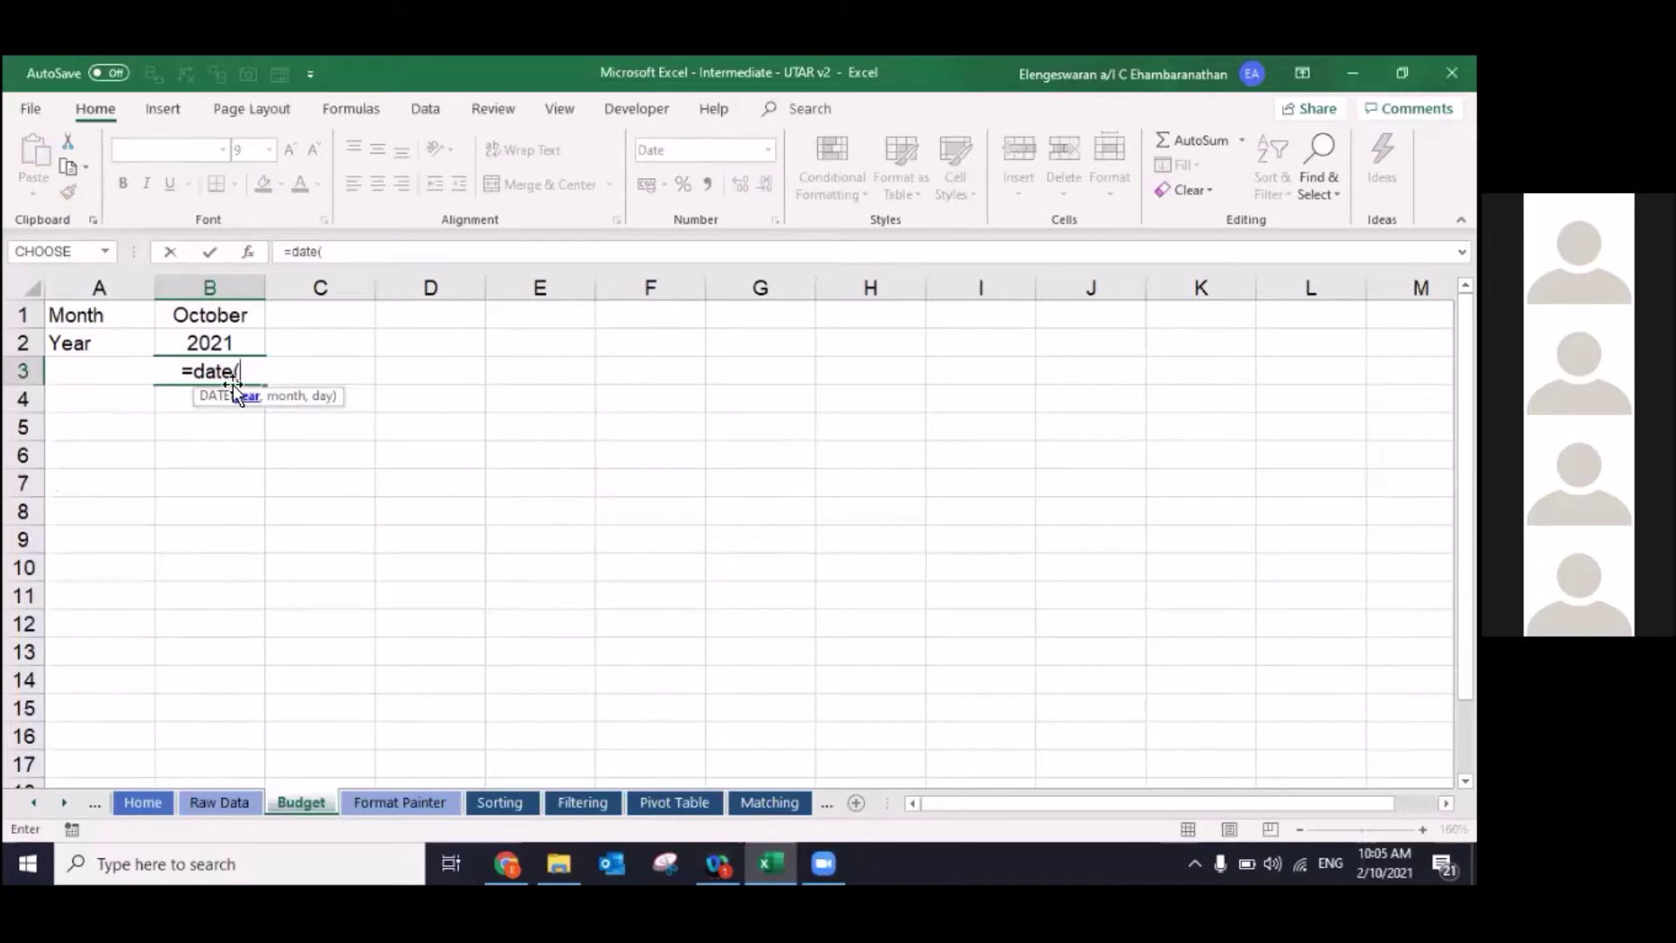
# Step: Complete B3 as =DATE(B2,MONTH(B1&1),1) so the start date reads 1/10/2021
pyautogui.click(190, 343)
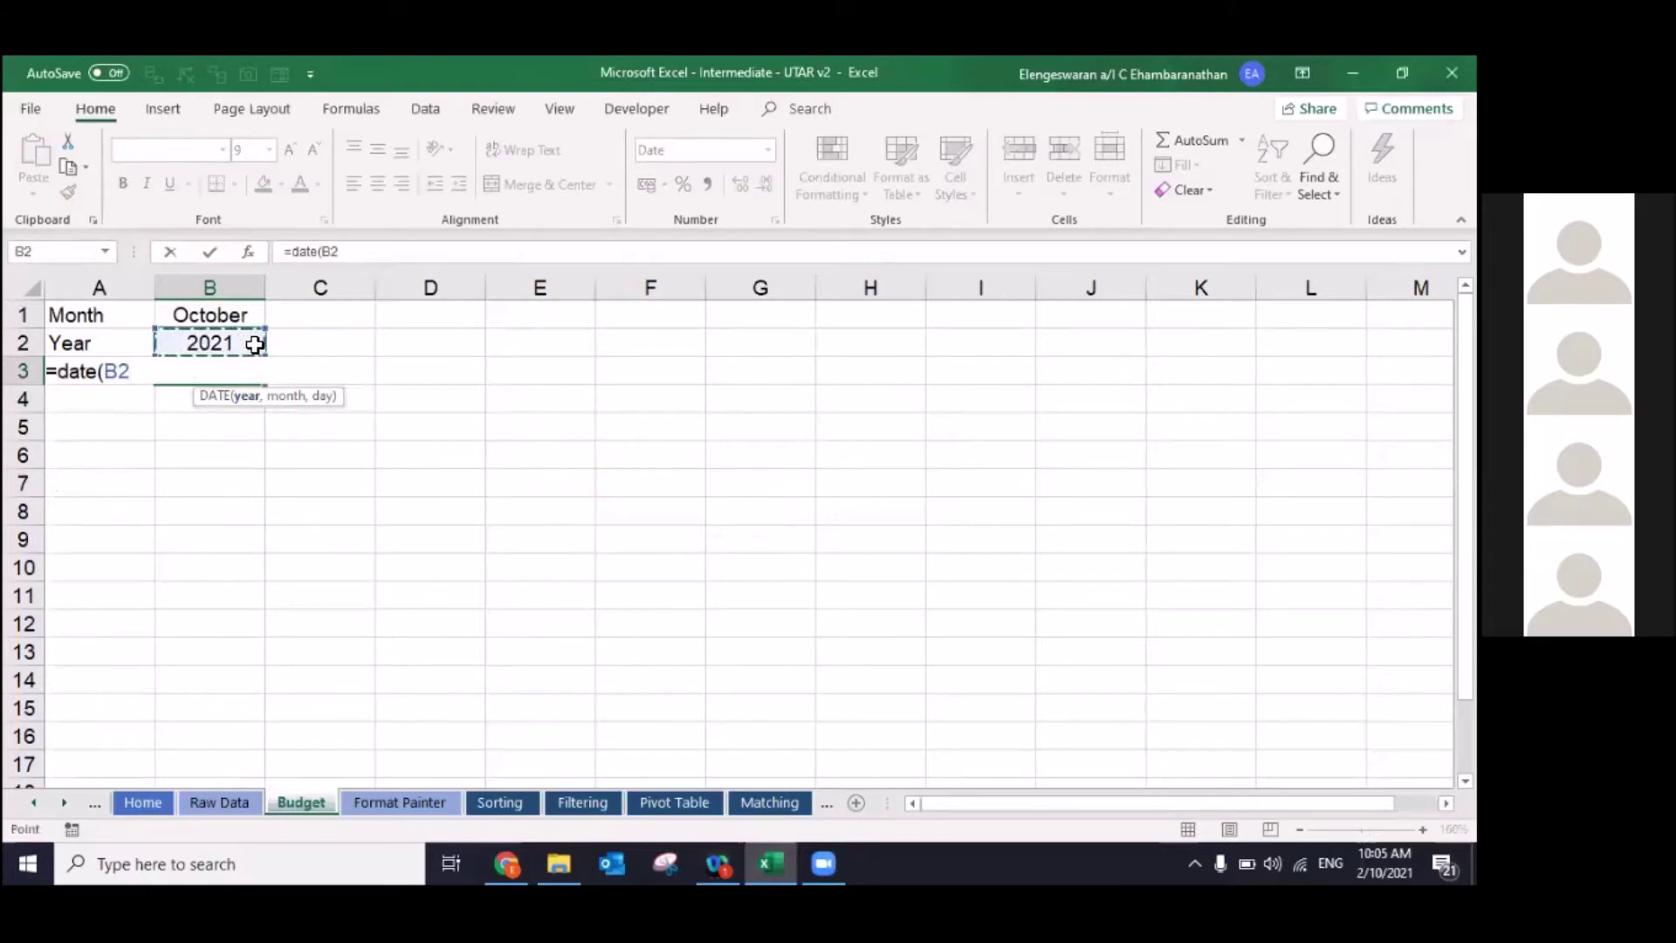
pyautogui.write(',')
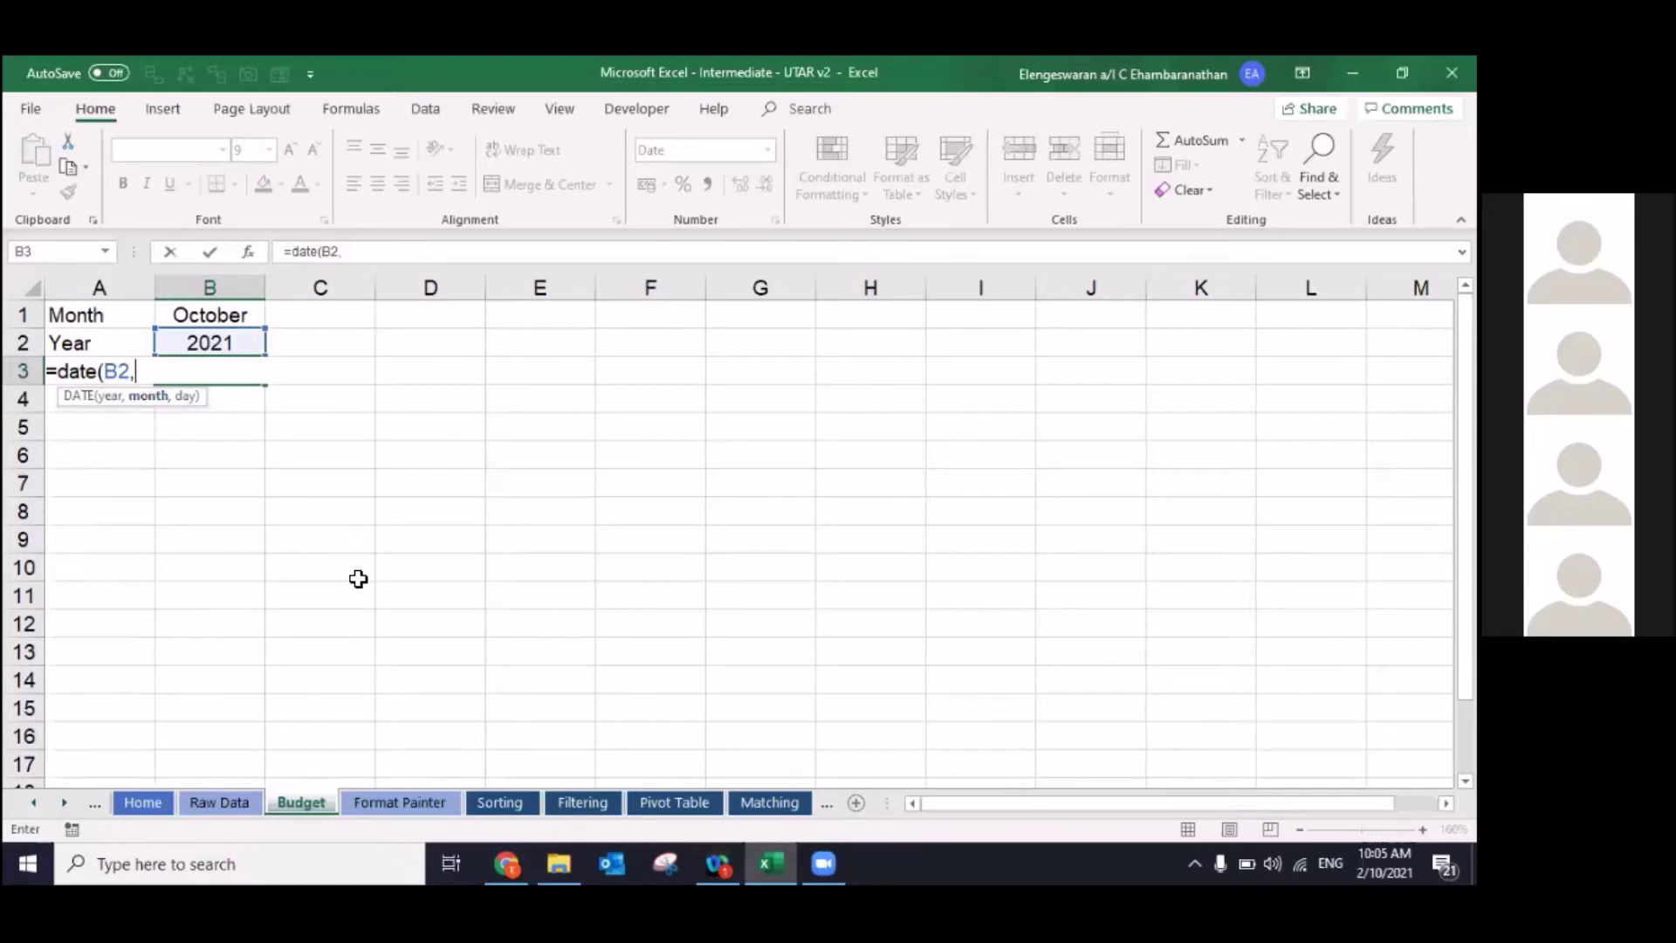
pyautogui.write('month')
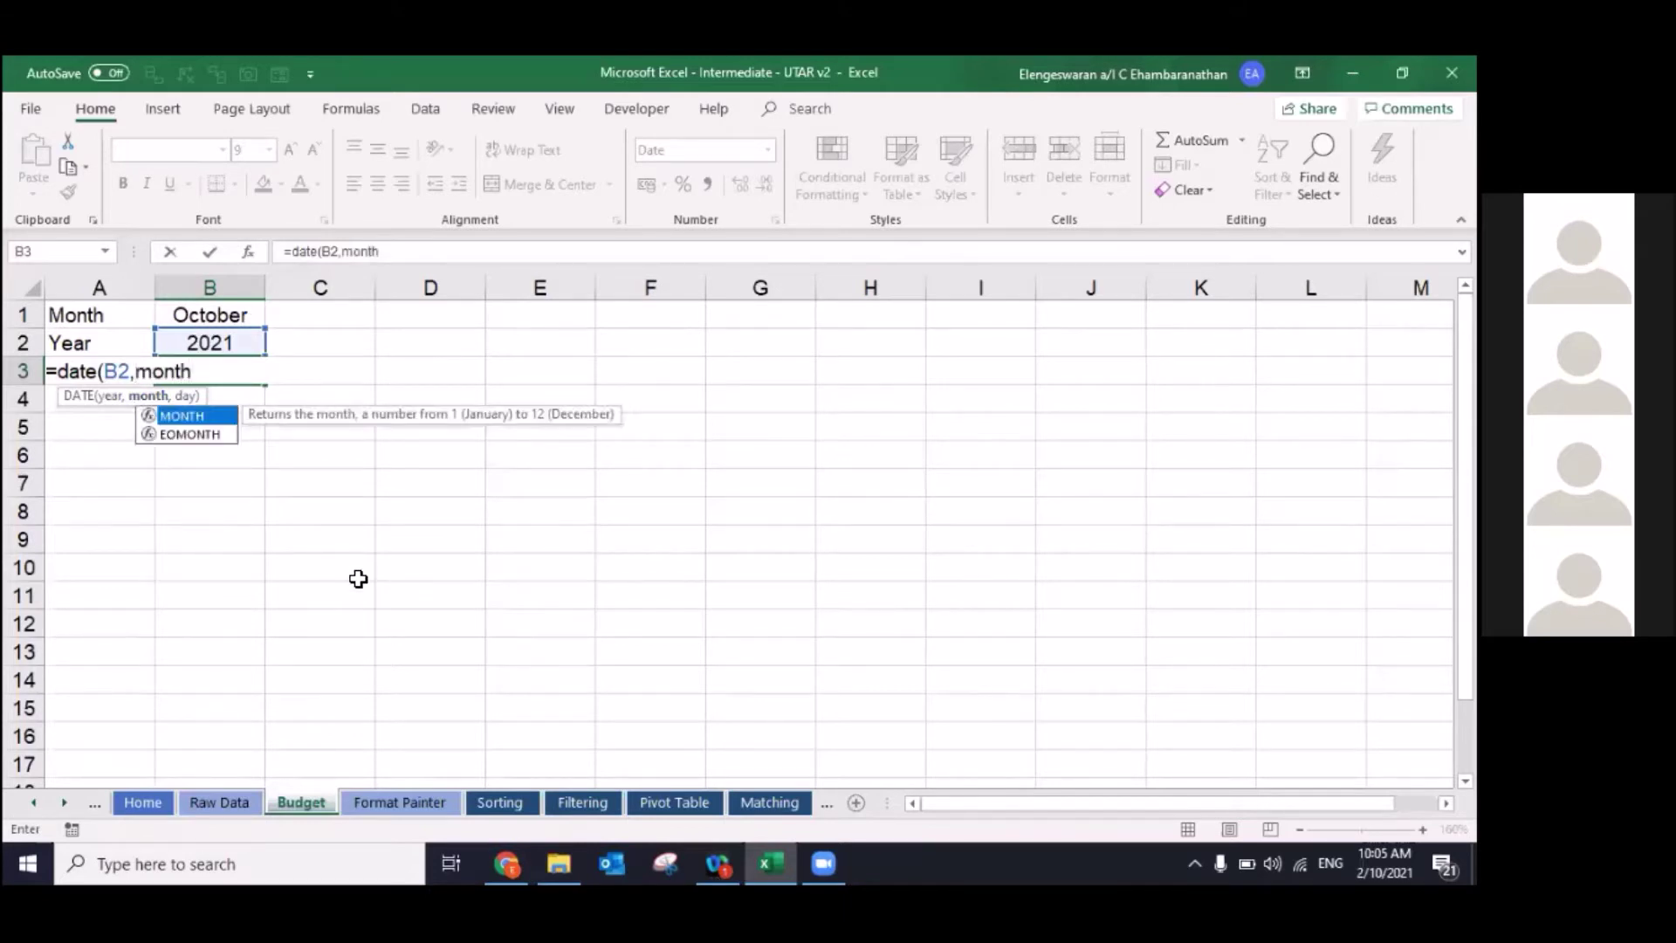
pyautogui.write('(')
pyautogui.press('Up')
pyautogui.press('Up')
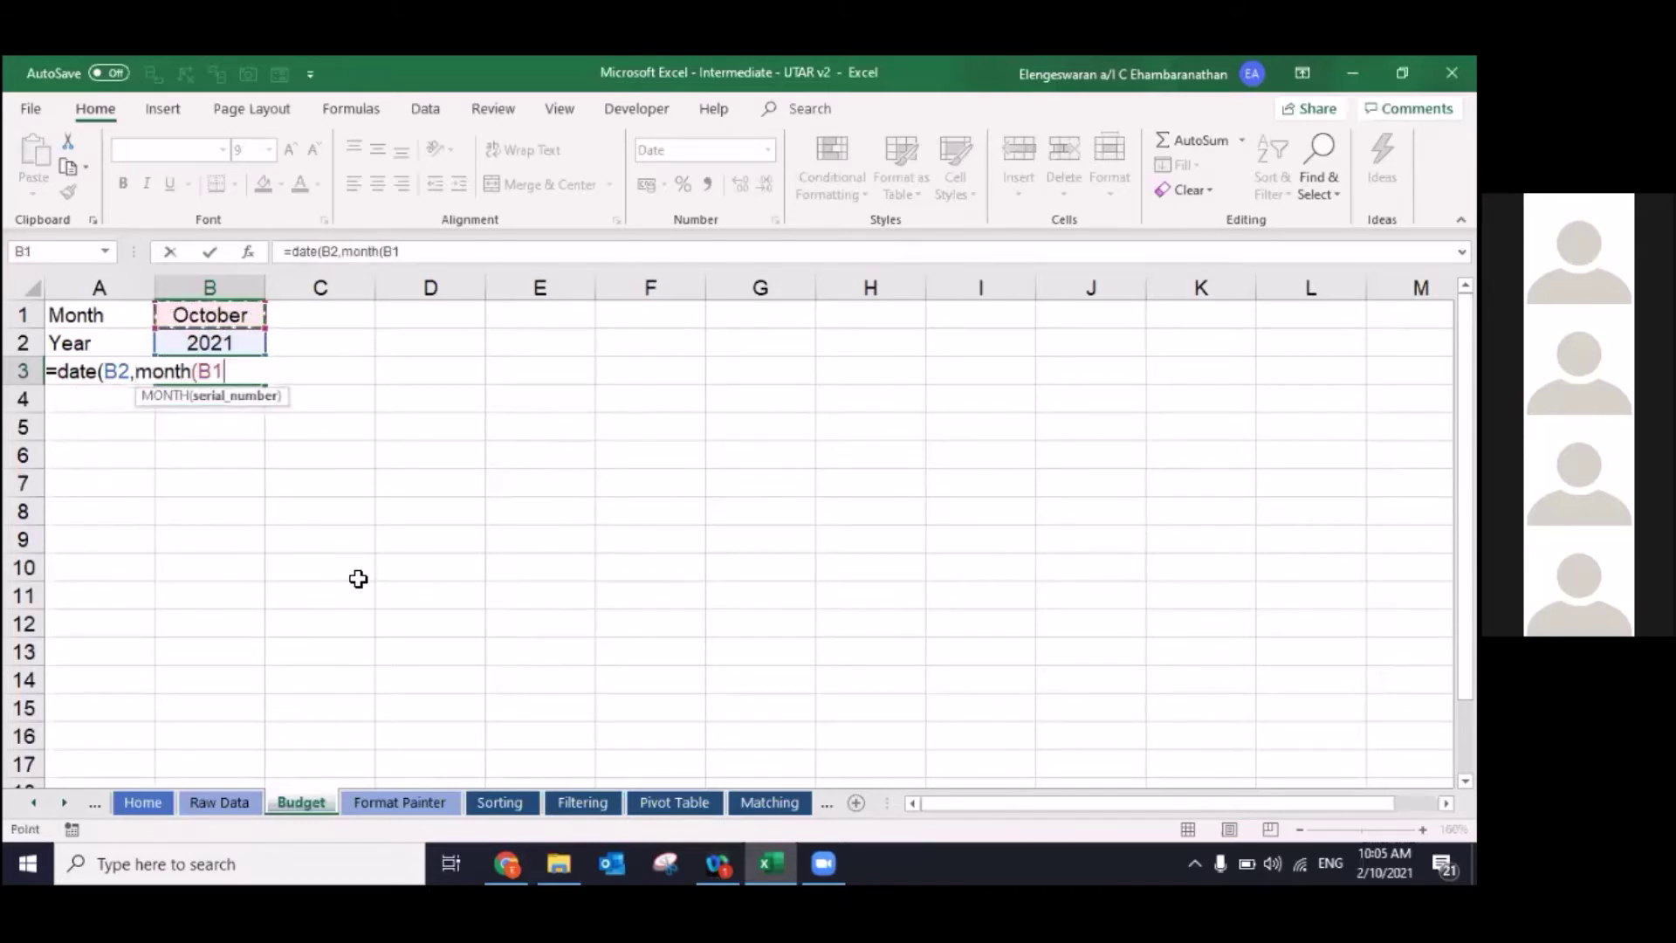
pyautogui.write('&1')
pyautogui.write('),1')
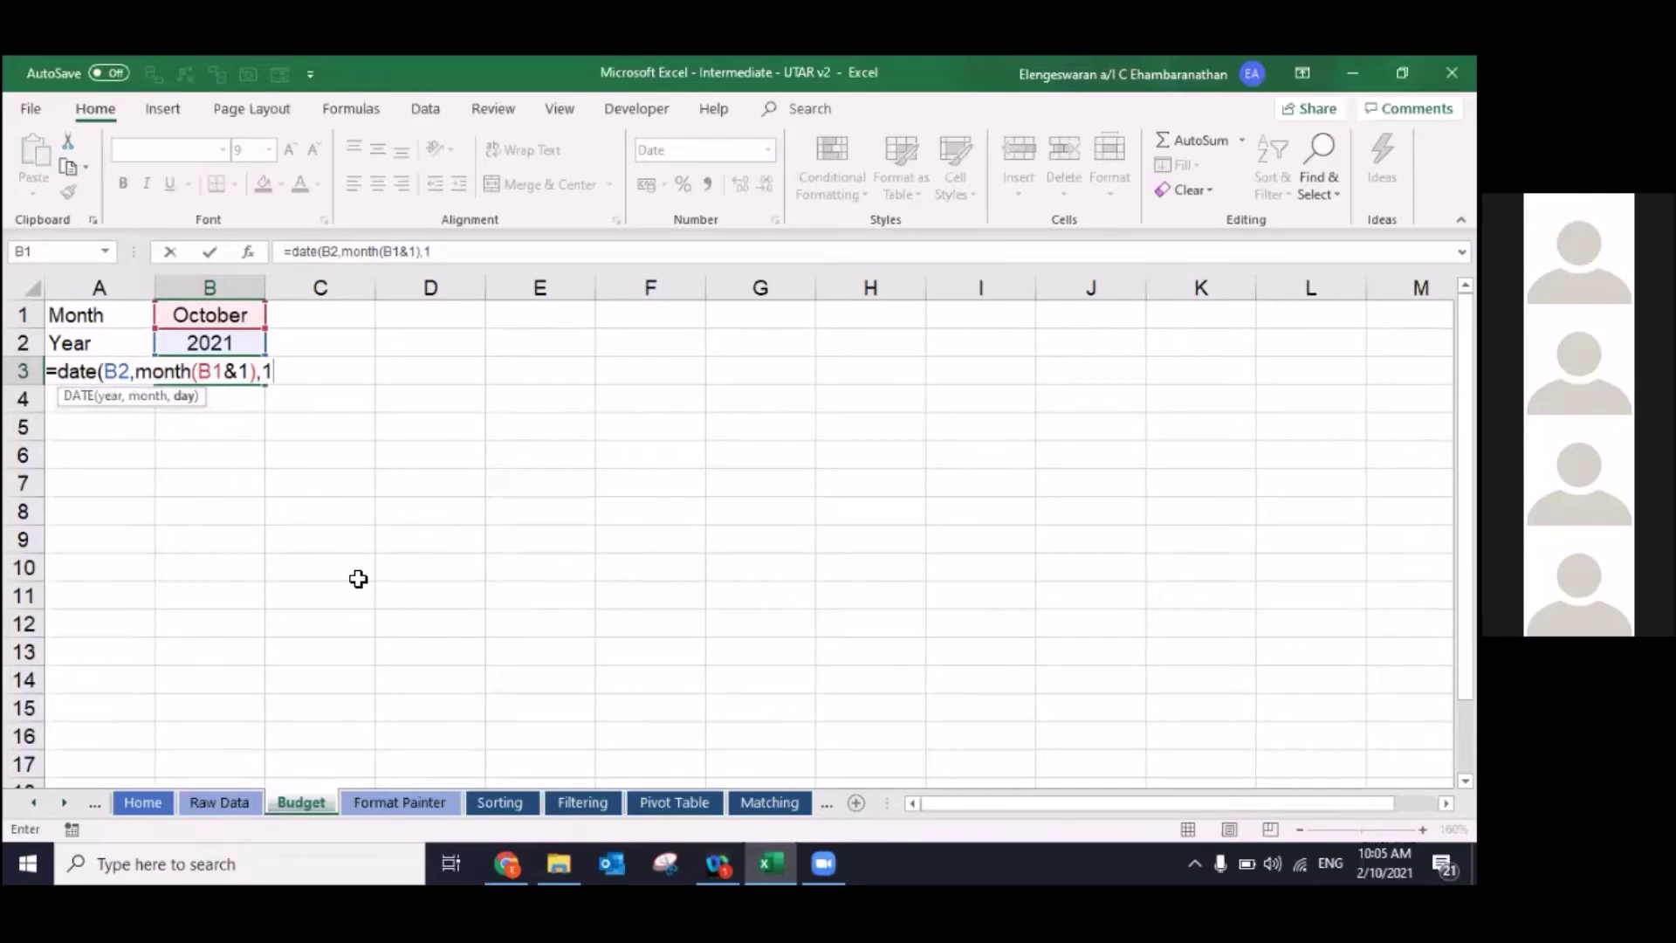
pyautogui.write(')')
pyautogui.press('Return')
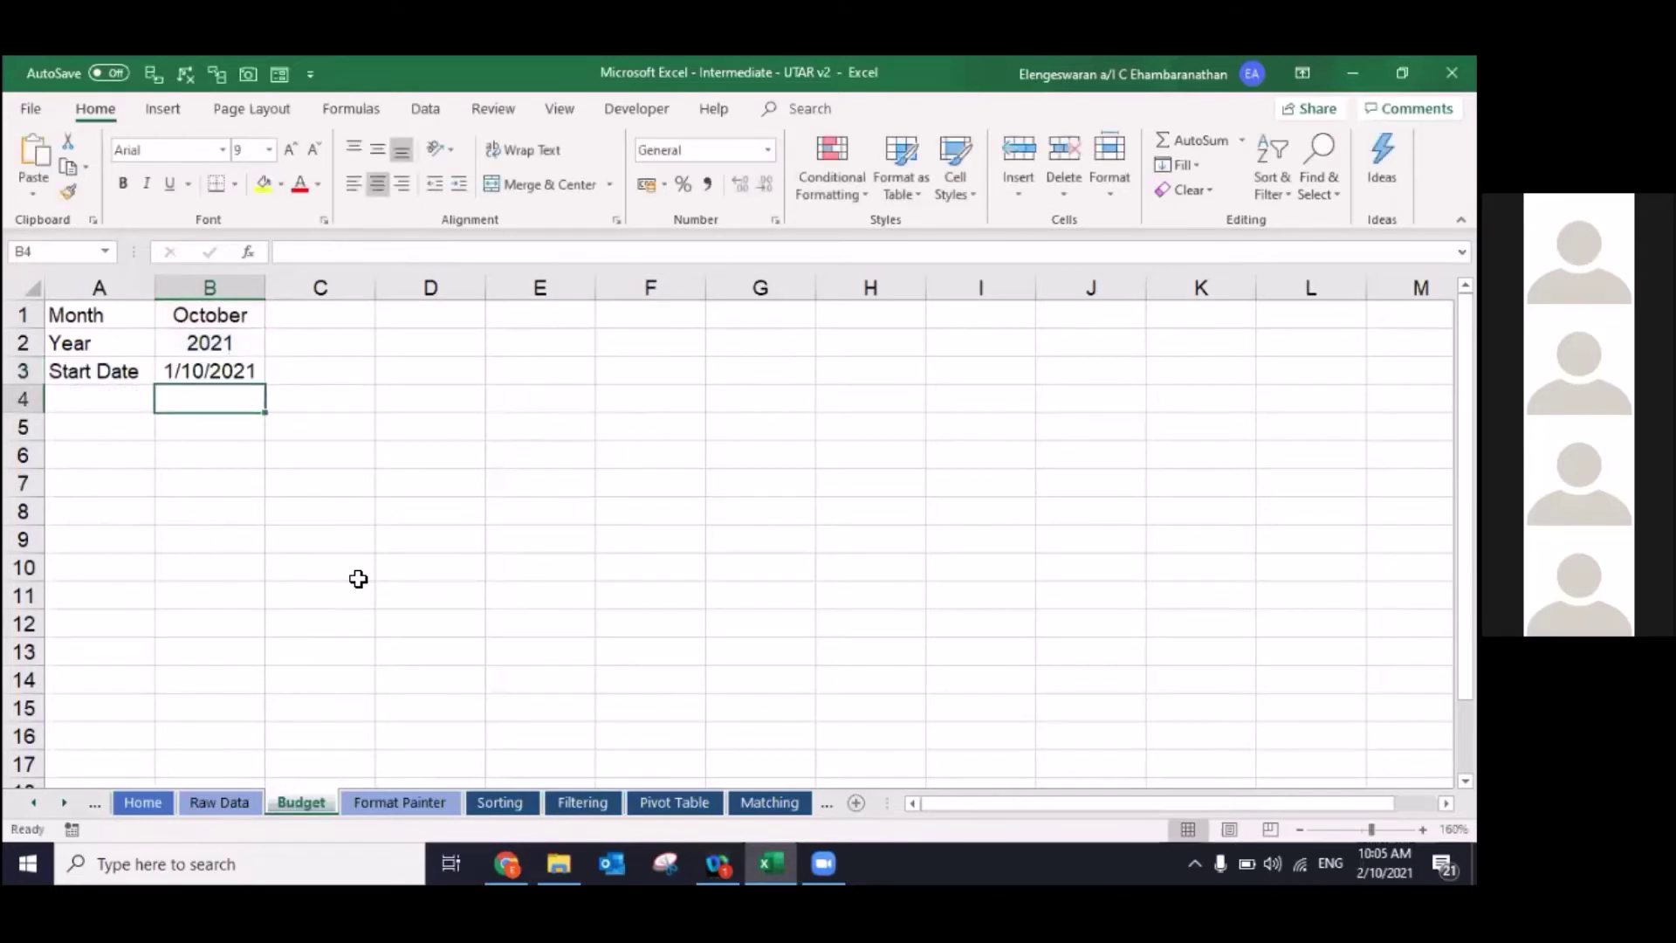
pyautogui.press('Up')
pyautogui.press('Down')
pyautogui.press('Left')
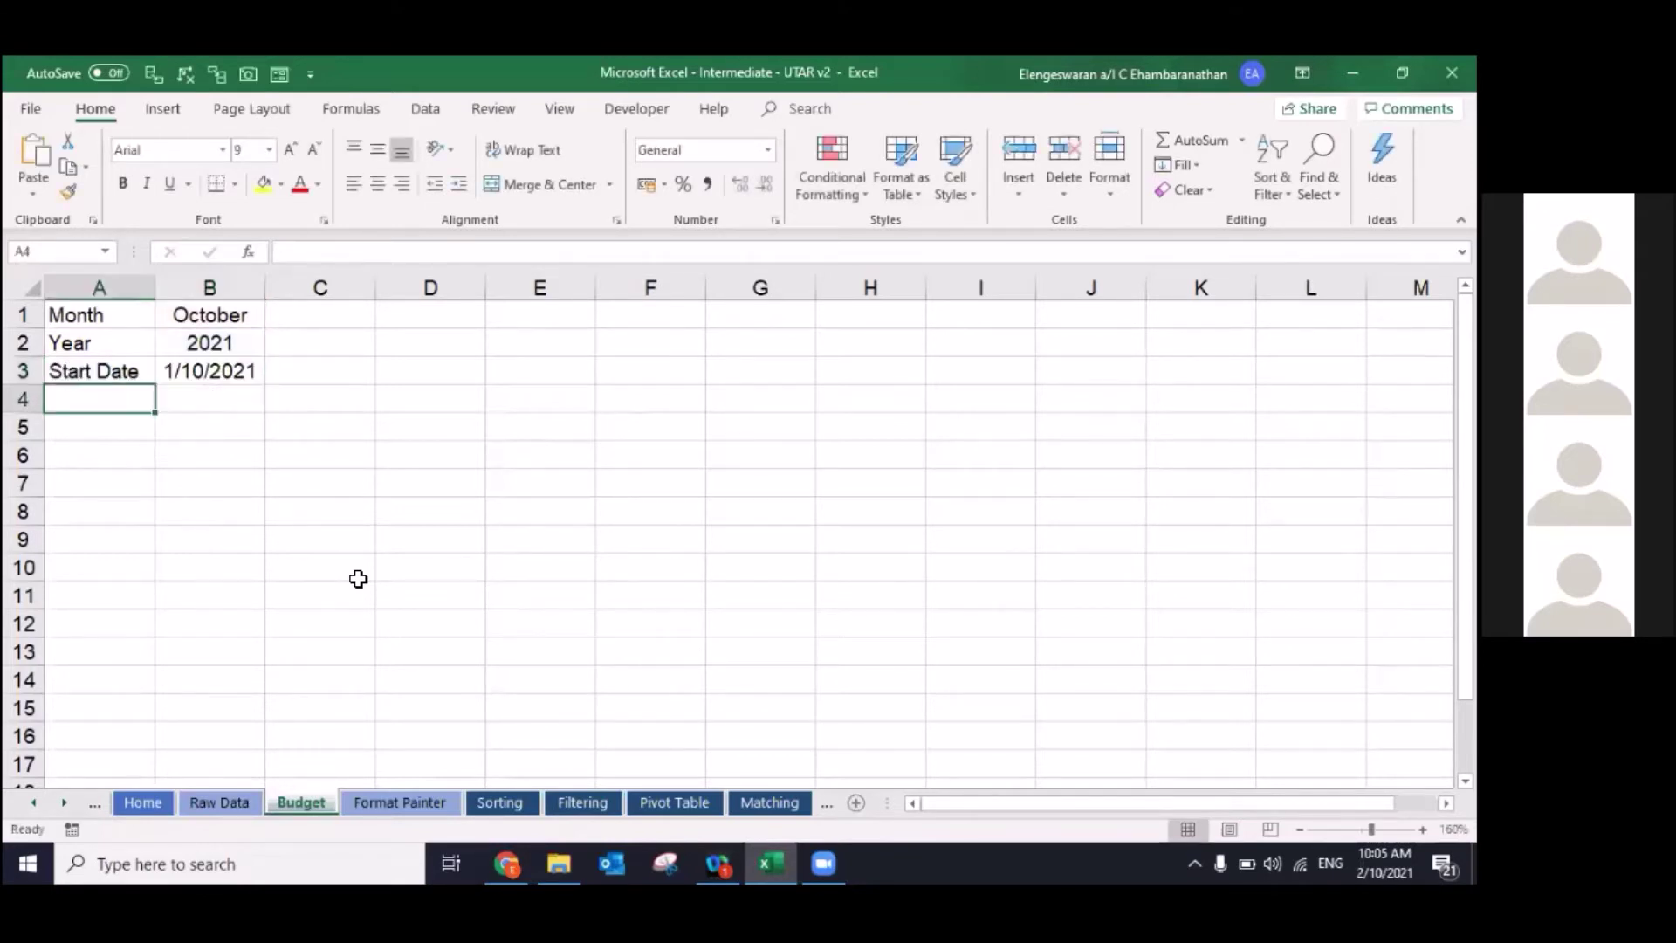
# Step: Label A4 'End Date' and enter =EOMONTH(B3,0) in B4, showing 44500
pyautogui.write('End Dat')
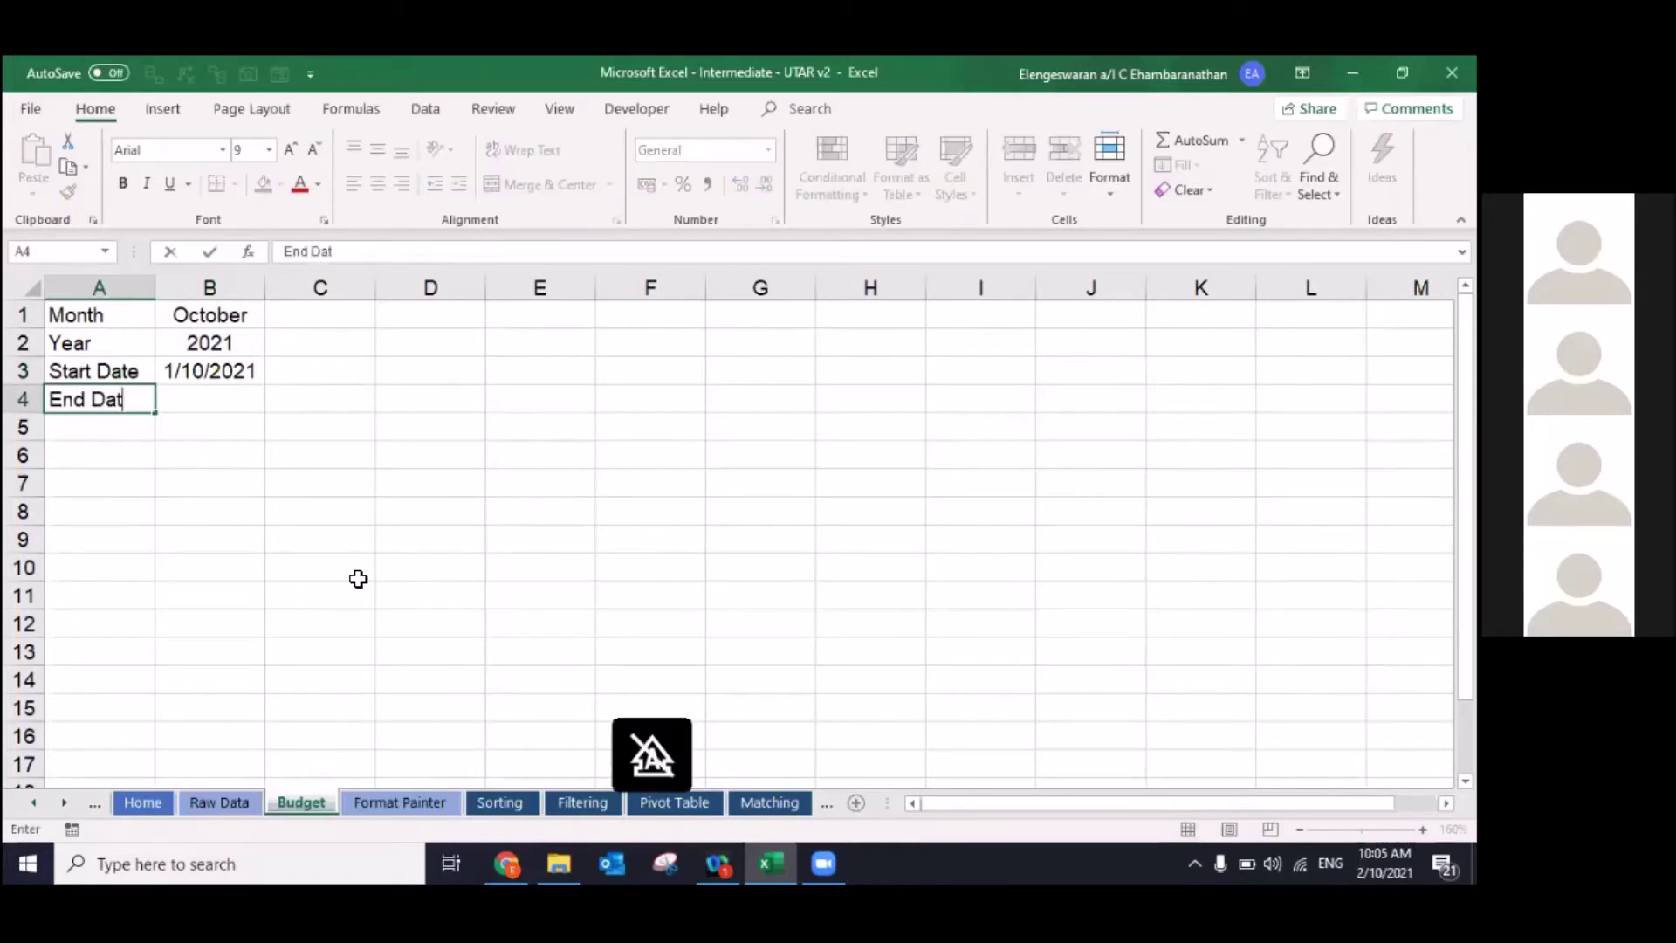
pyautogui.write('e')
pyautogui.press('Return')
pyautogui.press('Up')
pyautogui.press('Right')
pyautogui.write('=')
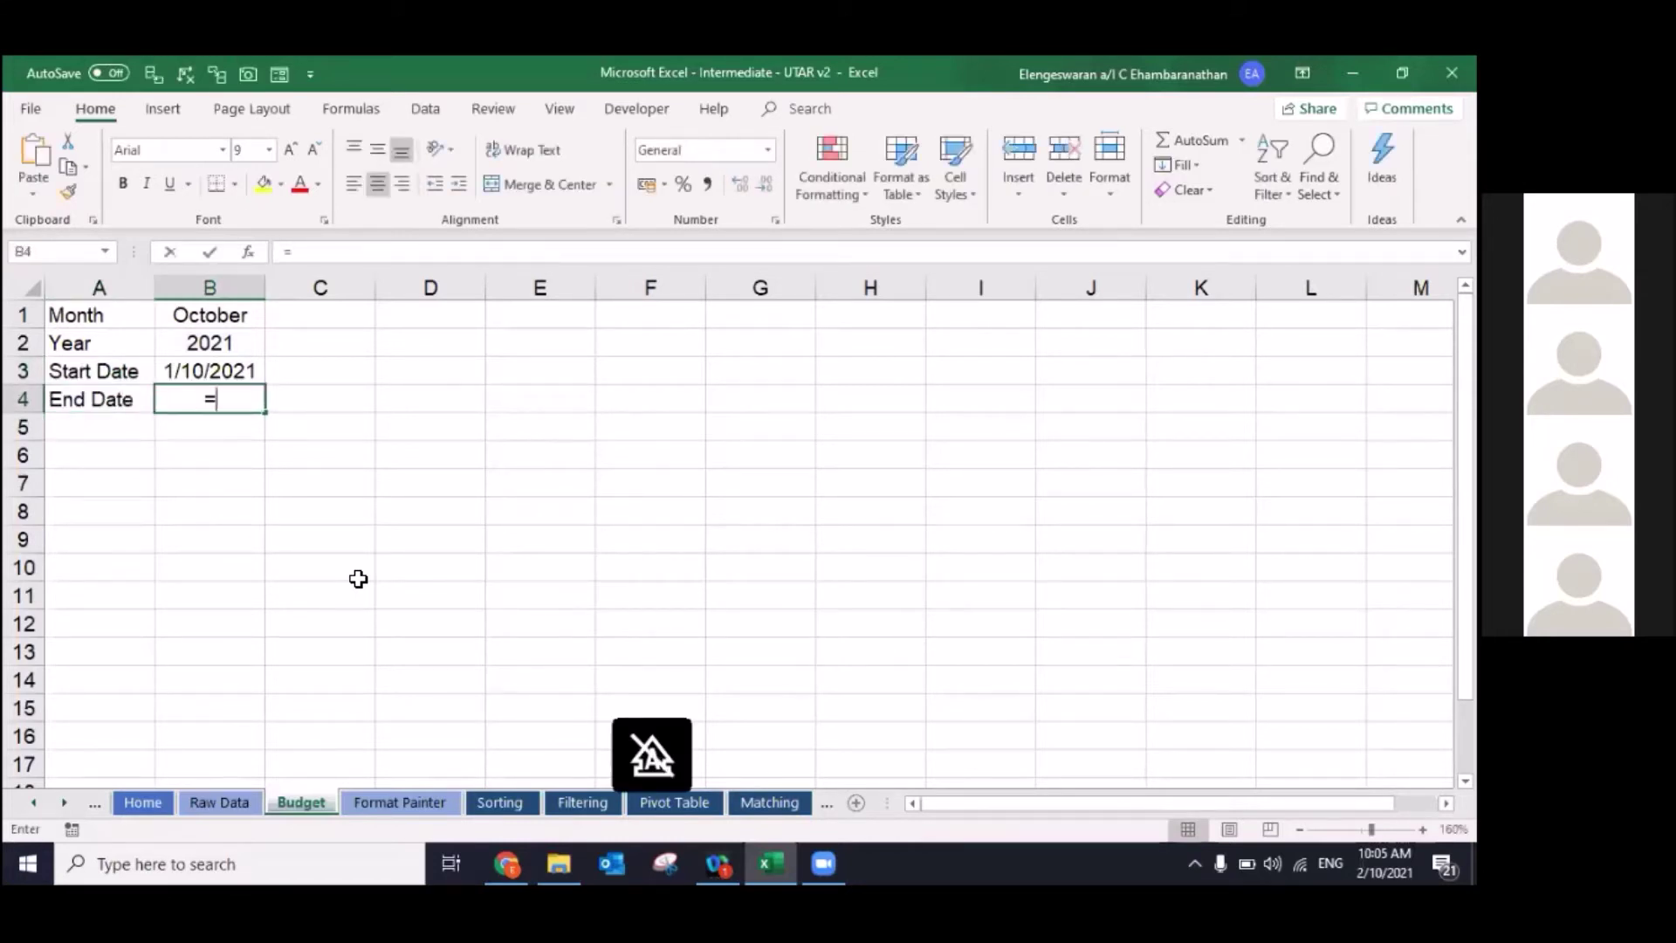
pyautogui.write('eom')
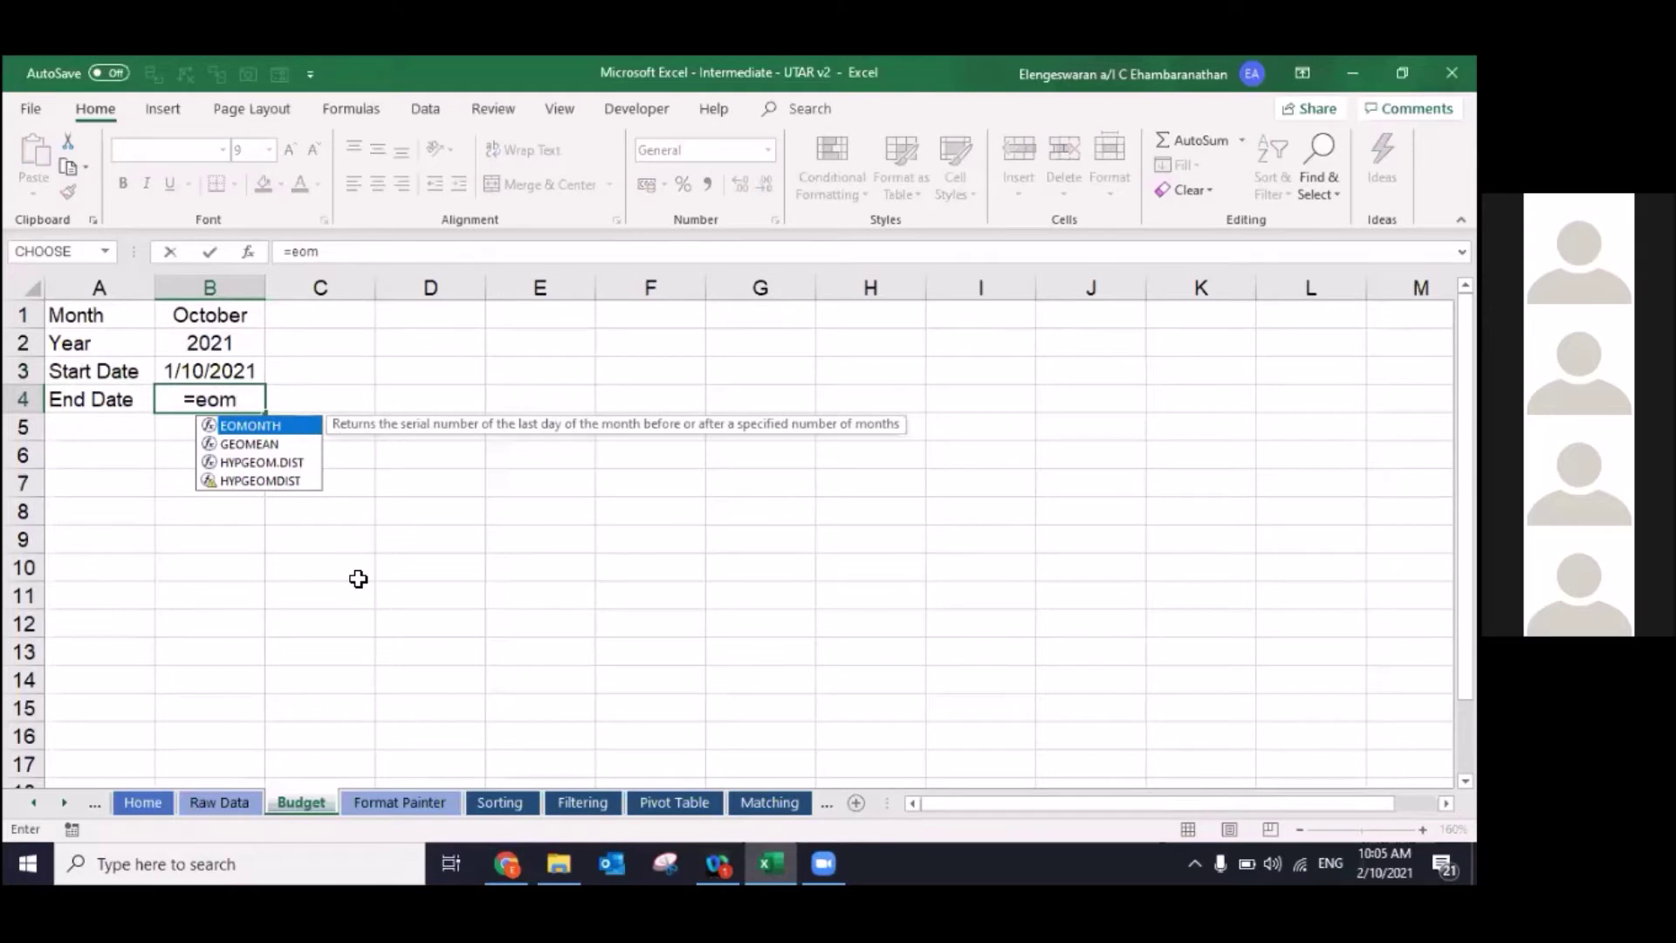
pyautogui.doubleClick(243, 428)
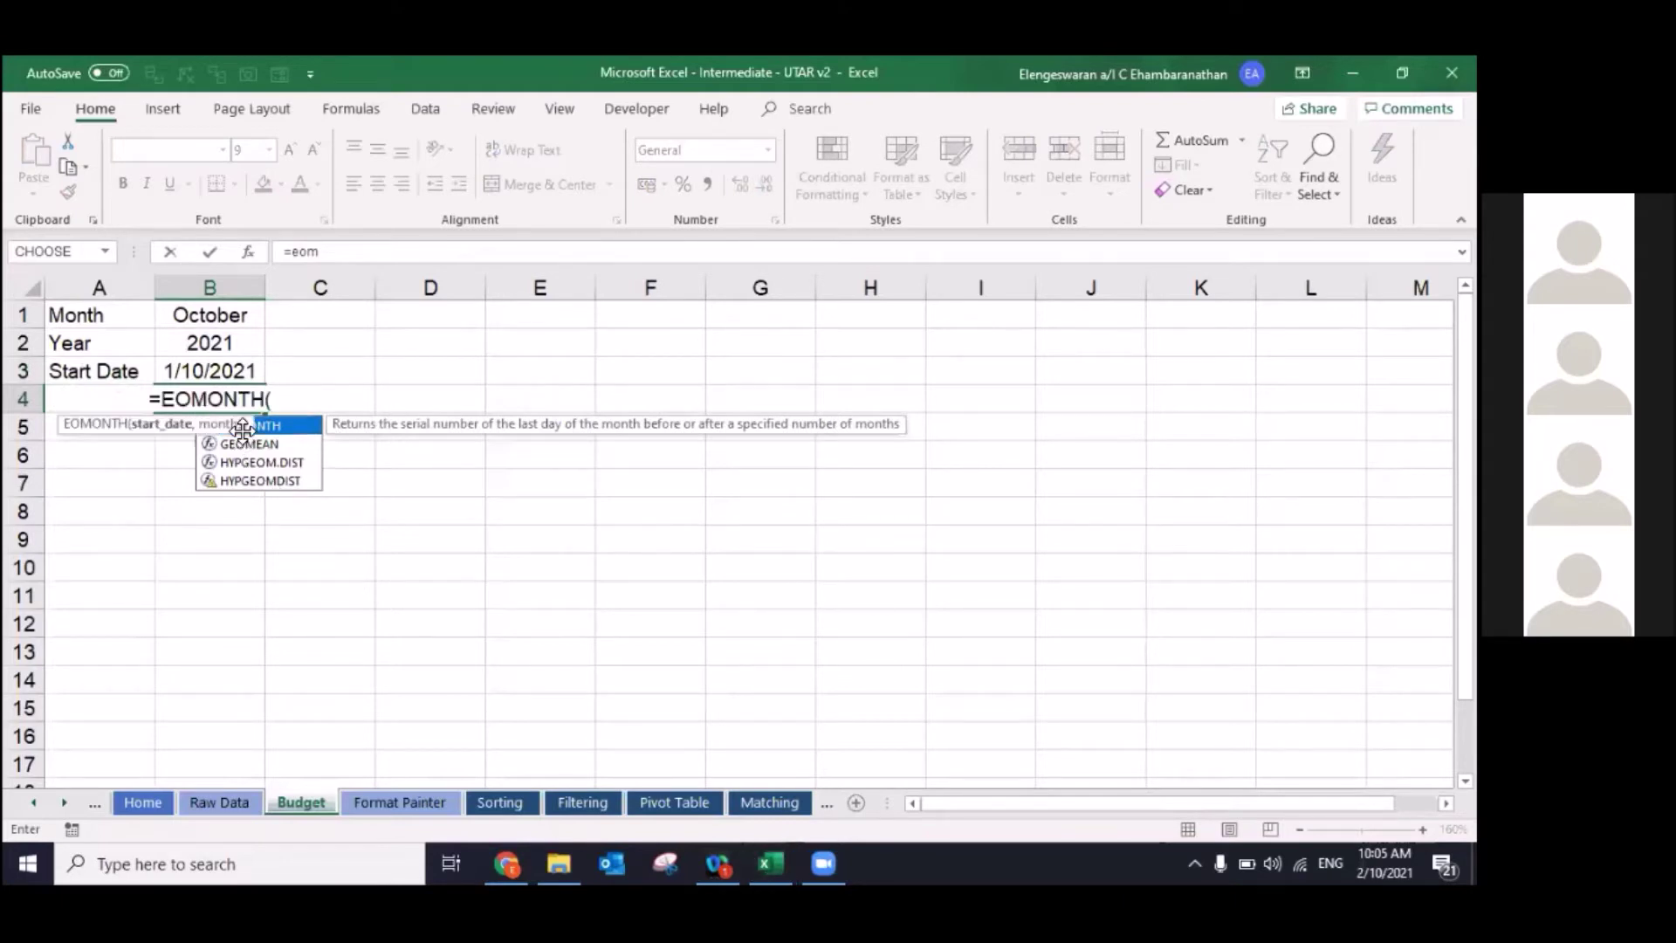
pyautogui.press('Up')
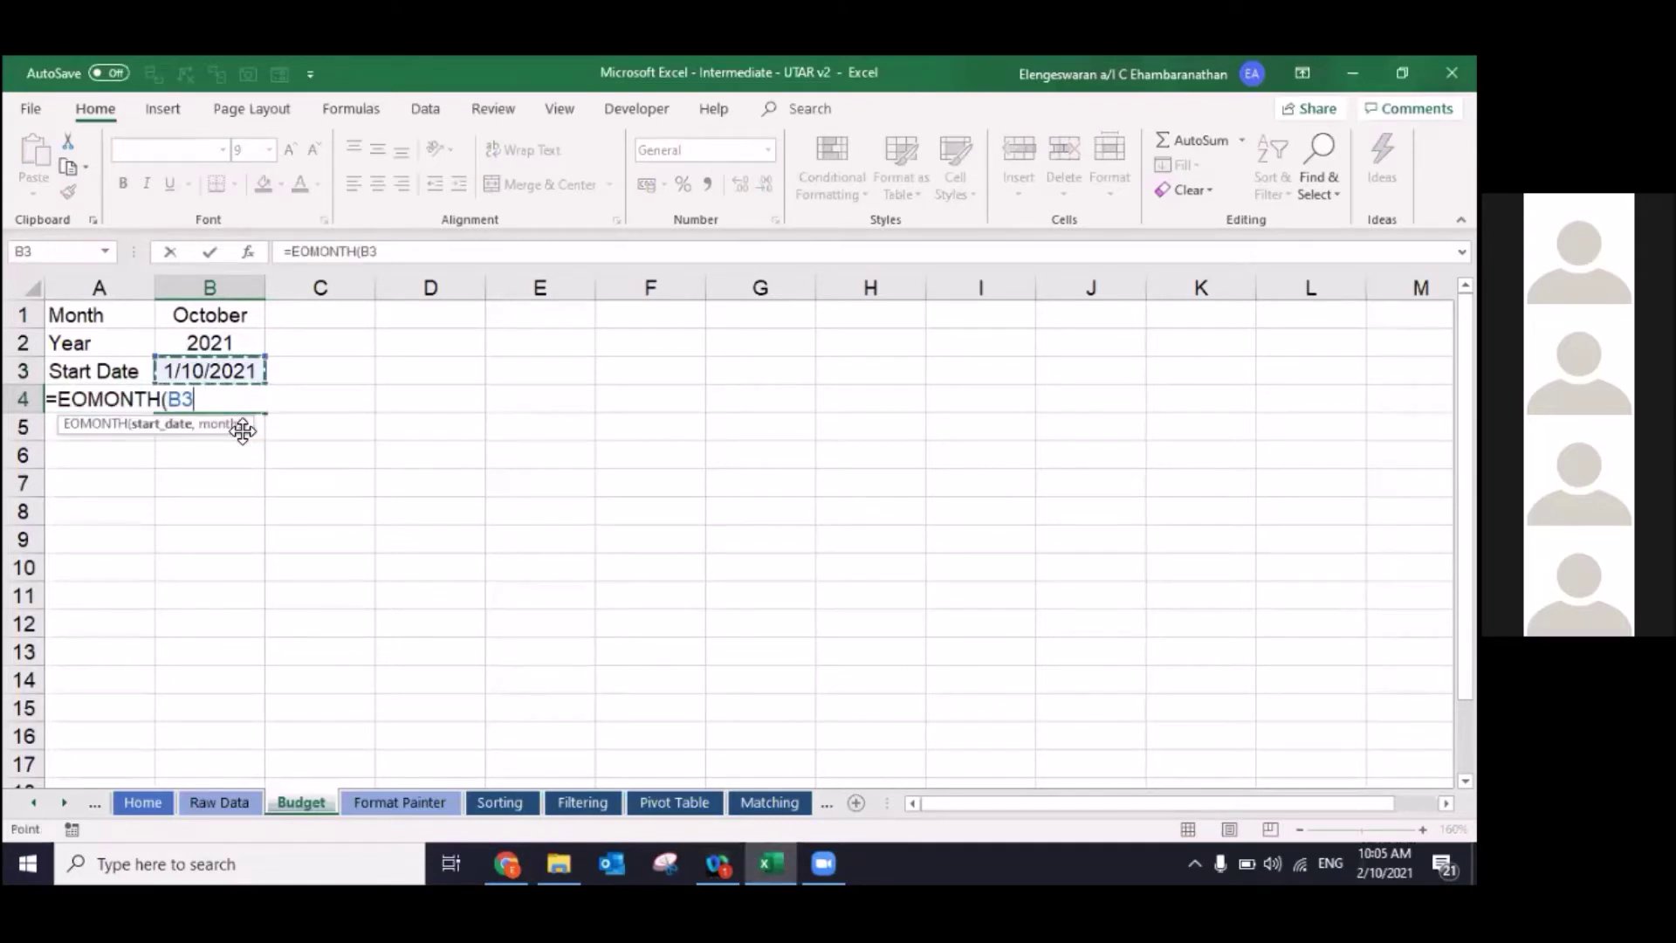
pyautogui.write(',0')
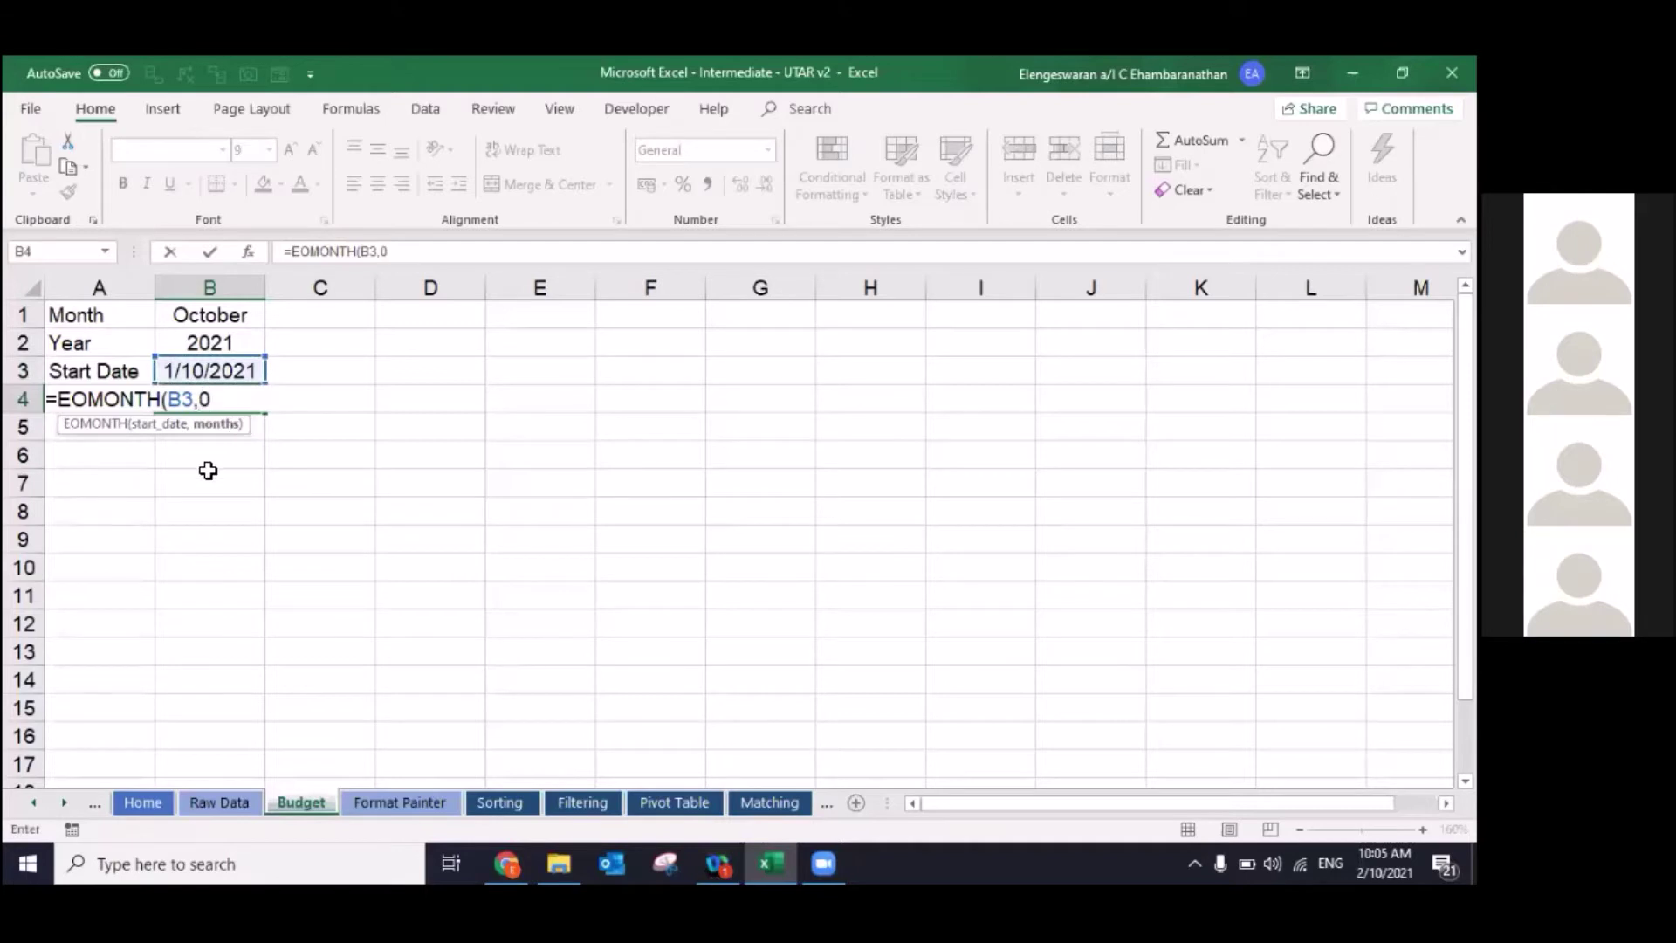
pyautogui.write(')')
pyautogui.hotkey('ctrl', 'Return')
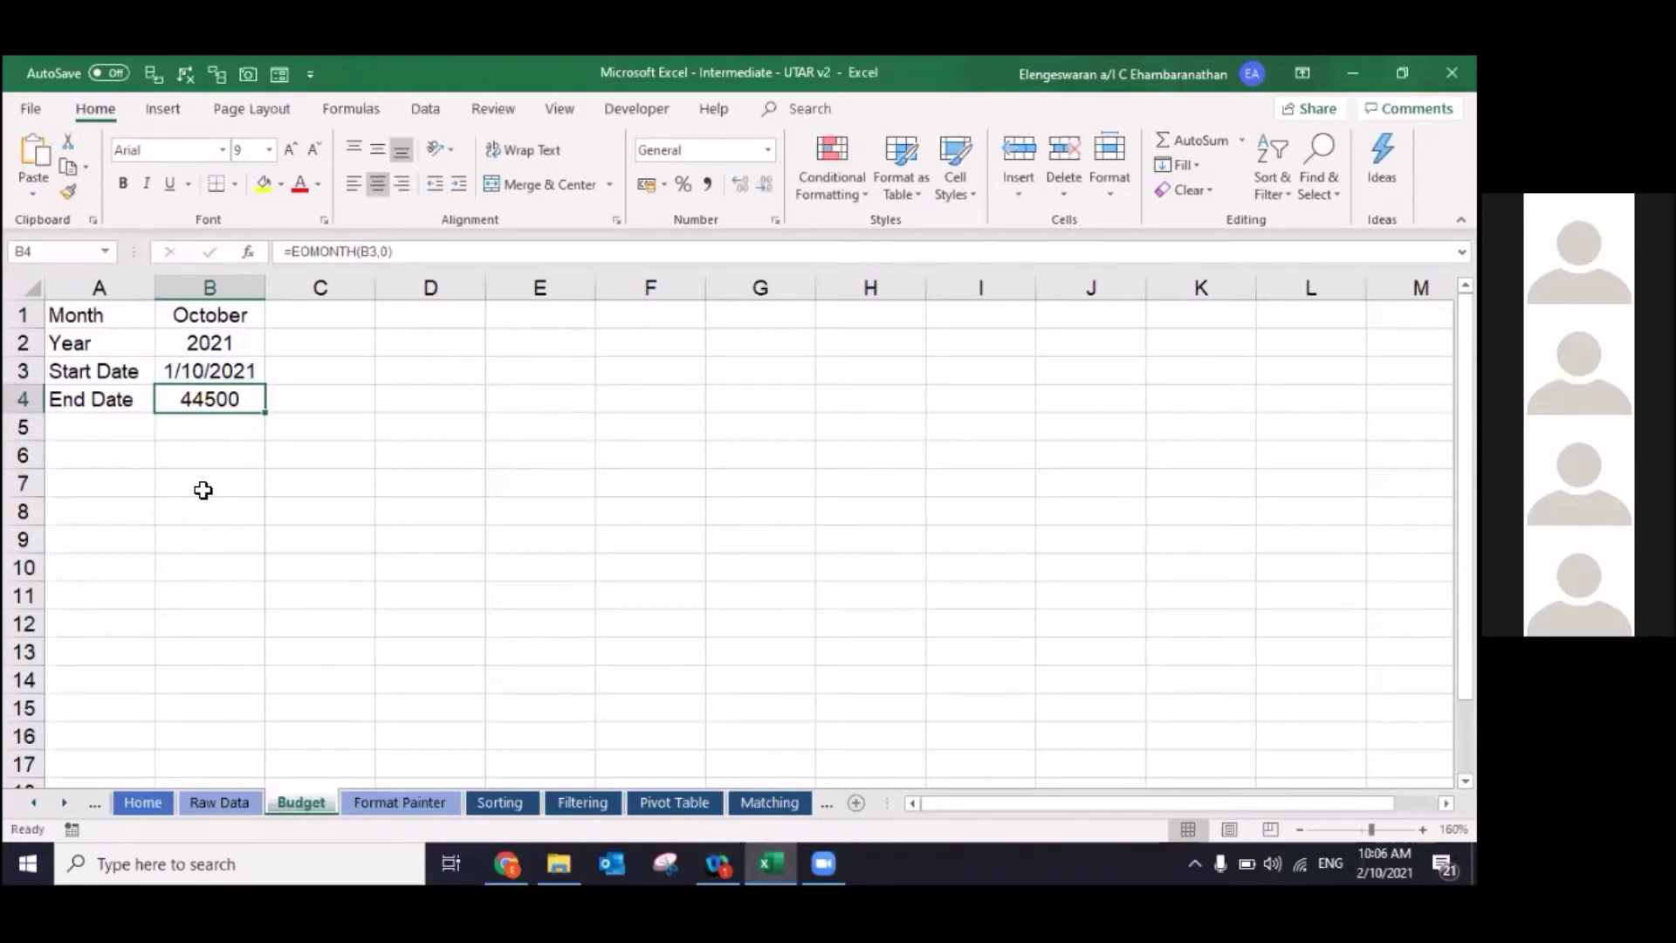
# Step: Copy B3 and bring up Paste Special on B4
pyautogui.press('Up')
pyautogui.hotkey('ctrl', 'c')
pyautogui.press('Down')
pyautogui.hotkey('ctrl', 'alt', 'v')
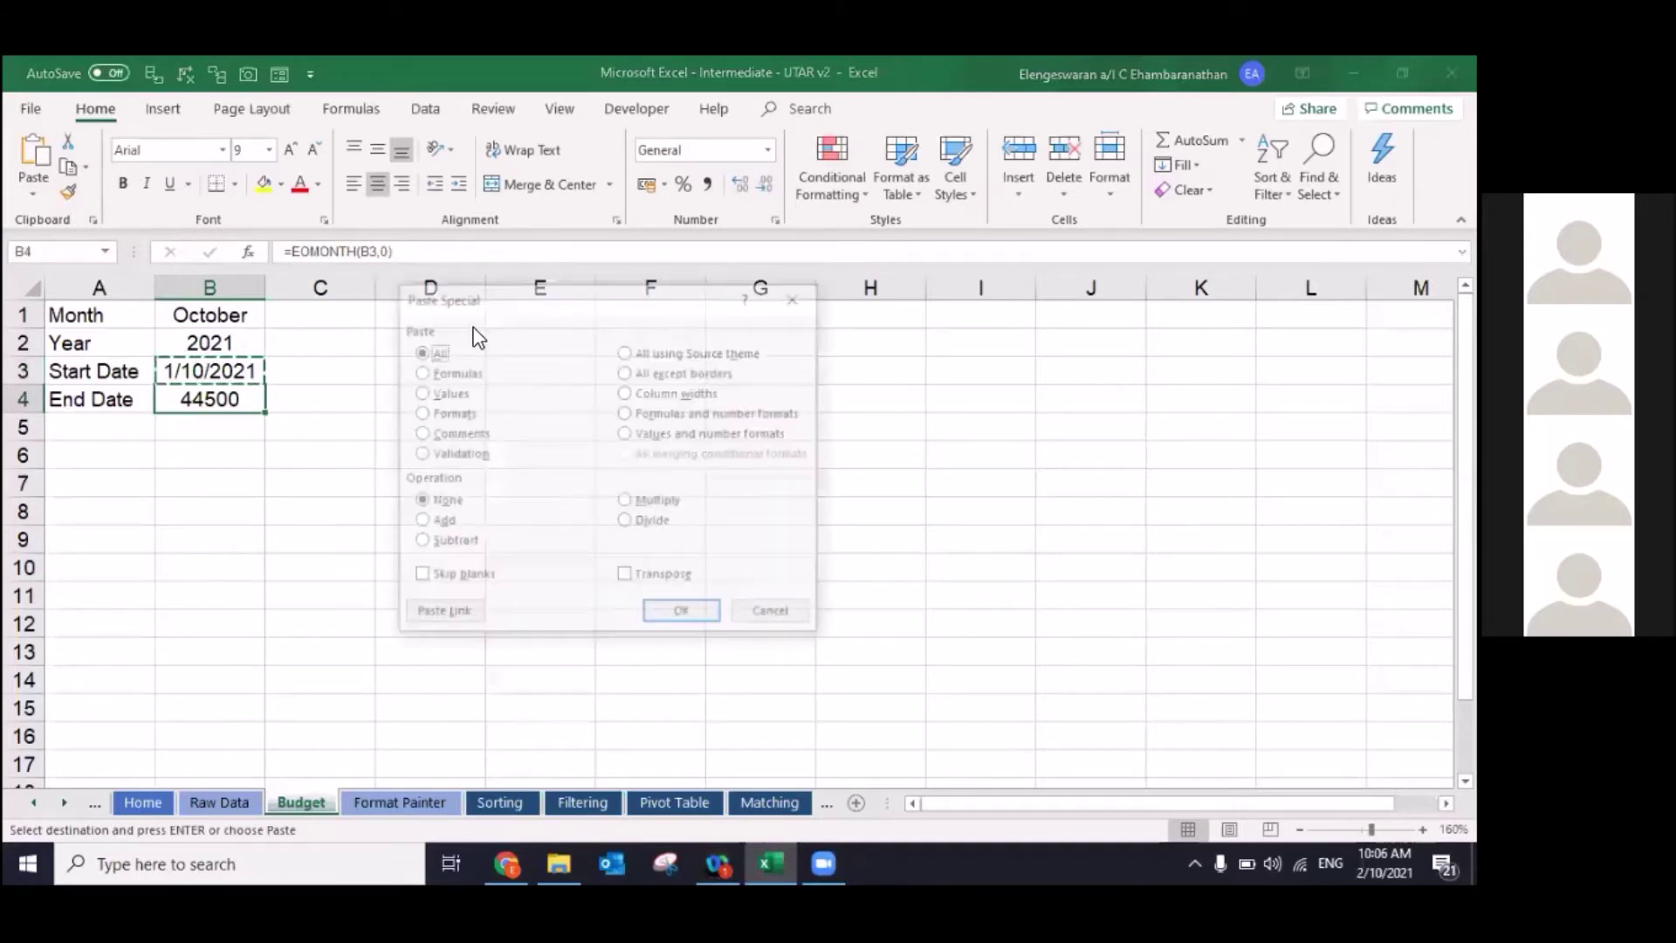
# Step: Paste only B3's date format onto B4 and widen column B
pyautogui.click(447, 412)
pyautogui.click(674, 616)
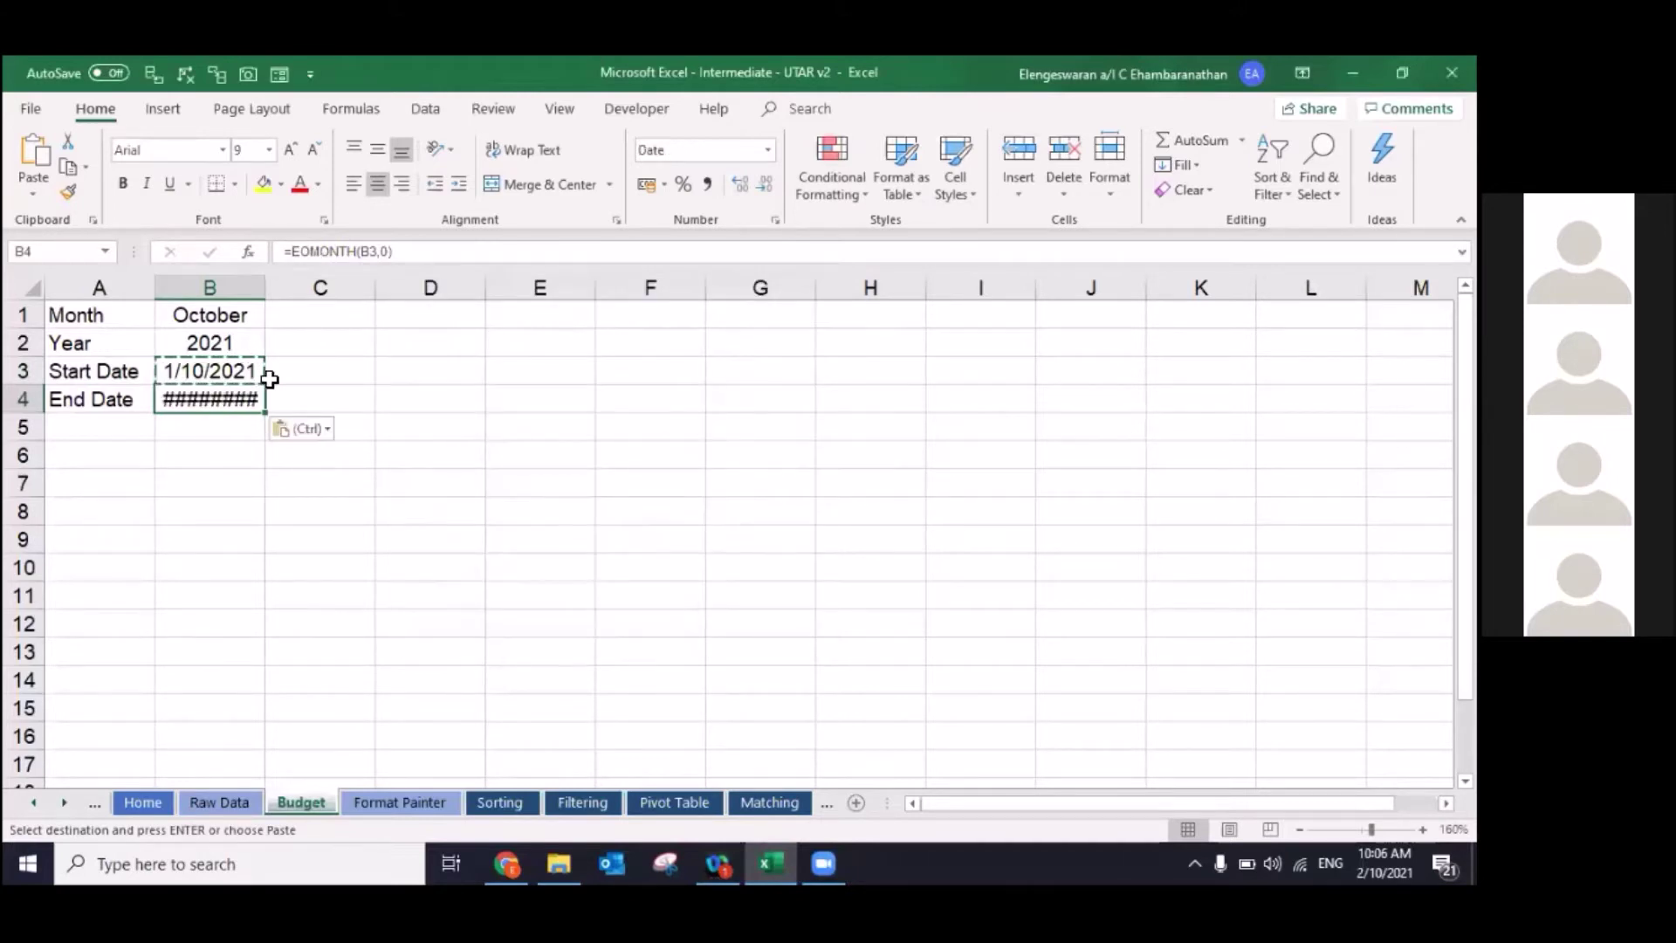
pyautogui.click(243, 449)
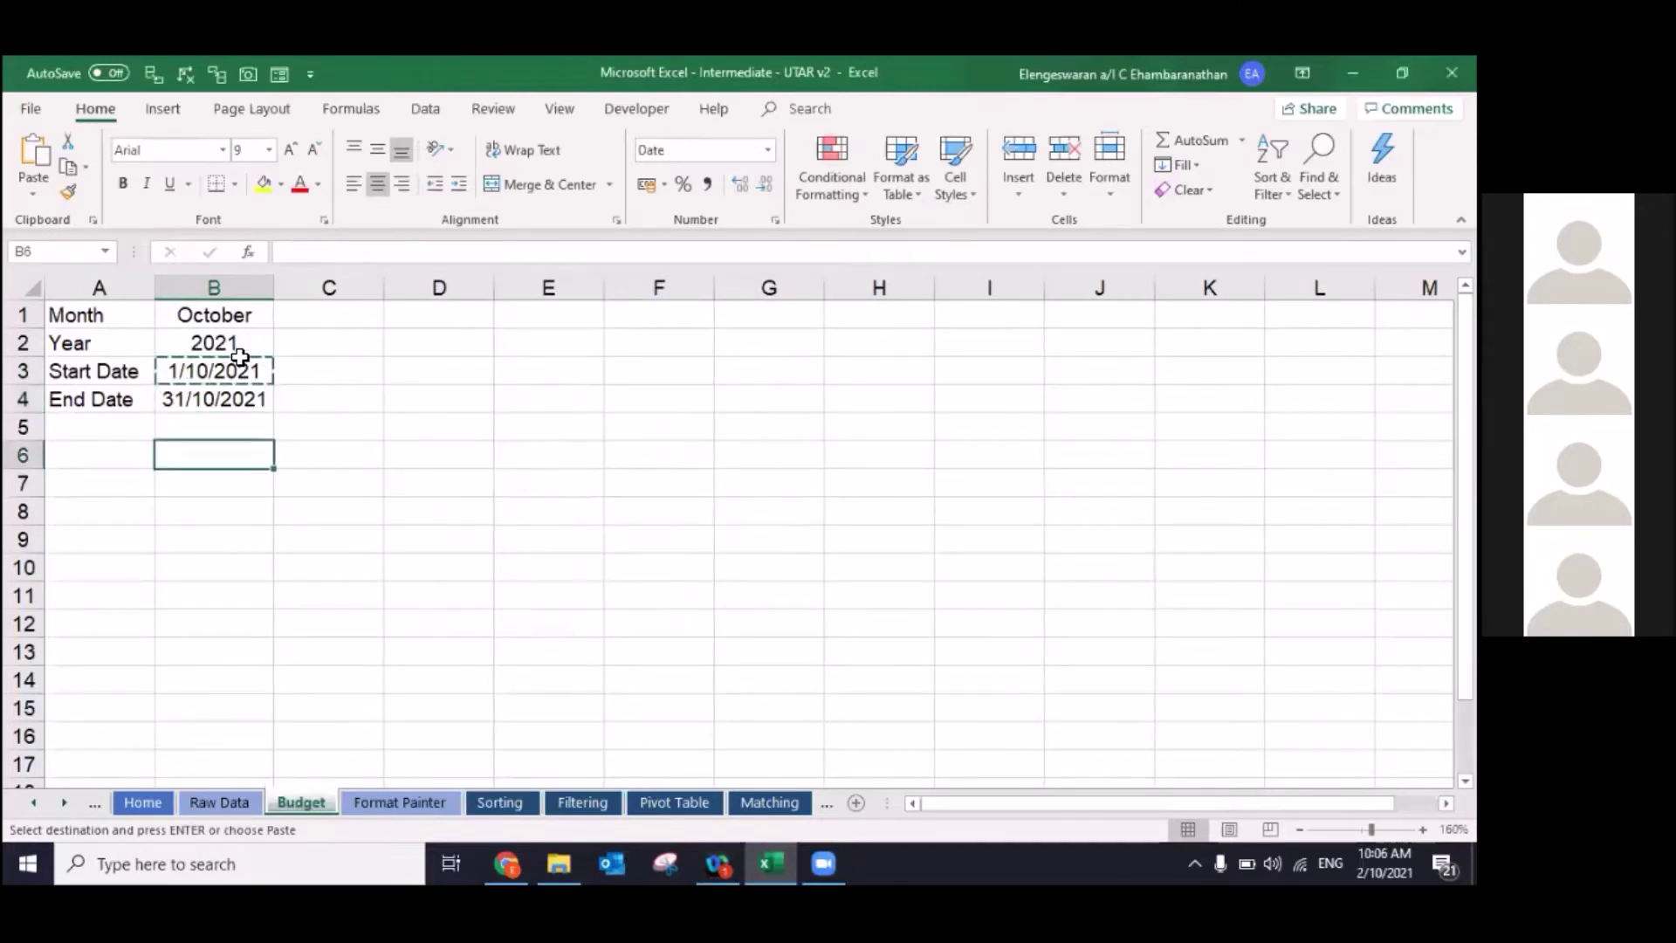
# Step: Try several months in B1, ending on February so dates read 1/2/2021 and 28/2/2021
pyautogui.click(253, 316)
pyautogui.click(287, 316)
pyautogui.click(257, 431)
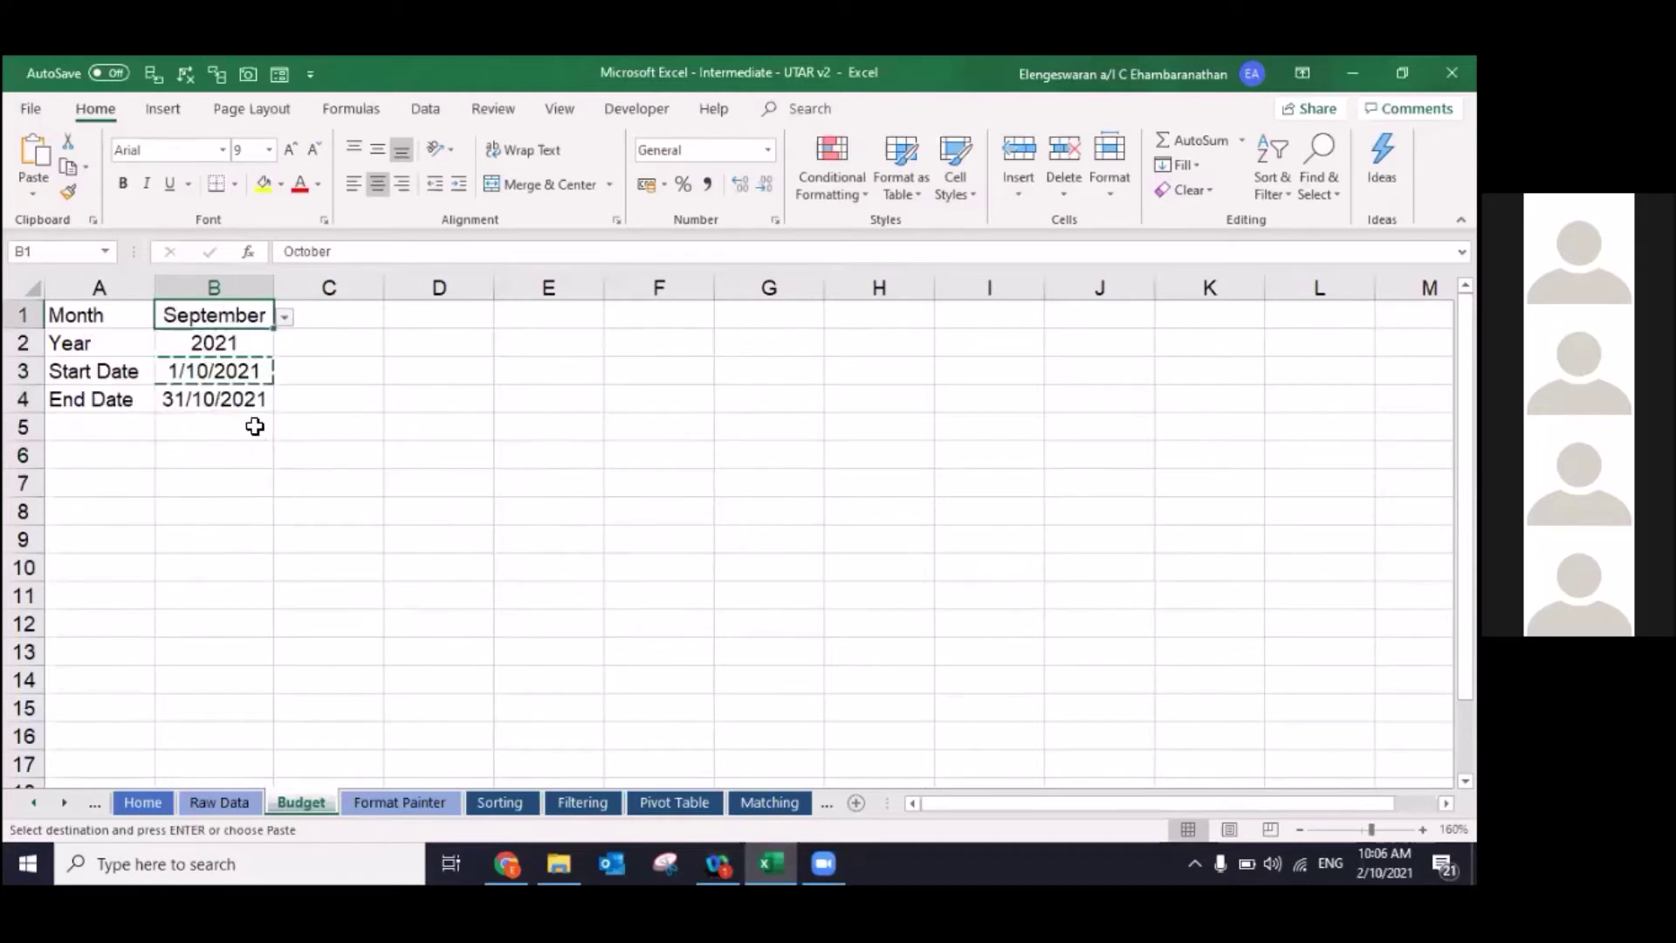
pyautogui.moveTo(256, 433); pyautogui.dragTo(254, 318)
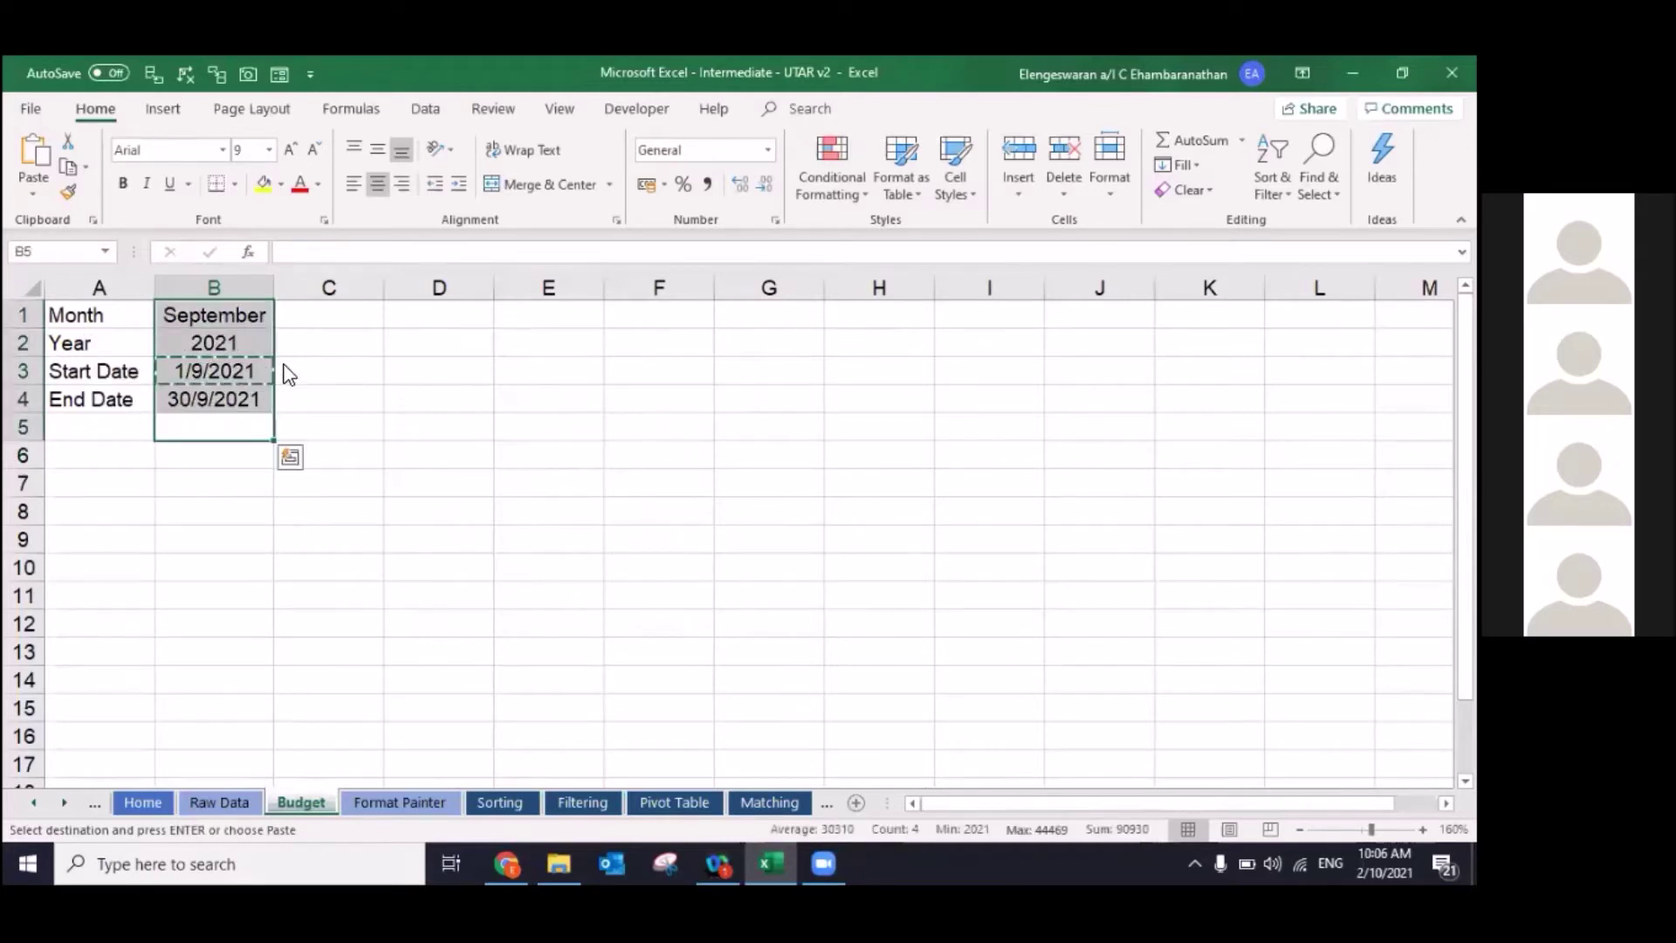
pyautogui.click(253, 316)
pyautogui.click(284, 316)
pyautogui.scroll(2, 218, 366)
pyautogui.click(148, 332)
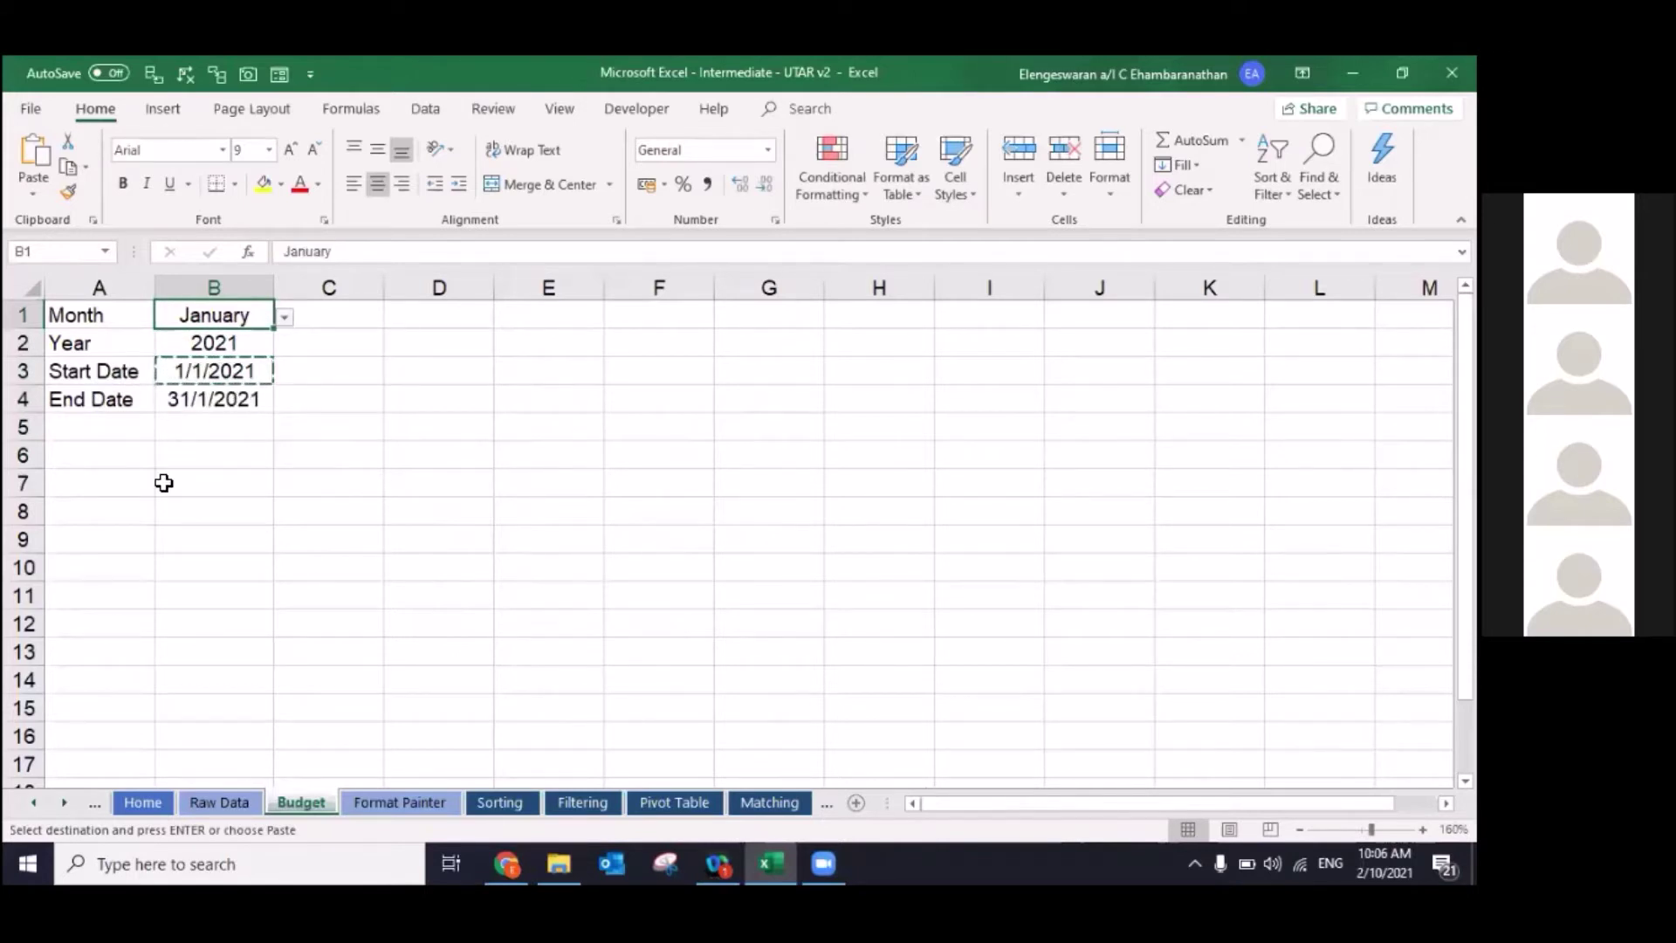
pyautogui.press('Escape')
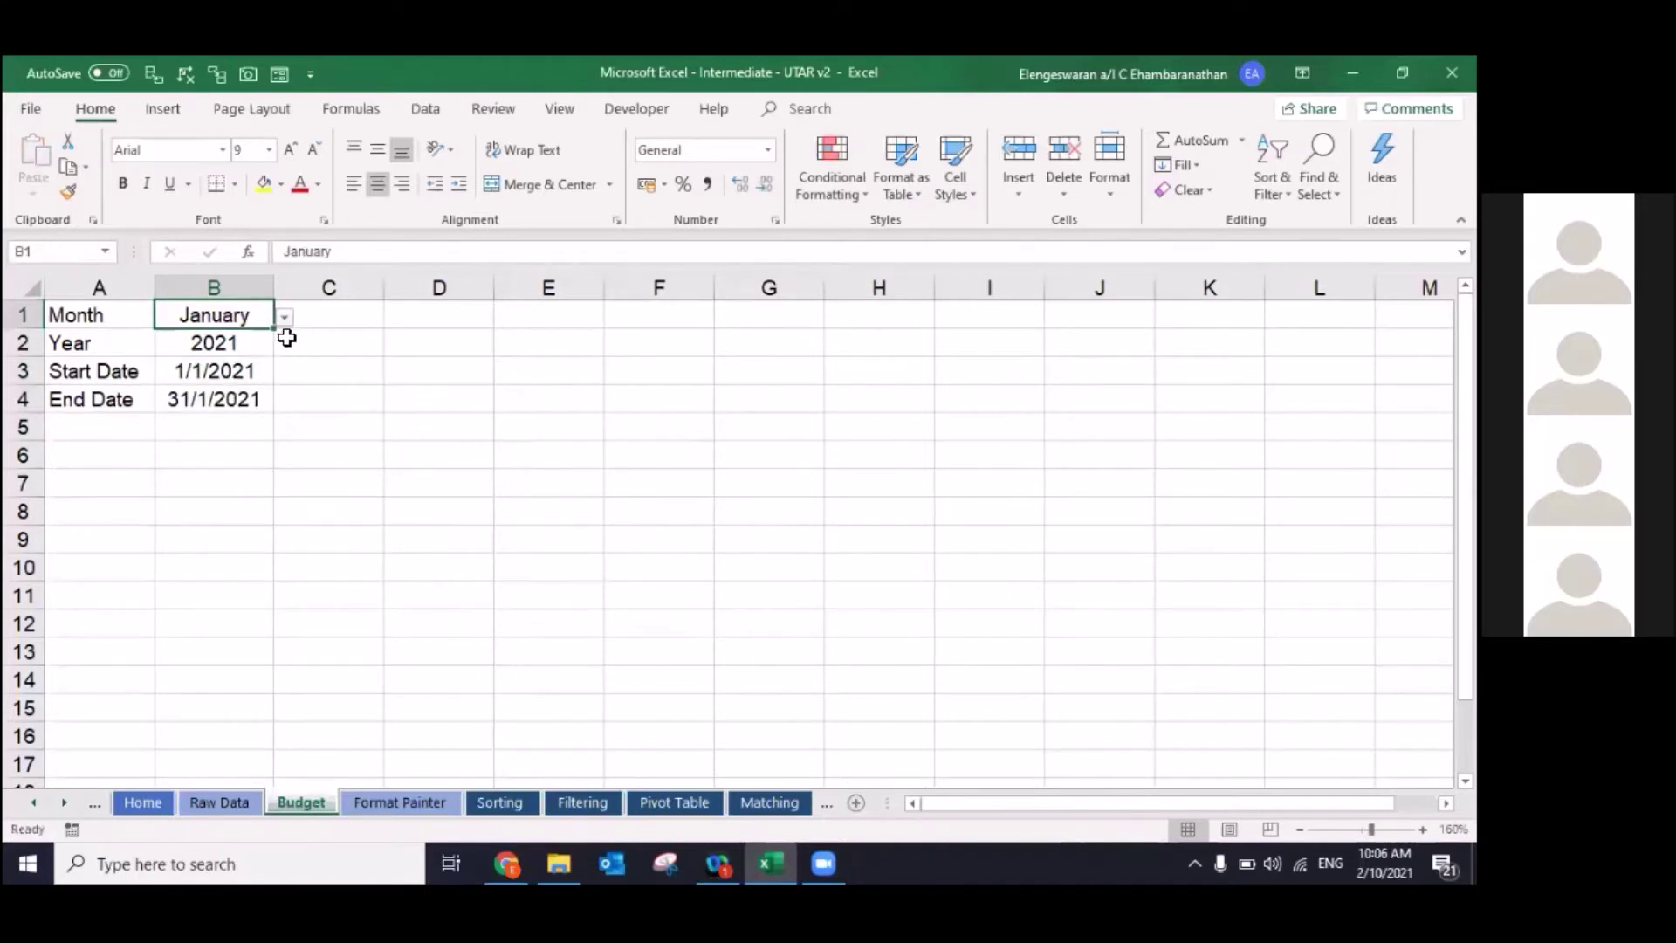
pyautogui.click(285, 317)
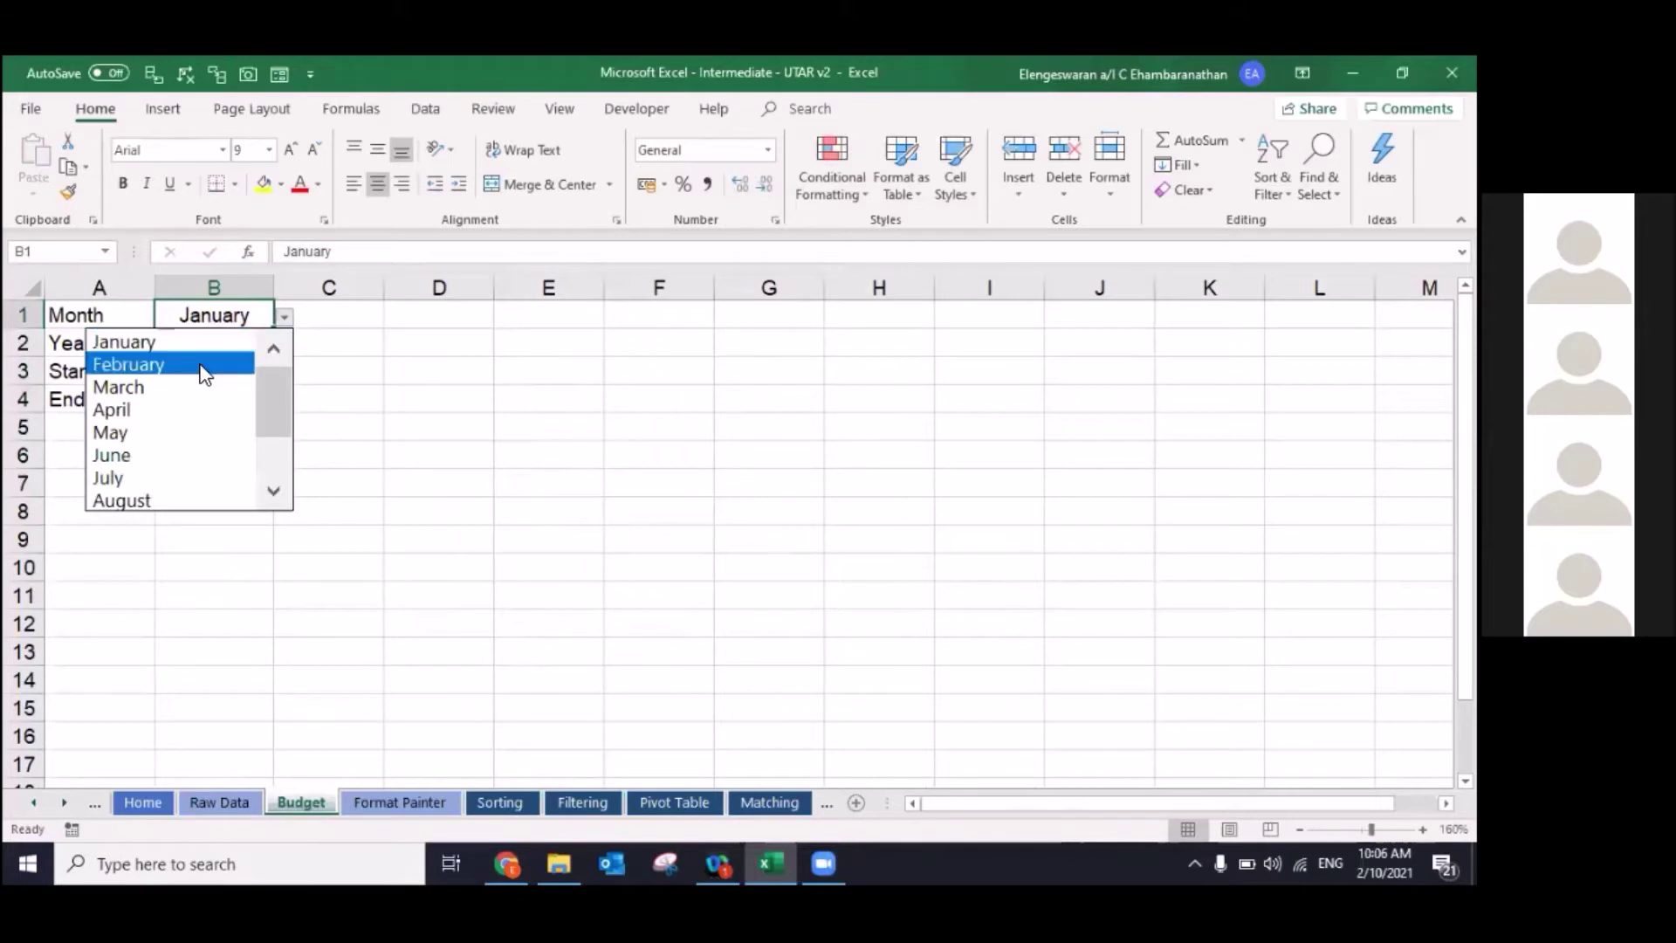
pyautogui.click(204, 365)
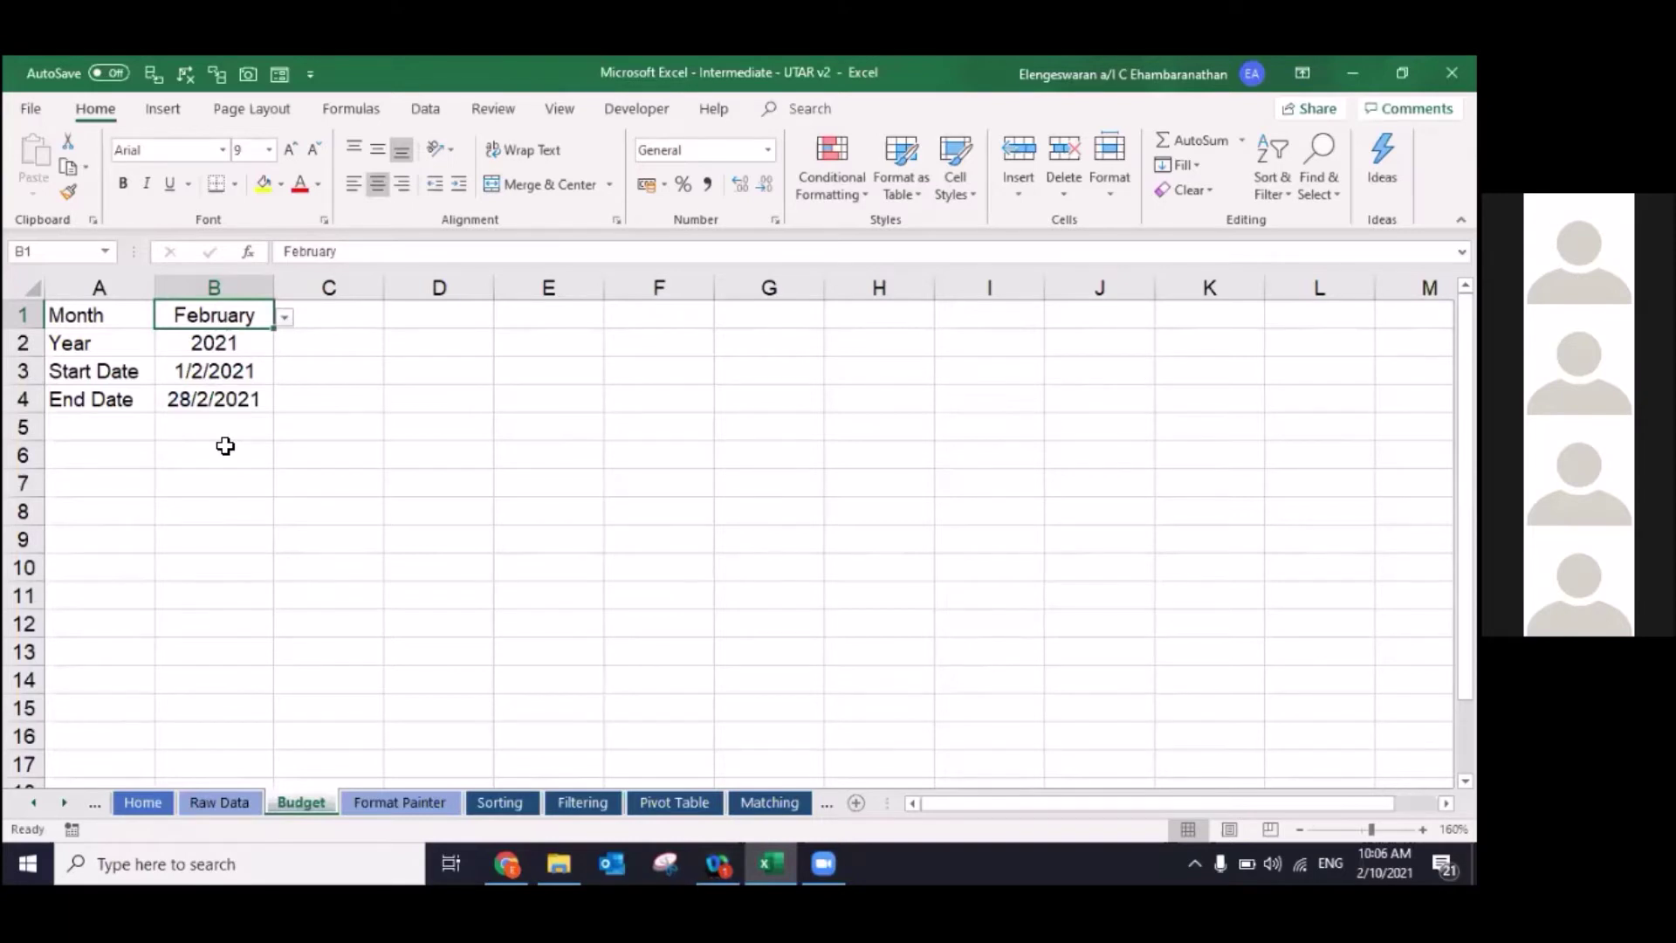
# Step: Enter =B3 in C6 so it shows the start date
pyautogui.click(299, 443)
pyautogui.write('=')
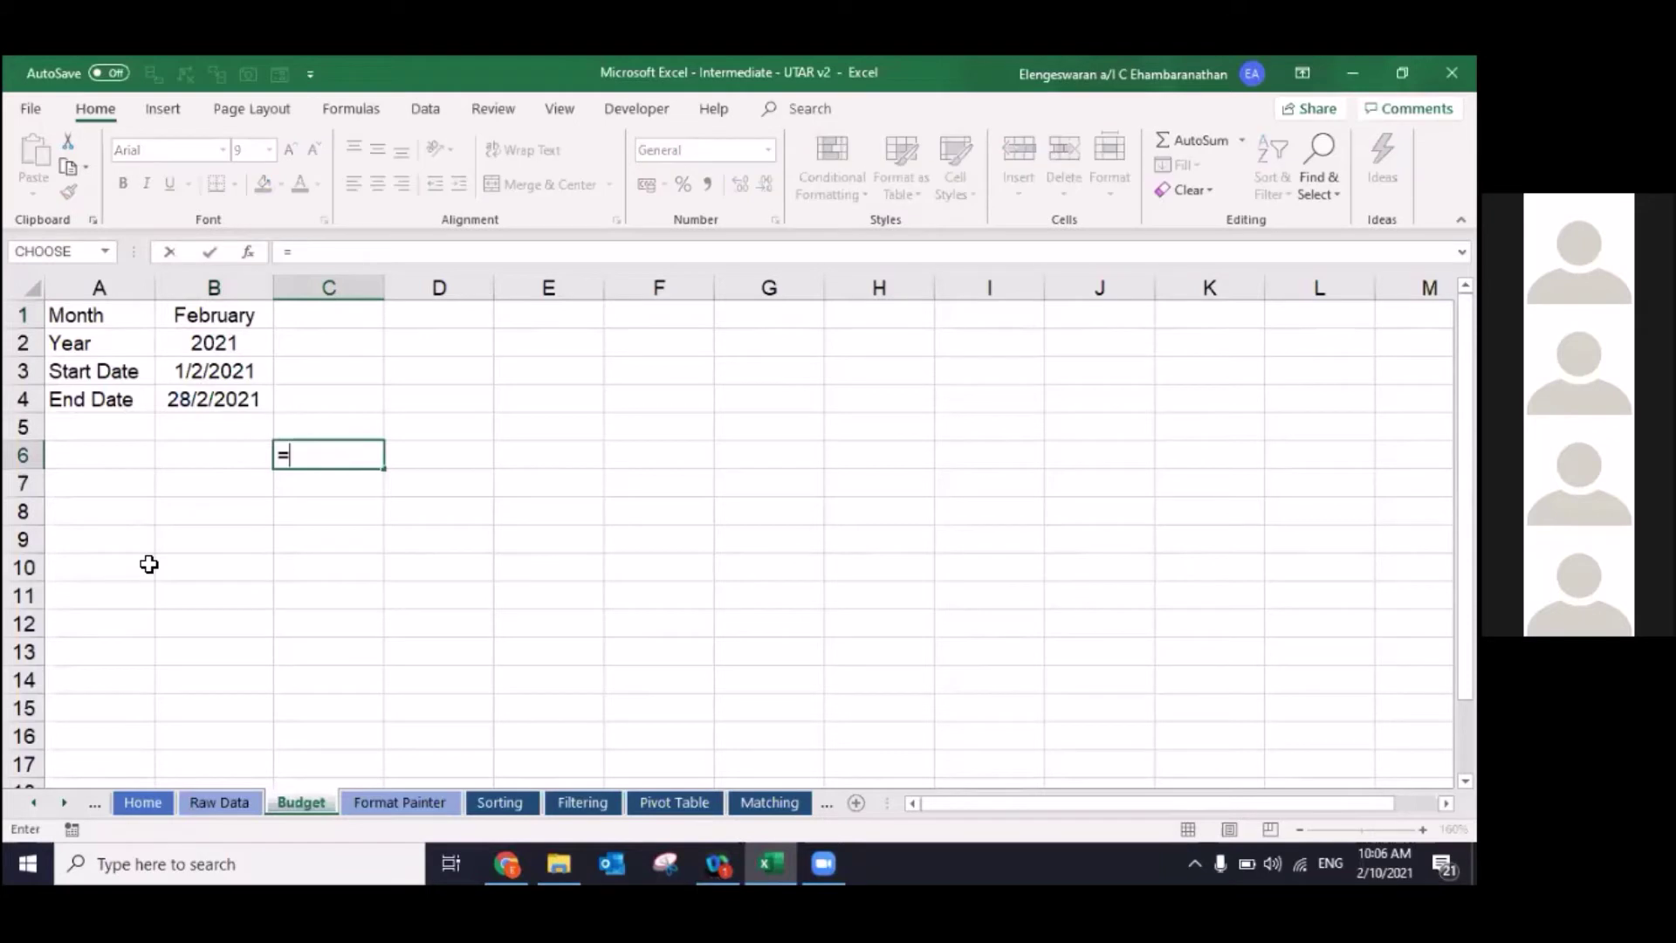
pyautogui.press('Up')
# Step: Add the label 'if formula' in D5
pyautogui.press('Up')
pyautogui.press('Up')
pyautogui.press('Left')
pyautogui.press('Return')
pyautogui.press('Up')
pyautogui.press('Right')
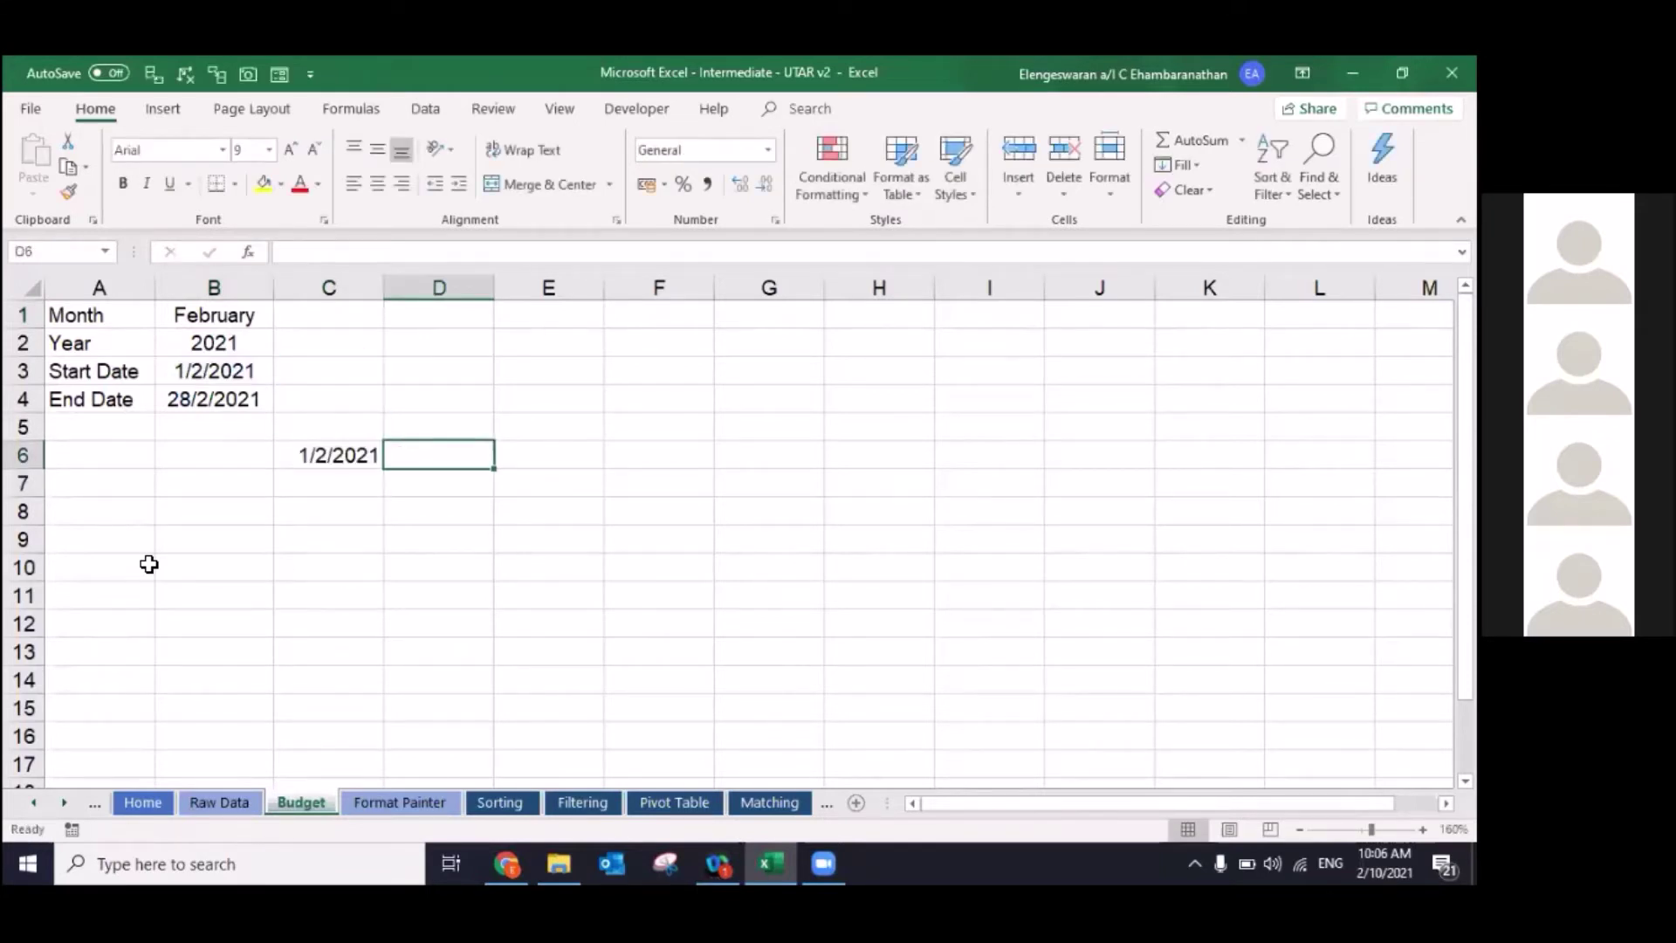
pyautogui.press('Up')
pyautogui.write('if formula')
pyautogui.press('Return')
# Step: In D6 enter =IF(C6<$B$4,C6+1,"") so it returns the next day, 44229
pyautogui.write('=if(')
pyautogui.press('Left')
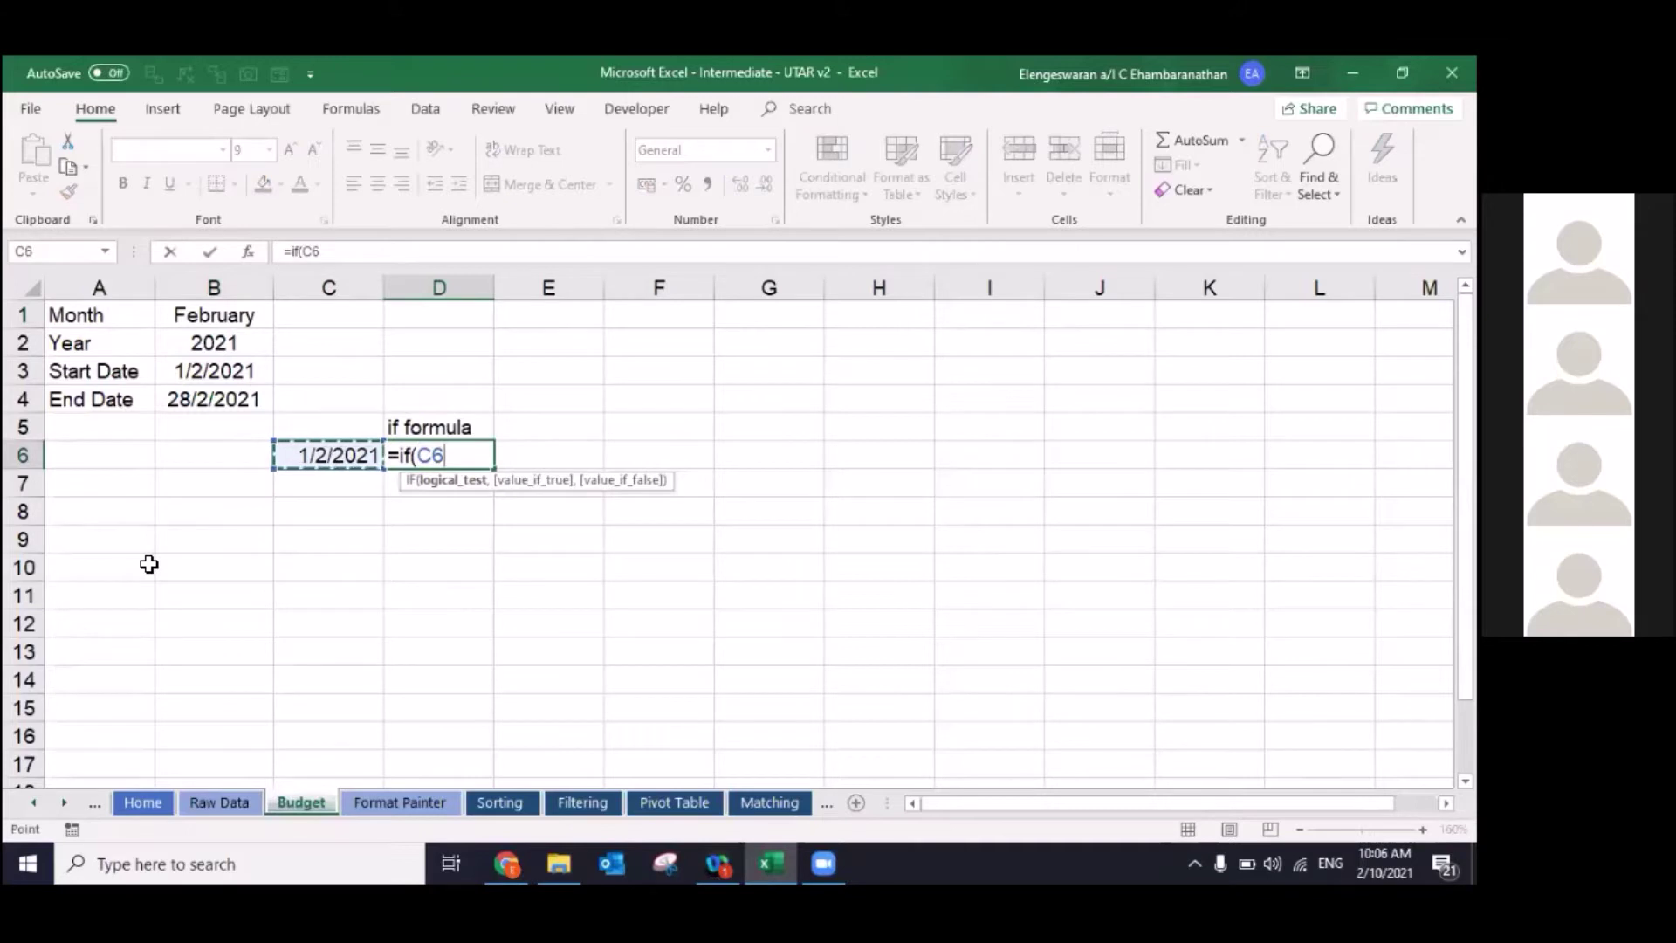
pyautogui.write('<')
pyautogui.click(196, 399)
pyautogui.write(',')
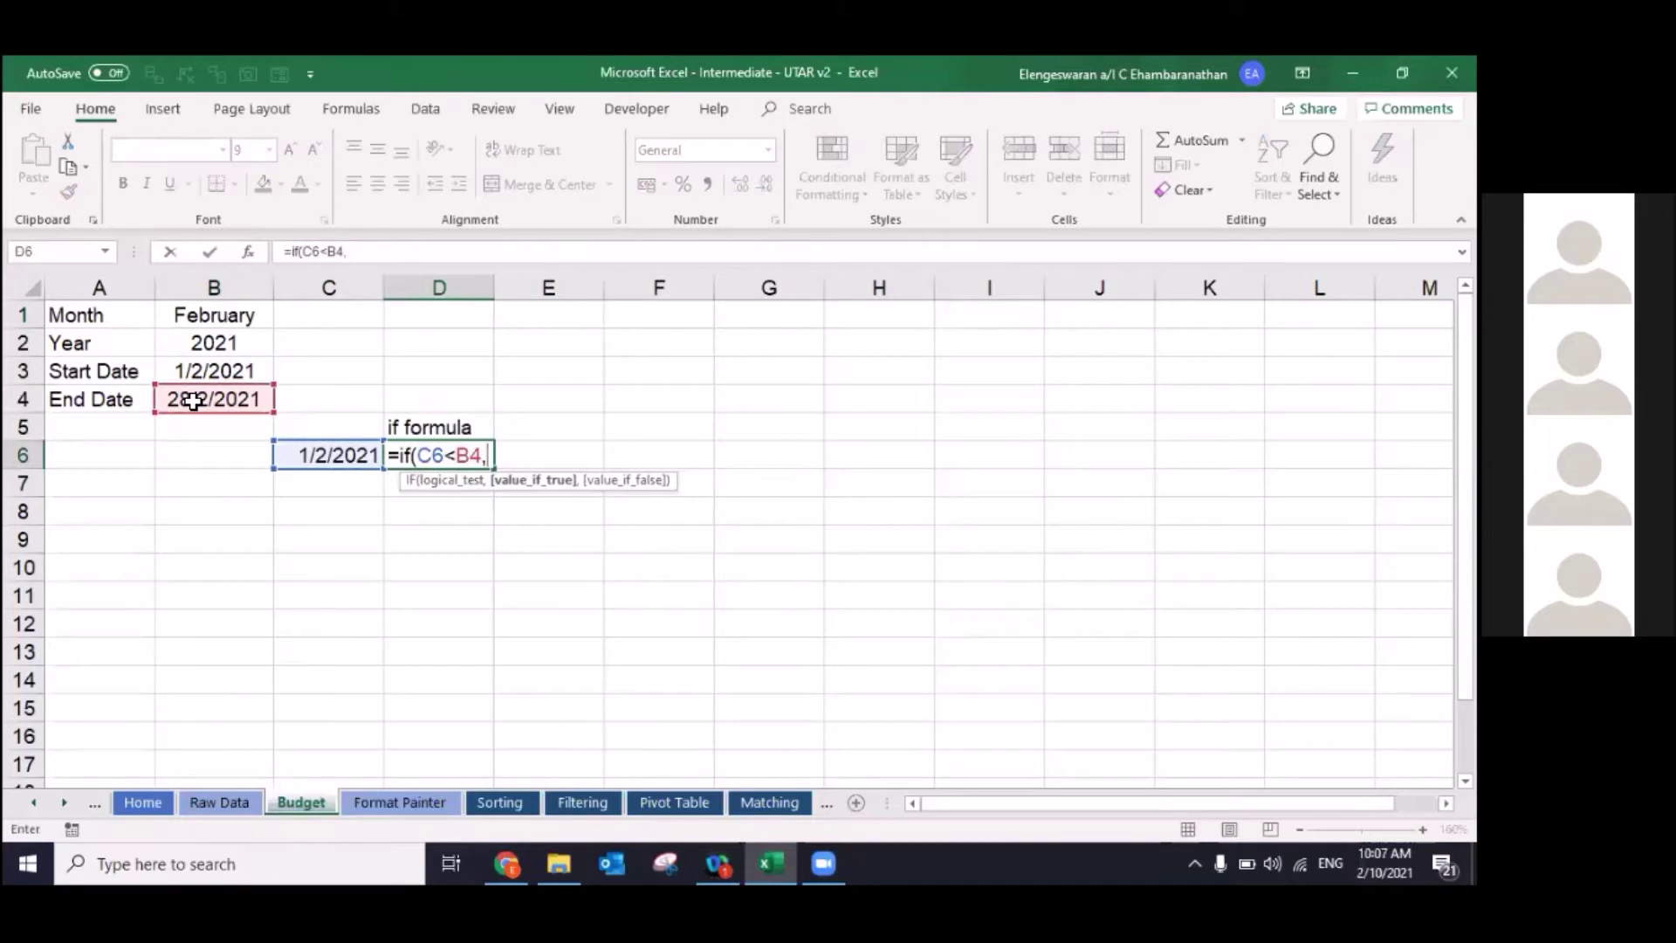
pyautogui.click(345, 459)
pyautogui.write('+1')
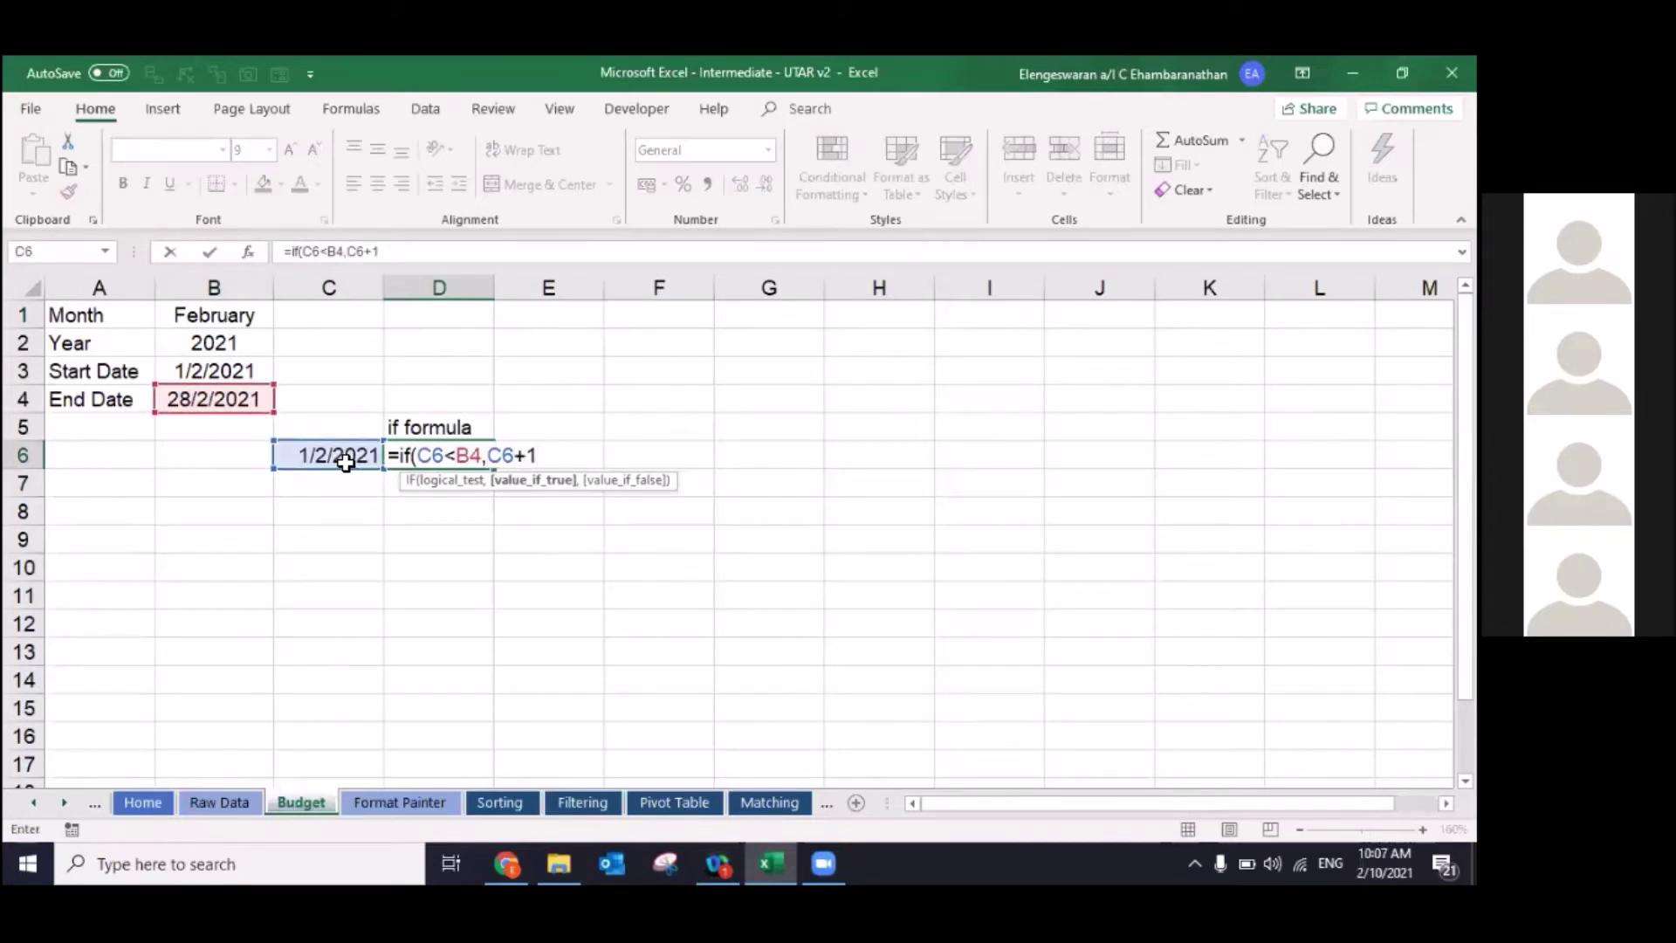
pyautogui.click(339, 252)
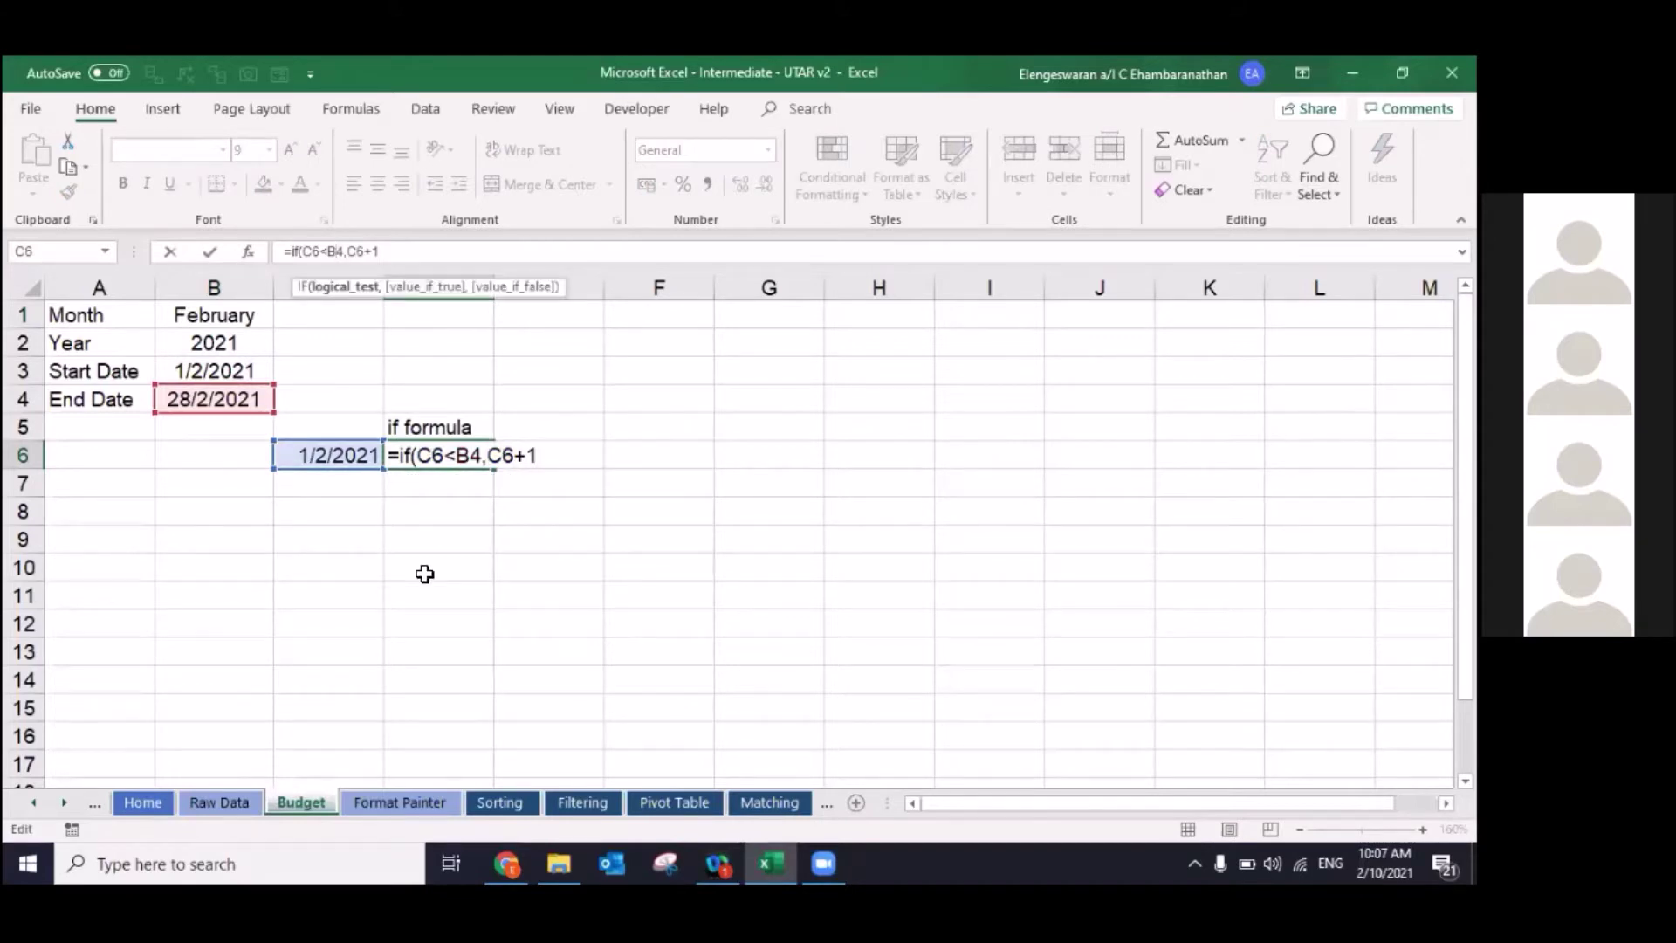
pyautogui.press('F4')
pyautogui.click(408, 253)
pyautogui.write(',"")')
pyautogui.press('Return')
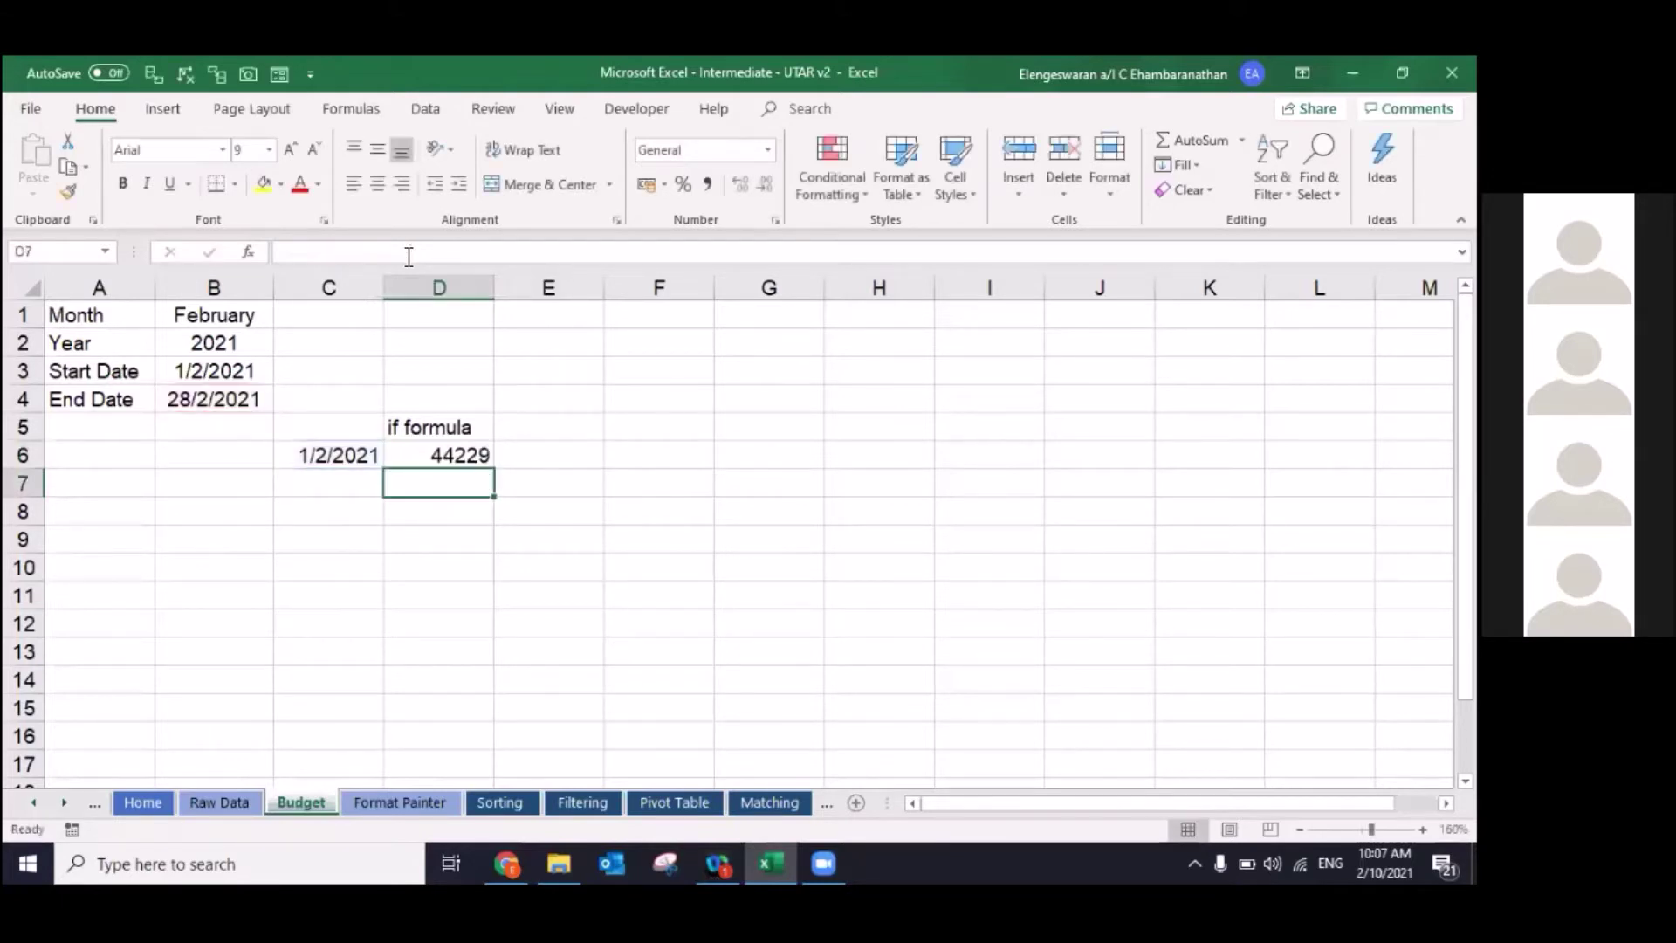
pyautogui.press('Up')
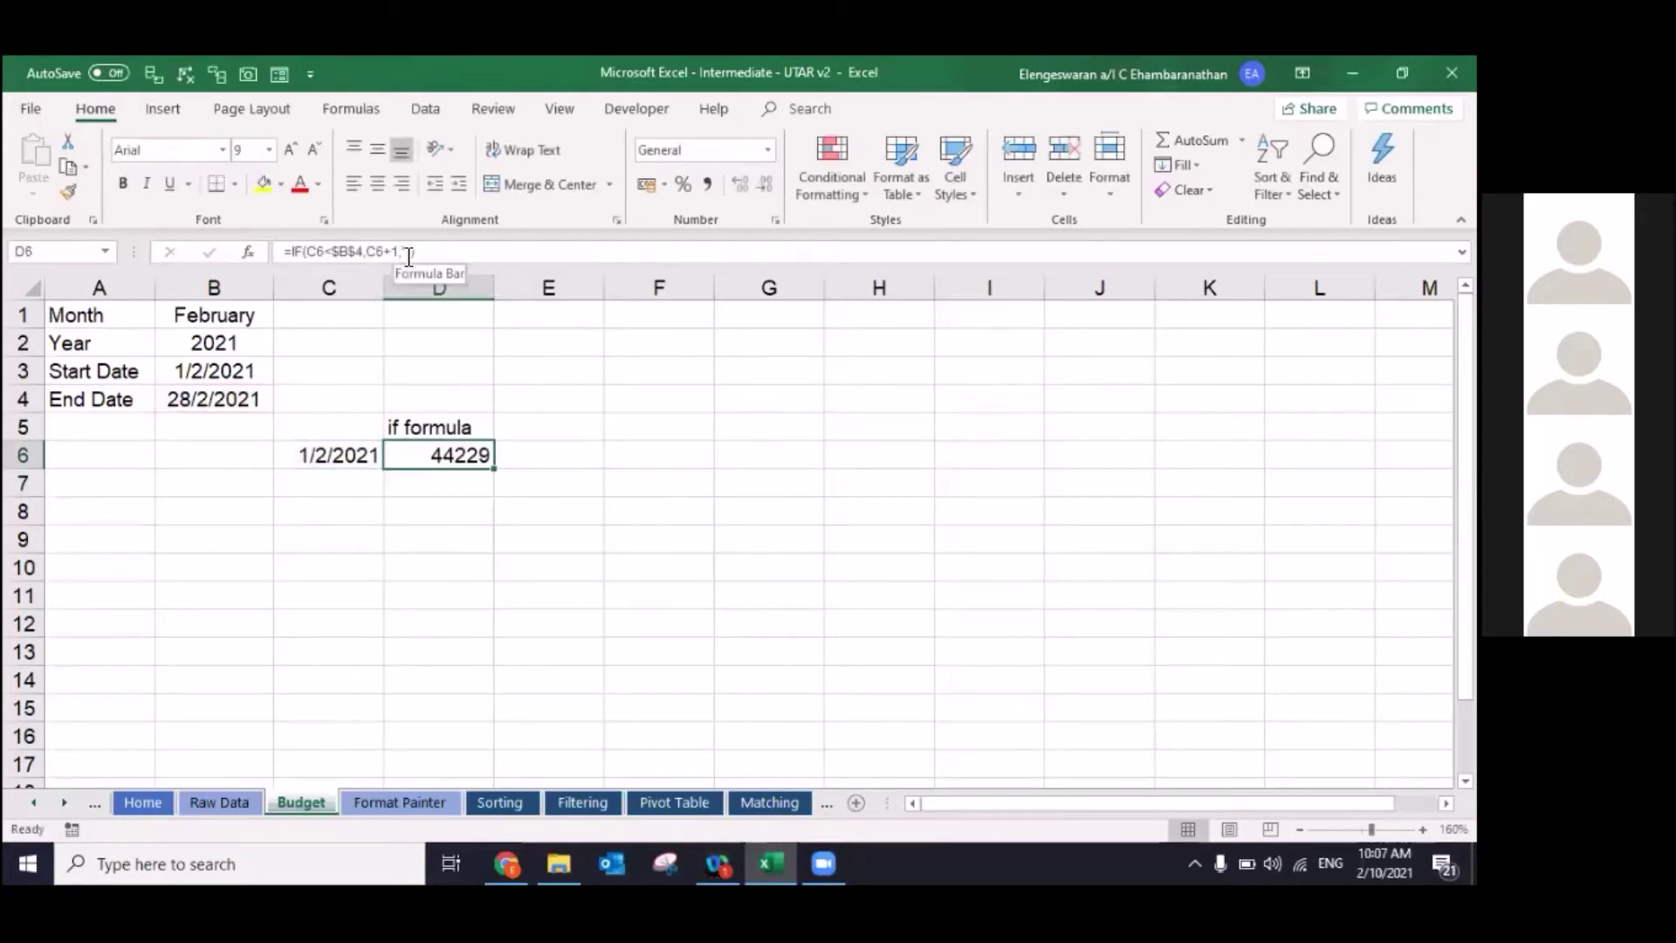
# Step: Format D6 as Short Date and fill its IF formula right through AH6 to list 1/2/2021–28/2/2021
pyautogui.click(703, 150)
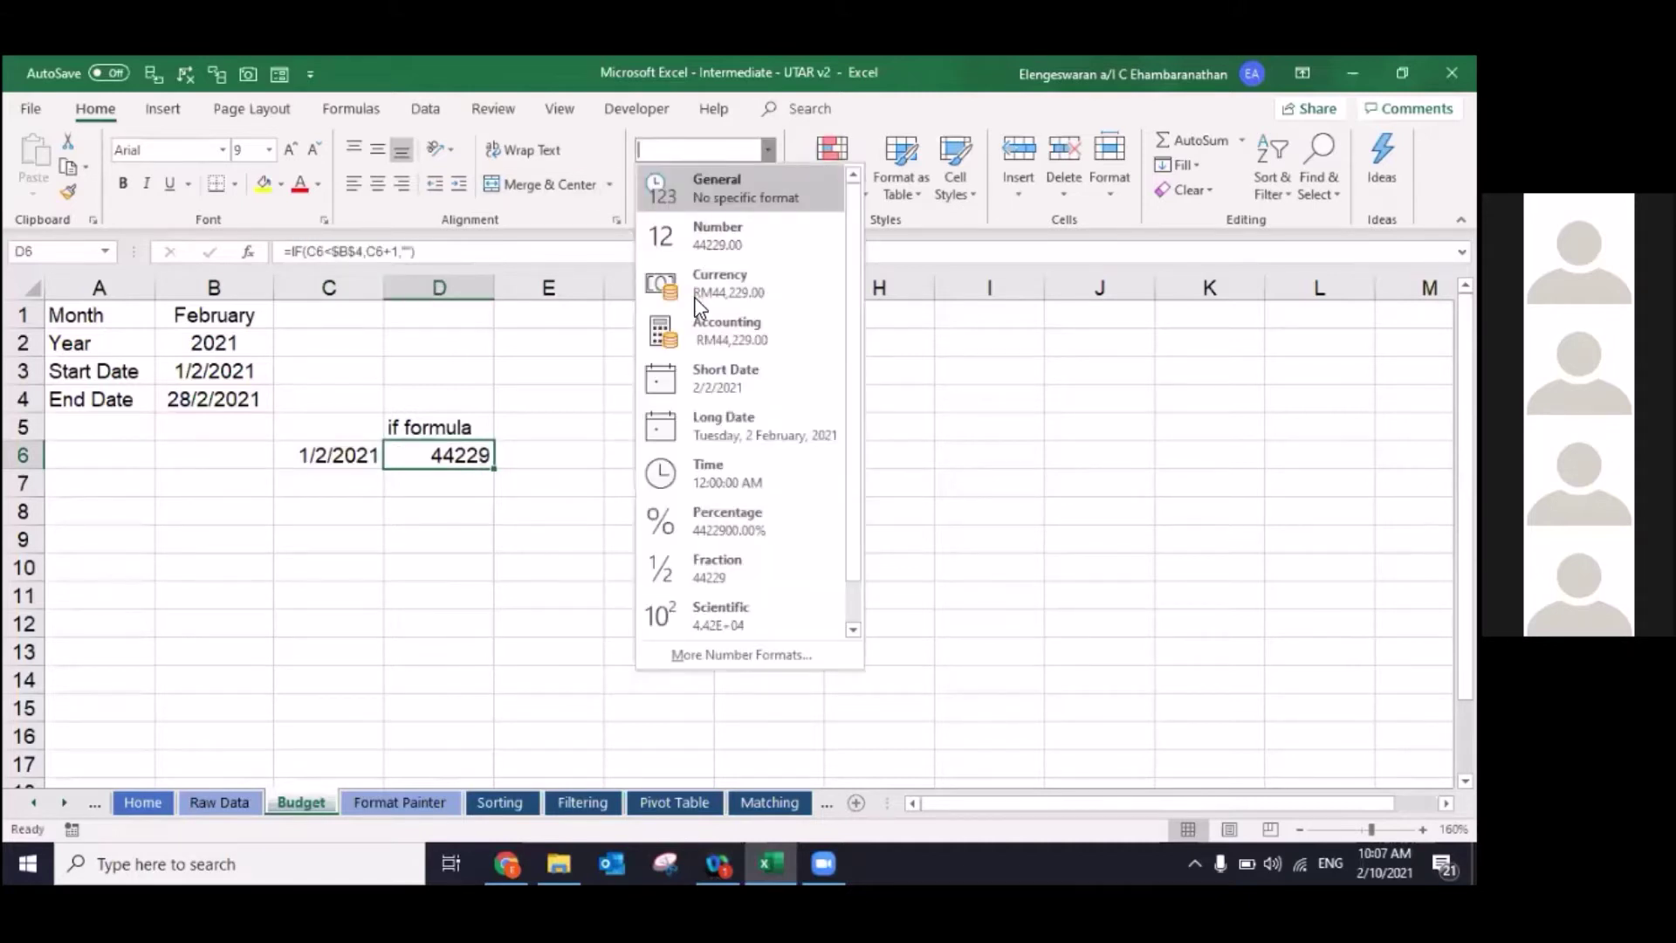
pyautogui.press('Return')
pyautogui.press('Left')
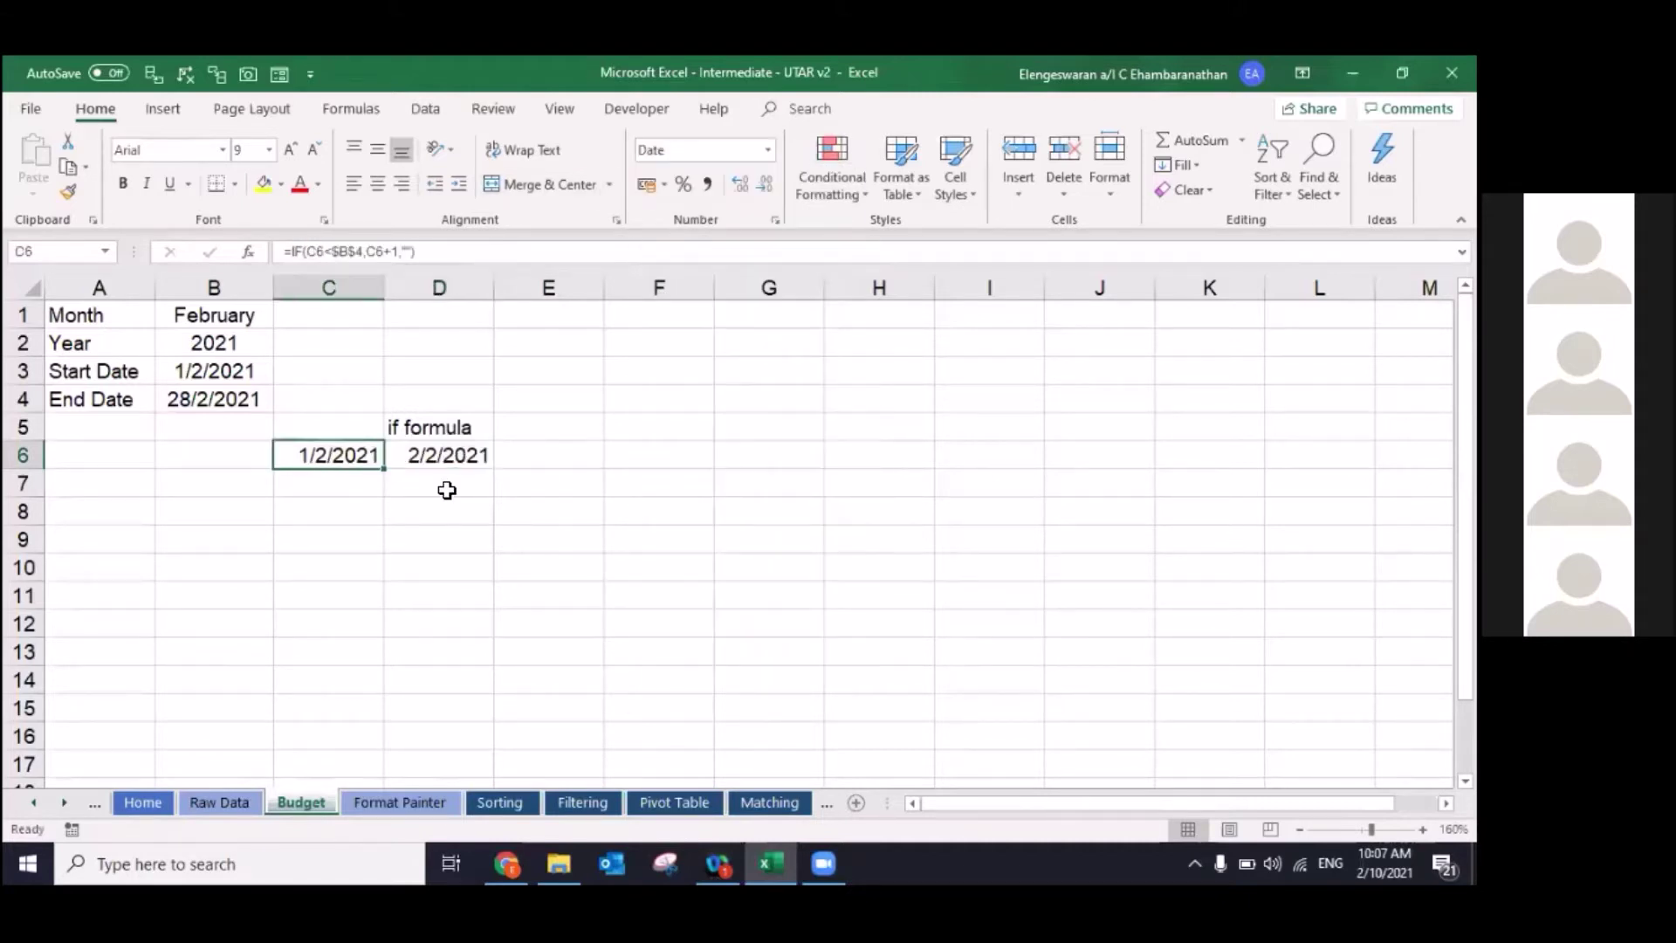
pyautogui.hotkey('shift', 'Right')
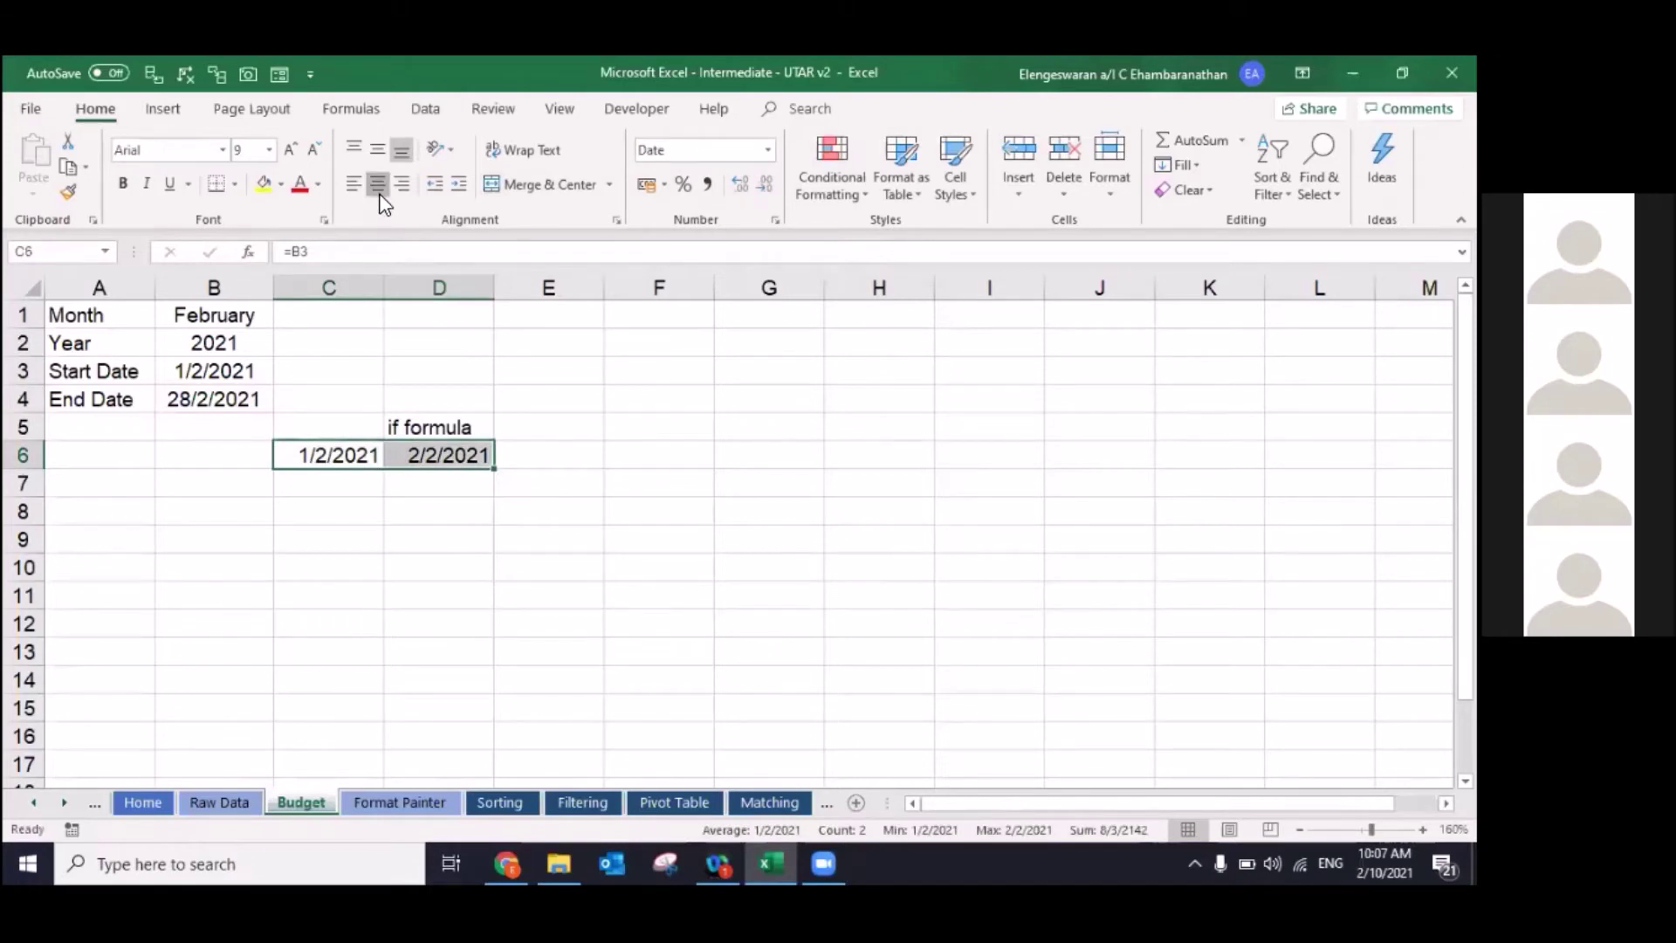
pyautogui.press('Right')
pyautogui.hotkey('shift', 'Right')
pyautogui.hotkey('shift', 'Right')
pyautogui.hotkey('shift', 'Right')
pyautogui.hotkey('shift', 'Right')
pyautogui.hotkey('shift', 'Right')
pyautogui.hotkey('shift', 'Right')
pyautogui.hotkey('shift', 'Right')
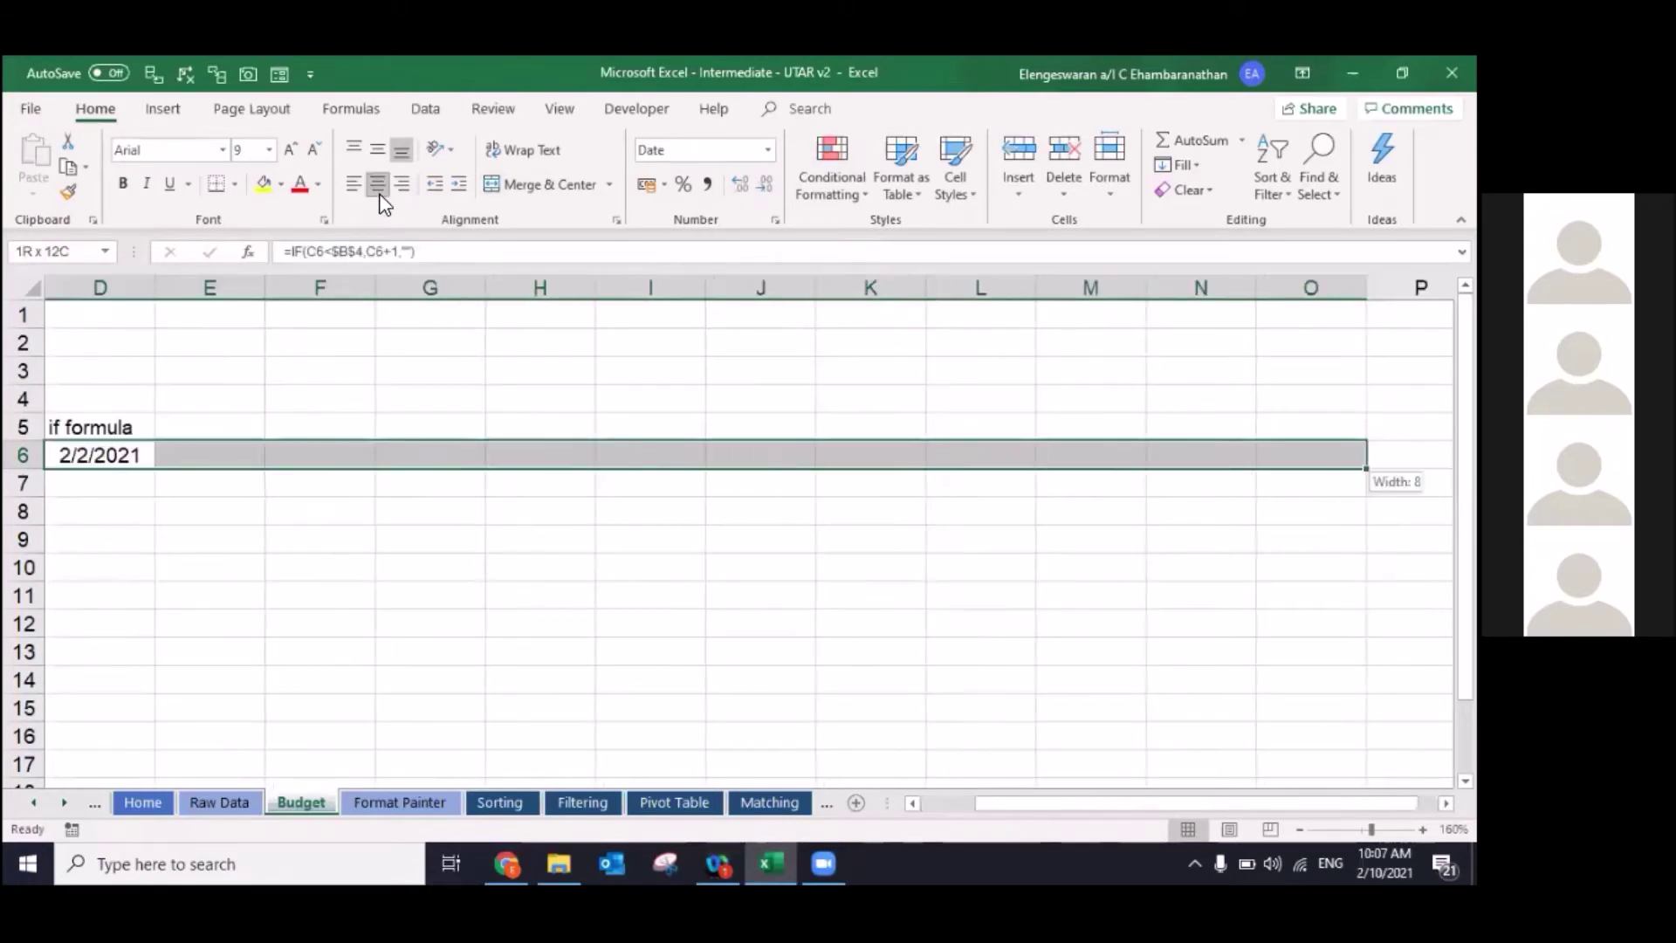
pyautogui.hotkey('shift', 'Right')
pyautogui.hotkey('shift', 'Right')
pyautogui.hotkey('shift', 'Right')
pyautogui.hotkey('shift', 'Right')
pyautogui.hotkey('shift', 'Right')
pyautogui.hotkey('shift', 'Right')
pyautogui.hotkey('shift', 'Right')
pyautogui.hotkey('shift', 'Right')
pyautogui.hotkey('shift', 'Right')
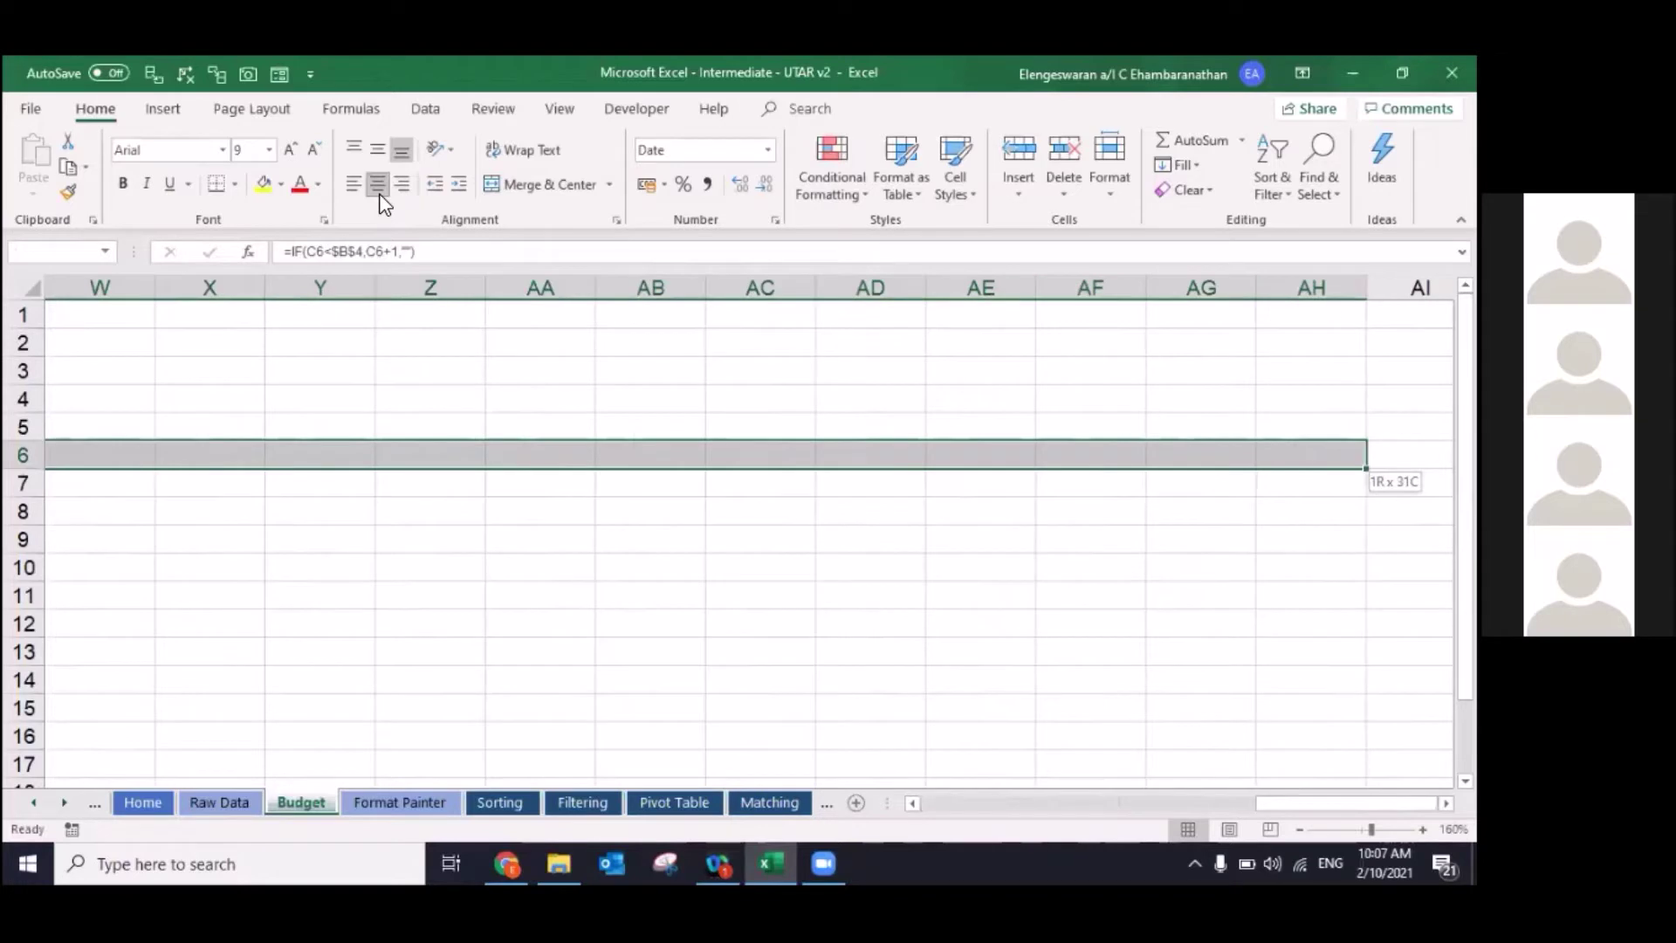
pyautogui.hotkey('shift', 'Left')
pyautogui.hotkey('shift', 'Left')
pyautogui.hotkey('shift', 'Left')
pyautogui.hotkey('ctrl', 'r')
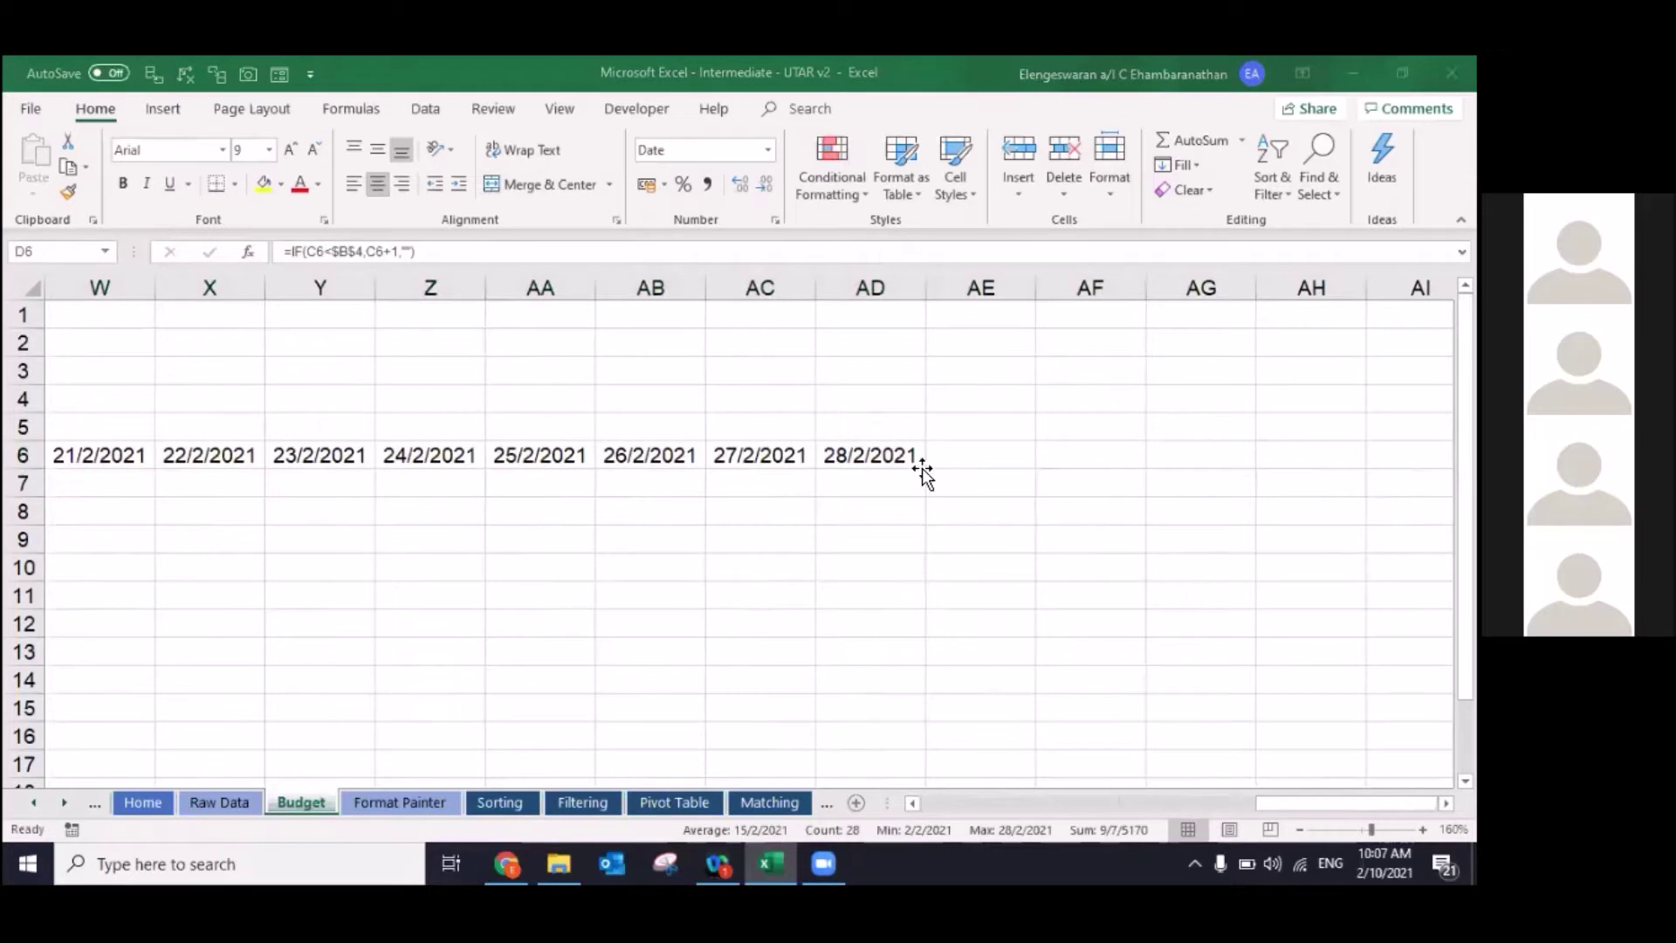
pyautogui.hotkey('shift', 'Right')
pyautogui.hotkey('shift', 'Right')
pyautogui.hotkey('shift', 'Right')
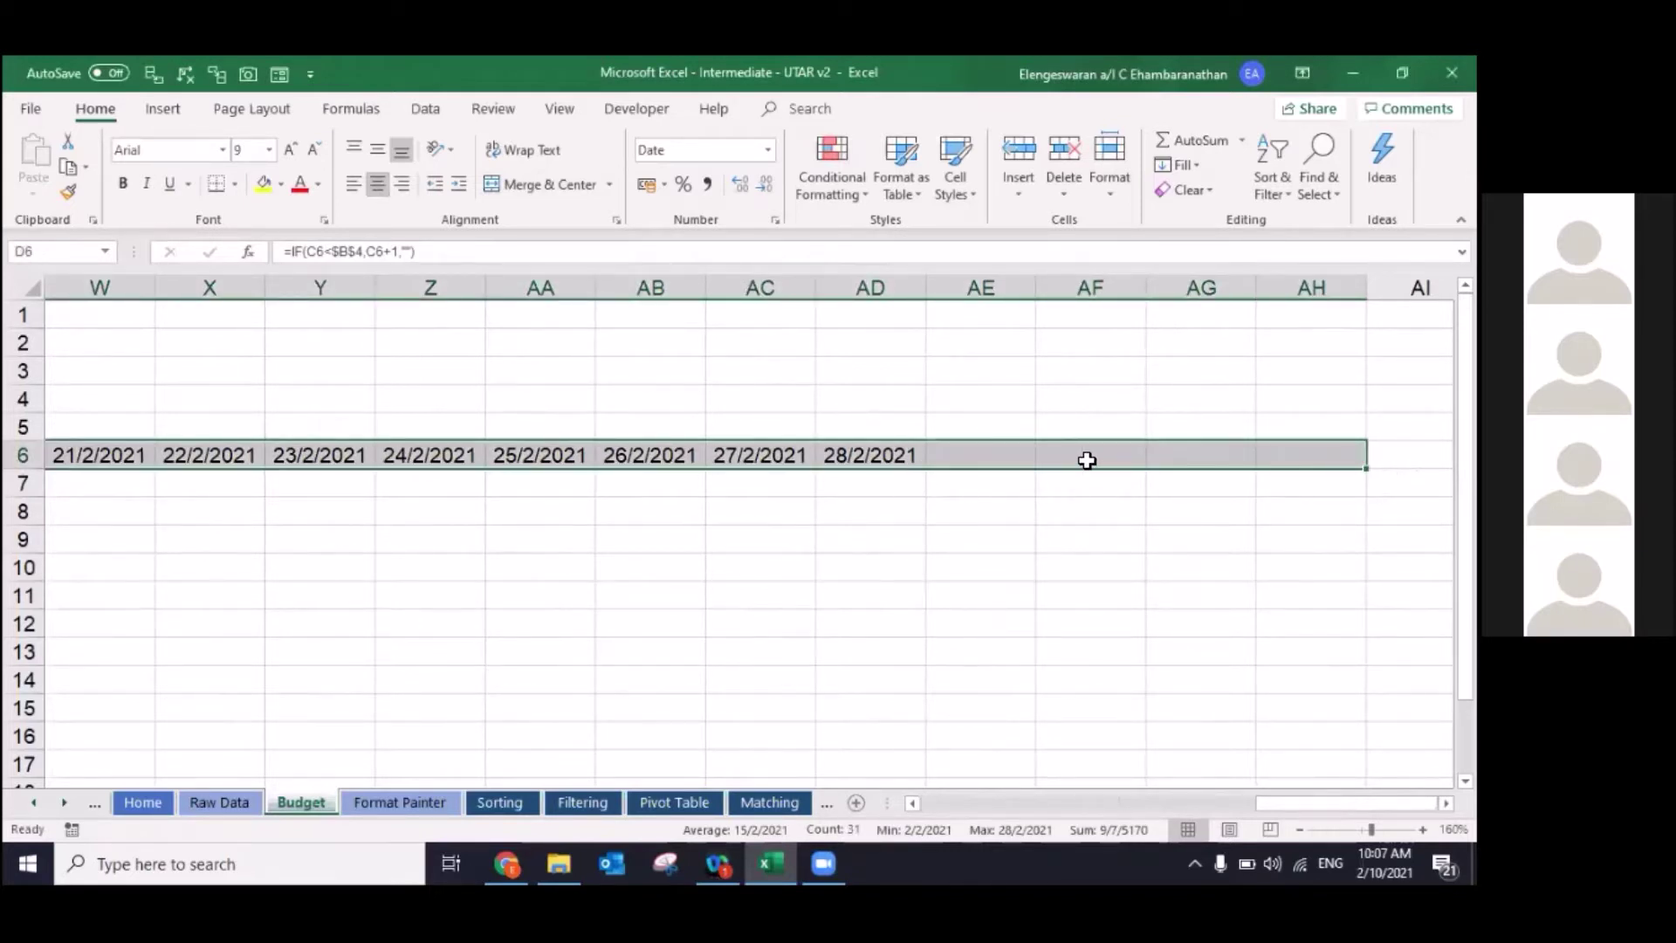
pyautogui.hotkey('ctrl', 'Home')
pyautogui.press('Right')
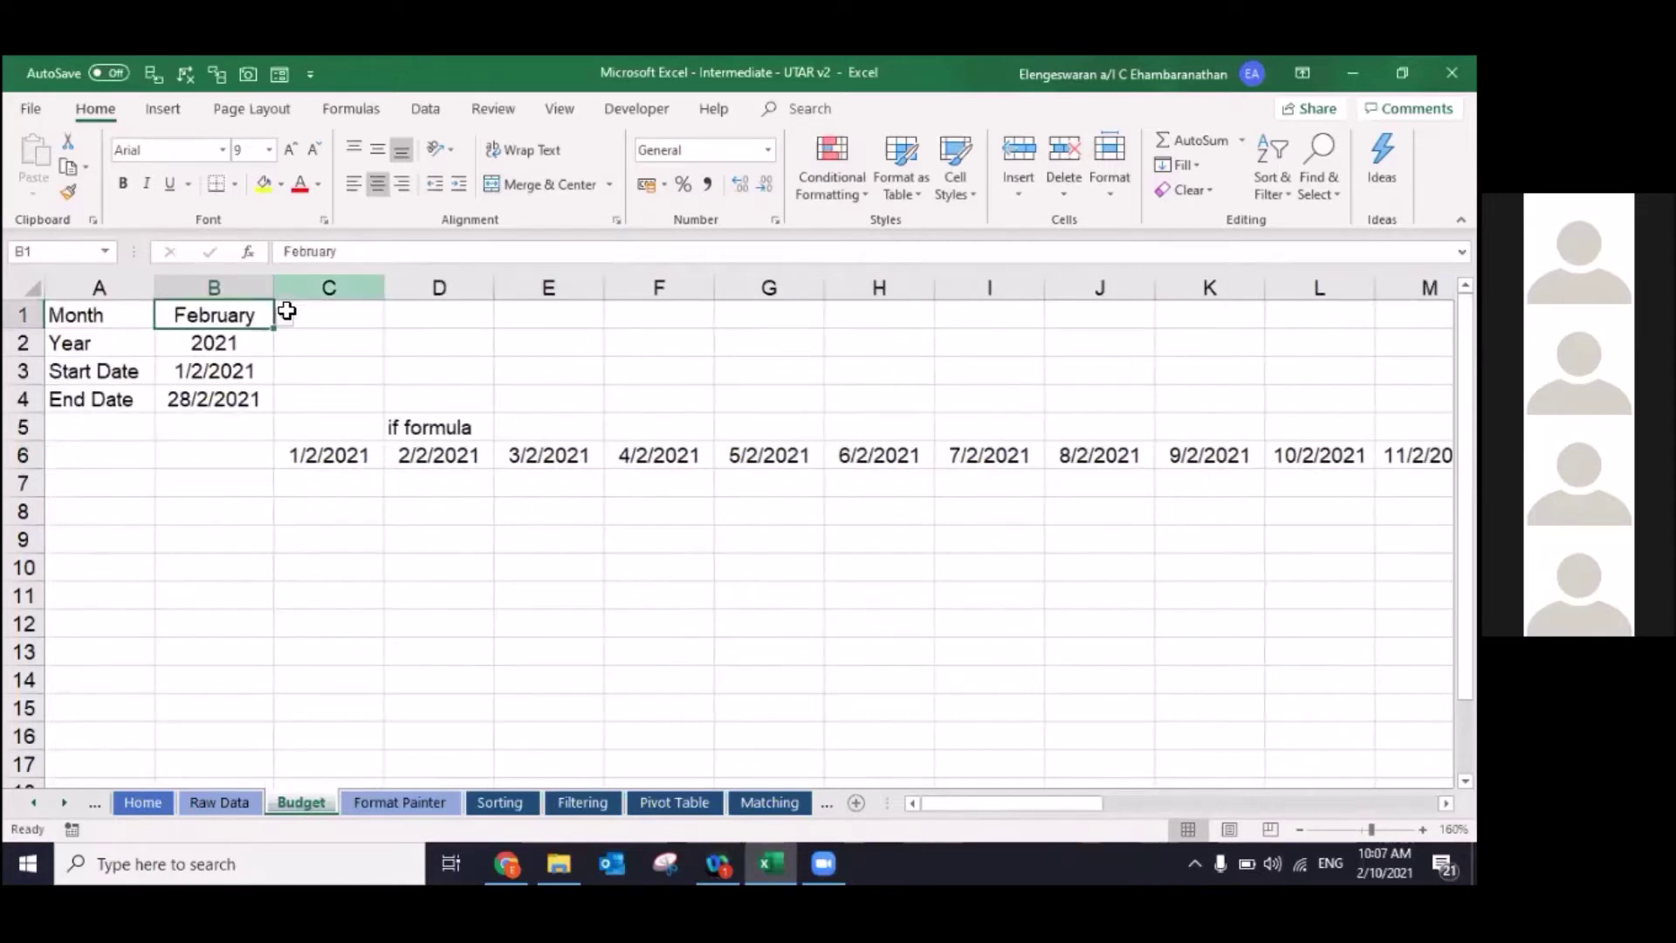
# Step: Switch the month in B1 to October
pyautogui.click(284, 317)
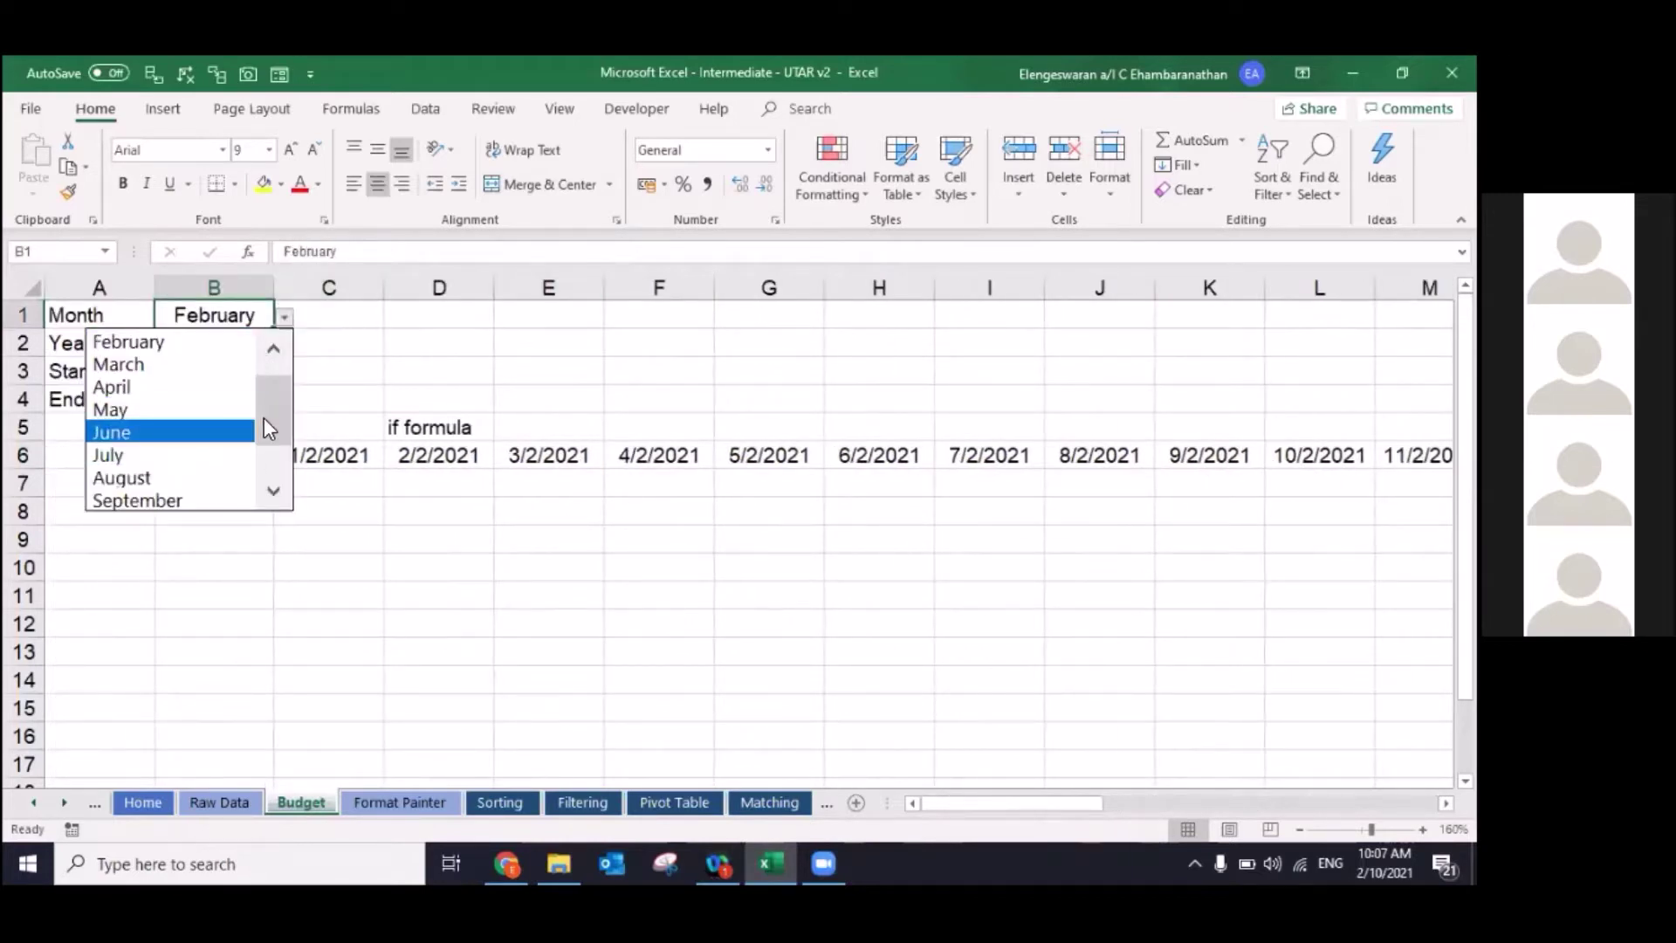
pyautogui.scroll(-1, 264, 452)
pyautogui.click(136, 464)
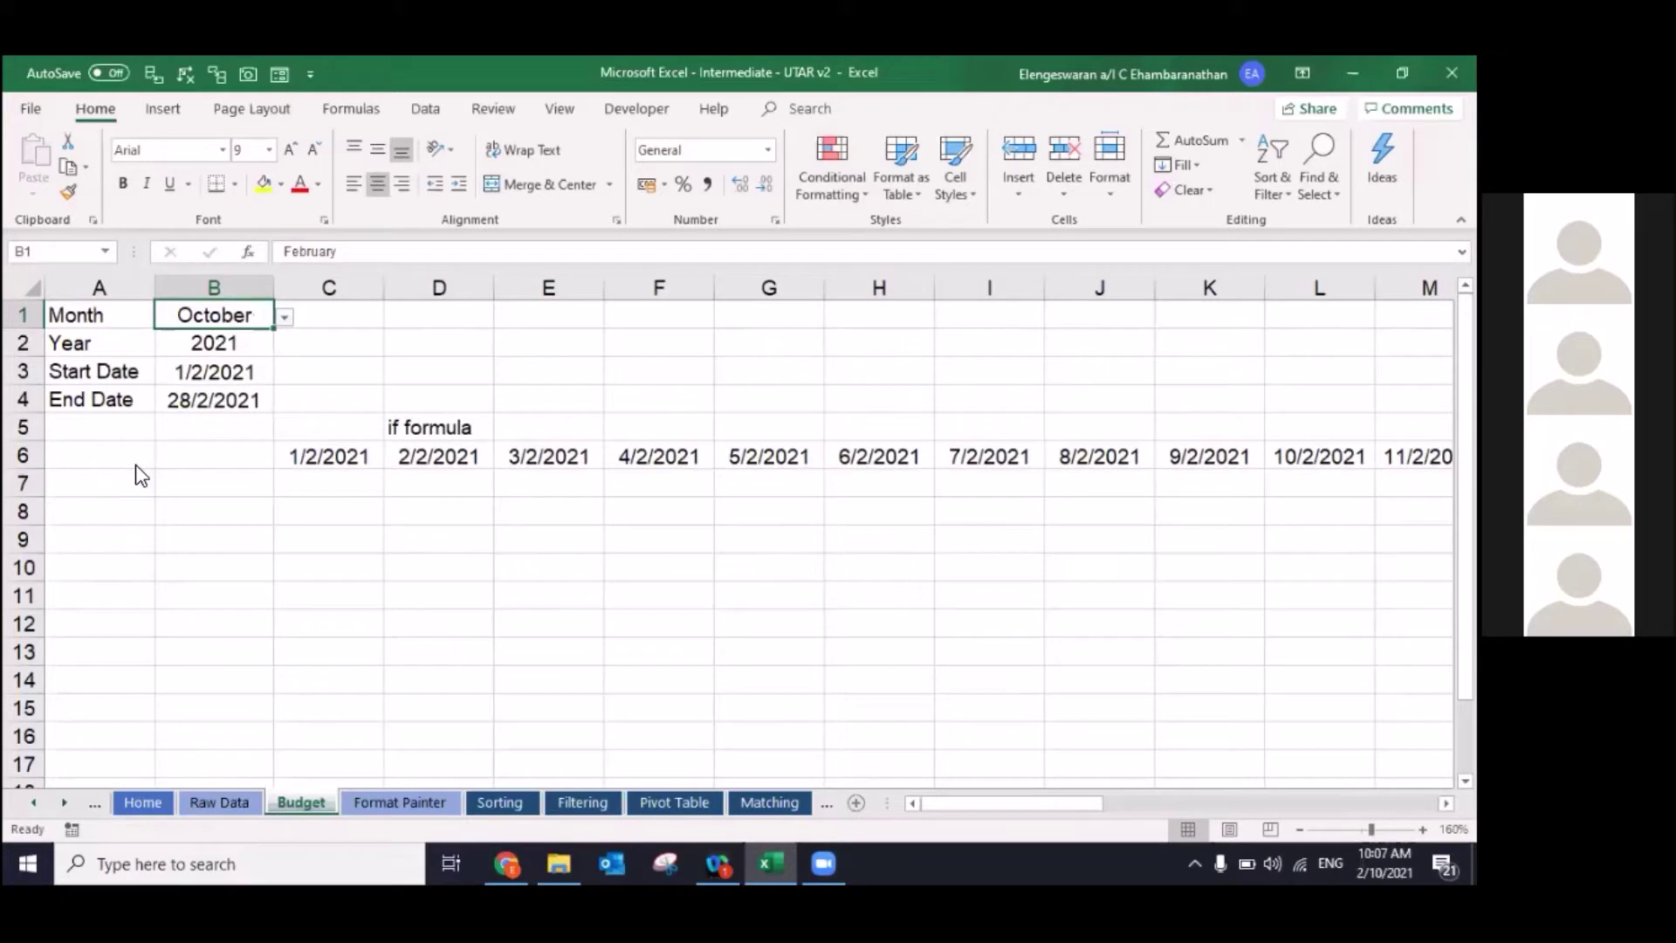
pyautogui.hscroll(1, 404, 495)
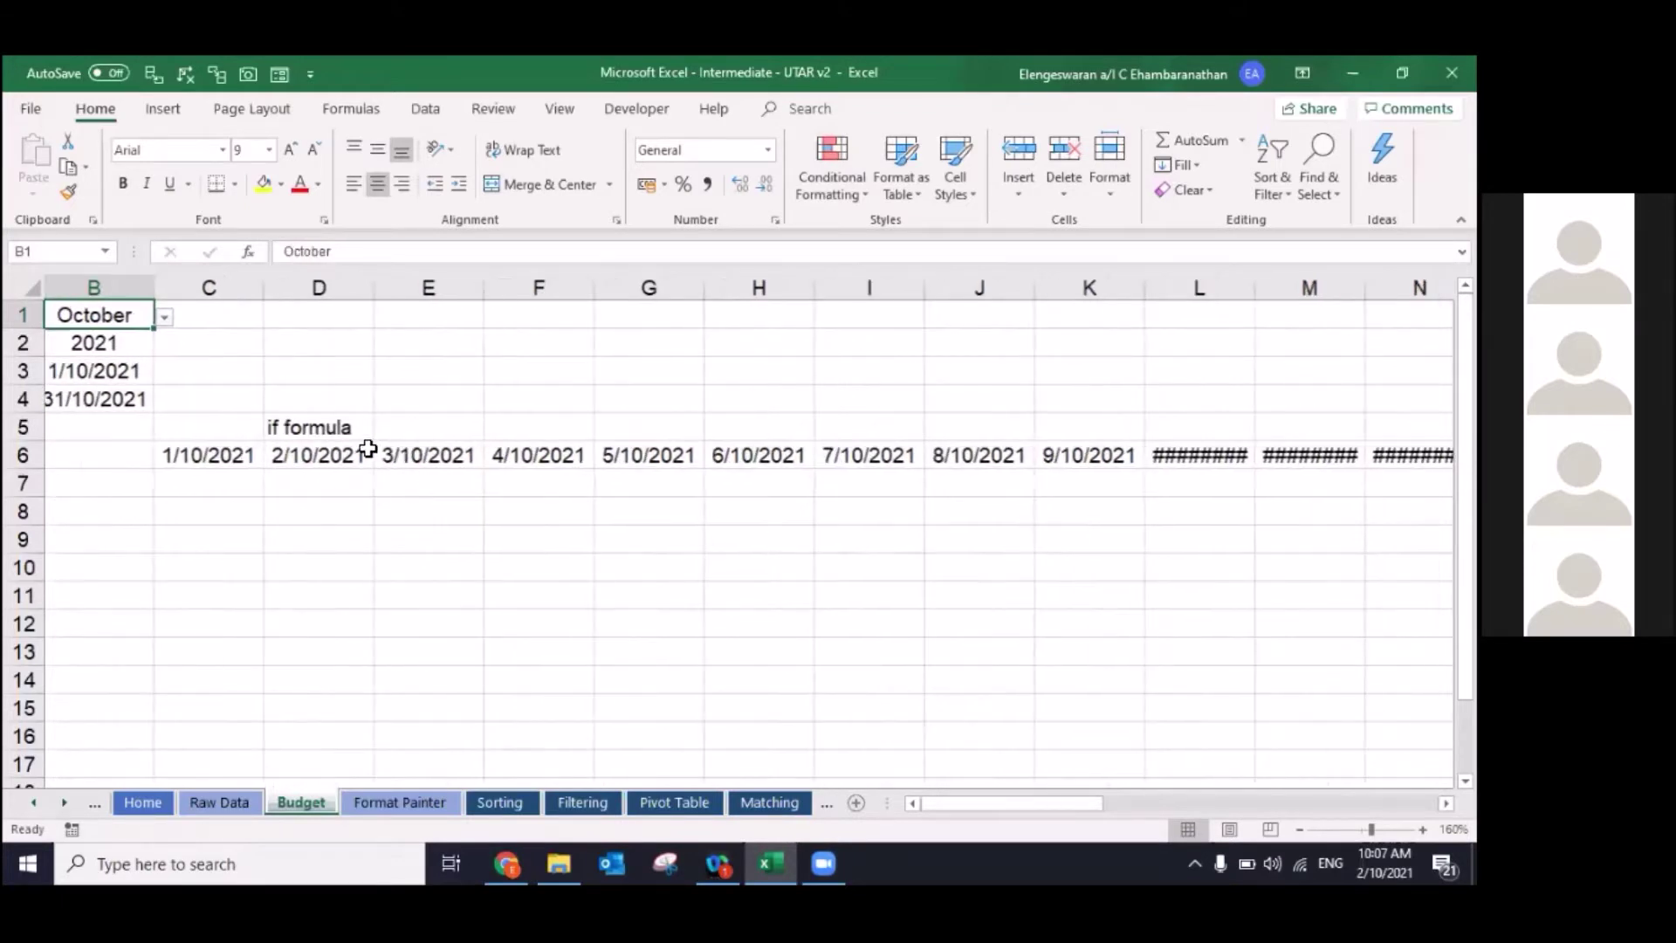
pyautogui.hscroll(3, 331, 451)
# Step: AutoFit the column widths of the row 6 date columns so every date displays fully
pyautogui.press('Down')
pyautogui.press('Down')
pyautogui.press('Down')
pyautogui.press('Right')
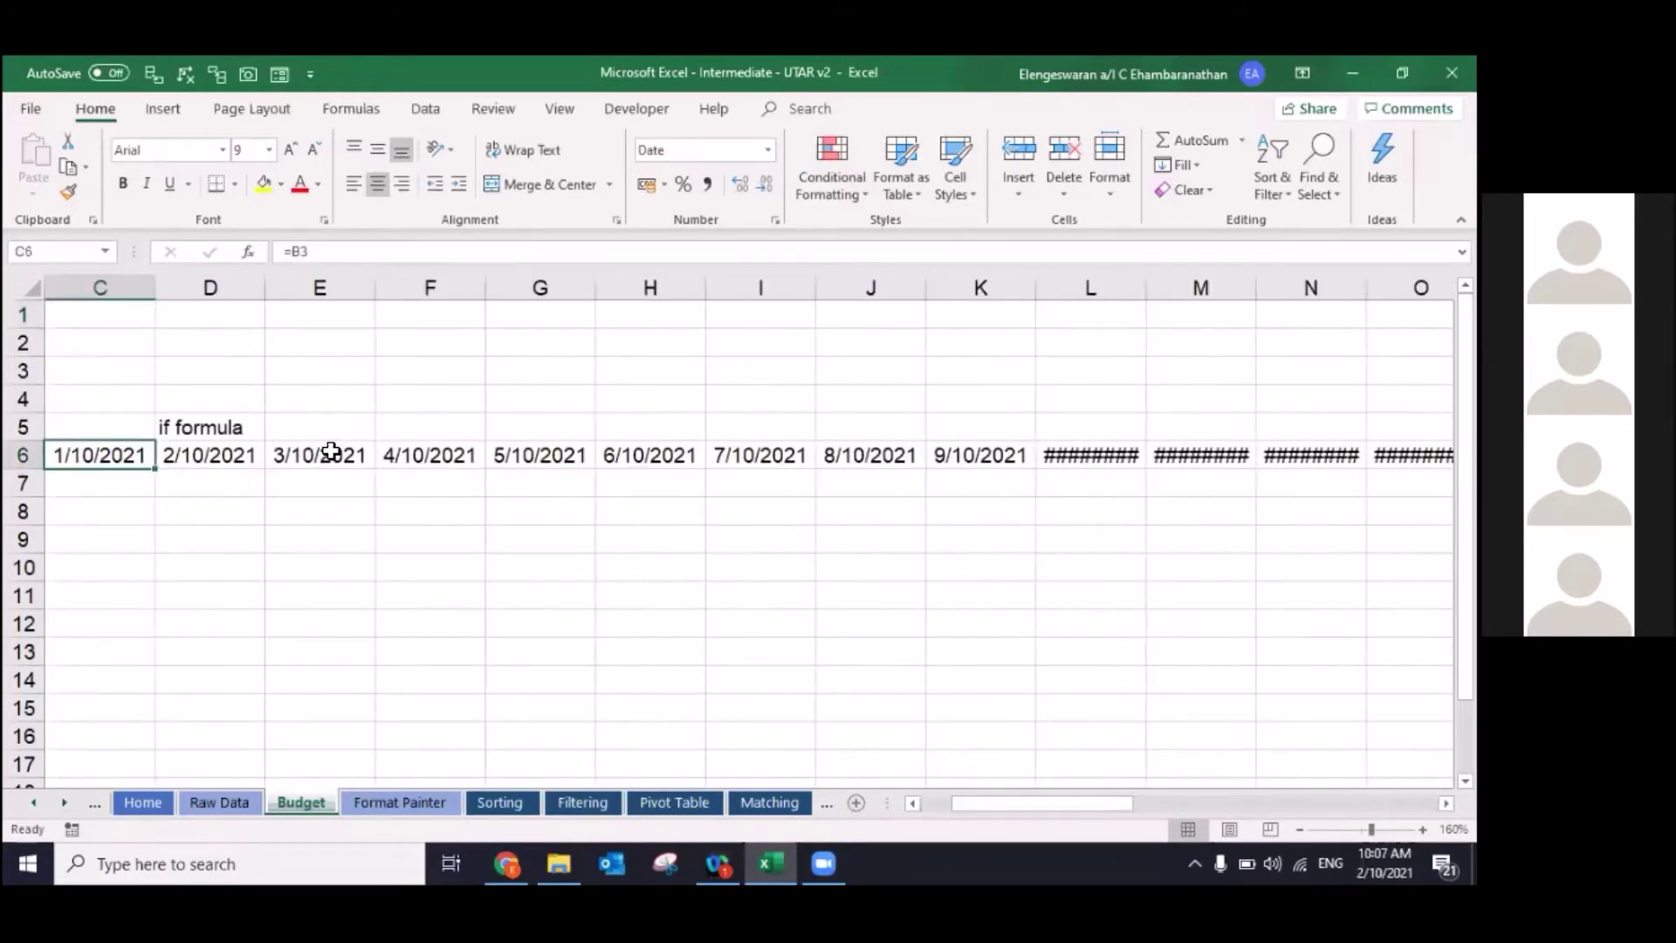
pyautogui.hotkey('ctrl', 'shift', 'Right')
pyautogui.hotkey('ctrl', 'space')
pyautogui.hotkey('alt', 'h')
pyautogui.press('o')
pyautogui.press('i')
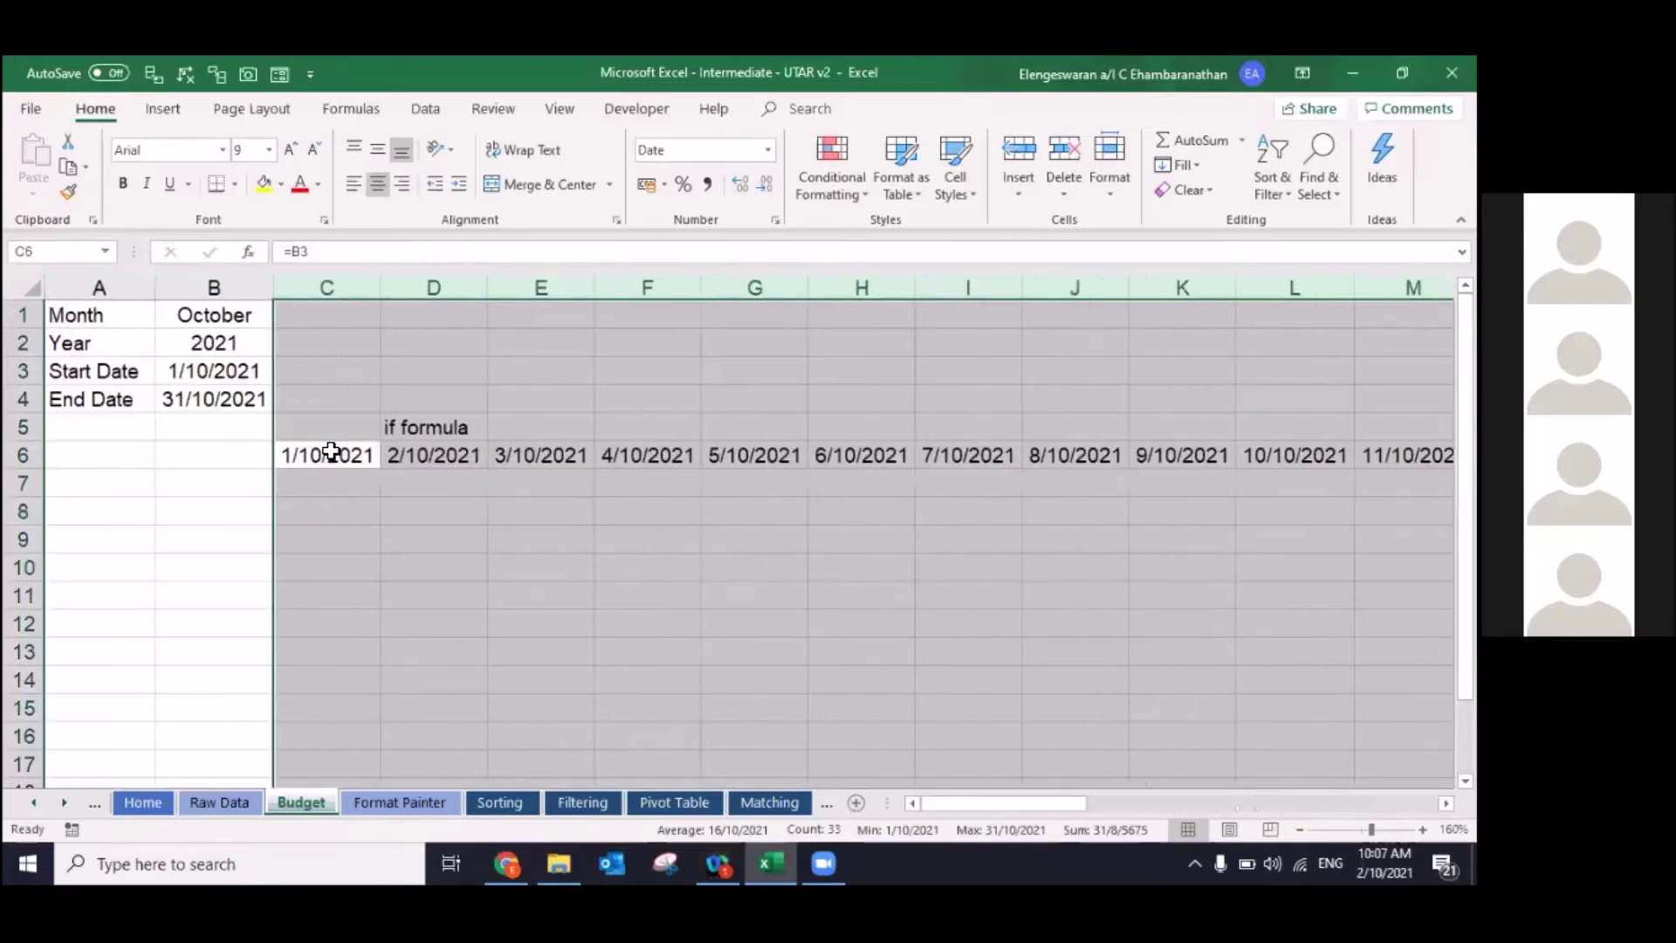
pyautogui.press('Right')
pyautogui.hotkey('ctrl', 'Right')
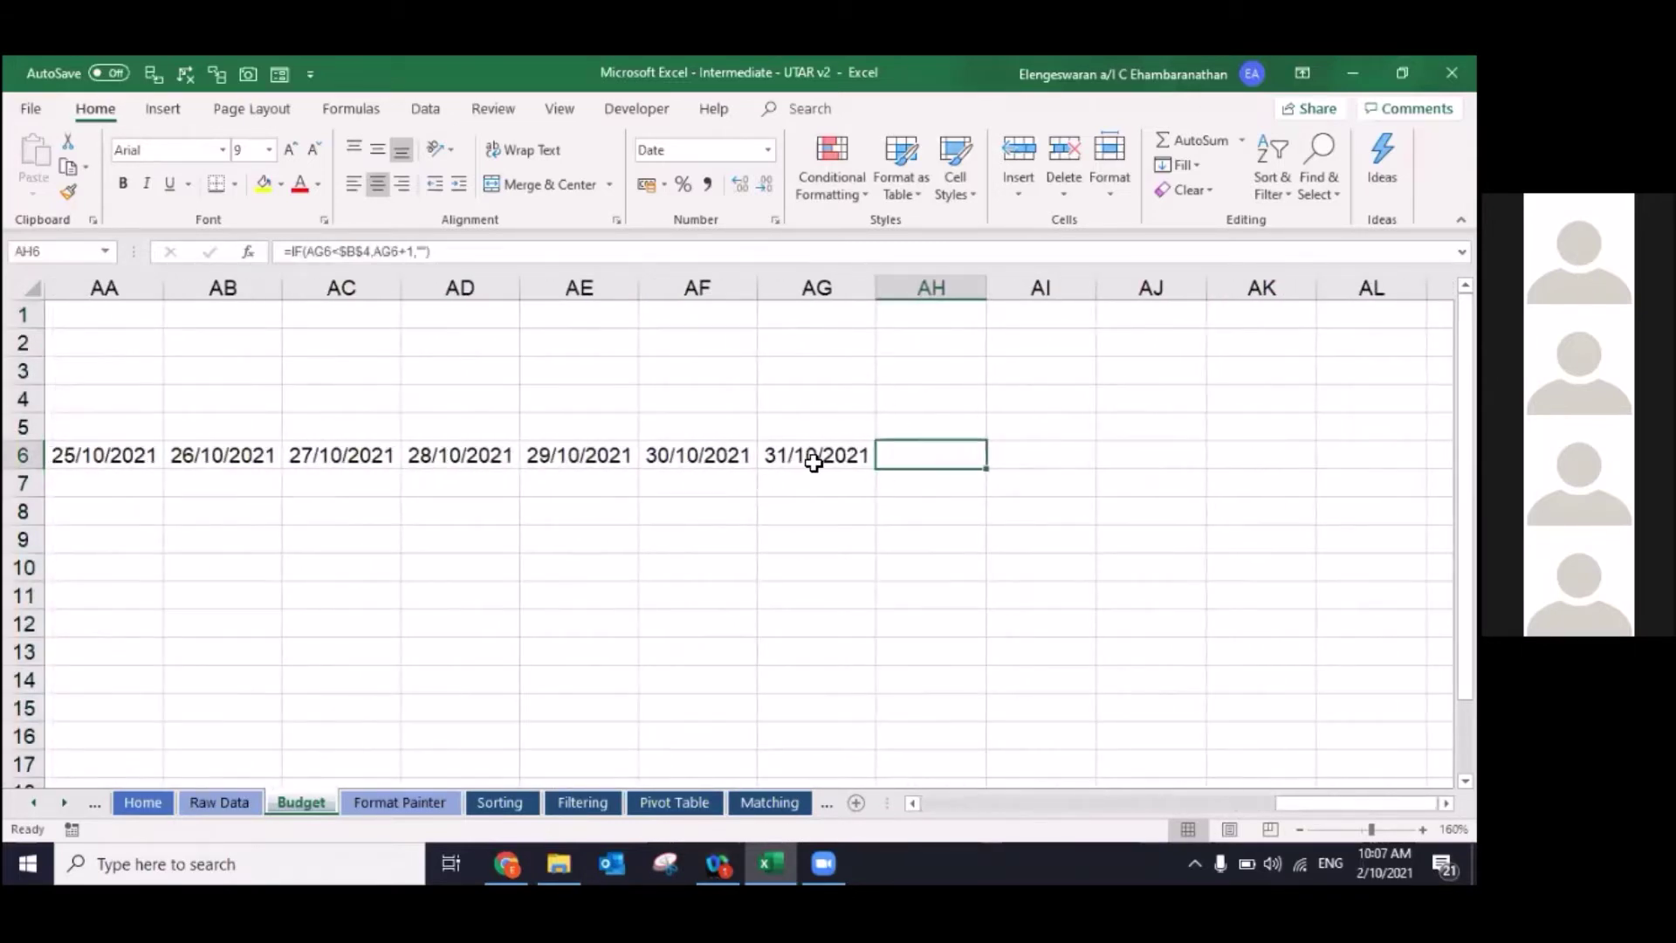
pyautogui.hotkey('ctrl', 'Home')
# Step: Change the month to September so dates run from 1/9/2021, and start a TEXT formula in C7
pyautogui.click(258, 321)
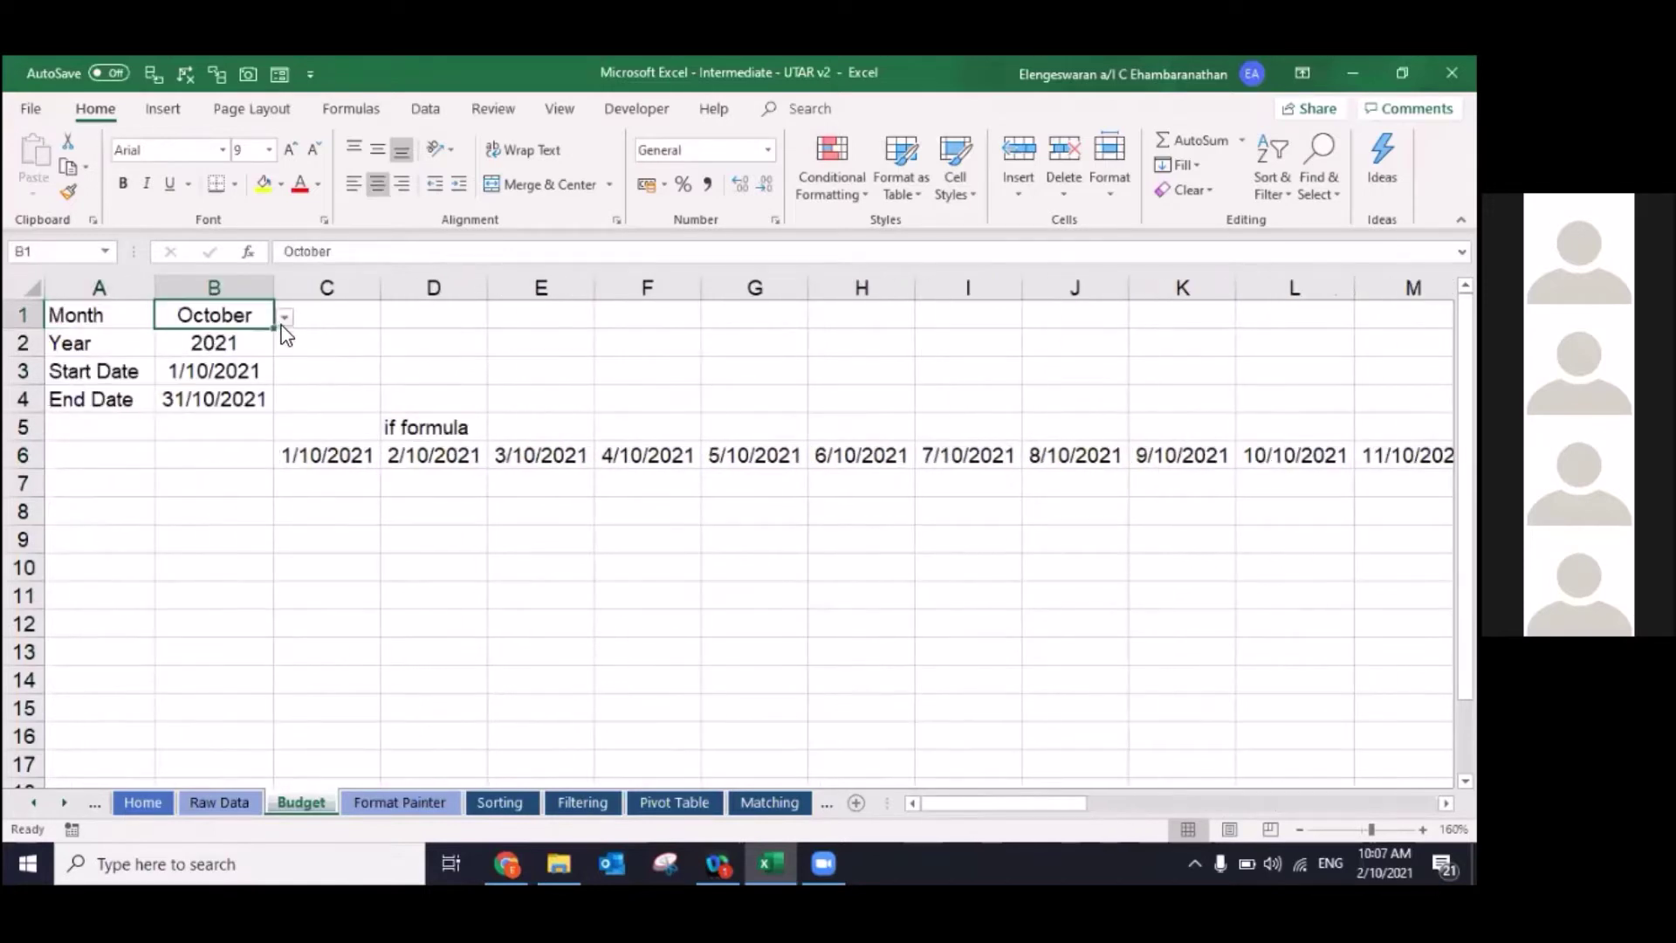
pyautogui.click(286, 319)
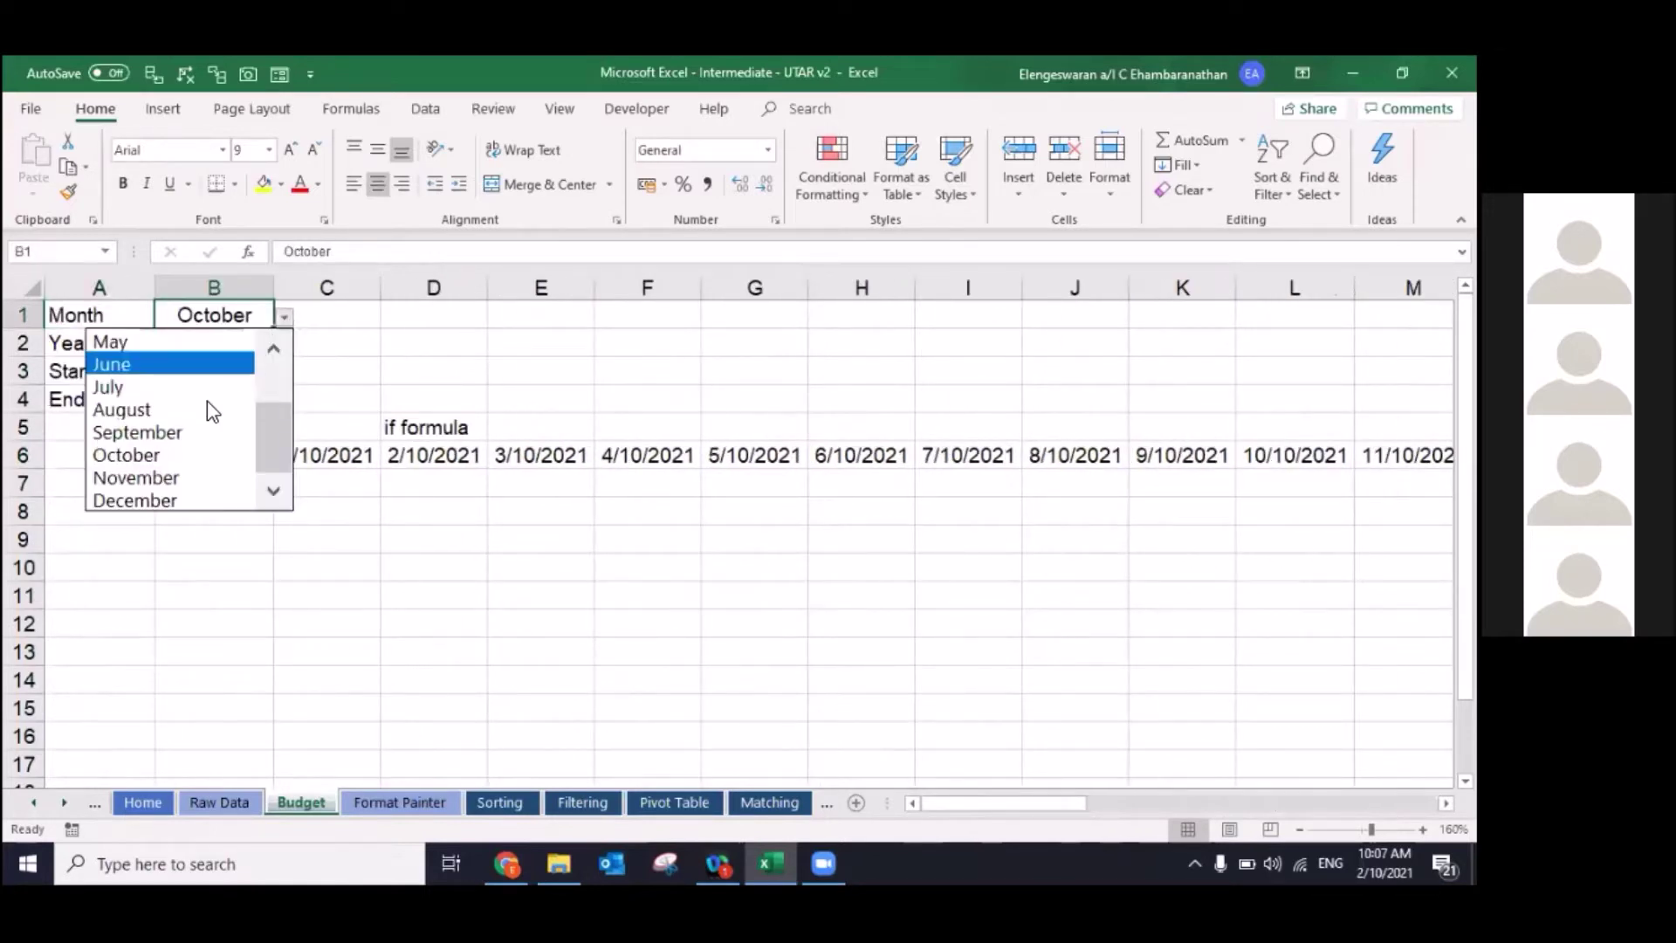
pyautogui.click(172, 432)
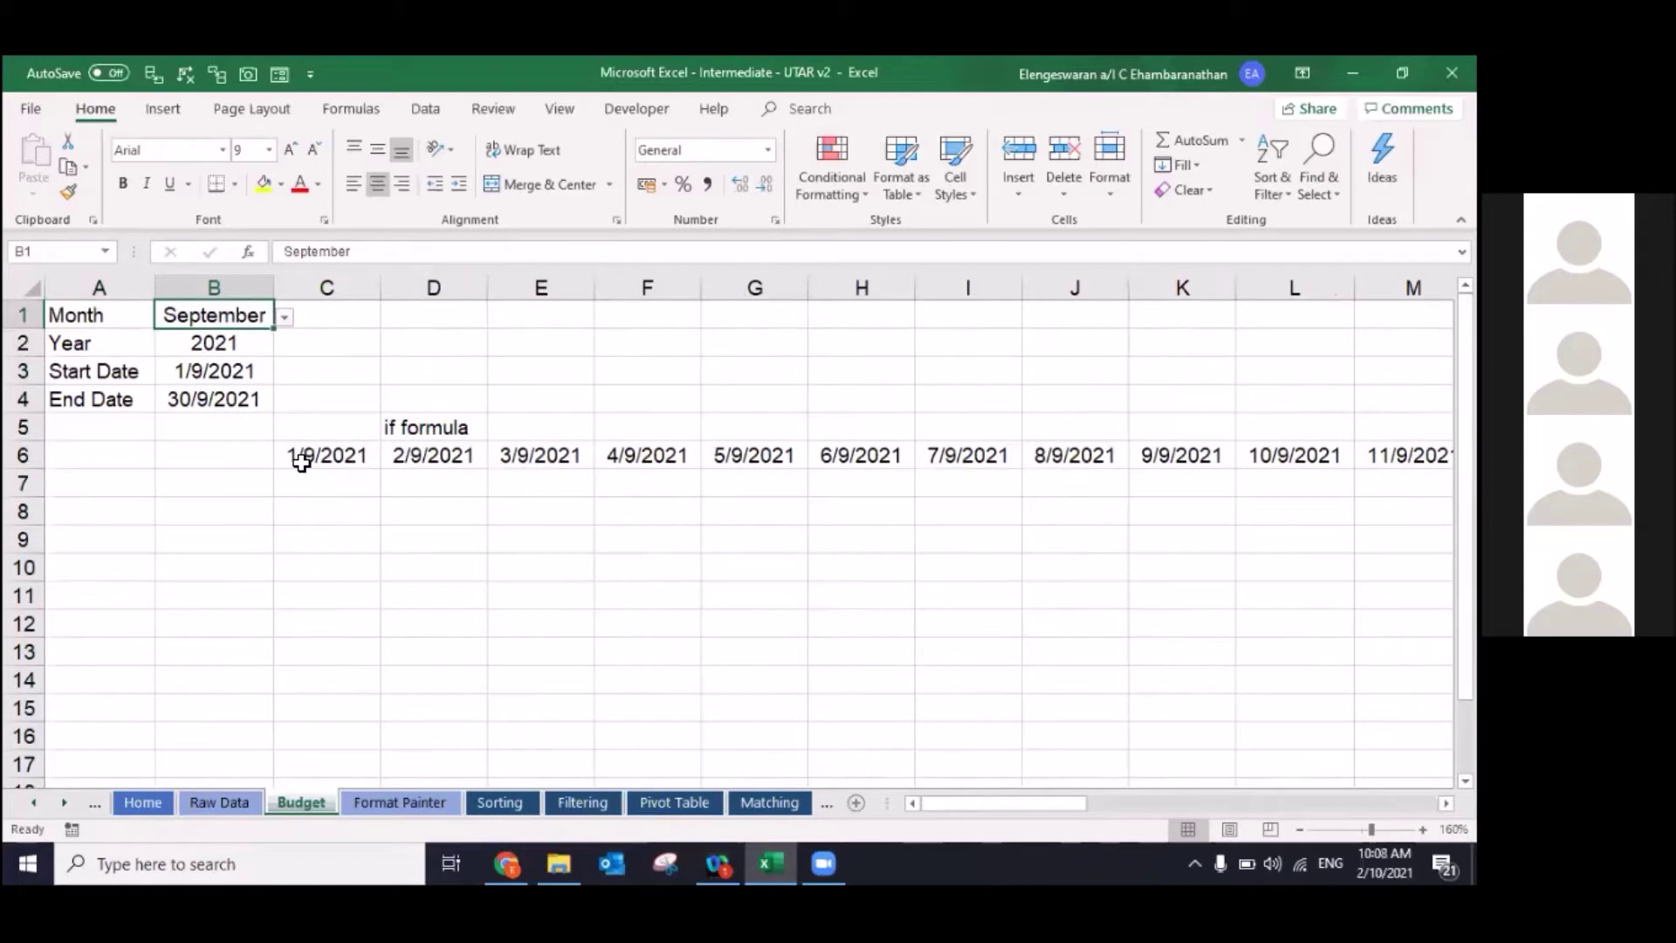
pyautogui.click(302, 459)
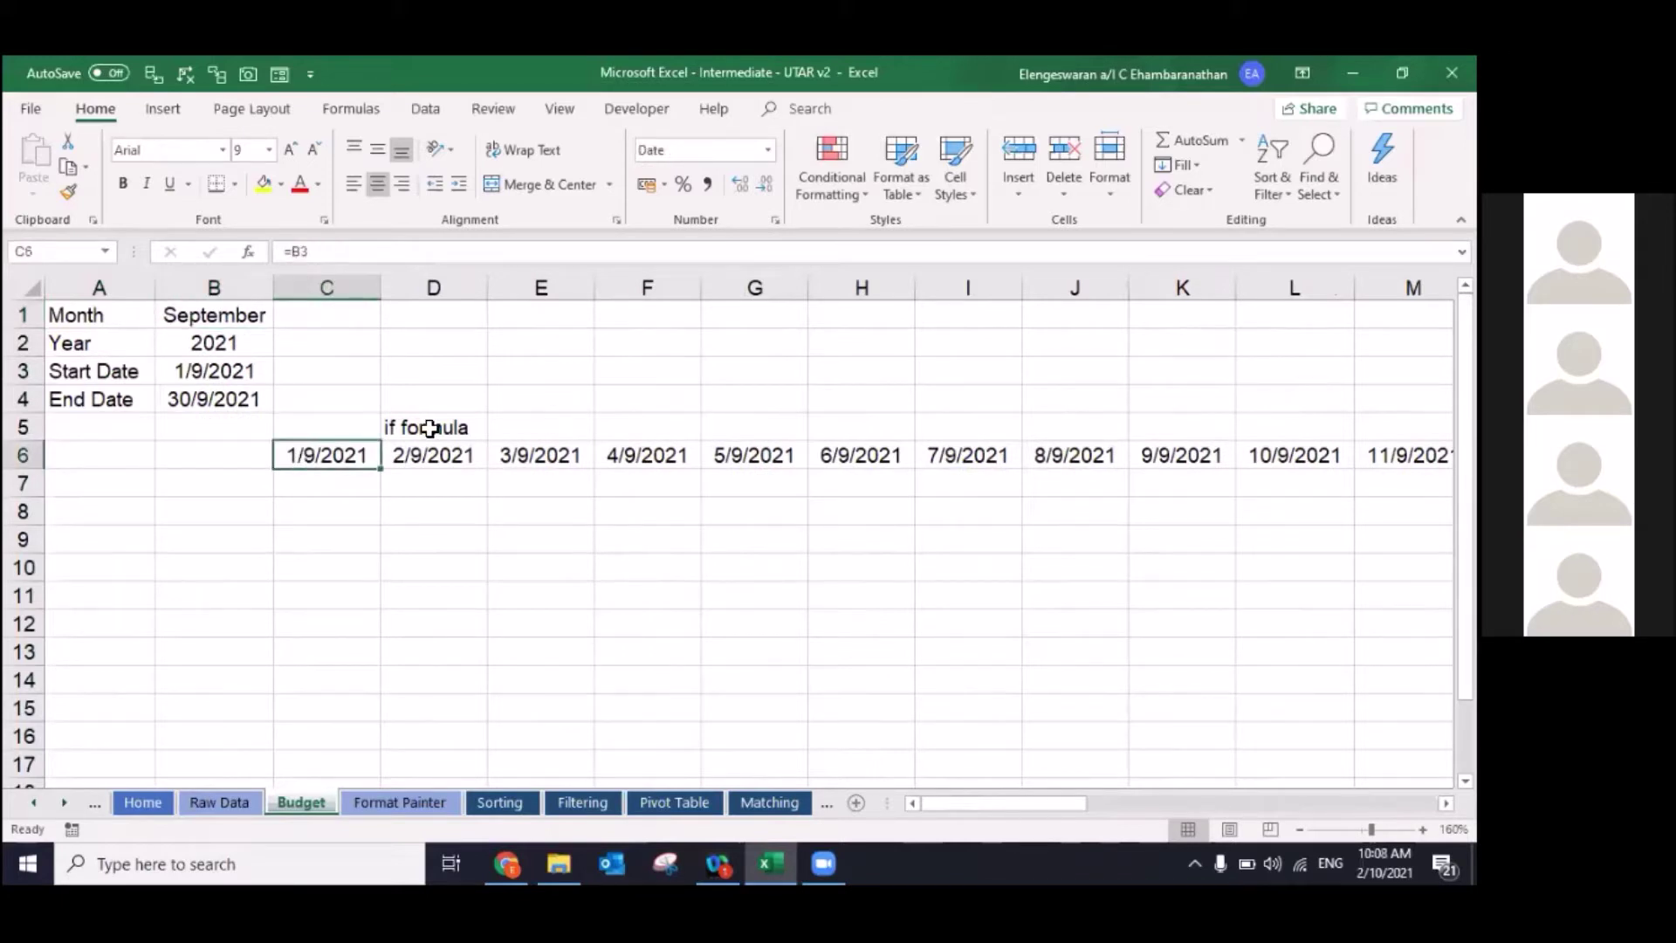
pyautogui.hotkey('ctrl', 'Right')
pyautogui.hotkey('ctrl', 'Home')
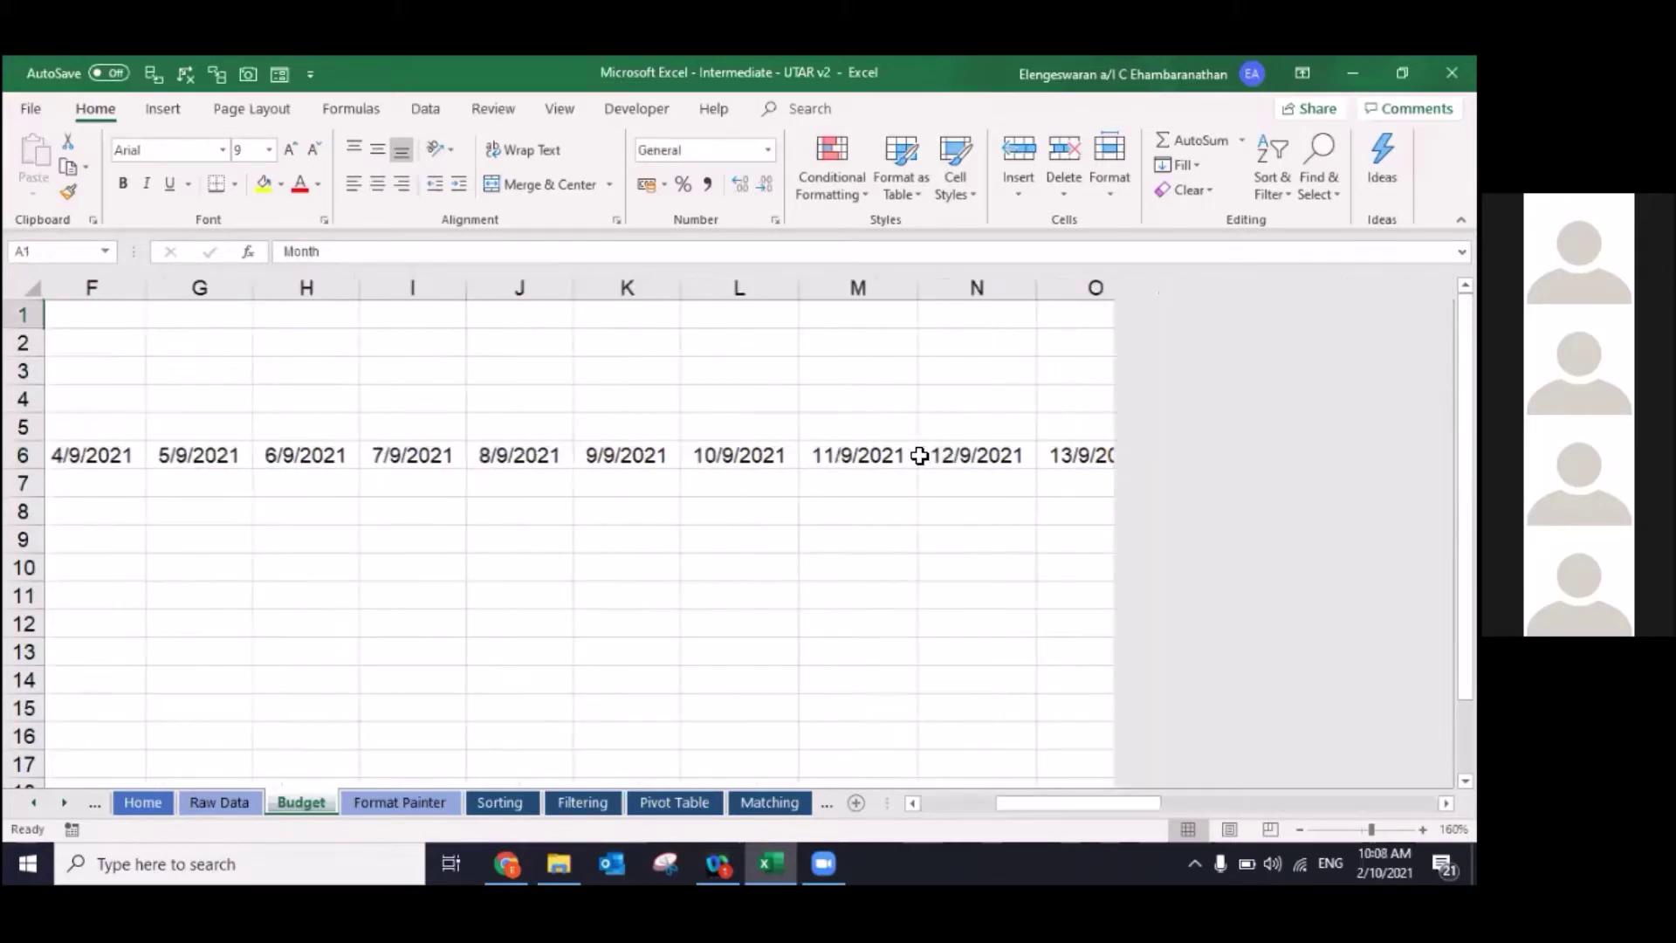
pyautogui.press('Right')
pyautogui.press('Right')
pyautogui.press('Down')
pyautogui.press('Down')
pyautogui.press('Down')
pyautogui.press('Down')
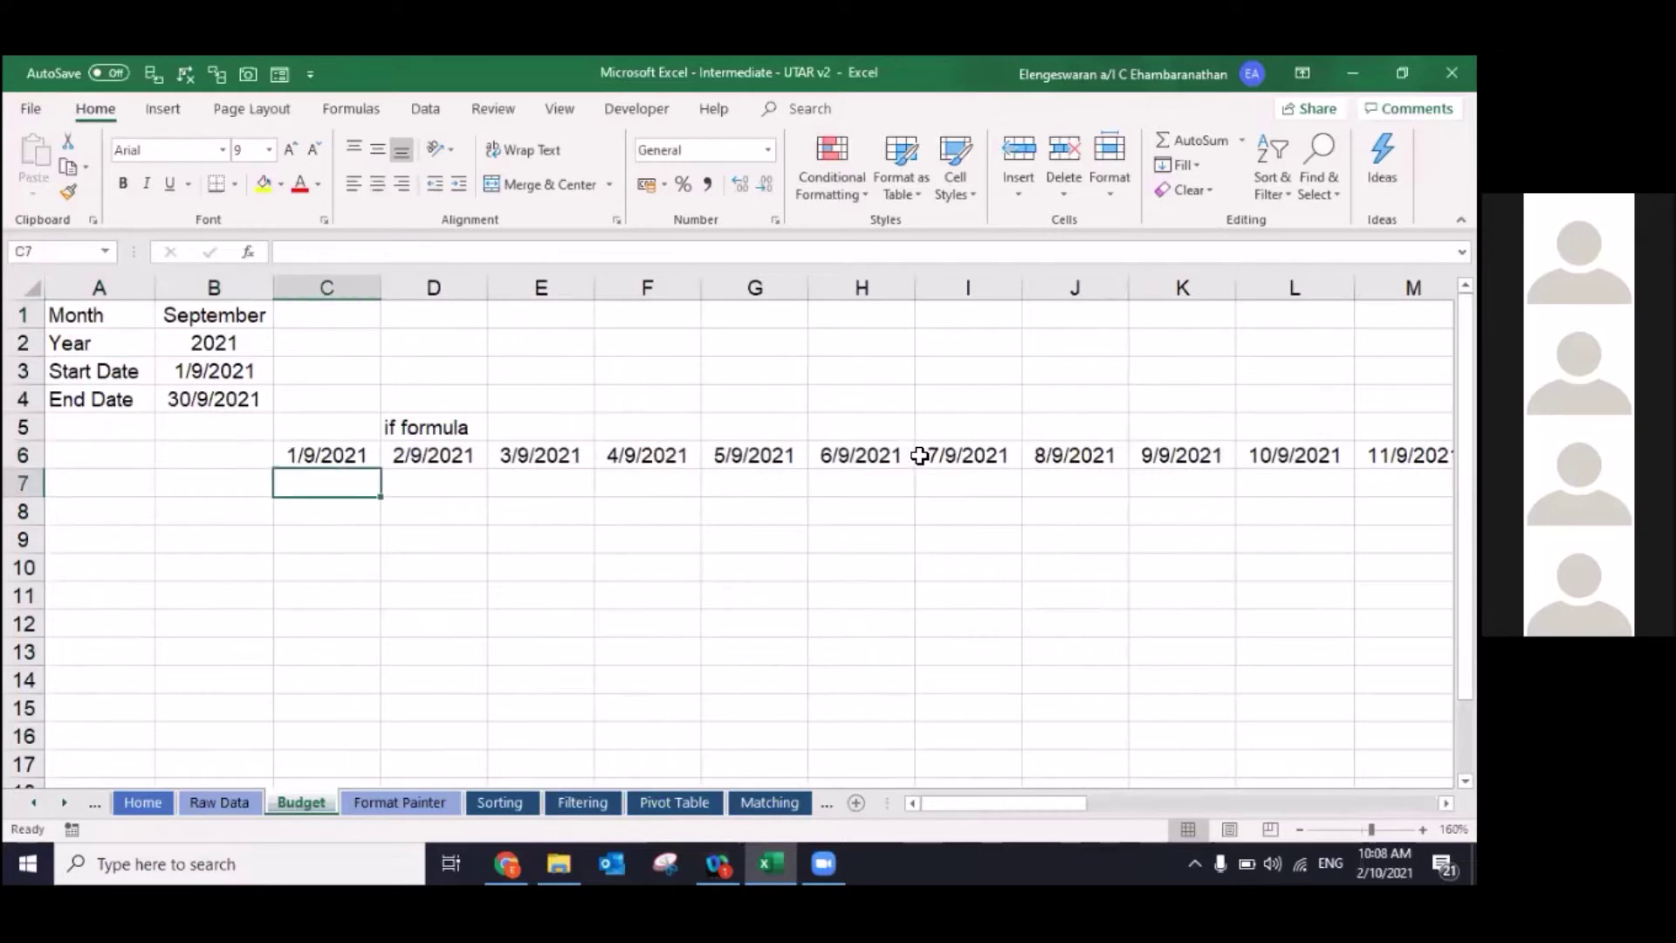
pyautogui.write('=')
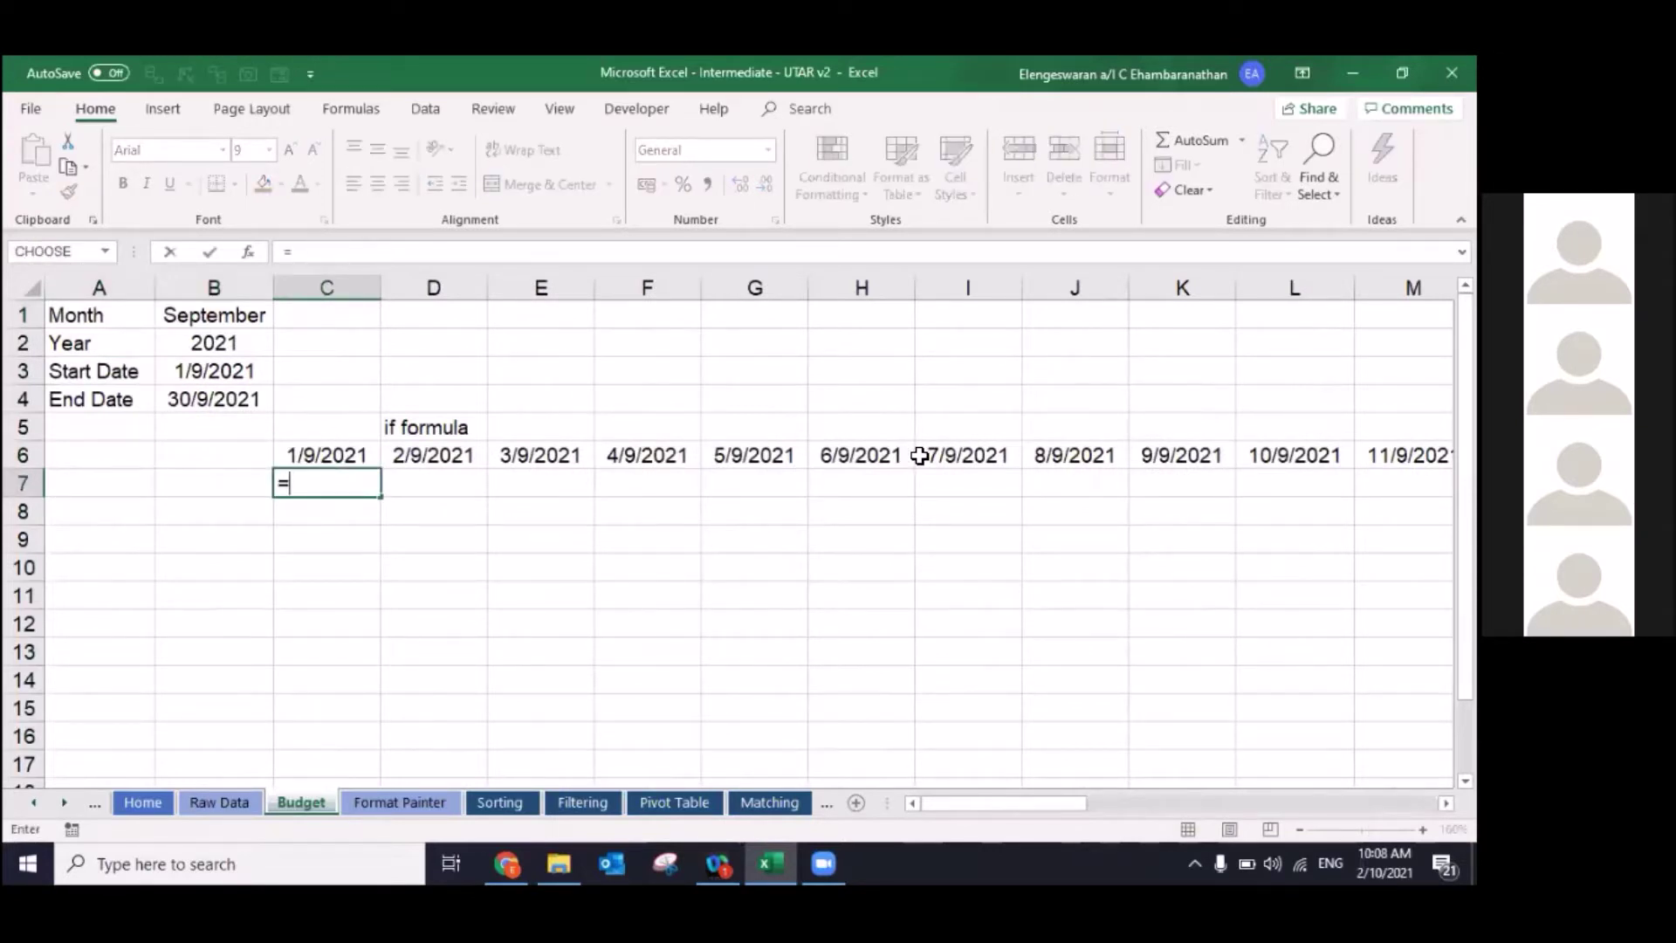
pyautogui.write('text(')
# Step: Complete =TEXT(C6,"ddd") in C7 so it shows Wed
pyautogui.press('Up')
pyautogui.write(',')
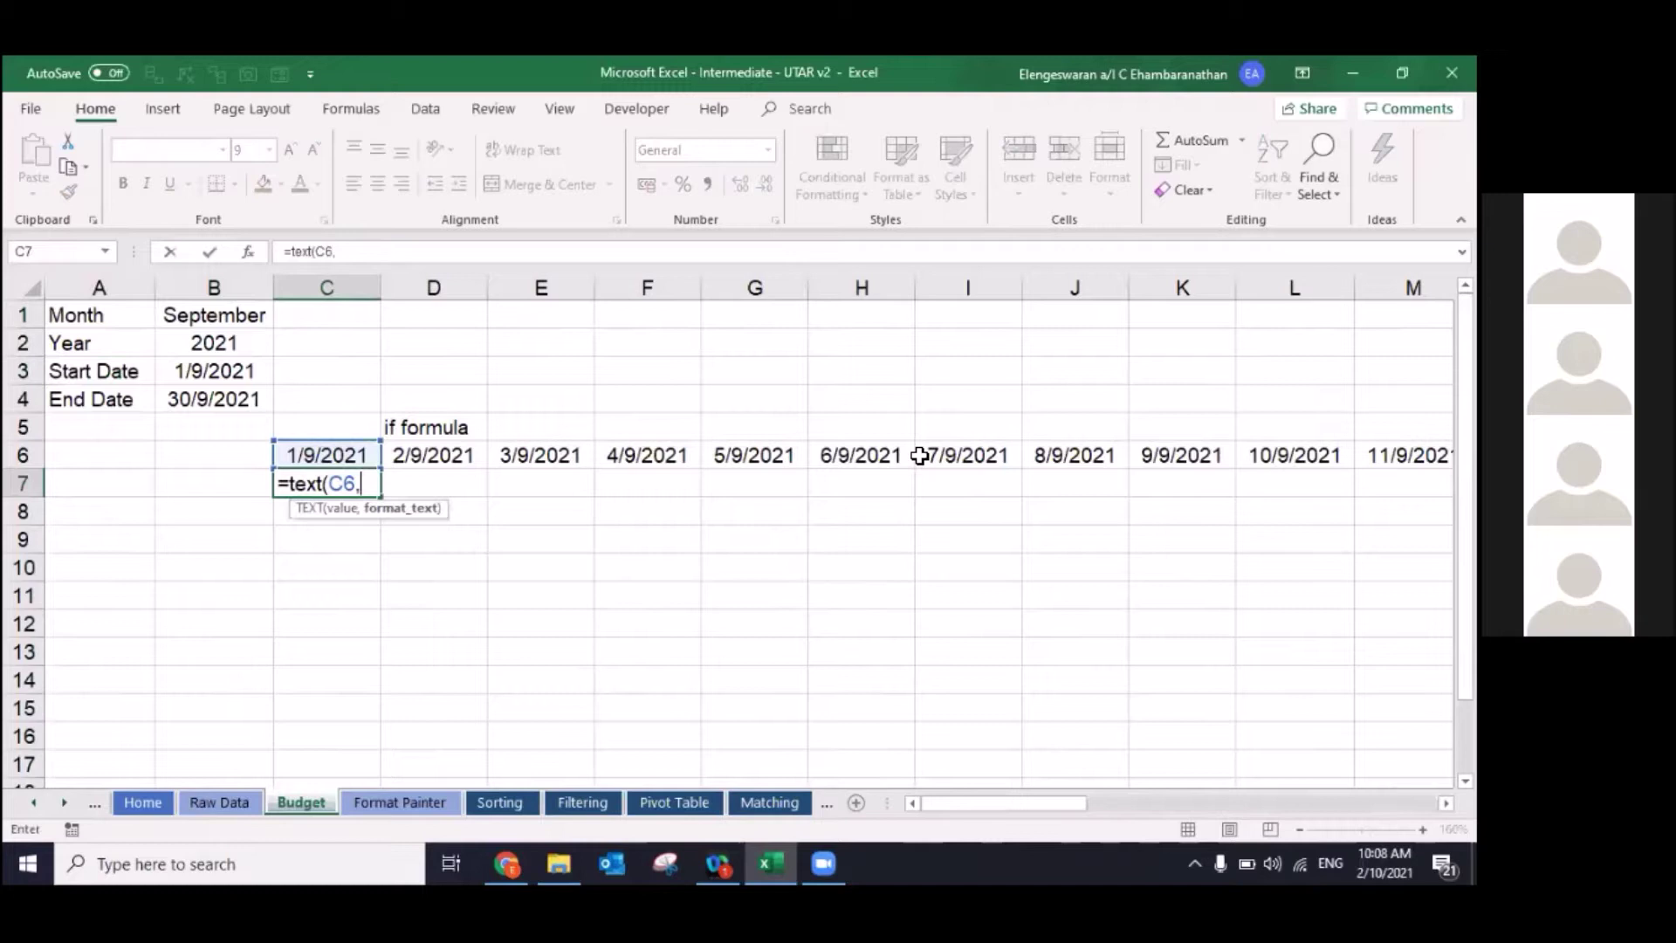
pyautogui.write('"ddd')
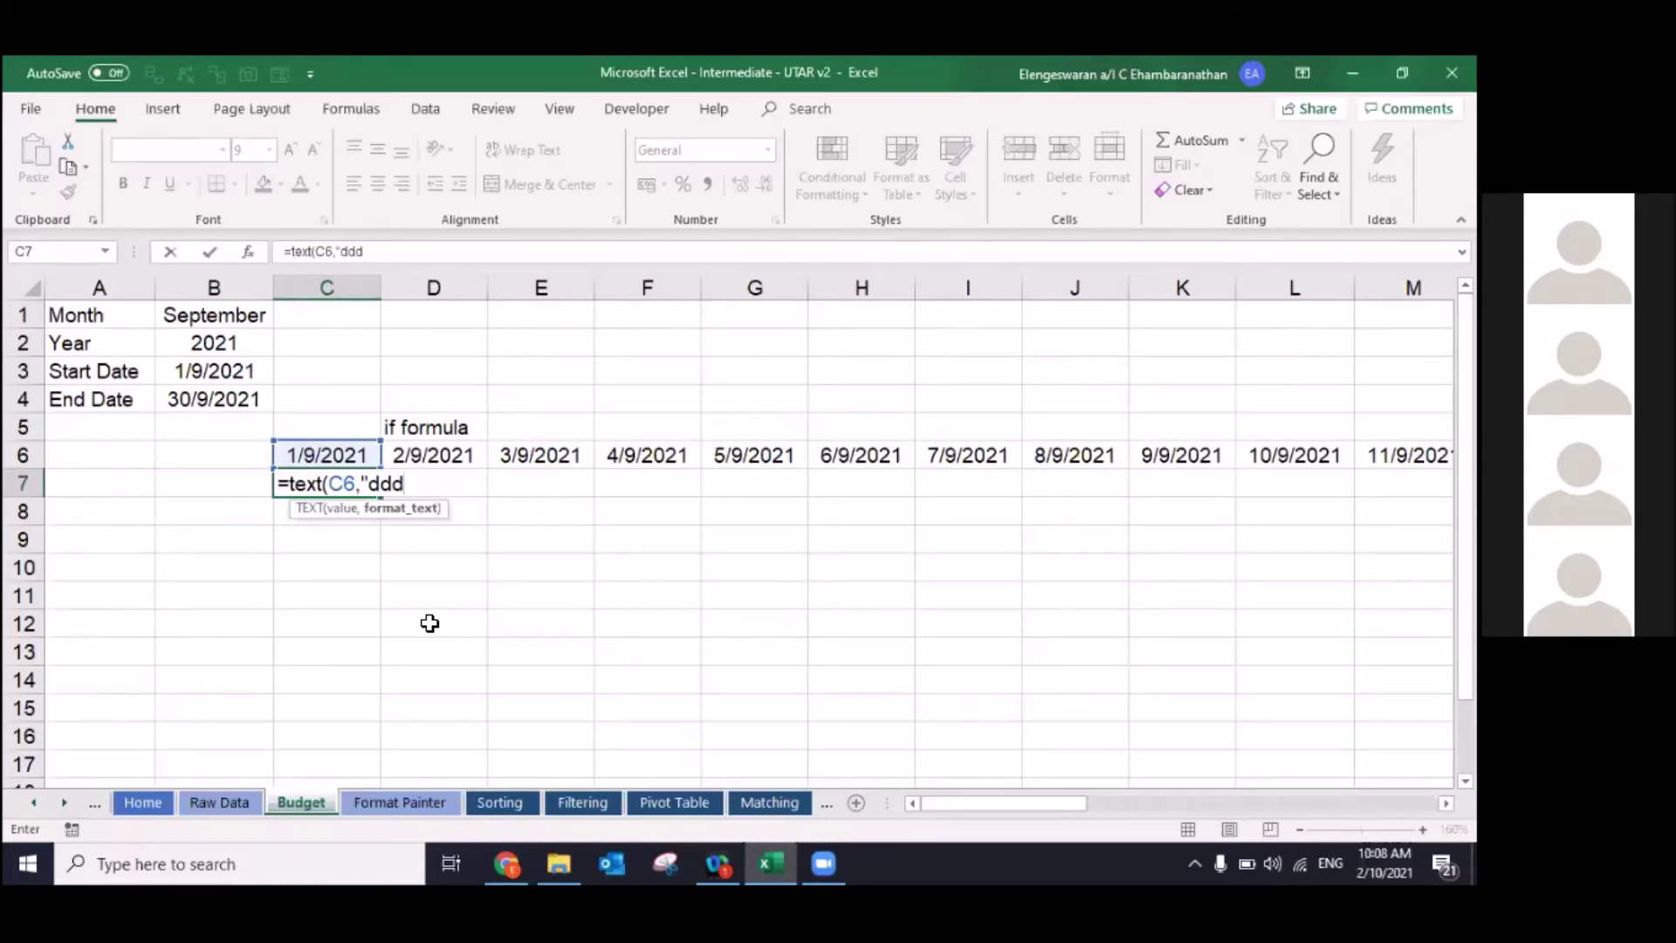
pyautogui.write('"')
pyautogui.write(')')
pyautogui.press('Return')
pyautogui.press('Up')
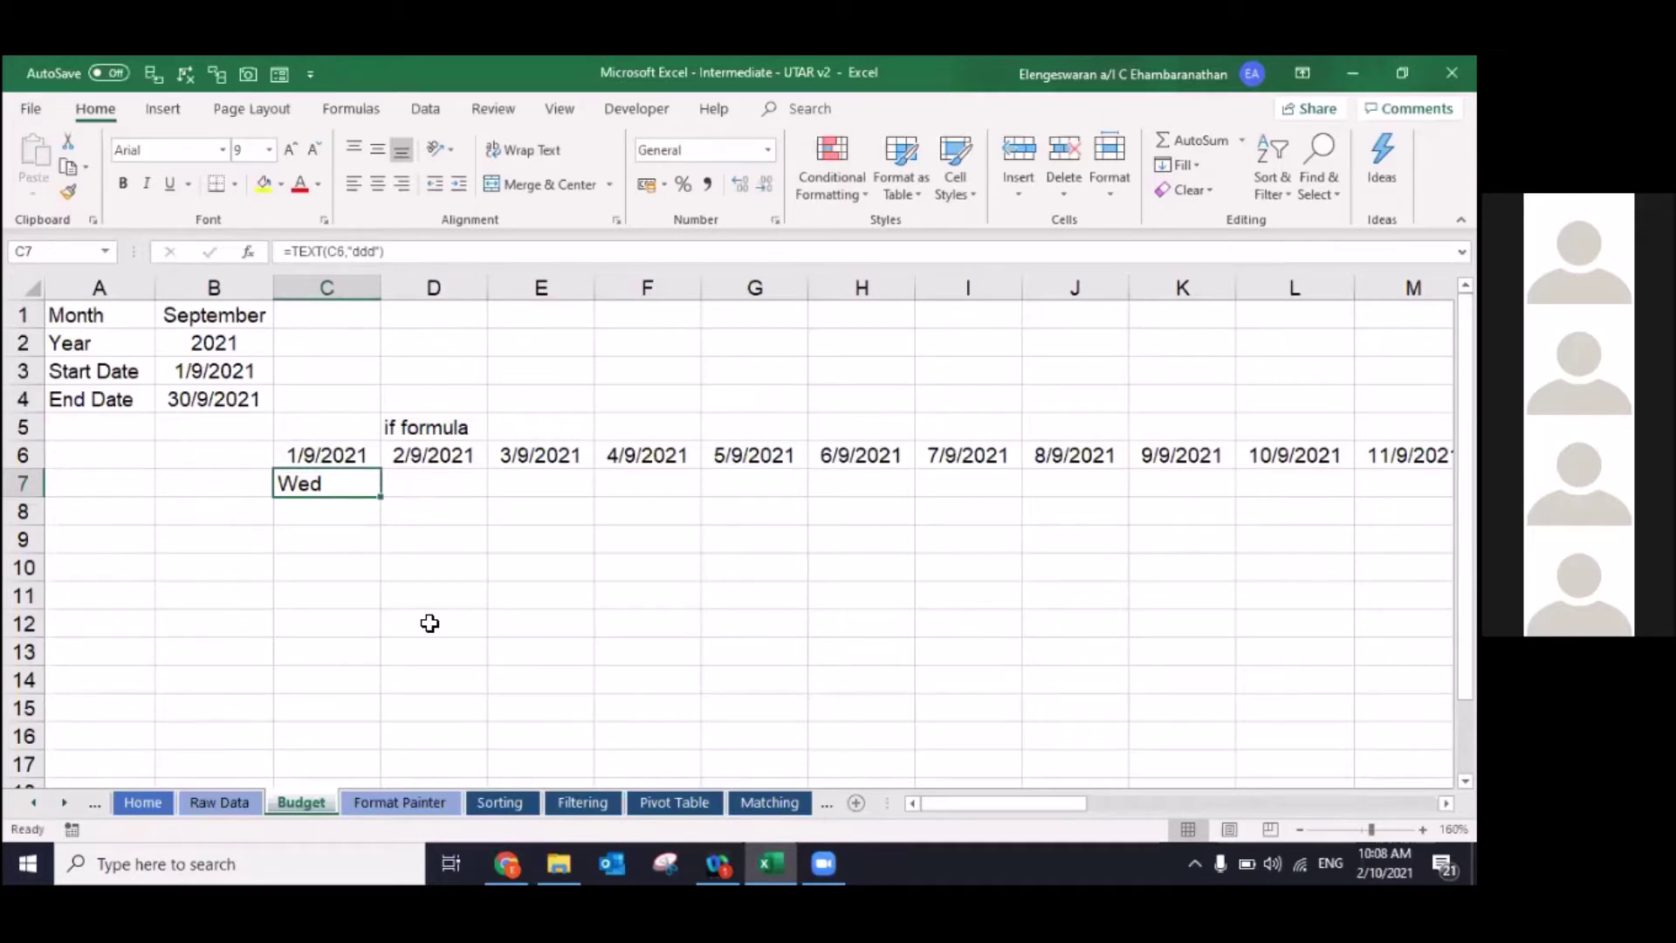
# Step: Try the full weekday format =TEXT(C6,"dddd") in C7
pyautogui.write('=text')
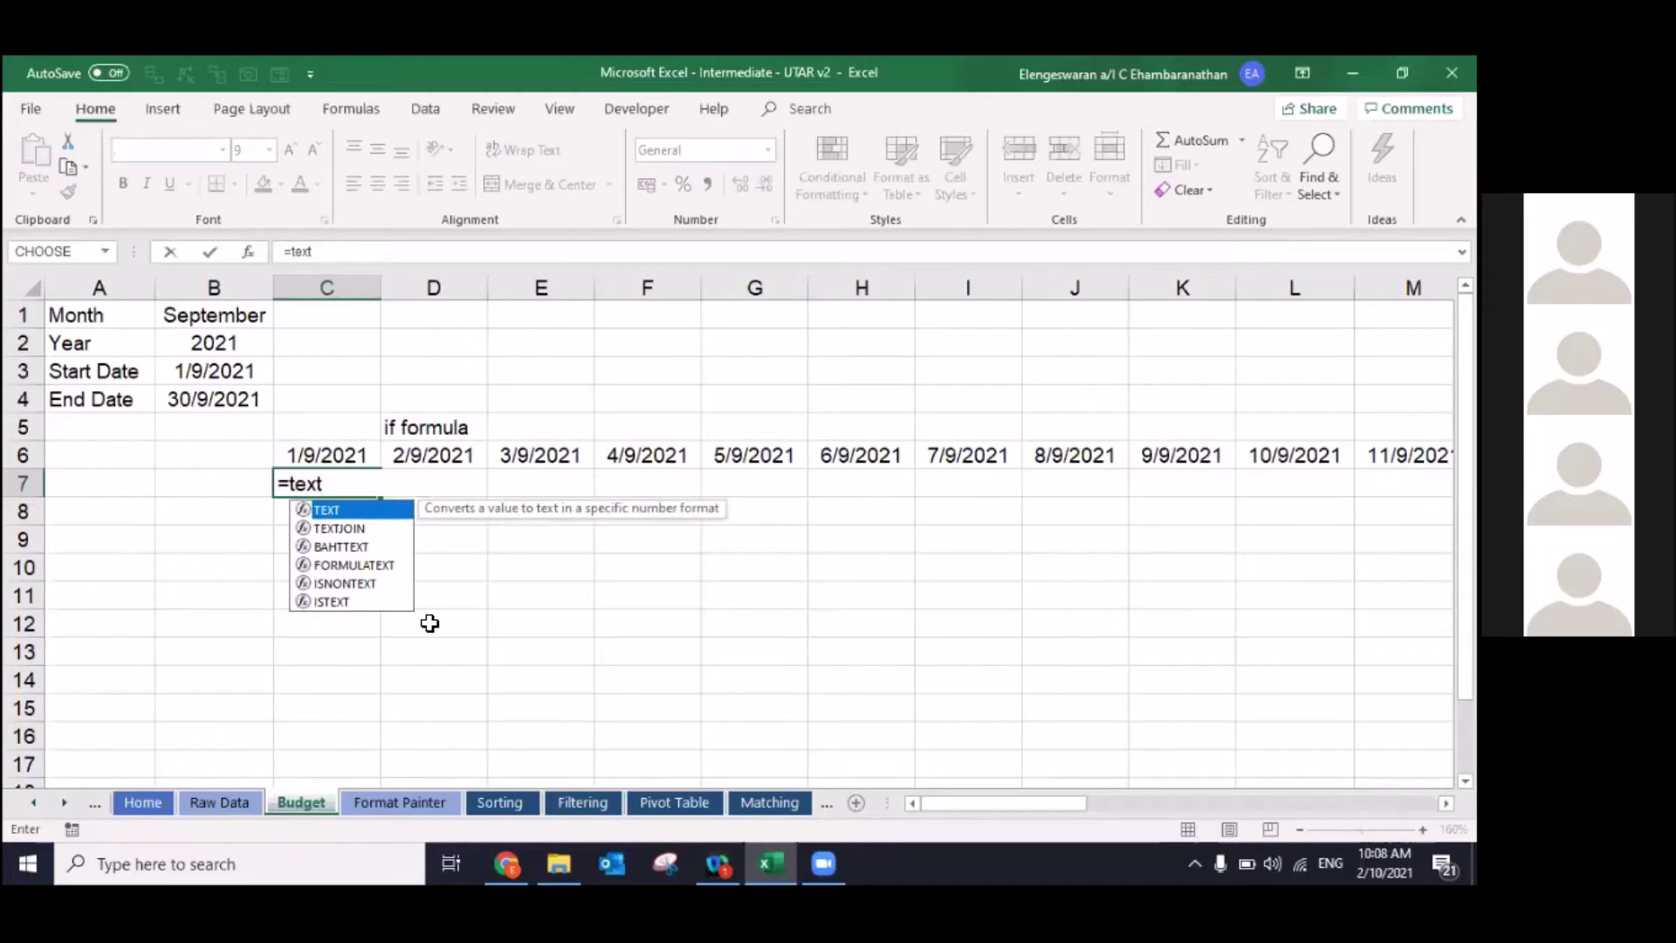
pyautogui.write('(')
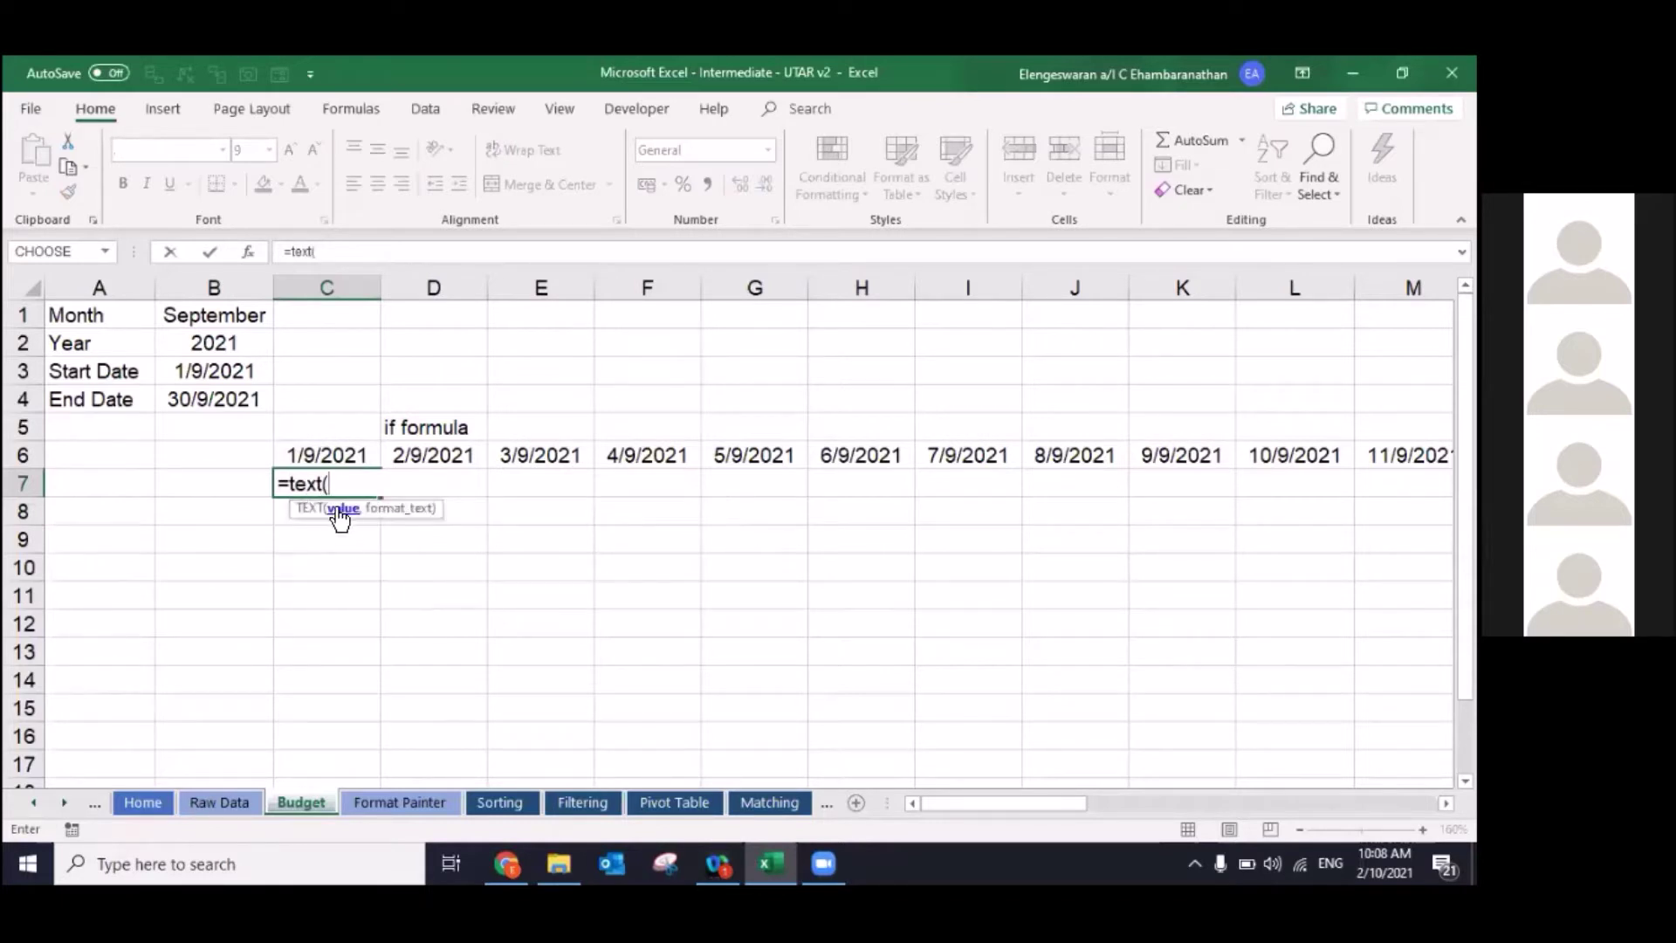
pyautogui.press('Up')
pyautogui.write(',"')
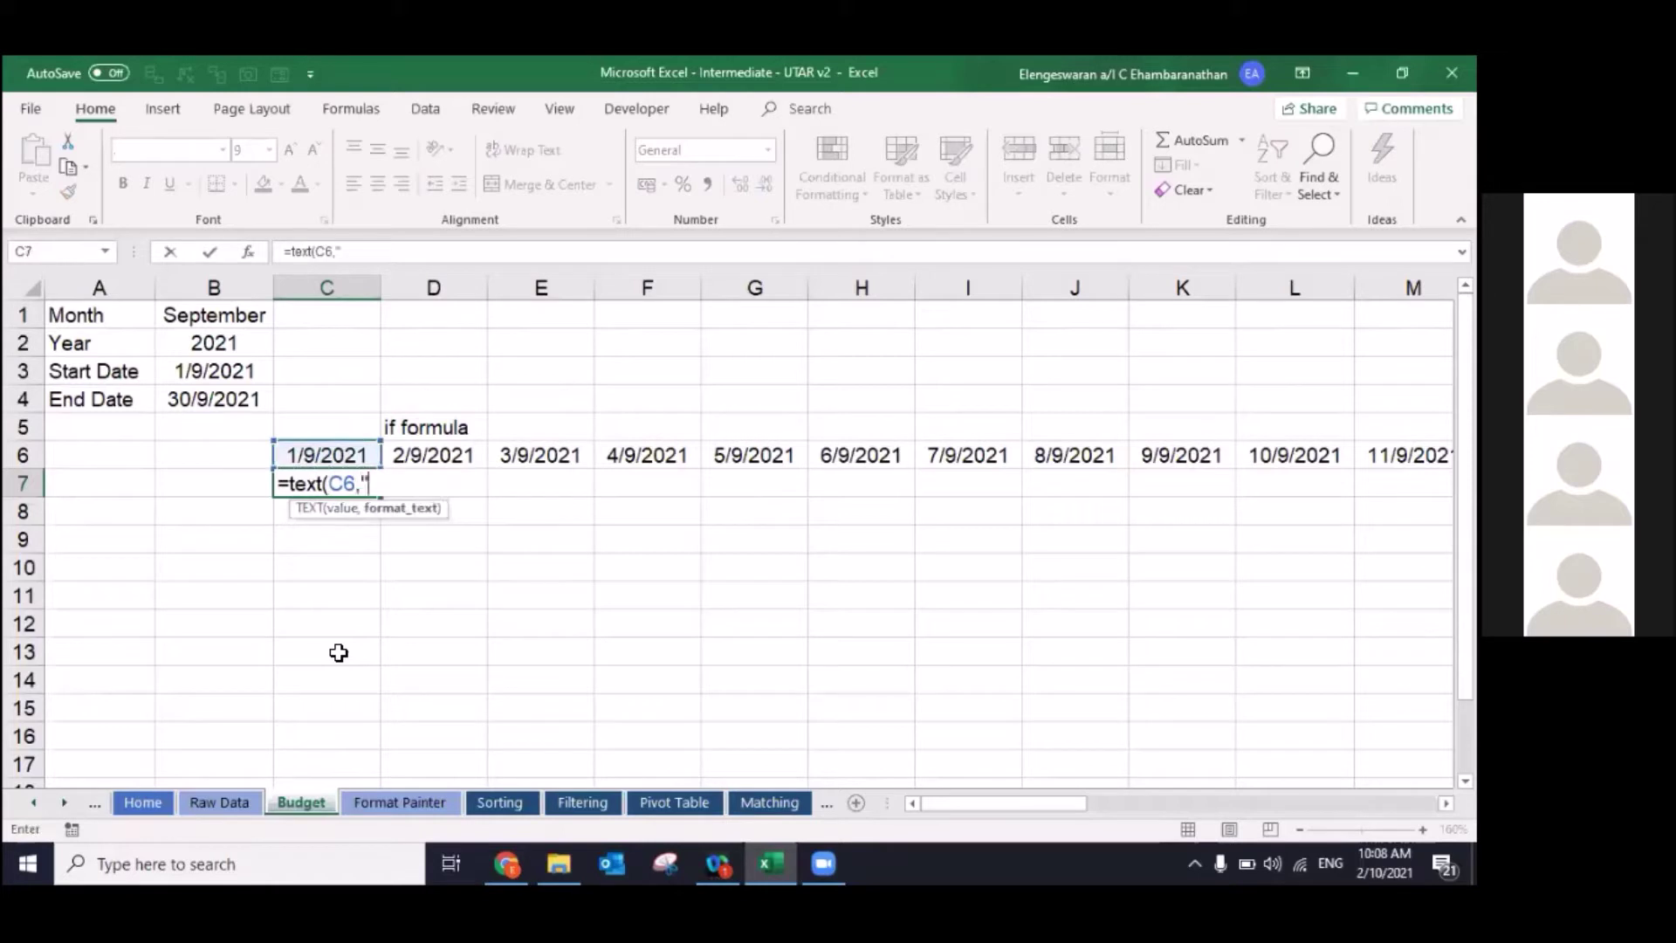
pyautogui.write('ddd')
pyautogui.write('d')
pyautogui.write('"')
pyautogui.write(')')
pyautogui.press('Return')
pyautogui.press('Up')
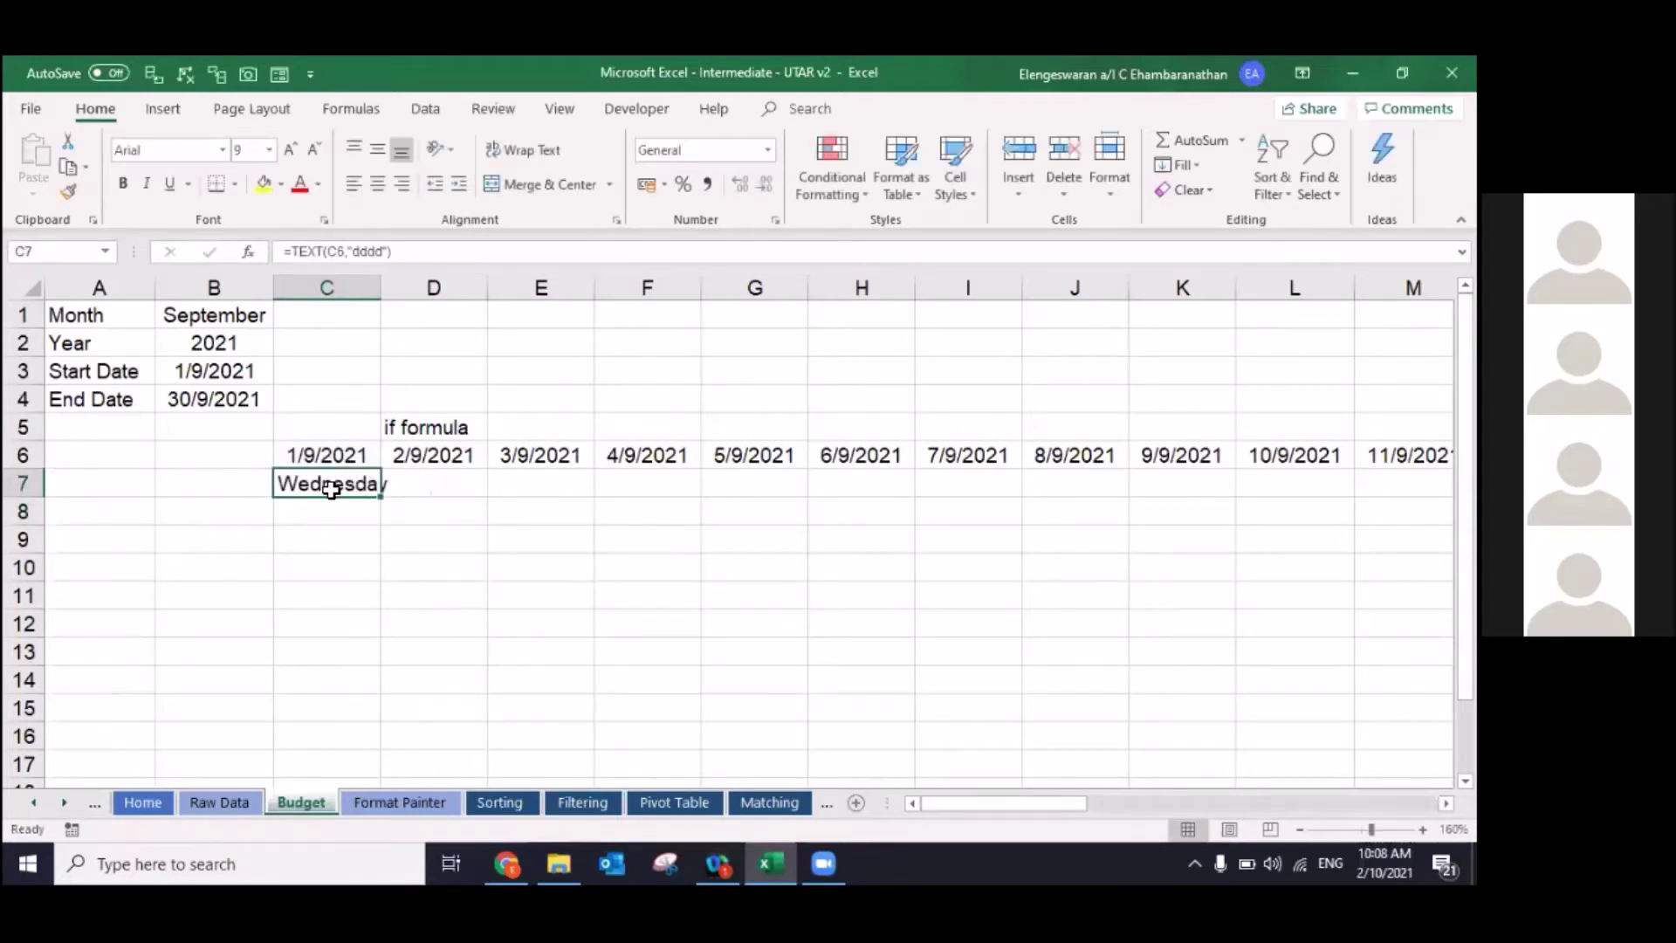
# Step: Revert C7's format to "ddd" and centre the cell
pyautogui.click(374, 252)
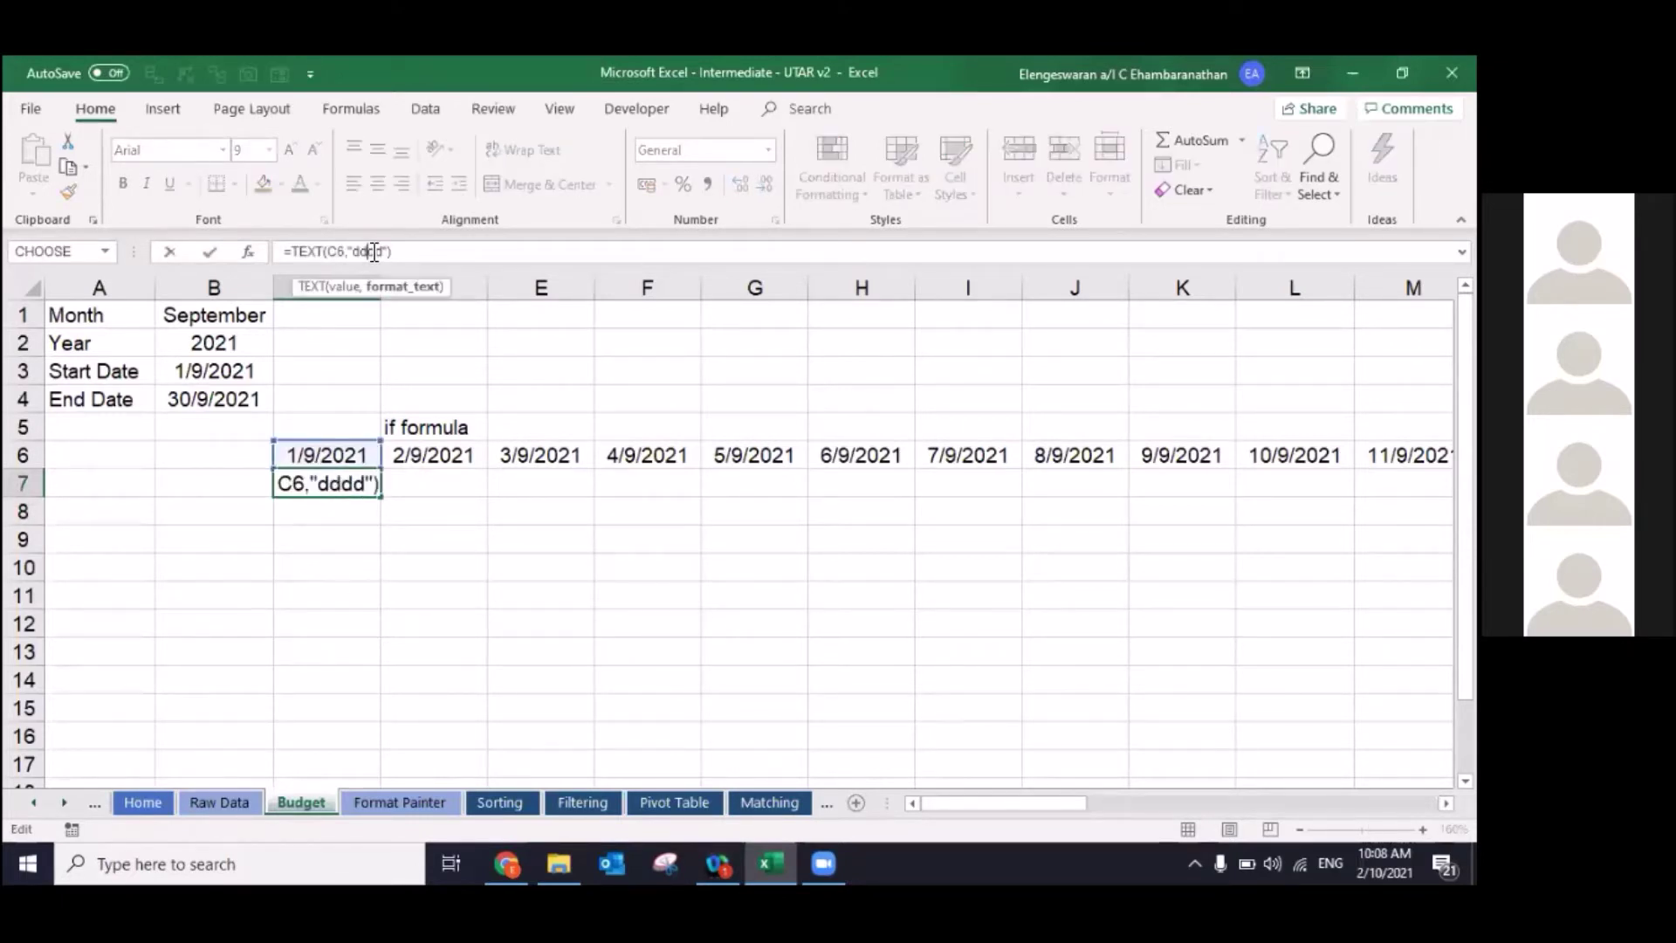
pyautogui.press('BackSpace')
pyautogui.hotkey('ctrl', 'Return')
pyautogui.hotkey('alt', 'h')
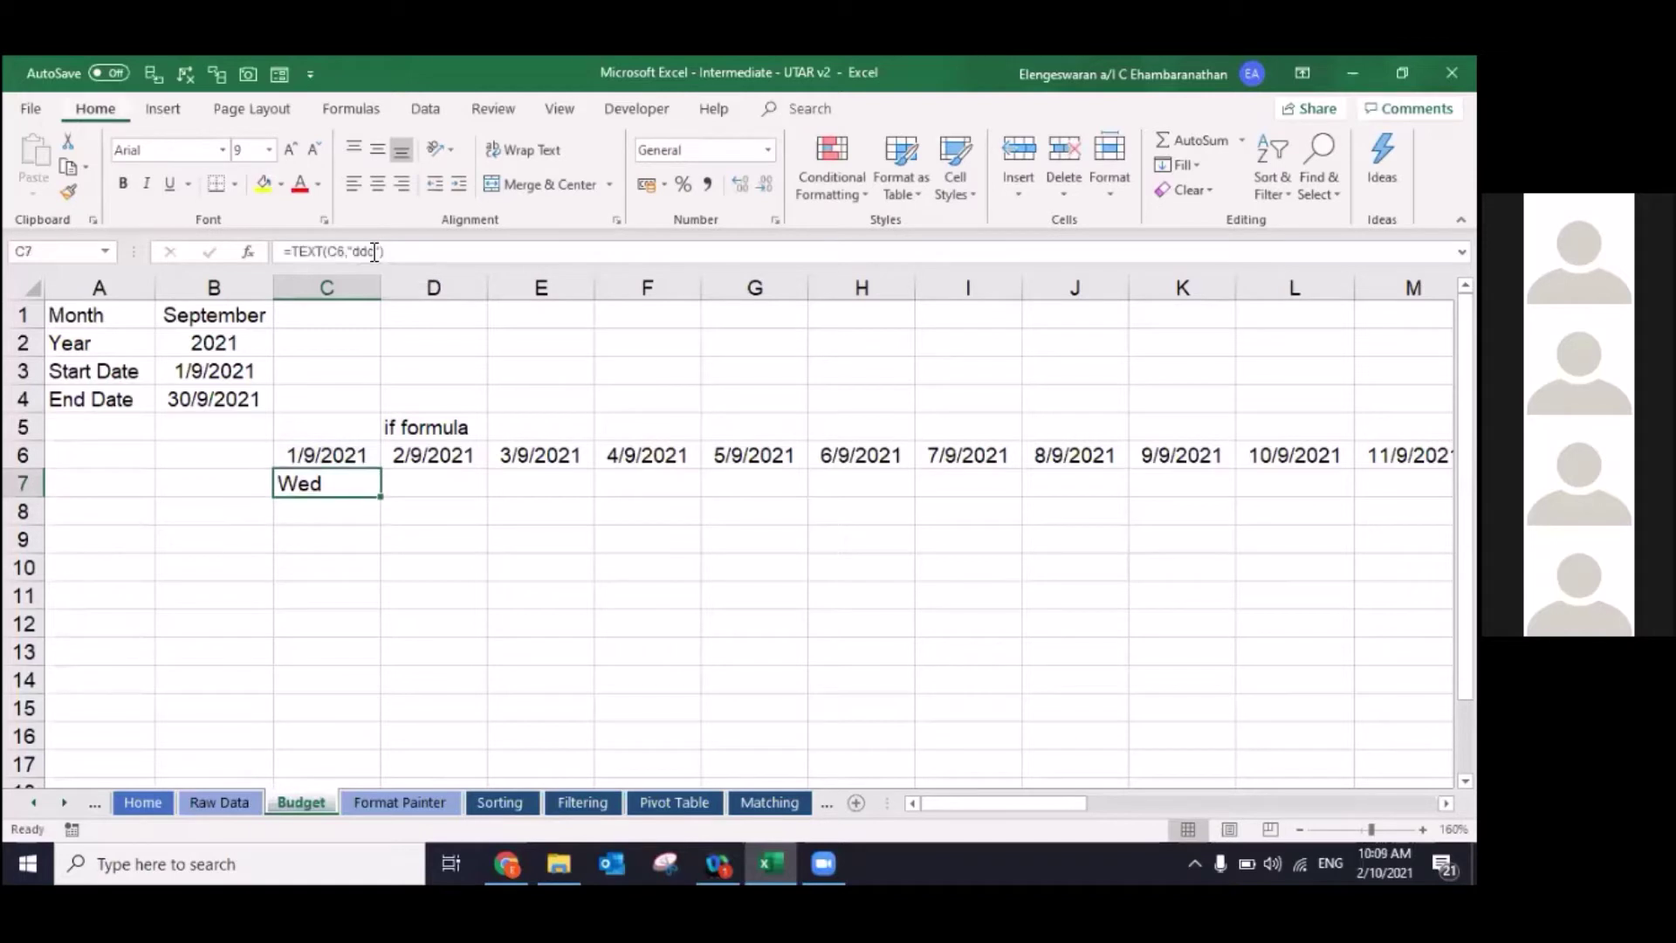
pyautogui.press('a')
pyautogui.press('c')
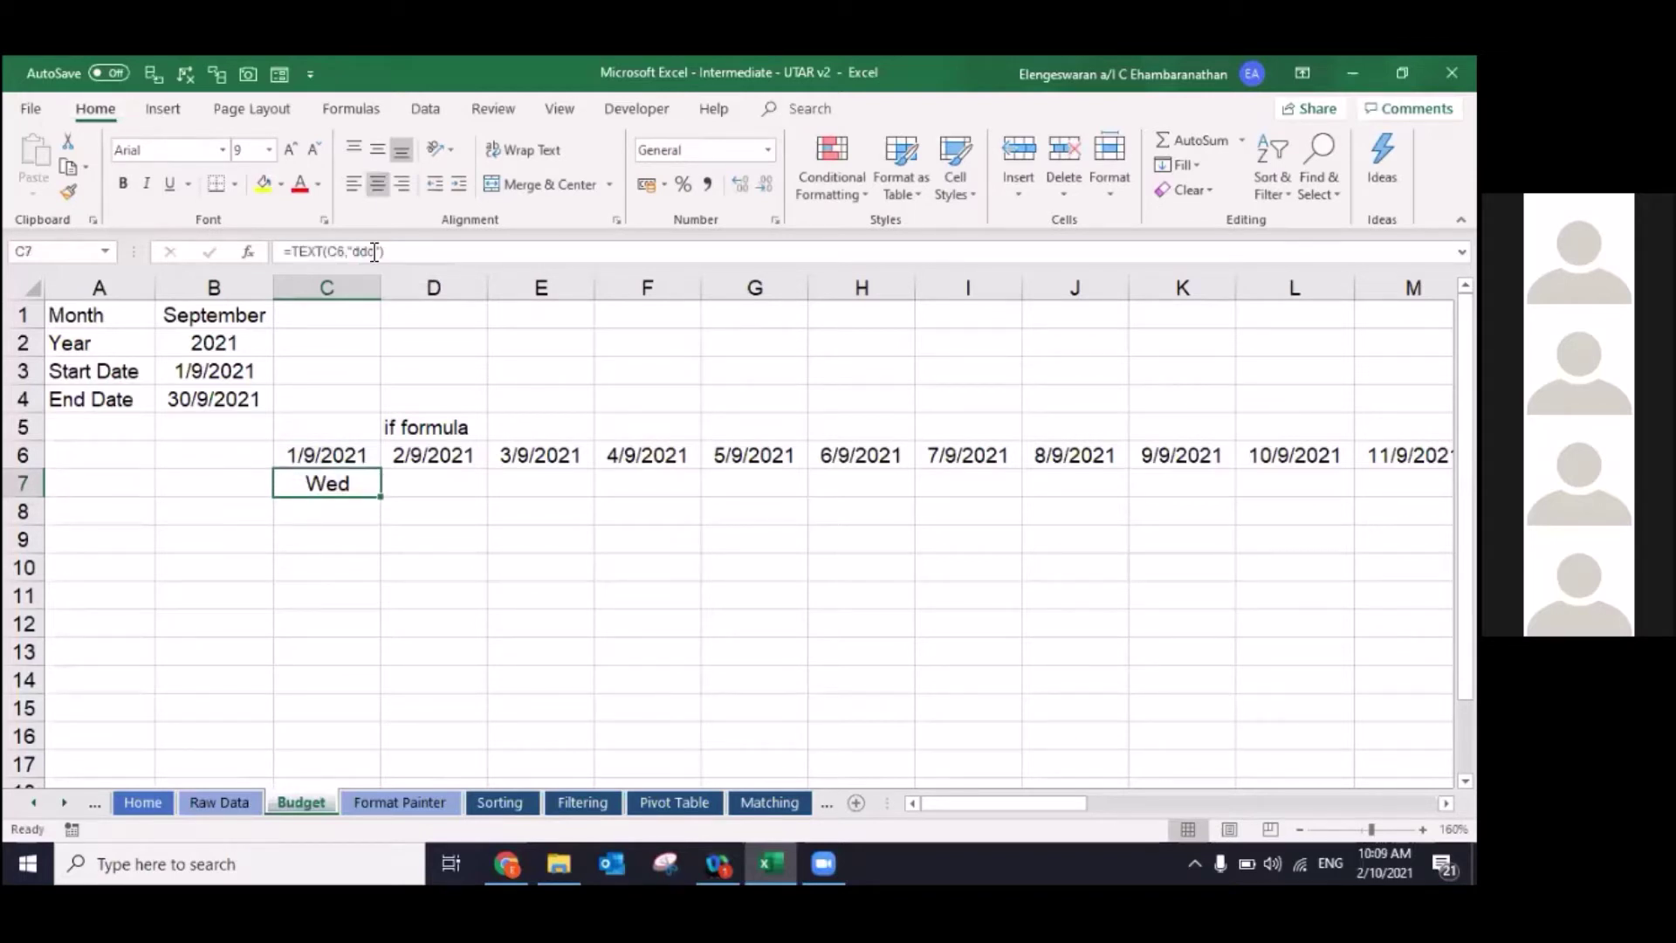
pyautogui.press('Up')
pyautogui.hotkey('ctrl', 'Right')
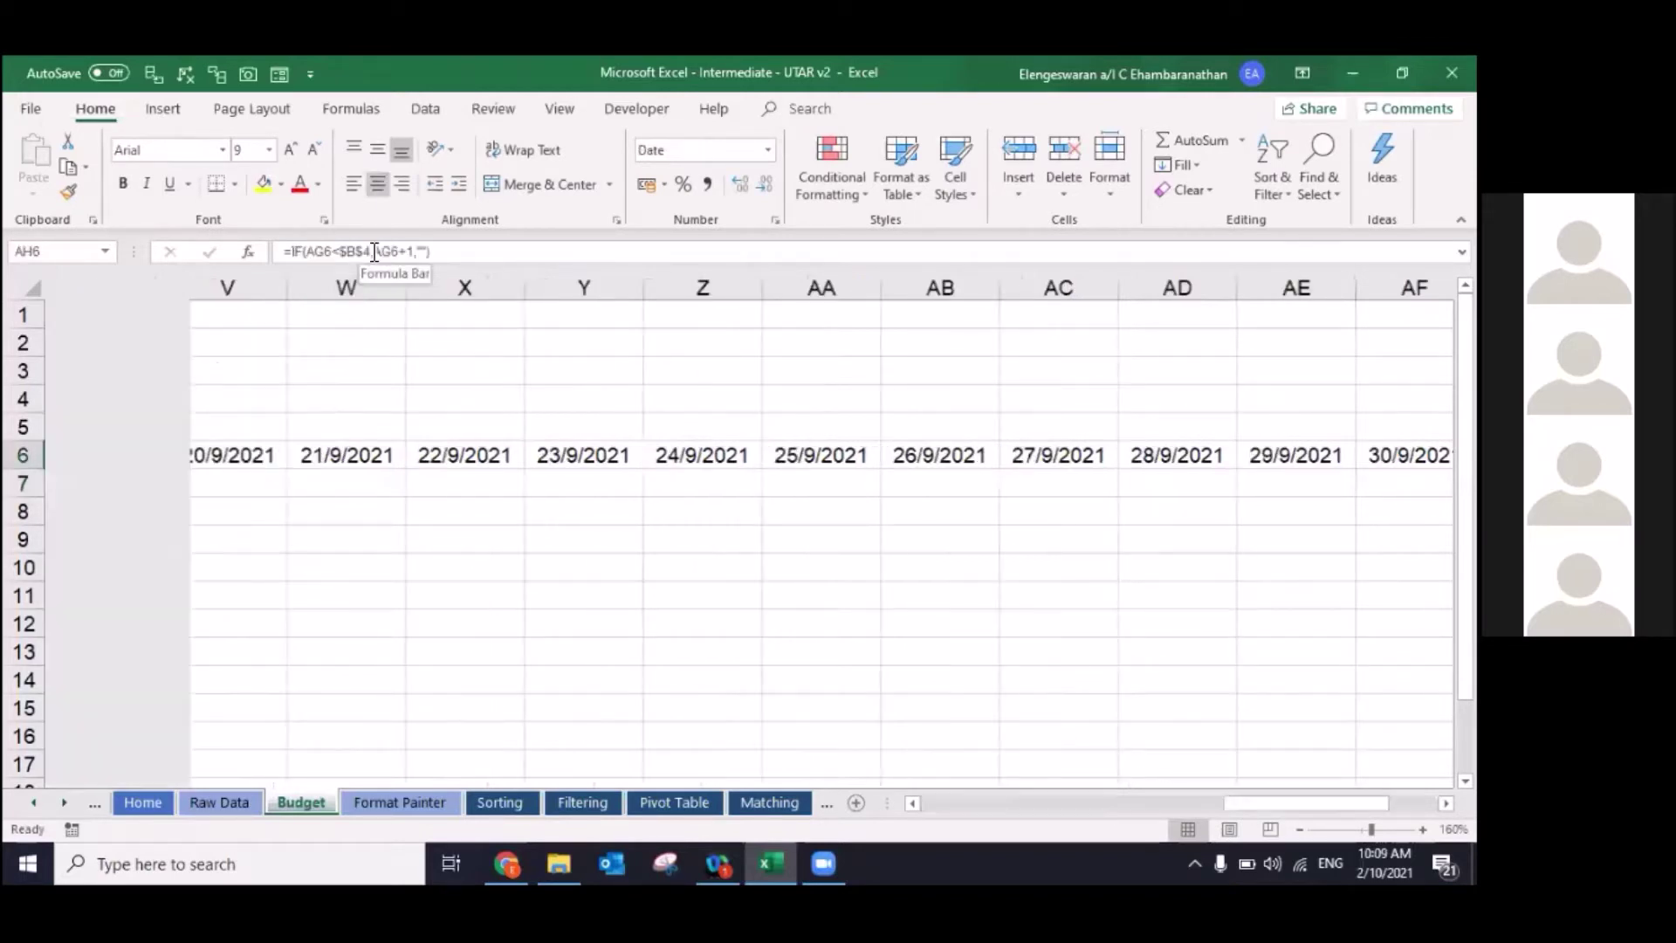
# Step: Fill the C7 weekday formula across row 7 to column AG
pyautogui.press('Right')
pyautogui.press('Down')
pyautogui.hotkey('ctrl', 'shift', 'Left')
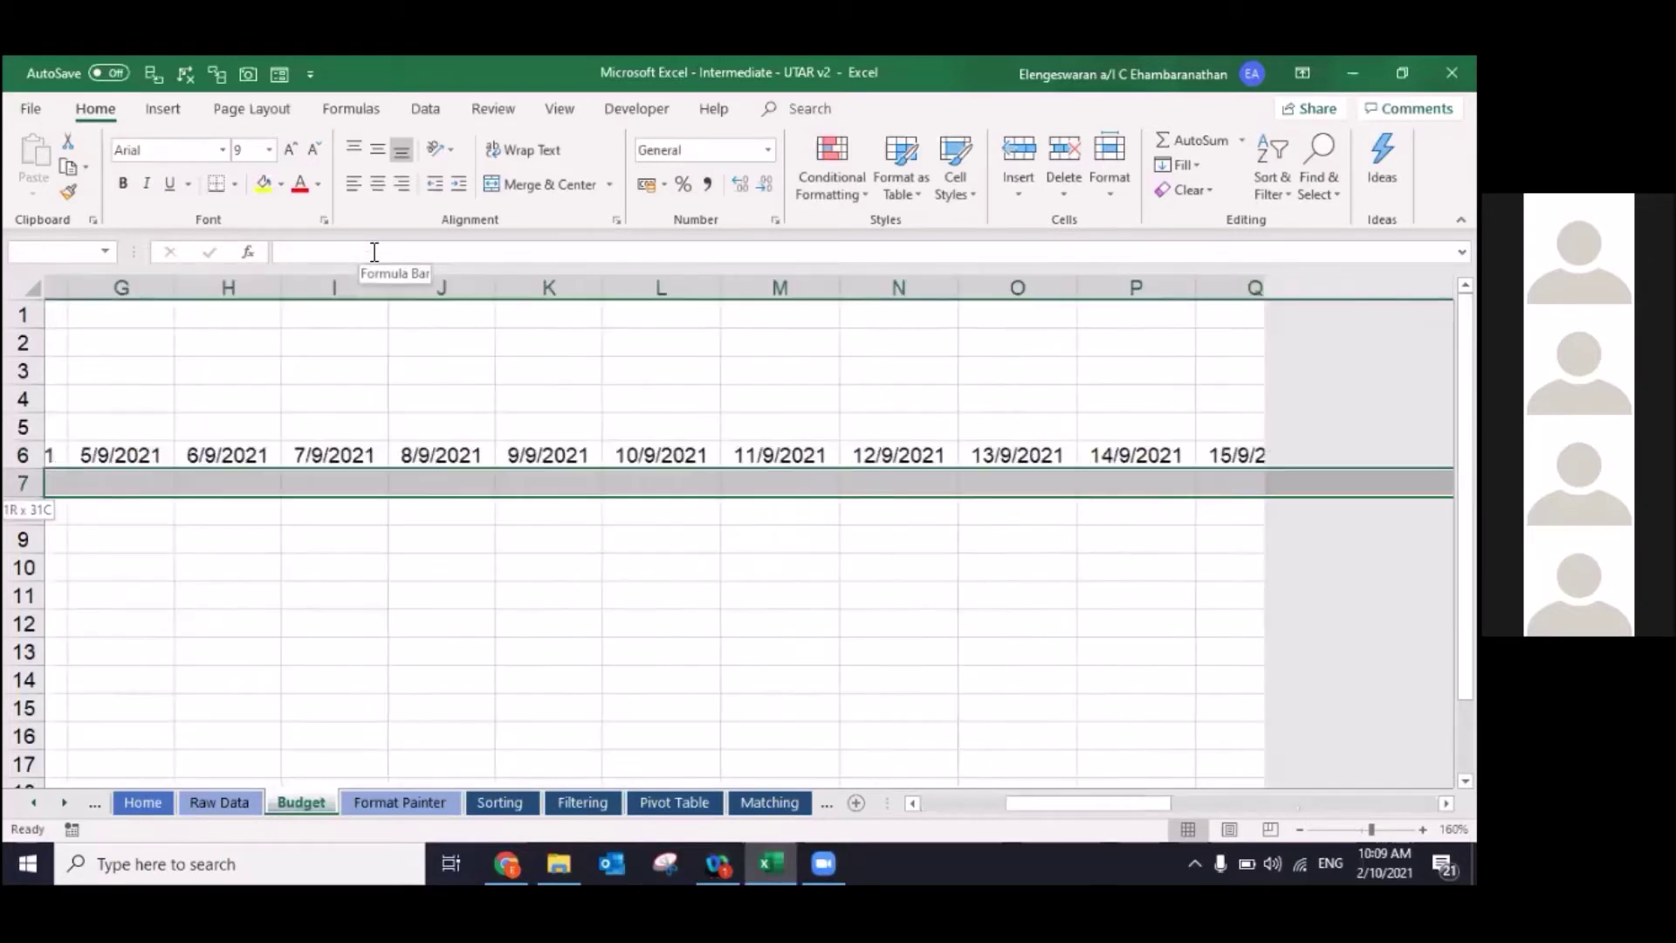
pyautogui.hotkey('ctrl', 'r')
pyautogui.press('Right')
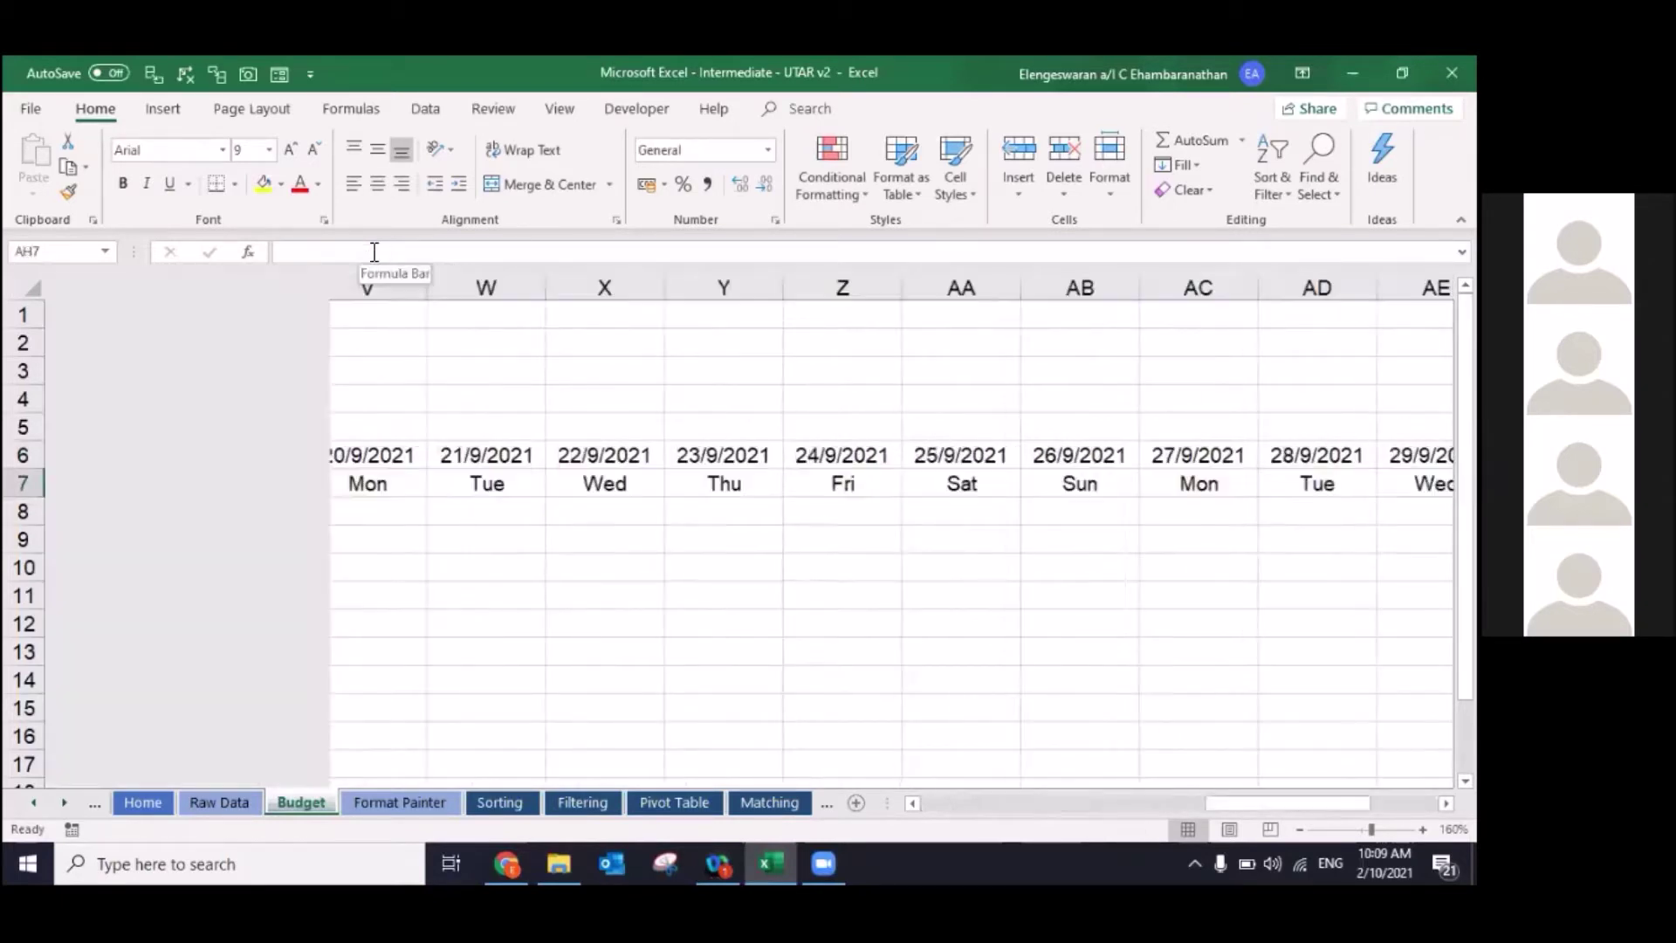
pyautogui.press('Left')
pyautogui.hotkey('ctrl', 'Left')
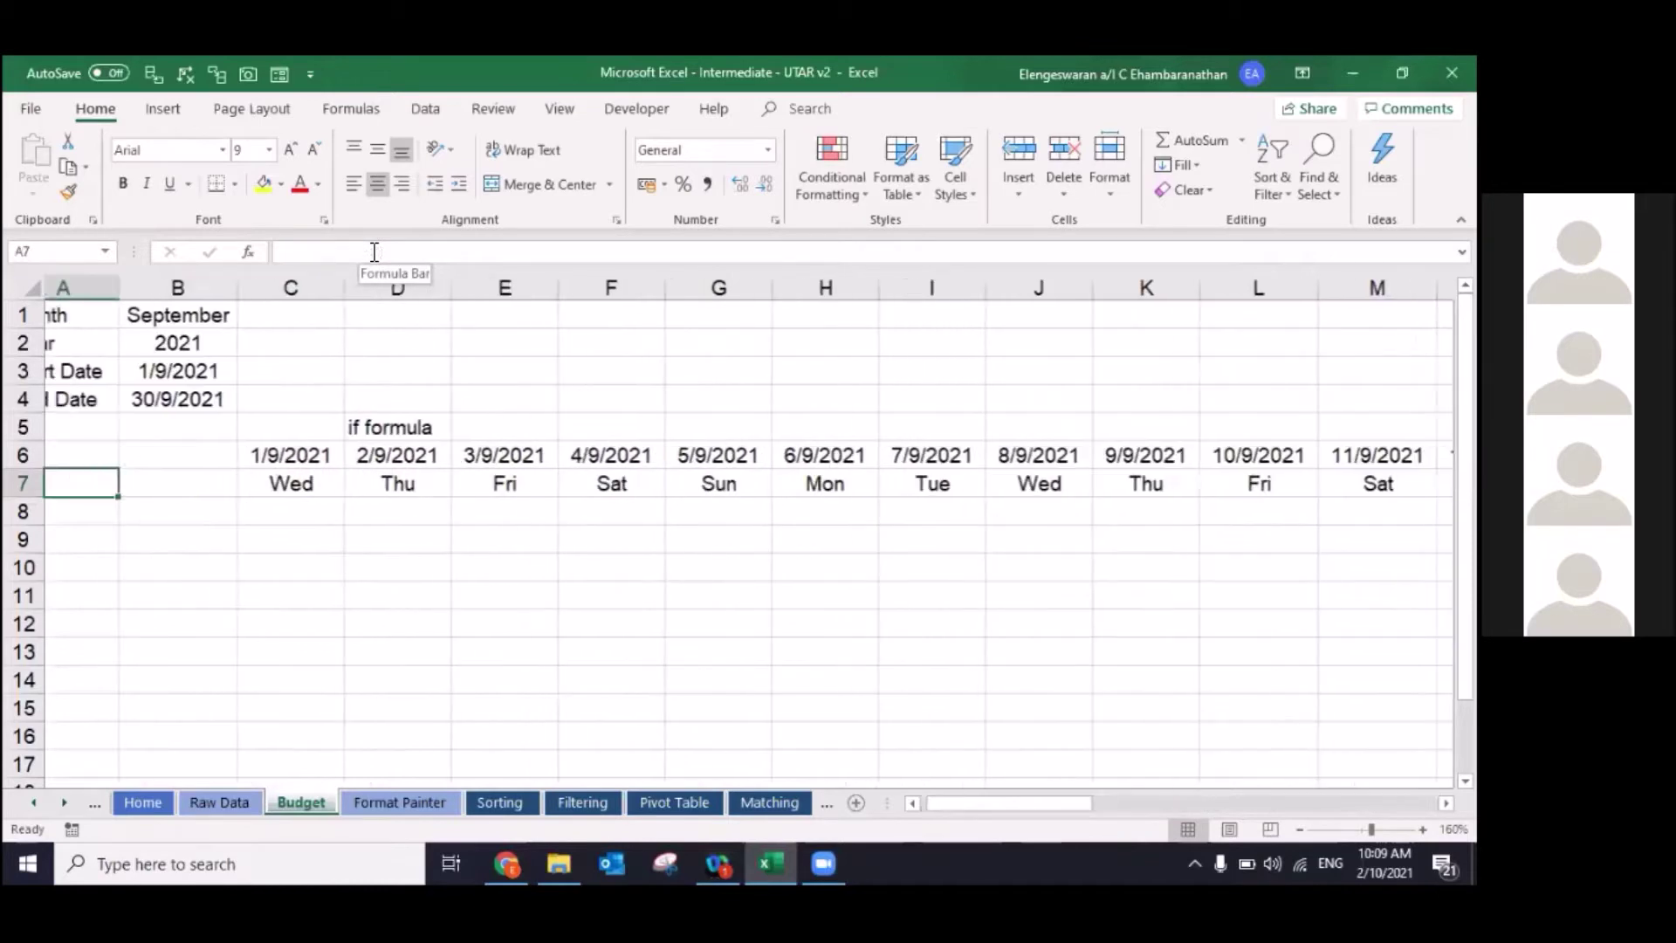
# Step: Change C7's format to "dddd" and fill full weekday names across C7:AG7
pyautogui.click(374, 252)
pyautogui.write('day')
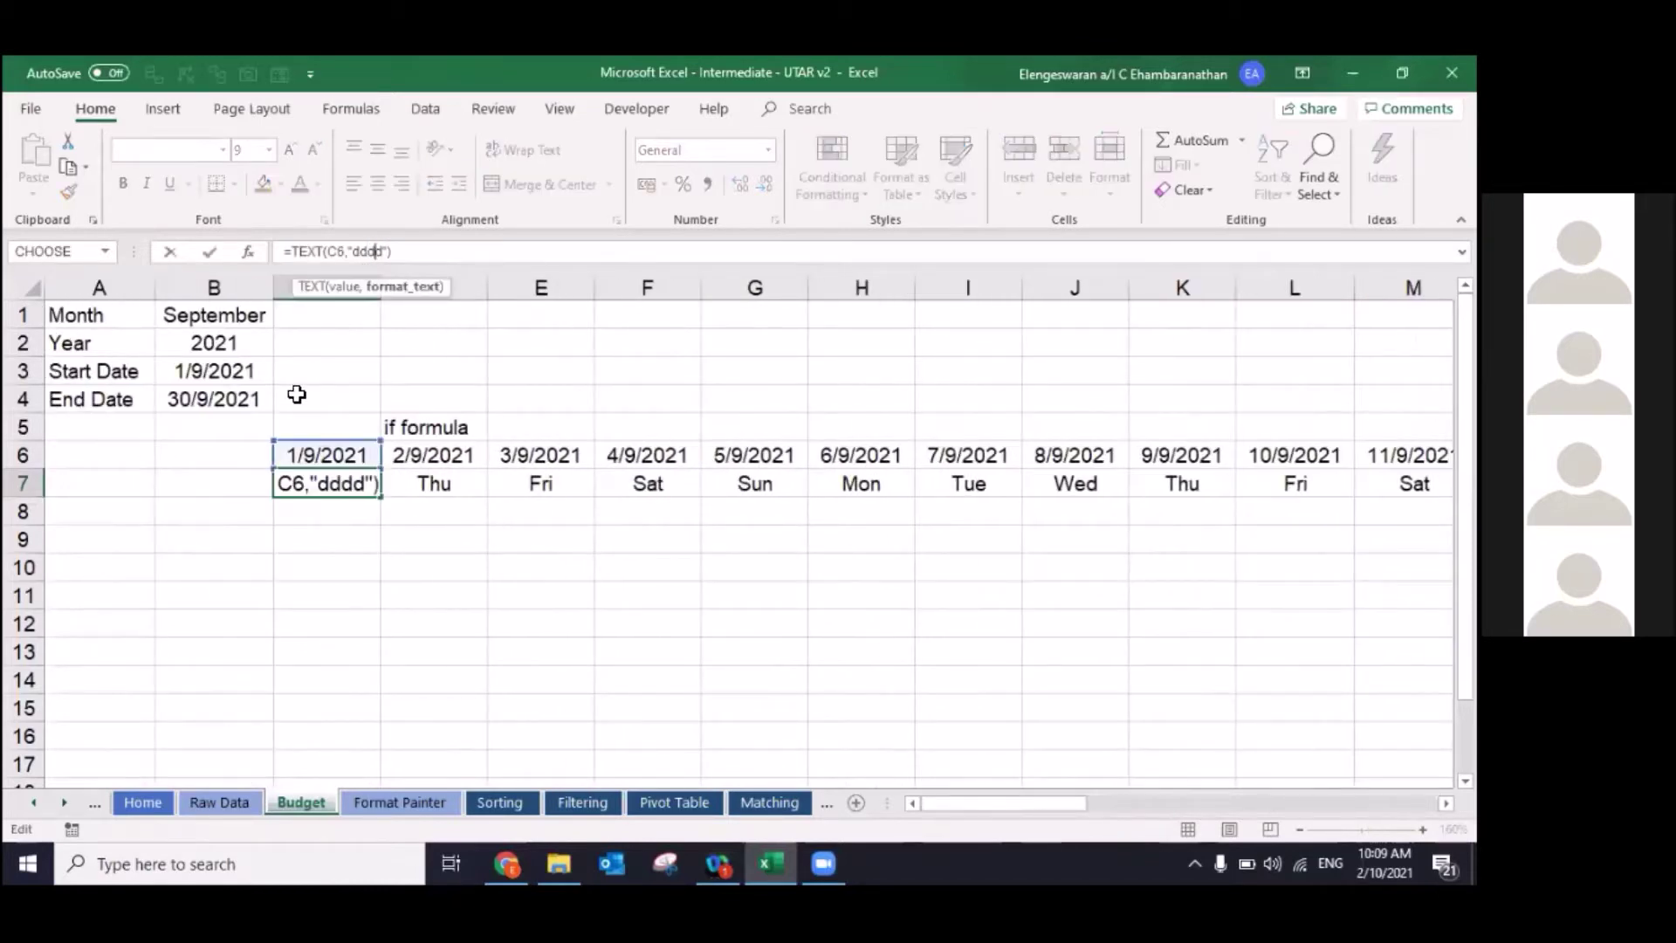
pyautogui.press('Return')
pyautogui.press('Up')
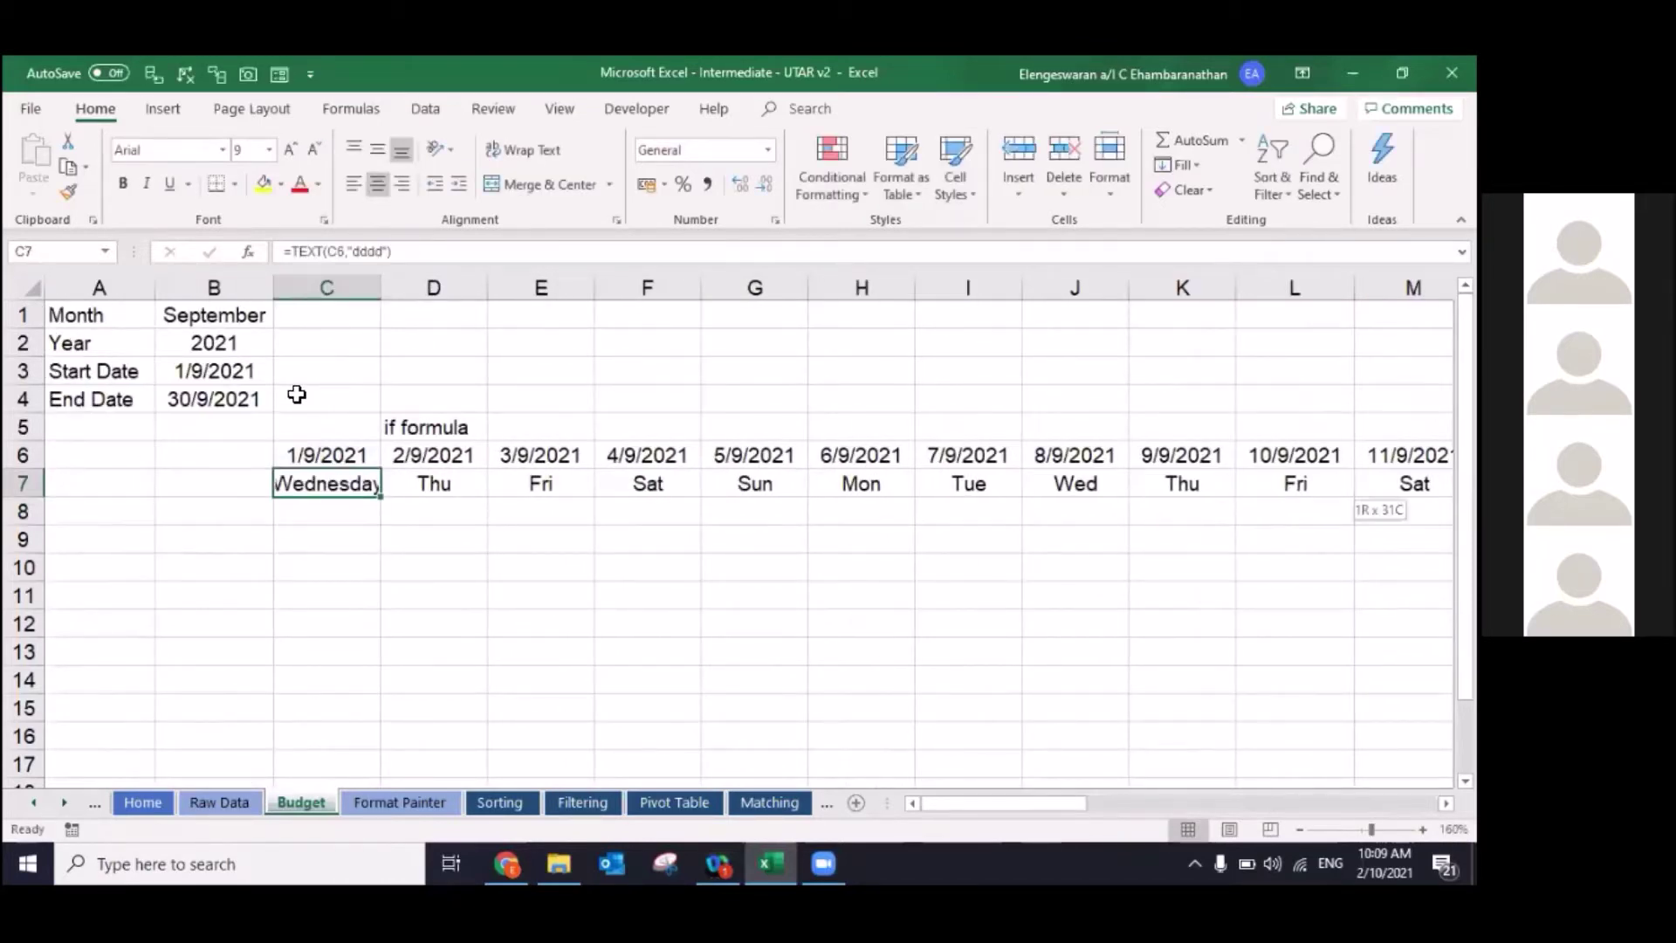
pyautogui.hotkey('ctrl', 'shift', 'Right')
pyautogui.hotkey('ctrl', 'r')
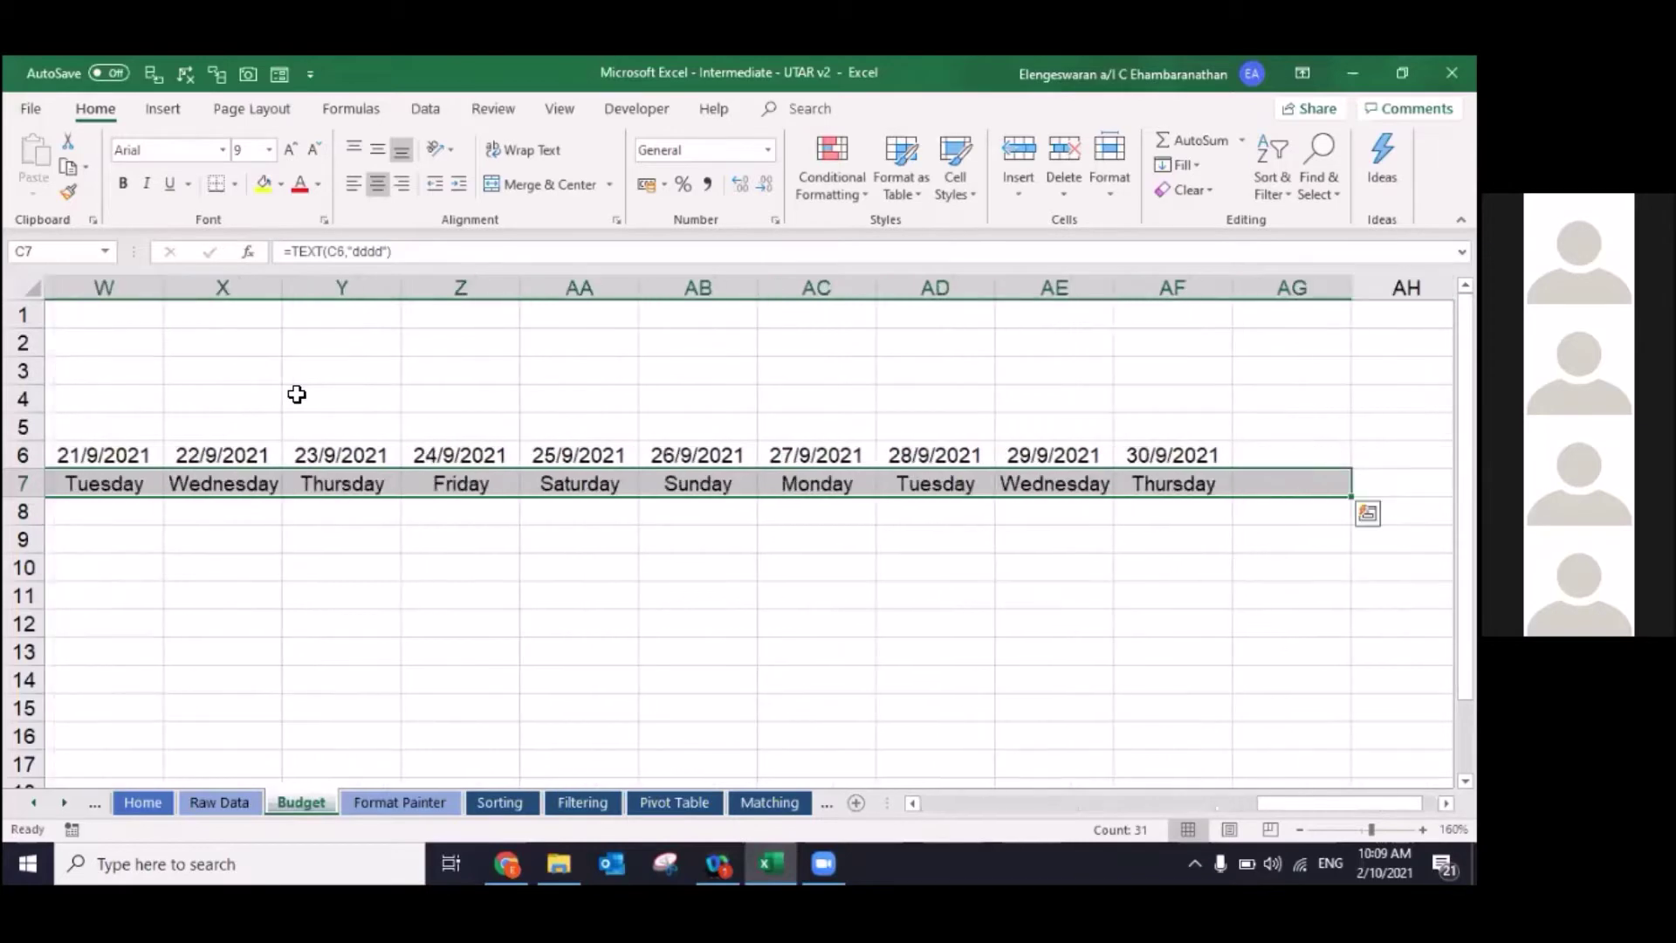
pyautogui.hotkey('ctrl', 'space')
pyautogui.hotkey('ctrl', 'BackSpace')
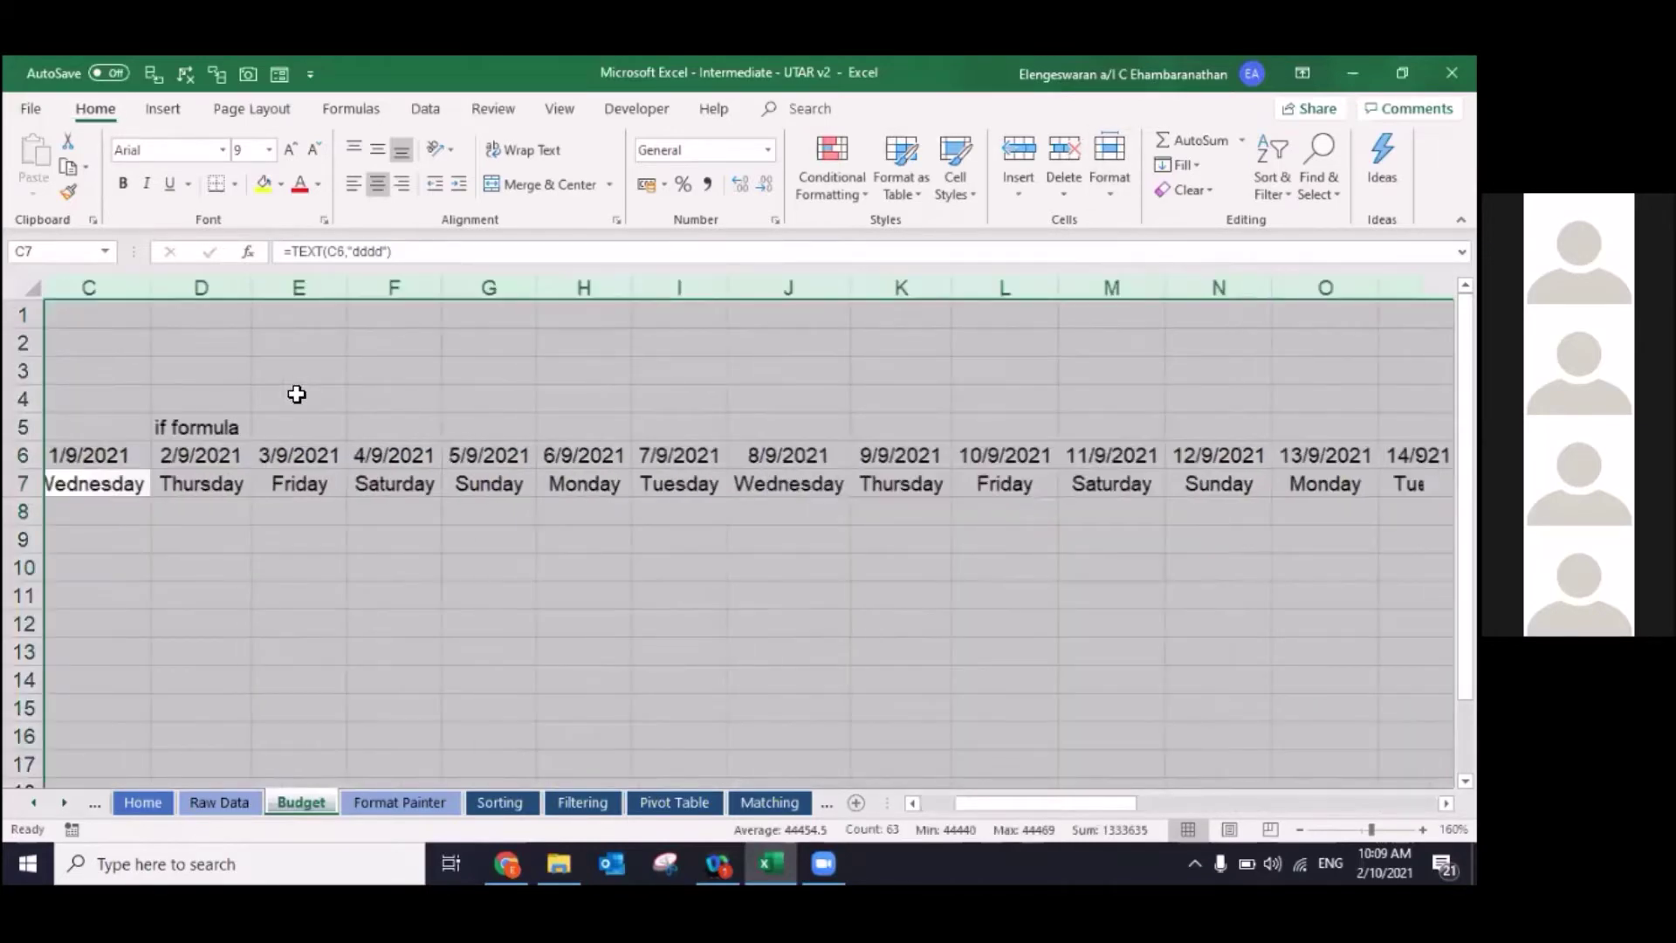
pyautogui.hotkey('shift', 'BackSpace')
# Step: Switch the month in B1 to October and check the recalculated date and weekday formulas
pyautogui.click(220, 323)
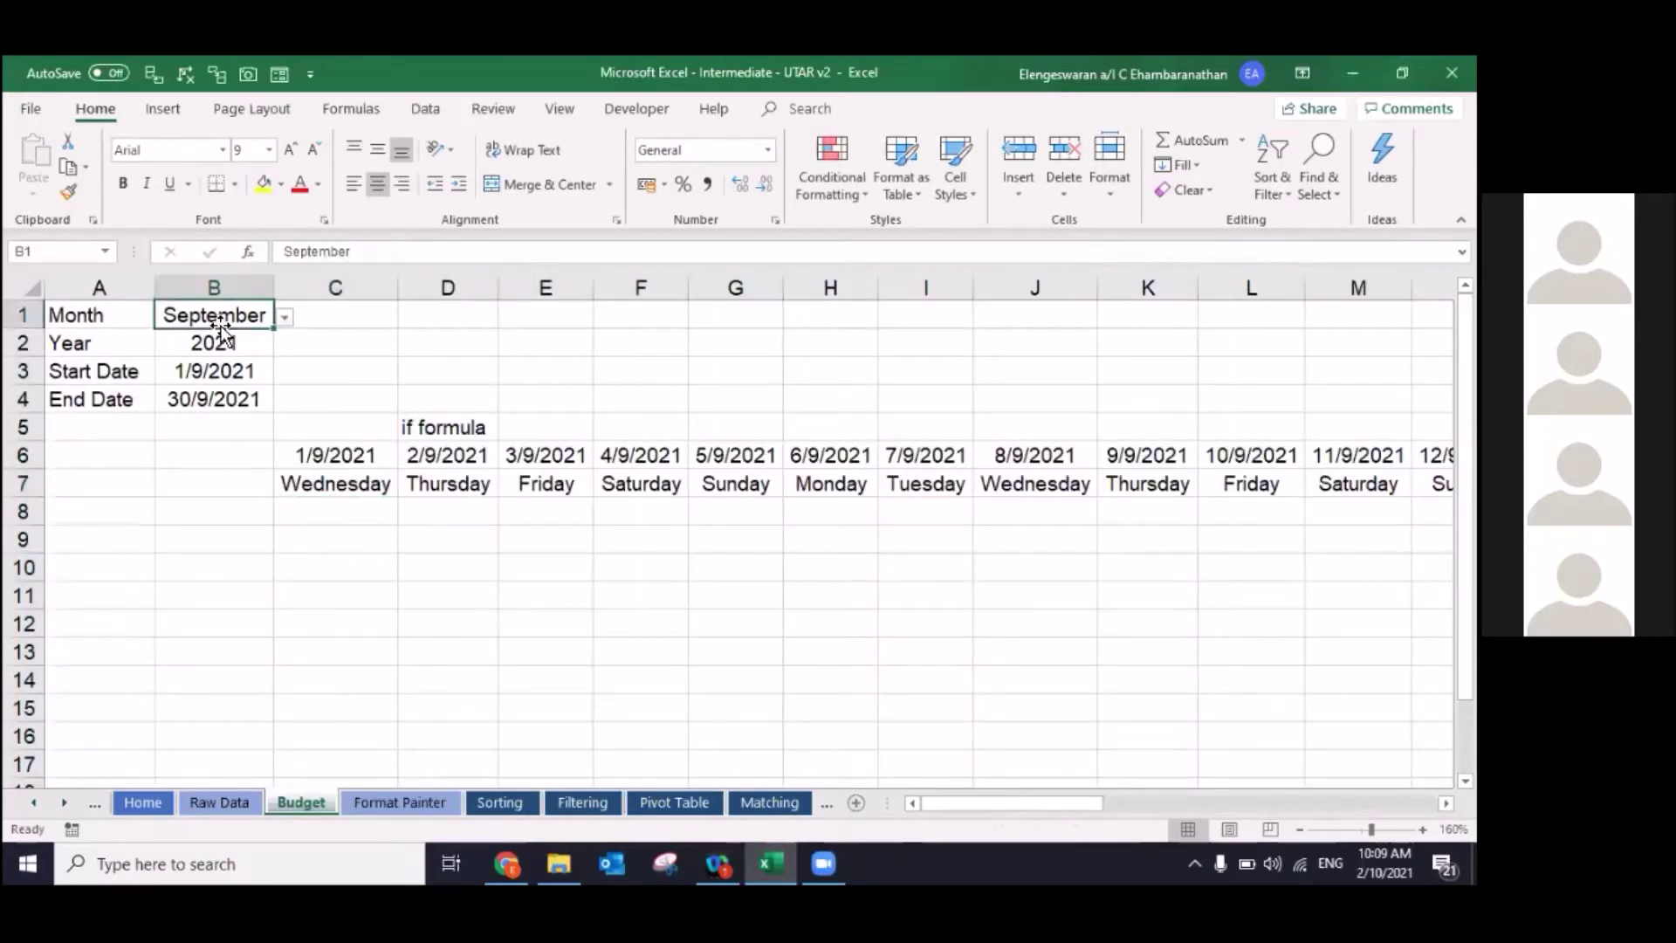
pyautogui.click(284, 317)
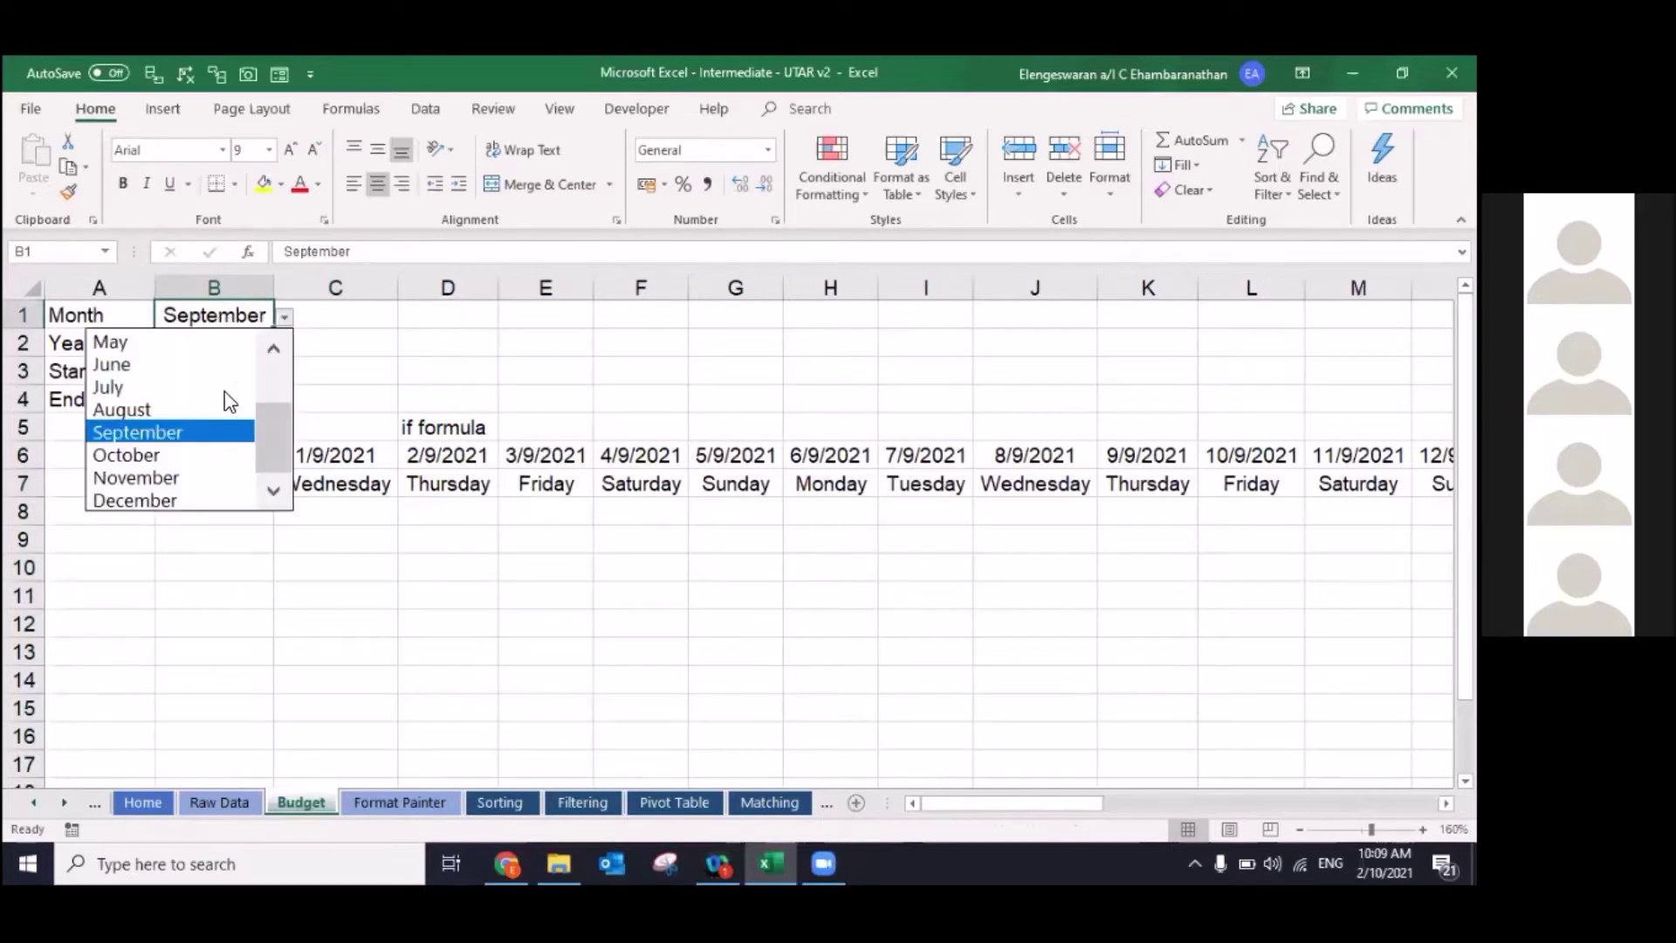
pyautogui.click(176, 459)
pyautogui.click(419, 463)
pyautogui.press('Up')
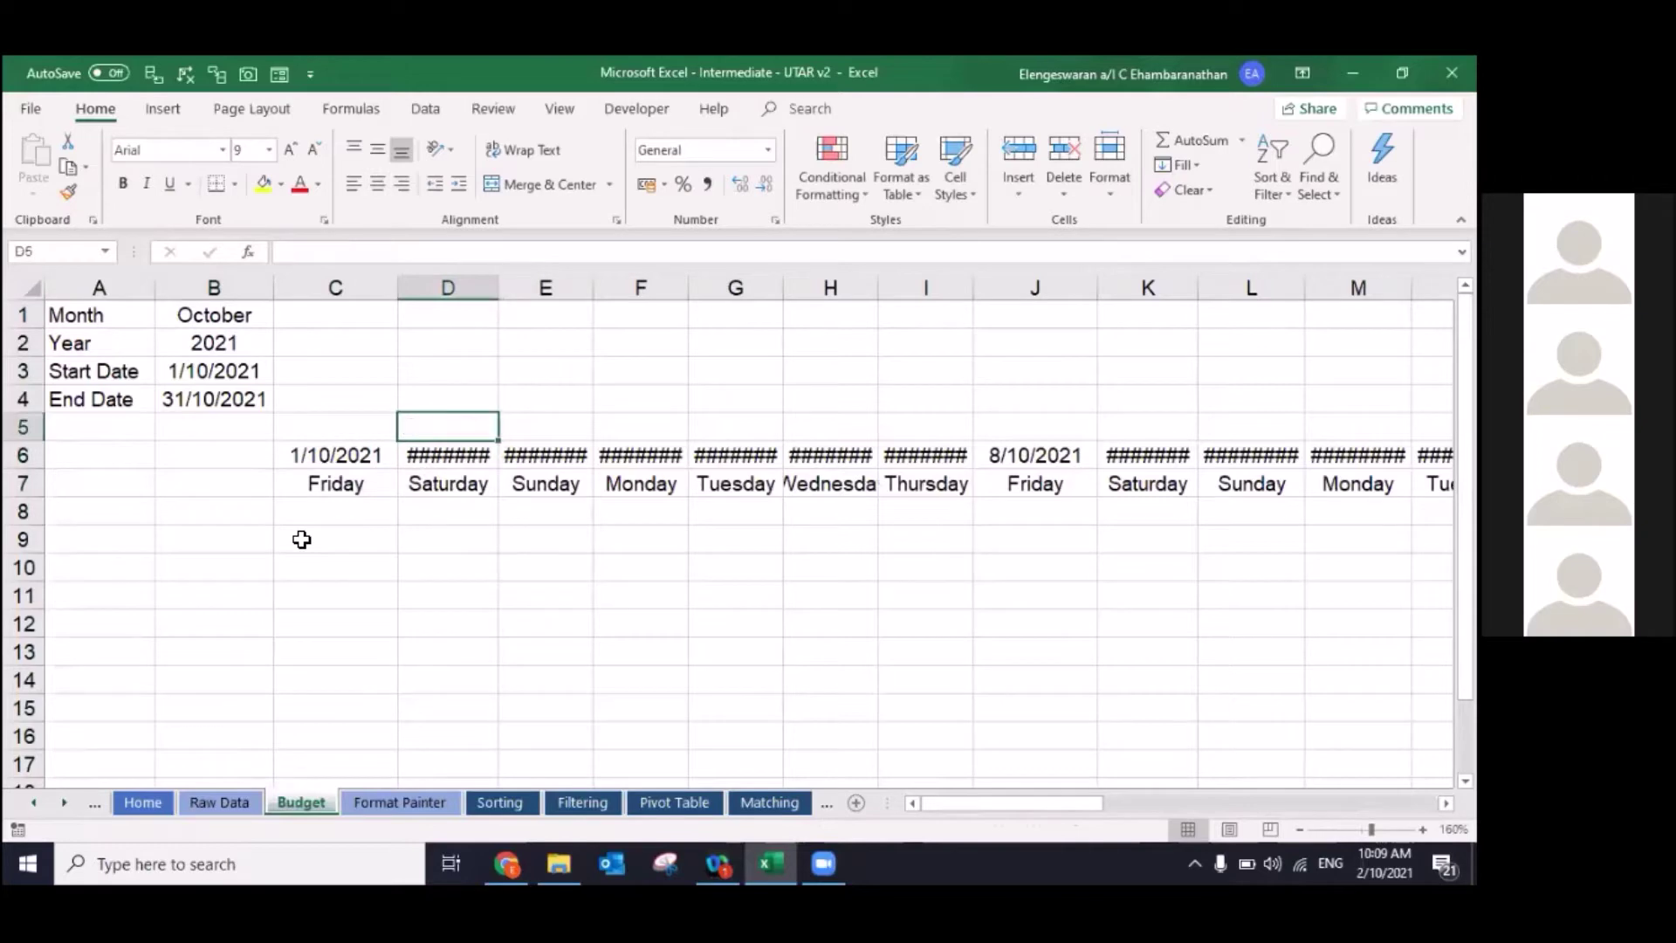
pyautogui.press('Down')
pyautogui.hotkey('ctrl', 'shift', 'Right')
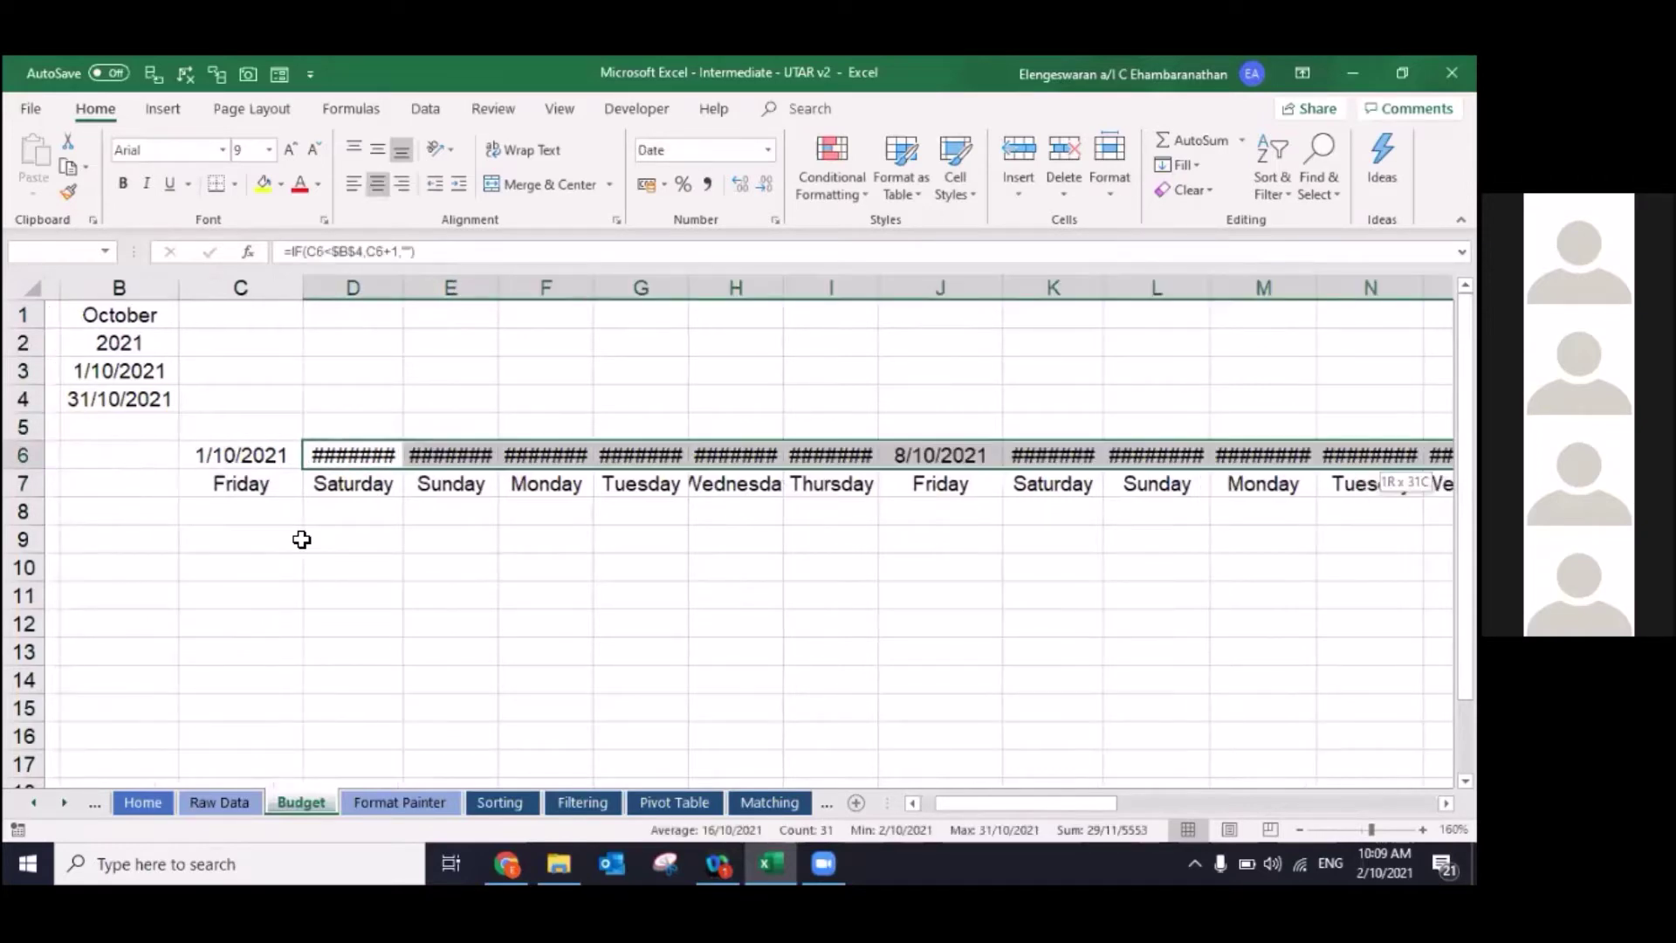
pyautogui.hotkey('ctrl', 'shift', 'Left')
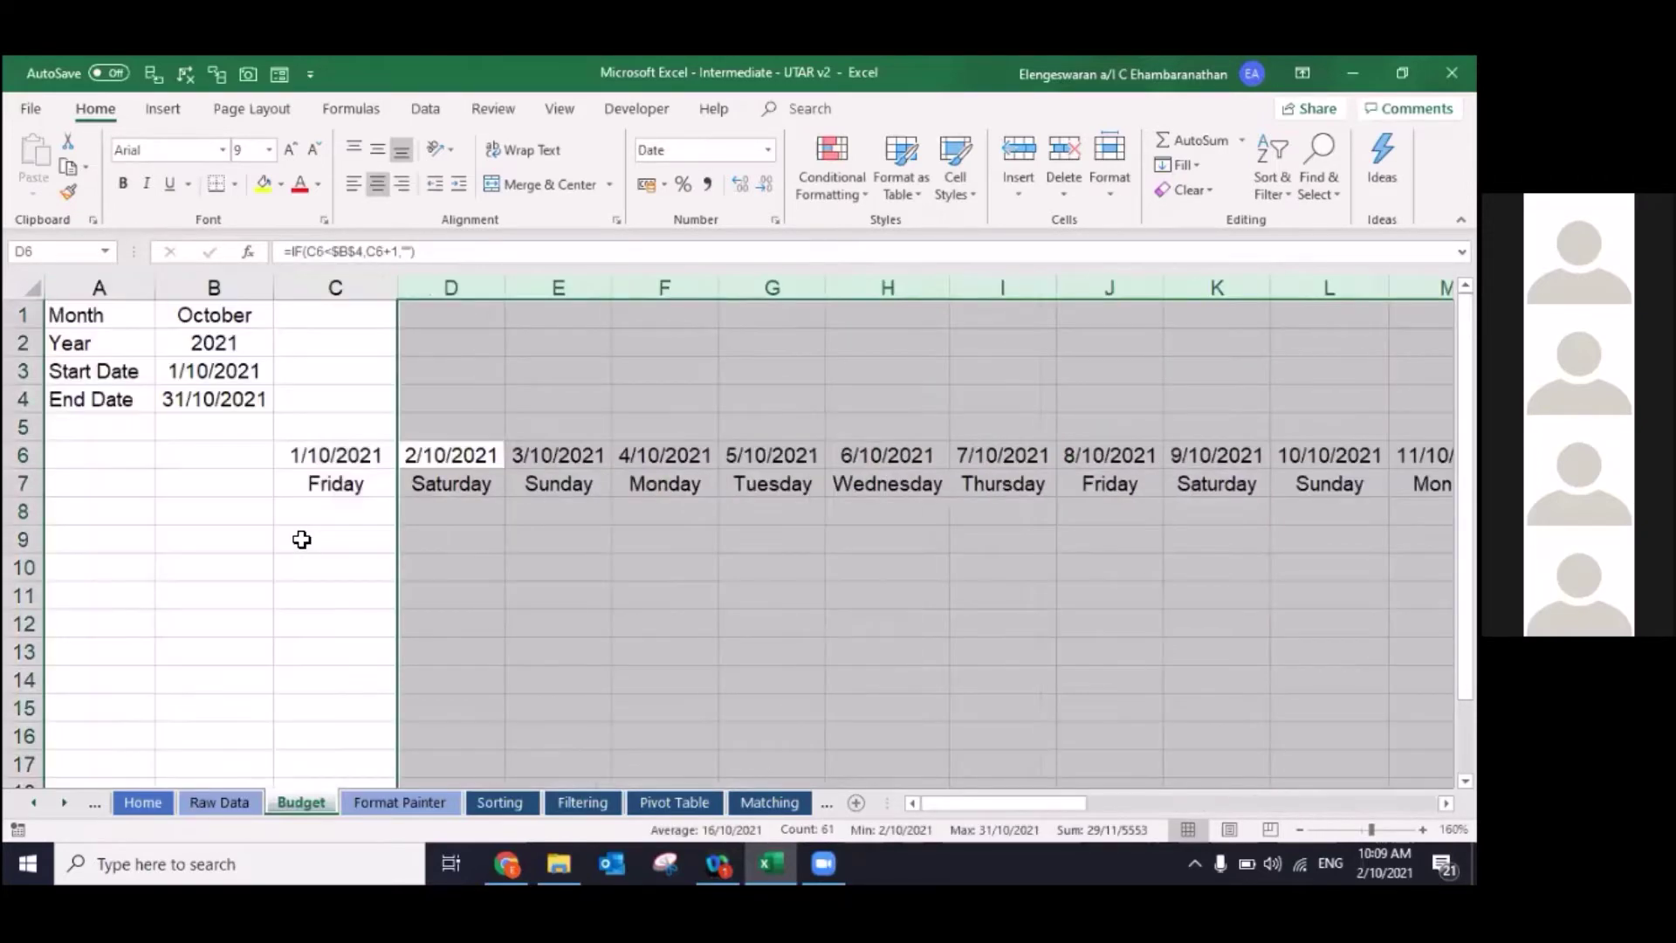
pyautogui.press('Down')
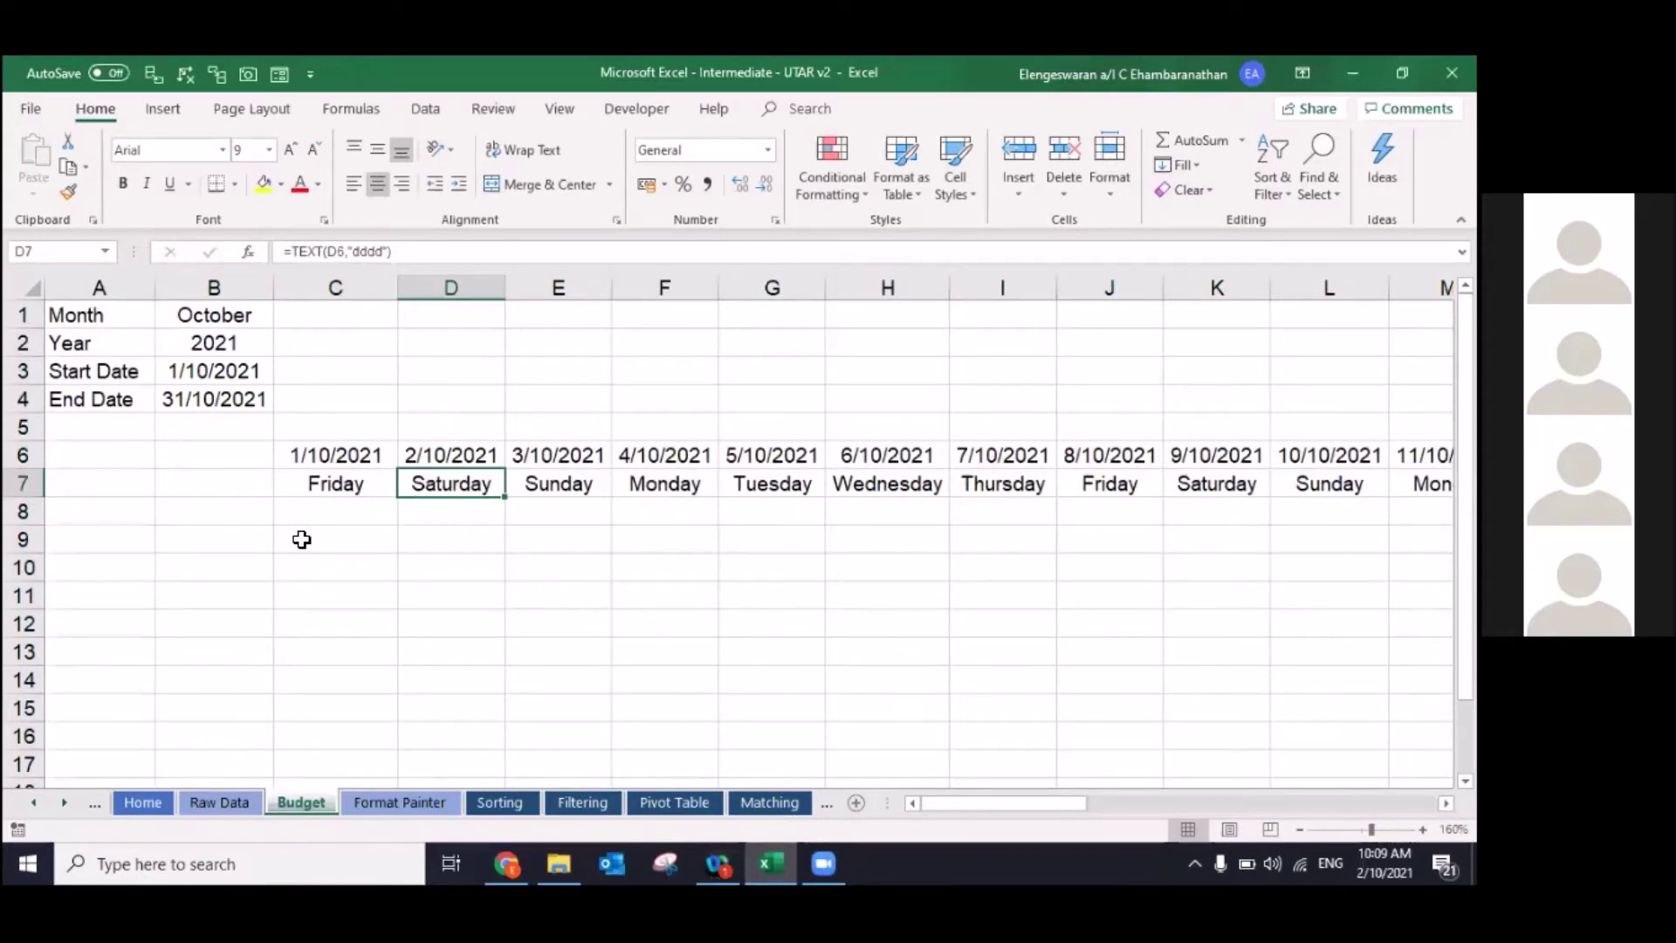
pyautogui.press('Down')
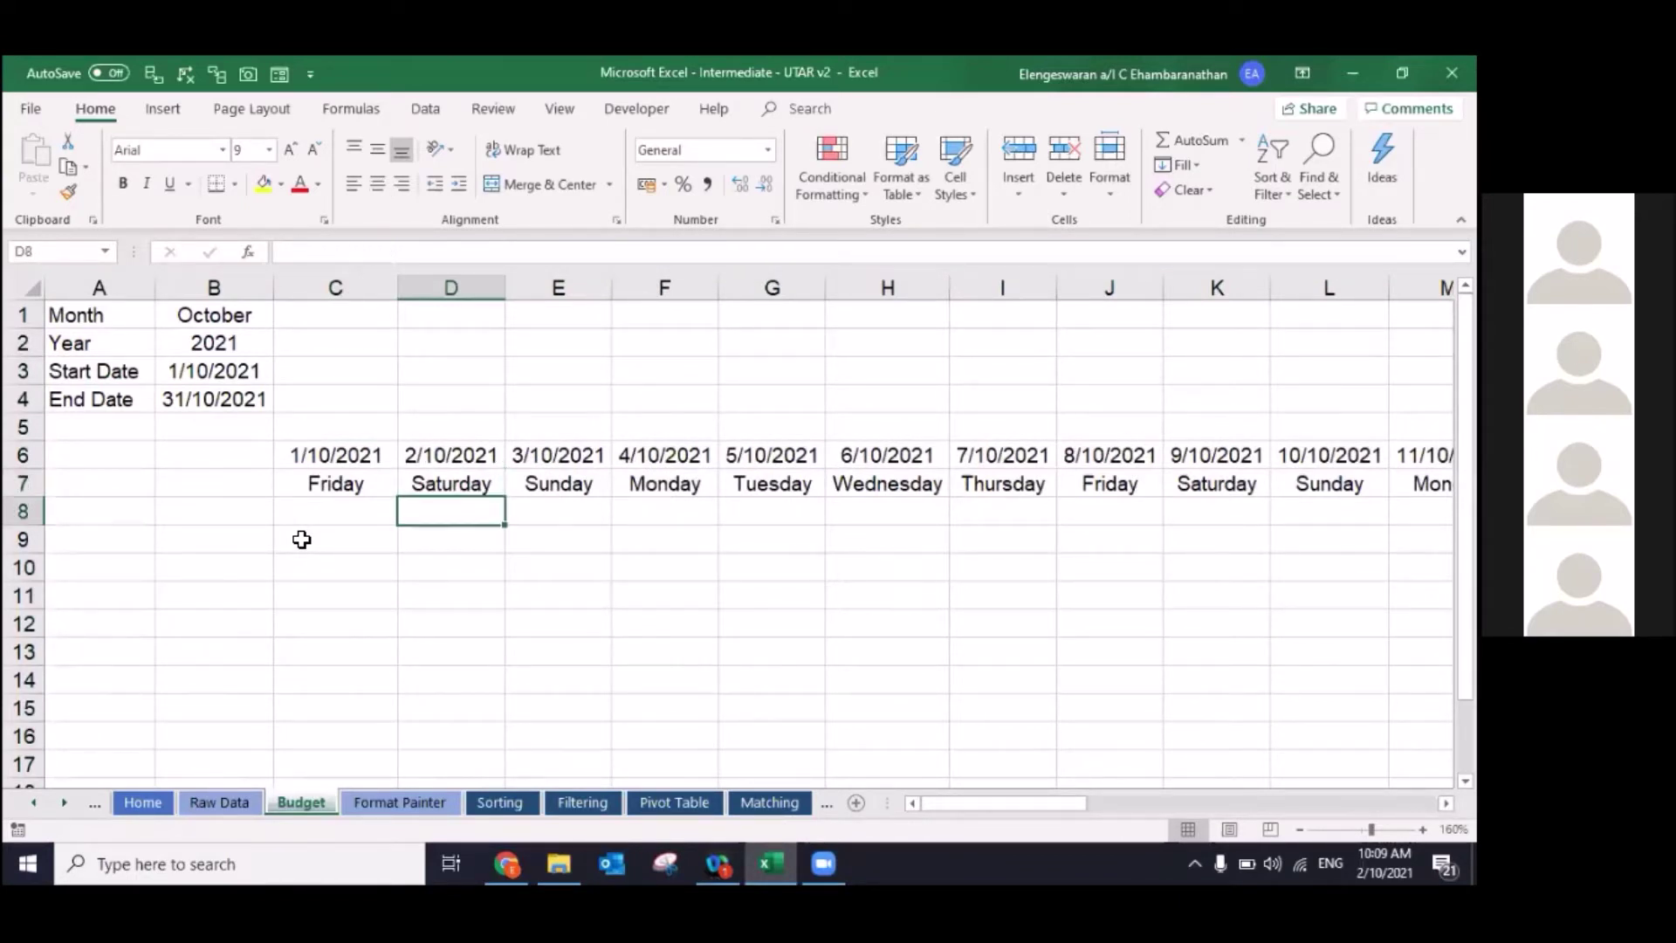
pyautogui.press('Left')
pyautogui.press('Left')
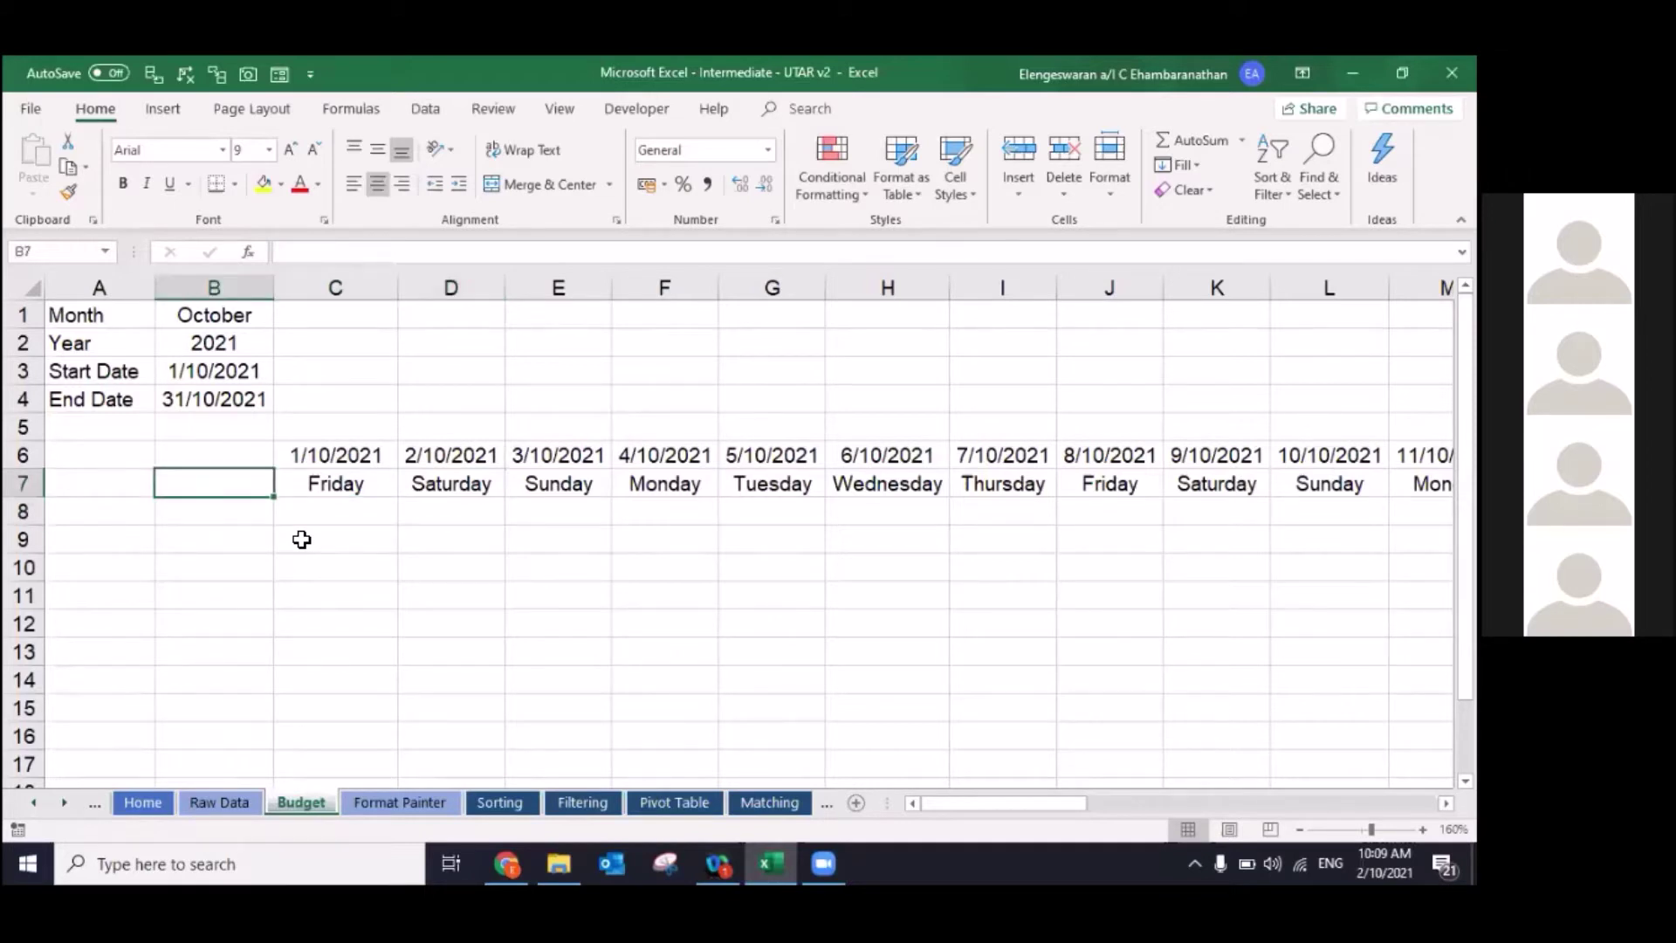
# Step: Set the month and year to January 2022 using the B1 and B2 dropdowns
pyautogui.click(214, 316)
pyautogui.click(285, 317)
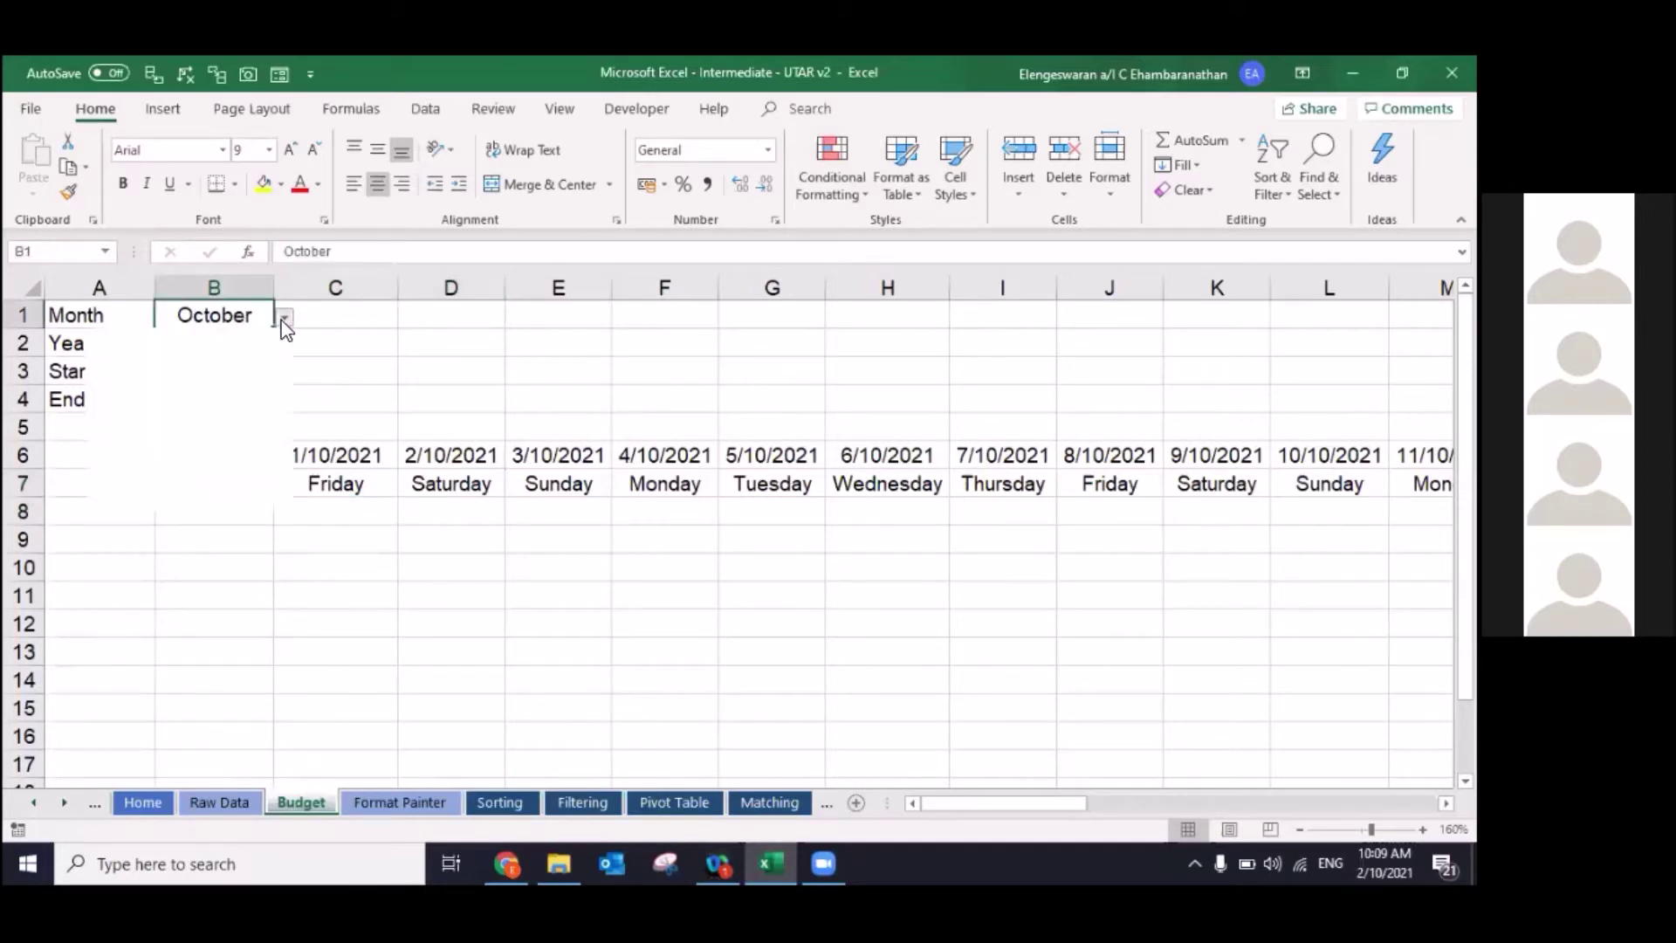
pyautogui.click(179, 478)
pyautogui.click(214, 341)
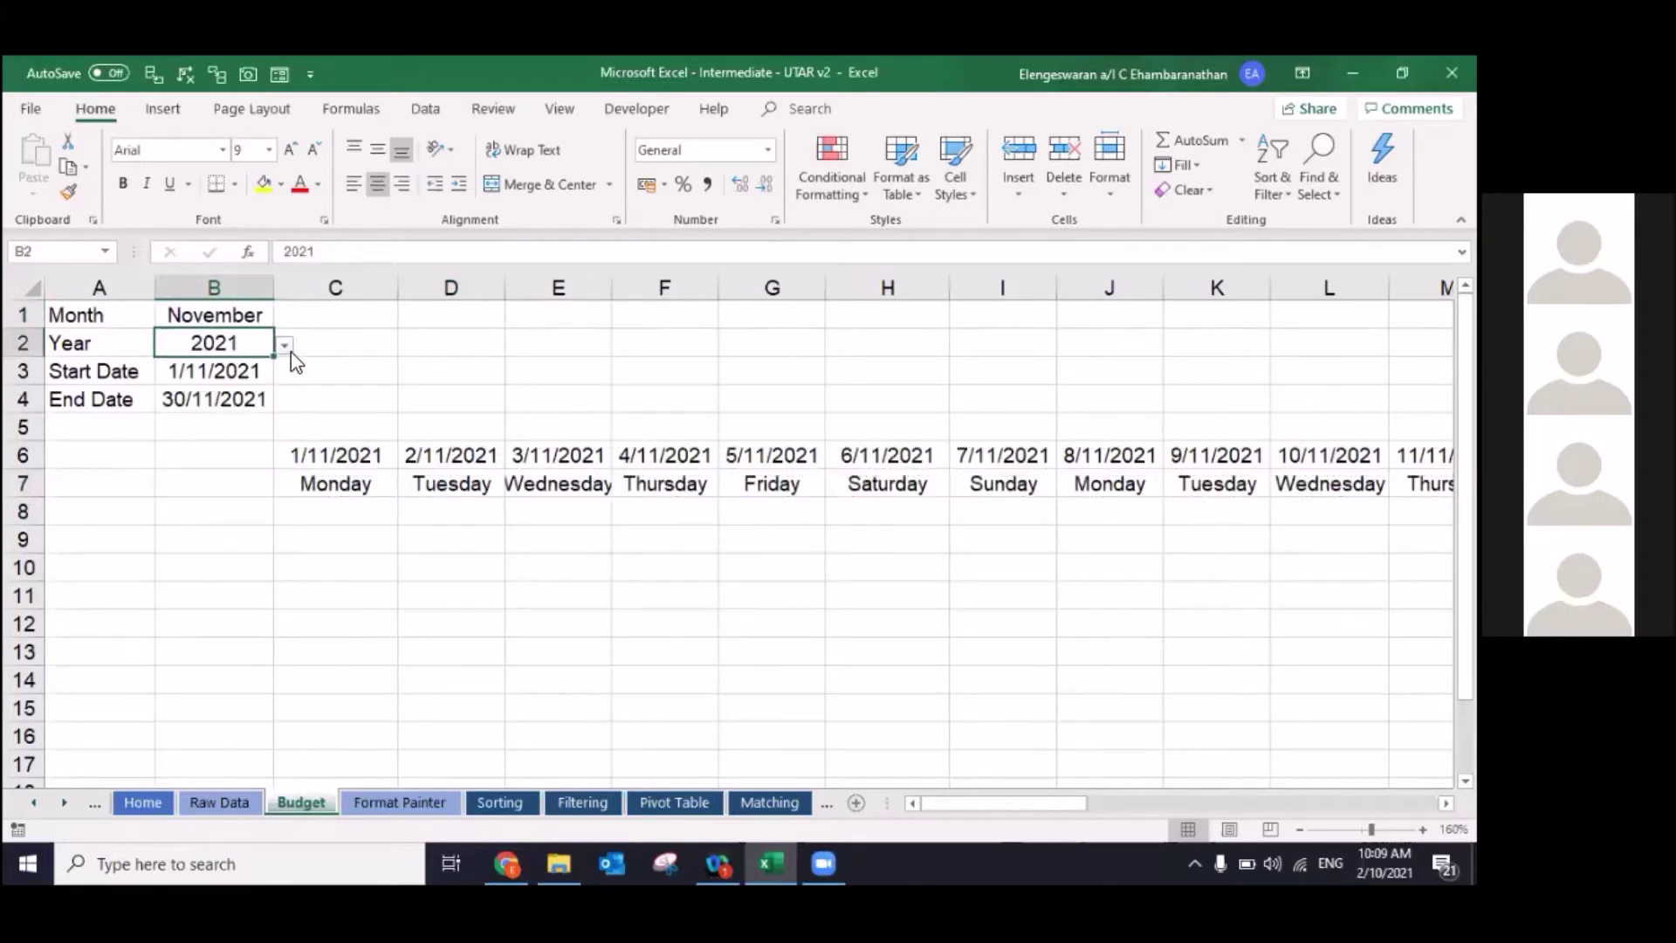
pyautogui.click(286, 346)
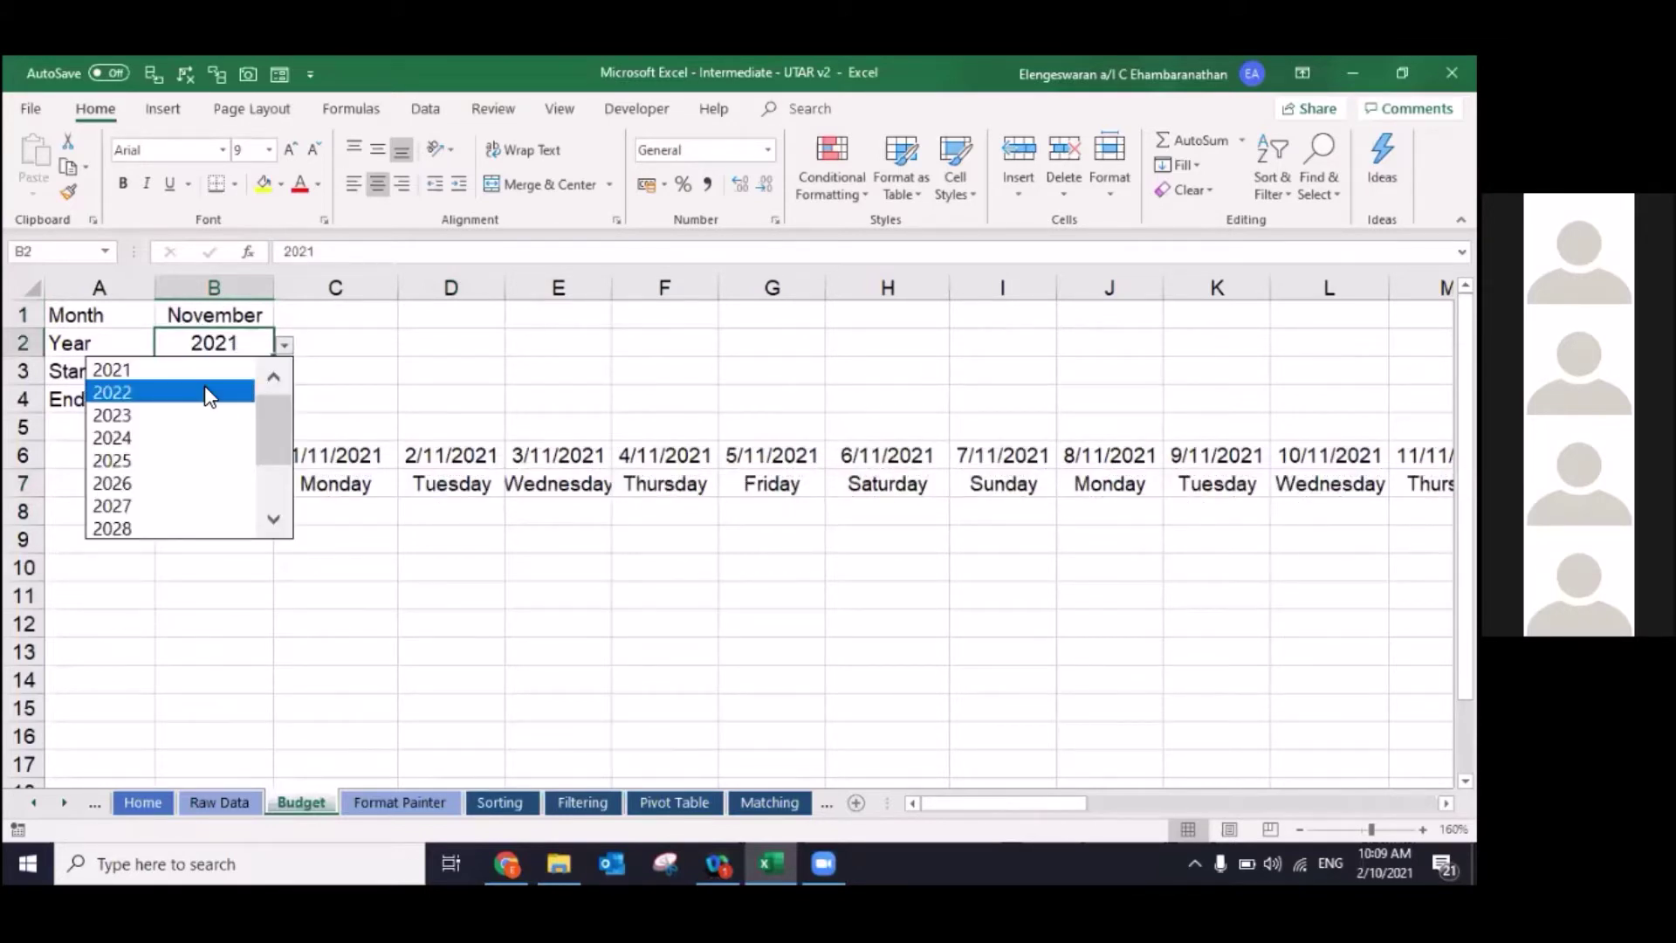
pyautogui.click(209, 393)
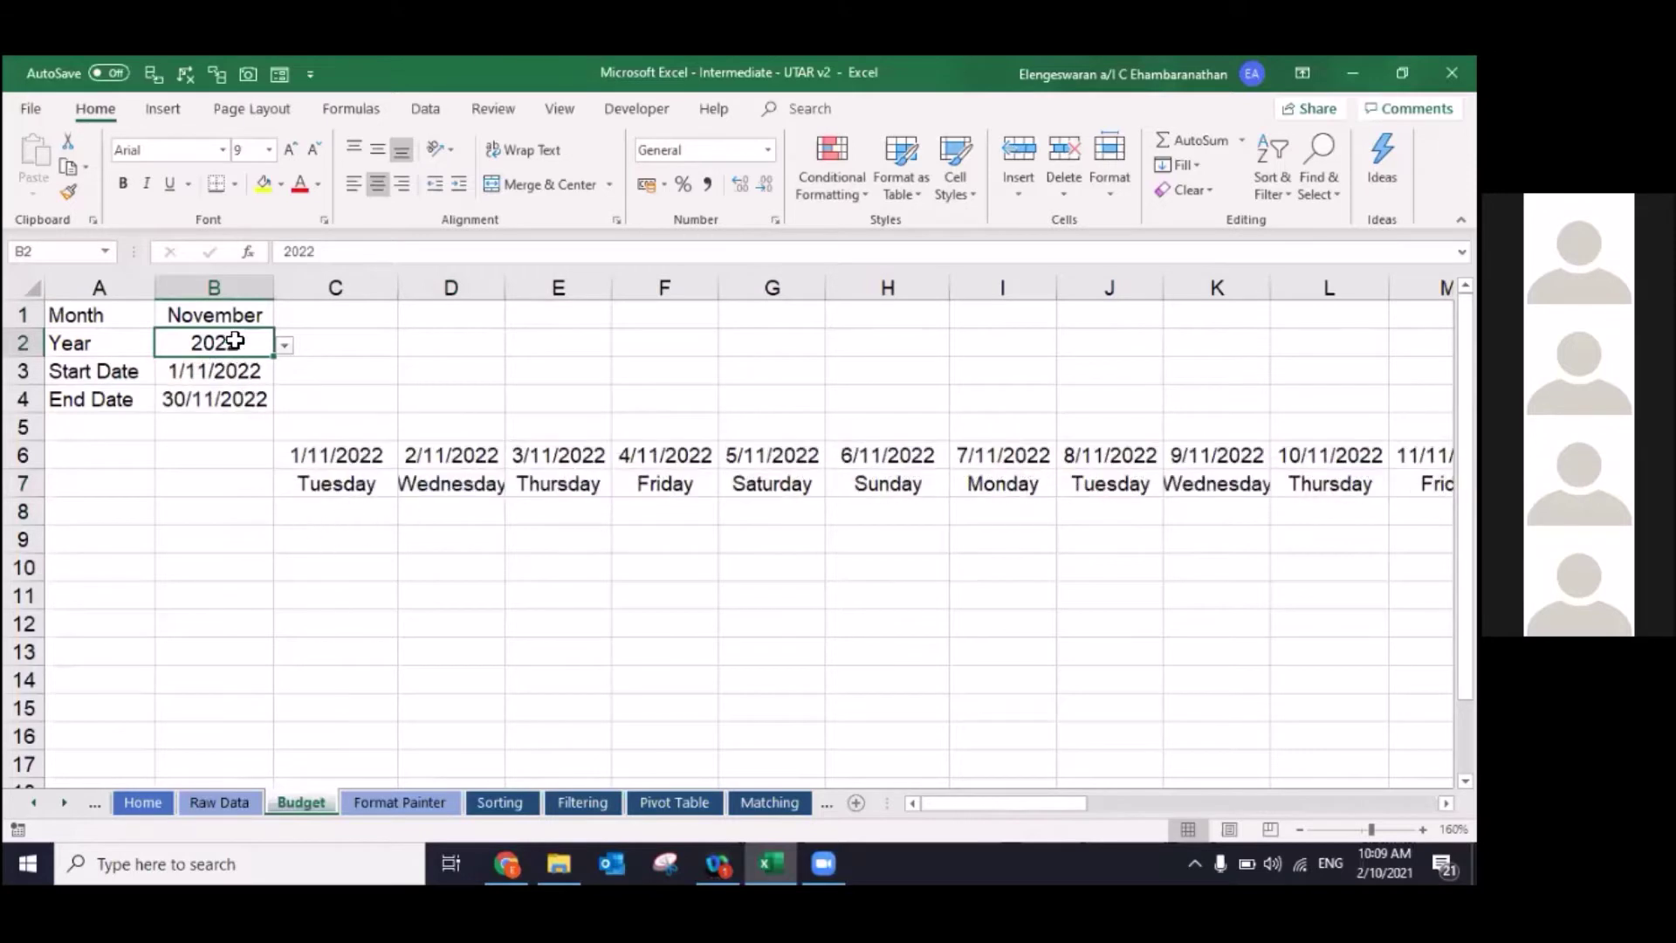
pyautogui.click(199, 315)
pyautogui.click(288, 319)
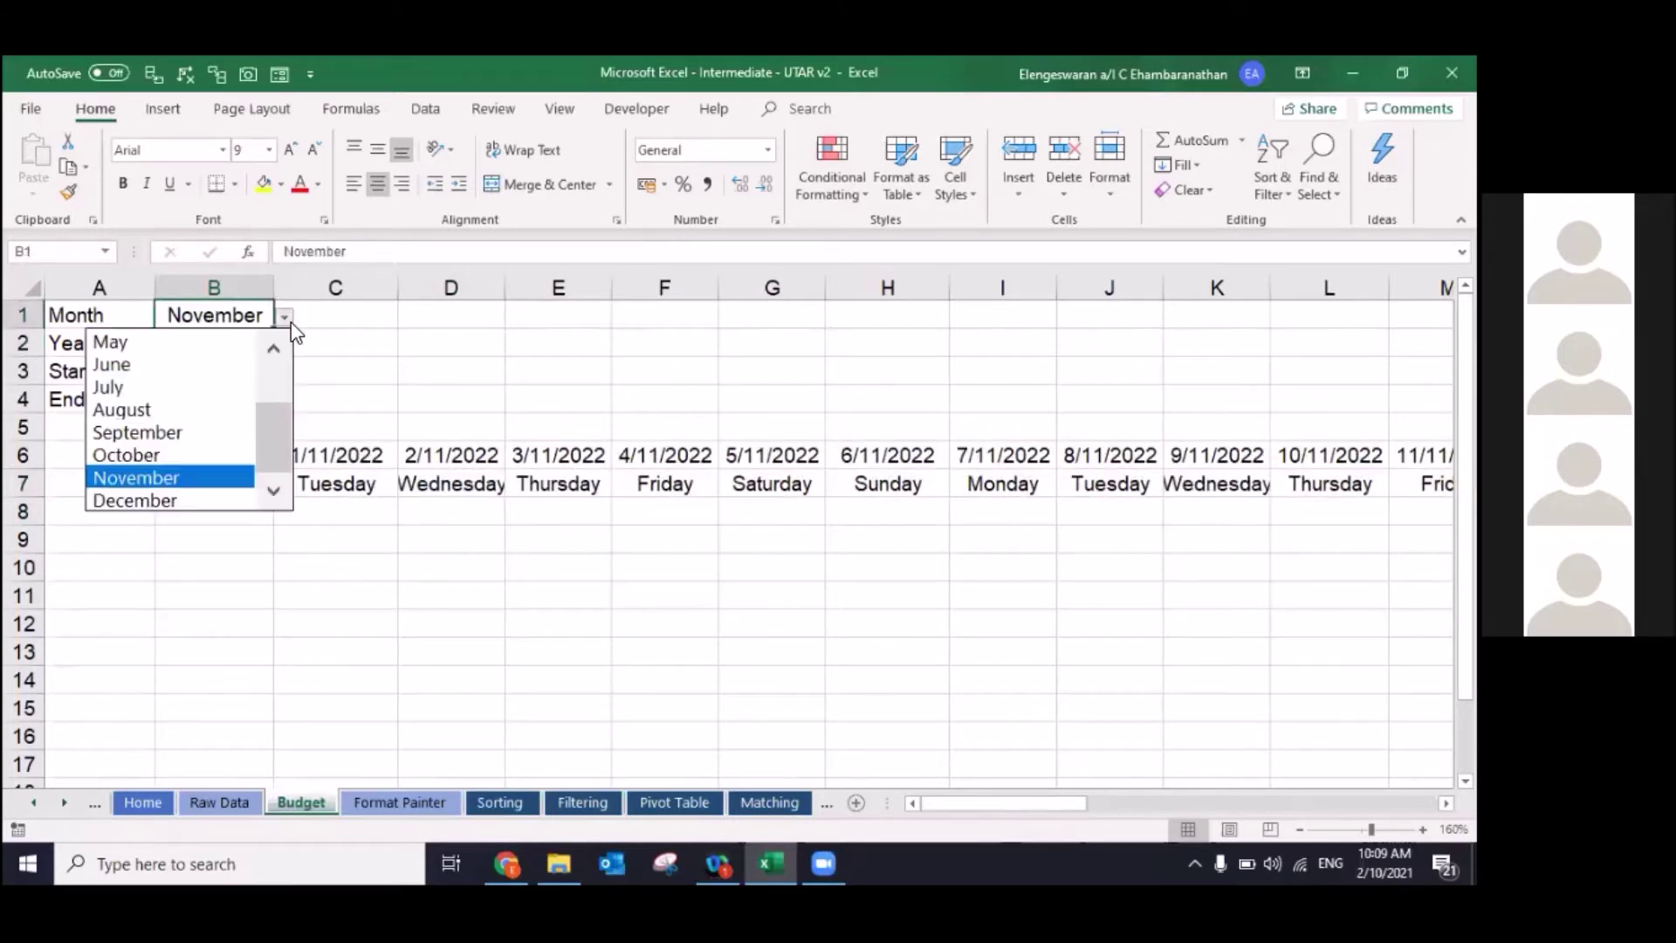
pyautogui.scroll(2, 264, 371)
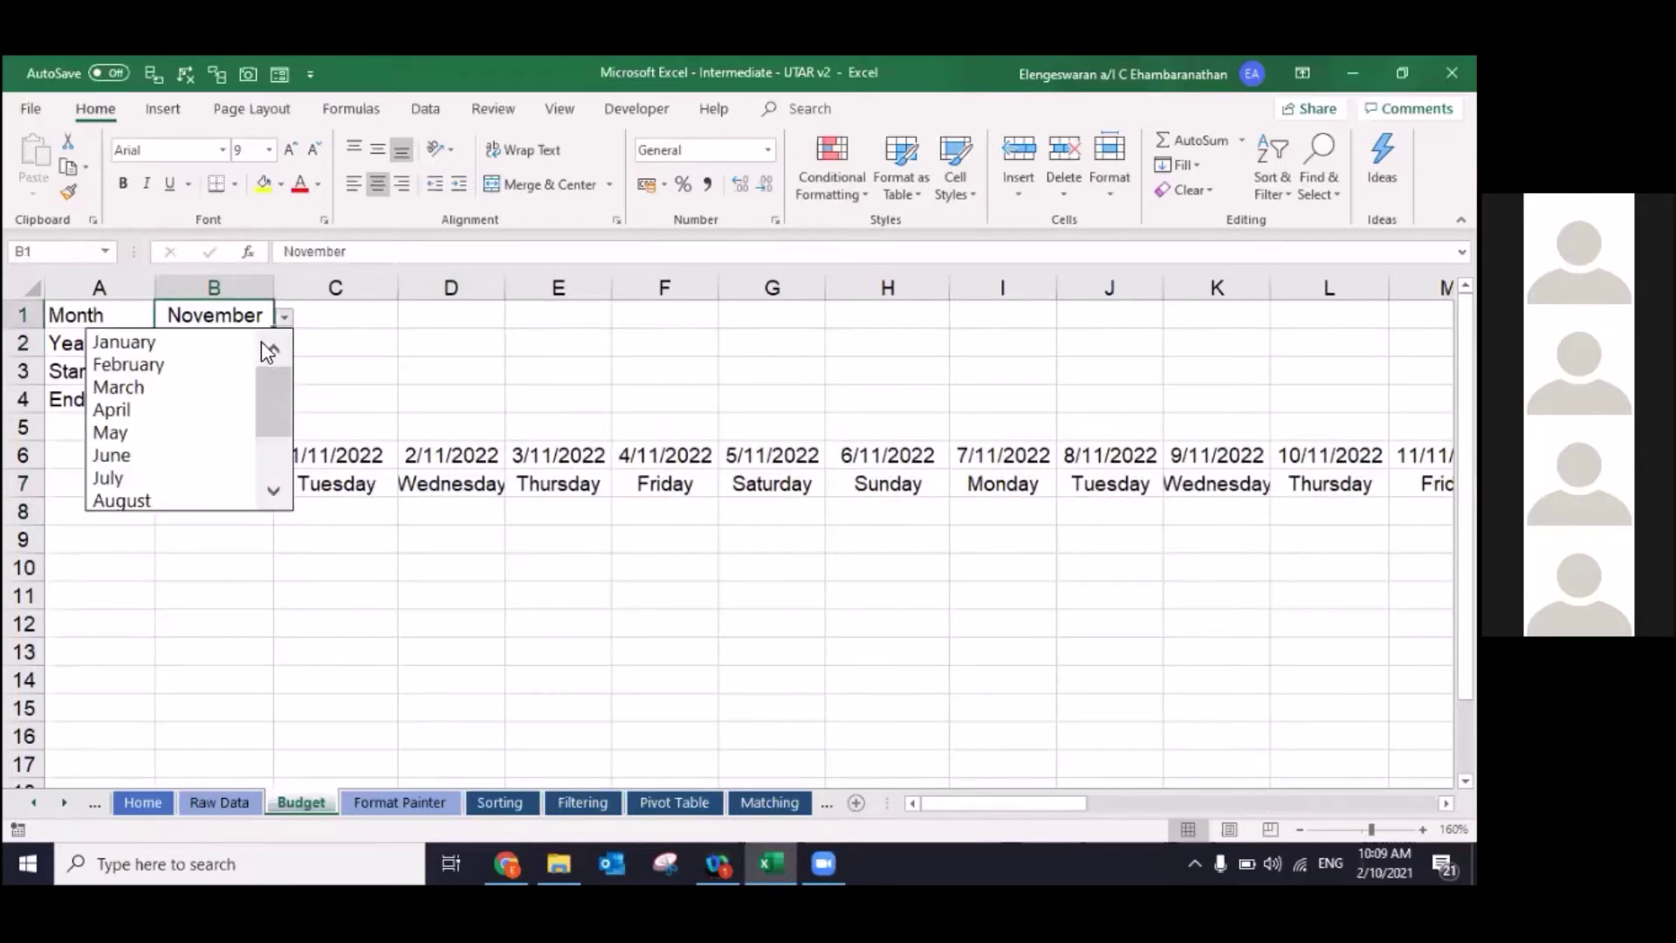
pyautogui.click(215, 343)
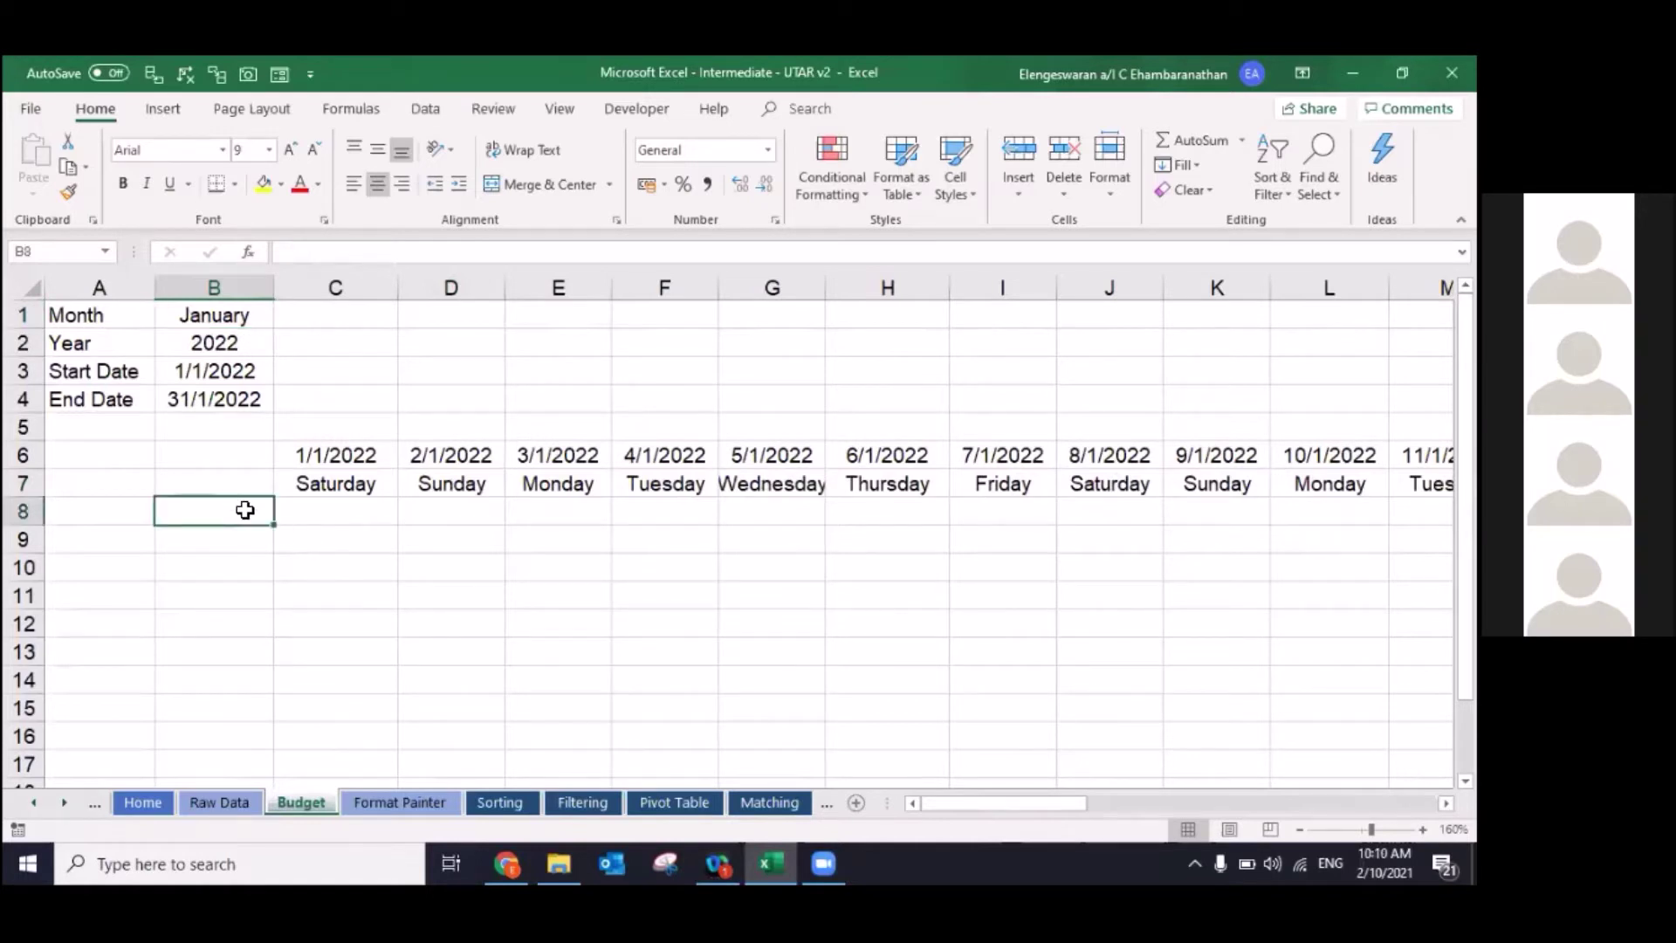
# Step: Add the labels Income in B8 and Expense in B11
pyautogui.write('Income')
pyautogui.press('Return')
pyautogui.press('Down')
pyautogui.press('Down')
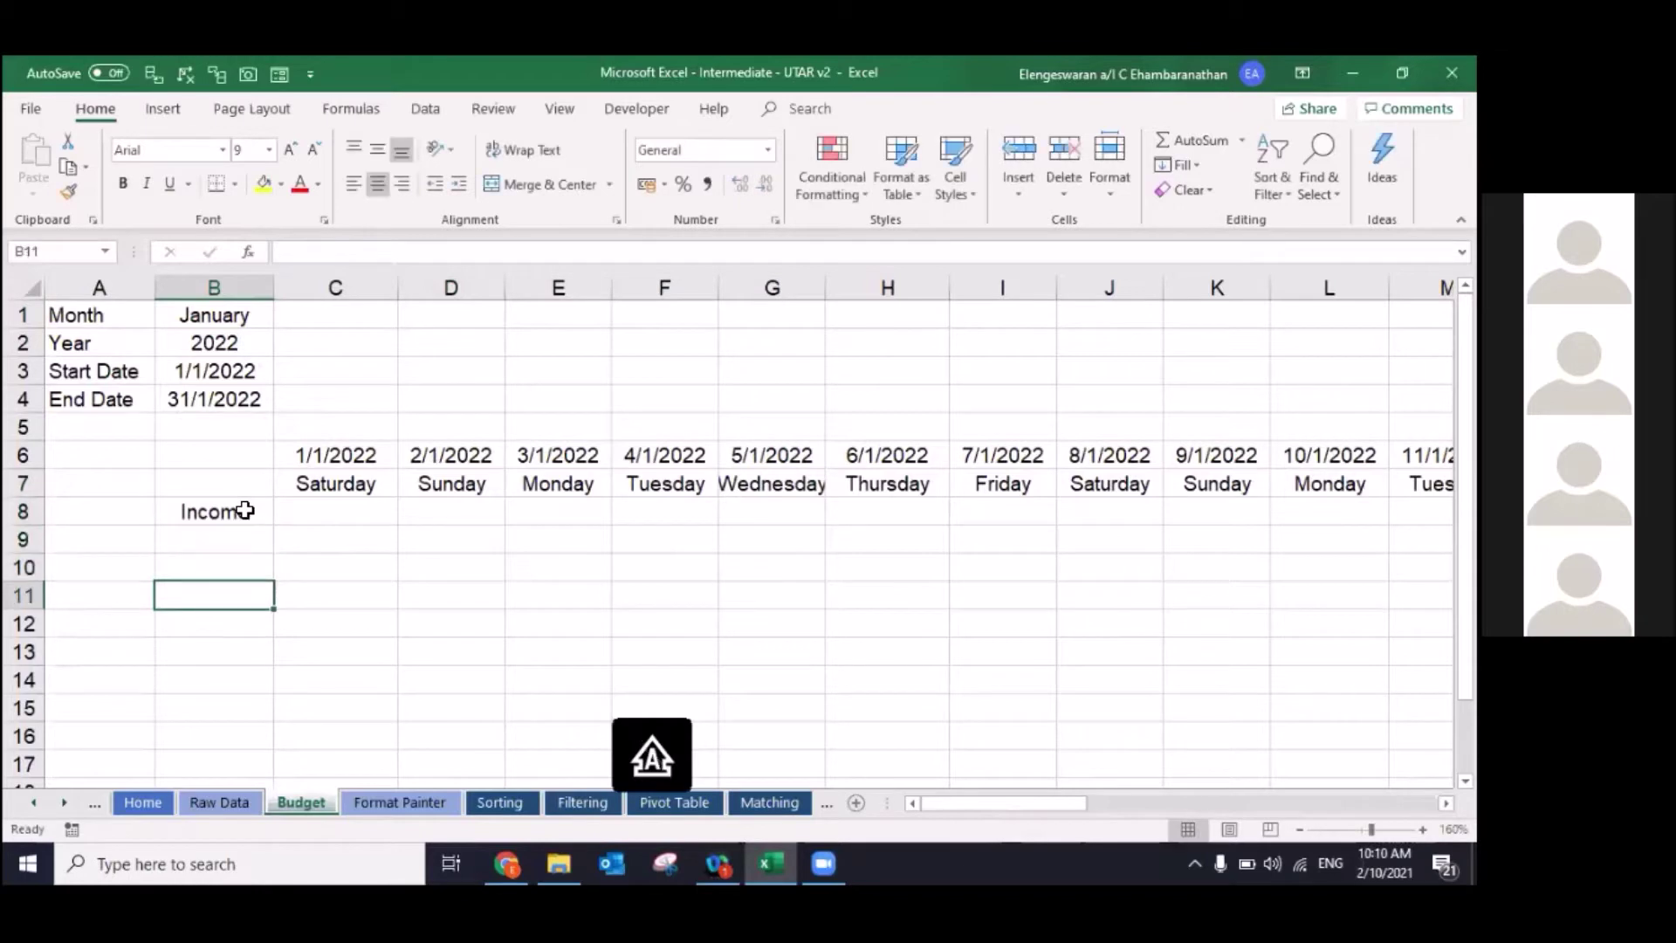
pyautogui.write('Expense')
pyautogui.press('Return')
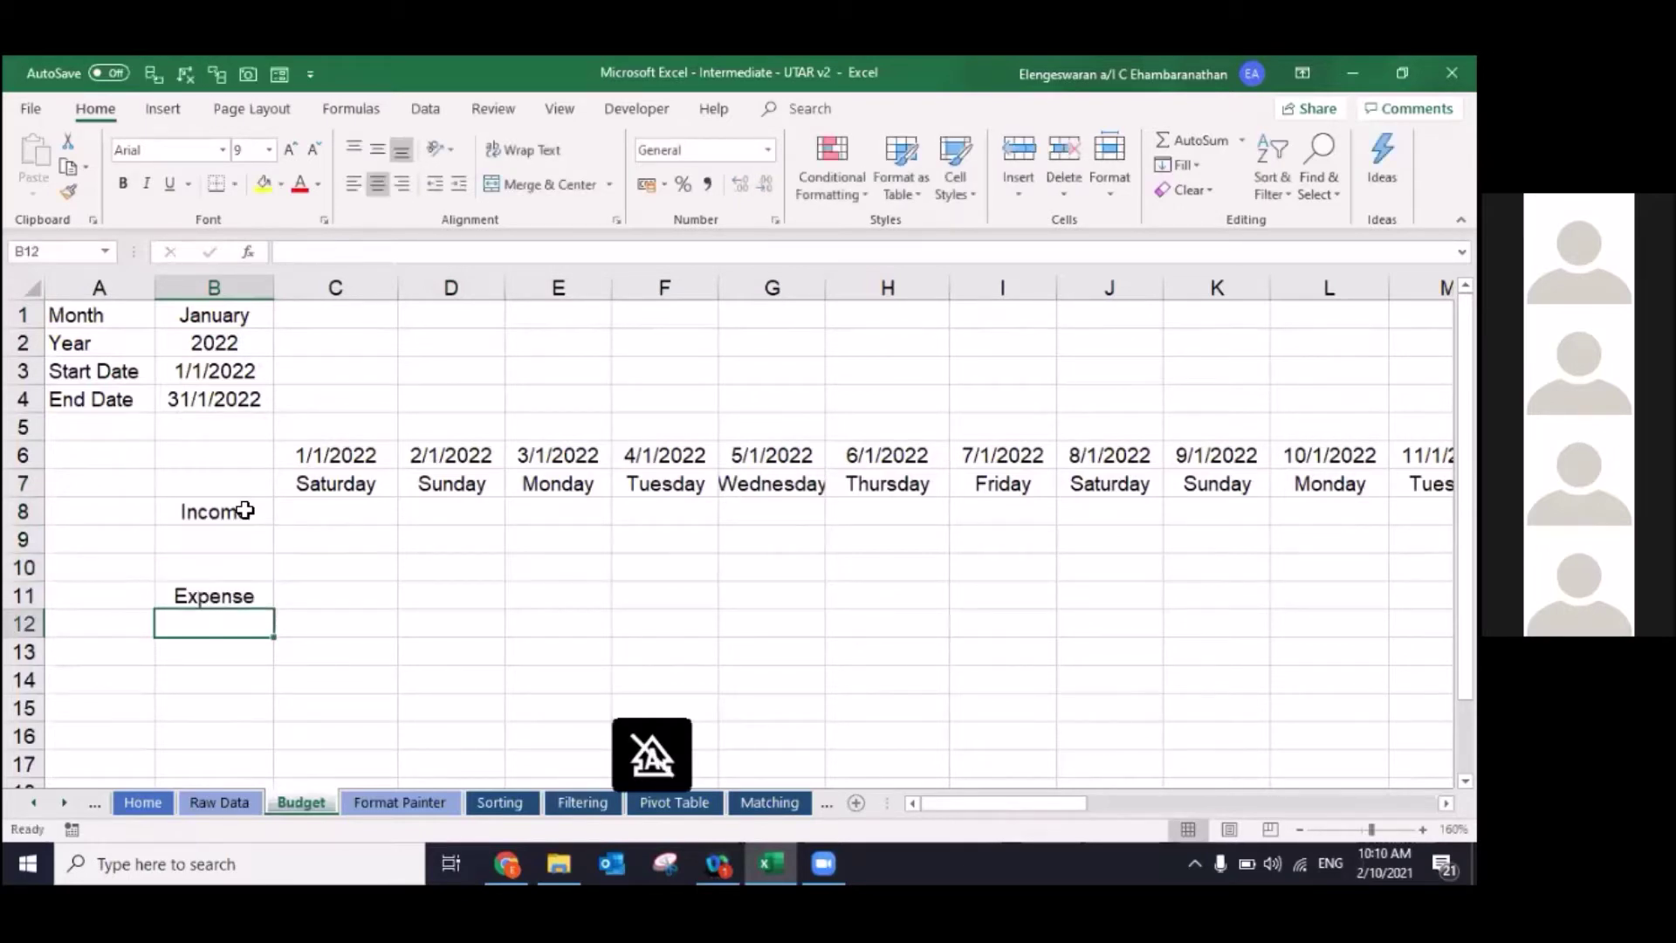
# Step: Type the notes 'or' in C13 and 'weekday' in C14
pyautogui.press('Right')
pyautogui.press('Down')
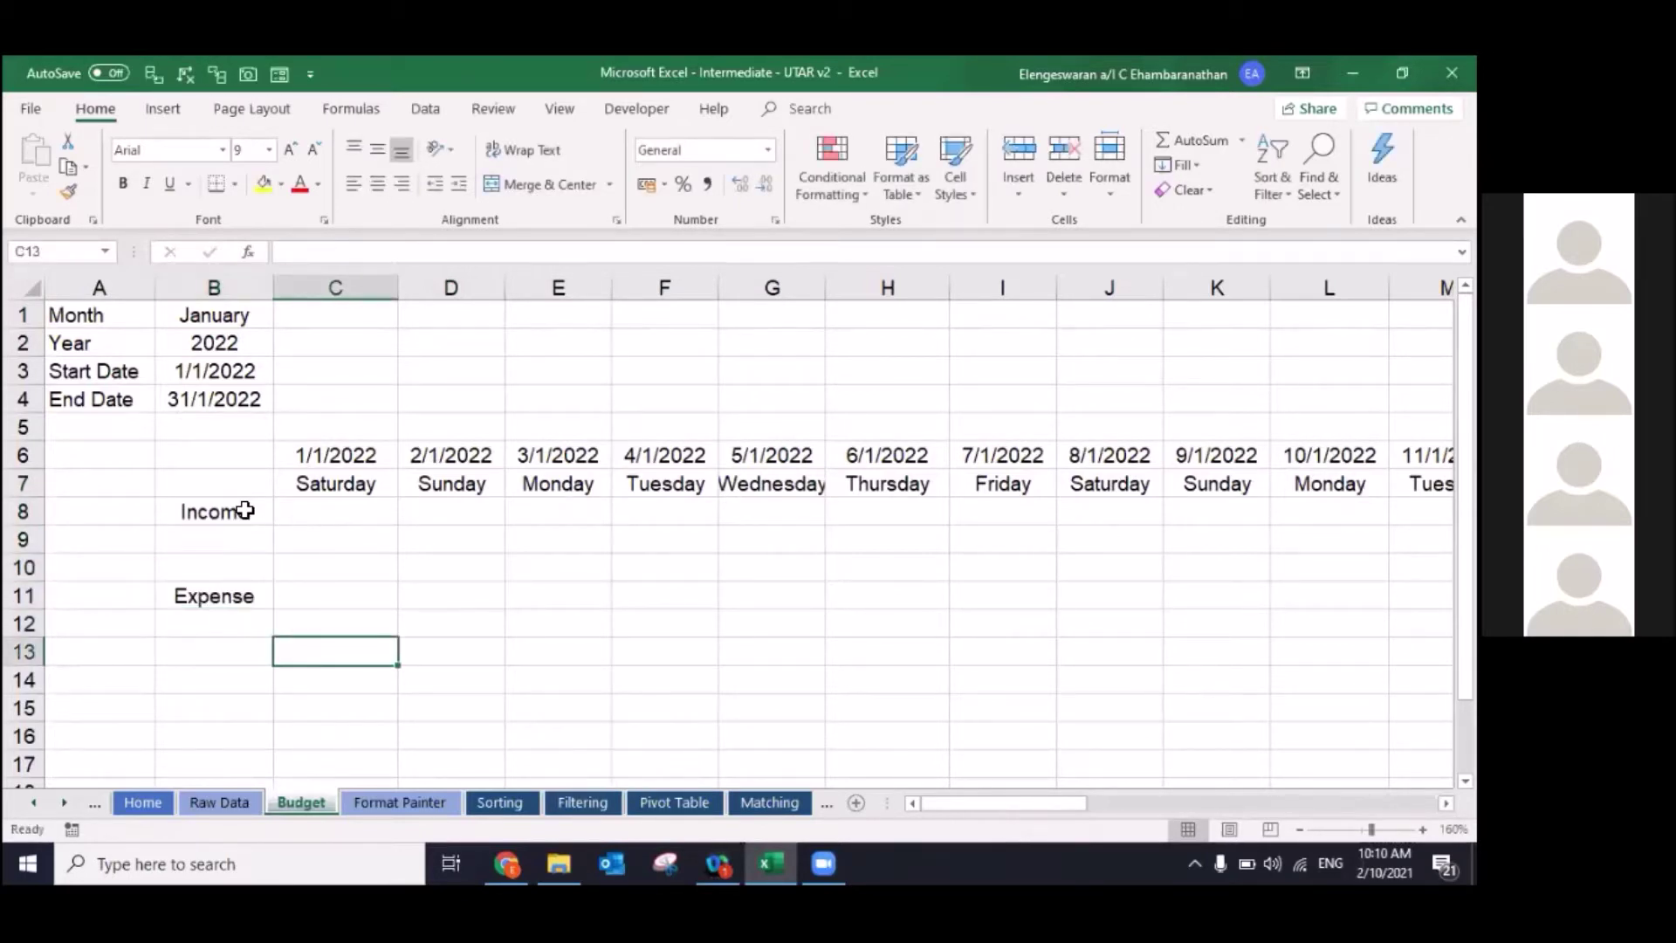
pyautogui.write('or')
pyautogui.press('Return')
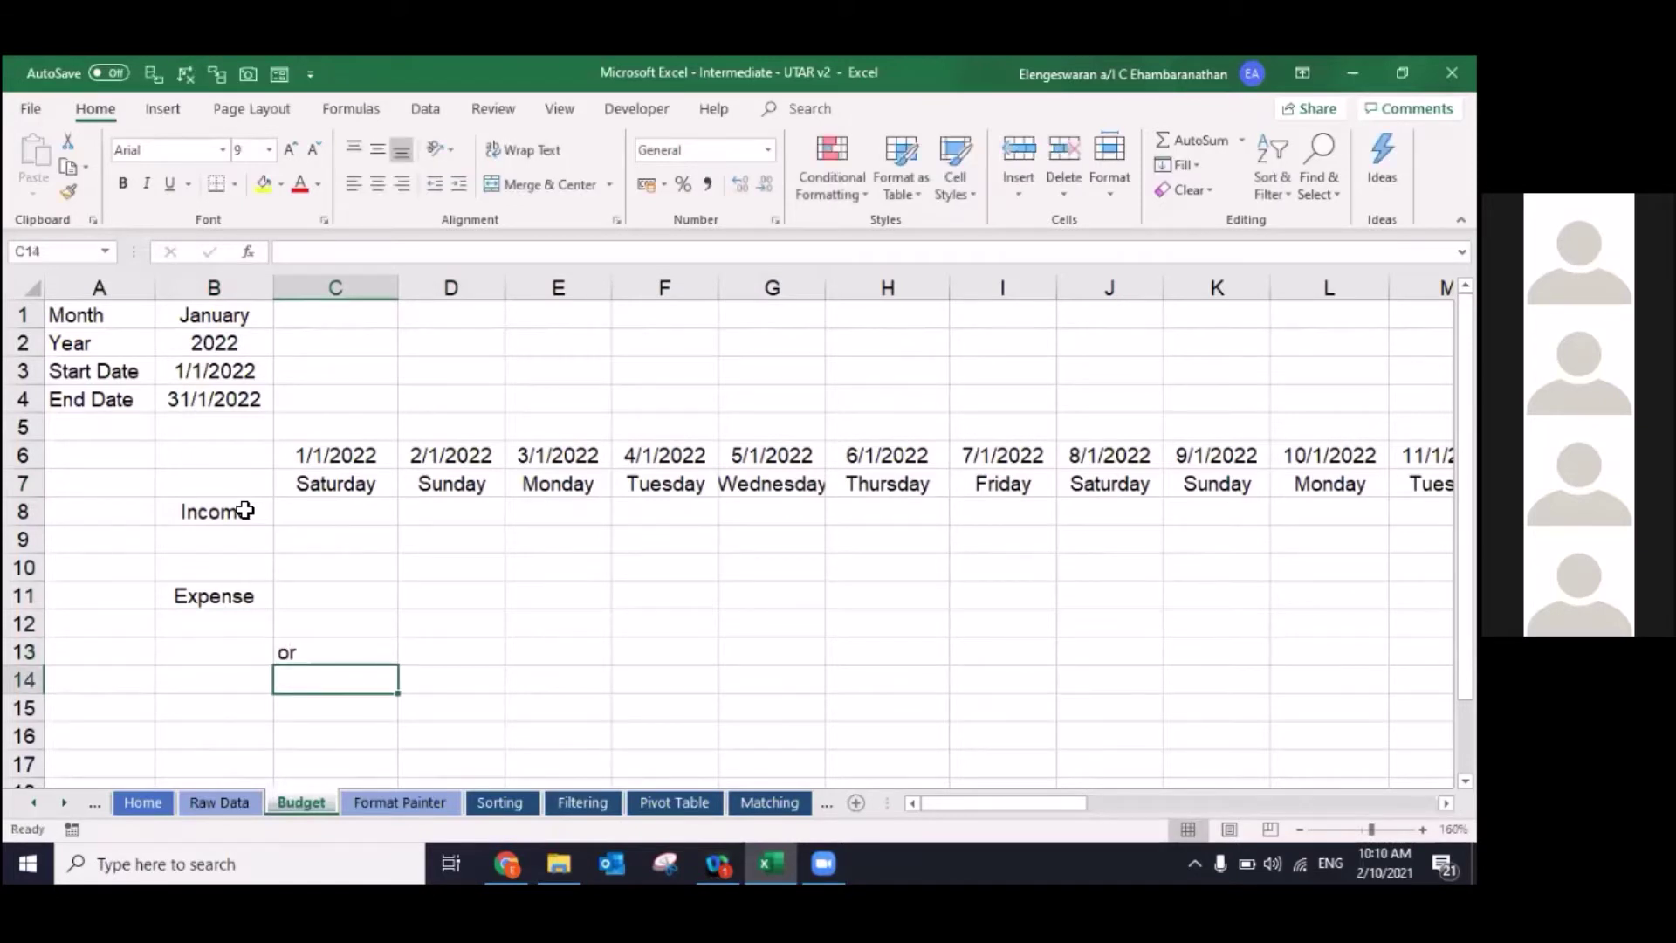
pyautogui.write('weekday')
pyautogui.press('Return')
pyautogui.press('Up')
pyautogui.press('Up')
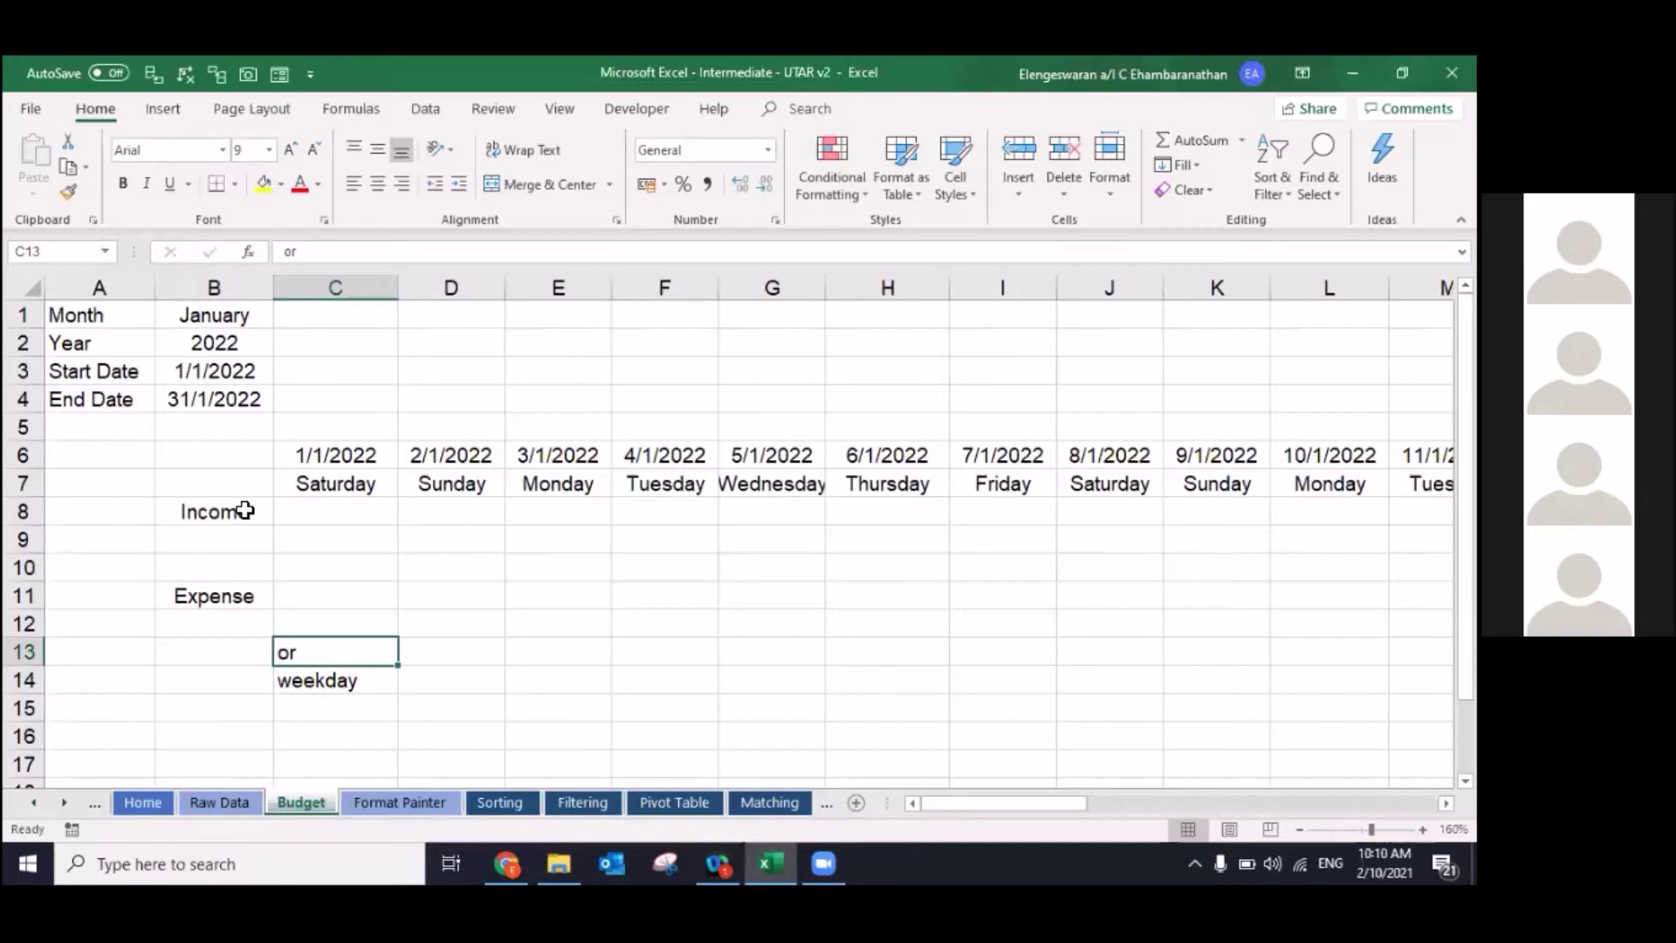
pyautogui.press('Down')
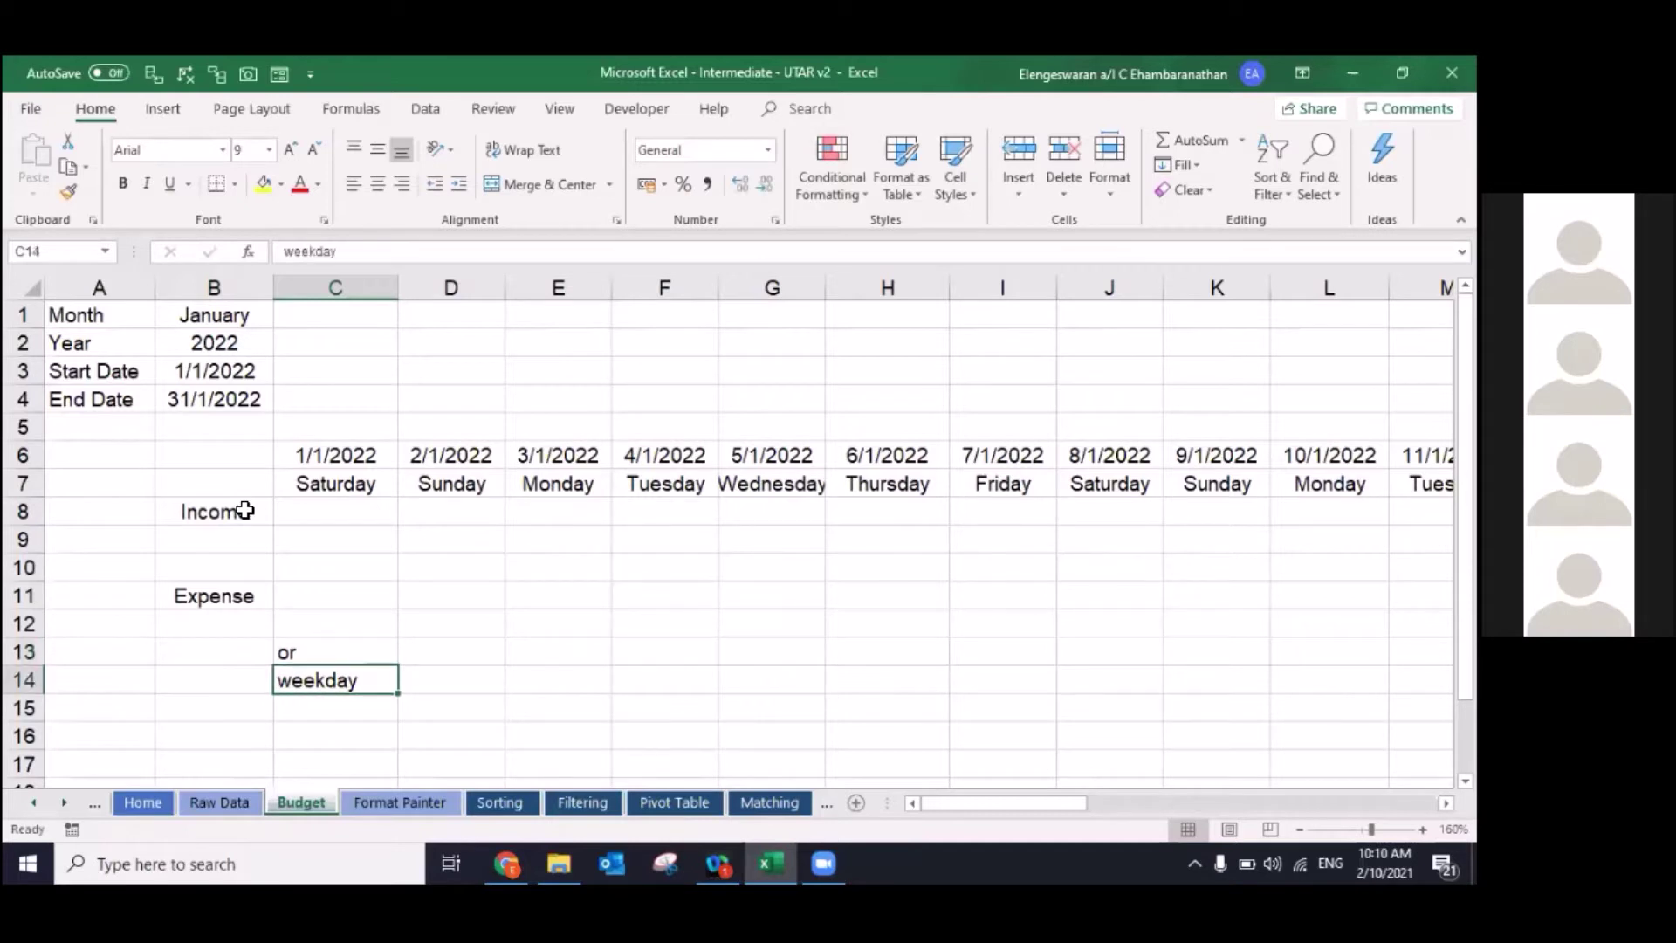
# Step: Replace C14 with =WEEKDAY(C$6,1)=1, the Sunday test returning FALSE for 1/1/2022
pyautogui.write('=ww')
pyautogui.press('BackSpace')
pyautogui.write('eek')
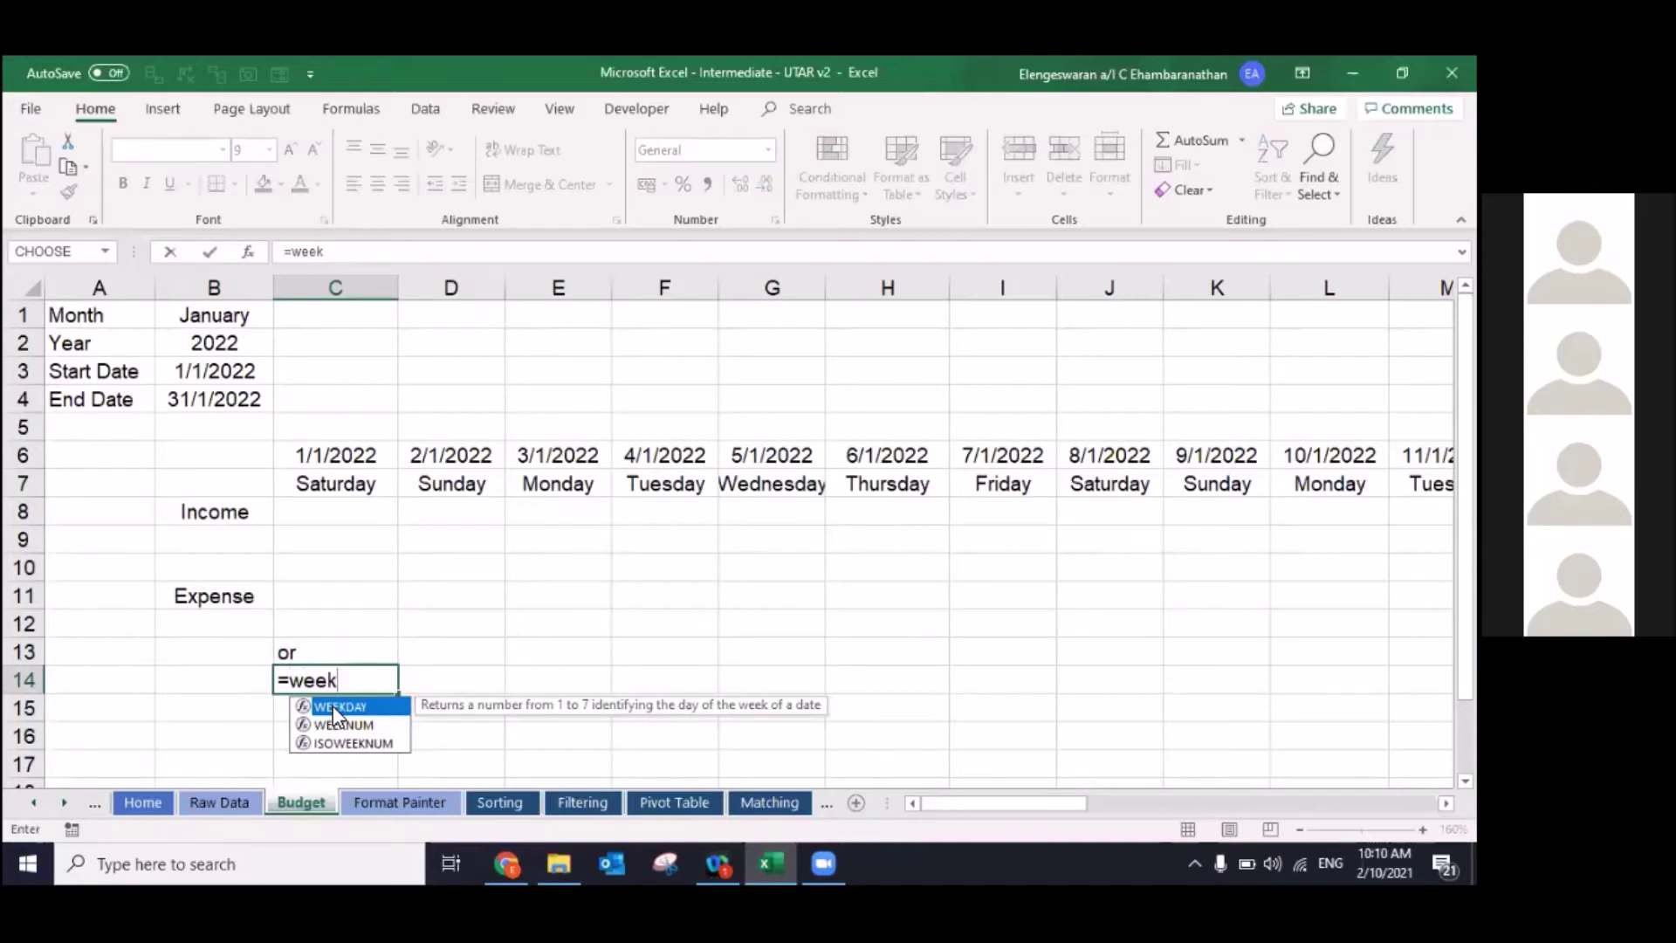
pyautogui.doubleClick(406, 707)
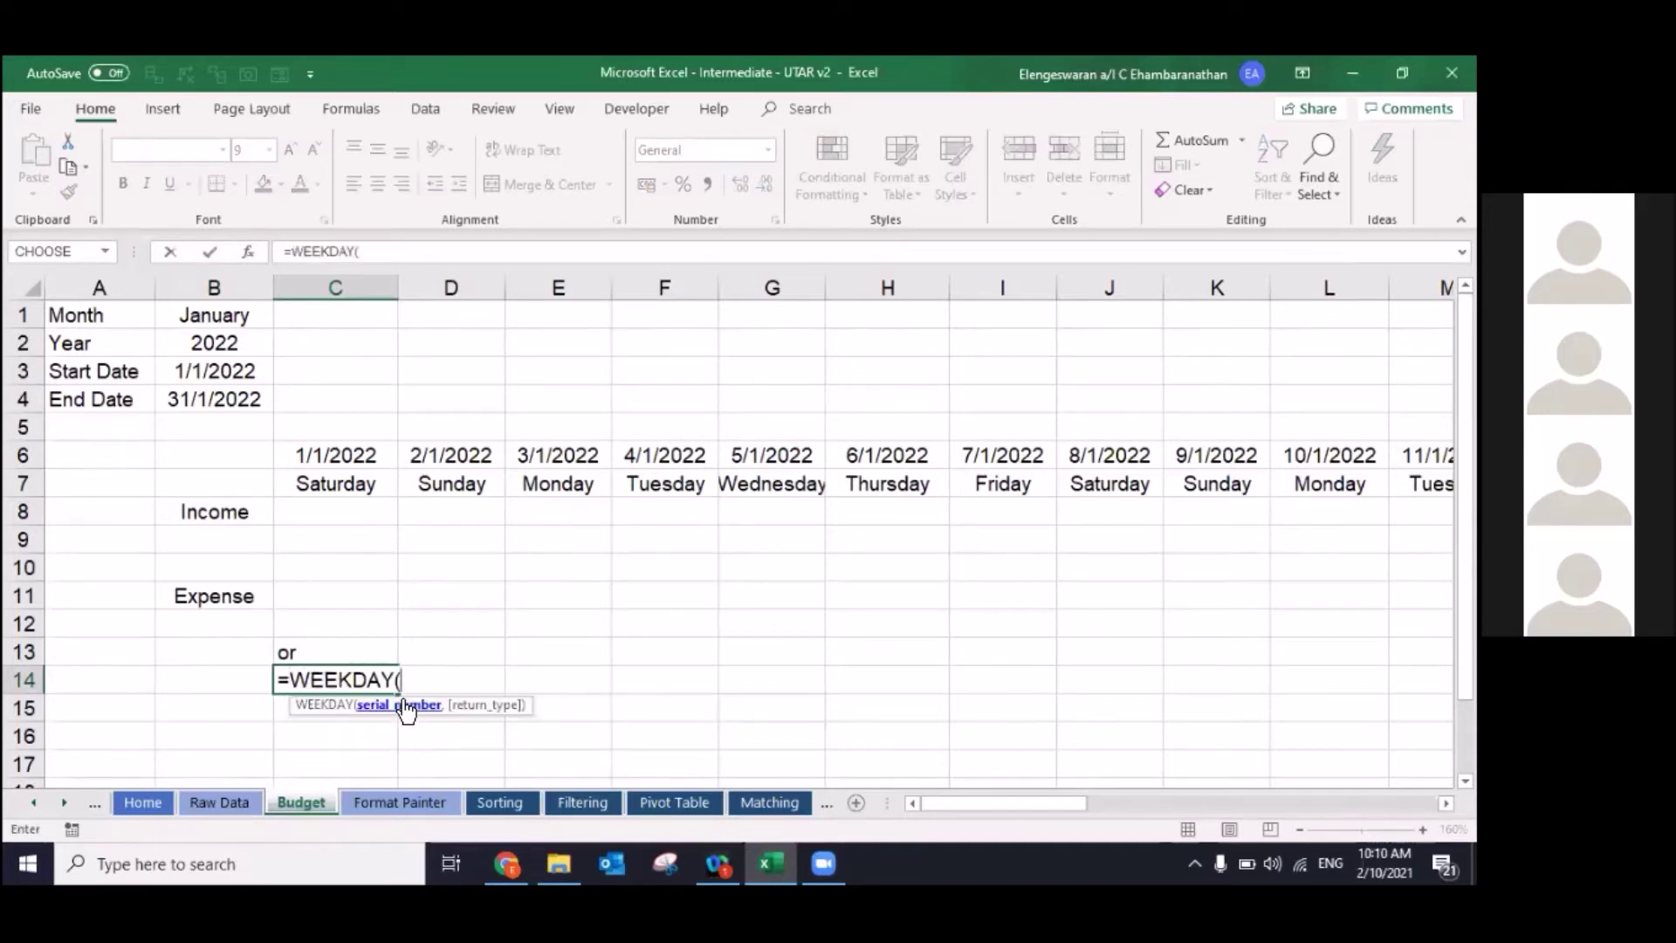
pyautogui.click(328, 459)
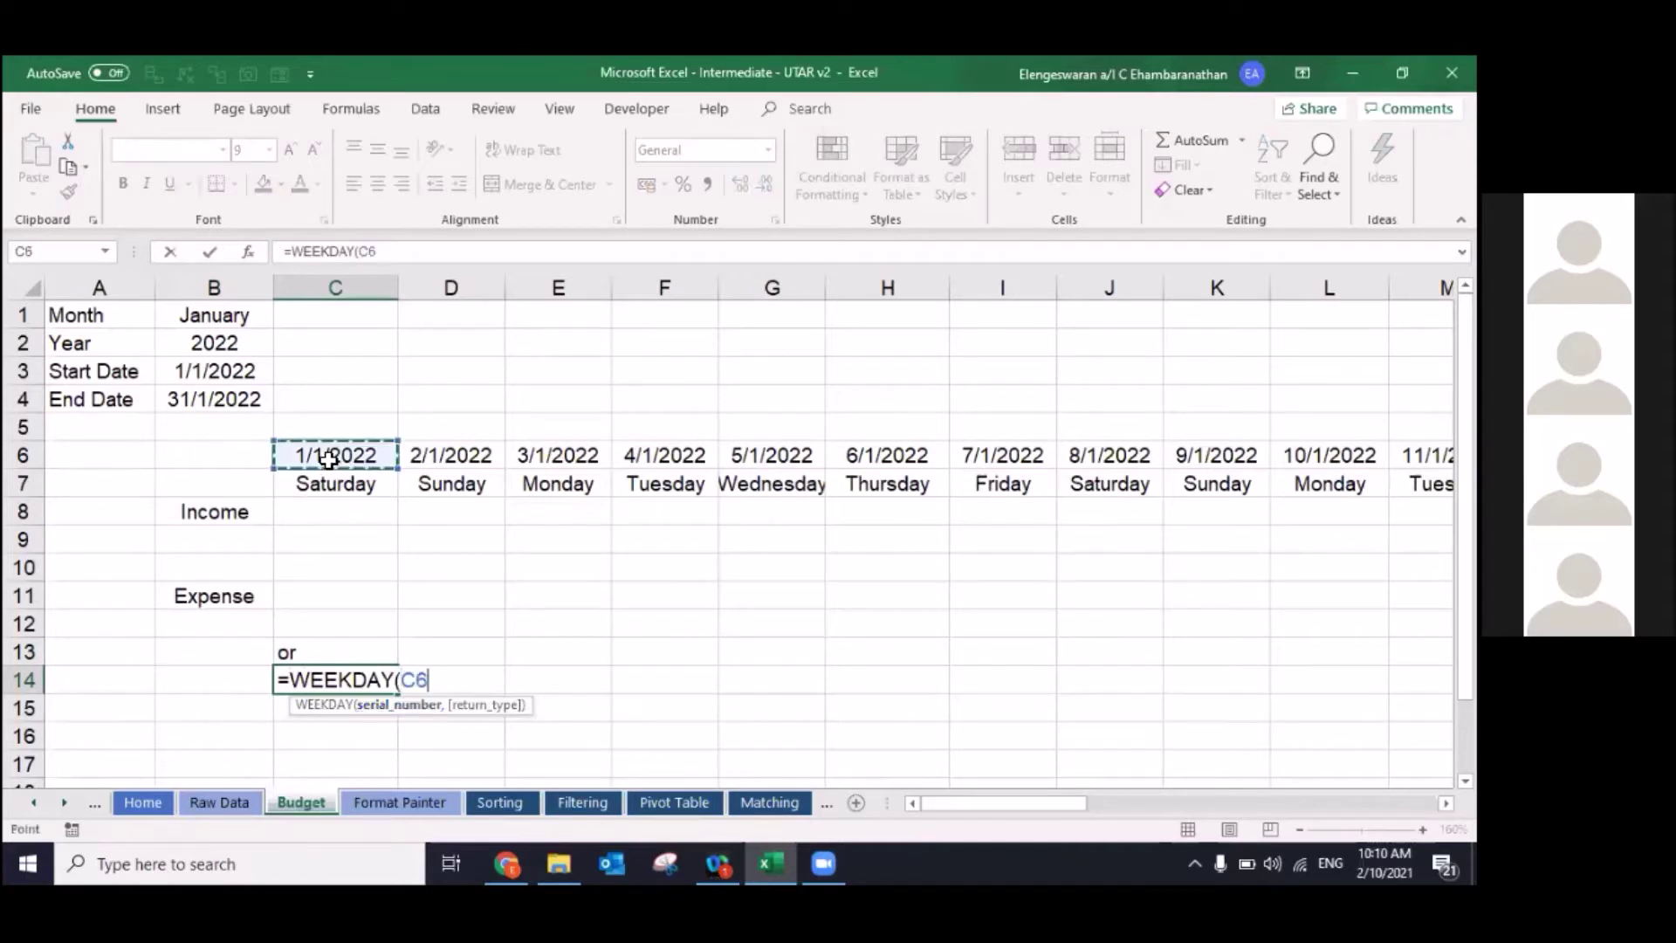
pyautogui.press('F4')
pyautogui.press('F4')
pyautogui.press('F4')
pyautogui.press('F4')
pyautogui.press('F4')
pyautogui.press('F4')
pyautogui.write(',')
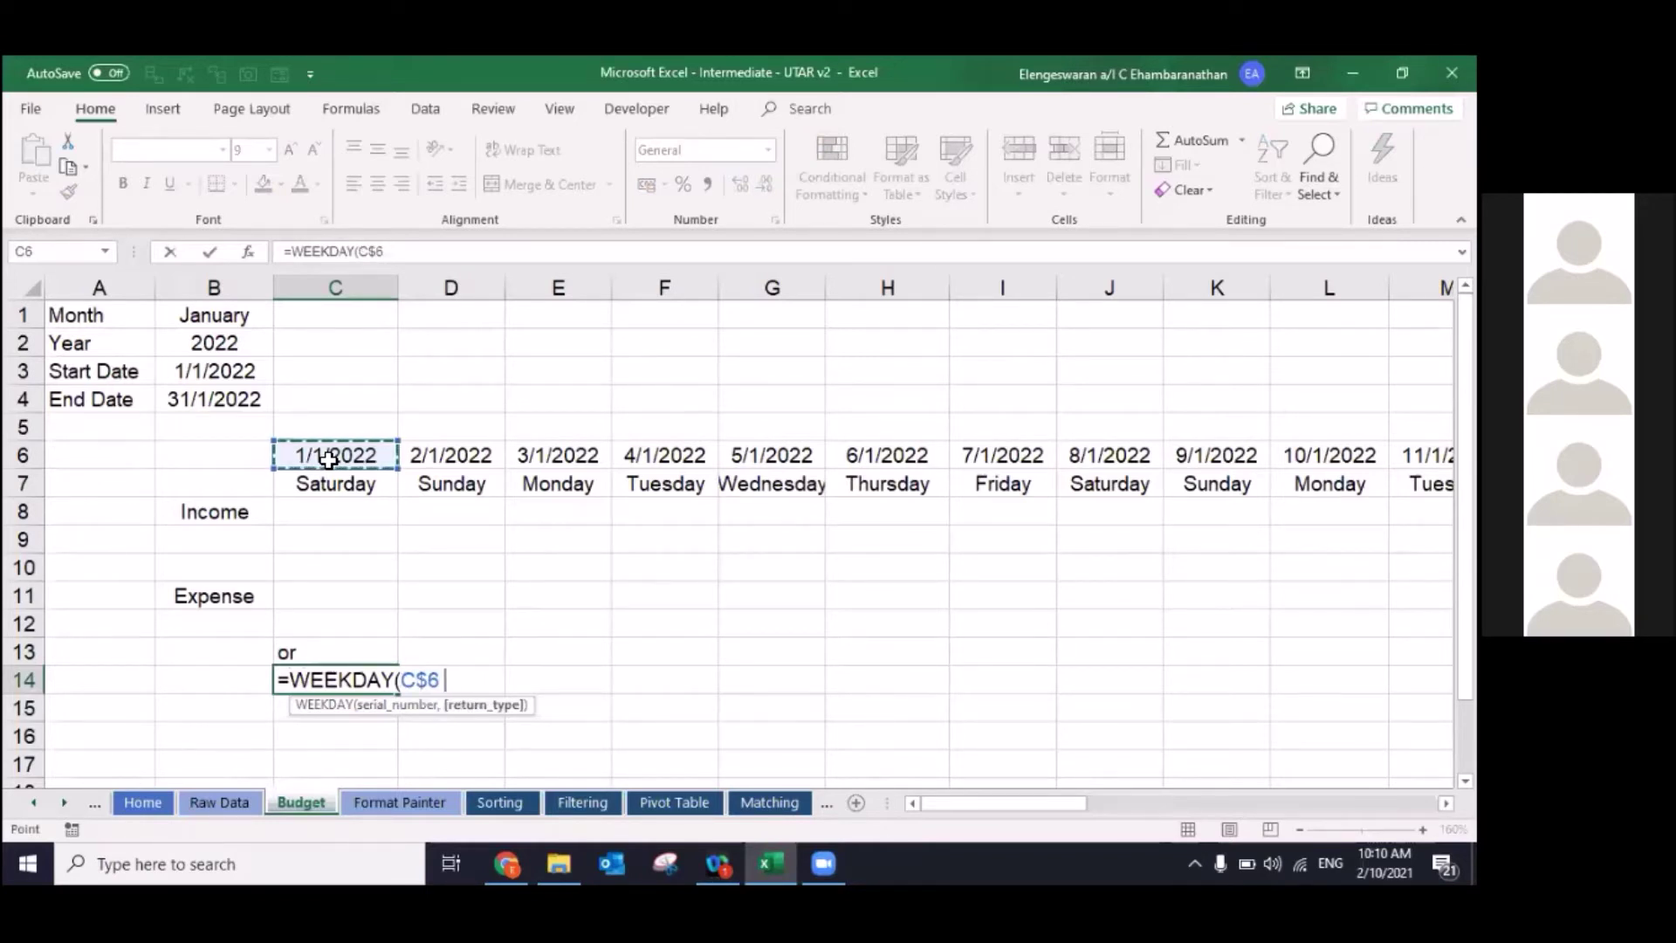
pyautogui.write('1')
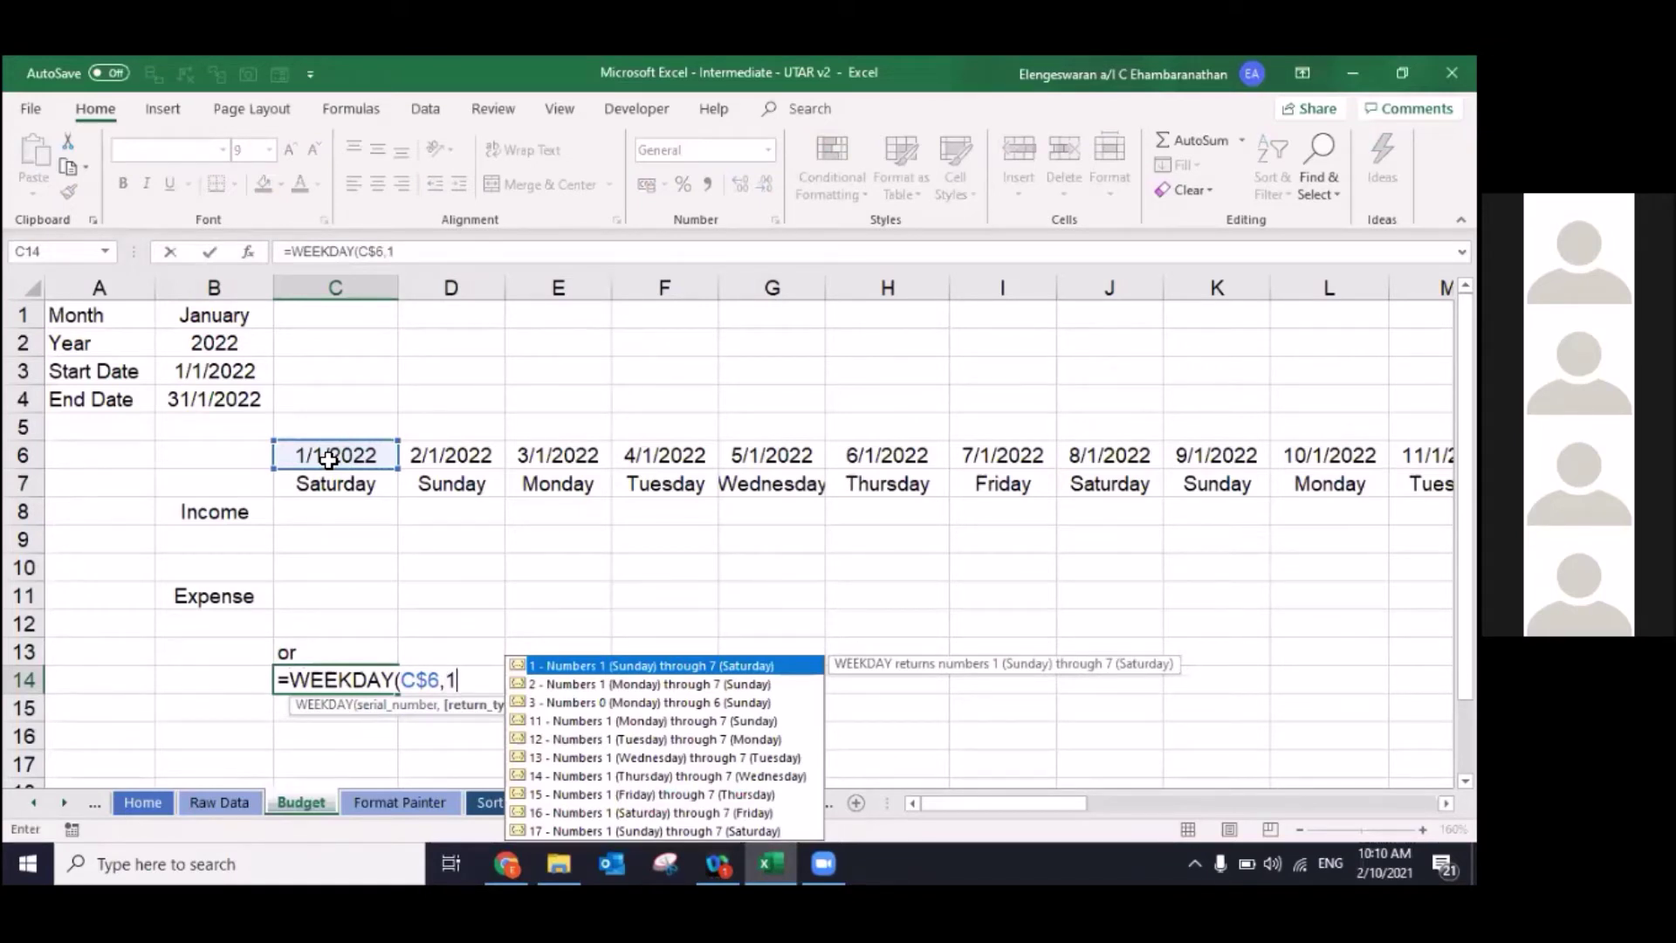
pyautogui.write(')=1')
pyautogui.press('Return')
pyautogui.press('Up')
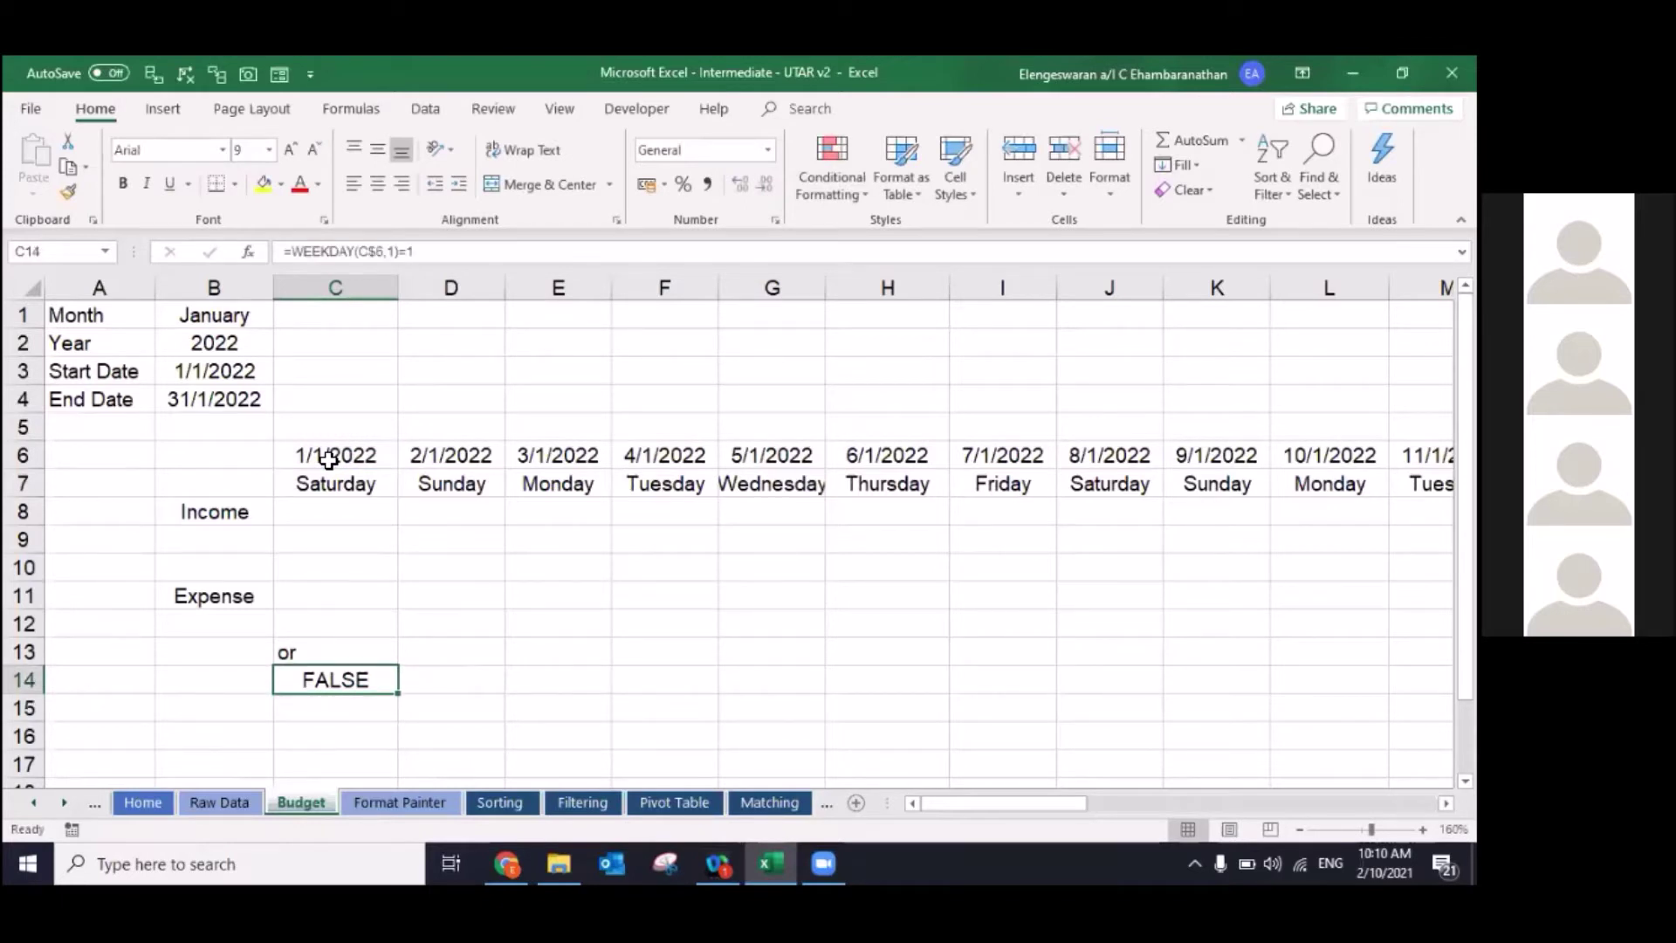
pyautogui.write('=weekday(')
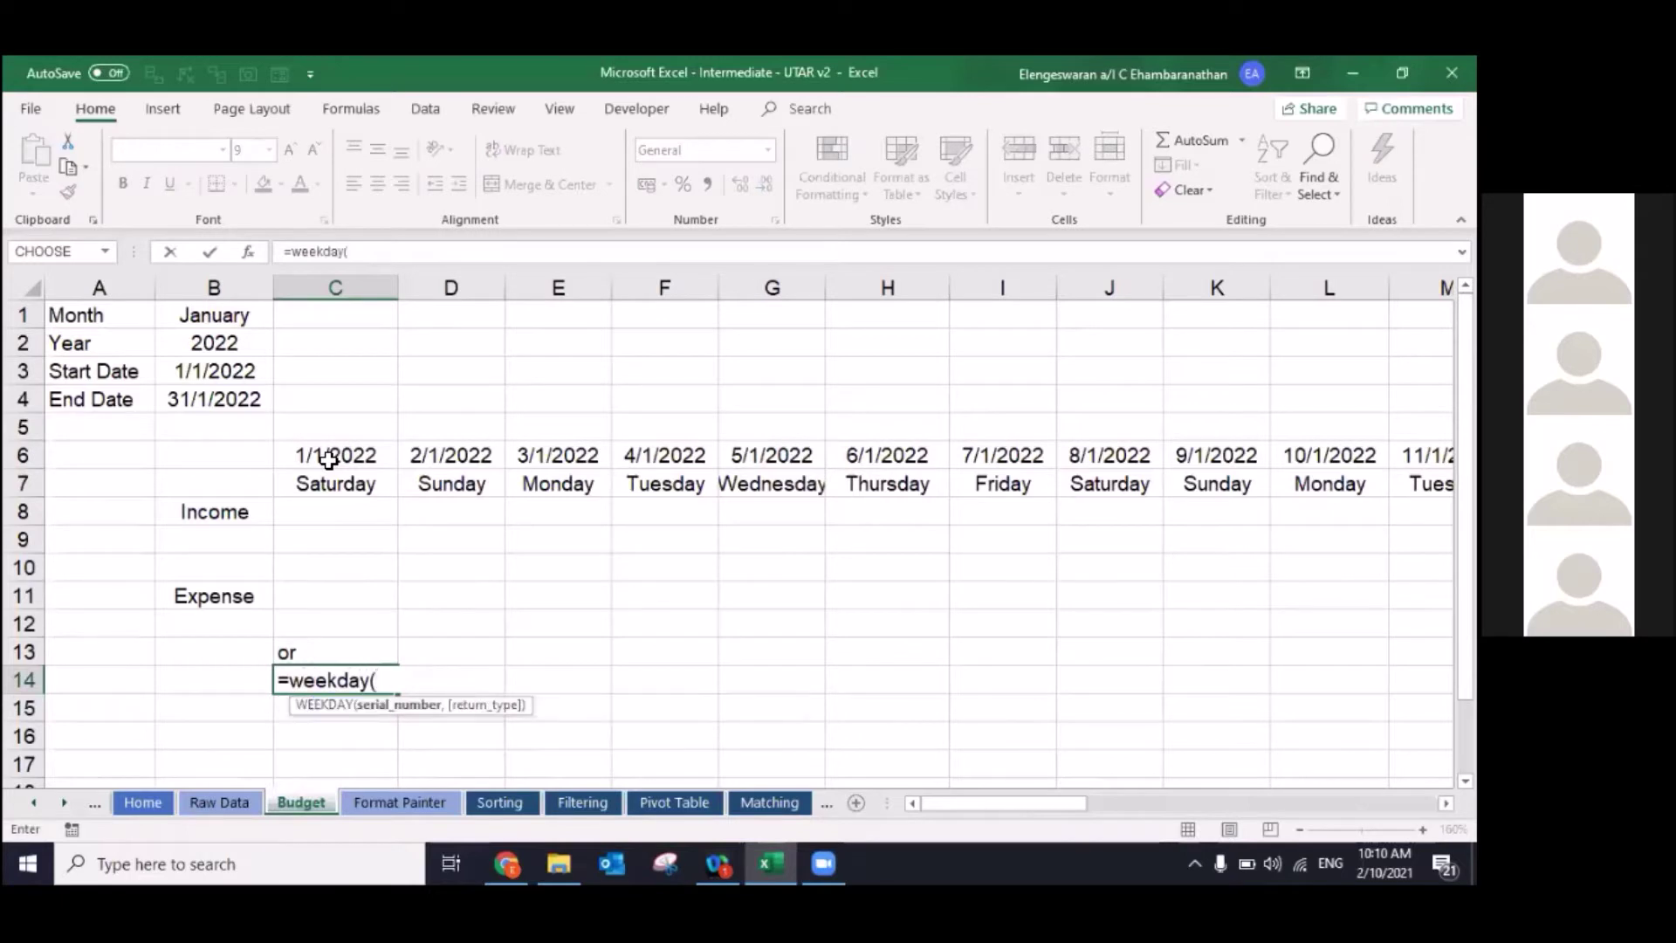
# Step: Rewrite C14 as =WEEKDAY(C6,1)=1 with an unlocked C6 reference; it still shows FALSE
pyautogui.click(307, 457)
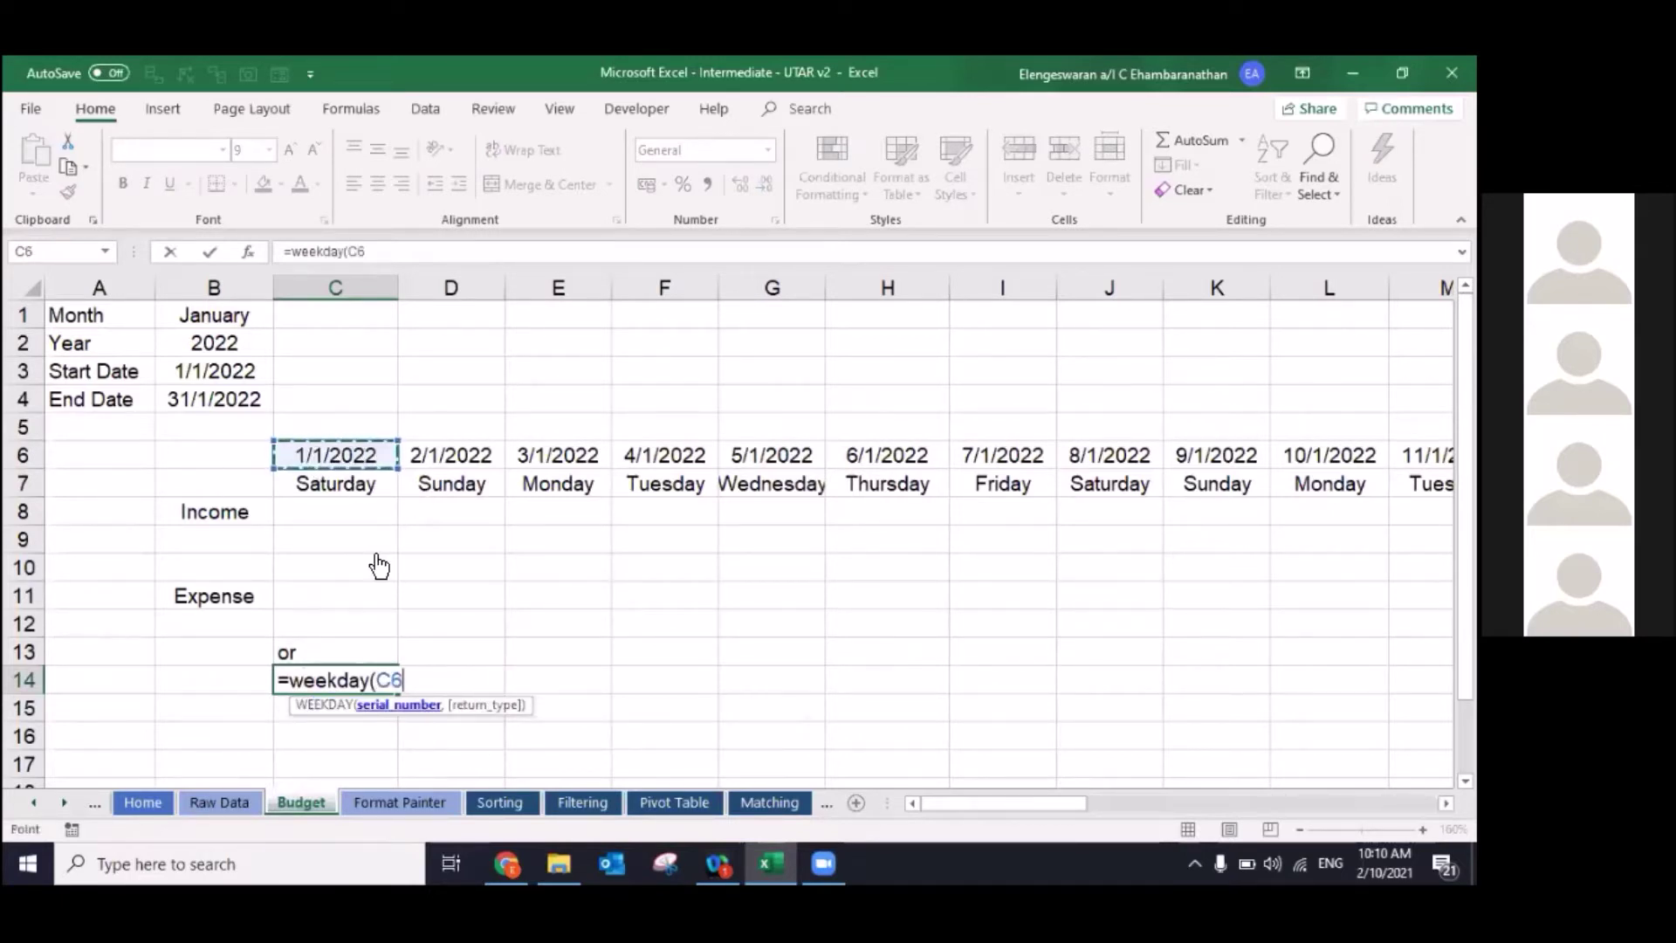
pyautogui.write(',')
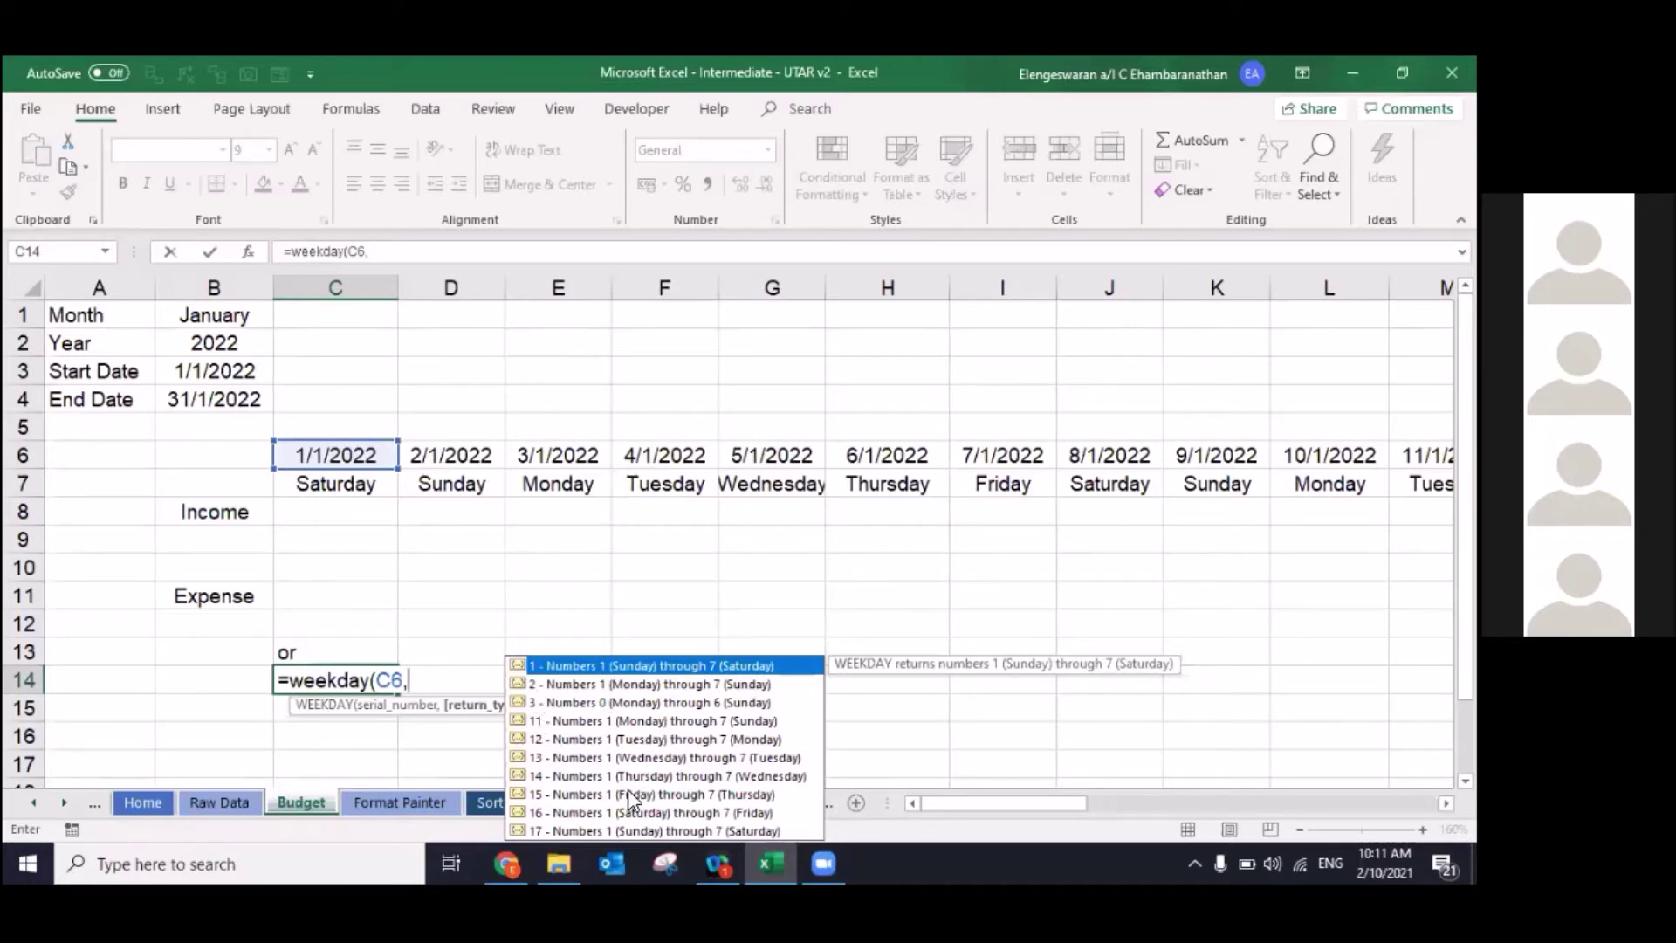
pyautogui.write('1')
pyautogui.write(')=1')
pyautogui.press('Return')
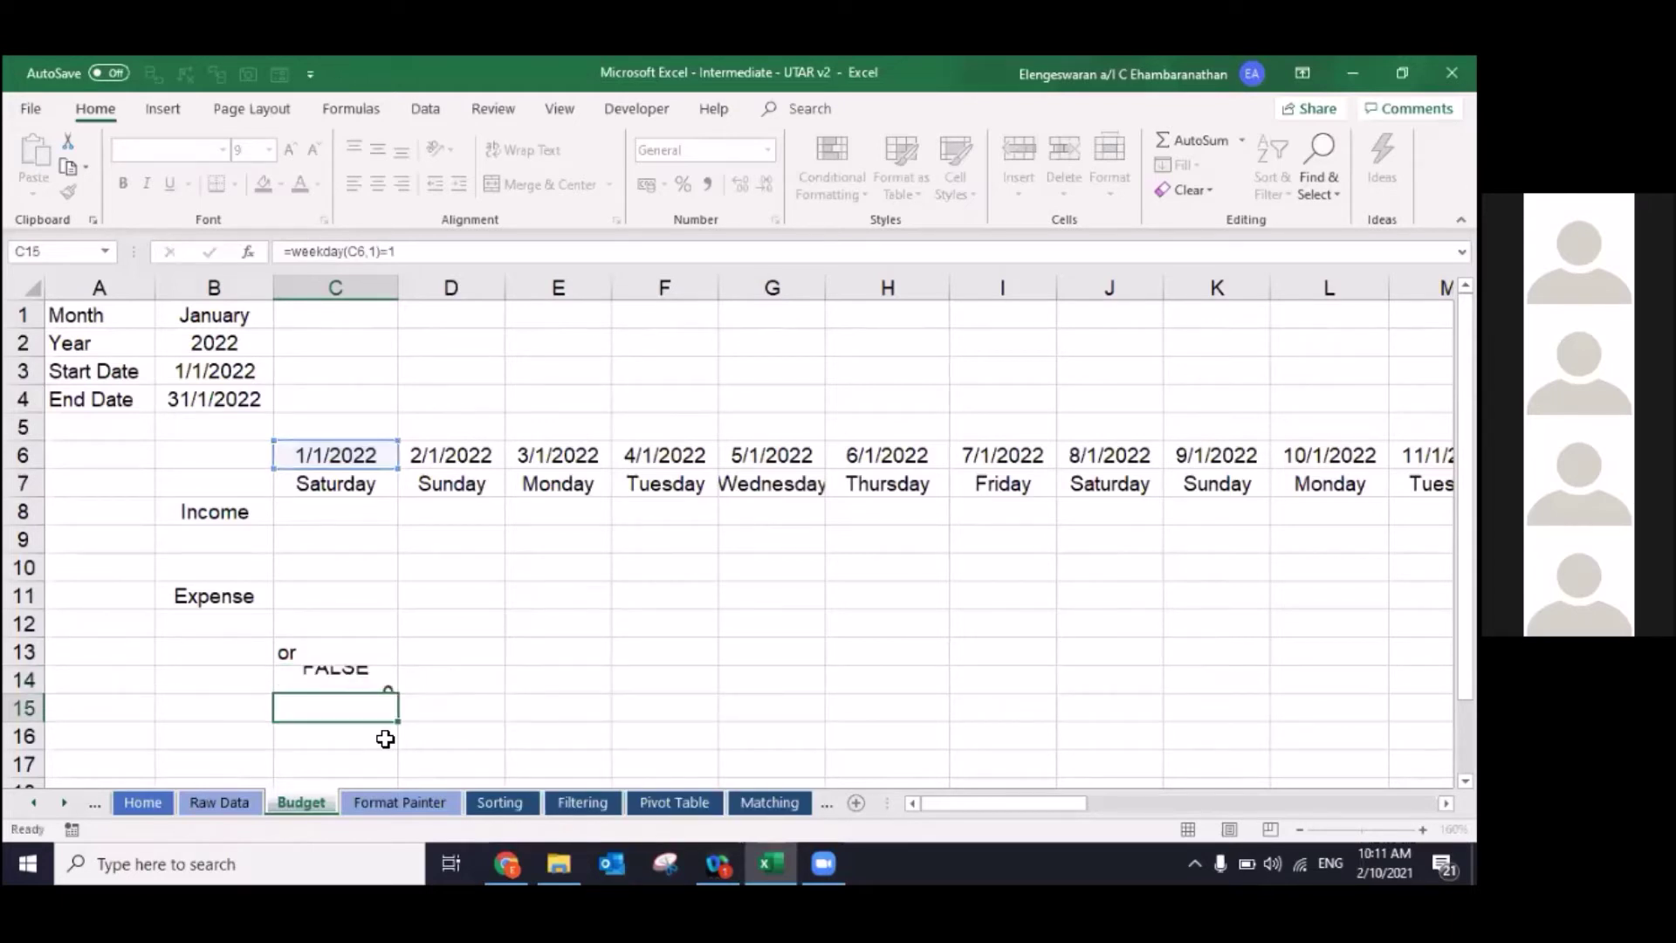
pyautogui.press('Up')
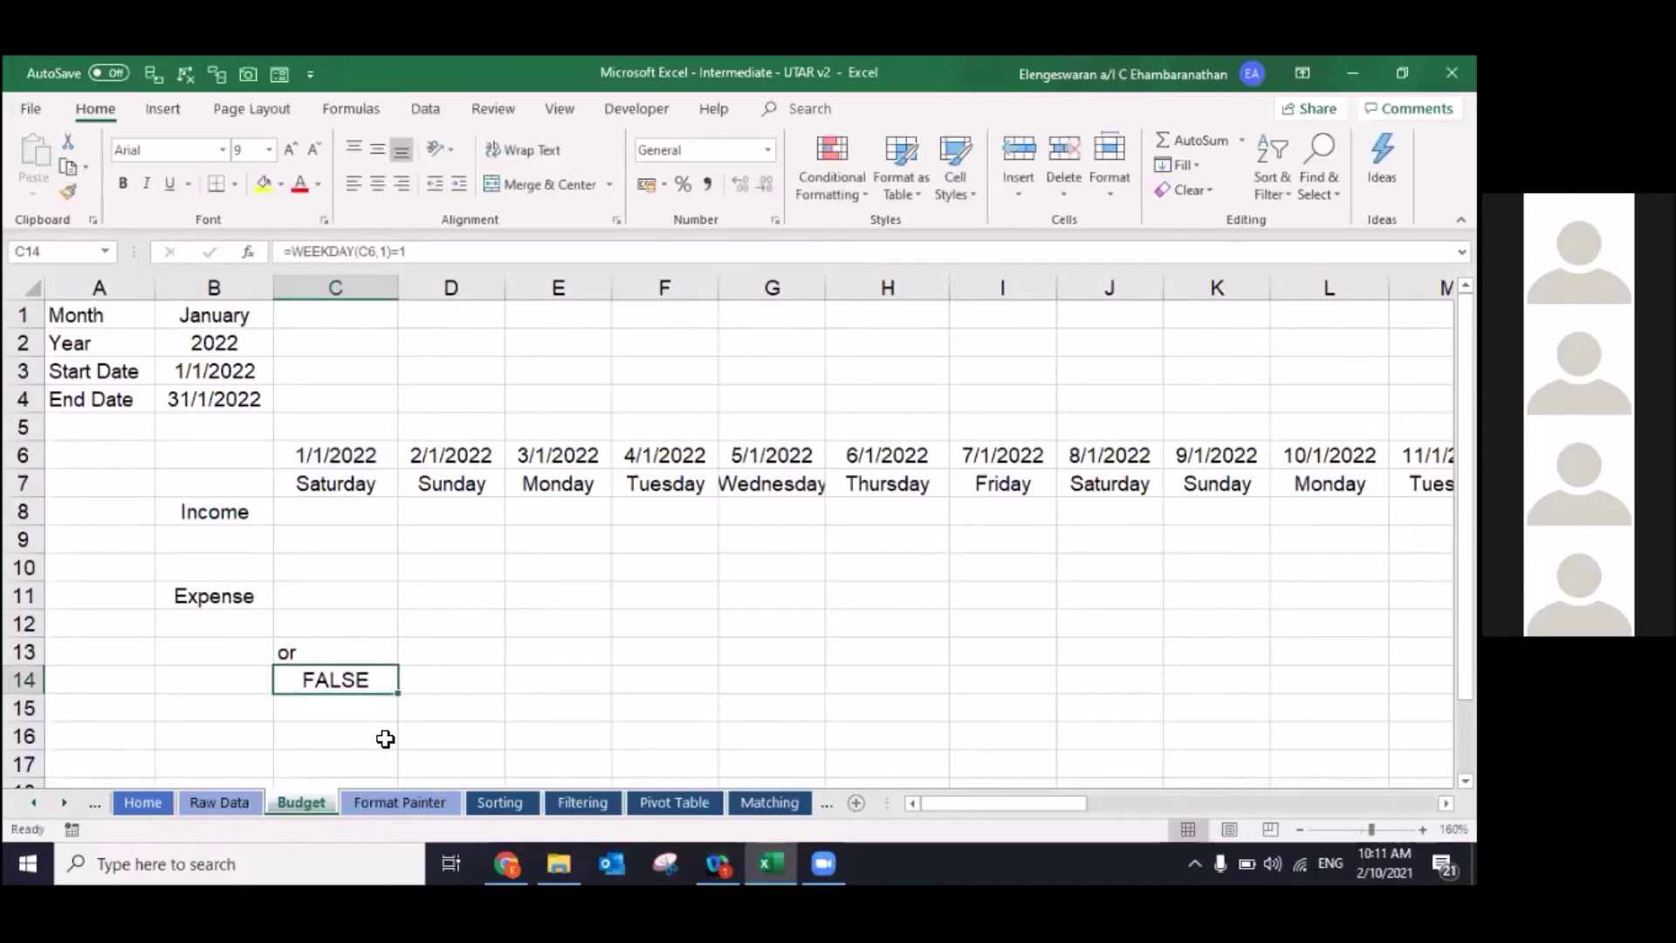
# Step: Reduce C14 to =WEEKDAY(C6,1) and fill it across C14:F14
pyautogui.press('F2')
pyautogui.press('BackSpace')
pyautogui.press('BackSpace')
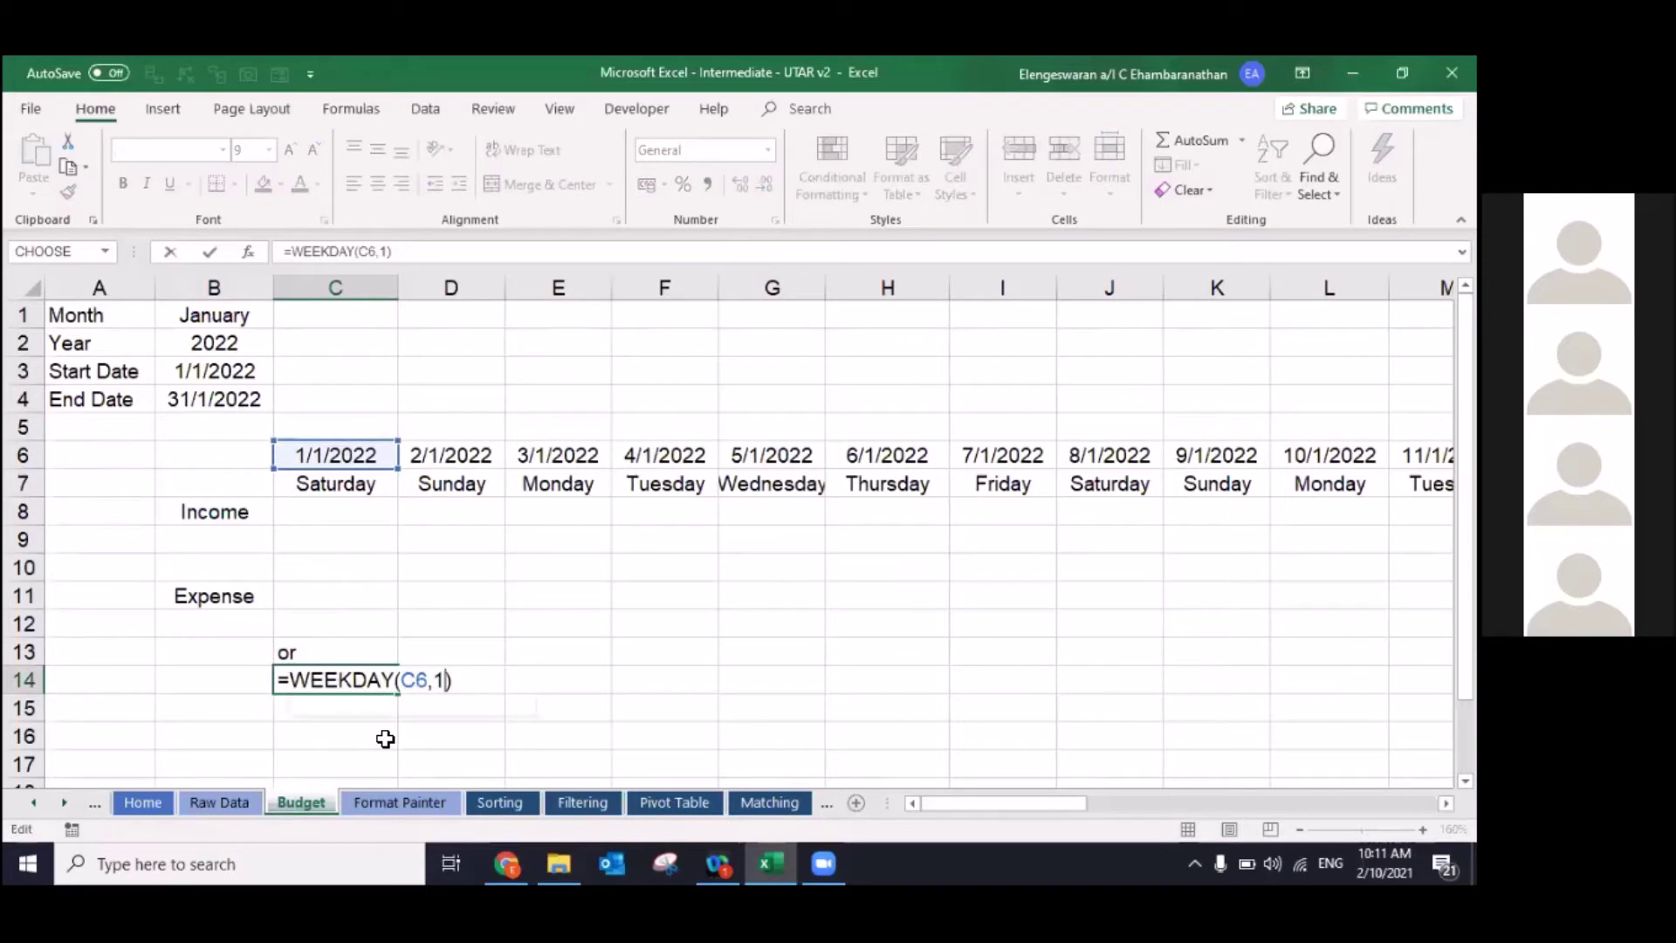
pyautogui.press('BackSpace')
pyautogui.hotkey('ctrl', 'Return')
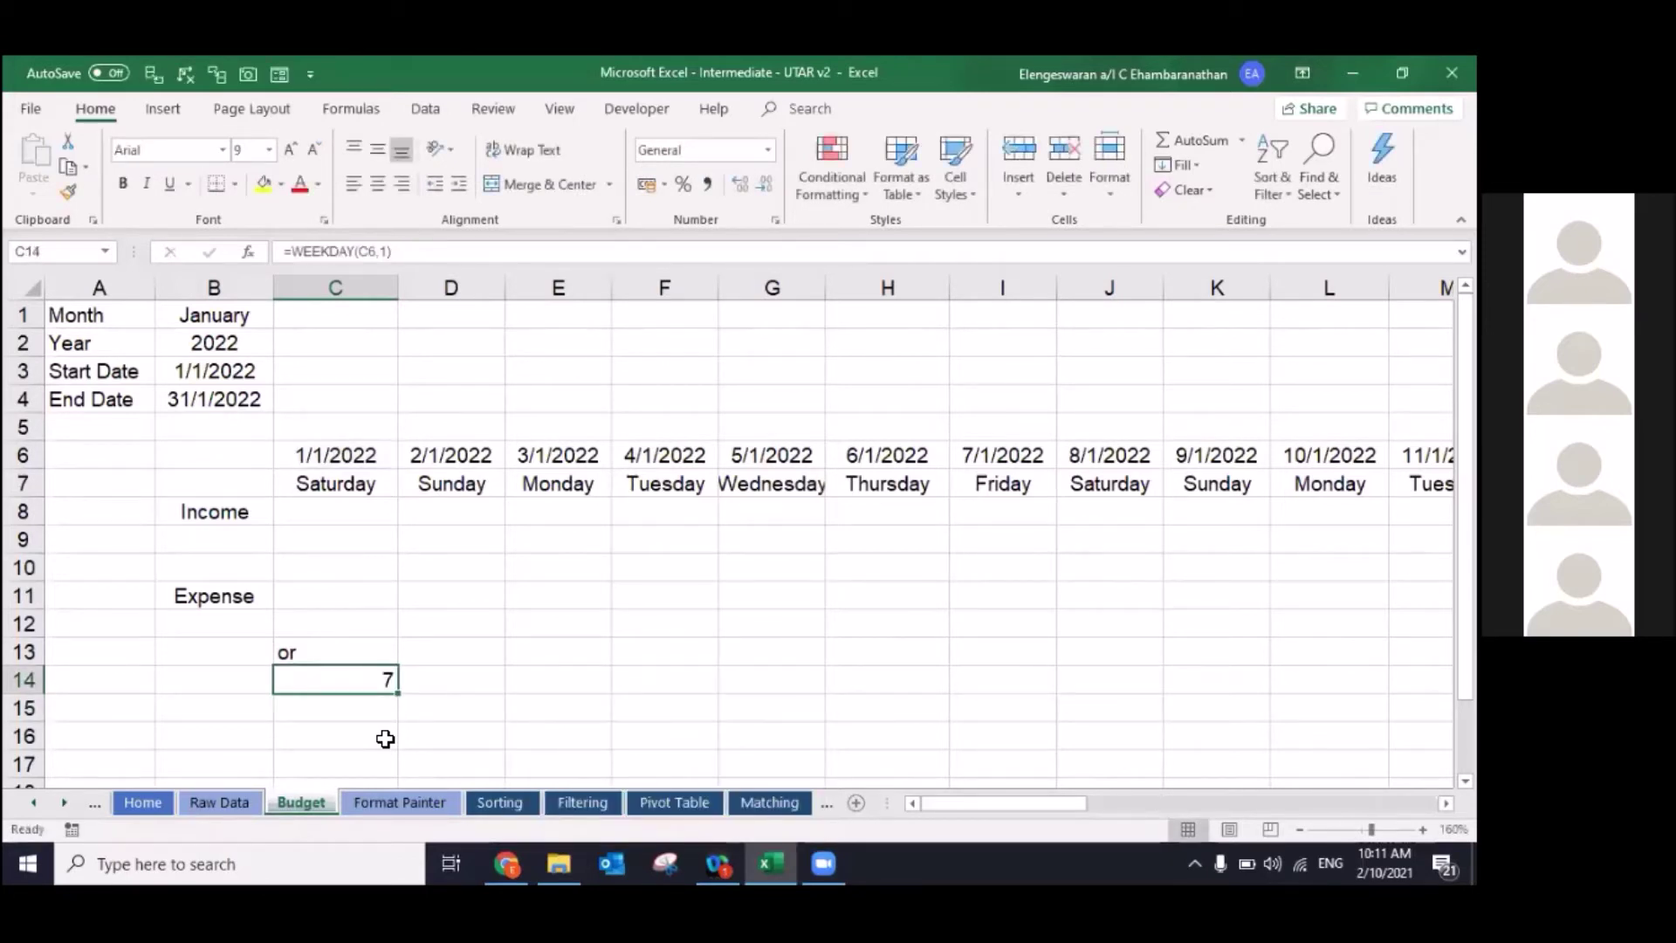
pyautogui.hotkey('shift', 'Right')
pyautogui.hotkey('shift', 'Right')
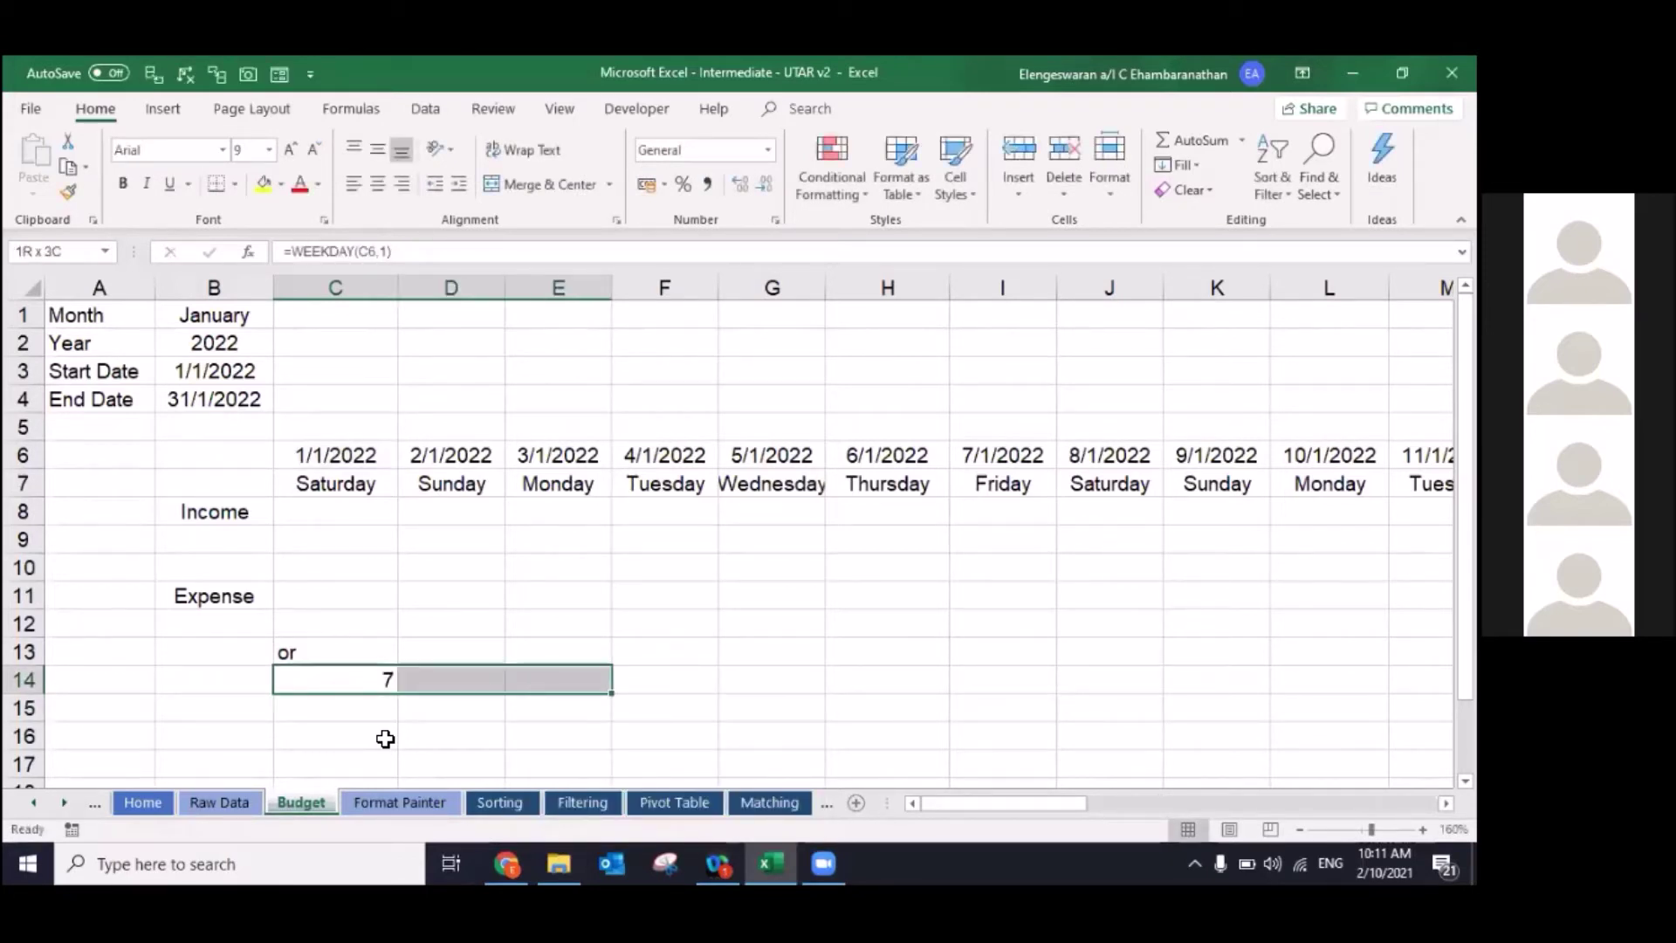
pyautogui.hotkey('shift', 'Right')
pyautogui.hotkey('ctrl', 'r')
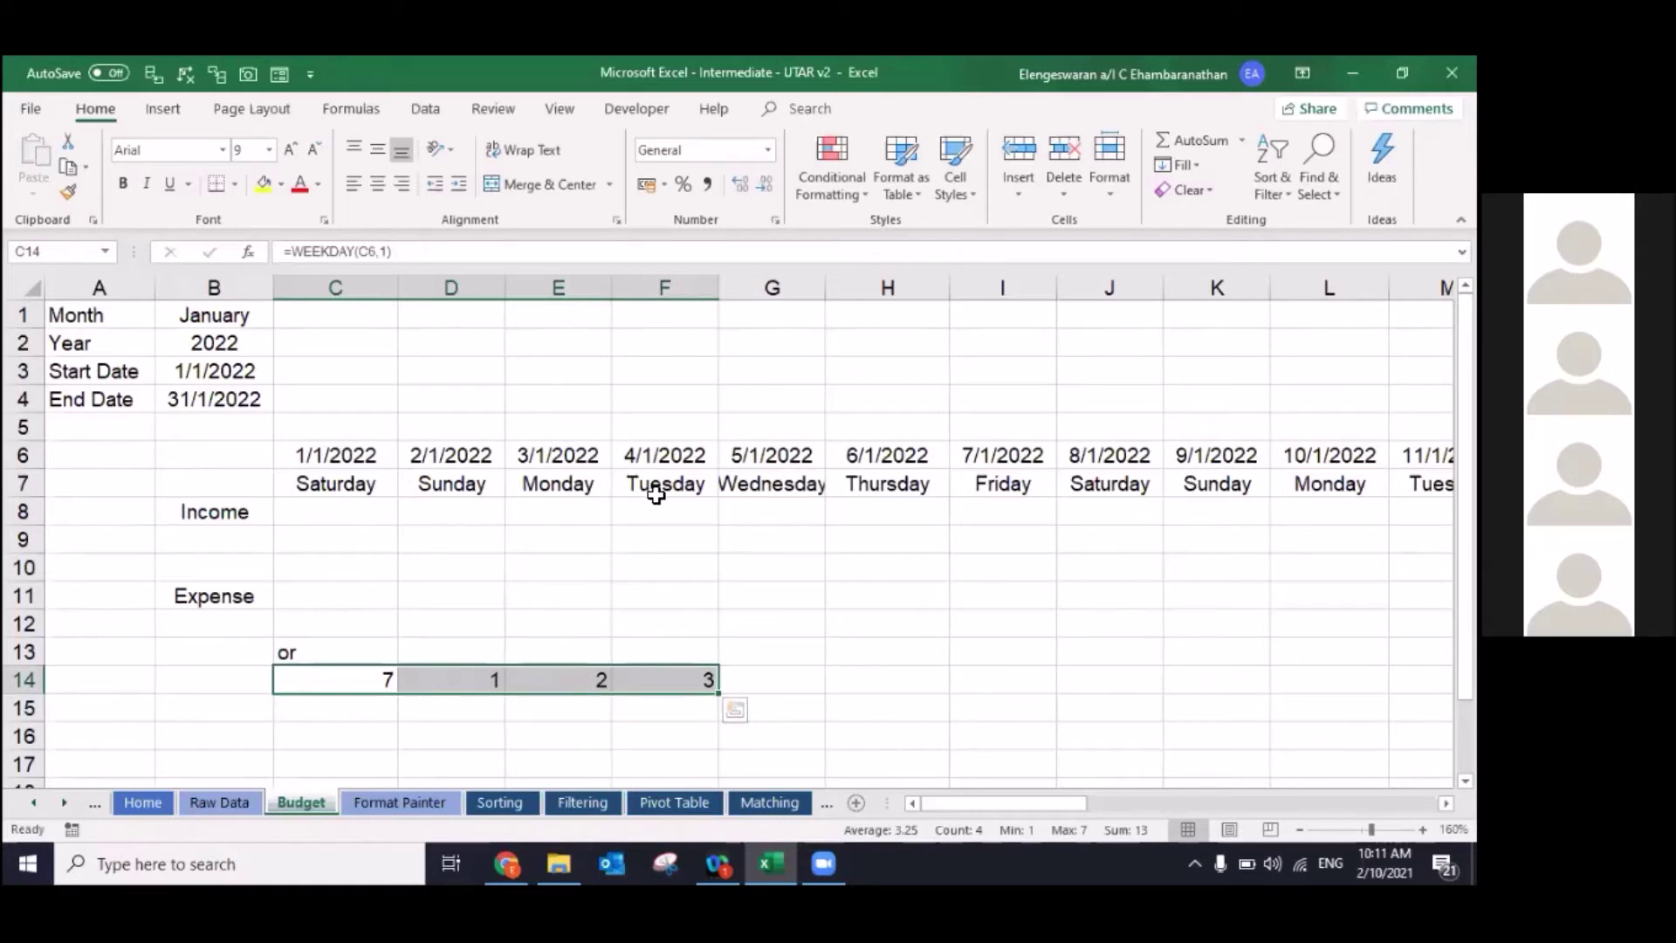
pyautogui.press('Left')
pyautogui.press('Right')
# Step: Add =1 back in C14 and refill C14:F14, so only Sunday 2/1/2022 shows TRUE
pyautogui.press('F2')
pyautogui.write('=1')
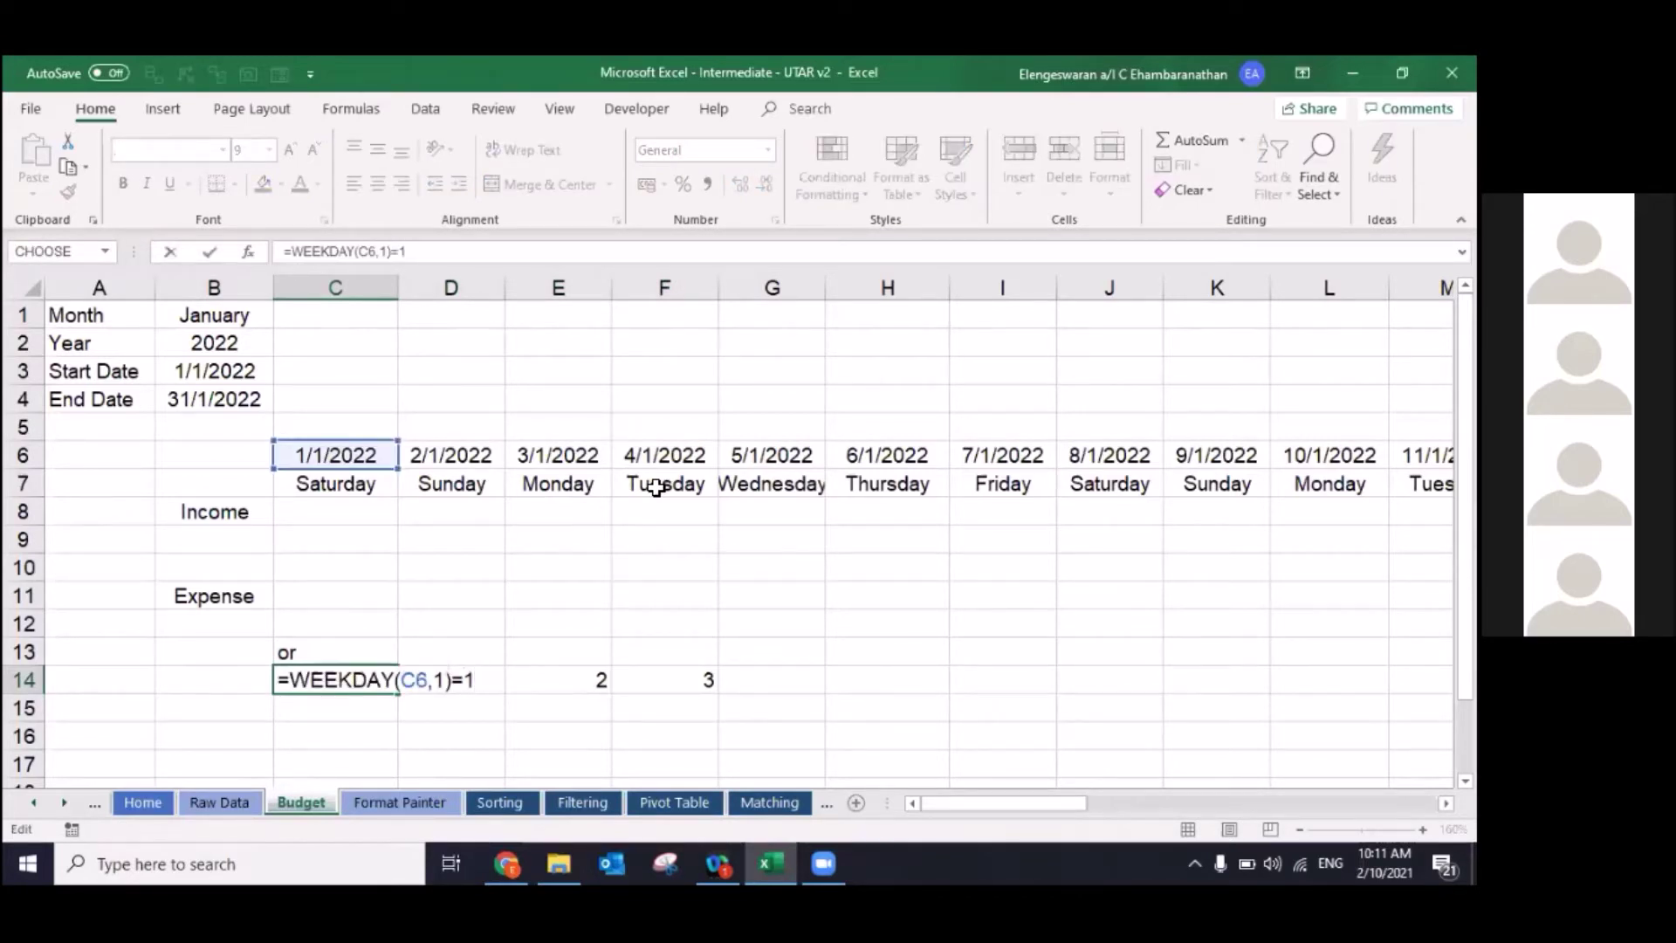
pyautogui.press('Return')
pyautogui.press('Up')
pyautogui.hotkey('shift', 'Right')
pyautogui.hotkey('shift', 'Right')
pyautogui.hotkey('shift', 'Right')
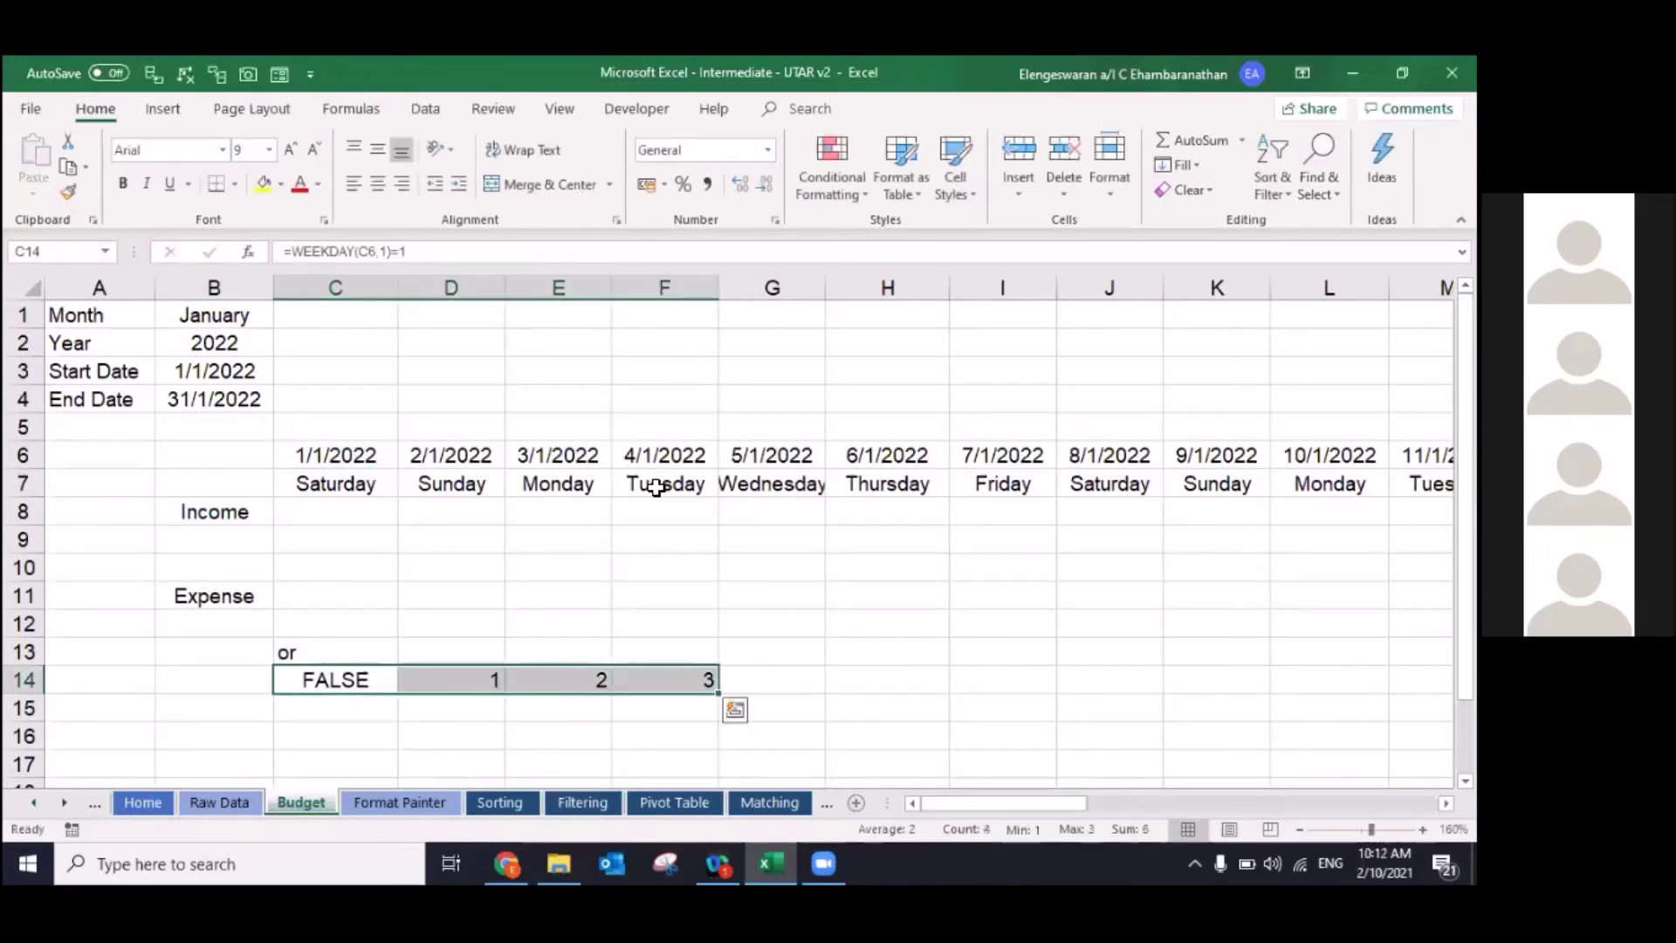
pyautogui.hotkey('ctrl', 'r')
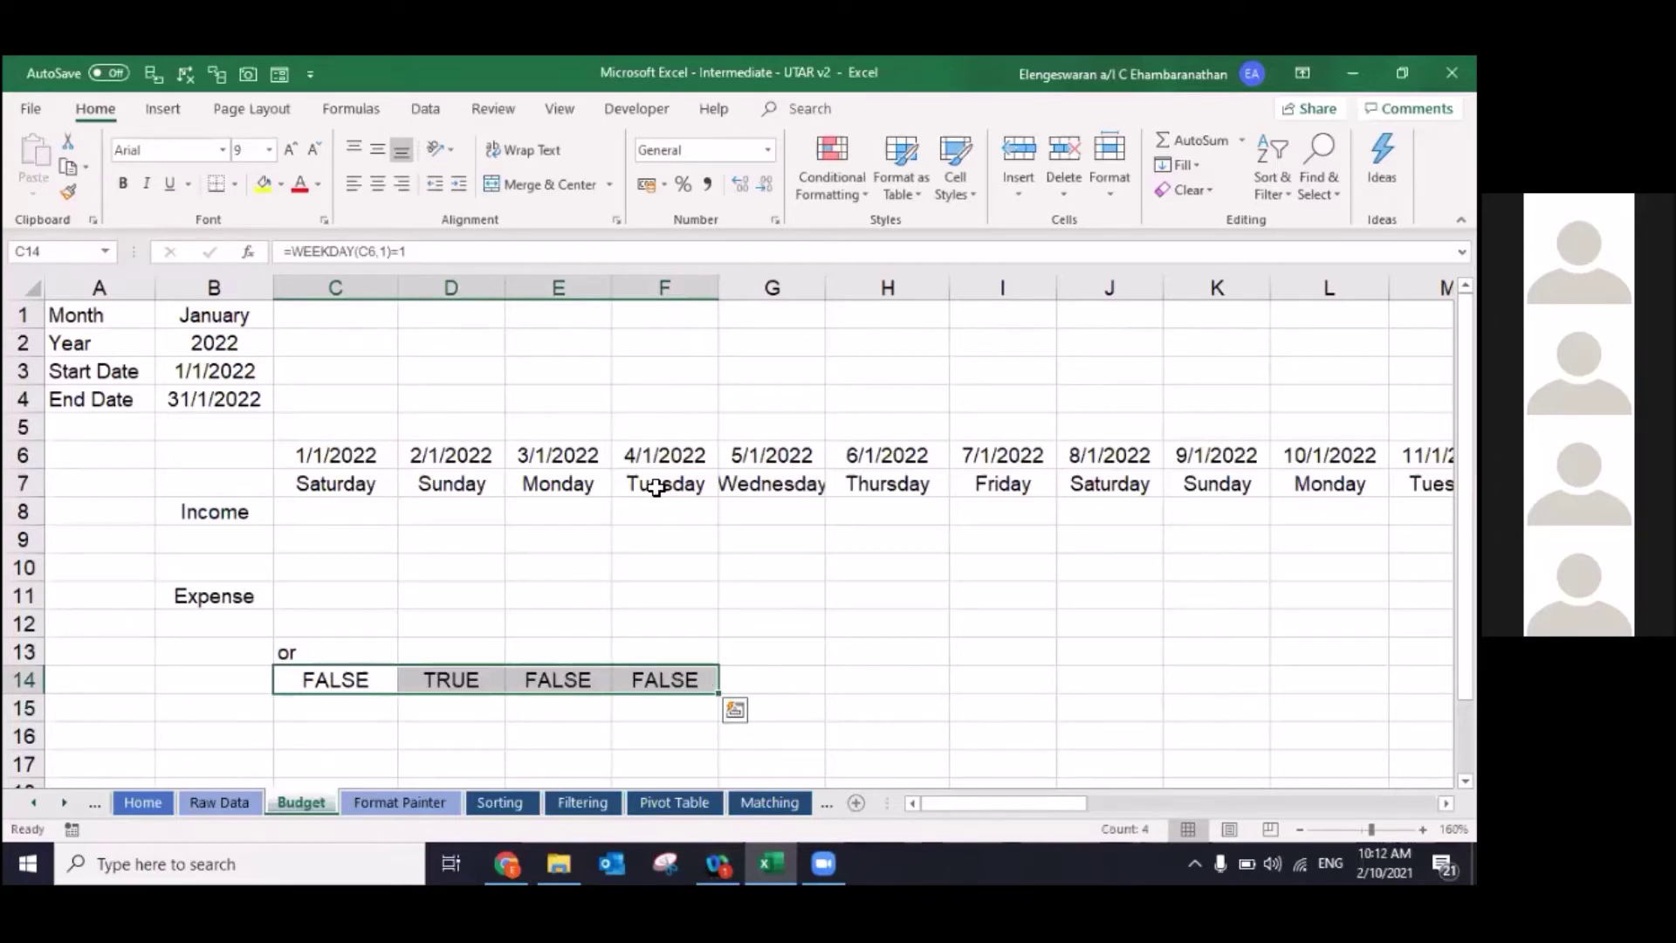
pyautogui.press('Right')
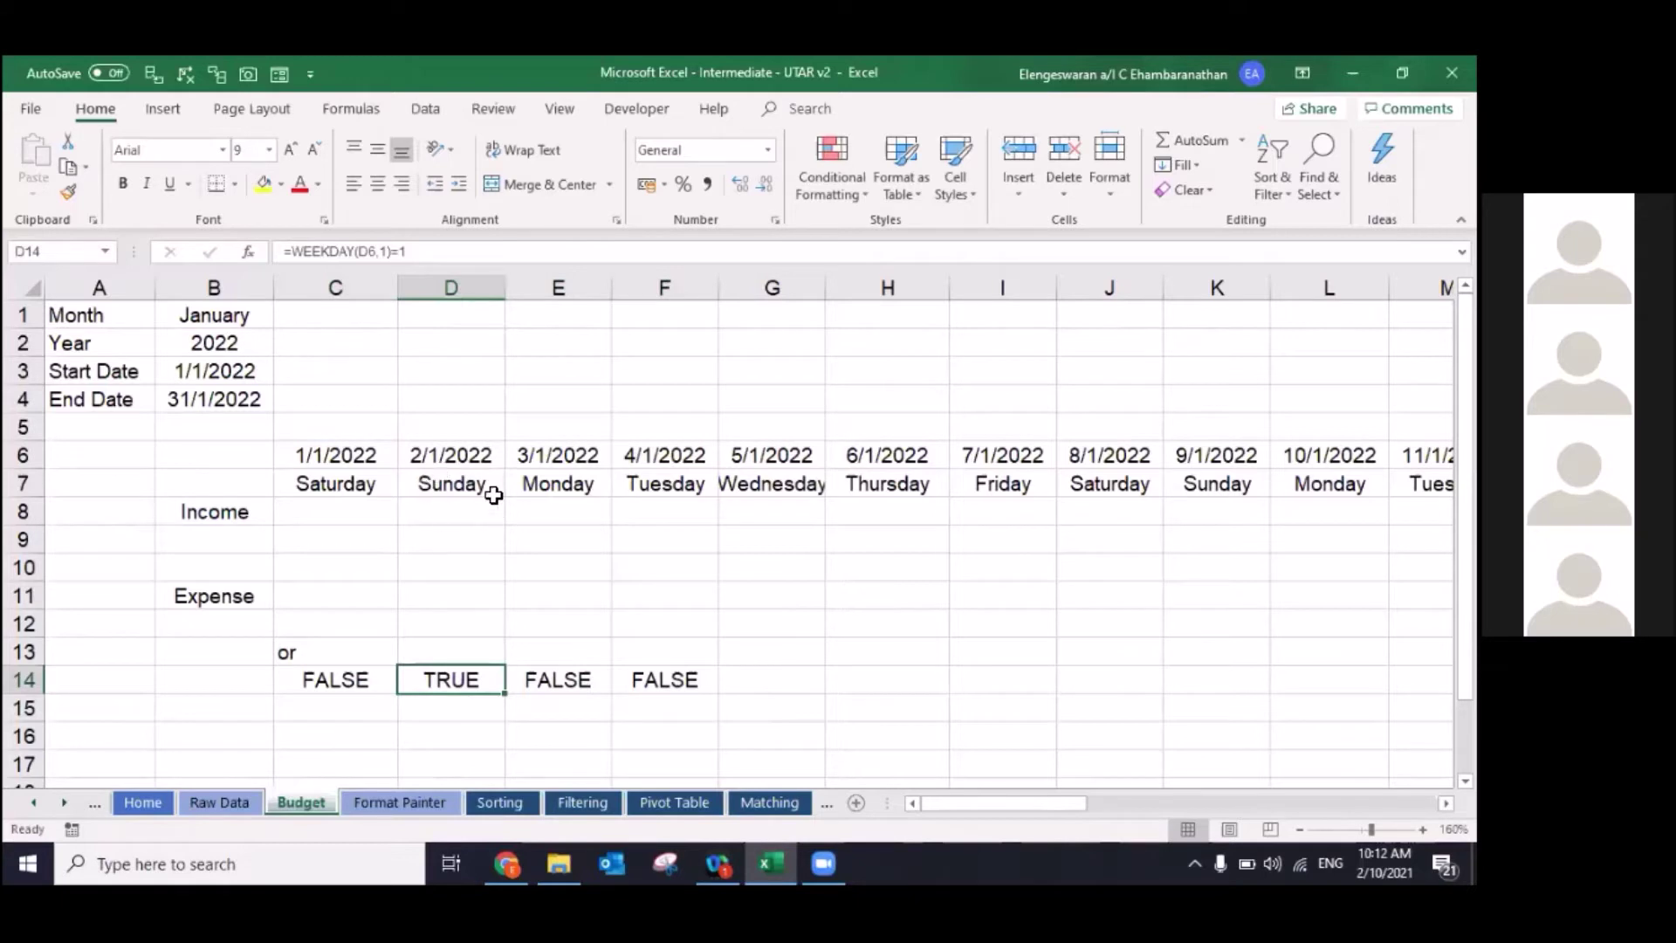
pyautogui.press('Right')
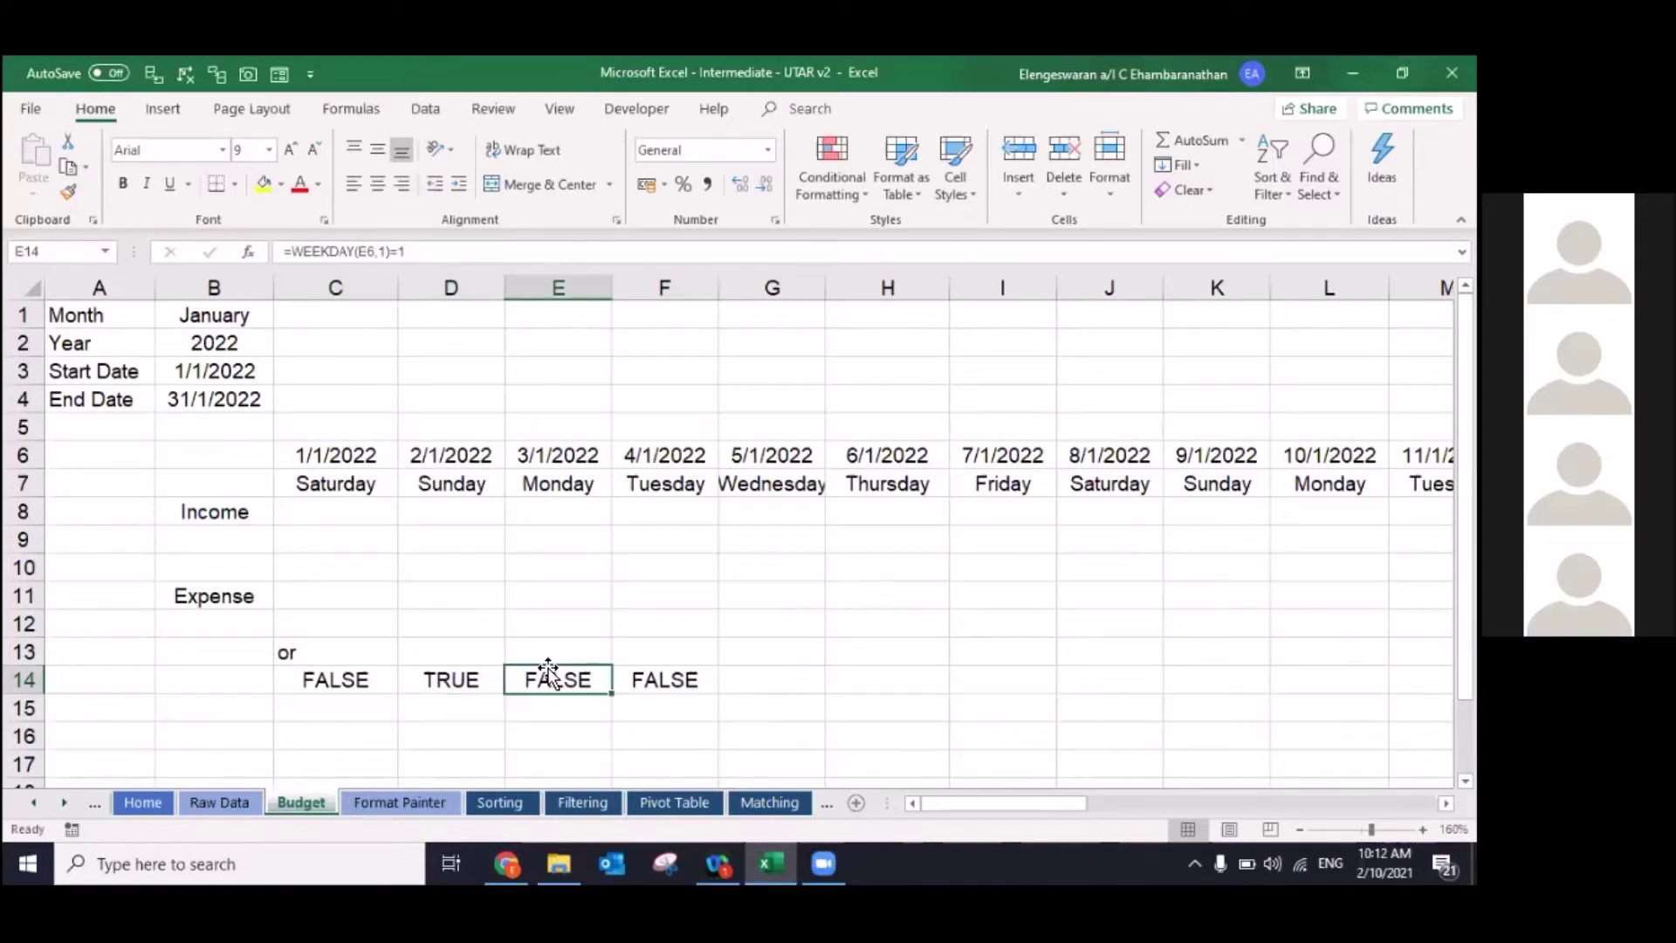
pyautogui.press('Left')
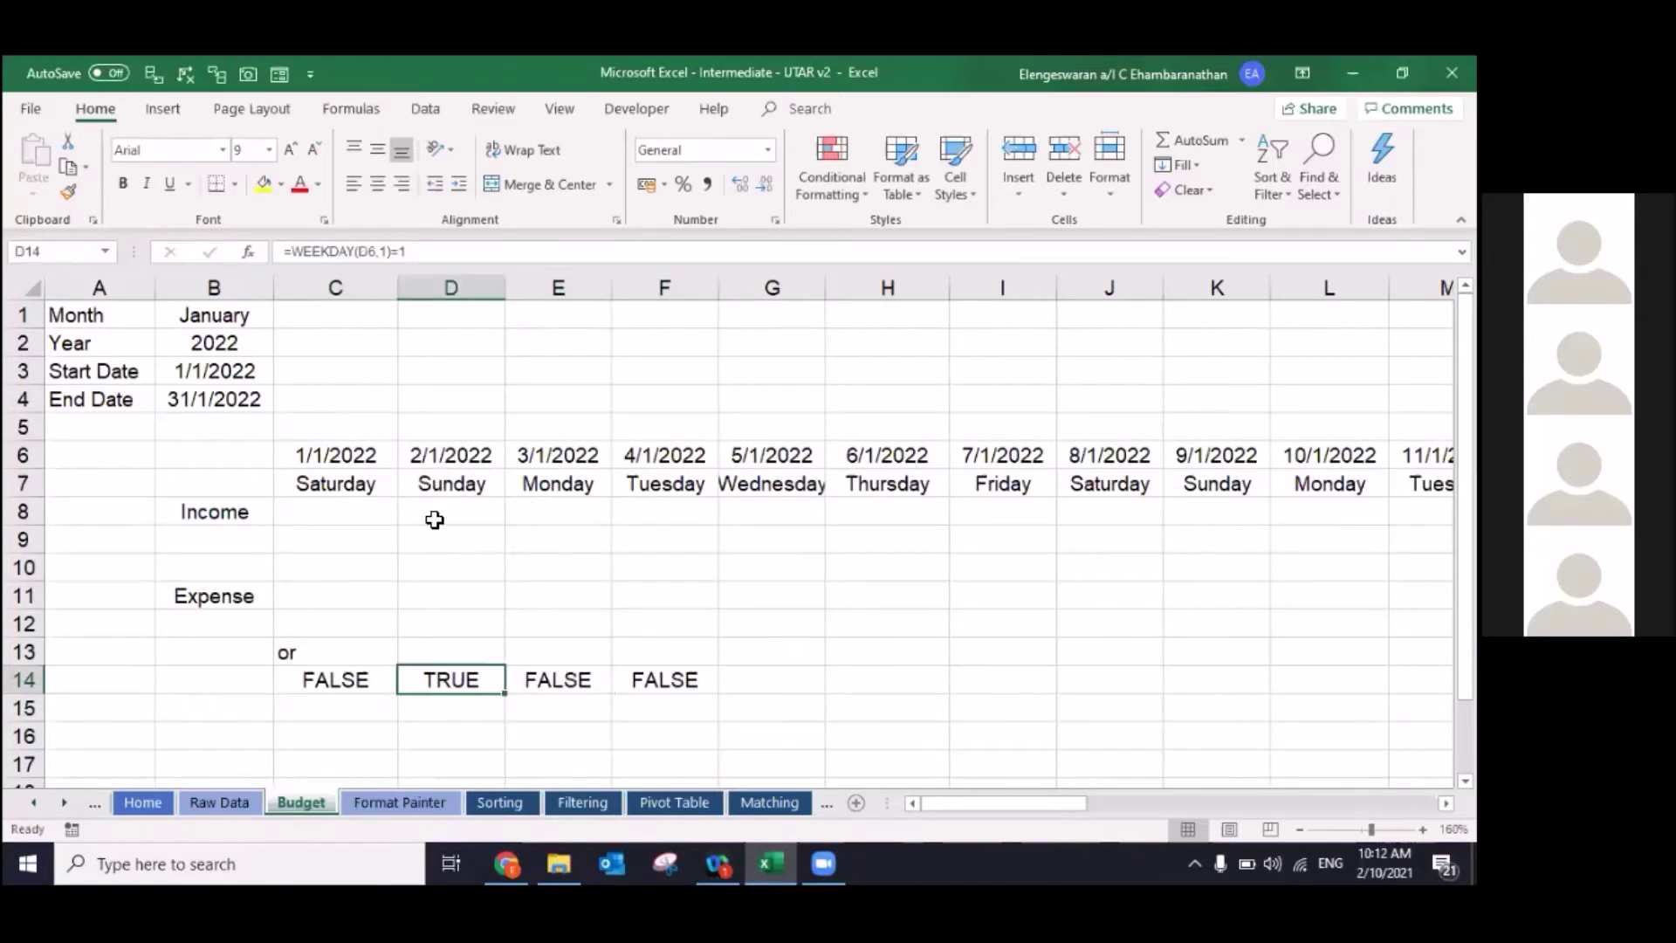
pyautogui.press('Left')
pyautogui.press('Down')
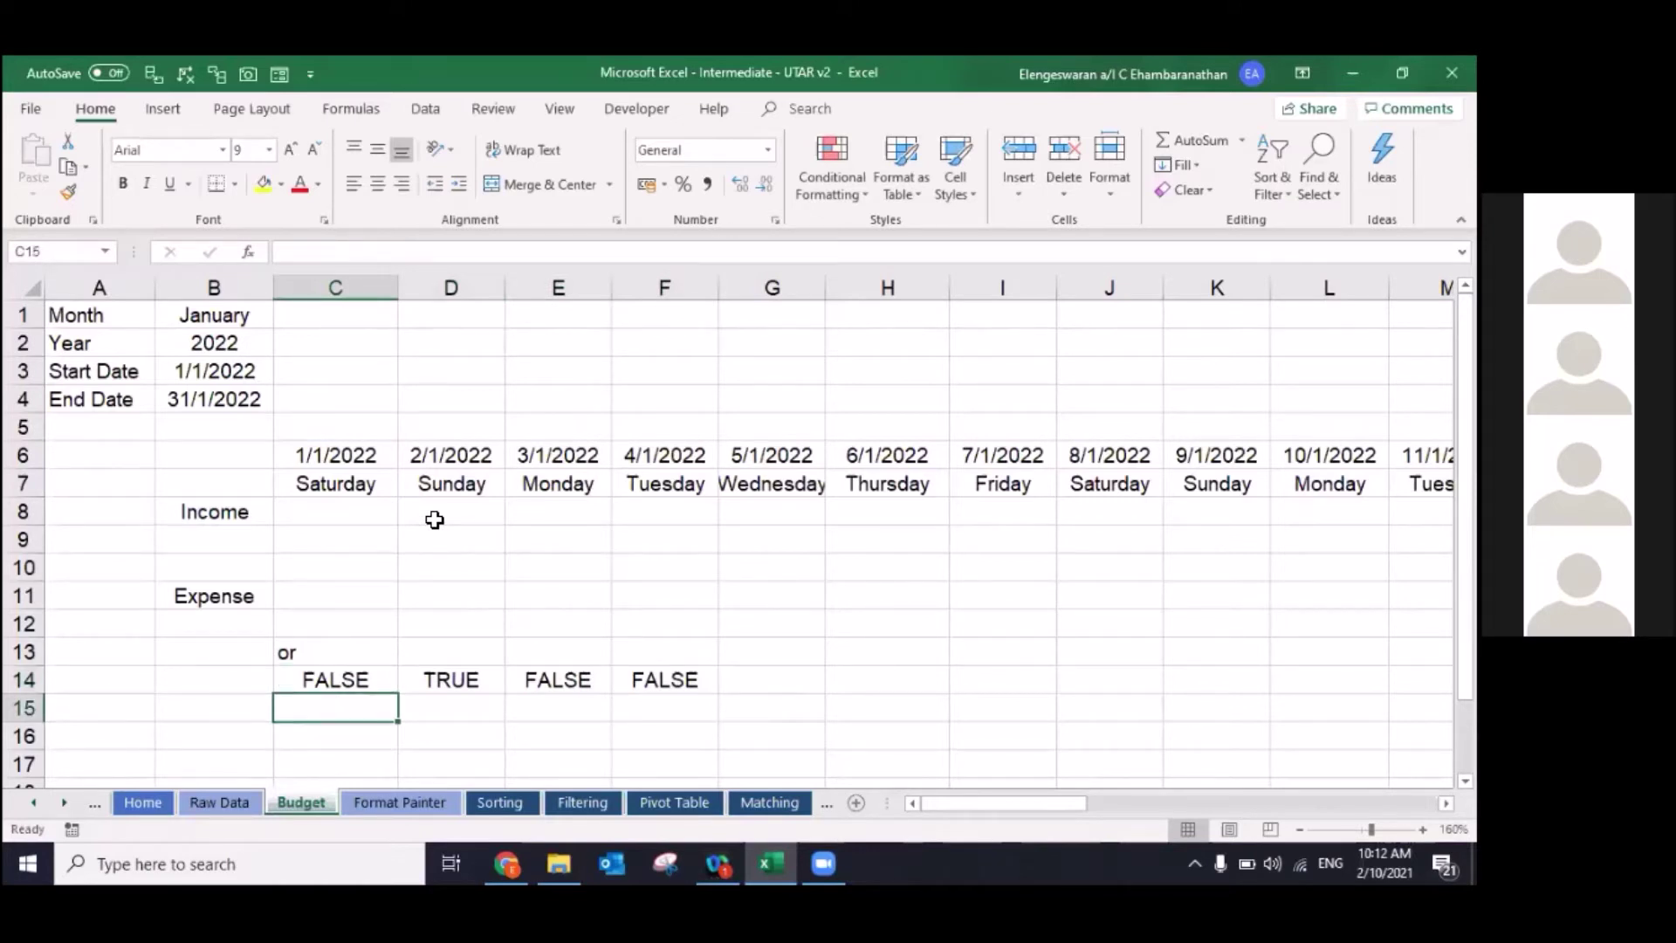
# Step: Enter =WEEKDAY(C$6,1)=7 in C15 and fill it right to J15
pyautogui.write('=weekday(')
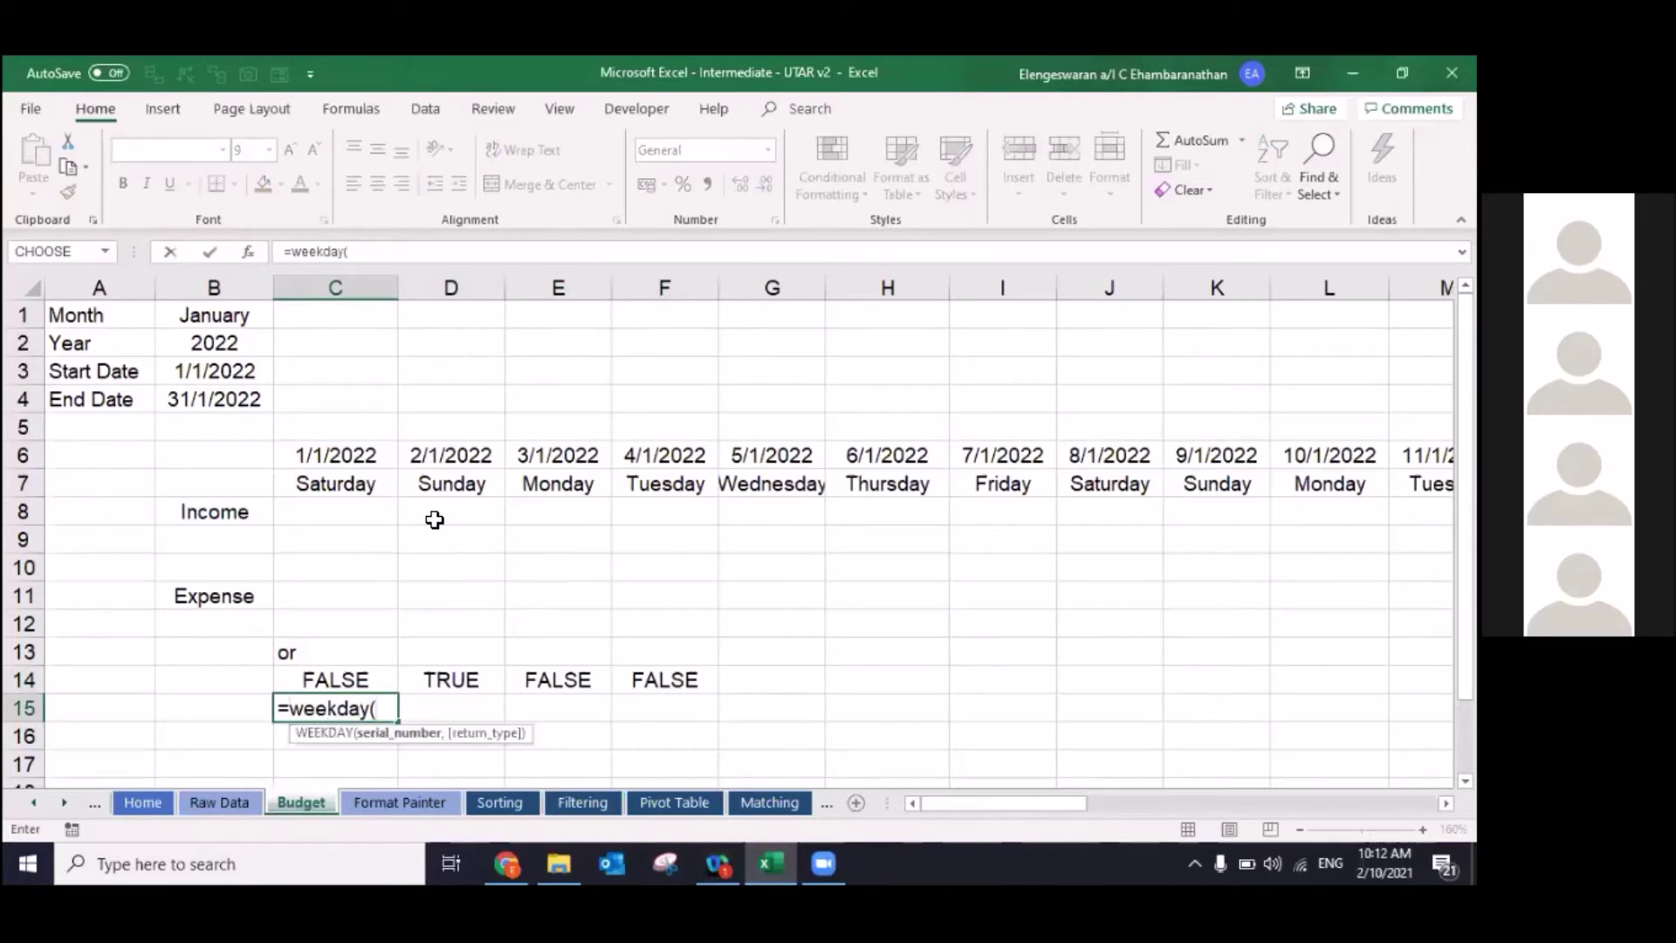
pyautogui.click(345, 455)
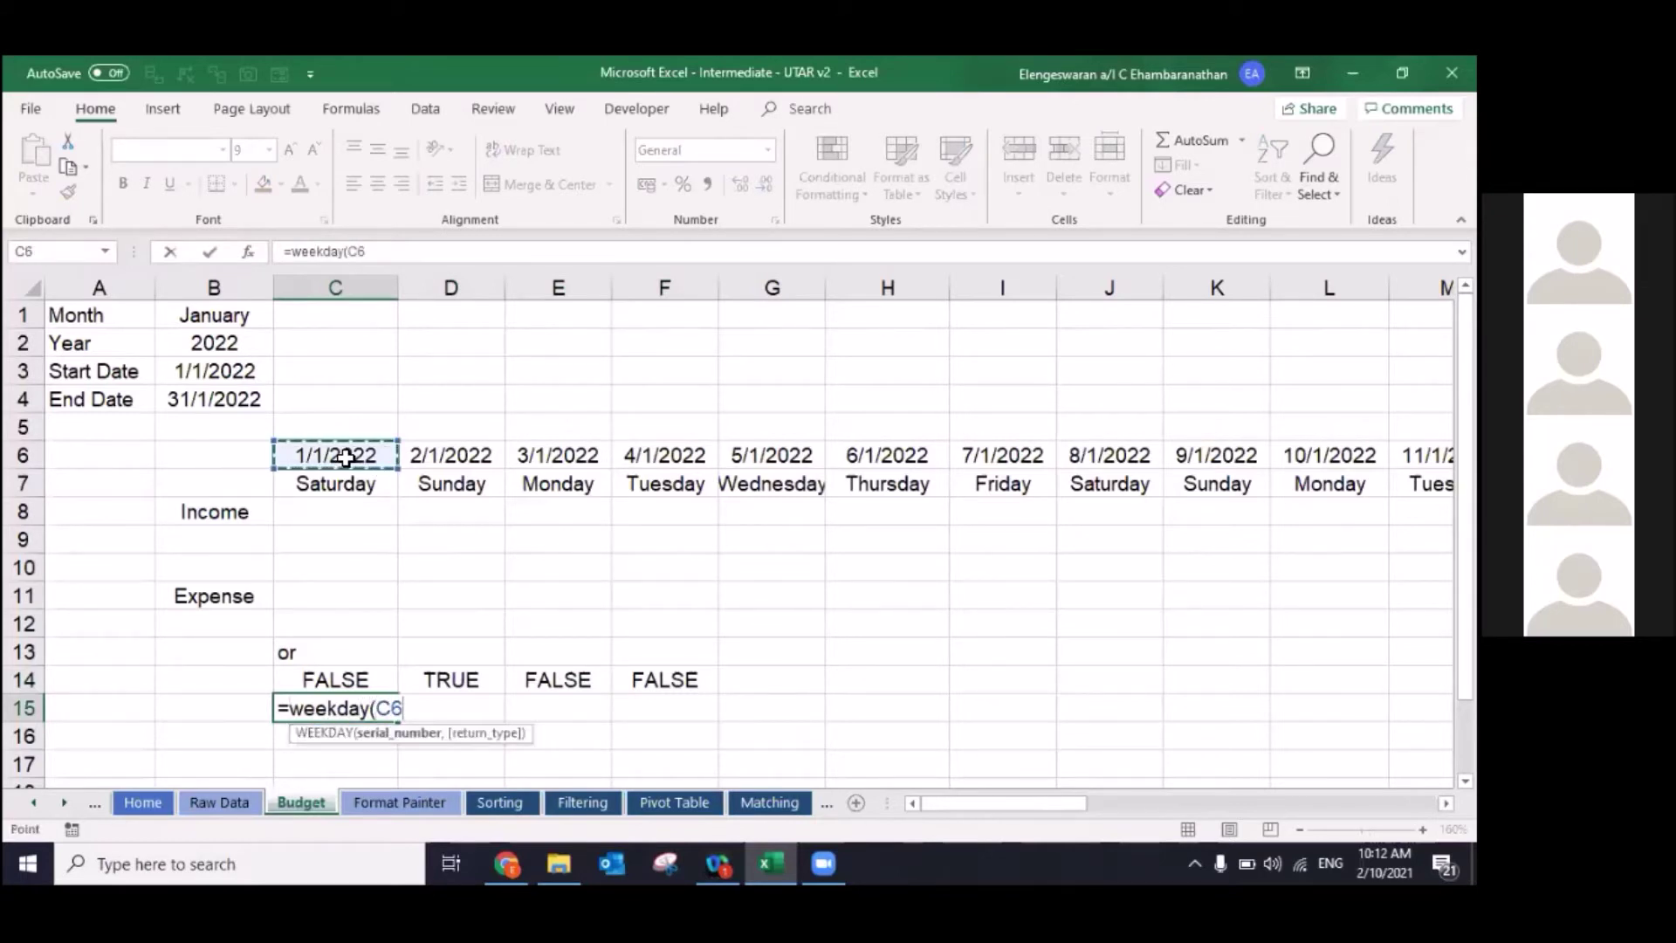
pyautogui.press('F4')
pyautogui.press('F4')
pyautogui.write(',1')
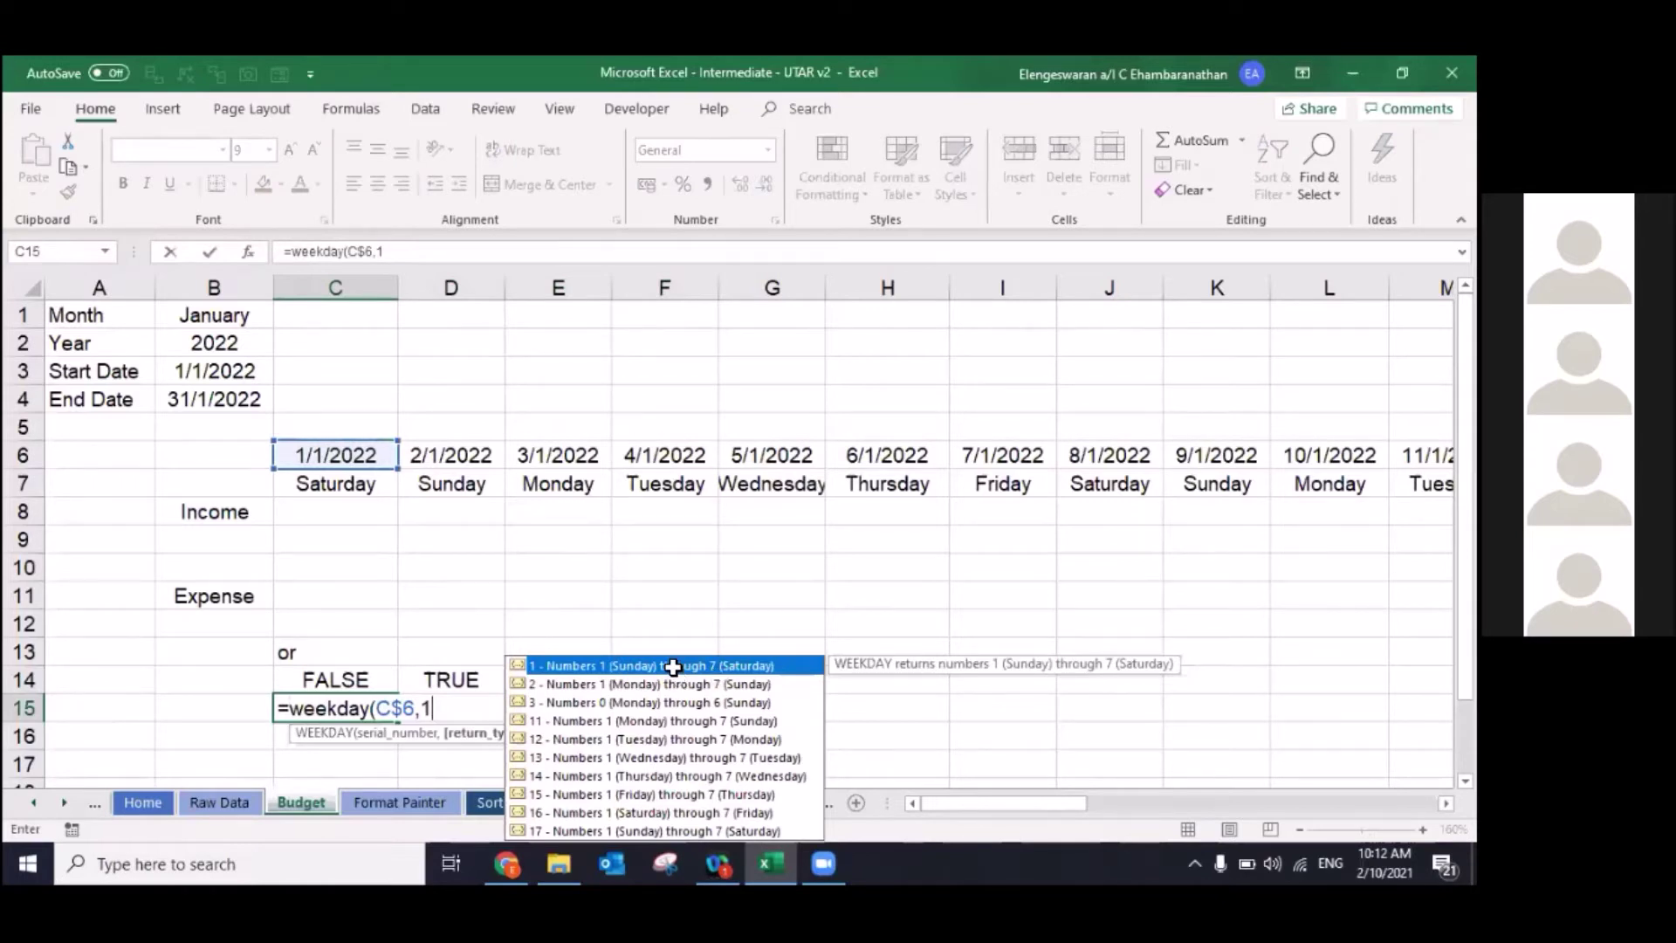
pyautogui.write(')=7')
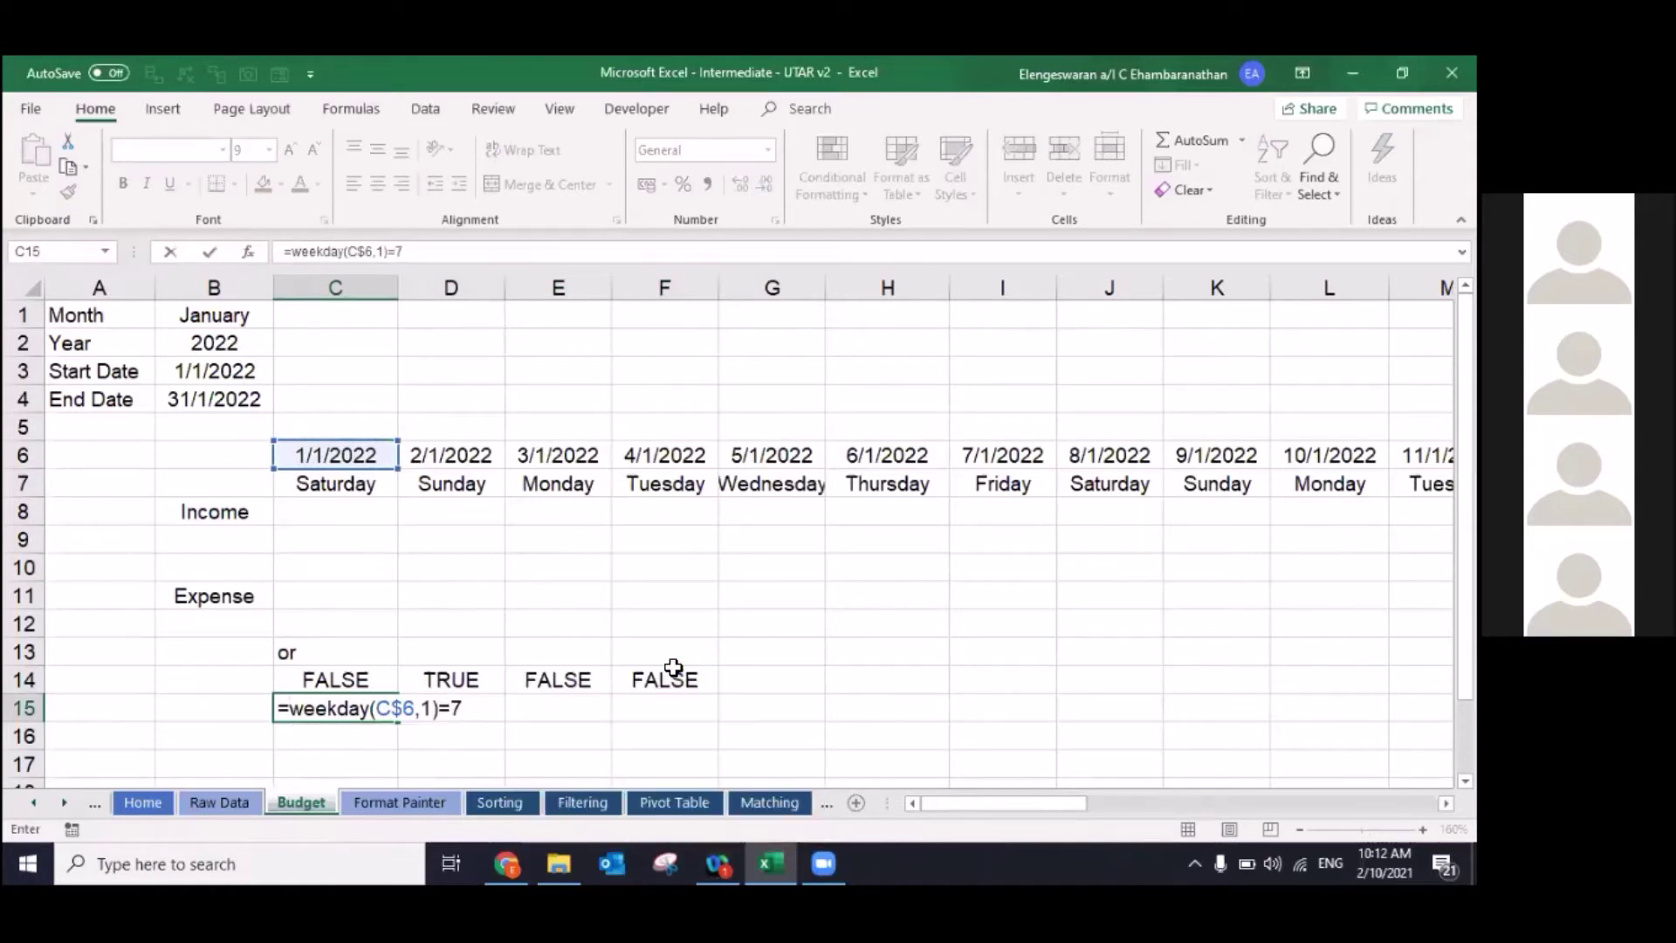
pyautogui.press('Return')
pyautogui.press('Up')
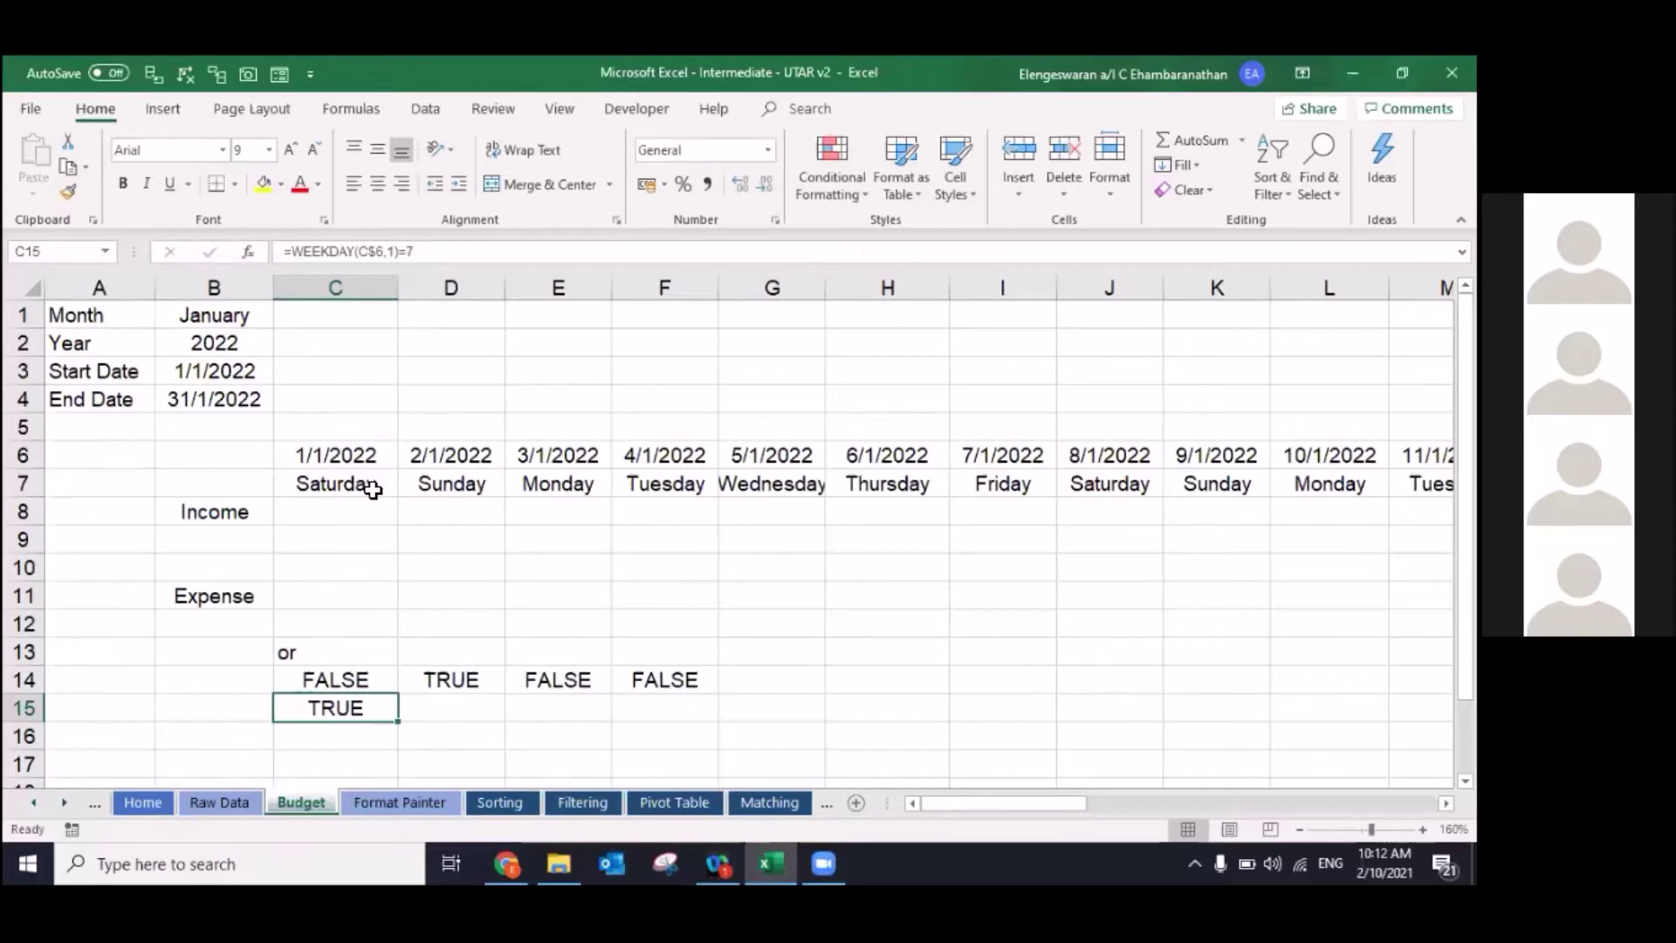
pyautogui.hotkey('shift', 'Right')
pyautogui.hotkey('shift', 'Right')
pyautogui.hotkey('shift', 'Right')
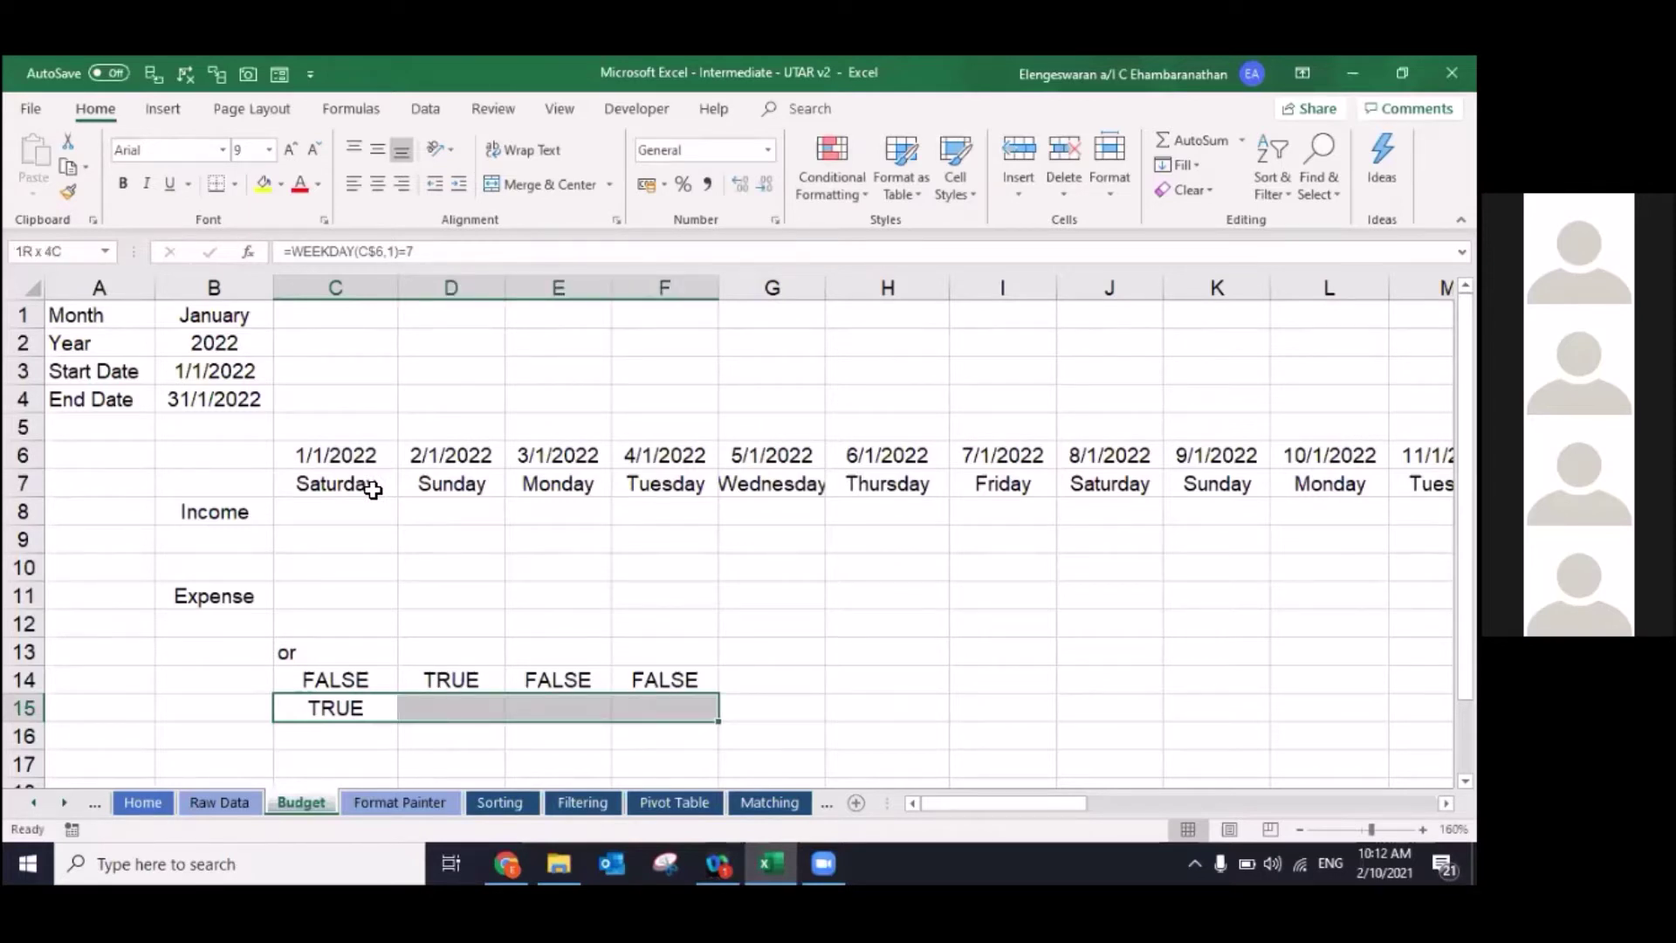
pyautogui.hotkey('shift', 'Right')
pyautogui.hotkey('shift', 'Right')
pyautogui.hotkey('shift', 'Right')
pyautogui.hotkey('ctrl', 'r')
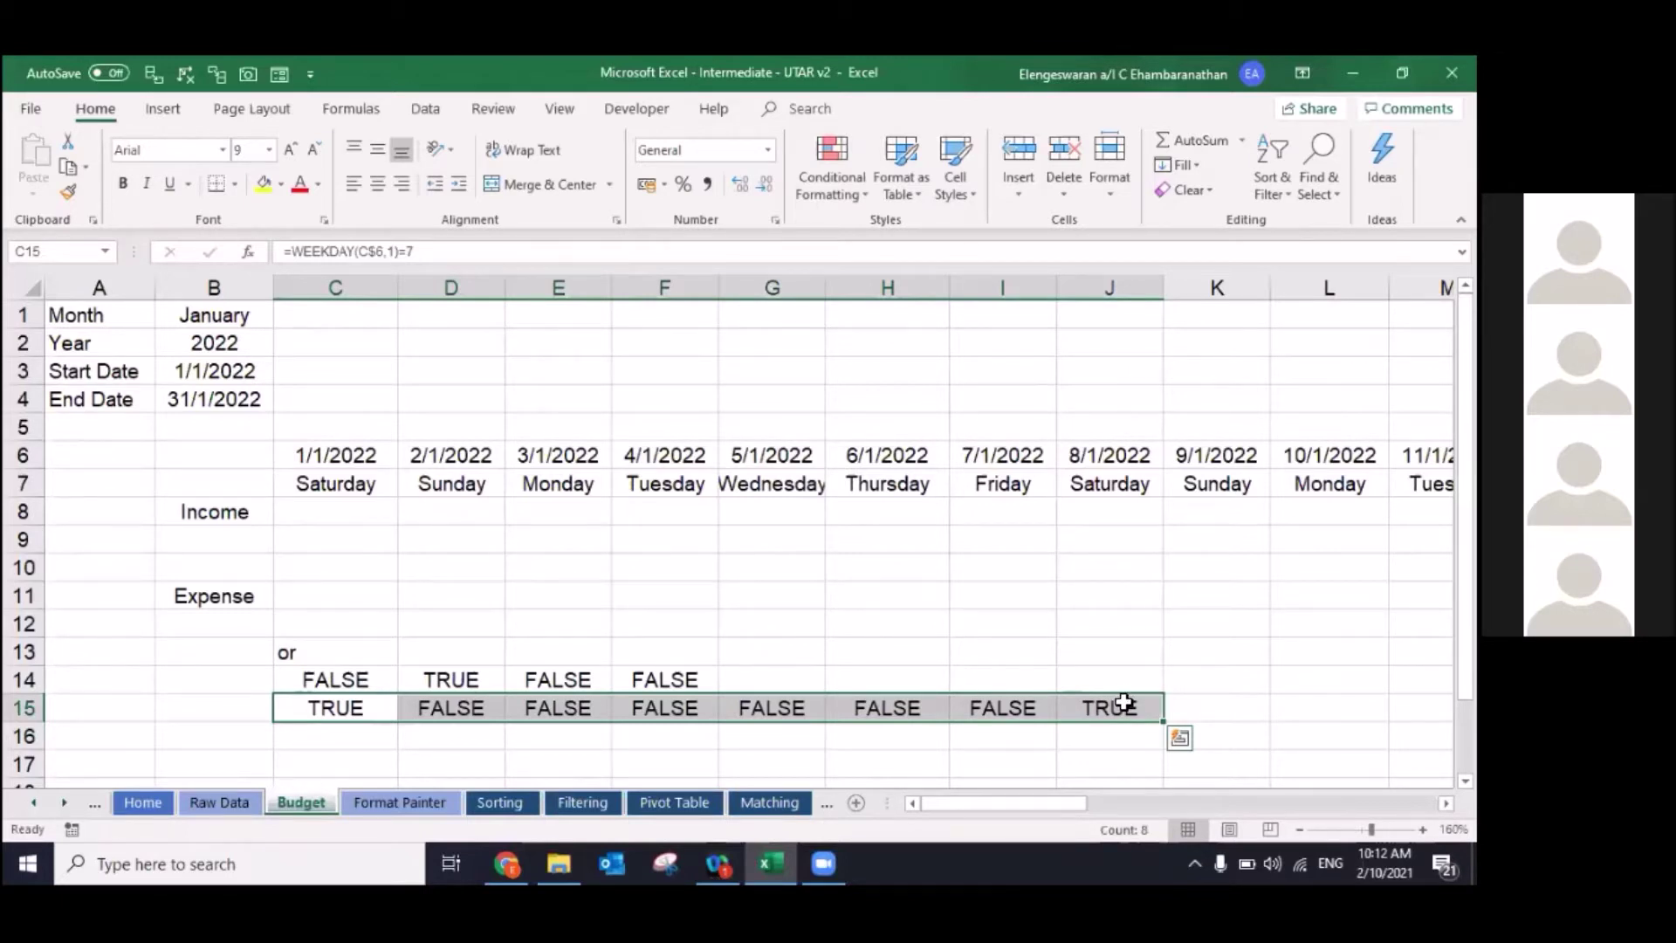
# Step: Clear the WEEKDAY test results in rows 14 and 15
pyautogui.press('Up')
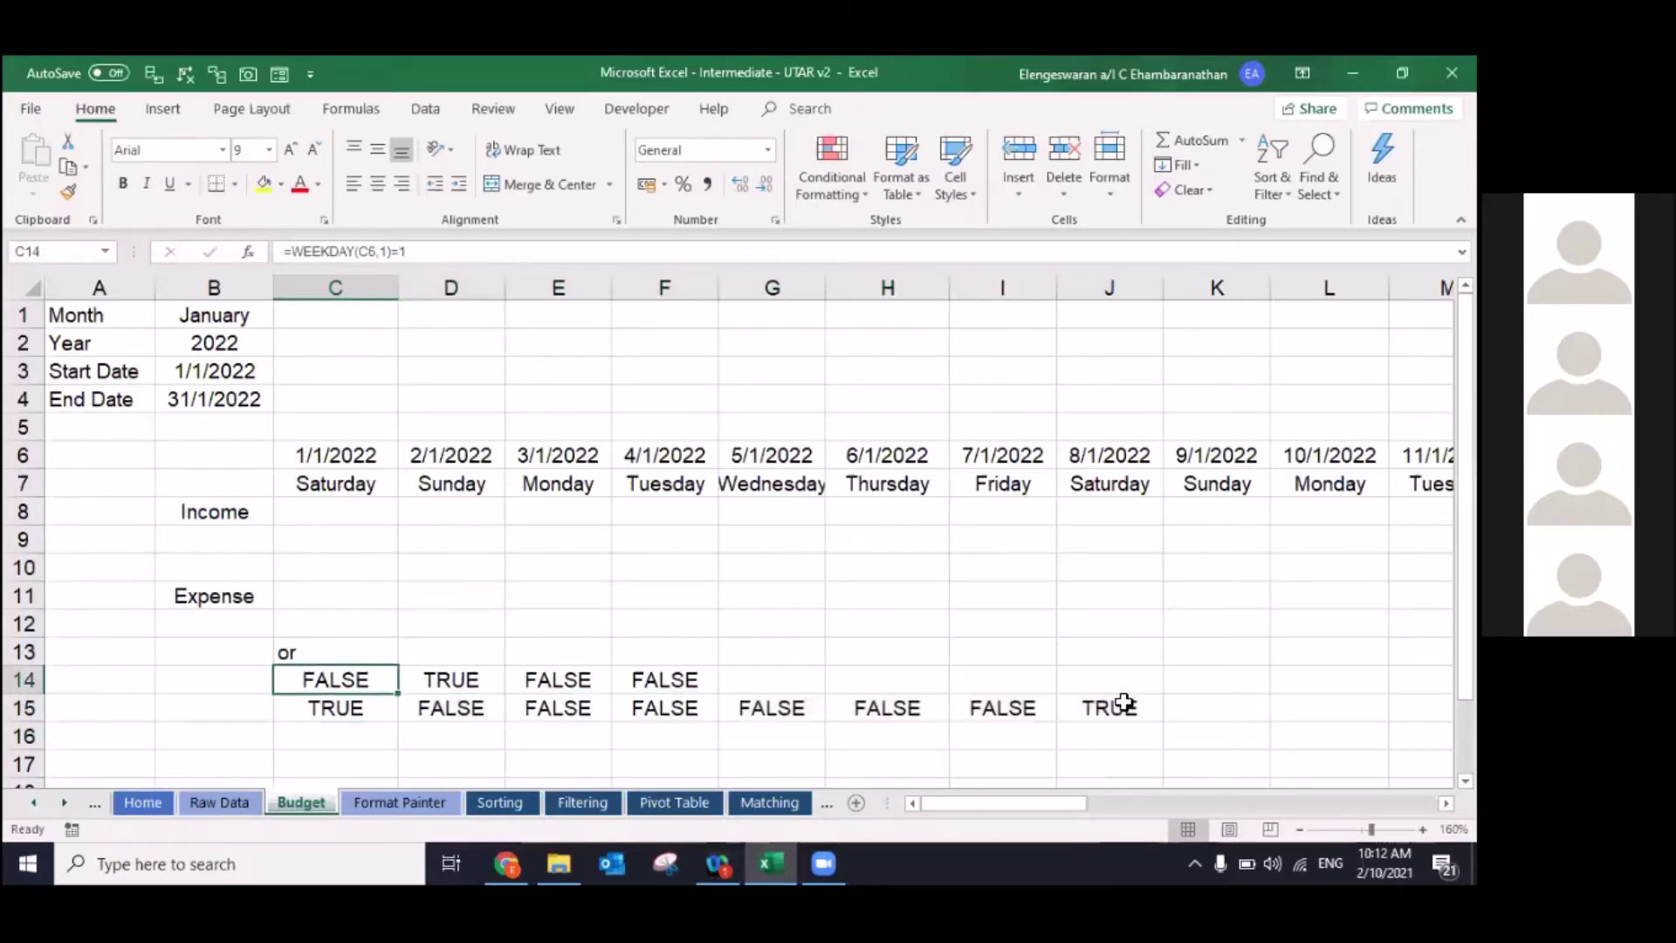
pyautogui.hotkey('shift', 'Down')
pyautogui.hotkey('shift', 'Right')
pyautogui.hotkey('shift', 'Right')
pyautogui.hotkey('shift', 'Right')
pyautogui.hotkey('shift', 'Right')
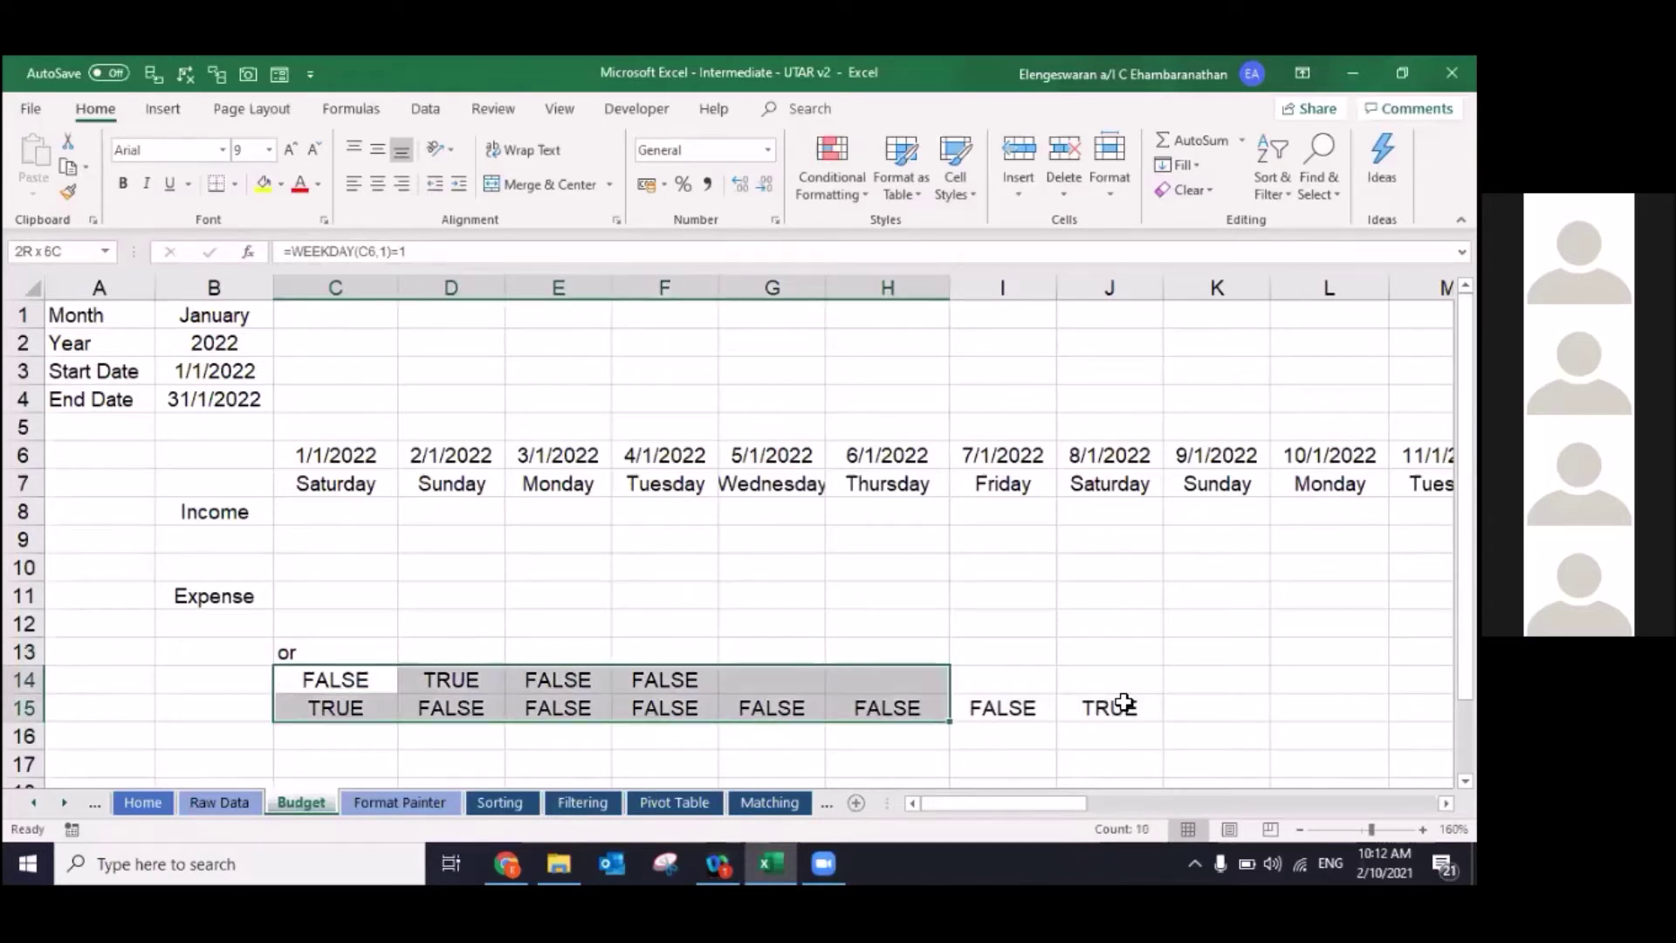
pyautogui.hotkey('shift', 'Right')
pyautogui.hotkey('shift', 'Right')
pyautogui.press('Delete')
pyautogui.press('Up')
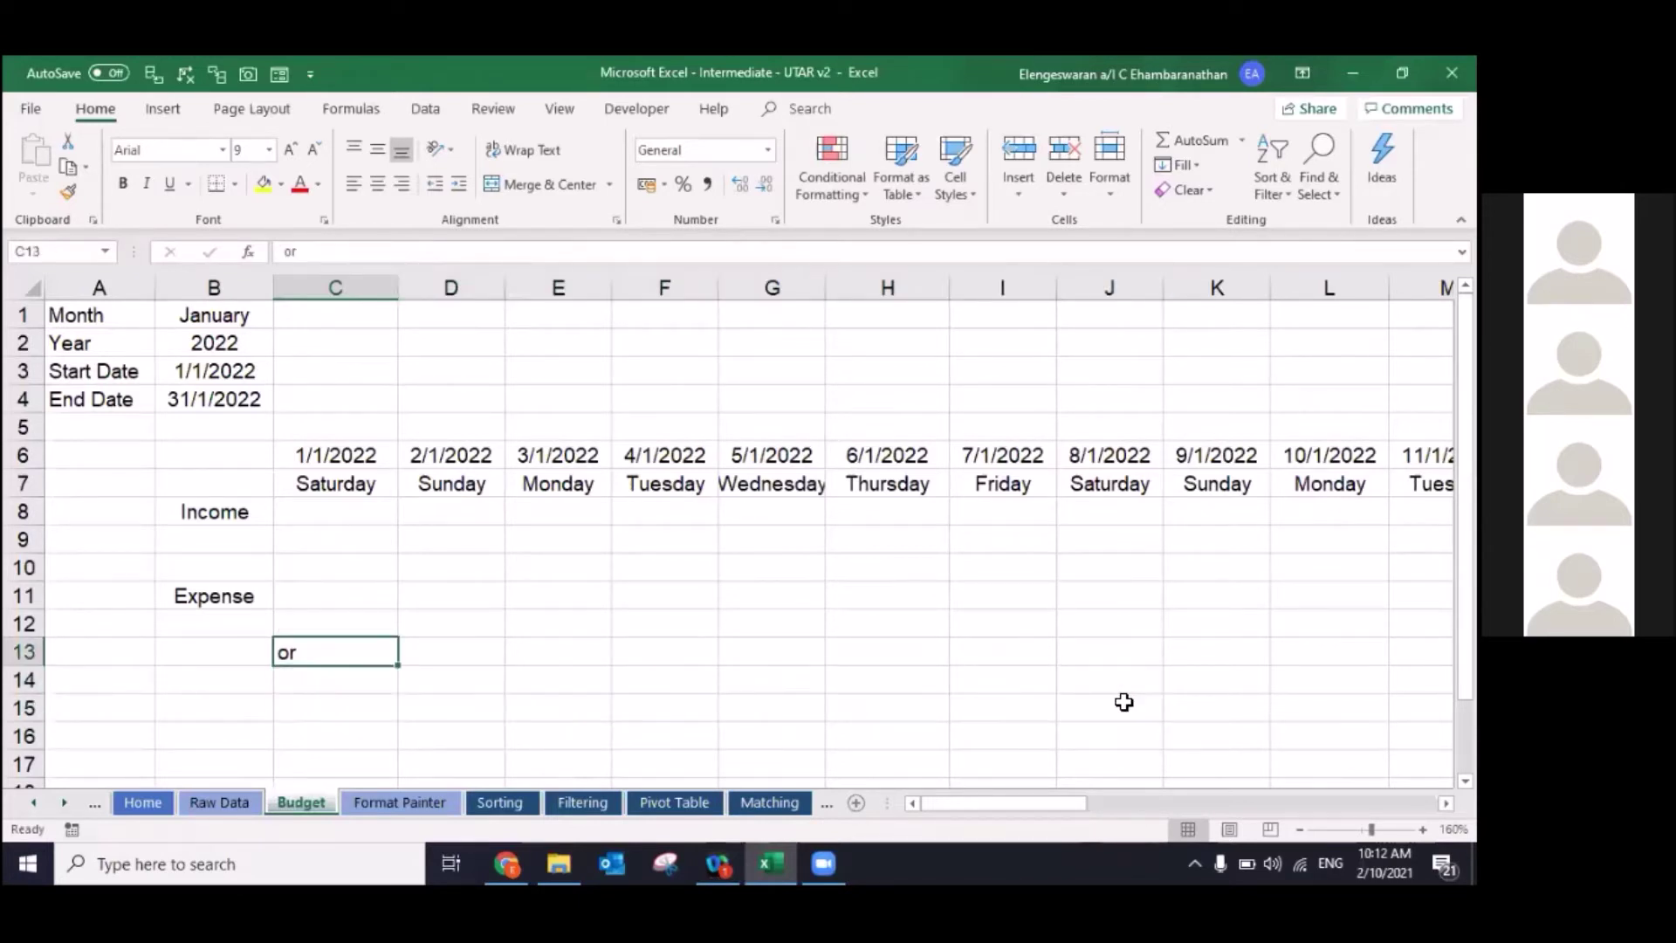
# Step: Enter =OR(WEEKDAY(C$6,1)=1,WEEKDAY(C$6,1)=7) in C13
pyautogui.write('=or')
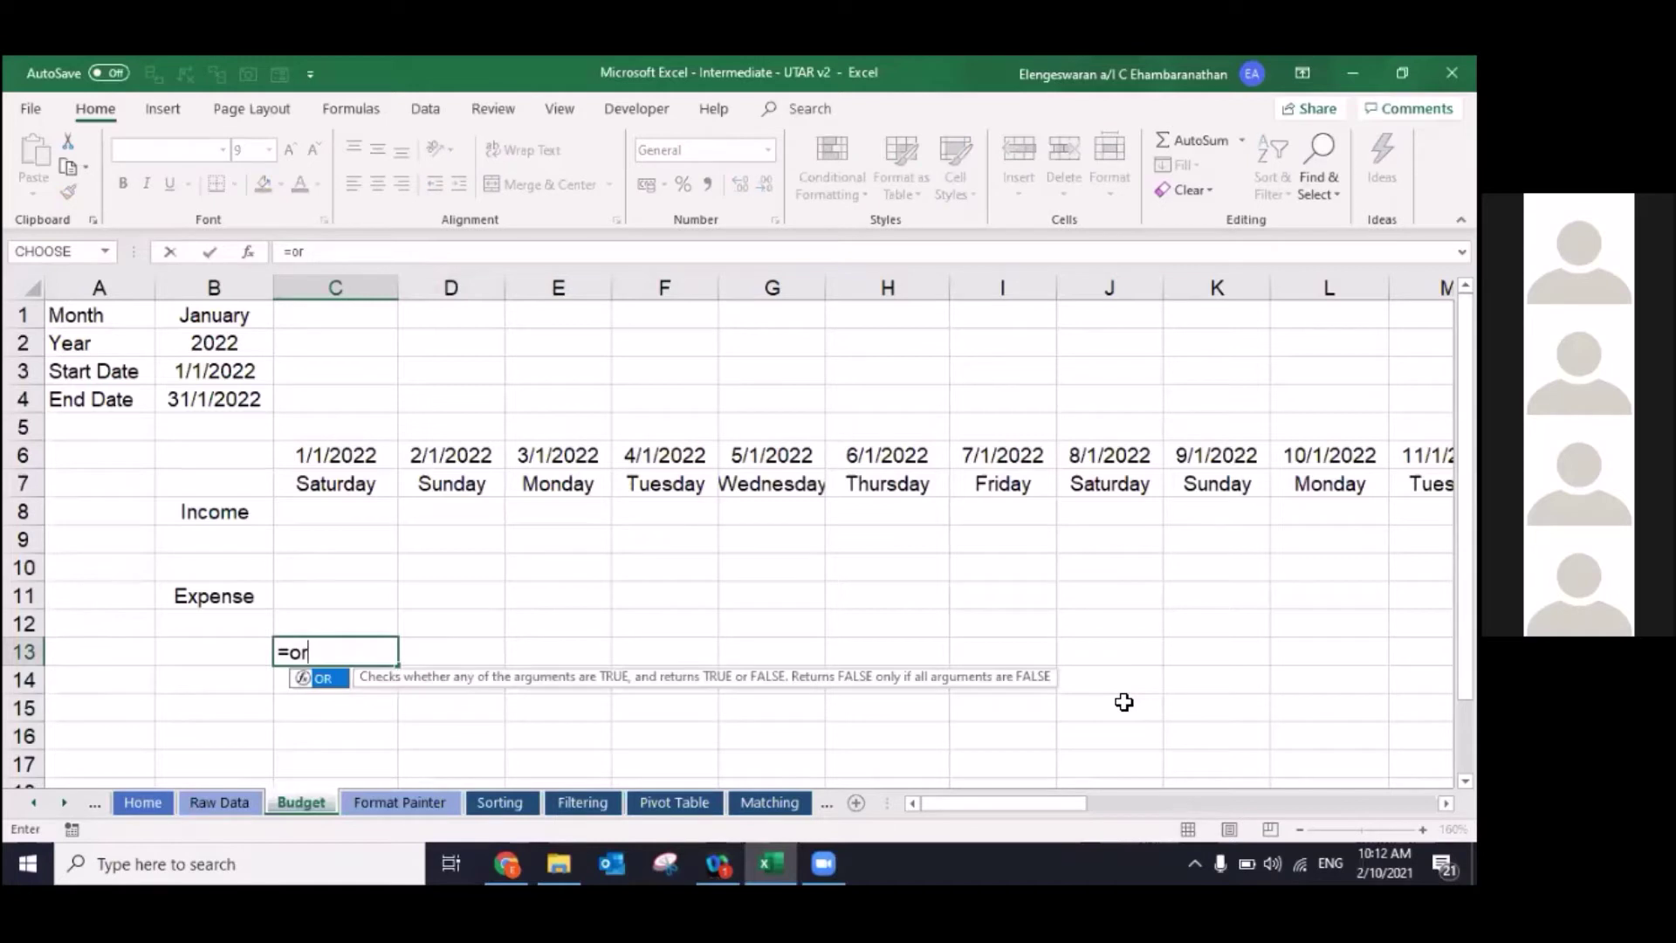
pyautogui.write('(weekday(')
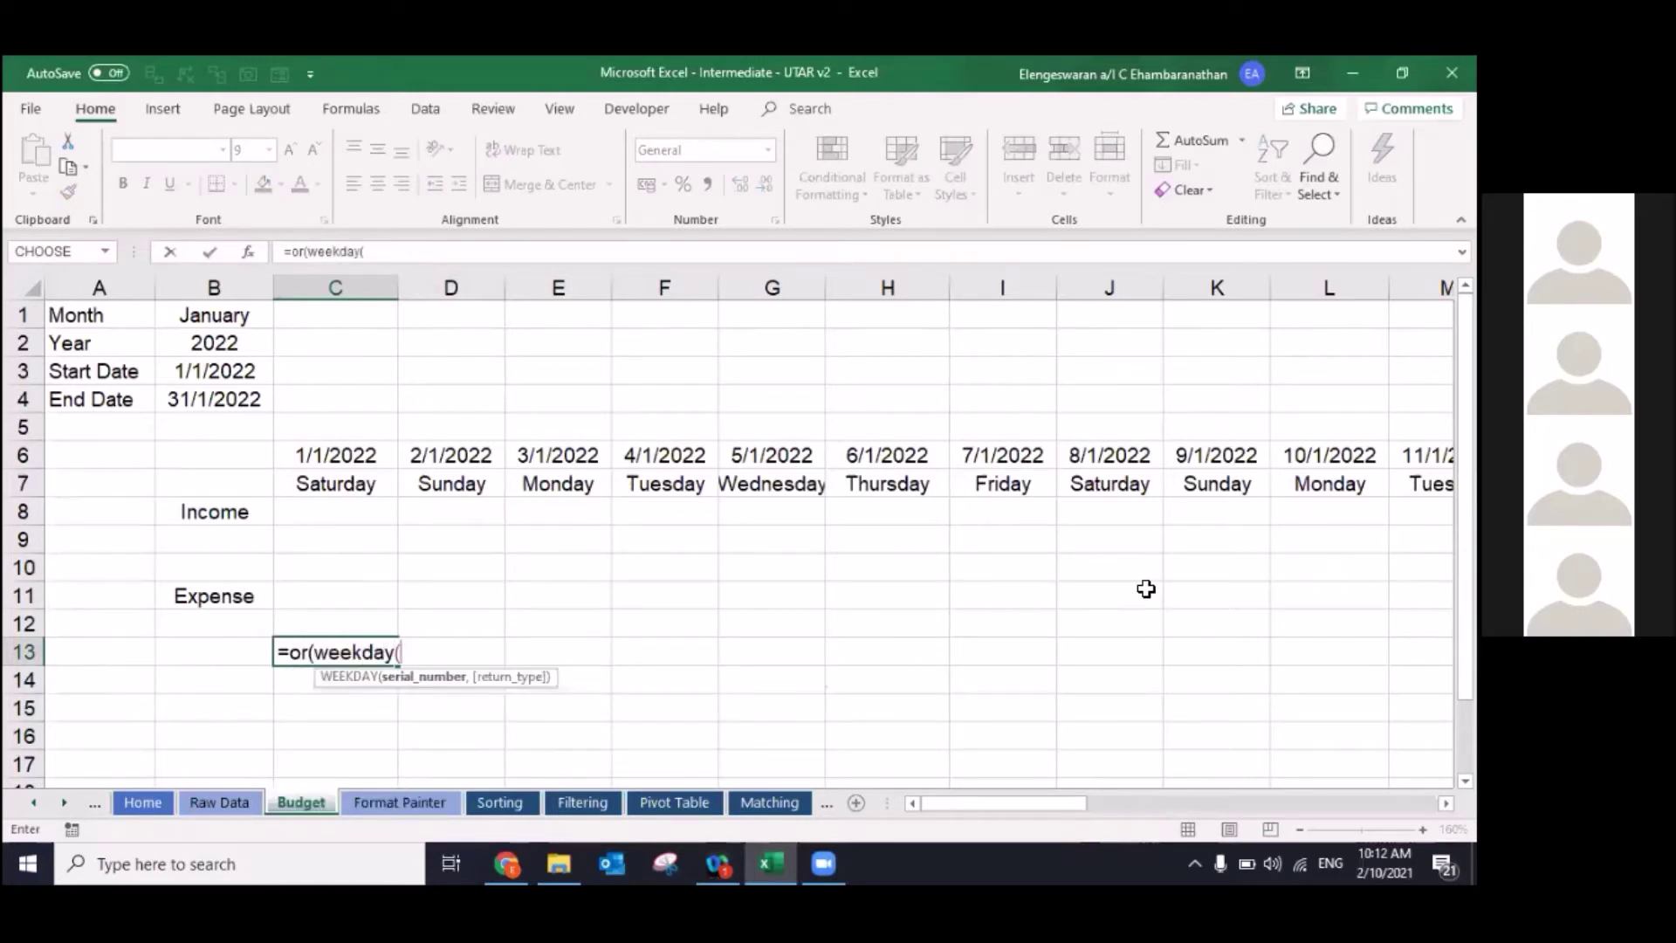
pyautogui.click(347, 460)
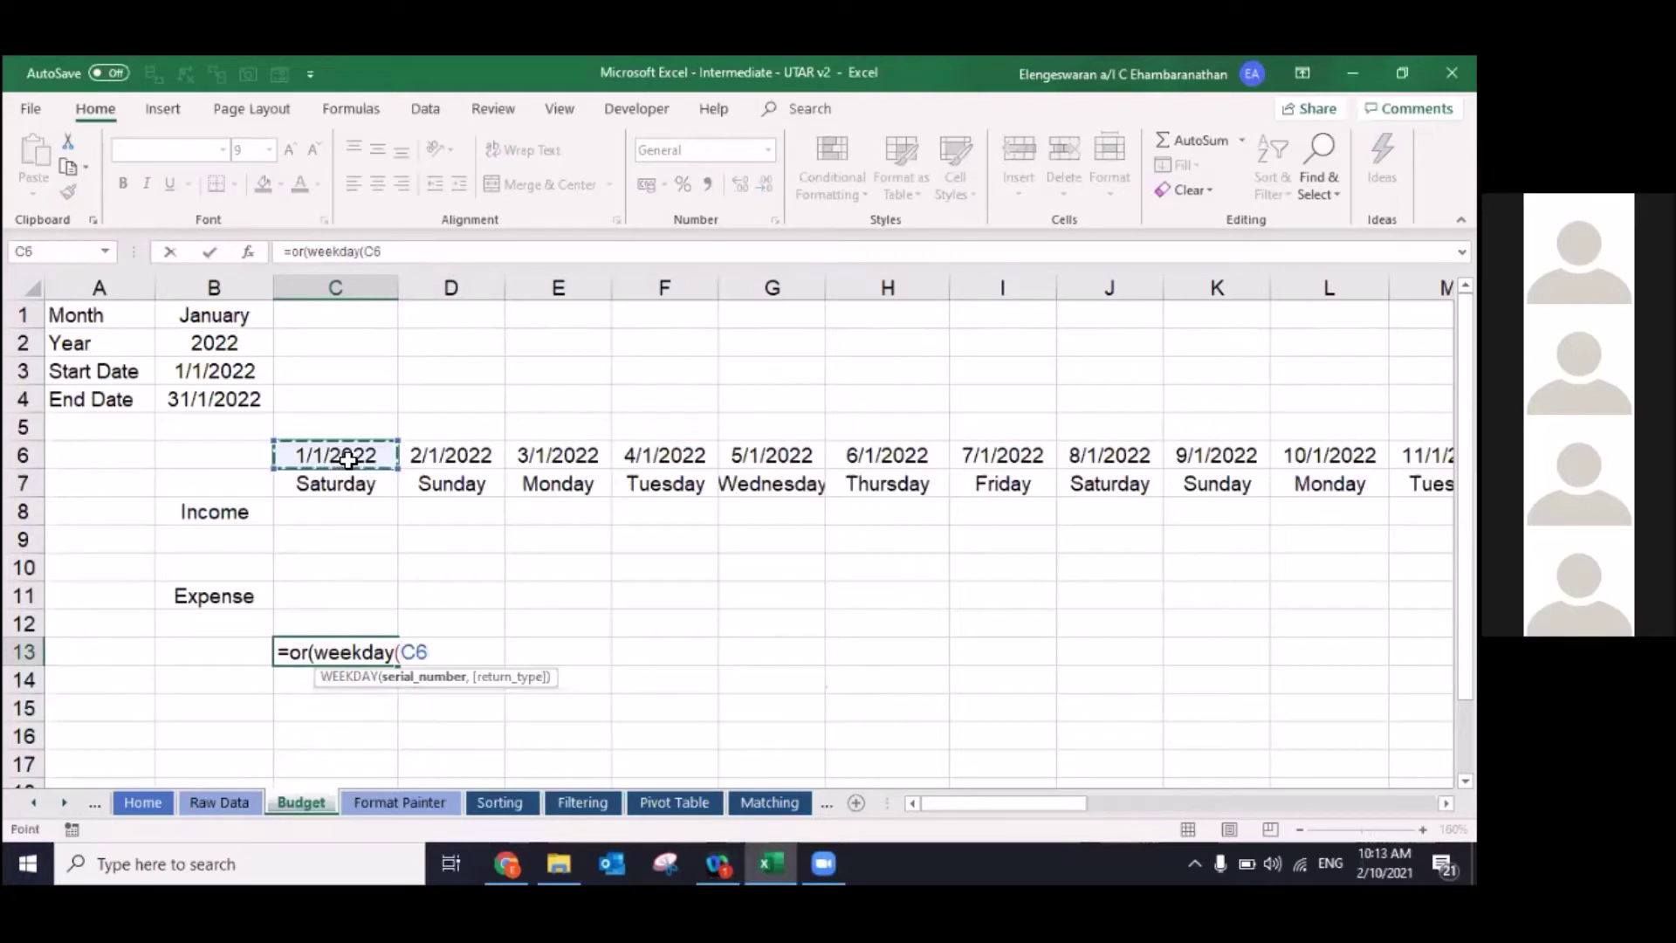
pyautogui.press('F4')
pyautogui.press('F4')
pyautogui.write('$6,')
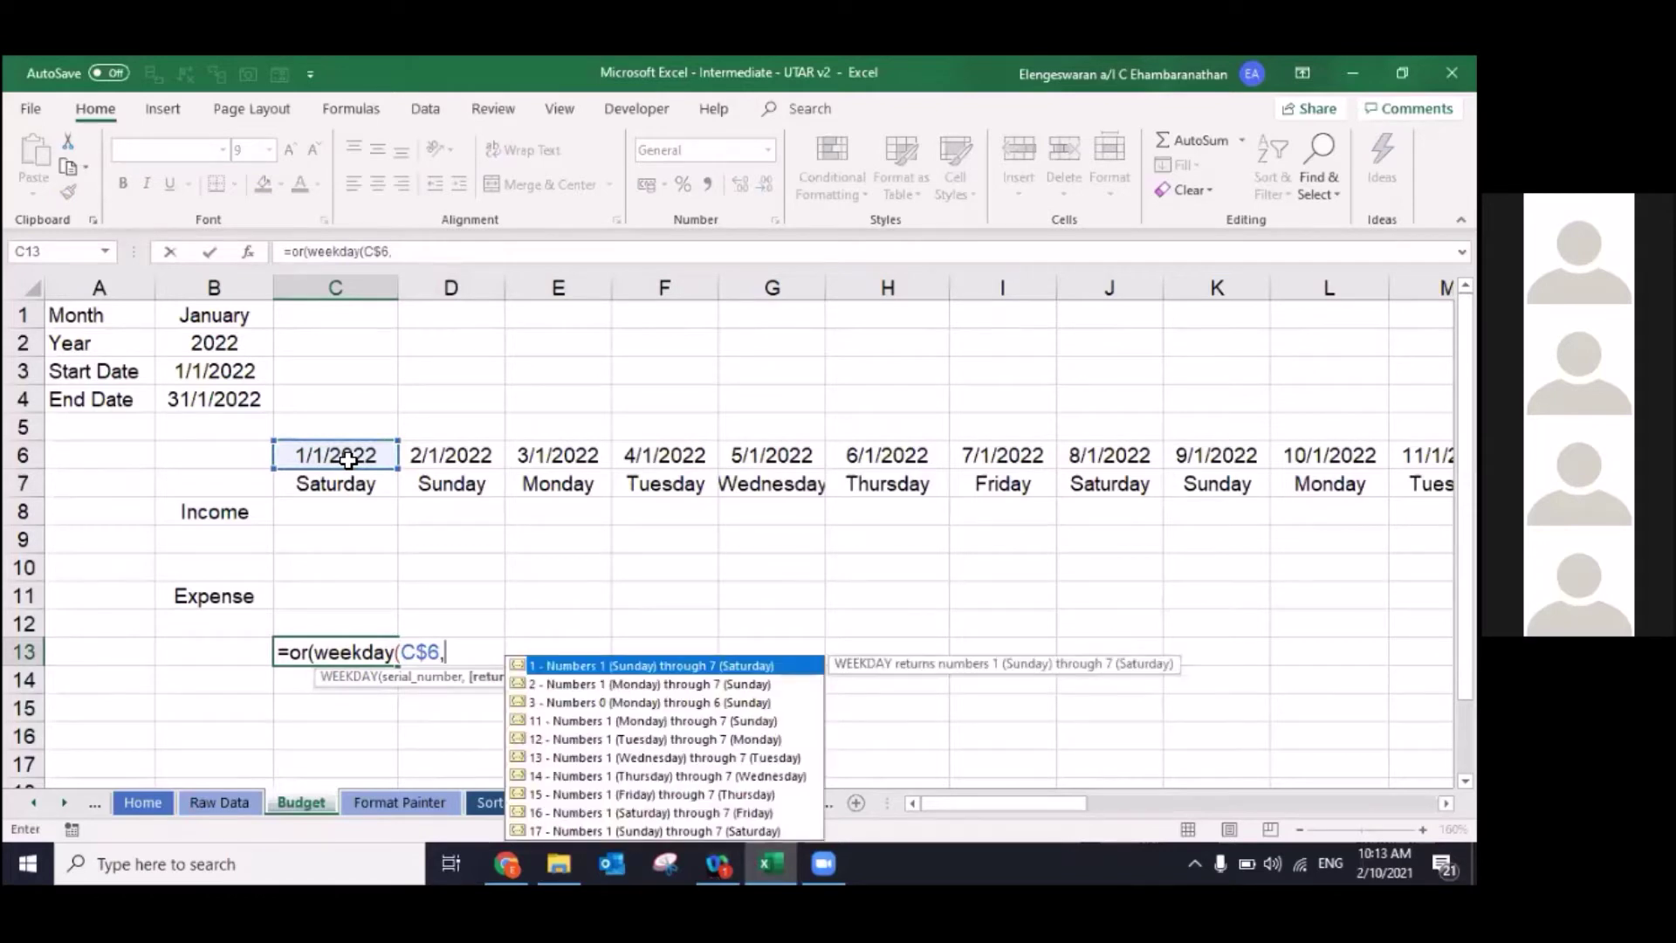
pyautogui.write('1)=1,')
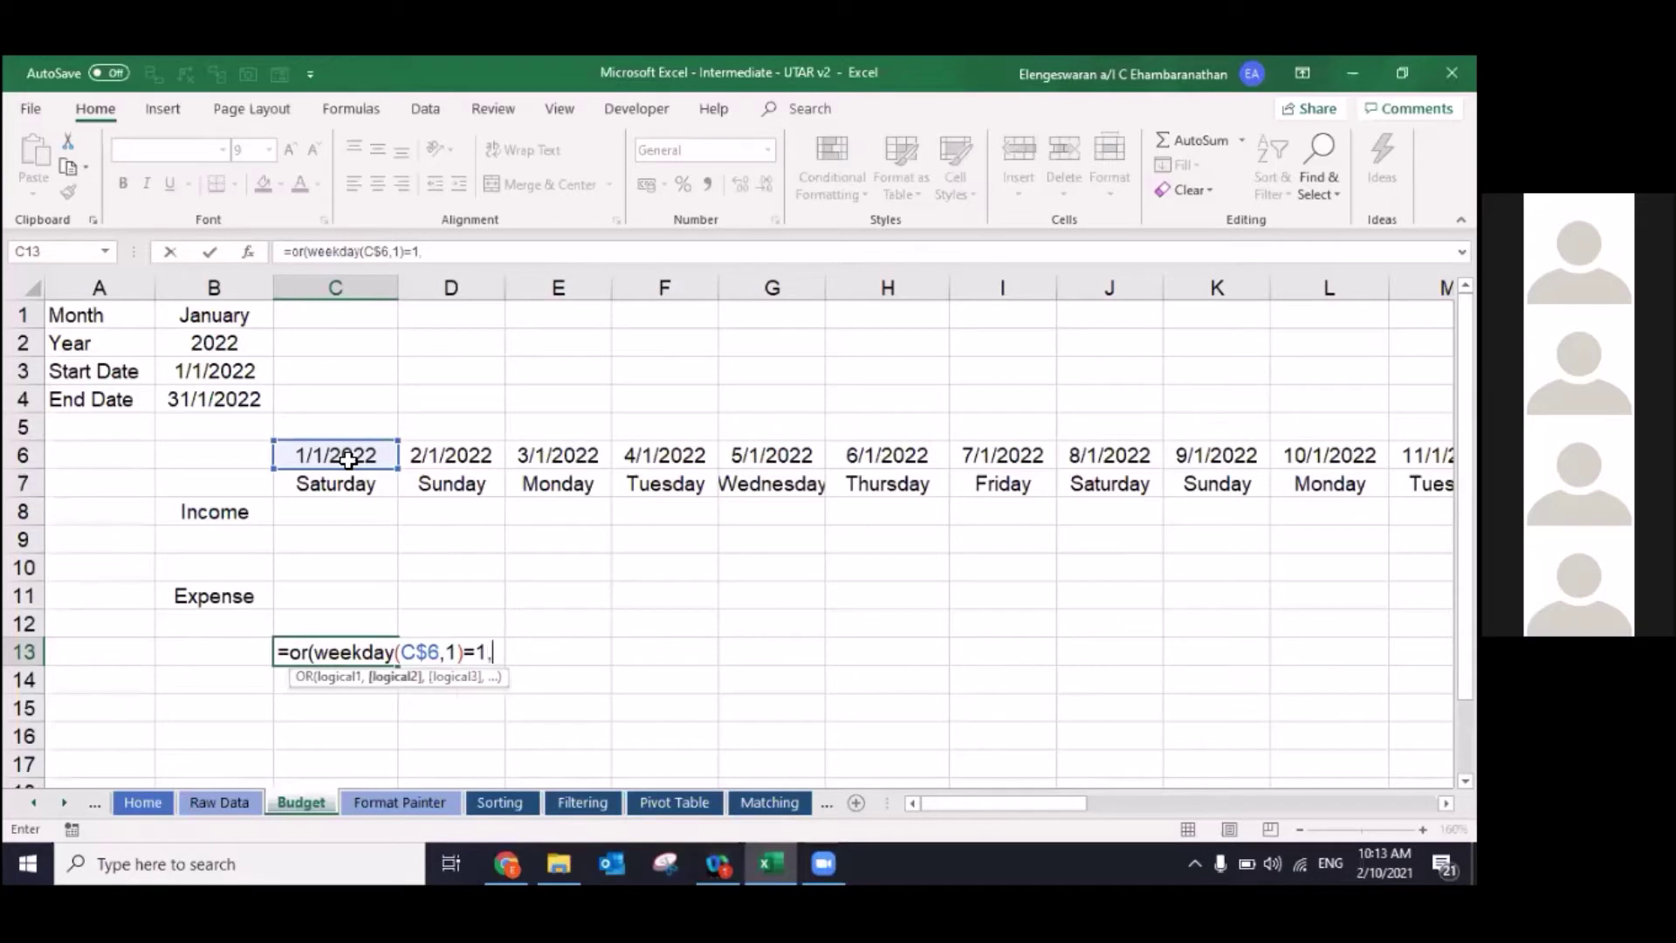
pyautogui.write('weekday')
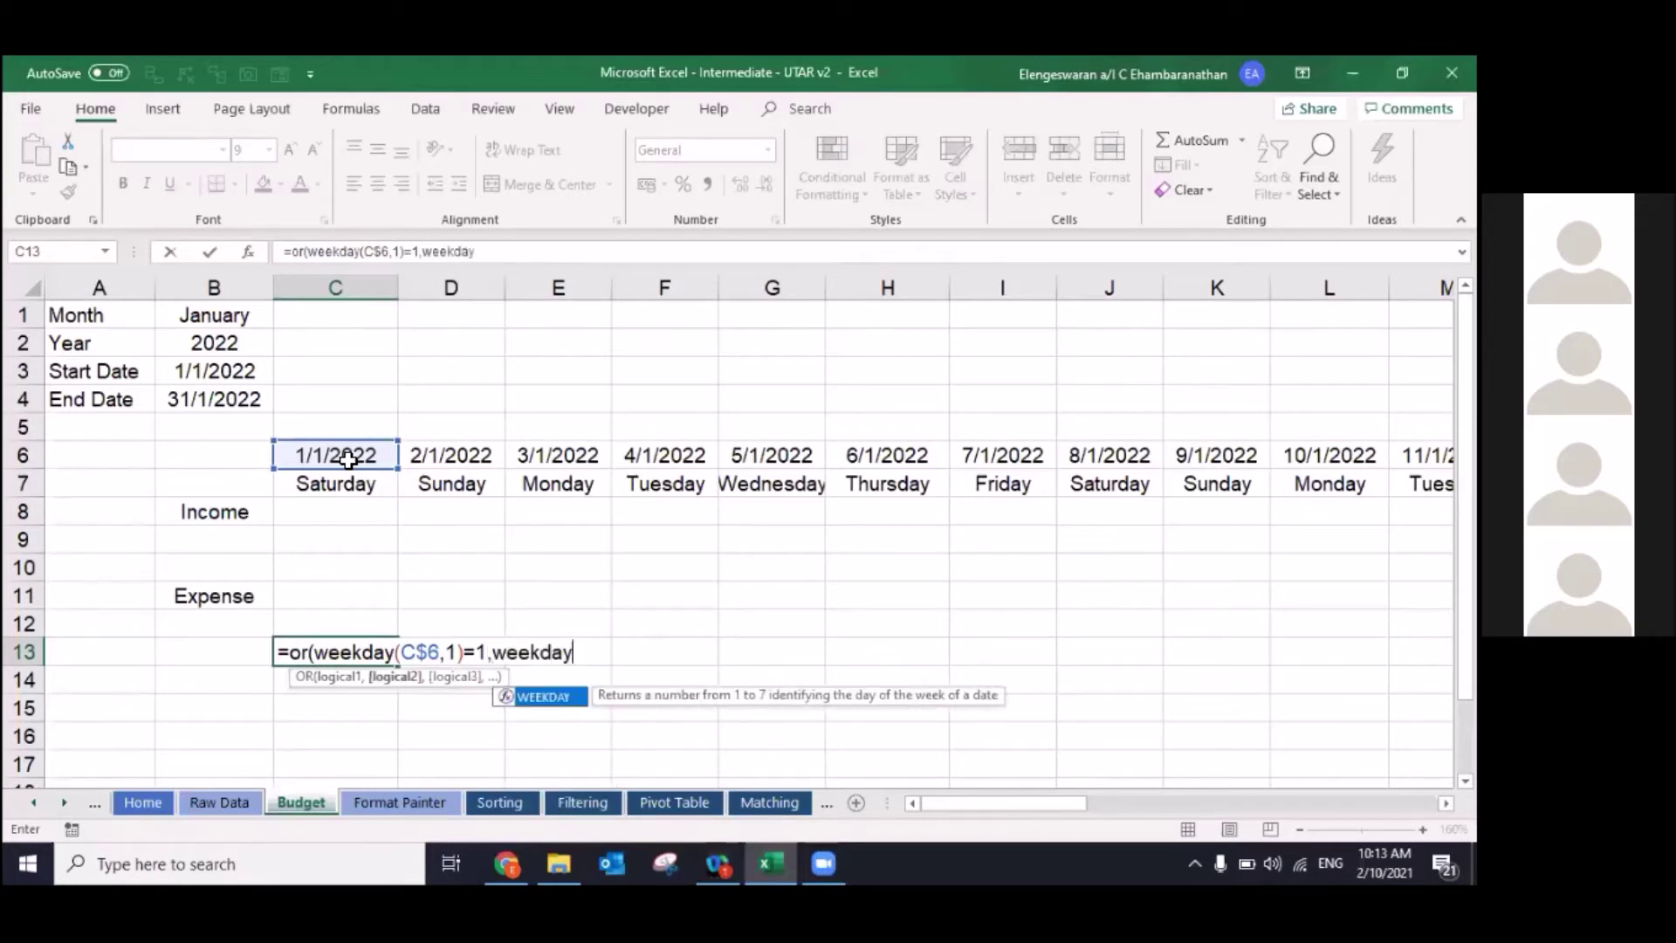
pyautogui.write('(')
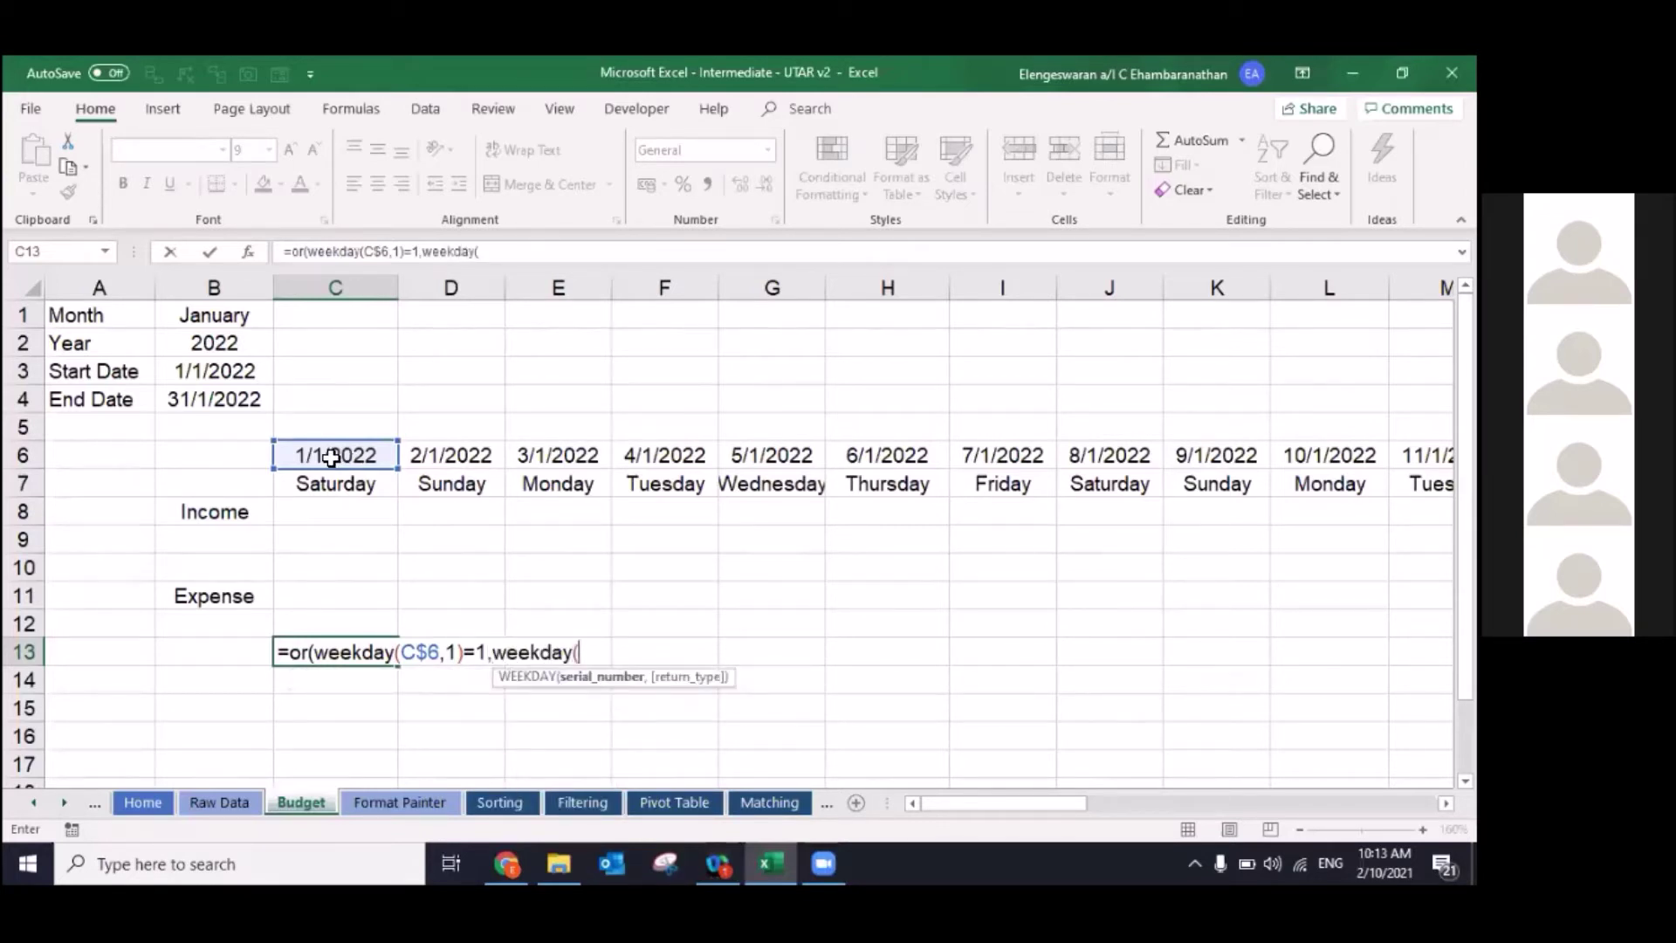
pyautogui.click(306, 453)
pyautogui.press('F4')
pyautogui.press('F4')
pyautogui.write(',')
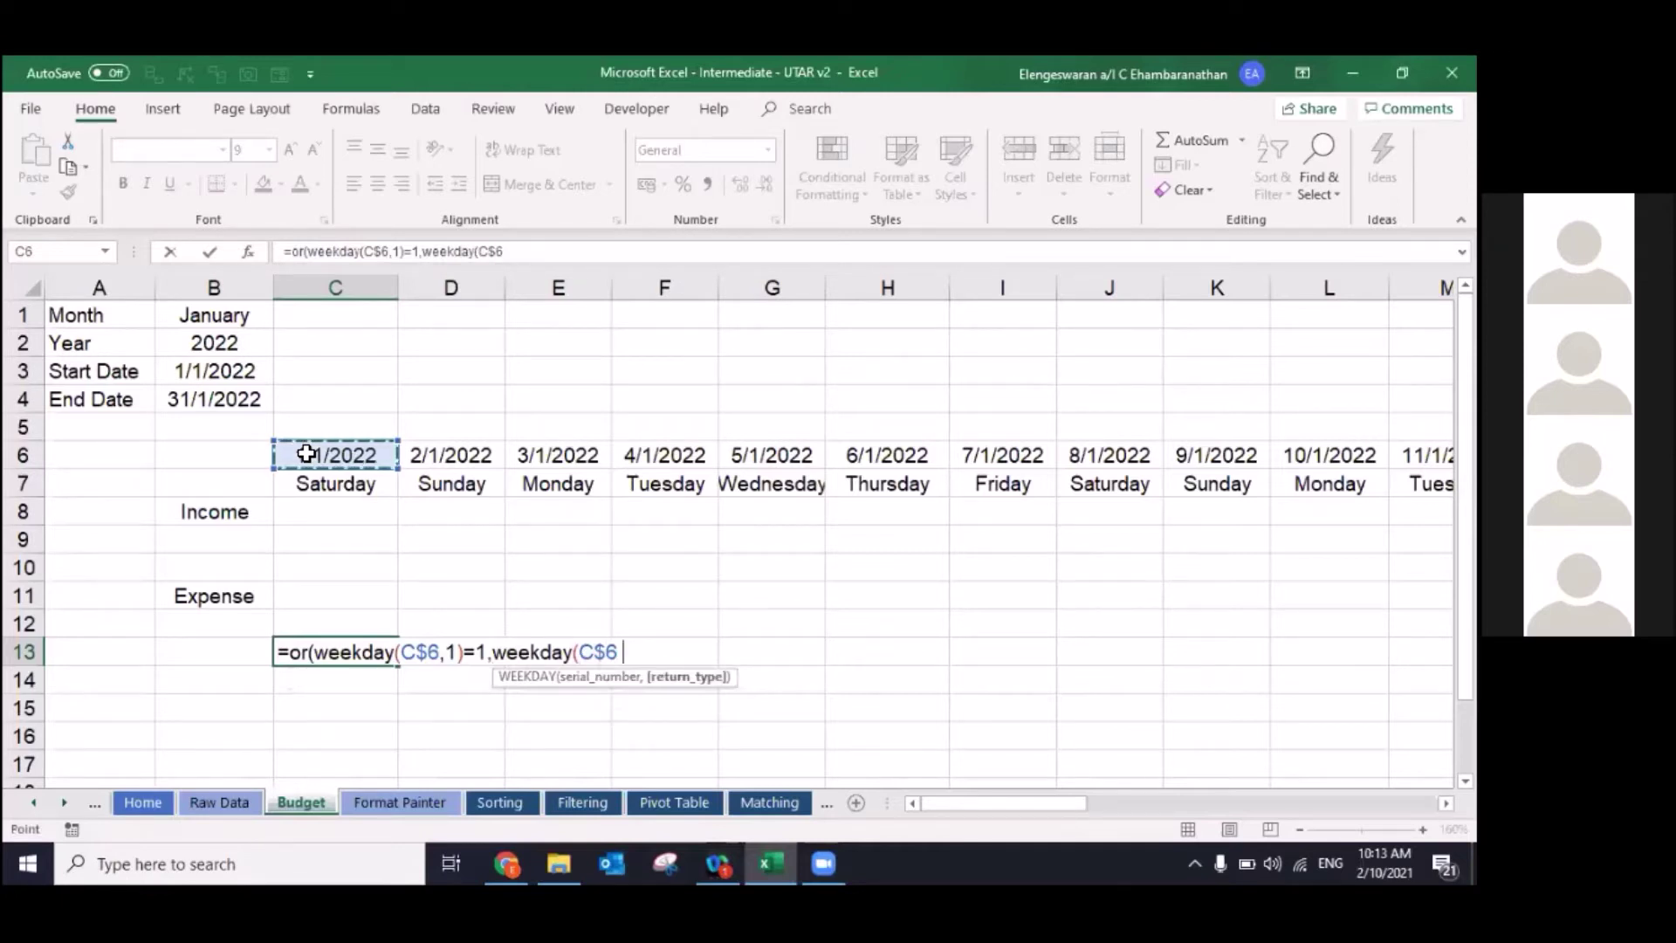
pyautogui.write(',1)=')
pyautogui.write('7')
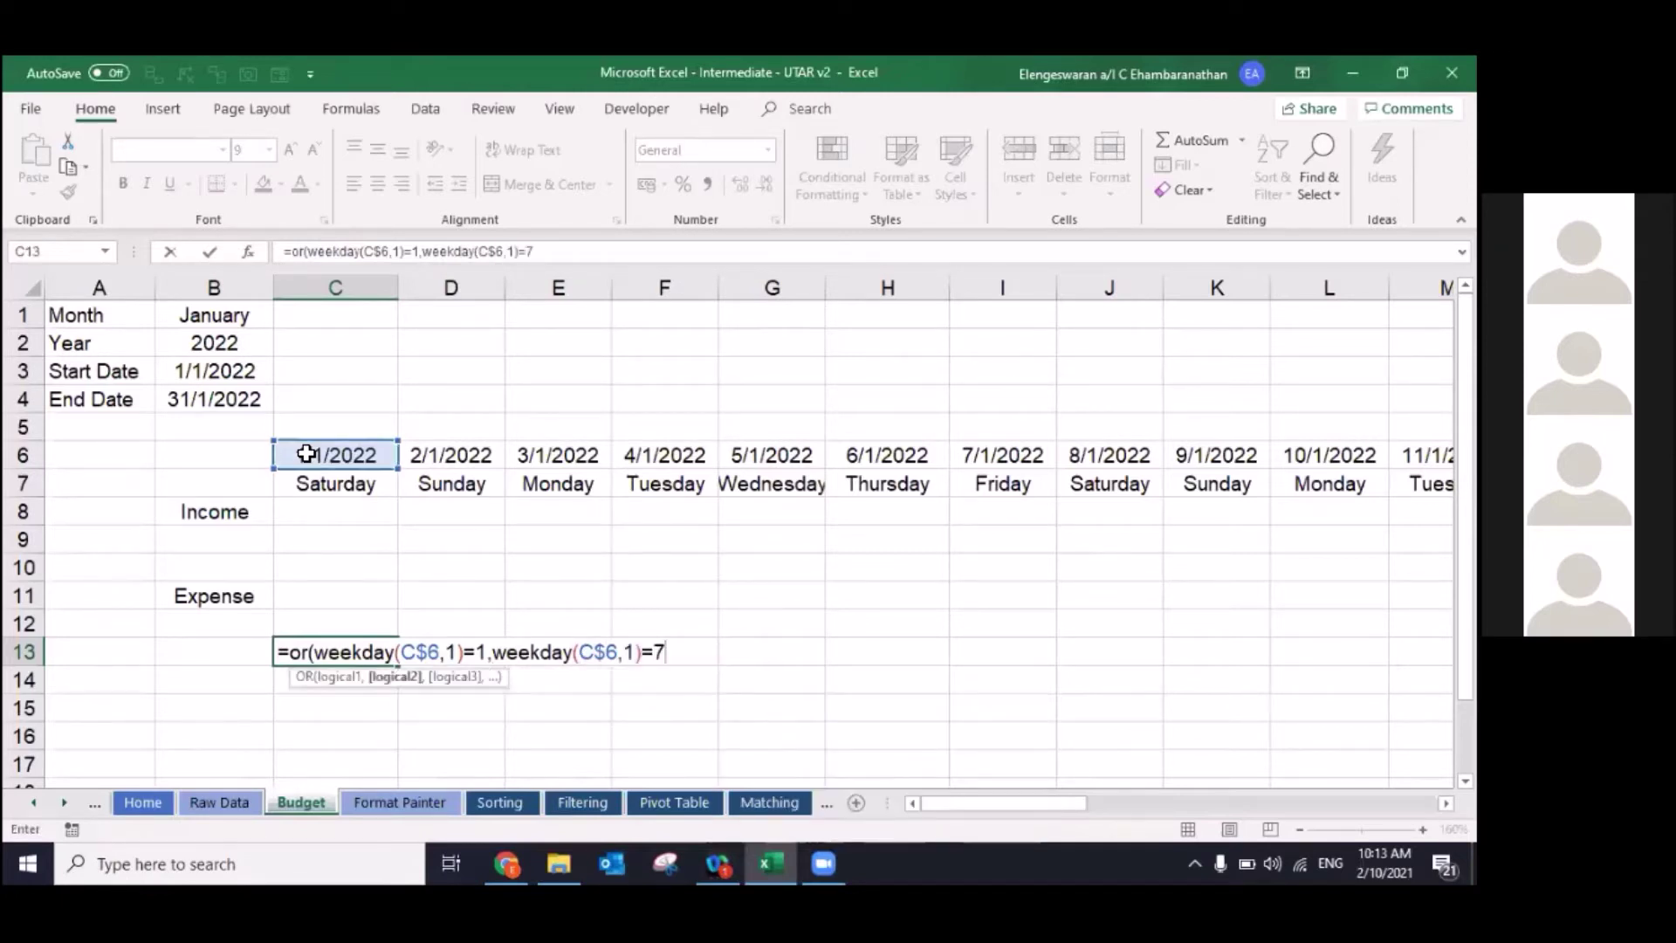
pyautogui.write(')')
pyautogui.press('Return')
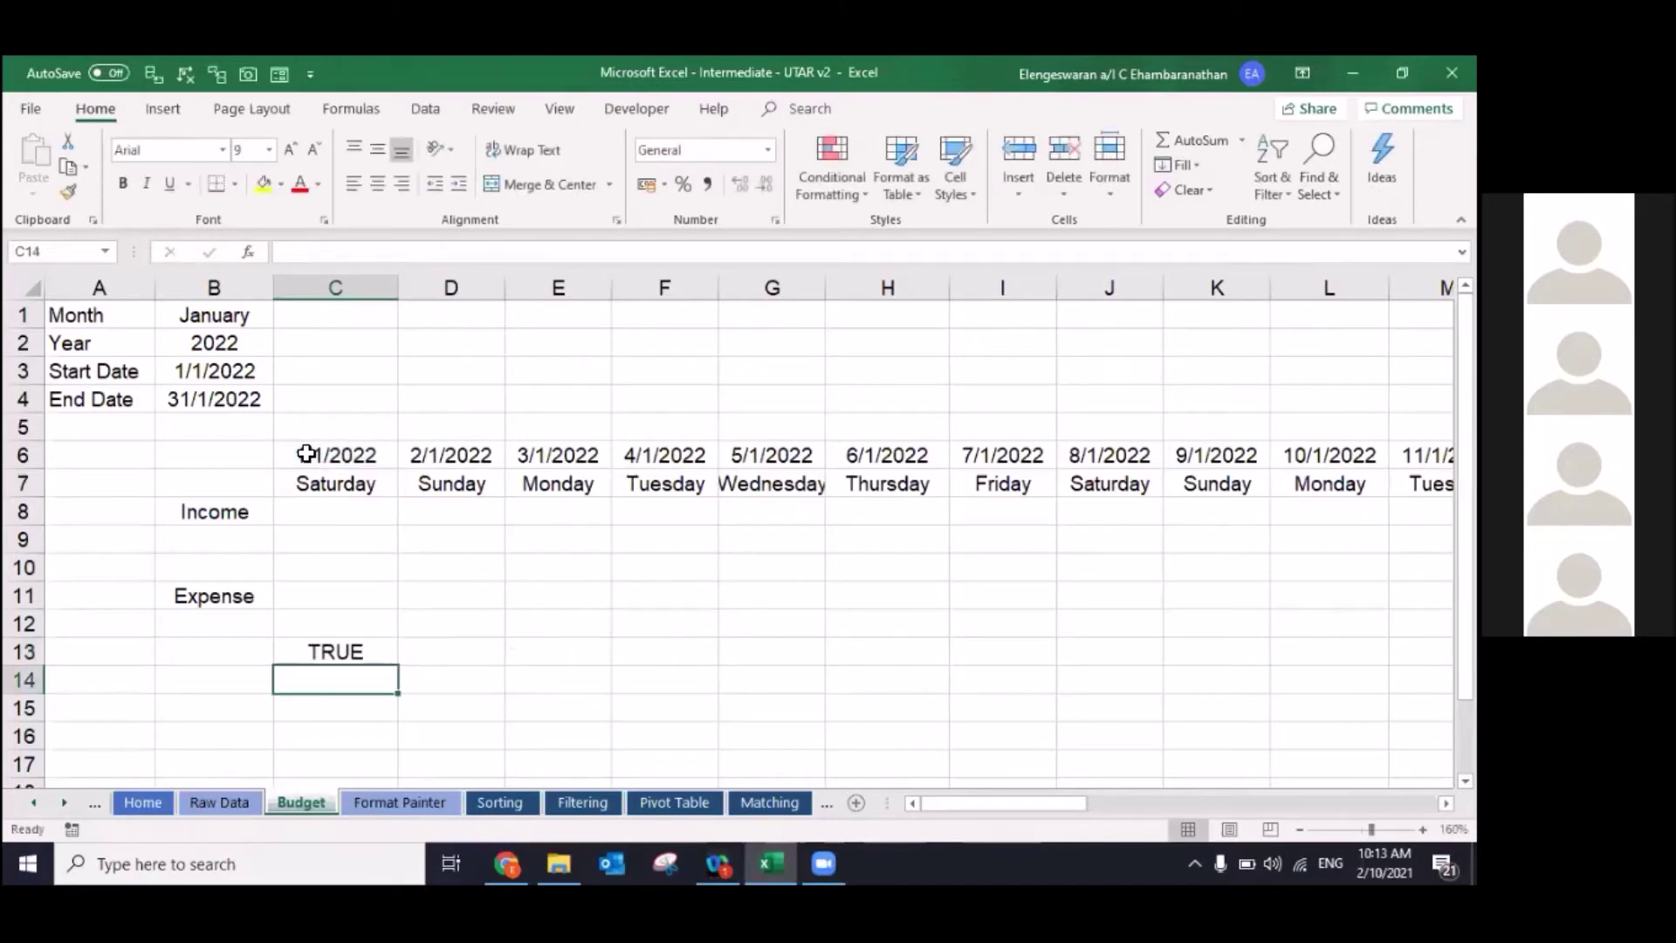
# Step: Fill the weekend test across C13:J13, showing TRUE under 1/1, 2/1 and 8/1/2022
pyautogui.click(335, 651)
pyautogui.moveTo(398, 665); pyautogui.dragTo(712, 655)
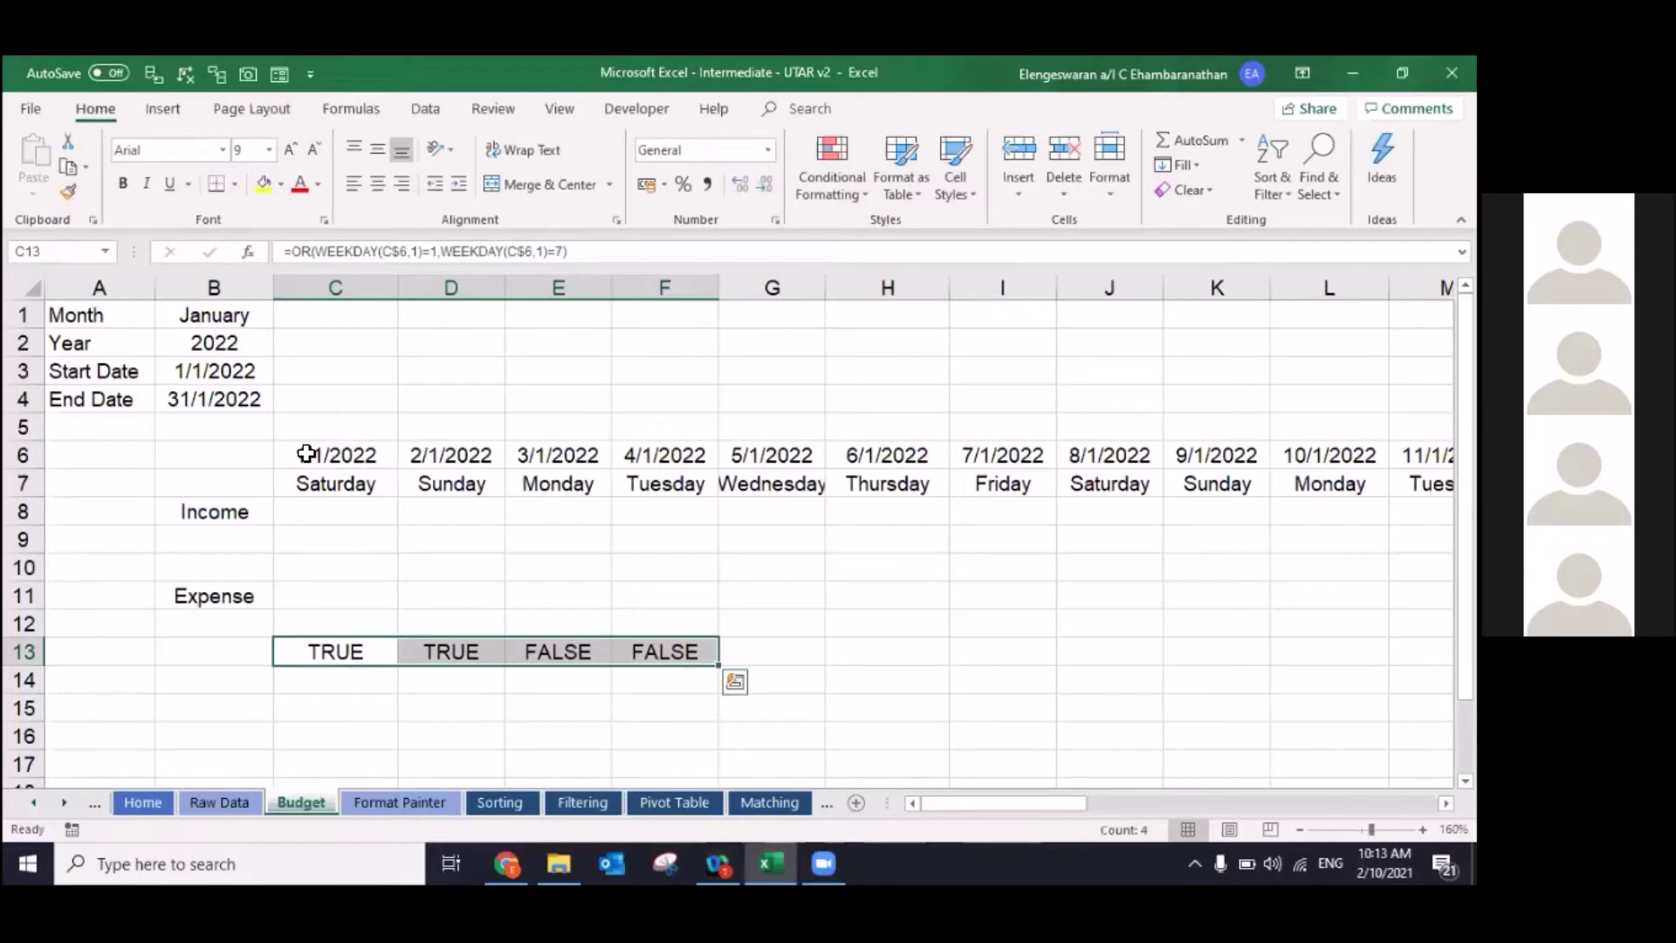
pyautogui.click(335, 652)
pyautogui.click(558, 651)
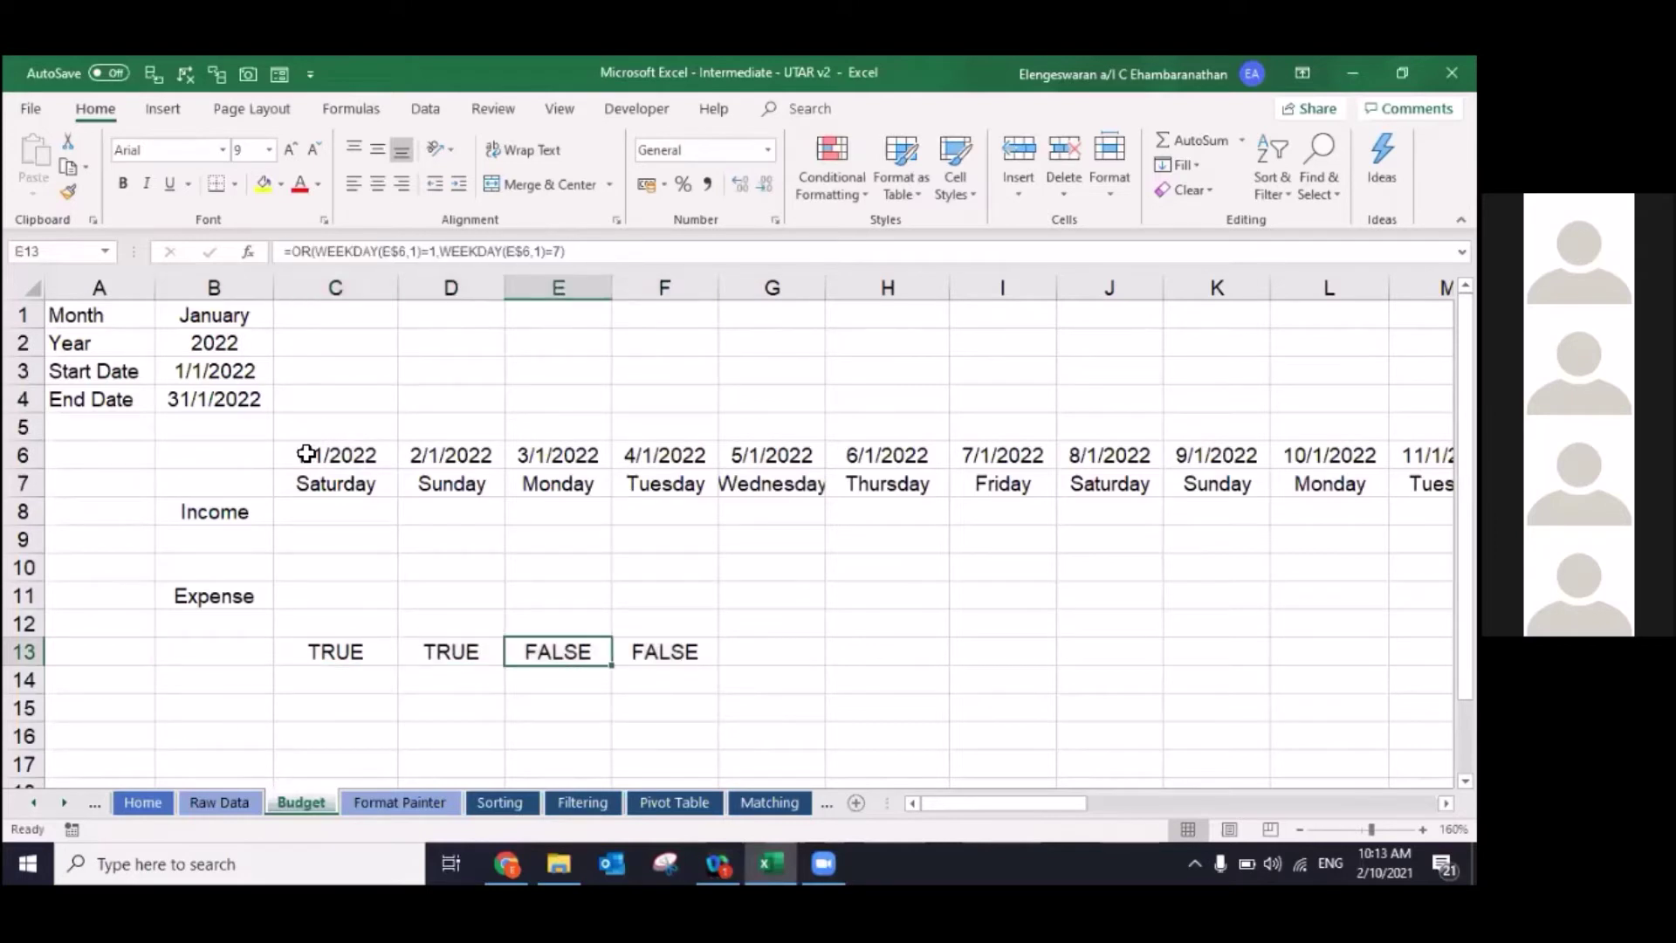
pyautogui.press('Left')
pyautogui.press('Left')
pyautogui.hotkey('shift', 'Right')
pyautogui.hotkey('shift', 'Right')
pyautogui.hotkey('shift', 'Right')
pyautogui.hotkey('shift', 'Right')
pyautogui.hotkey('shift', 'Right')
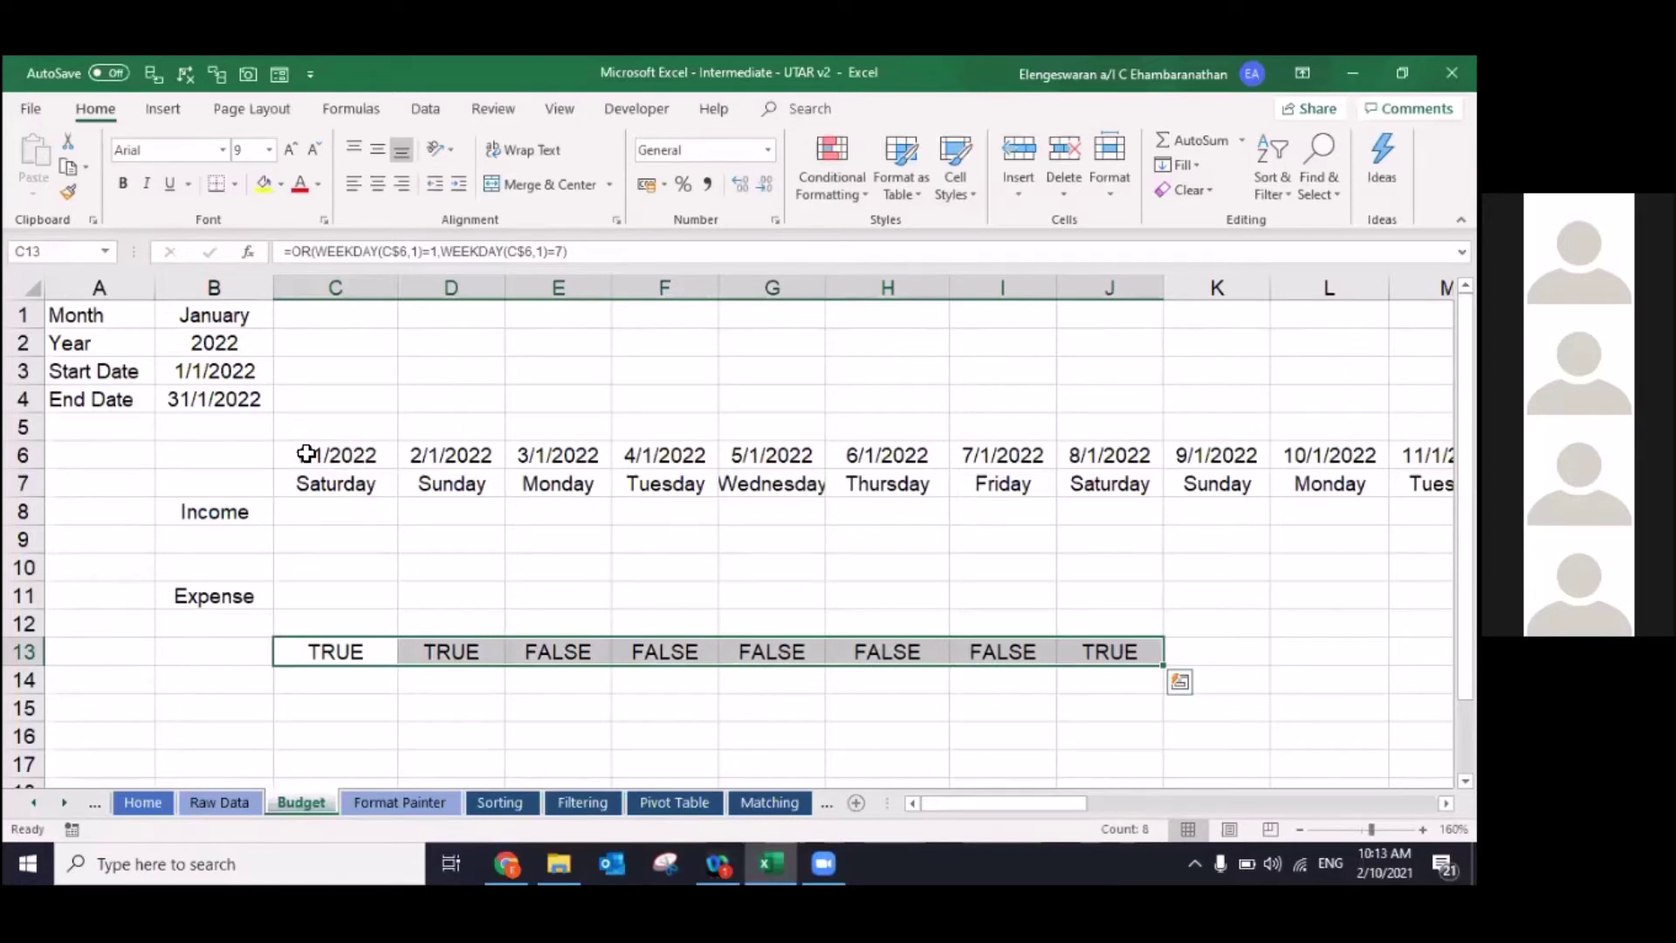
# Step: Copy the C13 formula text to the clipboard, leaving the cell unchanged
pyautogui.press('F2')
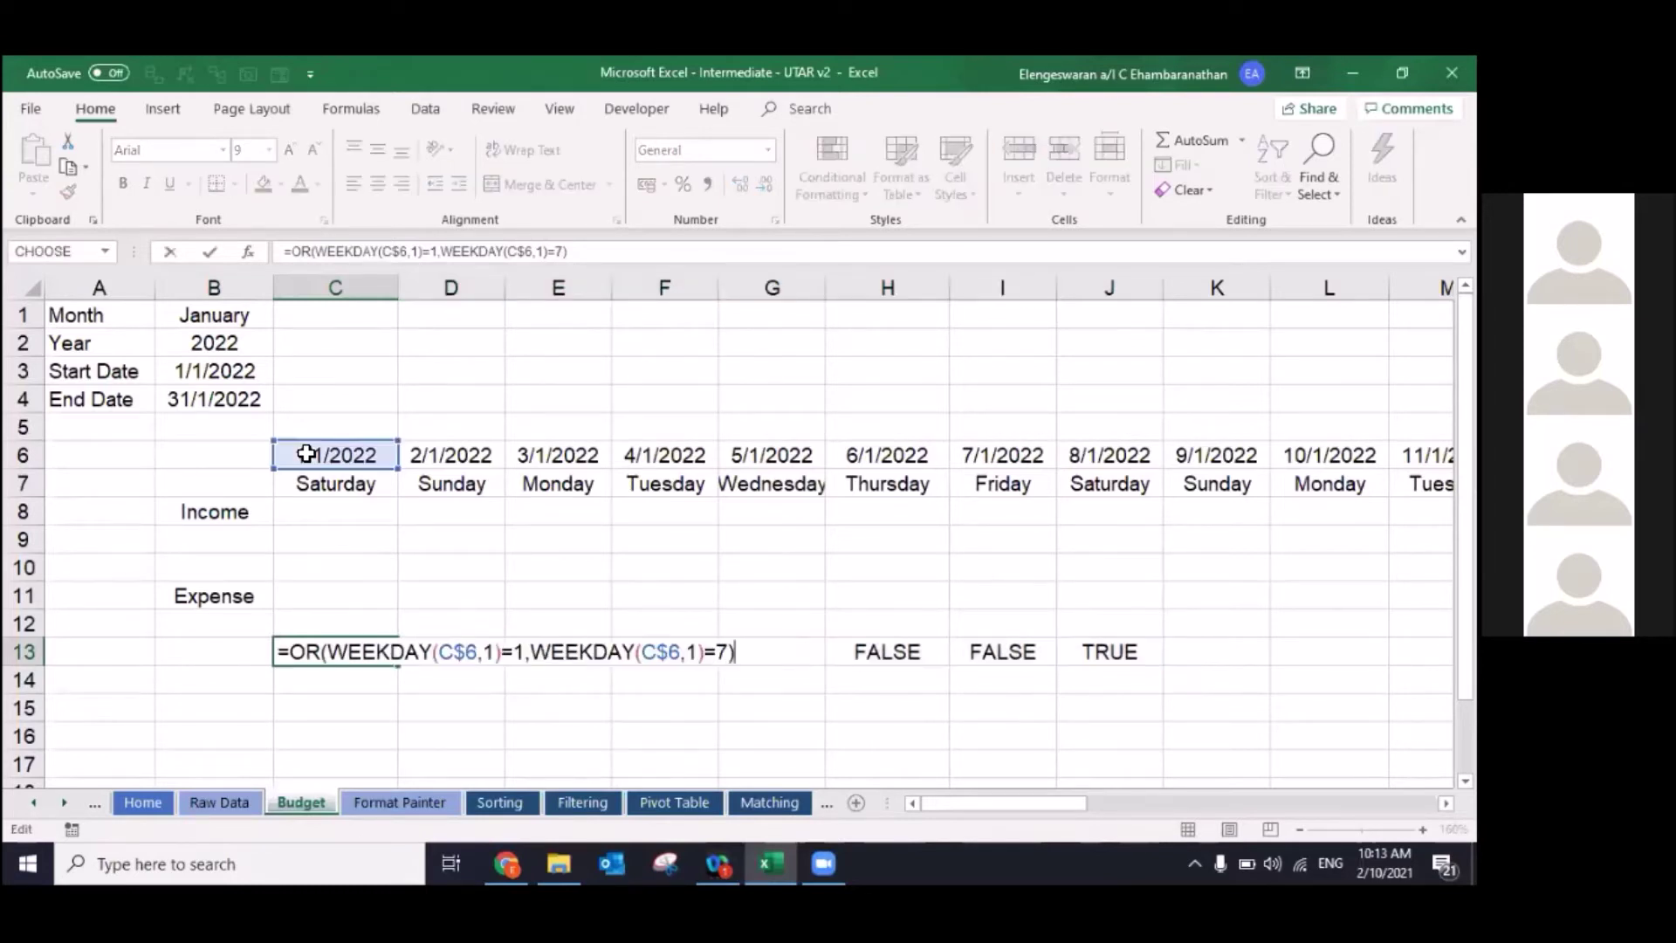
pyautogui.hotkey('shift', 'Home')
pyautogui.hotkey('ctrl', 'c')
pyautogui.press('Return')
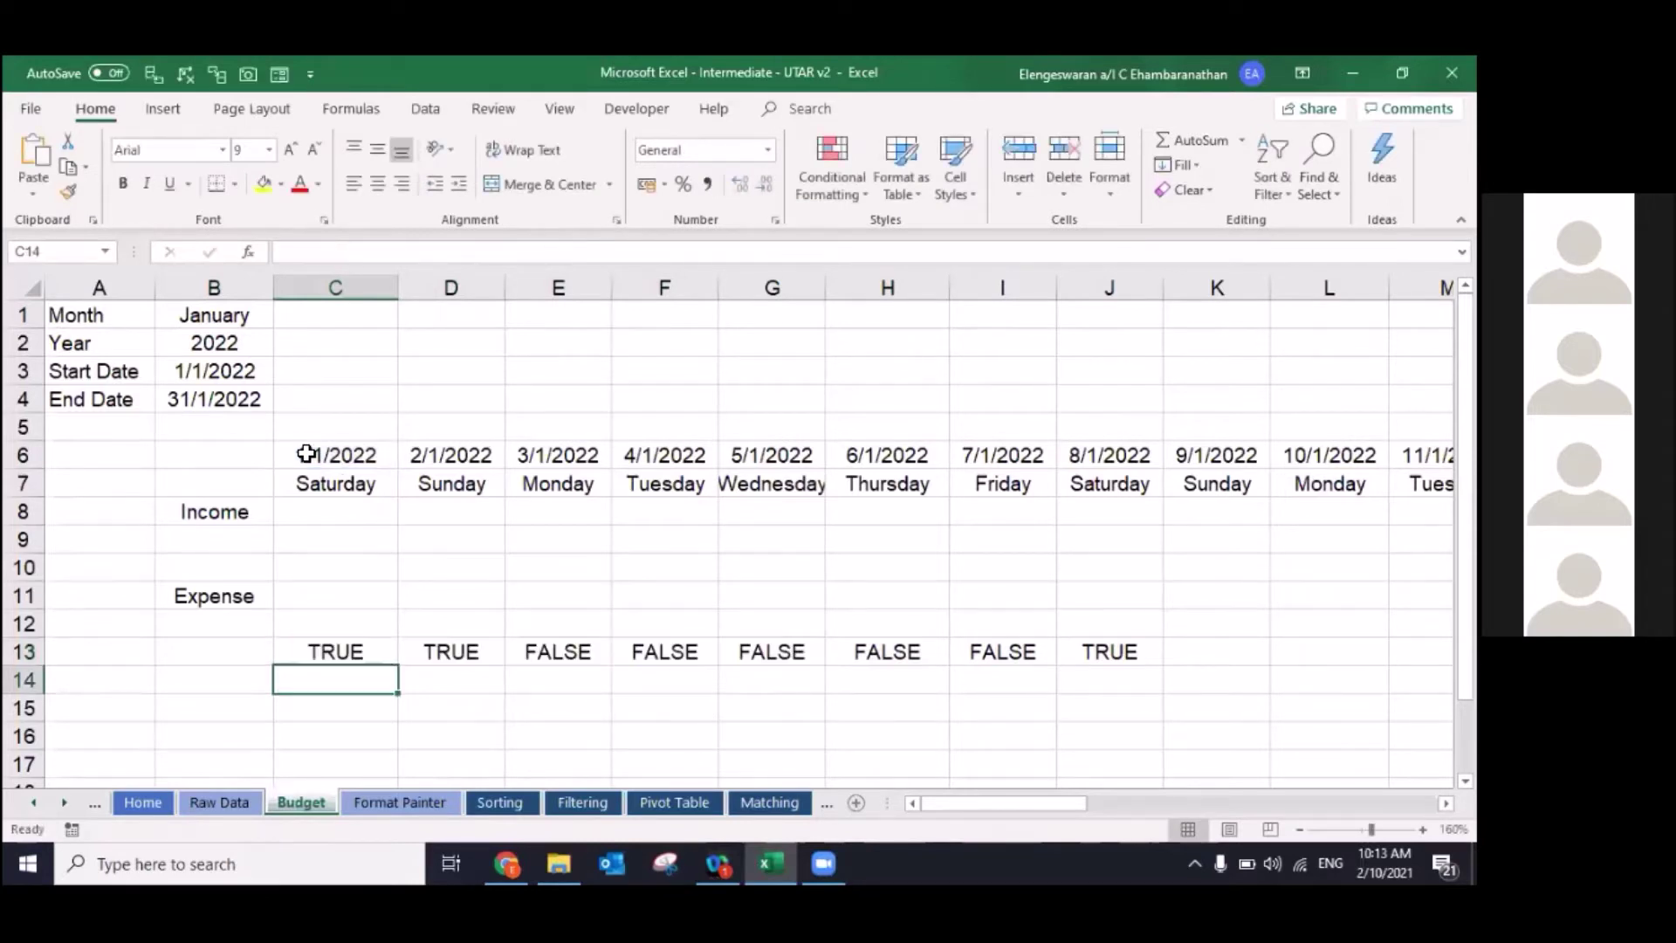
pyautogui.press('Up')
pyautogui.hotkey('ctrl', 'Up')
pyautogui.press('Up')
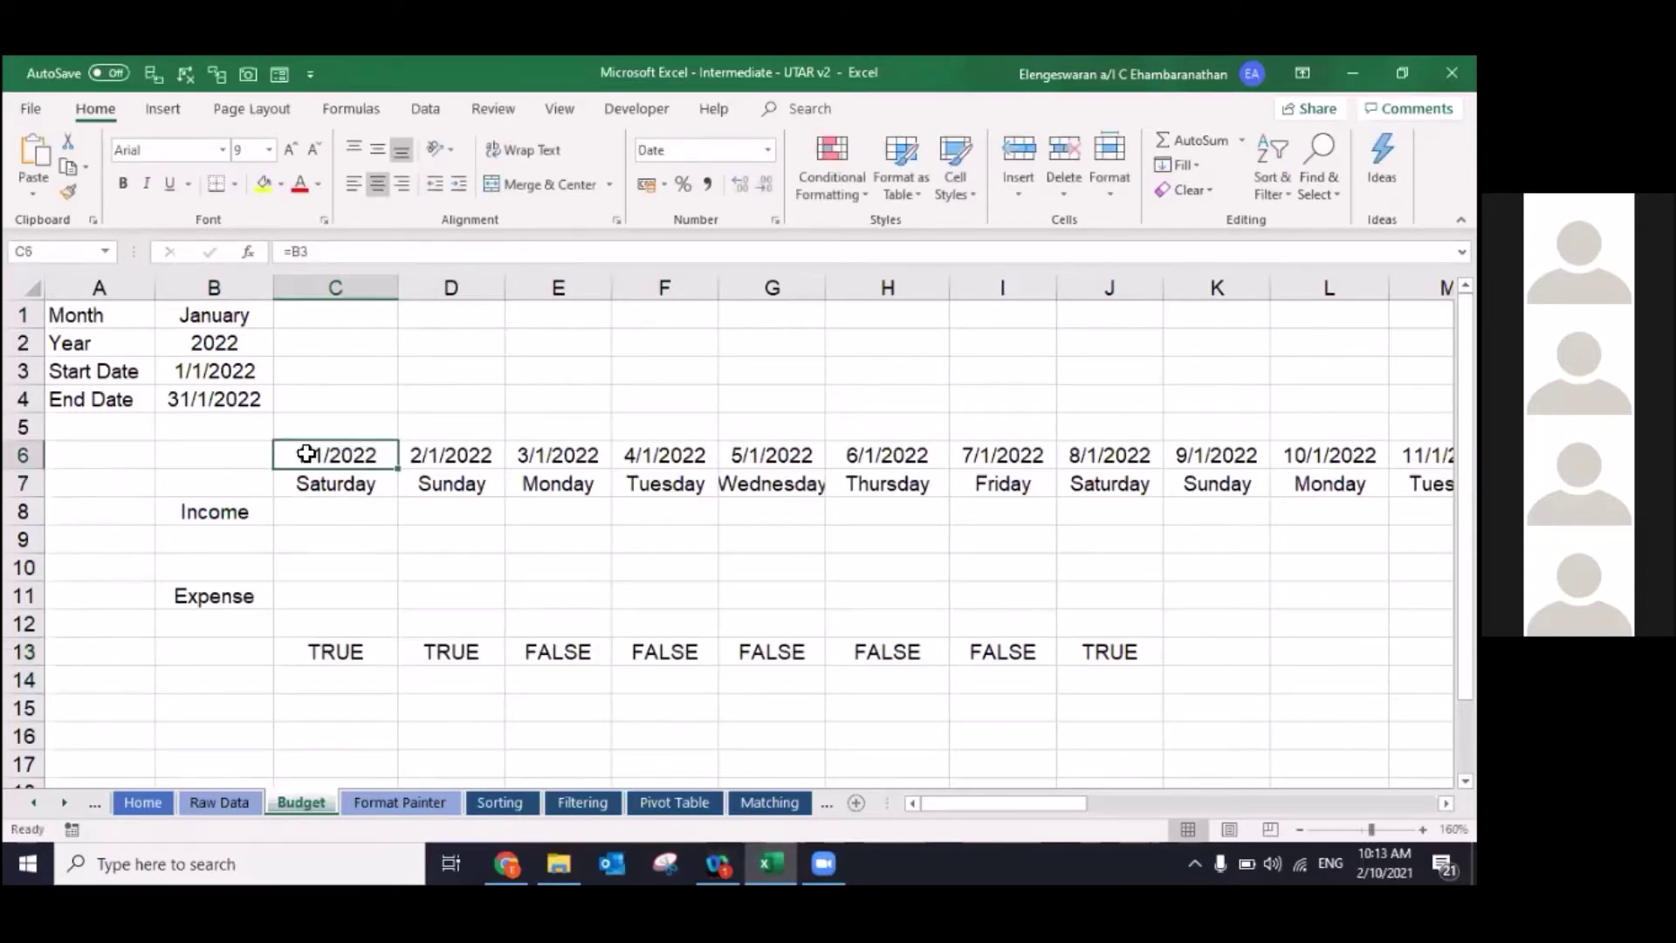
# Step: Select the date block C6:AH12 and bring up Conditional Formatting
pyautogui.hotkey('ctrl', 'shift', 'Down')
pyautogui.hotkey('ctrl', 'shift', 'Down')
pyautogui.hotkey('shift', 'Up')
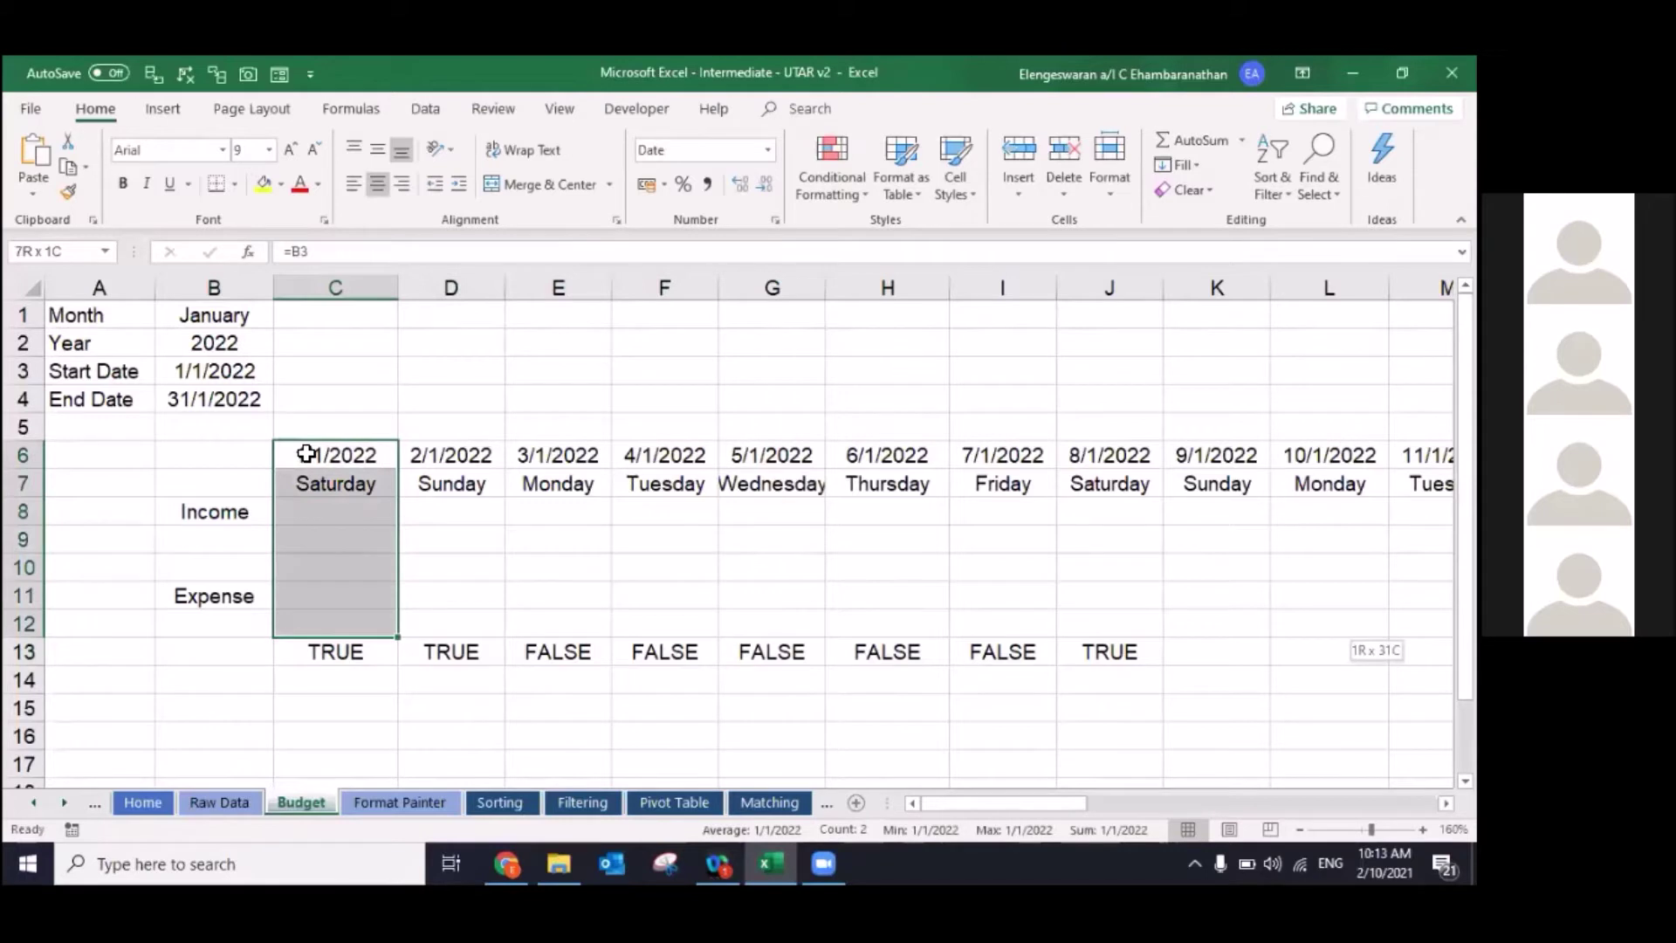
pyautogui.hotkey('ctrl', 'shift', 'Right')
pyautogui.hotkey('shift', 'Right')
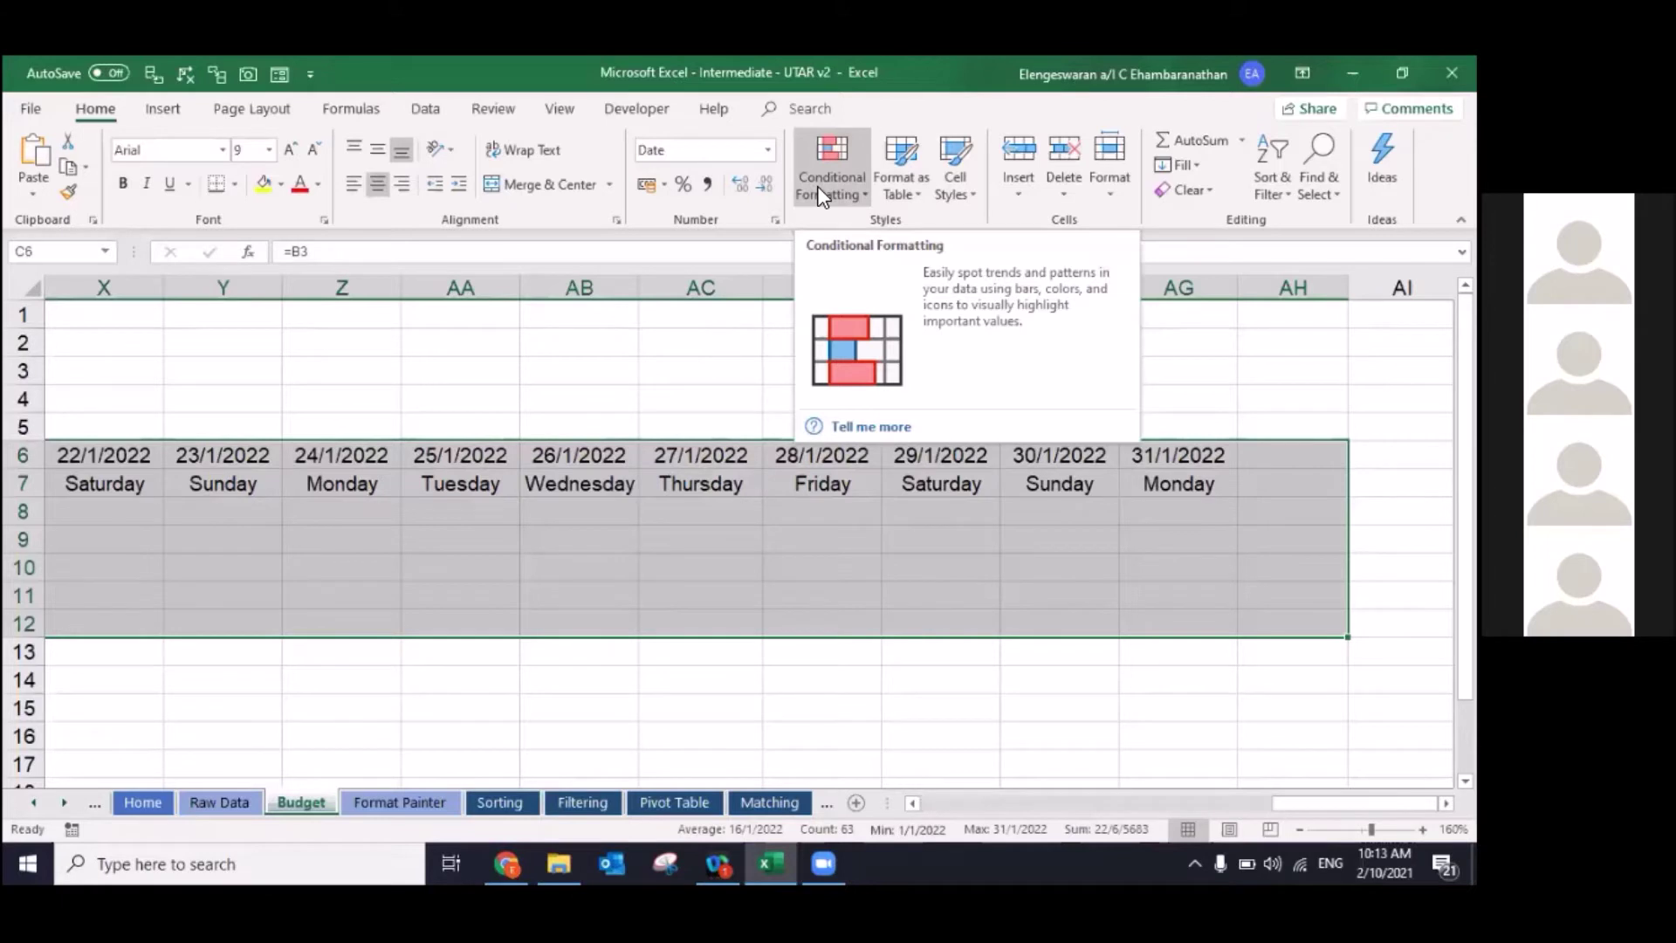
pyautogui.click(822, 194)
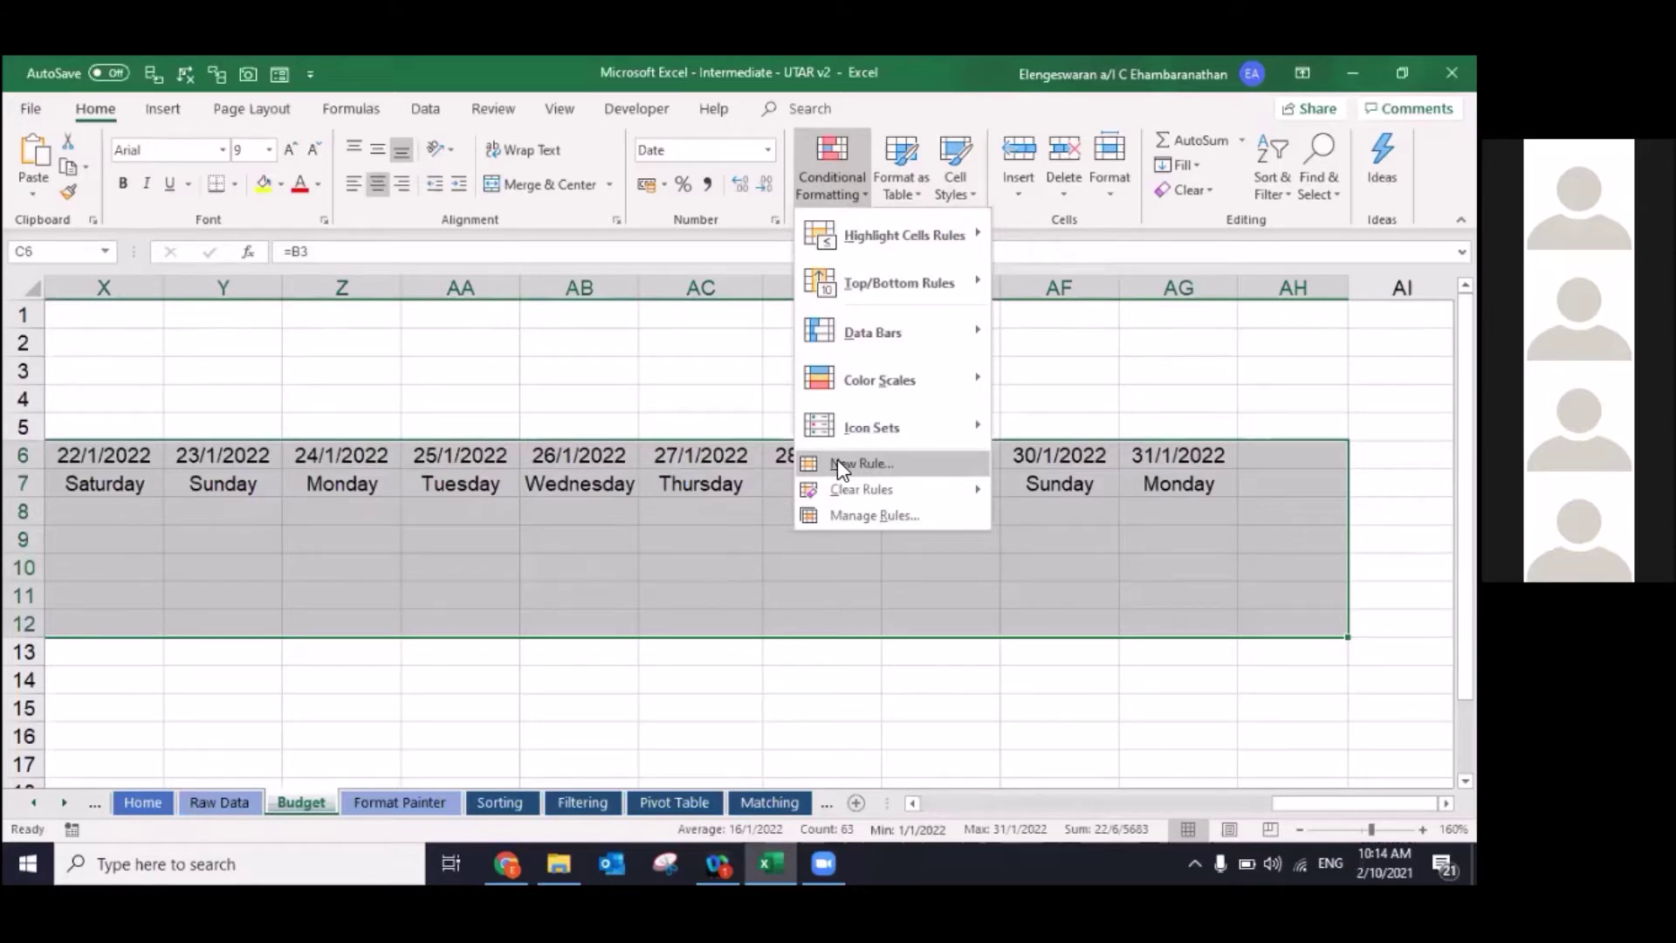
# Step: Create a formula rule using the pasted =OR(WEEKDAY(C$6,1)=1,WEEKDAY(C$6,1)=7) and open its Format settings
pyautogui.click(838, 462)
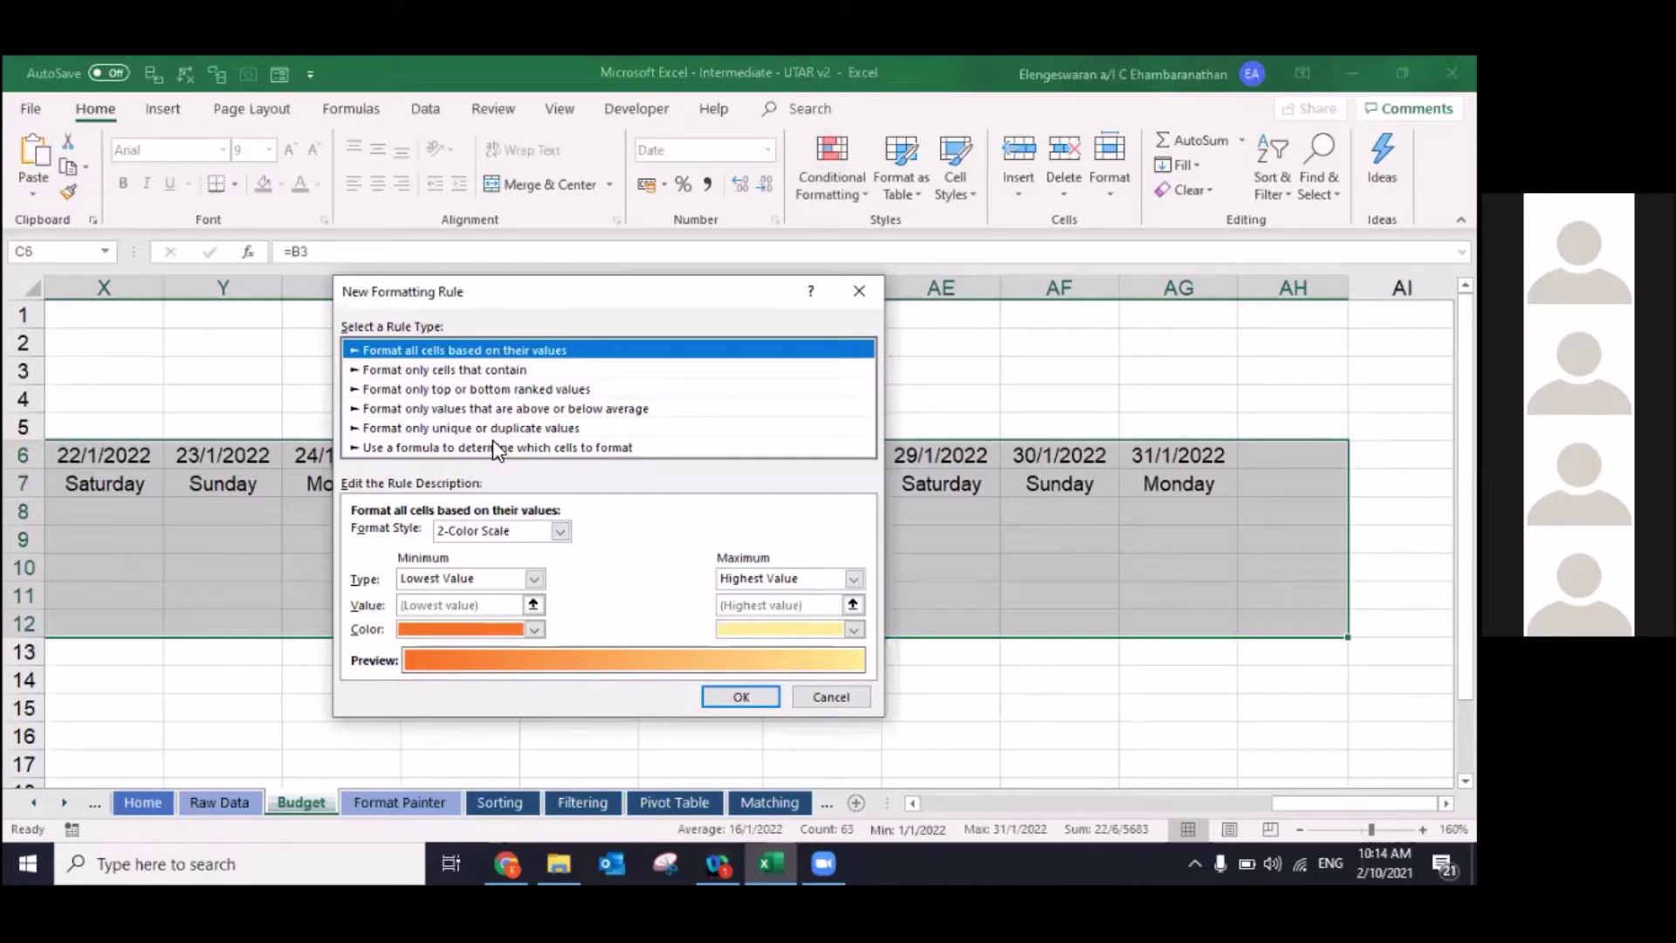
pyautogui.click(471, 448)
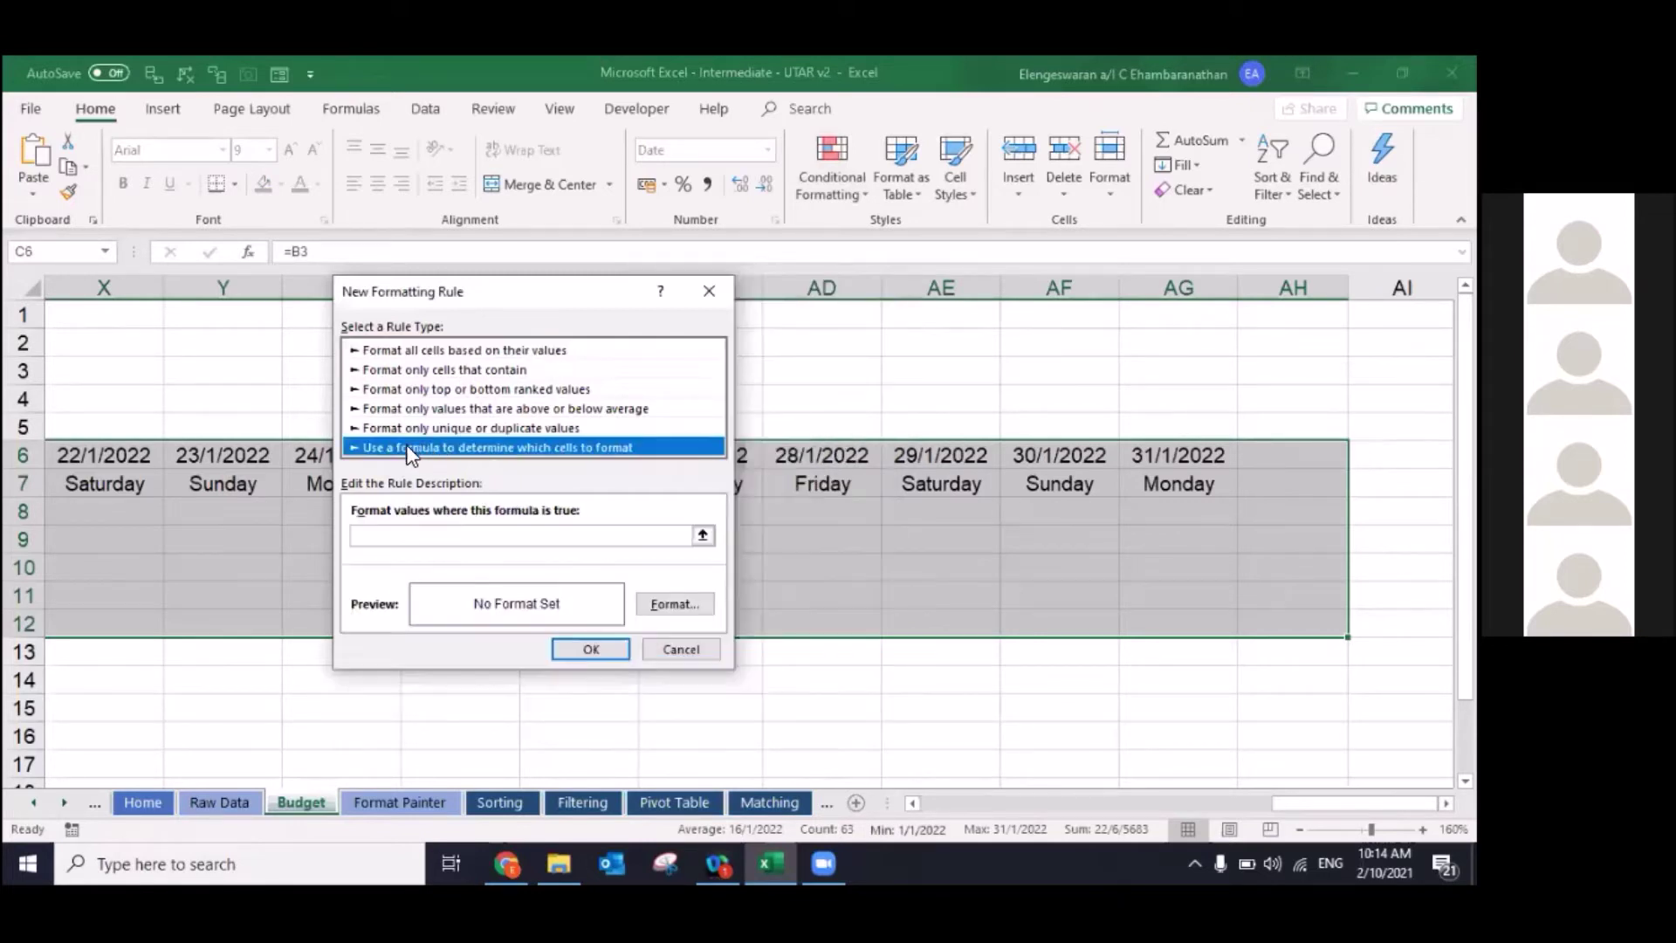
pyautogui.click(391, 533)
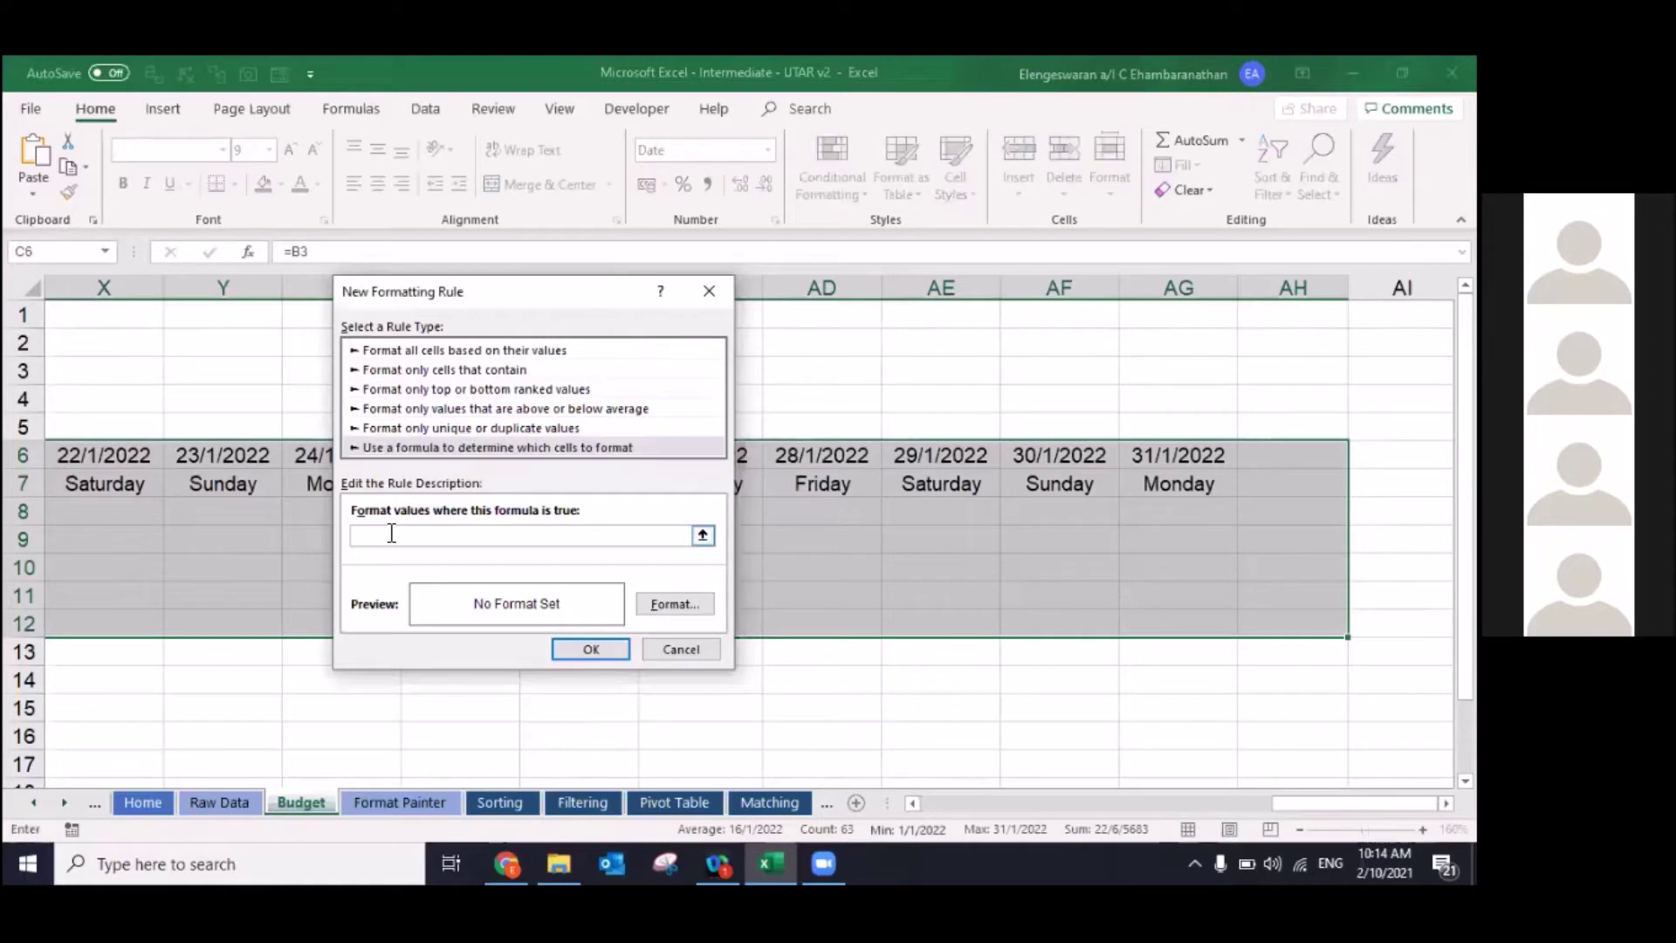
pyautogui.write('=OR(WEEKDAY(C$6,1)=1,WEEKDAY(C$6,1)=7)')
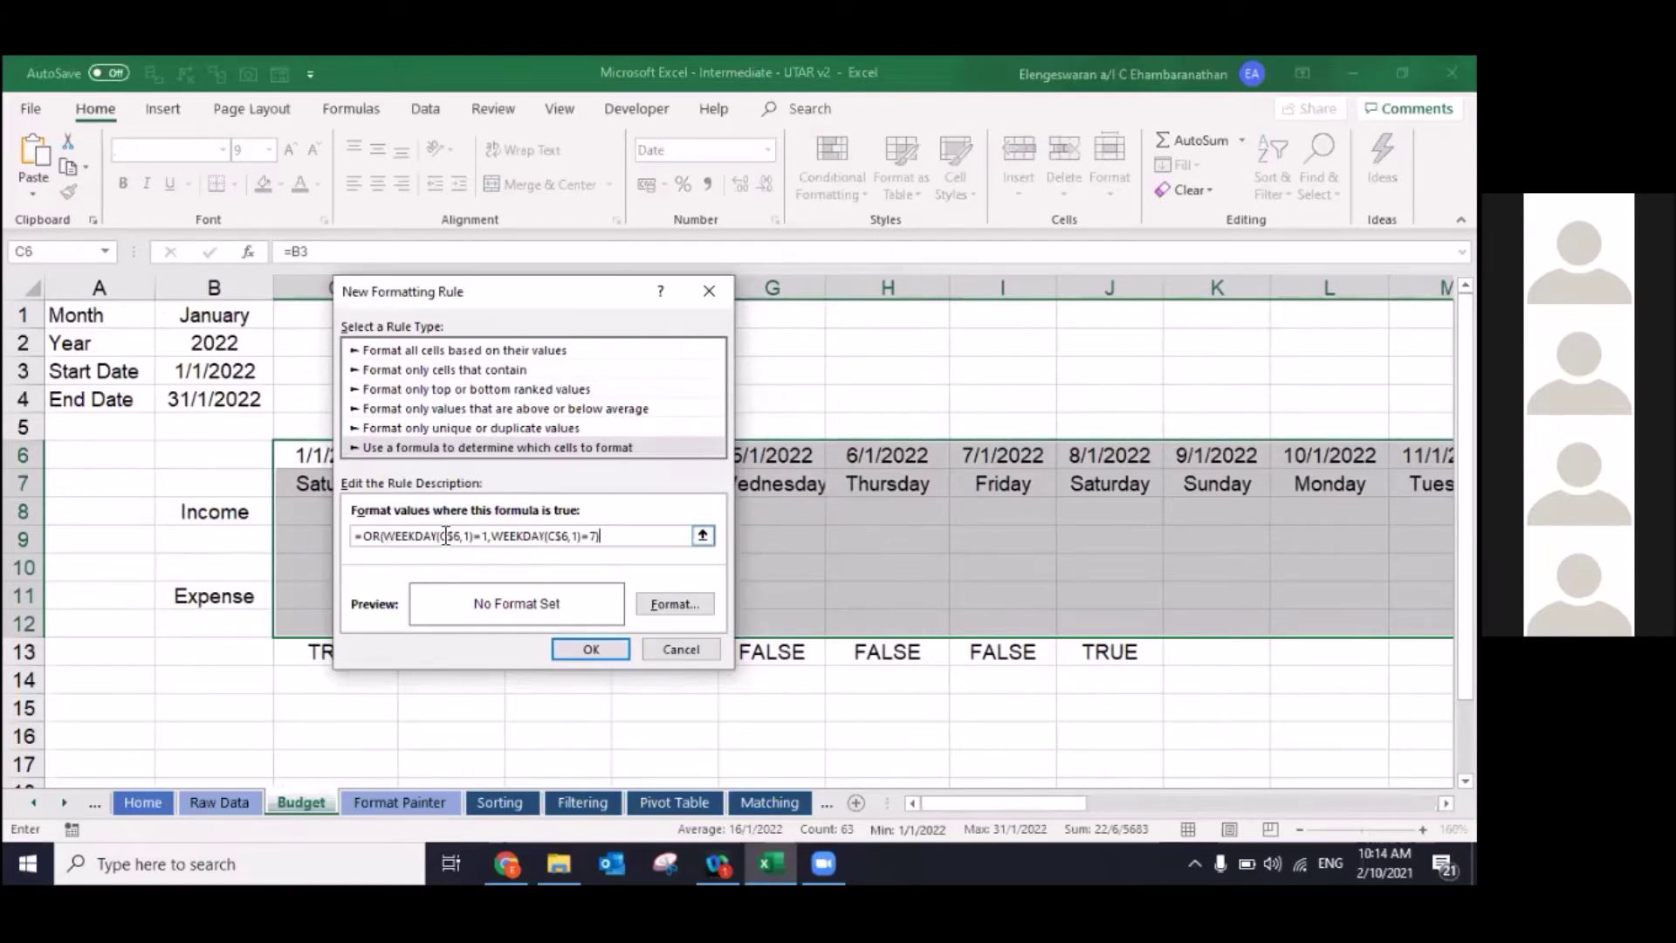
pyautogui.click(659, 605)
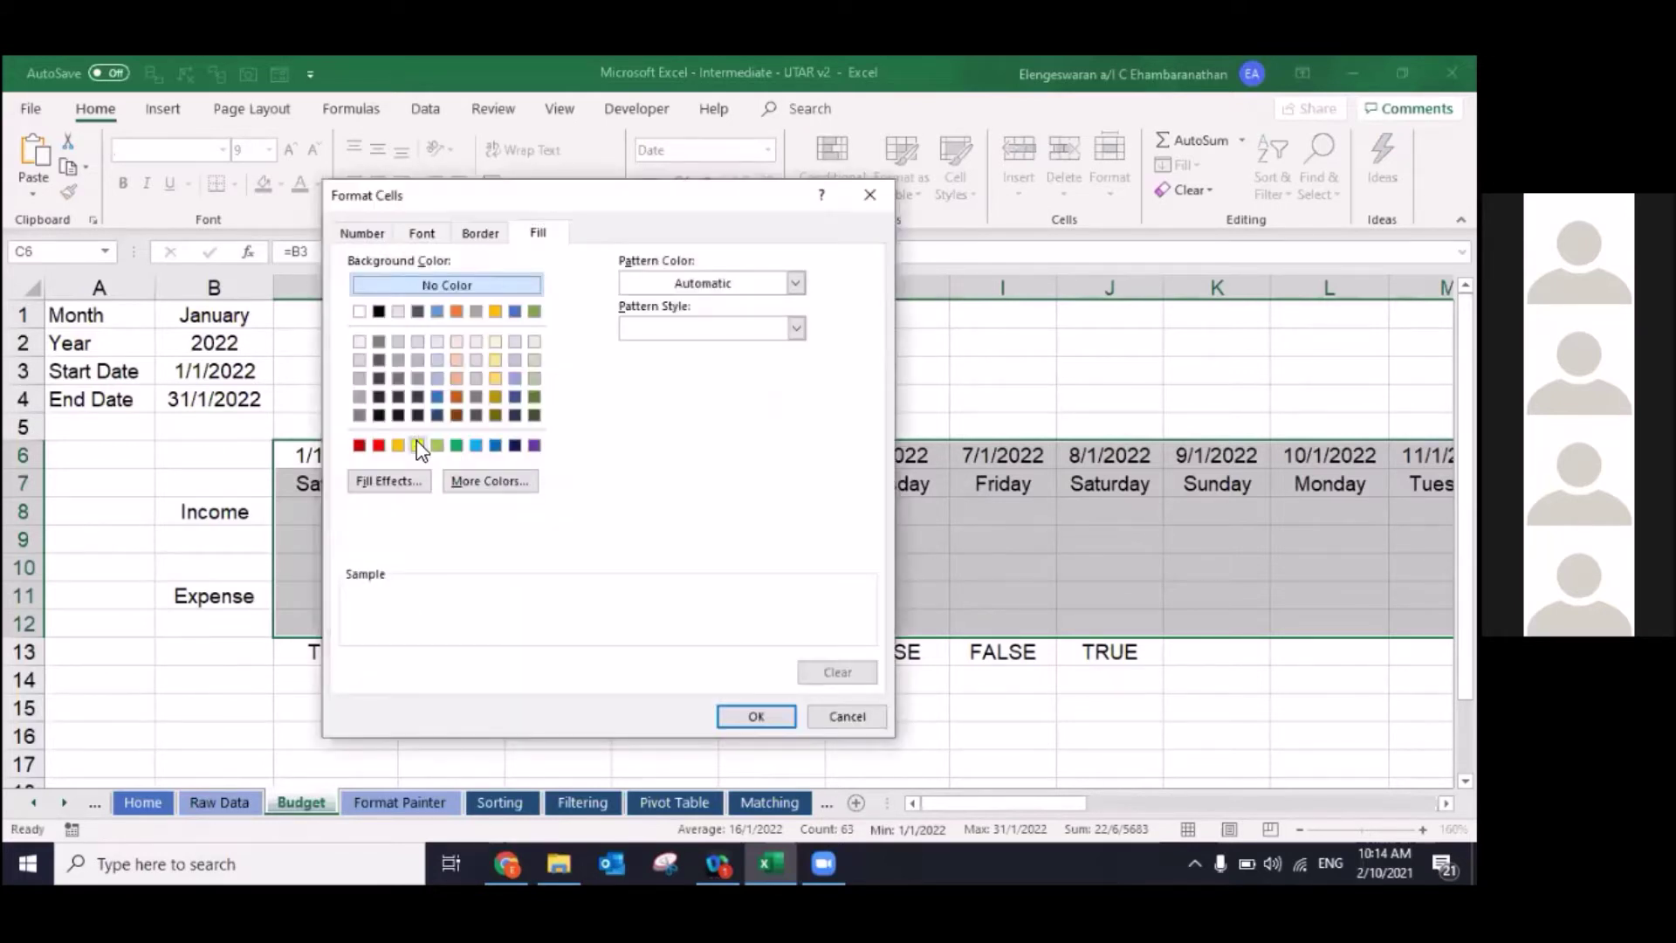
# Step: Give the weekend rule a yellow fill and apply it to C6:AH12
pyautogui.click(417, 446)
pyautogui.click(744, 714)
pyautogui.click(606, 646)
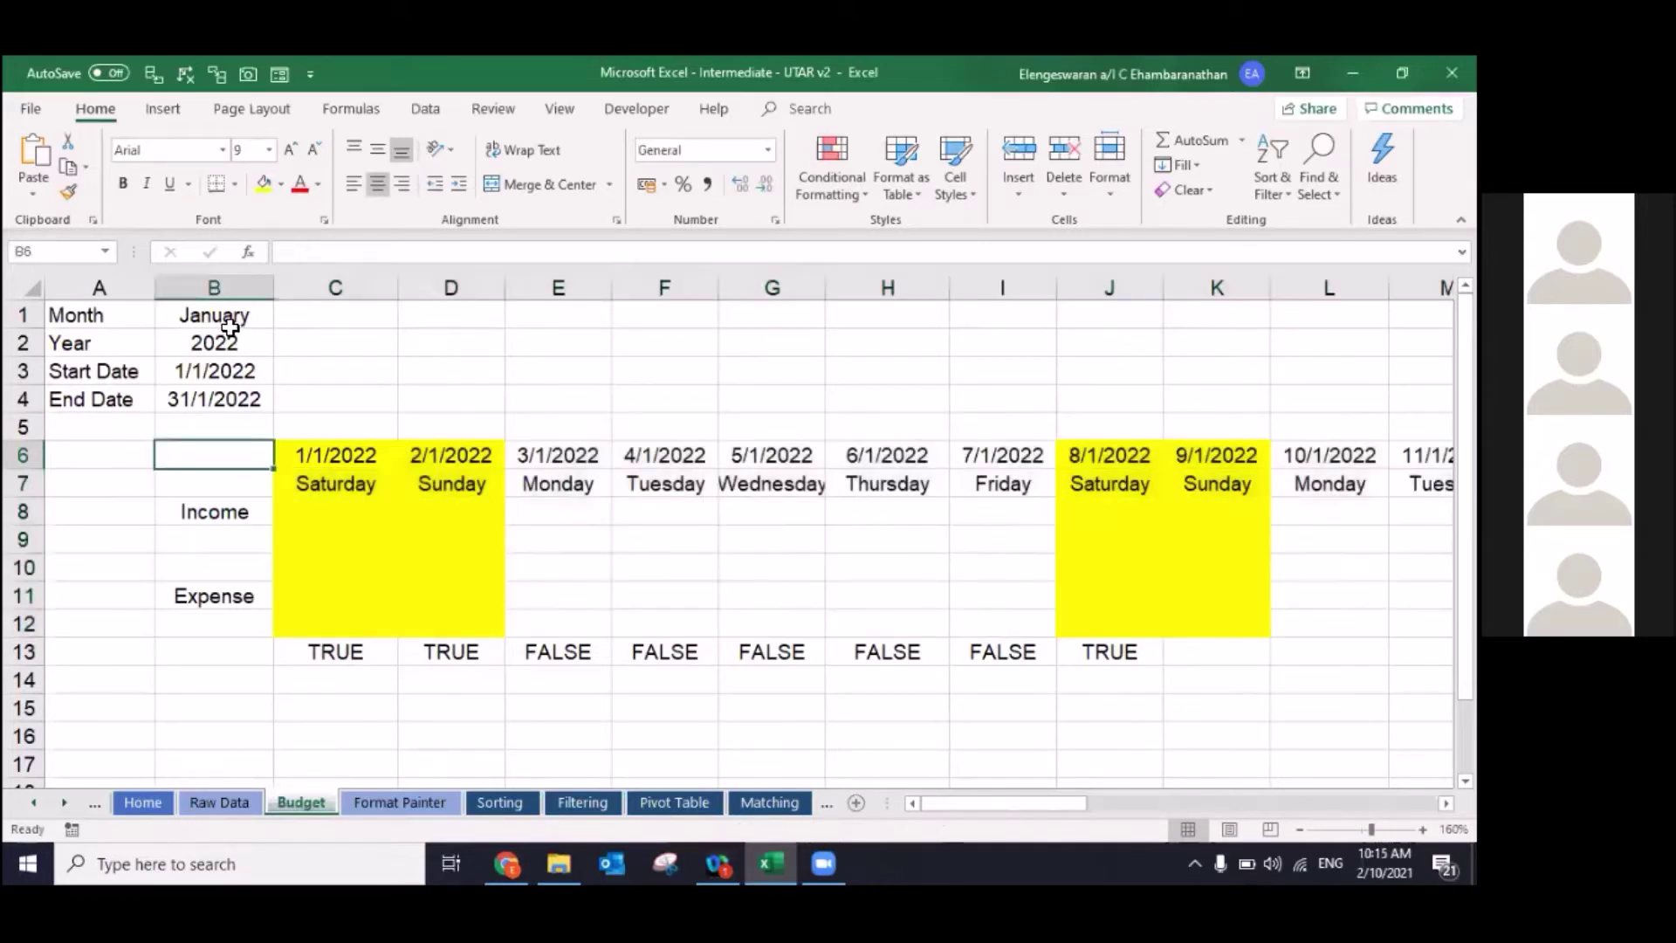
pyautogui.click(235, 324)
# Step: Switch the month in B1 to October
pyautogui.click(282, 318)
pyautogui.moveTo(270, 400); pyautogui.dragTo(270, 444)
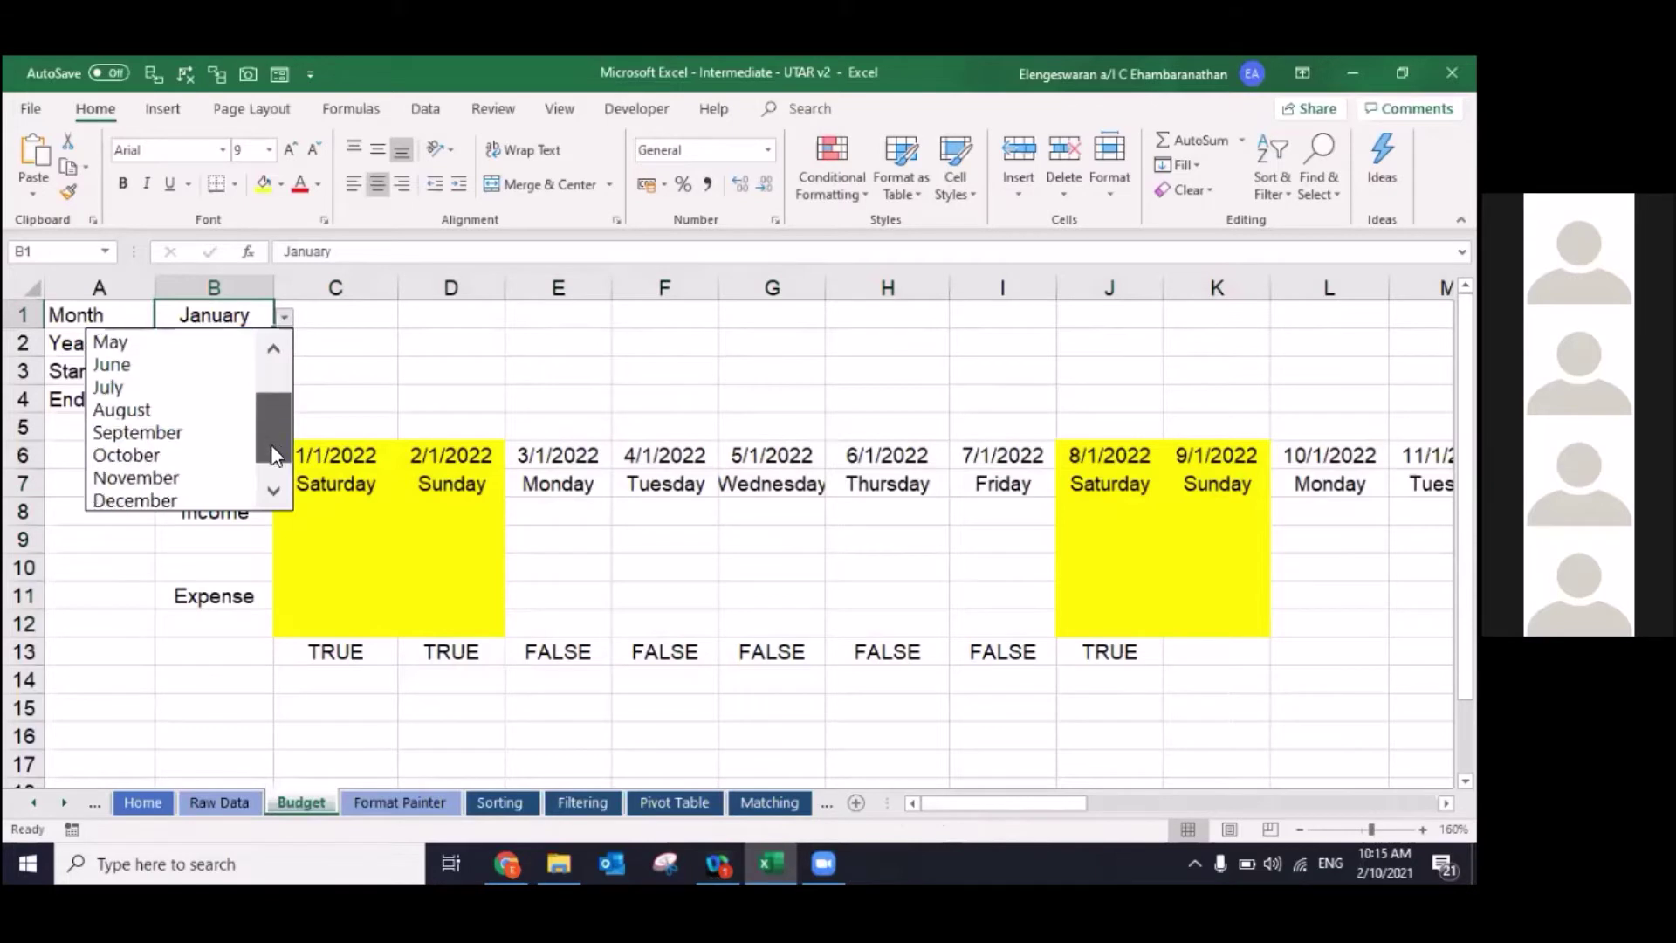
pyautogui.click(160, 451)
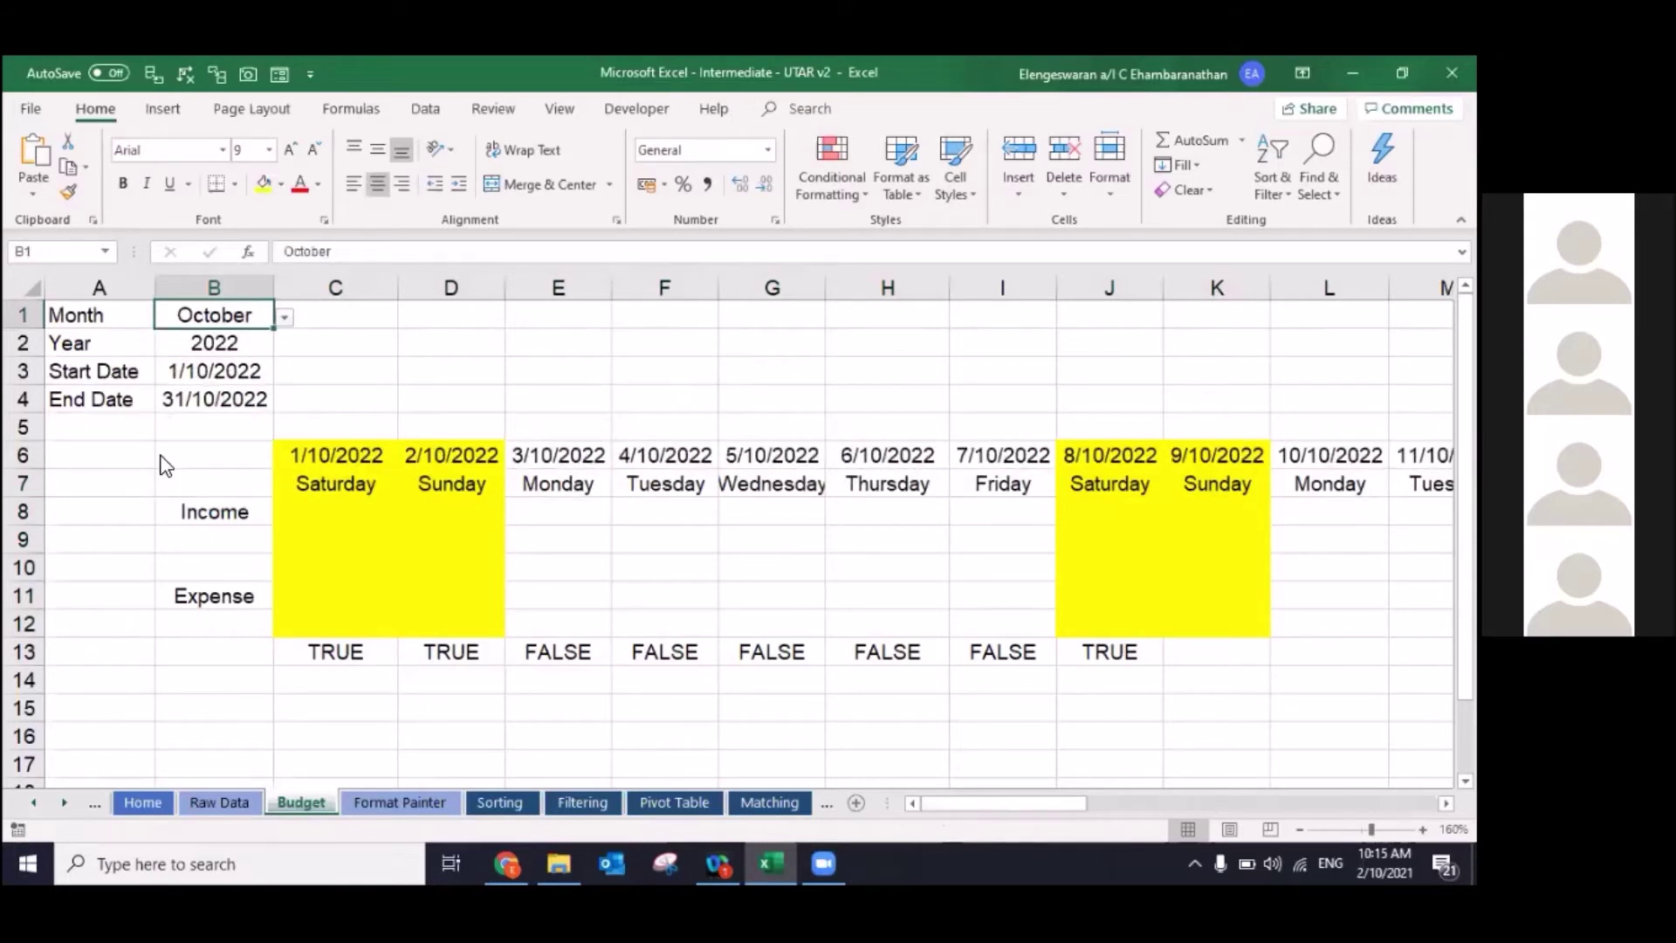
pyautogui.click(210, 348)
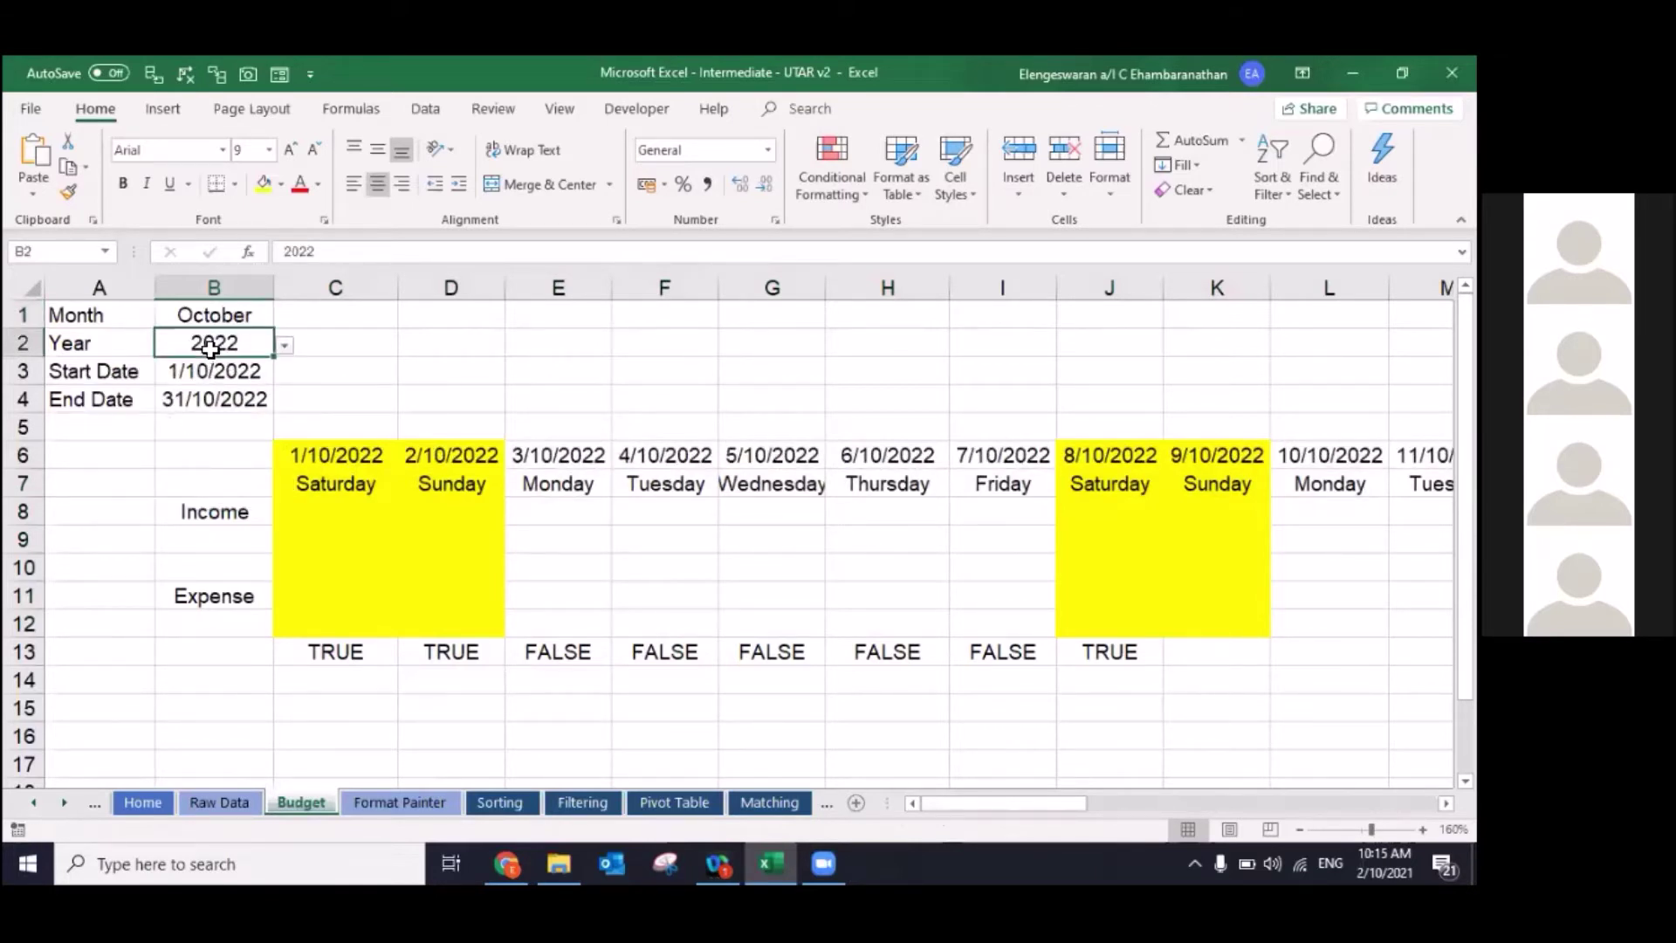
pyautogui.click(285, 349)
pyautogui.click(372, 477)
pyautogui.doubleClick(377, 479)
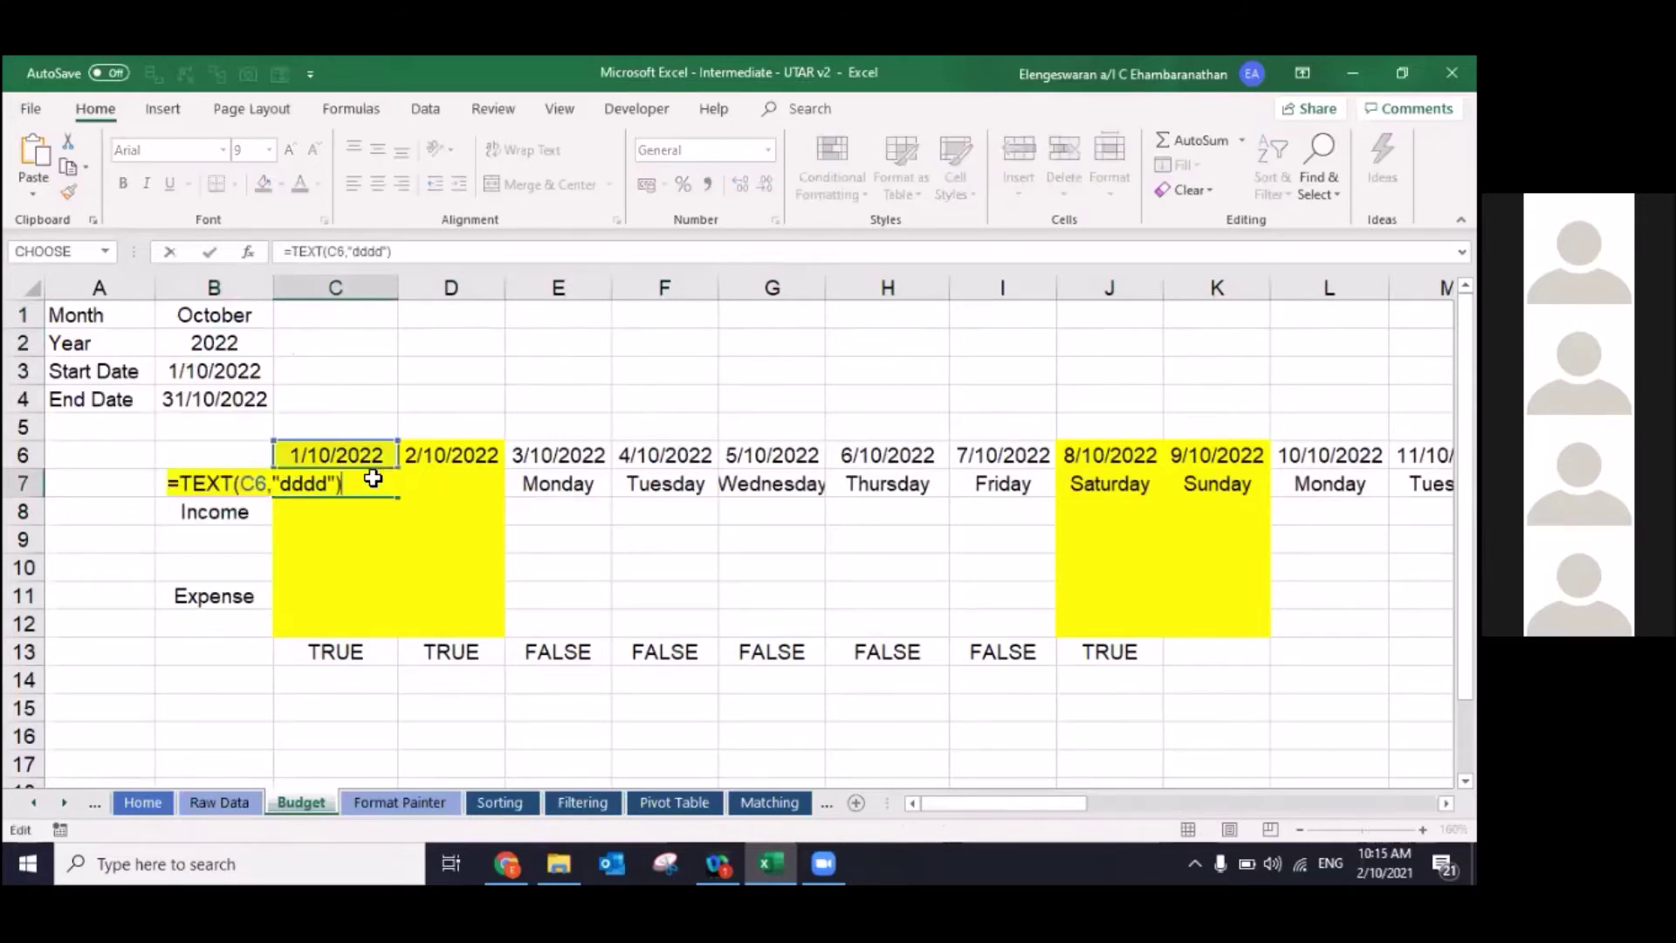
pyautogui.press('Return')
# Step: Set the year in B2 to 2021 from its dropdown list
pyautogui.click(220, 345)
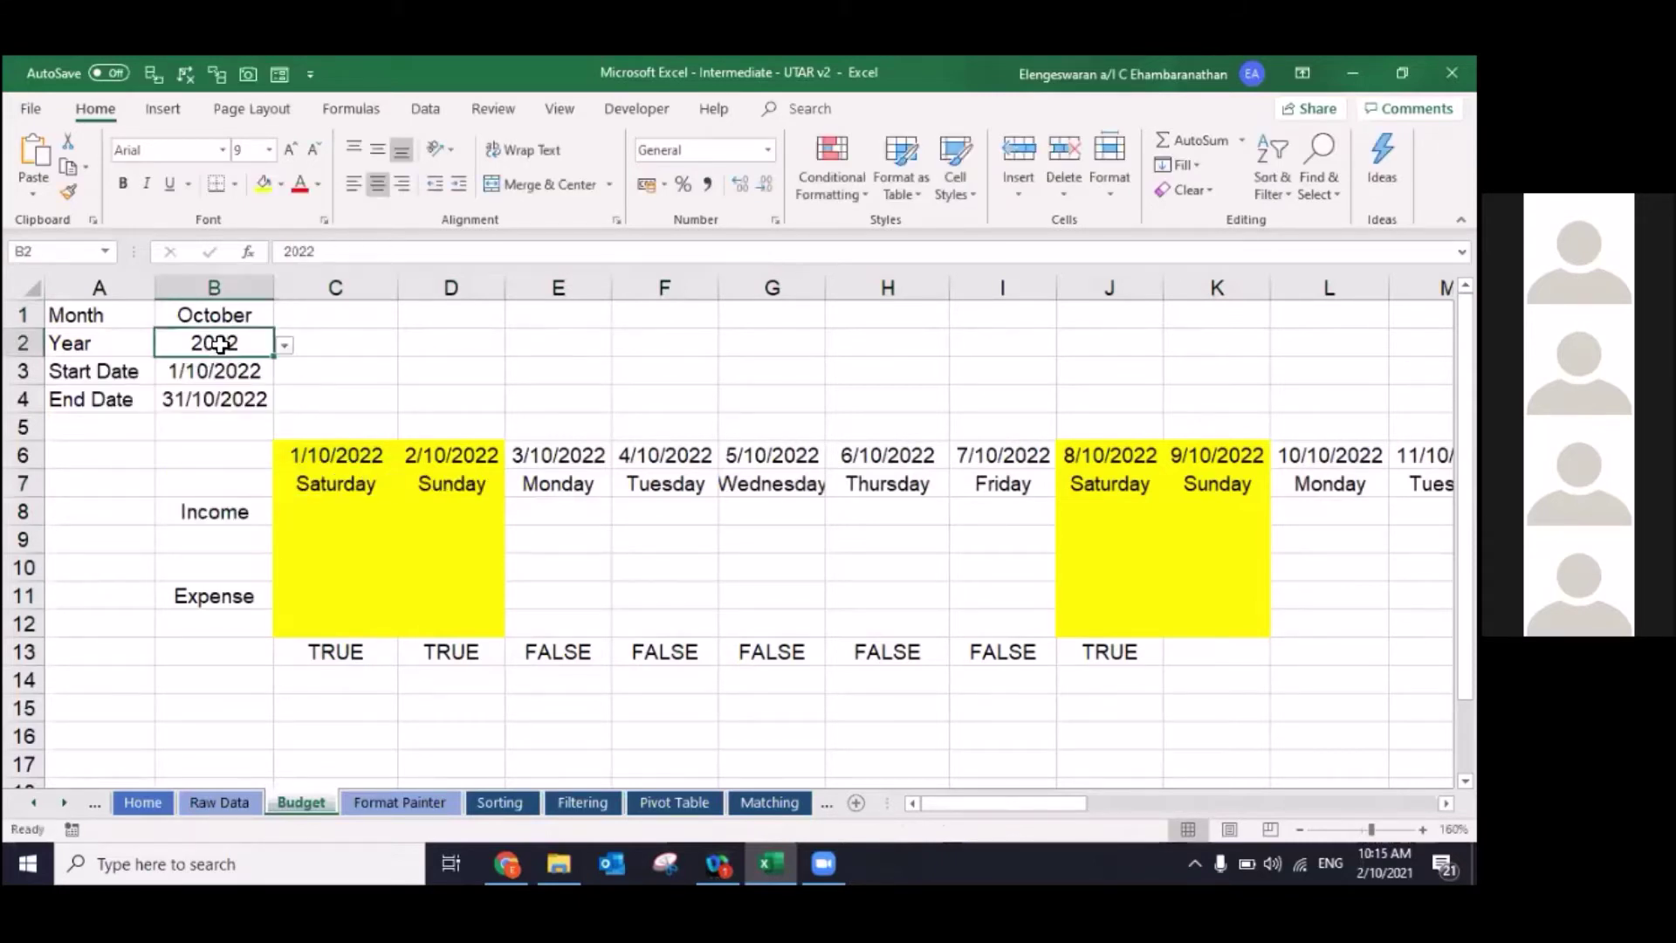
pyautogui.click(286, 346)
pyautogui.click(274, 379)
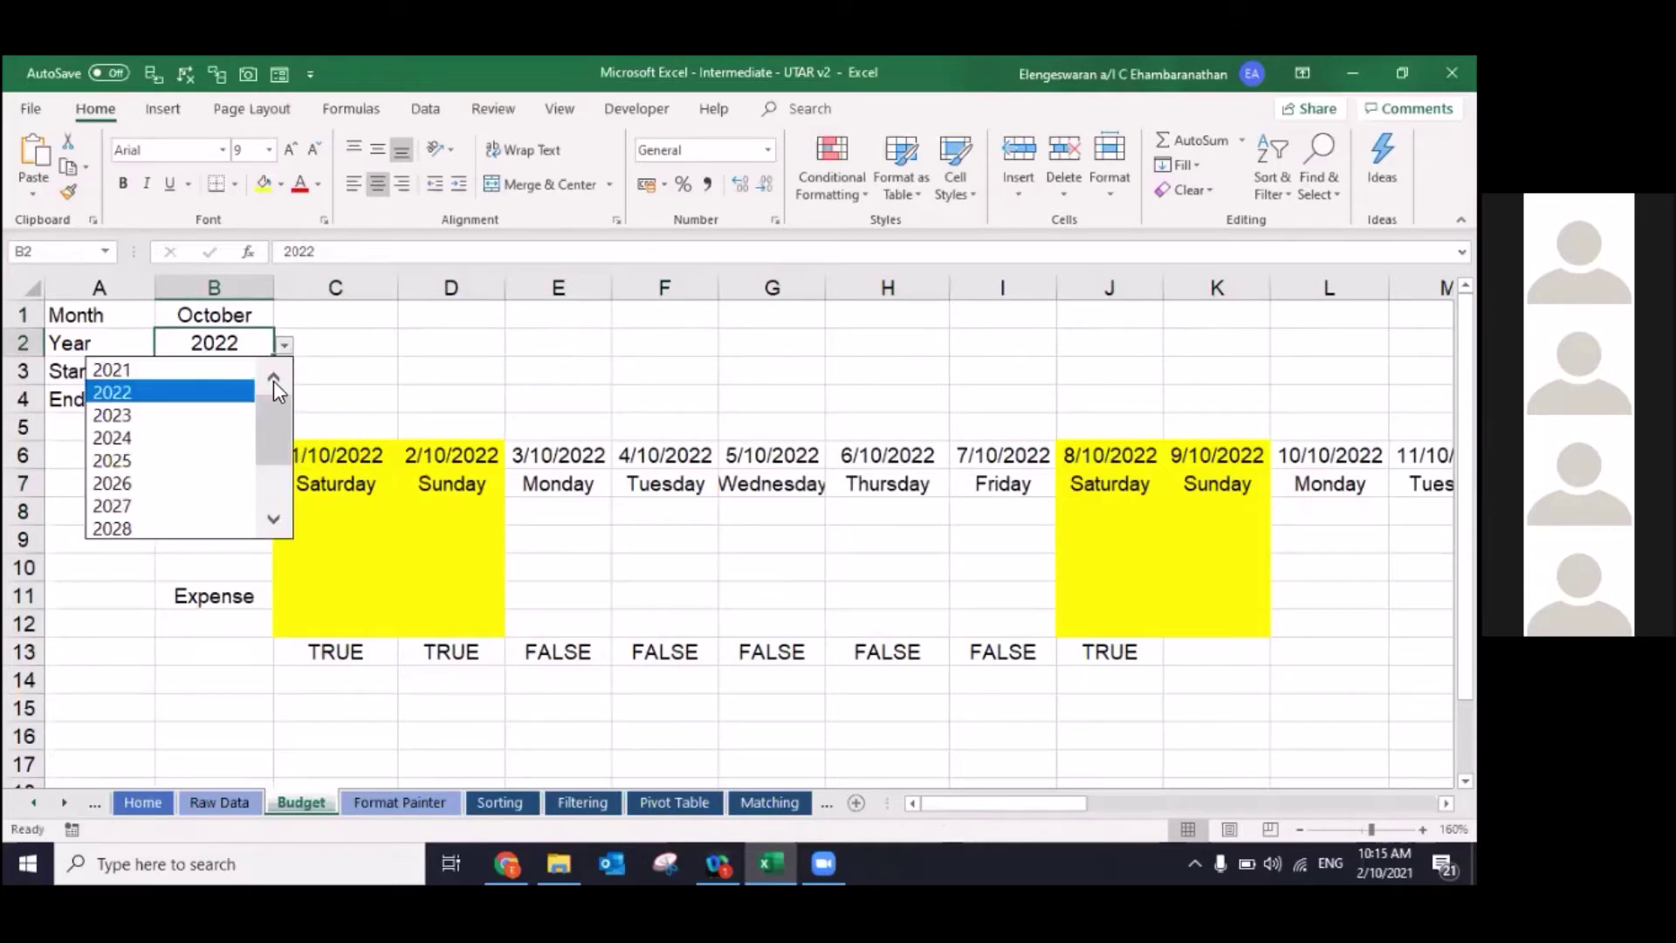
pyautogui.click(196, 362)
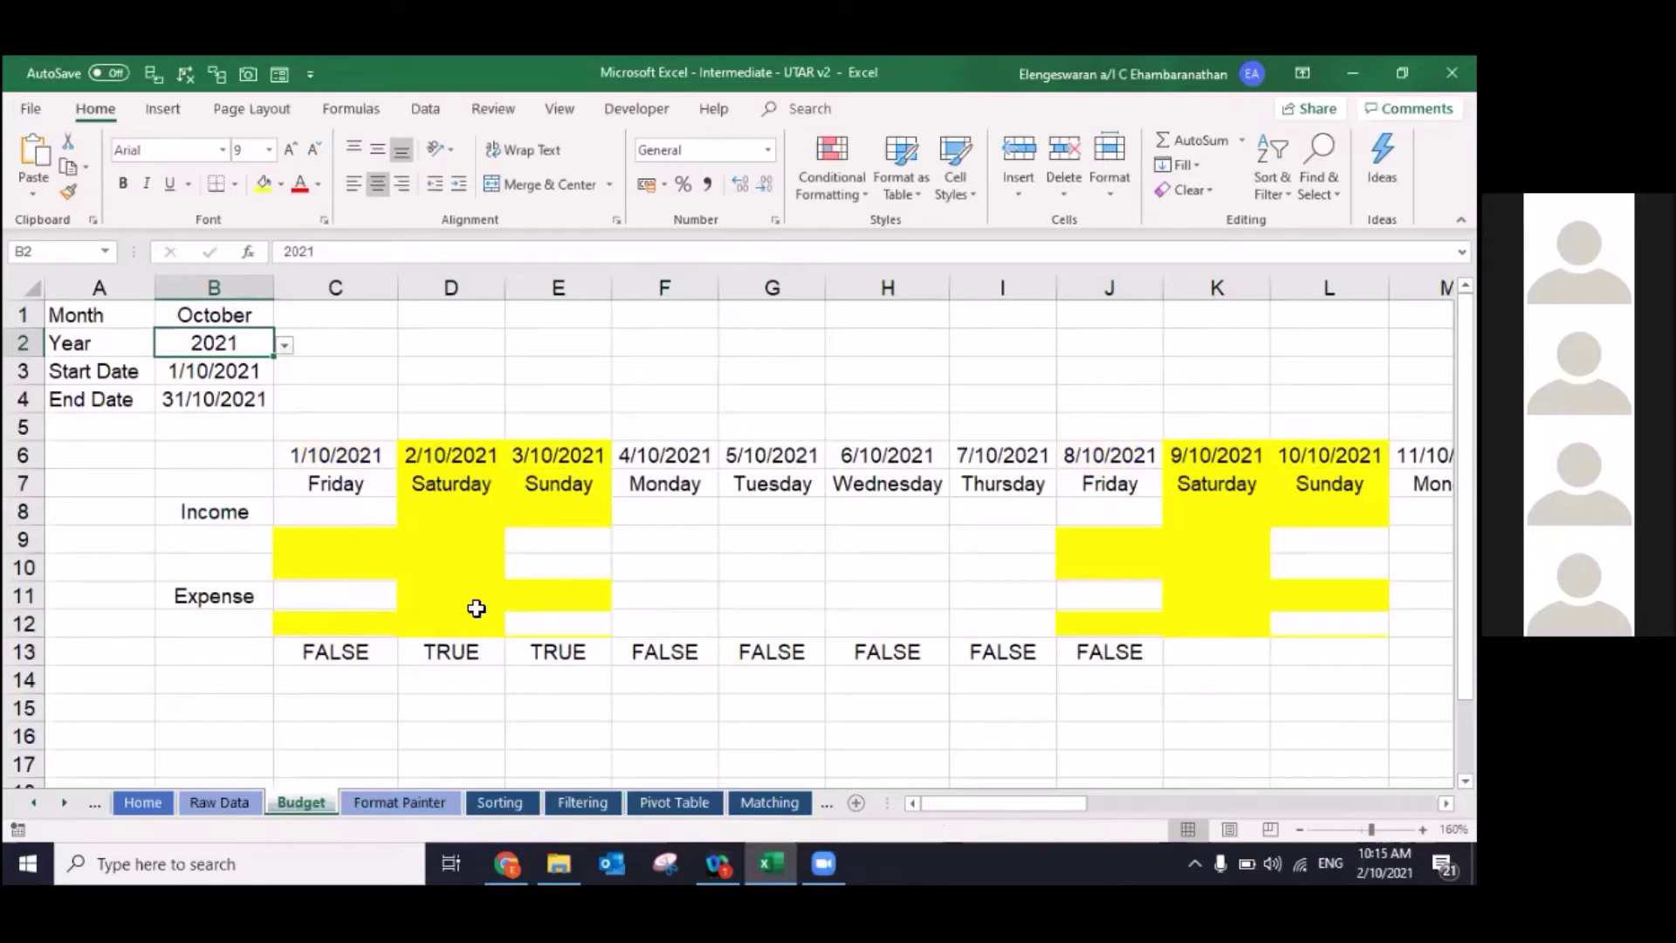
pyautogui.click(384, 493)
pyautogui.press('Down')
pyautogui.press('Down')
pyautogui.press('Down')
pyautogui.press('Down')
pyautogui.press('Down')
pyautogui.press('Up')
pyautogui.press('Up')
pyautogui.press('Up')
pyautogui.press('Up')
pyautogui.press('Up')
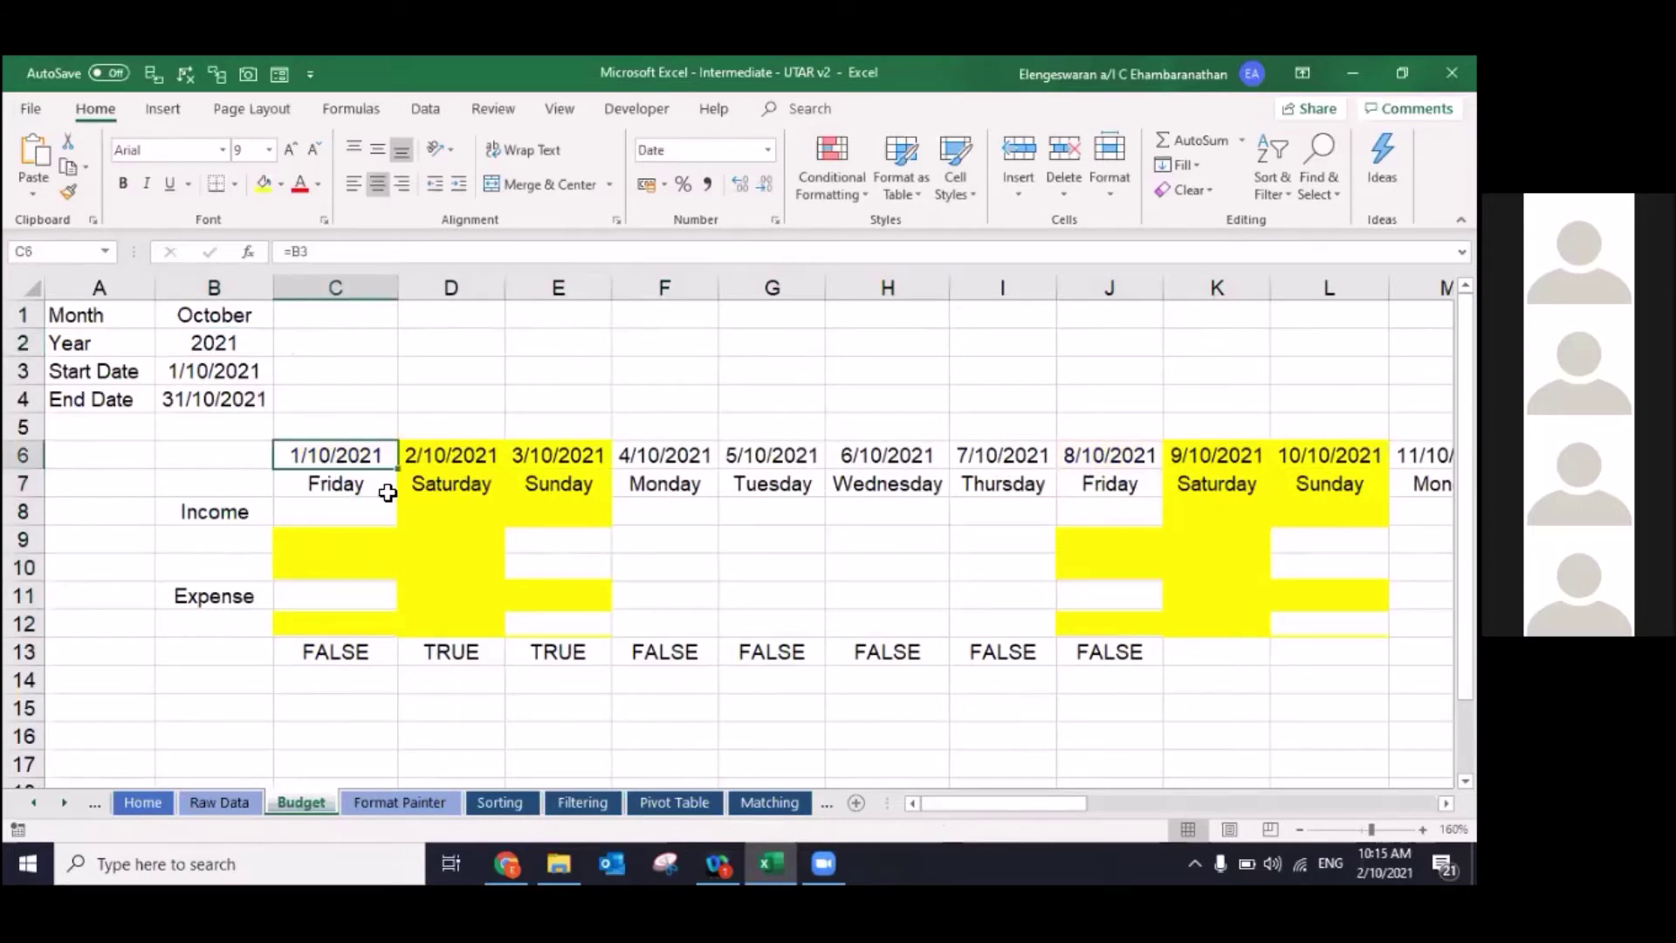
# Step: Select C6:AH12, run Data > Refresh All, and return to the sheet's top-left
pyautogui.hotkey('shift', 'Down')
pyautogui.hotkey('shift', 'Down')
pyautogui.hotkey('shift', 'Down')
pyautogui.hotkey('shift', 'Up')
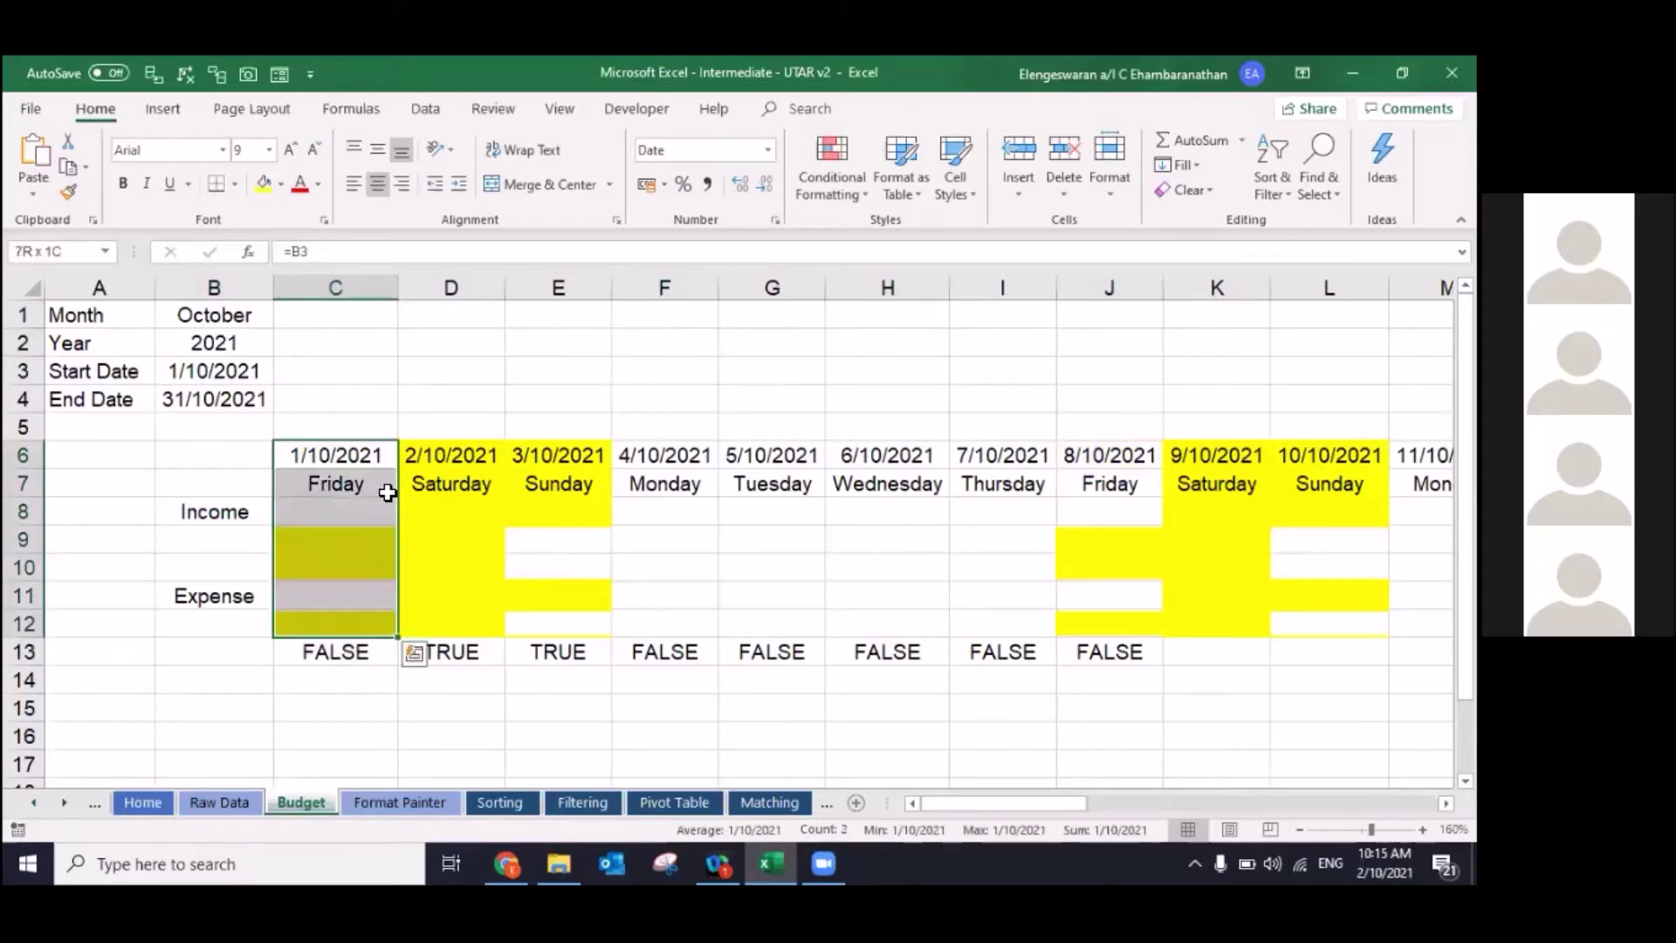
pyautogui.hotkey('ctrl', 'shift', 'Right')
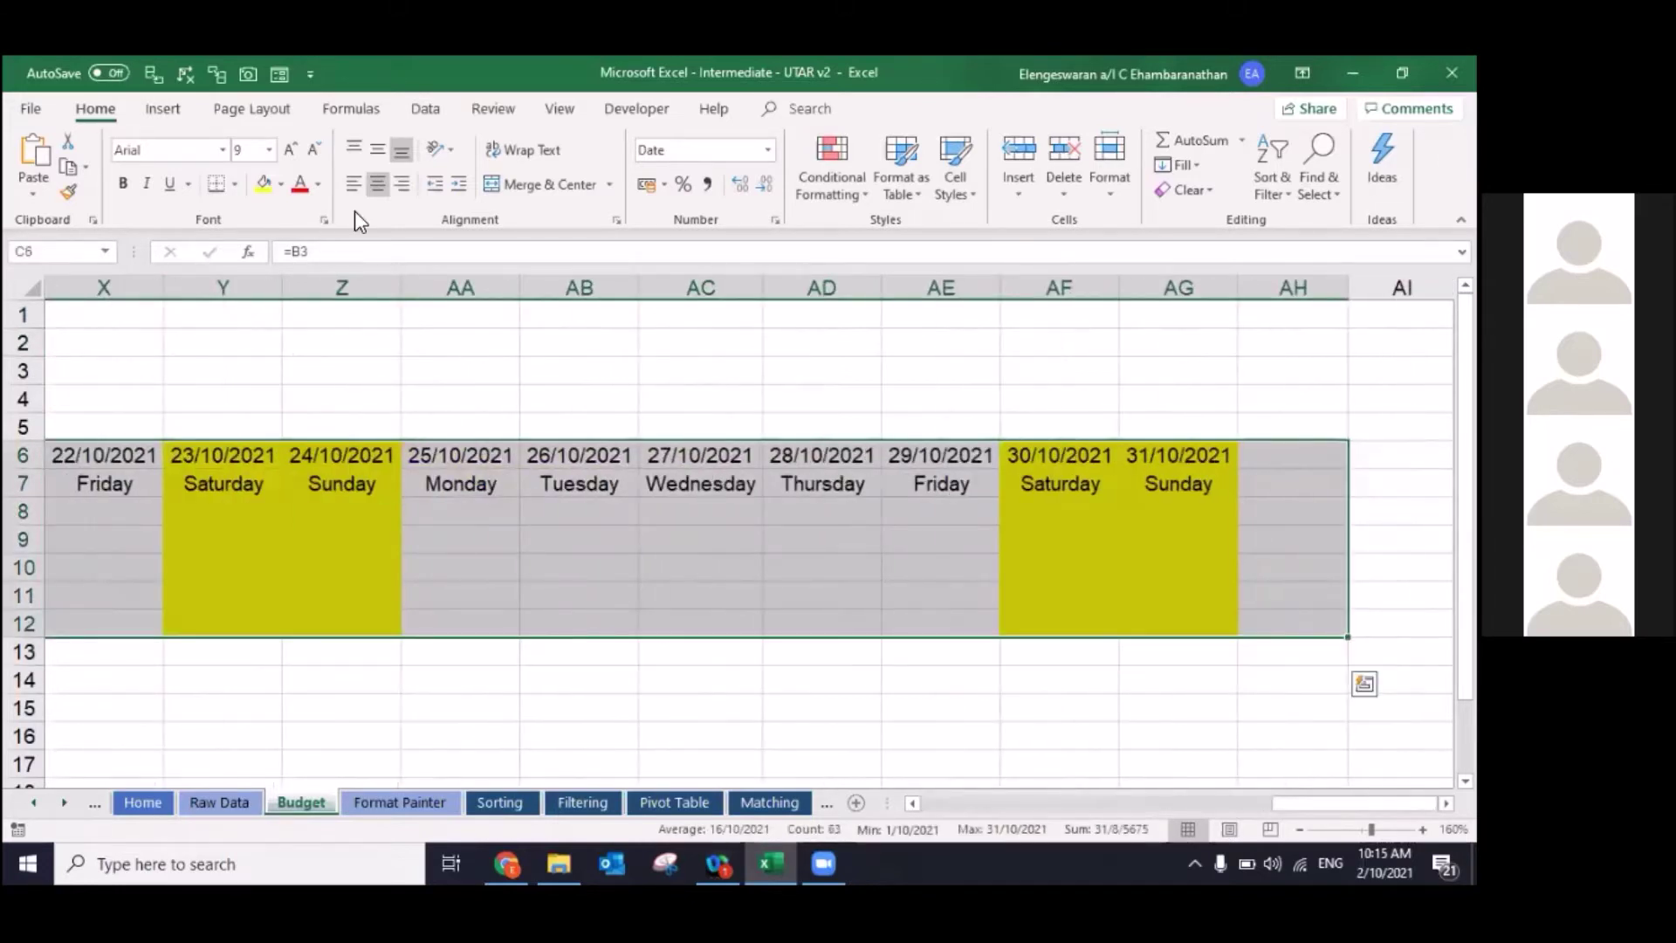
pyautogui.click(434, 113)
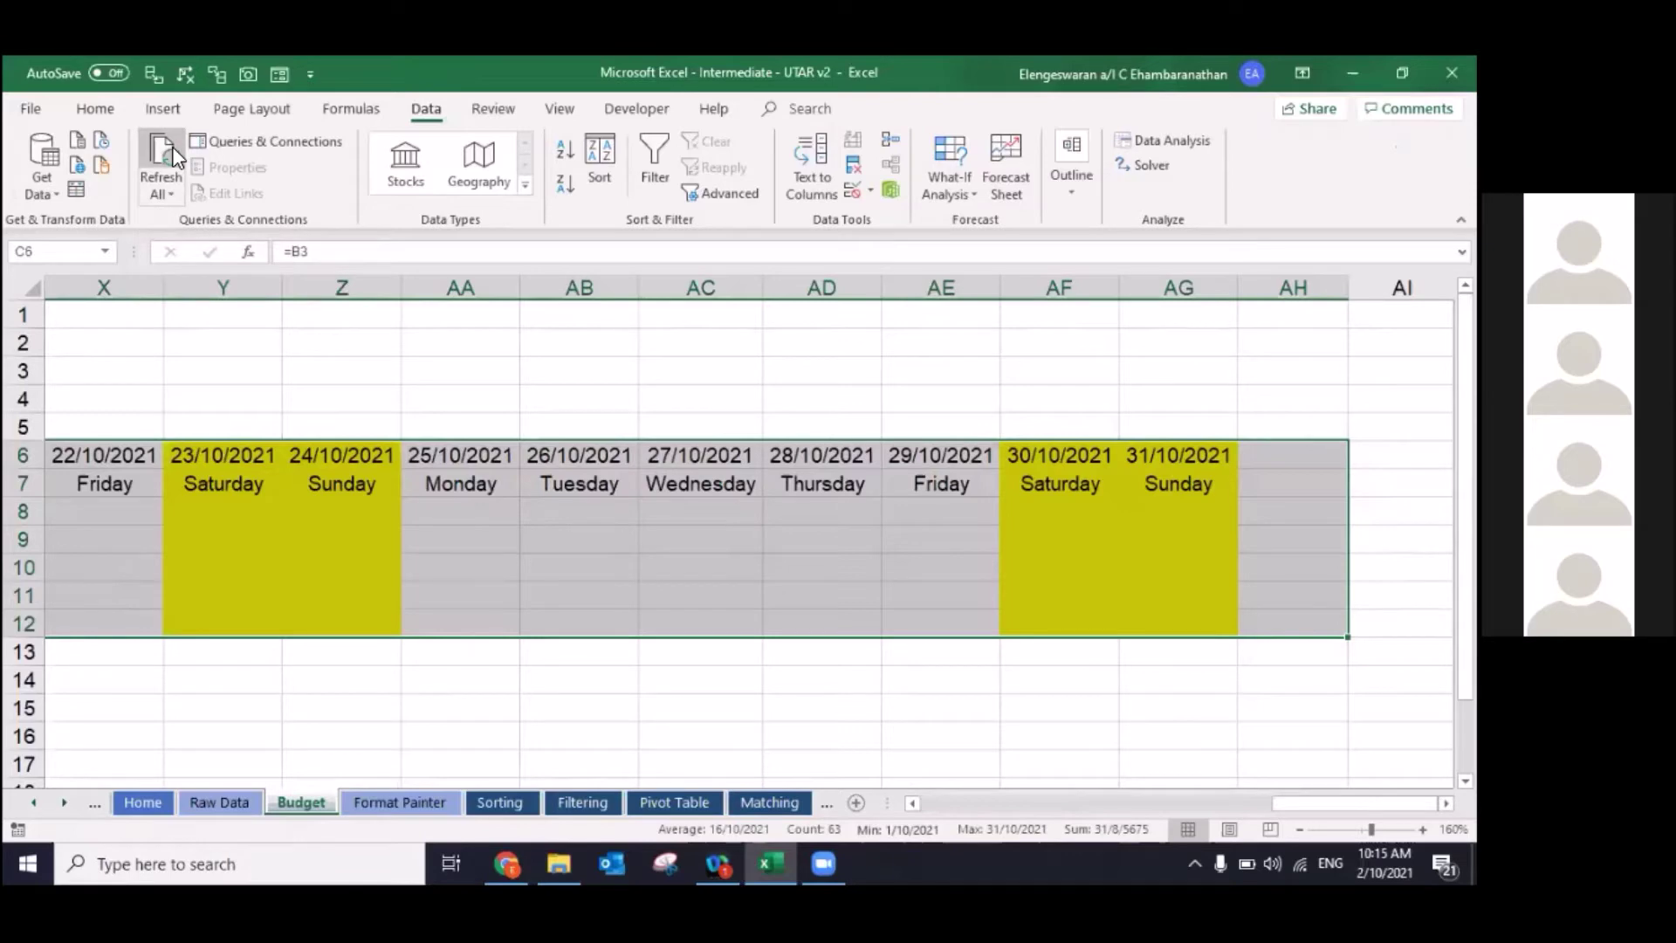
pyautogui.hotkey('ctrl', 'Home')
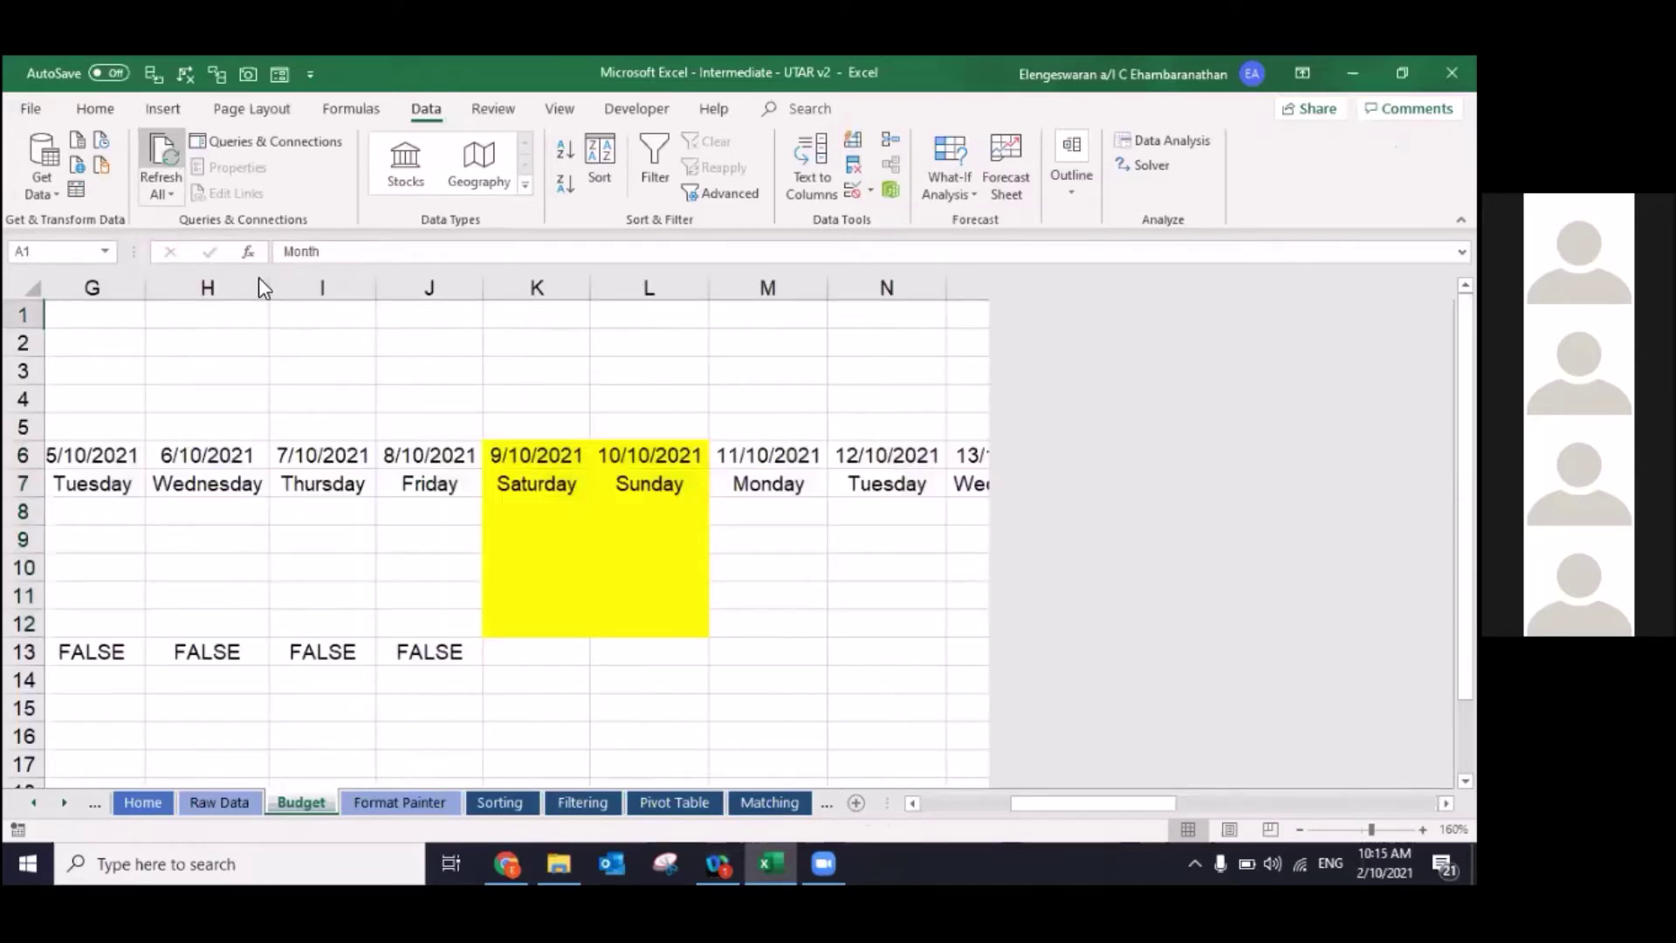
pyautogui.hscroll(-4, 262, 288)
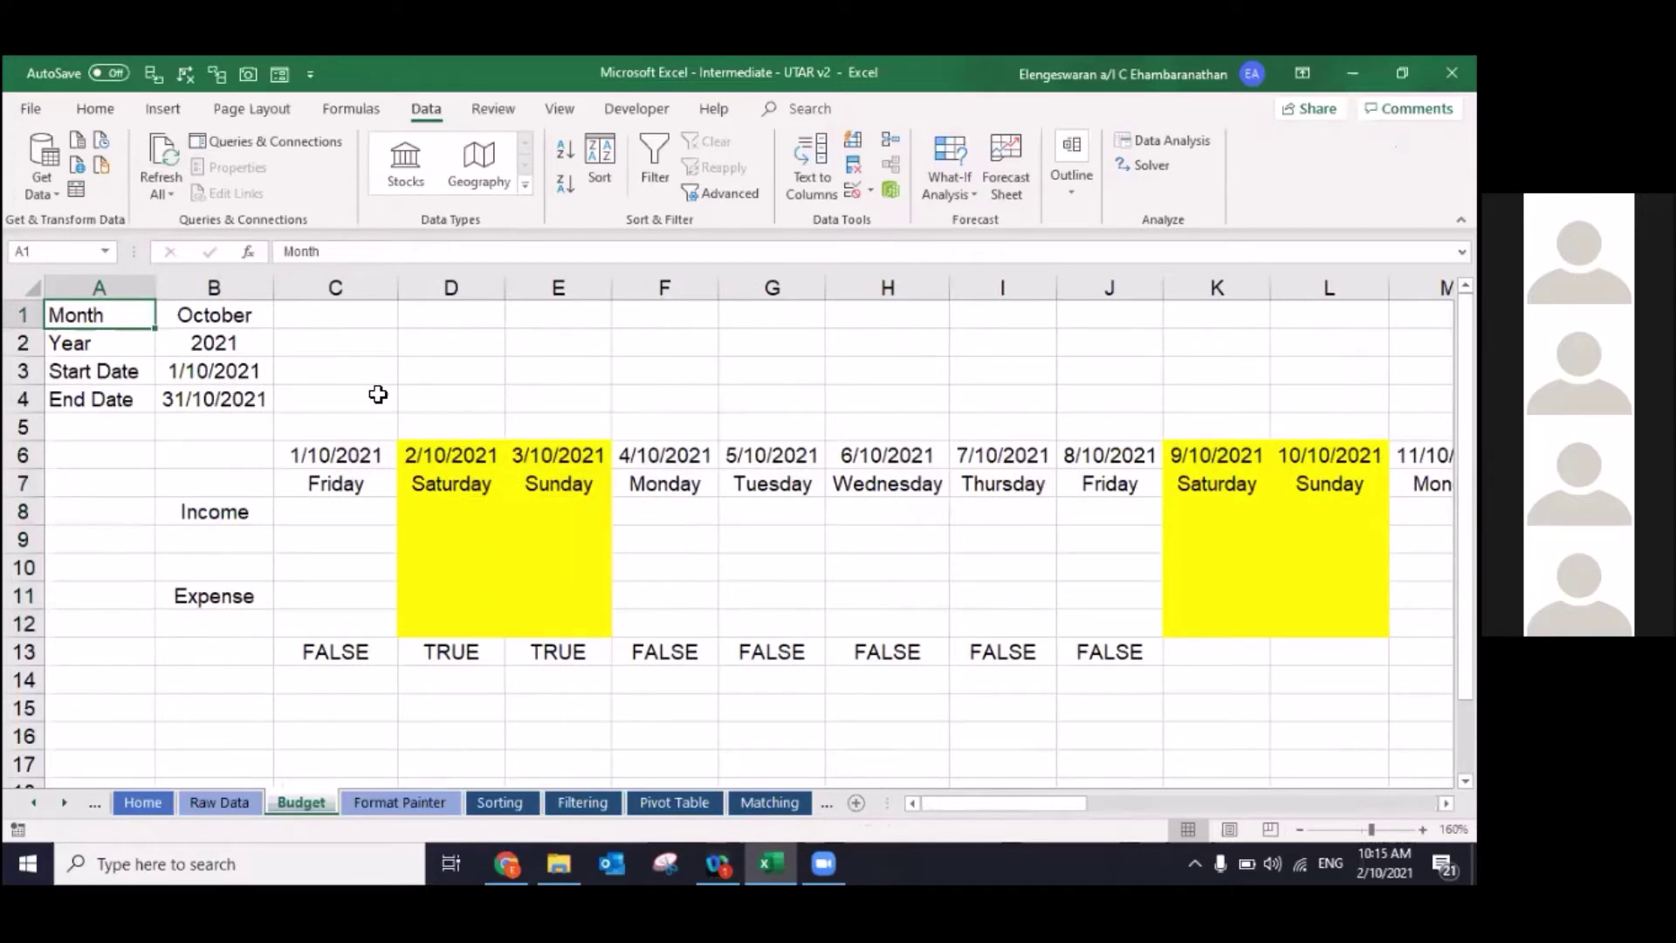
# Step: Choose September as the month in B1
pyautogui.click(201, 336)
pyautogui.click(235, 316)
pyautogui.click(285, 317)
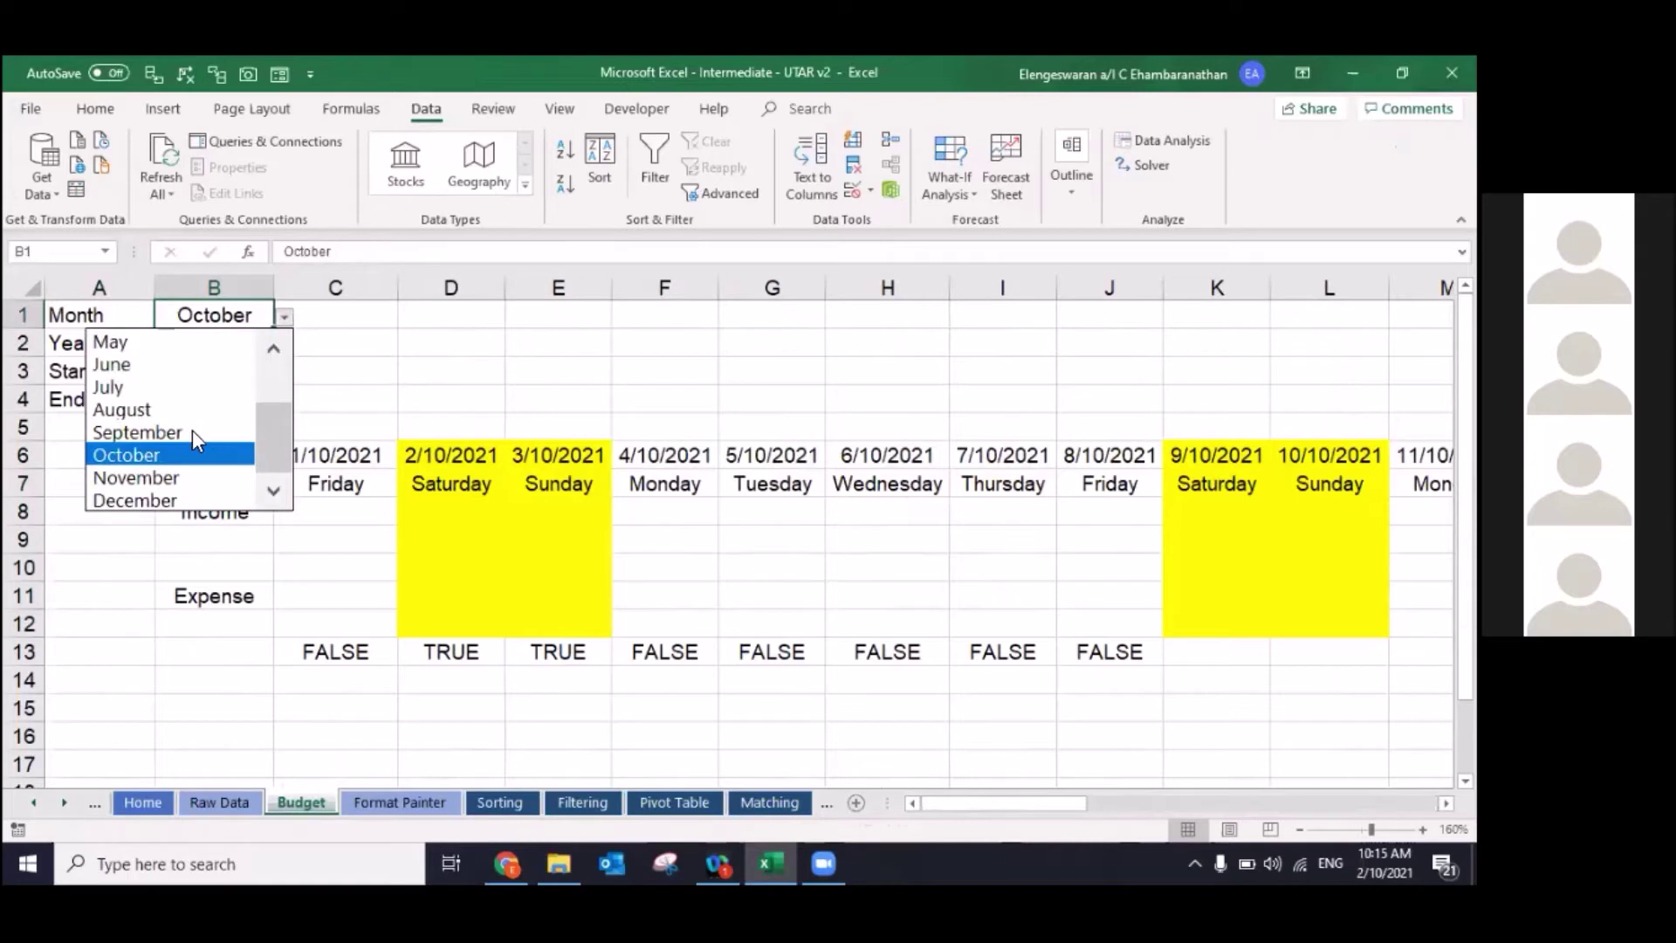
pyautogui.click(192, 443)
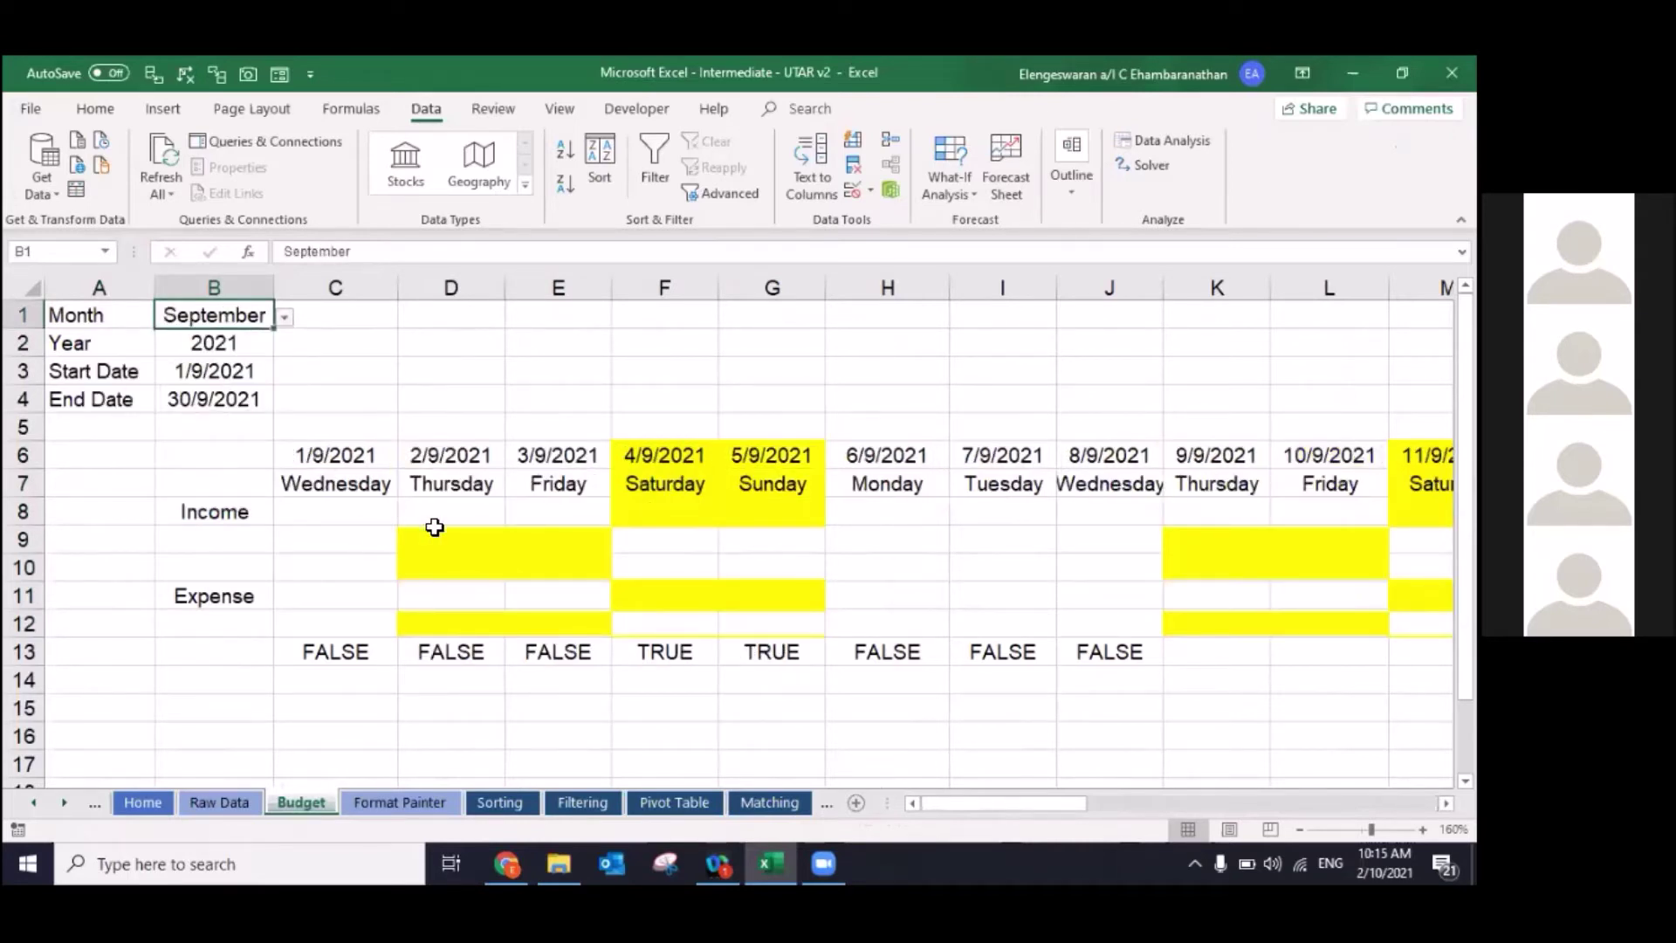
# Step: Select the September date block from C6 and return to the month cell B1
pyautogui.click(323, 470)
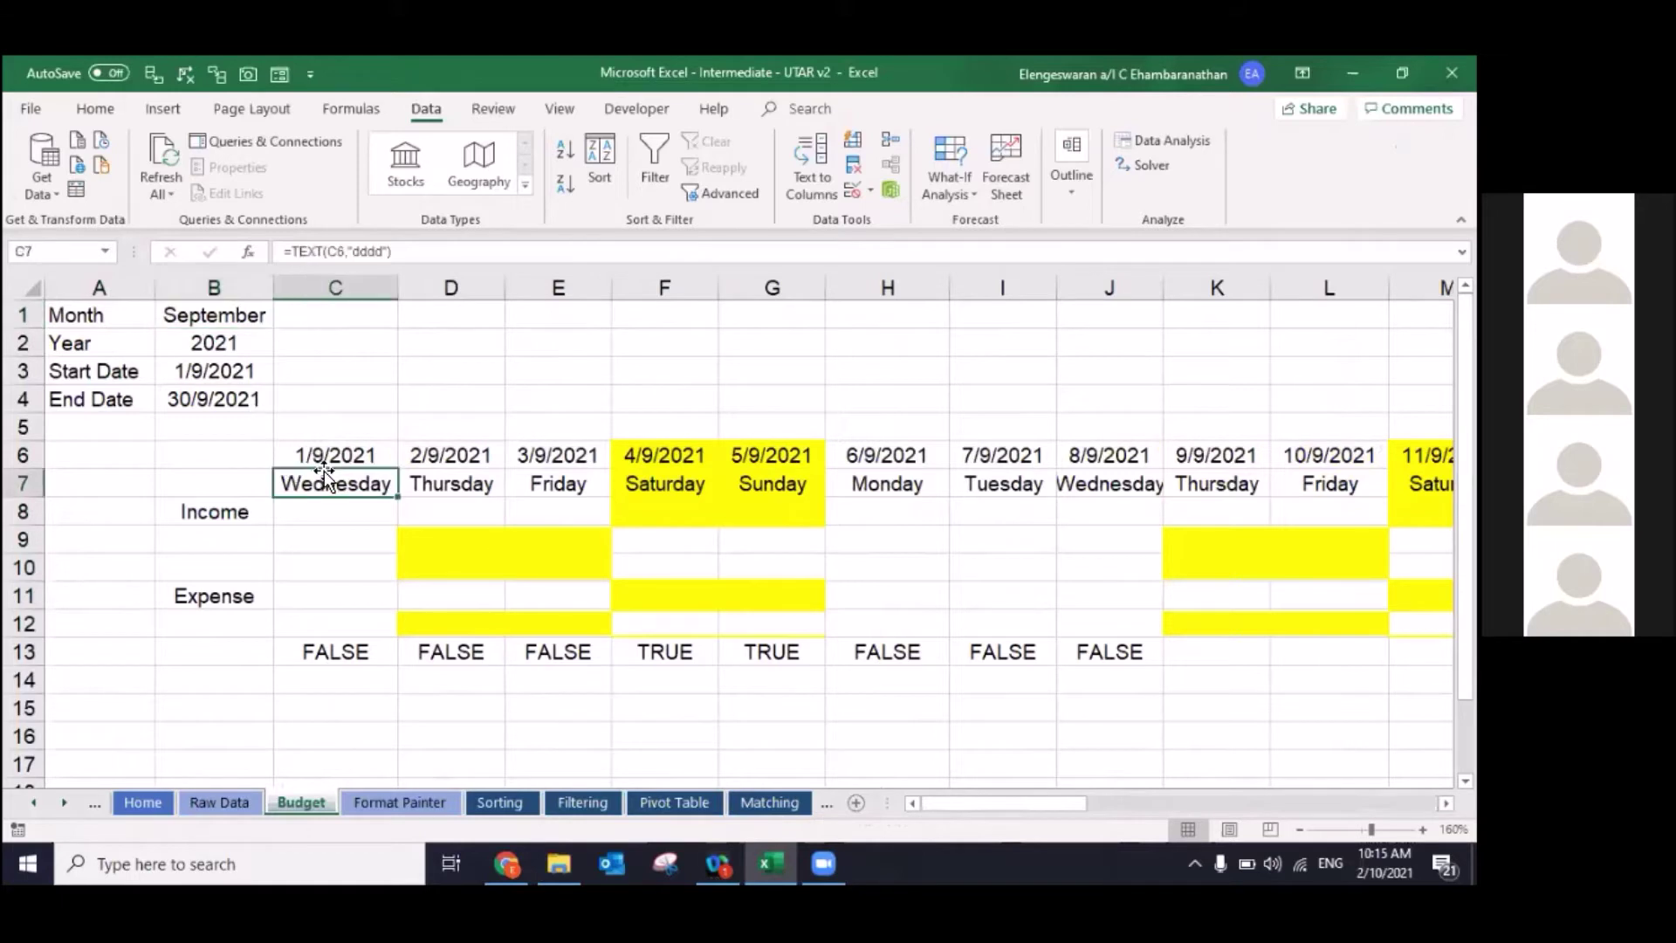
pyautogui.hotkey('shift', 'Down')
pyautogui.hotkey('shift', 'Down')
pyautogui.hotkey('shift', 'Down')
pyautogui.hotkey('shift', 'Down')
pyautogui.hotkey('shift', 'Down')
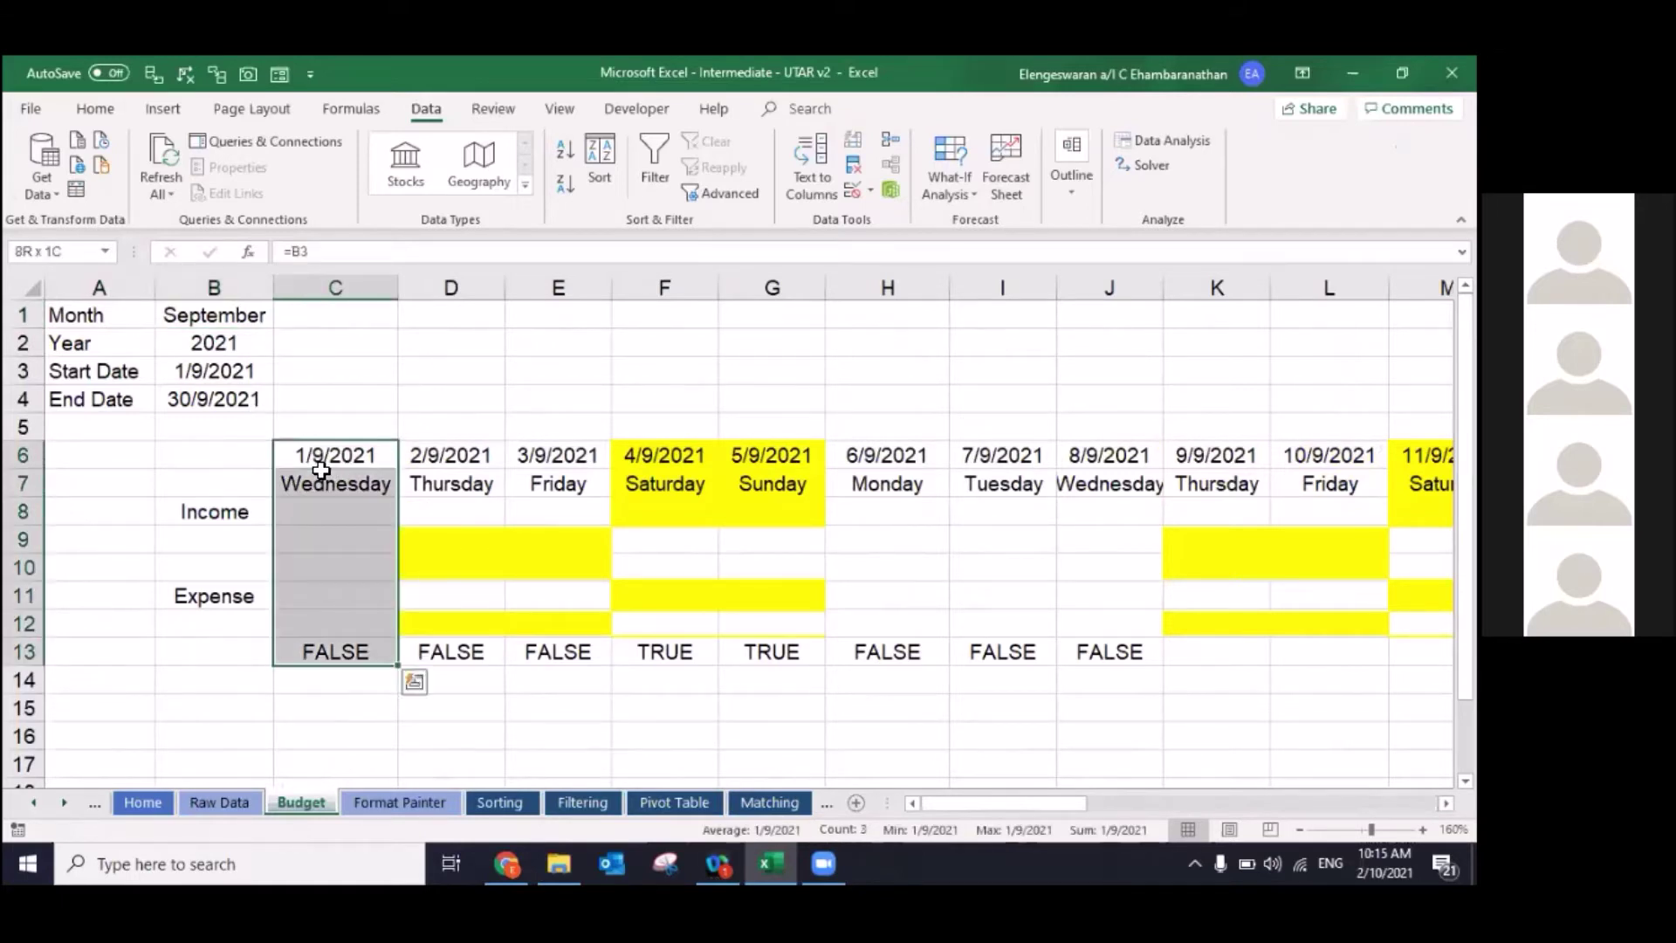
pyautogui.hotkey('shift', 'Up')
pyautogui.hotkey('shift', 'Right')
pyautogui.hotkey('shift', 'Right')
pyautogui.hotkey('shift', 'Right')
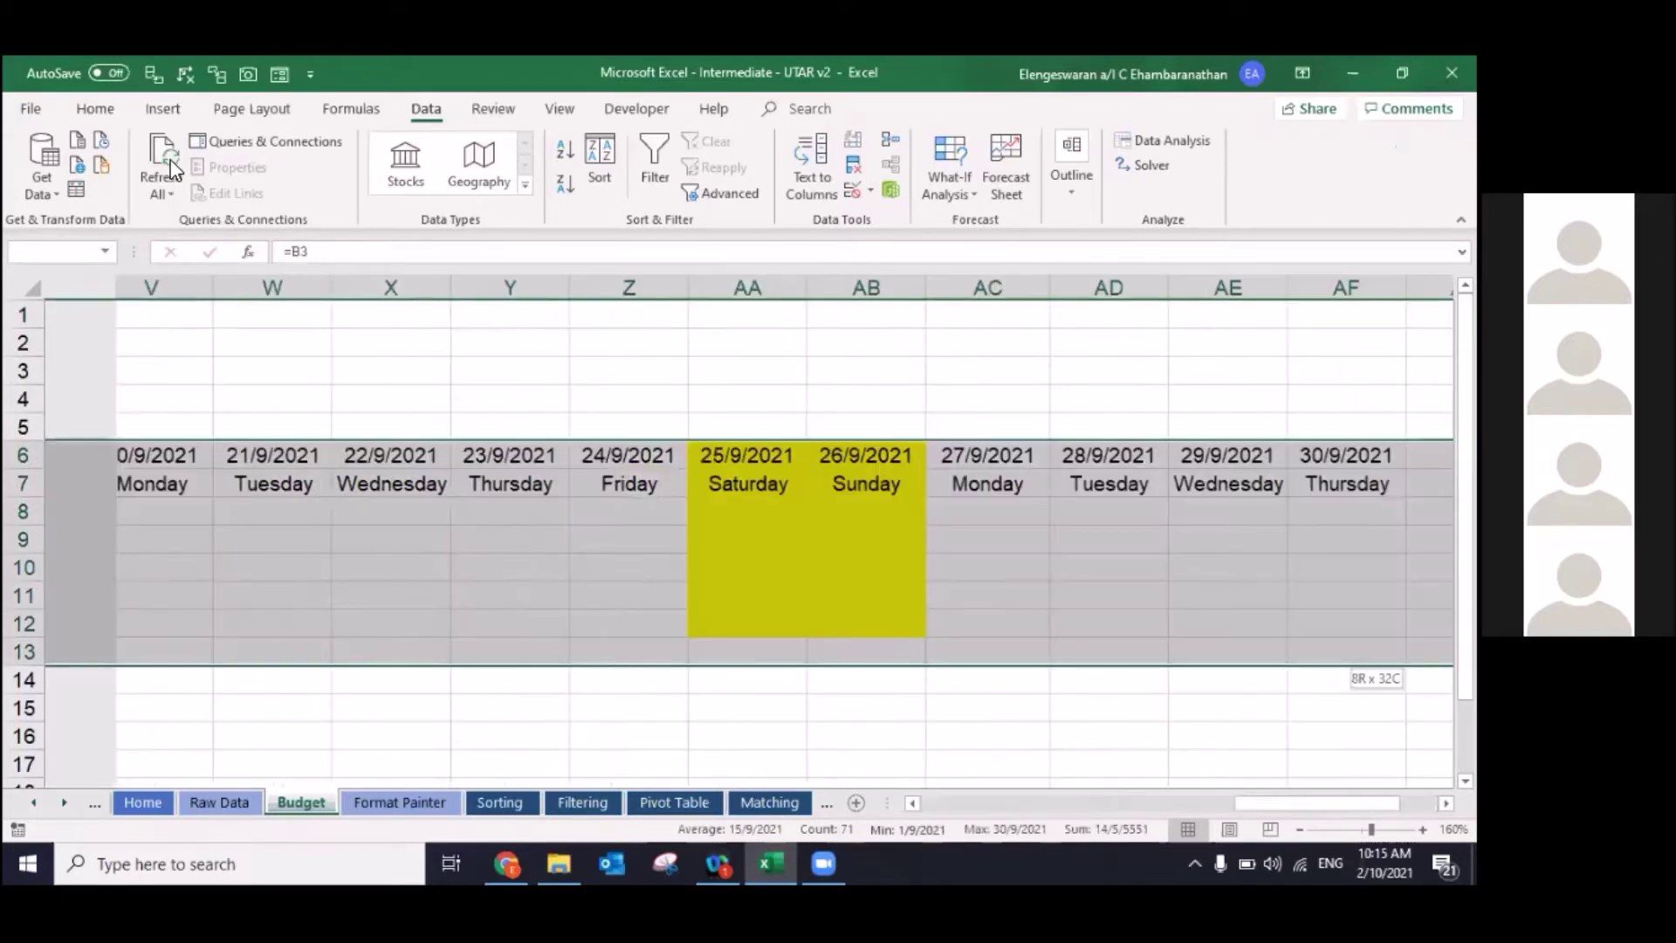
pyautogui.hotkey('shift', 'Right')
pyautogui.hotkey('shift', 'Right')
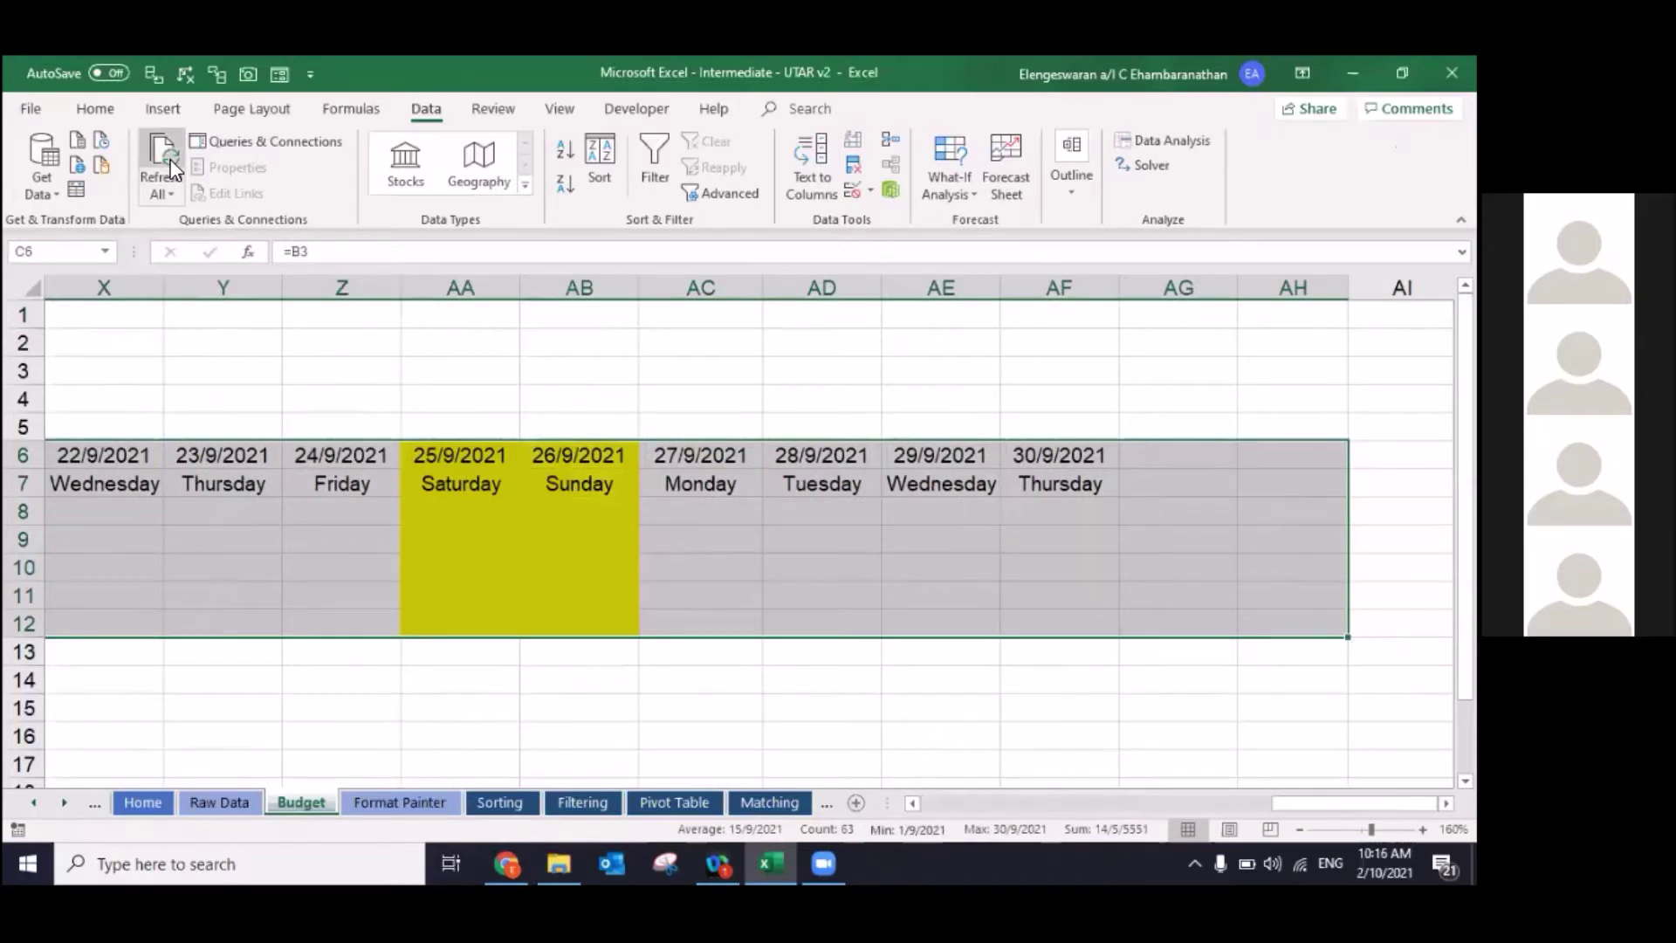
pyautogui.hotkey('ctrl', 'Home')
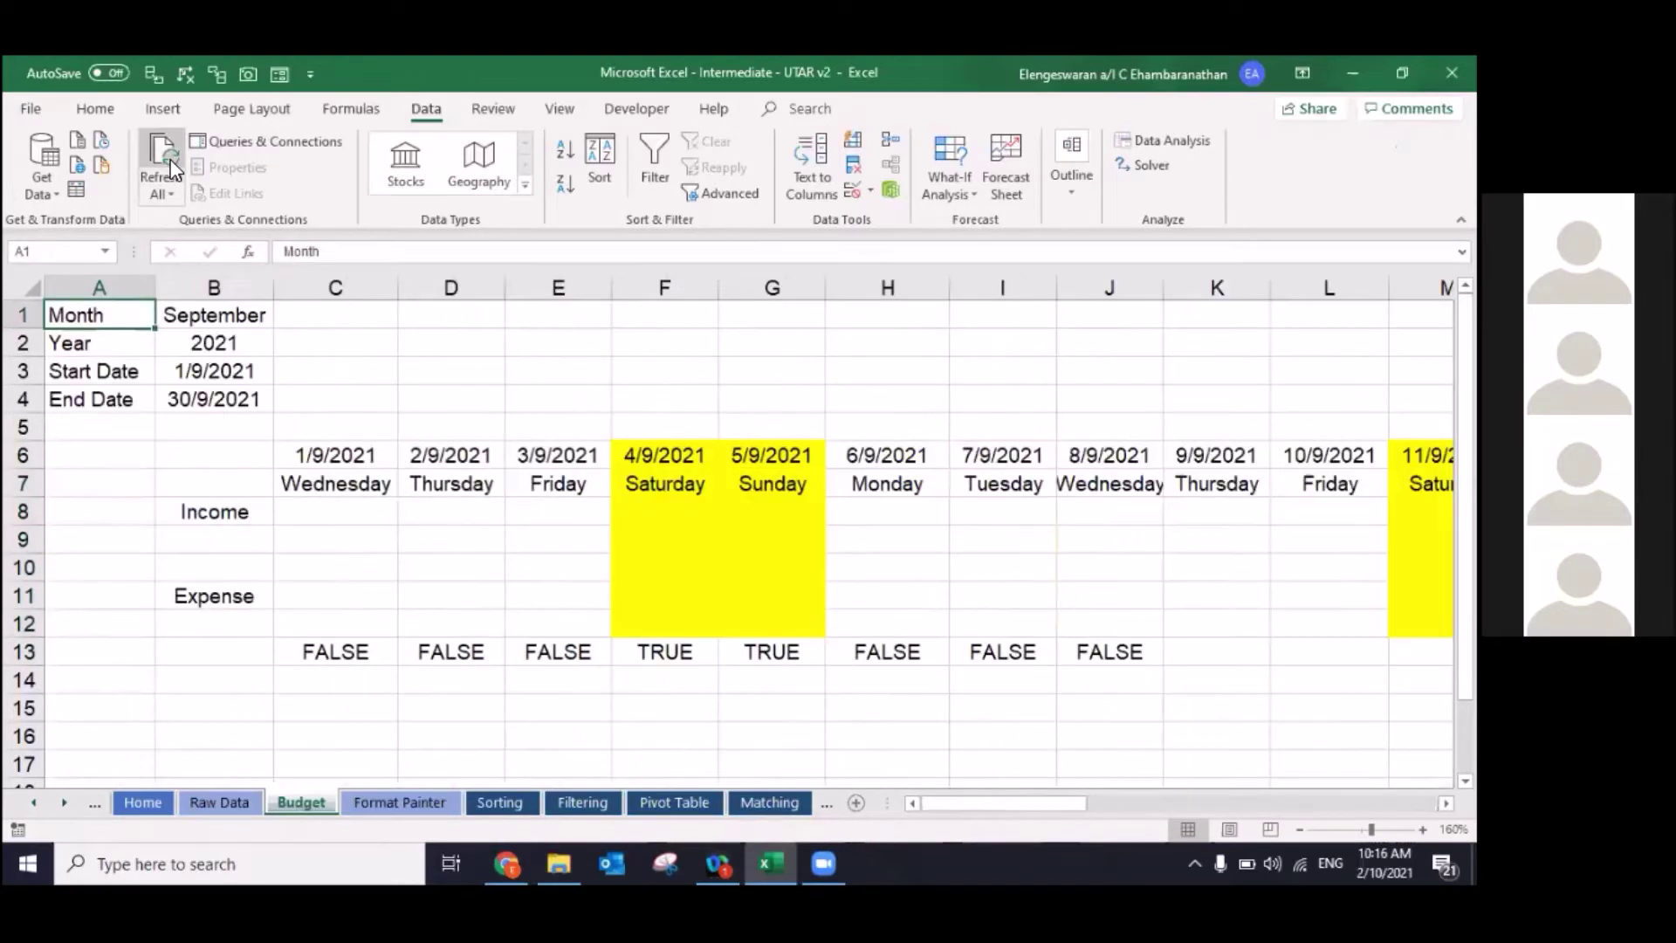
pyautogui.press('Right')
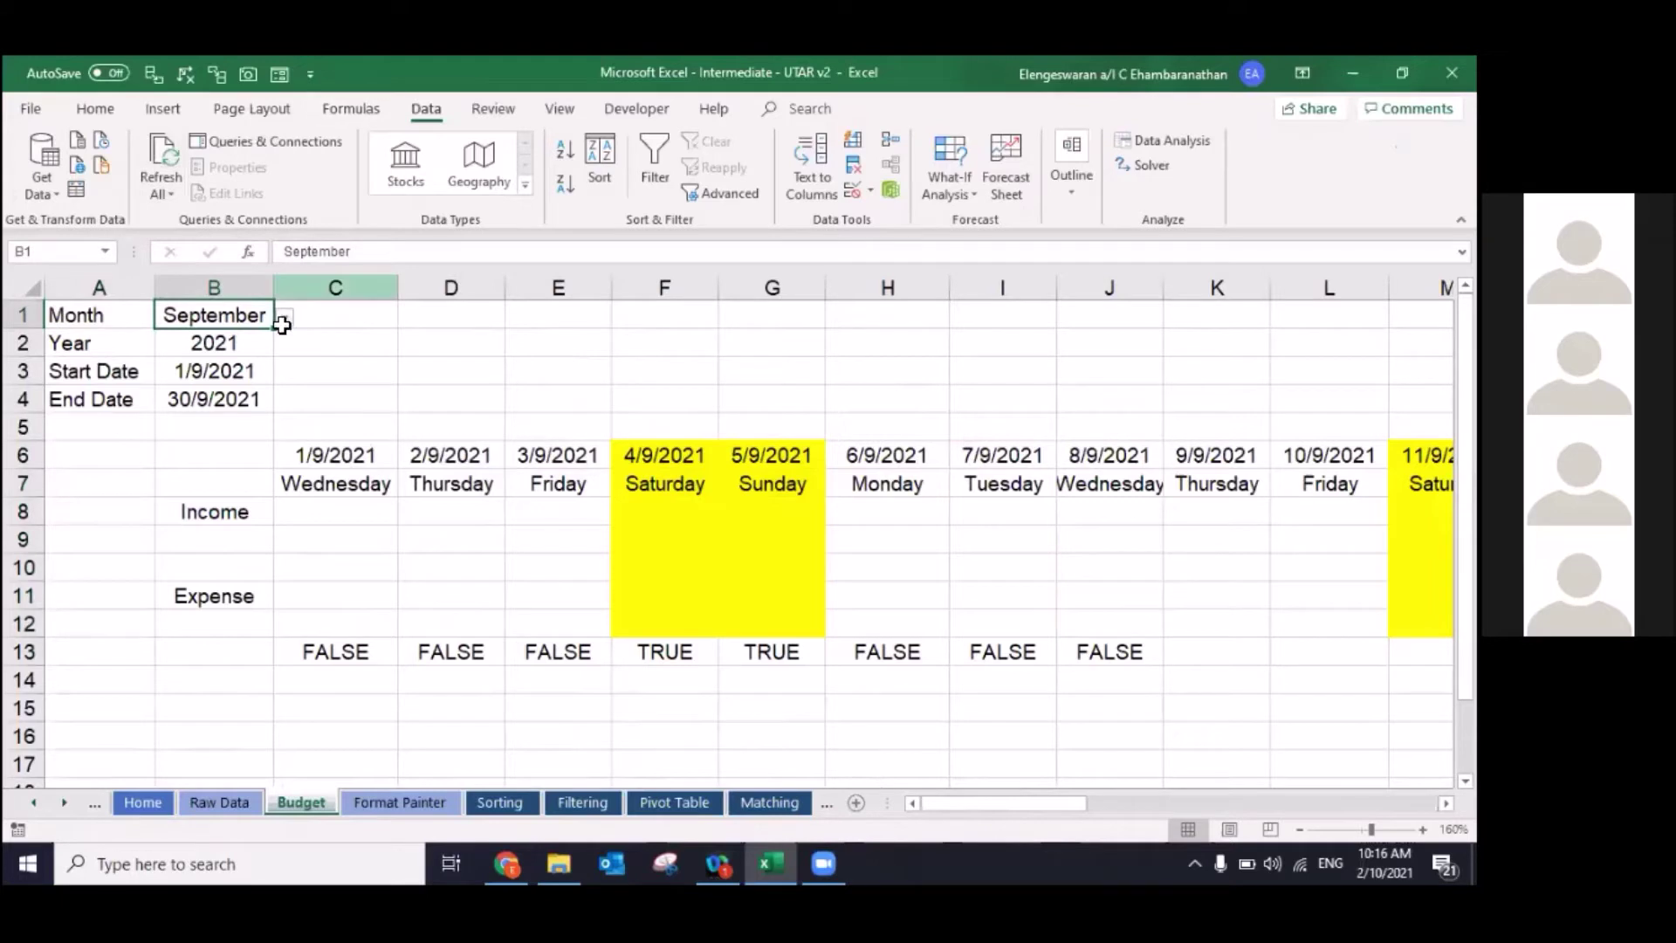
# Step: Pick November in B1's month list, select the date block C6:AF13, then move to Raw Data
pyautogui.click(286, 318)
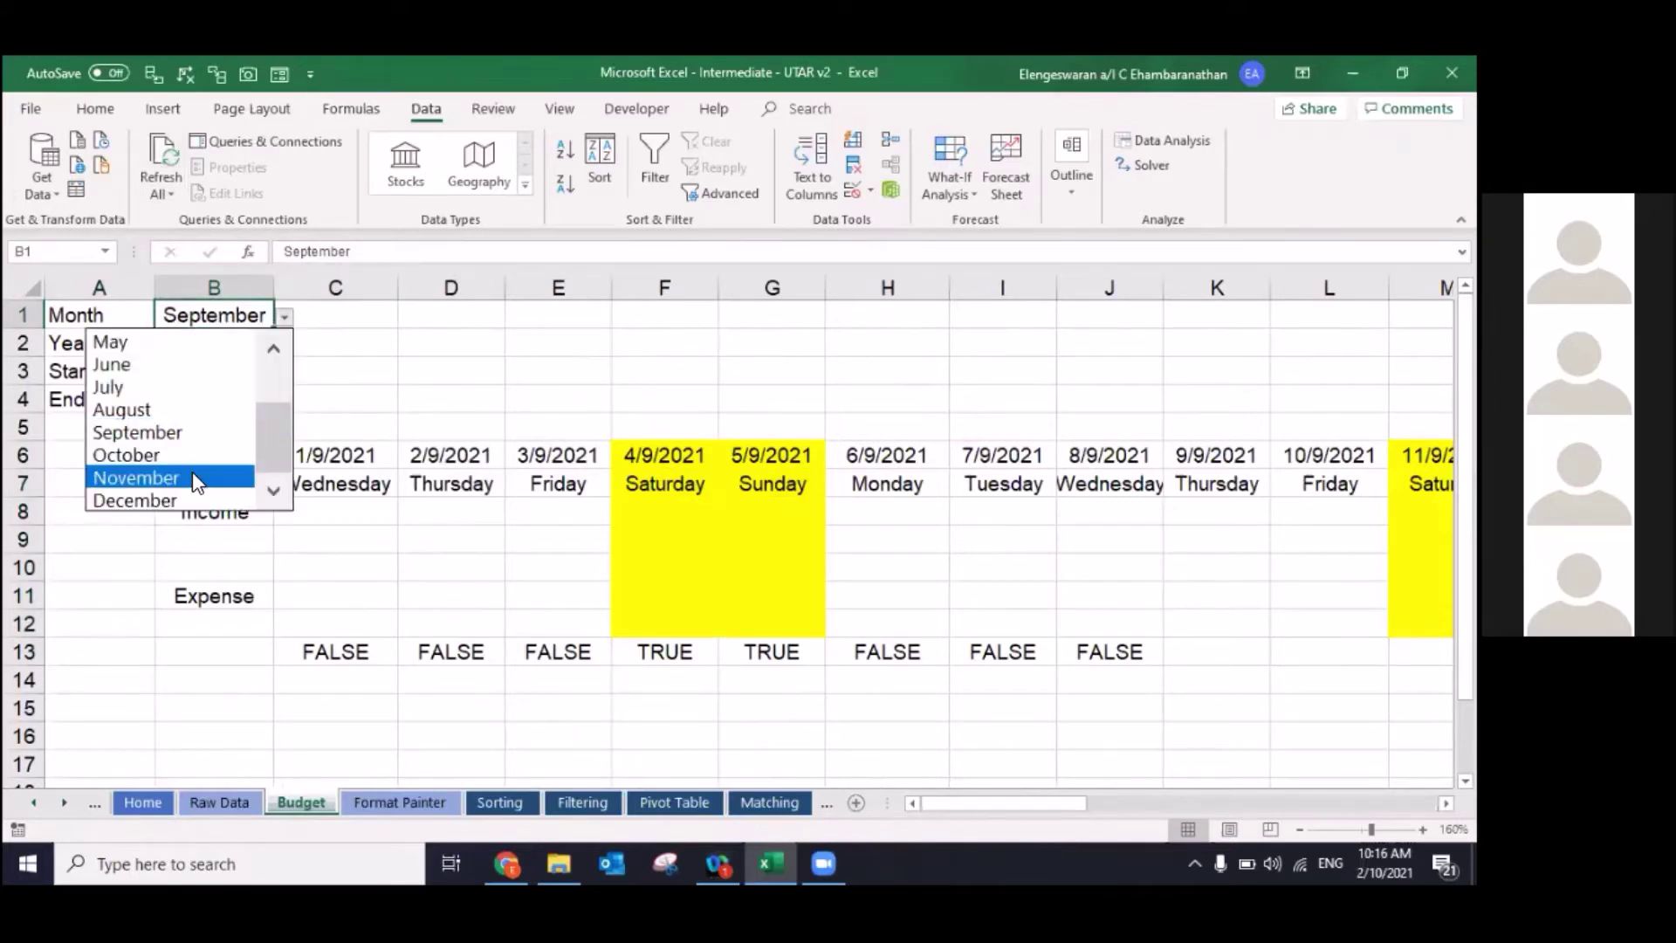
pyautogui.click(192, 471)
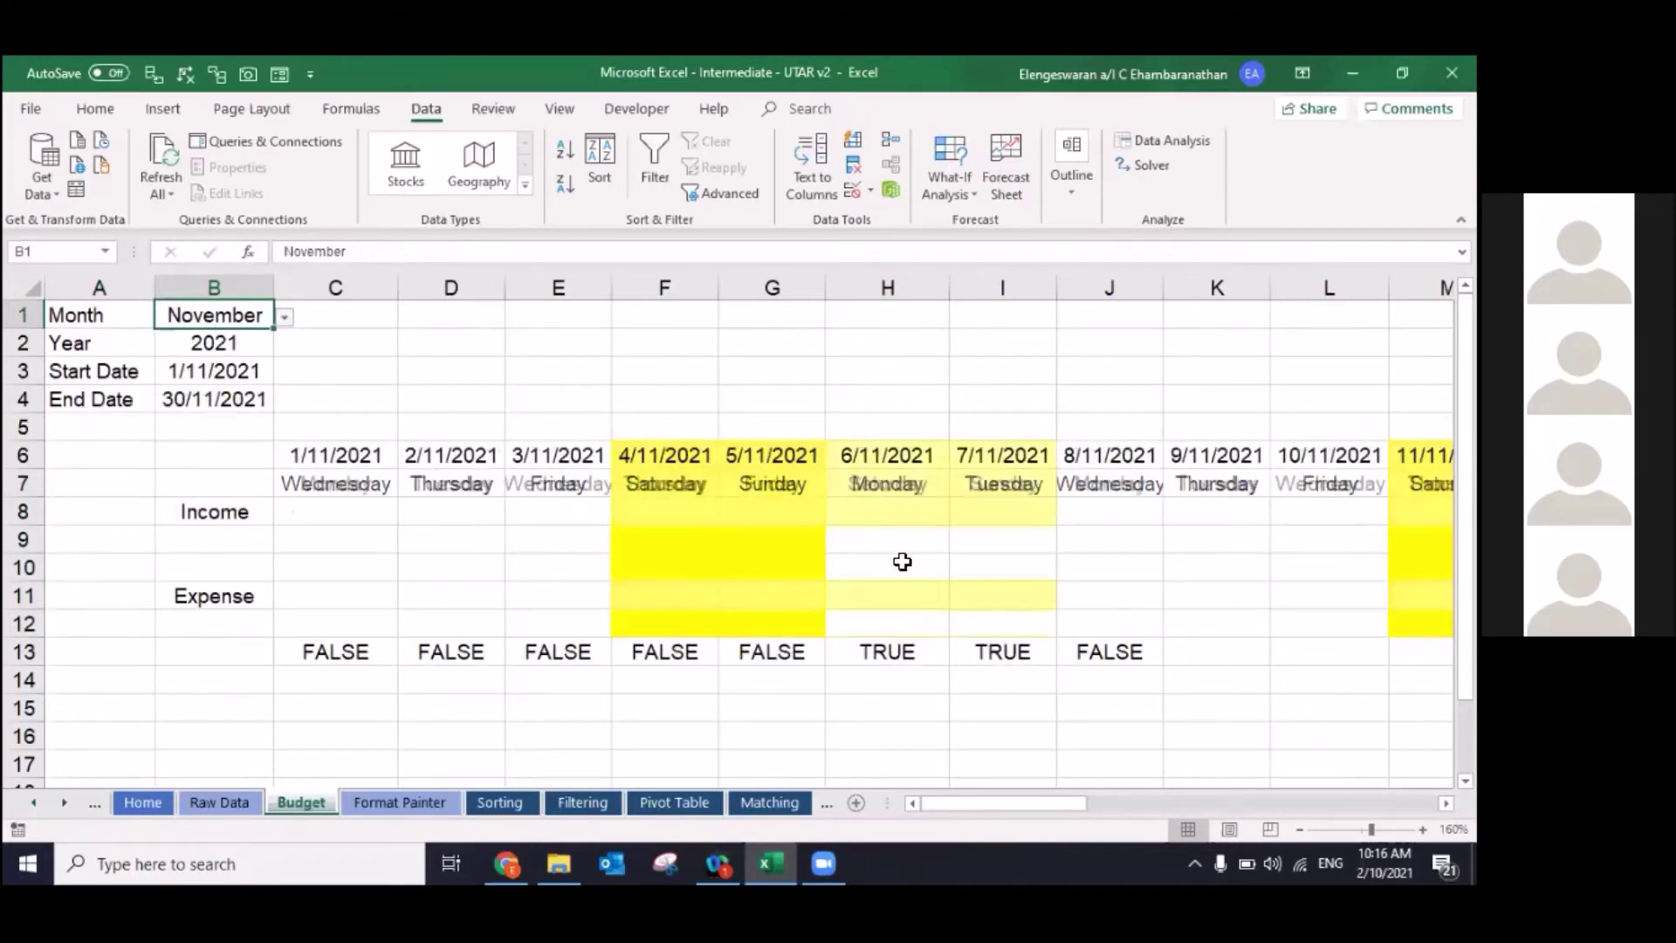
pyautogui.click(384, 463)
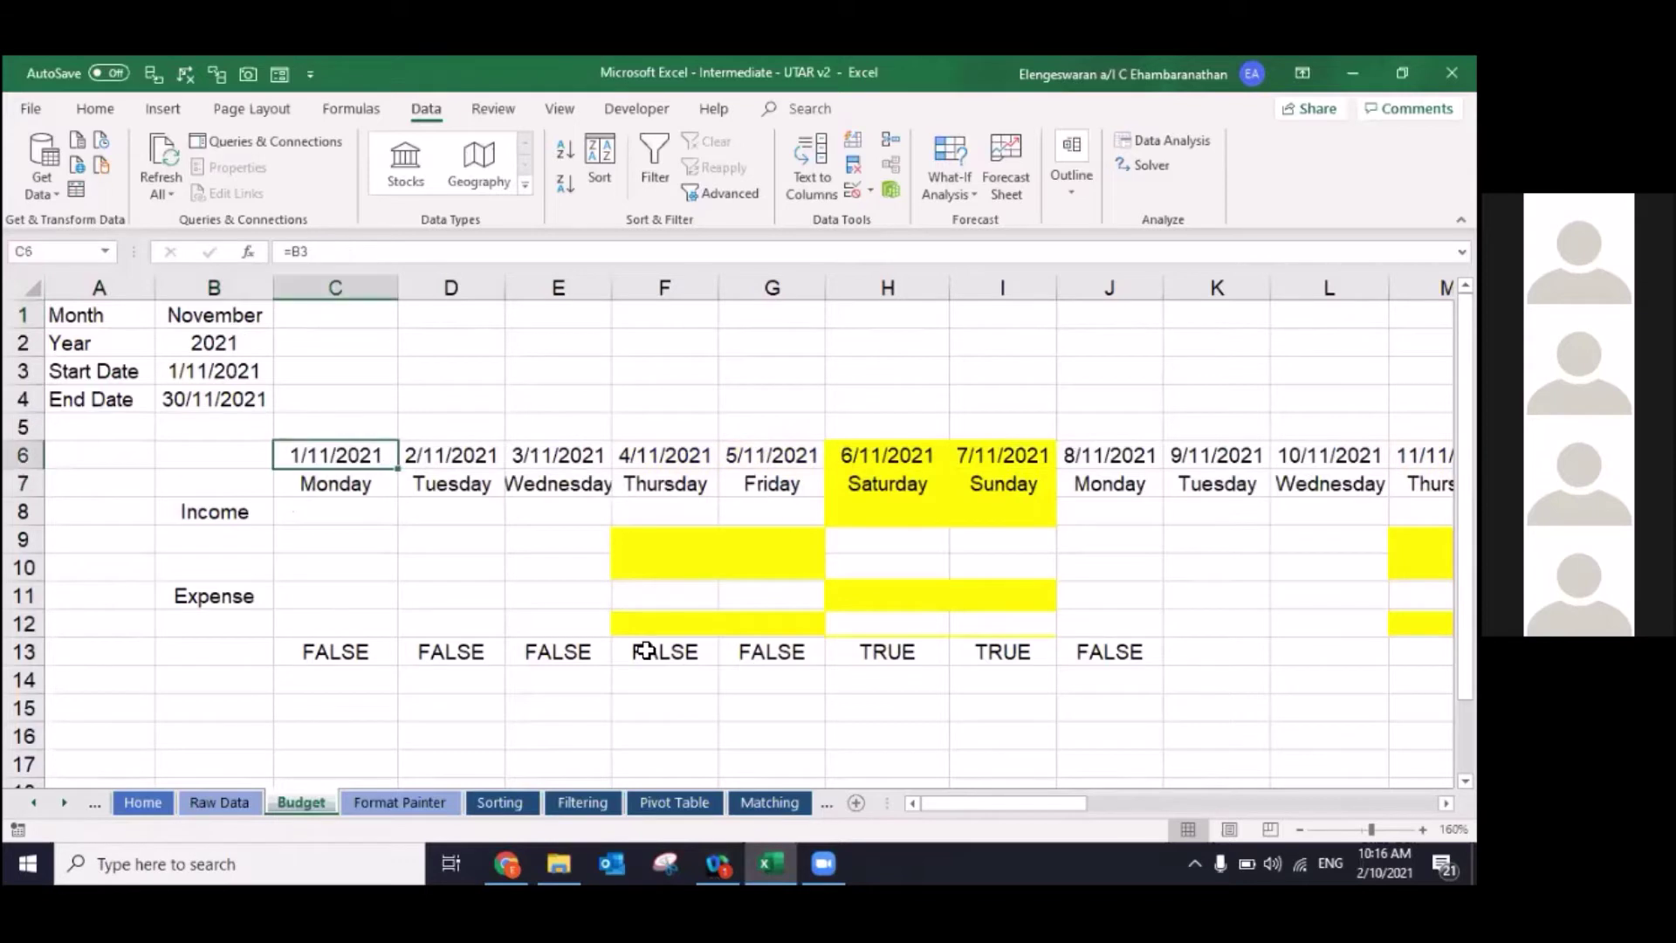
pyautogui.hotkey('shift', 'Down')
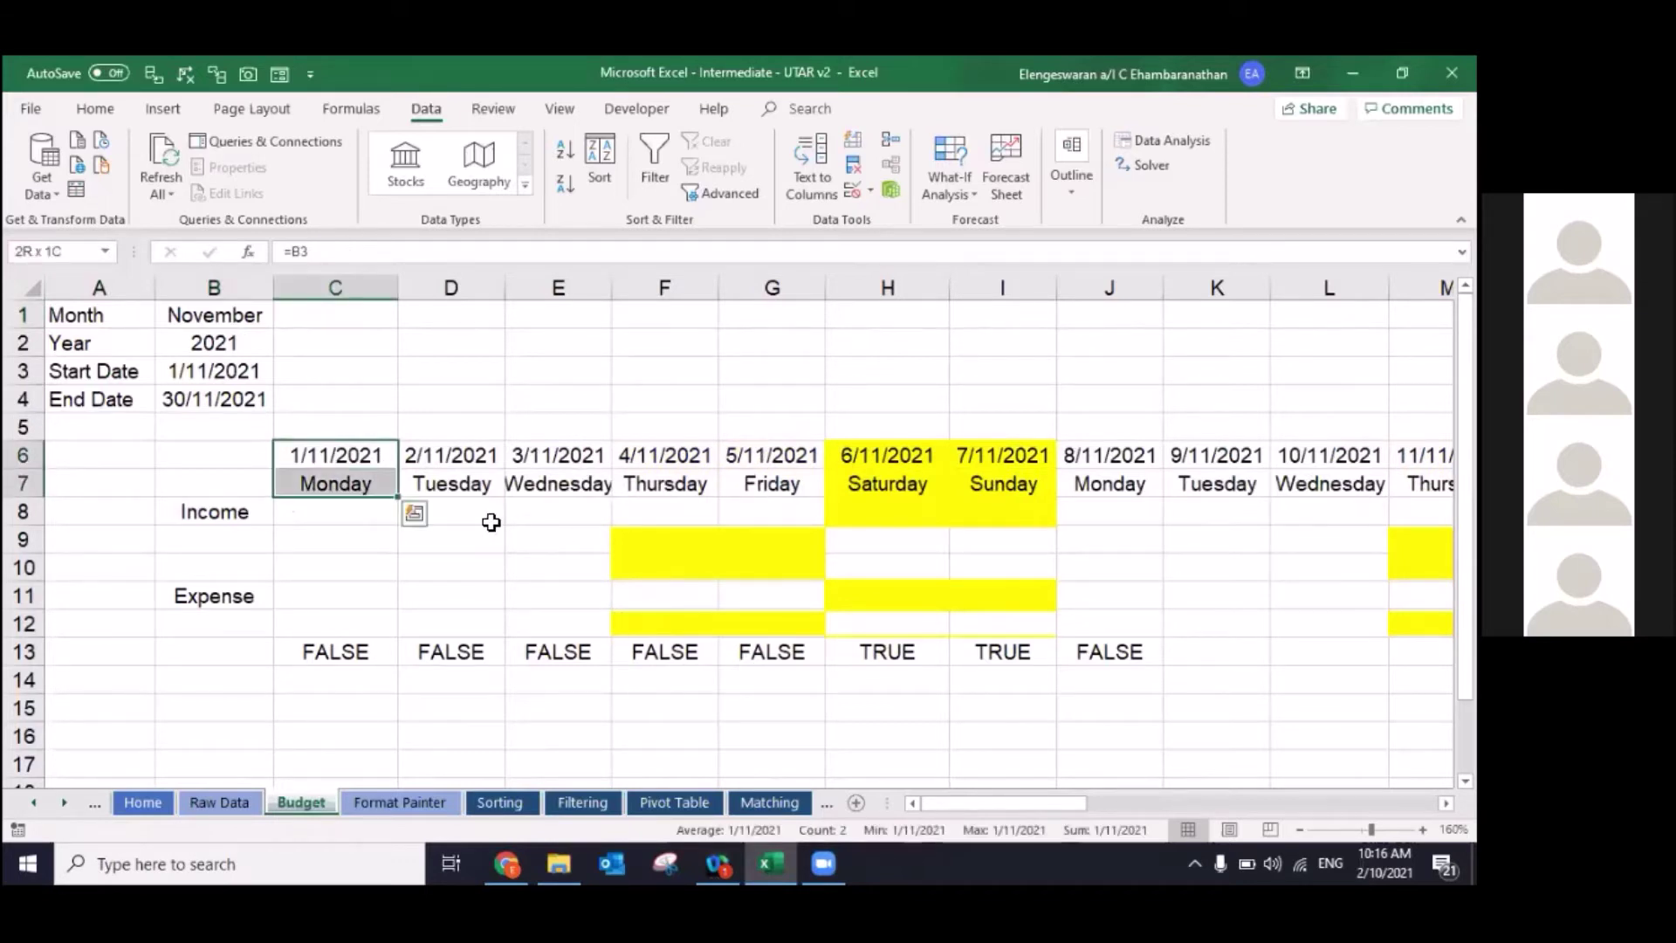
pyautogui.hotkey('ctrl', 'shift', 'Down')
pyautogui.hotkey('ctrl', 'shift', 'Right')
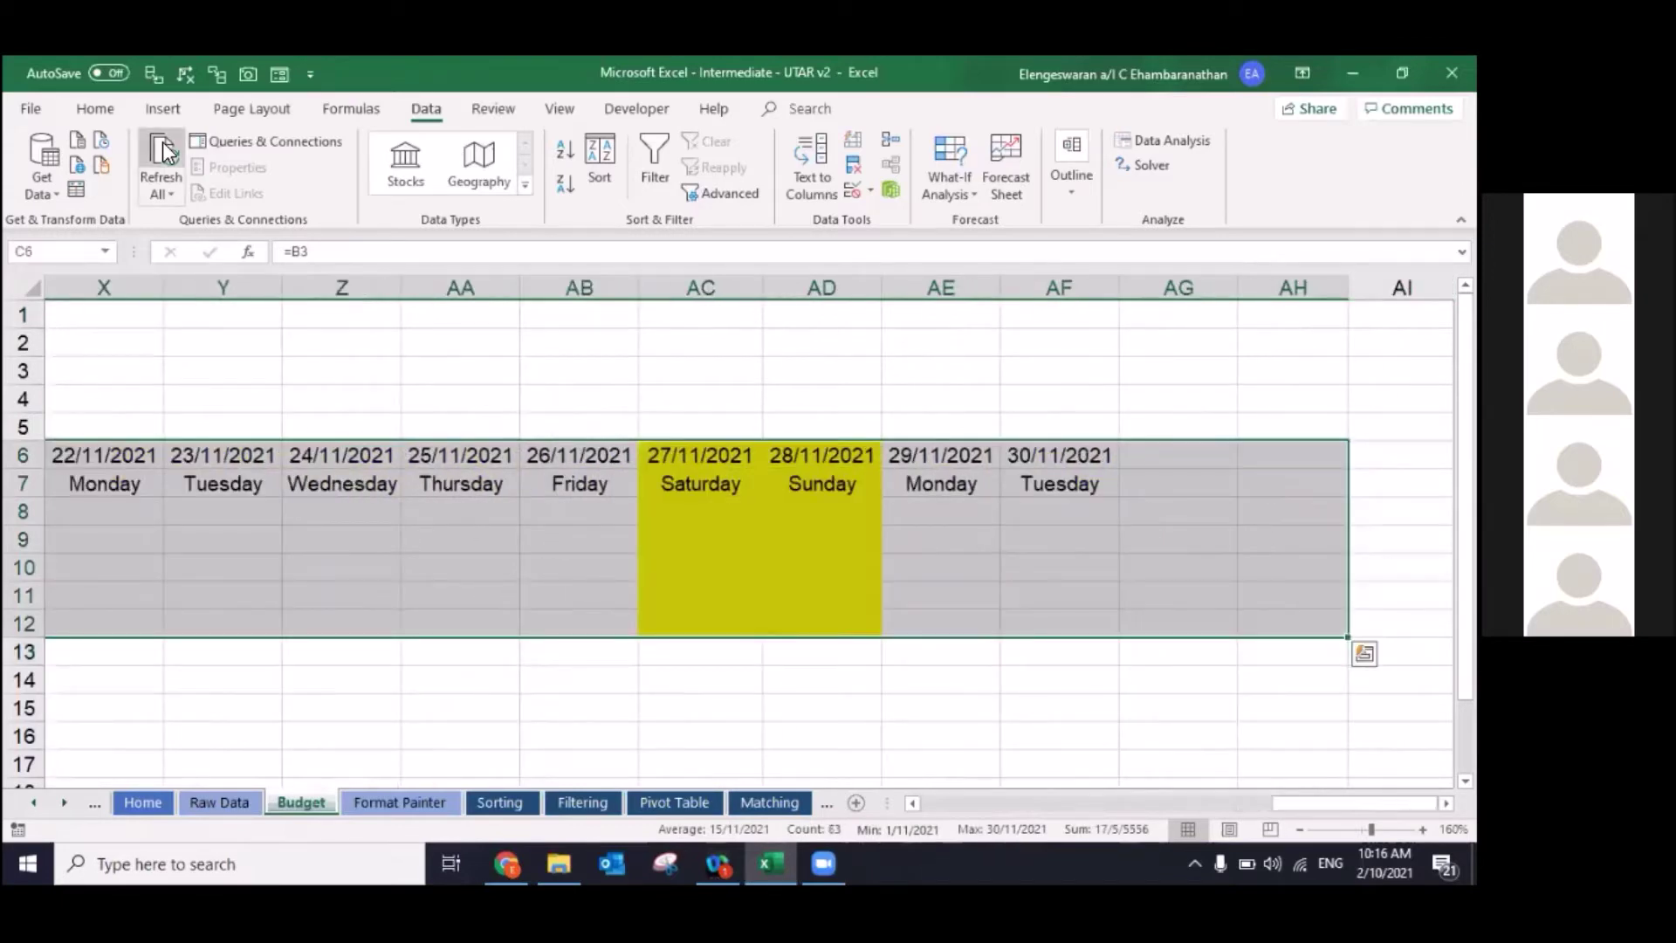
pyautogui.hotkey('ctrl', 'Home')
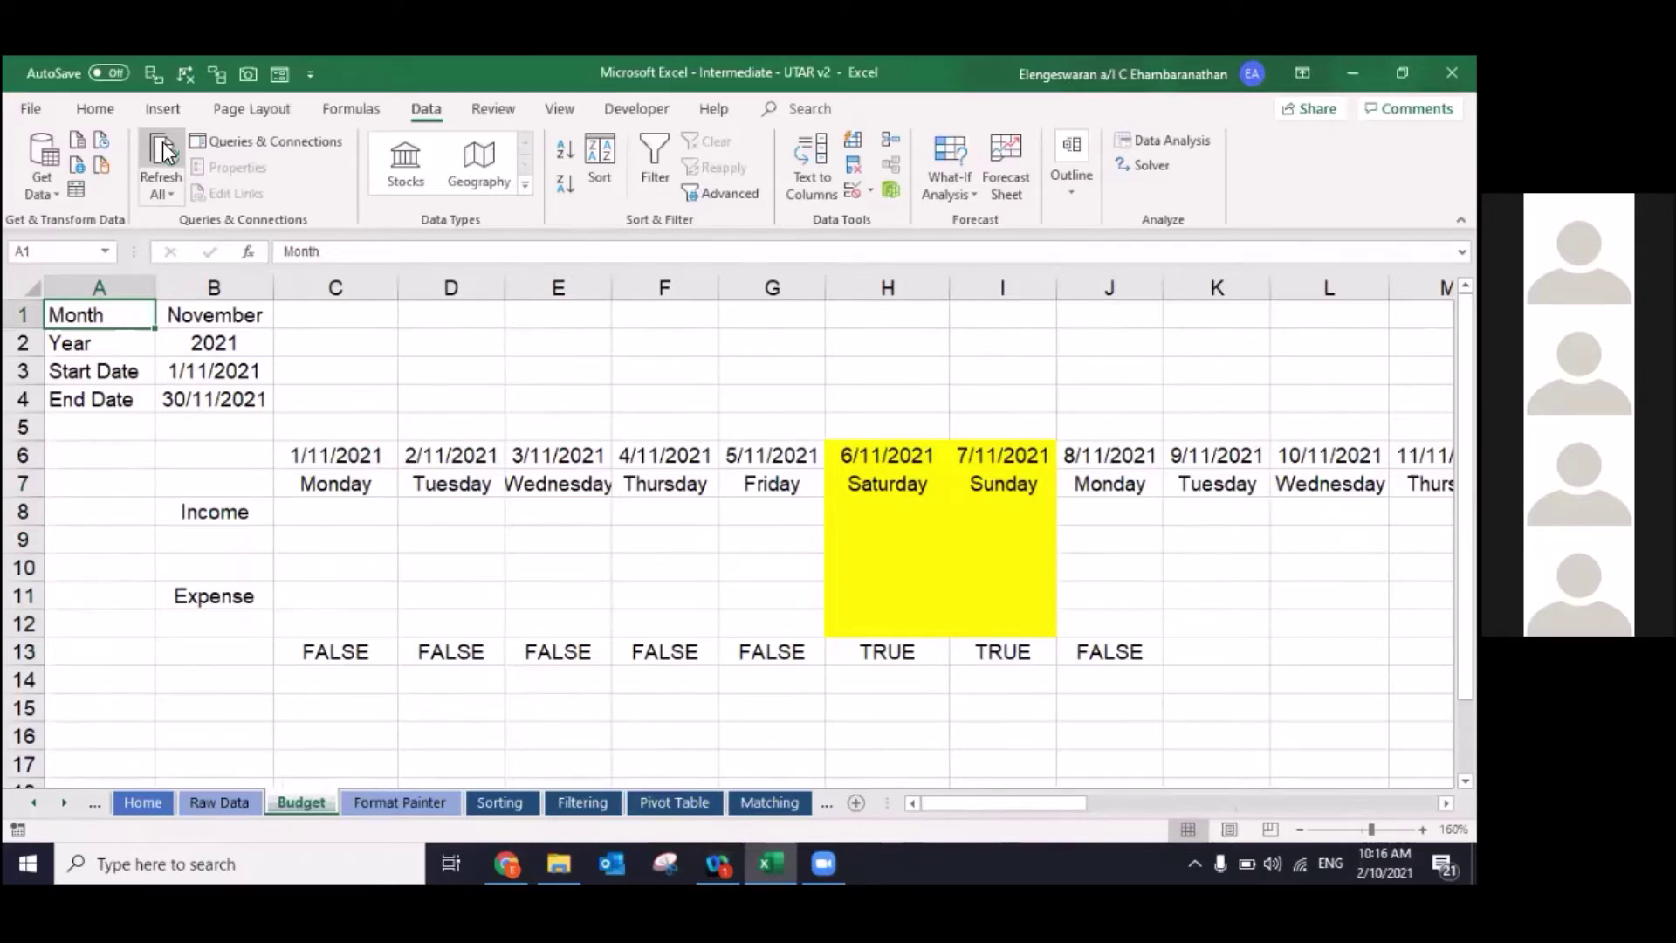
pyautogui.hotkey('ctrl', 'pageup')
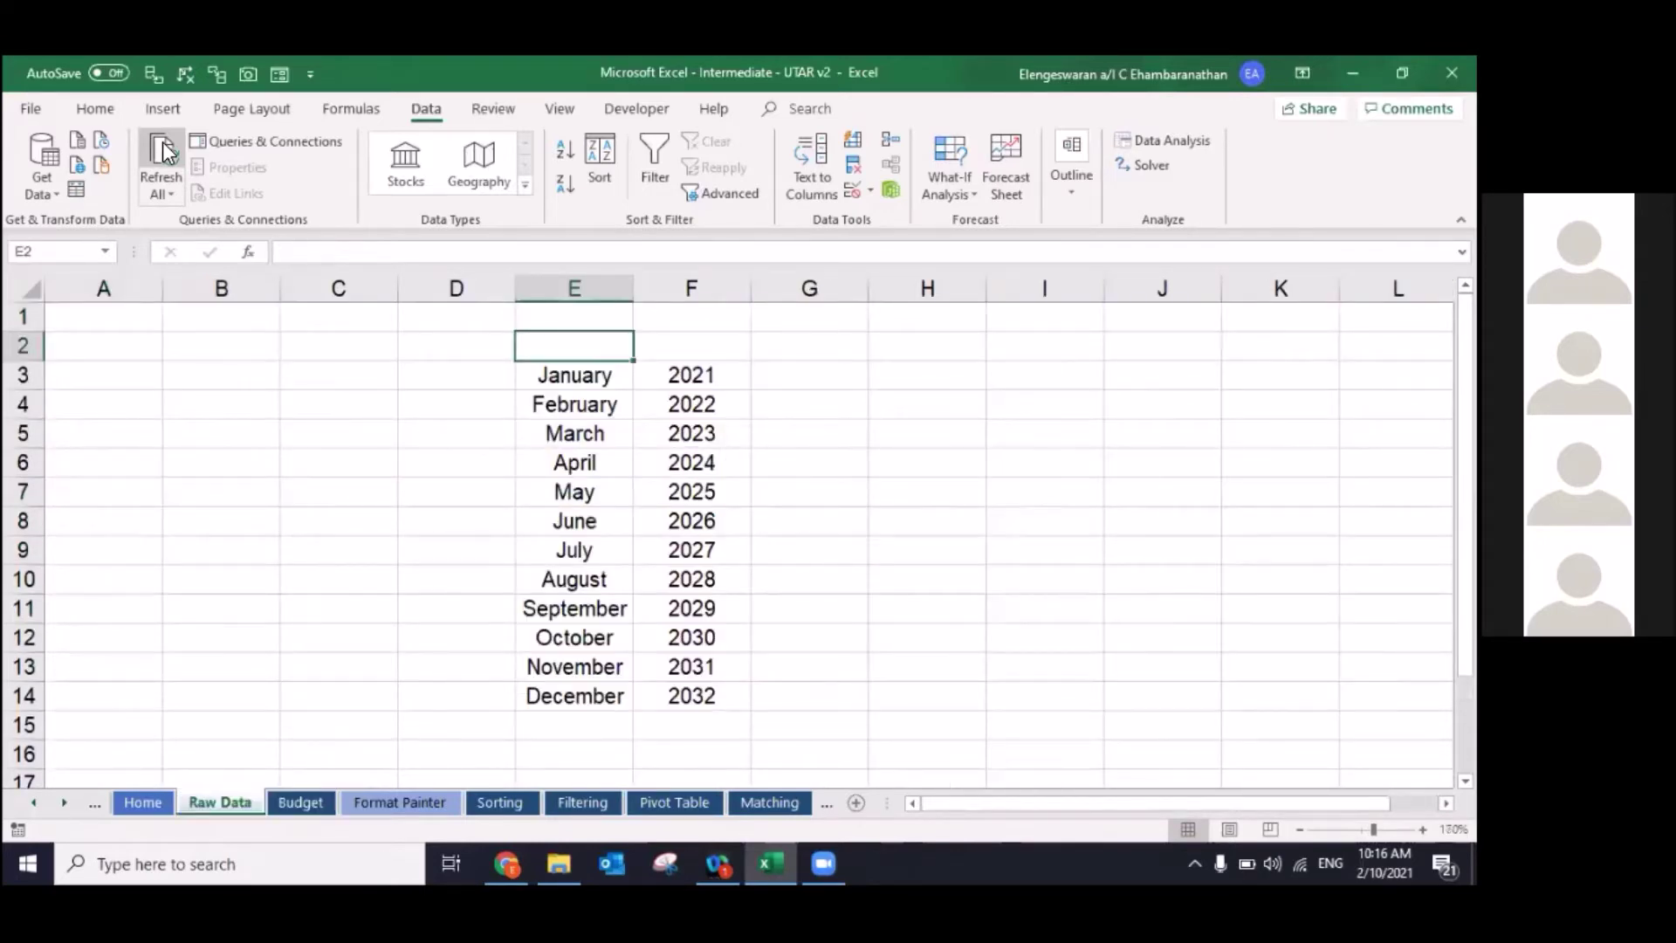
# Step: Move to the Home sheet and step through the Formulas, Features and Quick Access Toolbar topic cells
pyautogui.hotkey('ctrl', 'pageup')
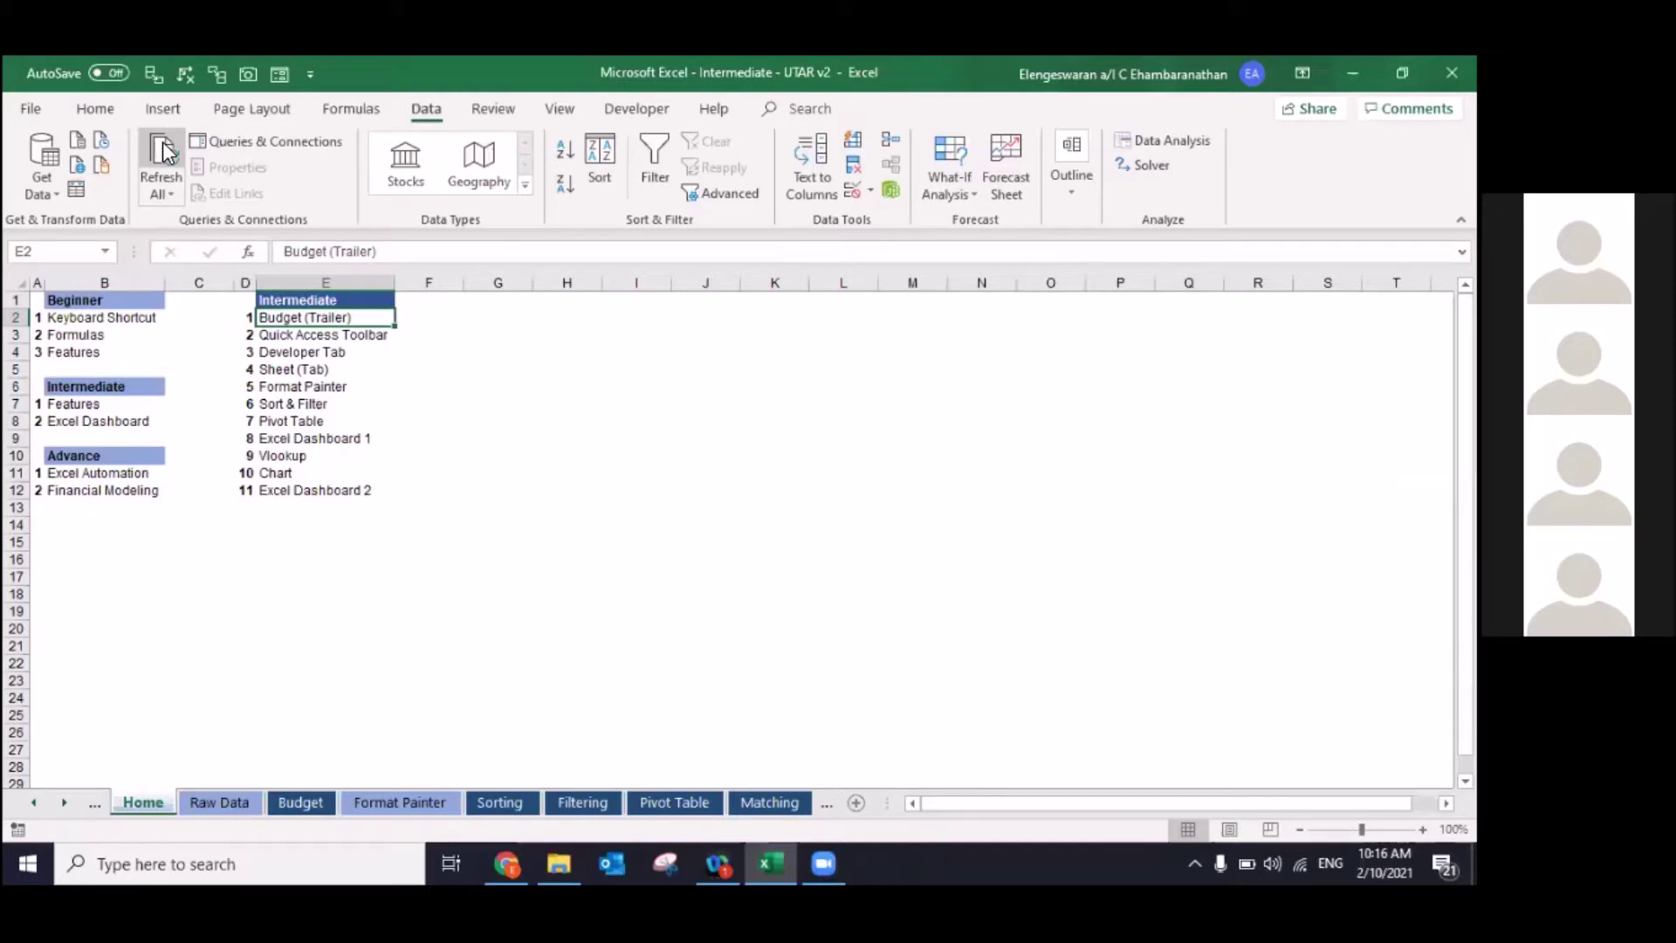
pyautogui.press('Left')
pyautogui.press('Left')
pyautogui.press('Left')
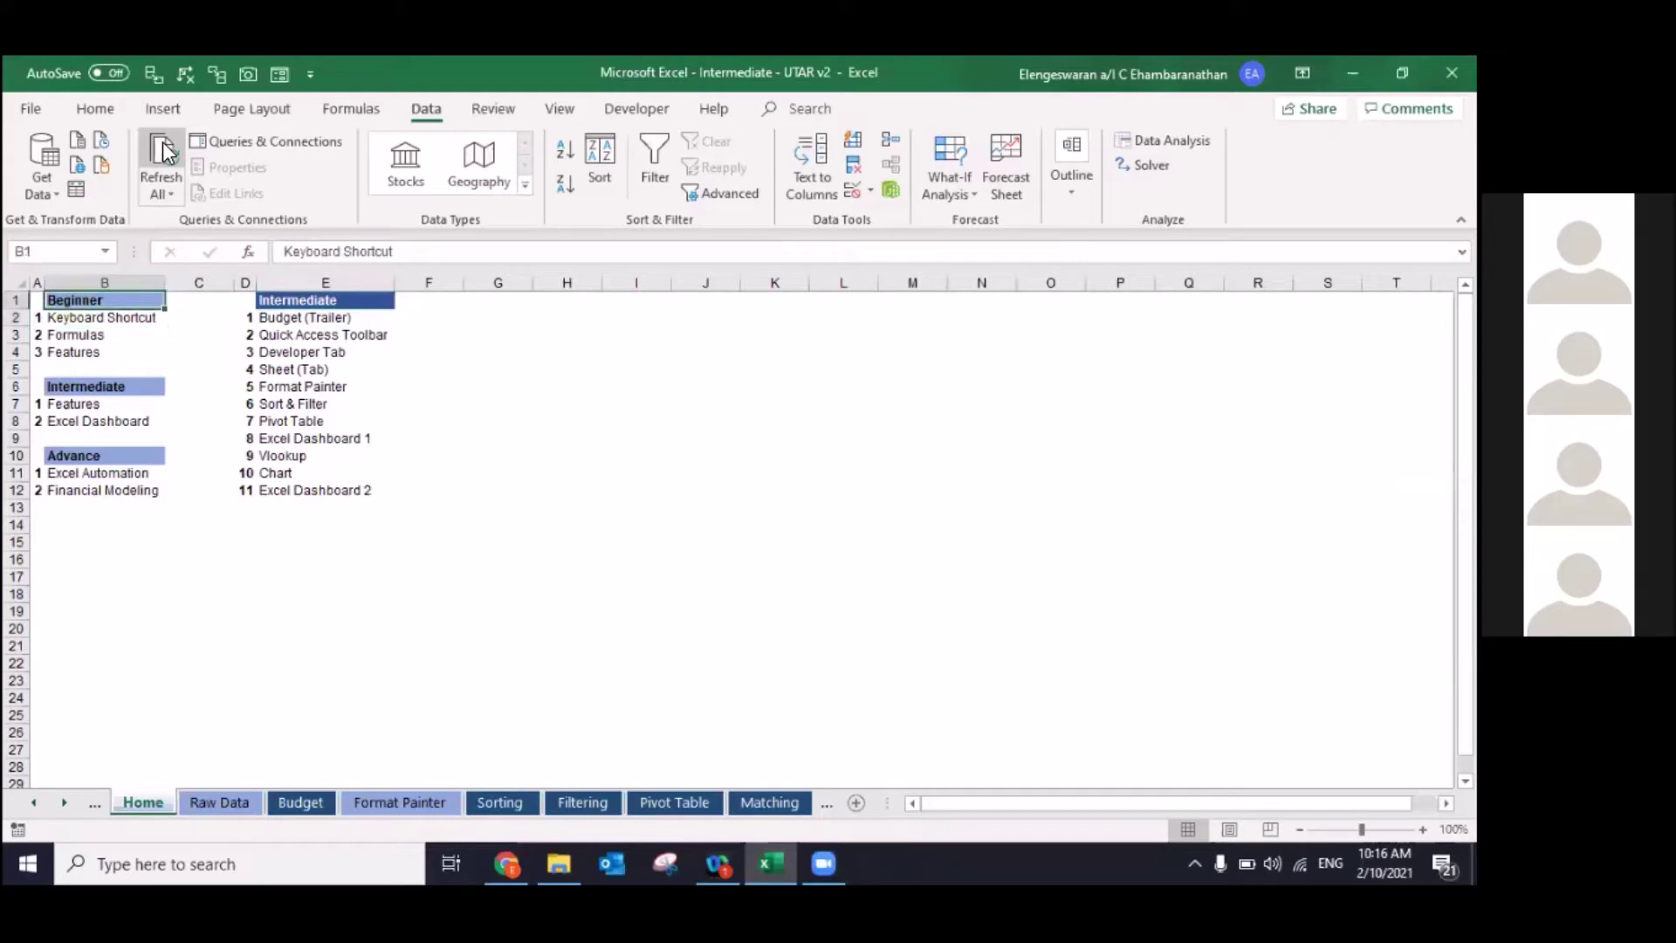
pyautogui.press('Down')
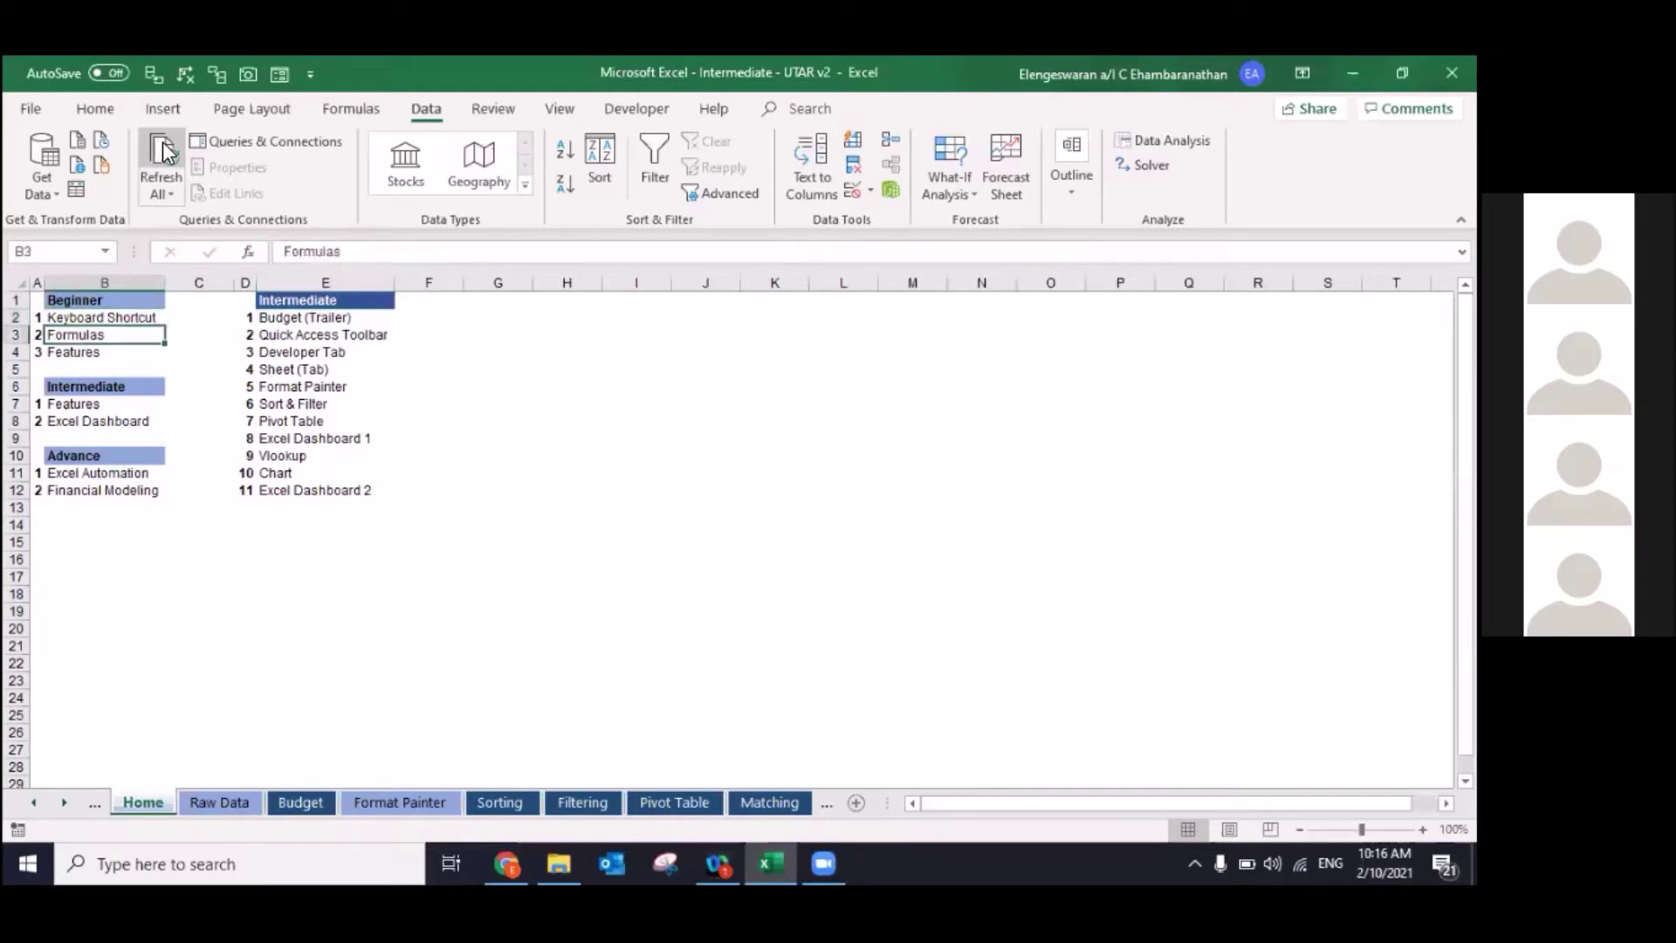
pyautogui.press('Down')
pyautogui.press('Right')
pyautogui.press('Right')
pyautogui.press('Right')
pyautogui.press('Up')
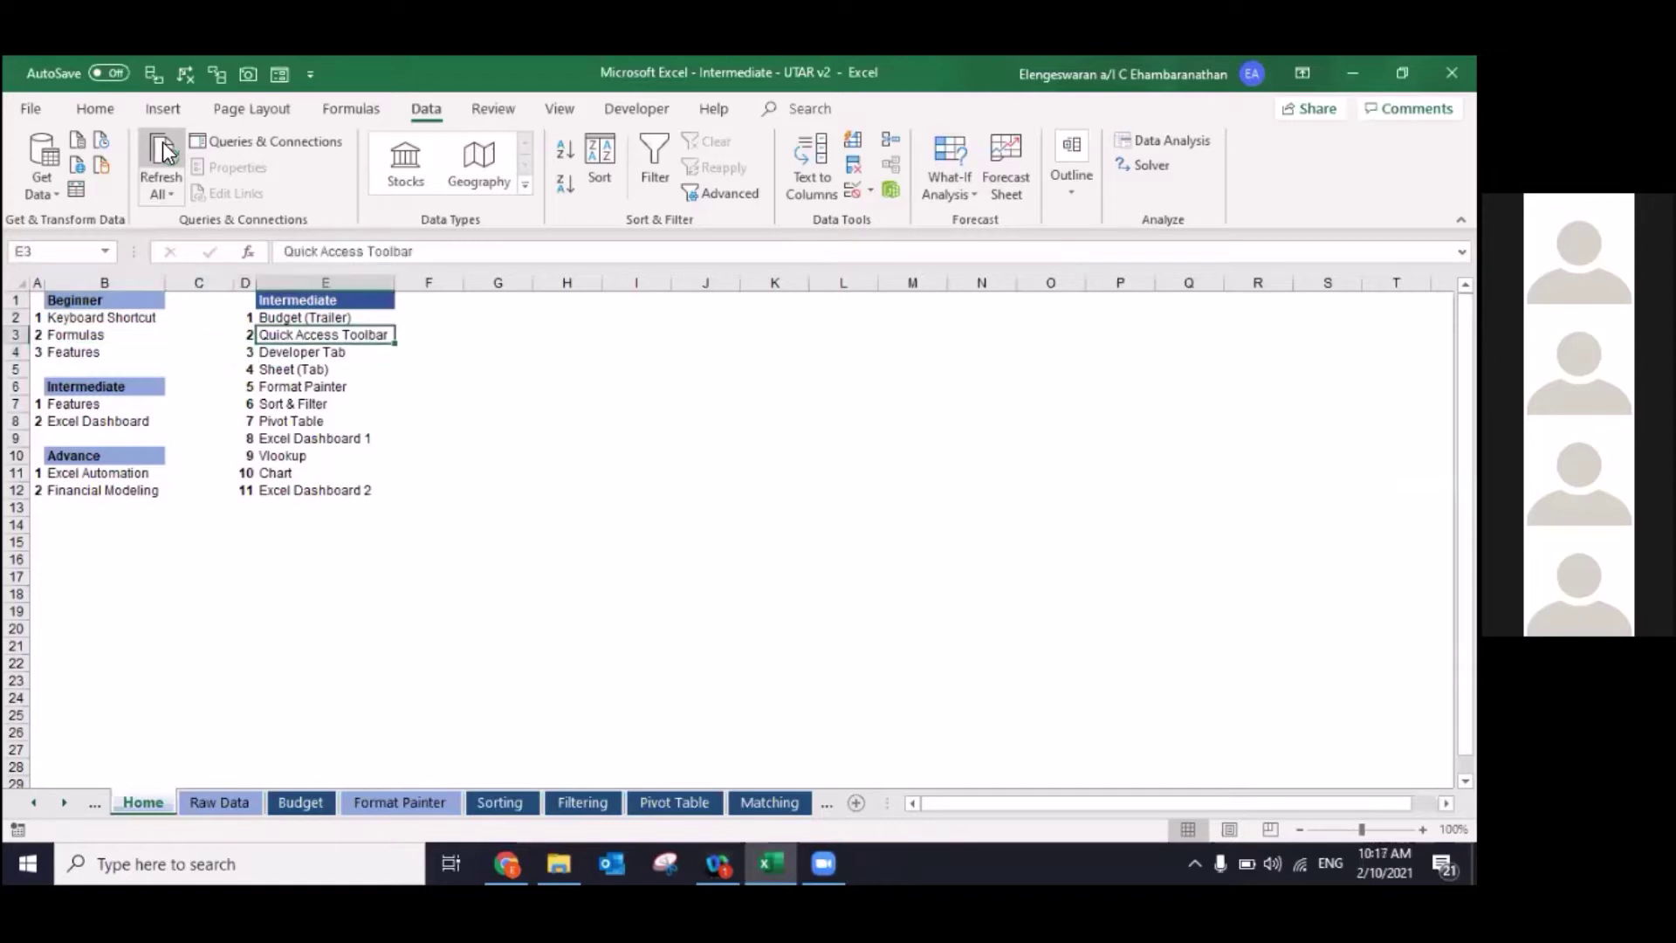
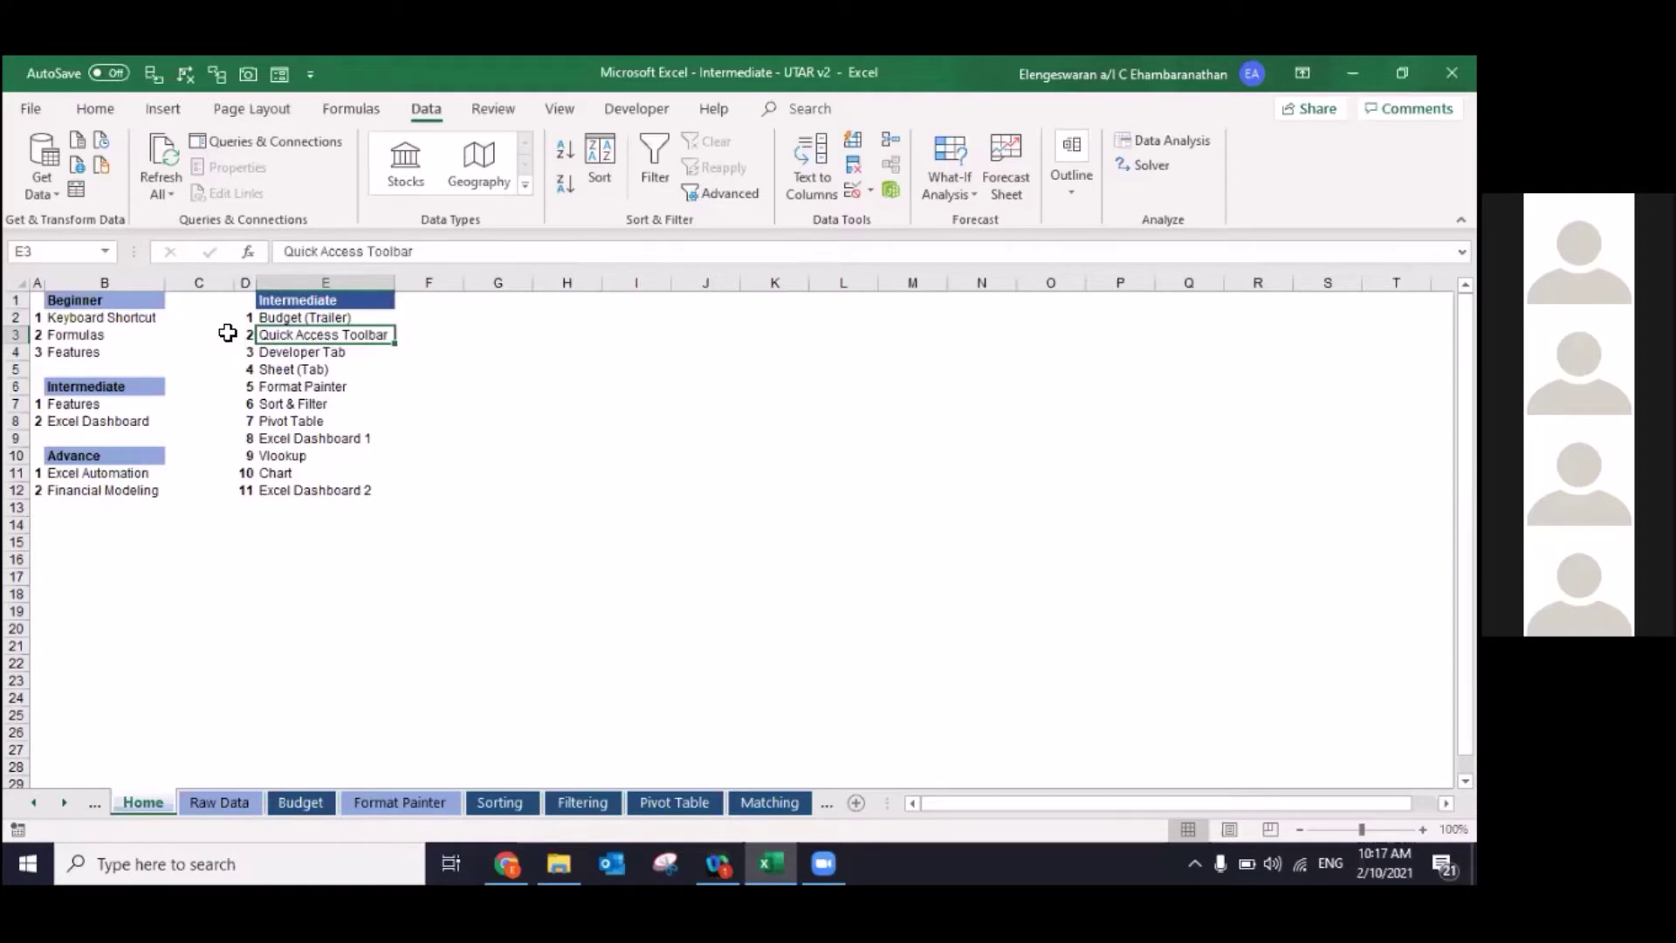
# Step: Open Excel Options from the File backstage view
pyautogui.click(16, 110)
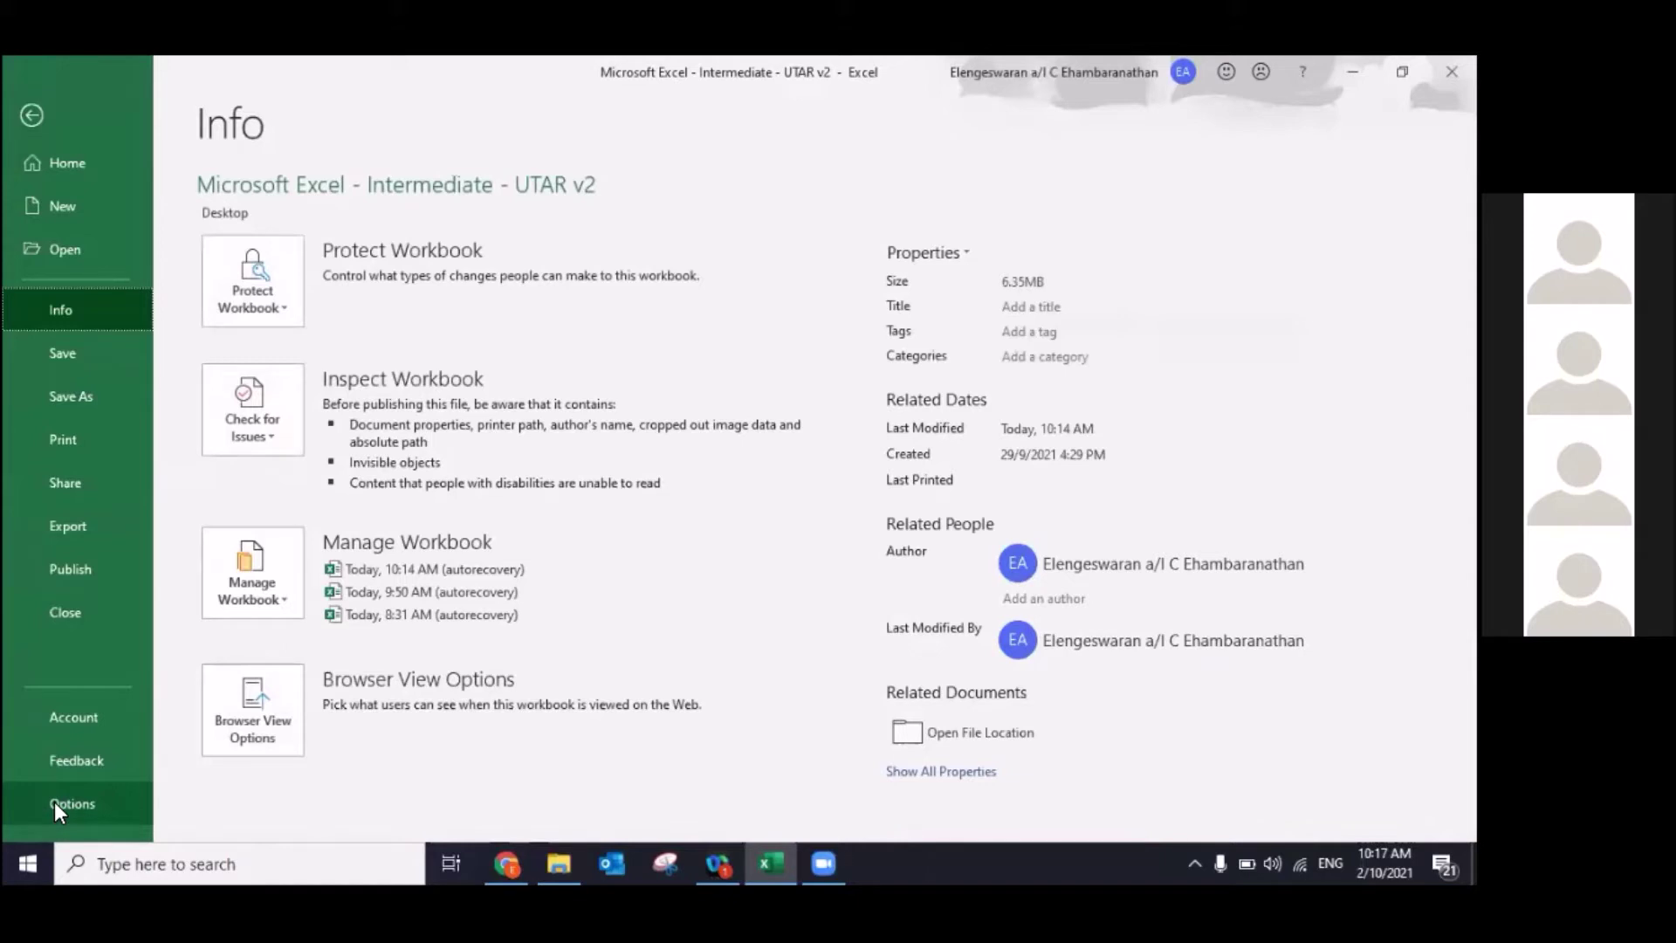
pyautogui.click(55, 803)
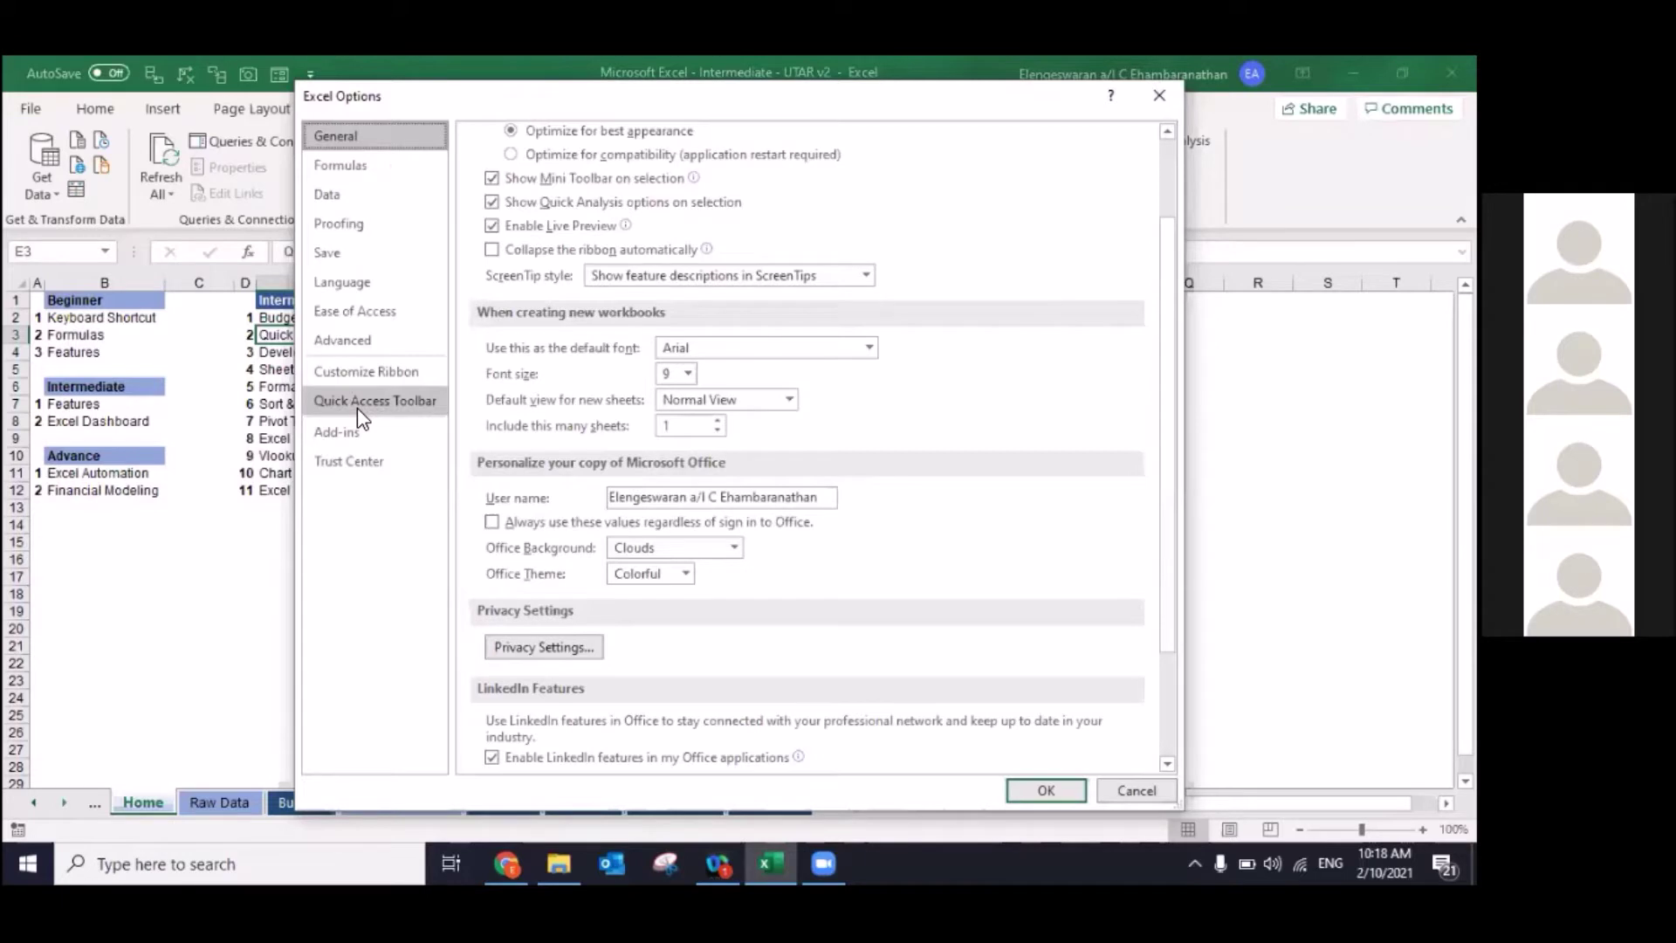
# Step: Show the Quick Access Toolbar settings with commands chosen from All Commands
pyautogui.click(358, 407)
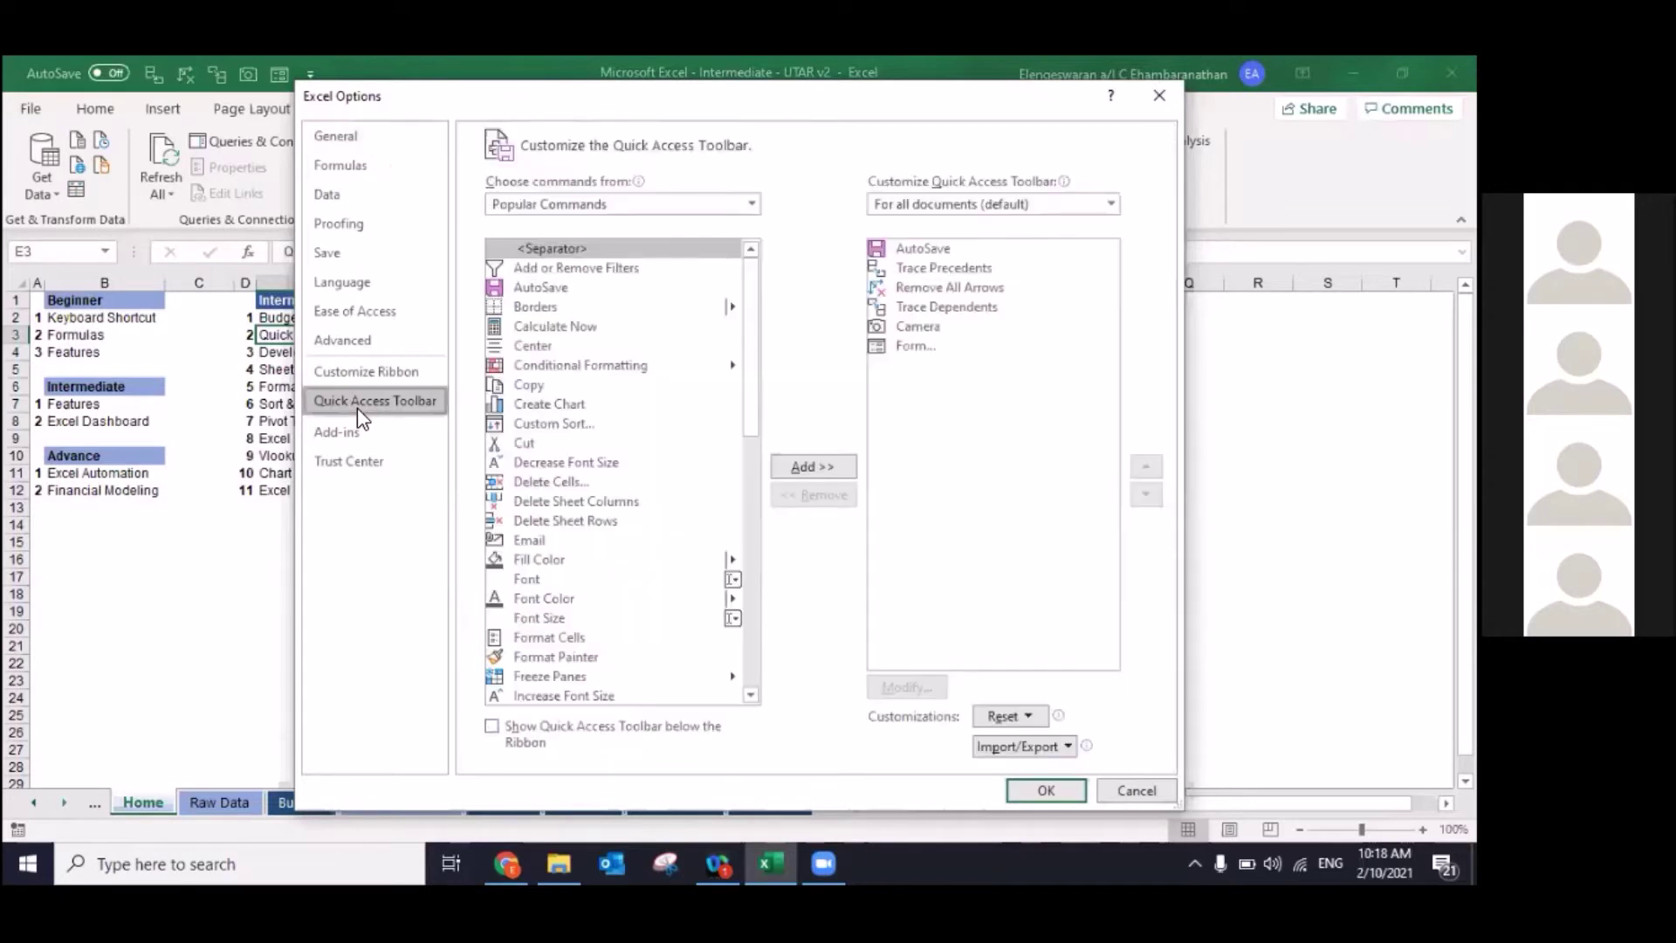
pyautogui.click(590, 208)
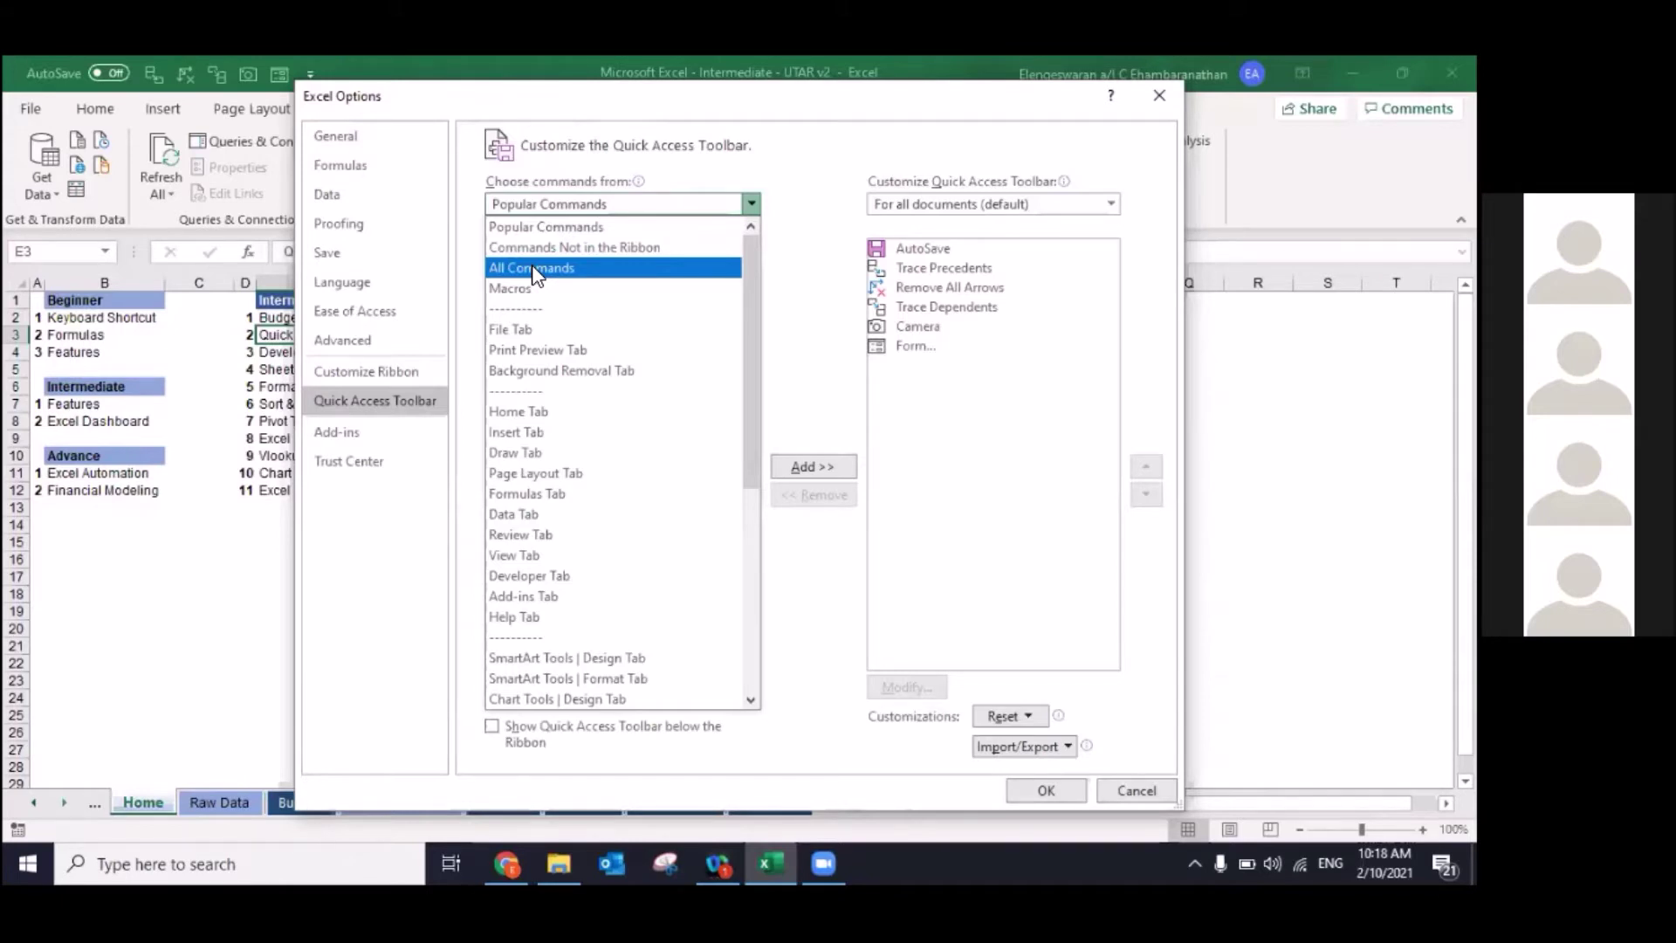
pyautogui.click(535, 271)
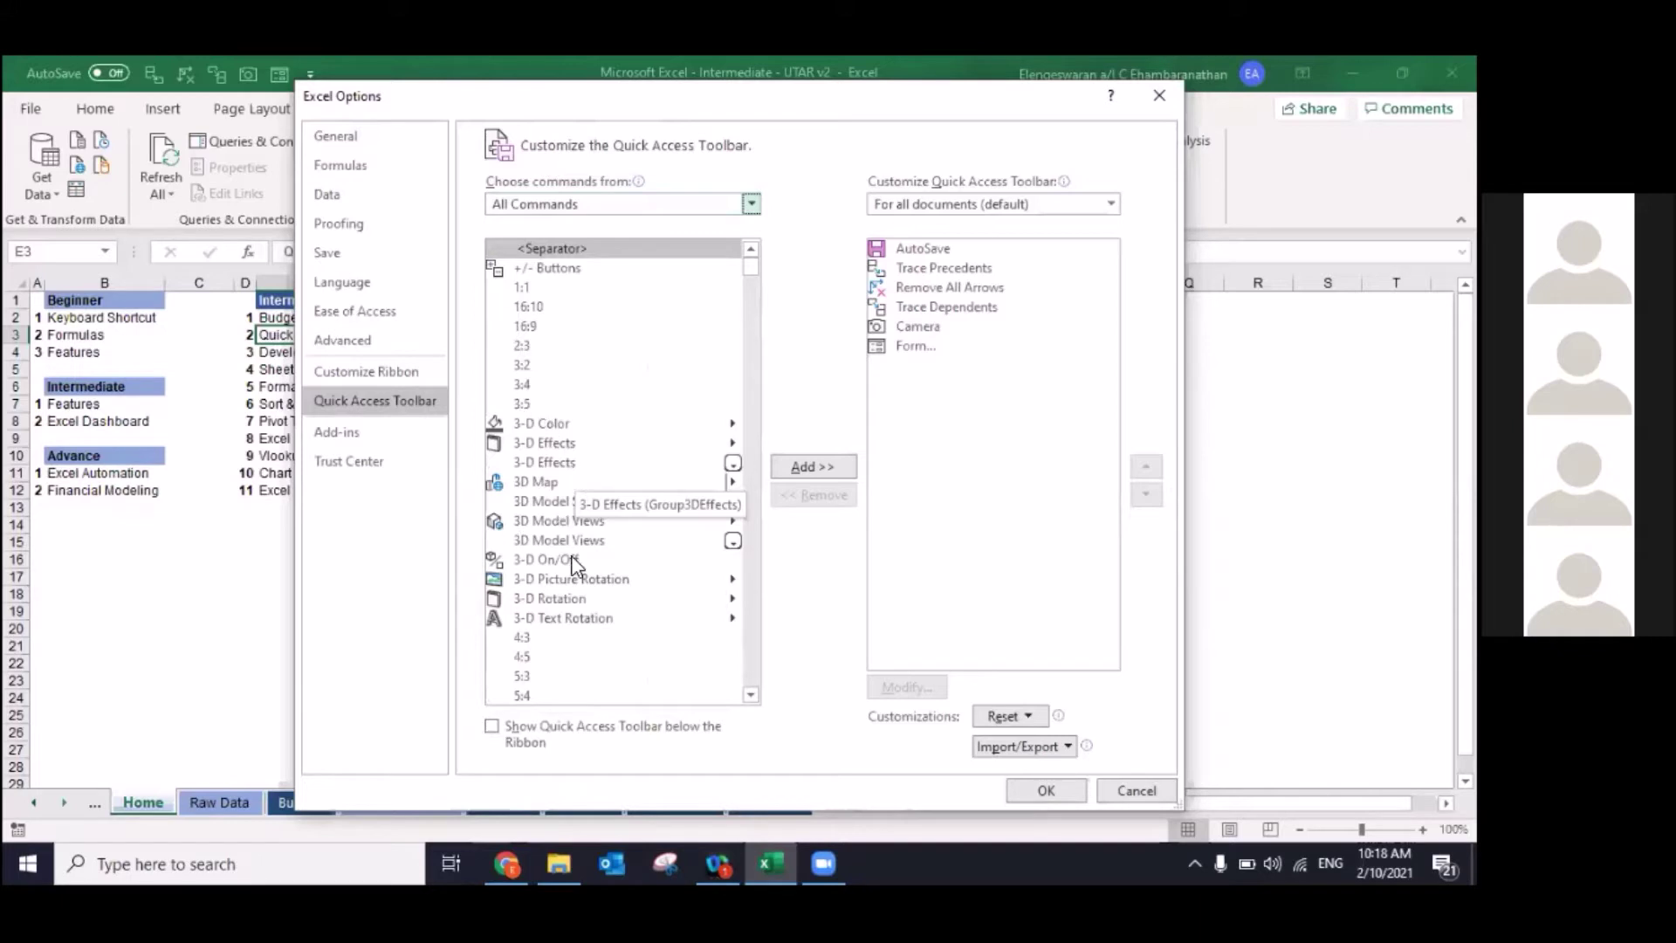
# Step: Scroll through the All Commands list and select the Camera command
pyautogui.scroll(-2, 572, 563)
pyautogui.scroll(-3, 574, 565)
pyautogui.scroll(-3, 543, 460)
pyautogui.scroll(-3, 543, 460)
pyautogui.scroll(-3, 543, 460)
pyautogui.scroll(-3, 543, 460)
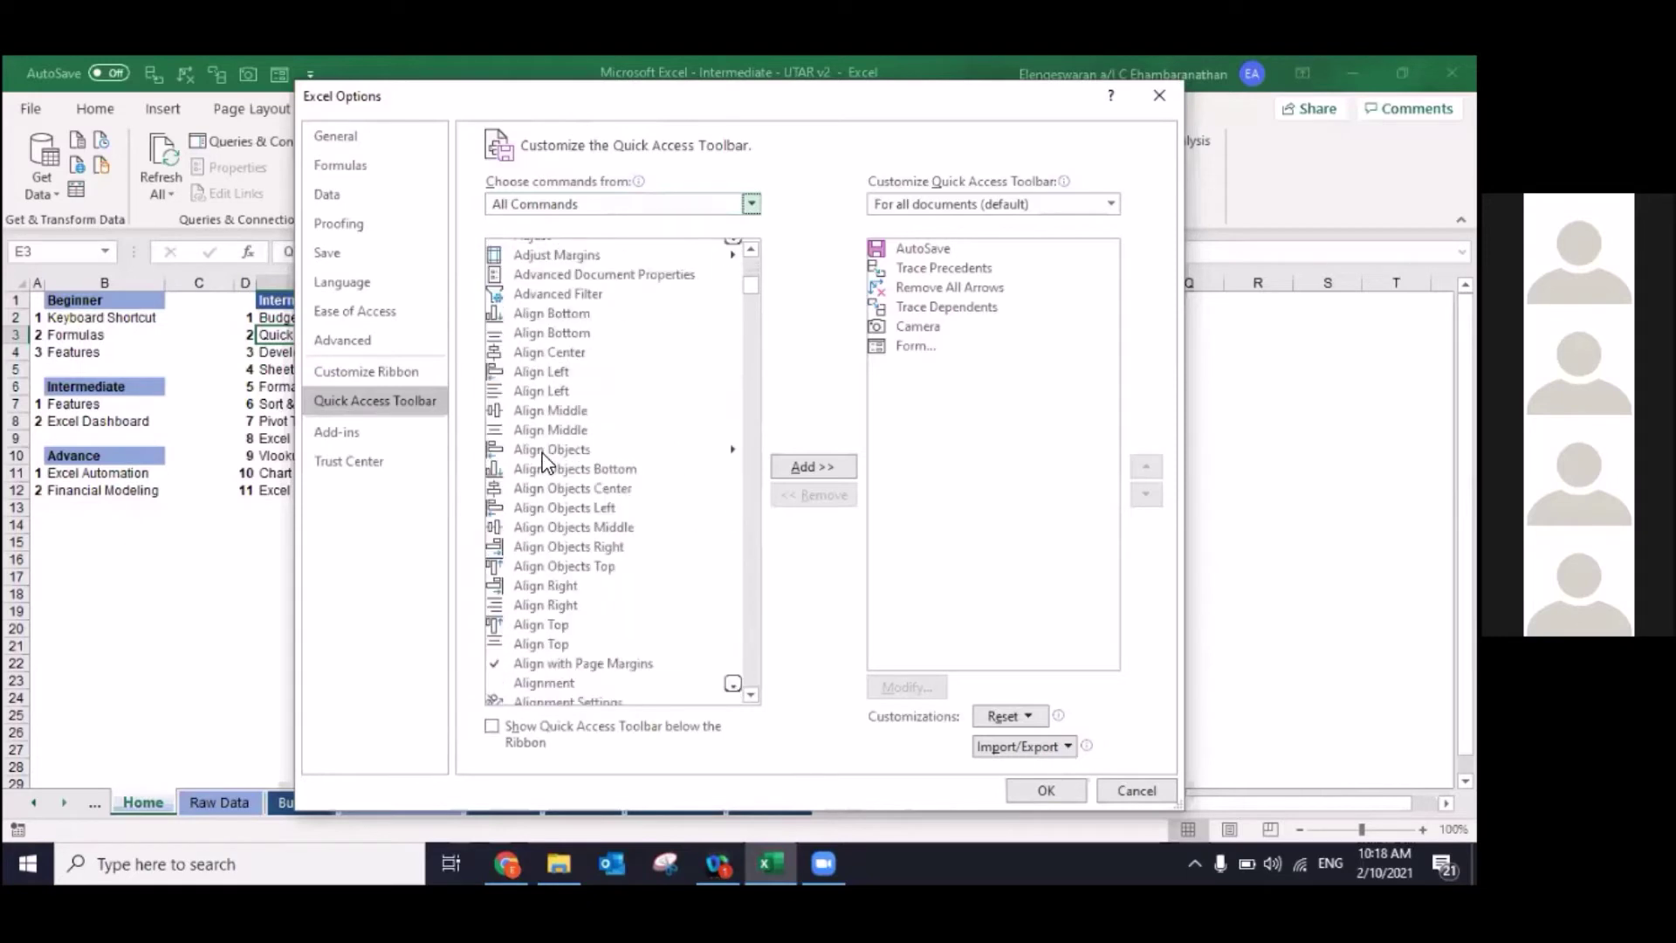
pyautogui.scroll(-3, 543, 460)
pyautogui.scroll(-2, 543, 460)
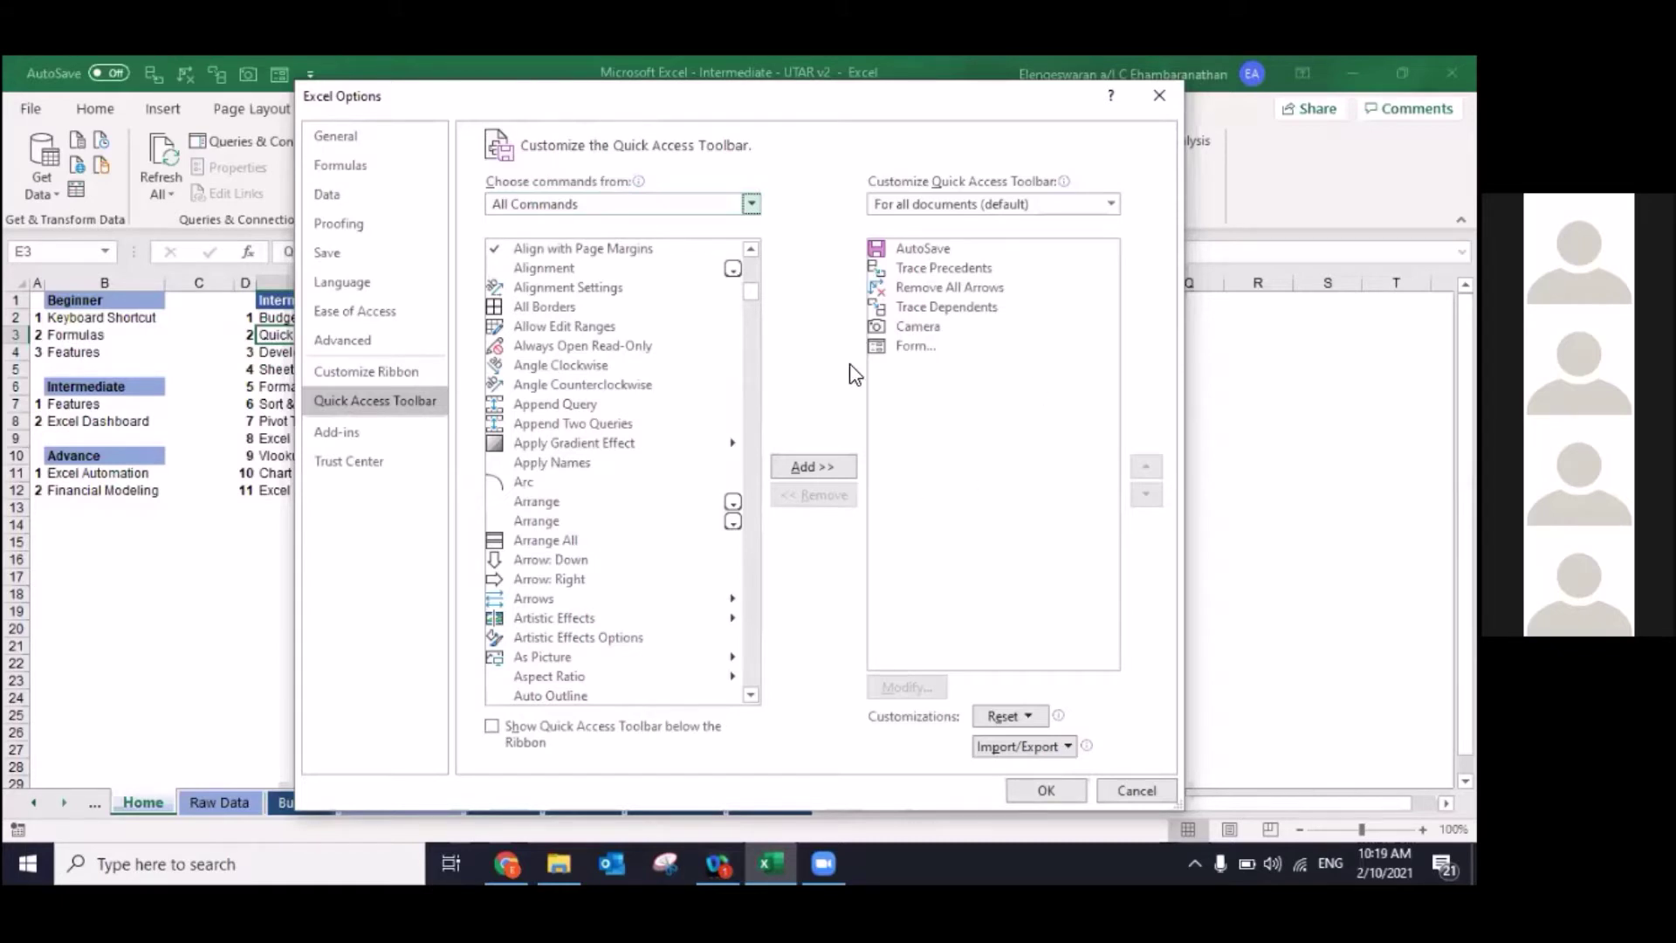
pyautogui.scroll(-4, 618, 519)
pyautogui.scroll(-4, 618, 518)
pyautogui.scroll(-4, 618, 519)
pyautogui.scroll(-4, 618, 518)
pyautogui.scroll(-3, 618, 519)
pyautogui.scroll(-7, 618, 519)
pyautogui.scroll(-3, 618, 519)
pyautogui.click(541, 437)
pyautogui.click(539, 451)
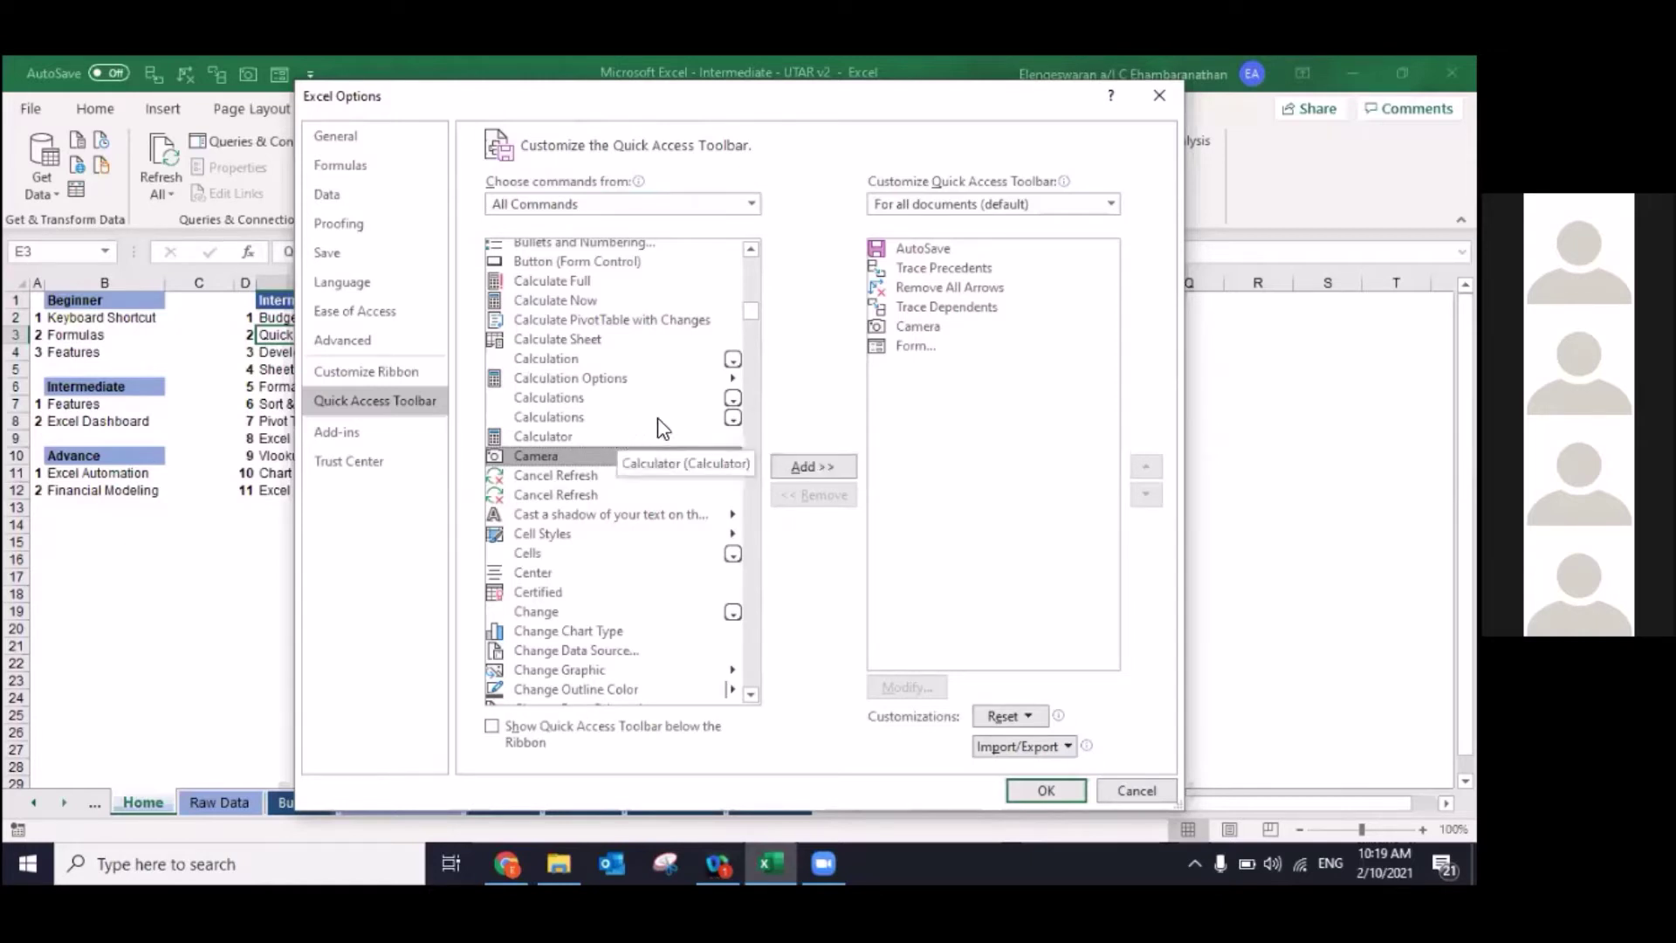
# Step: Select Form in the toolbar list and scroll All Commands down toward it
pyautogui.click(914, 346)
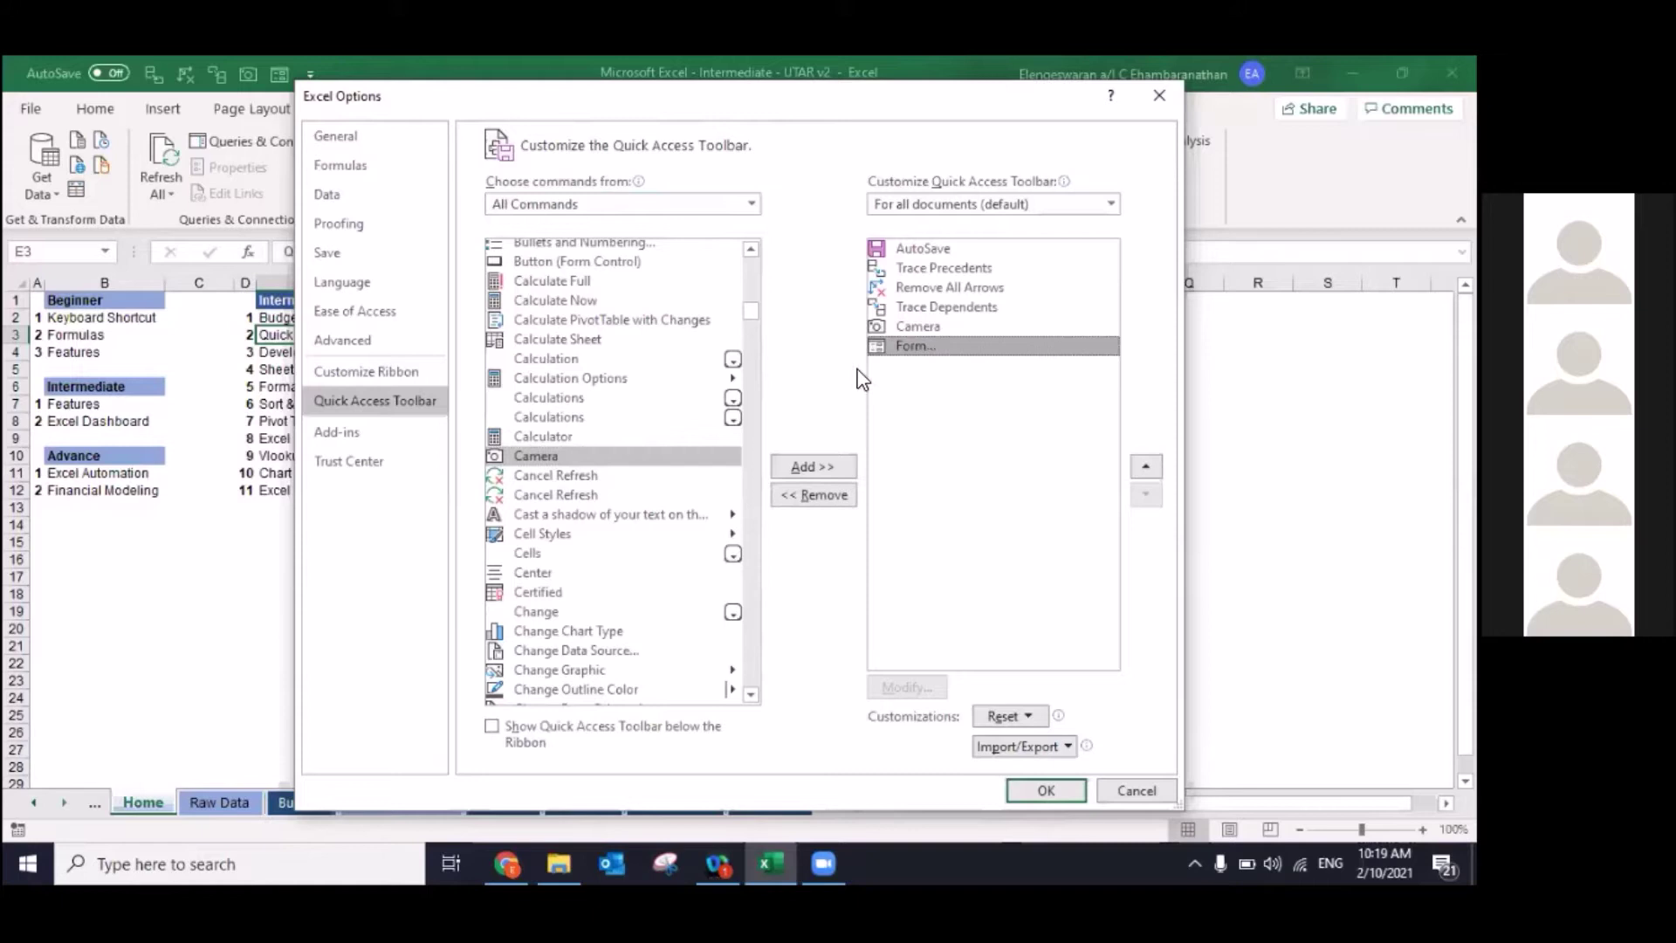
pyautogui.scroll(-5, 574, 515)
pyautogui.scroll(-4, 573, 515)
pyautogui.scroll(-4, 574, 516)
pyautogui.scroll(-5, 573, 515)
pyautogui.scroll(-5, 573, 515)
pyautogui.scroll(-5, 574, 515)
pyautogui.scroll(-5, 574, 515)
pyautogui.scroll(-5, 573, 516)
pyautogui.scroll(-5, 574, 515)
pyautogui.scroll(-5, 574, 515)
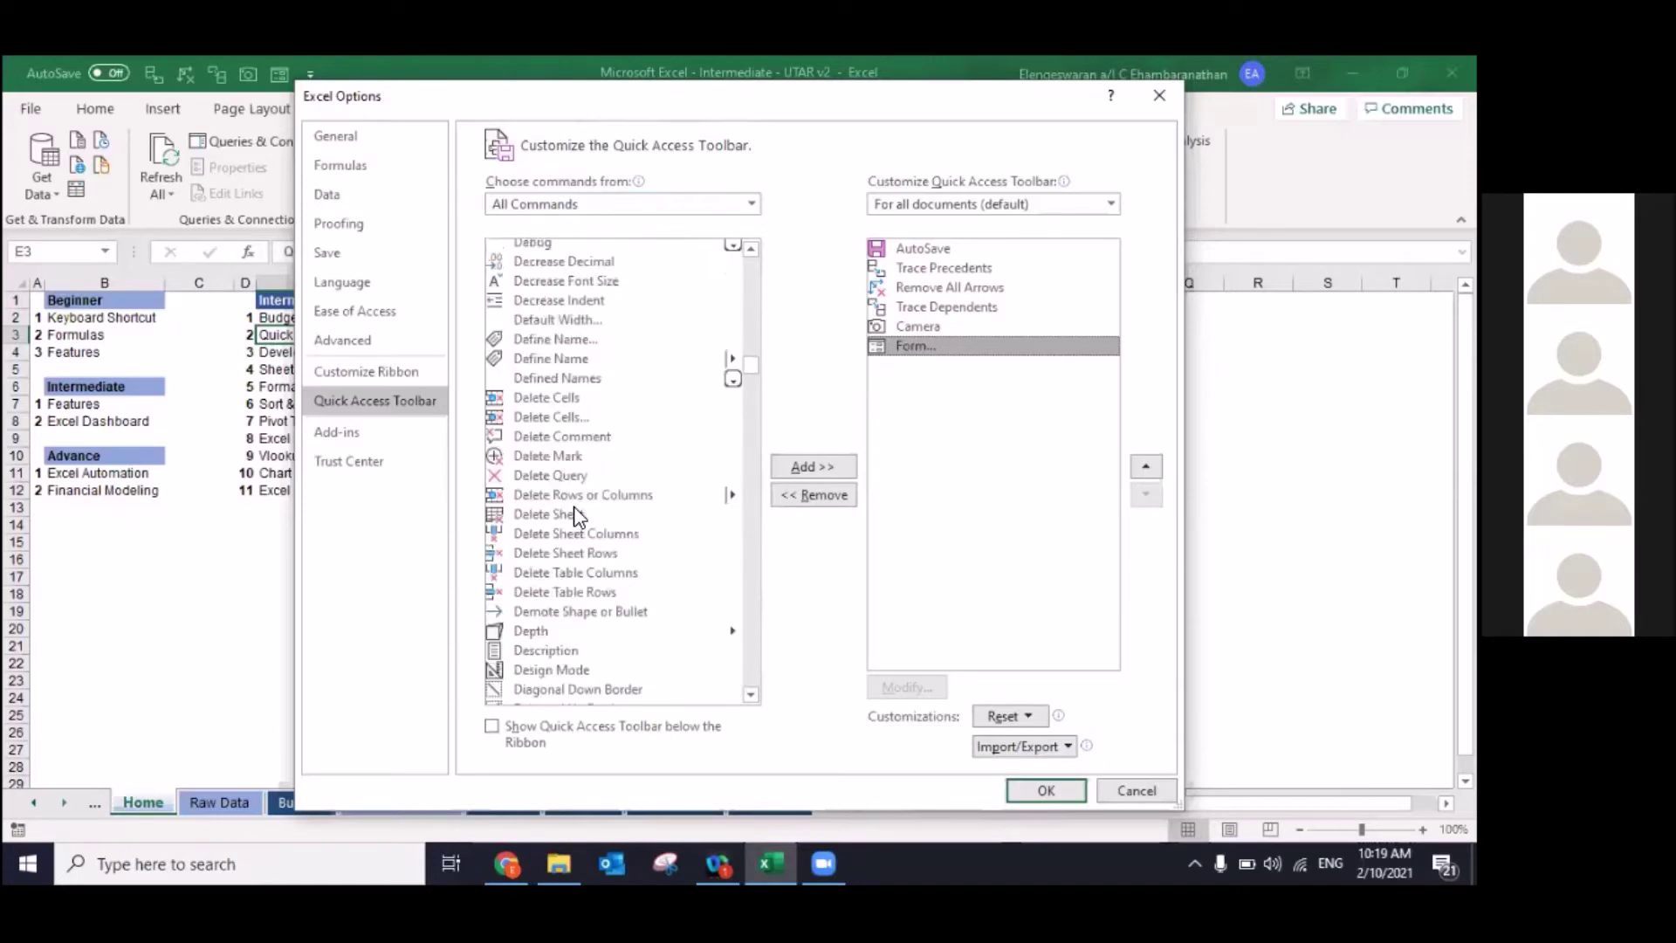
pyautogui.scroll(-5, 574, 516)
pyautogui.scroll(-5, 574, 515)
pyautogui.scroll(-5, 574, 515)
pyautogui.scroll(-5, 574, 515)
pyautogui.scroll(-5, 574, 515)
pyautogui.scroll(-5, 573, 515)
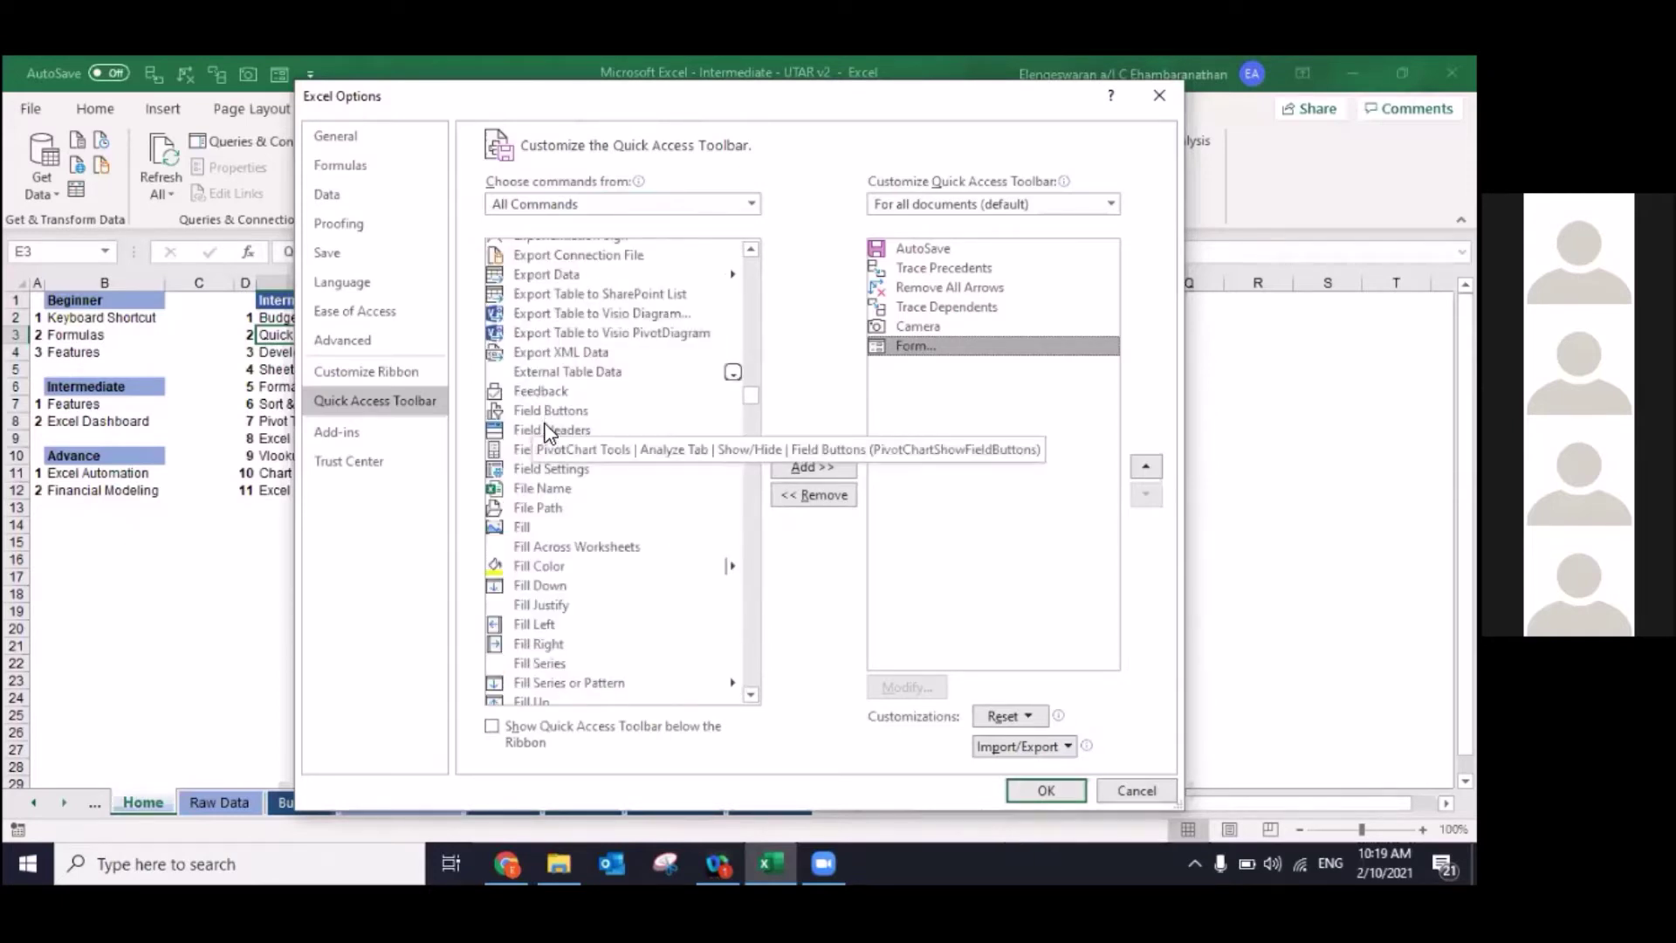
pyautogui.scroll(-3, 559, 643)
pyautogui.scroll(-3, 559, 643)
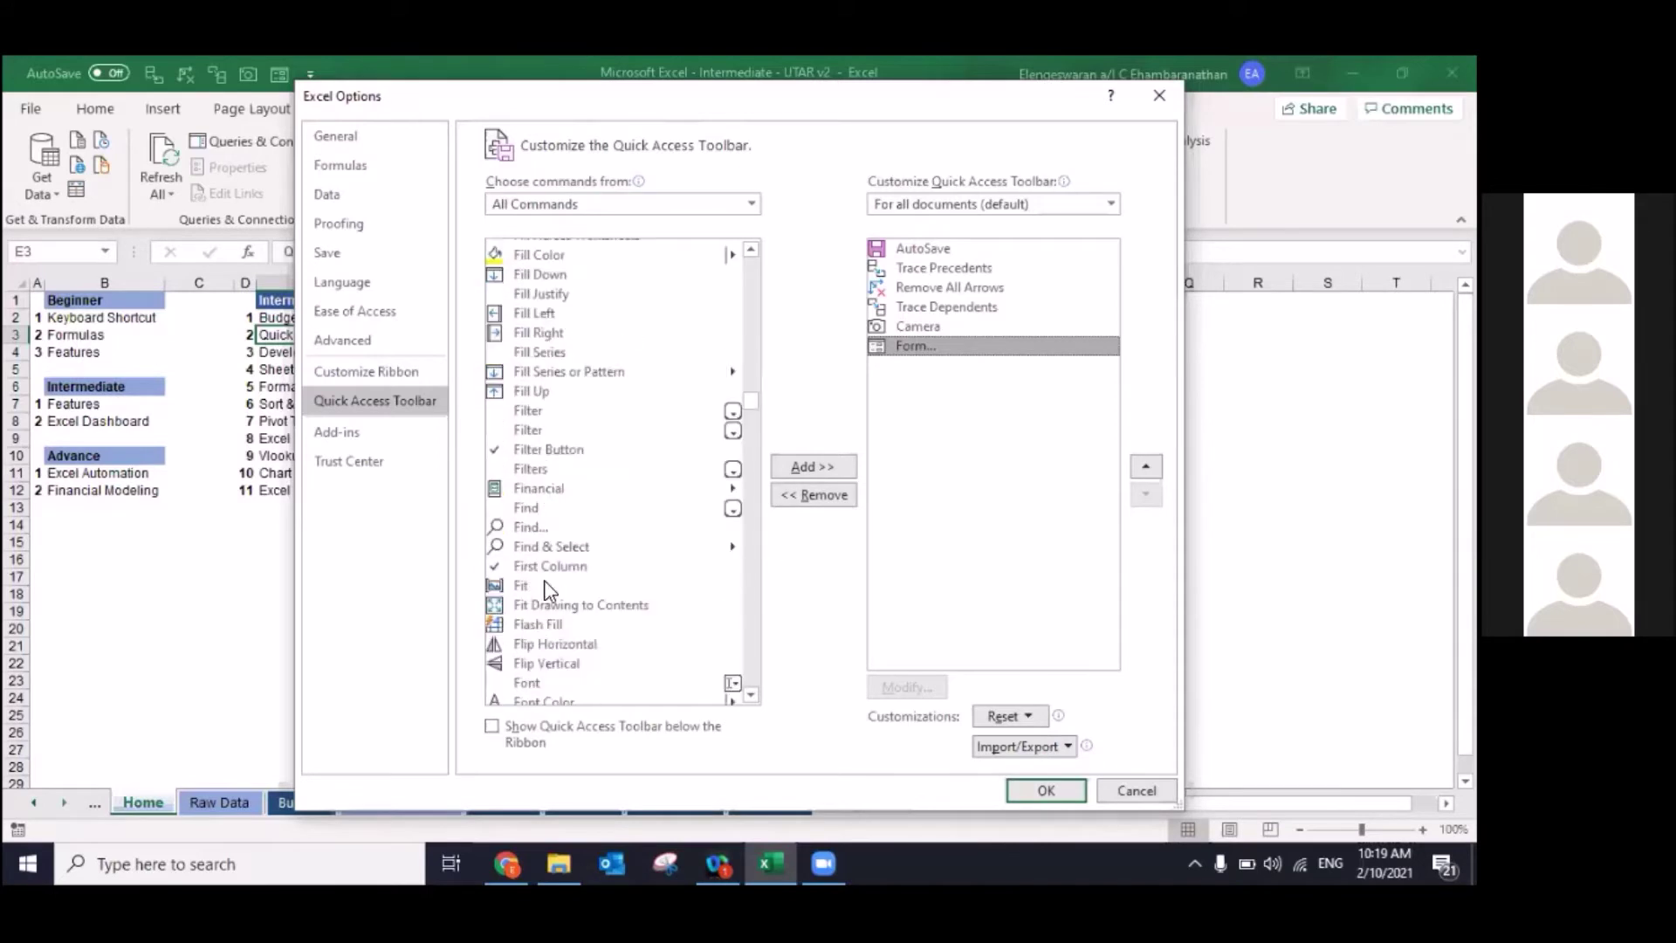
pyautogui.scroll(-3, 532, 538)
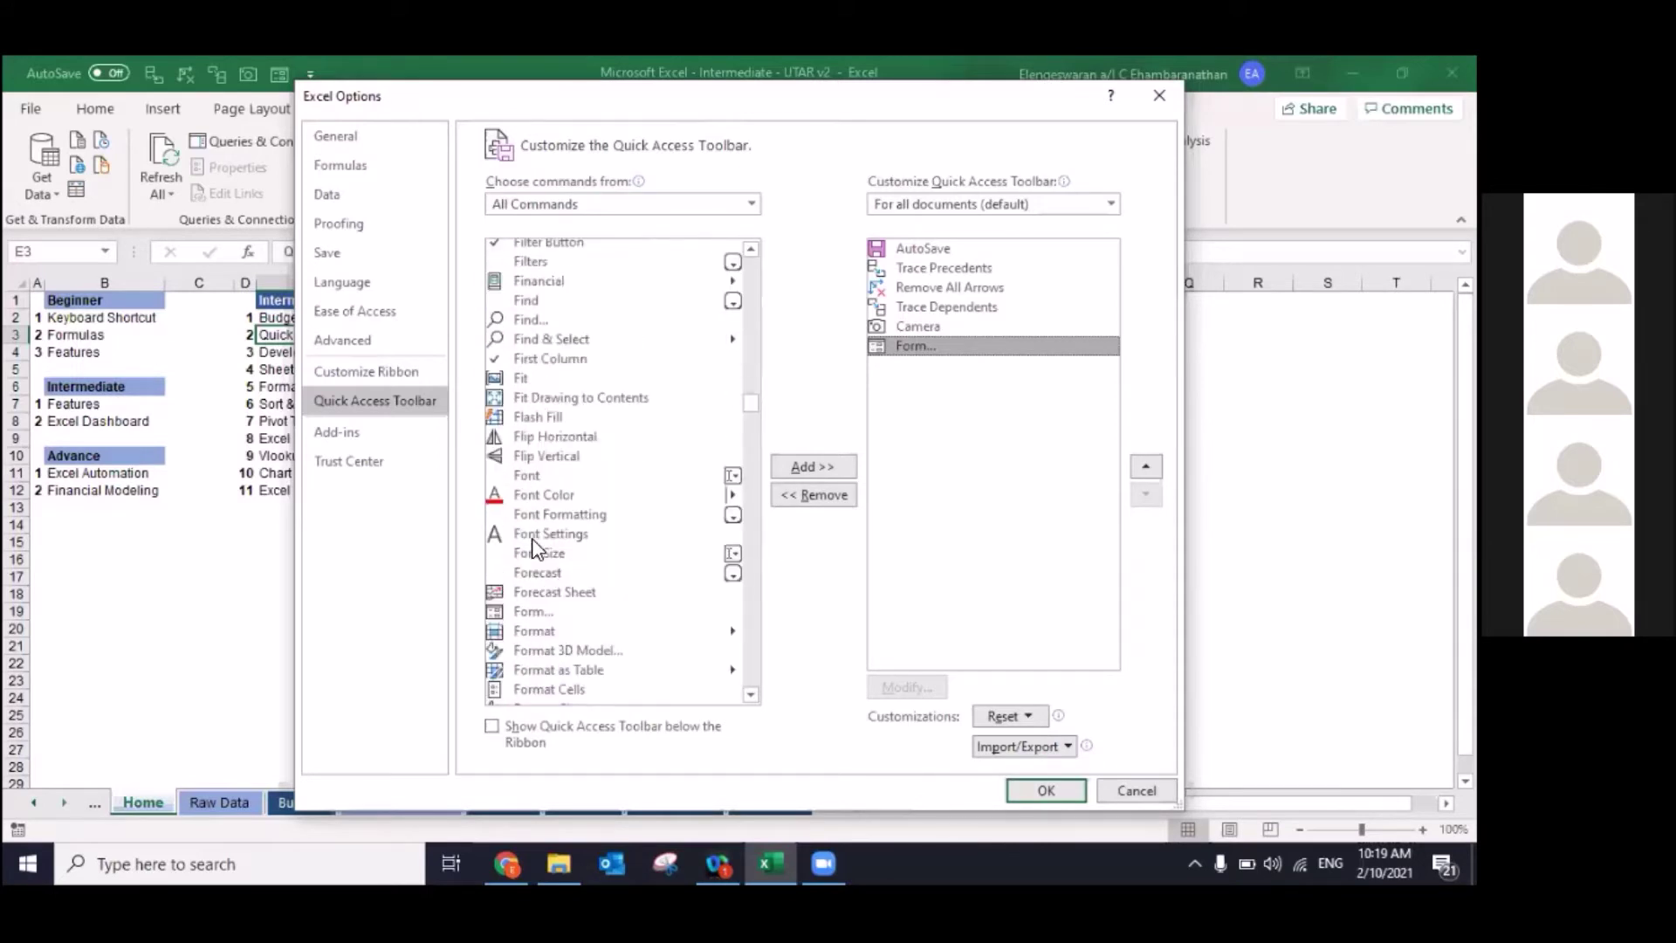
# Step: Select Form... in the All Commands list and confirm Excel Options with OK
pyautogui.click(541, 630)
pyautogui.press('Up')
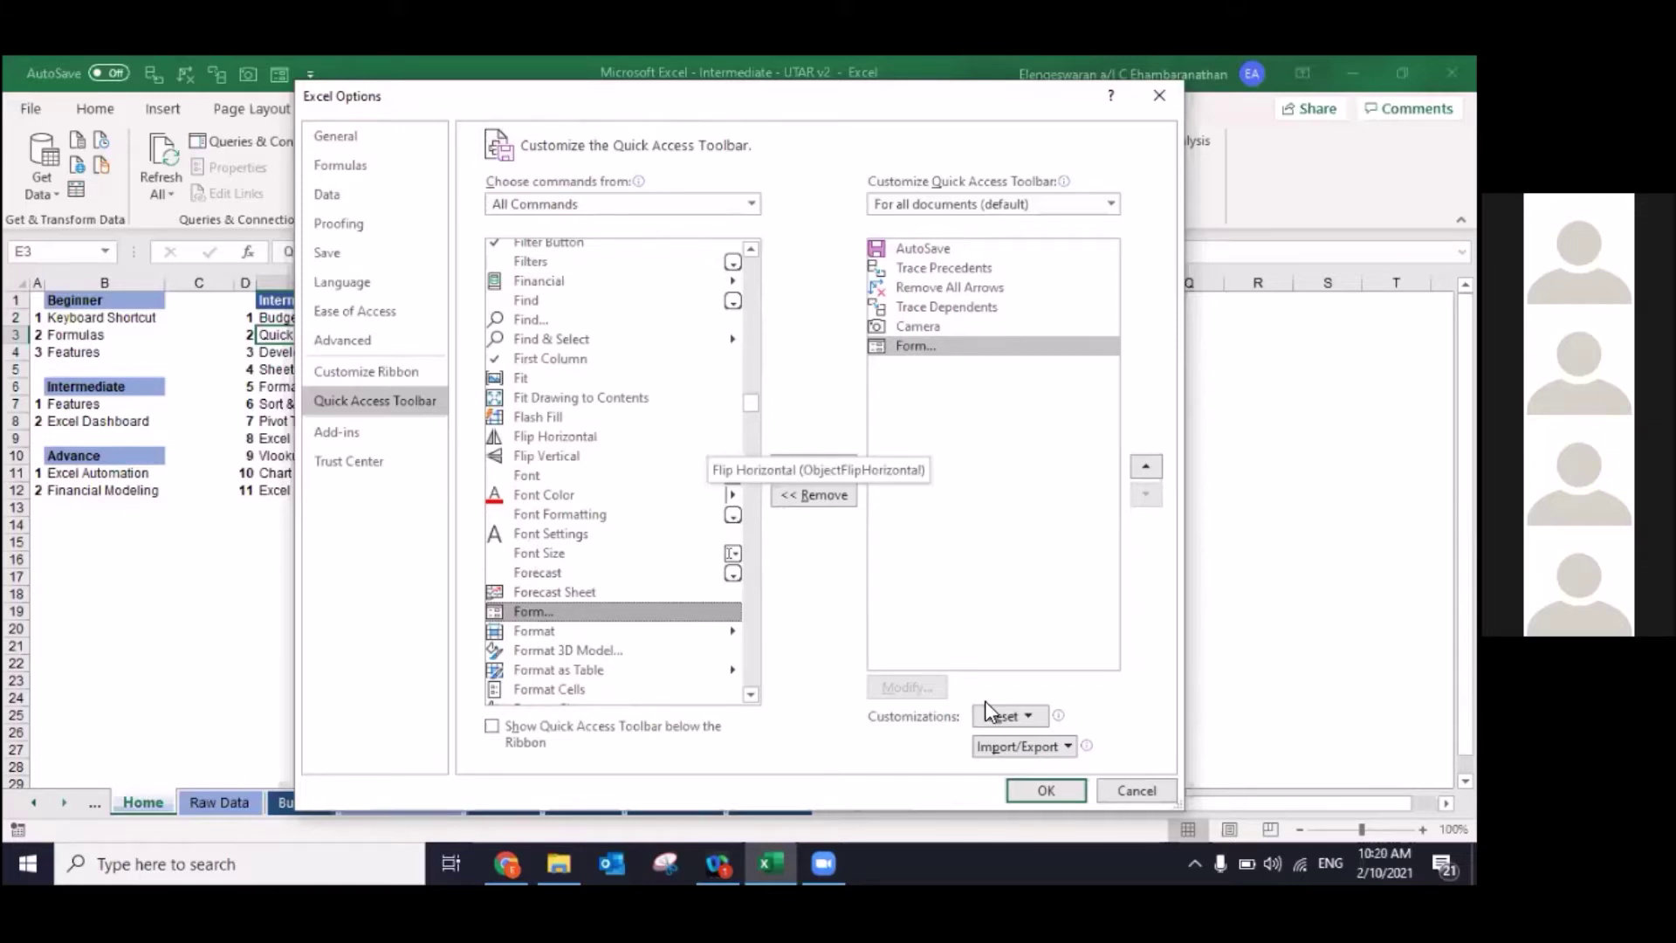
pyautogui.click(1038, 791)
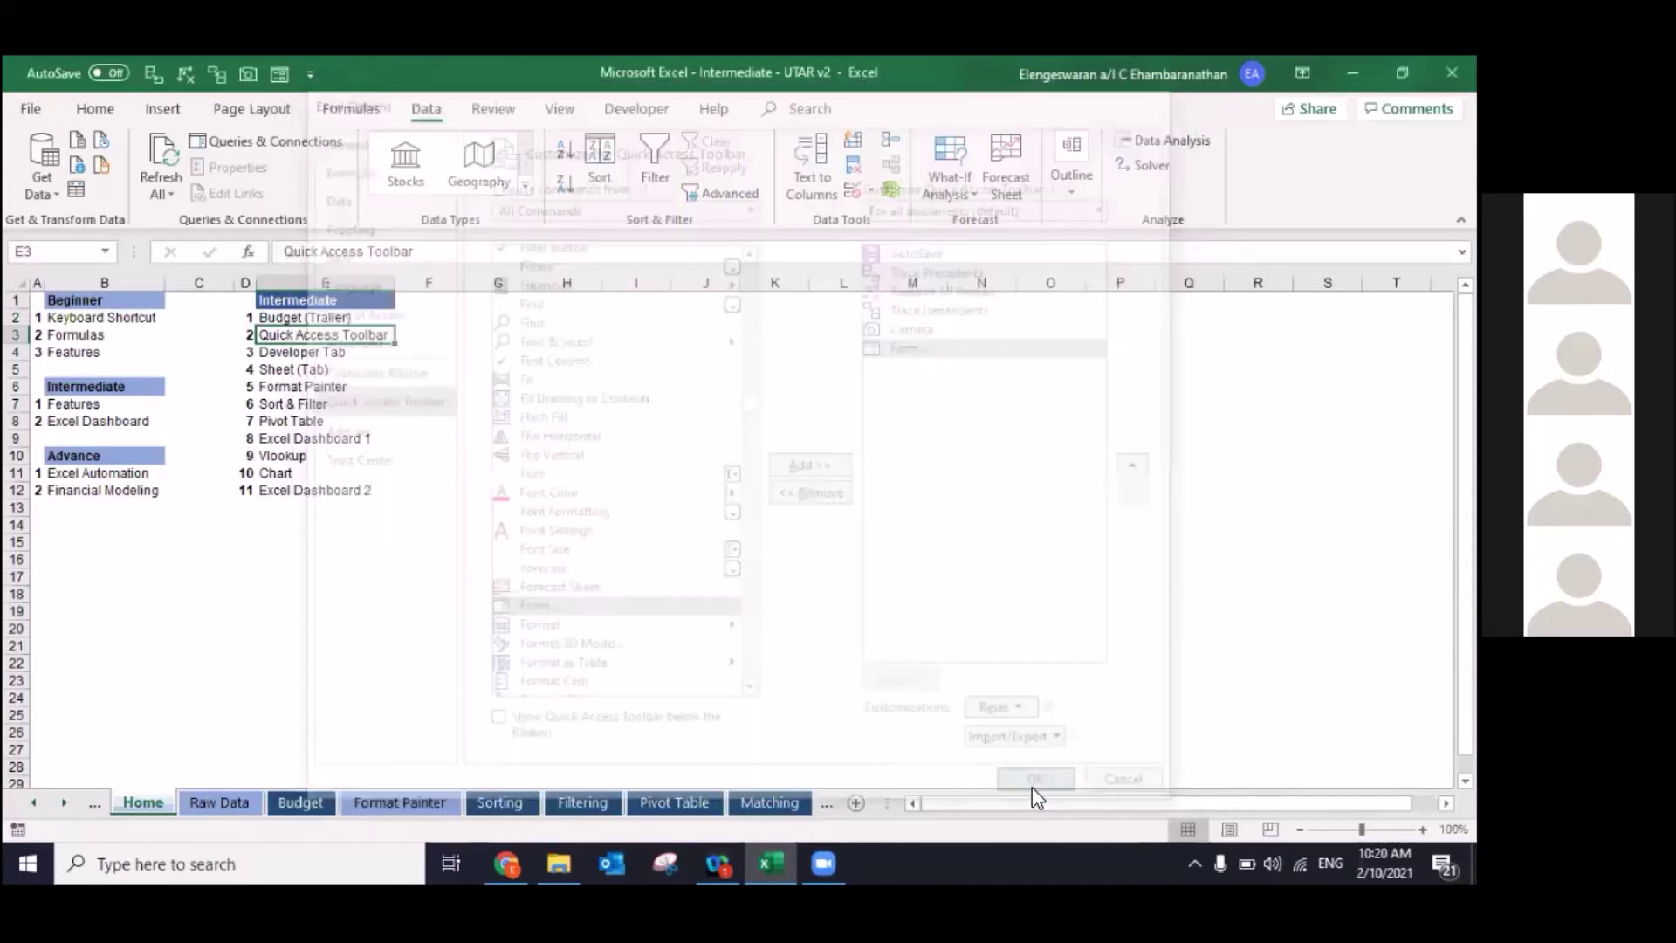
# Step: Enter the headers No, Name and ID into G1, H1 and I1
pyautogui.press('Right')
pyautogui.press('Right')
pyautogui.press('Up')
pyautogui.press('Up')
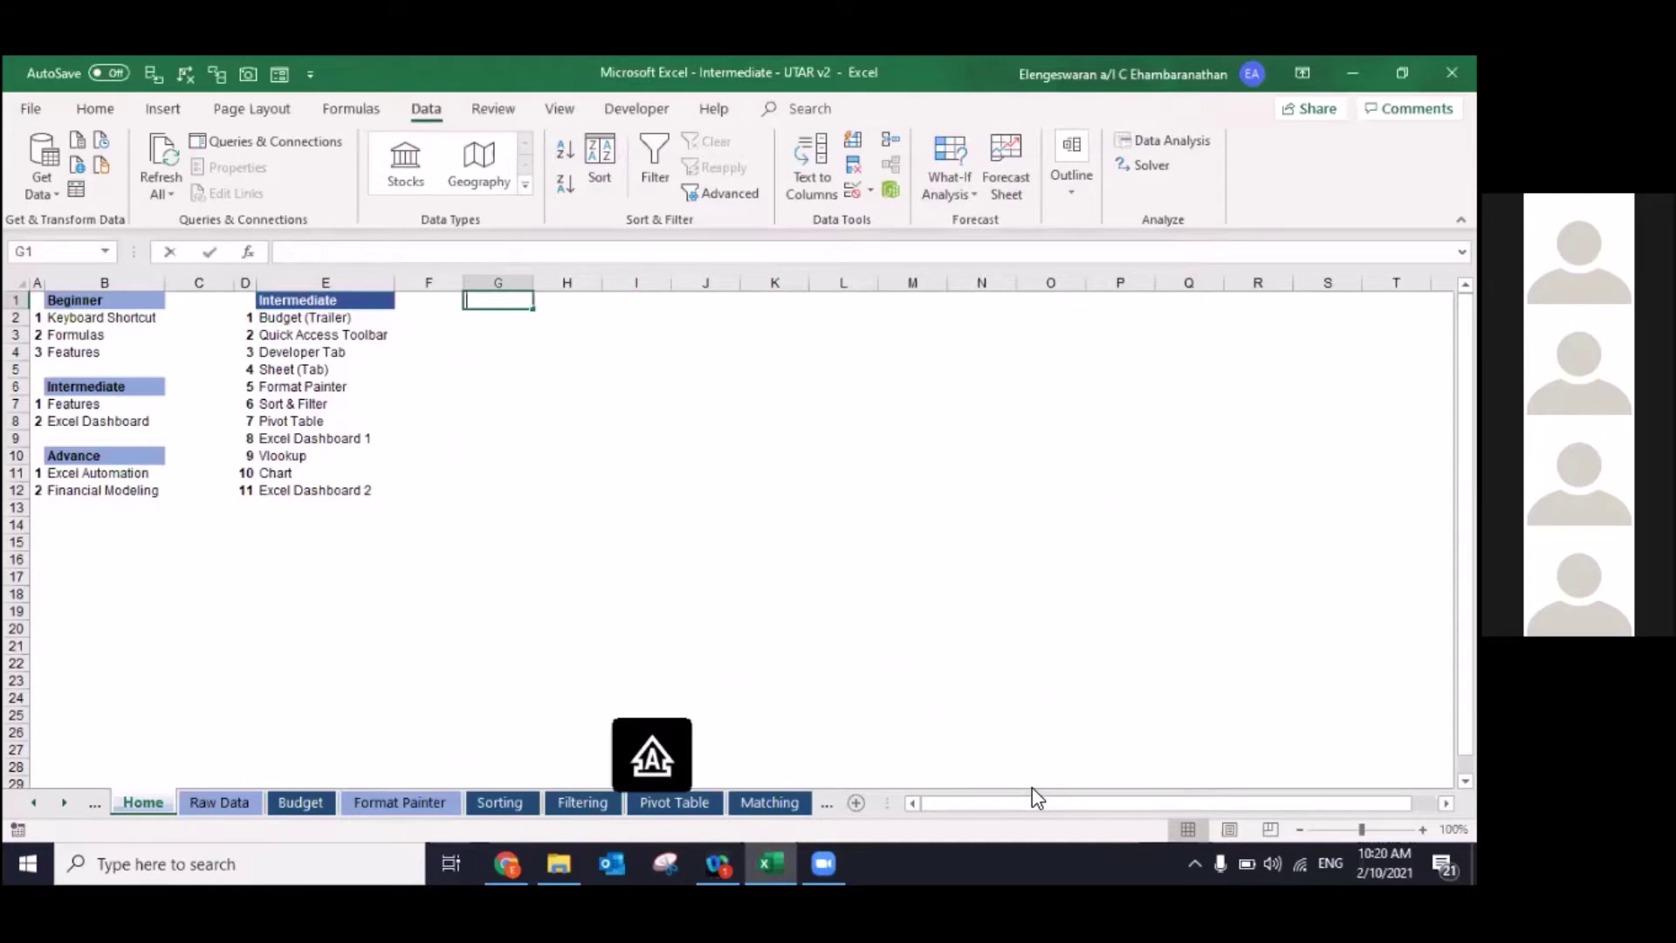
pyautogui.write('No')
pyautogui.press('Return')
pyautogui.press('Up')
pyautogui.press('Right')
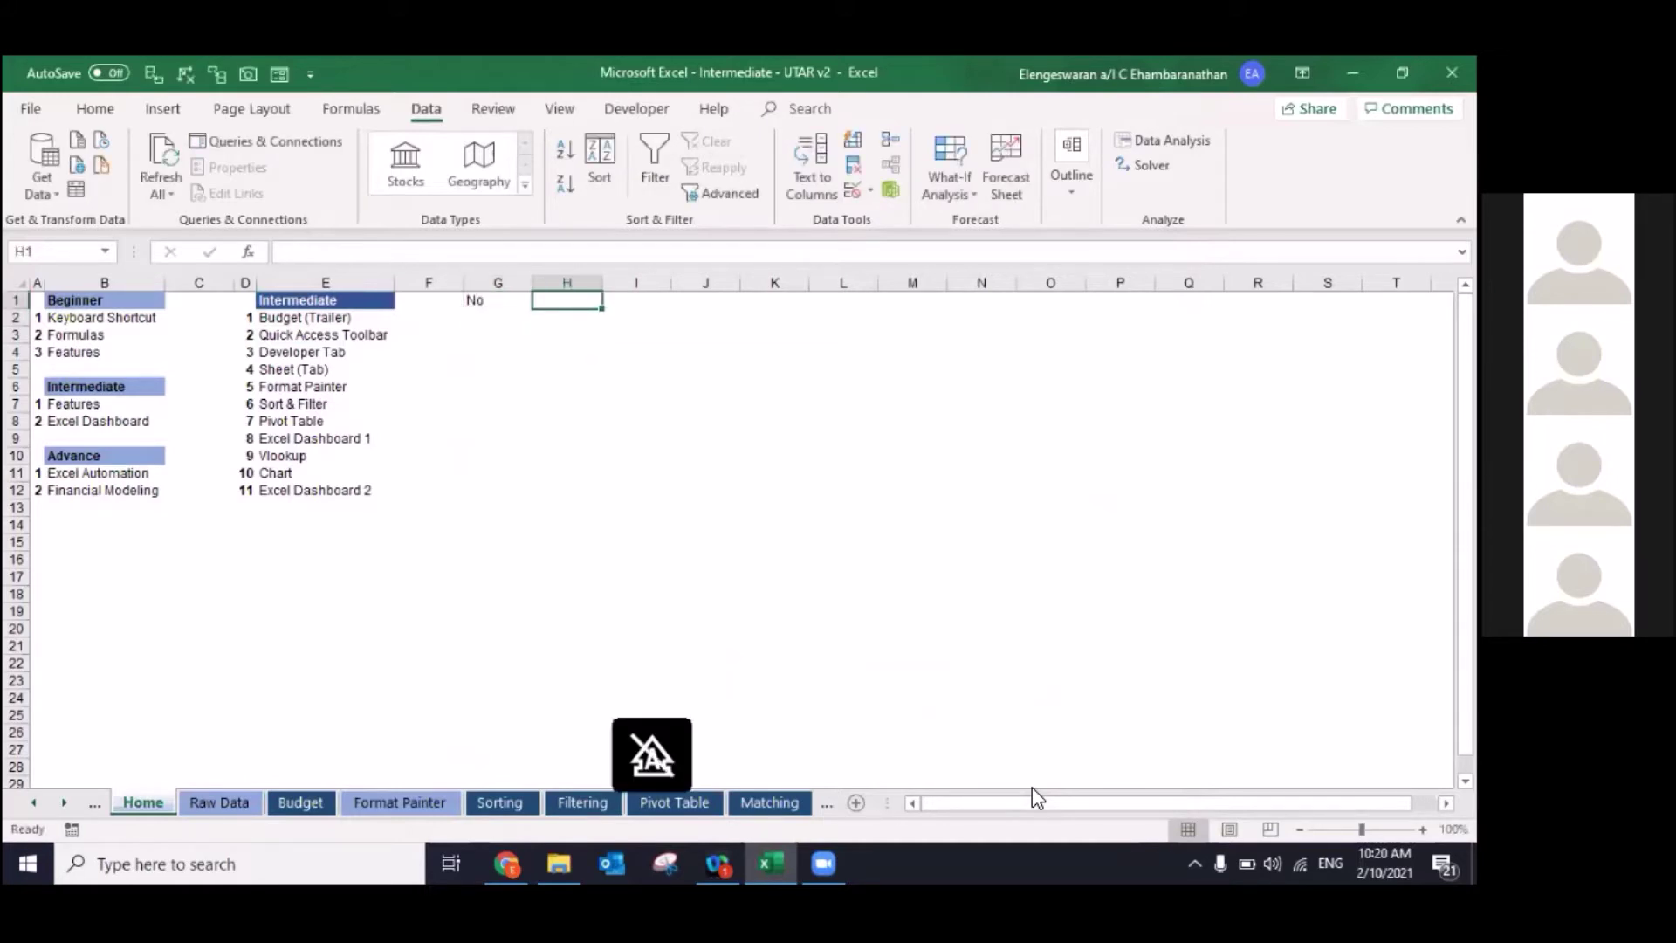
pyautogui.write('Name')
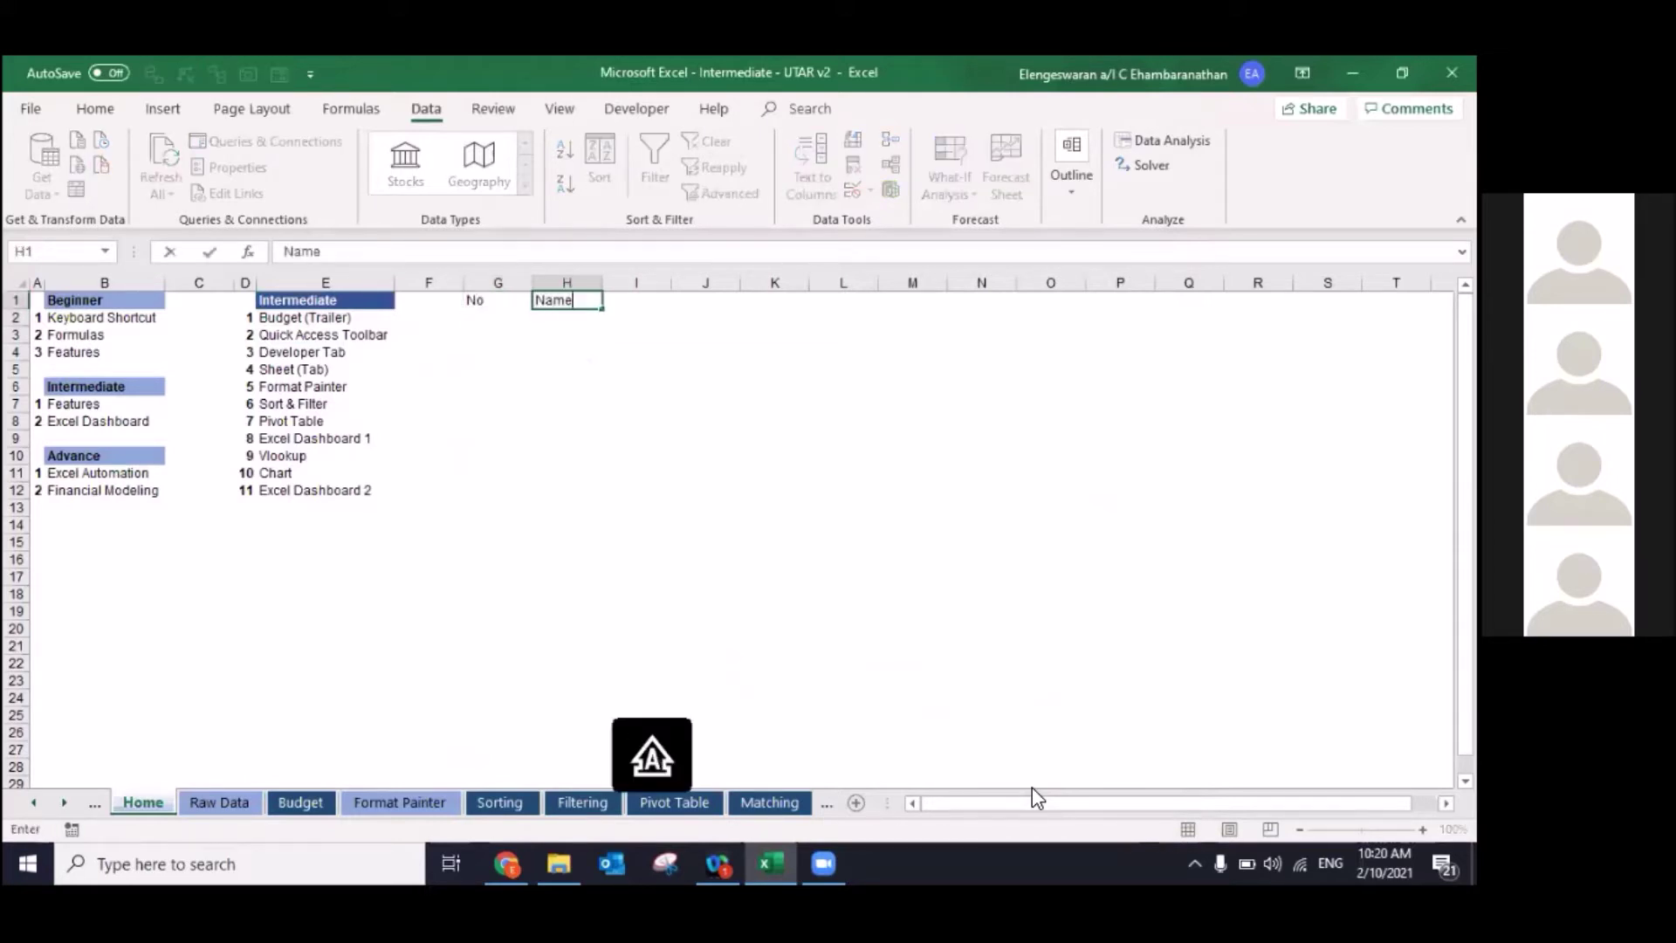
pyautogui.press('Tab')
pyautogui.write('ID')
pyautogui.press('Return')
# Step: Select G1:I1 and launch the Form command on the headers
pyautogui.press('Up')
pyautogui.hotkey('shift', 'Left')
pyautogui.hotkey('shift', 'Left')
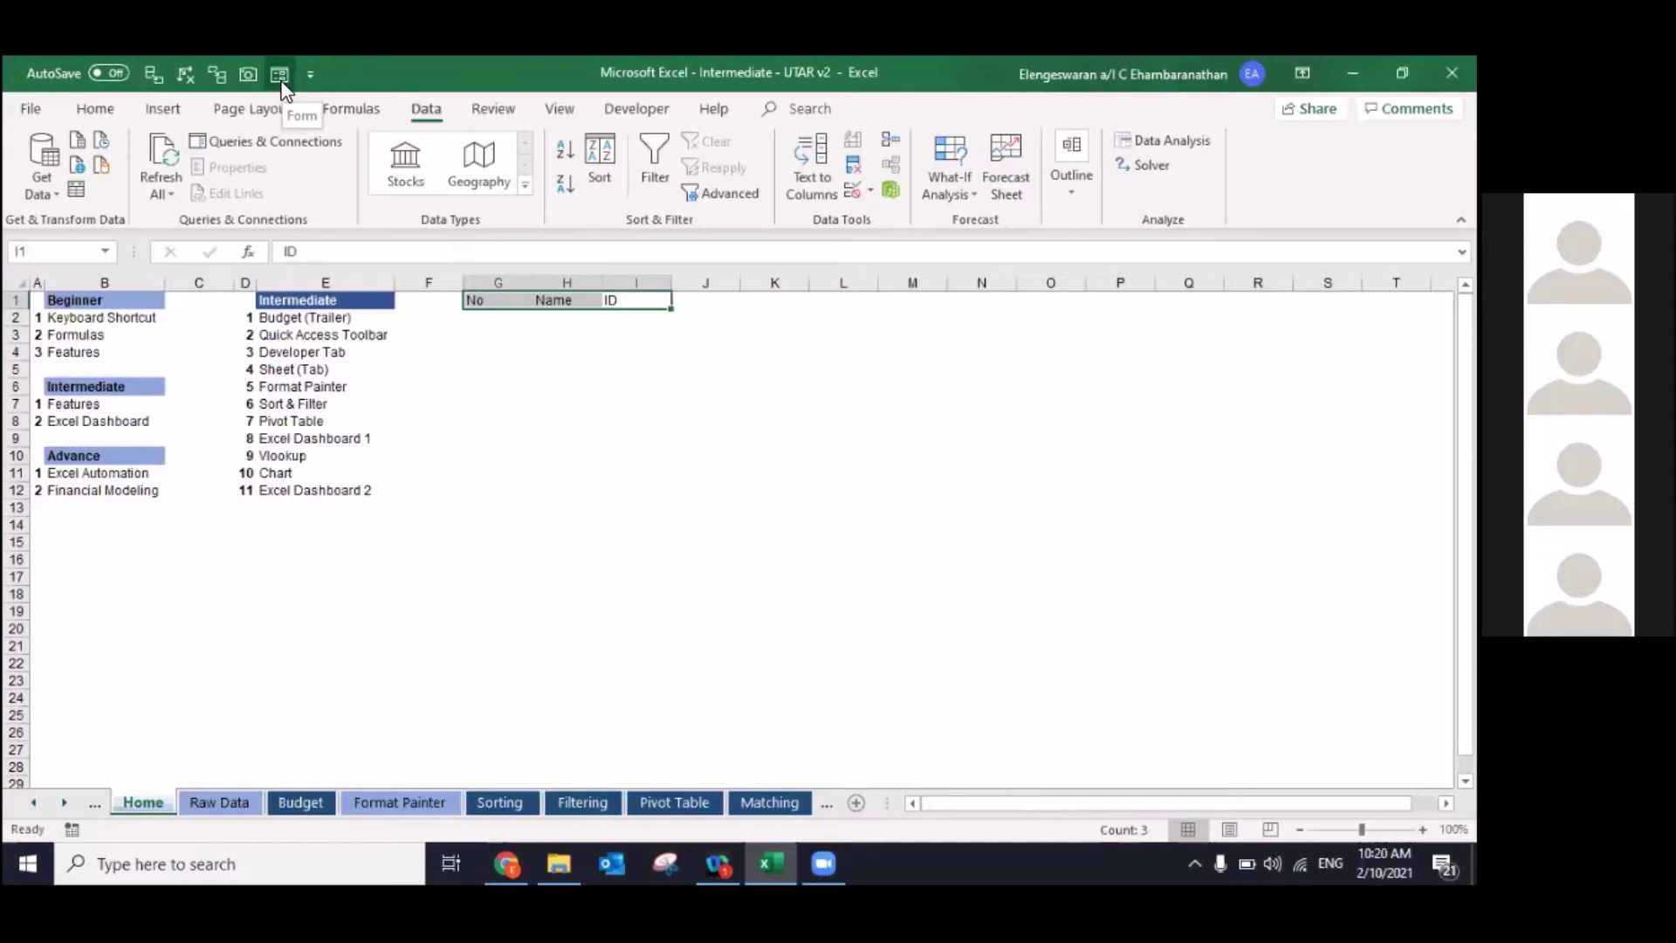
pyautogui.click(280, 75)
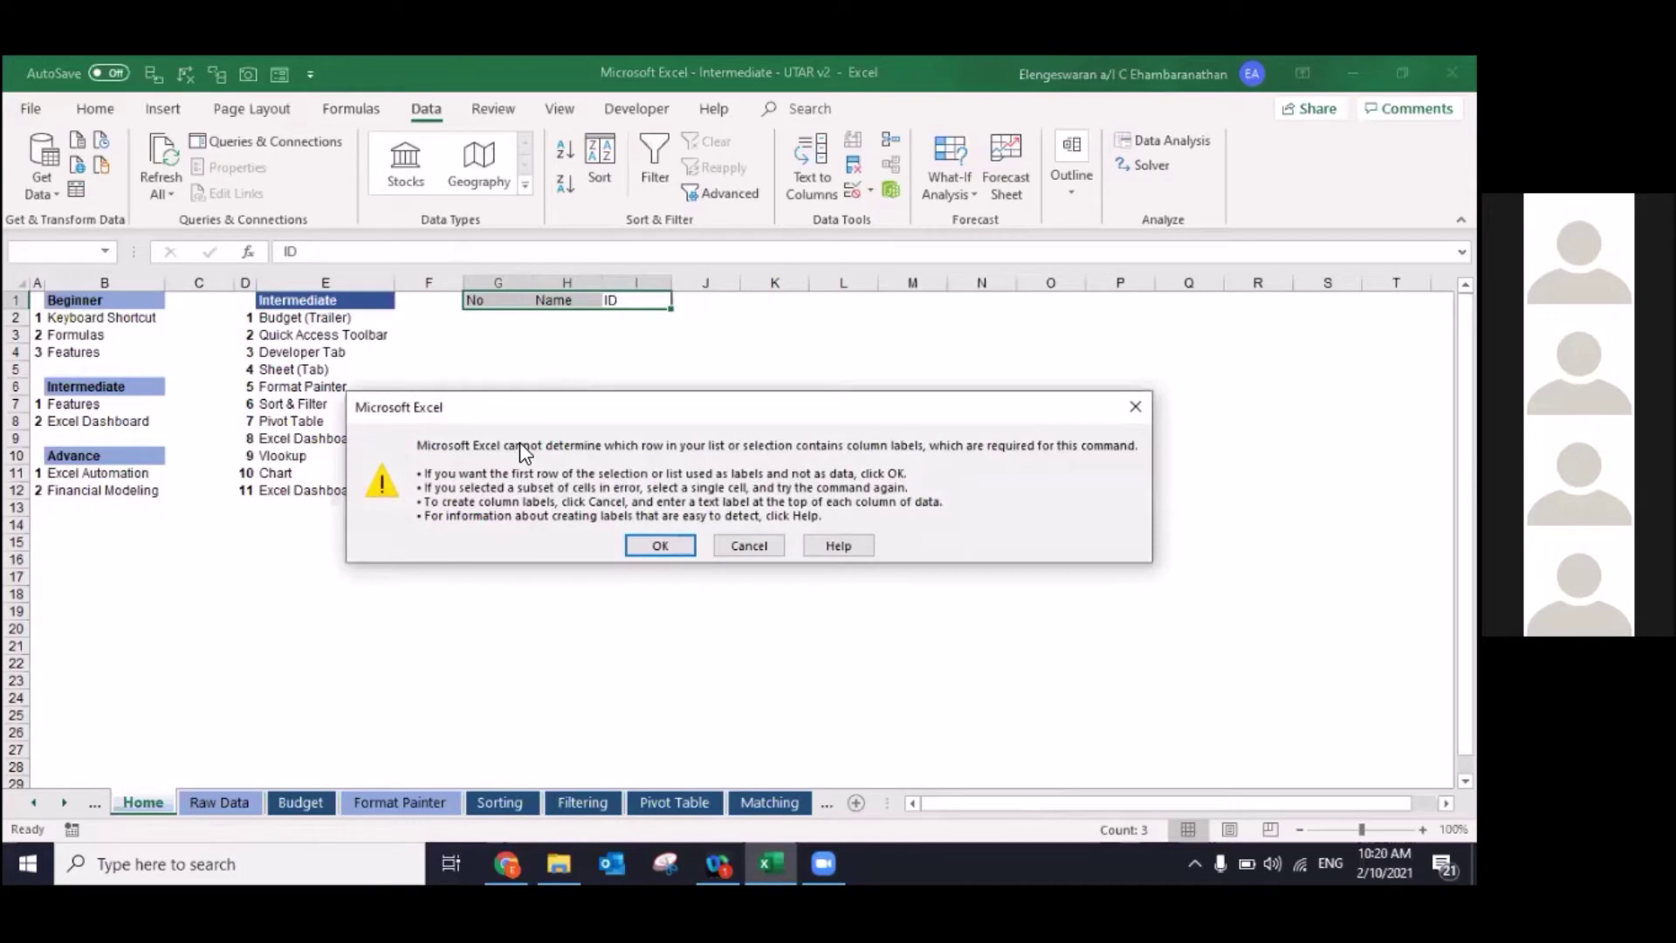
# Step: Accept the label warning and enter record 1 with a name and ID CR07
pyautogui.click(651, 553)
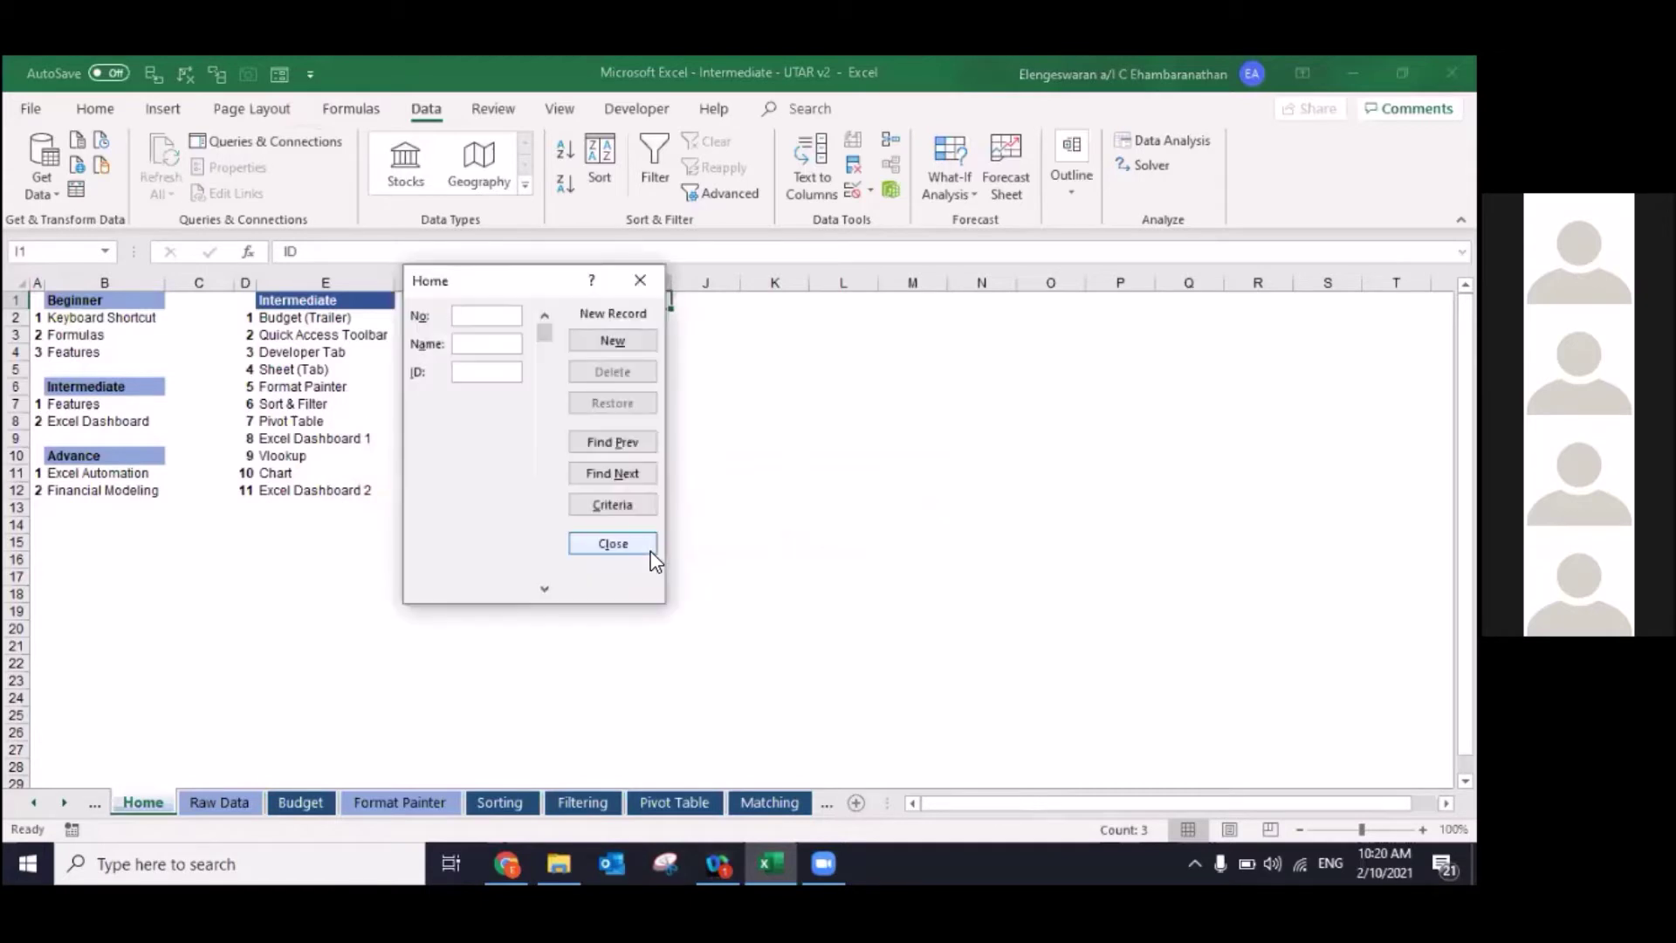
pyautogui.moveTo(471, 284); pyautogui.dragTo(720, 361)
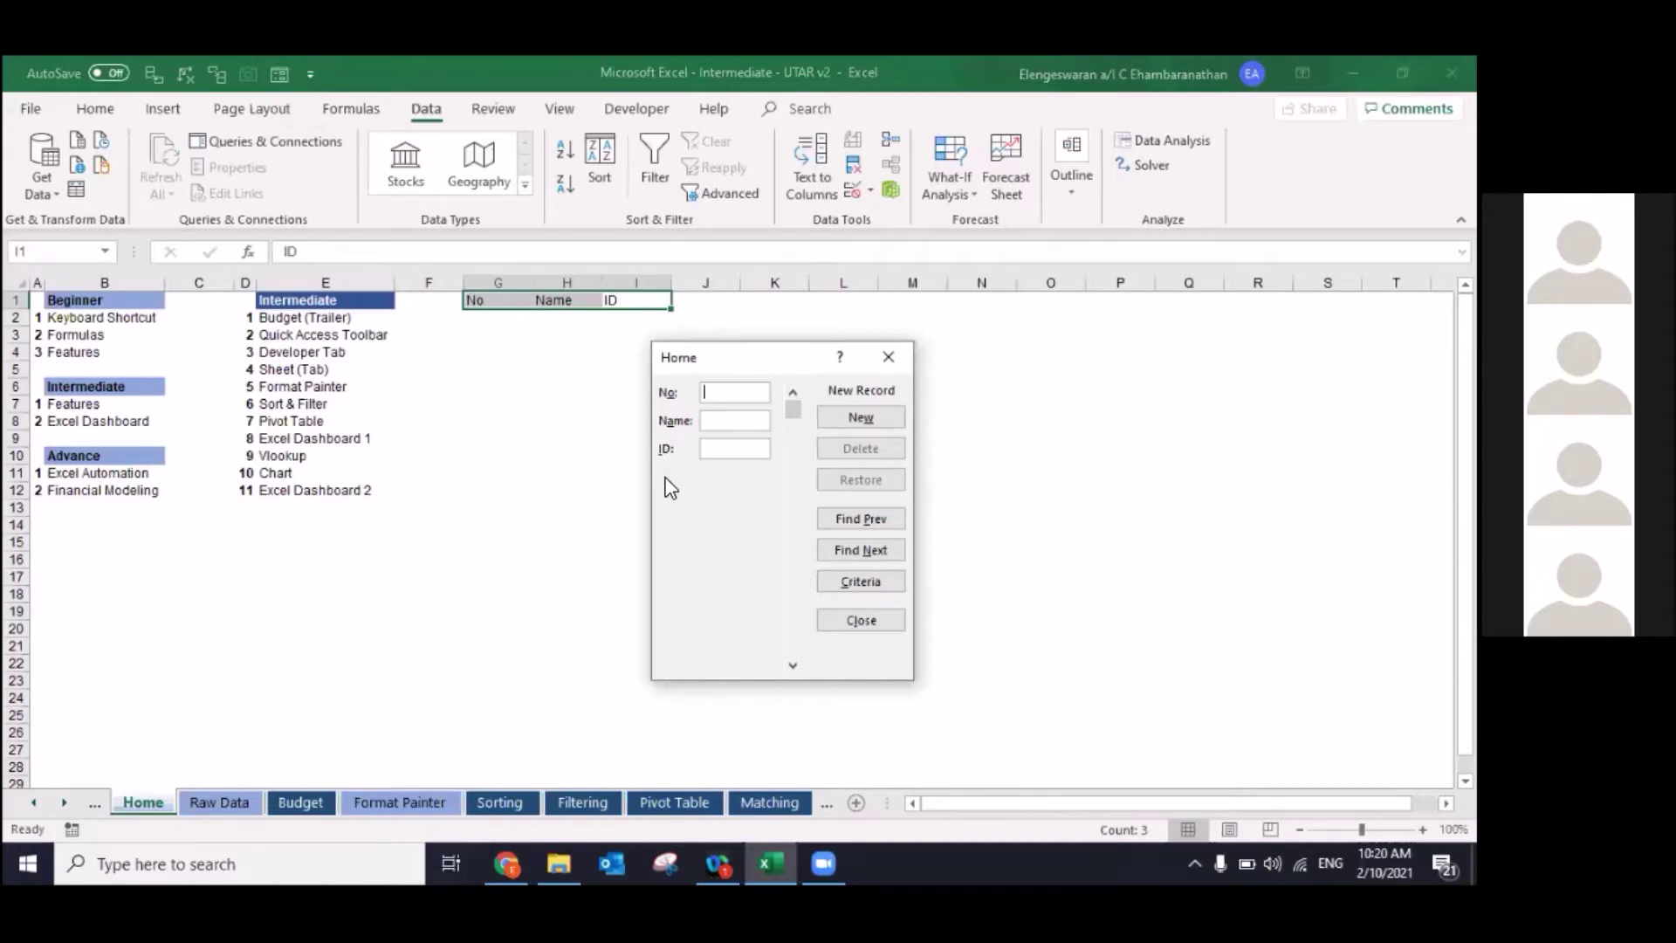
pyautogui.write('1')
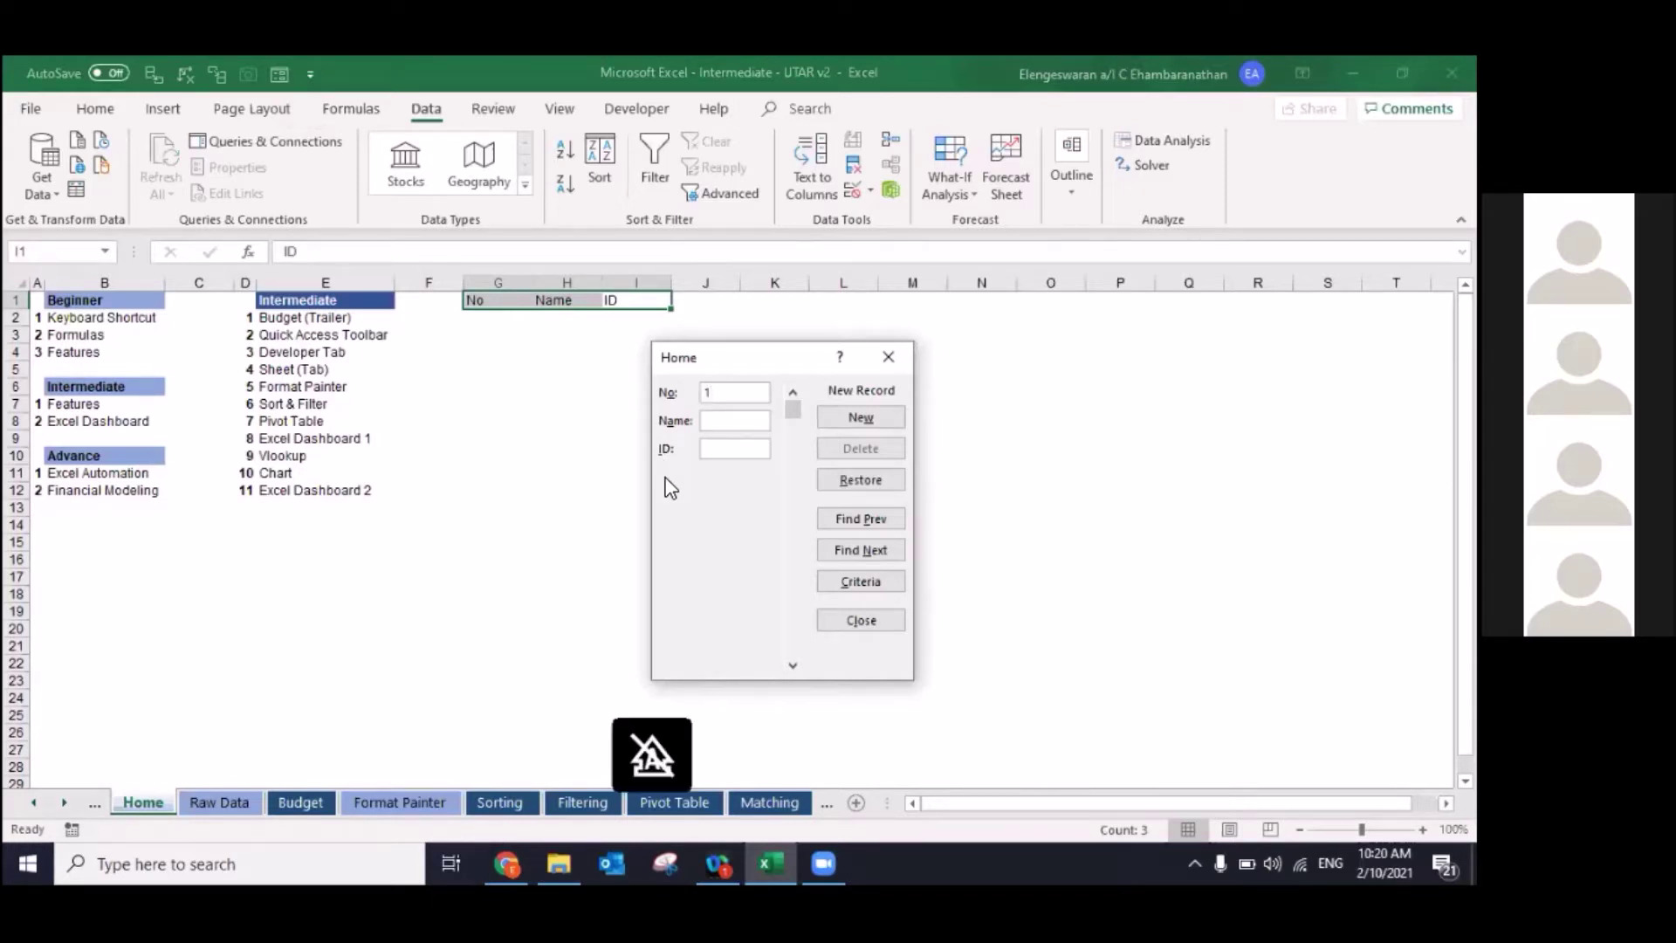
pyautogui.write('Ronaldo')
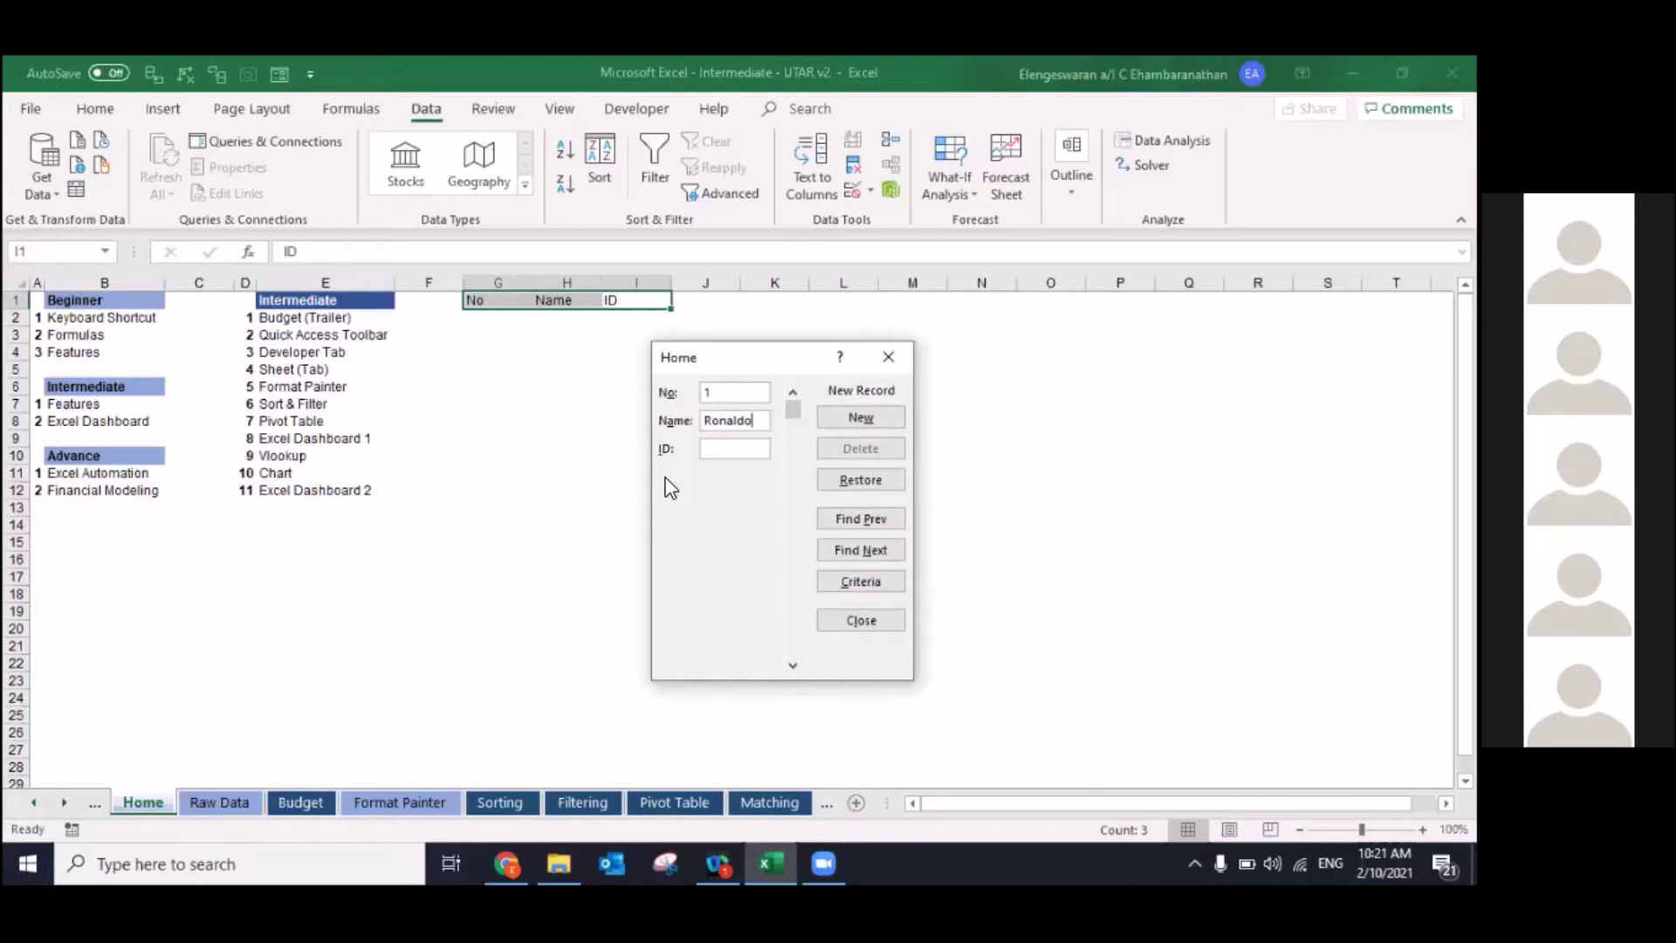
pyautogui.press('Tab')
pyautogui.write('CR07')
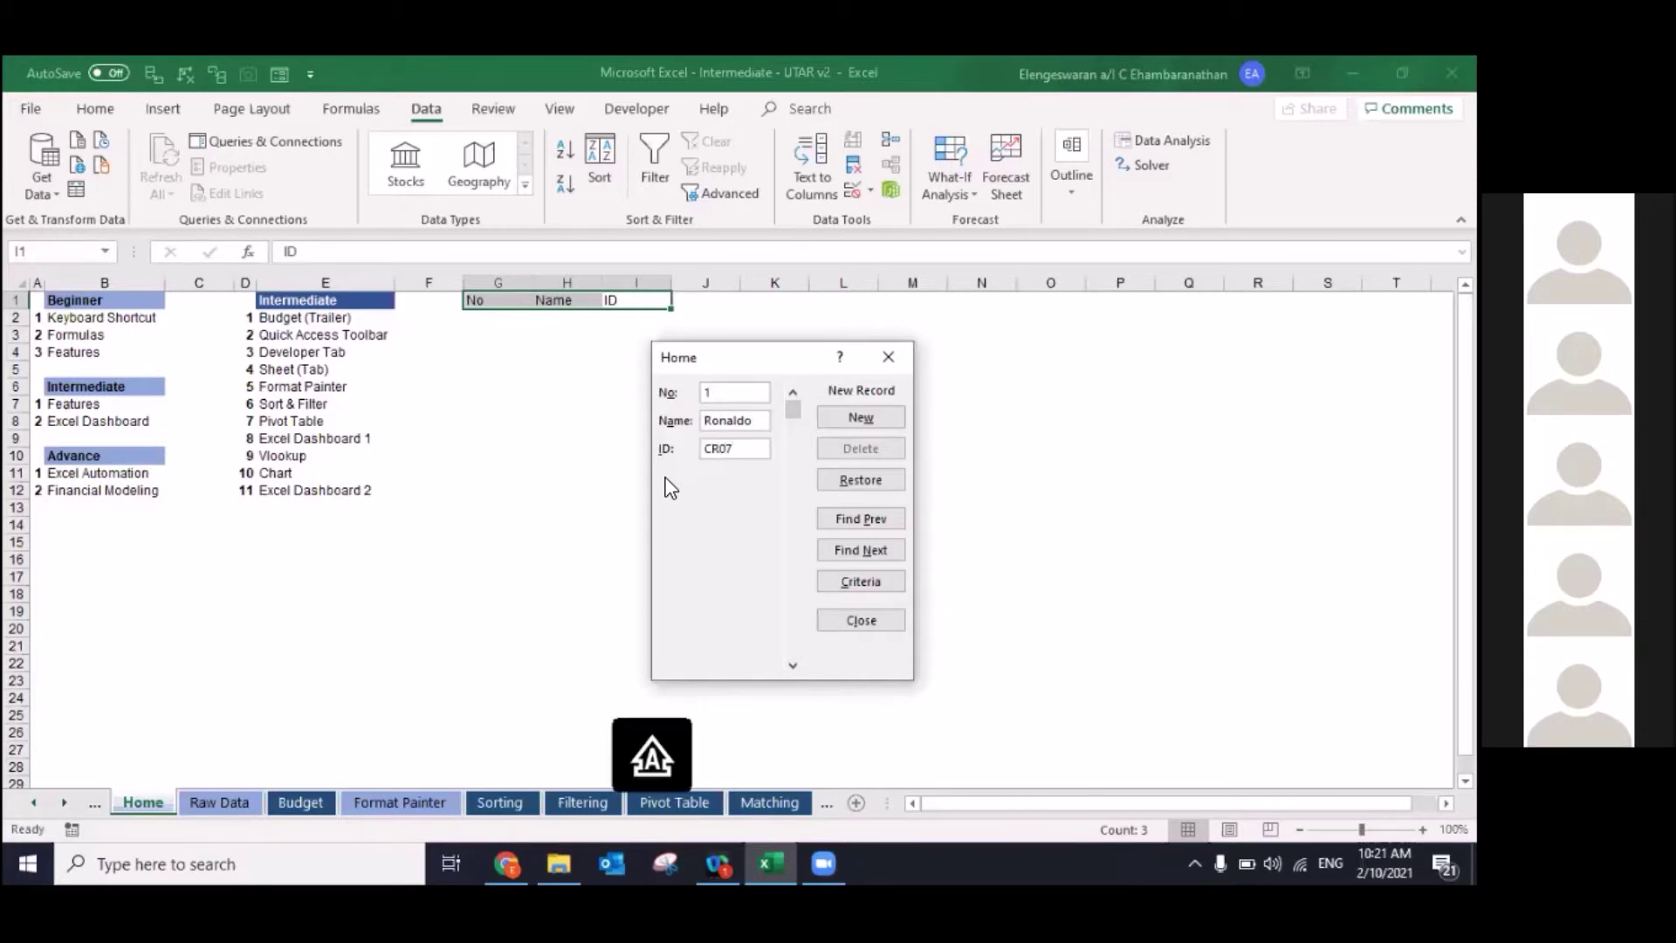
pyautogui.click(834, 419)
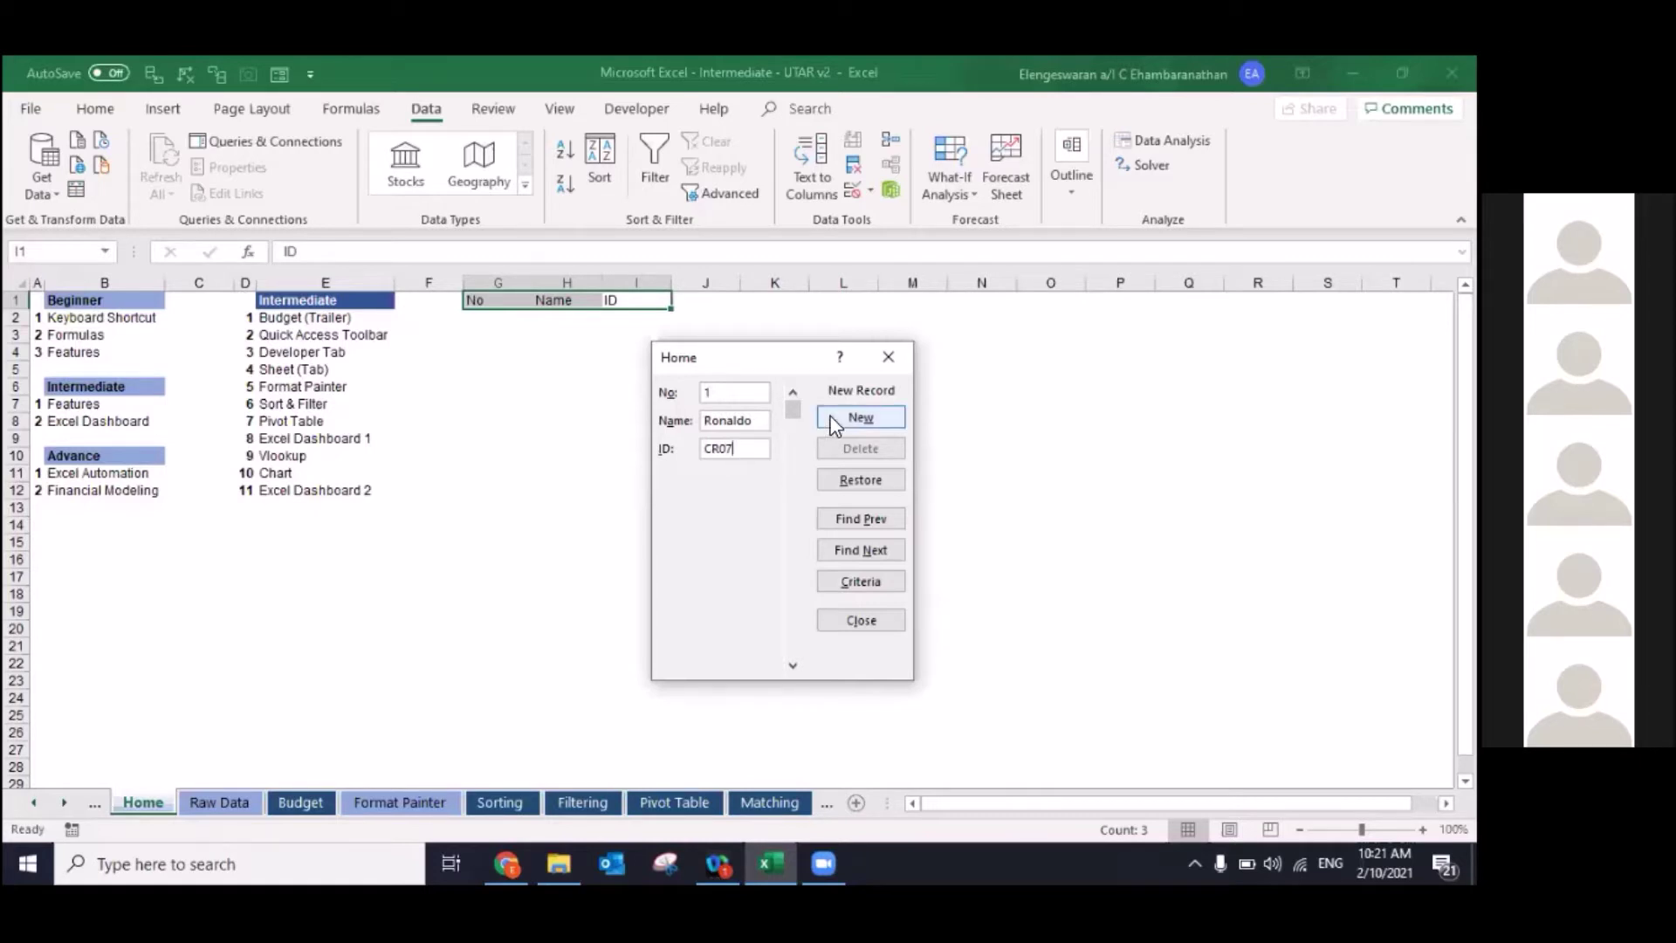
# Step: Add record 2 with a name and ID PSG30, then close the form
pyautogui.write('2')
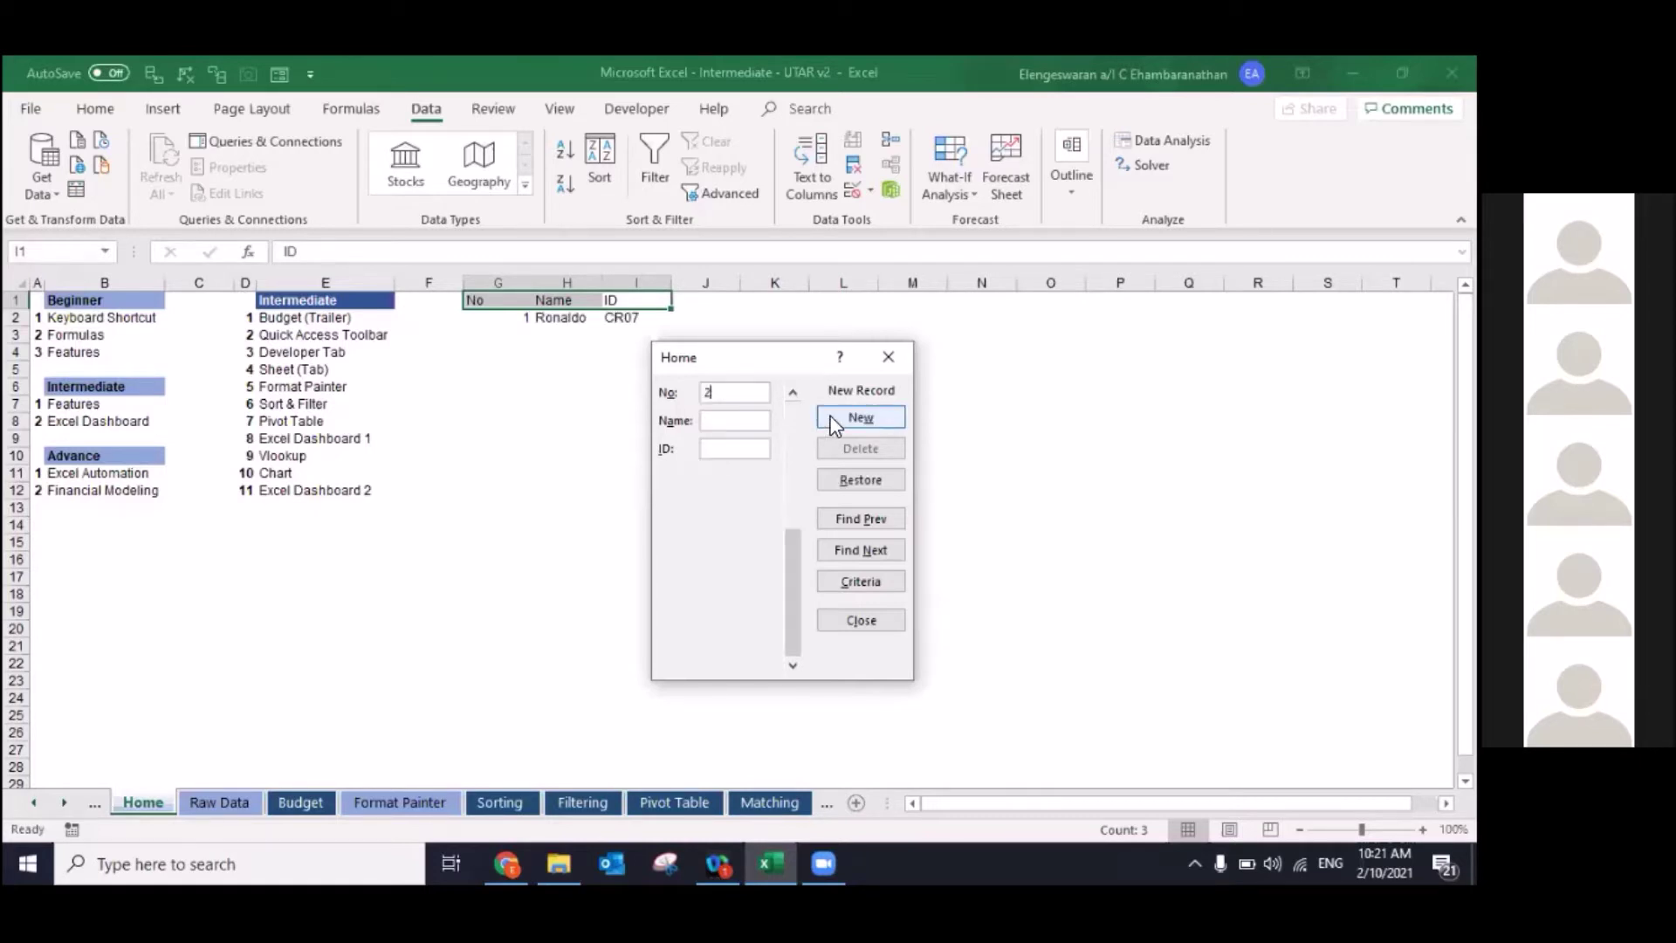
pyautogui.write('M')
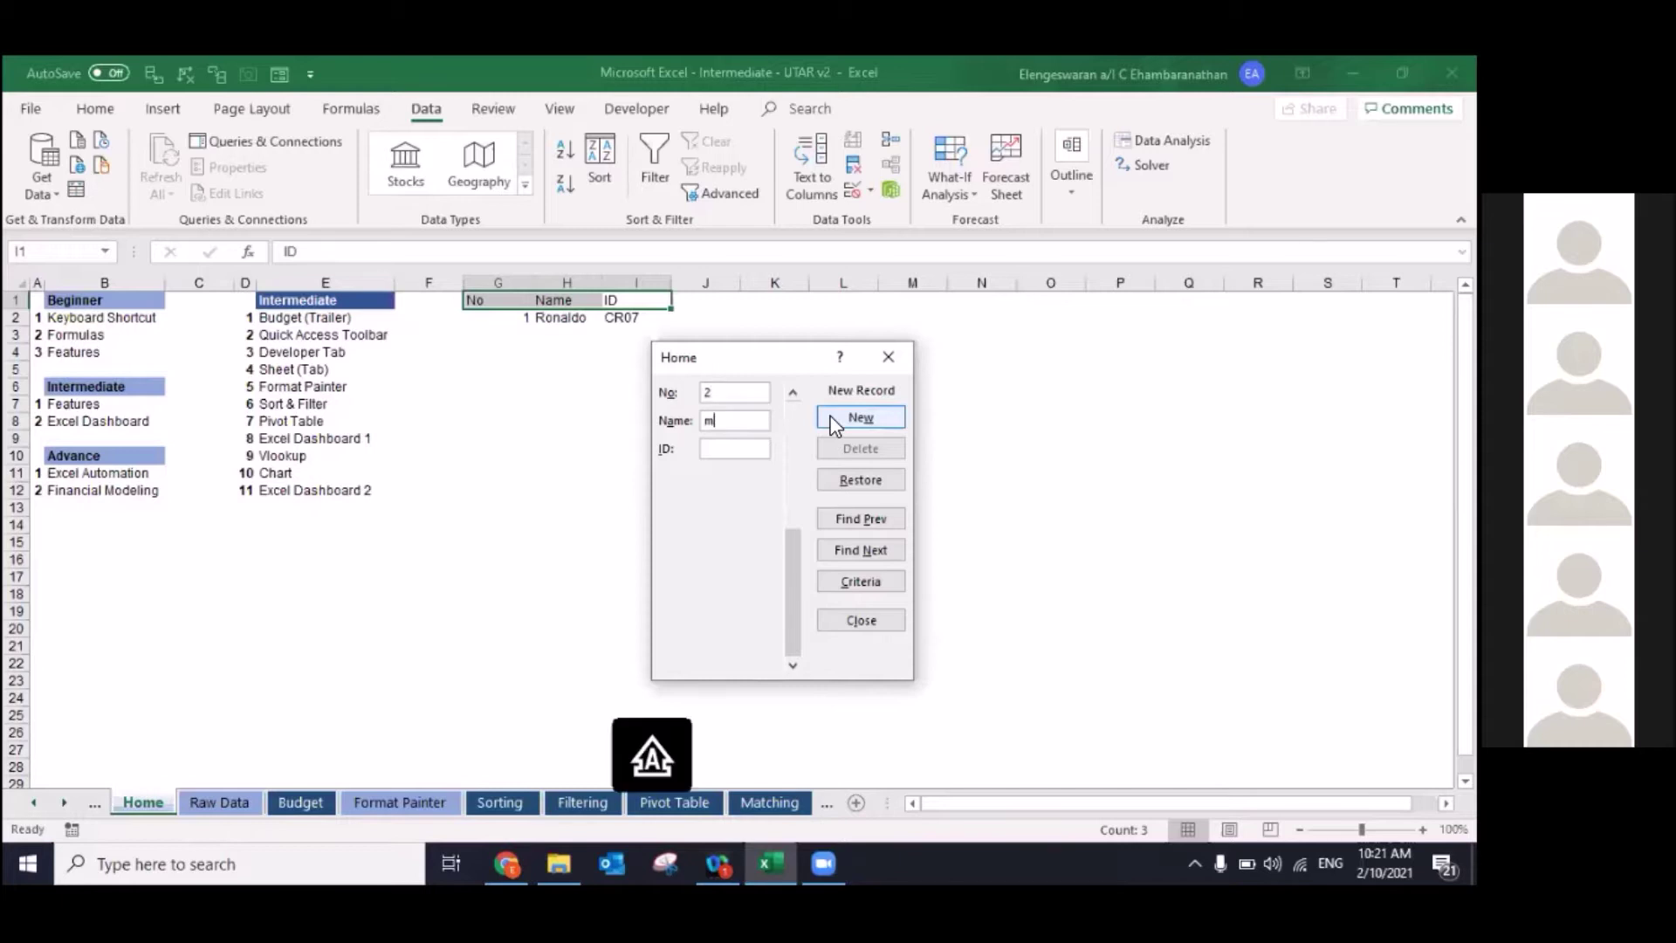
pyautogui.write('essi')
pyautogui.press('Tab')
pyautogui.write('PSG30')
pyautogui.click(834, 419)
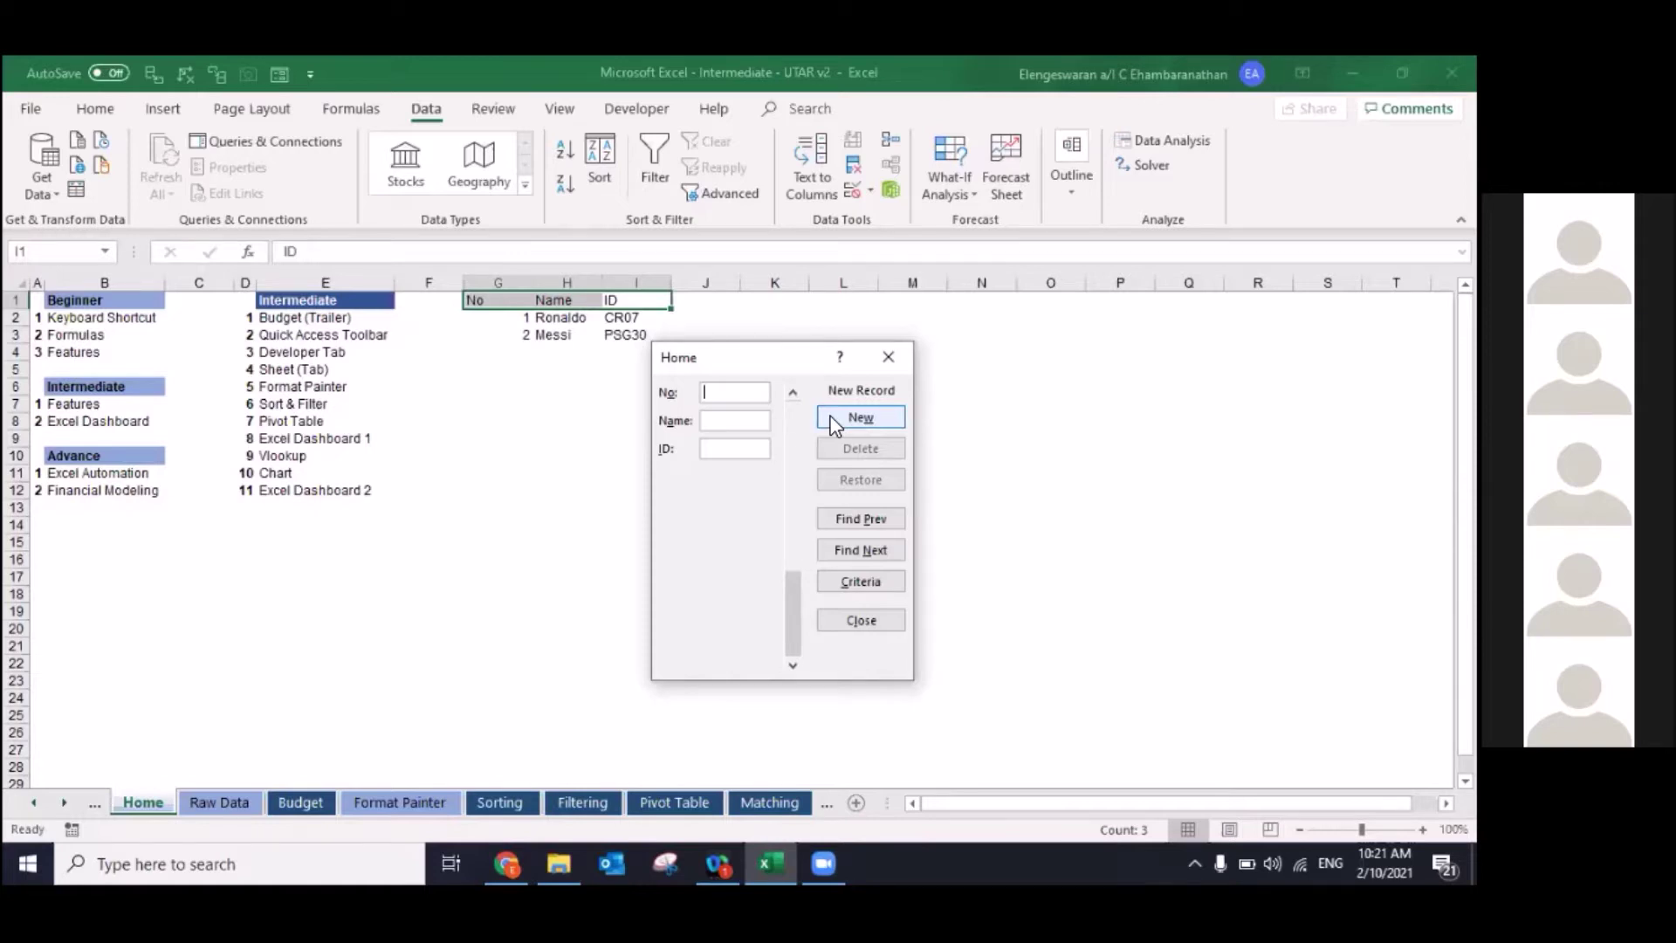
pyautogui.click(889, 357)
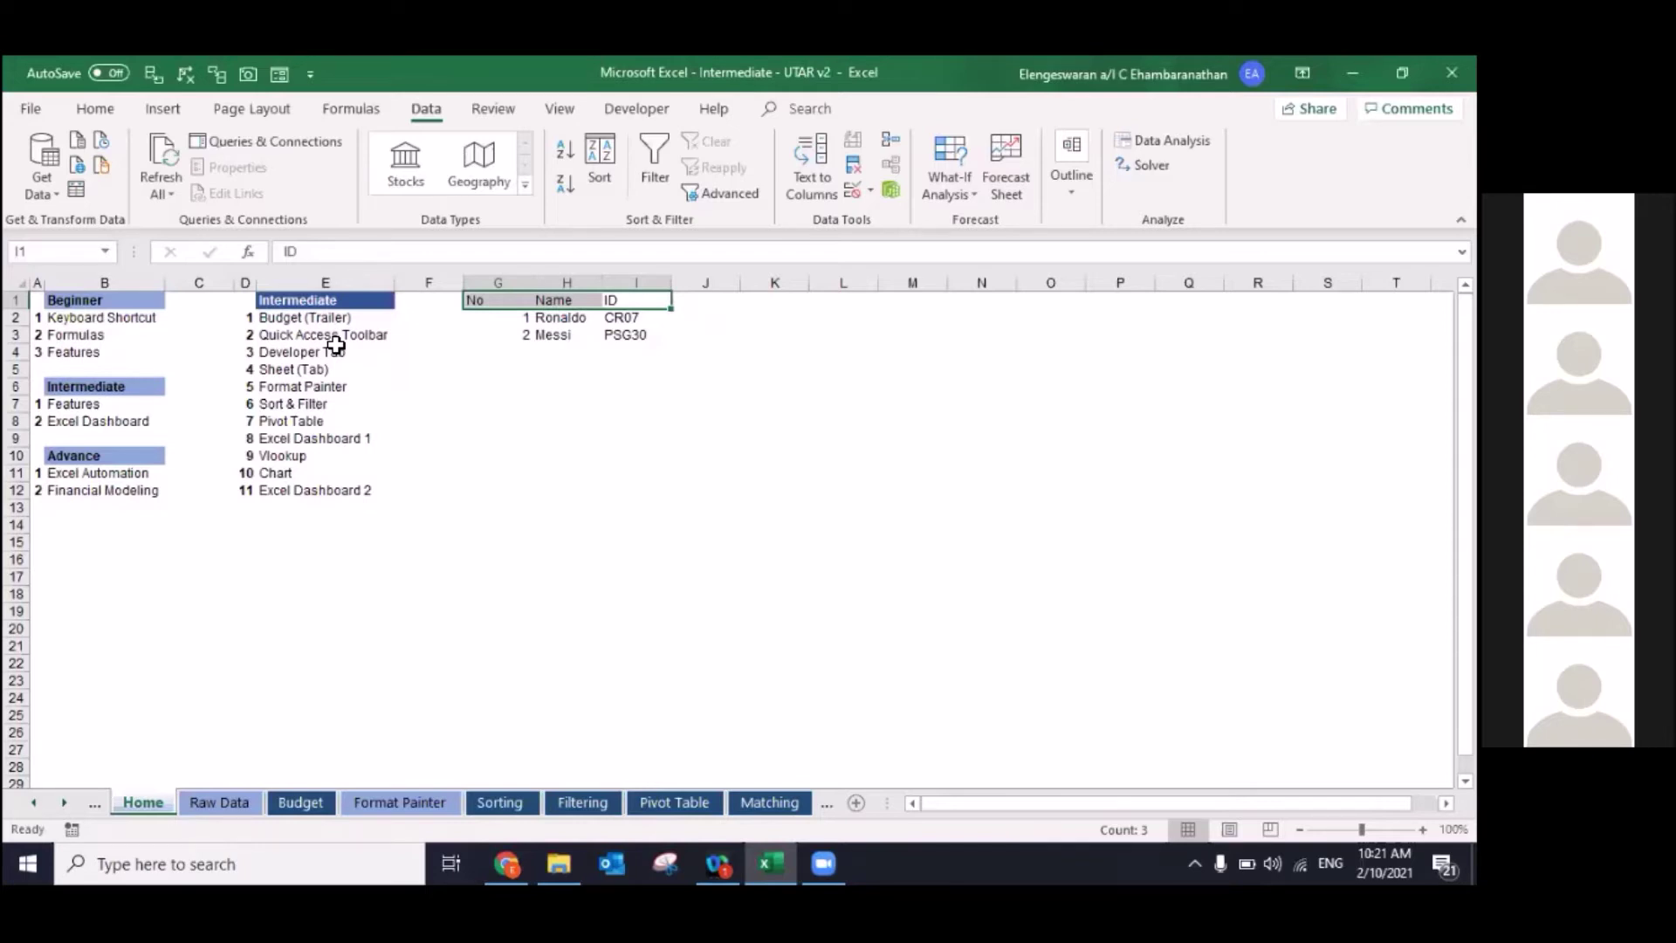
# Step: Select the Name header in H1 and switch to the Developer ribbon tab
pyautogui.press('Down')
pyautogui.press('Up')
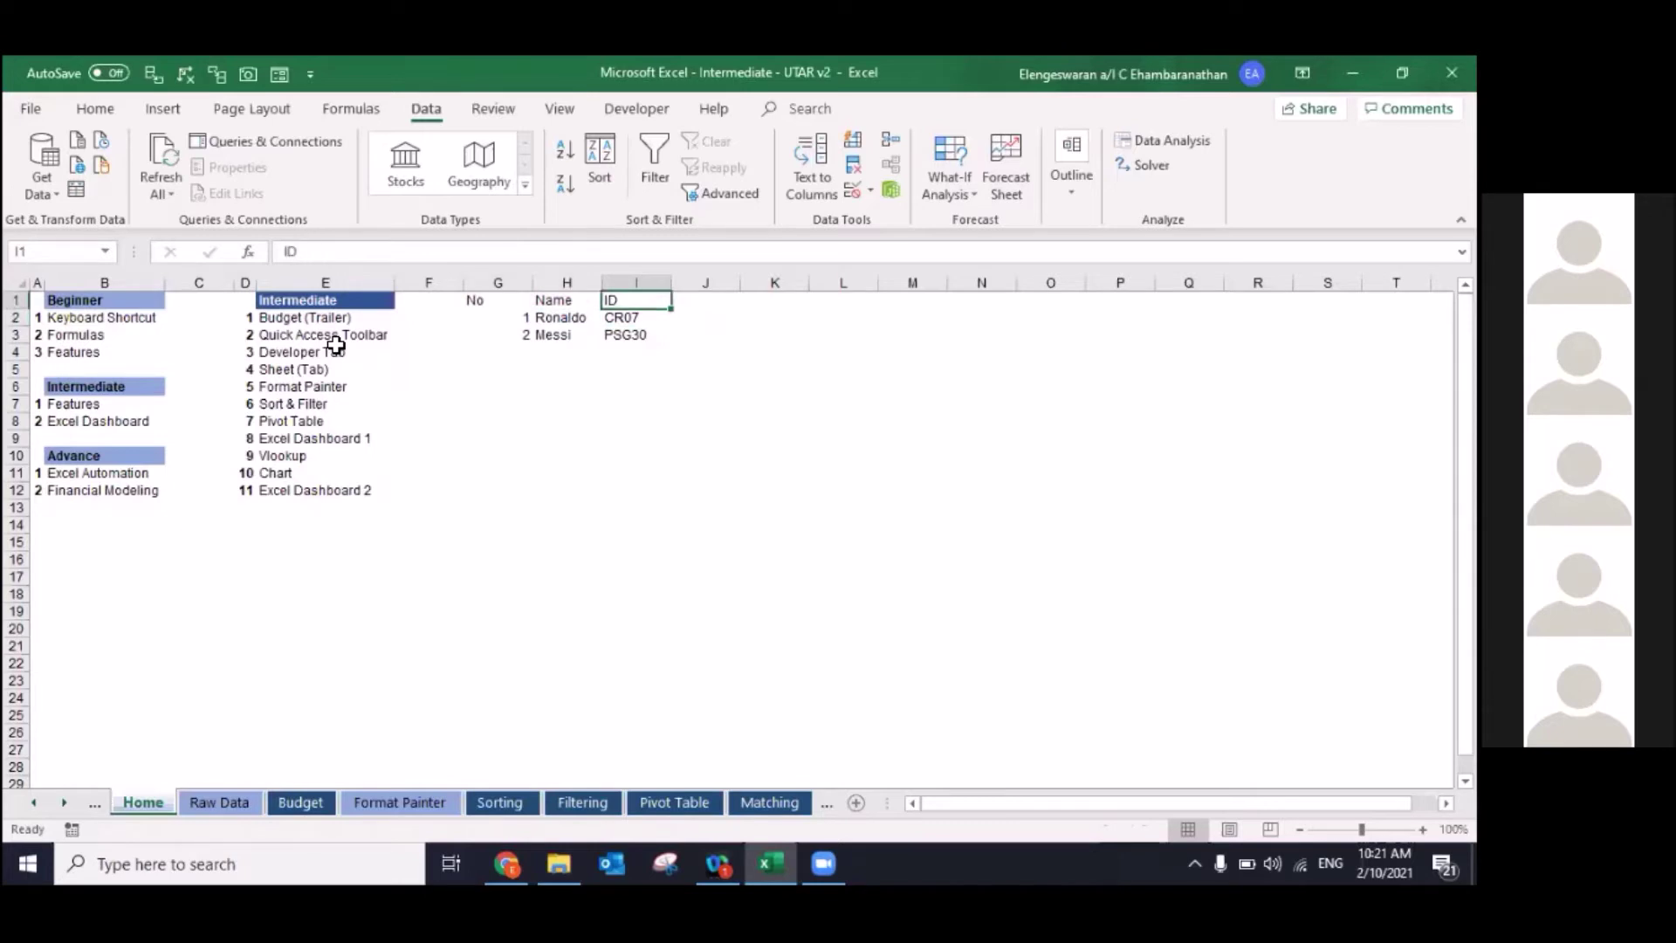
pyautogui.press('Left')
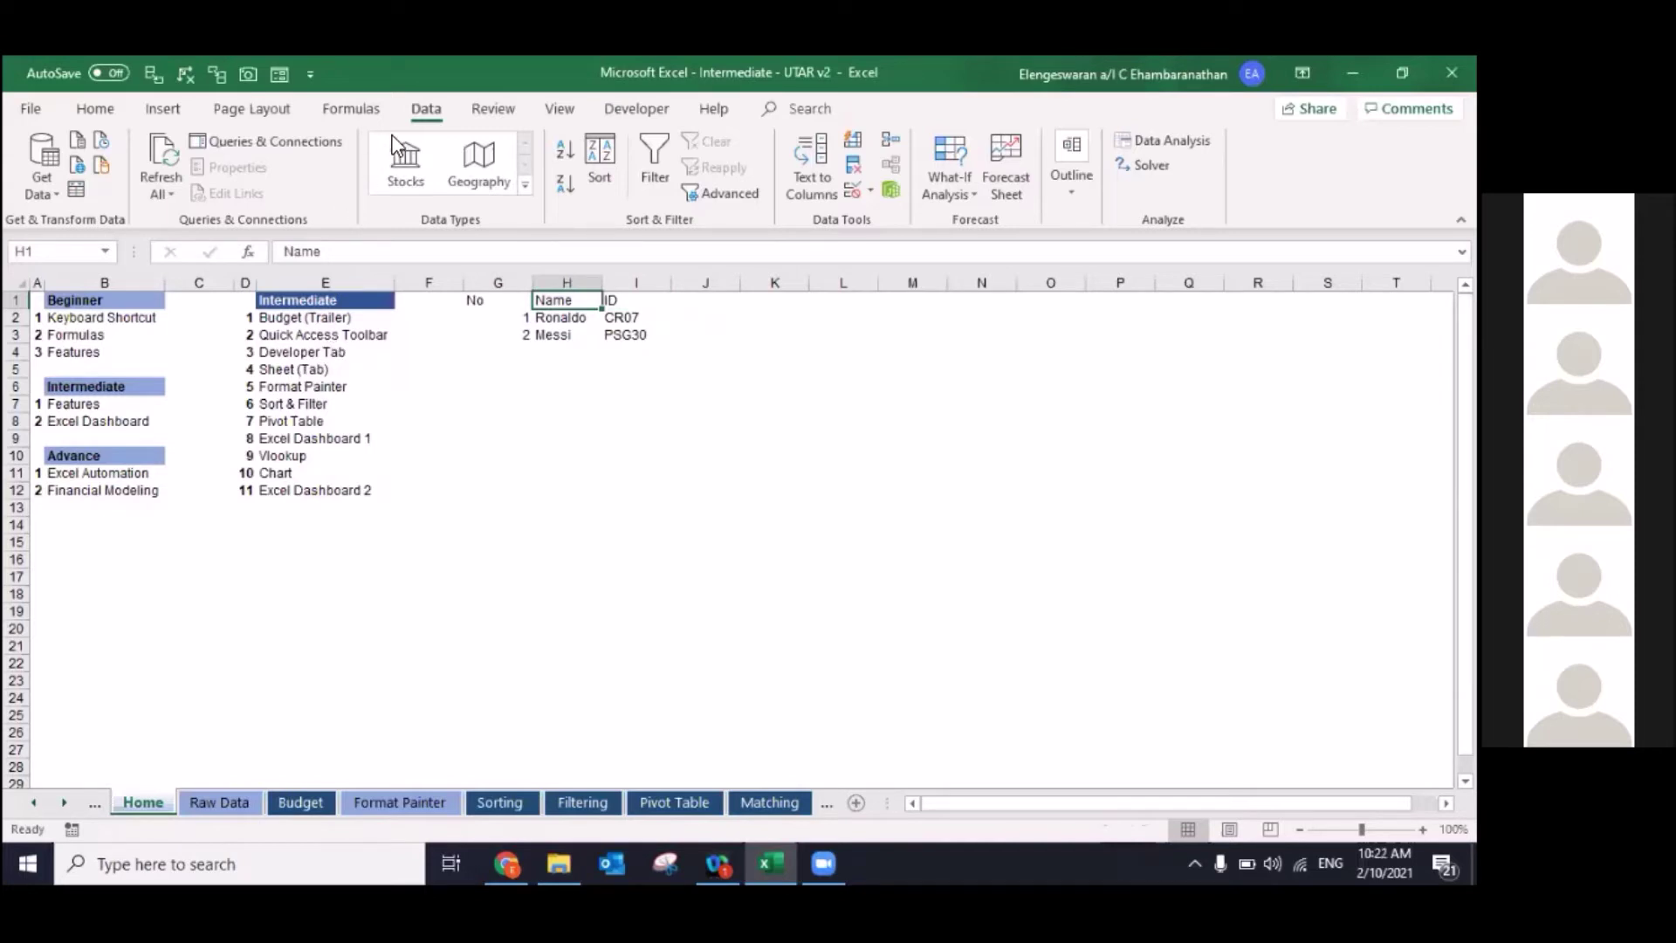
pyautogui.click(610, 118)
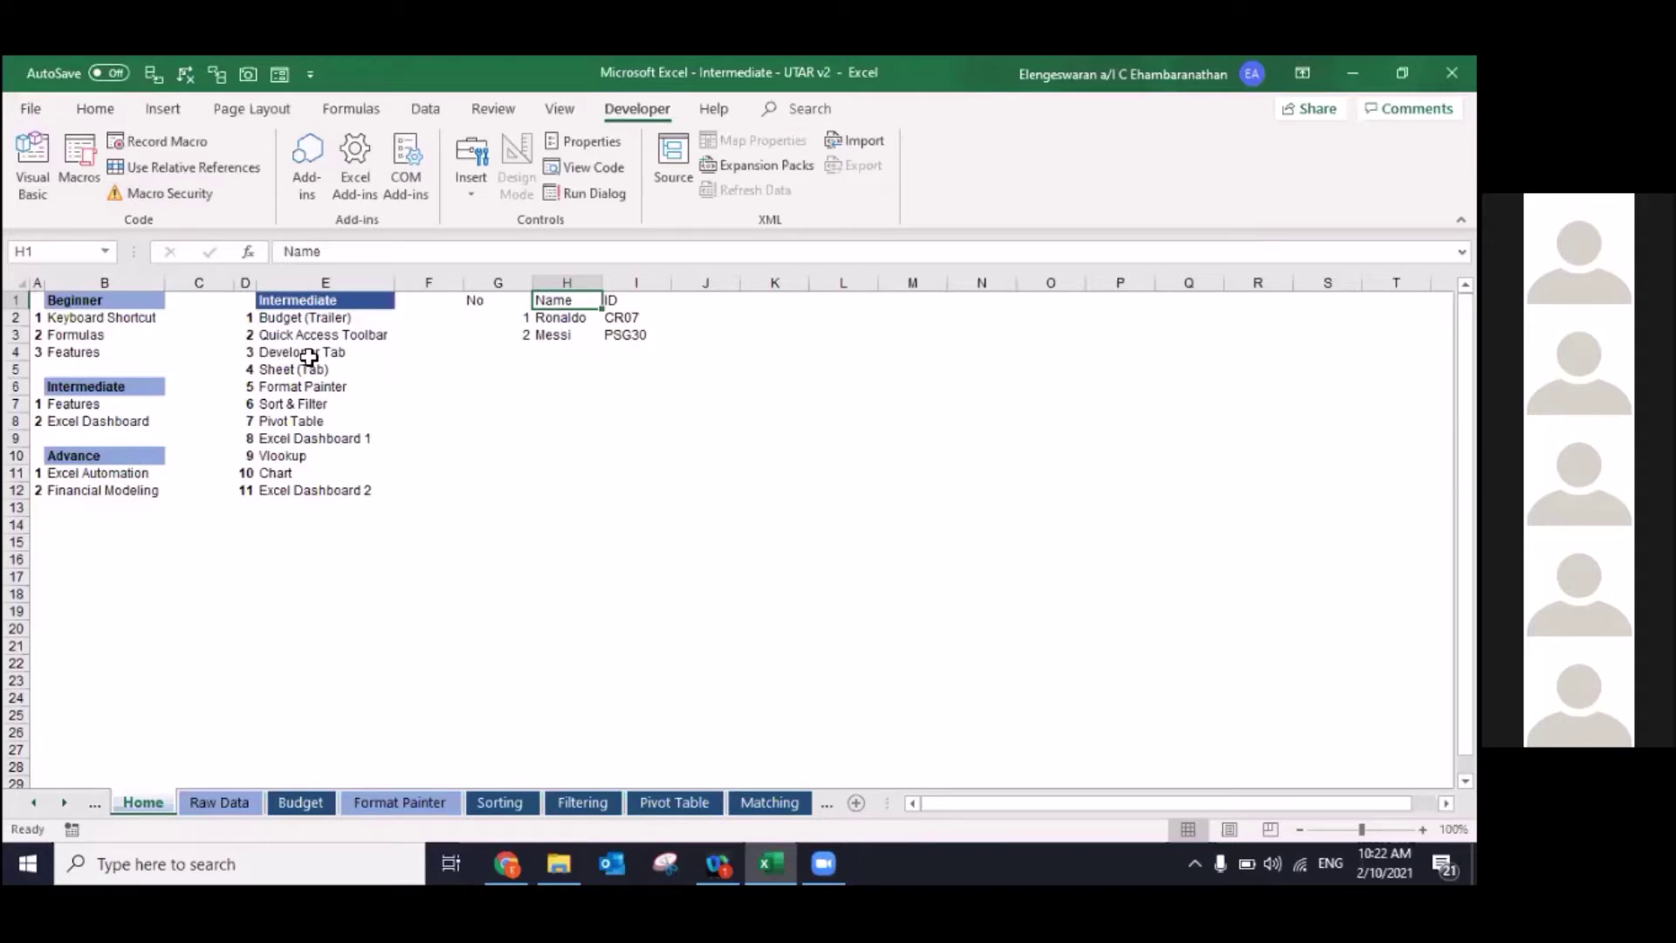
# Step: Check Developer under Main Tabs in Customize Ribbon and confirm Excel Options
pyautogui.click(33, 109)
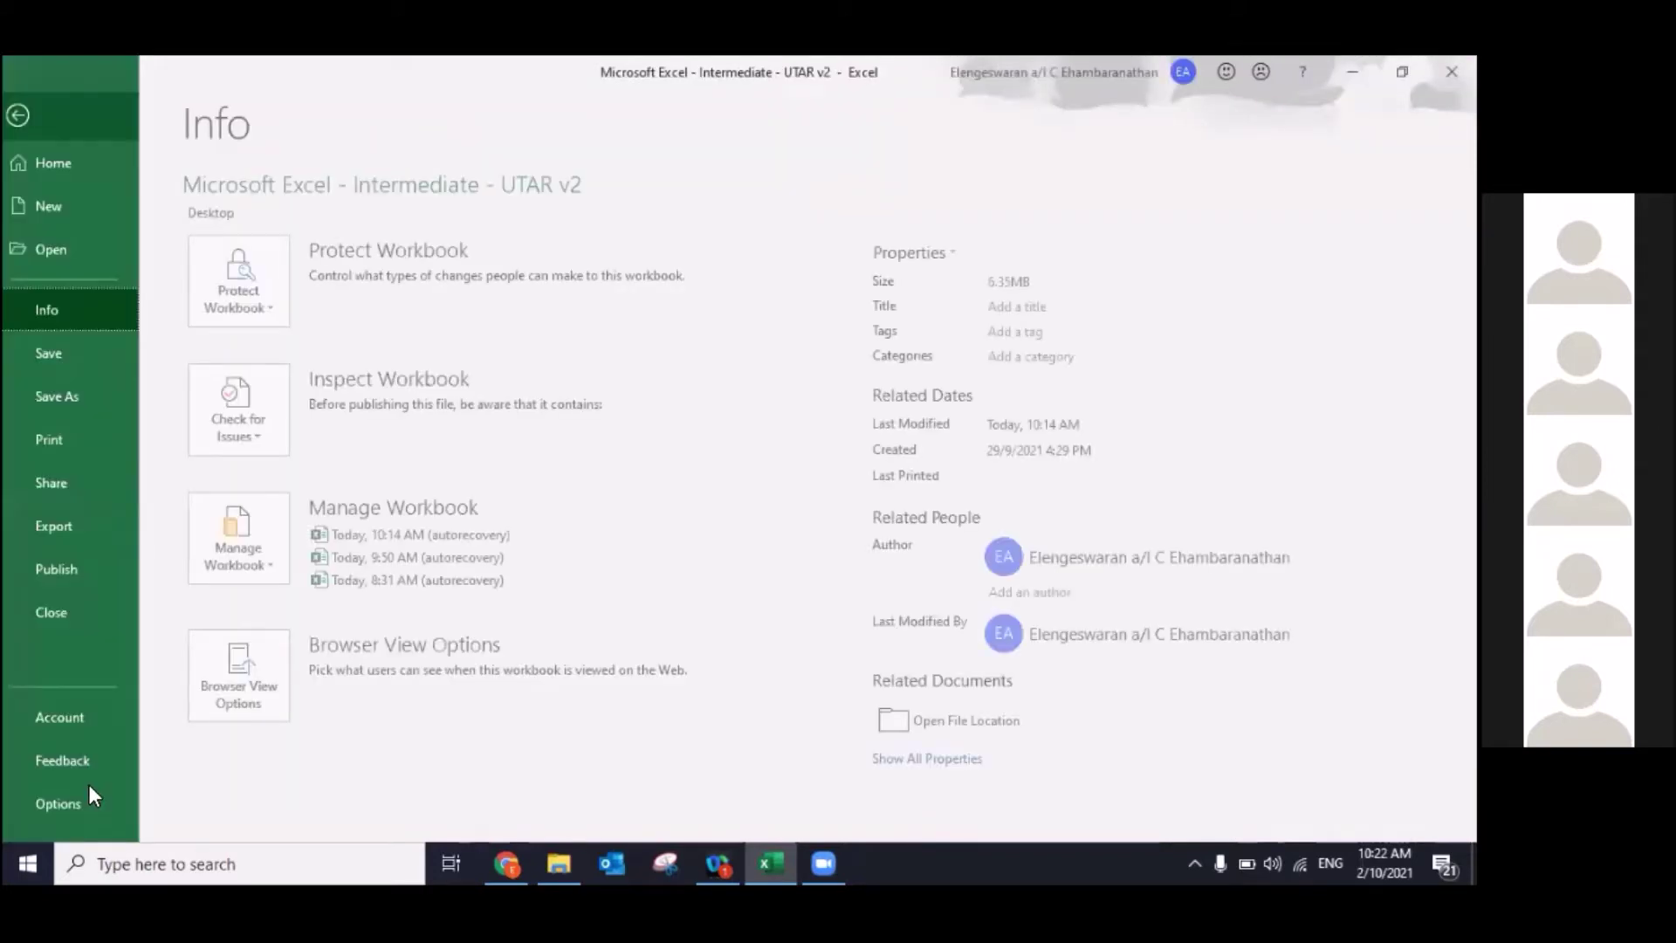
pyautogui.click(90, 796)
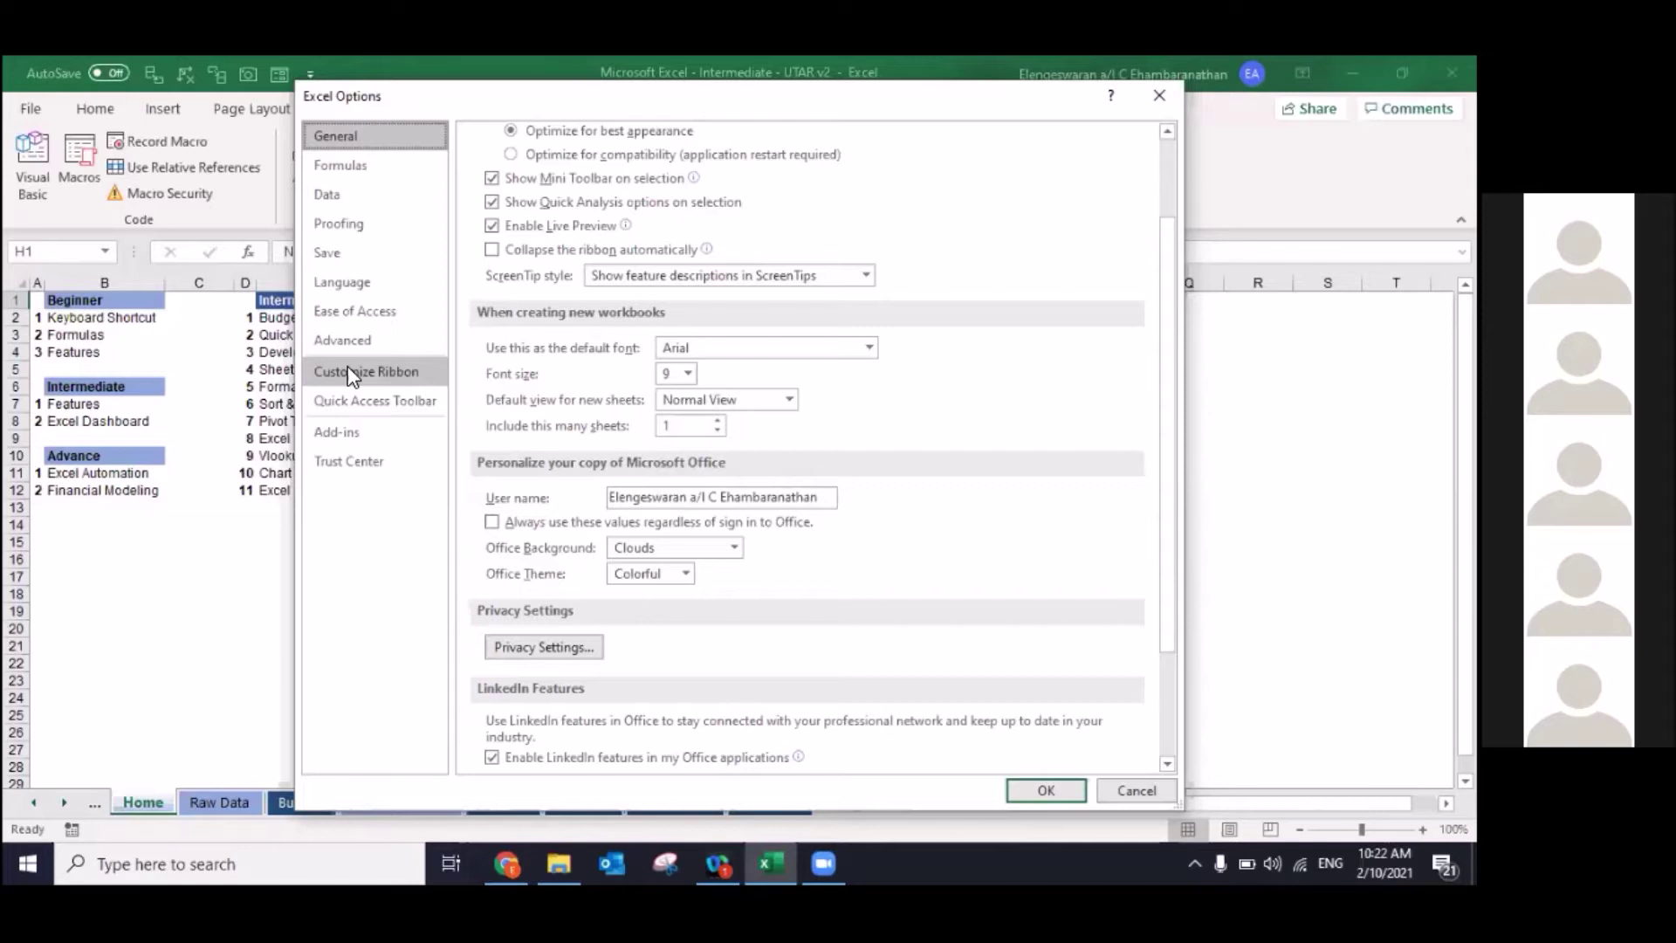
pyautogui.click(349, 374)
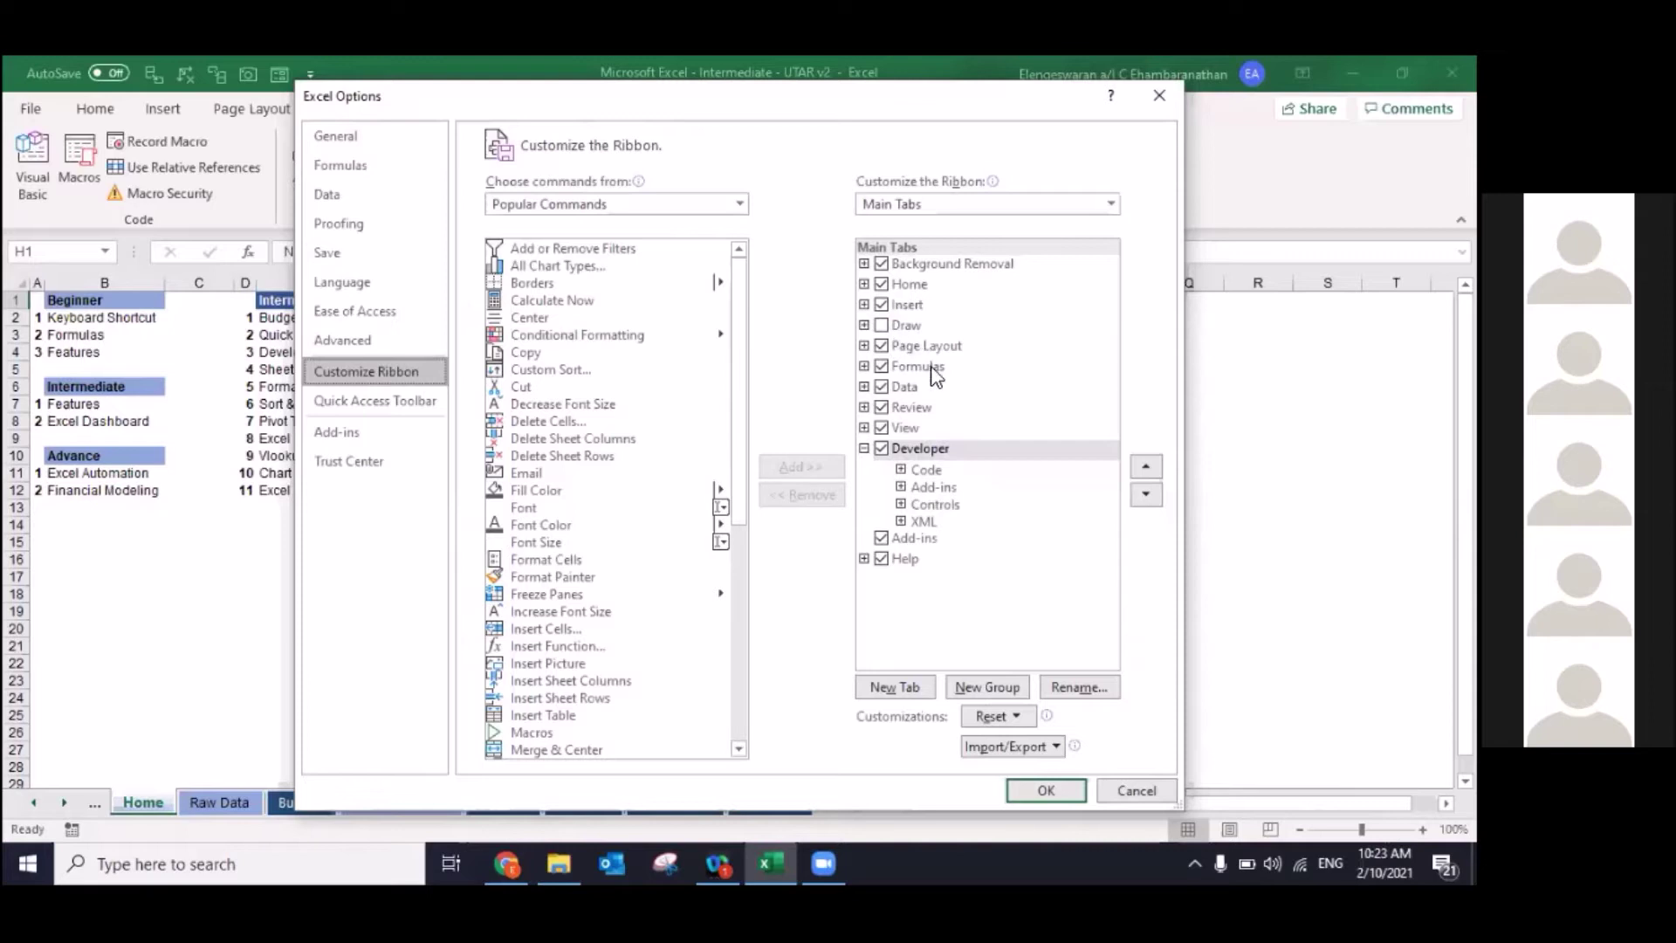
pyautogui.click(883, 449)
pyautogui.click(1030, 790)
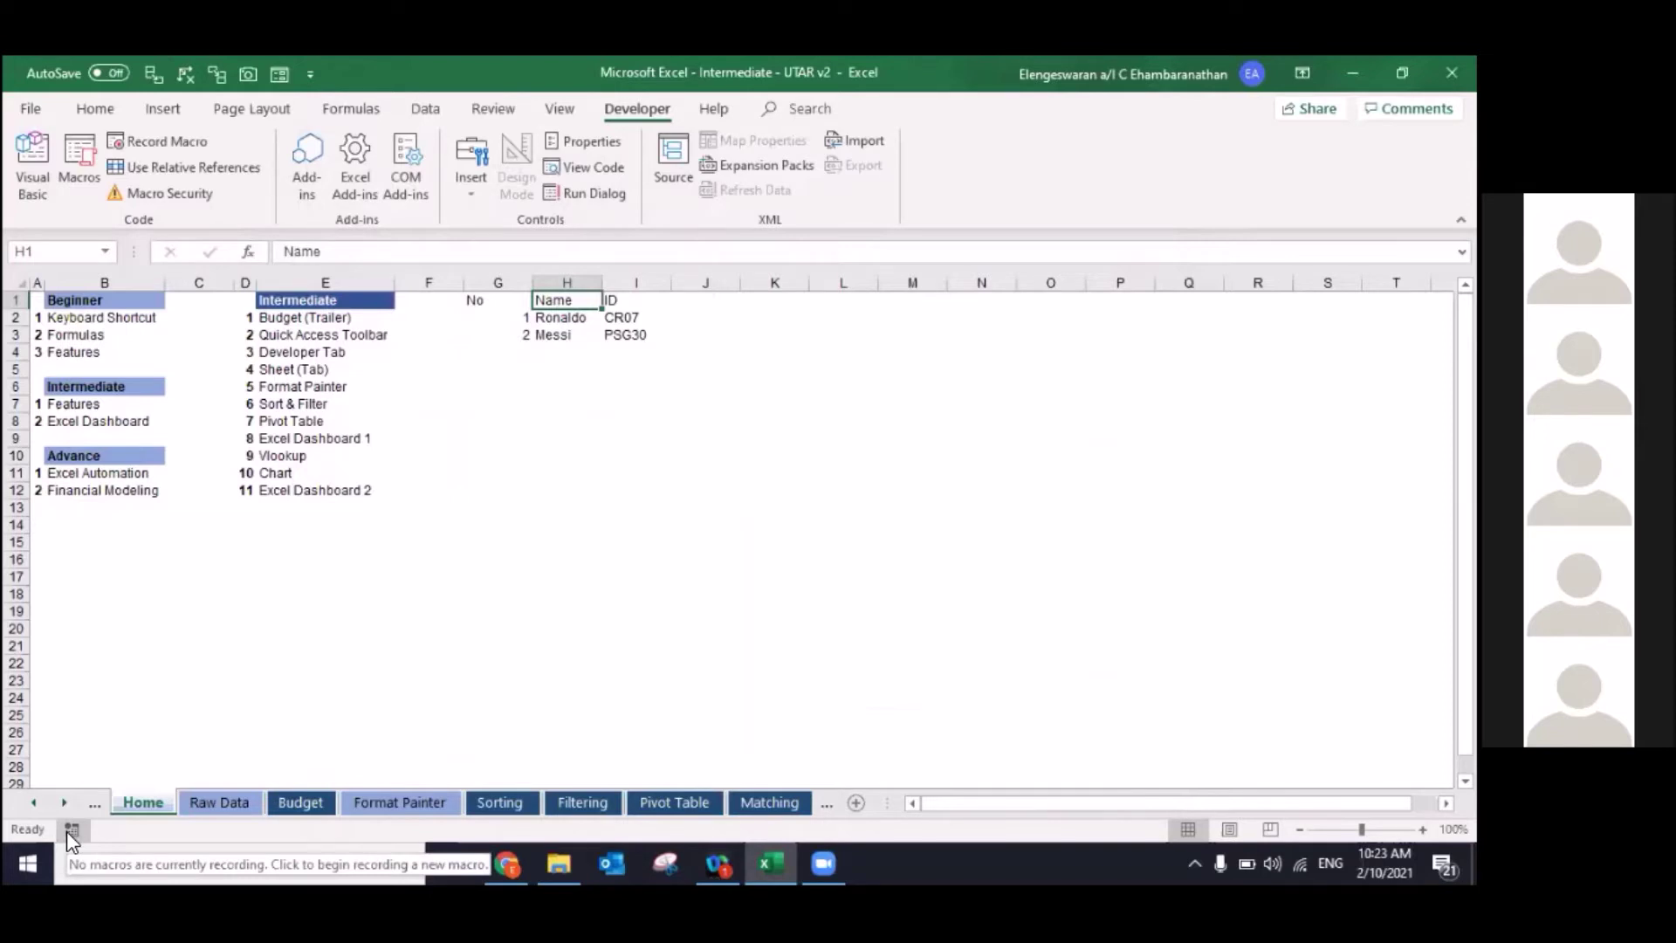
# Step: Show the Developer Insert gallery of Form Controls and ActiveX Controls
pyautogui.click(478, 171)
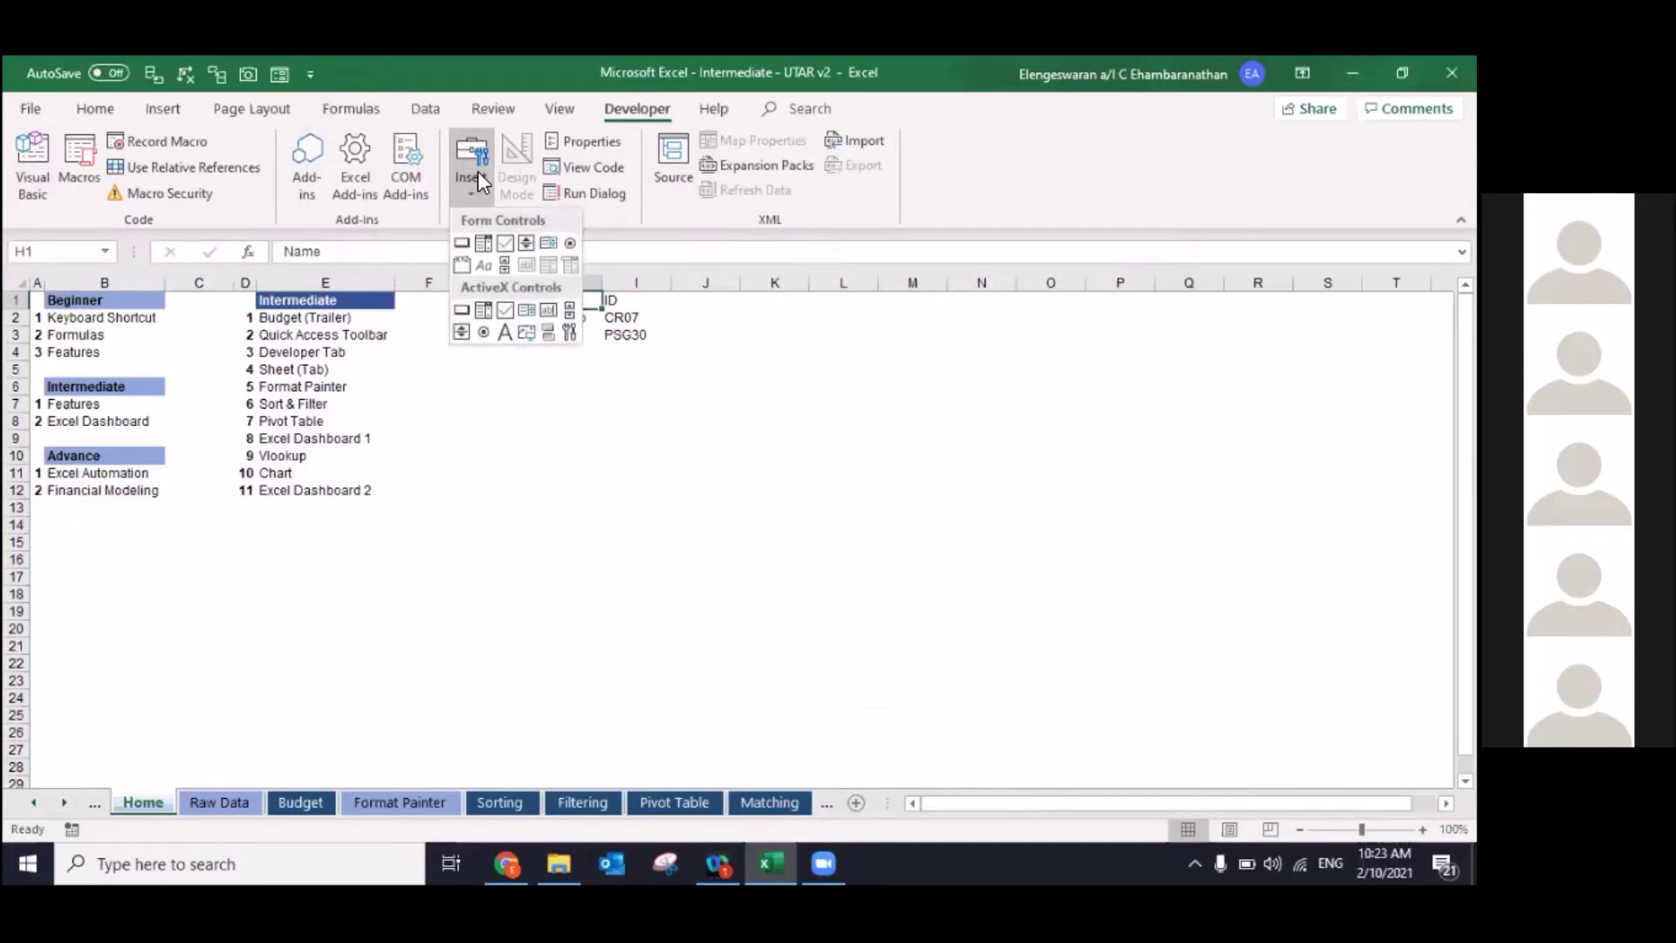
pyautogui.click(479, 171)
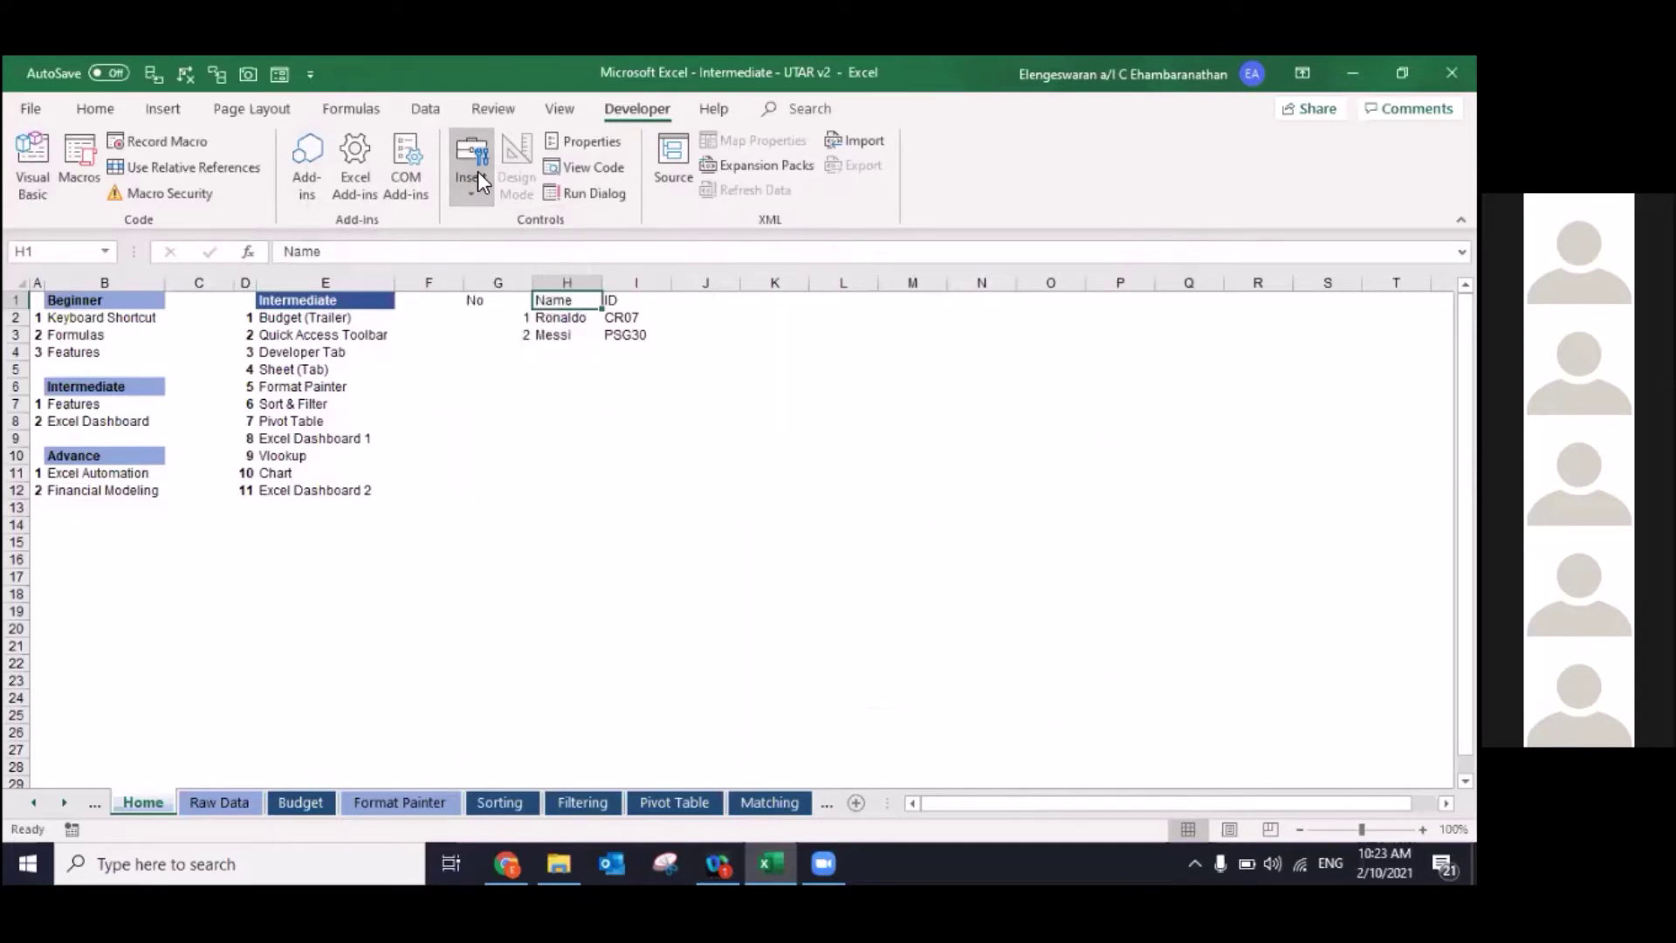
pyautogui.click(478, 186)
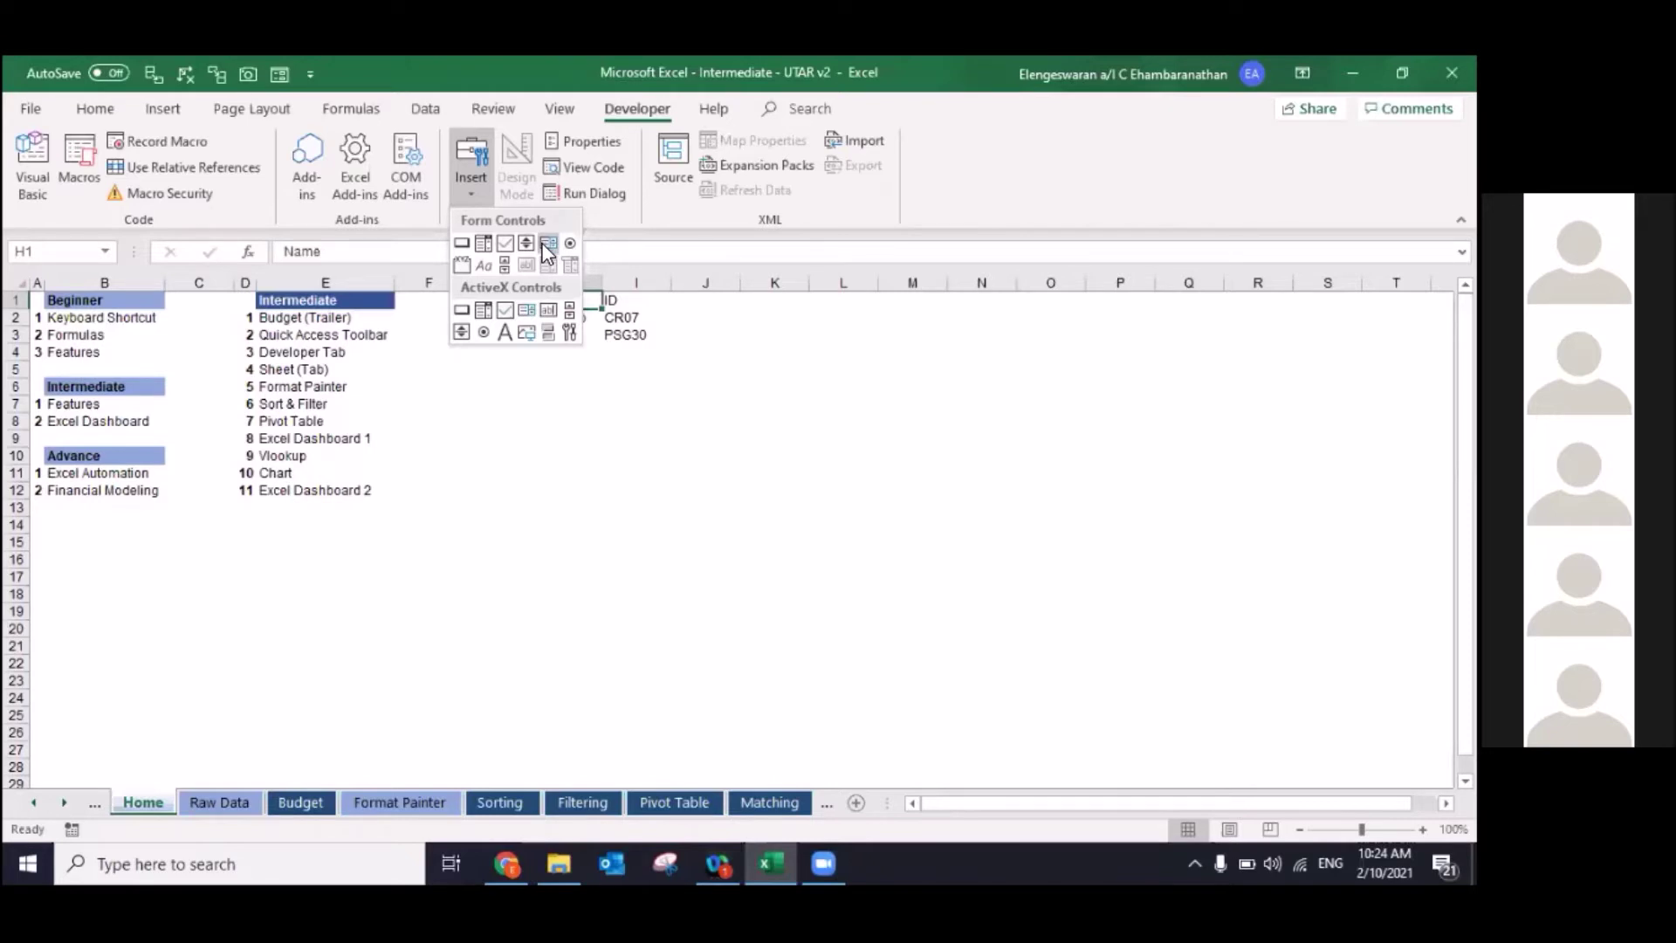
# Step: Draw a List Box form control from J1 across columns J to L
pyautogui.click(546, 251)
pyautogui.moveTo(699, 308); pyautogui.dragTo(865, 494)
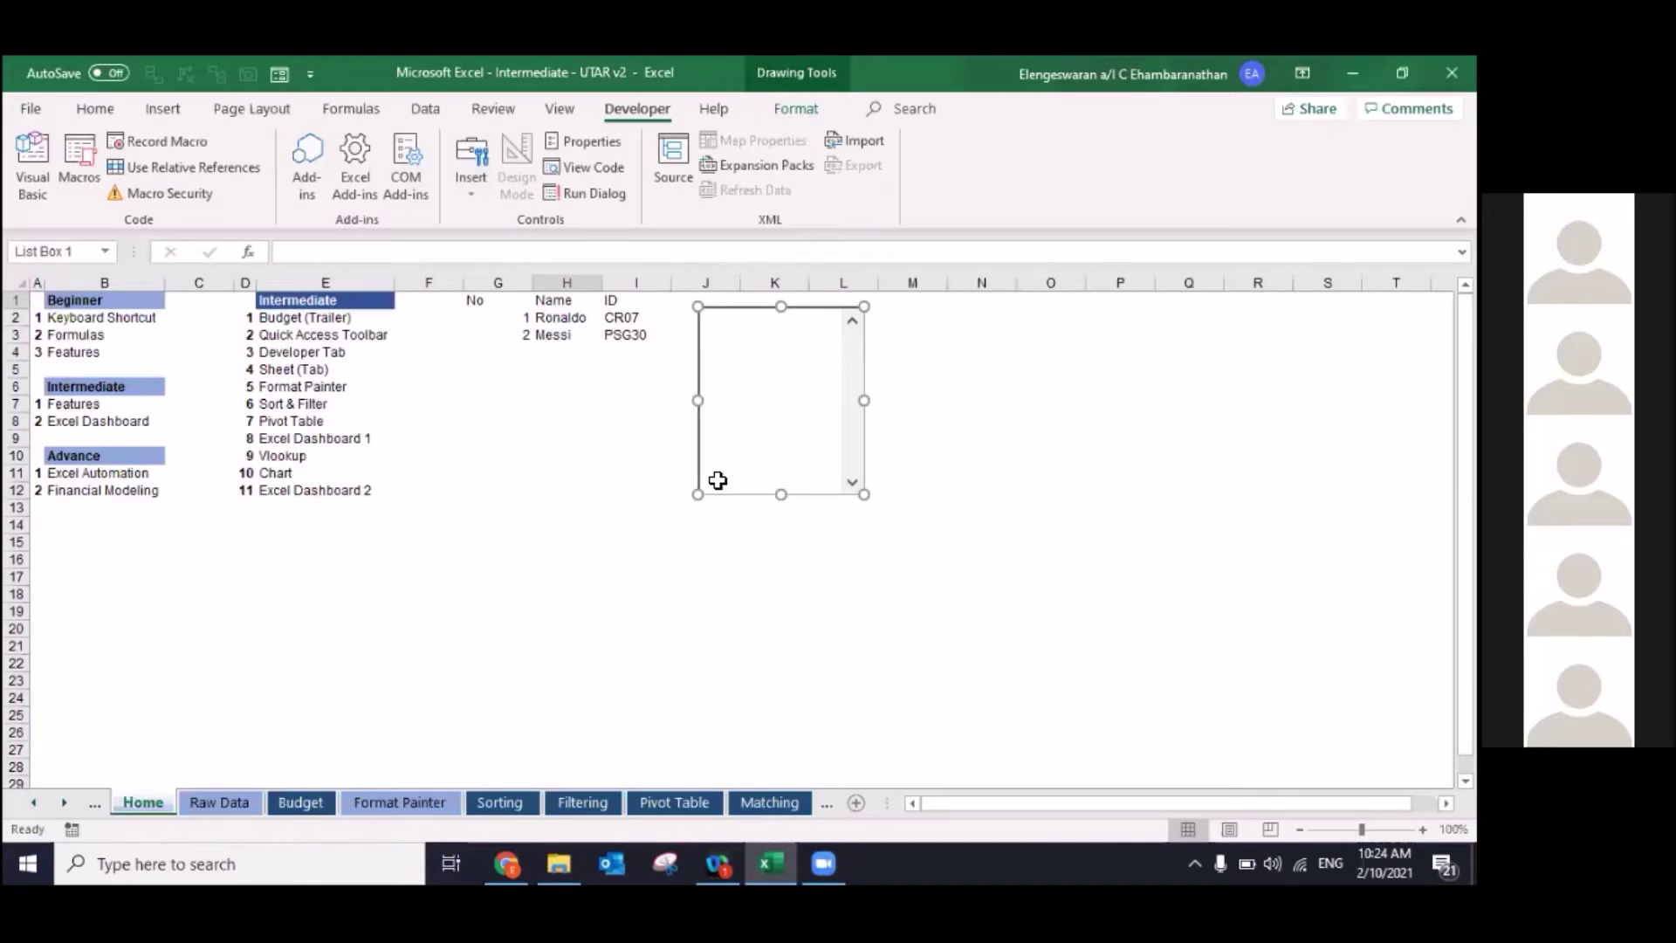
# Step: Bring up the Format Control dialog for List Box 1 on its Control settings
pyautogui.rightClick(762, 383)
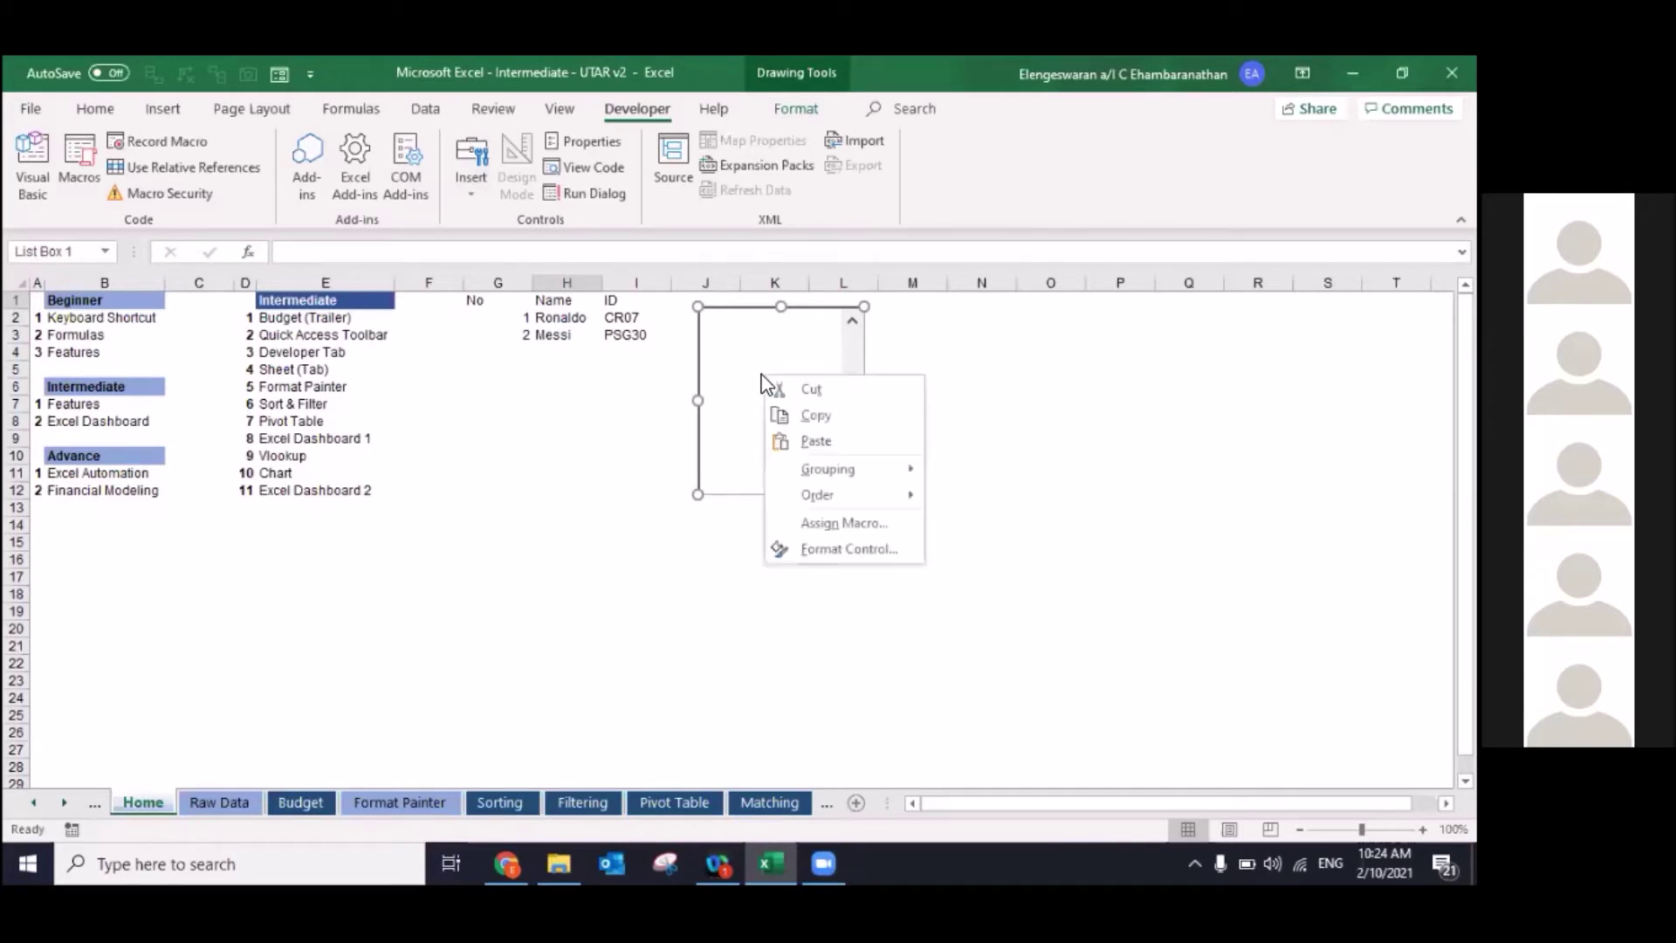
pyautogui.click(814, 548)
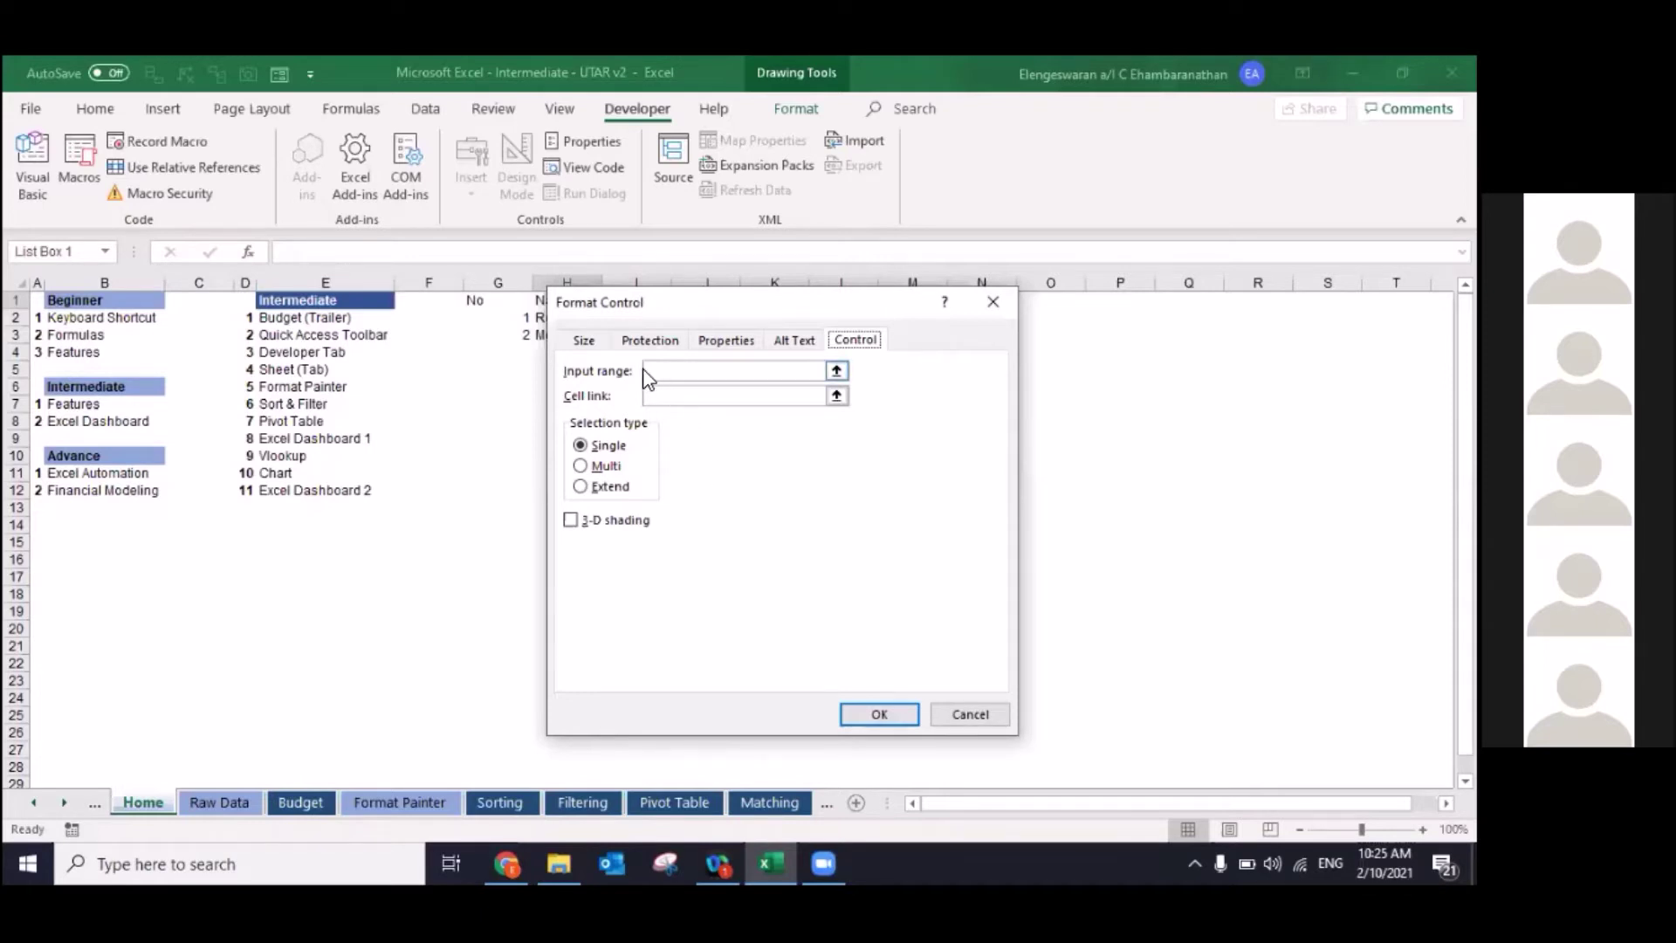
# Step: Set the list box input range to $E$2:$E$12 and its cell link to $M$6
pyautogui.click(674, 370)
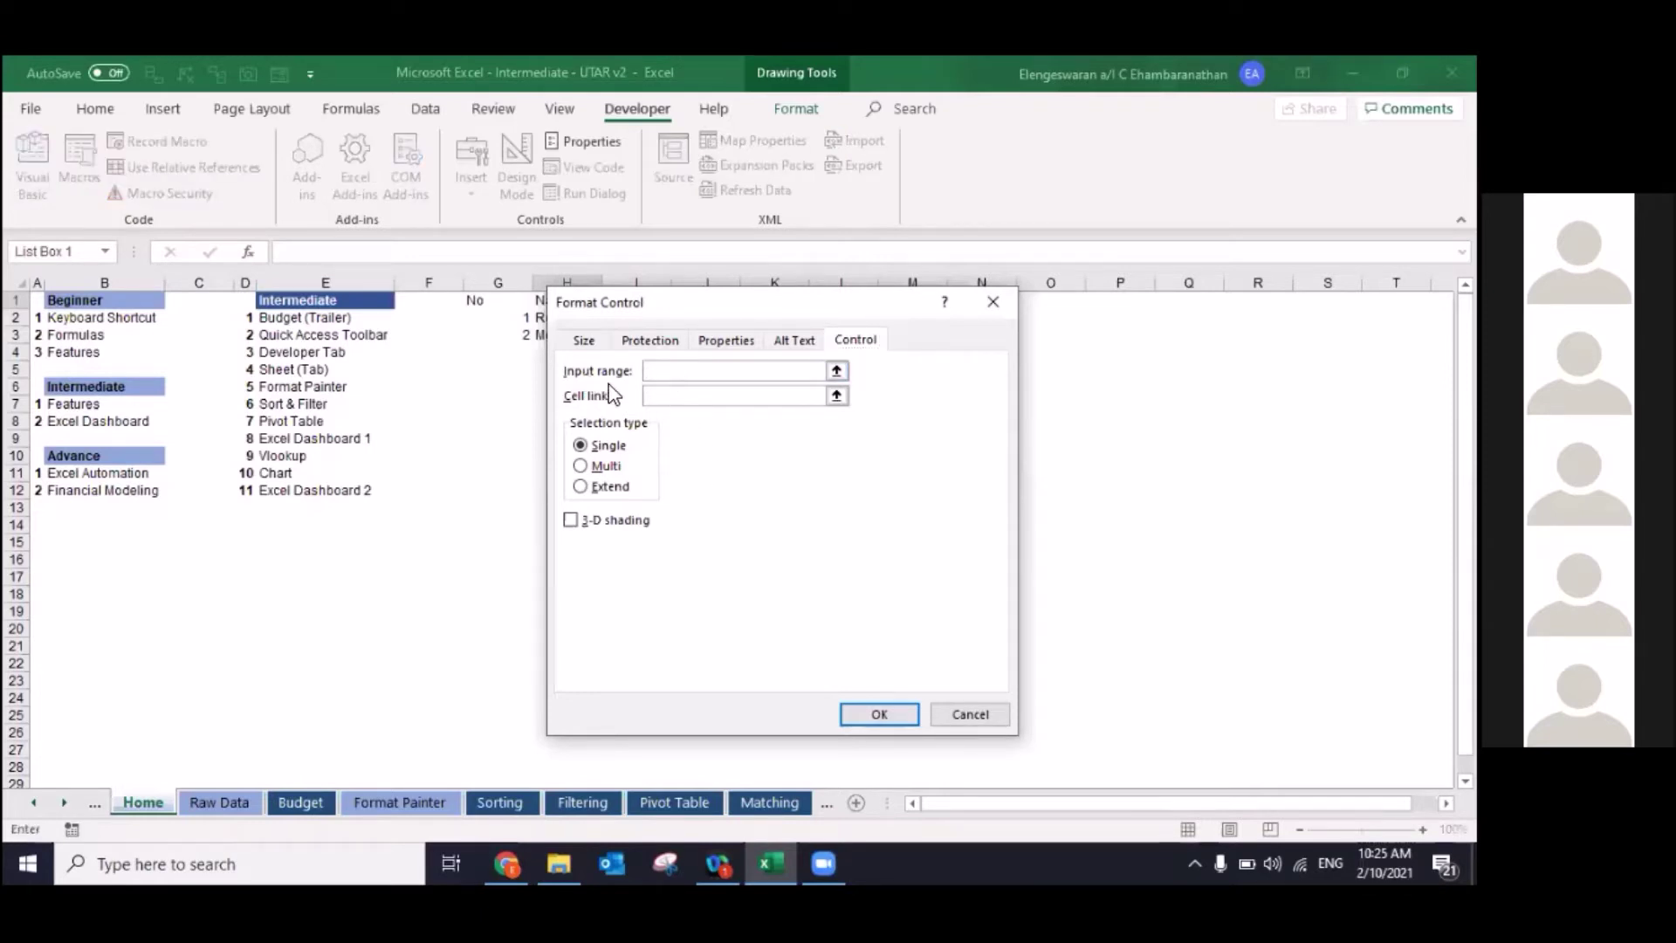
pyautogui.moveTo(279, 317)
pyautogui.mouseDown()
pyautogui.moveTo(306, 520)
pyautogui.moveTo(305, 491)
pyautogui.mouseUp()
pyautogui.click(664, 395)
pyautogui.moveTo(600, 309); pyautogui.dragTo(334, 309)
pyautogui.click(912, 388)
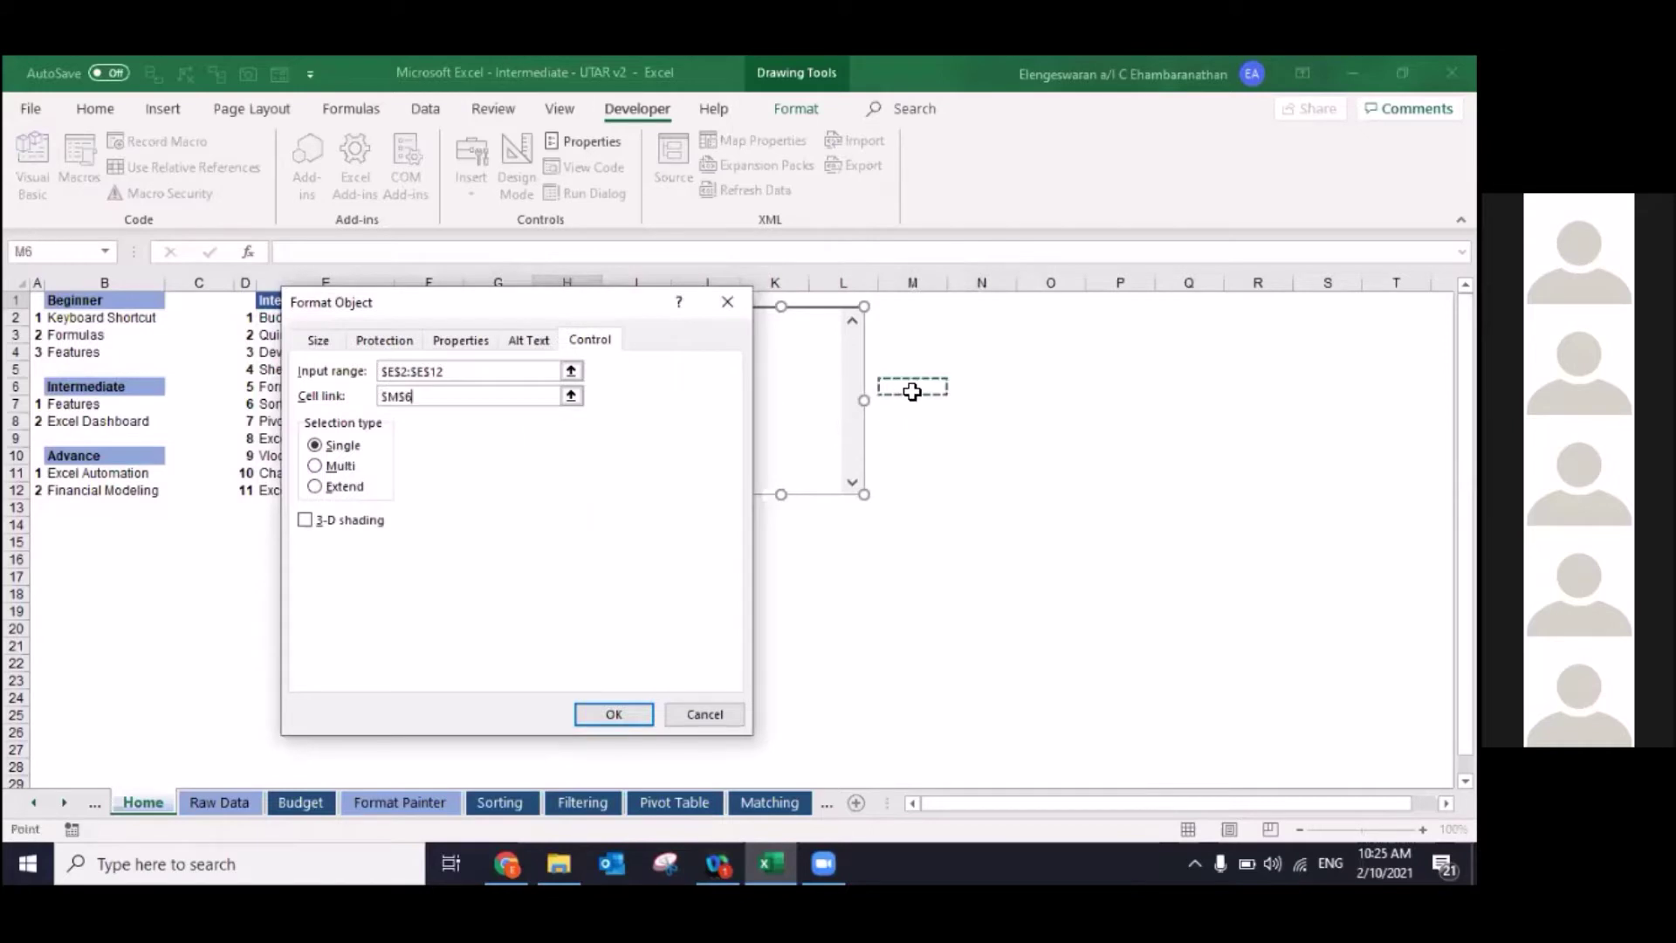
pyautogui.click(615, 716)
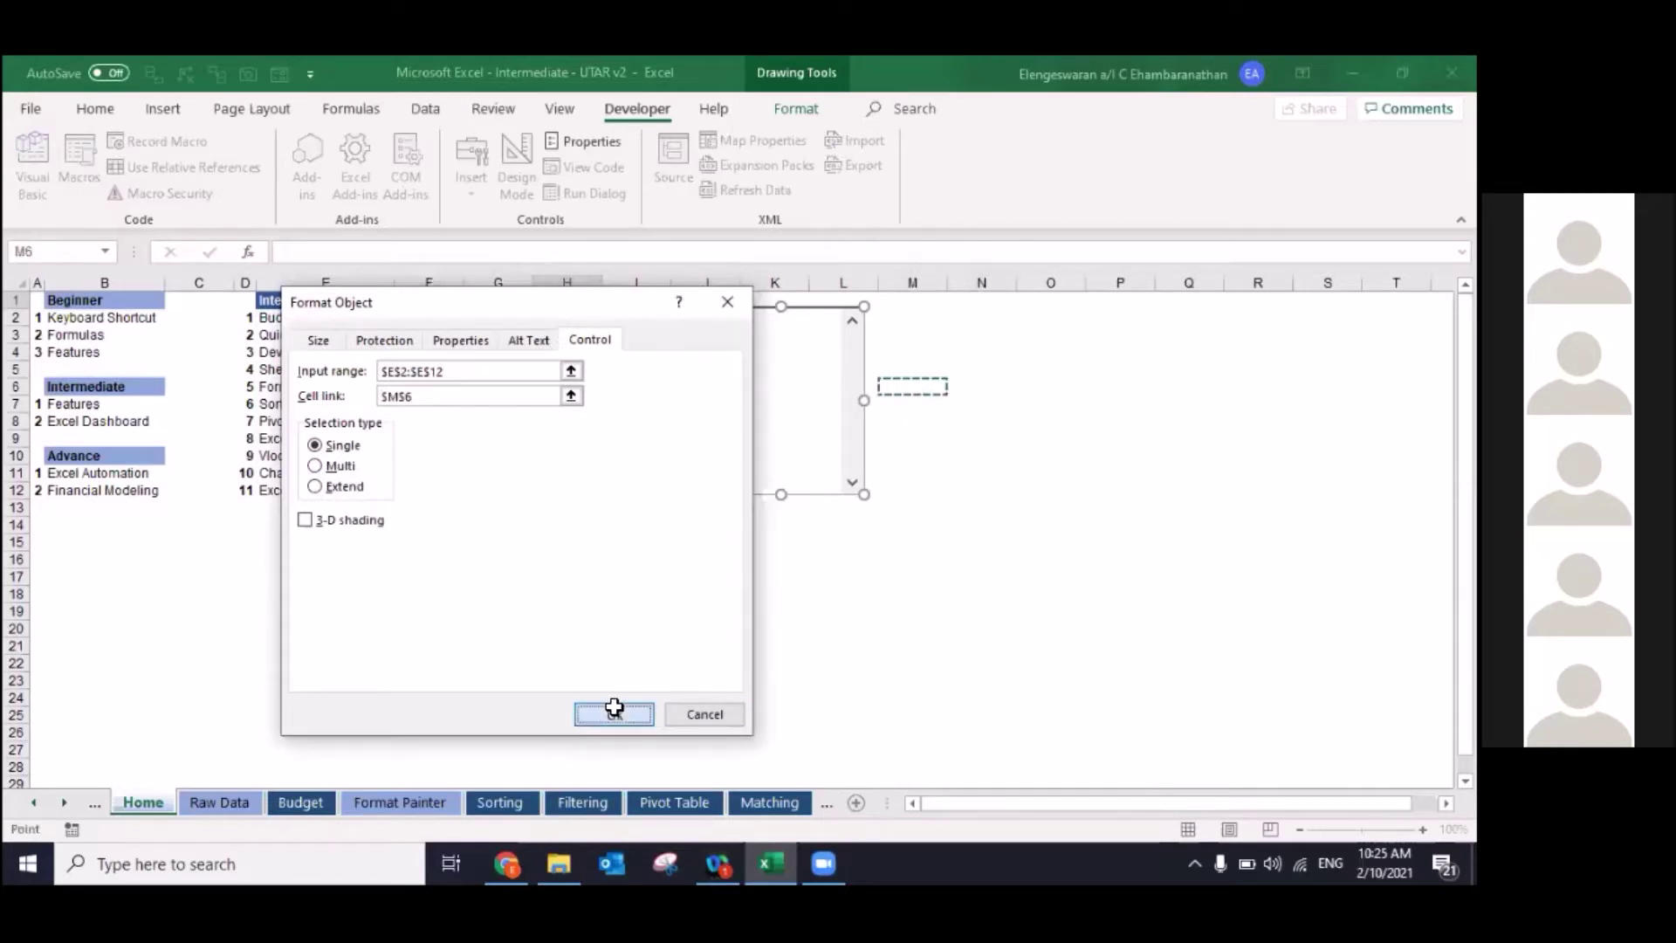
pyautogui.click(653, 511)
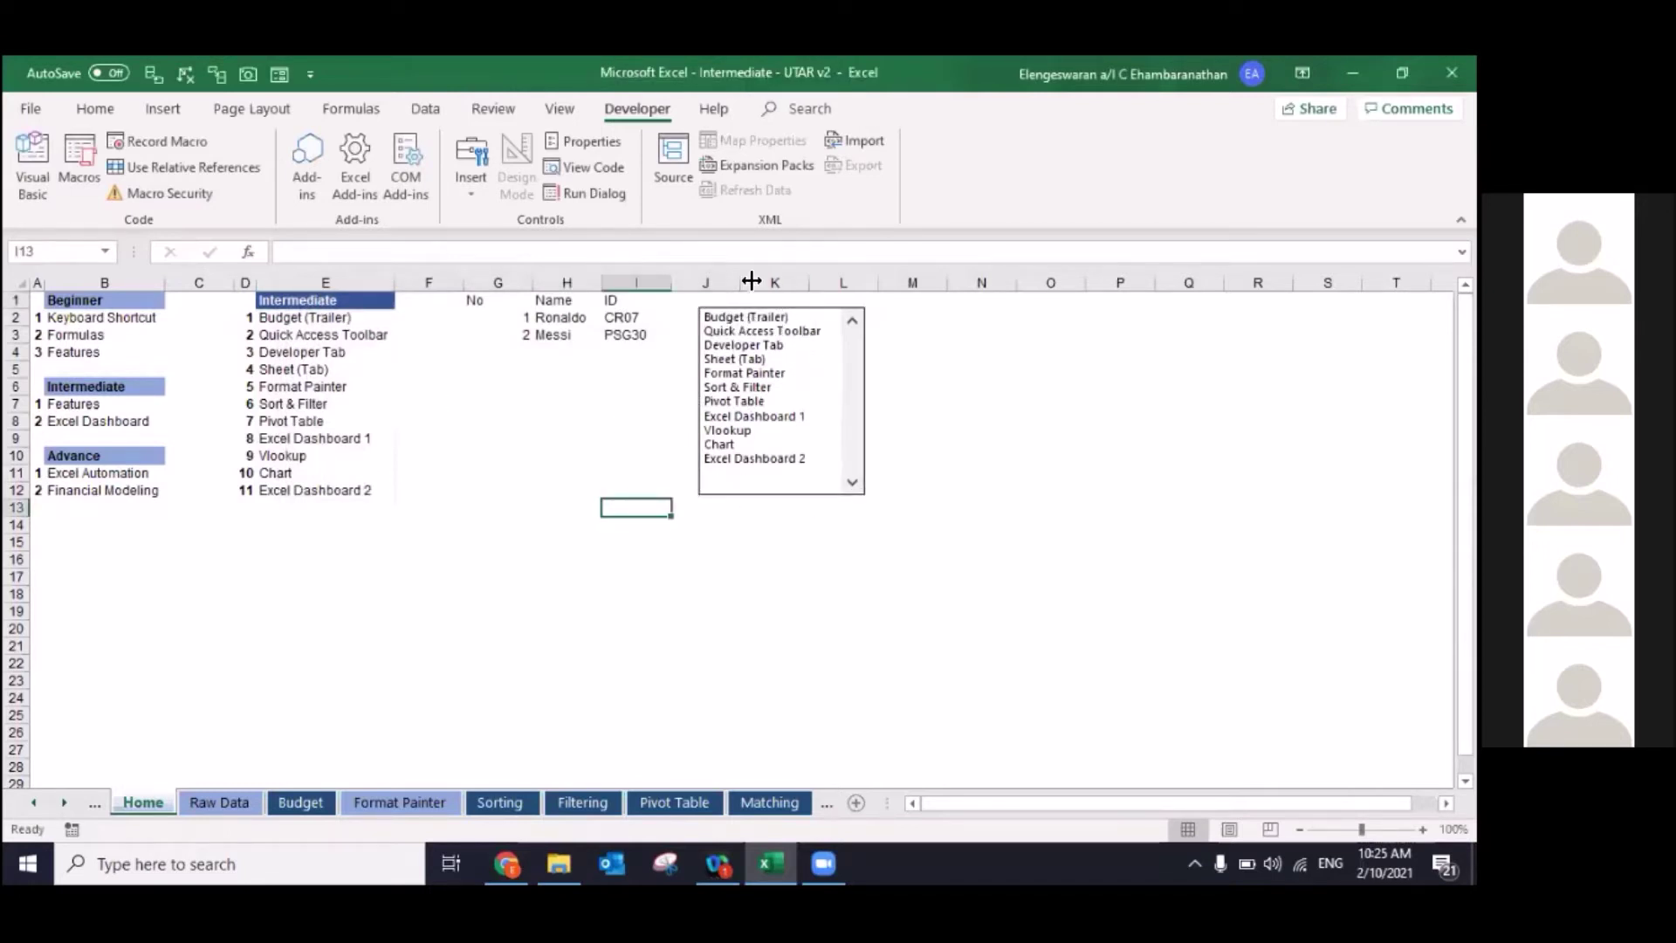
# Step: Resize the list box into a shorter, narrower scrolling box
pyautogui.keyDown('ctrl'); pyautogui.click(722, 492); pyautogui.keyUp('ctrl')
pyautogui.rightClick(712, 490)
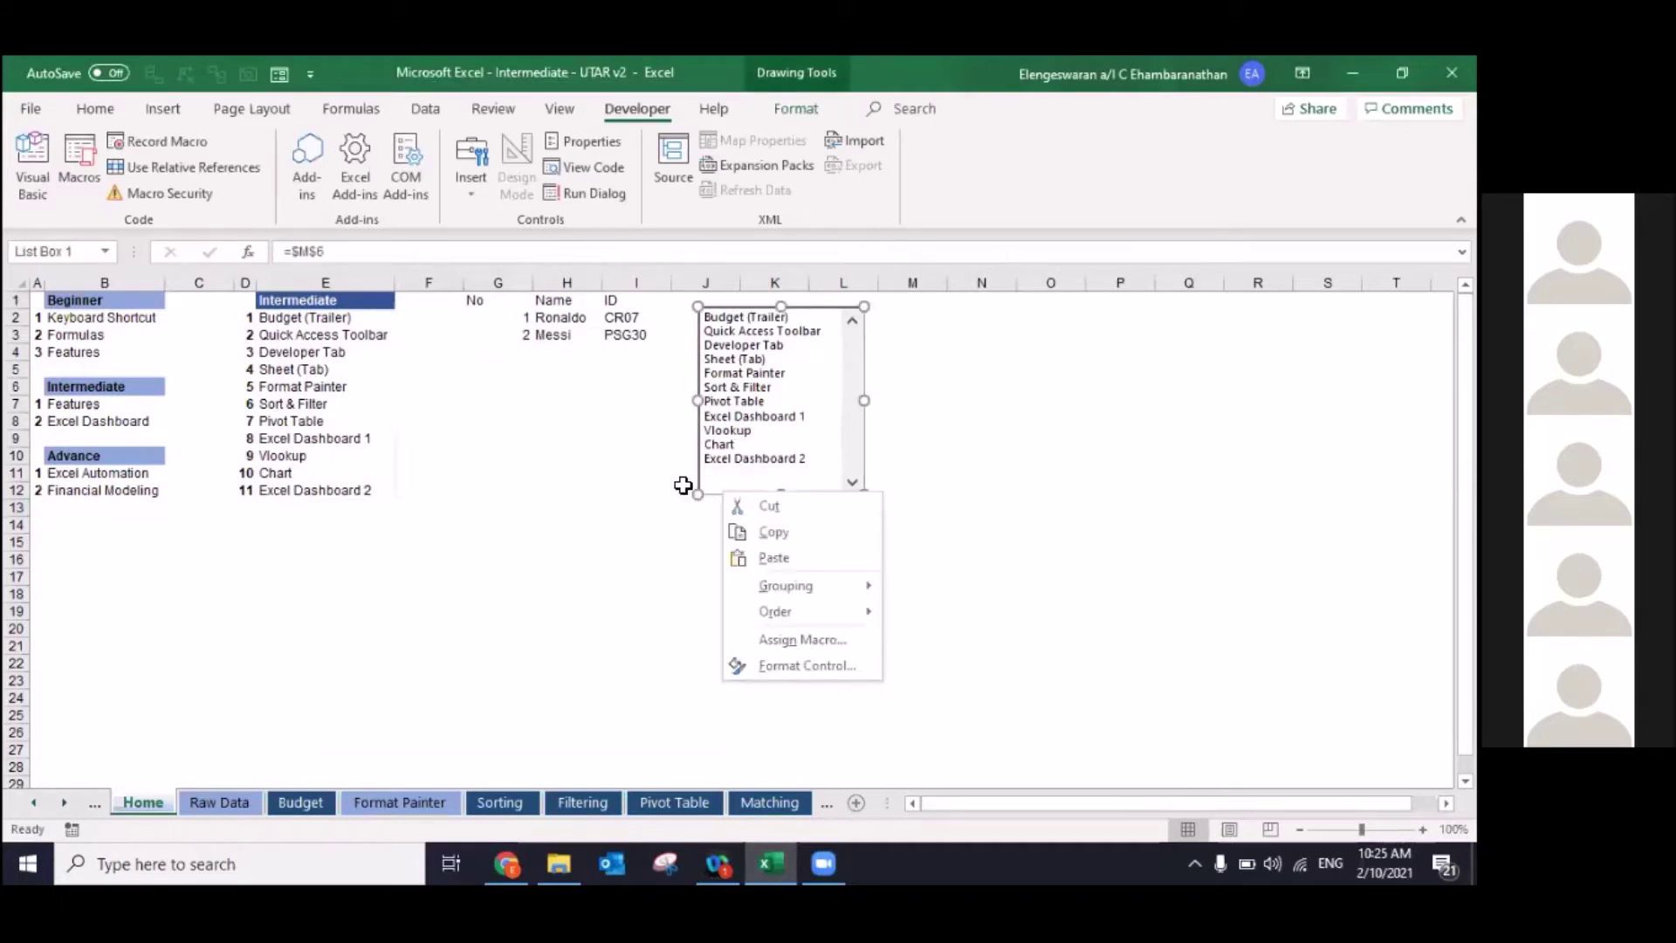
pyautogui.press('Escape')
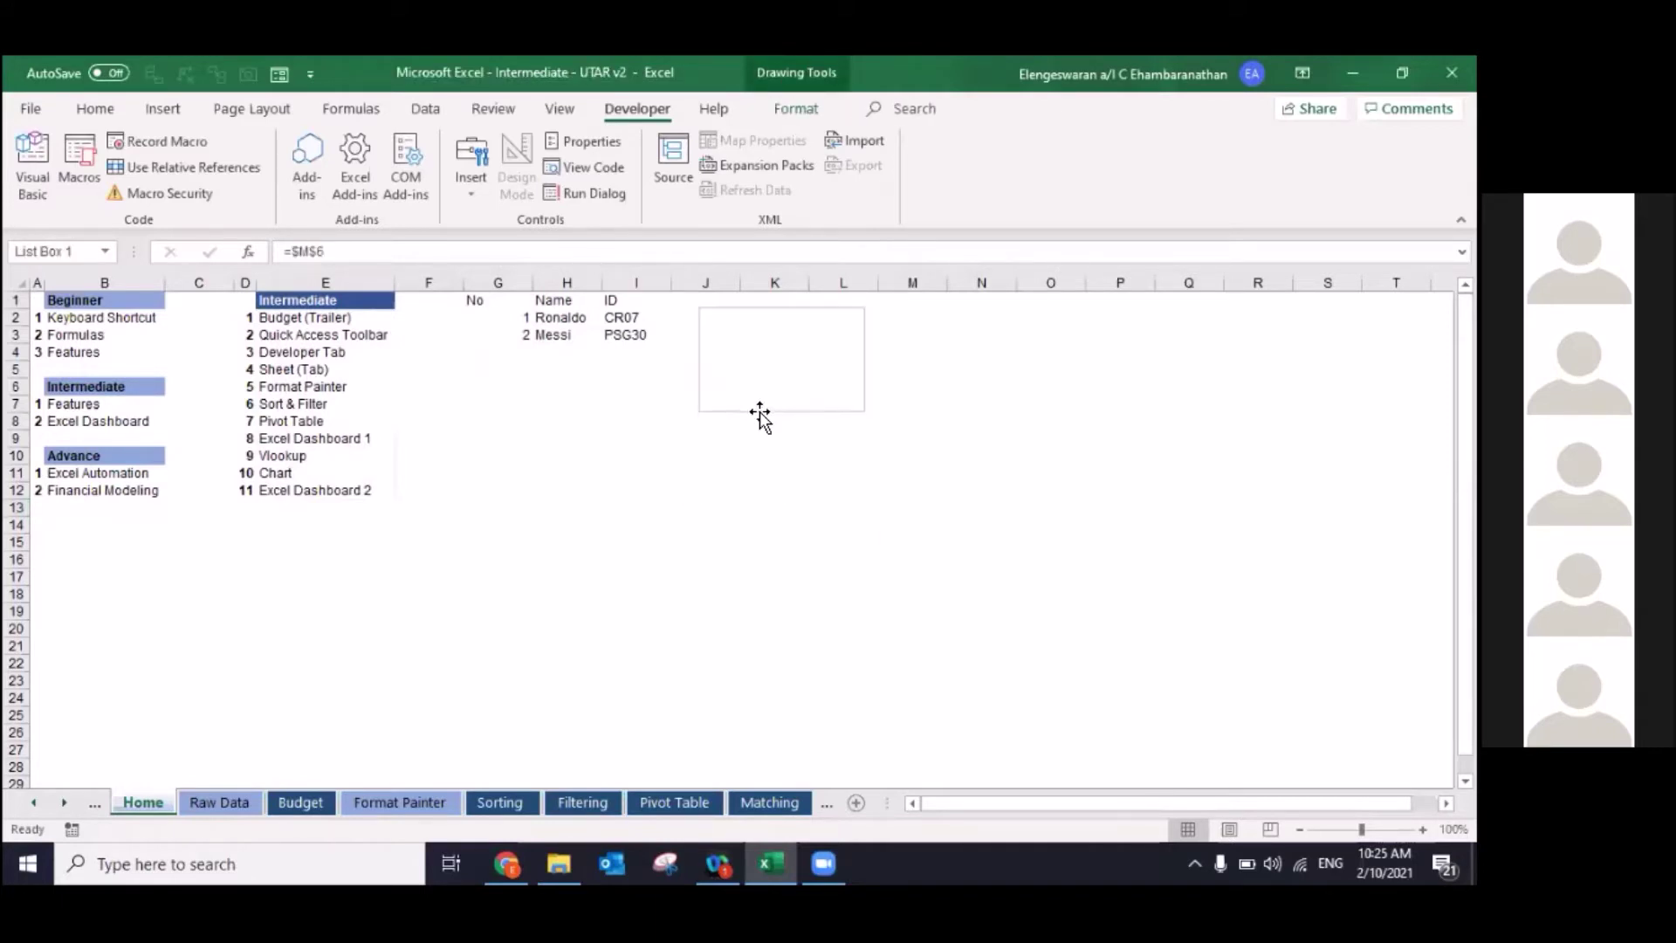
pyautogui.moveTo(779, 494); pyautogui.dragTo(764, 411)
pyautogui.moveTo(860, 358); pyautogui.dragTo(825, 358)
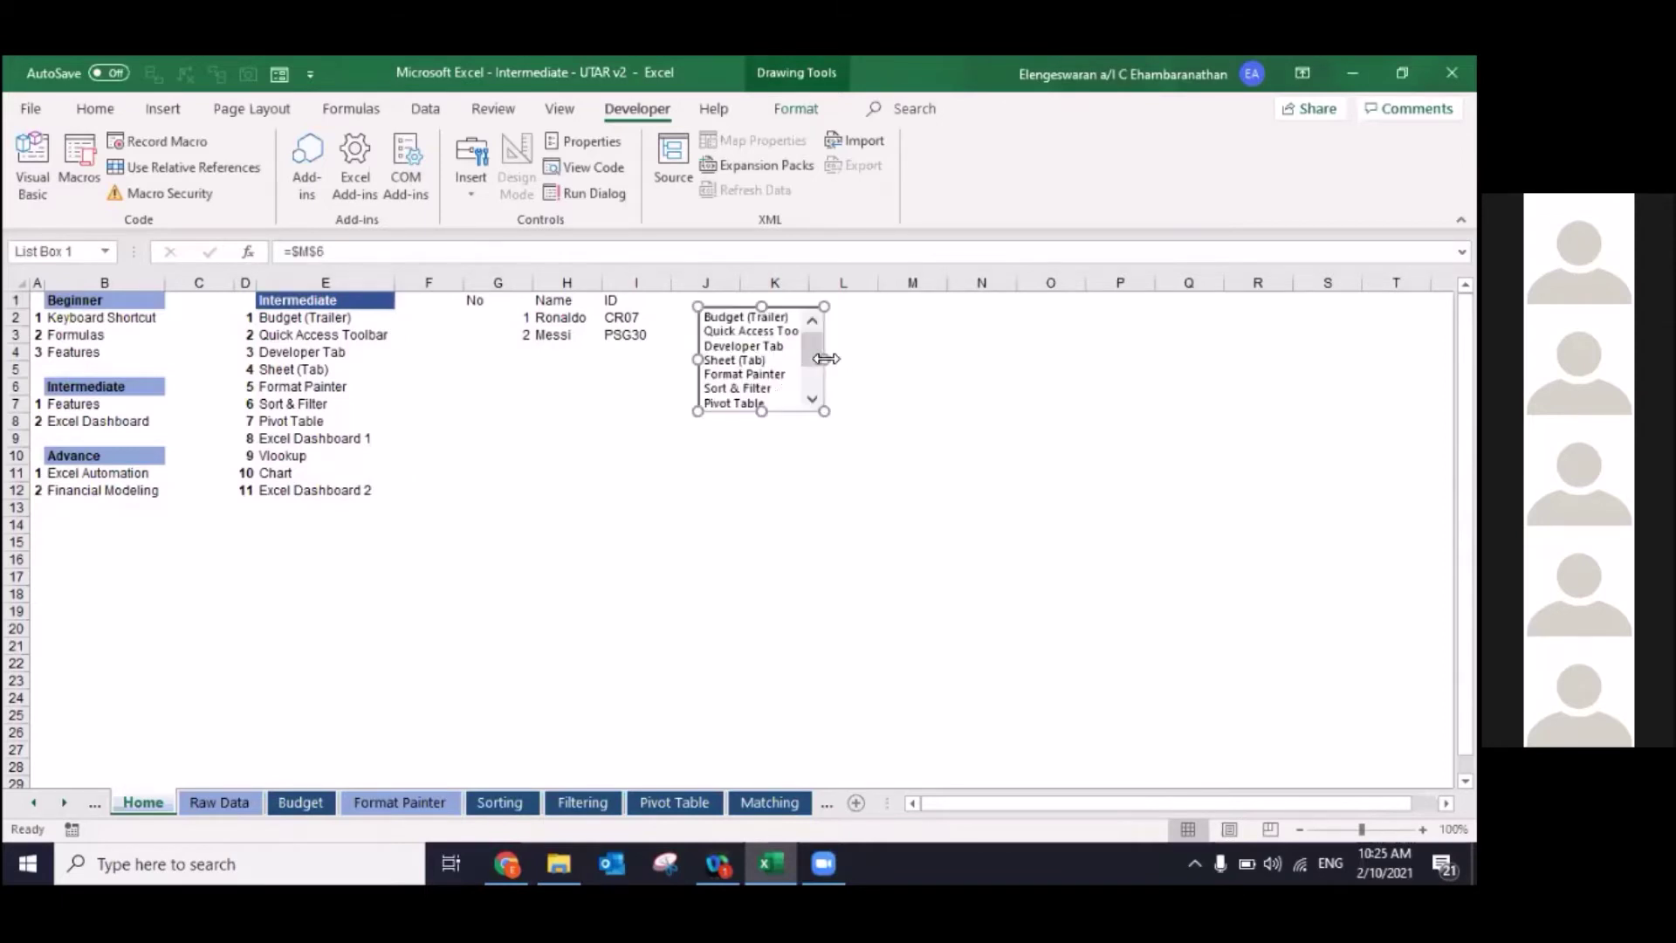
pyautogui.click(635, 454)
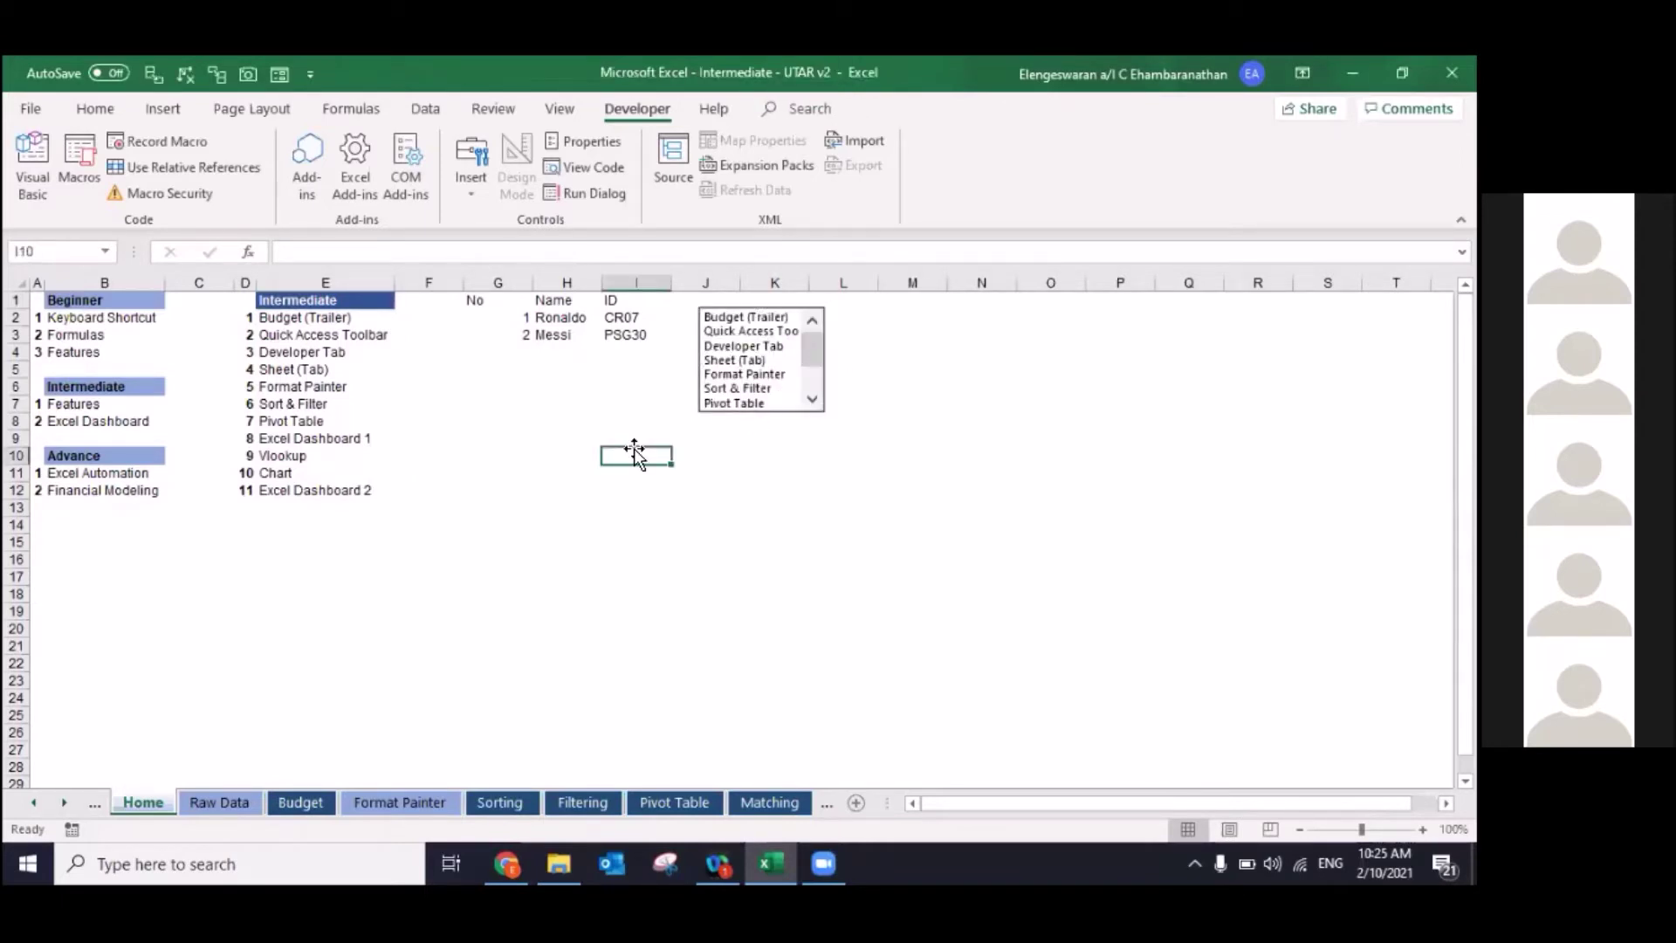
# Step: Pick the last topic, Budget (Trailer), then Quick Access Toolbar, and check M6 updates
pyautogui.click(813, 401)
pyautogui.click(812, 401)
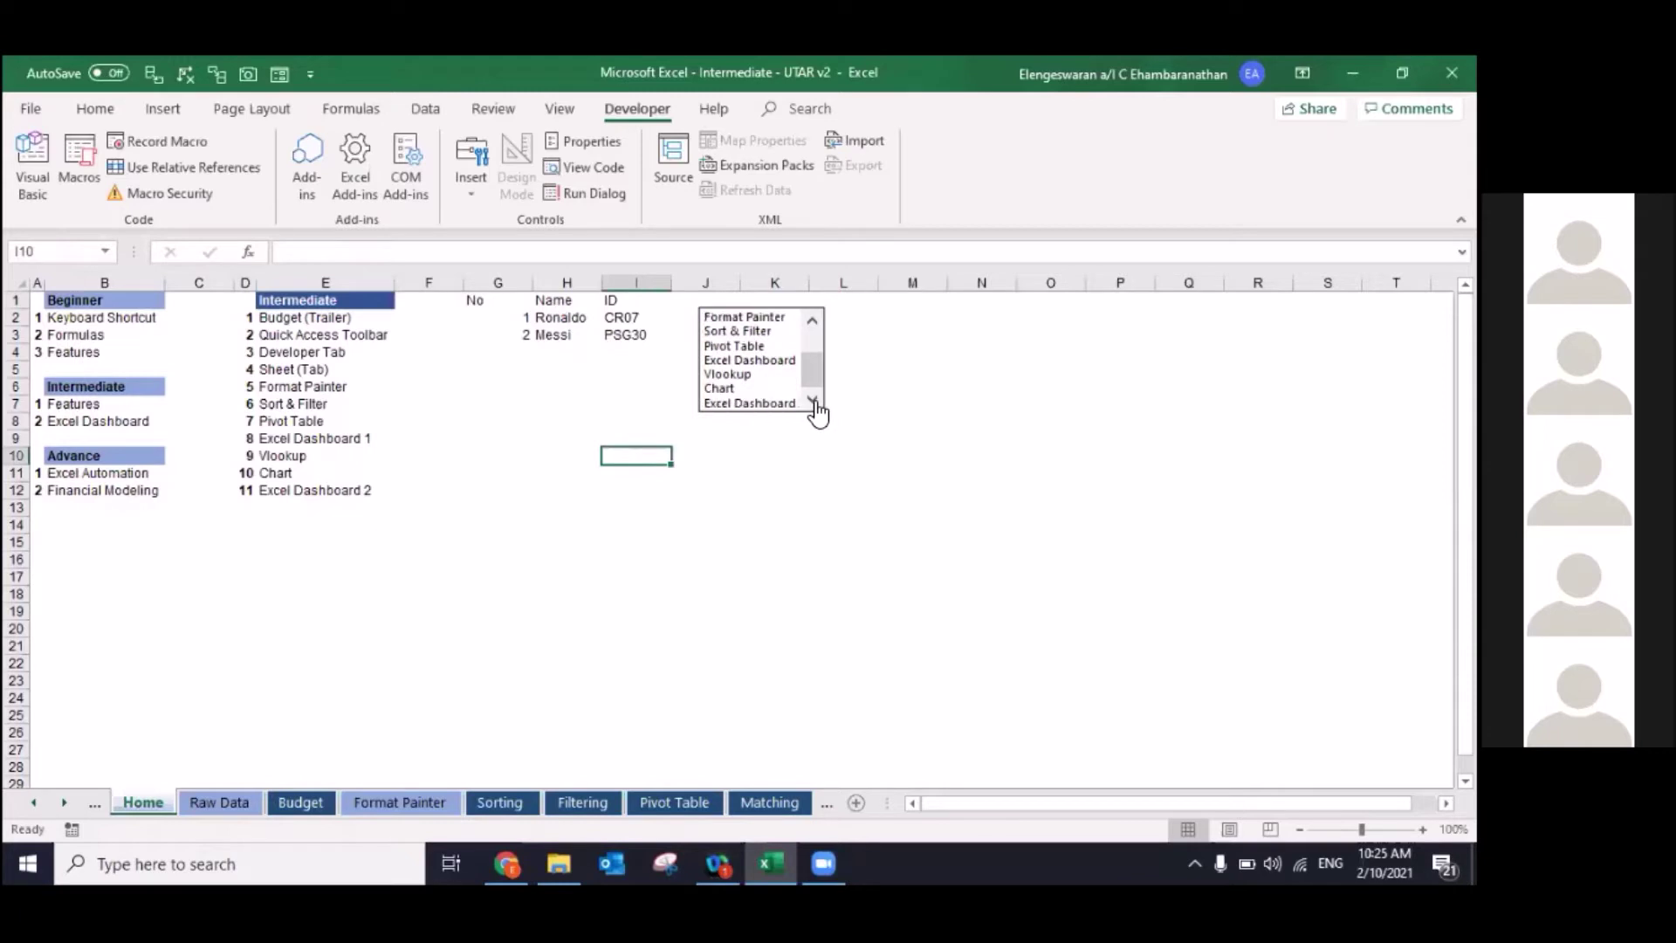
pyautogui.click(759, 403)
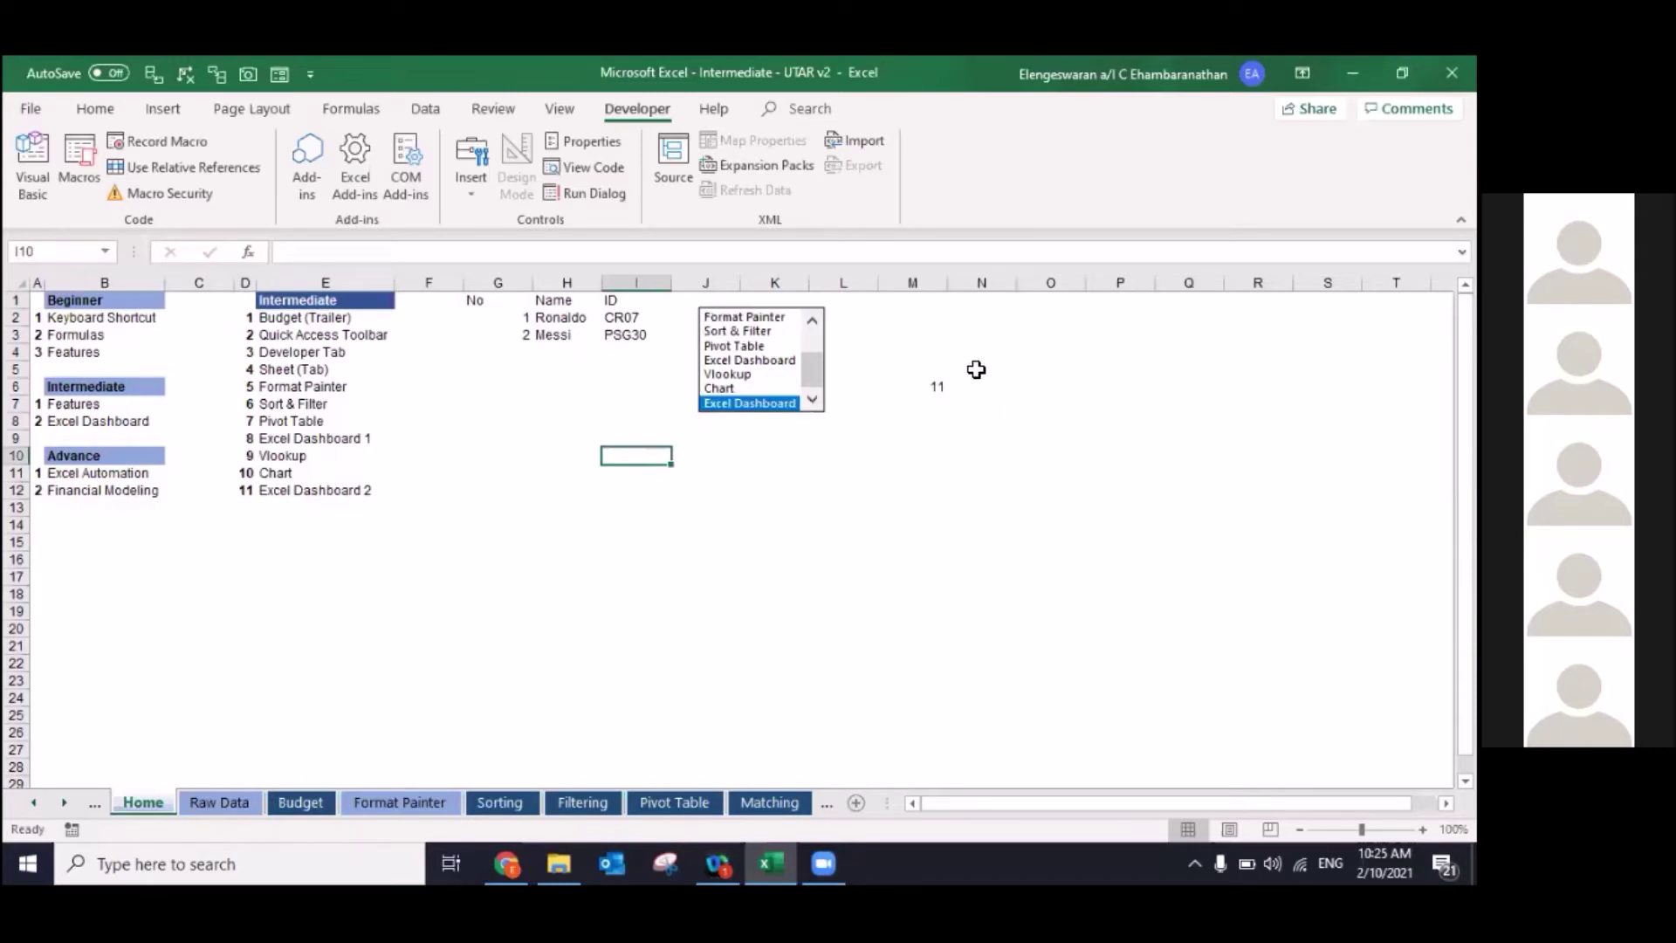
pyautogui.moveTo(805, 370); pyautogui.dragTo(808, 348)
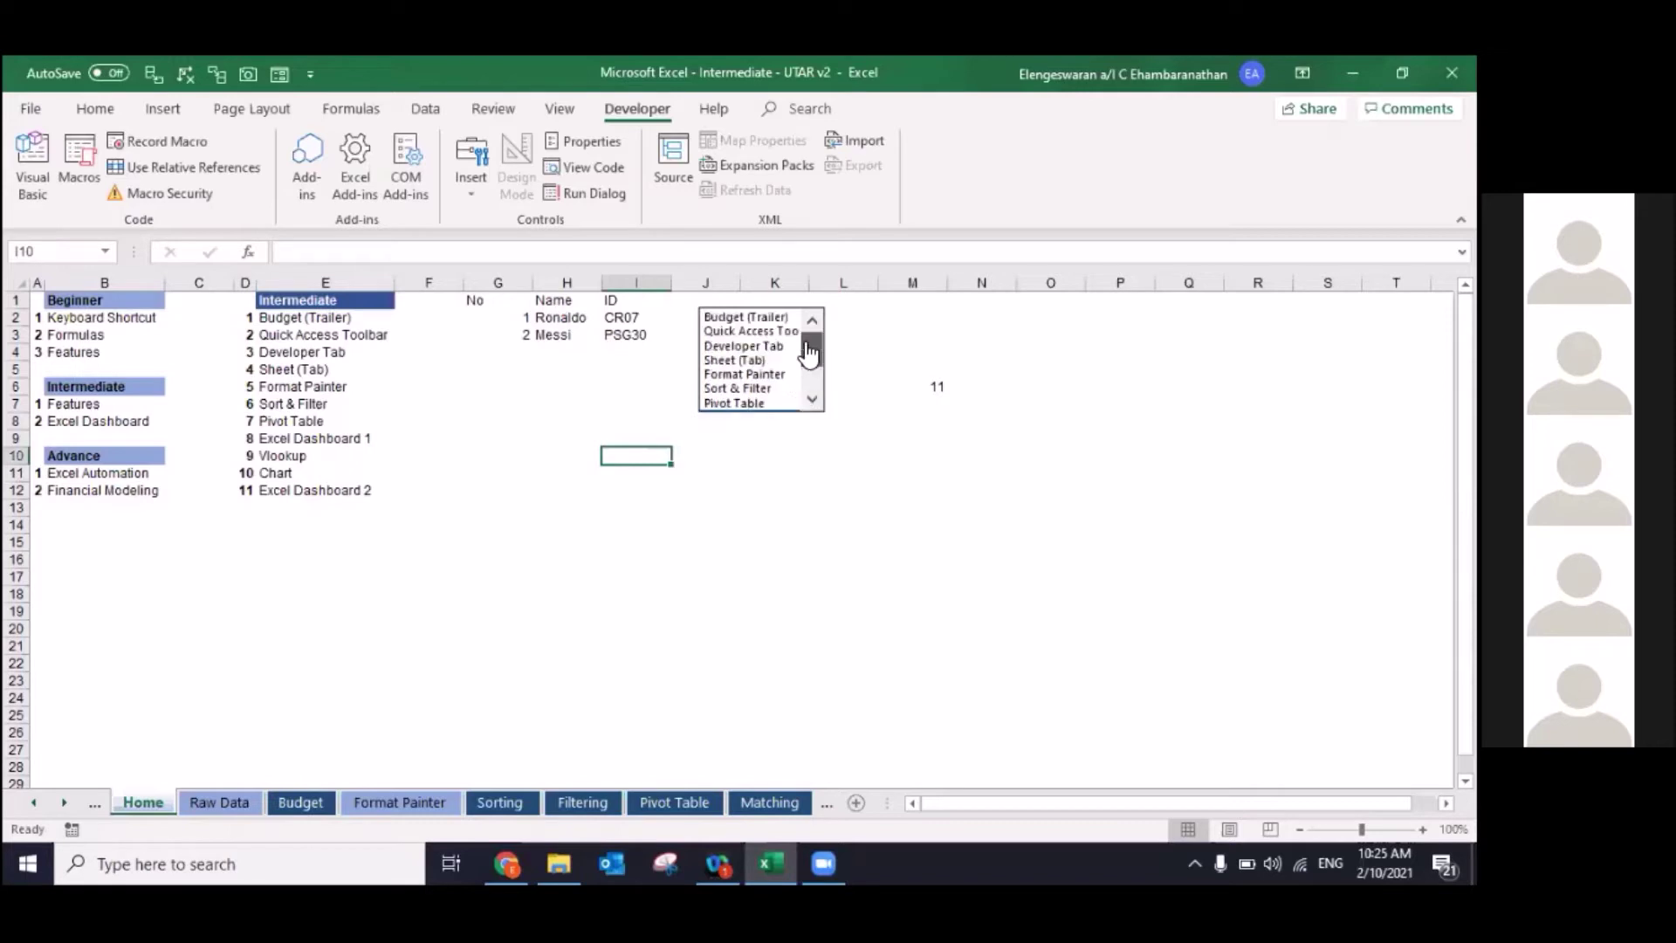
pyautogui.click(748, 320)
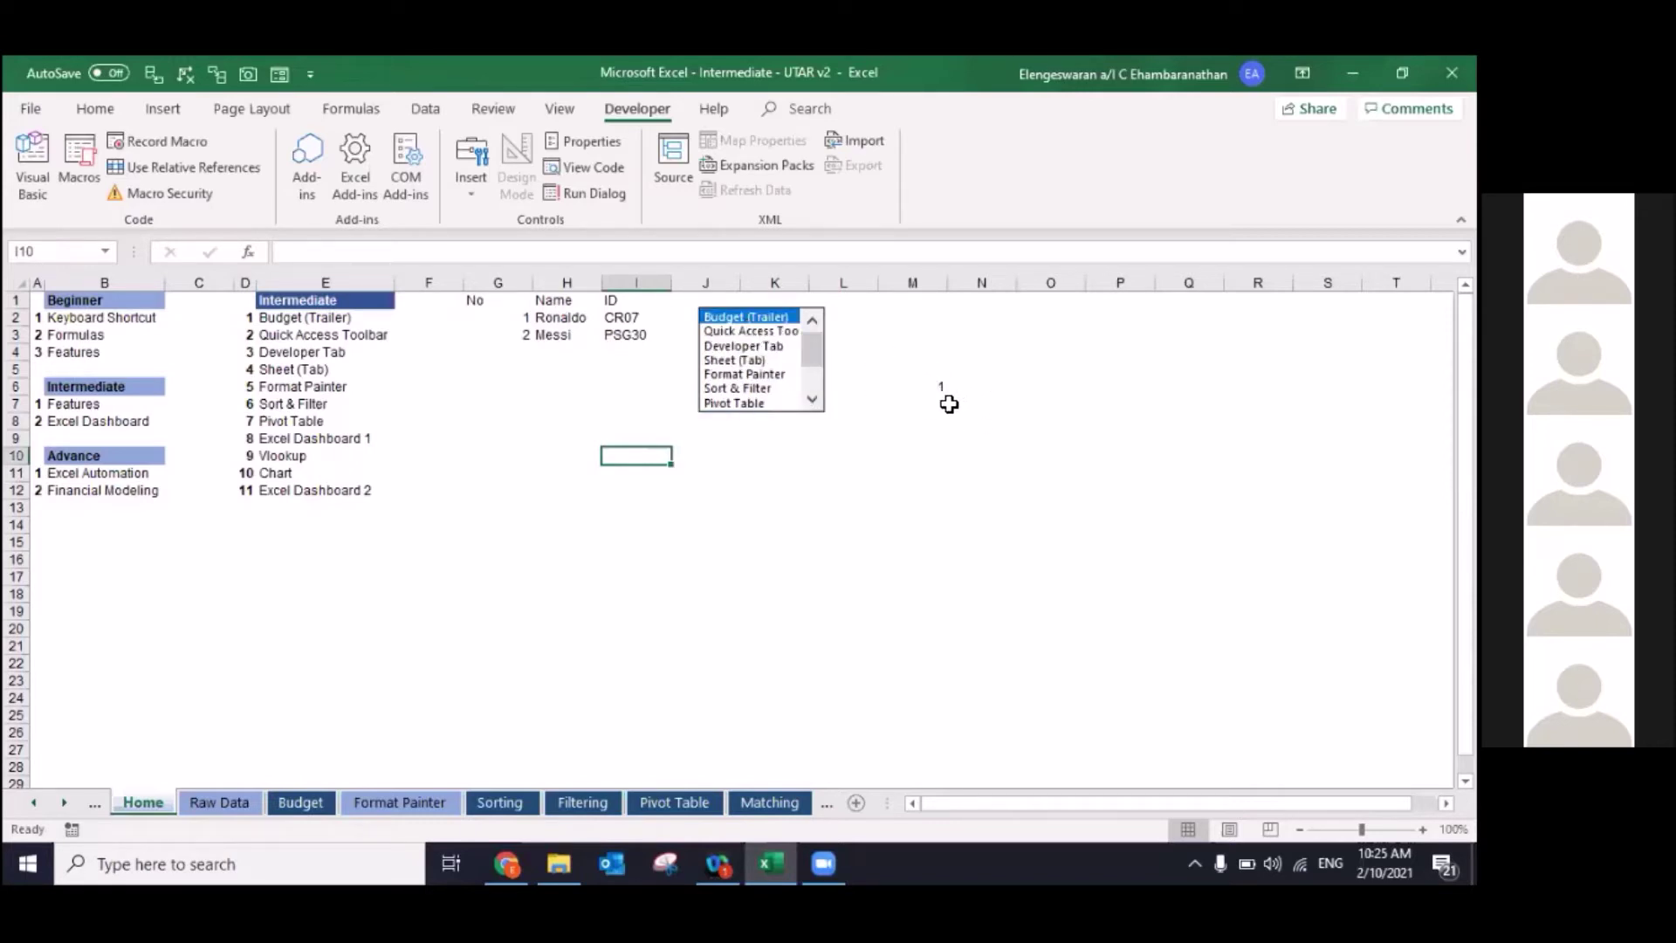
pyautogui.click(287, 319)
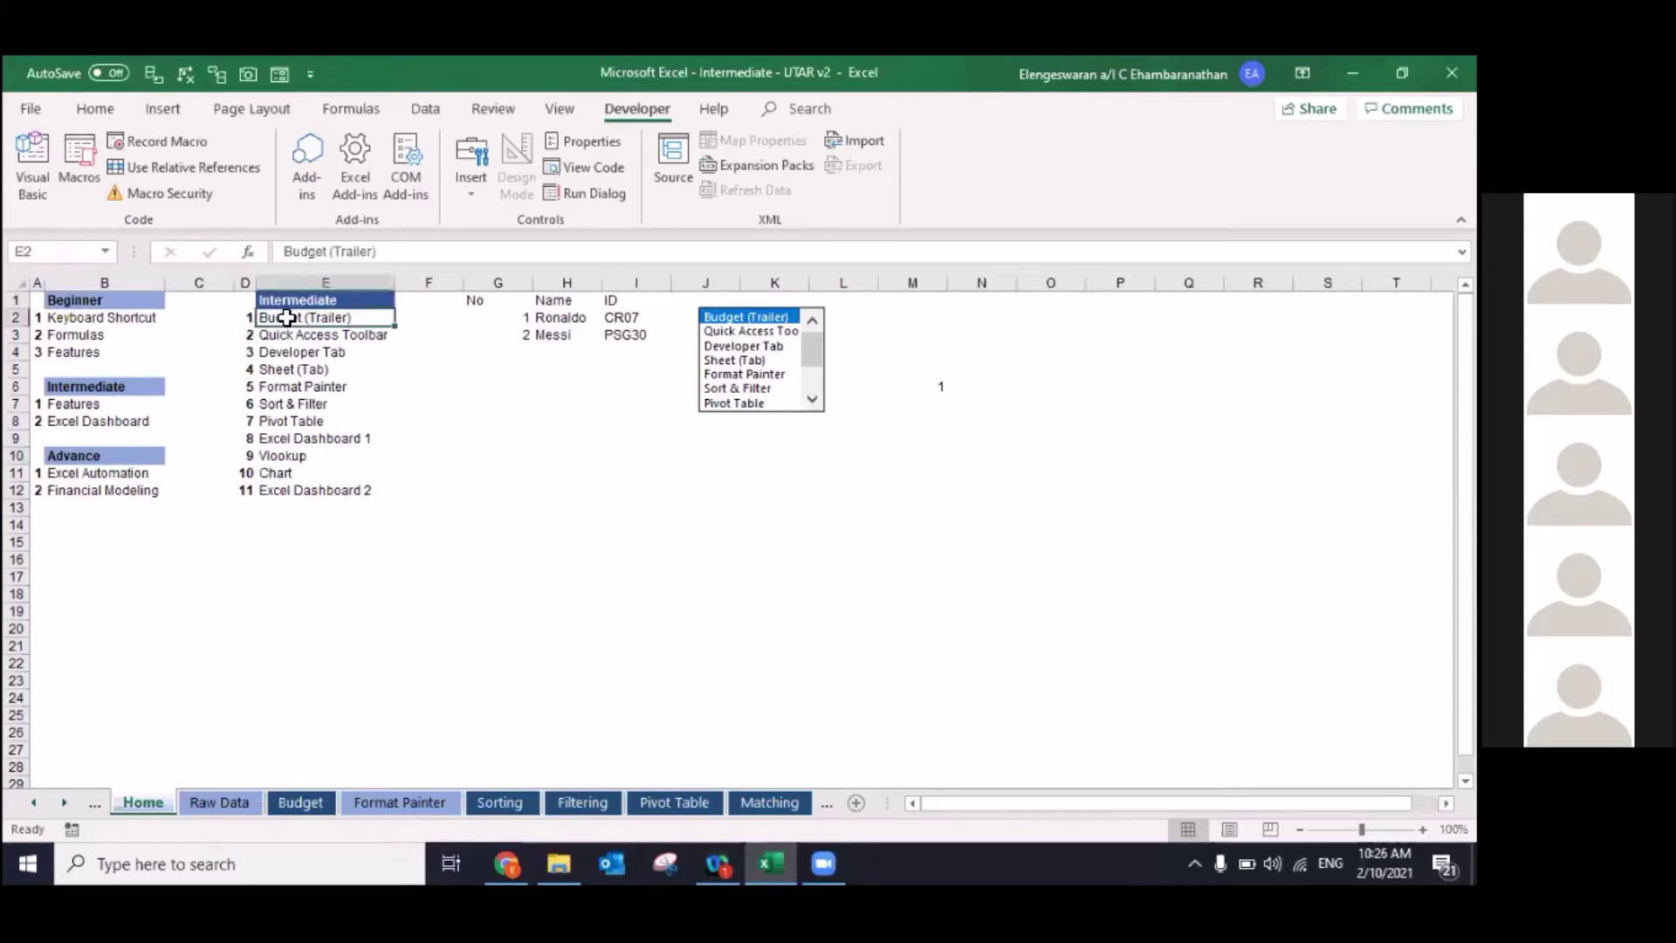
pyautogui.hotkey('ctrl', 'shift', 'Down')
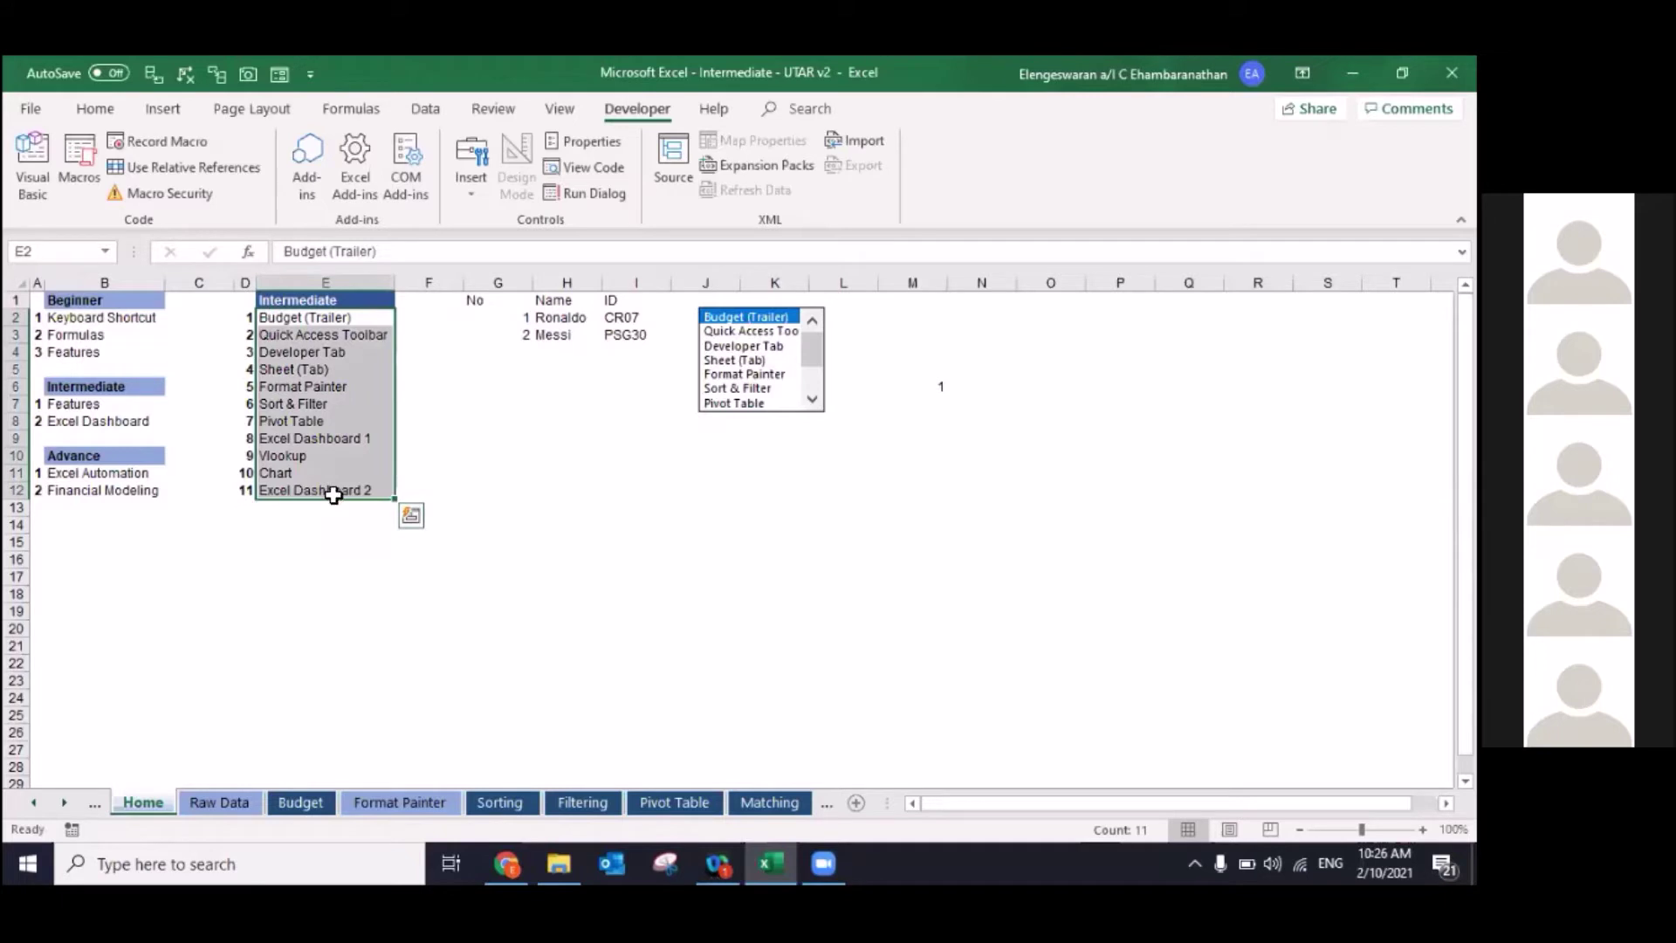
pyautogui.click(578, 423)
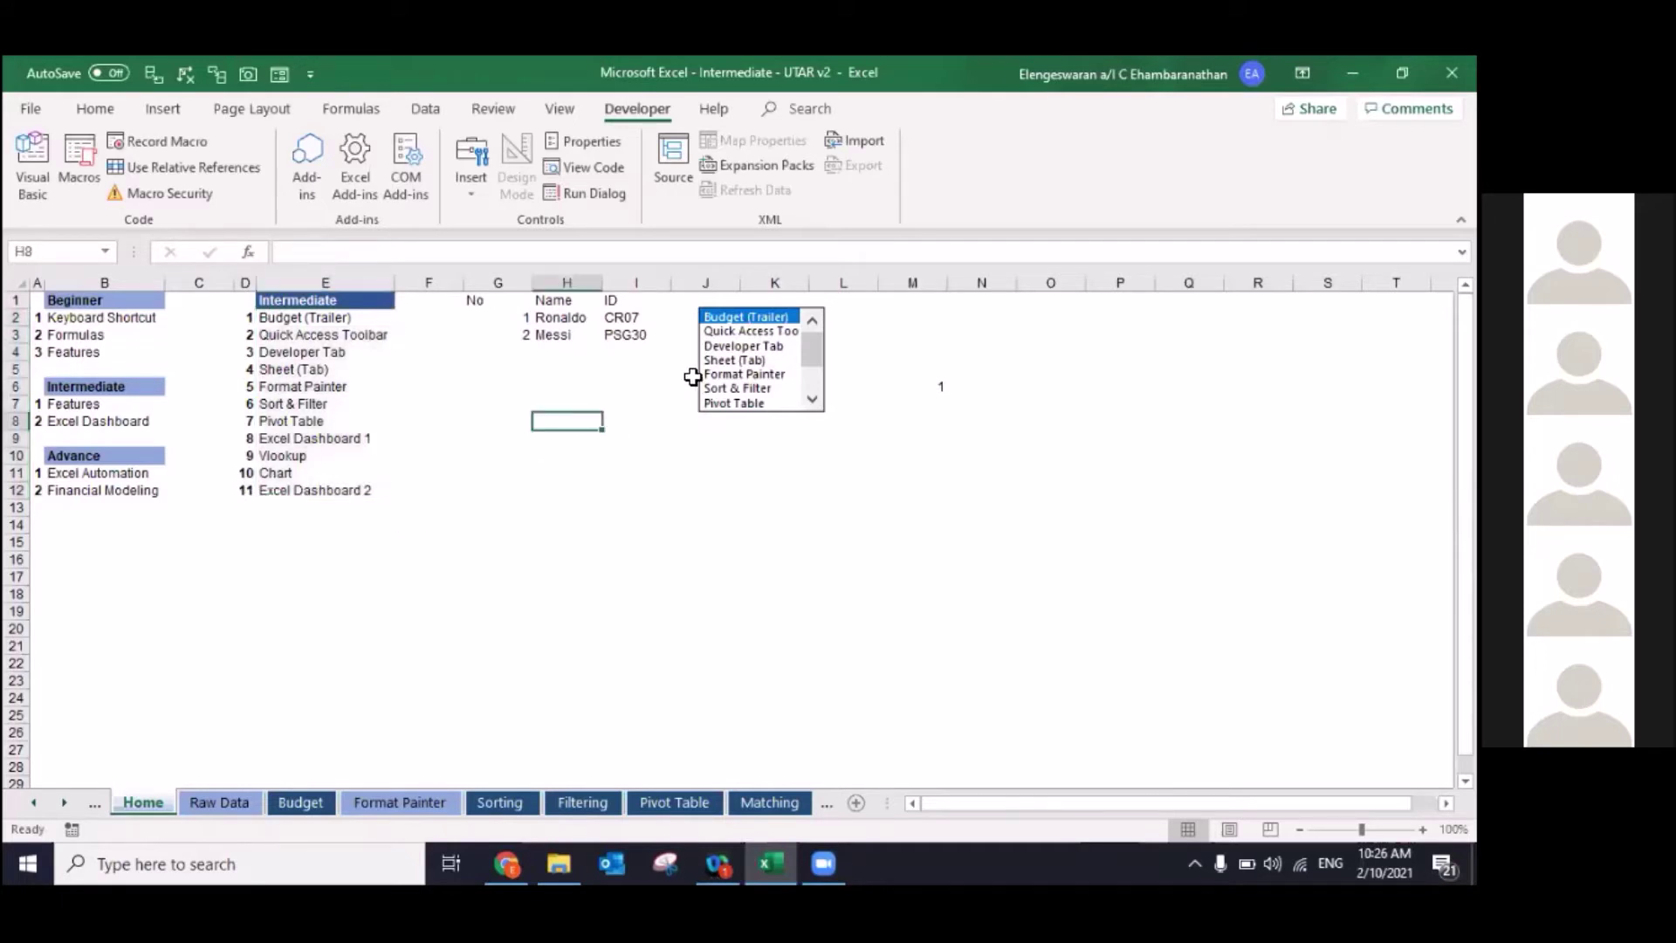
pyautogui.click(717, 333)
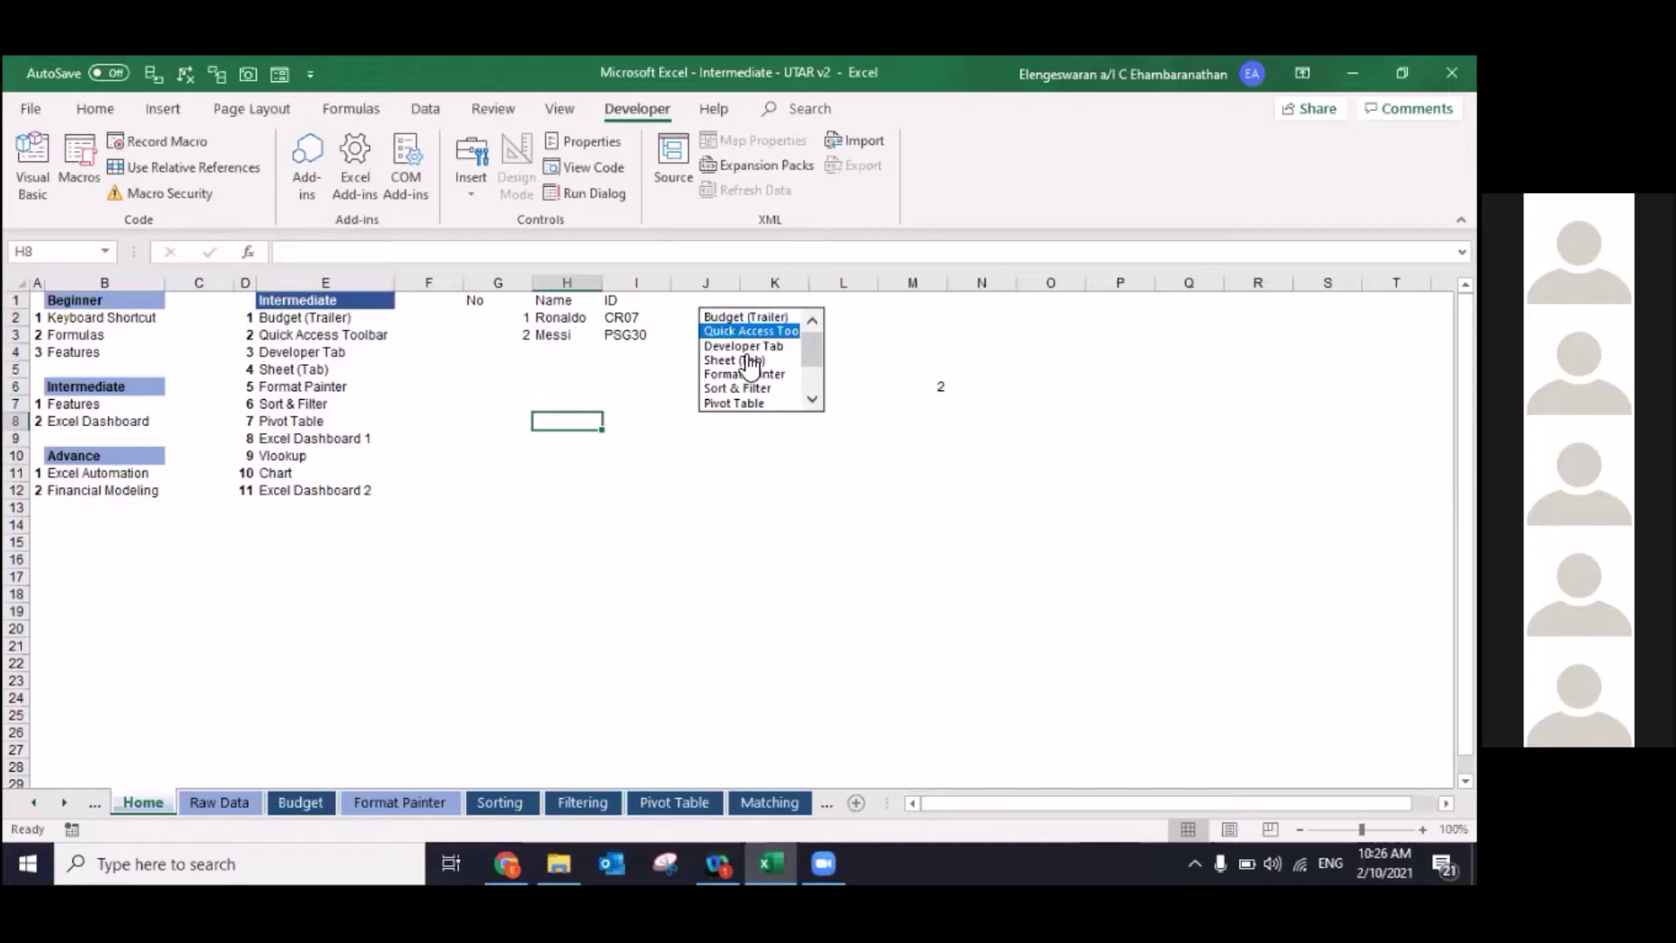
# Step: Widen the list box so the full topic names show
pyautogui.rightClick(747, 357)
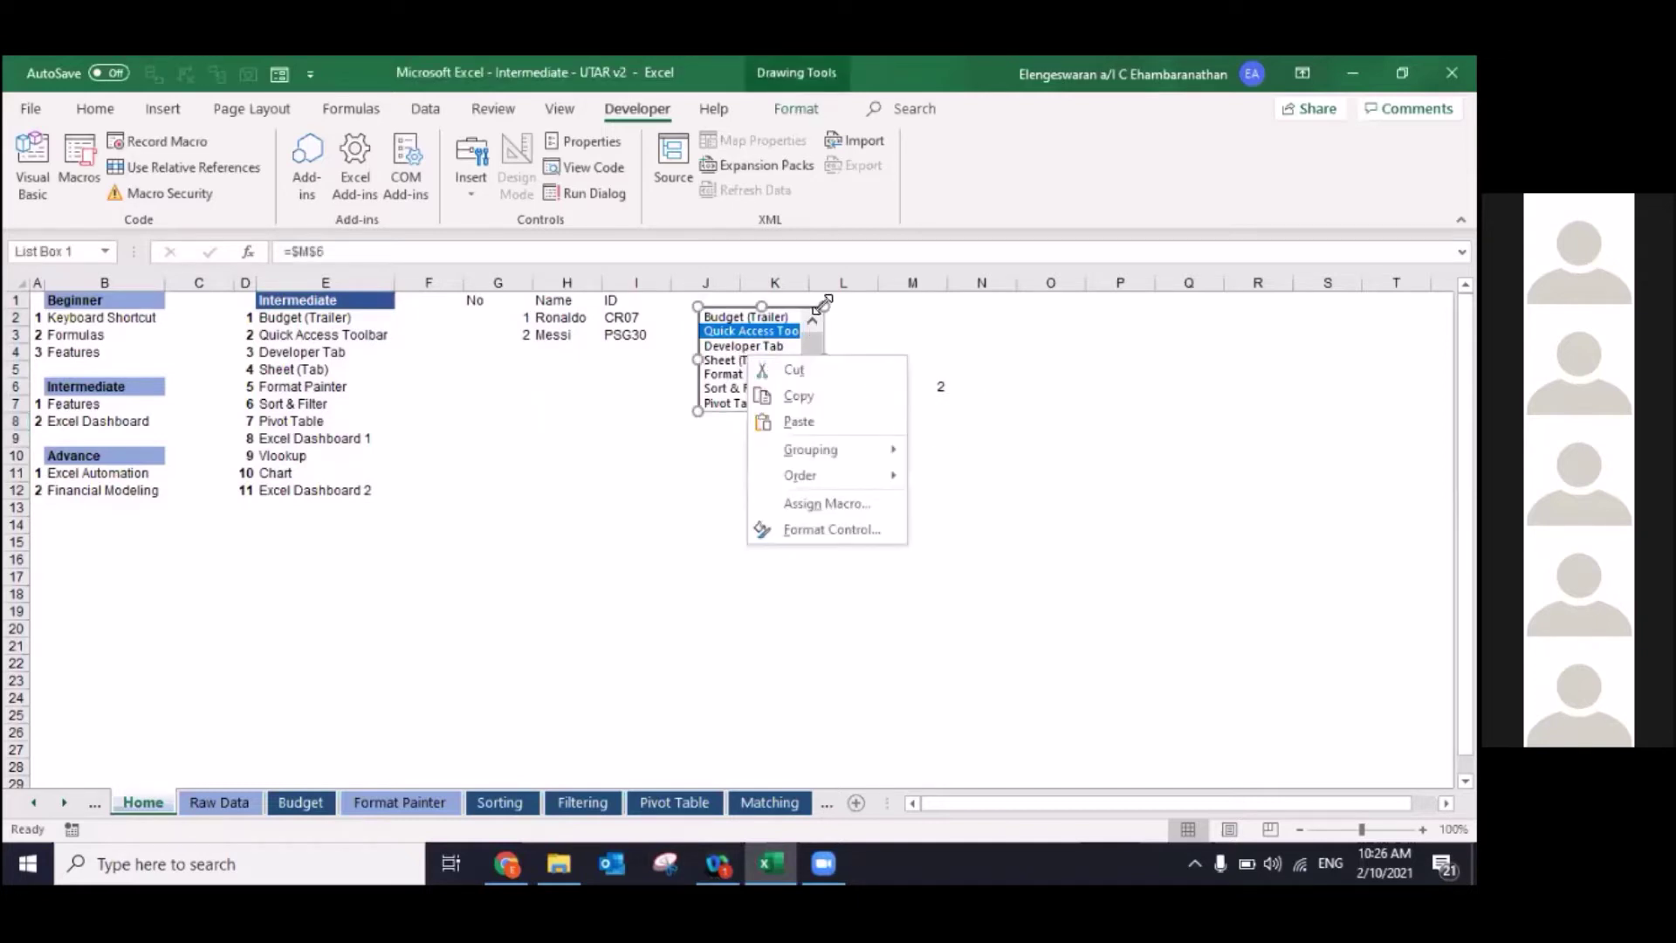
pyautogui.moveTo(826, 360); pyautogui.dragTo(913, 361)
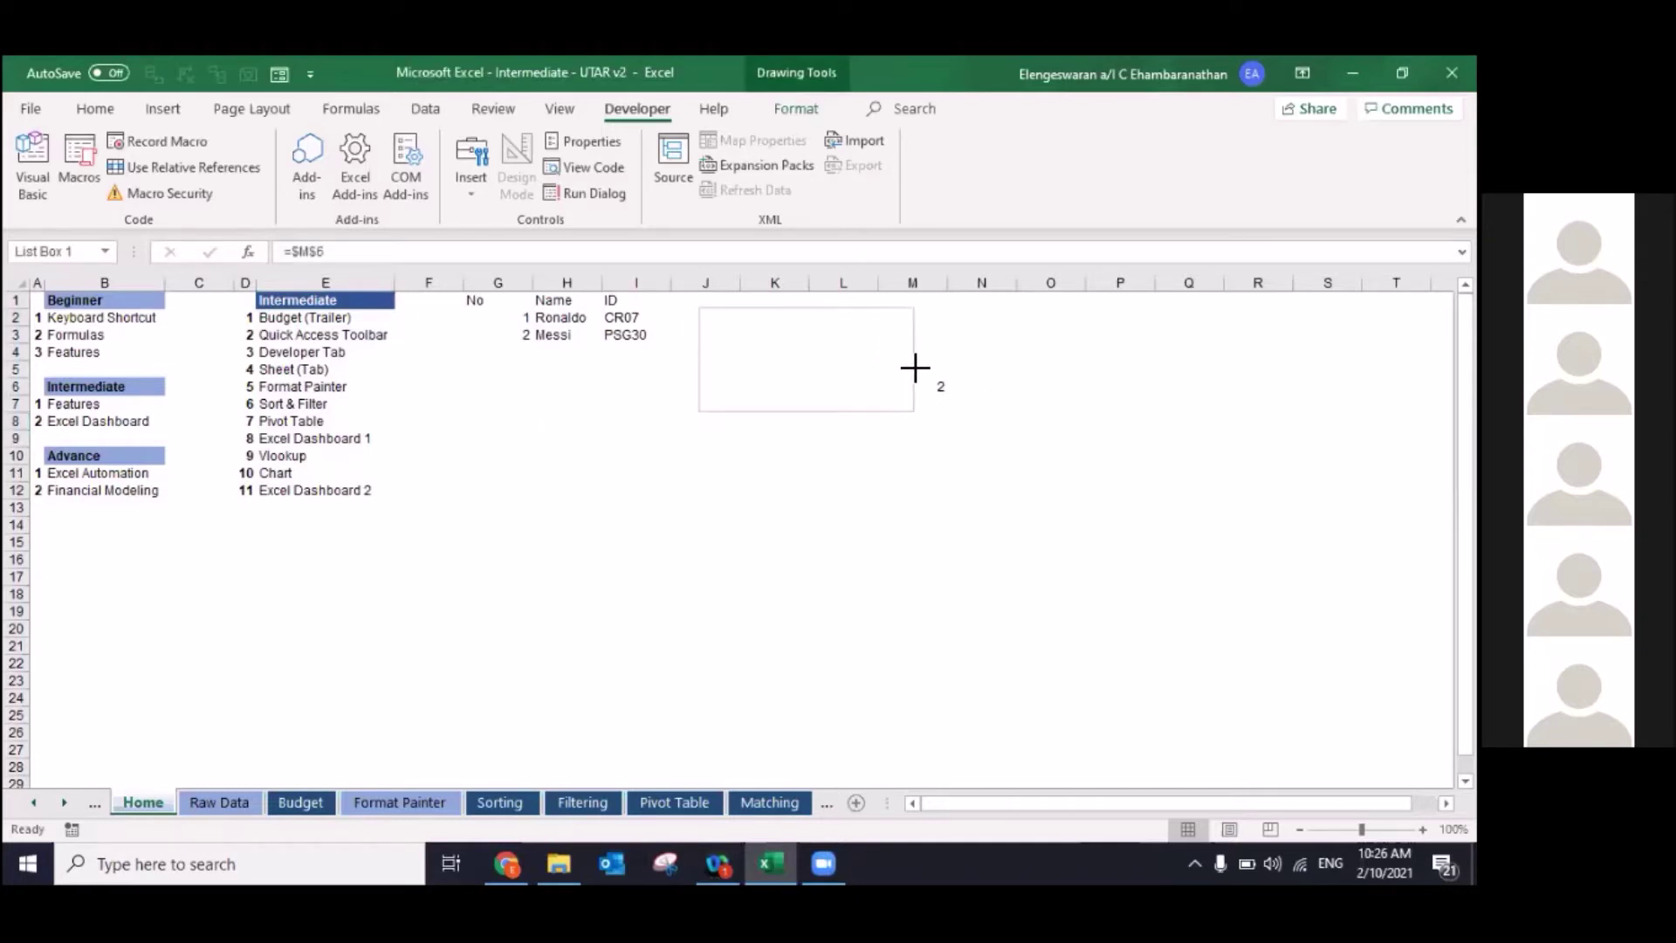
pyautogui.click(816, 453)
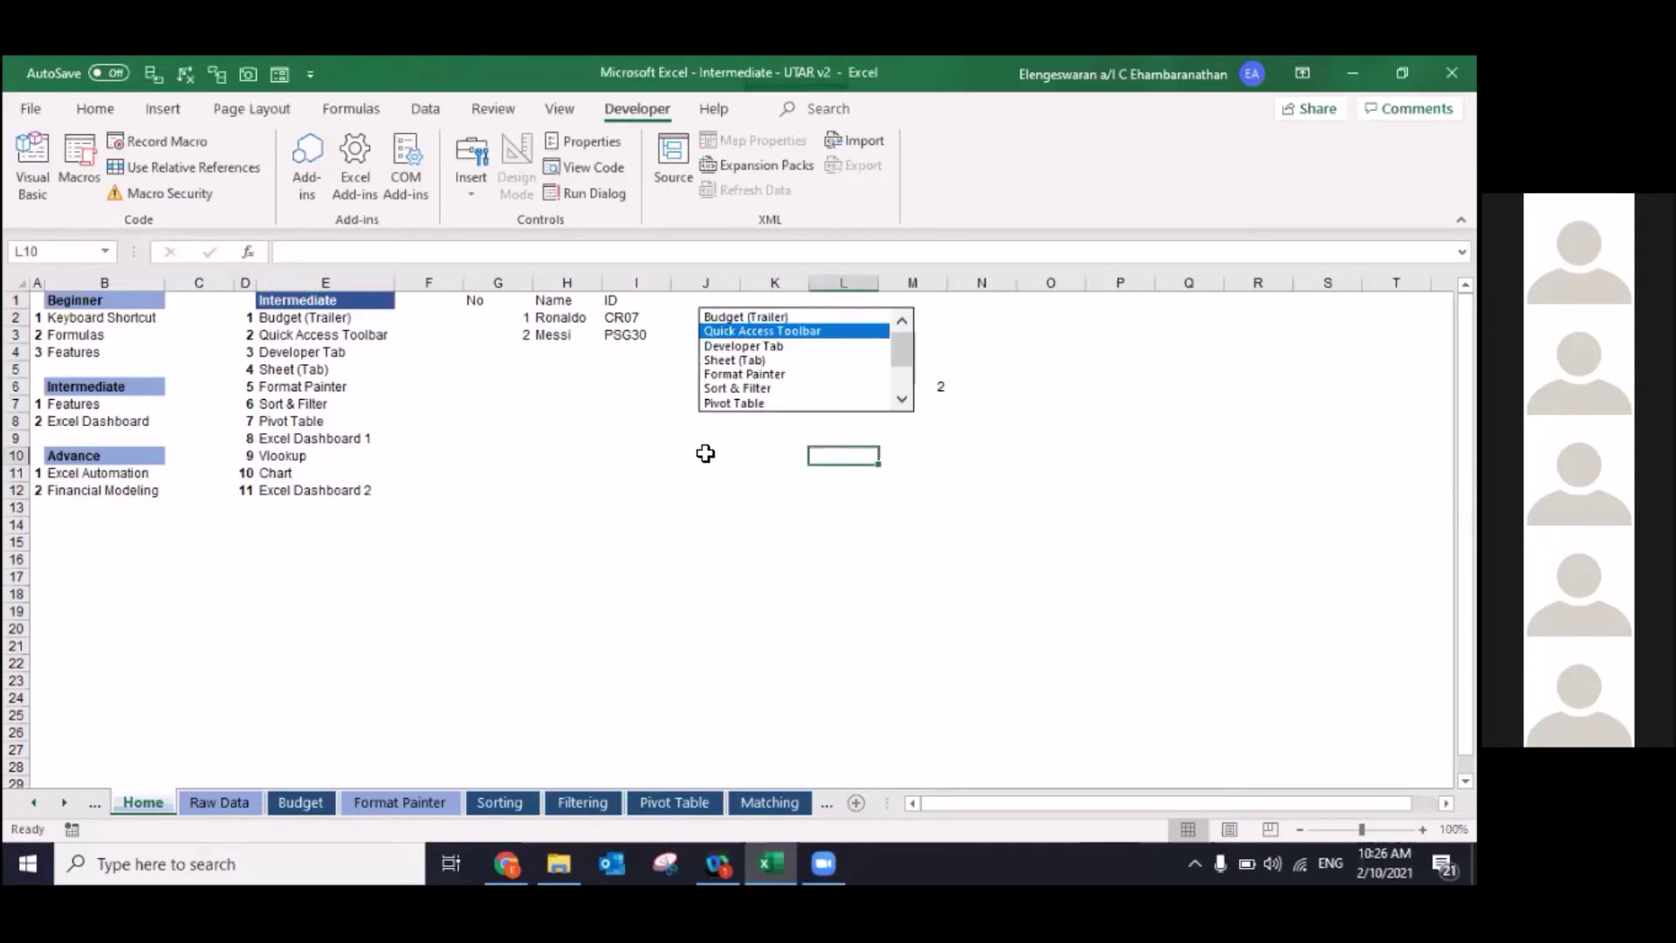
# Step: Pick Developer Tab, Format Painter, then Sheet (Tab) in the list box so M6 reads 4
pyautogui.click(742, 347)
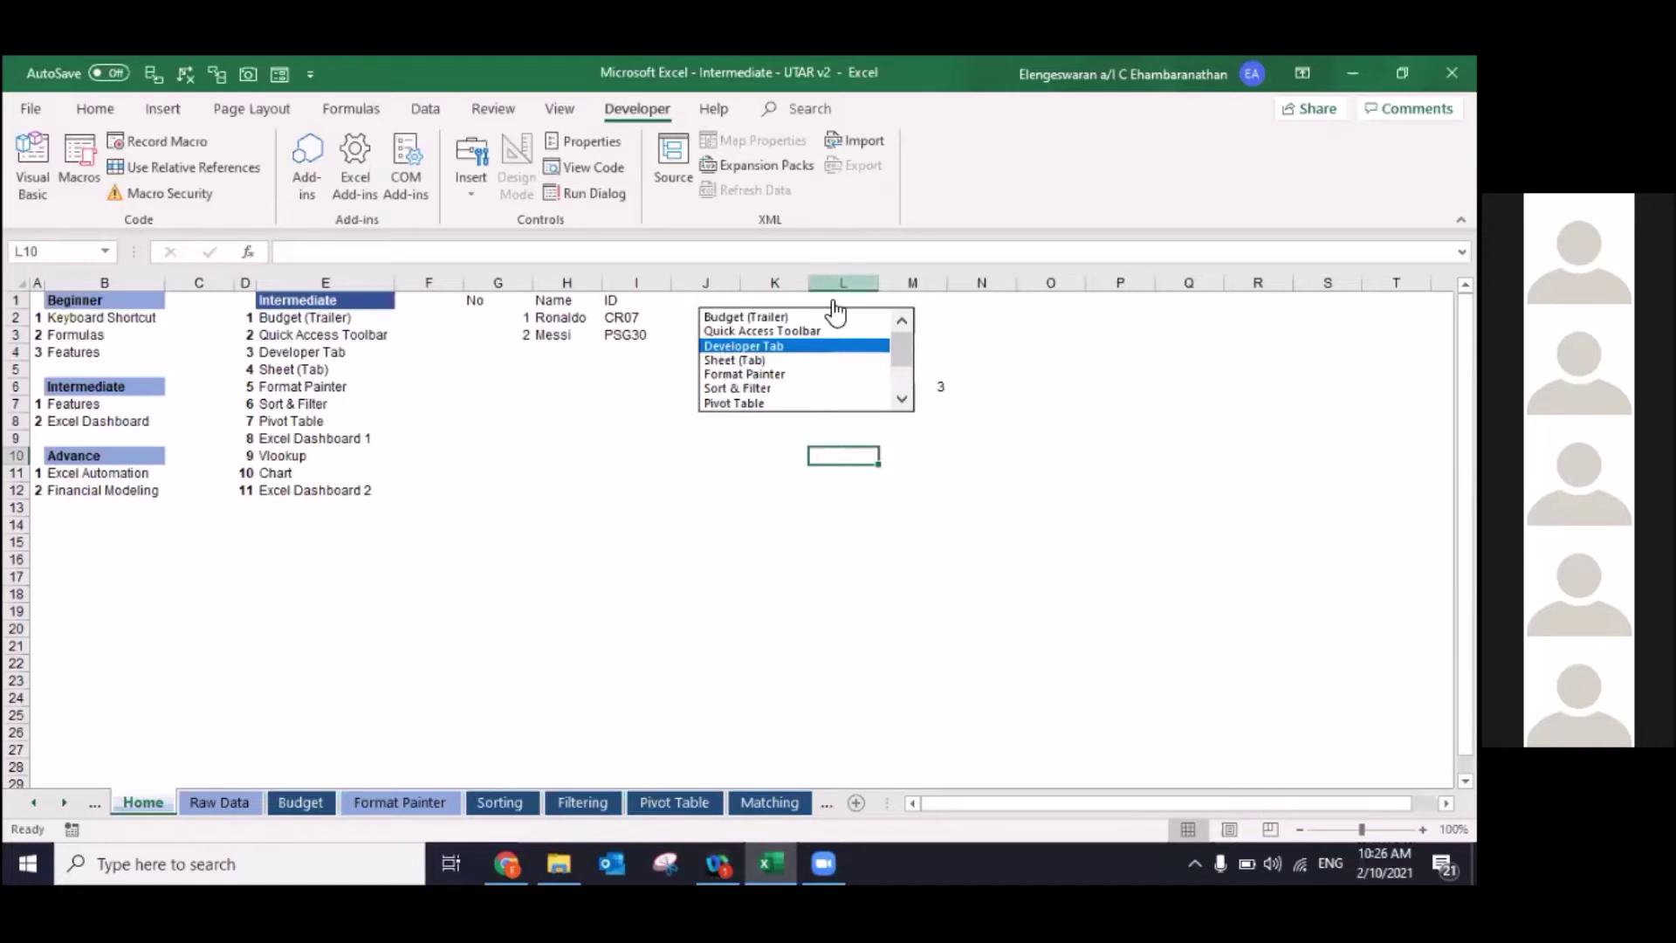
pyautogui.moveTo(752, 405); pyautogui.dragTo(743, 364)
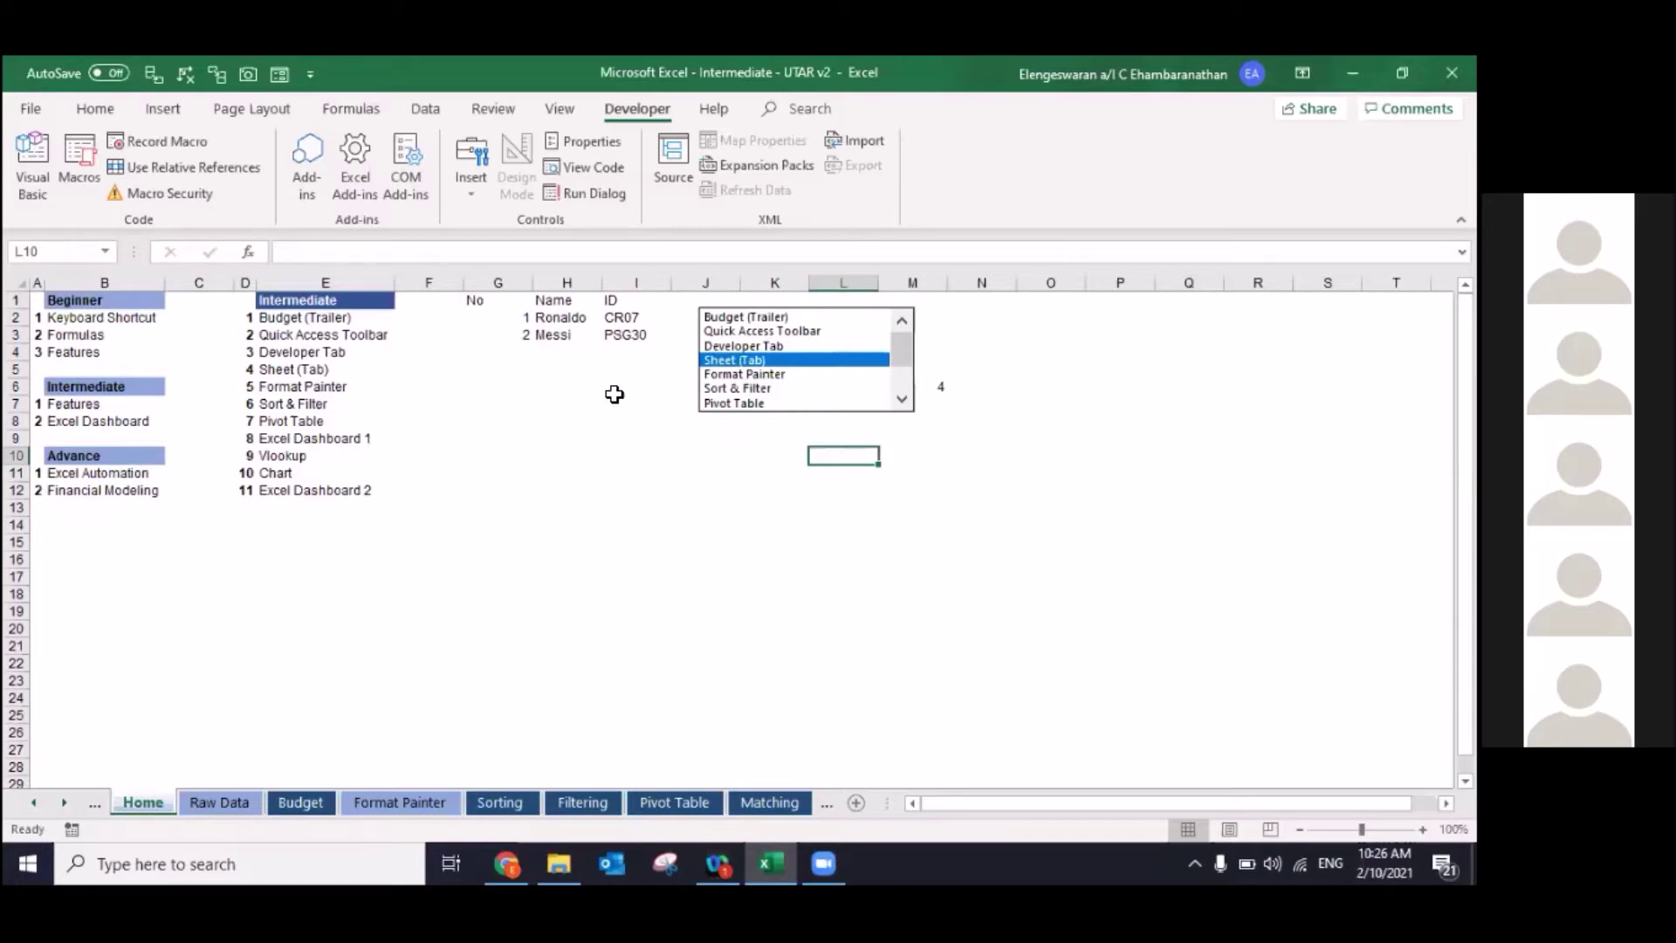
pyautogui.click(730, 375)
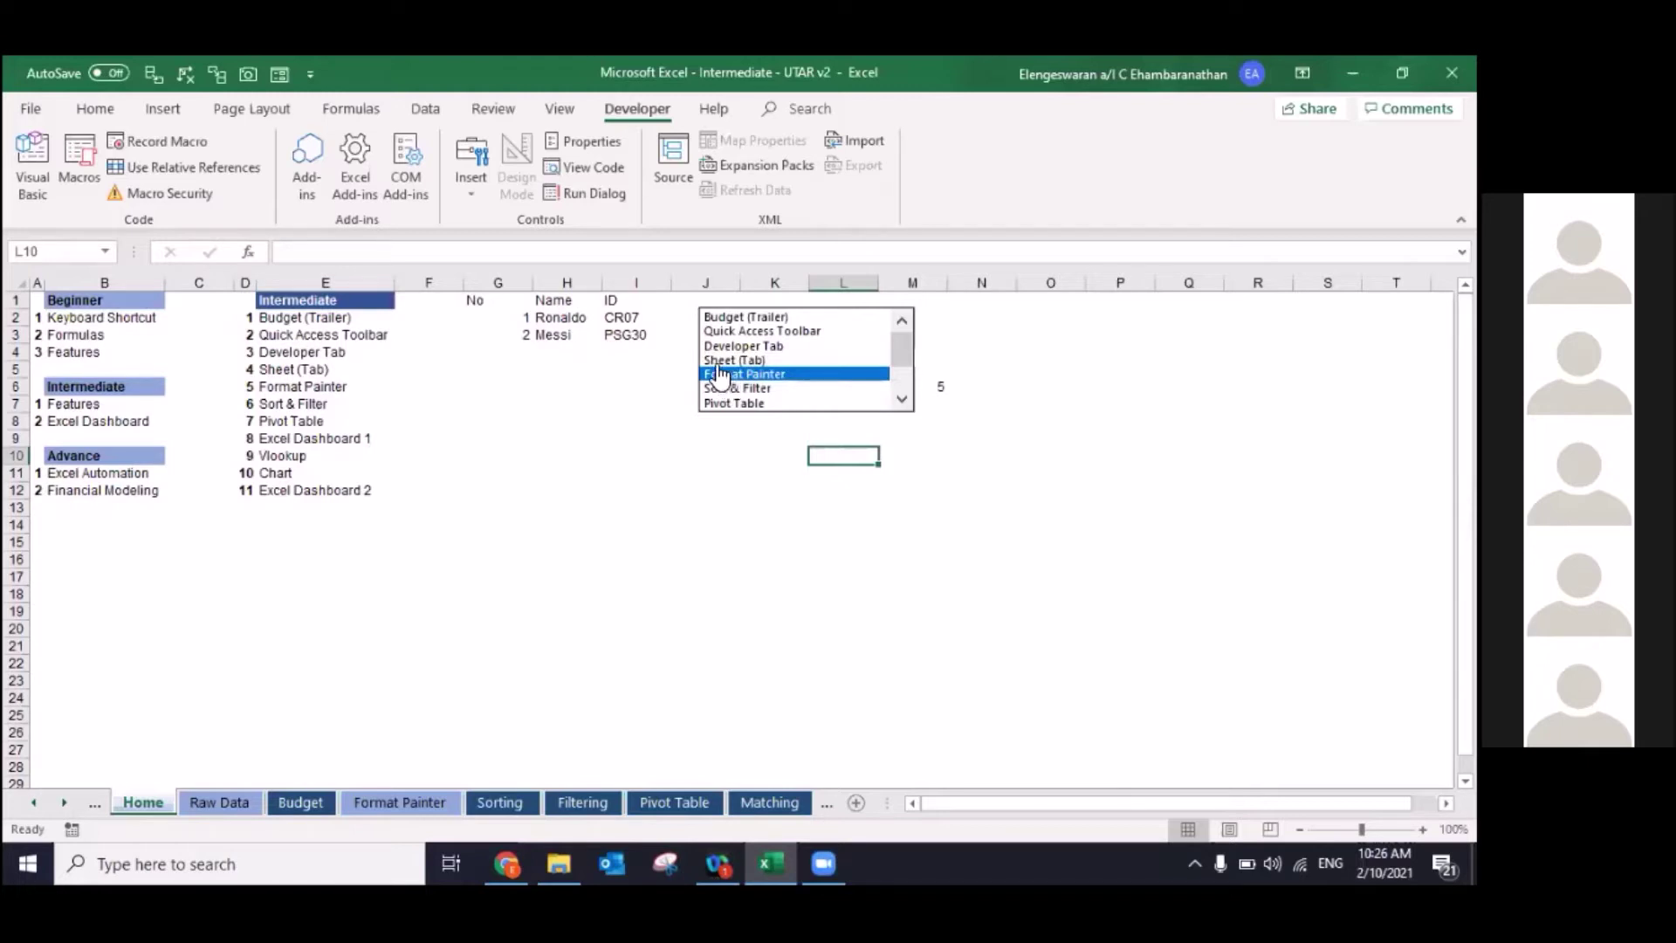
pyautogui.click(716, 361)
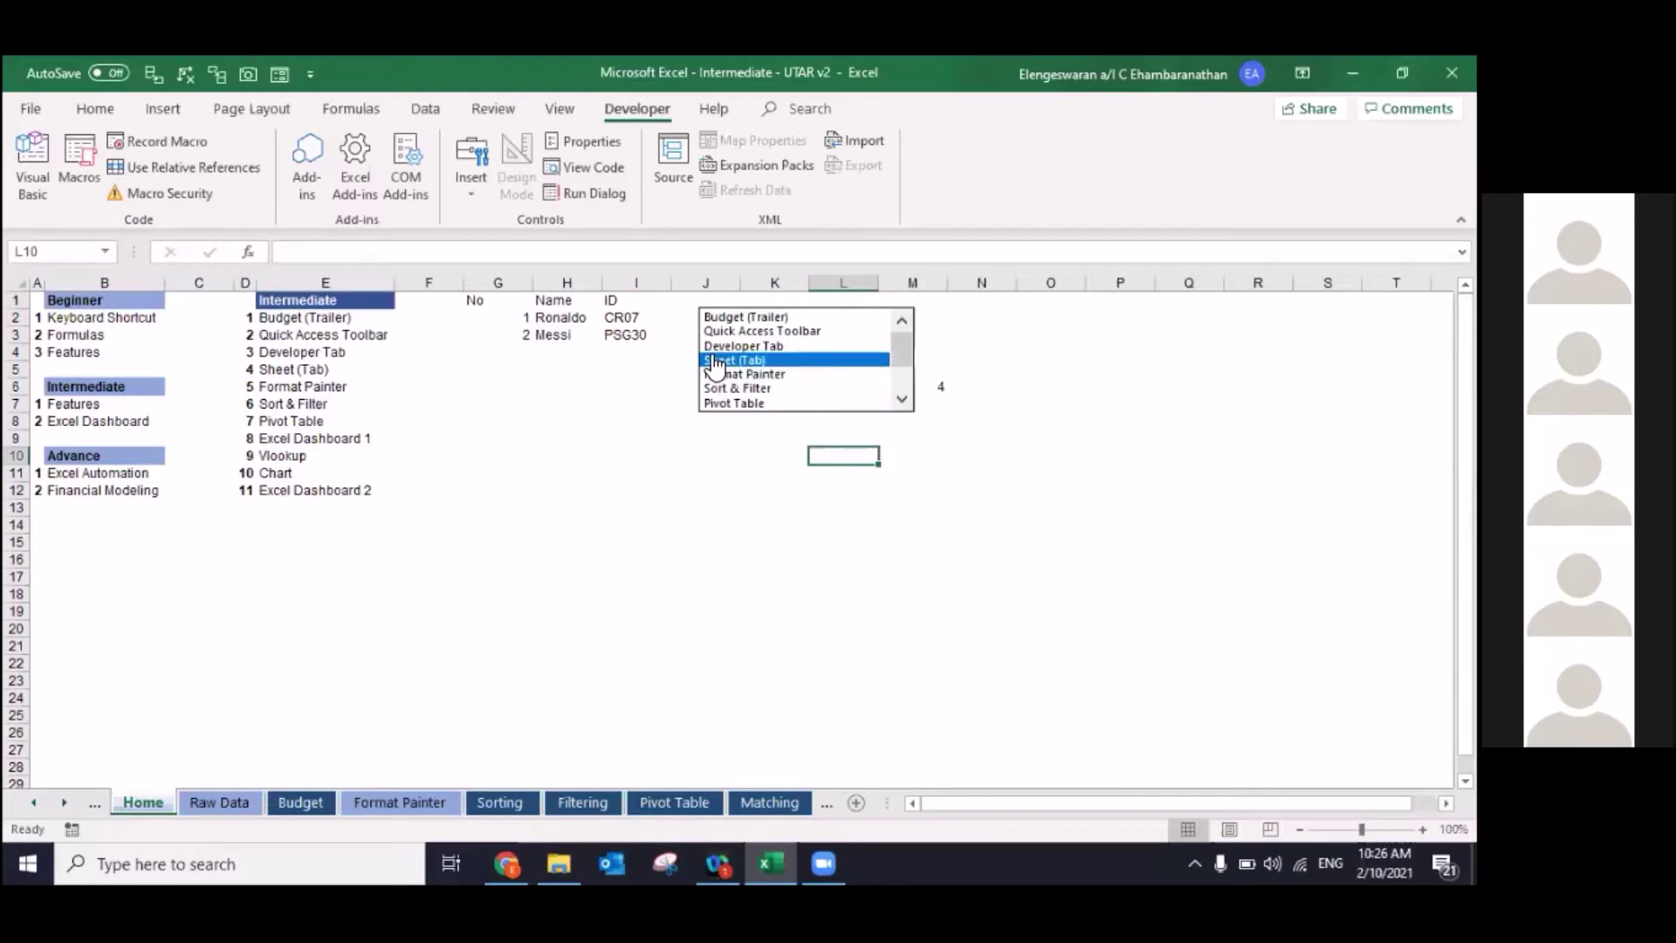
pyautogui.click(471, 174)
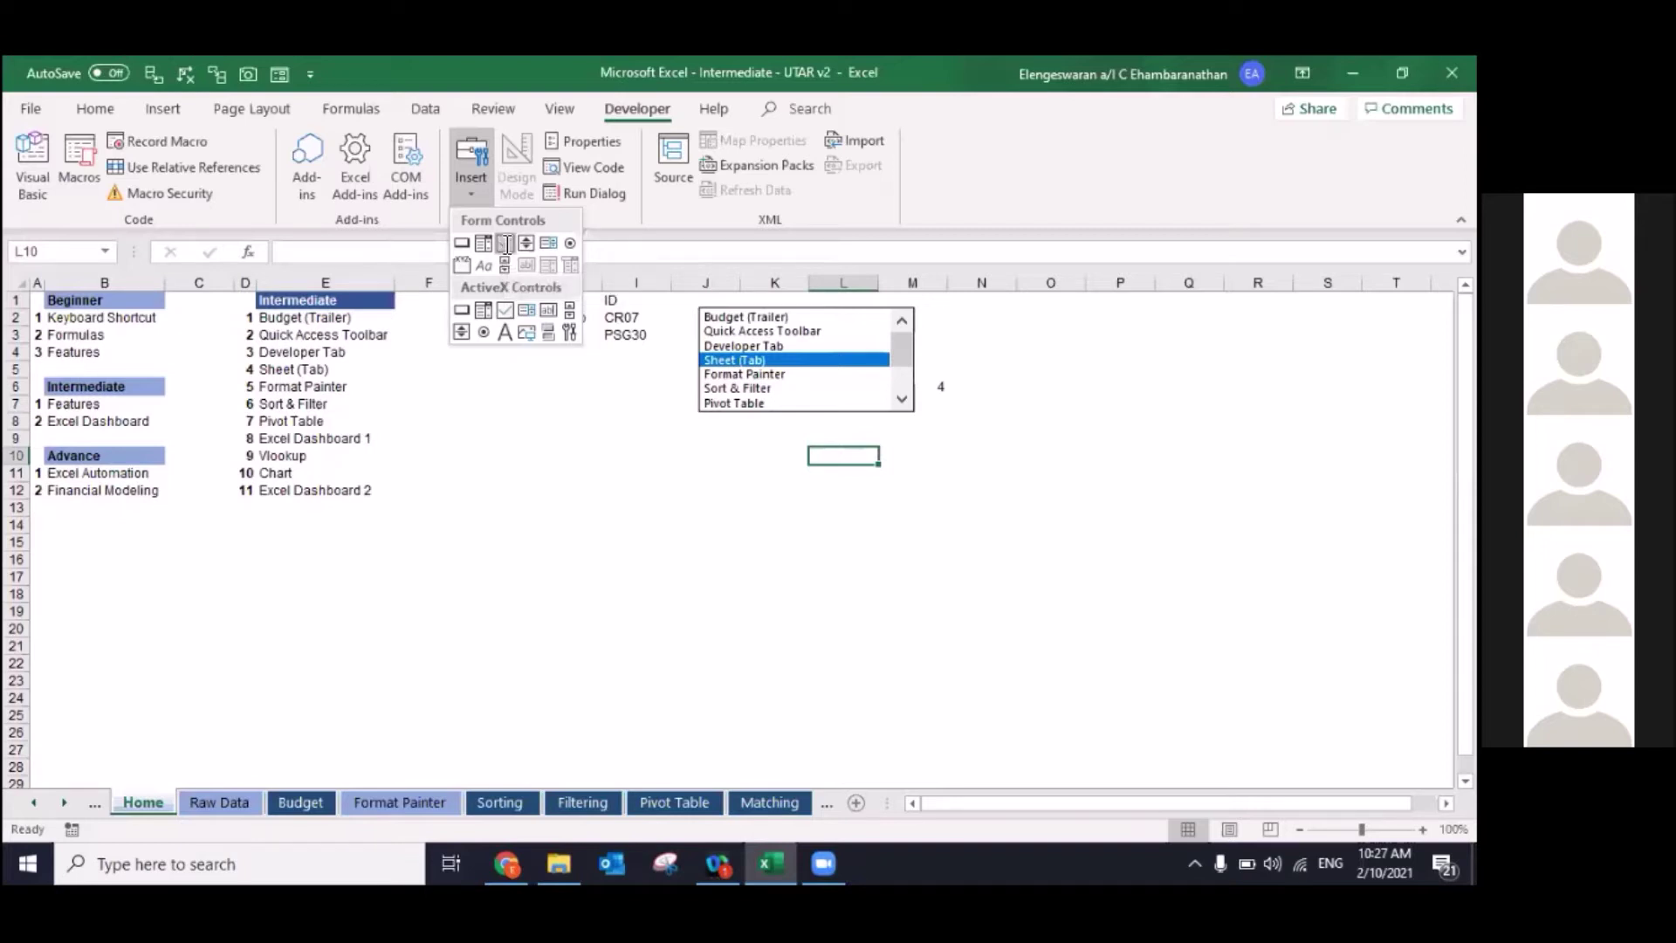
# Step: Draw a check box near cell I11 and replace its label with MCO
pyautogui.click(505, 247)
pyautogui.moveTo(638, 462)
pyautogui.mouseDown()
pyautogui.moveTo(710, 501)
pyautogui.moveTo(740, 482)
pyautogui.mouseUp()
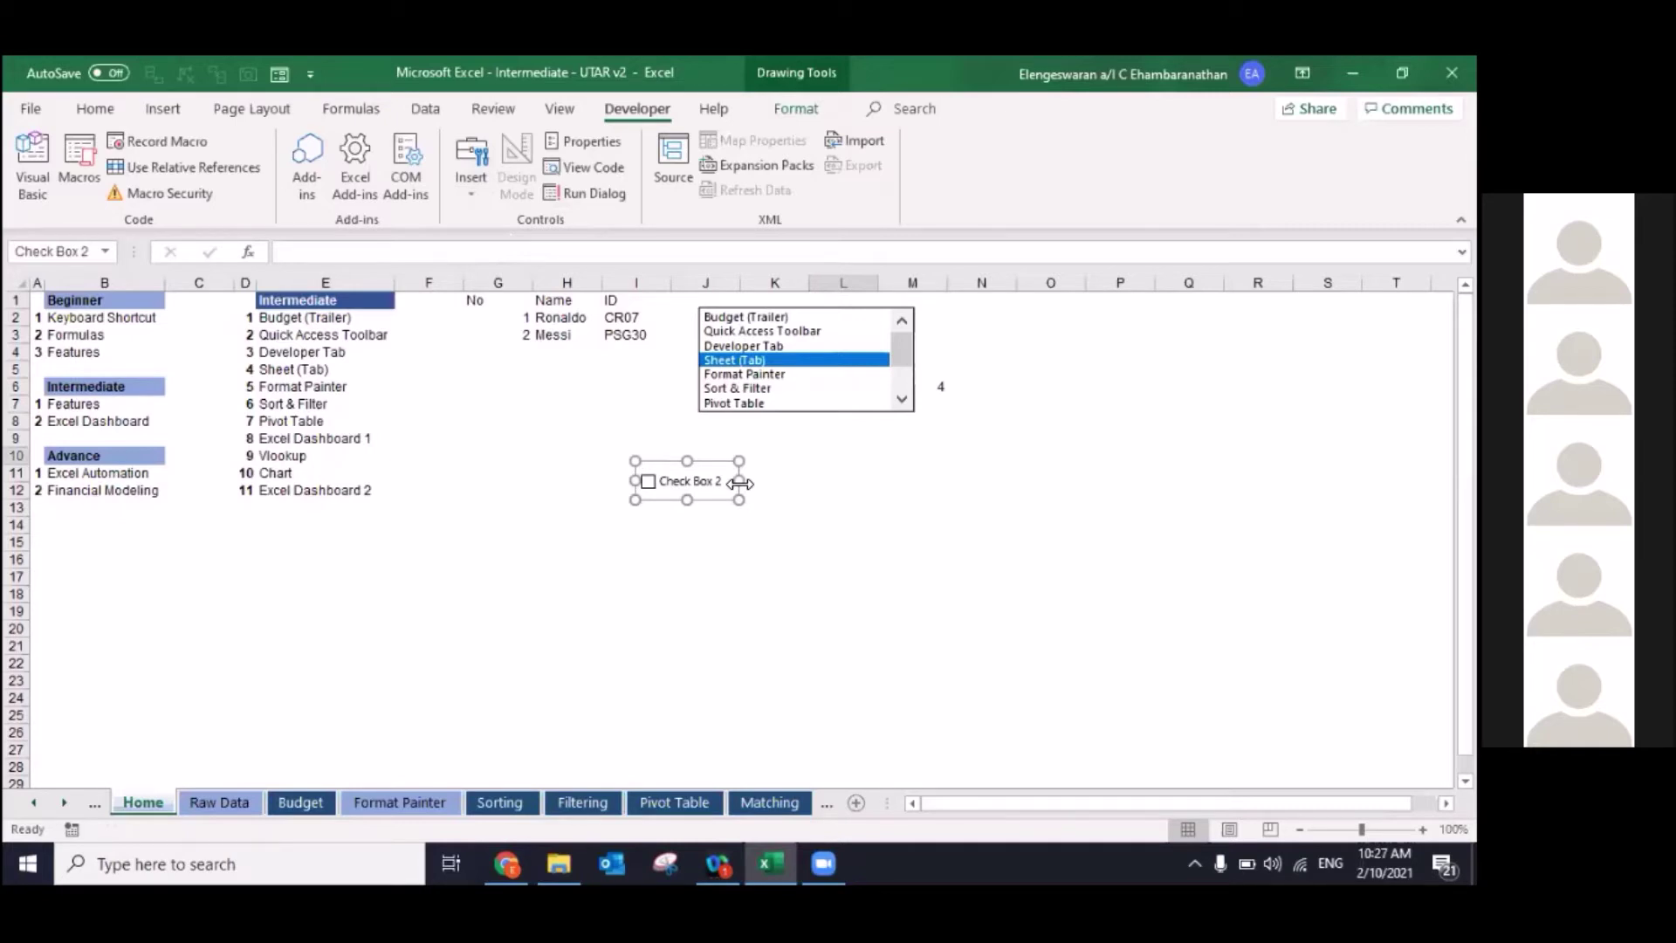
pyautogui.click(673, 482)
pyautogui.hotkey('ctrl', 'a')
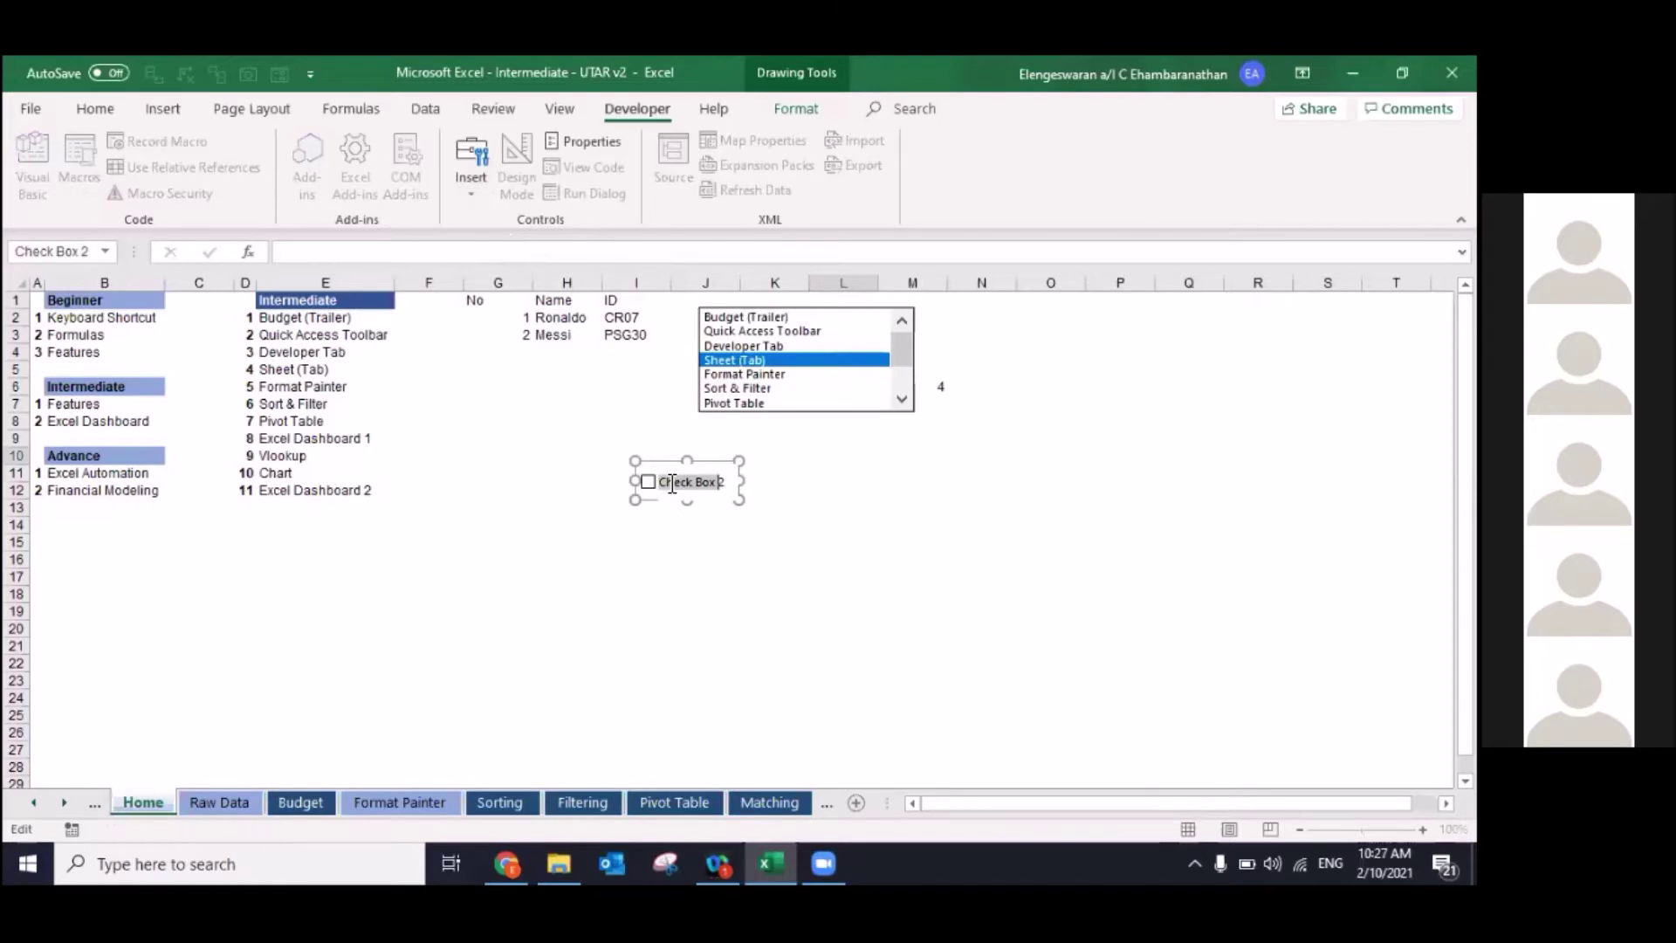
pyautogui.press('BackSpace')
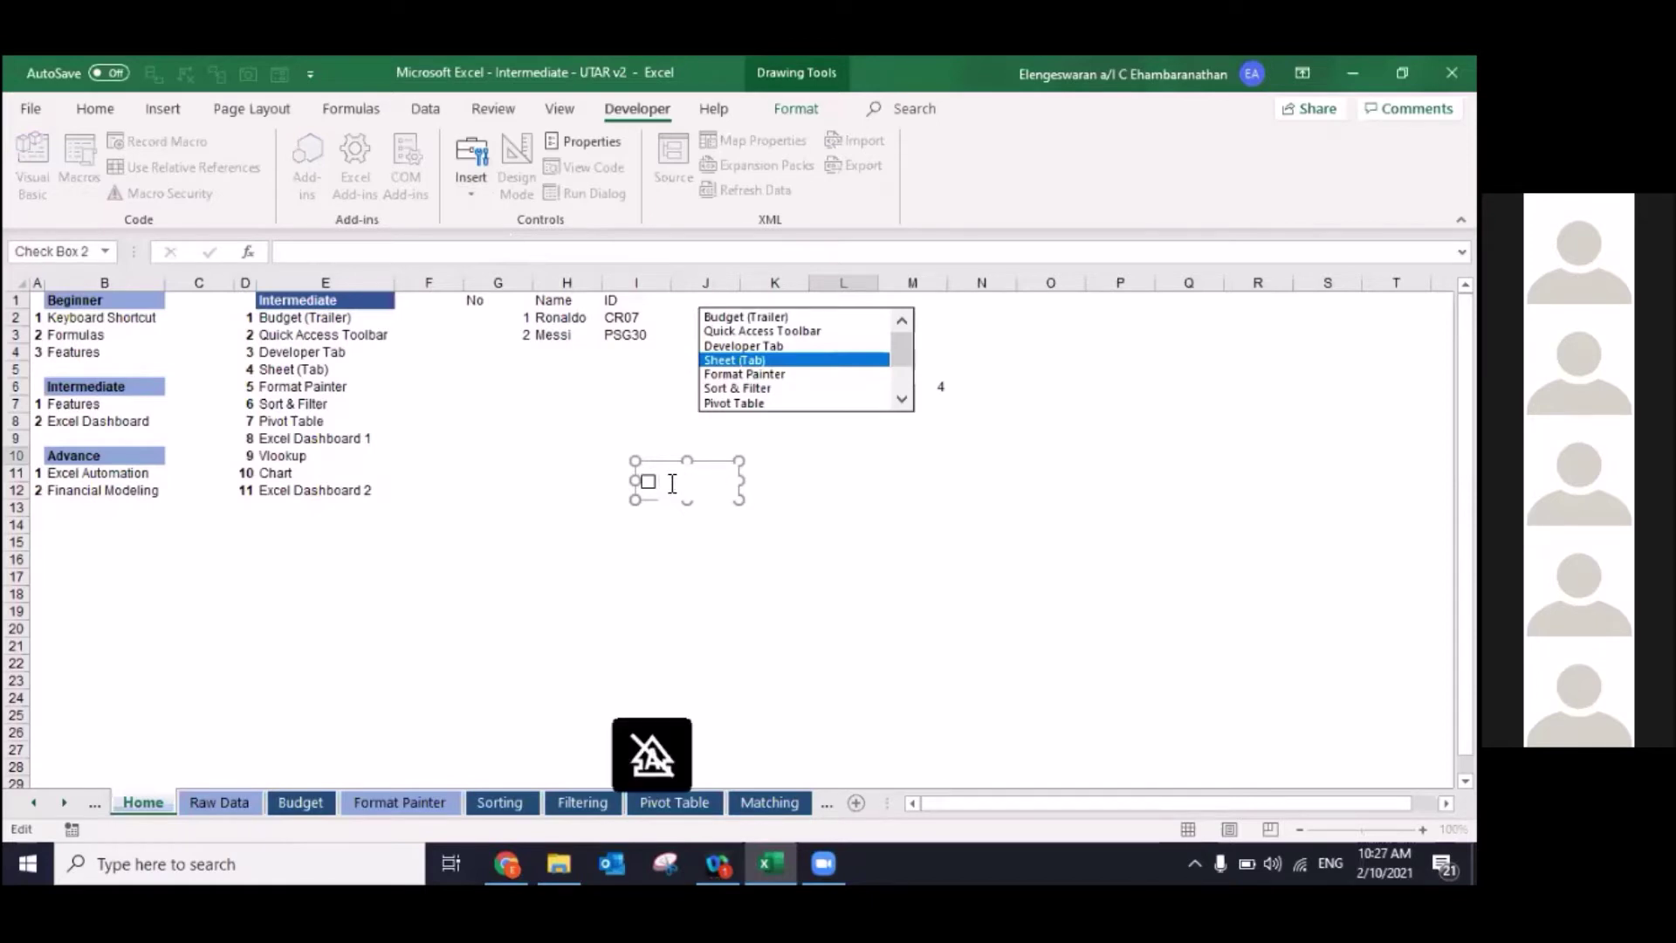
pyautogui.write('Mco')
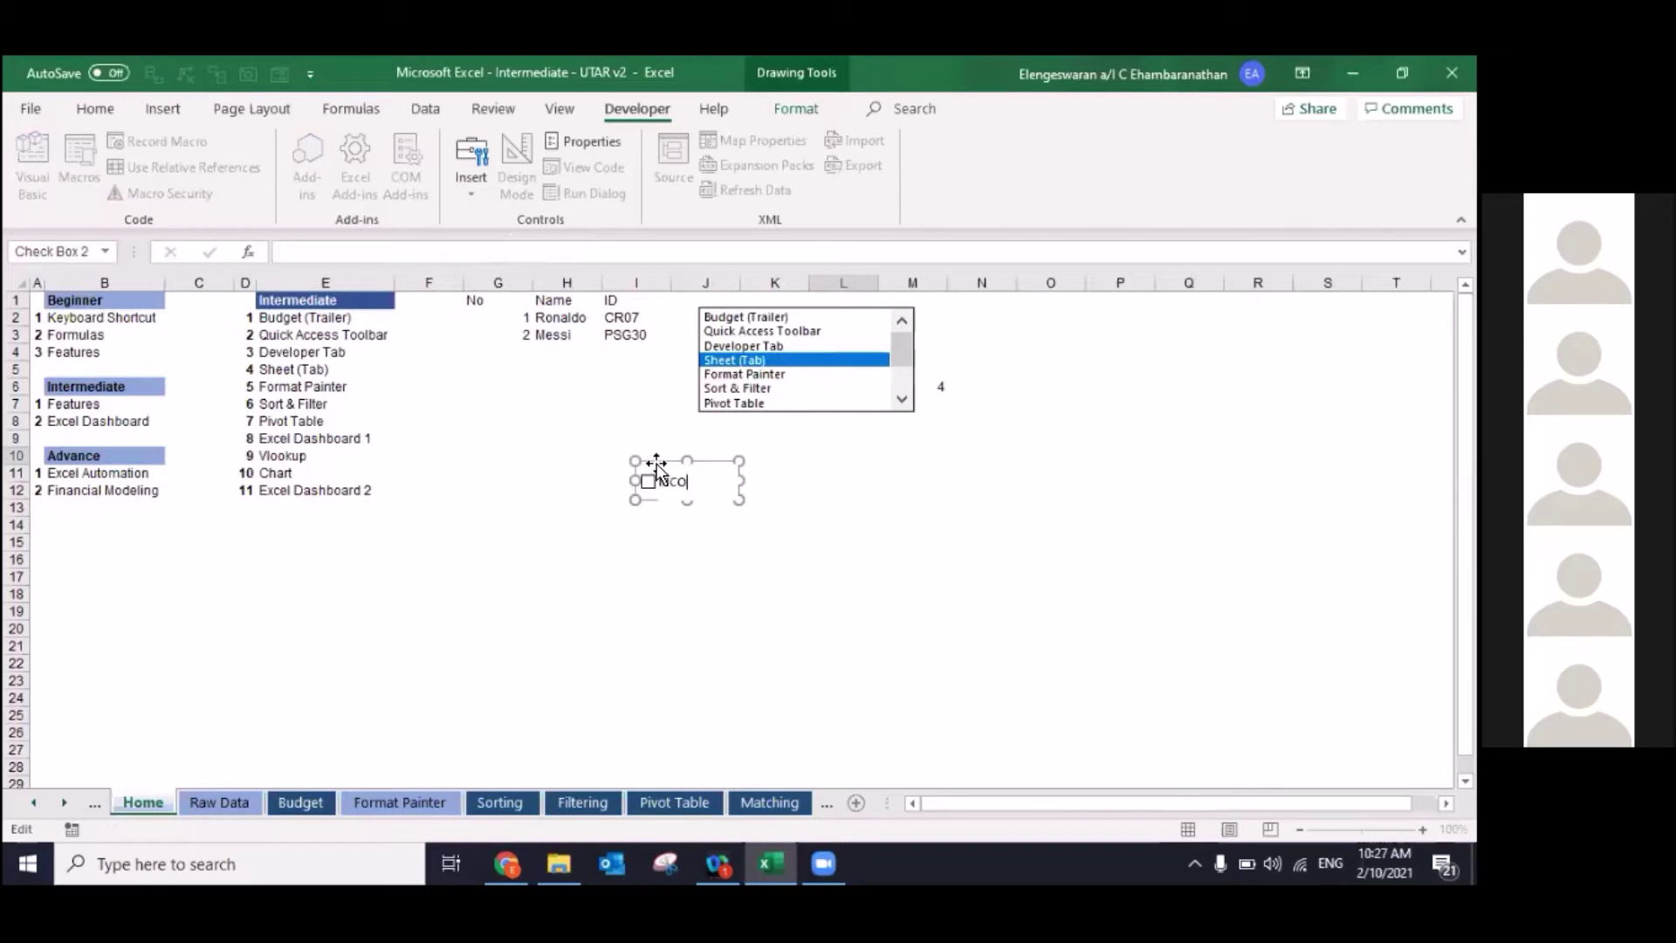
pyautogui.click(565, 506)
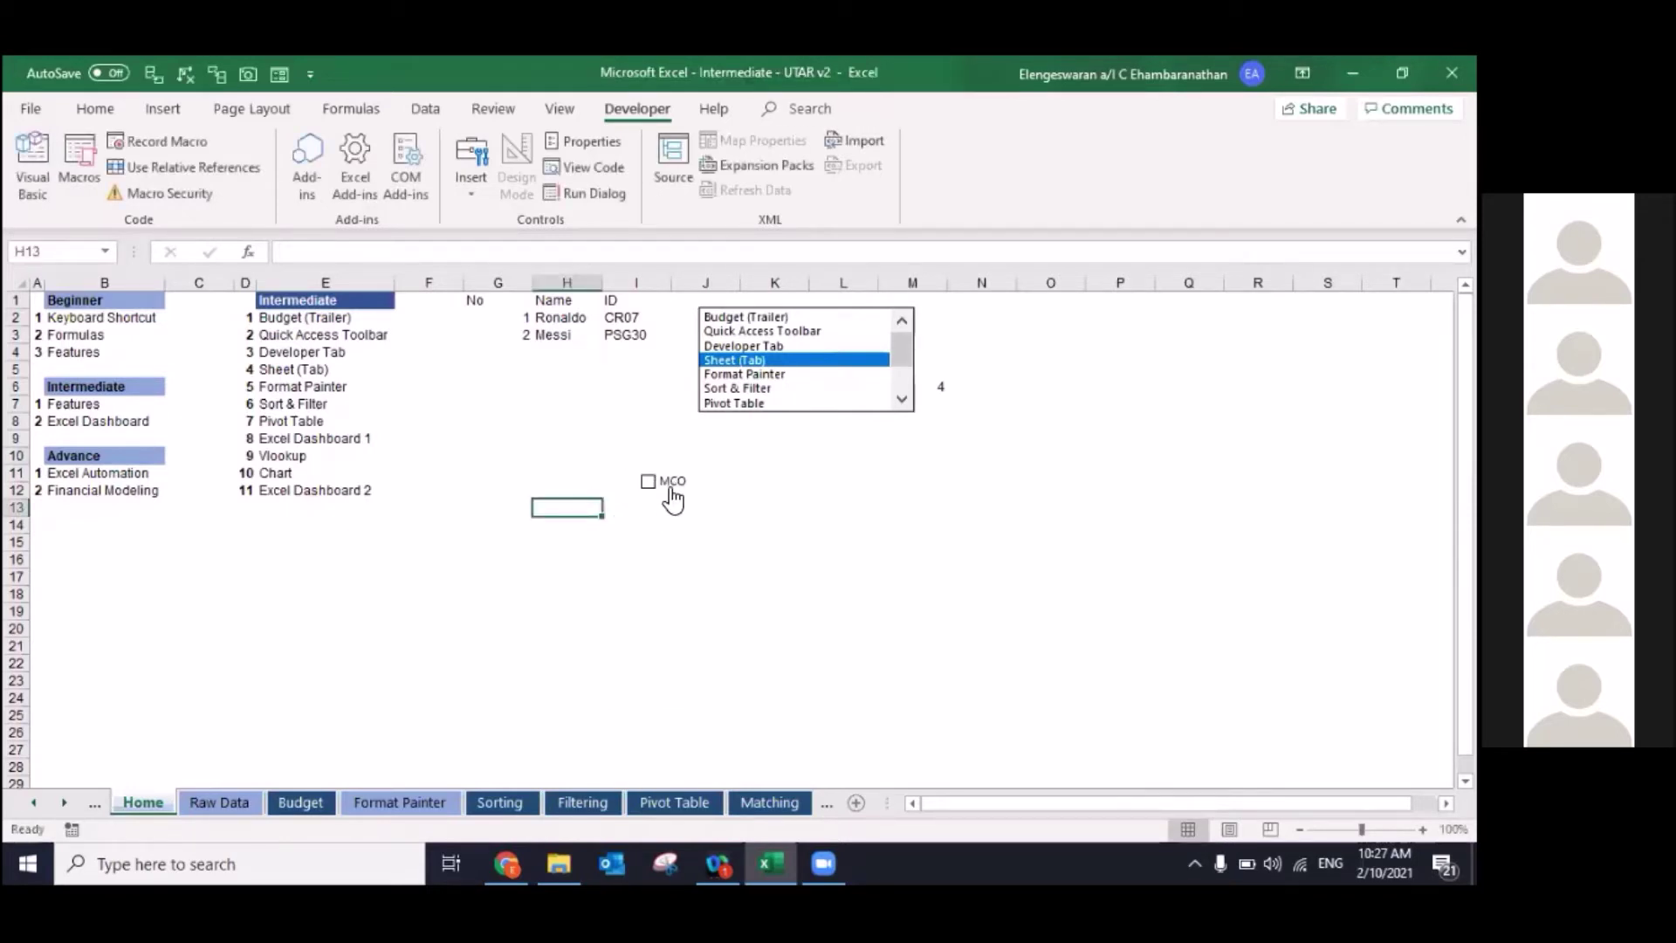
pyautogui.rightClick(673, 494)
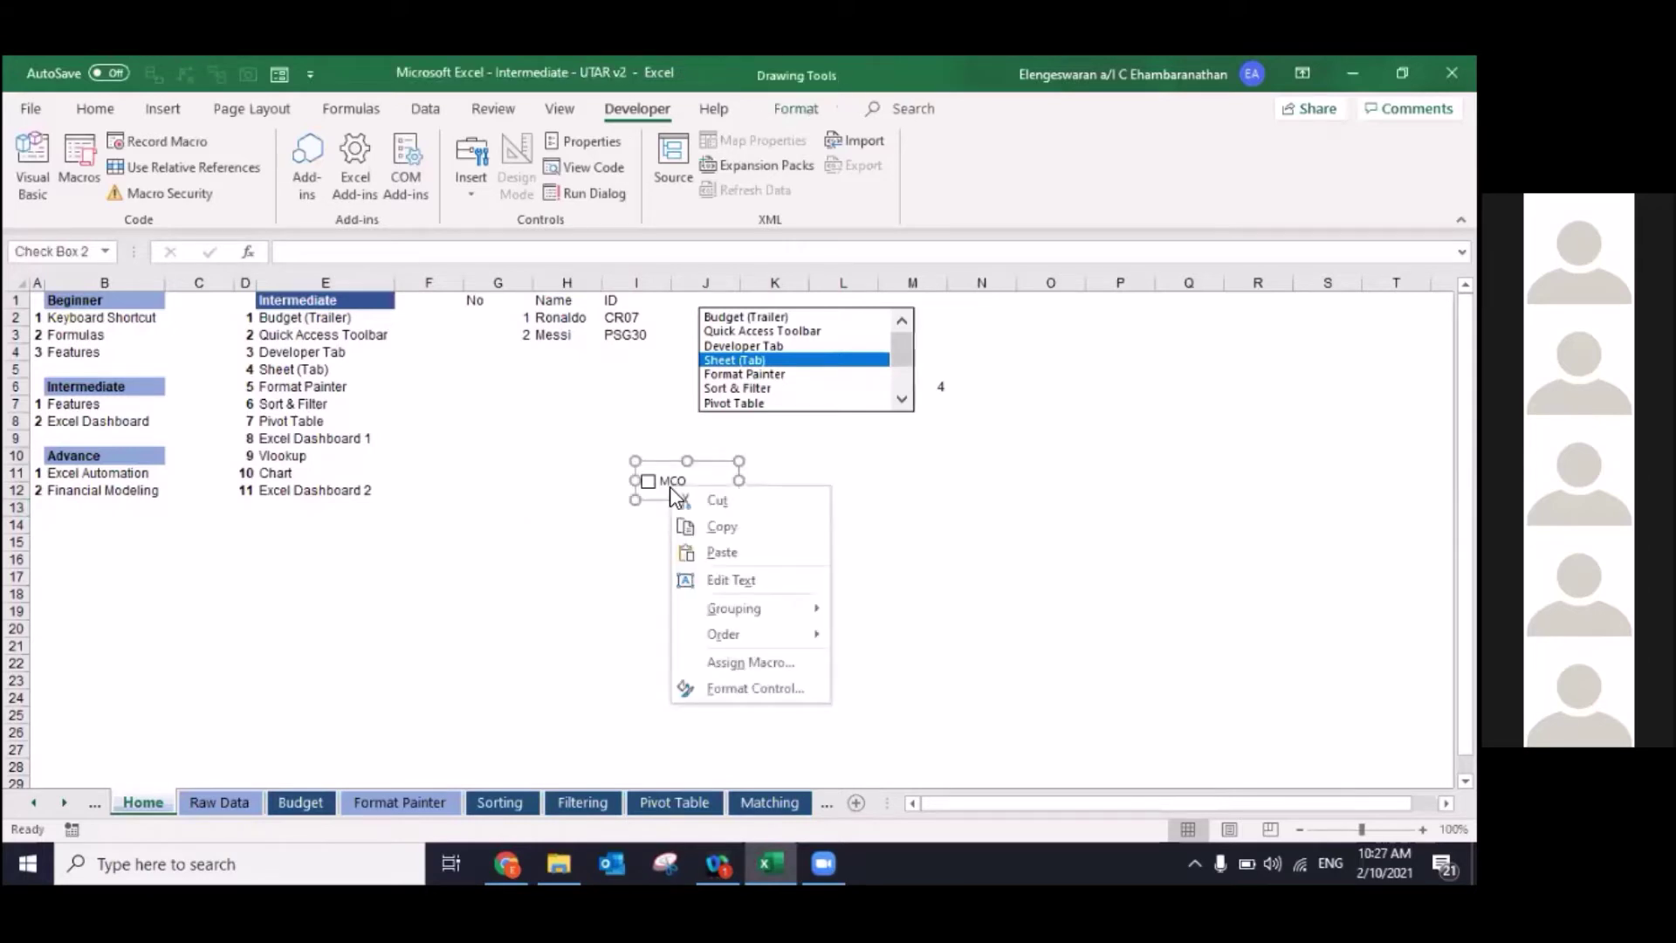
# Step: Link the MCO check box to cell L14 in Format Control
pyautogui.click(736, 689)
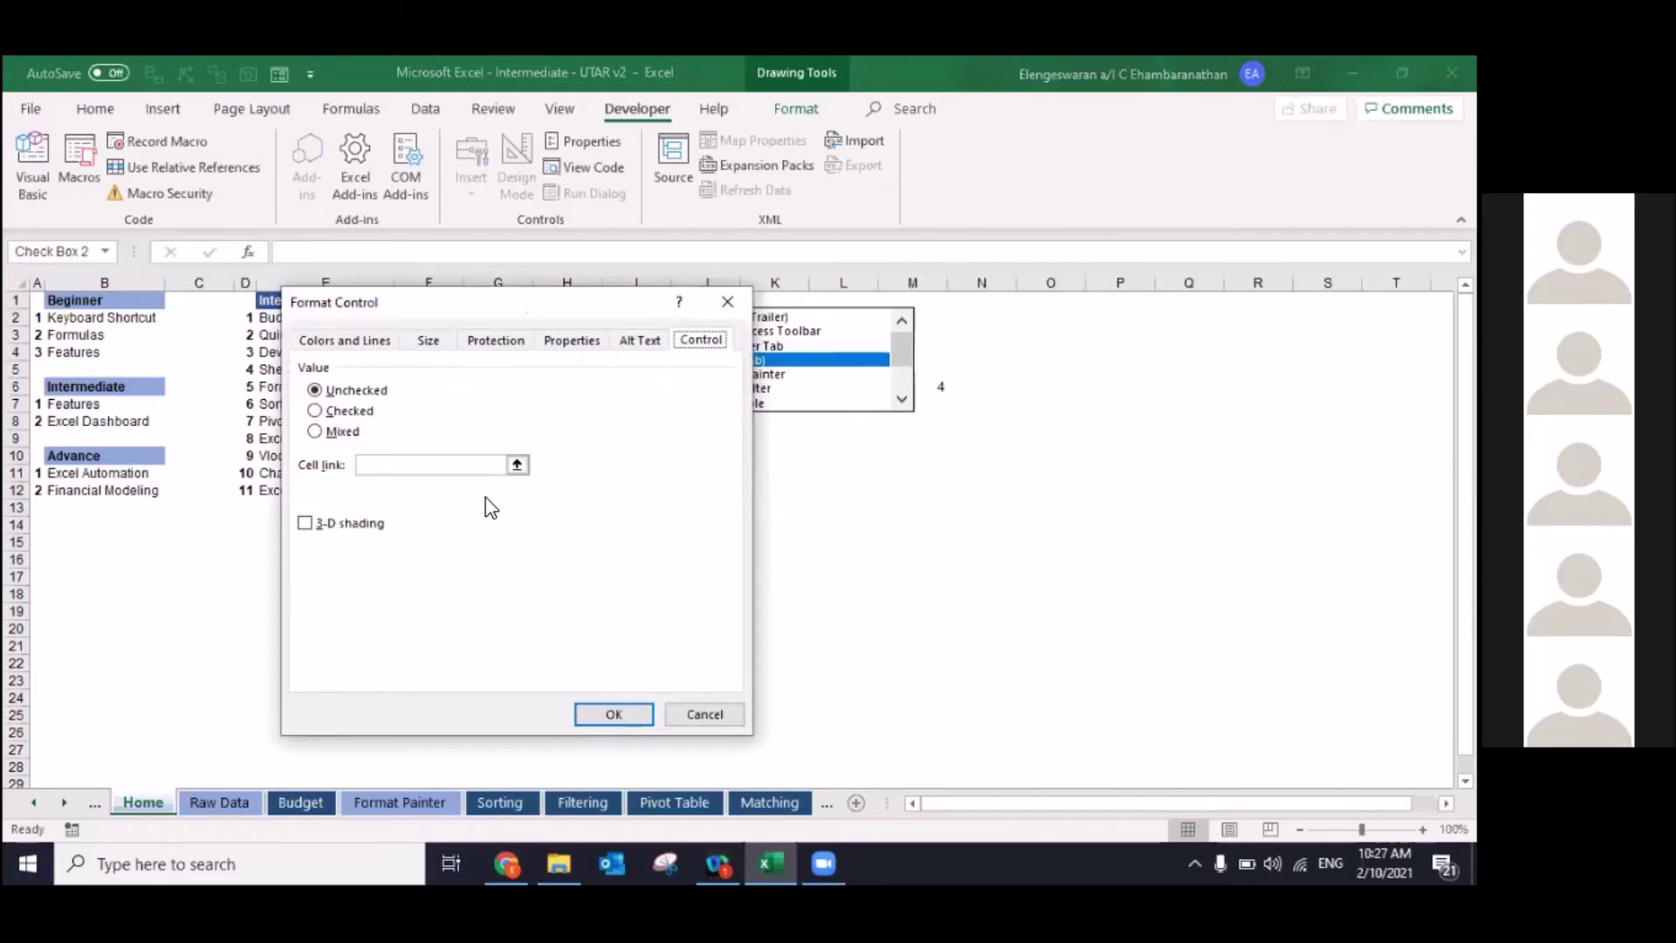
pyautogui.click(428, 465)
pyautogui.click(823, 527)
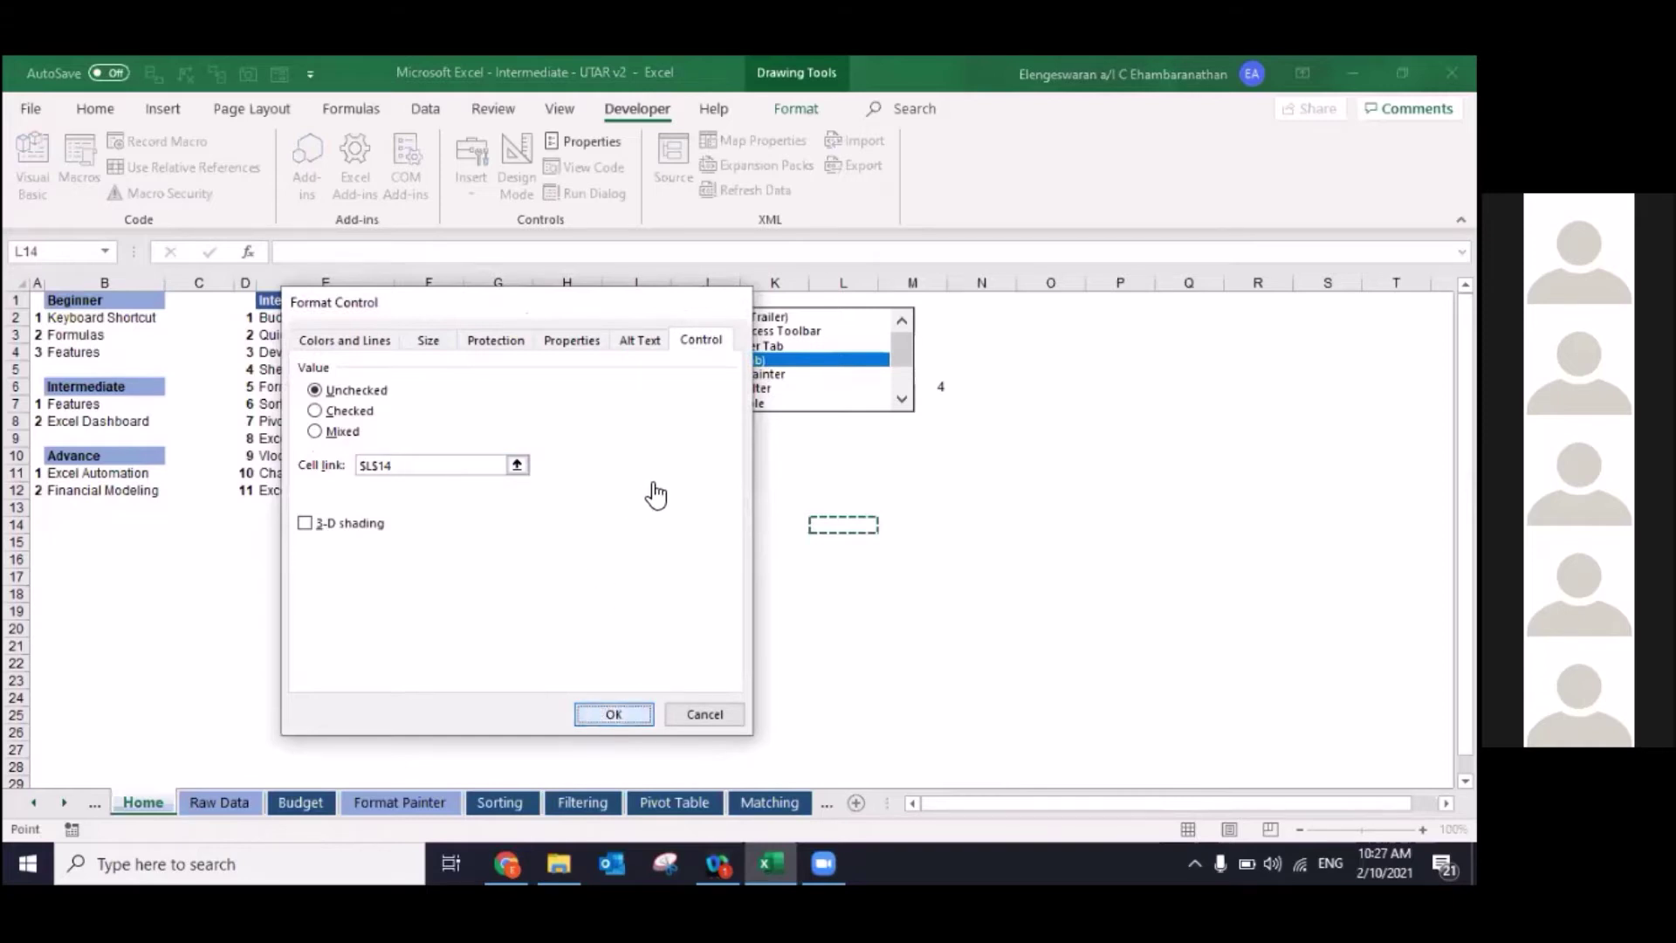
pyautogui.press('Return')
pyautogui.click(567, 576)
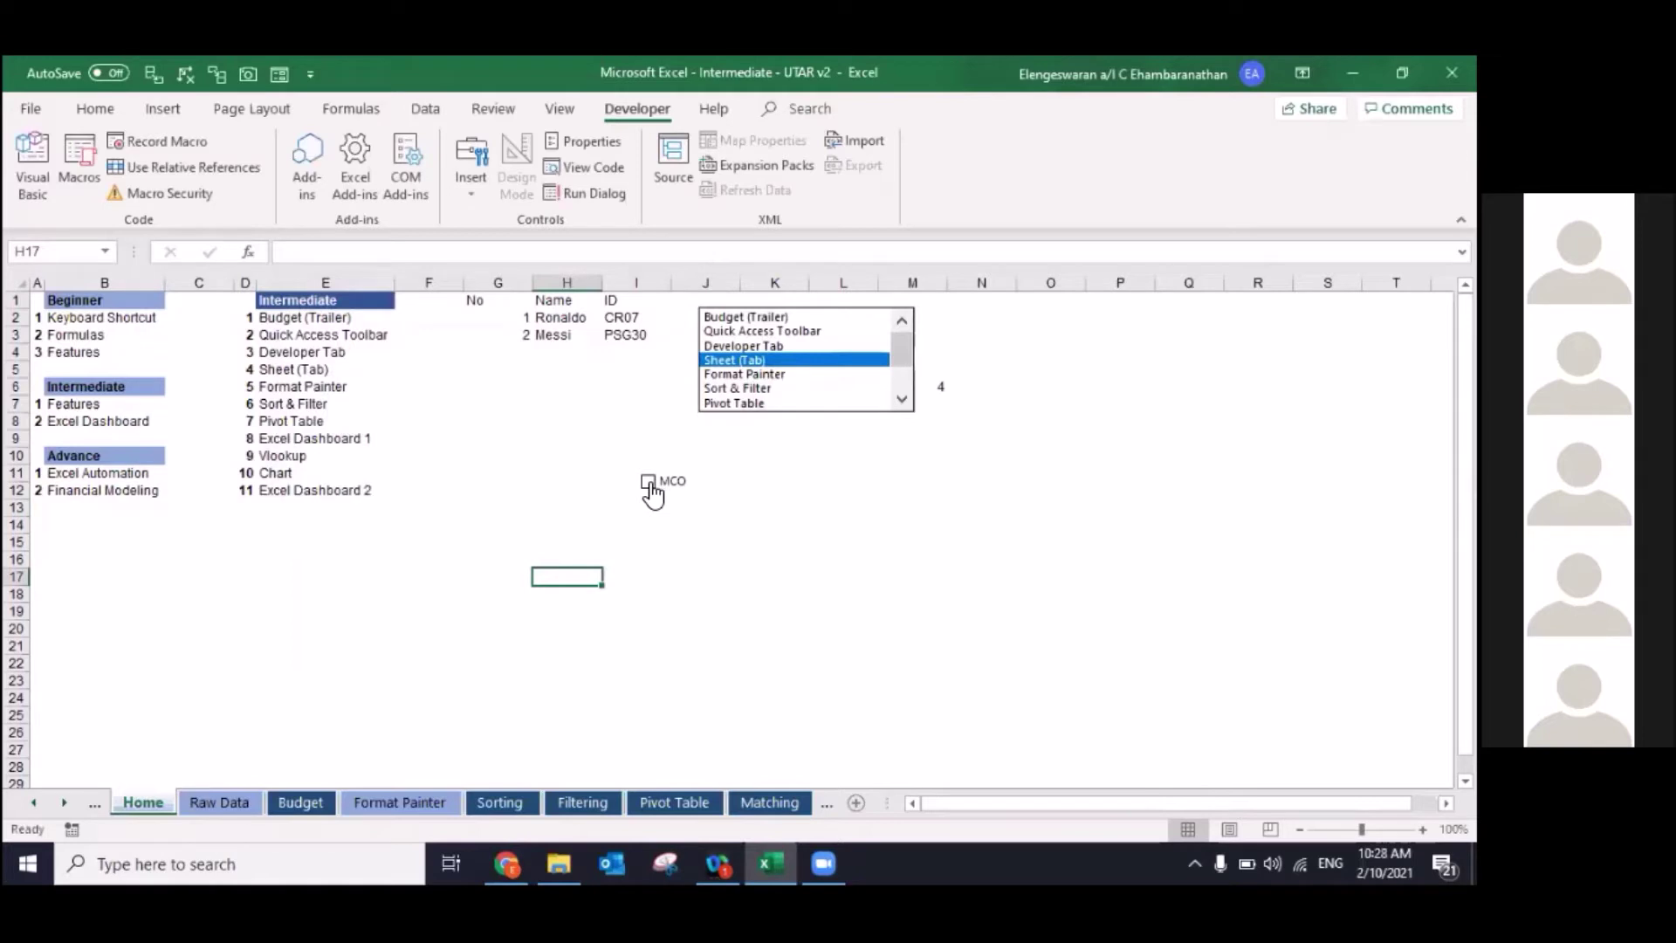
# Step: Tick and untick the MCO check box twice to test its linked cell
pyautogui.click(648, 482)
pyautogui.click(648, 483)
pyautogui.click(649, 482)
pyautogui.click(649, 482)
pyautogui.click(465, 184)
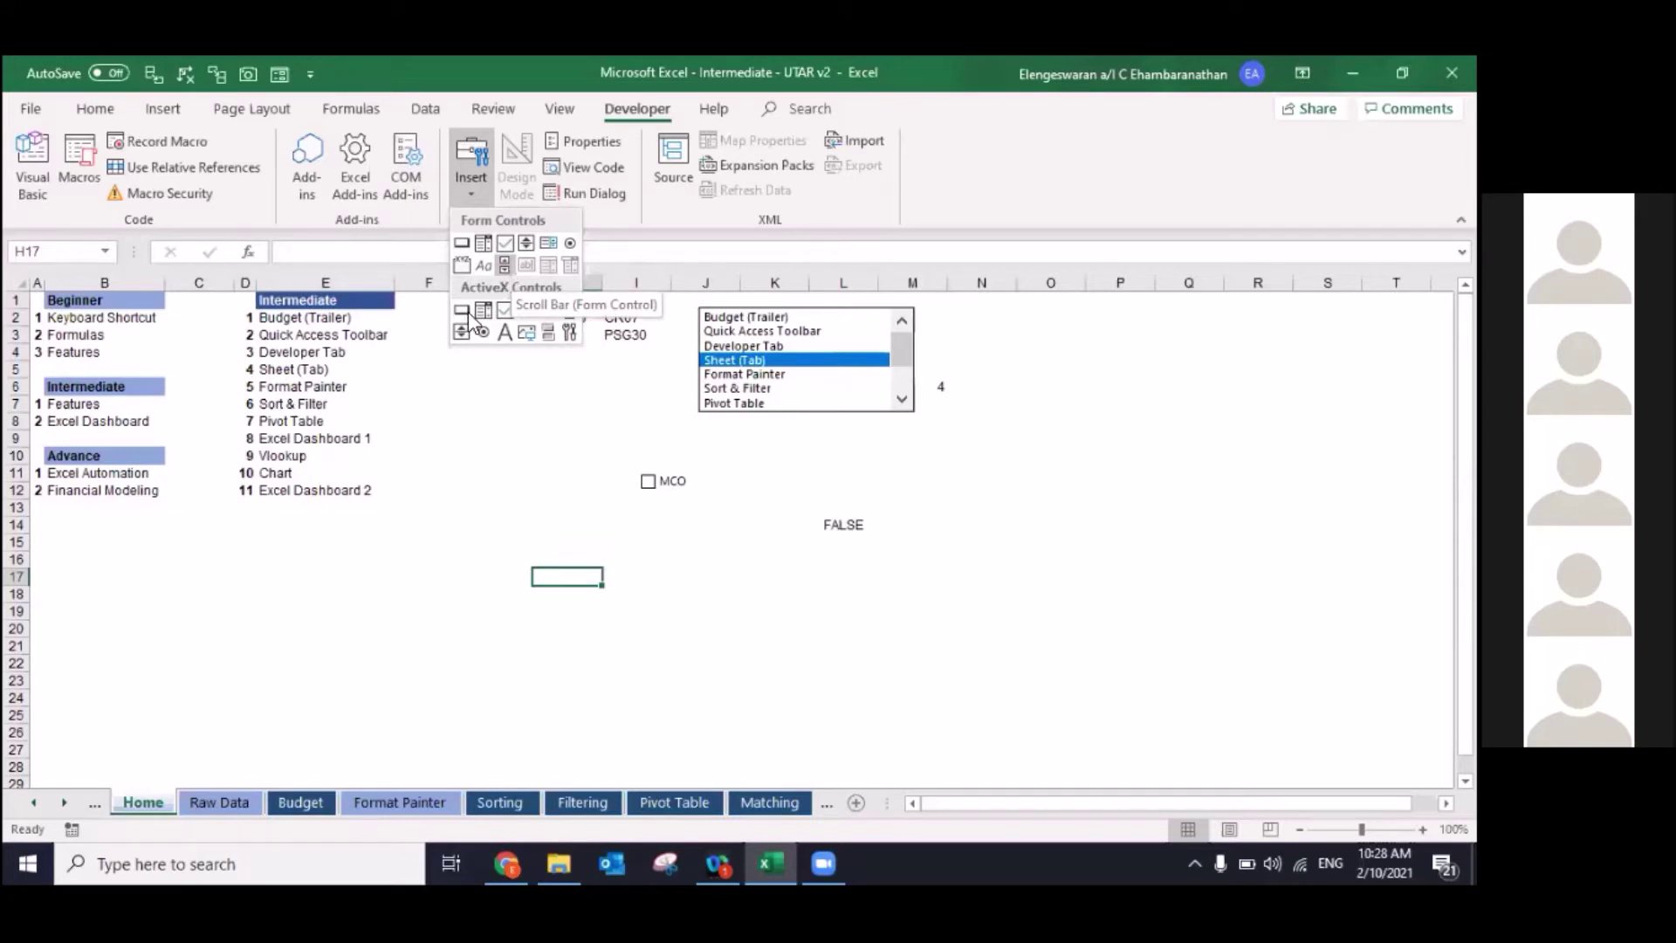
# Step: Dismiss the controls gallery and select cells E4 (Developer Tab) and E5 (Sheet (Tab))
pyautogui.click(297, 358)
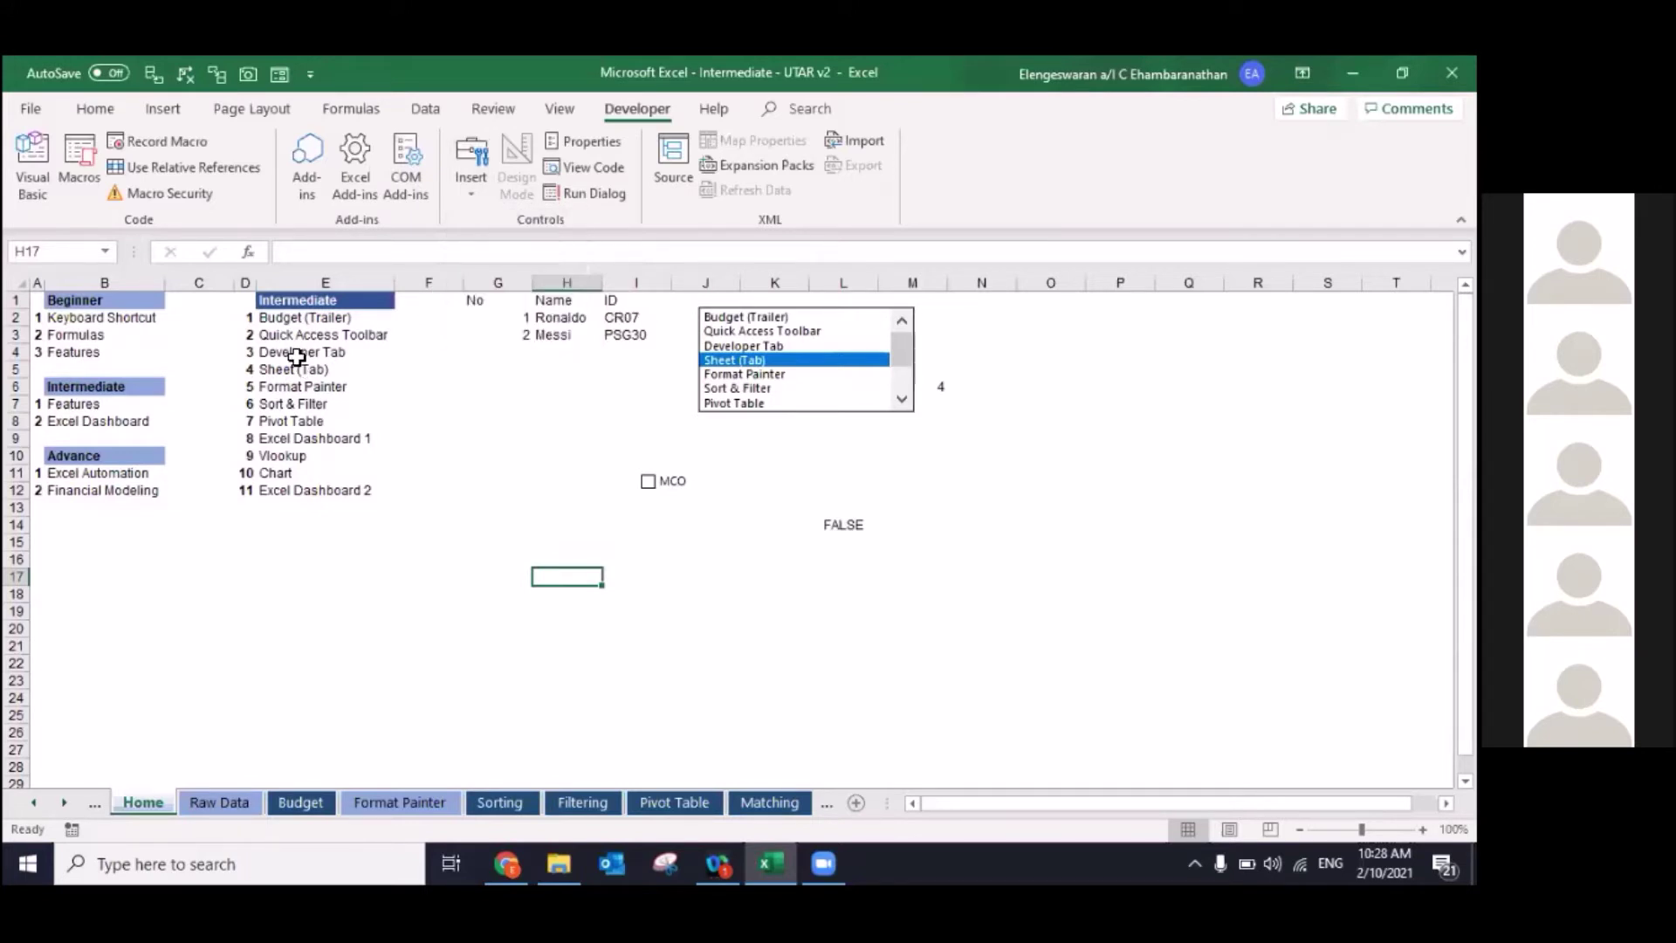
pyautogui.click(297, 358)
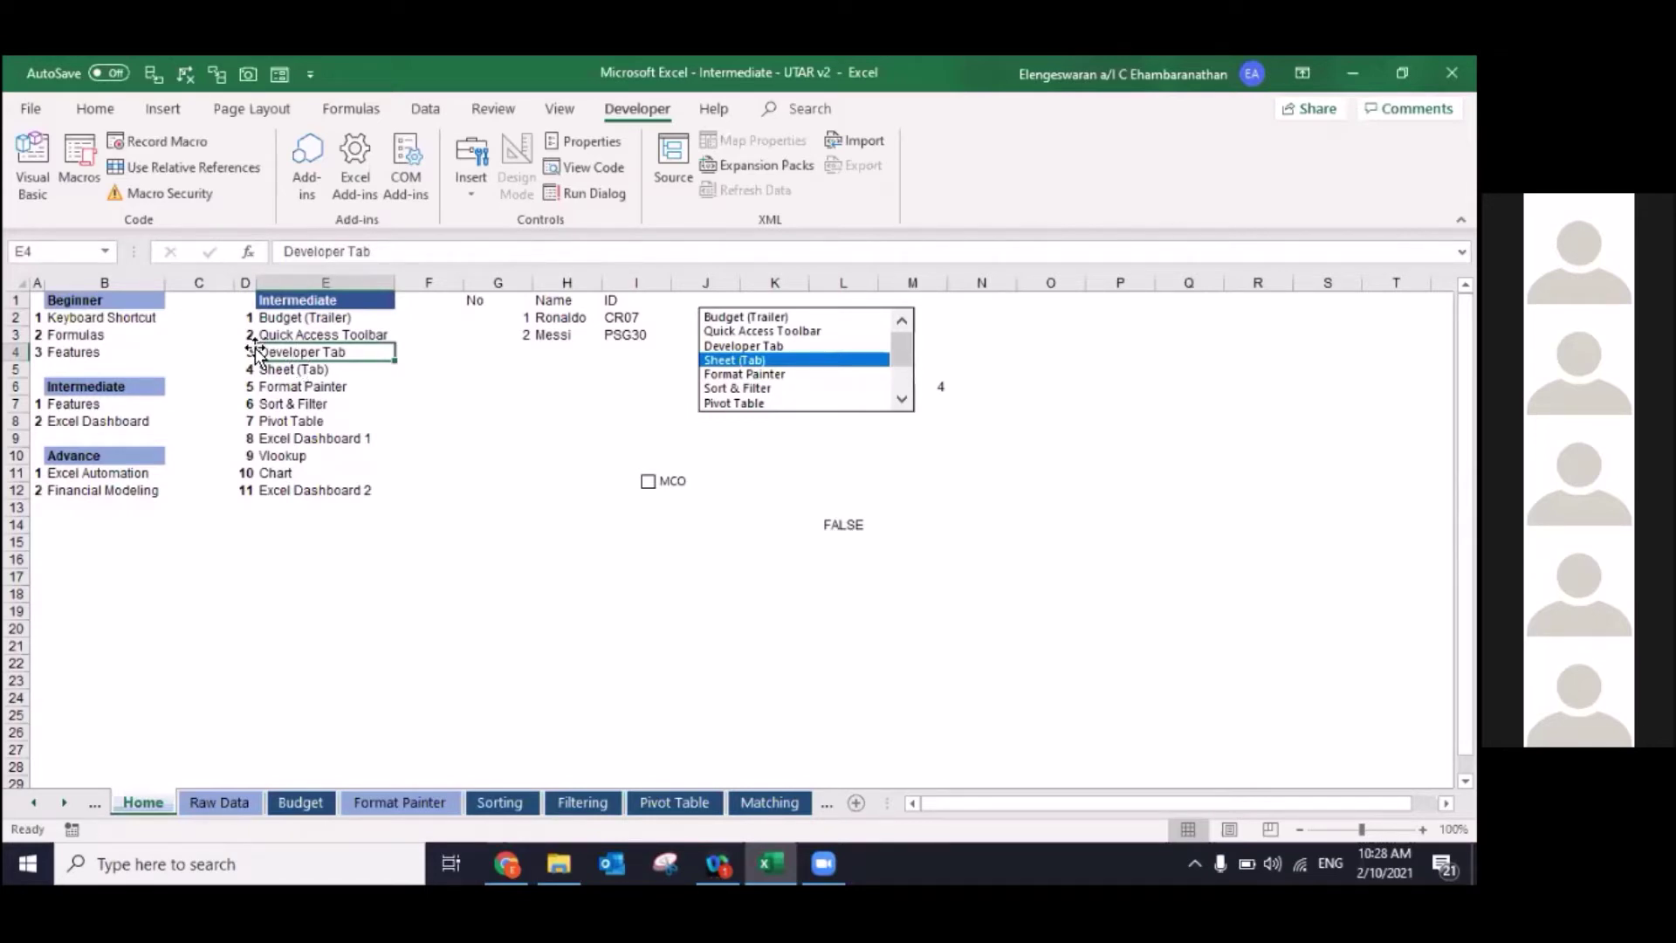
pyautogui.click(301, 373)
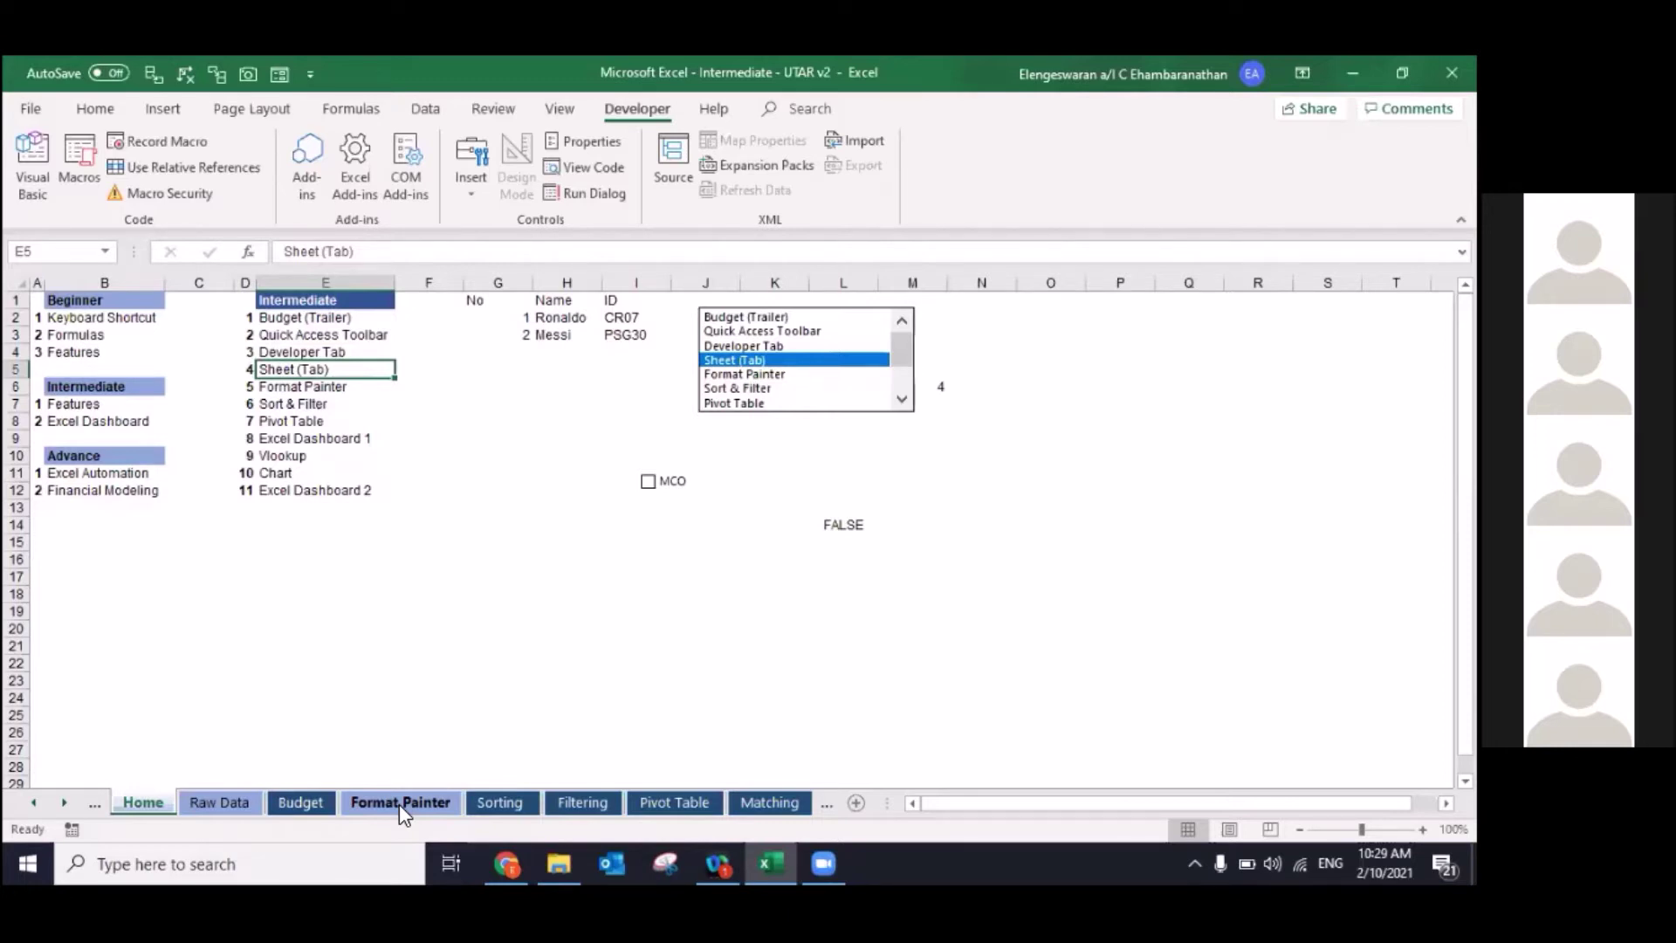
# Step: Close the Format Painter tab's menu unused and go to the Budget sheet
pyautogui.rightClick(400, 804)
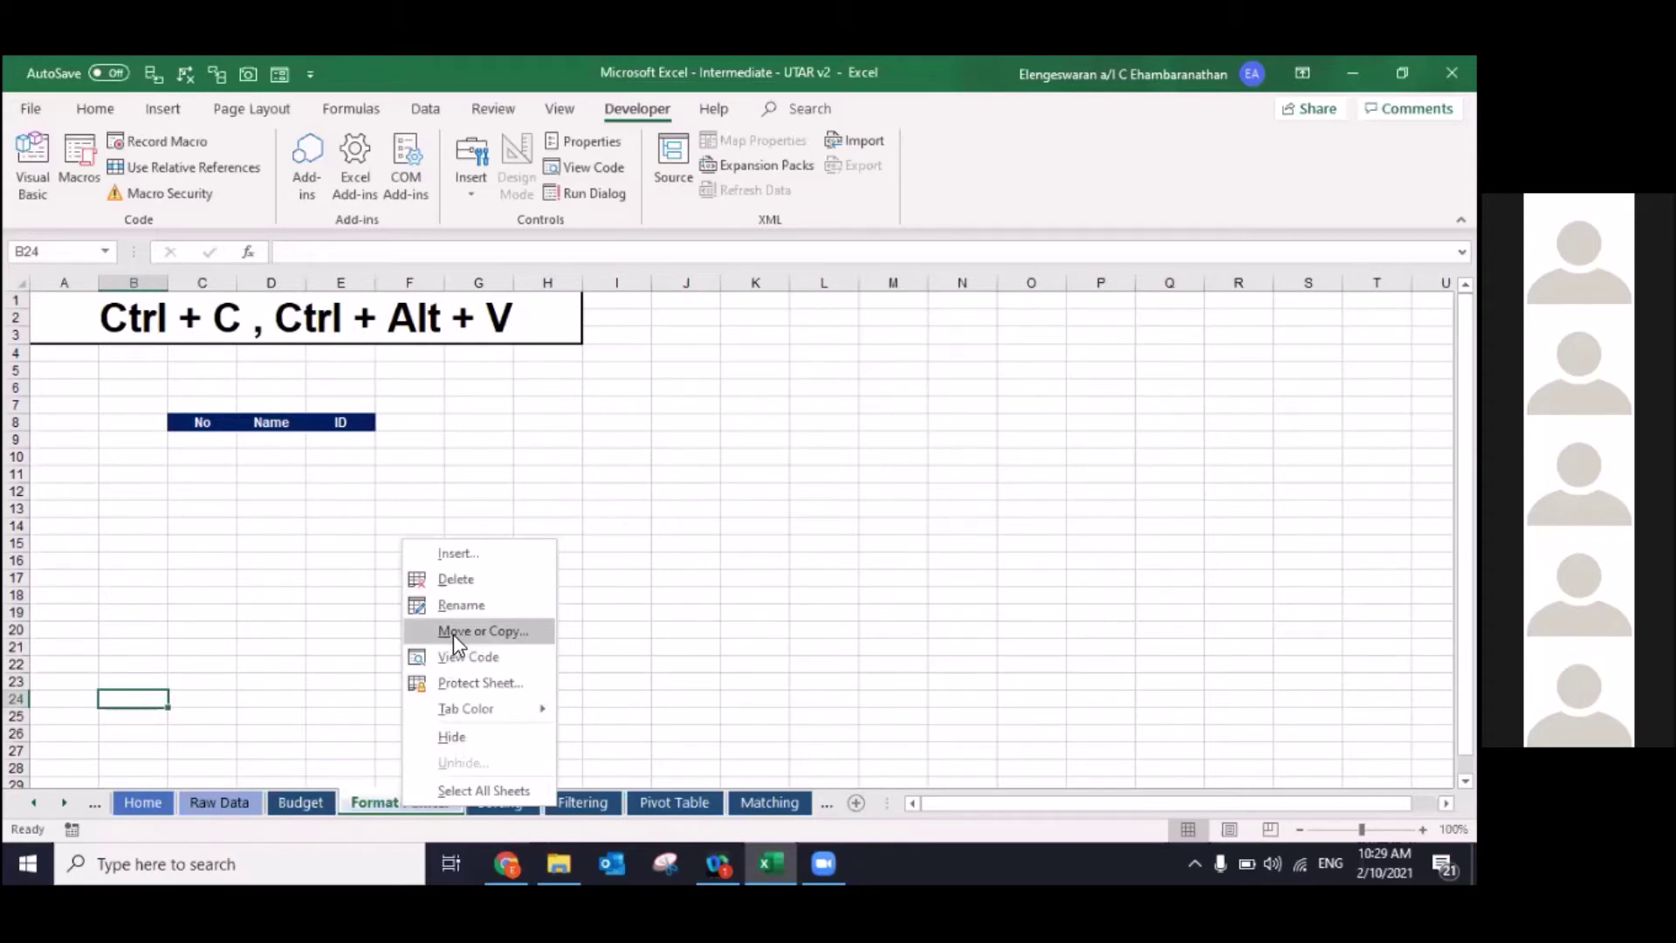
pyautogui.click(342, 796)
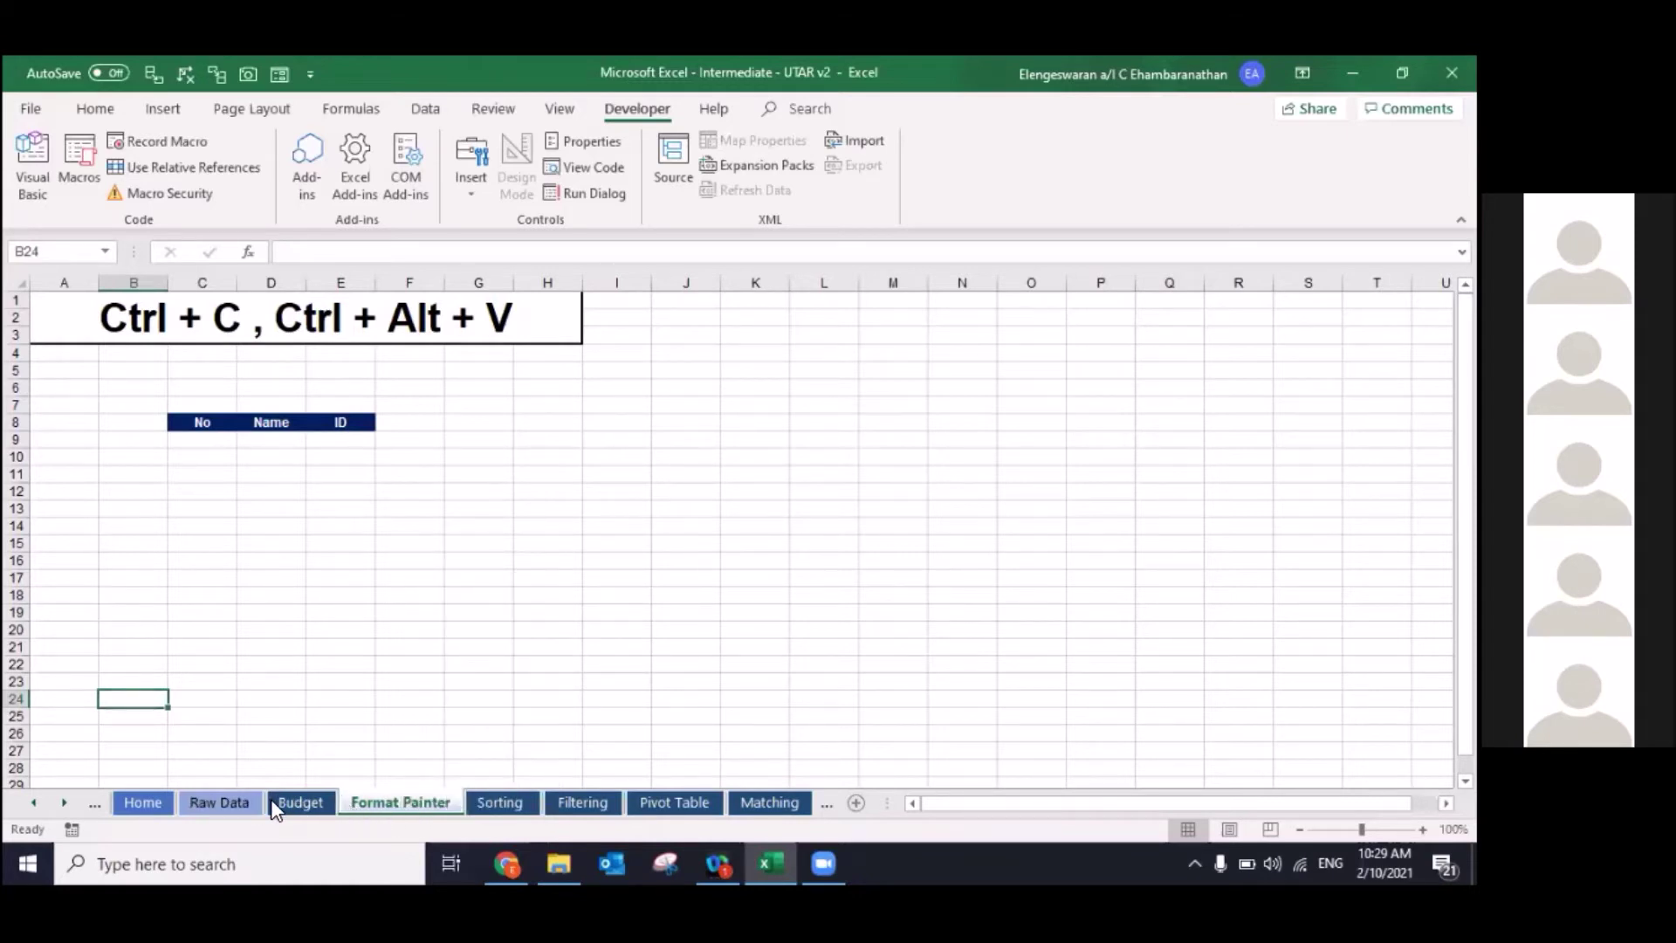
pyautogui.click(302, 804)
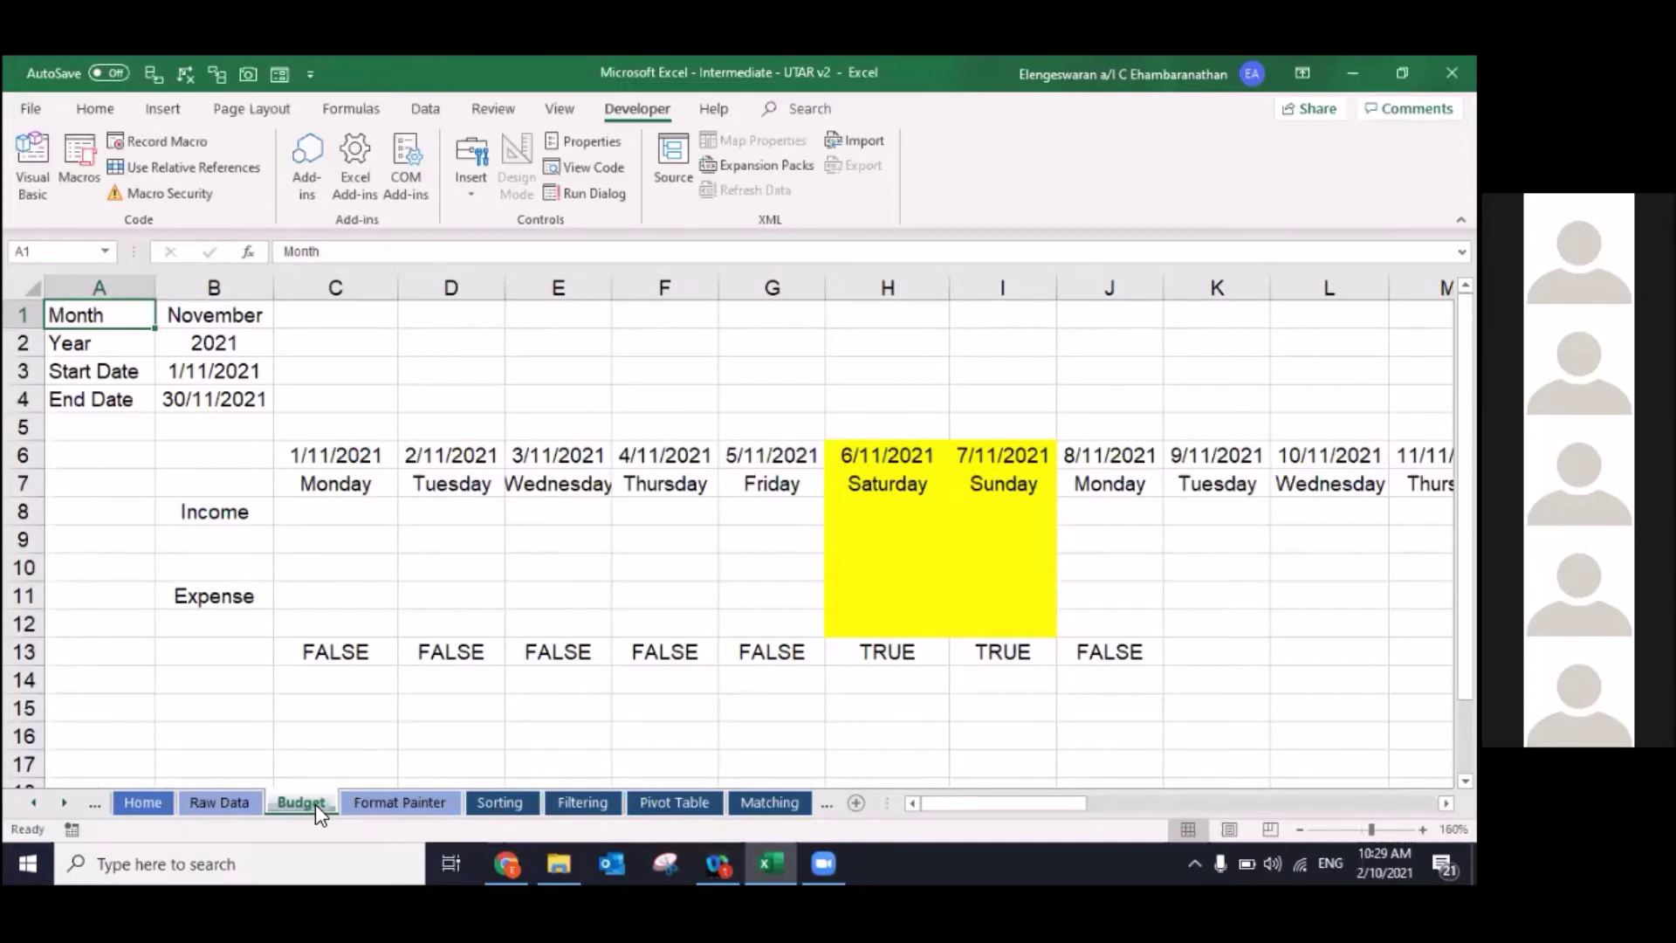
# Step: Use Move or Copy to place the Budget sheet at (move to end), after Image
pyautogui.moveTo(312, 804); pyautogui.dragTo(296, 808)
pyautogui.moveTo(689, 798); pyautogui.dragTo(343, 782)
pyautogui.rightClick(312, 807)
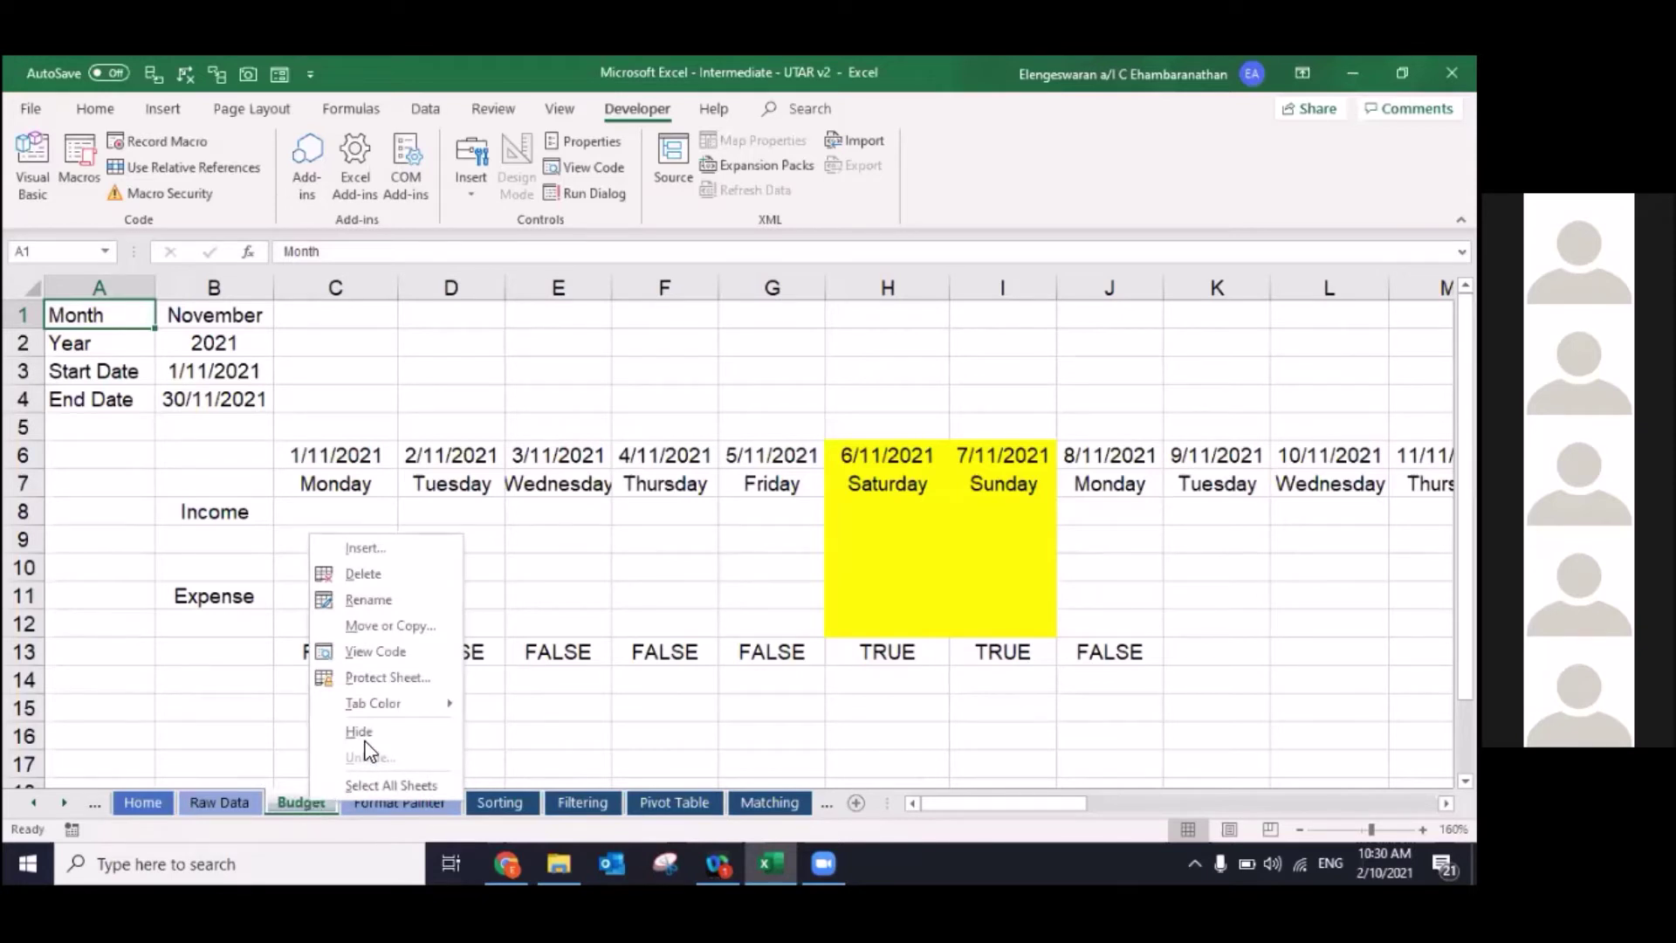
pyautogui.click(367, 625)
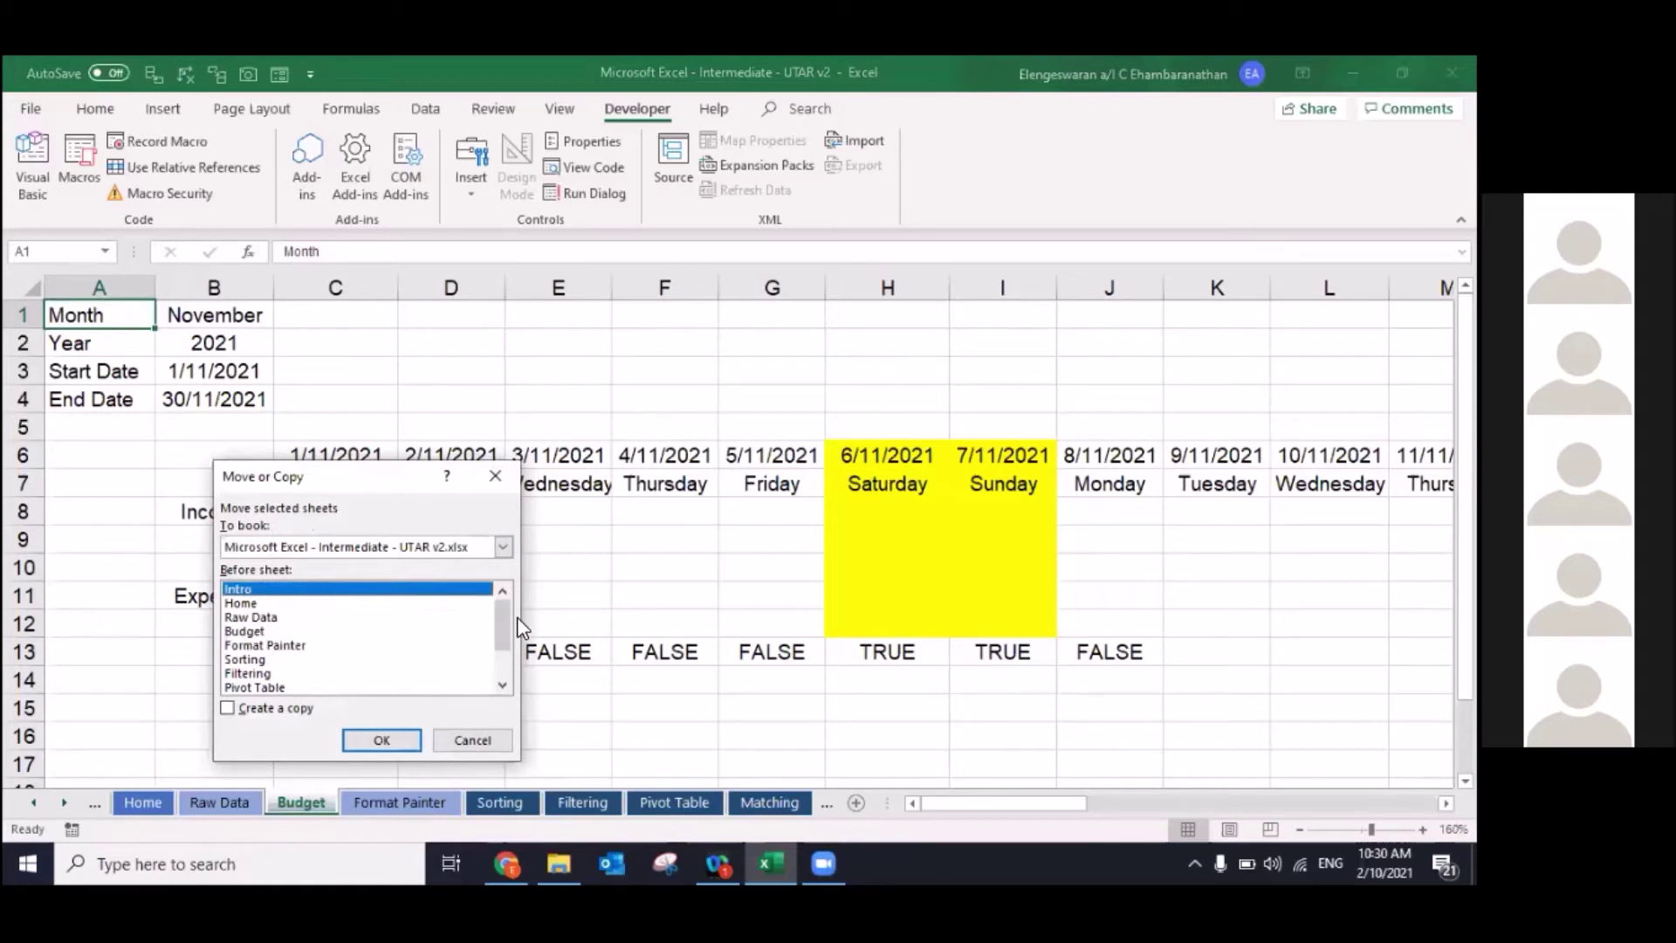
pyautogui.moveTo(507, 615); pyautogui.dragTo(506, 642)
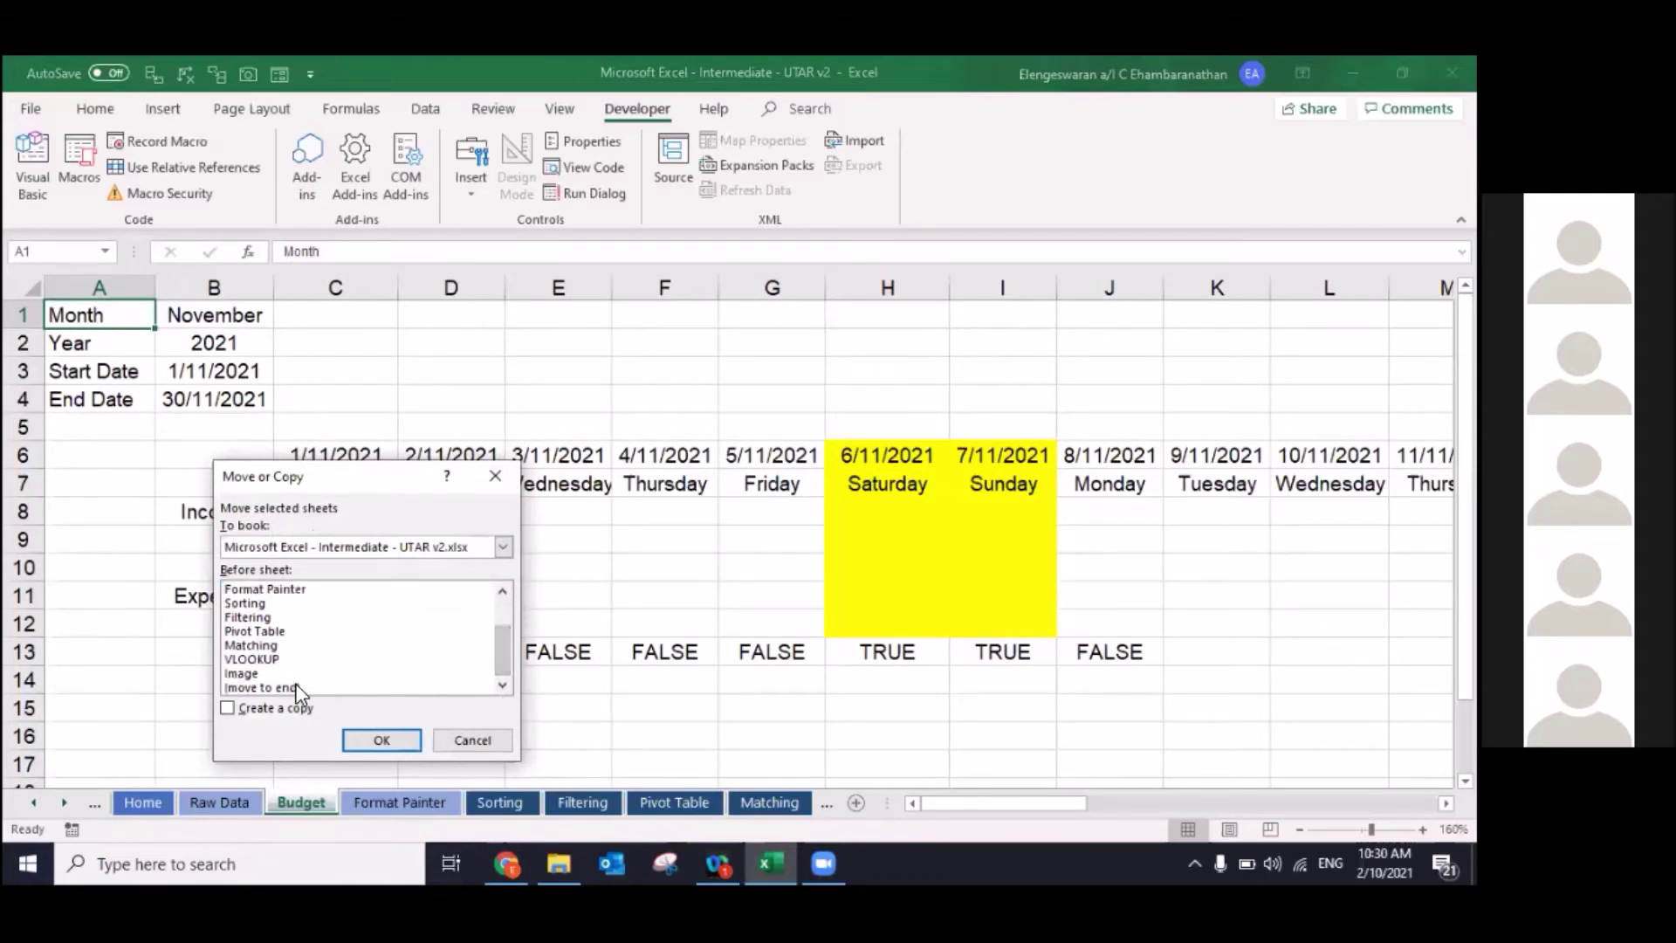
pyautogui.click(297, 688)
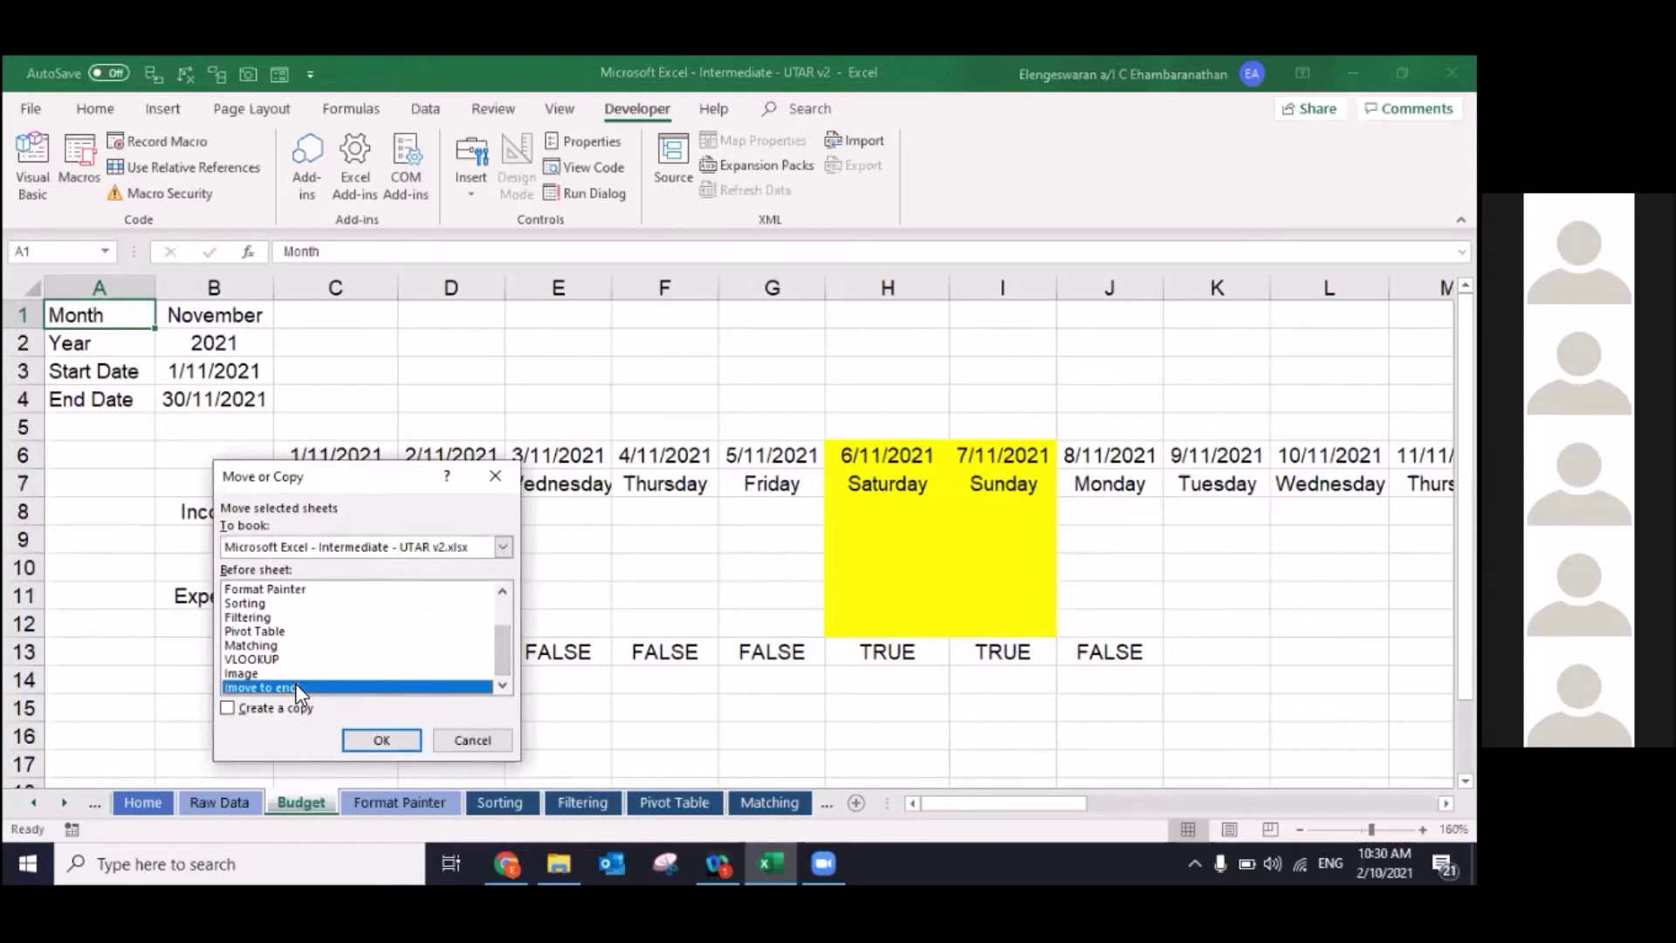
pyautogui.click(358, 739)
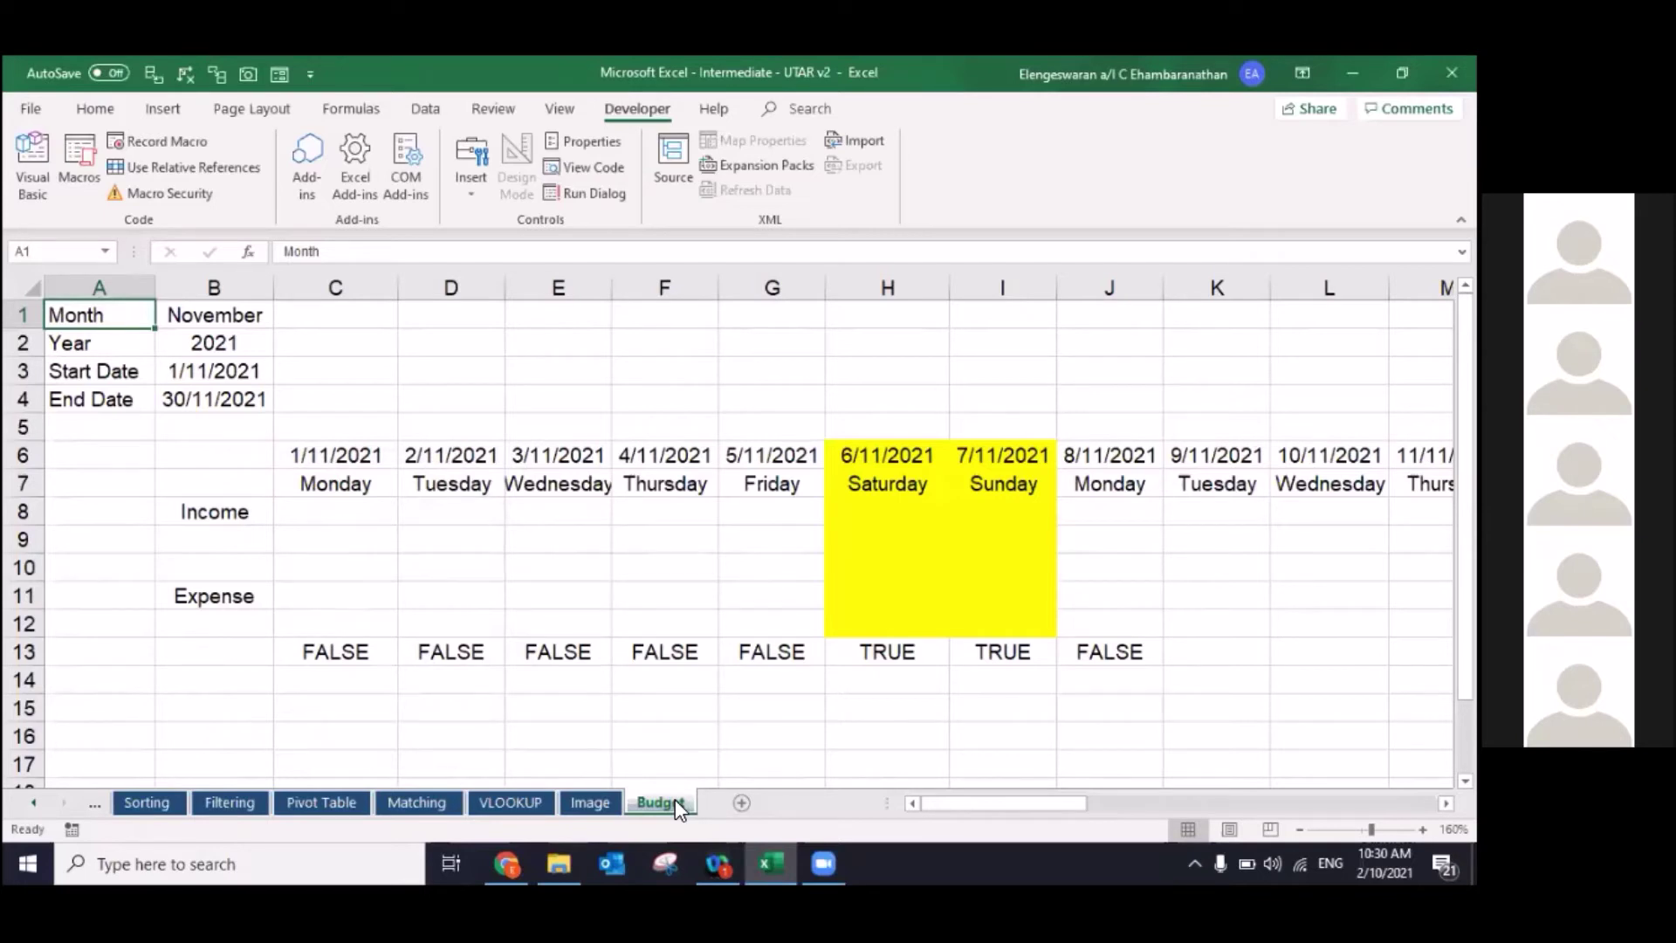
# Step: Copy the Budget sheet to (new book) with Move or Copy
pyautogui.rightClick(676, 805)
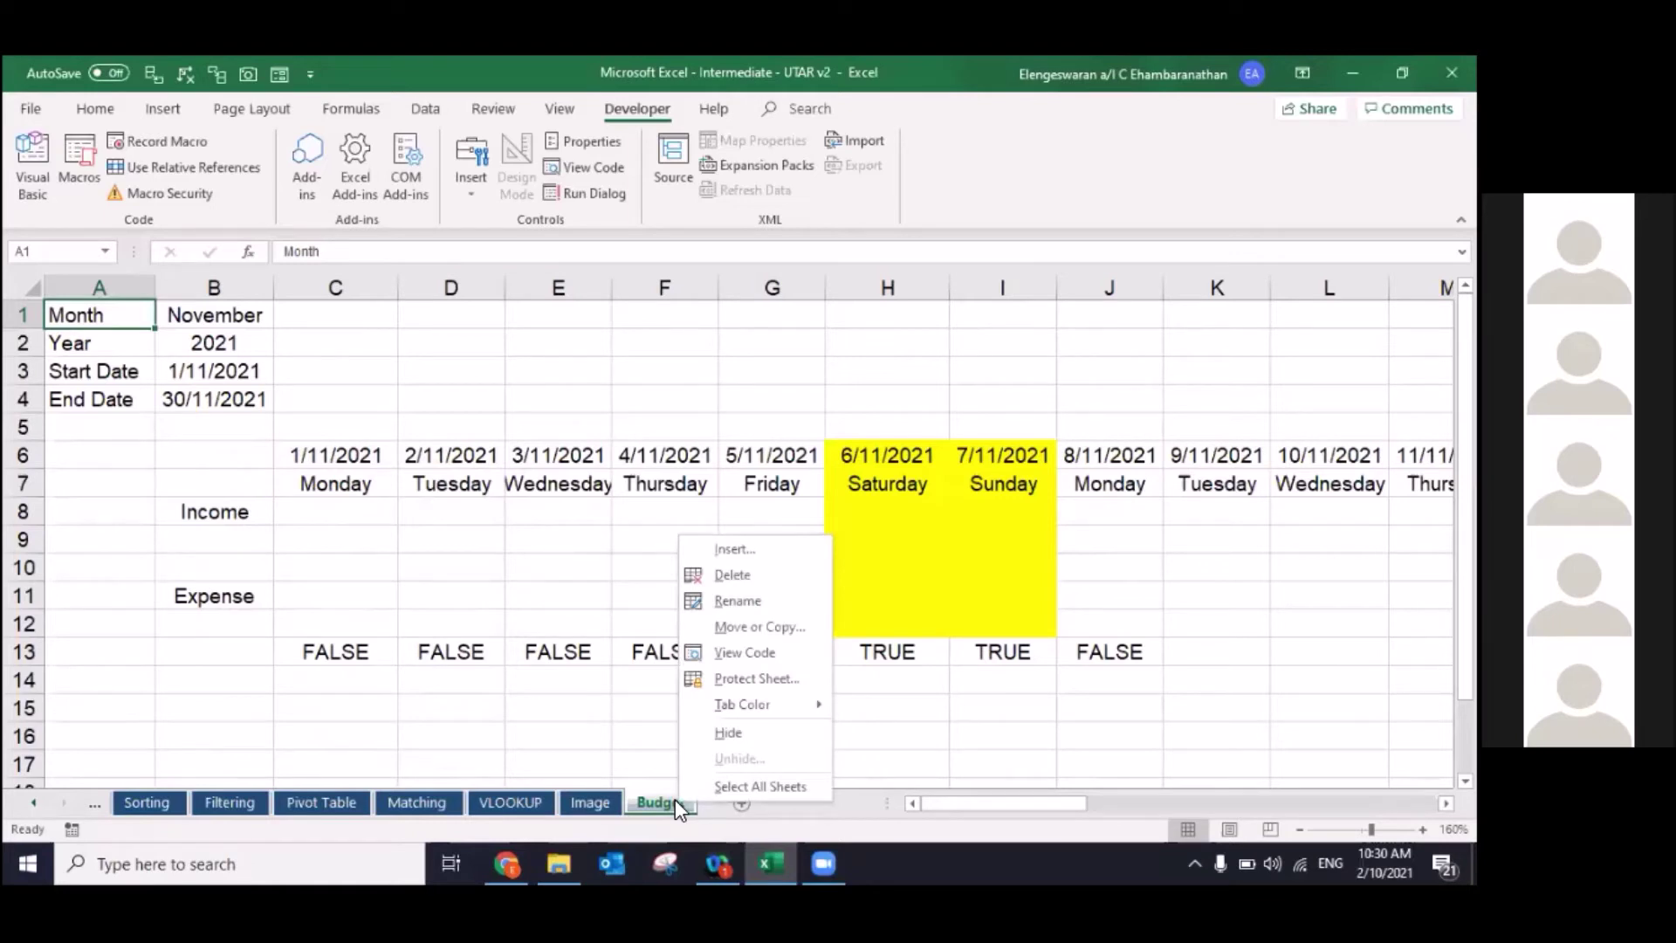
pyautogui.press('Escape')
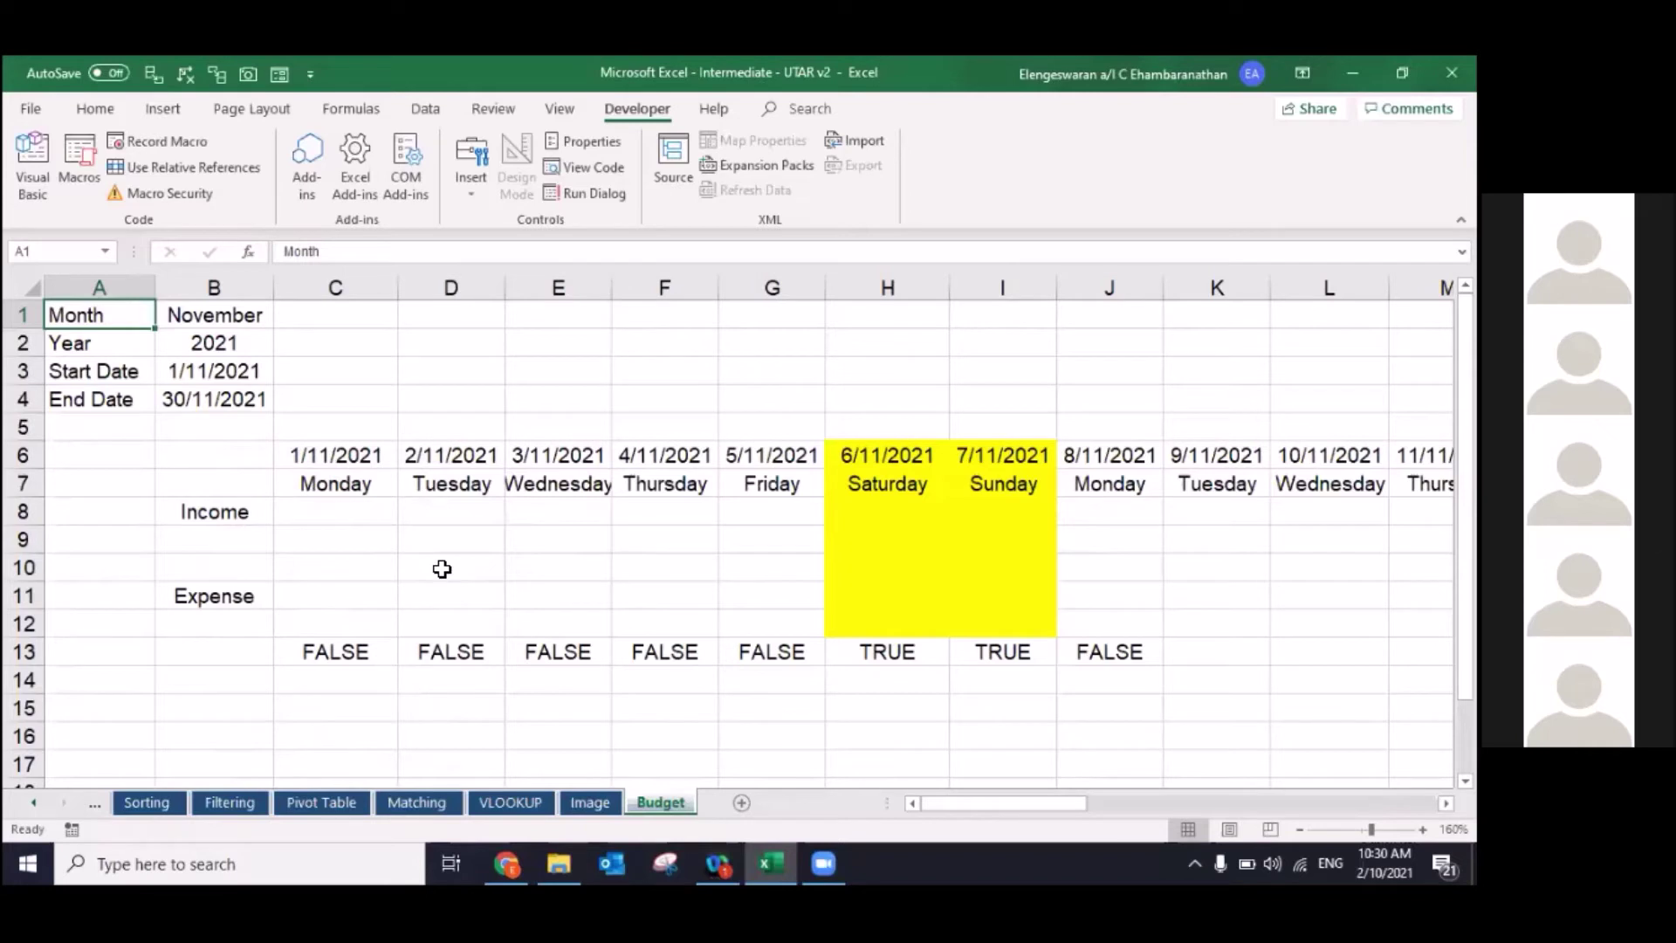
pyautogui.rightClick(658, 801)
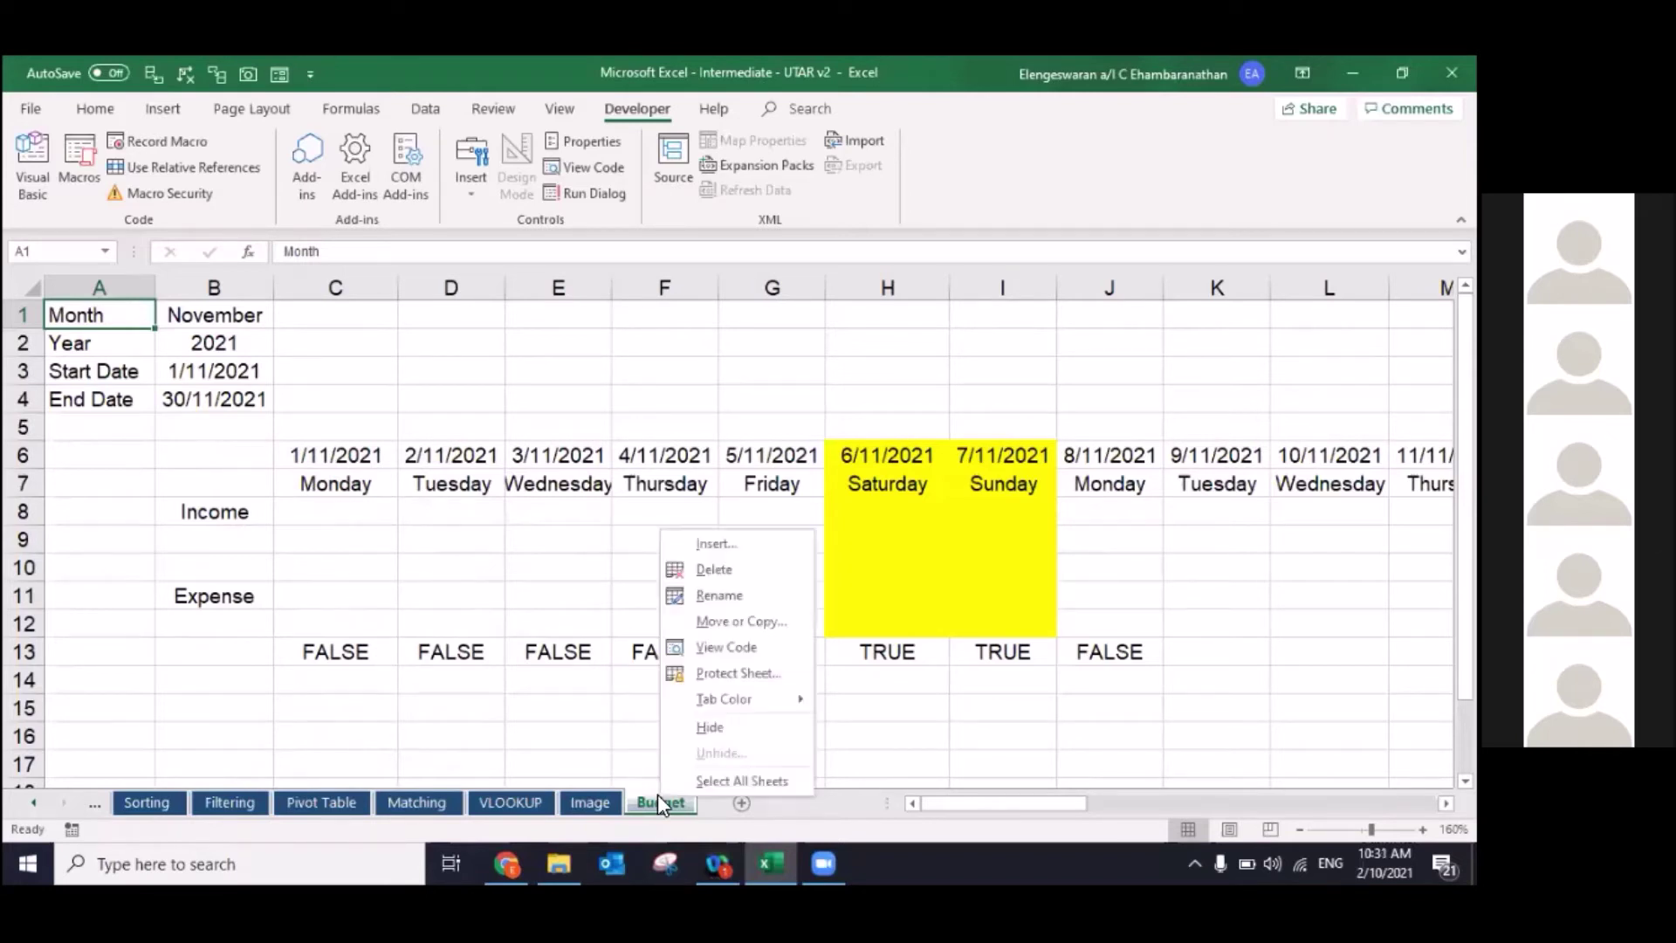
pyautogui.click(731, 621)
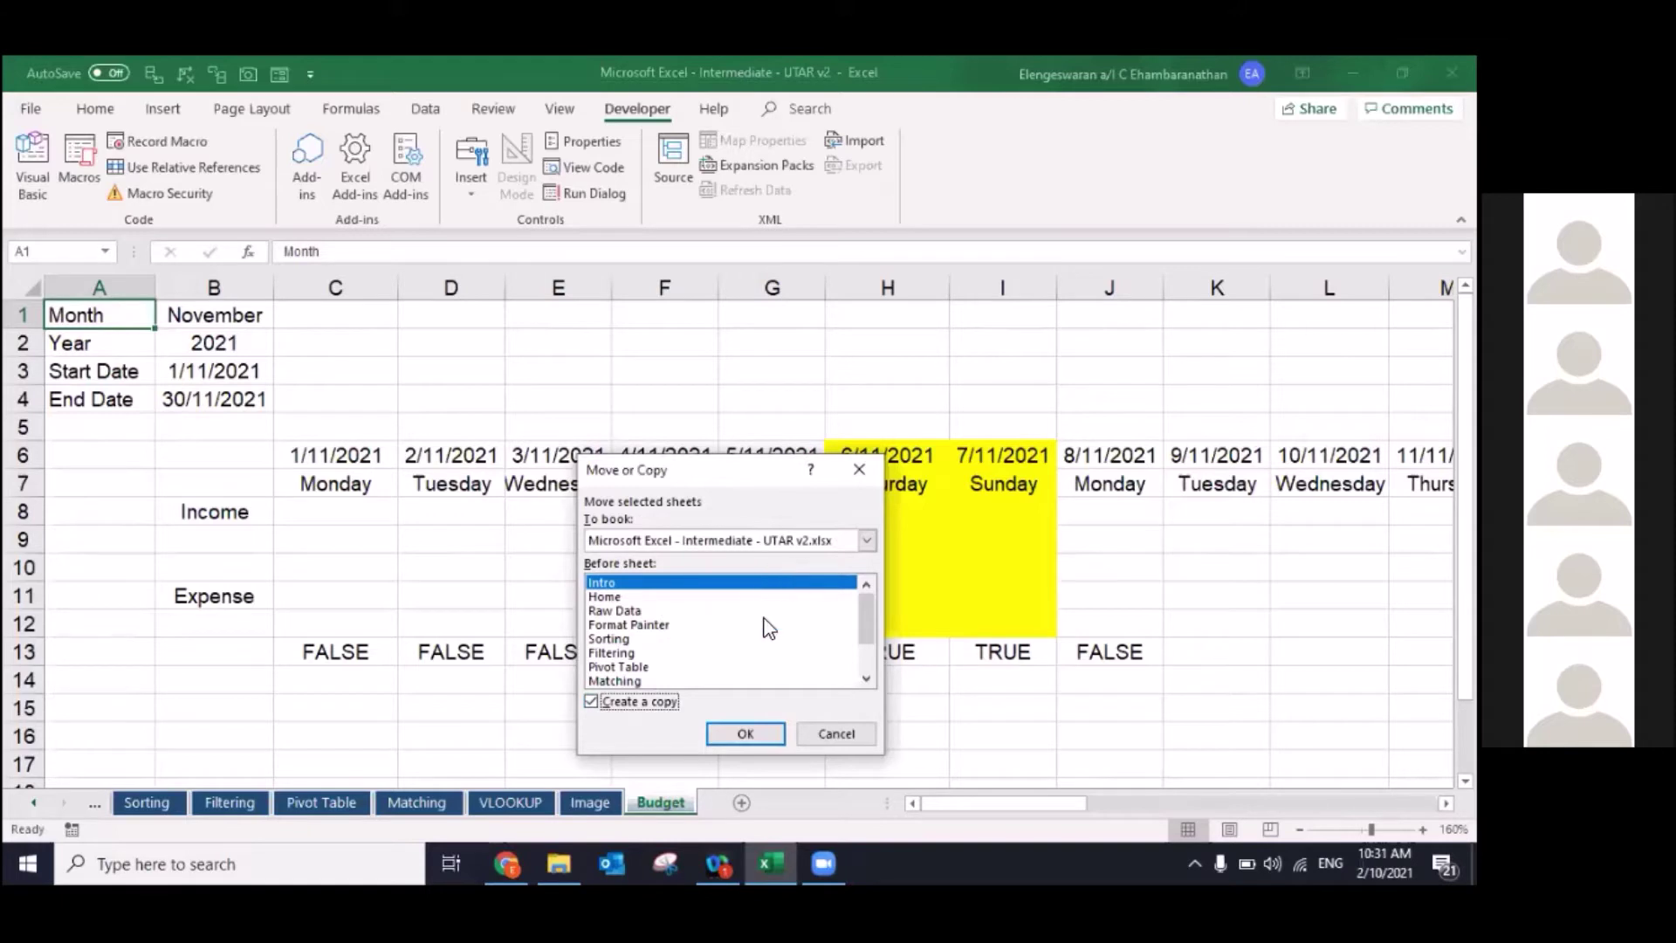
pyautogui.click(866, 539)
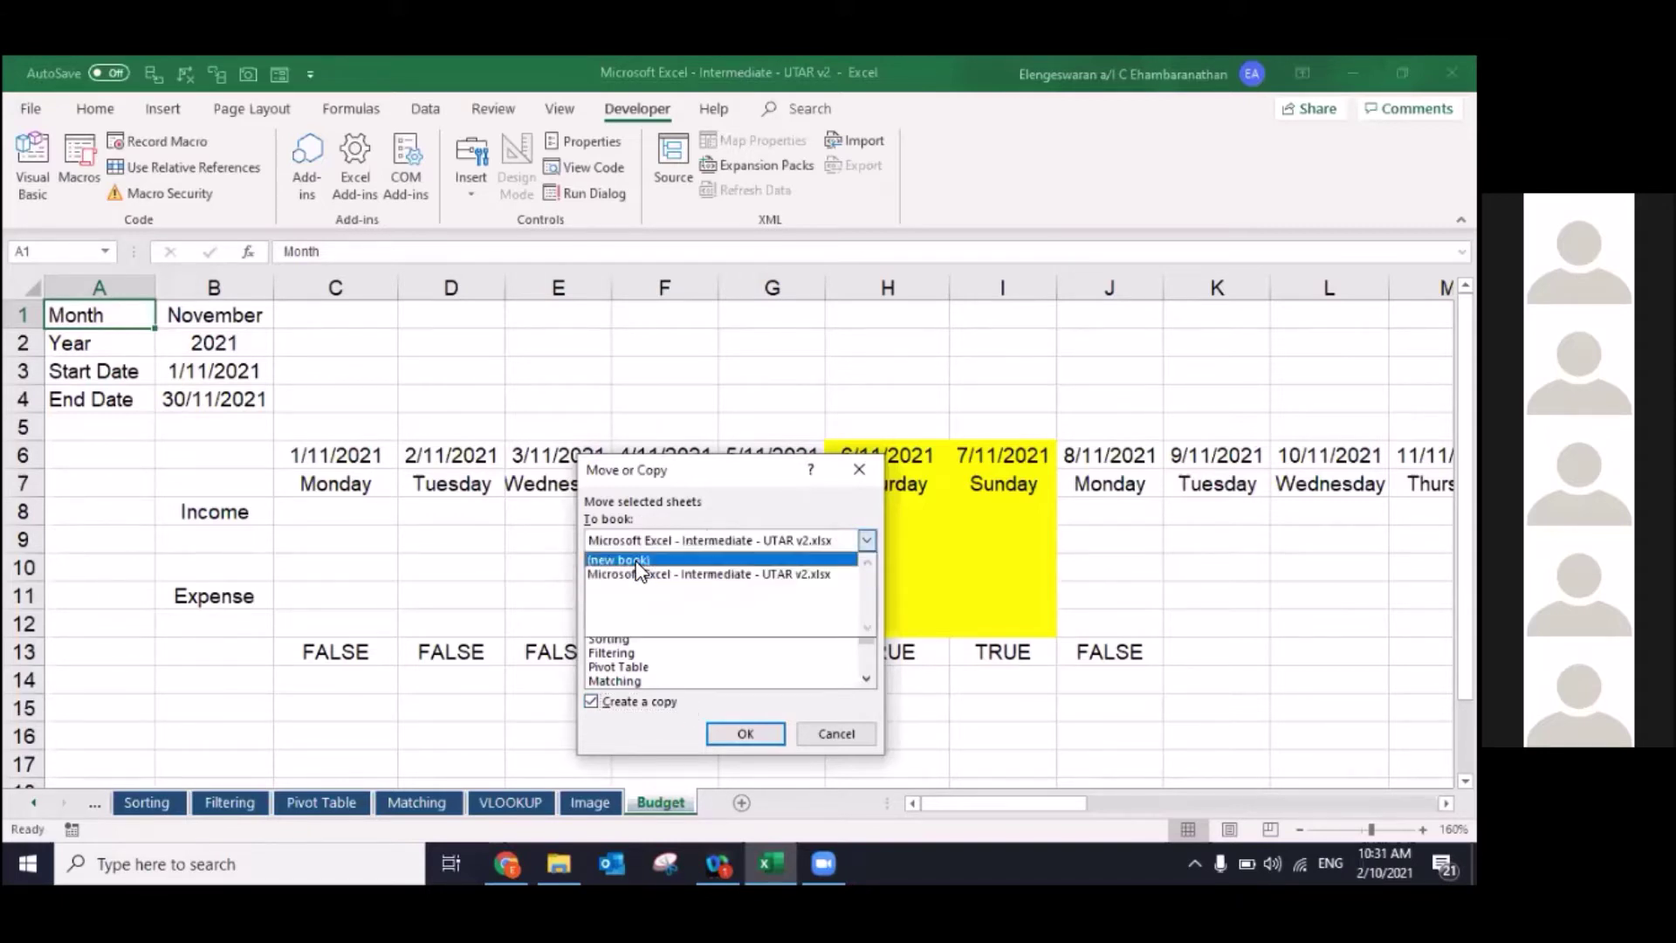
pyautogui.click(637, 563)
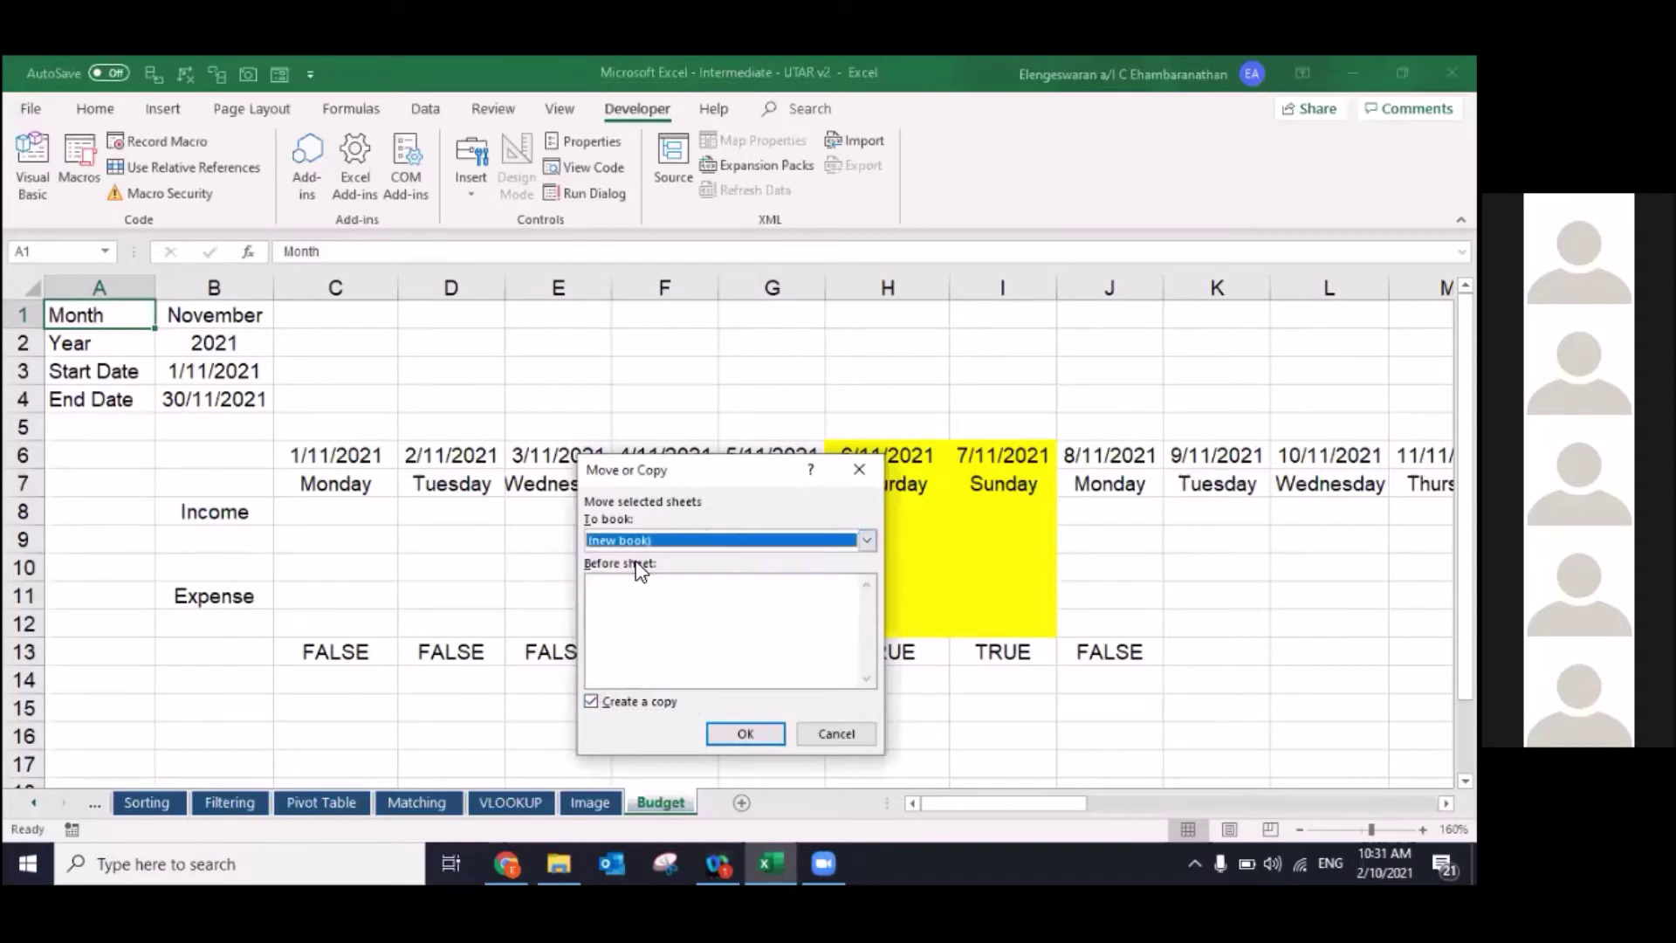
pyautogui.click(744, 734)
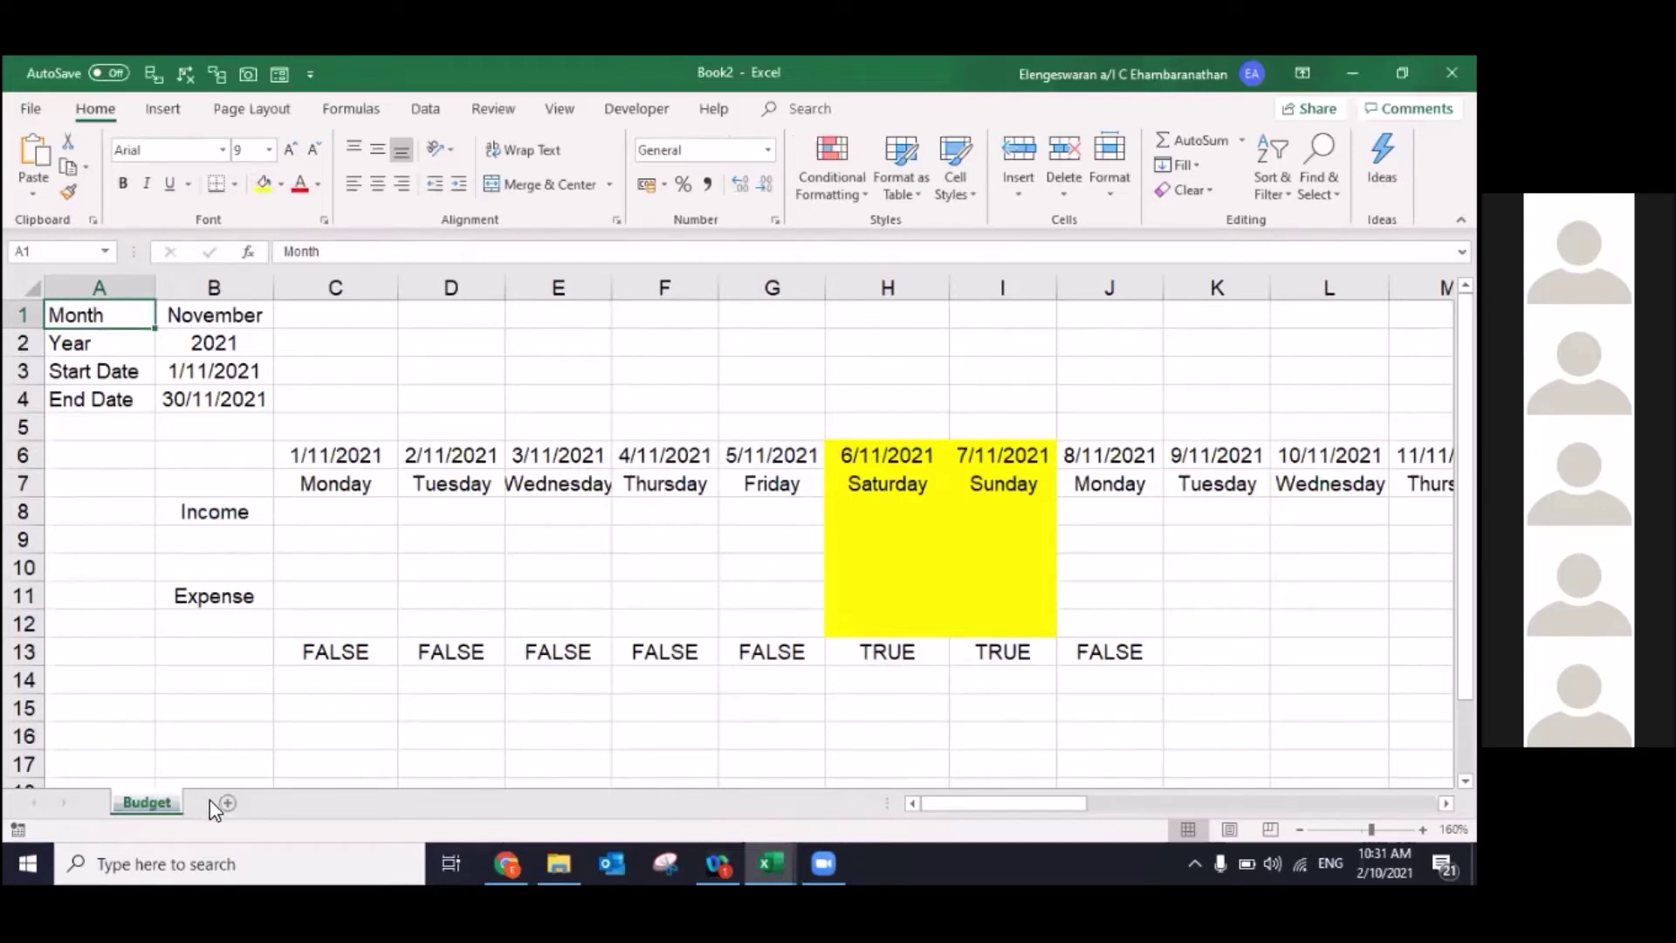
# Step: Enter 'SHIFT + F11' in cell A16 and insert new blank worksheets with Shift+F11
pyautogui.click(117, 736)
pyautogui.write('SHIFT + F11')
pyautogui.press('Return')
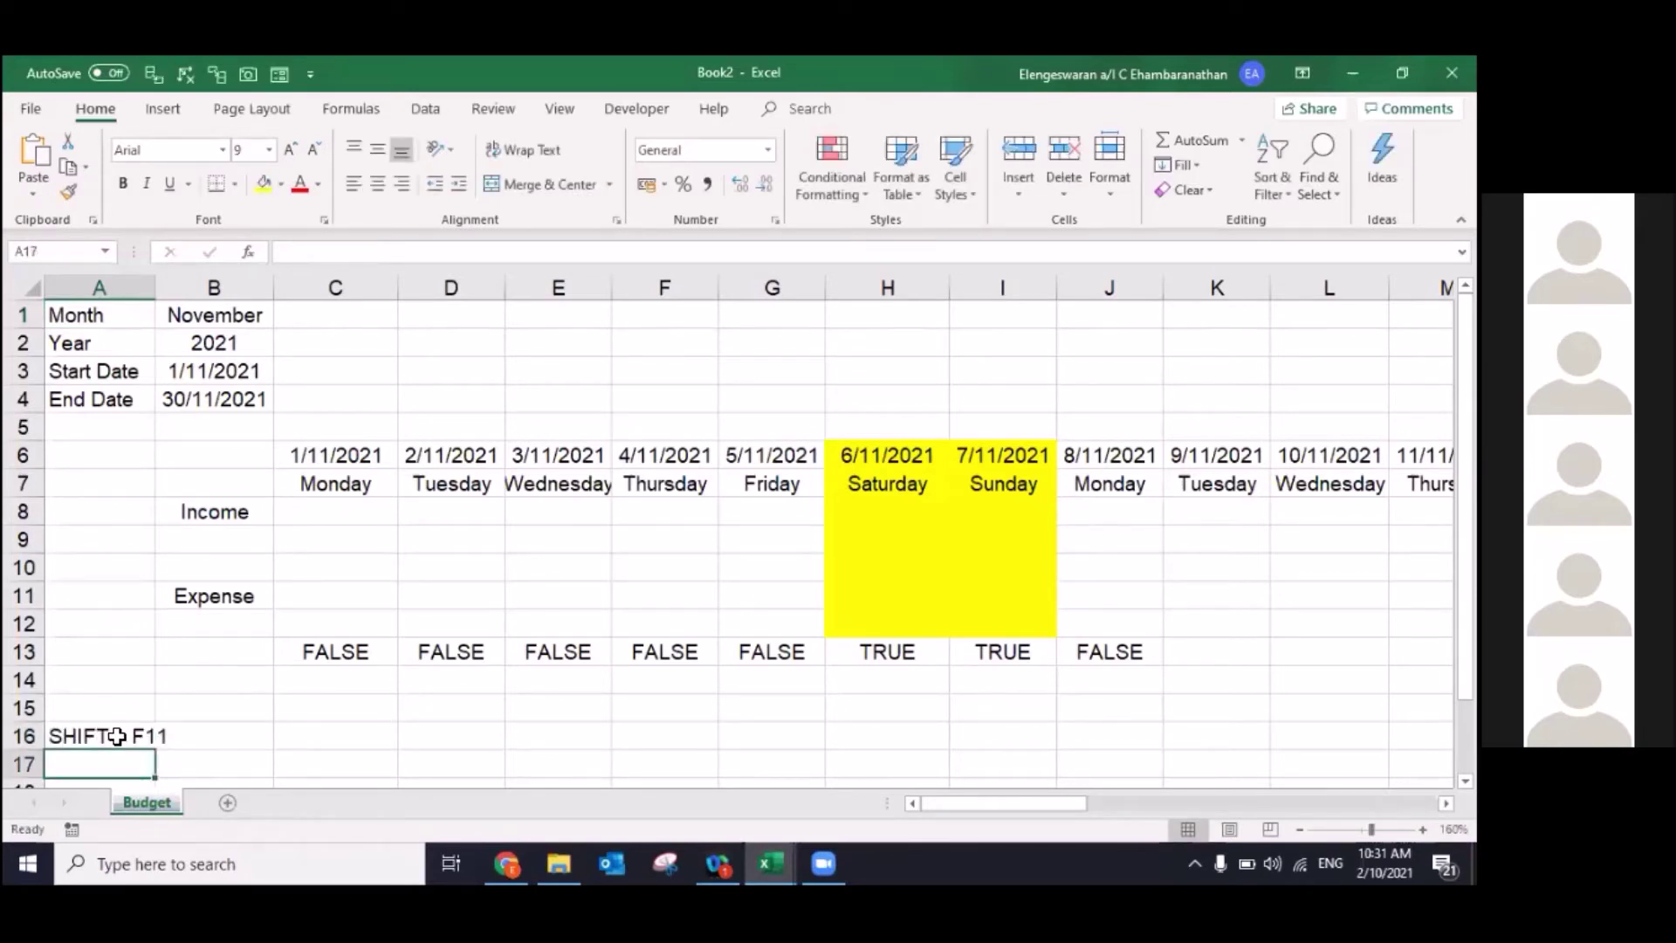
pyautogui.click(117, 736)
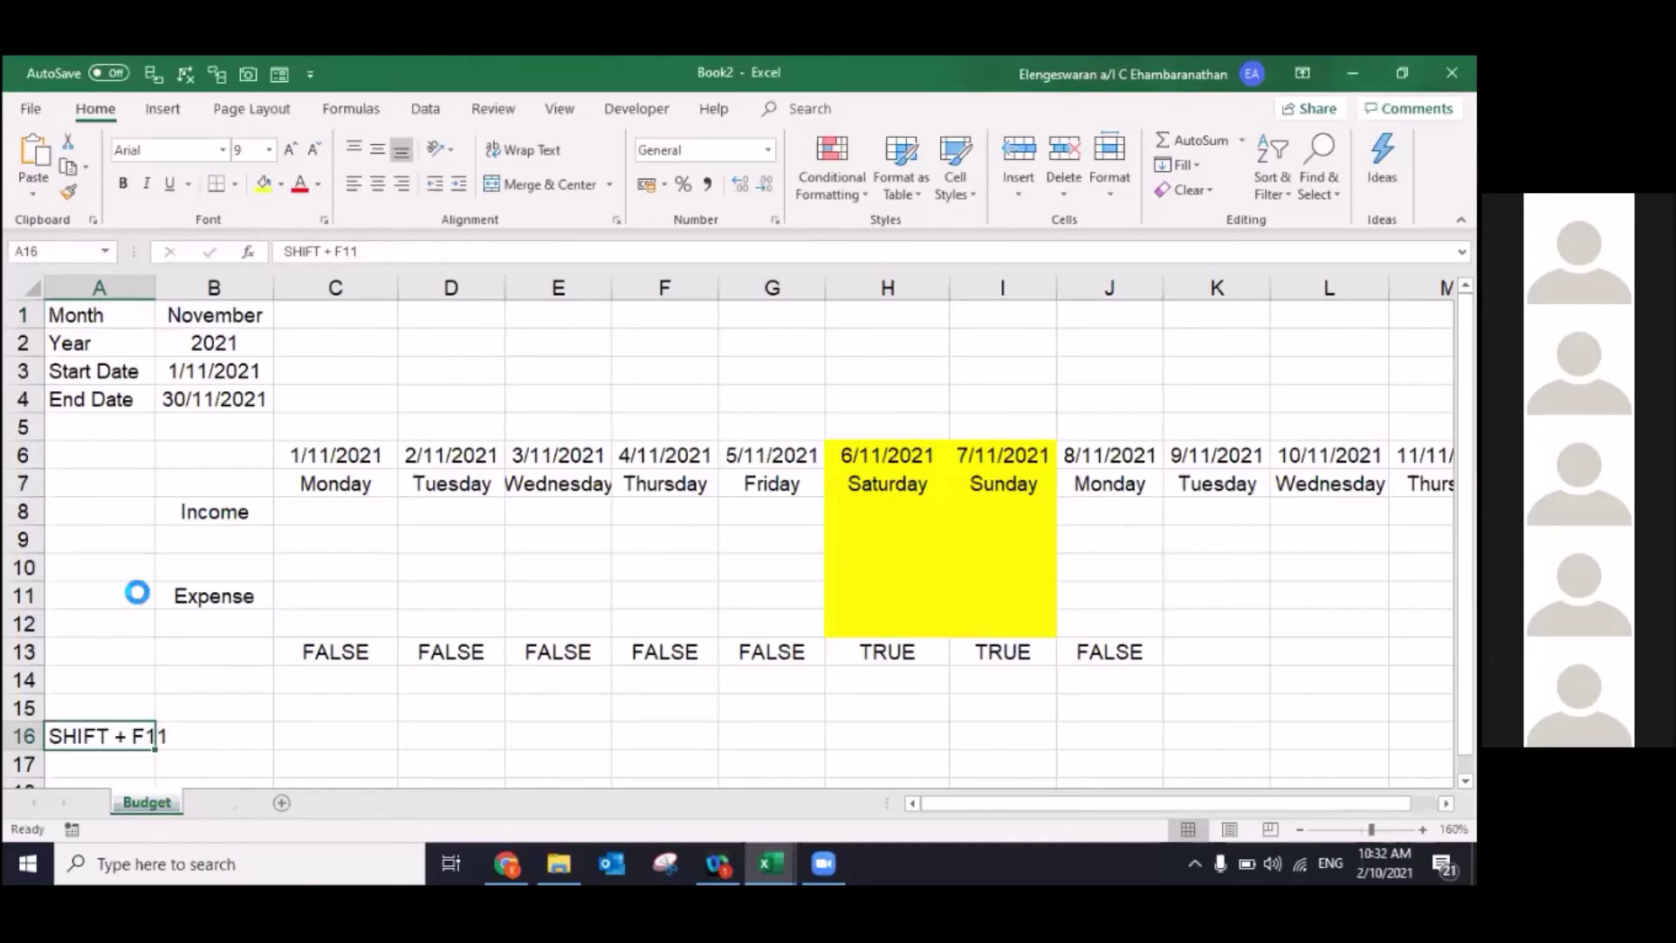
pyautogui.hotkey('shift', 'F11')
pyautogui.hotkey('shift', 'F11')
pyautogui.hotkey('shift', 'F11')
pyautogui.hotkey('shift', 'F11')
pyautogui.hotkey('shift', 'F11')
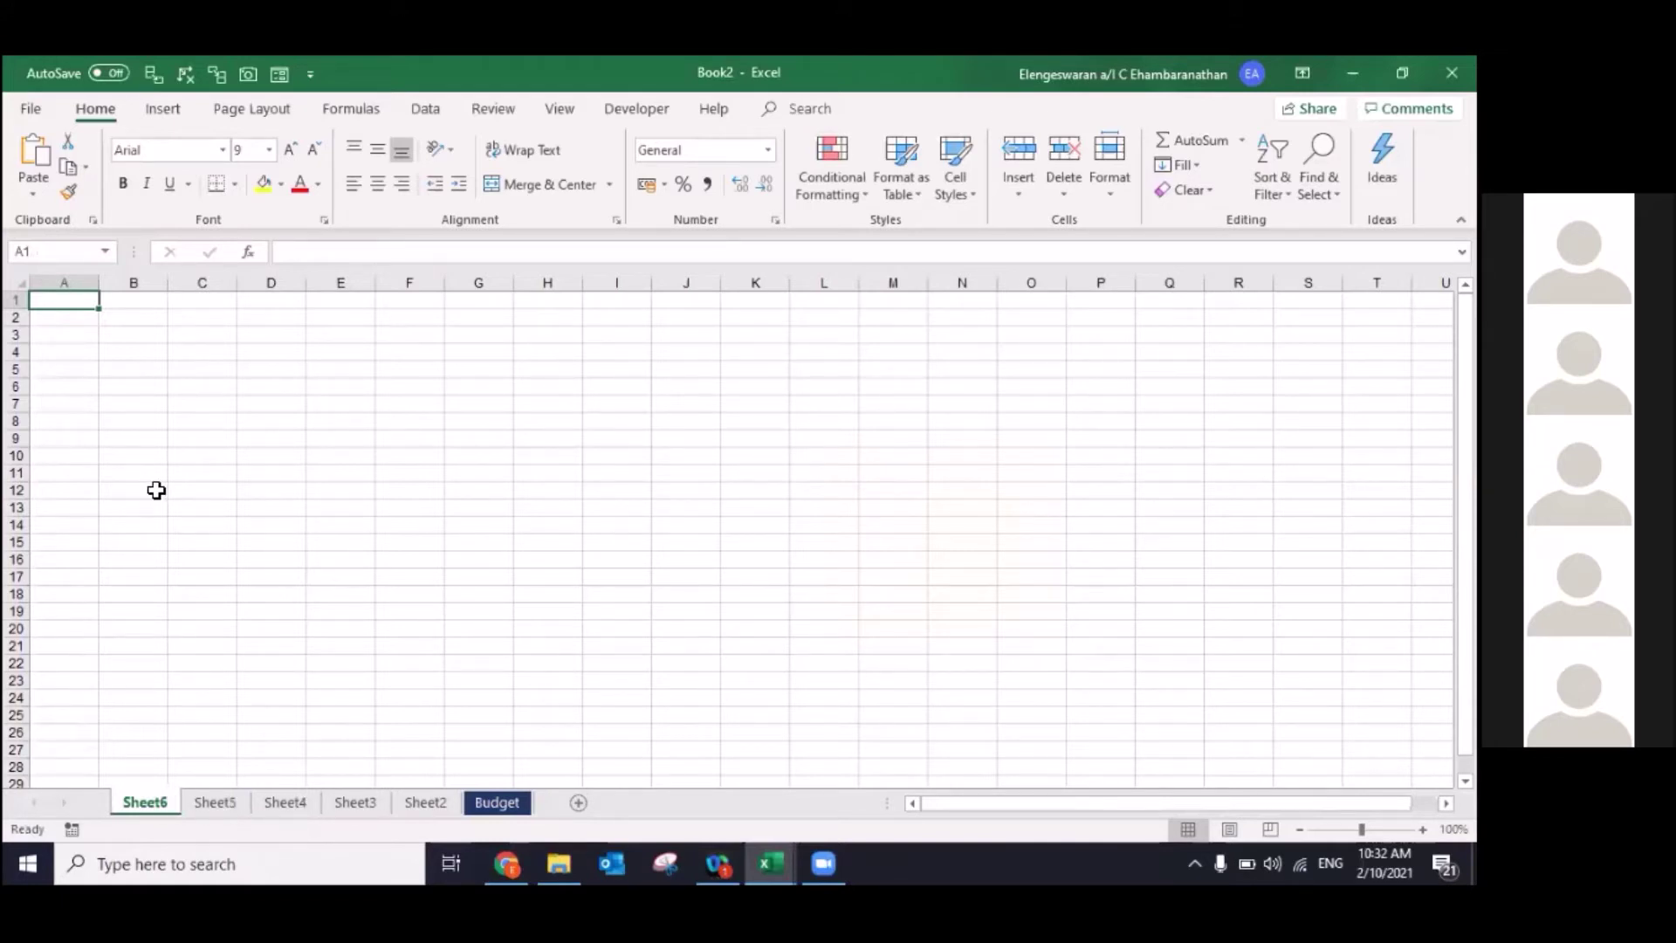
# Step: Clear the stray entry from cell A1 on Sheet6
pyautogui.write('SHIFT')
pyautogui.press('Return')
pyautogui.press('Up')
pyautogui.press('Delete')
# Step: Group Sheet6, Sheet5 and Sheet4, then release the group by switching to Sheet3
pyautogui.click(201, 340)
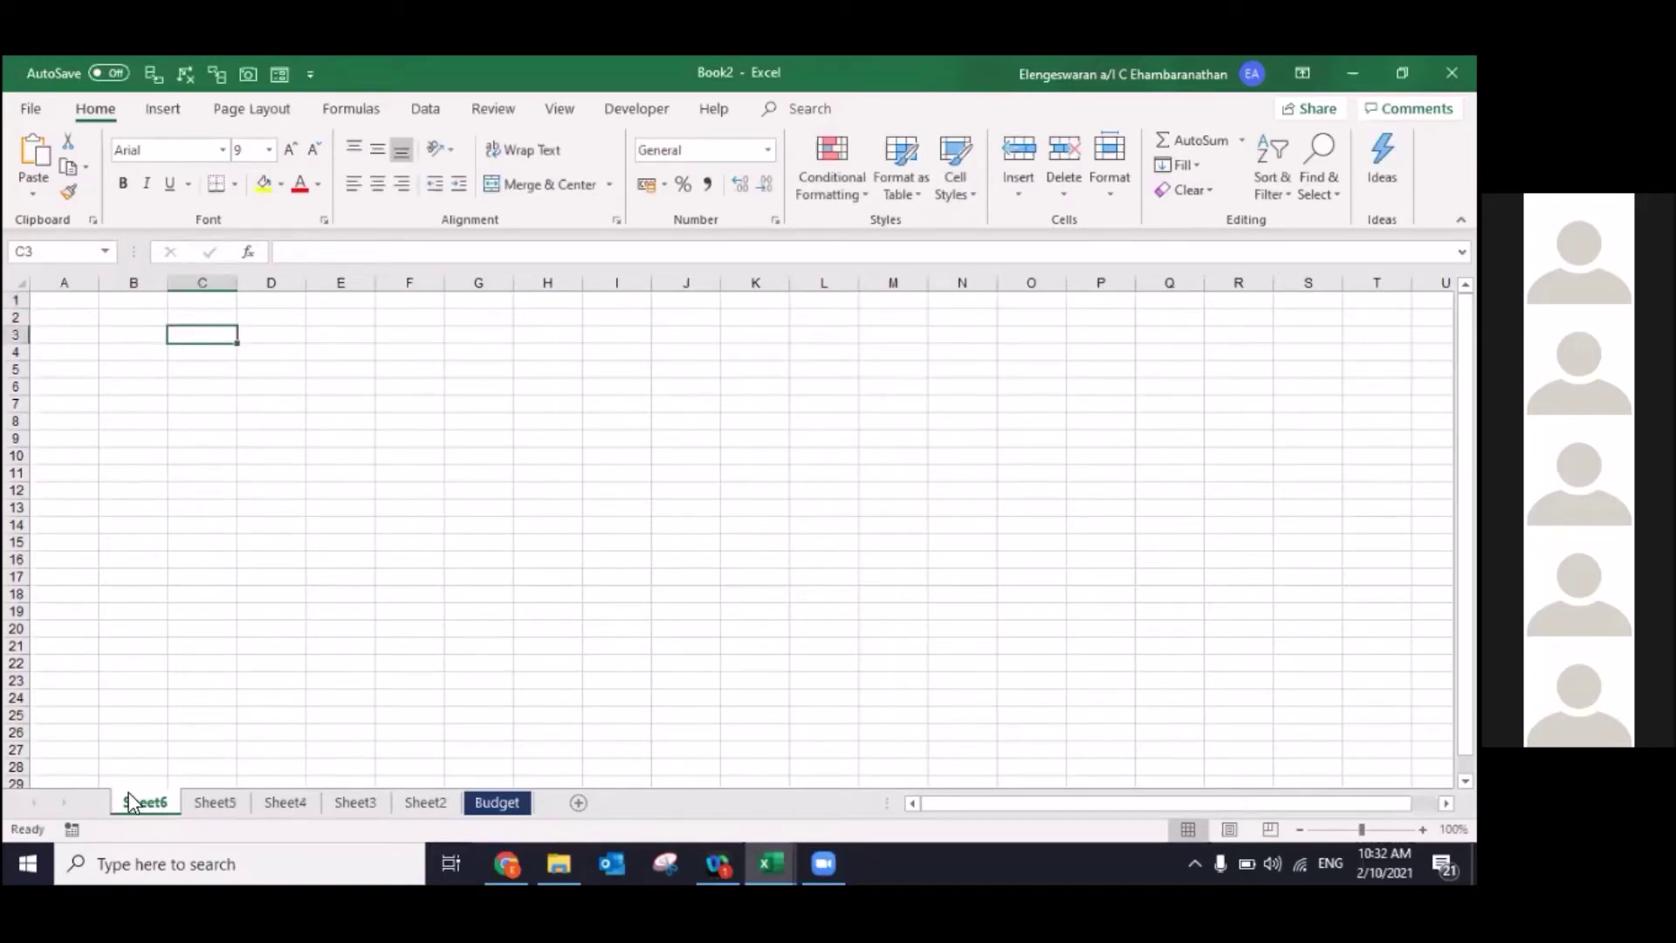
pyautogui.keyDown('shift'); pyautogui.click(197, 801); pyautogui.keyUp('shift')
pyautogui.keyDown('shift'); pyautogui.click(260, 802); pyautogui.keyUp('shift')
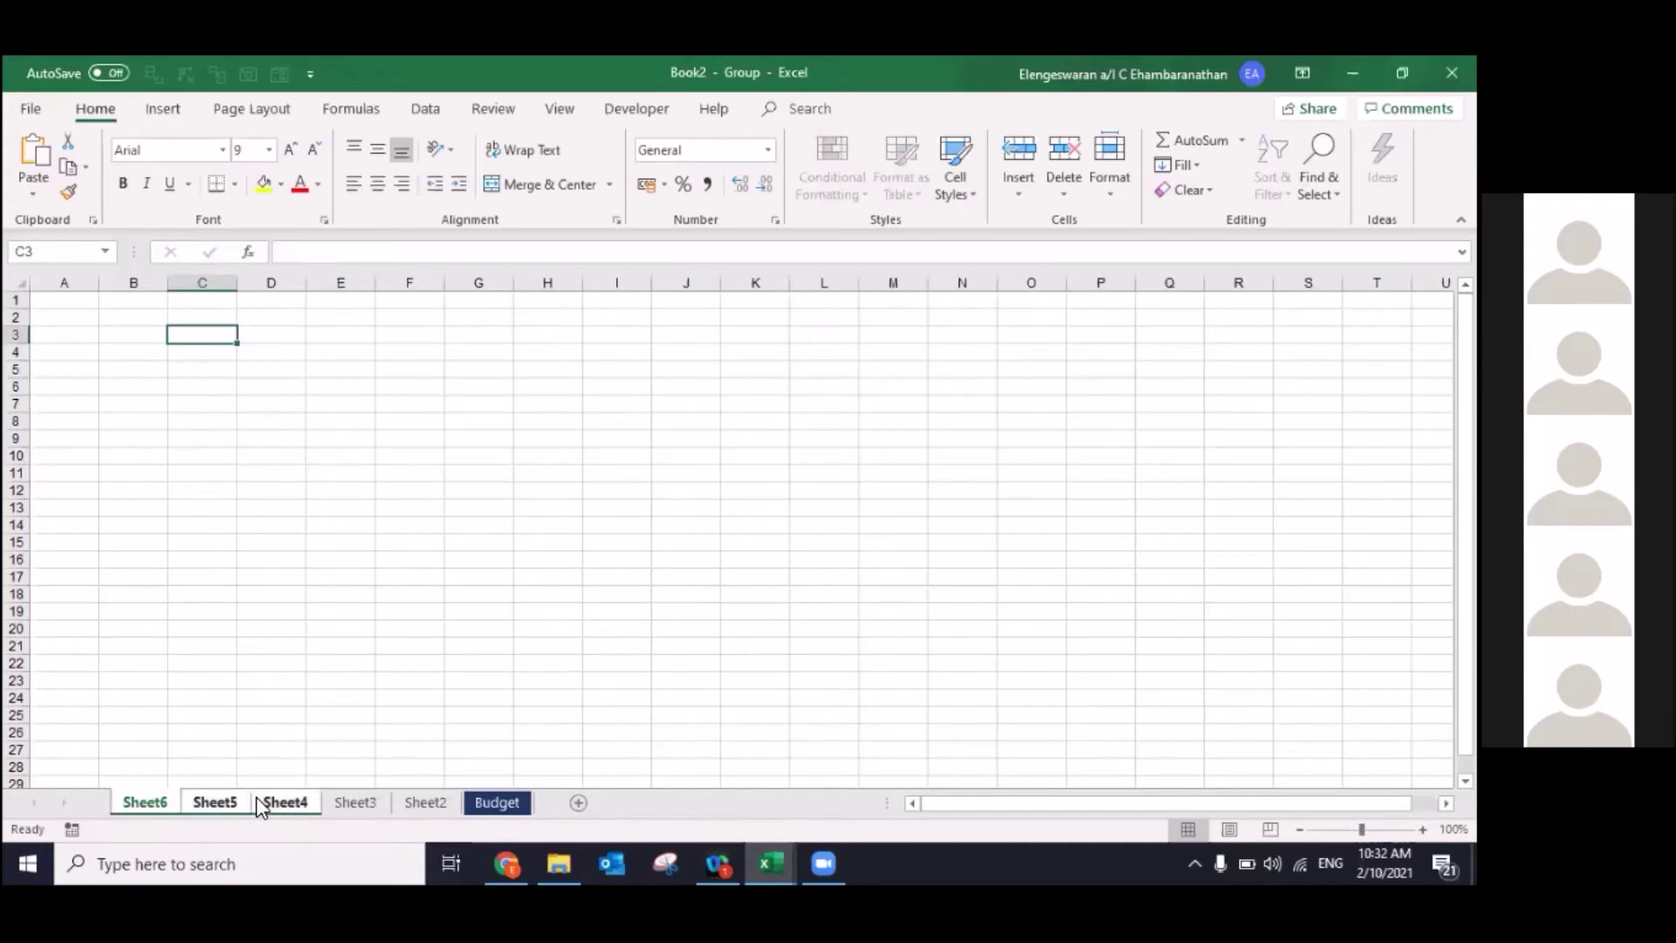
pyautogui.click(130, 547)
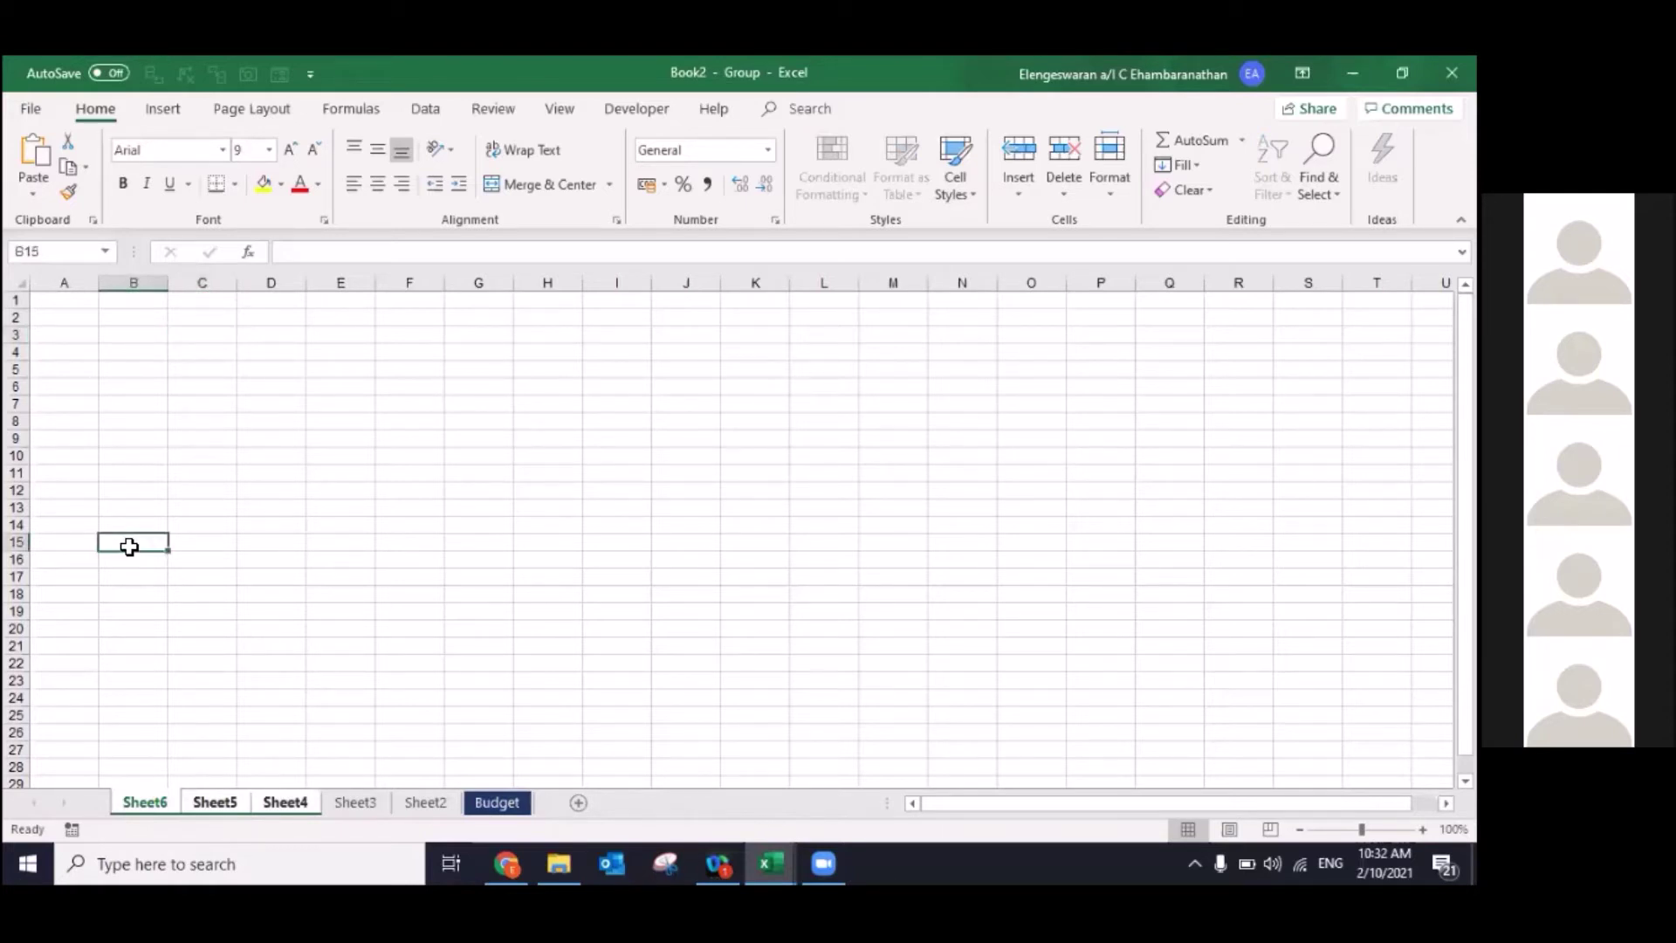
pyautogui.click(354, 802)
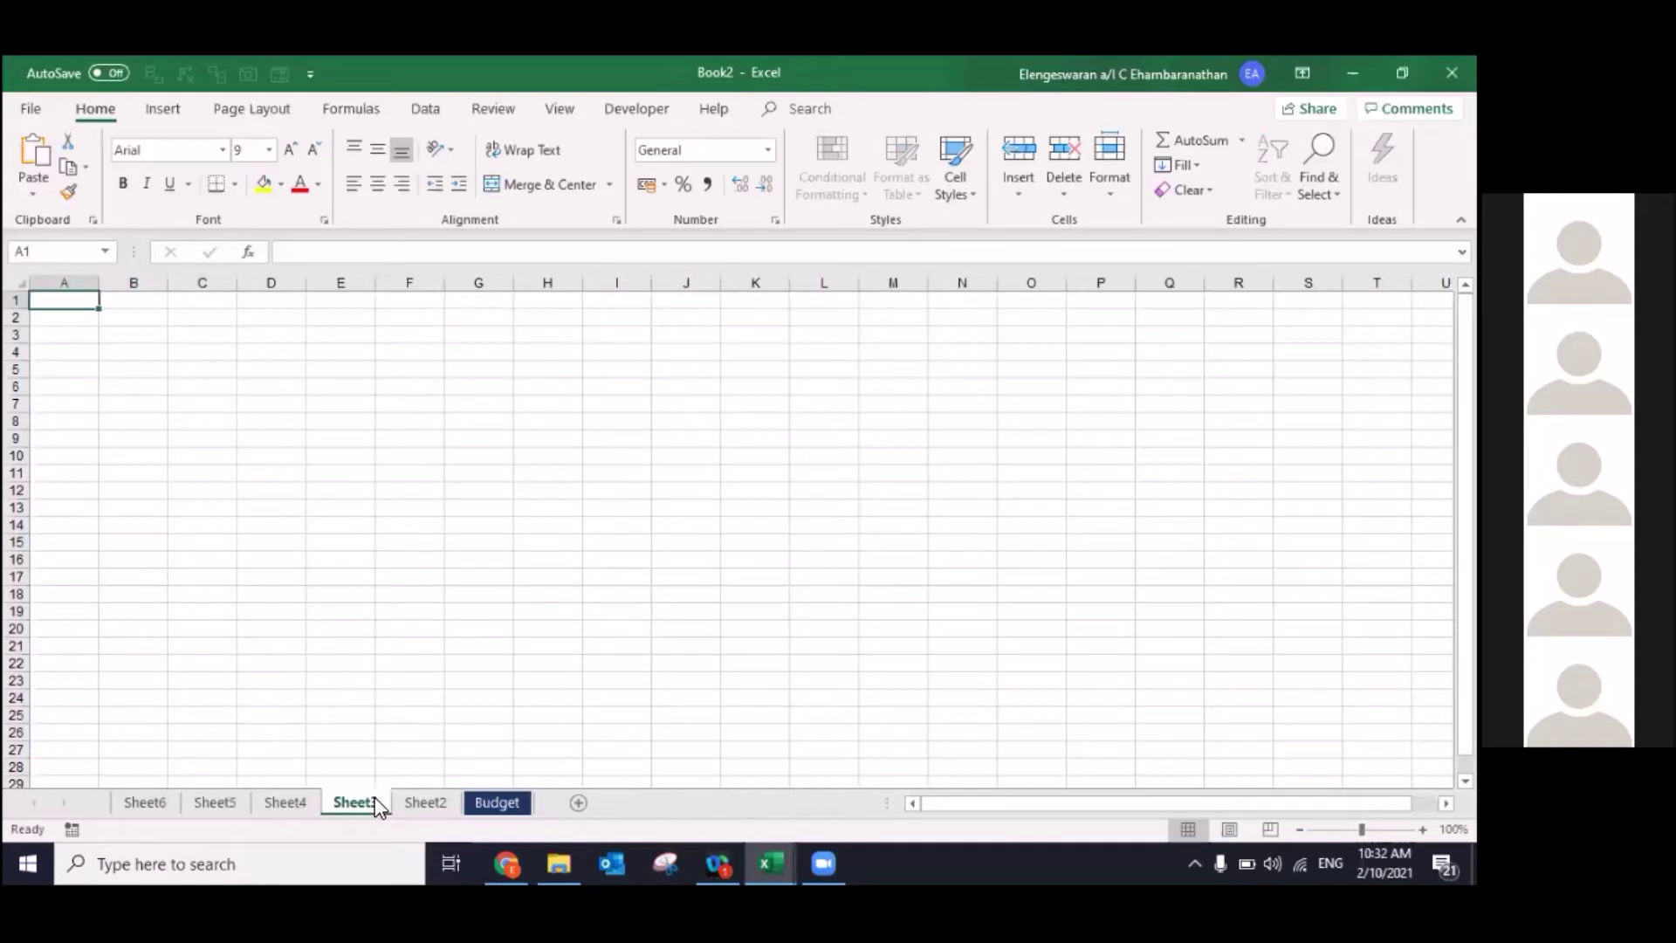
# Step: Regroup Sheet6, Sheet5 and Sheet4 and colour their tabs blue
pyautogui.click(149, 803)
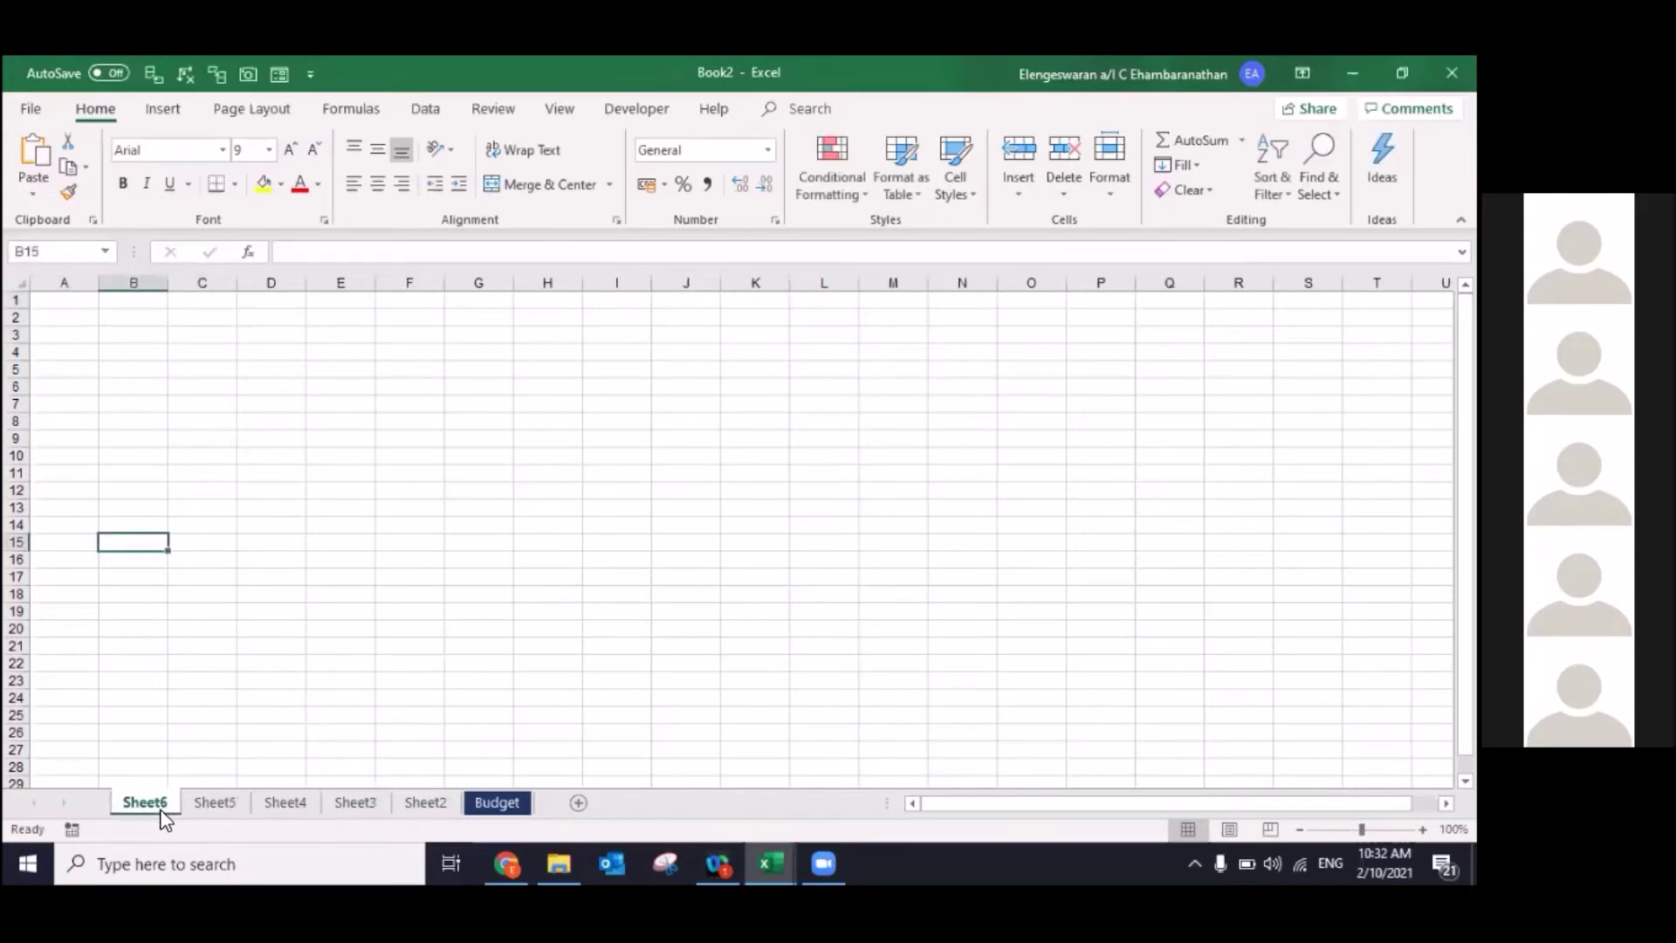
pyautogui.keyDown('ctrl'); pyautogui.click(205, 802); pyautogui.keyUp('ctrl')
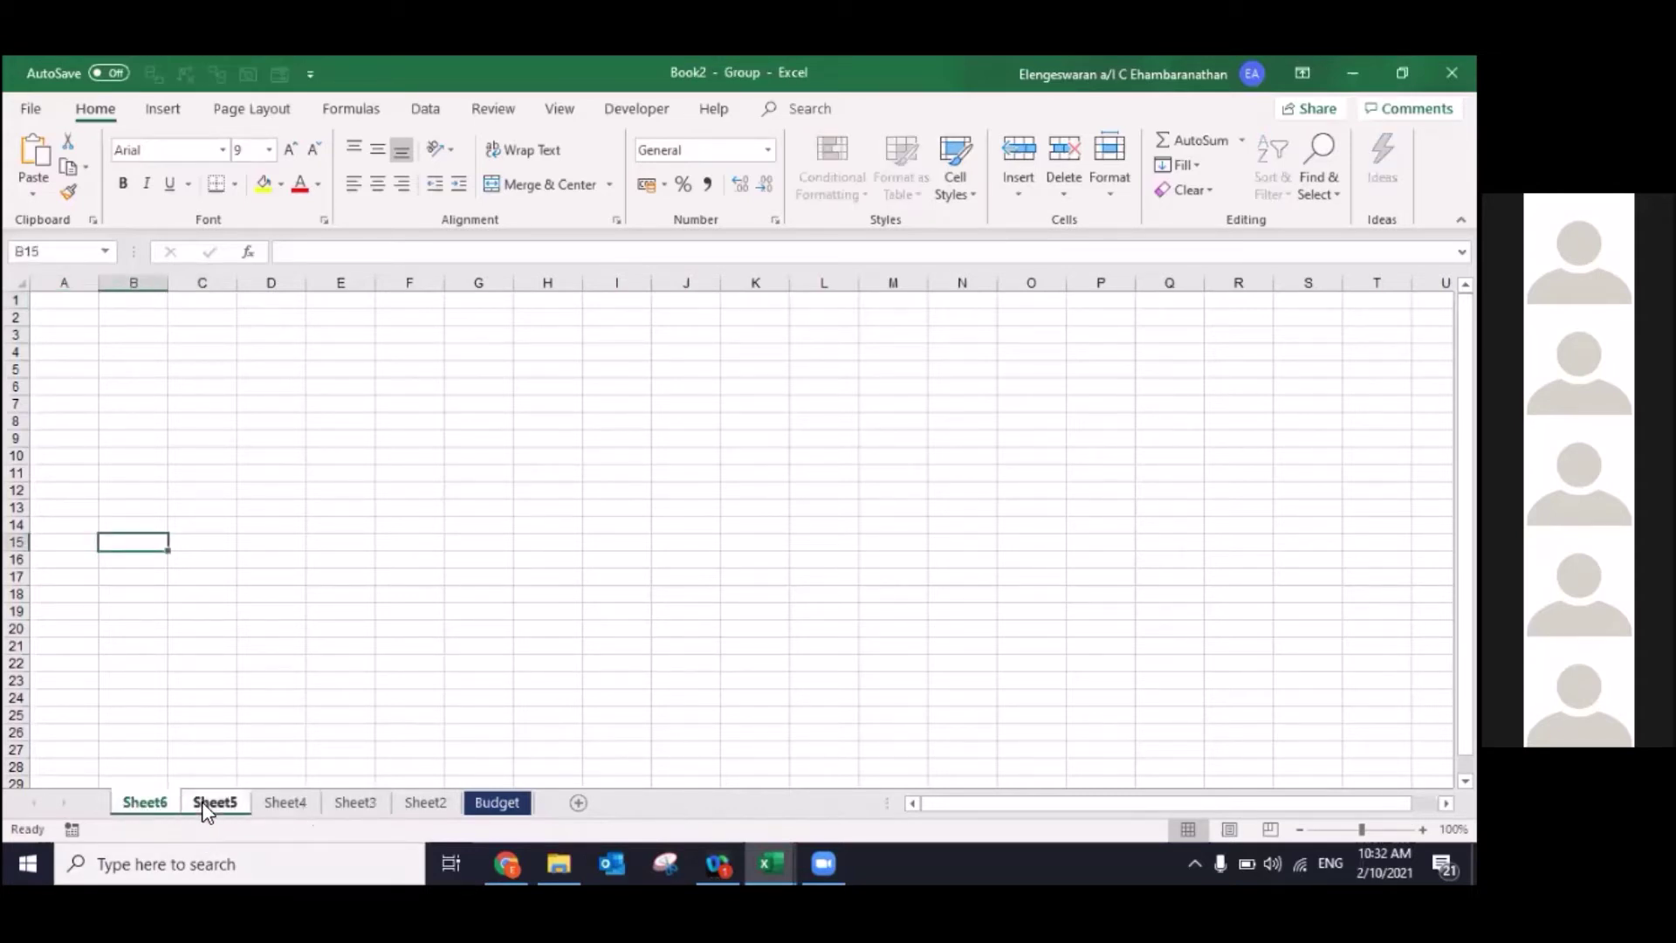
pyautogui.keyDown('ctrl'); pyautogui.click(282, 804); pyautogui.keyUp('ctrl')
pyautogui.rightClick(280, 809)
pyautogui.moveTo(344, 684)
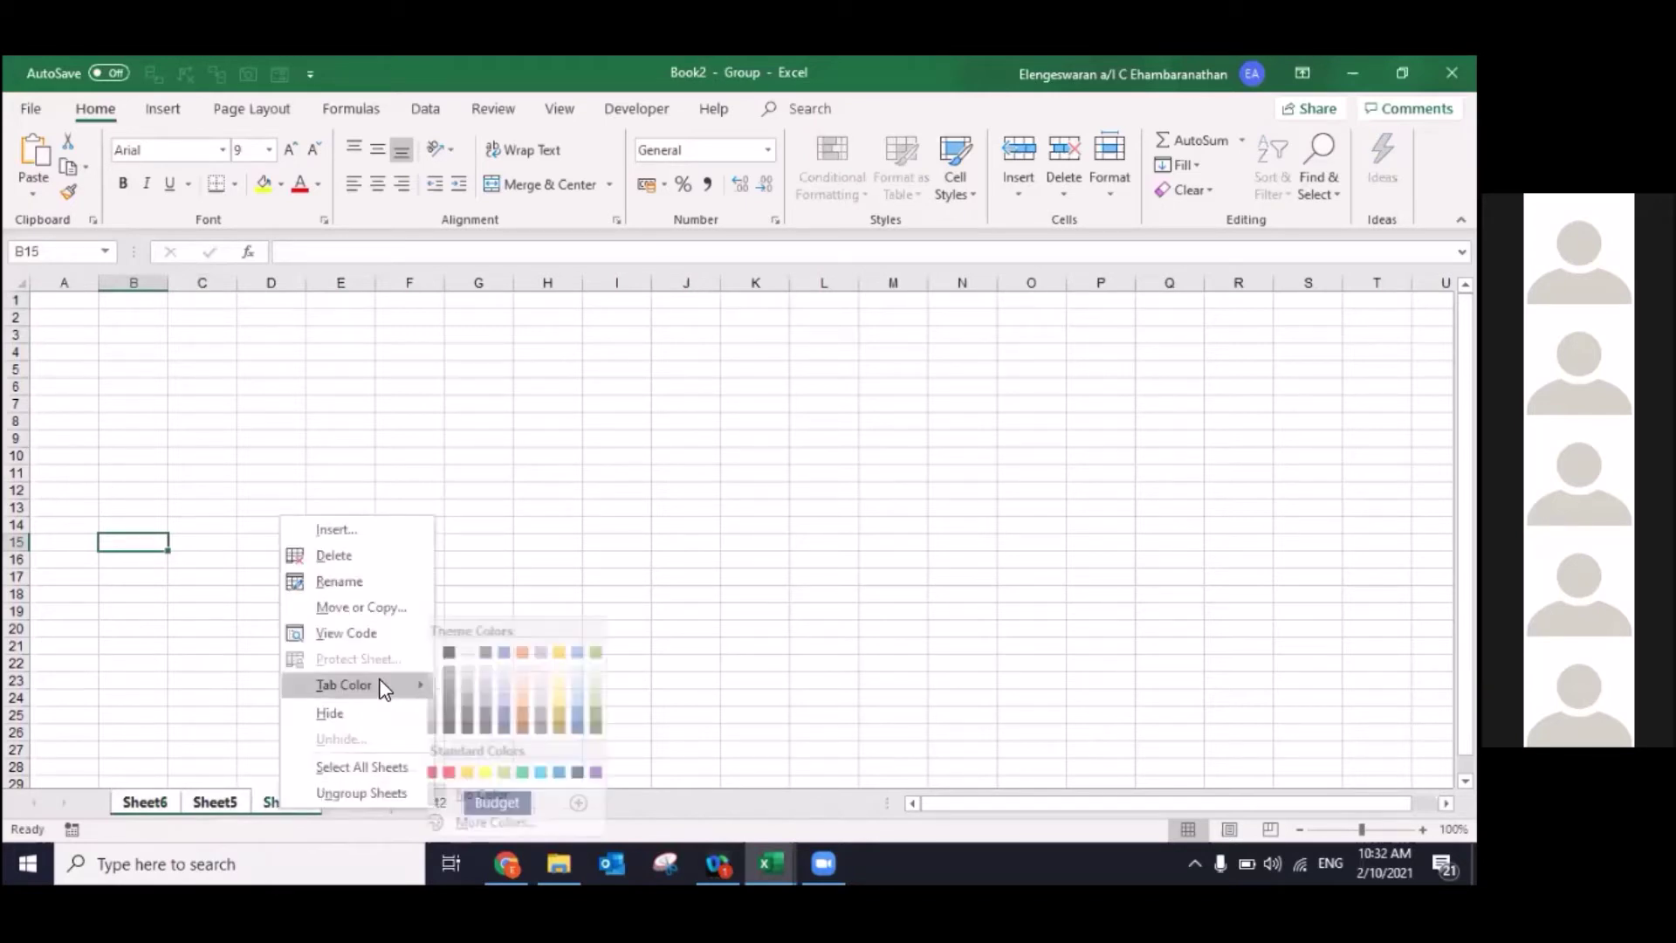
pyautogui.click(588, 718)
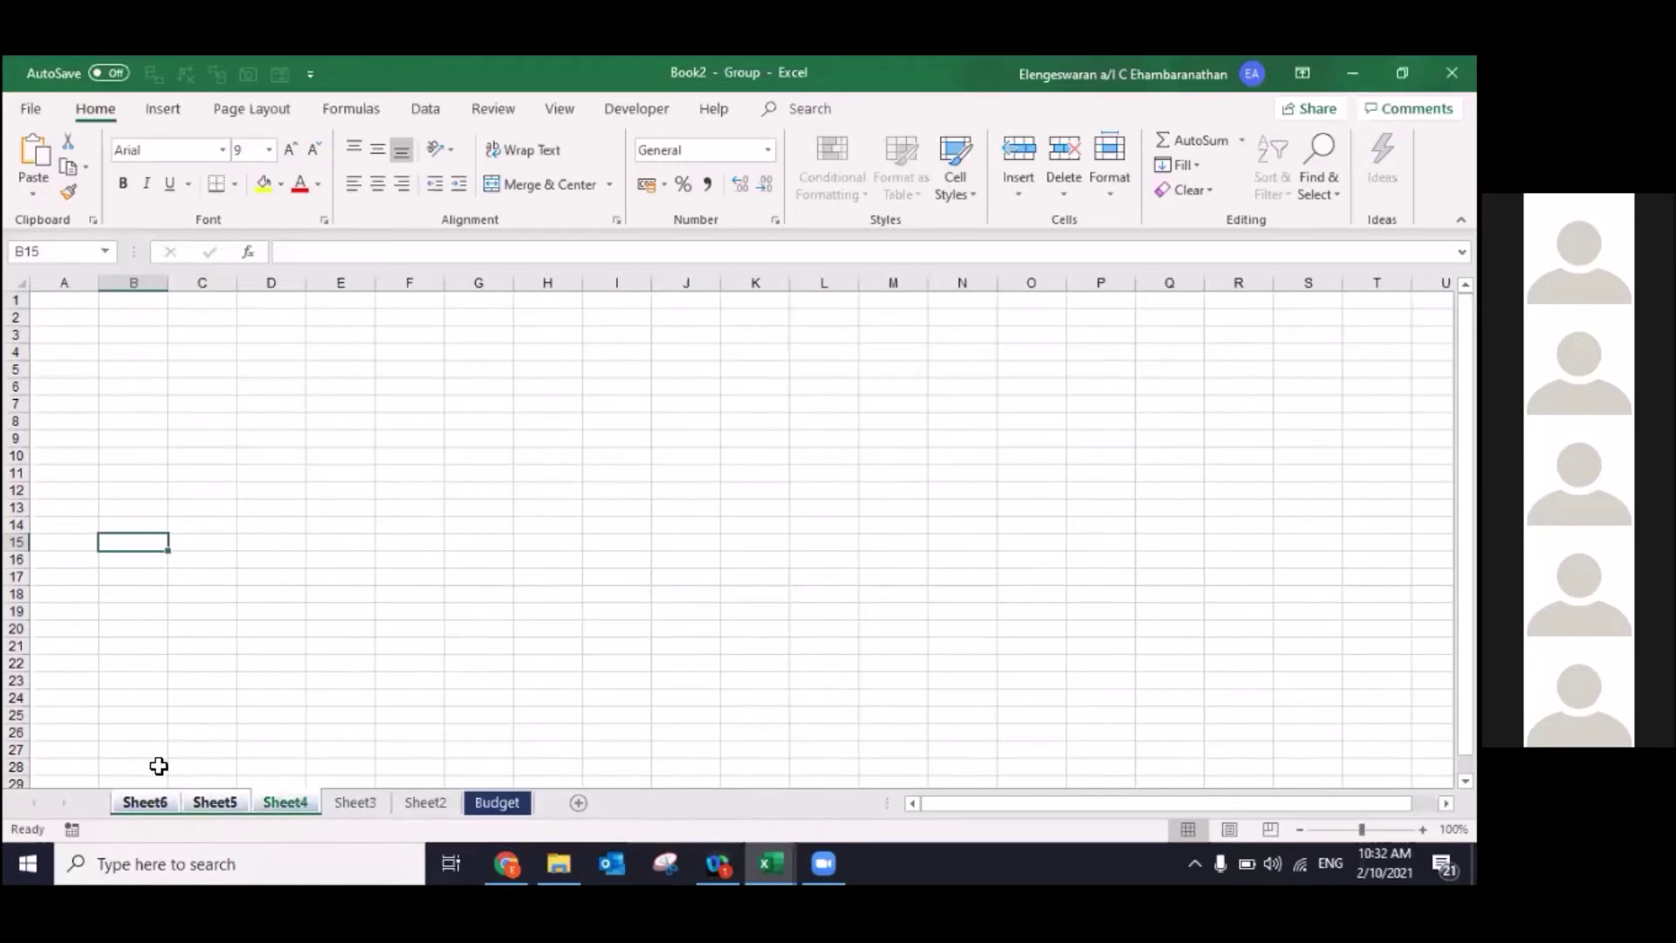
# Step: Ungroup the blue sheets and group Sheet6 with Sheet3
pyautogui.click(177, 713)
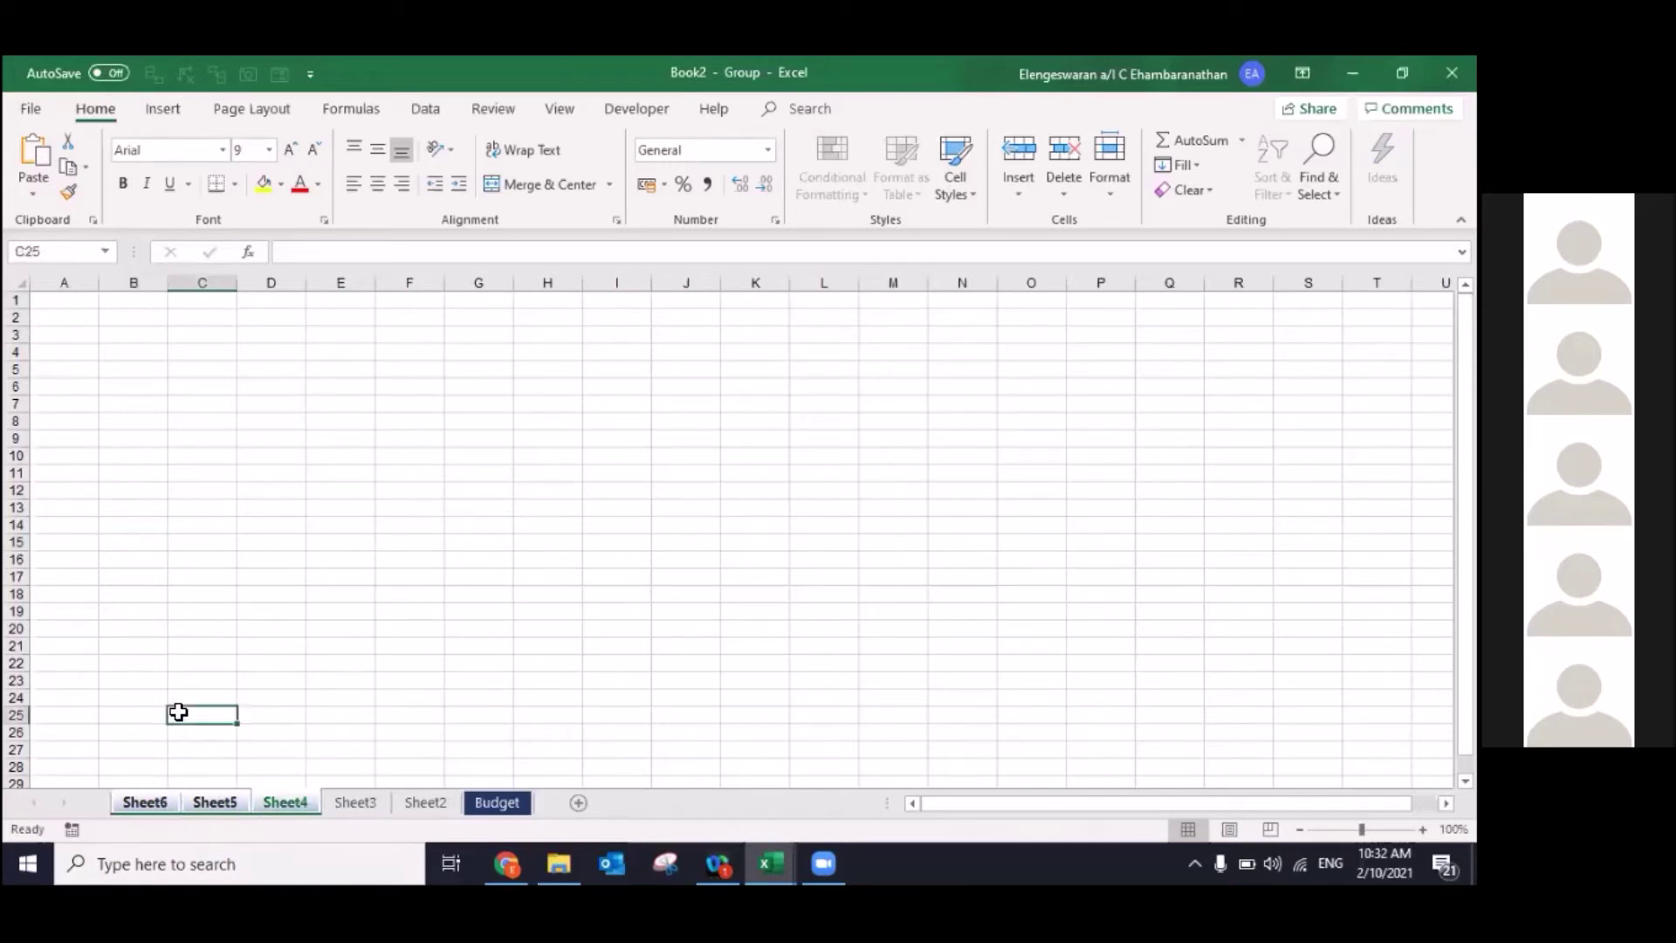
pyautogui.click(361, 802)
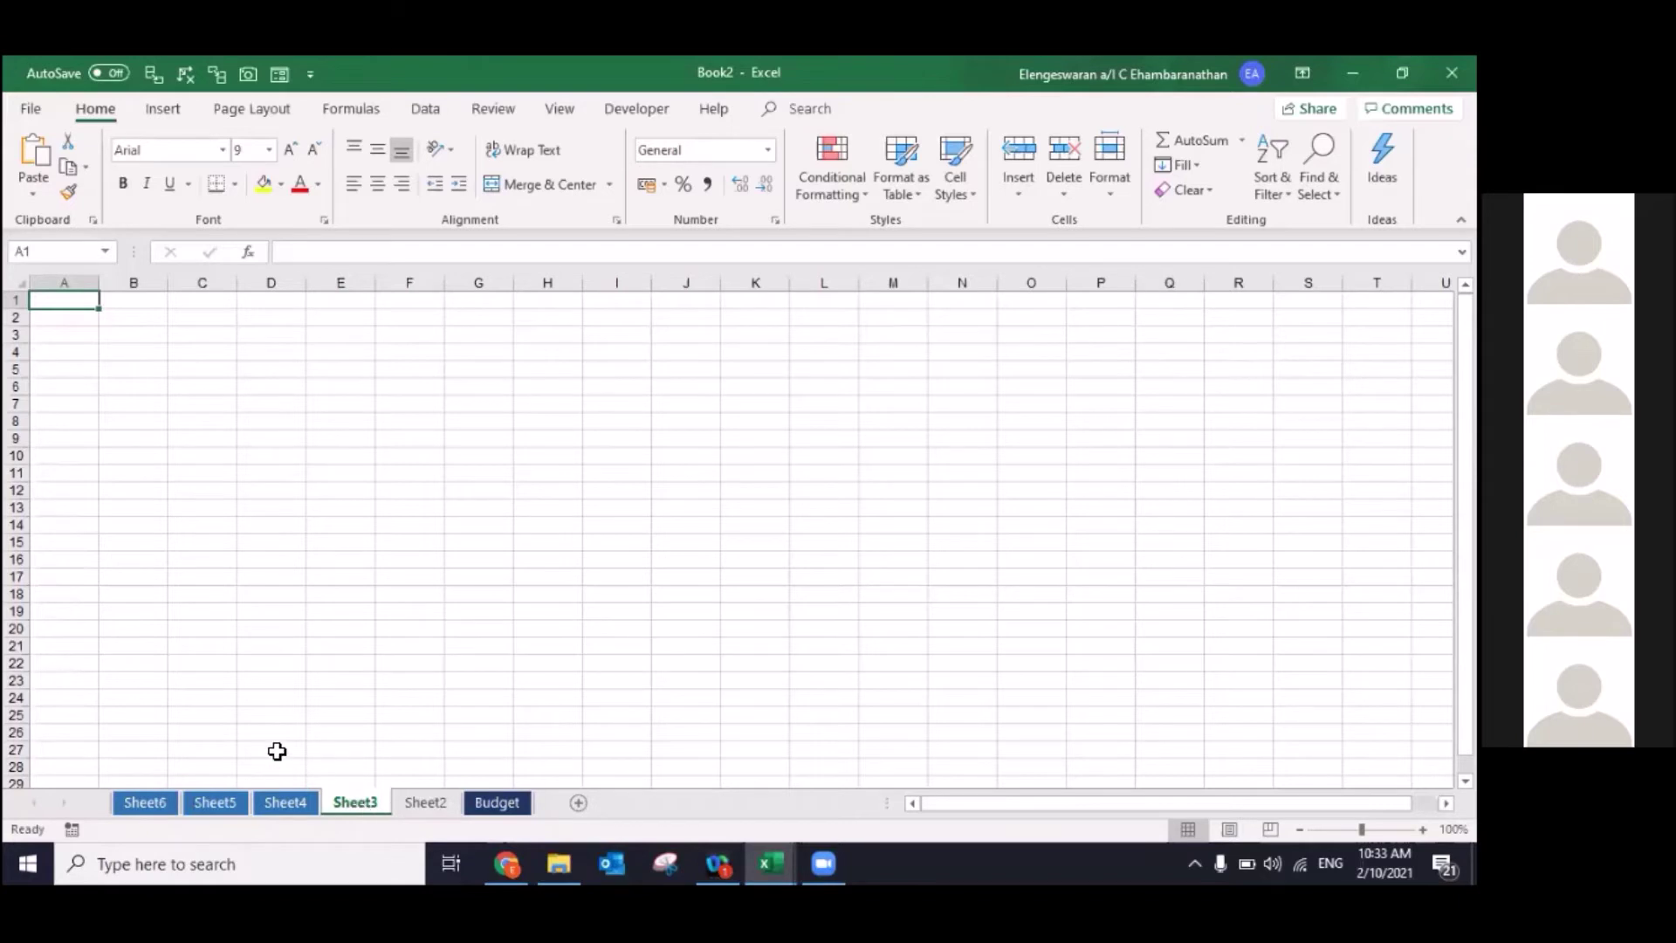
pyautogui.keyDown('ctrl'); pyautogui.click(148, 801); pyautogui.keyUp('ctrl')
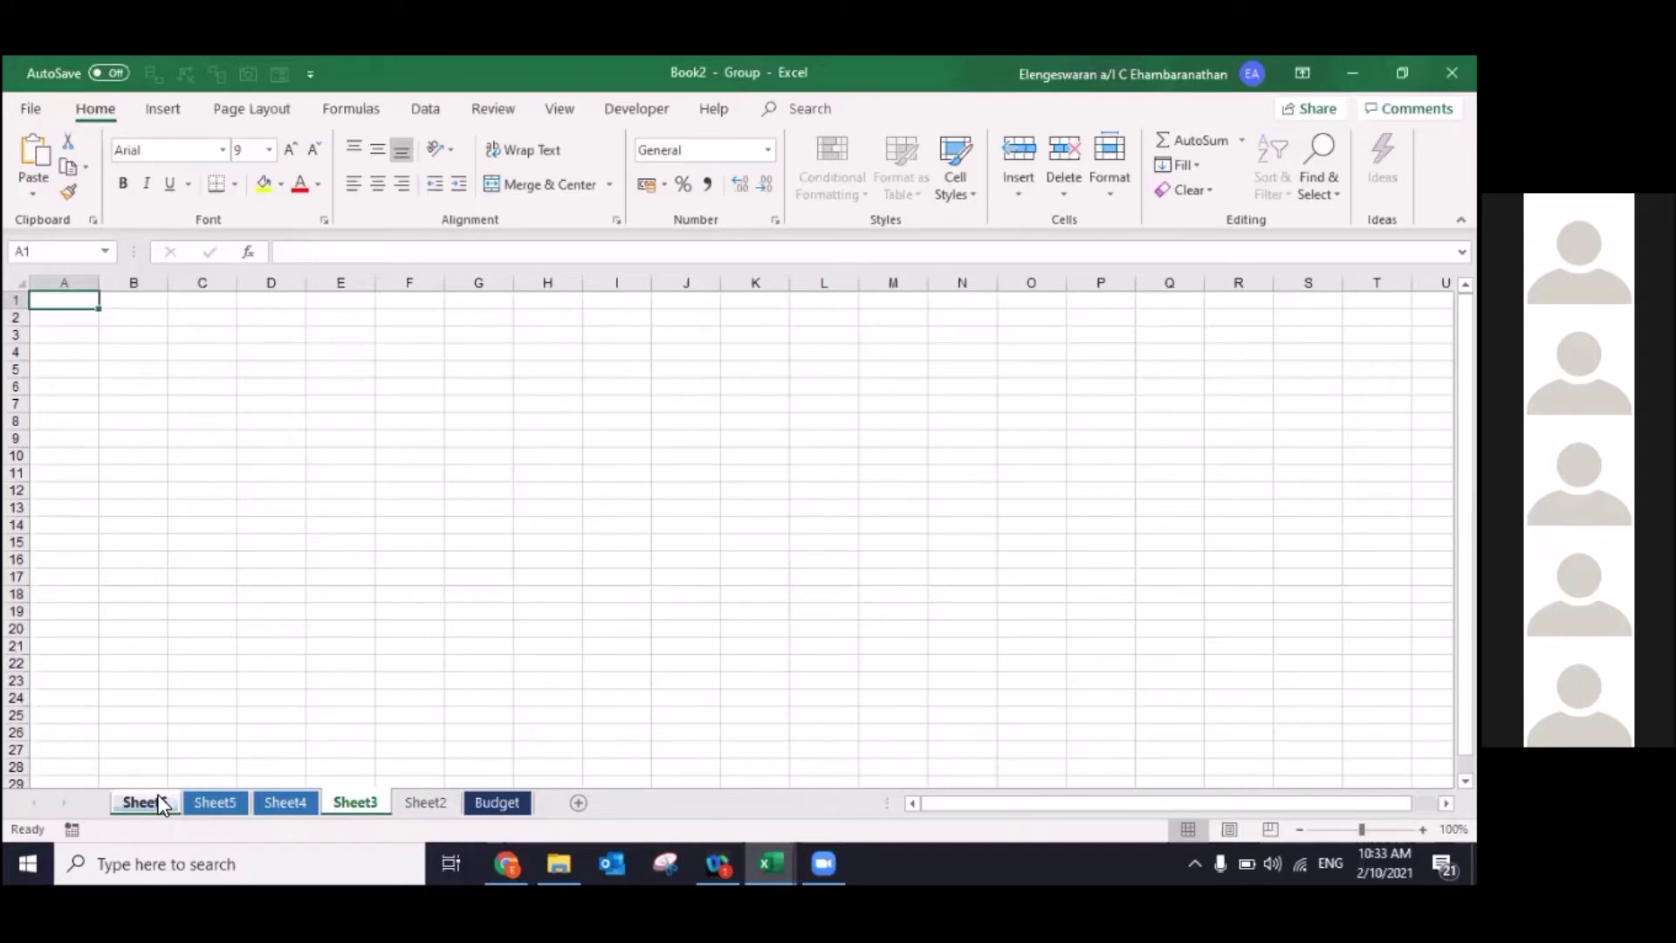
# Step: Colour the grouped Sheet3 and Sheet6 tabs yellow, then release the group
pyautogui.rightClick(353, 803)
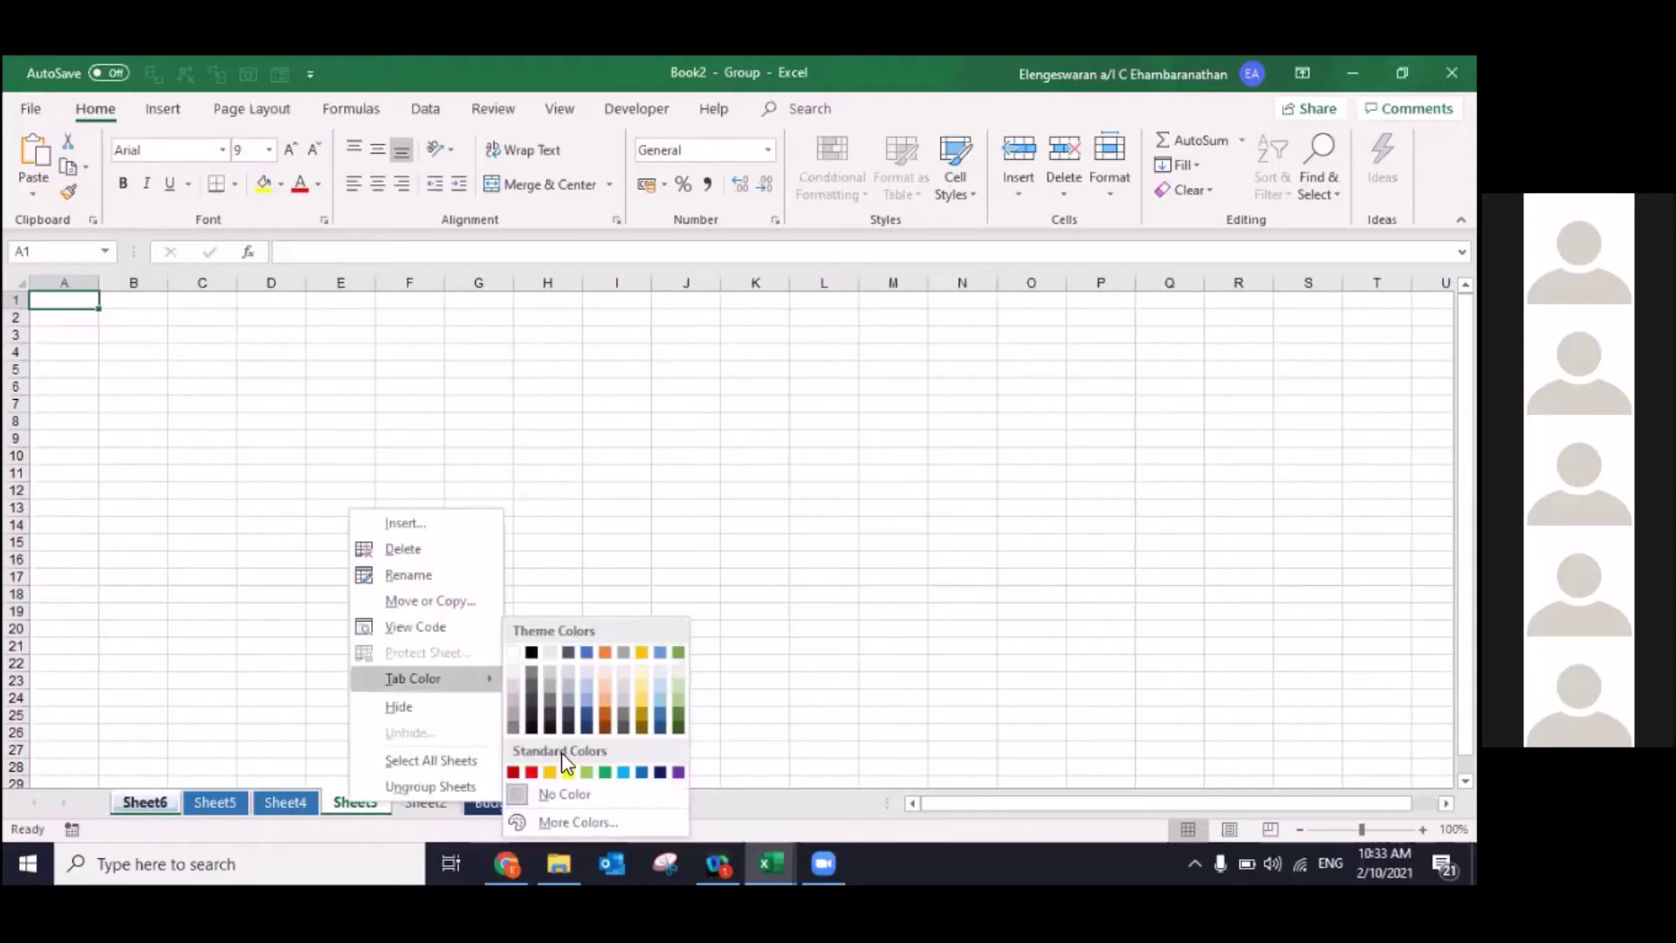
pyautogui.click(568, 790)
pyautogui.click(320, 716)
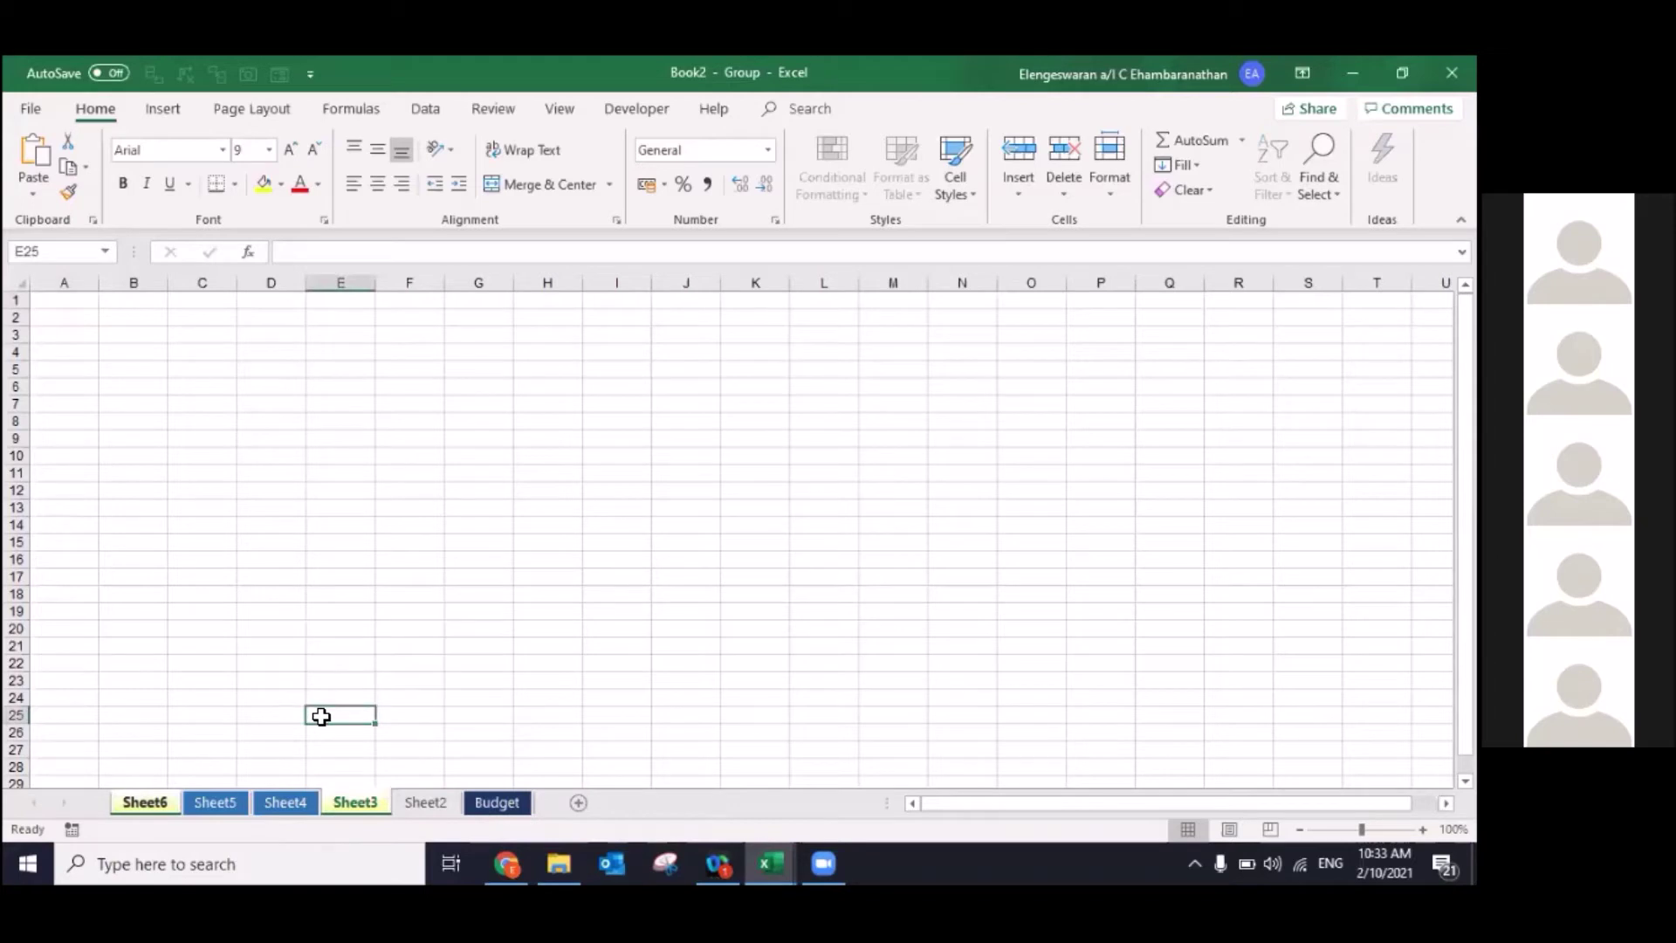
pyautogui.hotkey('ctrl', 'pageup')
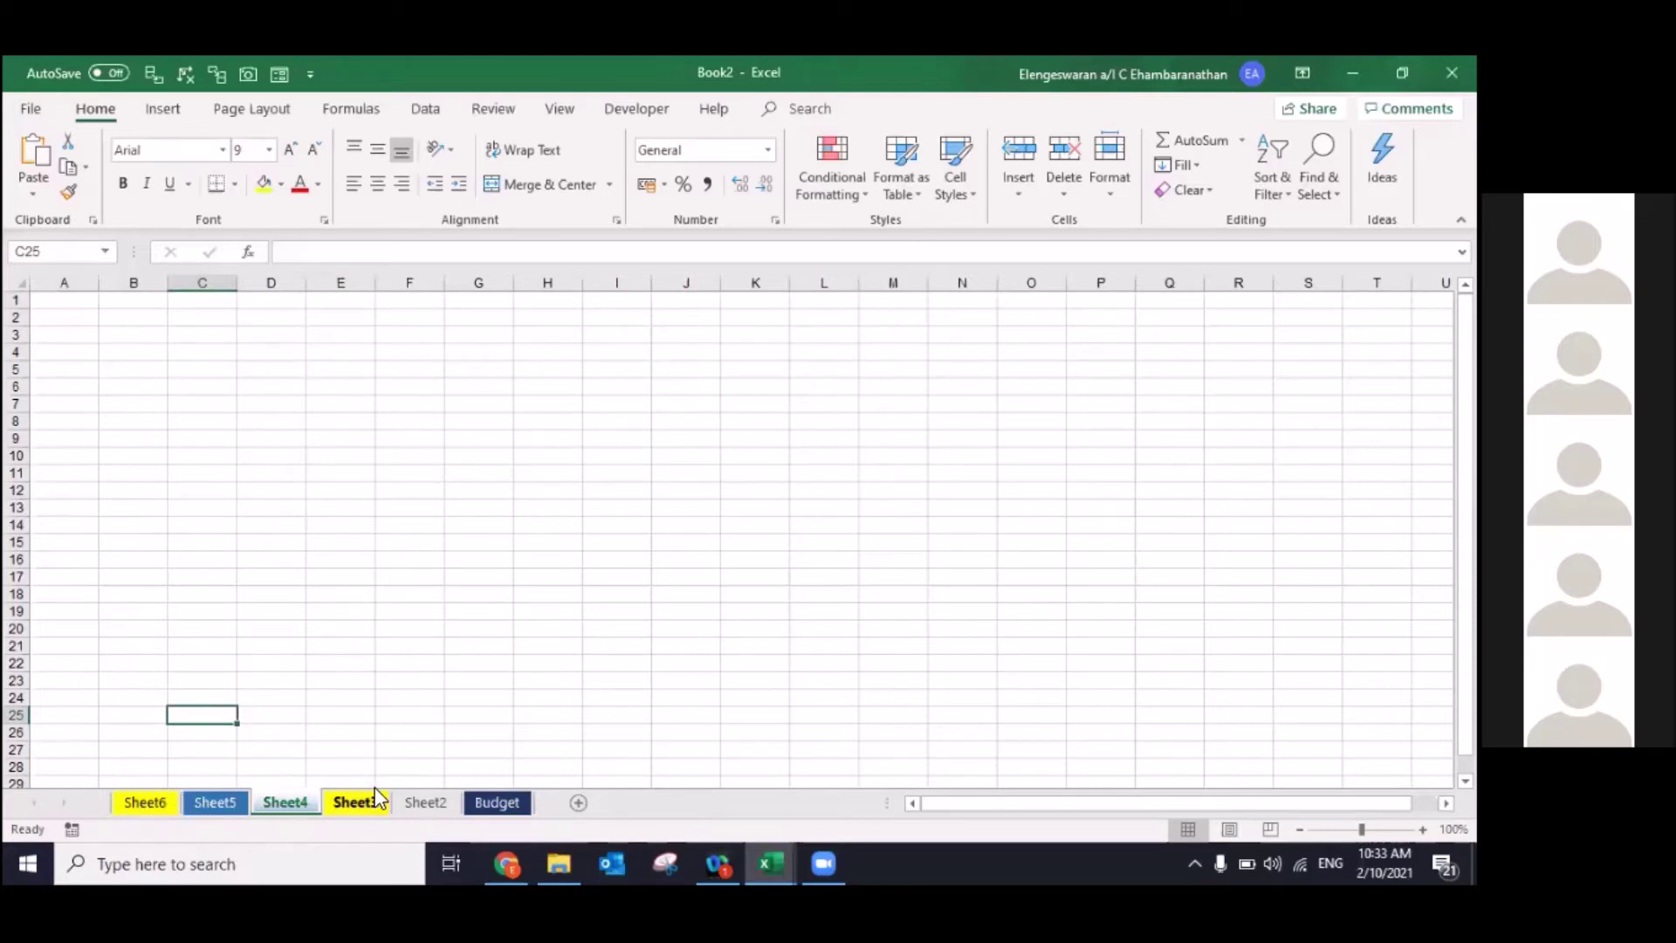
# Step: Group Sheet2 with Sheet6 and colour both tabs orange
pyautogui.click(424, 801)
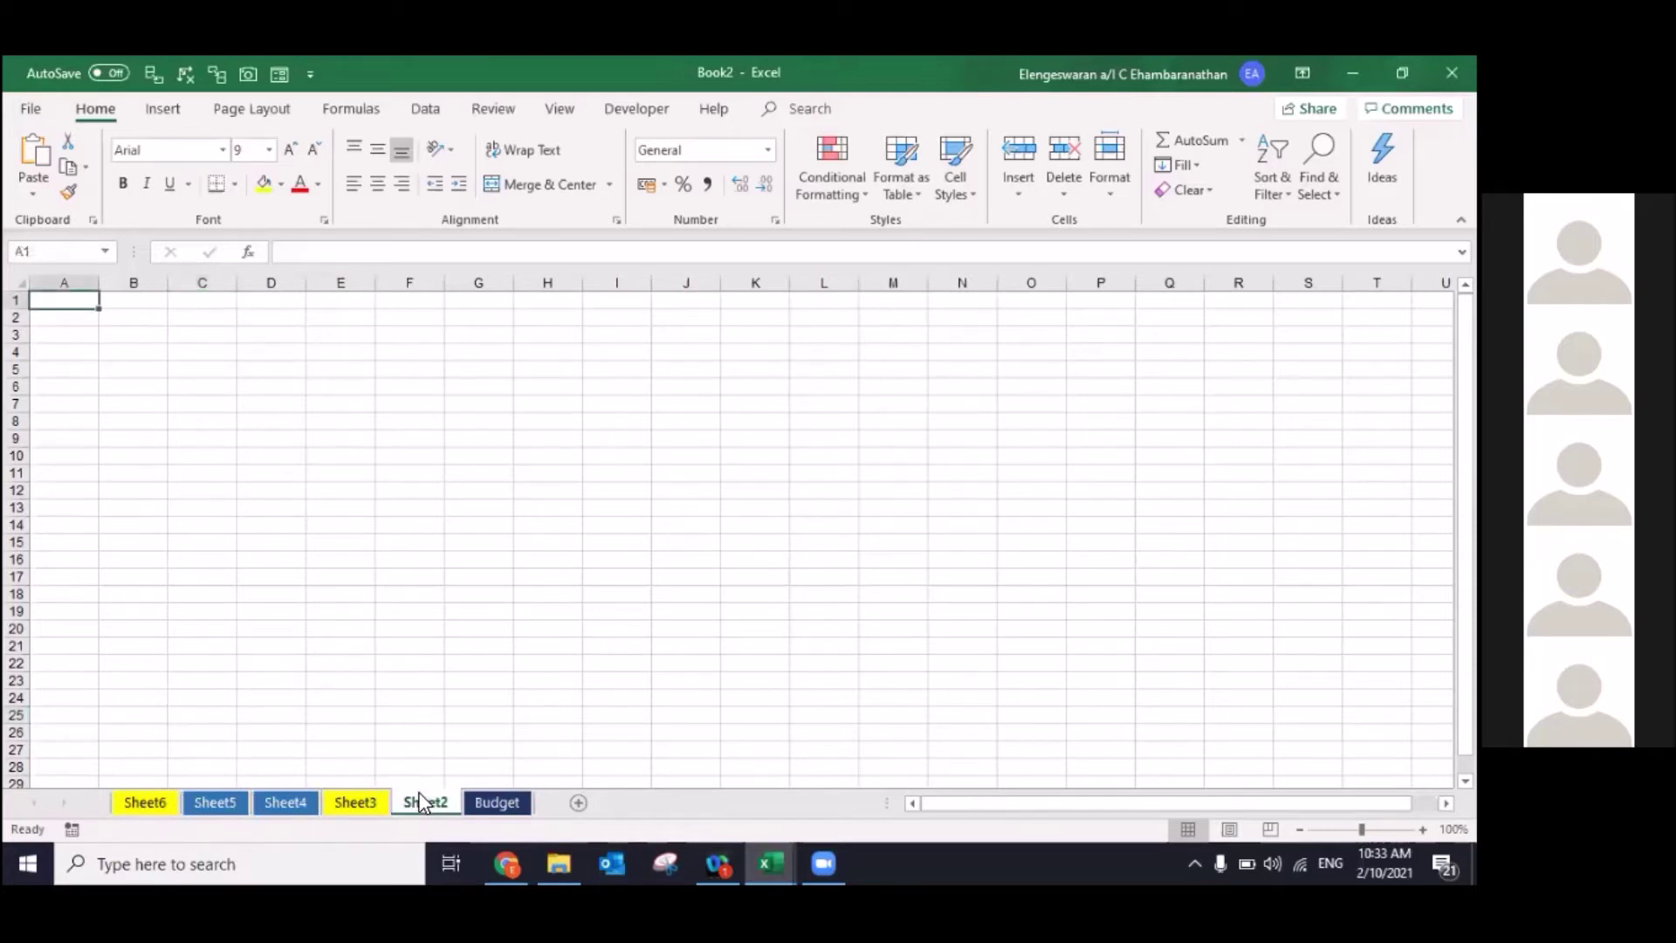
pyautogui.keyDown('ctrl'); pyautogui.click(137, 805); pyautogui.keyUp('ctrl')
pyautogui.rightClick(135, 812)
pyautogui.moveTo(197, 682)
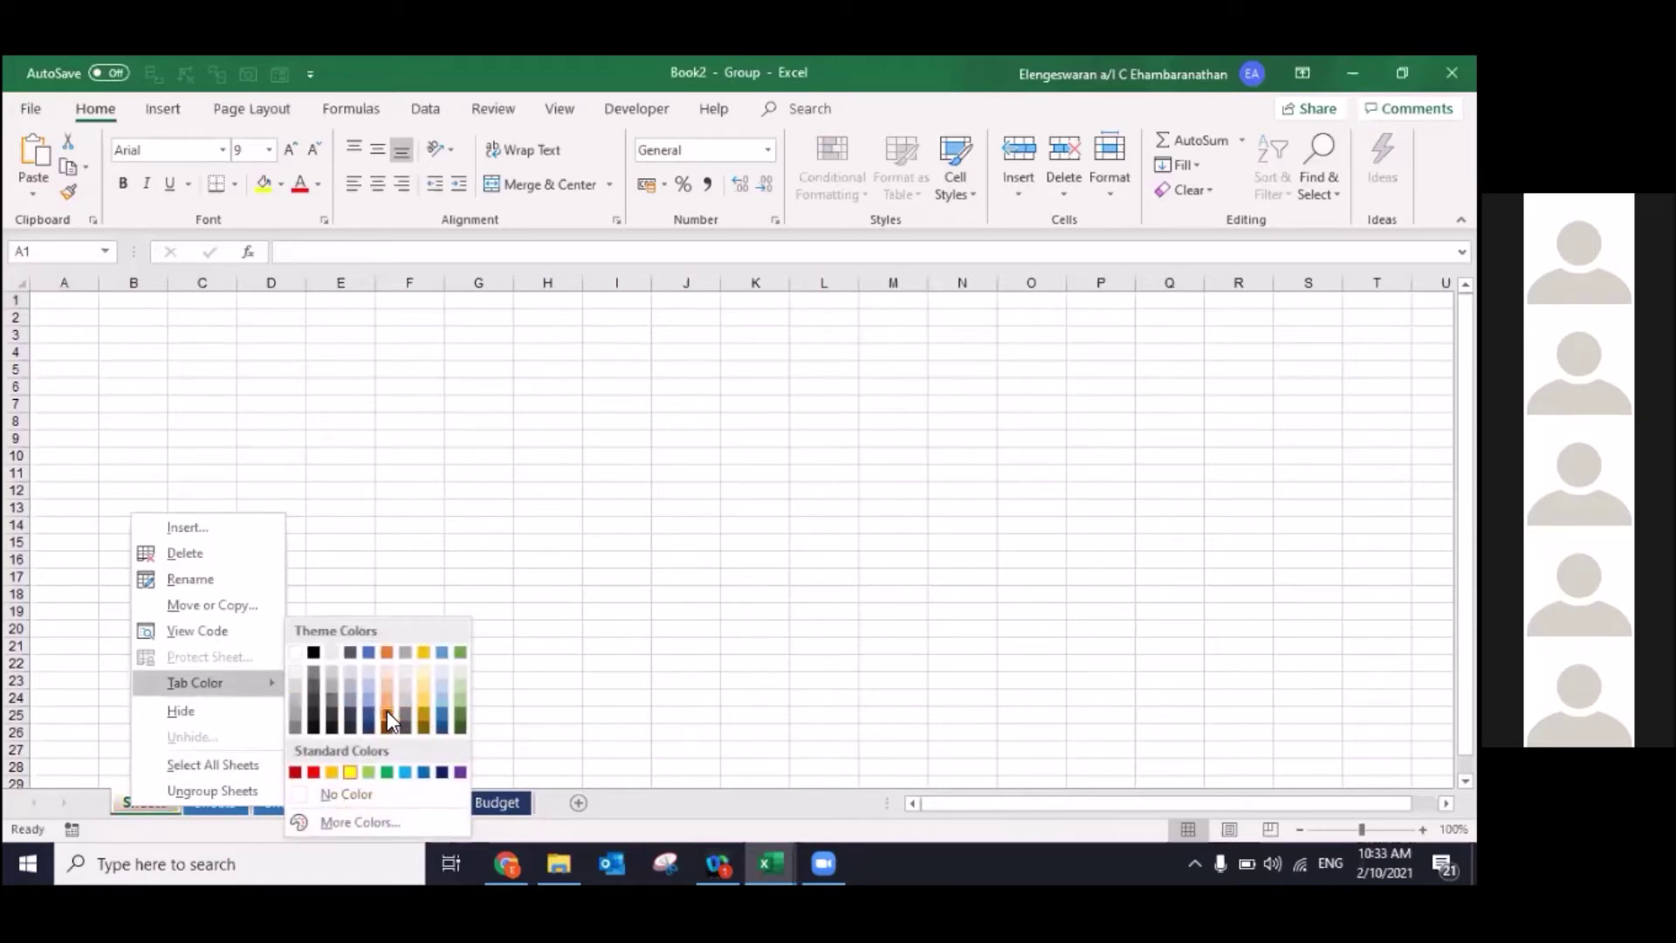
pyautogui.click(386, 710)
pyautogui.click(234, 685)
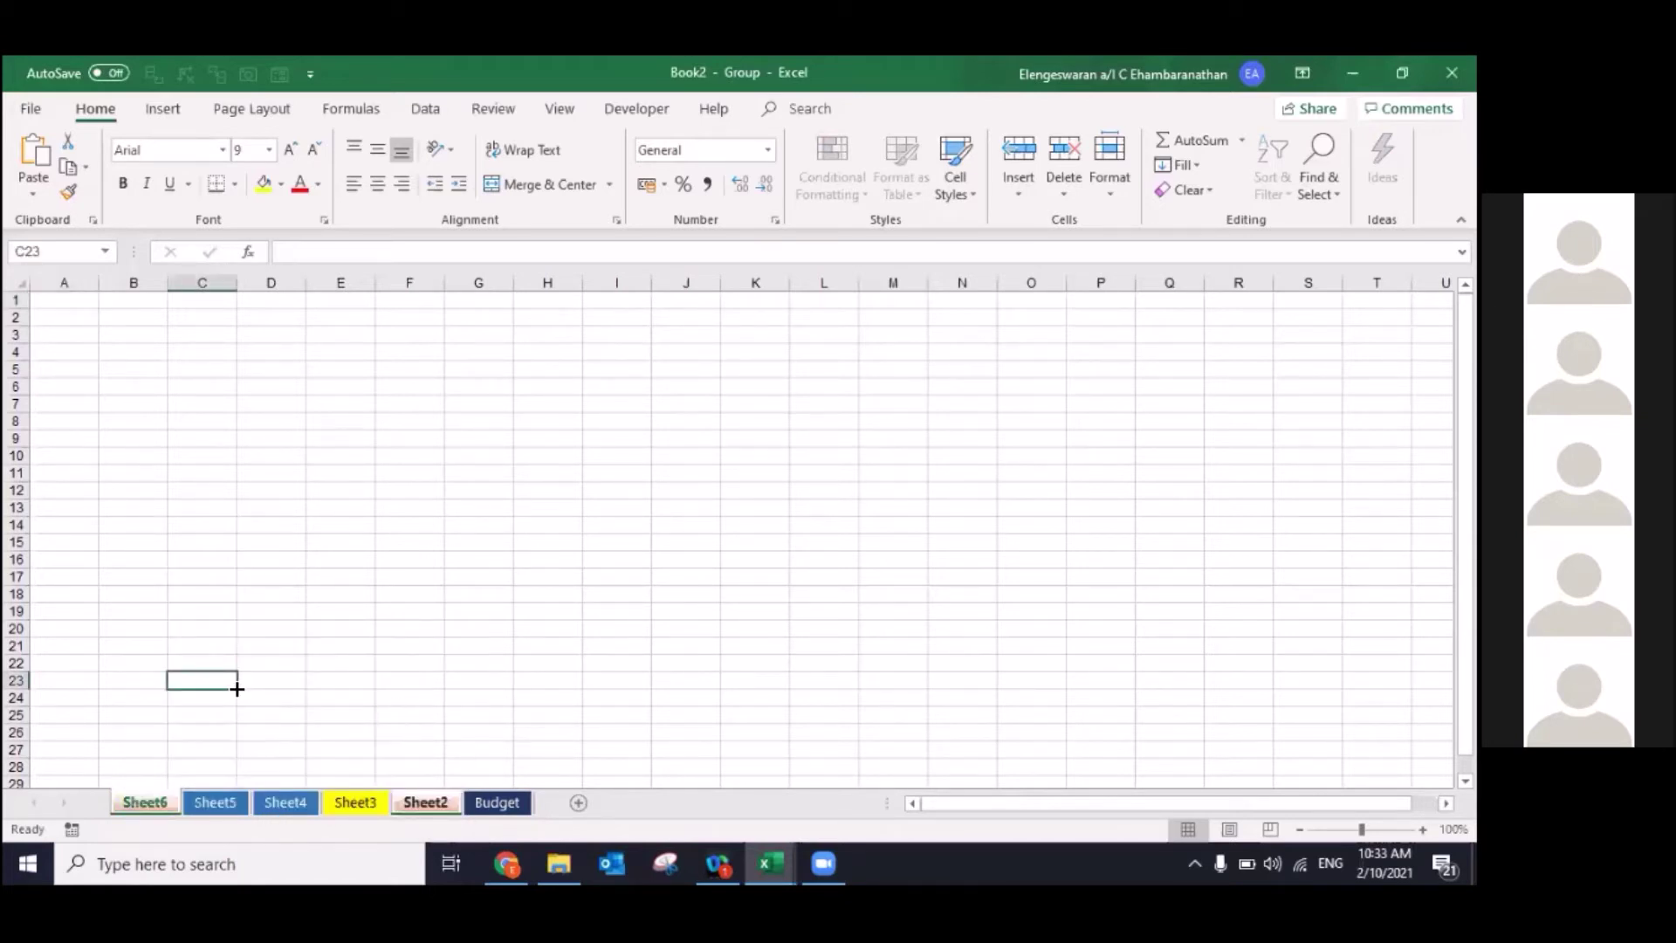
# Step: Ungroup the orange sheets, then regroup Sheet6 with Sheet2
pyautogui.click(210, 790)
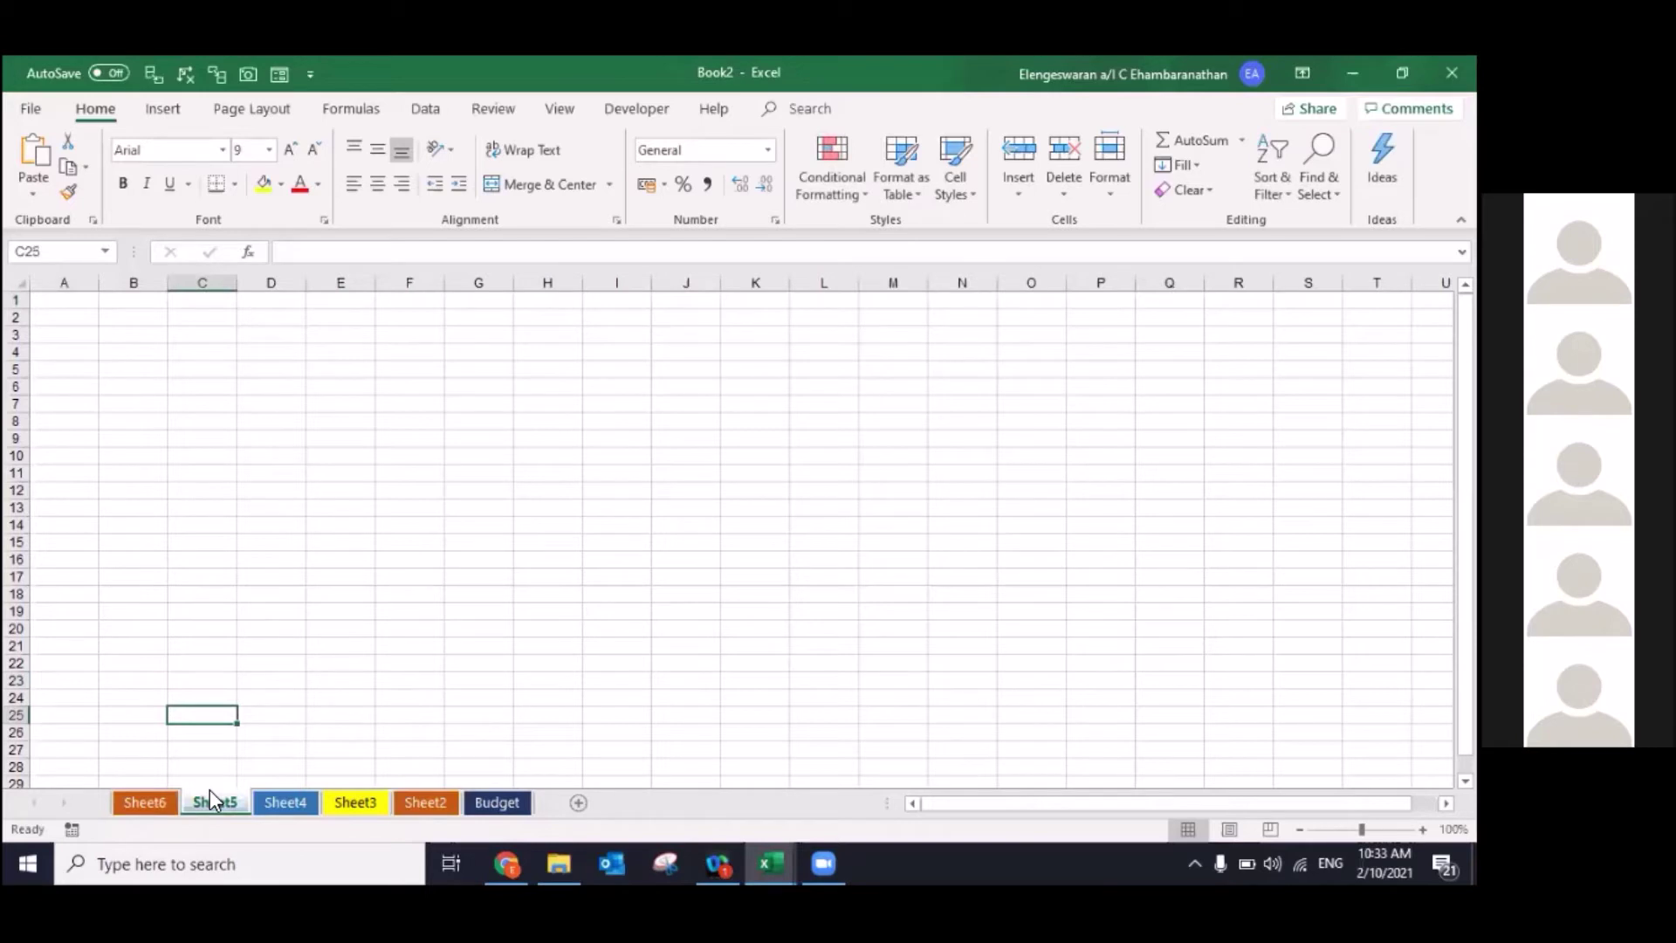
pyautogui.hotkey('ctrl', 'pageup')
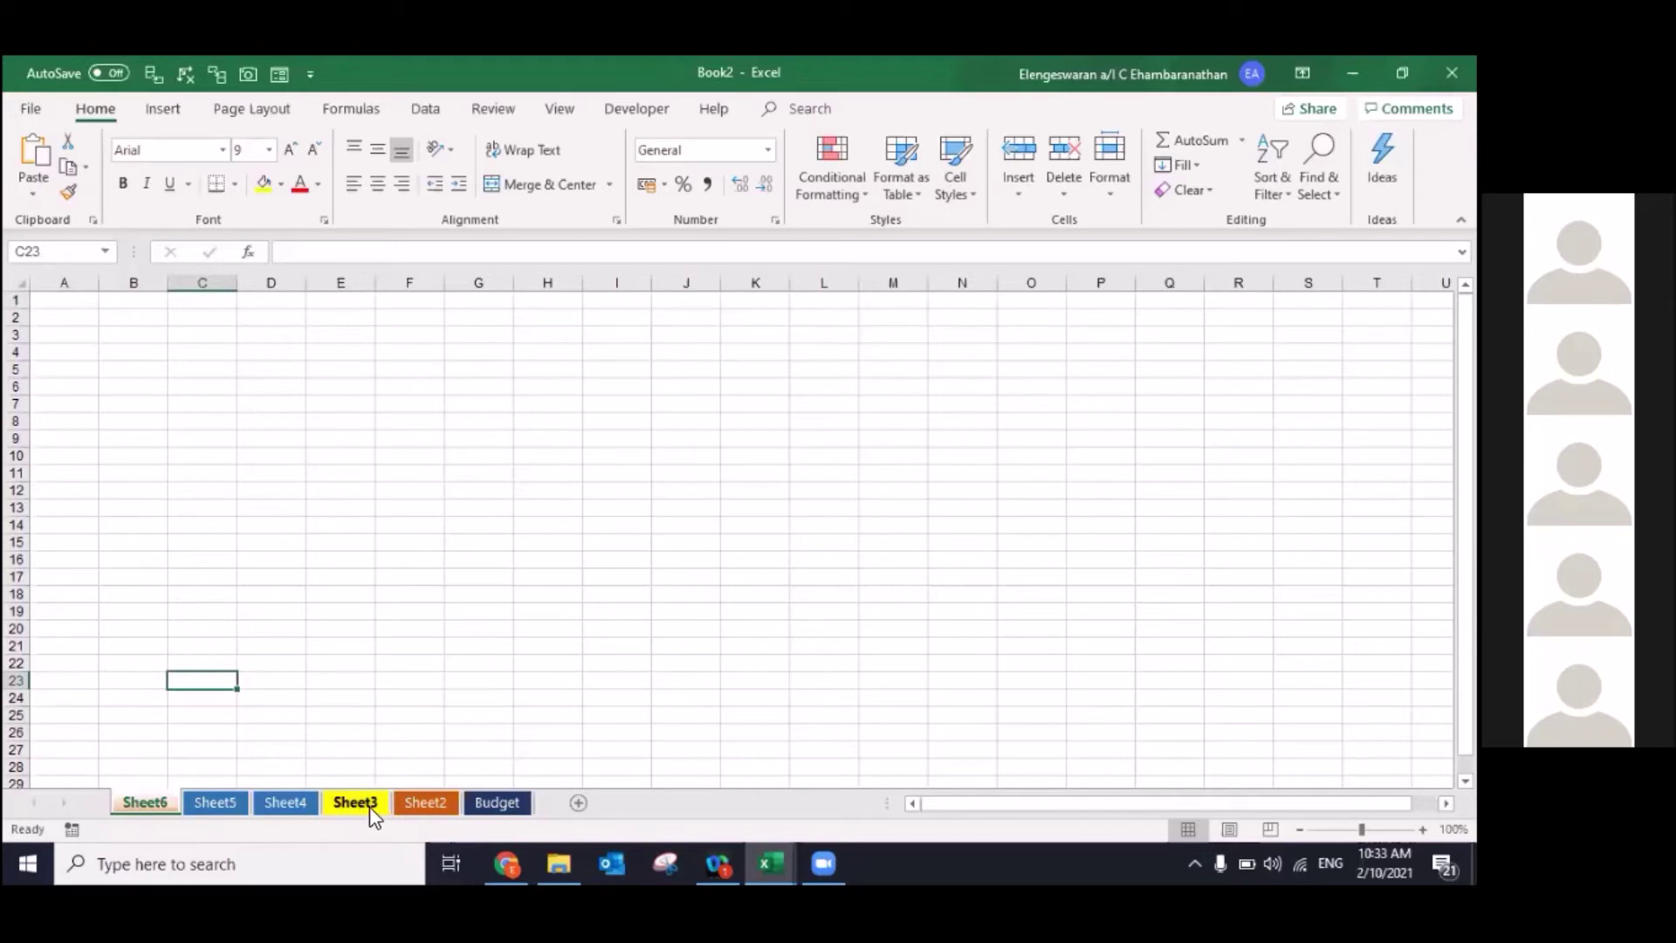
pyautogui.keyDown('ctrl'); pyautogui.click(422, 798); pyautogui.keyUp('ctrl')
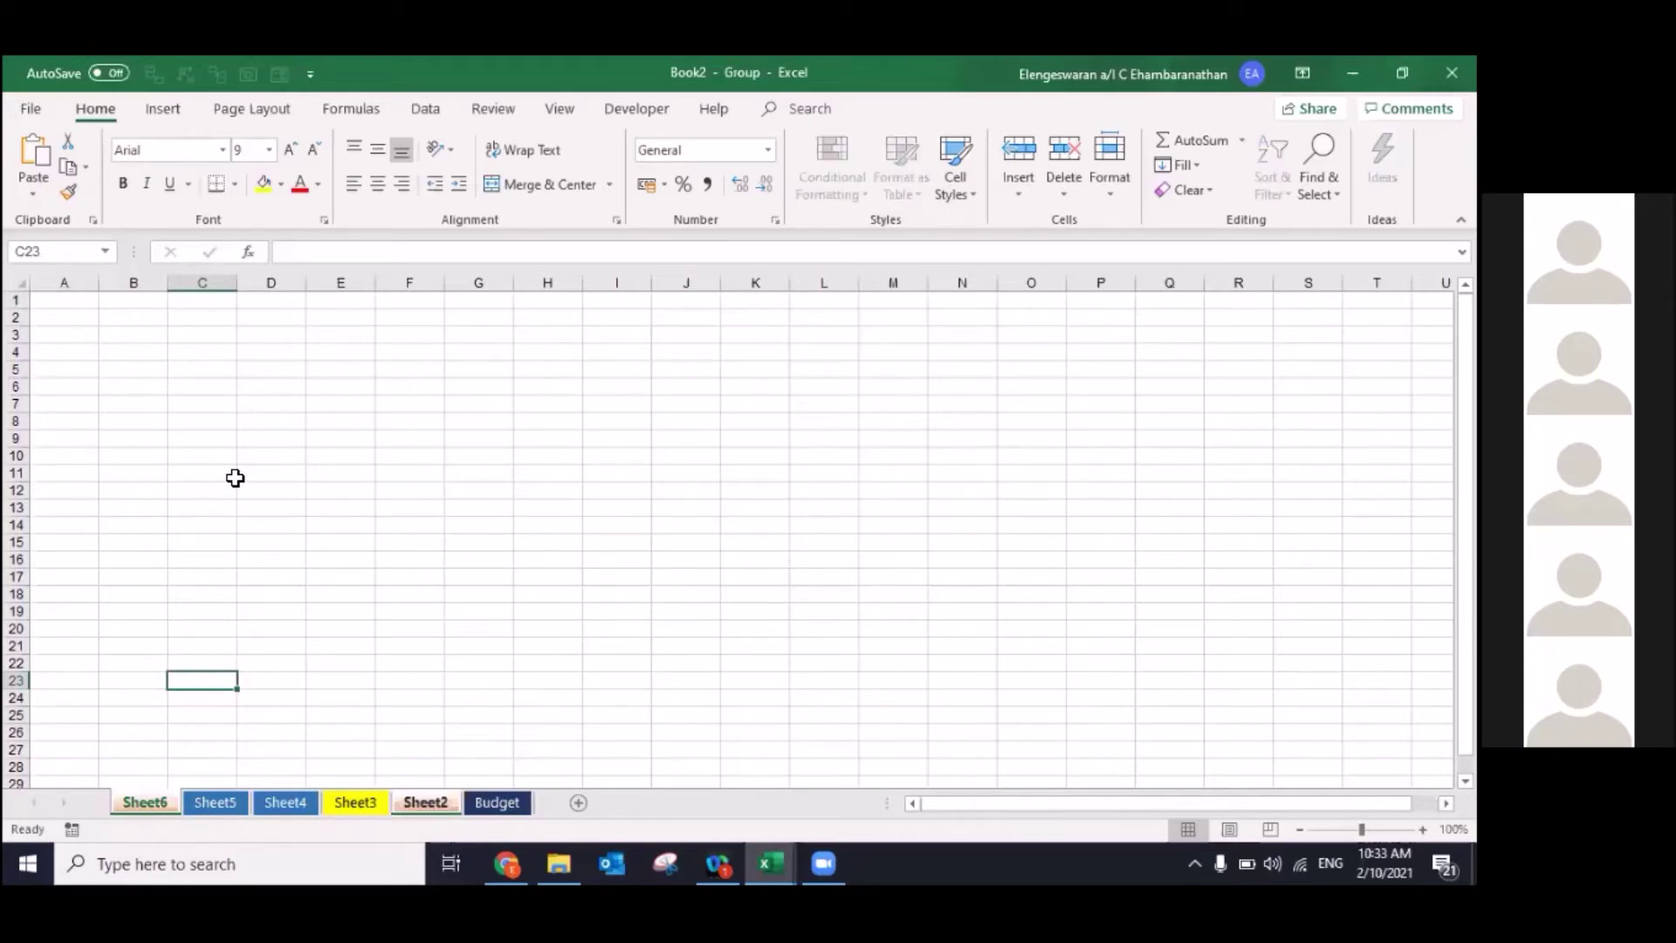
# Step: Enter 'company name' in A1 of grouped Sheet6 and Sheet2, then ungroup and view Sheet2
pyautogui.click(54, 307)
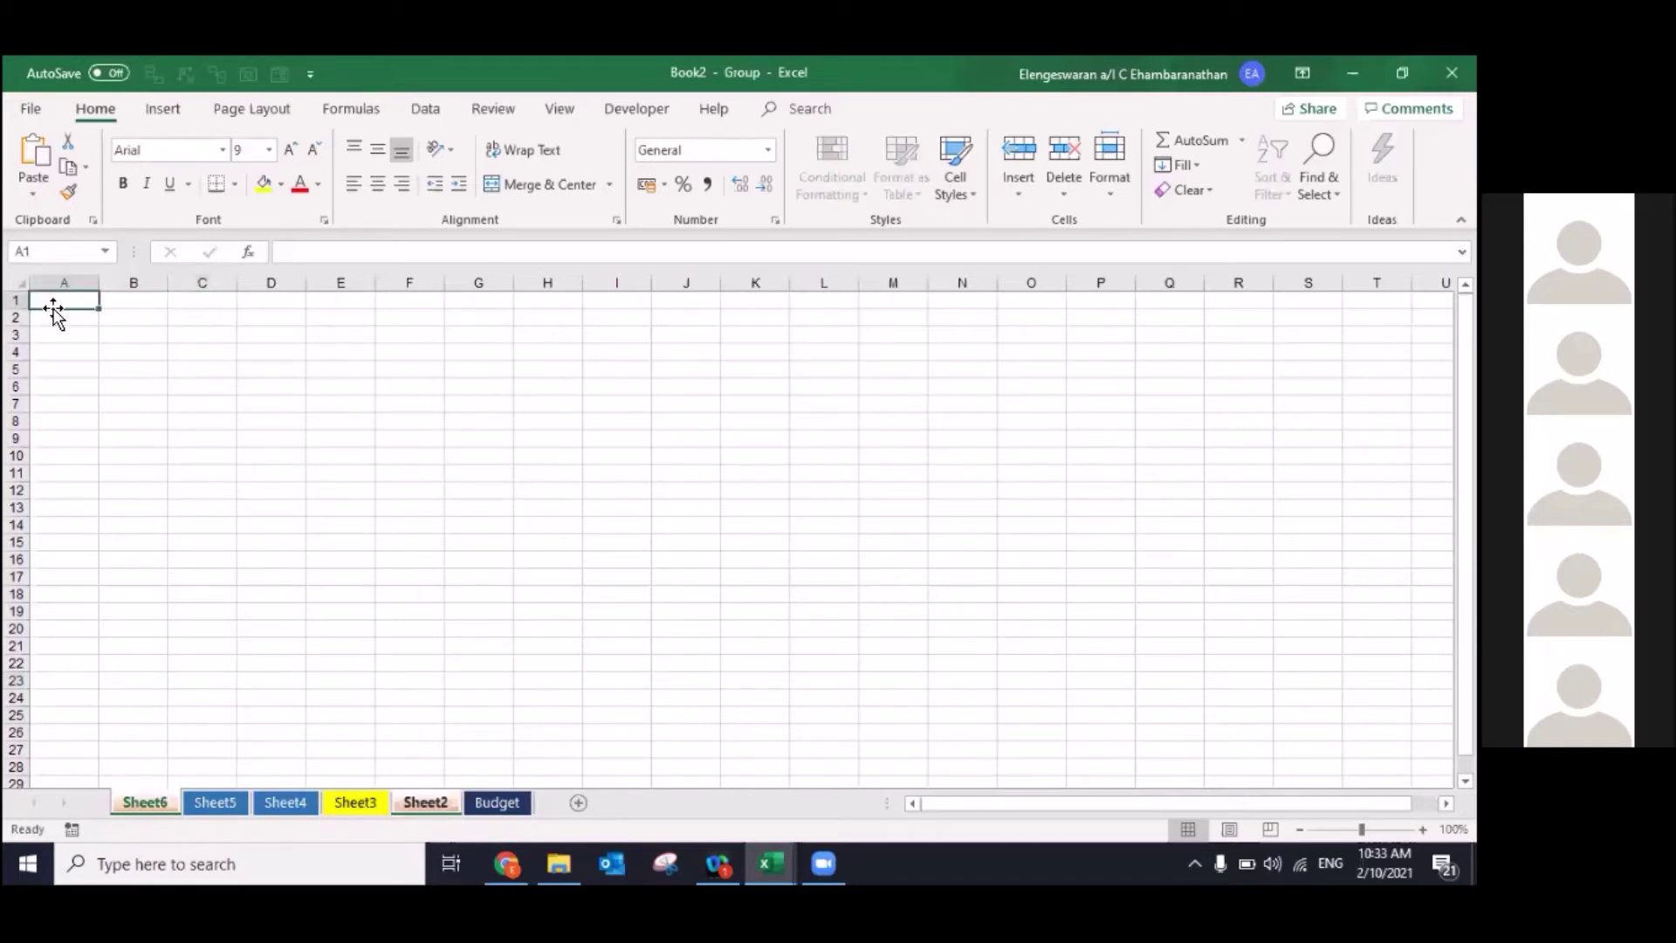
pyautogui.write('company name')
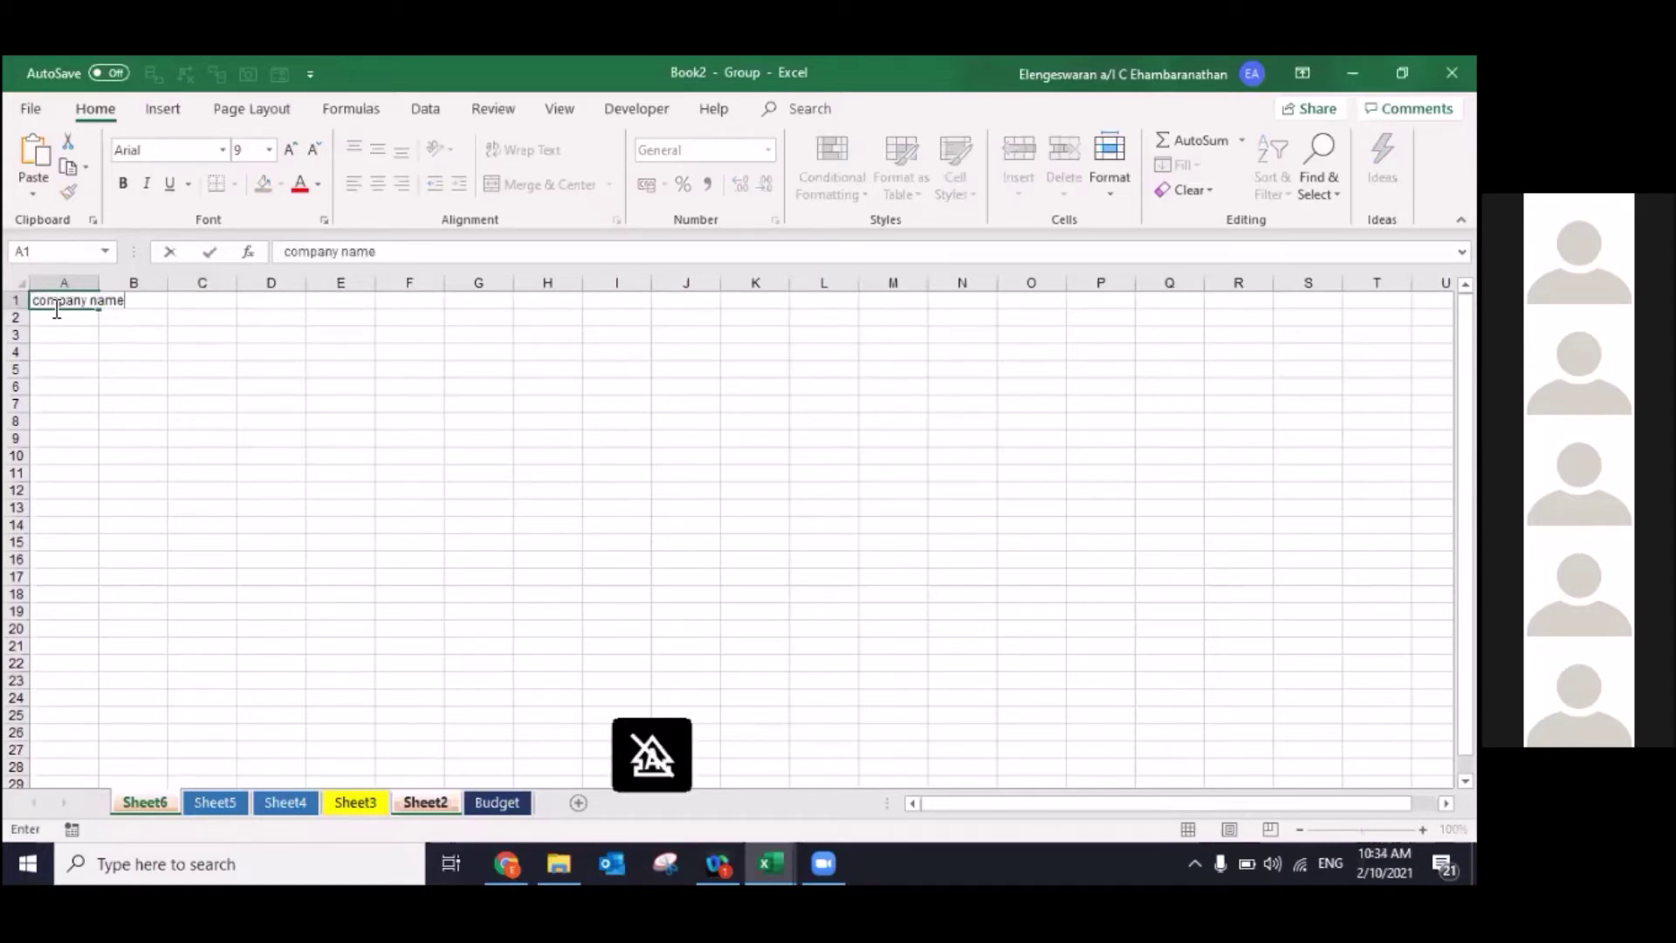
pyautogui.hotkey('ctrl', 'Return')
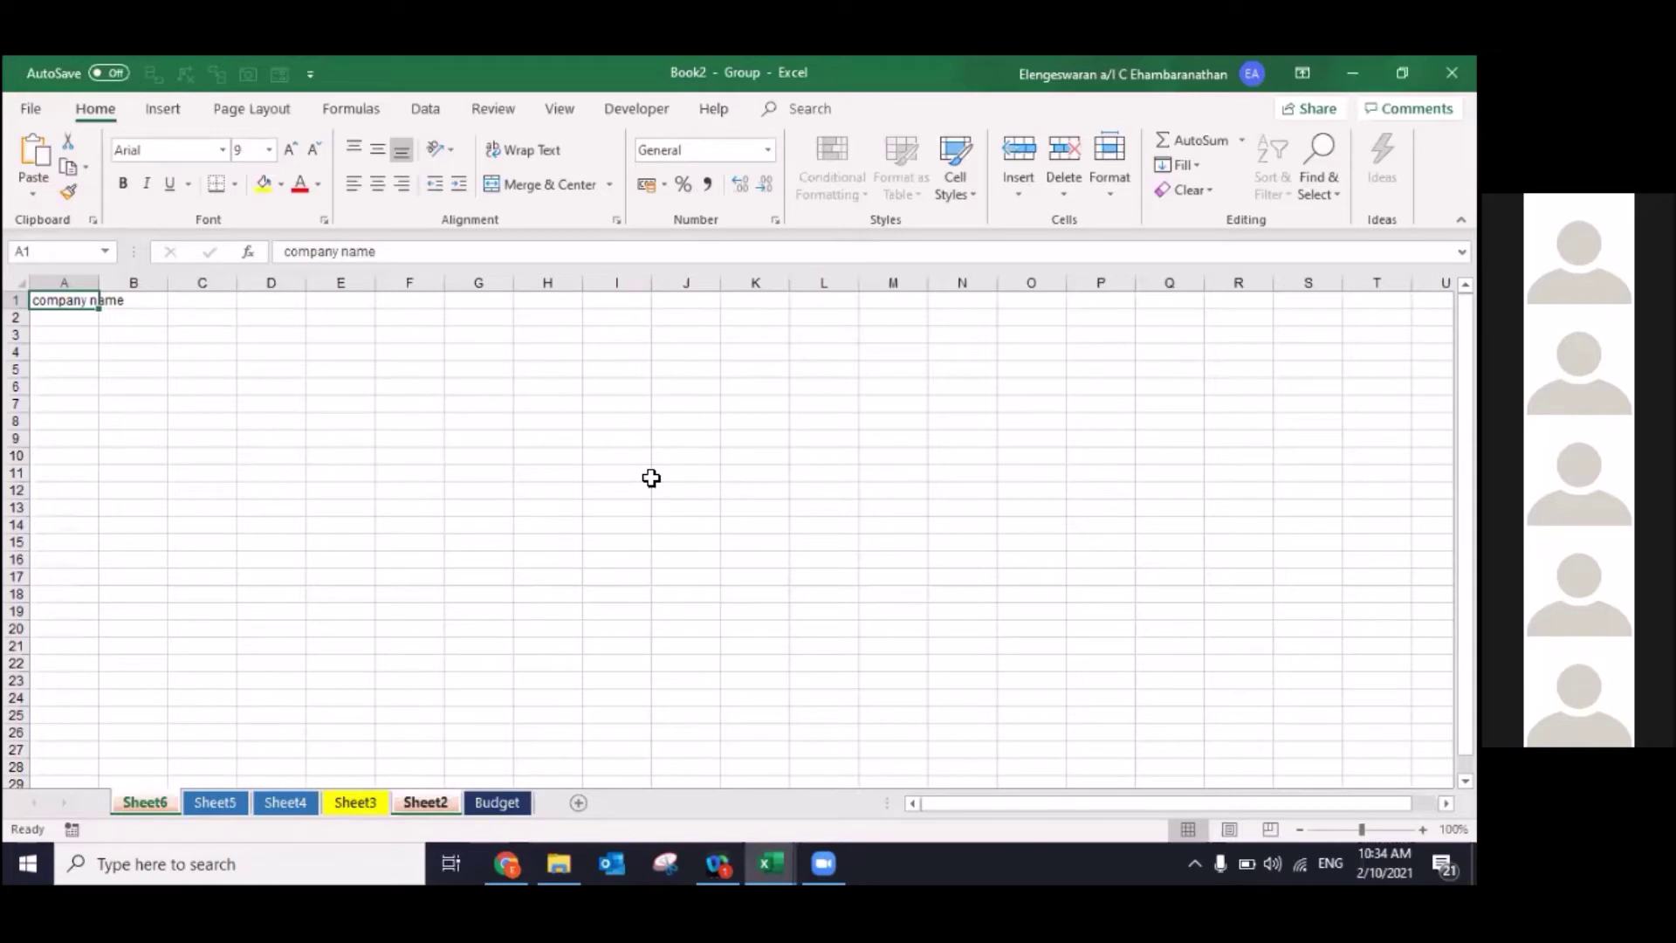
pyautogui.click(345, 801)
pyautogui.hotkey('ctrl', 'pageup')
pyautogui.hotkey('ctrl', 'pageup')
pyautogui.hotkey('ctrl', 'pageup')
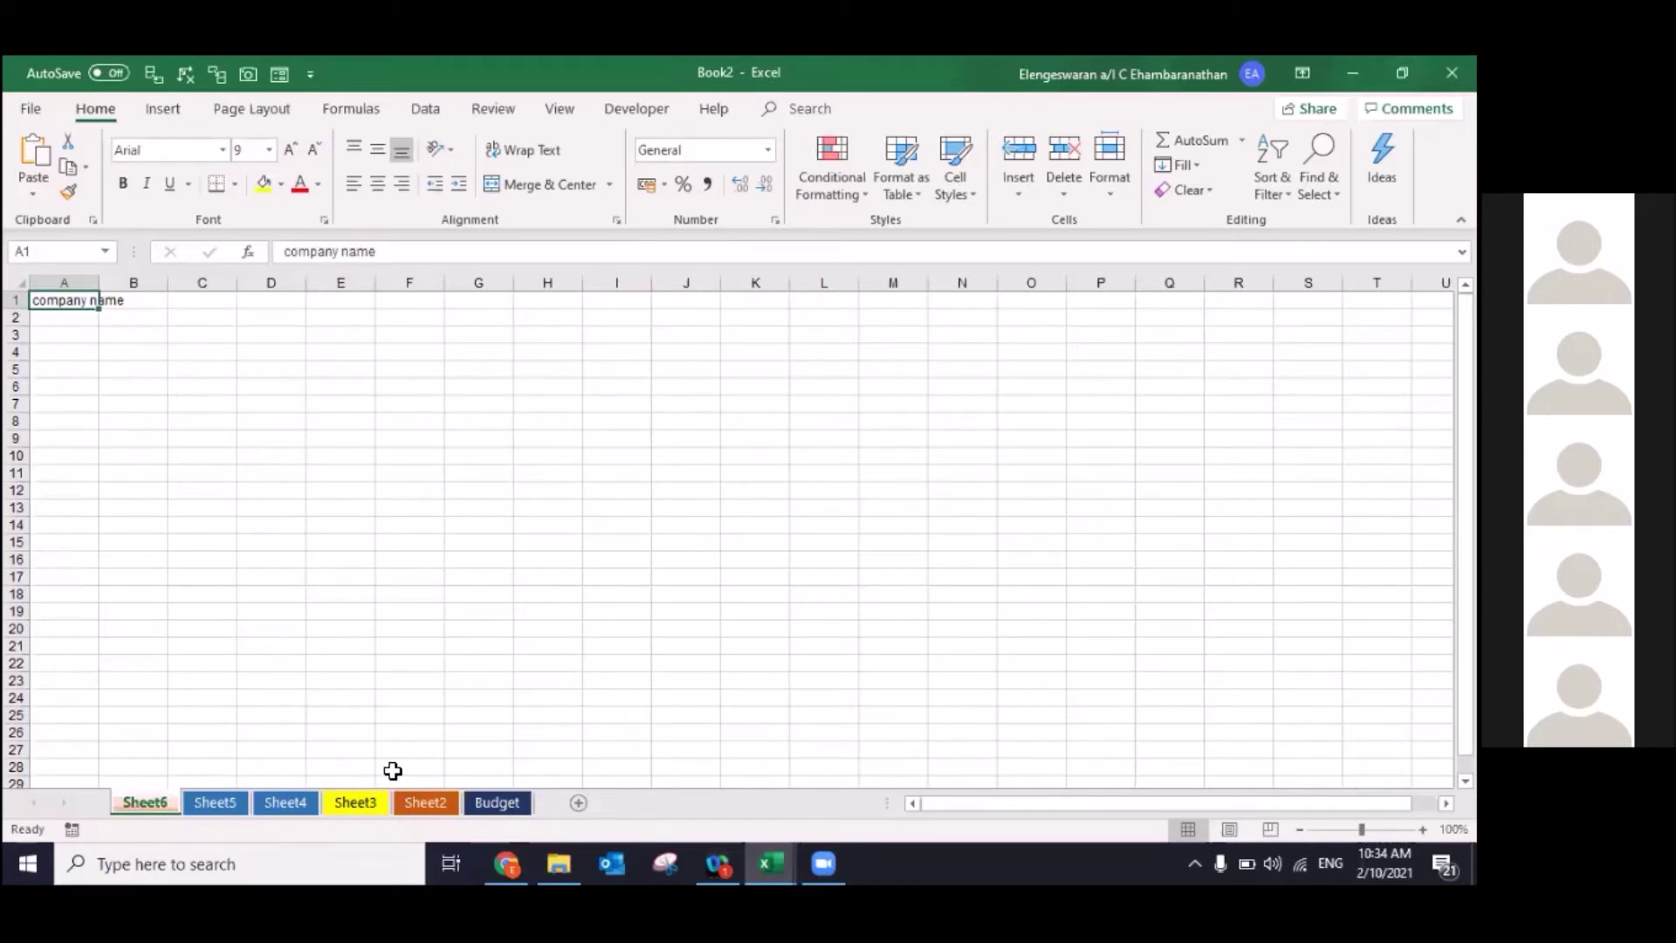
pyautogui.click(427, 807)
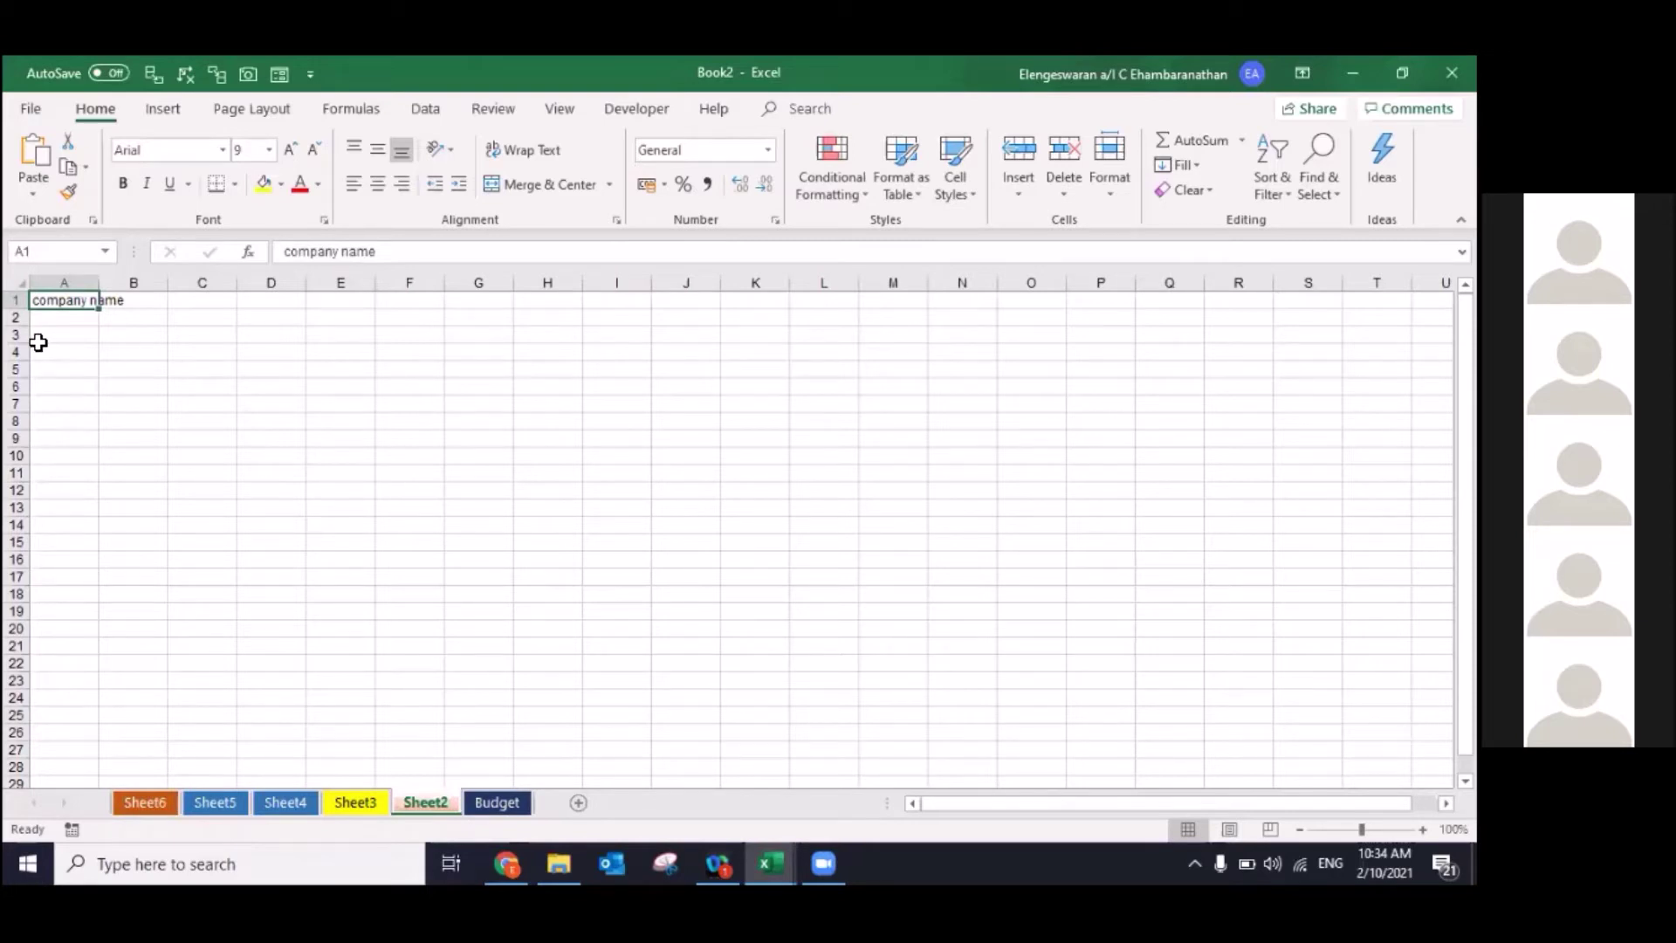
# Step: Group Sheet5, Sheet4 and Sheet3 and enter ABC SDN BHD in A1
pyautogui.press('Down')
pyautogui.press('Down')
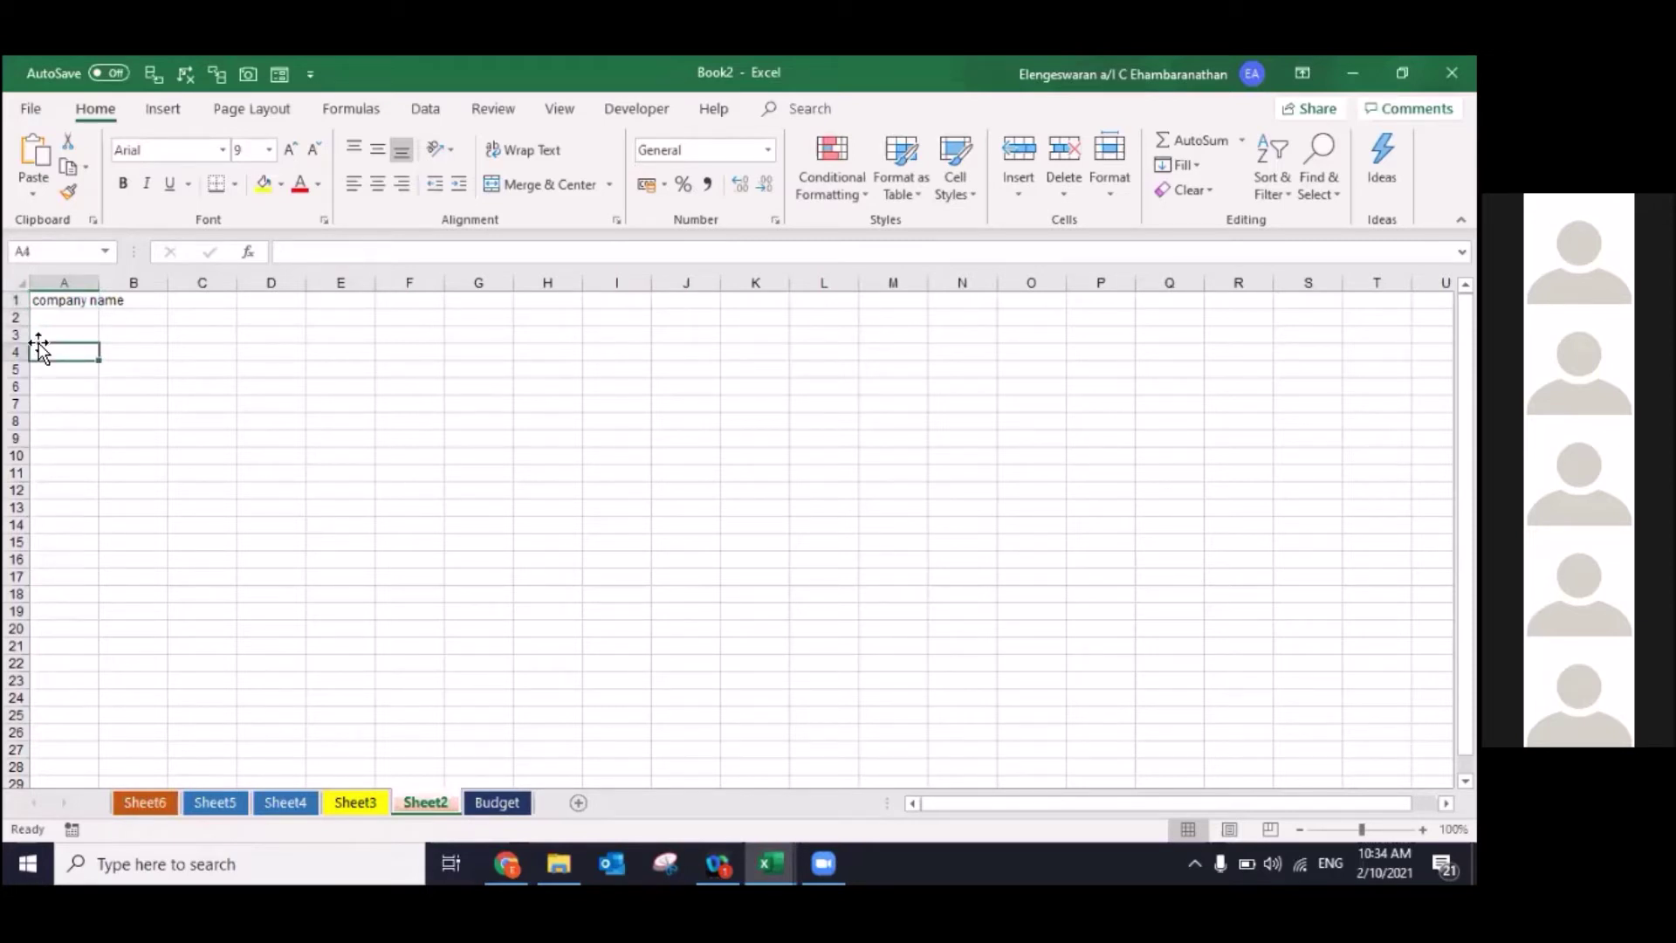
pyautogui.press('Right')
pyautogui.click(215, 801)
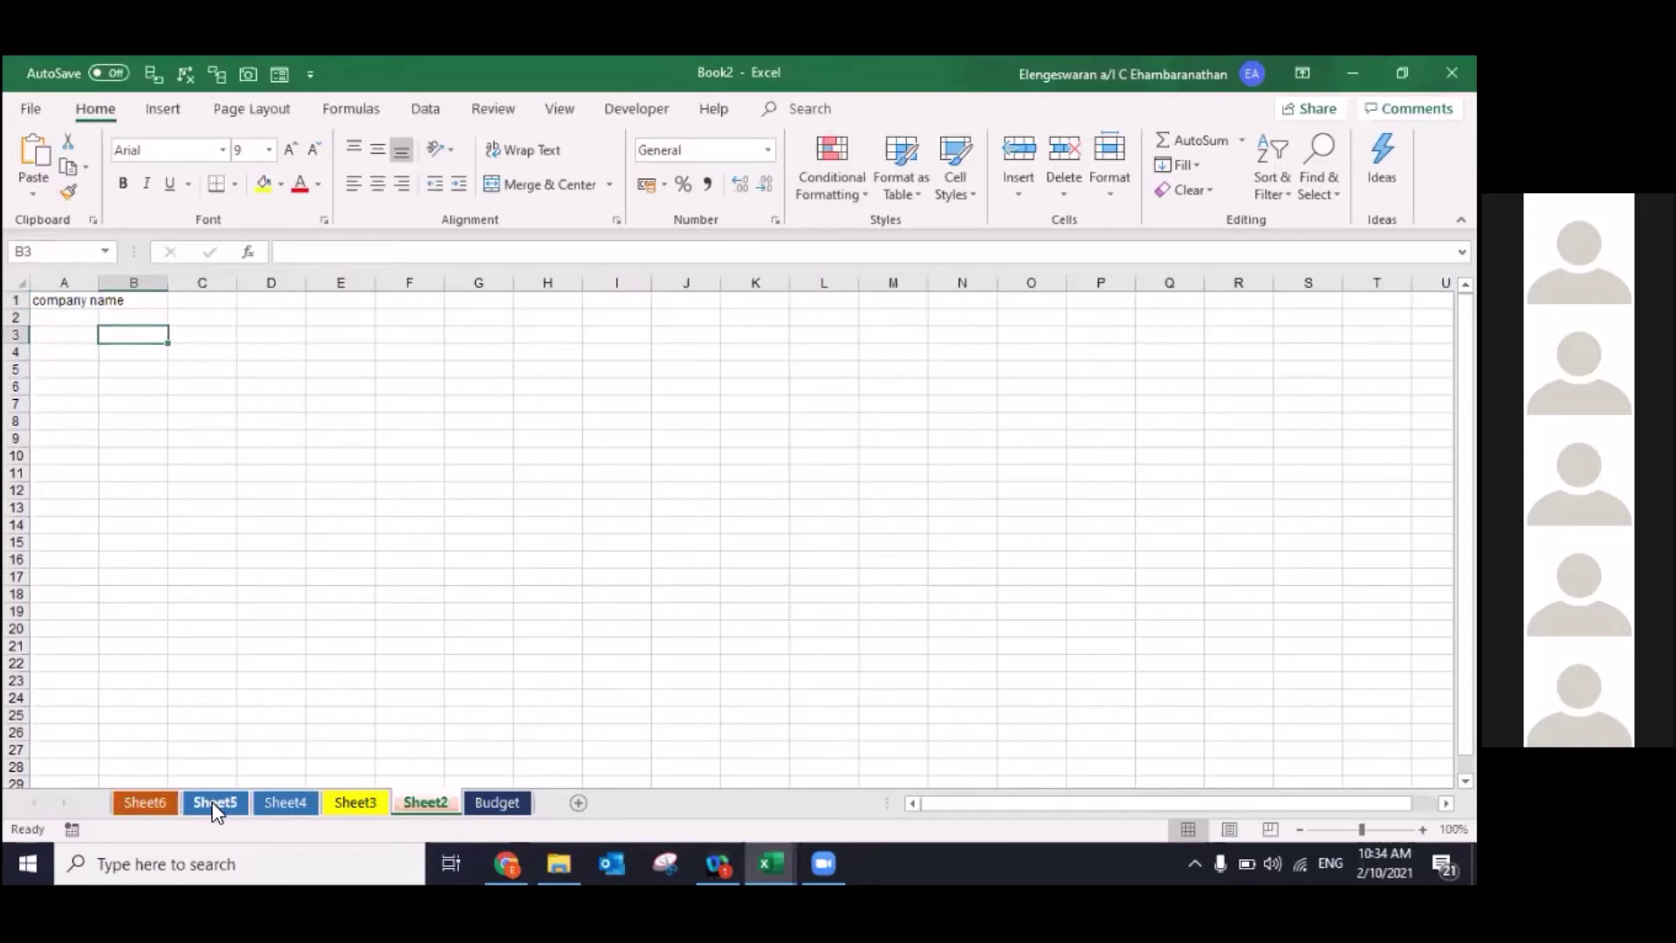
pyautogui.keyDown('ctrl'); pyautogui.click(284, 803); pyautogui.keyUp('ctrl')
pyautogui.keyDown('ctrl'); pyautogui.click(355, 803); pyautogui.keyUp('ctrl')
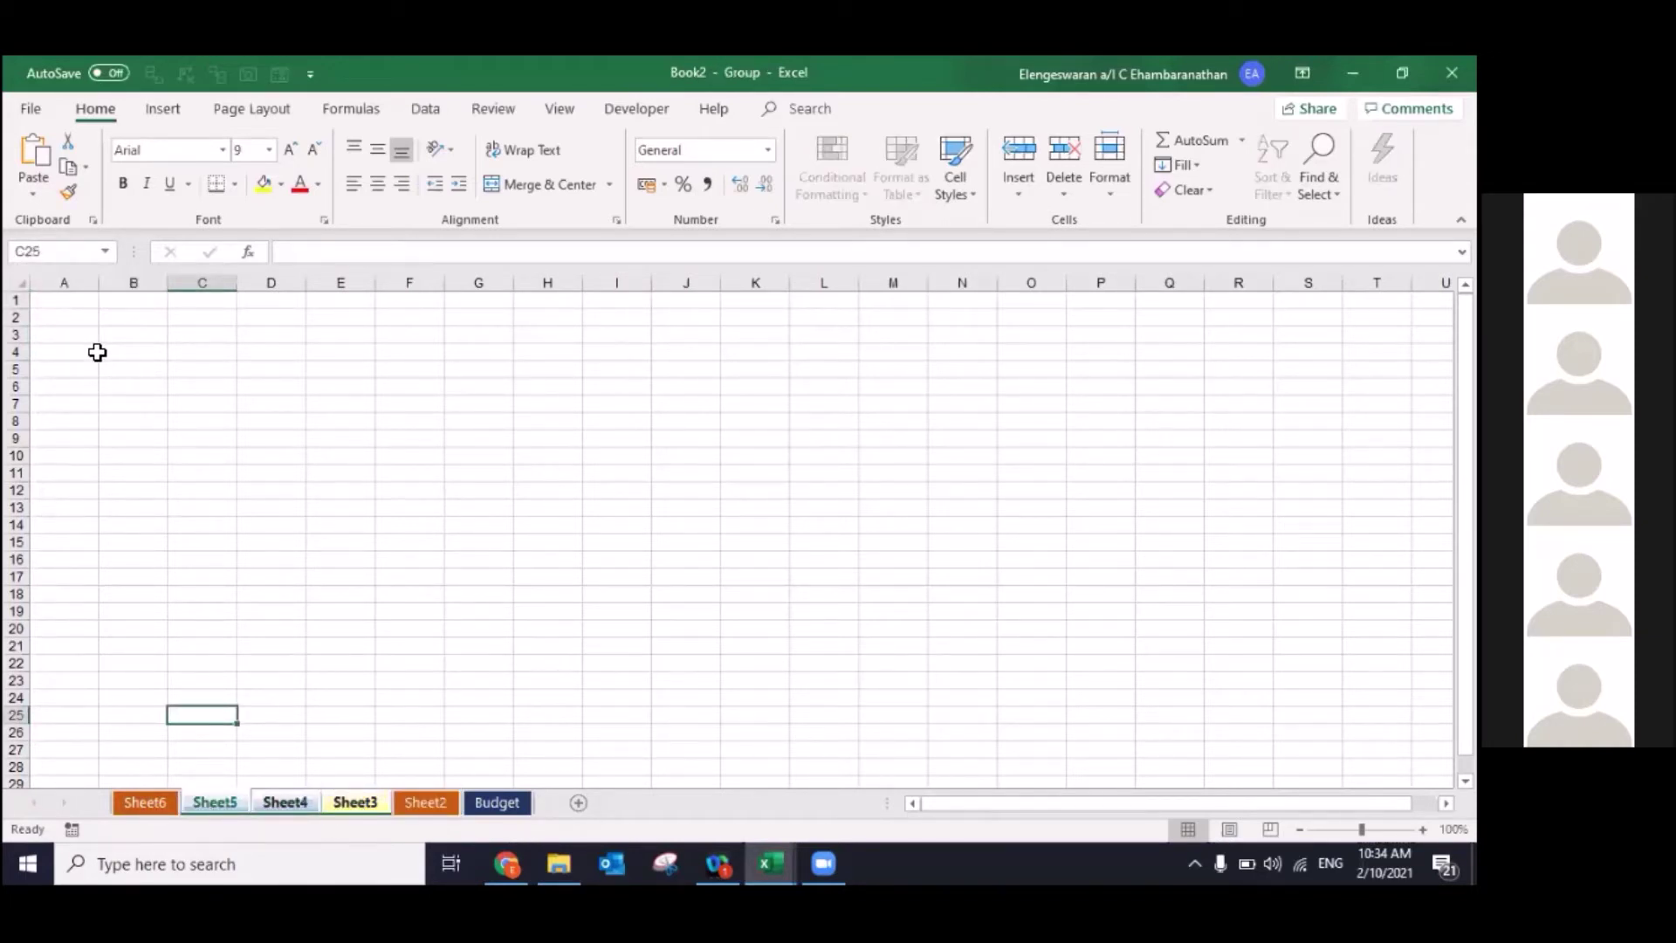
pyautogui.click(53, 308)
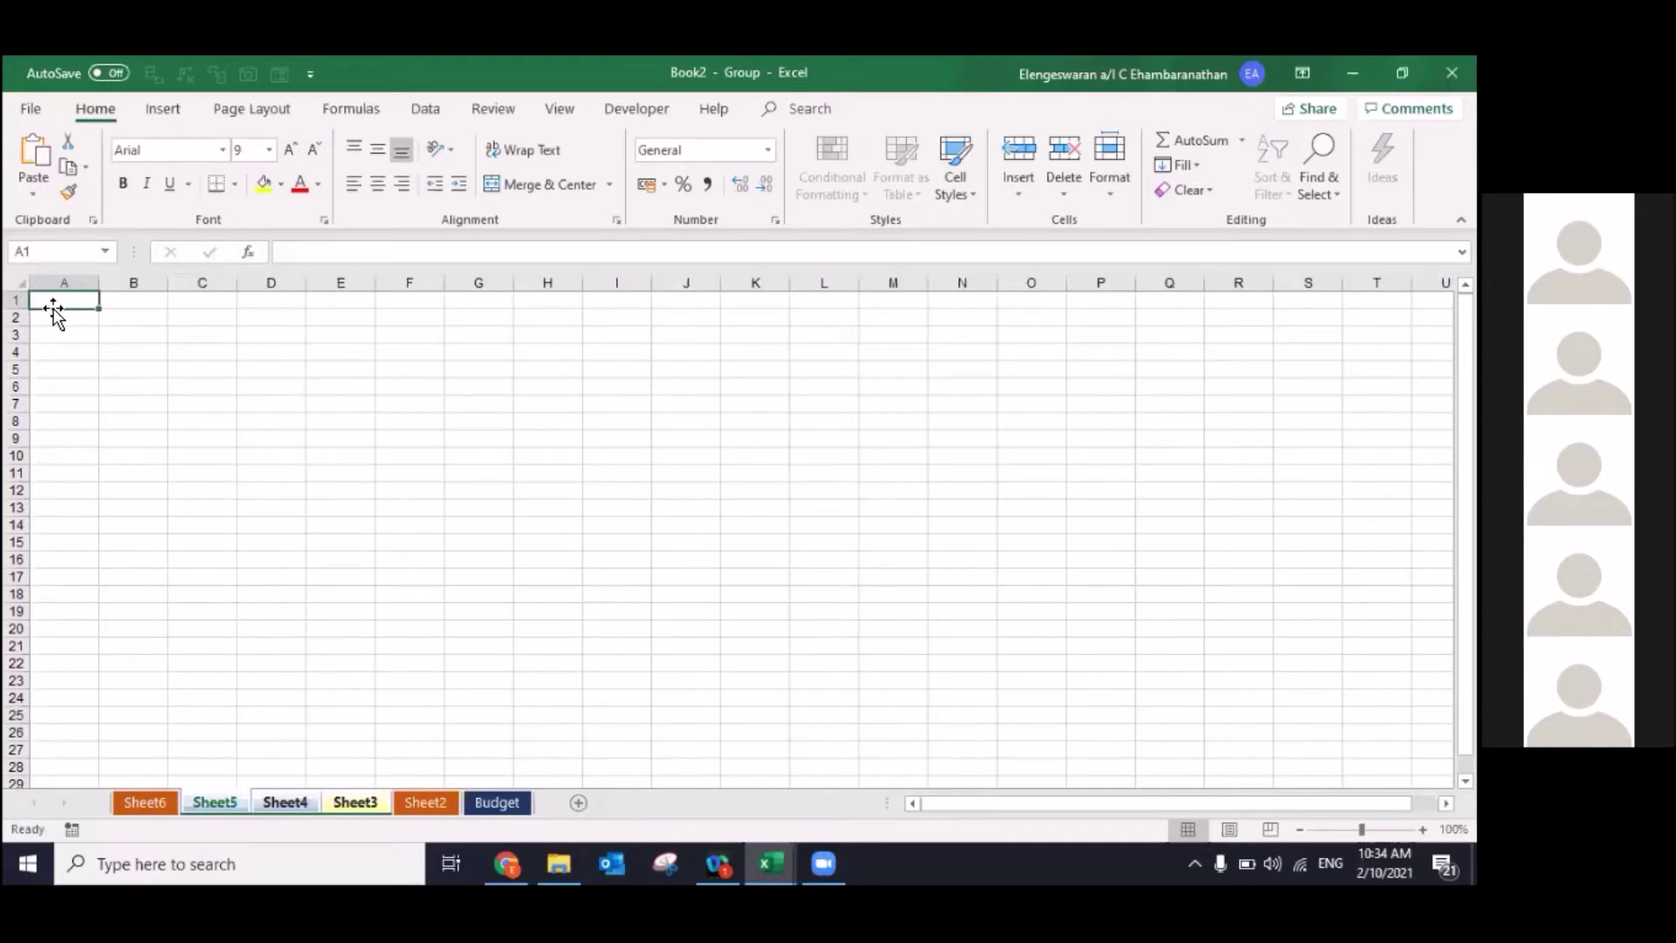
pyautogui.press('capslock')
pyautogui.write('ABC SDN BHD')
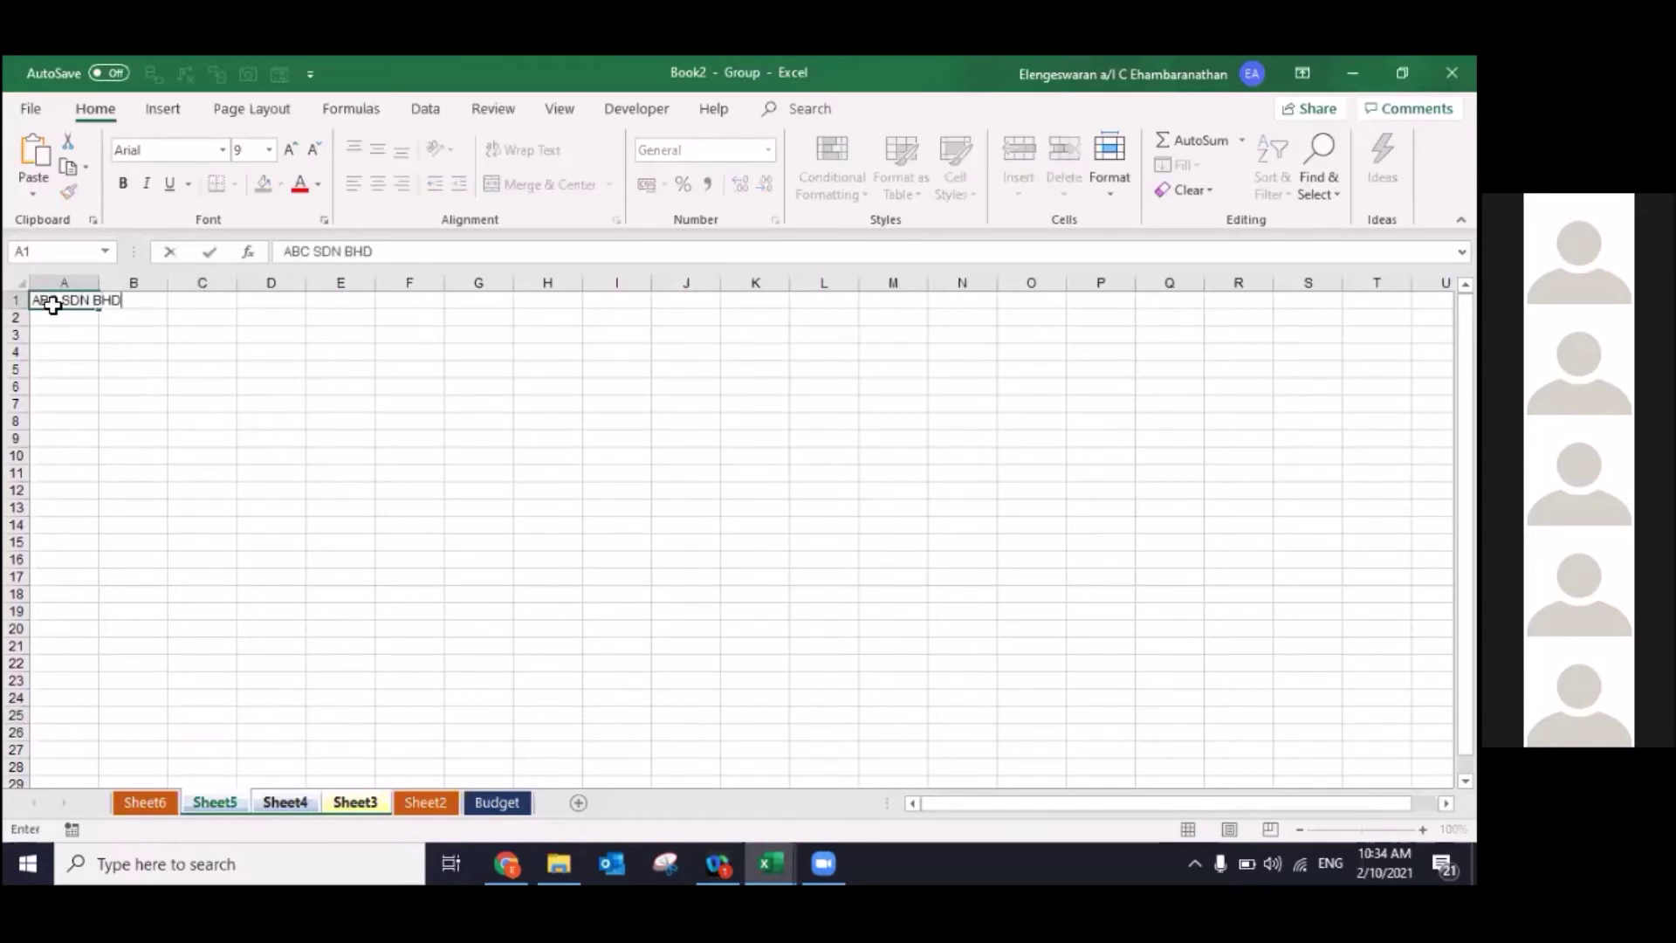
pyautogui.click(131, 340)
# Step: Enter 1, 2, 3 in B3:B5 and an AutoSum total of 6 in B6
pyautogui.write('1')
pyautogui.press('Return')
pyautogui.write('2')
pyautogui.press('Return')
pyautogui.write('3')
pyautogui.press('Return')
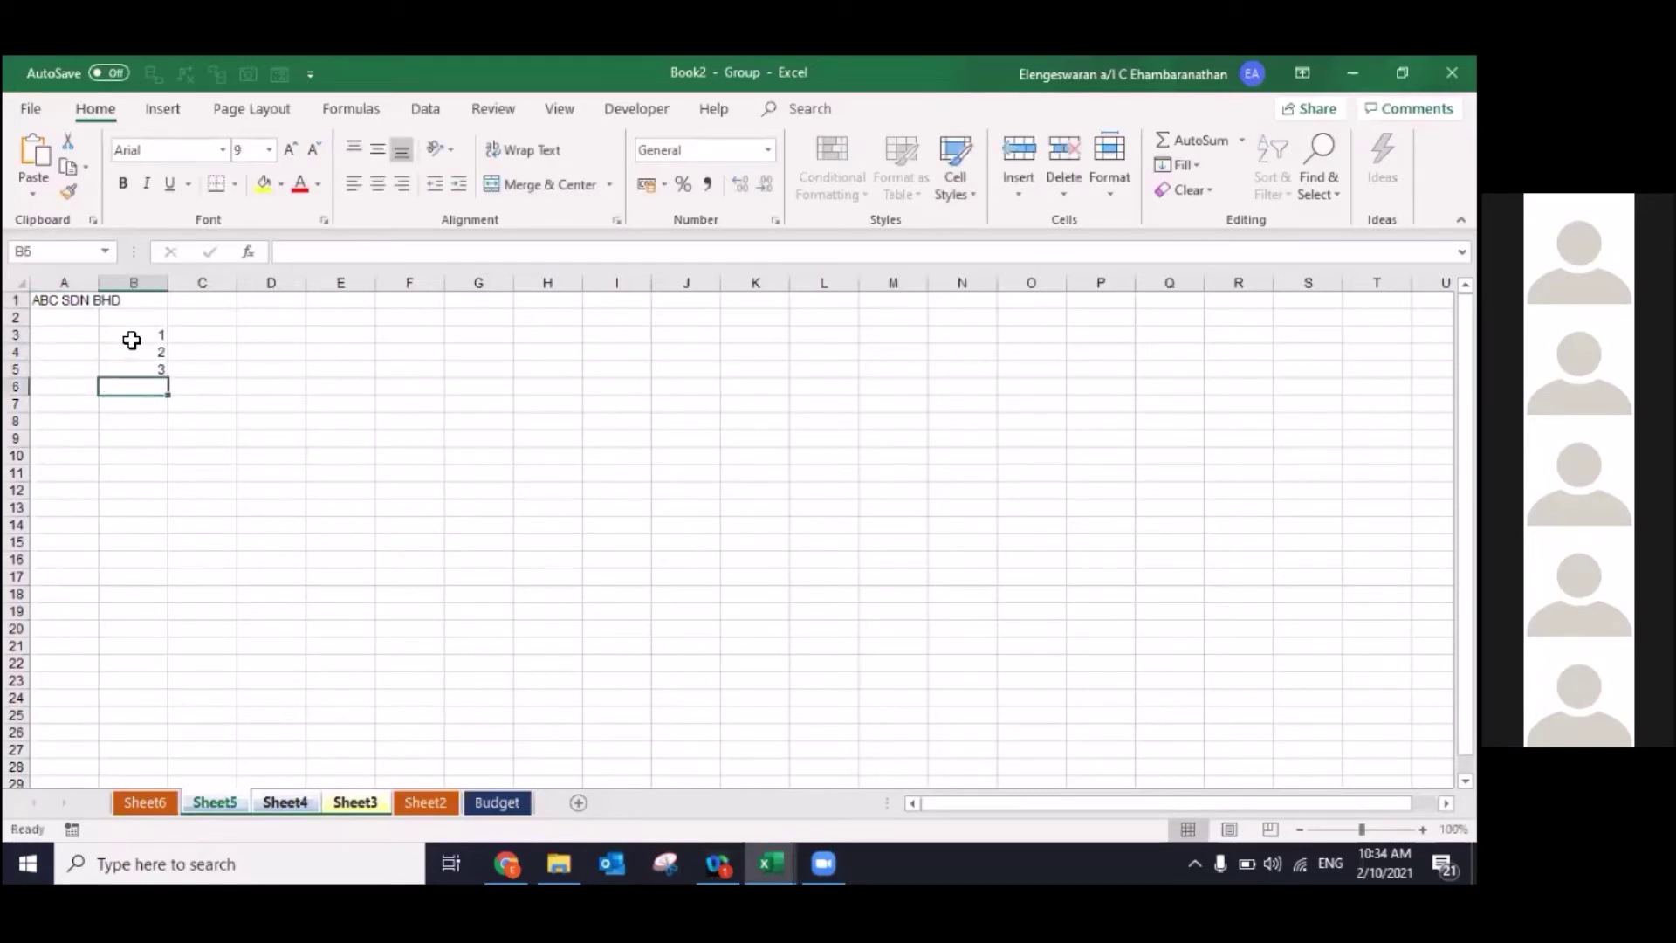
pyautogui.hotkey('alt', '=')
pyautogui.press('Return')
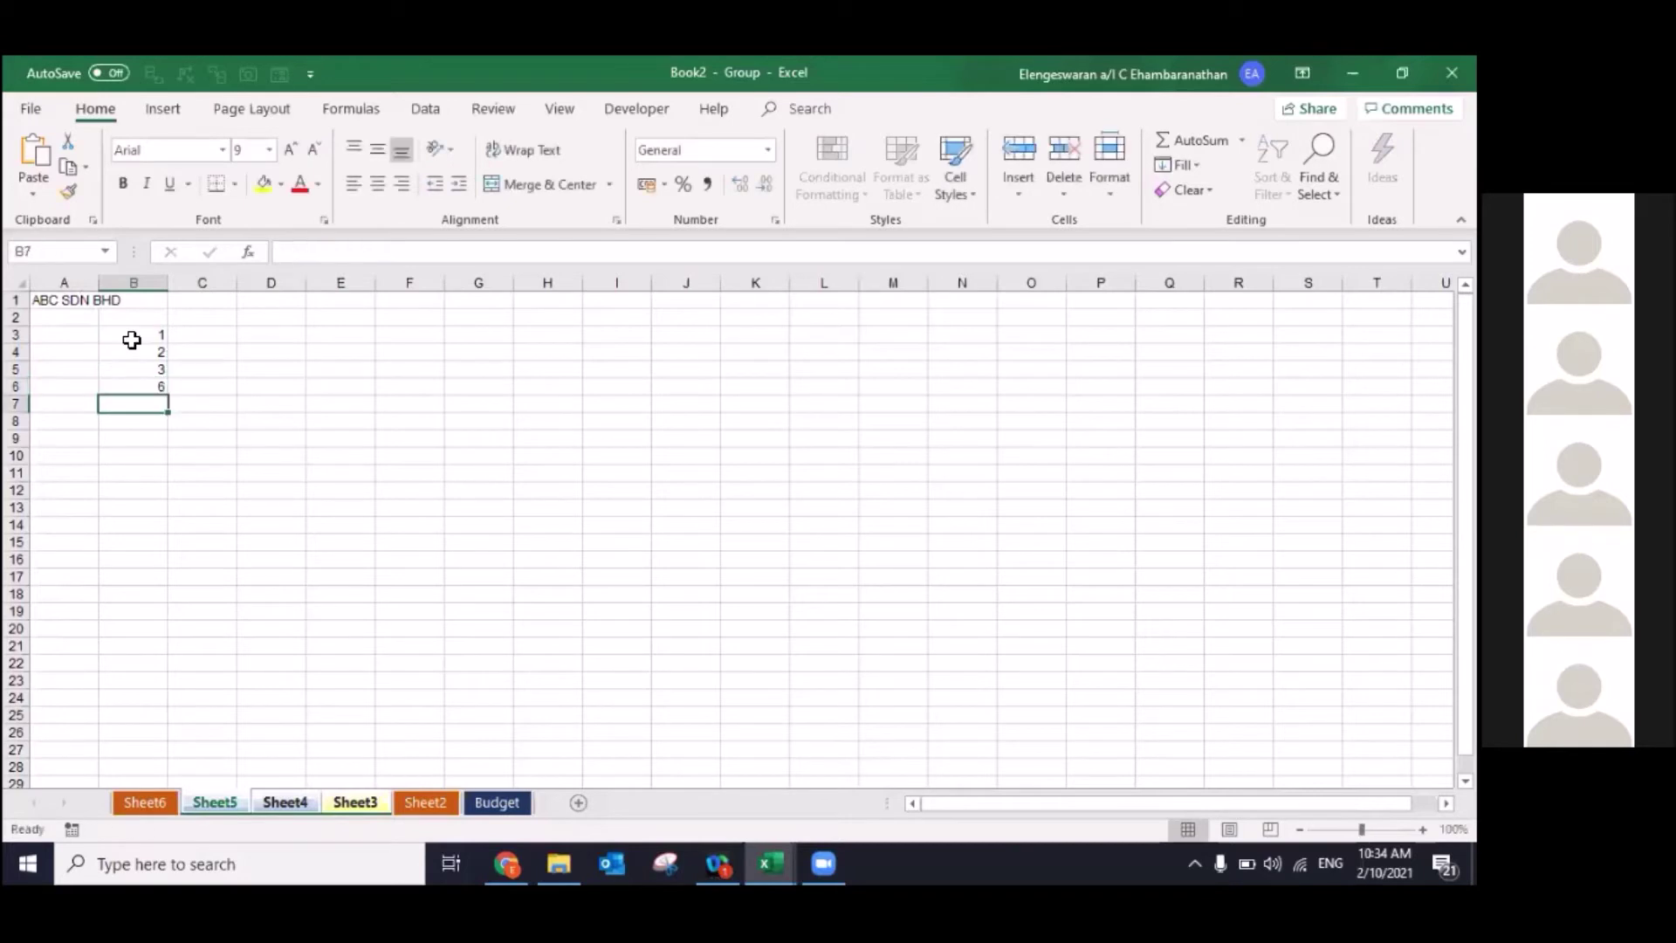
# Step: Ungroup and confirm Sheet5, Sheet4 and Sheet3 all received the entries, then return to the Intermediate workbook
pyautogui.click(133, 384)
pyautogui.click(166, 441)
pyautogui.click(140, 804)
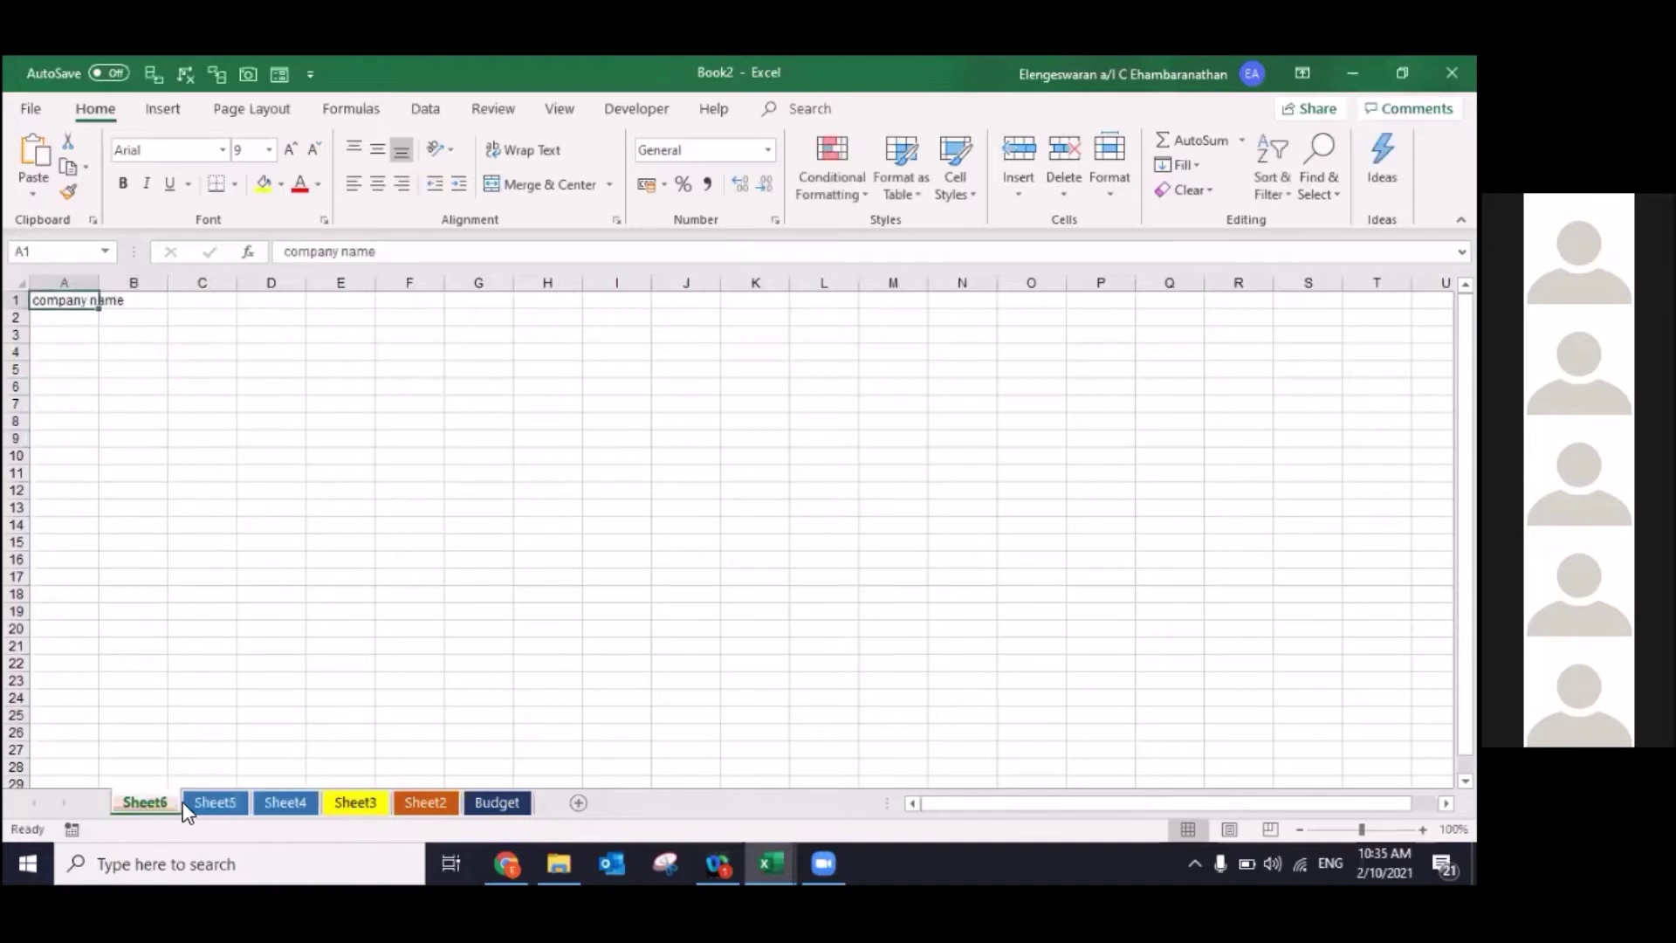
pyautogui.click(208, 802)
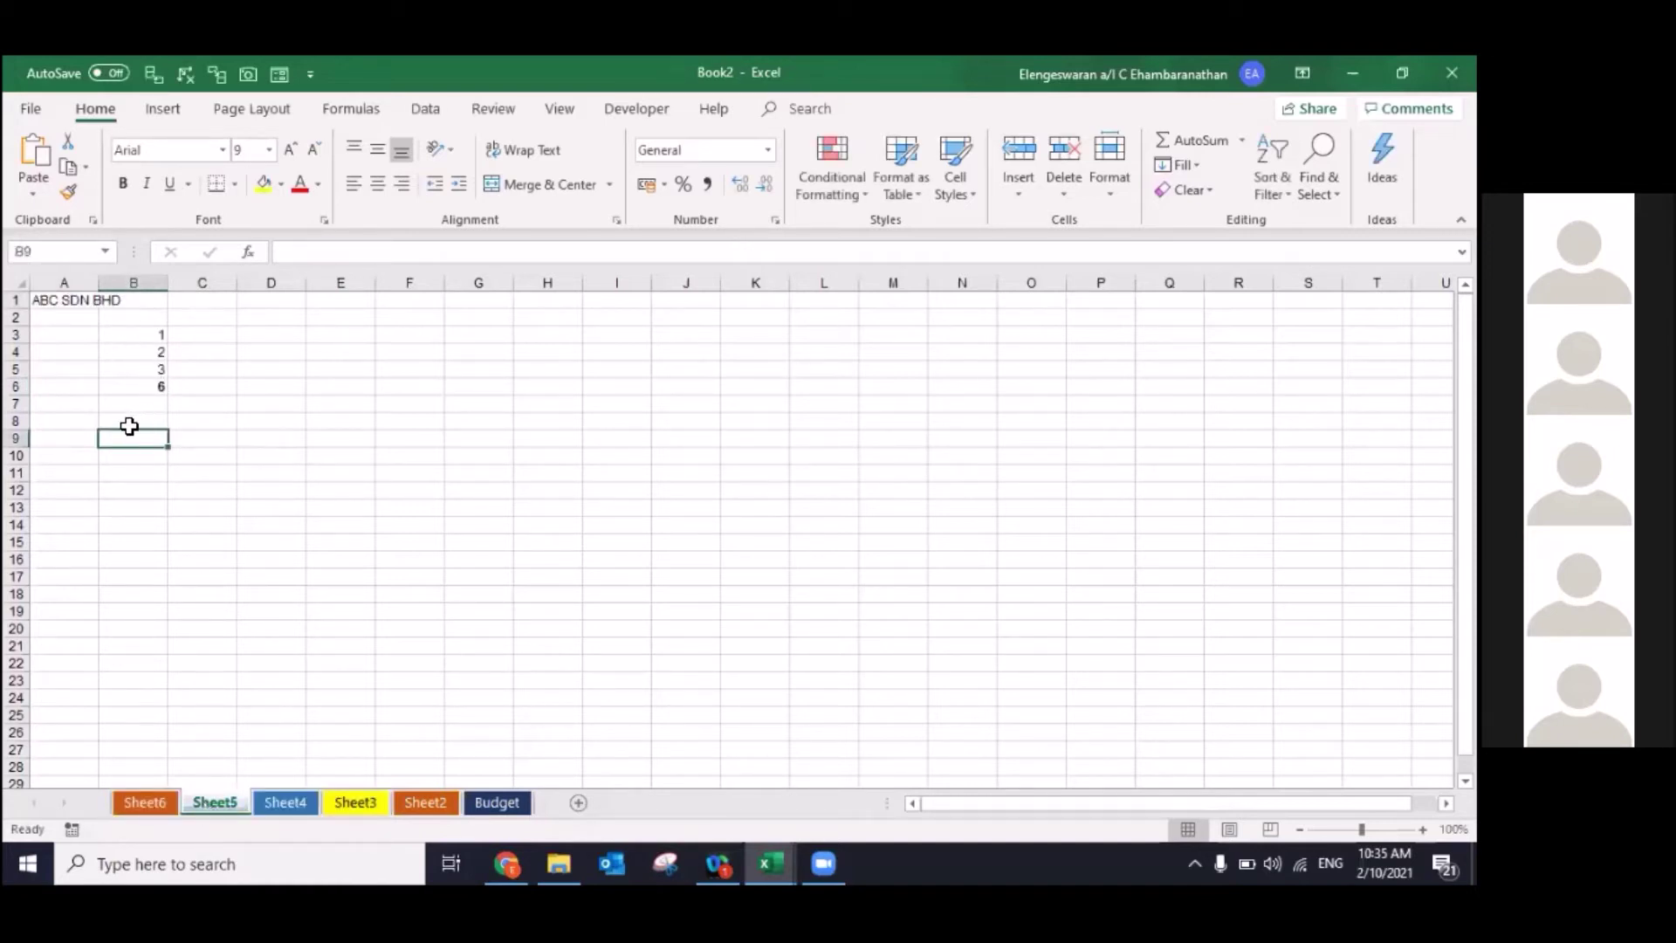
pyautogui.click(283, 798)
pyautogui.click(355, 801)
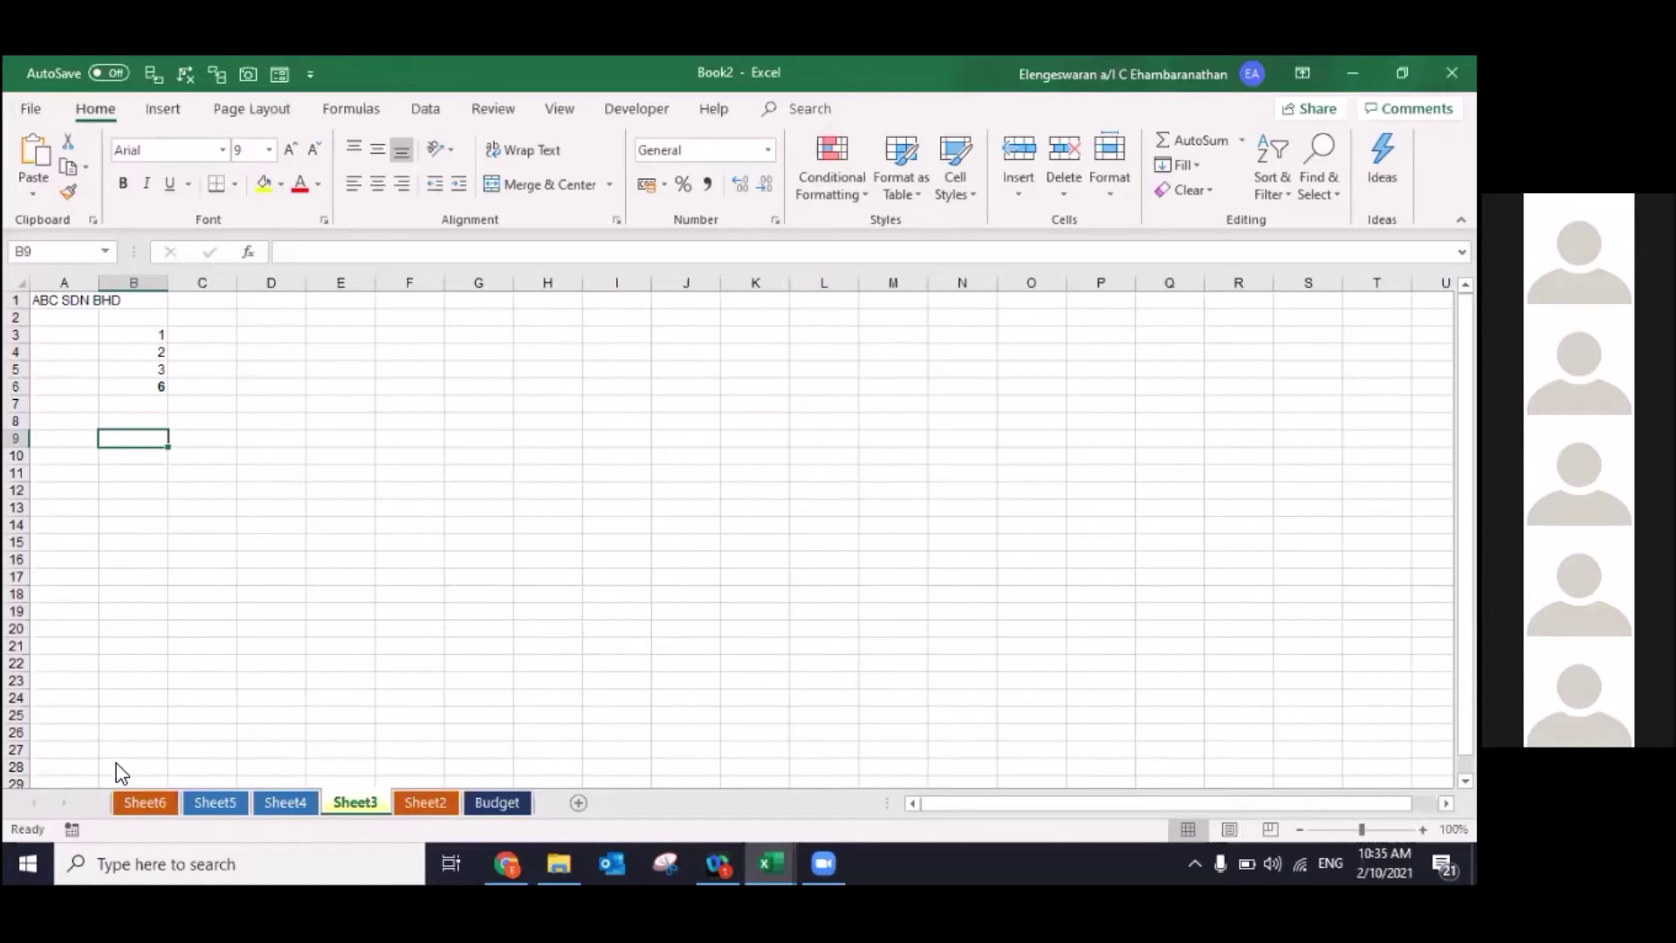
pyautogui.hotkey('alt', 'Tab')
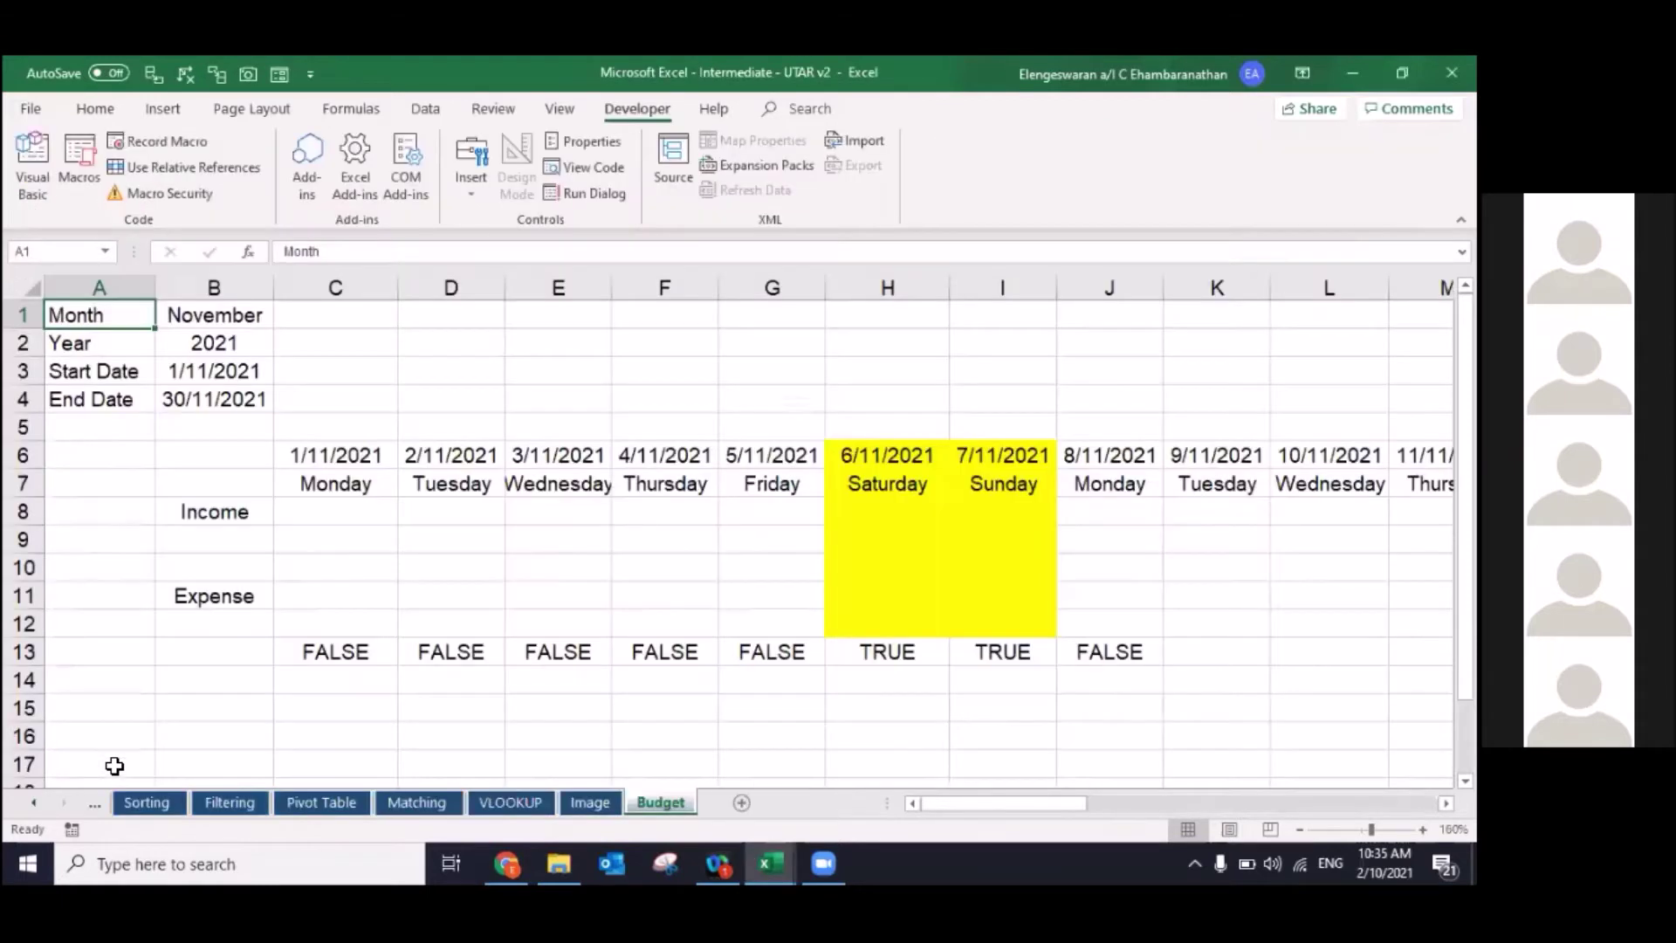
# Step: Choose Hawkeye in the Image sheet's E3 dropdown to show its logo, then move to VLOOKUP
pyautogui.hotkey('ctrl', 'pageup')
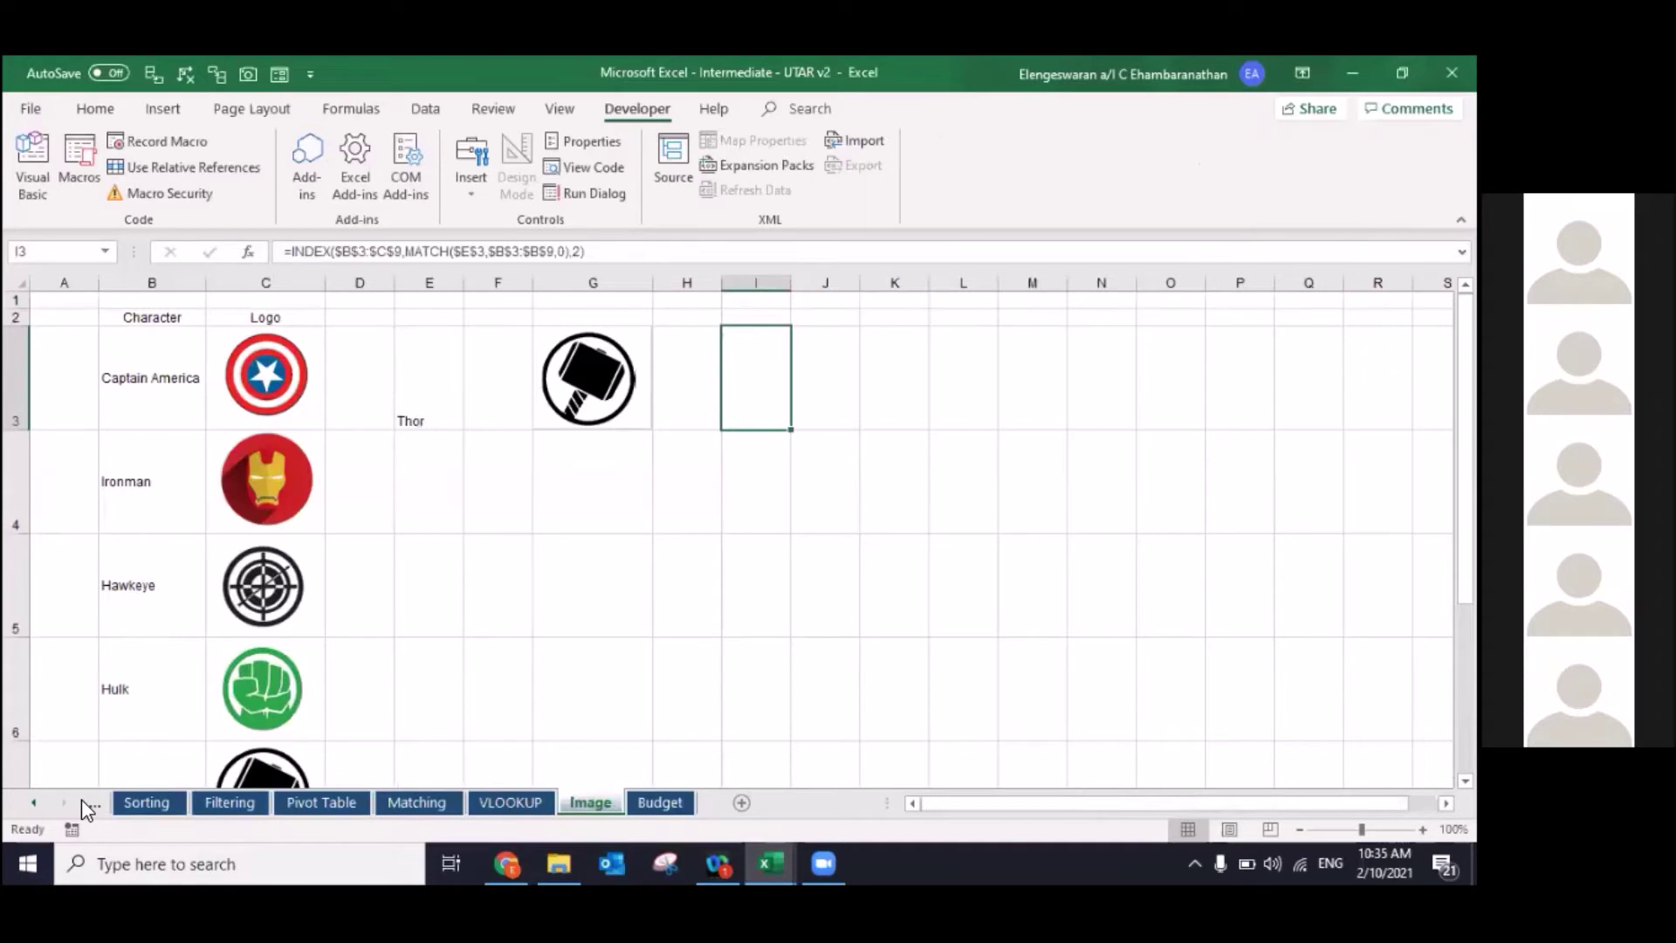
pyautogui.click(428, 393)
pyautogui.click(474, 421)
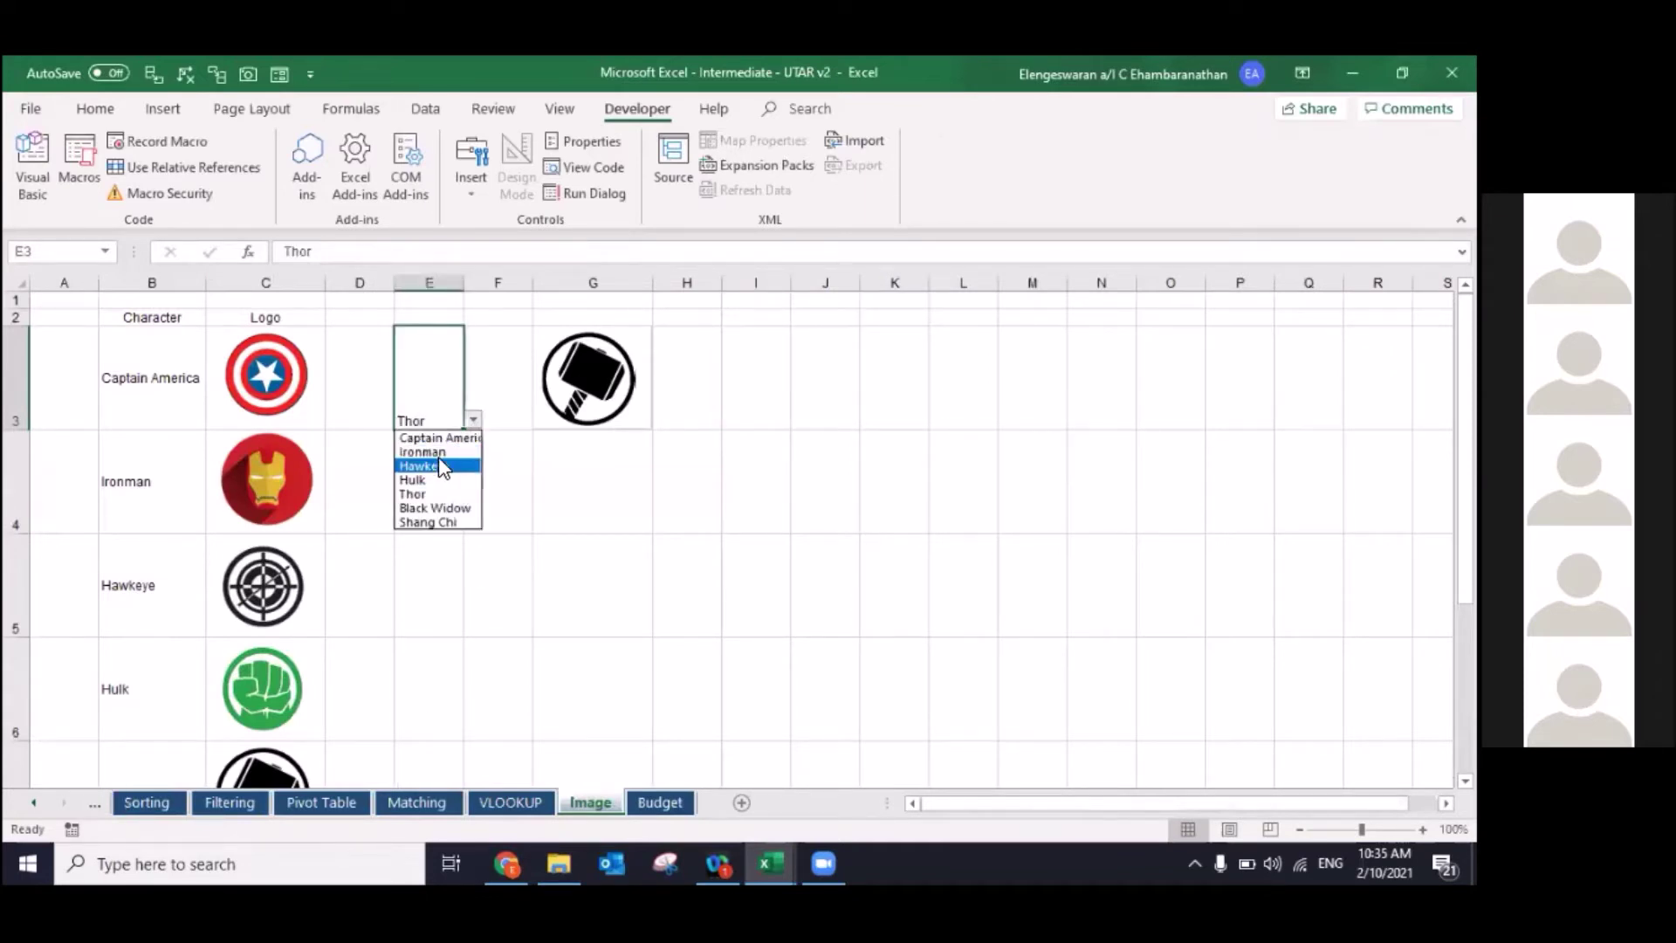
pyautogui.click(439, 463)
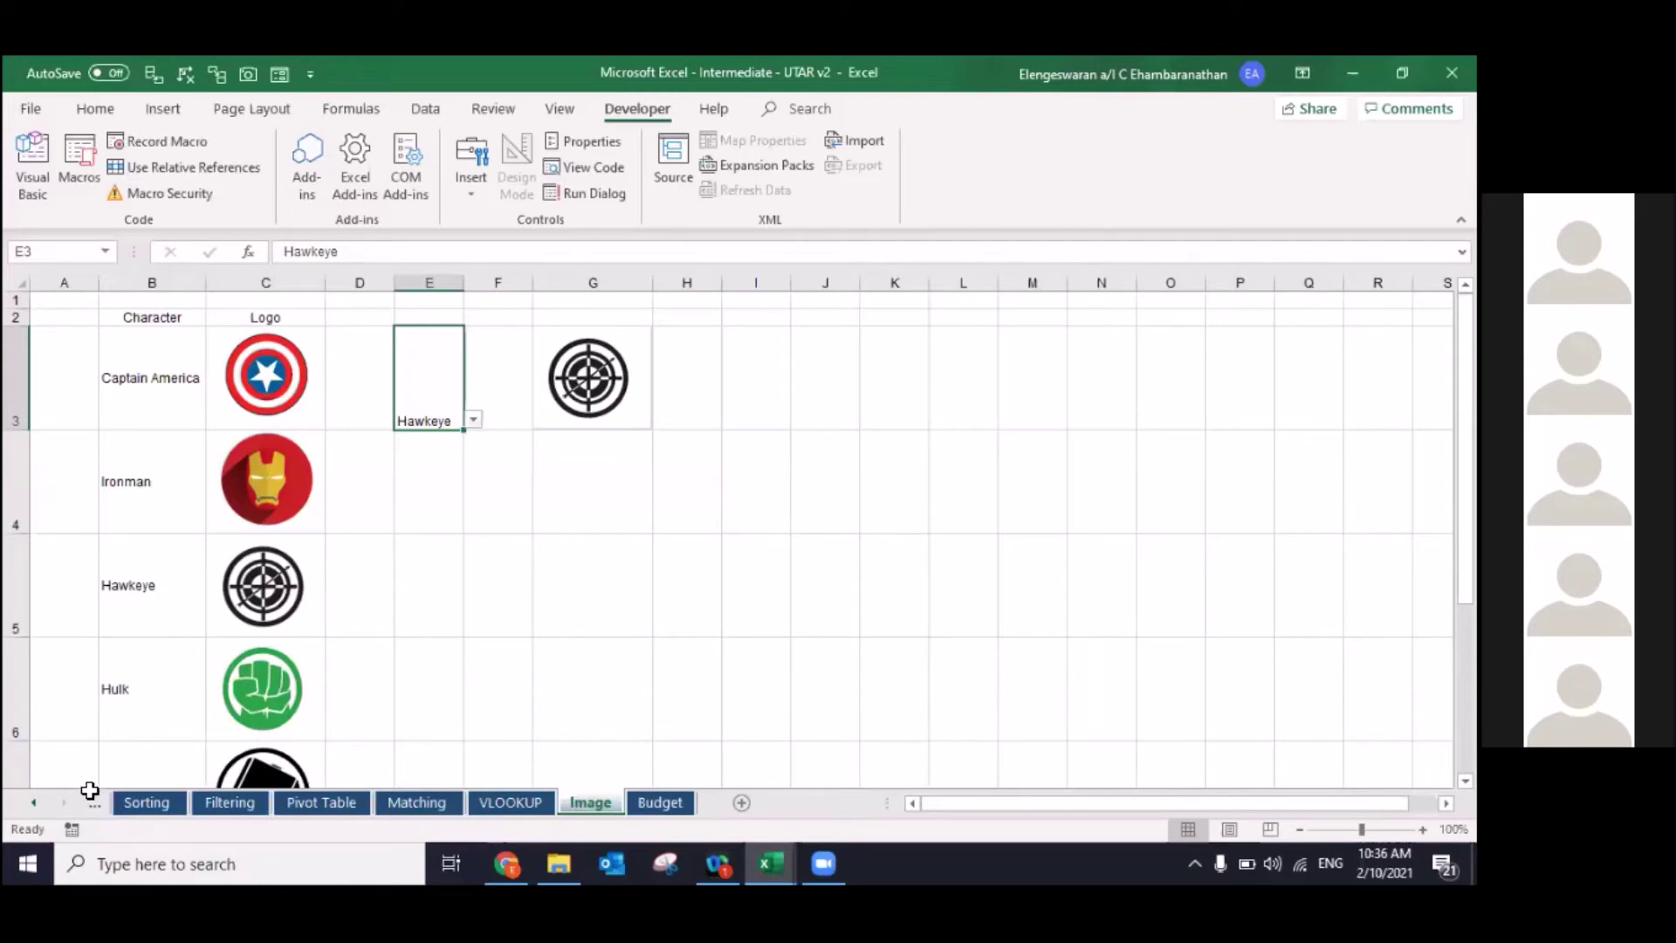
pyautogui.hotkey('ctrl', 'pageup')
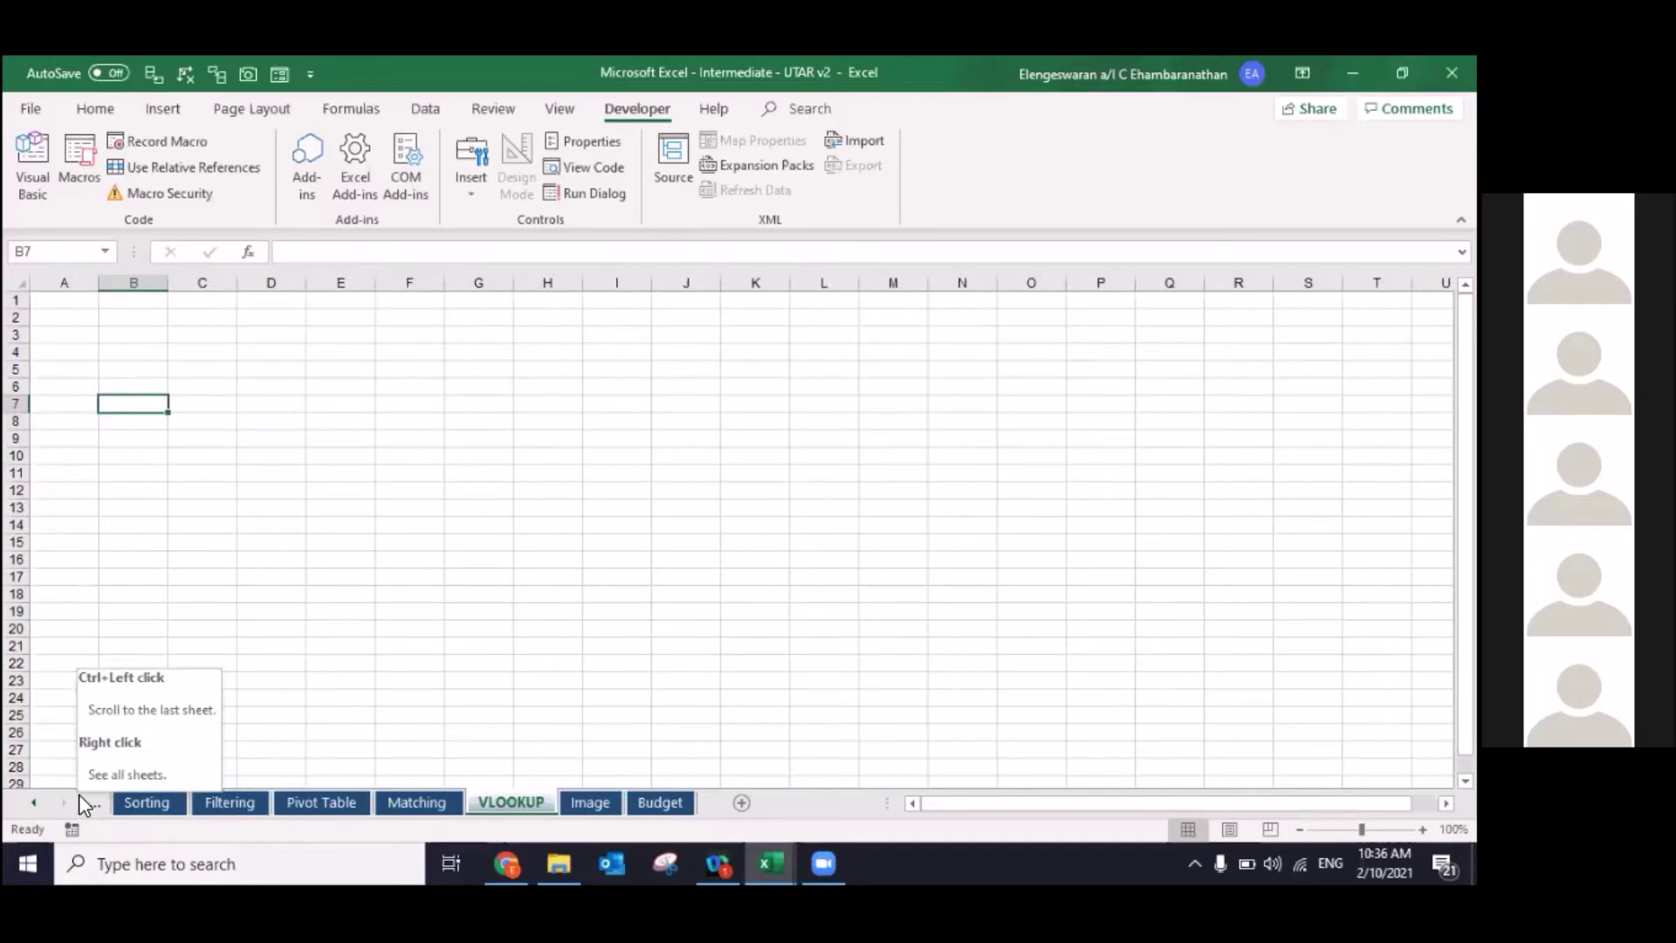
pyautogui.rightClick(85, 804)
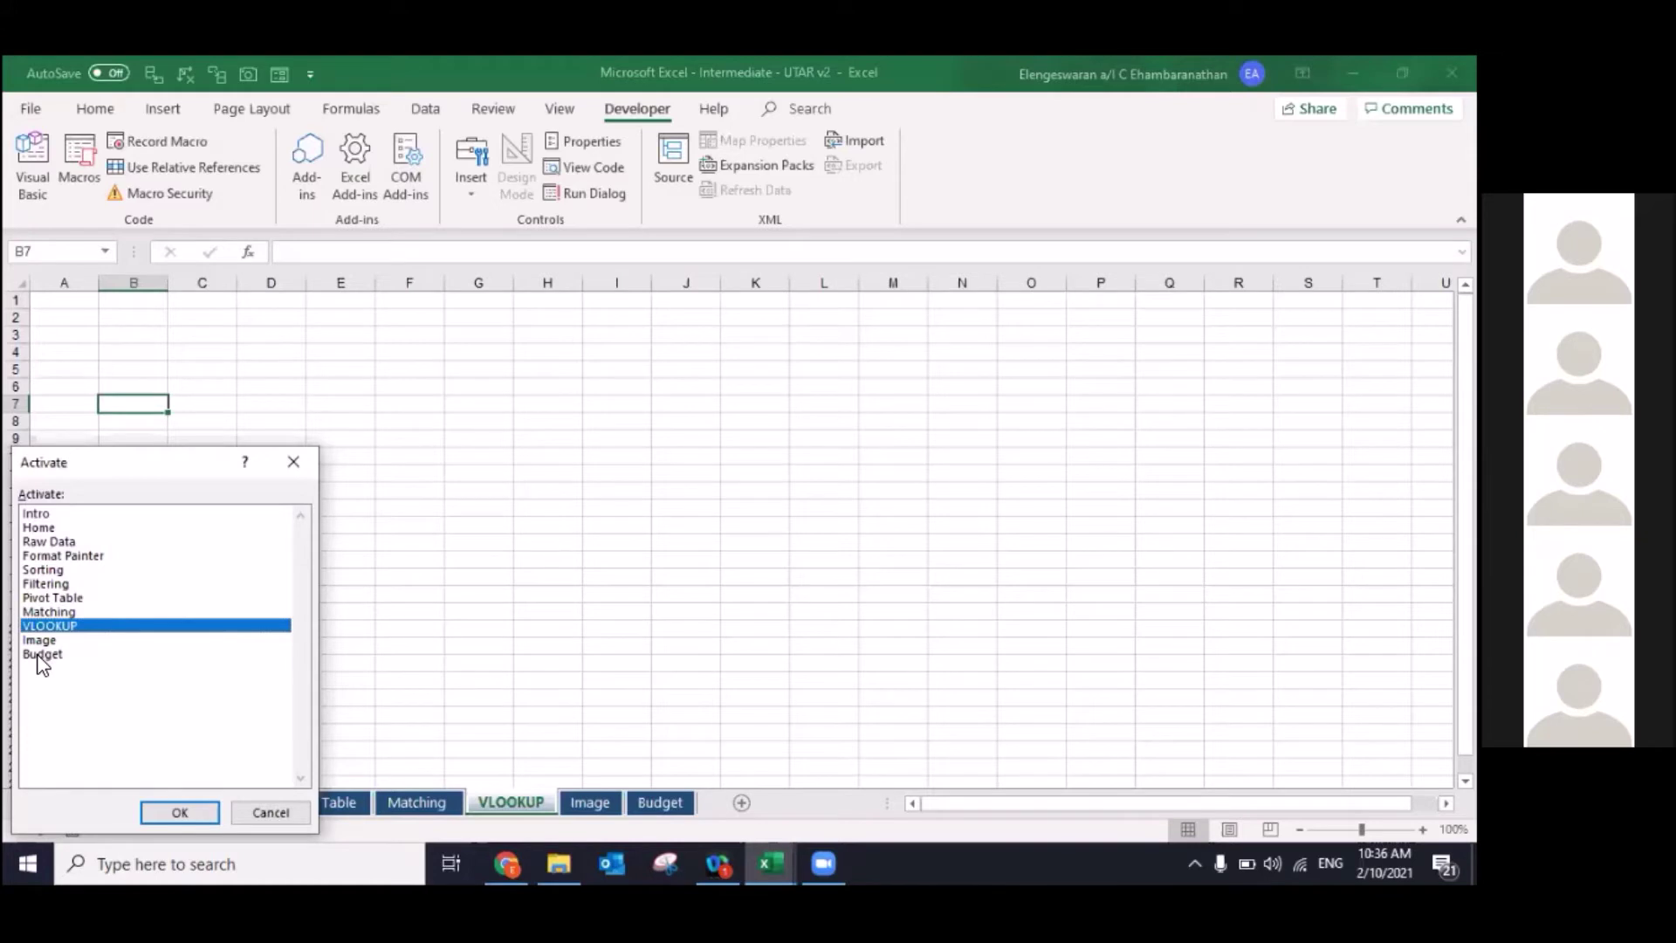
# Step: Use the workbook's sheet list to jump to the Home sheet, then to Budget
pyautogui.click(42, 527)
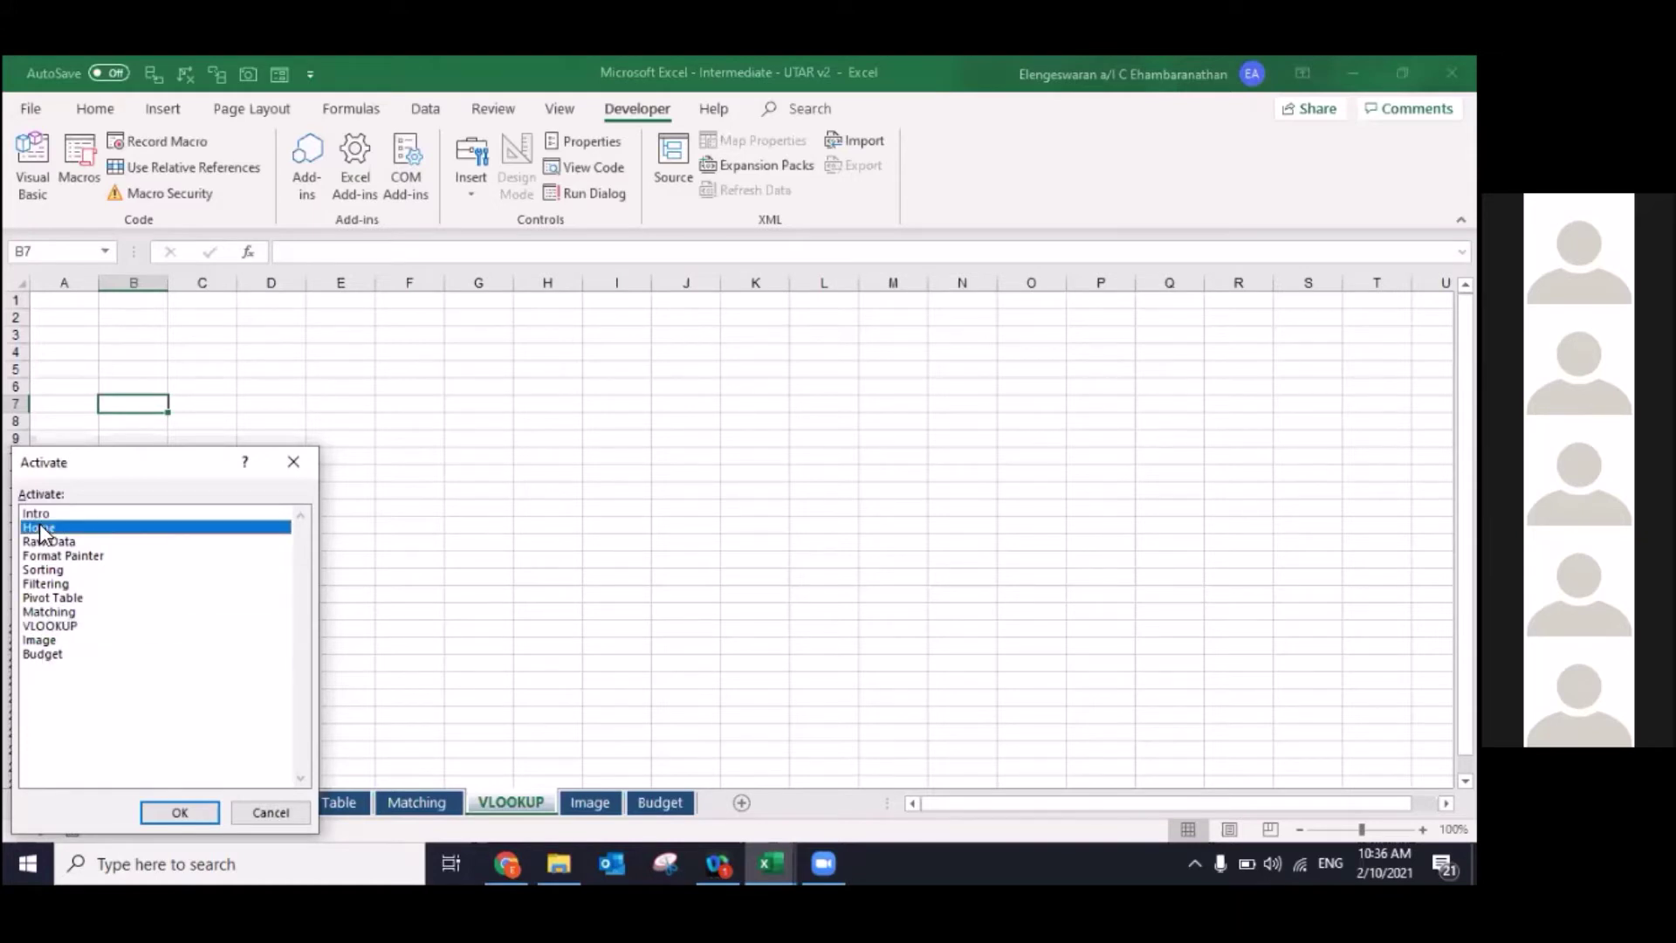
pyautogui.click(168, 821)
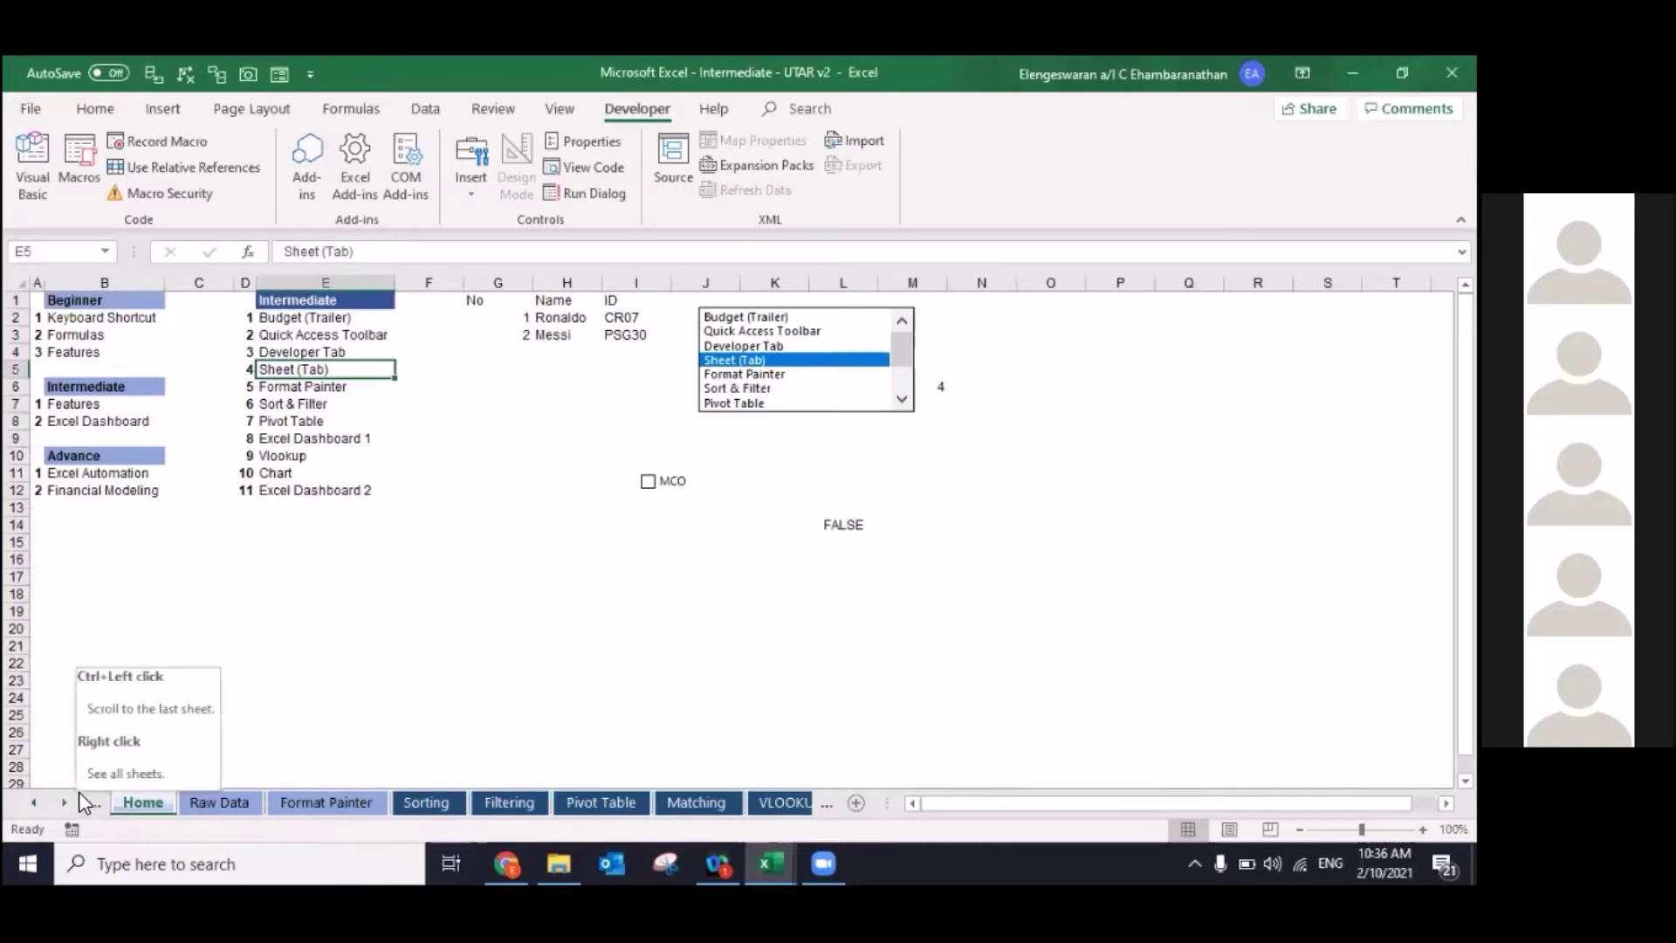
pyautogui.rightClick(78, 802)
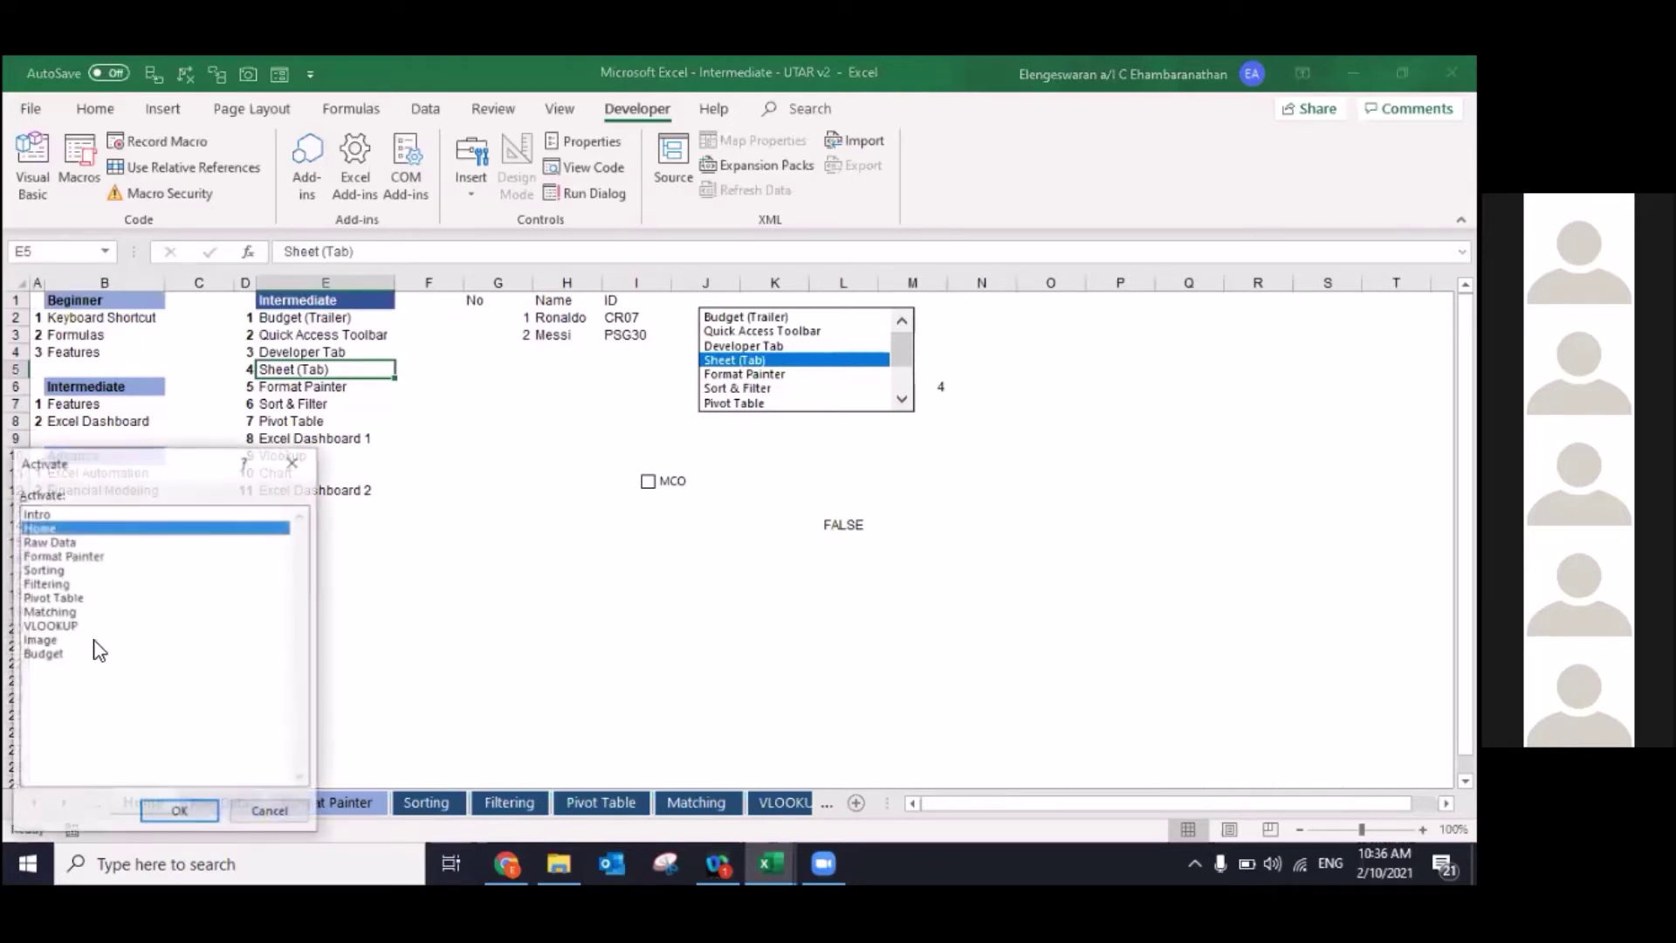
pyautogui.click(55, 655)
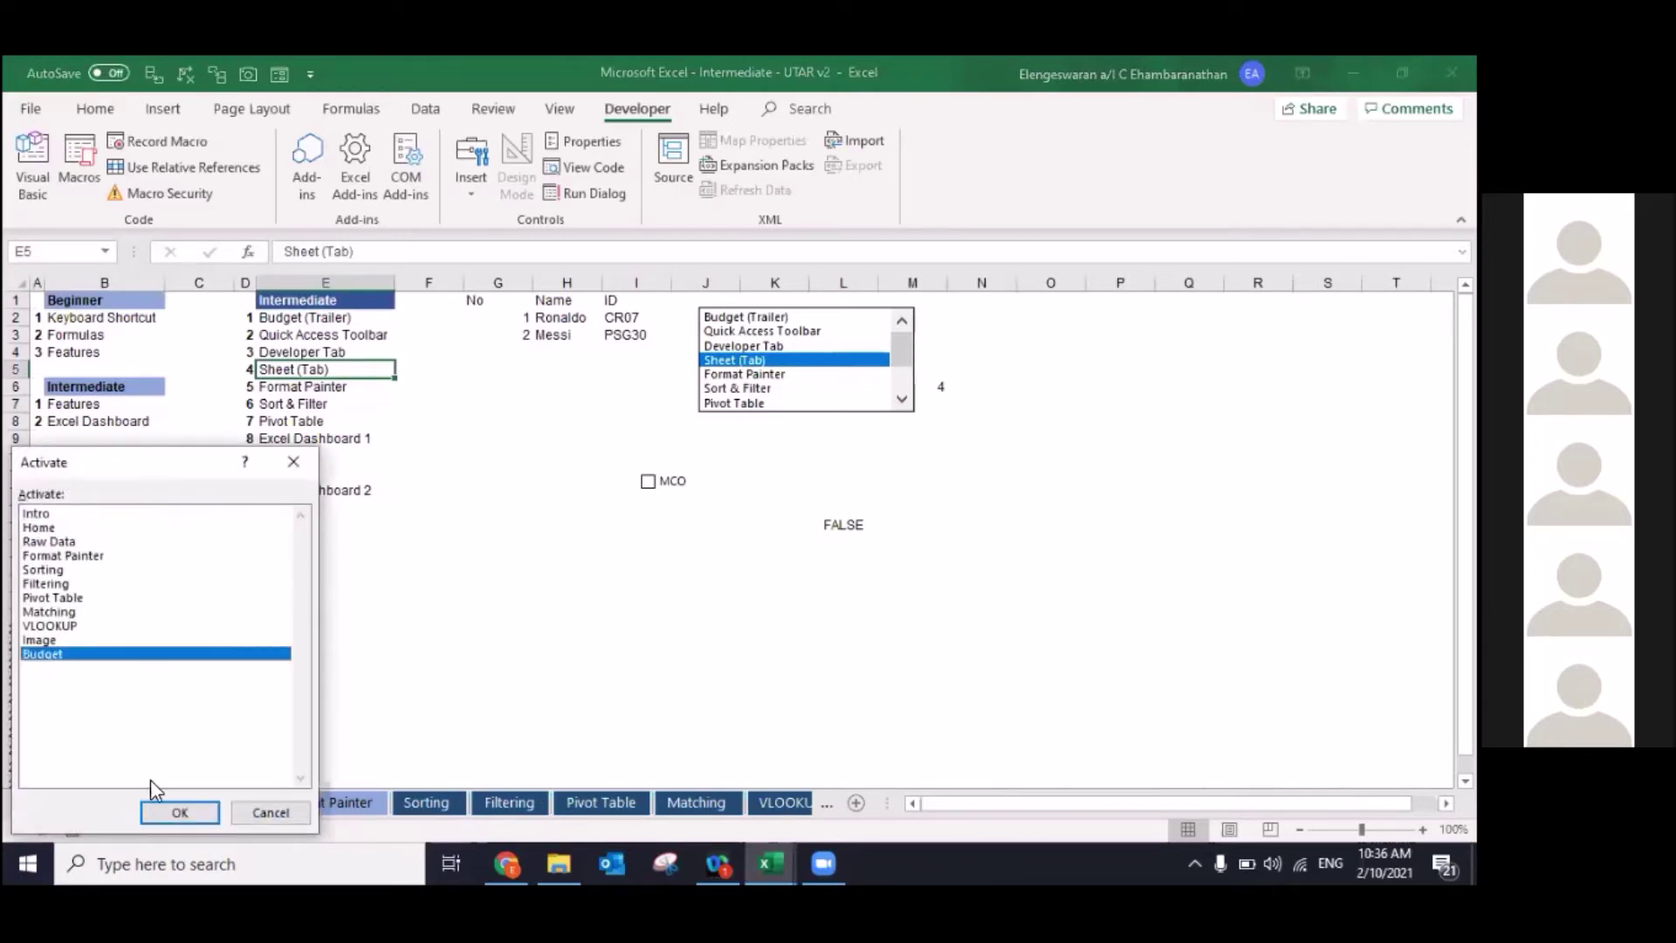
pyautogui.click(170, 810)
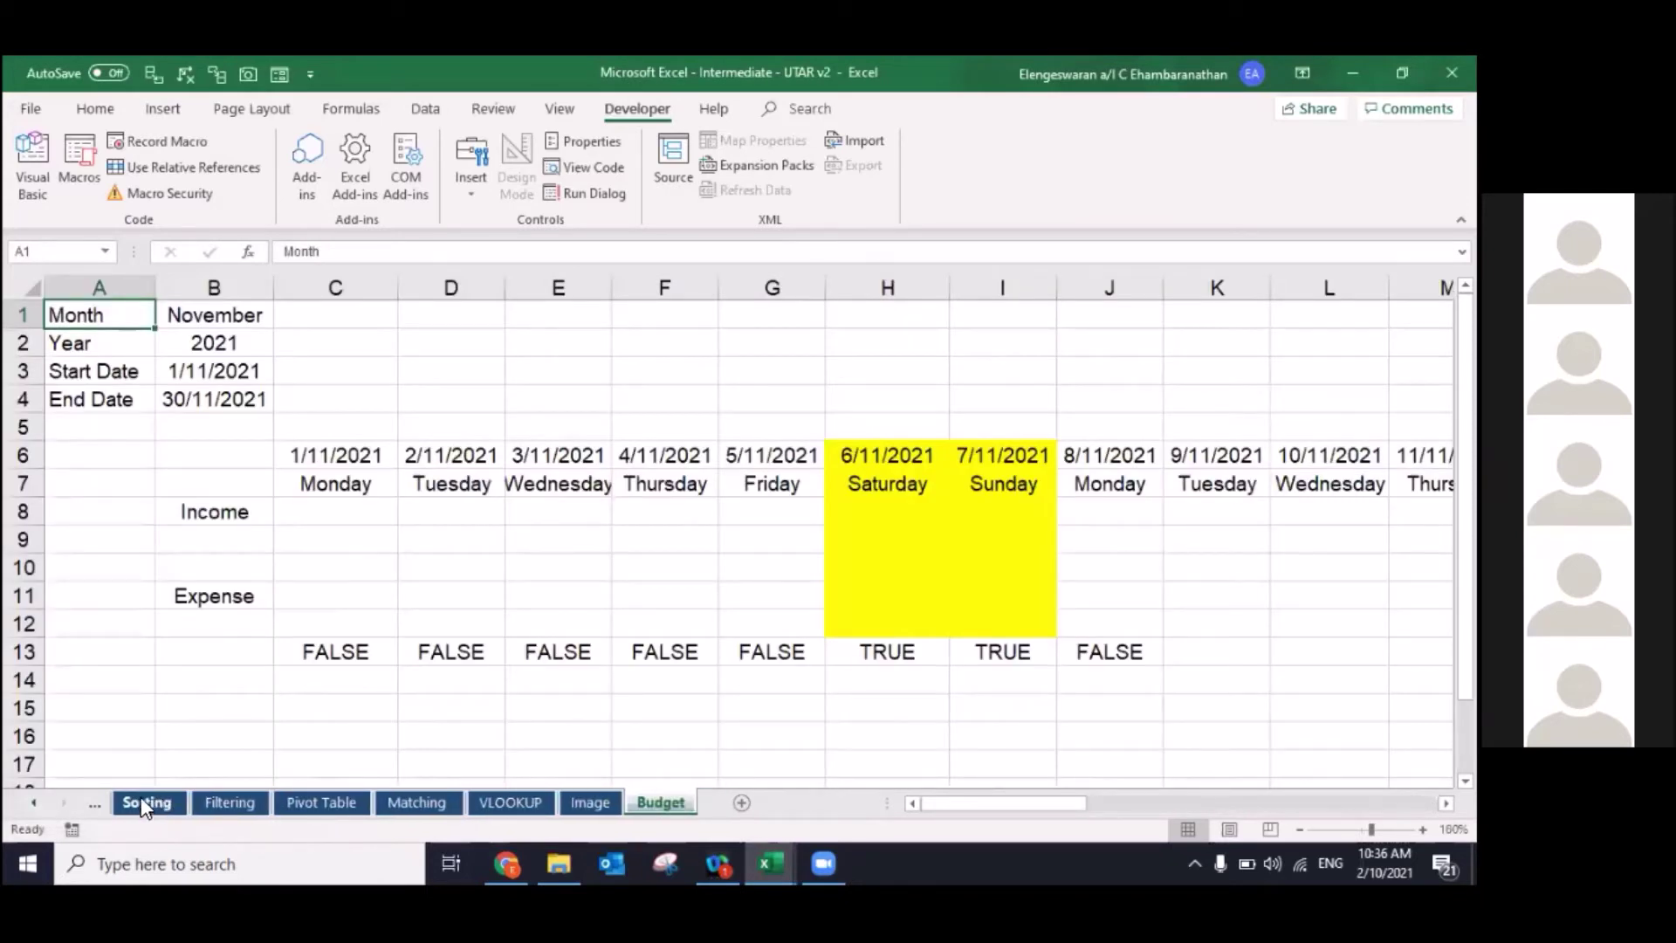
# Step: Open the Format Painter sheet, then return to the Home sheet via the sheet list
pyautogui.click(93, 803)
pyautogui.rightClick(88, 812)
pyautogui.click(105, 821)
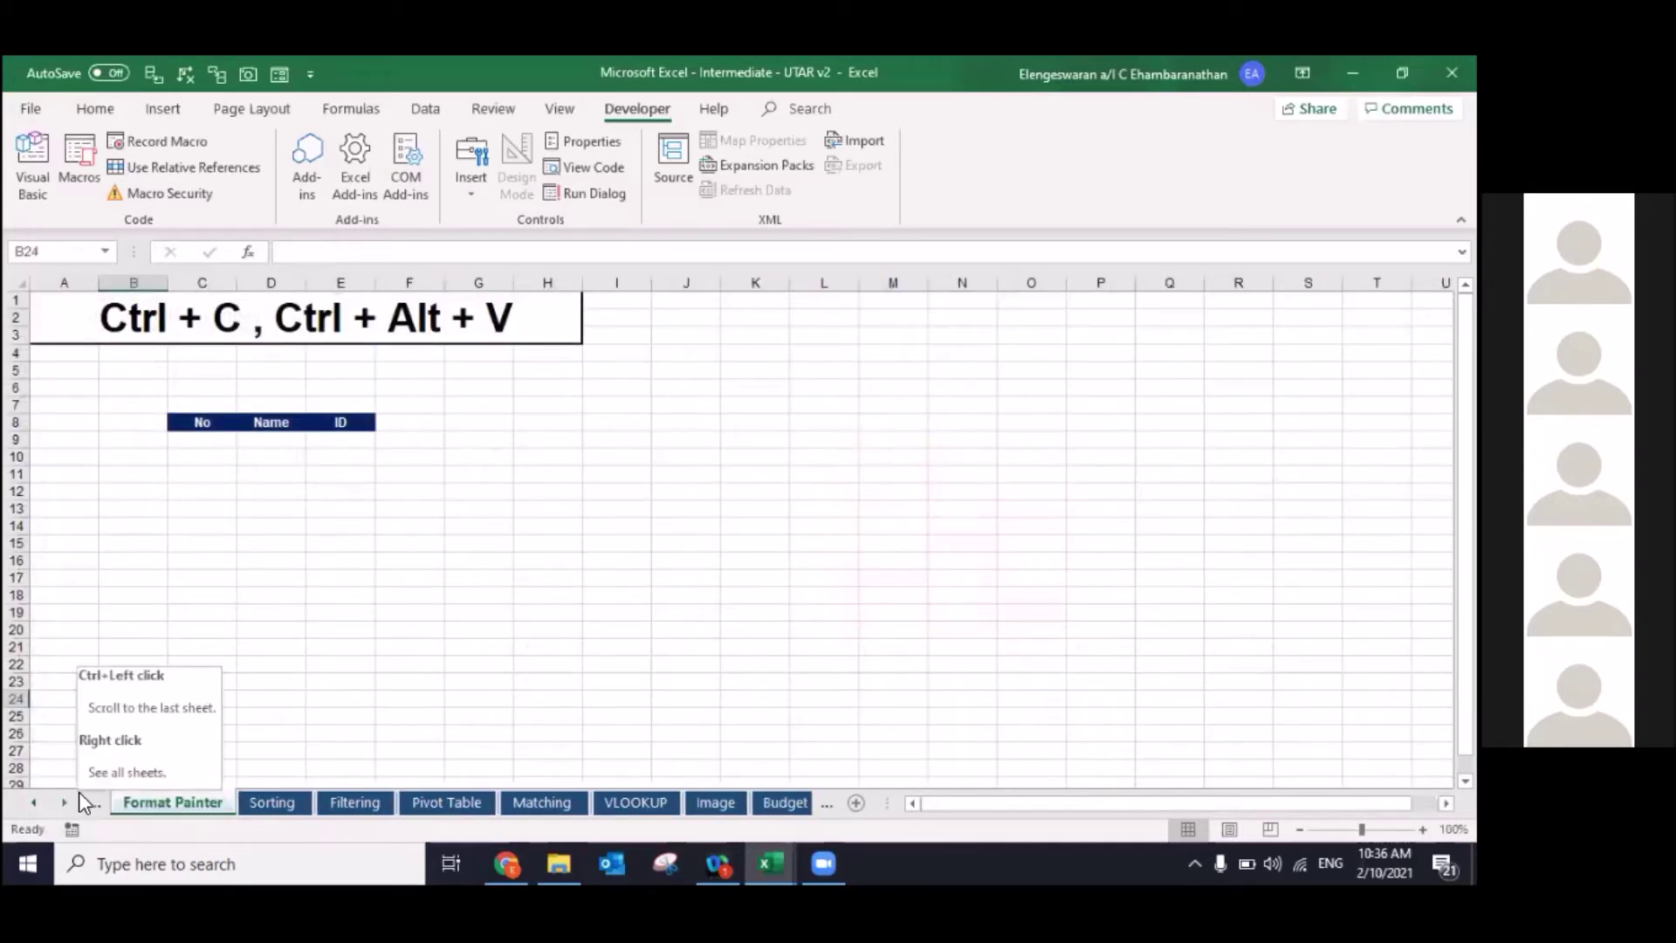
pyautogui.rightClick(78, 793)
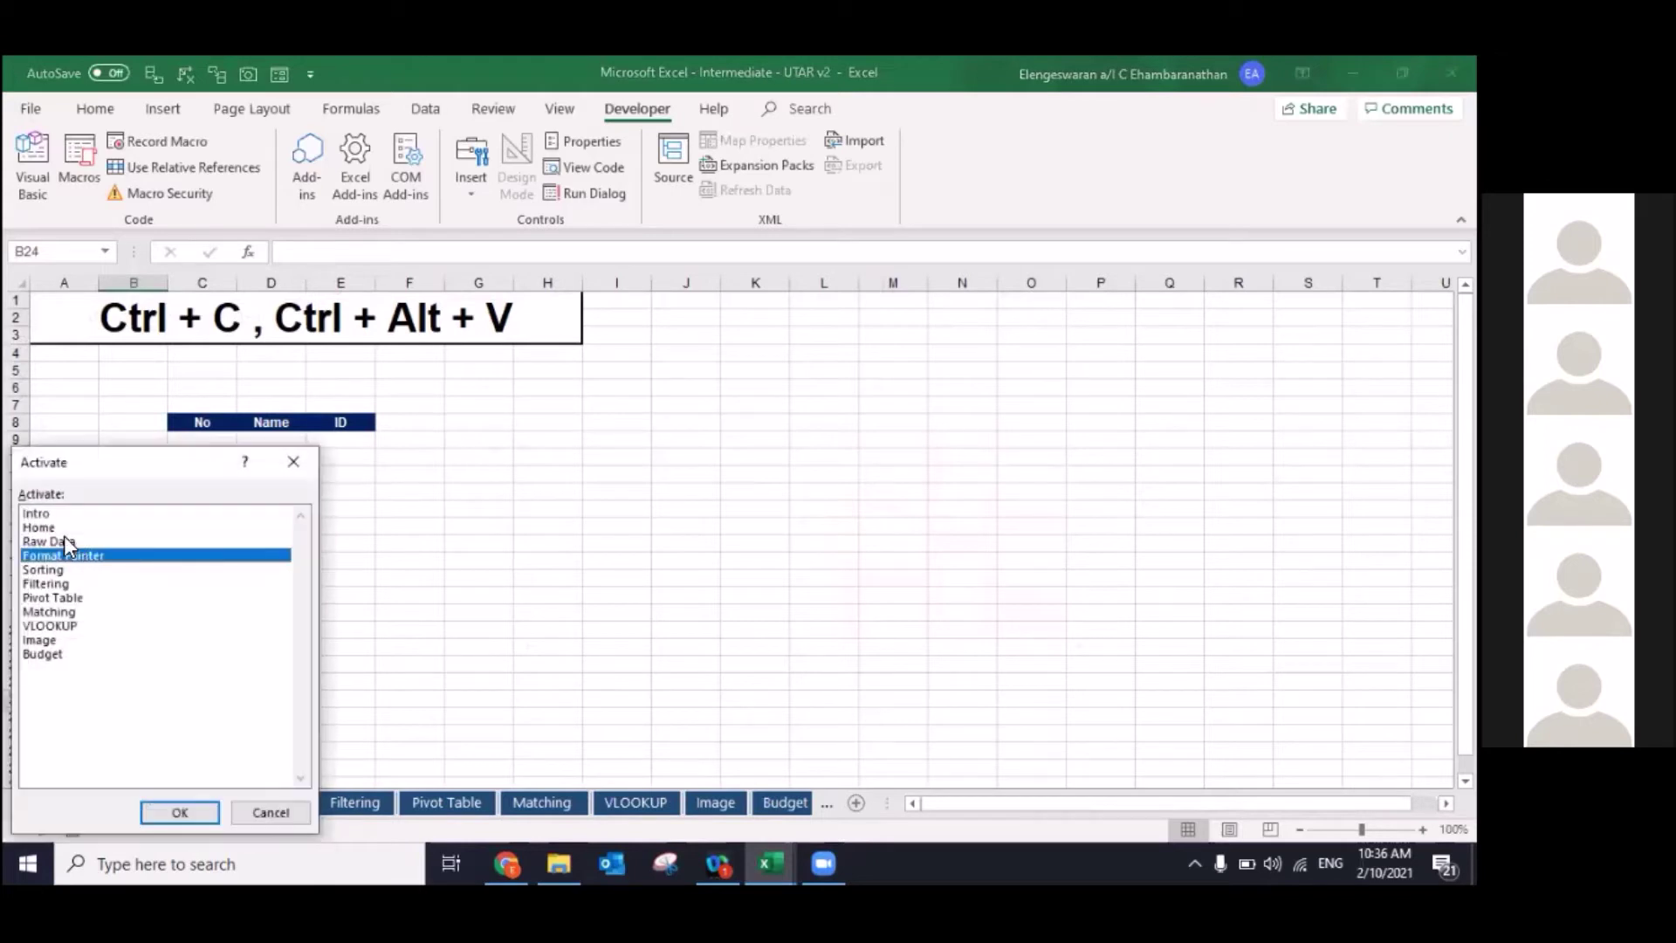
pyautogui.click(49, 527)
pyautogui.press('Escape')
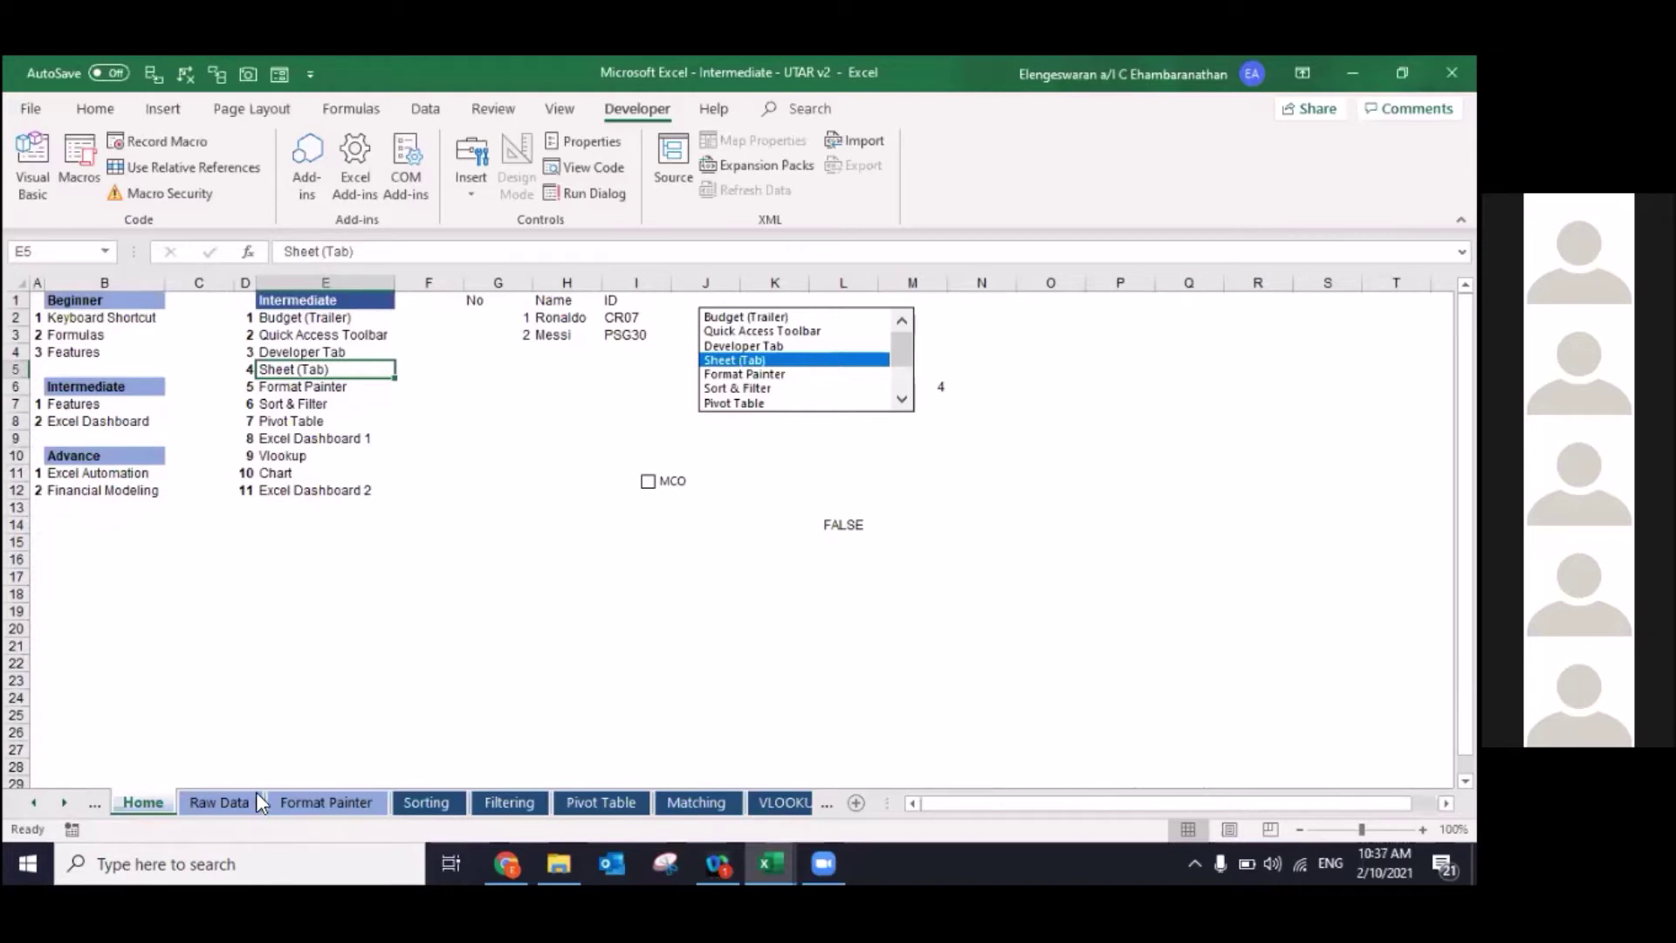
# Step: Browse the Home sheet's topic list entries and select the whole Intermediate topic list
pyautogui.press('Up')
pyautogui.press('Up')
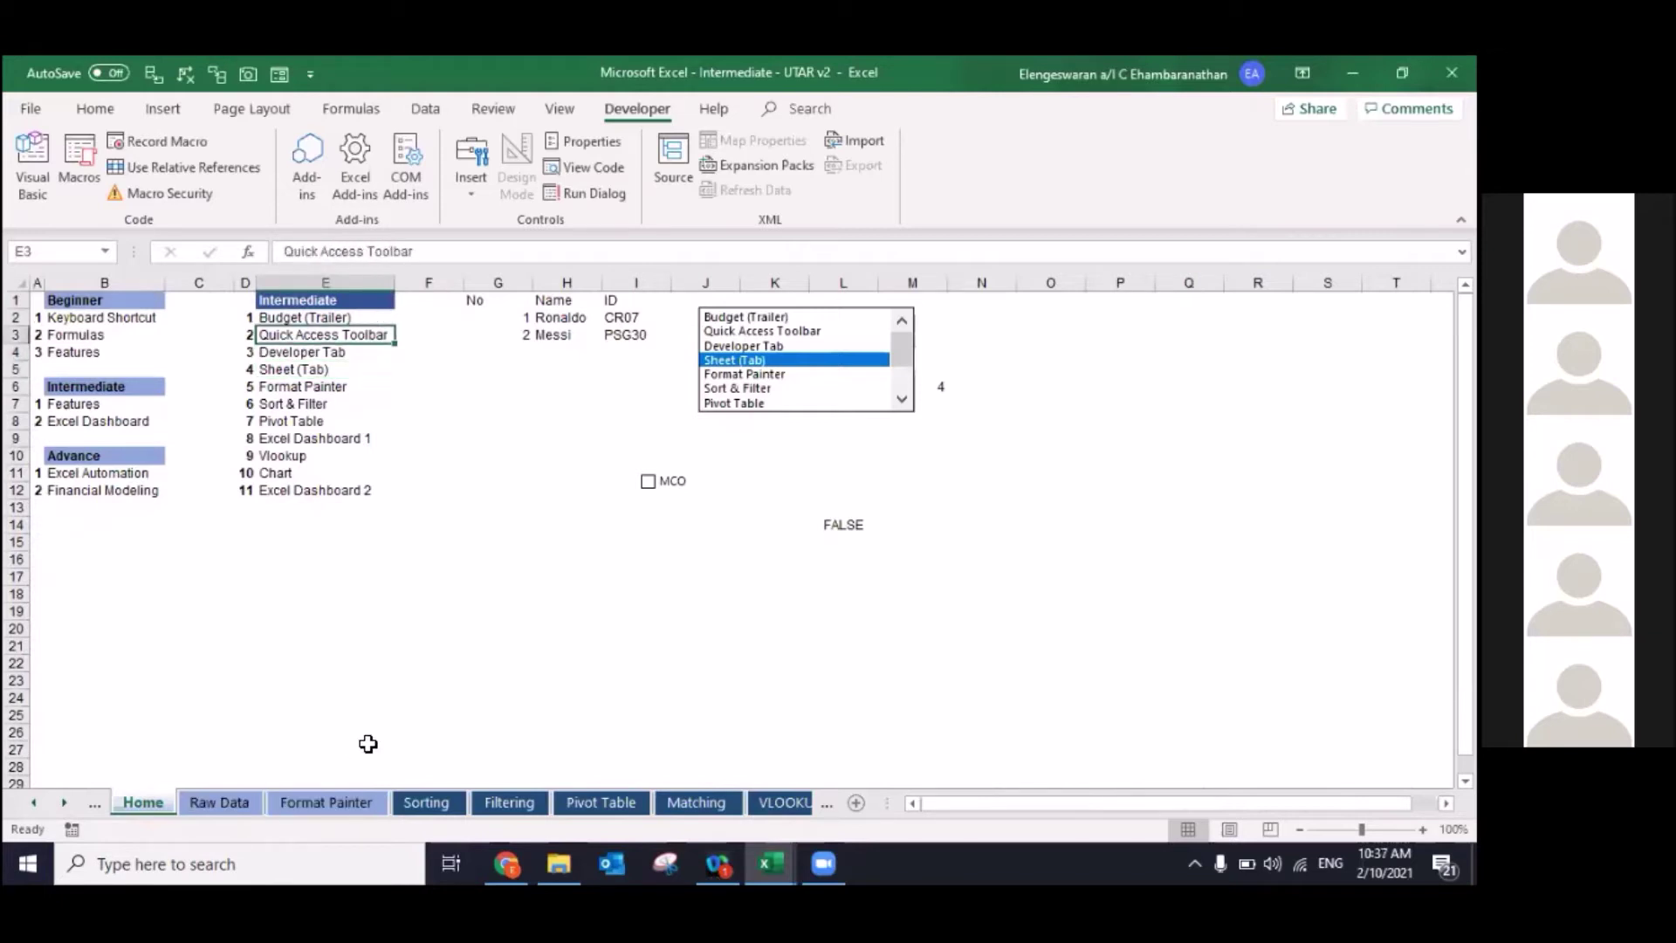
pyautogui.press('Down')
pyautogui.press('Down')
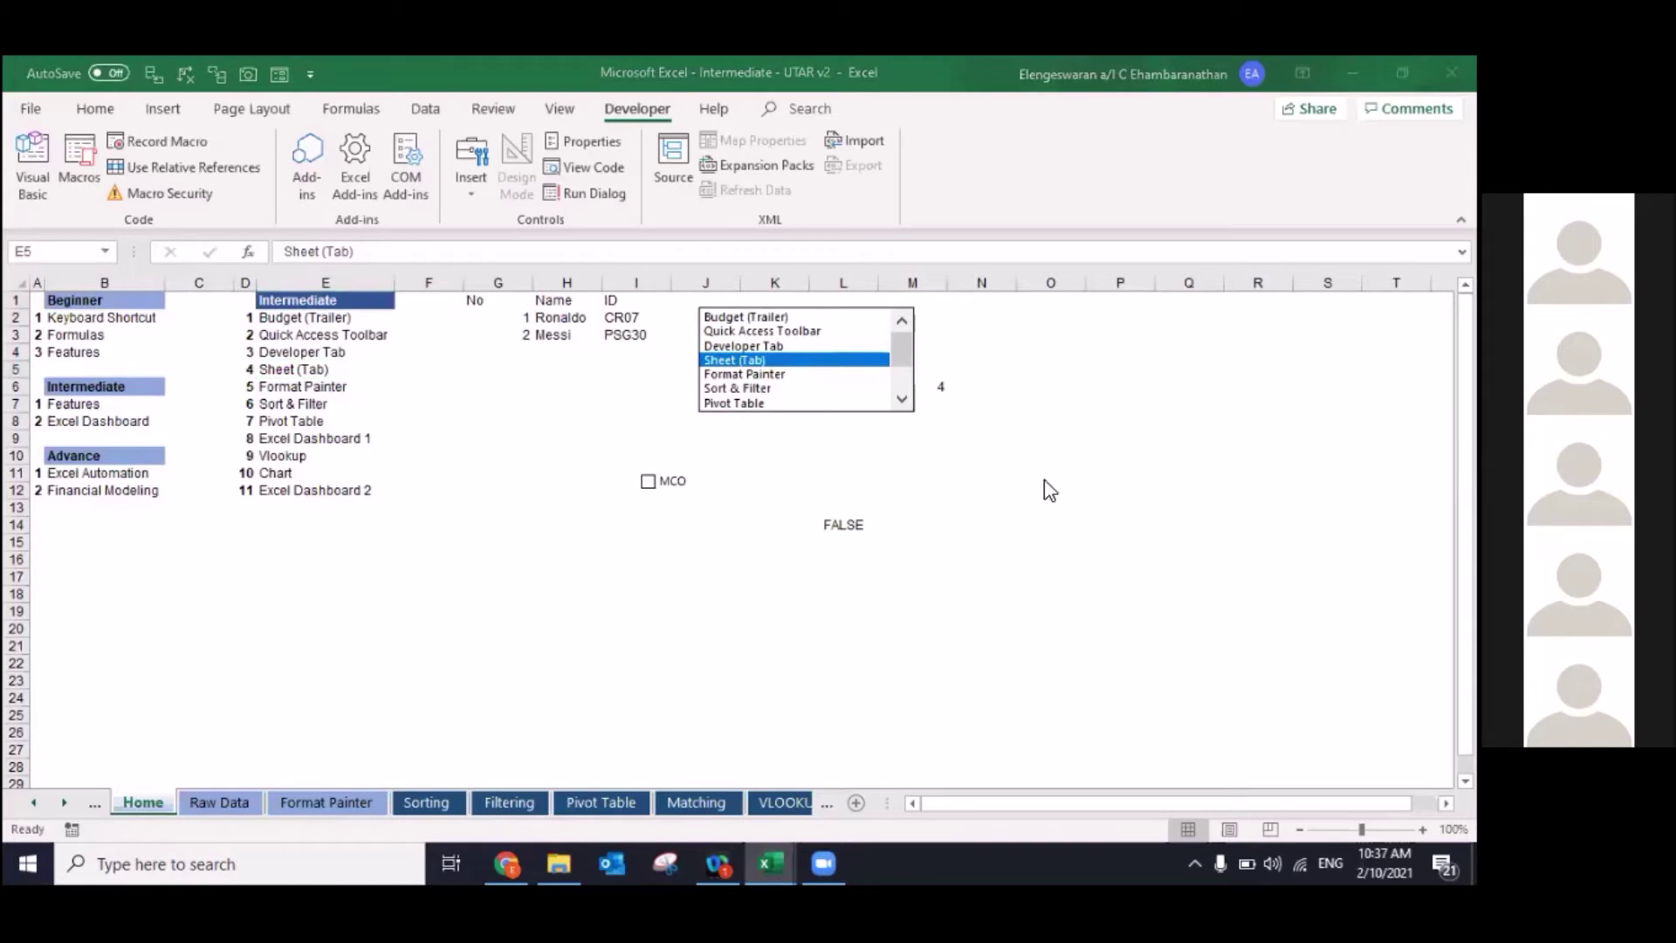
pyautogui.press('Up')
pyautogui.press('Up')
pyautogui.press('Up')
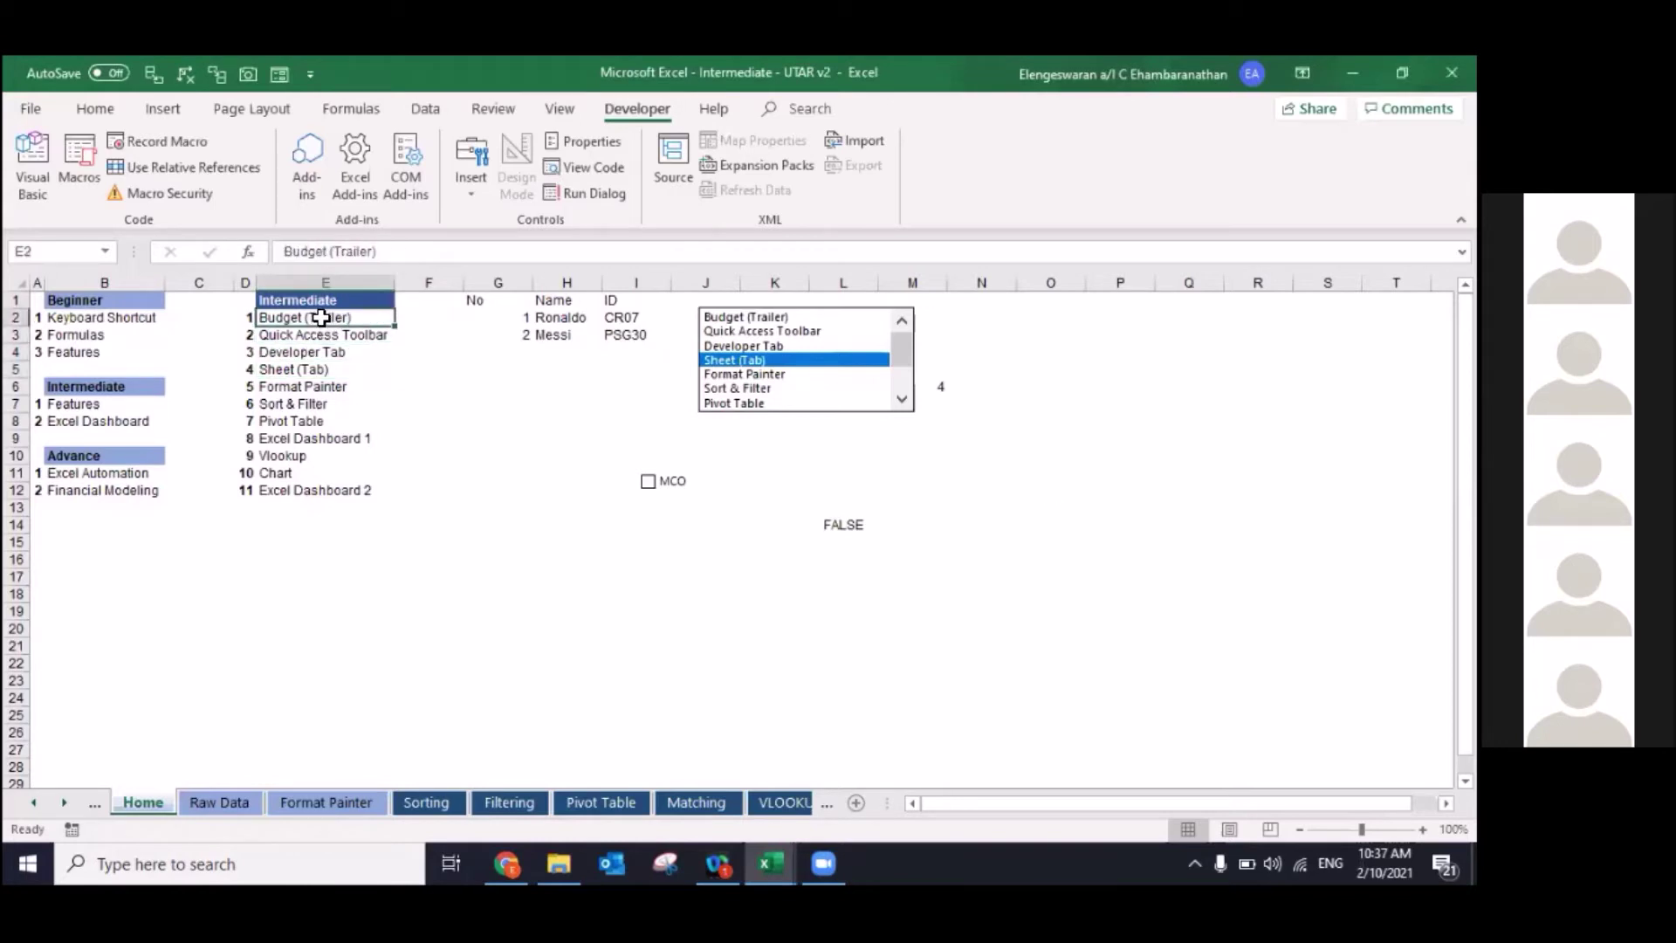
pyautogui.hotkey('ctrl', 'shift', 'Down')
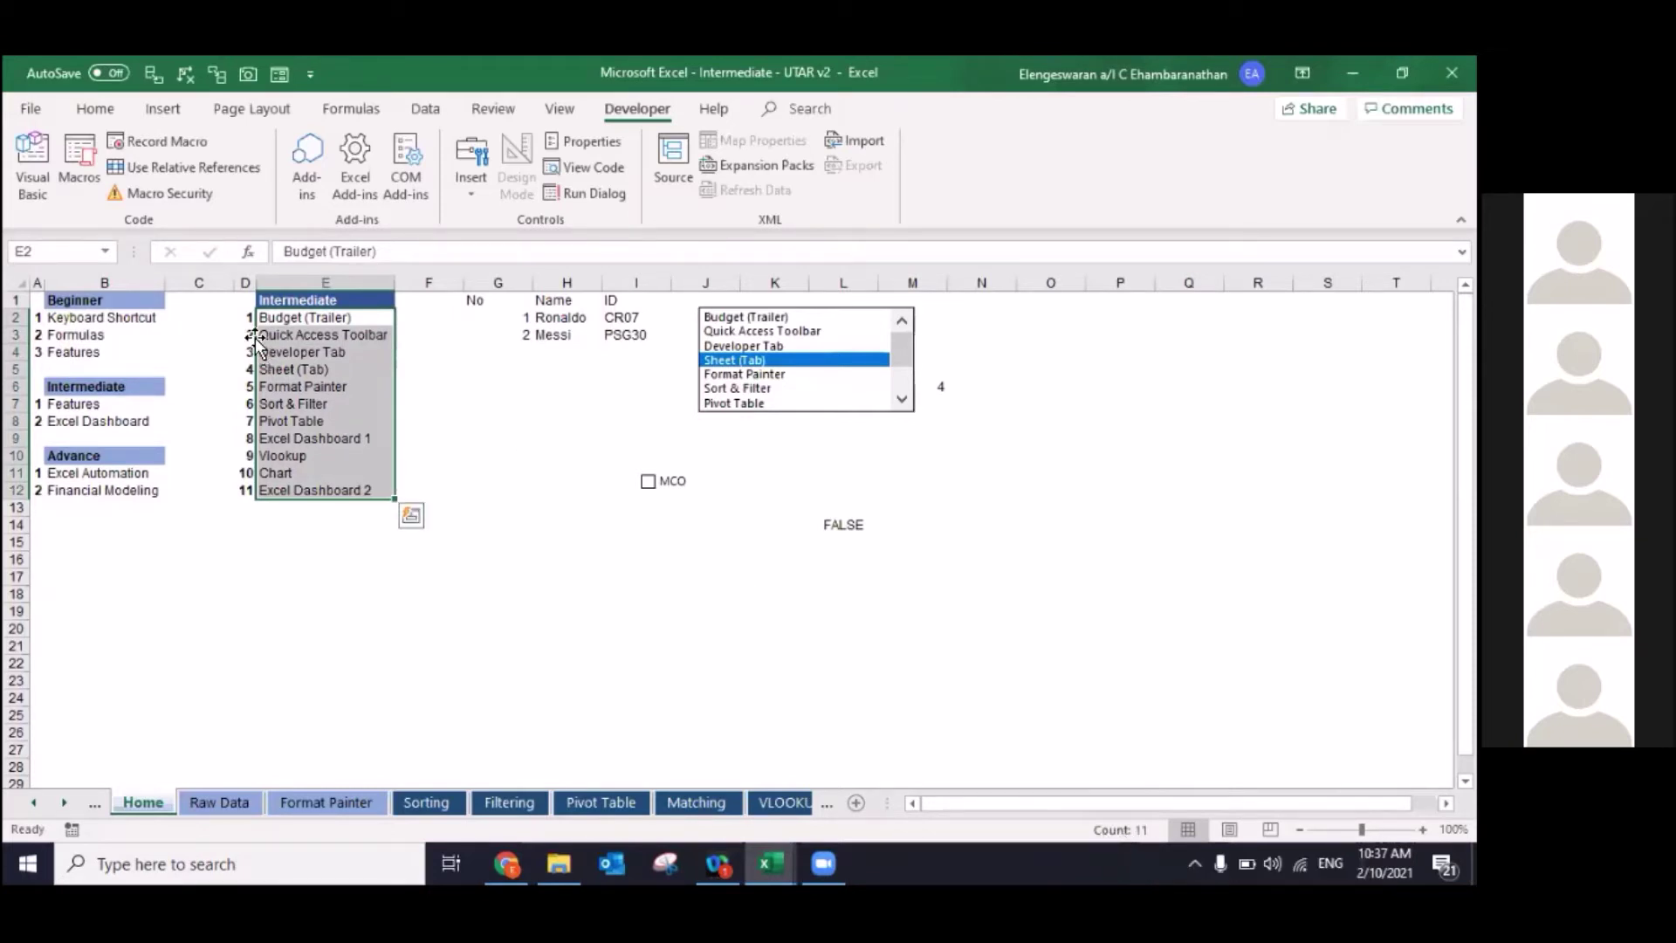
# Step: Select D2:D12 (numbers 1 to 11) and open the status bar's summary options
pyautogui.click(241, 301)
pyautogui.click(240, 317)
pyautogui.hotkey('ctrl', 'shift', 'Down')
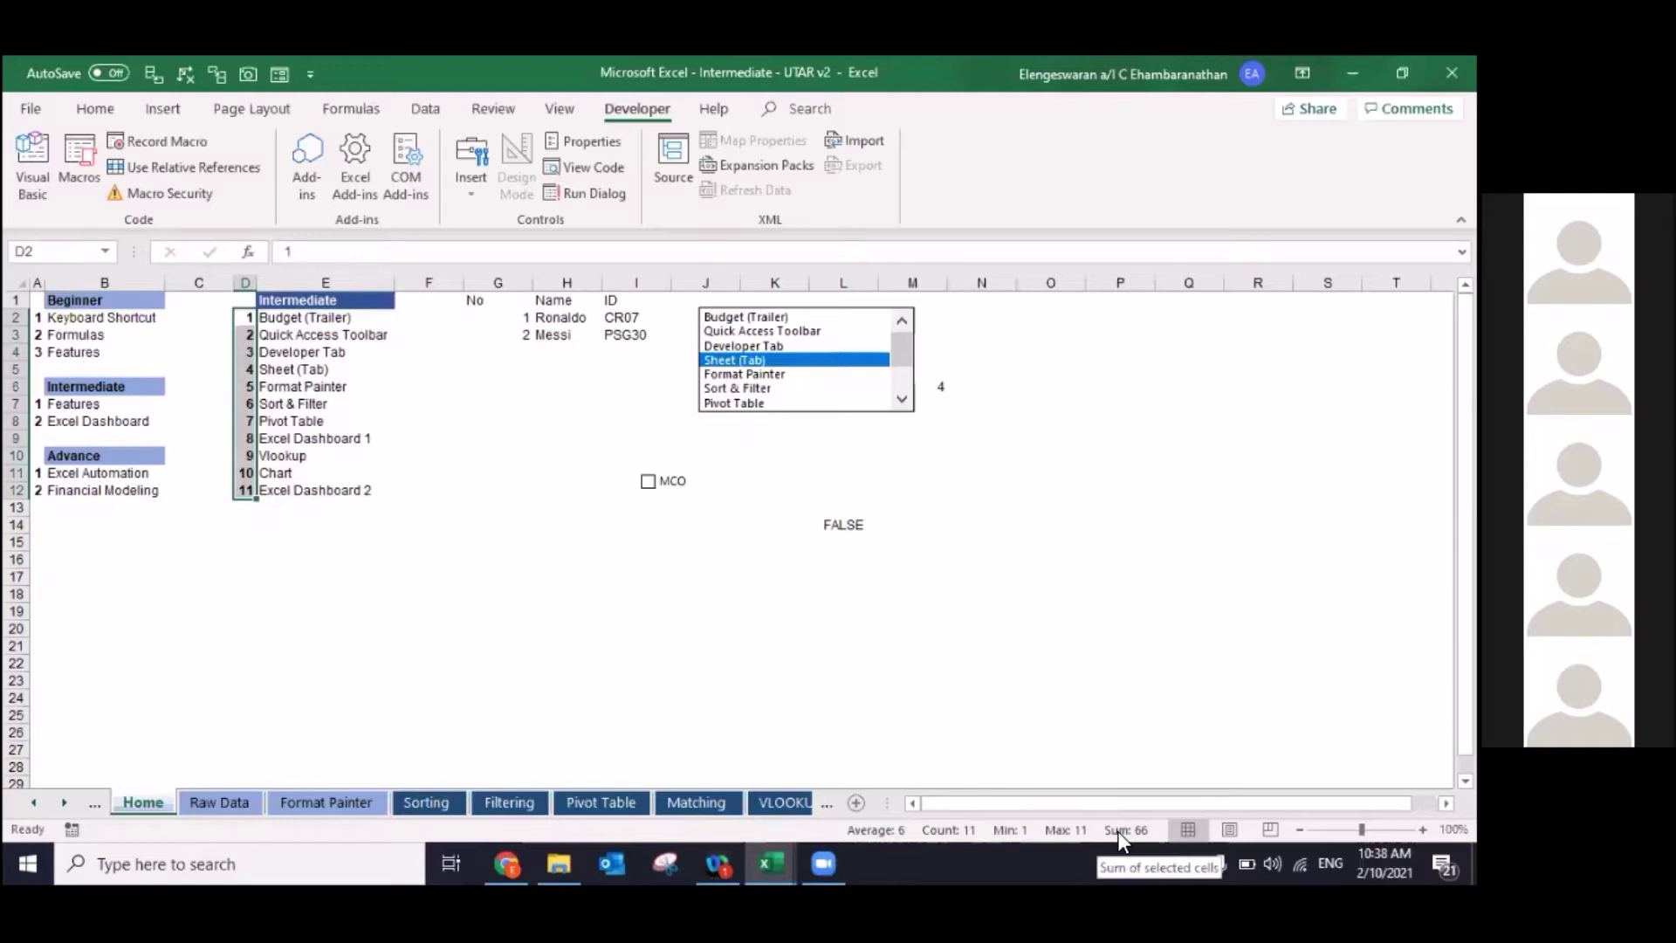
pyautogui.rightClick(1118, 834)
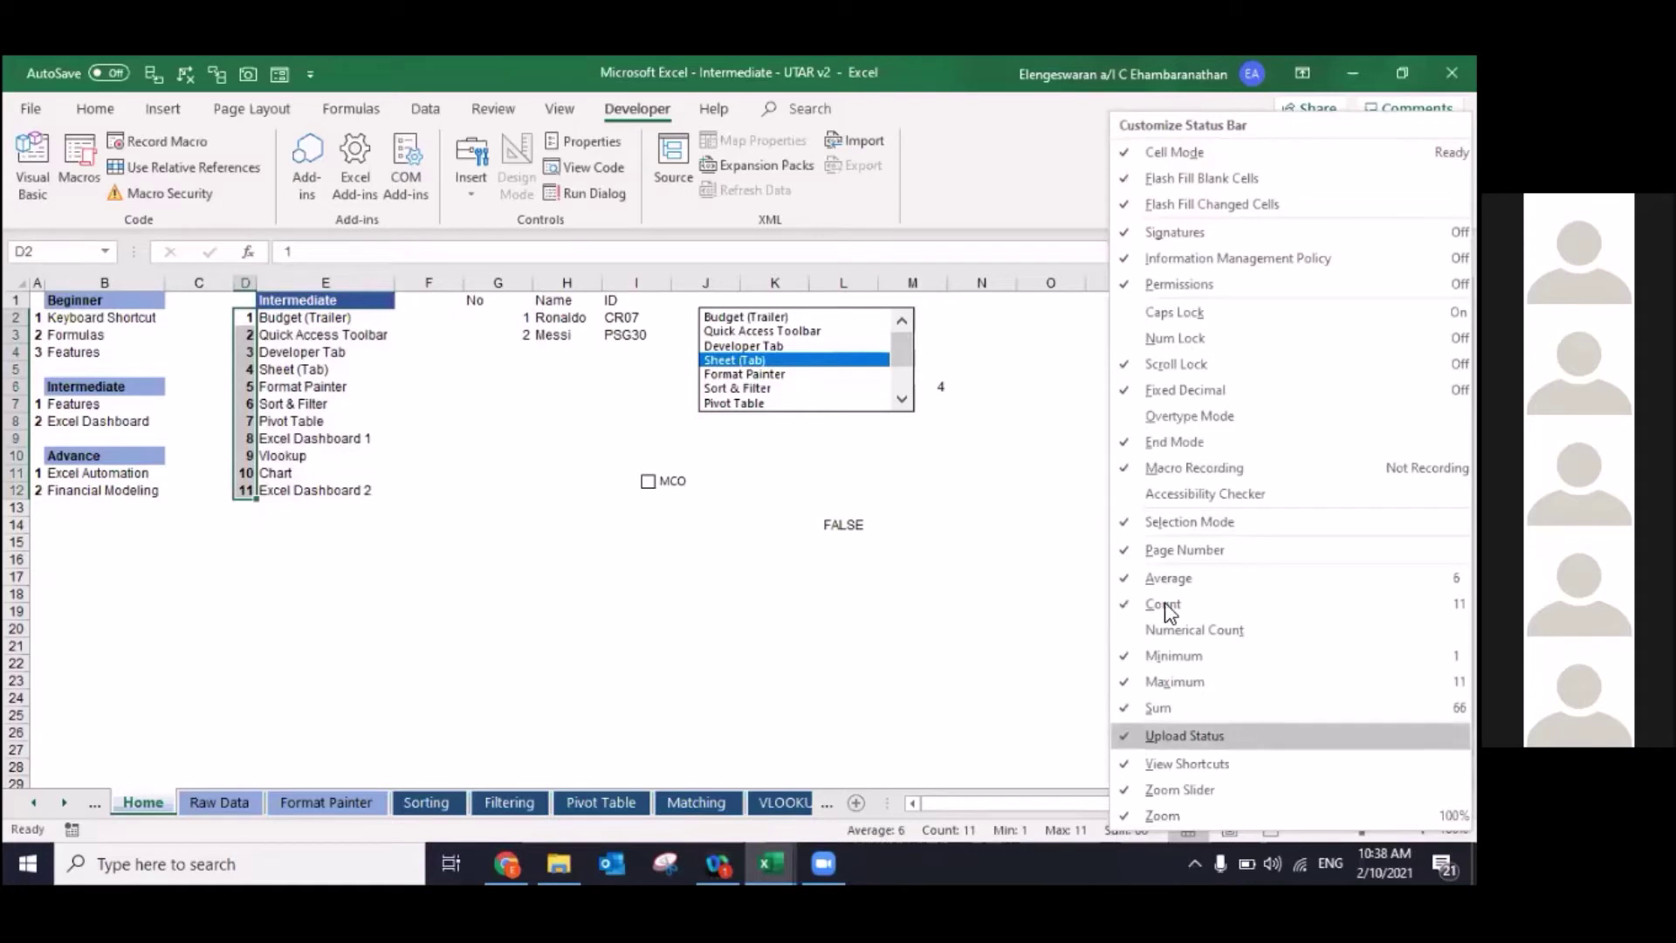
pyautogui.click(1176, 658)
pyautogui.click(1164, 681)
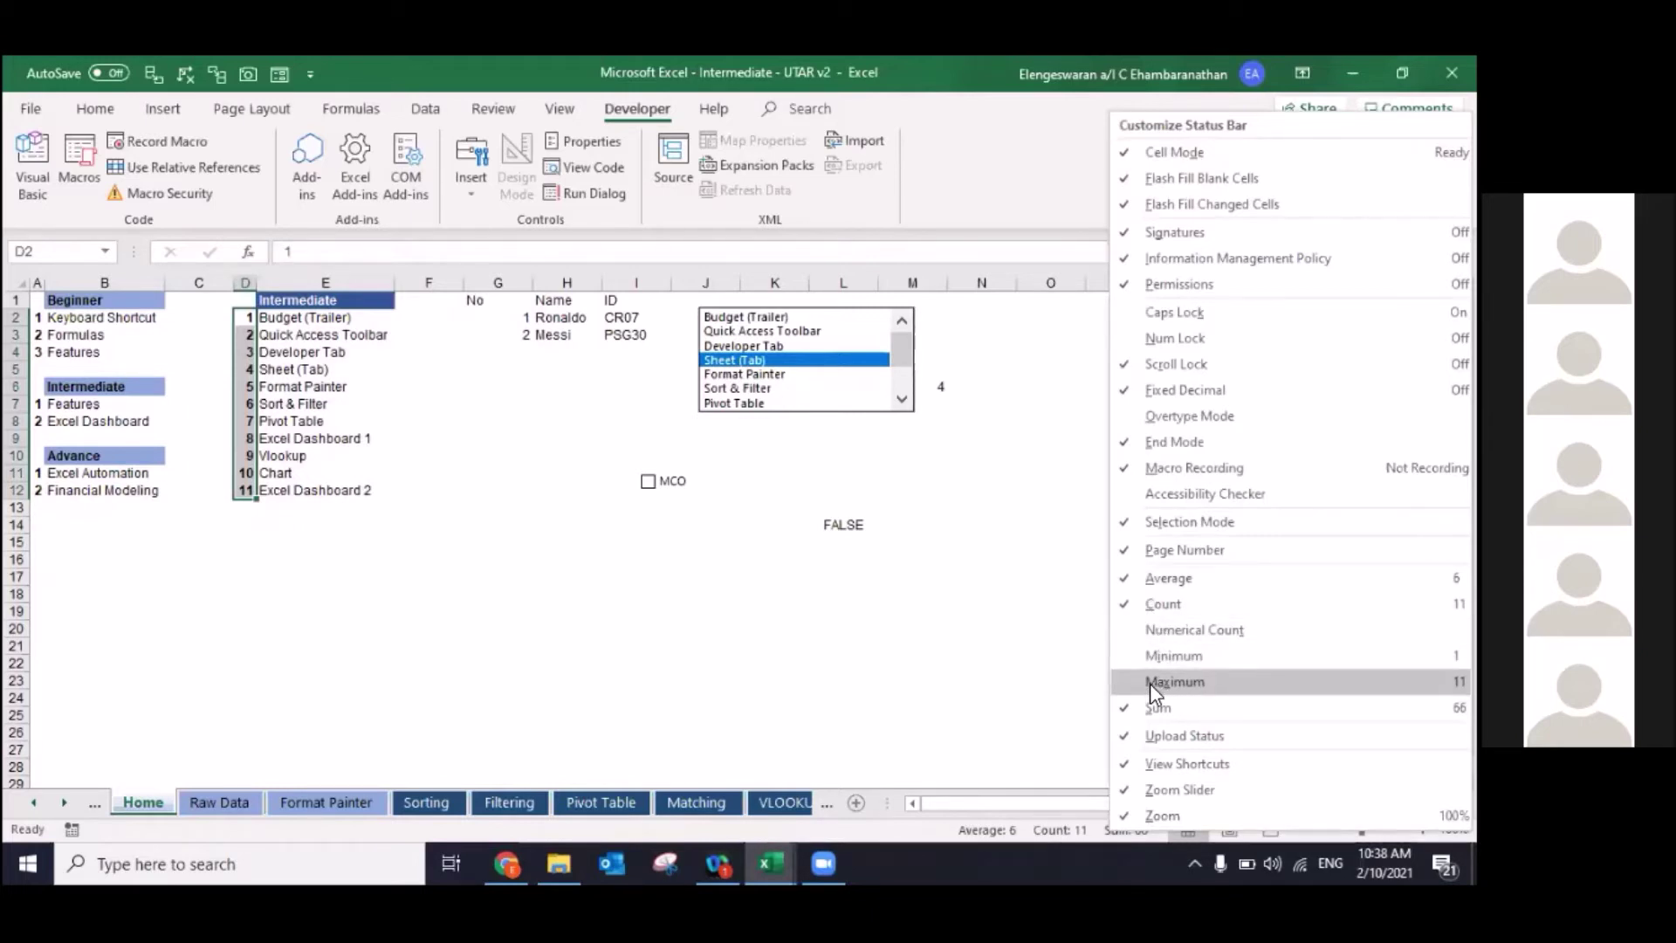
pyautogui.click(1150, 684)
pyautogui.click(1149, 657)
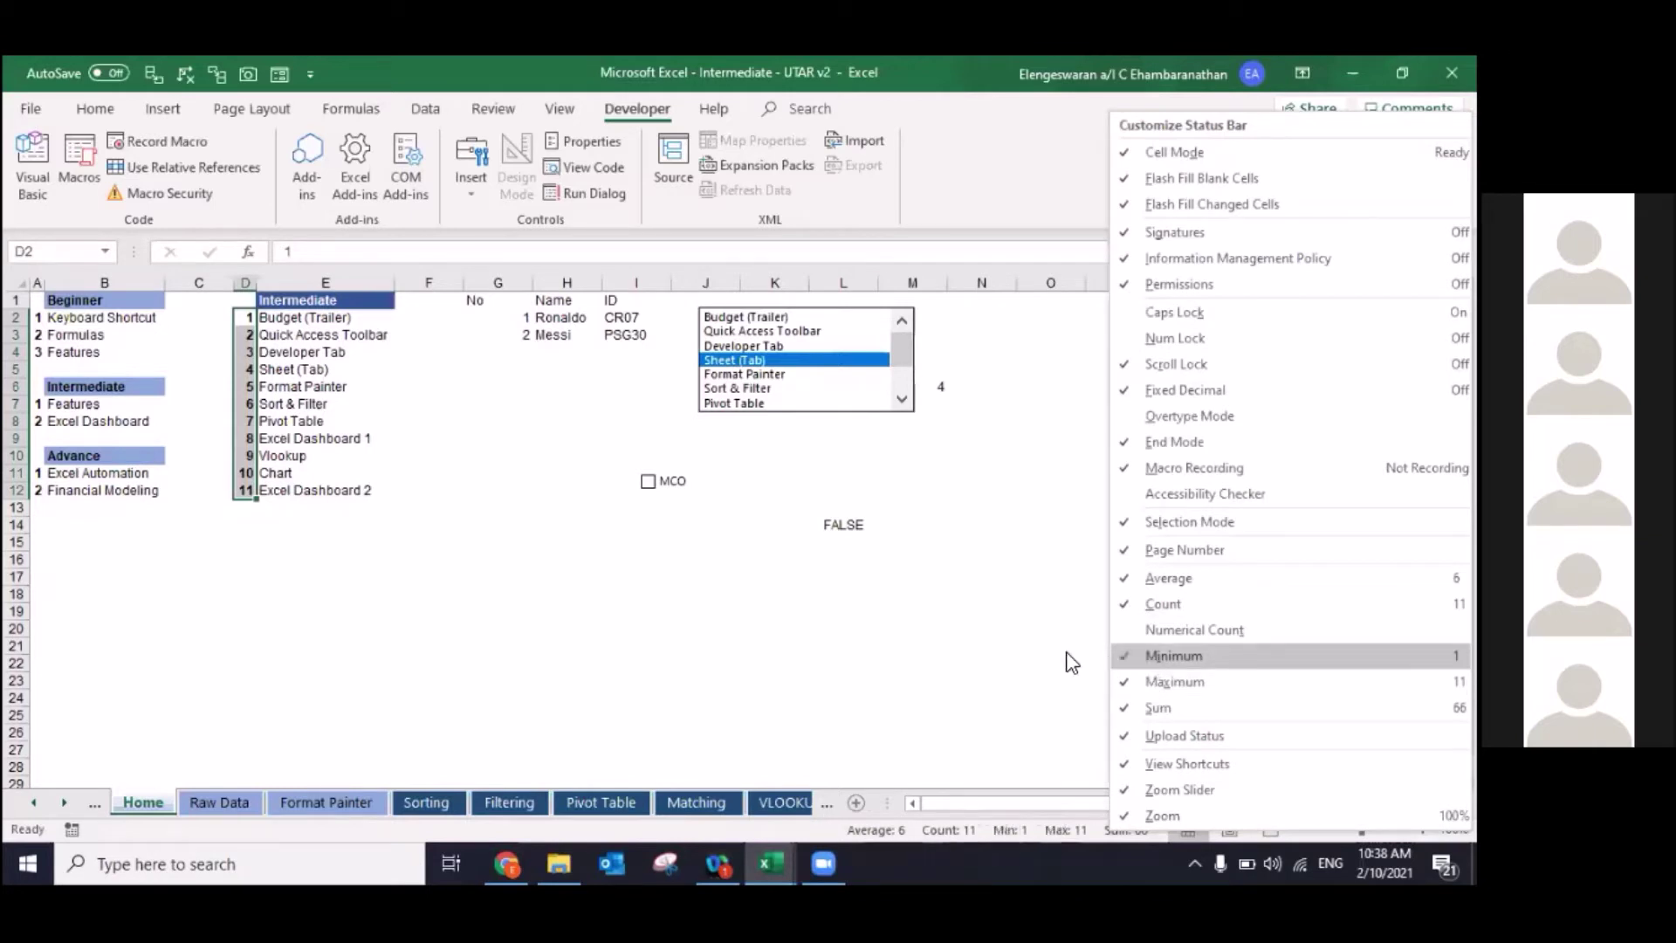
pyautogui.click(1000, 651)
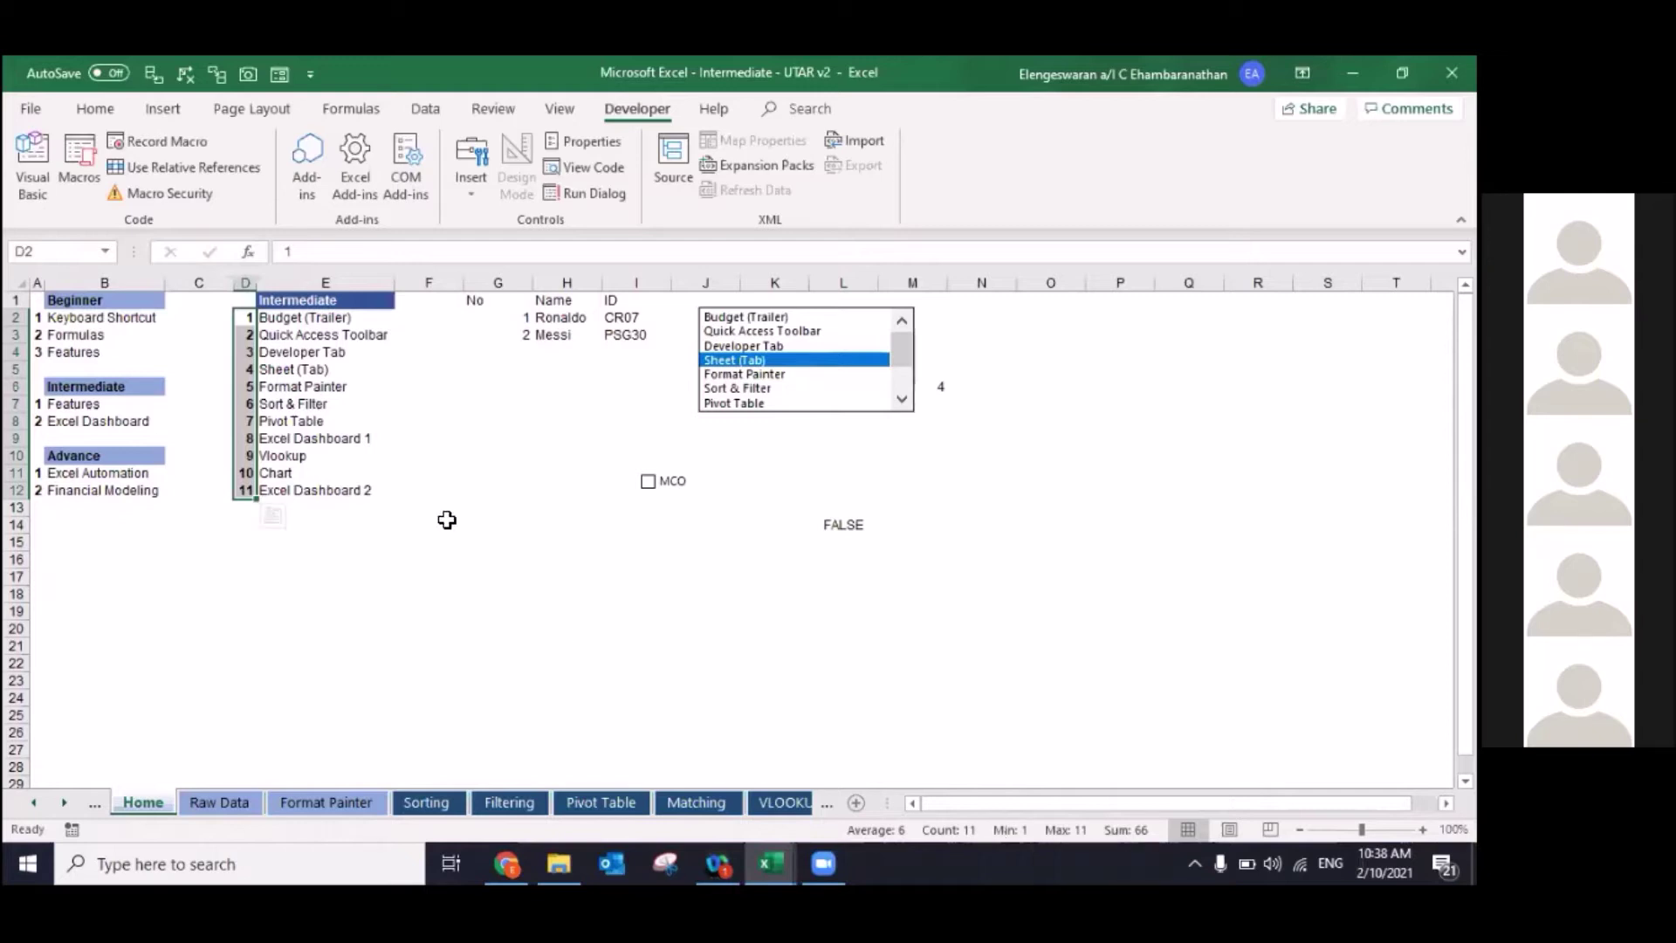
pyautogui.click(281, 422)
pyautogui.press('Up')
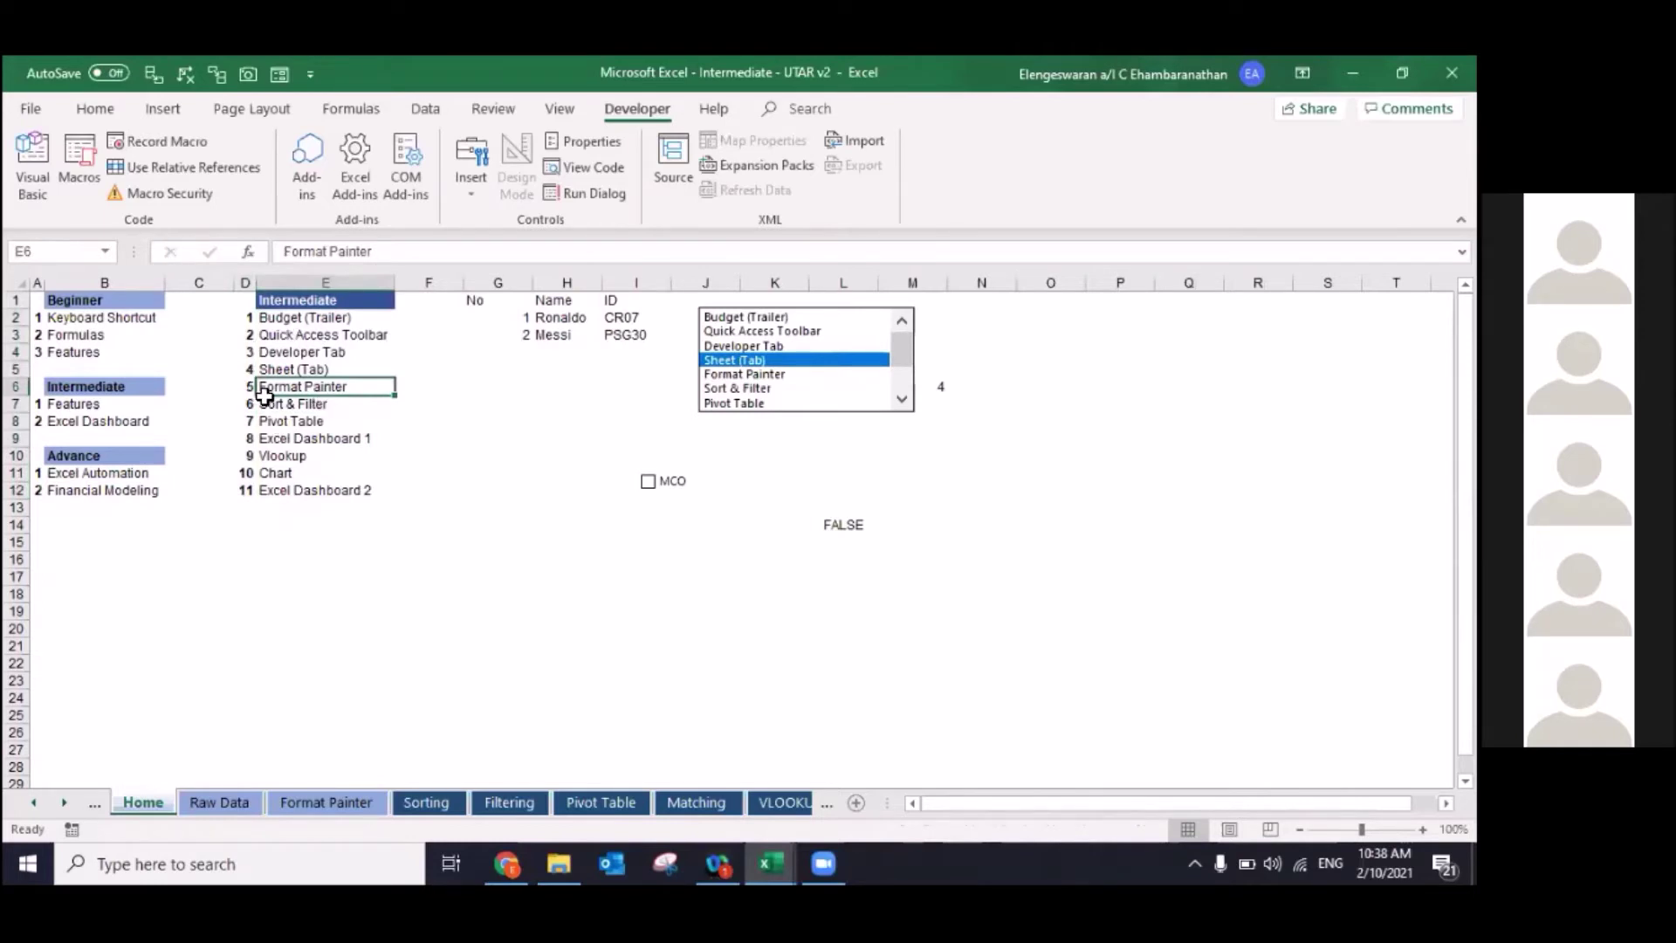
# Step: Show the Home ribbon, switch to the Format Painter sheet and select the No, Name, ID headers C8:E8
pyautogui.click(118, 112)
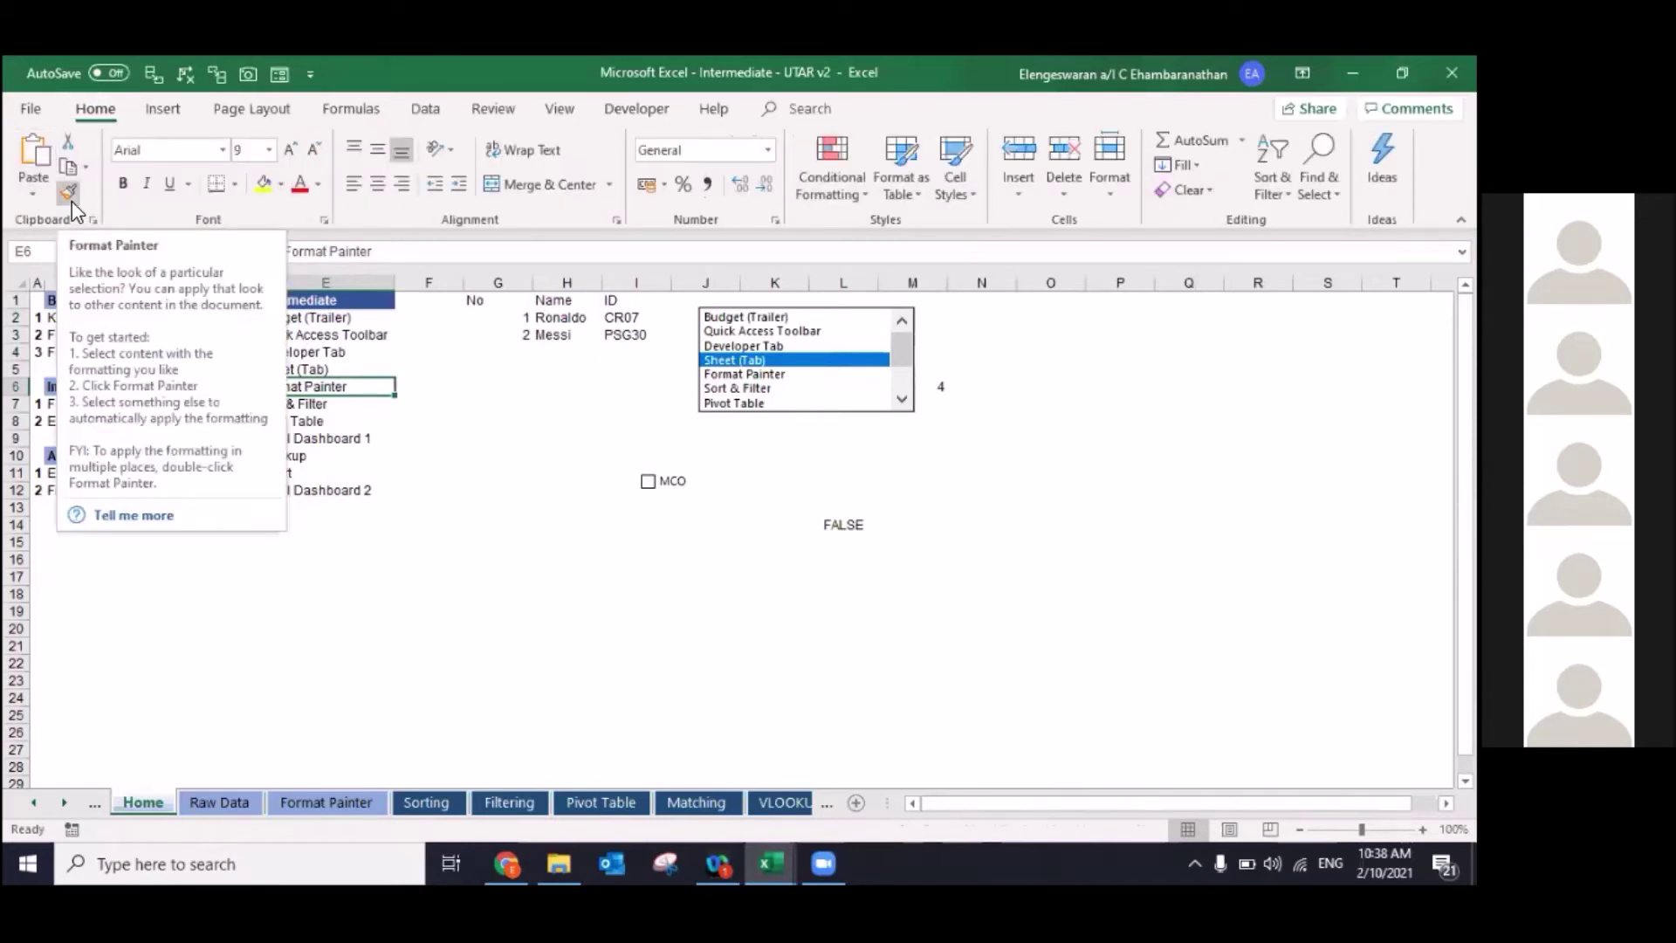
pyautogui.click(313, 799)
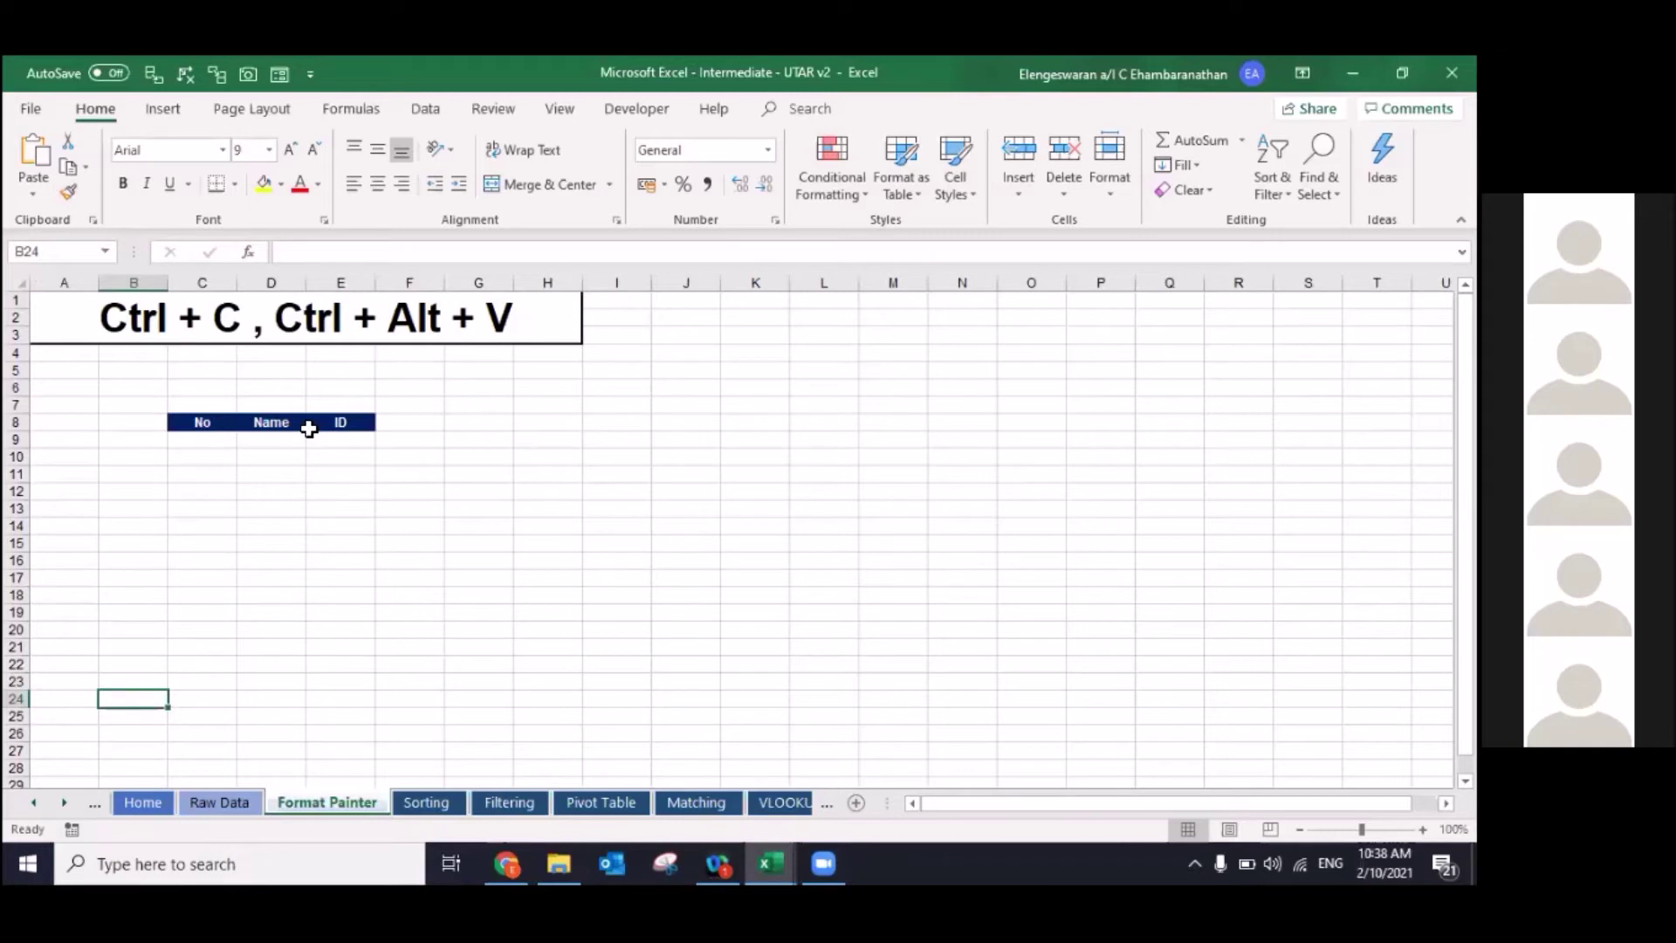
pyautogui.click(211, 471)
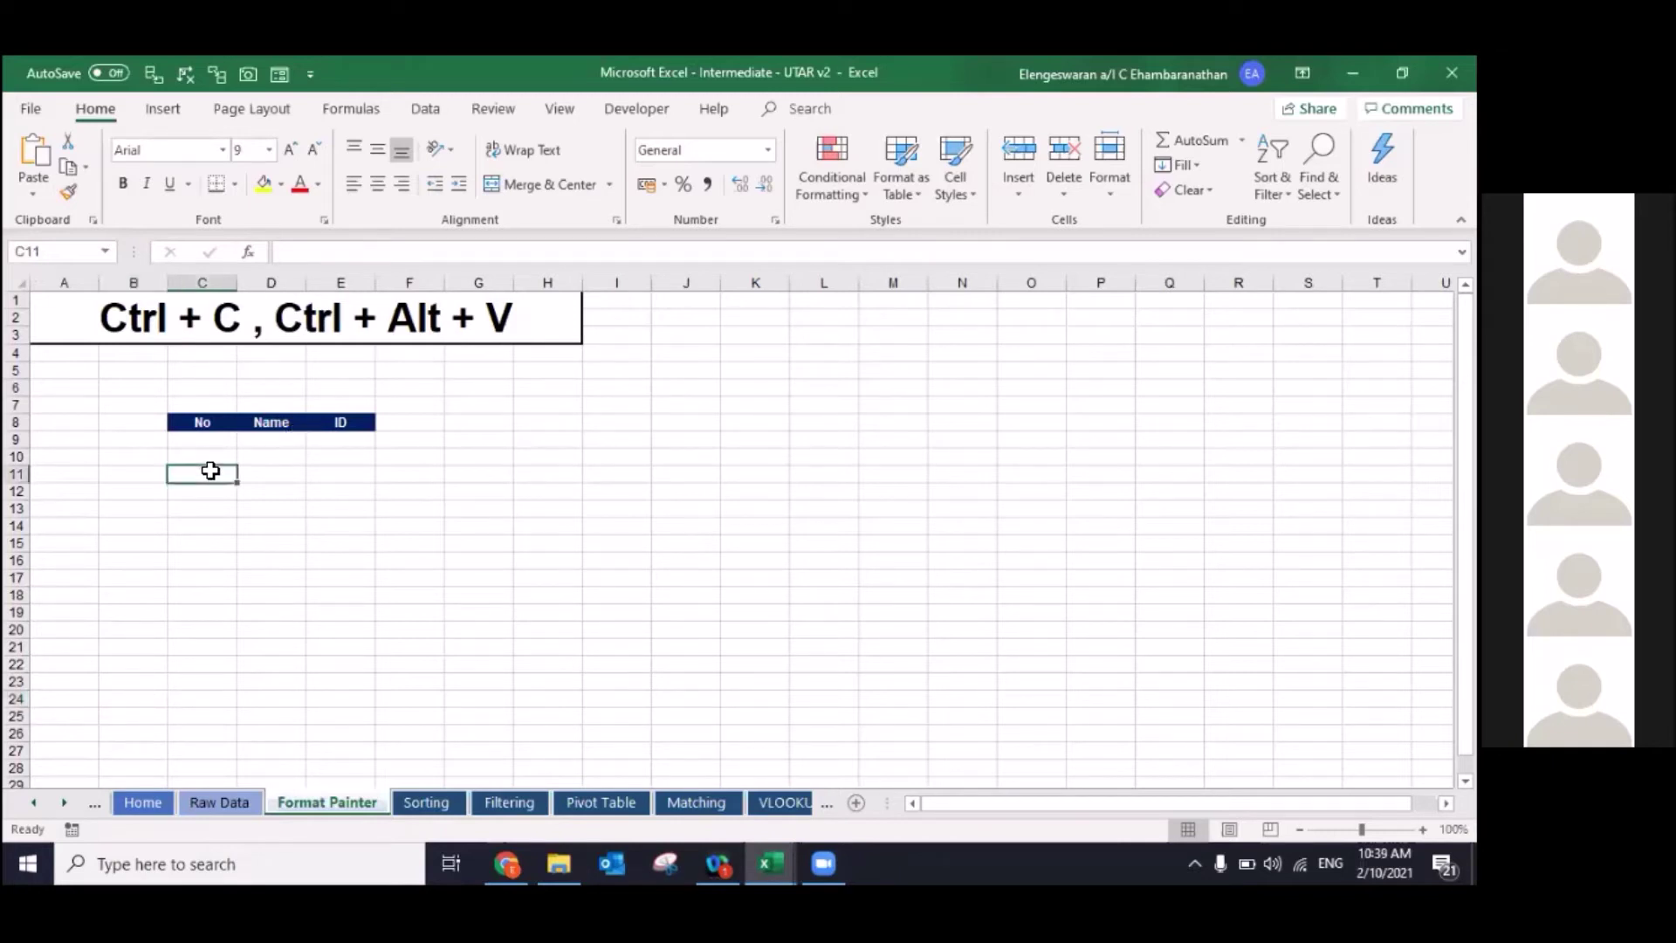
pyautogui.press('Up')
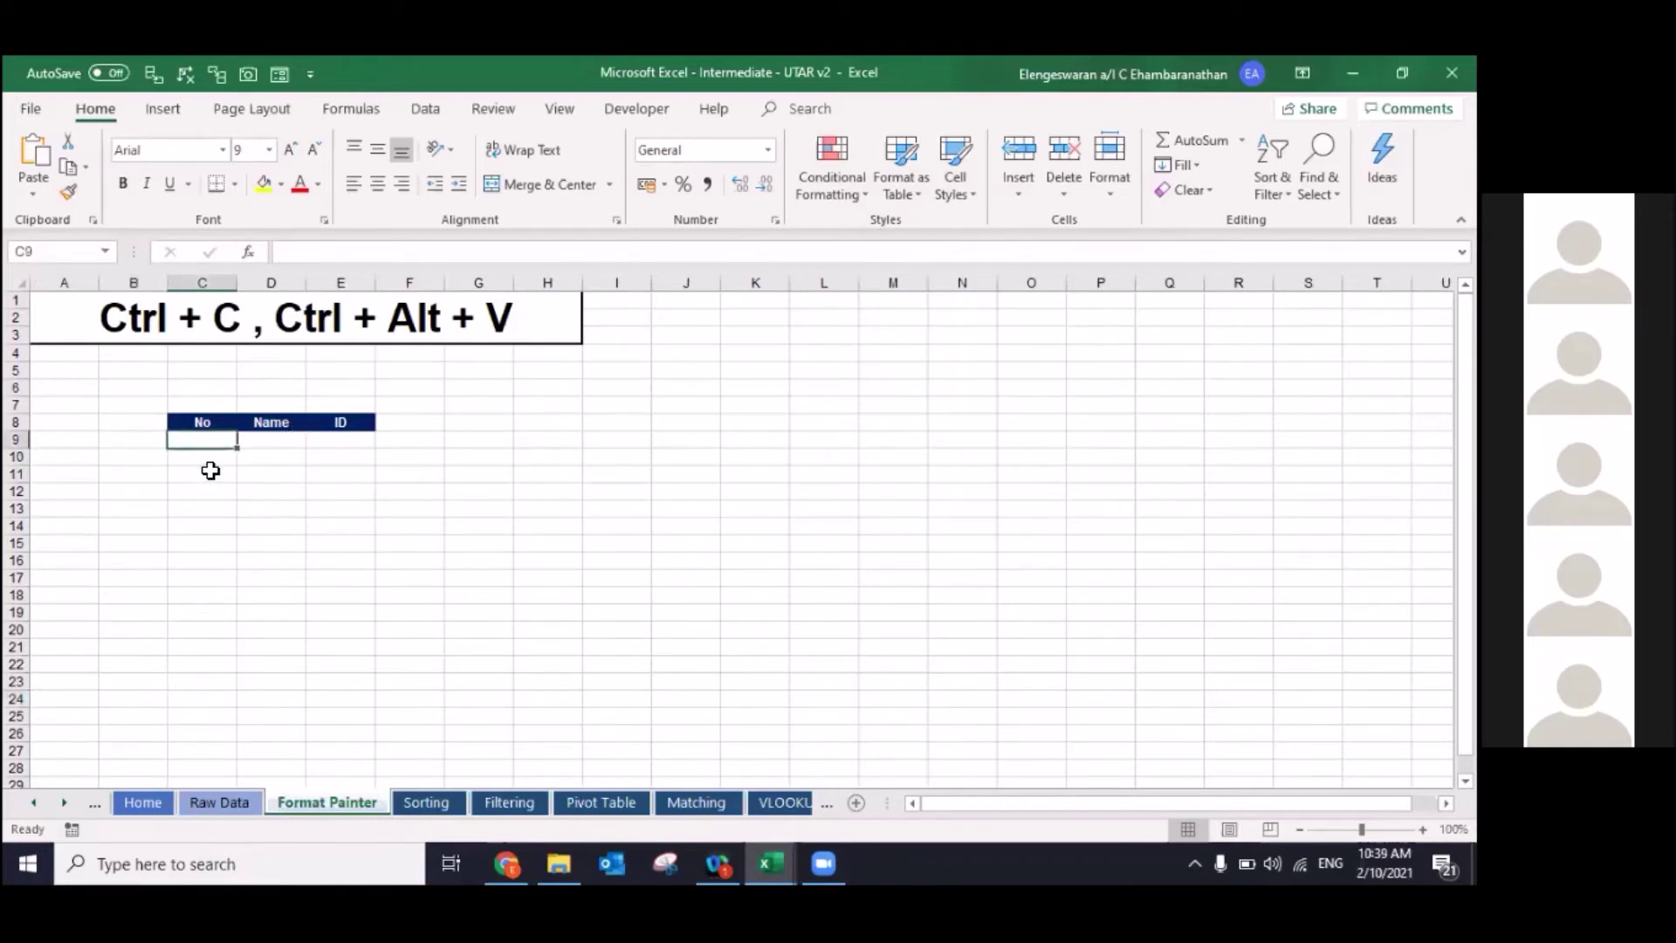
pyautogui.press('Up')
pyautogui.press('Up')
pyautogui.hotkey('shift', 'Right')
pyautogui.hotkey('shift', 'Right')
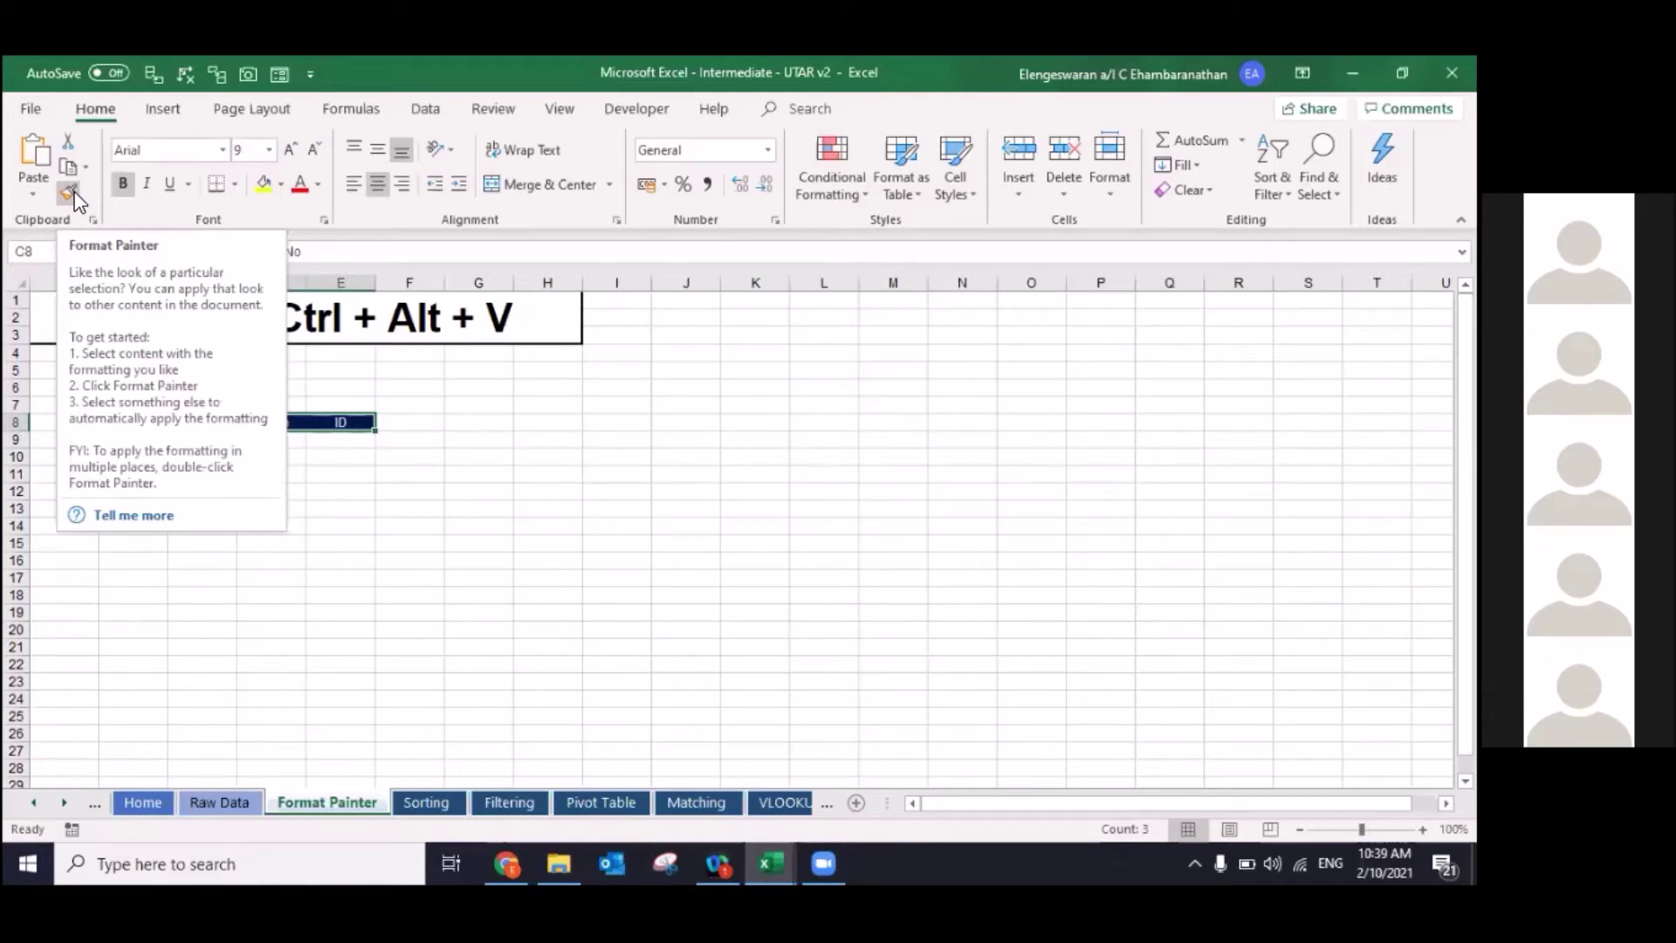
pyautogui.click(340, 508)
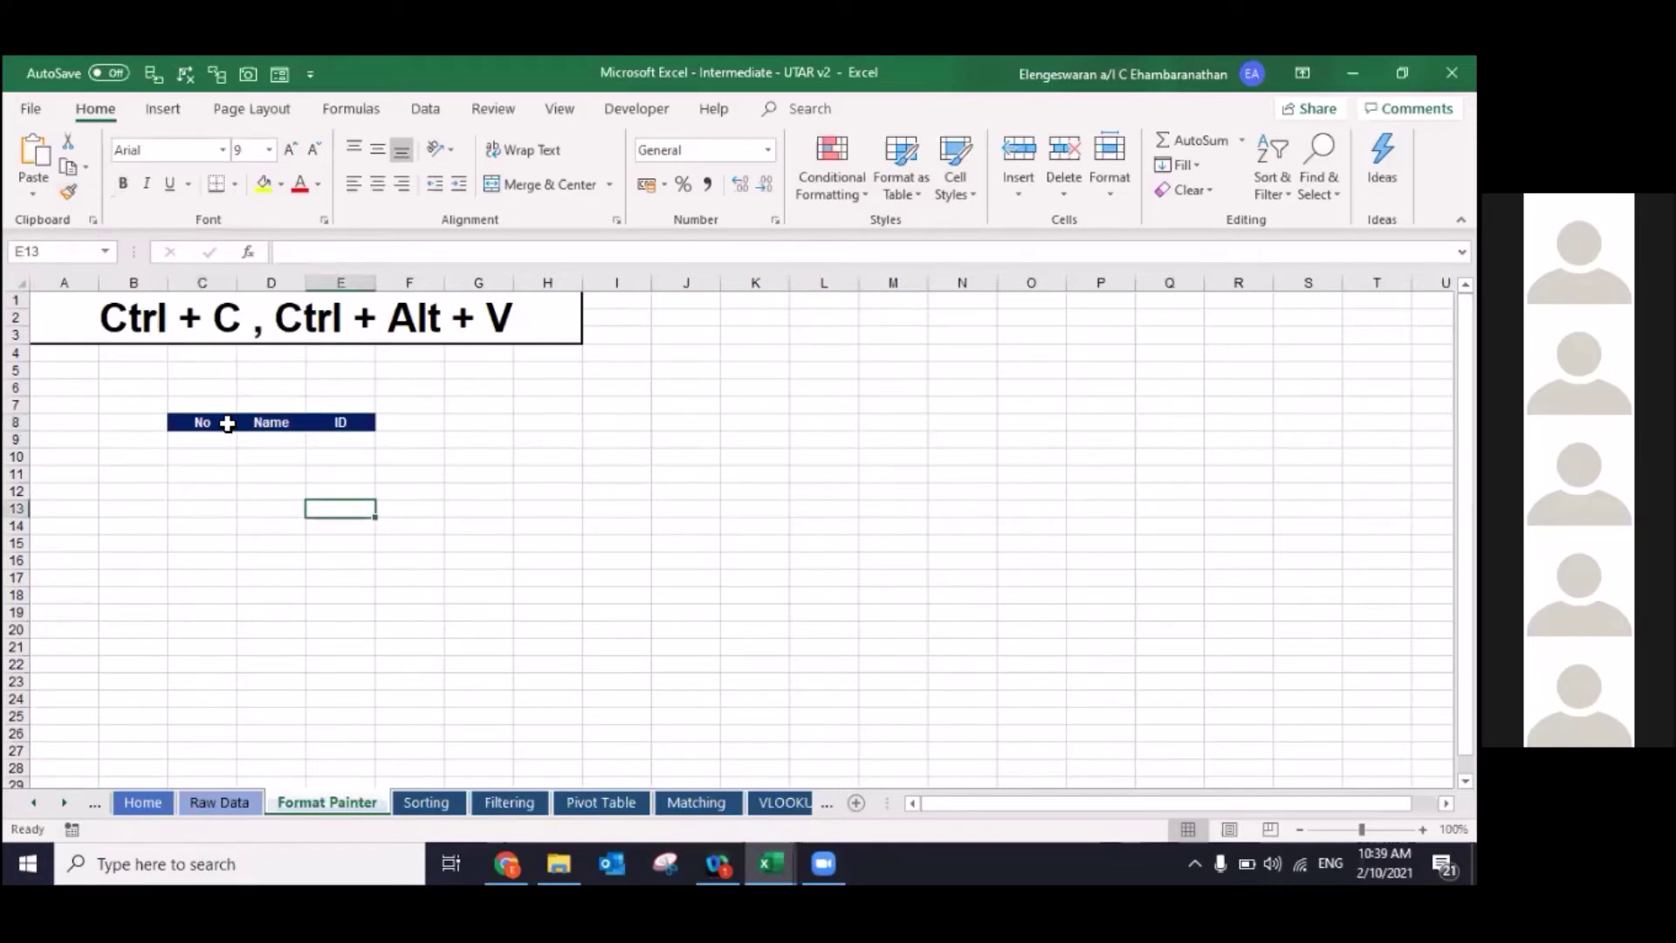
# Step: Format Painter the C8:E8 navy header style onto C11:E11
pyautogui.click(227, 424)
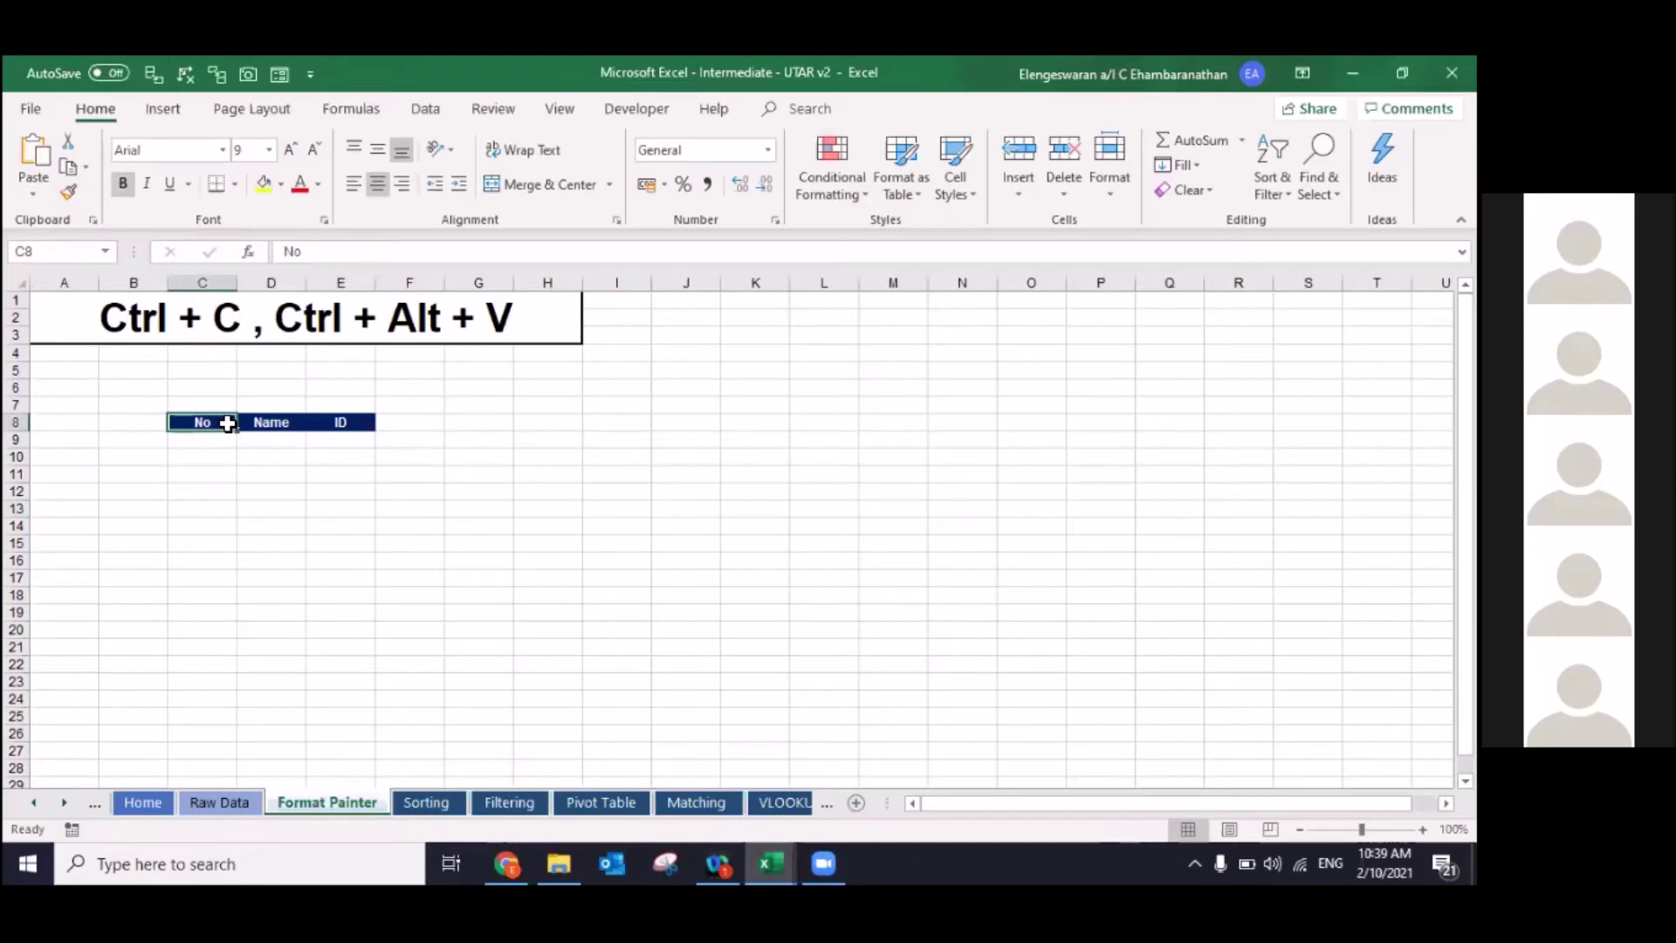
pyautogui.hotkey('shift', 'Right')
pyautogui.hotkey('shift', 'Right')
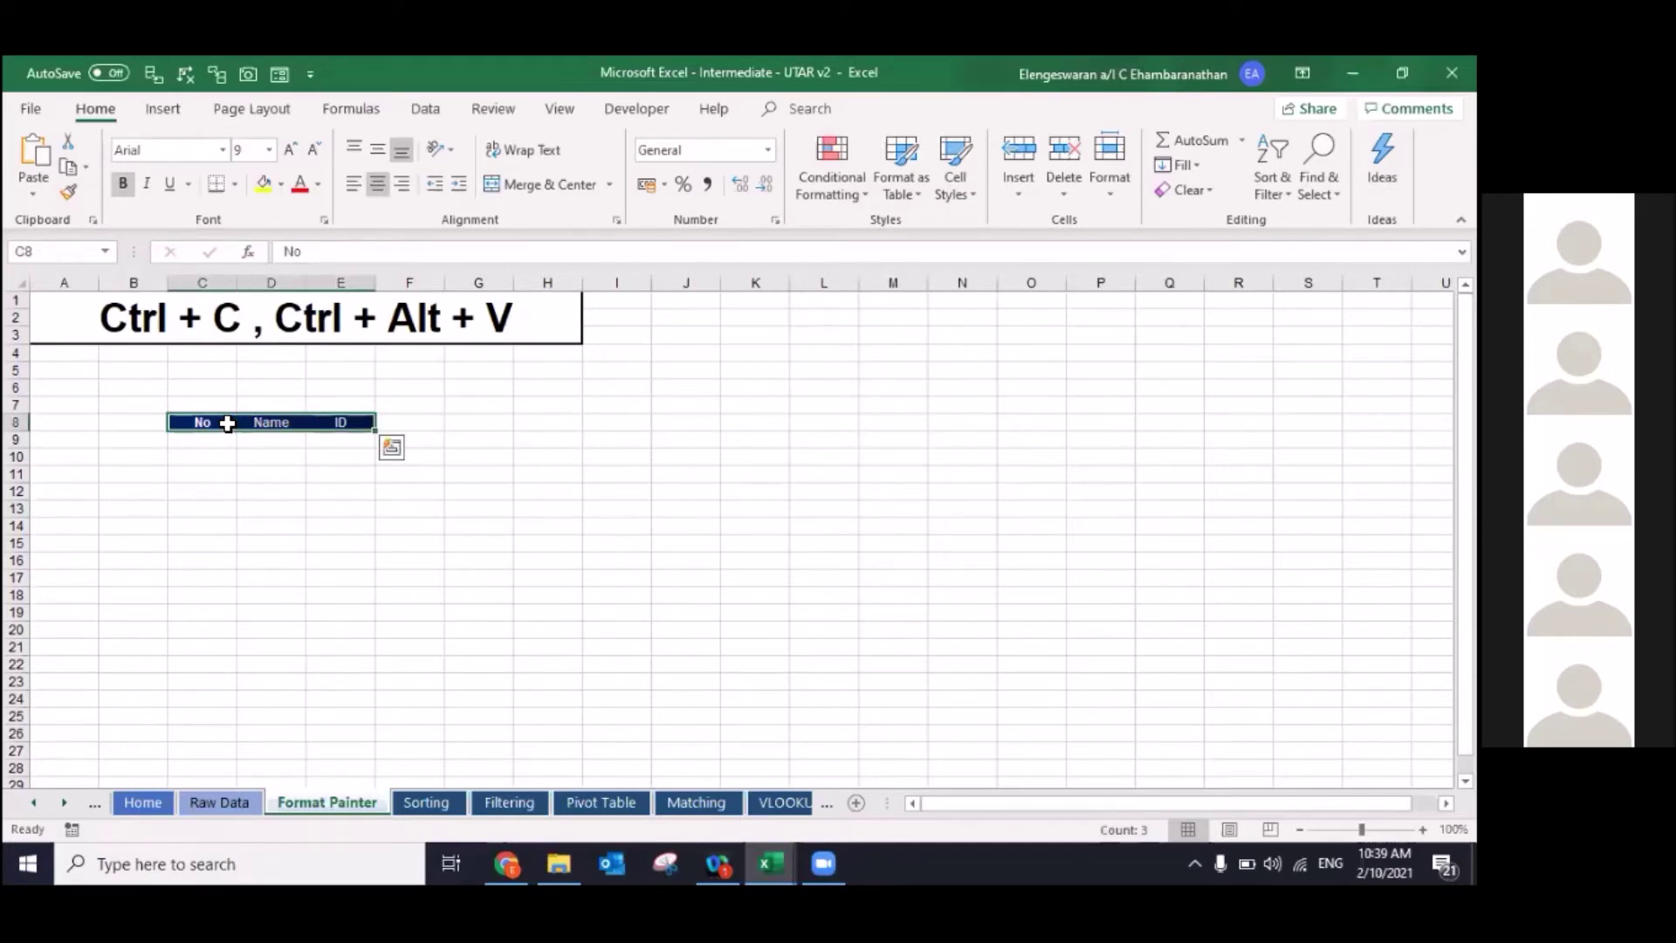
pyautogui.click(70, 194)
pyautogui.moveTo(205, 469); pyautogui.dragTo(353, 474)
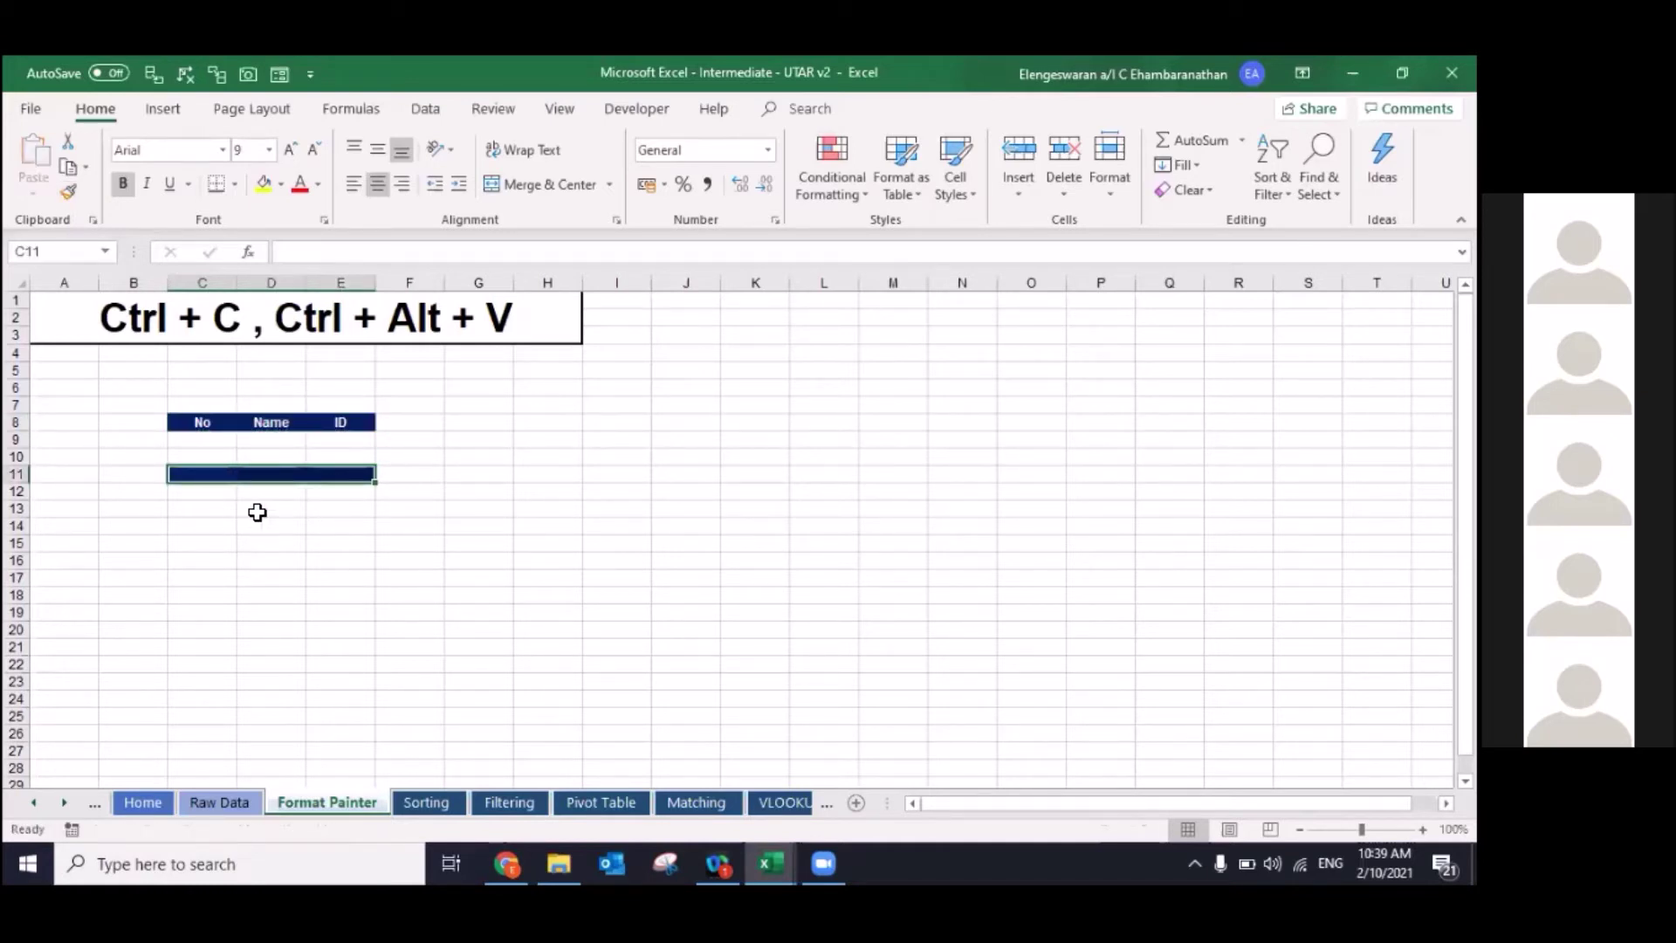
# Step: Enter 123 in C11 and ABC in D11
pyautogui.doubleClick(217, 479)
pyautogui.write('123')
pyautogui.press('Tab')
pyautogui.write('ABC')
pyautogui.hotkey('ctrl', 'Return')
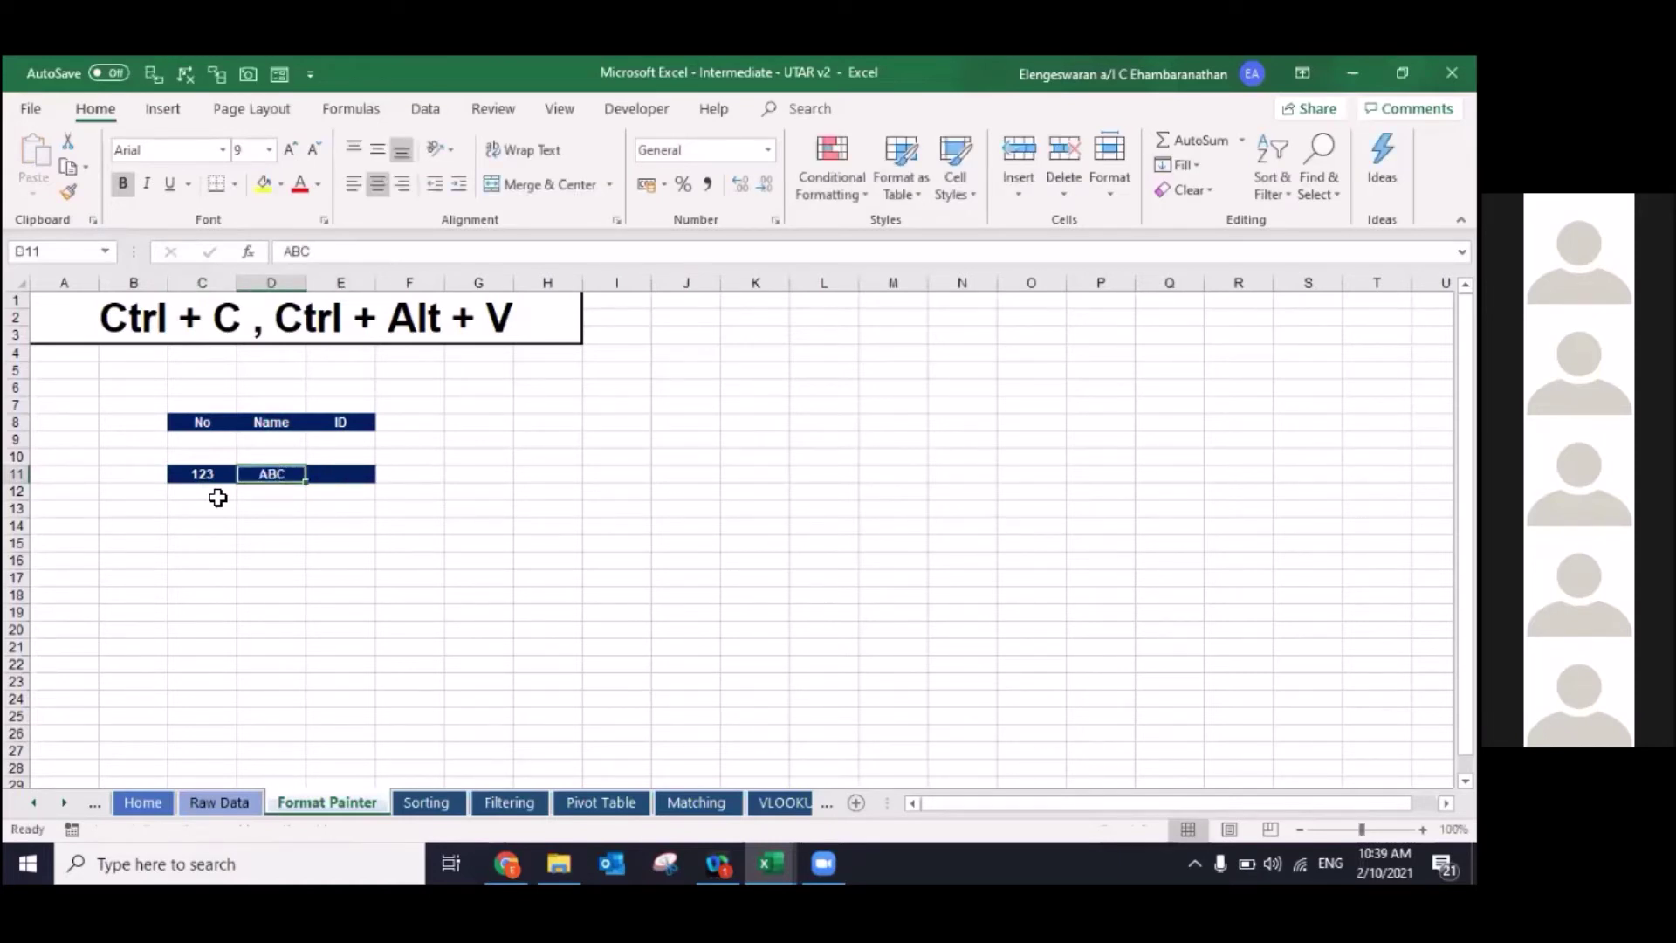
pyautogui.press('Left')
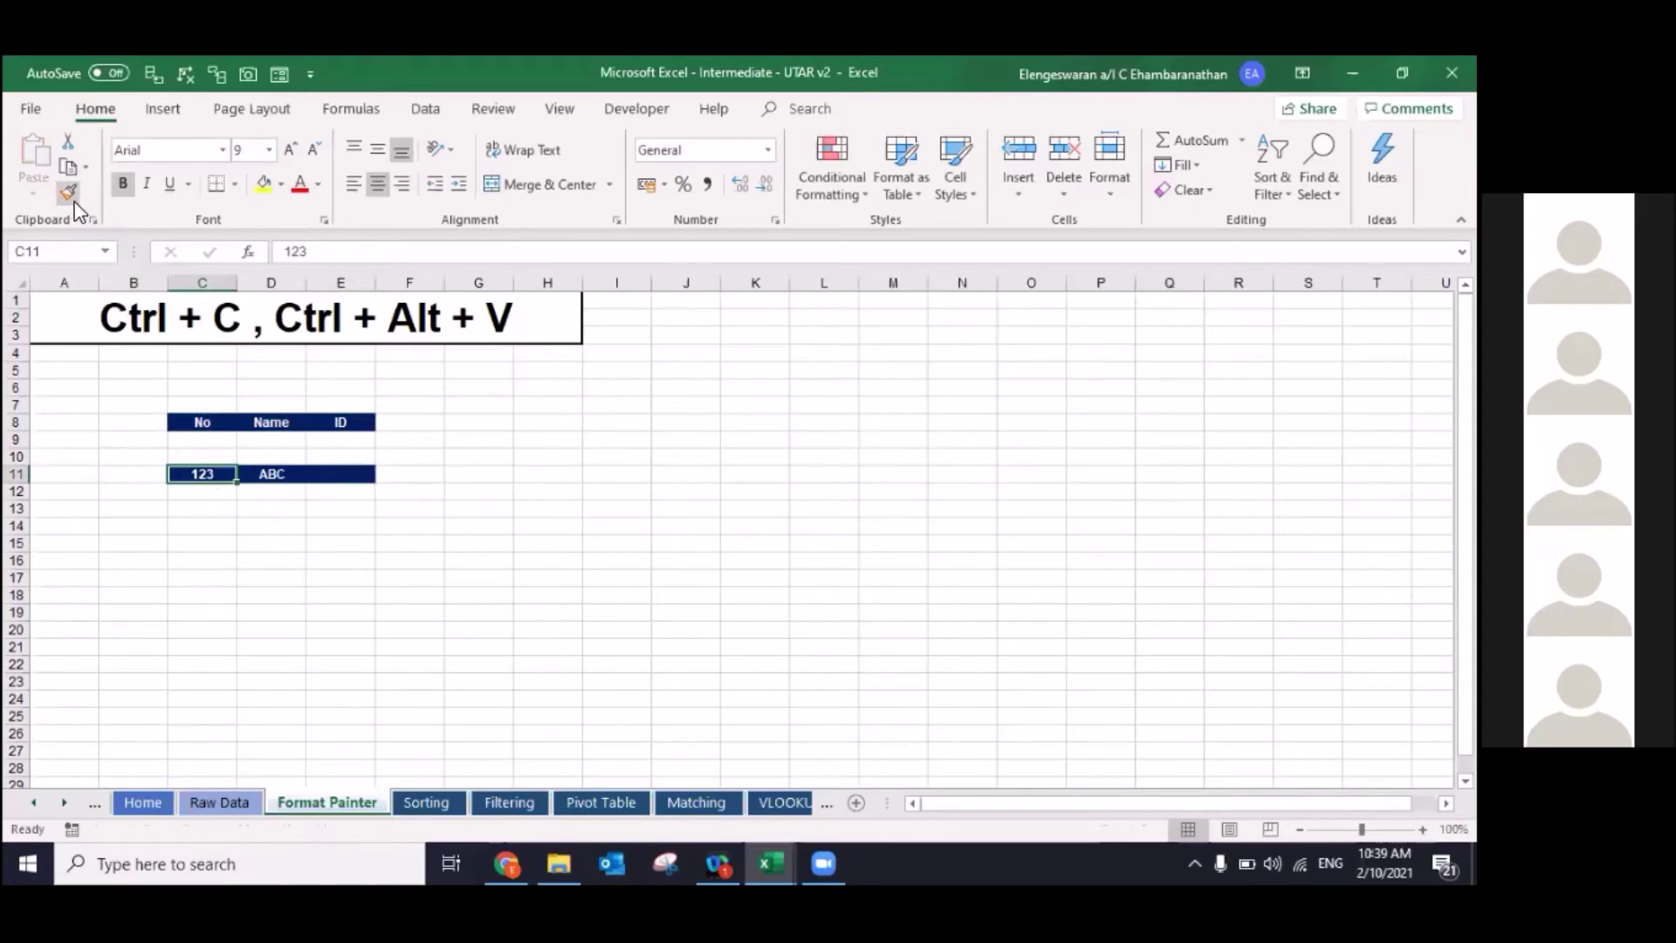
pyautogui.press('Down')
pyautogui.press('Down')
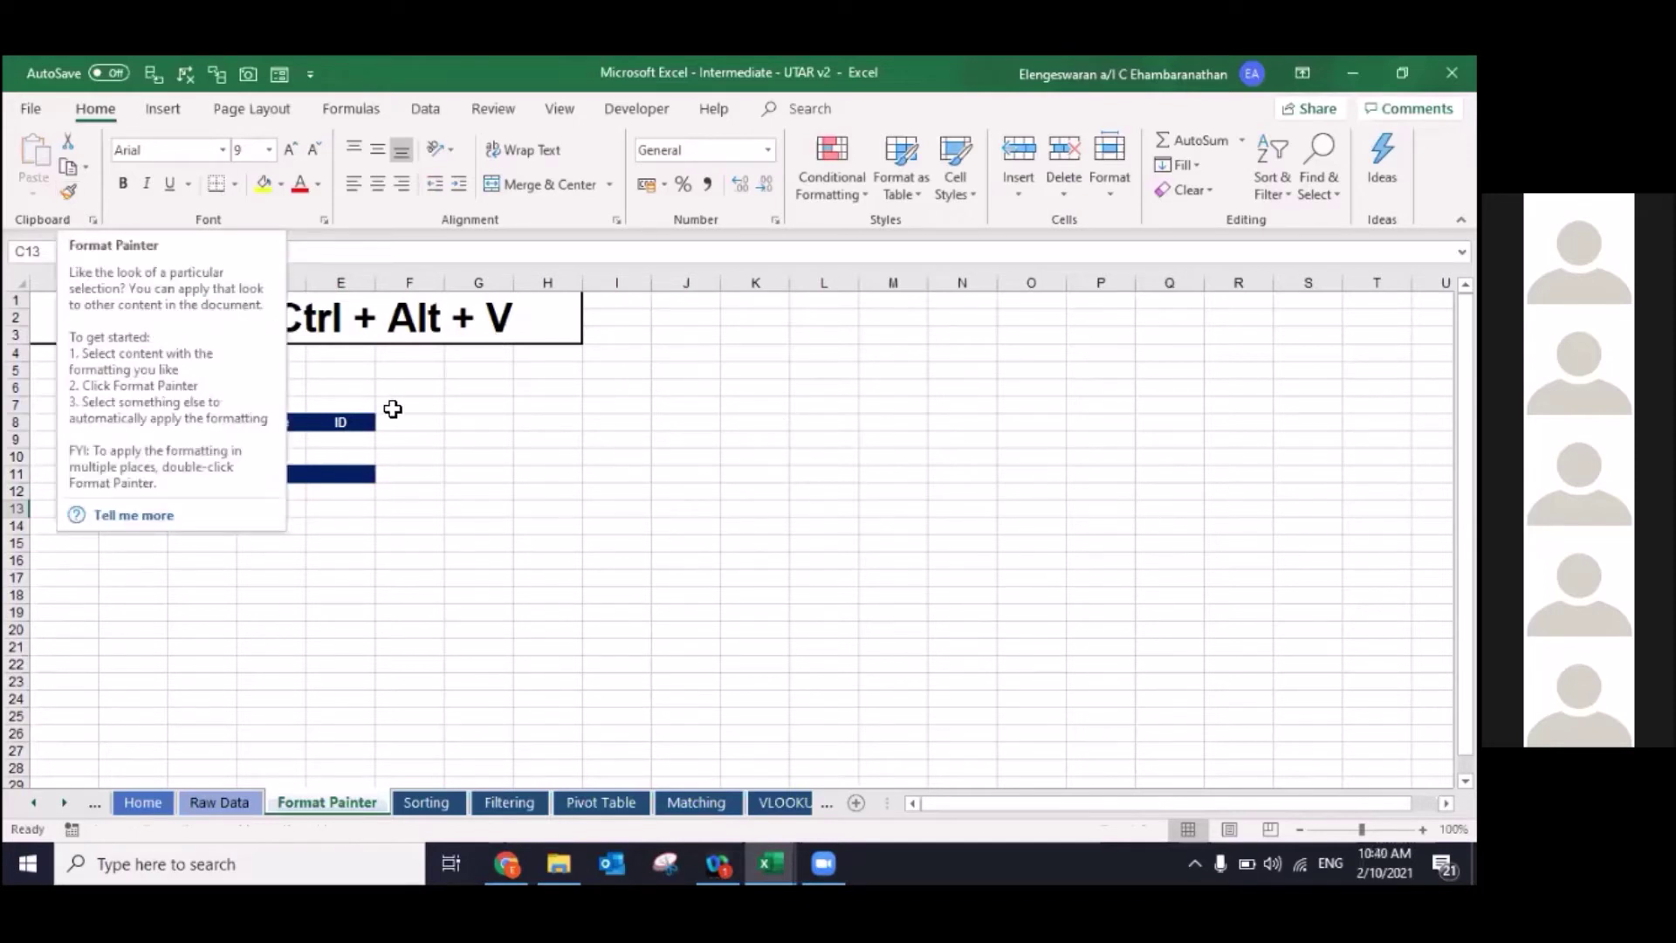
# Step: Copy C11 and paste only its formats onto C13 with Paste Special
pyautogui.press('Up')
pyautogui.press('Up')
pyautogui.hotkey('ctrl', 'c')
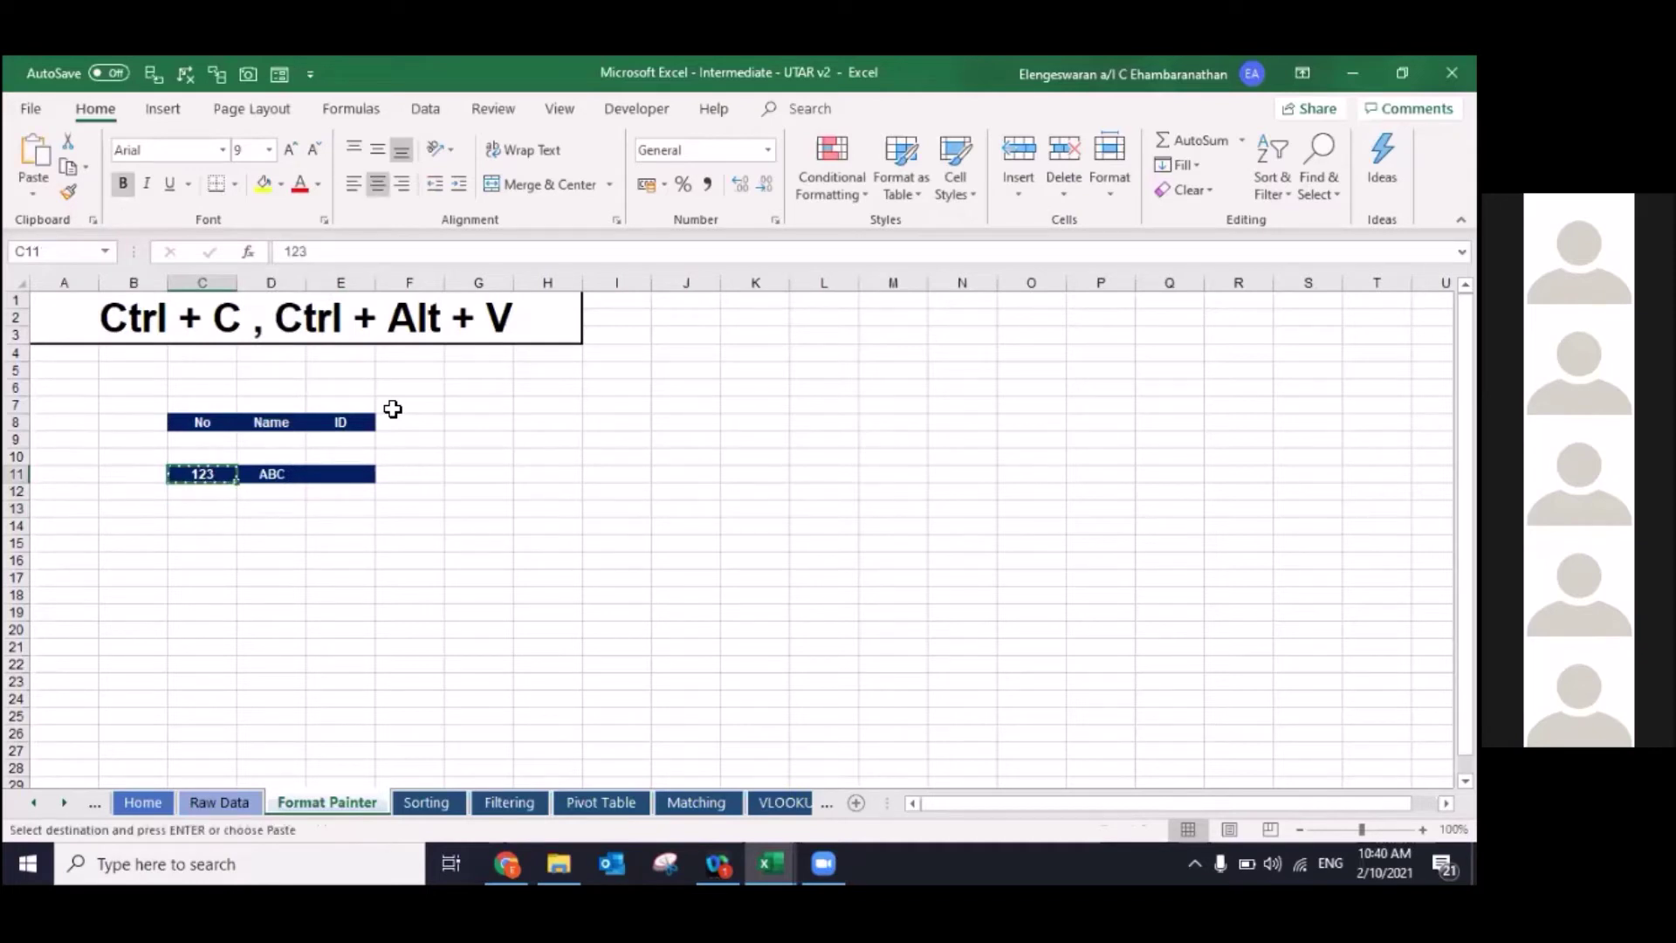
pyautogui.press('Down')
pyautogui.press('Down')
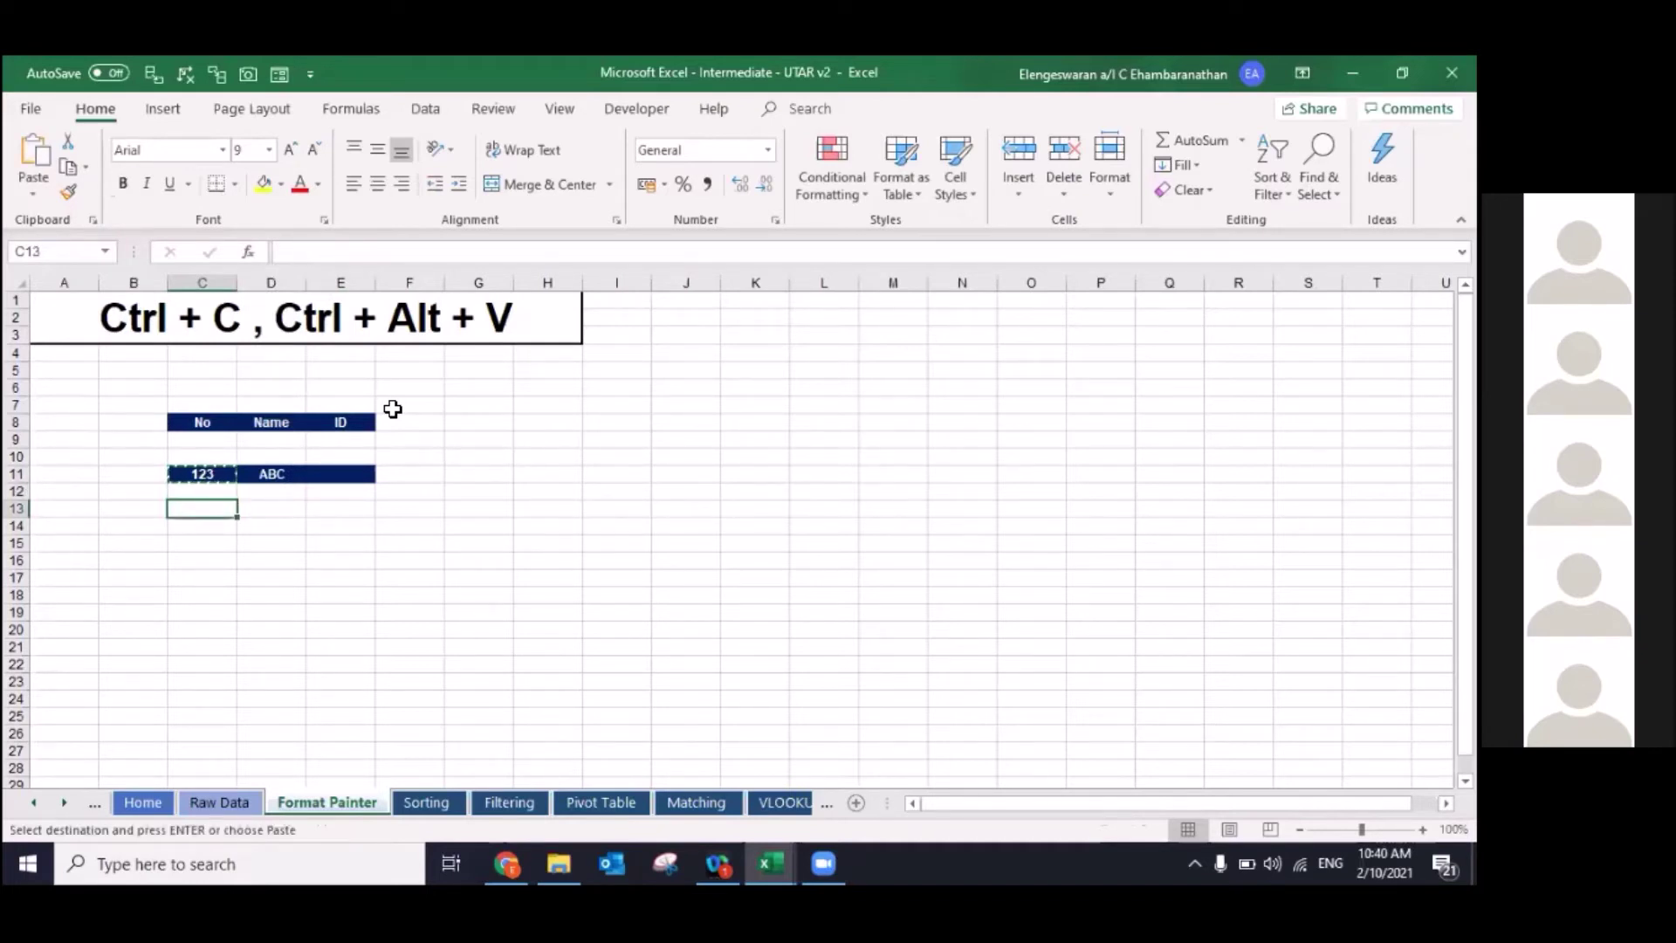
pyautogui.hotkey('ctrl', 'alt', 'v')
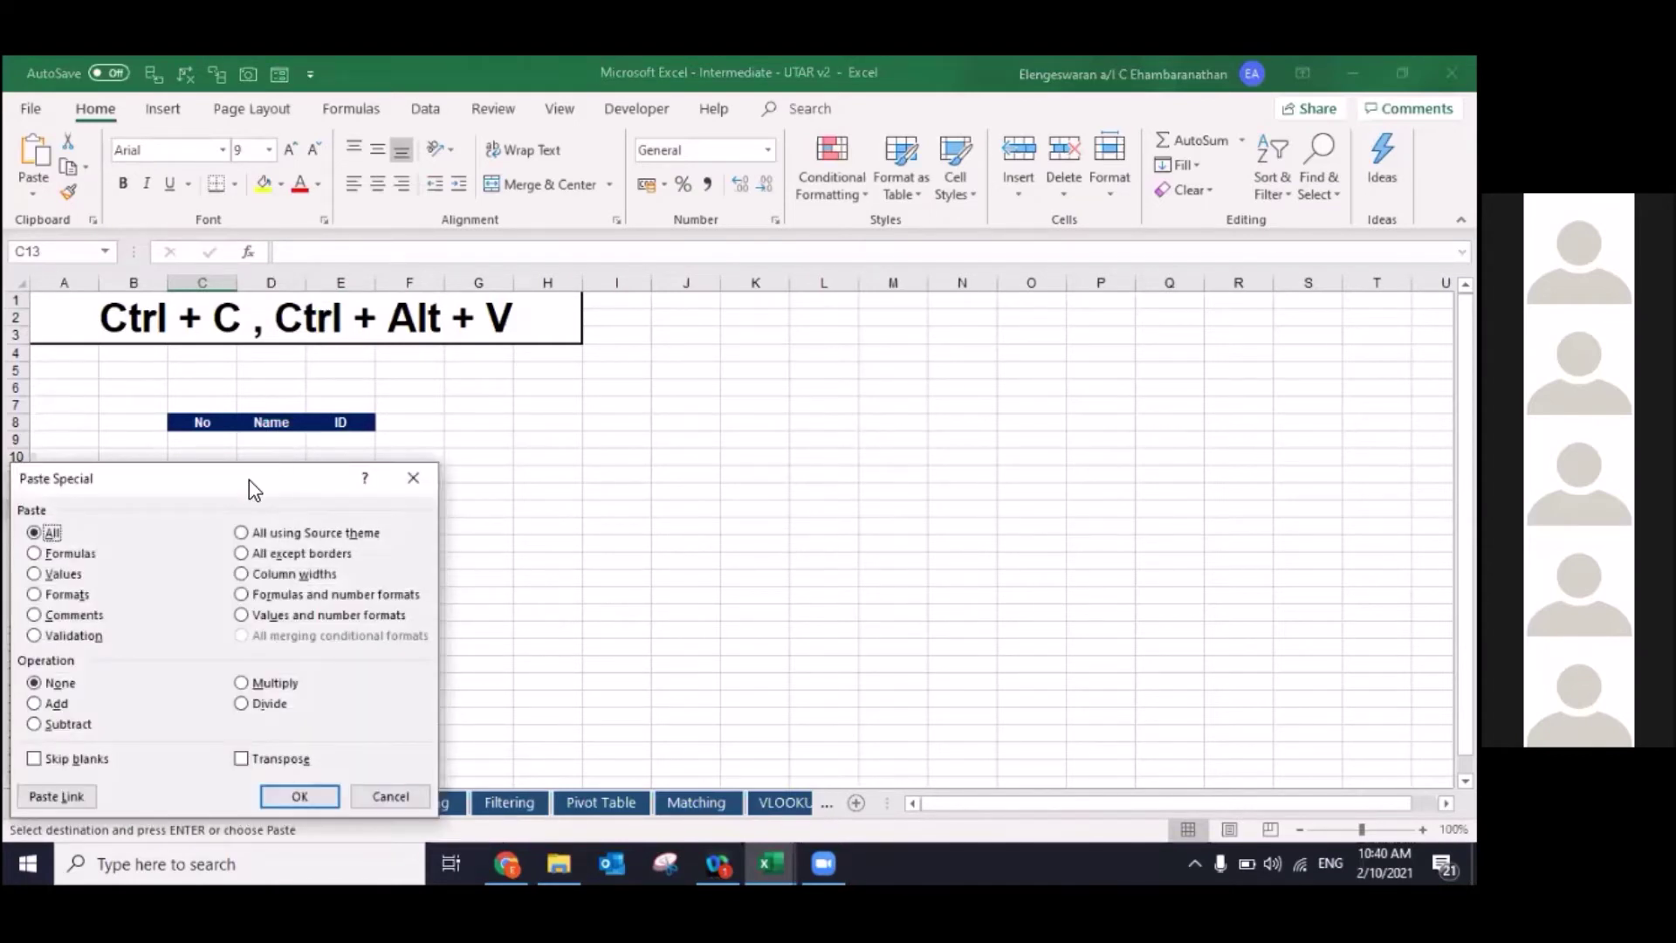
pyautogui.moveTo(277, 486); pyautogui.dragTo(670, 340)
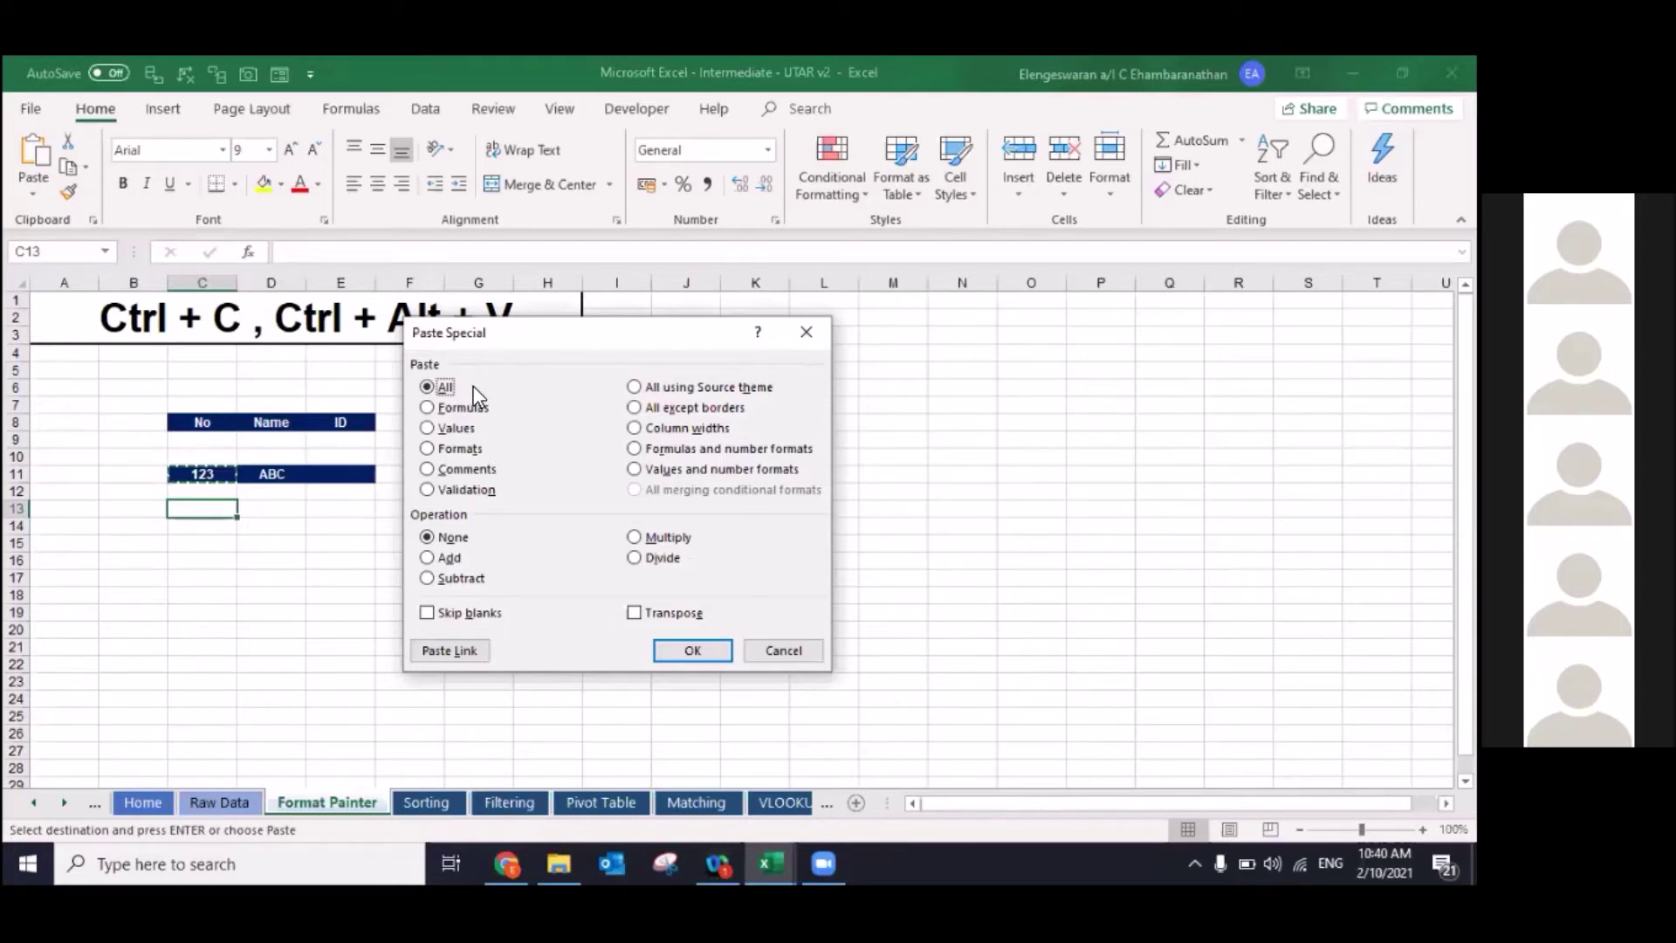
pyautogui.click(460, 451)
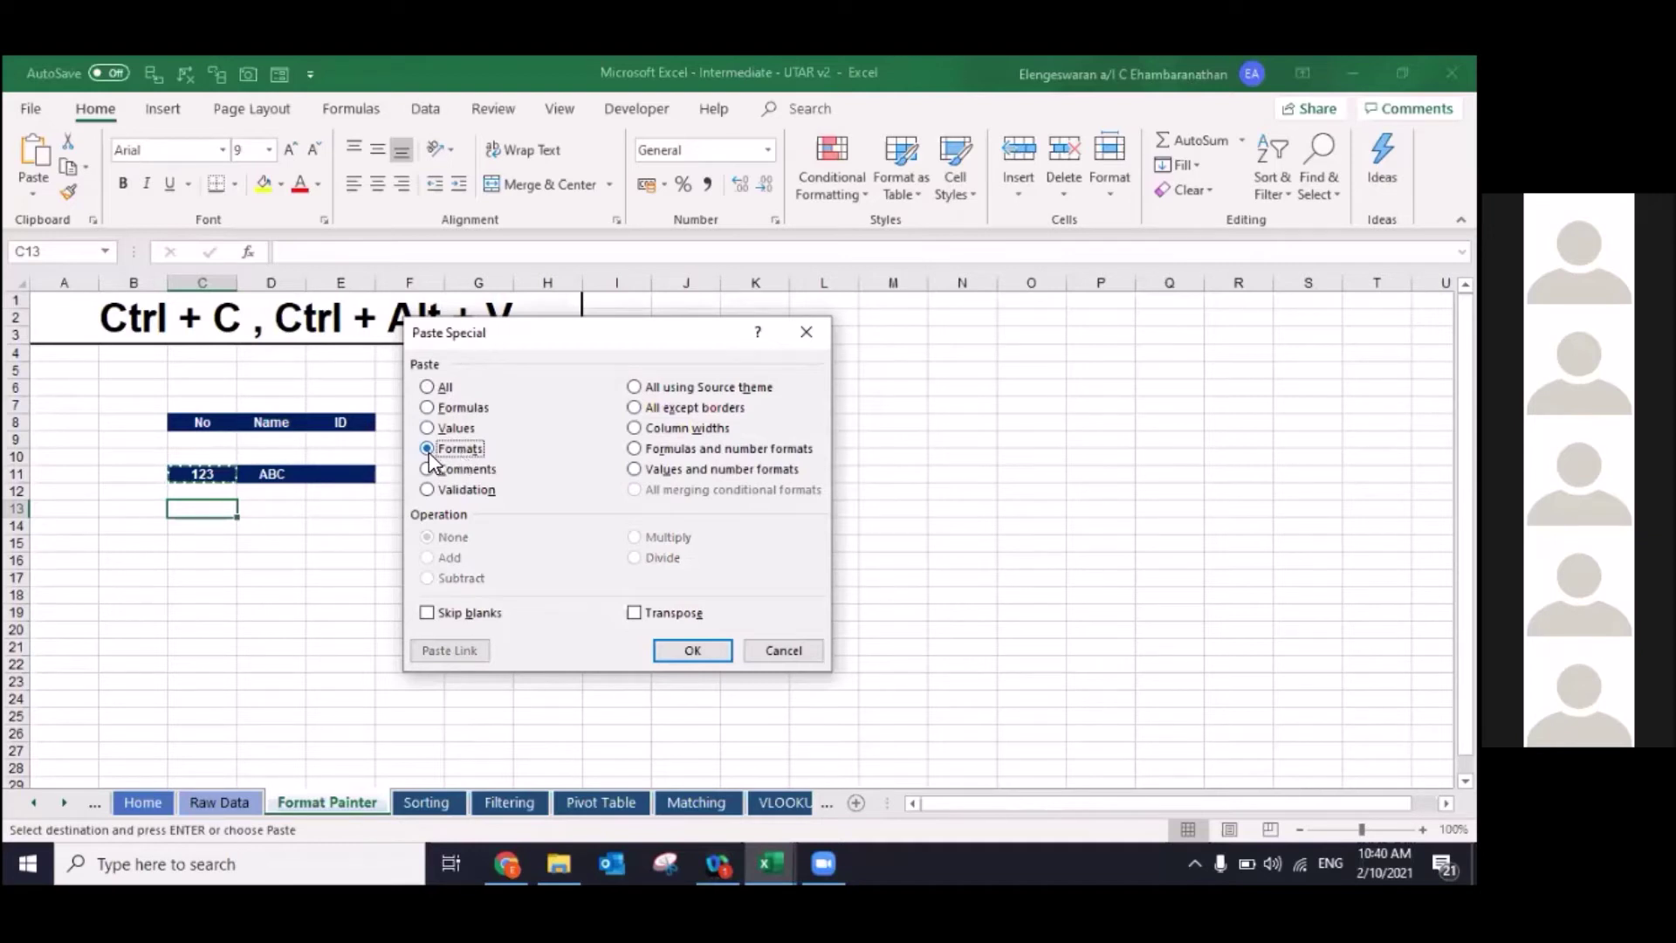
pyautogui.click(682, 655)
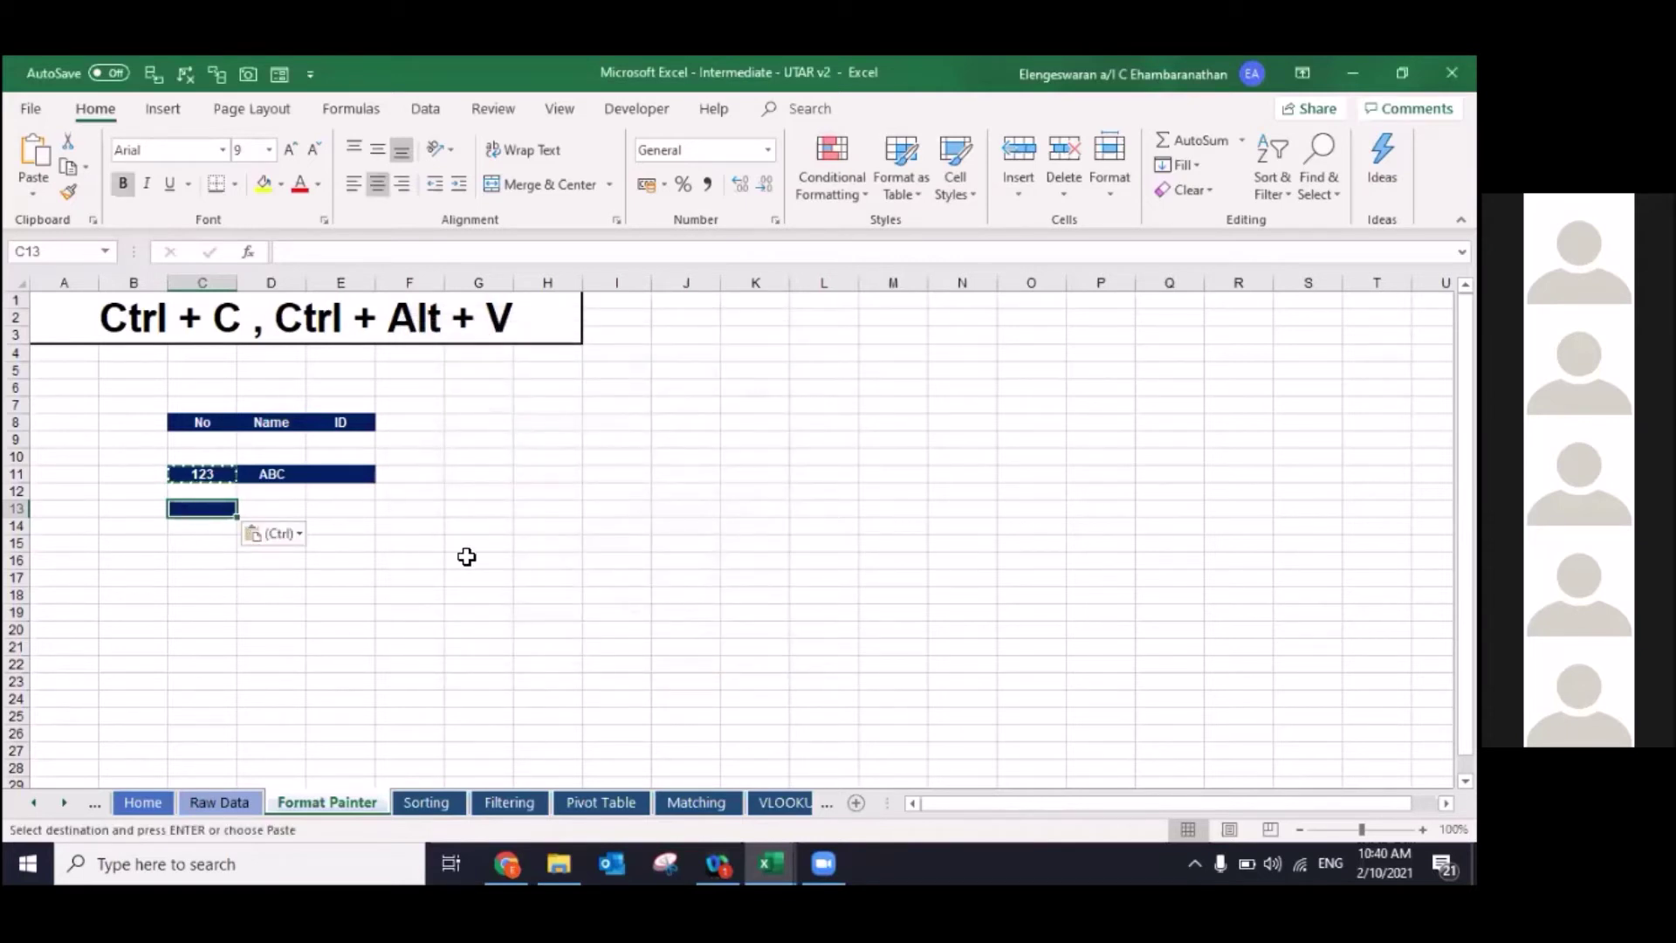
# Step: Type a short name into C13 and copy the formatted cell
pyautogui.write('ELEN')
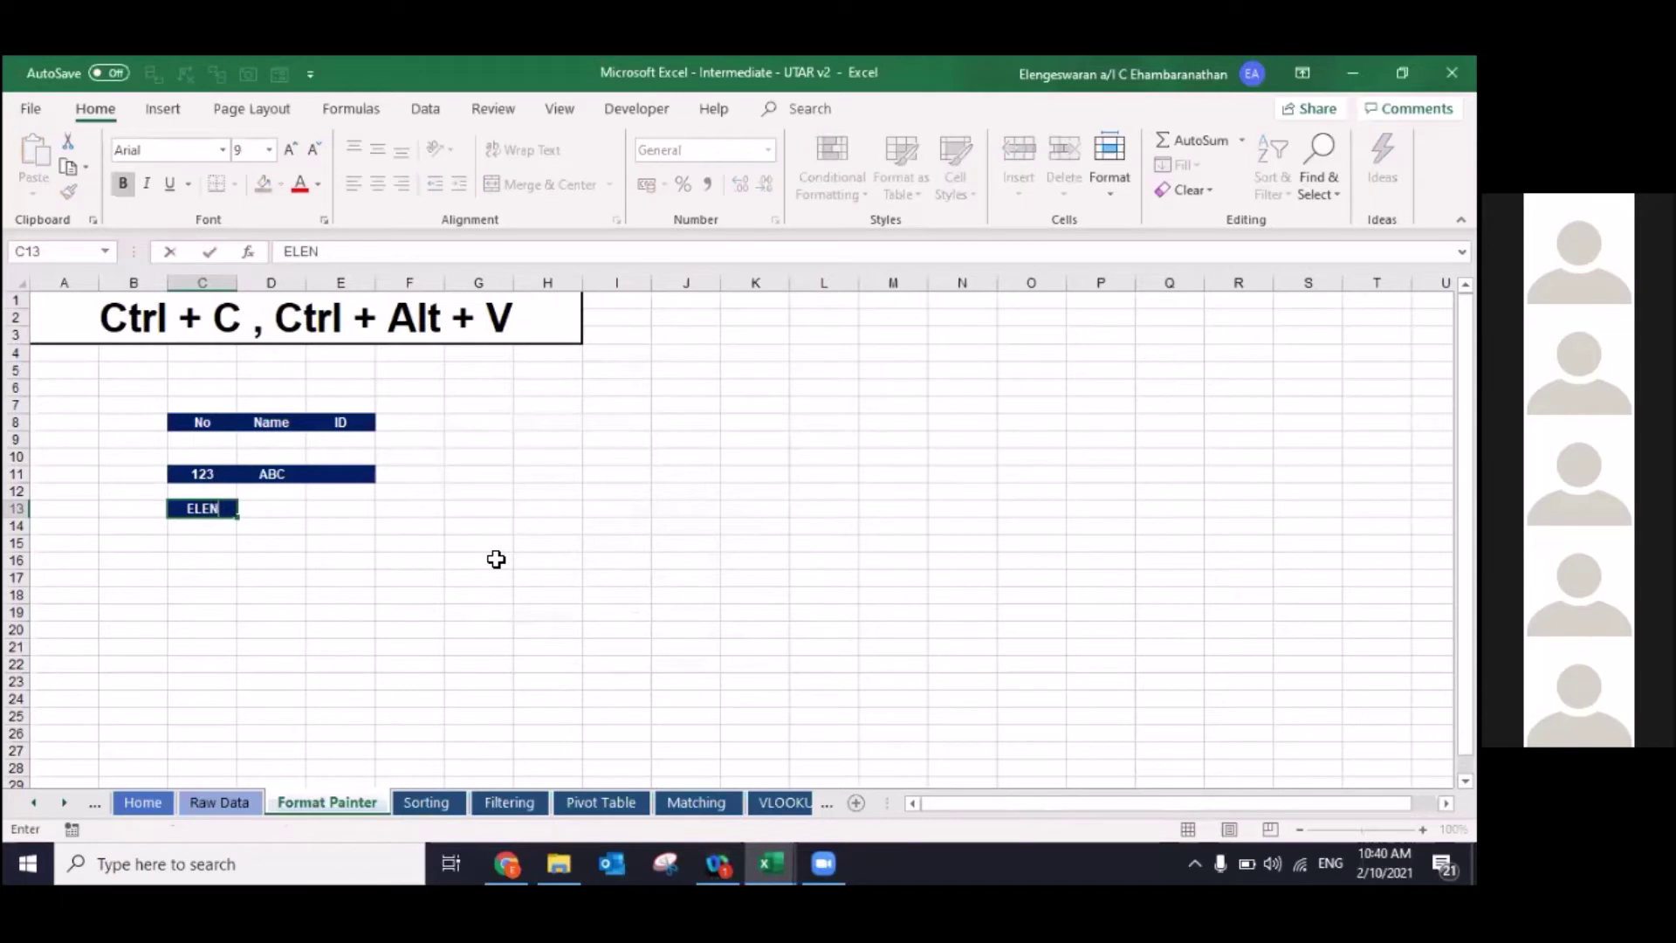
pyautogui.hotkey('ctrl', 'Return')
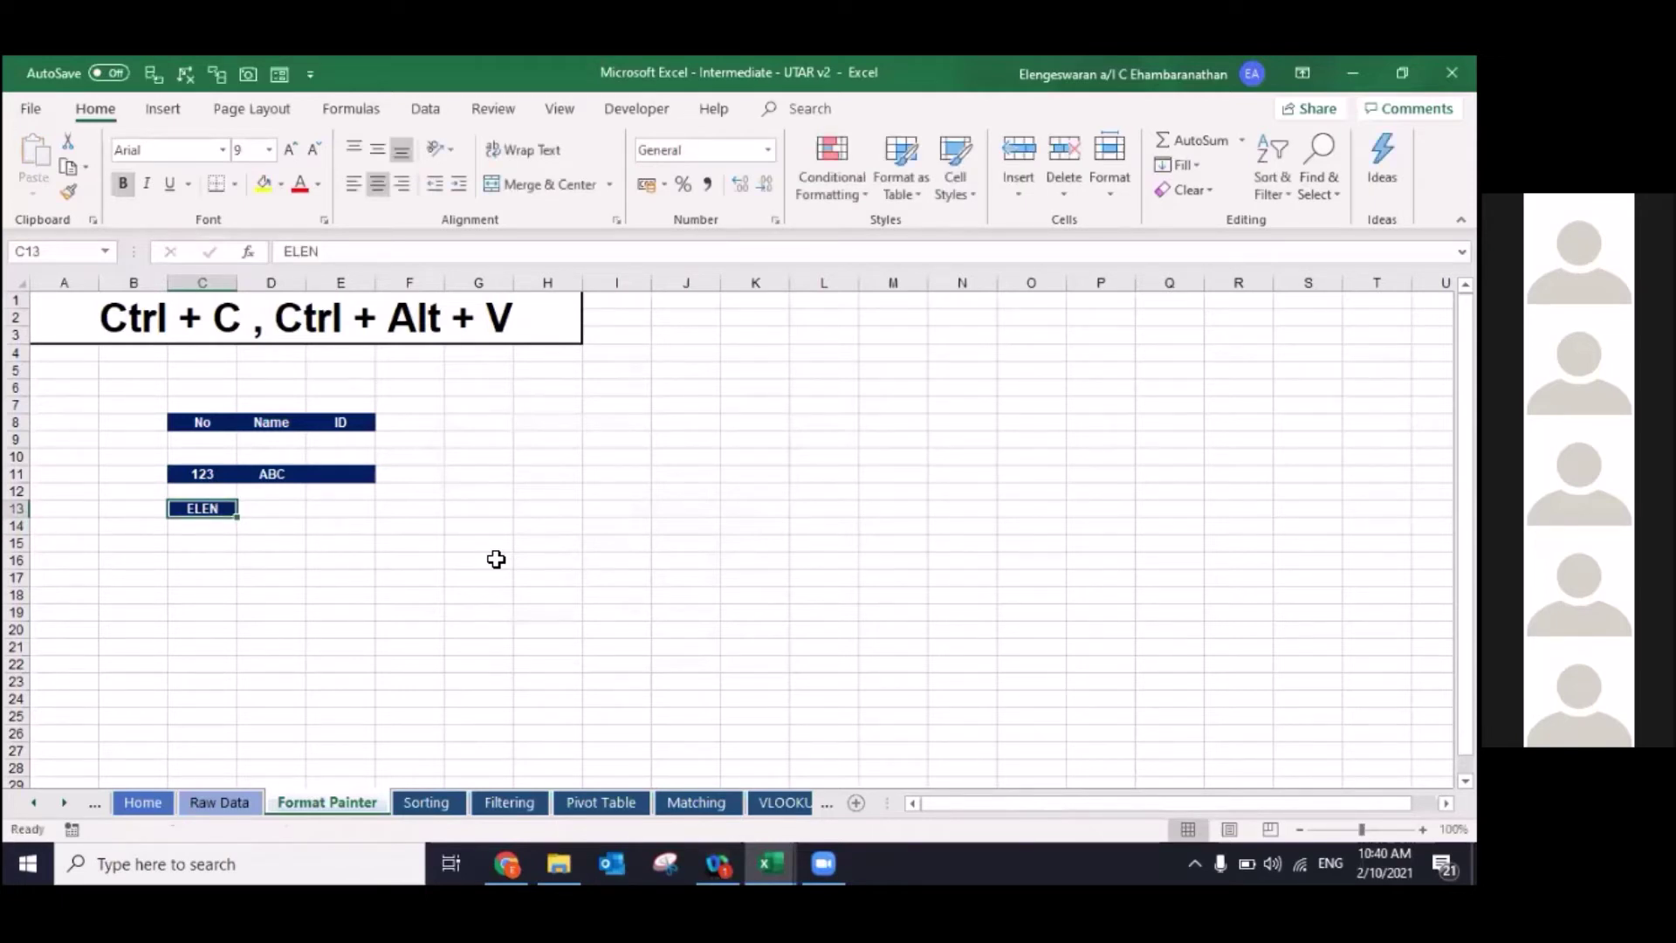
pyautogui.hotkey('ctrl', 'c')
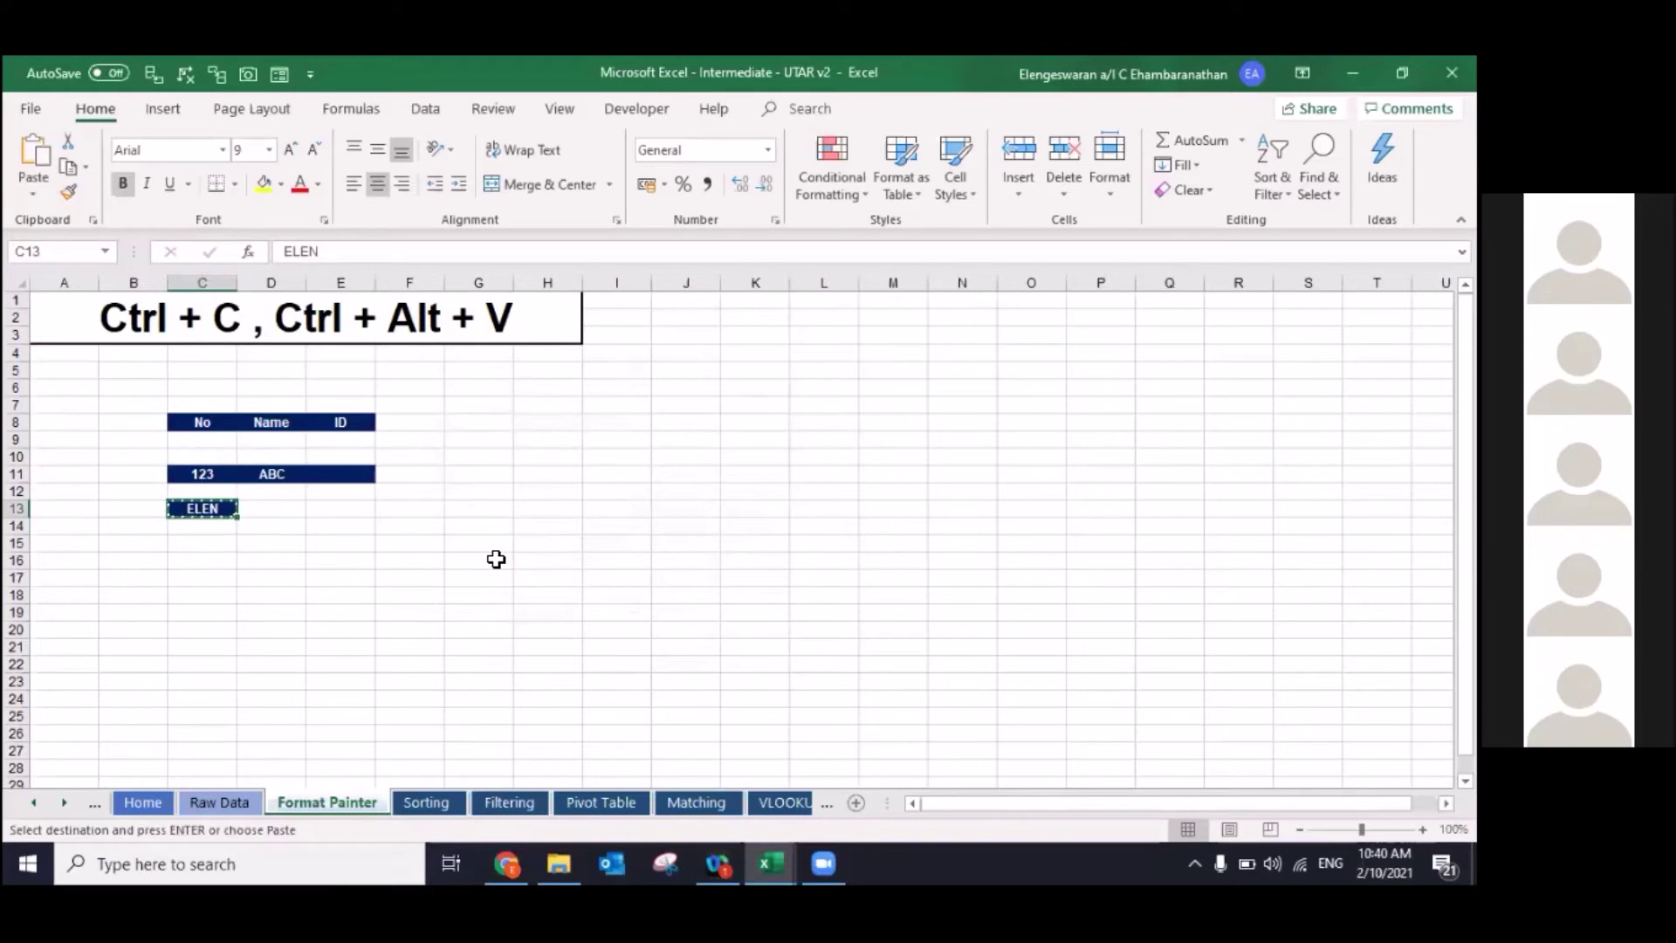
pyautogui.click(466, 509)
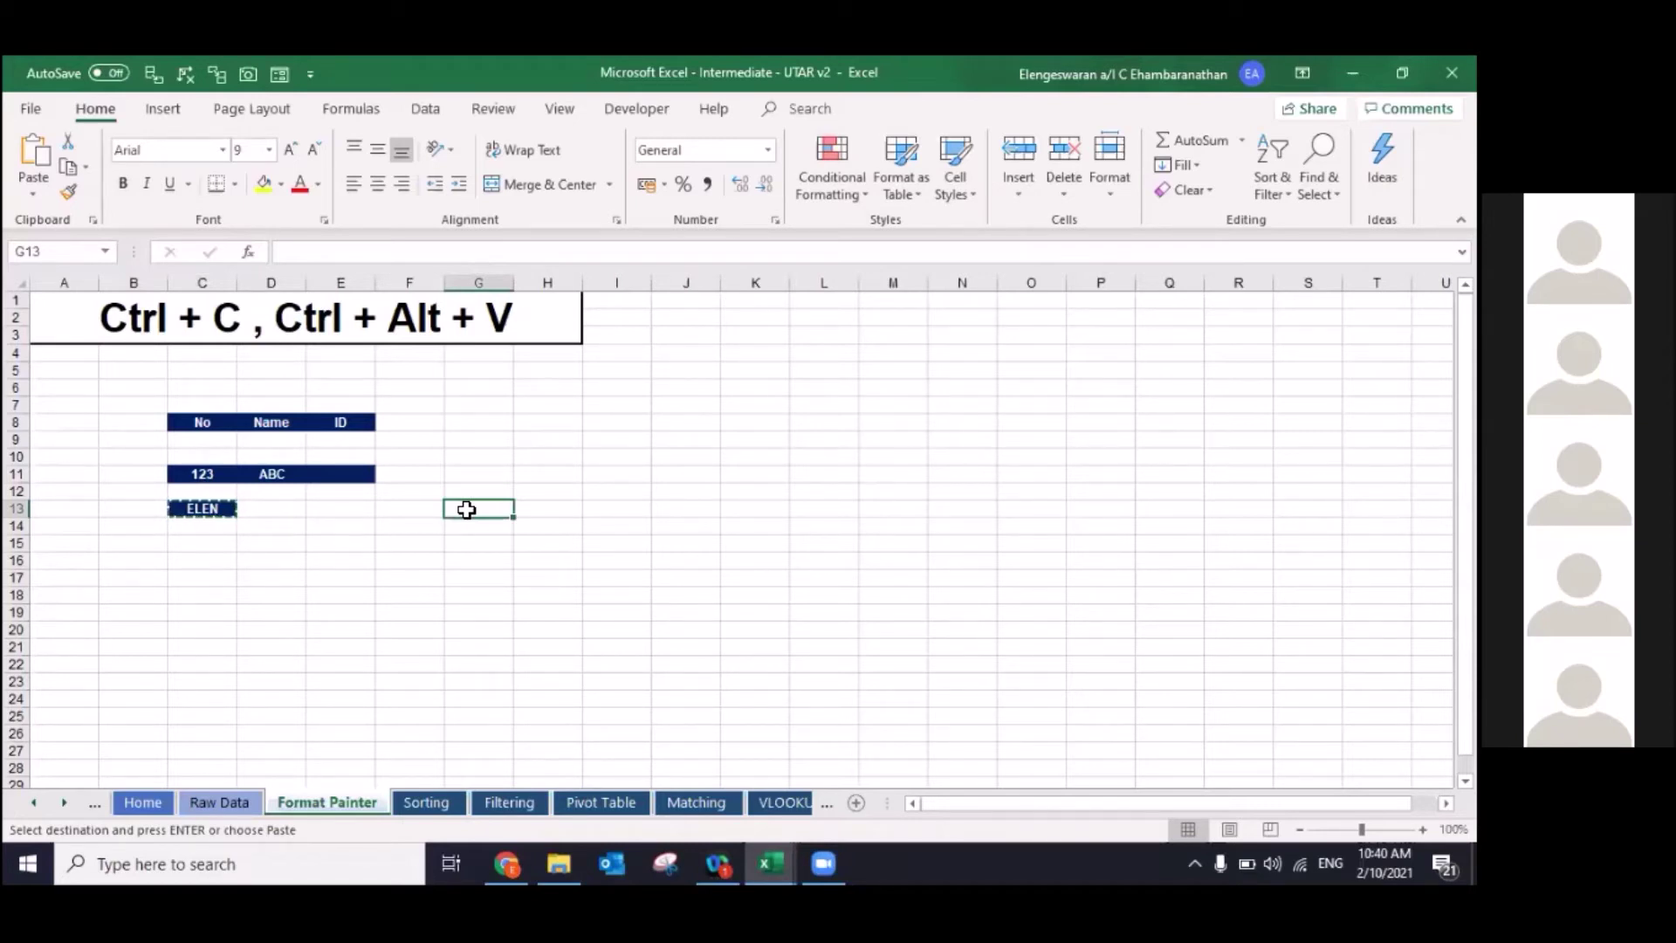
# Step: Paste only C13's navy formatting onto the empty cell G13 using Paste Special Formats
pyautogui.hotkey('ctrl', 'alt', 'v')
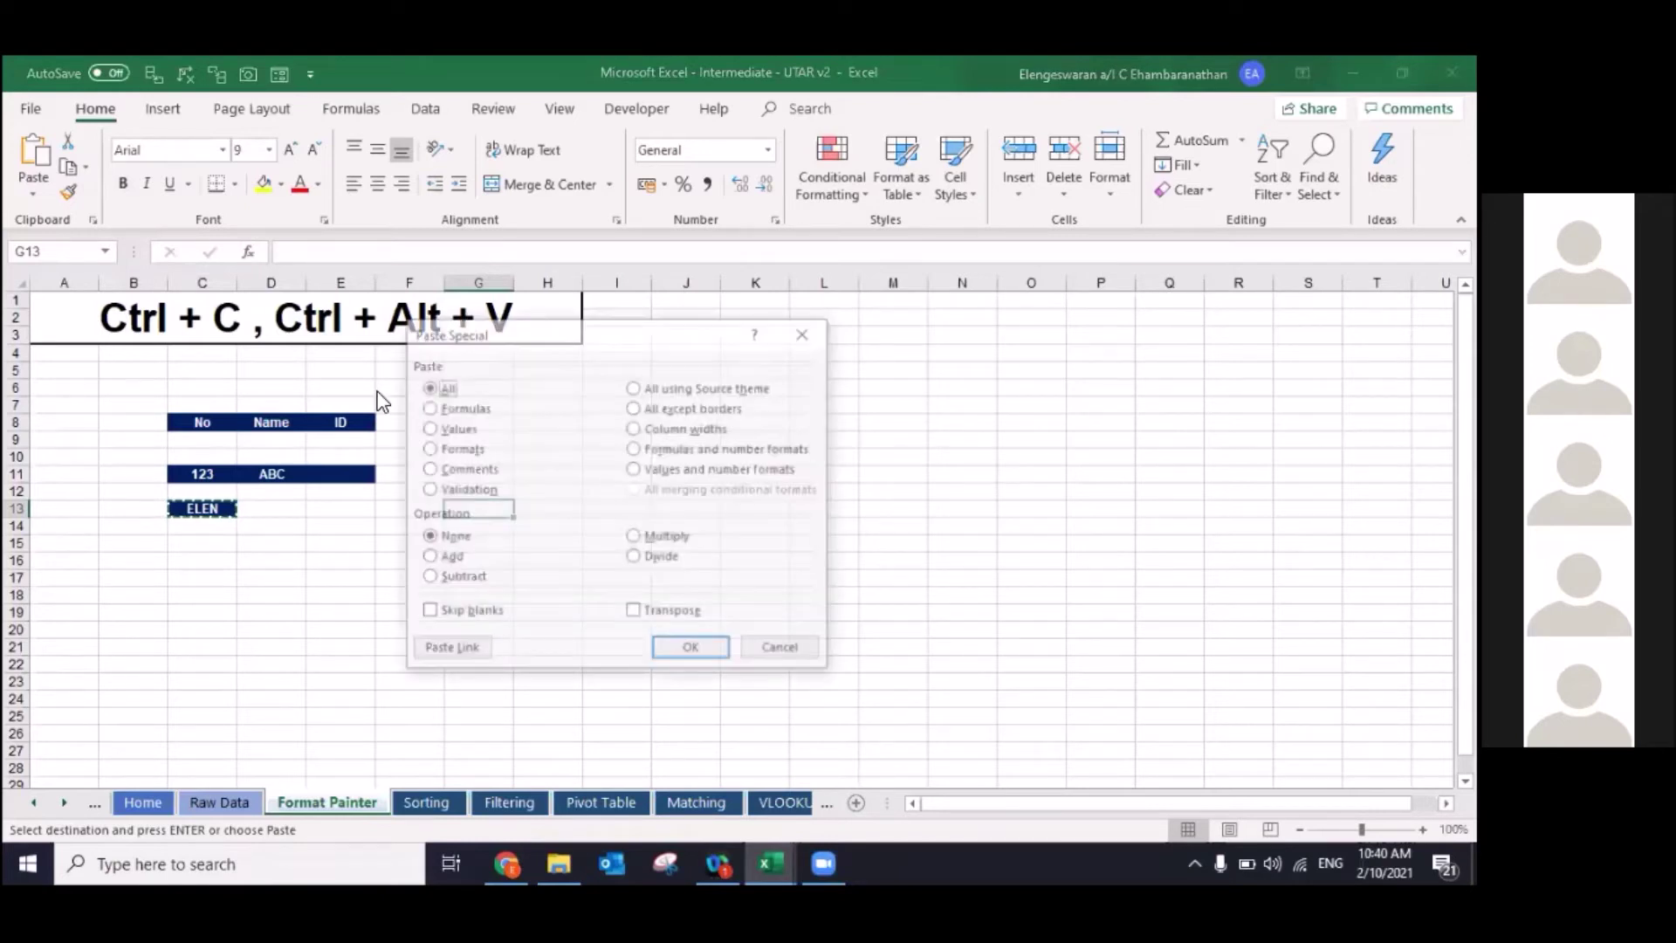
pyautogui.click(428, 449)
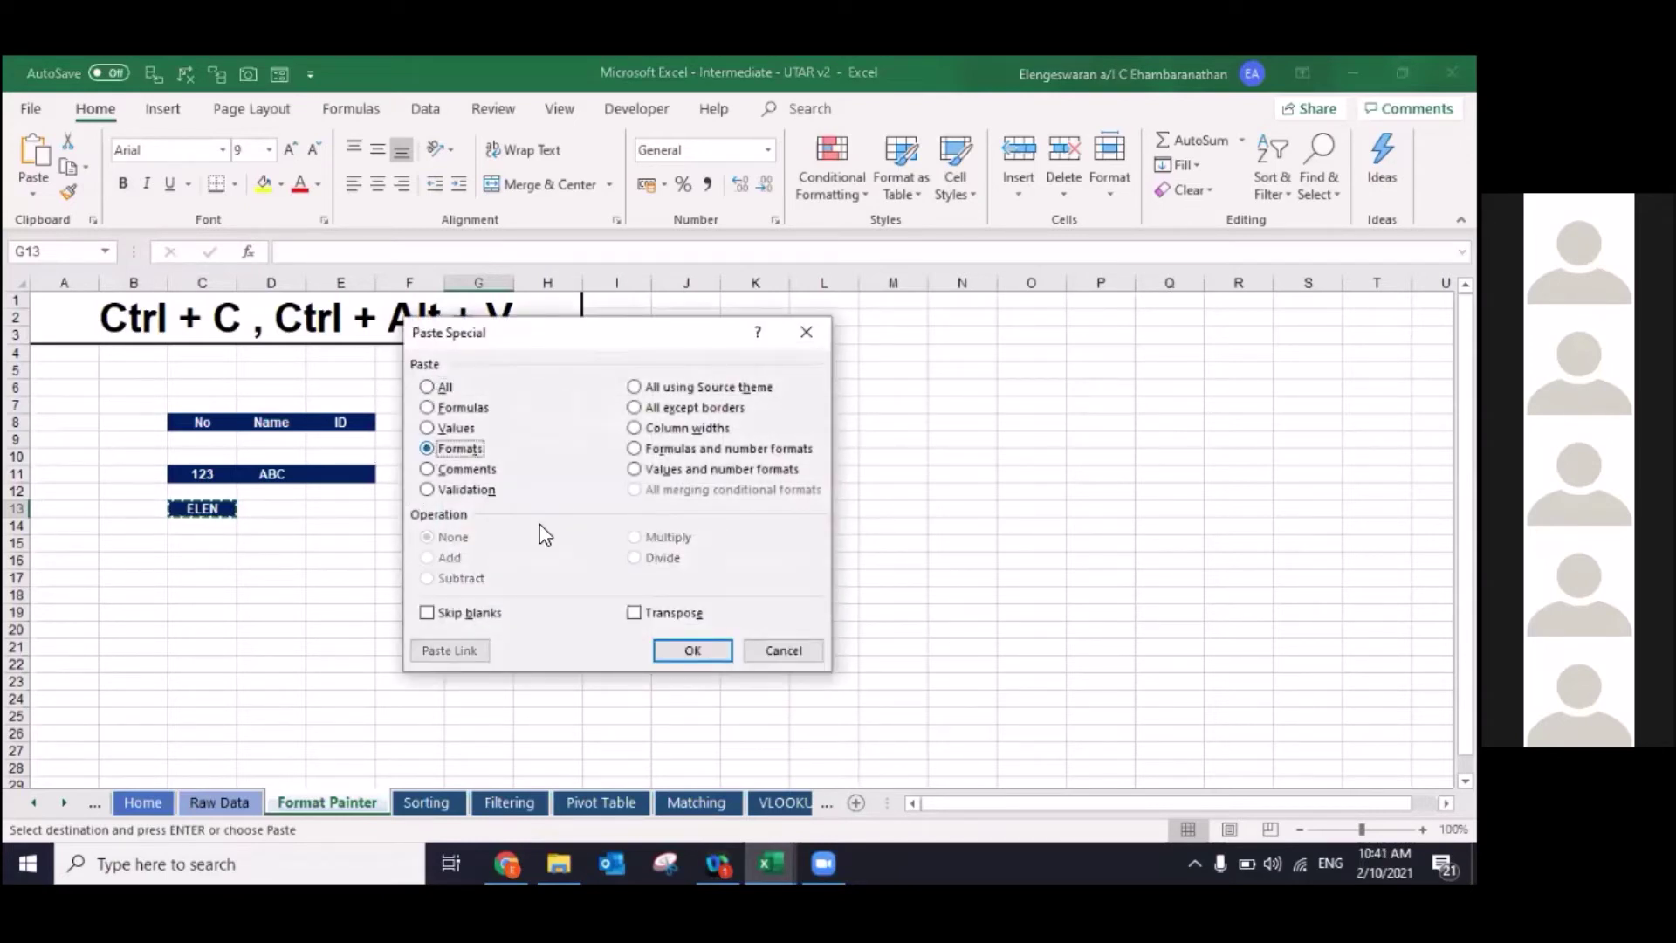
pyautogui.click(704, 653)
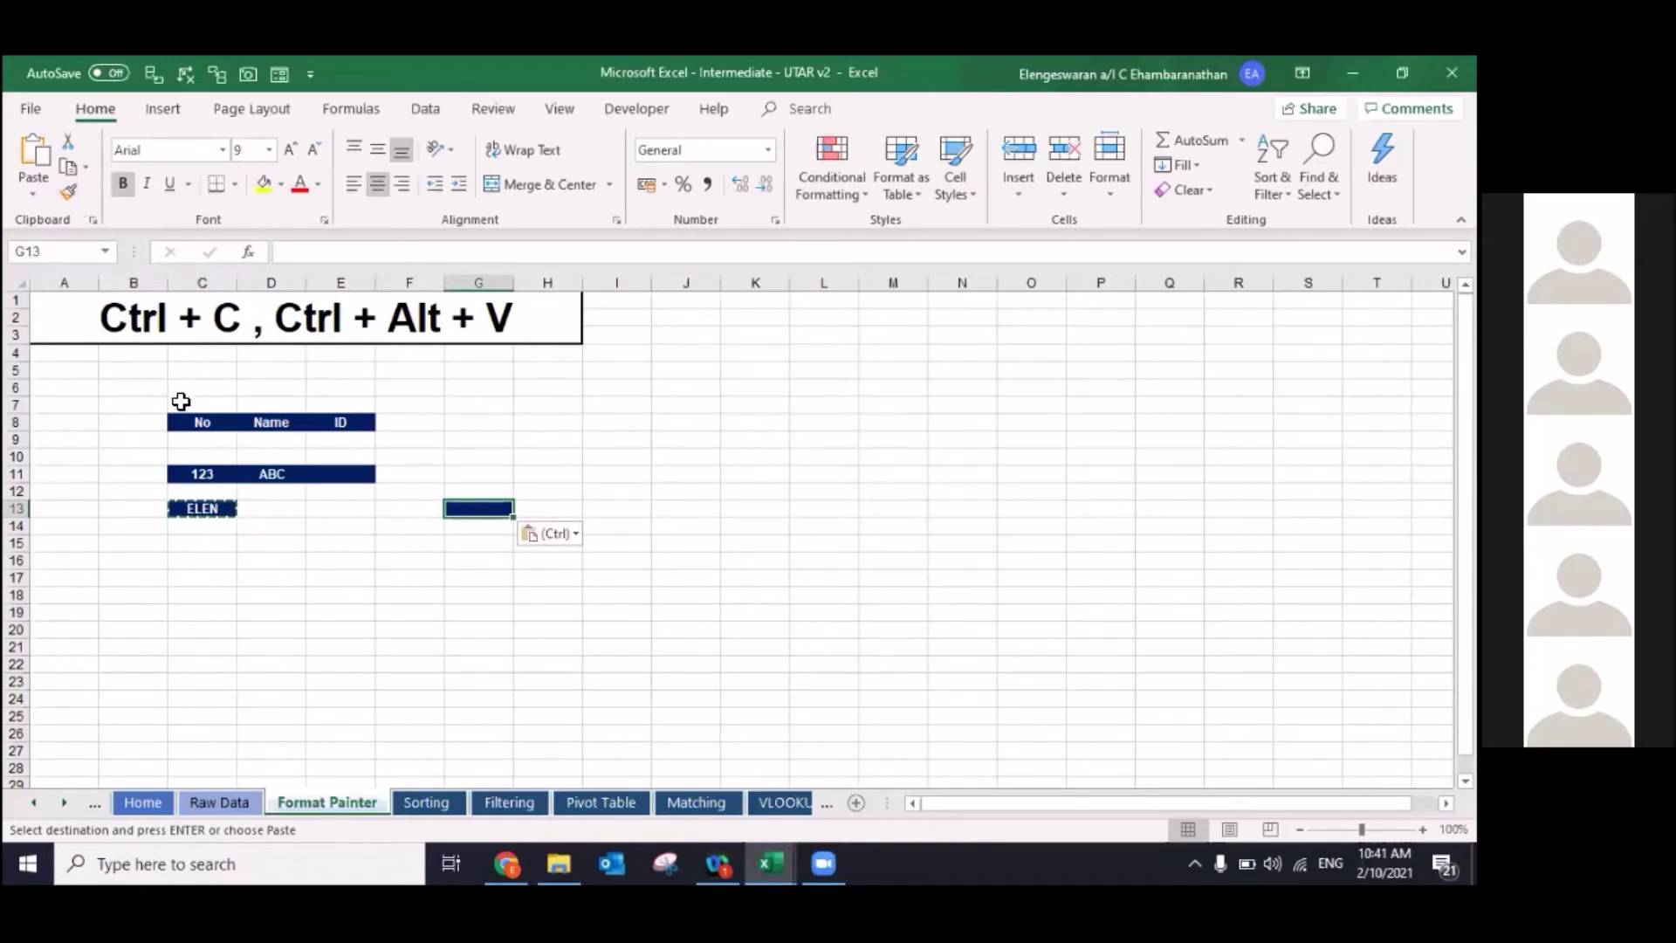
# Step: Copy the No header from C8 and paste it into G8 as a plain value
pyautogui.click(207, 422)
pyautogui.hotkey('ctrl', 'c')
pyautogui.press('Right')
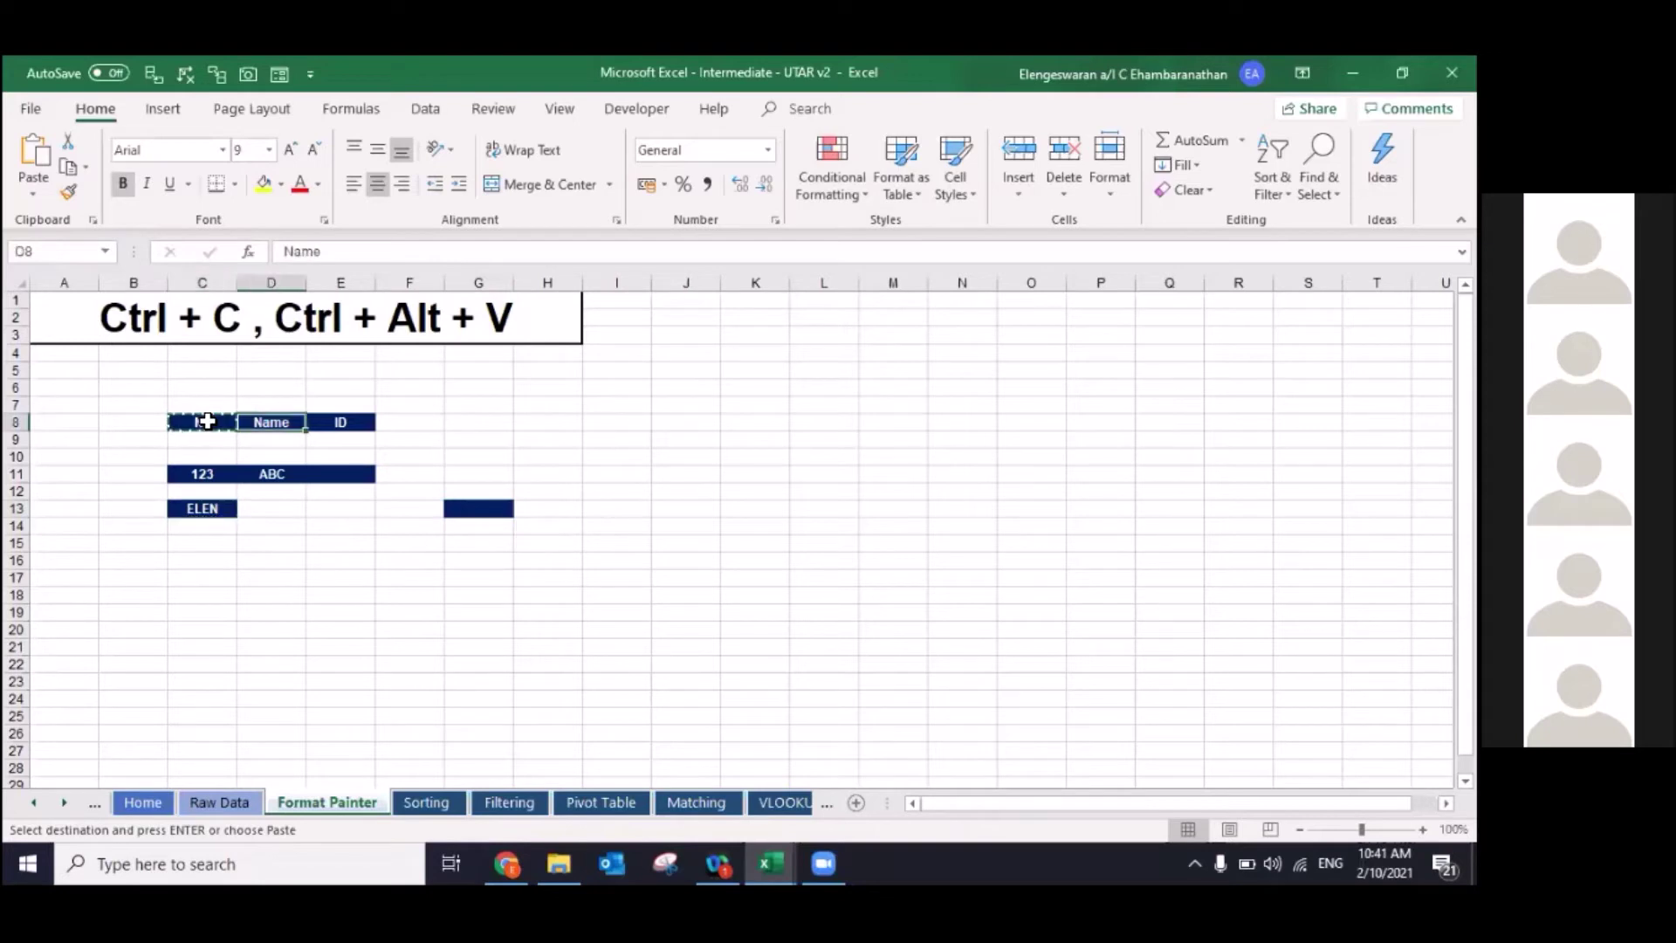
pyautogui.press('Right')
pyautogui.press('Right')
pyautogui.press('Right')
pyautogui.hotkey('ctrl', 'alt', 'v')
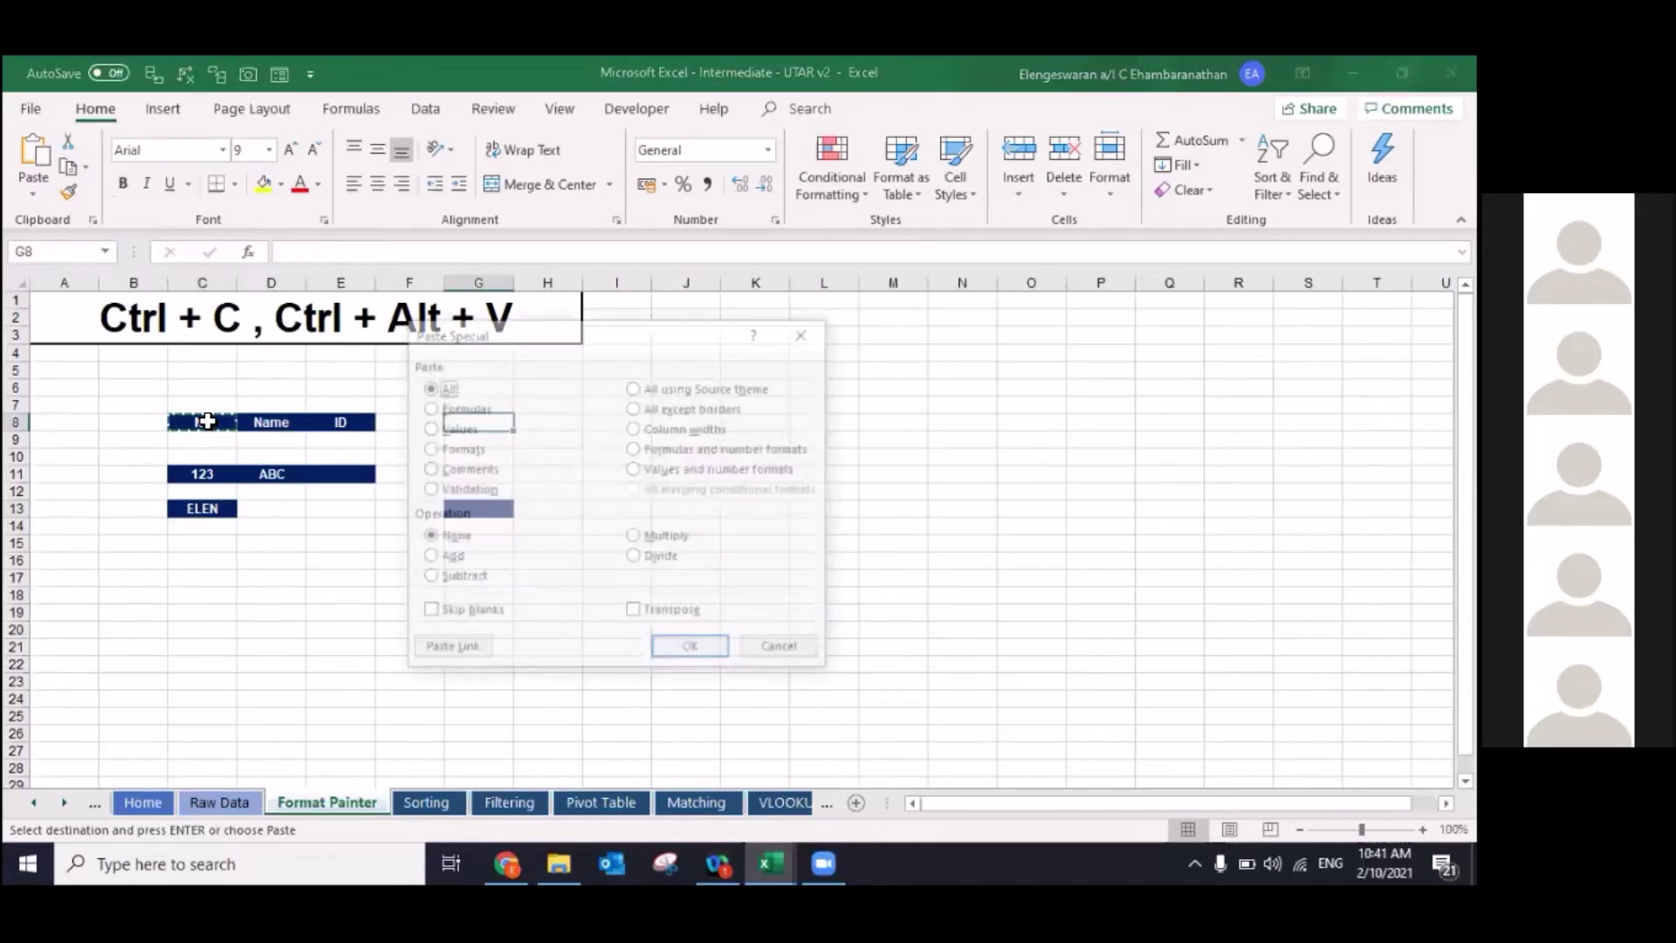
pyautogui.press('v')
pyautogui.press('Return')
# Step: Copy the ID header cell E8 and paste only its navy formatting onto G8
pyautogui.press('Left')
pyautogui.press('Left')
pyautogui.hotkey('ctrl', 'c')
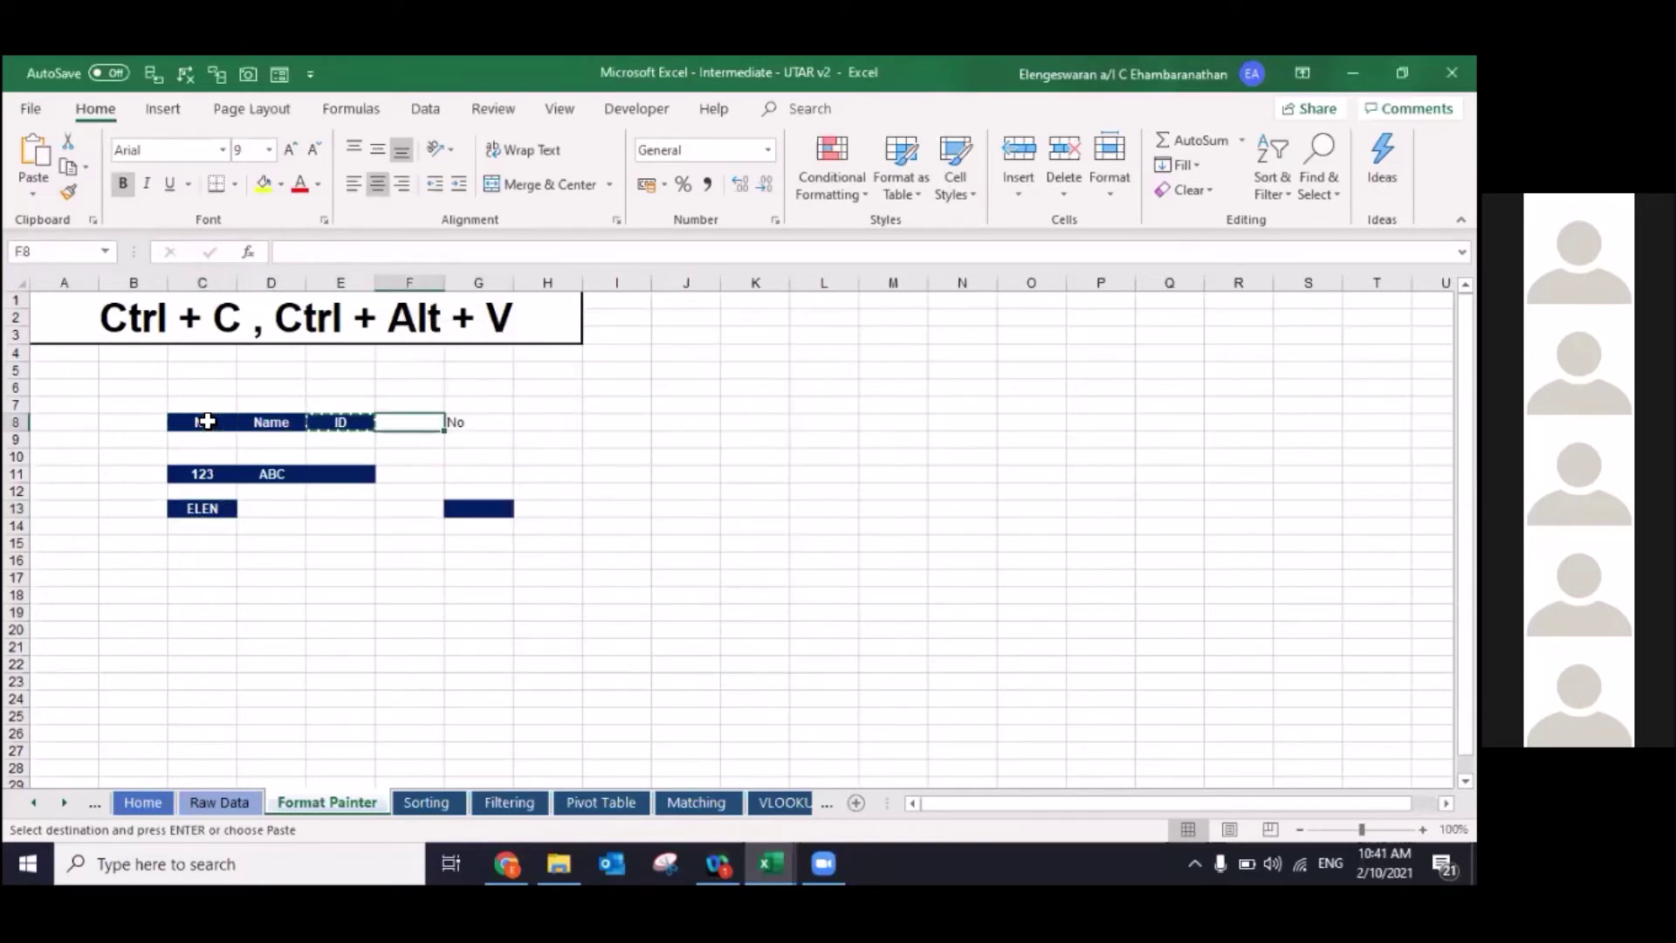
pyautogui.press('Right')
pyautogui.press('Right')
pyautogui.hotkey('ctrl', 'alt', 'v')
pyautogui.press('t')
pyautogui.press('Return')
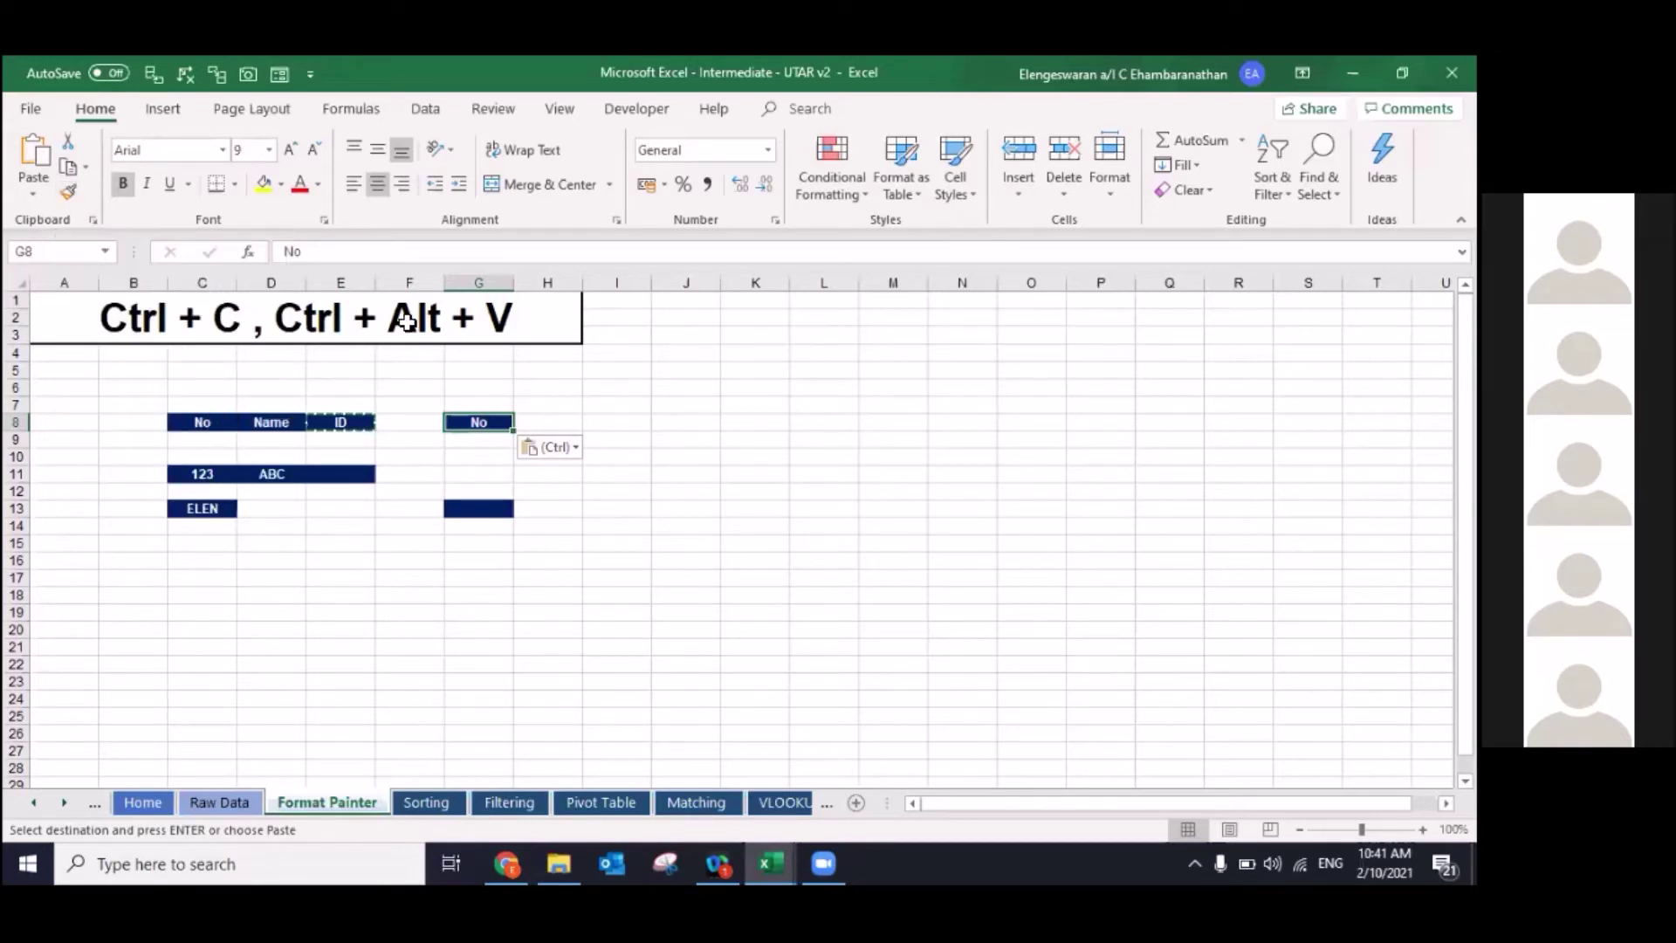
# Step: Copy the No, Name, ID header cells C8:E8 and pick I8 as the destination
pyautogui.press('Left')
pyautogui.press('Left')
pyautogui.press('Left')
pyautogui.press('Left')
pyautogui.hotkey('shift', 'Right')
pyautogui.hotkey('shift', 'Right')
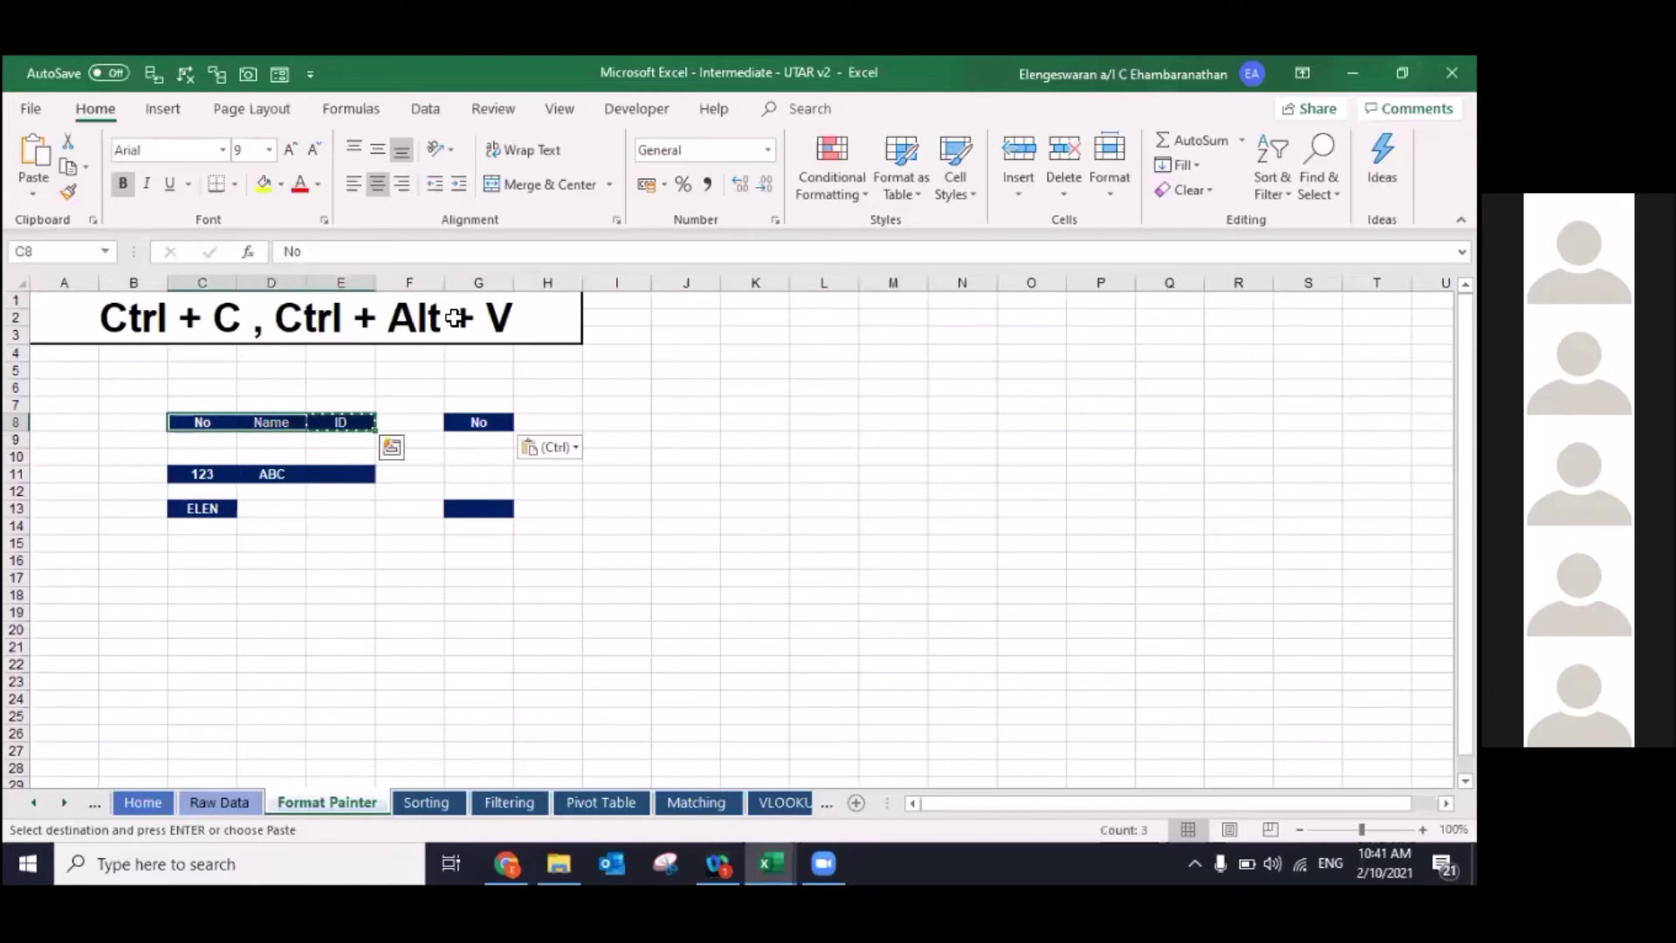
pyautogui.hotkey('ctrl', 'c')
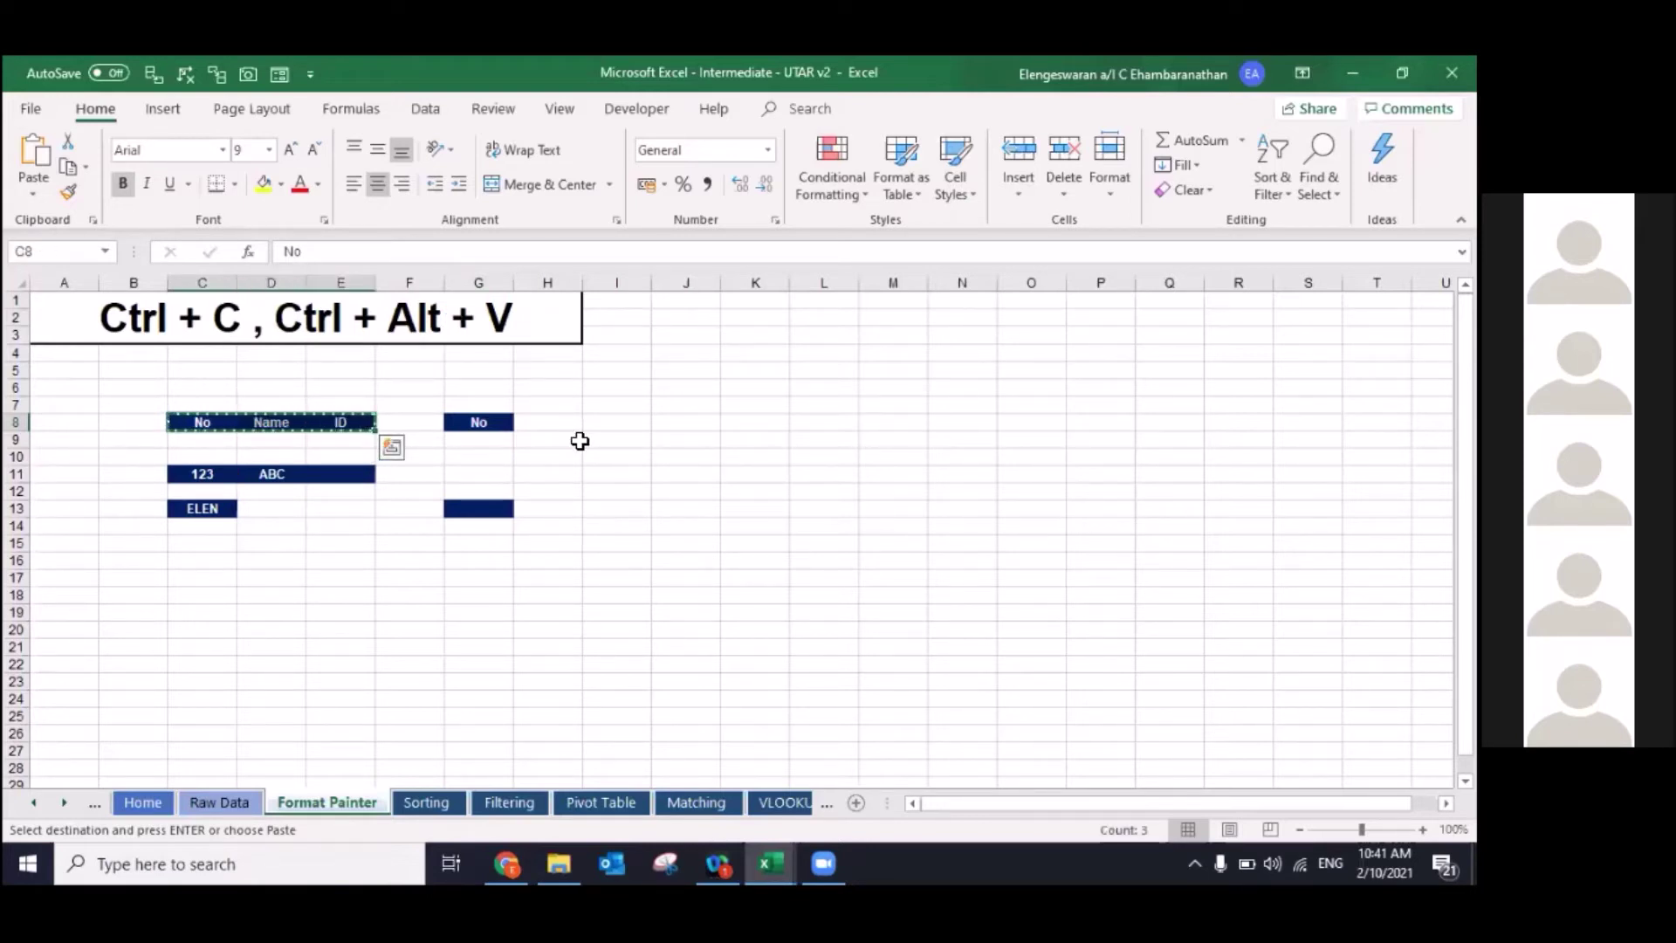
pyautogui.click(617, 428)
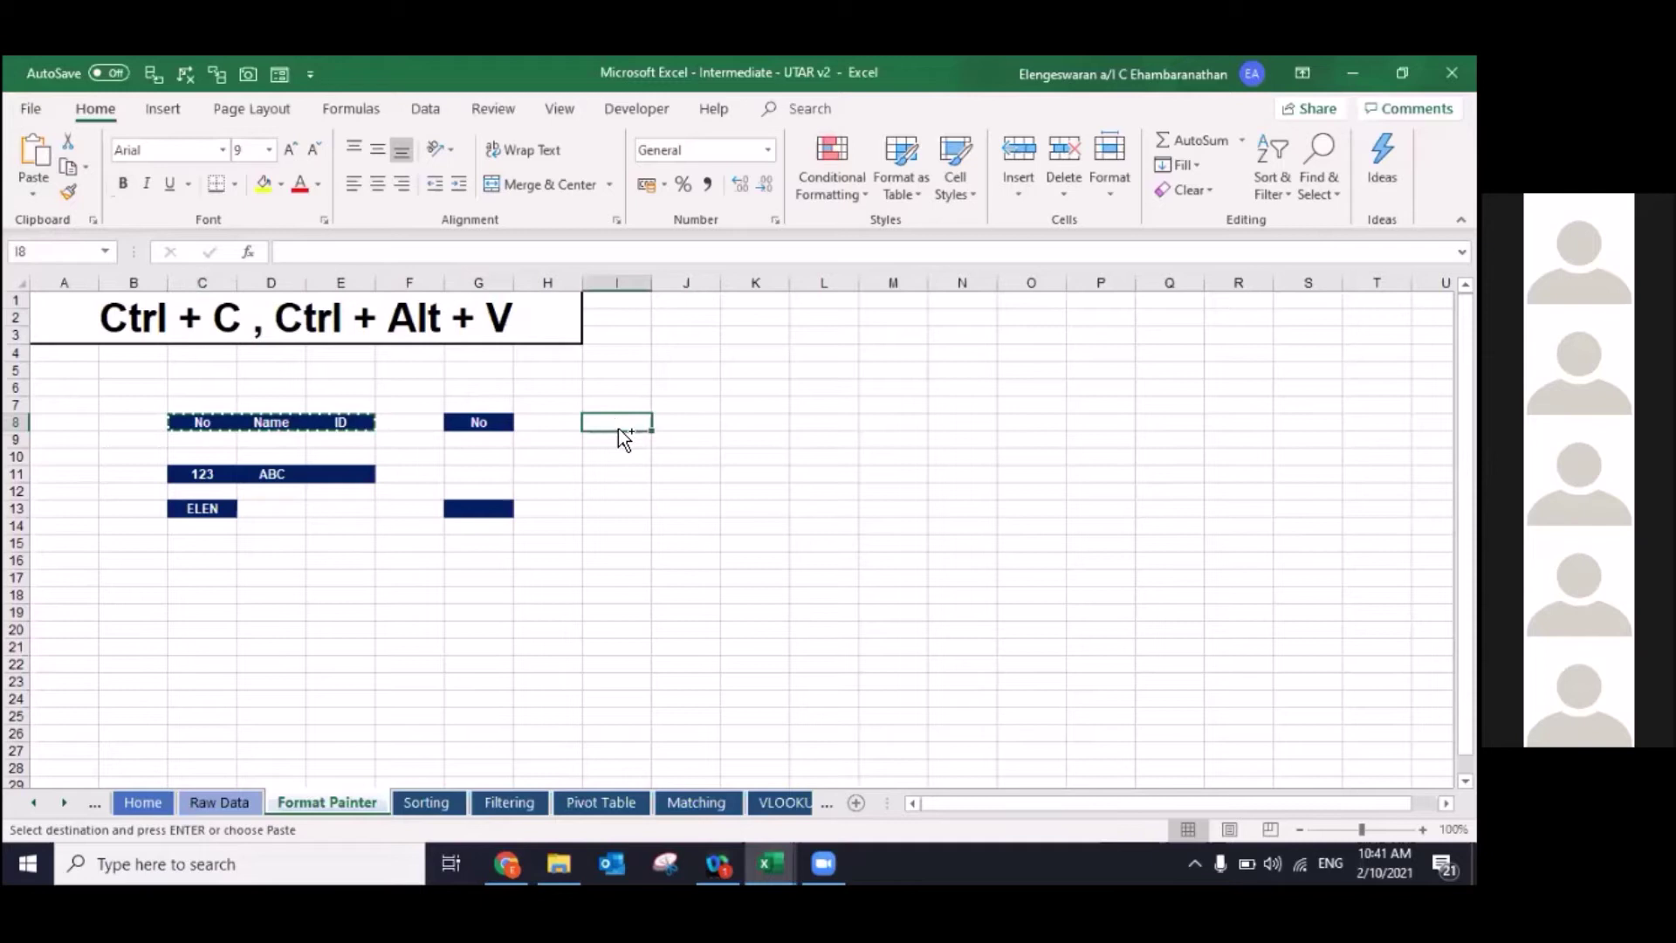
# Step: Paste the copied header transposed into I8:I10 with Paste Special Transpose
pyautogui.hotkey('ctrl', 'alt', 'v')
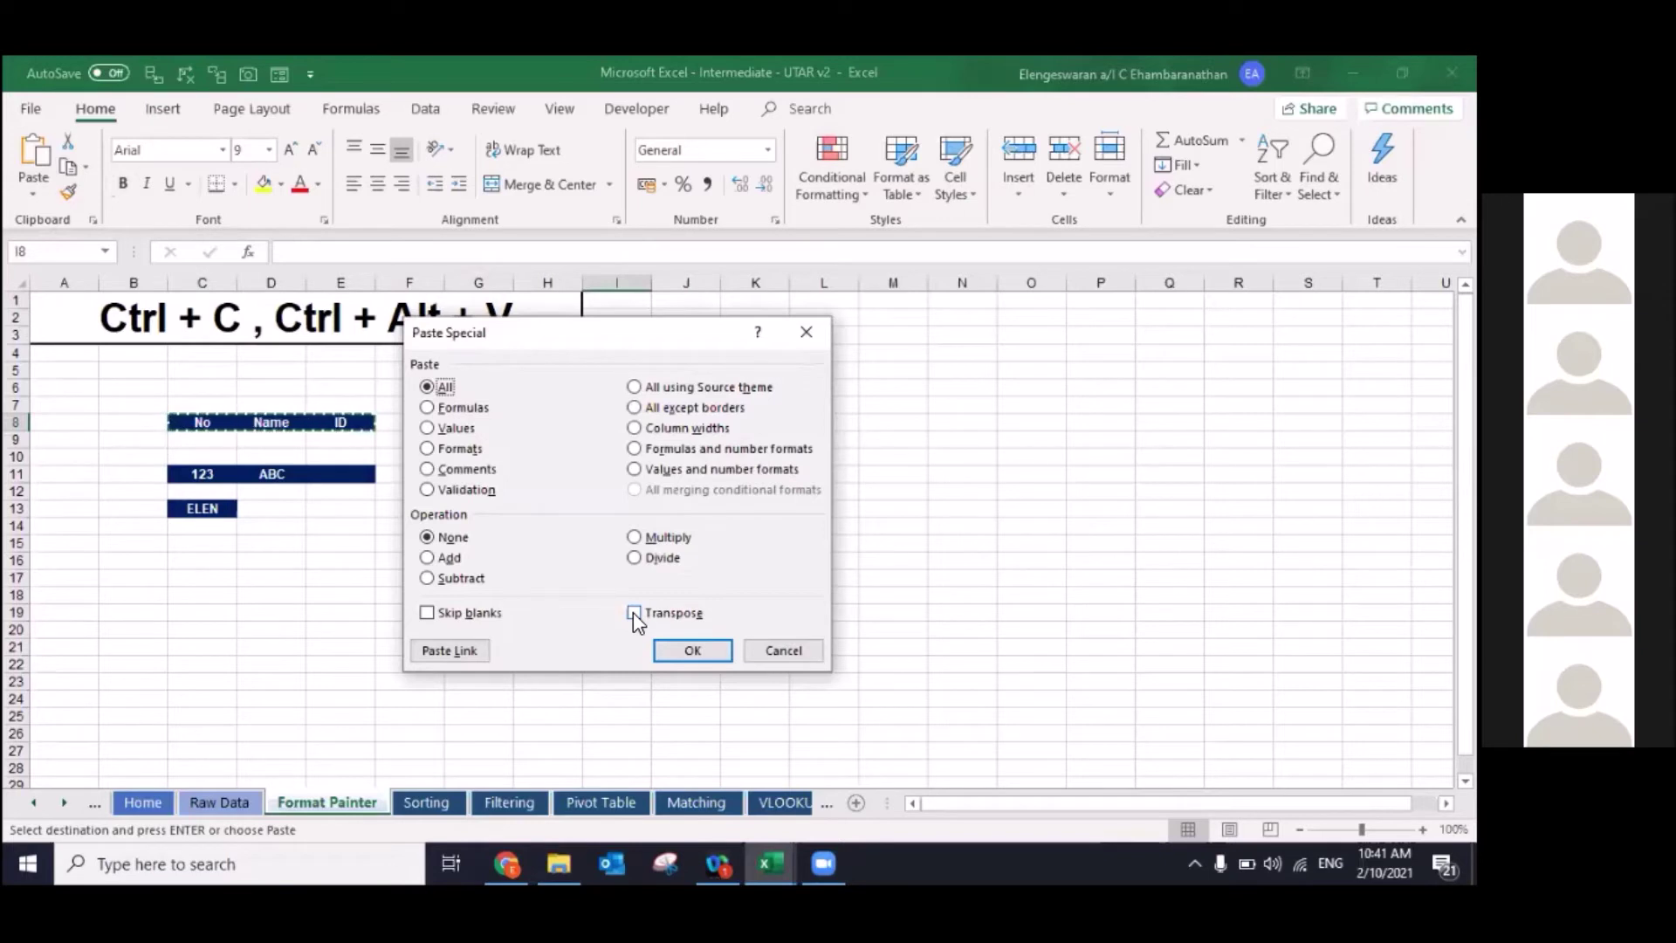
pyautogui.click(634, 612)
pyautogui.click(692, 652)
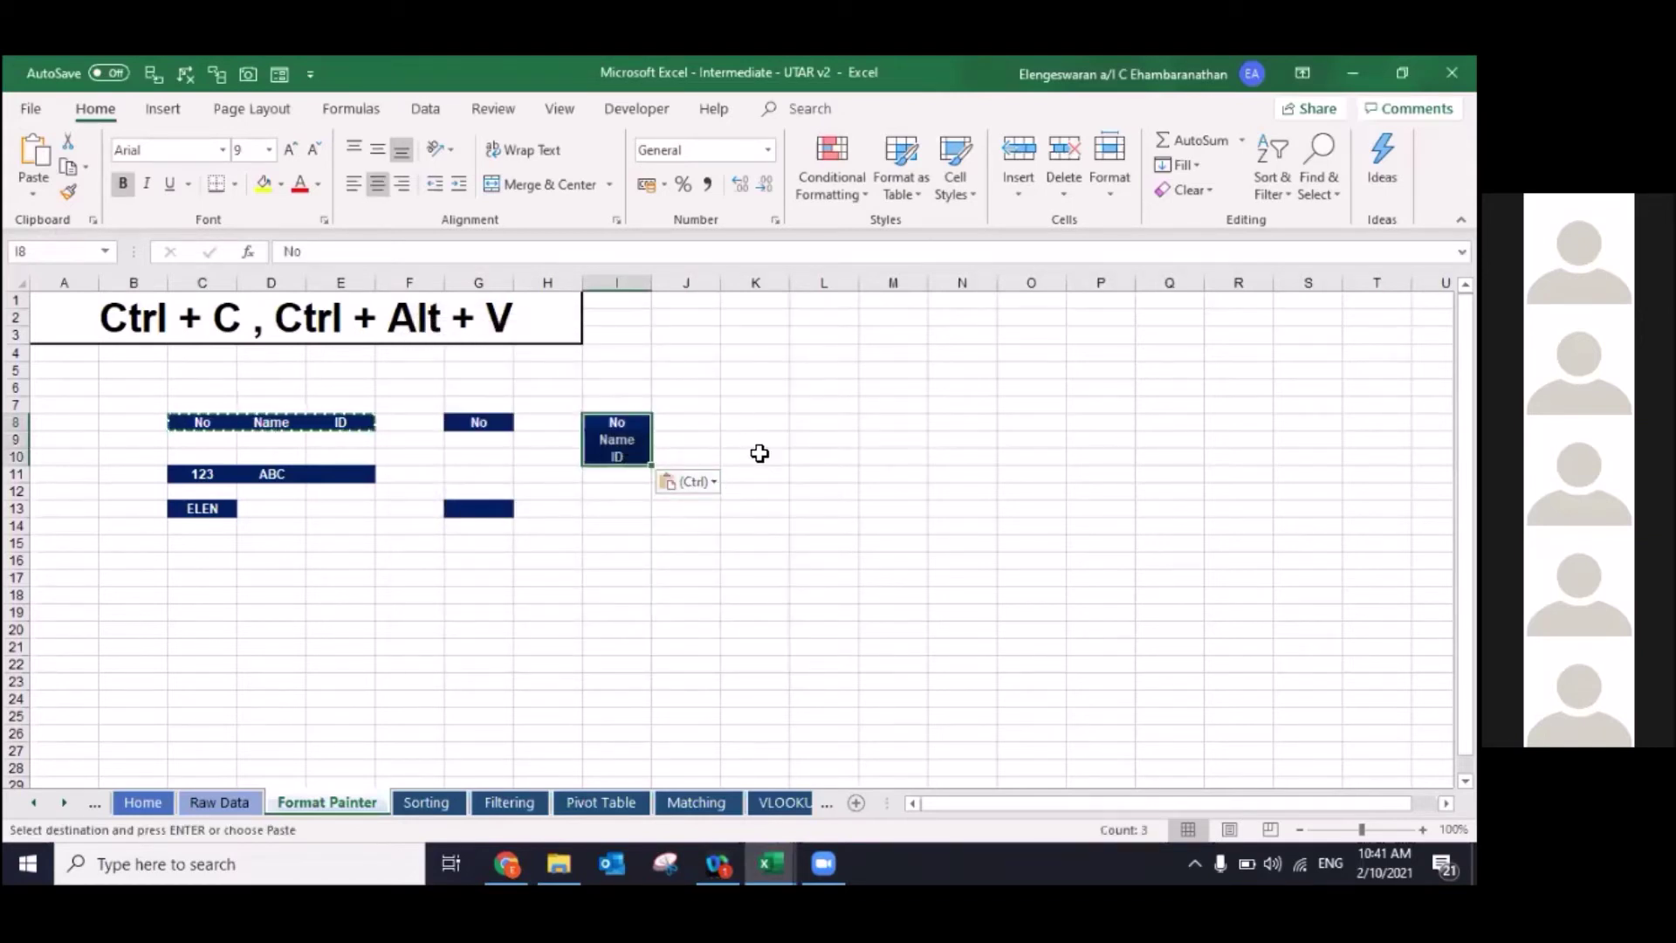
# Step: Recopy C8:E8 and paste it transposed again into K8:K10
pyautogui.press('Right')
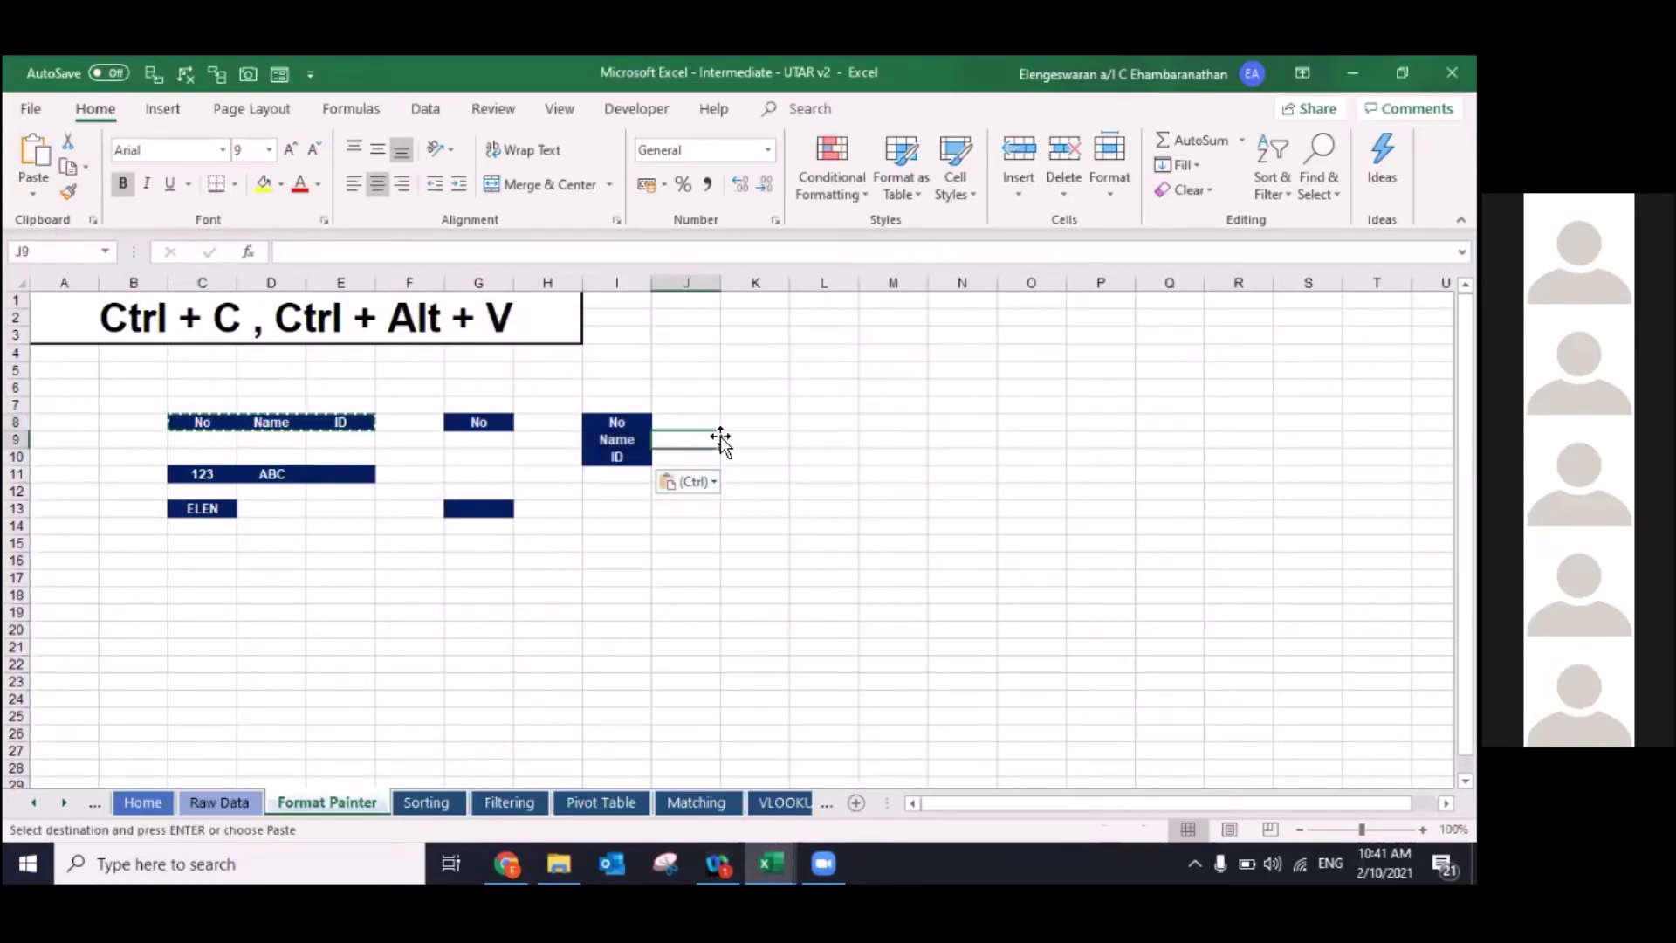
pyautogui.press('Right')
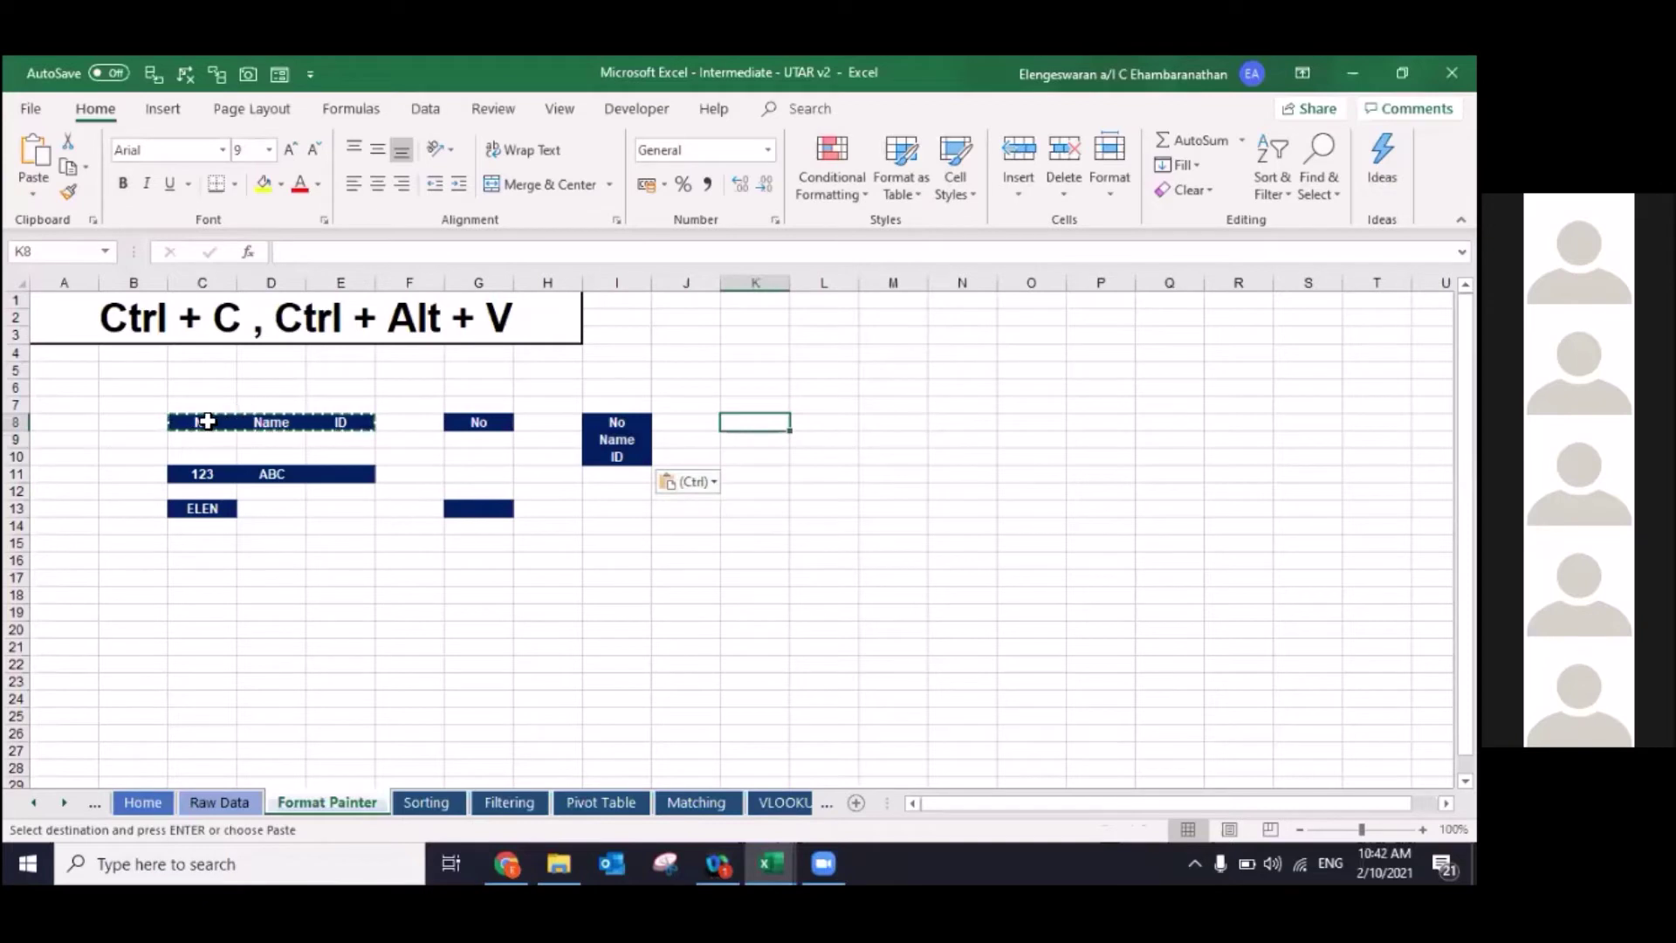
pyautogui.click(201, 421)
pyautogui.hotkey('shift', 'Right')
pyautogui.hotkey('shift', 'Right')
pyautogui.hotkey('ctrl', 'c')
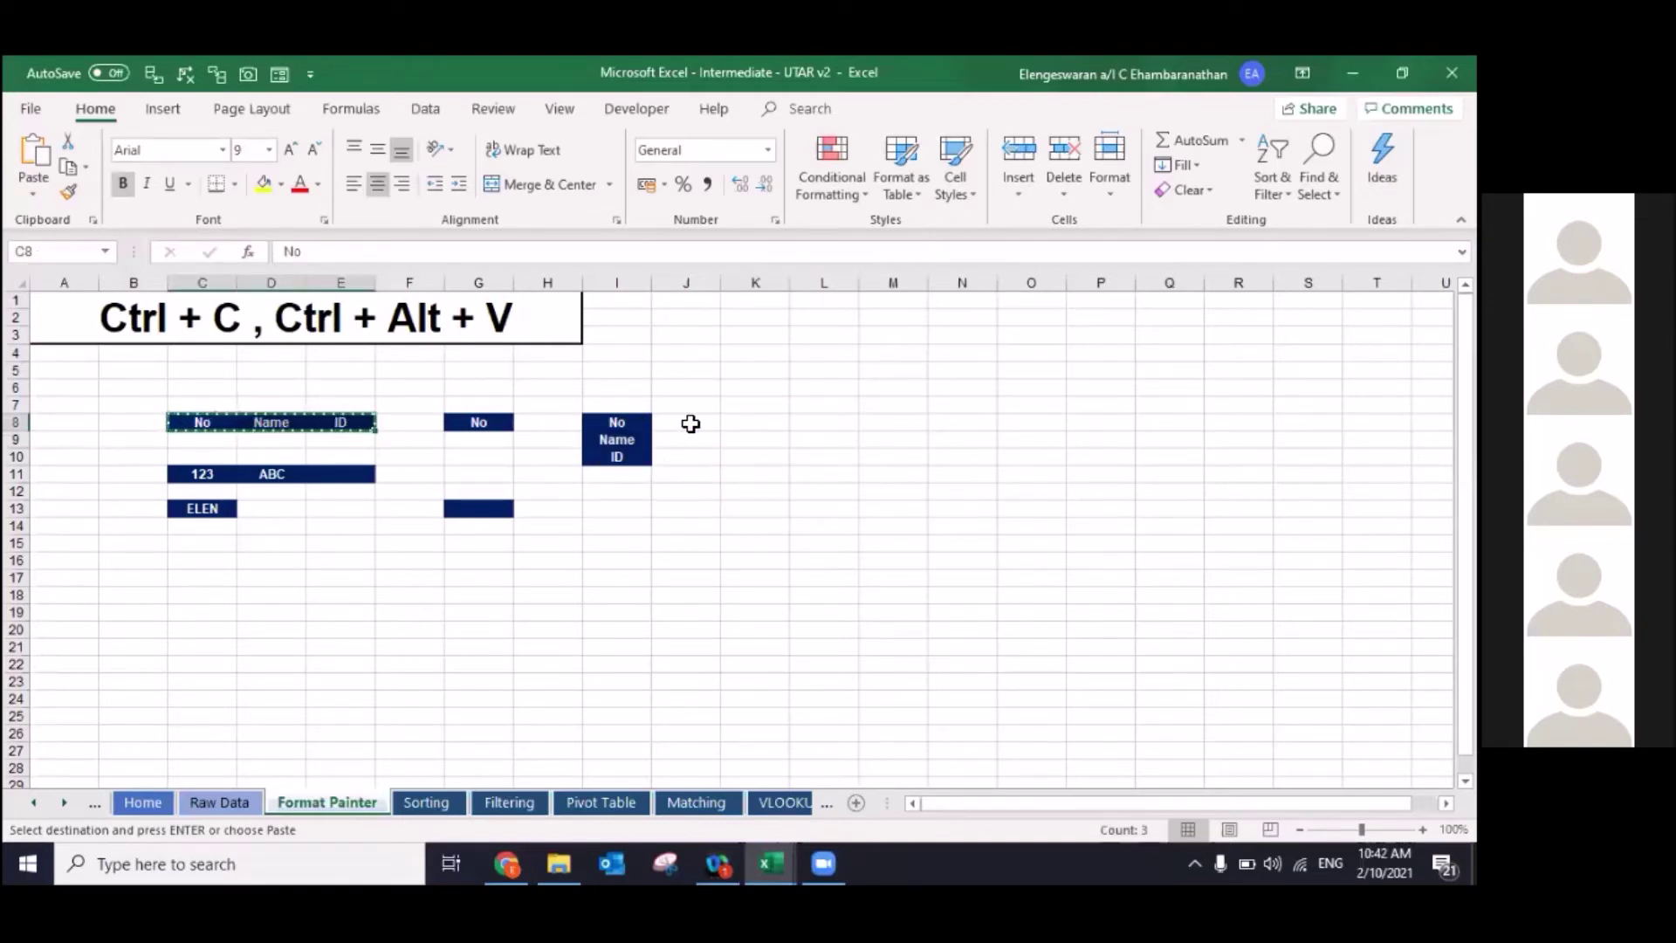
pyautogui.click(730, 423)
pyautogui.hotkey('ctrl', 'alt', 'v')
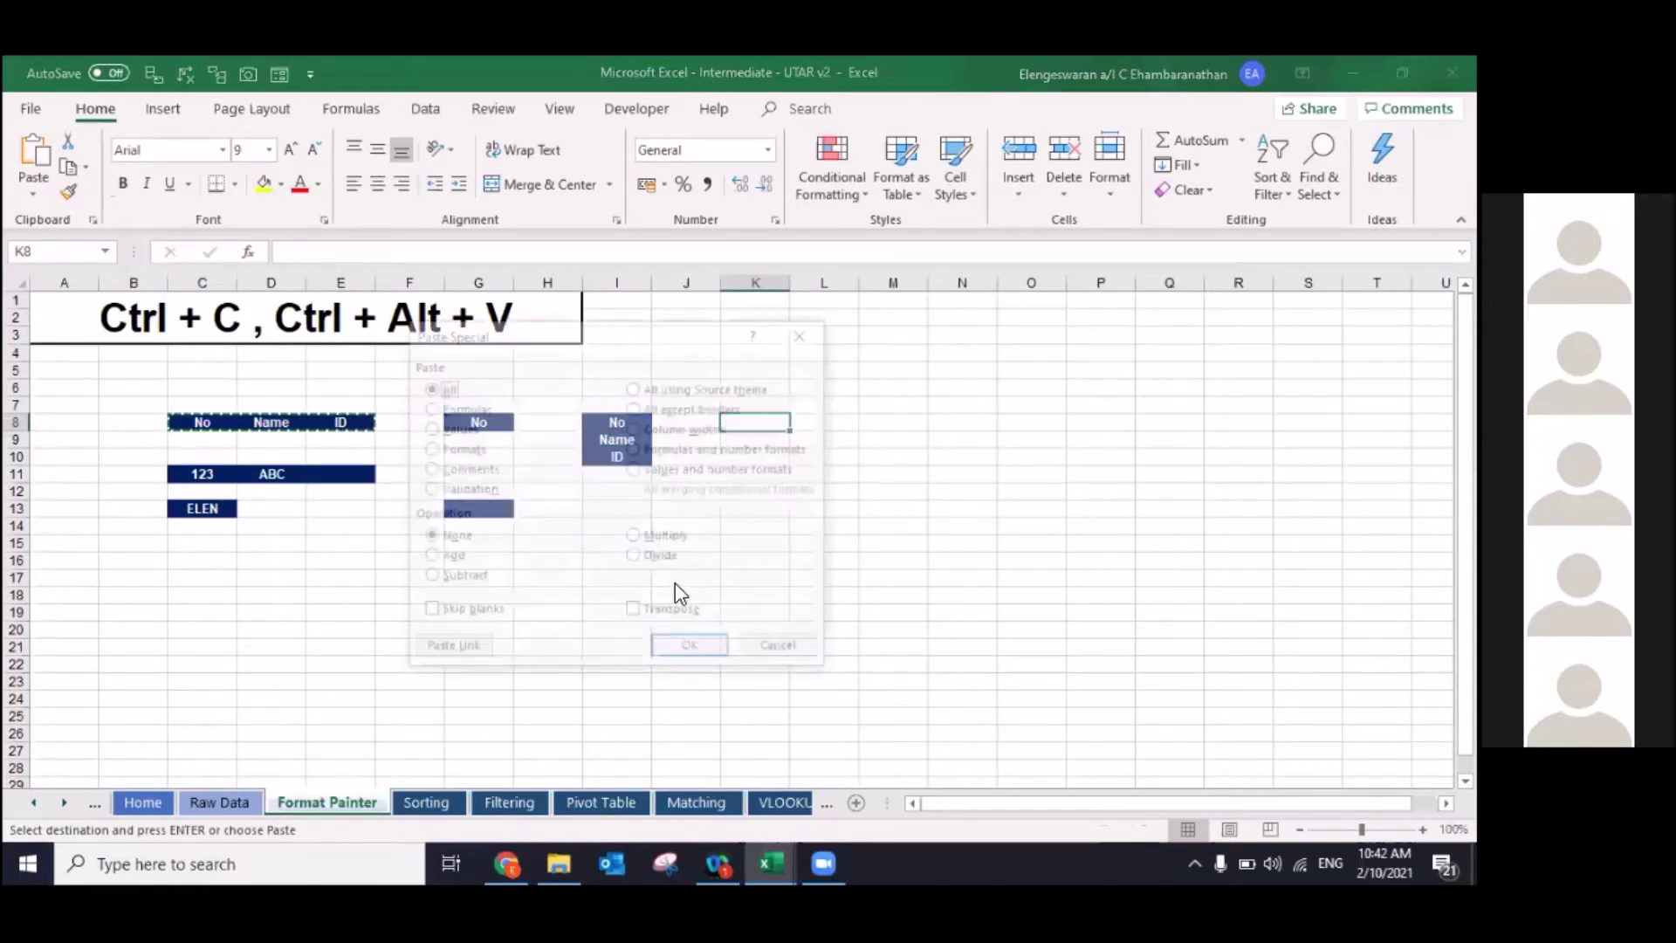
pyautogui.click(650, 612)
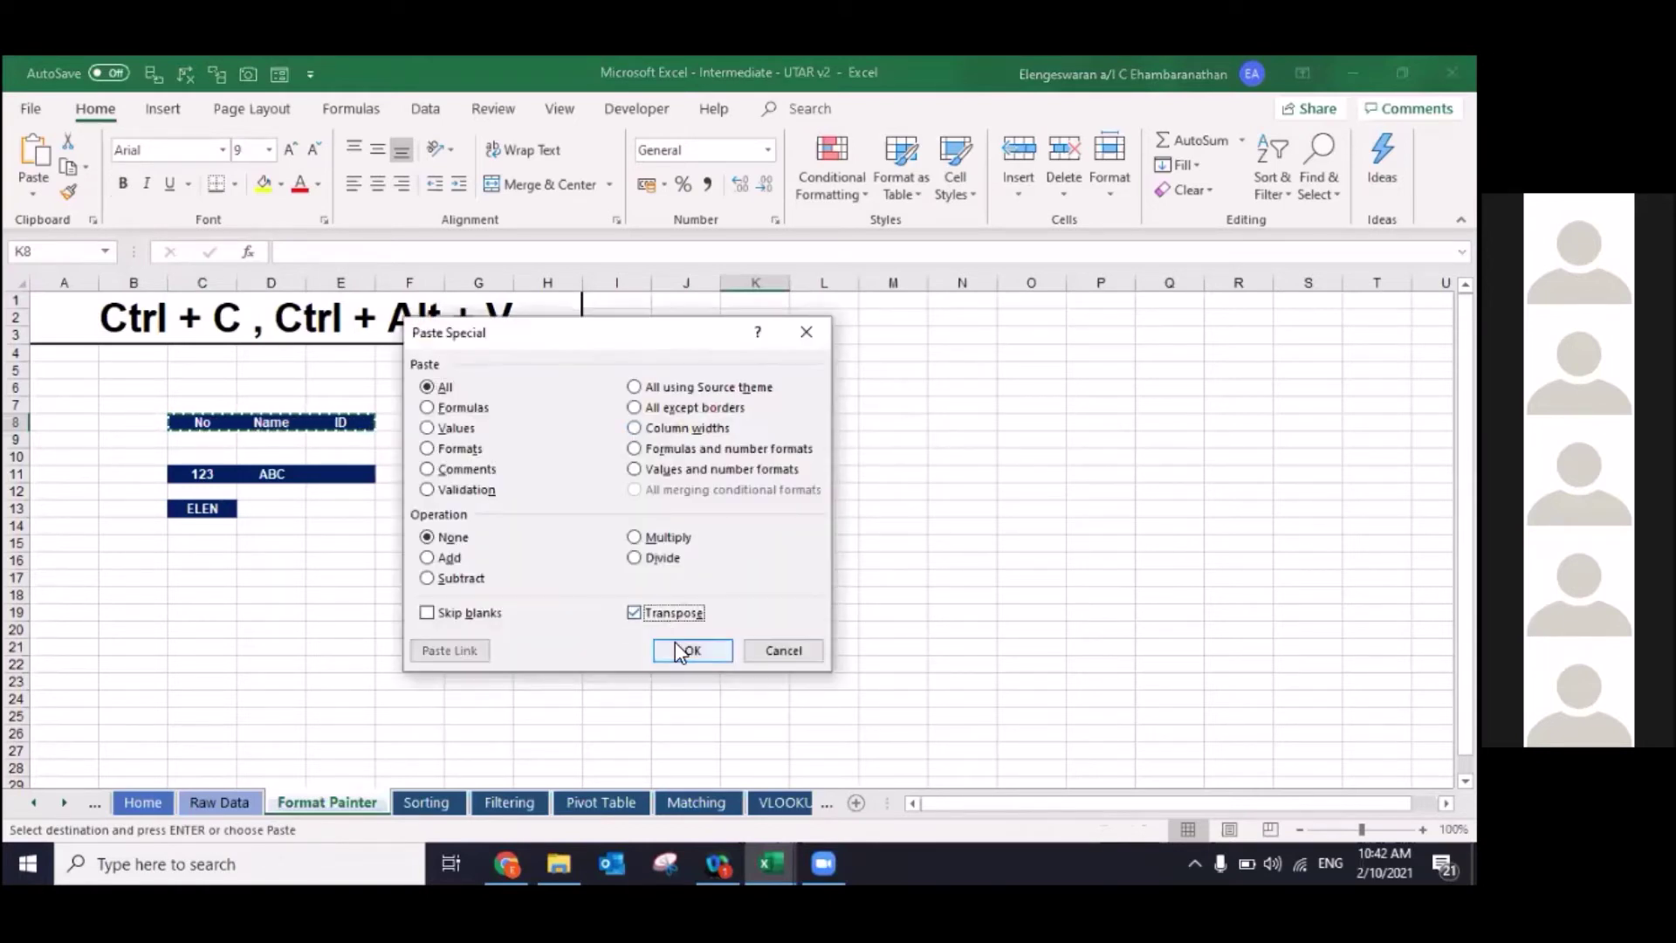
pyautogui.click(674, 651)
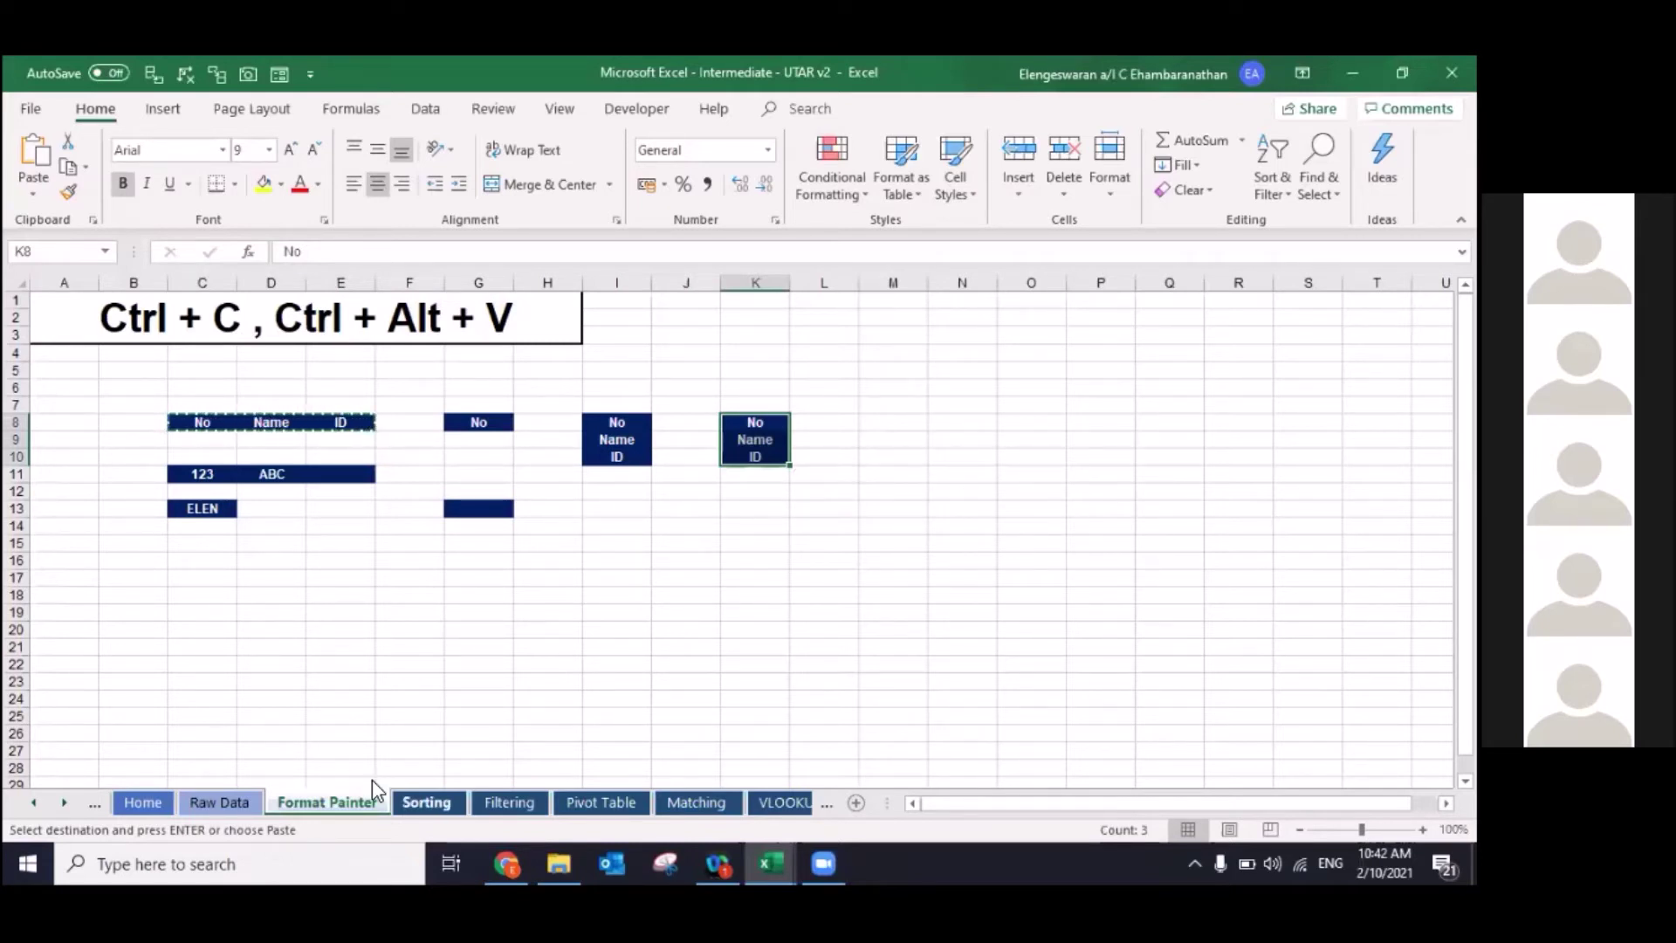
# Step: On the Sorting sheet, select the table A1:C683 and turn on filter dropdowns with Ctrl+Shift+L
pyautogui.click(411, 802)
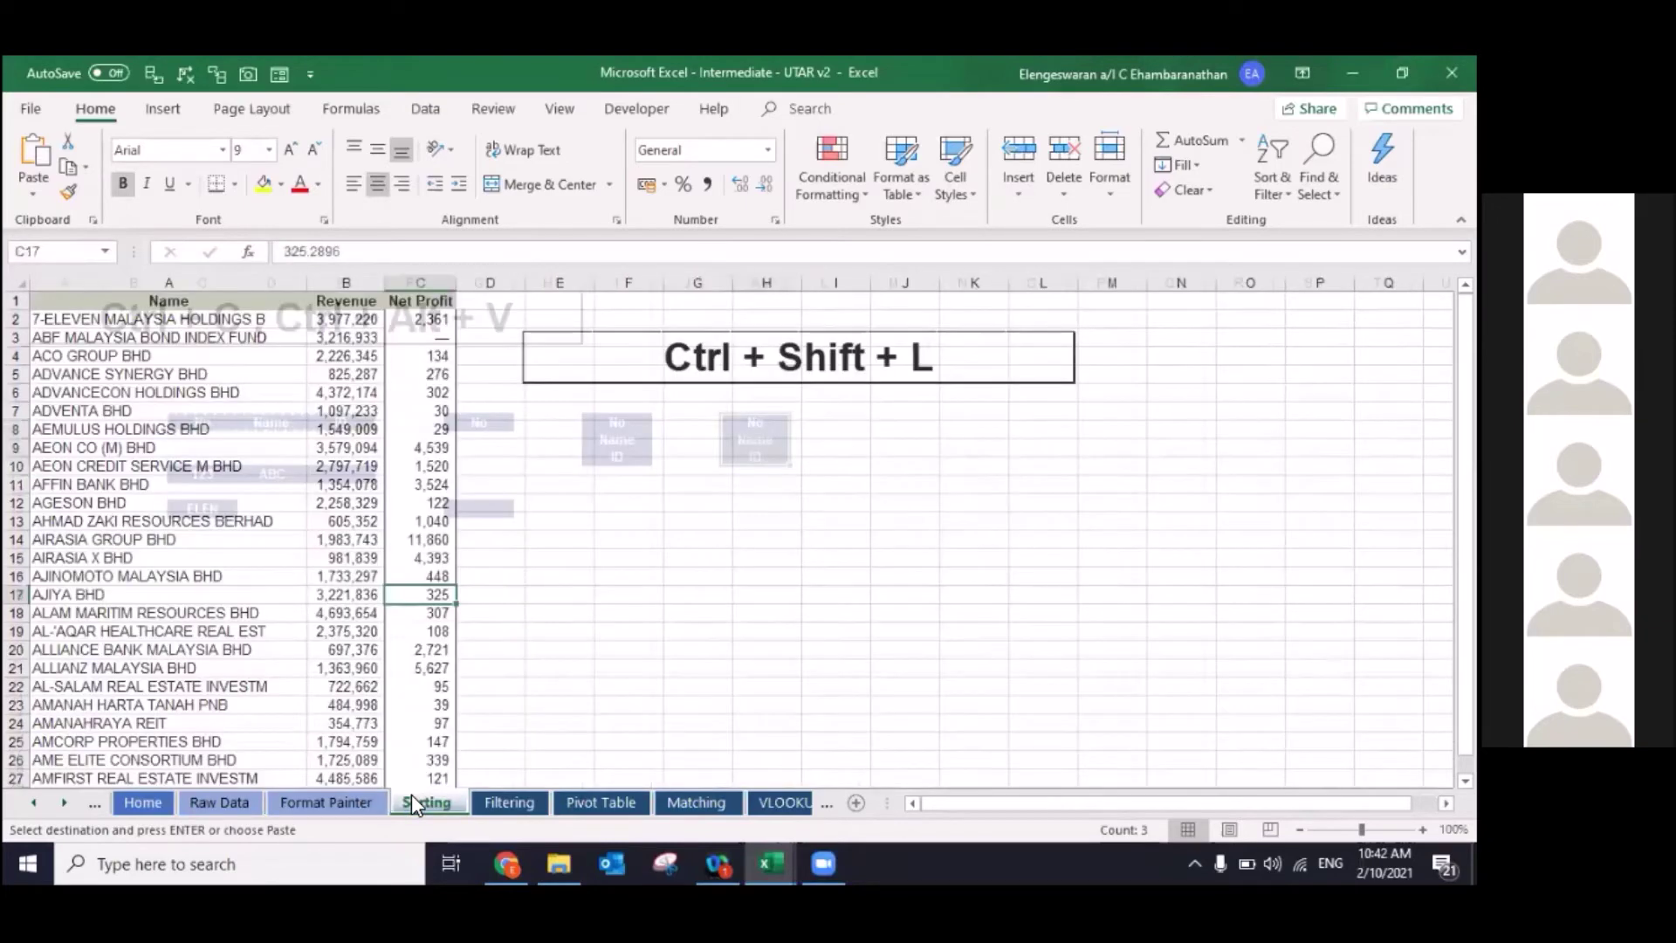
pyautogui.hotkey('ctrl', 'Home')
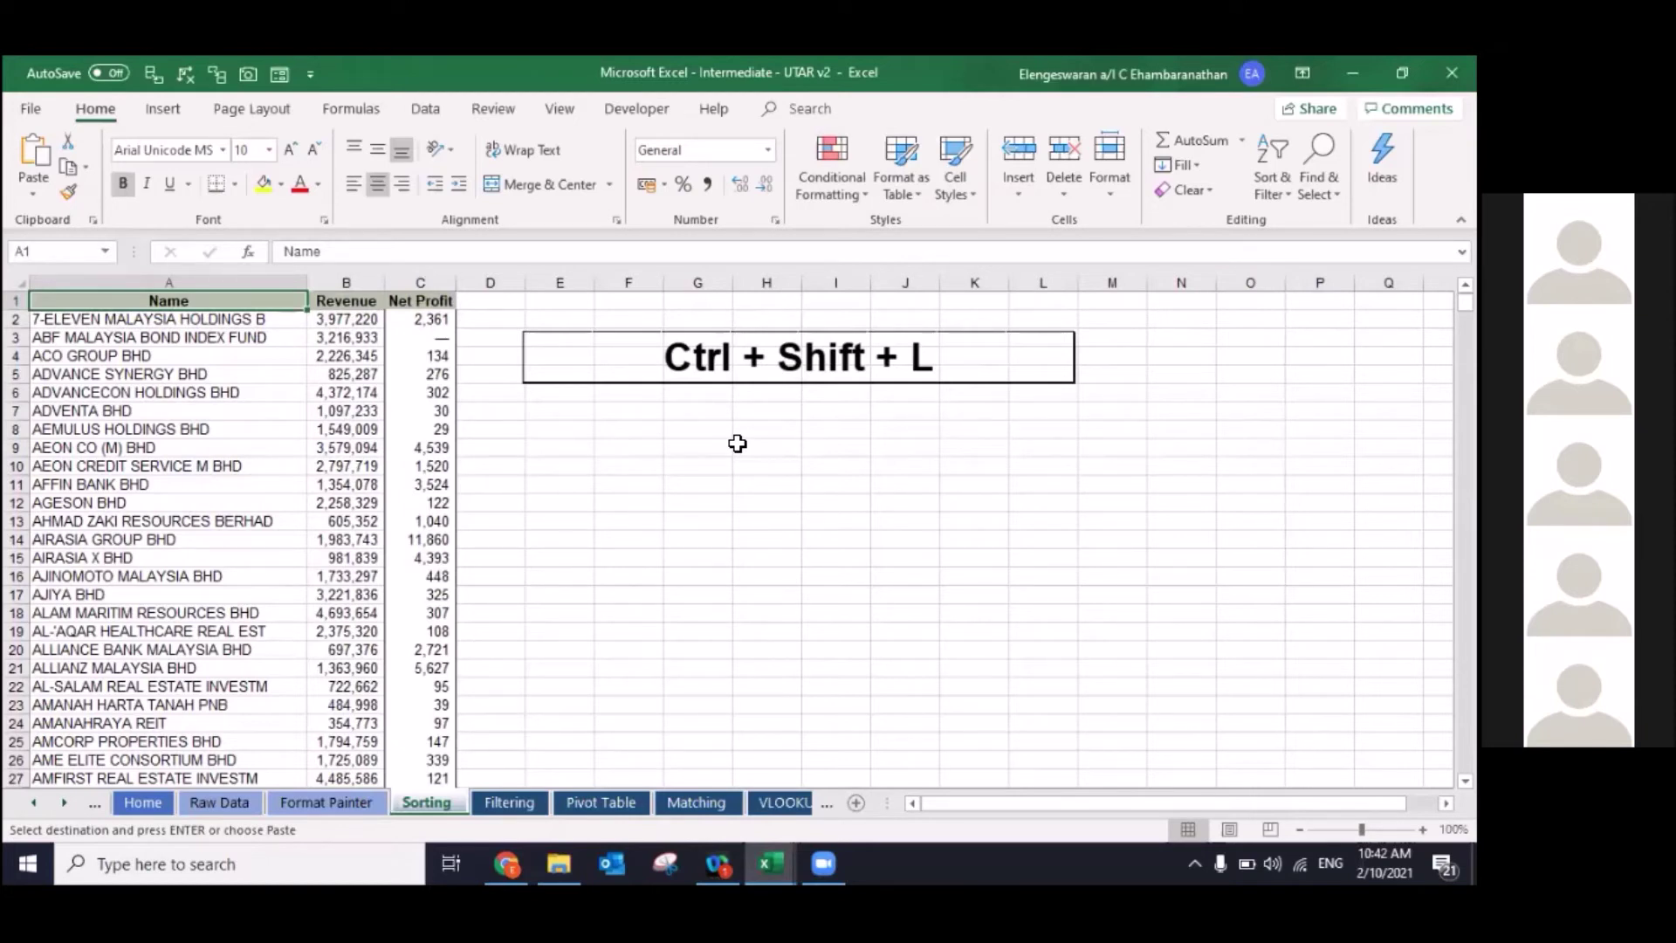
pyautogui.hotkey('shift', 'Right')
pyautogui.hotkey('shift', 'Right')
pyautogui.hotkey('ctrl', 'v')
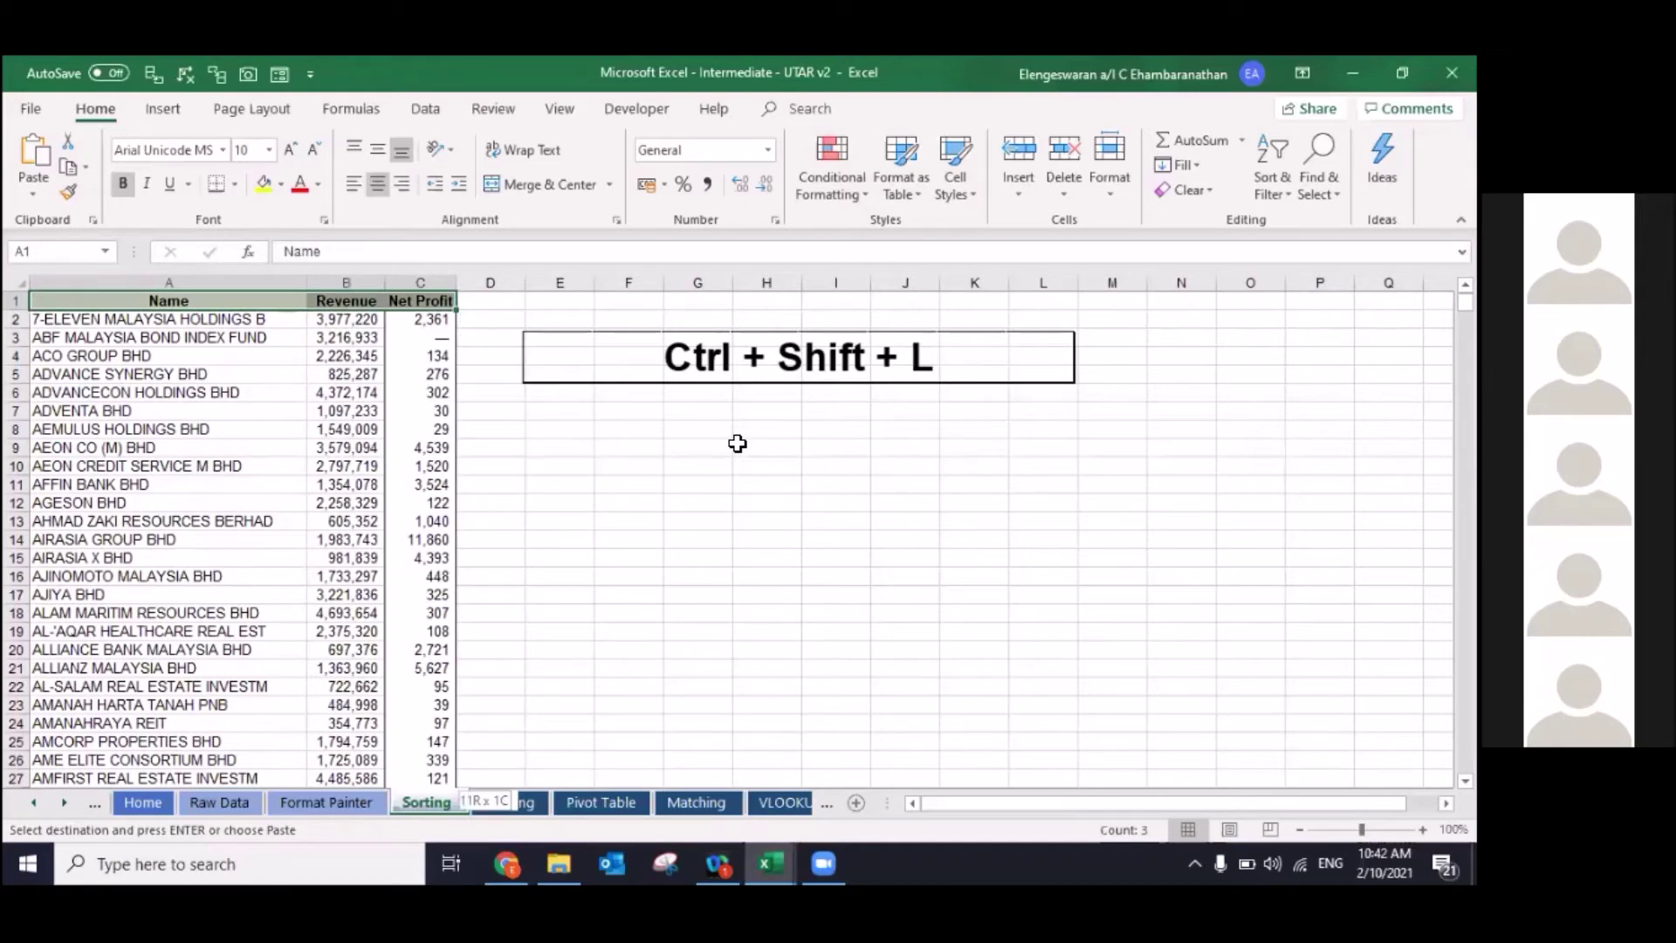
pyautogui.hotkey('ctrl', 'shift', 'Down')
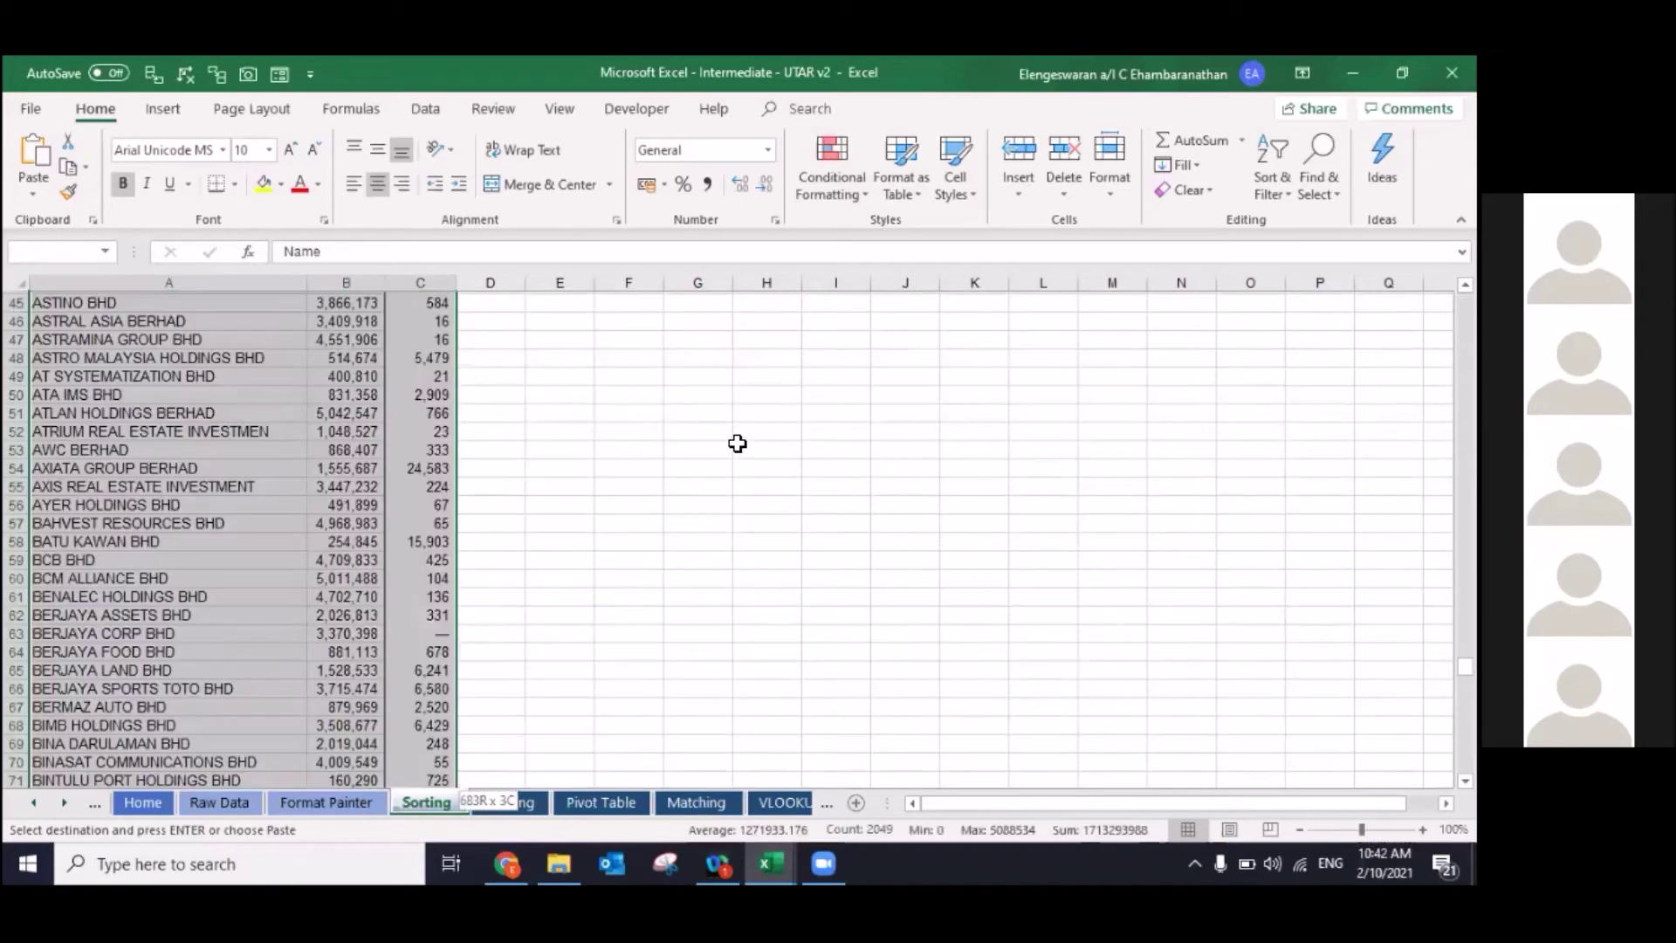
pyautogui.hotkey('ctrl', 'v')
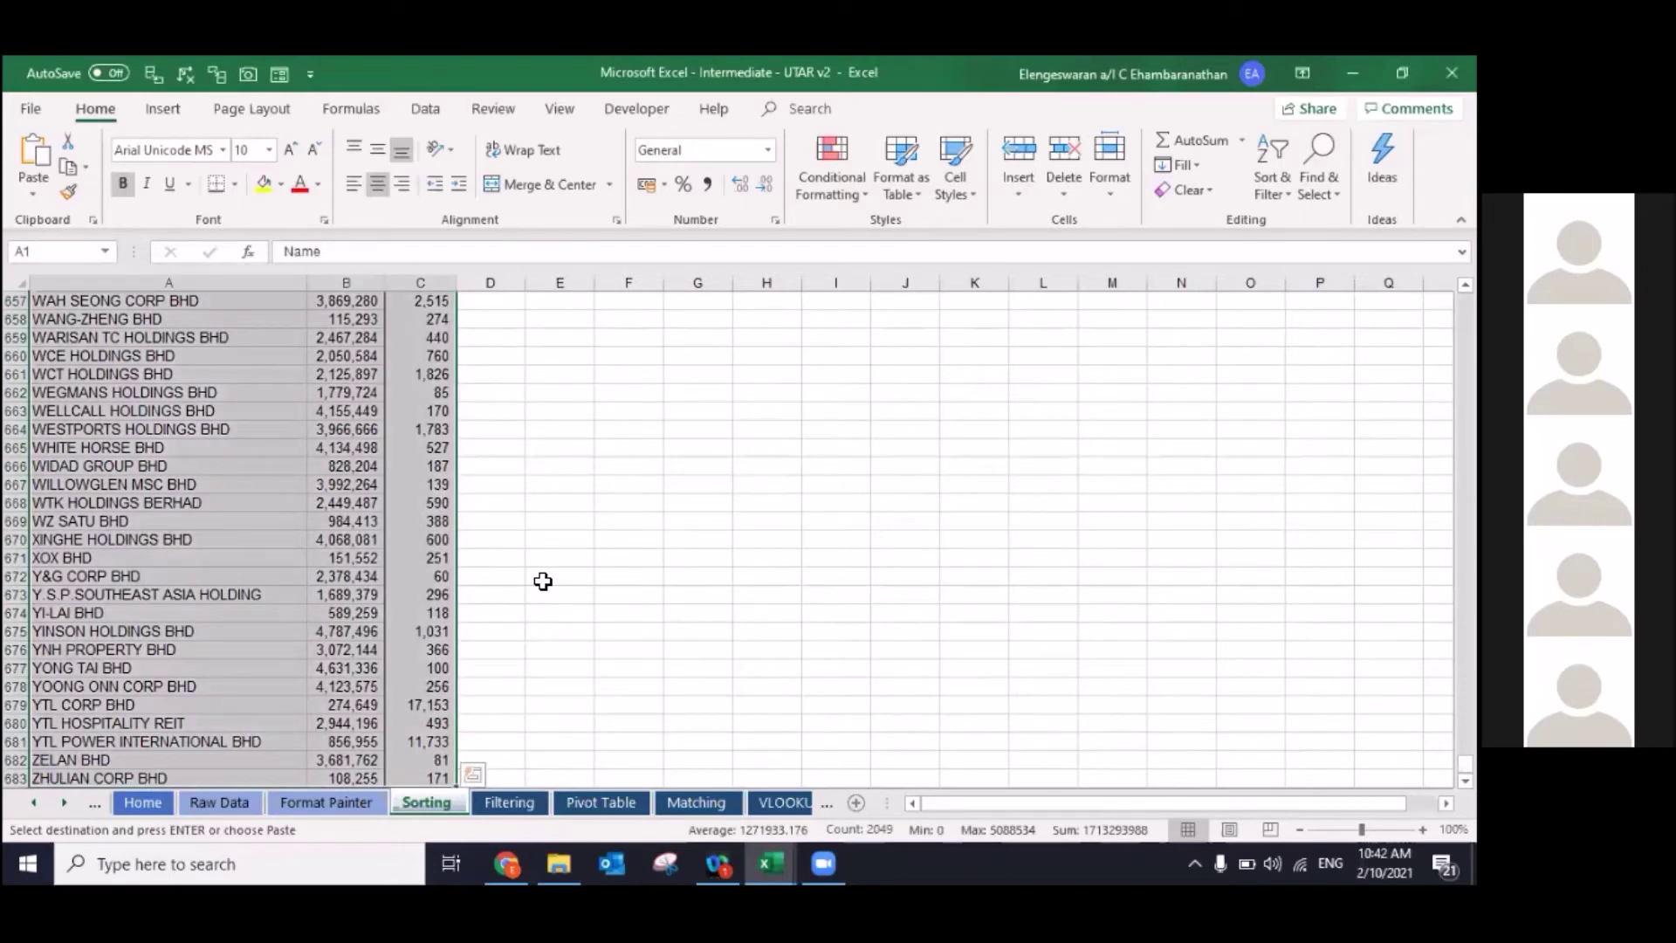
pyautogui.press('Escape')
pyautogui.scroll(20, 425, 472)
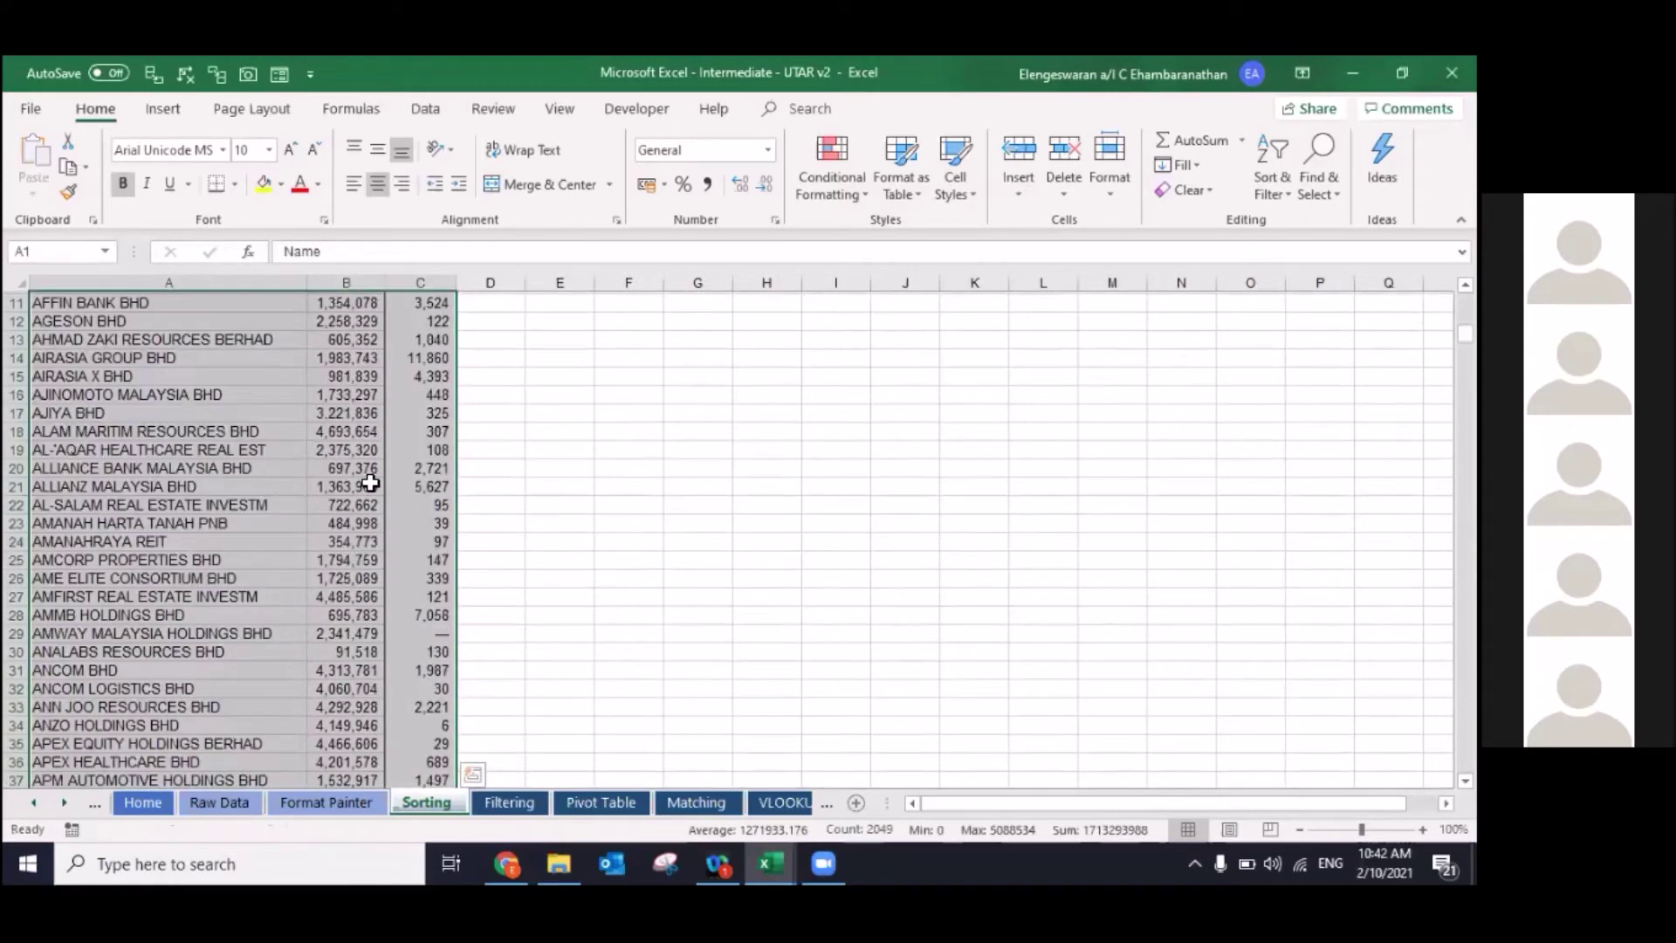
pyautogui.scroll(2, 401, 393)
pyautogui.hotkey('ctrl', 'shift', 'l')
pyautogui.scroll(1, 262, 349)
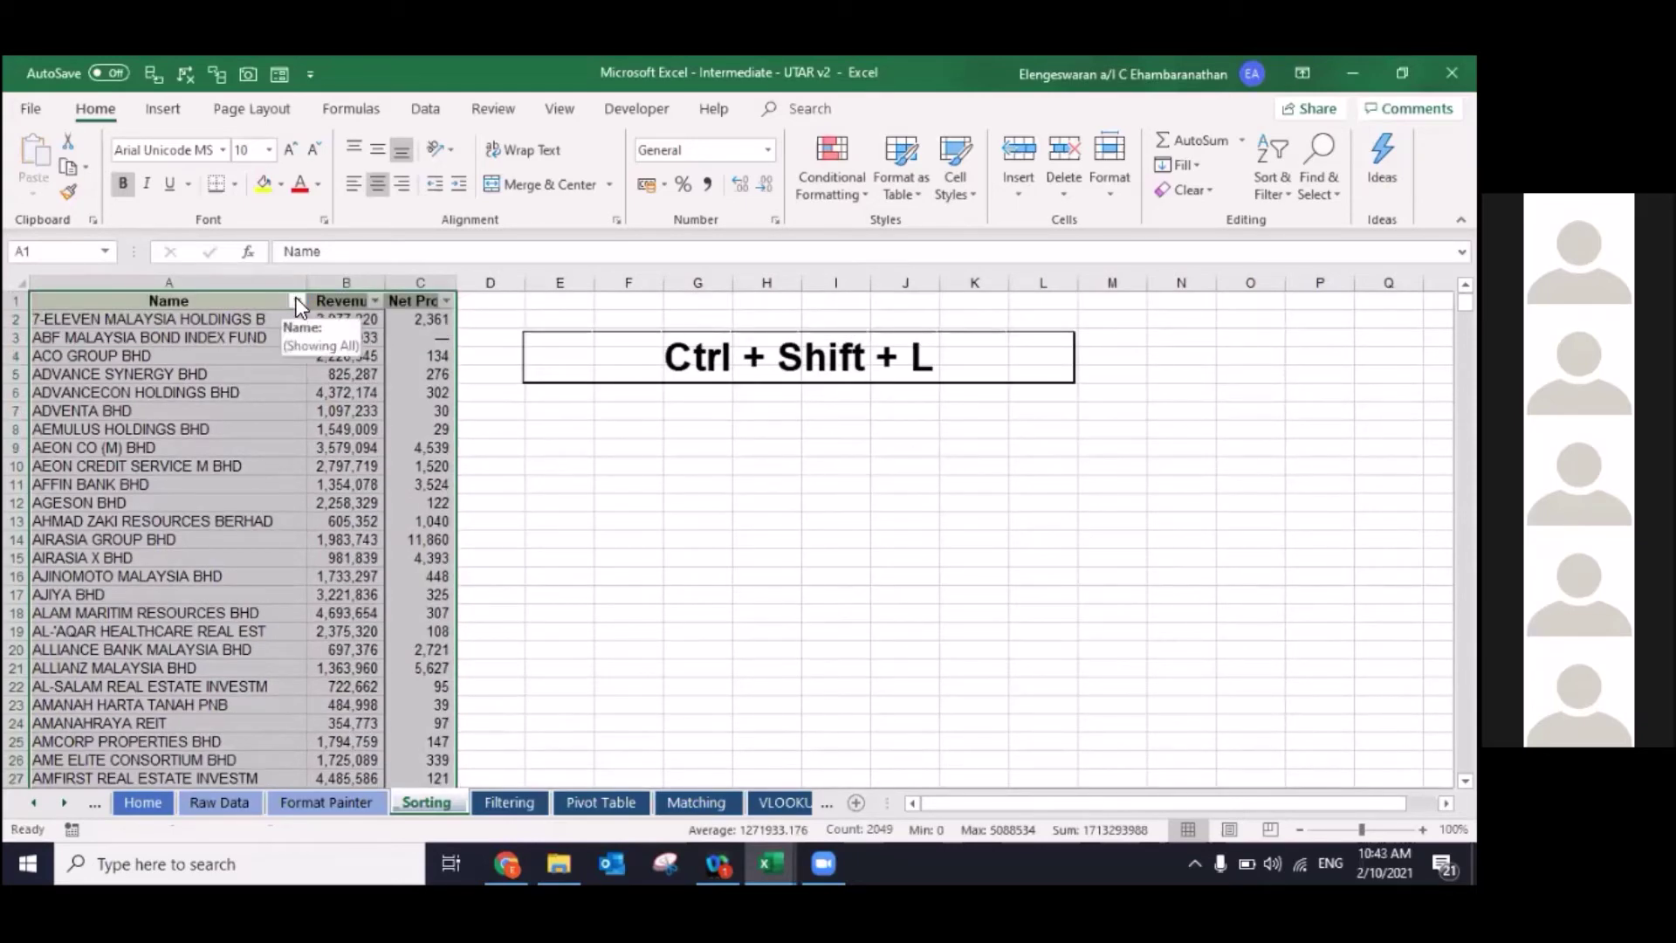
# Step: Sort the companies by Name A to Z, then by Revenue largest to smallest
pyautogui.click(296, 301)
pyautogui.click(83, 323)
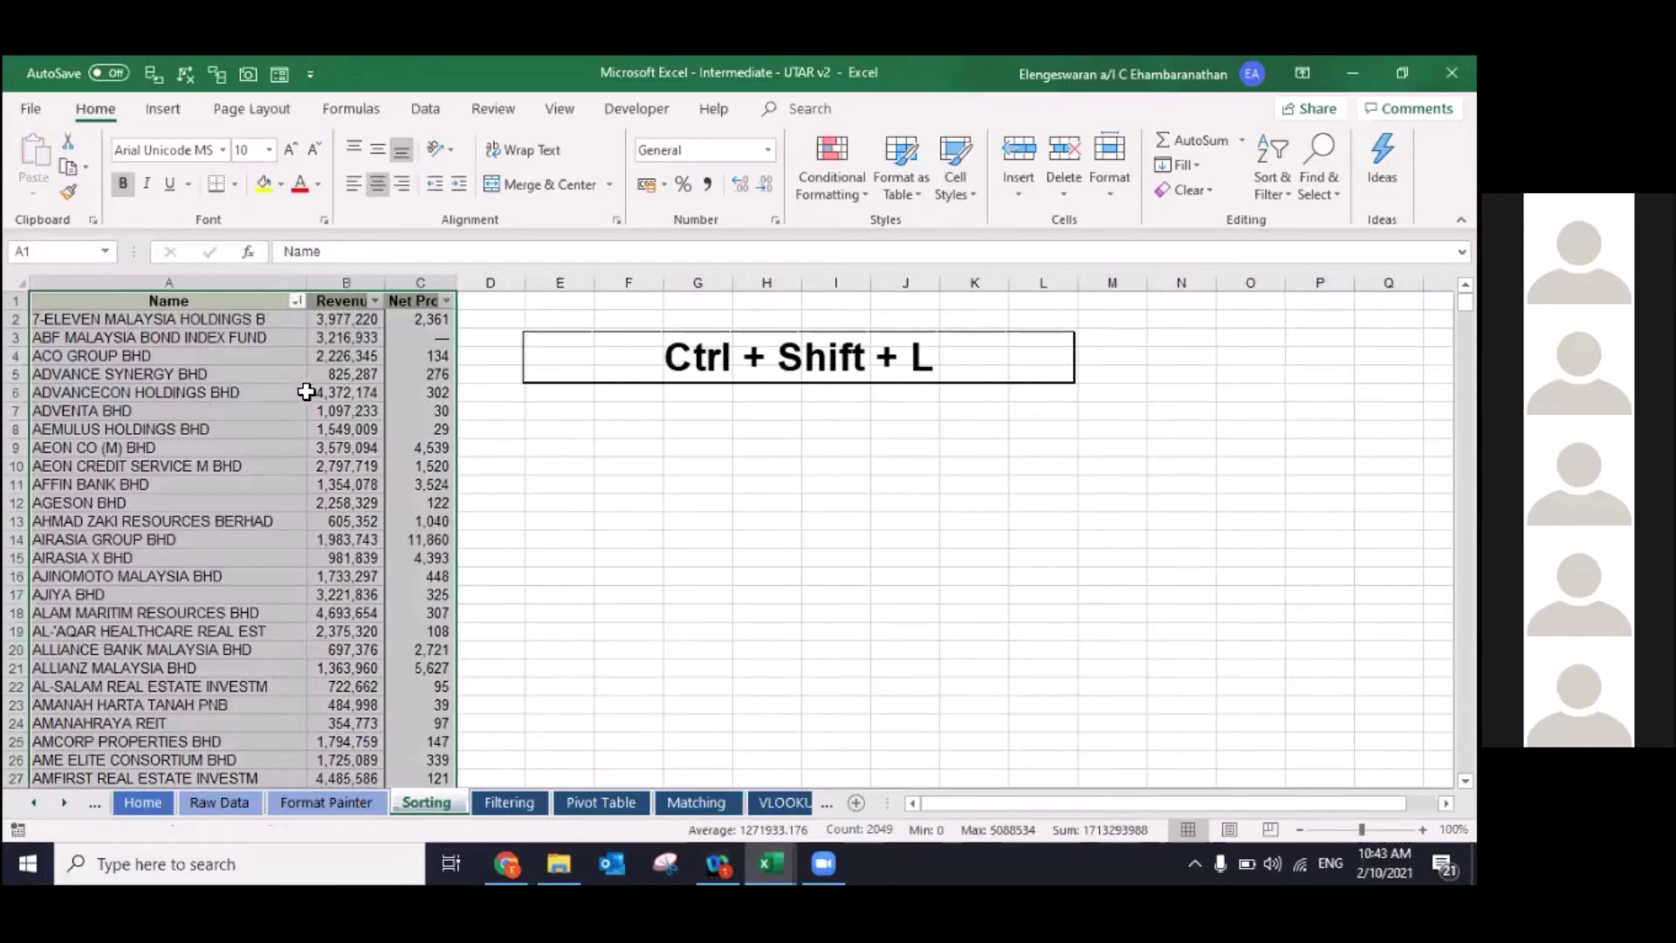
pyautogui.click(381, 303)
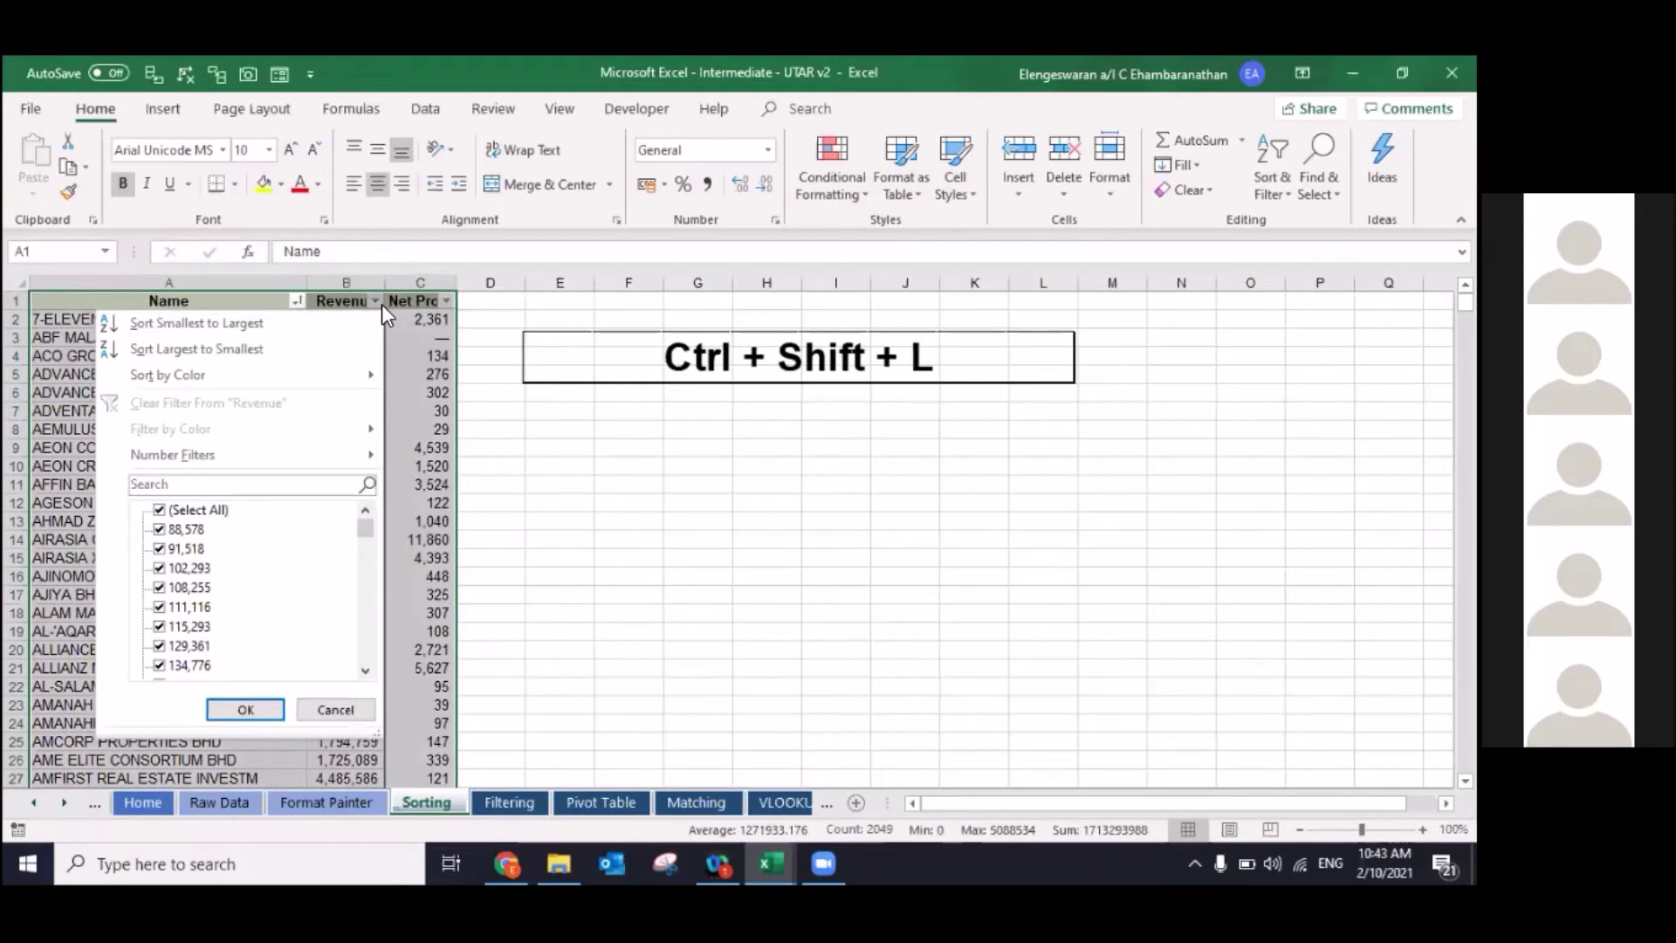
pyautogui.click(308, 339)
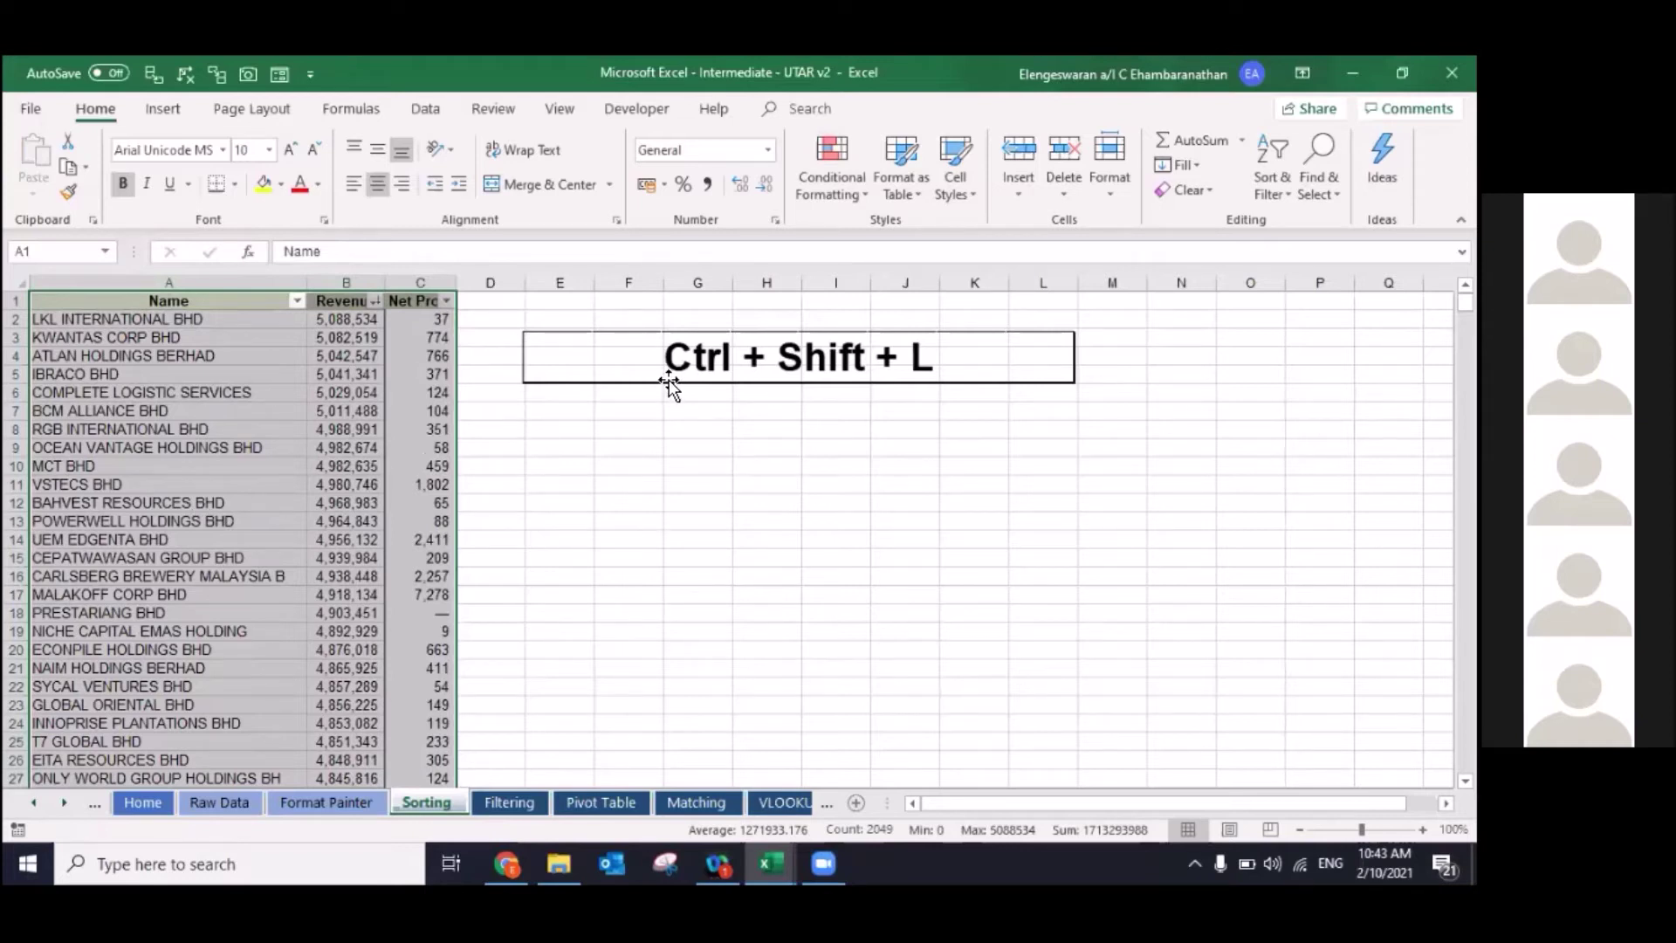
# Step: On the Pivot Table sheet, select the football club data, add header filters, and check the City filter
pyautogui.click(613, 796)
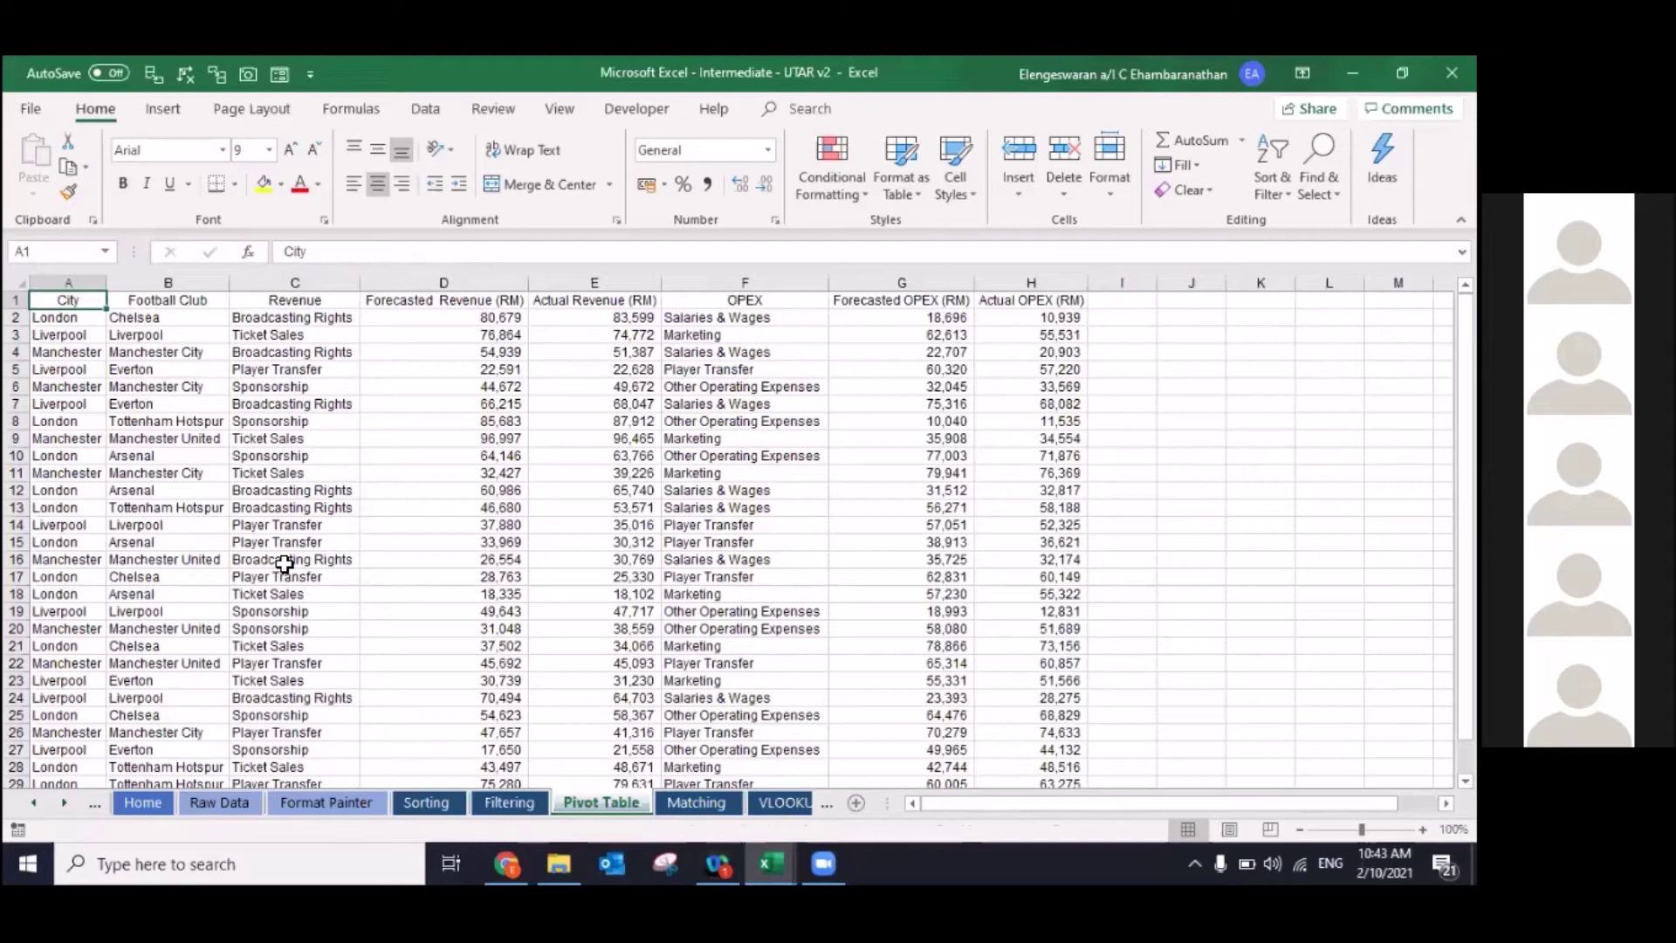
pyautogui.hotkey('ctrl', 'shift', 'Right')
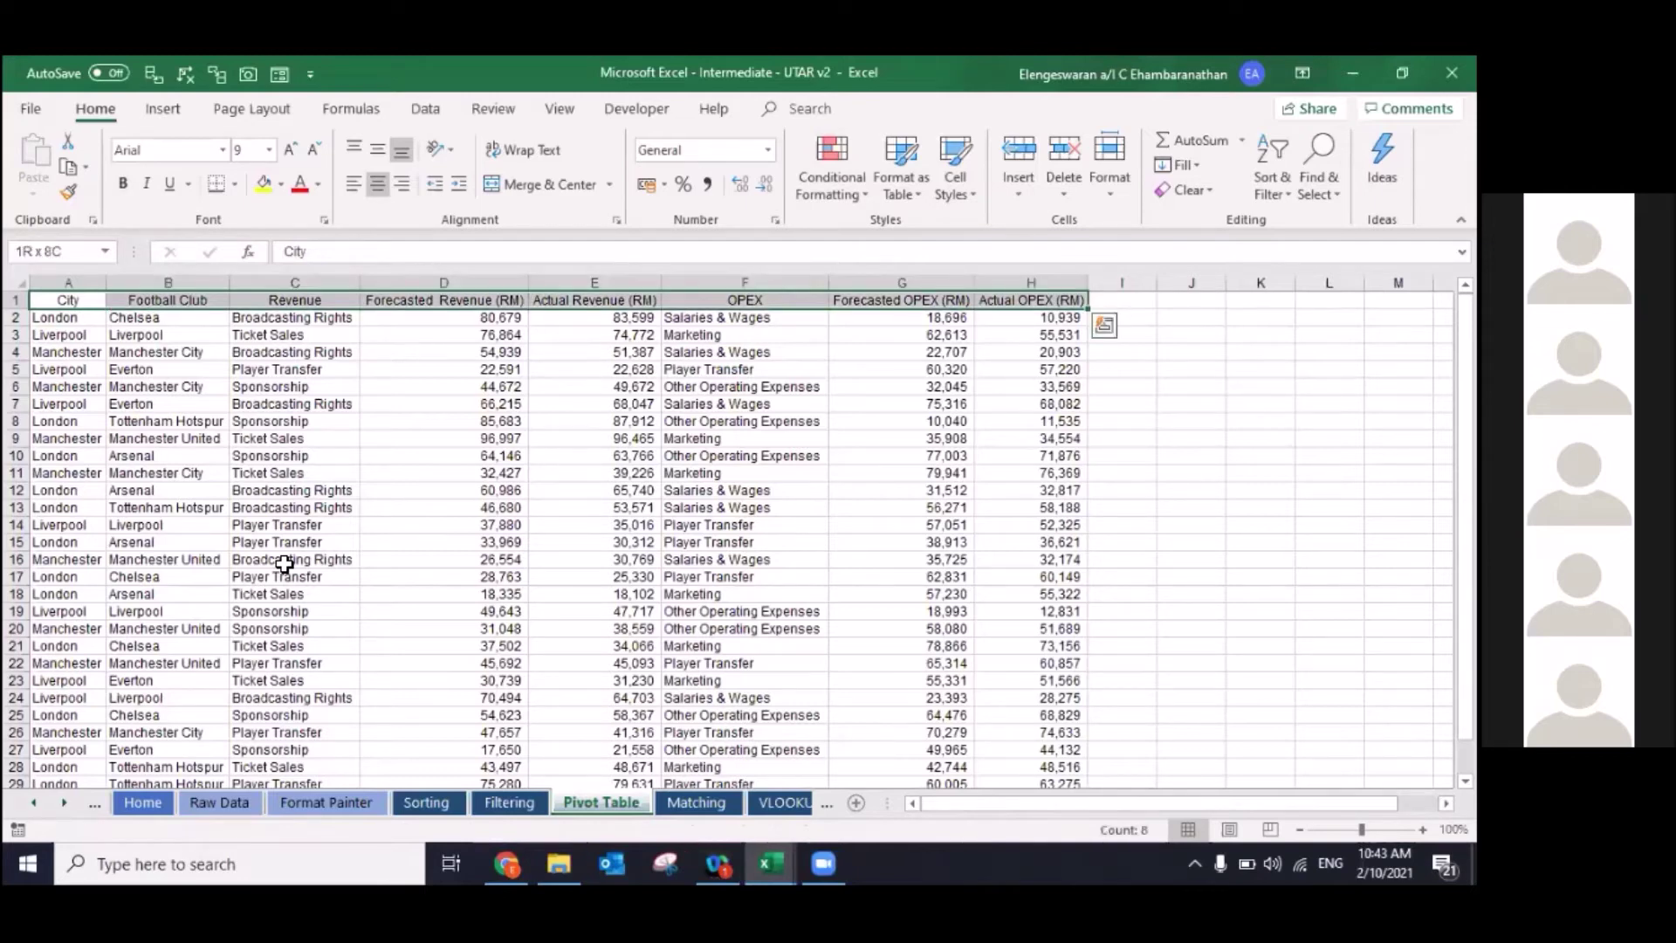
pyautogui.hotkey('ctrl', 'shift', 'Down')
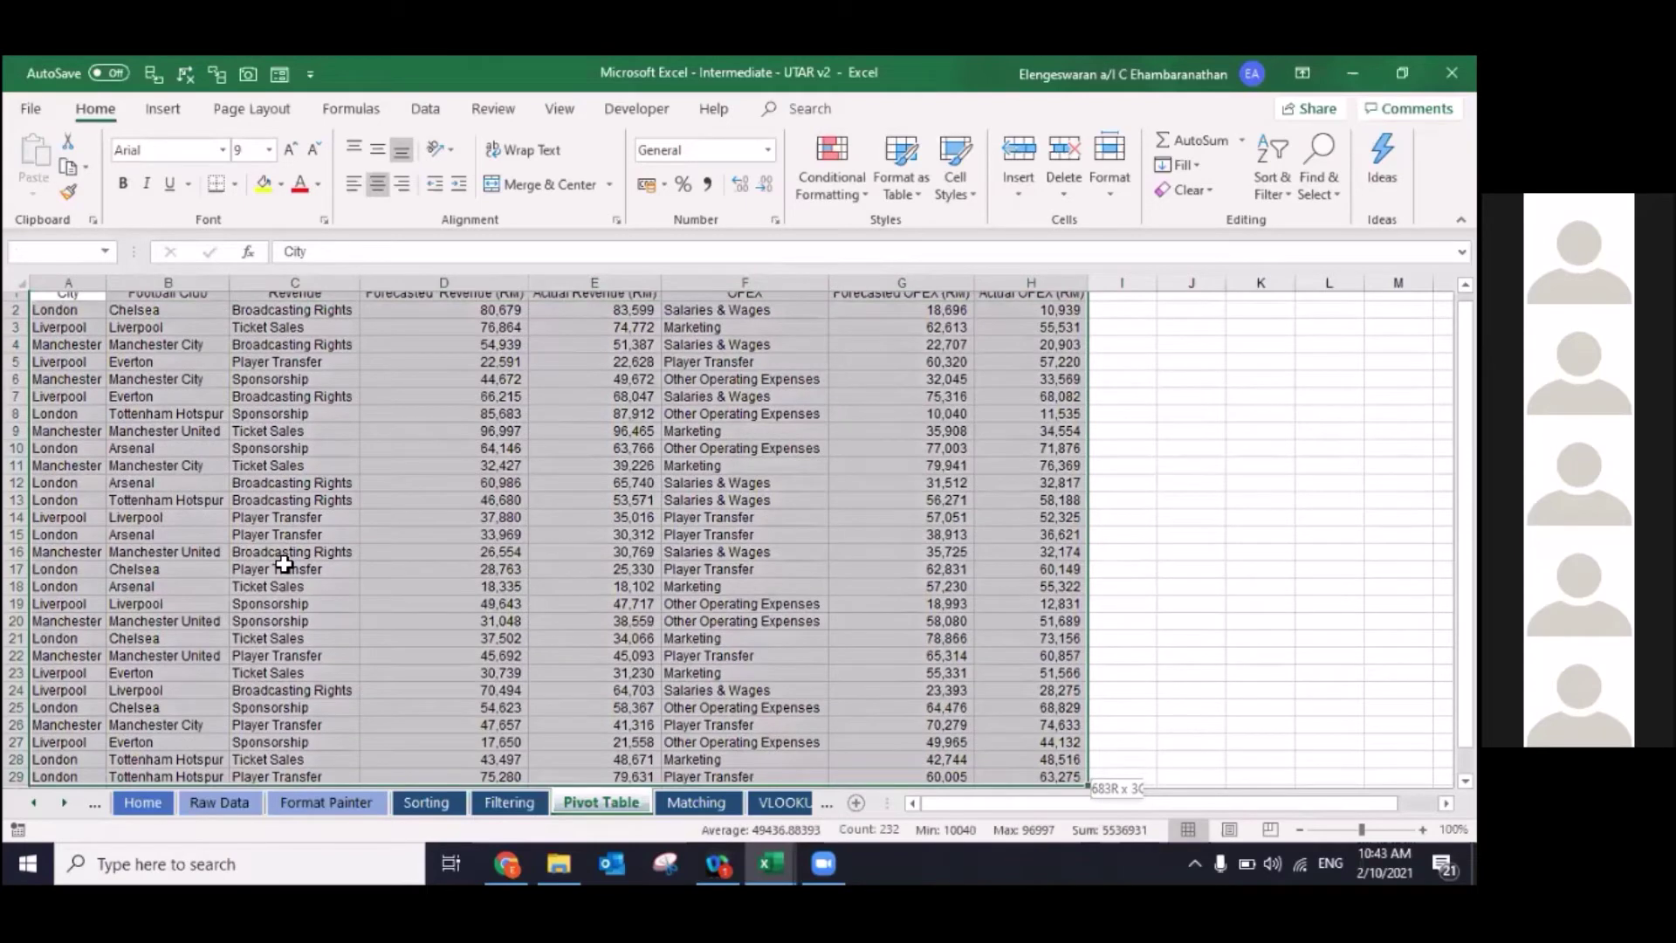
pyautogui.scroll(1, 283, 563)
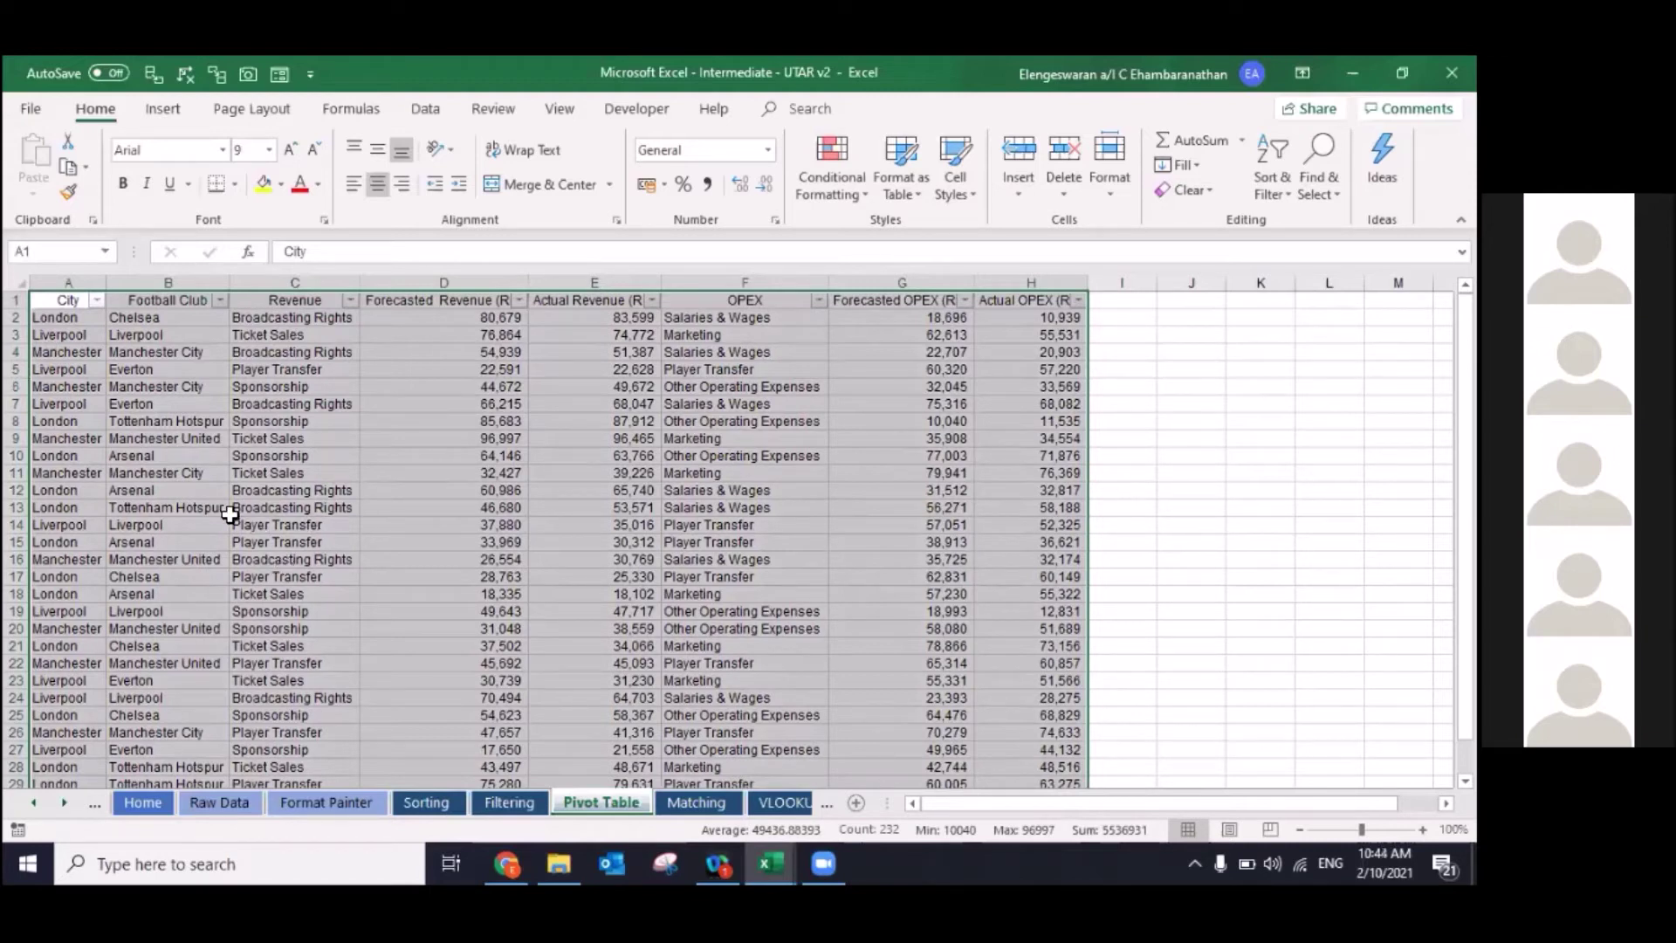
pyautogui.click(97, 301)
pyautogui.click(97, 301)
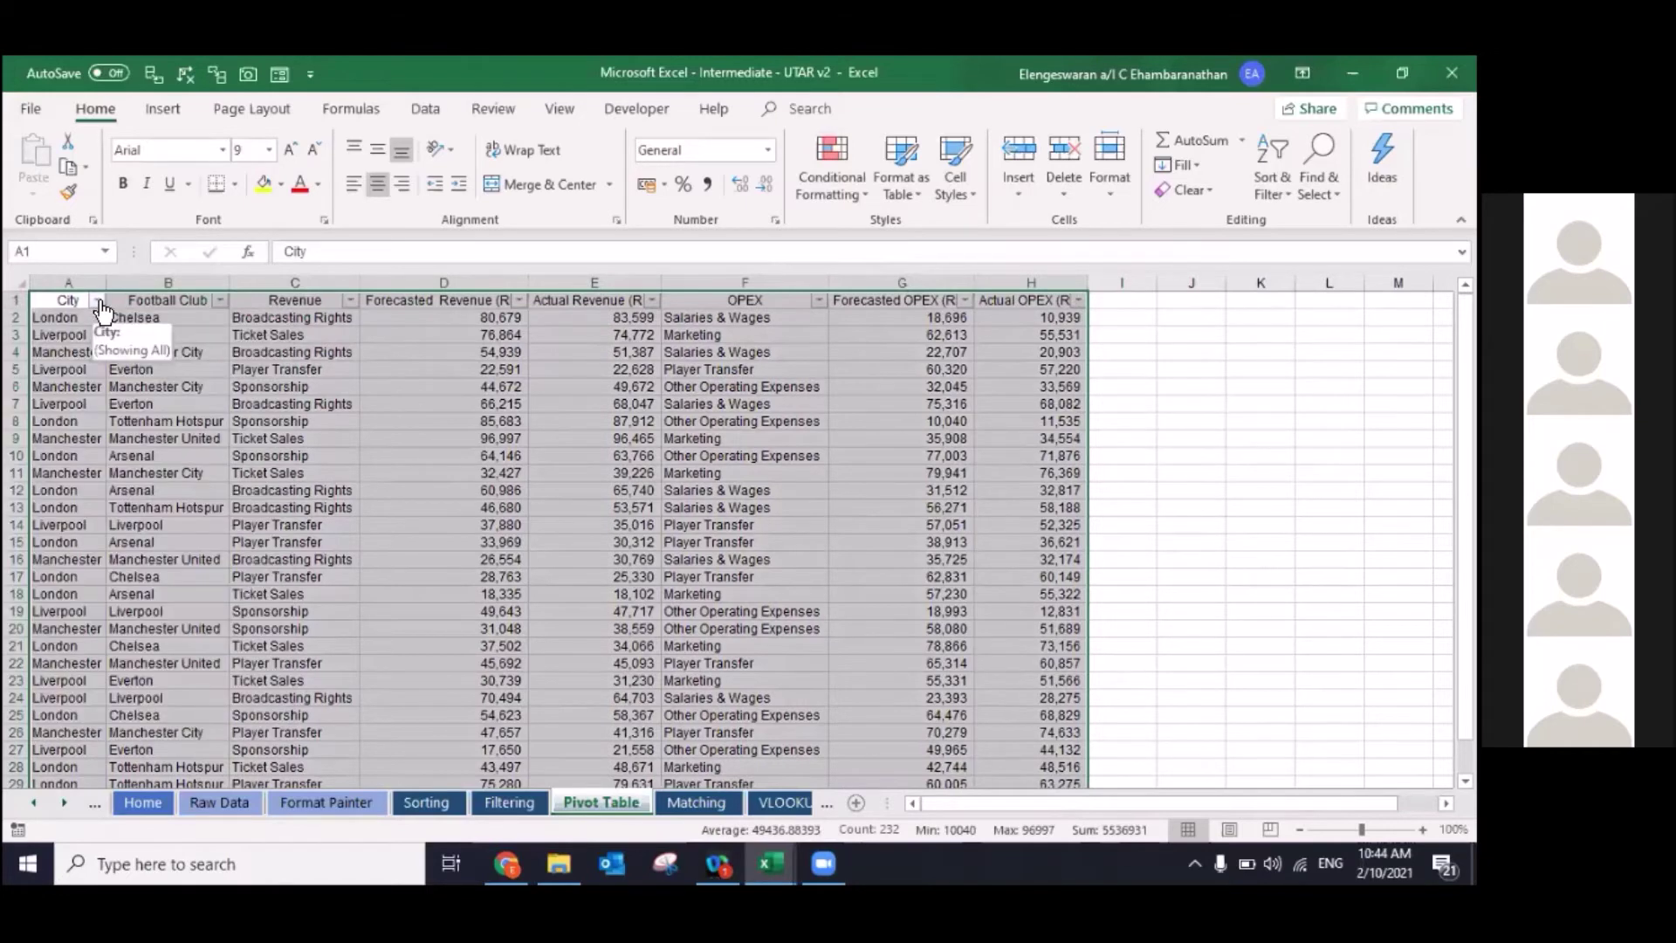
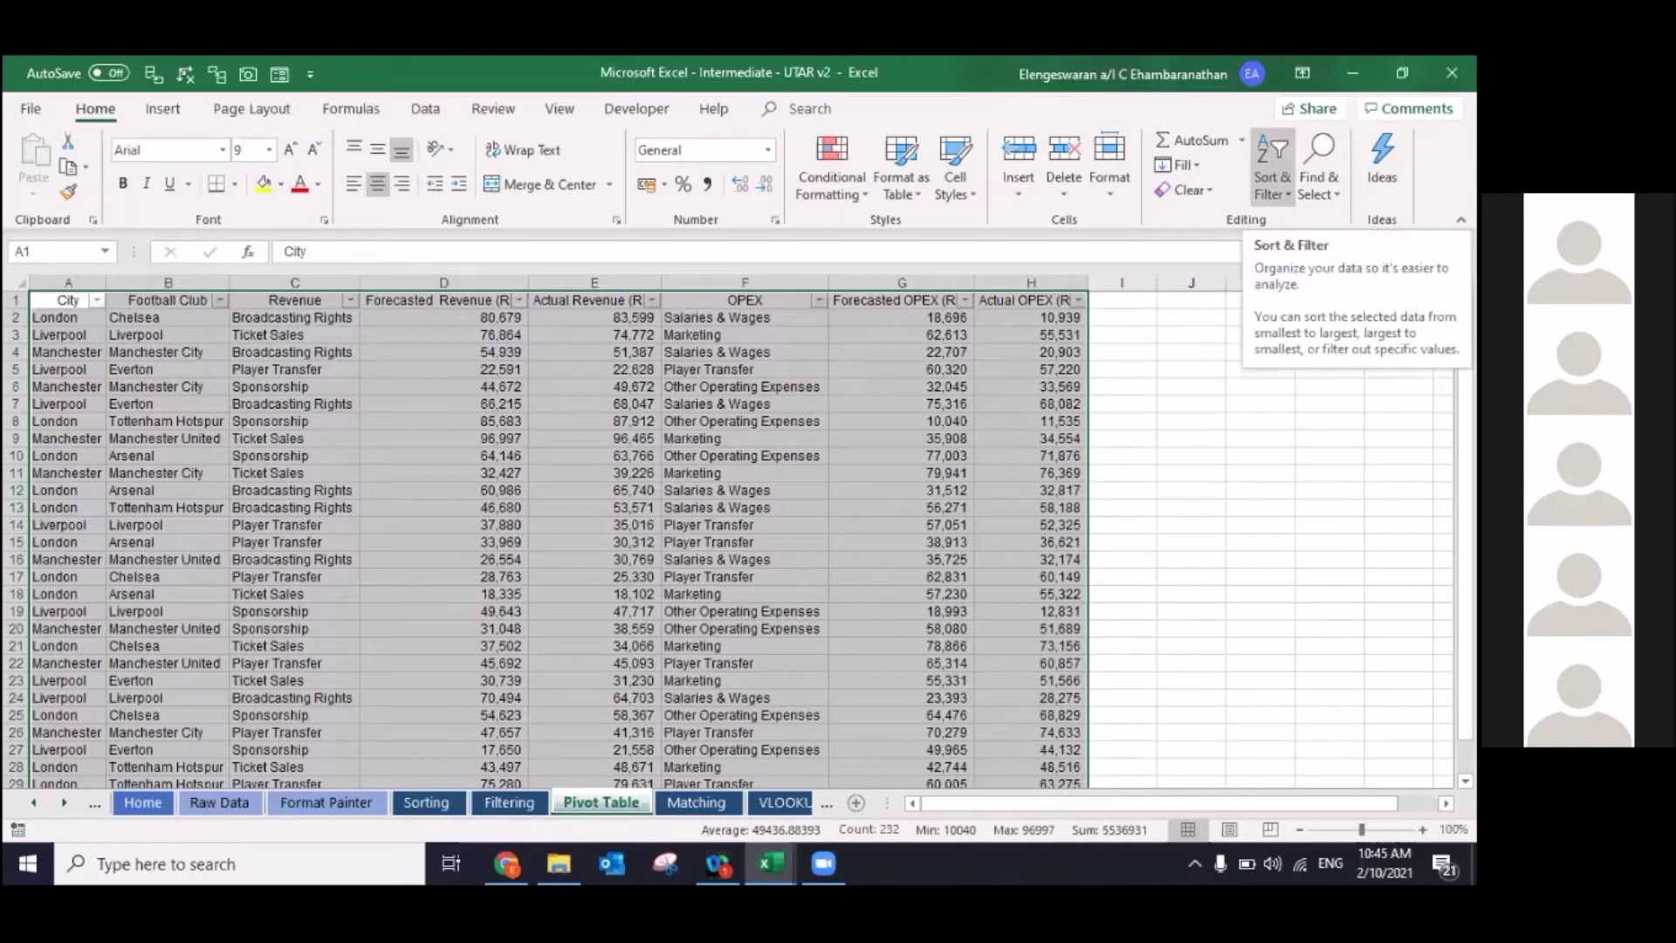
# Step: Custom-sort the club finance data by City, then Football Club, then Revenue, all A to Z
pyautogui.click(1272, 179)
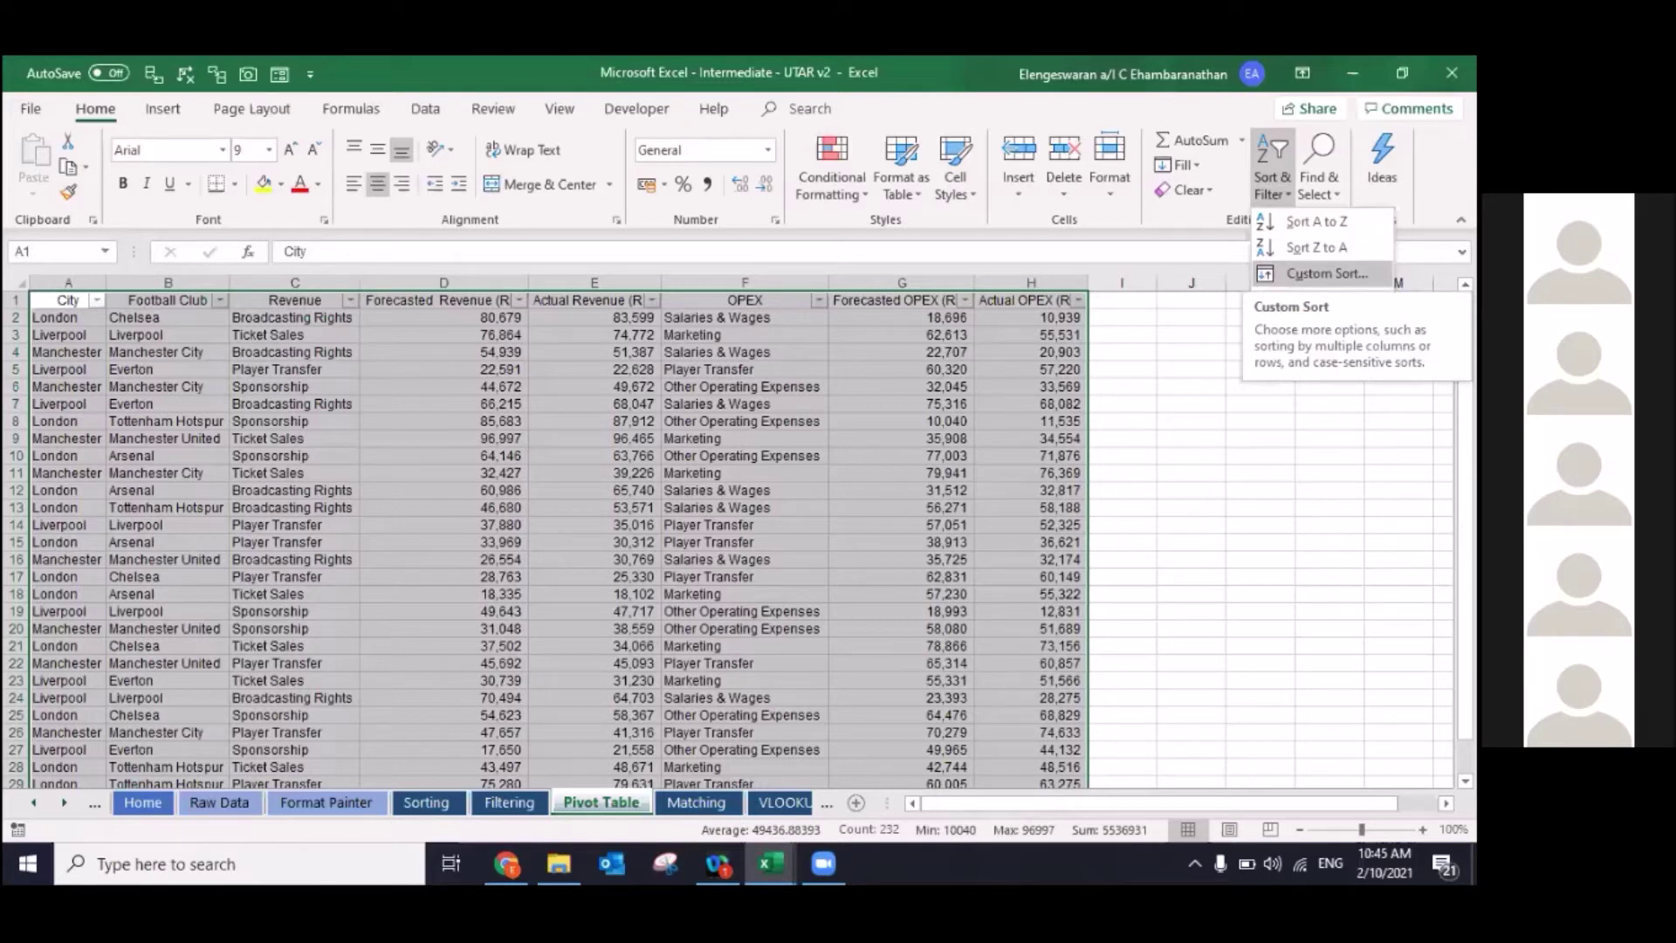
pyautogui.click(1327, 274)
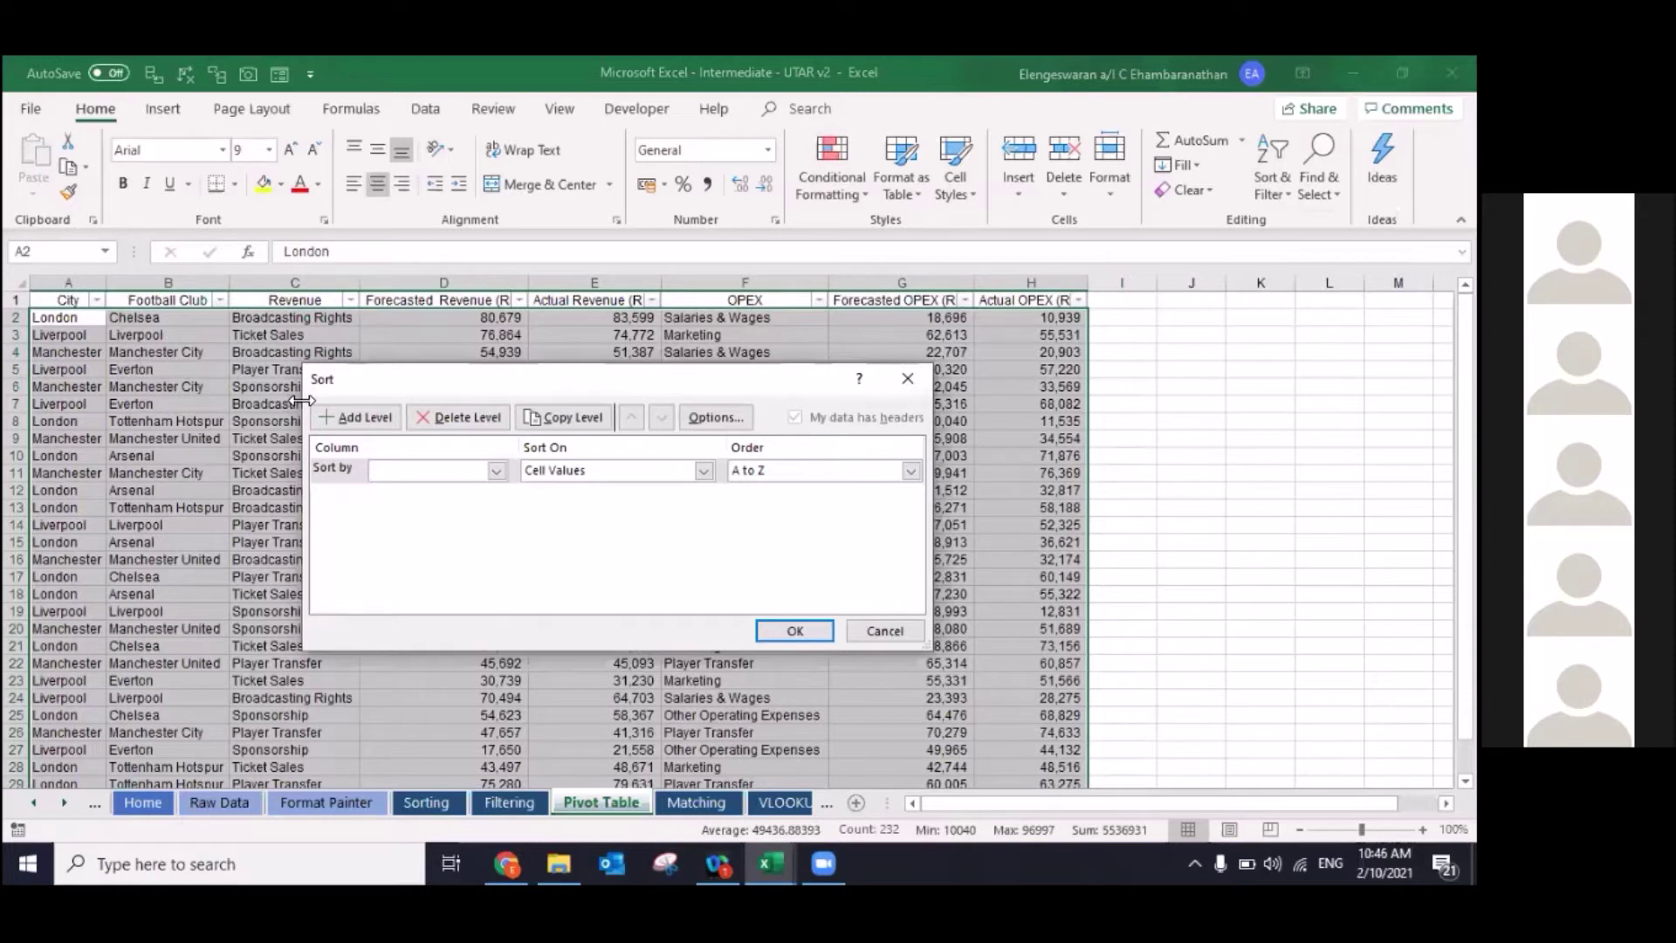
pyautogui.click(495, 471)
pyautogui.click(434, 493)
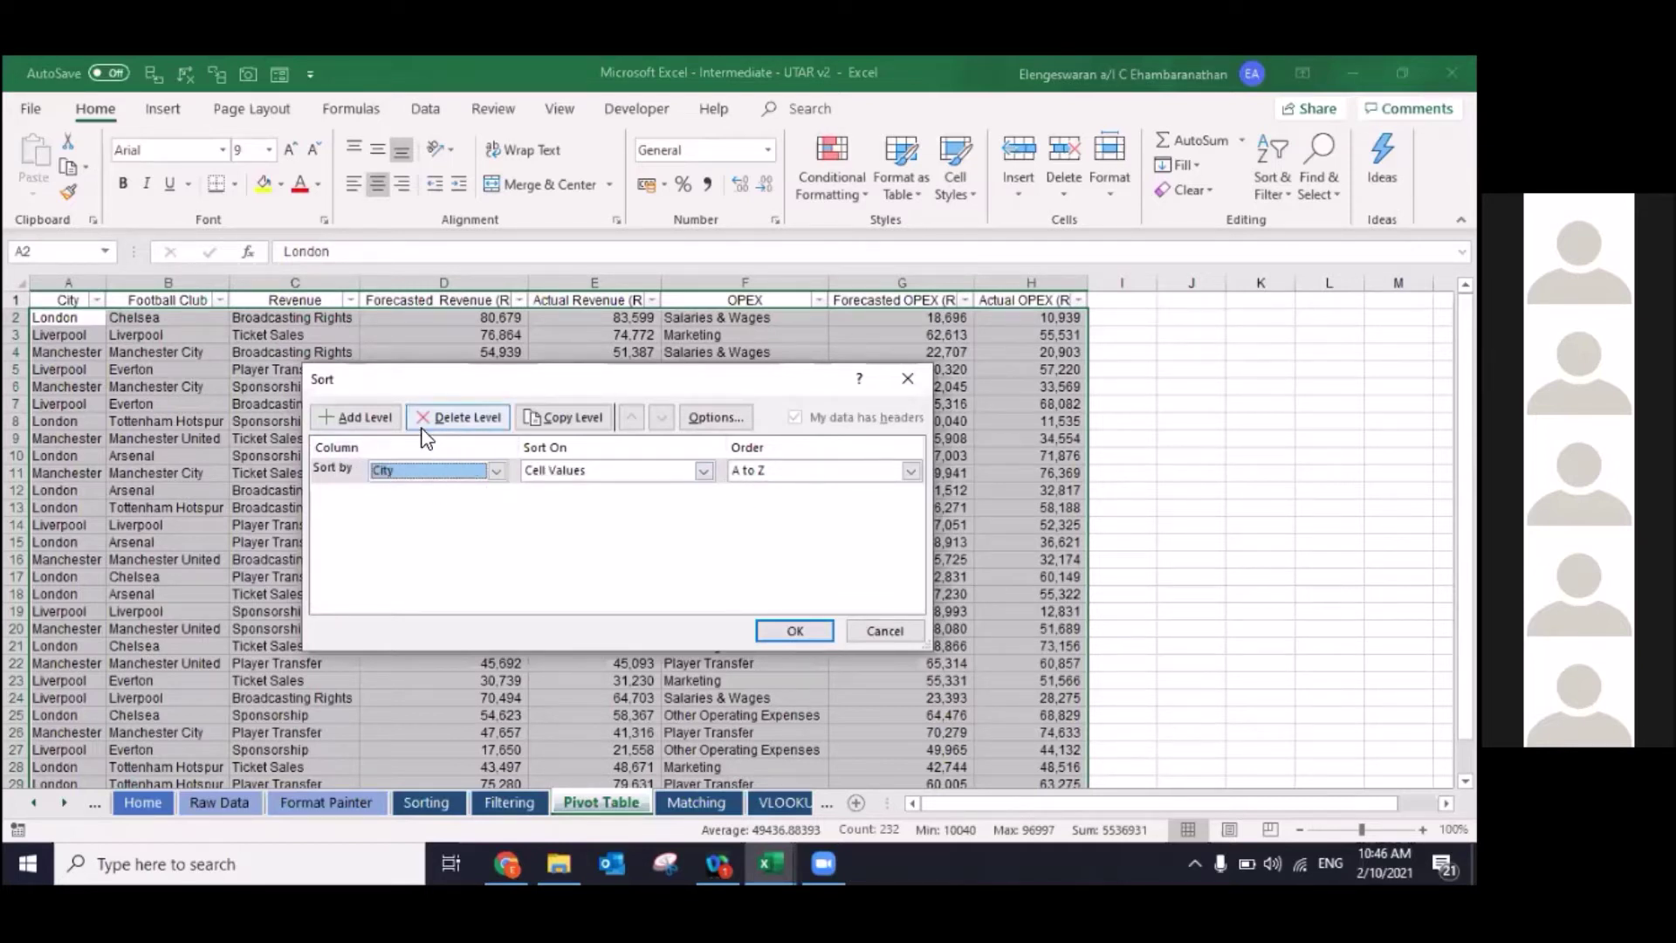
pyautogui.click(381, 414)
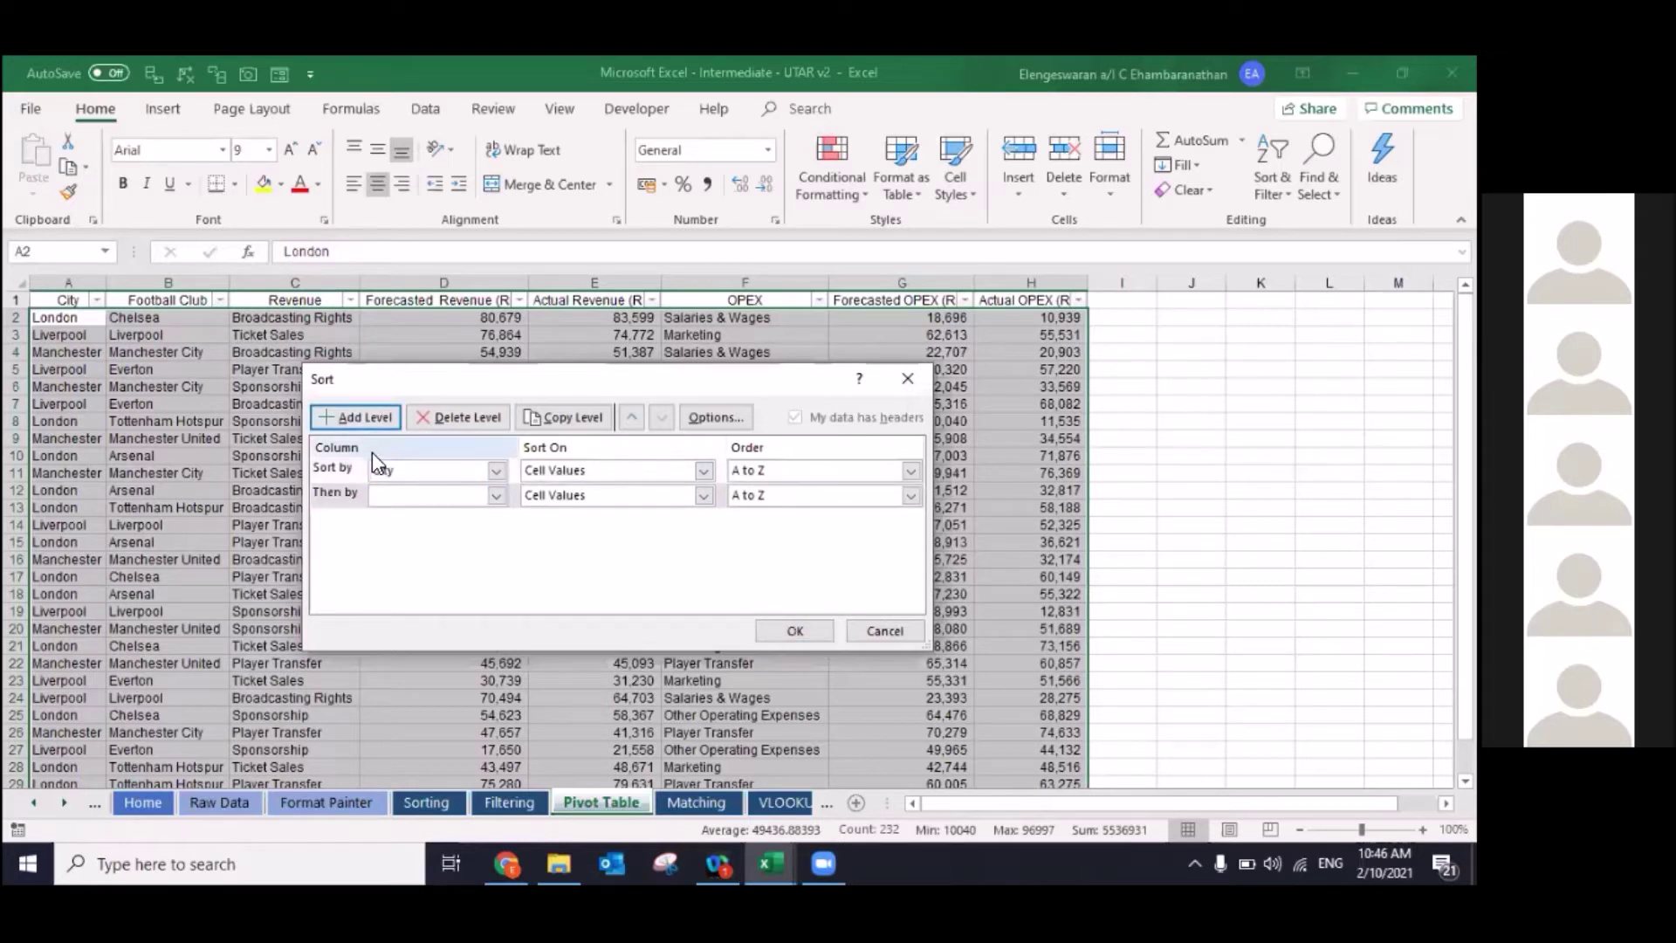
pyautogui.click(498, 496)
pyautogui.click(451, 525)
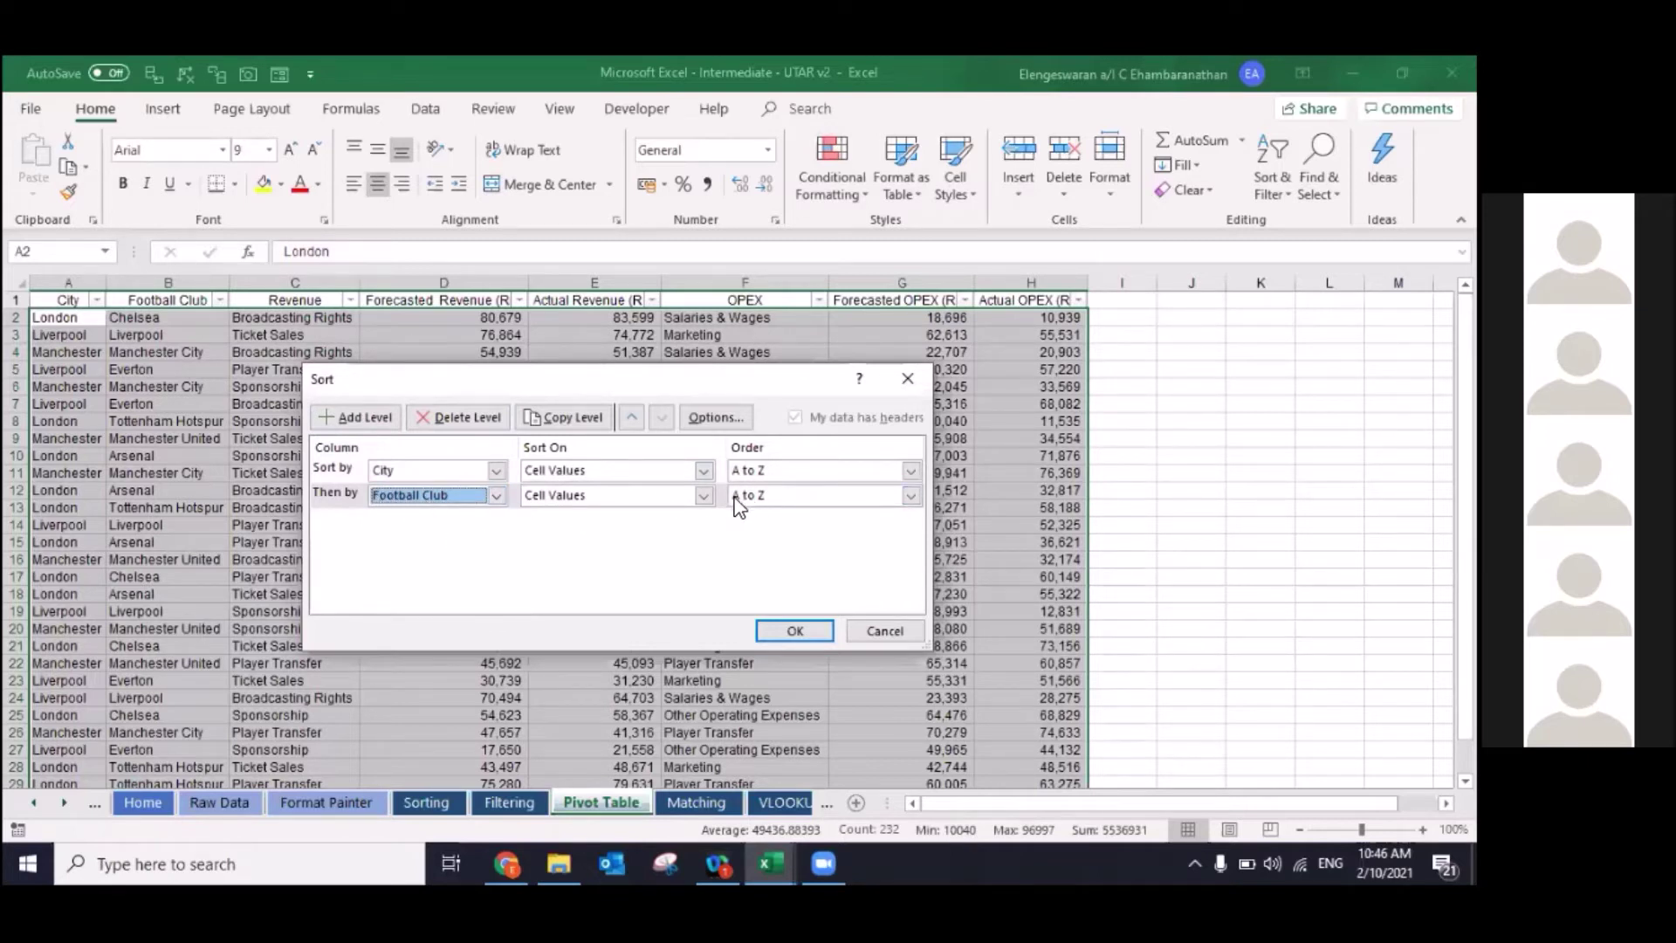
pyautogui.click(330, 417)
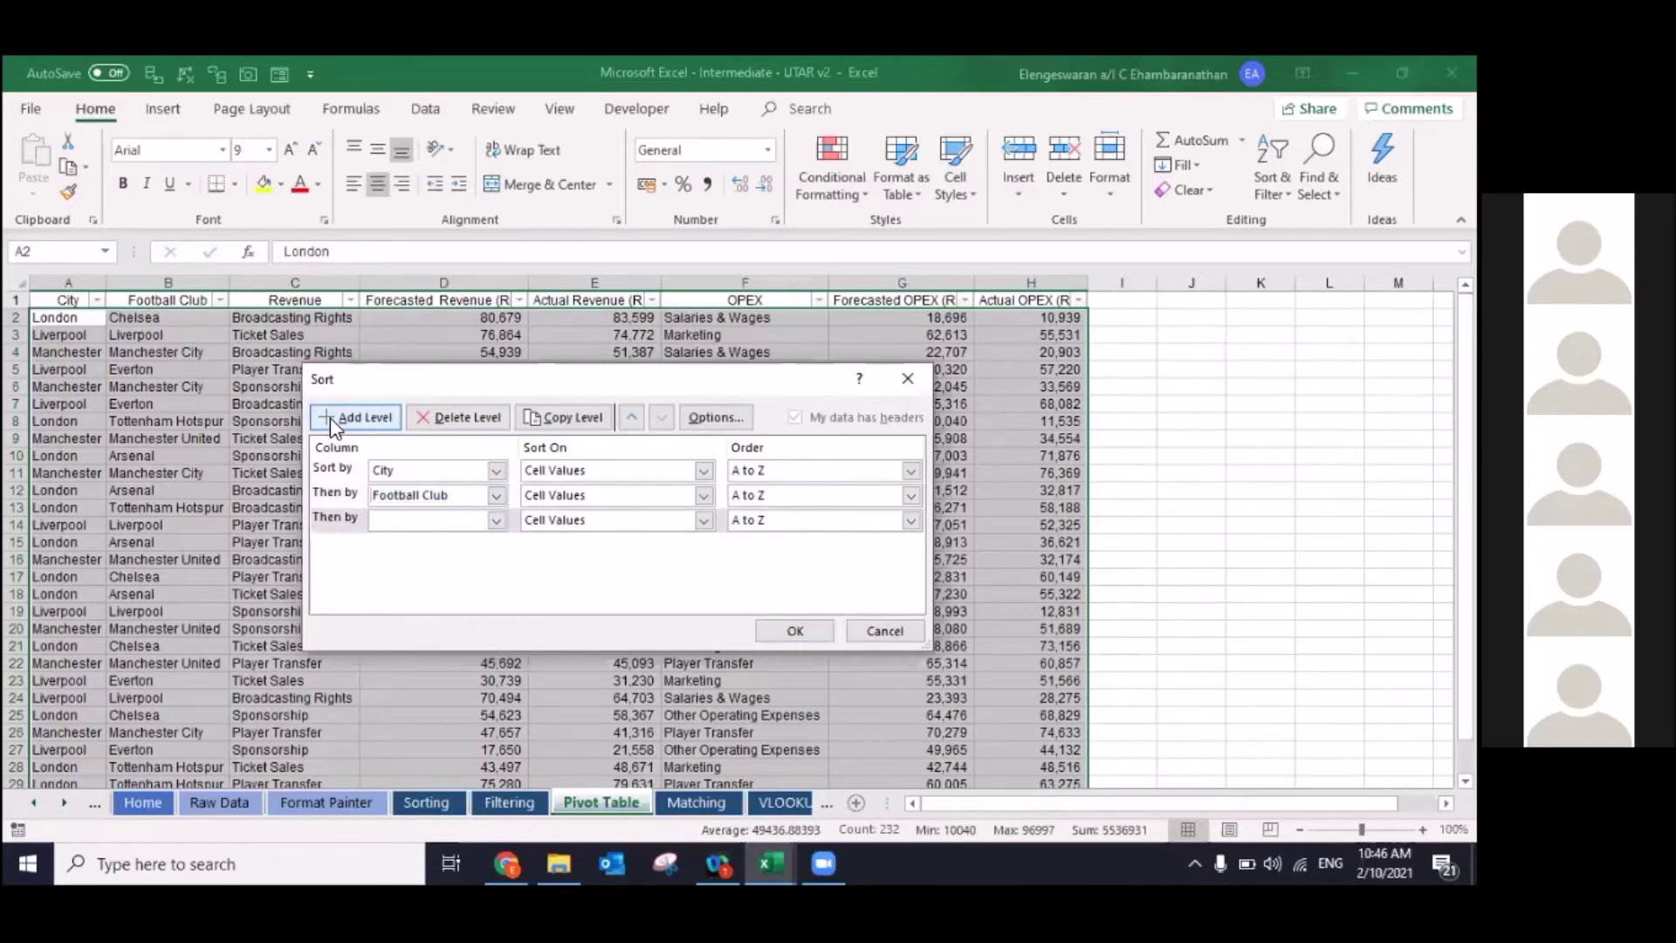
pyautogui.click(496, 520)
pyautogui.click(450, 567)
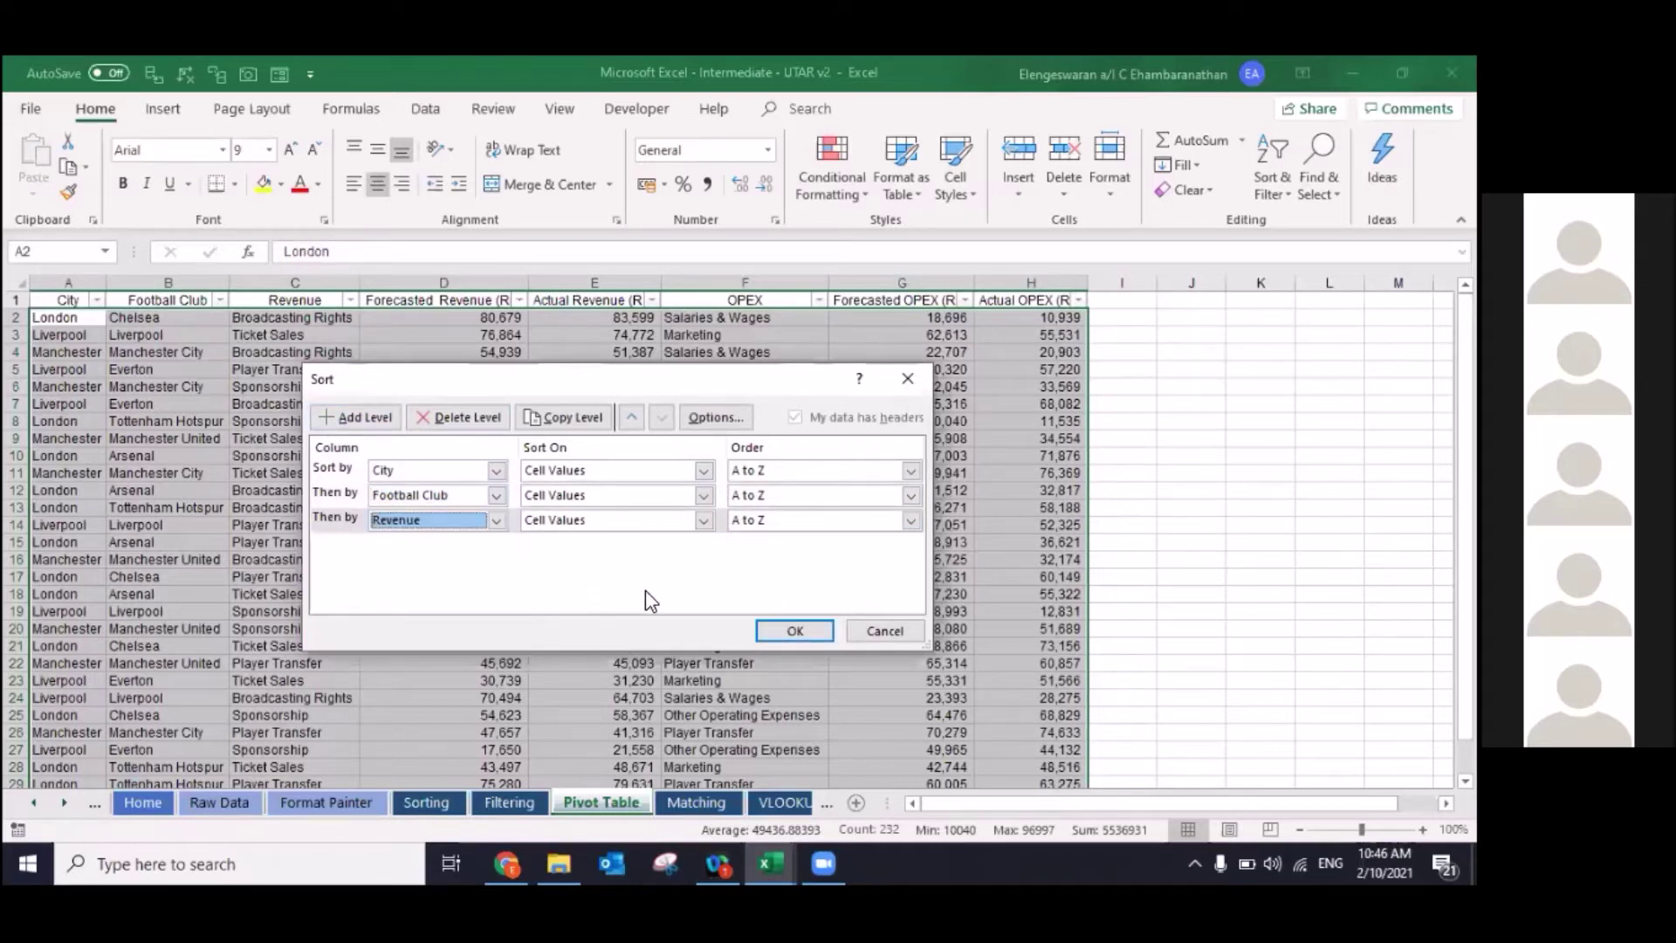
pyautogui.click(799, 629)
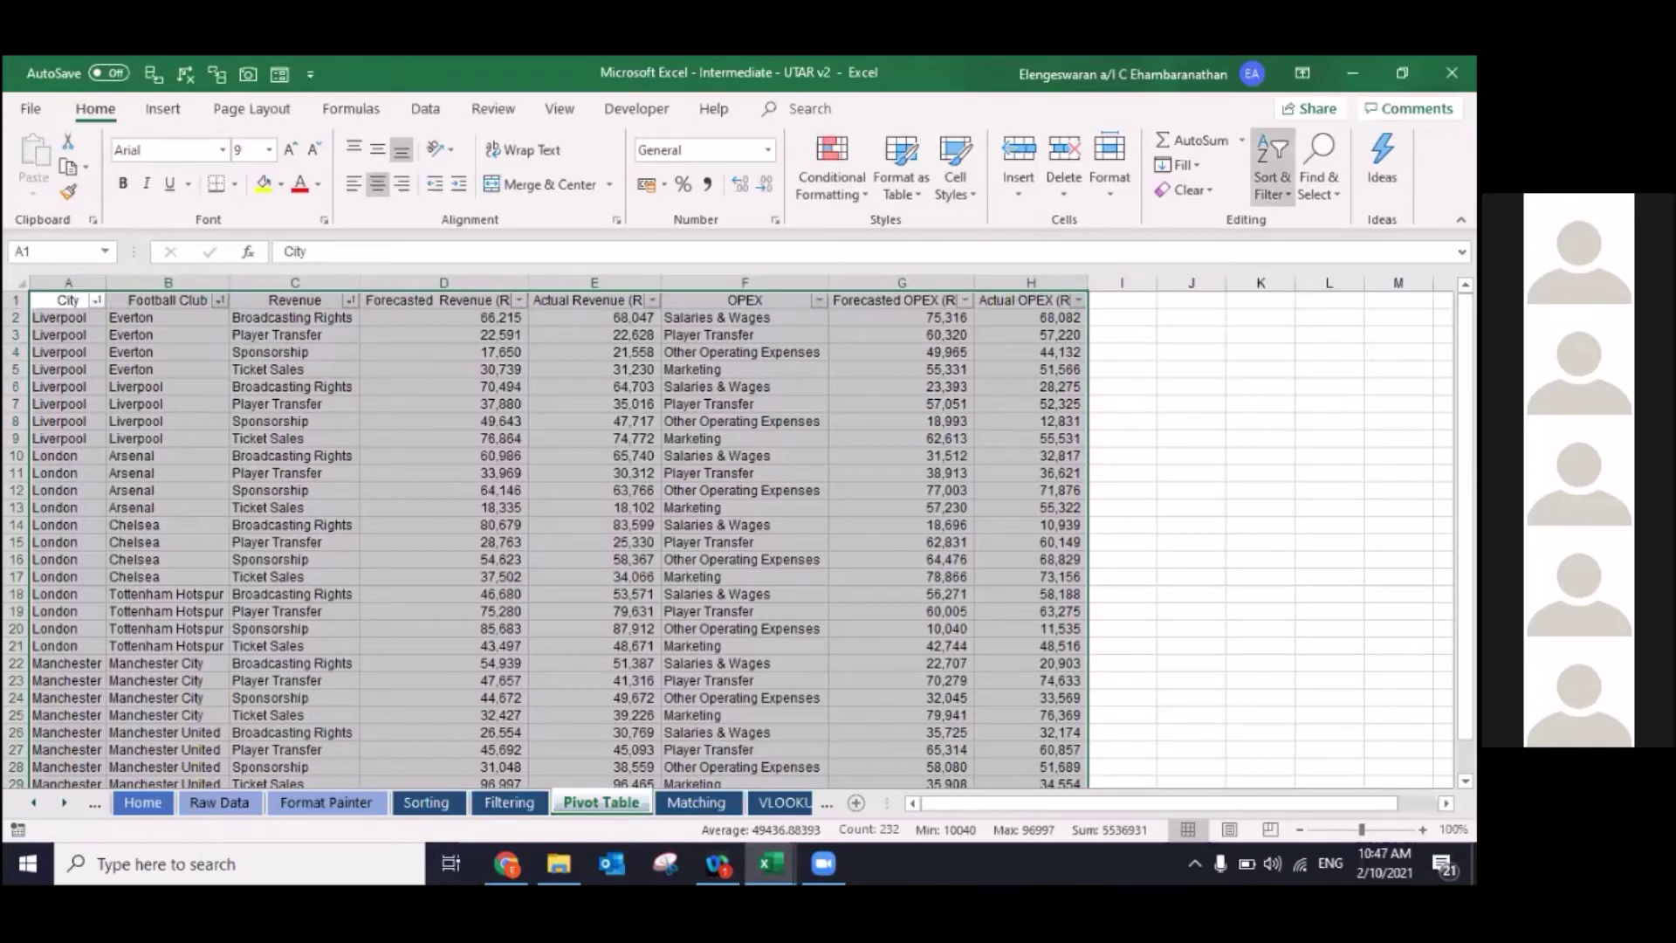
pyautogui.click(1272, 179)
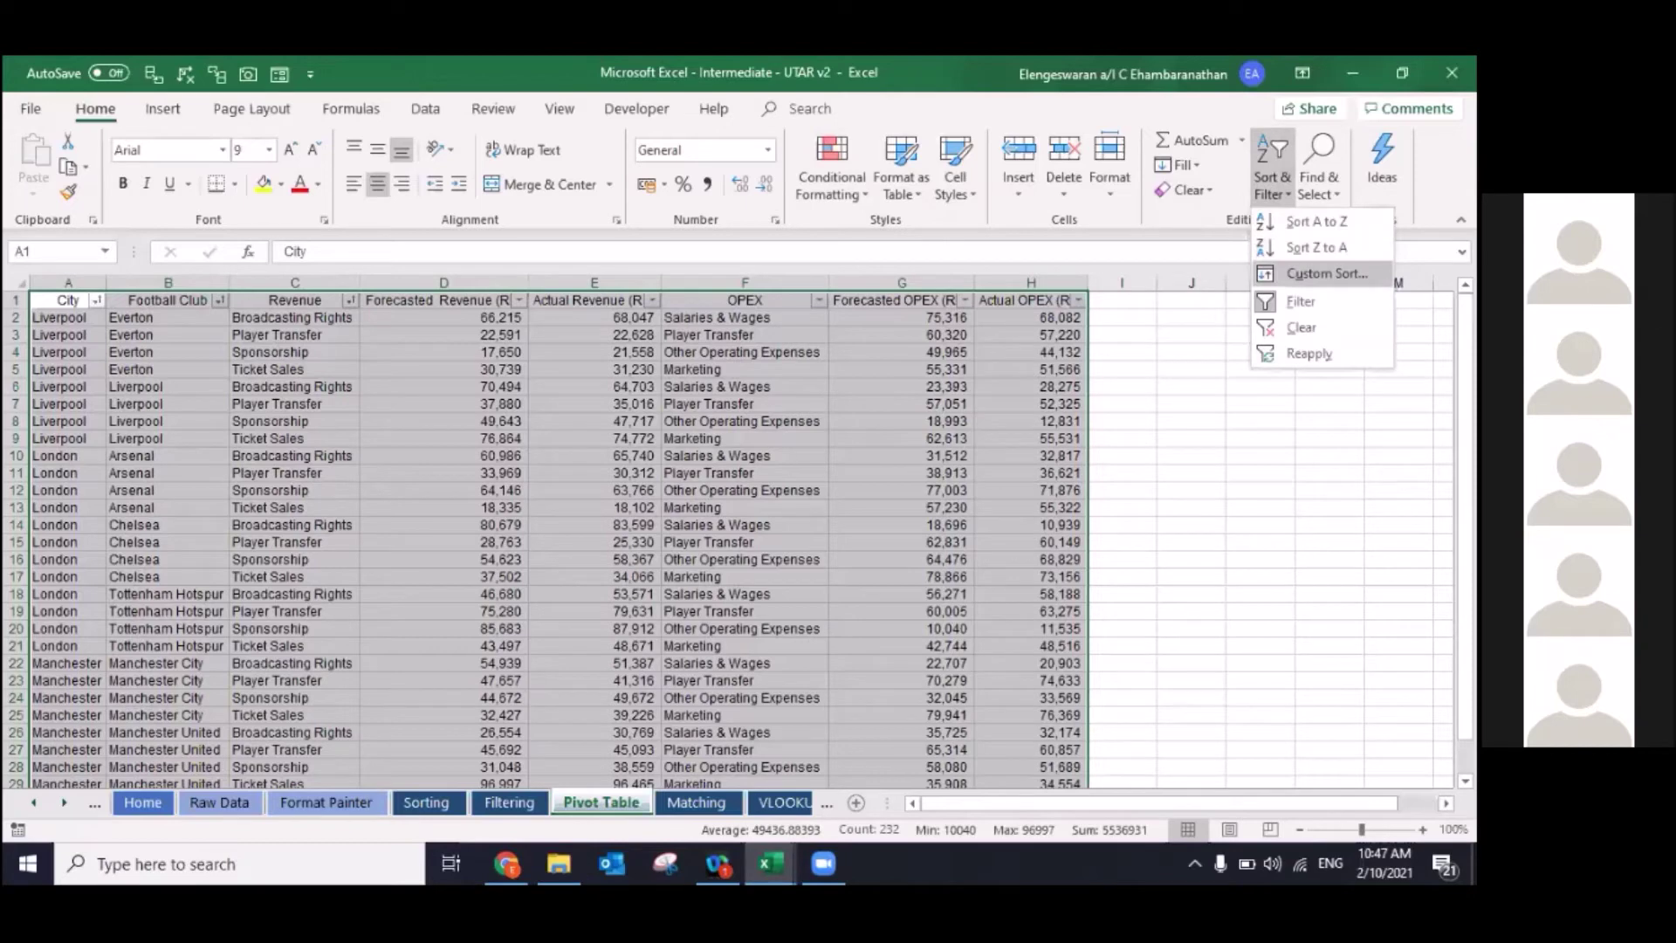
# Step: Replace the Revenue sort level with Forecasted Revenue, ordered Largest to Smallest
pyautogui.press('Return')
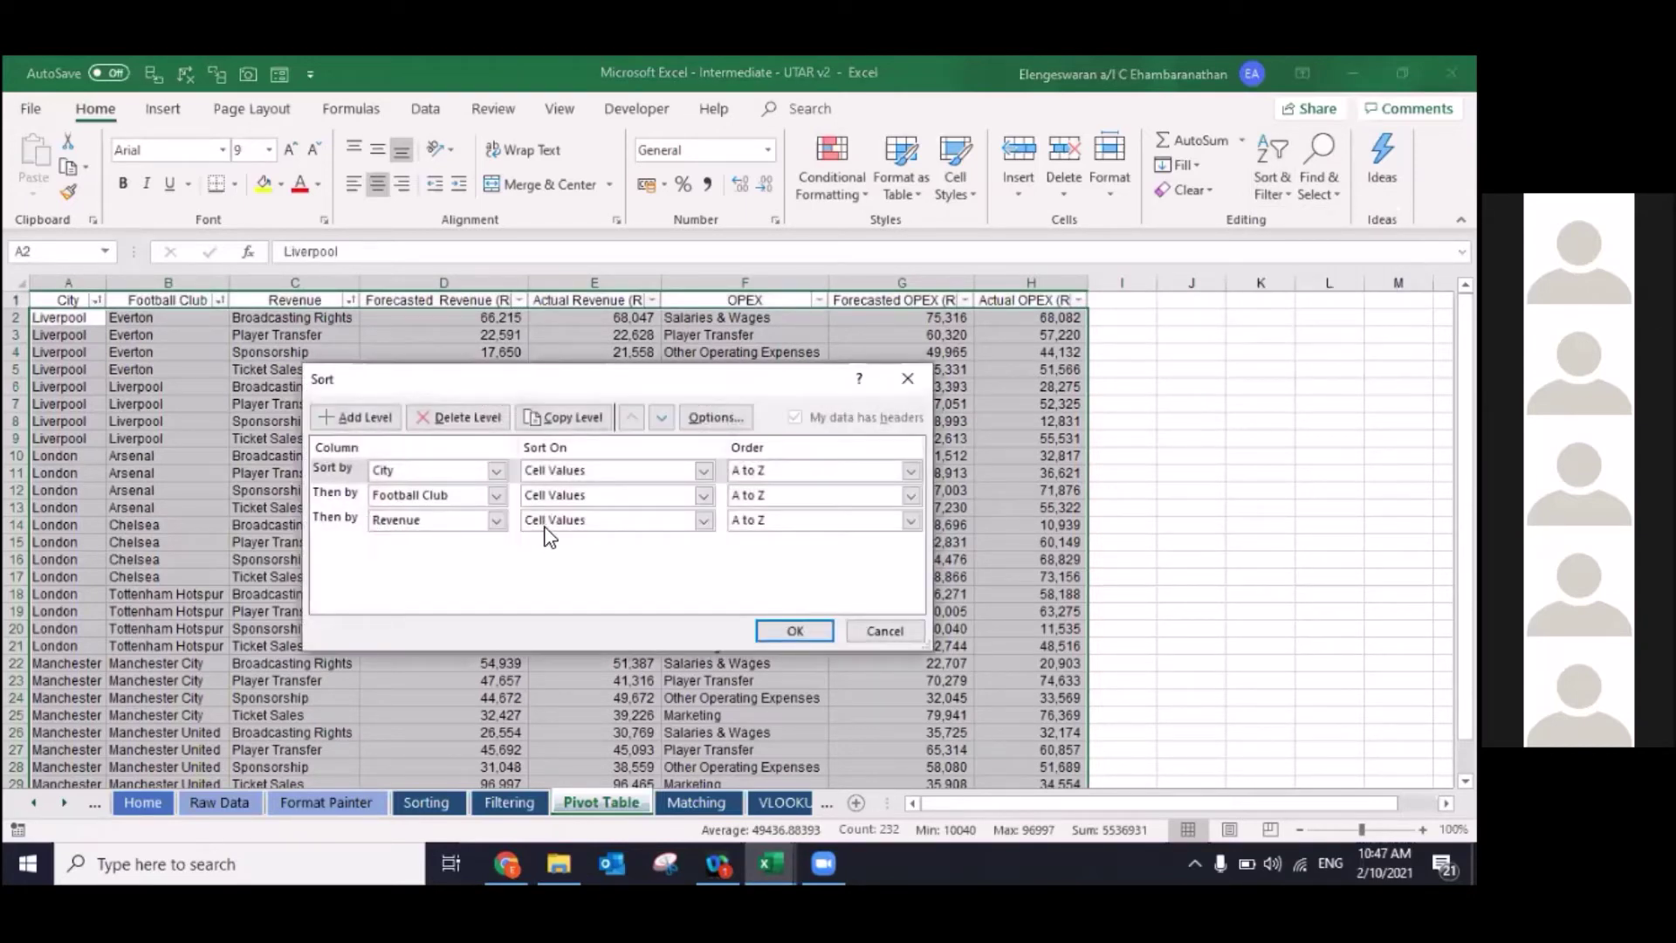
pyautogui.click(344, 521)
pyautogui.click(481, 418)
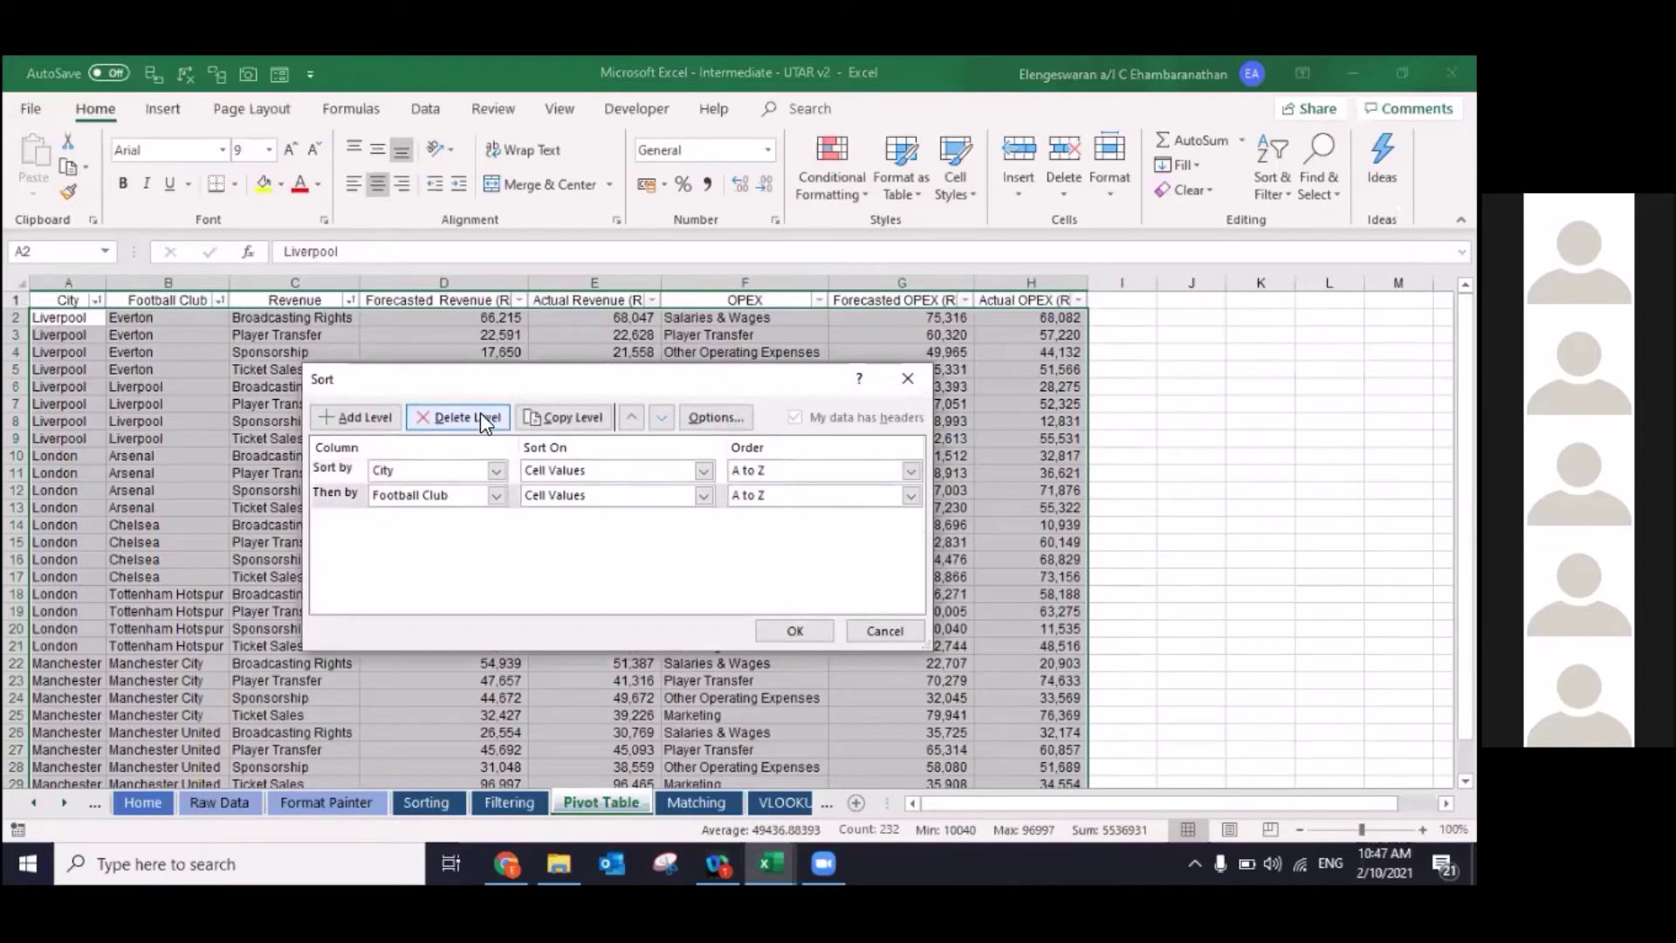
pyautogui.click(366, 418)
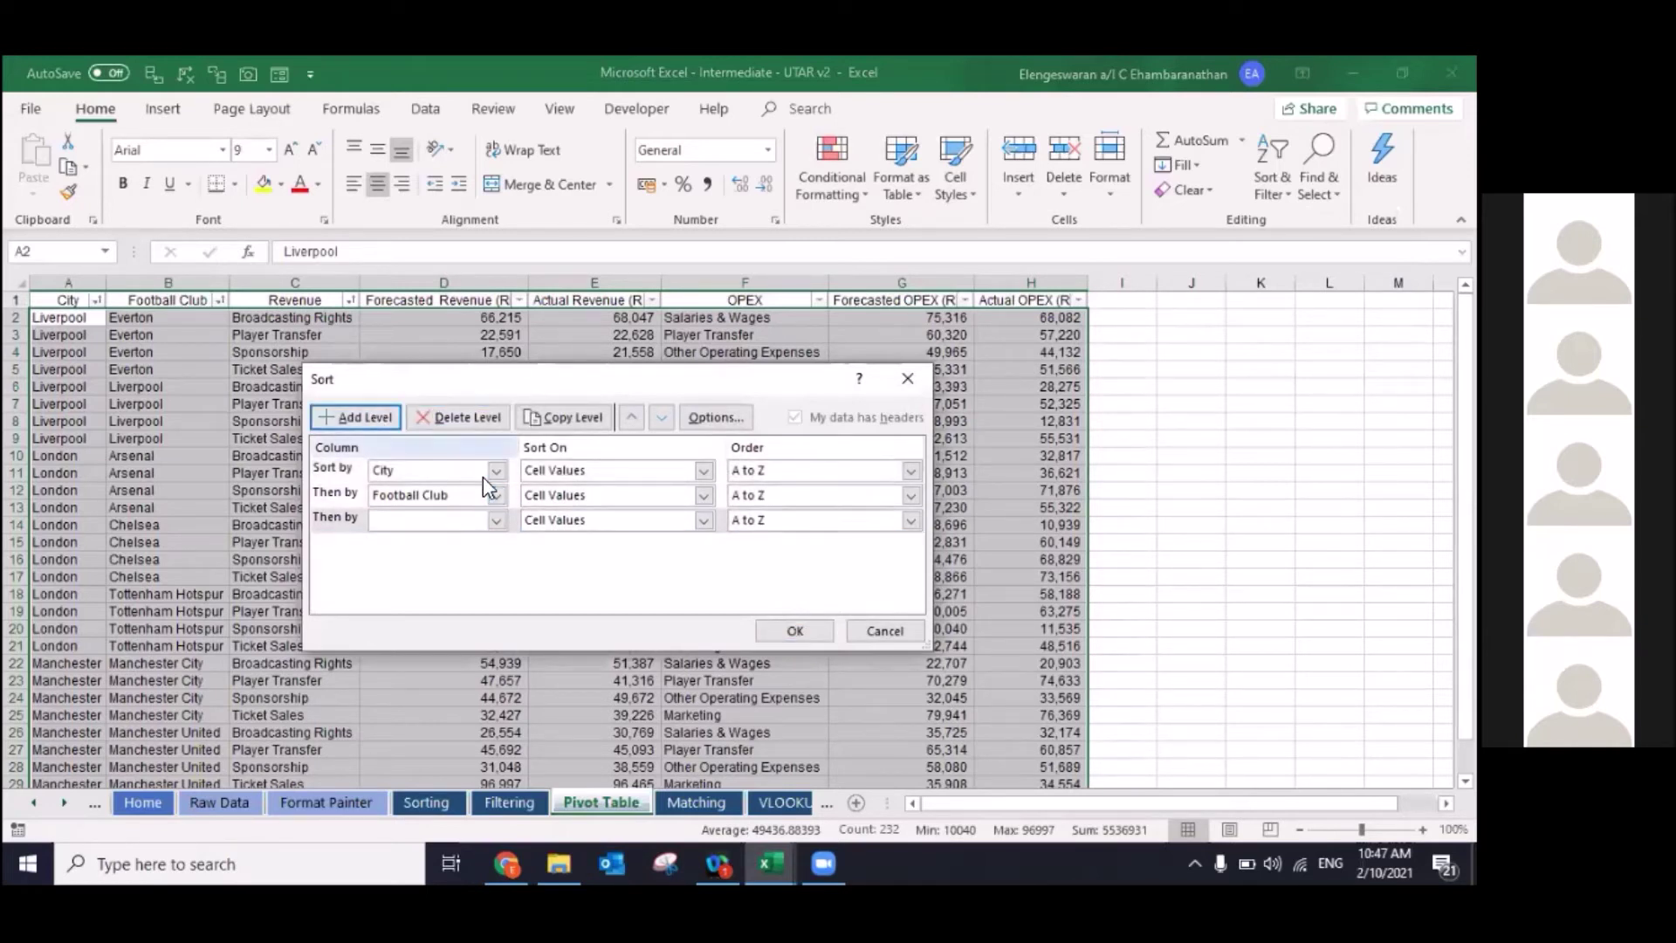
pyautogui.click(497, 521)
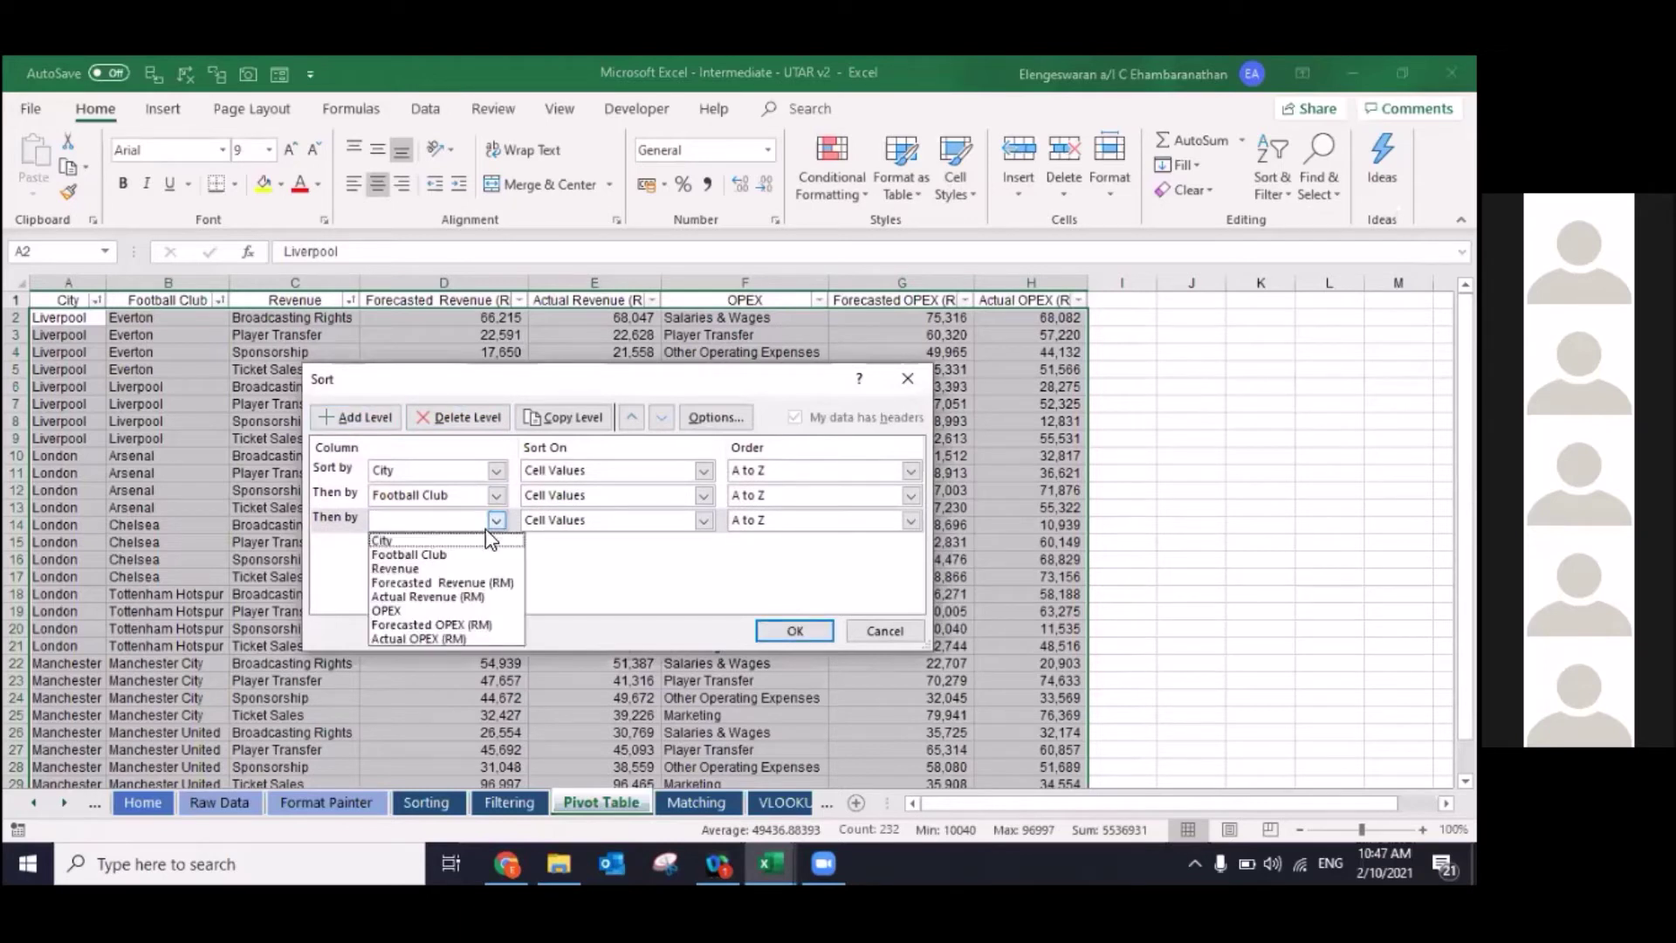
pyautogui.click(453, 581)
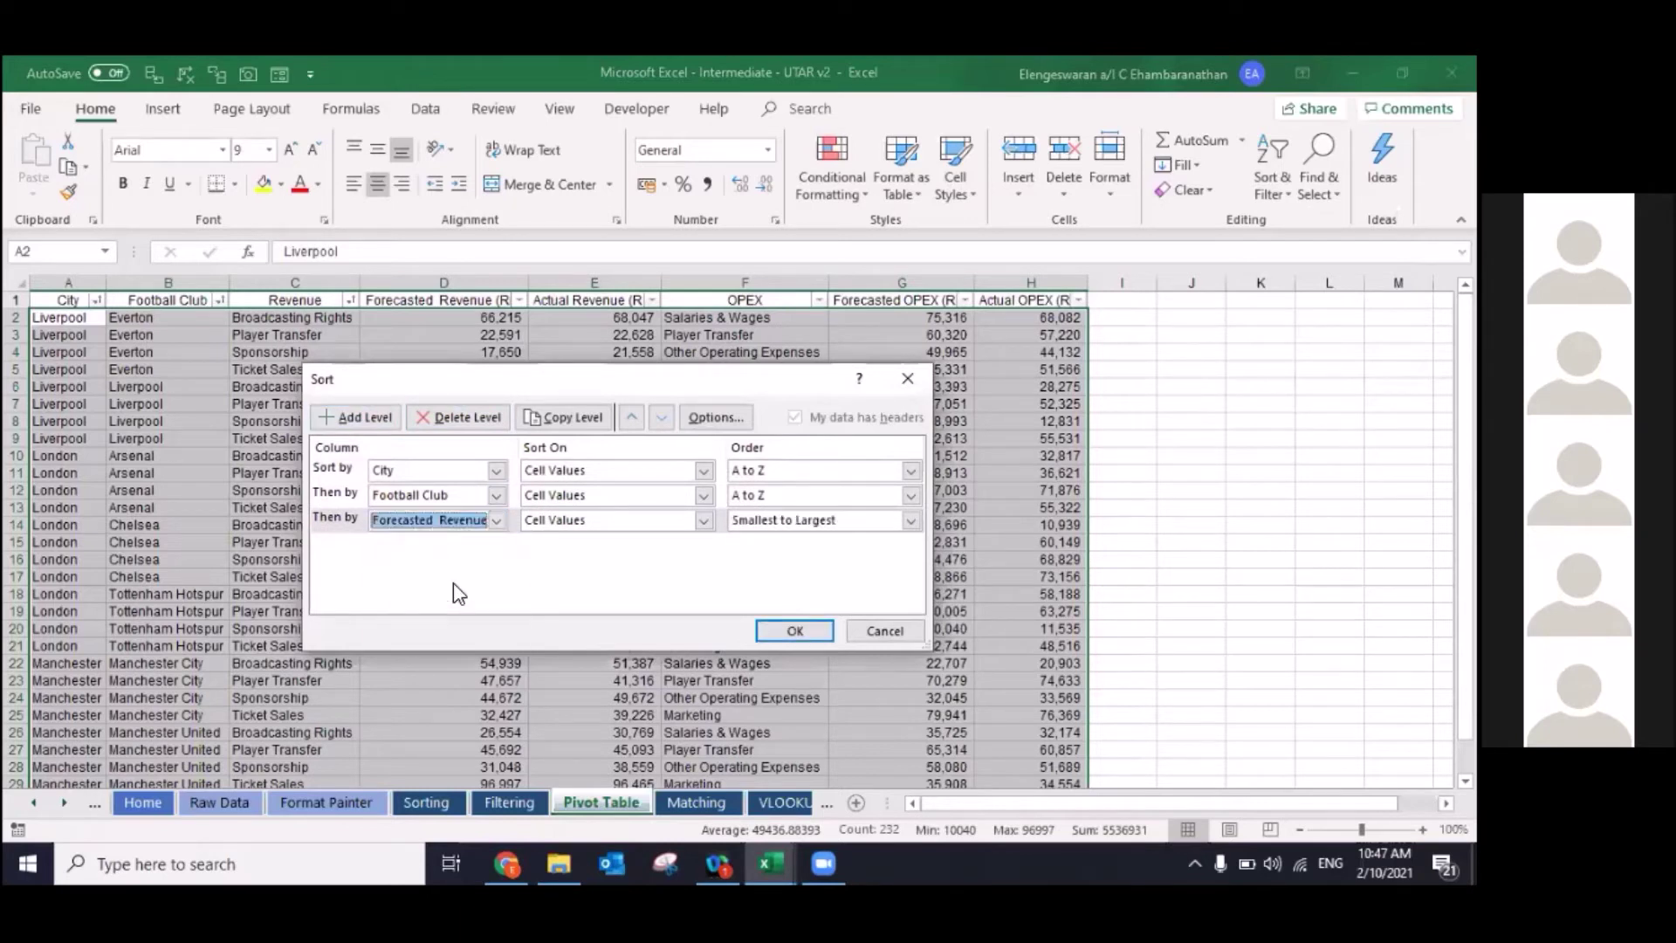
pyautogui.click(911, 520)
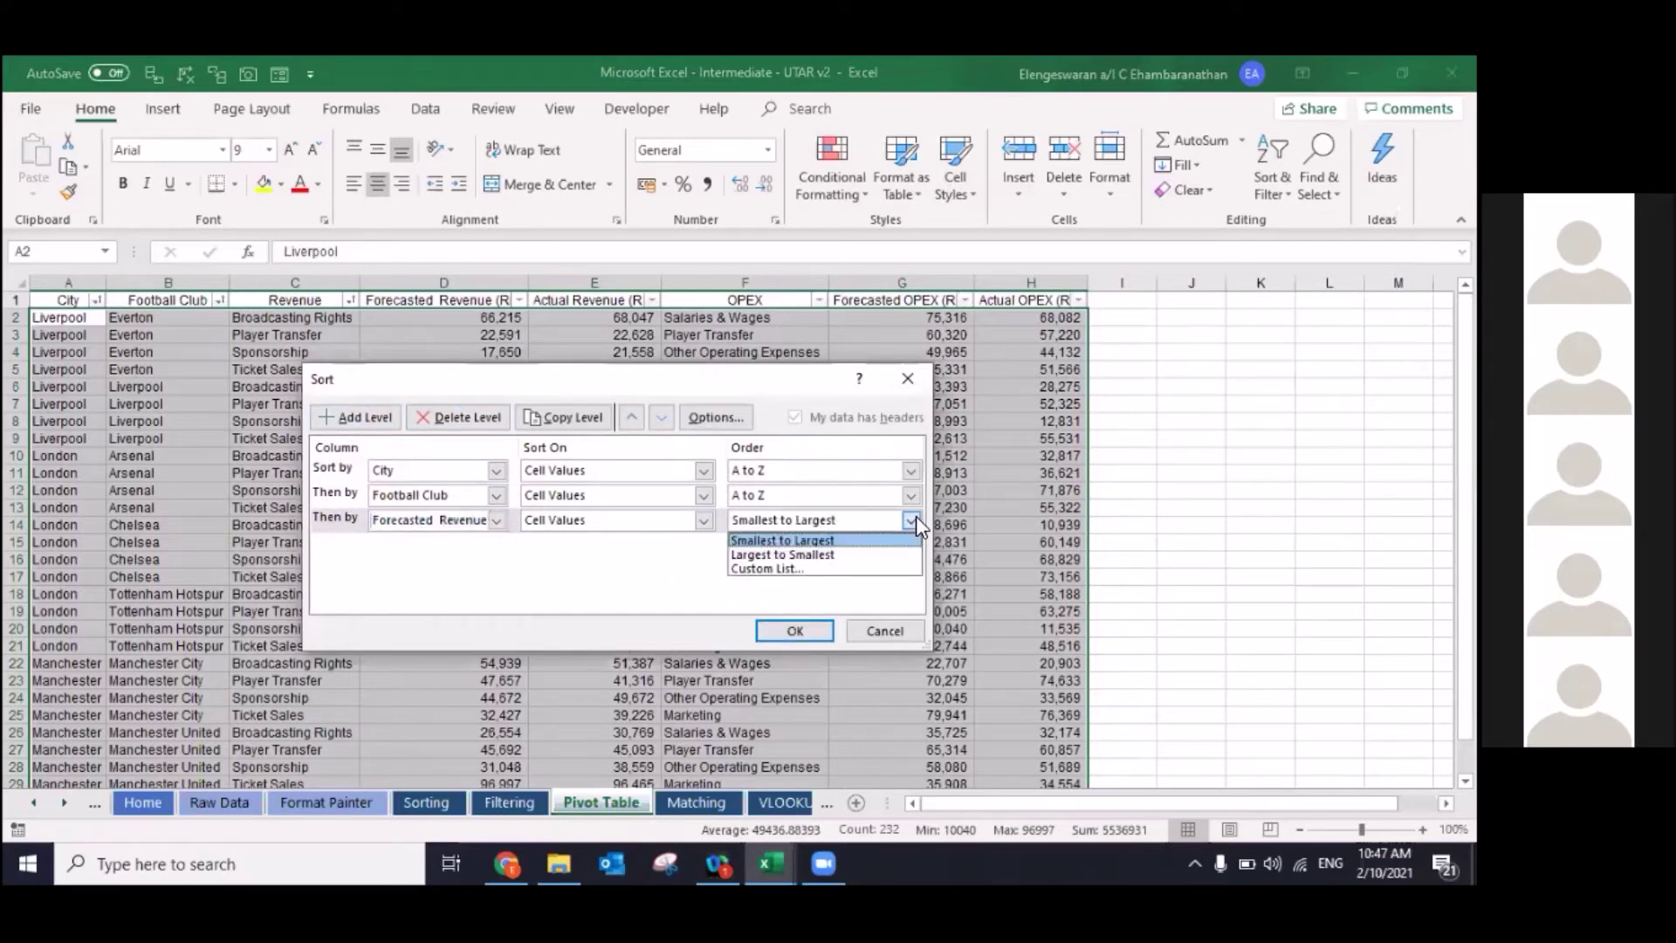
pyautogui.click(832, 556)
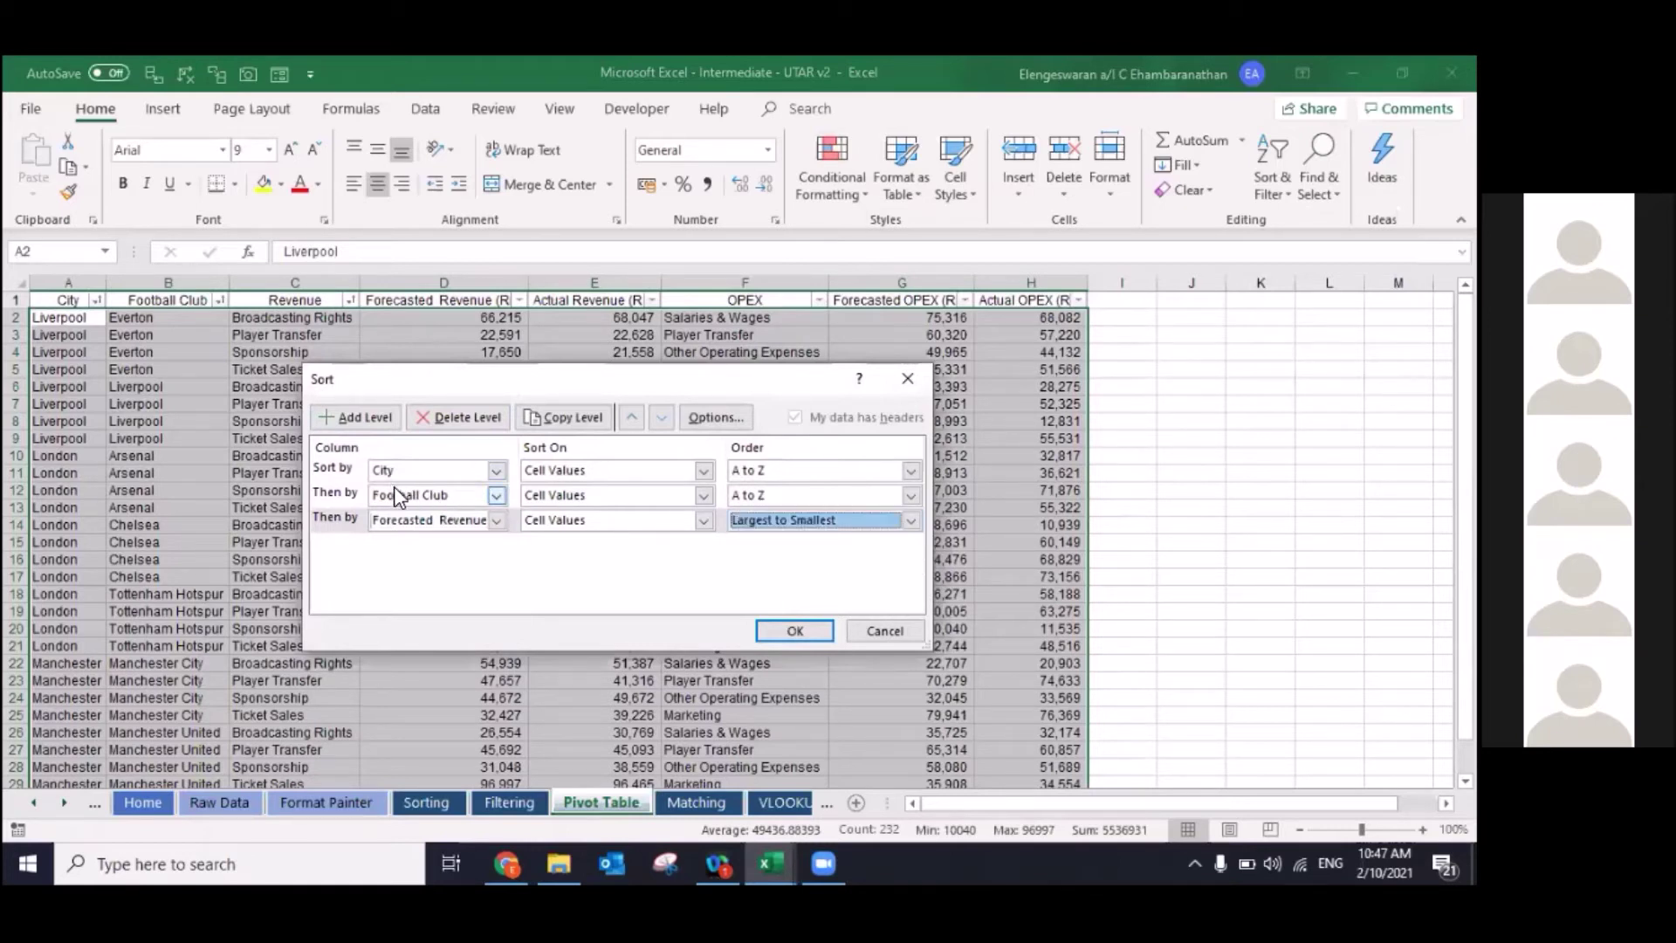
pyautogui.click(796, 630)
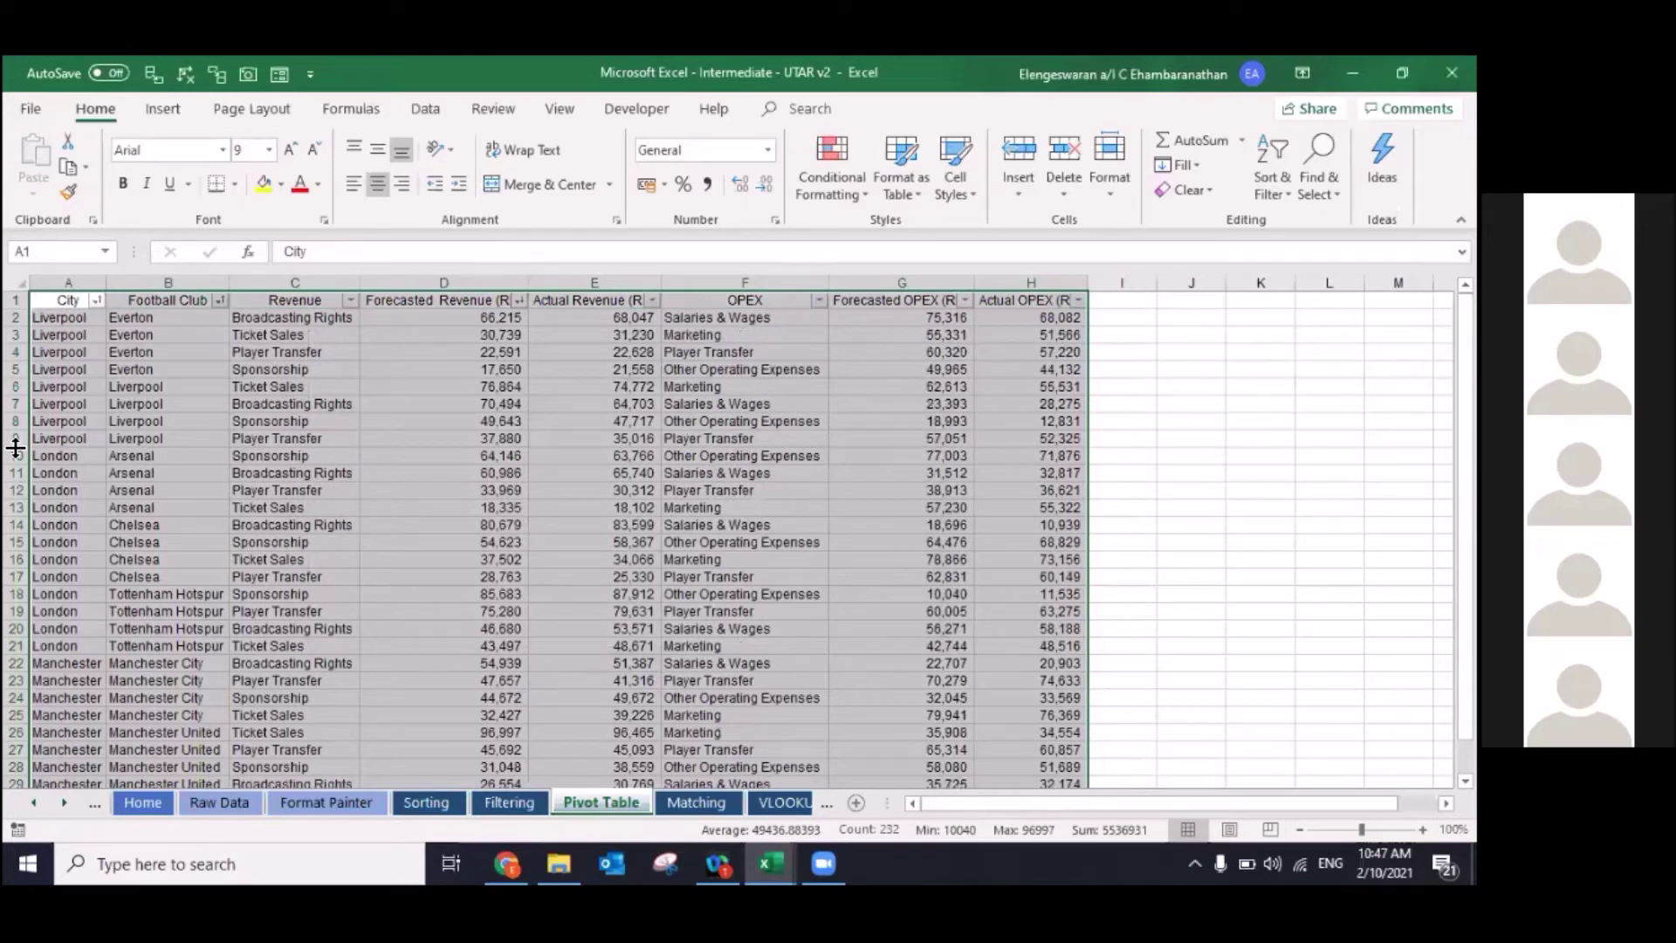
# Step: Check that Forecasted Revenue values now descend within each city
pyautogui.press('Right')
pyautogui.press('Right')
pyautogui.press('Right')
pyautogui.press('Down')
pyautogui.press('Down')
pyautogui.press('Down')
pyautogui.press('Down')
pyautogui.press('Down')
pyautogui.press('Up')
pyautogui.press('Up')
pyautogui.press('Up')
pyautogui.press('Up')
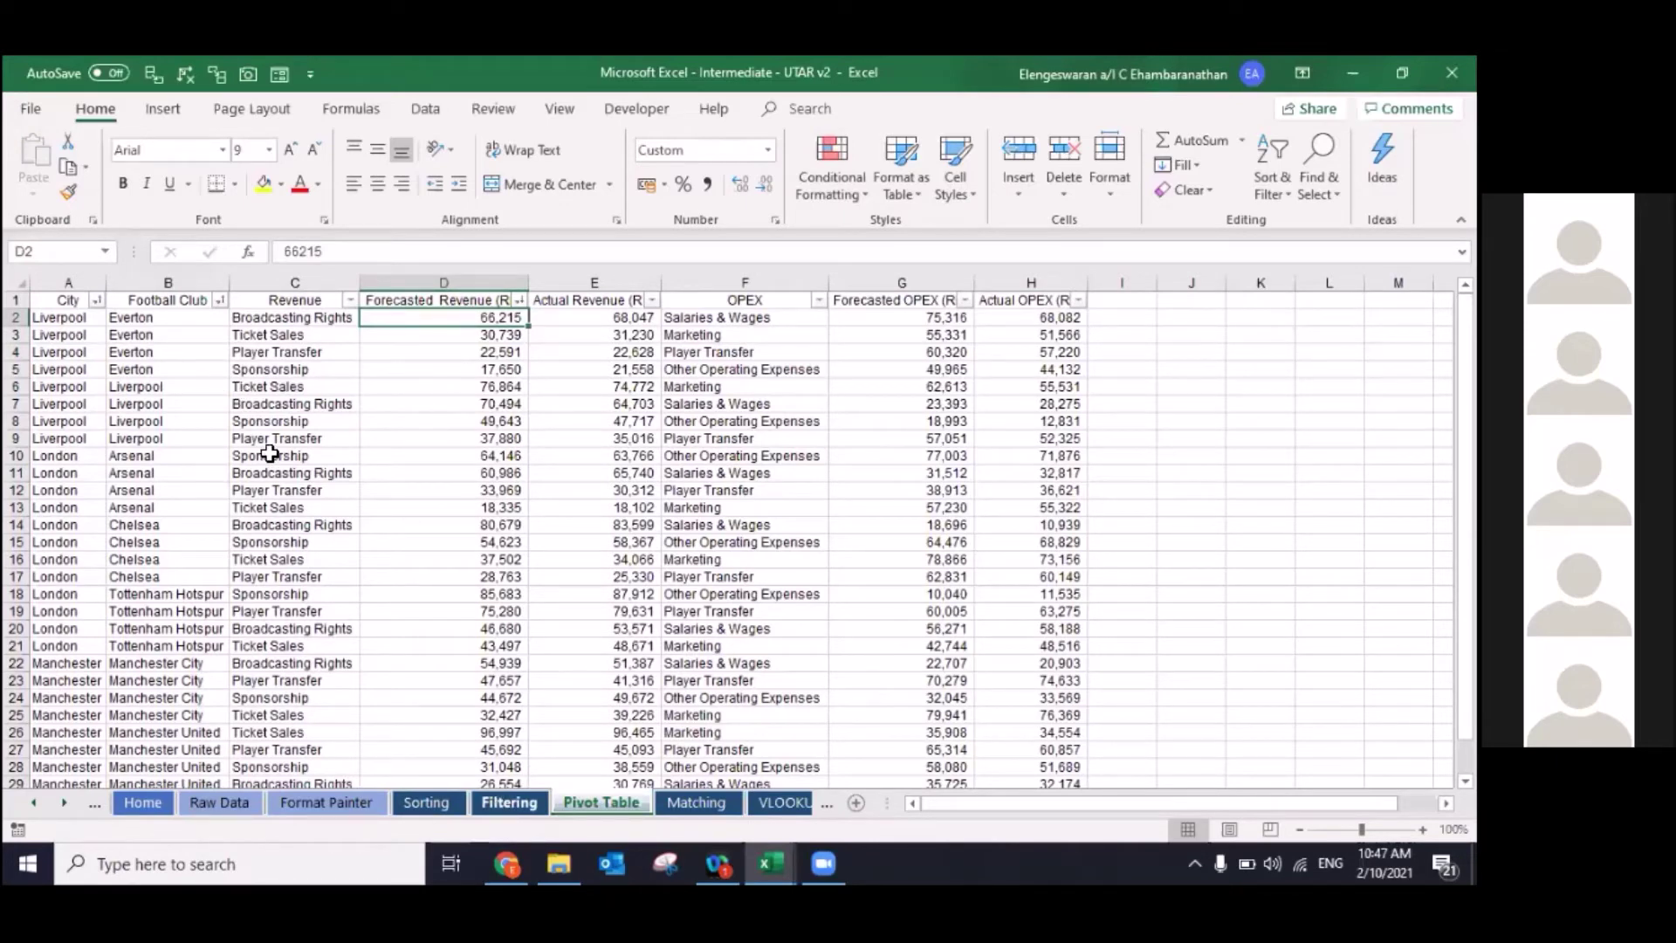
# Step: On the Filtering sheet, open Create Table for the transaction data range A1:K172 with Ctrl+T
pyautogui.hotkey('ctrl', 'pageup')
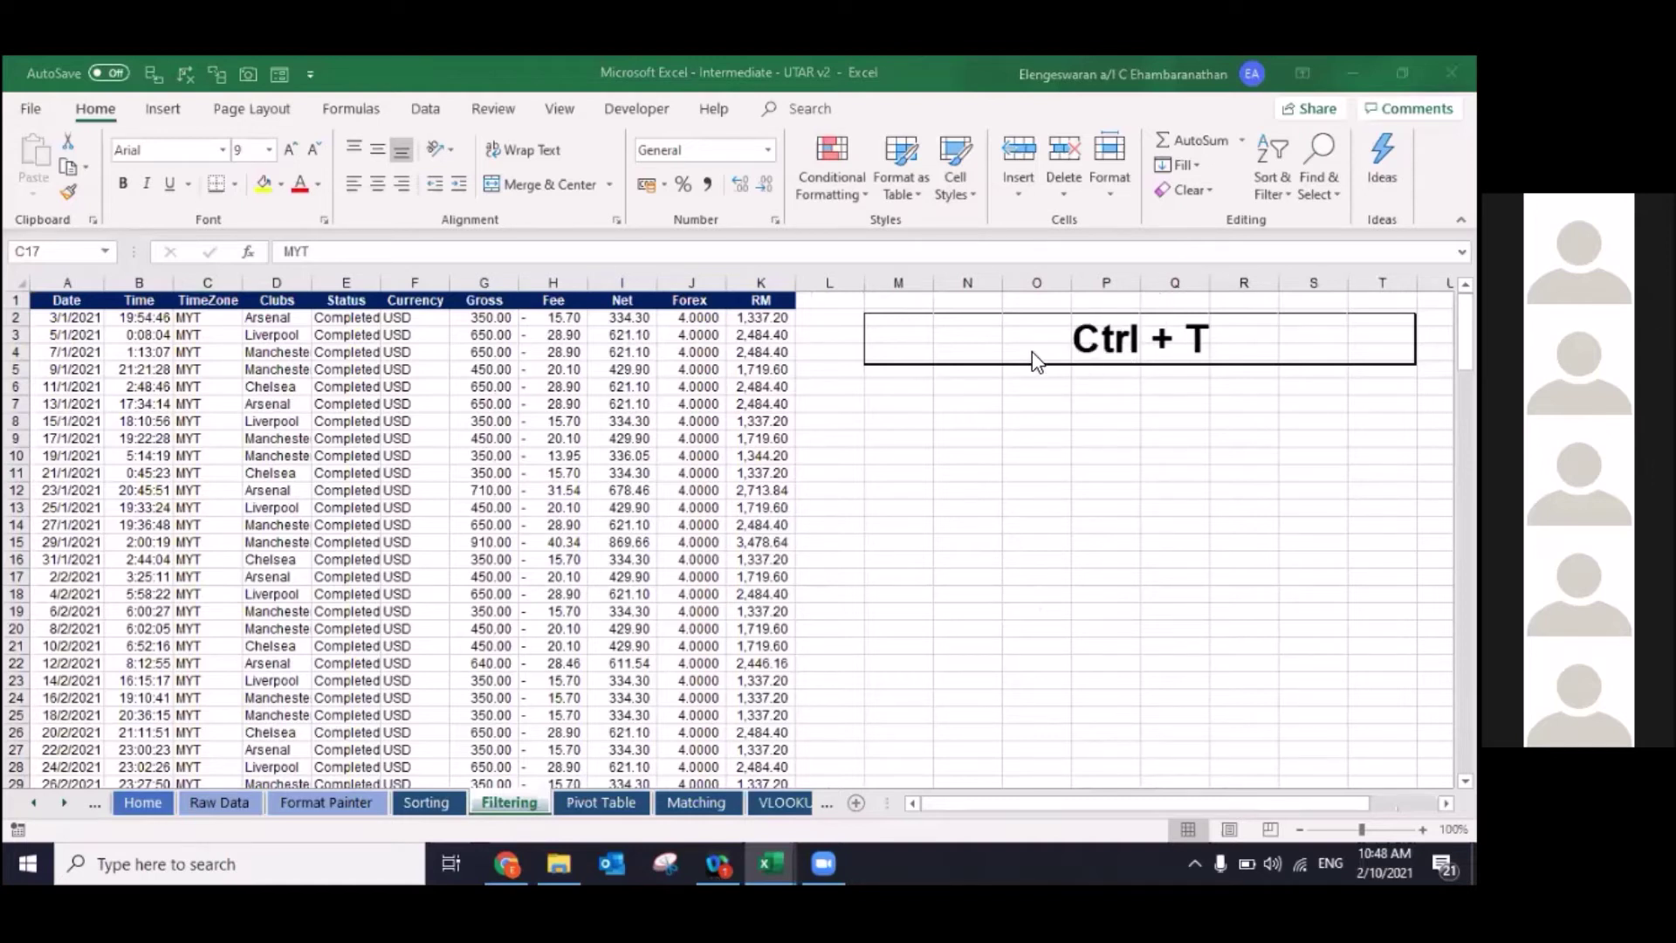
pyautogui.click(969, 403)
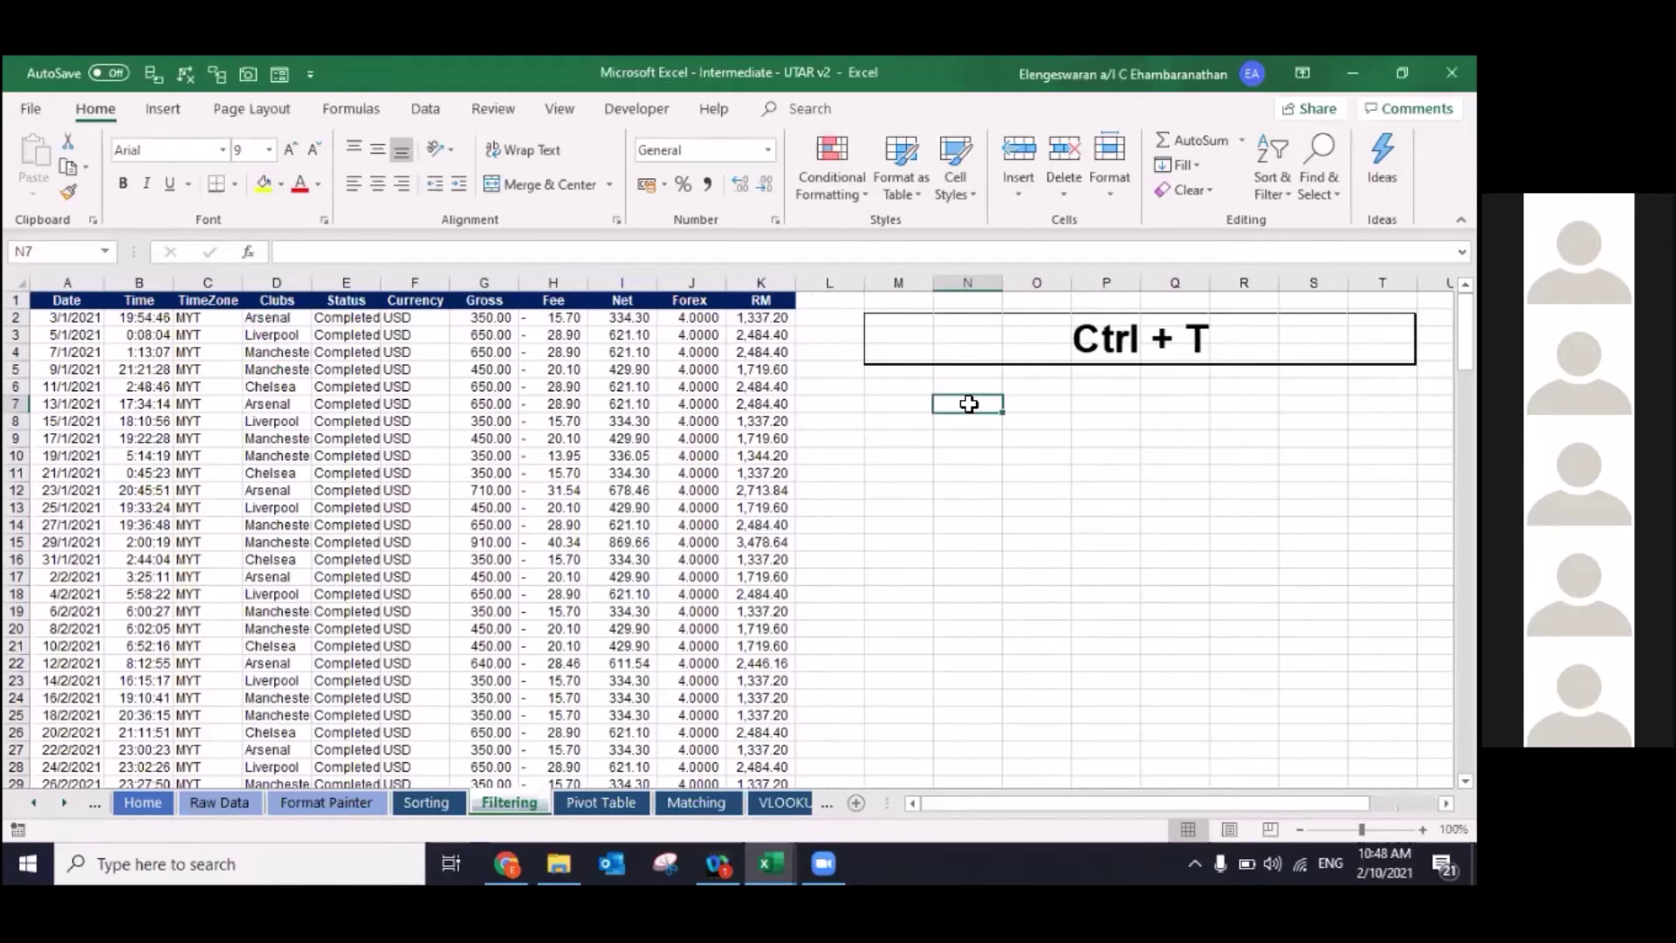
pyautogui.click(526, 407)
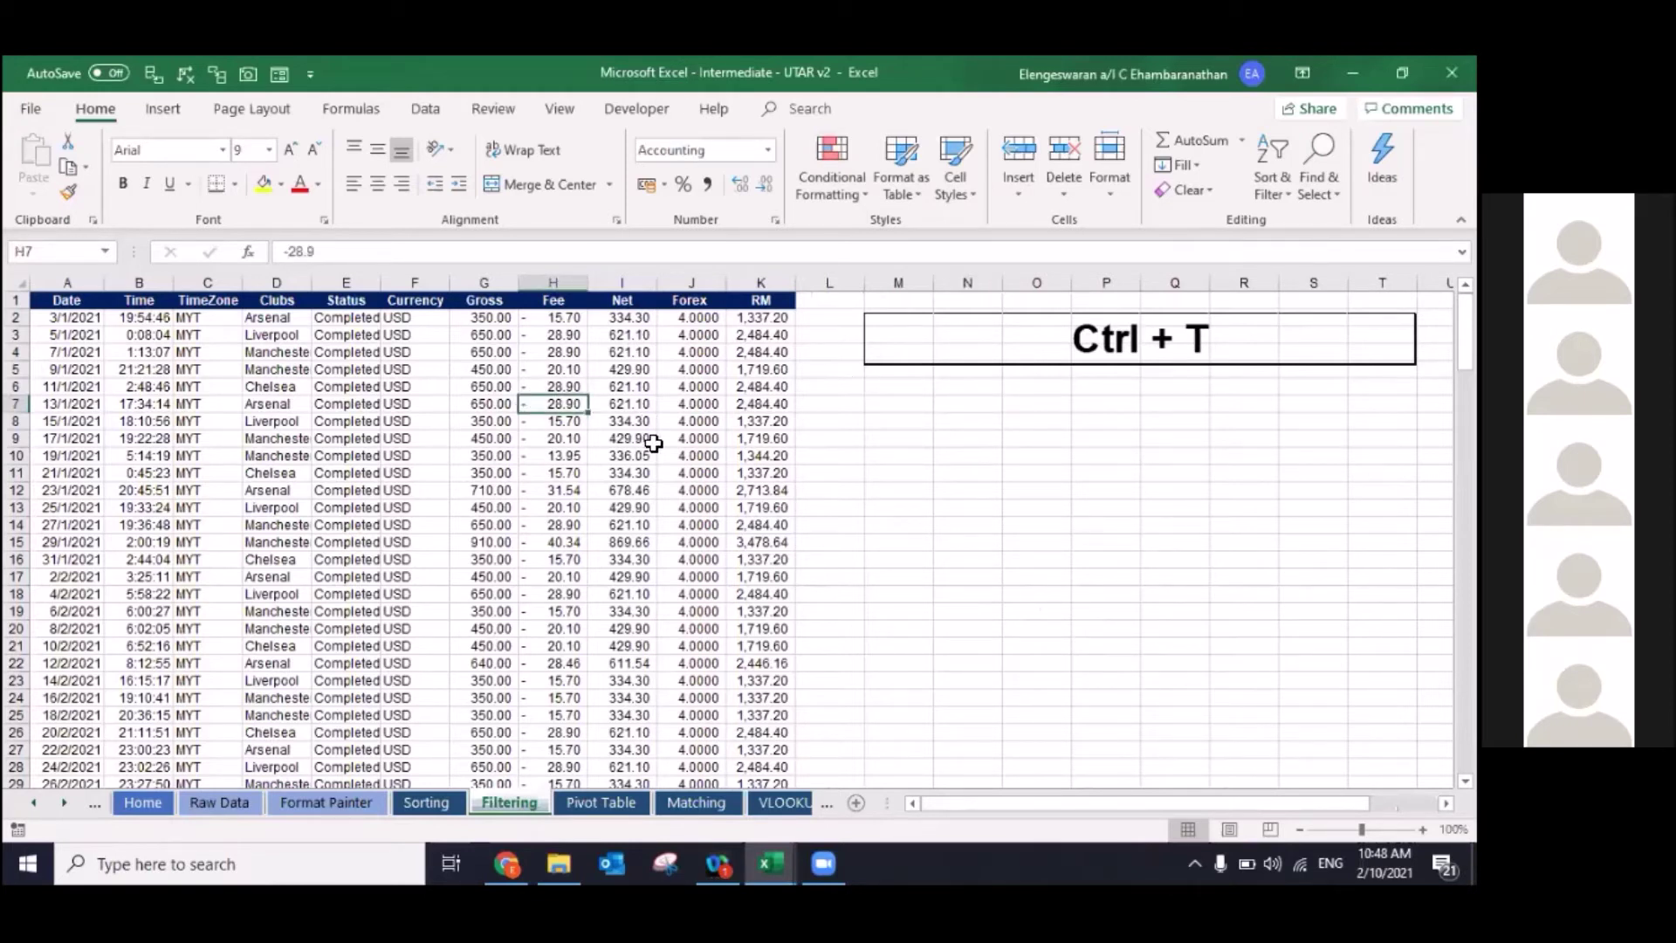
pyautogui.click(1029, 390)
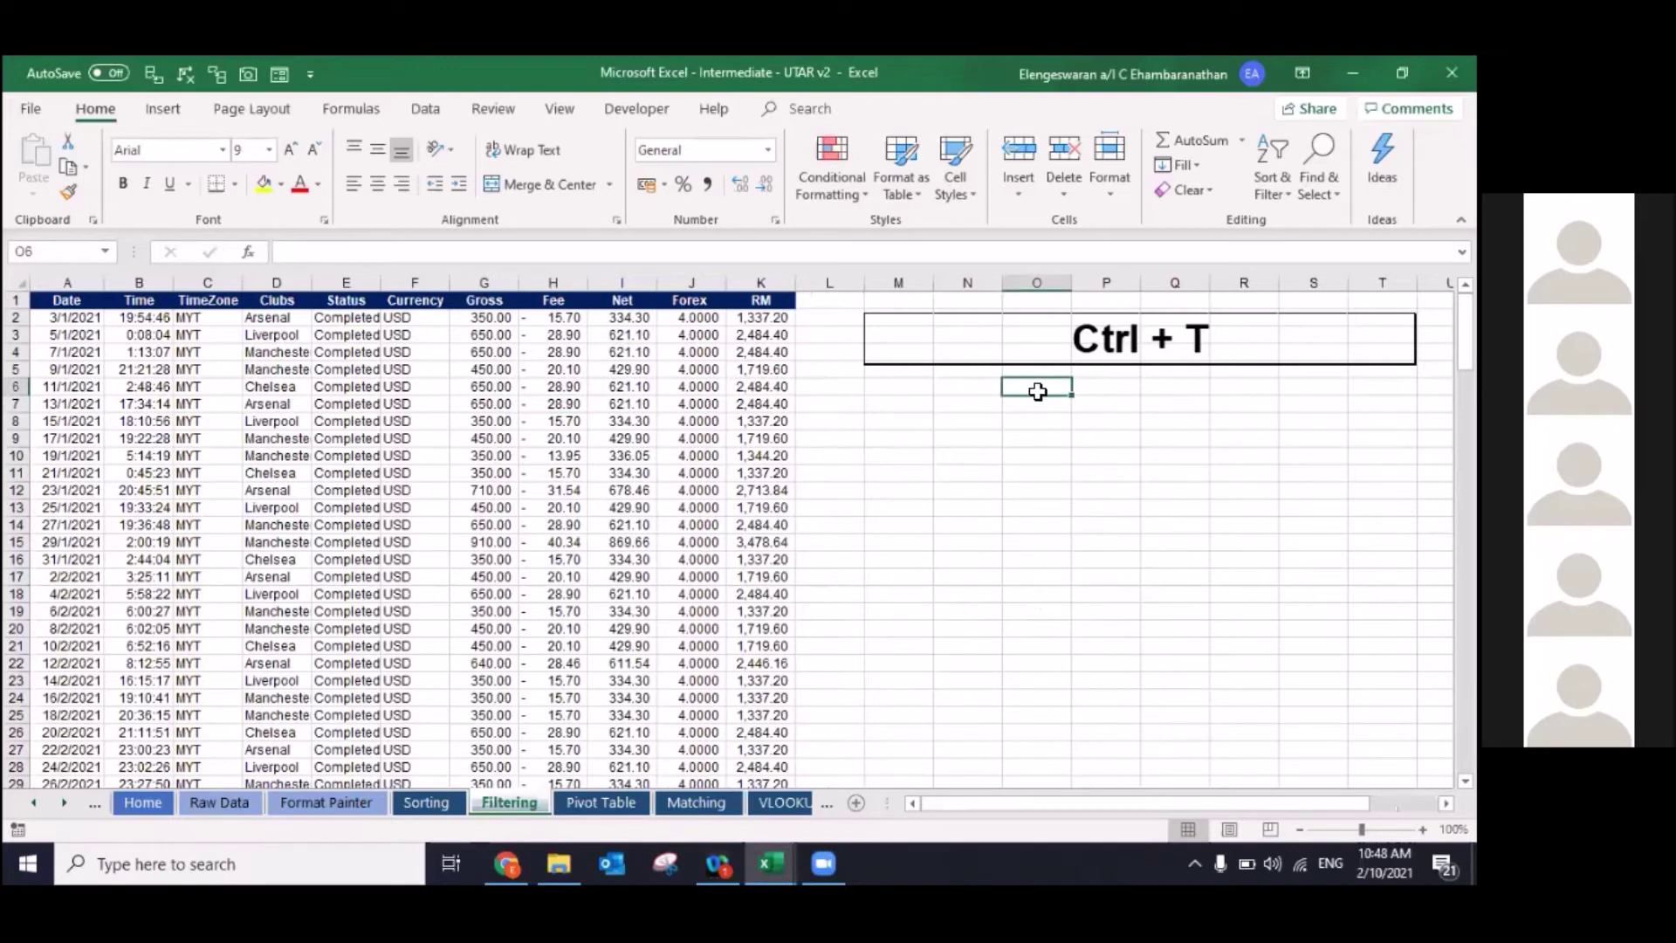
pyautogui.click(580, 408)
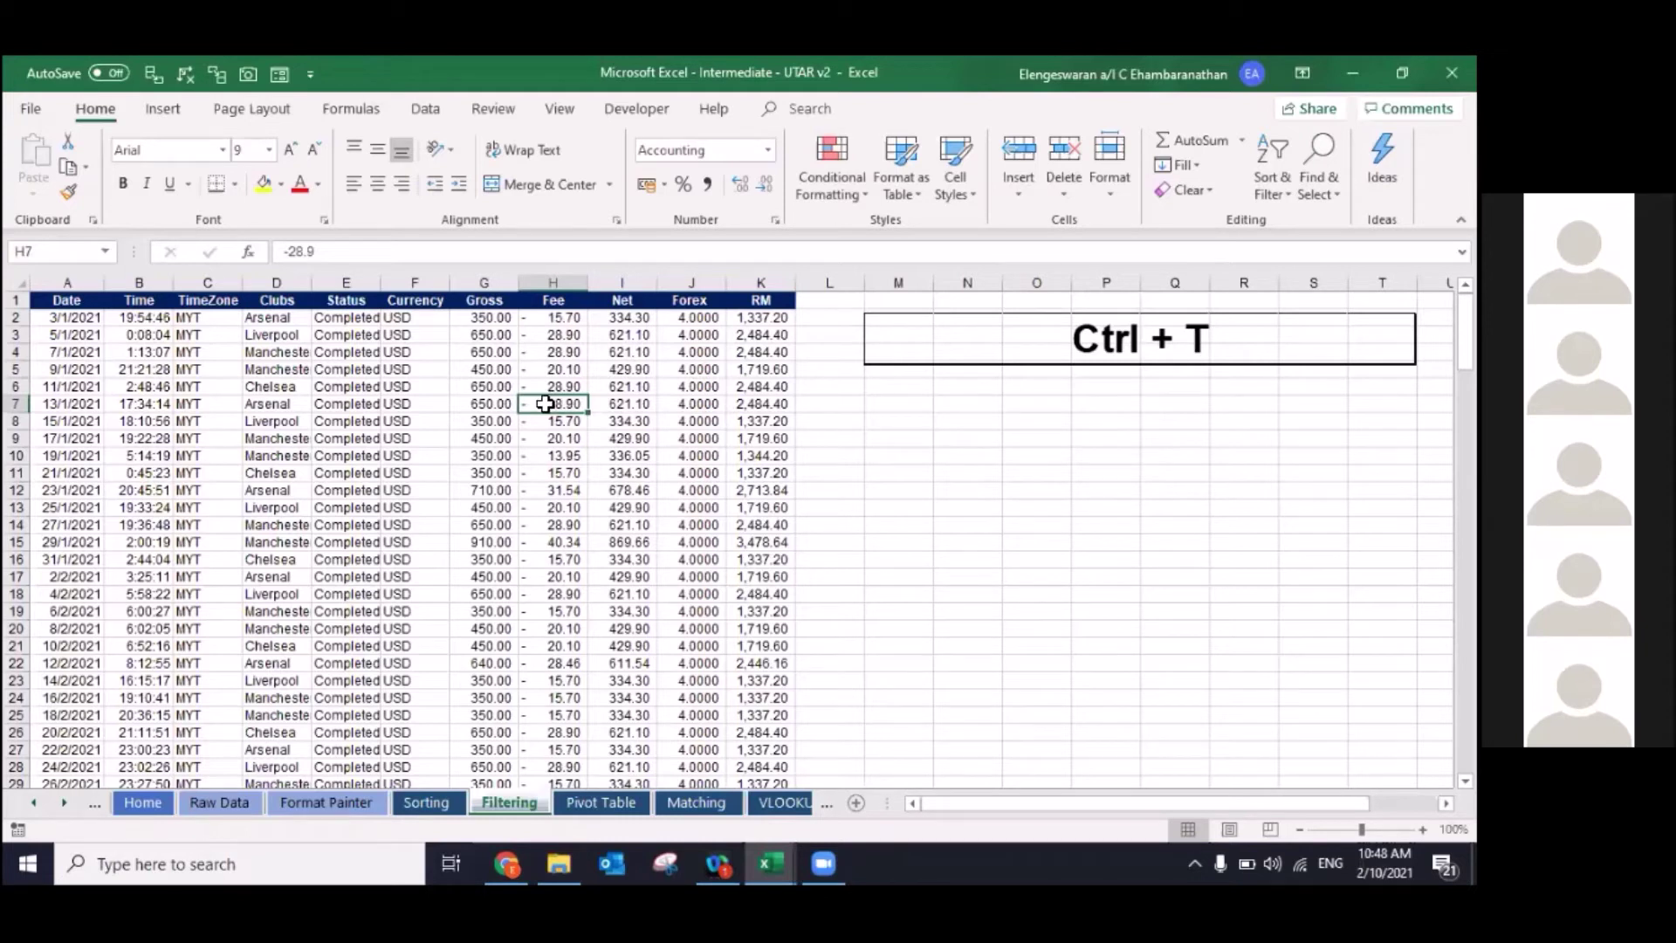
pyautogui.hotkey('ctrl', 't')
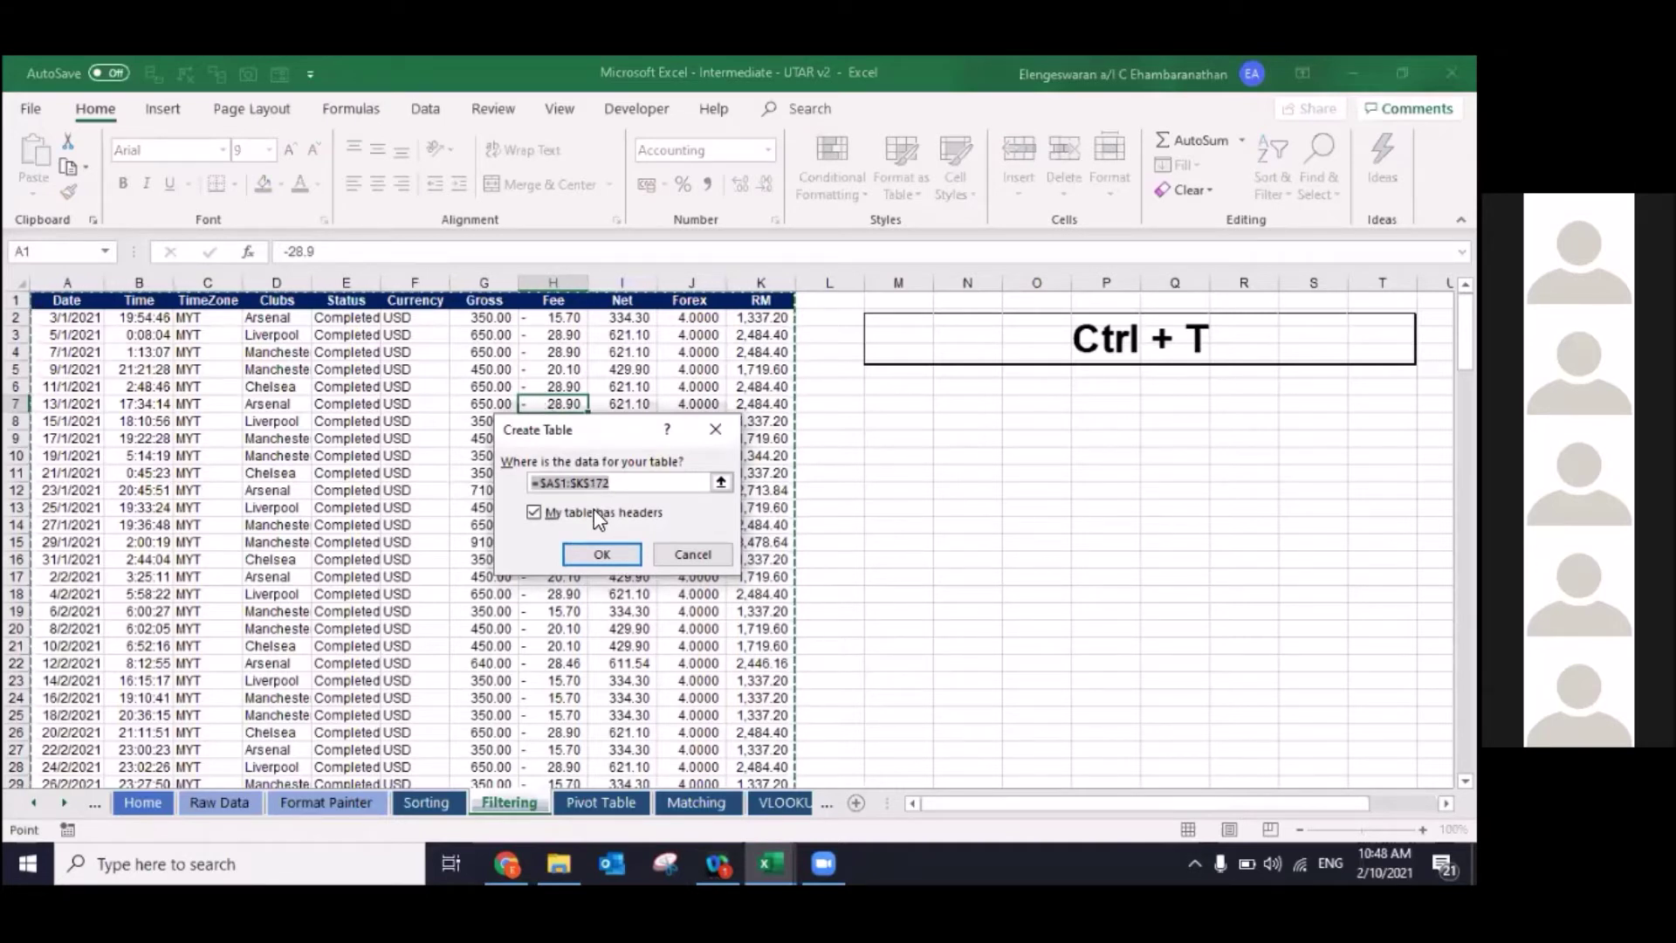
# Step: Confirm the table with headers to create banded Table1, then select a cell inside it
pyautogui.click(604, 550)
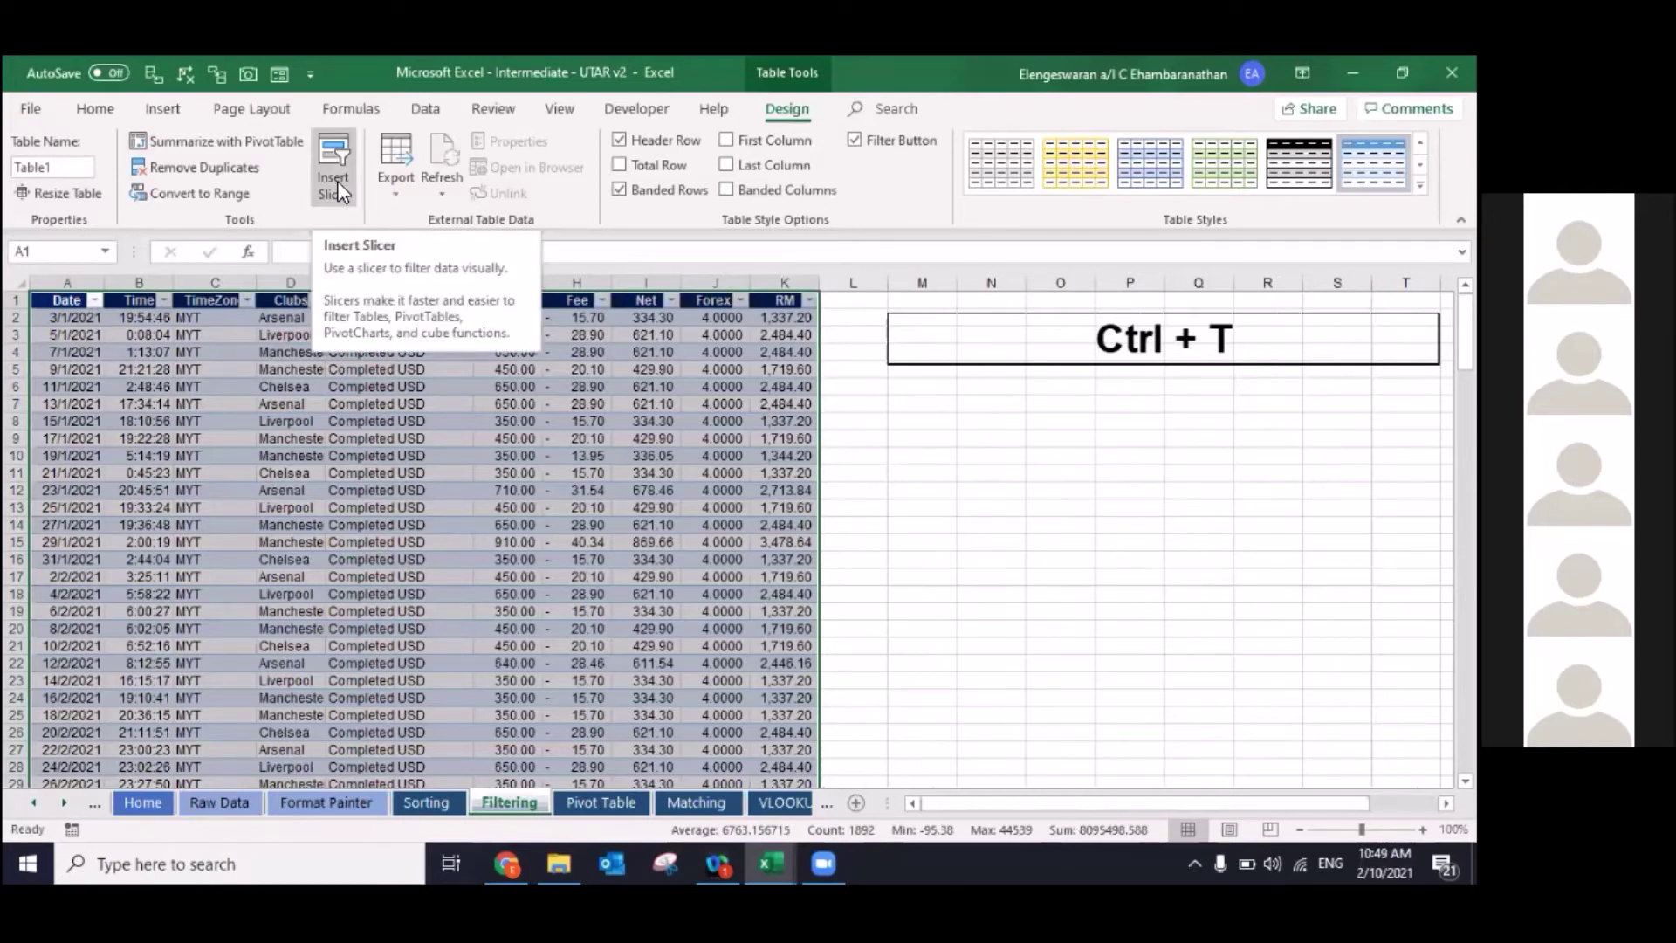
pyautogui.click(953, 460)
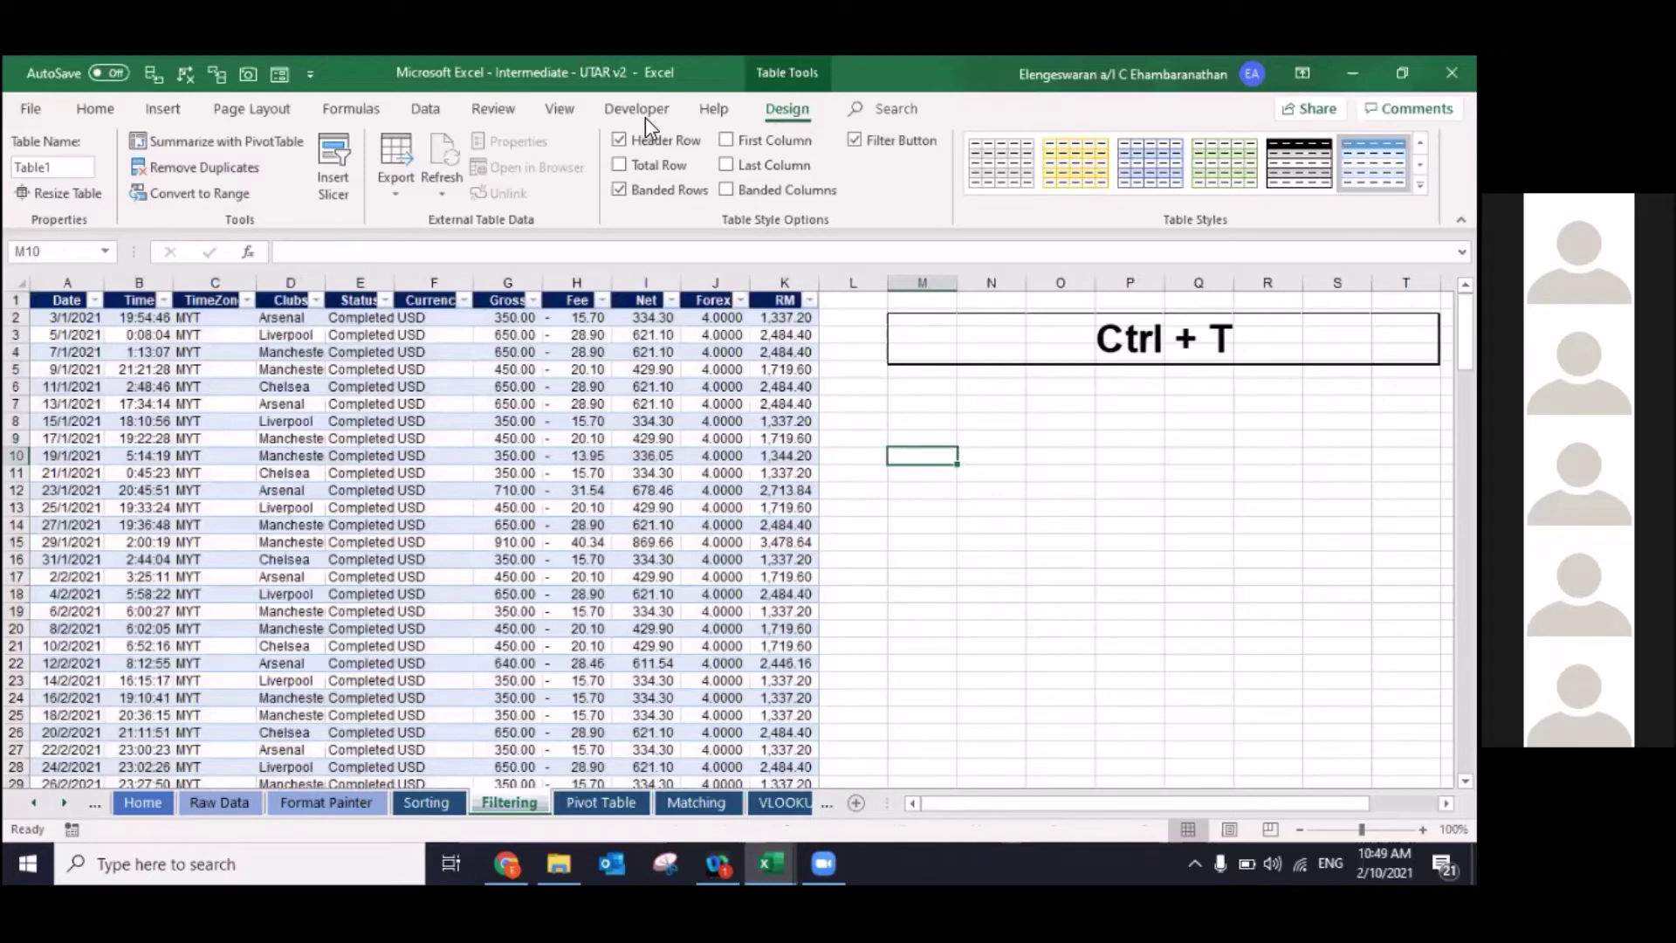
pyautogui.click(507, 399)
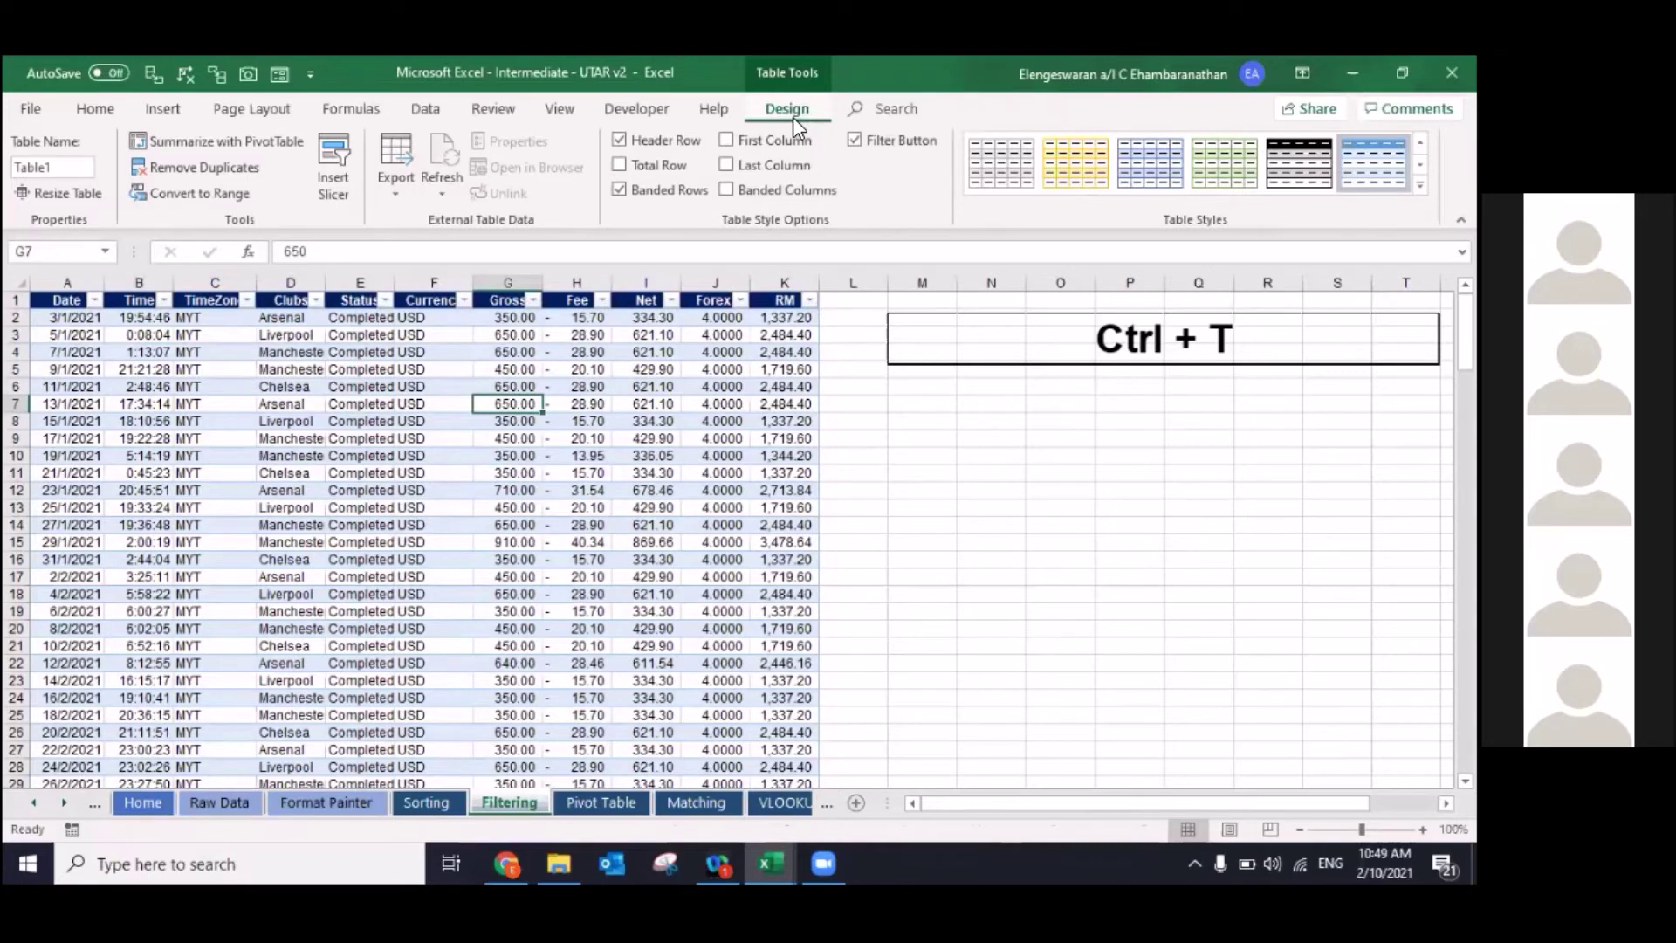
# Step: Insert a slicer for the Clubs field from Table Design
pyautogui.click(344, 165)
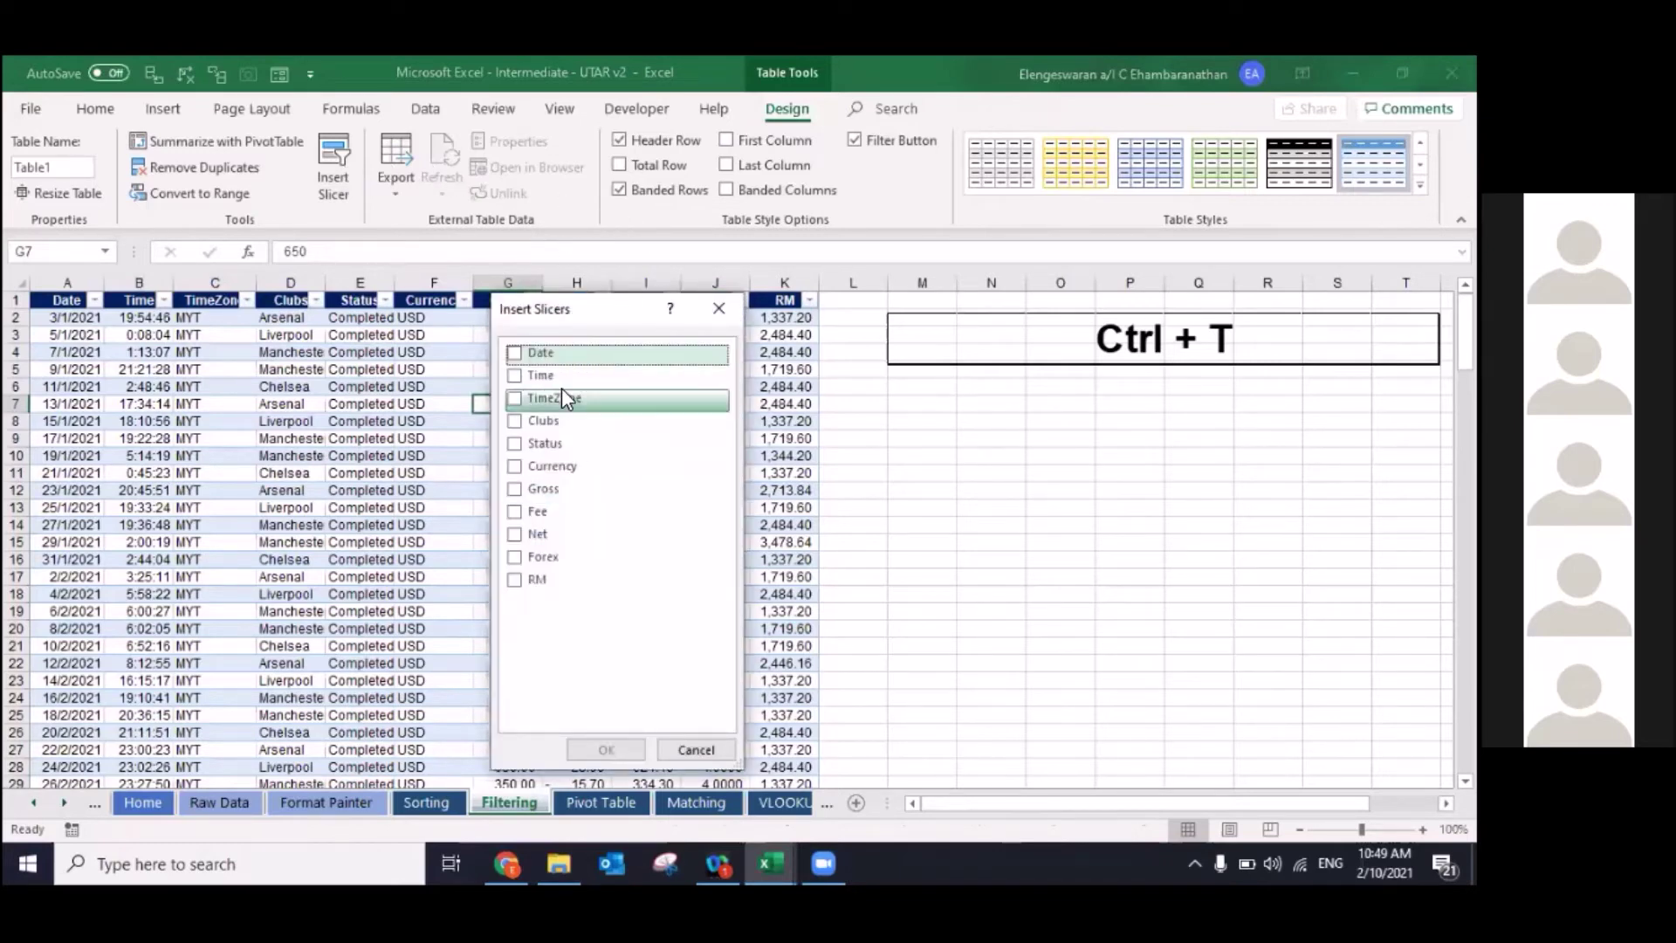
pyautogui.click(517, 427)
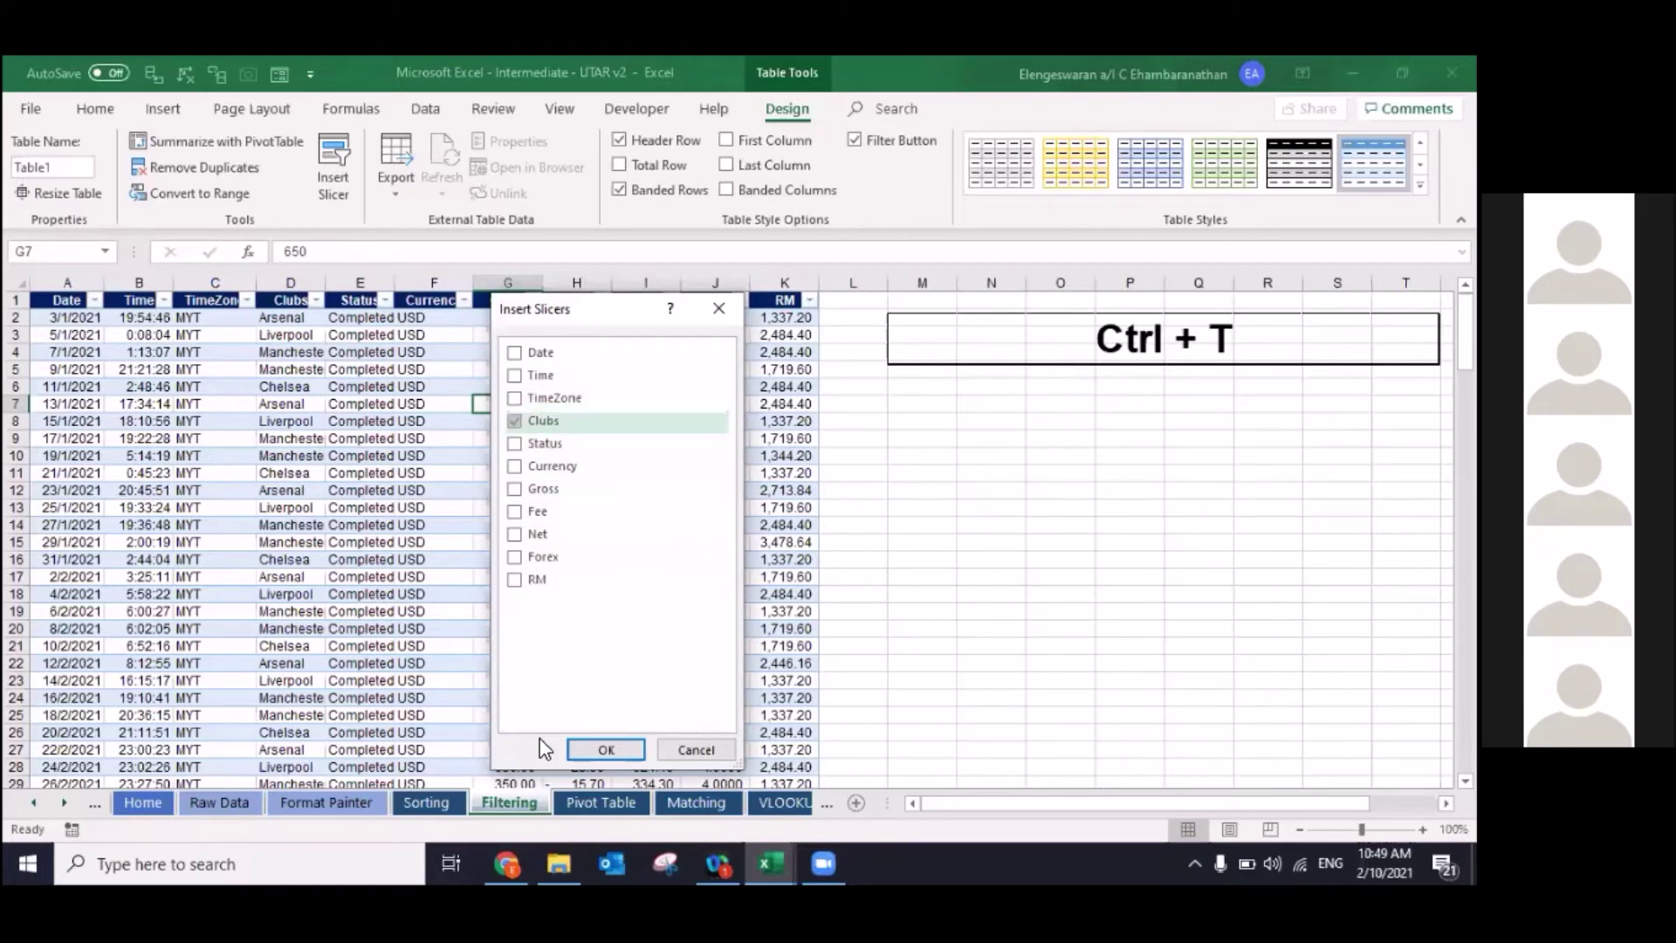
pyautogui.click(585, 749)
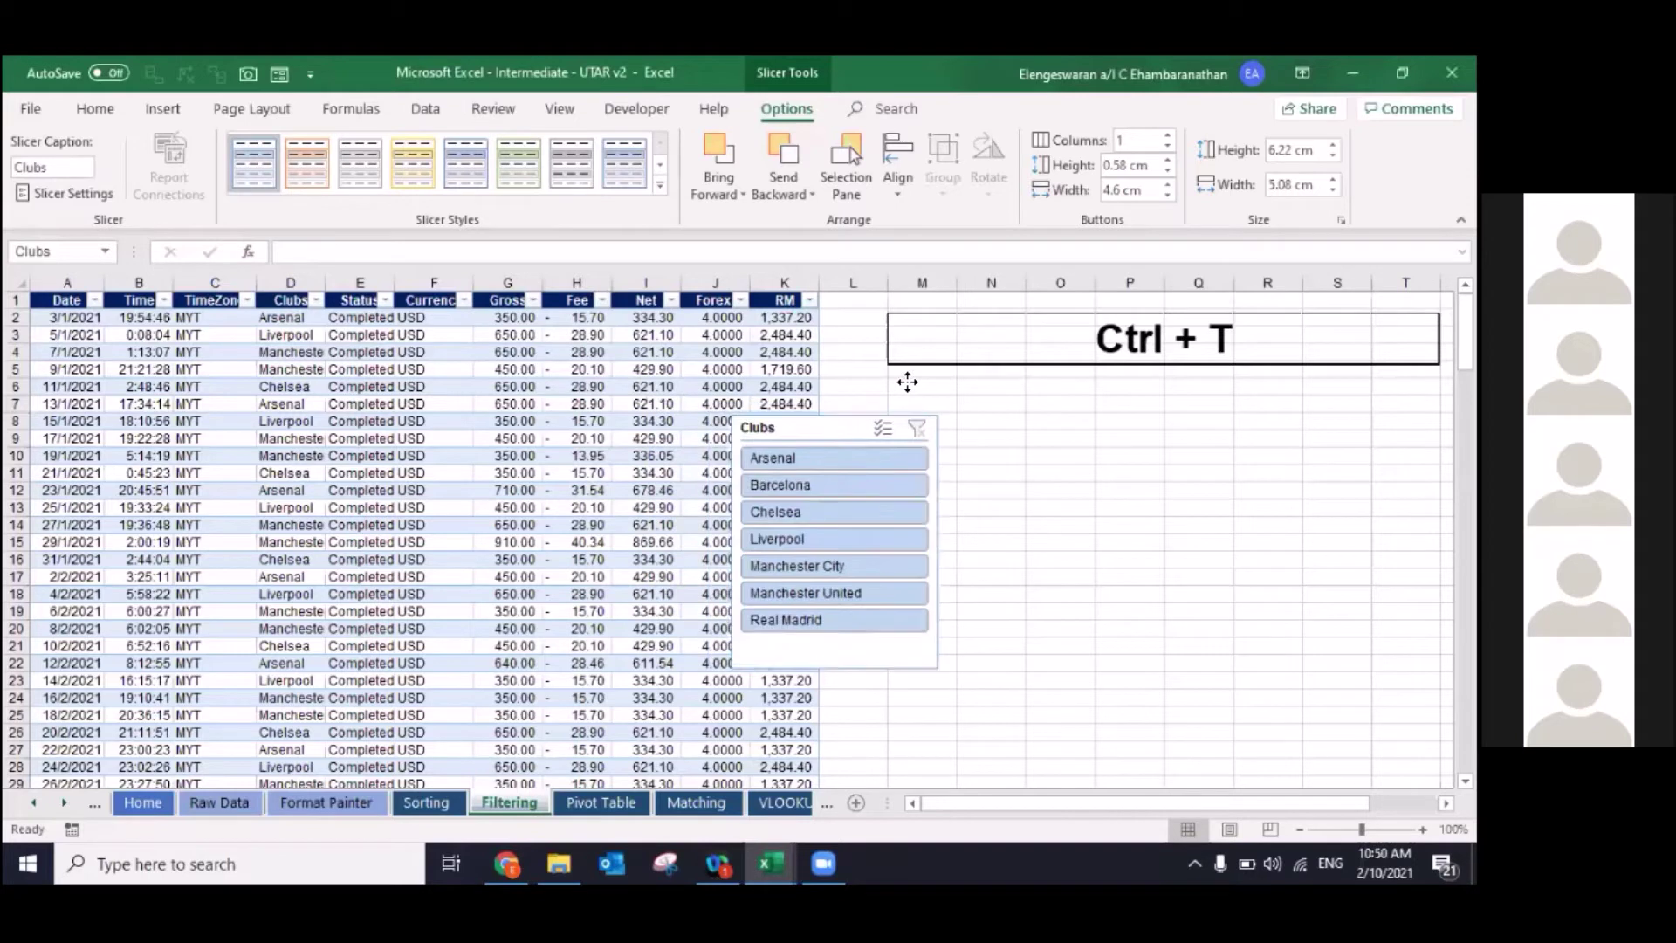
# Step: Move the Clubs slicer beside the table and test it by filtering to various clubs
pyautogui.moveTo(897, 406); pyautogui.dragTo(1048, 376)
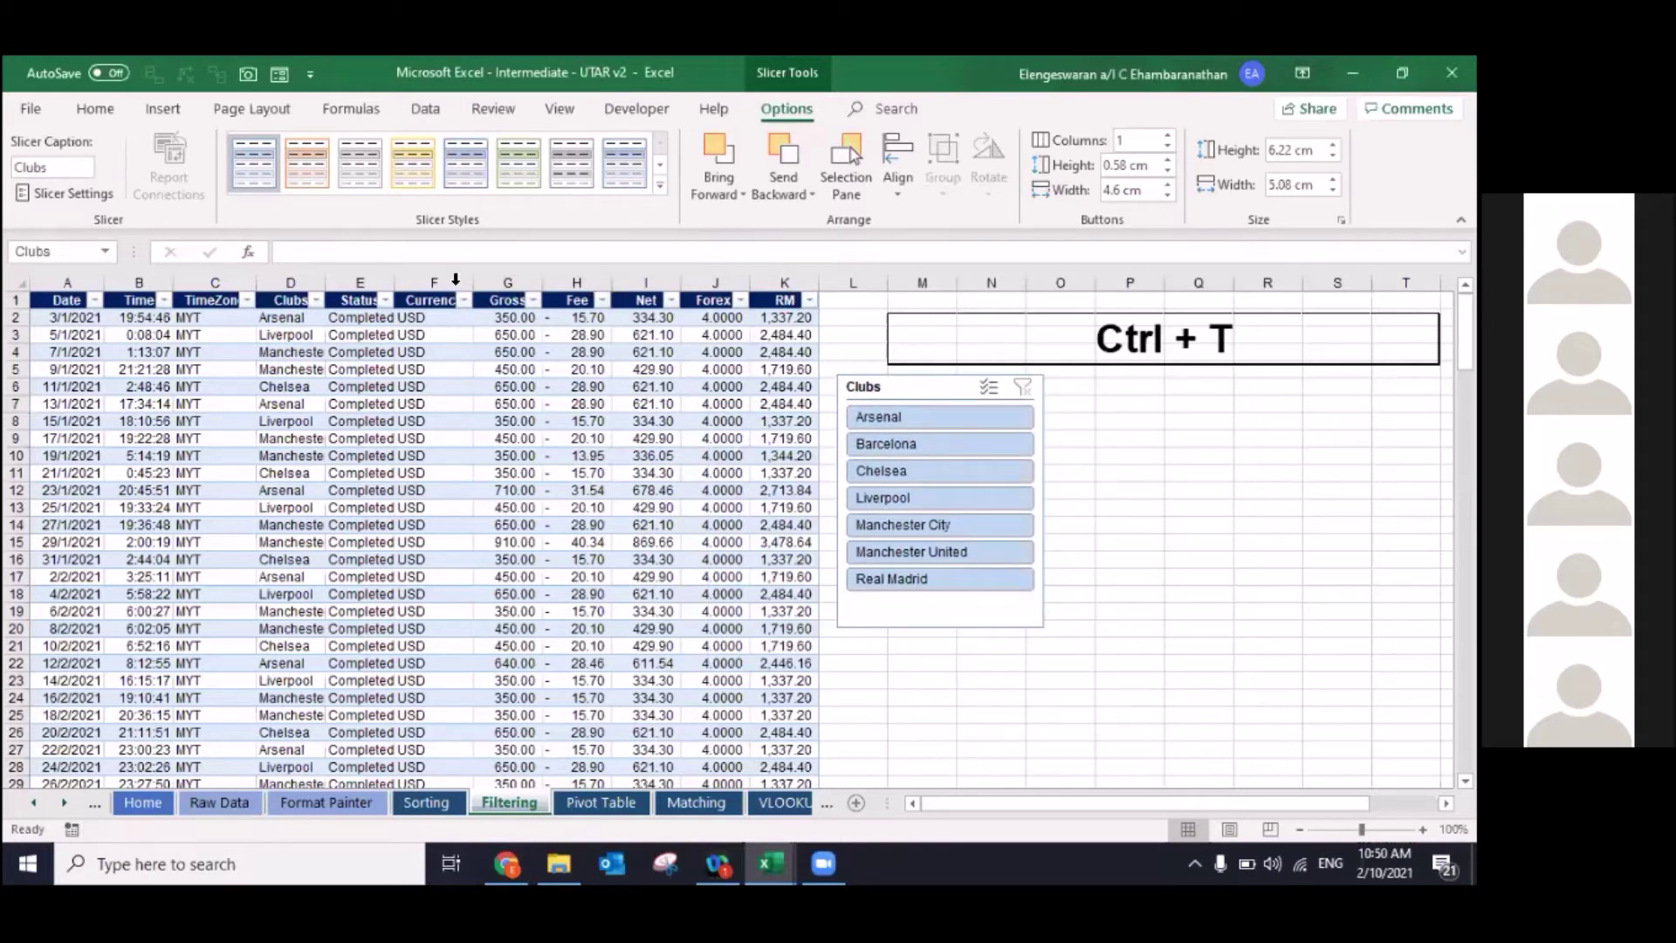
pyautogui.click(930, 422)
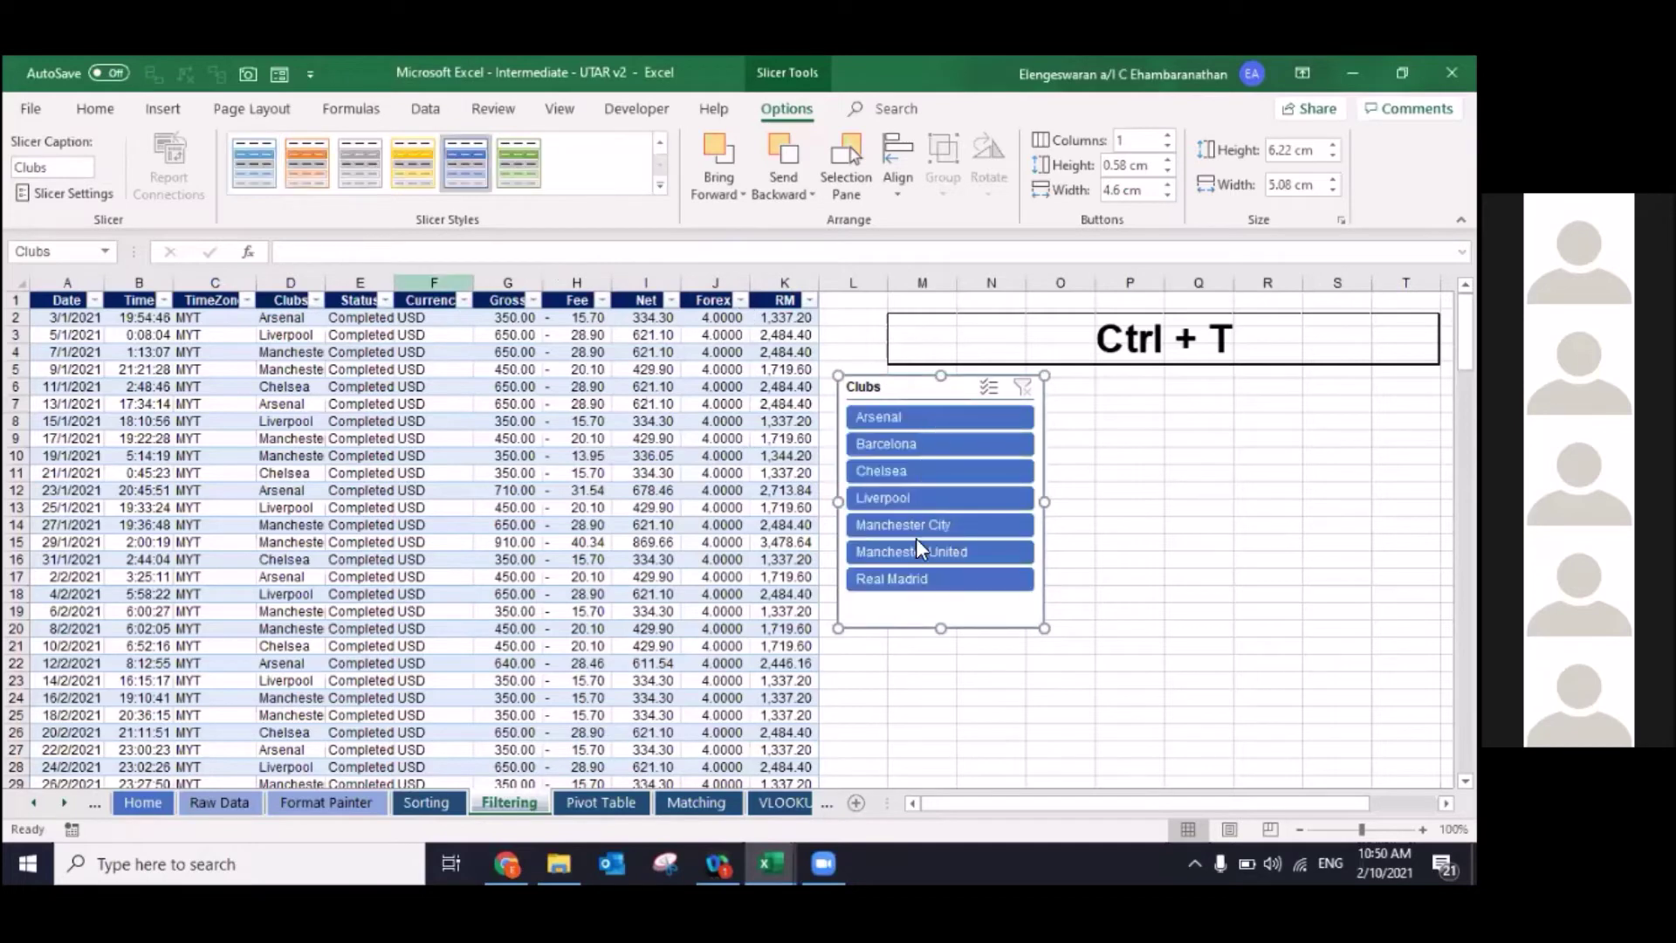
pyautogui.click(867, 474)
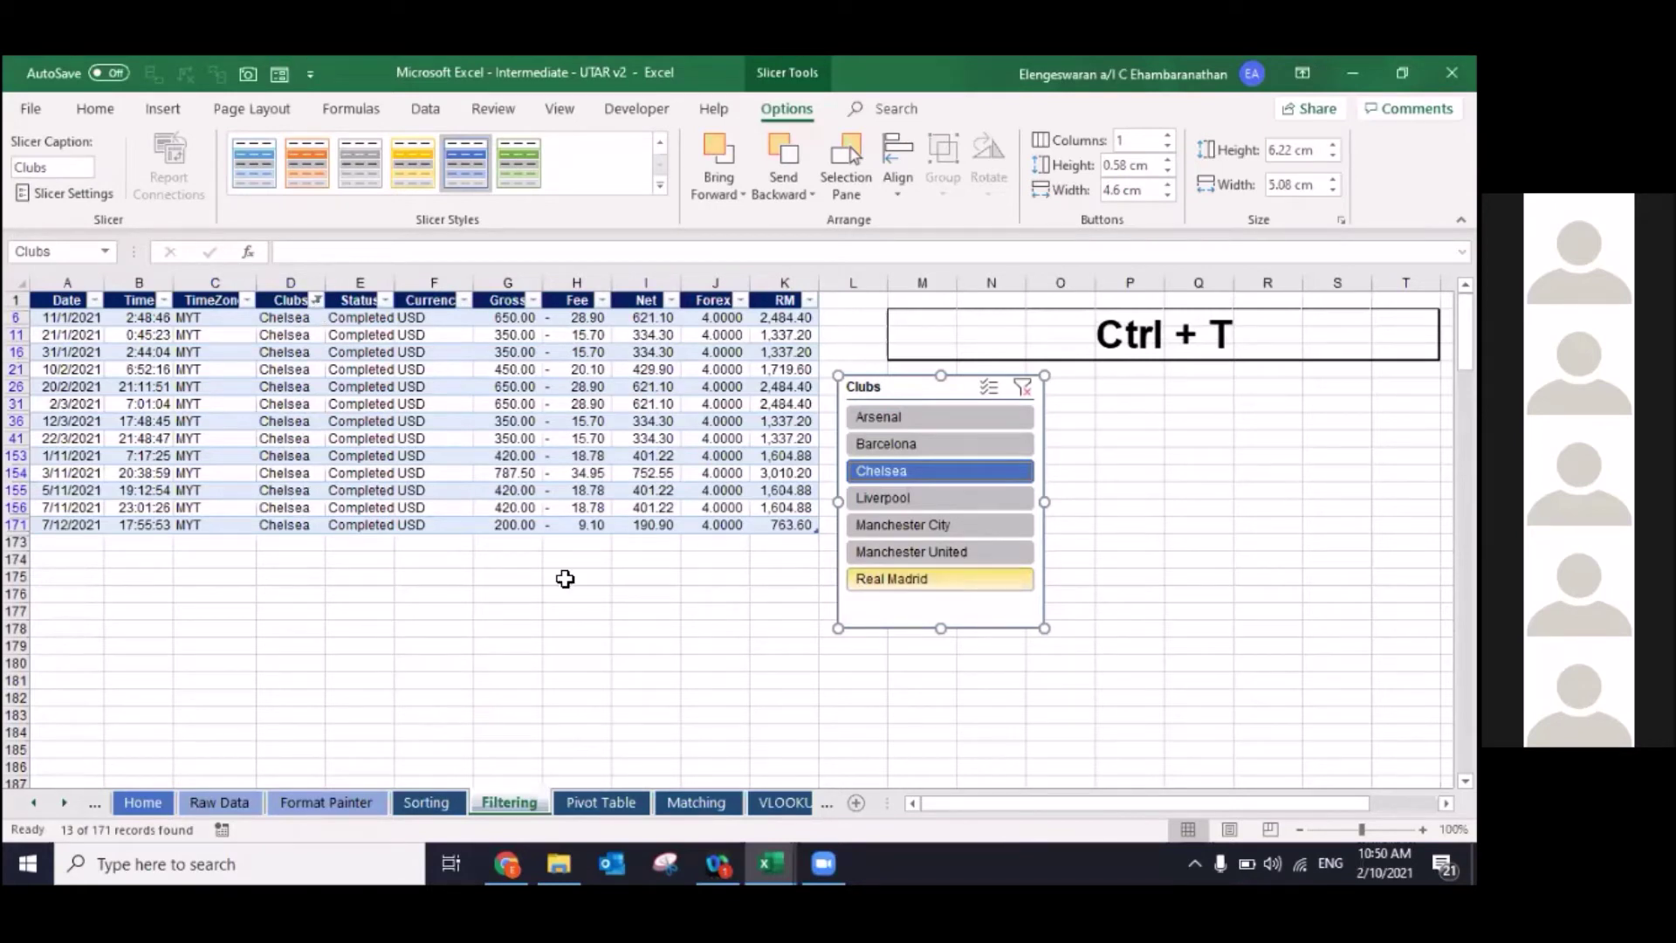
pyautogui.hotkey('ctrl', 'z')
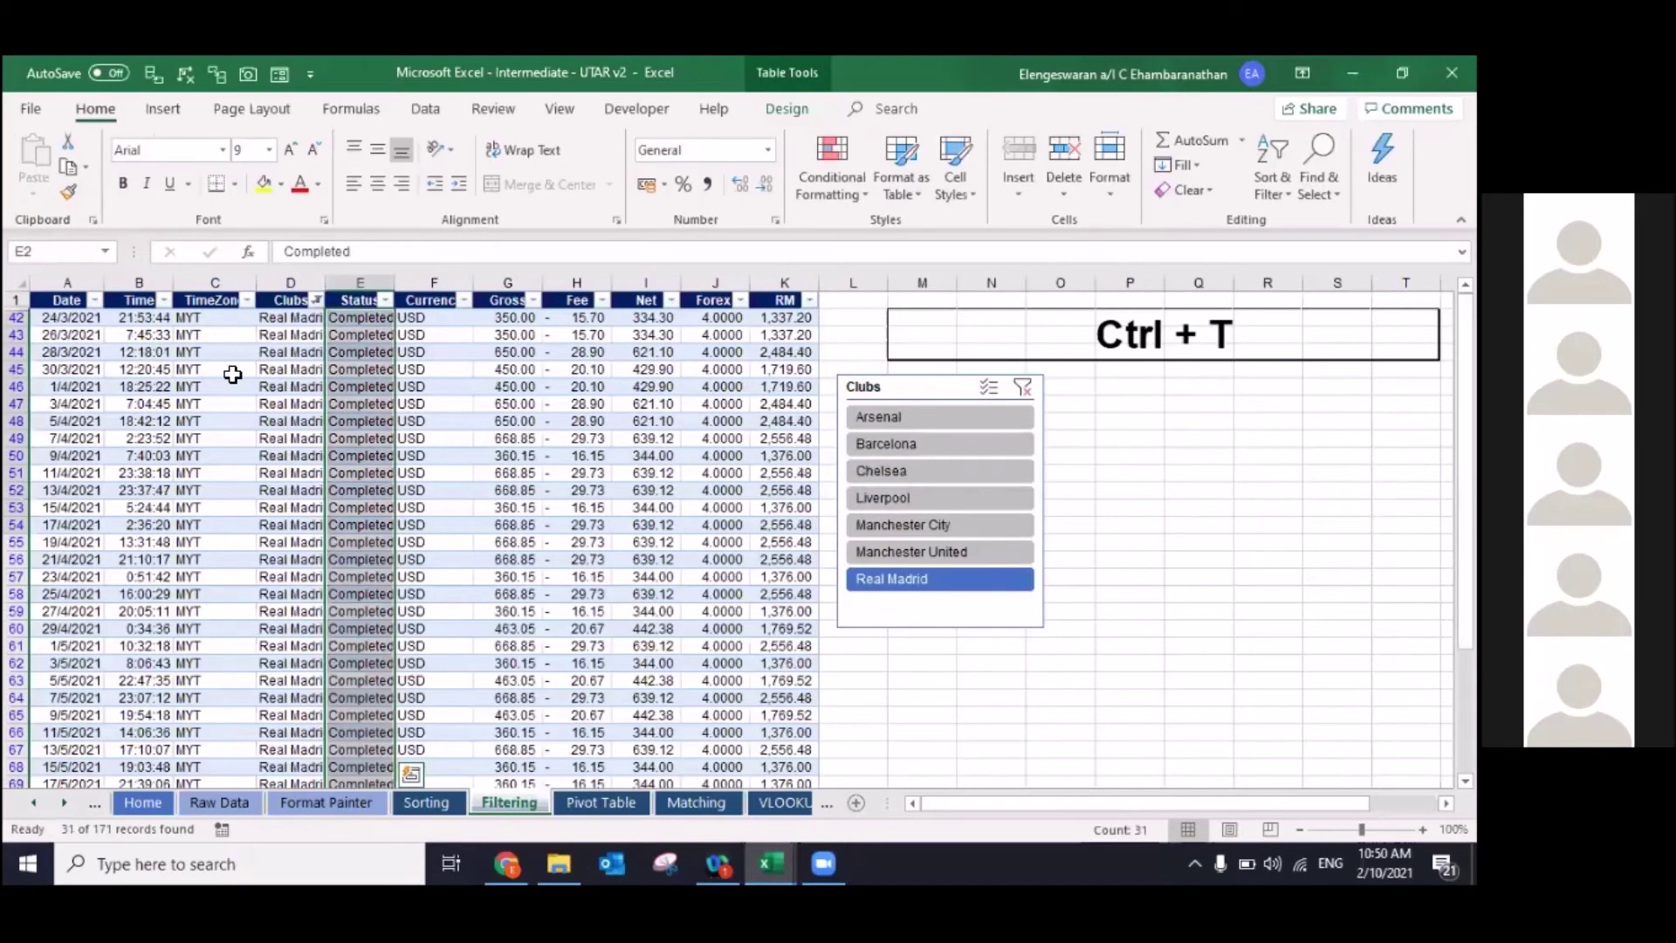
pyautogui.hotkey('ctrl', 'z')
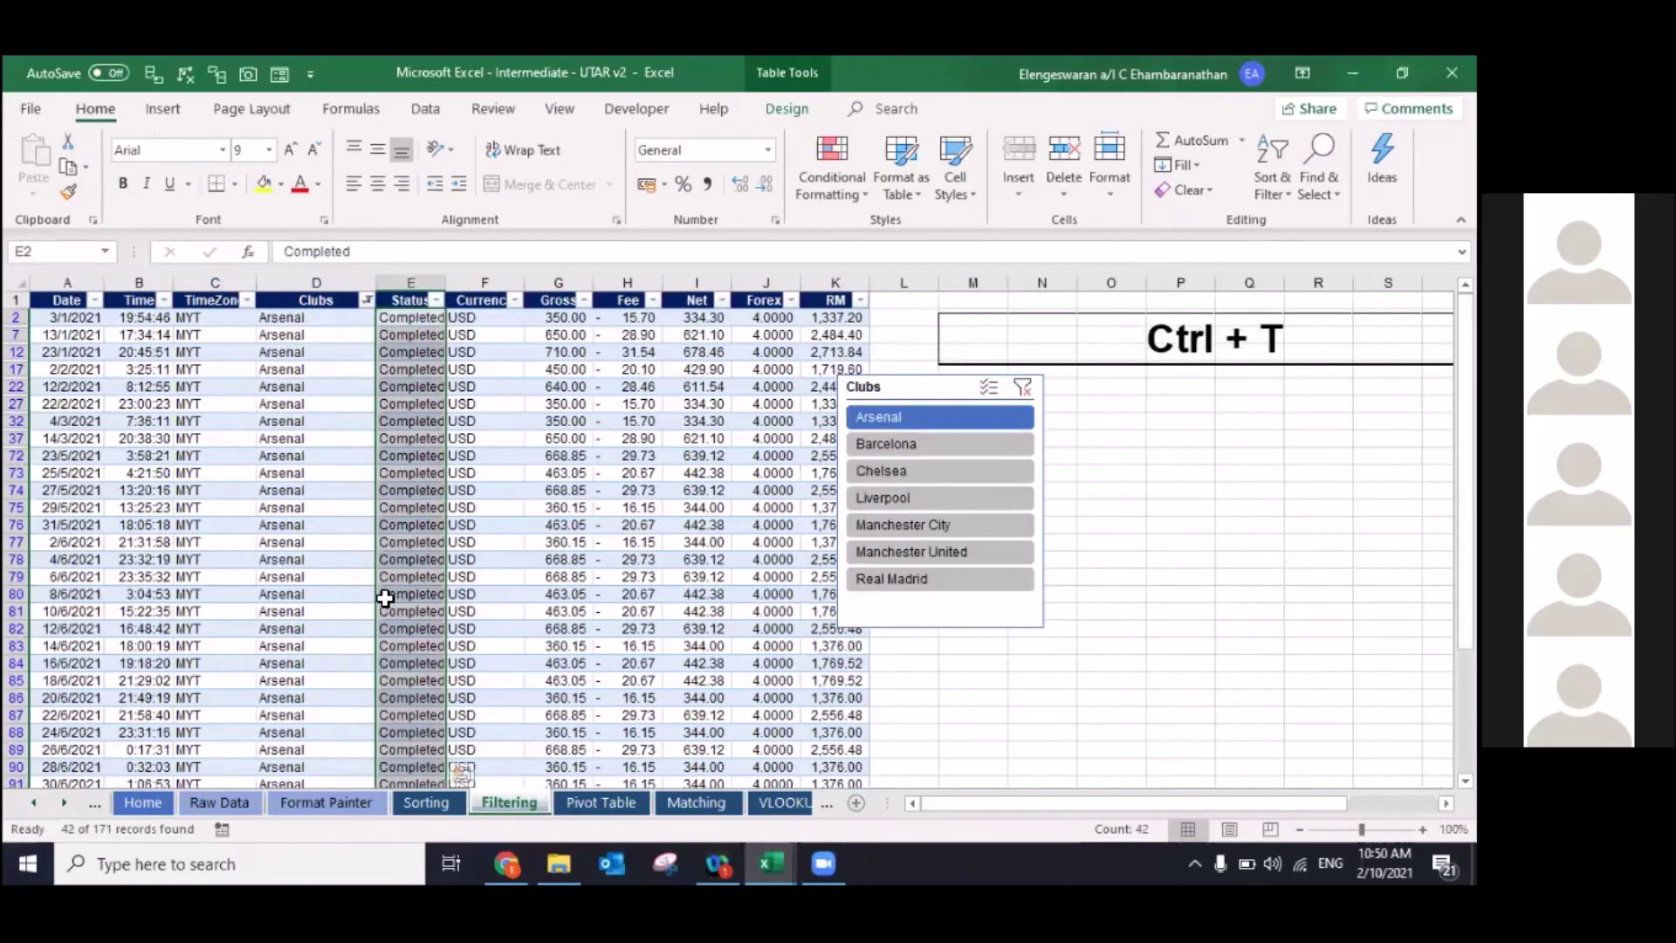
pyautogui.click(902, 454)
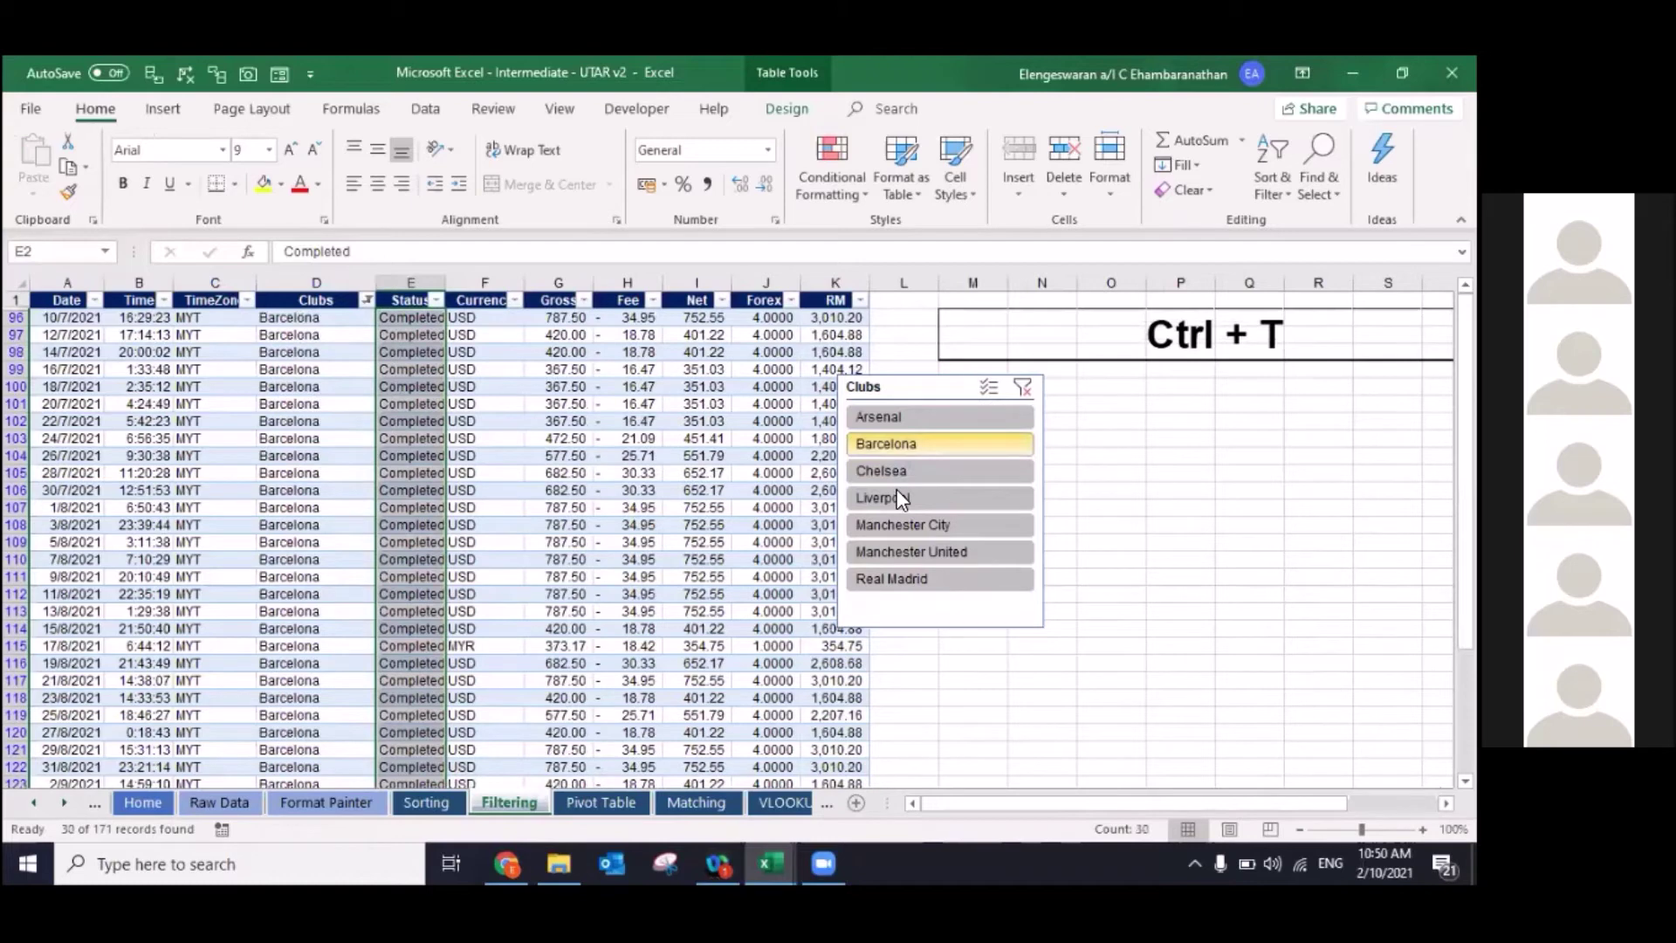
pyautogui.click(899, 475)
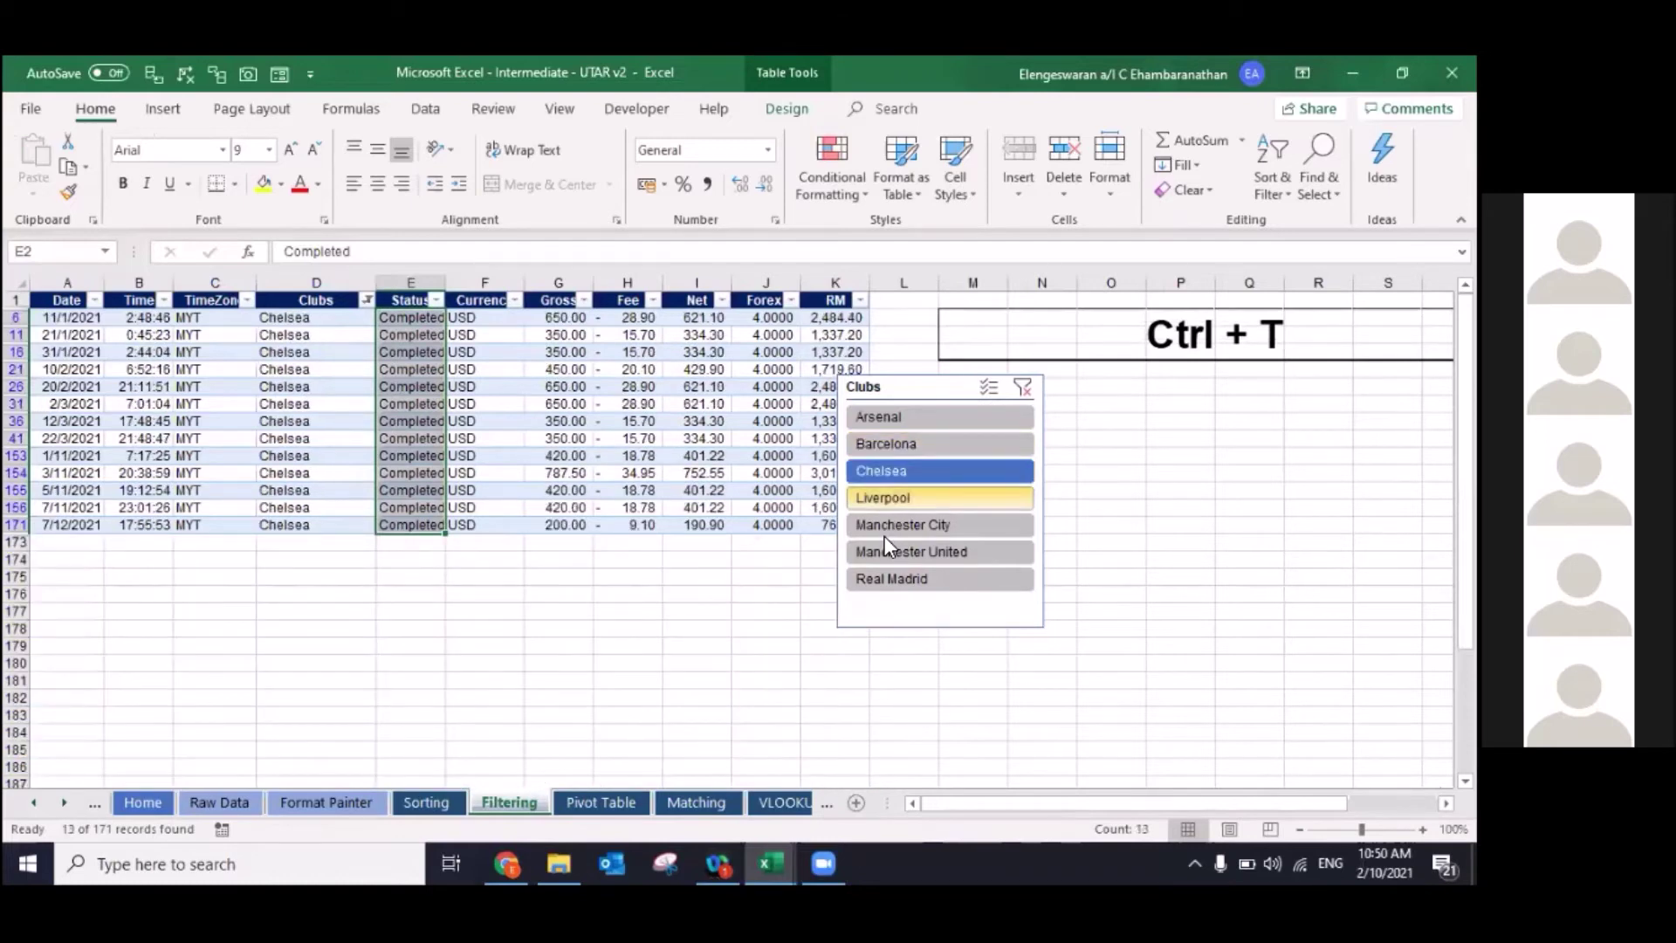
pyautogui.click(883, 497)
pyautogui.click(883, 524)
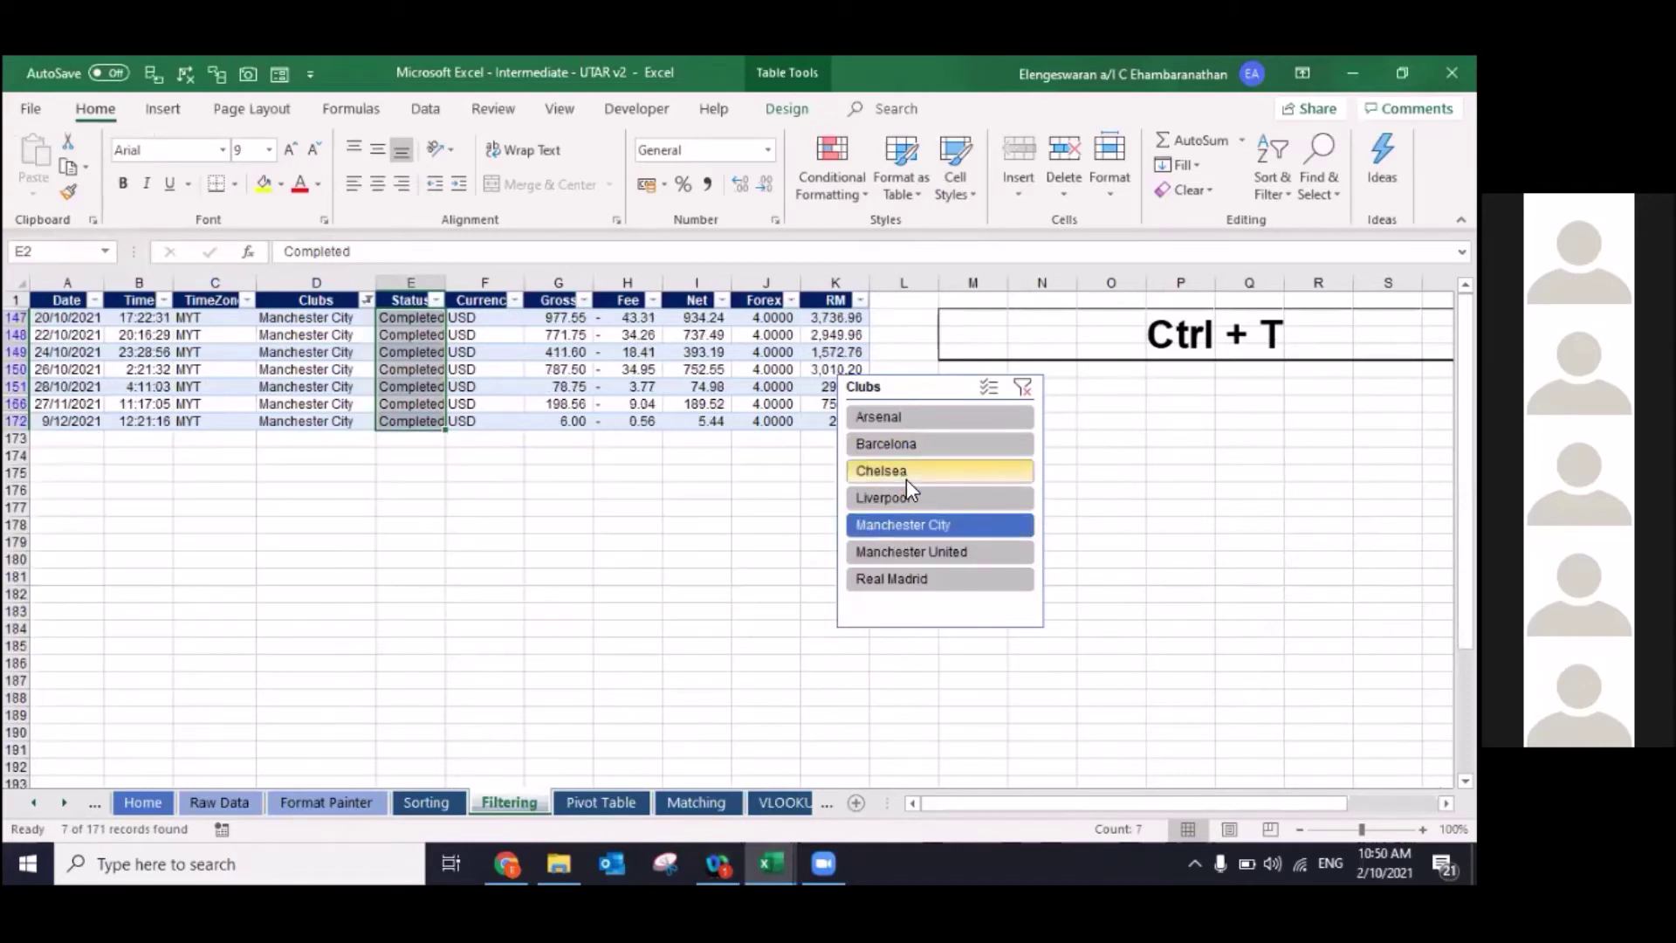
# Step: Filter to Chelsea's 13 records, check the unchanged Status filter, and nudge the slicer right
pyautogui.click(906, 479)
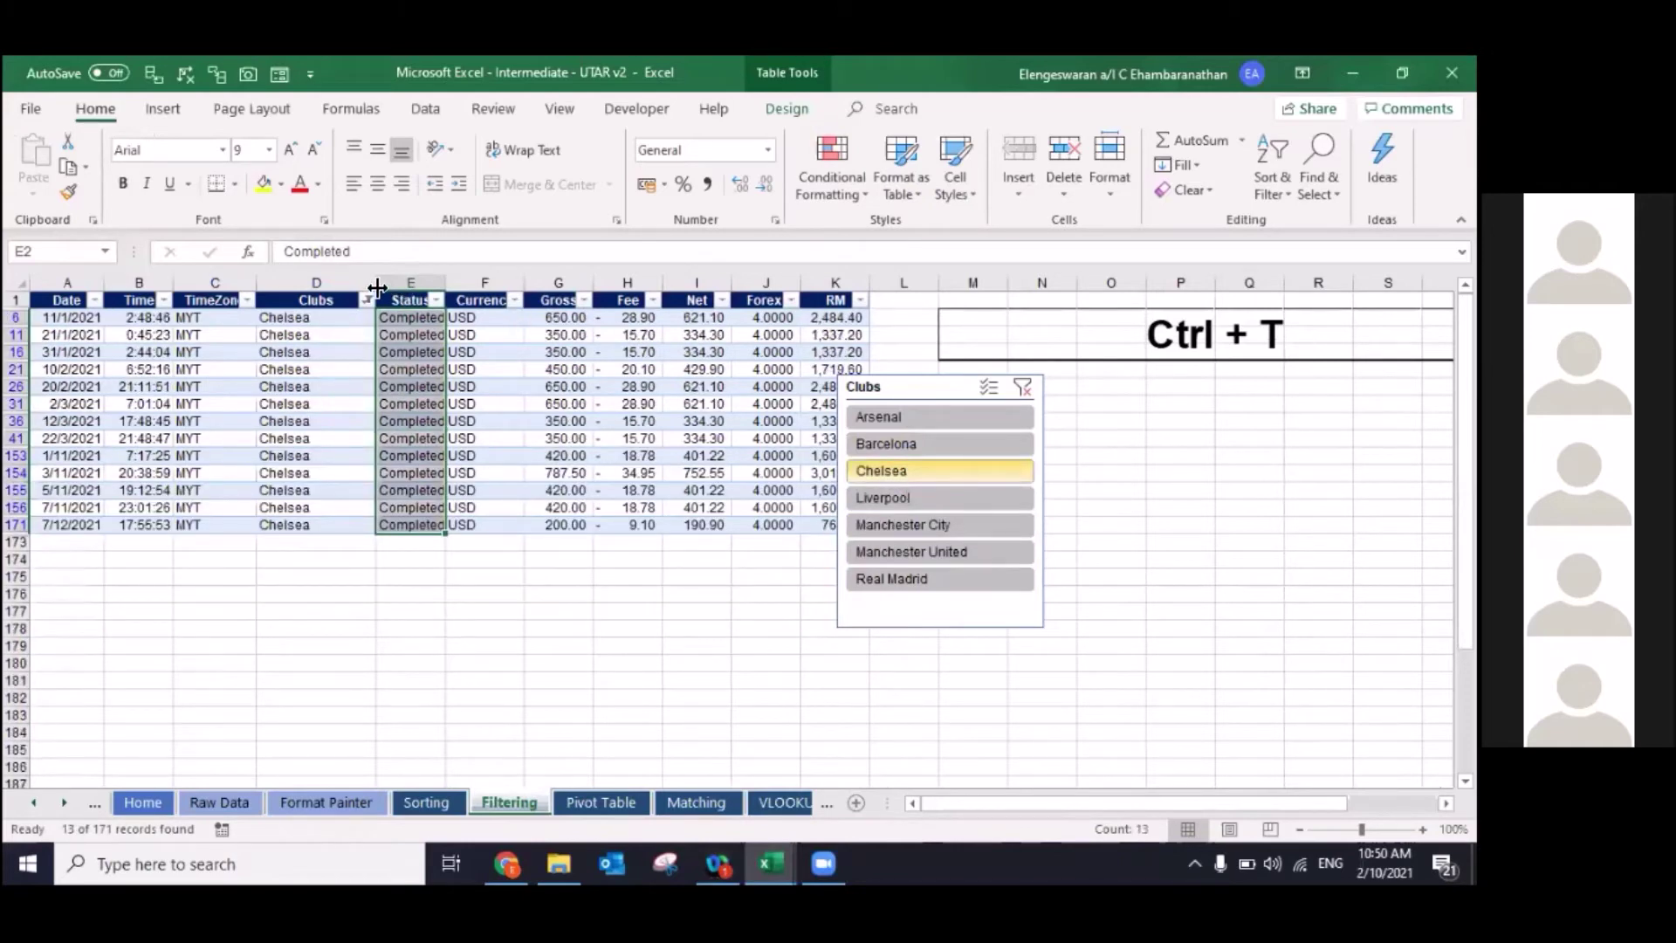
pyautogui.click(436, 300)
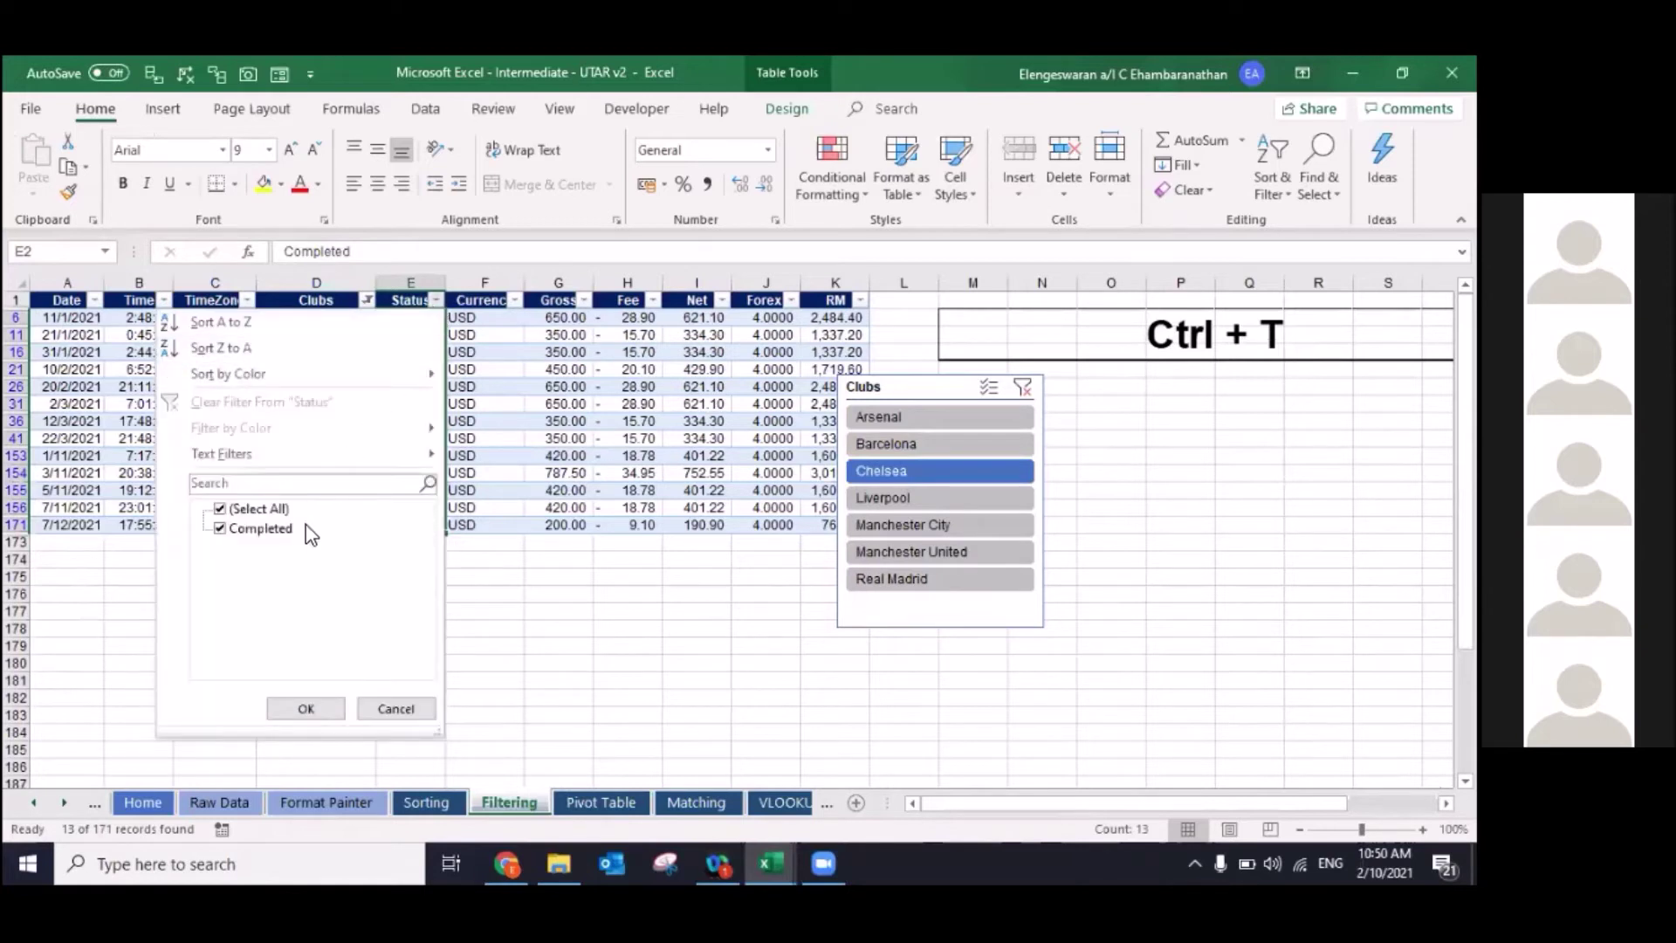
pyautogui.click(396, 707)
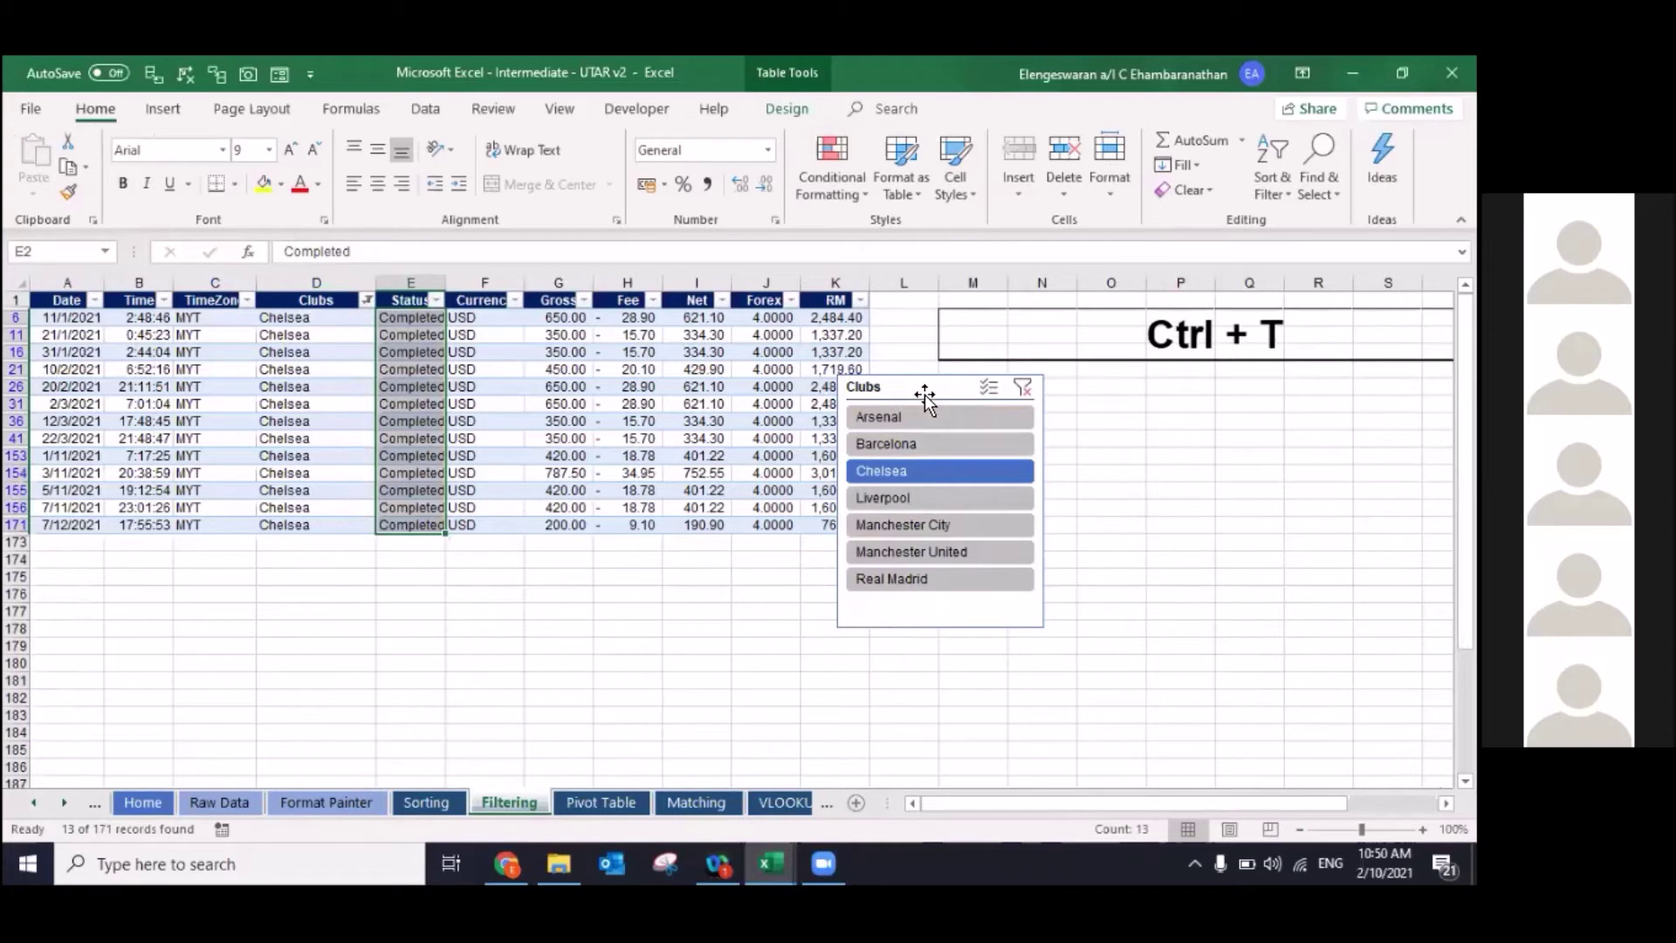
pyautogui.moveTo(927, 409); pyautogui.dragTo(982, 393)
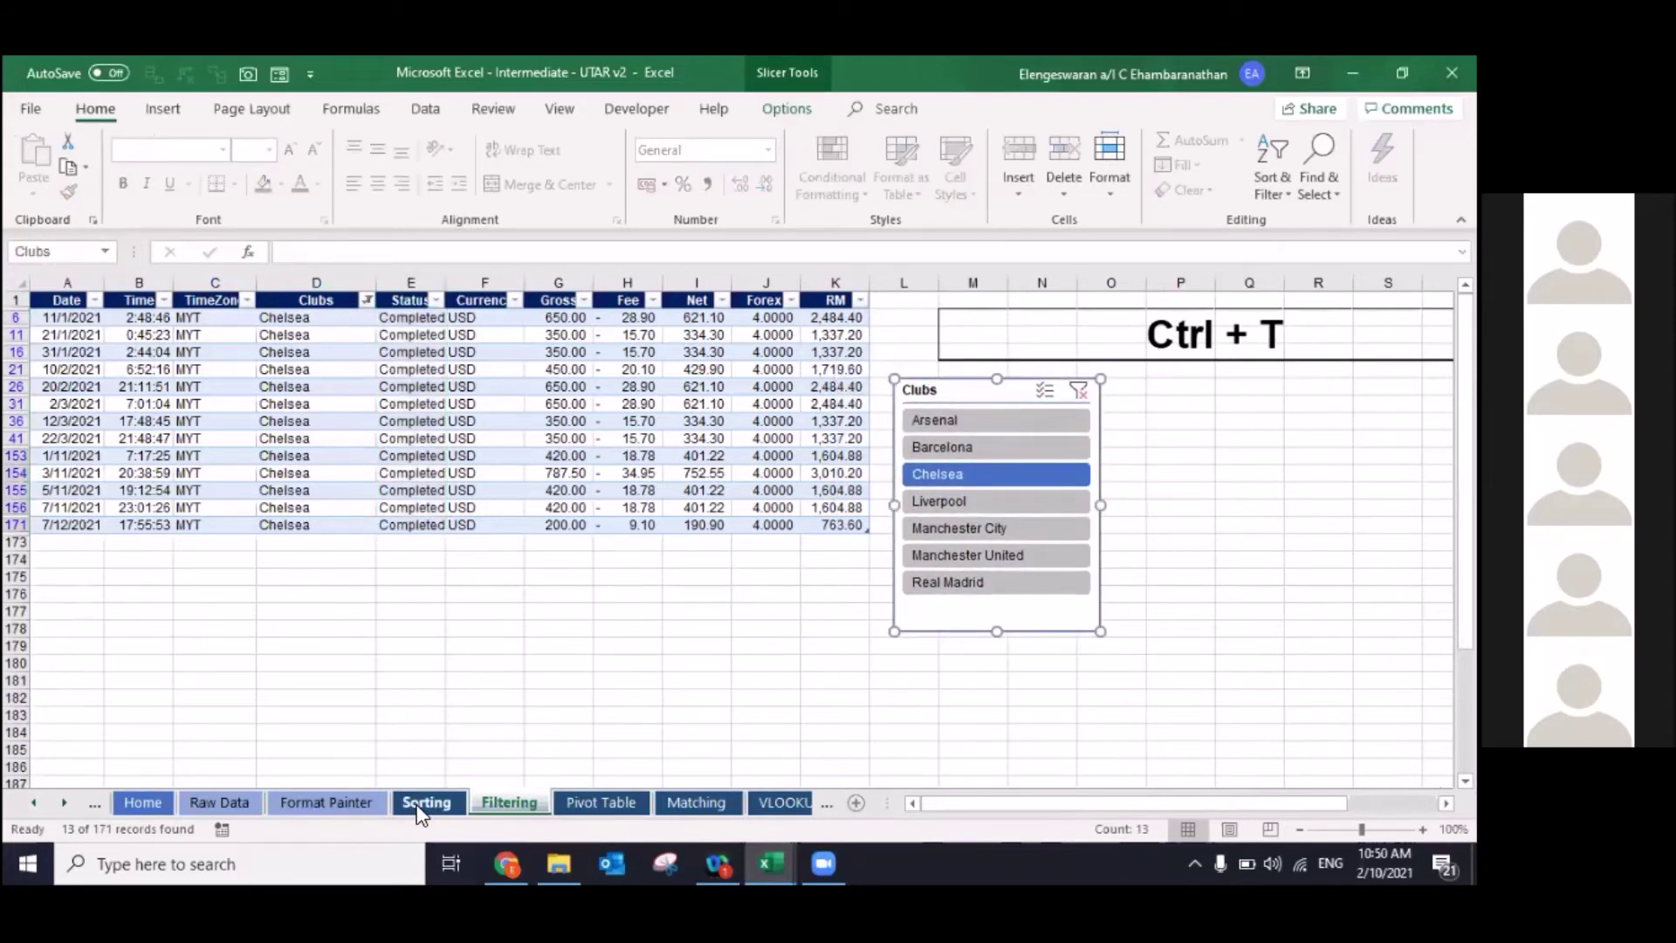
# Step: On the Pivot Table sheet, open Create Table for range A1:H29 with headers
pyautogui.click(579, 805)
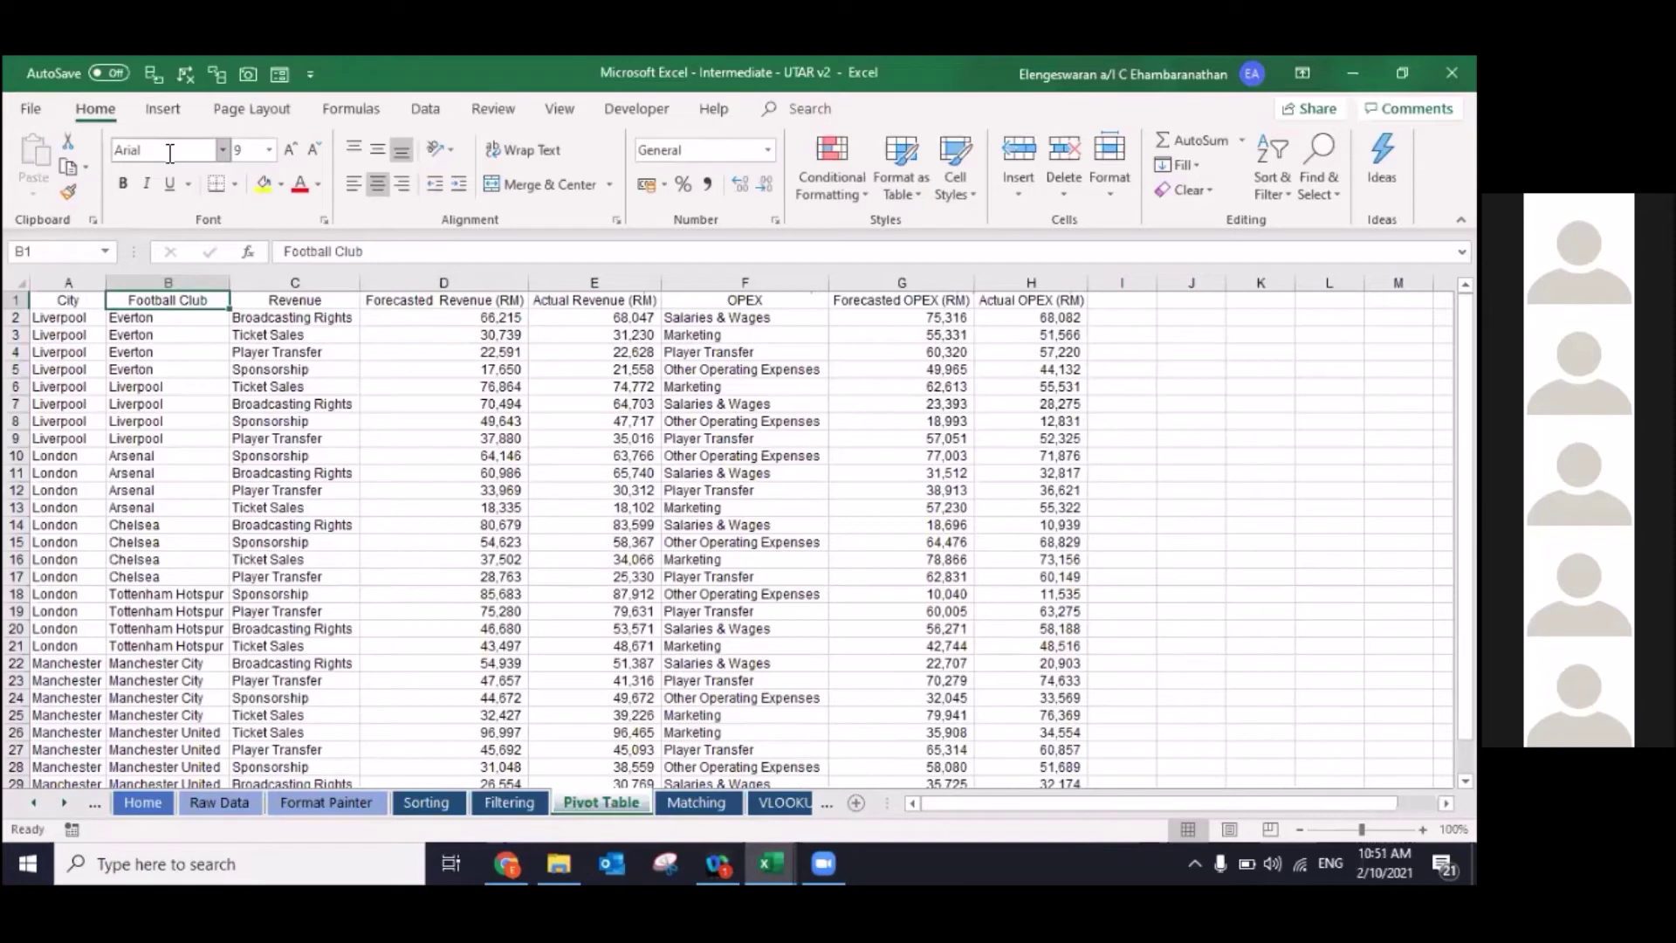
pyautogui.click(165, 119)
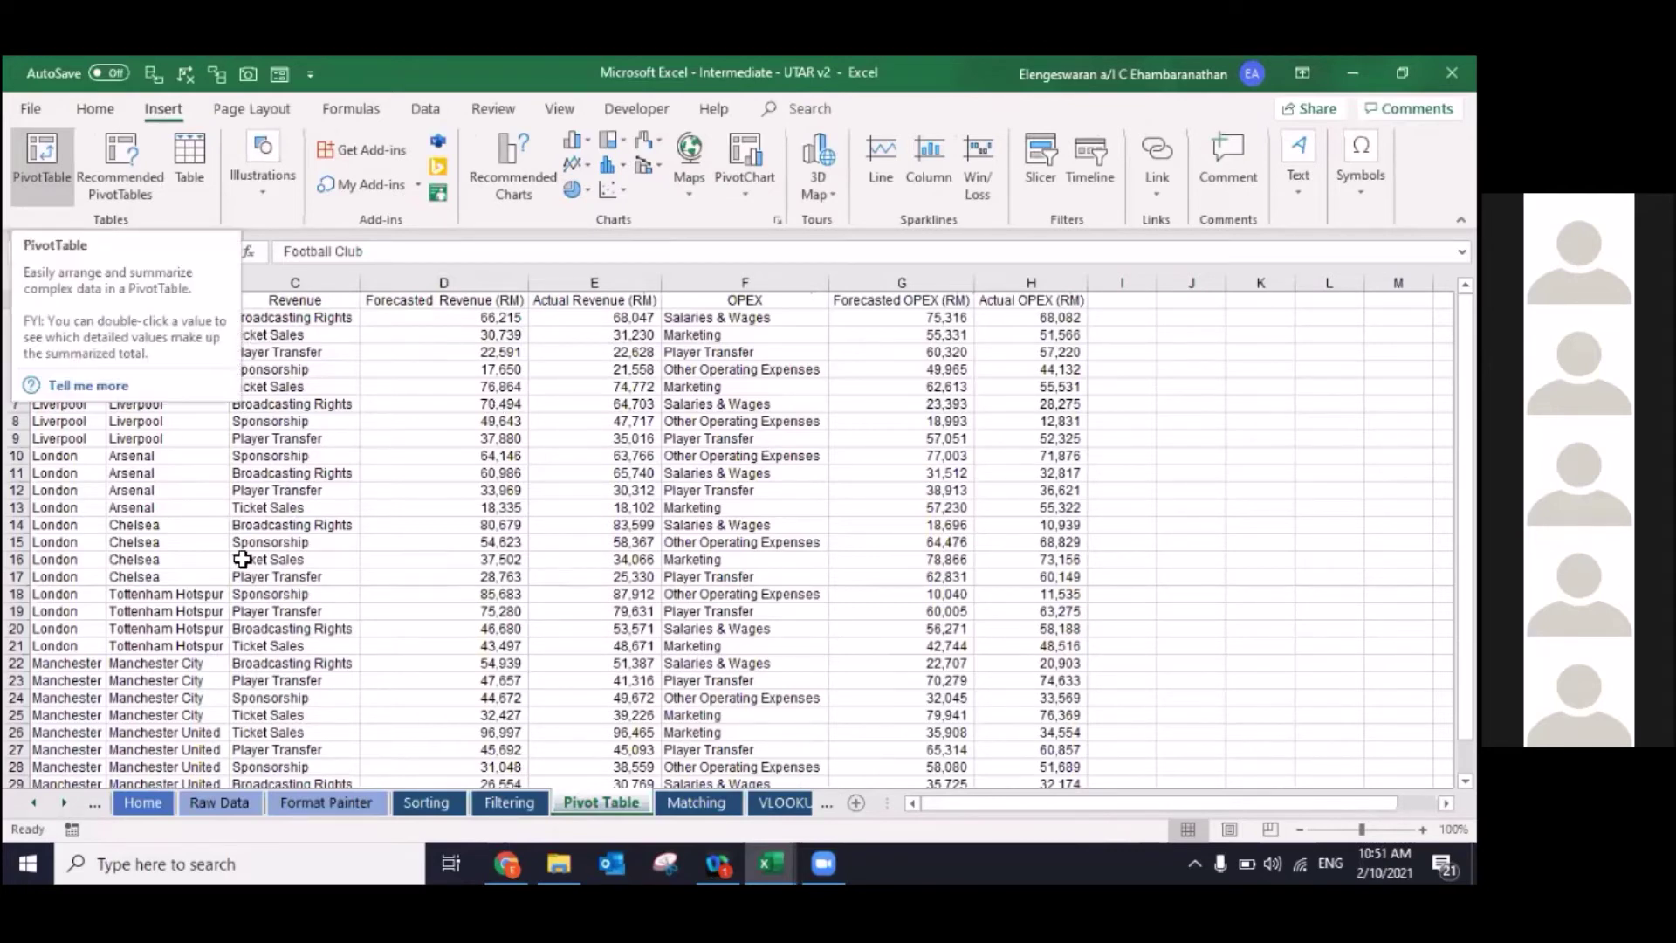
pyautogui.hotkey('ctrl', 'a')
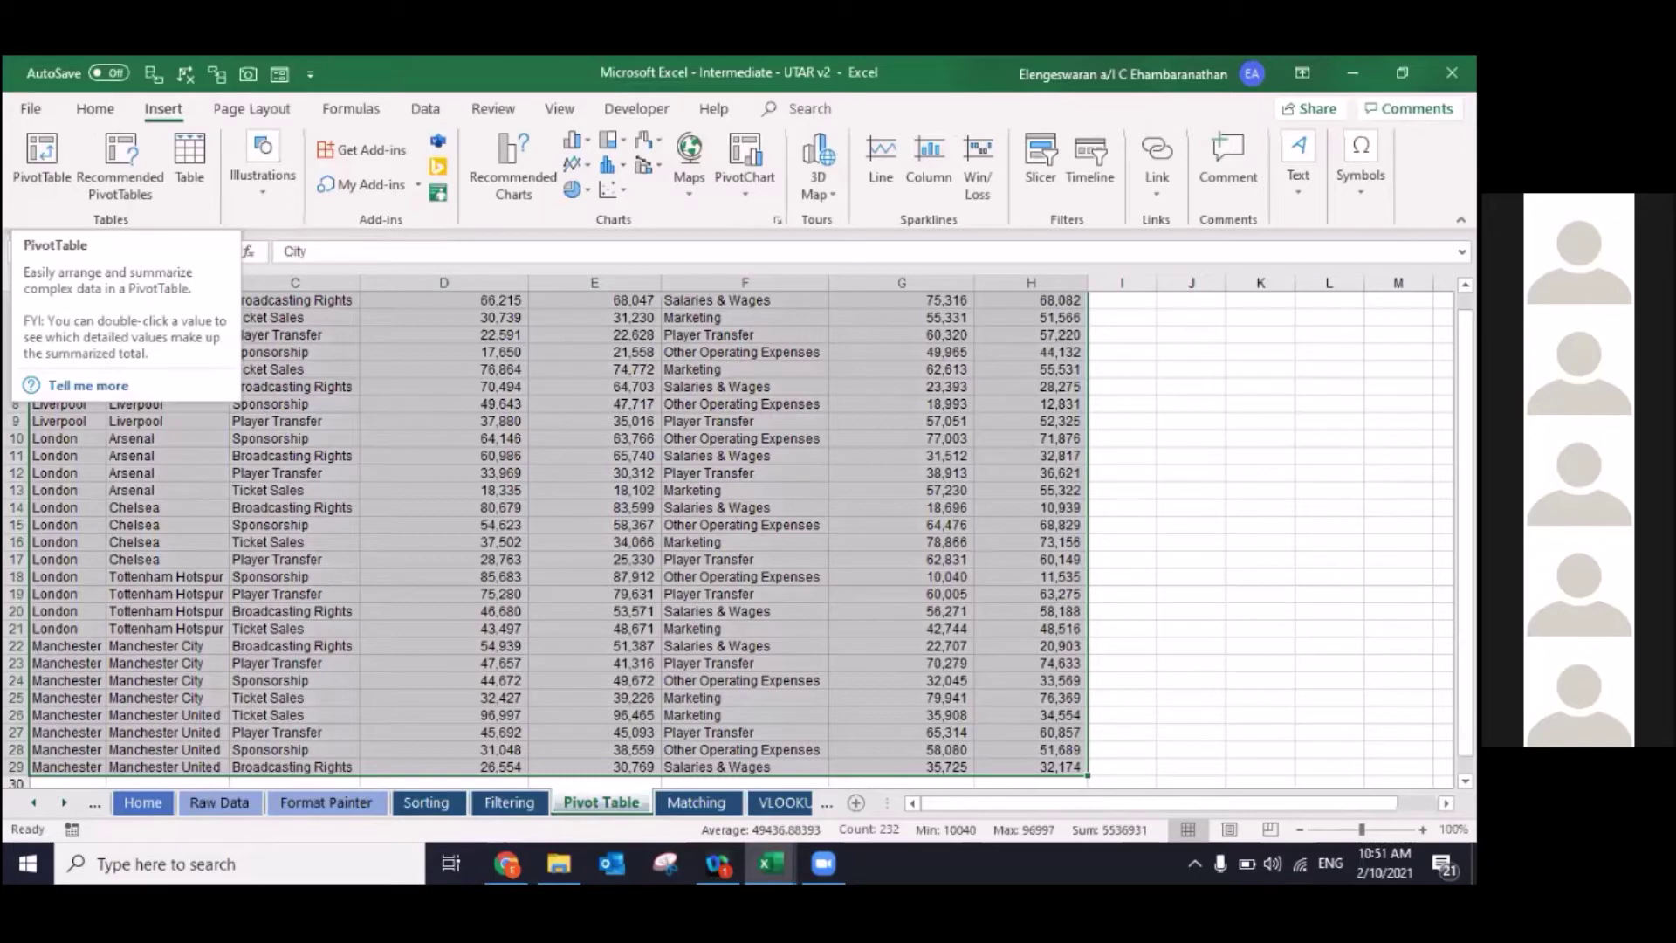
pyautogui.click(294, 405)
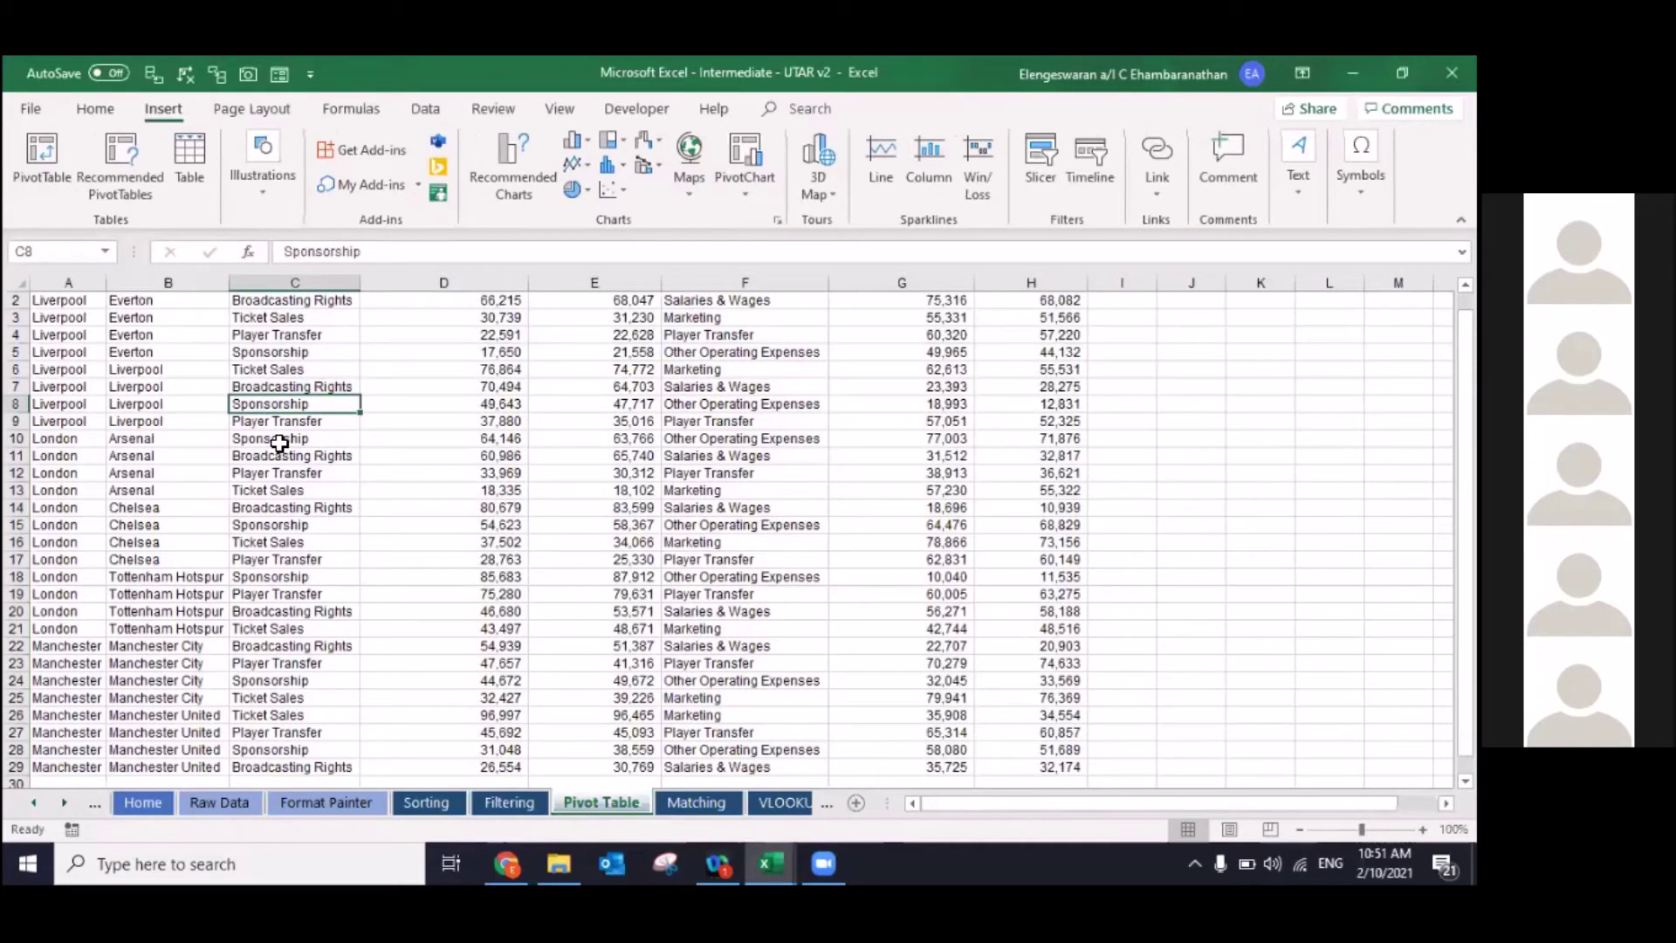
pyautogui.hotkey('alt', 'n', 'v')
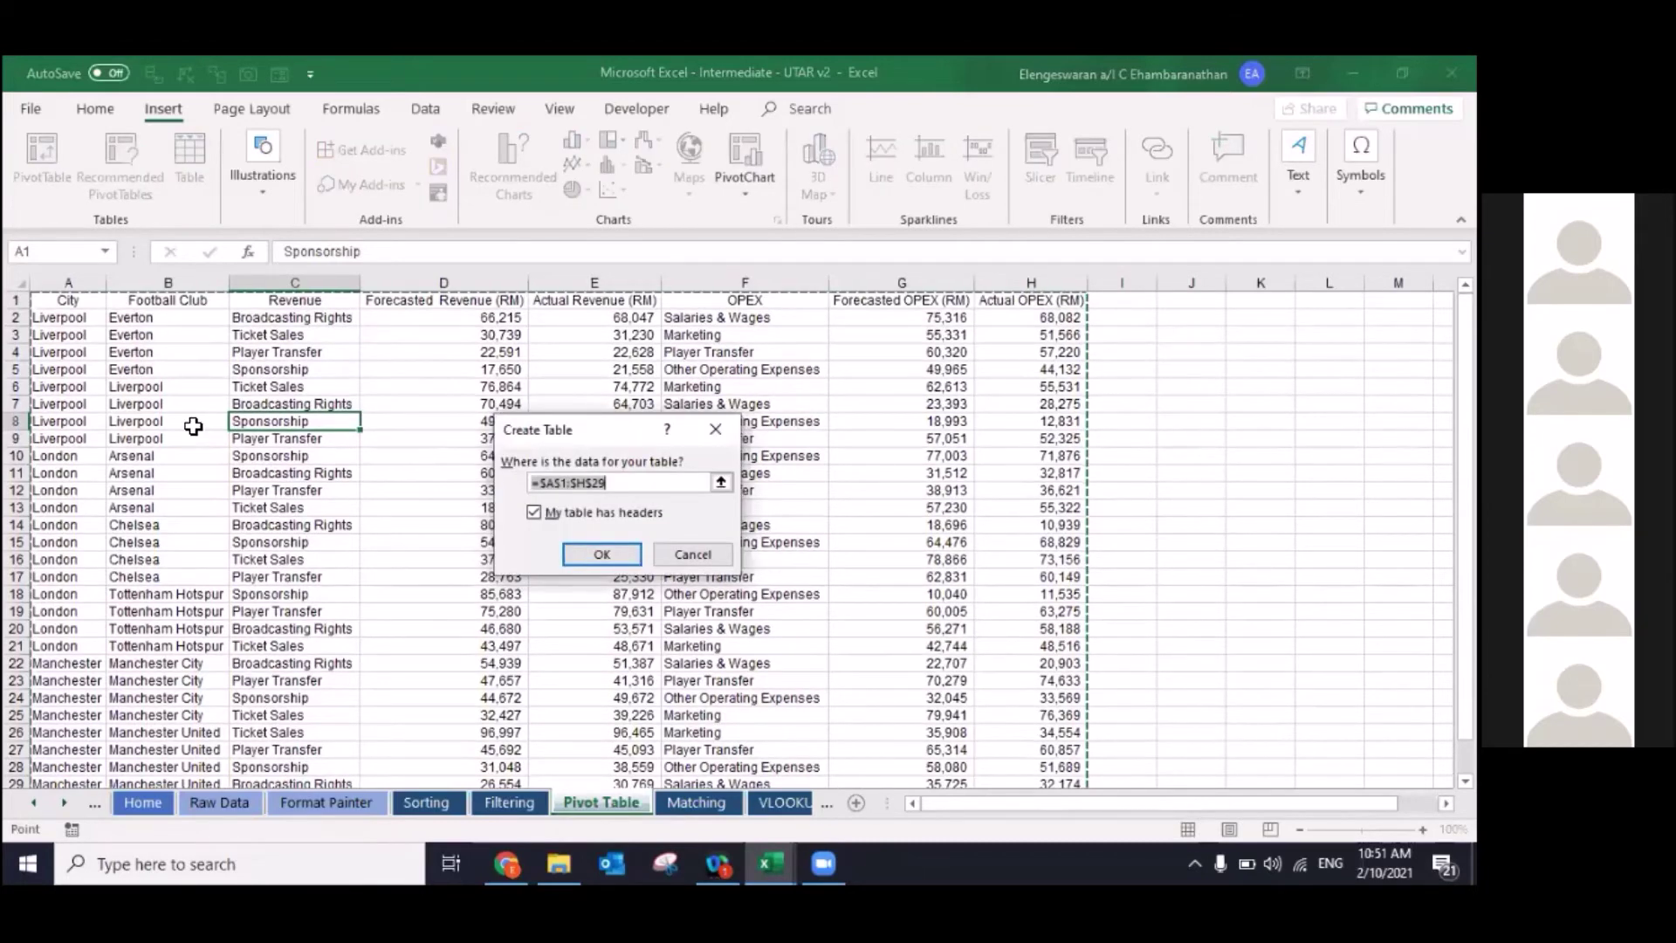
# Step: Confirm Create Table to make Table2 and click through its cells to check it
pyautogui.press('Return')
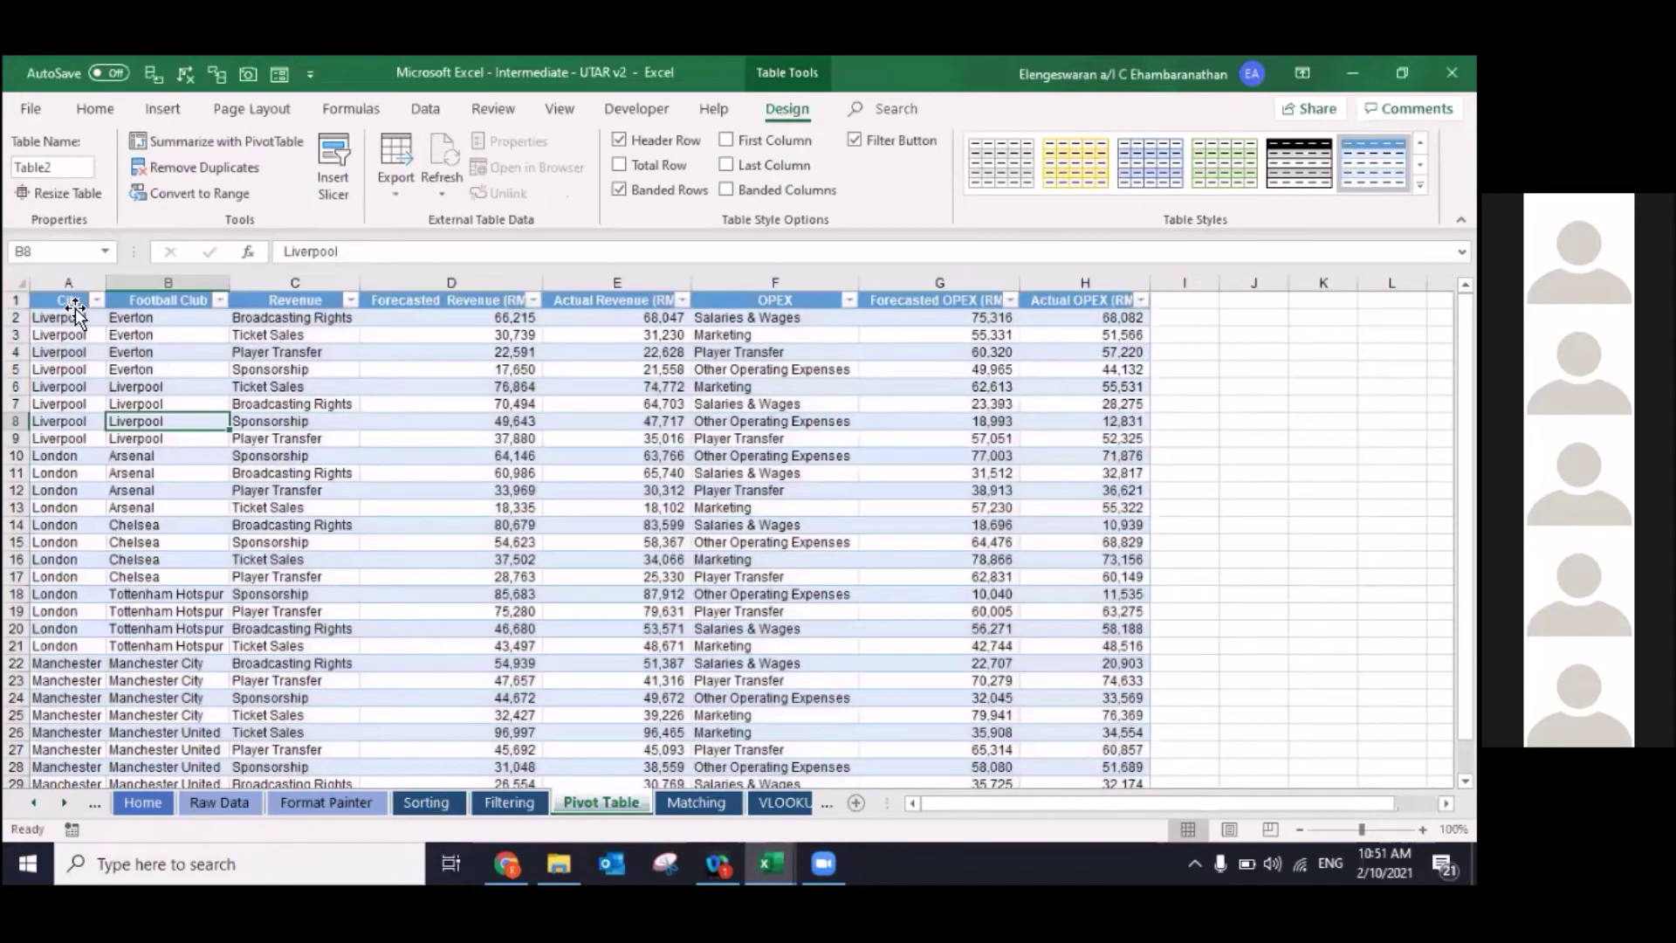
pyautogui.hotkey('ctrl', 'a')
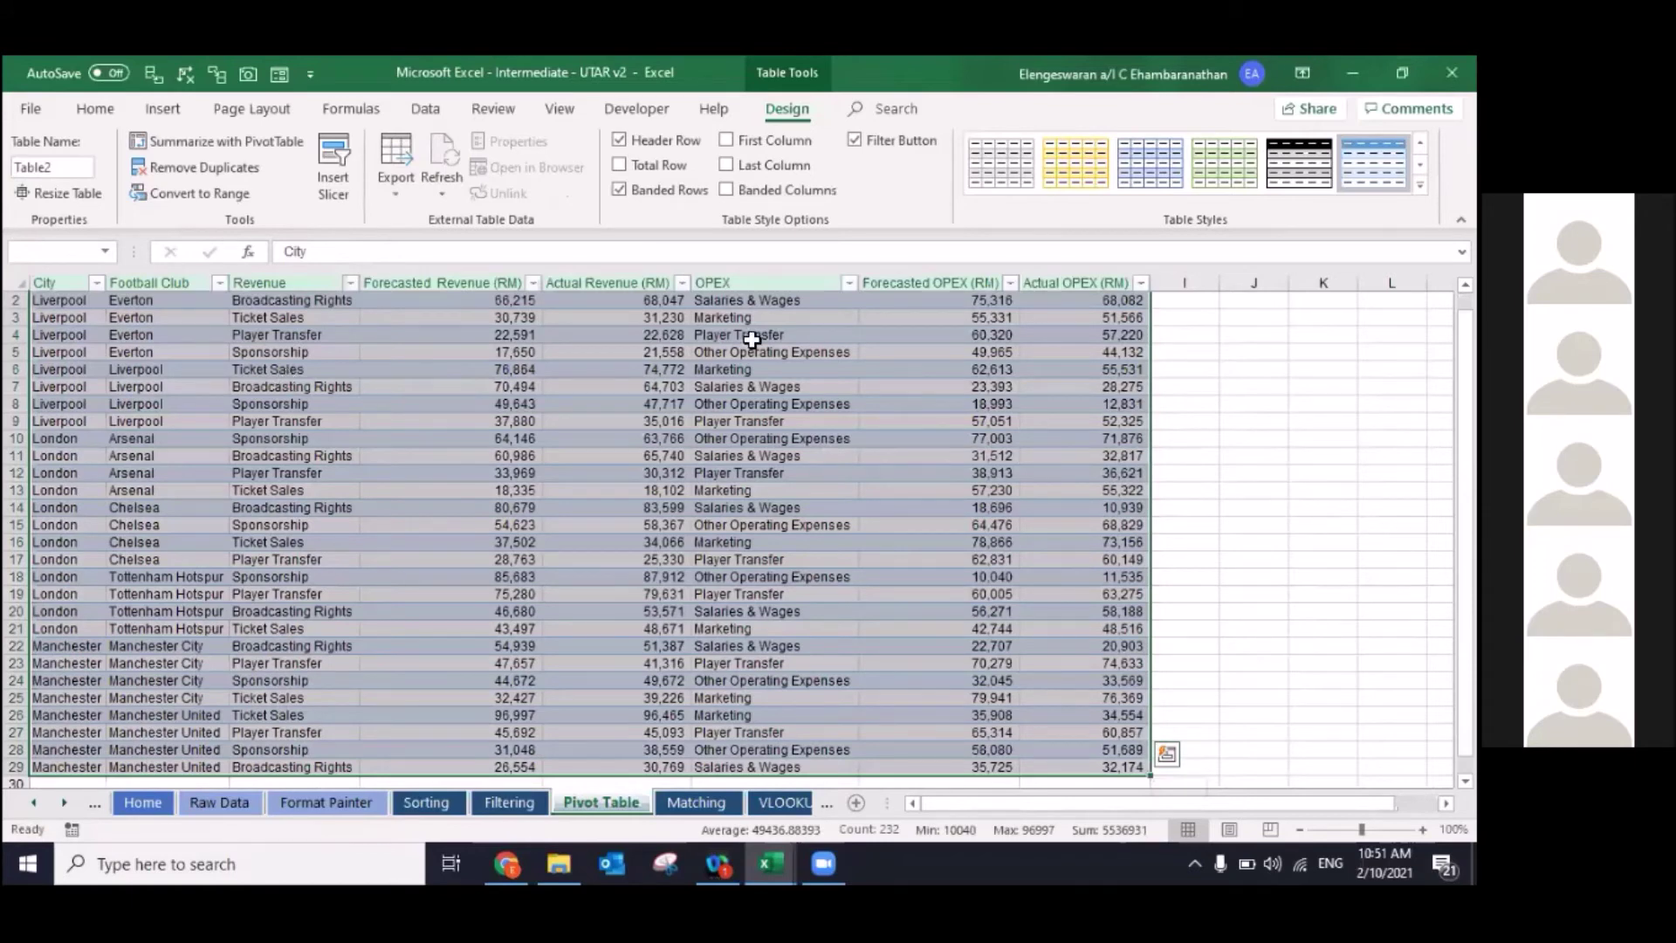
pyautogui.scroll(1, 576, 524)
pyautogui.click(451, 369)
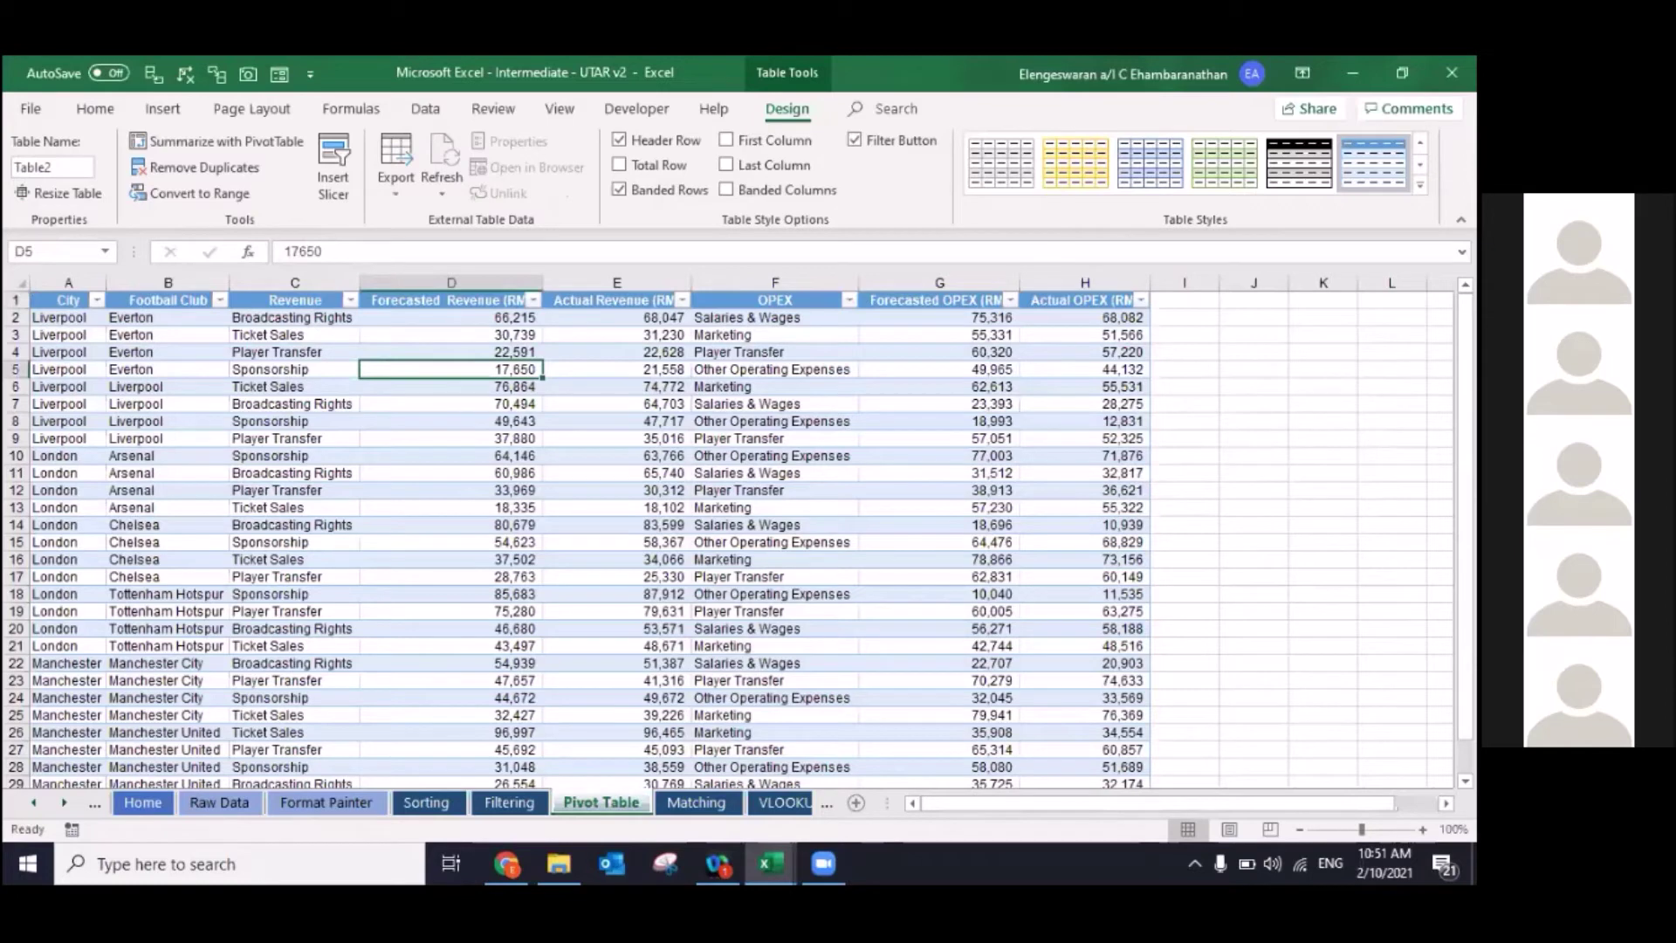
pyautogui.click(1253, 334)
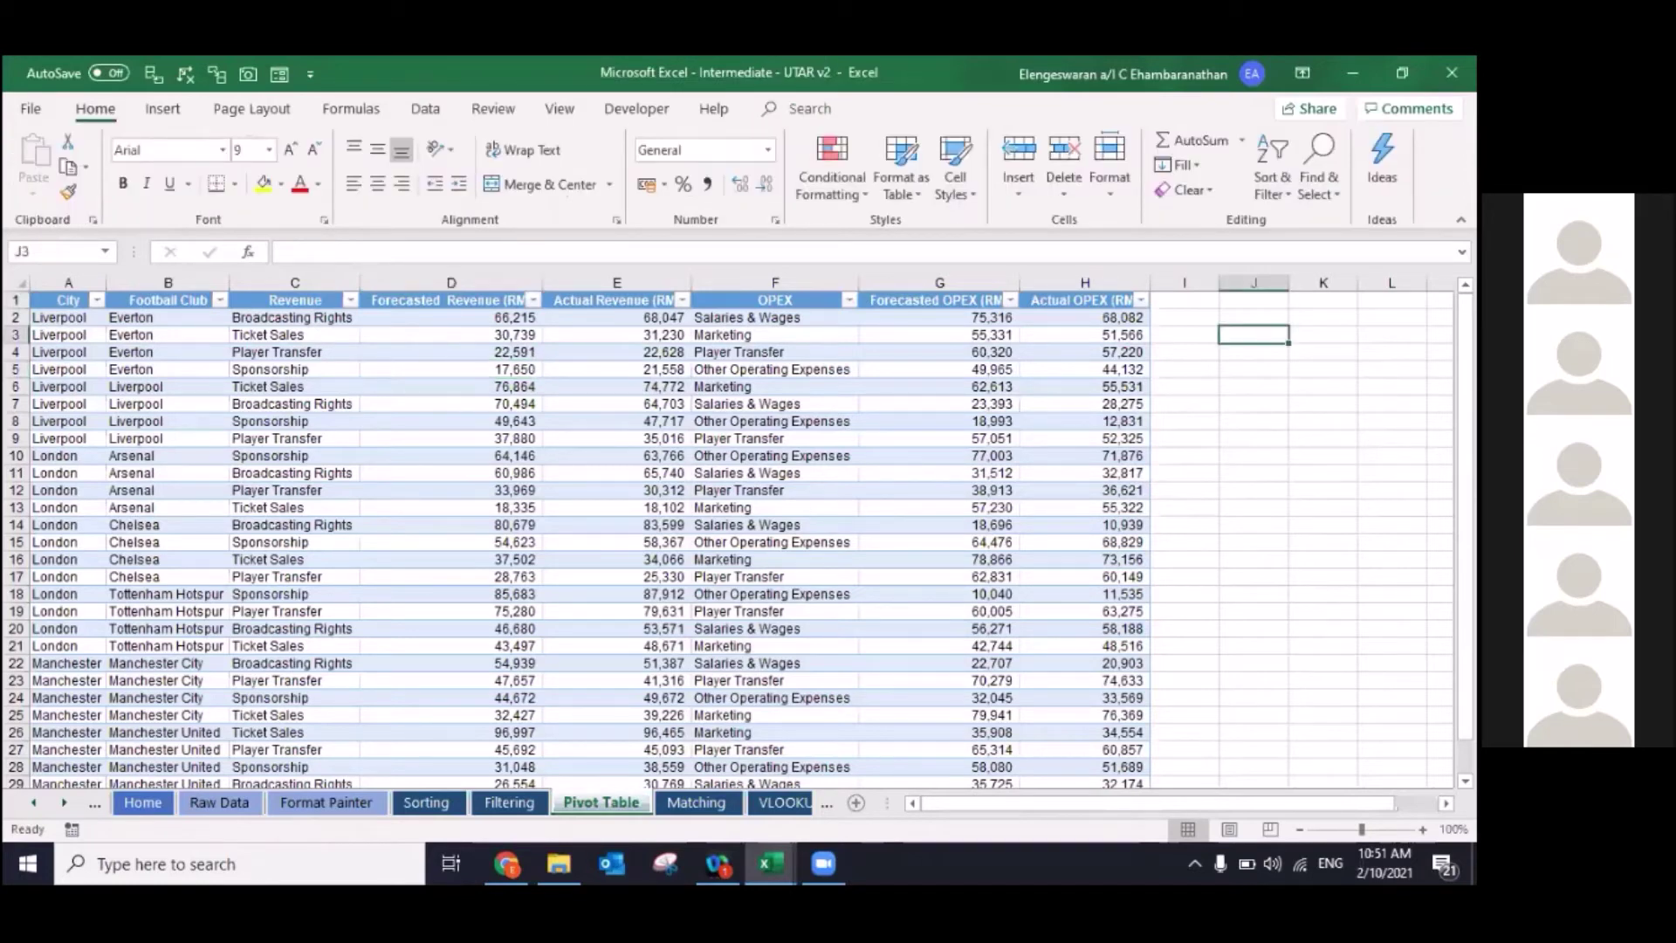
pyautogui.click(133, 370)
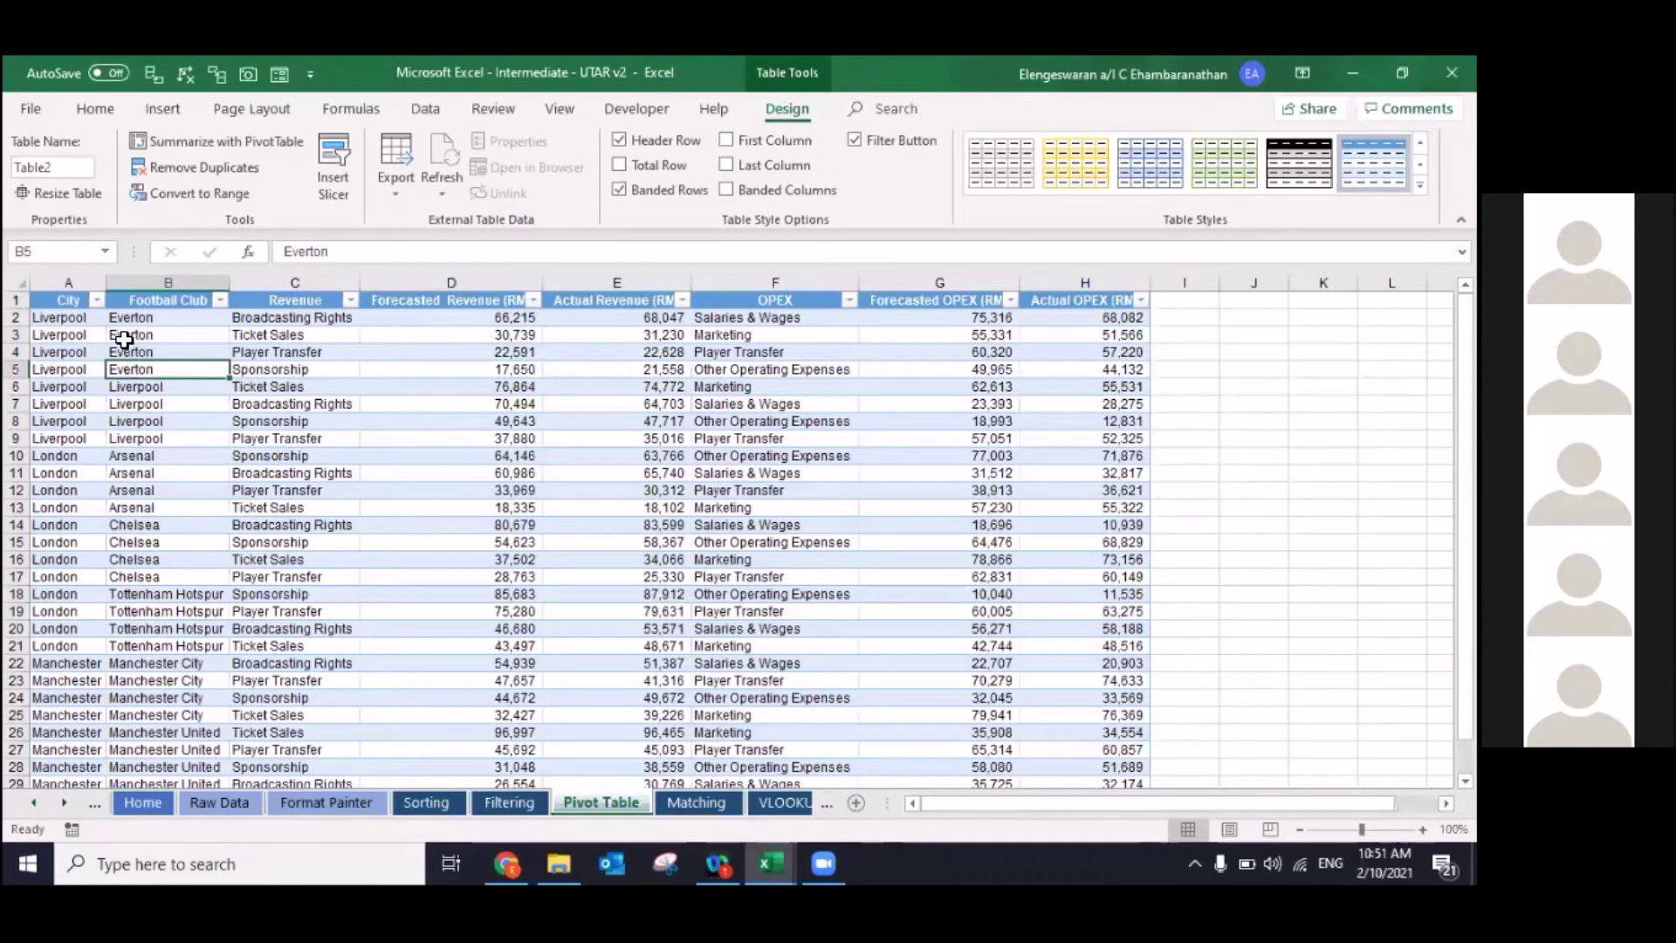
# Step: With a cell in Table2 selected, start creating a PivotTable from it
pyautogui.click(179, 114)
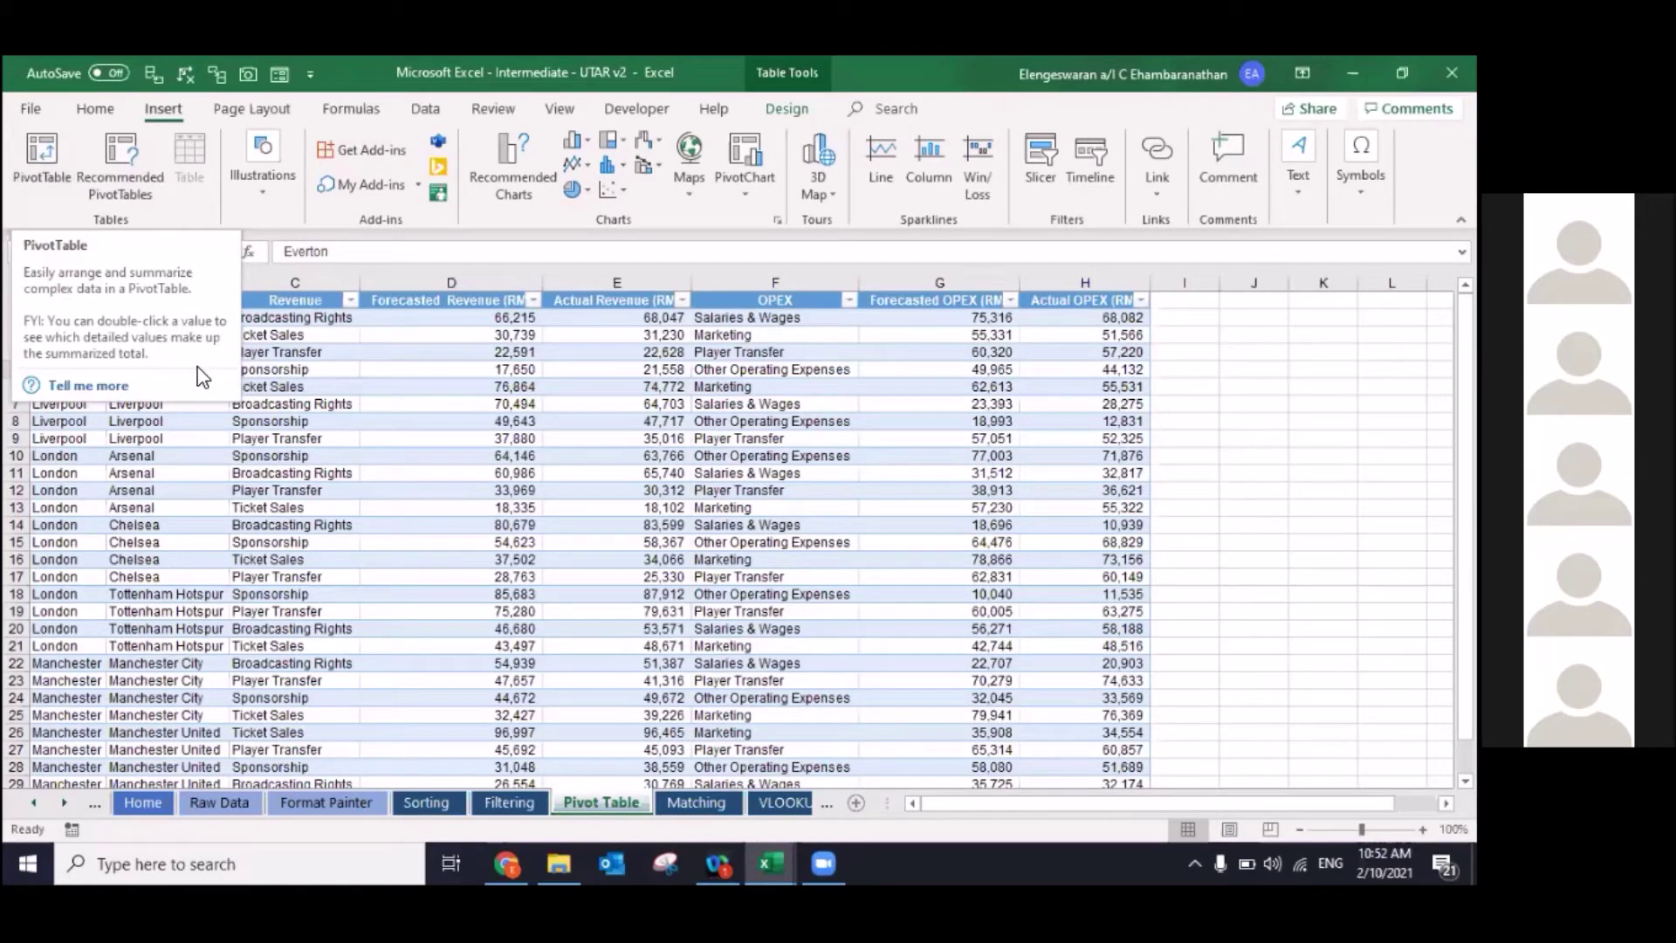
pyautogui.click(264, 384)
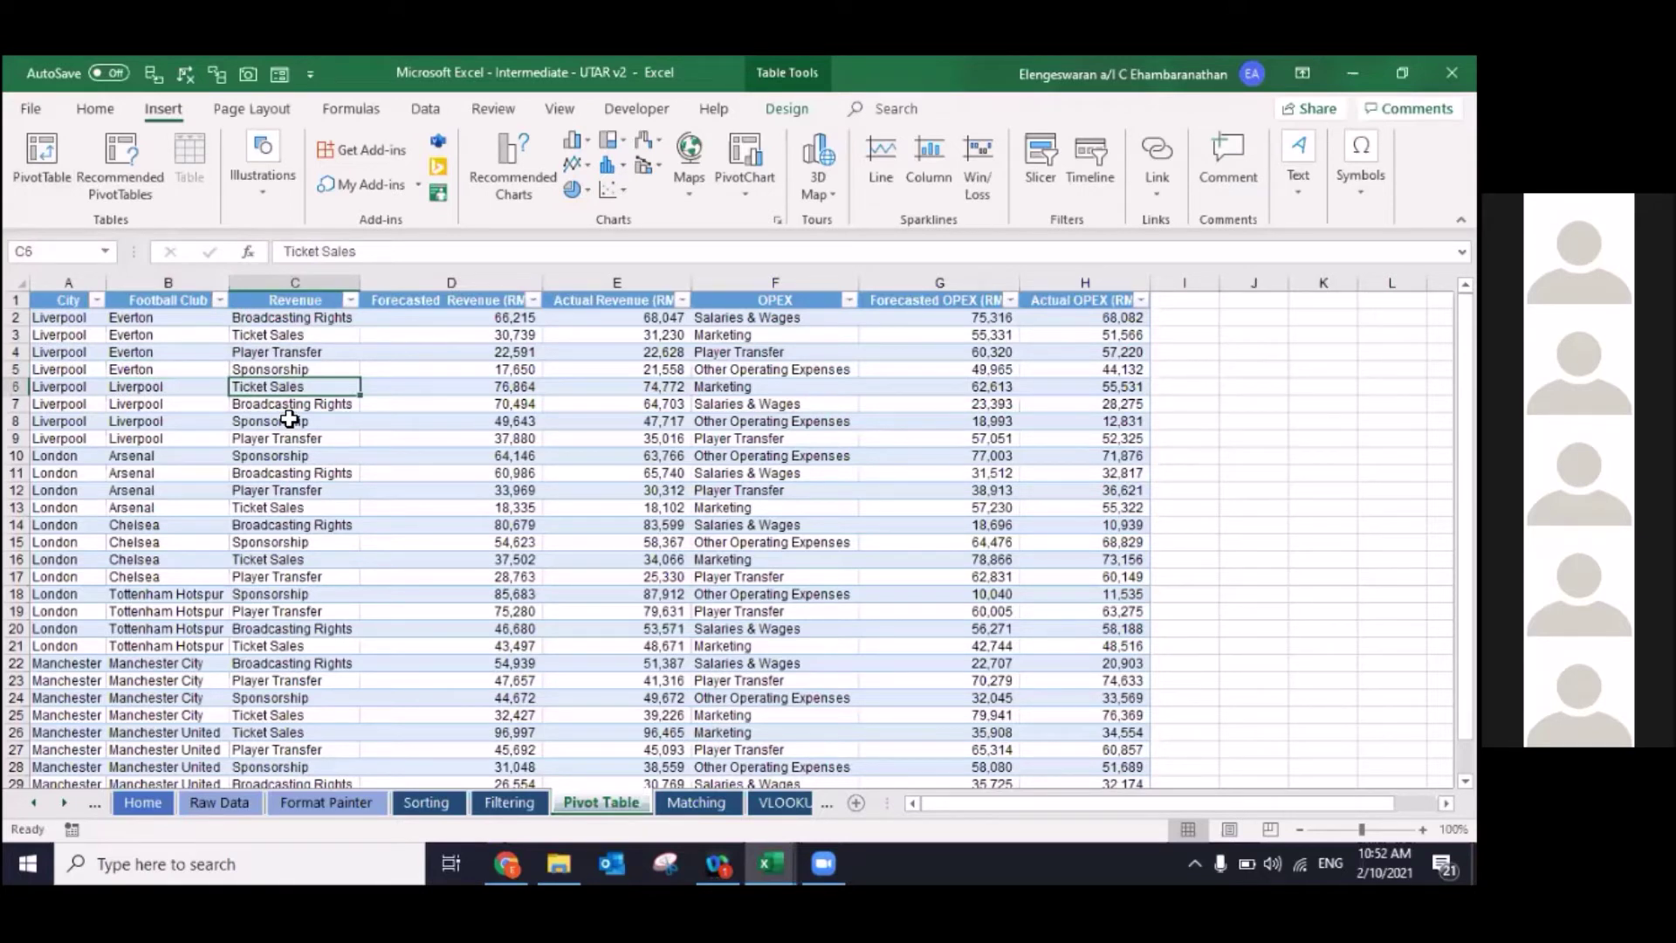
pyautogui.click(49, 159)
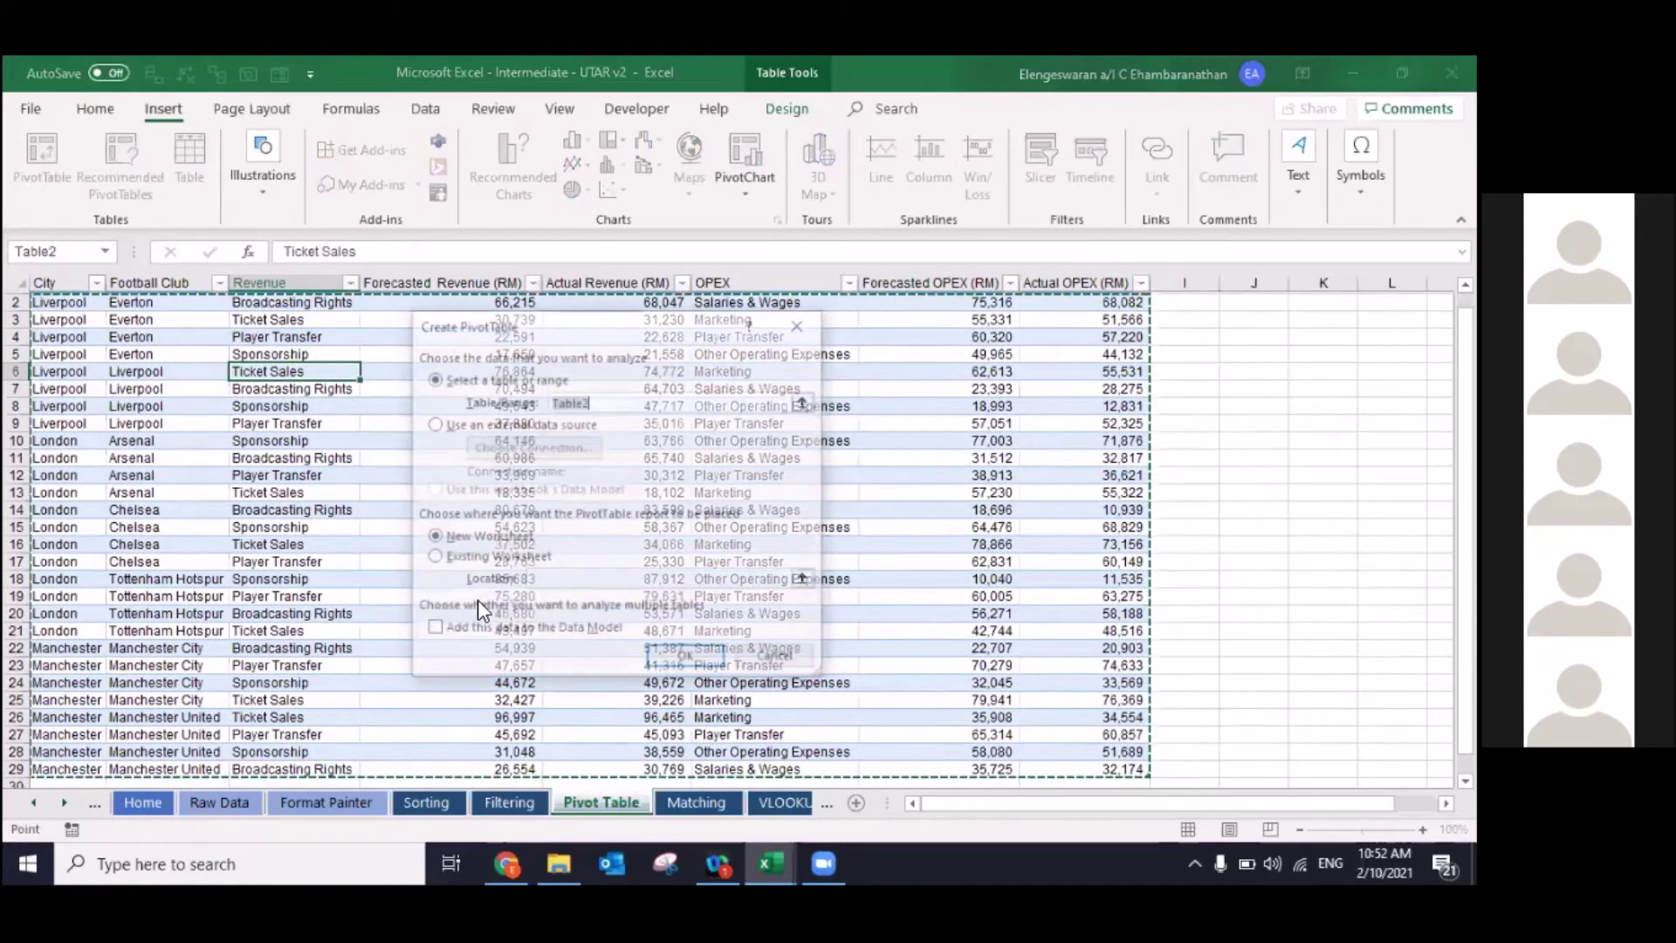
# Step: Place the PivotTable on a new sheet summing Forecasted Revenue (RM) by City and Football Club
pyautogui.click(665, 657)
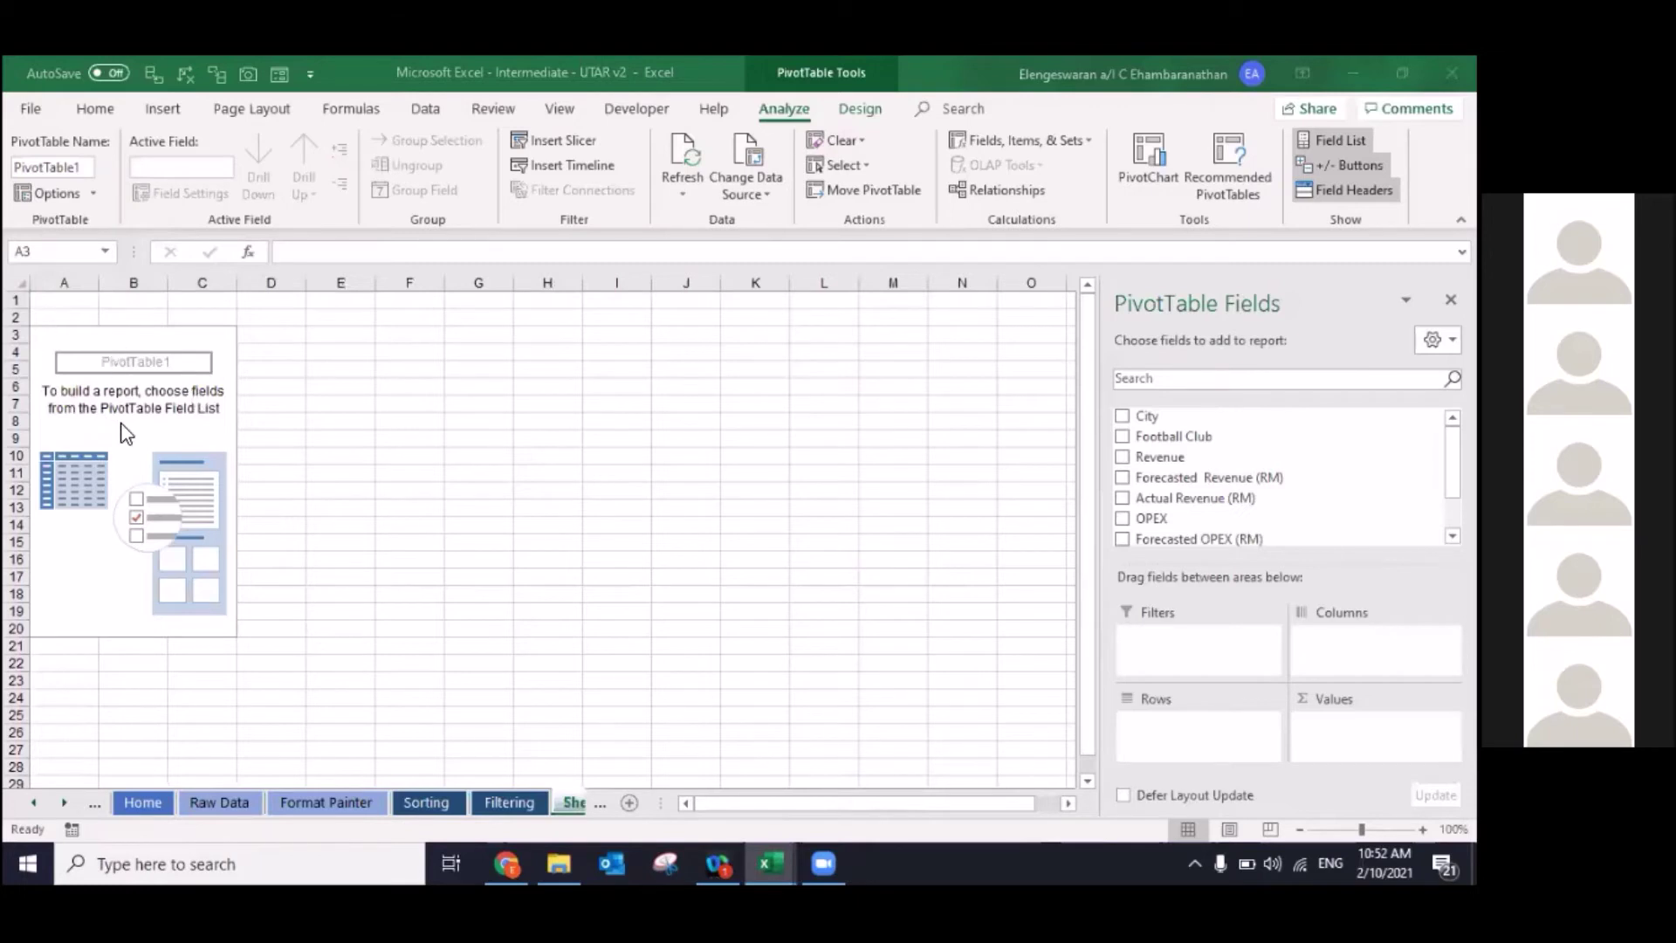
pyautogui.click(1125, 423)
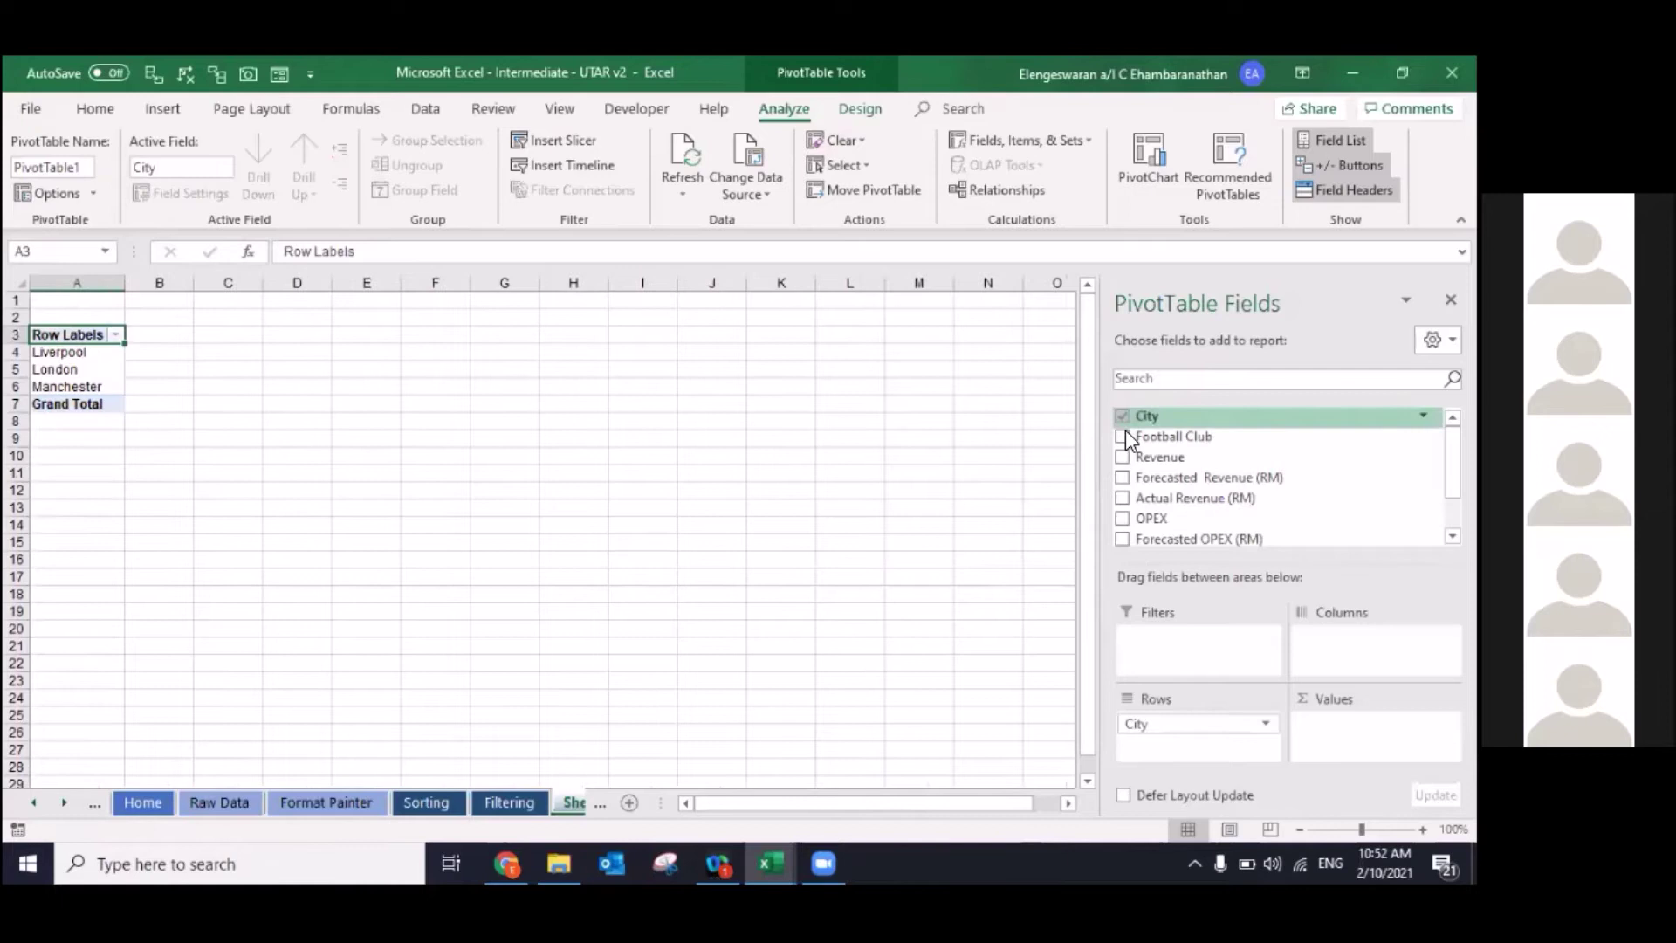
pyautogui.click(1124, 432)
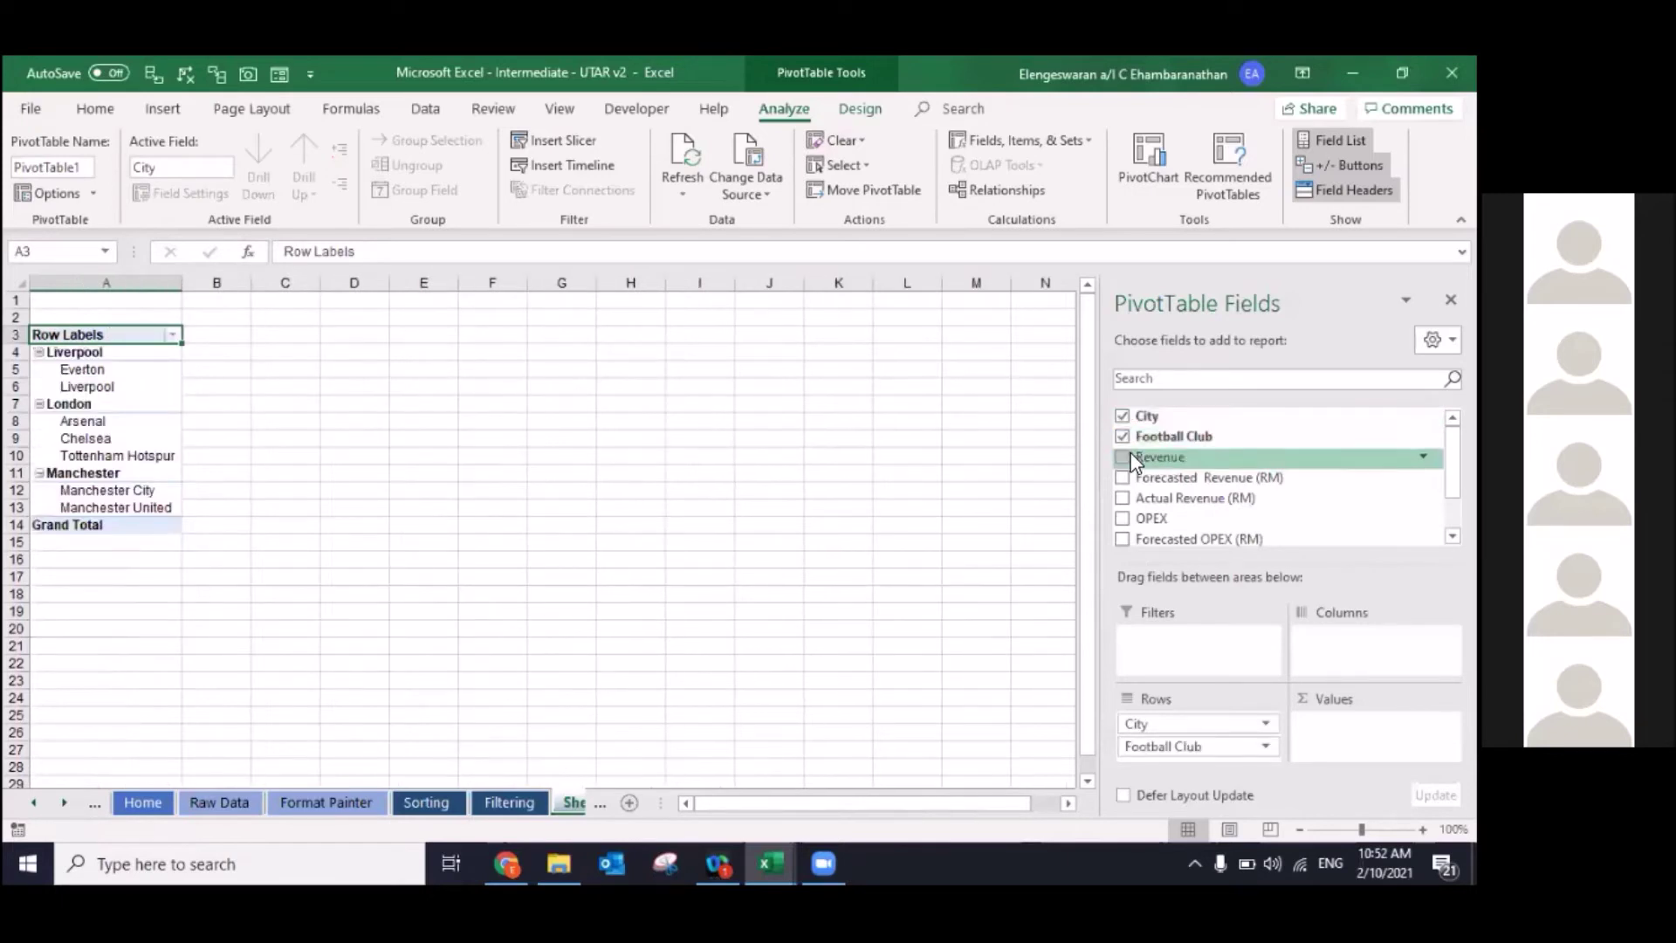
pyautogui.click(1123, 477)
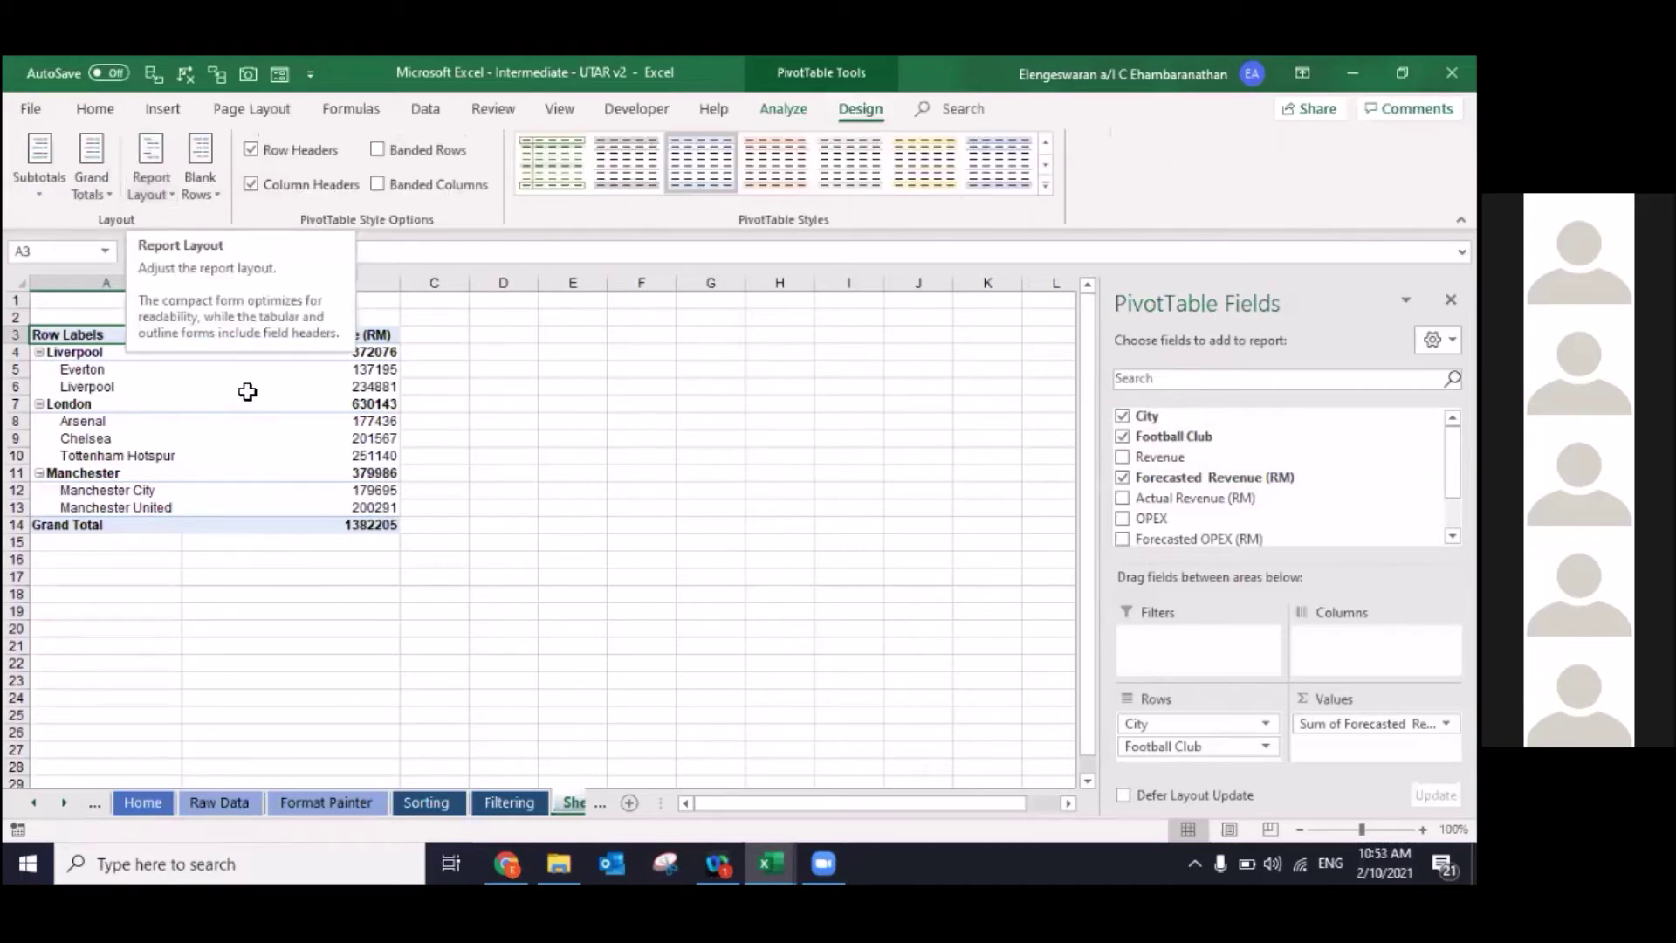
pyautogui.click(106, 377)
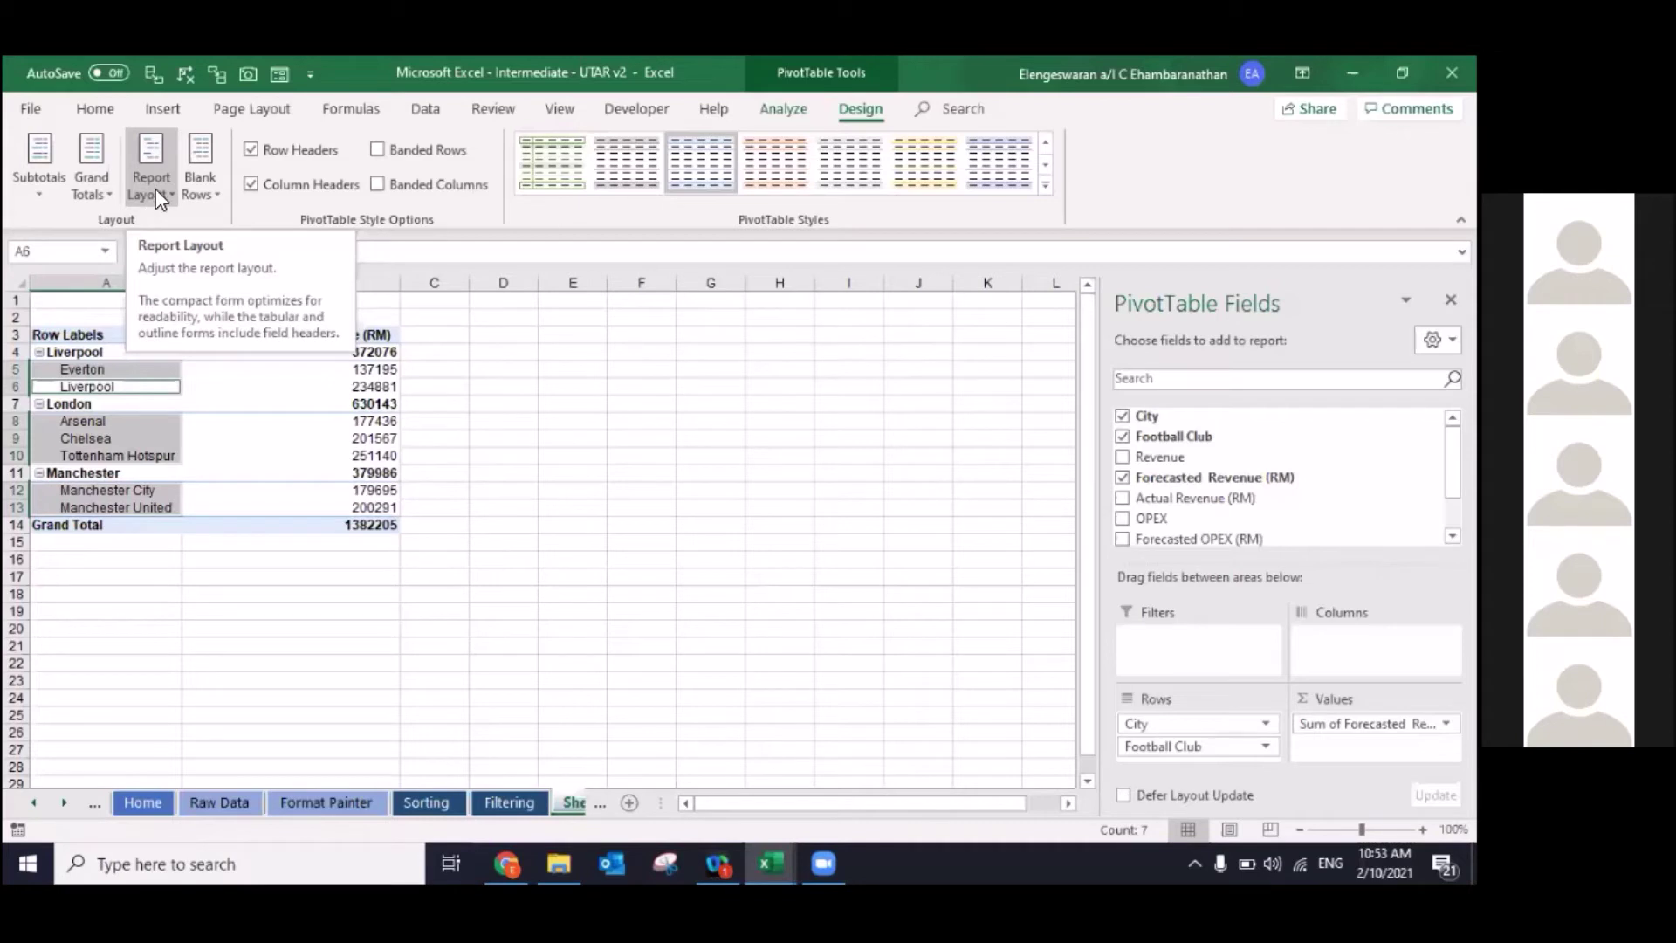
pyautogui.click(163, 188)
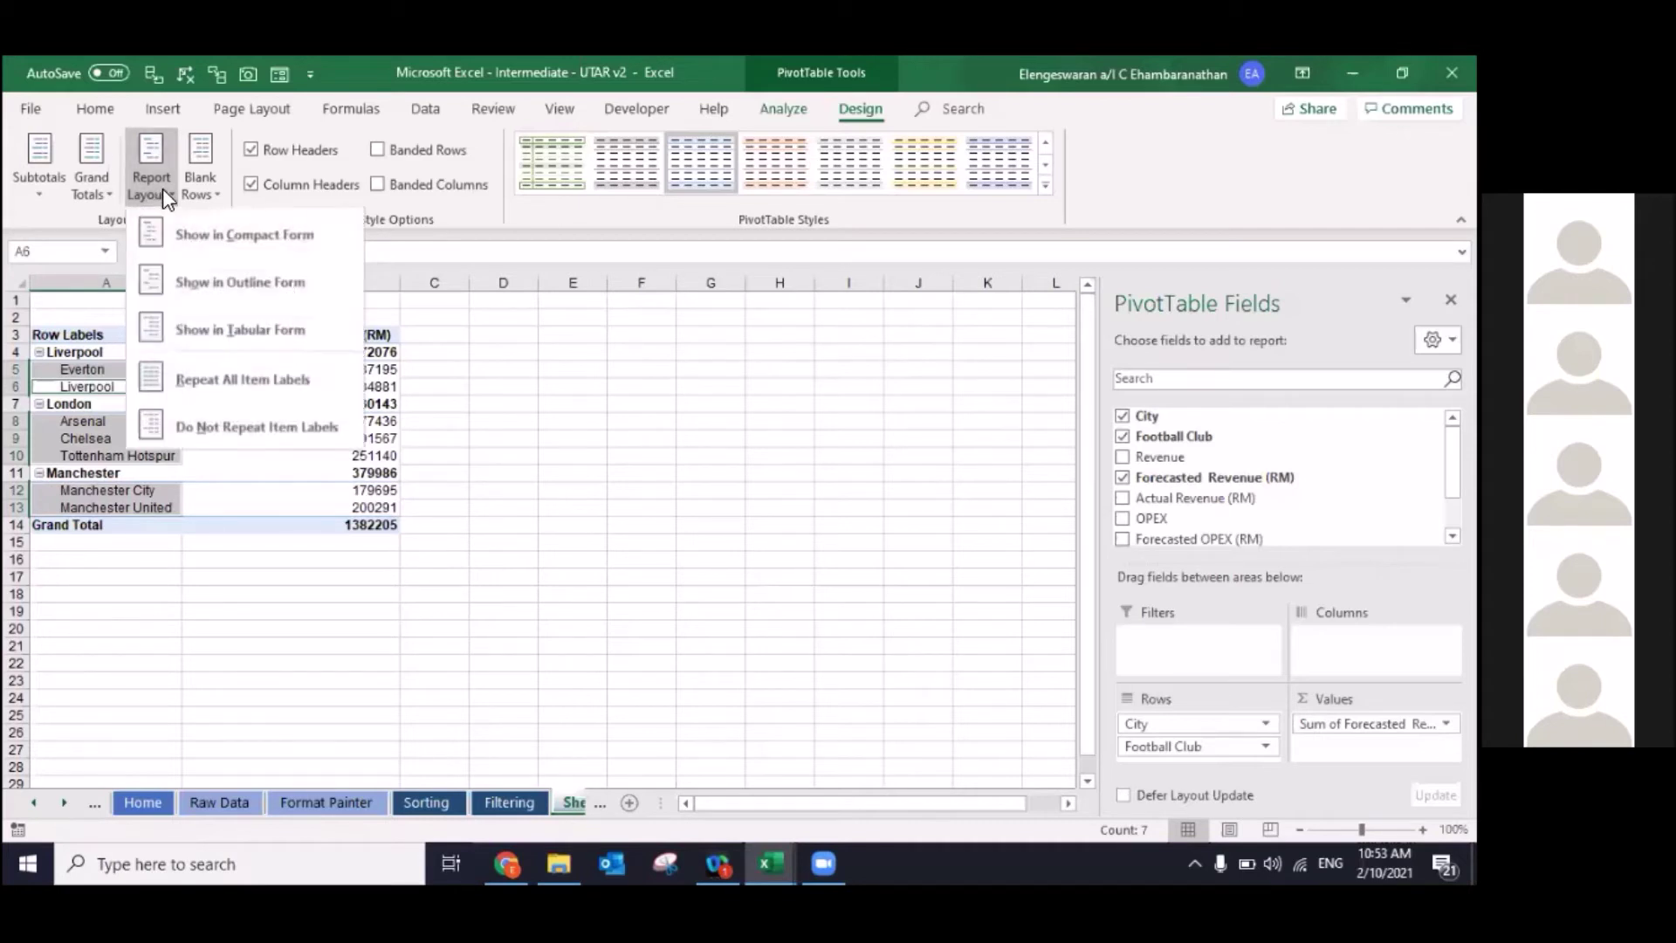
pyautogui.click(186, 278)
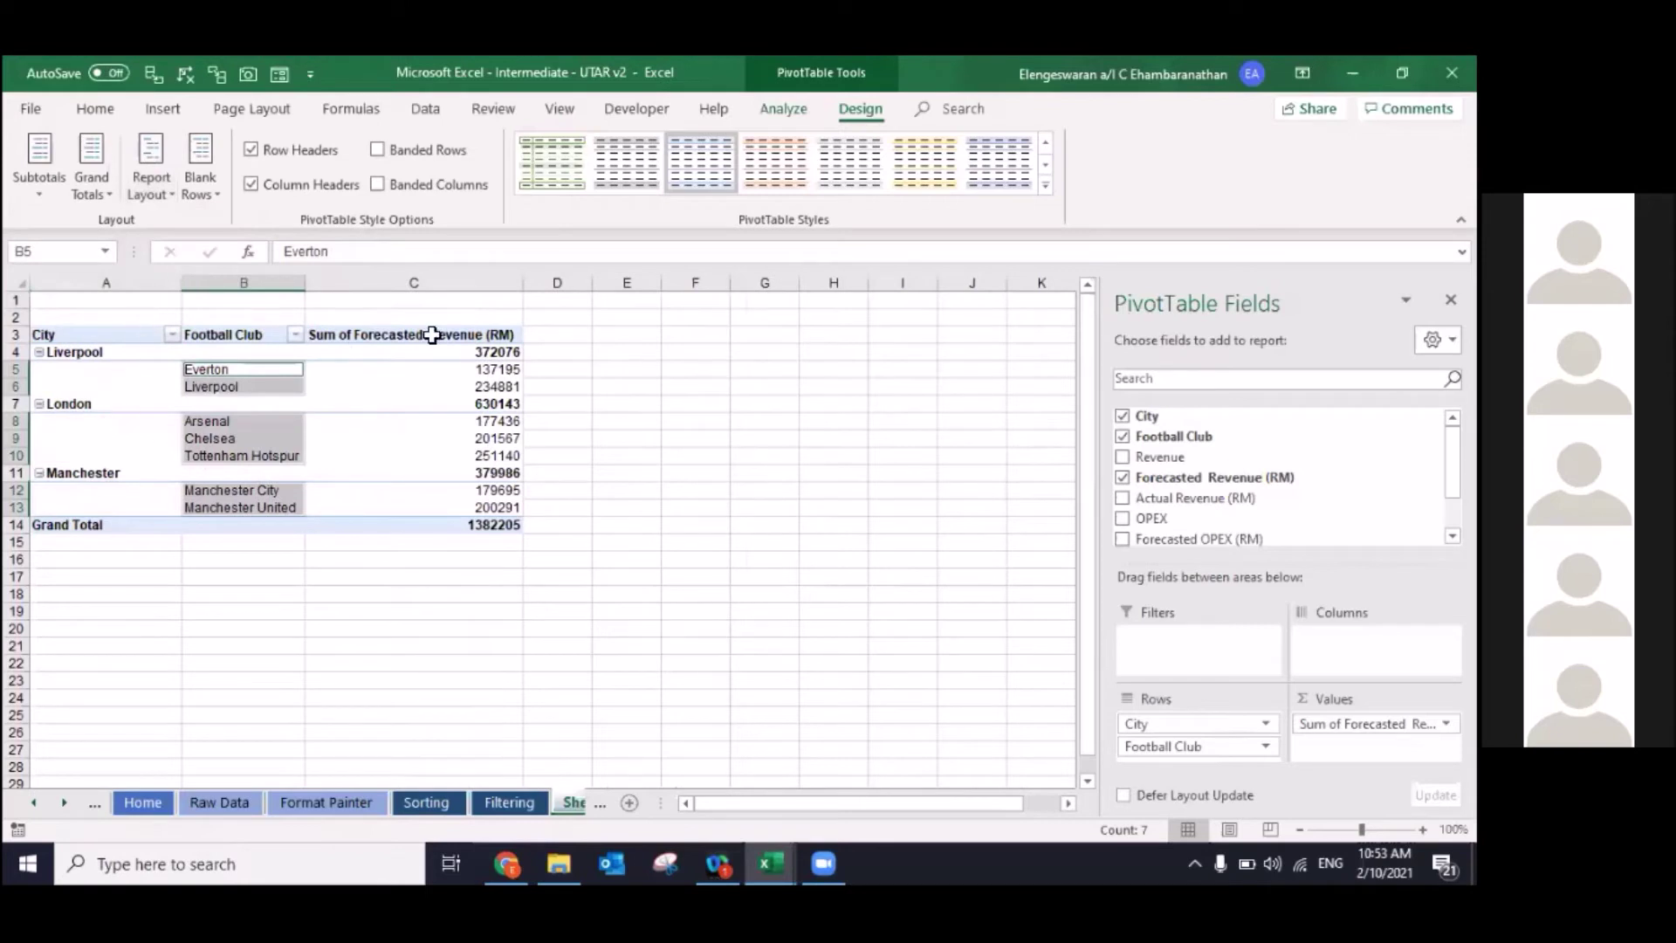
pyautogui.click(171, 191)
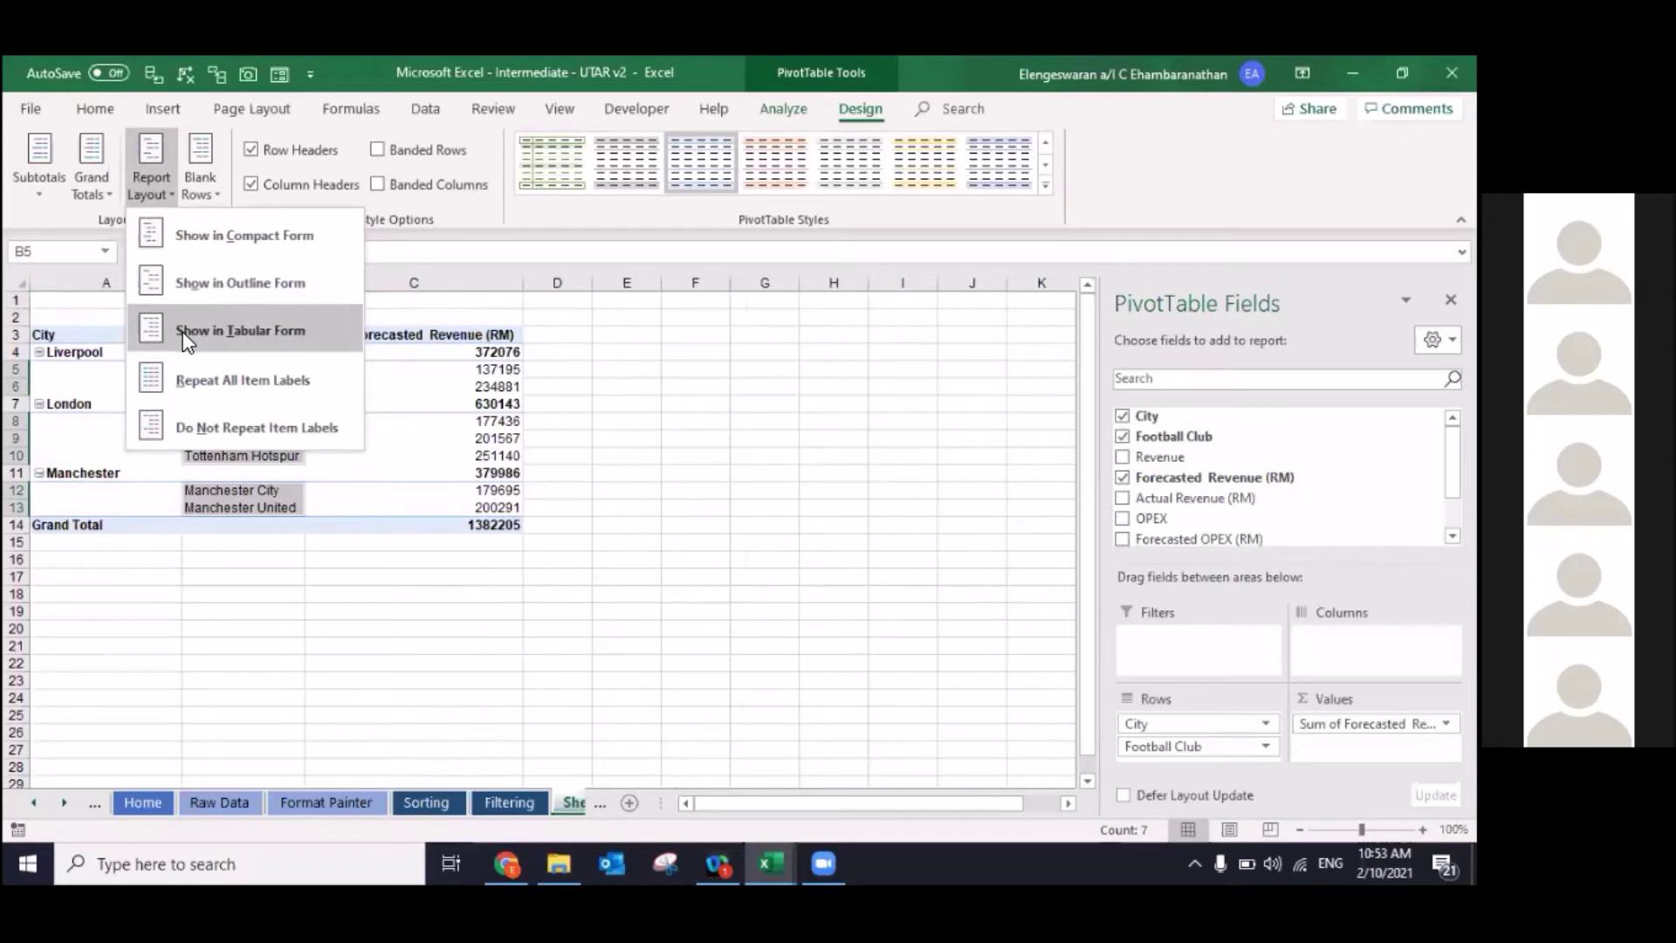
pyautogui.click(605, 354)
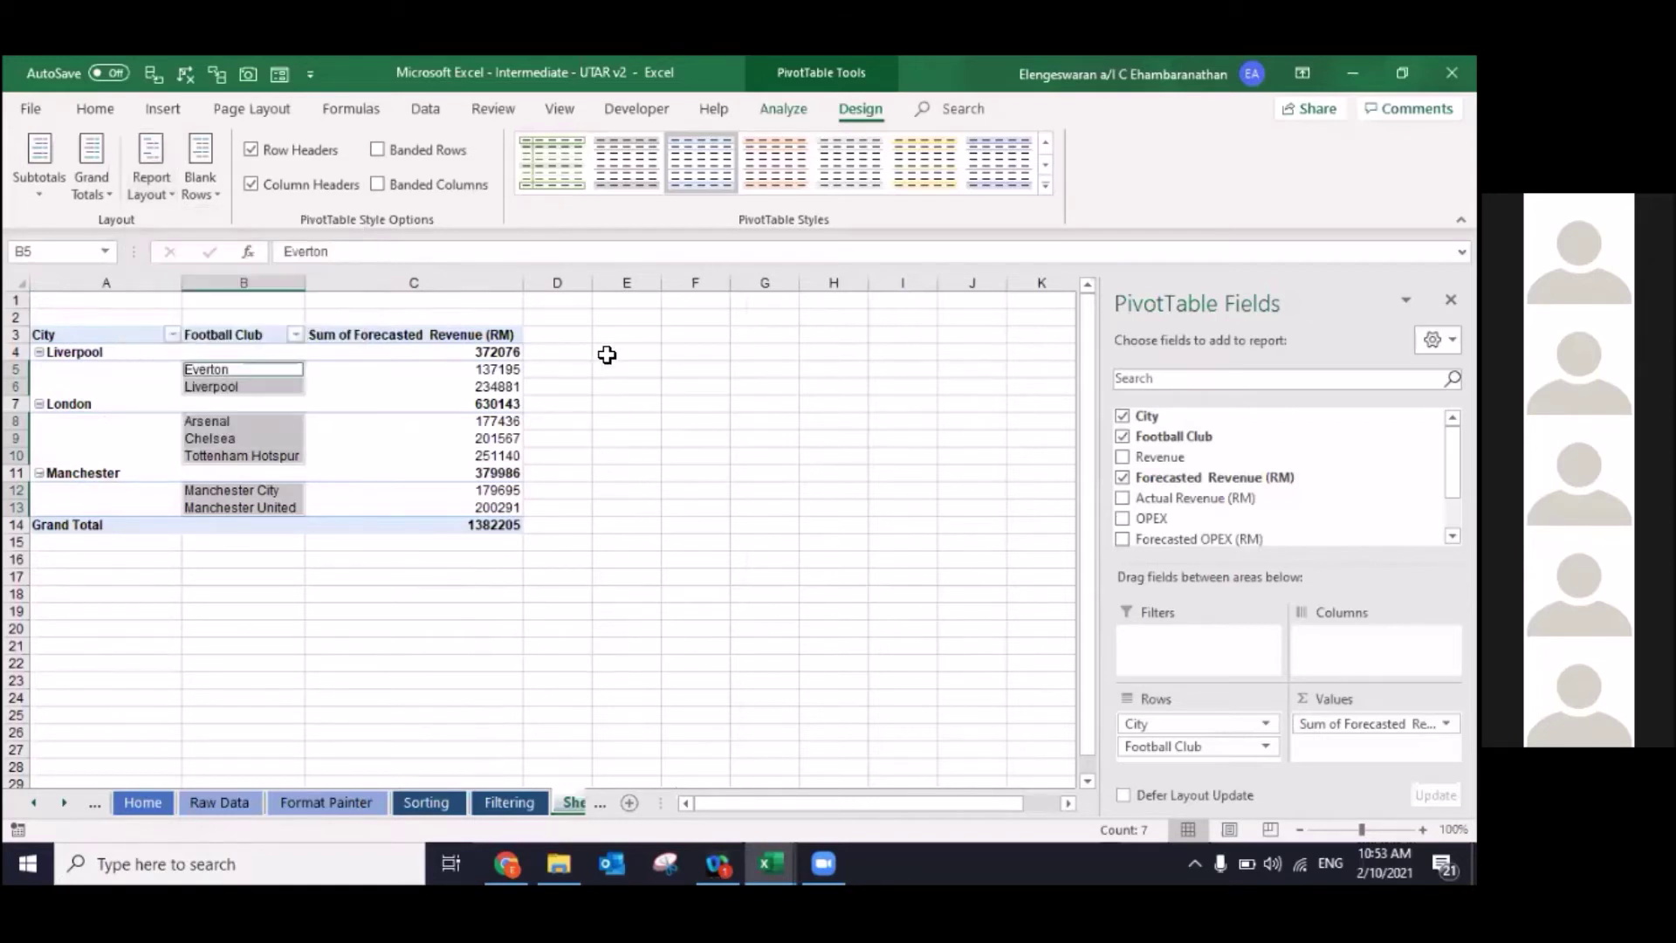
pyautogui.click(607, 355)
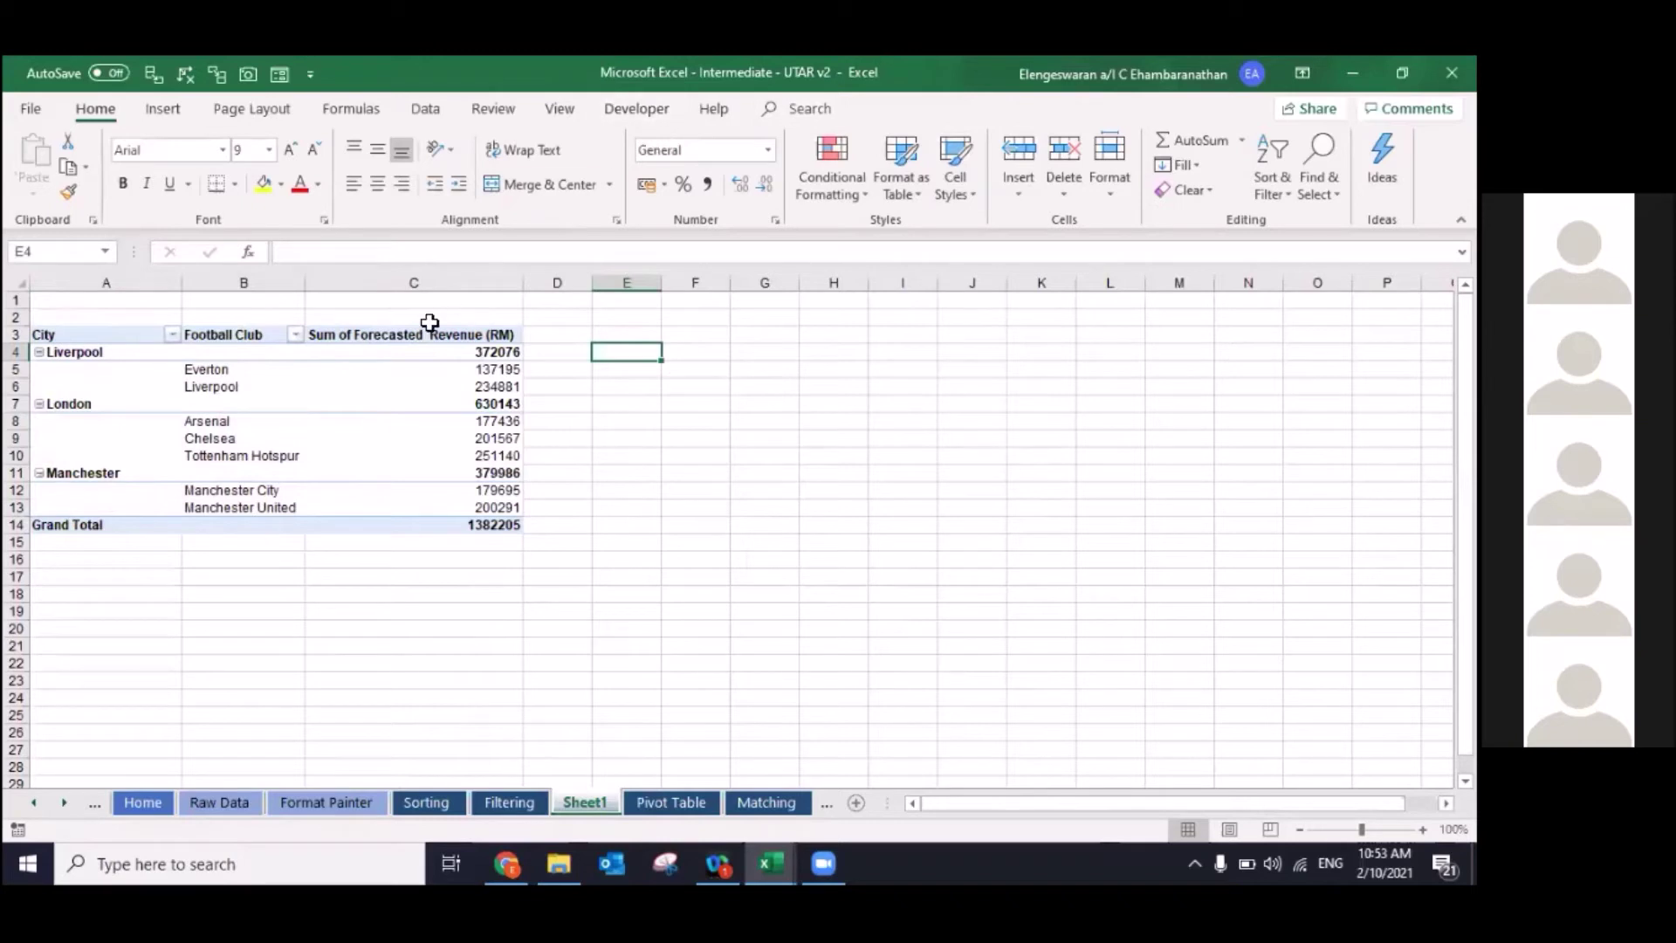
pyautogui.click(227, 370)
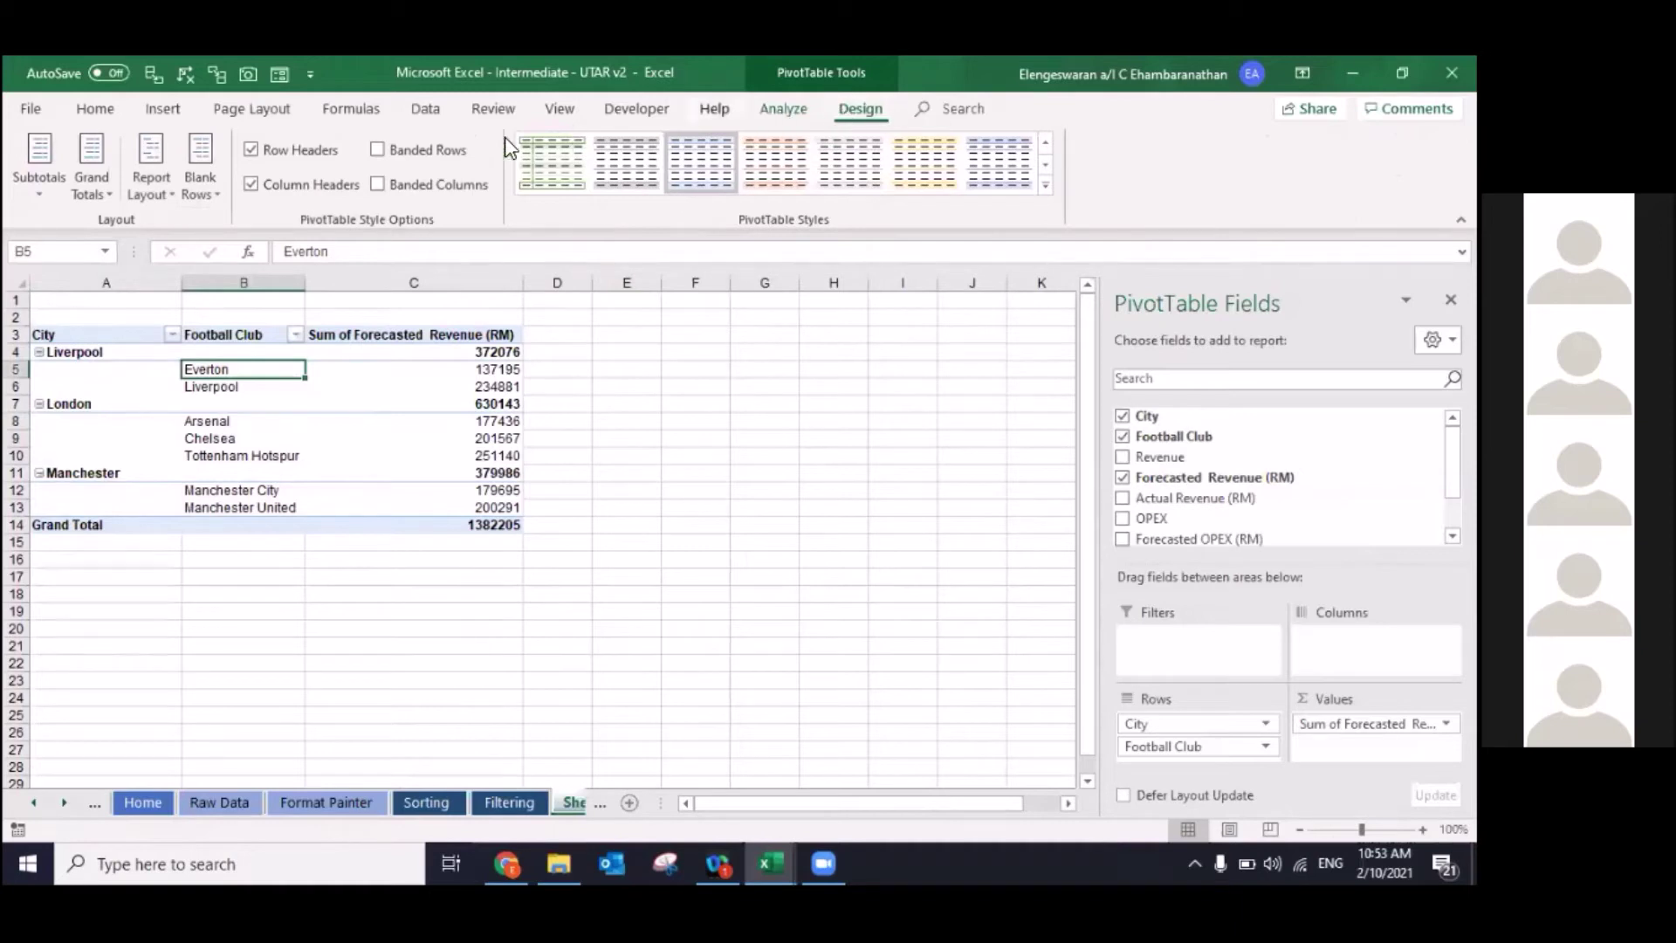
pyautogui.click(161, 206)
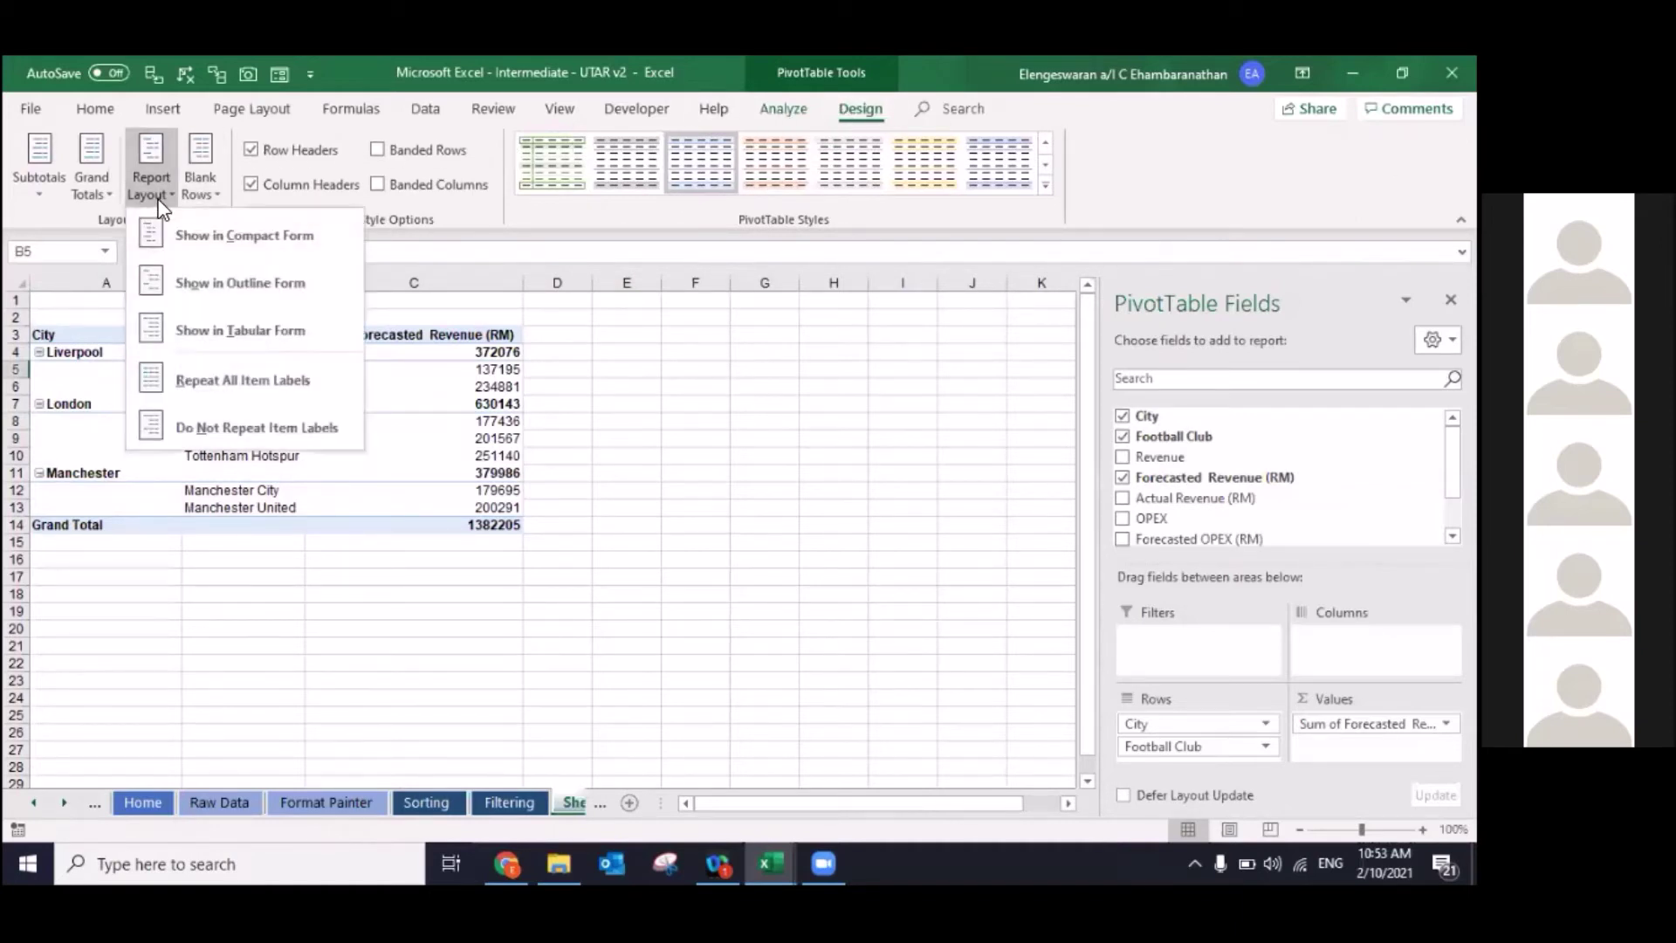
pyautogui.click(162, 327)
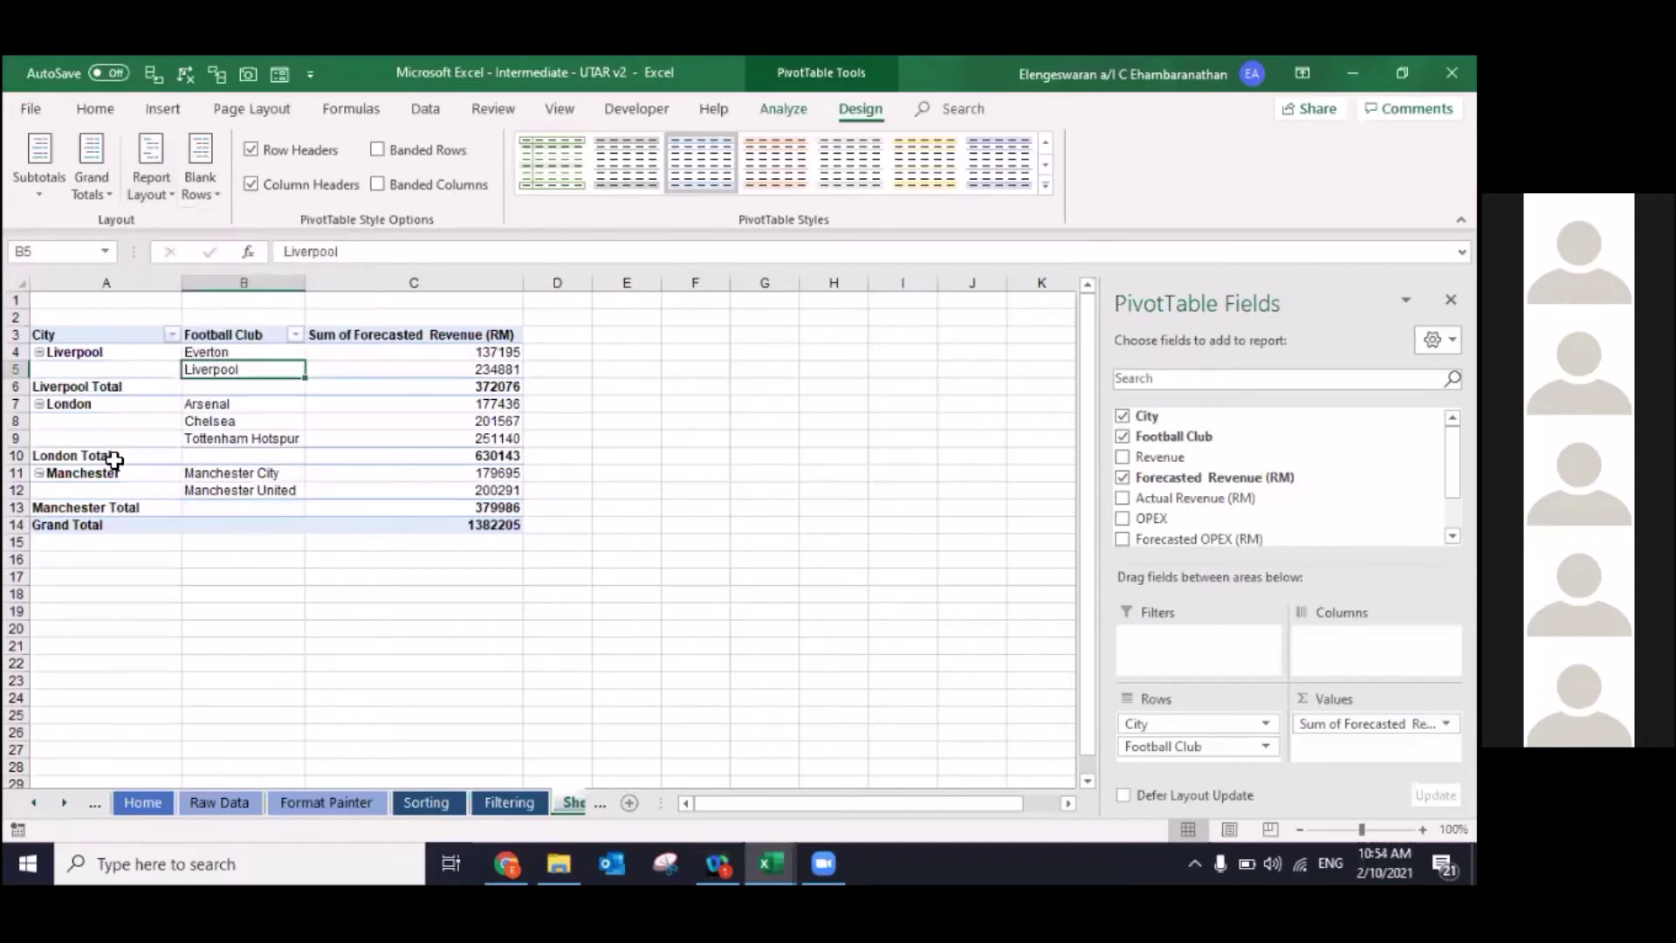
pyautogui.click(149, 196)
pyautogui.click(175, 232)
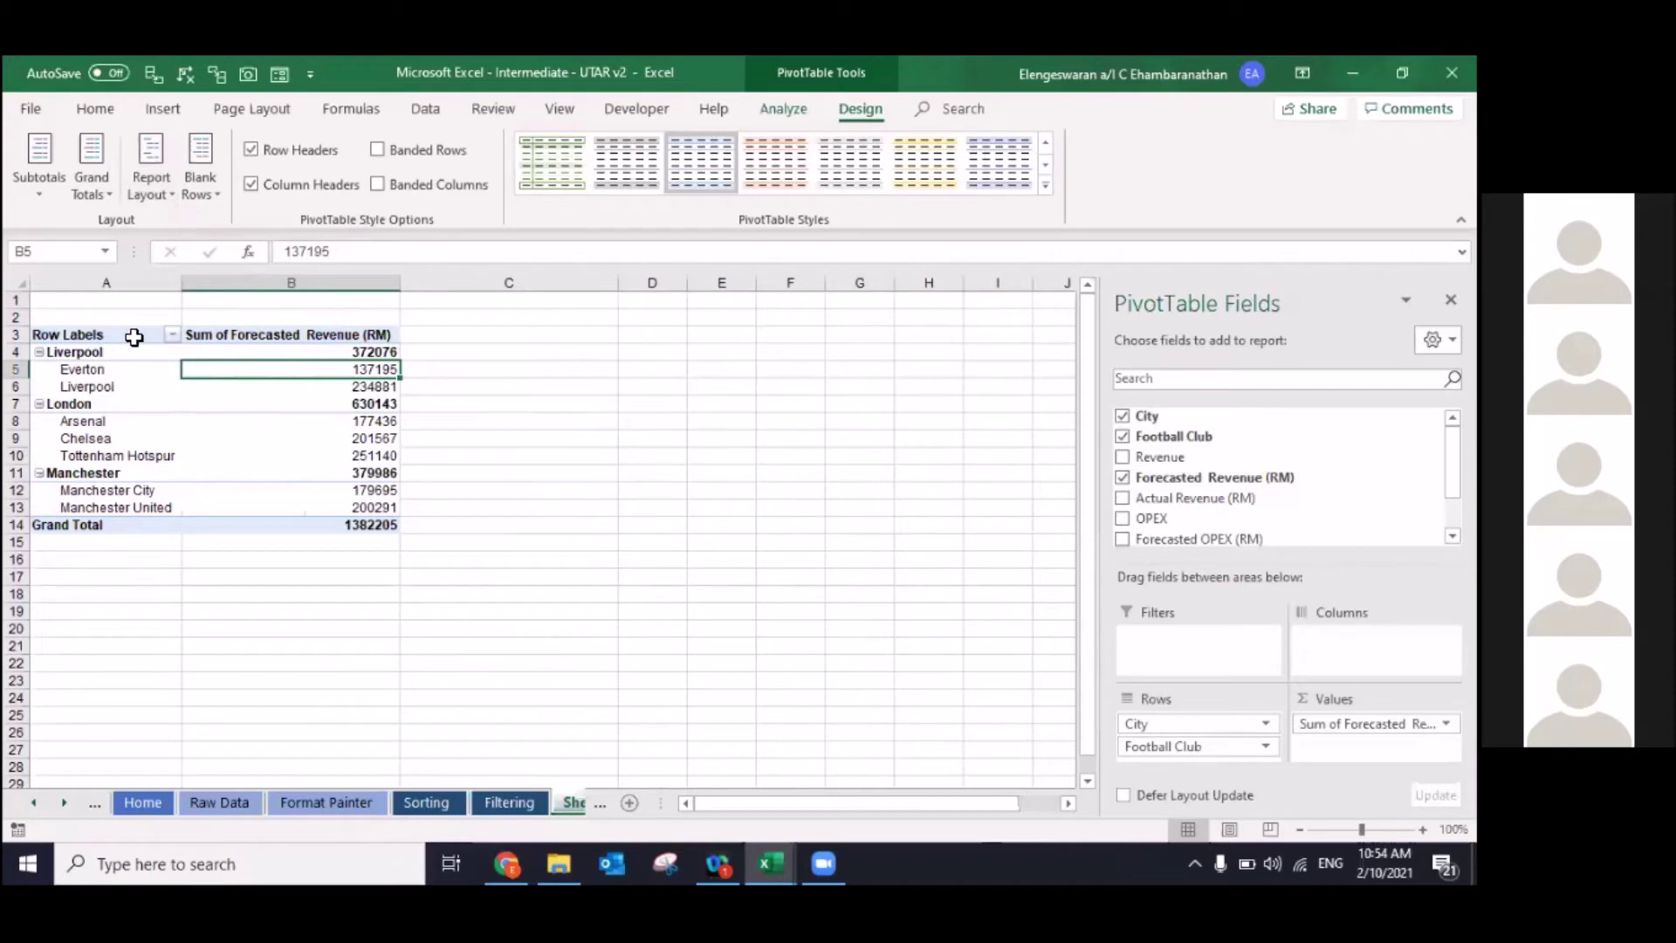
pyautogui.click(135, 188)
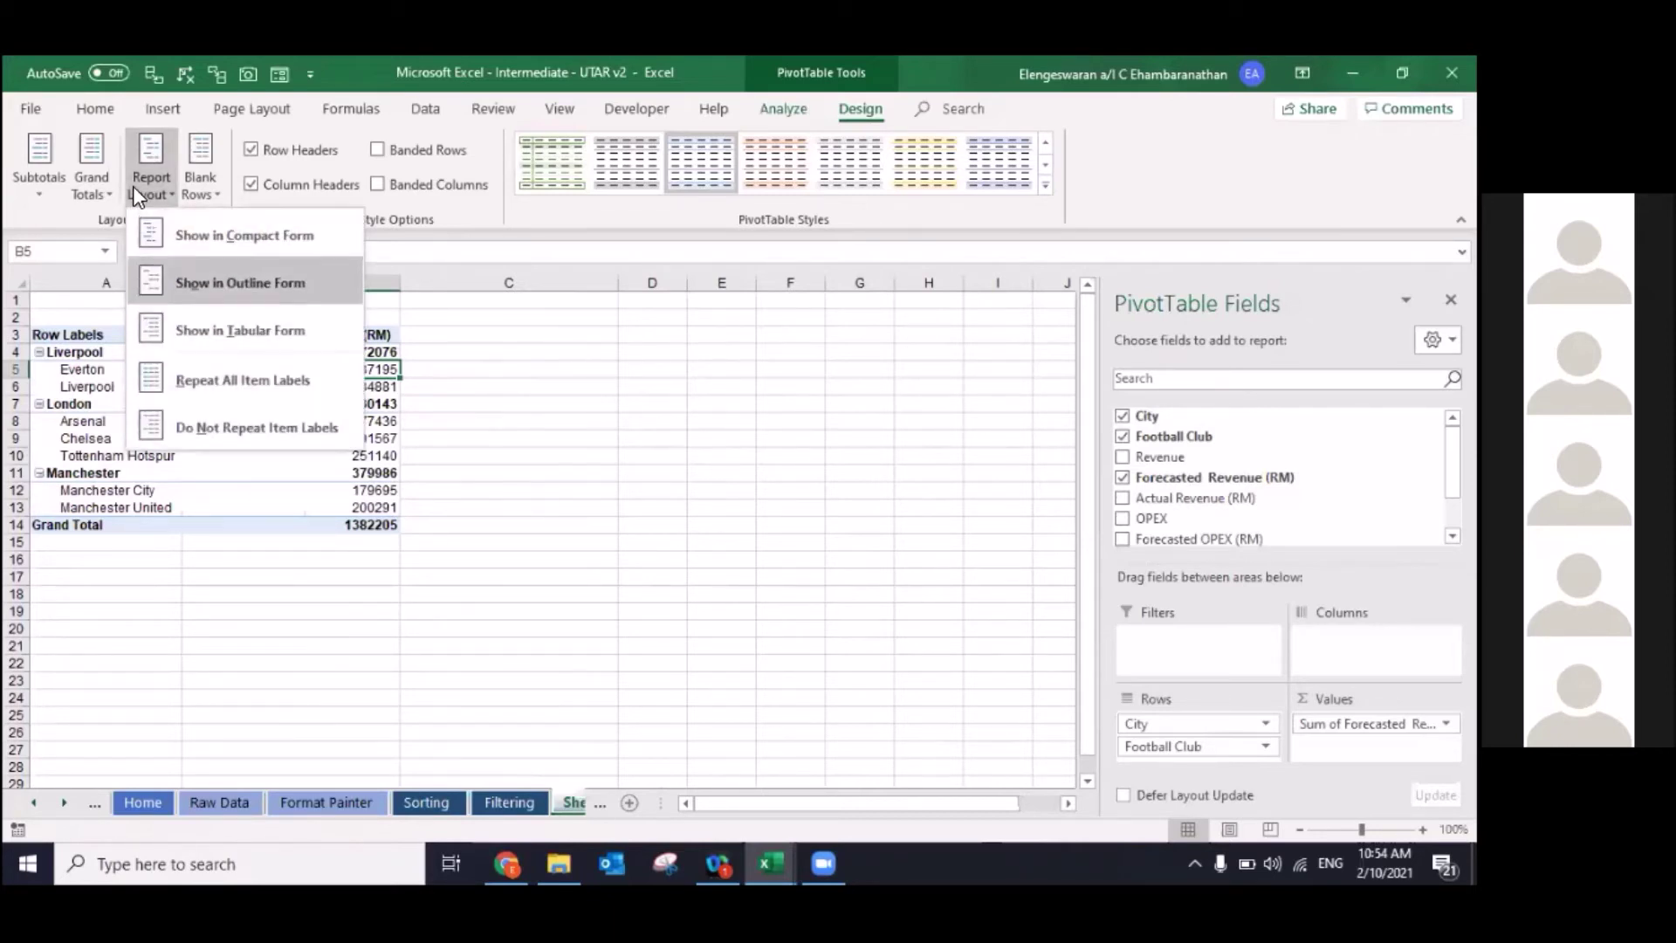
pyautogui.press('Up')
pyautogui.press('Up')
pyautogui.press('Up')
pyautogui.press('Up')
pyautogui.press('Up')
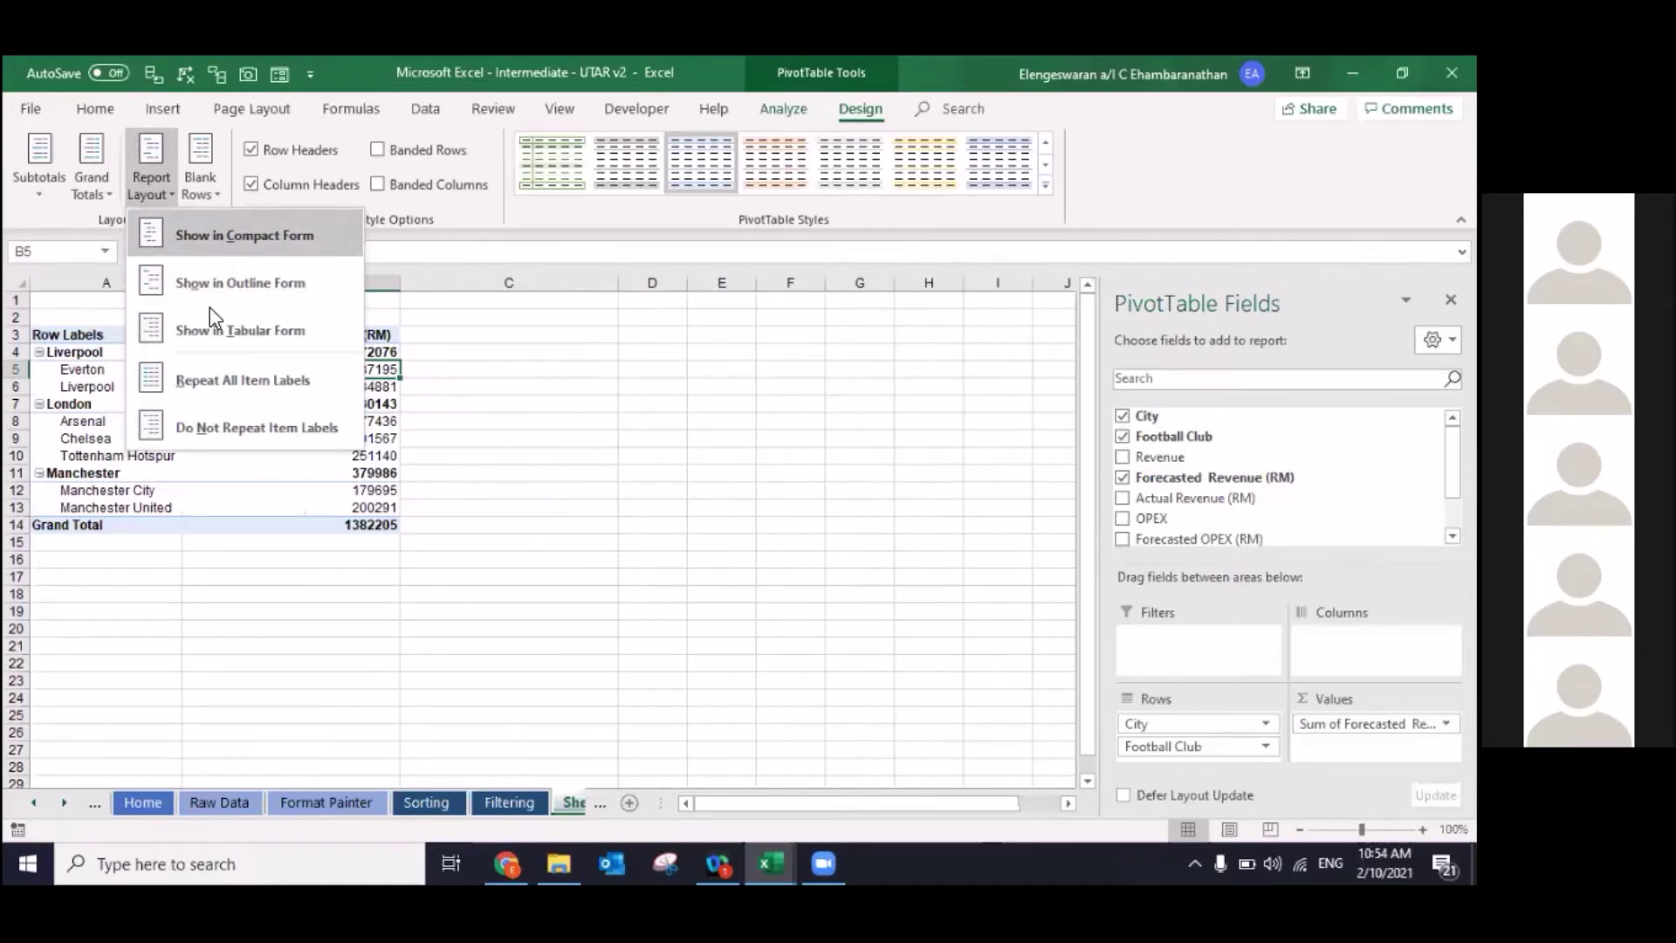
pyautogui.click(179, 245)
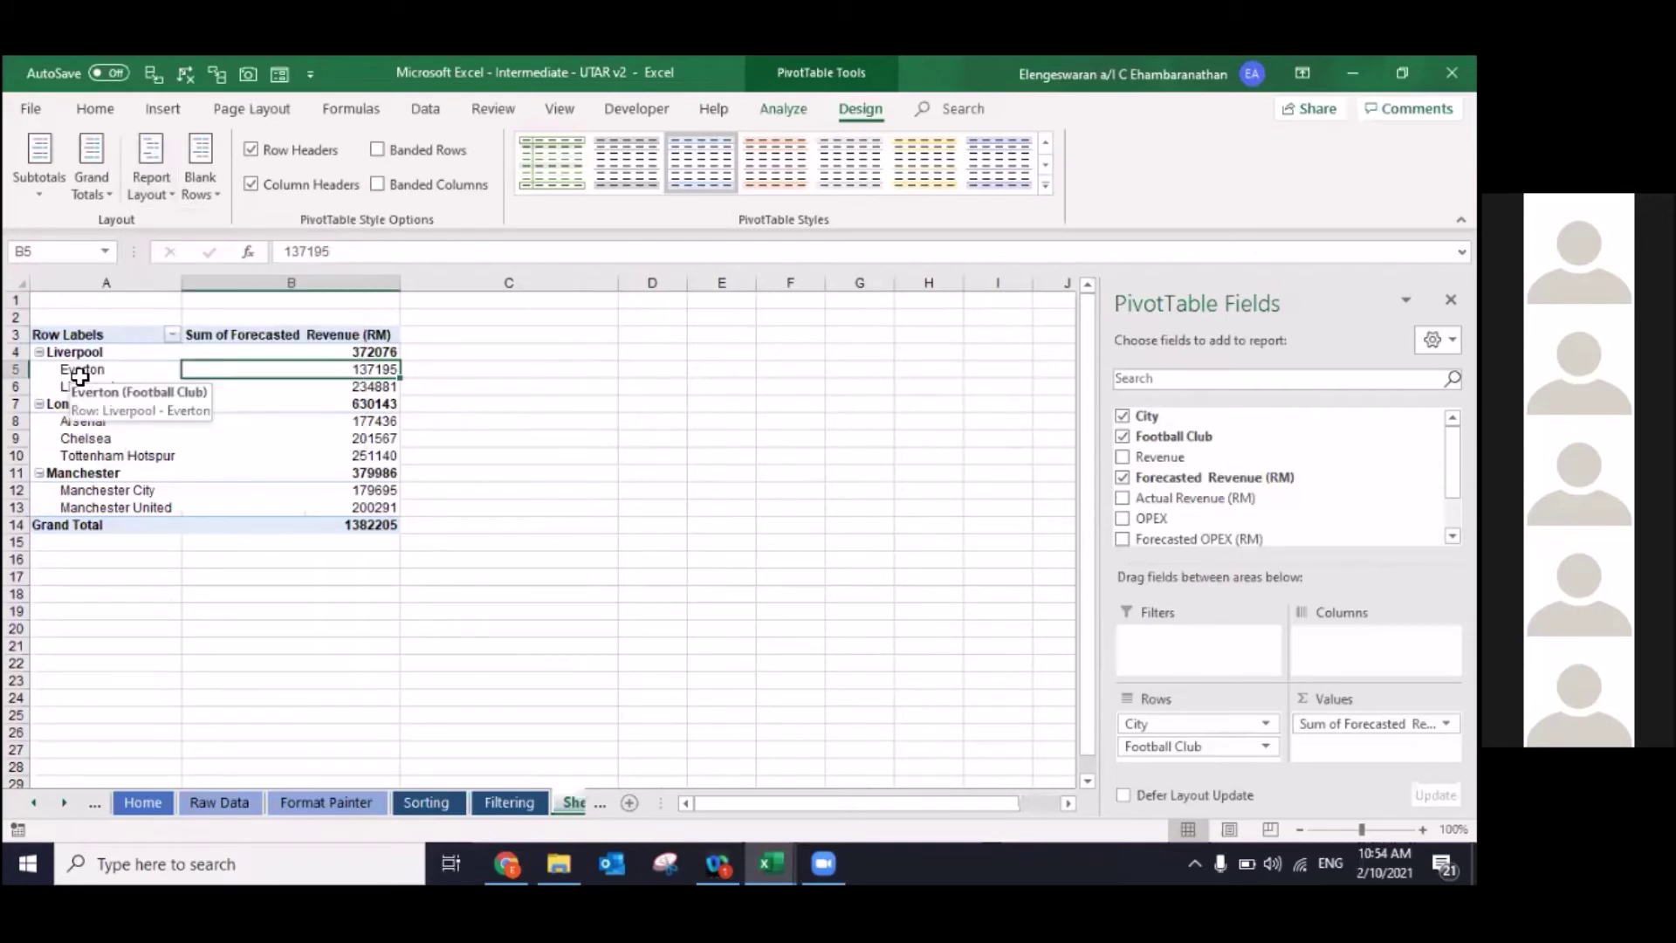
pyautogui.rightClick(248, 368)
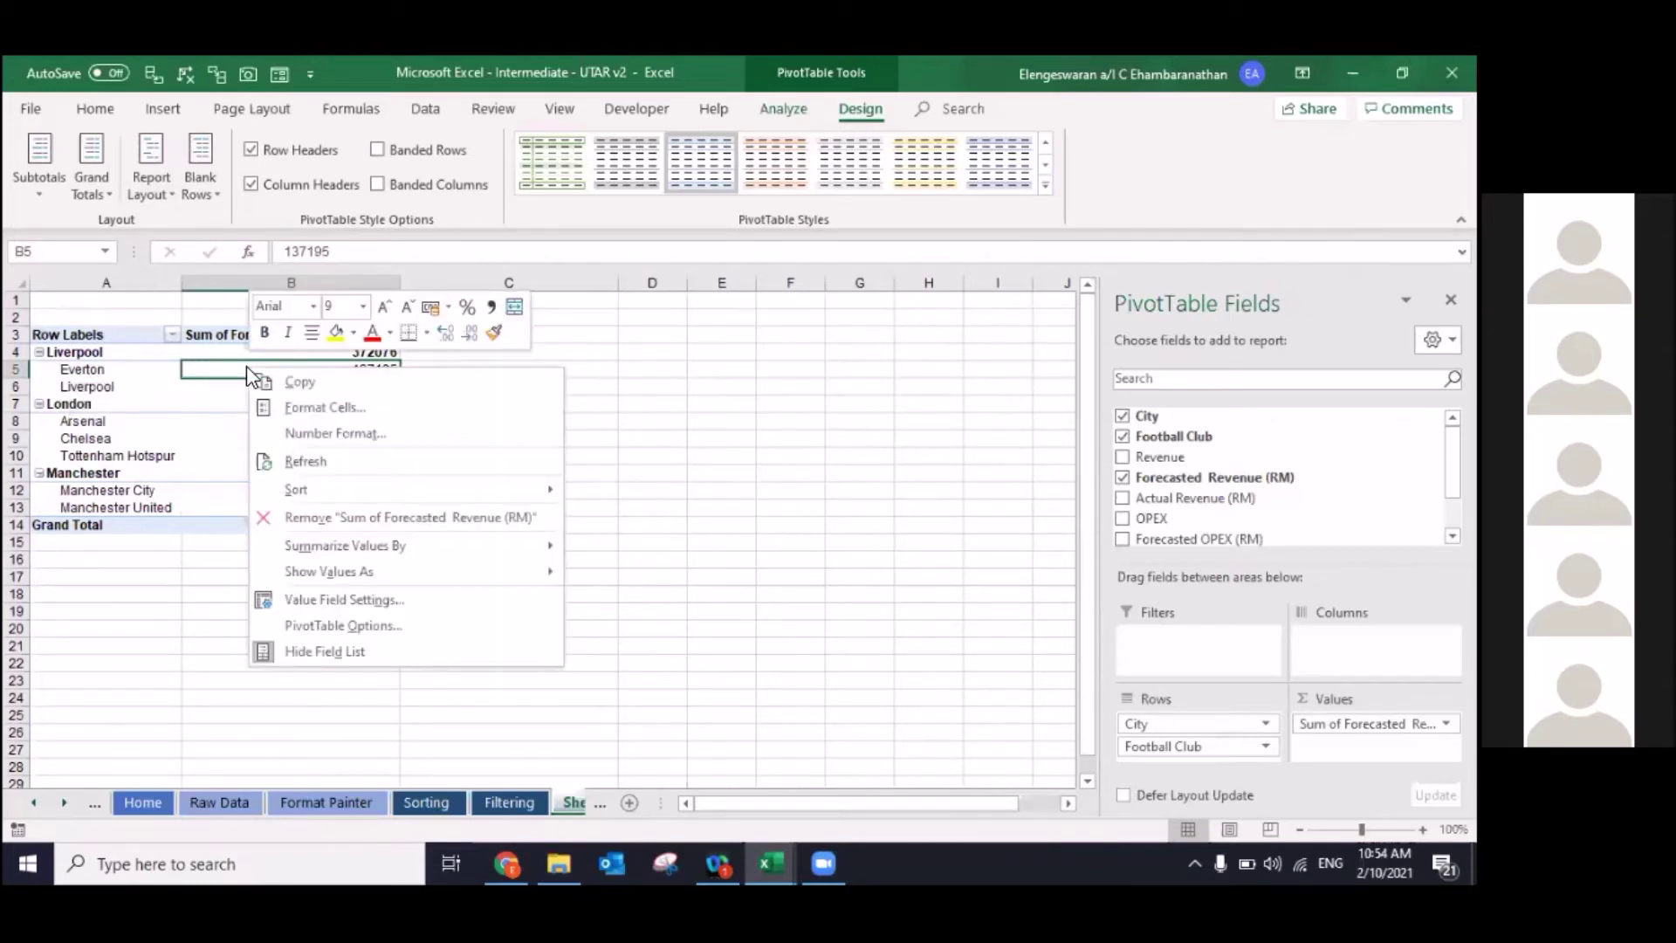
pyautogui.moveTo(344, 545)
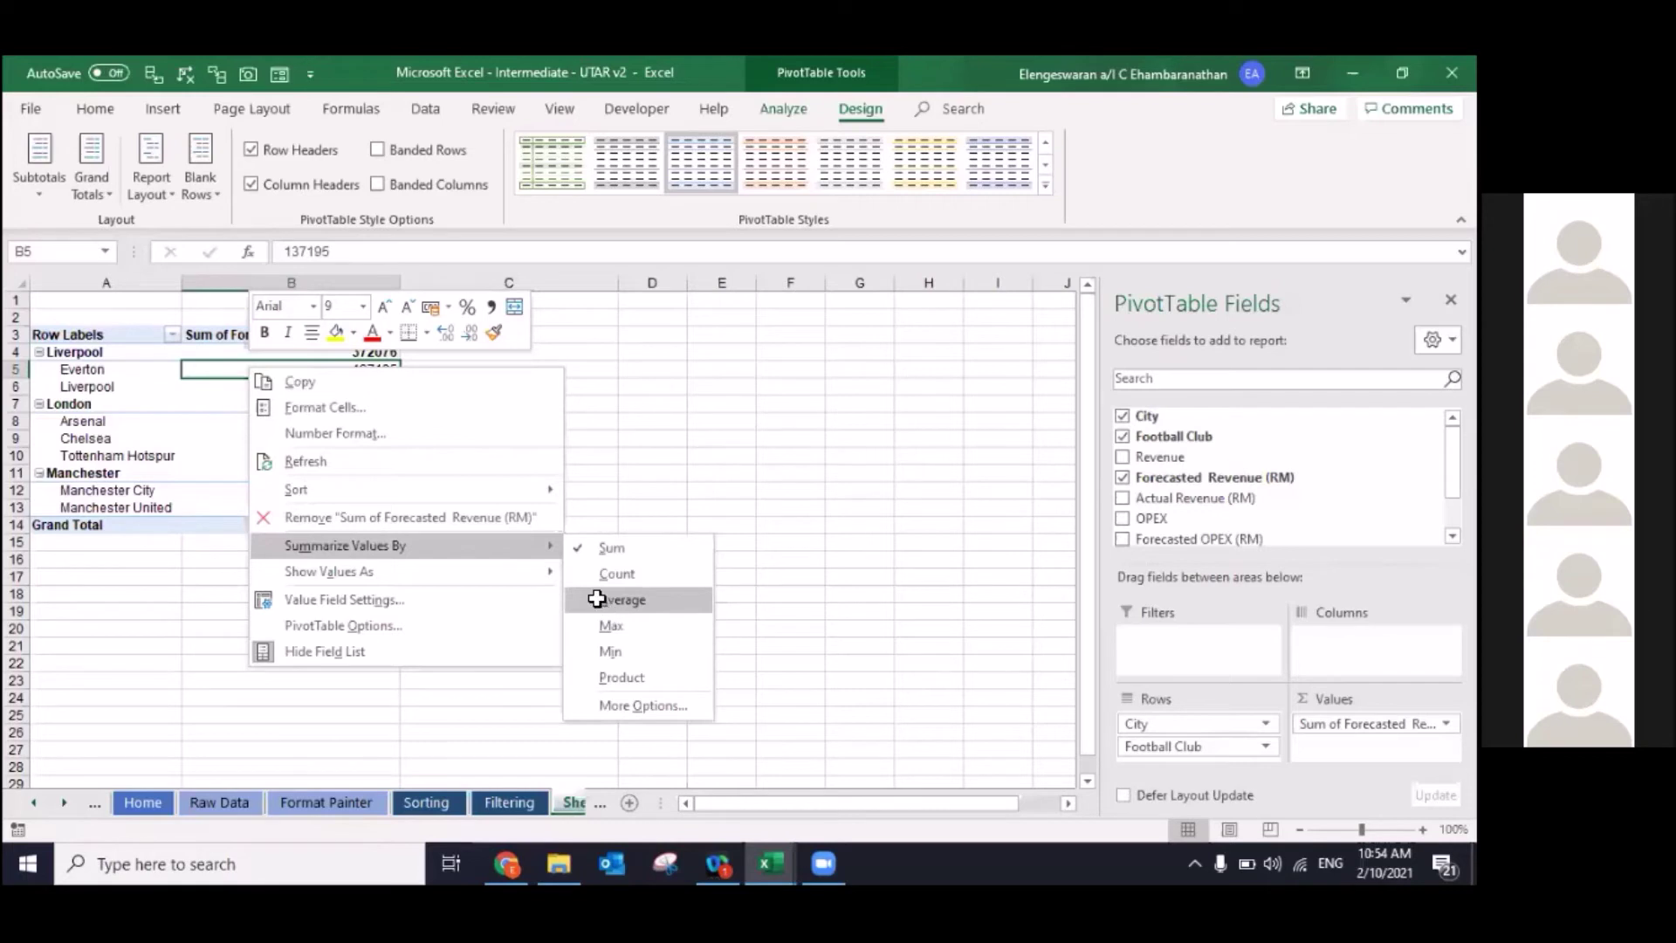
pyautogui.click(602, 601)
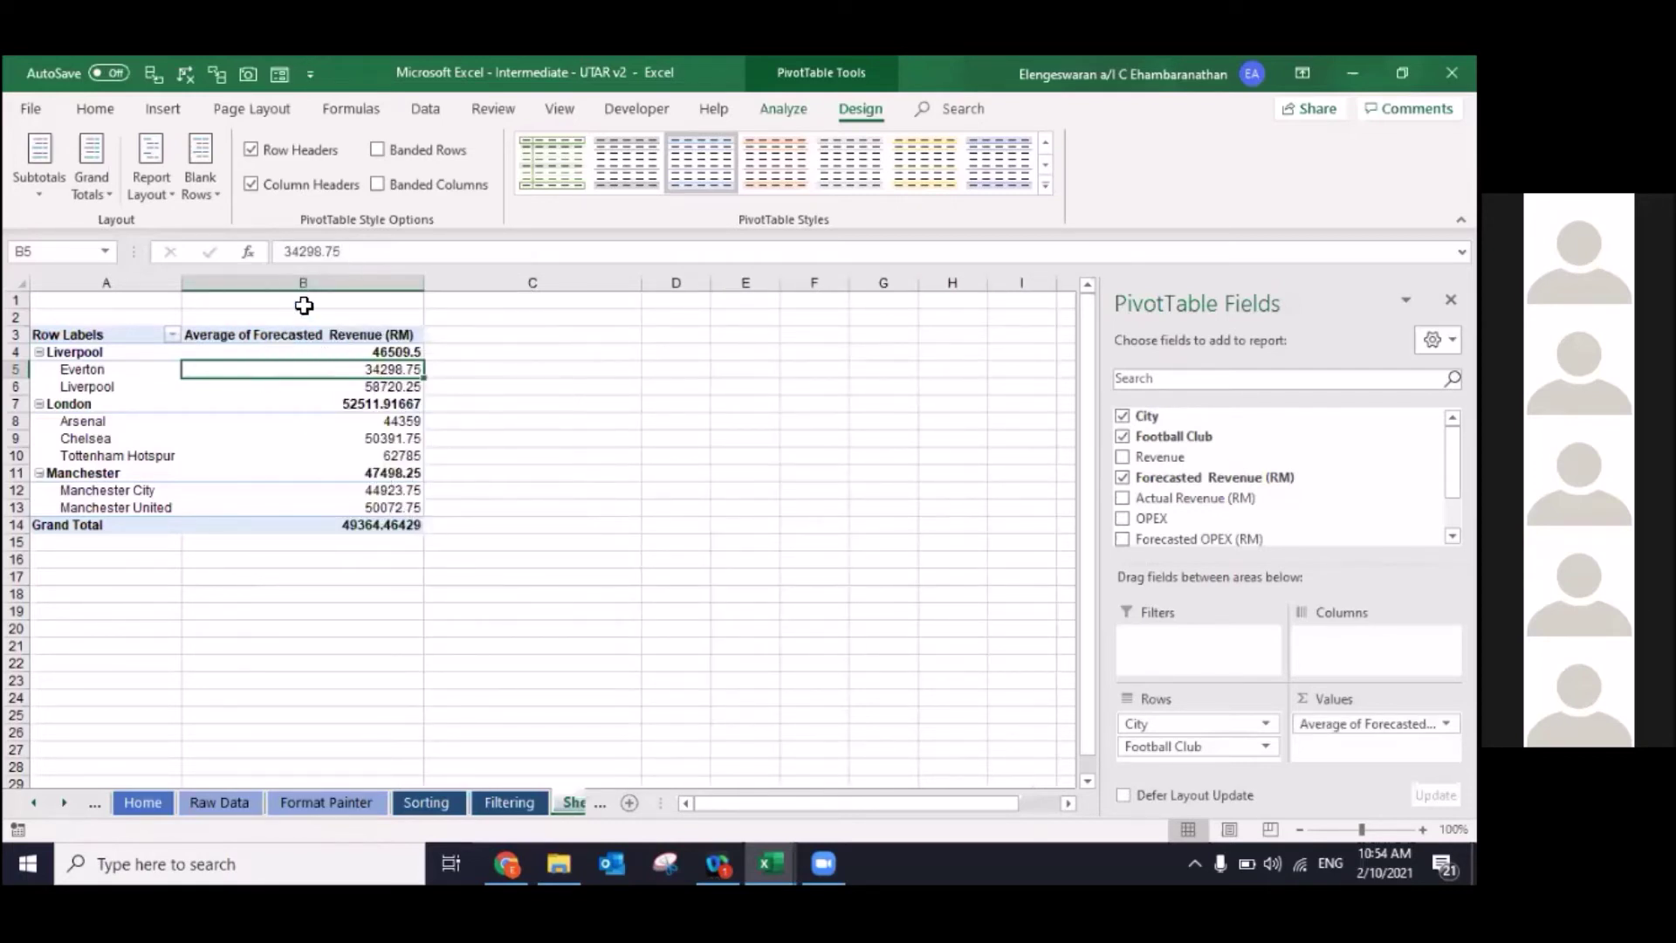
pyautogui.rightClick(344, 368)
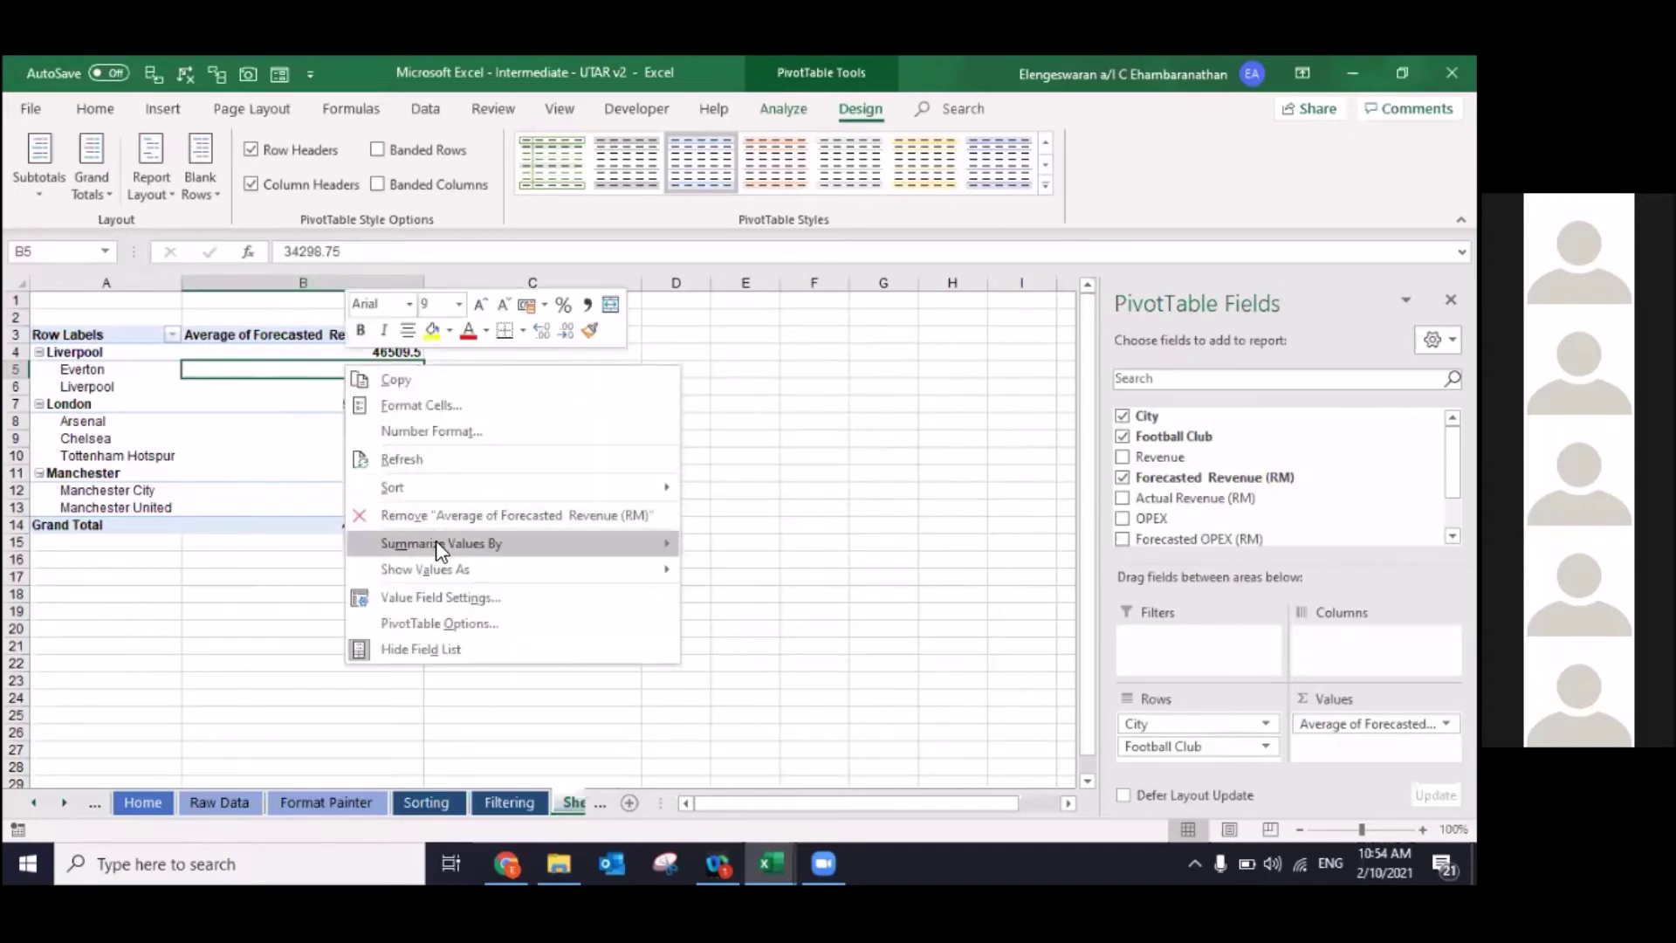
pyautogui.moveTo(441, 543)
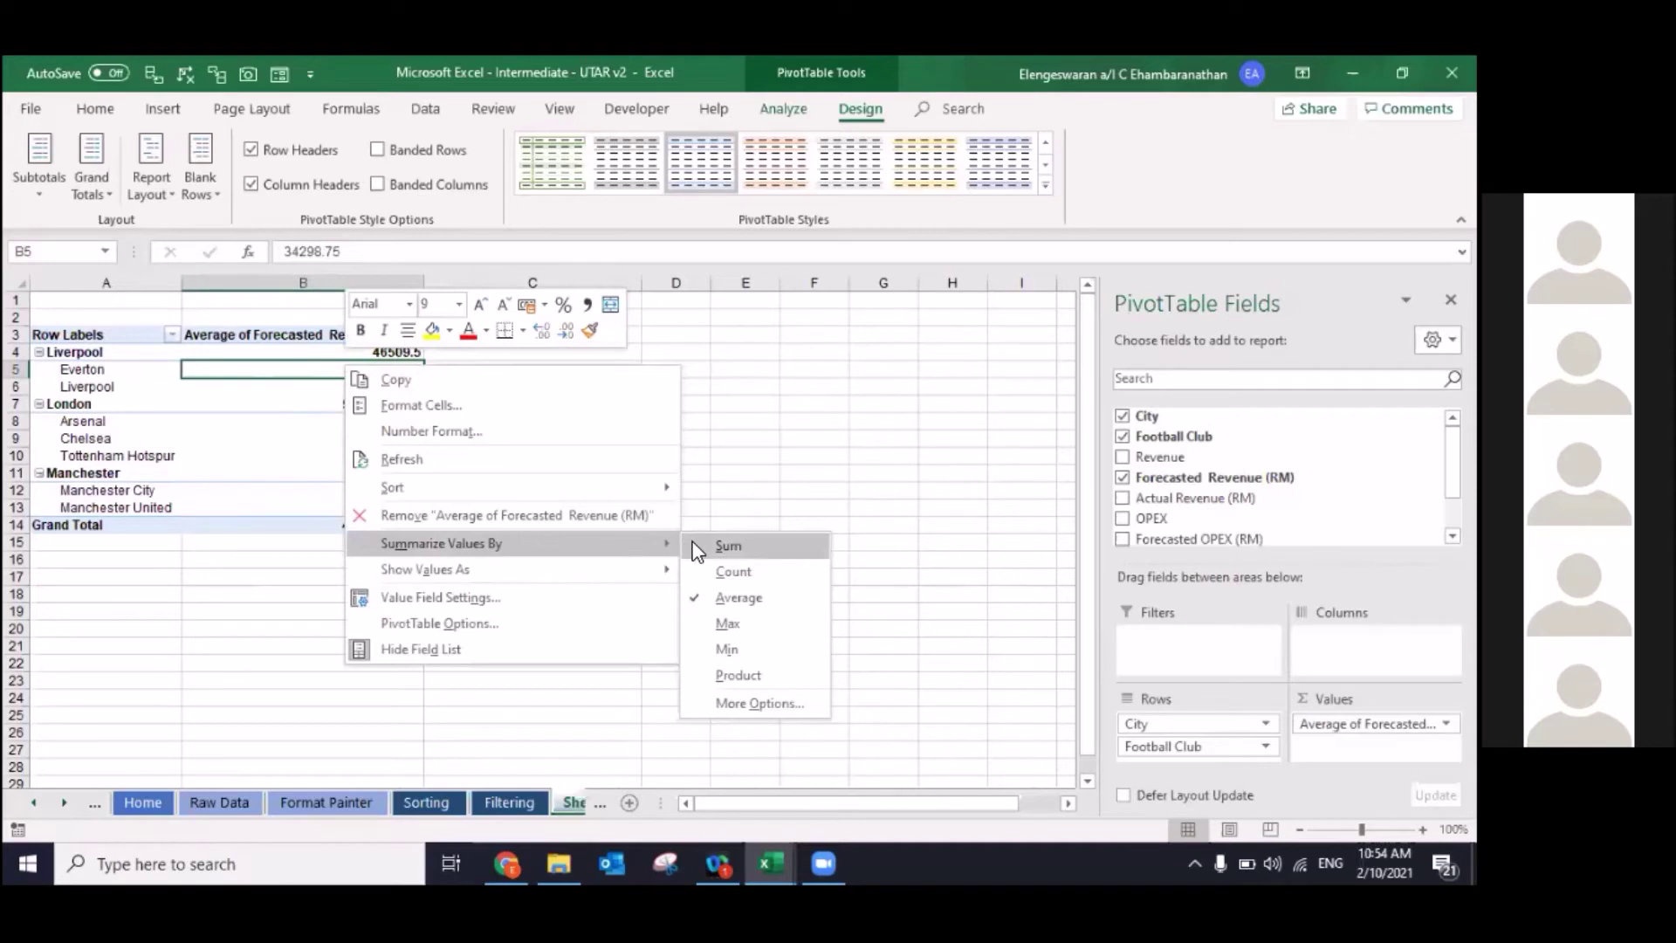
pyautogui.click(726, 546)
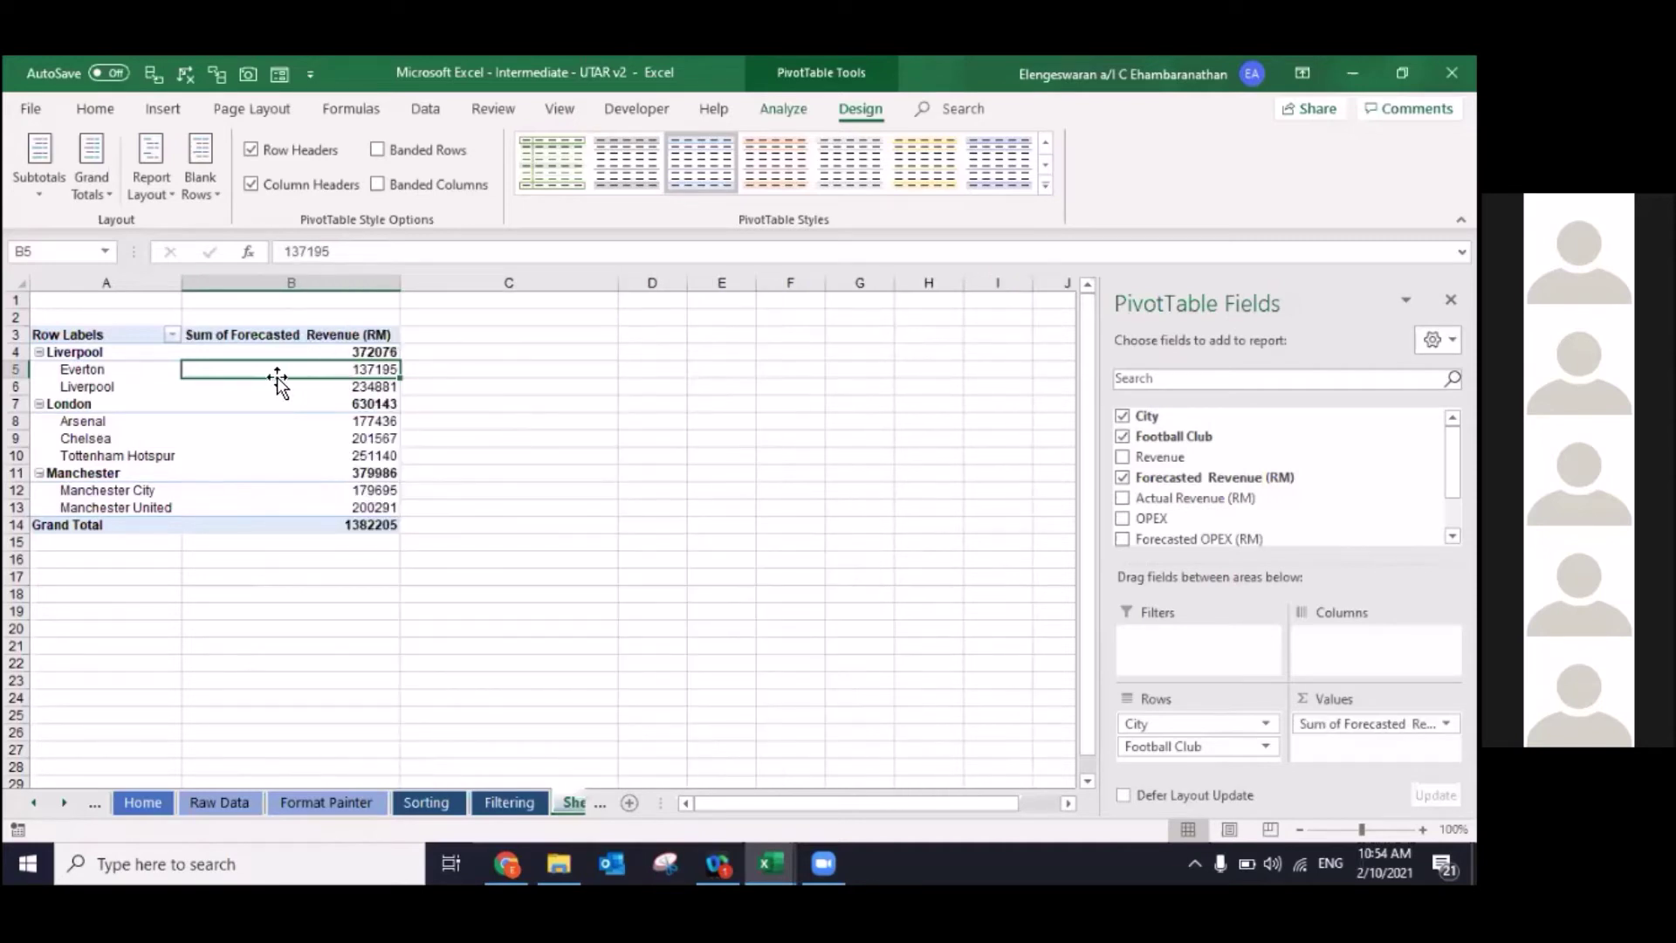
pyautogui.rightClick(253, 371)
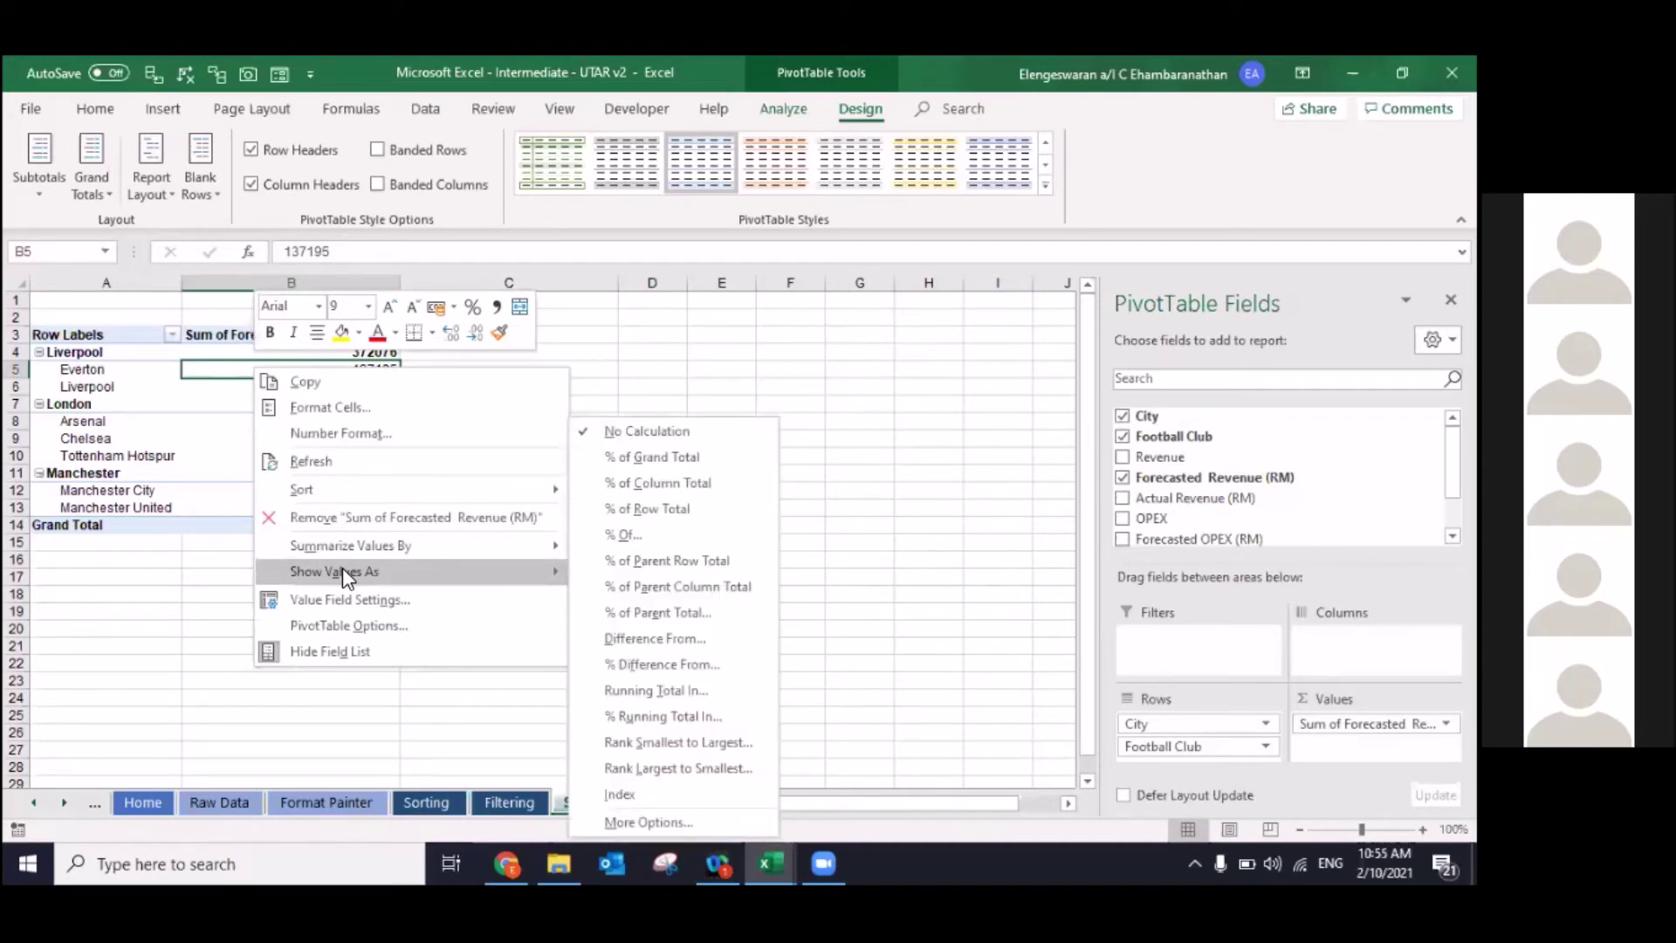
pyautogui.click(621, 459)
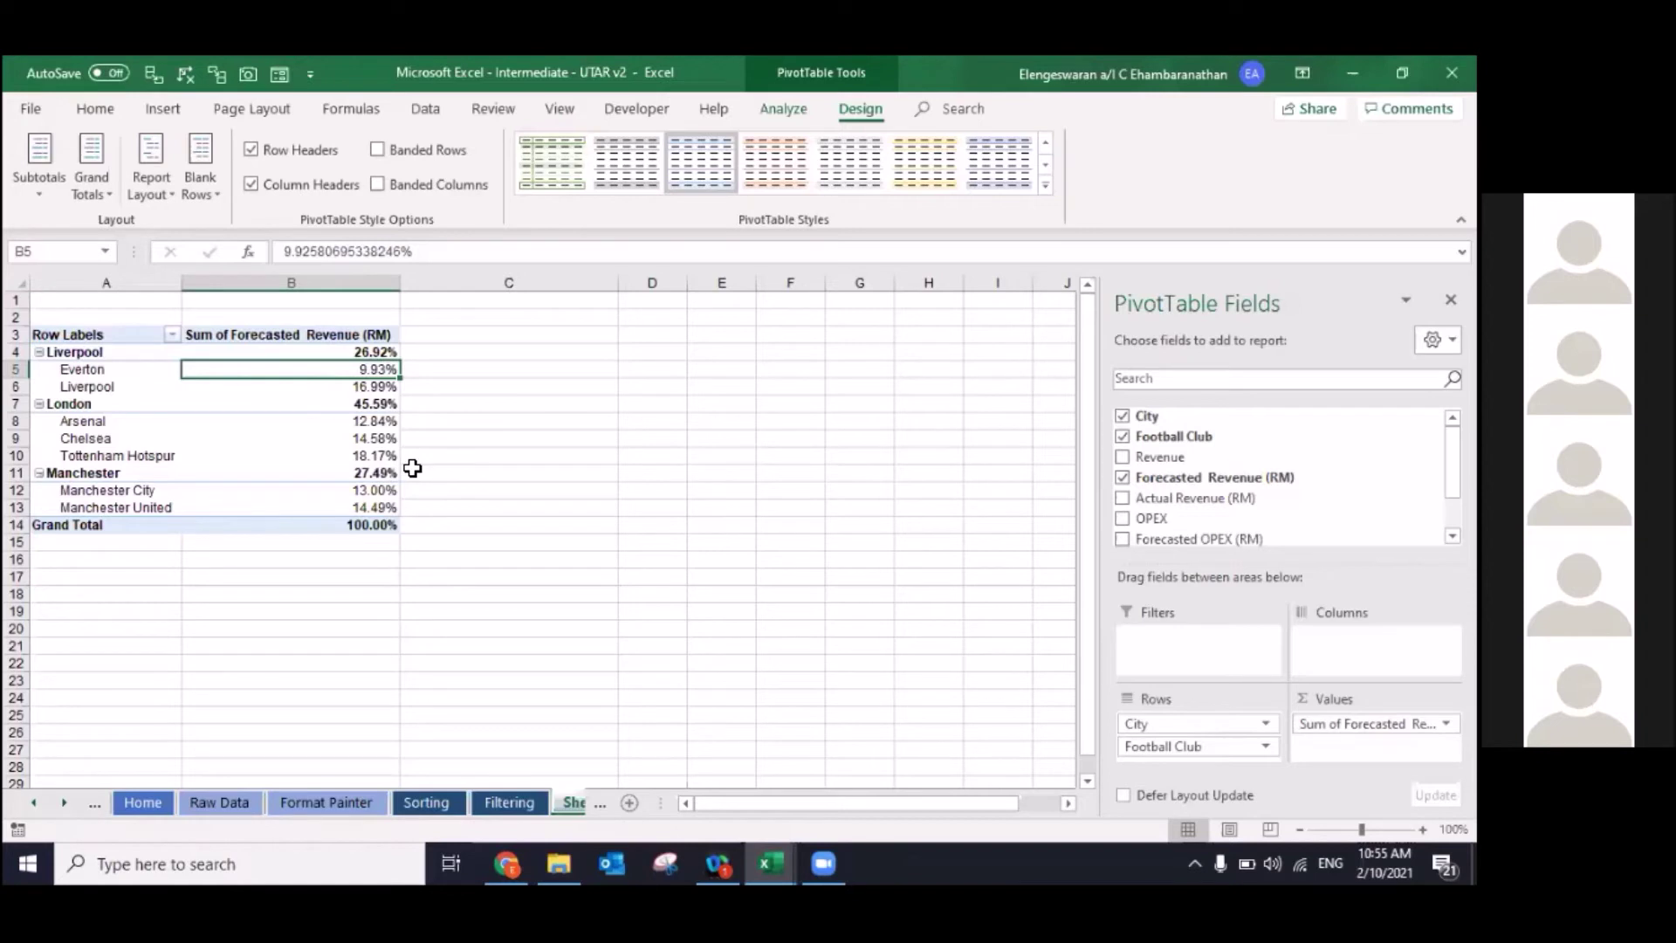
pyautogui.hotkey('ctrl', 'z')
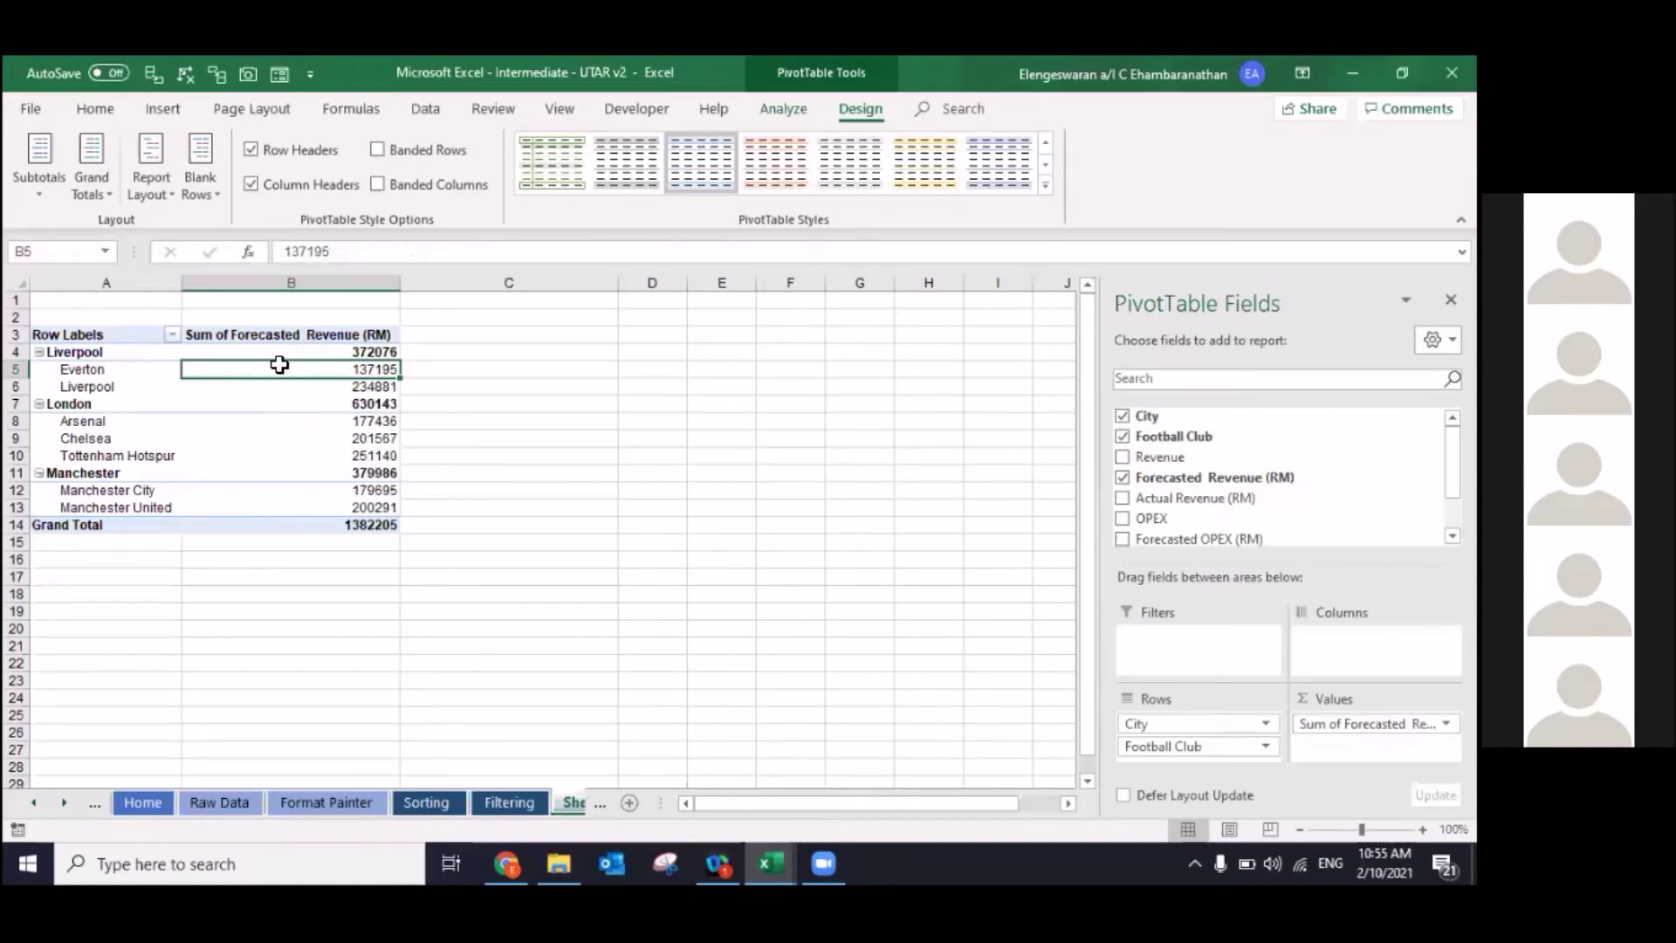
pyautogui.rightClick(280, 374)
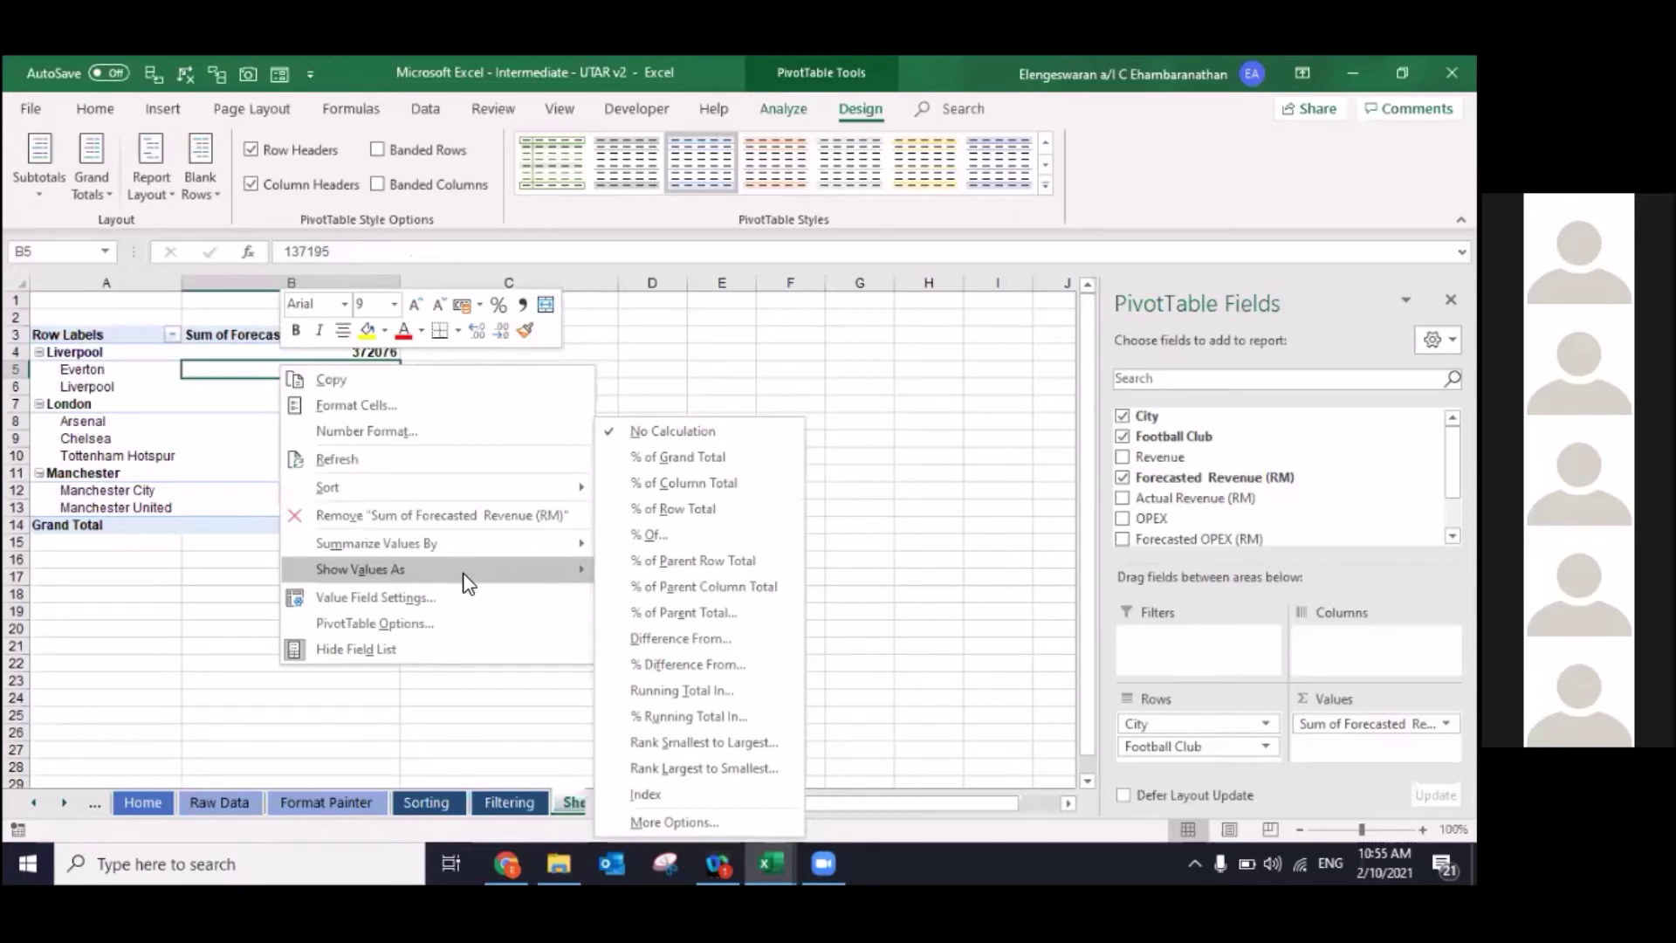
pyautogui.click(663, 459)
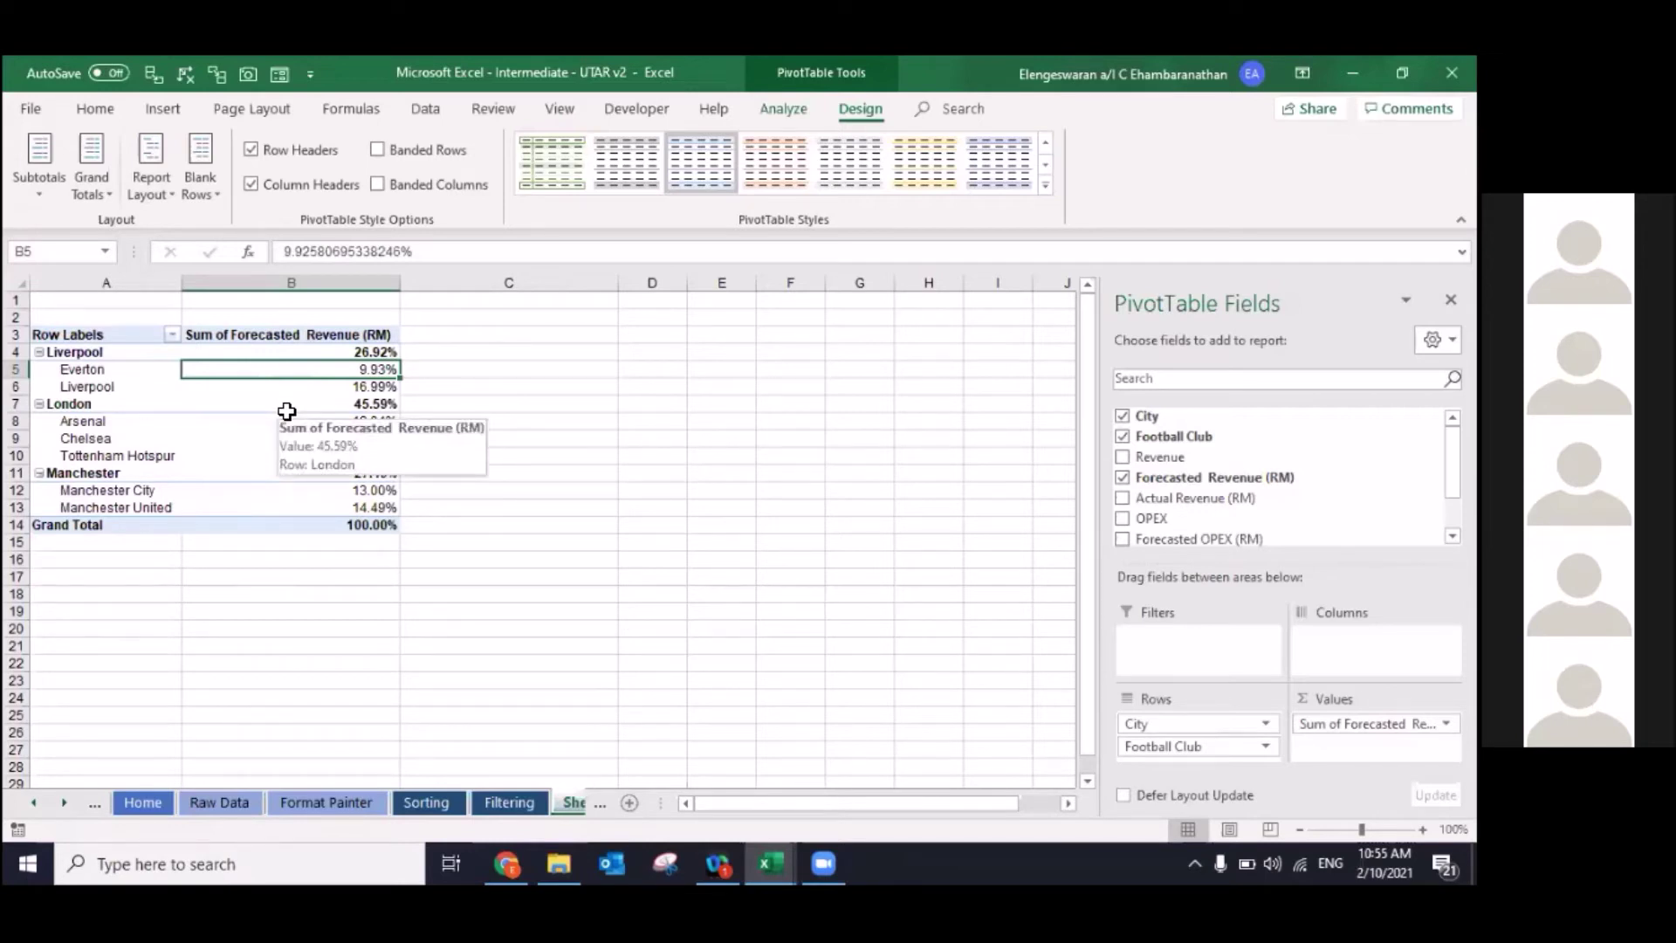
pyautogui.hotkey('ctrl', 'z')
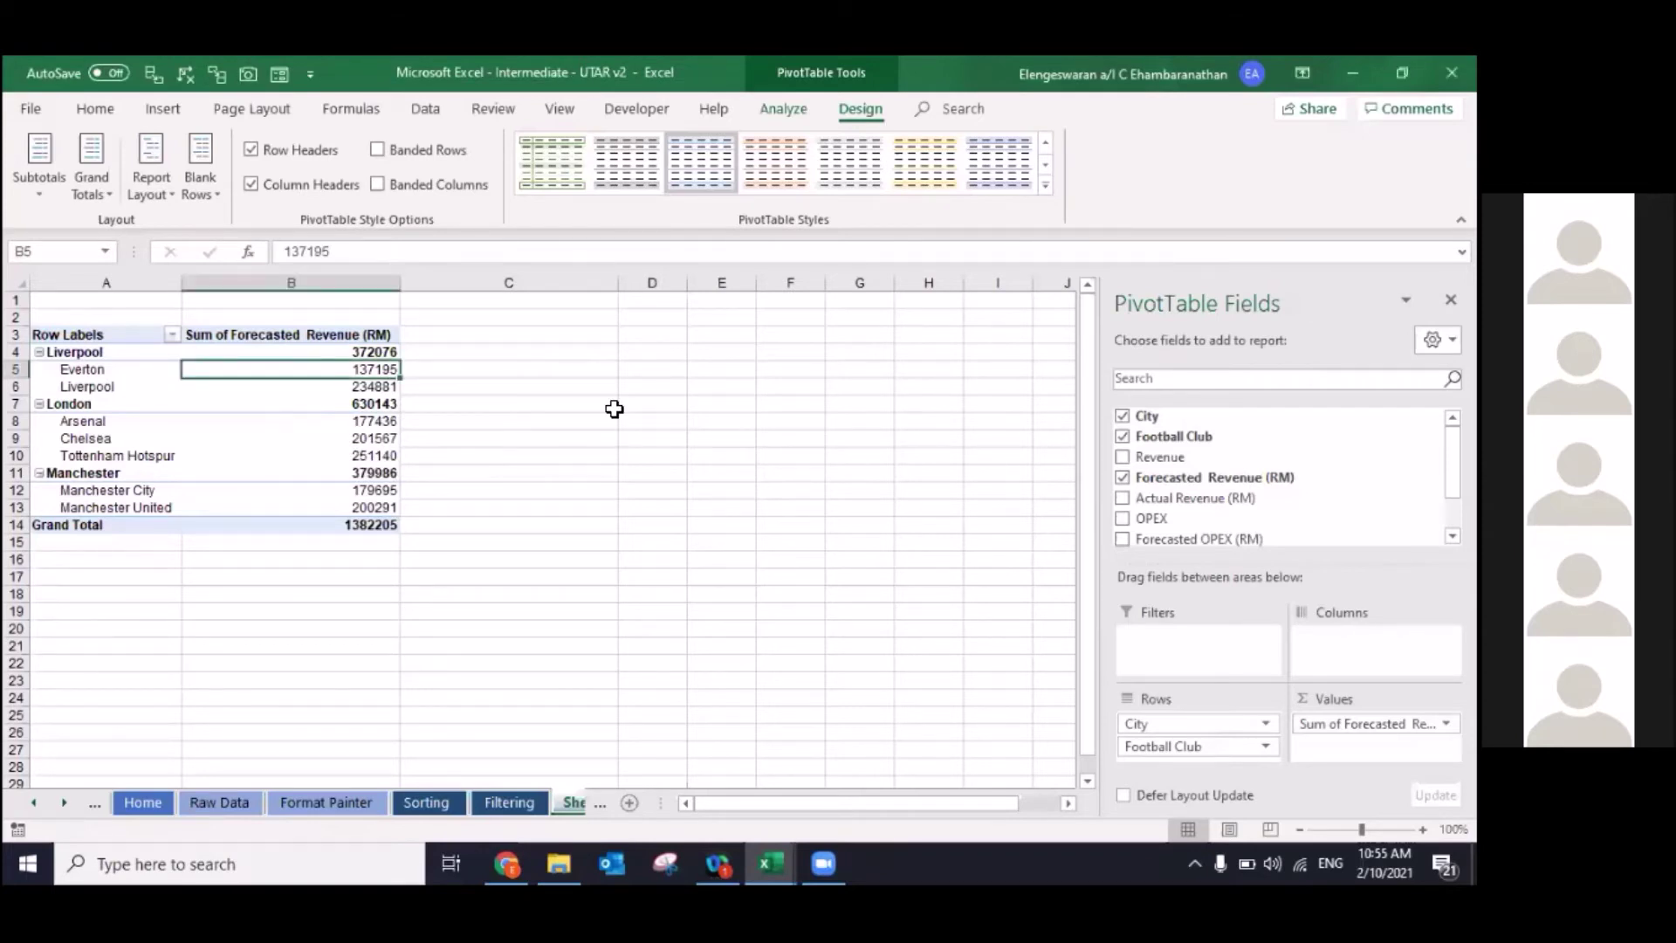
# Step: Re-add Forecasted Revenue (RM) and add Actual Revenue (RM) as side-by-side pivot values
pyautogui.click(1124, 478)
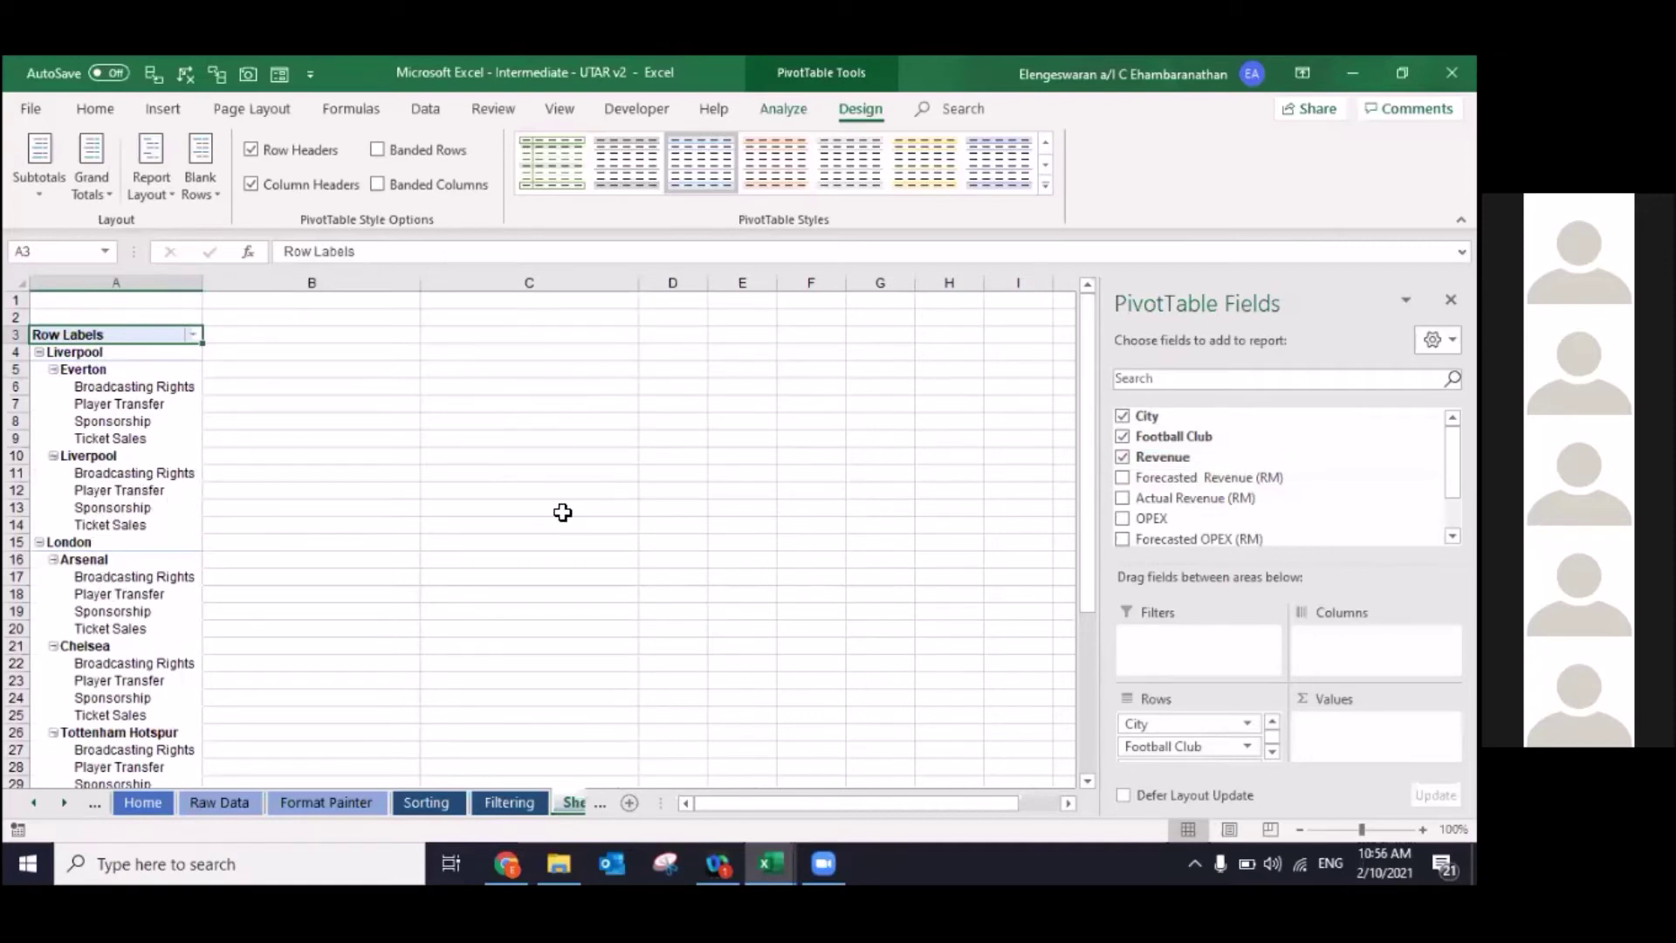
pyautogui.click(1117, 478)
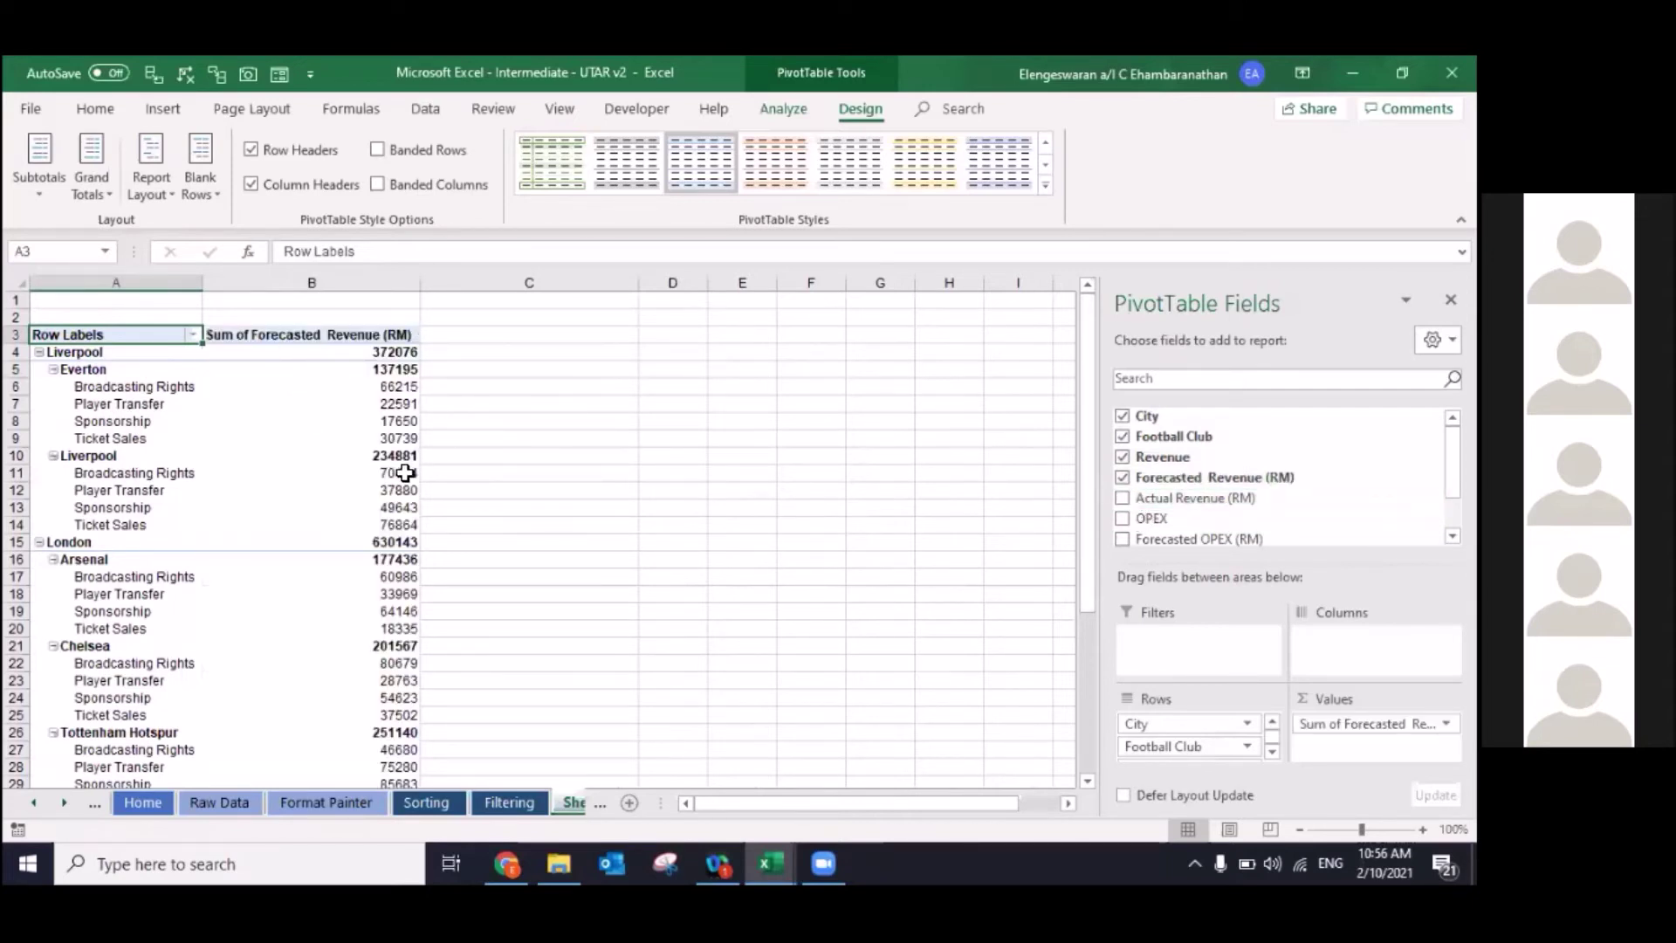
pyautogui.click(1128, 503)
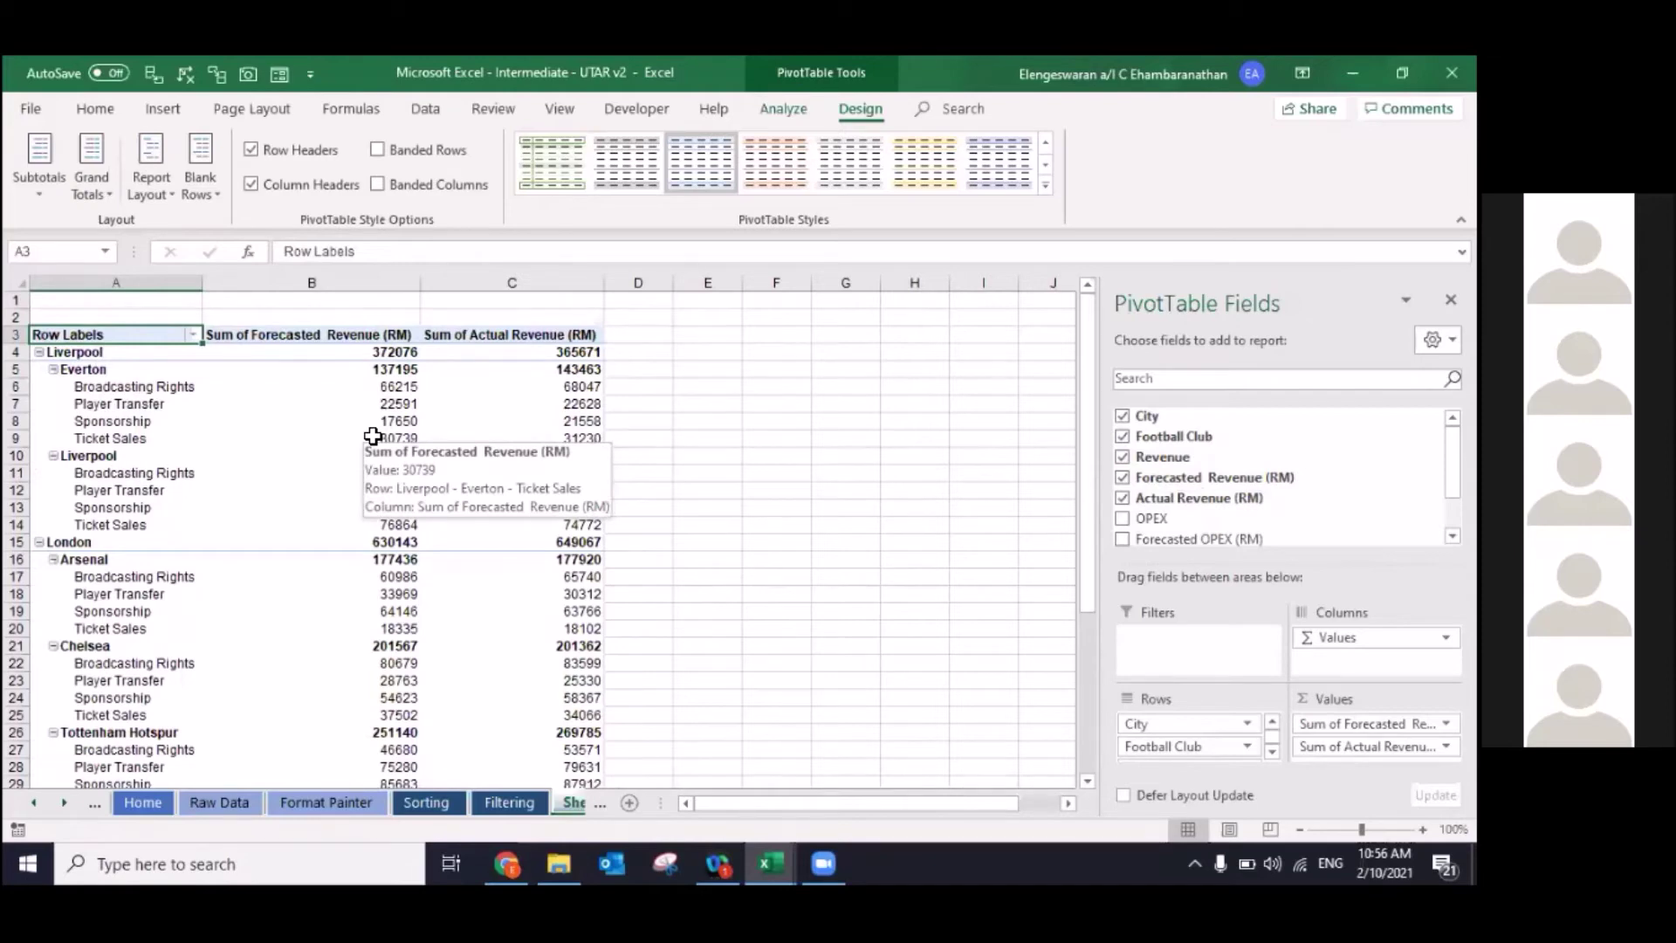
# Step: Copy the whole revenue pivot table and paste a duplicate at cell E3
pyautogui.hotkey('ctrl', 'shift', 'Down')
pyautogui.hotkey('ctrl', 'shift', 'Right')
pyautogui.hotkey('ctrl', 'c')
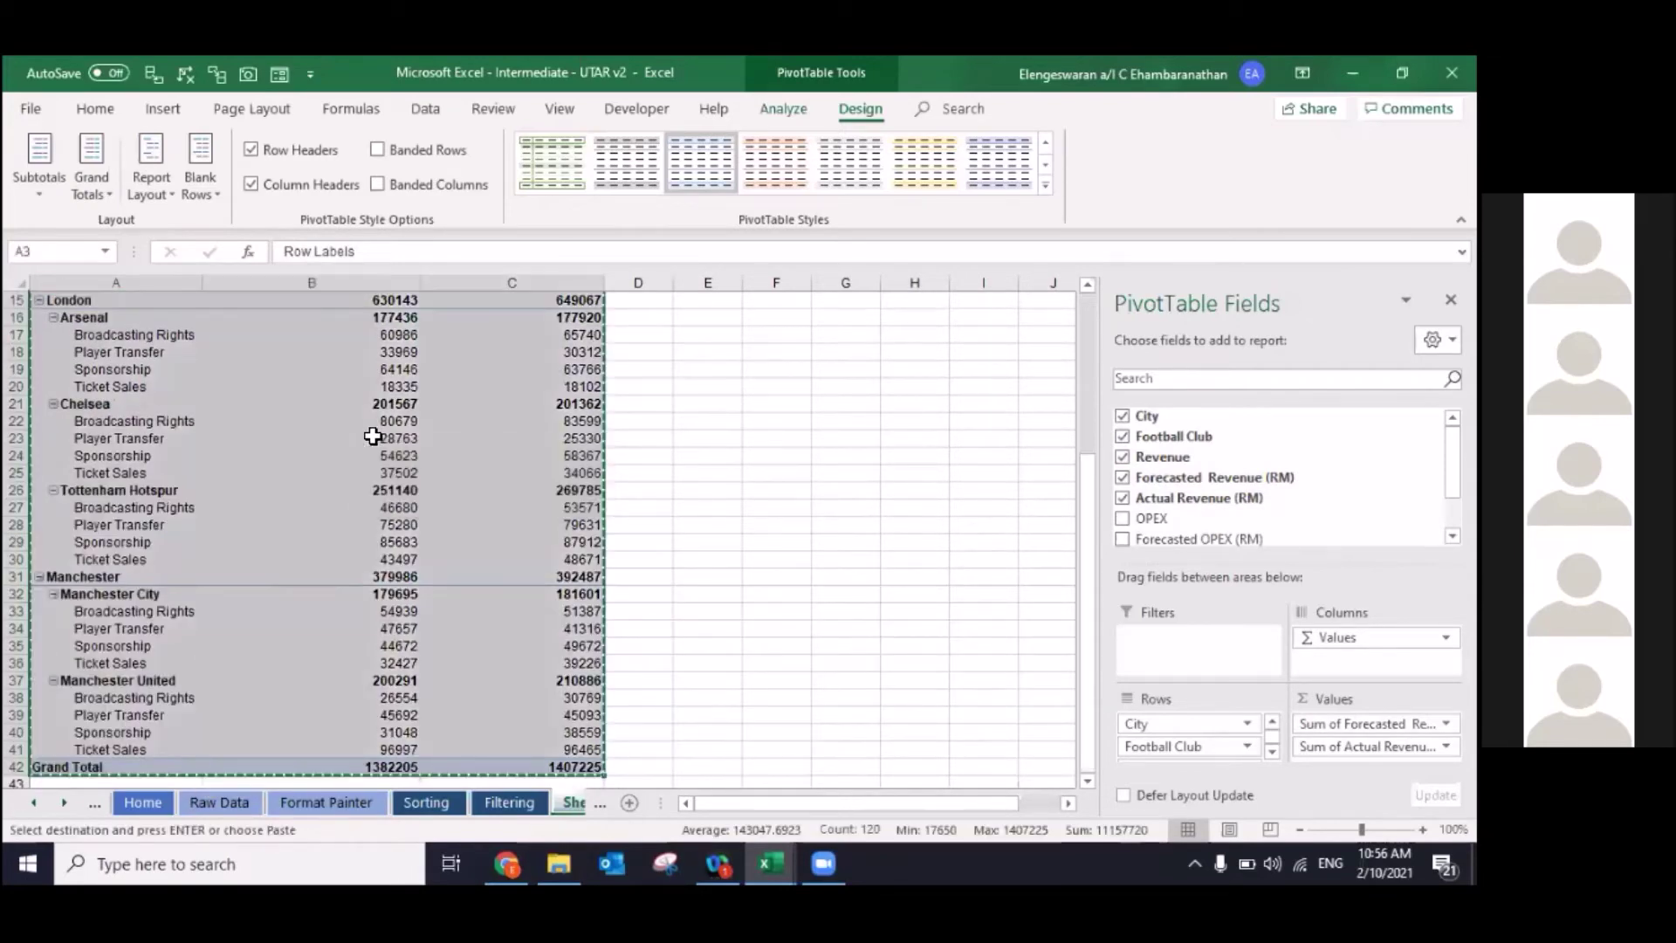
pyautogui.press('Up')
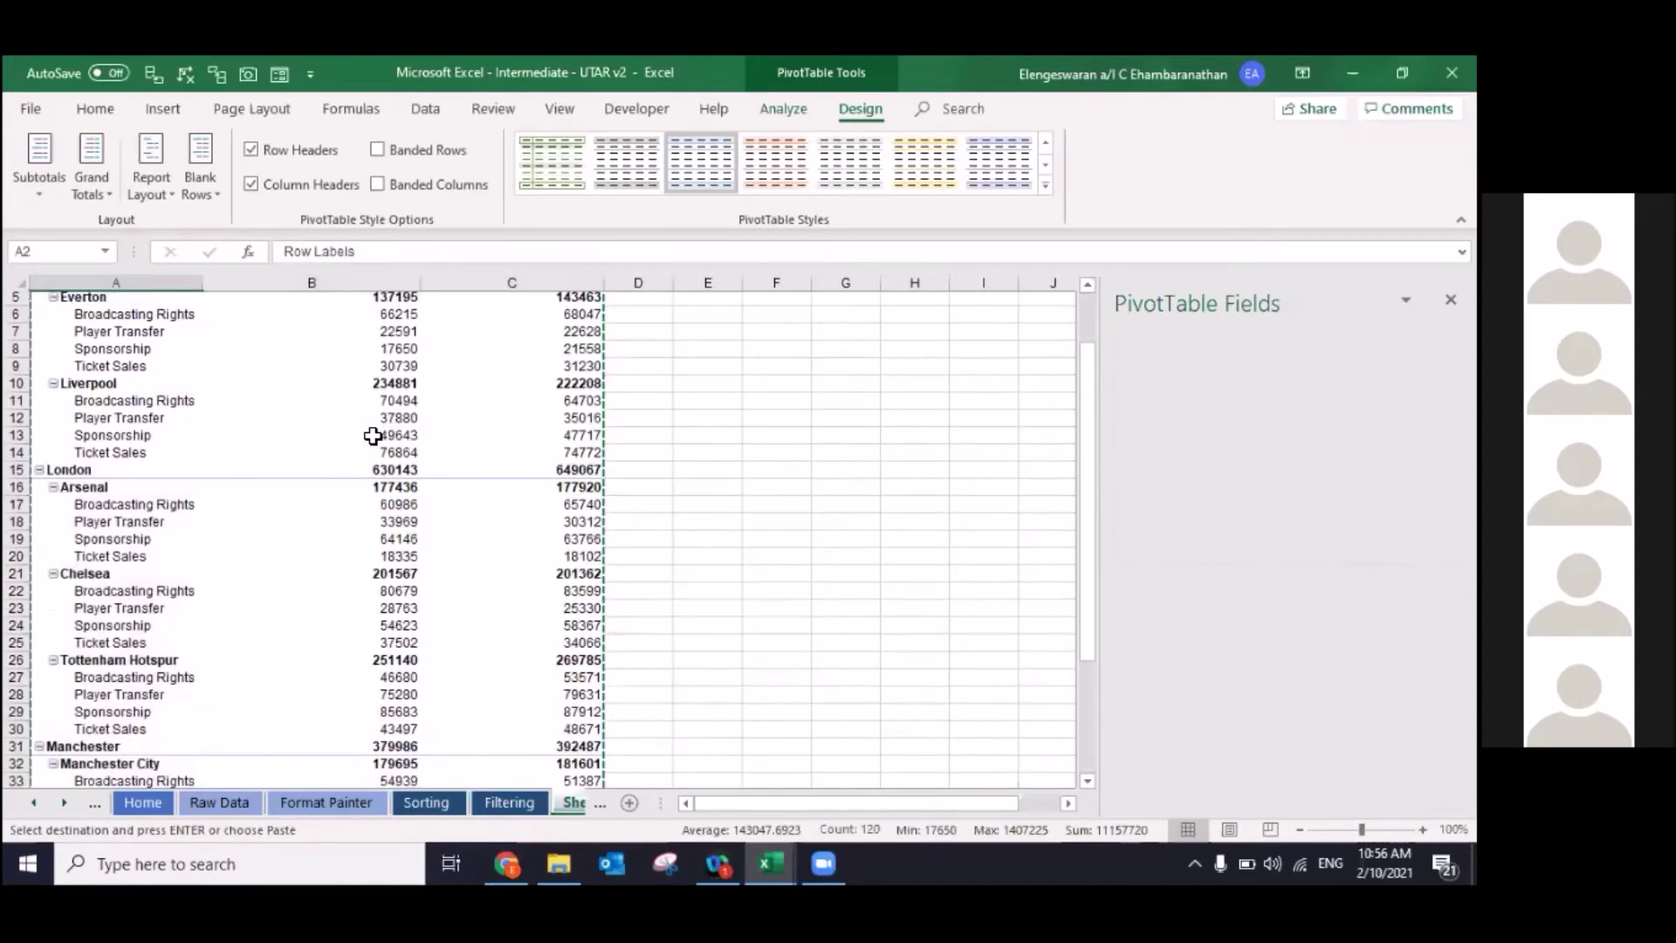
pyautogui.scroll(1, 373, 436)
pyautogui.click(707, 317)
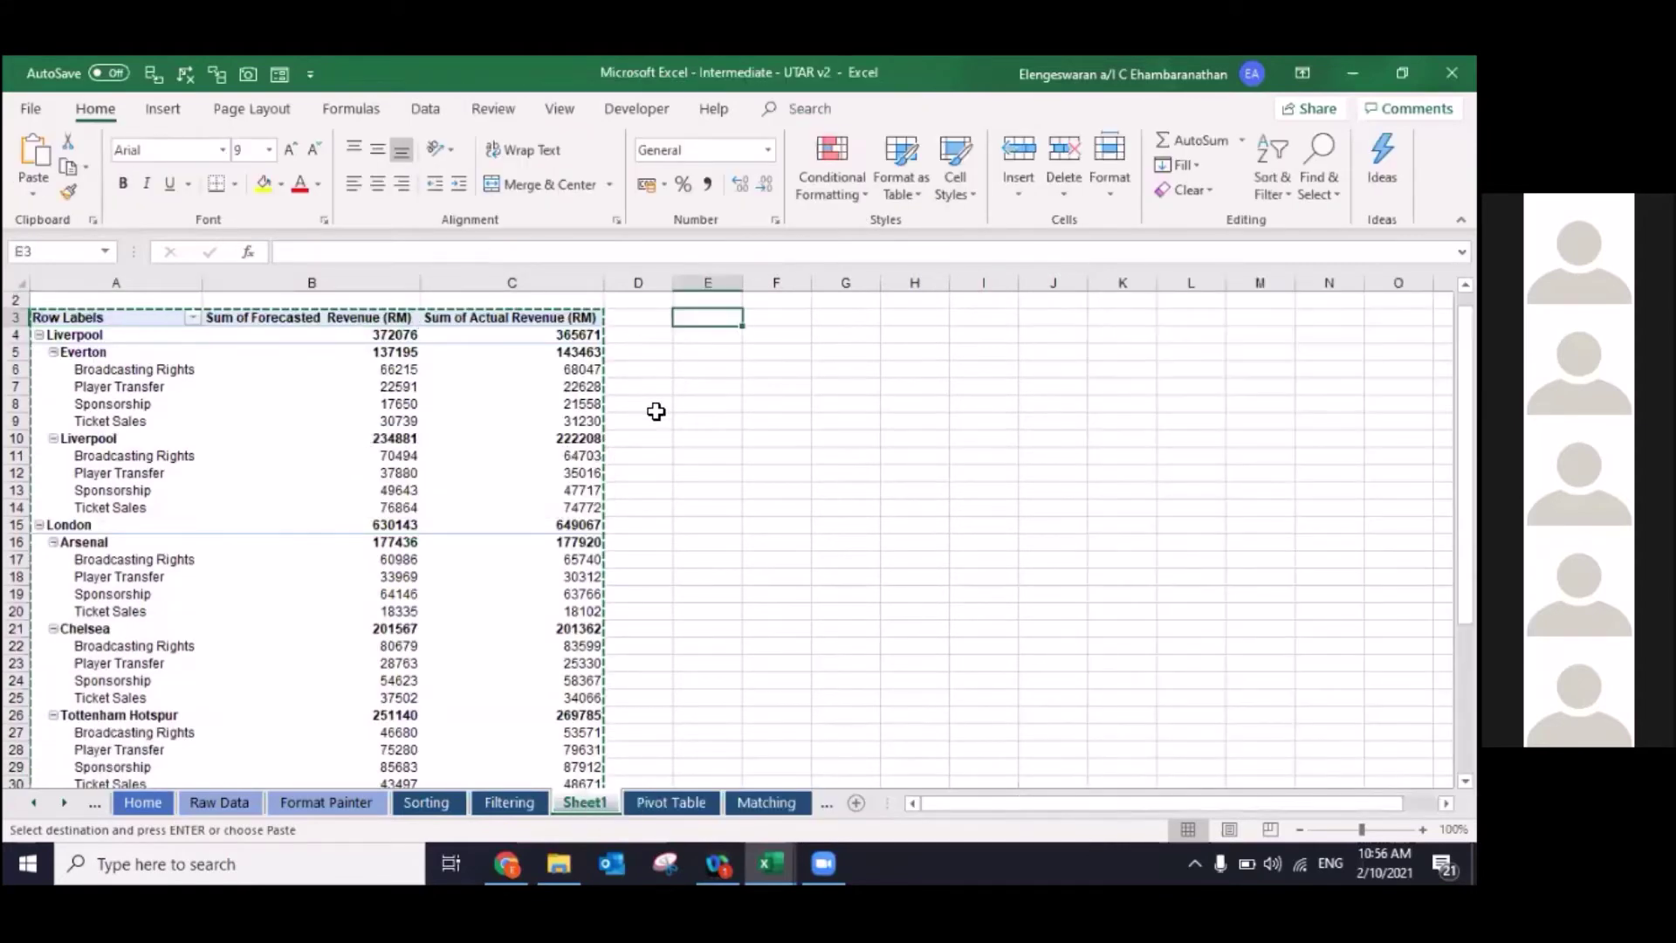
pyautogui.hotkey('ctrl', 'v')
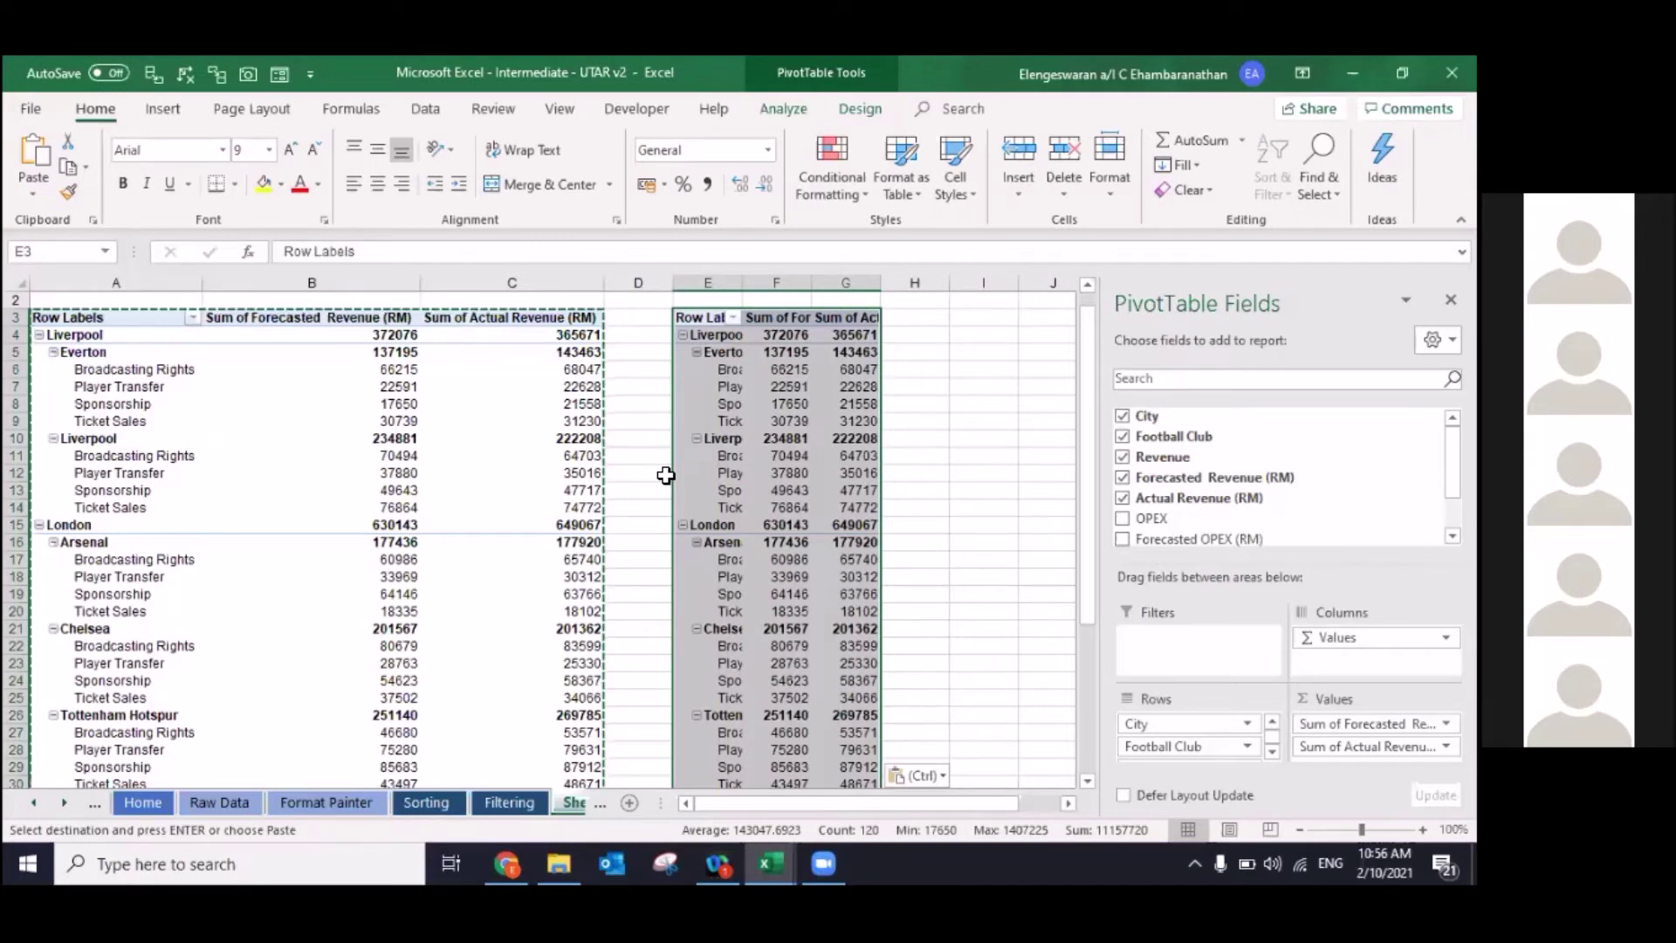
# Step: In the copy, remove Revenue, Forecasted Revenue (RM) and Actual Revenue (RM) and add OPEX rows
pyautogui.click(1124, 497)
pyautogui.click(1124, 457)
pyautogui.click(1124, 476)
pyautogui.click(1122, 521)
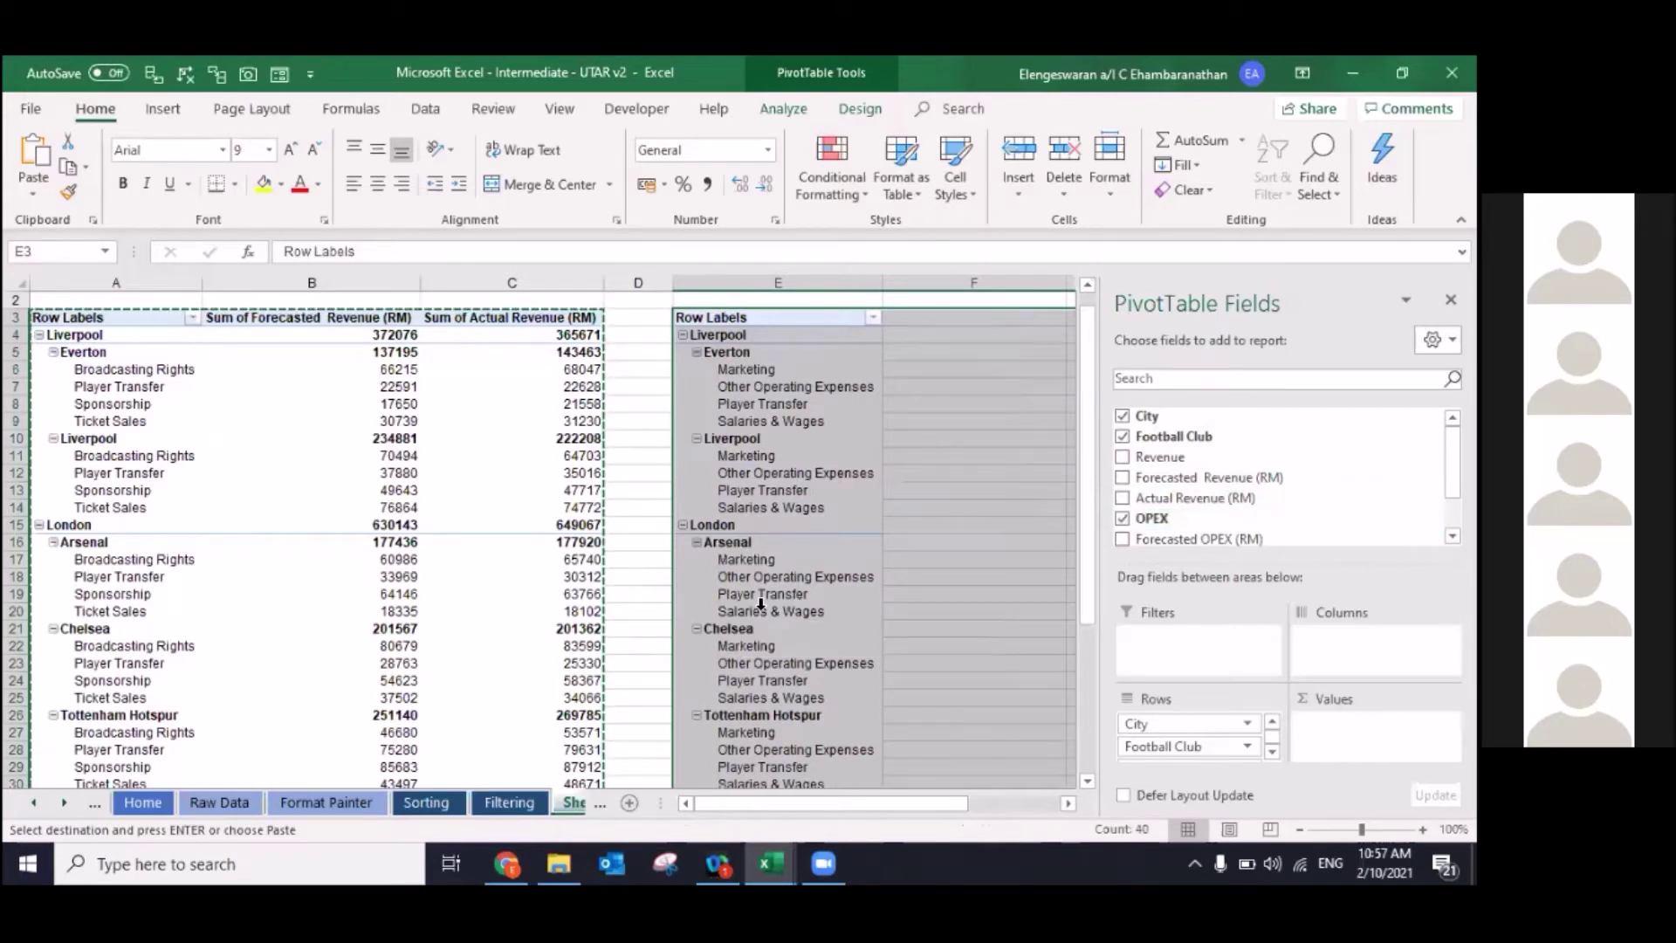
pyautogui.moveTo(728, 628)
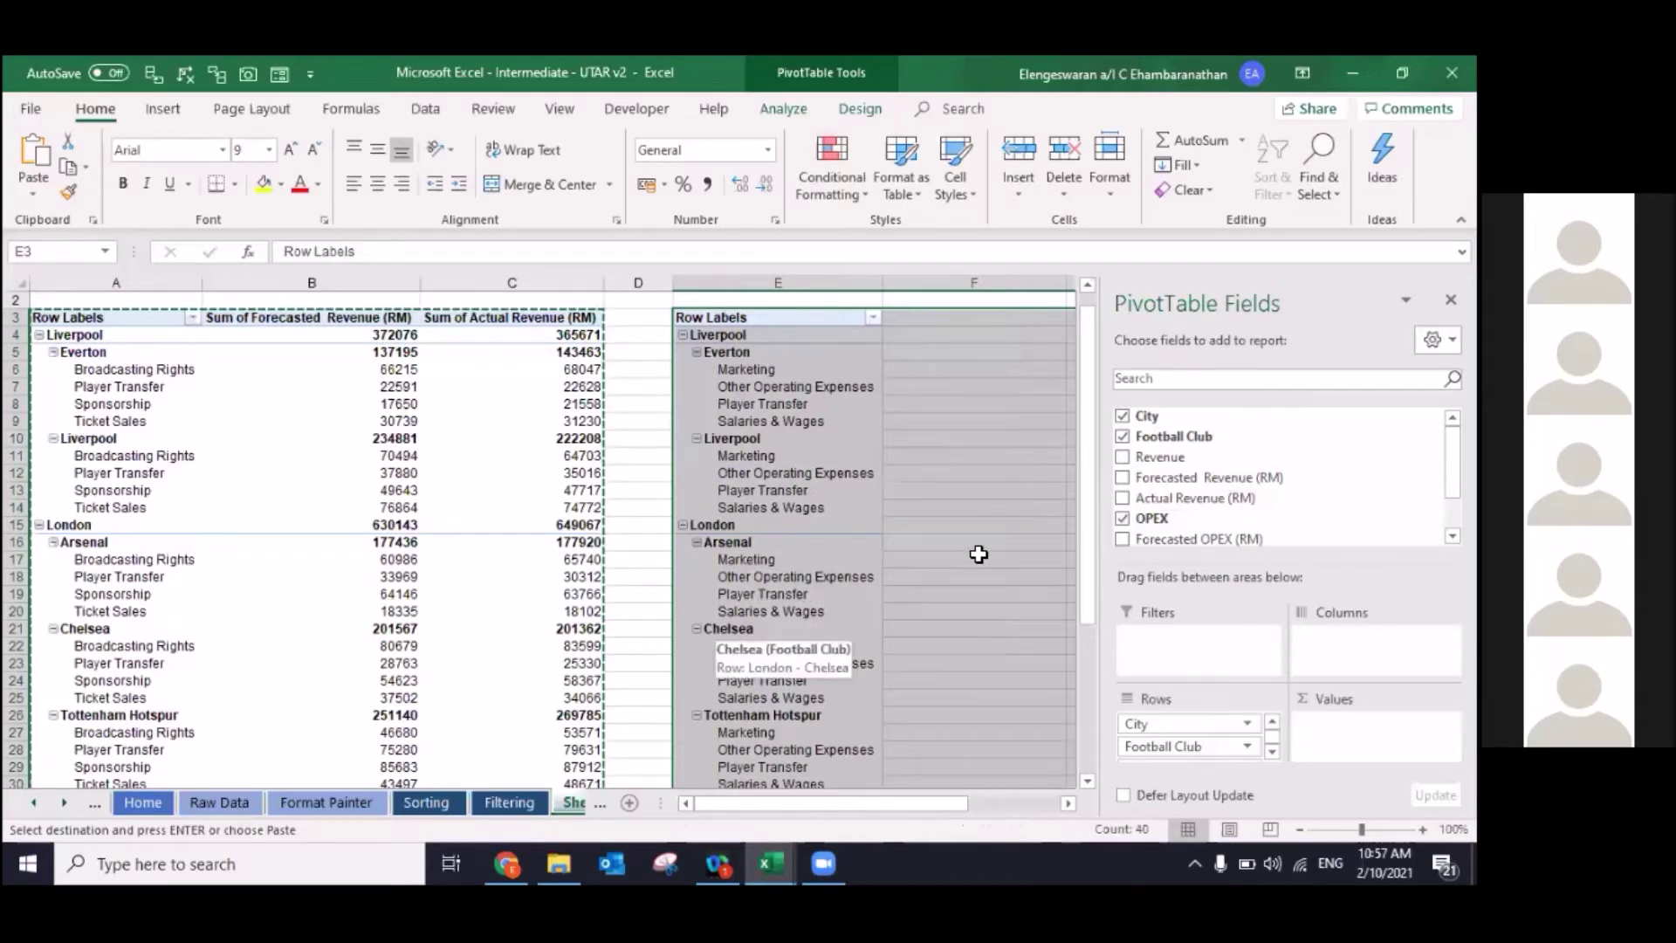
# Step: Sum Forecasted OPEX (RM) and Actual OPEX (RM) as values in the copied pivot table
pyautogui.click(1122, 539)
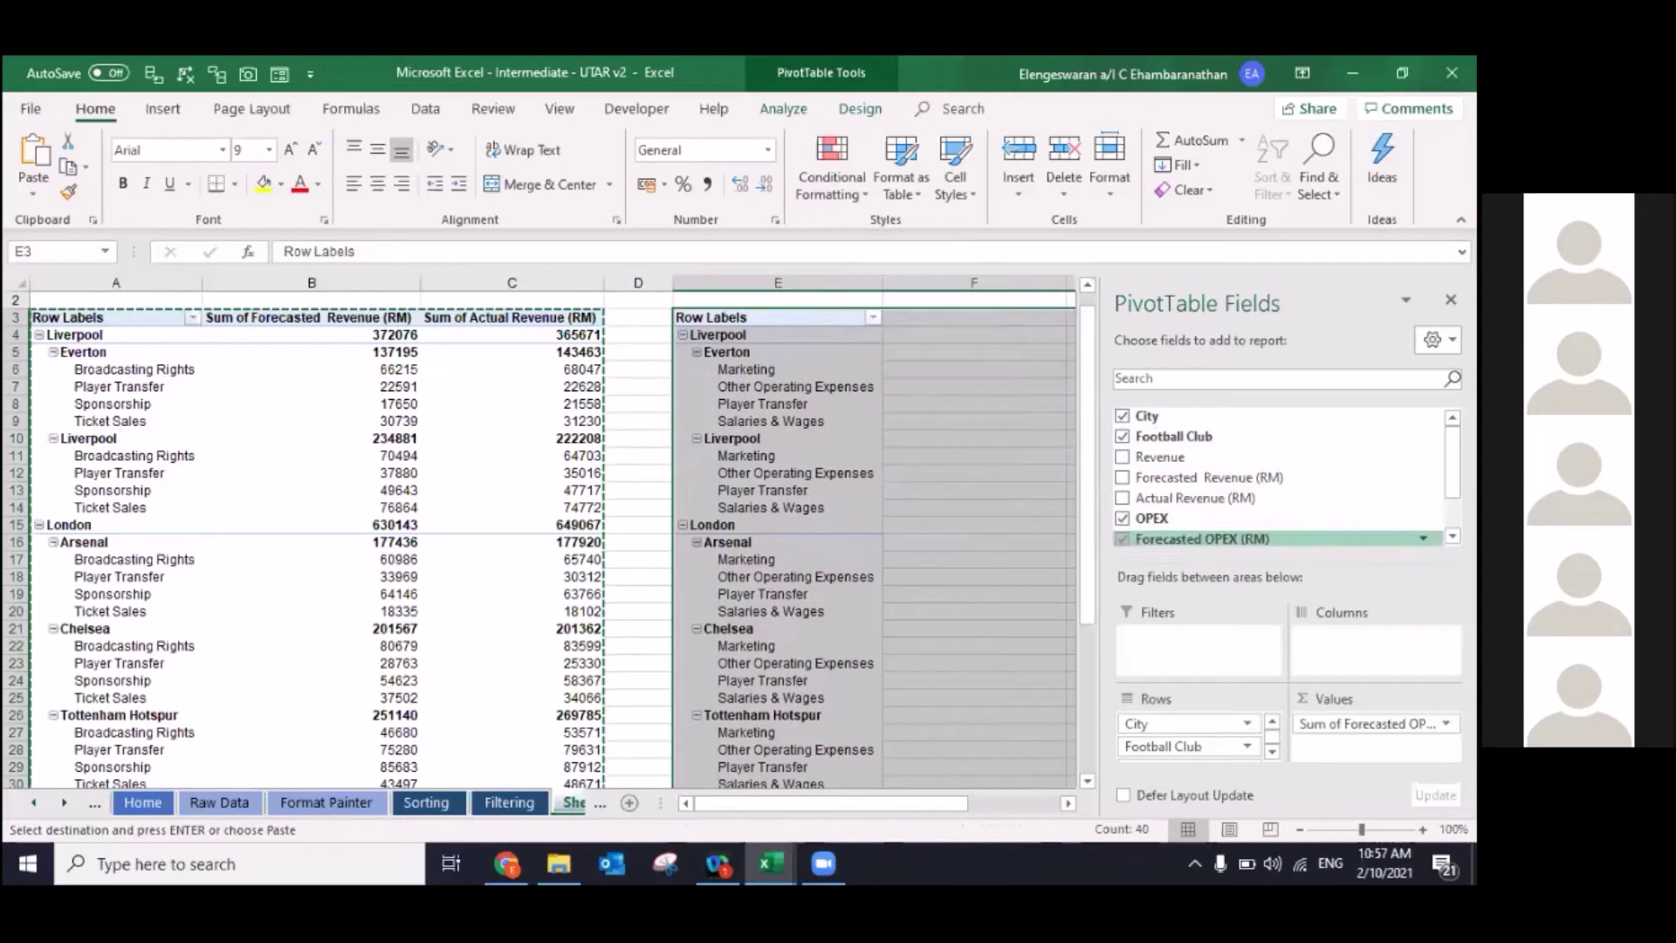
pyautogui.scroll(-1, 1124, 545)
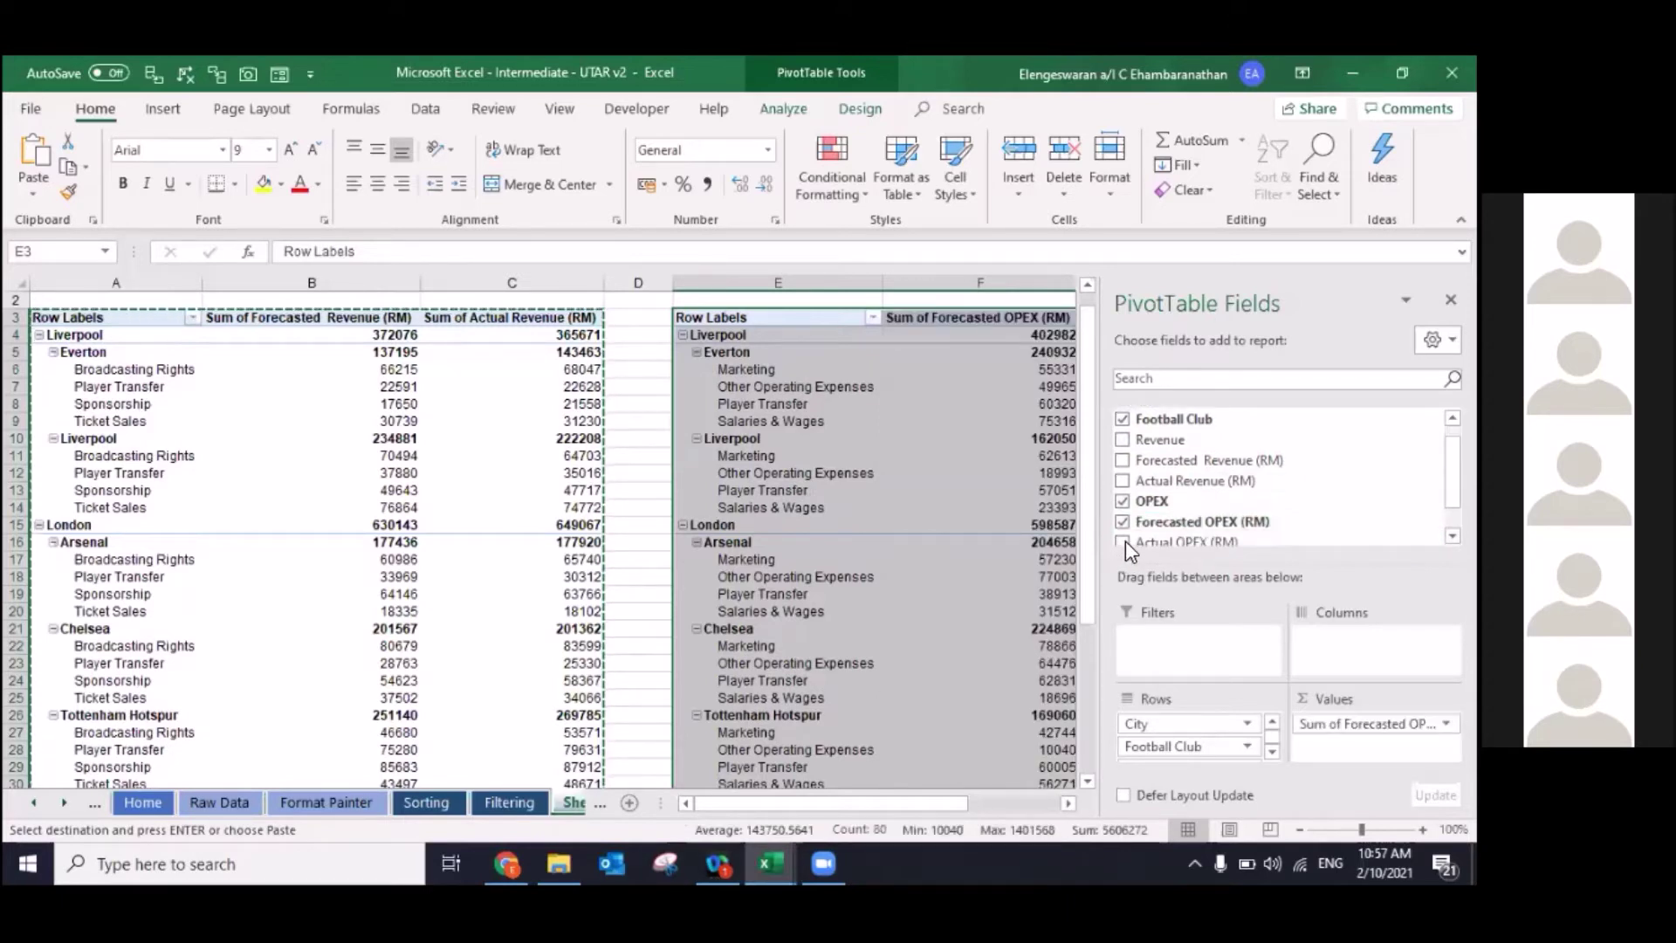
pyautogui.click(1123, 541)
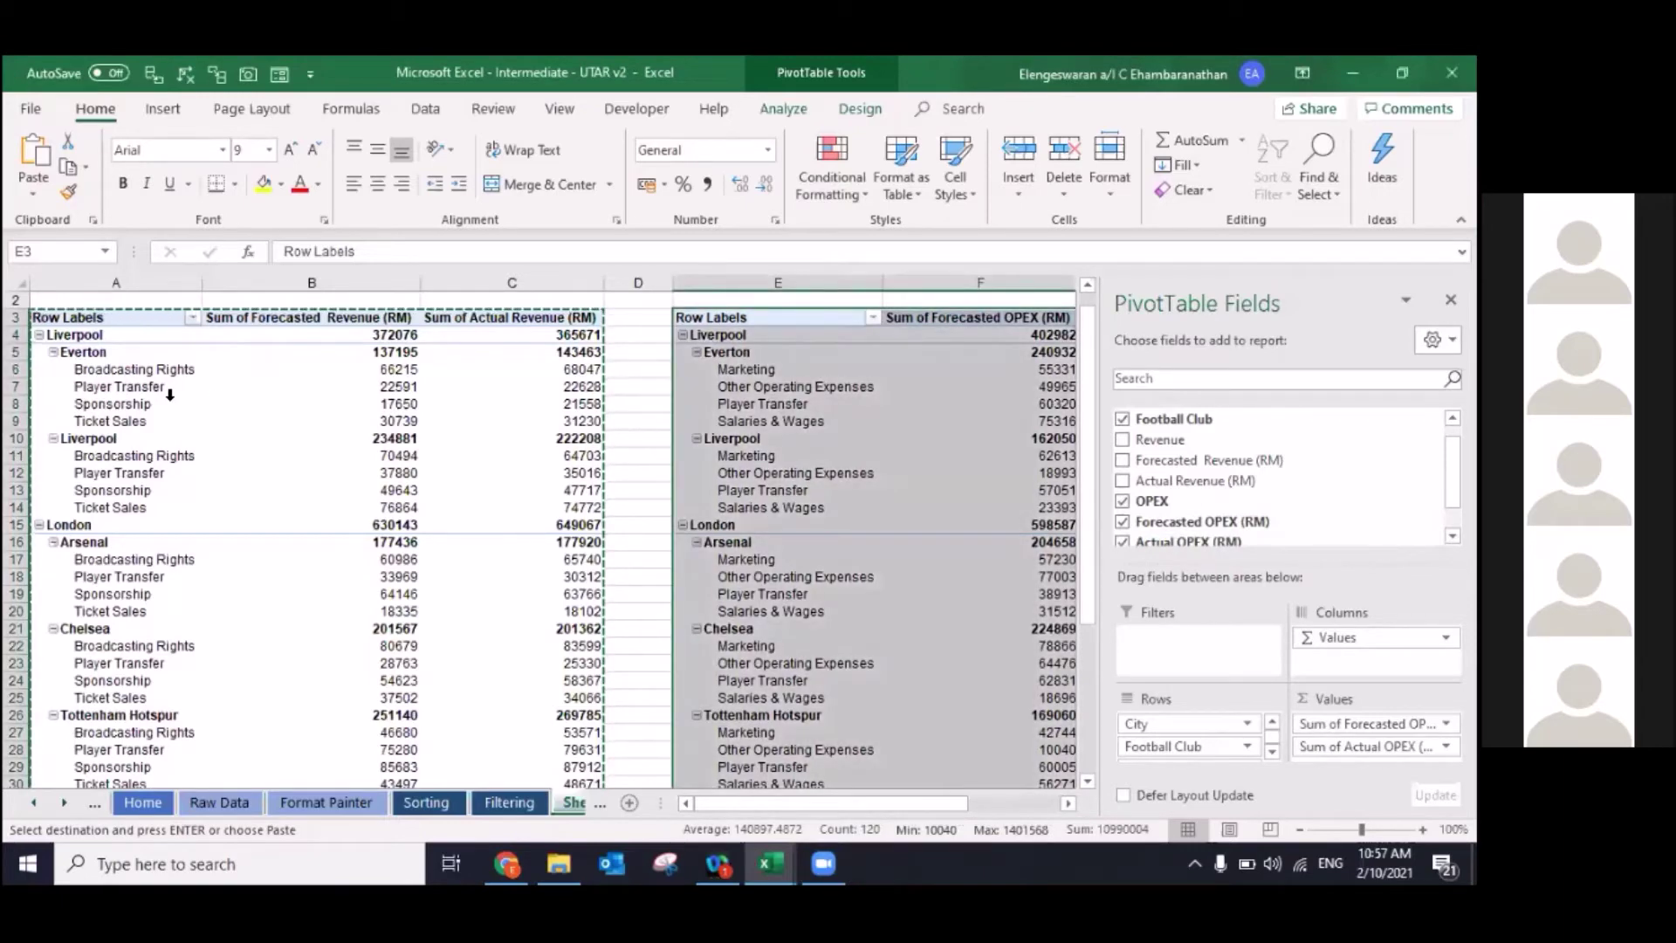
pyautogui.click(262, 389)
pyautogui.click(262, 388)
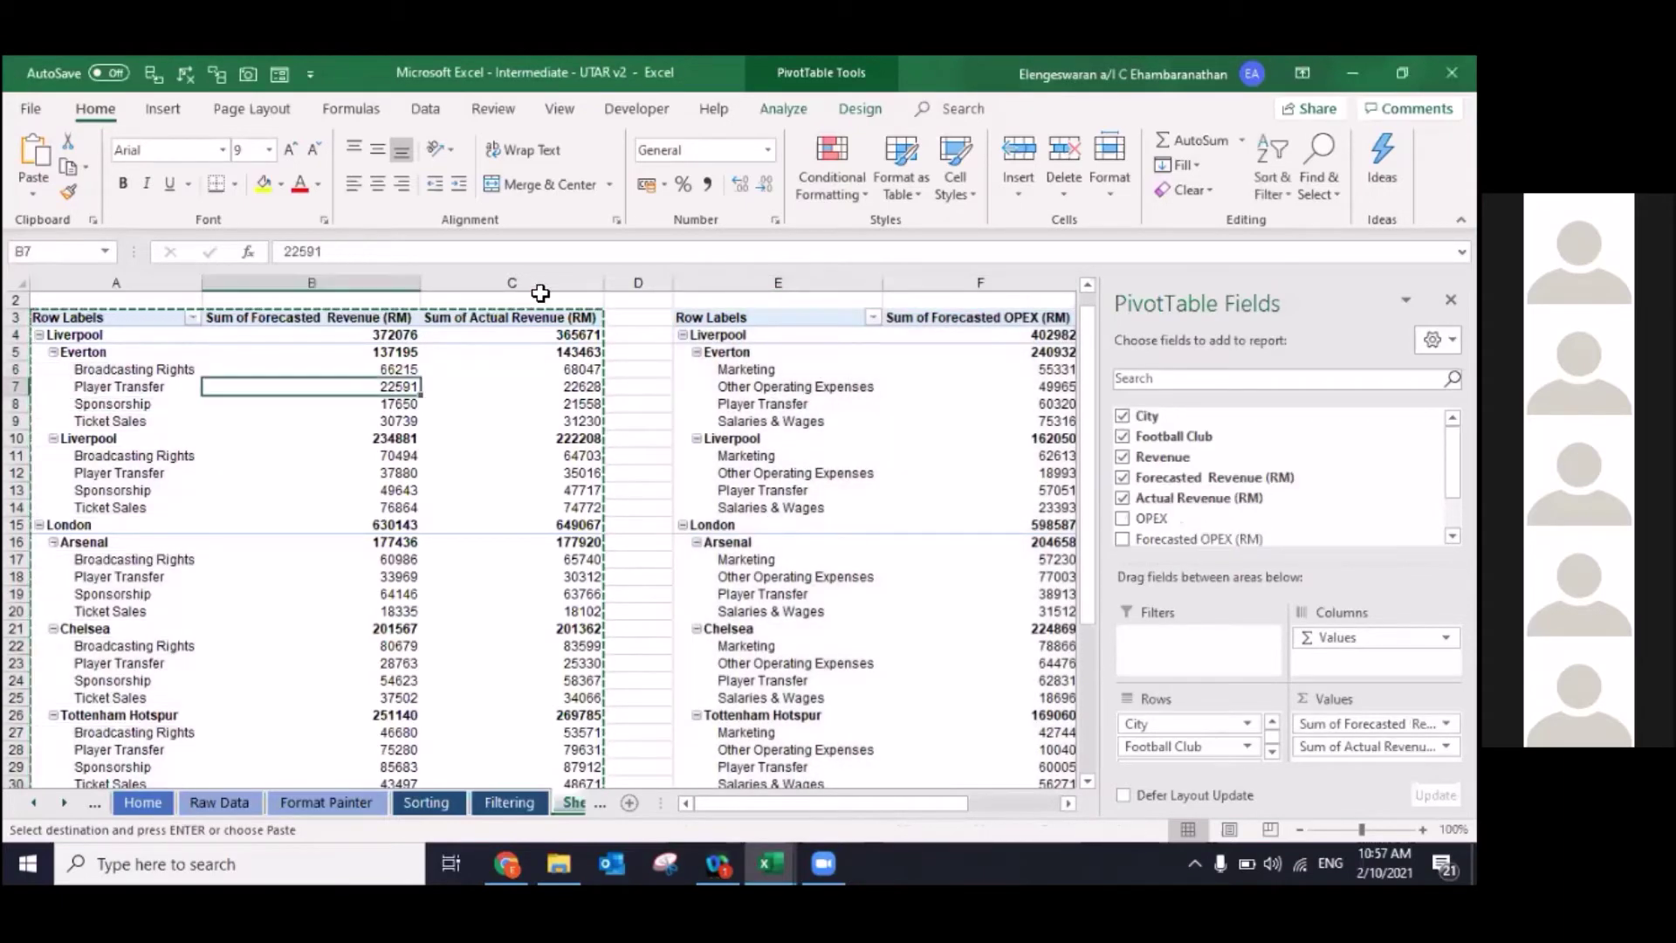
# Step: Insert Football Club and Revenue slicers side by side for the revenue pivot, filtered to Arsenal
pyautogui.click(794, 109)
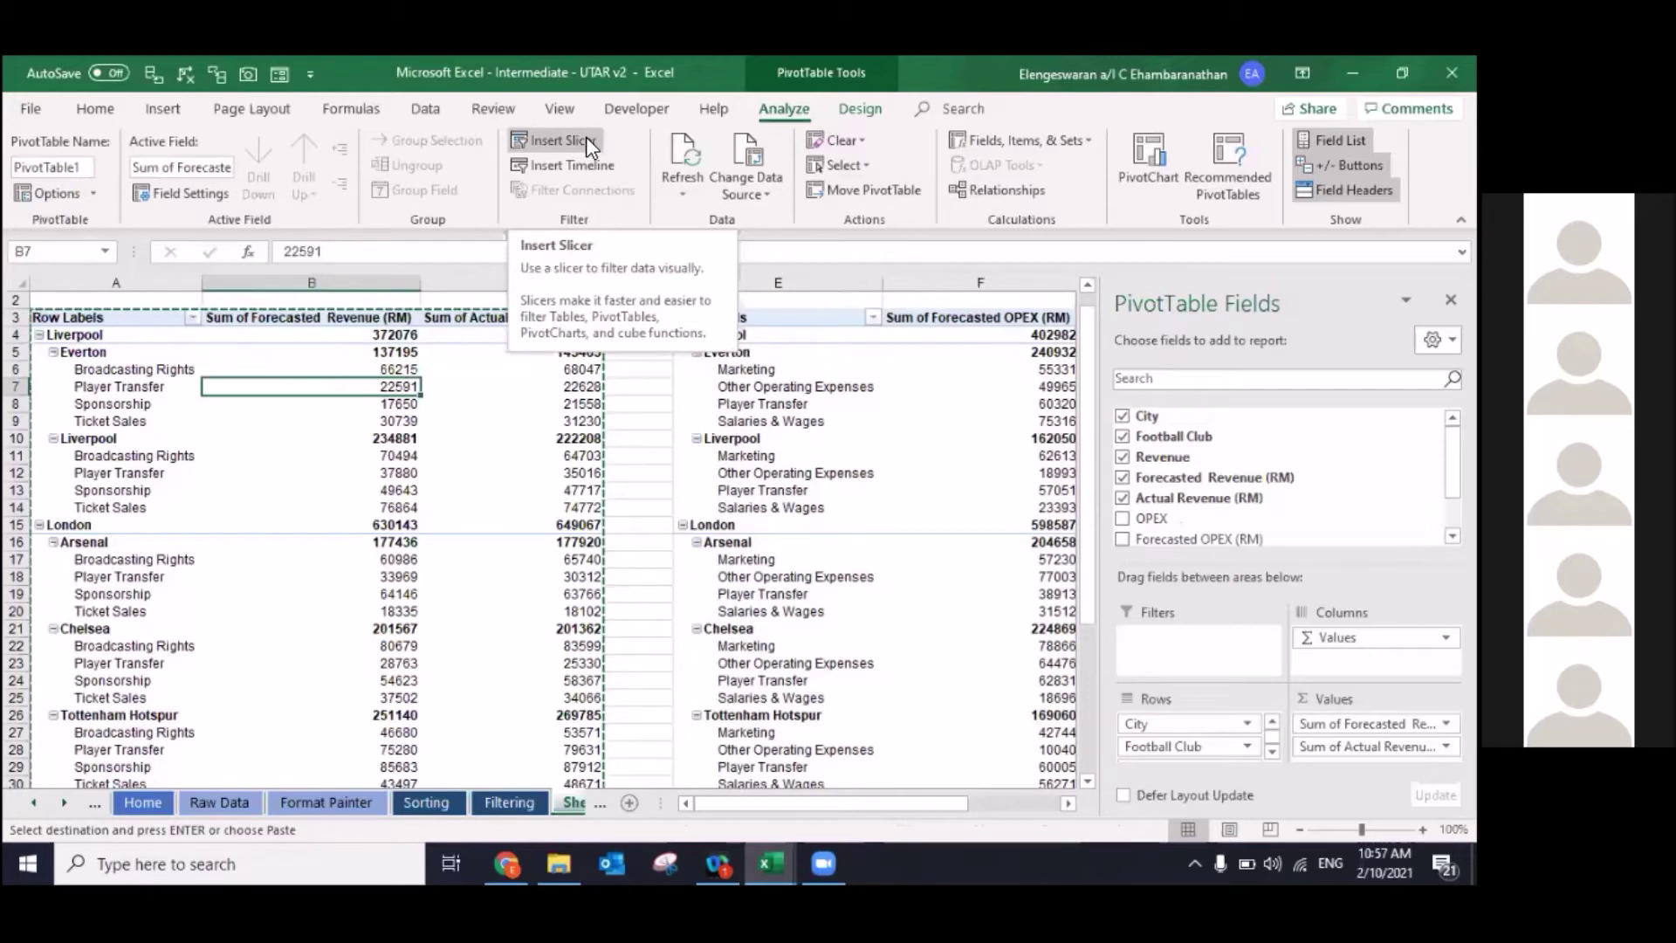
pyautogui.click(585, 136)
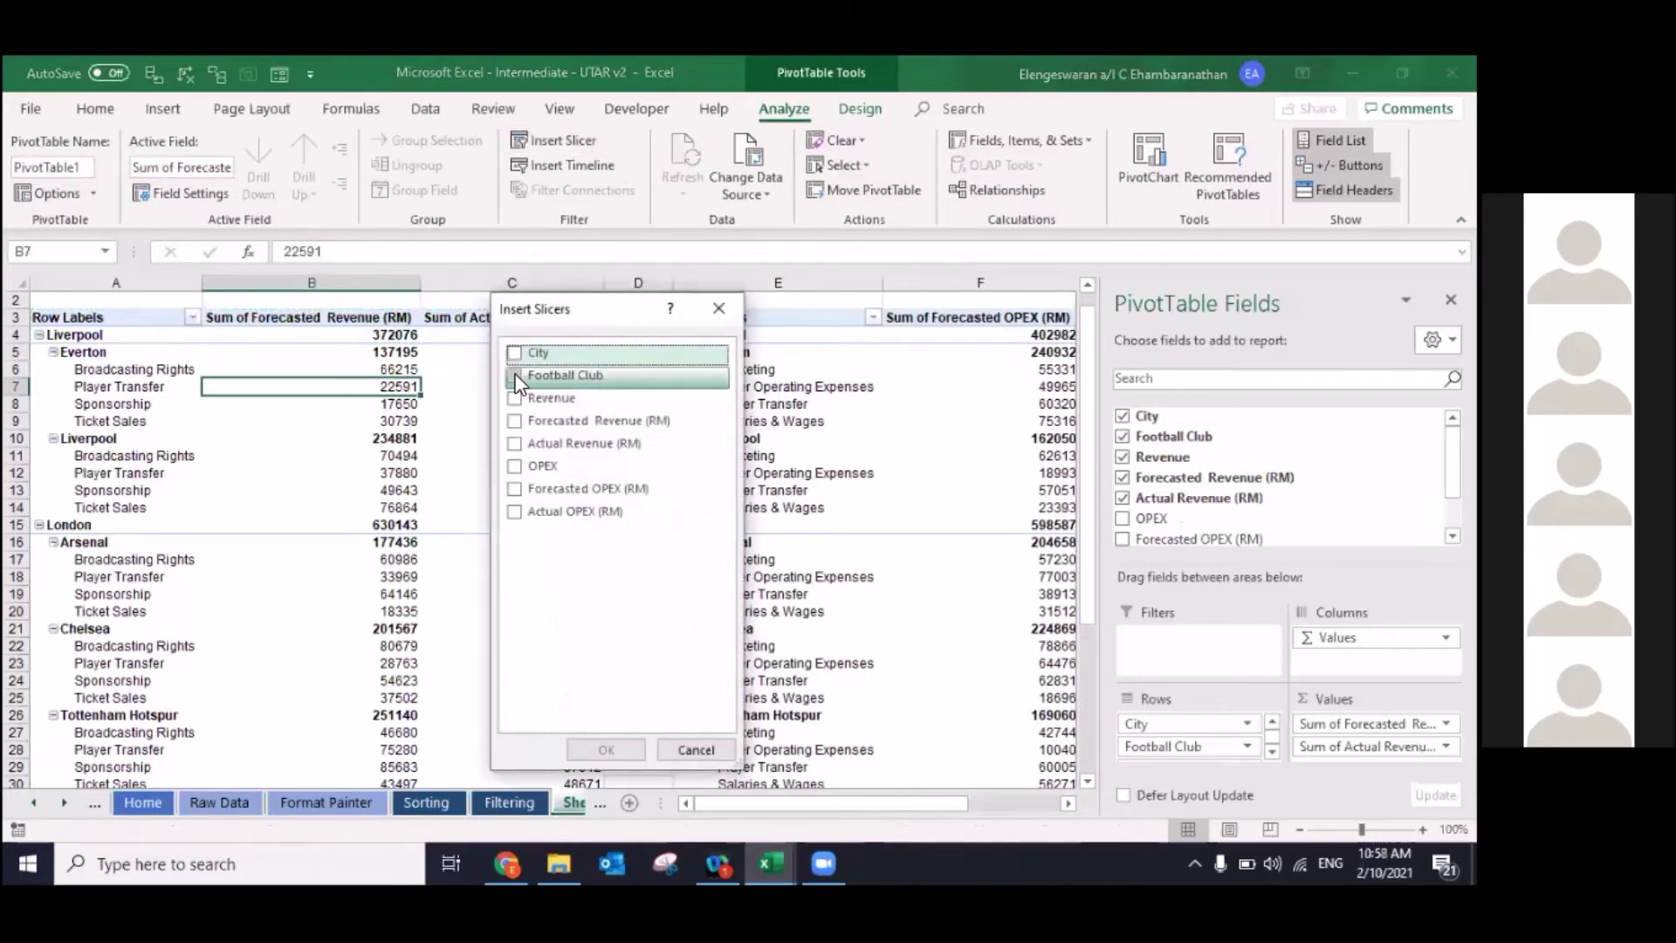
pyautogui.click(515, 377)
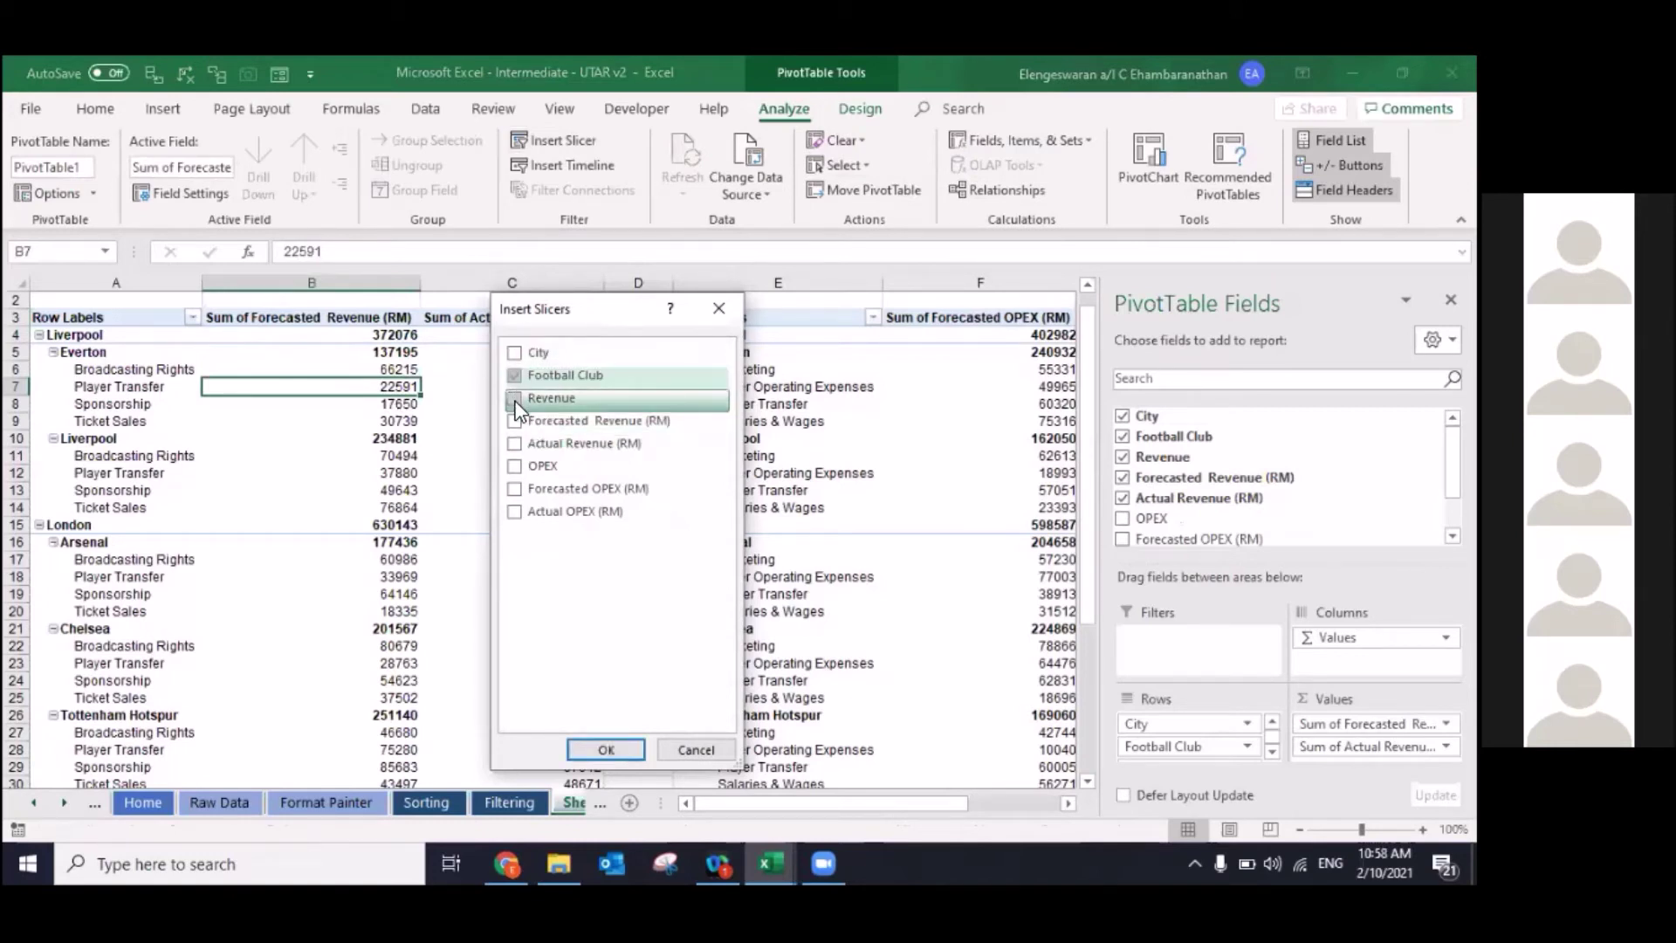
pyautogui.click(515, 399)
pyautogui.click(600, 748)
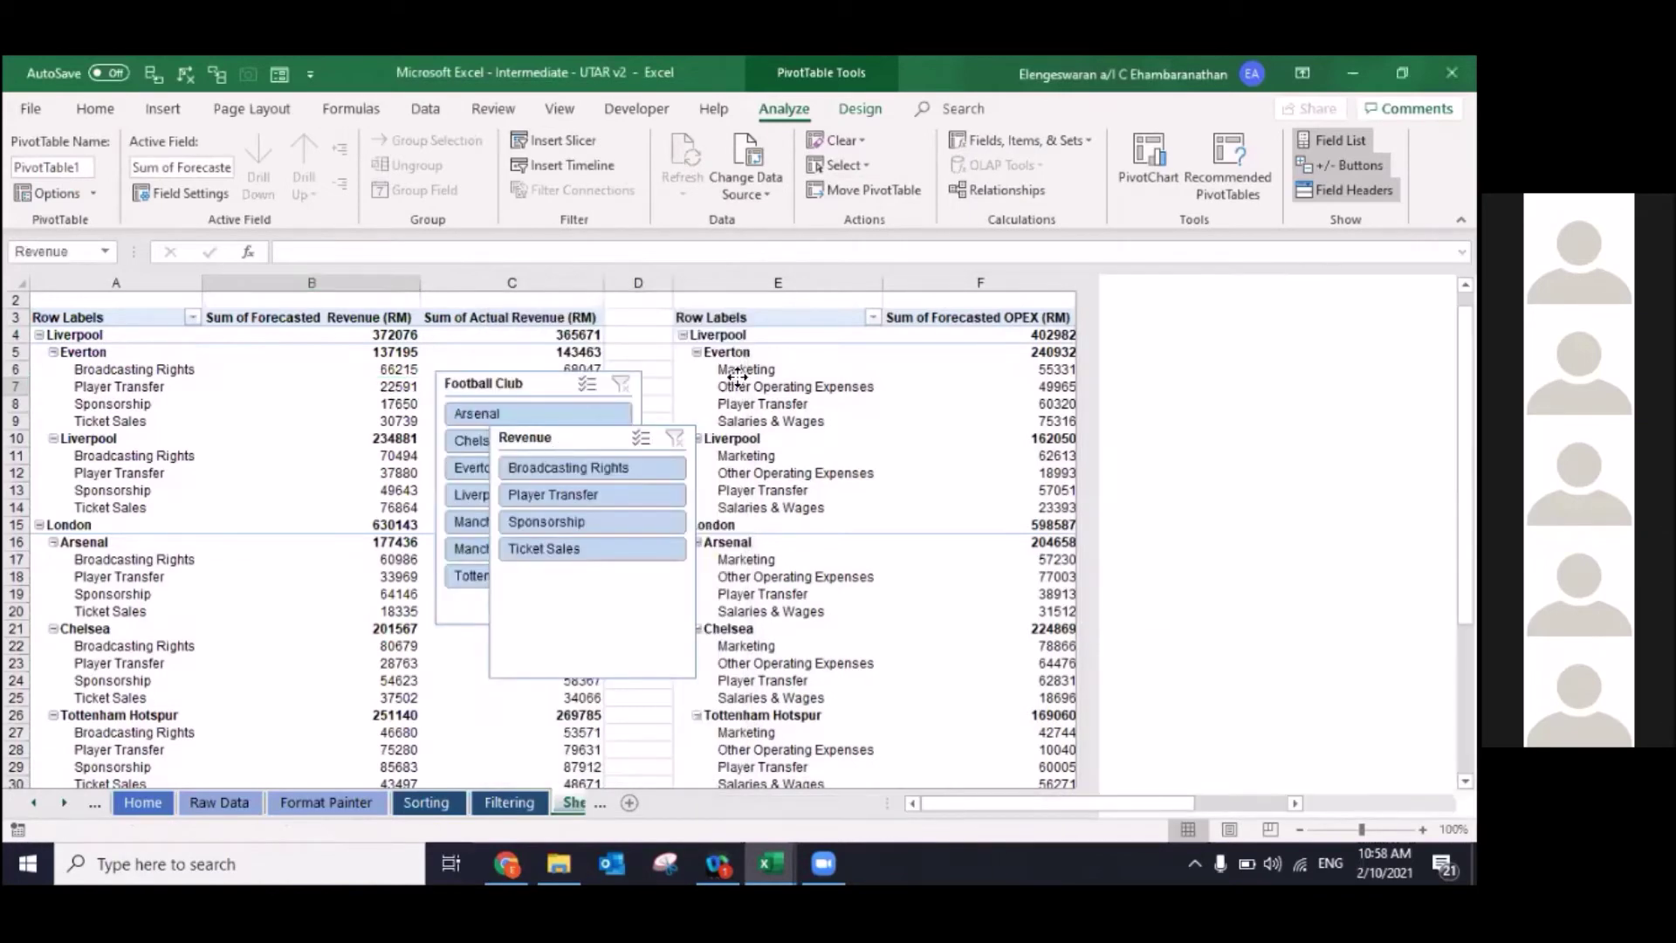
pyautogui.moveTo(511, 584); pyautogui.dragTo(683, 520)
pyautogui.click(493, 384)
pyautogui.click(473, 416)
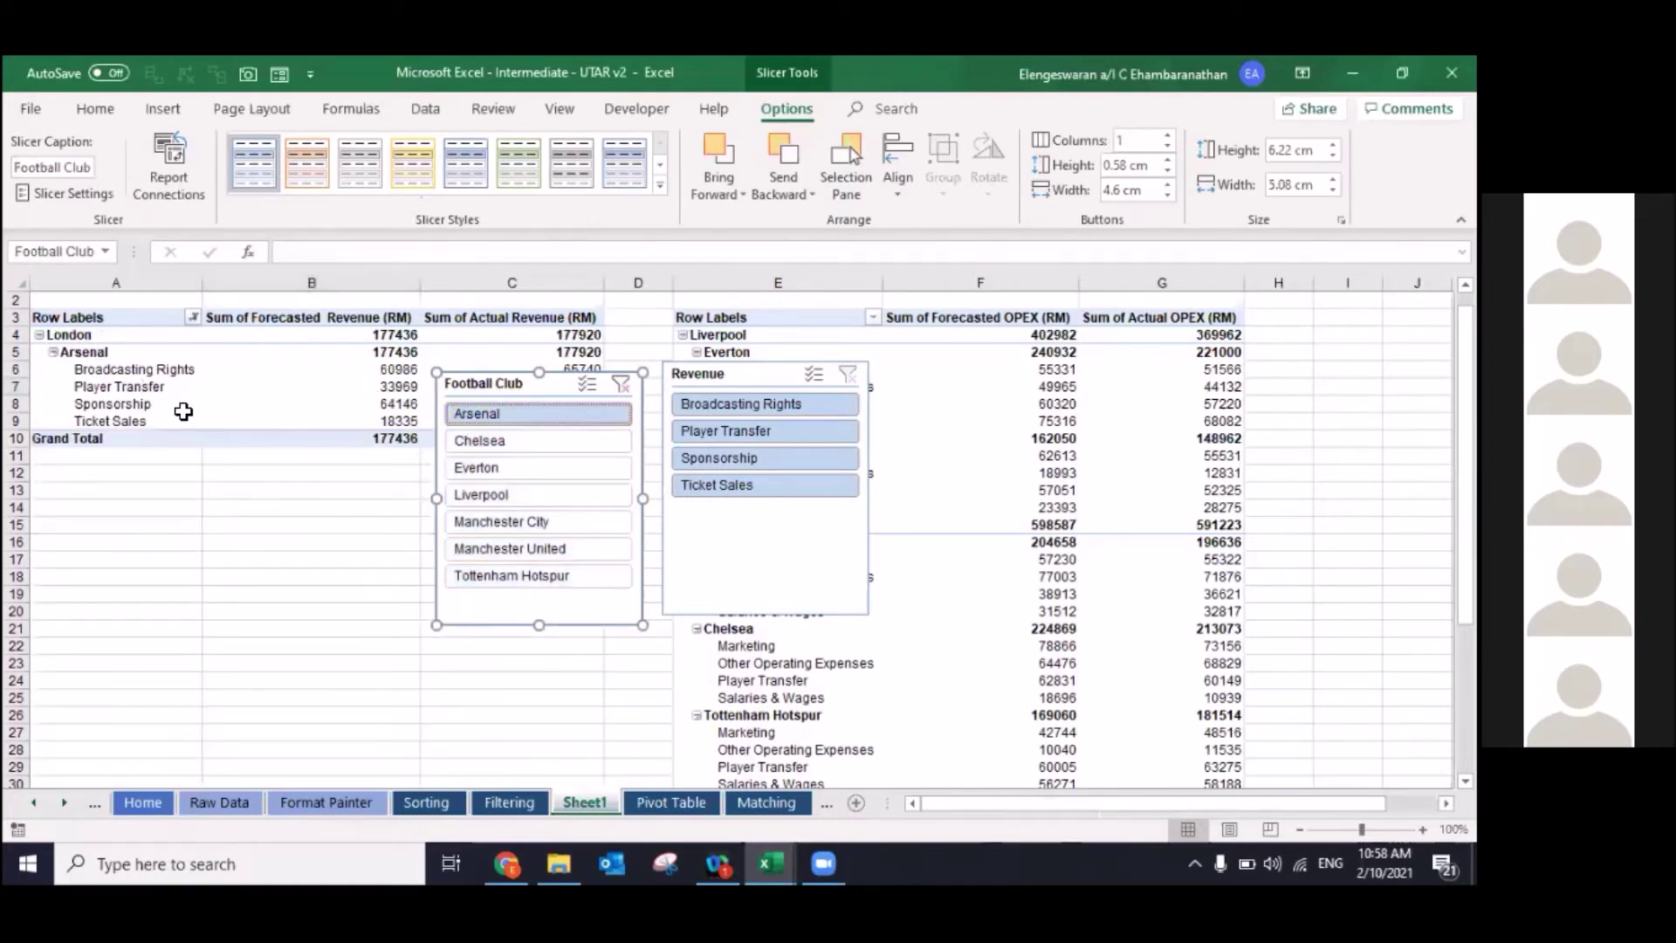
# Step: Try Chelsea, Everton and Liverpool, then filter clubs to Manchester City plus Manchester United
pyautogui.click(475, 444)
pyautogui.click(477, 470)
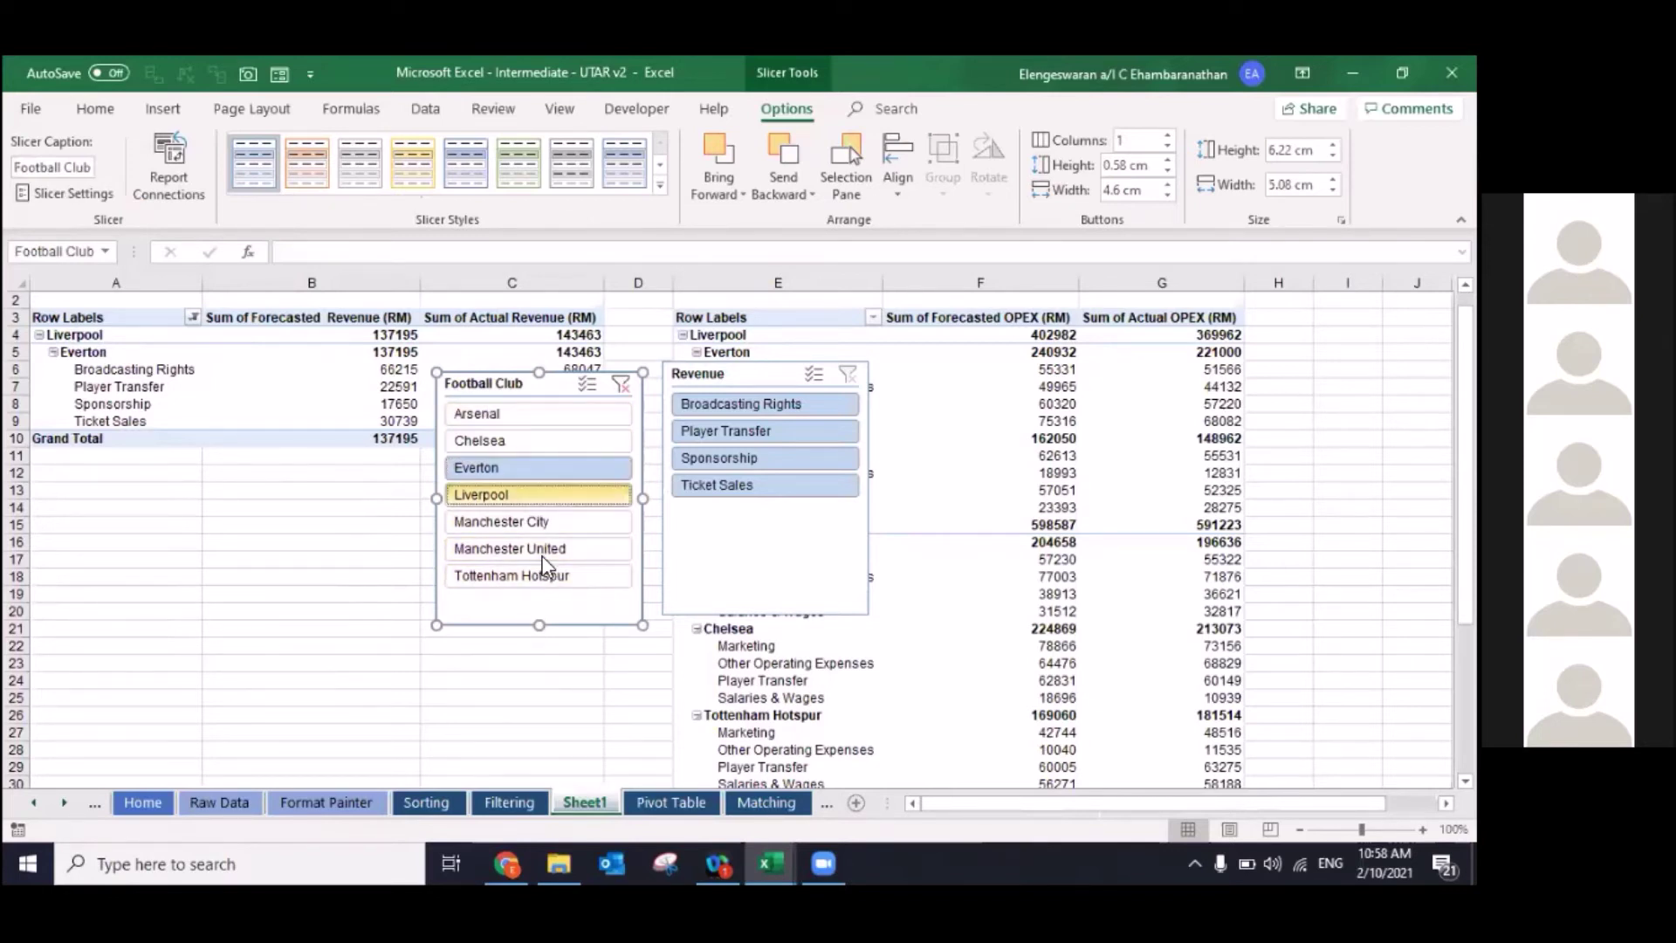
pyautogui.keyDown('ctrl'); pyautogui.click(493, 495); pyautogui.keyUp('ctrl')
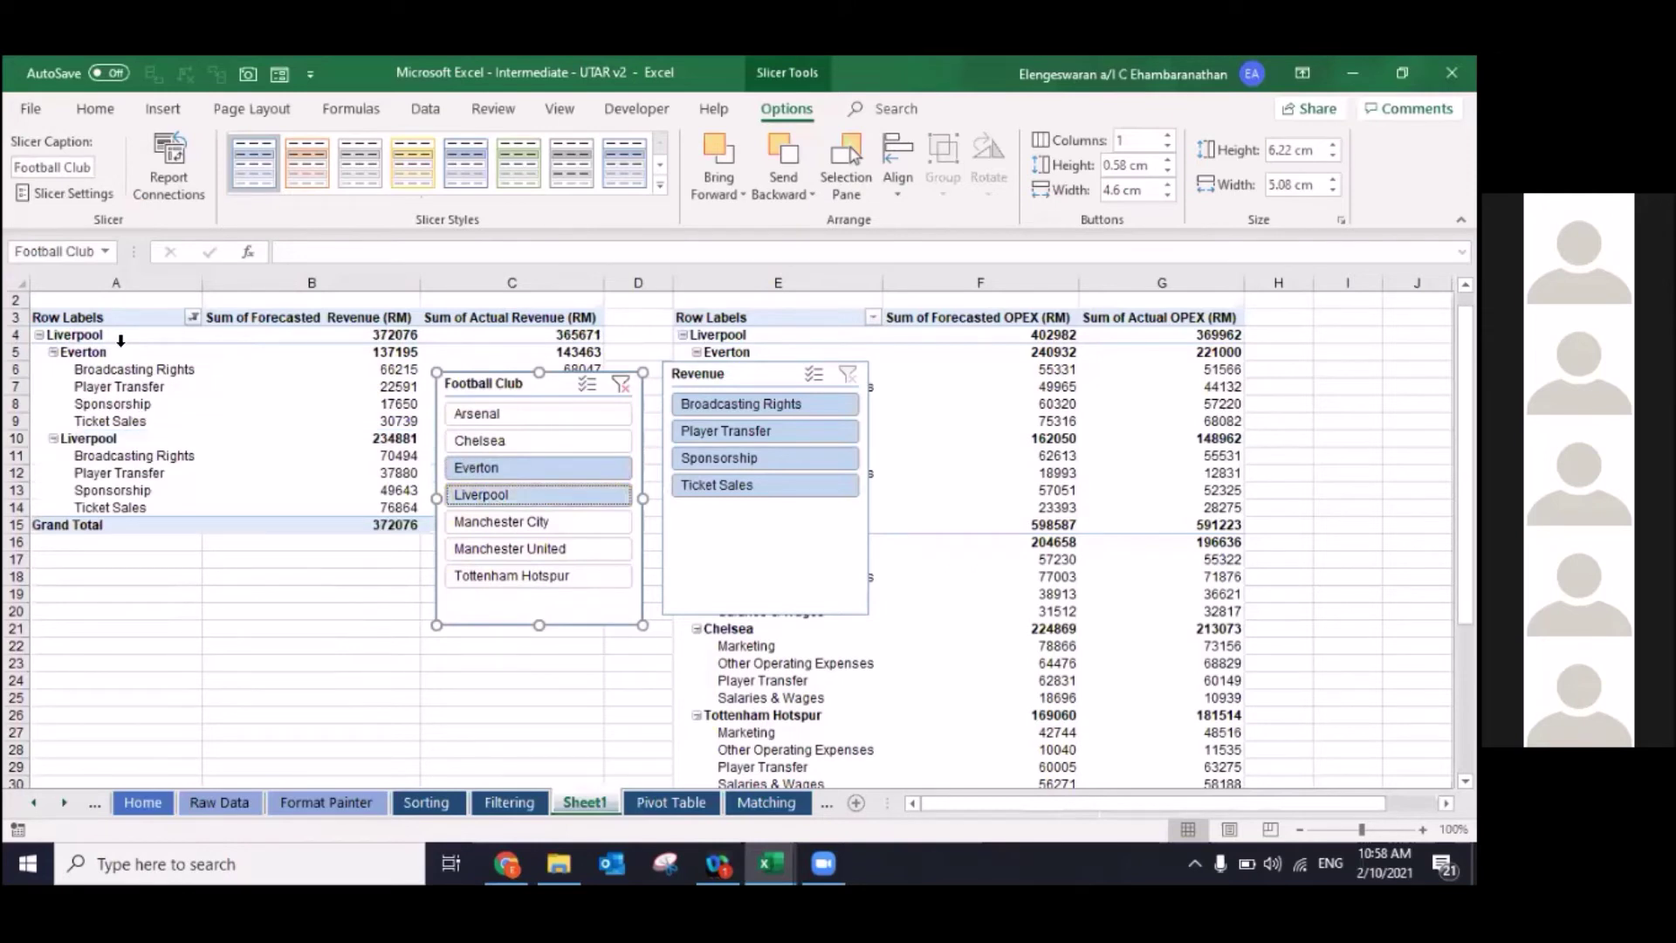
pyautogui.click(487, 529)
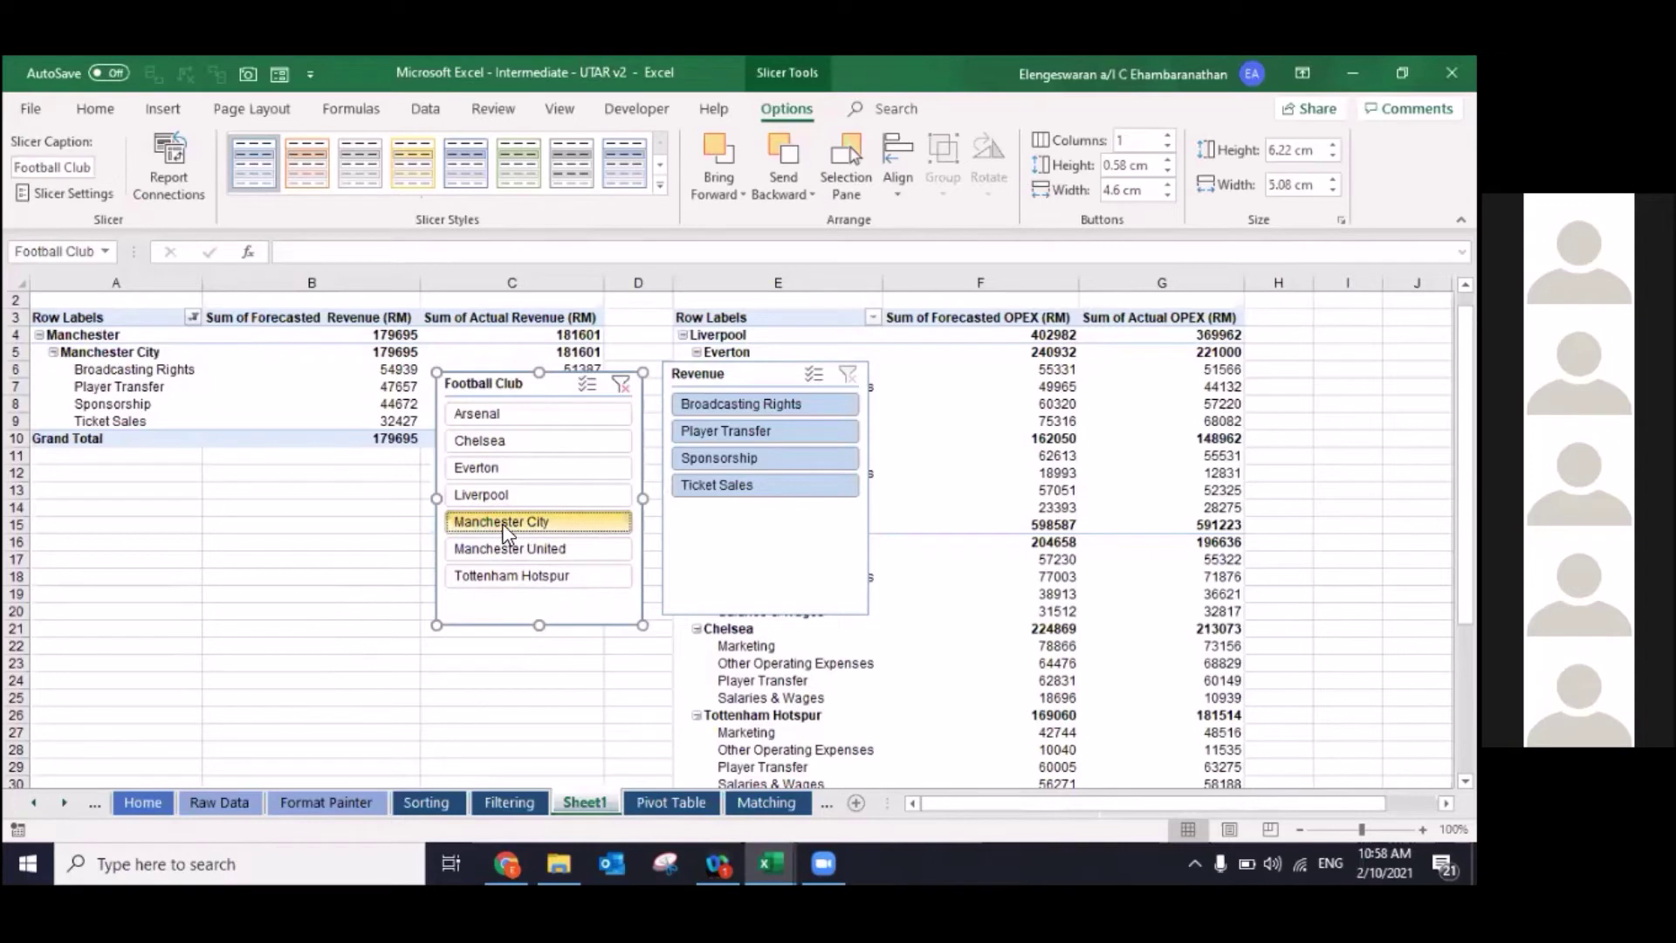
pyautogui.keyDown('ctrl'); pyautogui.click(529, 549); pyautogui.keyUp('ctrl')
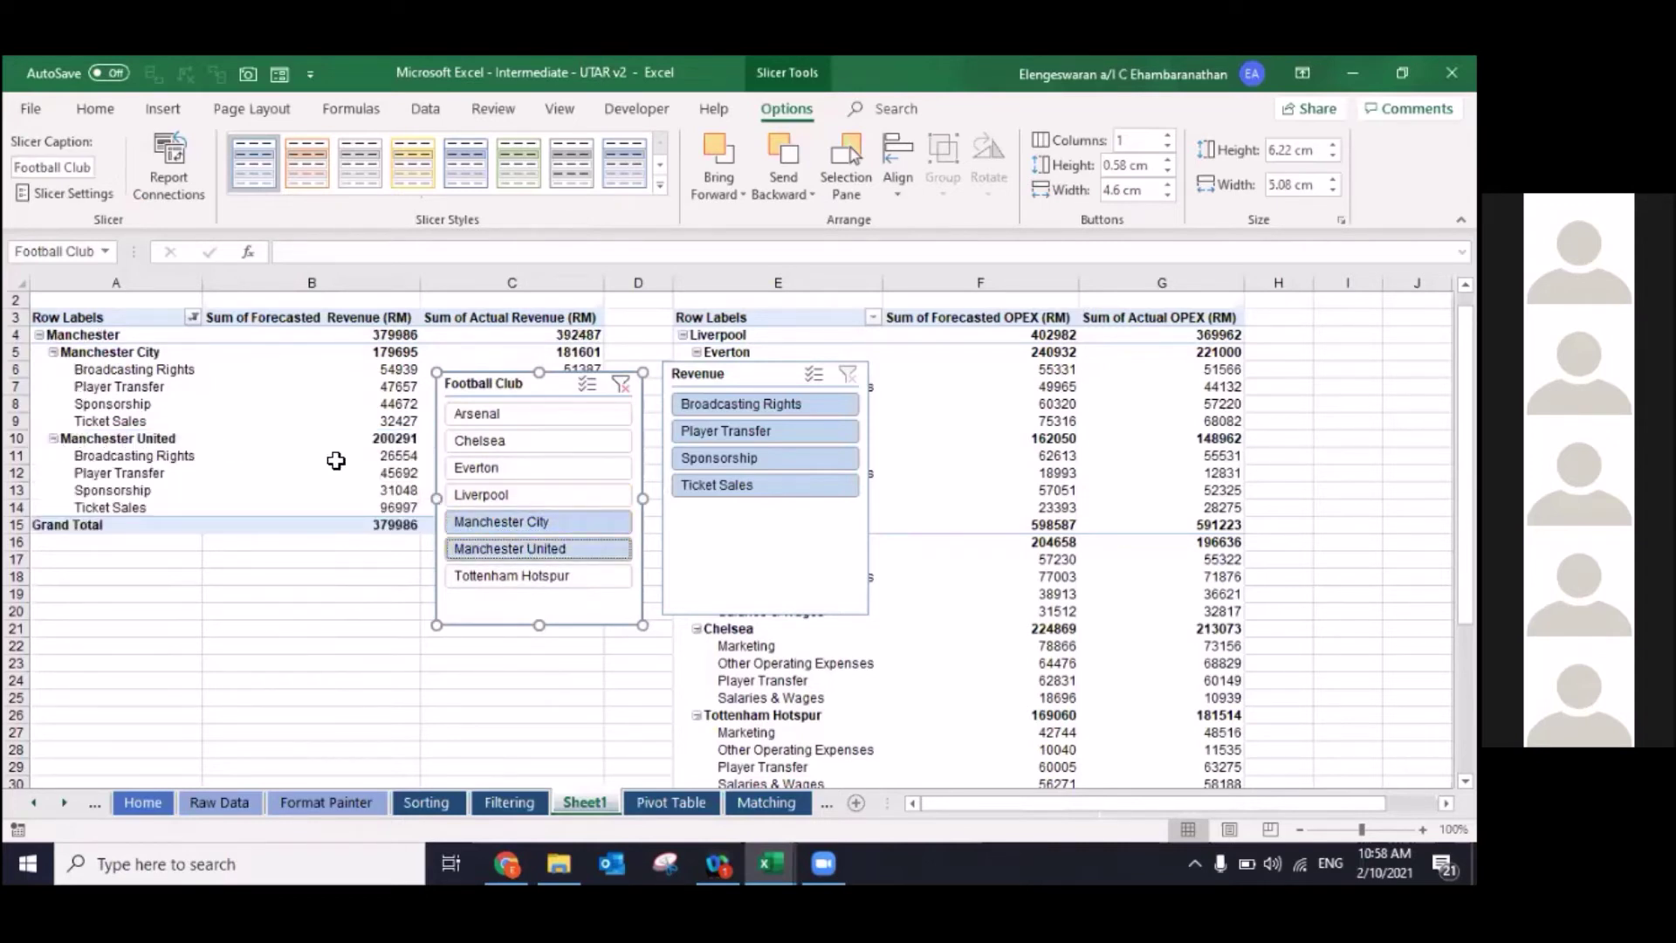
# Step: Test Broadcasting Rights, Player Transfer and Sponsorship in the Revenue slicer, then clear its filter
pyautogui.click(736, 406)
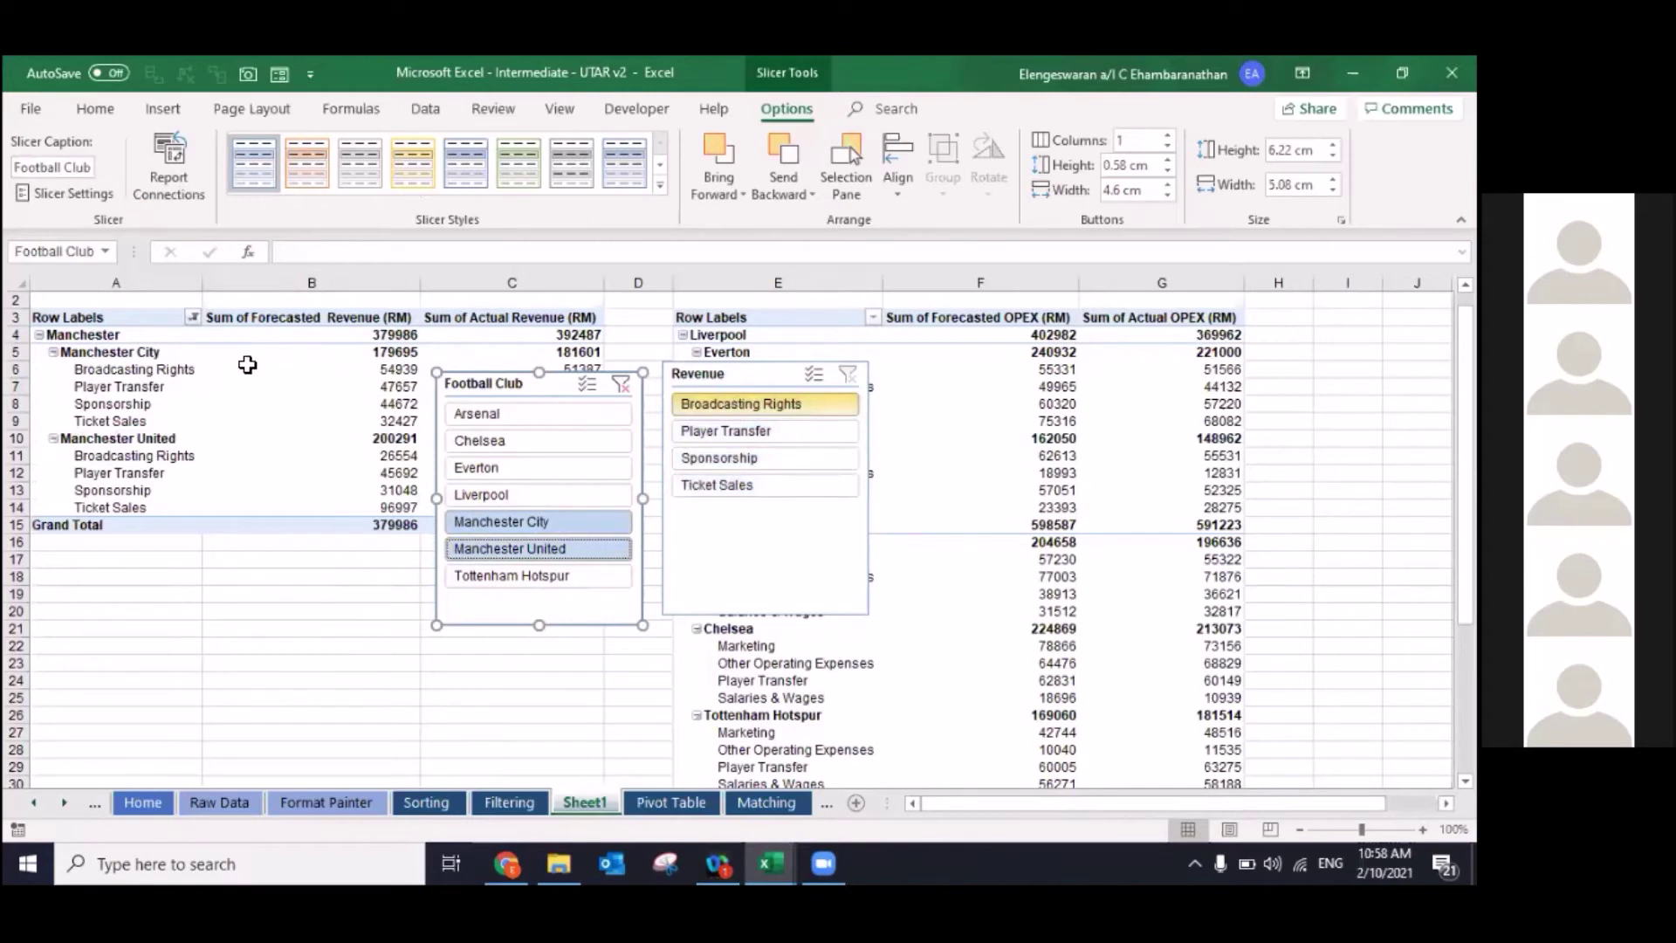
pyautogui.click(748, 428)
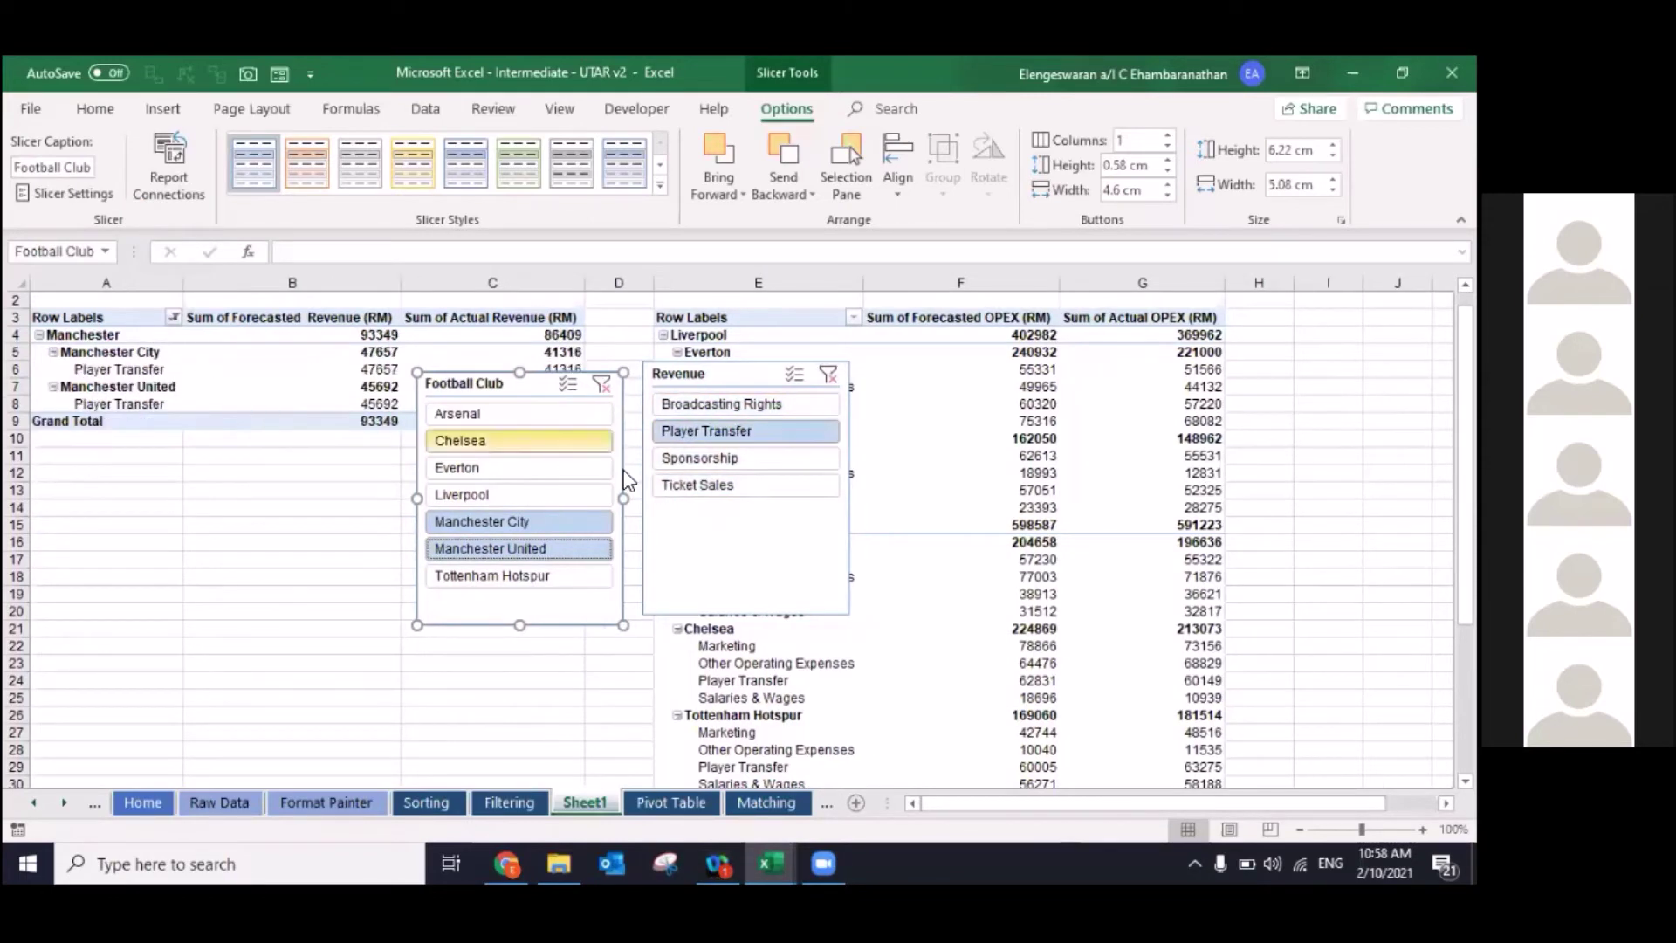
pyautogui.click(723, 464)
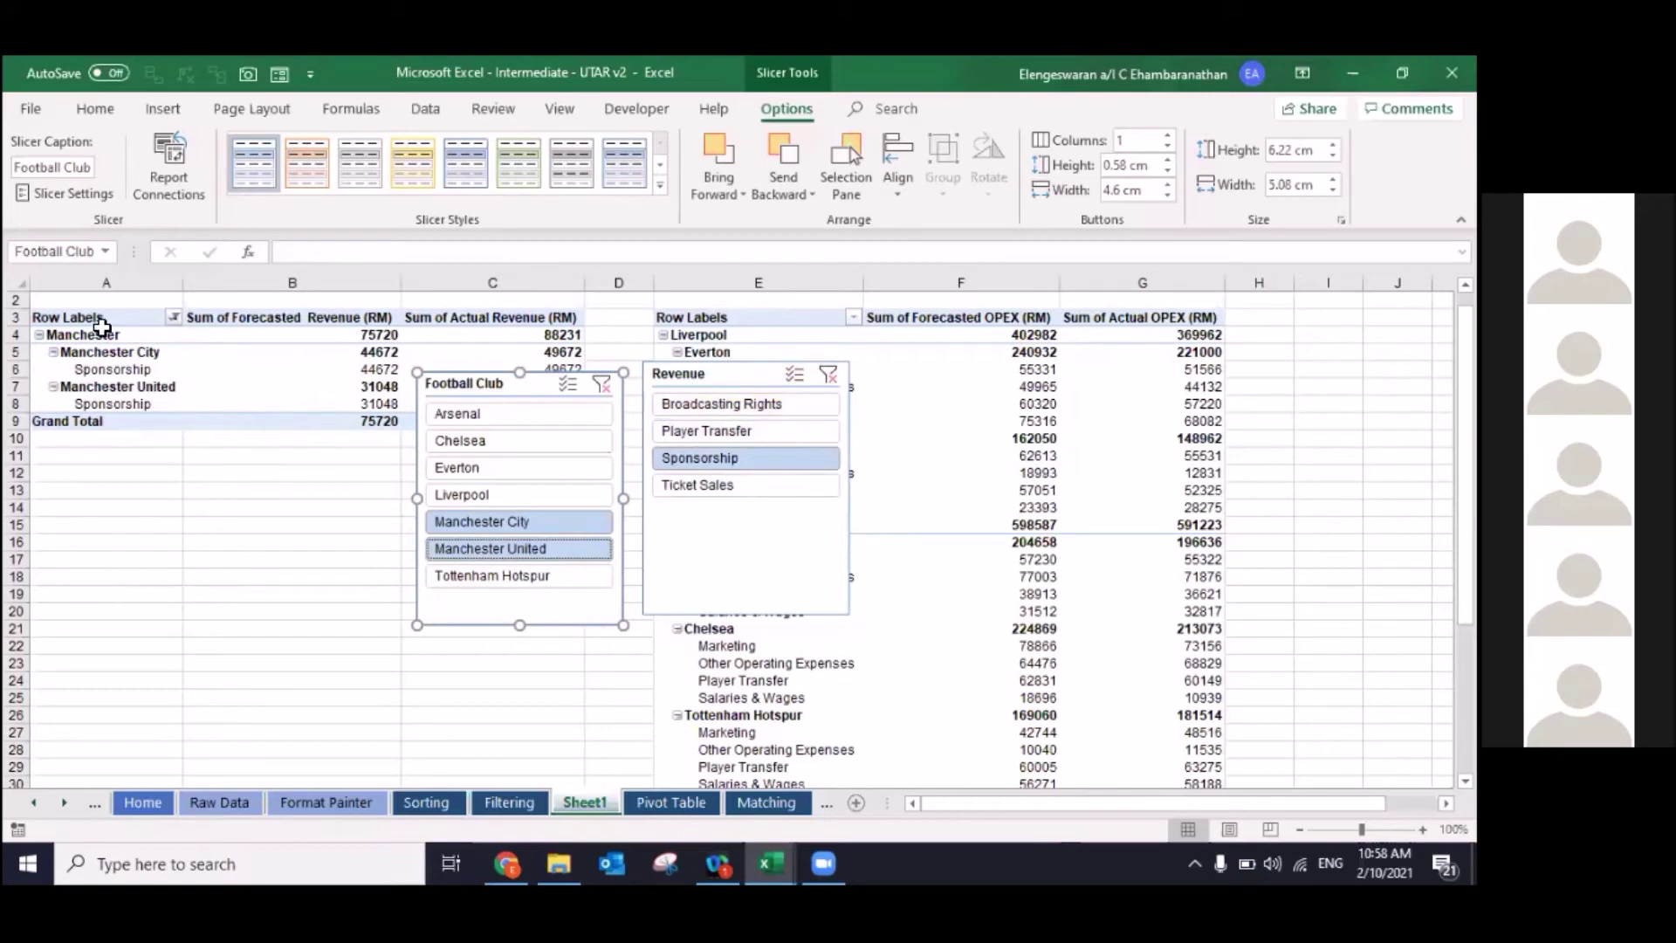
pyautogui.click(826, 377)
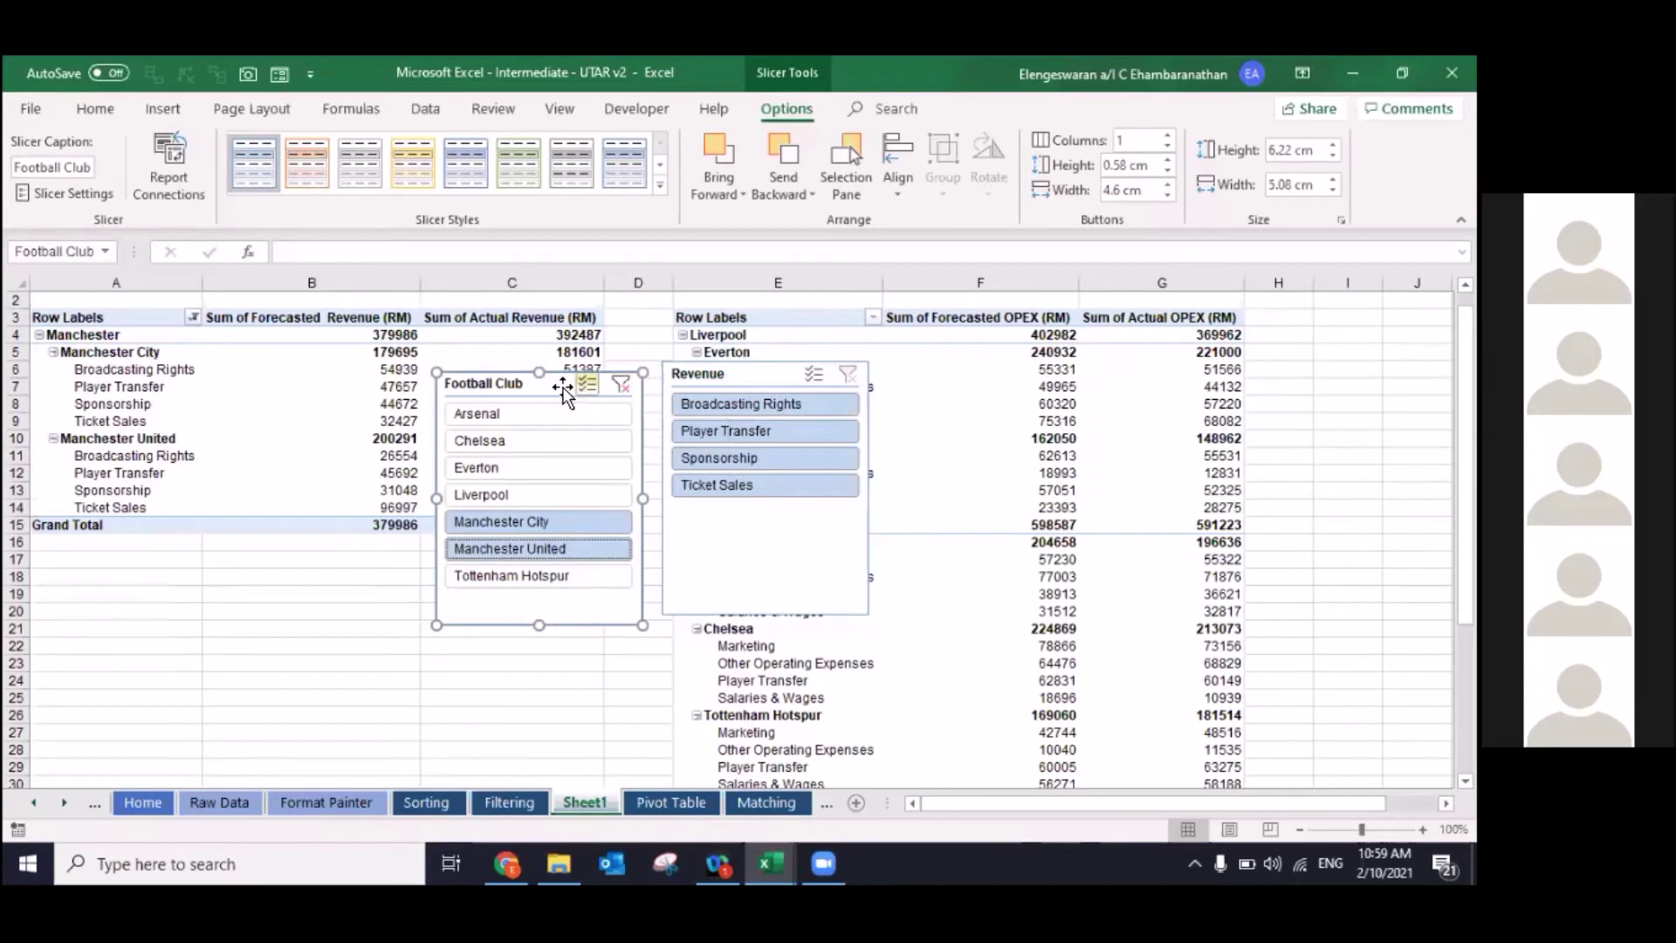
pyautogui.click(924, 352)
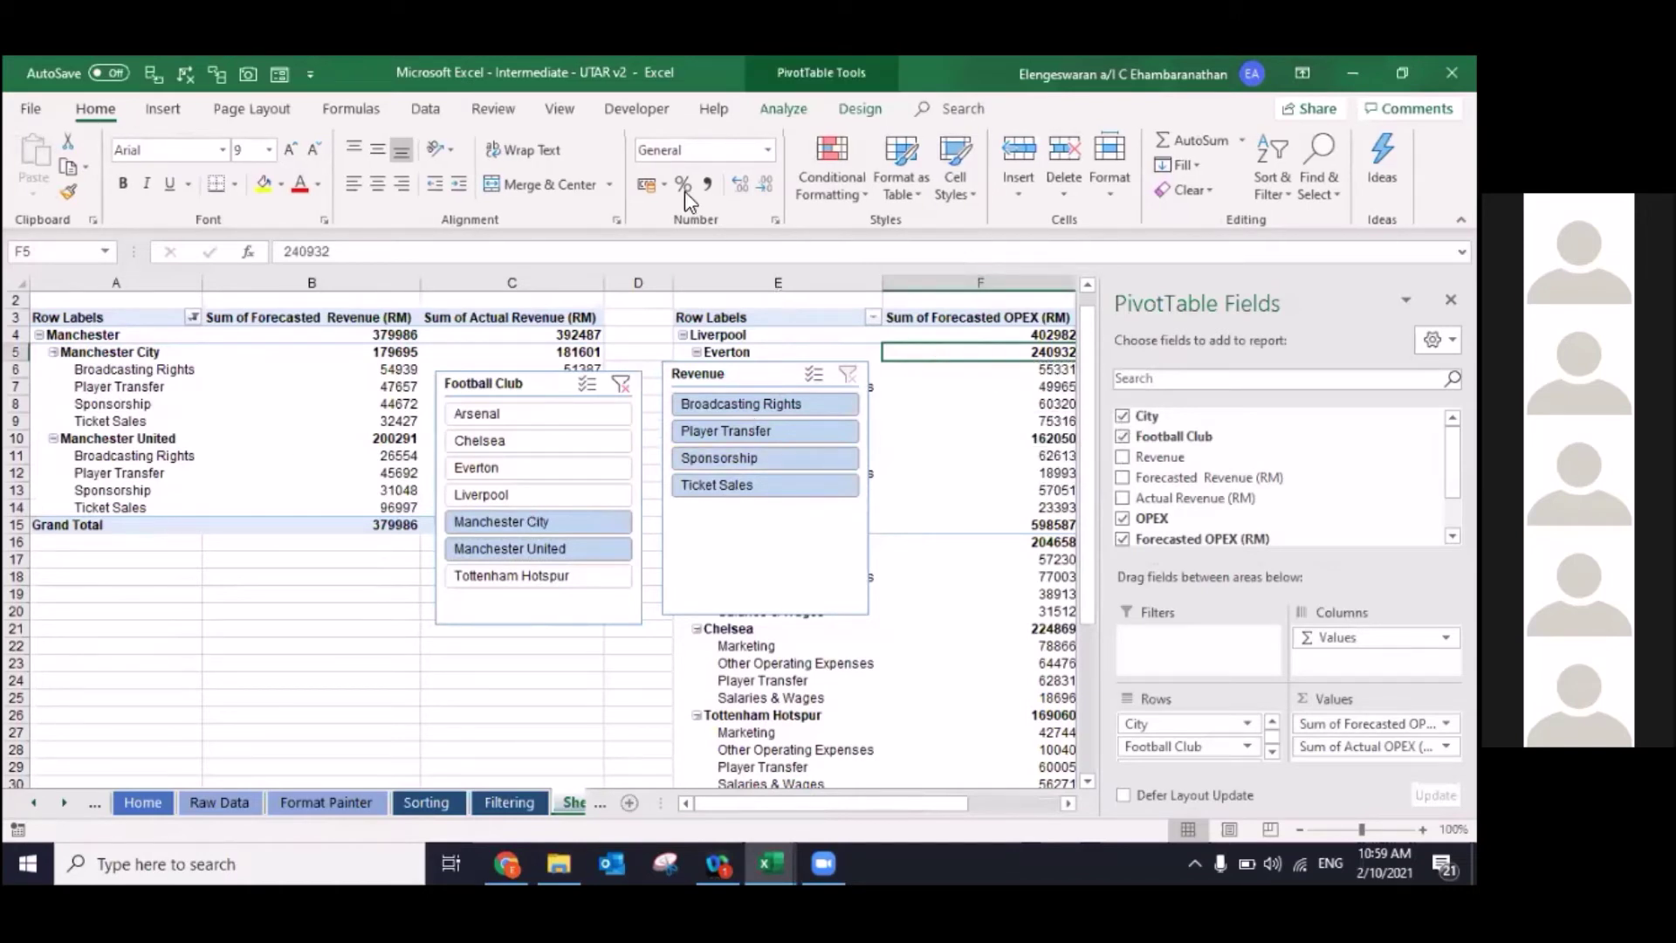
# Step: Insert an OPEX slicer for the OPEX pivot table and move it to column B
pyautogui.click(783, 109)
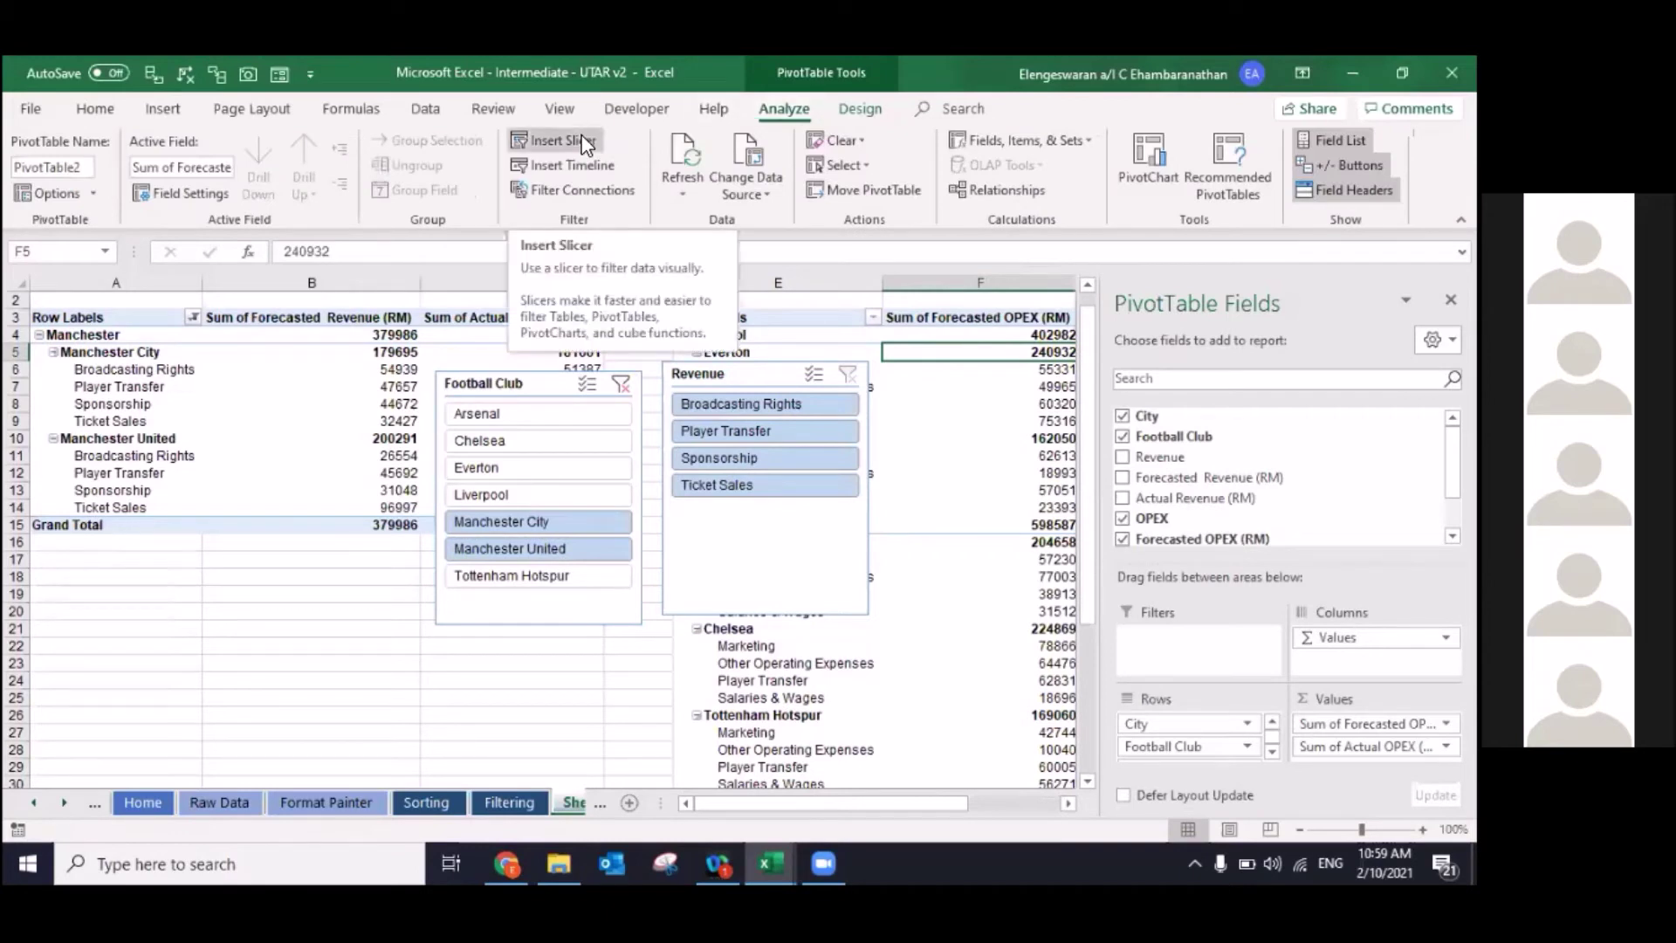
pyautogui.click(583, 144)
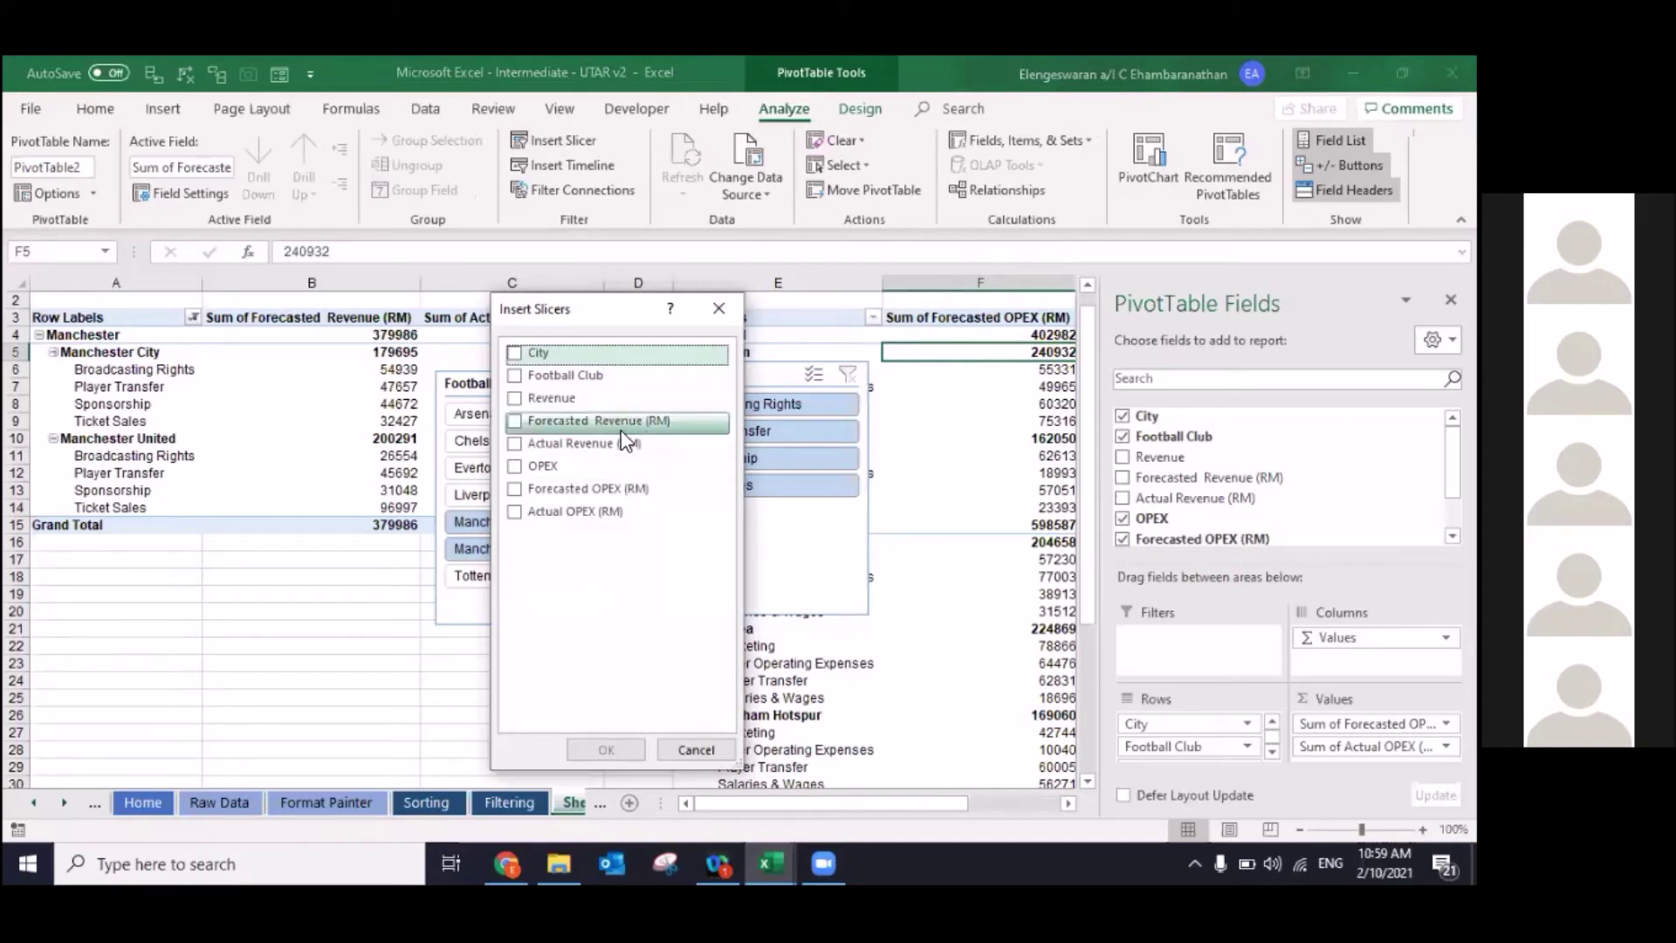
pyautogui.click(522, 466)
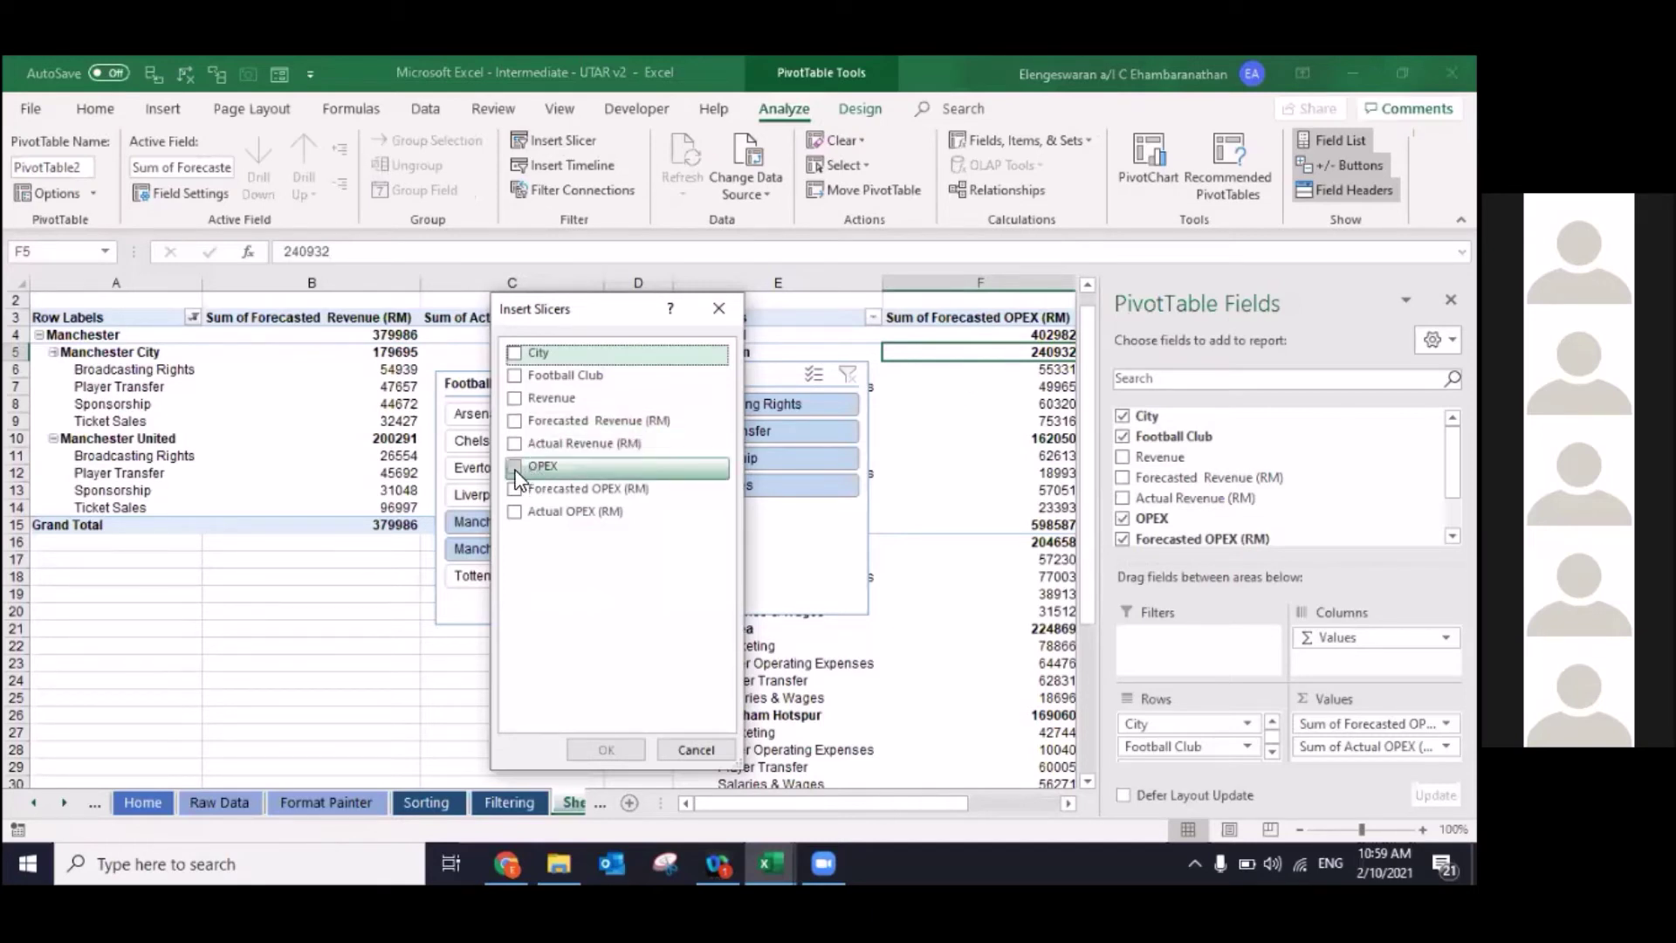
pyautogui.click(618, 747)
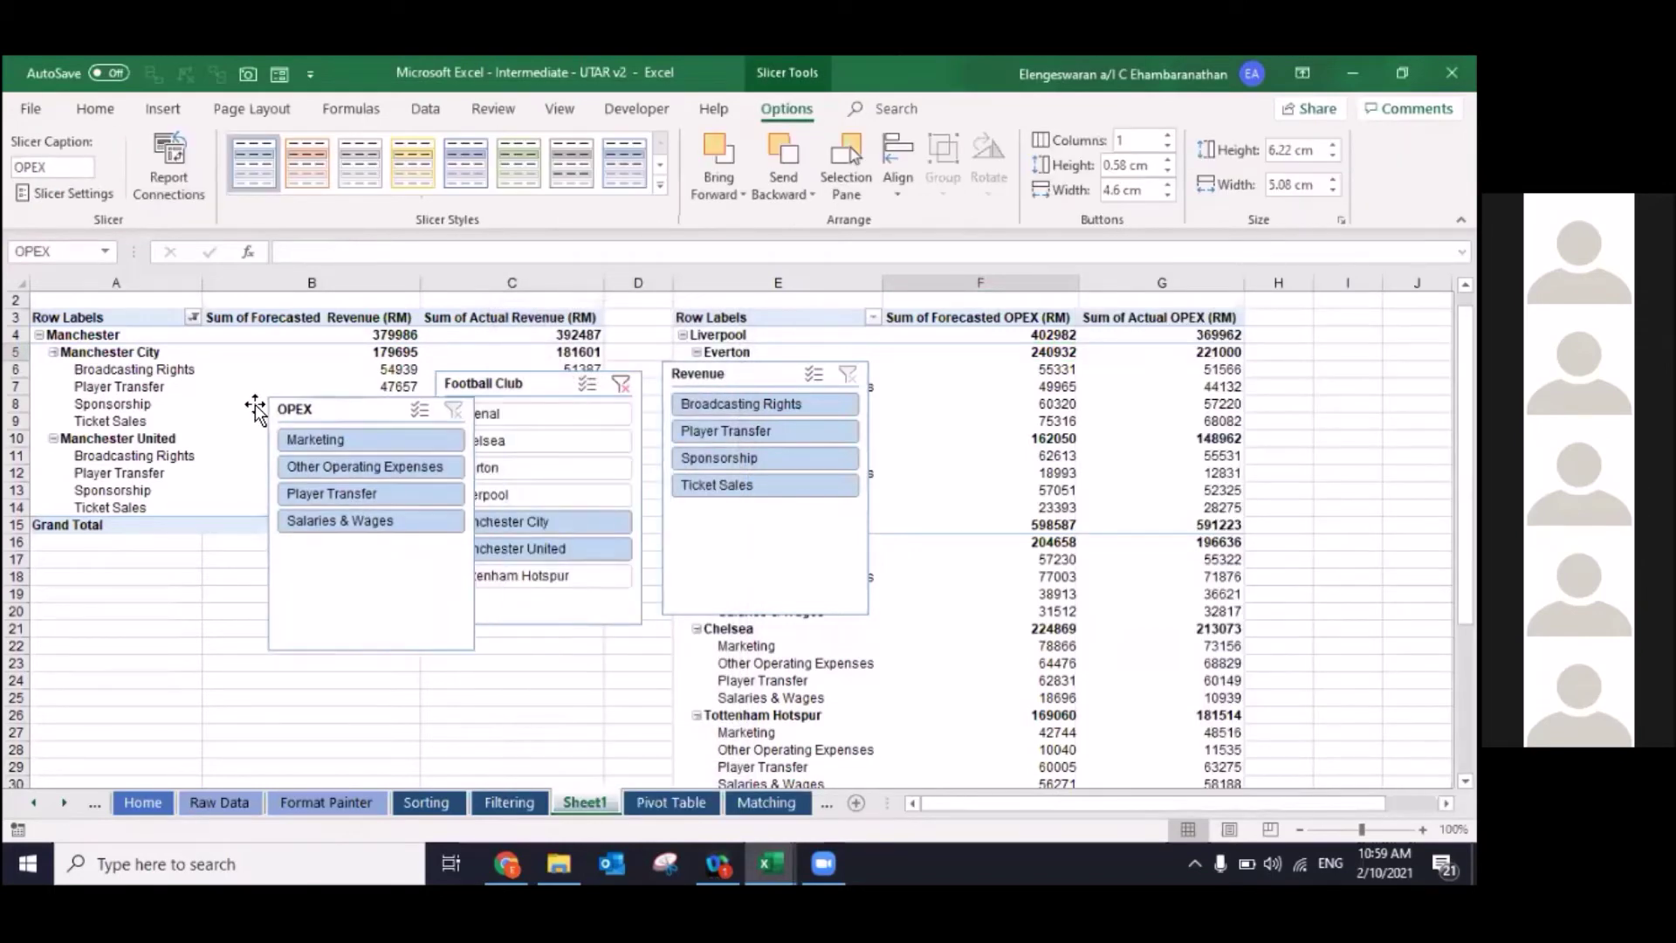
pyautogui.moveTo(314, 406); pyautogui.dragTo(244, 397)
# Step: Test Marketing, Player Transfer and Salaries & Wages, clear the OPEX filter, and place the Revenue slicer beneath it
pyautogui.click(285, 430)
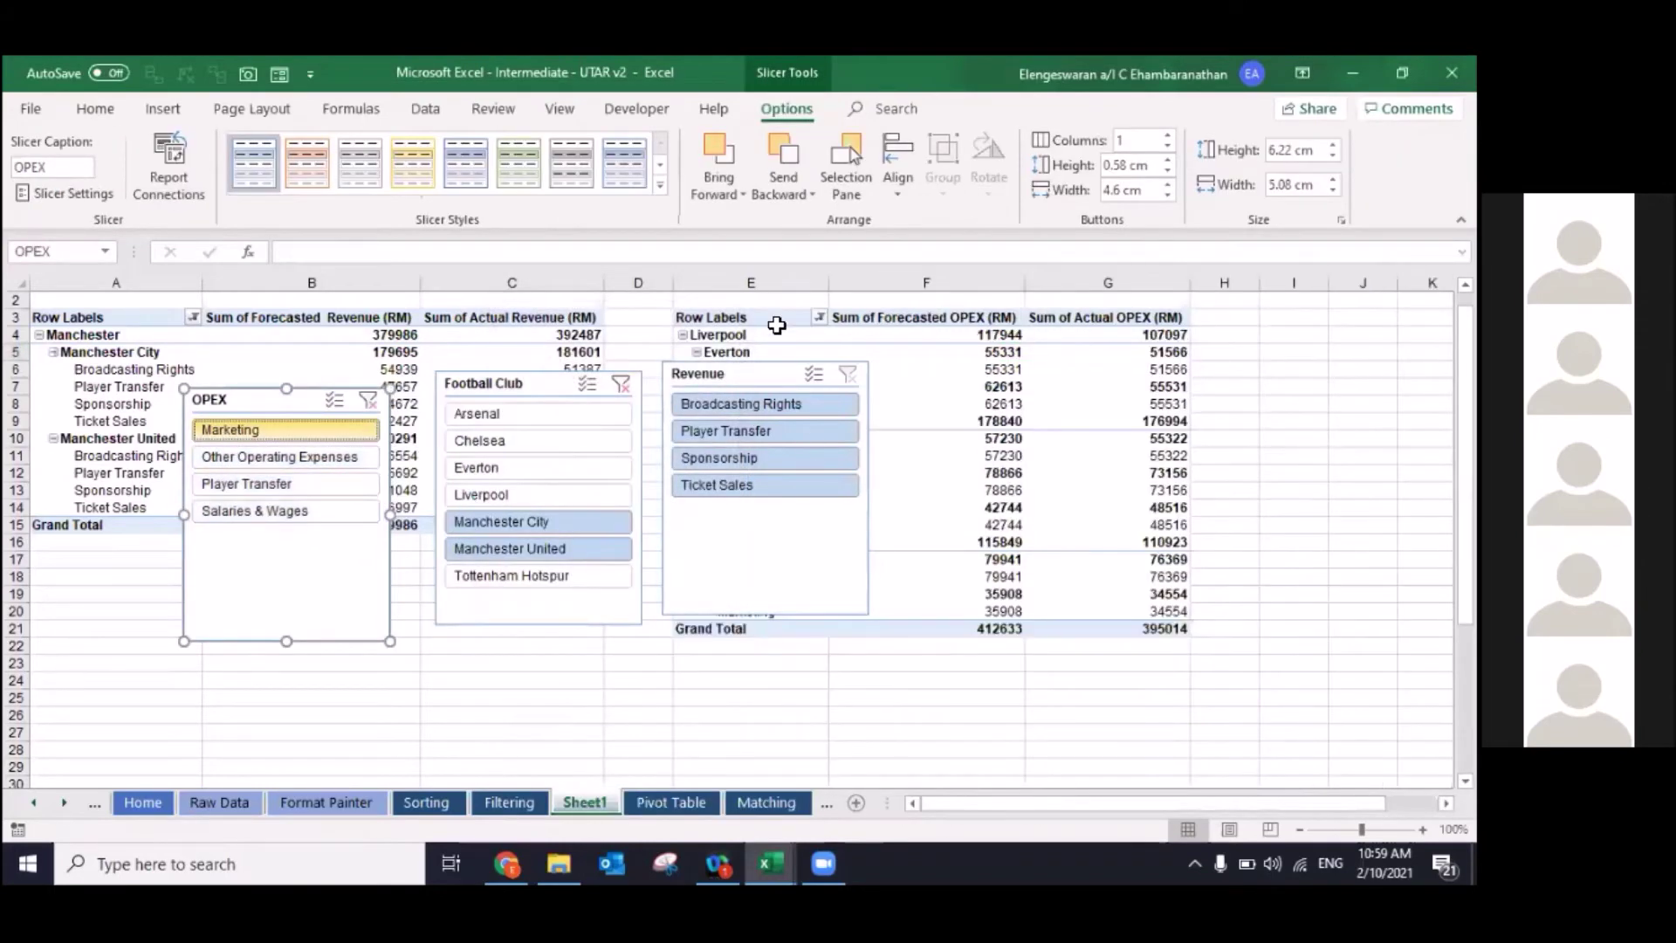
pyautogui.moveTo(765, 559)
pyautogui.mouseDown()
pyautogui.moveTo(495, 668)
pyautogui.moveTo(419, 783)
pyautogui.mouseUp()
pyautogui.click(260, 483)
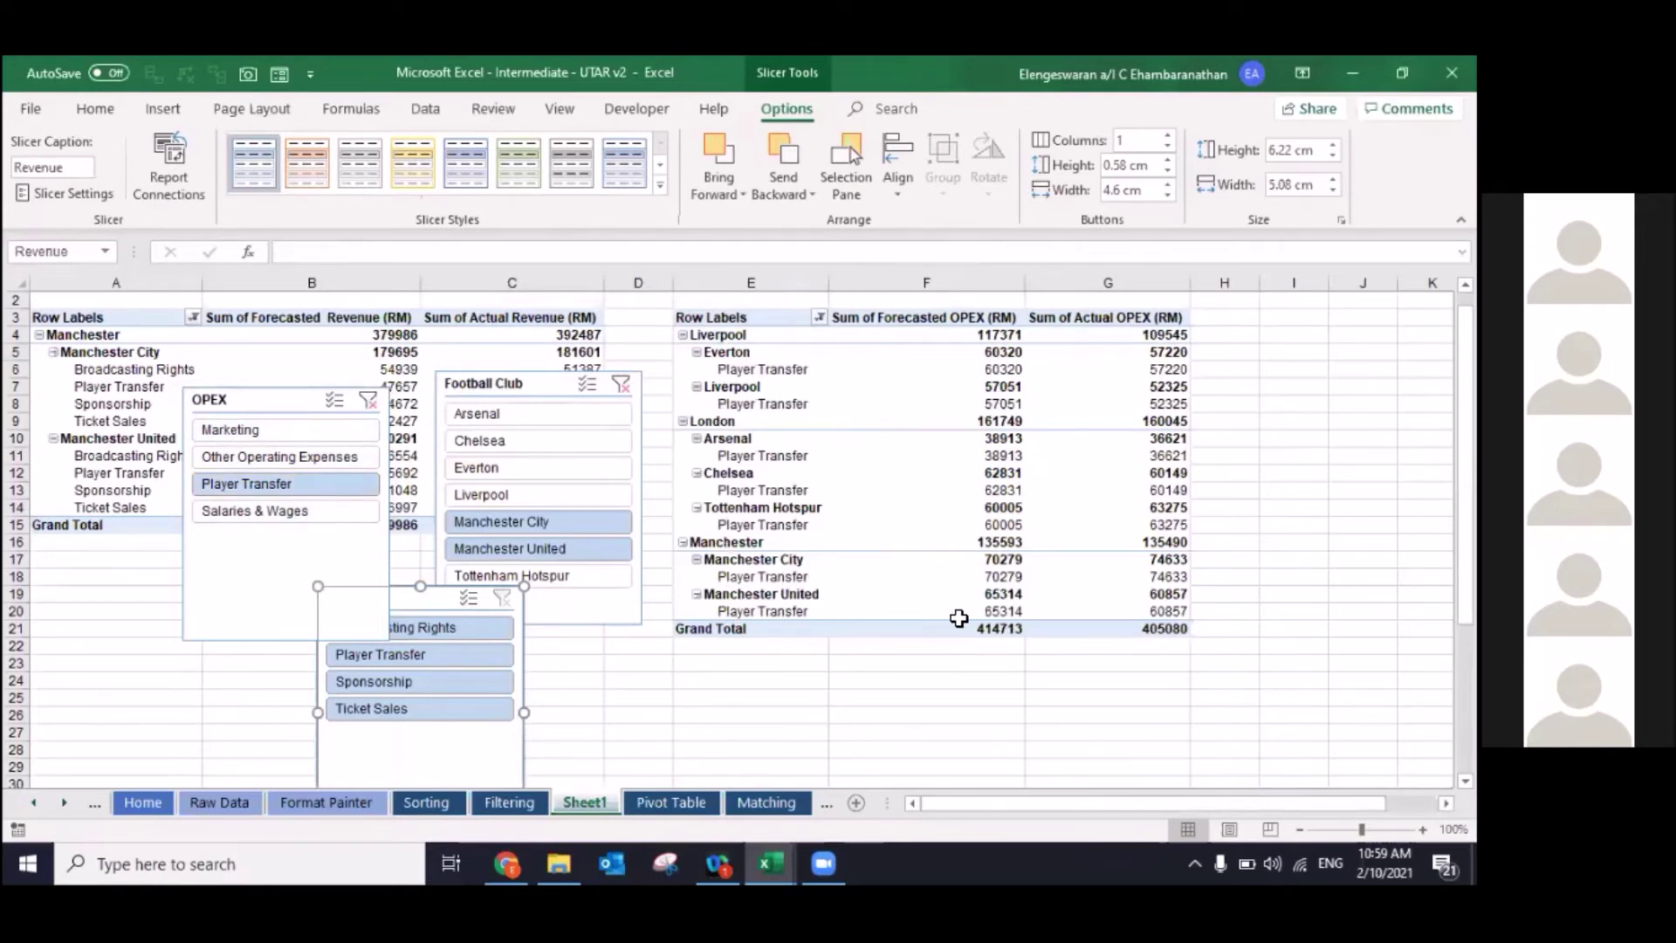
pyautogui.click(343, 520)
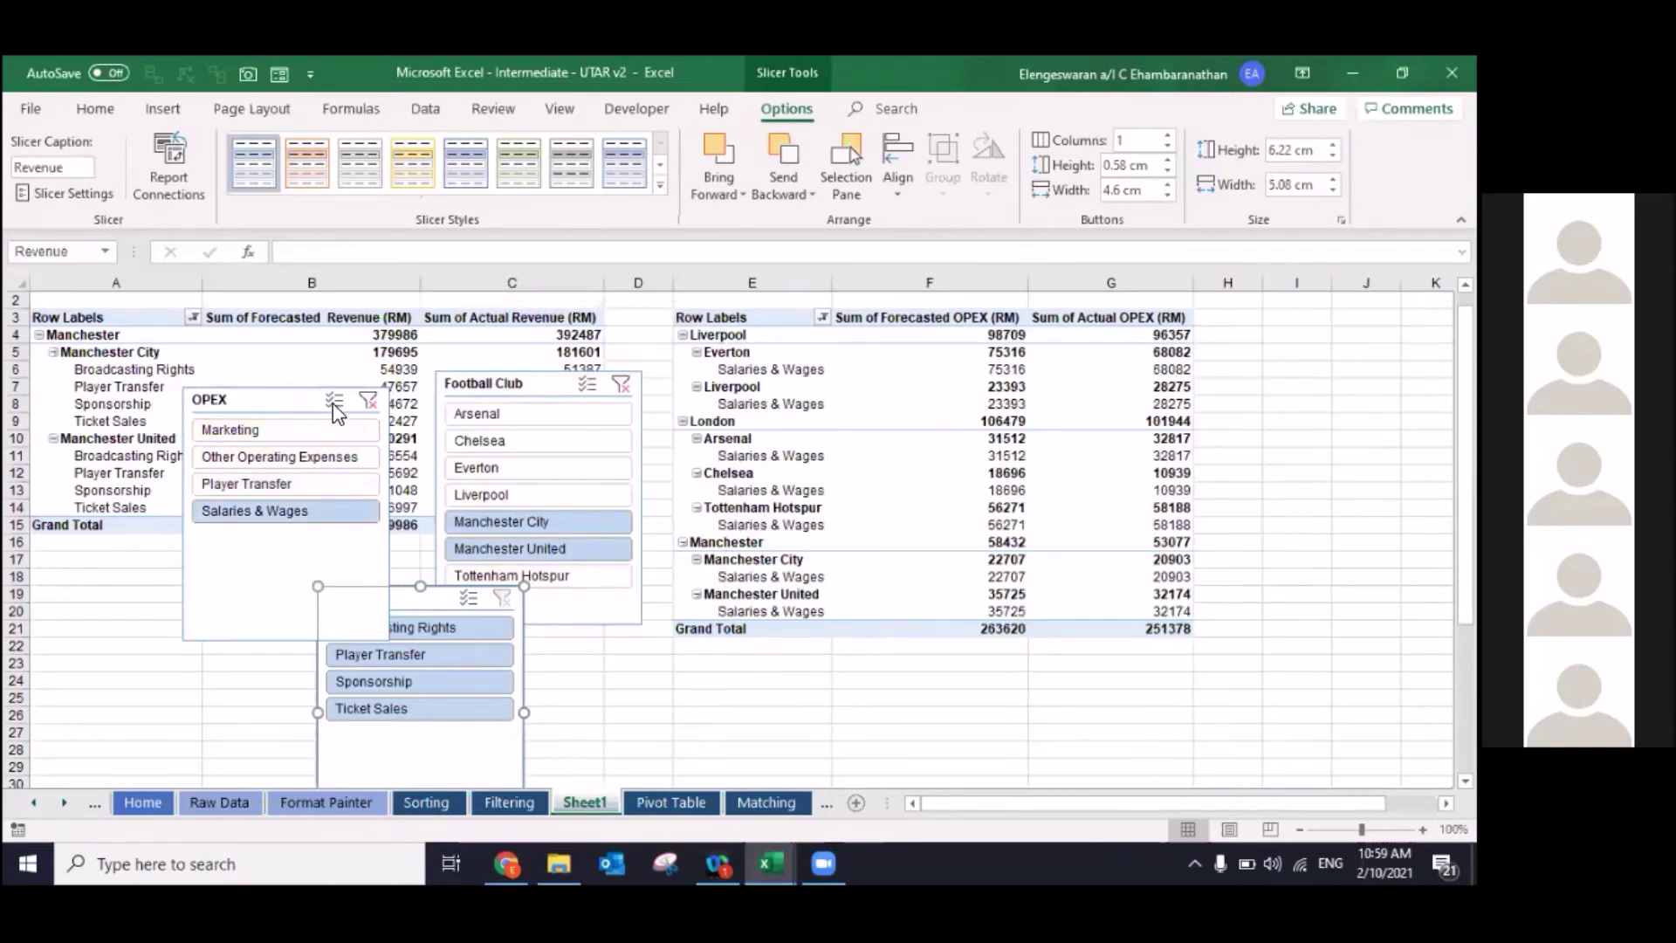
pyautogui.click(370, 400)
pyautogui.moveTo(403, 599); pyautogui.dragTo(287, 653)
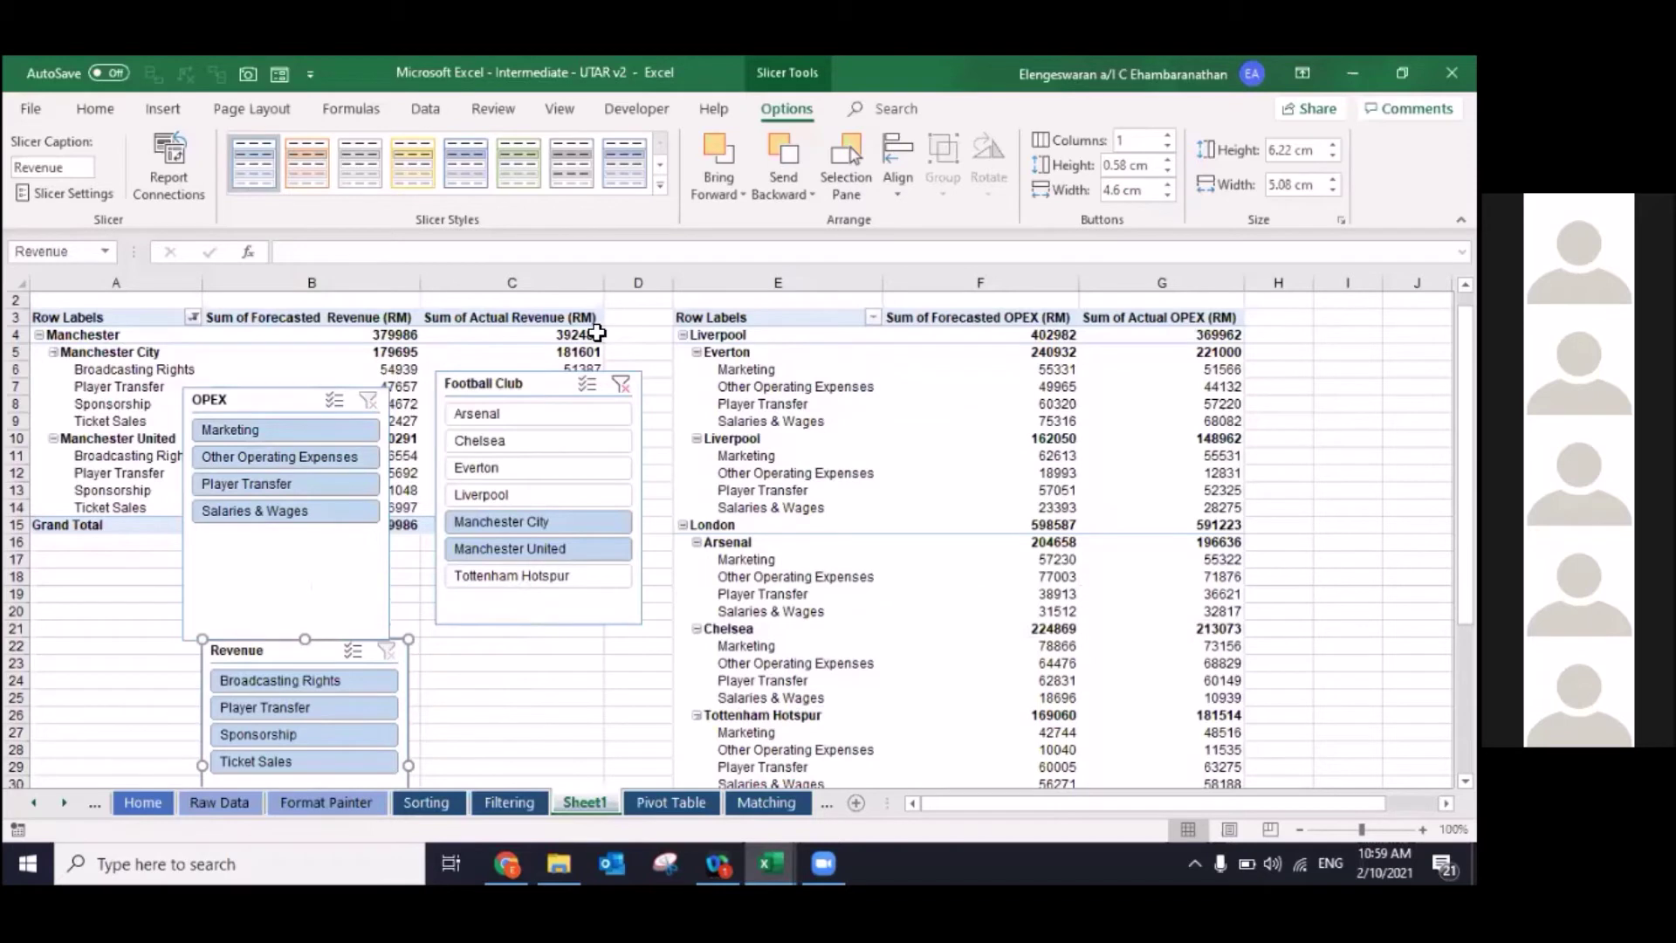
pyautogui.click(528, 414)
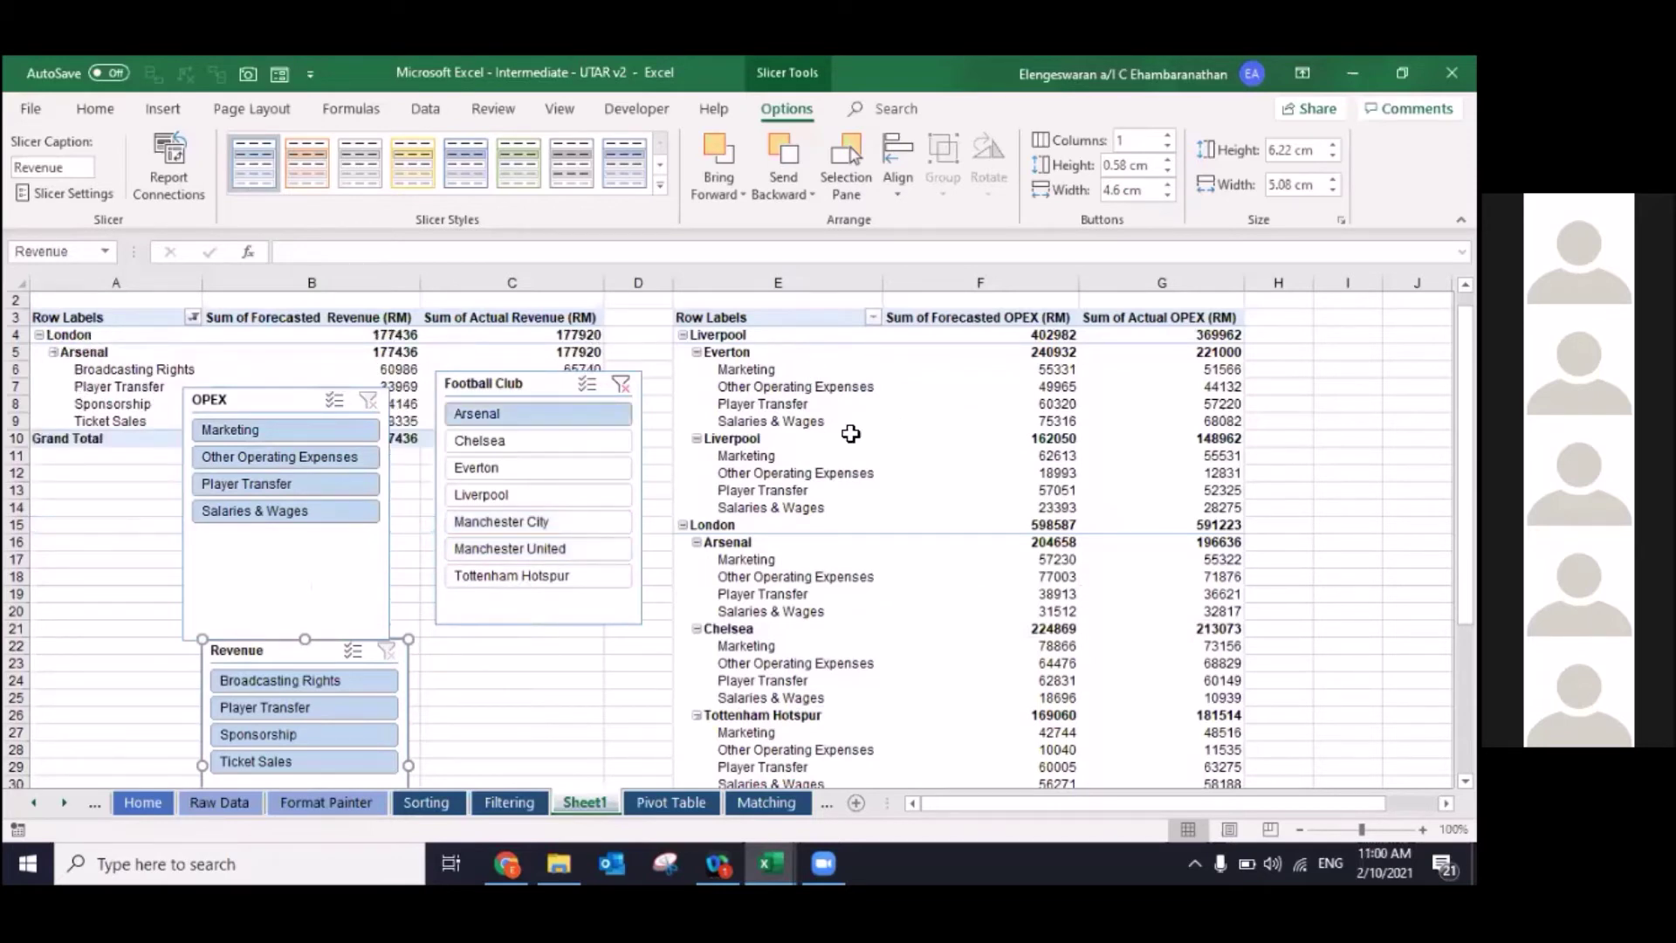
# Step: Link the Football Club slicer to PivotTable2 through Report Connections and verify with Arsenal
pyautogui.click(542, 440)
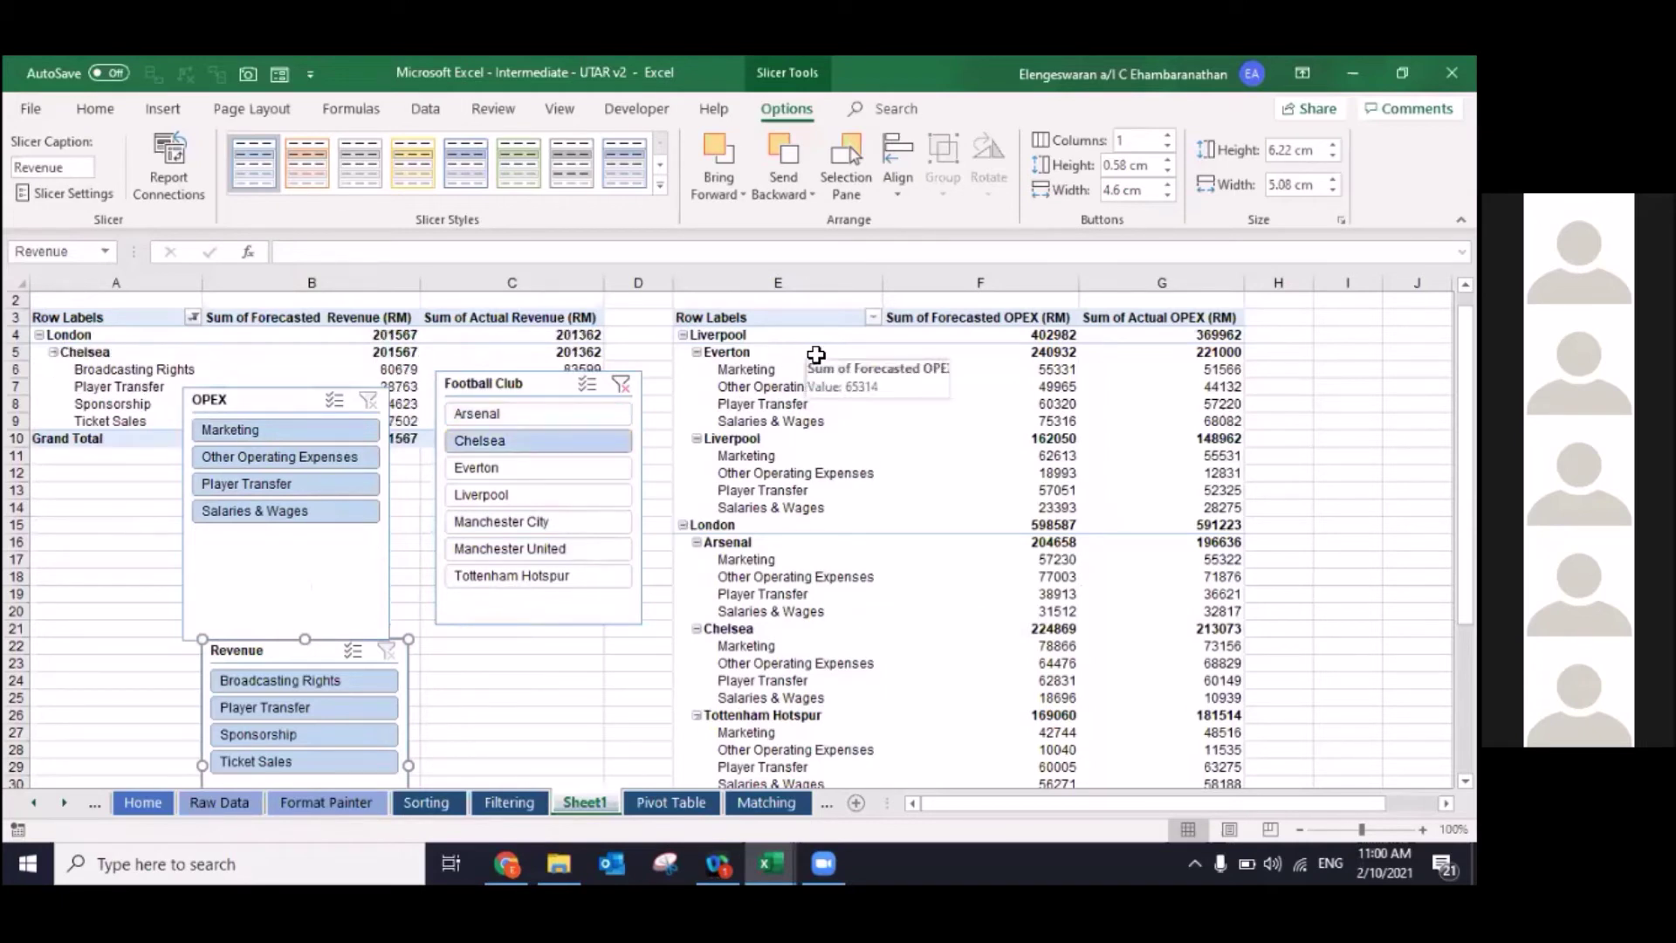
pyautogui.rightClick(563, 391)
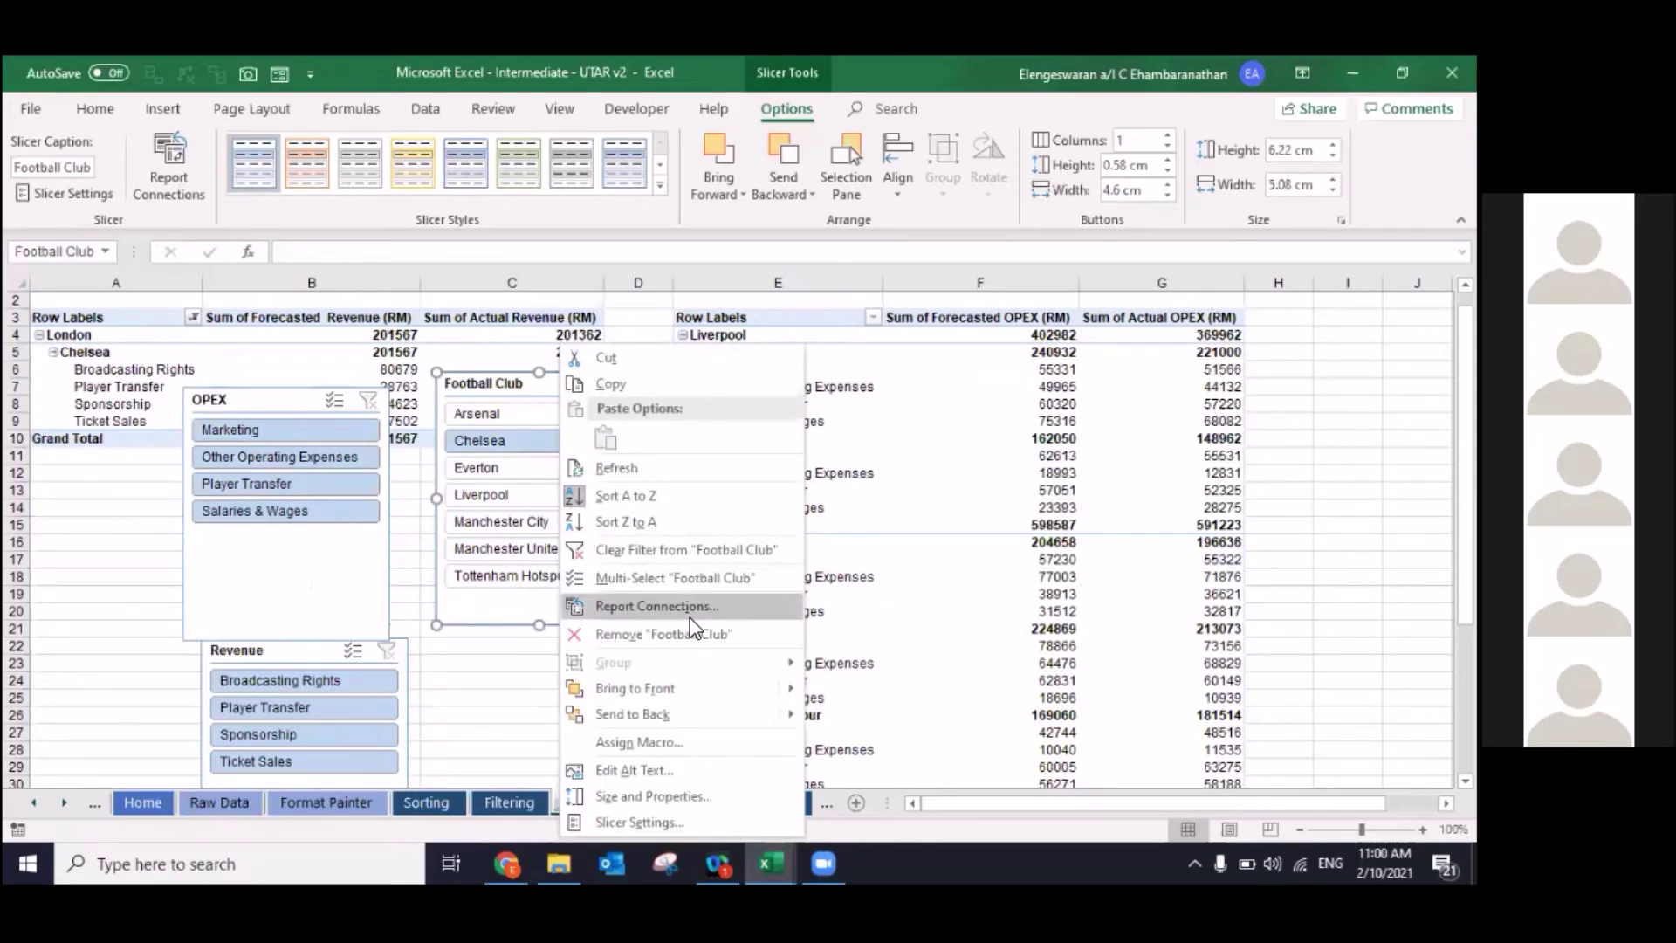
pyautogui.click(643, 609)
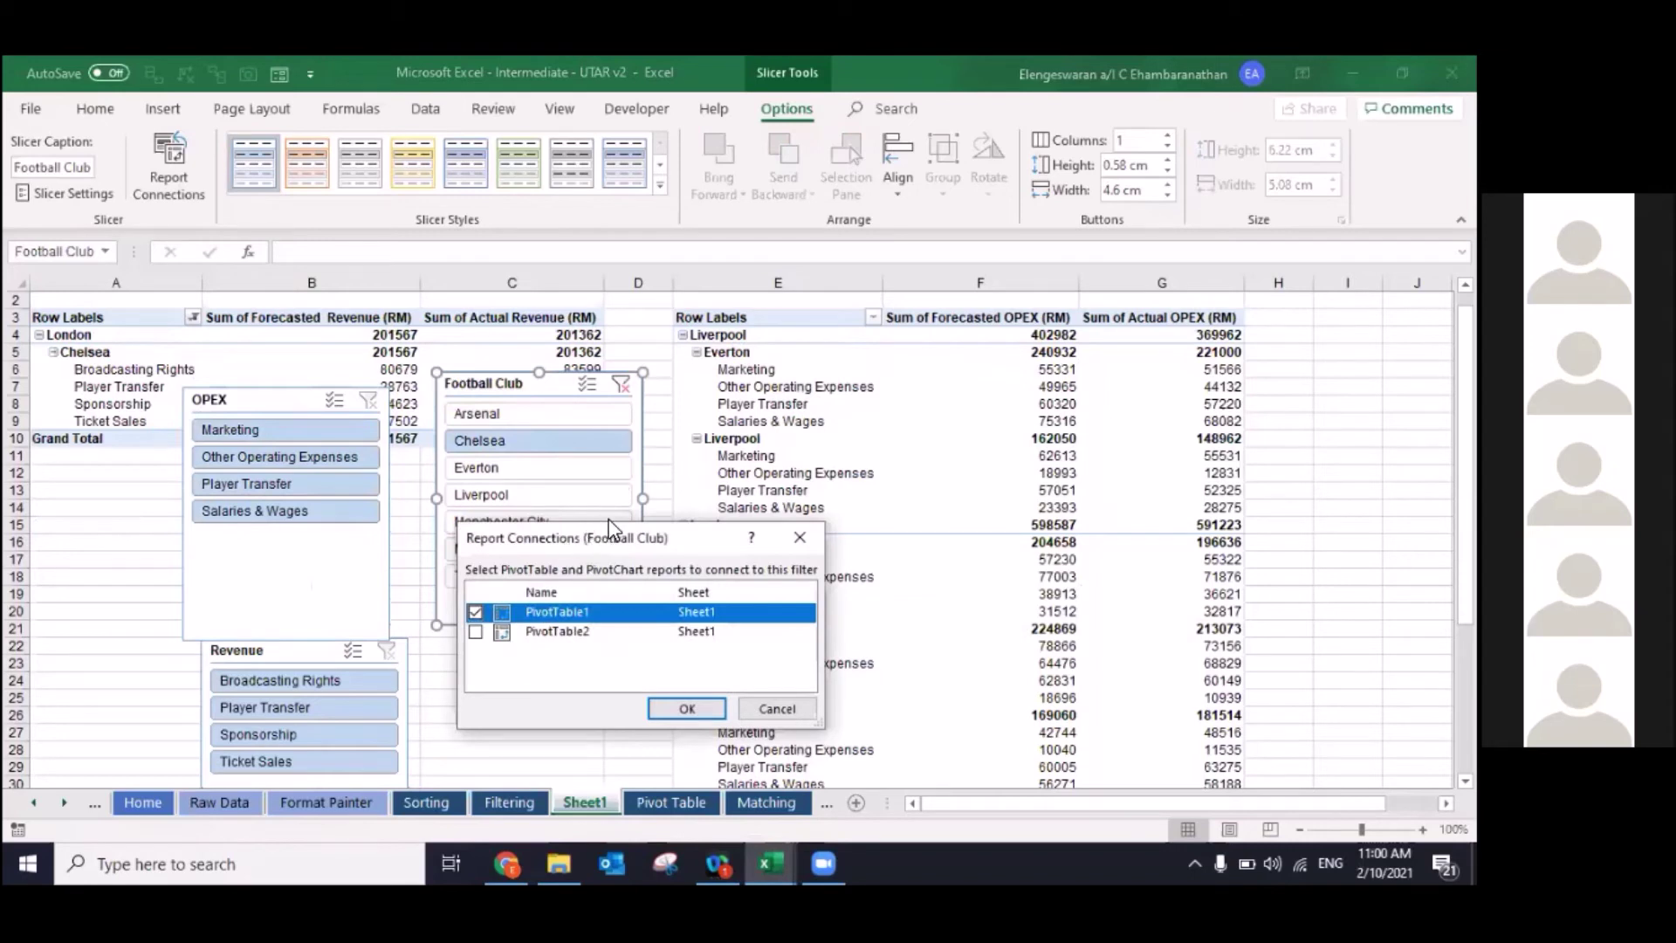
pyautogui.moveTo(604, 537); pyautogui.dragTo(662, 443)
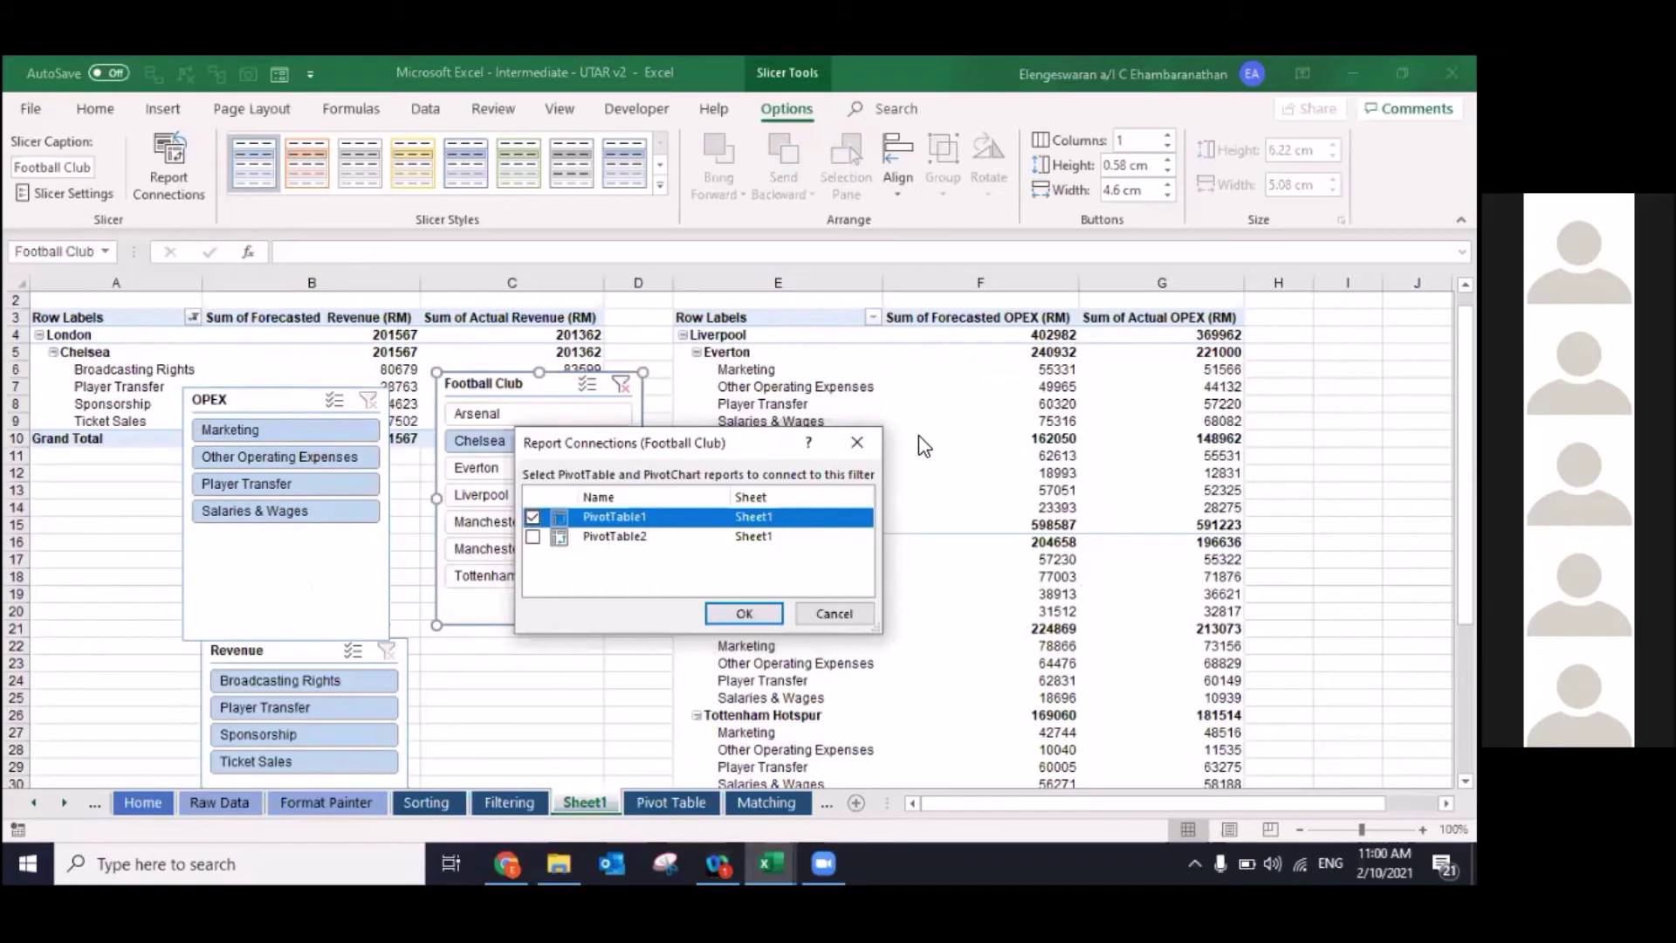
pyautogui.click(533, 536)
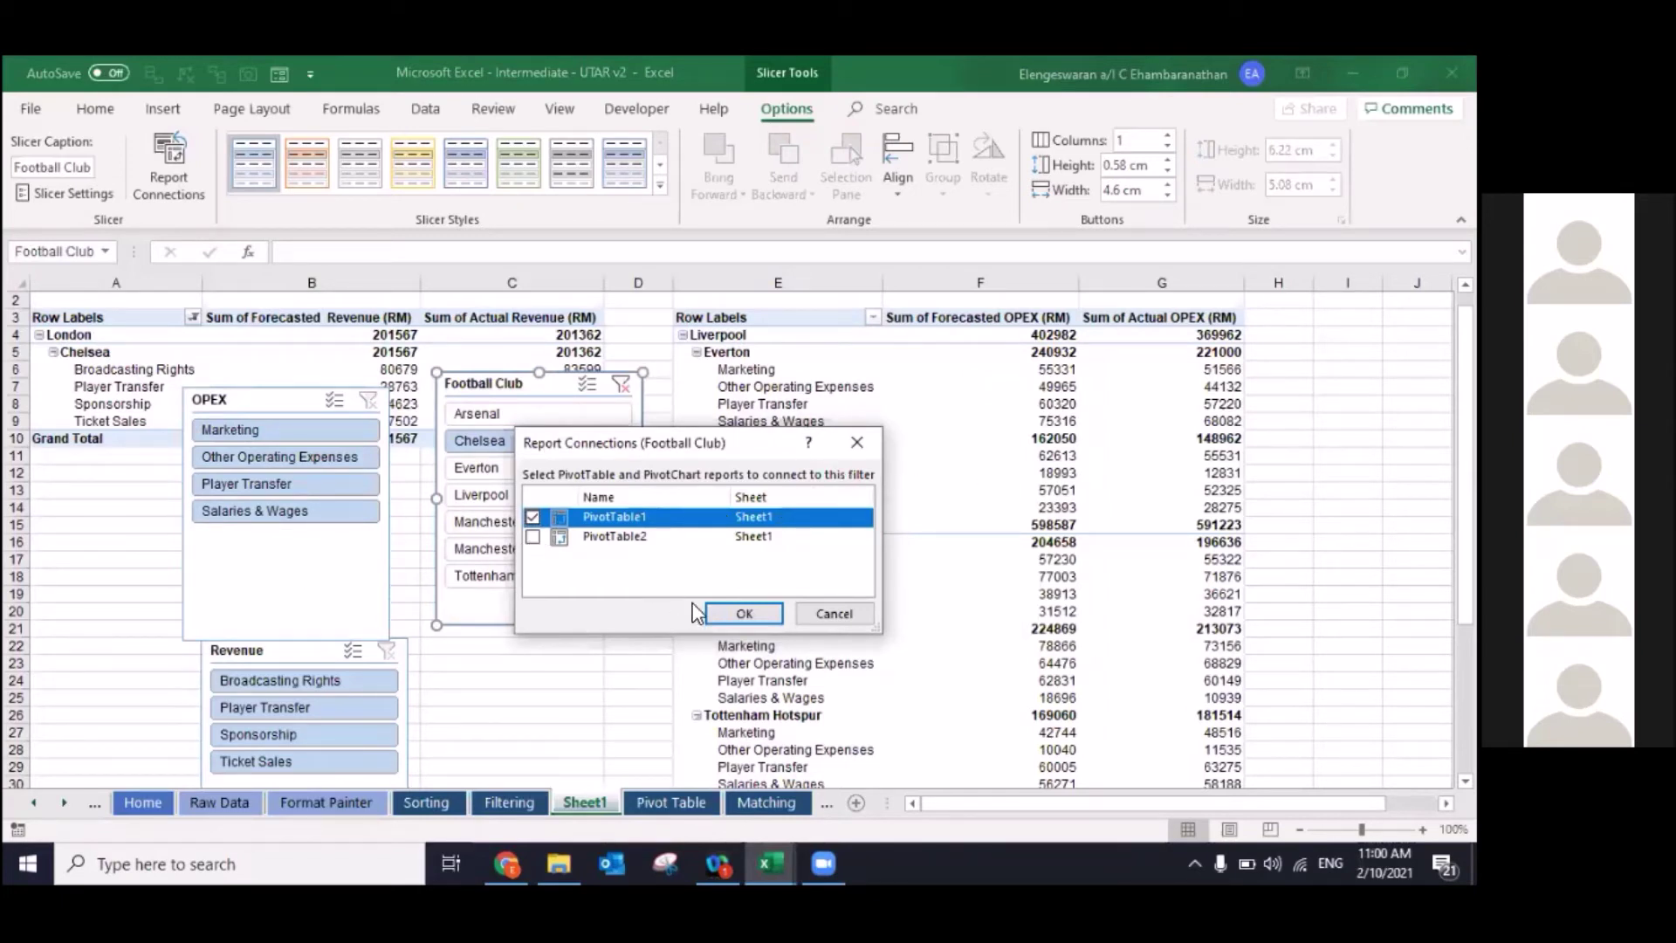
pyautogui.click(744, 614)
pyautogui.click(577, 679)
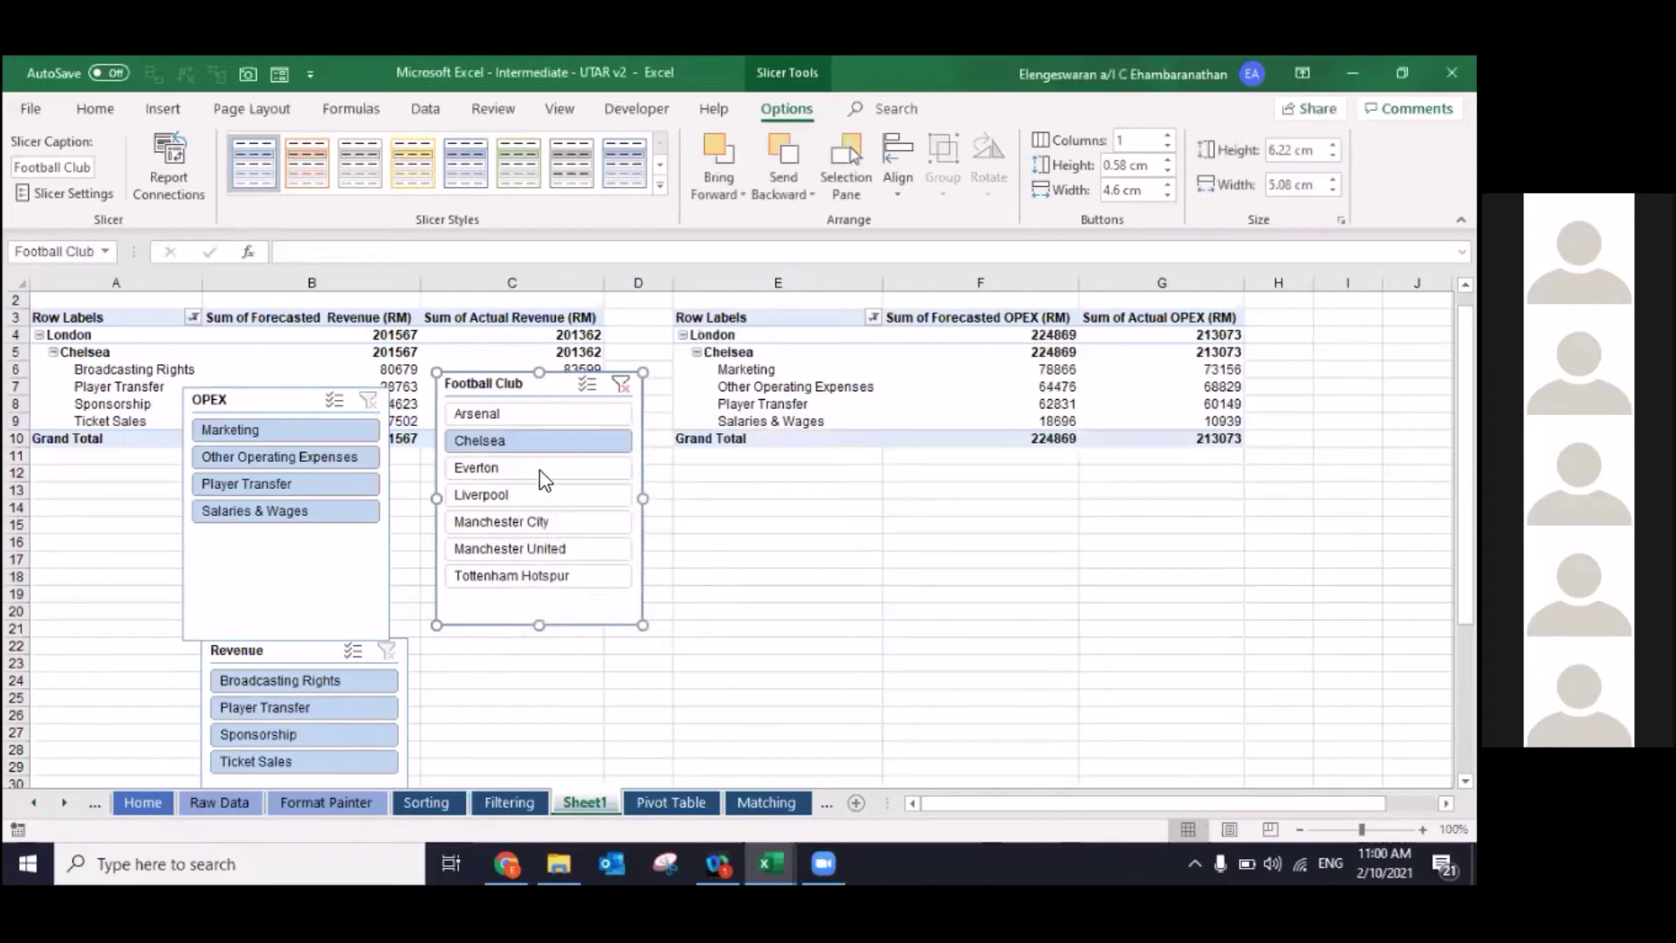
pyautogui.click(479, 410)
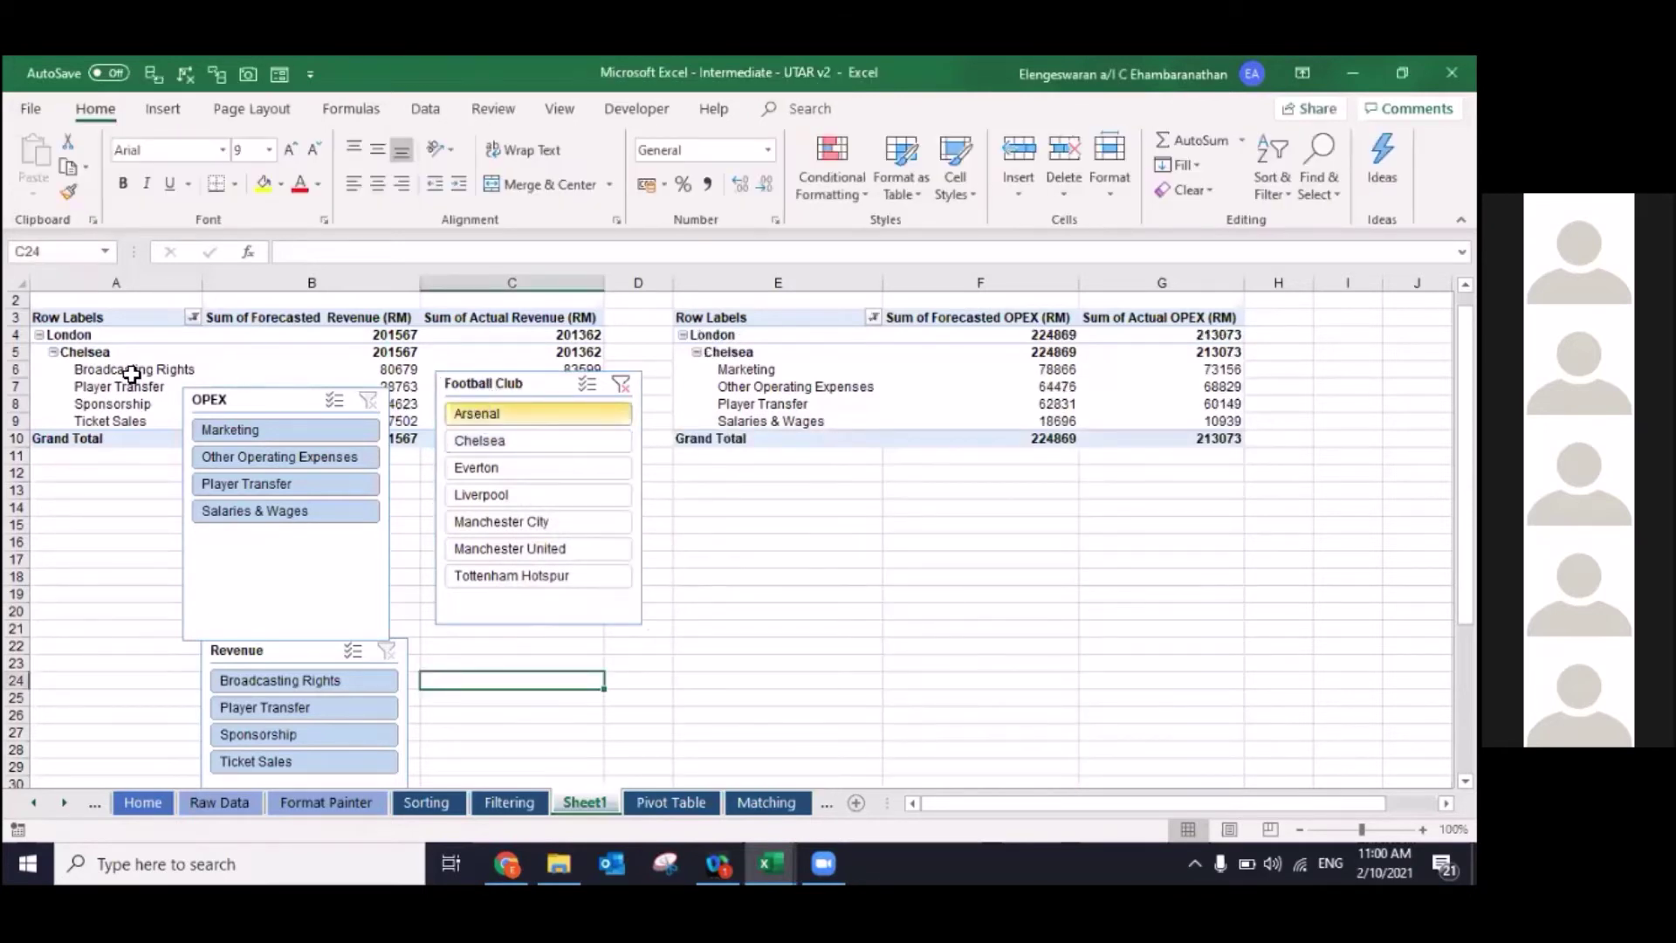
# Step: Test Chelsea and Liverpool, move the Revenue slicer beside the club slicer, and insert Sheet2
pyautogui.click(481, 442)
pyautogui.click(480, 495)
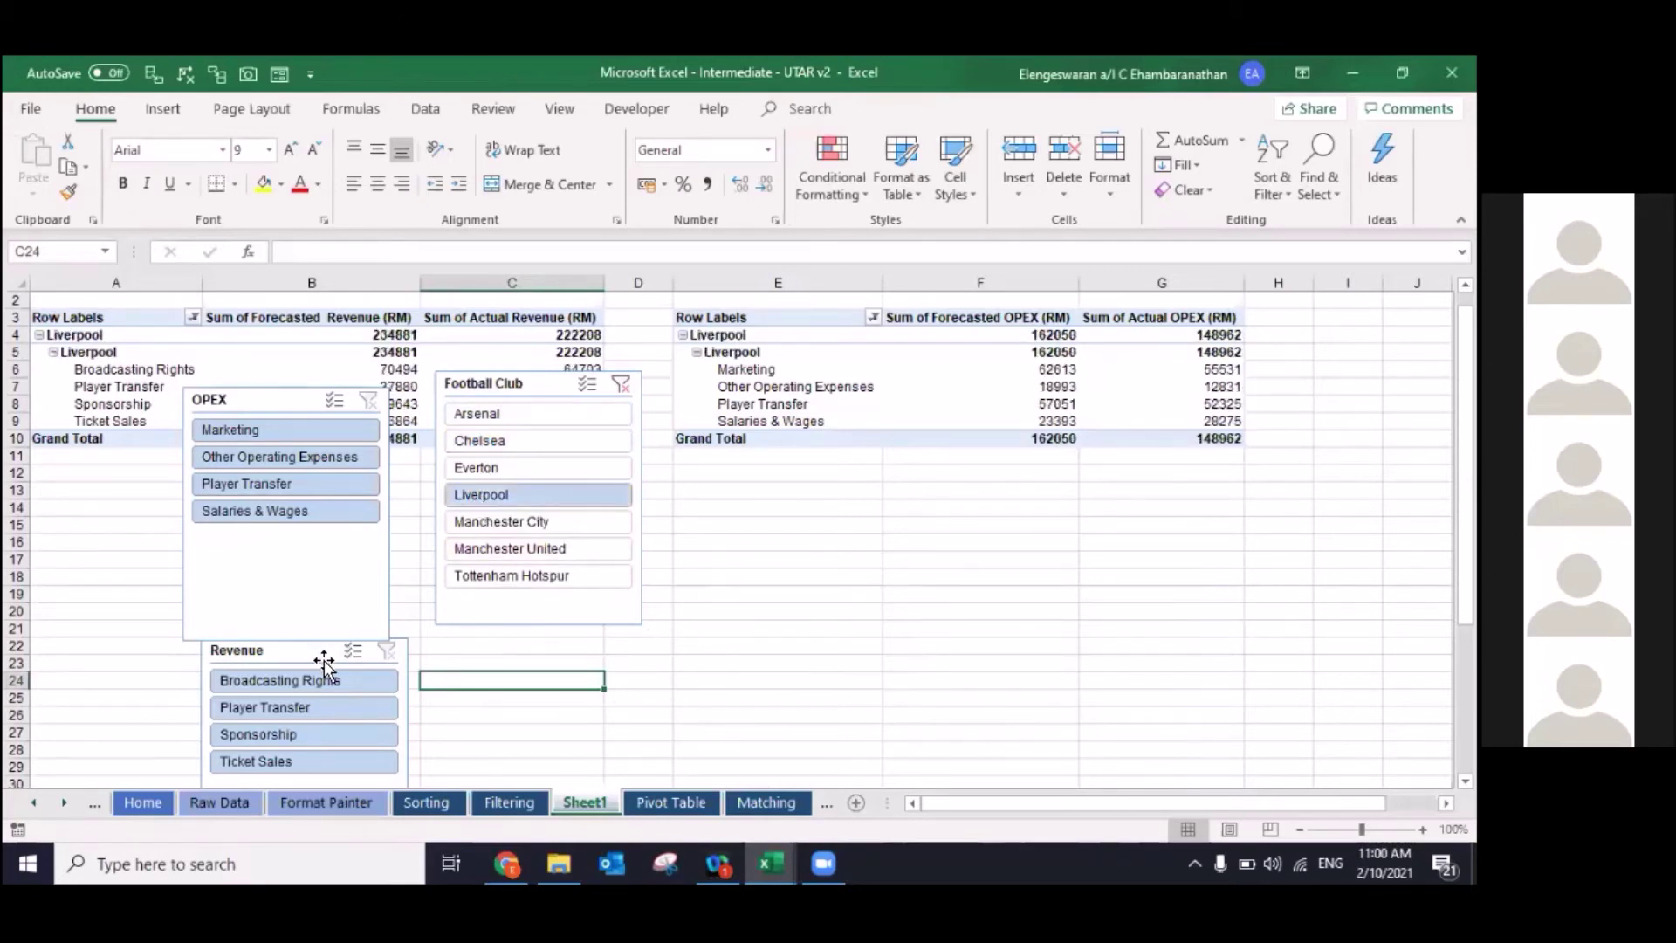
pyautogui.moveTo(296, 646); pyautogui.dragTo(761, 393)
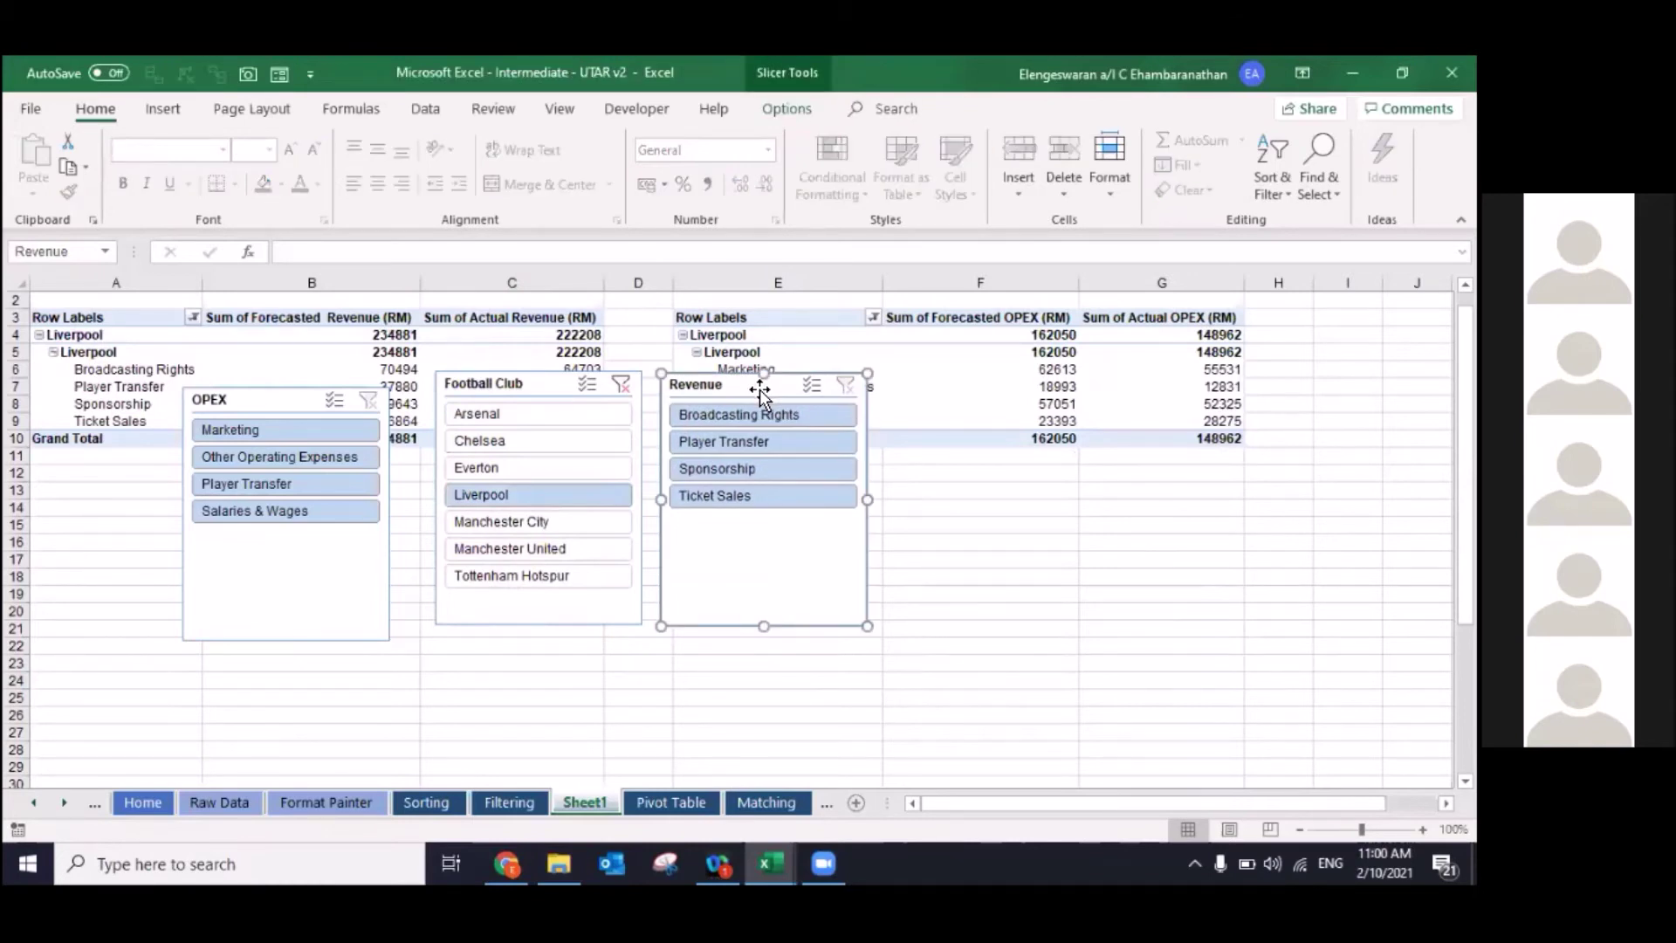
pyautogui.hotkey('shift', 'F11')
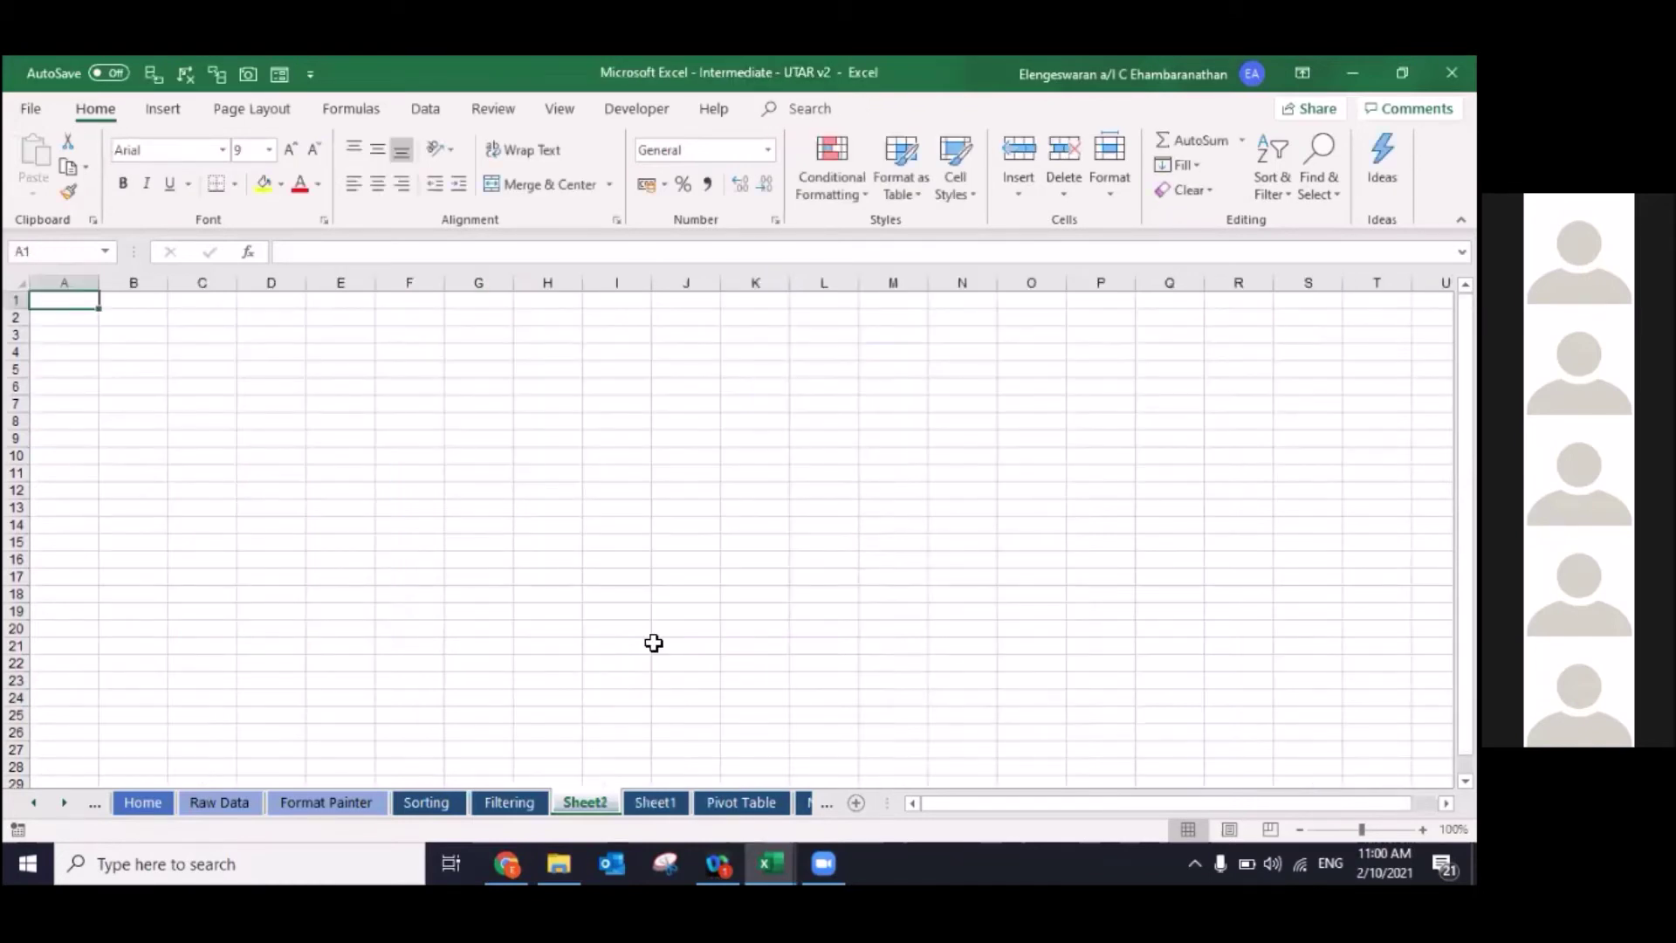
pyautogui.click(655, 803)
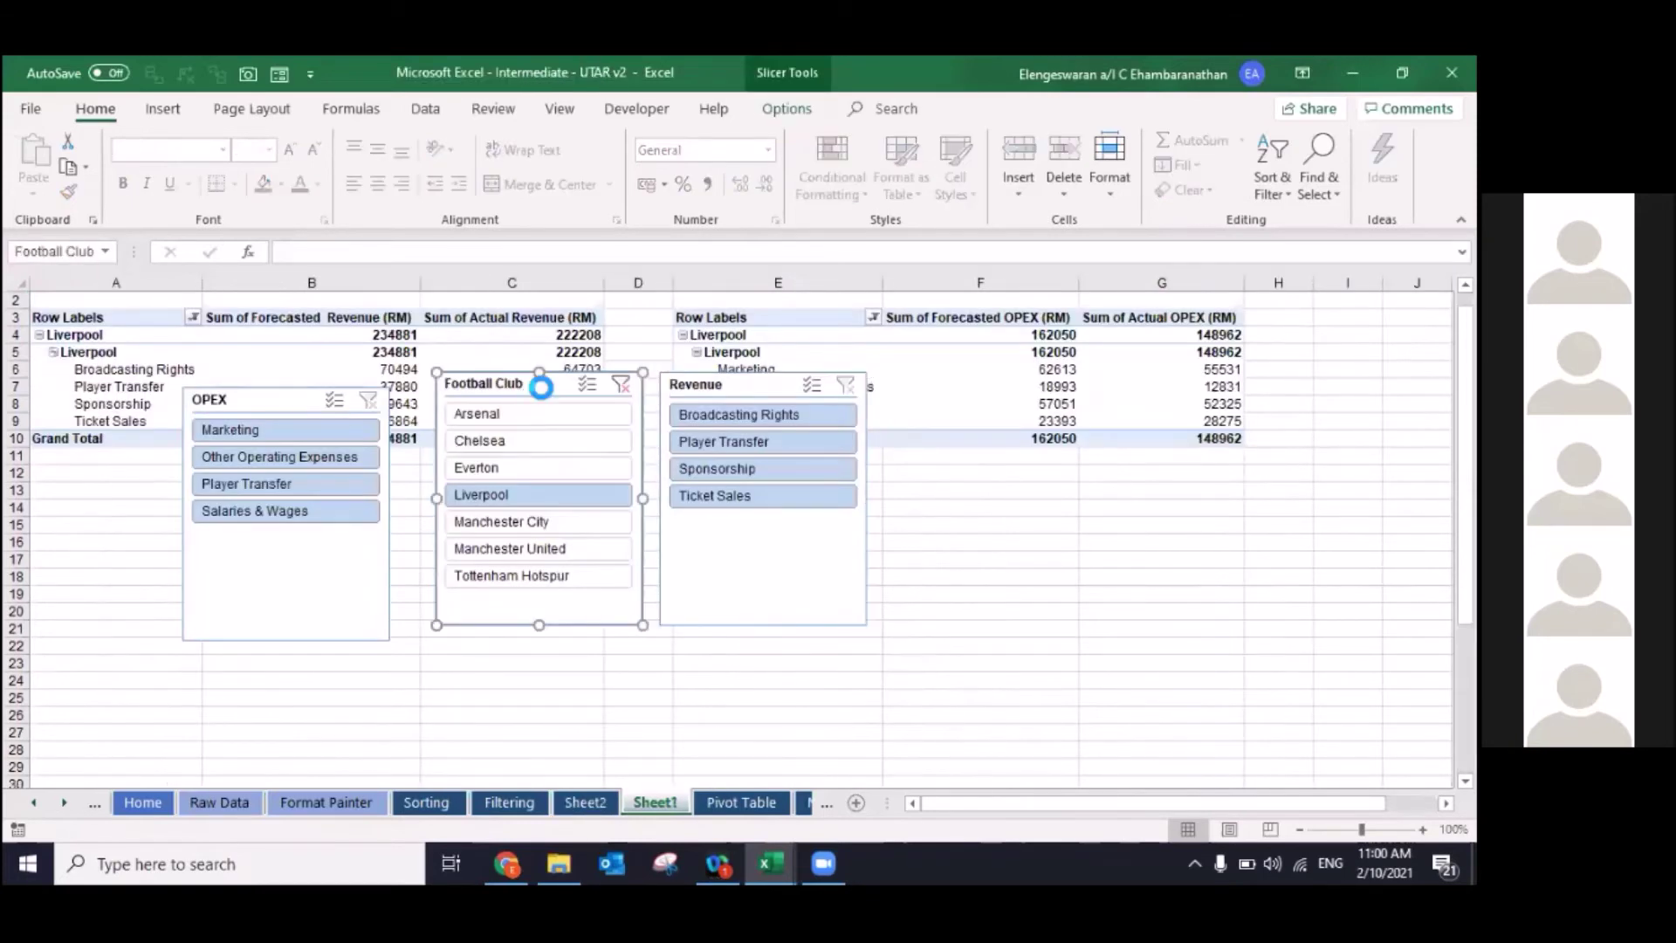
# Step: Cut the Football Club slicer from Sheet1, paste it onto Sheet2, and filter to Arsenal
pyautogui.press('Delete')
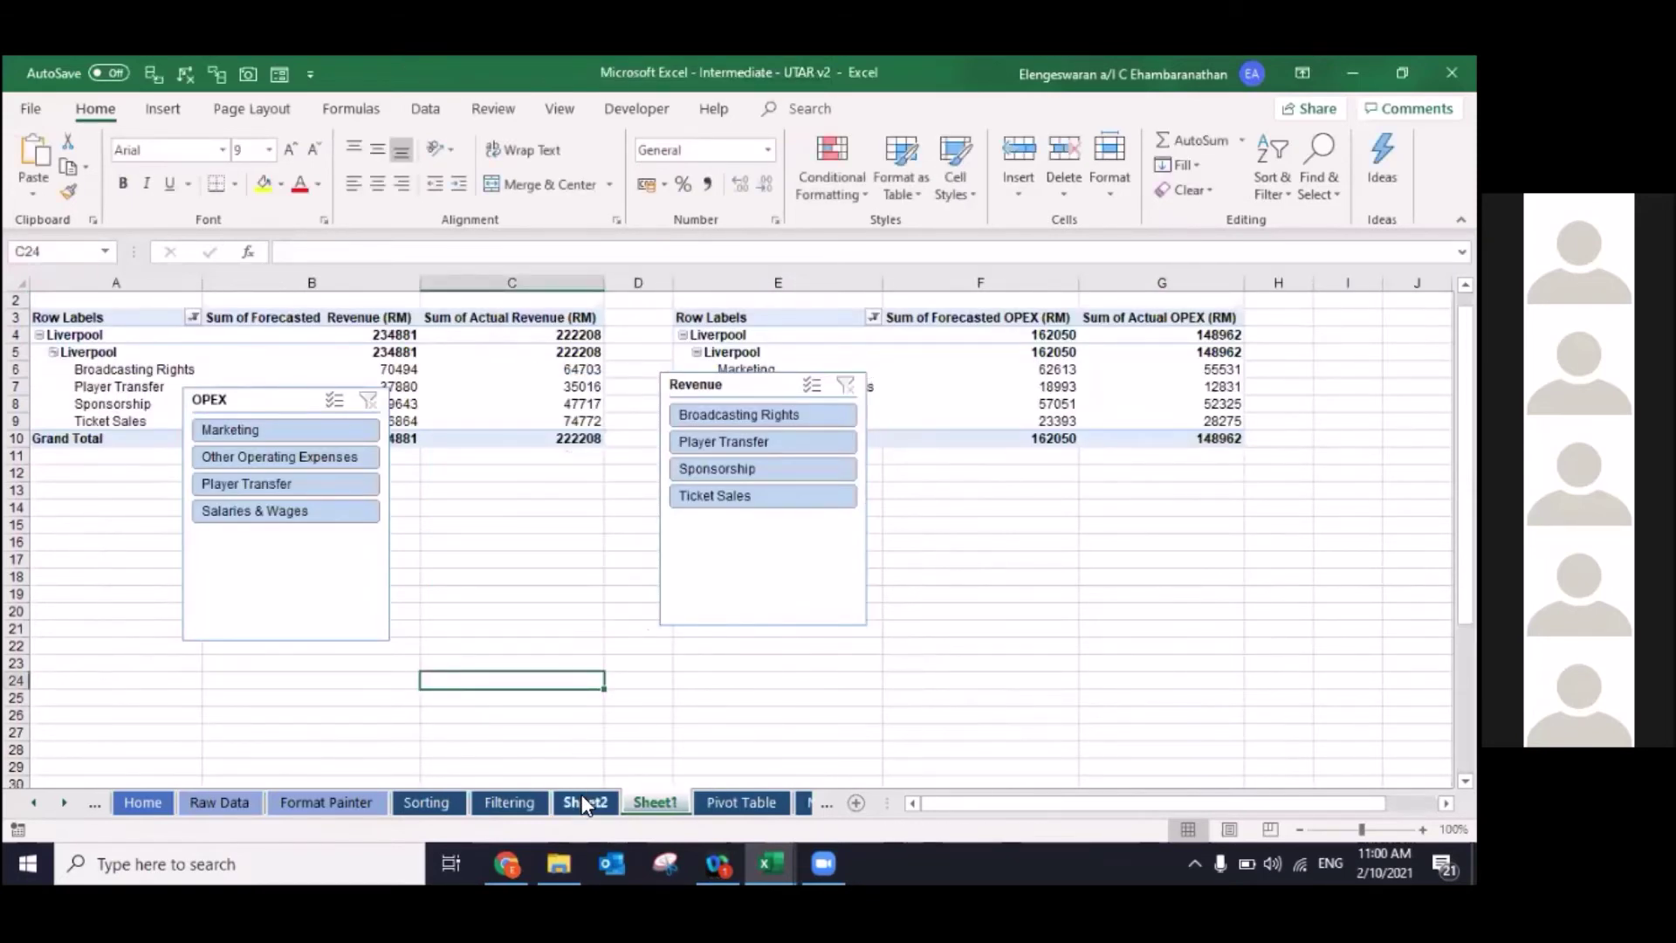
pyautogui.click(585, 802)
pyautogui.hotkey('ctrl', 'v')
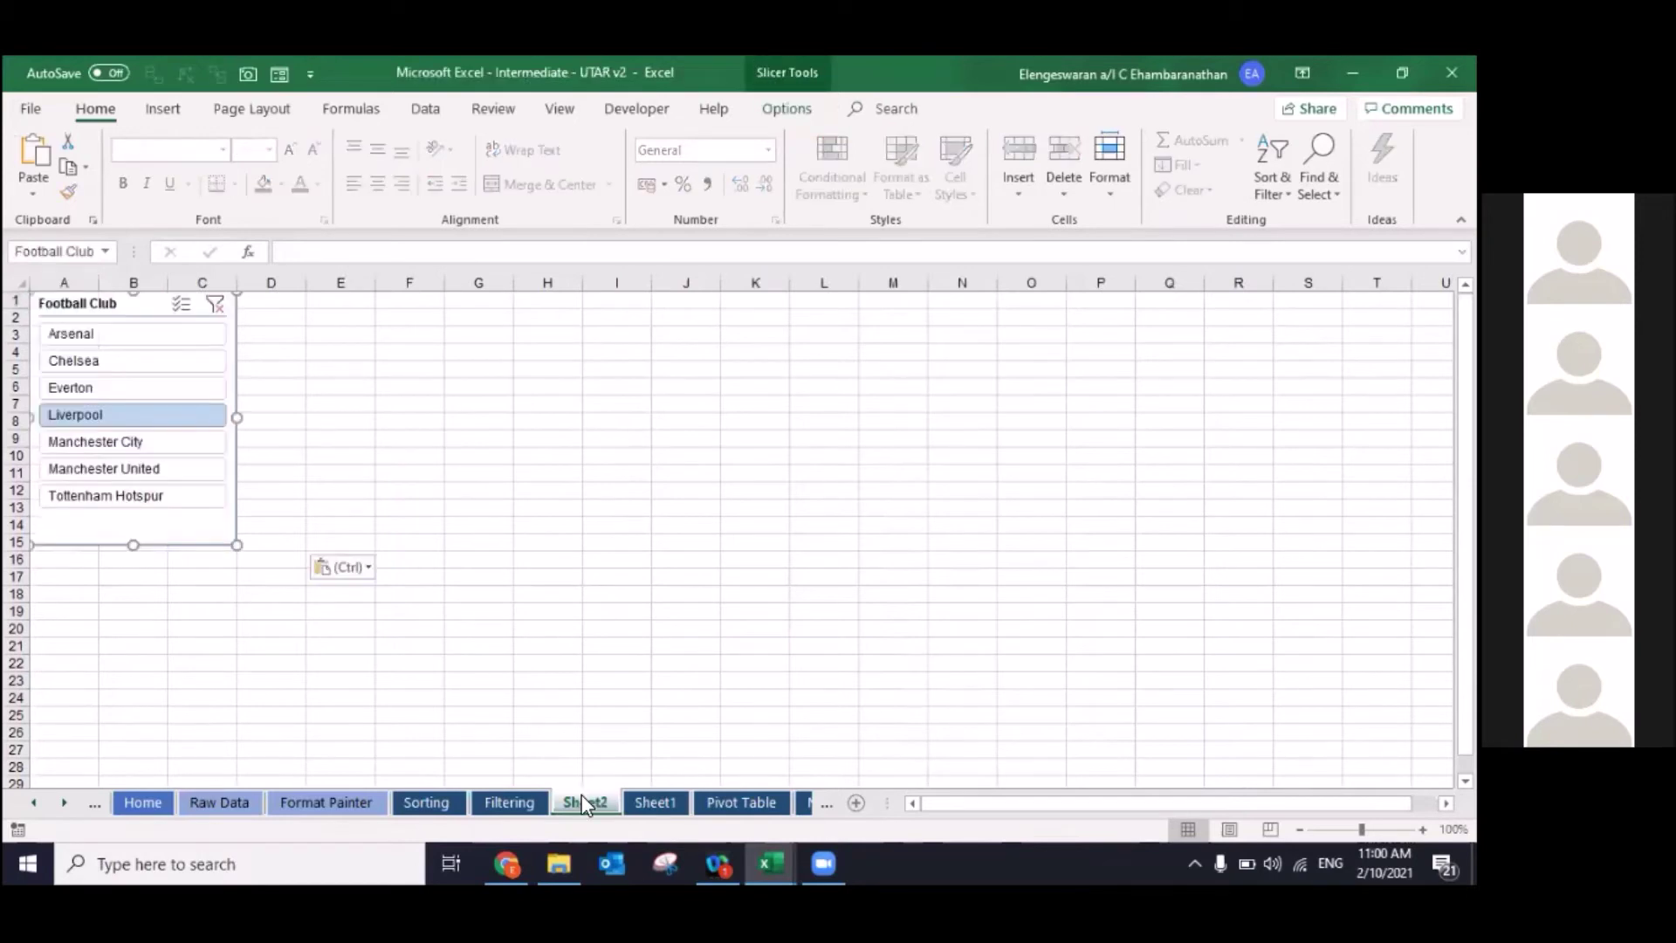
pyautogui.moveTo(150, 325); pyautogui.dragTo(170, 337)
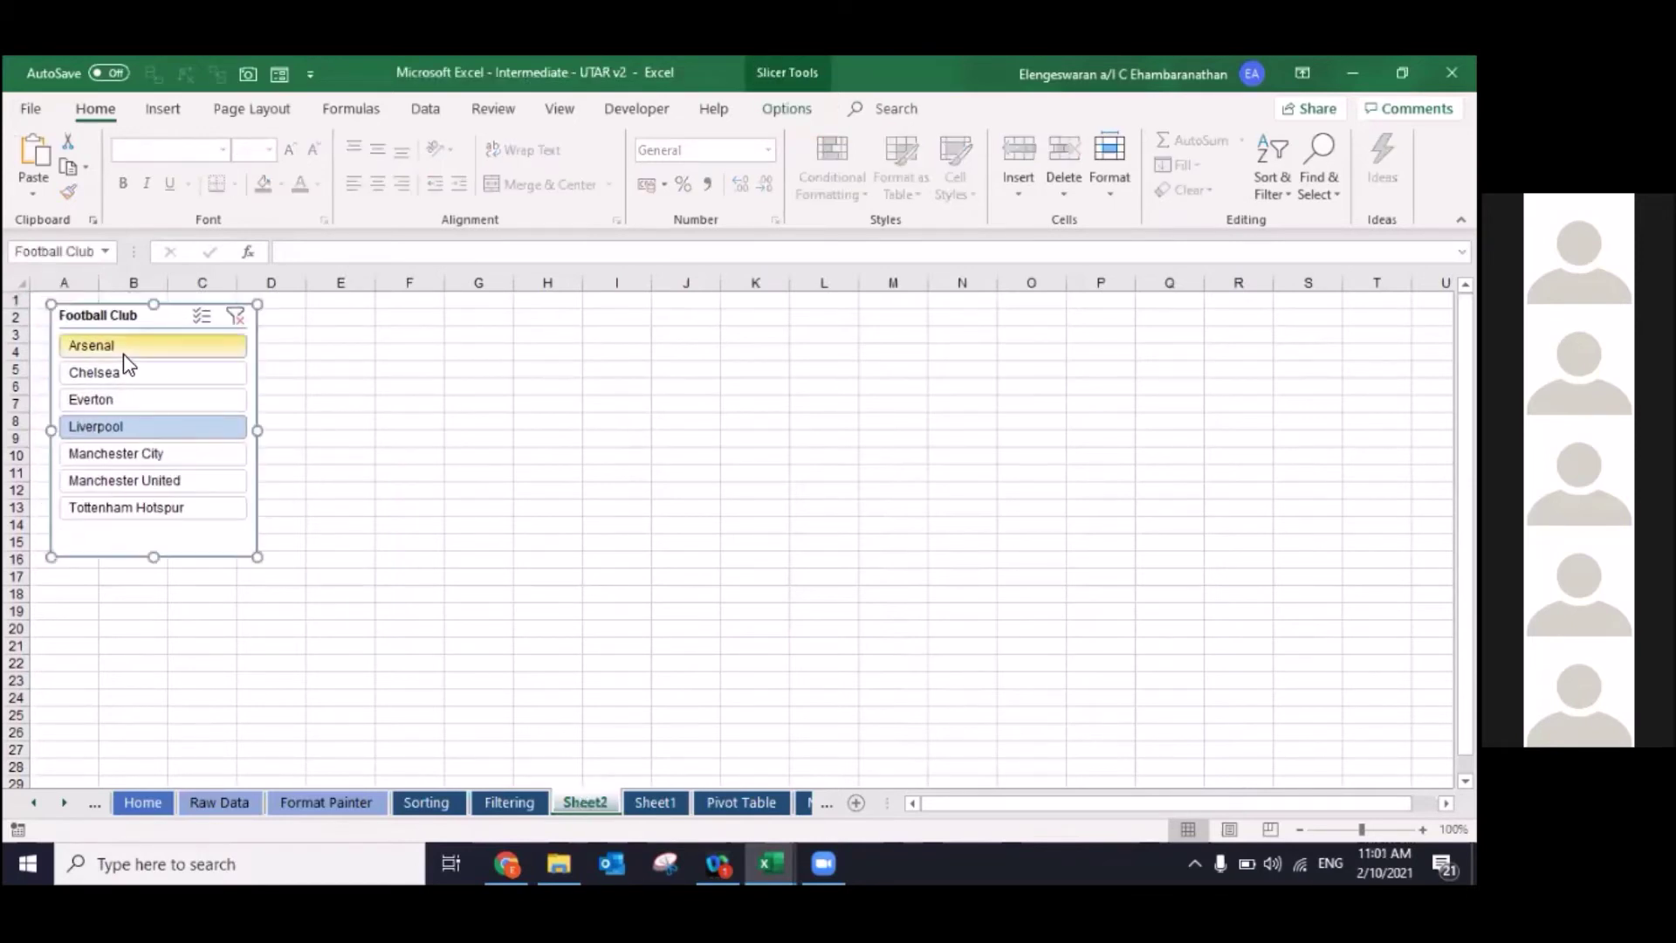
pyautogui.click(127, 349)
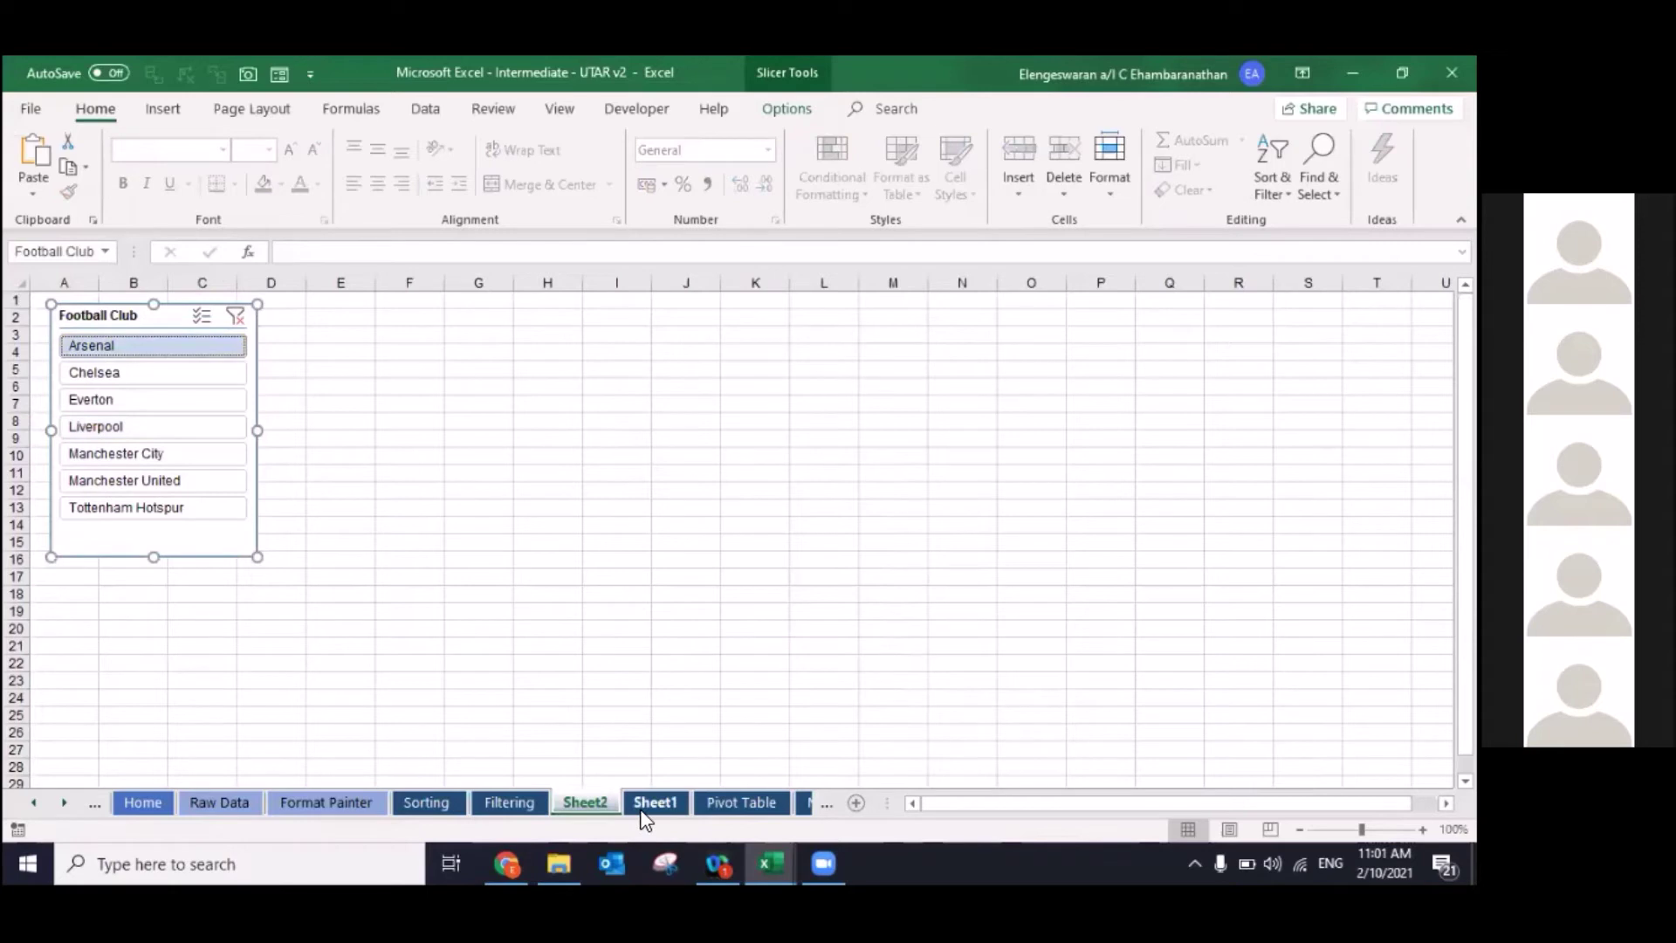
# Step: Move the Revenue and OPEX slicers below the pivot tables on Sheet1
pyautogui.hotkey('ctrl', 'pagedown')
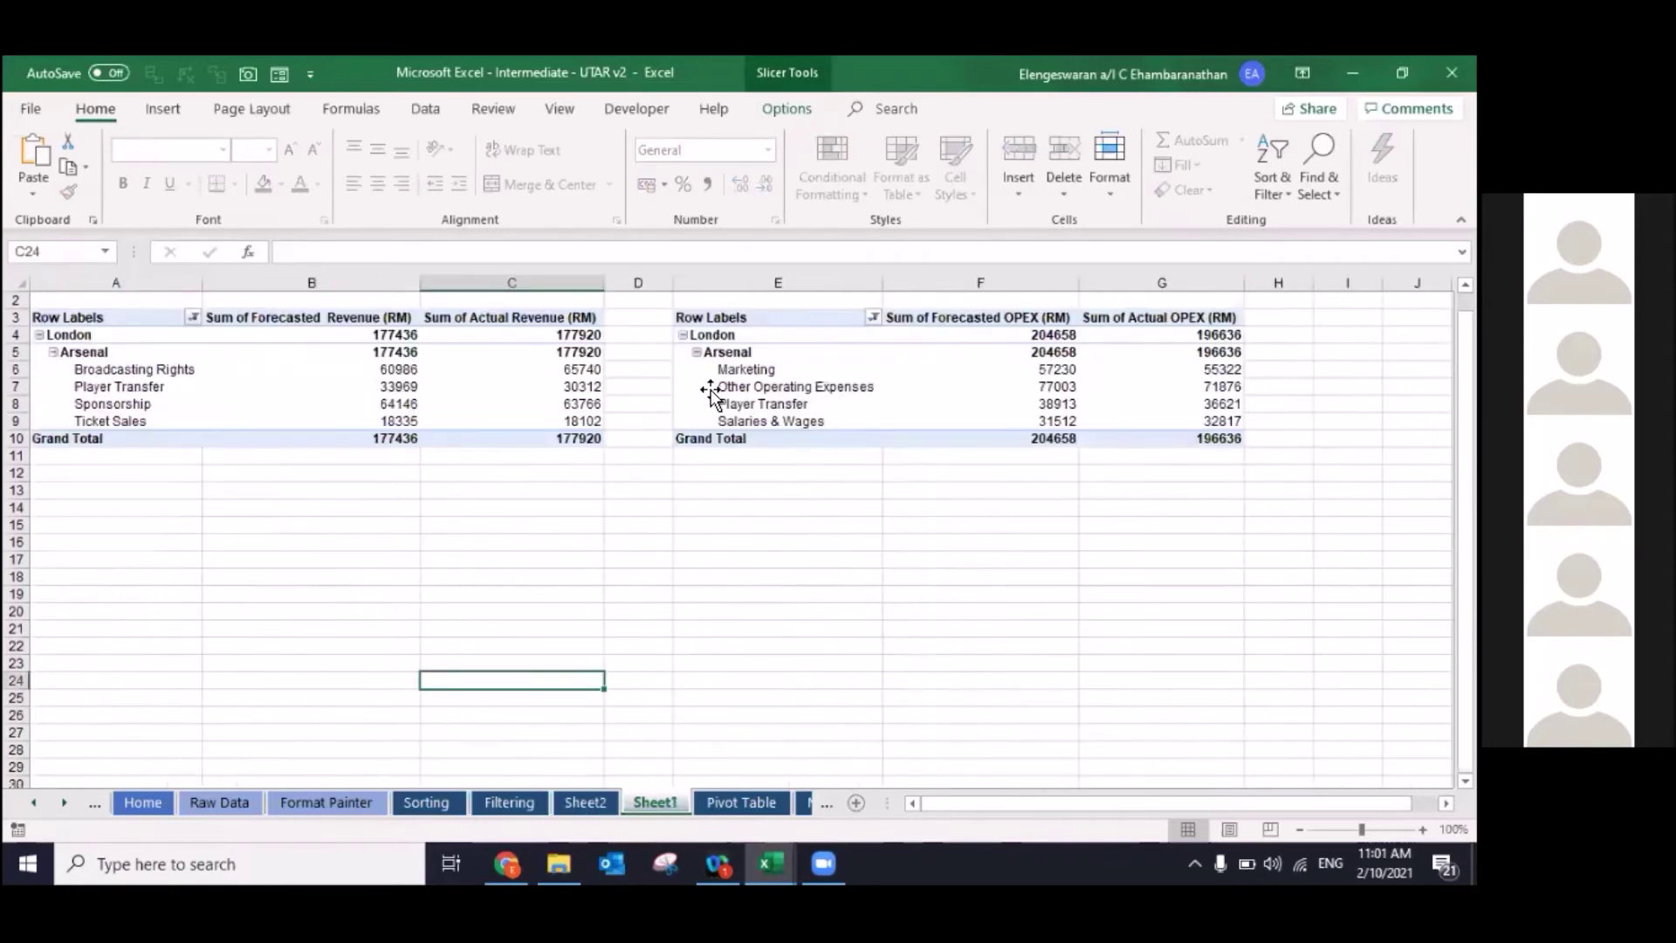
pyautogui.moveTo(725, 384); pyautogui.dragTo(739, 504)
pyautogui.moveTo(293, 393)
pyautogui.mouseDown()
pyautogui.moveTo(531, 503)
pyautogui.moveTo(550, 480)
pyautogui.mouseUp()
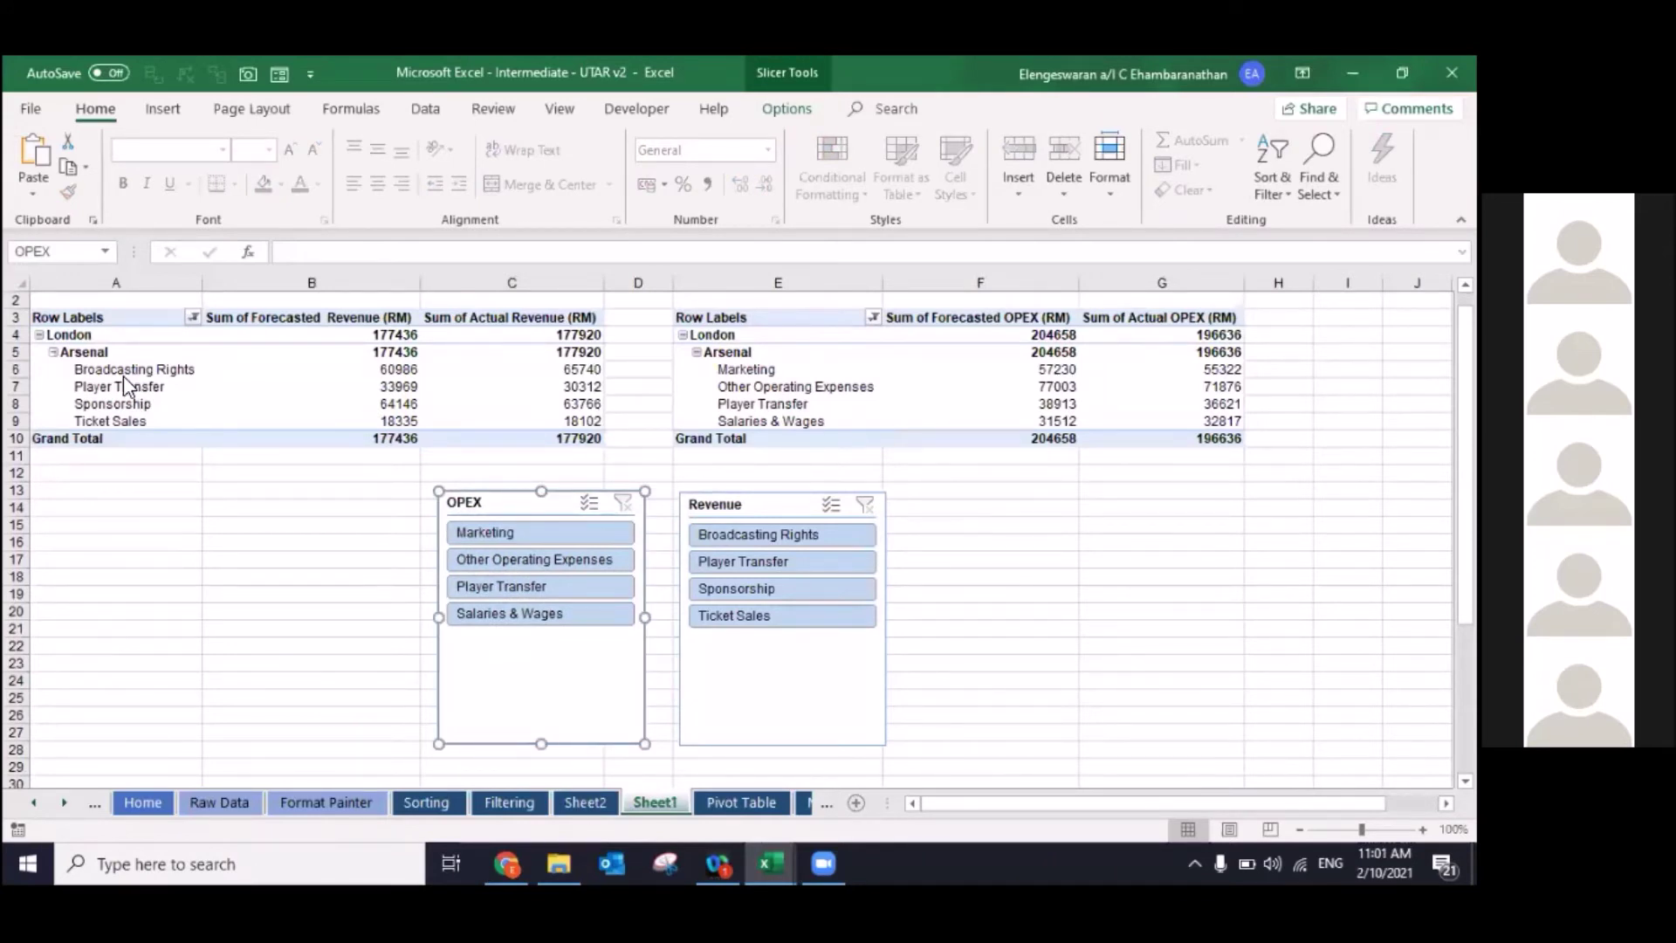
pyautogui.hotkey('ctrl', 'pageup')
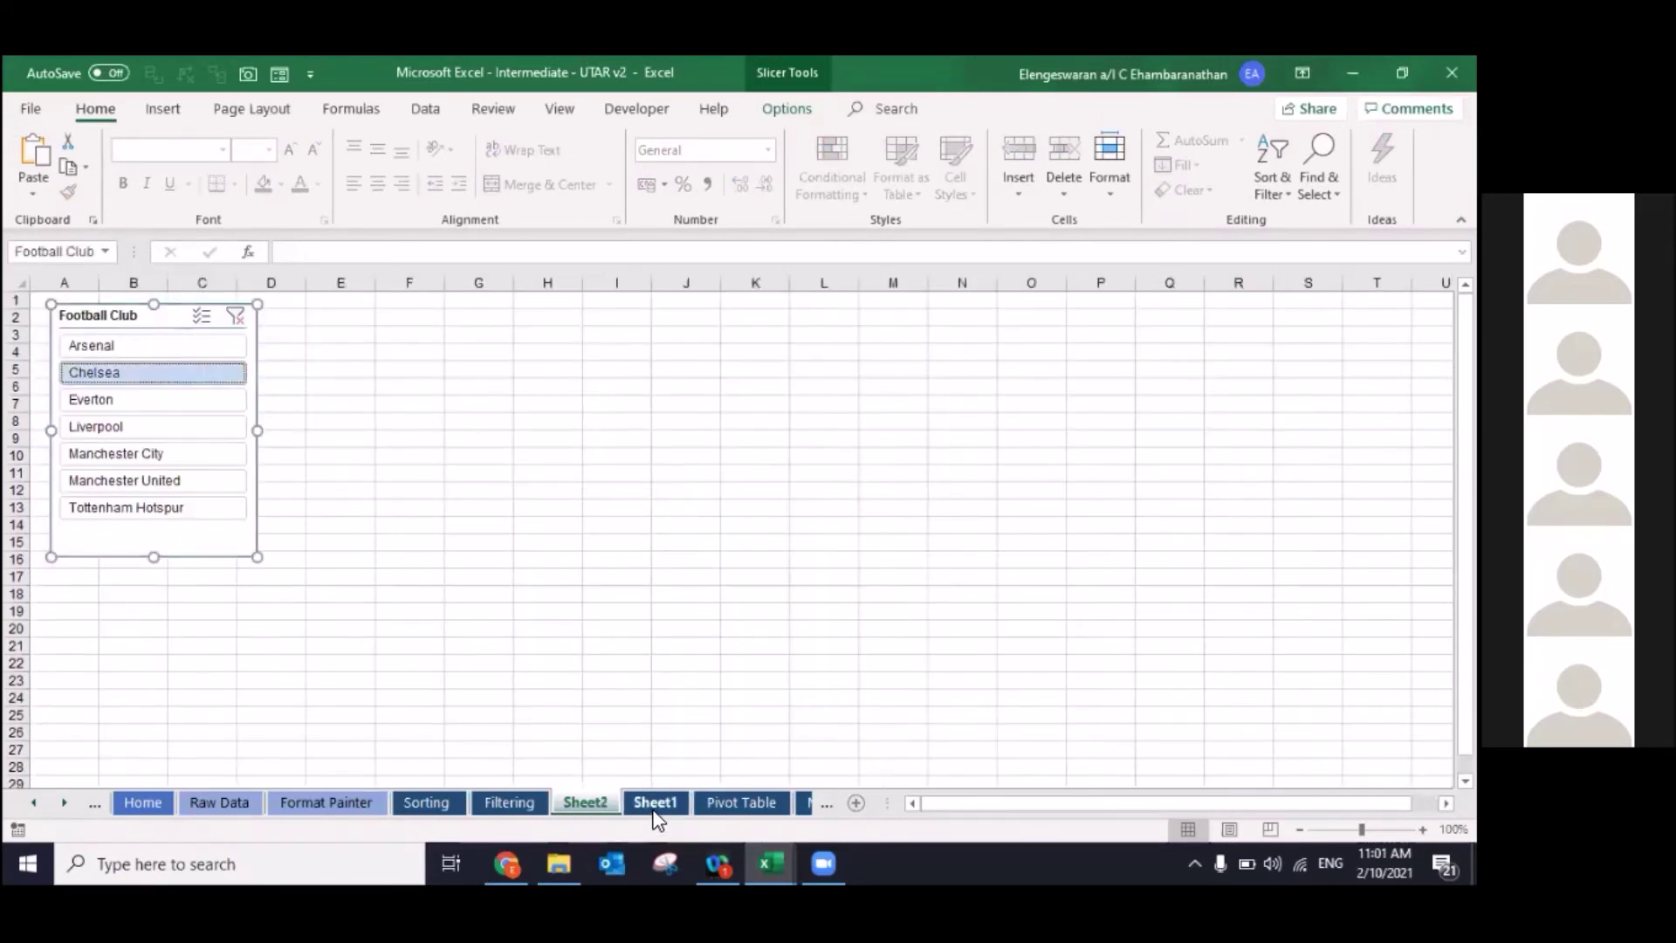
pyautogui.click(654, 803)
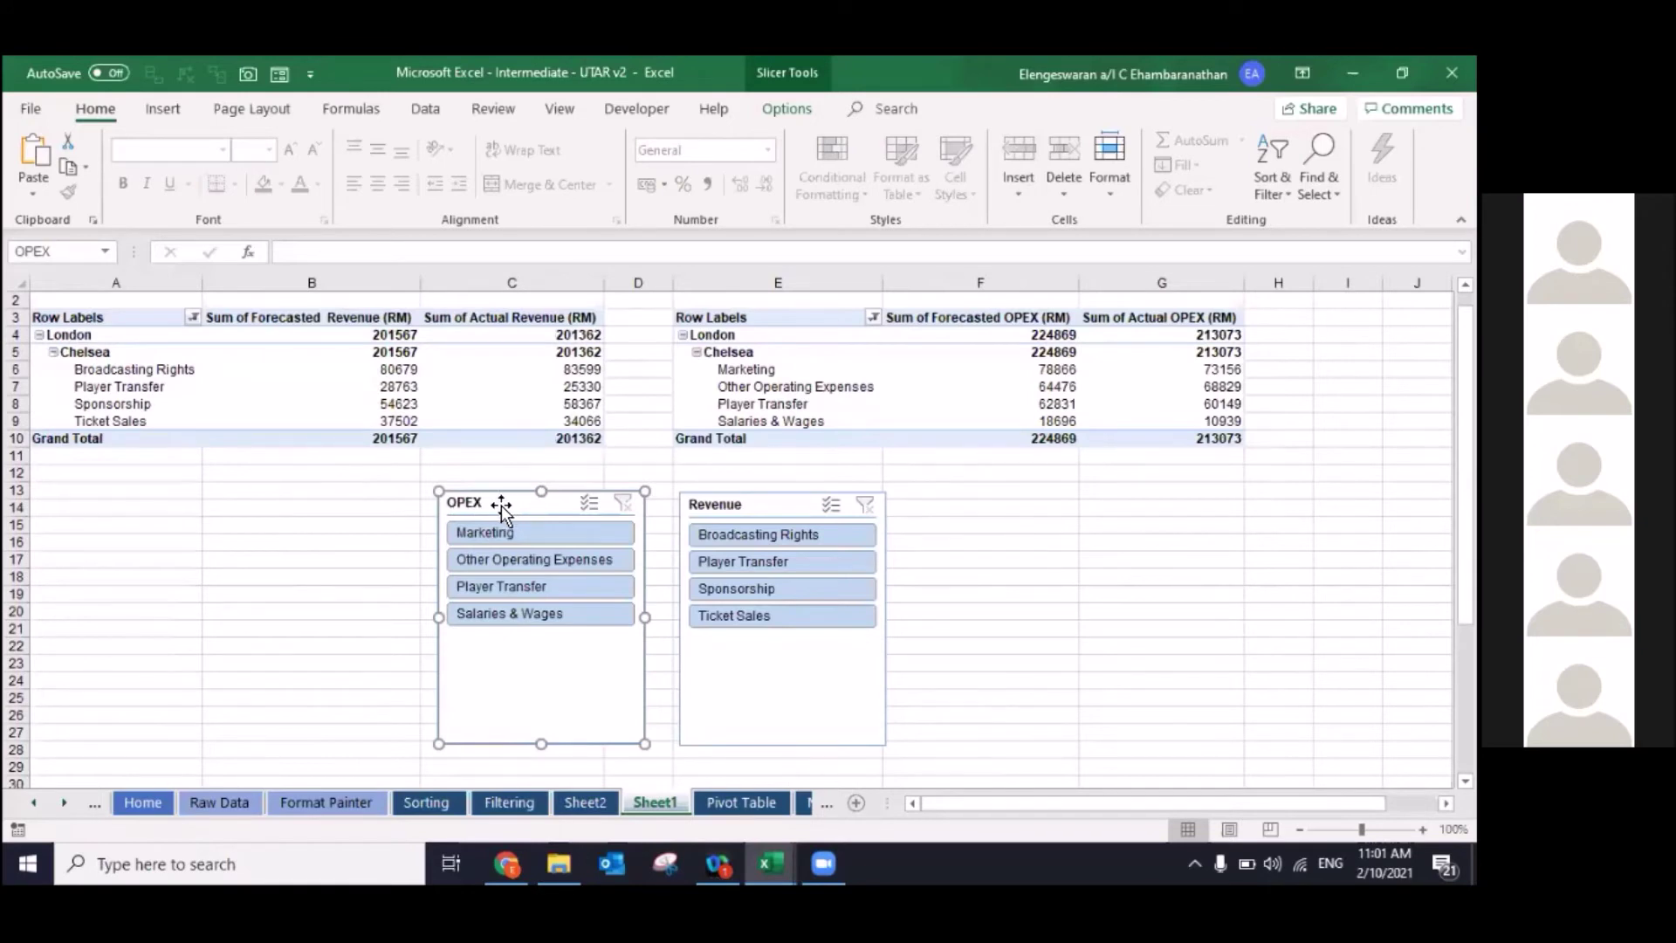
pyautogui.moveTo(369, 465); pyautogui.dragTo(369, 467)
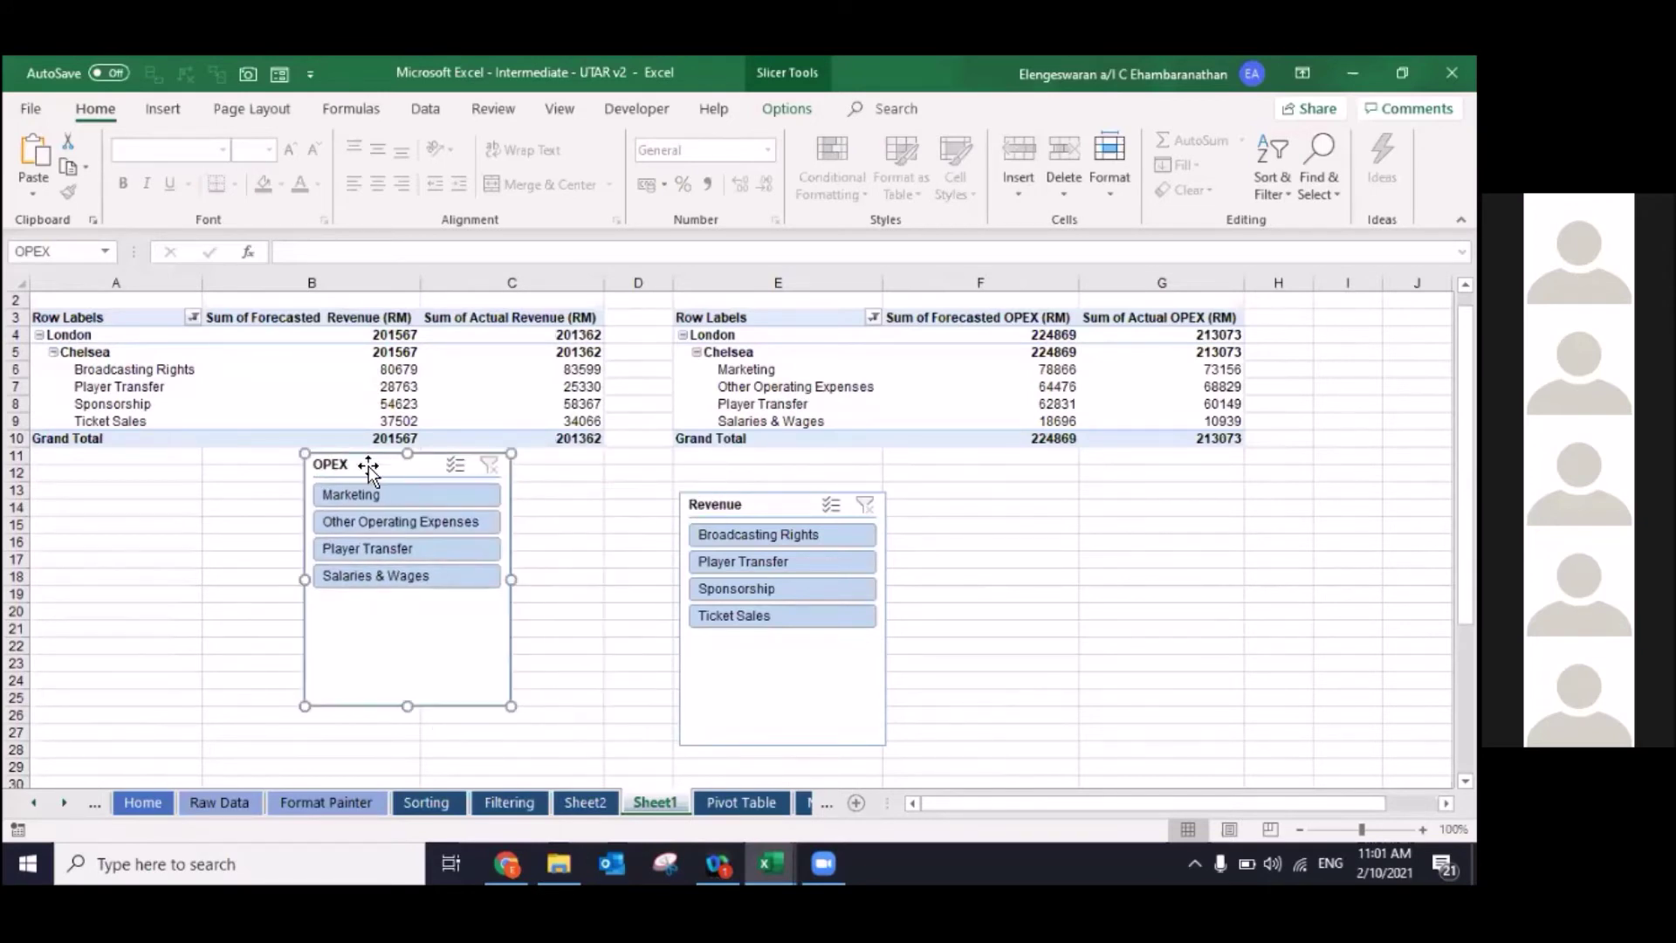
# Step: Cut the OPEX slicer from Sheet1 and paste it on Sheet2 beside the club slicer
pyautogui.press('Delete')
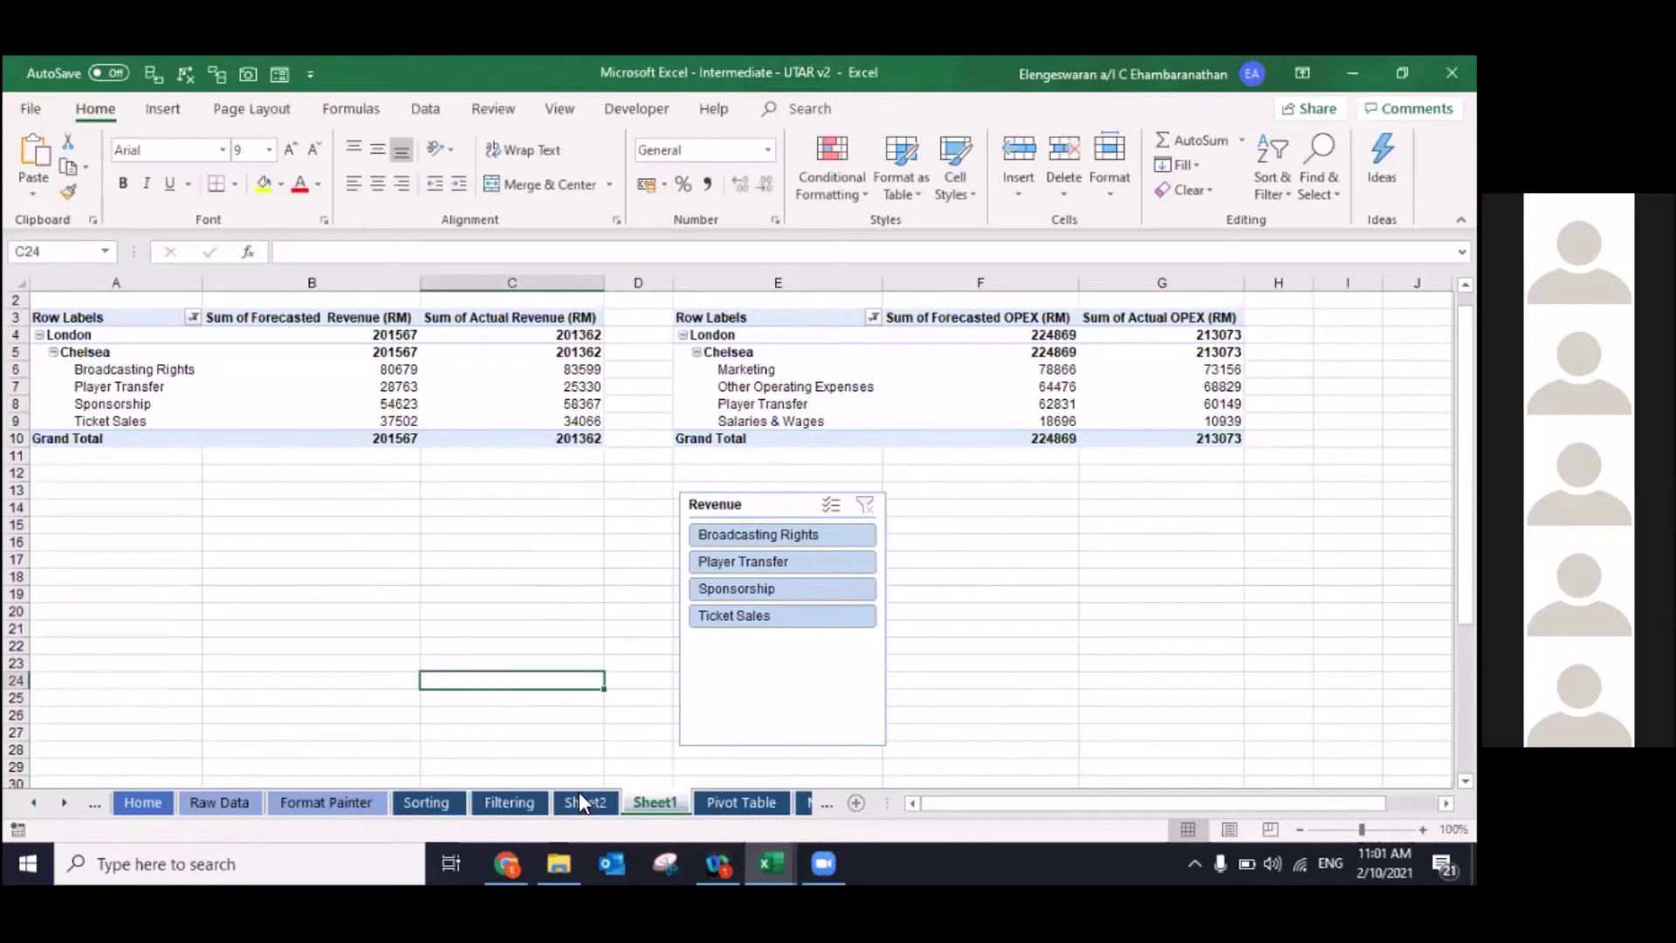
pyautogui.click(578, 796)
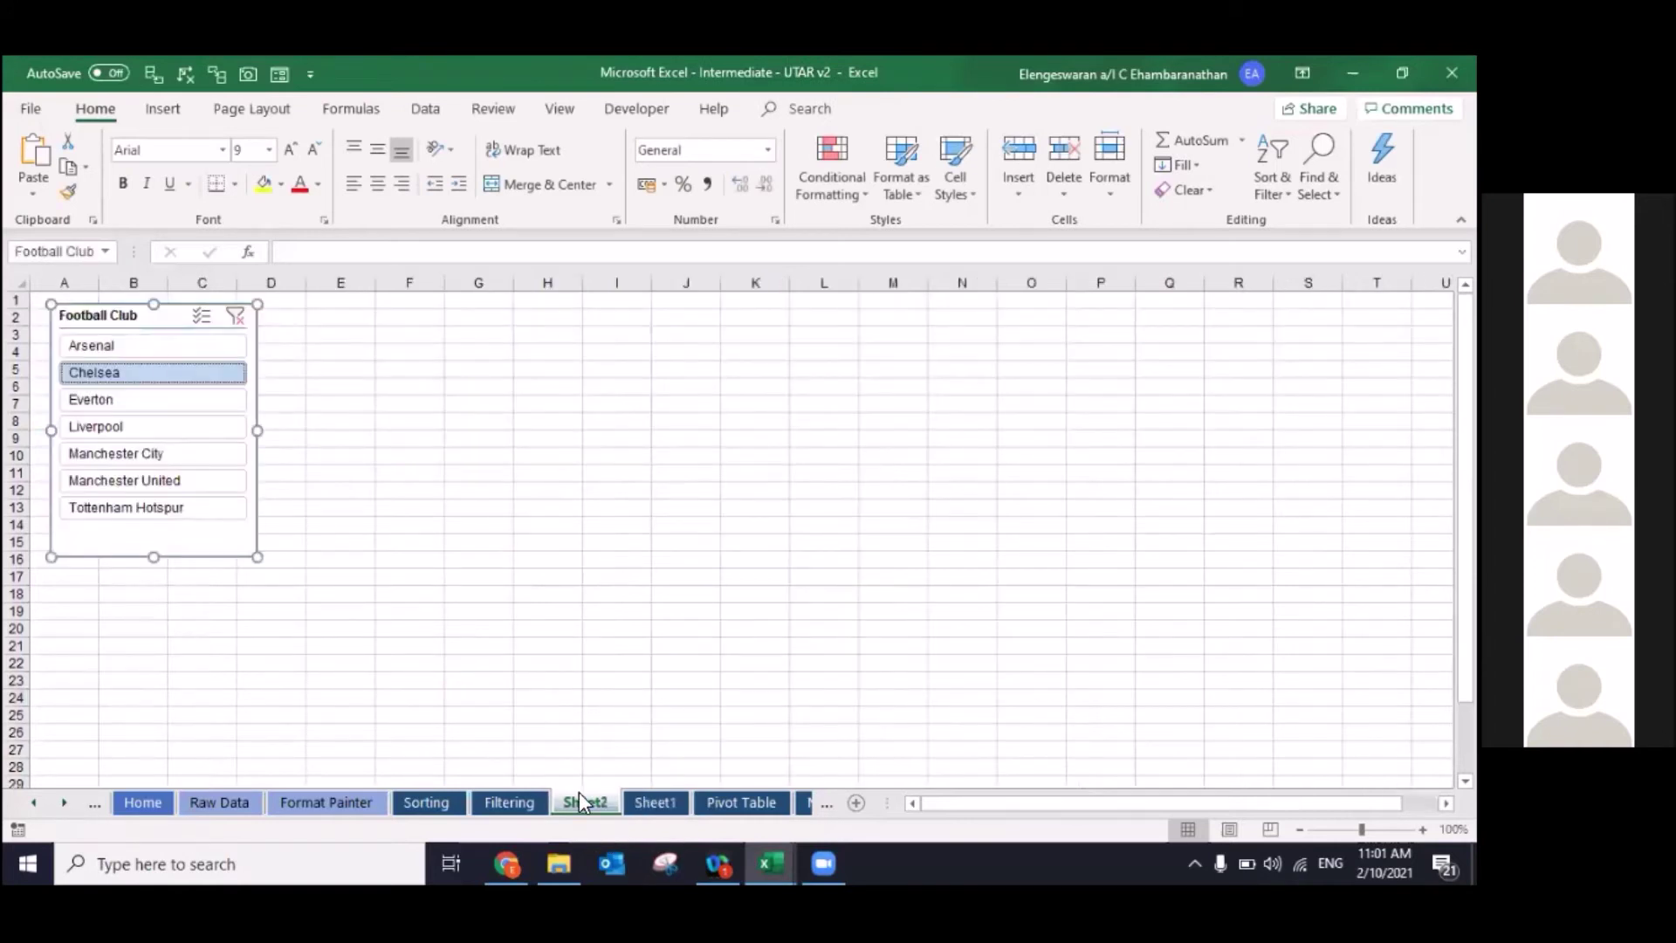
pyautogui.click(319, 451)
pyautogui.hotkey('ctrl', 'v')
pyautogui.moveTo(322, 452); pyautogui.dragTo(323, 307)
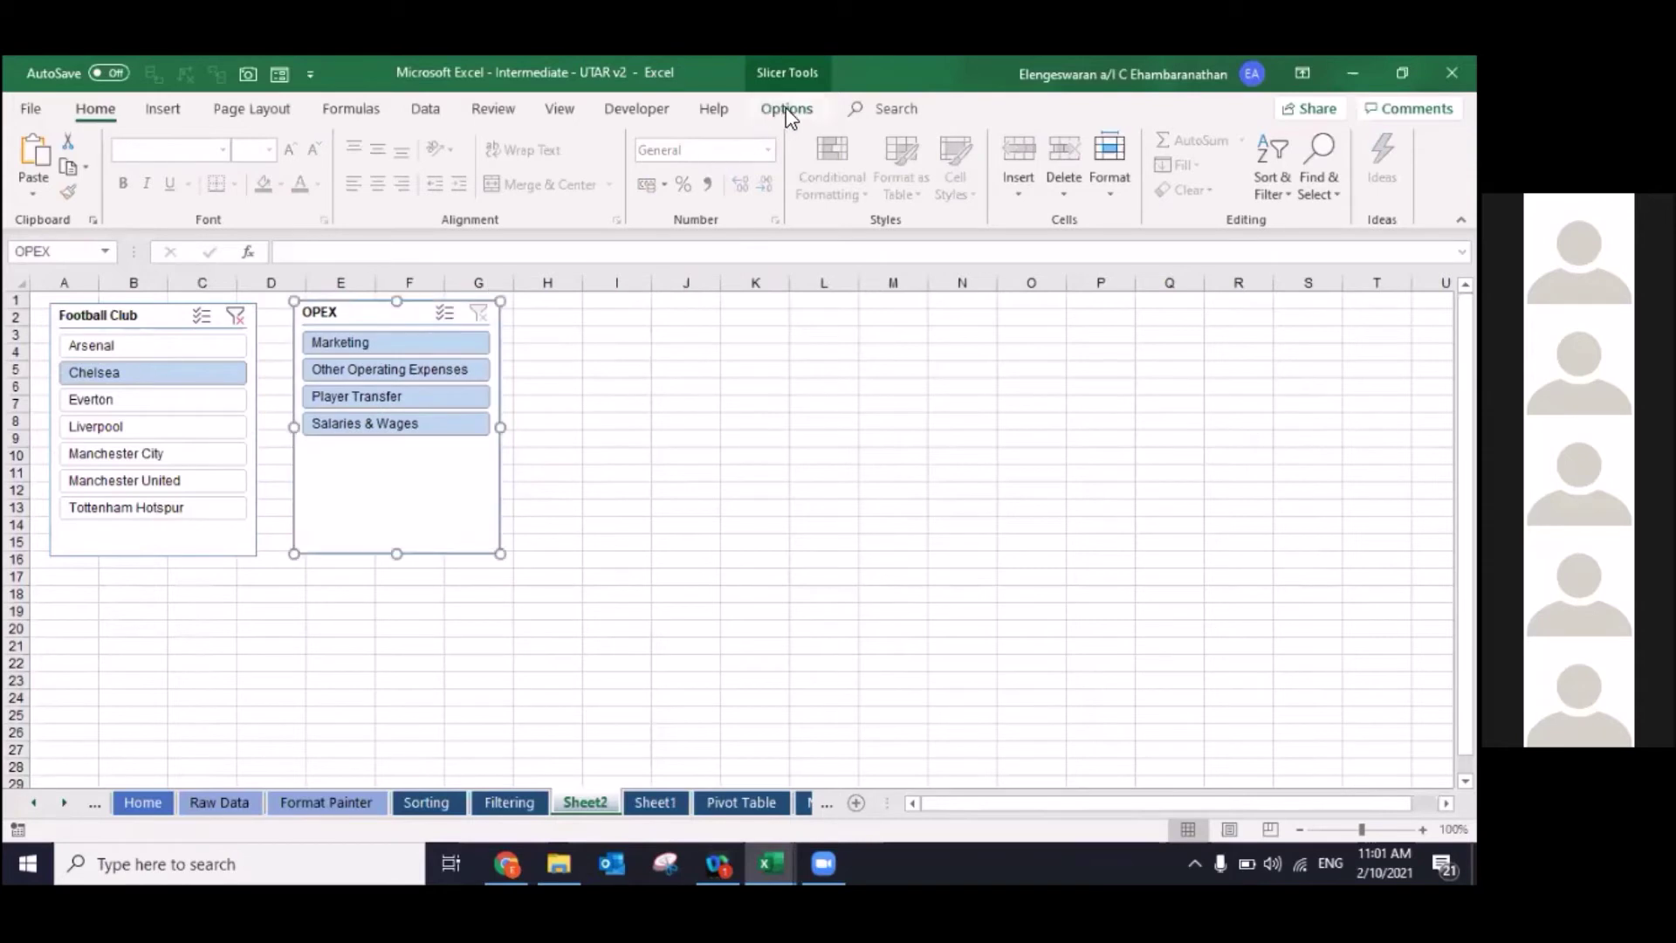
pyautogui.click(787, 109)
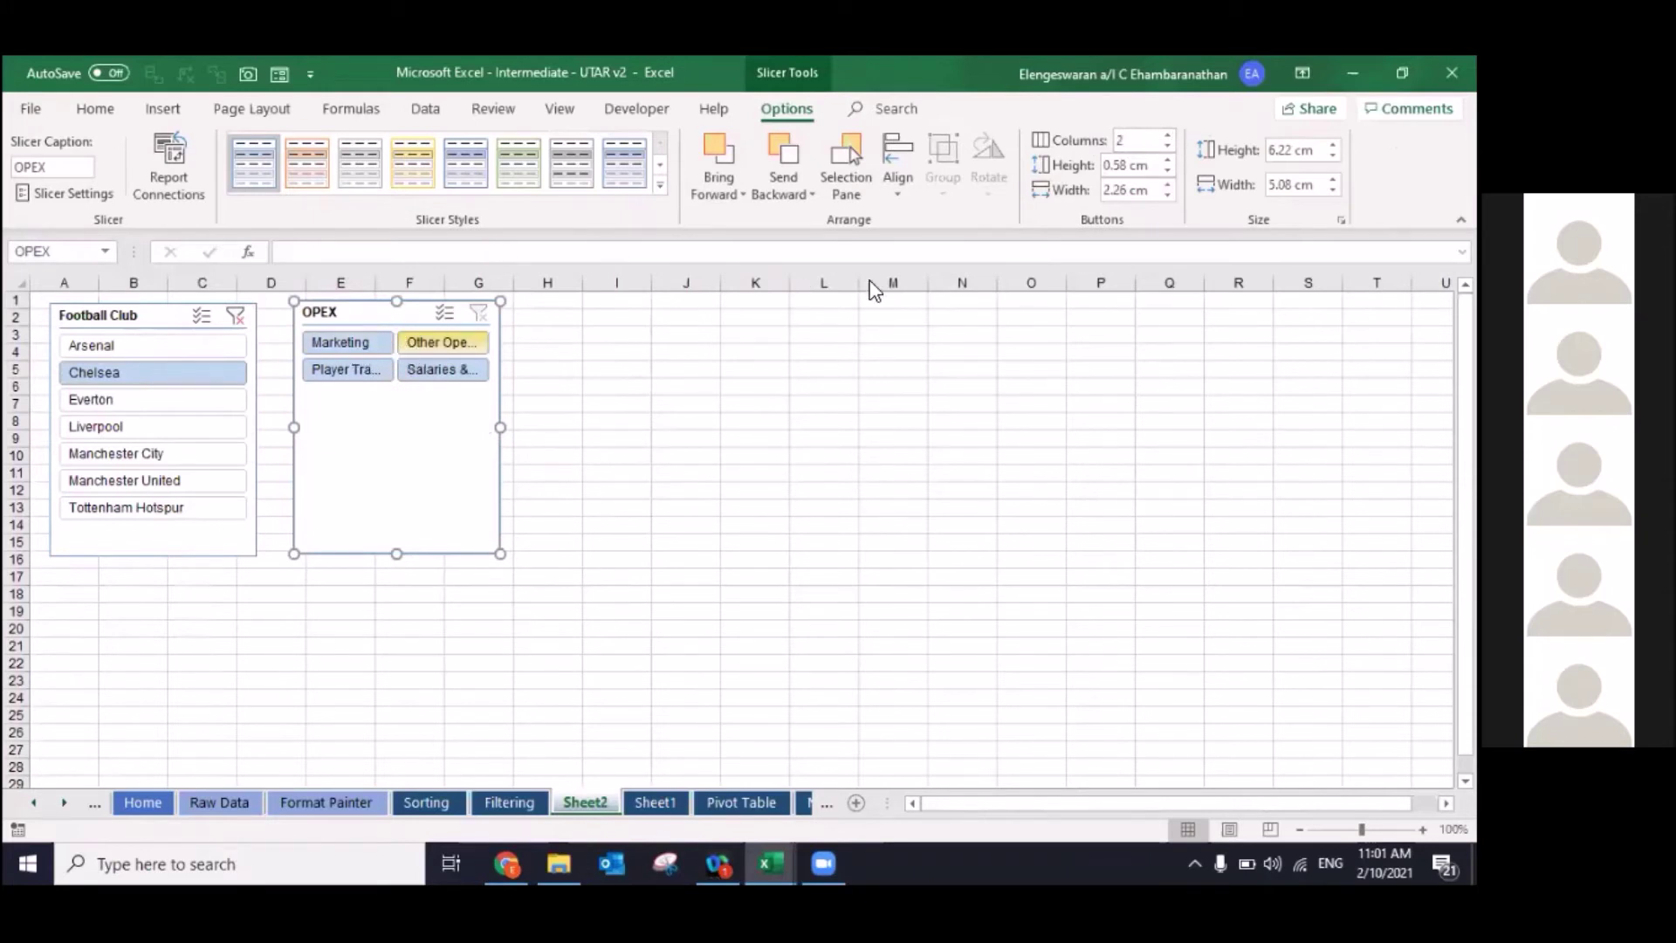
# Step: Set the OPEX slicer to 4 columns, about 14.42 cm wide and 1.8 cm tall, shifted slightly left
pyautogui.click(1168, 136)
pyautogui.click(1168, 136)
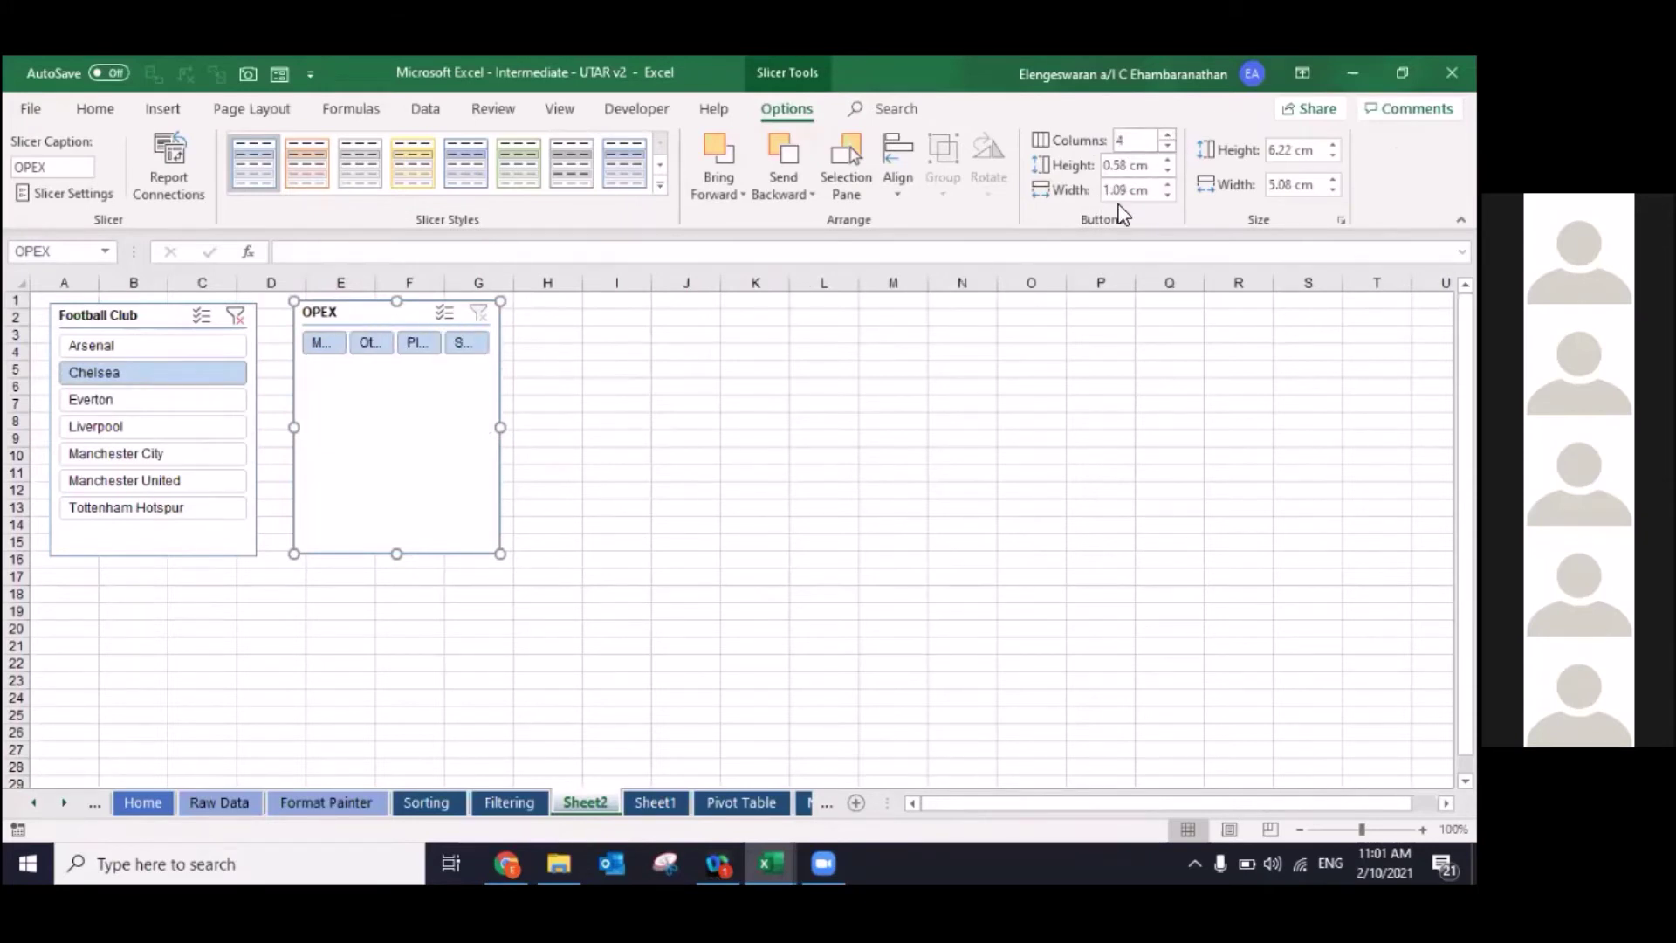
pyautogui.moveTo(502, 434); pyautogui.dragTo(811, 427)
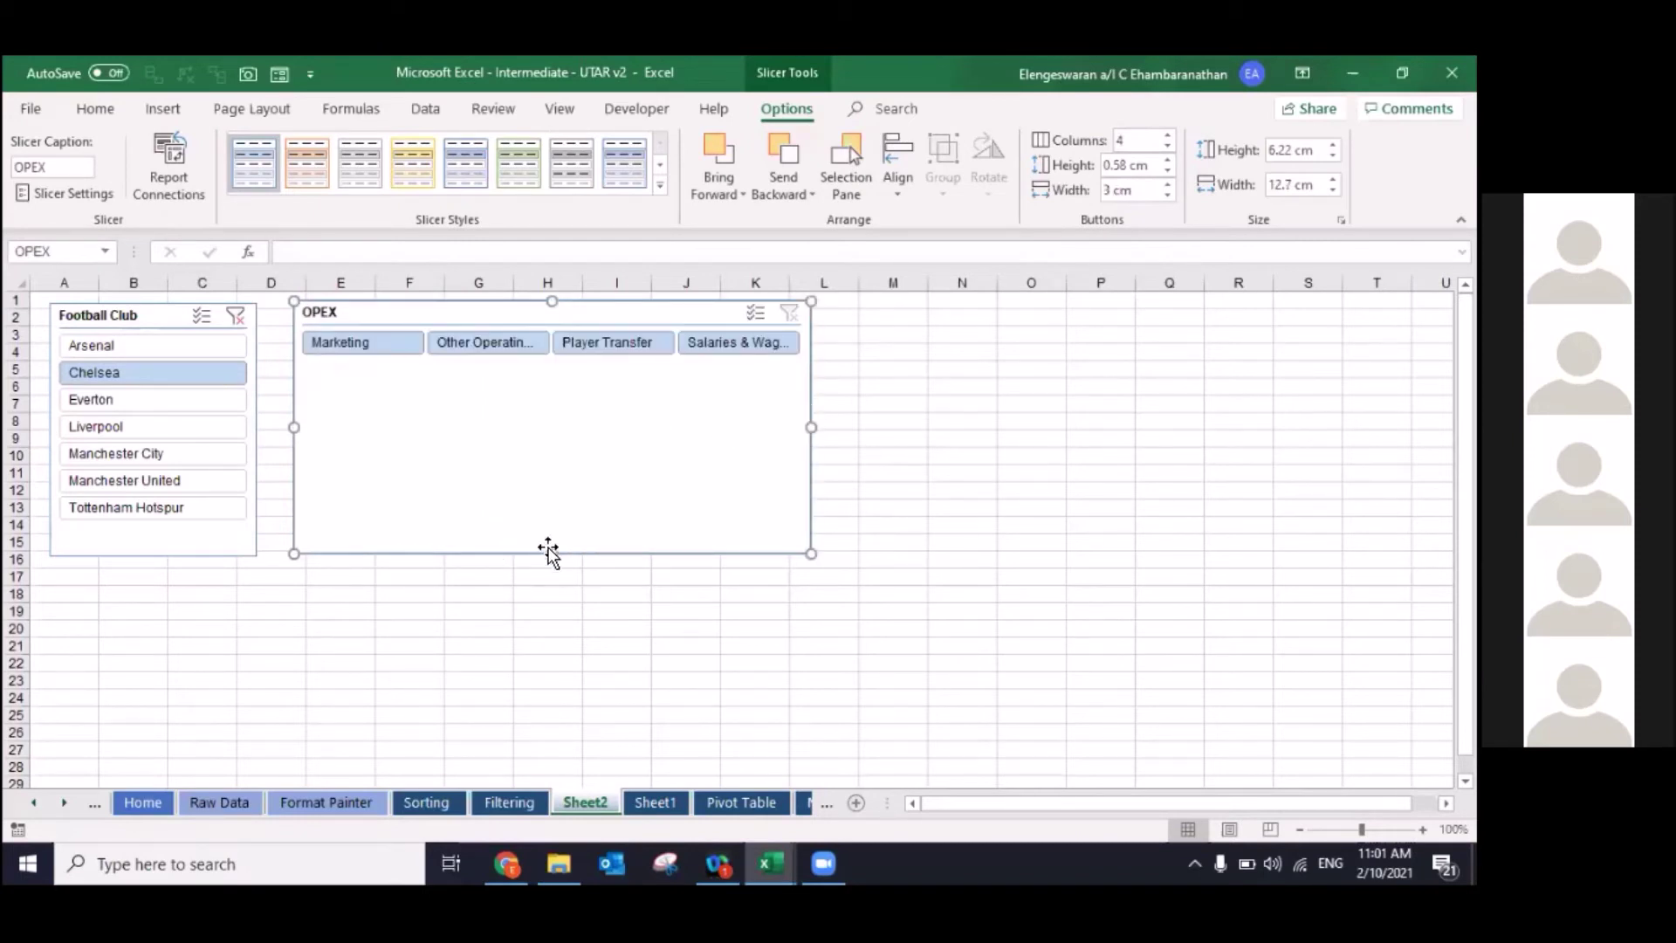
pyautogui.moveTo(548, 552); pyautogui.dragTo(553, 373)
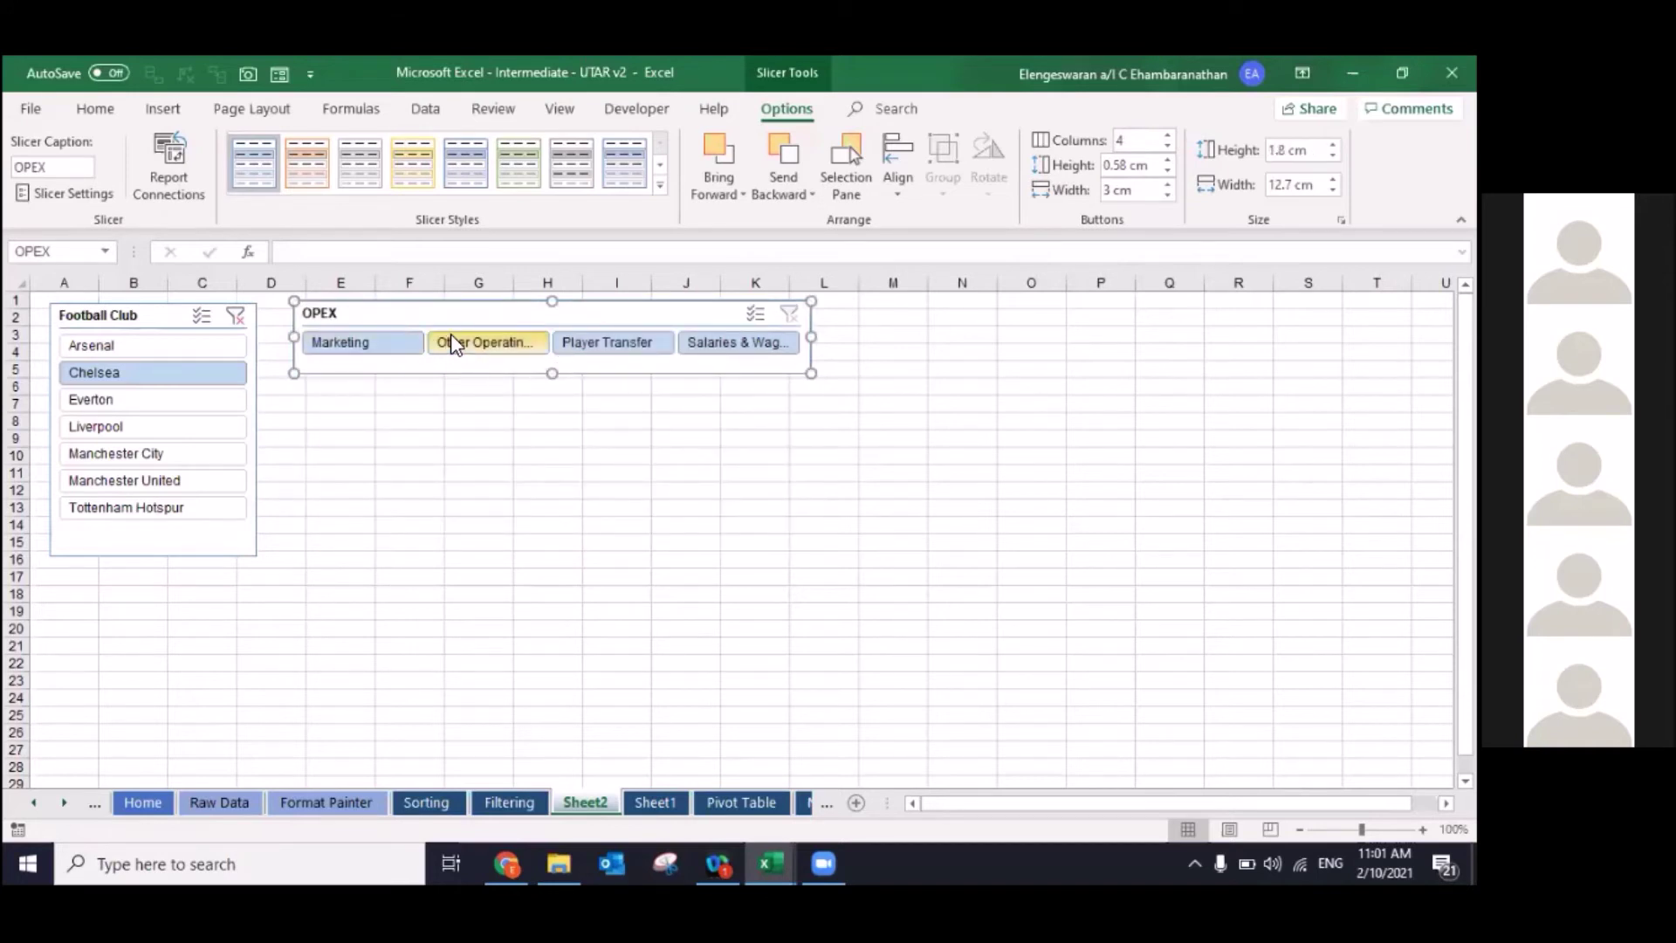
pyautogui.click(1167, 146)
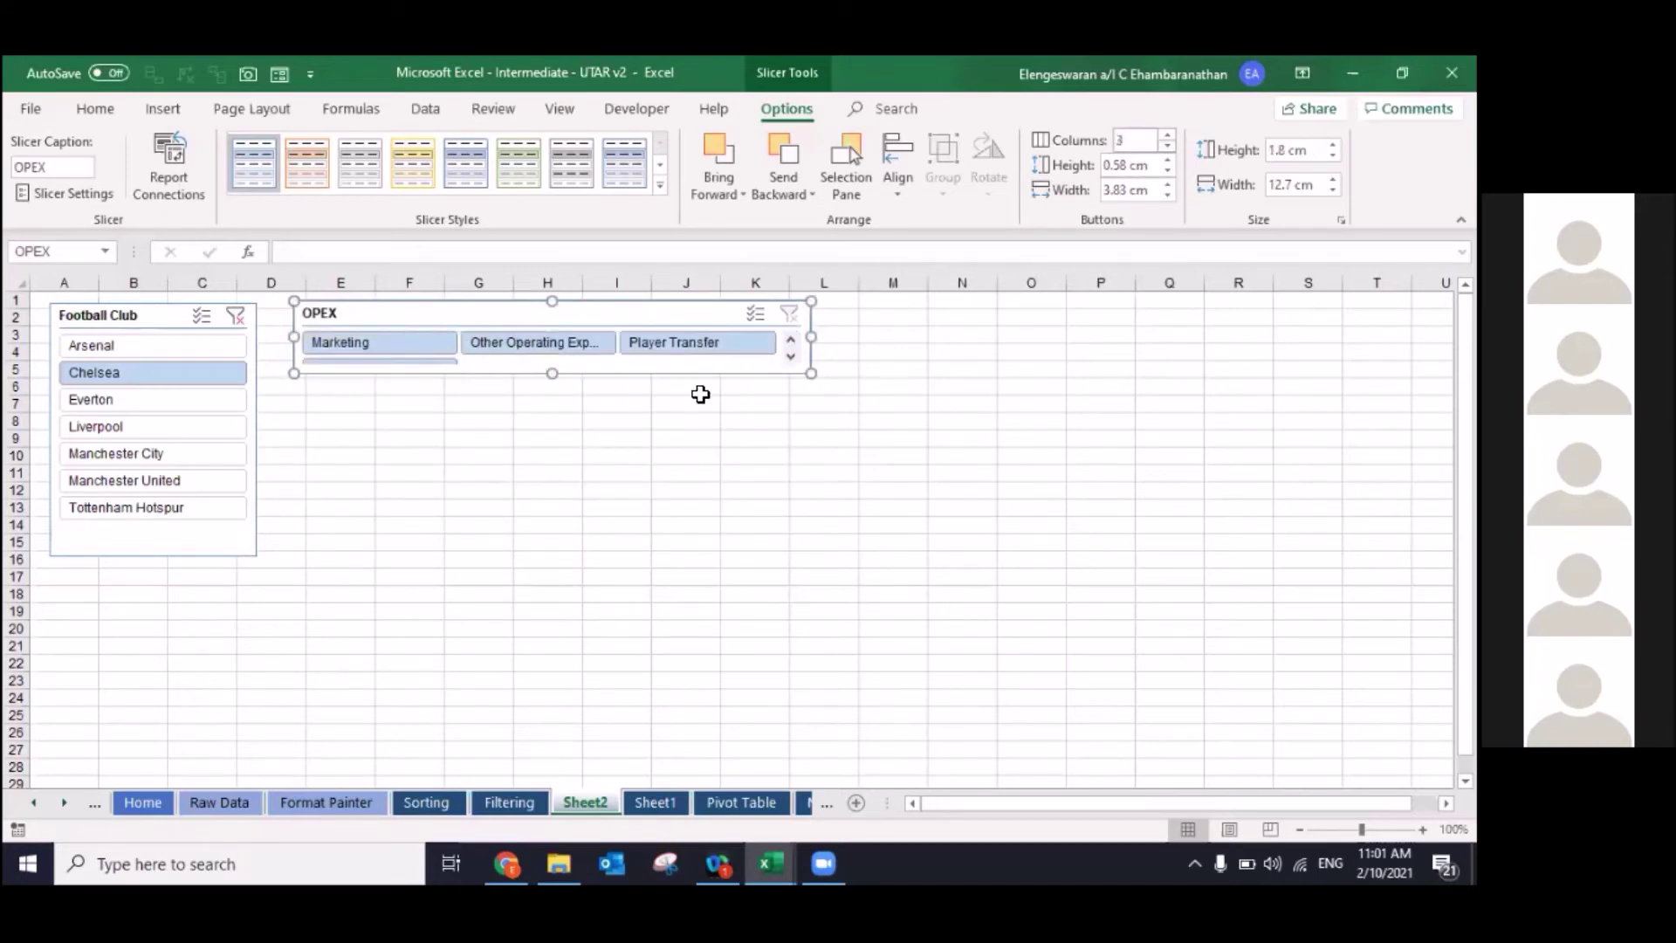
pyautogui.click(1167, 135)
pyautogui.moveTo(811, 336); pyautogui.dragTo(880, 336)
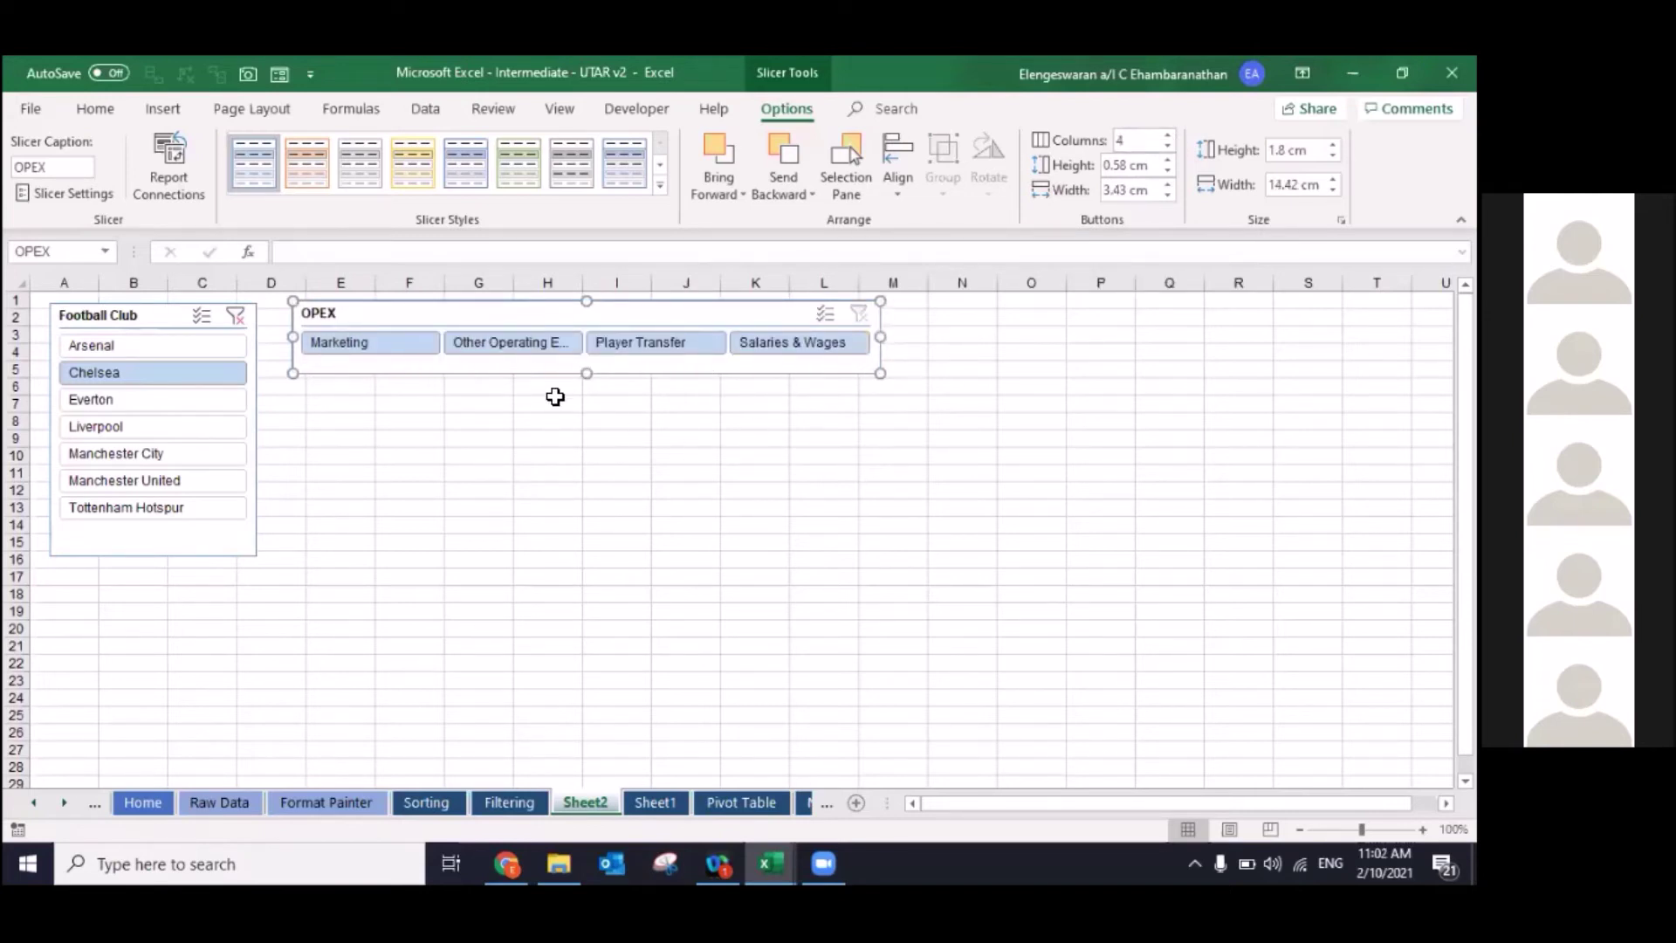
pyautogui.moveTo(410, 312); pyautogui.dragTo(389, 311)
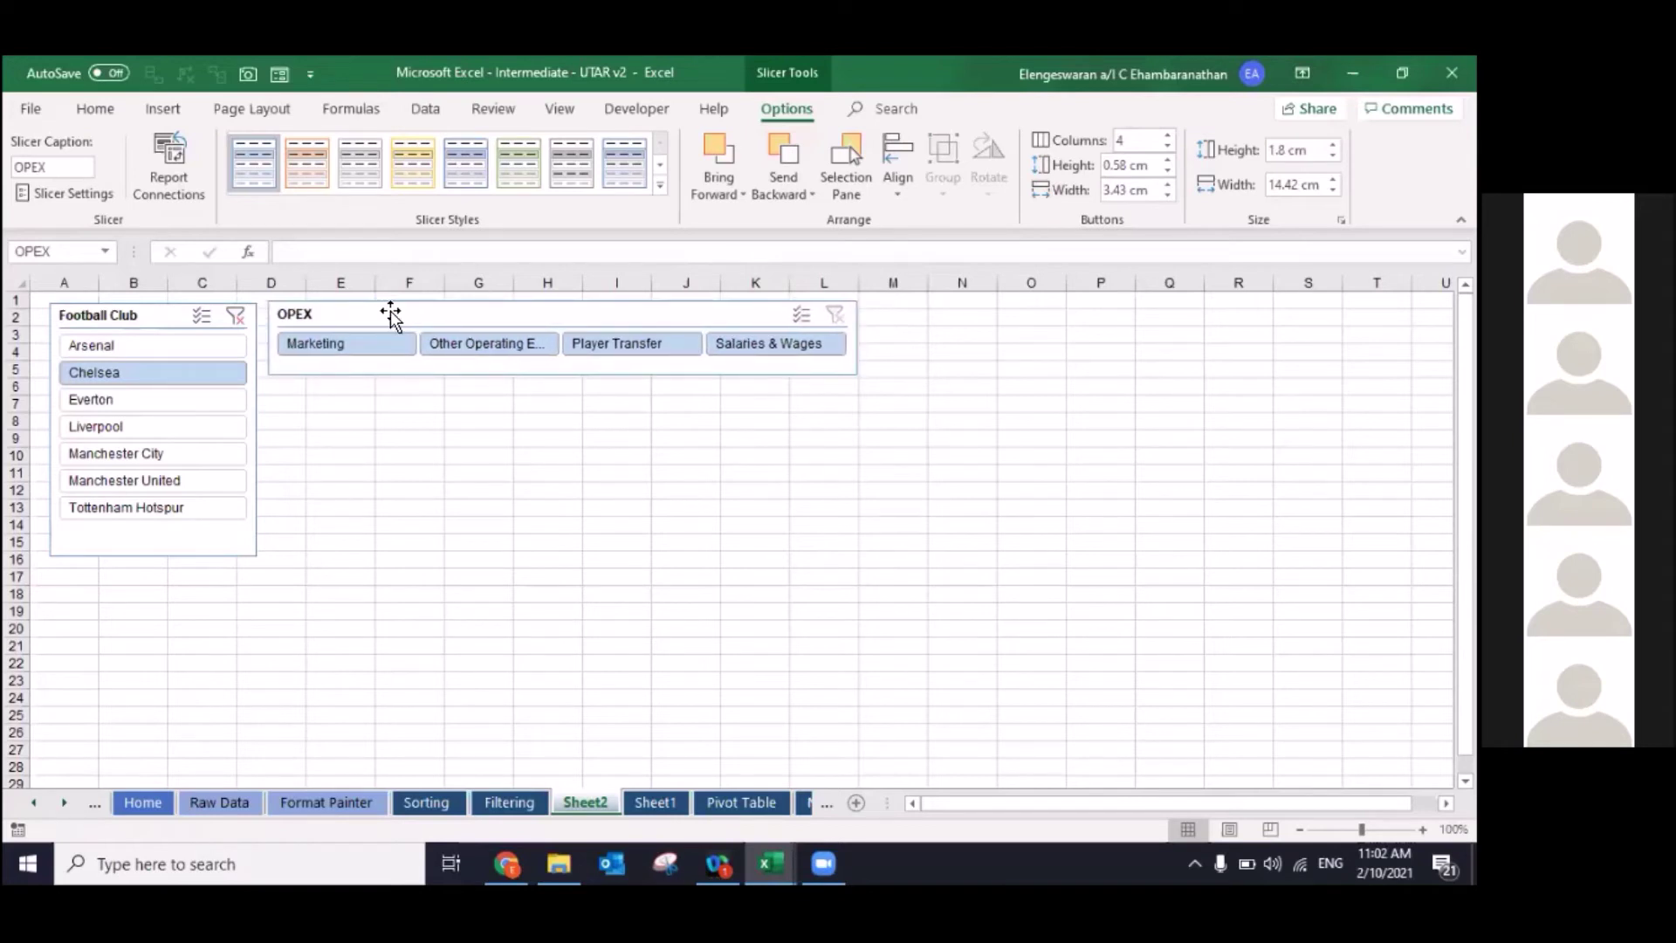
# Step: Filter the club slicer to Arsenal and return to the pivot tables on Sheet1
pyautogui.click(103, 342)
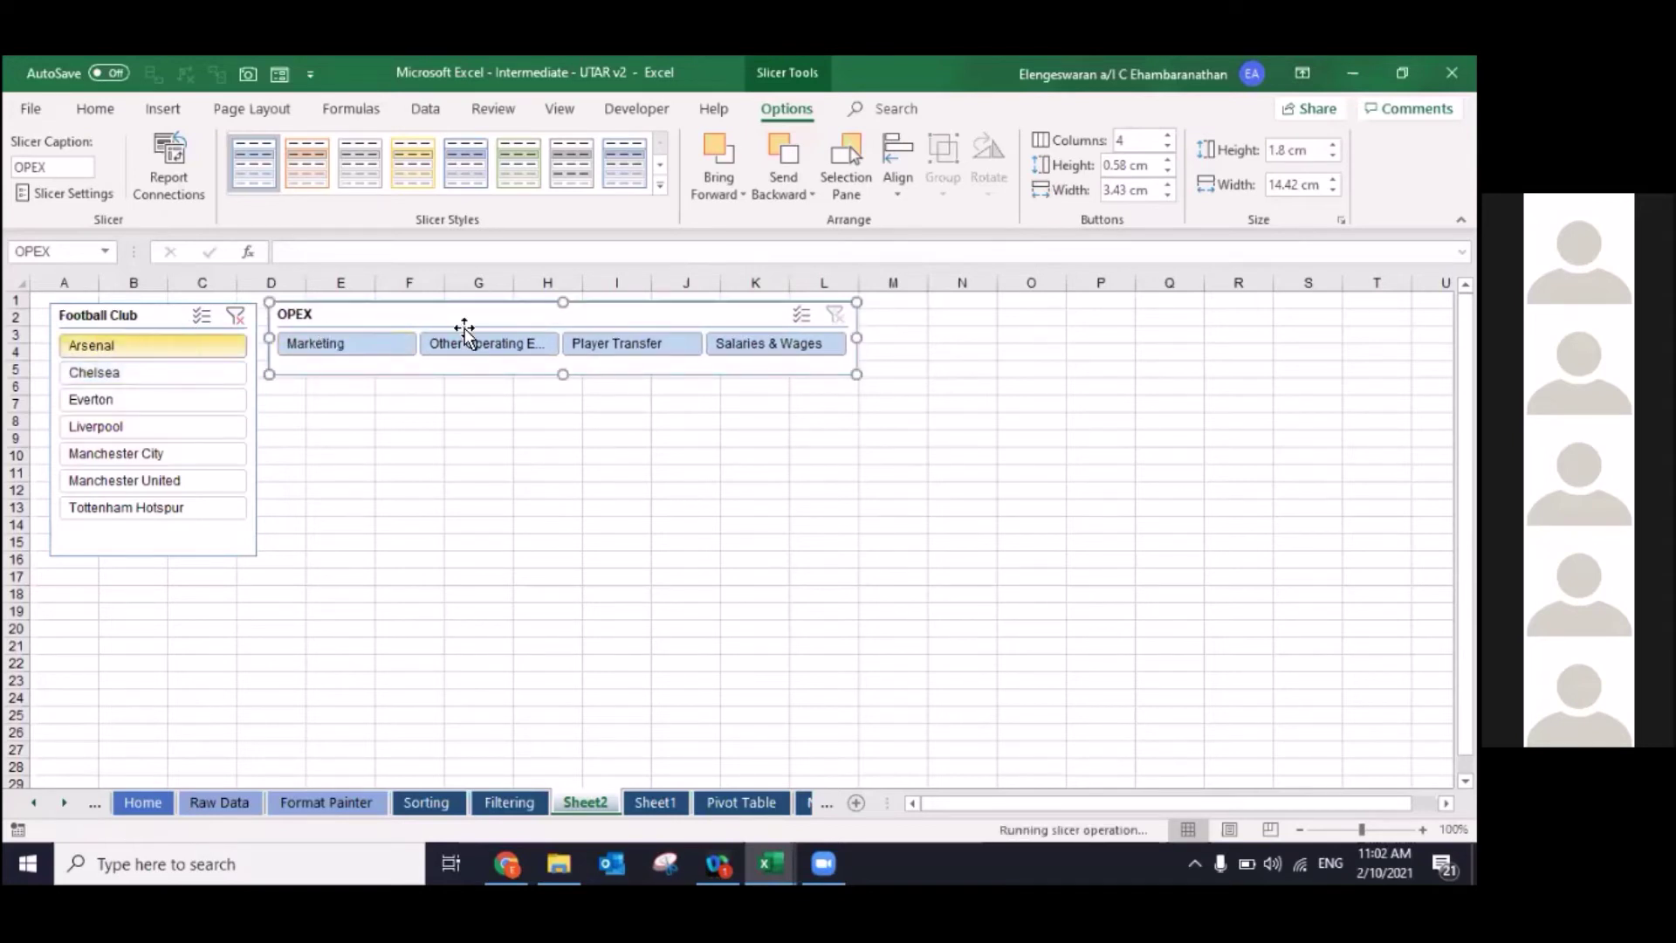
pyautogui.click(402, 502)
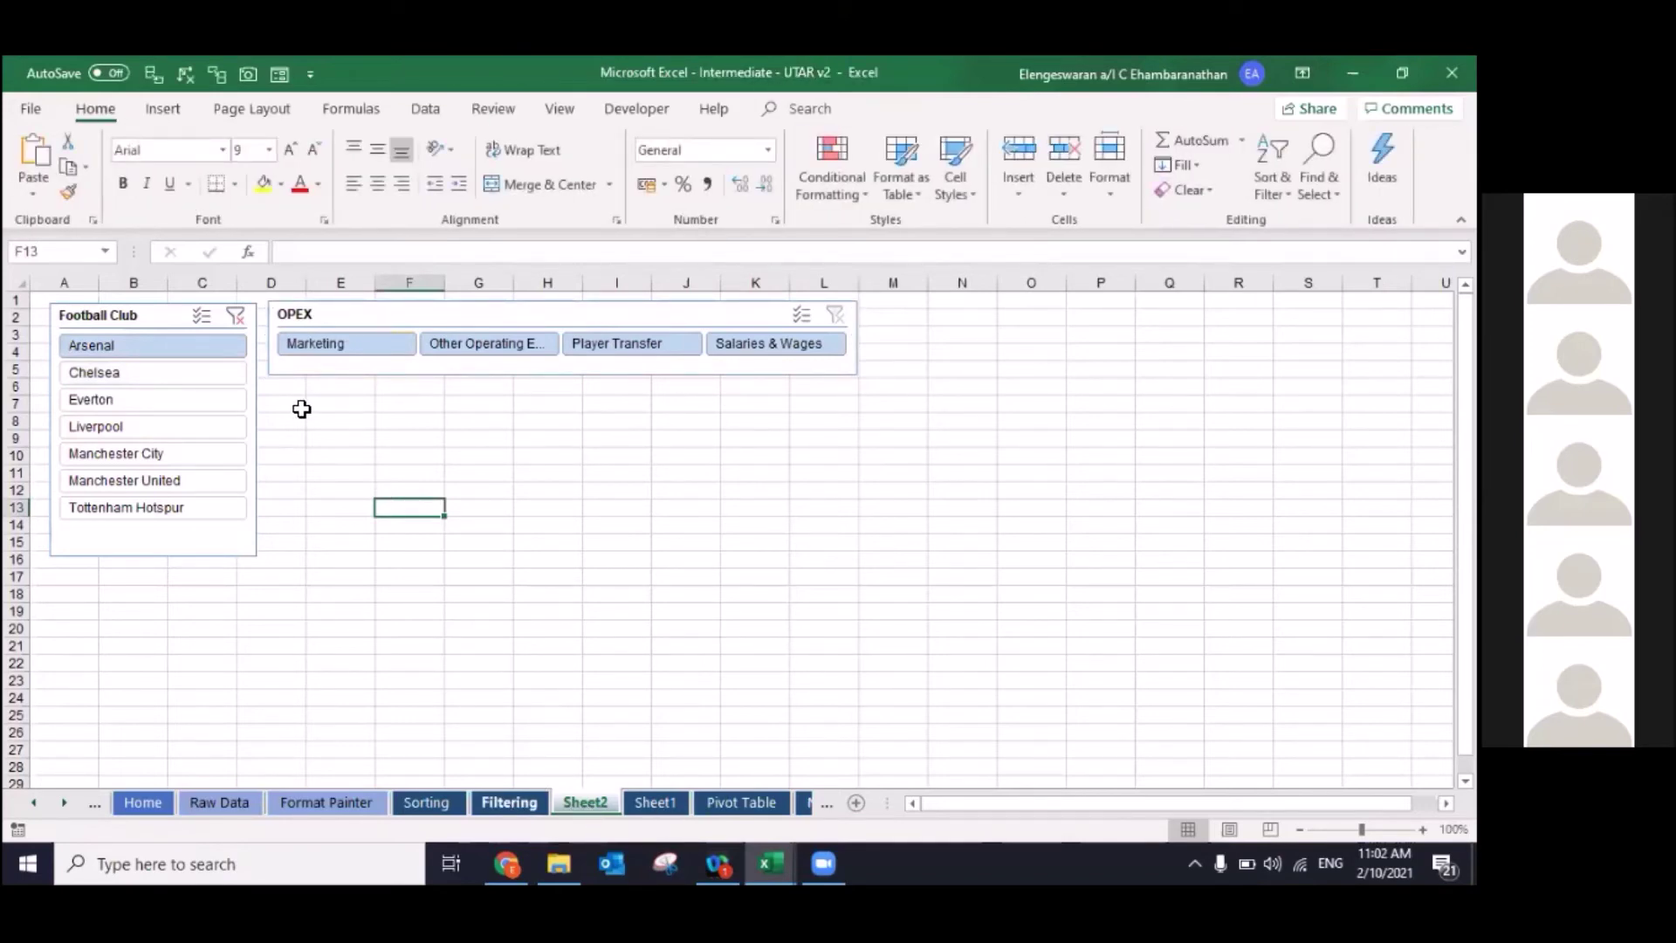
pyautogui.hotkey('ctrl', 'pageup')
pyautogui.hotkey('ctrl', 'pagedown')
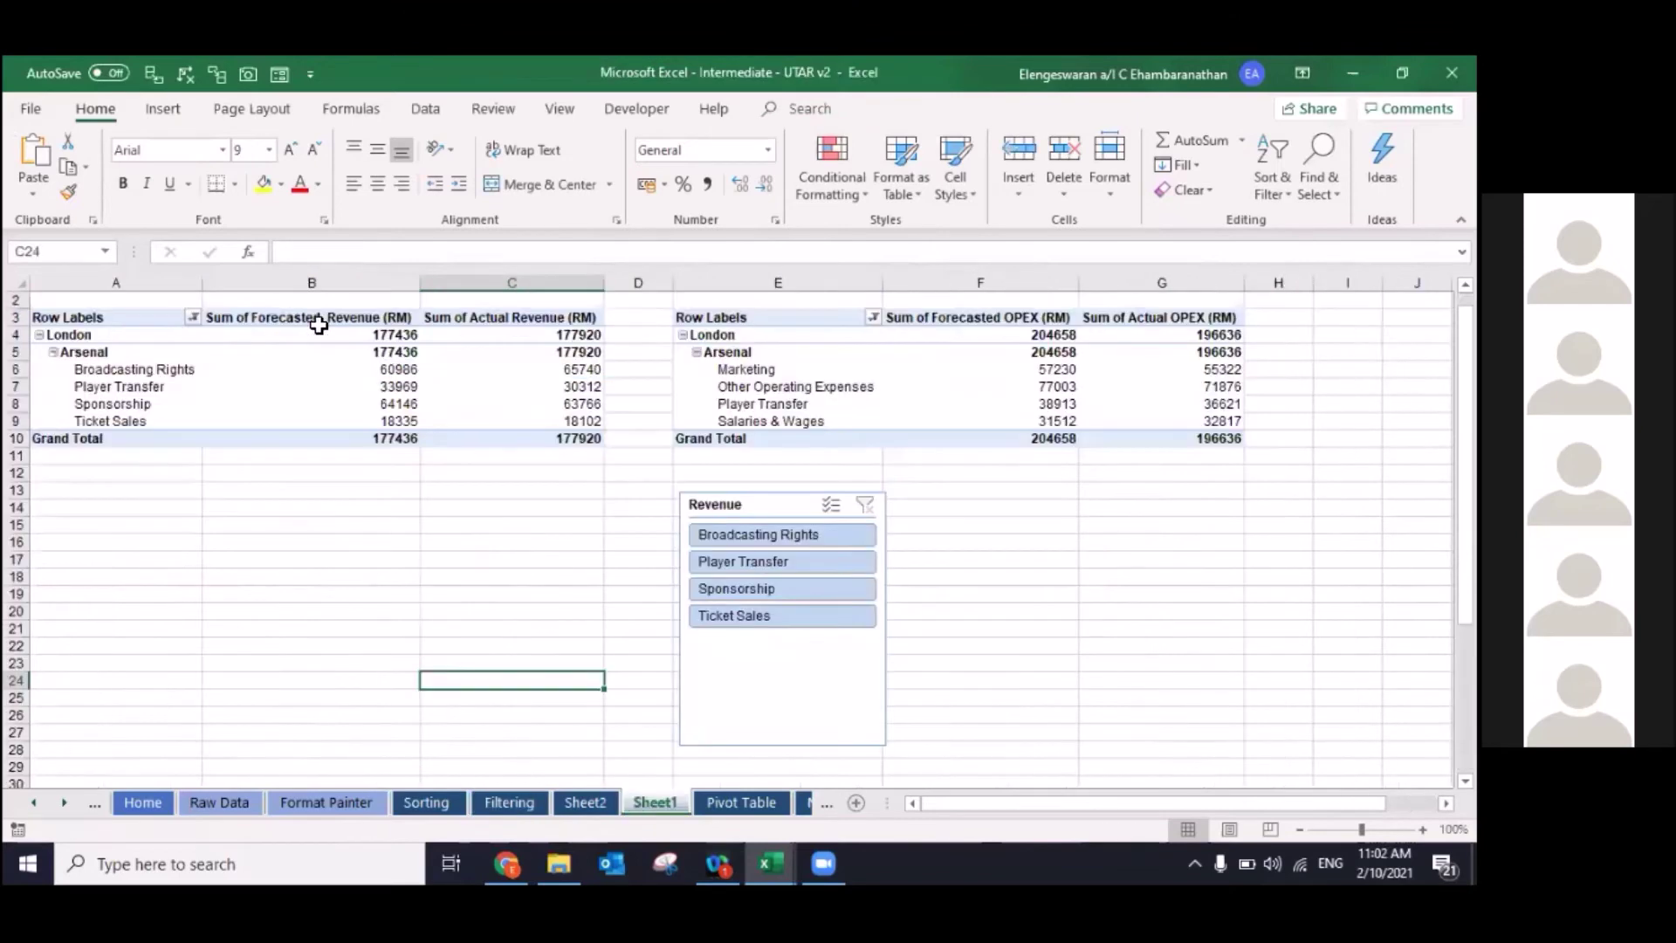
pyautogui.click(301, 403)
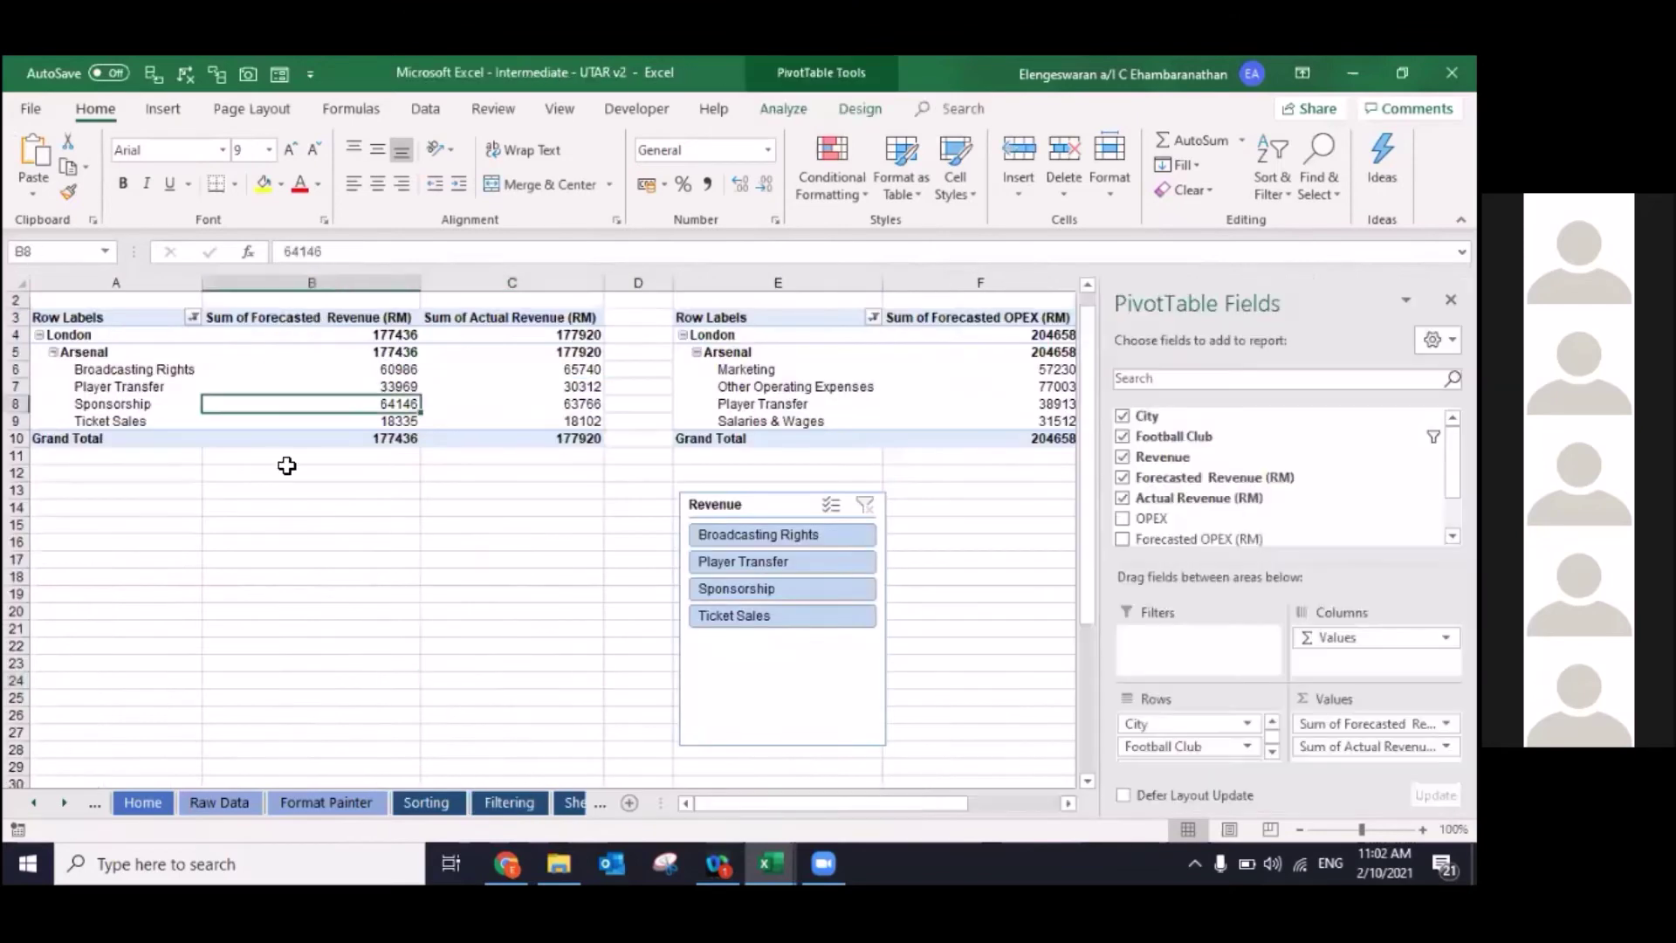
# Step: Insert a combo PivotChart with forecasted revenue as a marked line and actual revenue as clustered columns
pyautogui.click(777, 112)
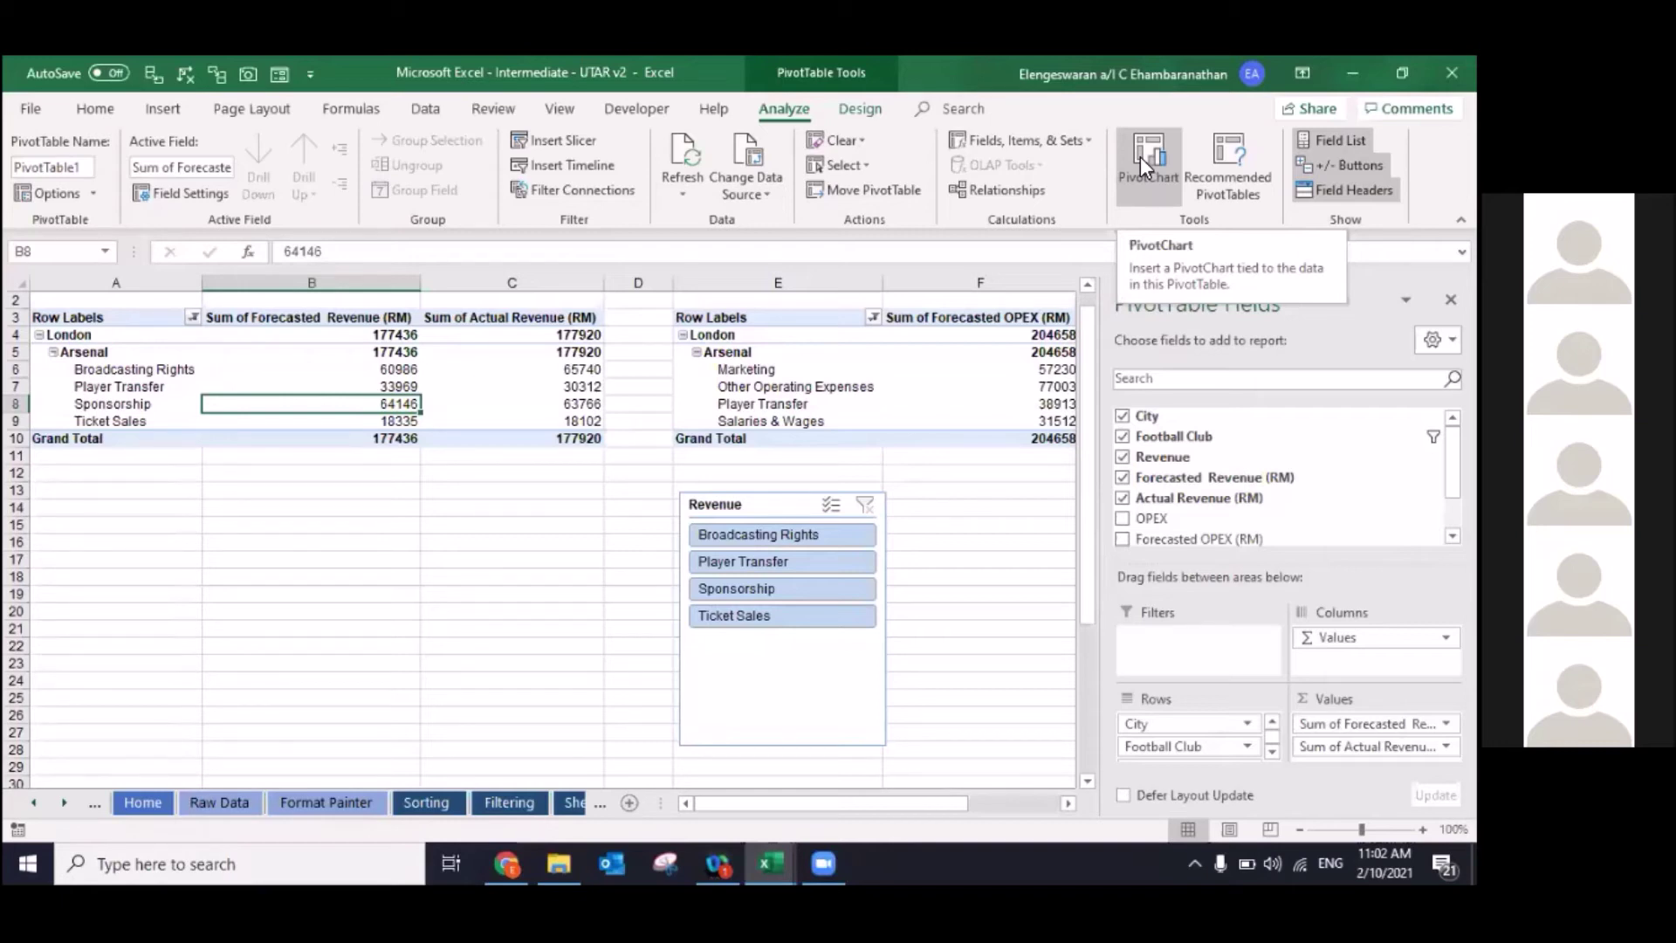
pyautogui.click(1141, 156)
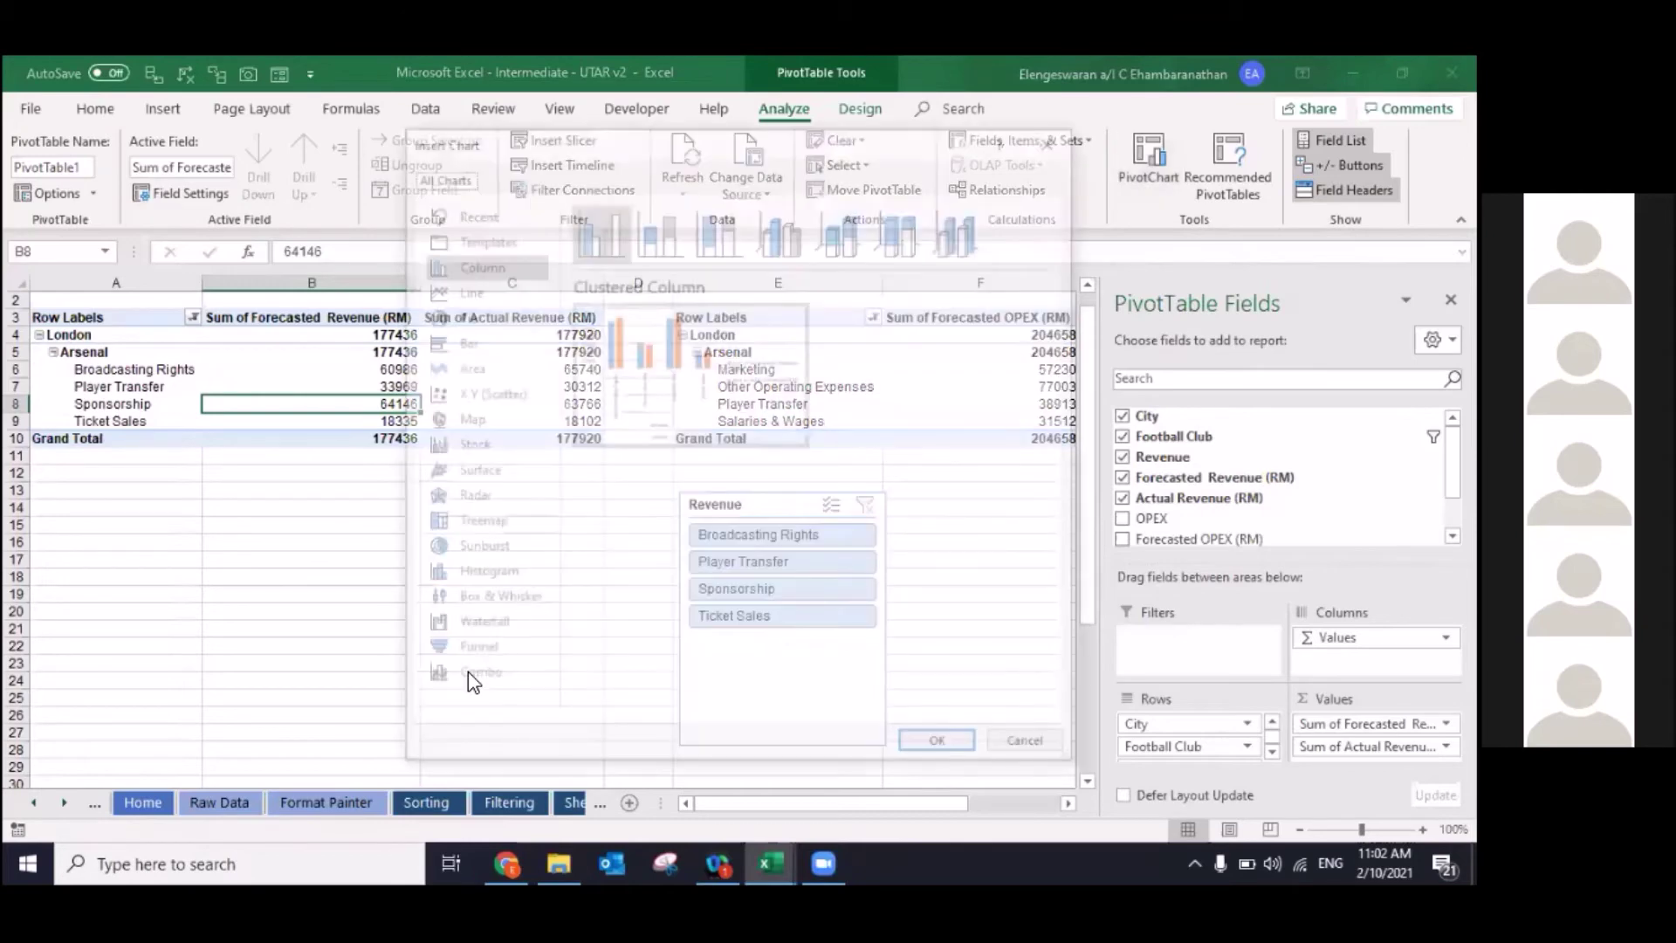
pyautogui.click(467, 676)
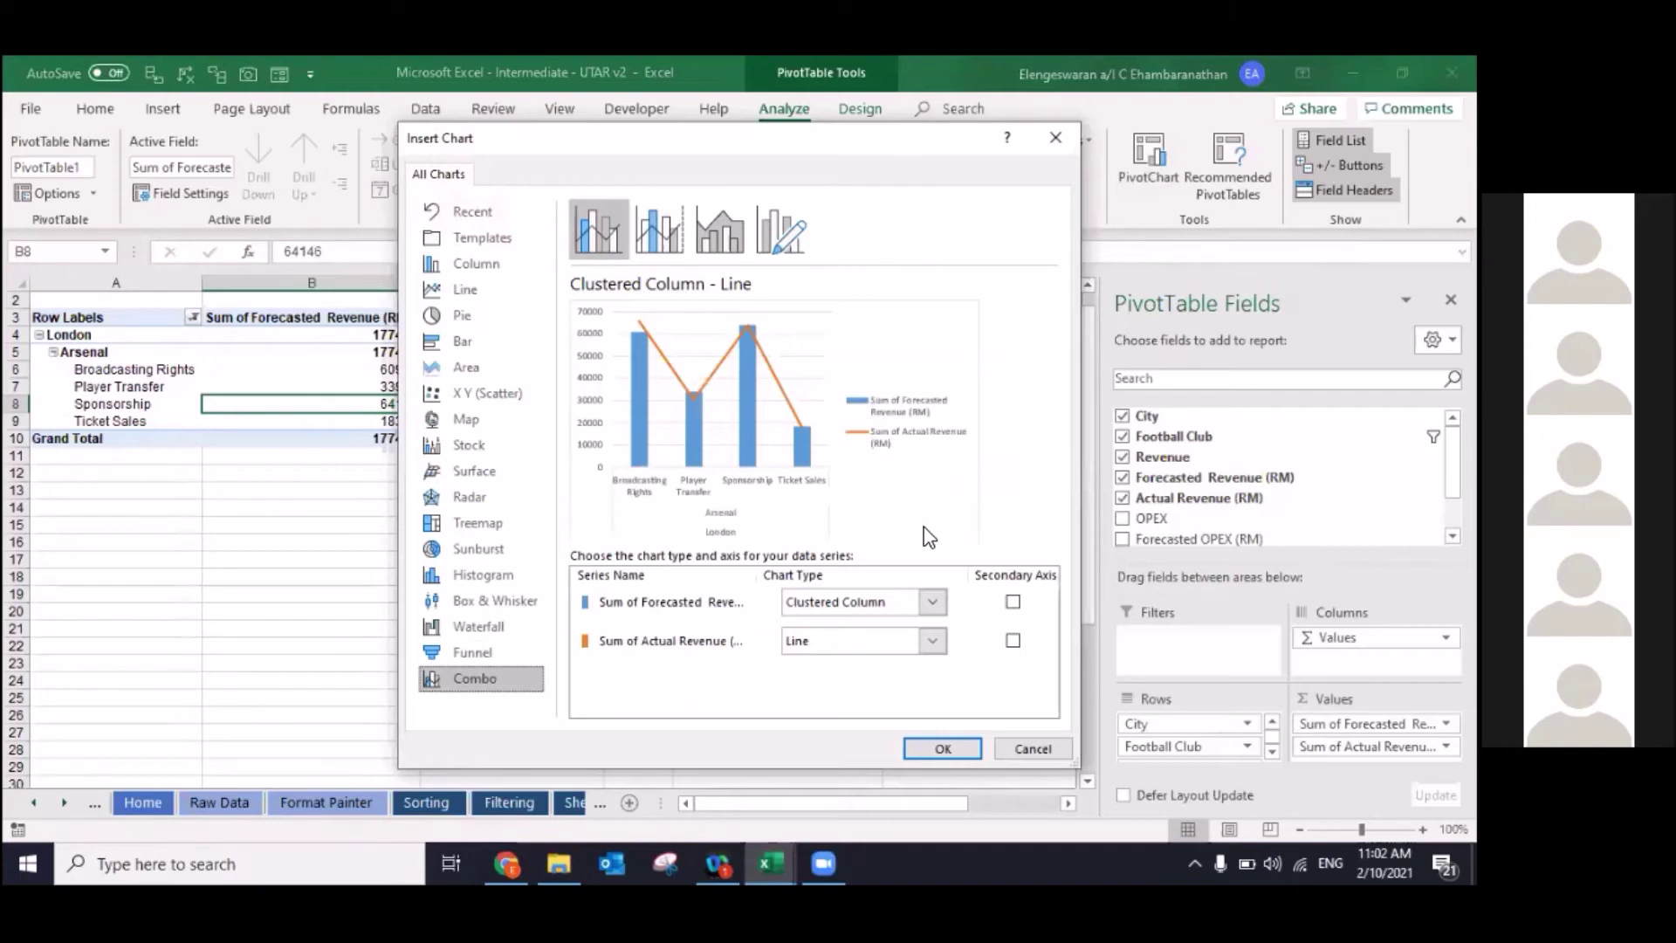
pyautogui.click(935, 605)
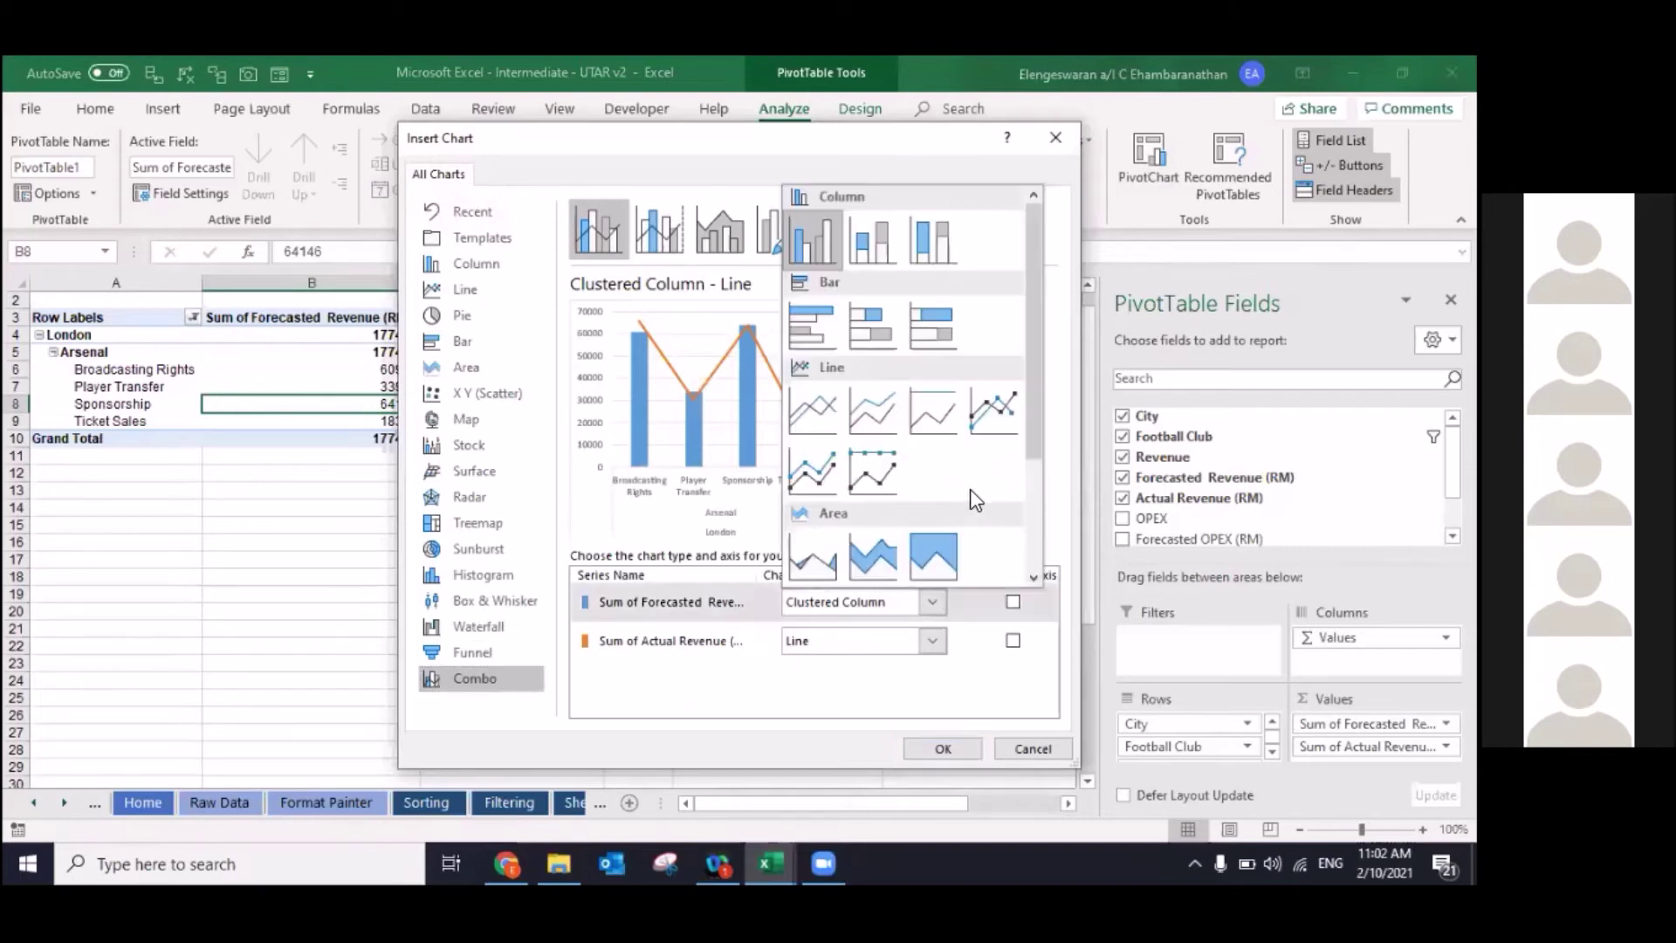
pyautogui.click(997, 418)
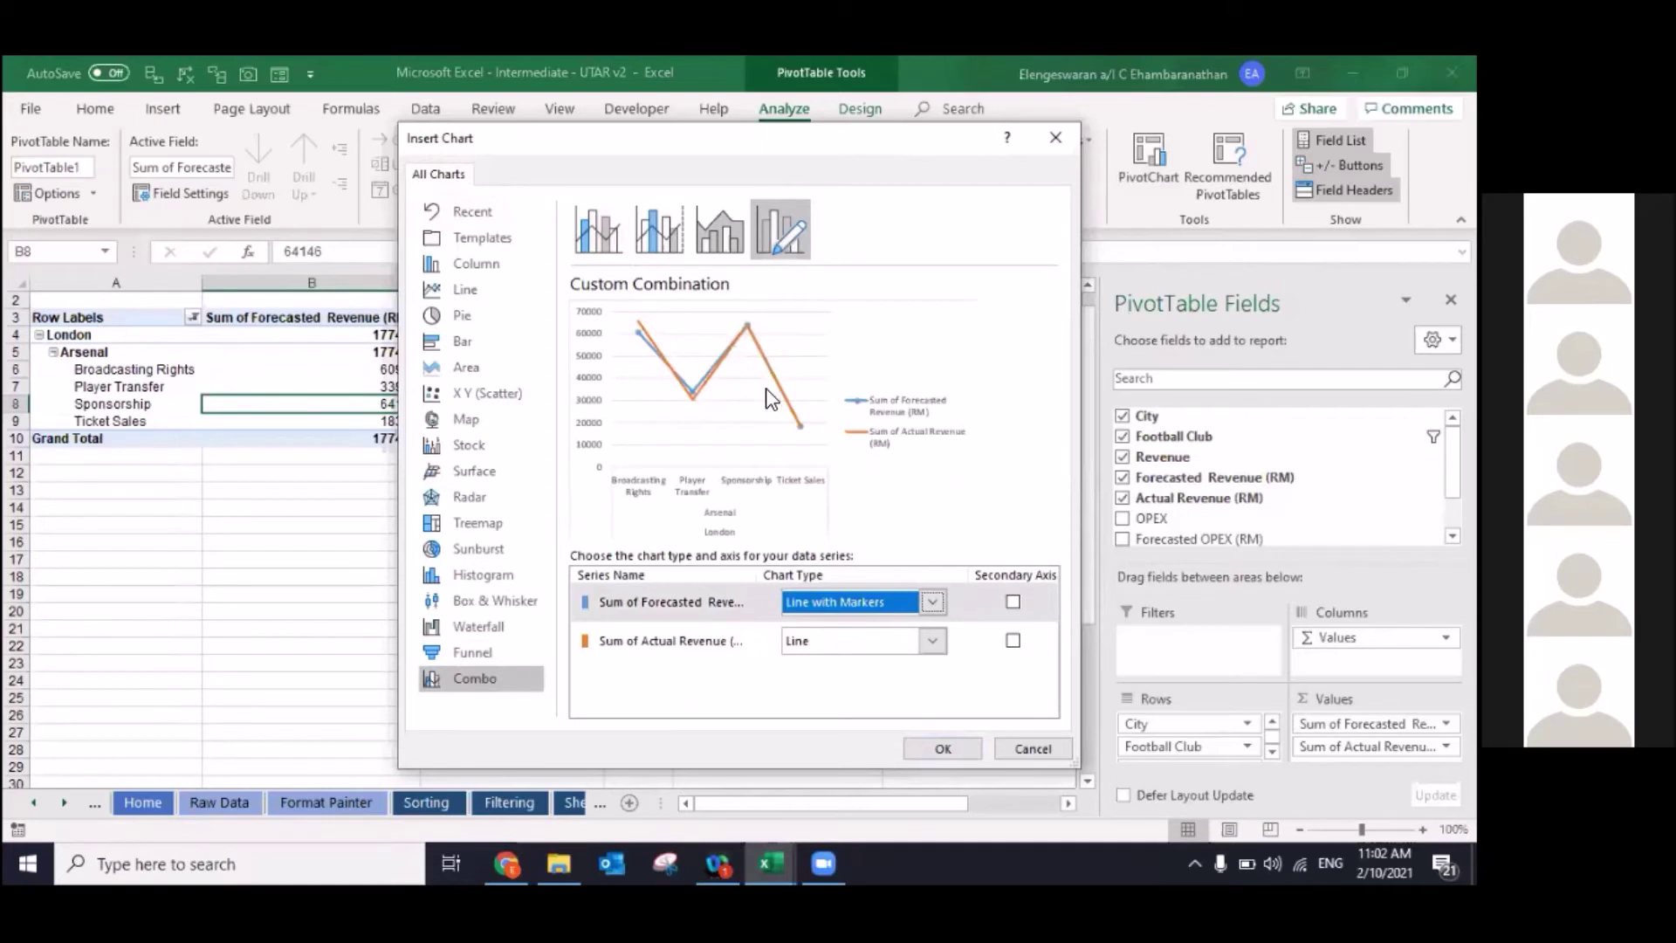
pyautogui.click(931, 642)
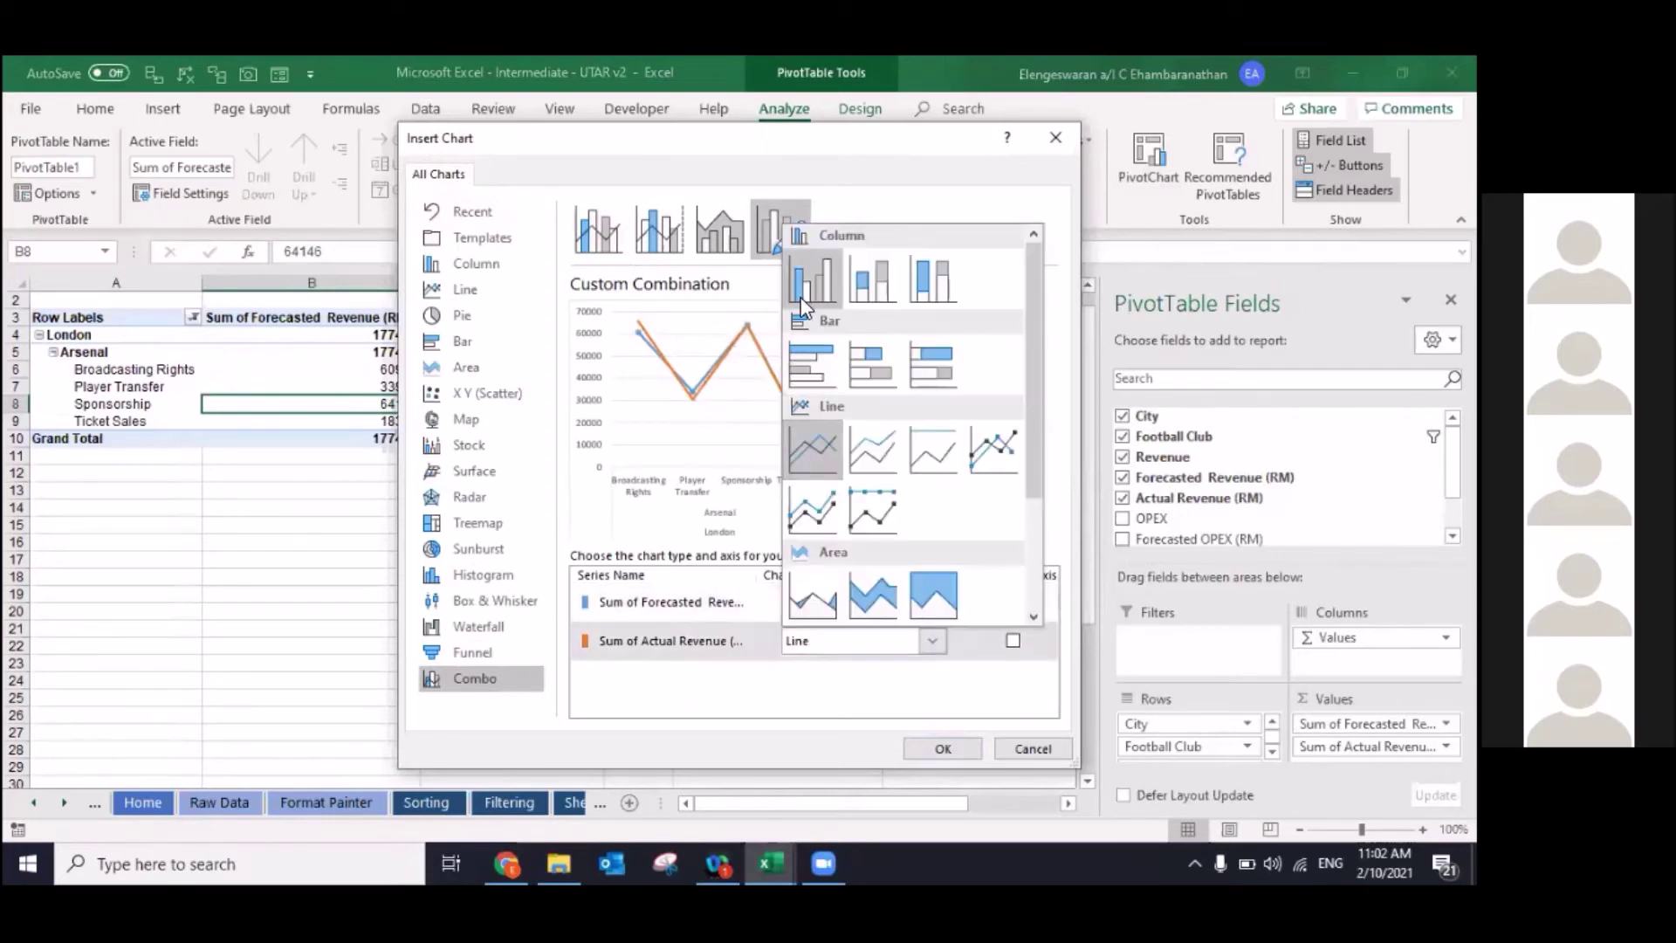
pyautogui.click(798, 286)
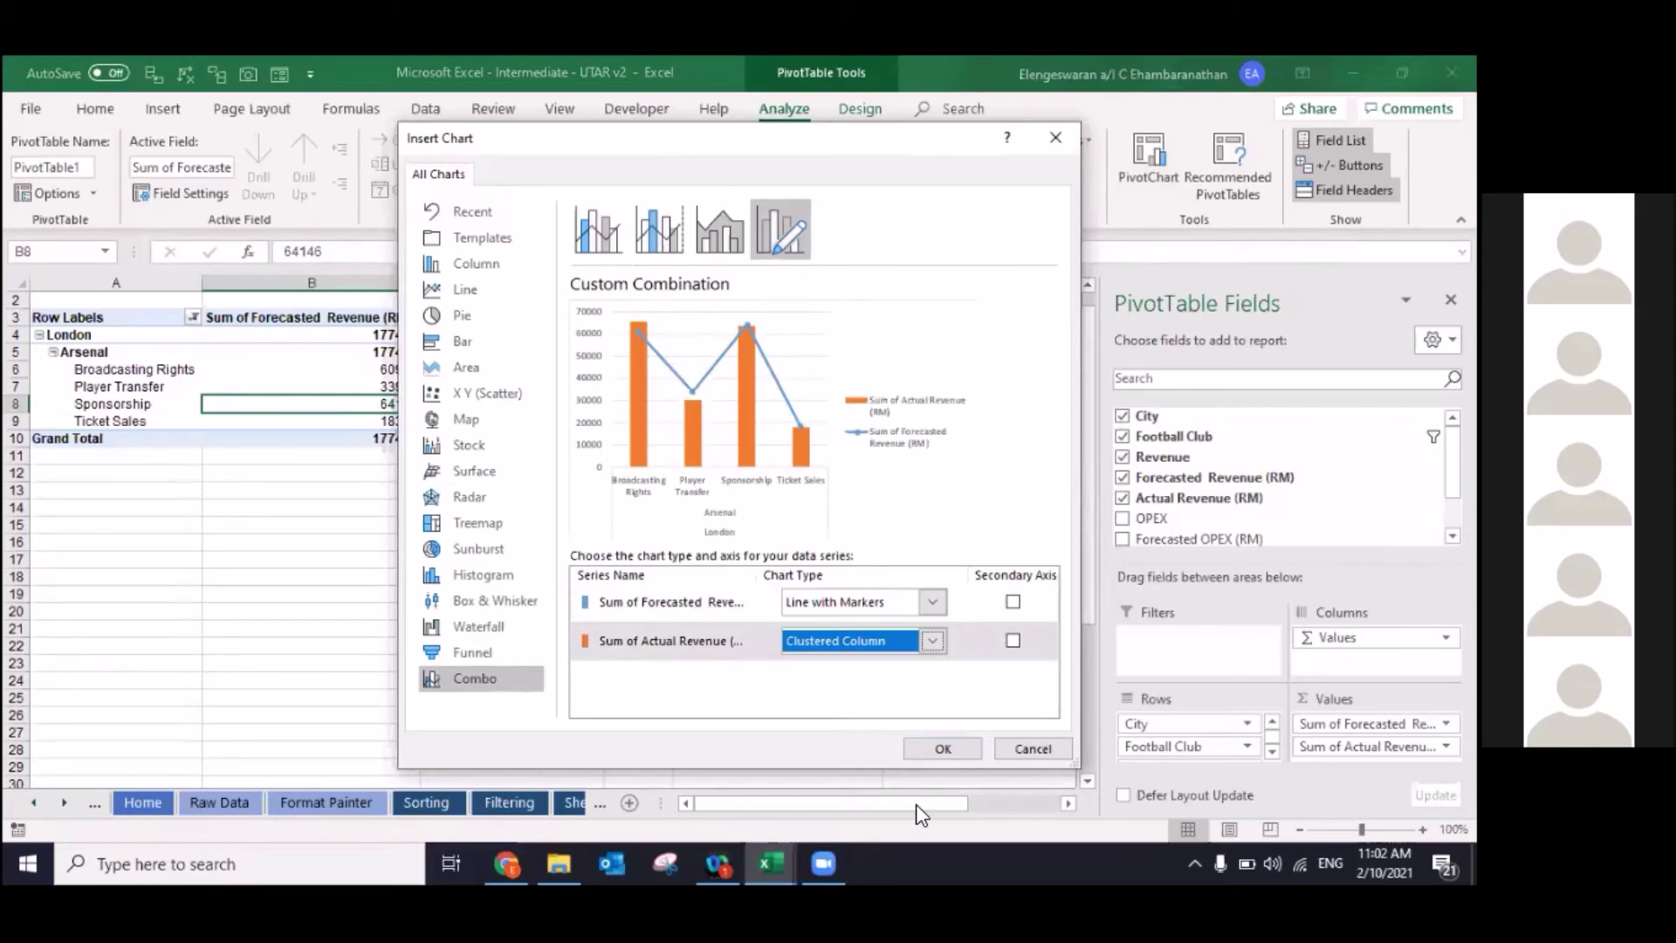
pyautogui.click(934, 749)
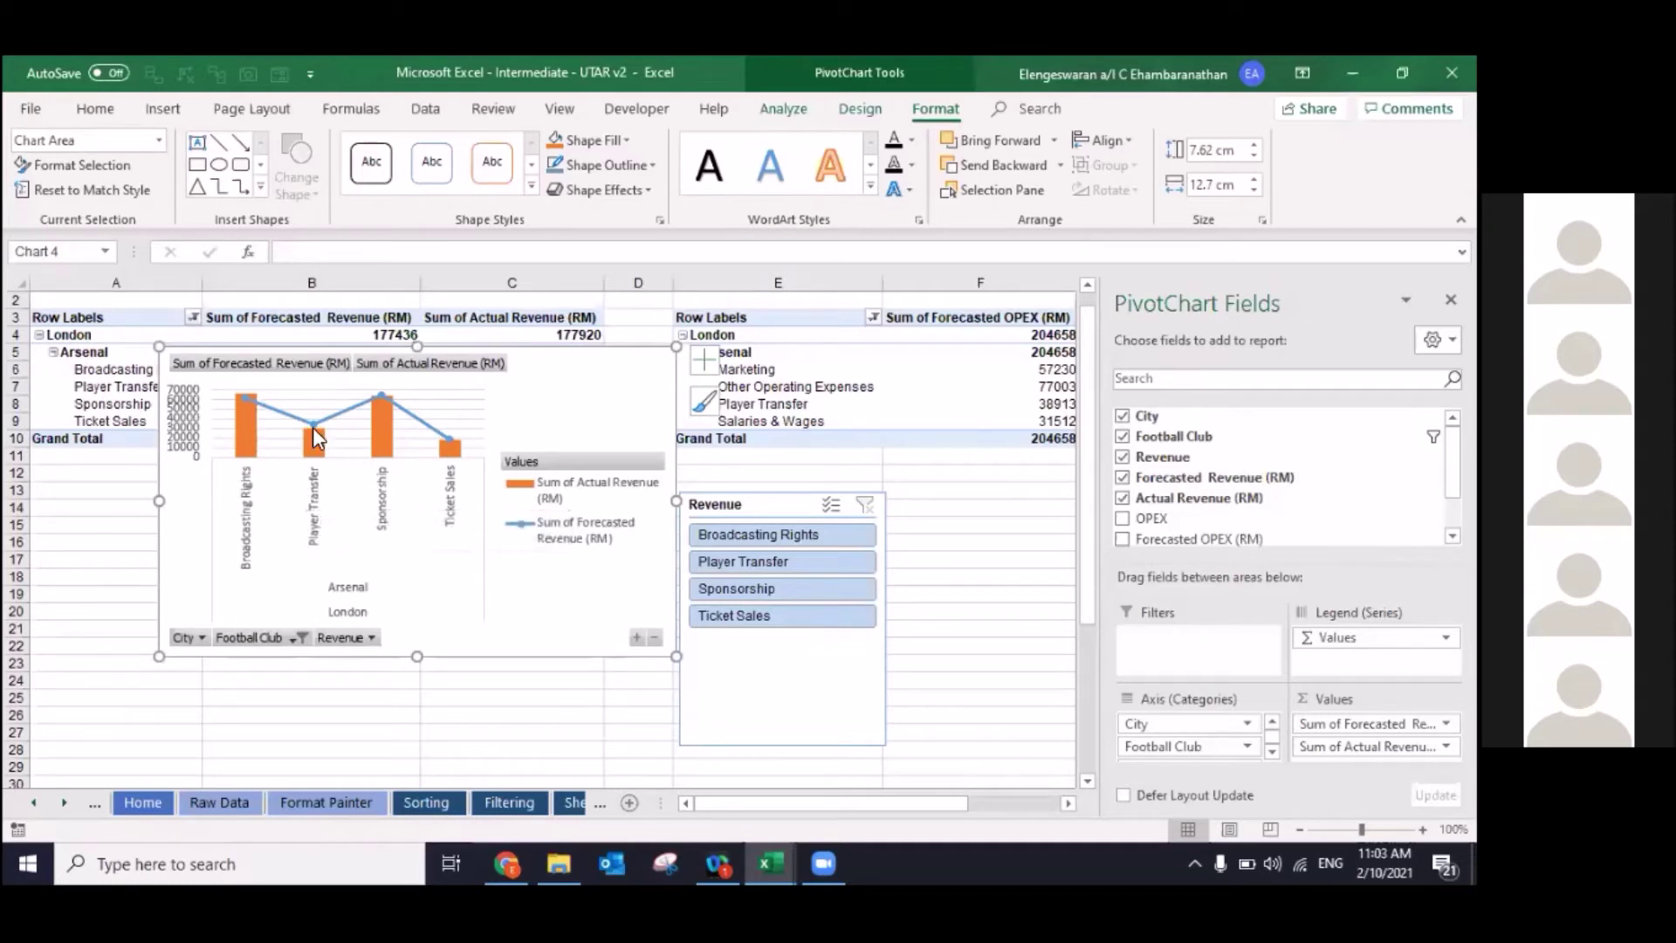
# Step: Hide all field buttons on the revenue PivotChart and move it below the pivot table, rows 11–29
pyautogui.rightClick(218, 375)
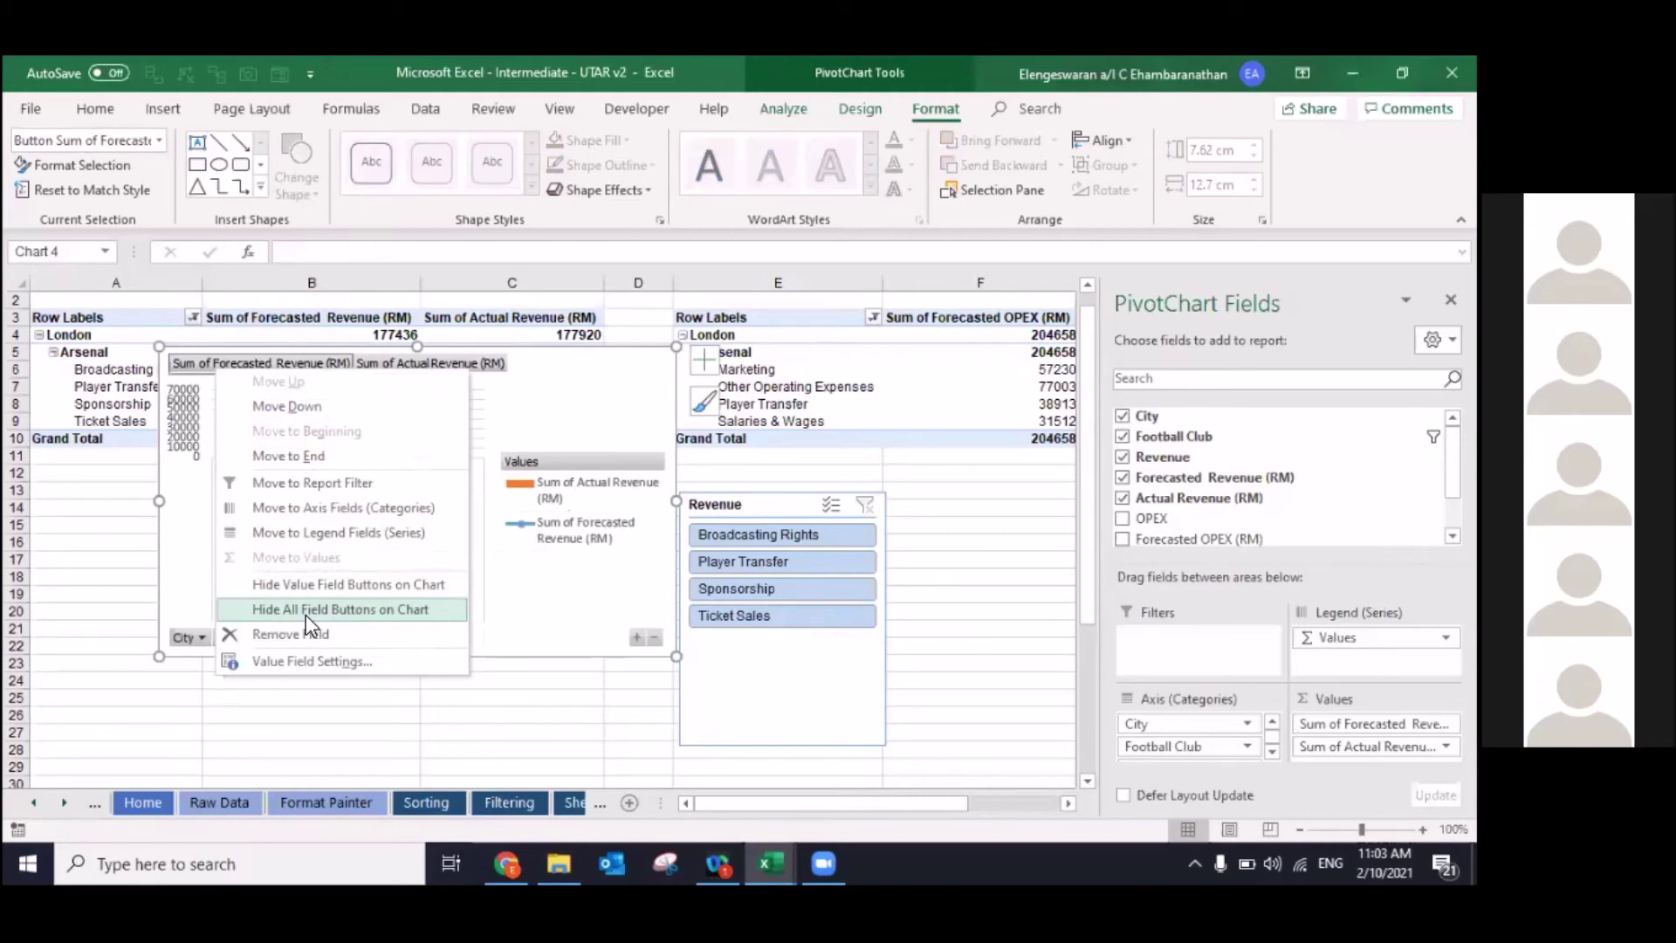
pyautogui.click(306, 611)
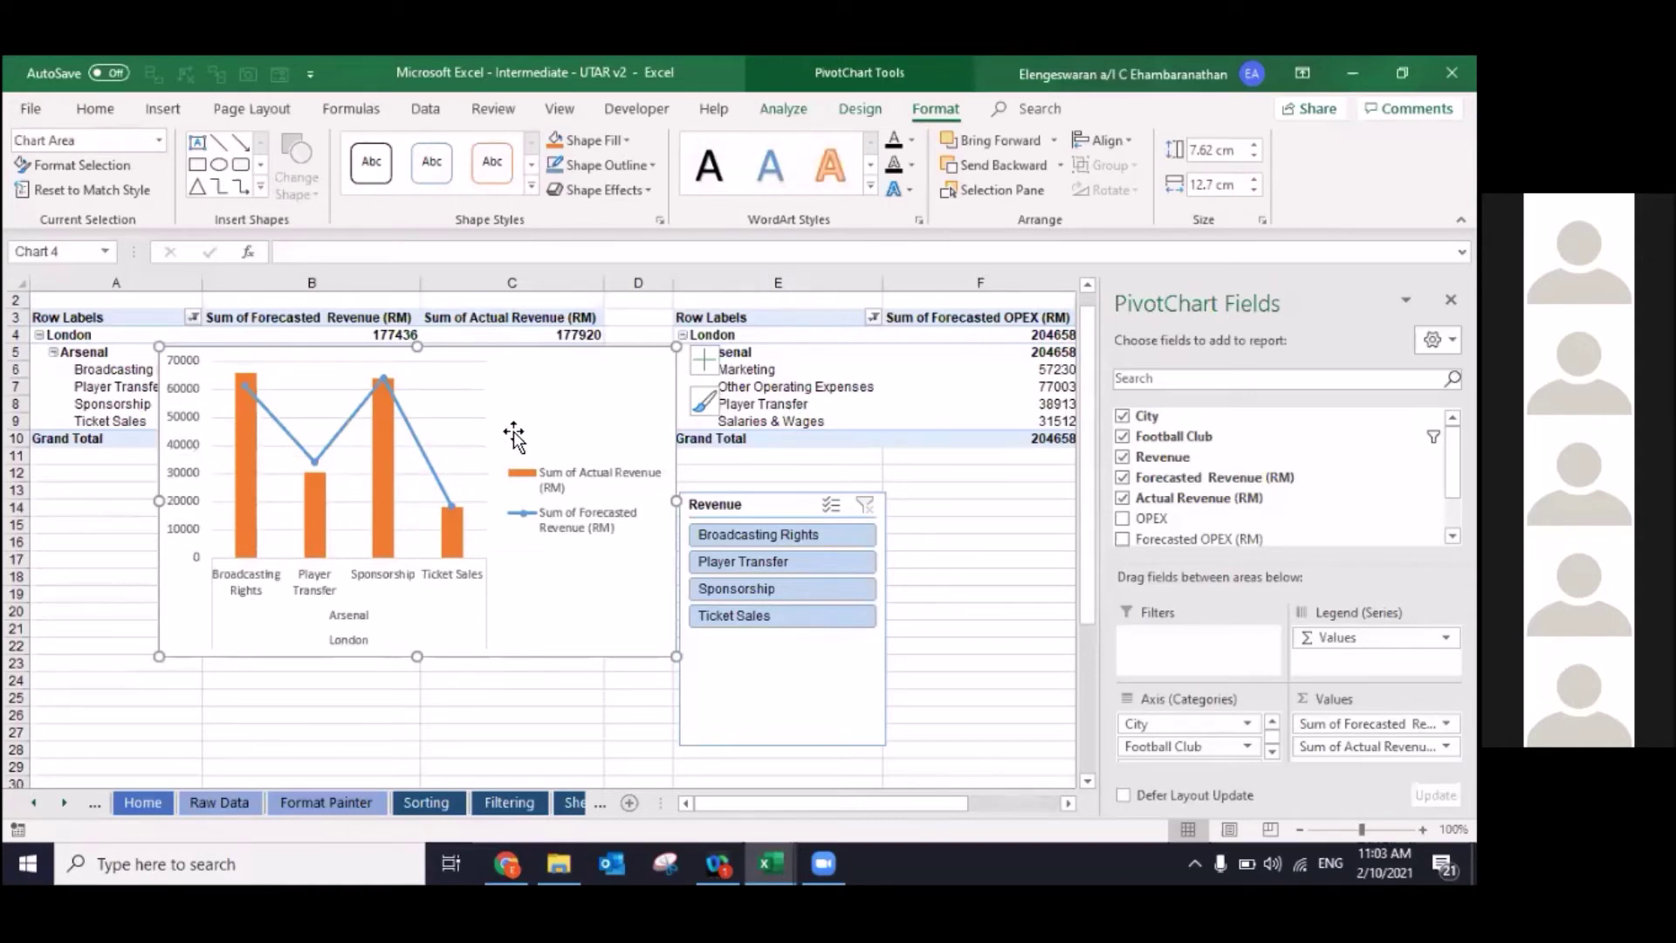
pyautogui.moveTo(583, 366); pyautogui.dragTo(513, 473)
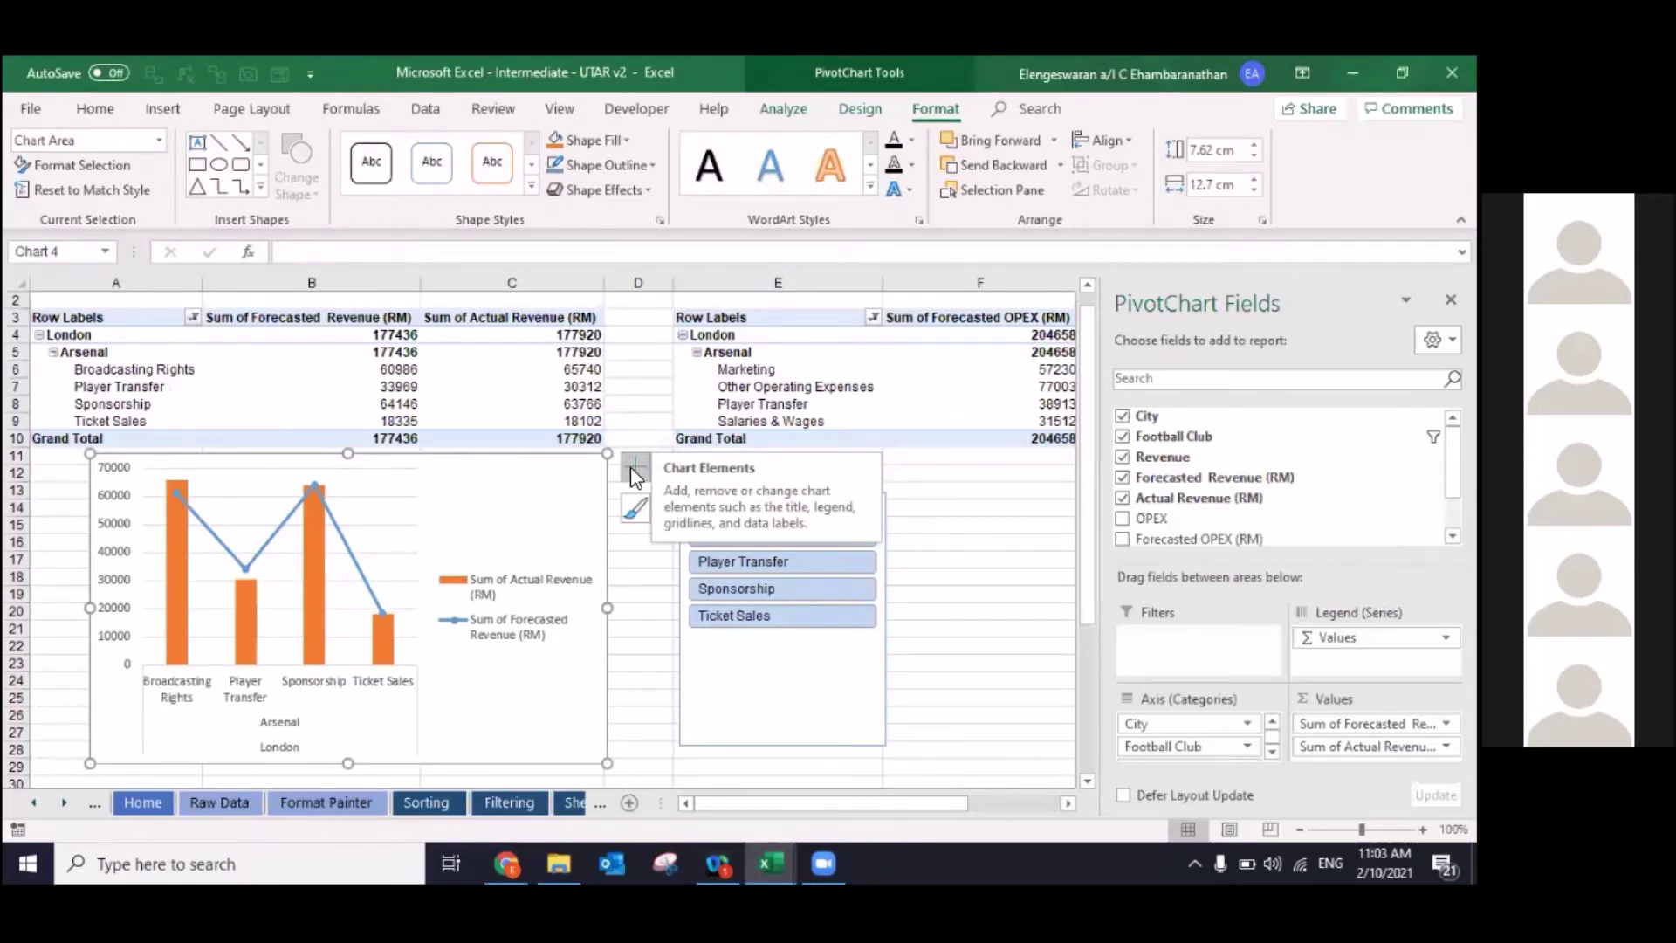
# Step: Turn off the revenue chart's gridlines, then select the forecasted revenue line series
pyautogui.click(635, 471)
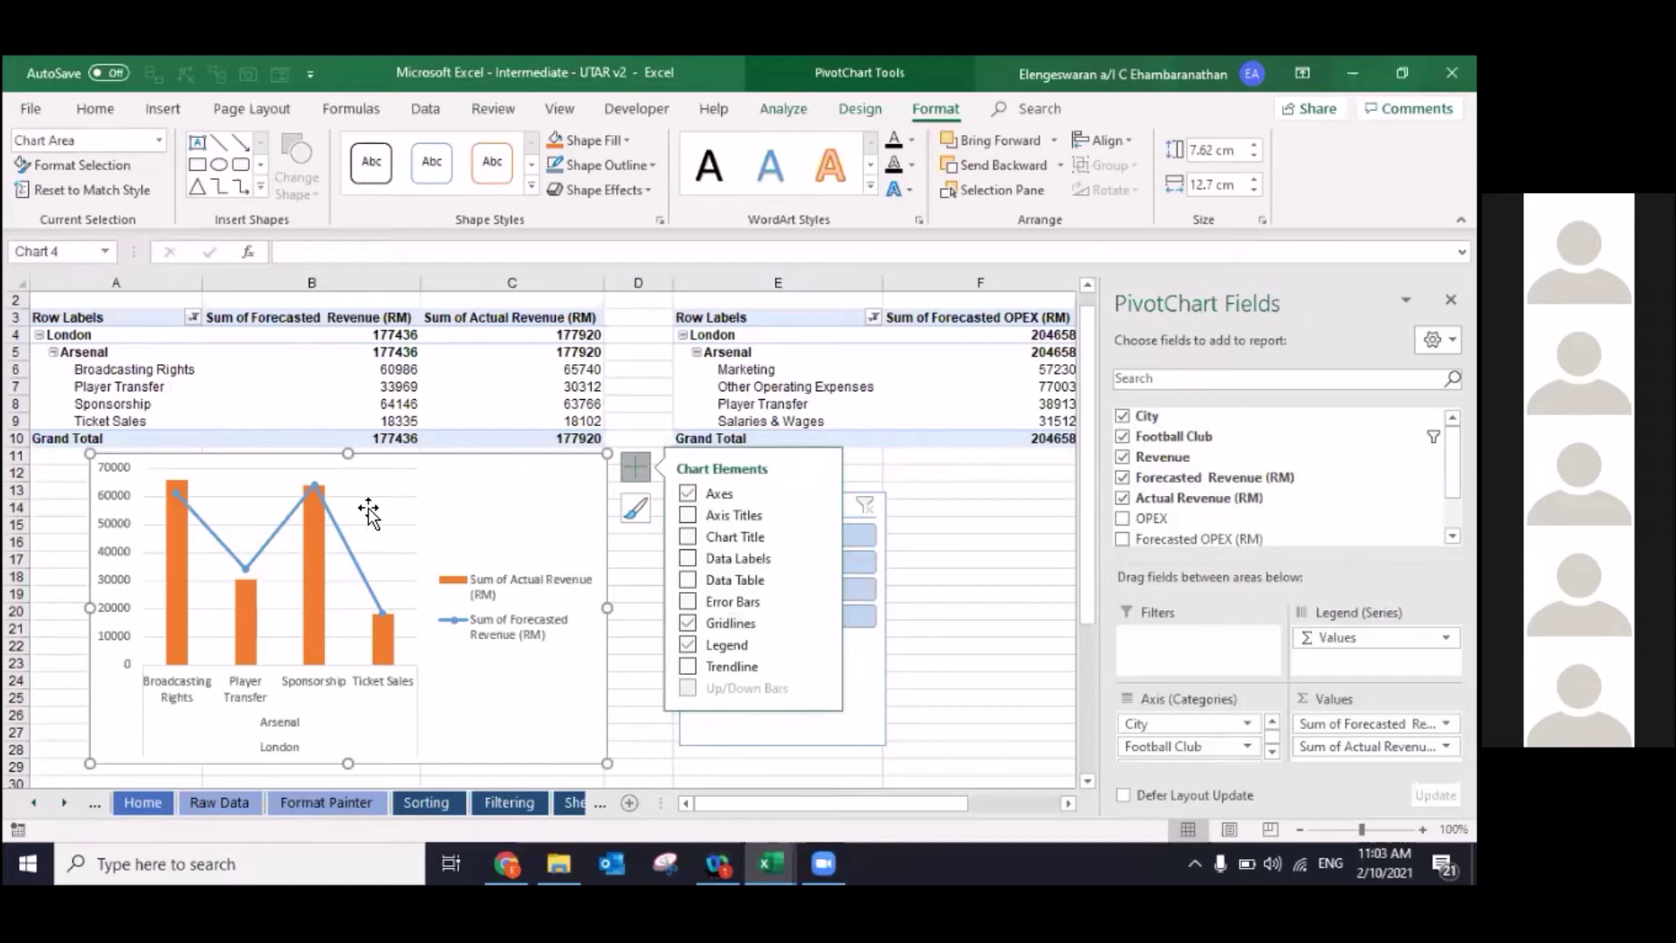
pyautogui.click(690, 623)
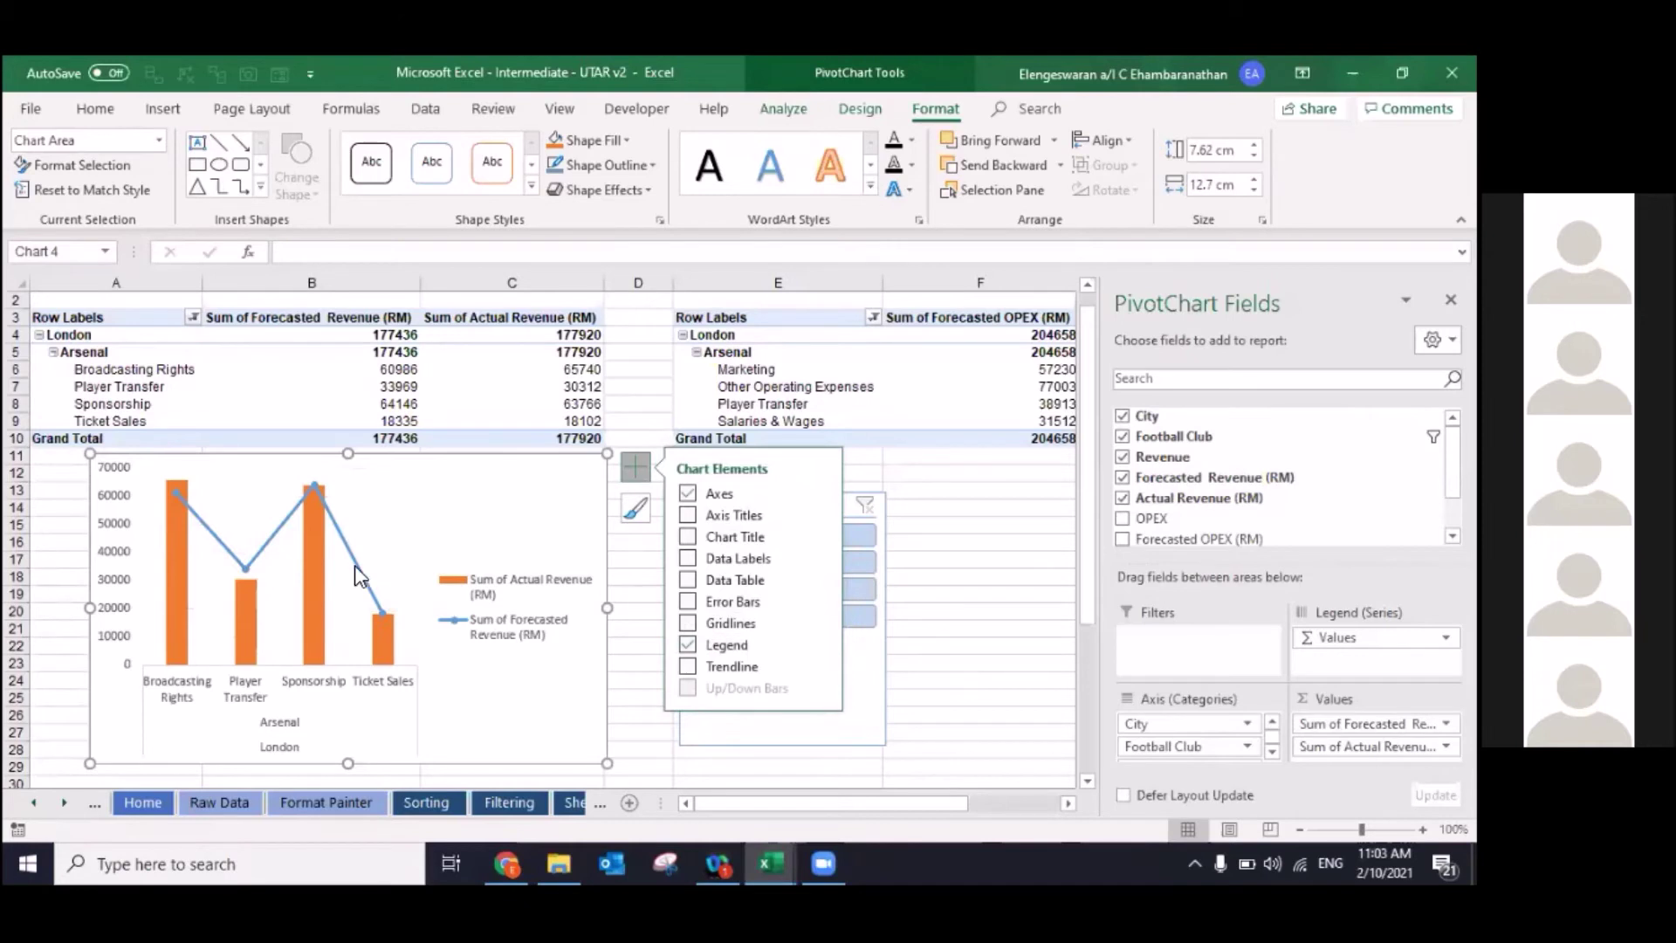
pyautogui.click(316, 485)
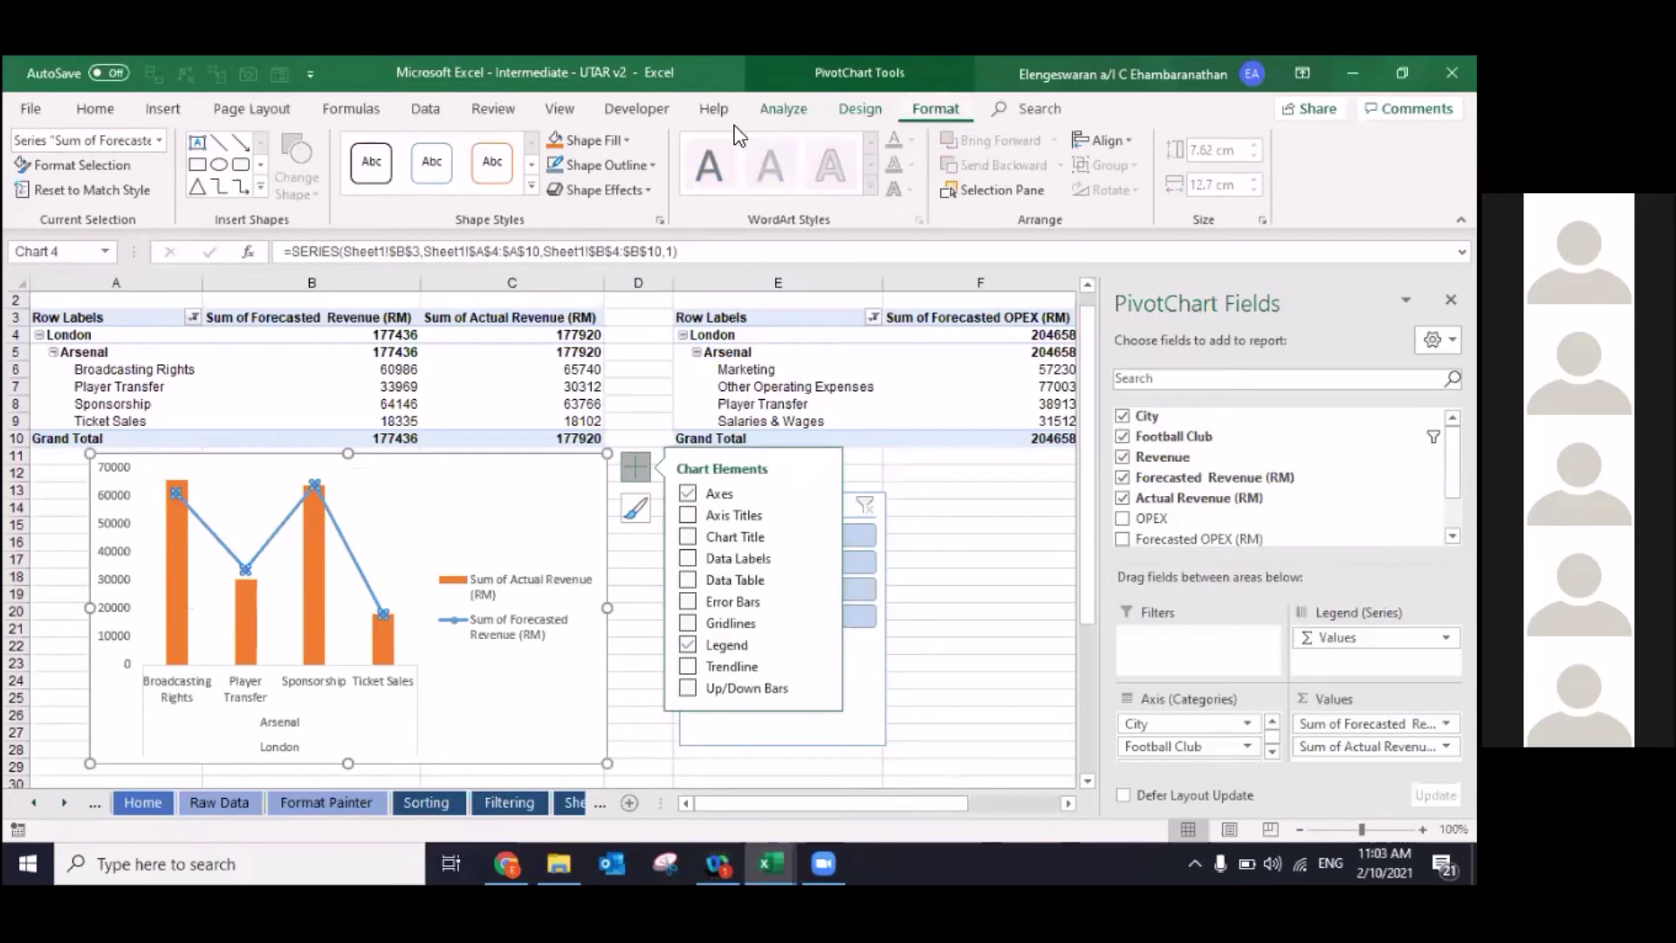
# Step: Give the forecasted revenue series No Outline so only its markers remain, and bring up its formatting pane
pyautogui.click(594, 139)
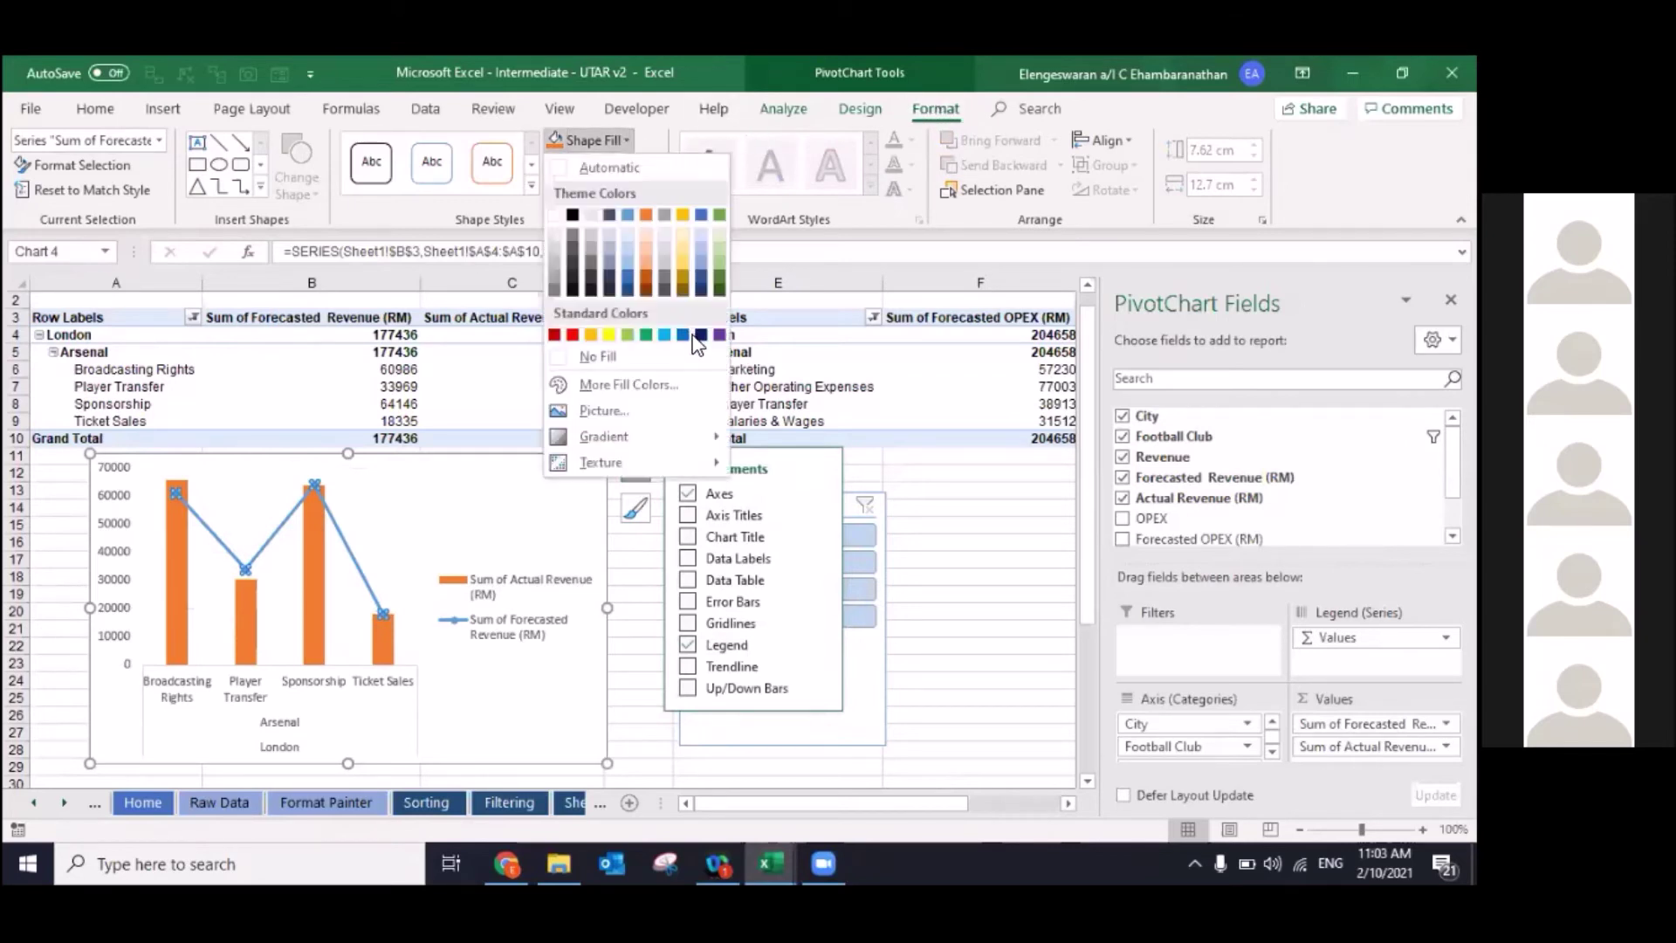
pyautogui.click(650, 236)
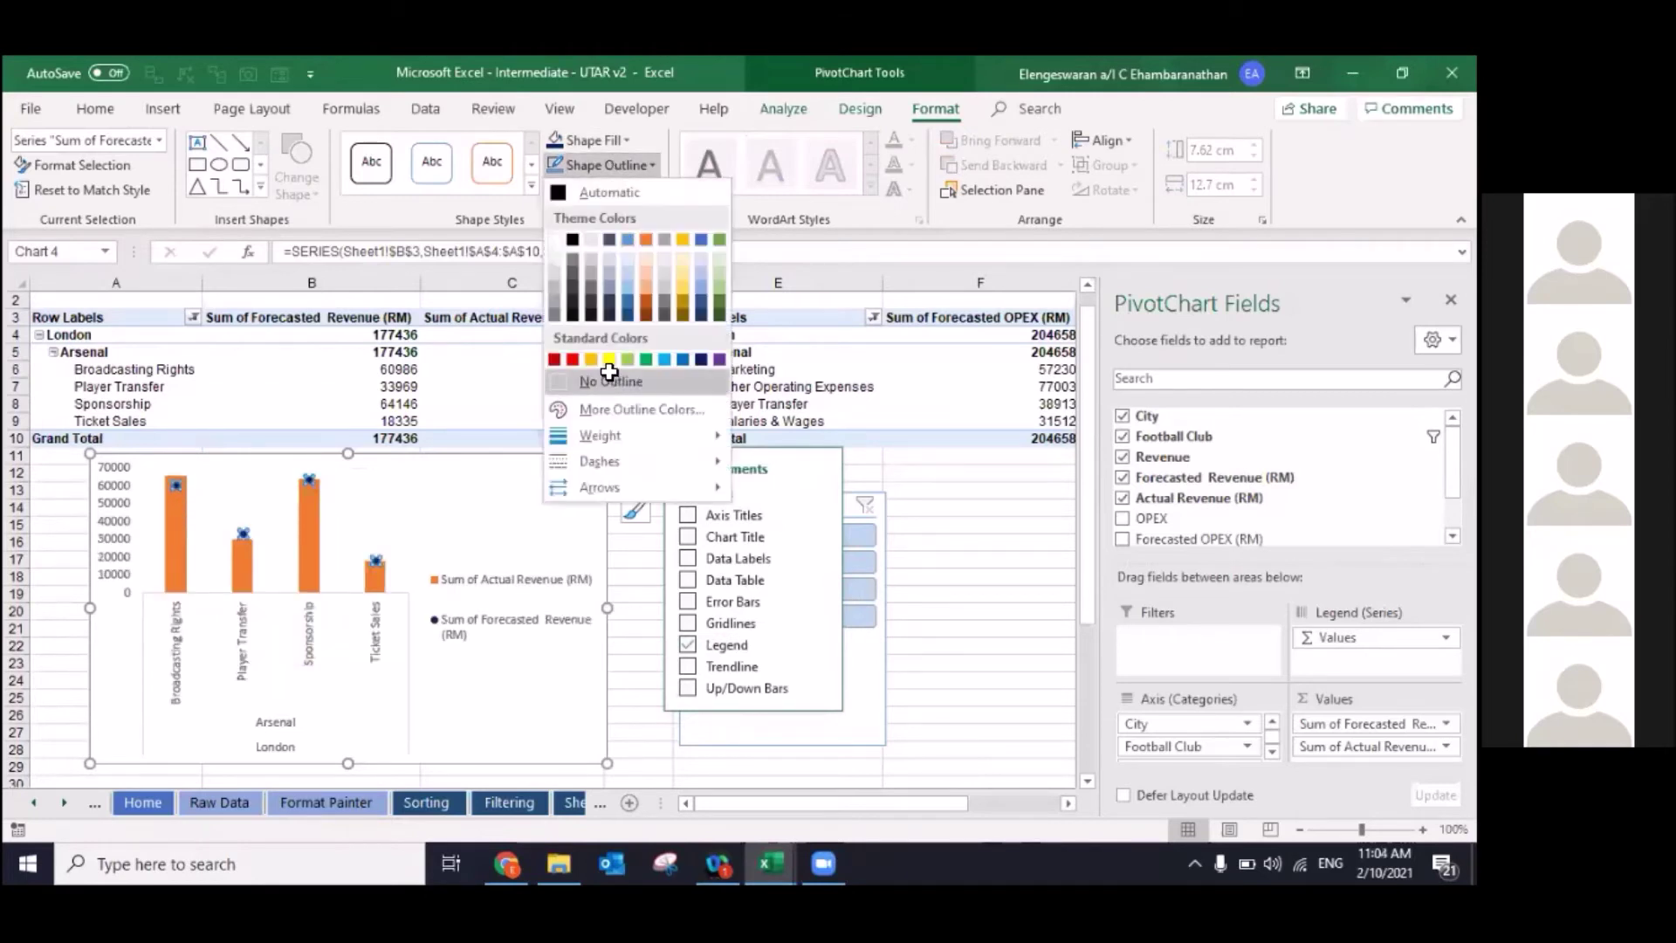
pyautogui.click(614, 381)
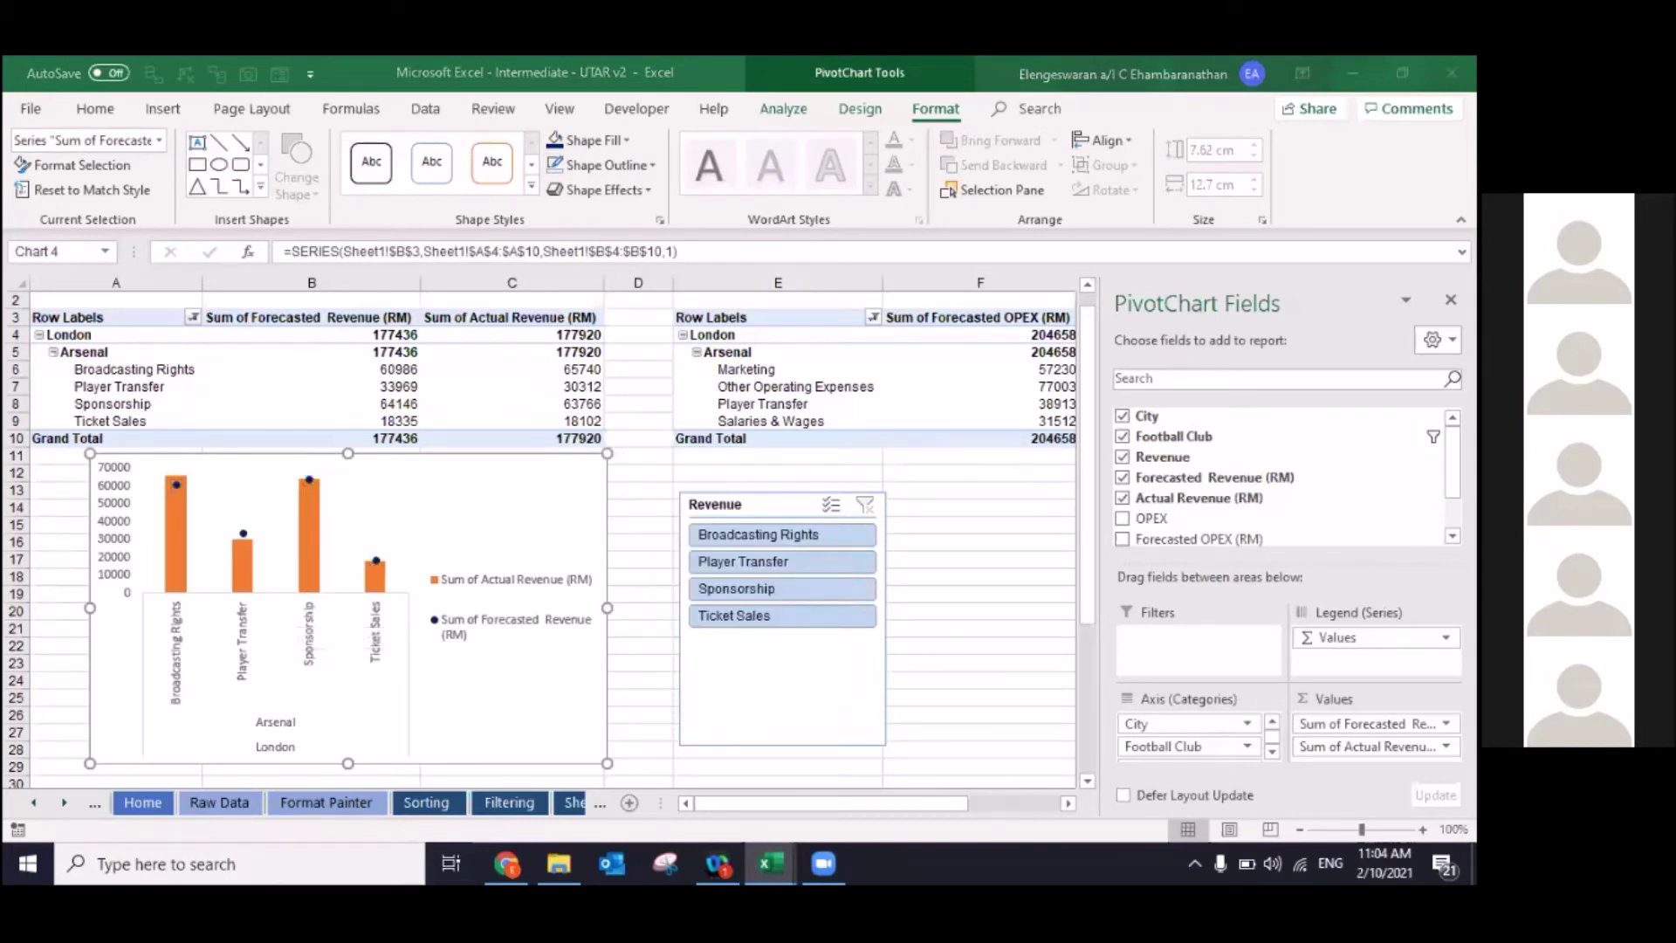
pyautogui.click(434, 468)
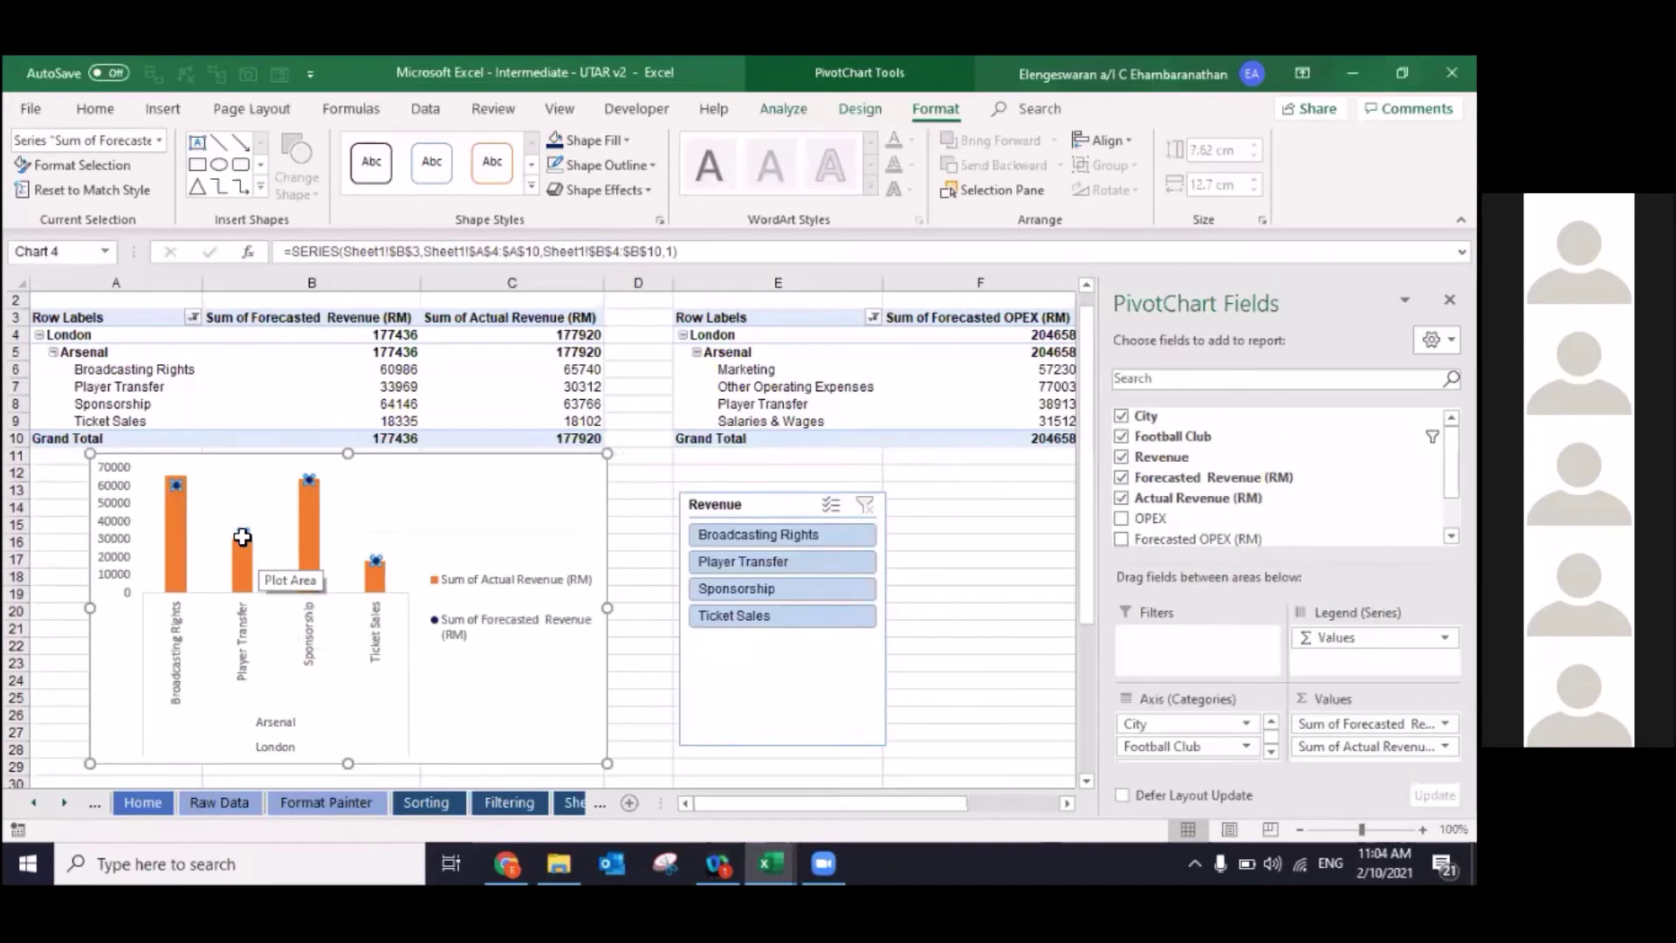
pyautogui.hotkey('ctrl', '1')
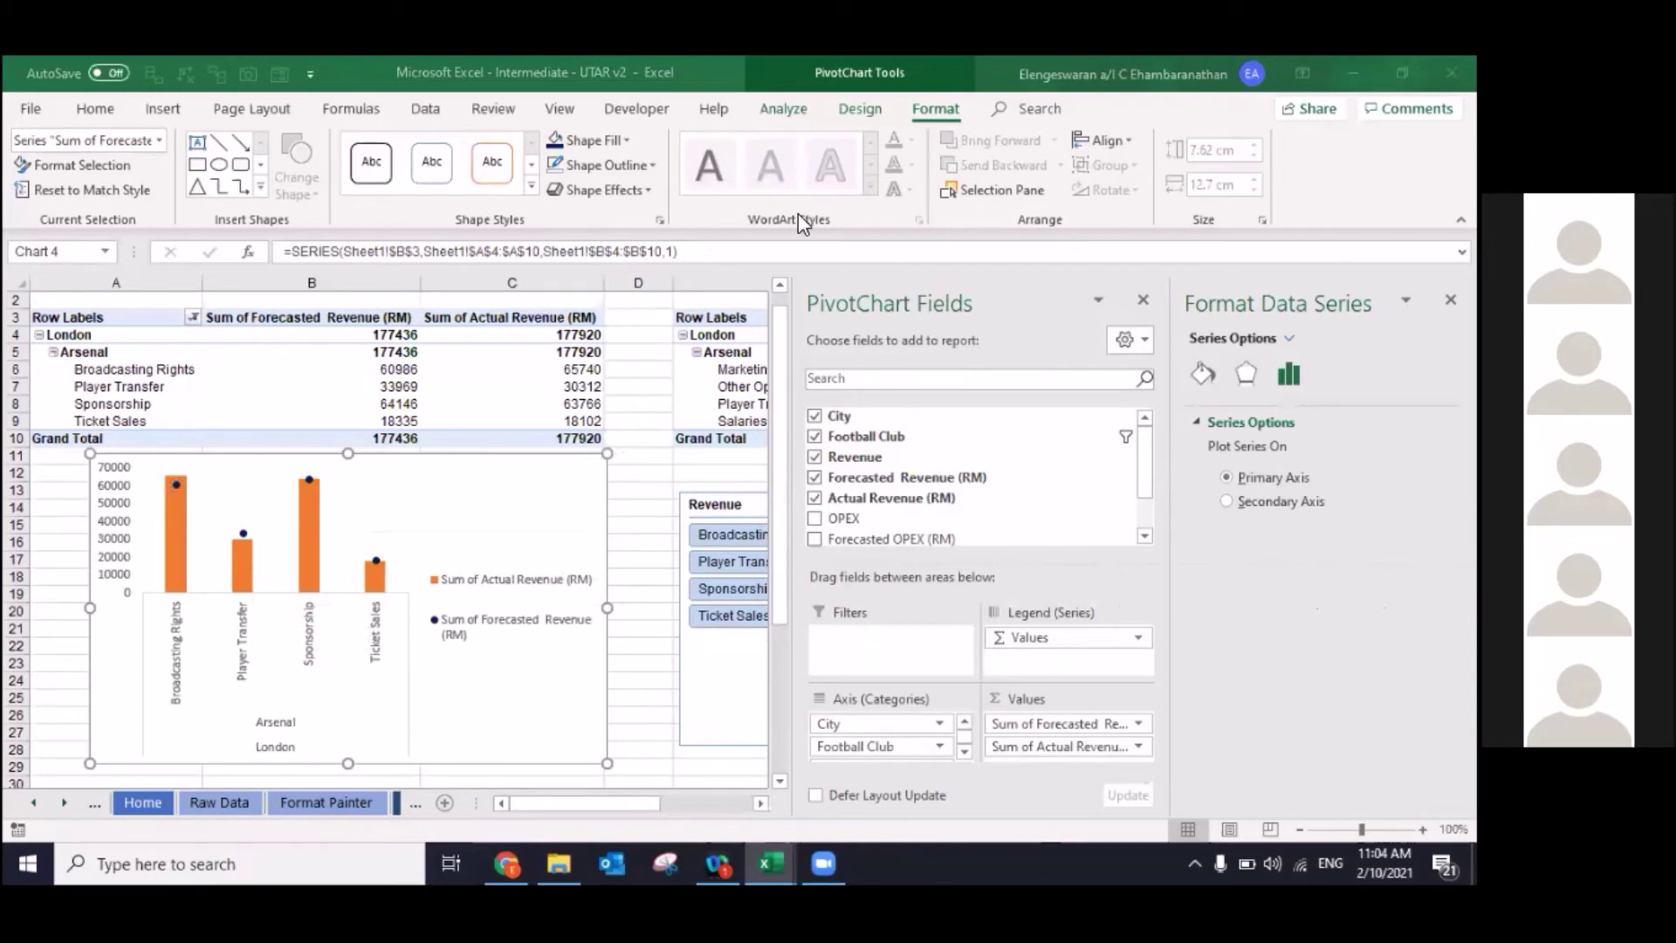
# Step: Select the forecasted revenue series and expand its Fill & Line marker options
pyautogui.click(307, 478)
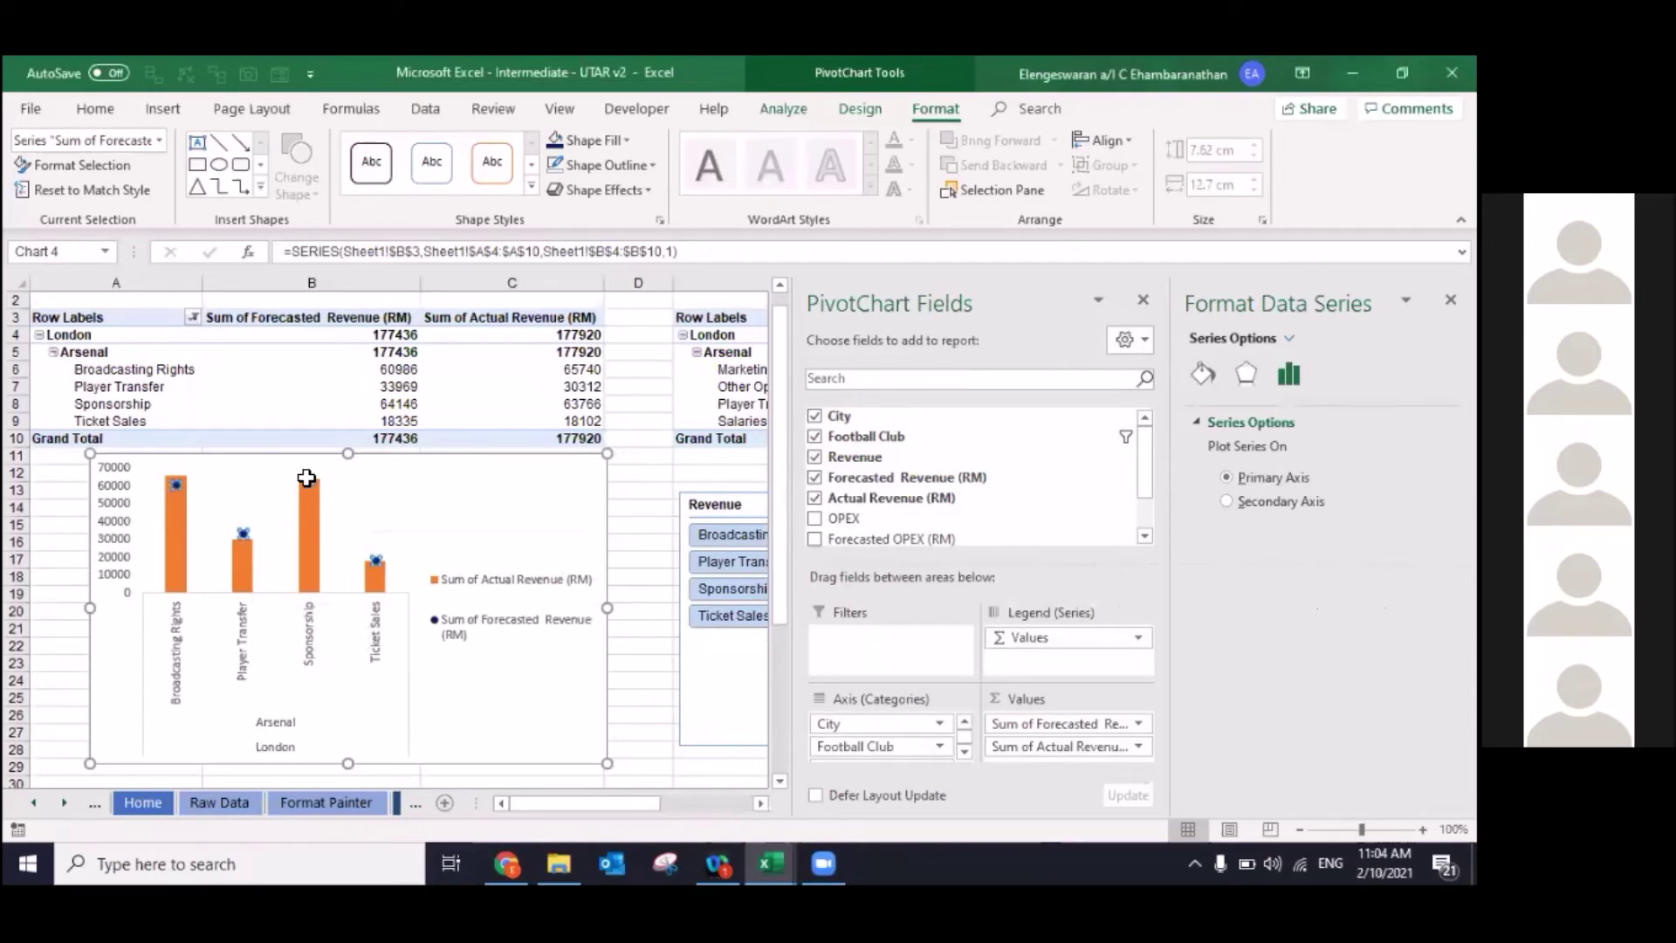
pyautogui.click(636, 467)
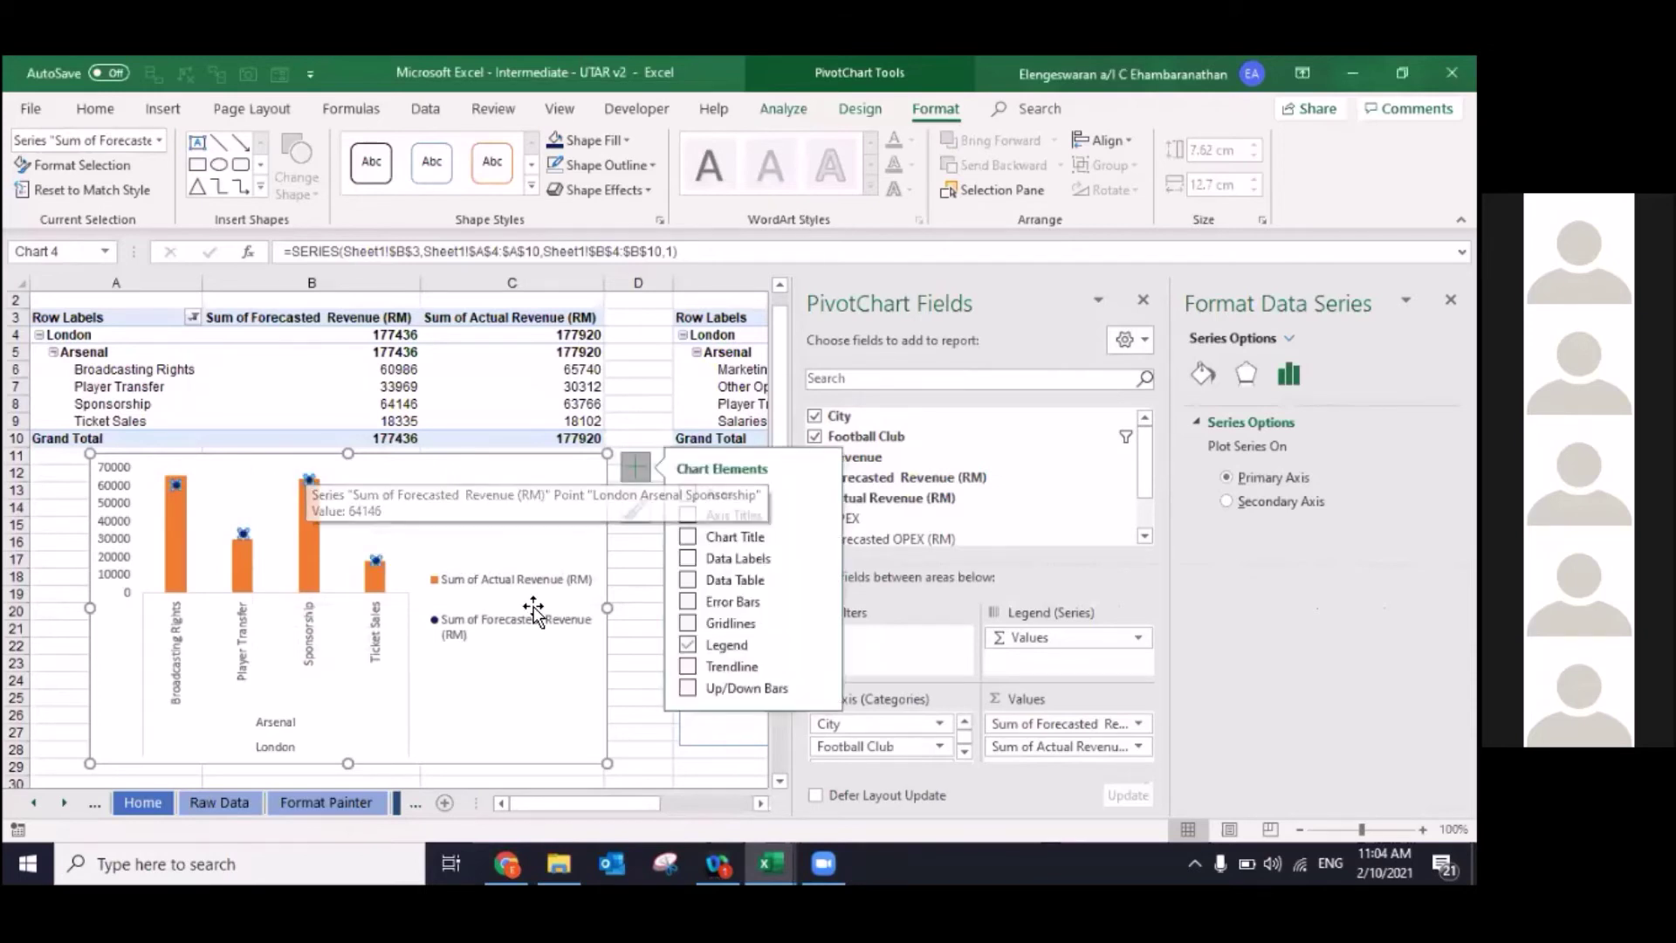
pyautogui.click(1204, 375)
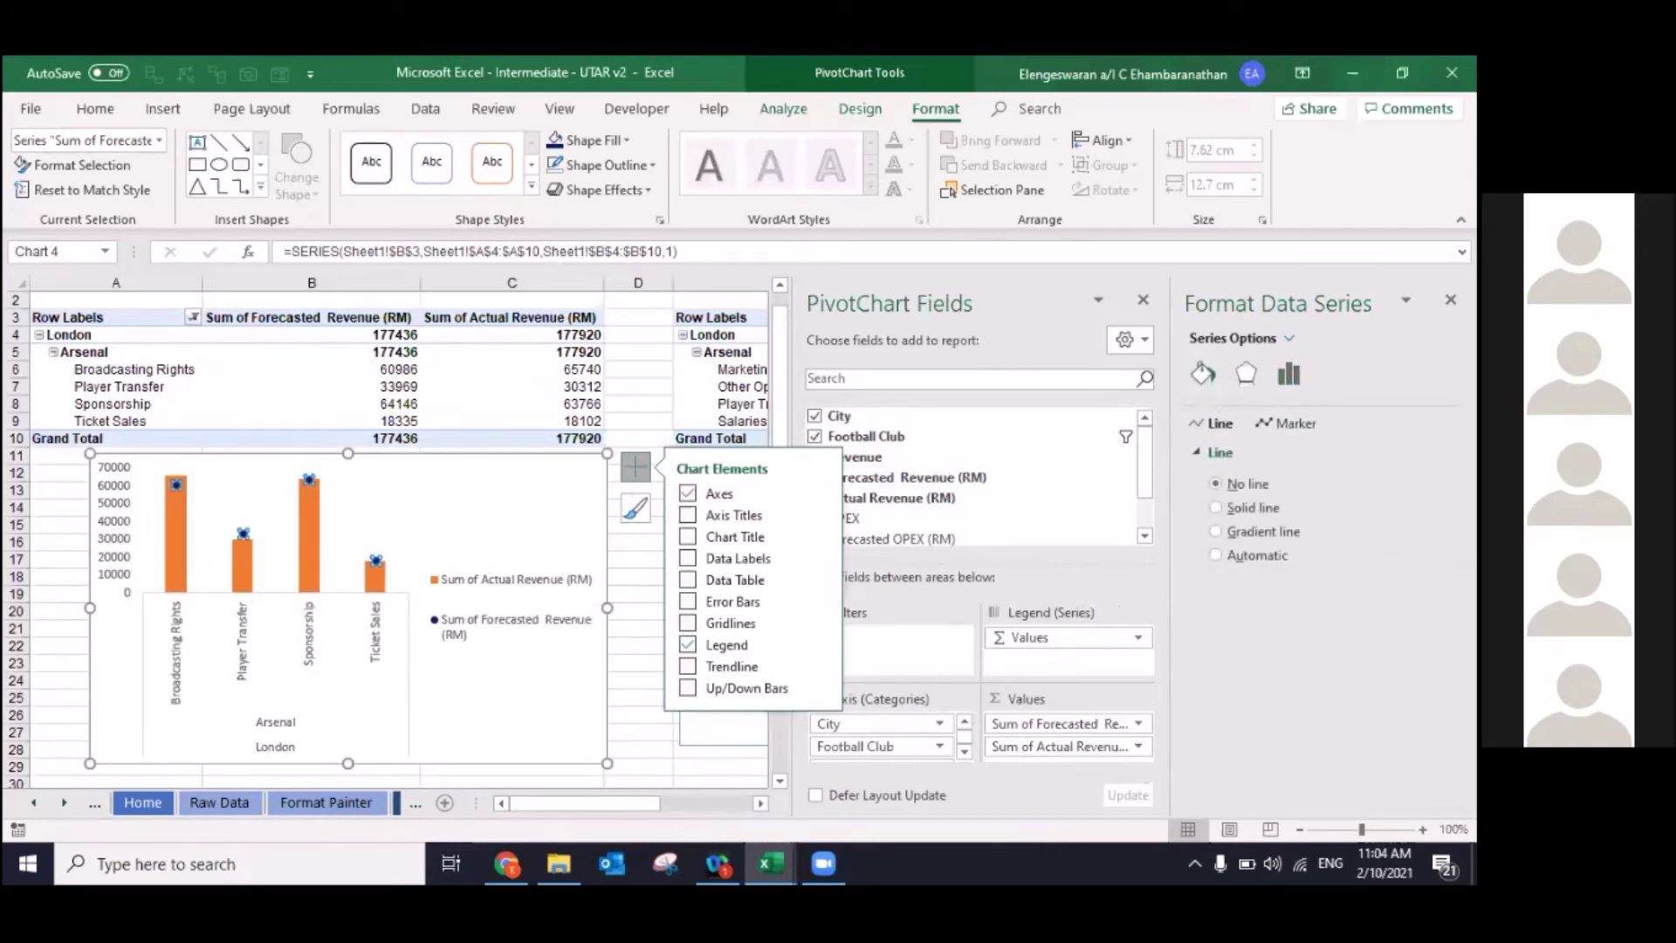
pyautogui.click(1285, 423)
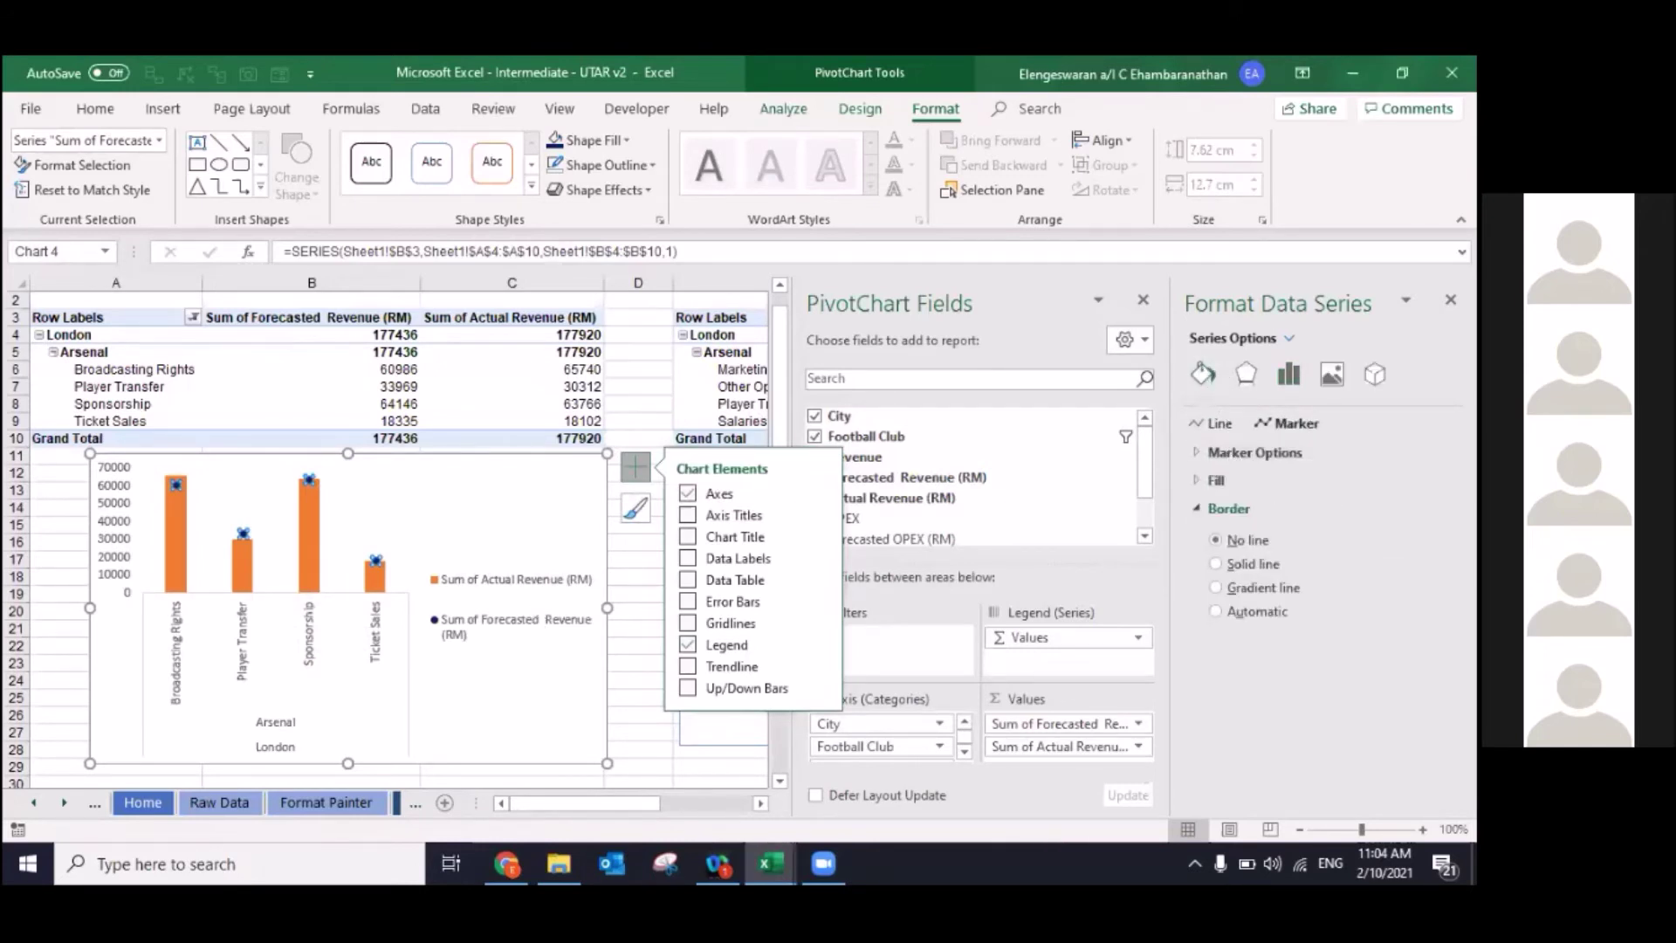
pyautogui.click(1254, 452)
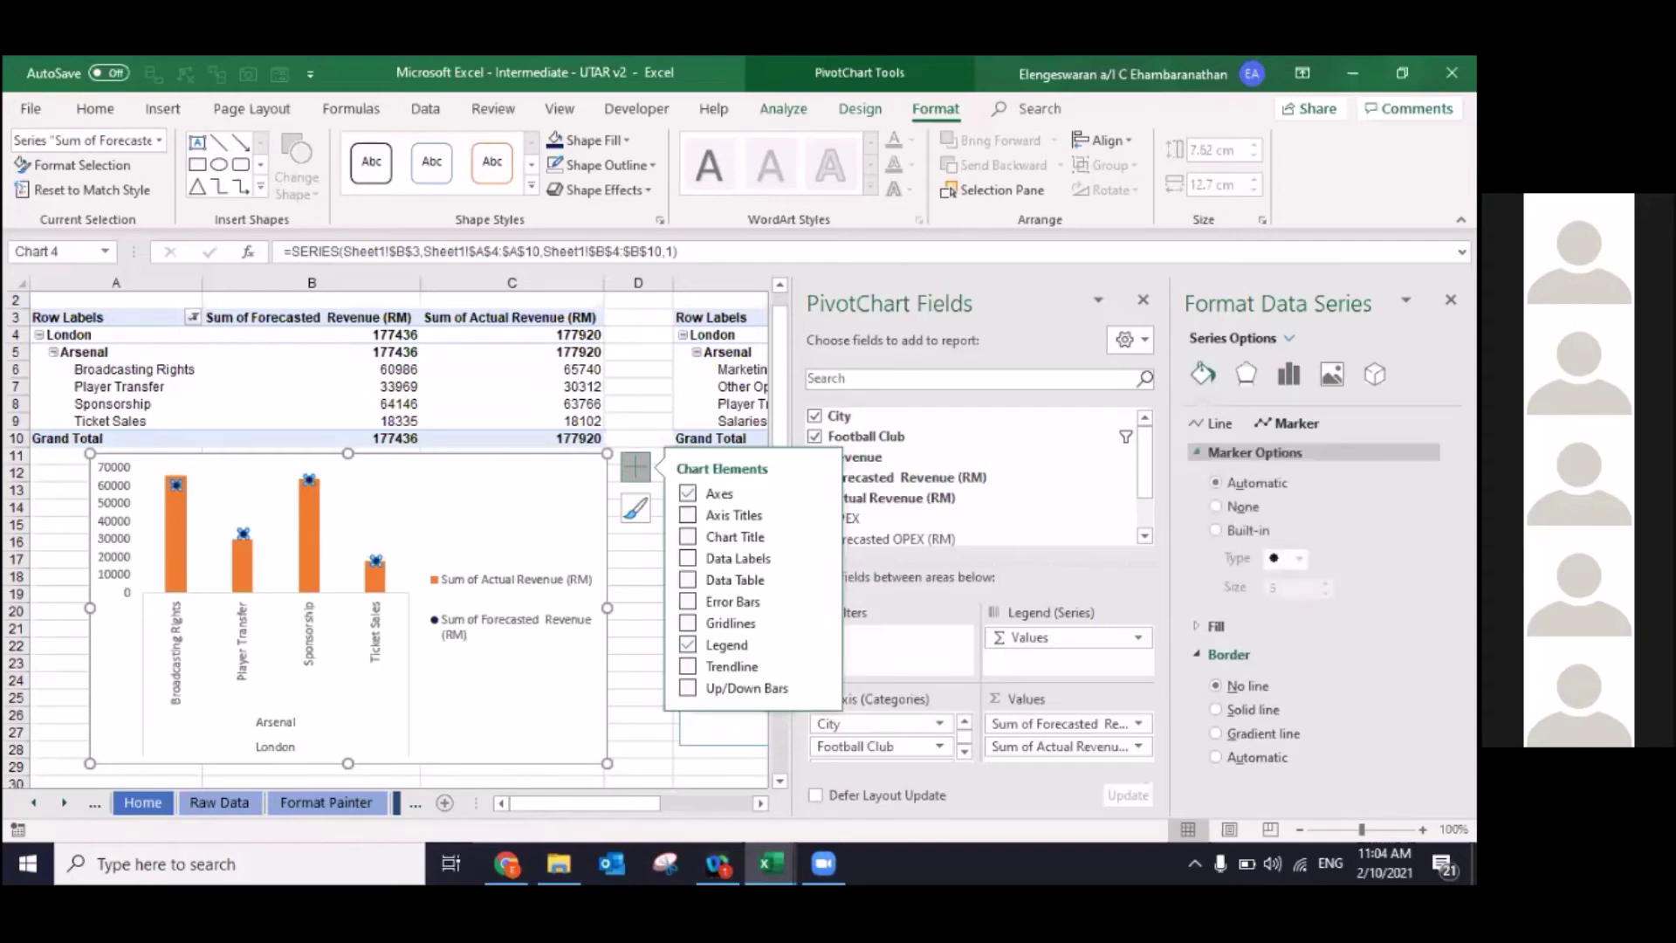
# Step: Make the forecast markers built-in dash shapes with a size of 19
pyautogui.click(1217, 531)
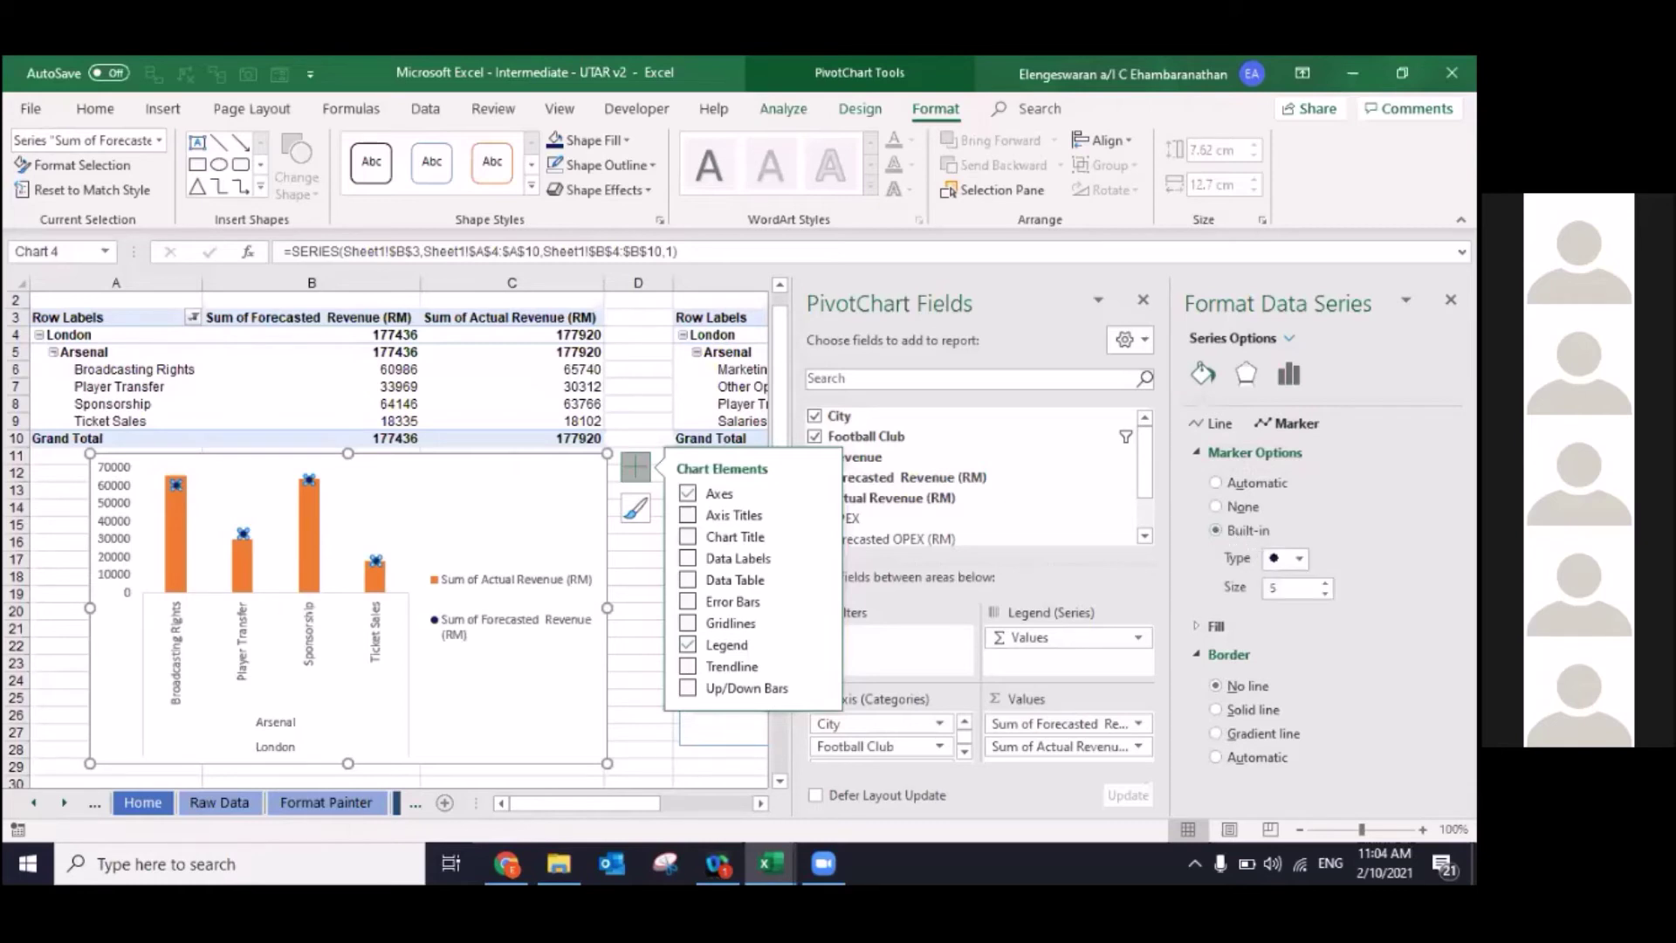
pyautogui.click(1299, 559)
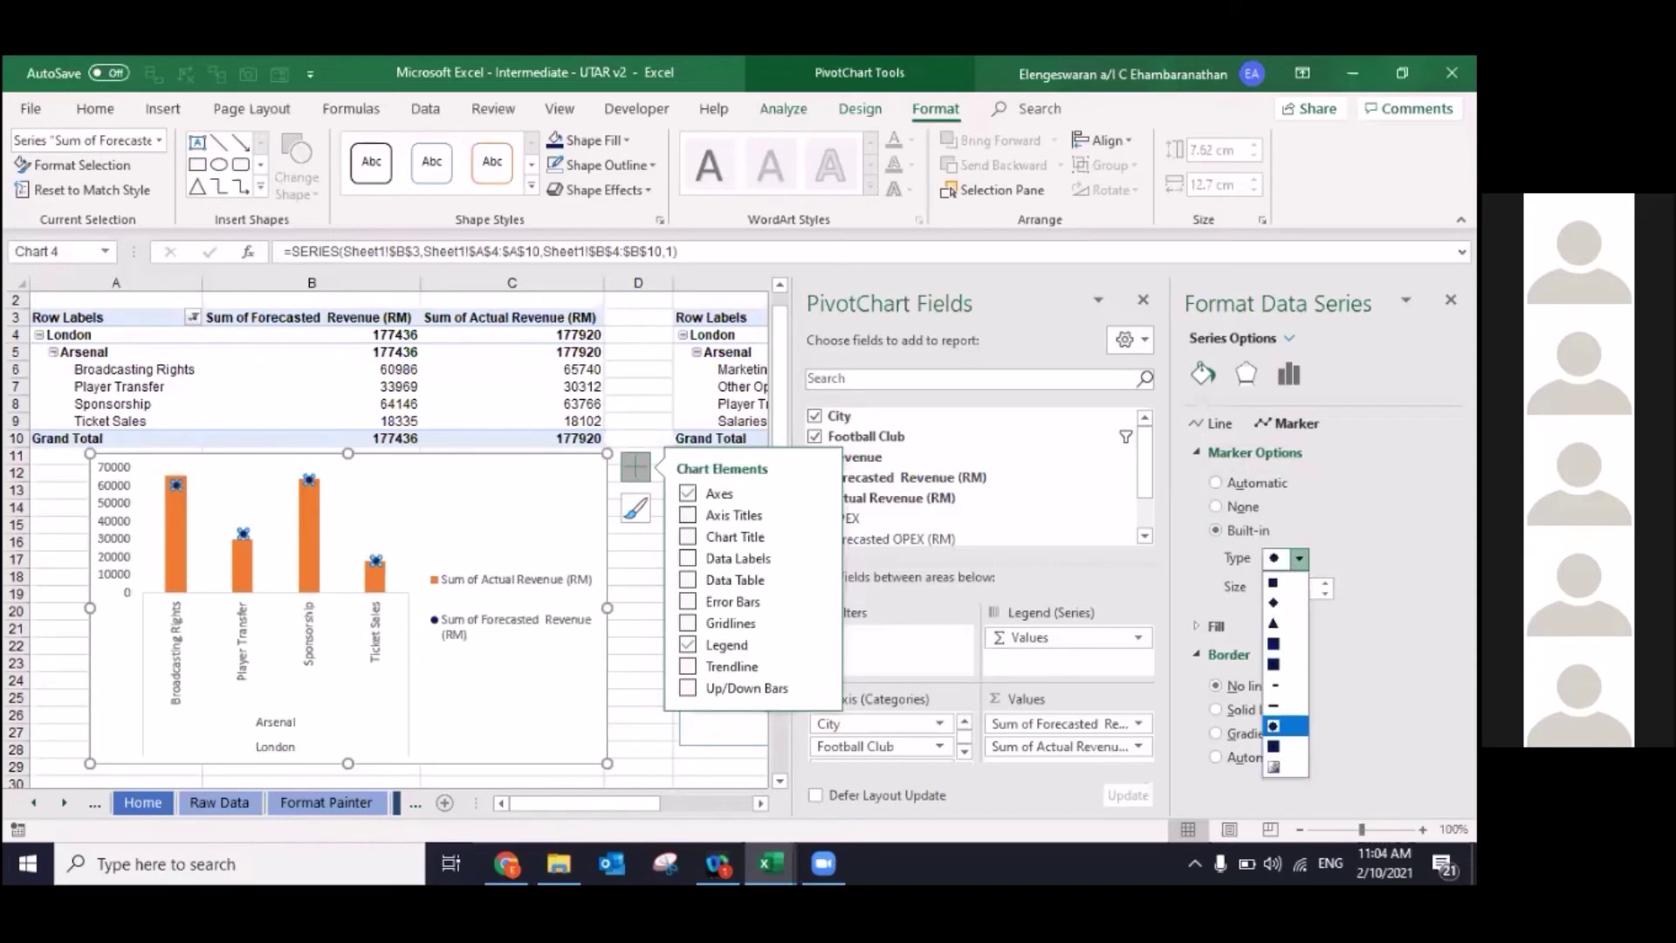
pyautogui.click(1274, 705)
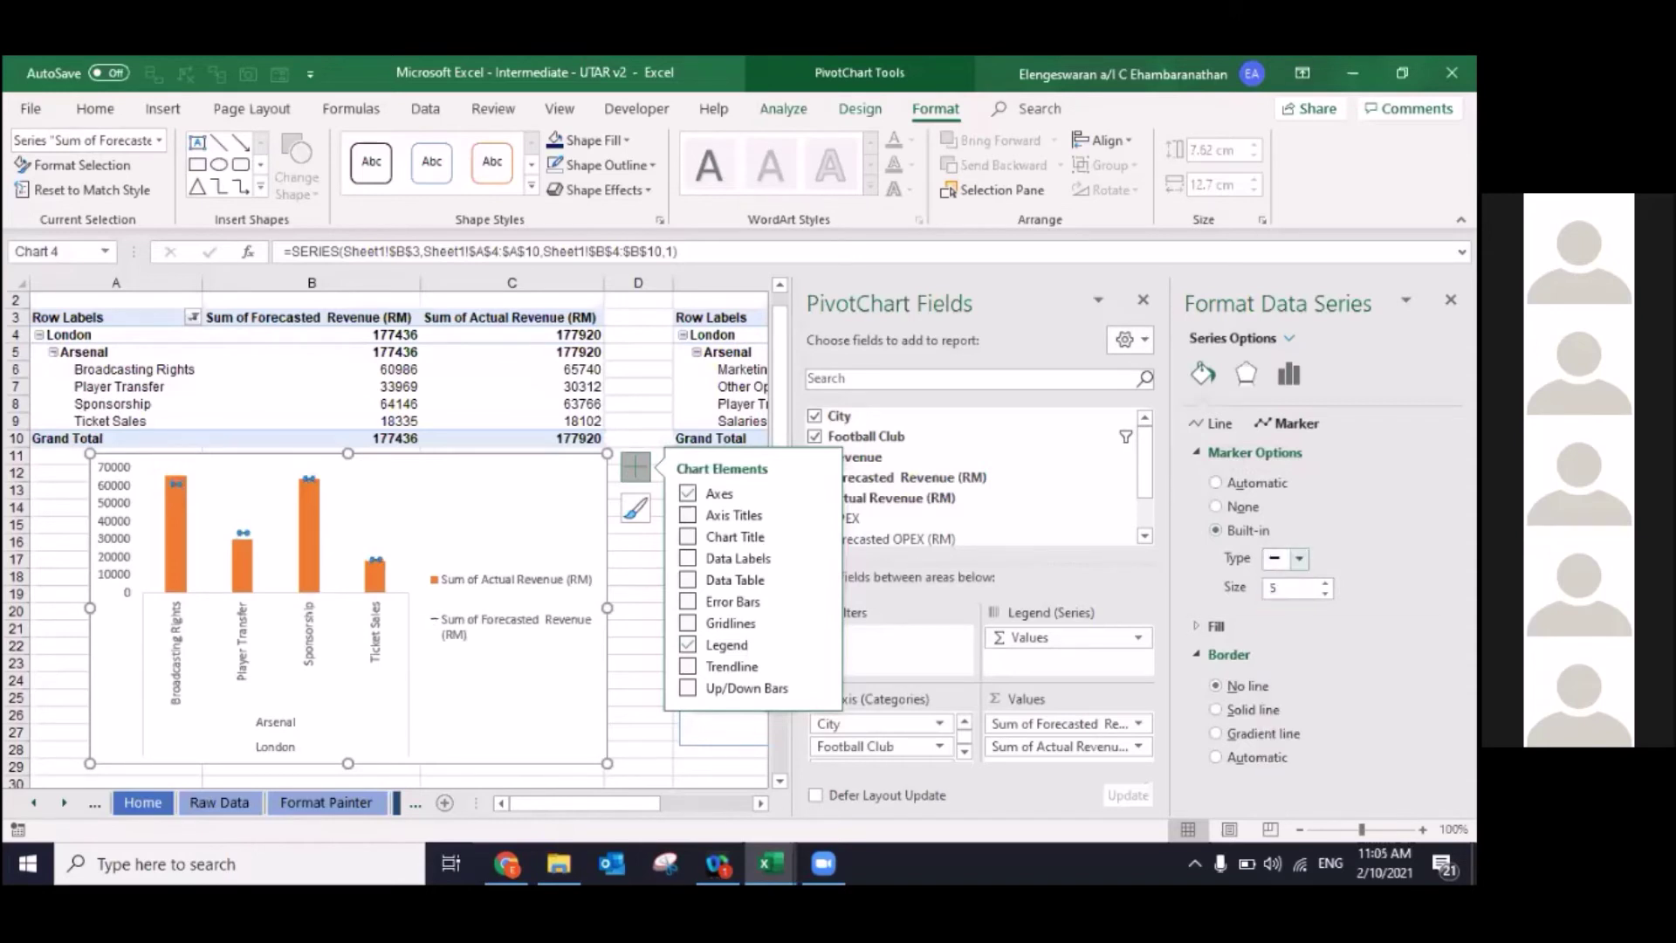
pyautogui.click(1276, 587)
pyautogui.press('BackSpace')
pyautogui.write('25')
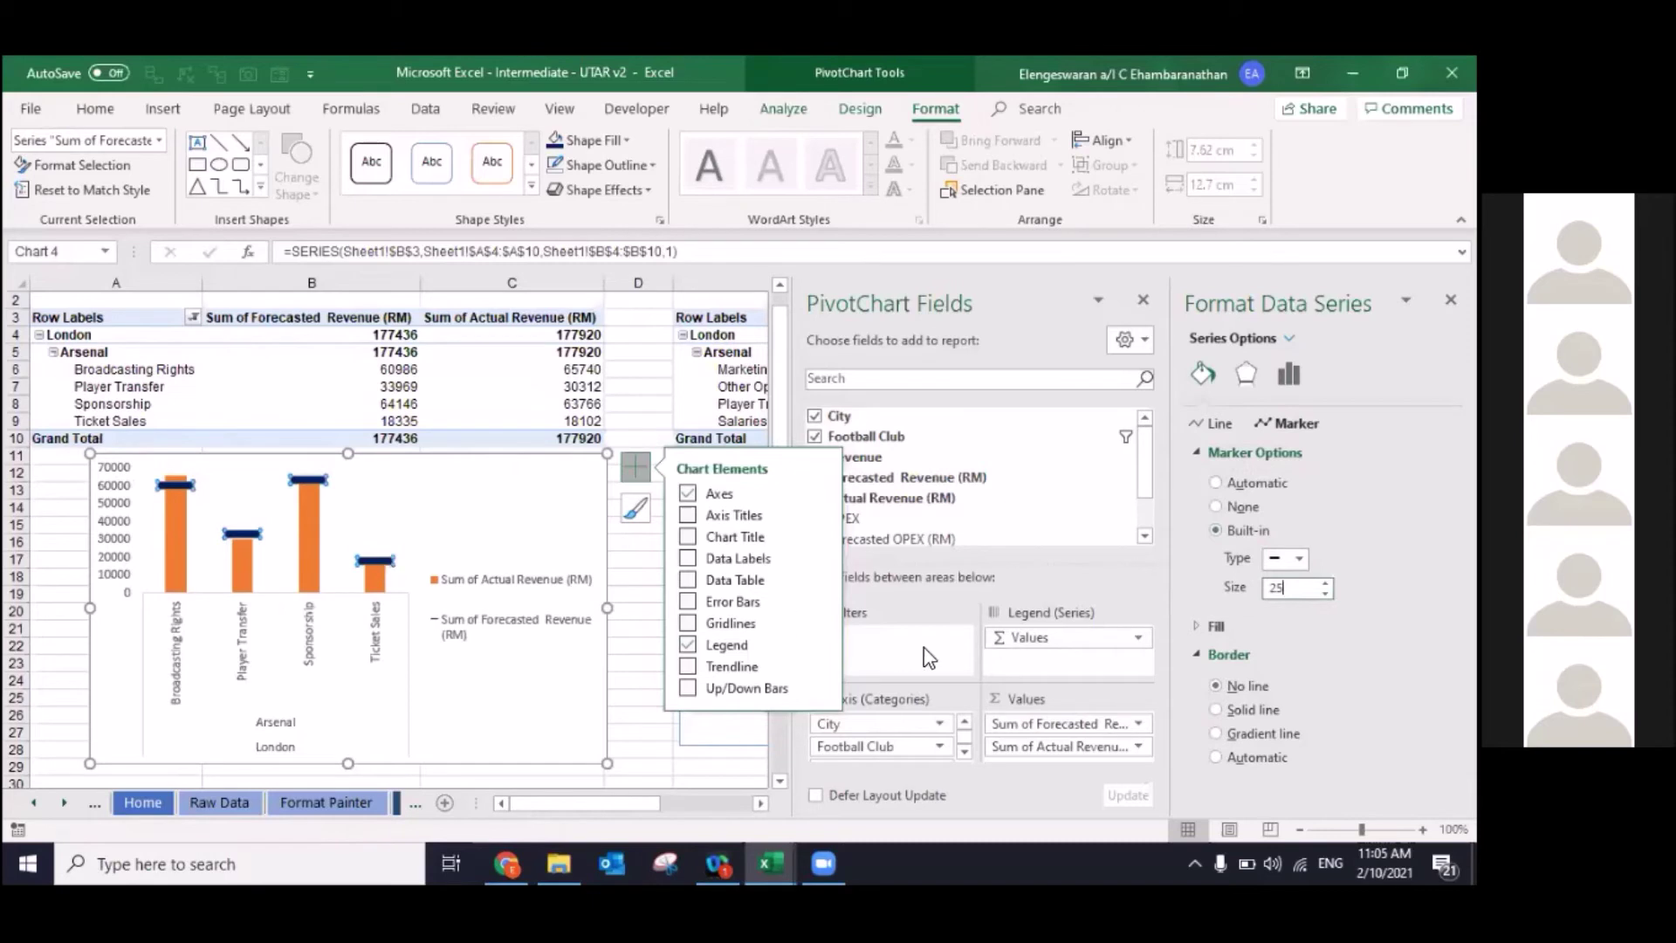
pyautogui.press('BackSpace')
pyautogui.press('BackSpace')
pyautogui.write('19')
pyautogui.press('Return')
pyautogui.click(627, 463)
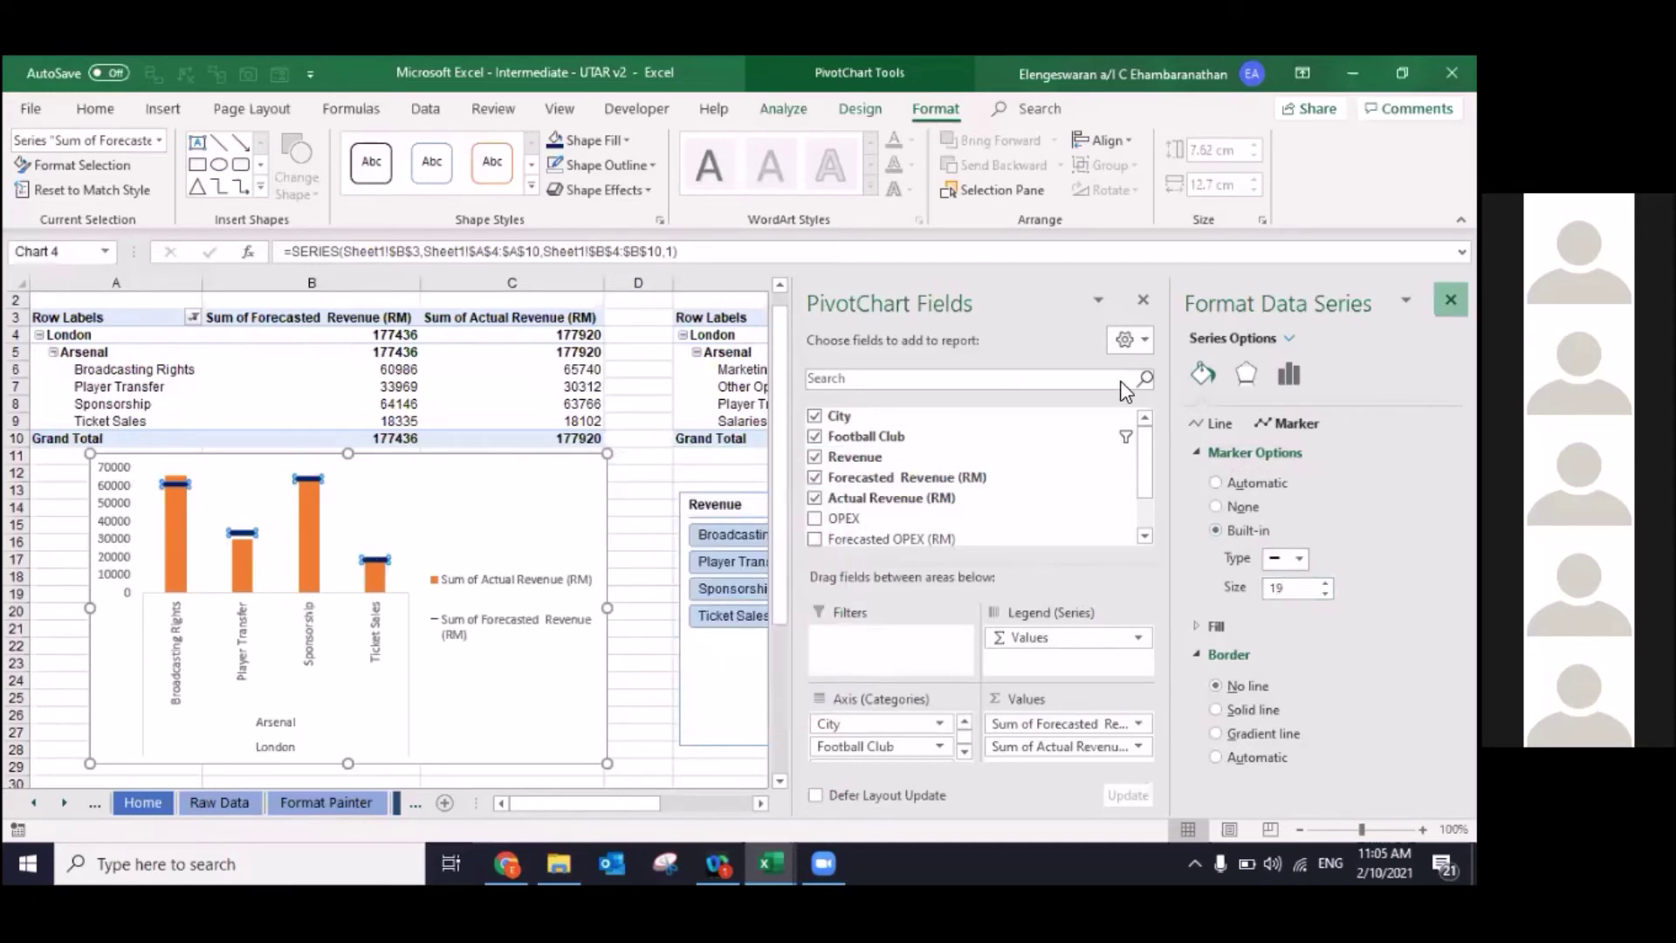
# Step: Add data labels to the Forecasted Revenue series
pyautogui.click(635, 466)
pyautogui.press('Escape')
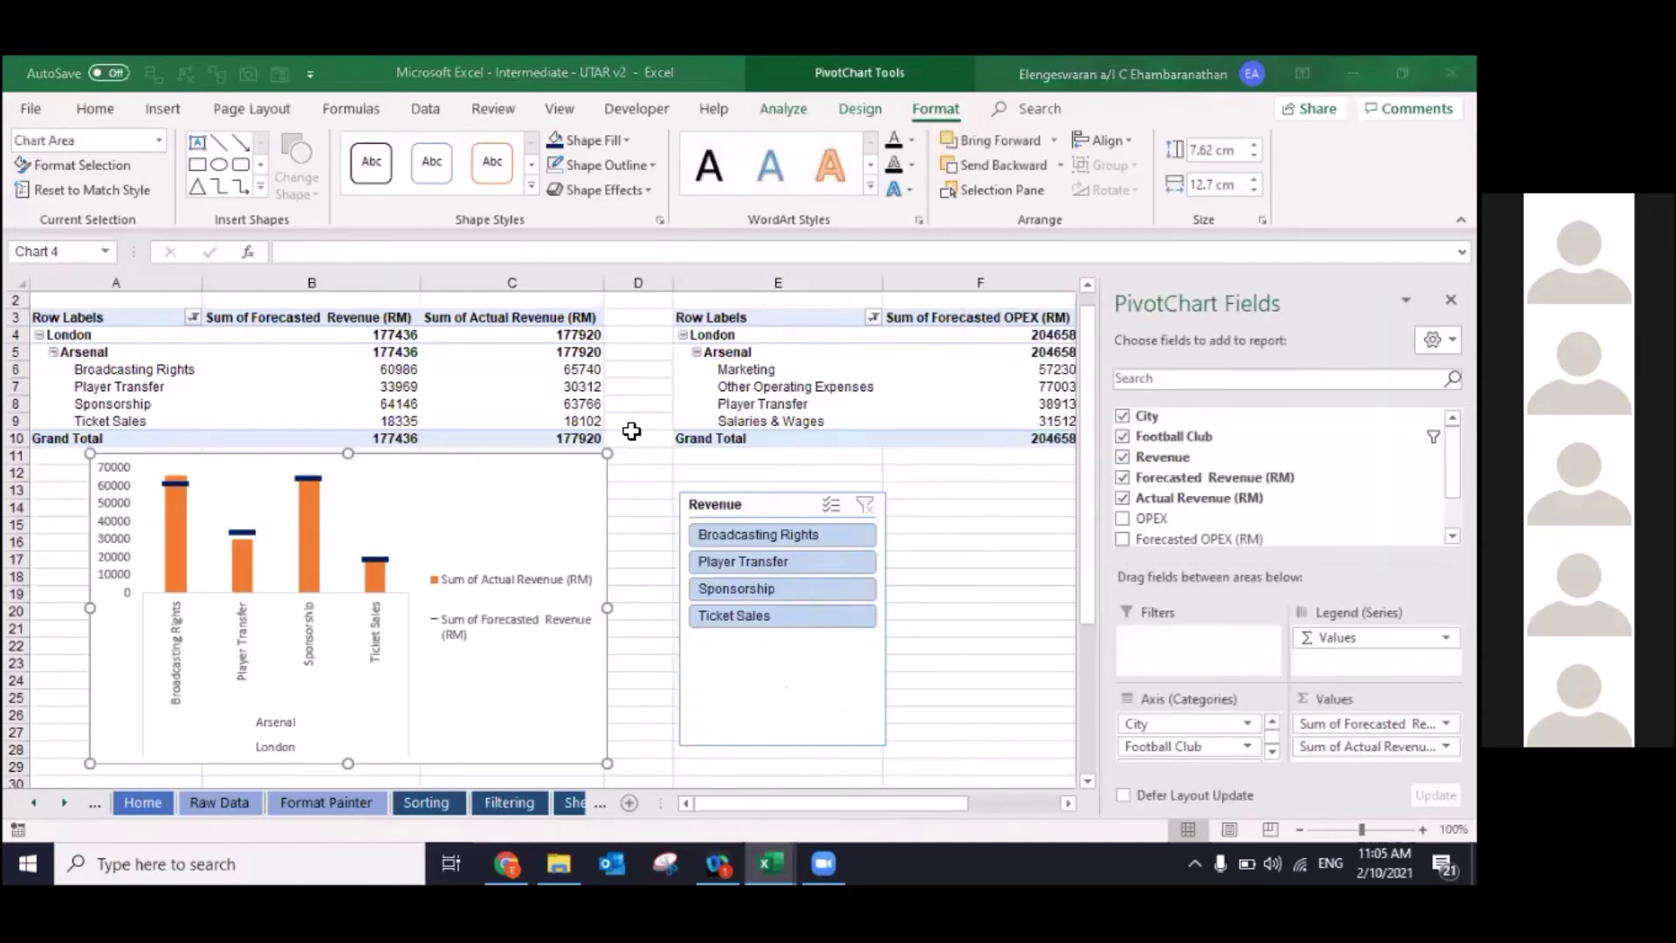
pyautogui.click(636, 466)
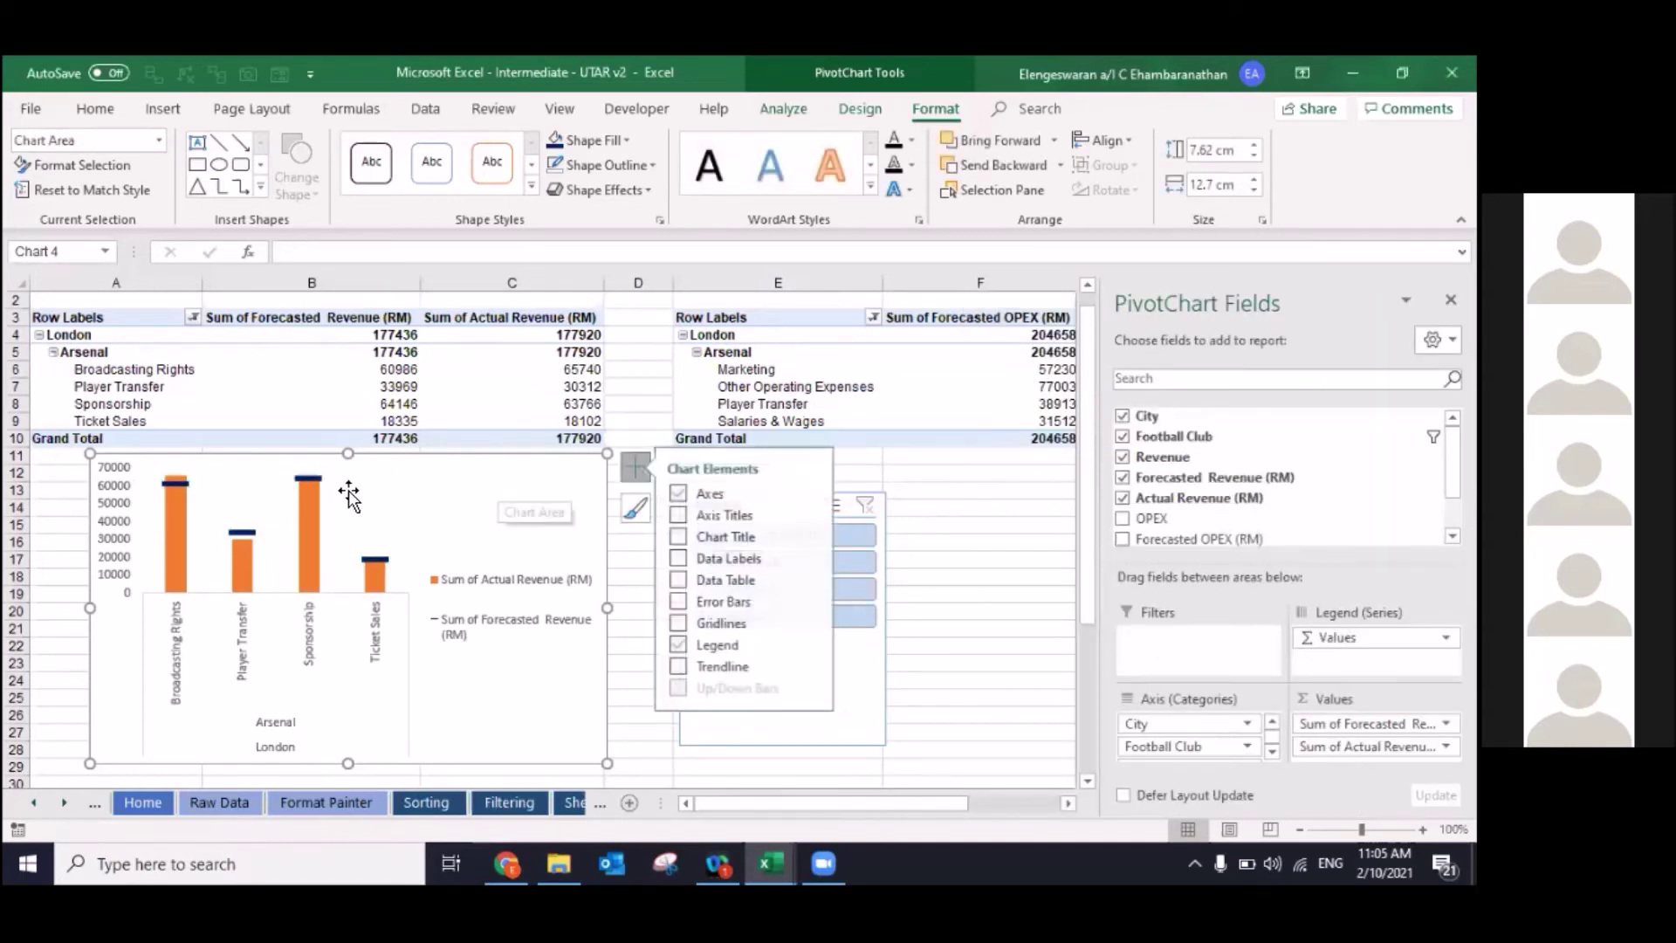
pyautogui.click(319, 477)
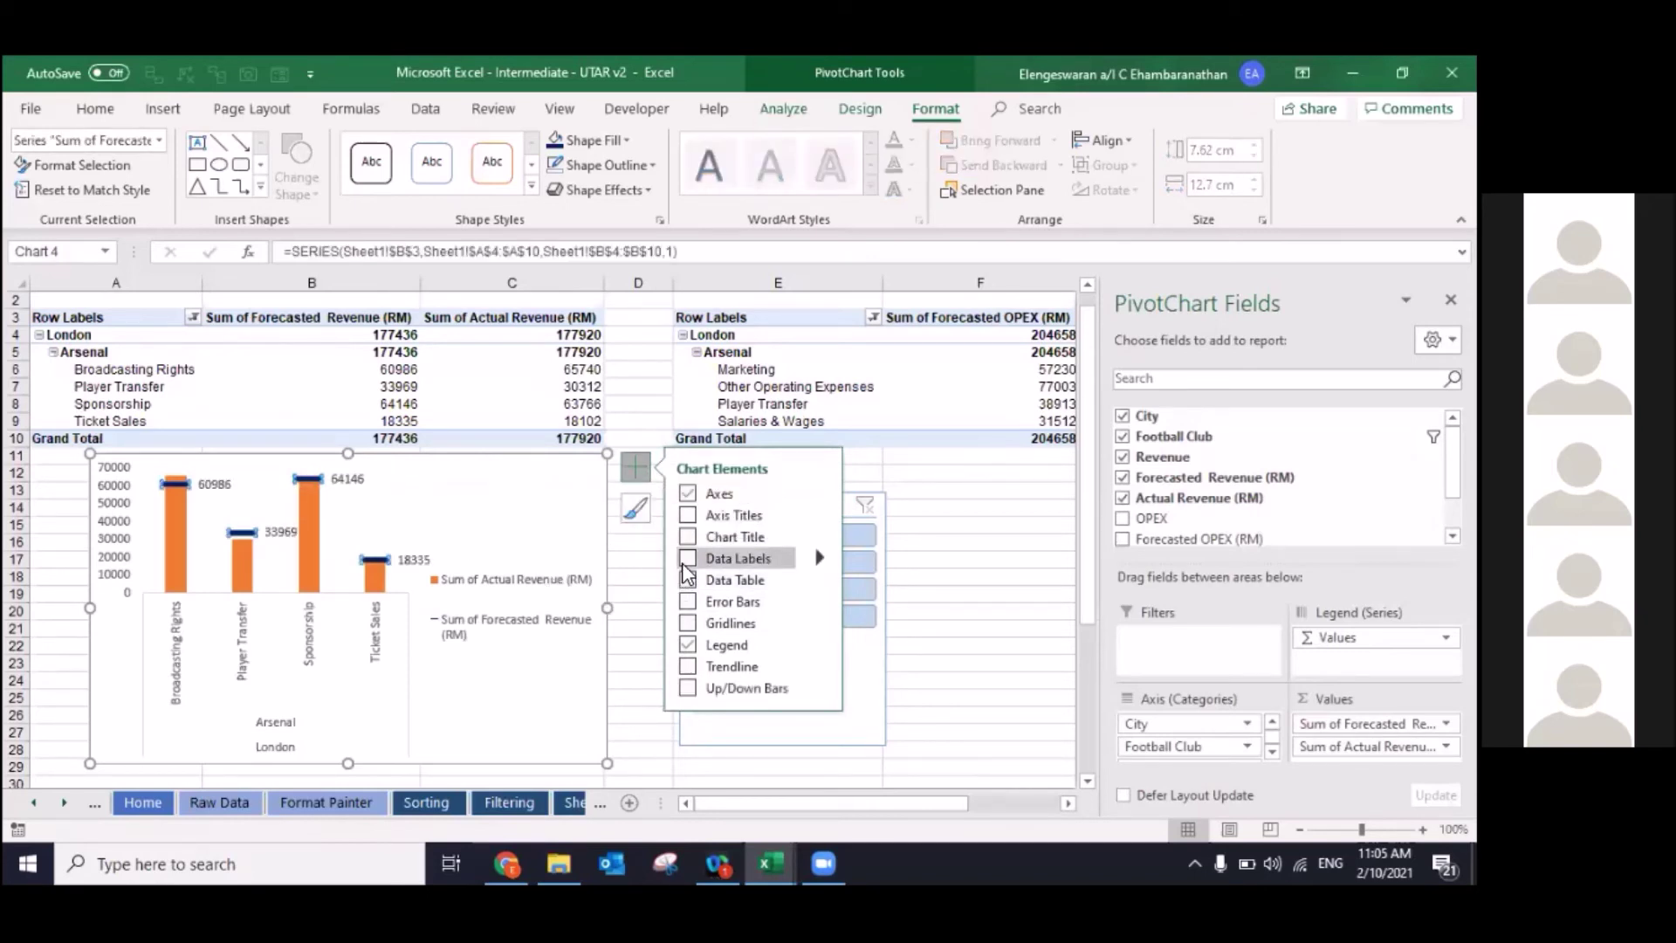
pyautogui.click(686, 569)
# Step: Add data labels to the Actual Revenue columns, placed at Inside Base
pyautogui.click(312, 558)
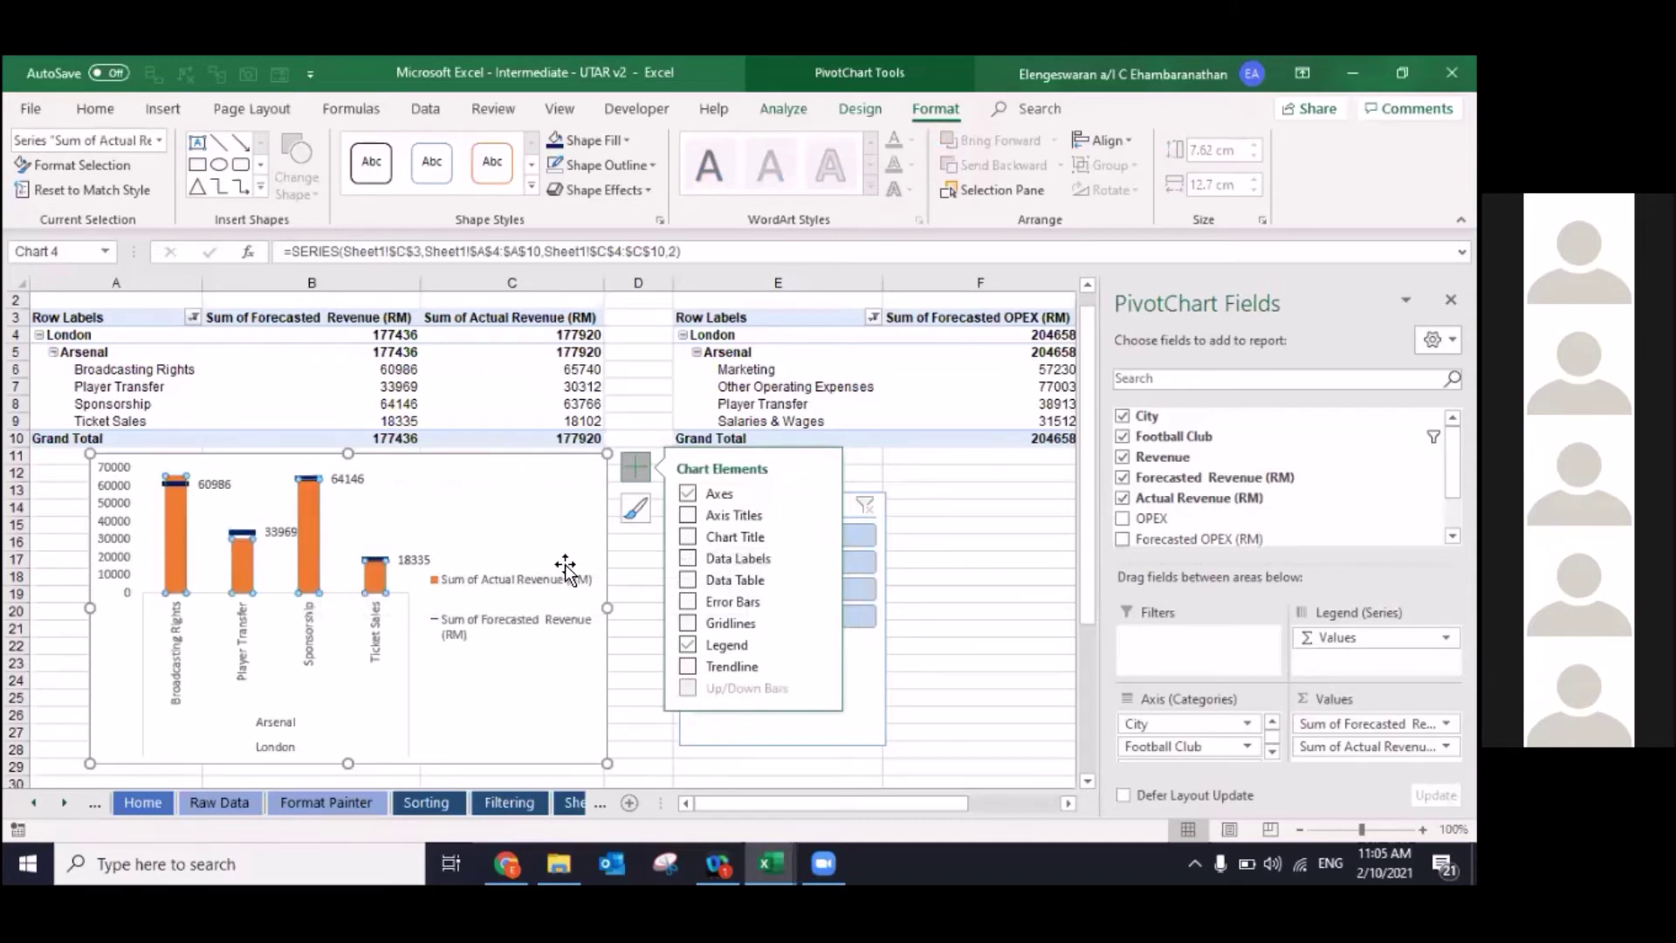
pyautogui.click(689, 562)
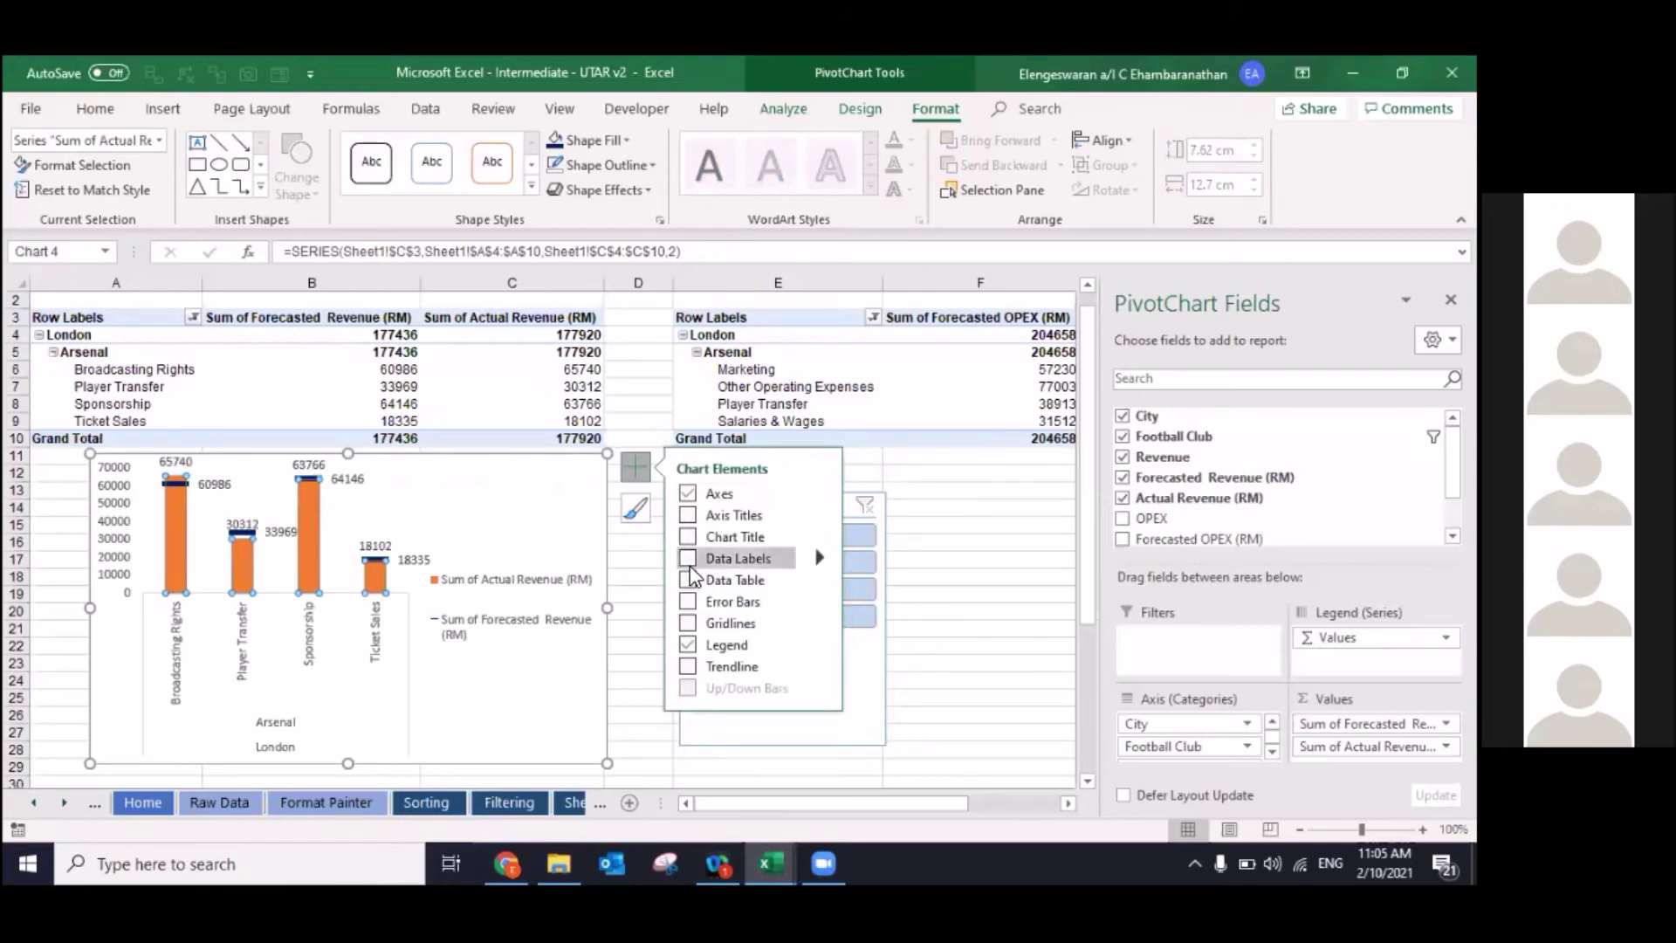
pyautogui.click(689, 558)
pyautogui.moveTo(819, 557)
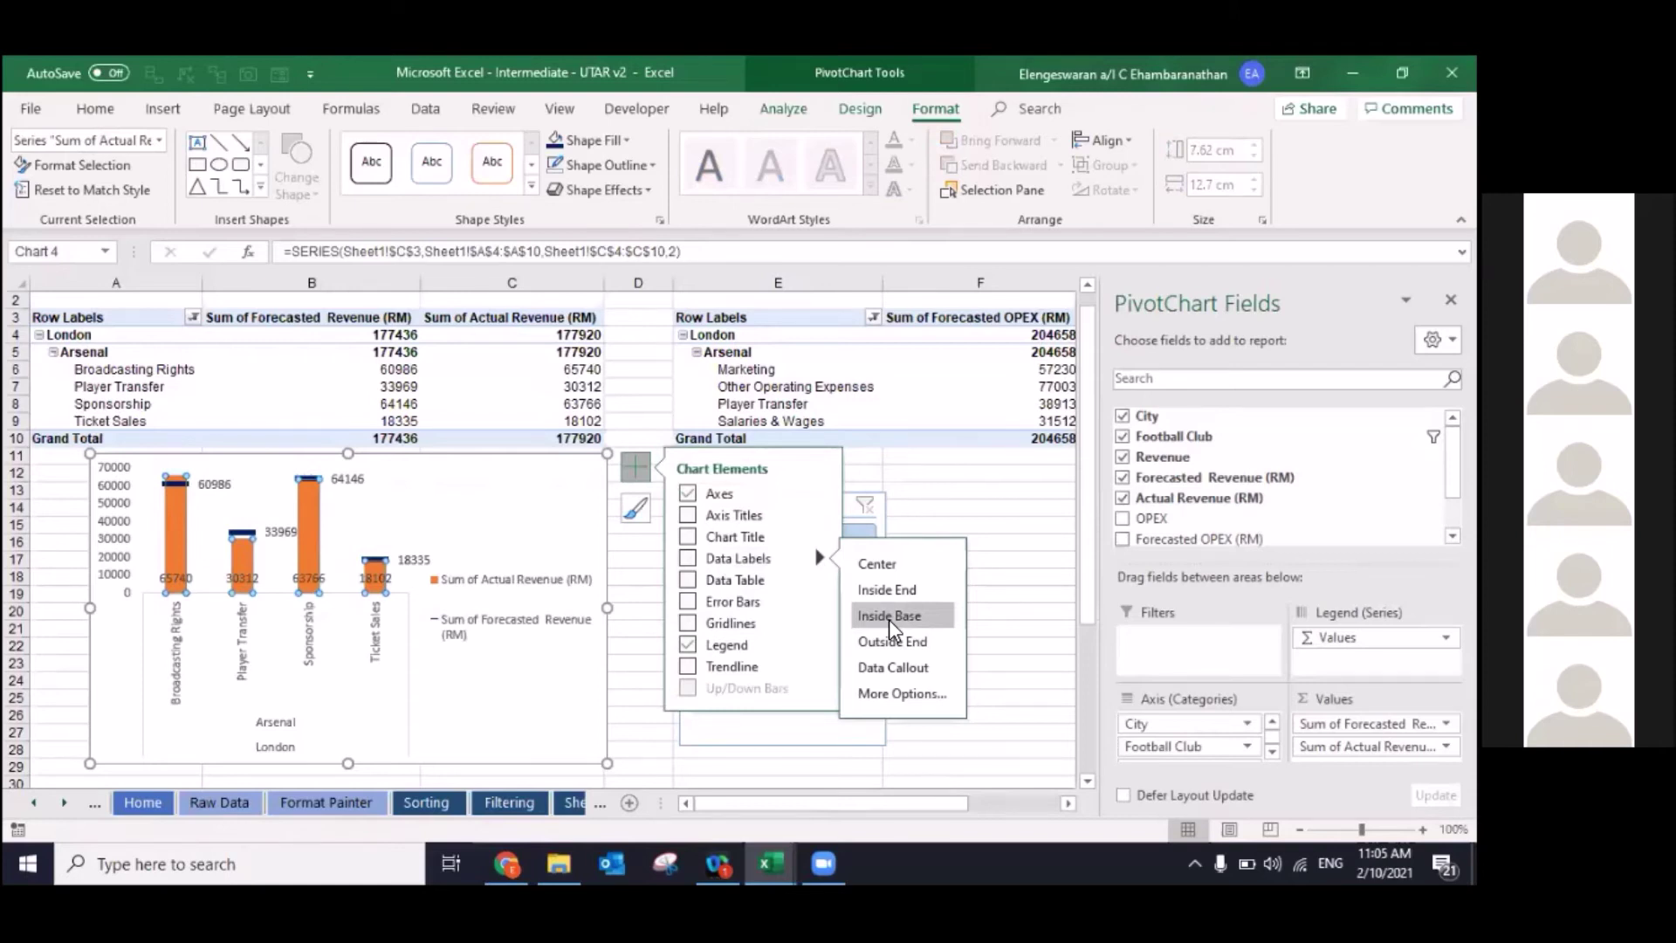
pyautogui.click(888, 615)
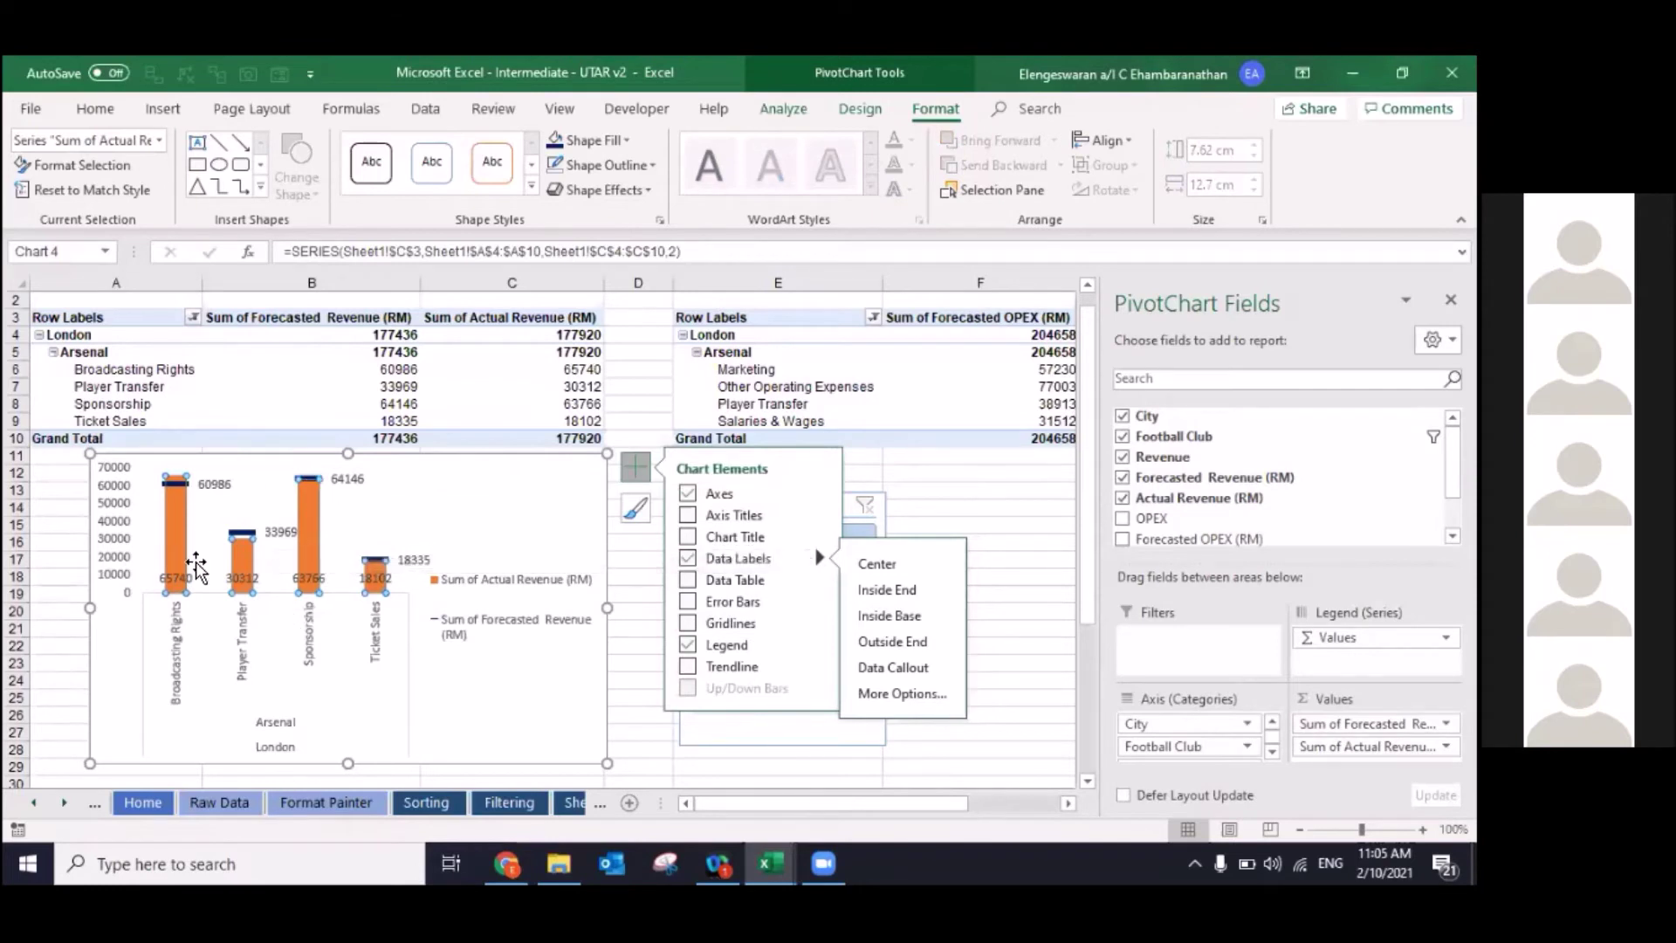
# Step: Format the pivot table values with comma thousands separators and no decimal places
pyautogui.click(352, 384)
pyautogui.hotkey('ctrl', 'a')
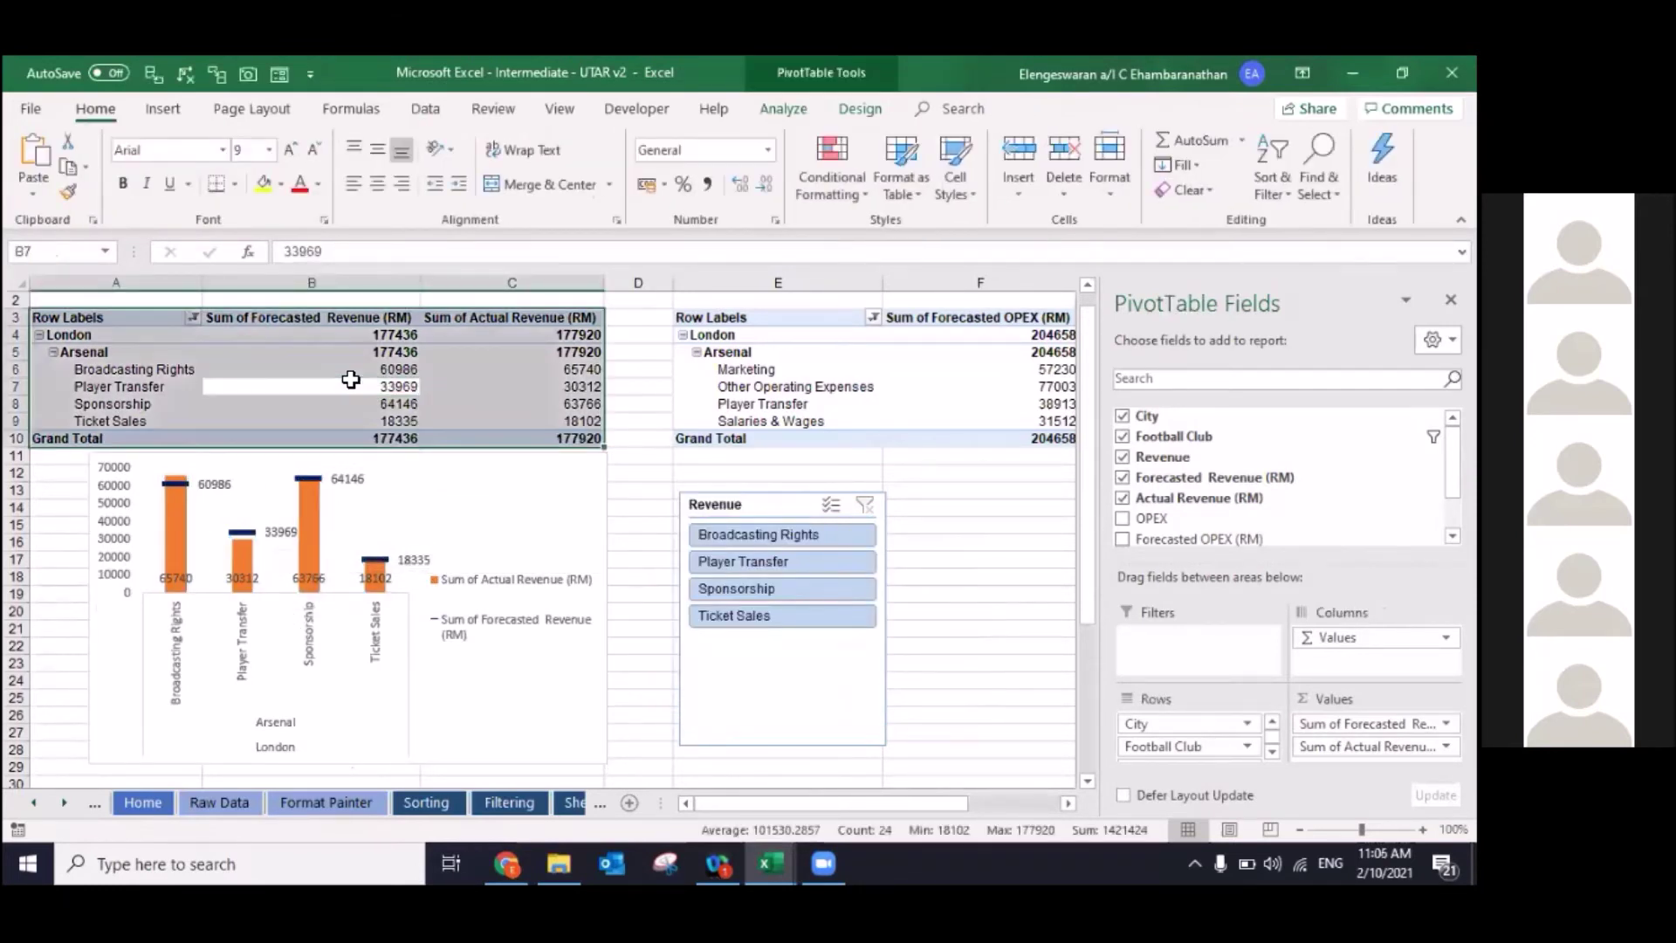
pyautogui.hotkey('ctrl', 'a')
pyautogui.click(707, 184)
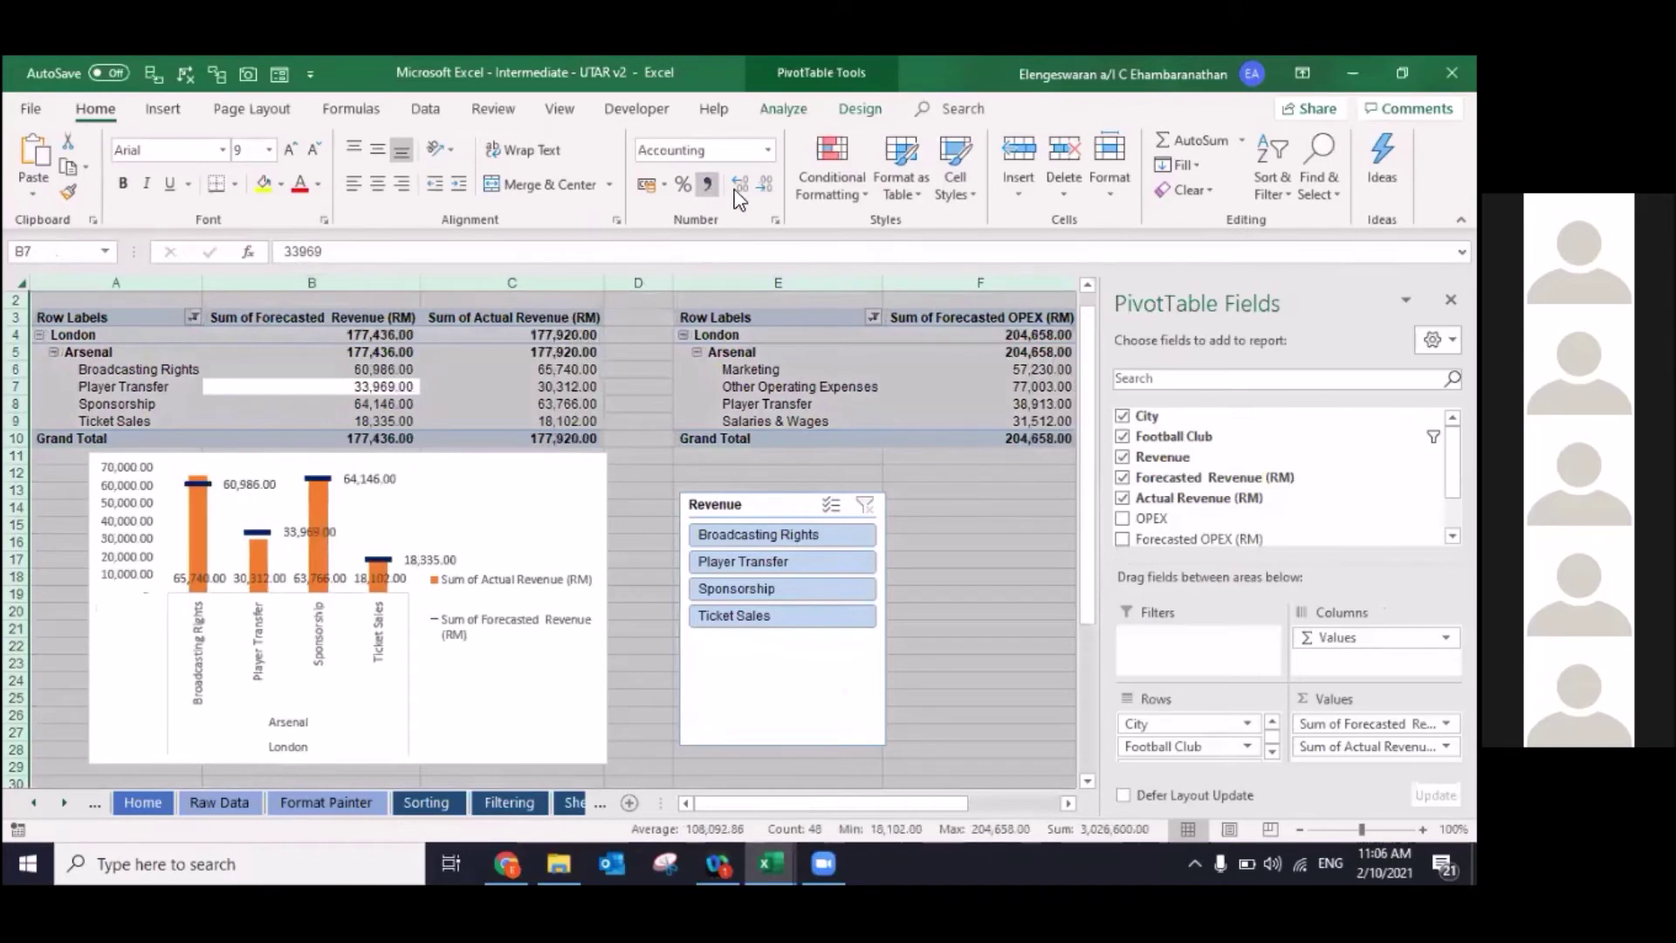
pyautogui.click(765, 188)
pyautogui.click(765, 188)
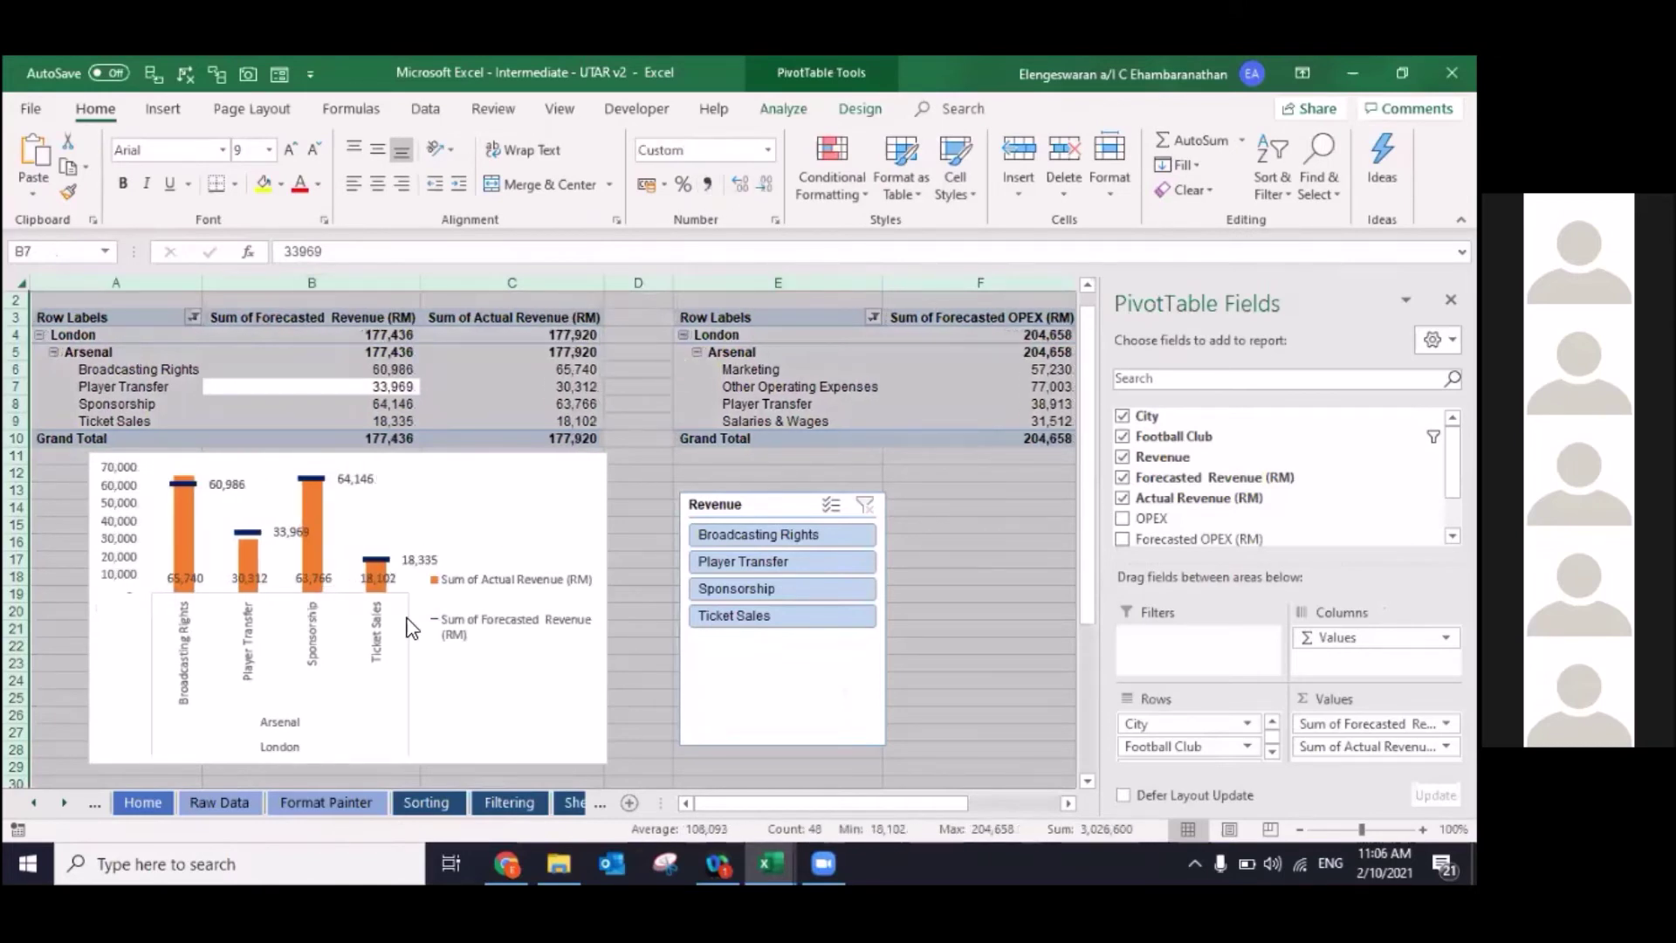
# Step: Cut the revenue PivotChart off Sheet1
pyautogui.click(493, 485)
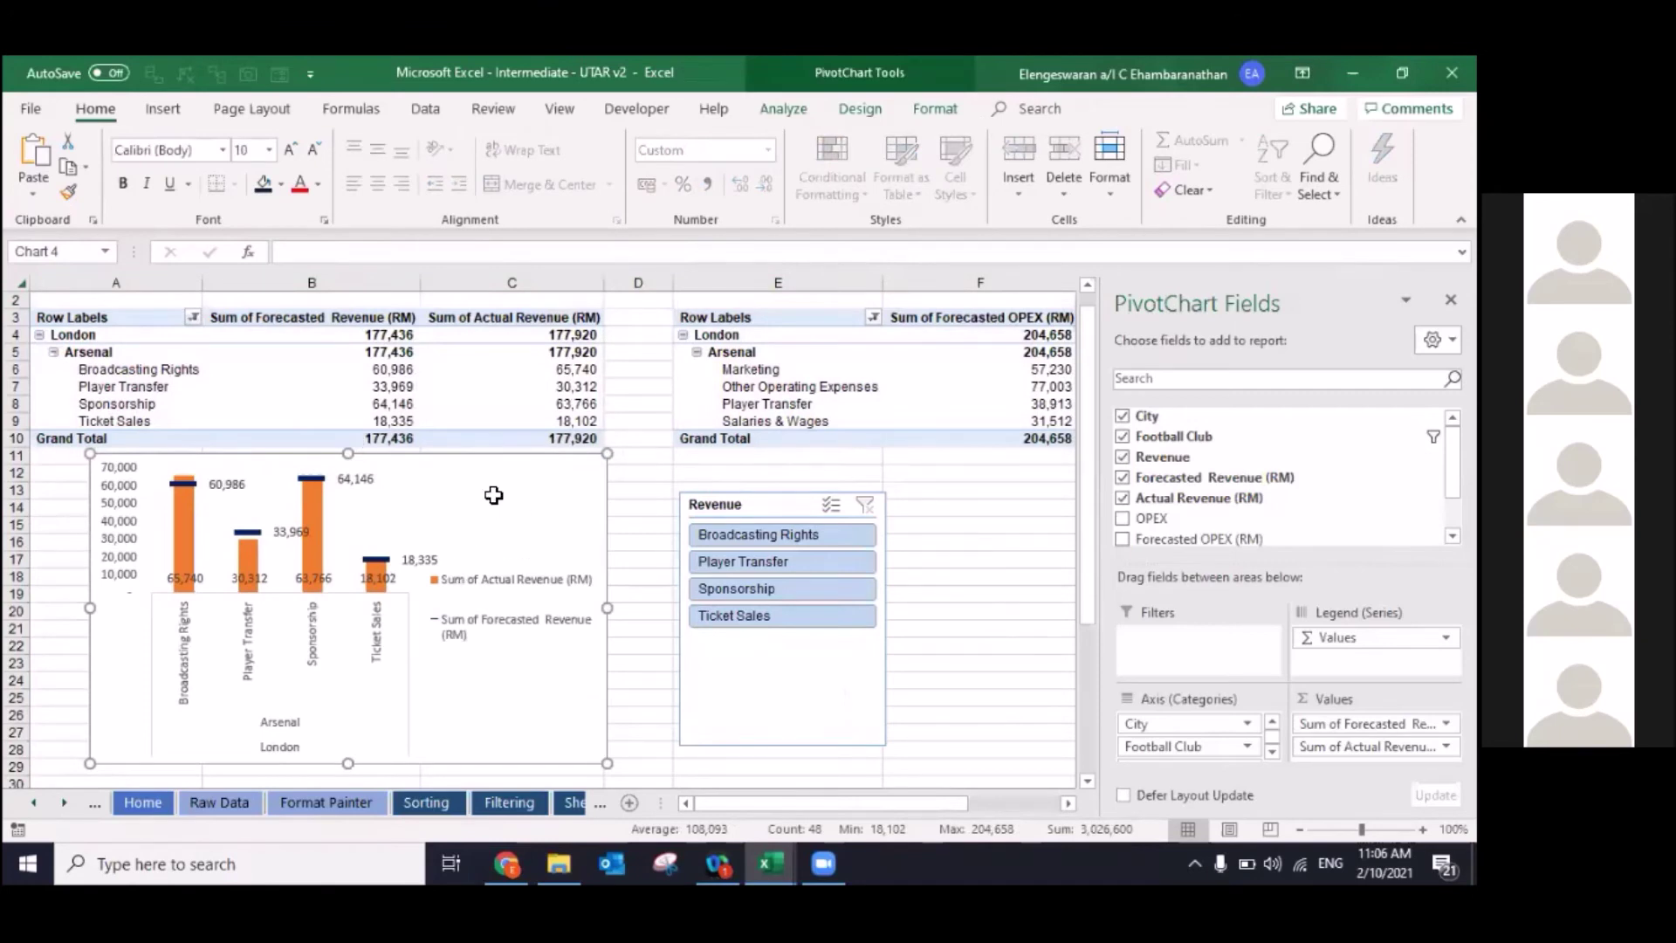
pyautogui.press('Delete')
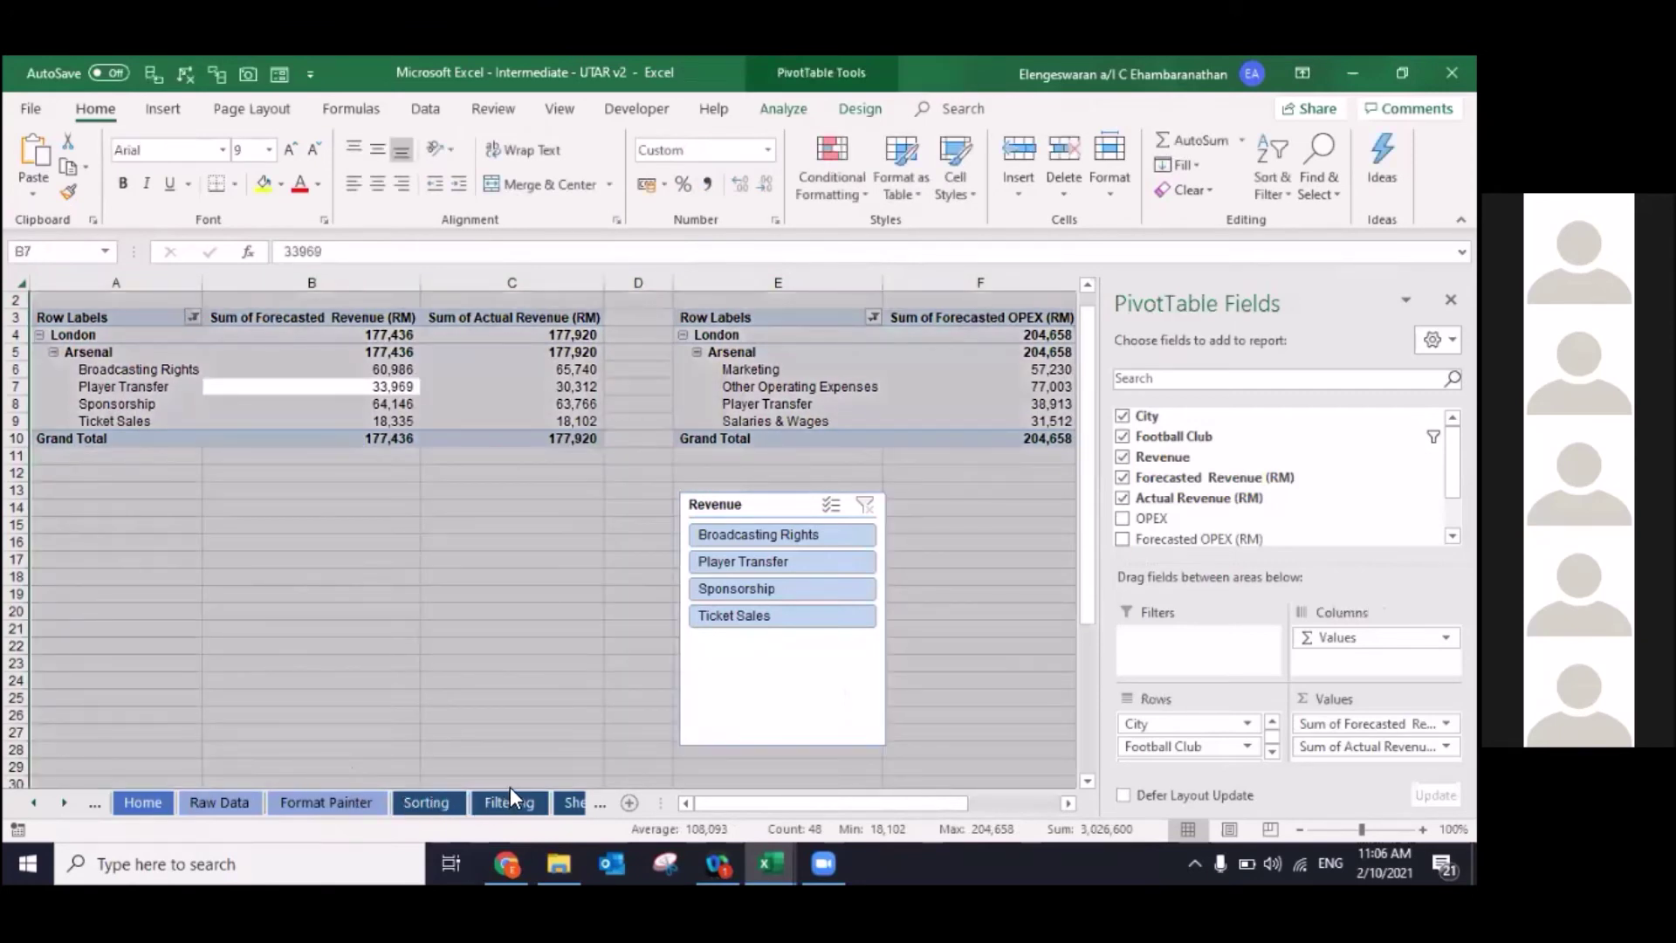
pyautogui.click(489, 802)
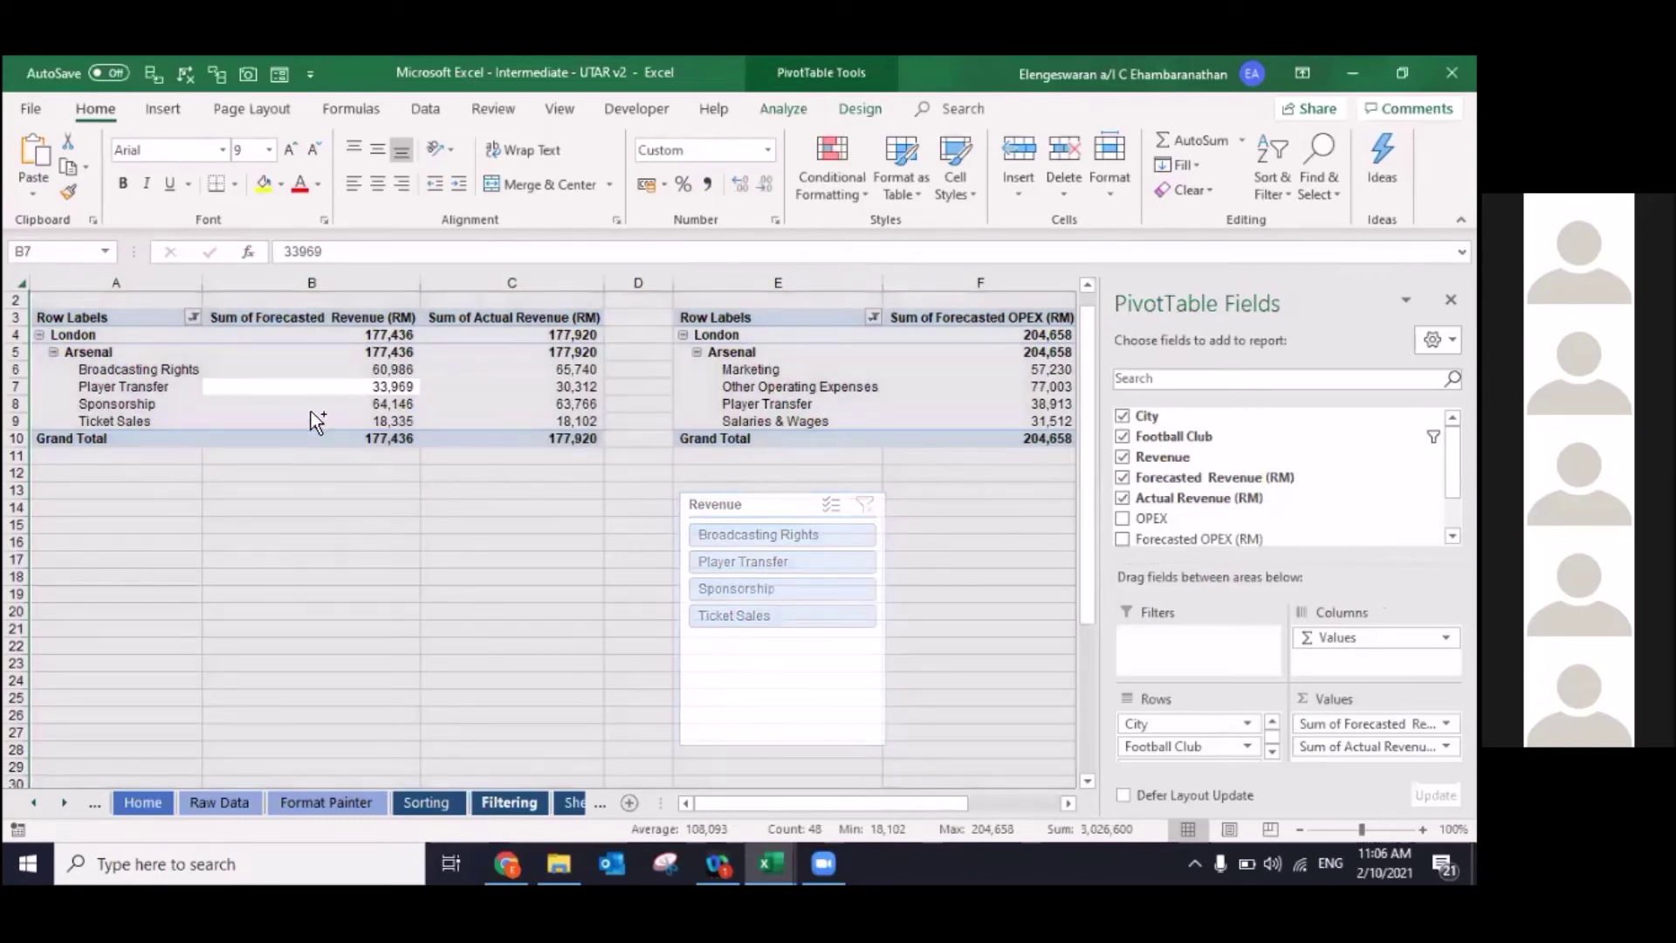
# Step: Paste the revenue PivotChart onto Sheet2 and enlarge it beneath the slicers
pyautogui.hotkey('ctrl', 'pageup')
pyautogui.hotkey('ctrl', 'pageup')
pyautogui.hotkey('ctrl', 'pagedown')
pyautogui.hotkey('ctrl', 'v')
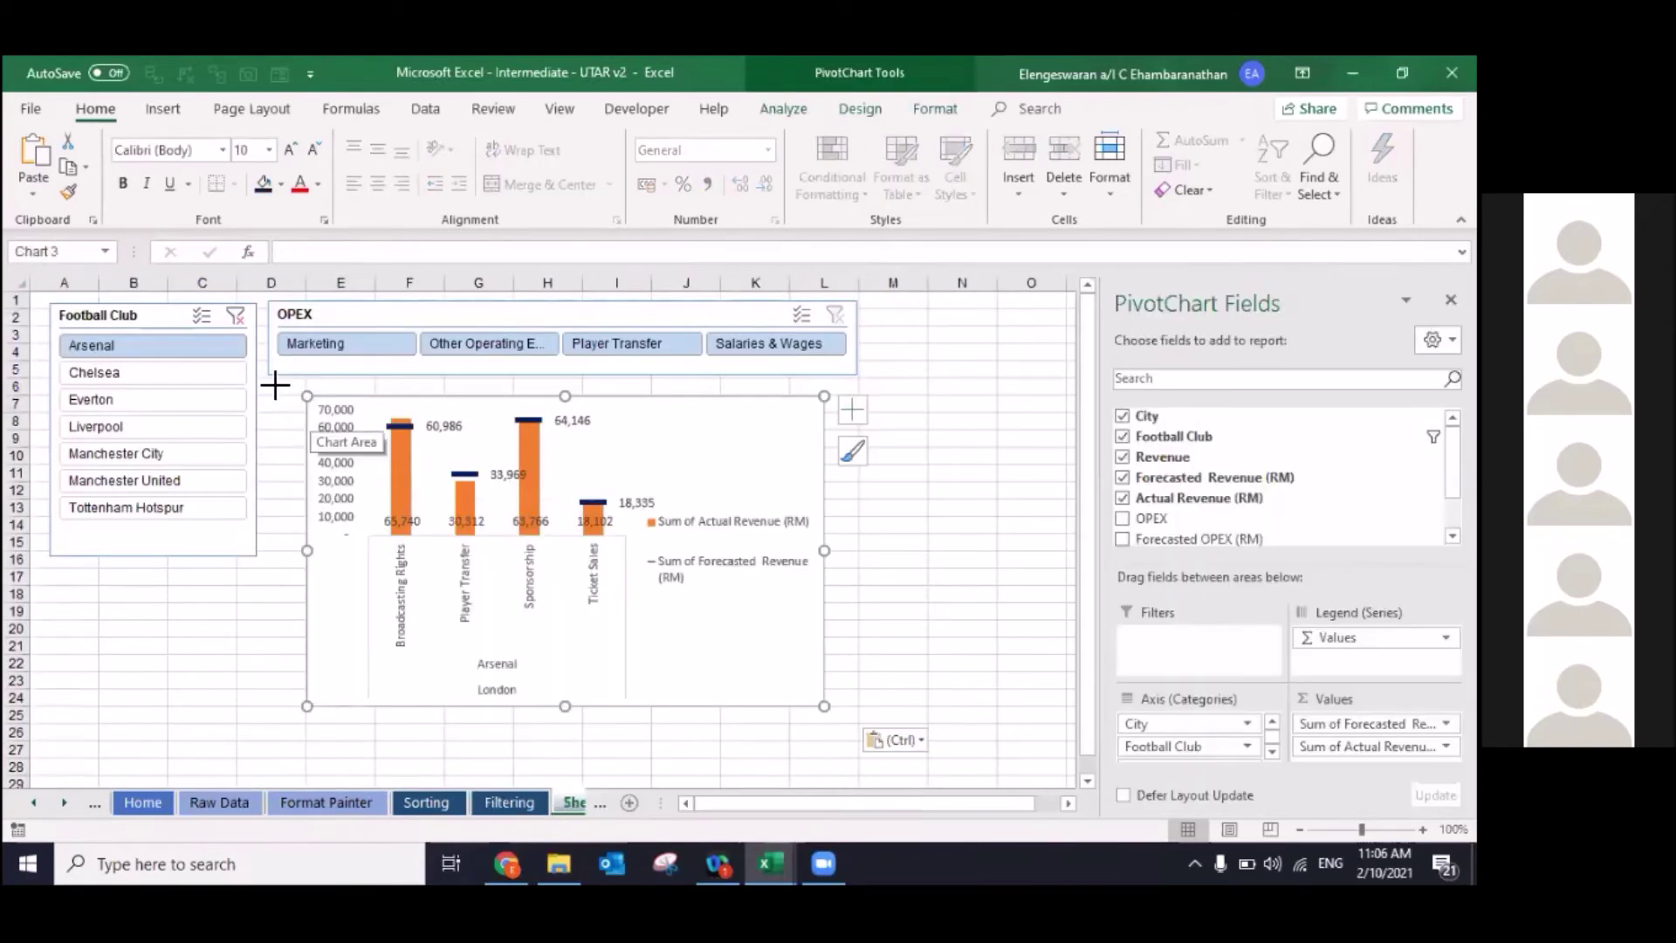
pyautogui.moveTo(281, 387); pyautogui.dragTo(274, 386)
pyautogui.moveTo(824, 706); pyautogui.dragTo(920, 728)
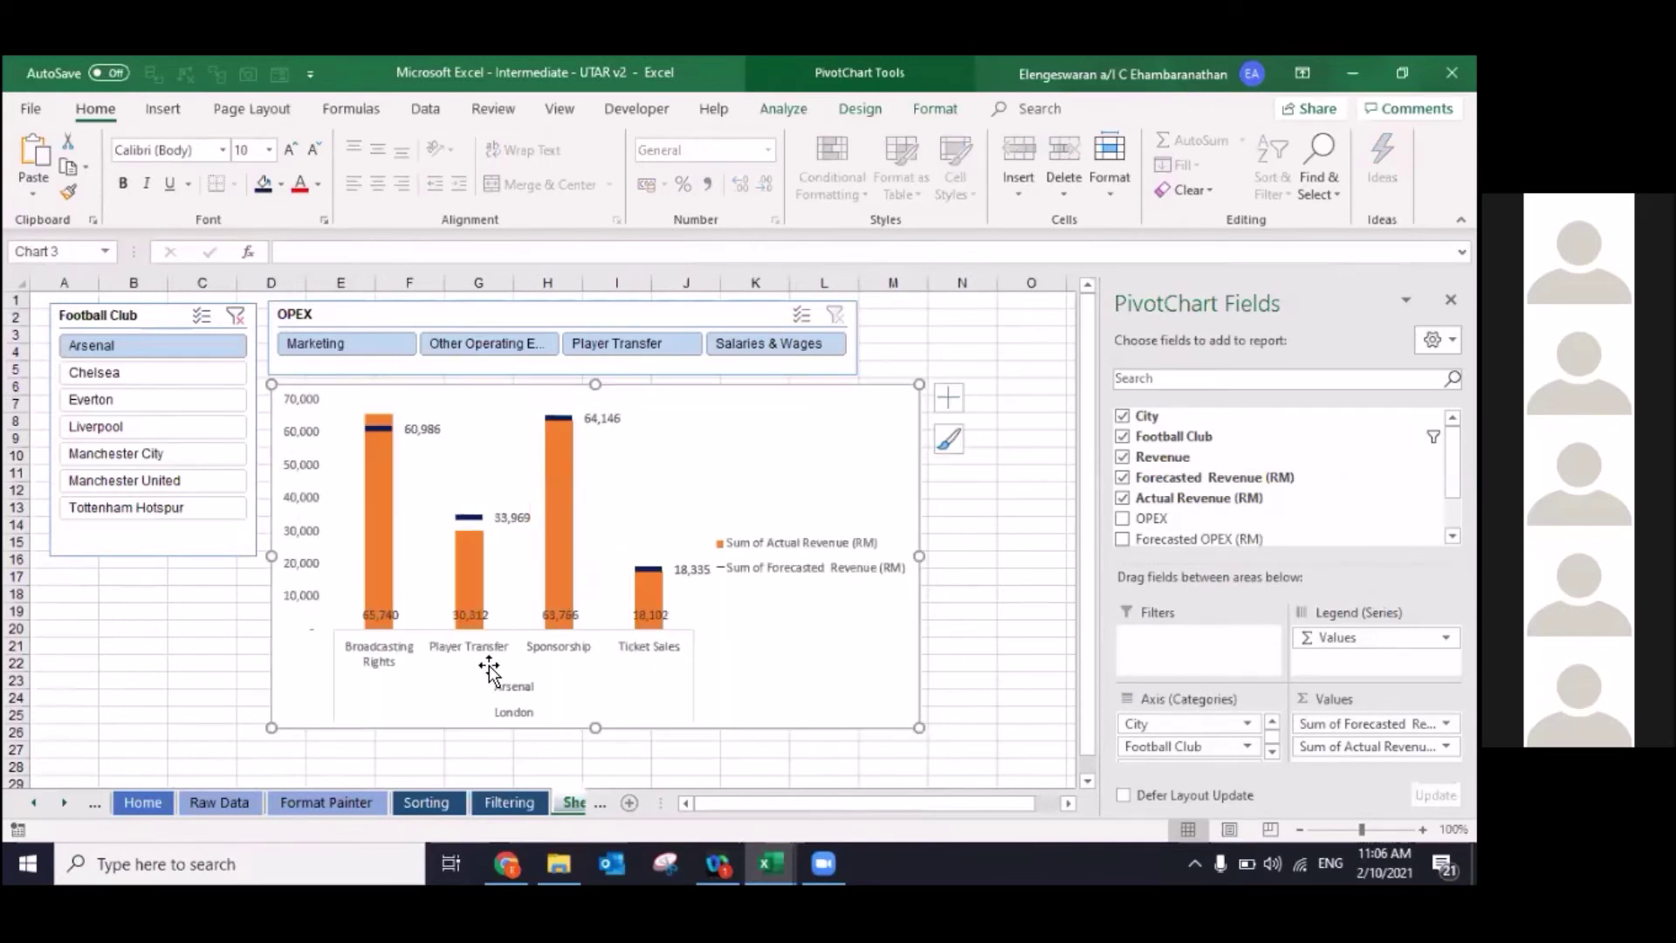
pyautogui.moveTo(342, 384); pyautogui.dragTo(330, 384)
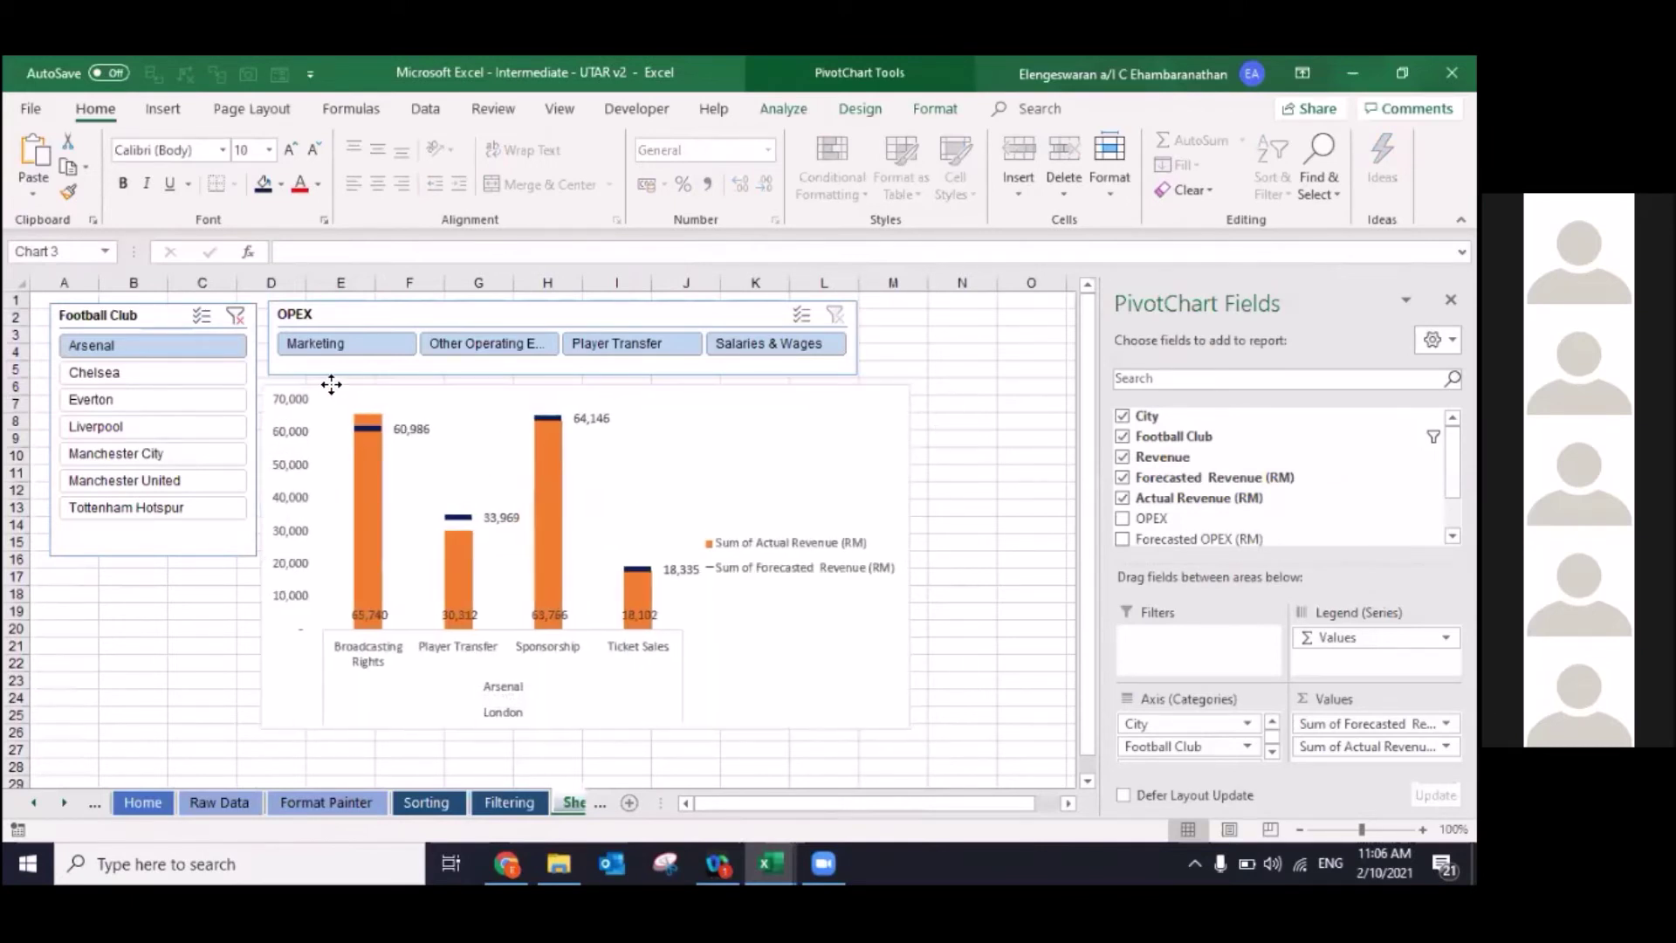
# Step: Filter the dashboard to Chelsea and limit OPEX to Marketing only
pyautogui.click(331, 385)
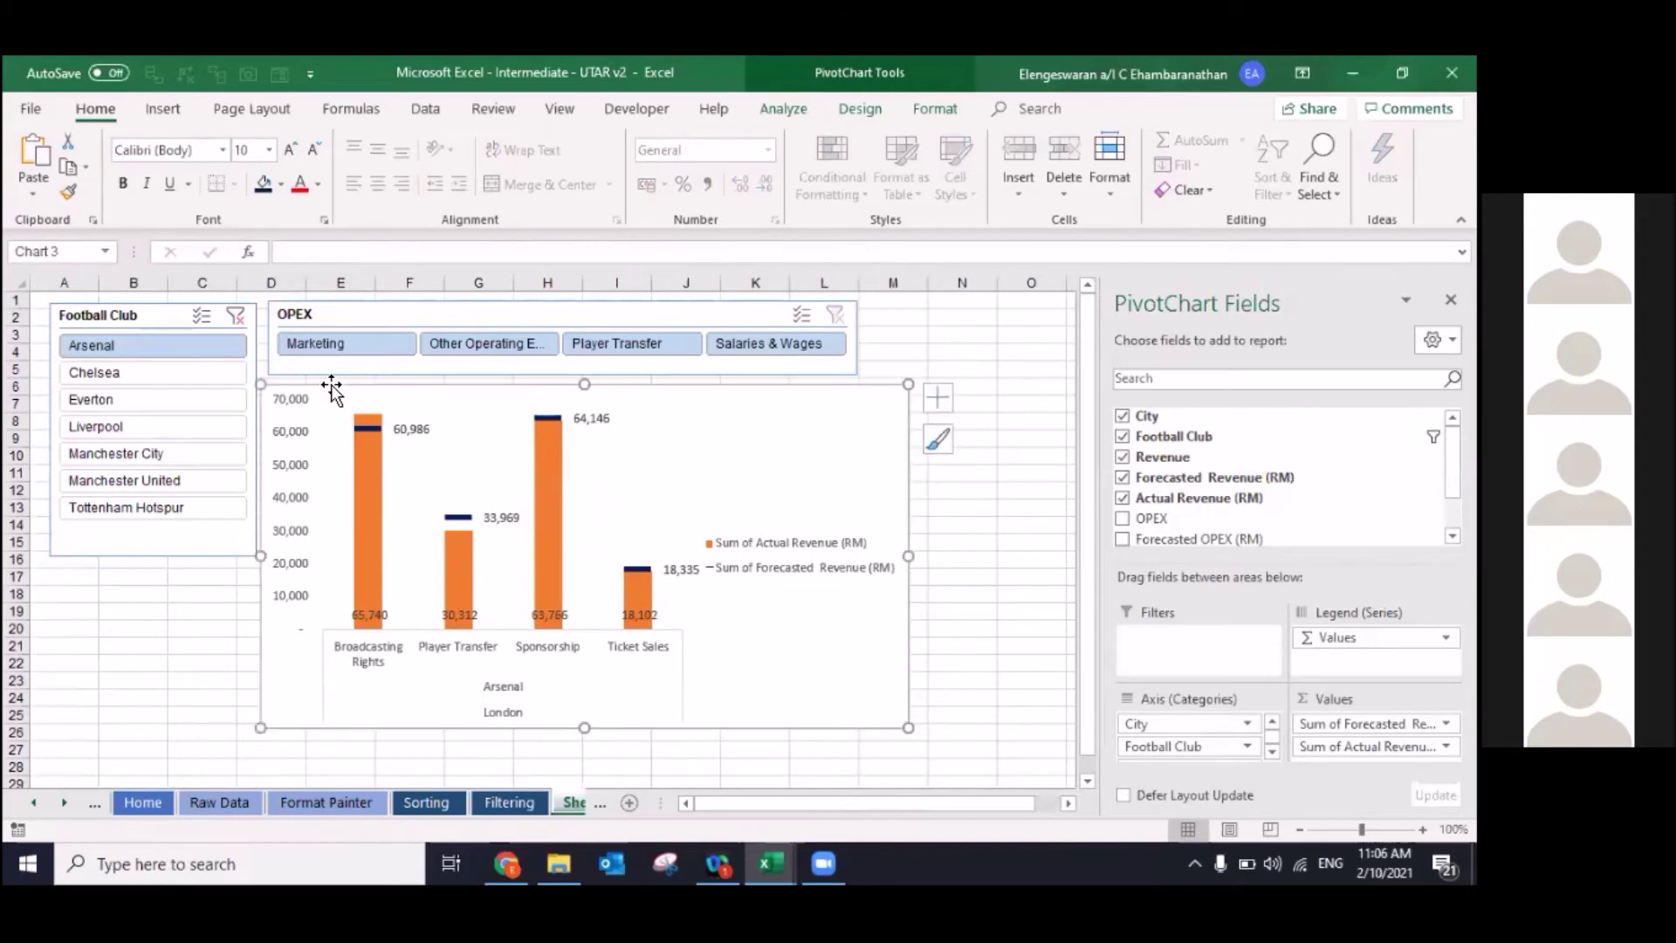
pyautogui.click(180, 374)
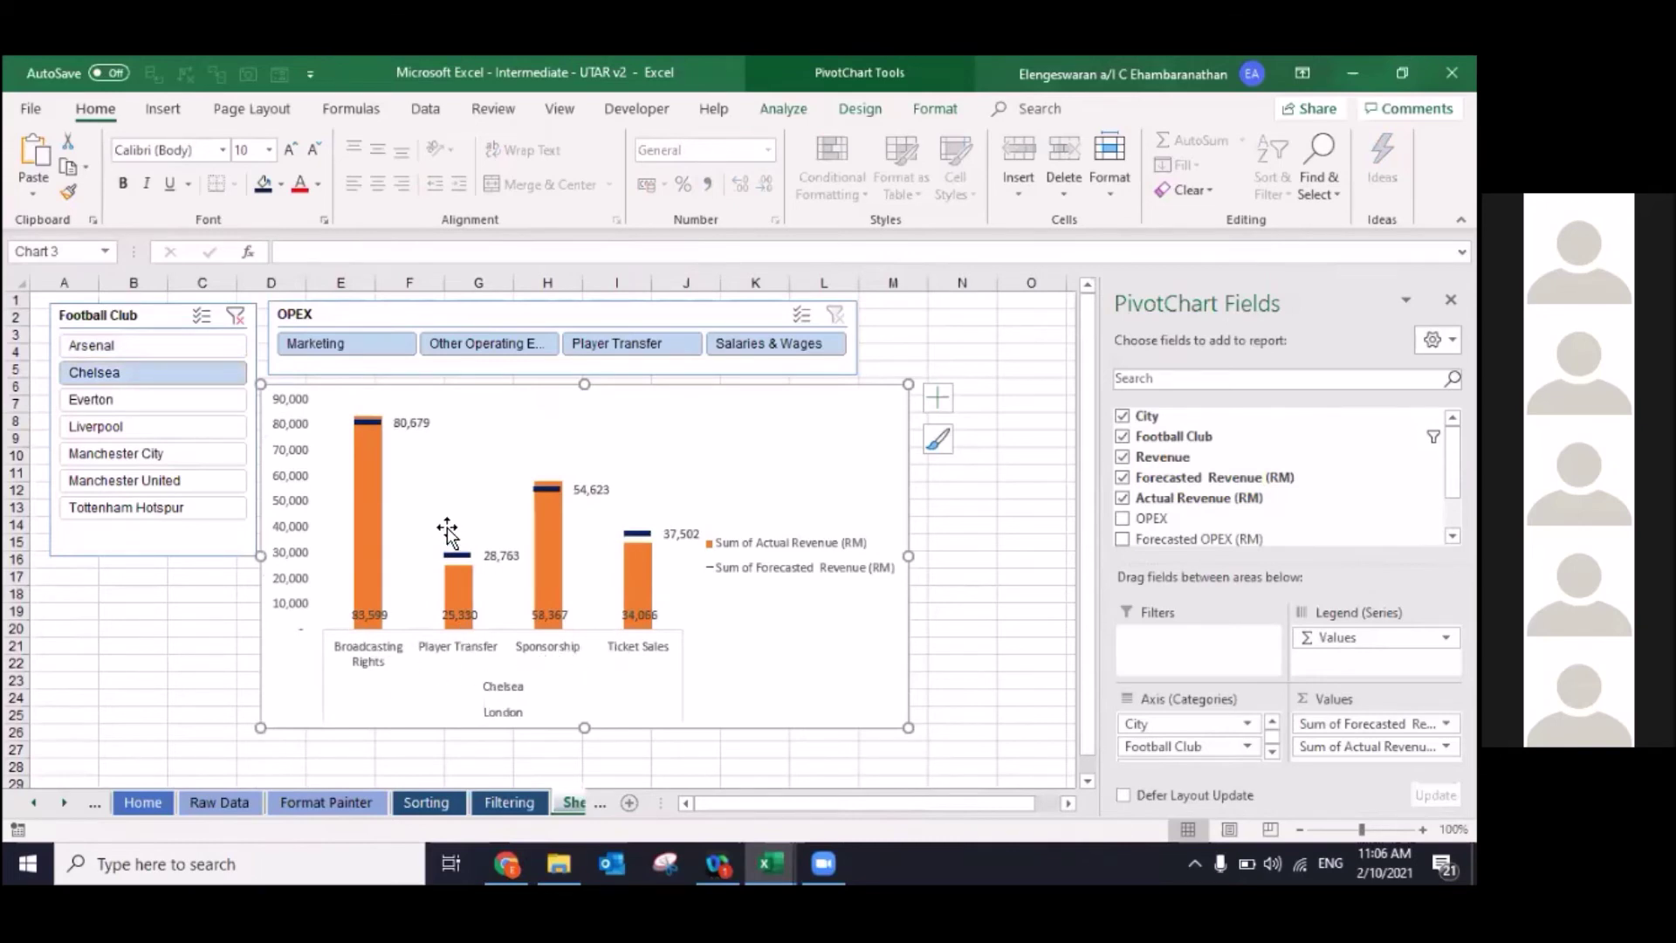
pyautogui.click(348, 350)
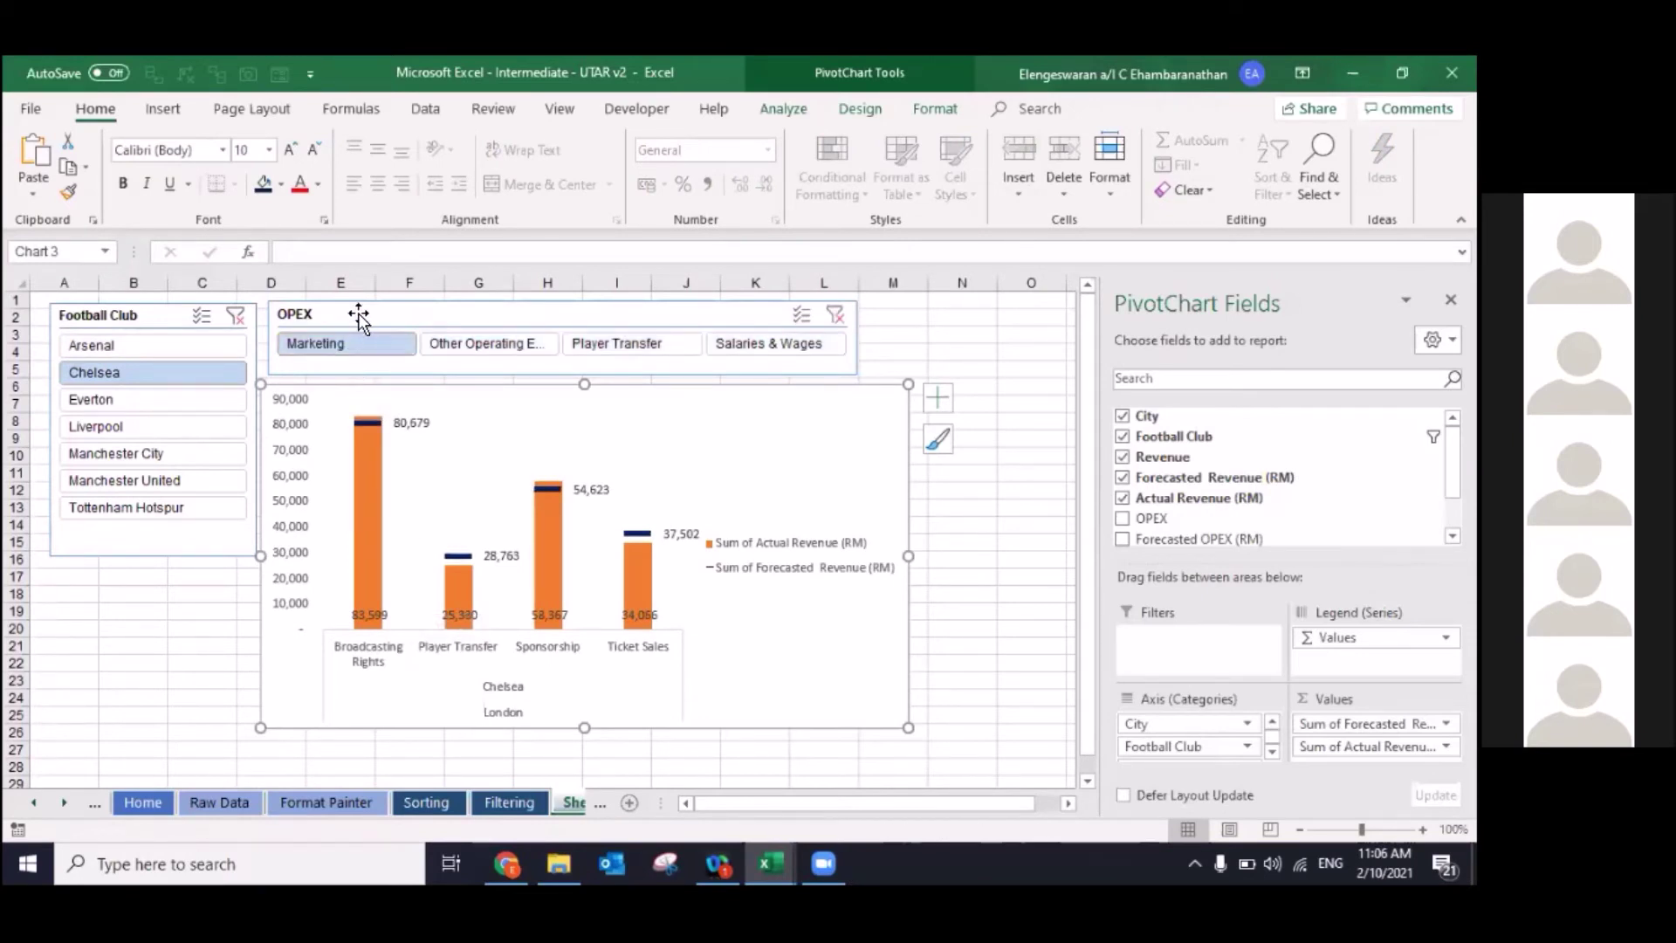
# Step: Copy the Revenue slicer from Sheet1 onto the Sheet2 dashboard, clear of the chart
pyautogui.click(359, 314)
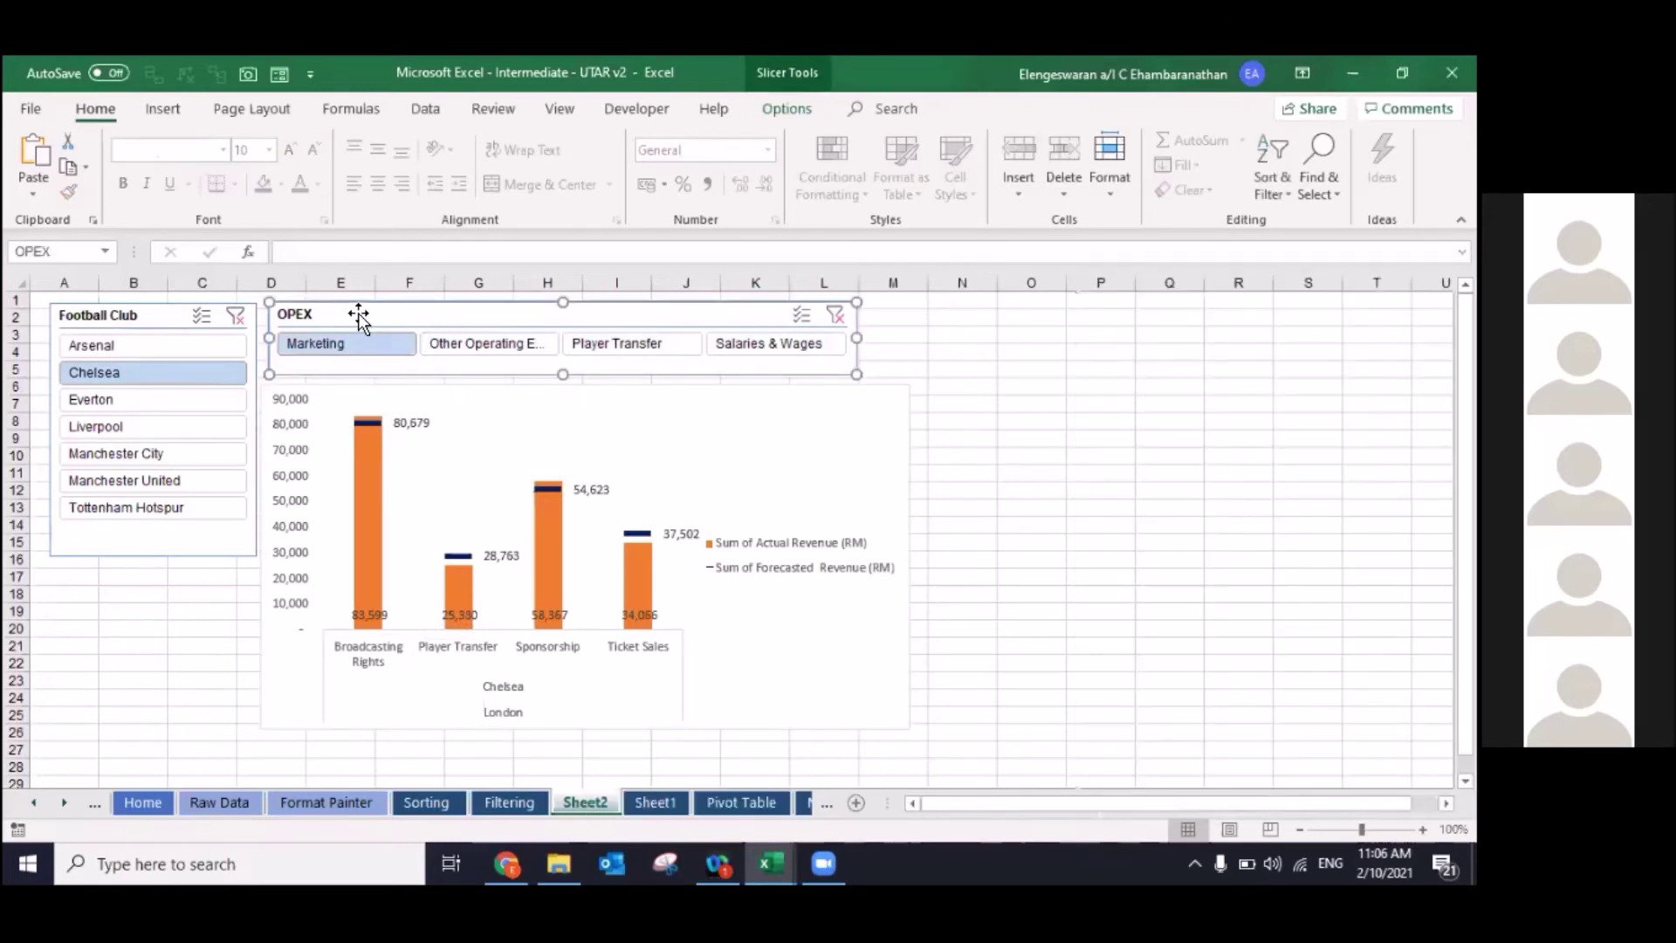
pyautogui.click(655, 804)
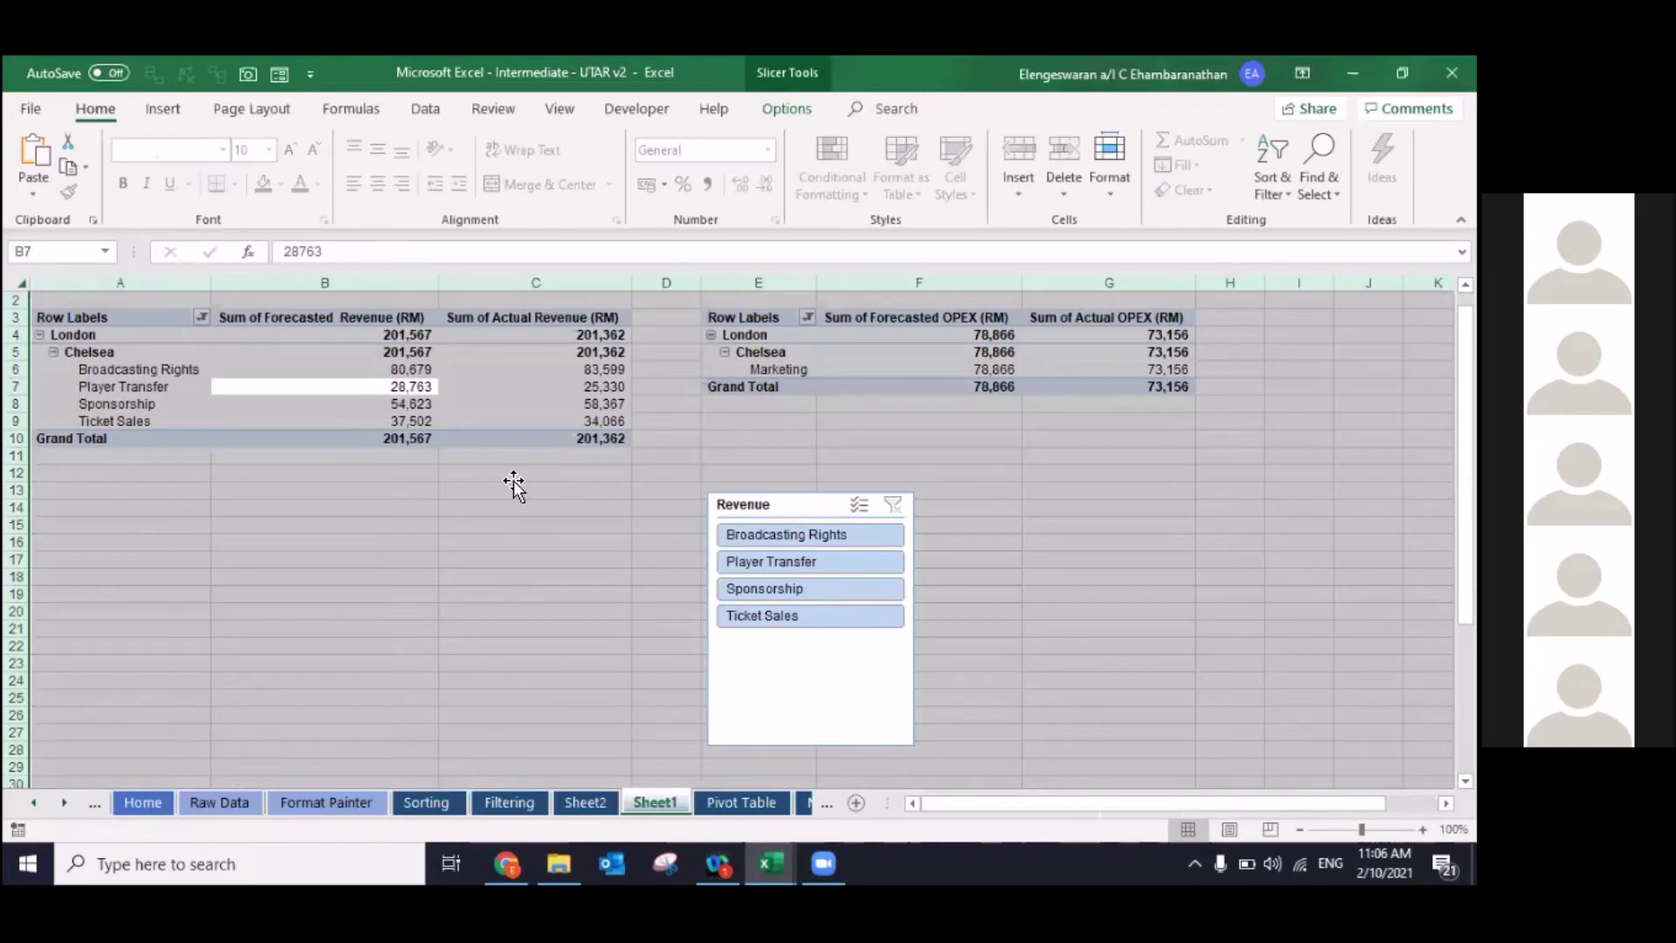
pyautogui.moveTo(769, 509); pyautogui.dragTo(513, 480)
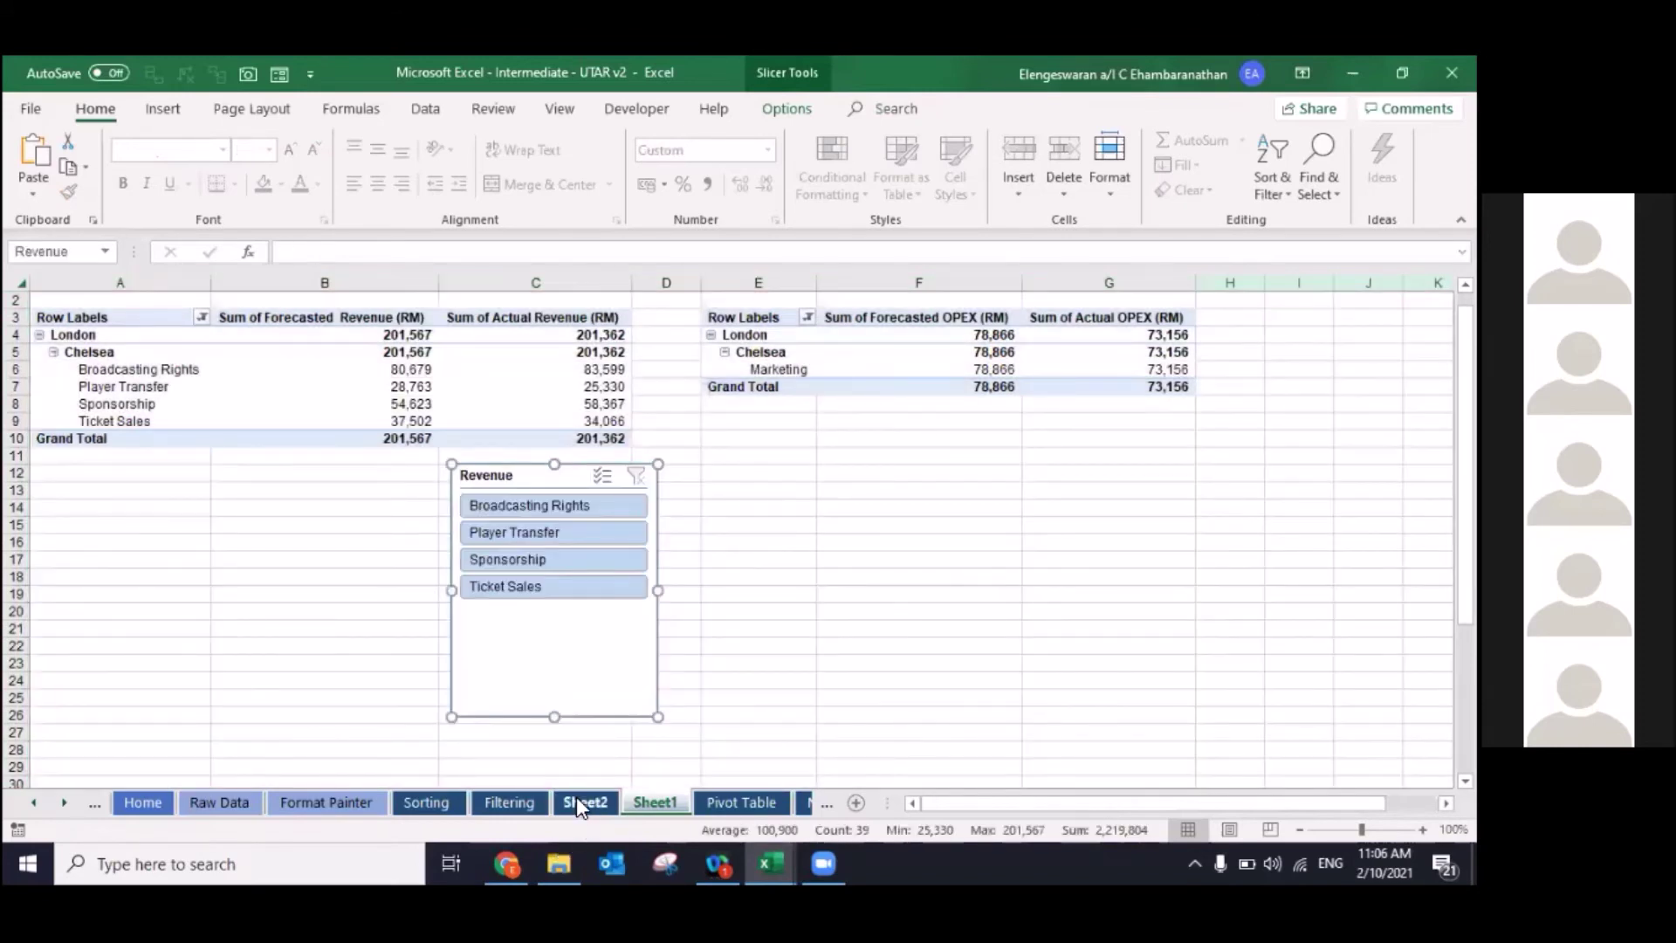
pyautogui.click(584, 801)
pyautogui.hotkey('ctrl', 'v')
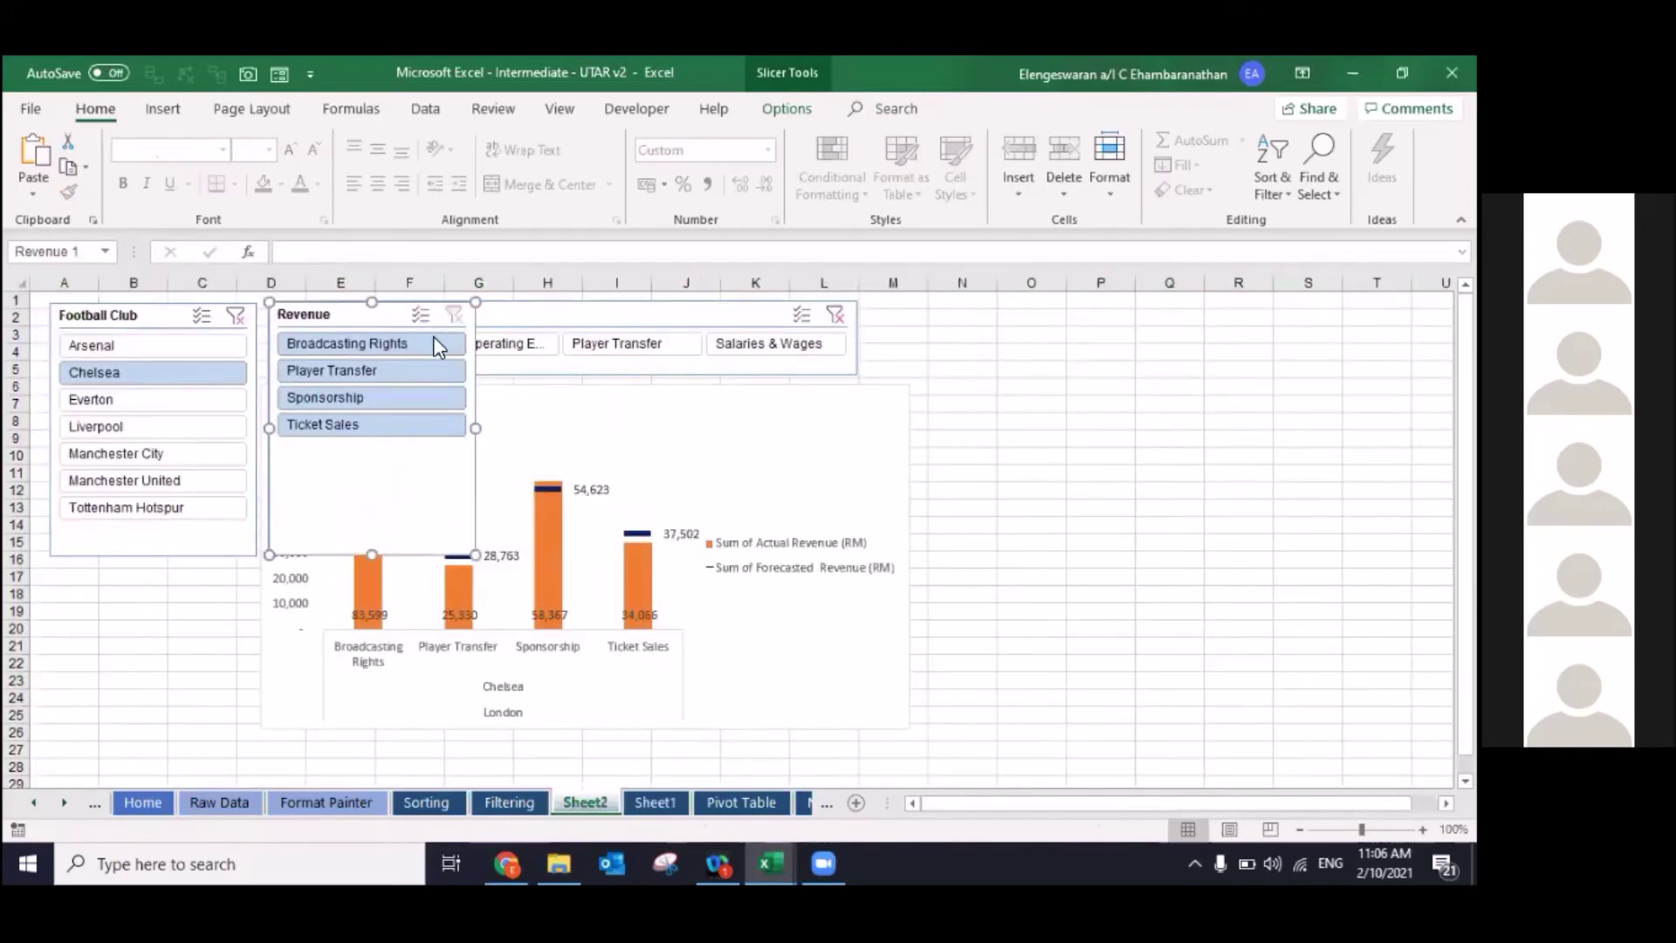
pyautogui.moveTo(358, 310); pyautogui.dragTo(1004, 326)
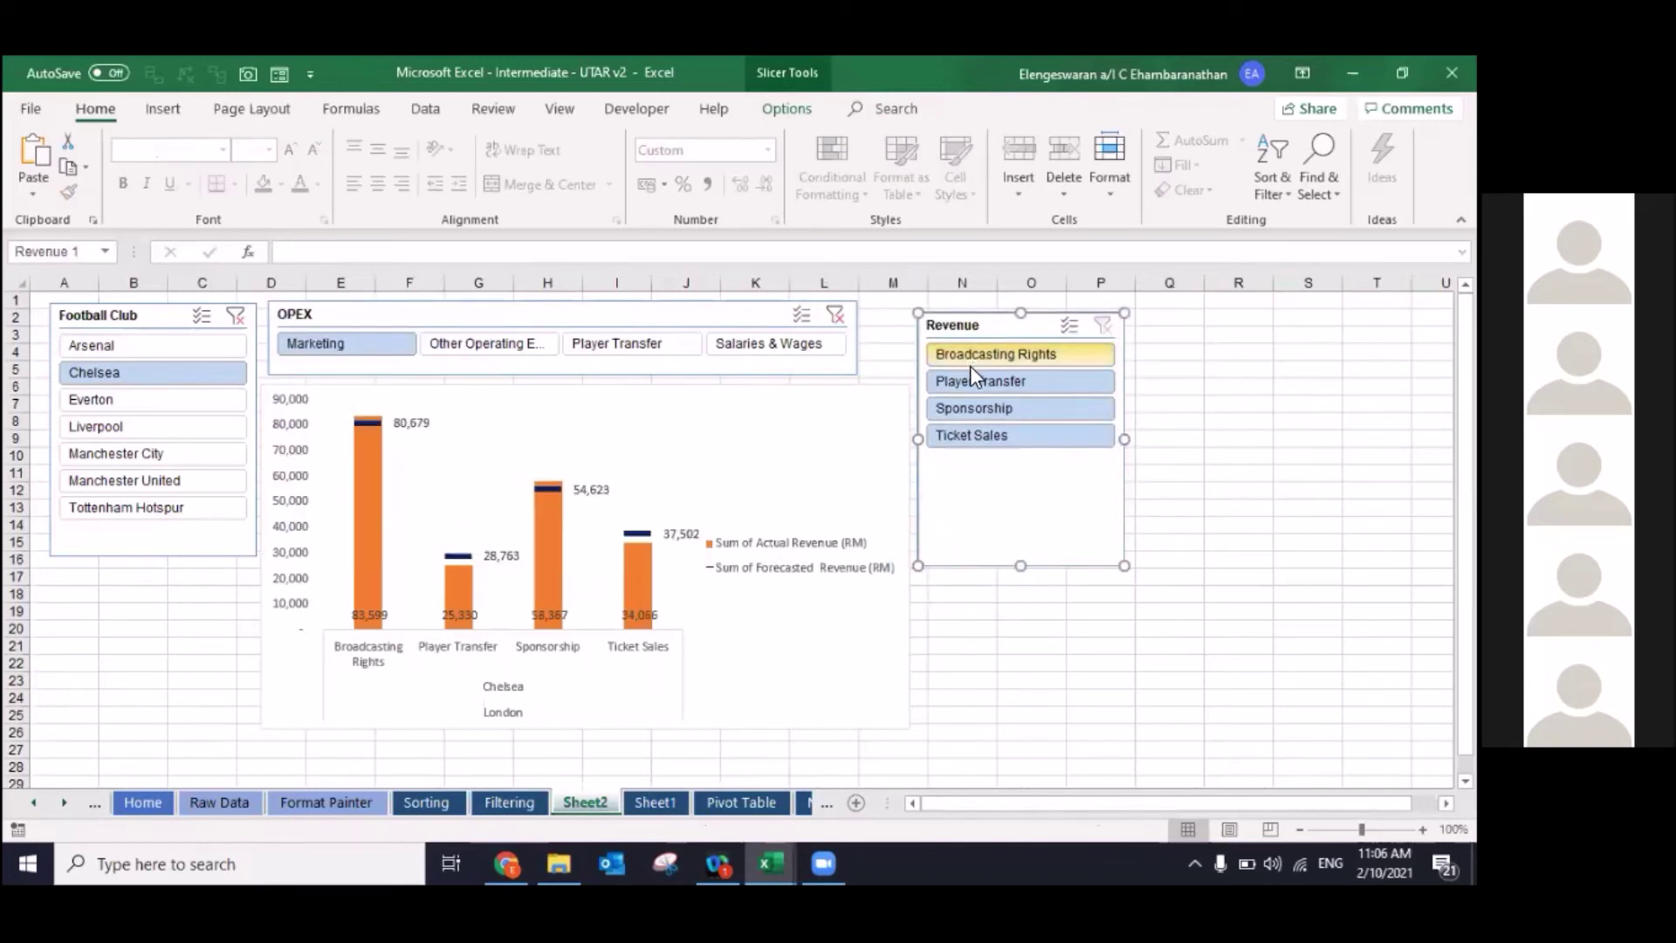
# Step: Filter Revenue to Player Transfer, shift the OPEX slicer lower right, and place Revenue beside Football Club
pyautogui.click(962, 379)
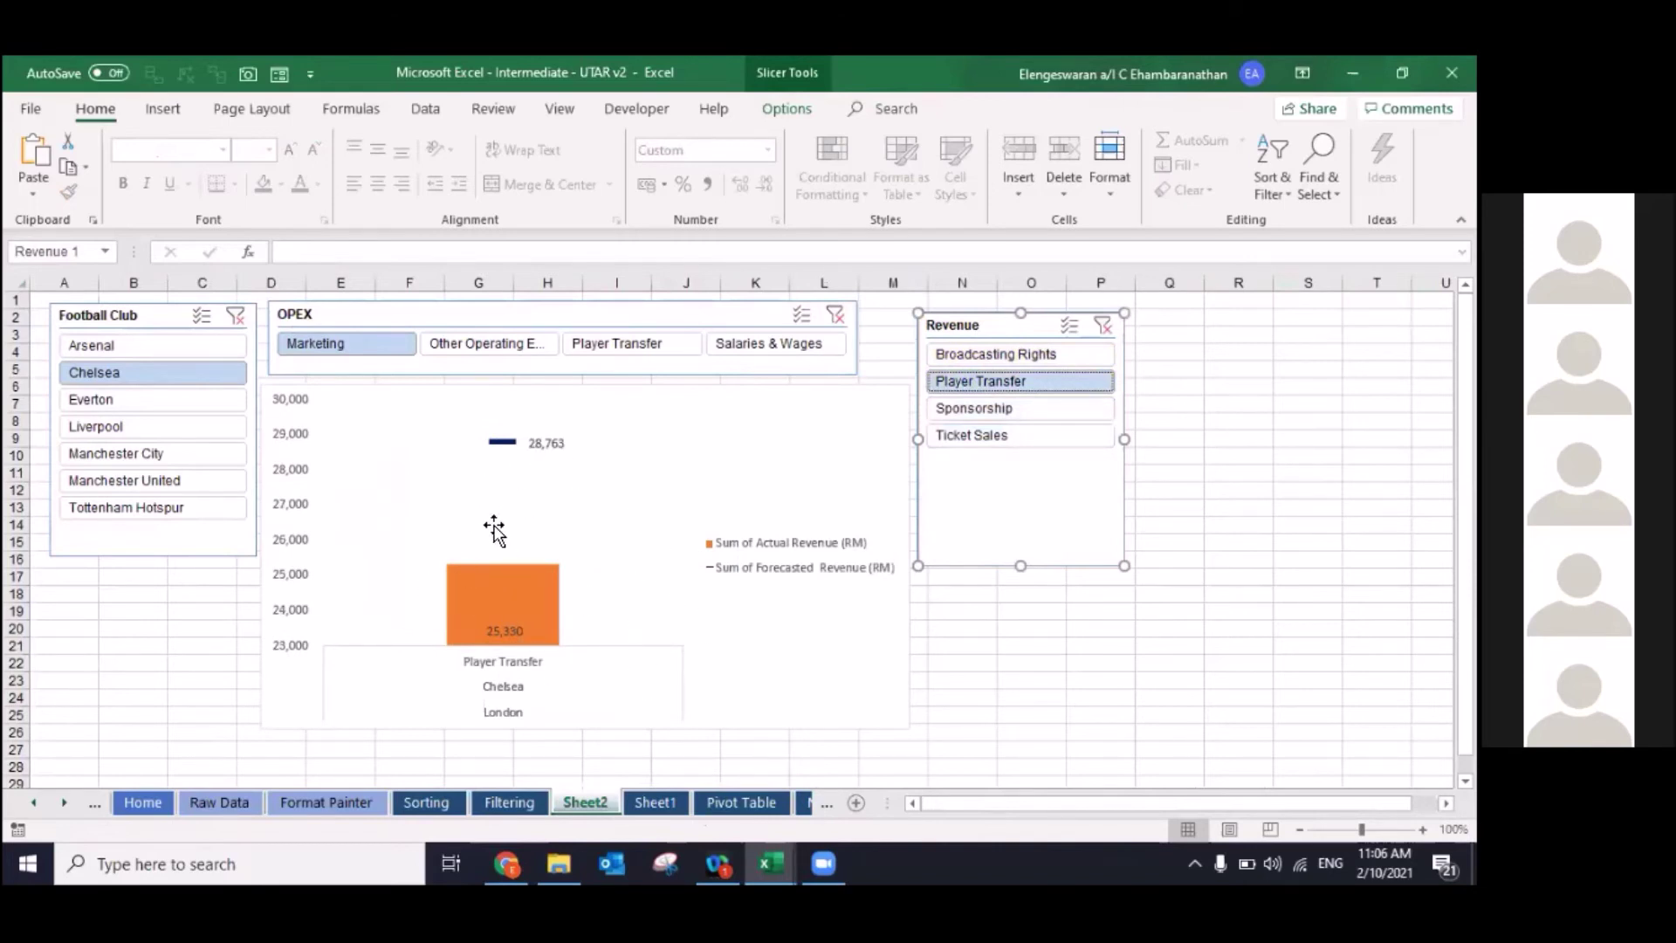
pyautogui.moveTo(559, 314); pyautogui.dragTo(616, 279)
pyautogui.moveTo(975, 314); pyautogui.dragTo(324, 301)
# Step: Lay the Revenue slicer's four buttons in one row and resize it to a single-row strip
pyautogui.click(786, 108)
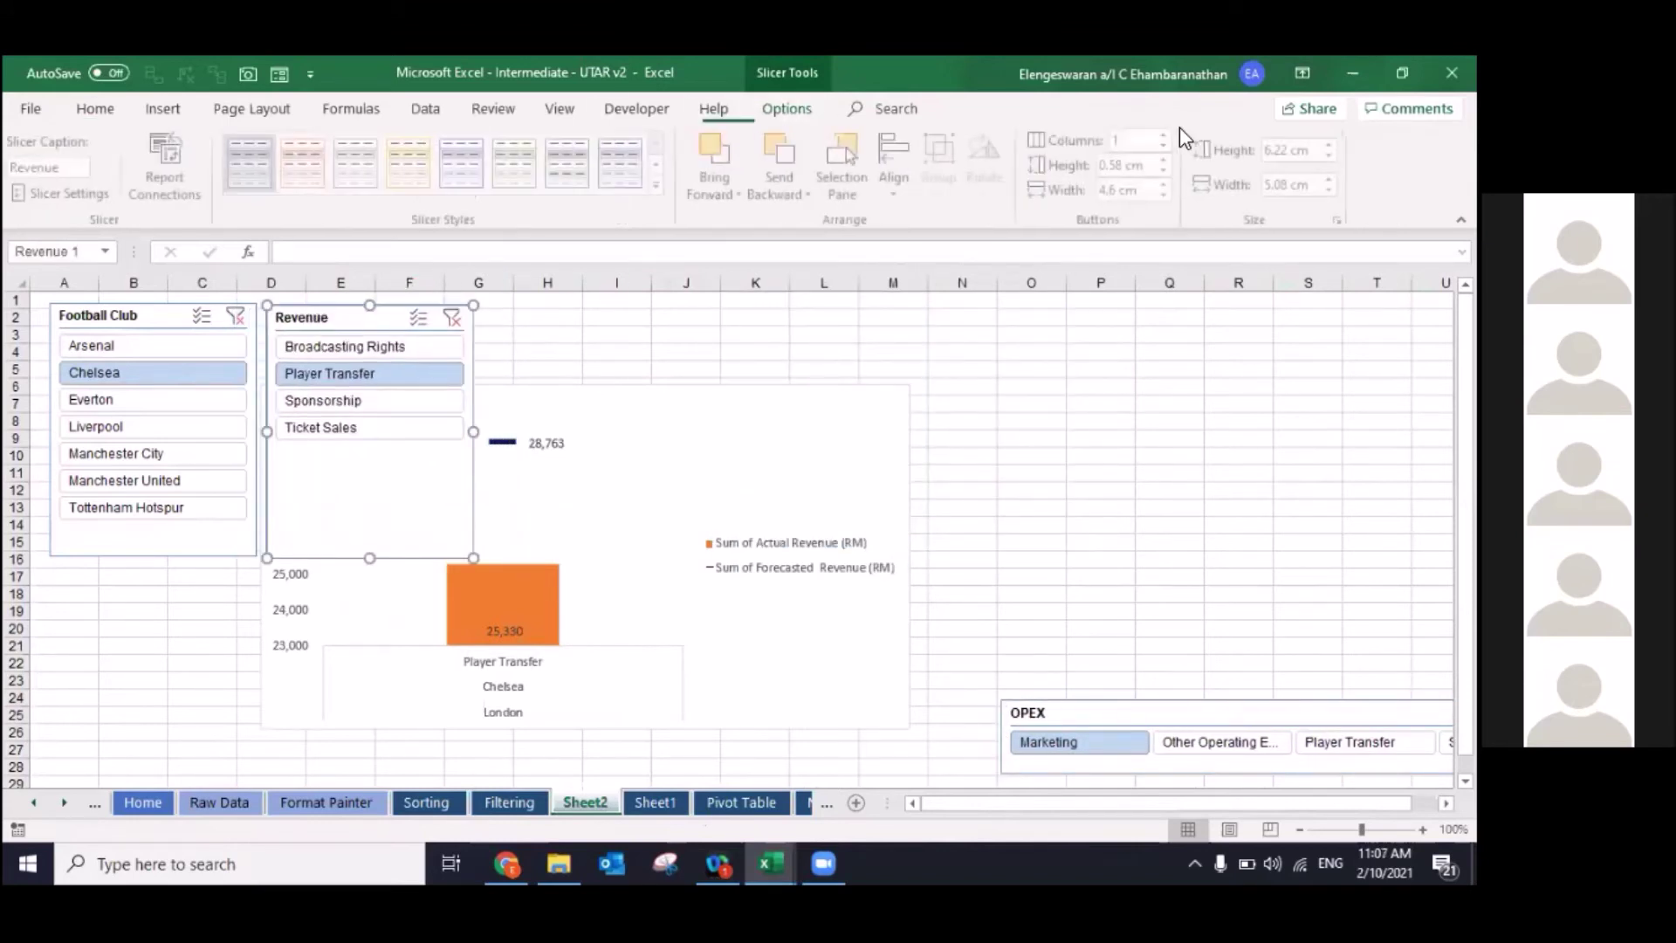
pyautogui.click(1168, 136)
pyautogui.click(1168, 136)
pyautogui.click(1168, 136)
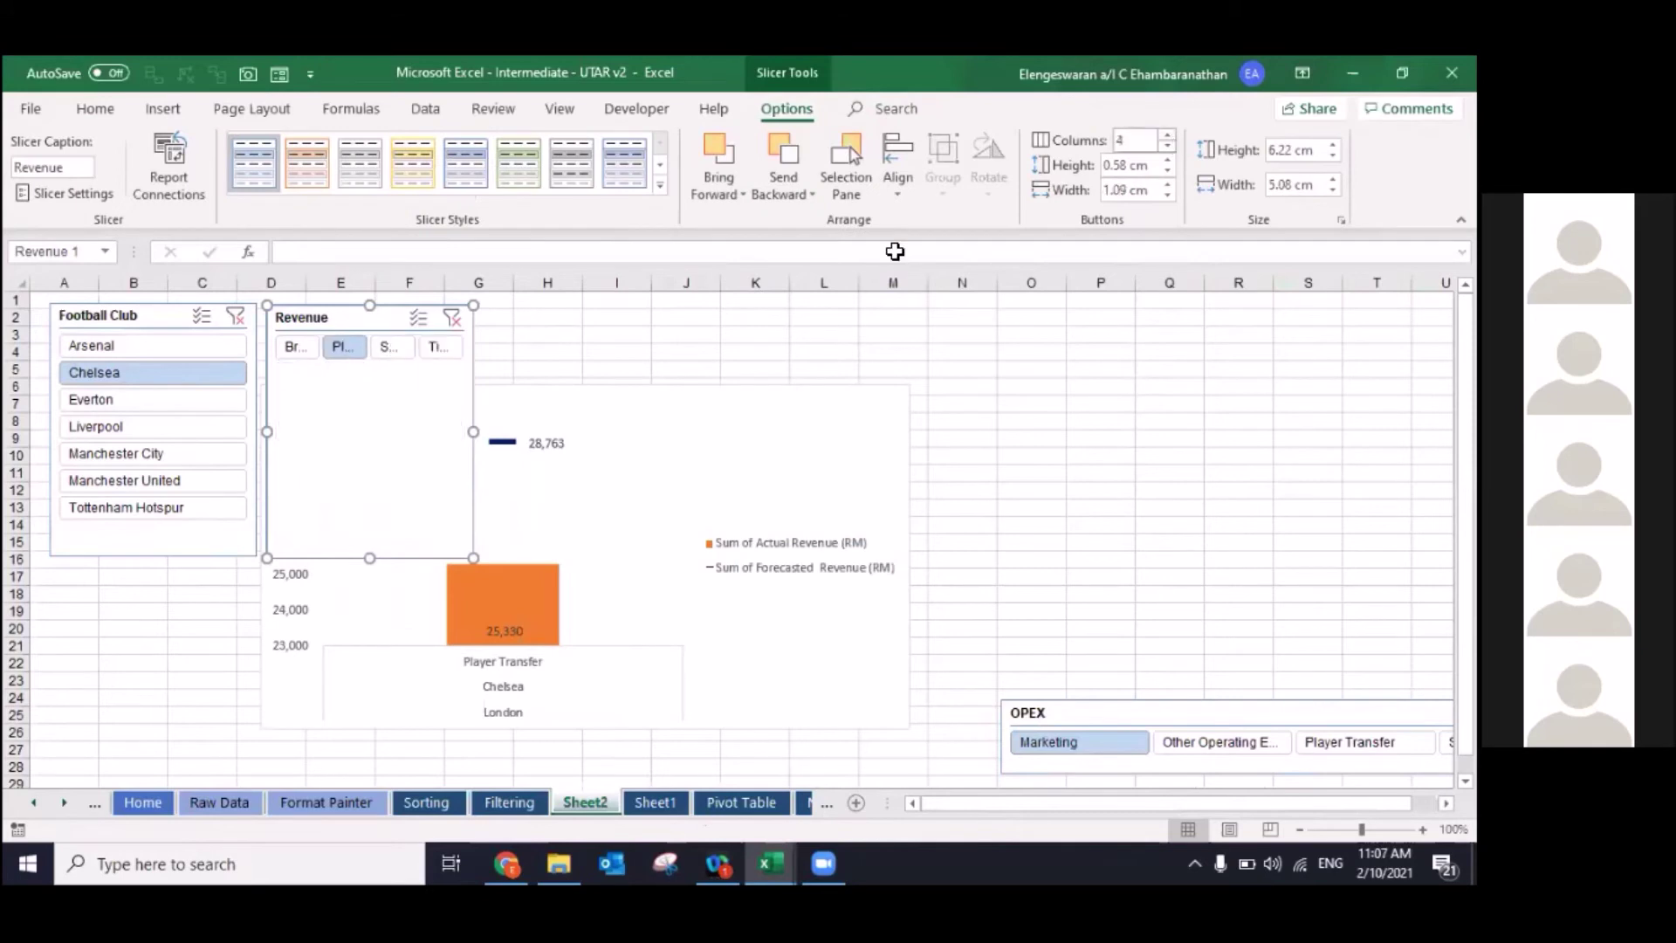
pyautogui.moveTo(479, 432); pyautogui.dragTo(920, 356)
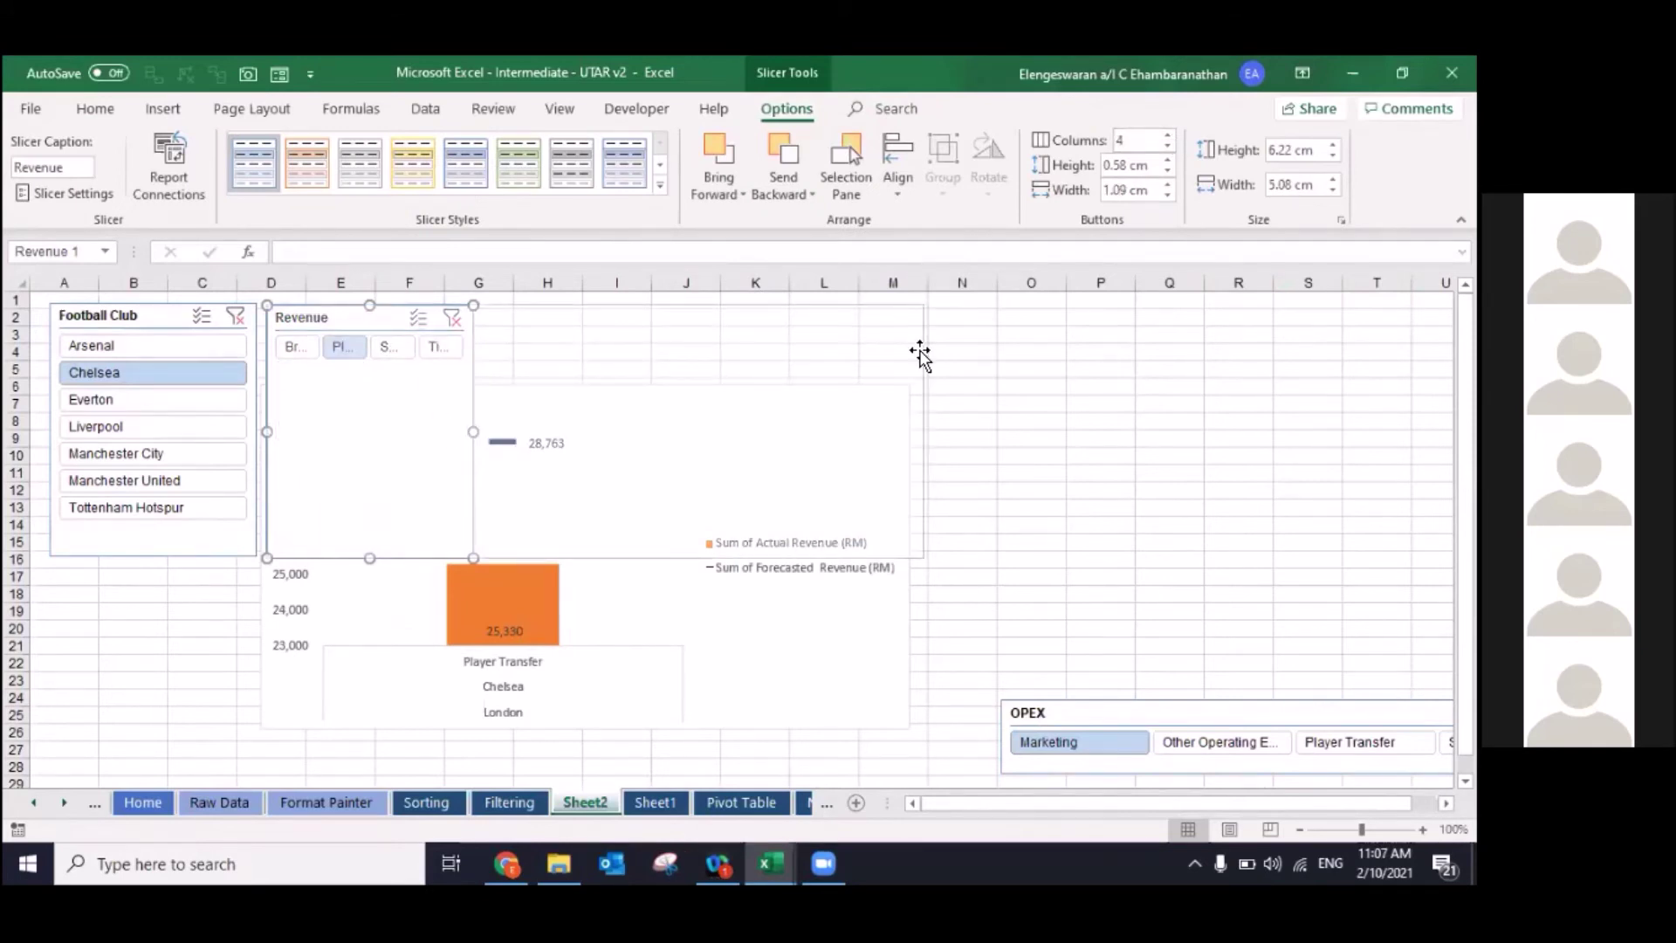
pyautogui.moveTo(592, 556); pyautogui.dragTo(583, 382)
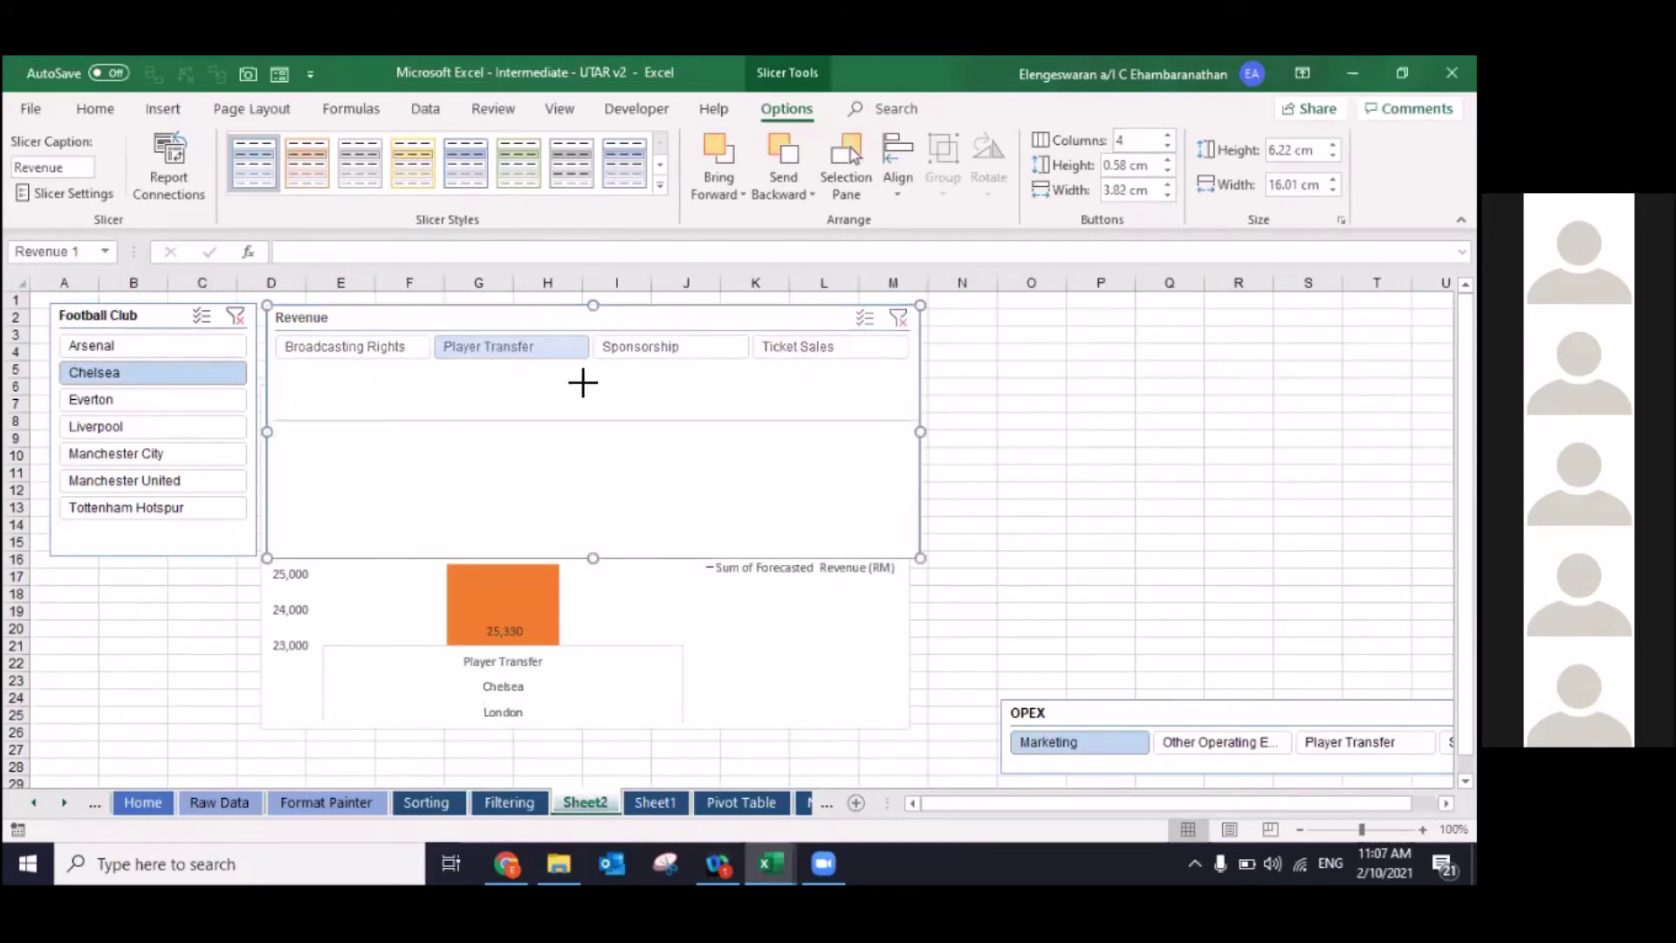
pyautogui.moveTo(412, 315); pyautogui.dragTo(410, 308)
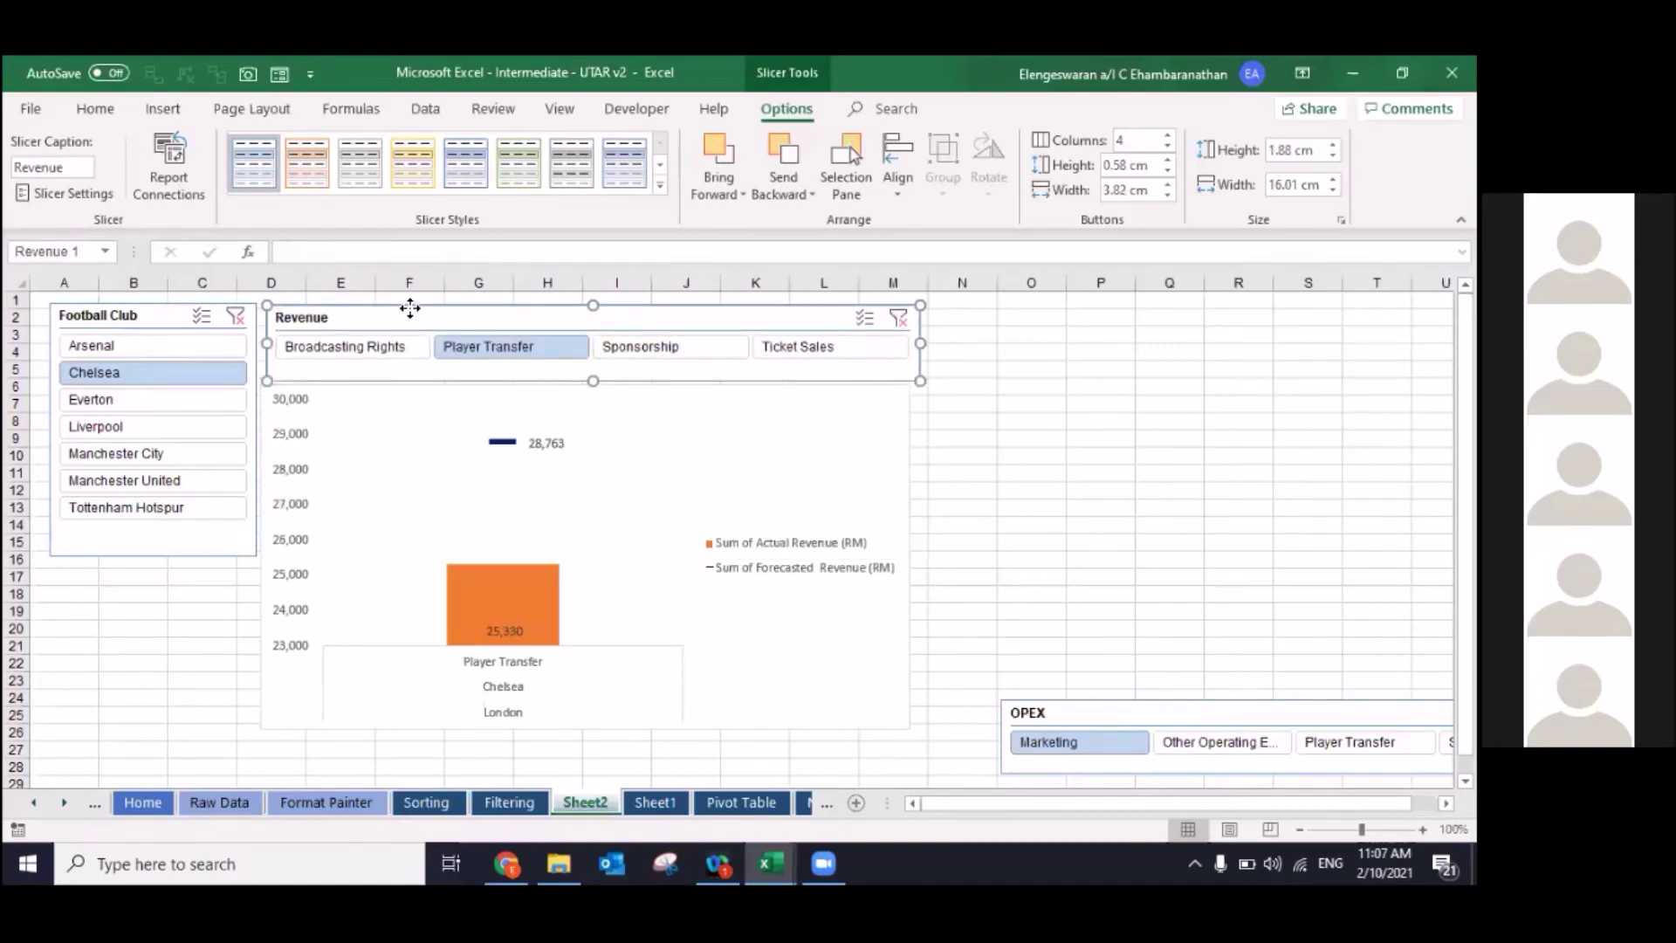
# Step: Apply the dark blue slicer style to the Revenue and Football Club slicers
pyautogui.click(659, 188)
pyautogui.click(468, 262)
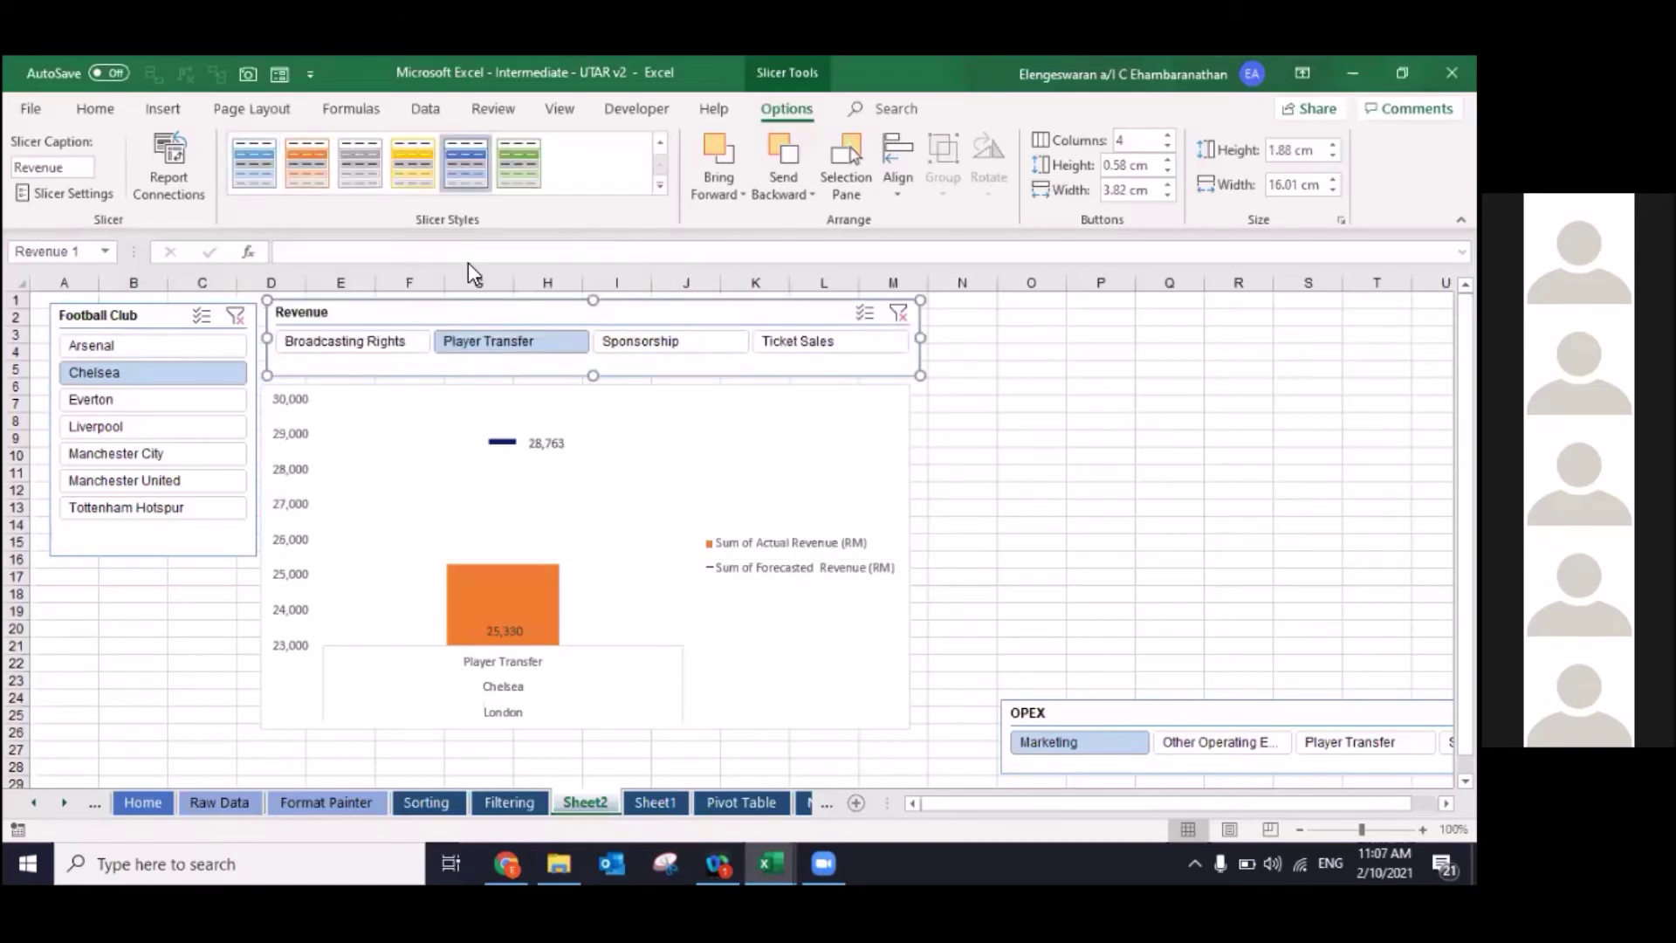
pyautogui.click(180, 322)
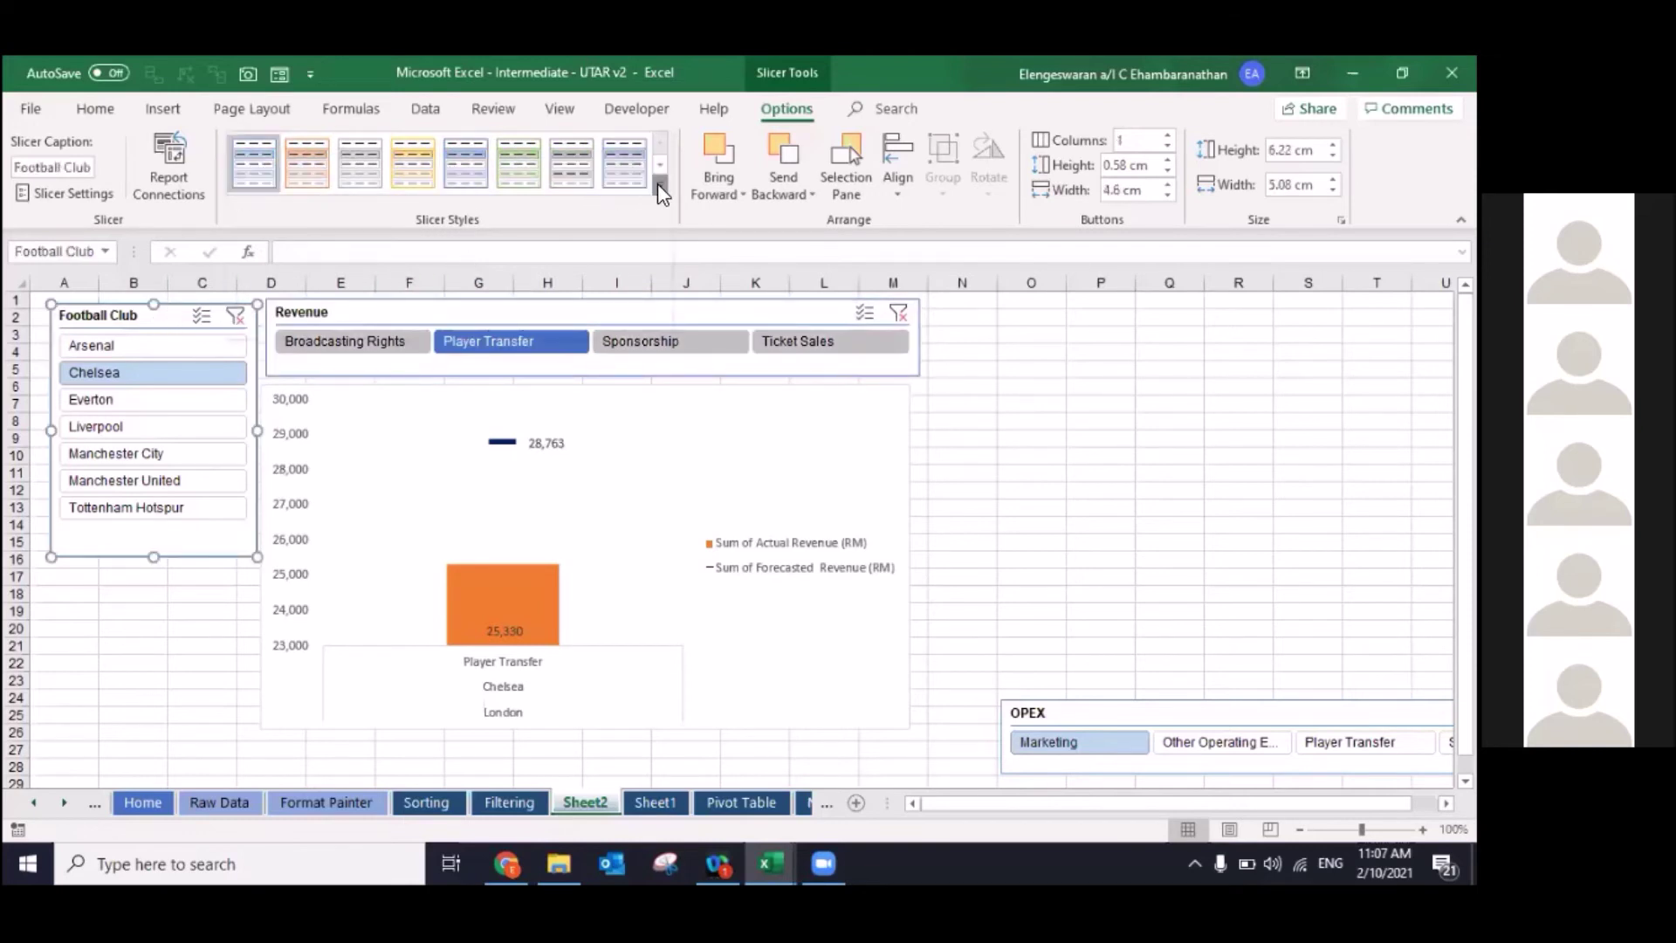
pyautogui.click(659, 185)
pyautogui.click(241, 265)
pyautogui.click(70, 643)
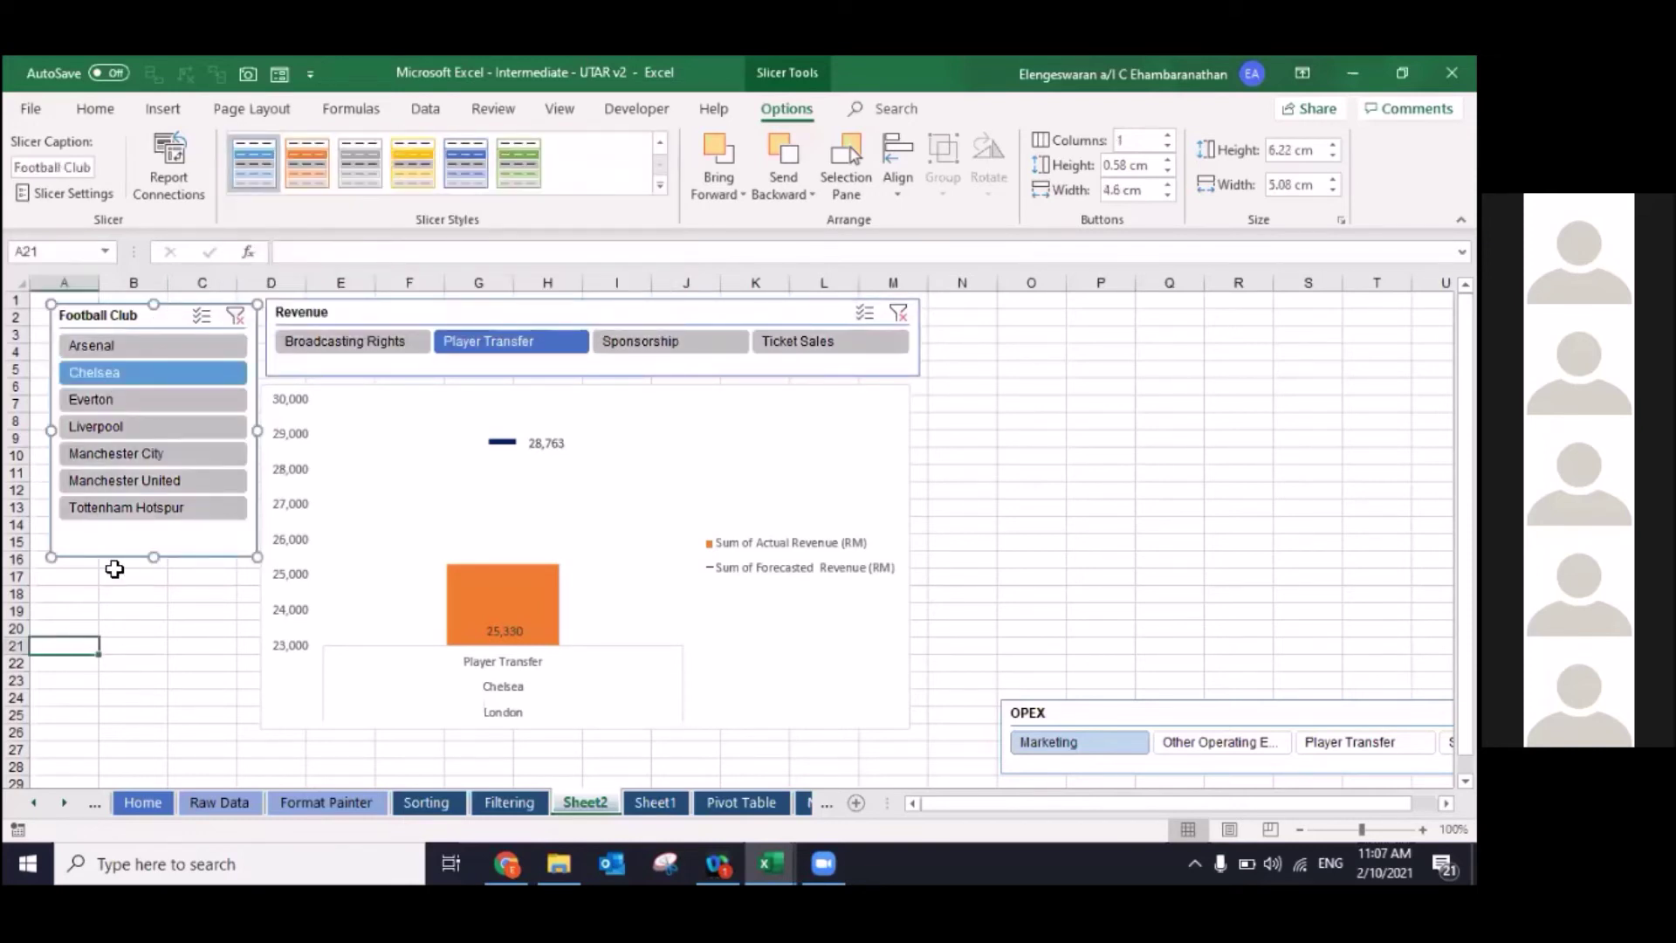
# Step: Filter the dashboard to Arsenal, then select the Revenue slicer to clear its filter
pyautogui.click(103, 343)
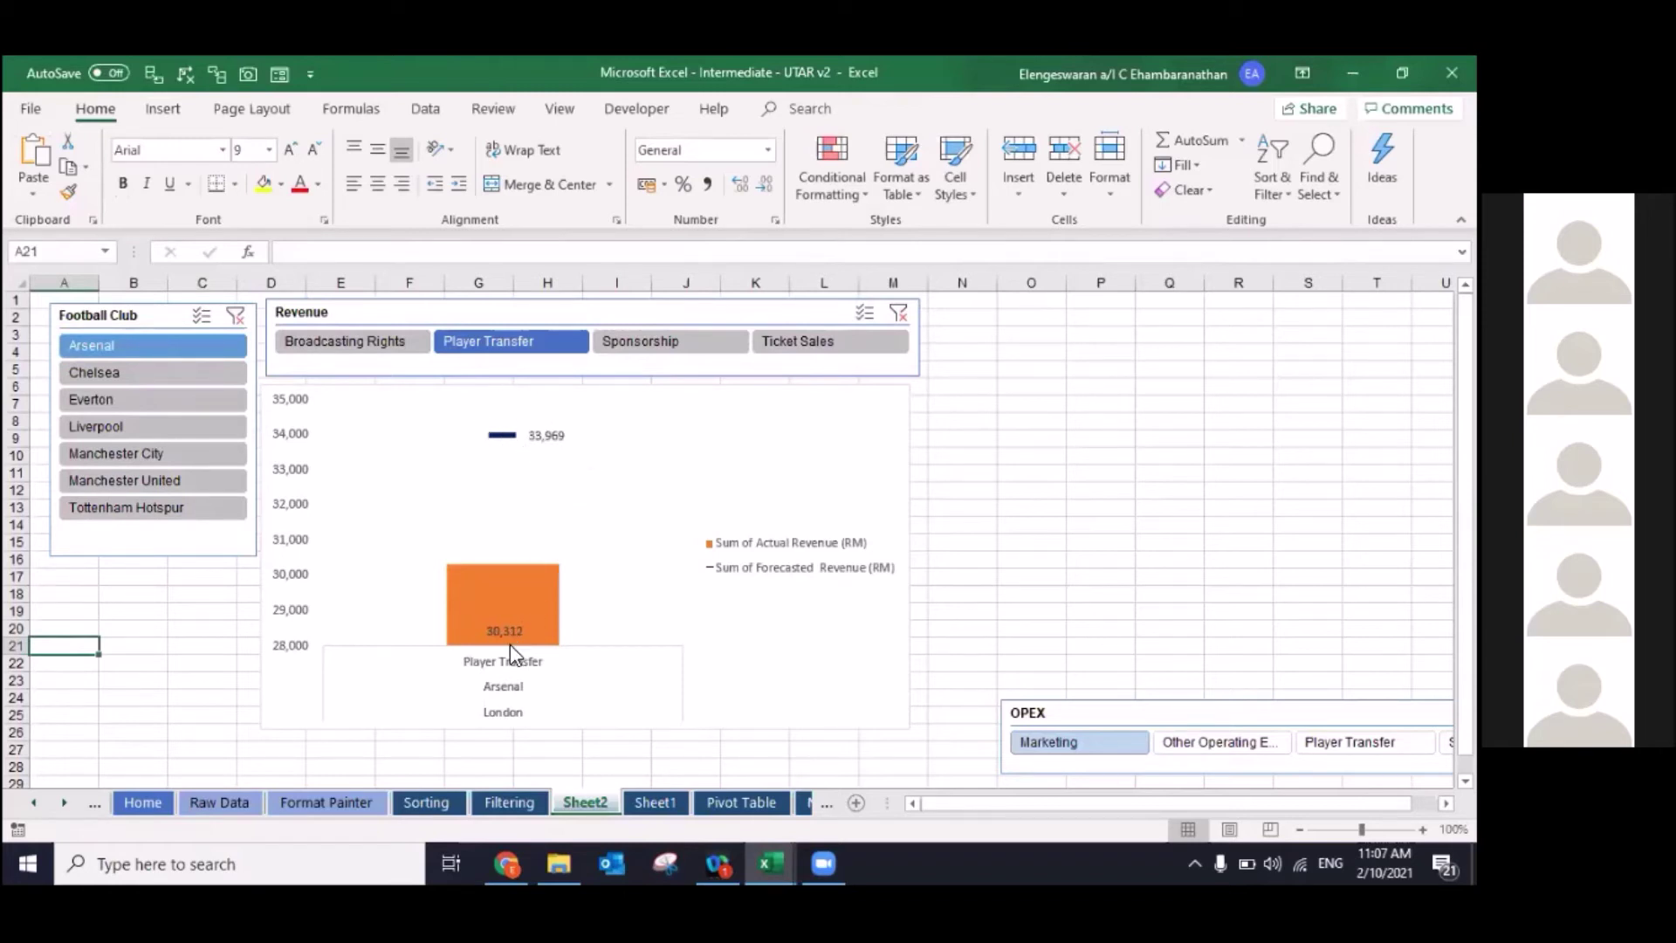
pyautogui.moveTo(503, 605)
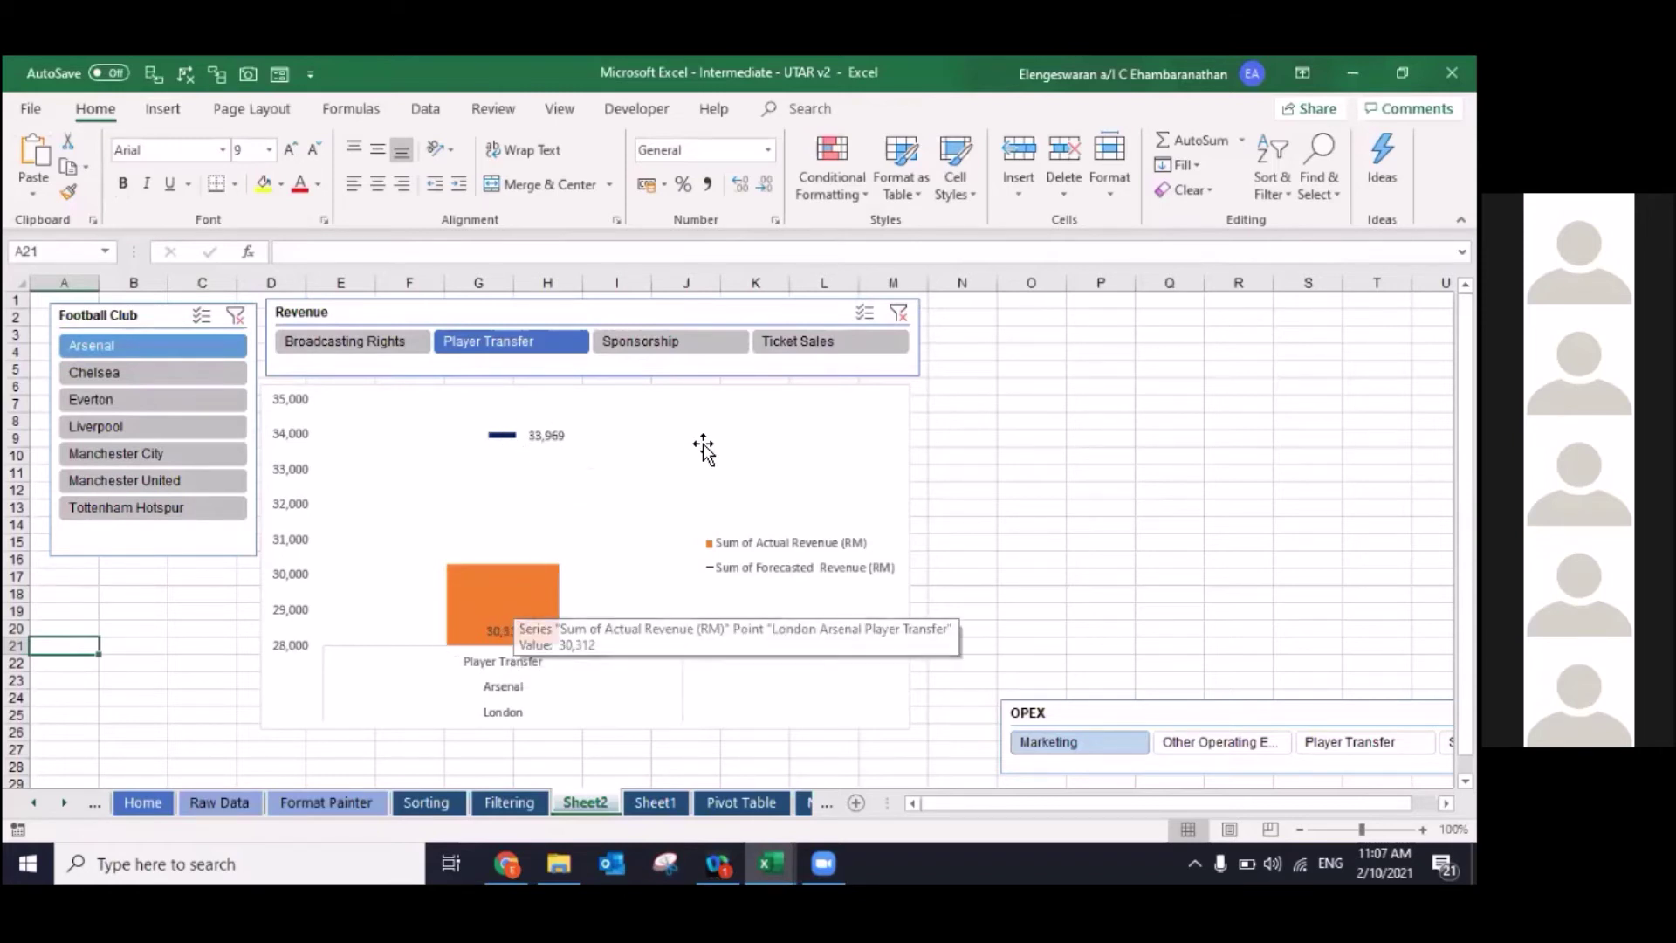
pyautogui.click(899, 319)
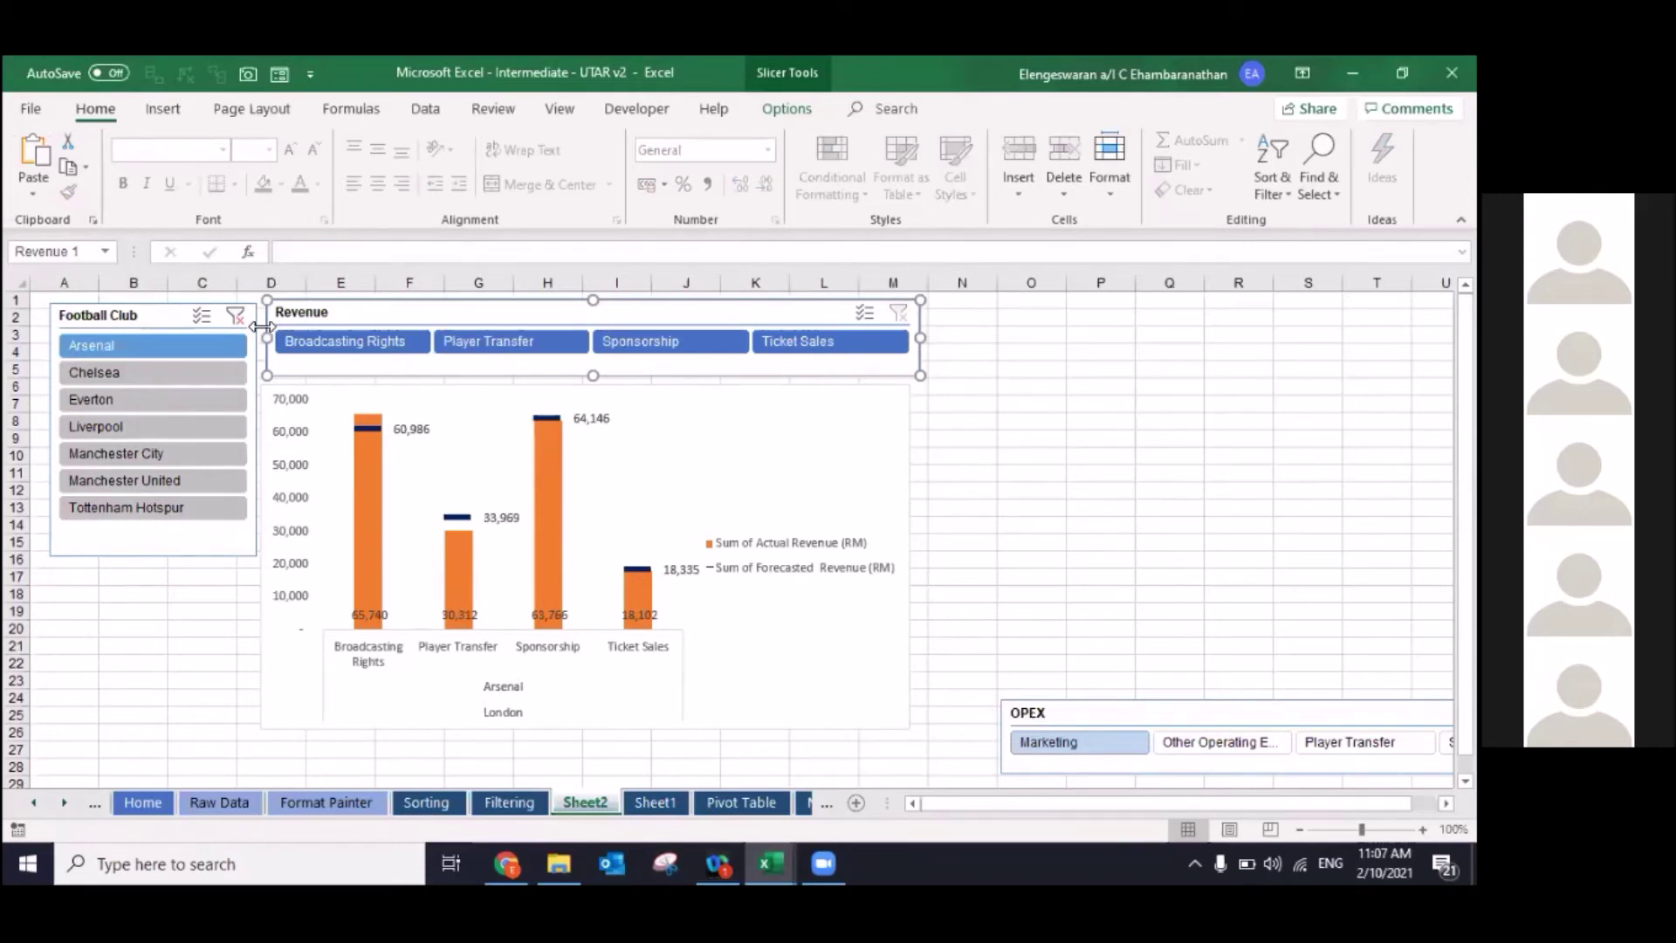
# Step: Move the OPEX slicer up beside the Revenue slicer and give it the dark blue slicer style
pyautogui.moveTo(1073, 714); pyautogui.dragTo(1018, 317)
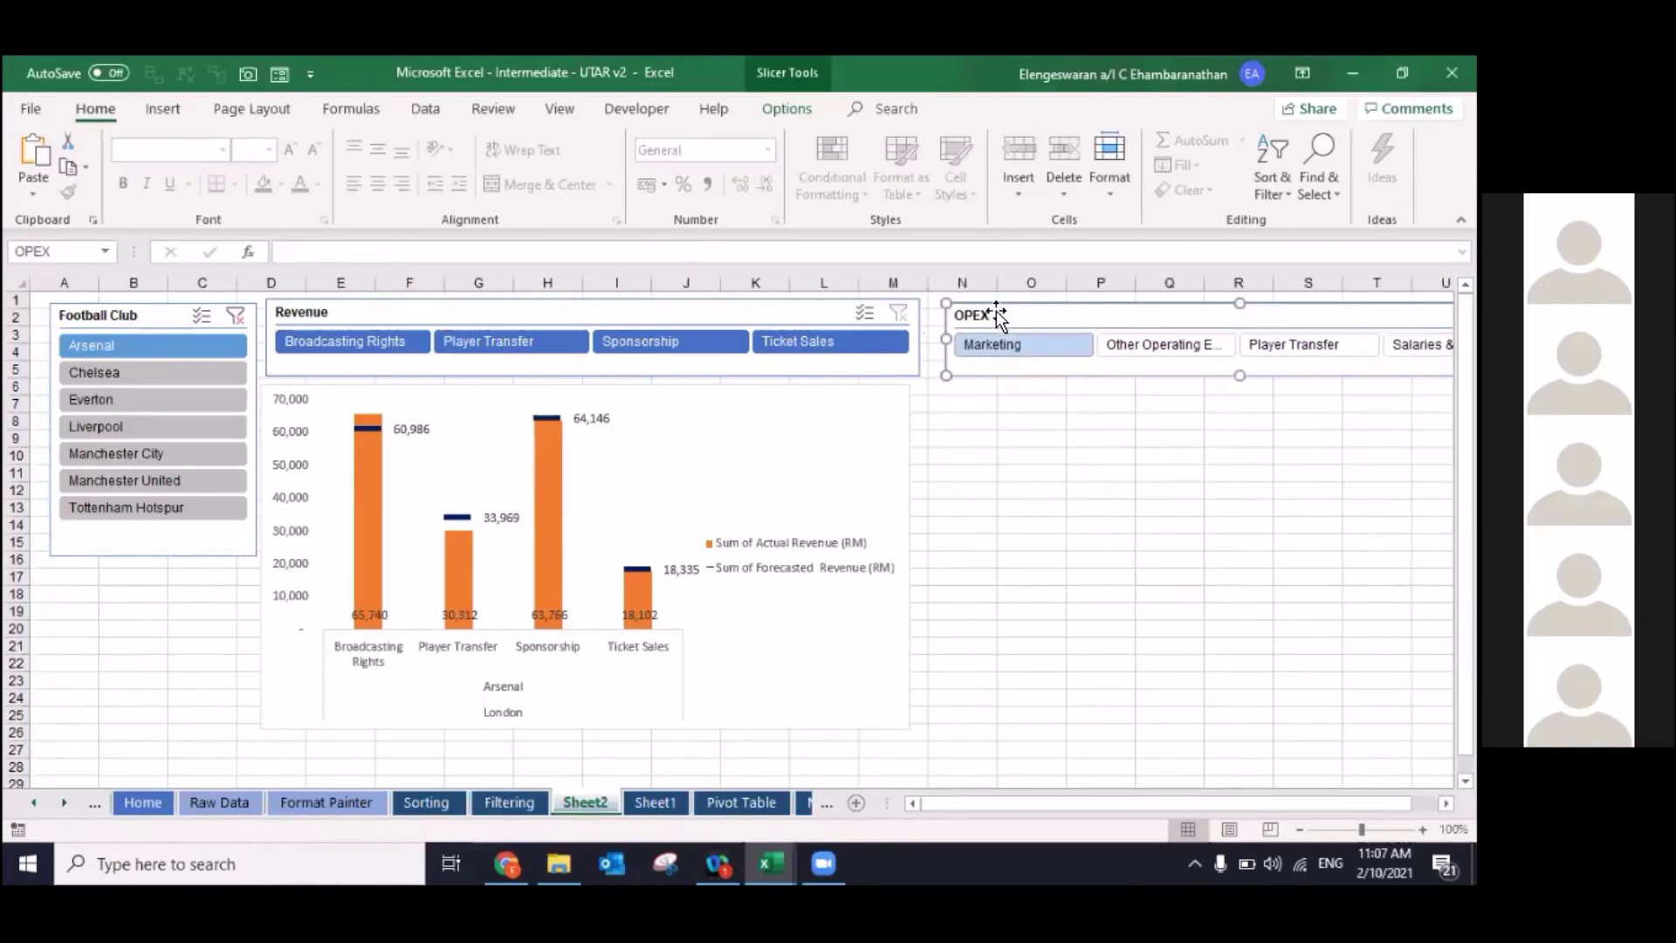
pyautogui.click(810, 110)
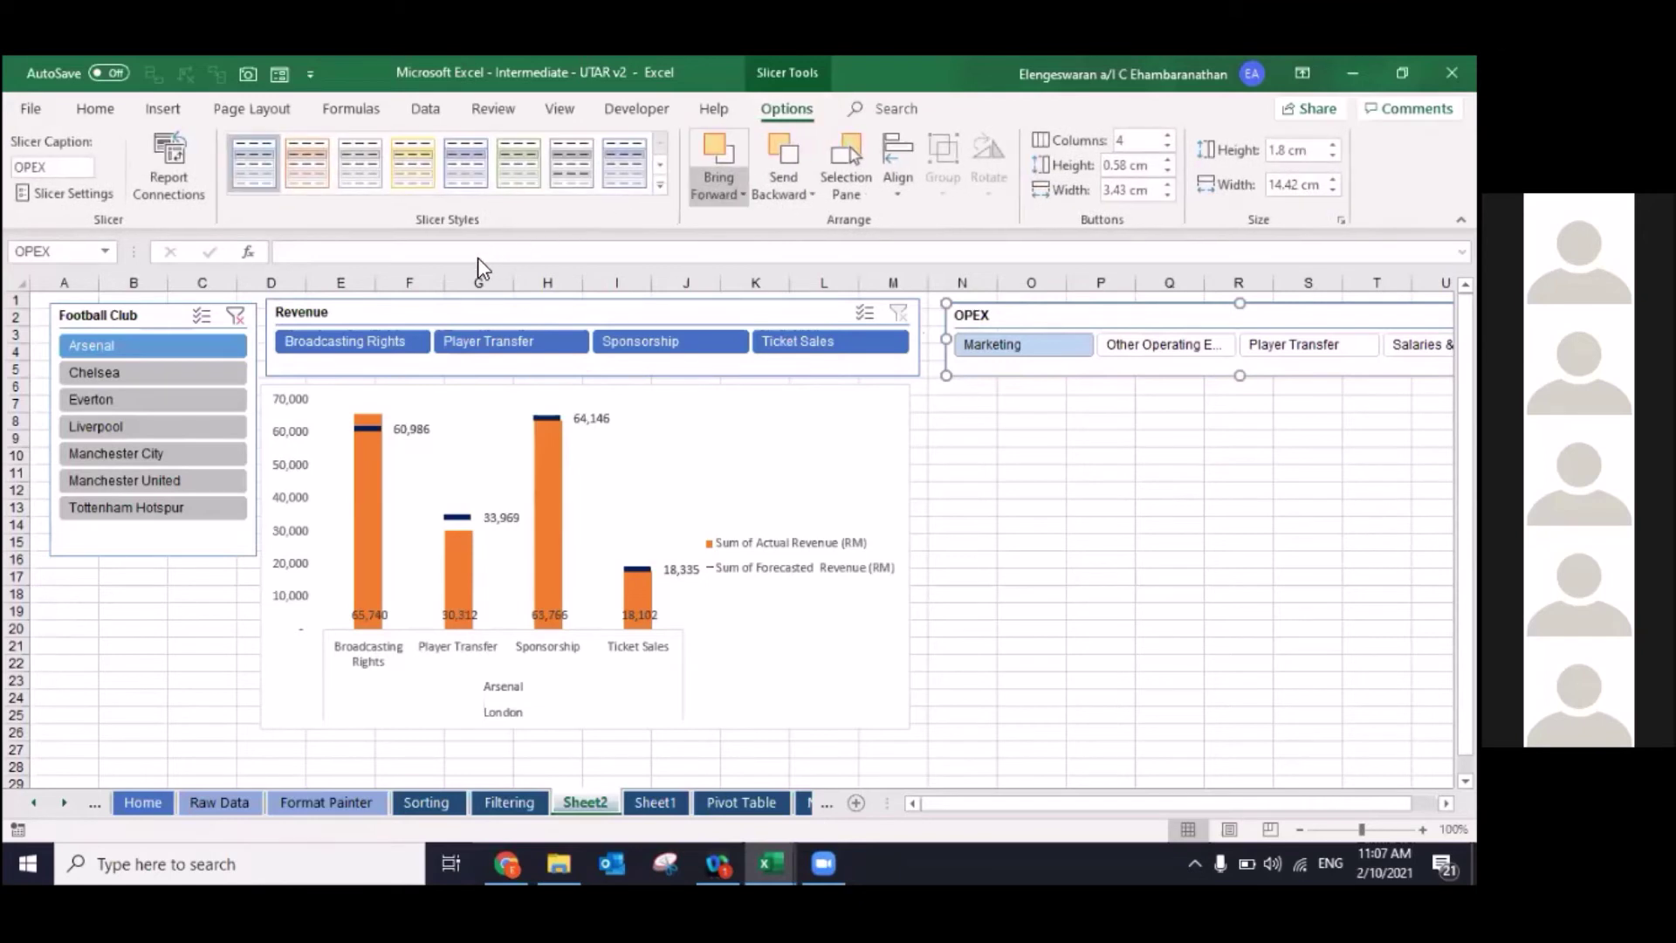
pyautogui.click(660, 185)
pyautogui.click(465, 267)
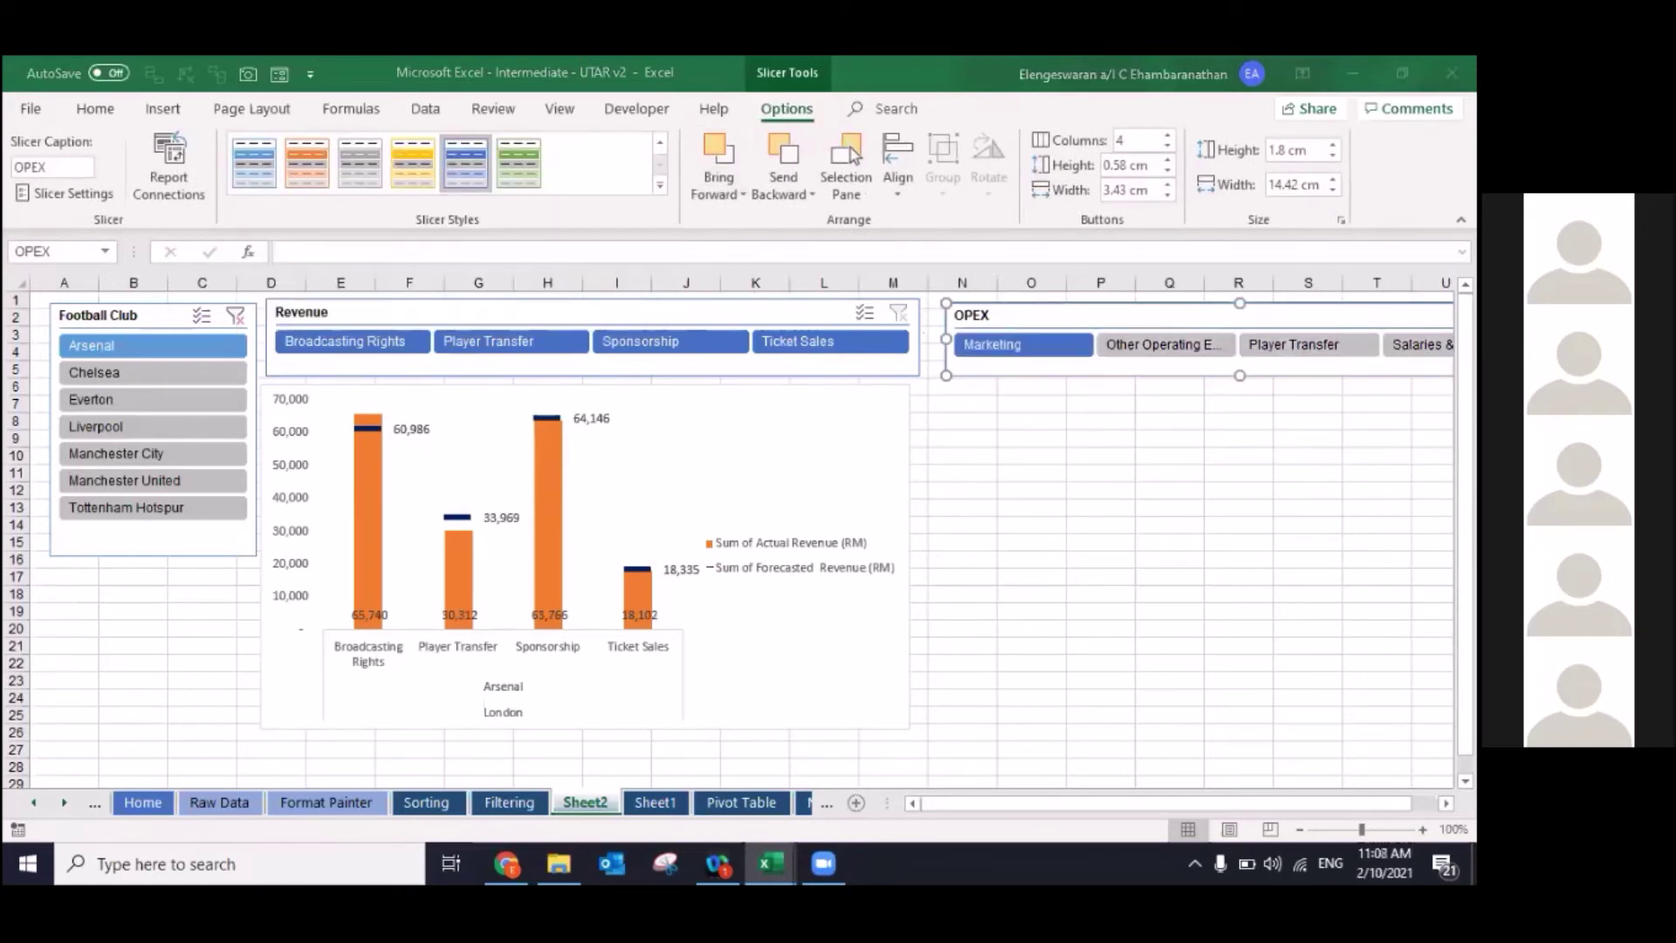
# Step: Return to Sheet1, remove a stray pasted Revenue slicer, and select cell E7 in the OPEX PivotTable
pyautogui.hscroll(3, 742, 541)
pyautogui.hscroll(1, 646, 774)
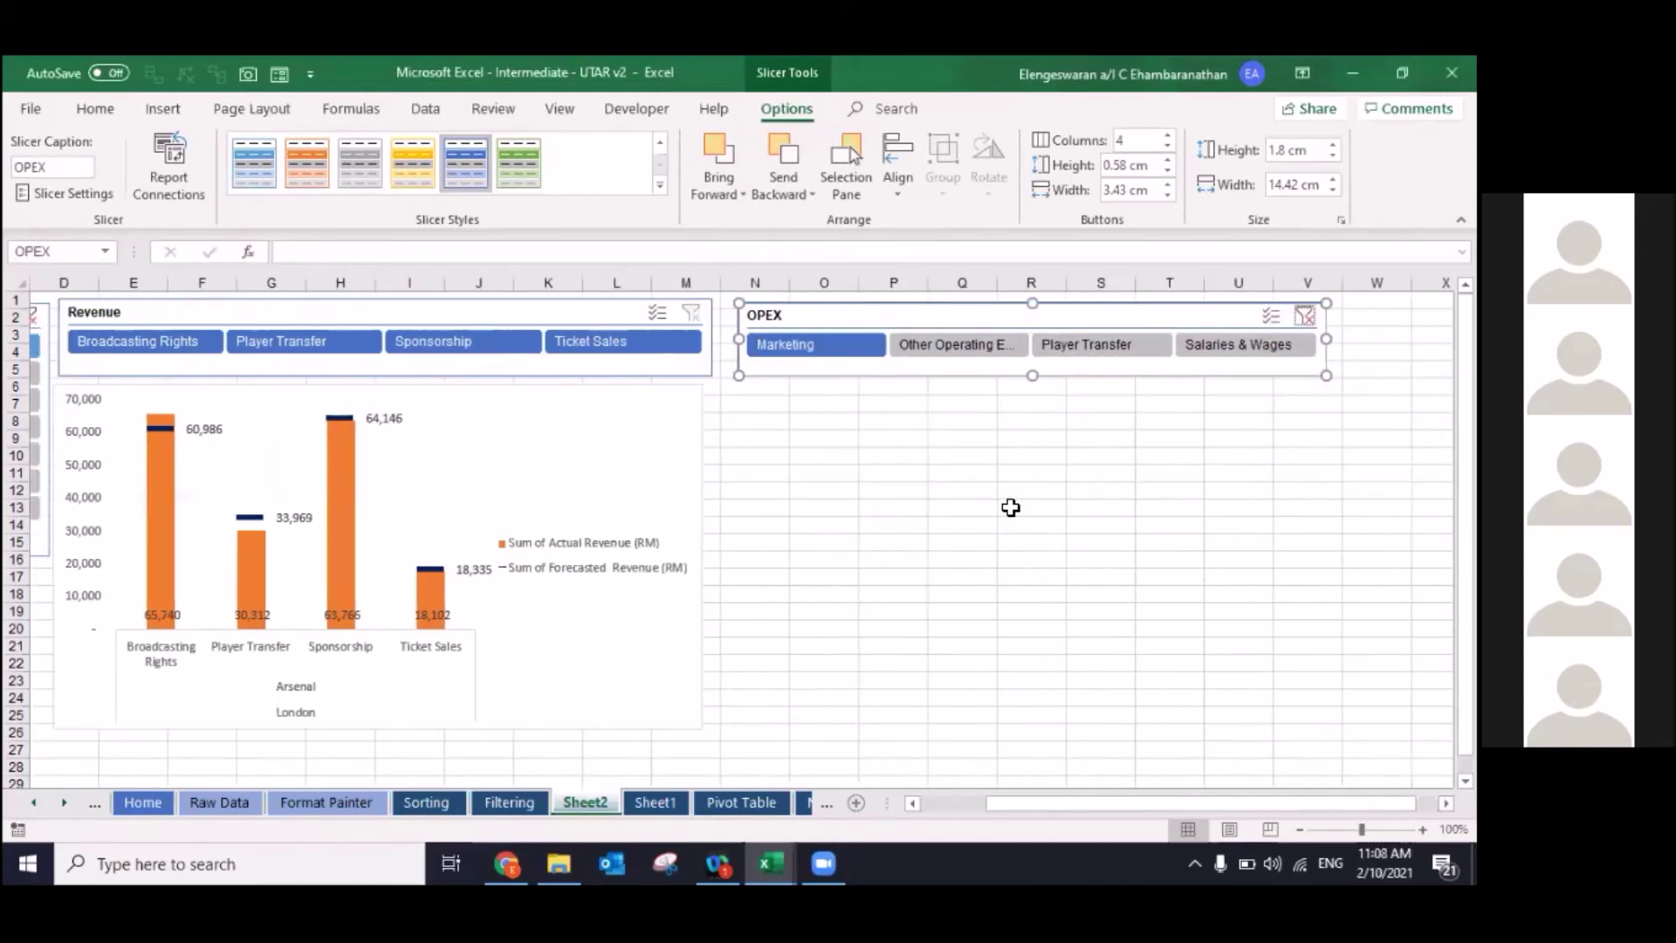
pyautogui.click(646, 801)
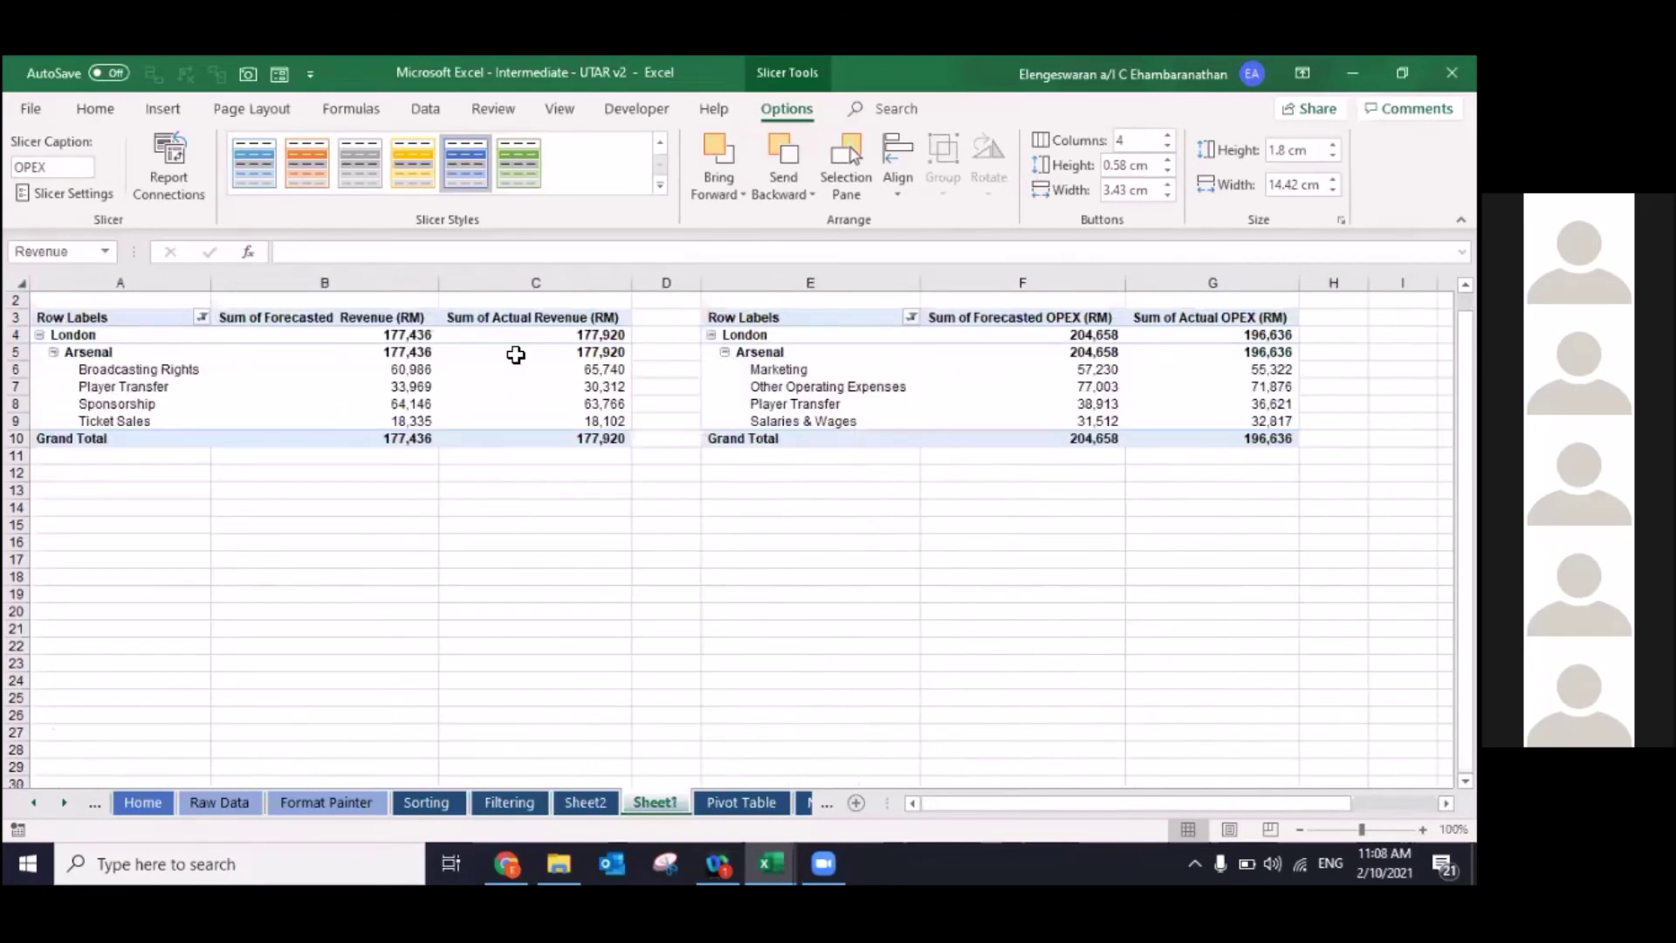
pyautogui.hotkey('ctrl', 'v')
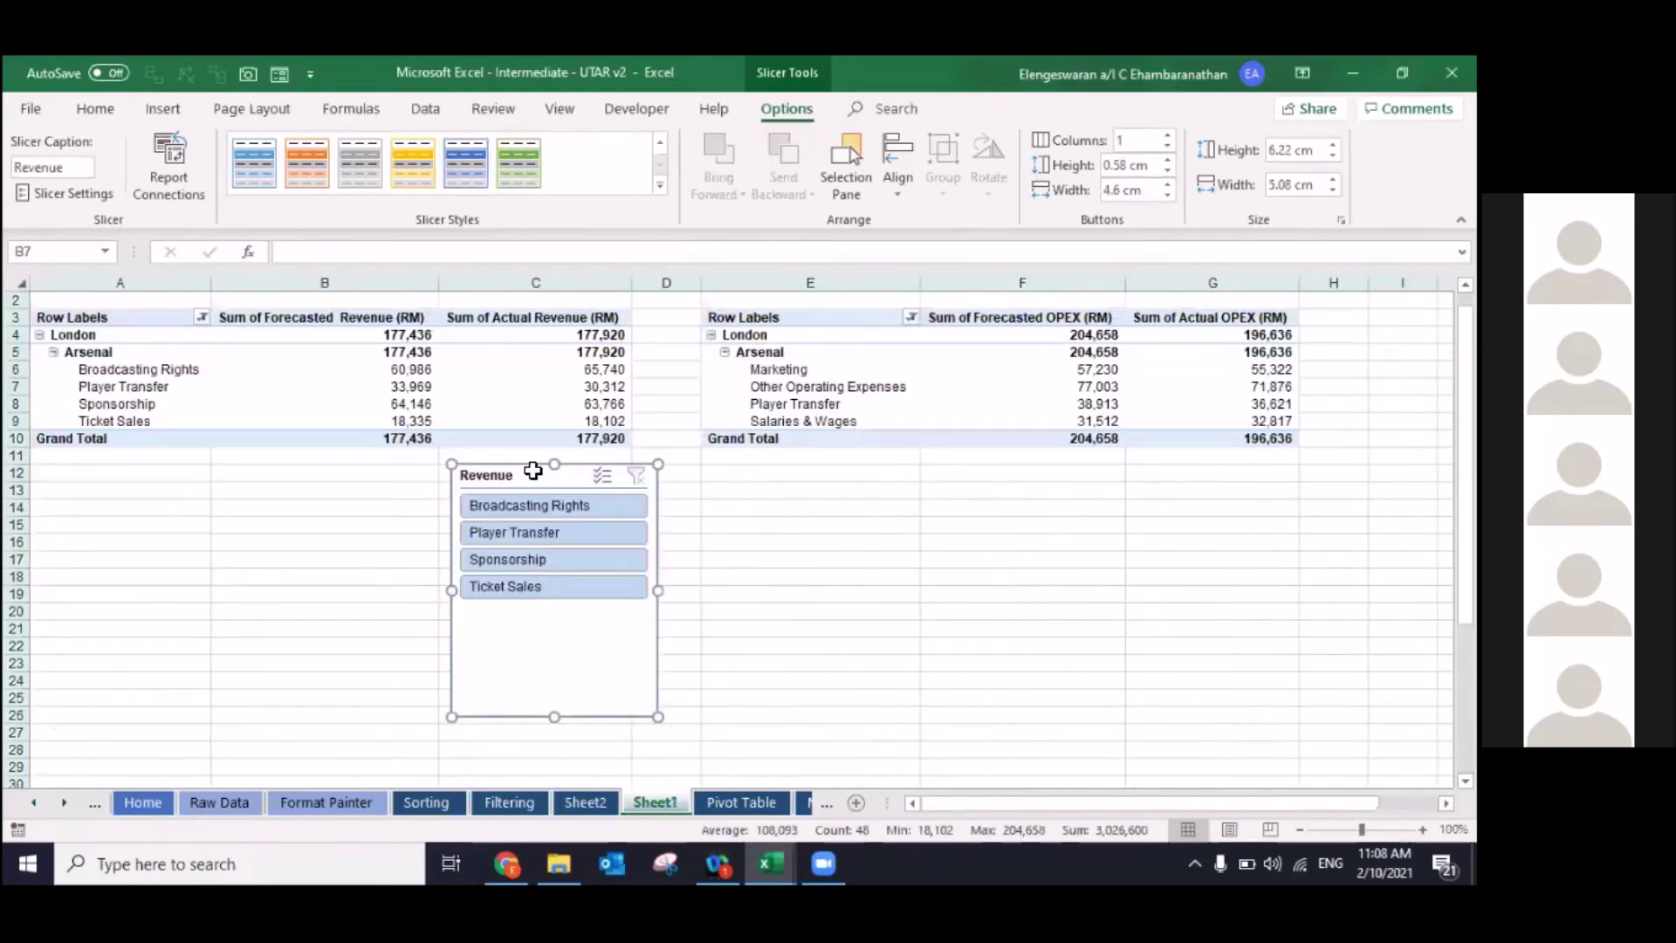
pyautogui.press('Delete')
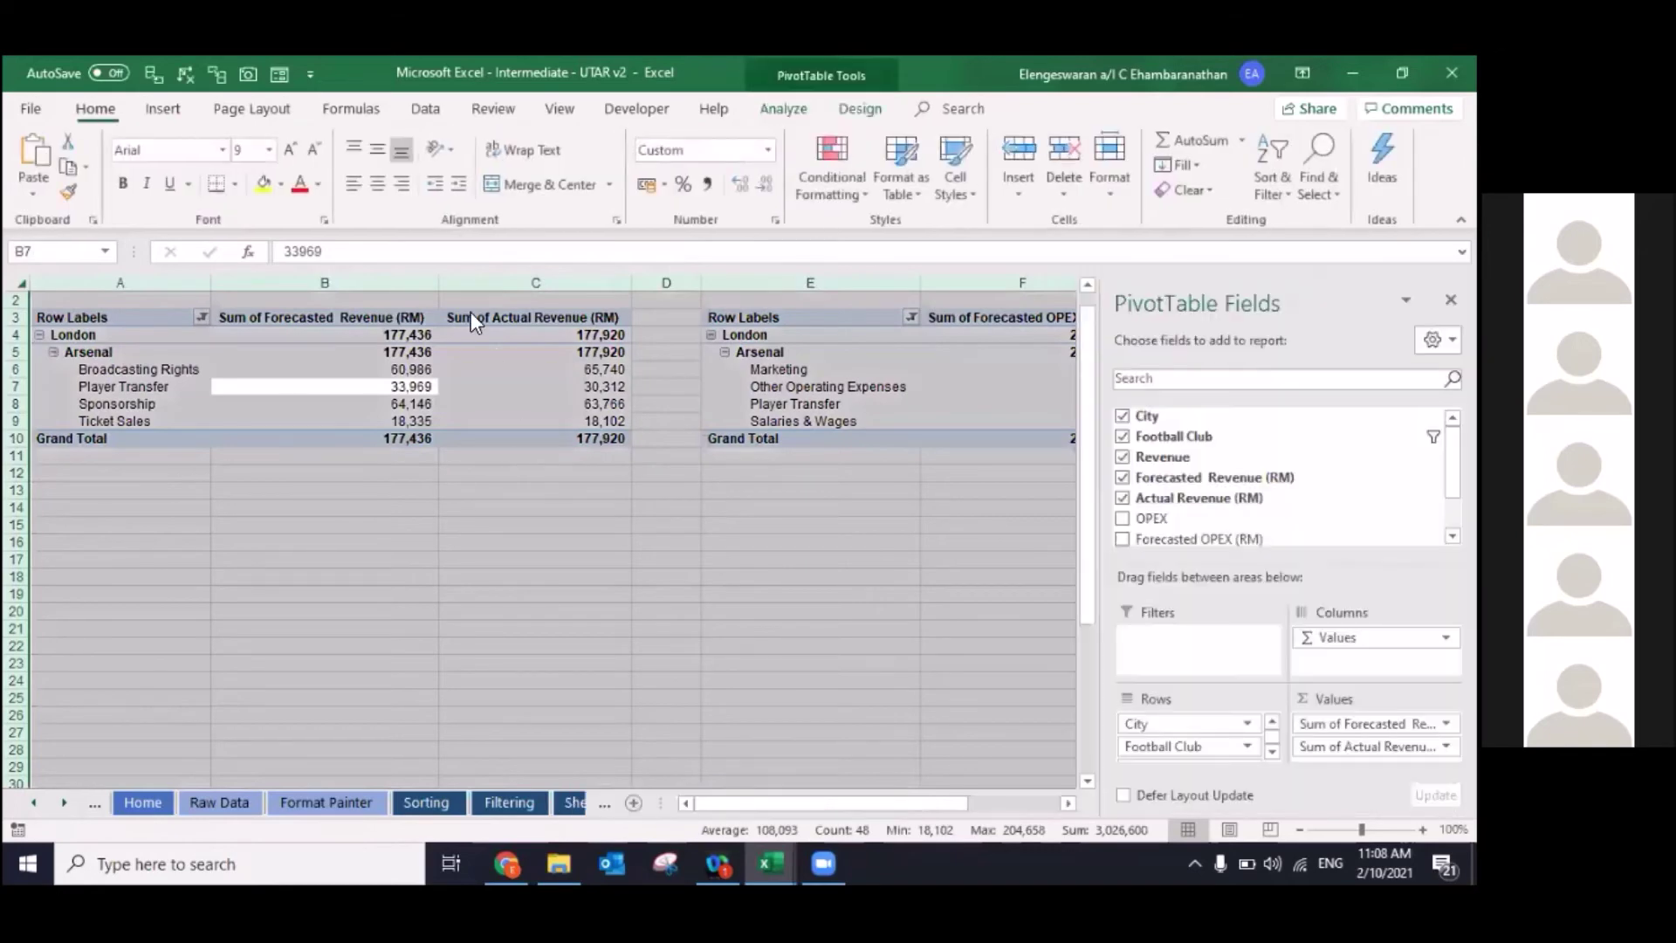
pyautogui.click(576, 803)
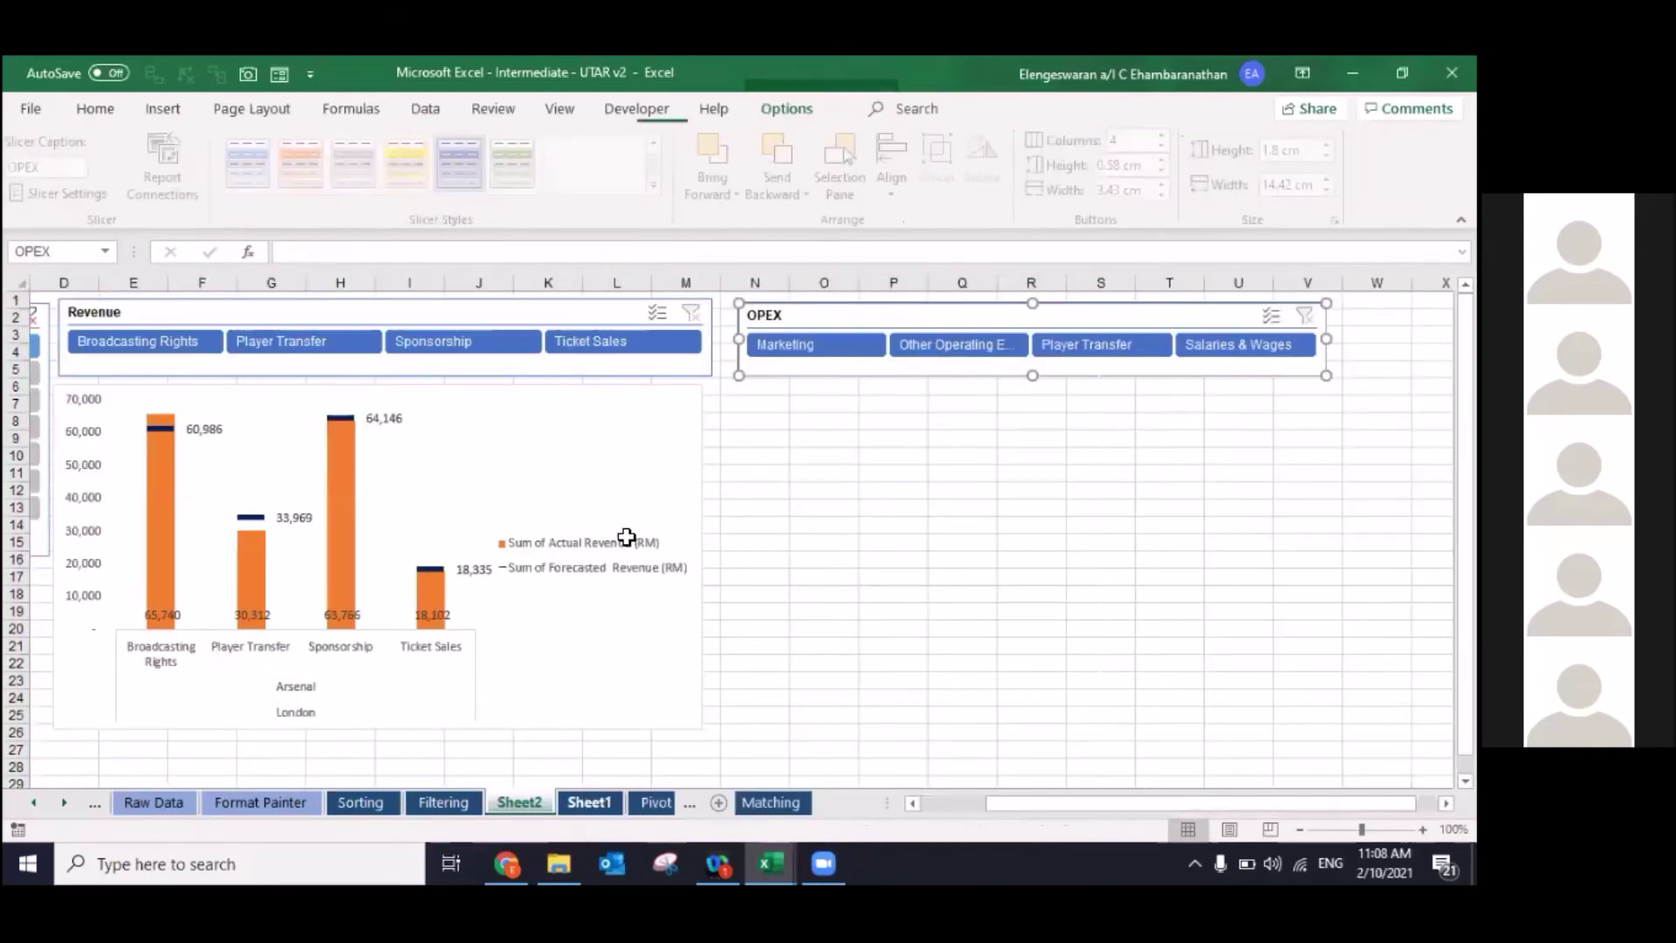
pyautogui.hotkey('ctrl', 'pagedown')
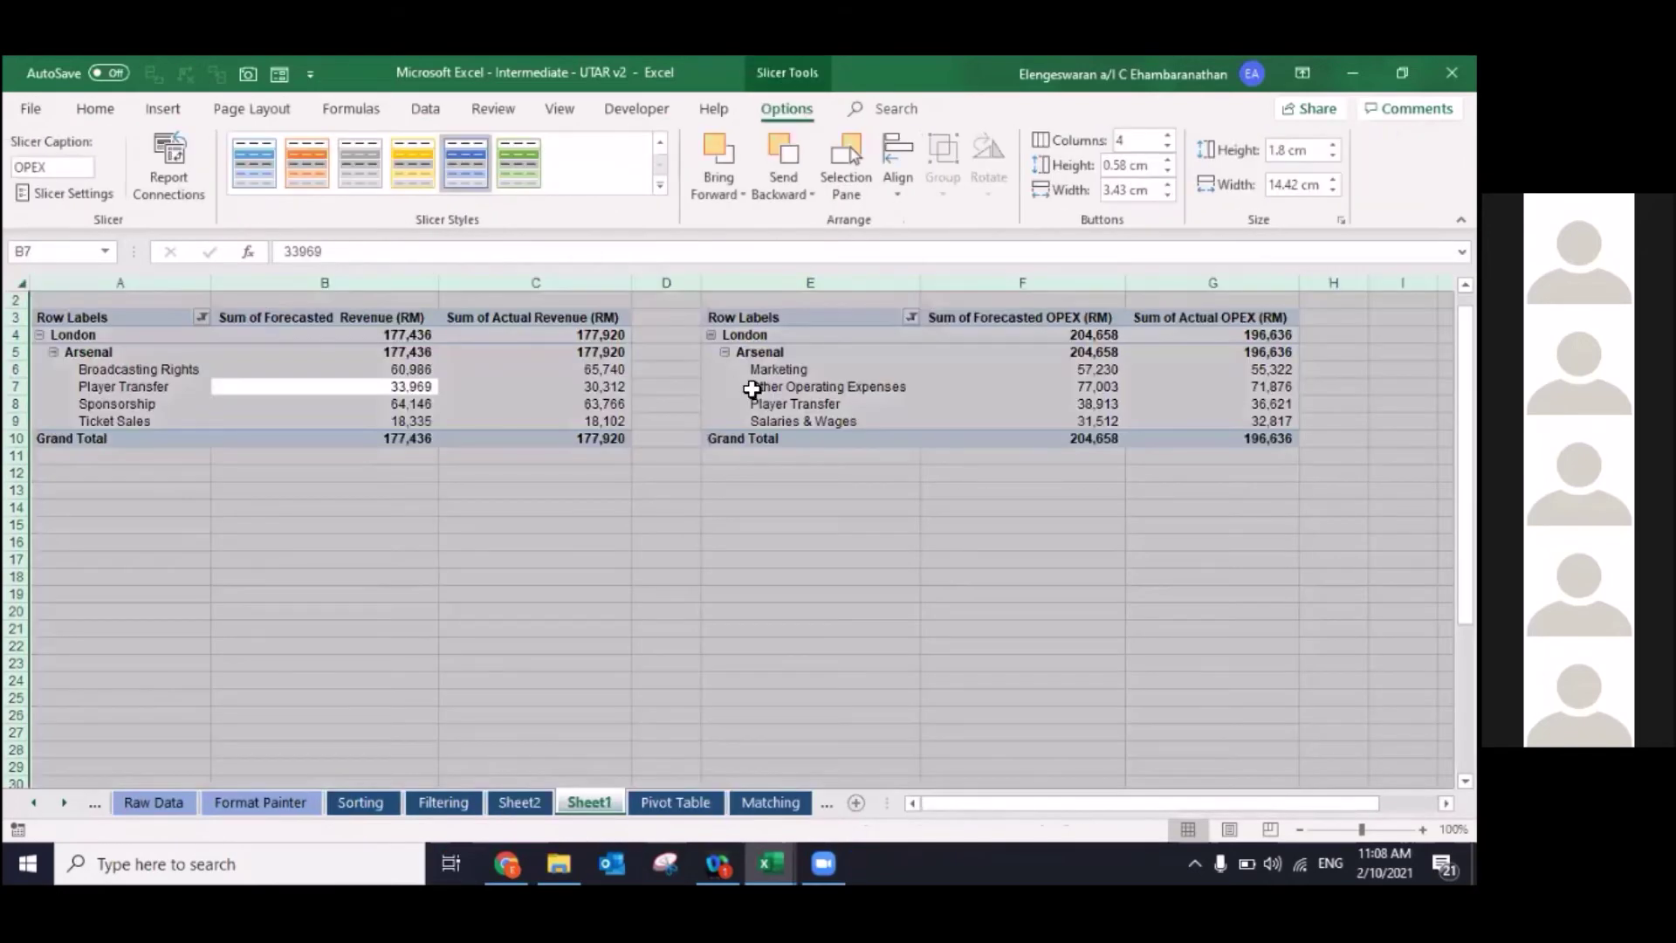
pyautogui.click(751, 388)
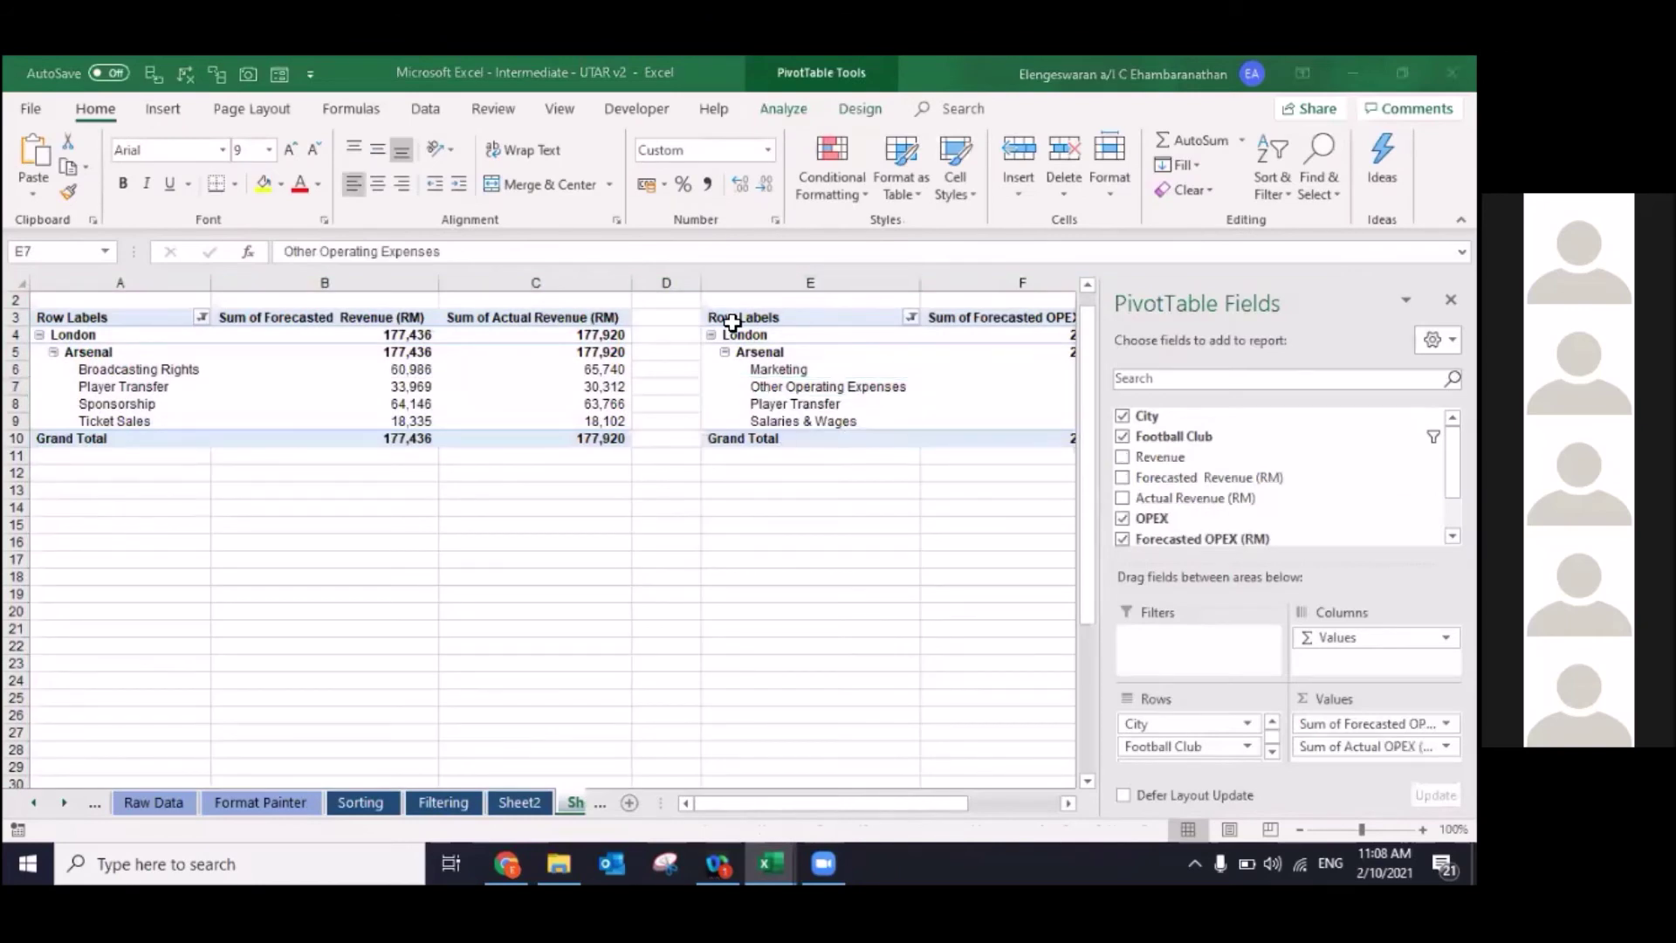
pyautogui.click(766, 388)
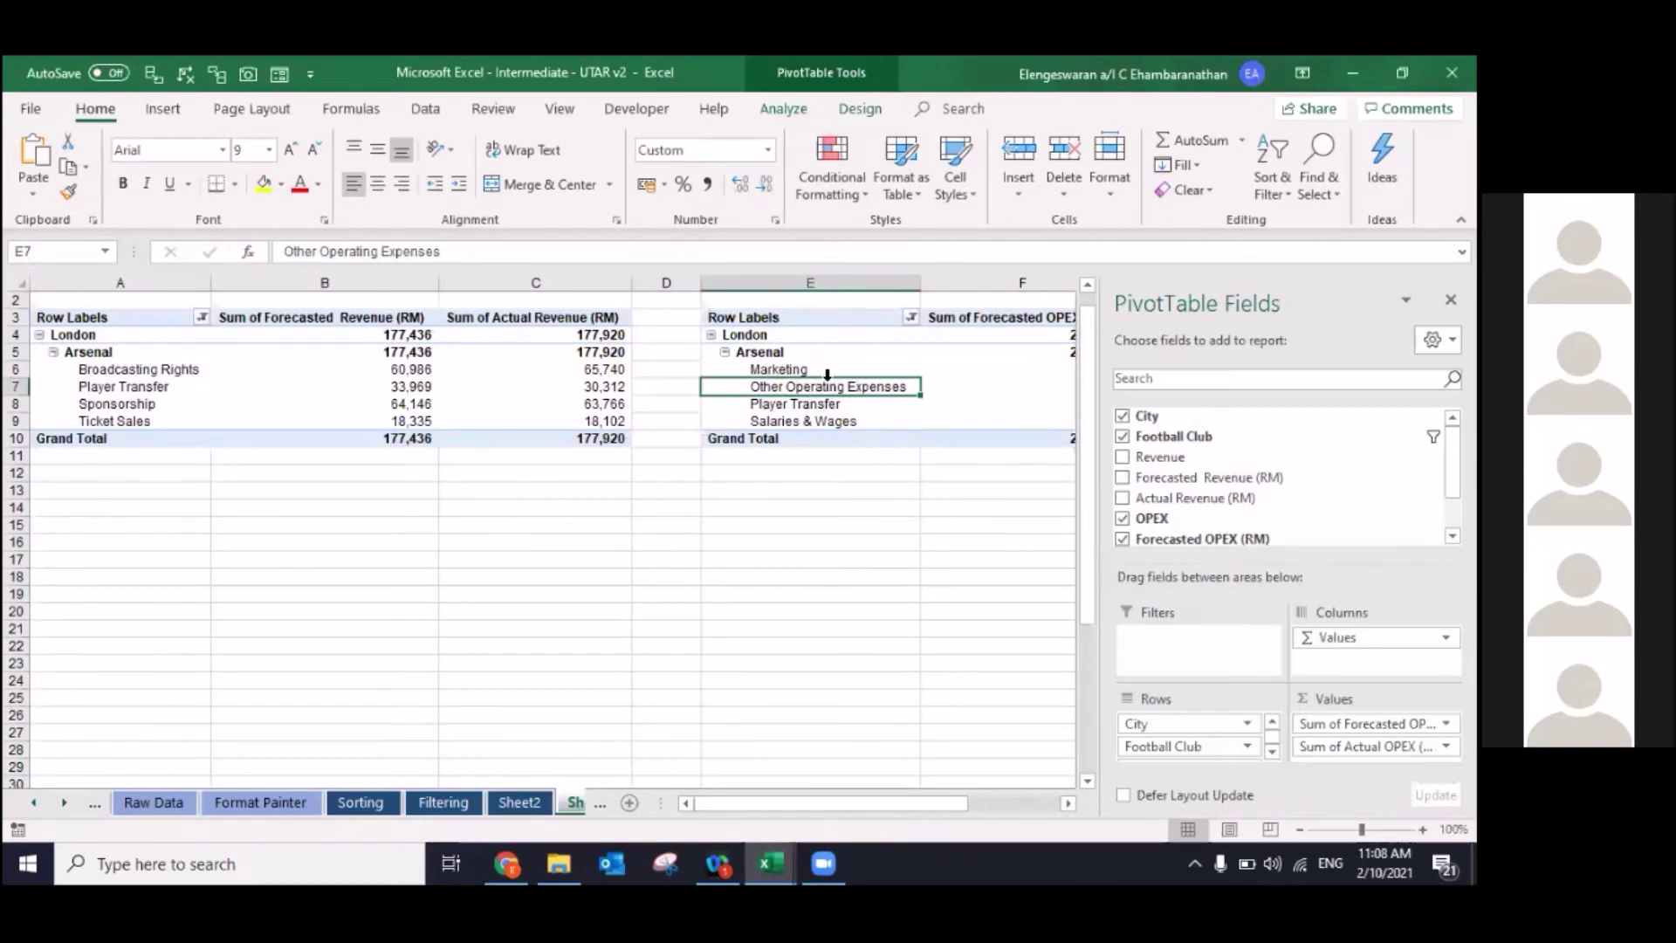
# Step: Insert a combo PivotChart: Actual OPEX as clustered columns, Forecasted OPEX as a line with markers
pyautogui.click(784, 108)
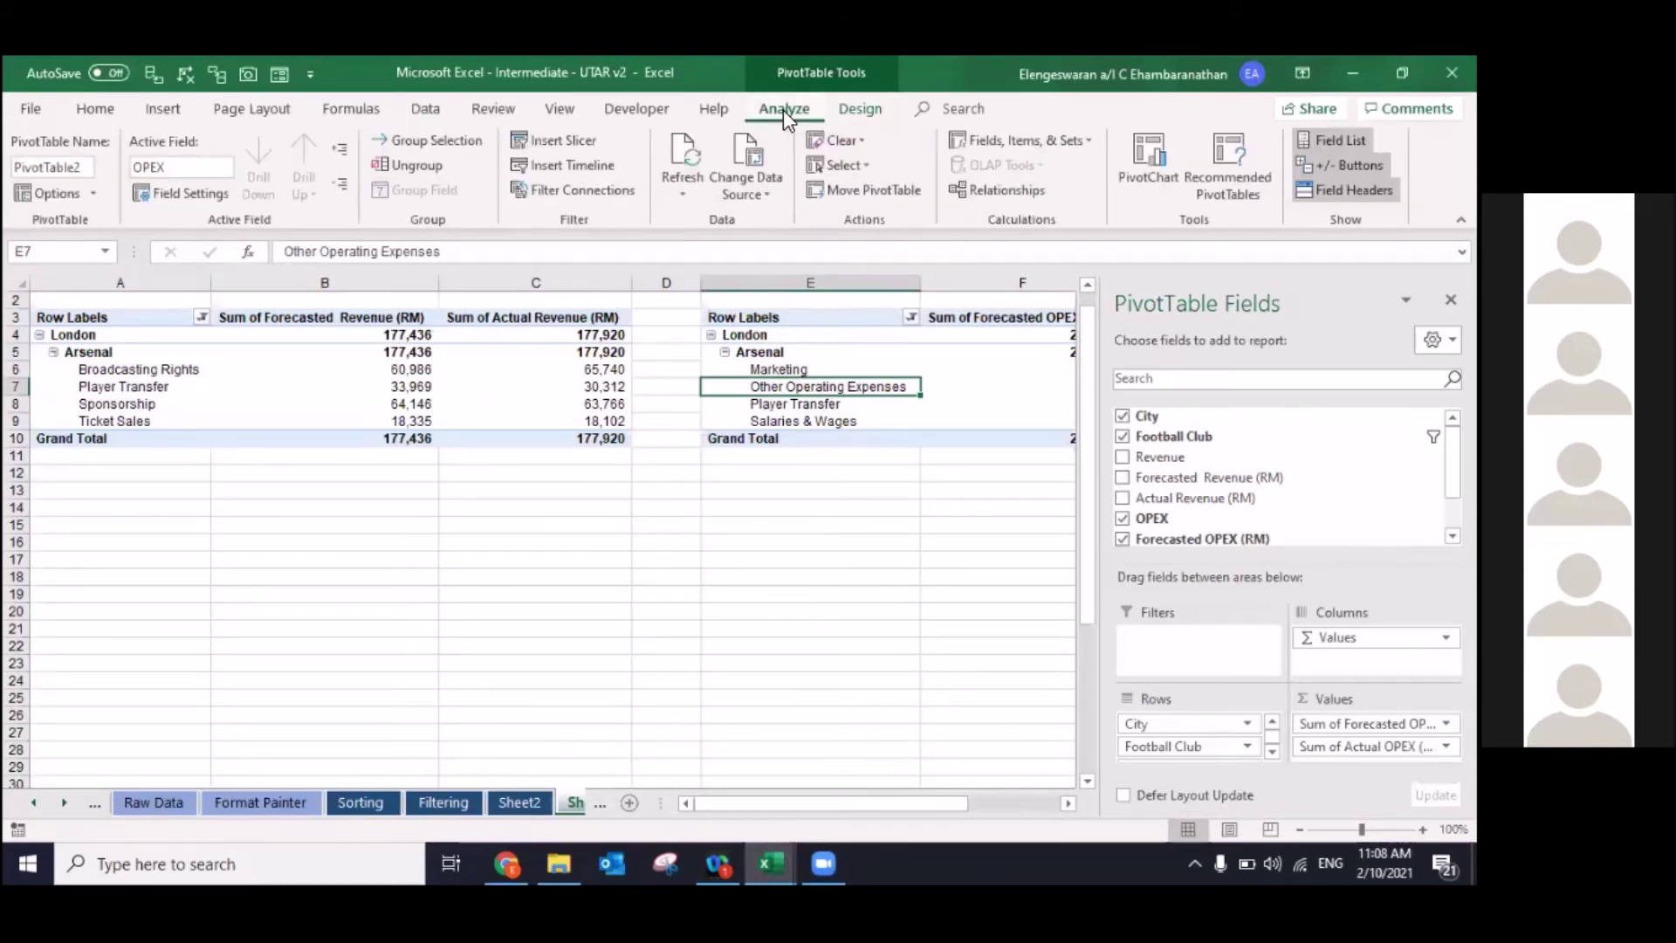
pyautogui.click(1146, 175)
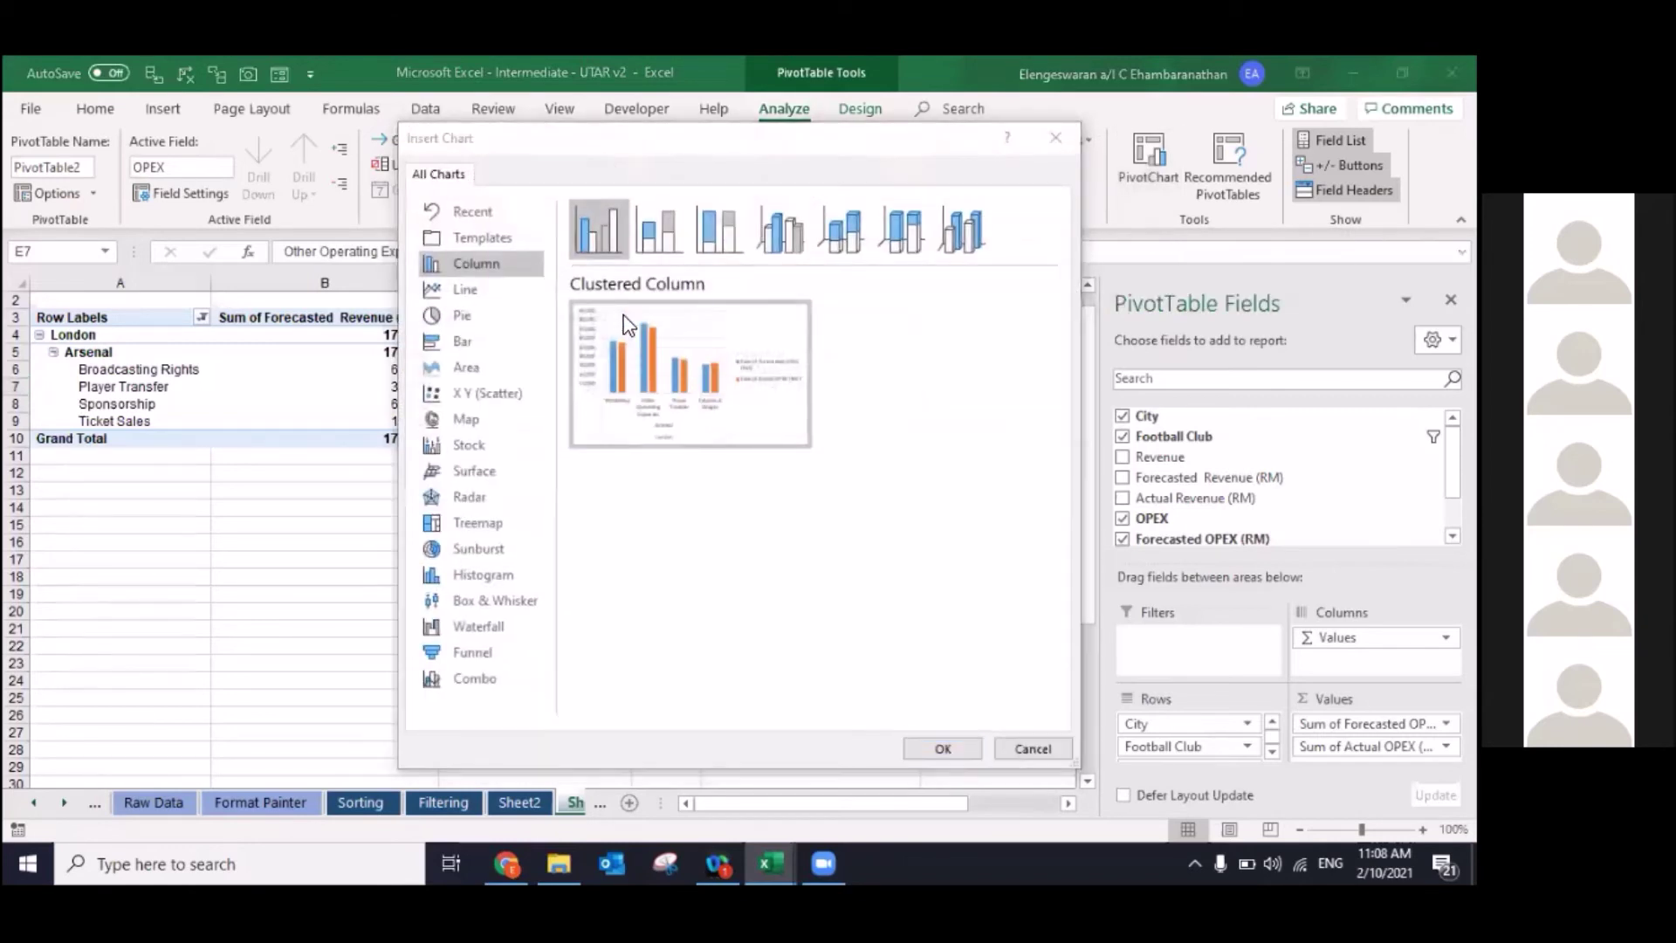
pyautogui.click(453, 676)
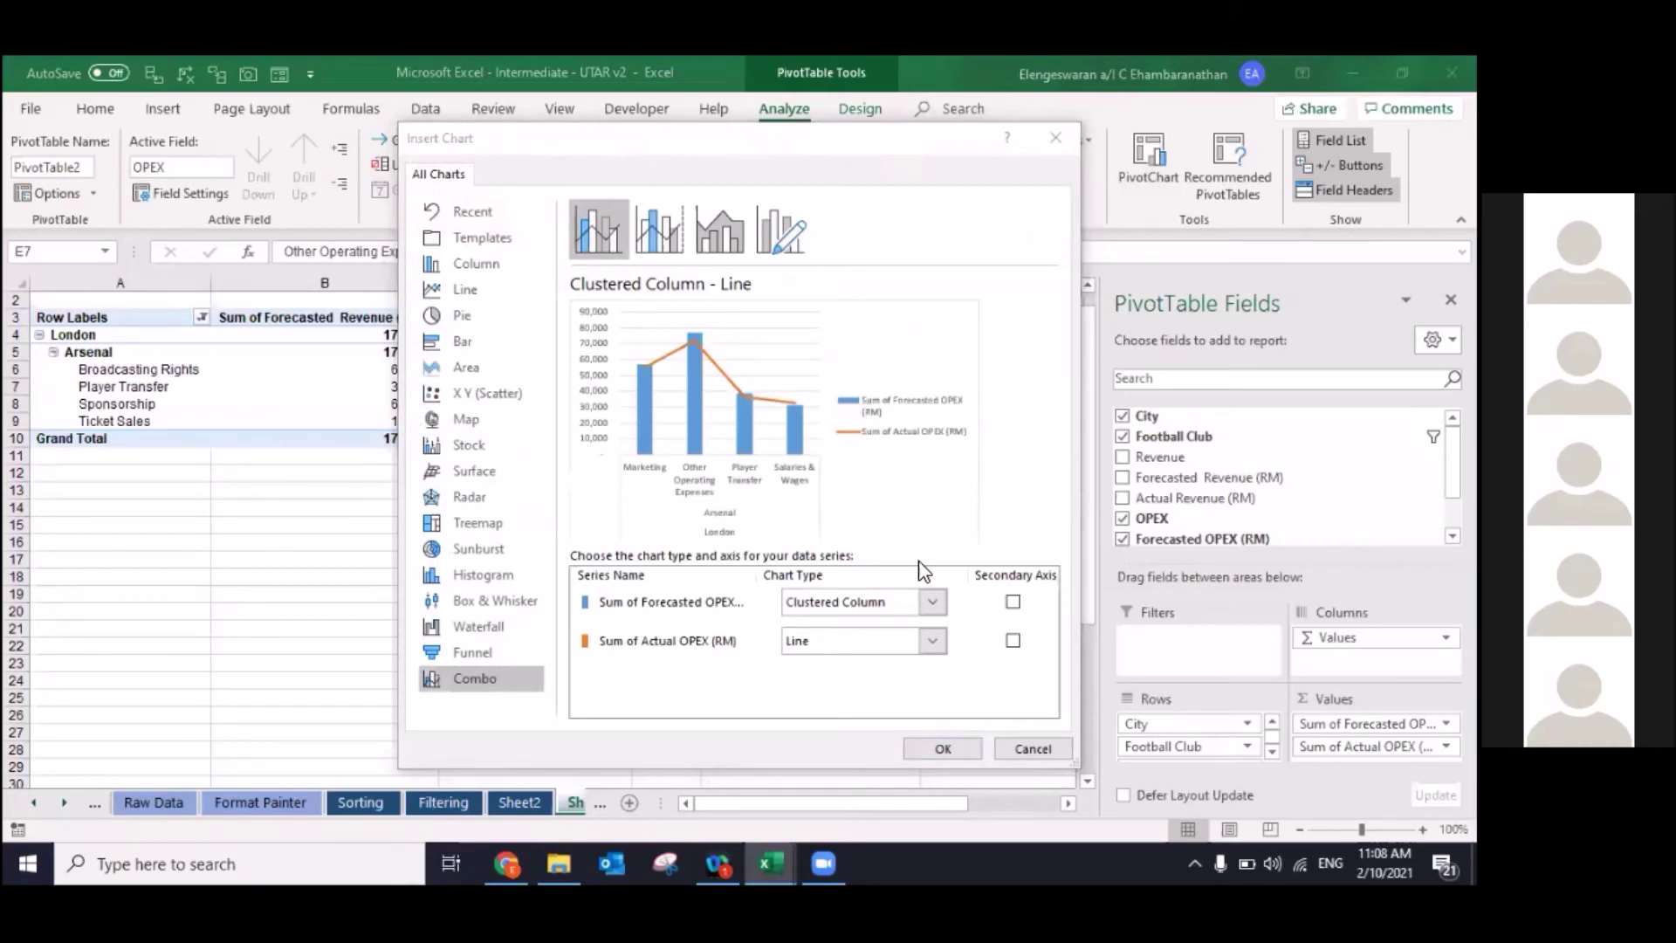
pyautogui.click(933, 603)
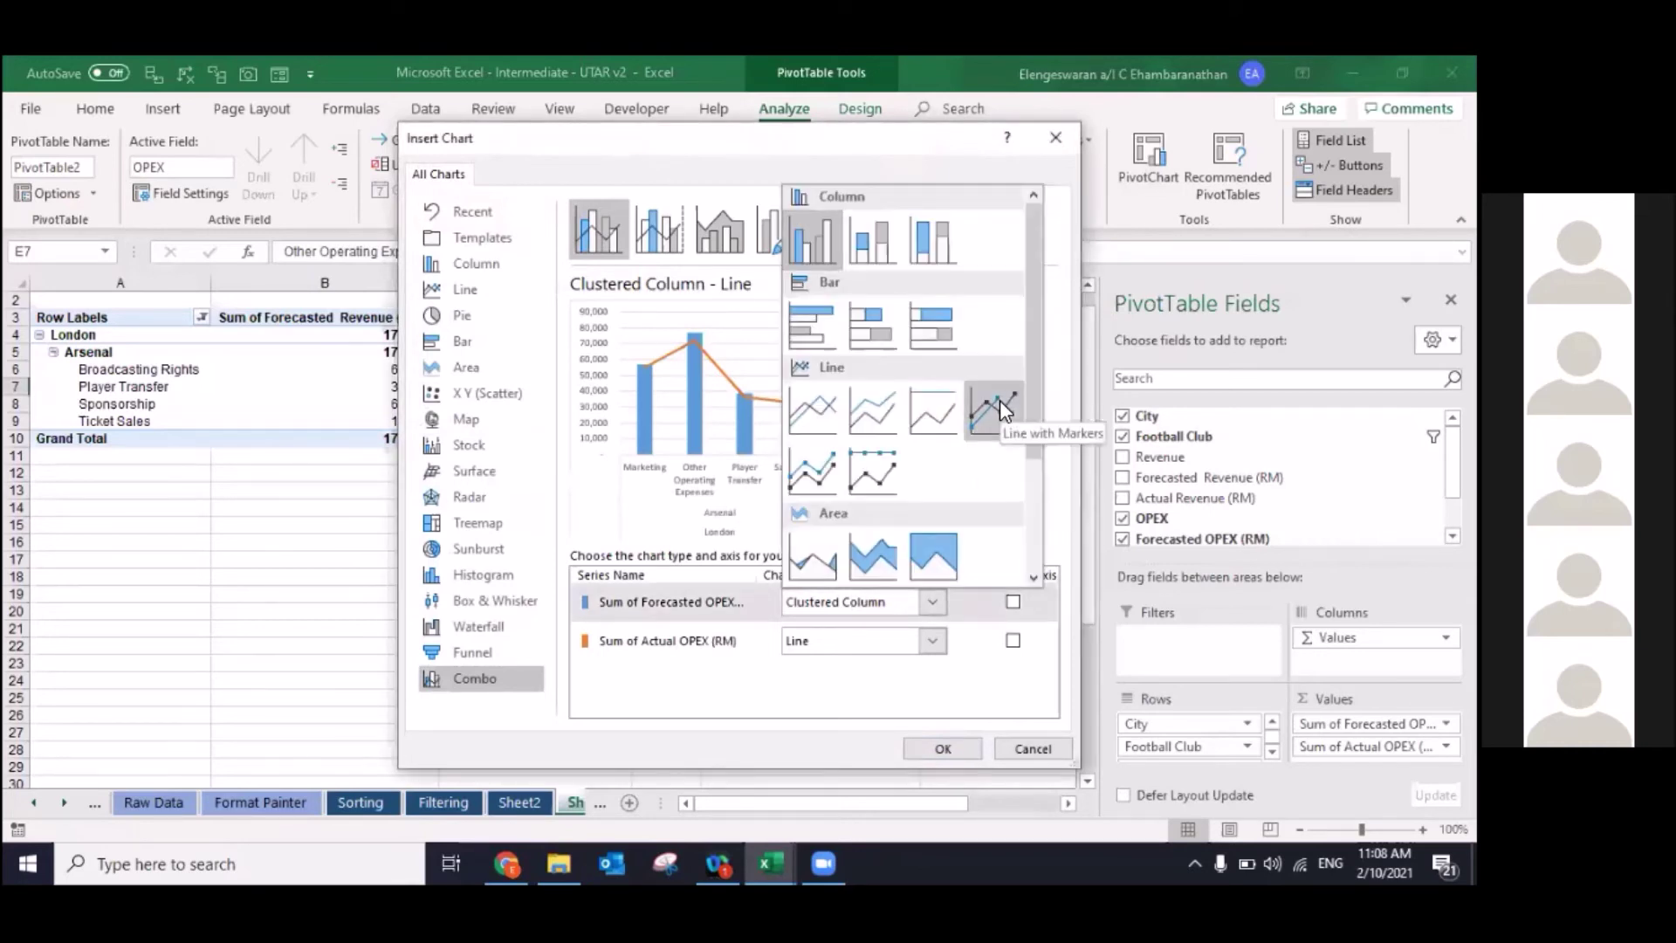
pyautogui.click(999, 399)
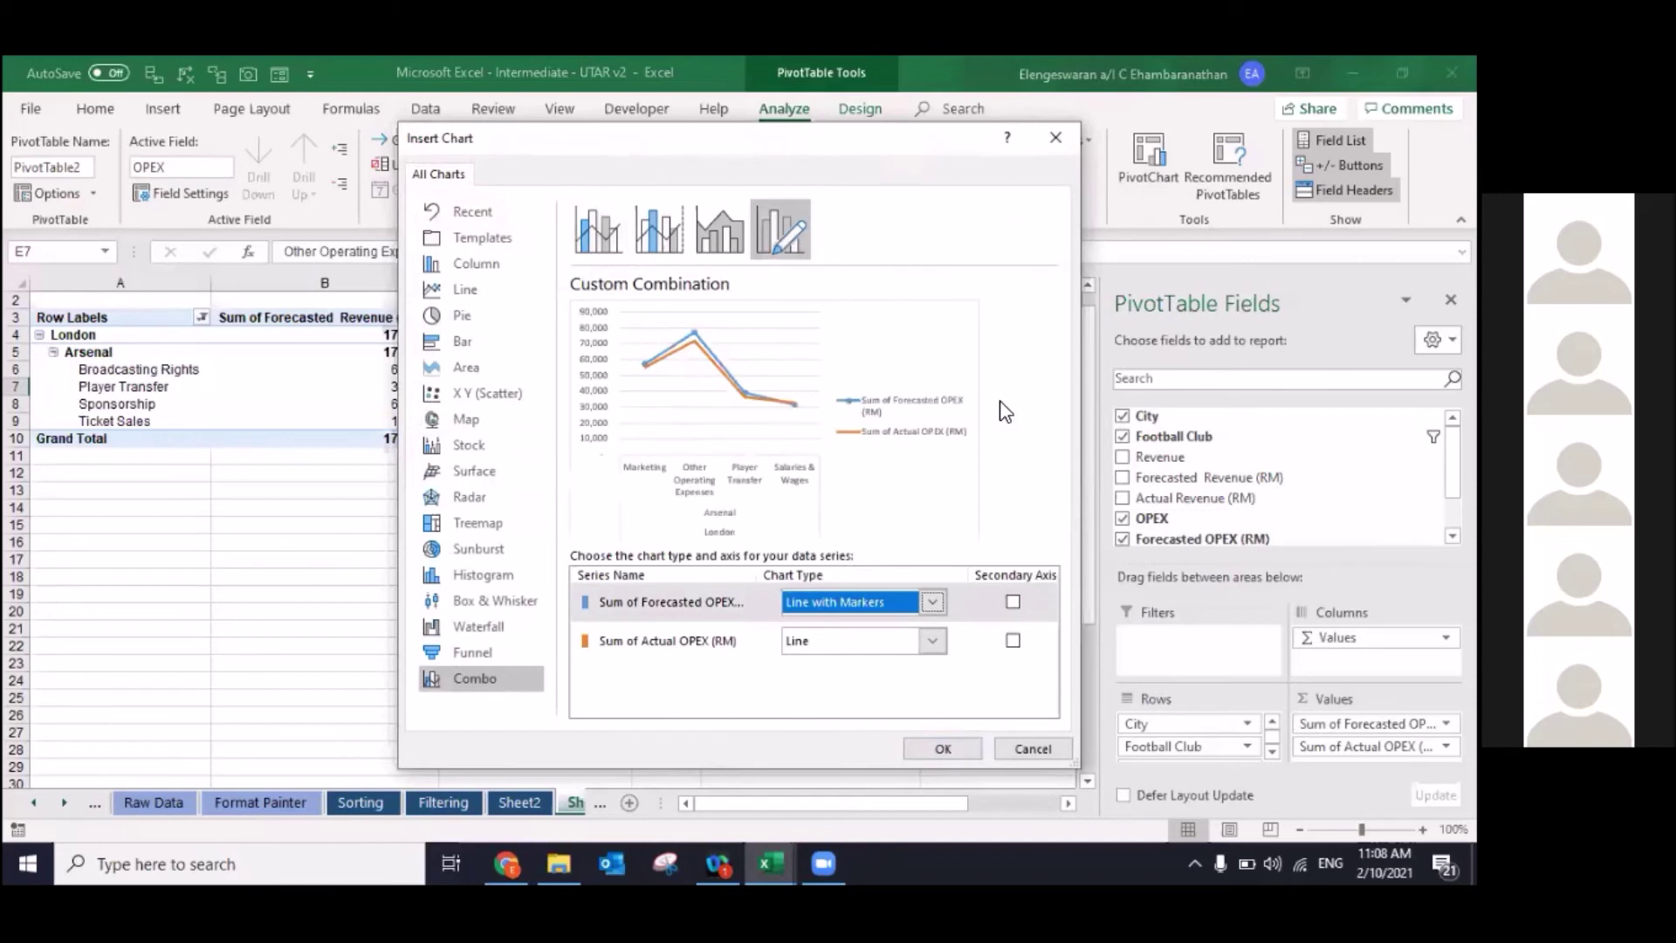
pyautogui.click(931, 646)
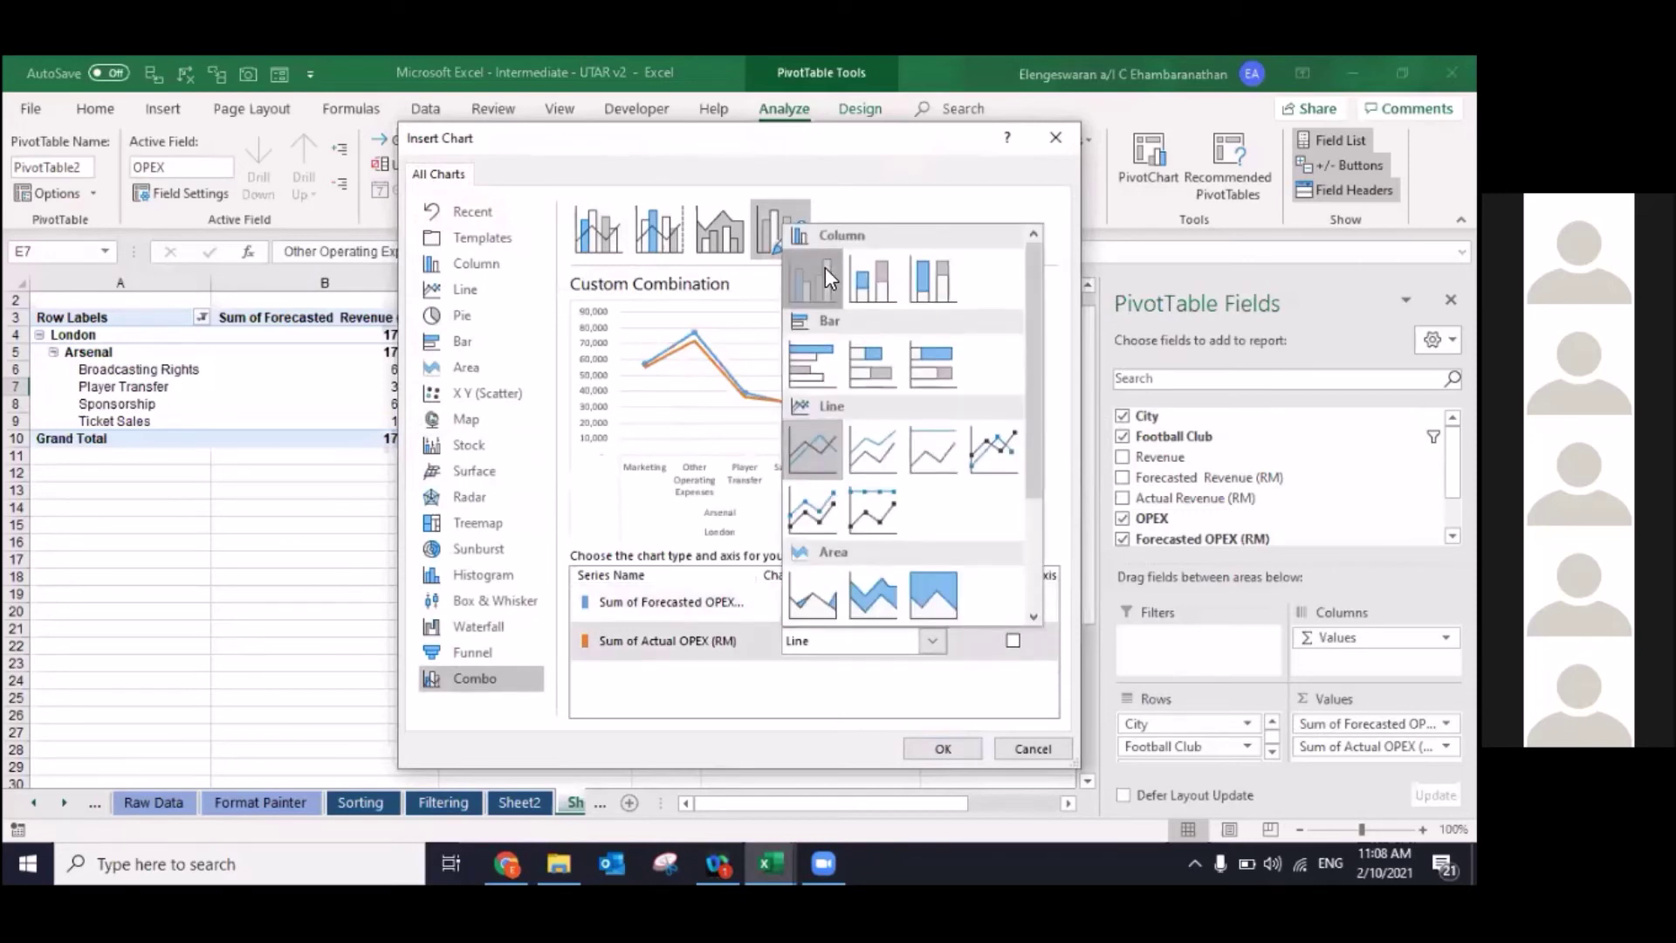
pyautogui.click(825, 267)
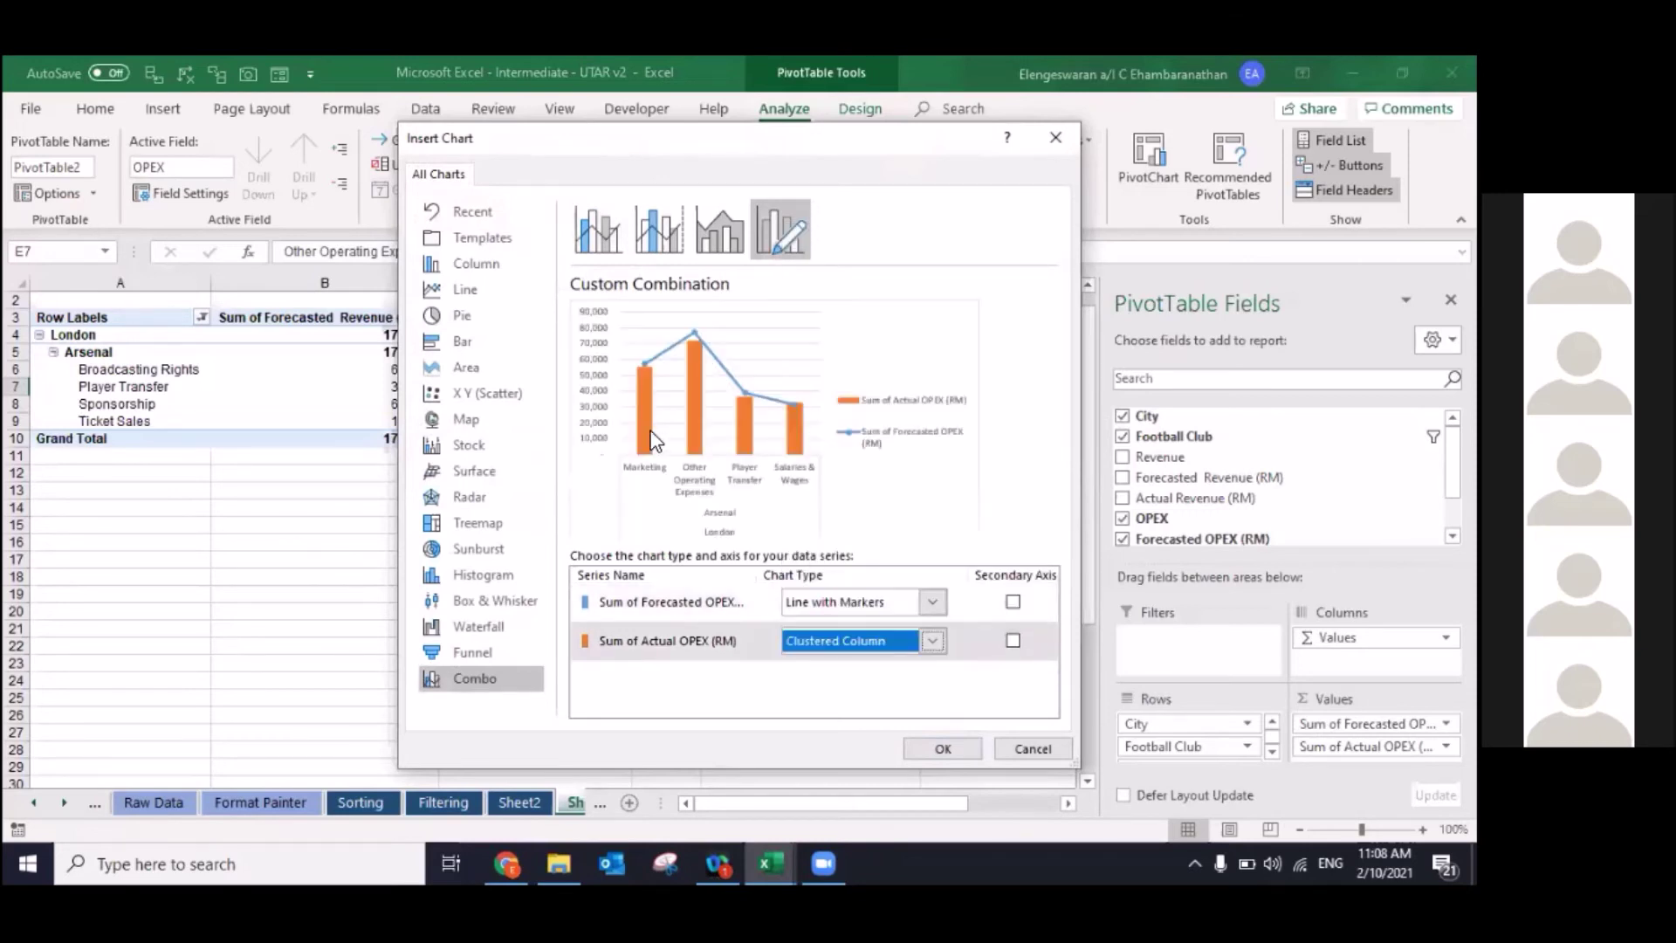
pyautogui.click(924, 751)
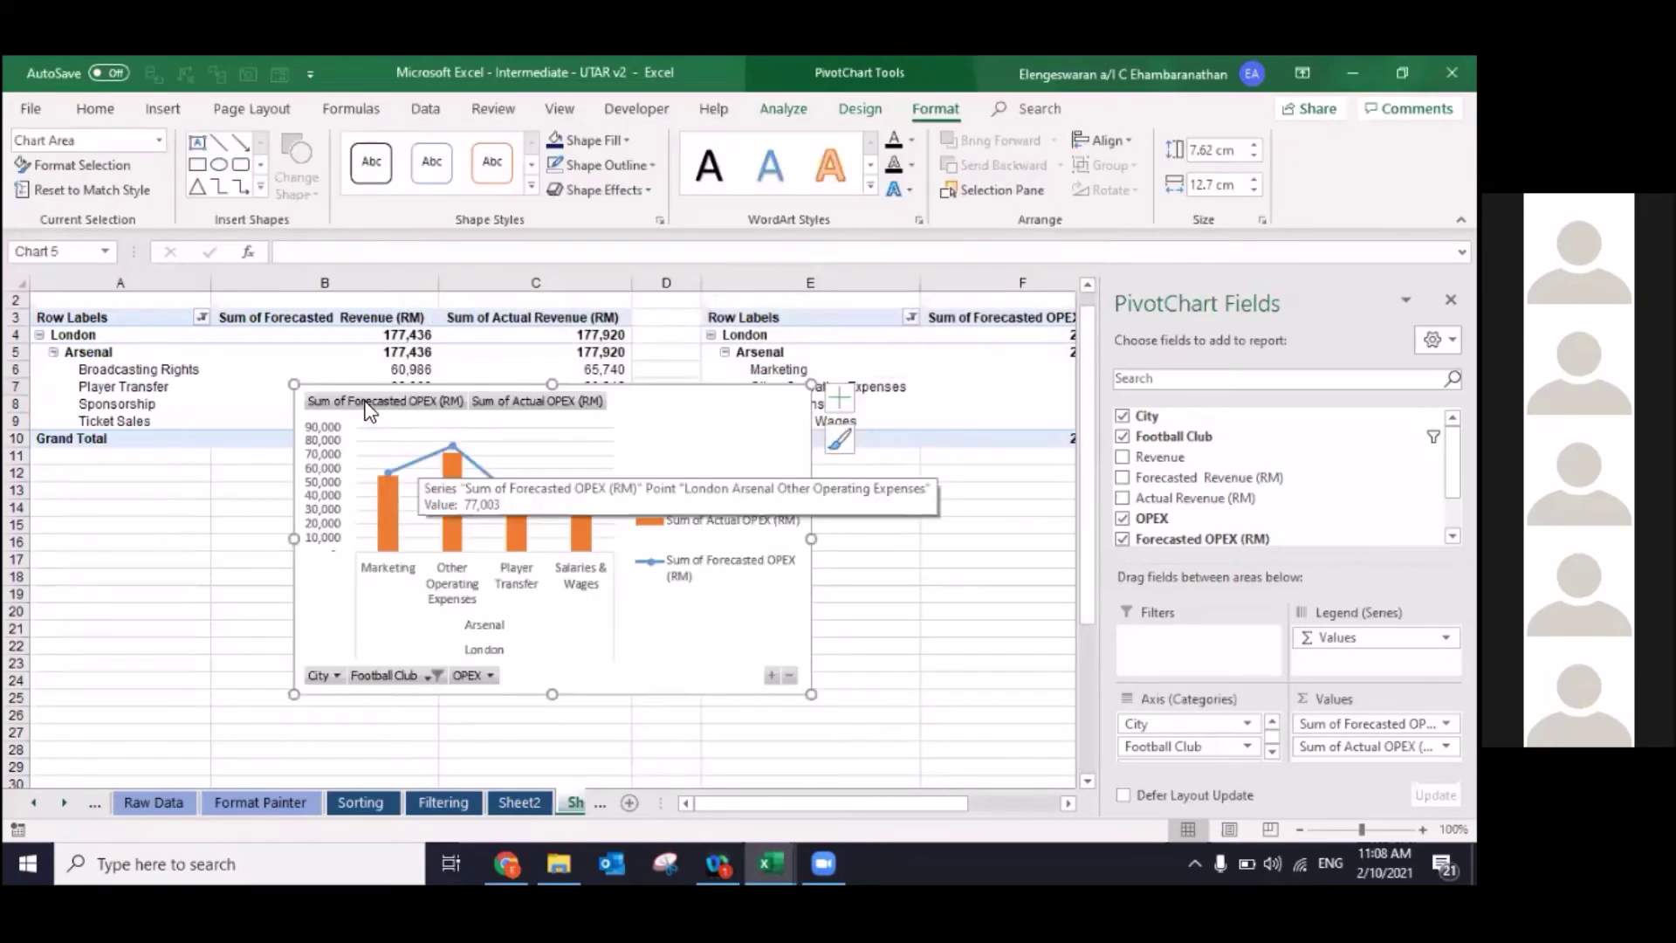
# Step: Hide the field buttons on the OPEX chart and remove its gridlines
pyautogui.rightClick(368, 402)
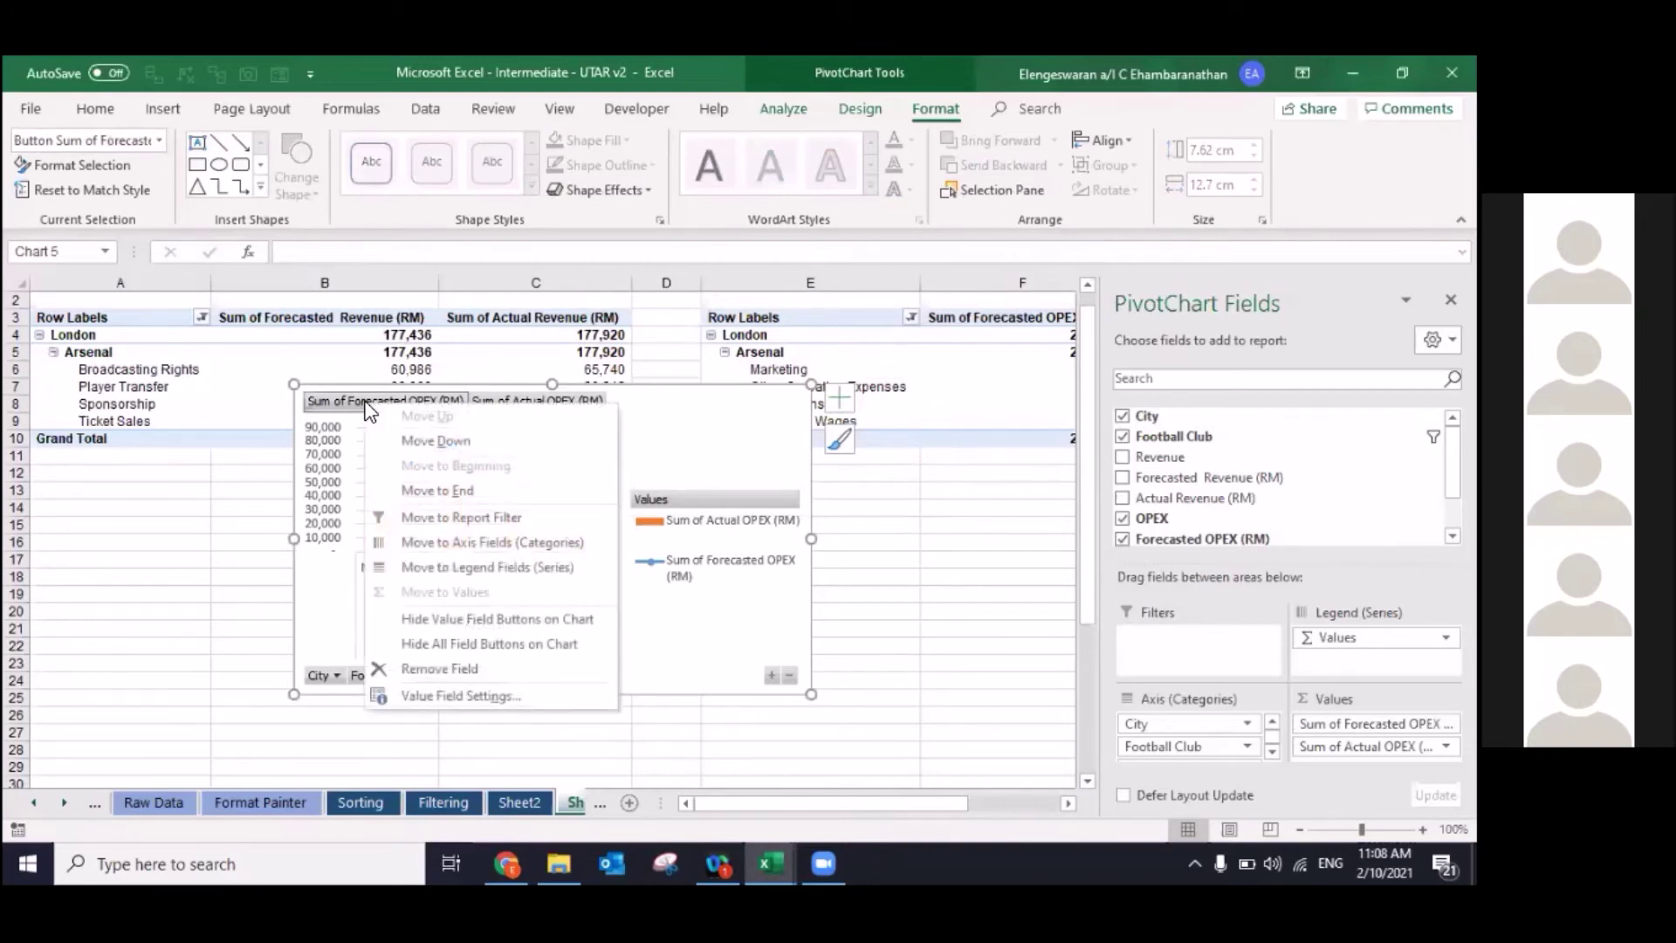
pyautogui.click(436, 644)
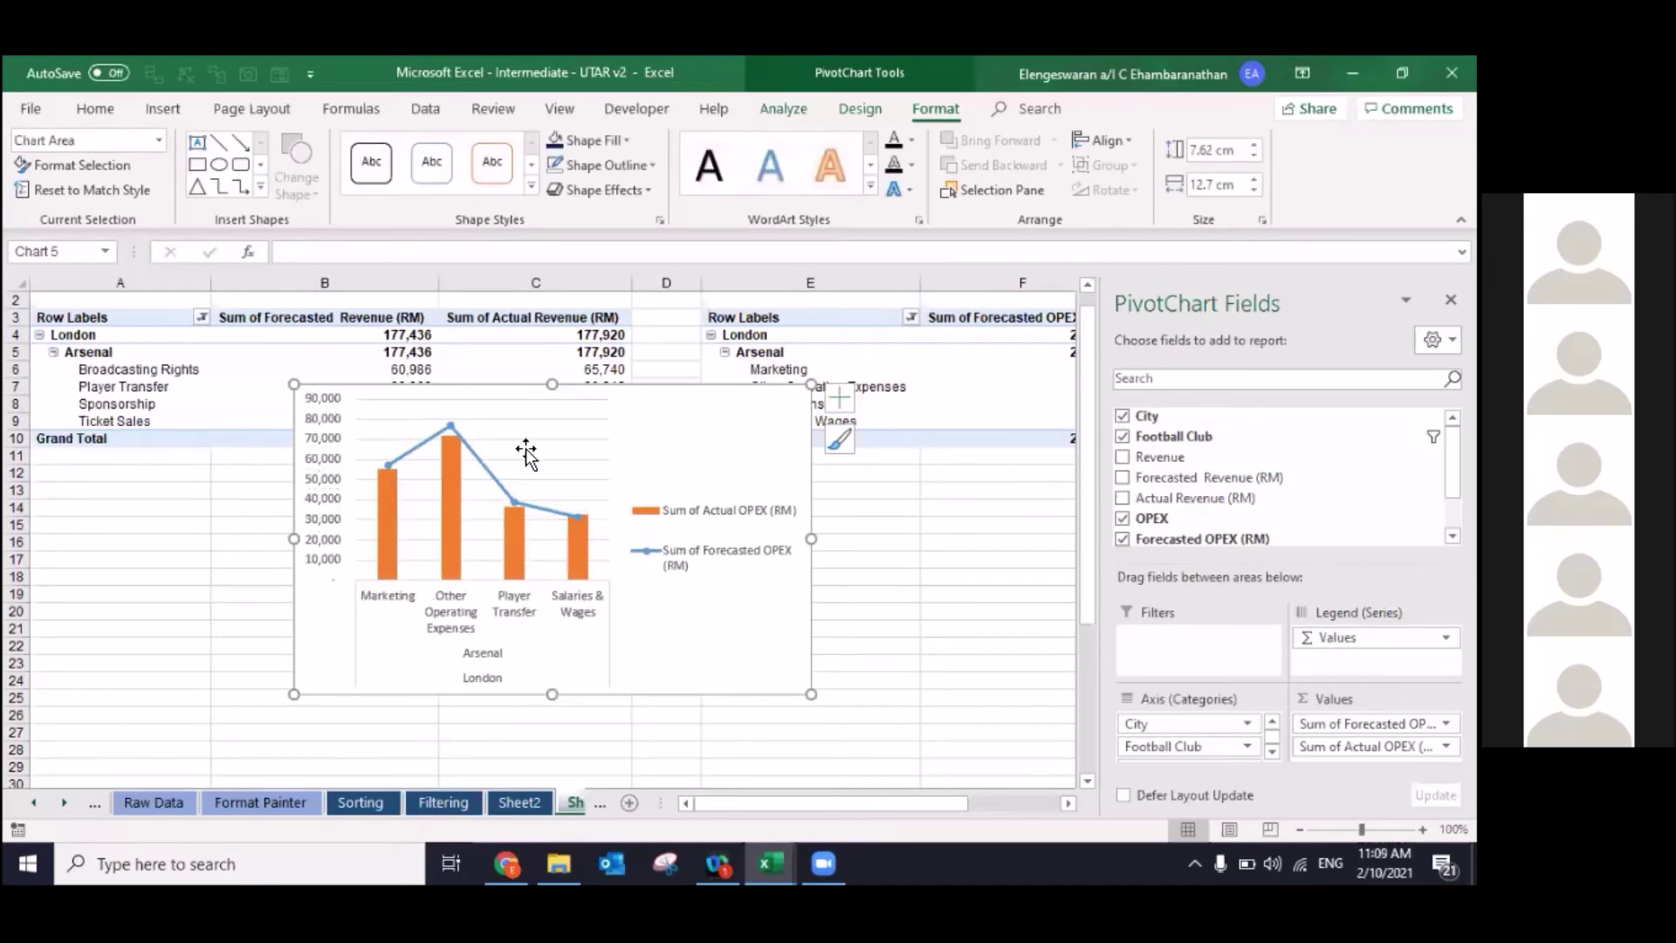
pyautogui.click(840, 398)
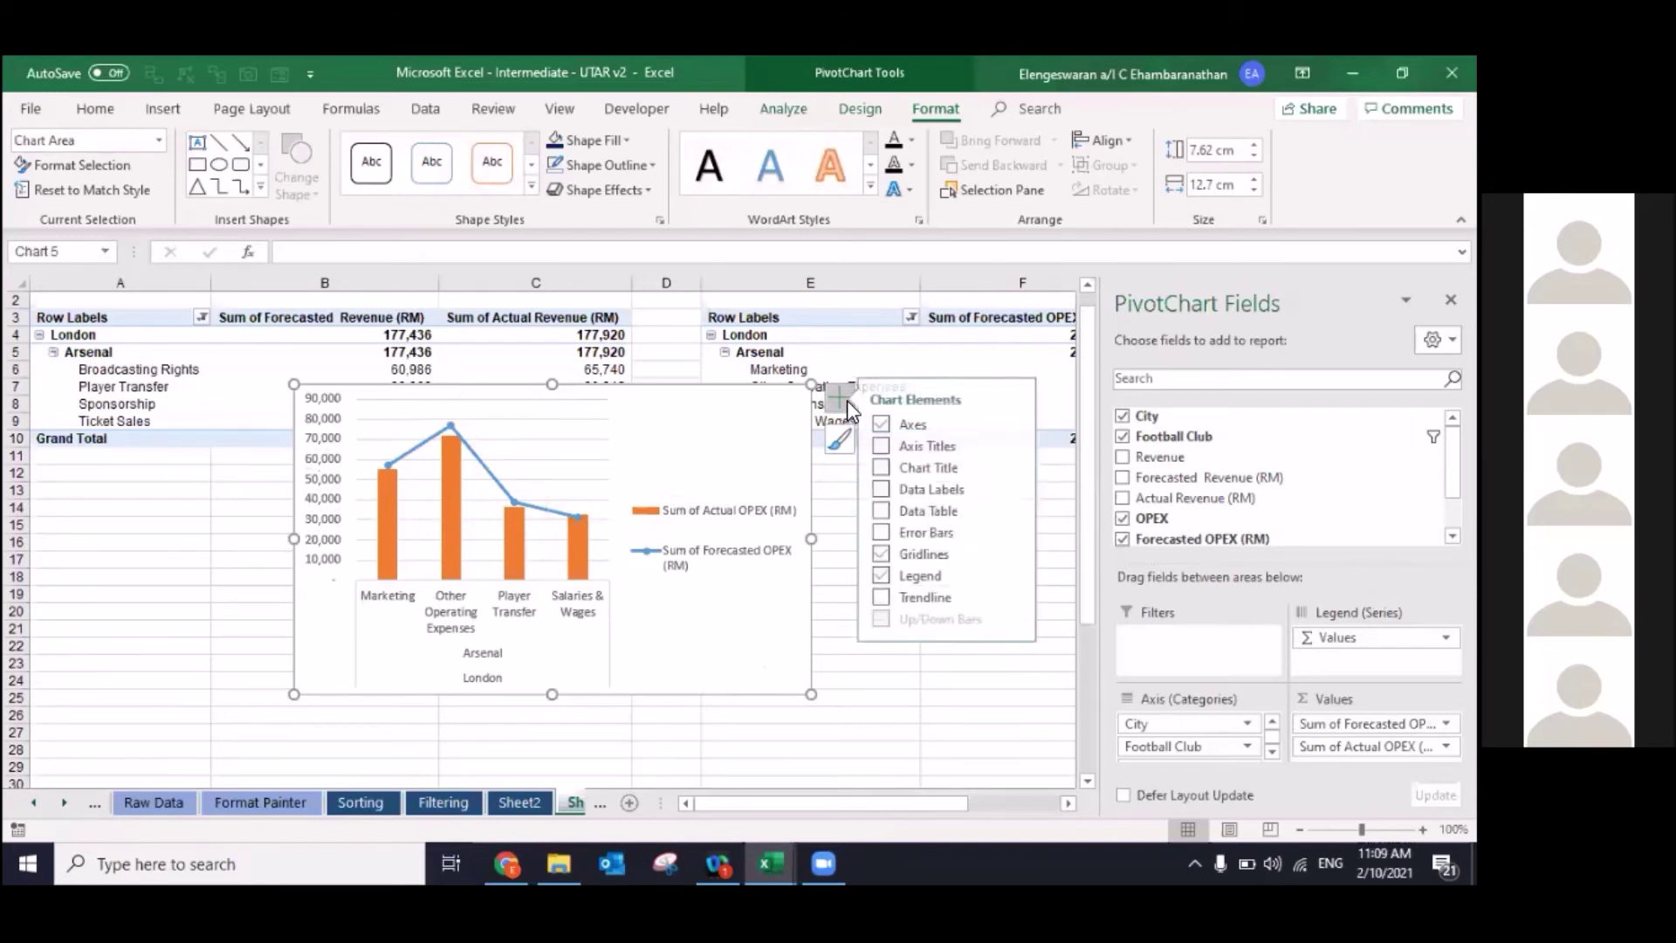
pyautogui.click(891, 555)
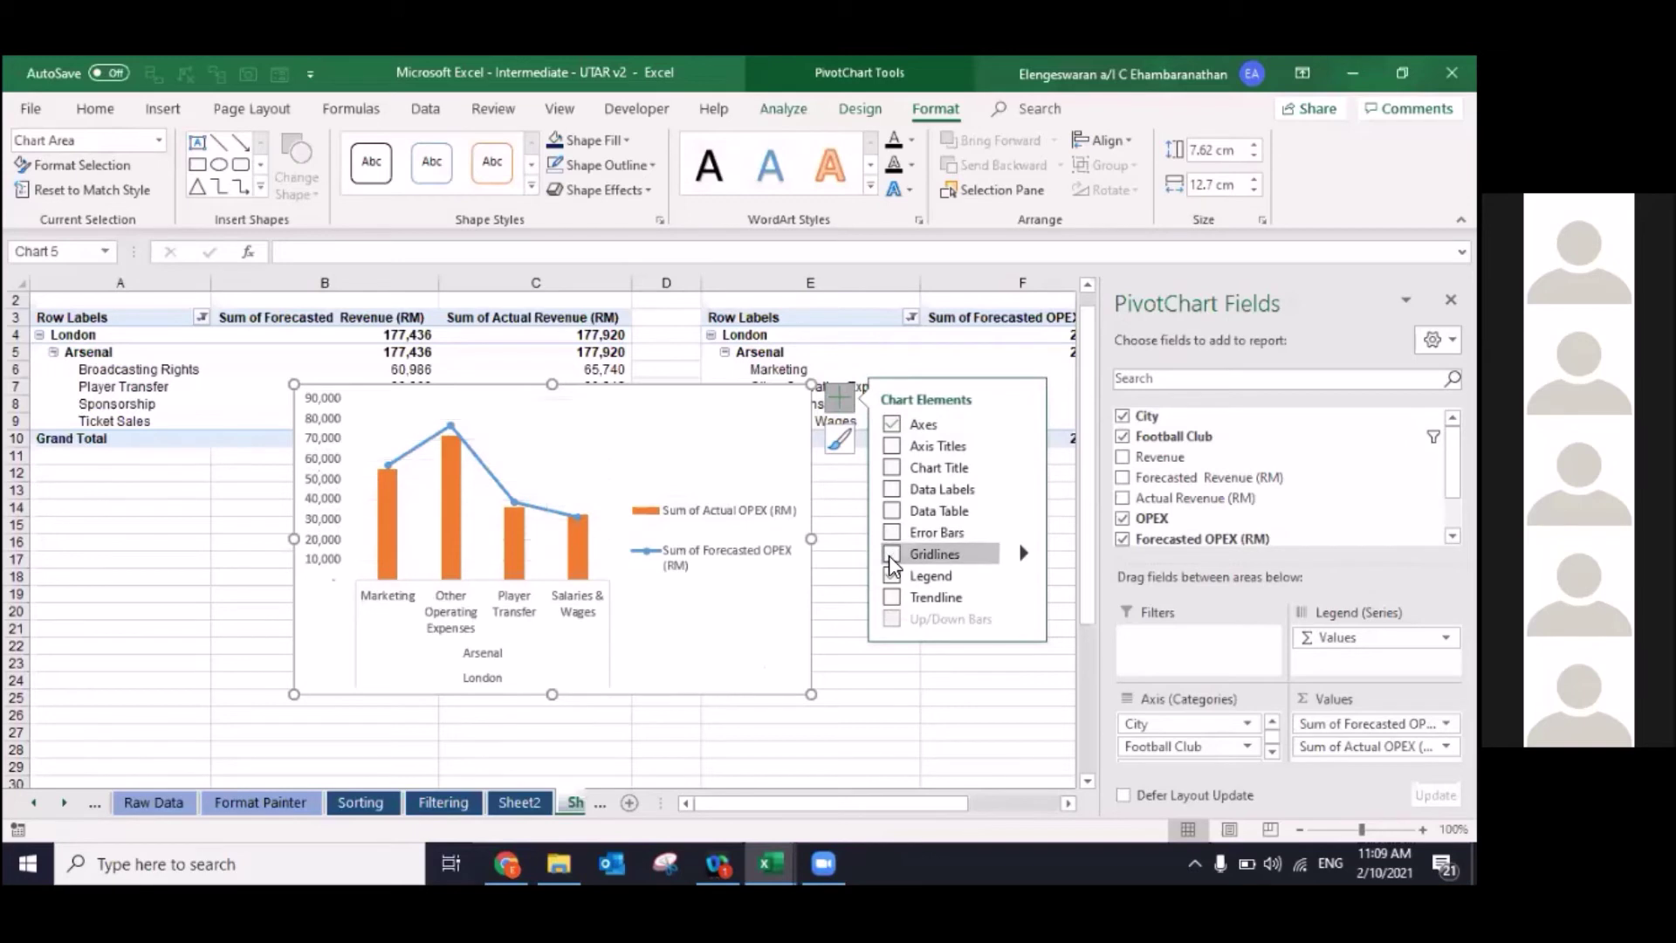
# Step: Show forecasted OPEX without a connecting line, as built-in dash markers of size 19
pyautogui.click(511, 501)
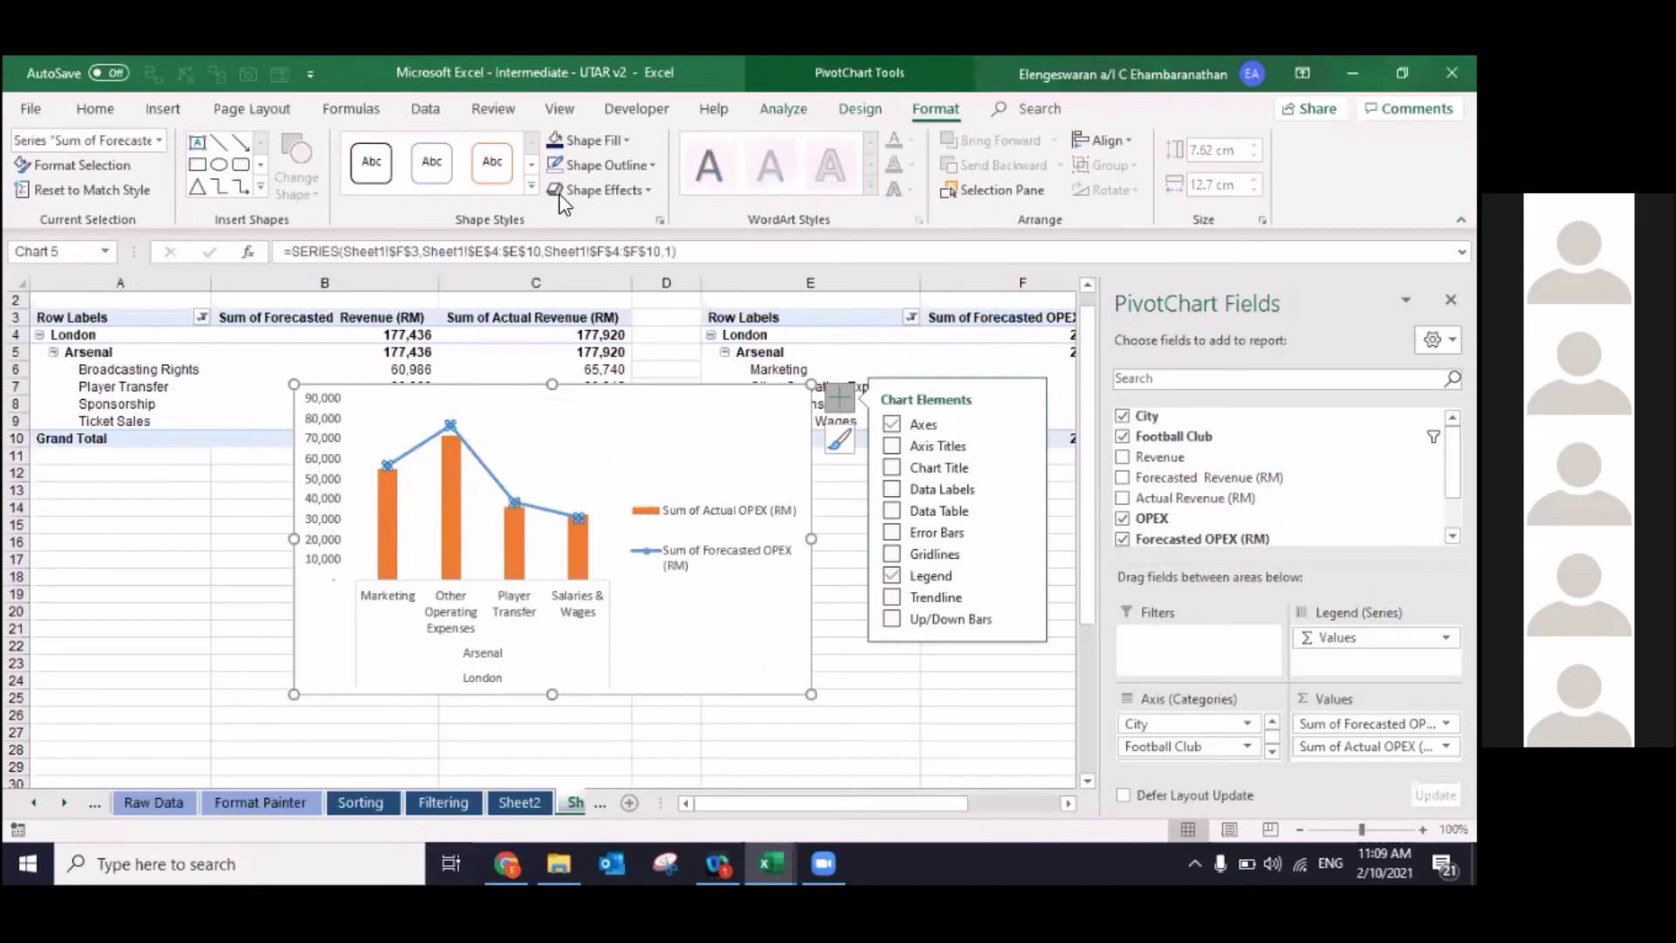
pyautogui.click(555, 165)
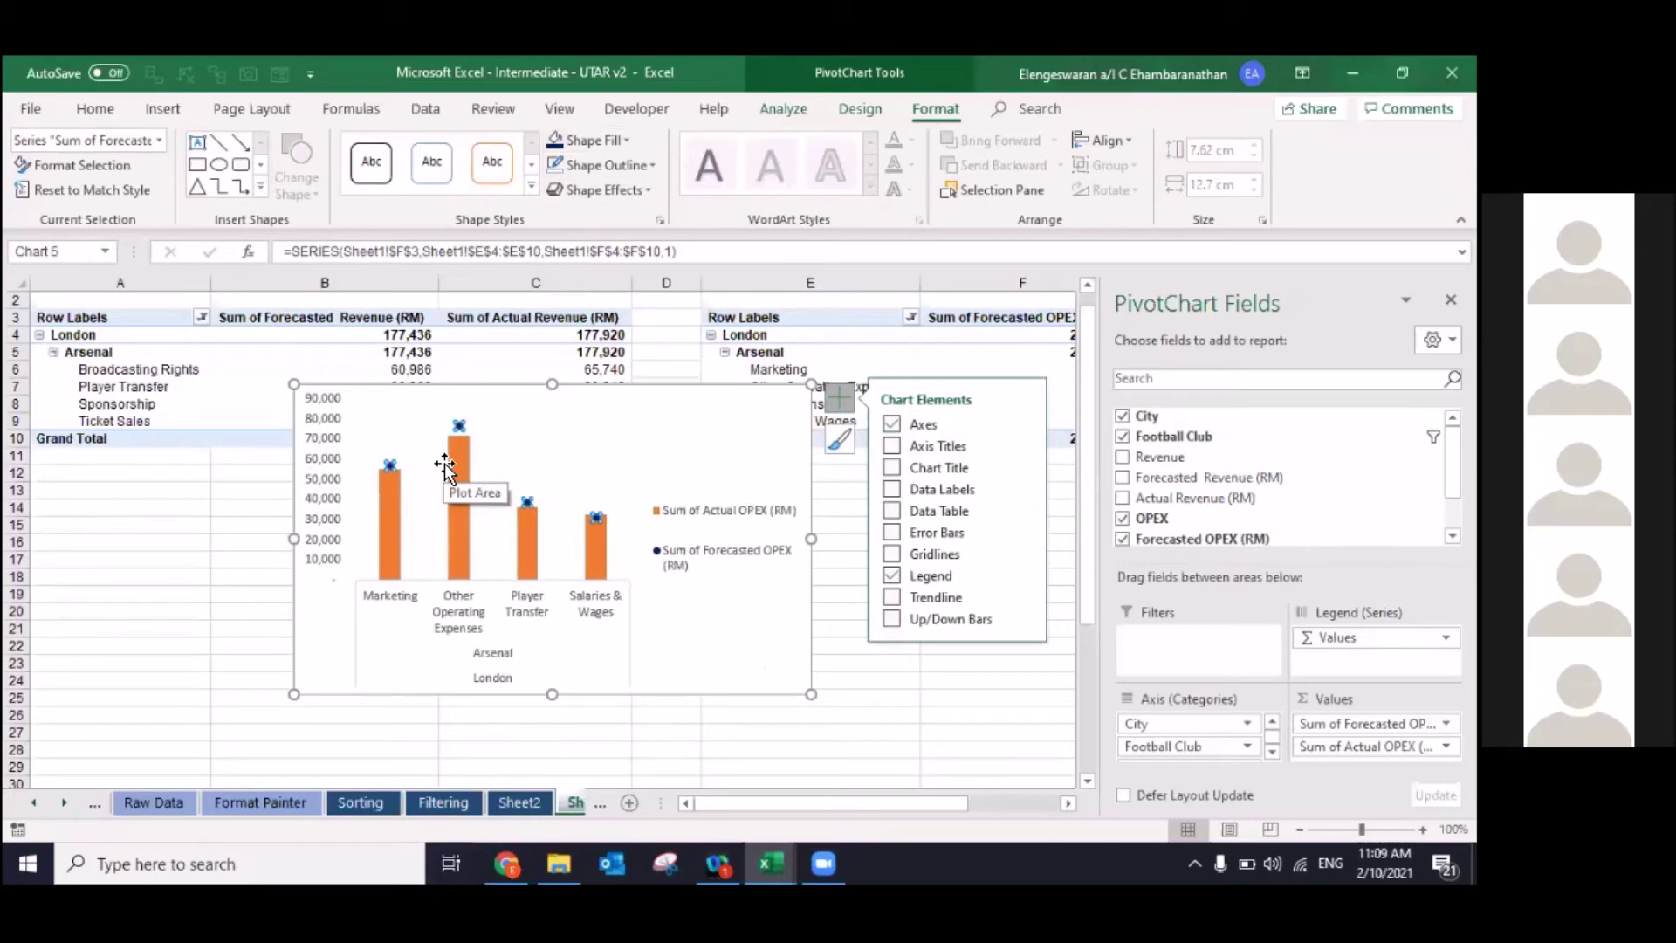
pyautogui.hotkey('ctrl', '1')
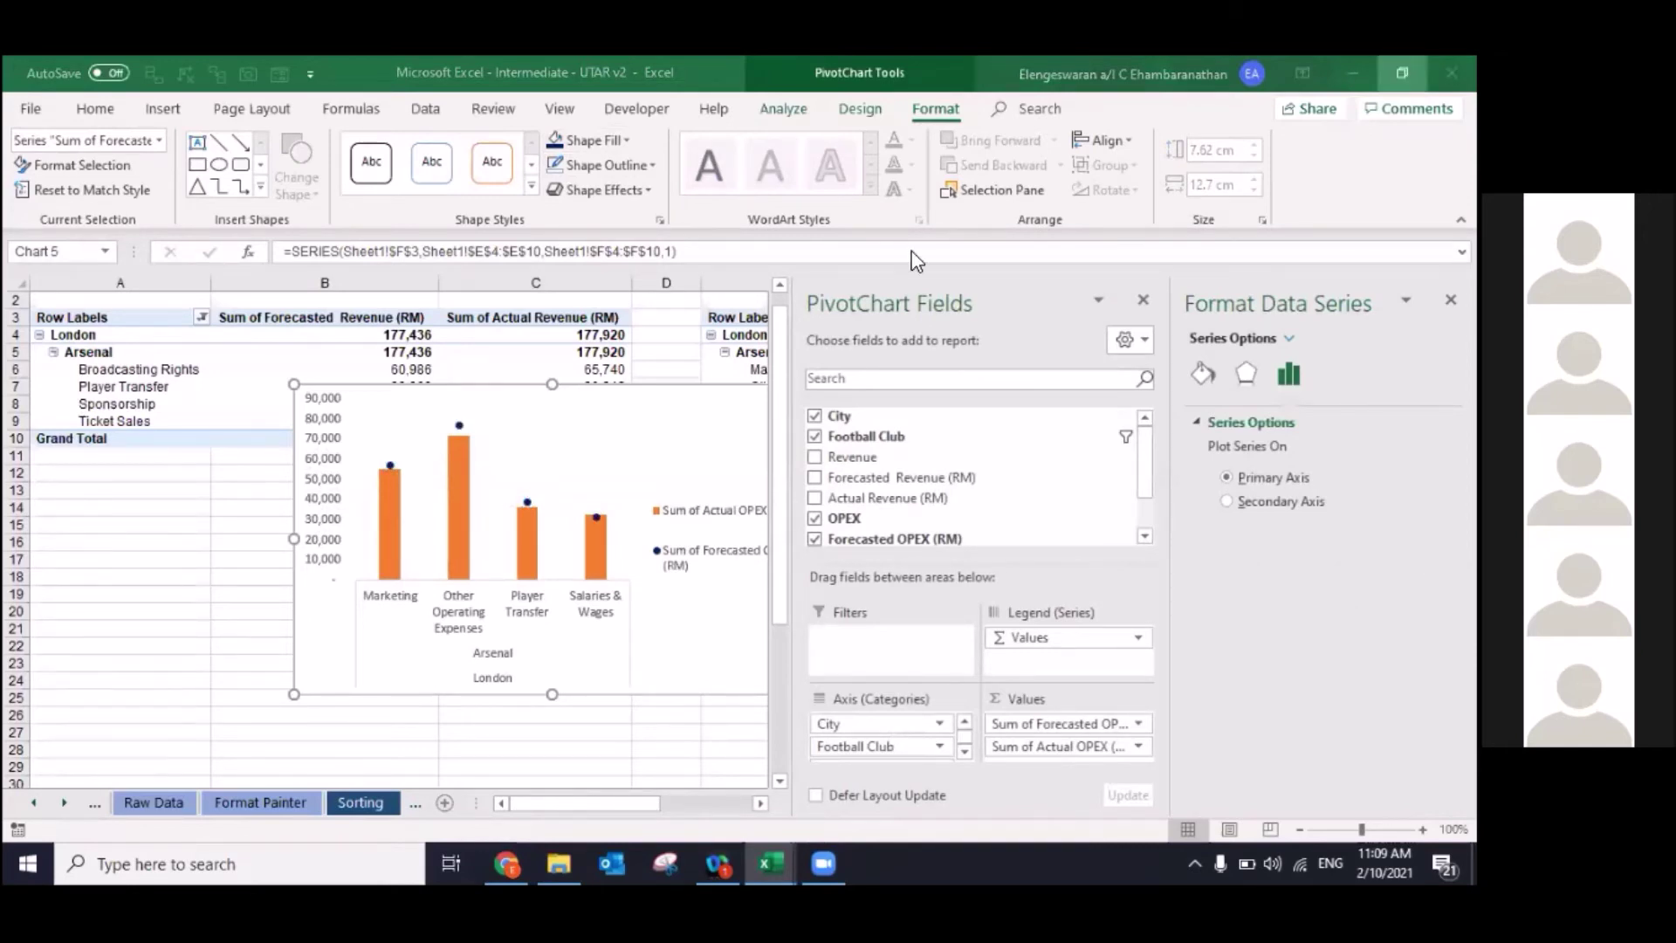
pyautogui.click(1208, 368)
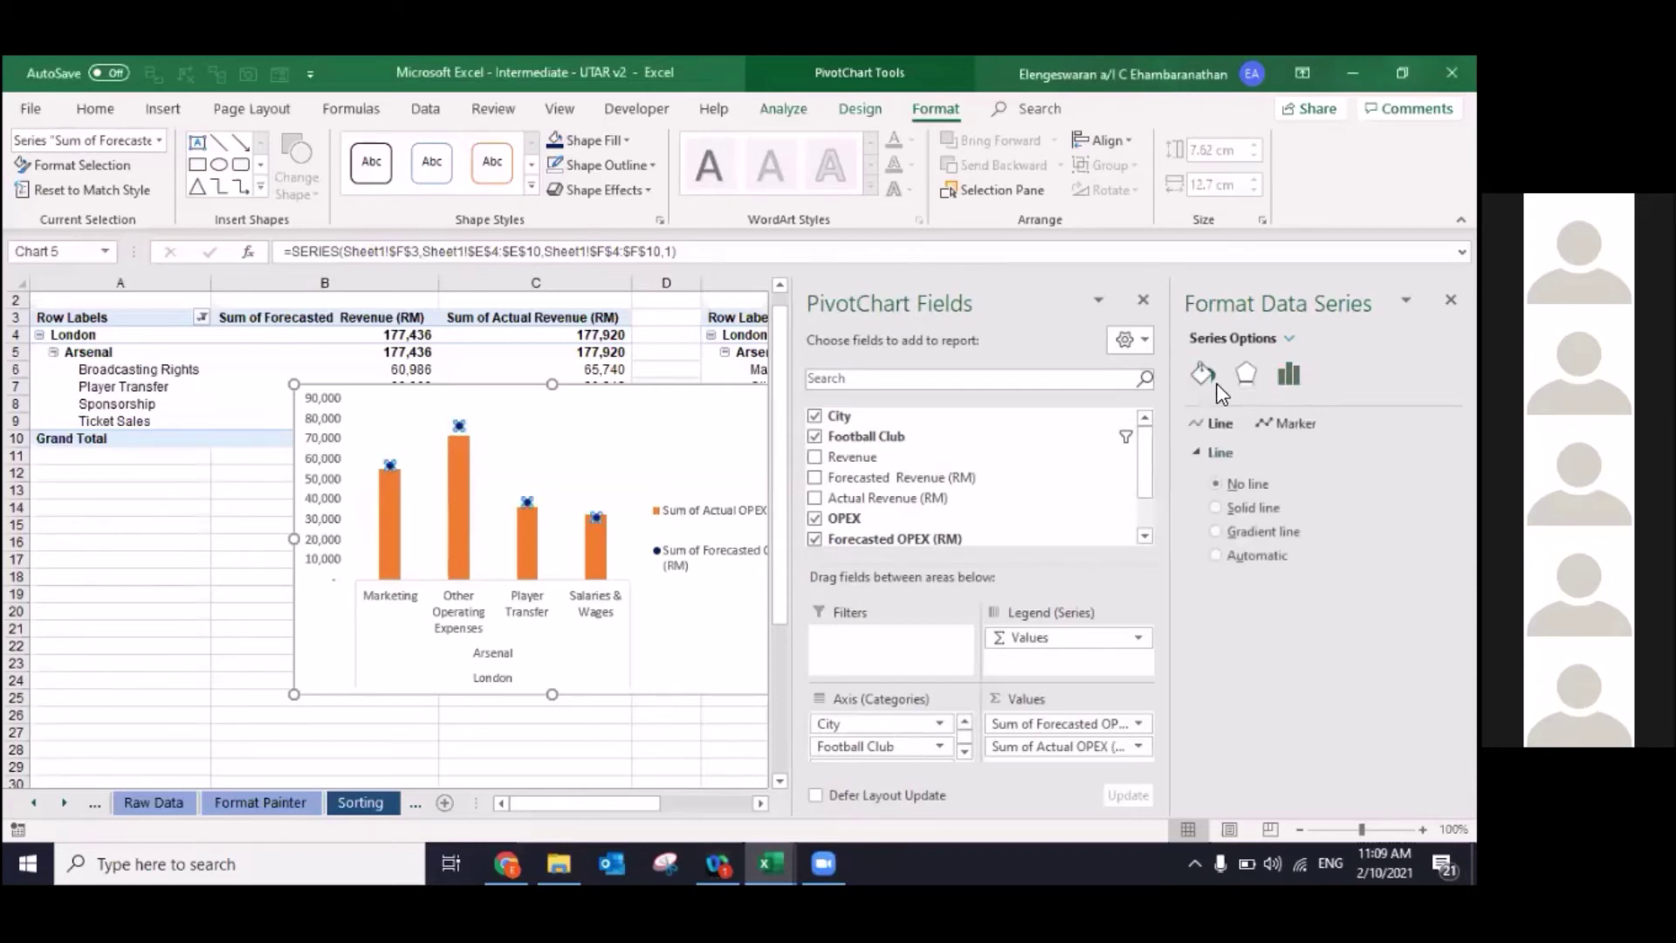
pyautogui.click(1285, 423)
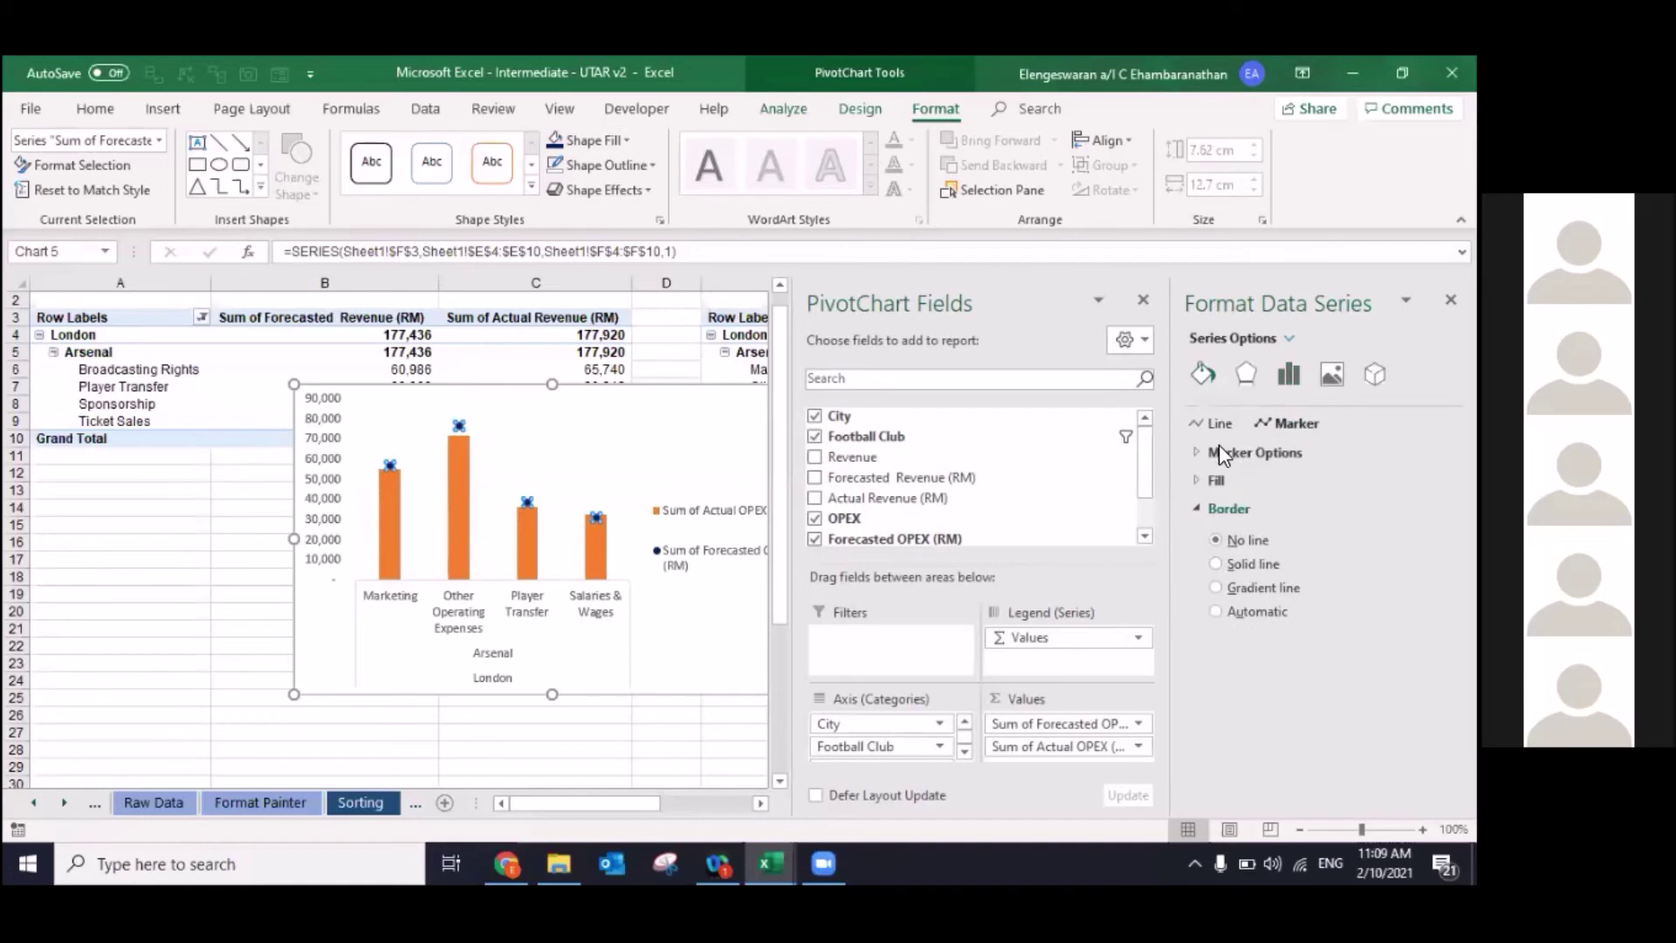
pyautogui.click(1222, 452)
pyautogui.click(1219, 529)
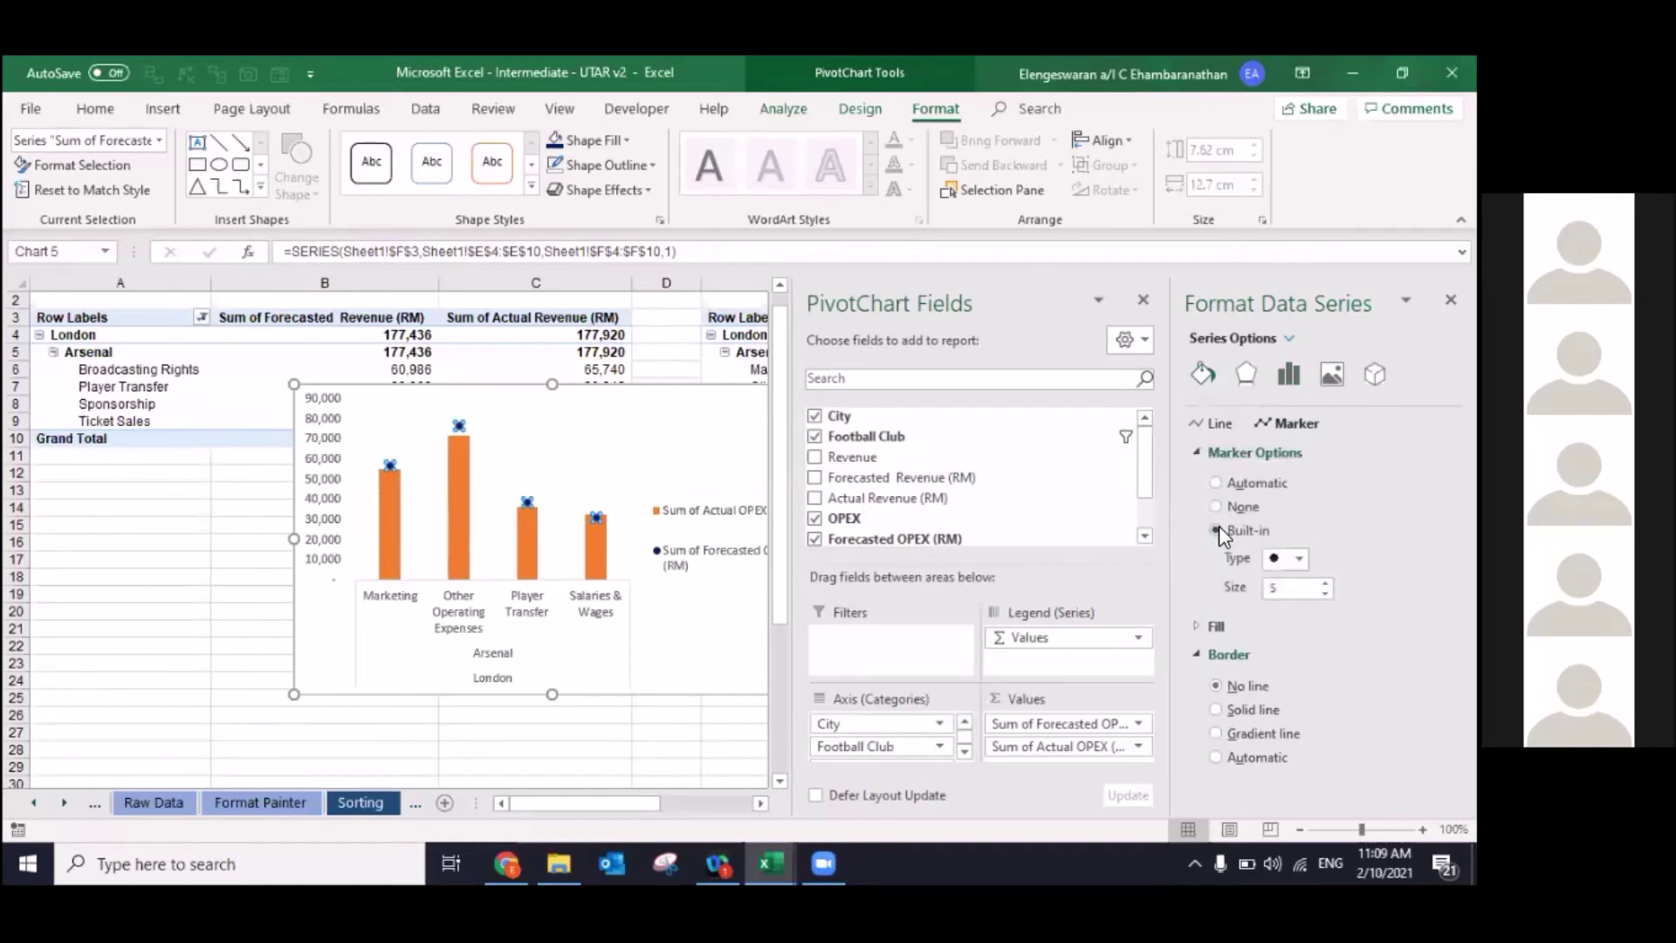
pyautogui.click(1299, 558)
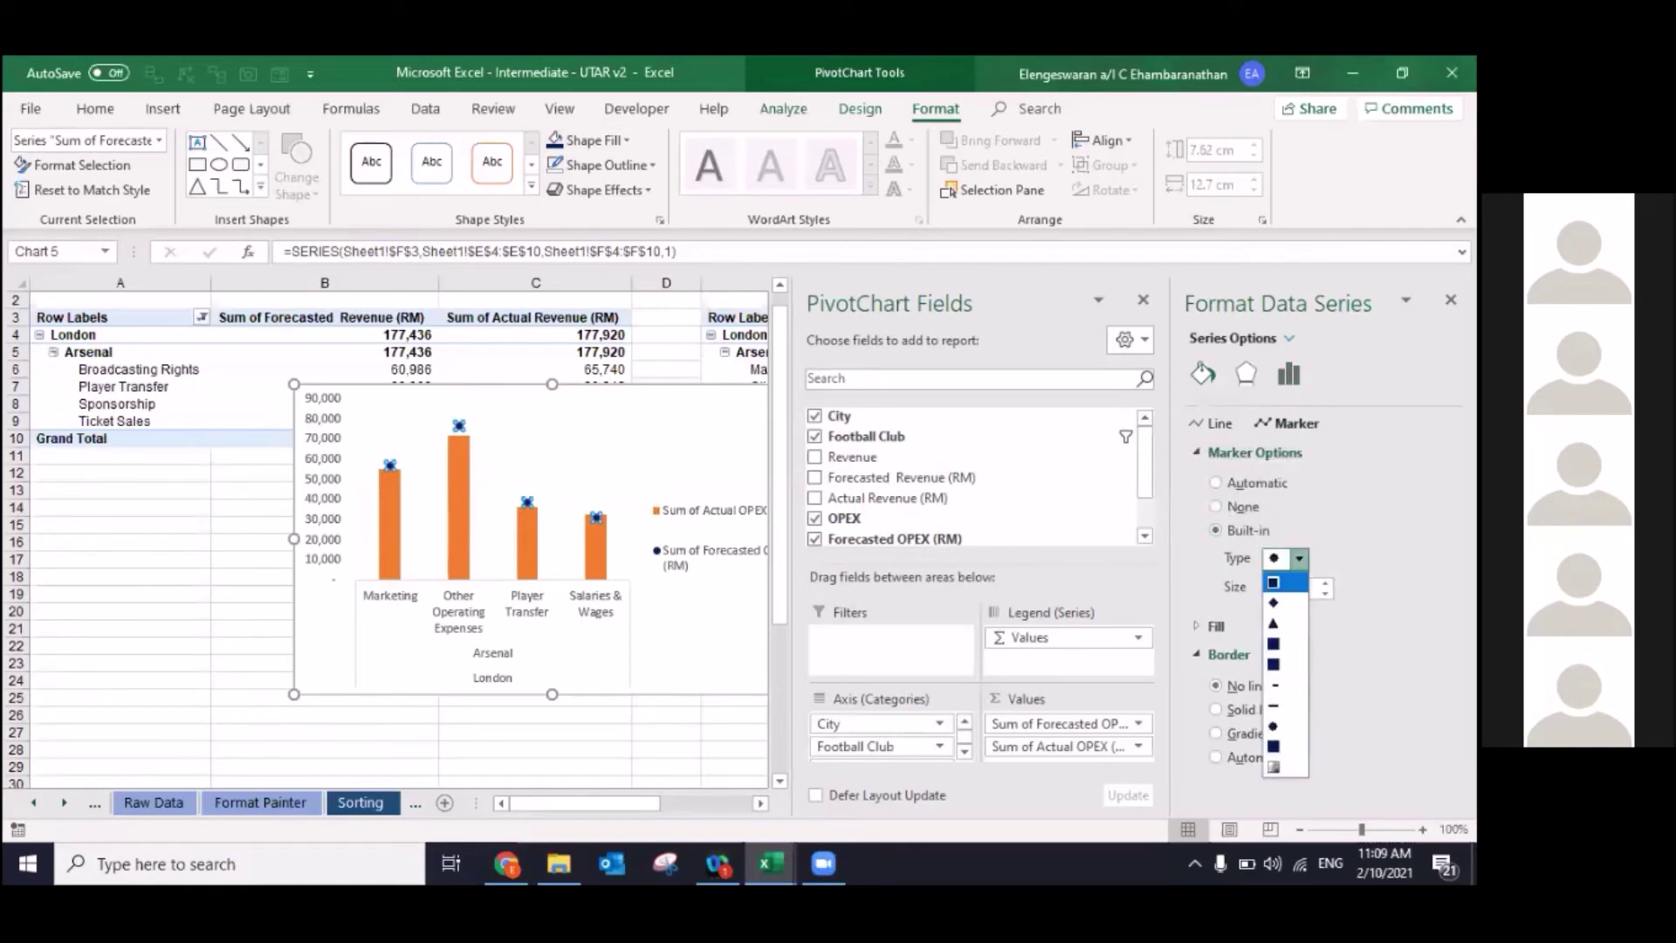
pyautogui.click(1283, 705)
pyautogui.click(1276, 587)
pyautogui.press('Return')
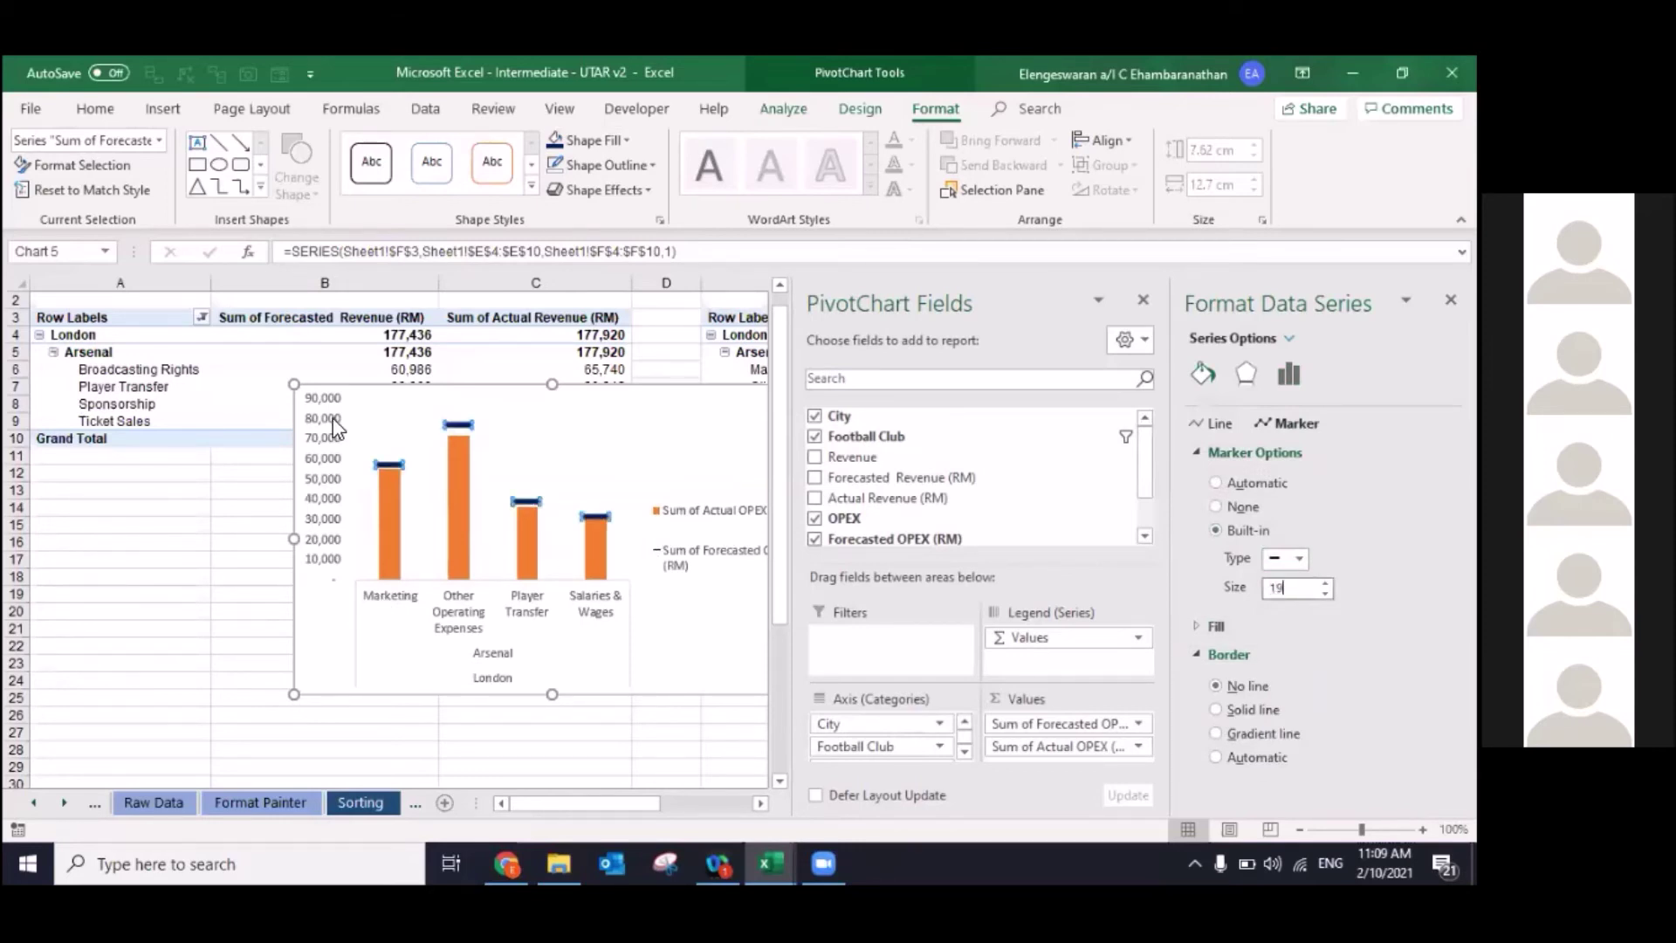
# Step: Move the chart left and add data labels to both series, with actual OPEX labels at Inside Base
pyautogui.click(356, 383)
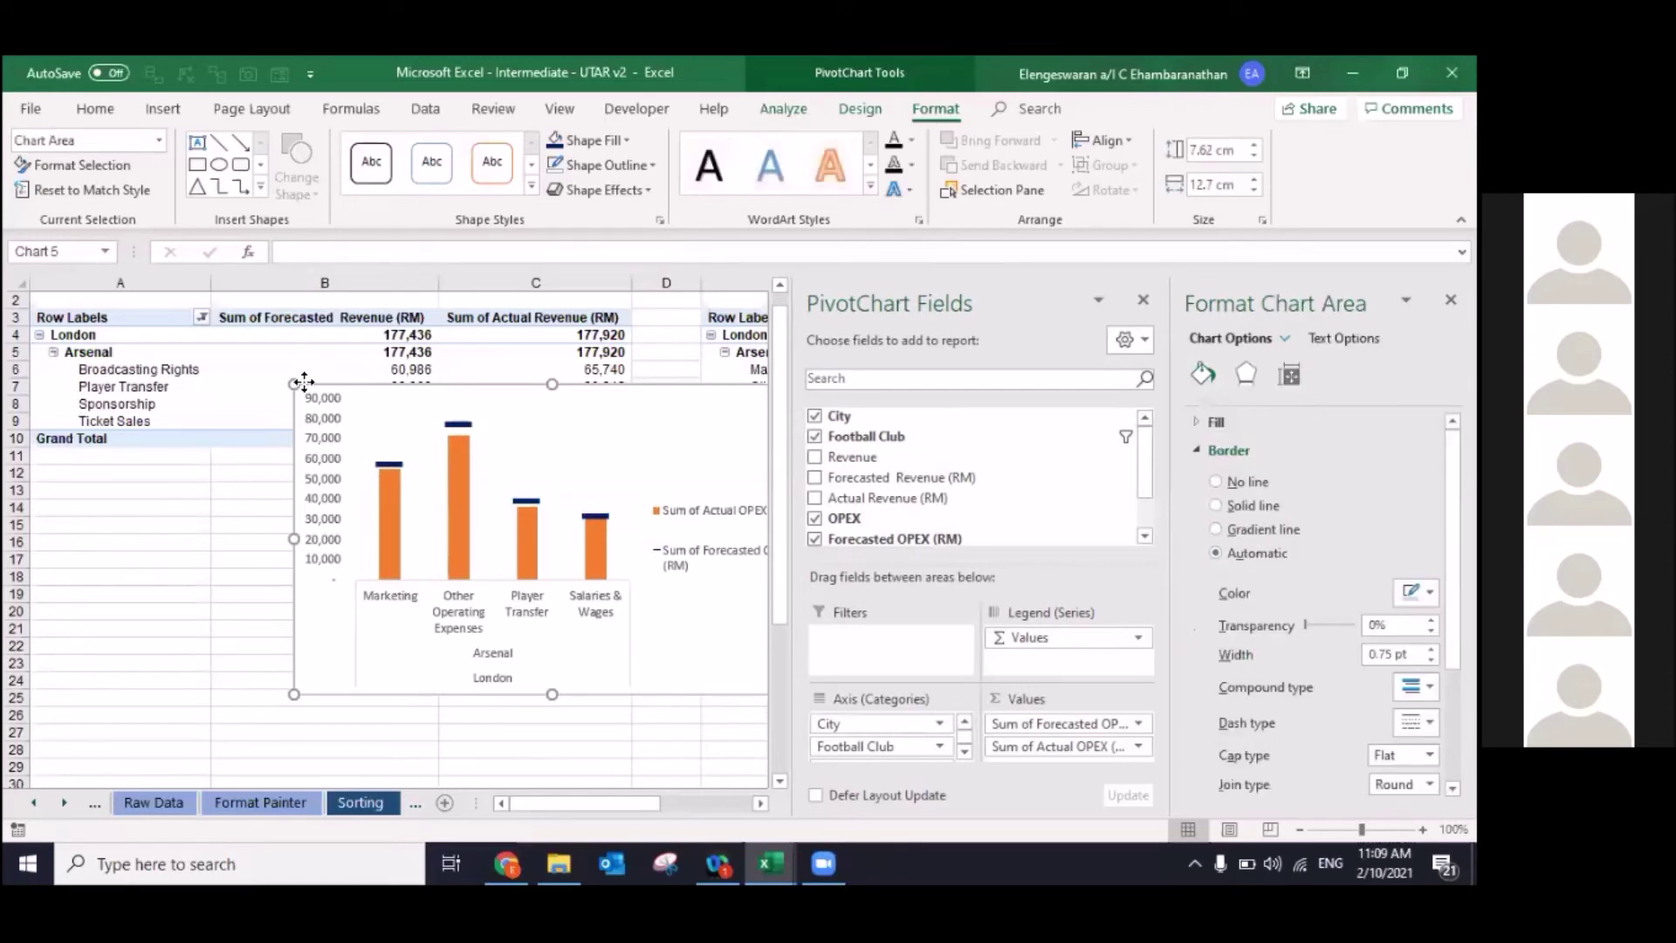
pyautogui.moveTo(356, 382); pyautogui.dragTo(183, 371)
pyautogui.click(284, 414)
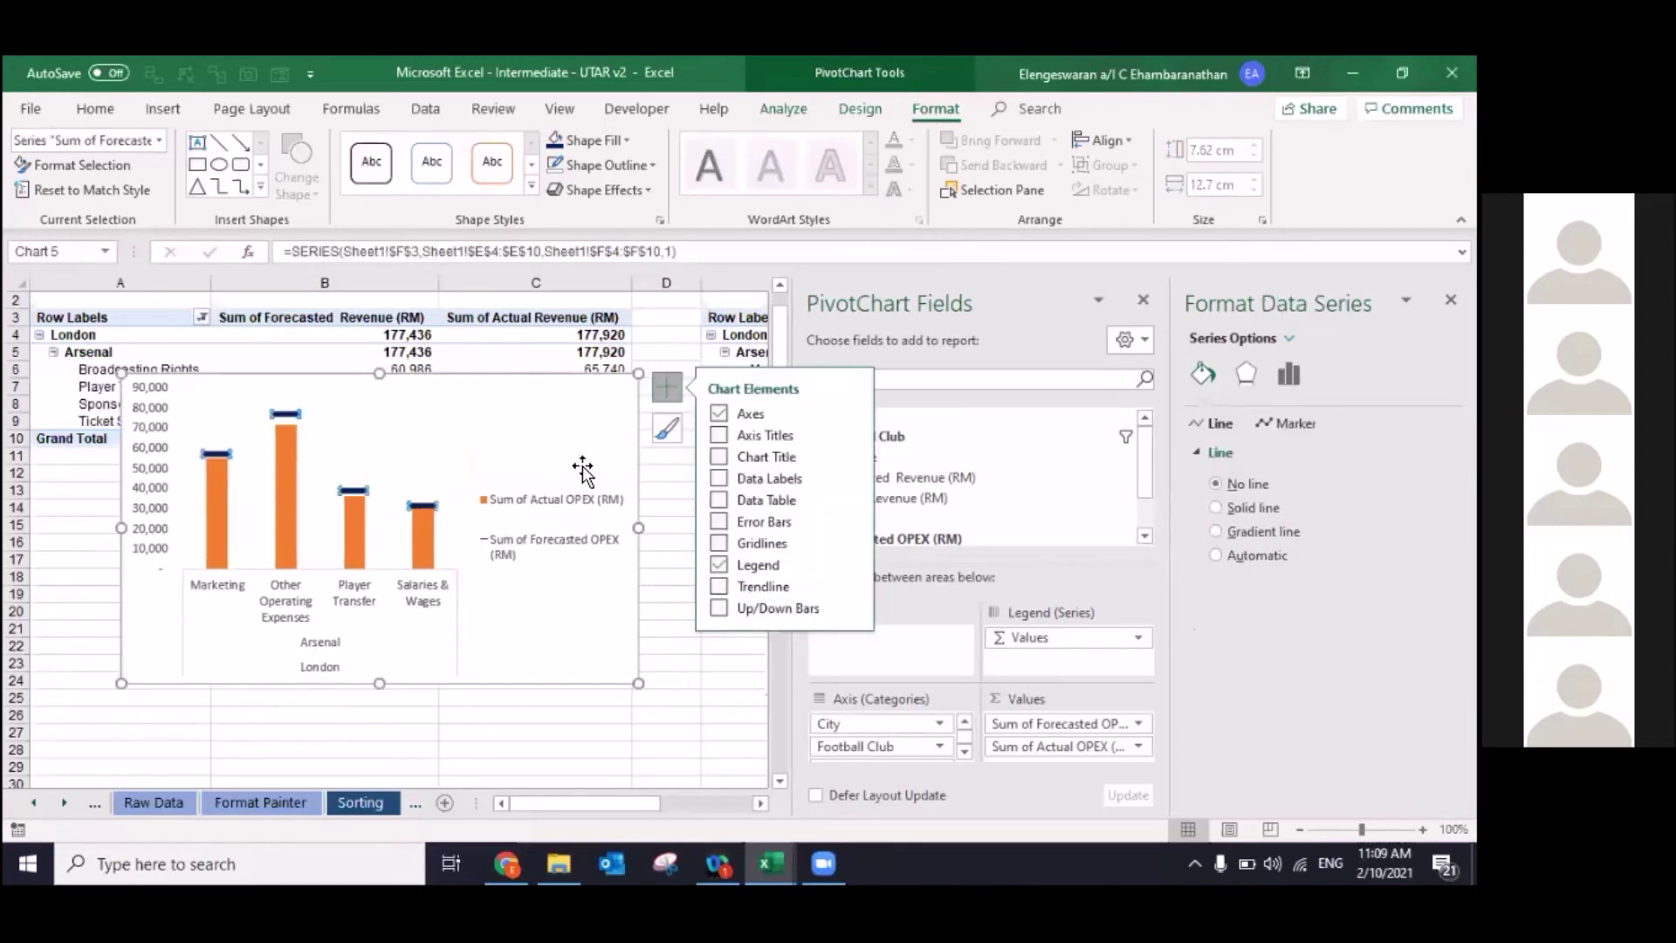
pyautogui.click(719, 478)
pyautogui.click(720, 479)
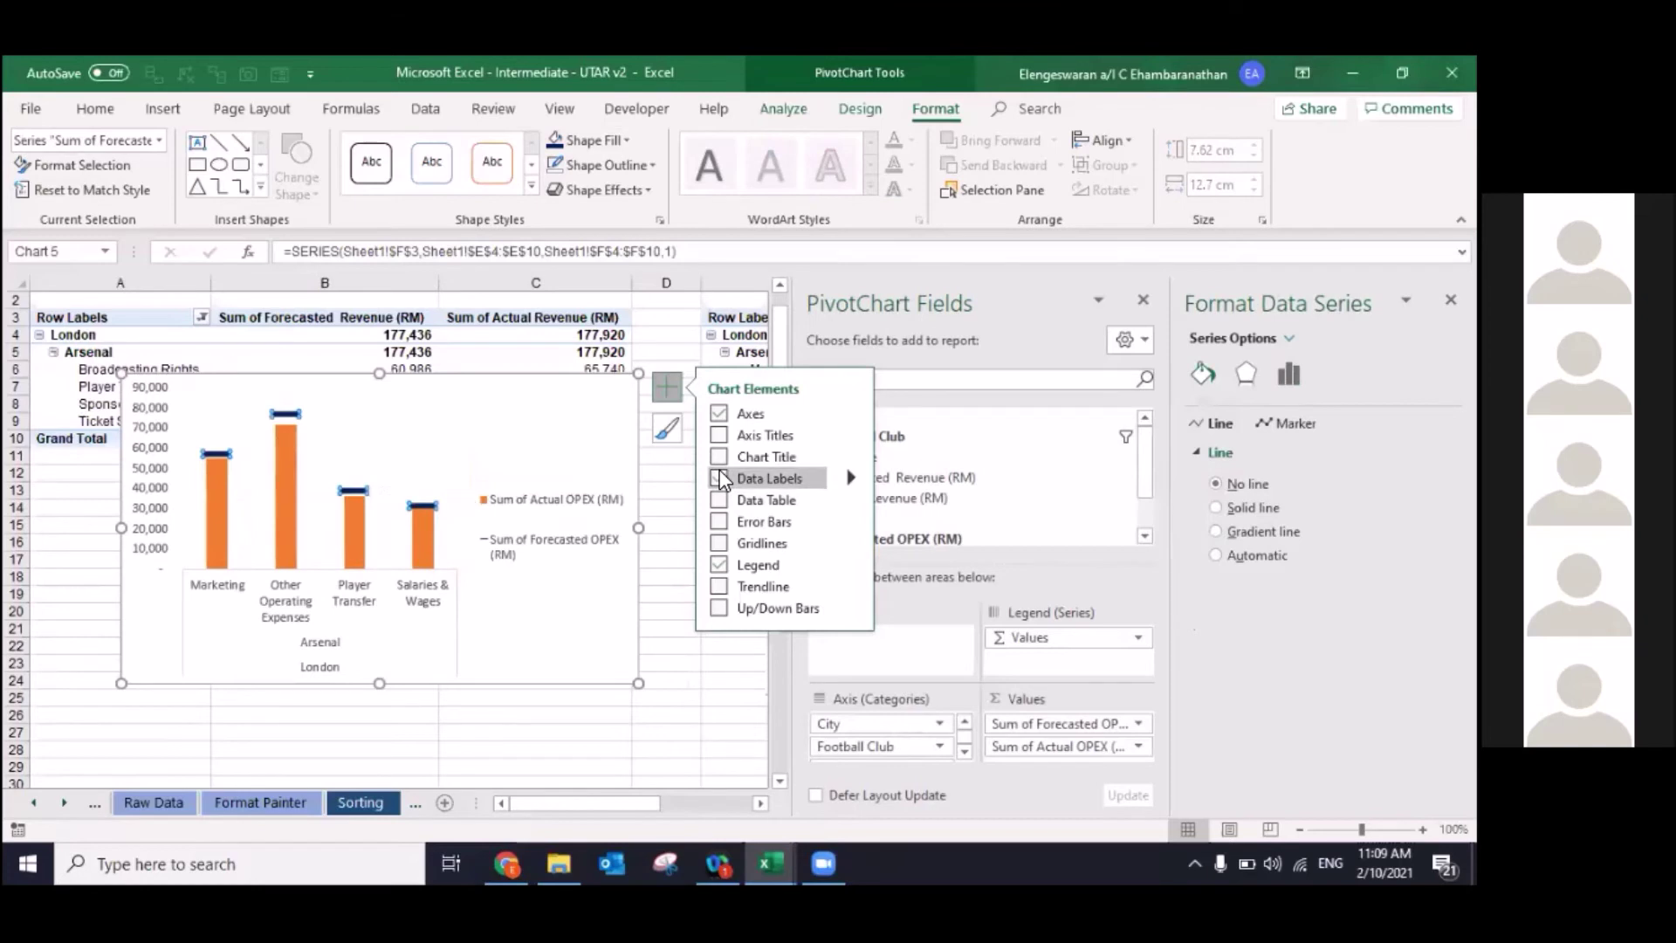
pyautogui.click(358, 530)
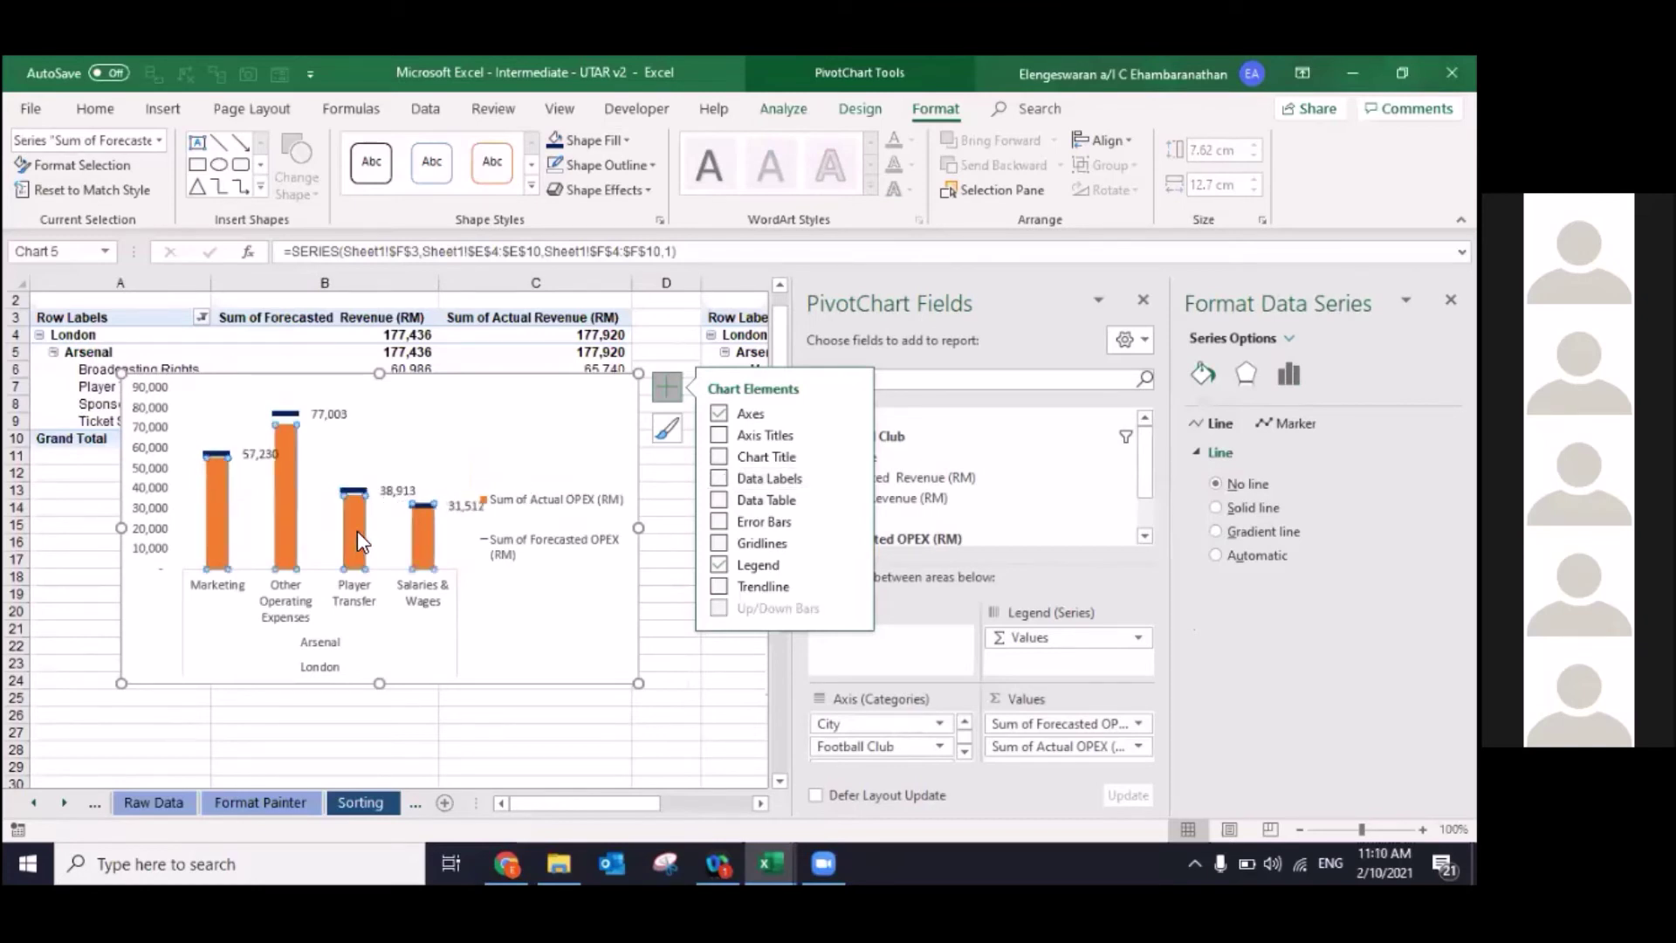
pyautogui.click(719, 479)
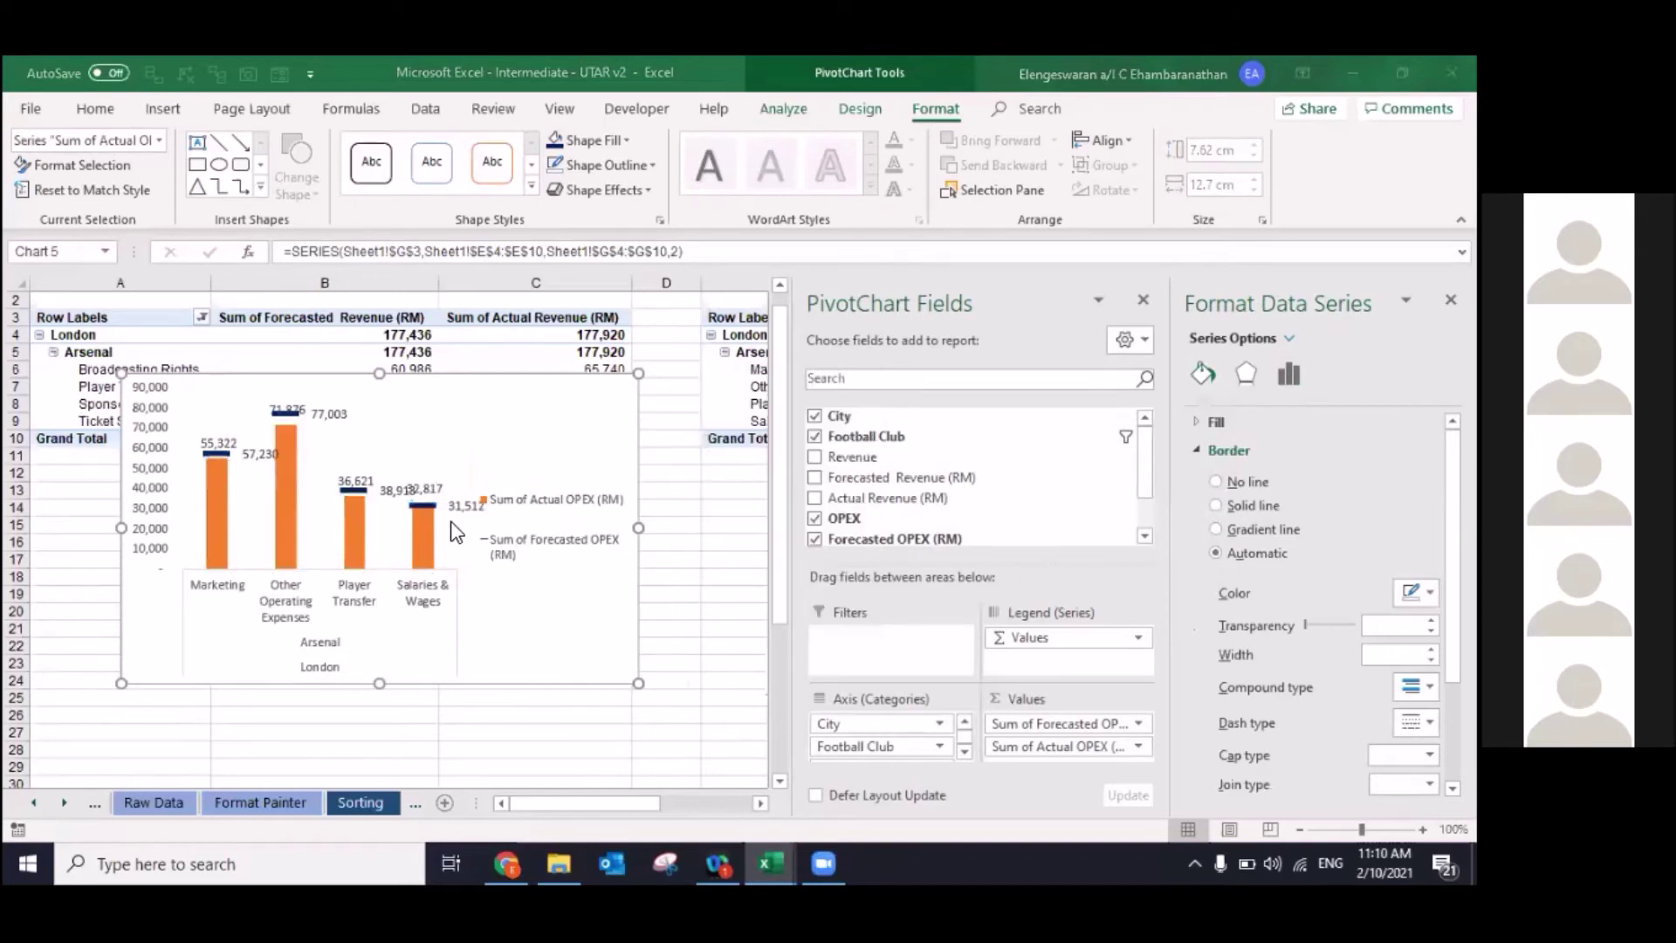
pyautogui.click(426, 535)
pyautogui.click(666, 386)
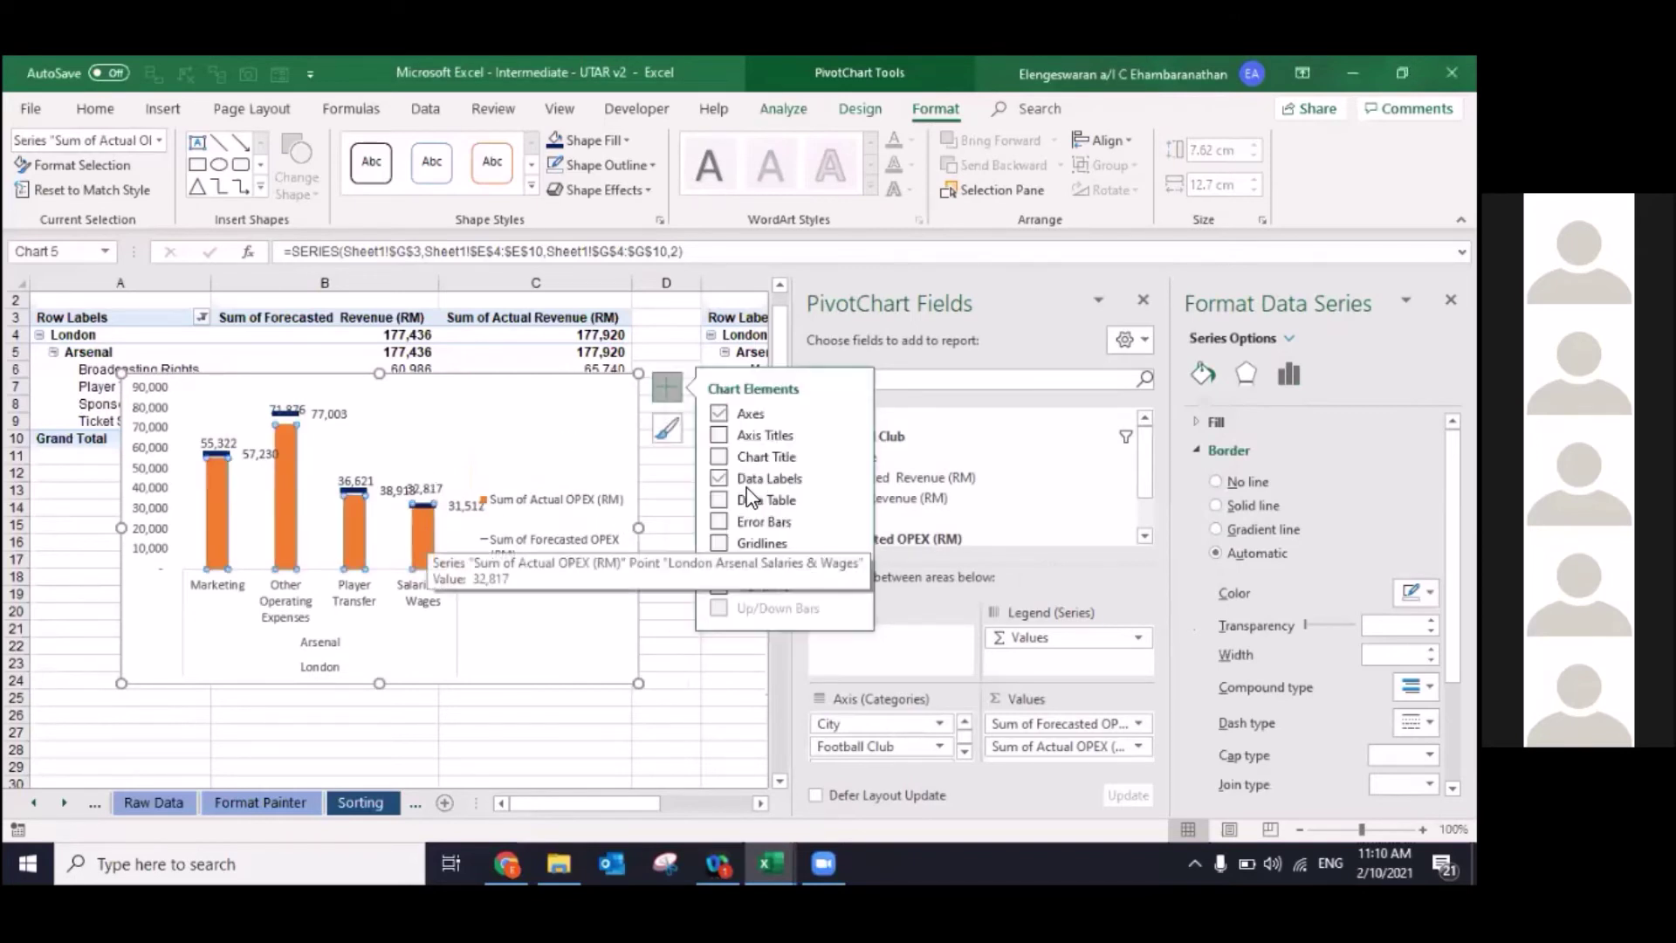
pyautogui.click(850, 478)
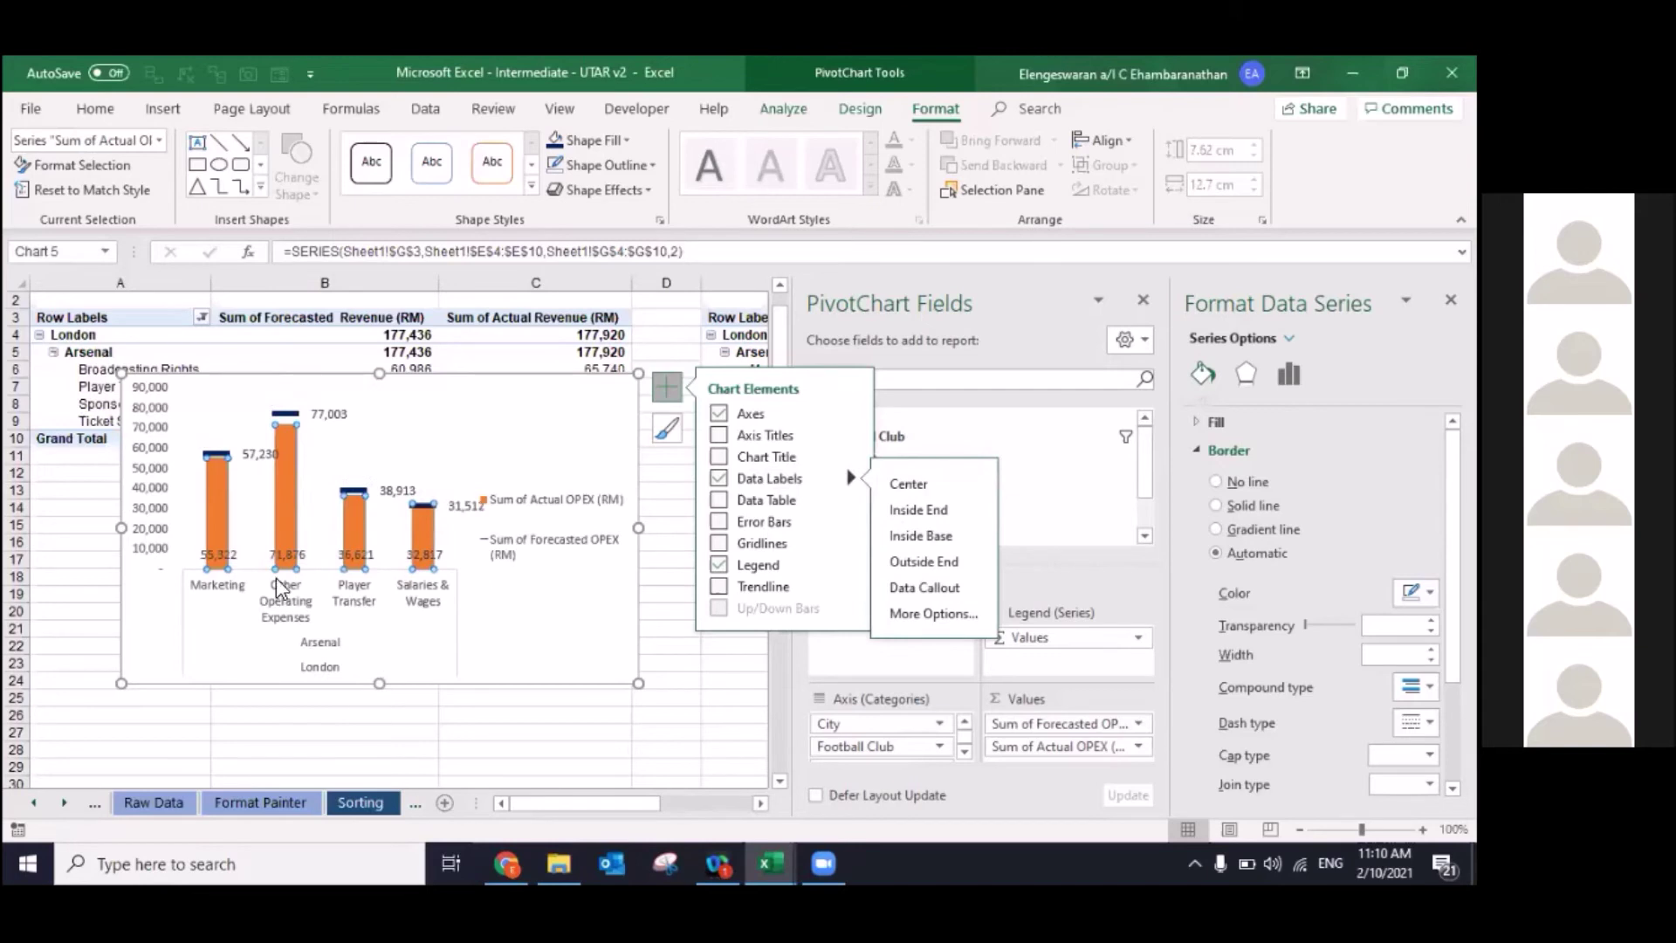
pyautogui.click(514, 406)
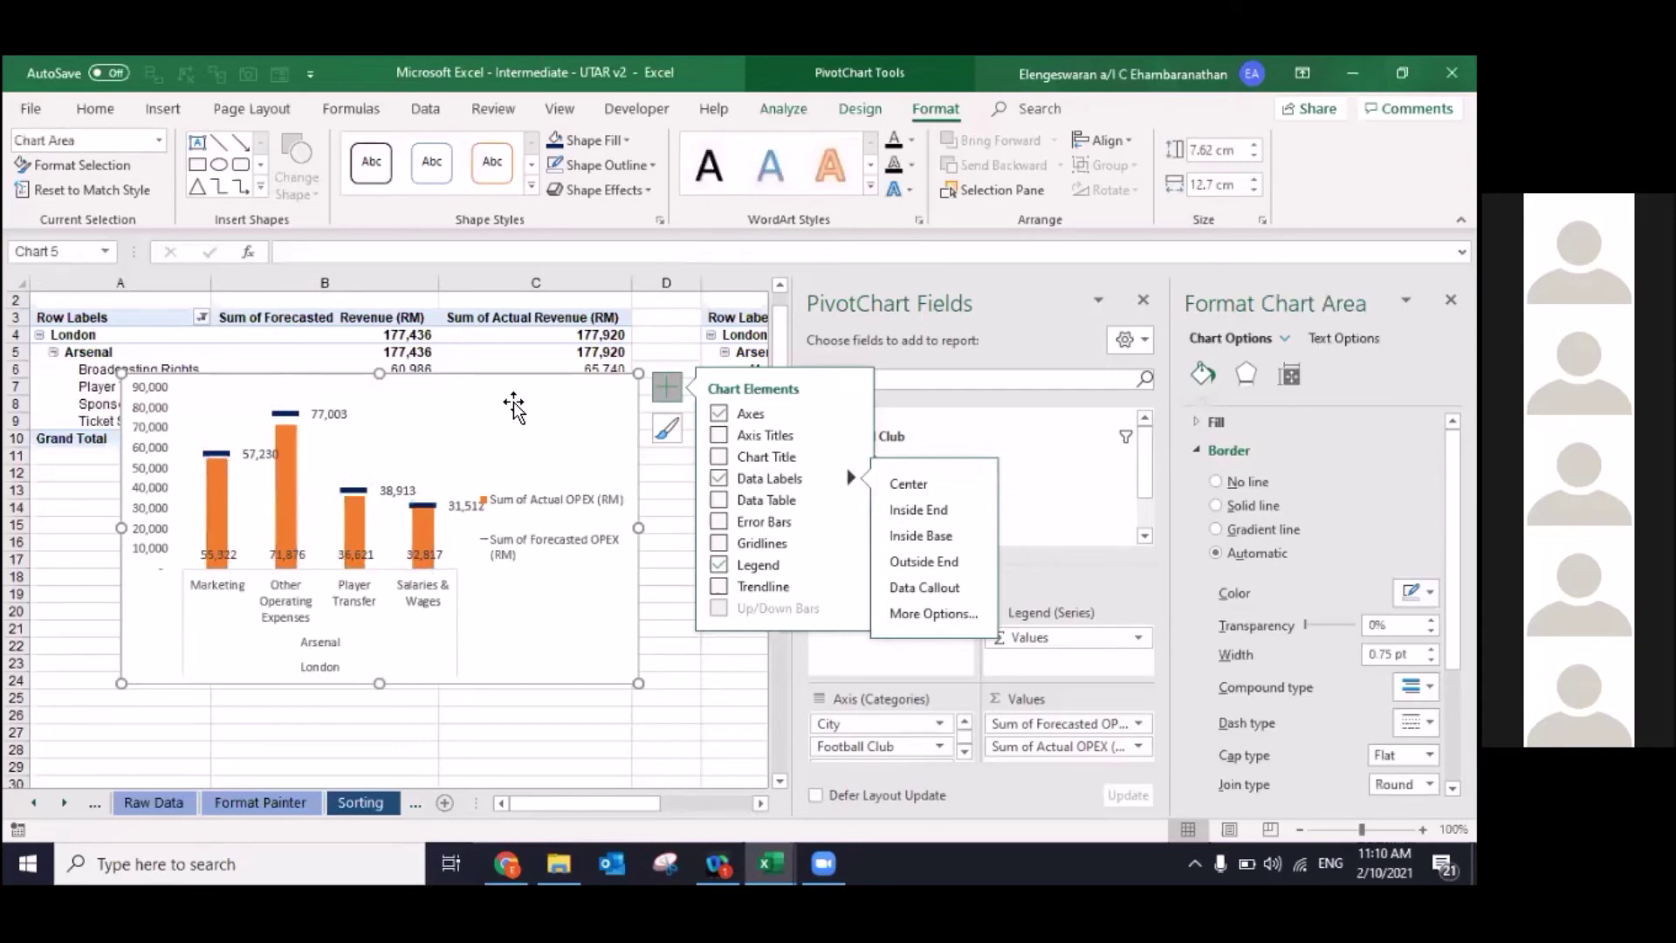
pyautogui.press('Escape')
# Step: Cut the OPEX chart from Sheet1 and paste it on Sheet2 below the OPEX slicer
pyautogui.press('Delete')
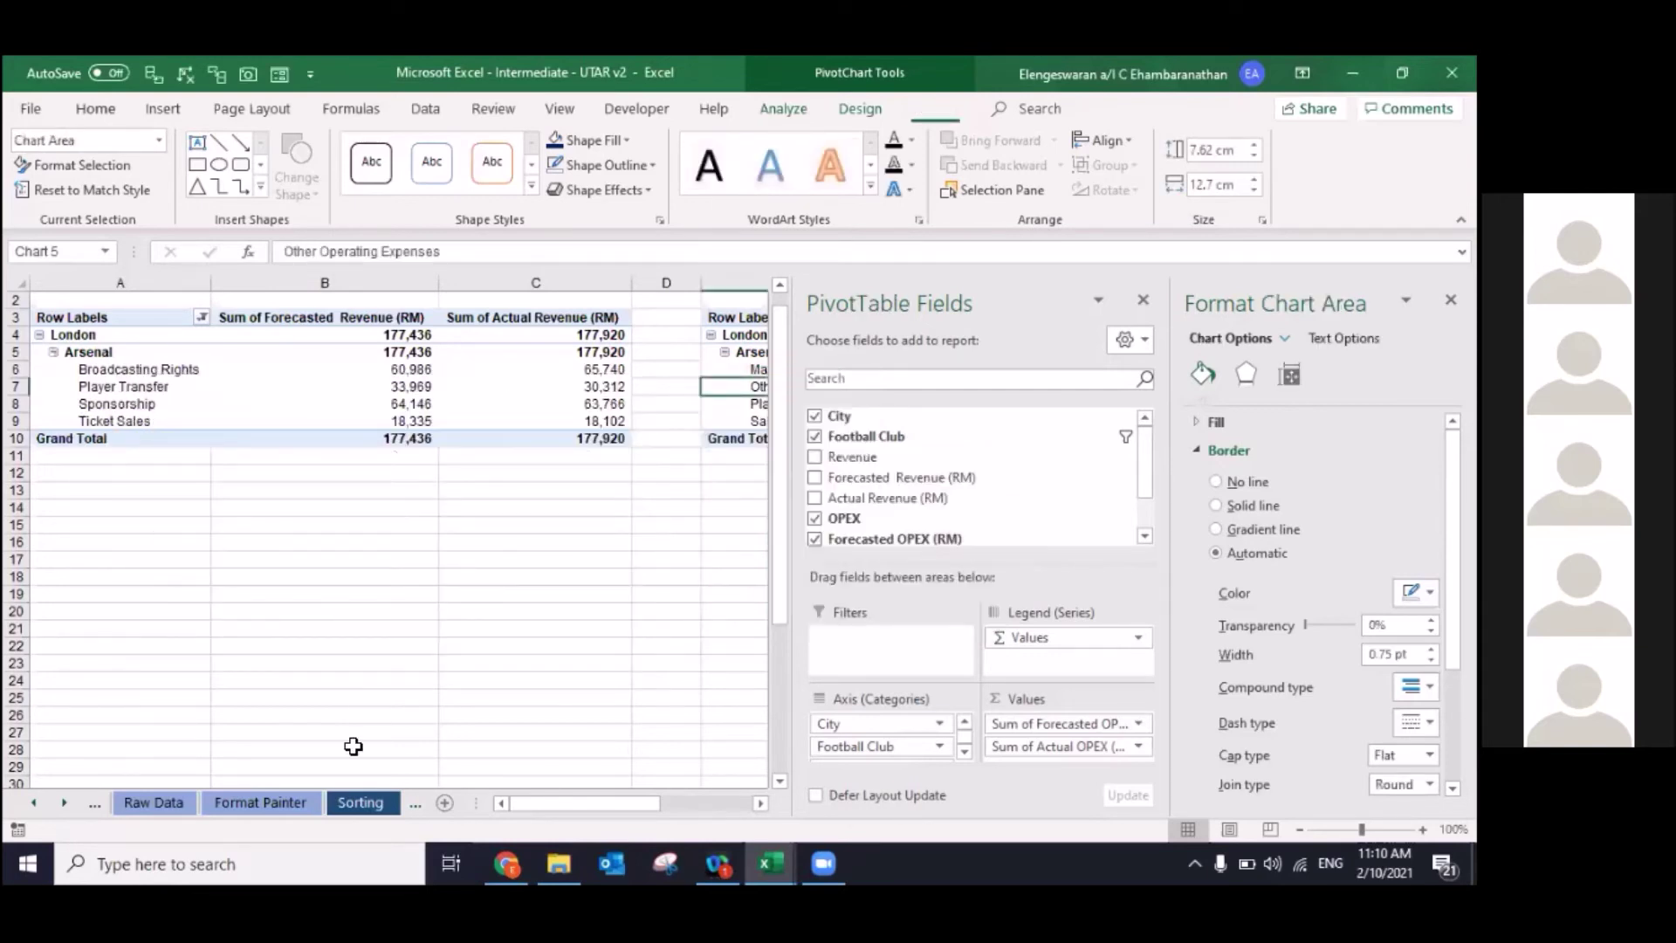
pyautogui.hotkey('ctrl', 'pagedown')
pyautogui.click(770, 417)
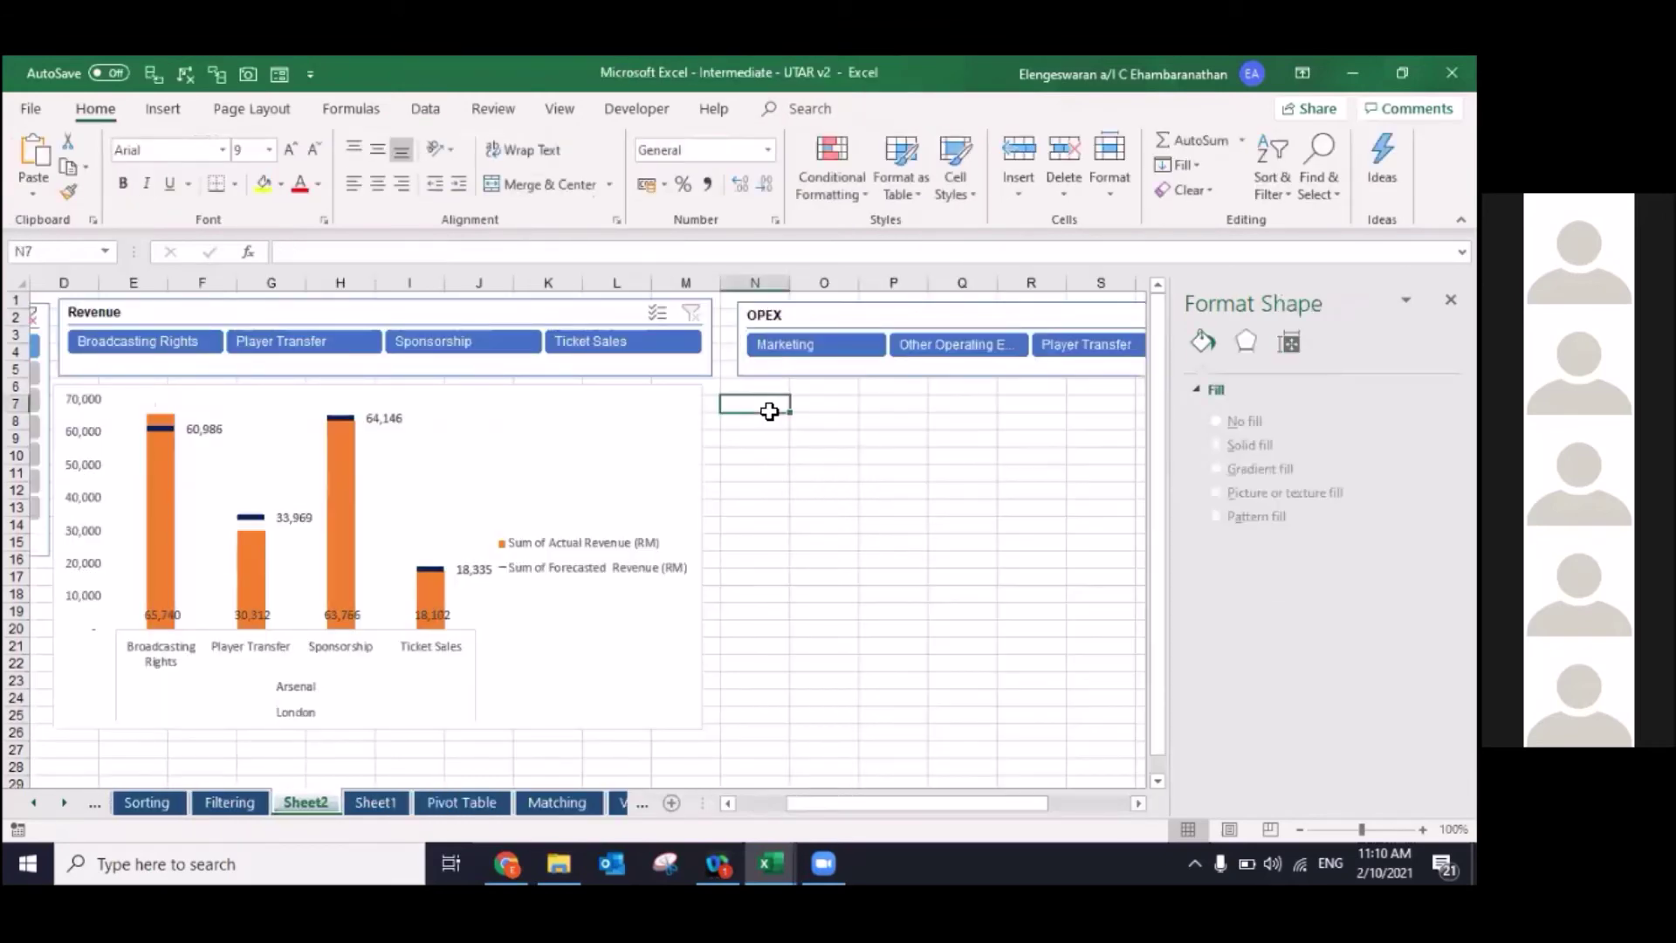
pyautogui.hotkey('ctrl', 'v')
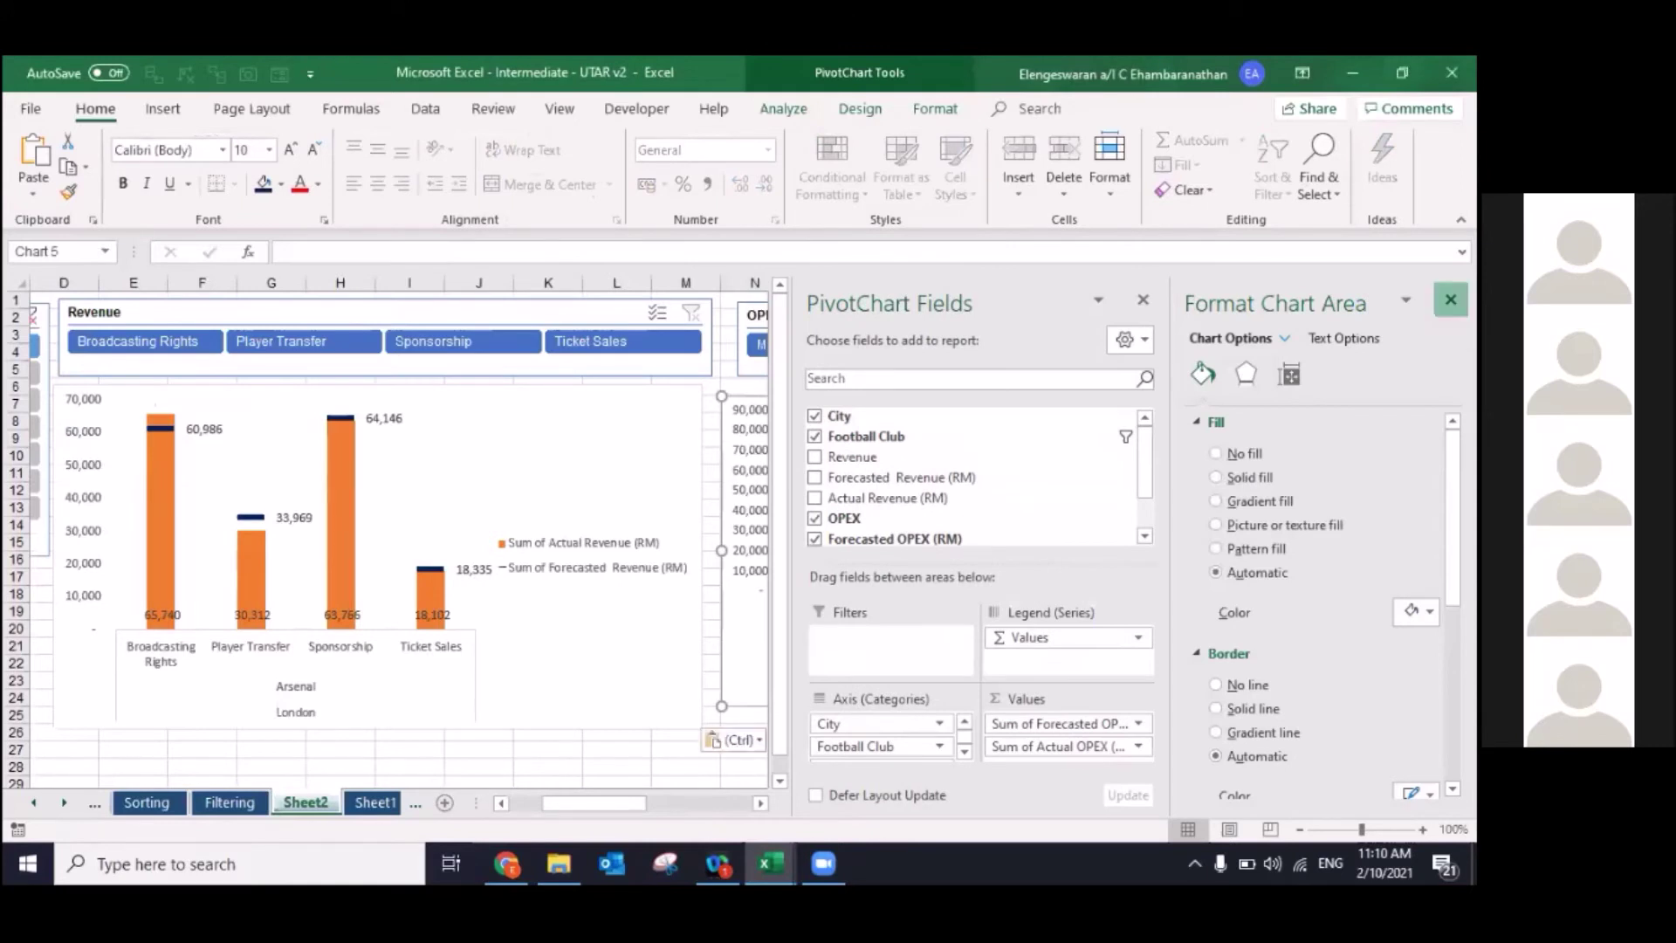
# Step: Make the OPEX chart slightly taller and close the formatting and field list panes
pyautogui.click(1450, 299)
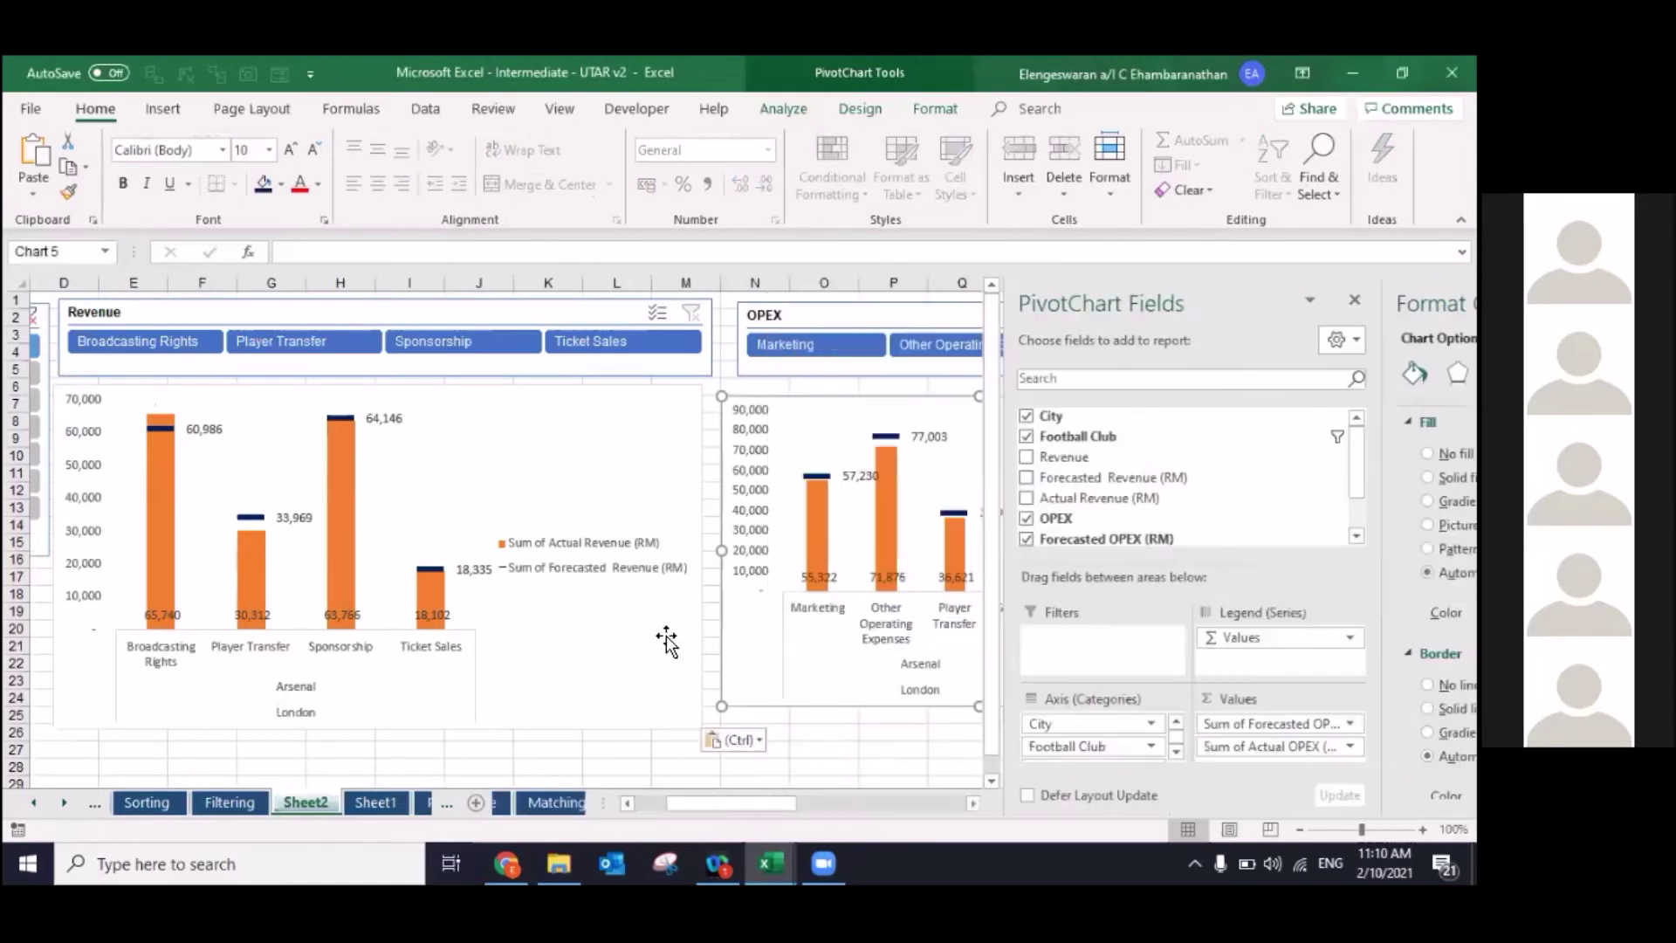
pyautogui.click(803, 749)
pyautogui.click(938, 697)
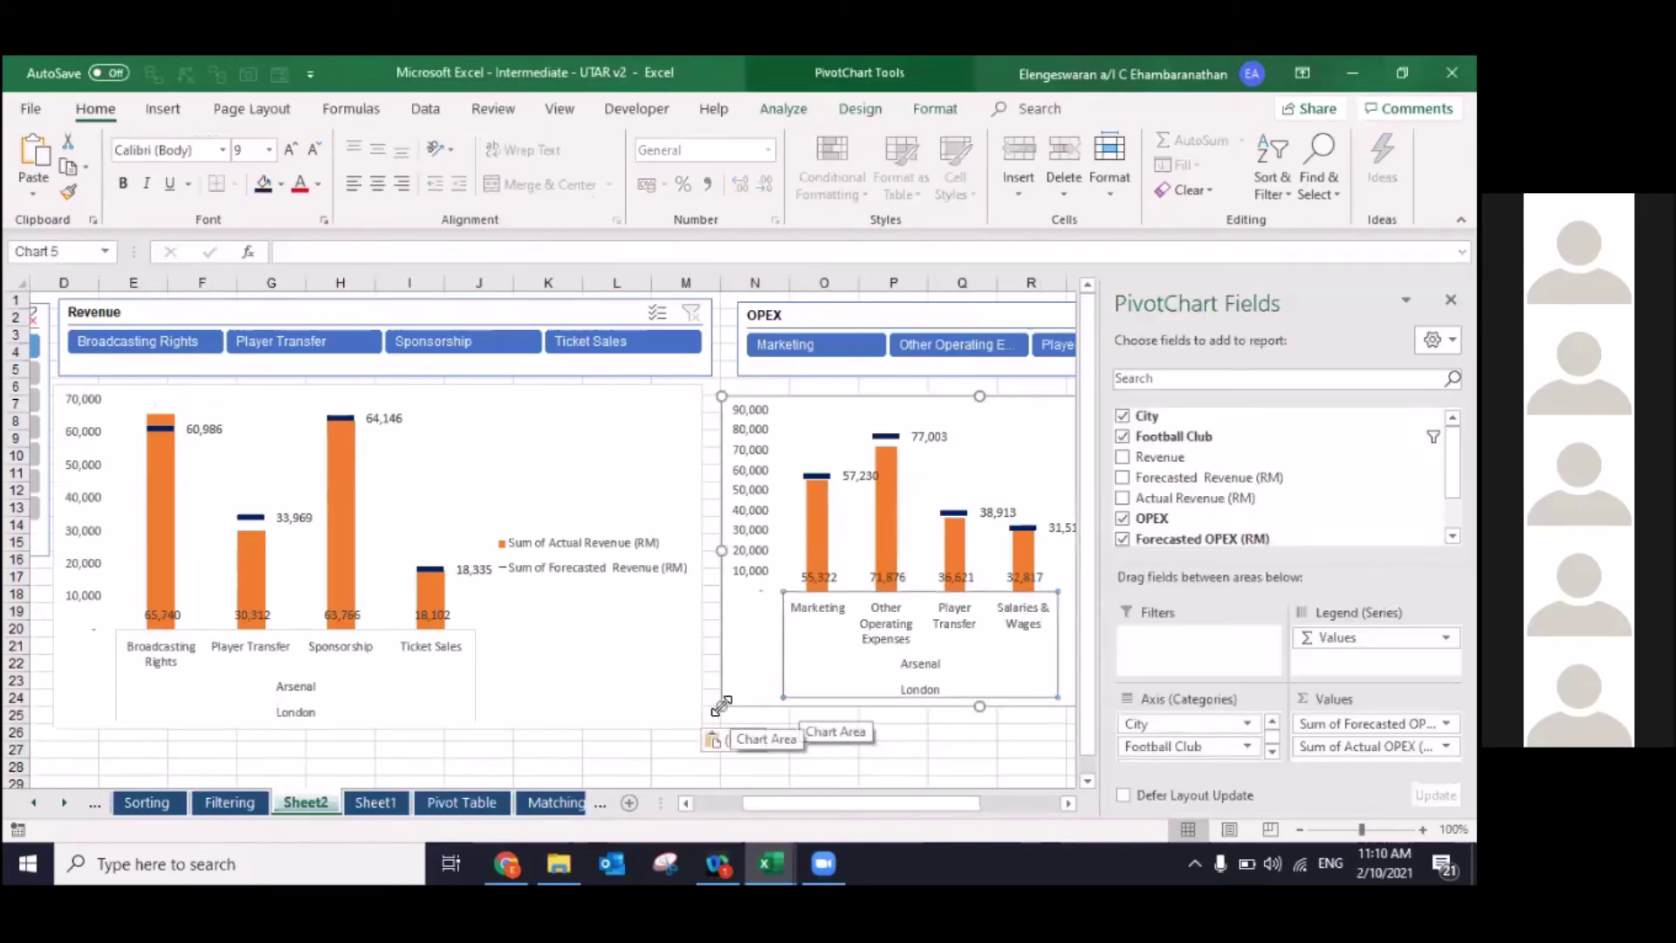
pyautogui.moveTo(723, 707); pyautogui.dragTo(718, 734)
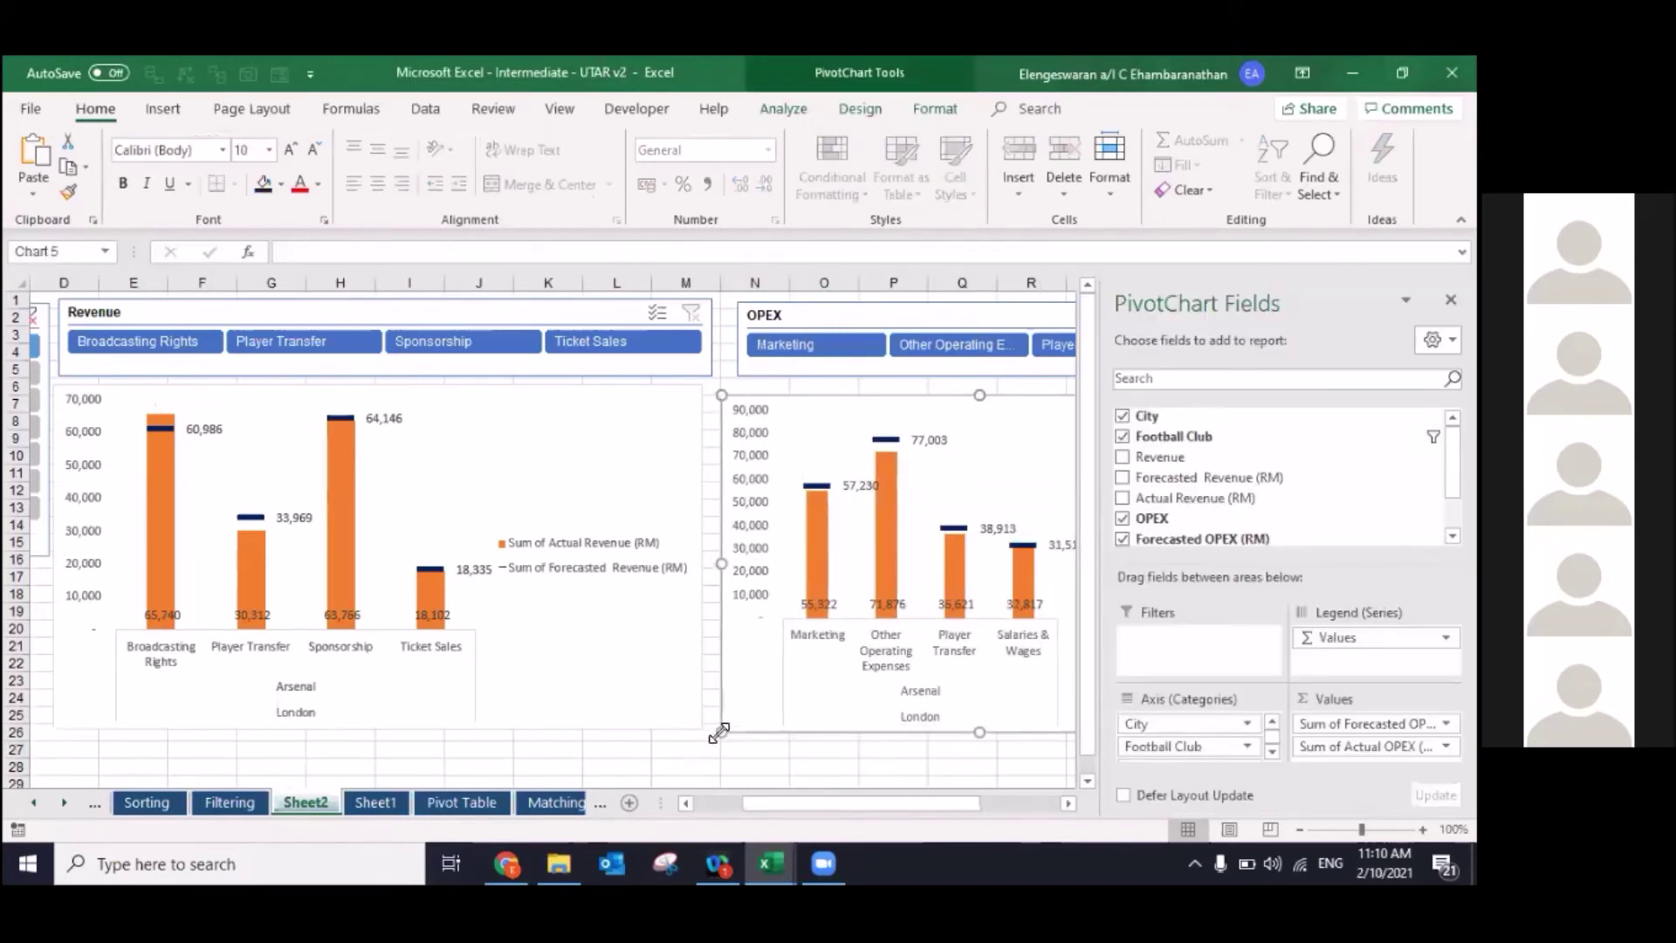
pyautogui.click(1451, 299)
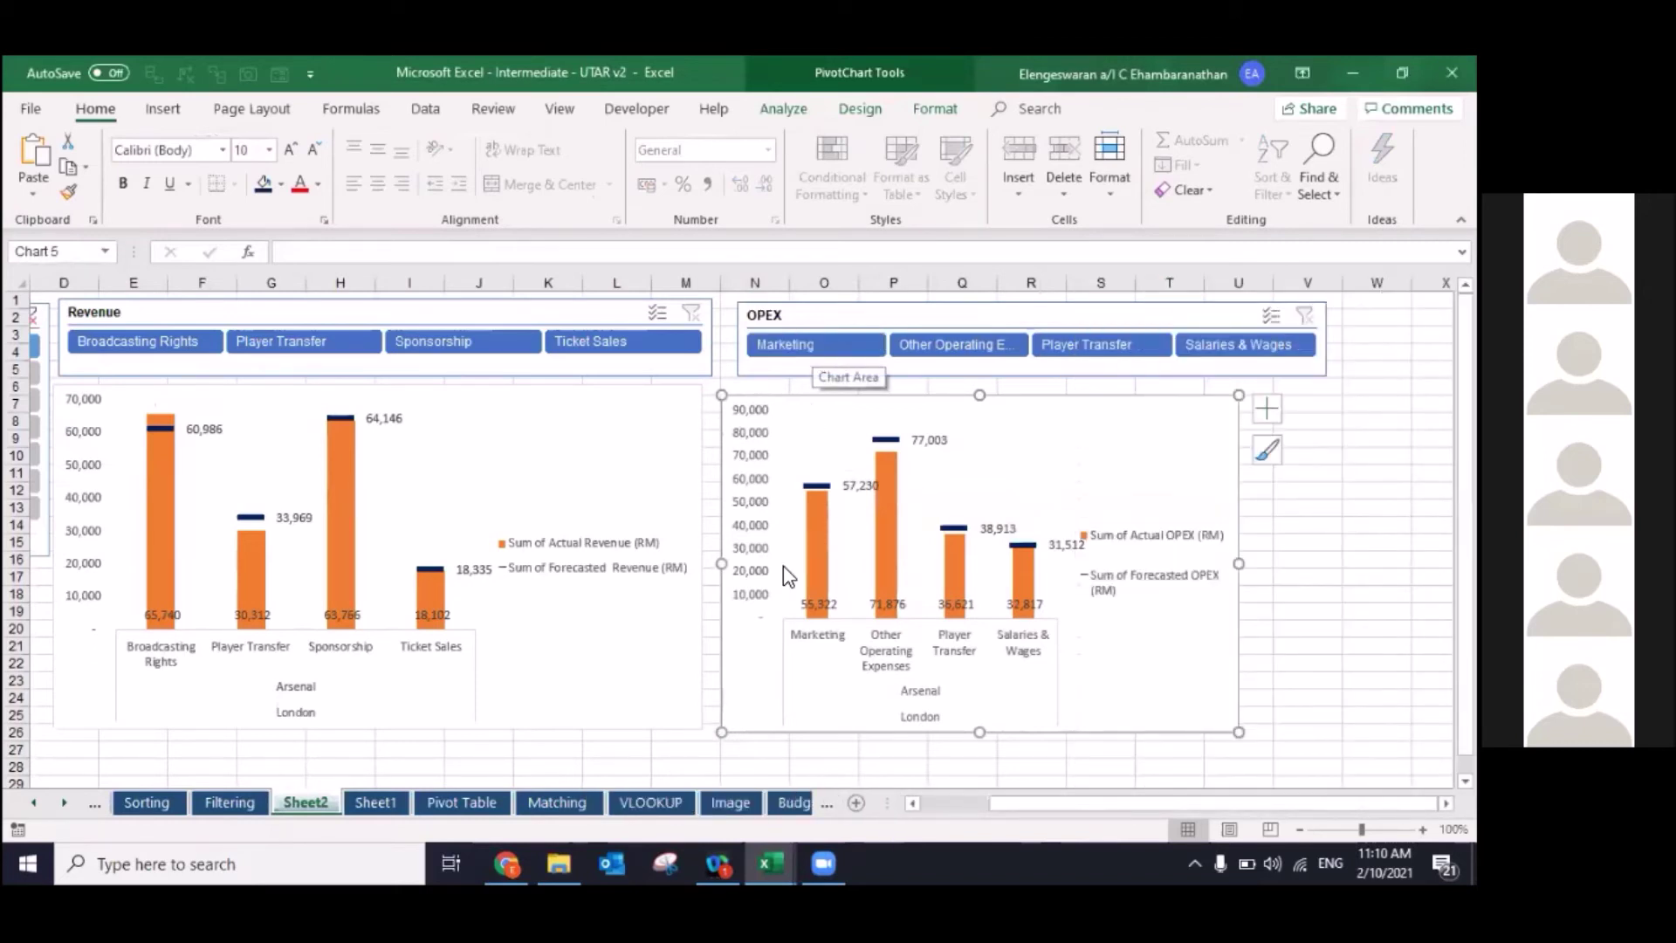
# Step: Filter the slicers to Marketing OPEX and Sponsorship revenue
pyautogui.click(707, 404)
pyautogui.click(785, 345)
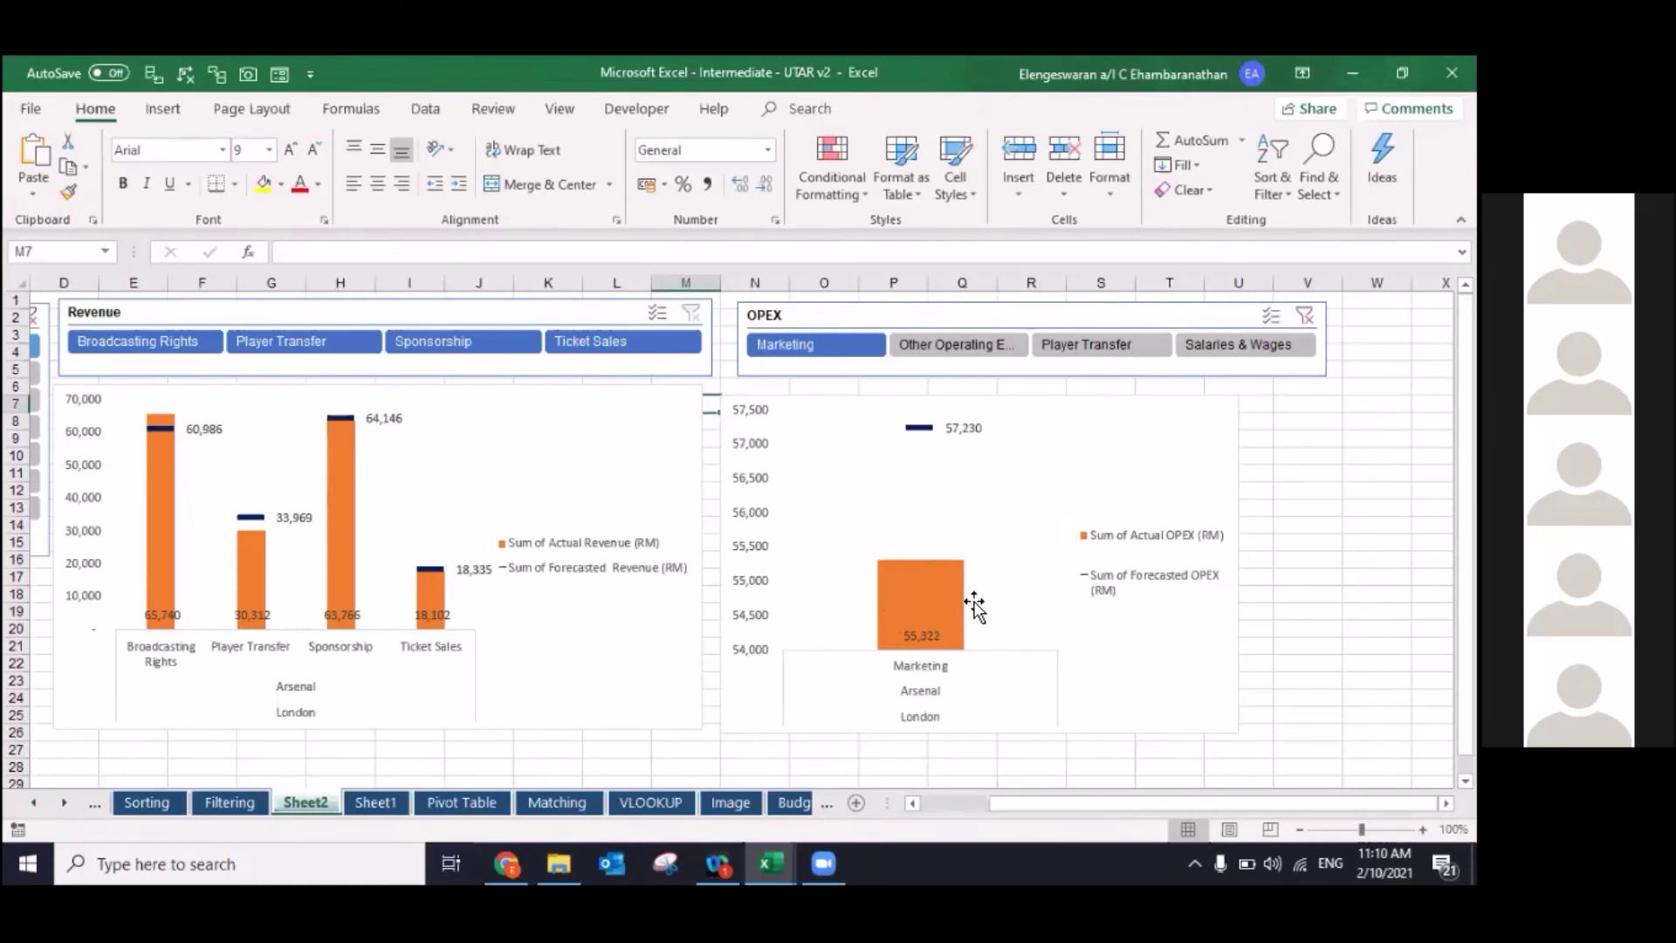
pyautogui.click(423, 345)
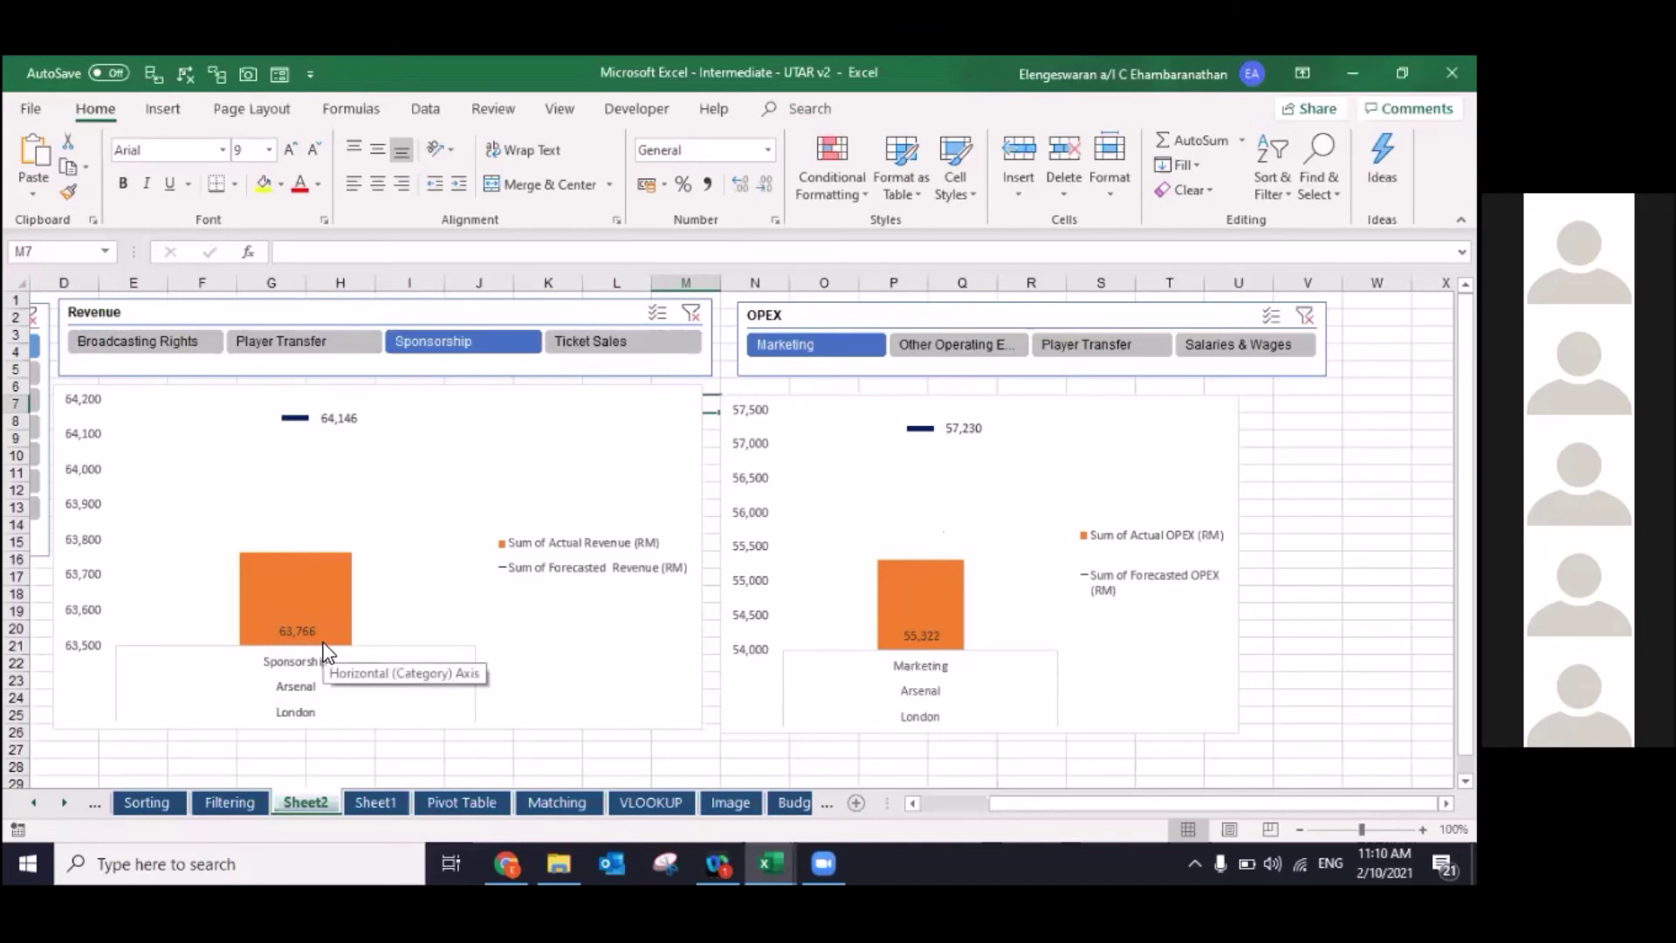
# Step: Try Manchester United, Everton and Liverpool in the Football Club slicer, ending on Manchester City
pyautogui.hscroll(-3, 151, 474)
pyautogui.click(123, 480)
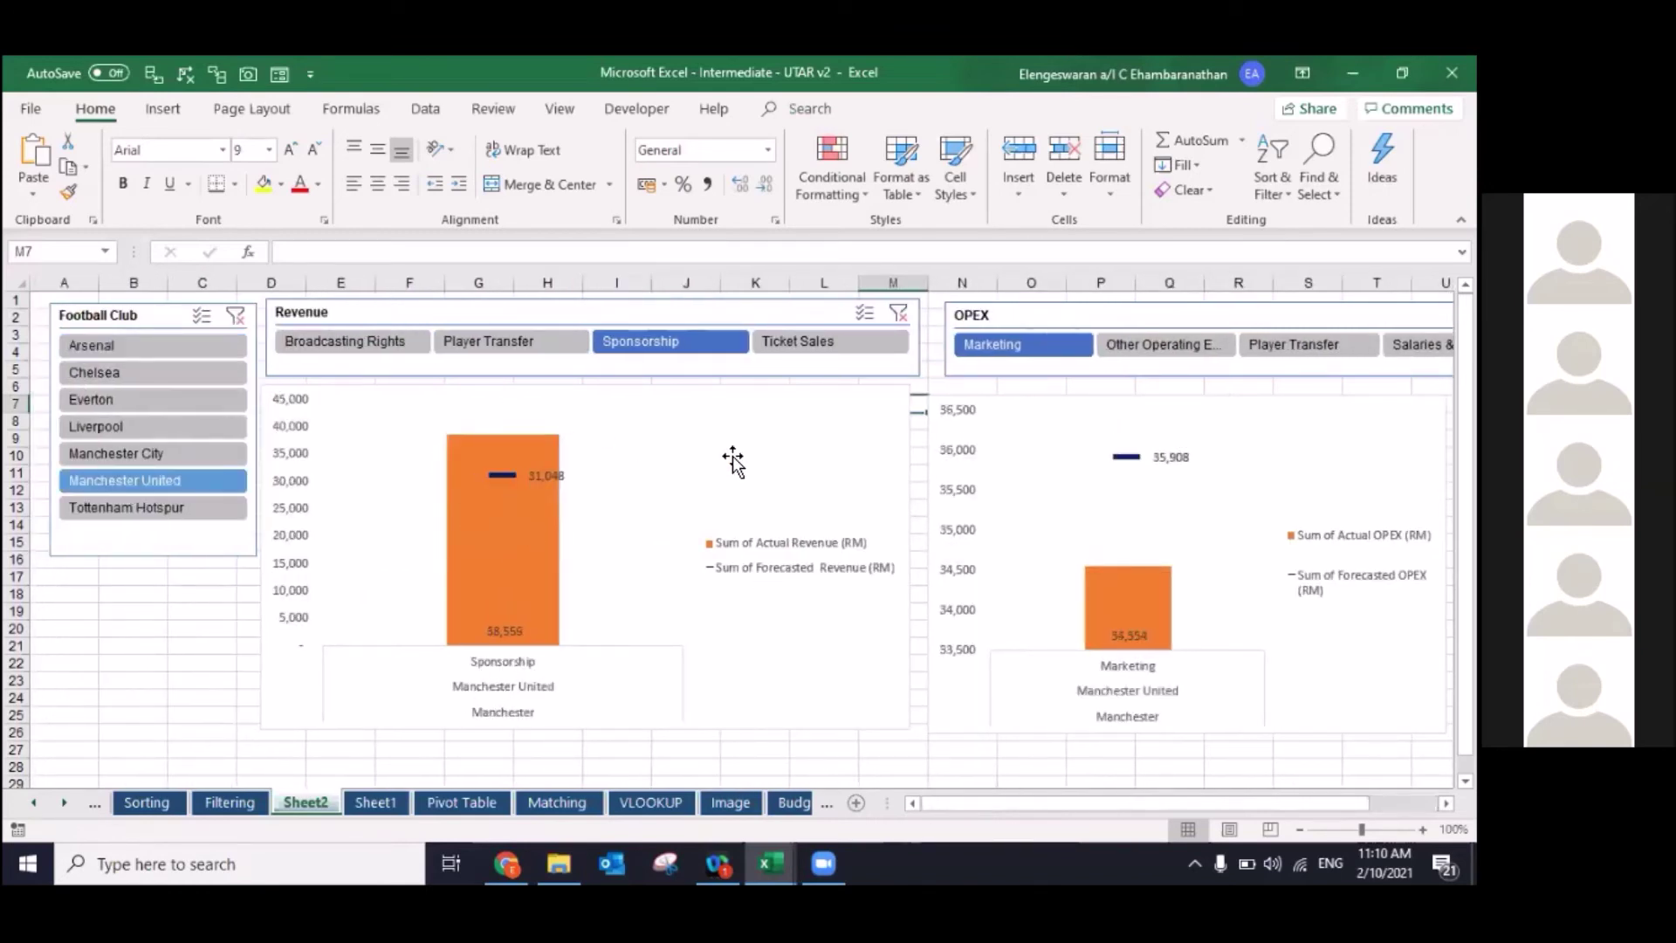
pyautogui.click(140, 454)
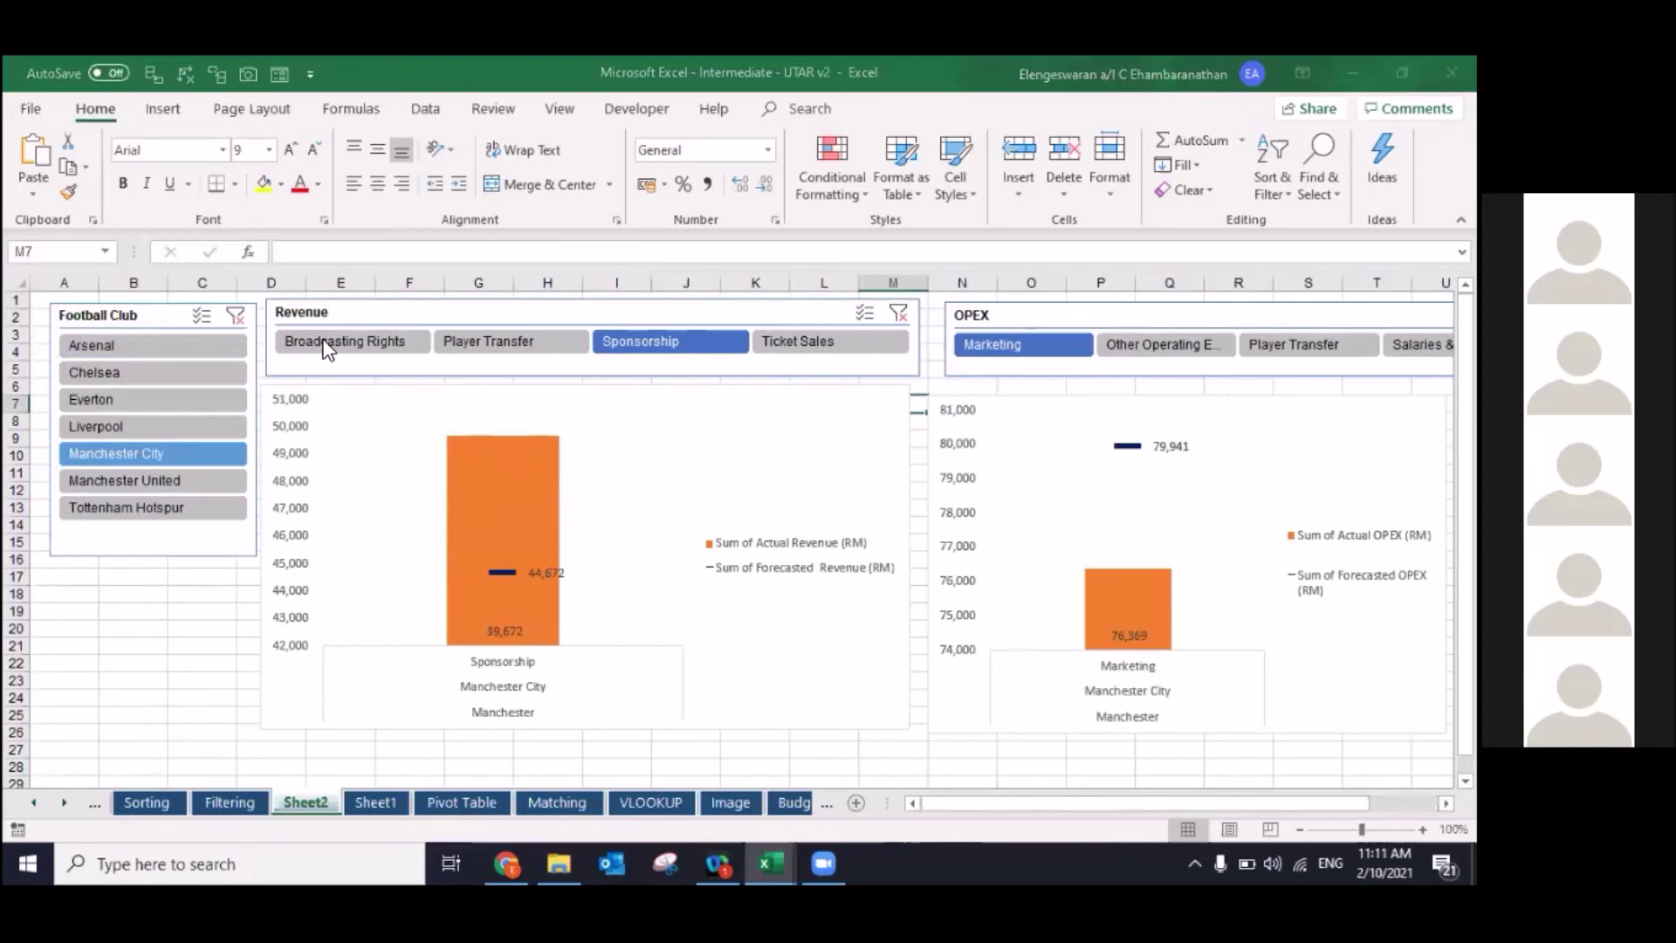
pyautogui.click(171, 398)
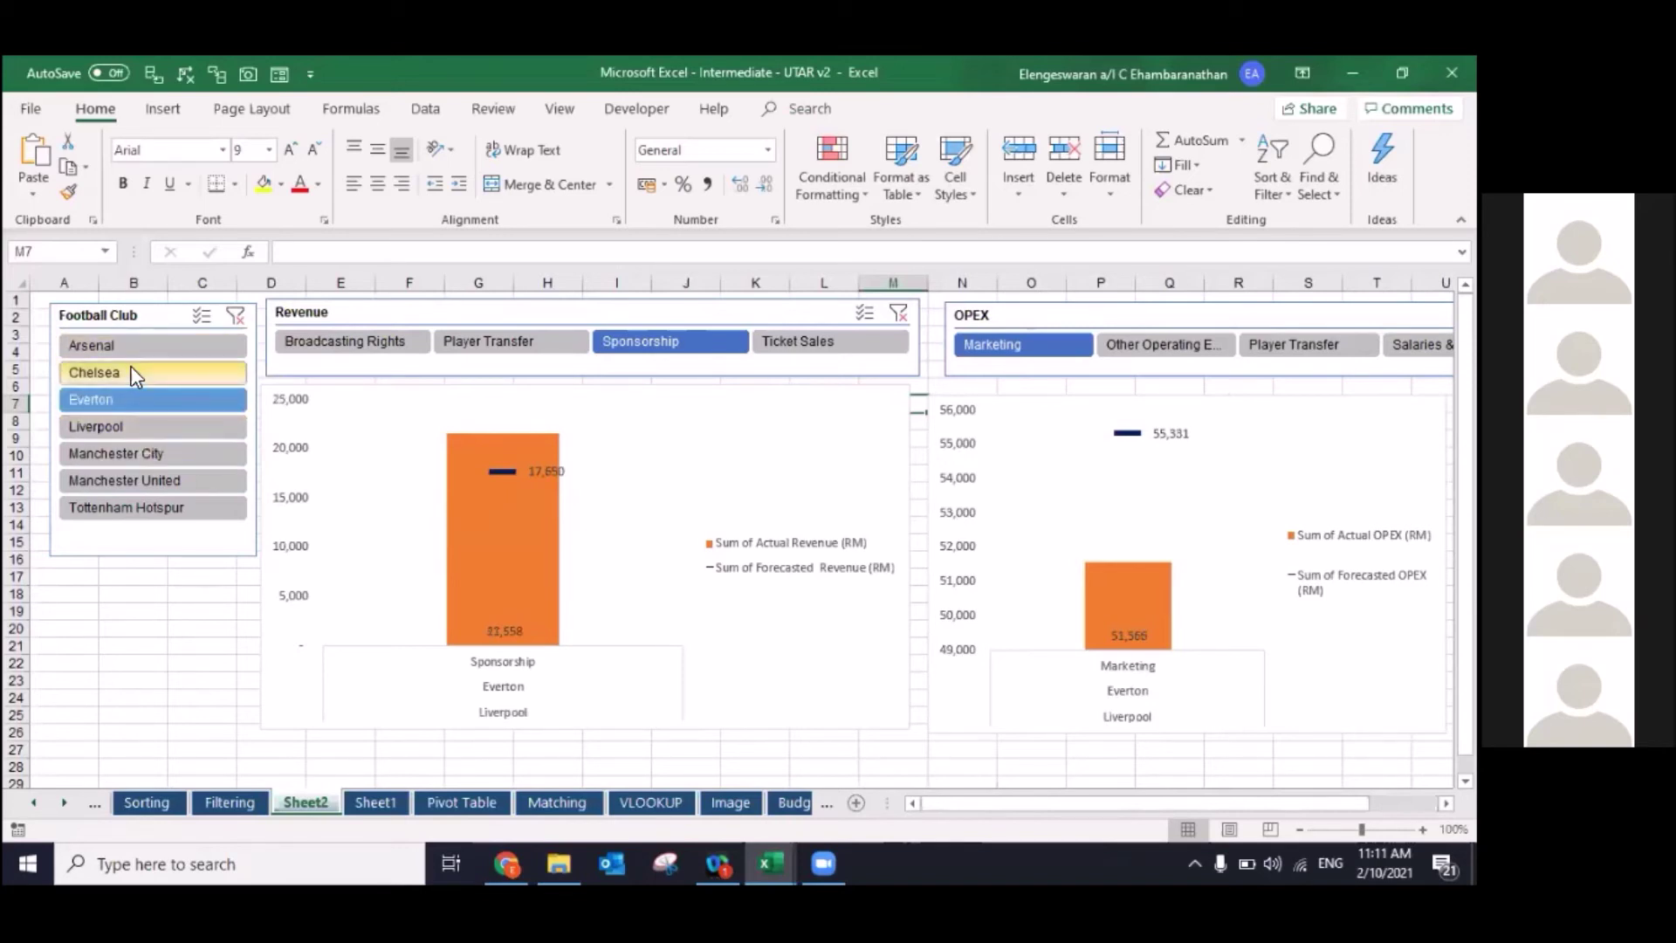
pyautogui.click(123, 428)
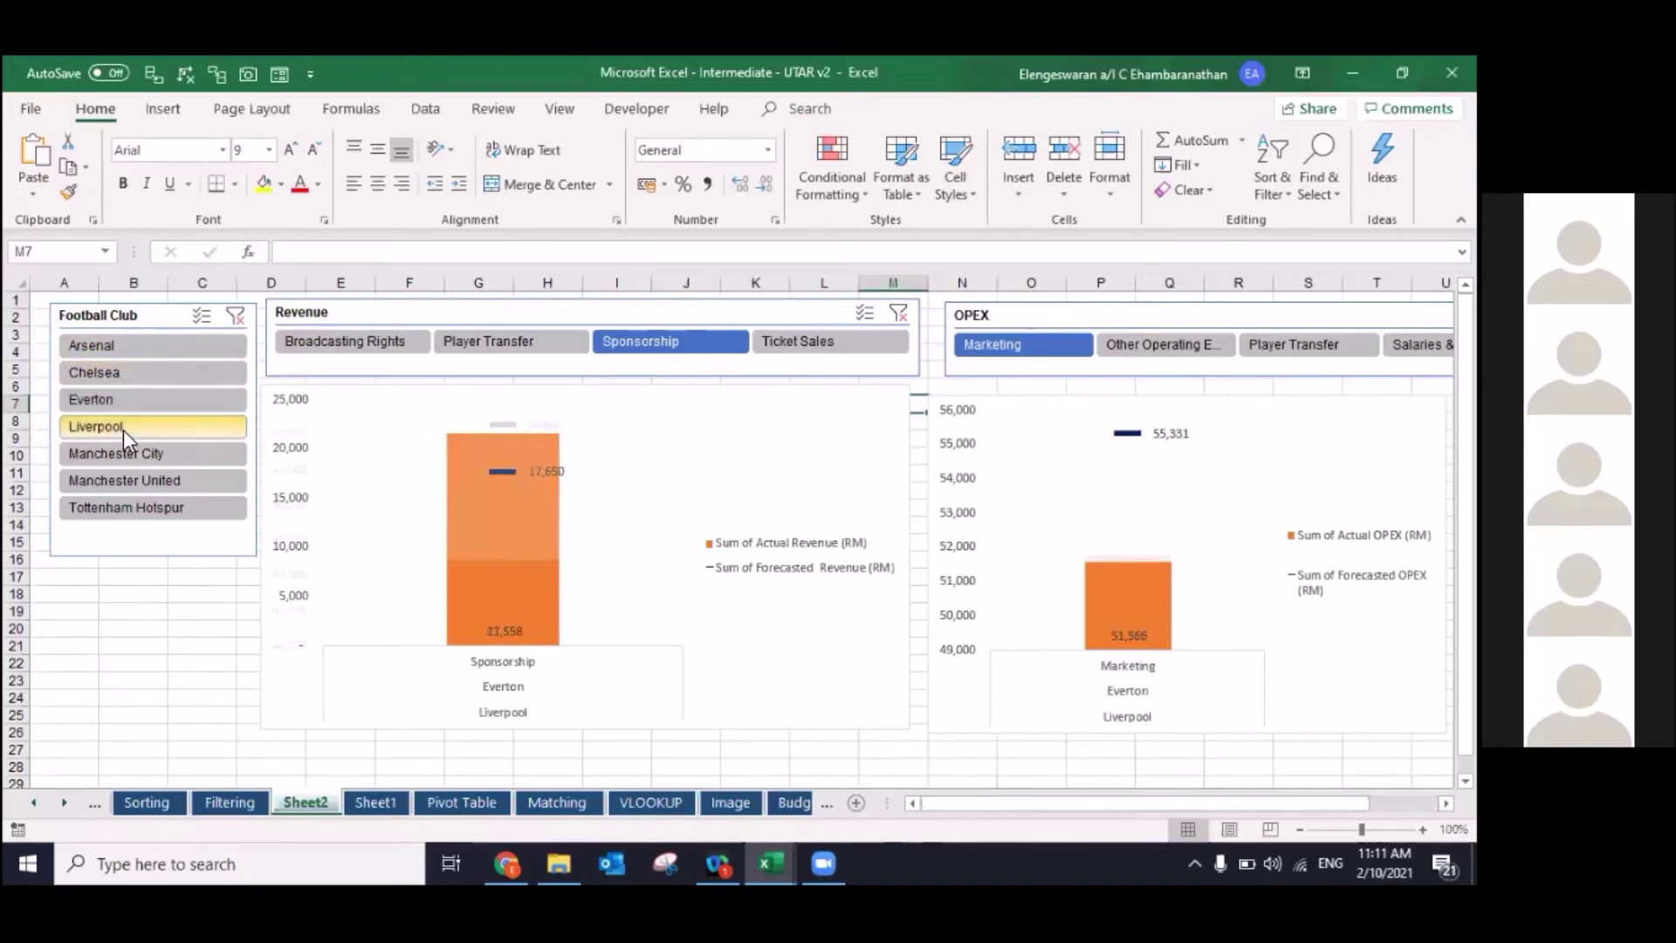
pyautogui.keyDown('ctrl'); pyautogui.click(109, 400); pyautogui.keyUp('ctrl')
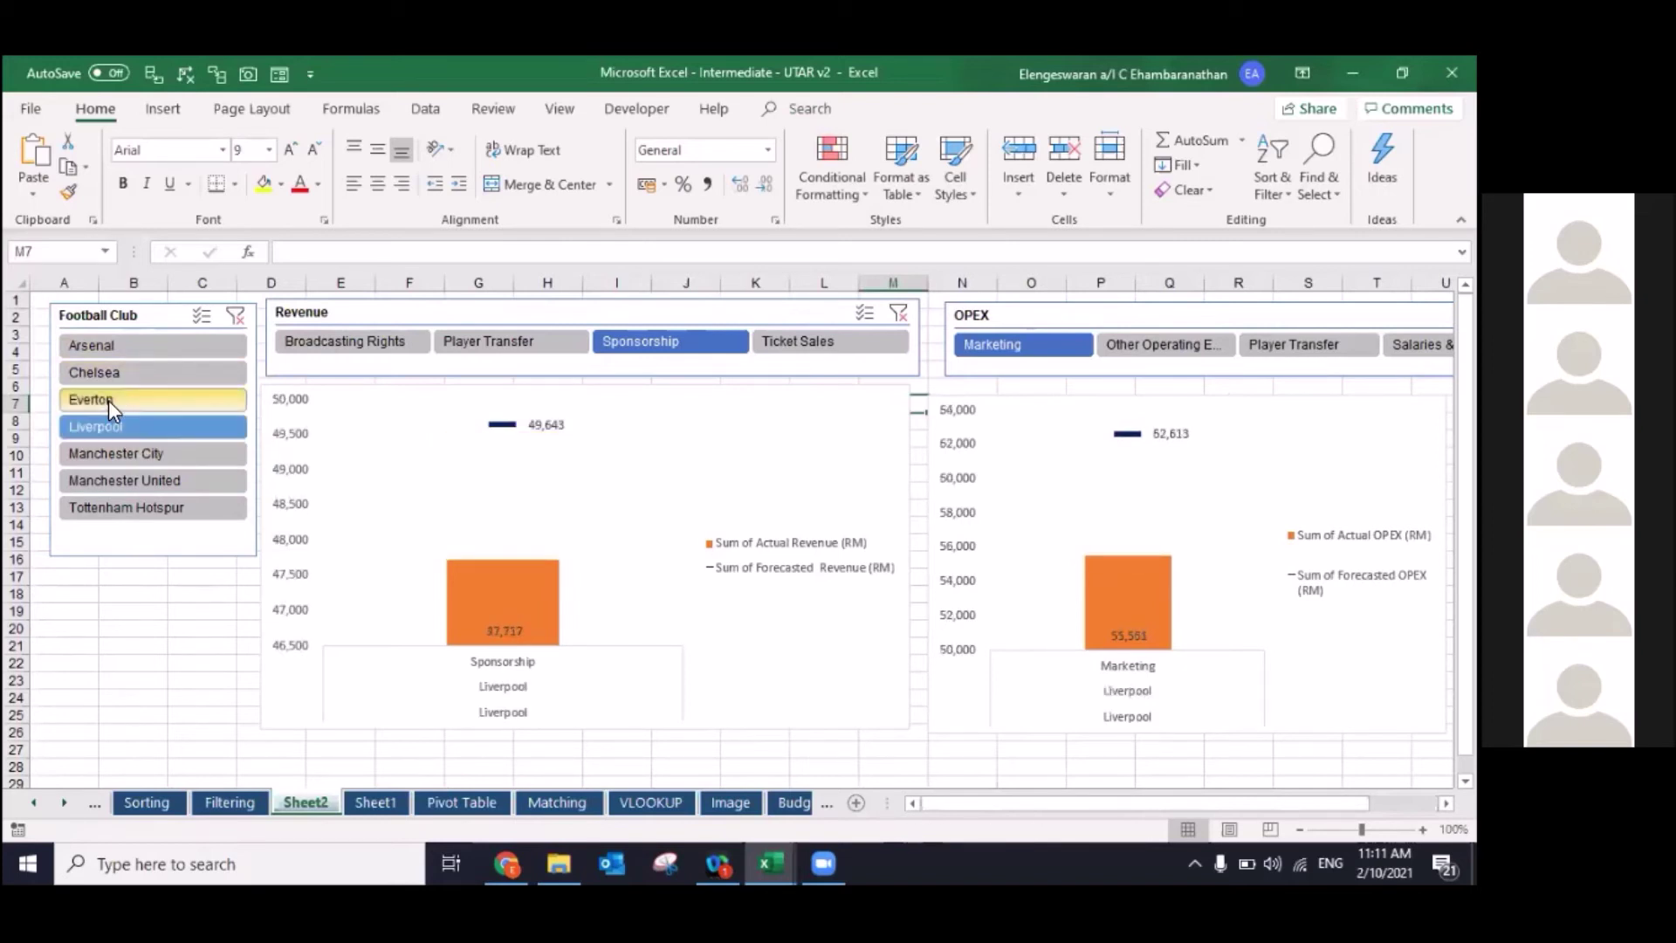
pyautogui.click(109, 434)
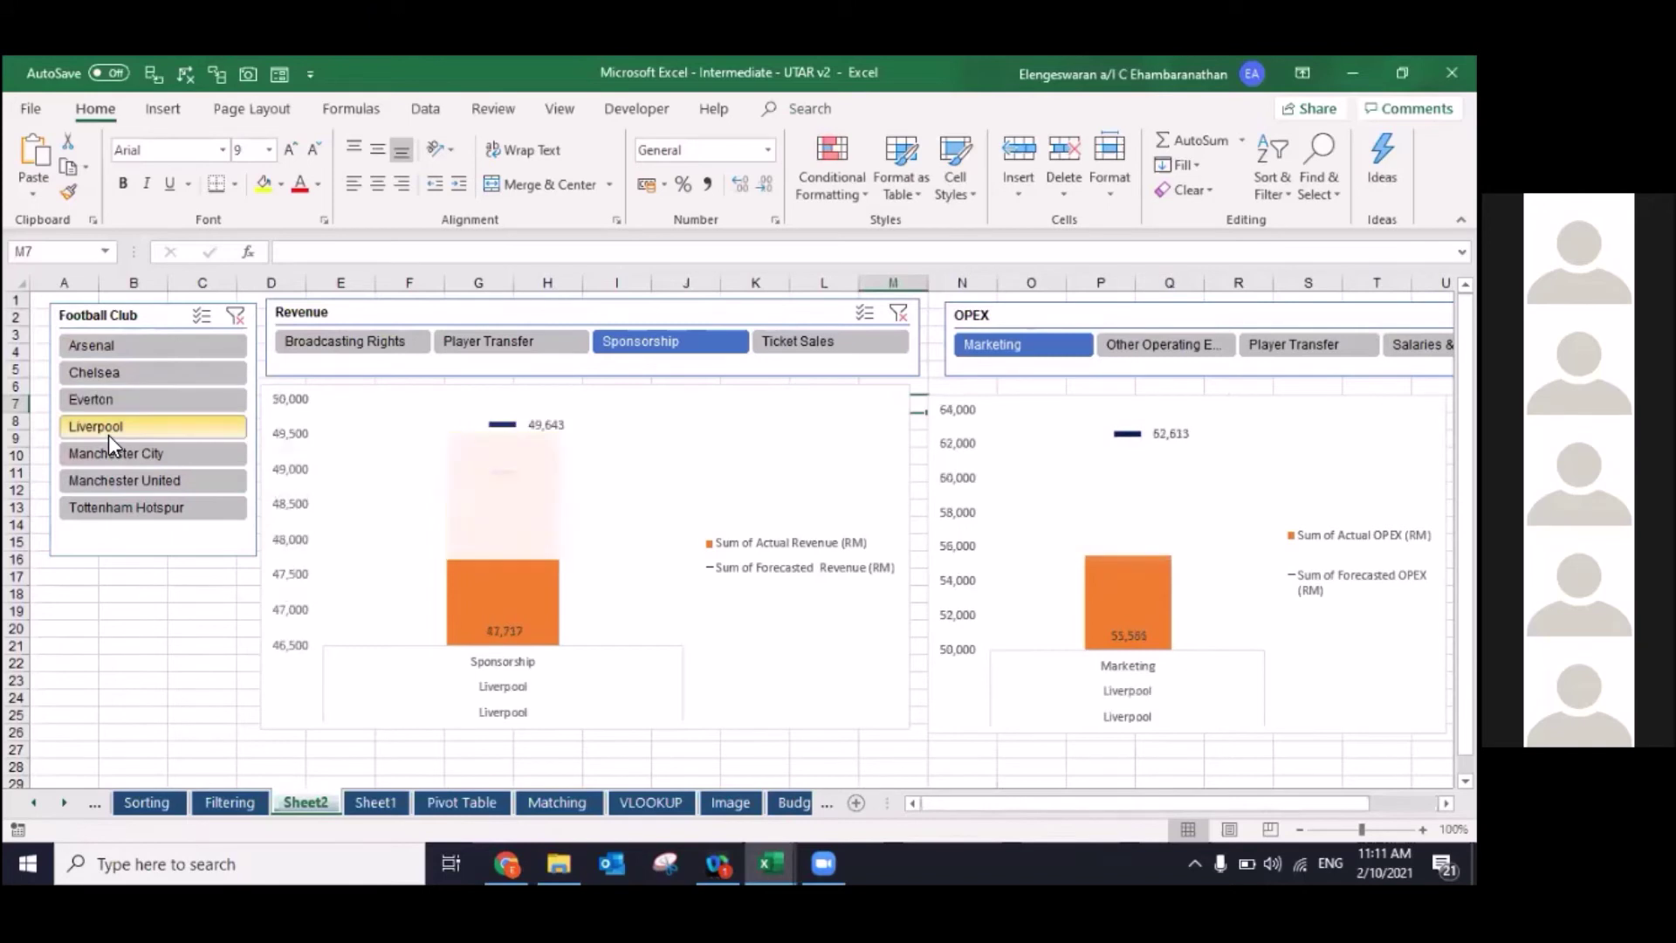
pyautogui.click(108, 454)
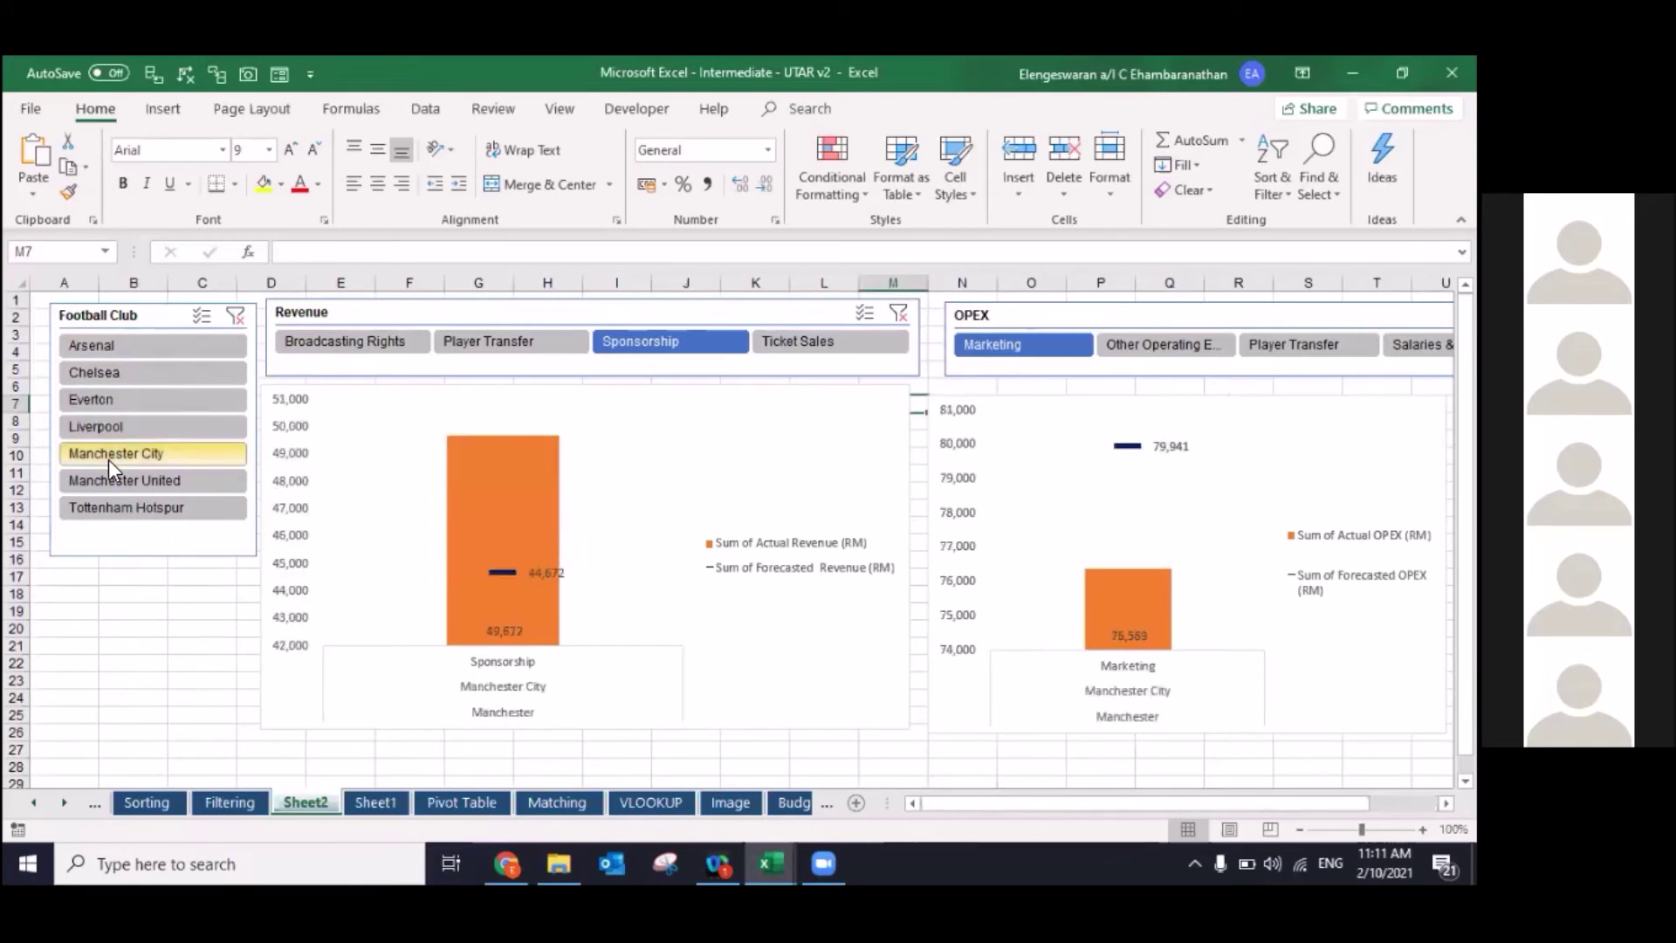
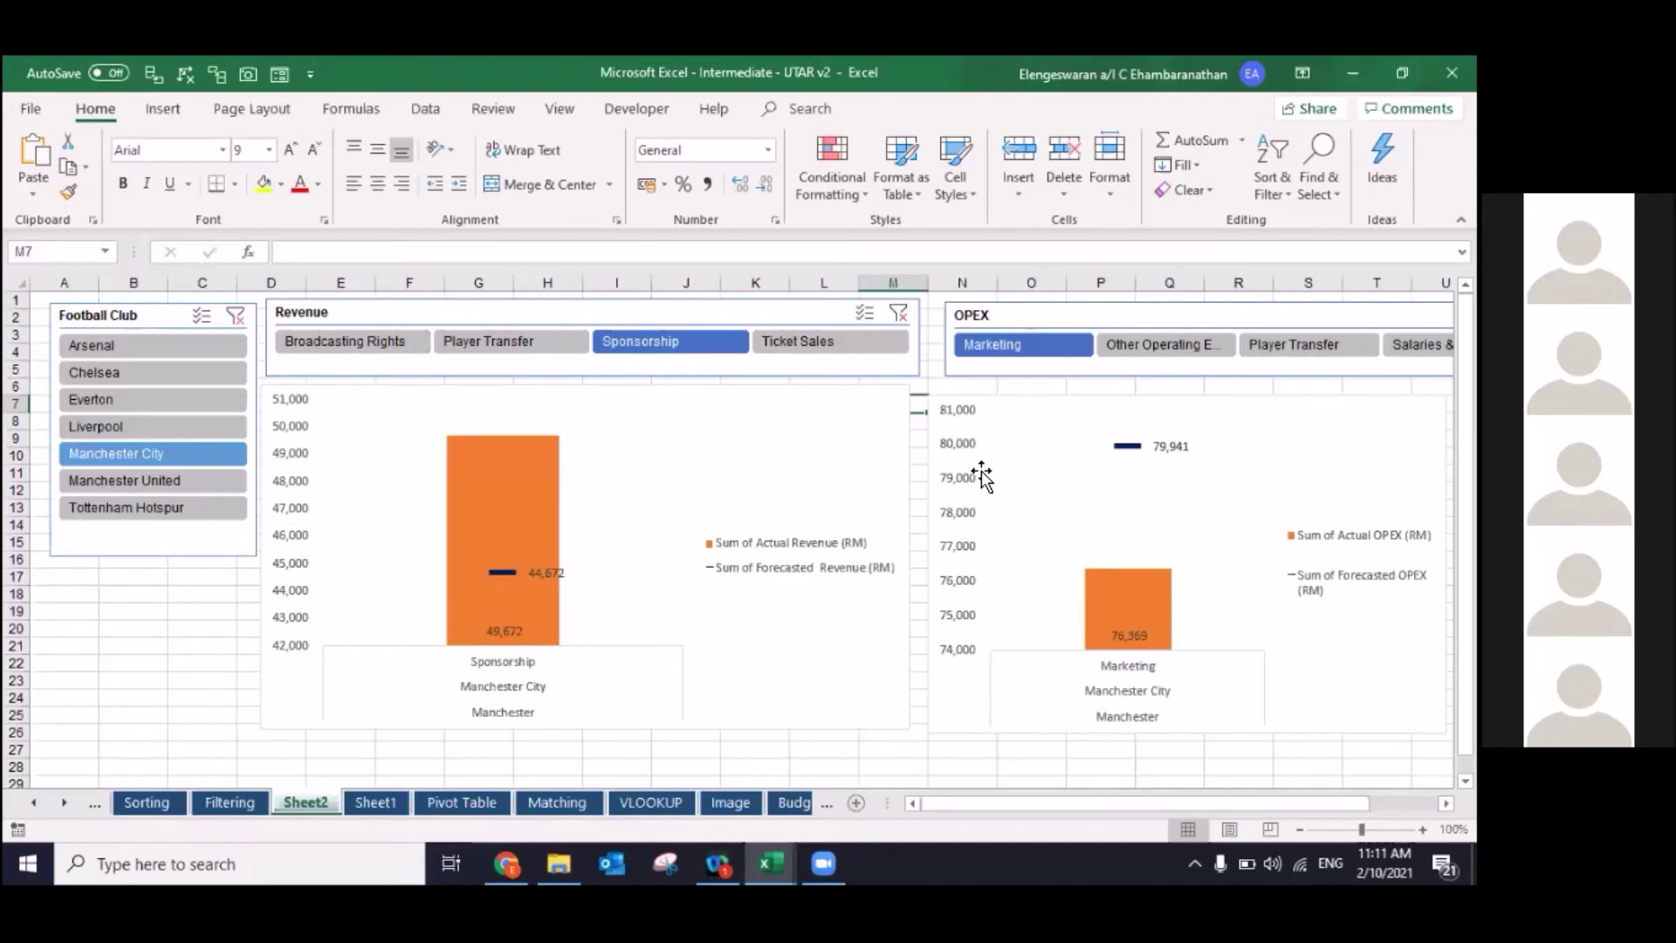
# Step: Use the club and revenue slicers to end on Liverpool's Sponsorship (47,717 vs 49,643 forecast) and Marketing OPEX
pyautogui.click(222, 433)
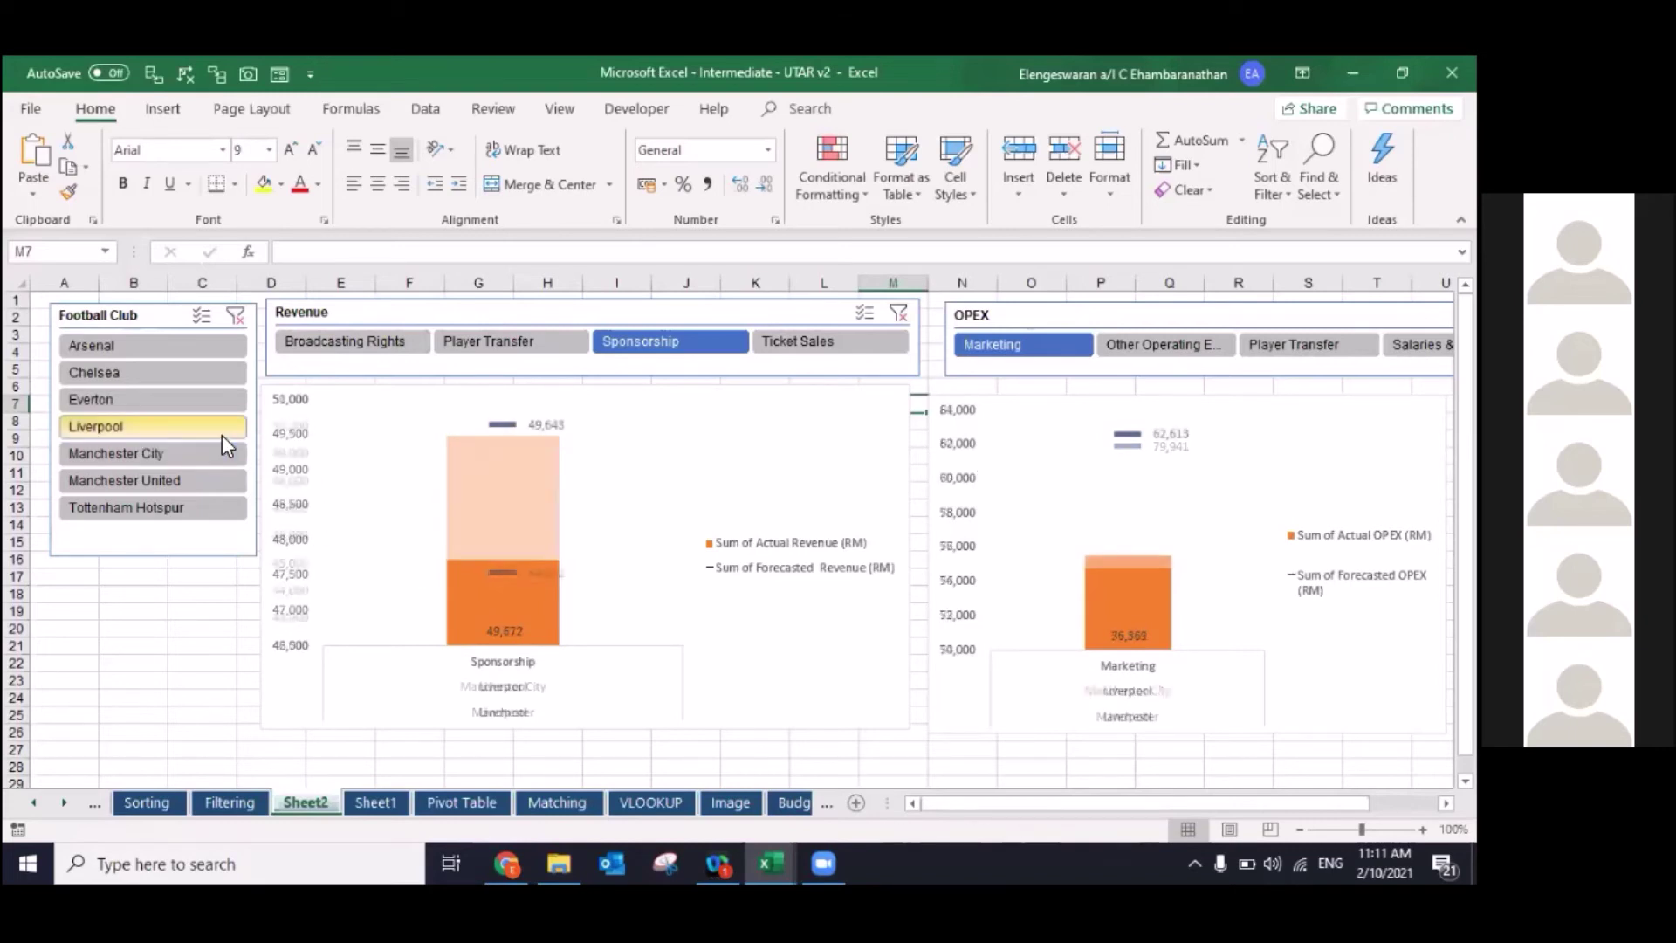
pyautogui.click(172, 505)
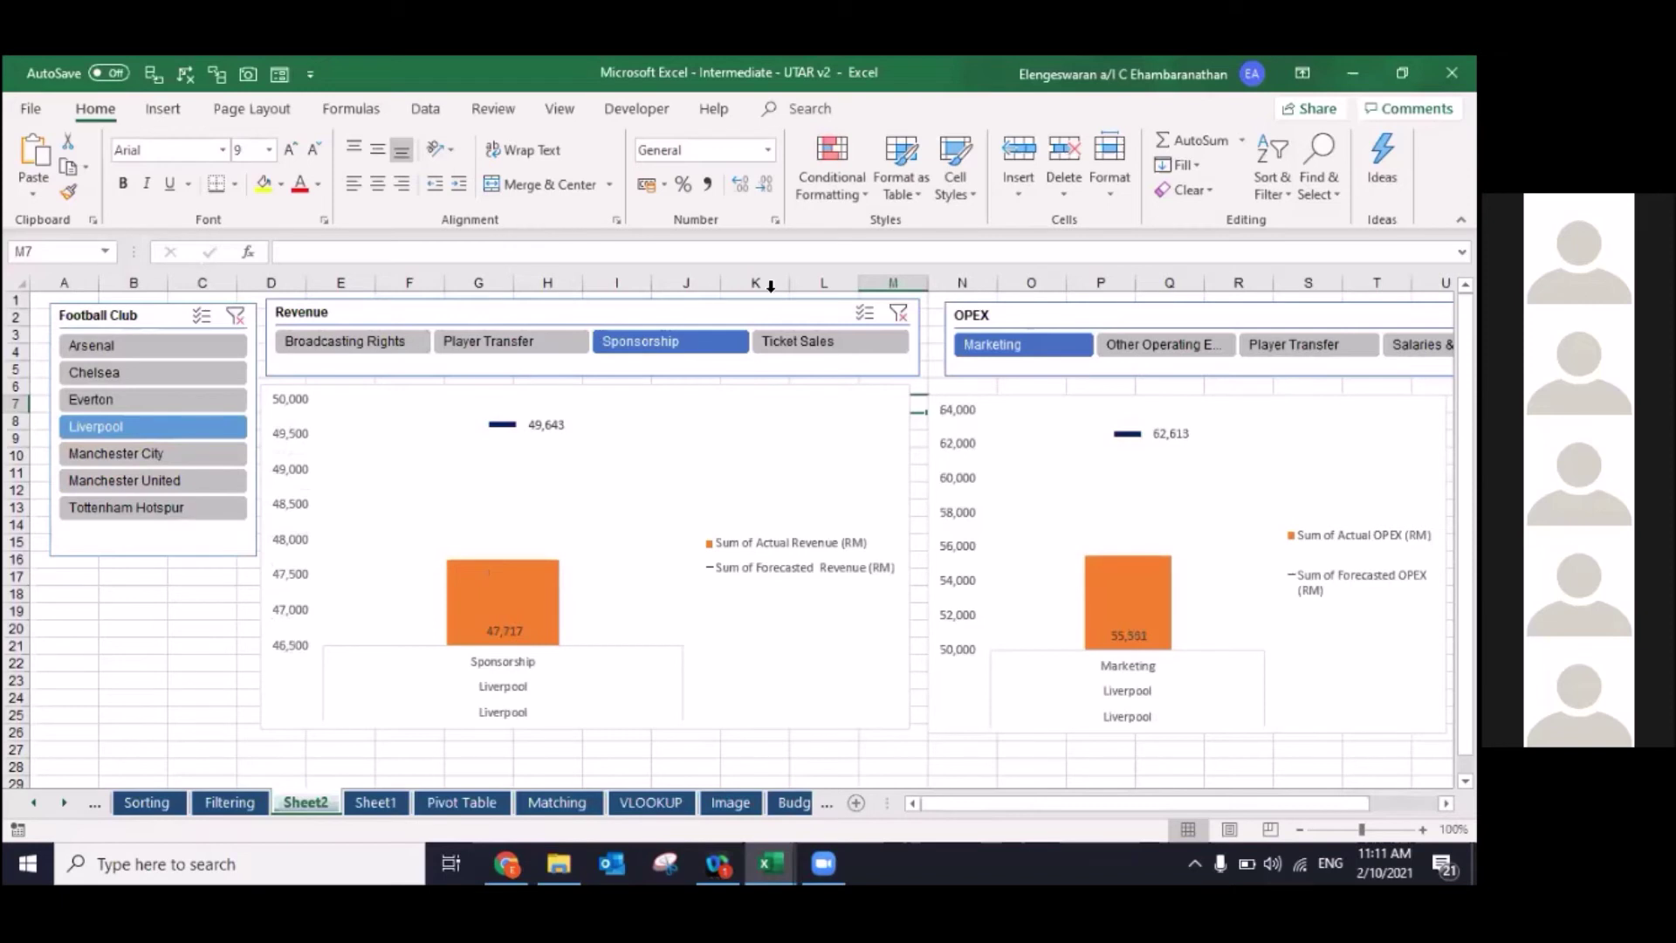
pyautogui.click(899, 314)
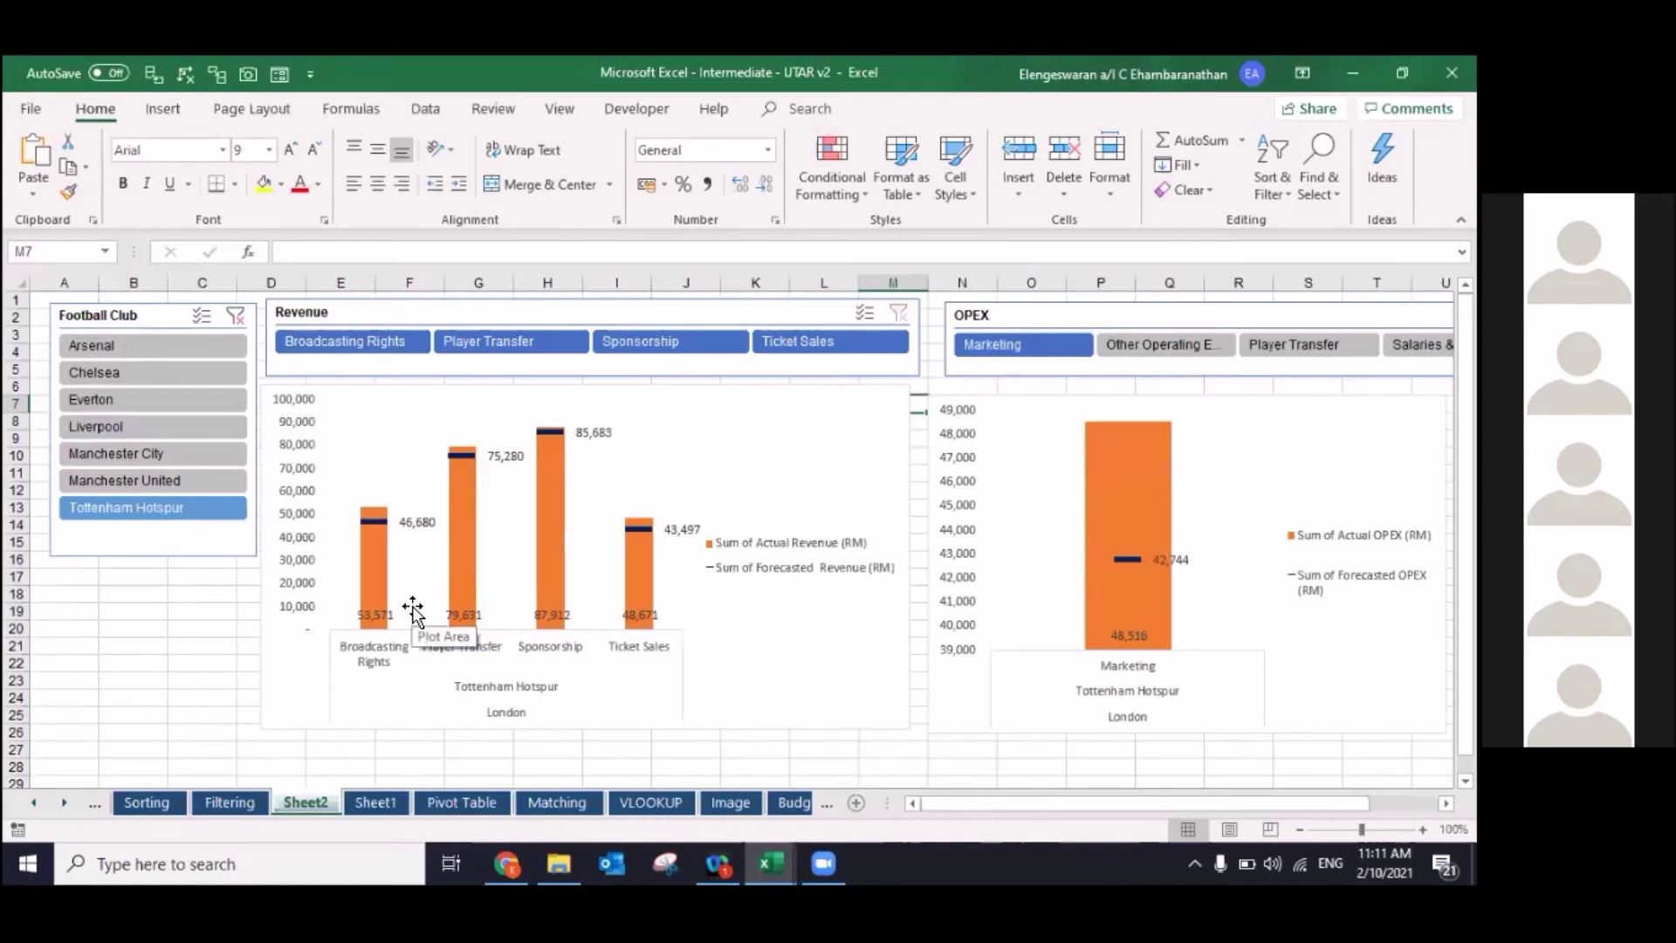
pyautogui.click(345, 345)
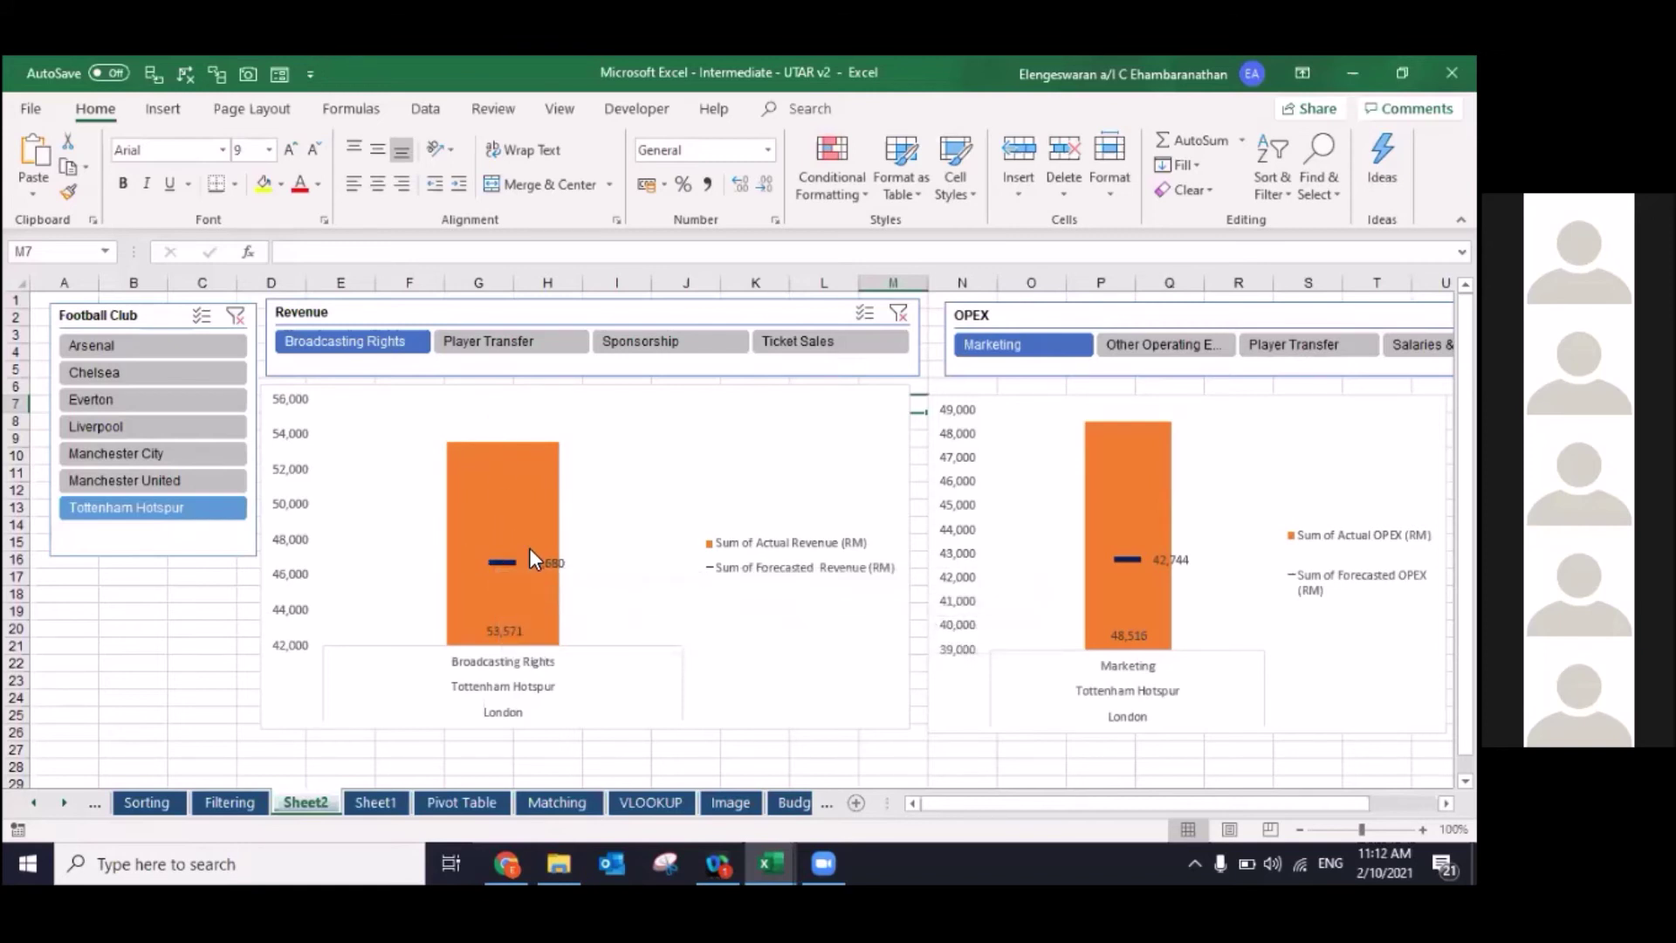
pyautogui.click(547, 345)
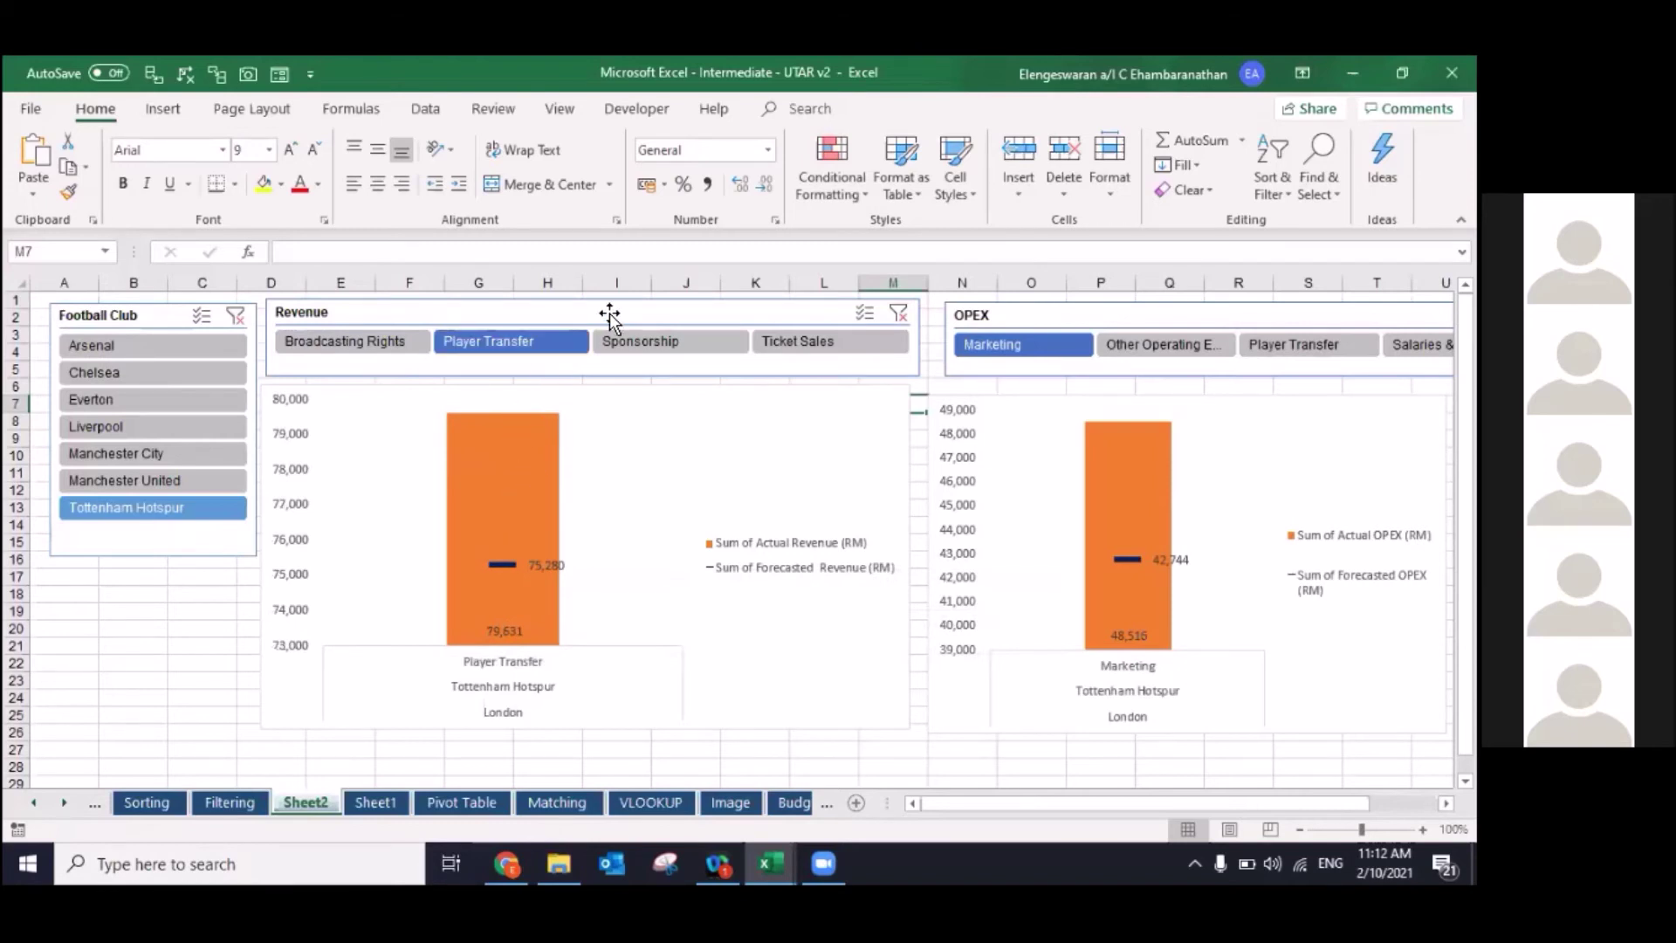
pyautogui.click(651, 342)
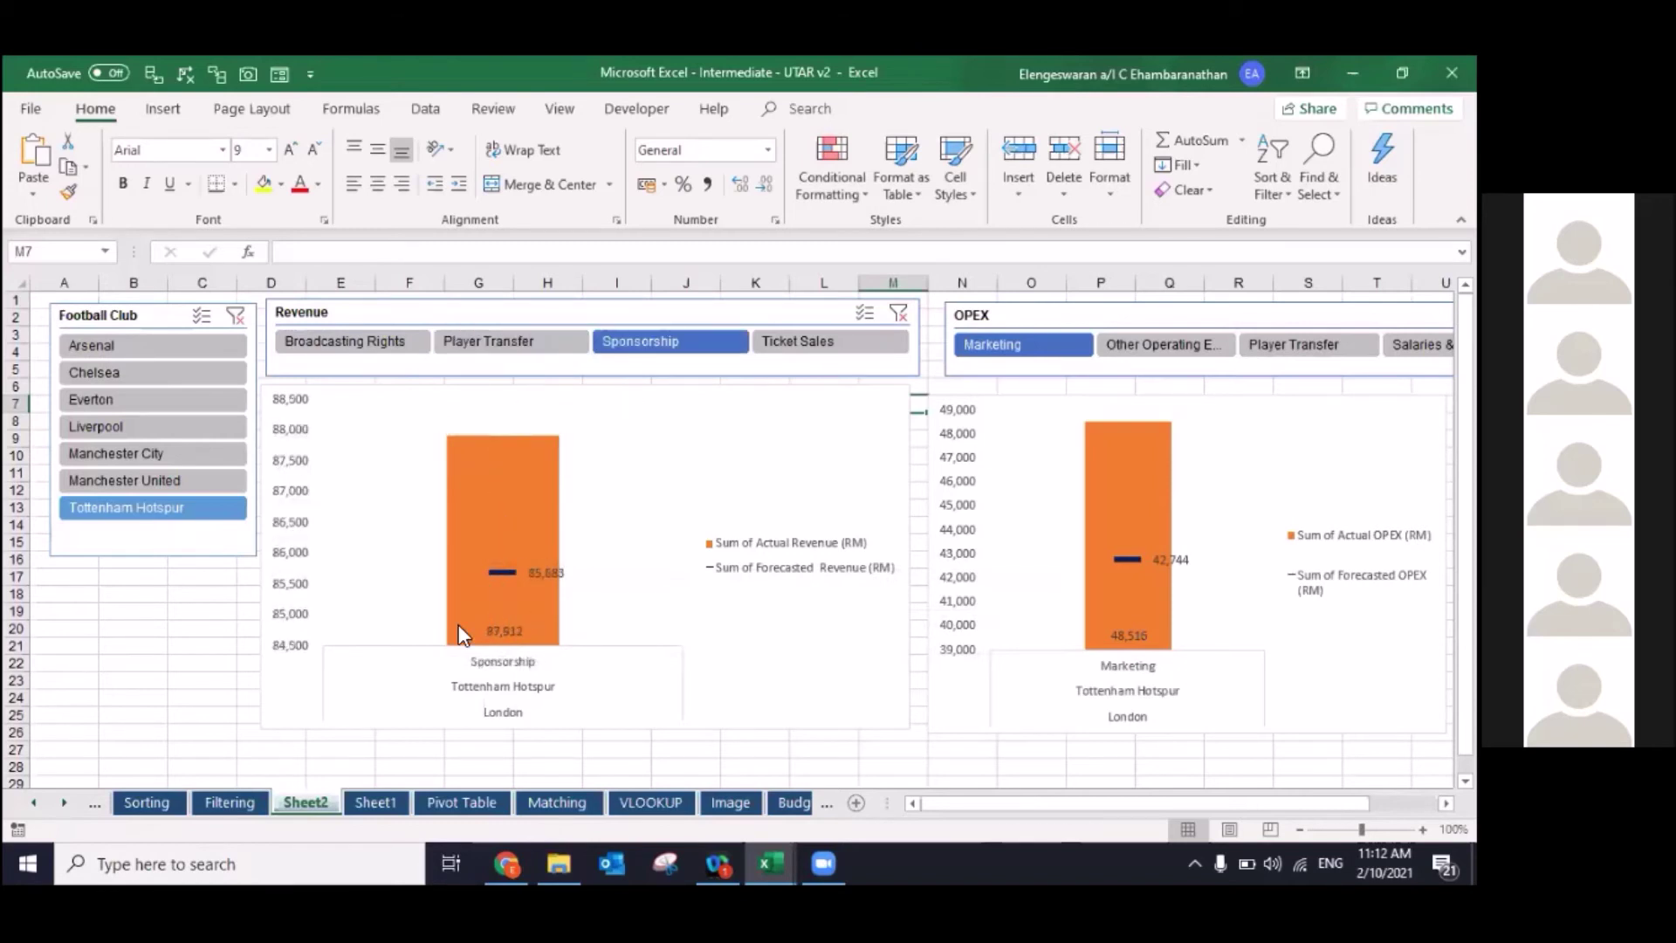
pyautogui.moveTo(461, 632)
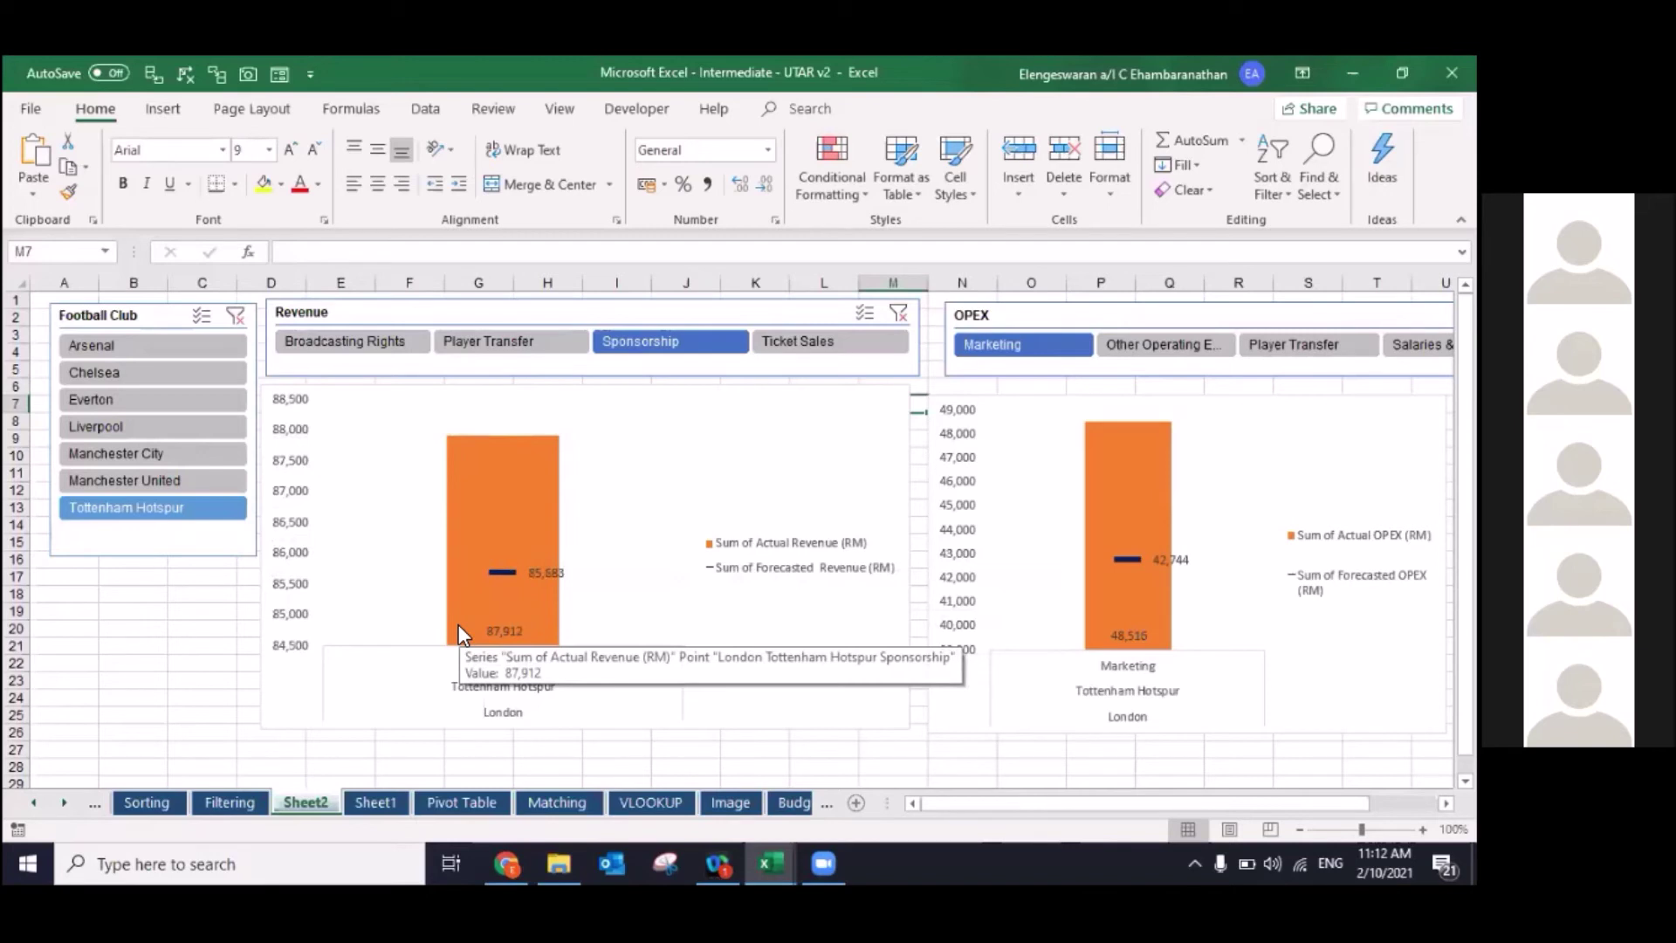
pyautogui.click(68, 425)
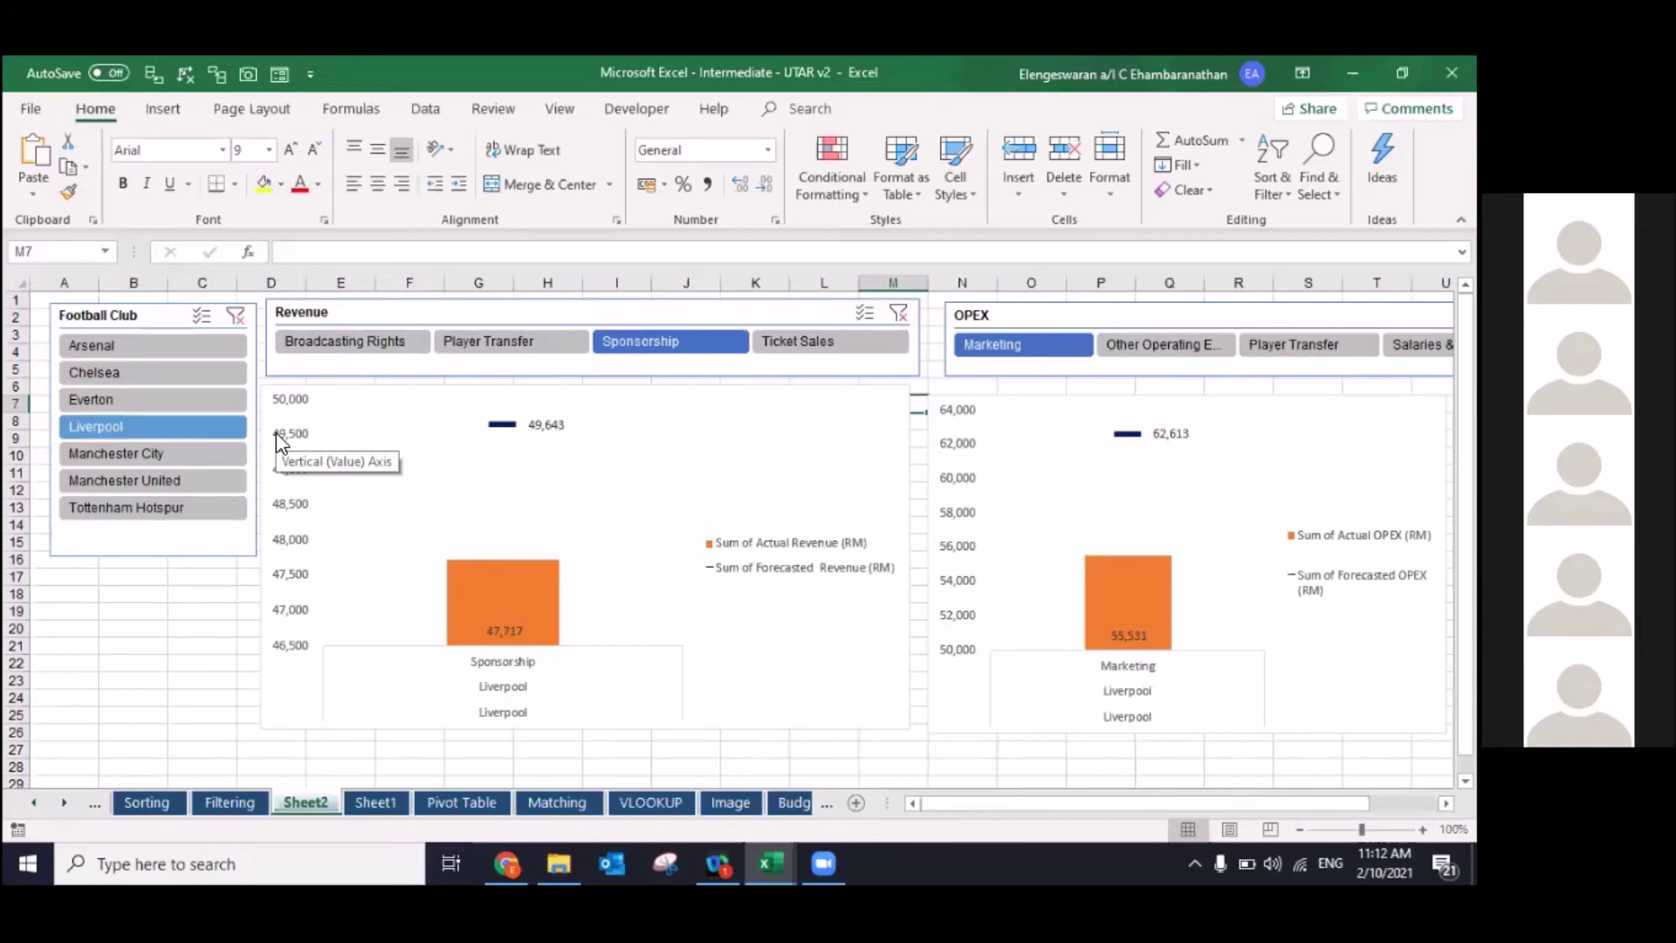
# Step: Pick Captain America, then Ironman, in the Image sheet's E3, then go to the Matching sheet
pyautogui.click(472, 423)
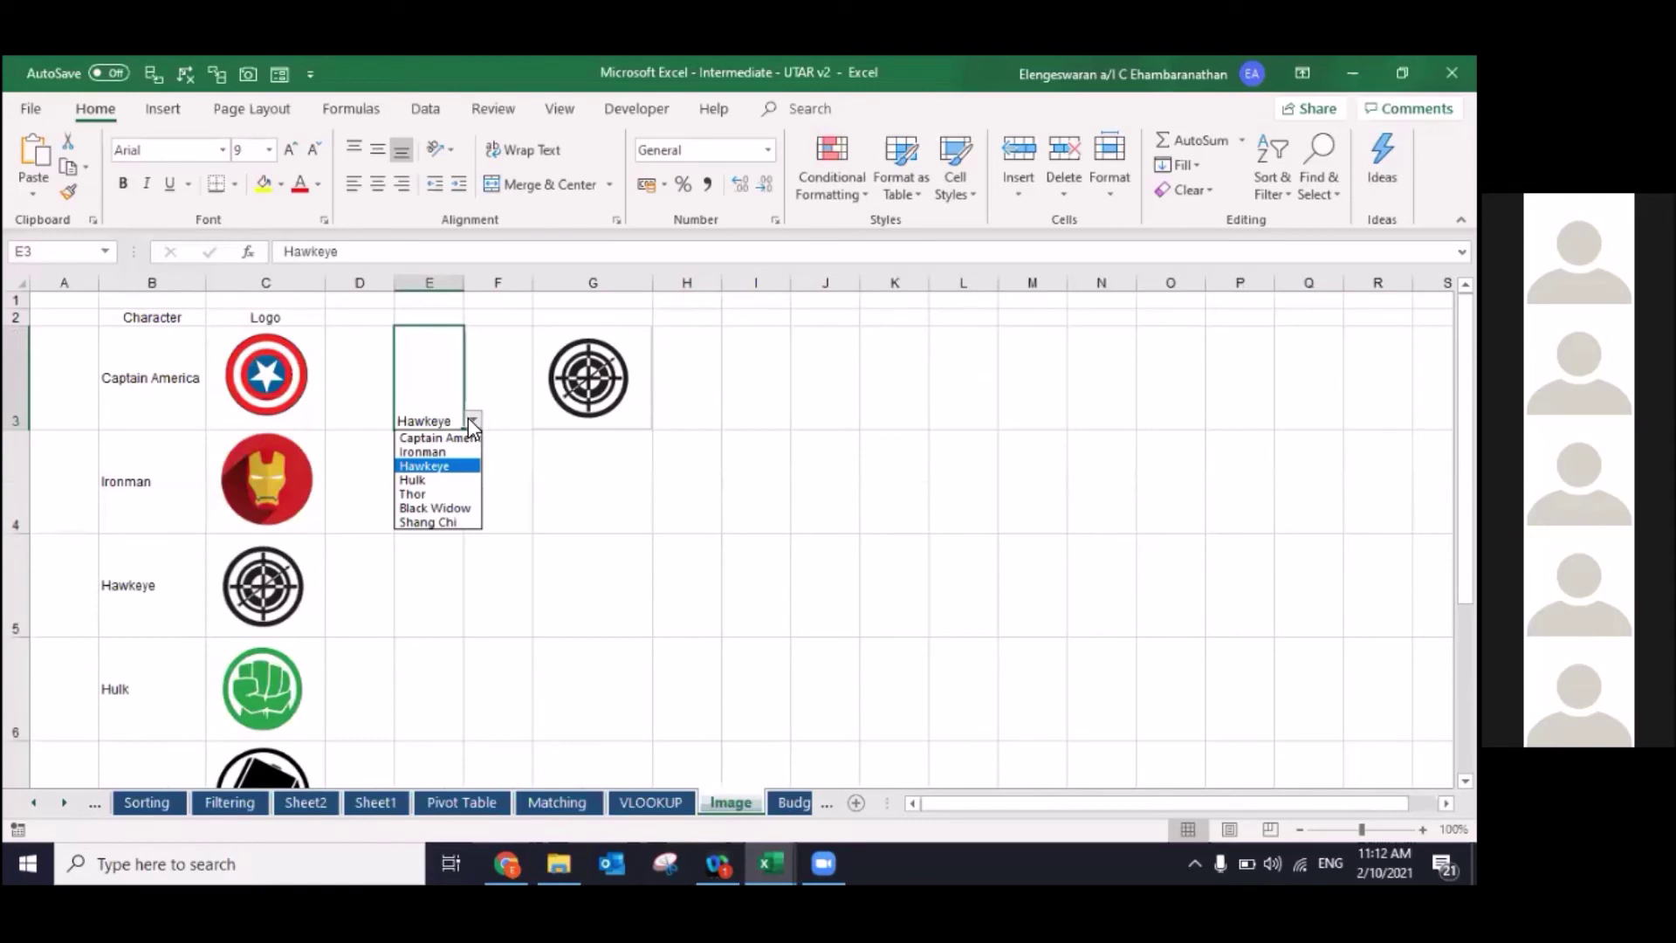
pyautogui.click(423, 439)
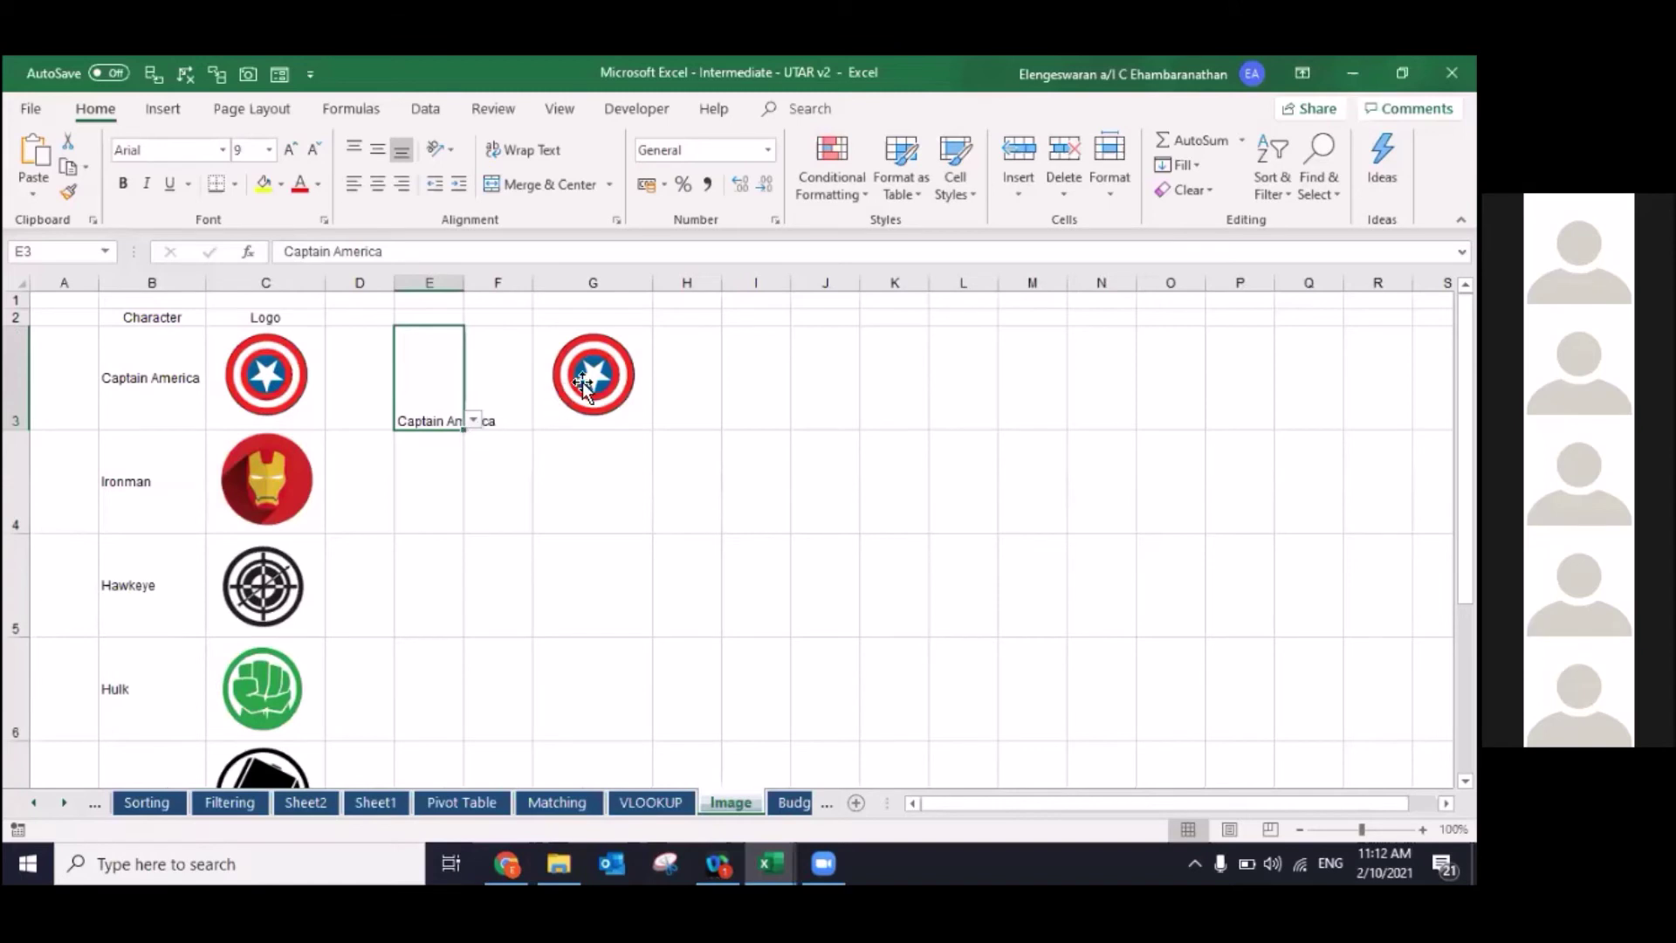
pyautogui.click(473, 421)
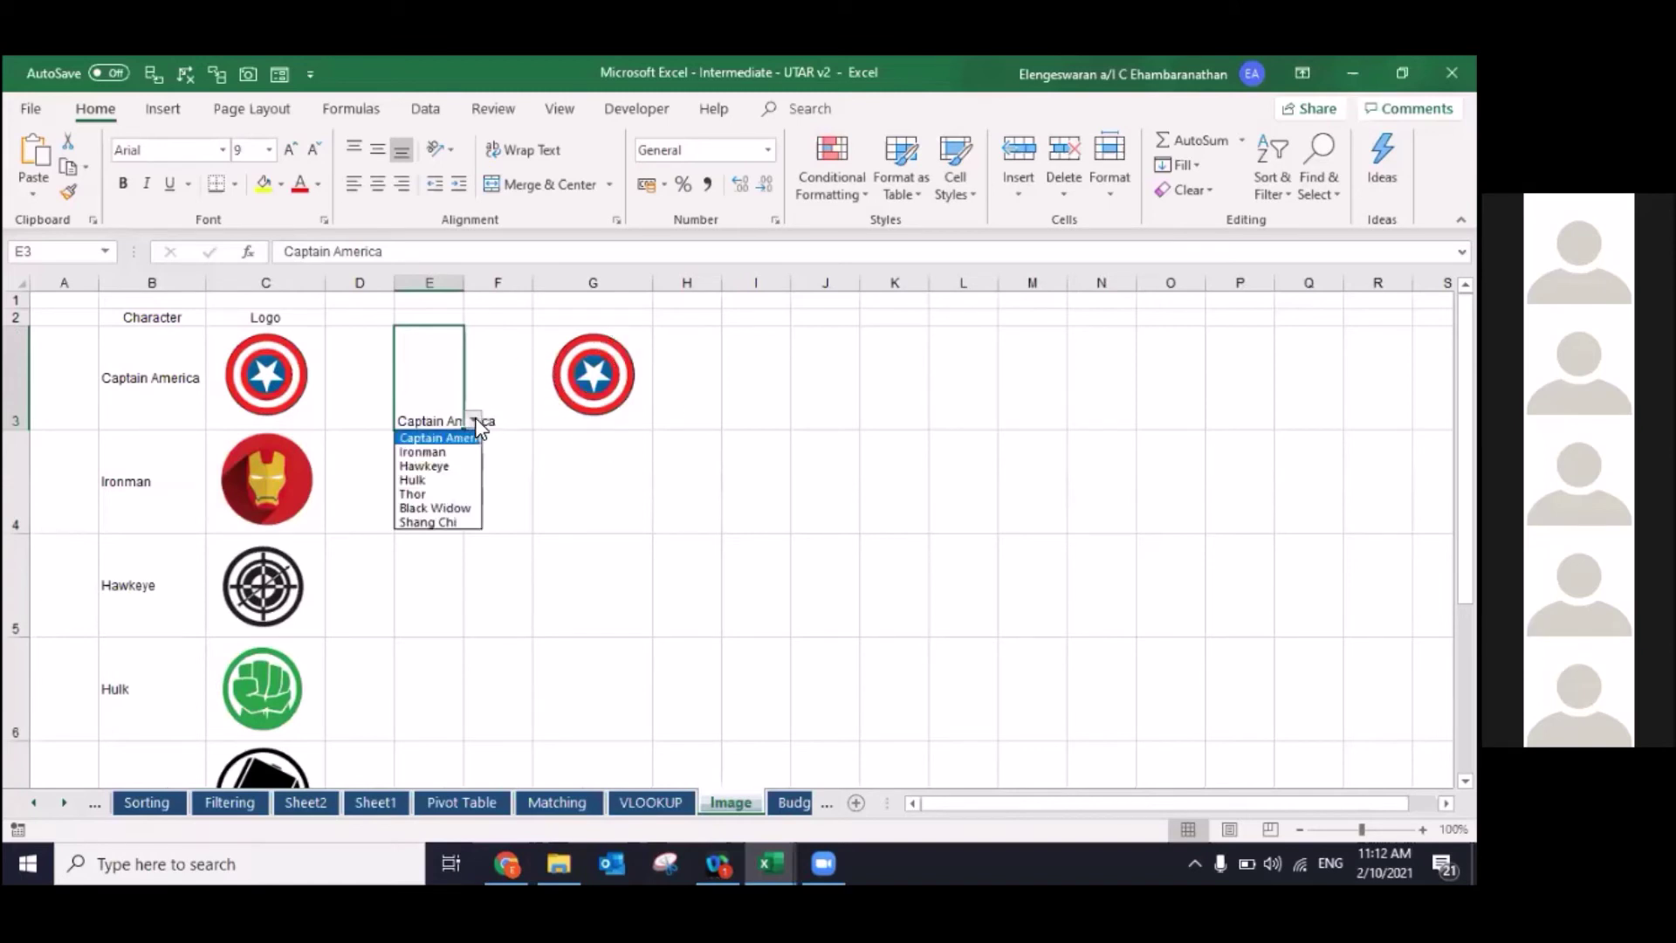
pyautogui.click(431, 452)
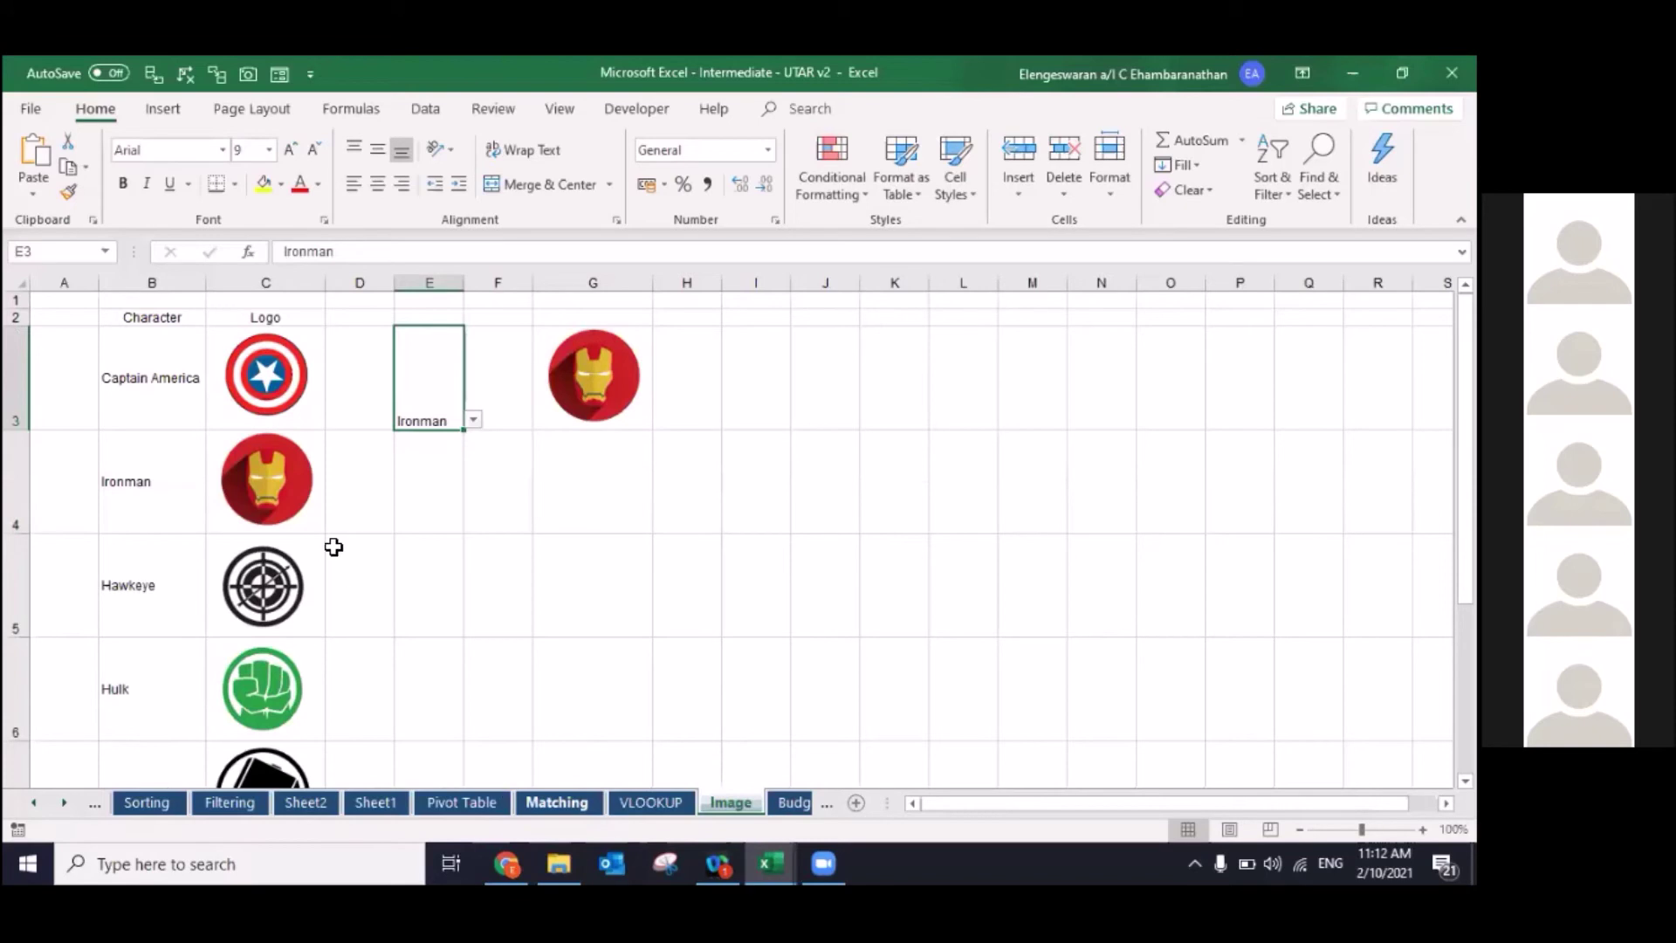
pyautogui.hotkey('ctrl', 'pageup')
pyautogui.hotkey('ctrl', 'pageup')
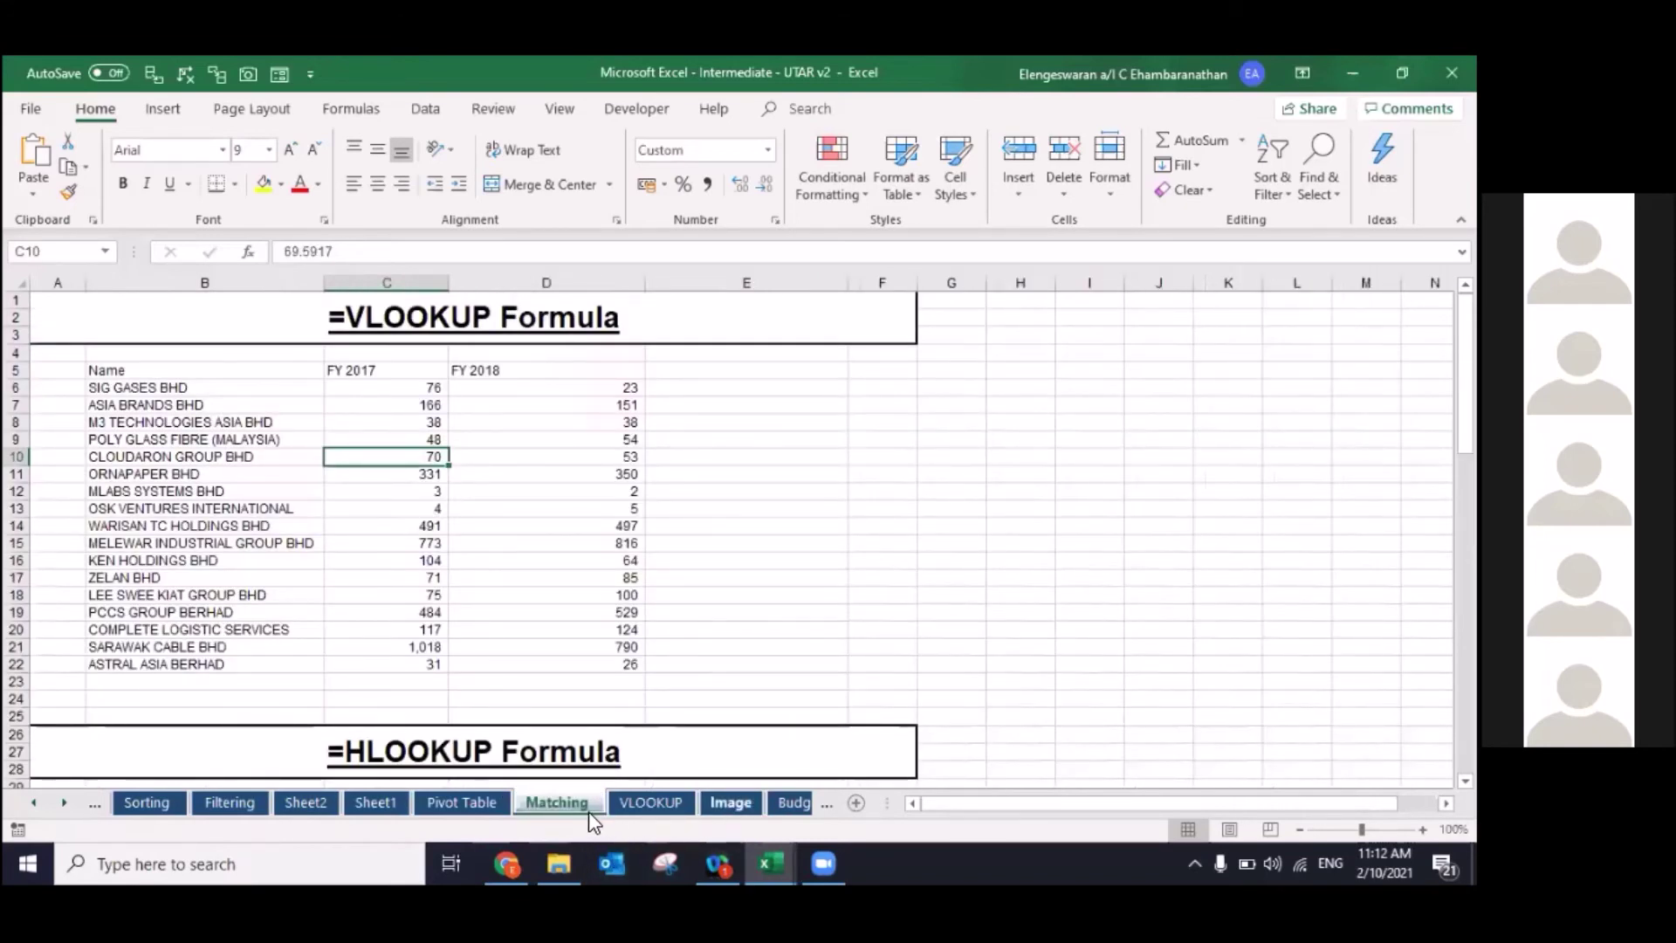
# Step: Add a List data validation to G7 sourced from the company names in $B$6:$B$22
pyautogui.click(559, 798)
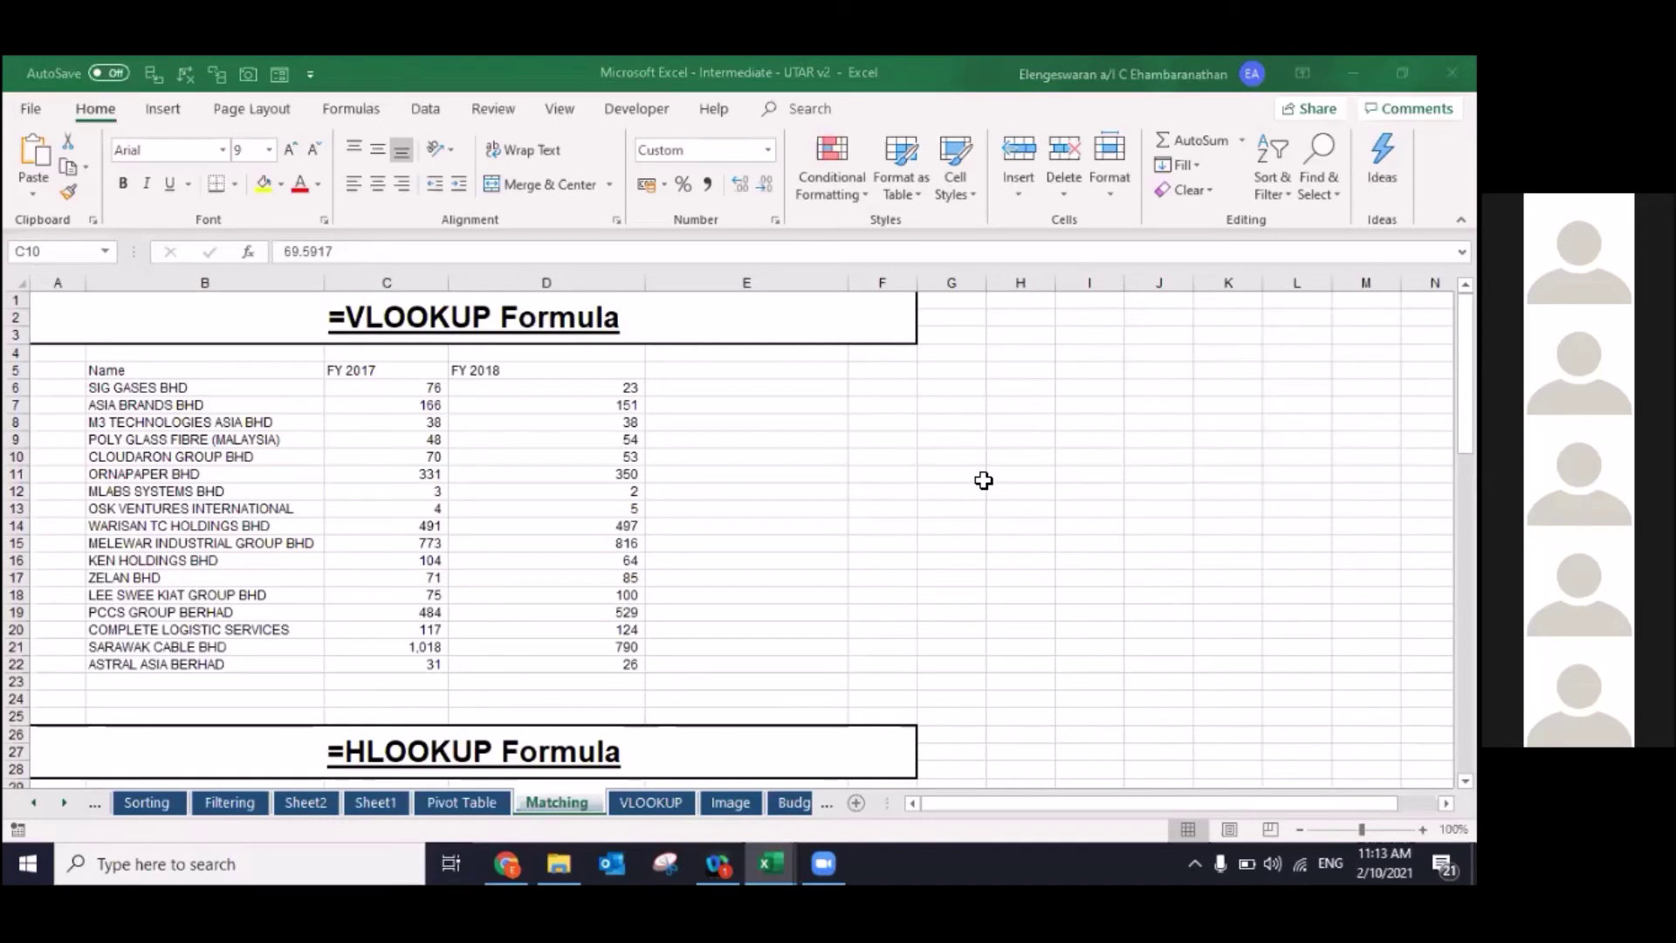
pyautogui.click(978, 406)
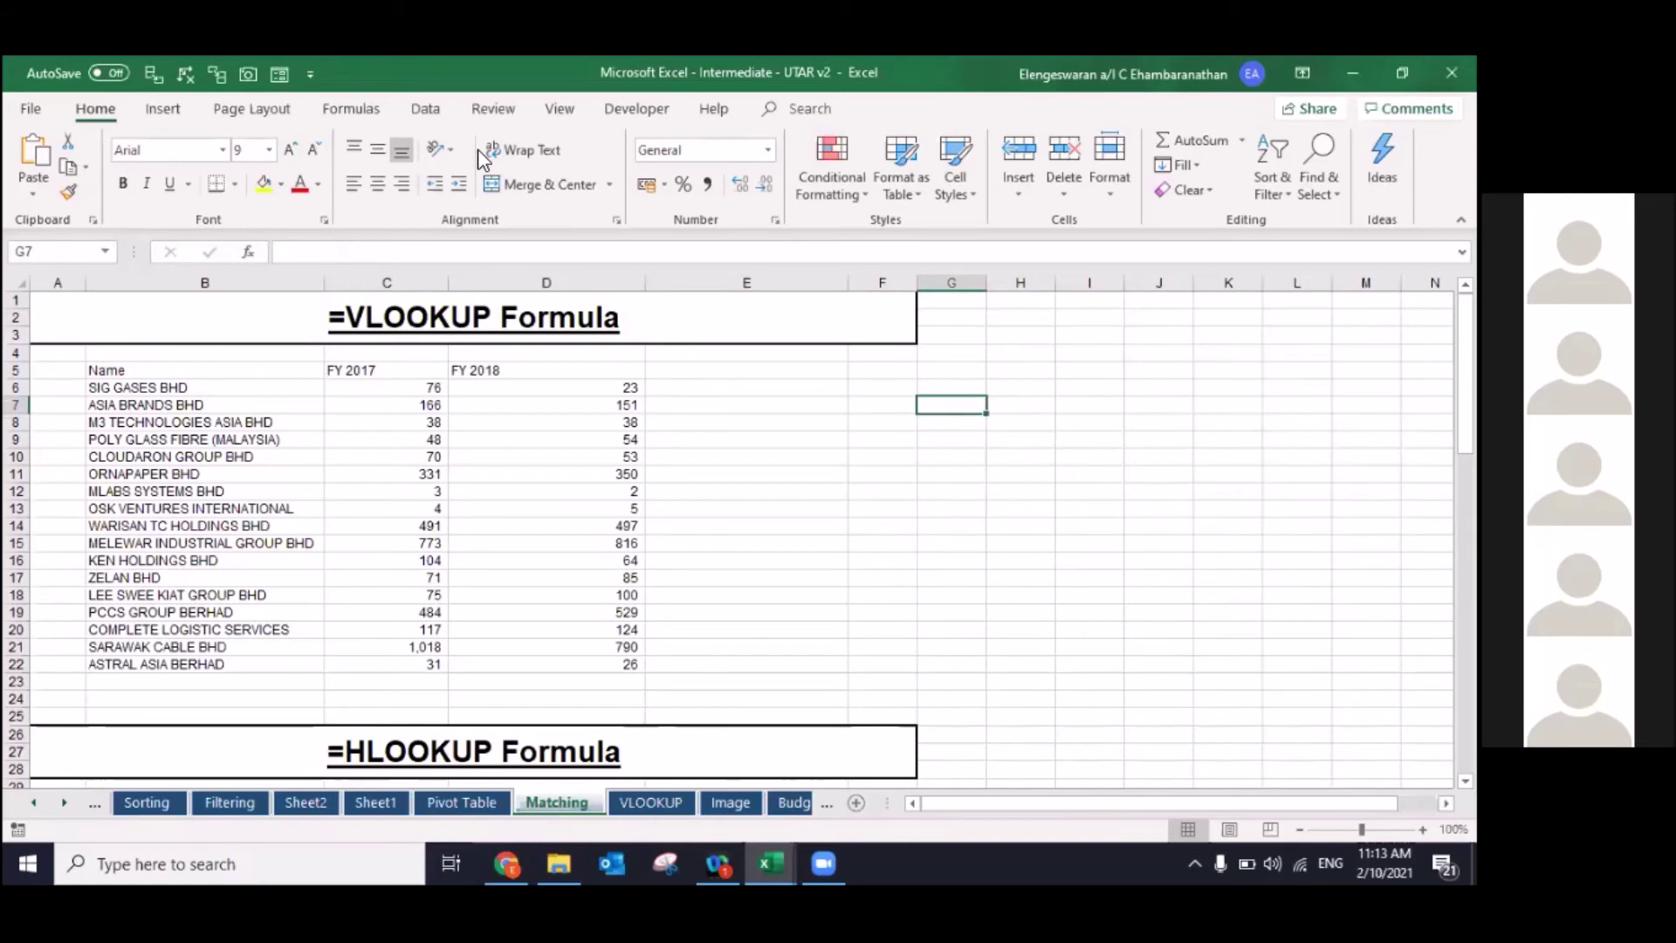
pyautogui.click(425, 109)
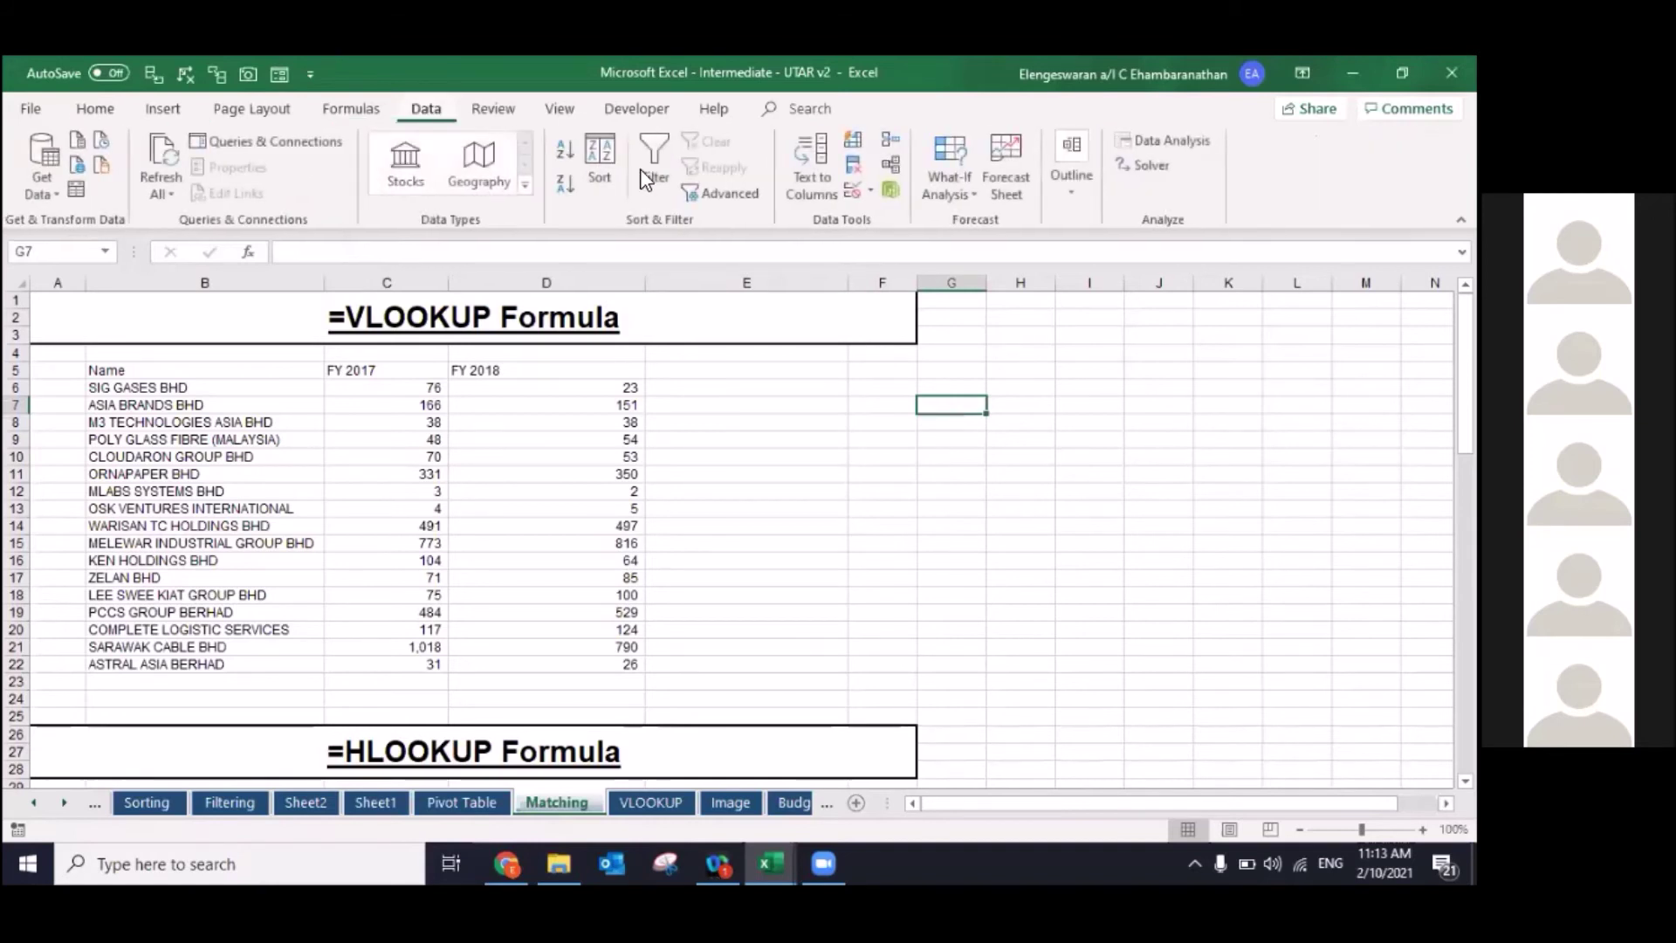
pyautogui.click(848, 191)
pyautogui.click(586, 446)
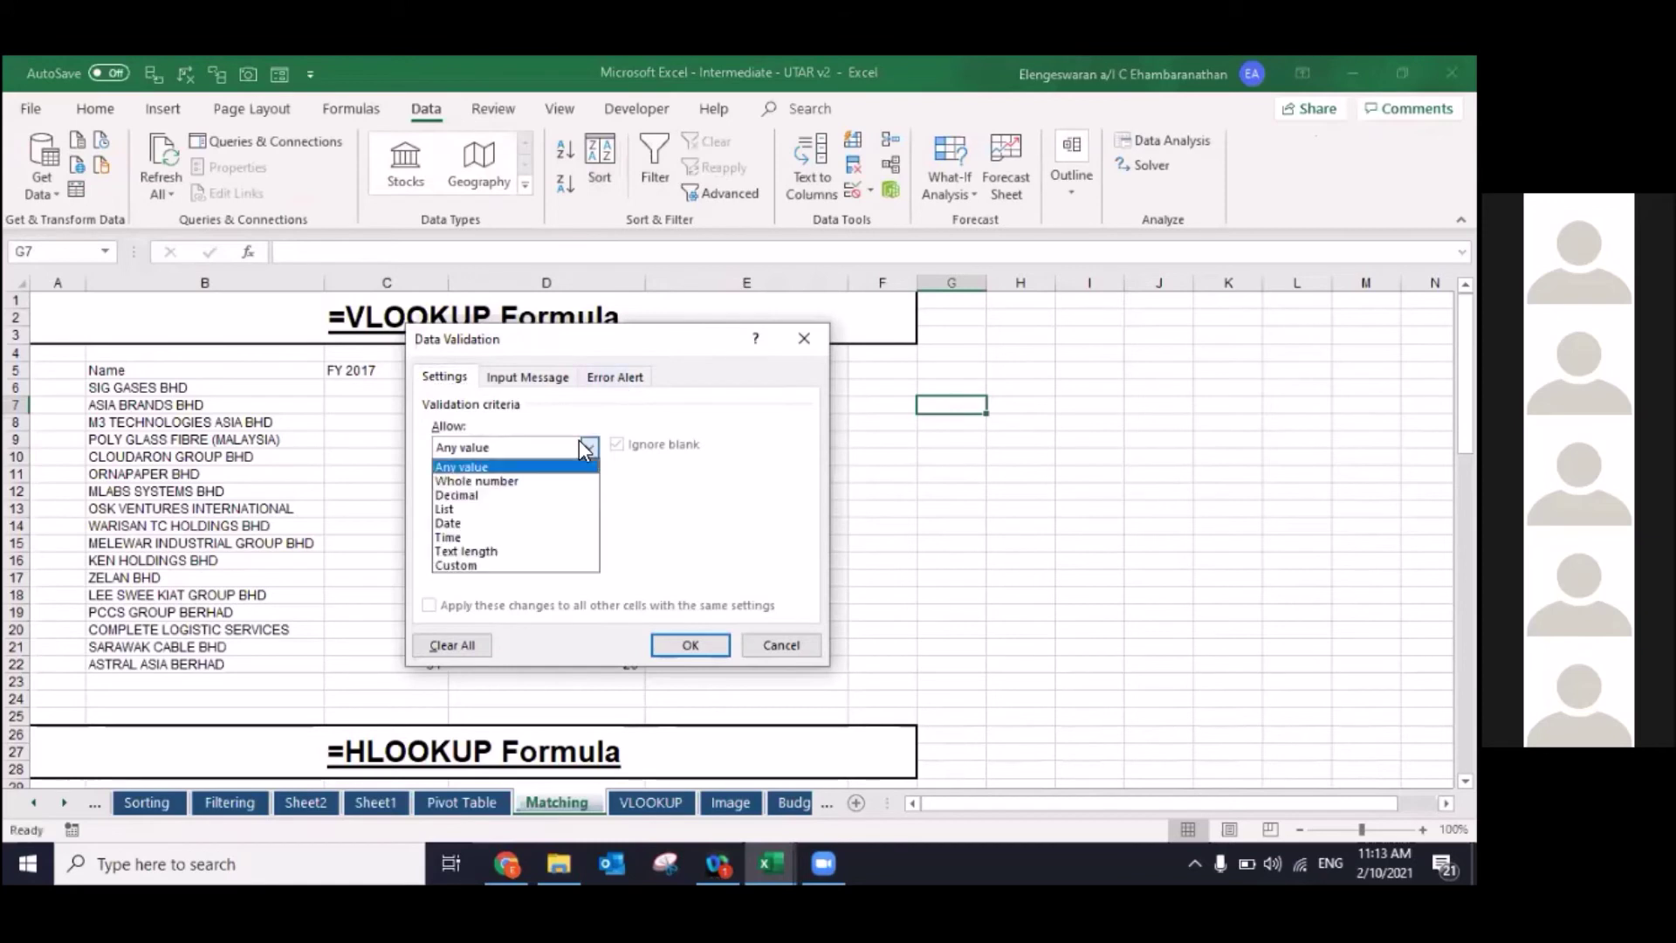
pyautogui.click(499, 509)
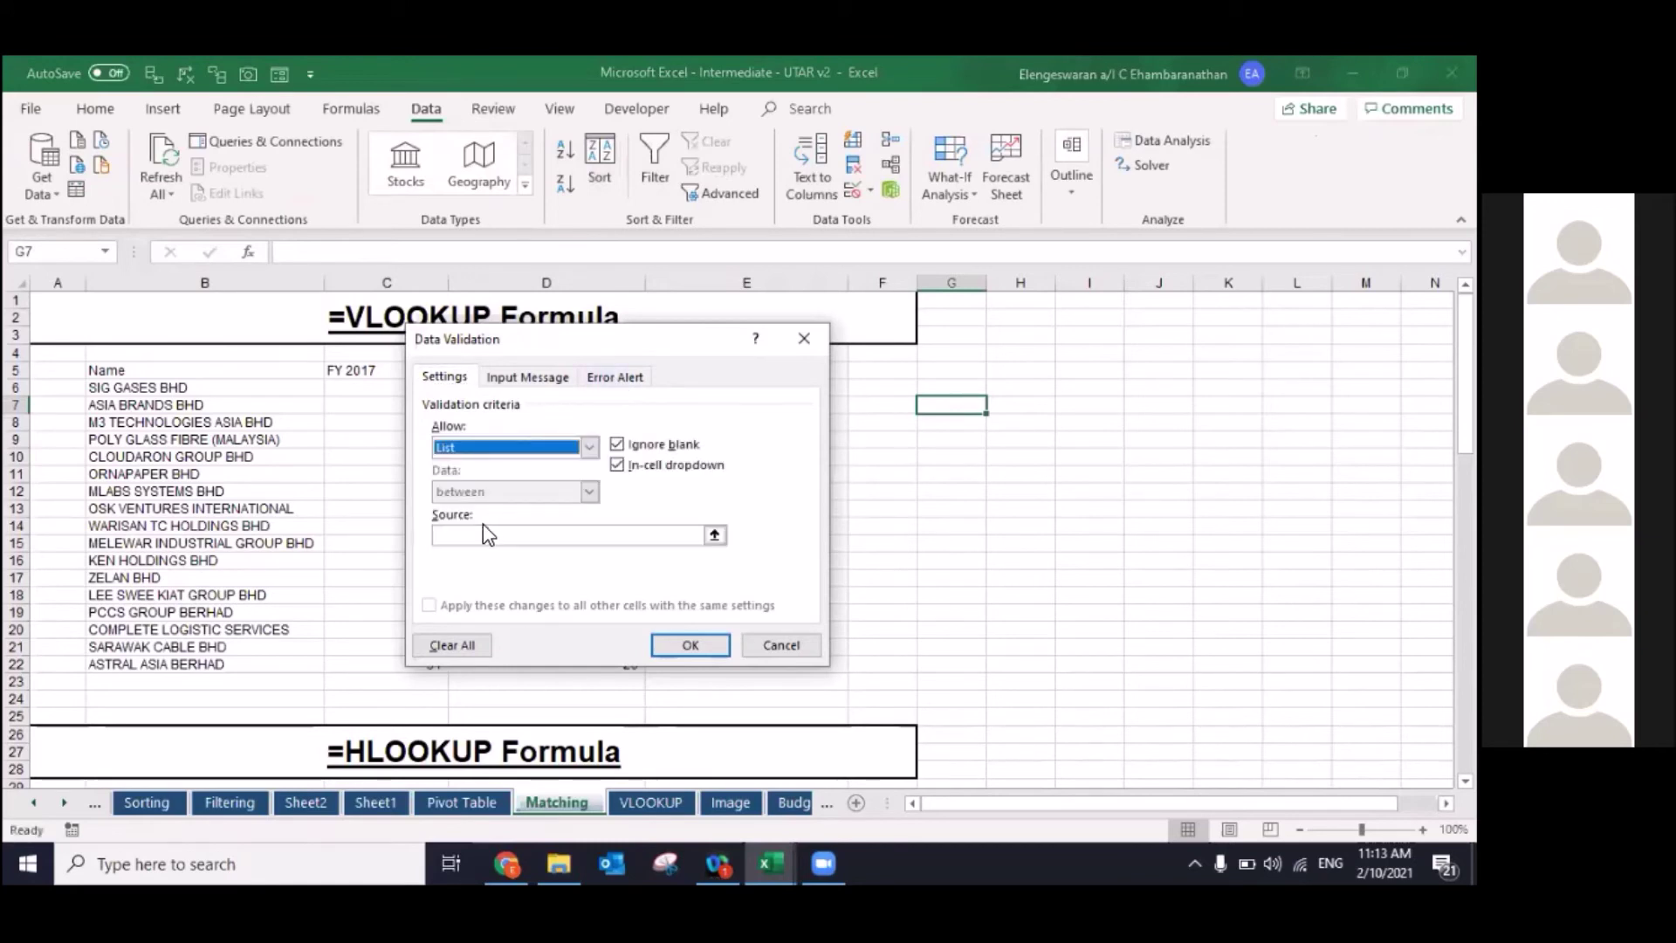
pyautogui.click(480, 531)
pyautogui.click(159, 384)
pyautogui.hotkey('ctrl', 'shift', 'Down')
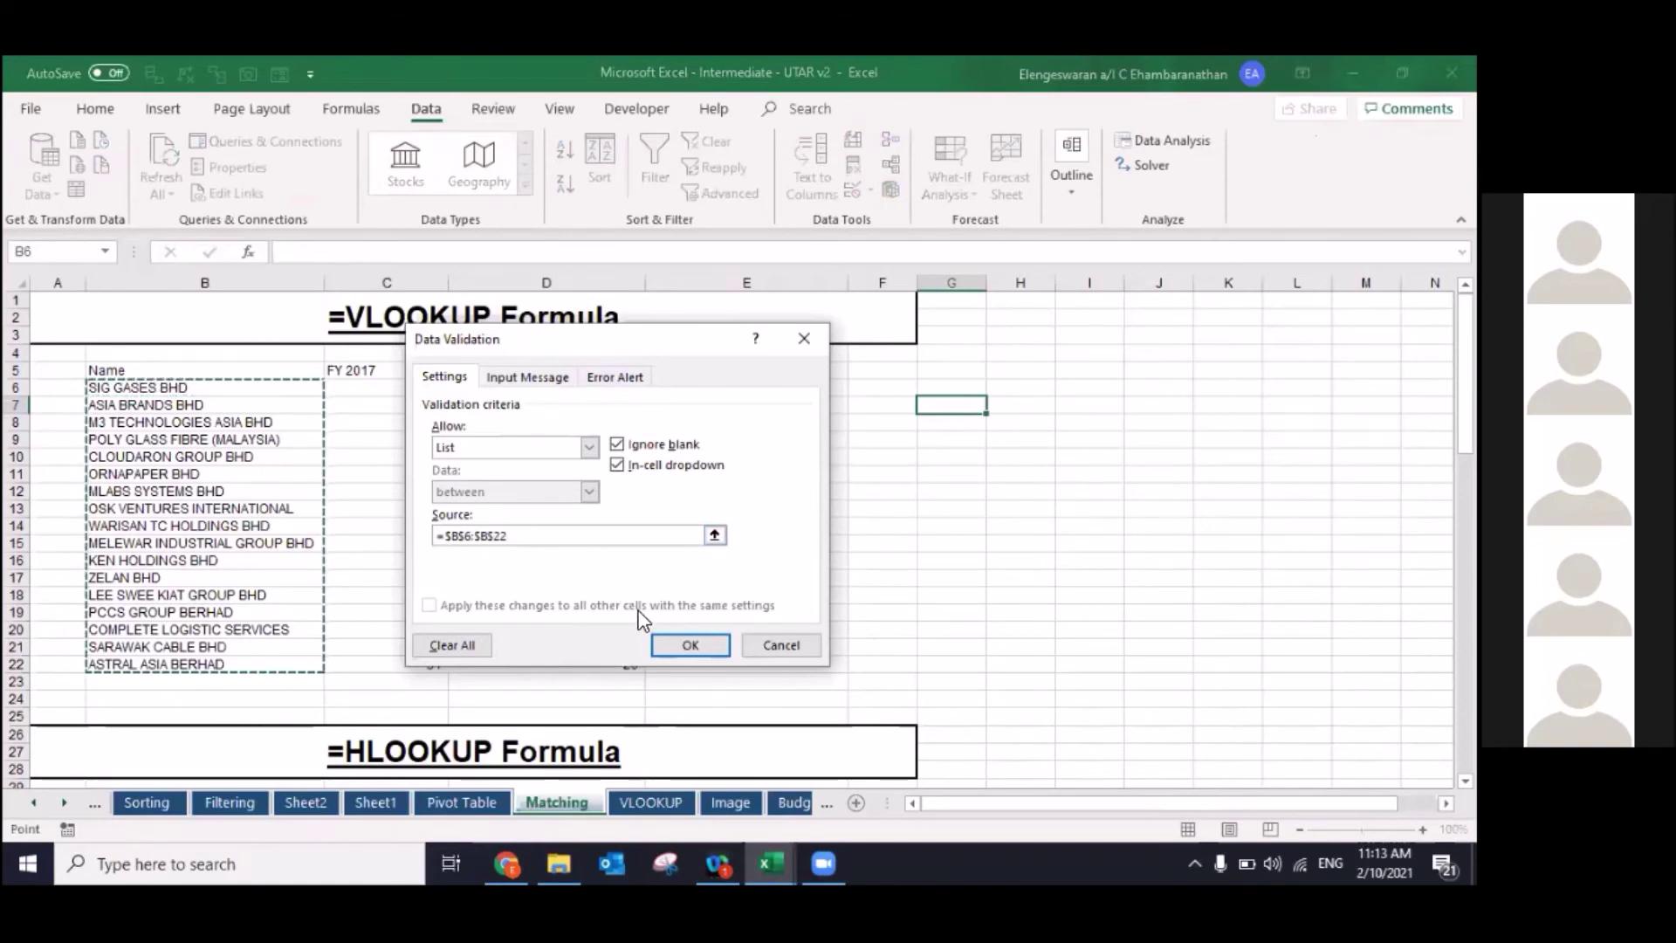
pyautogui.click(667, 642)
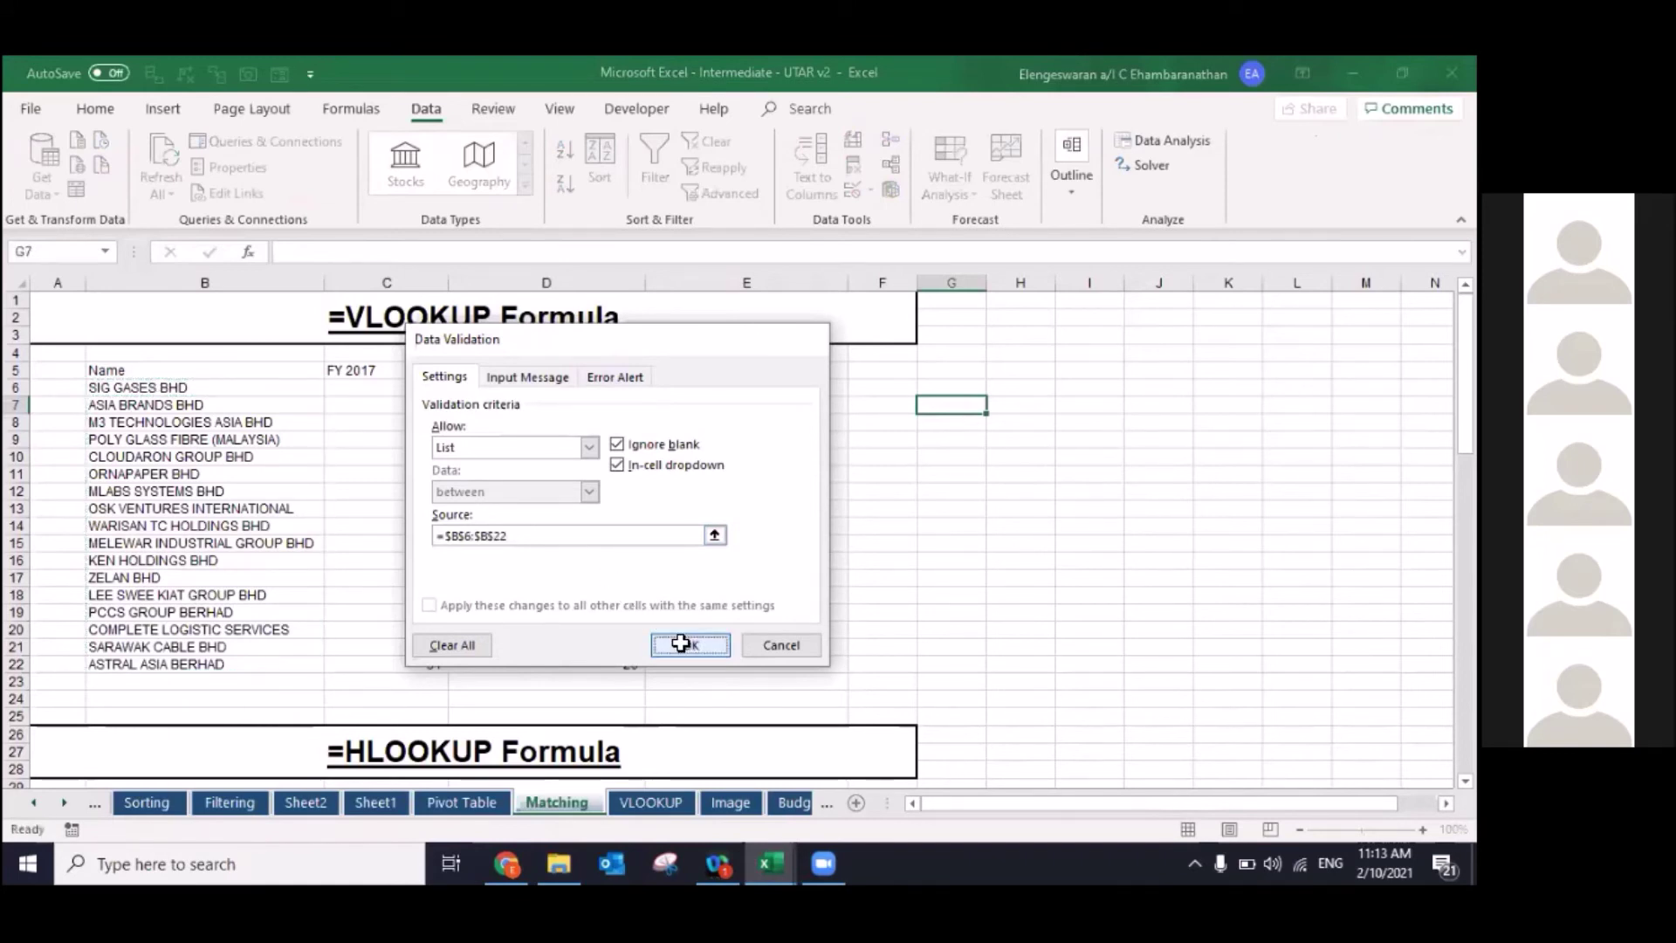
# Step: Choose SARAWAK CABLE BHD in G7 and autofit column G to the name
pyautogui.click(995, 405)
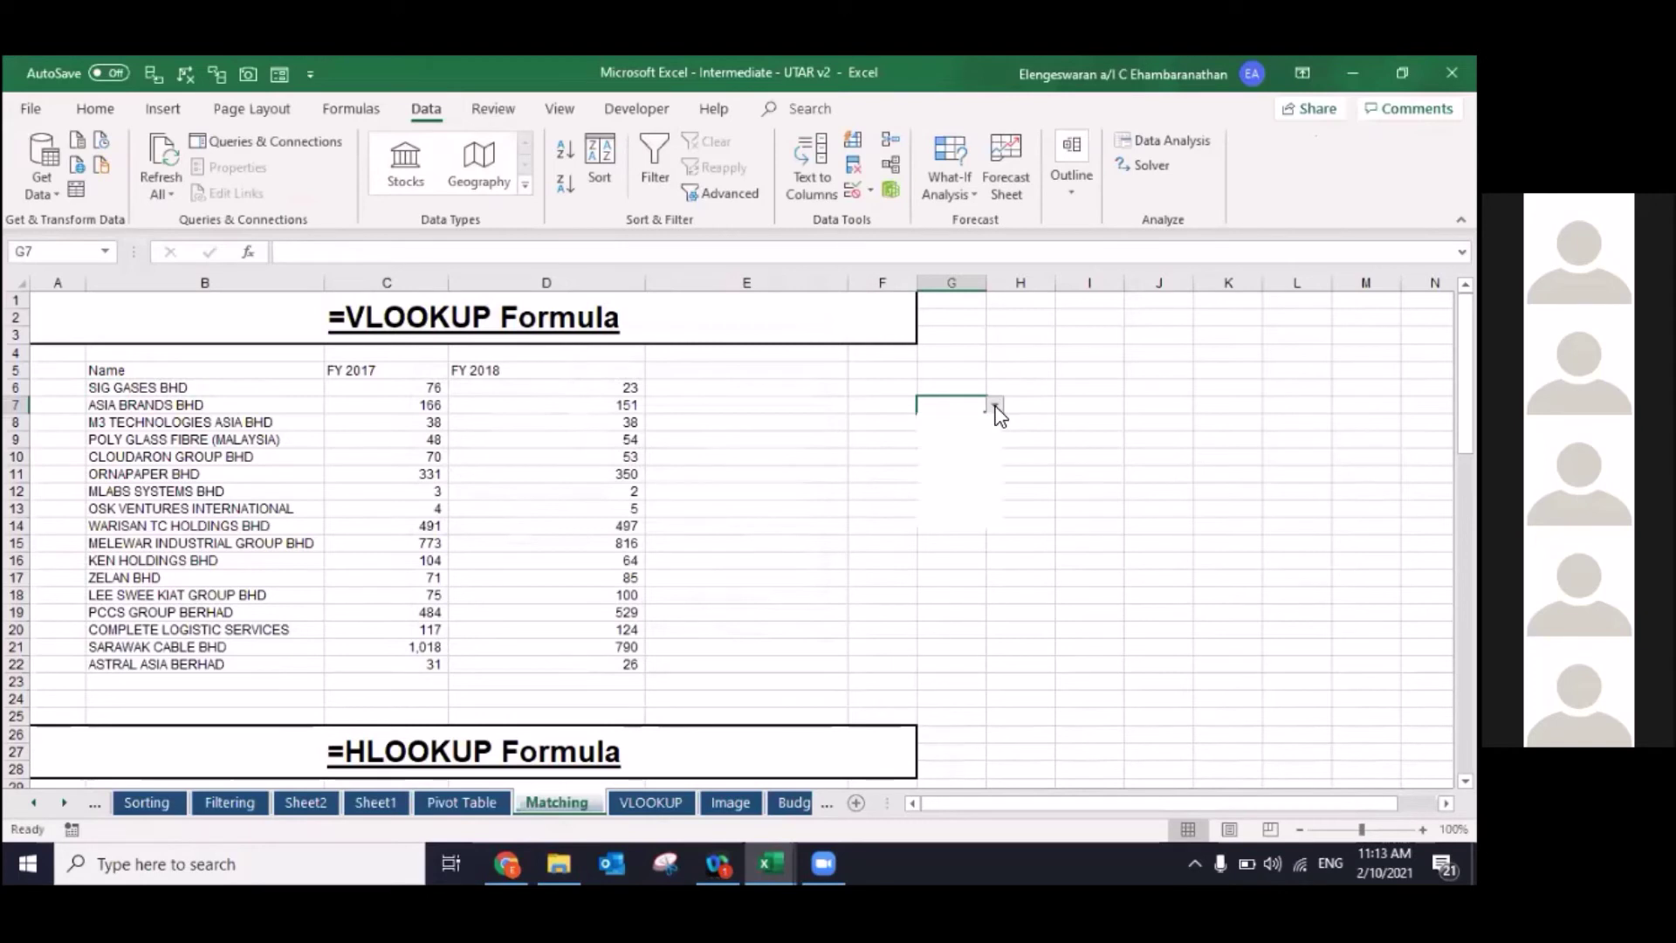
pyautogui.click(940, 476)
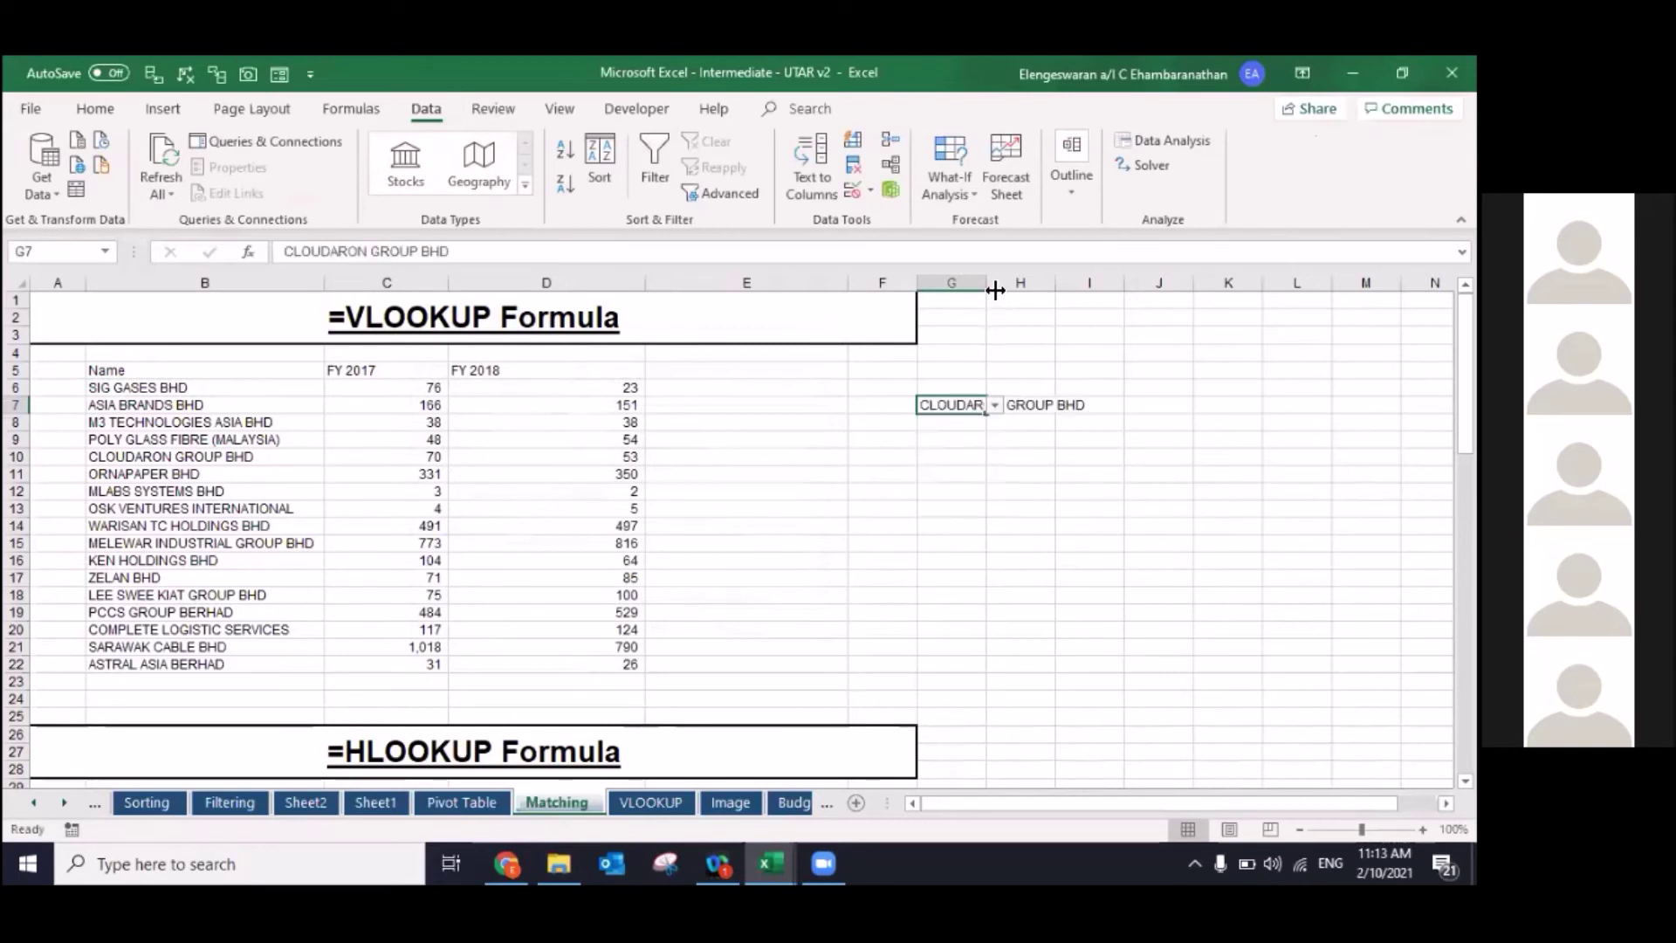
pyautogui.click(994, 405)
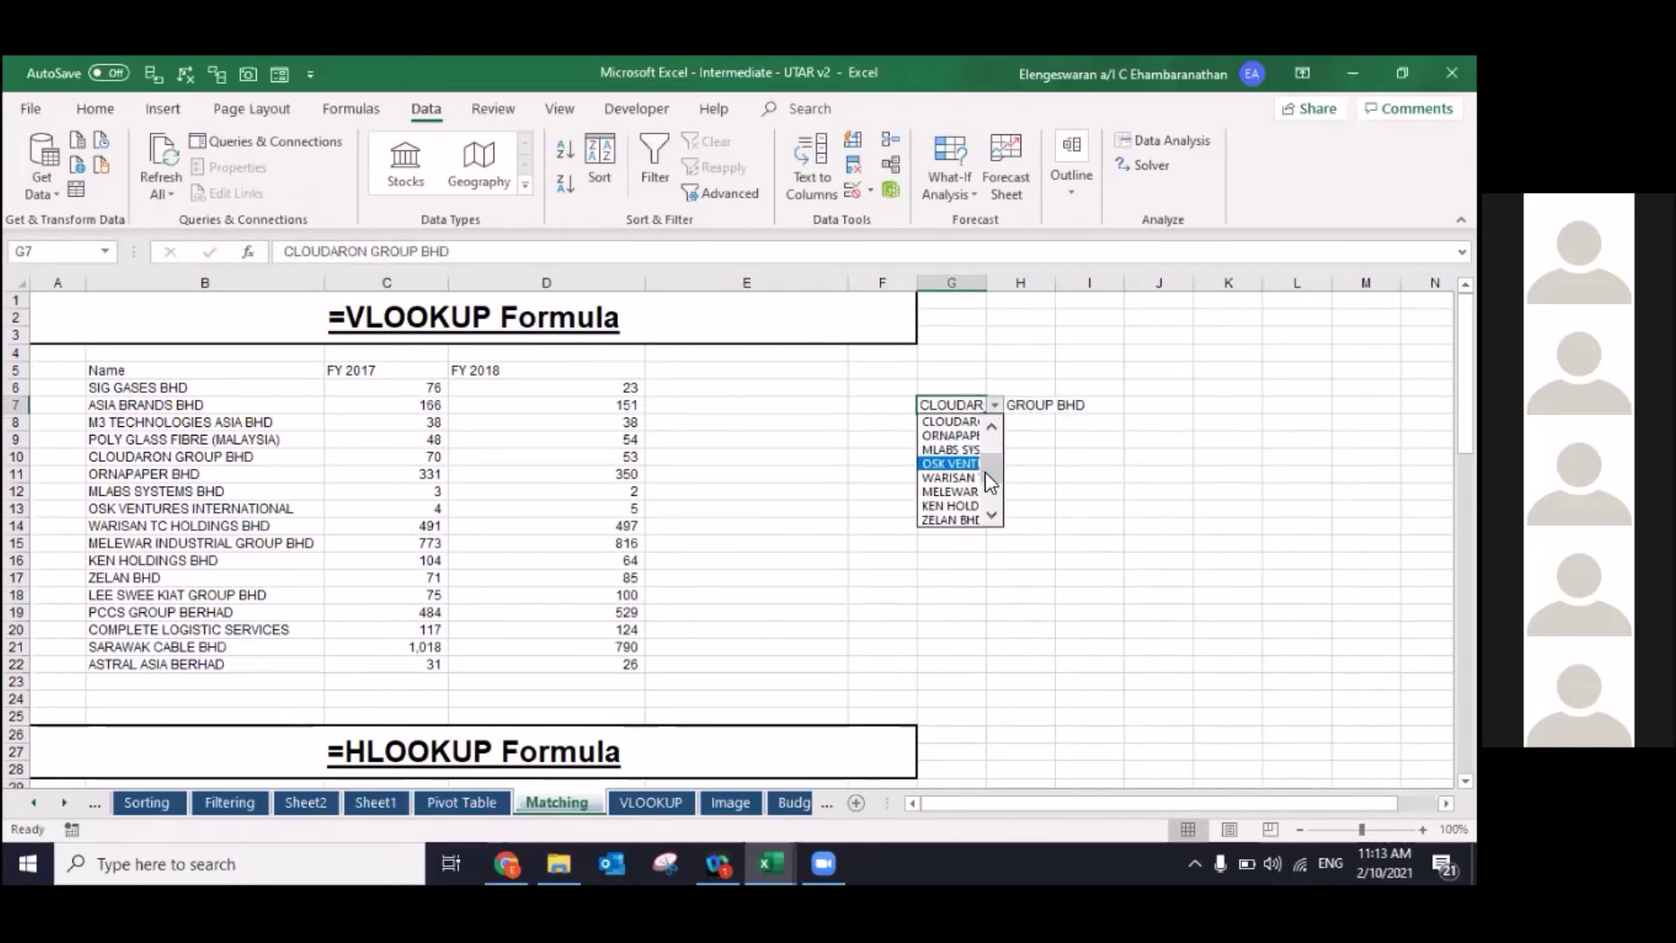
pyautogui.moveTo(987, 469); pyautogui.dragTo(989, 502)
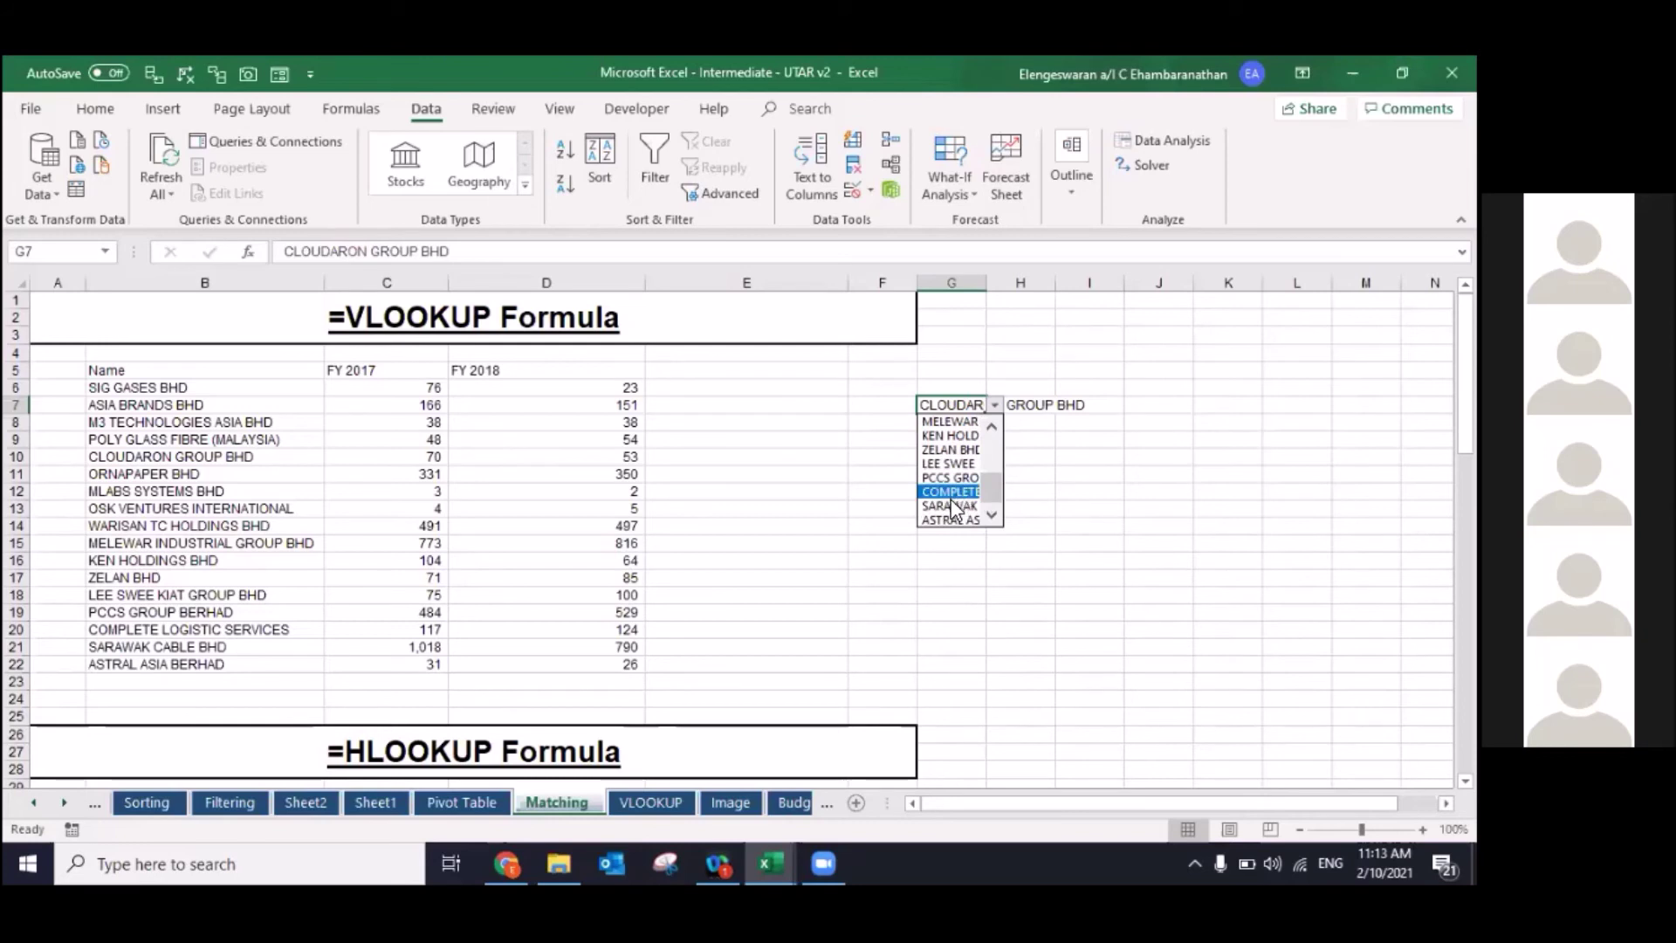
pyautogui.click(951, 503)
pyautogui.doubleClick(987, 280)
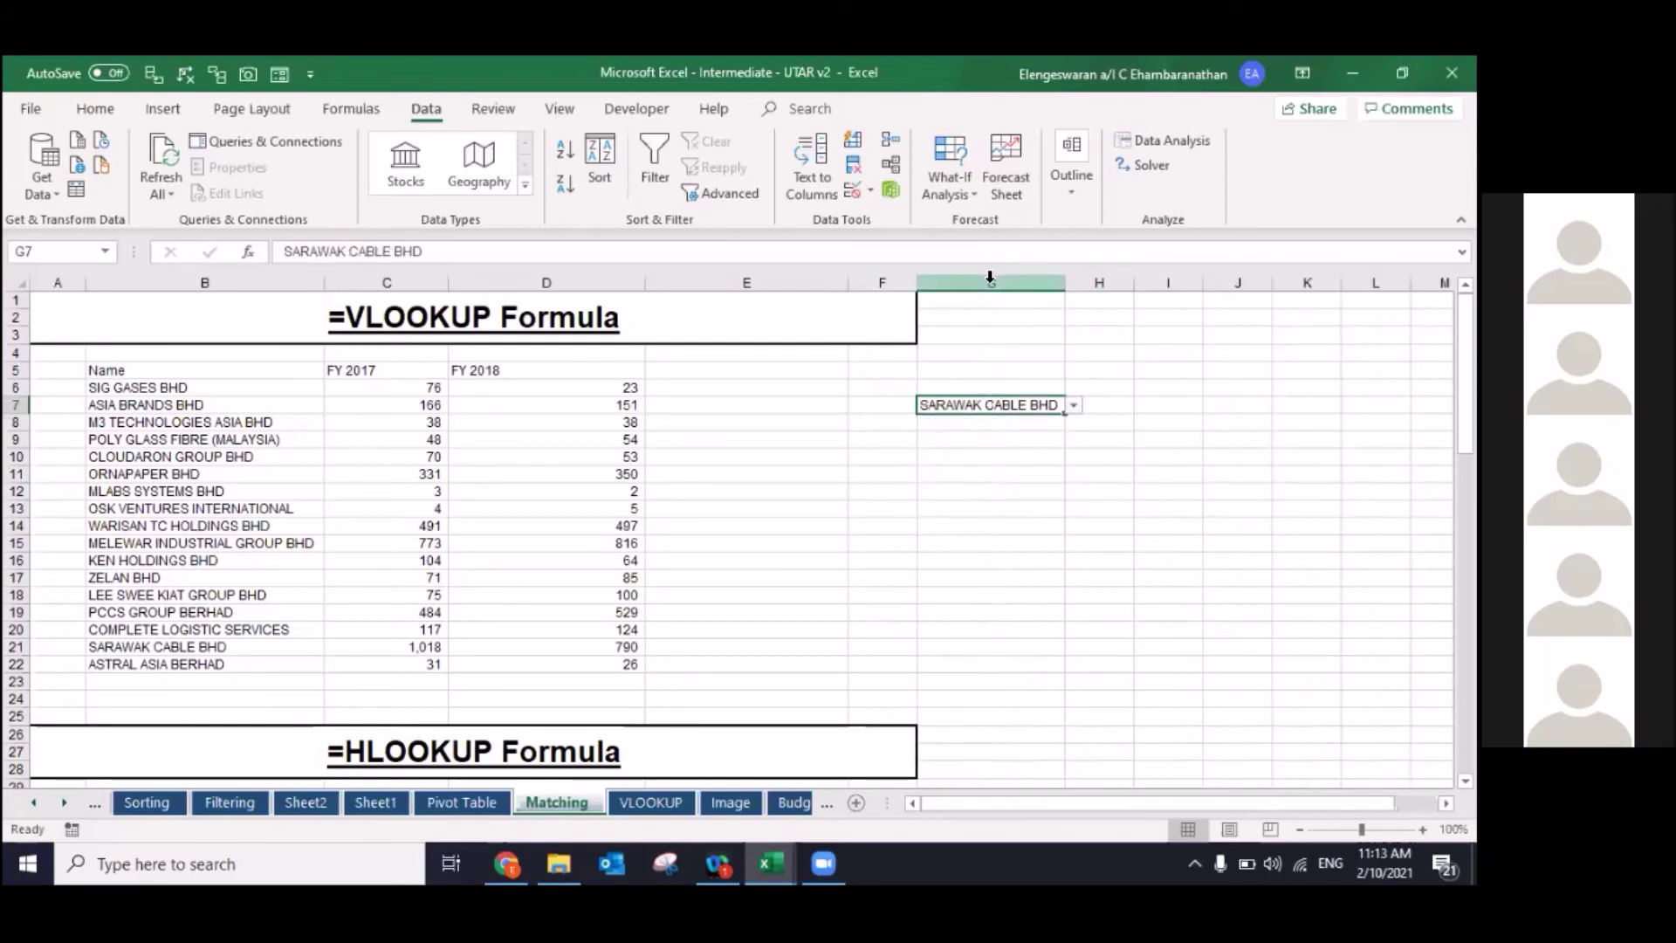
pyautogui.press('Right')
pyautogui.press('Left')
pyautogui.press('Right')
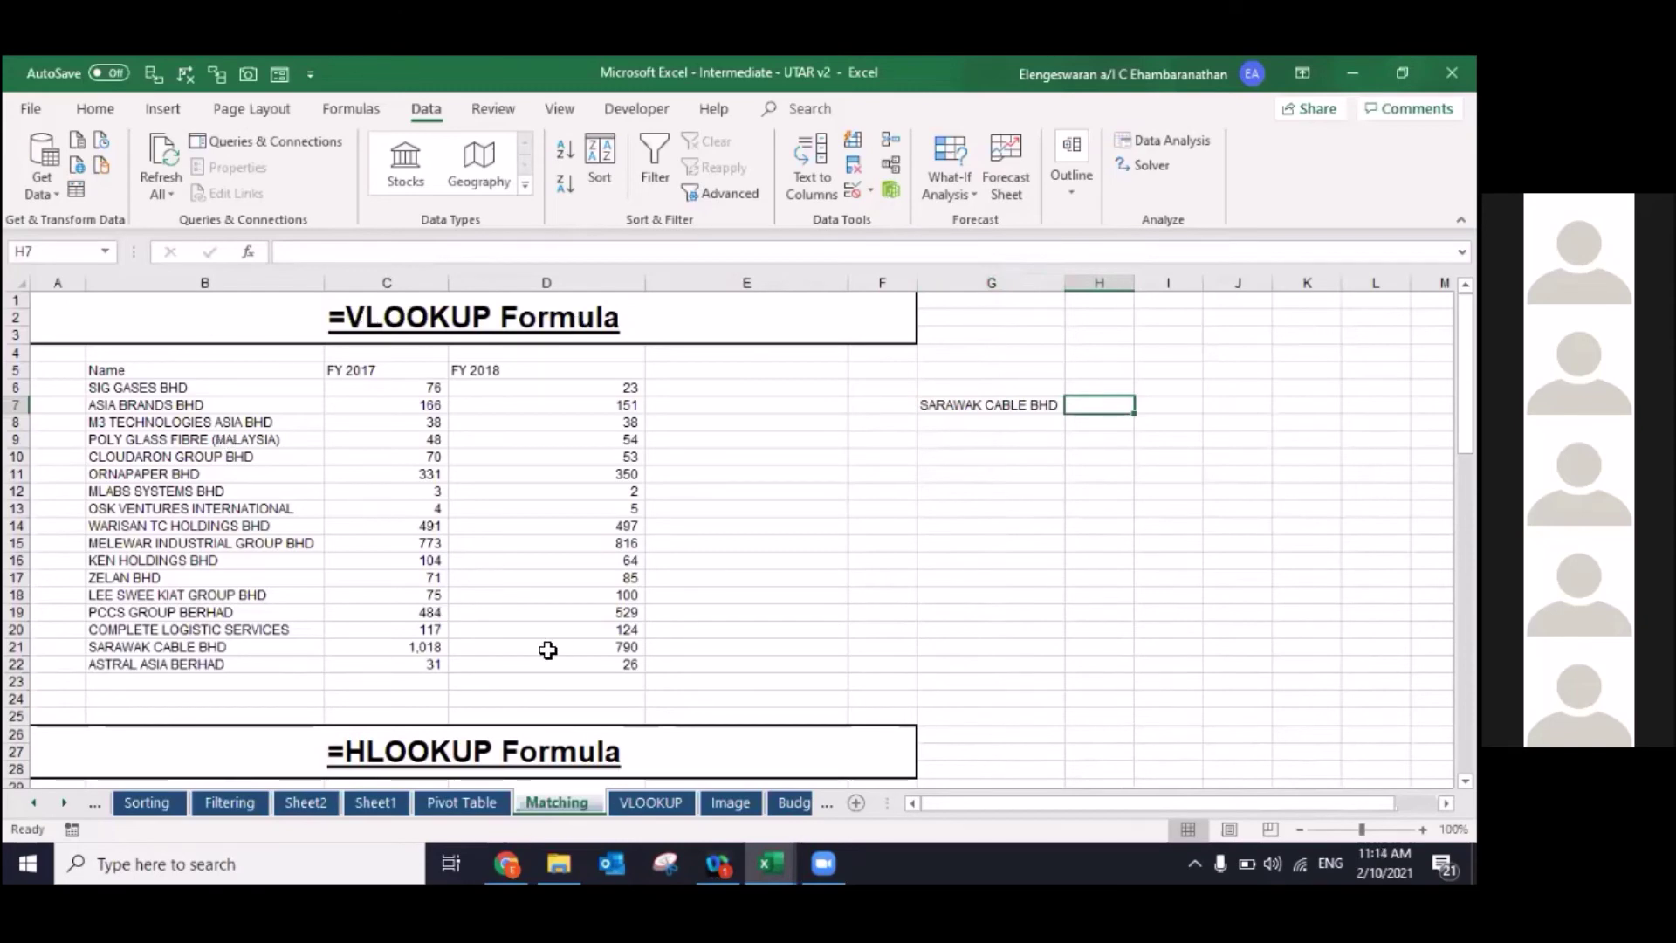
pyautogui.scroll(-3, 546, 646)
pyautogui.scroll(-1, 407, 633)
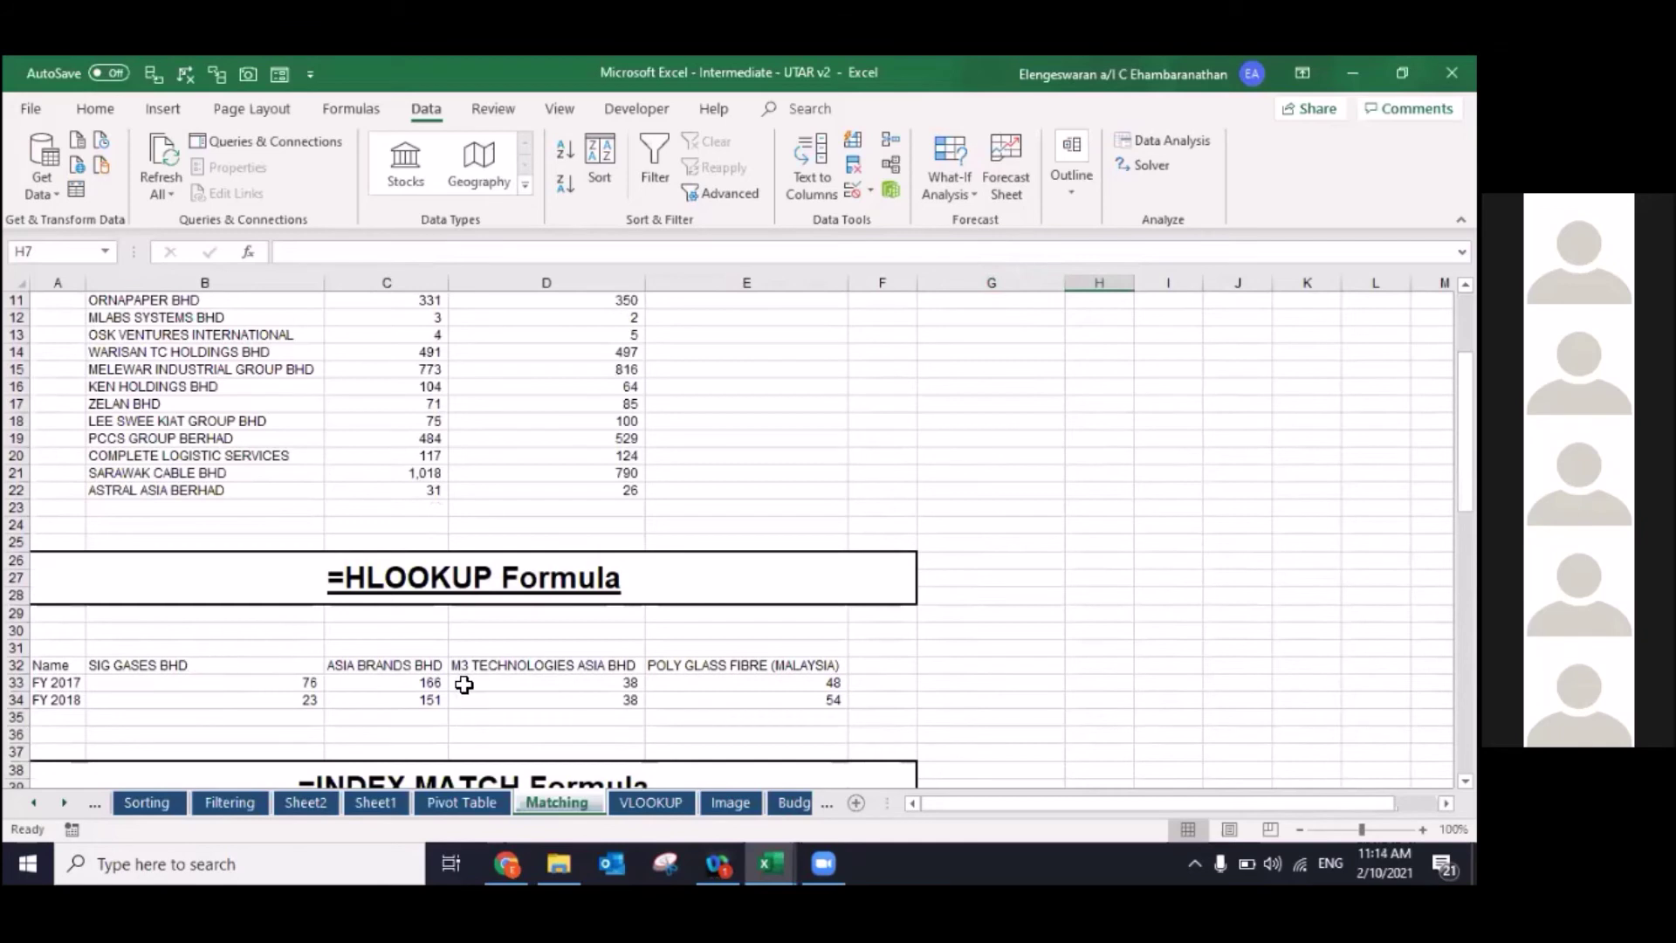
pyautogui.scroll(1, 262, 552)
pyautogui.scroll(1, 262, 552)
pyautogui.scroll(1, 262, 559)
pyautogui.scroll(1, 265, 562)
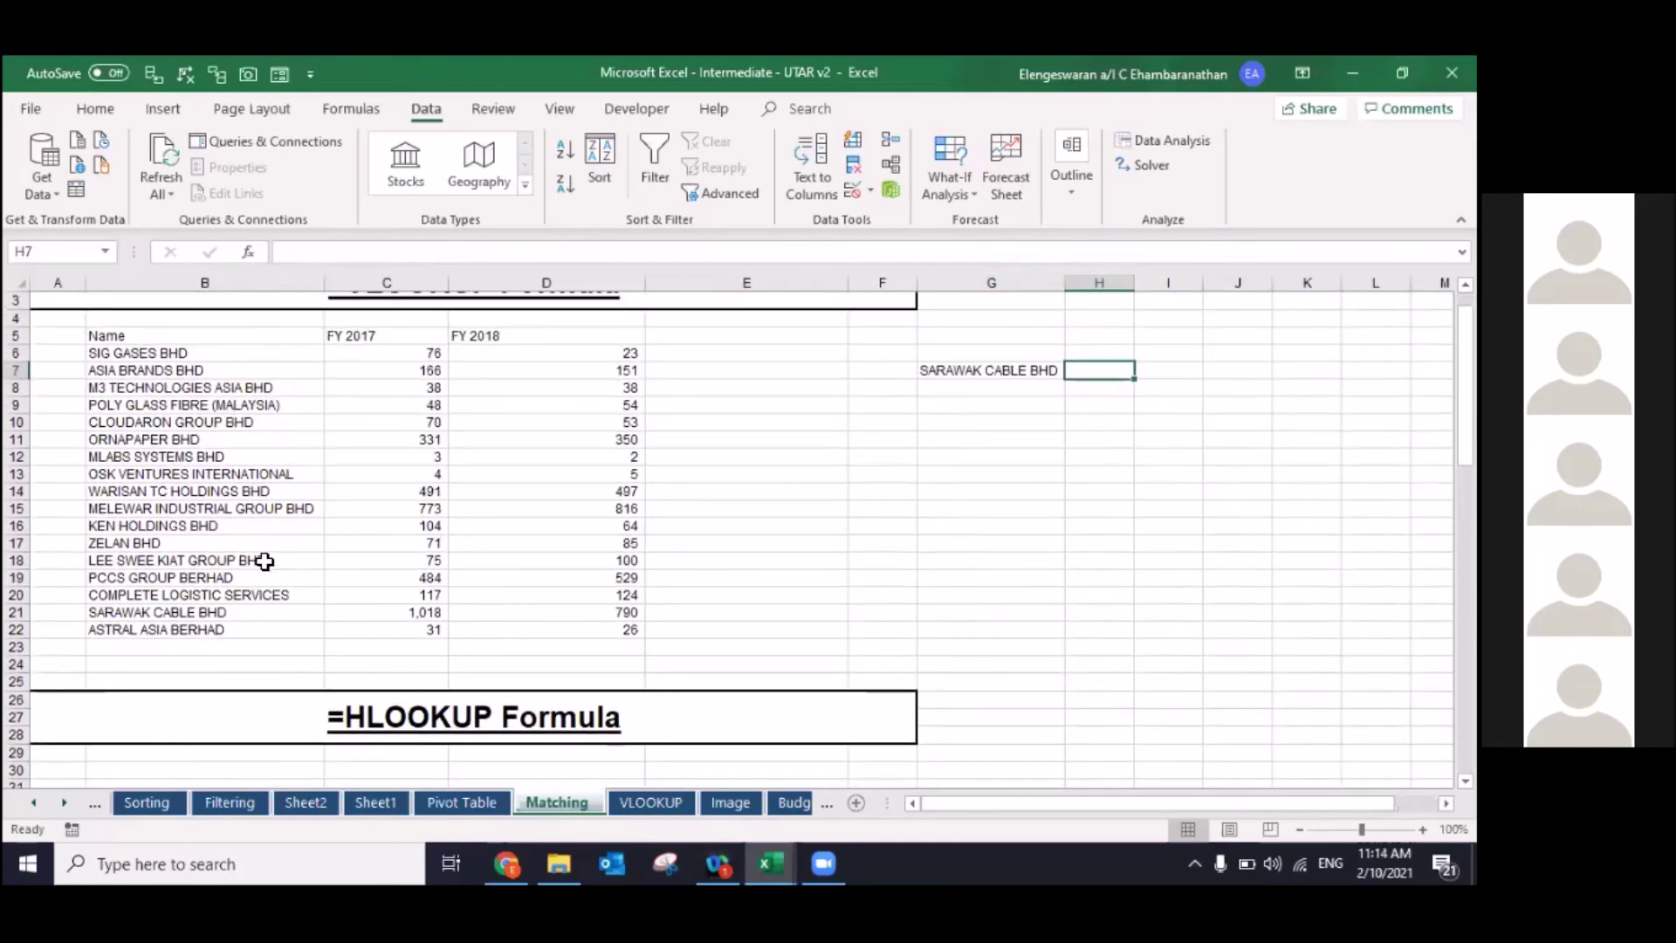
pyautogui.write('=V')
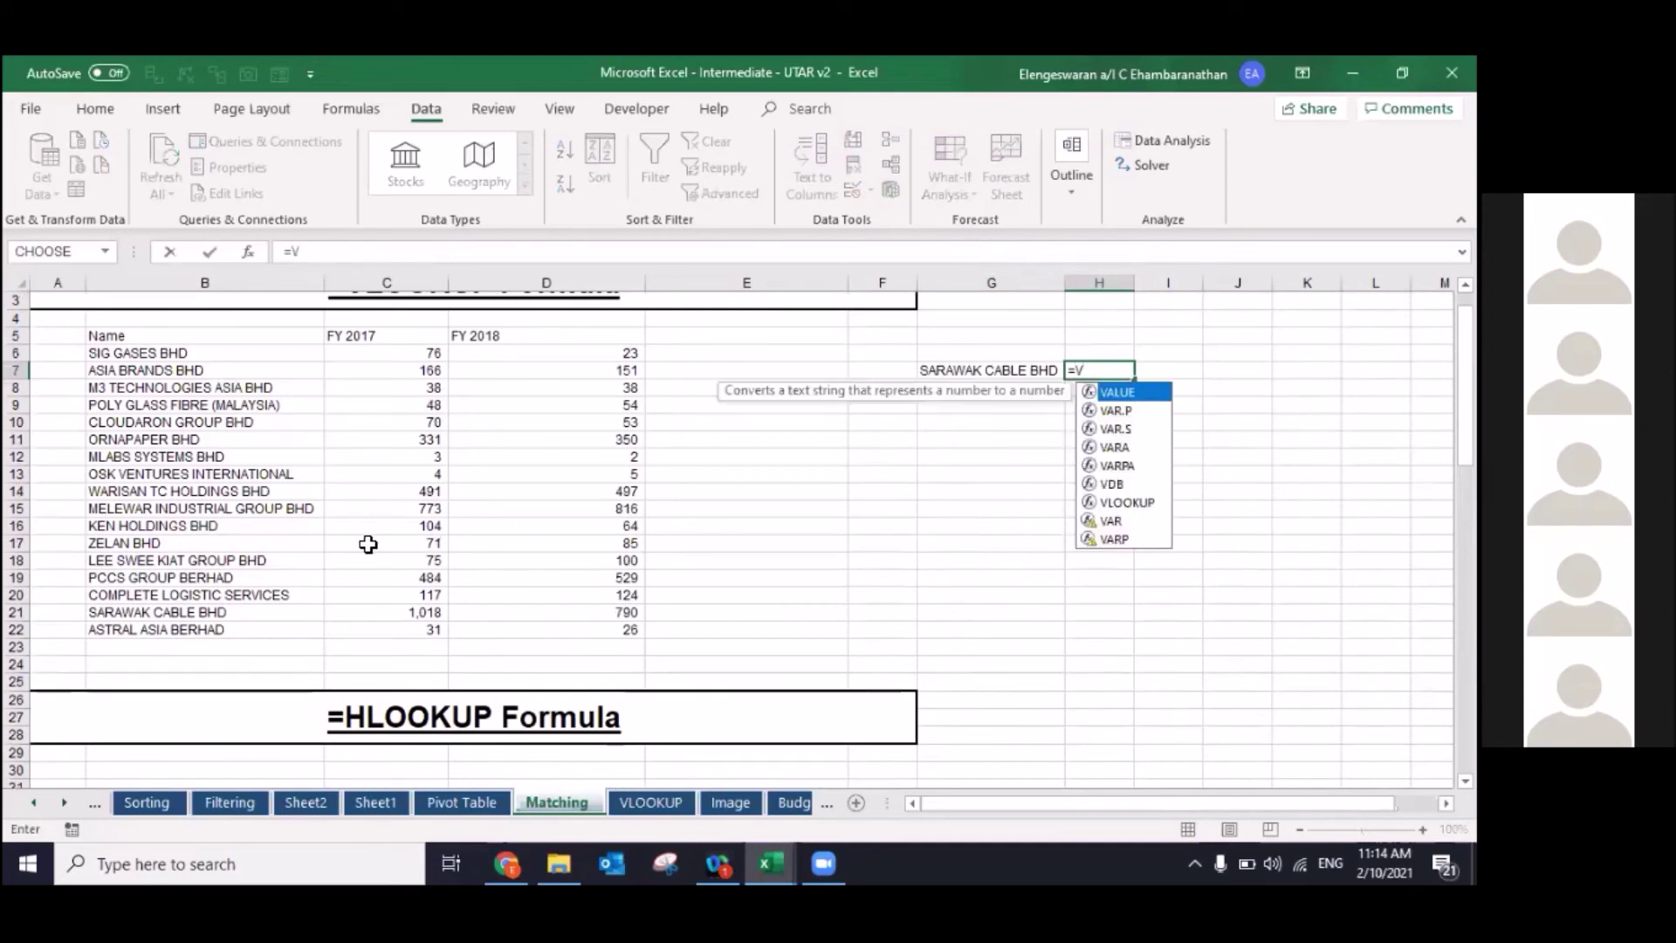
pyautogui.write('L')
pyautogui.doubleClick(1125, 392)
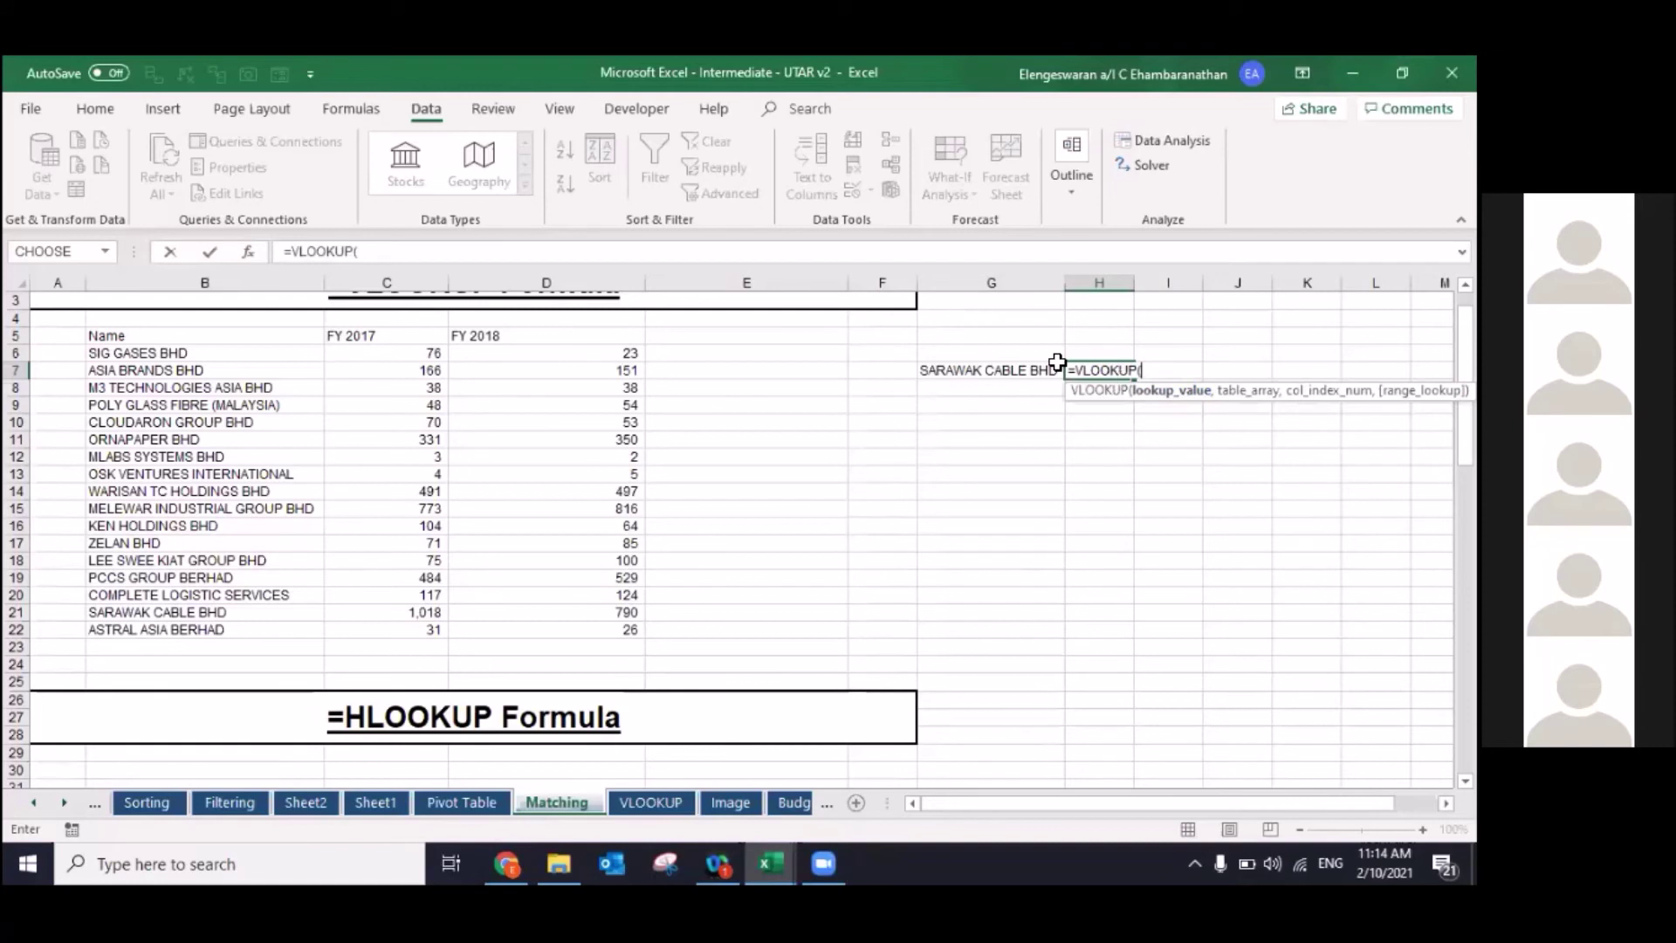
pyautogui.click(974, 365)
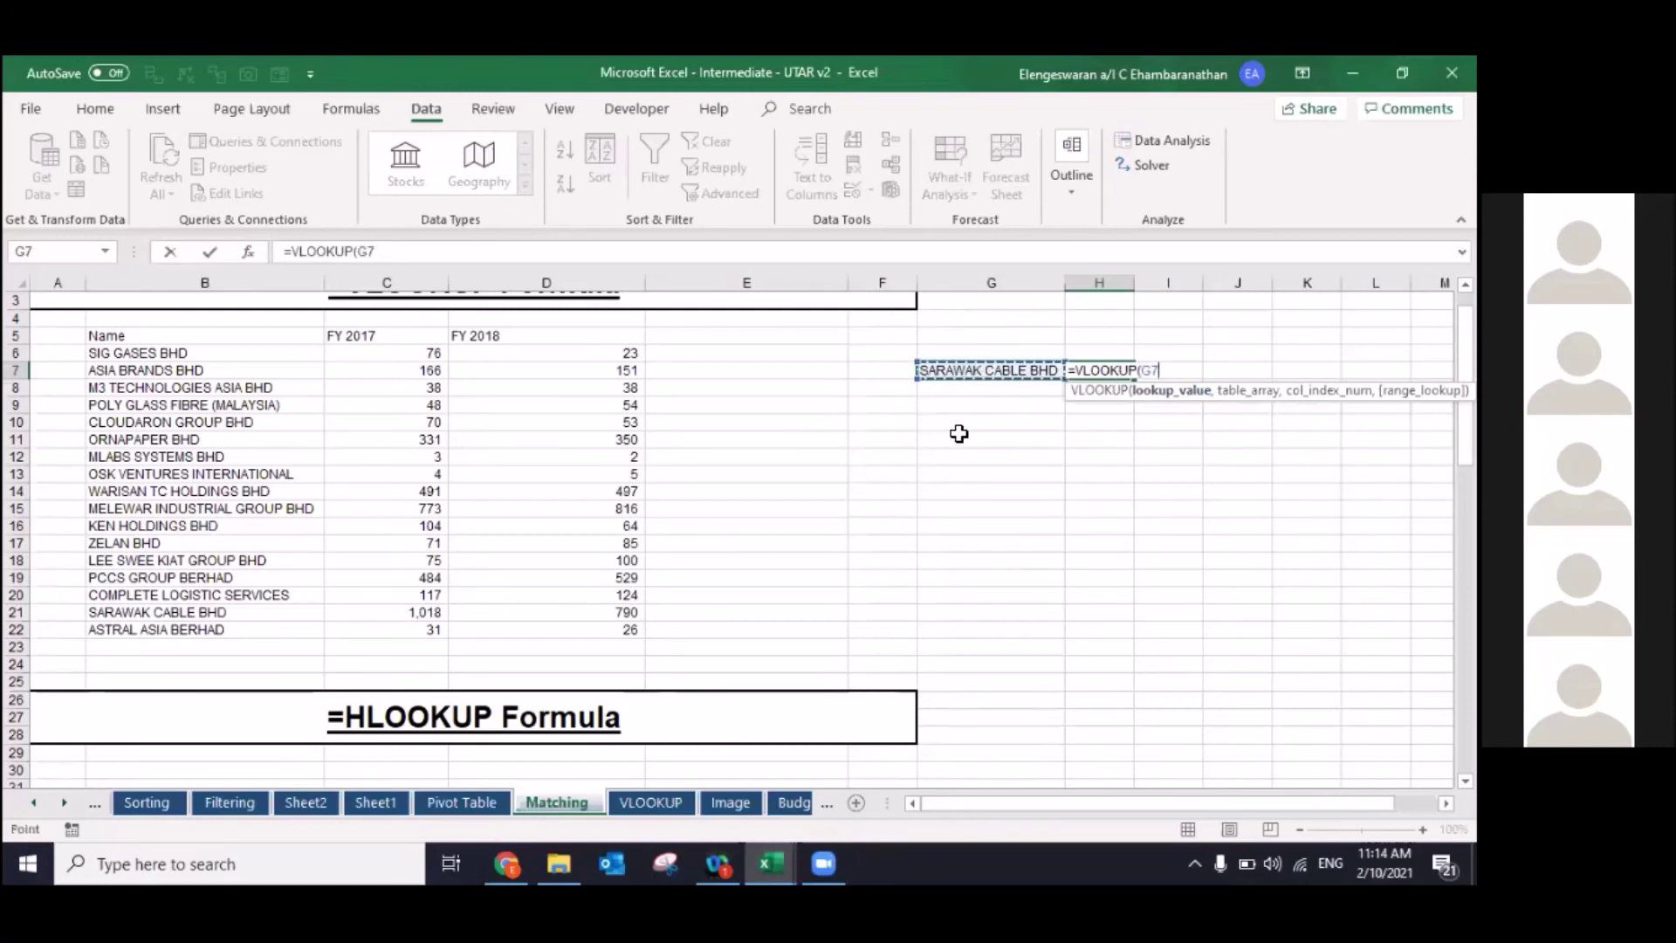
pyautogui.write(',')
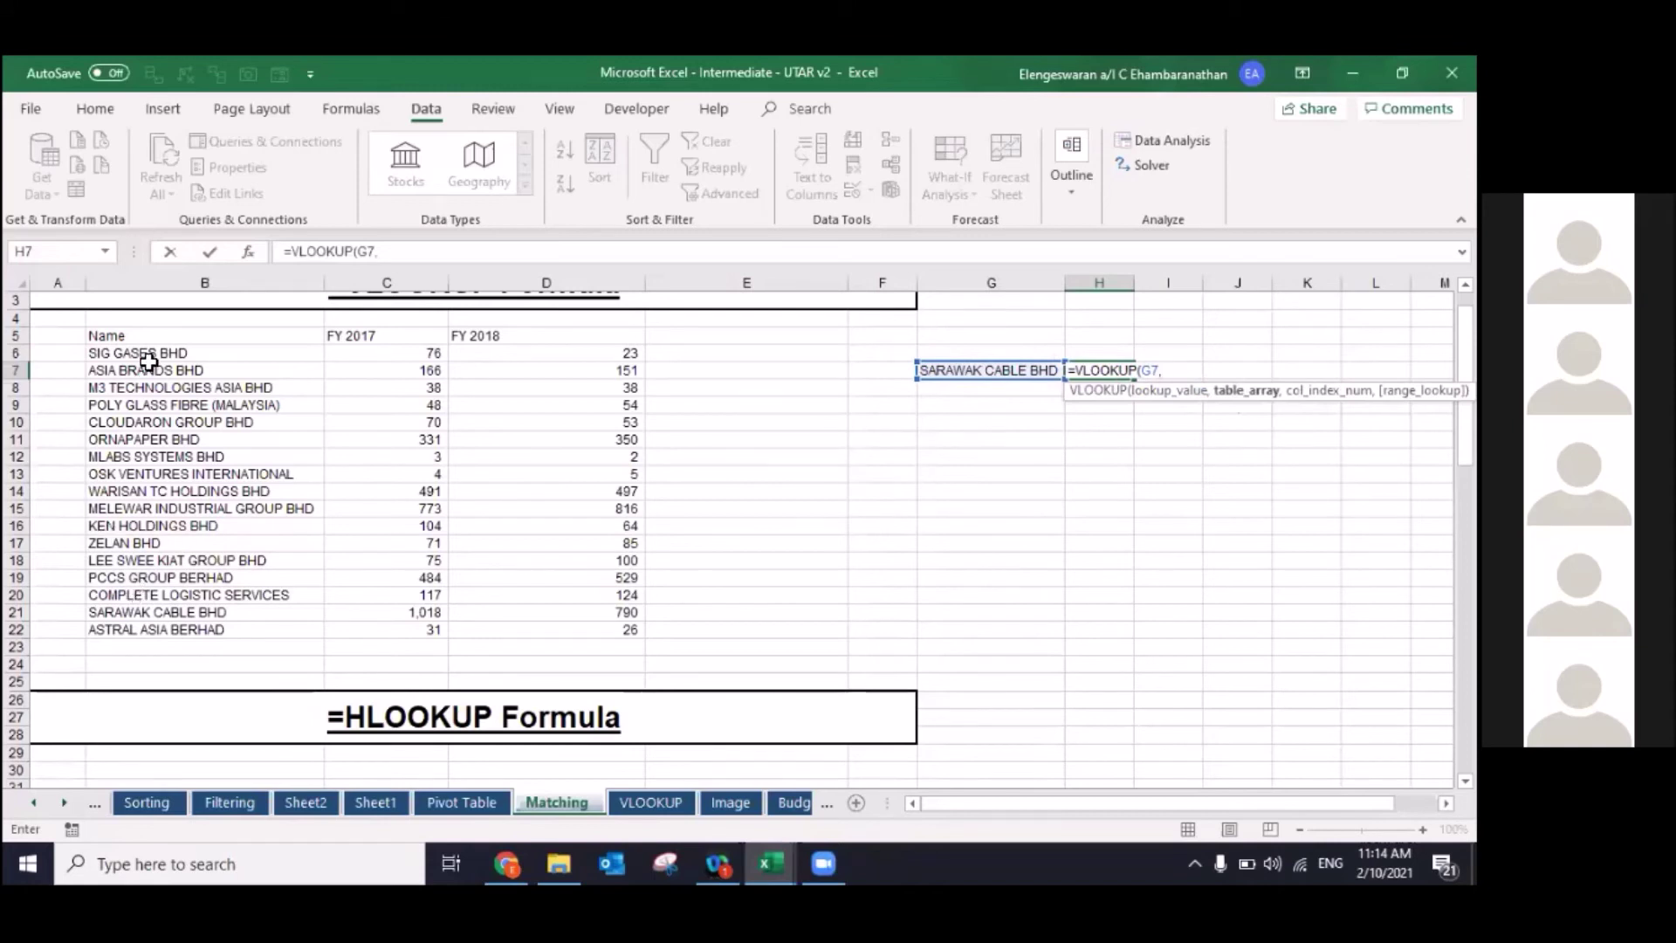
pyautogui.moveTo(131, 335); pyautogui.dragTo(633, 630)
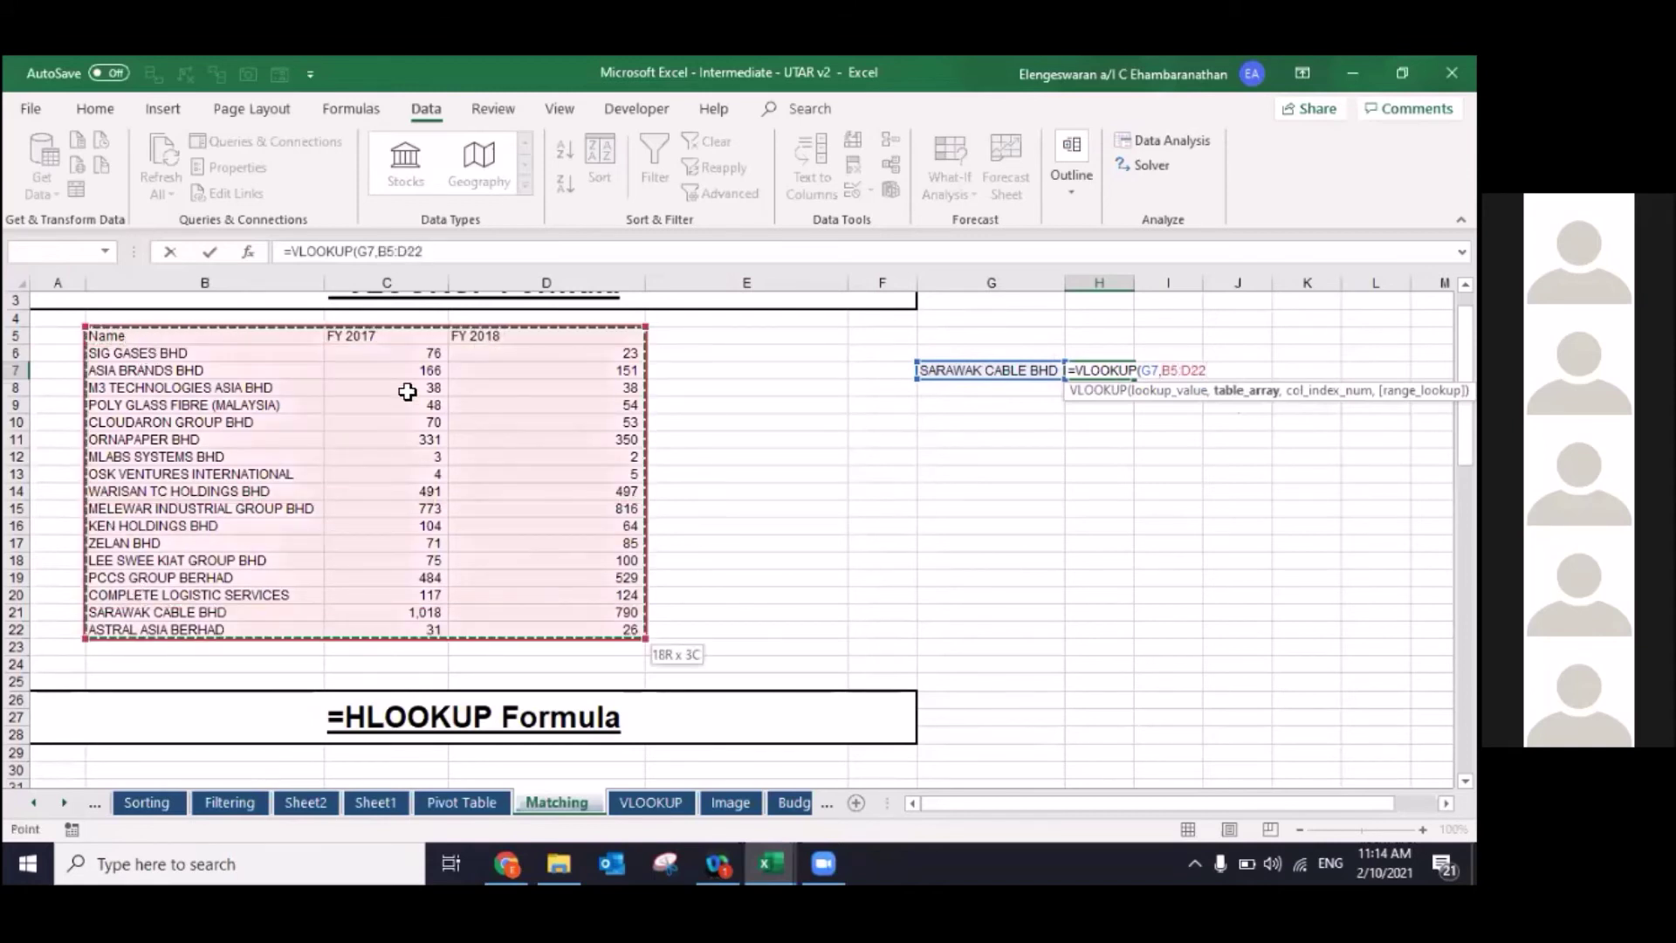
pyautogui.press('F4')
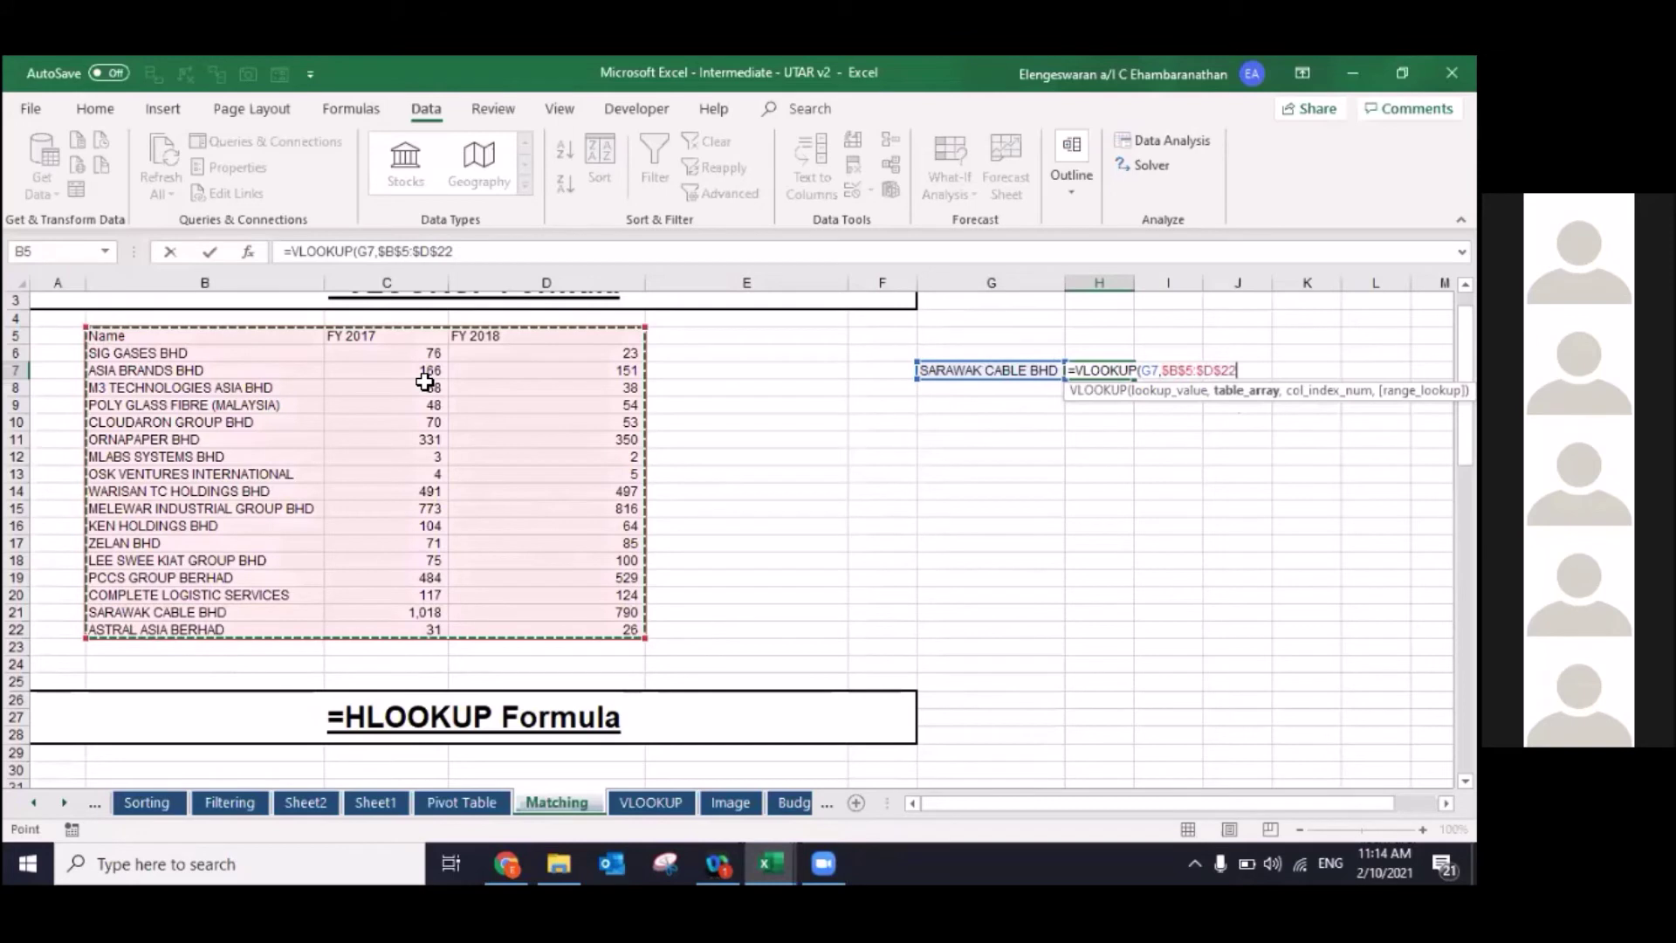
pyautogui.write(',')
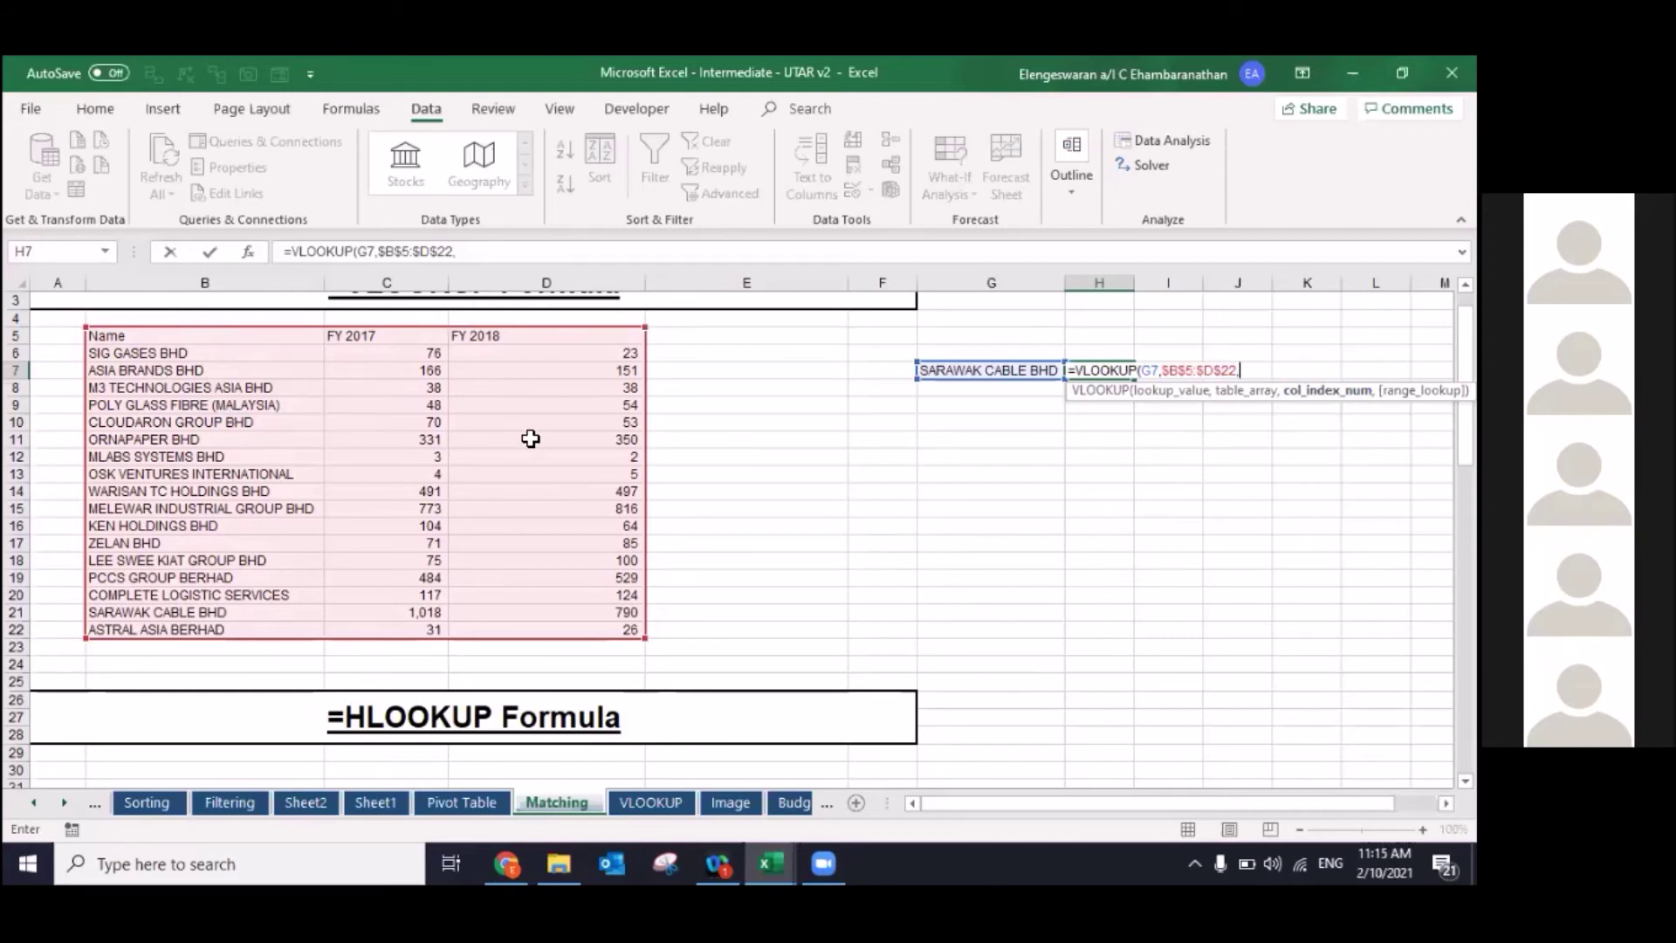
pyautogui.press('Escape')
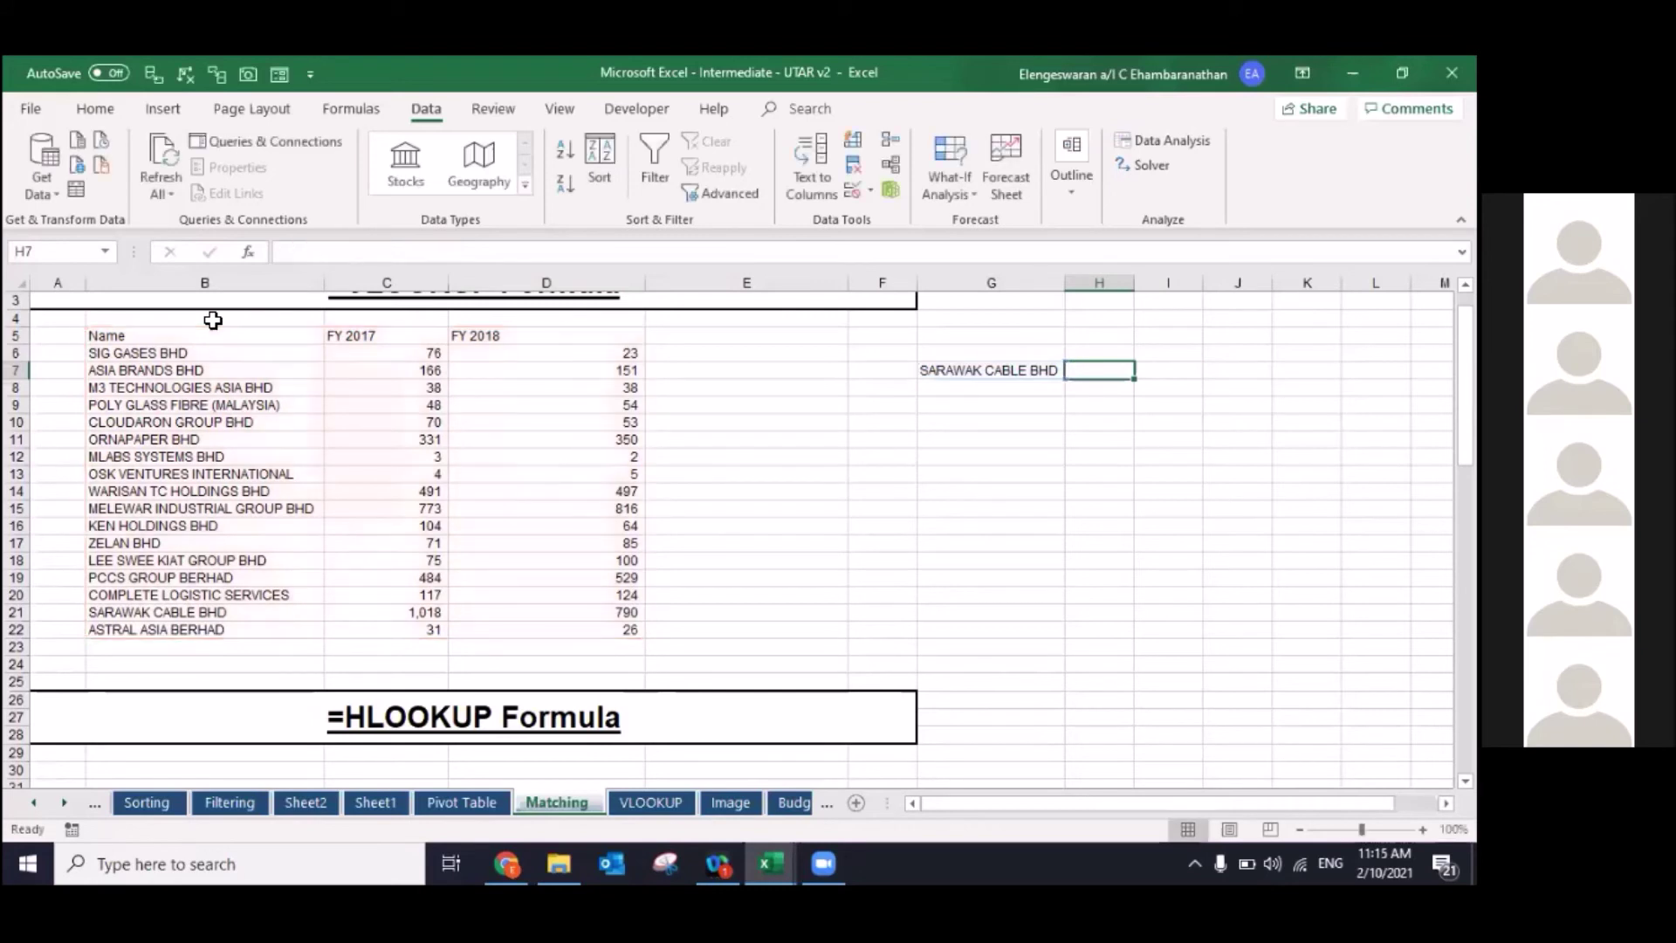
# Step: Number the table columns 1, 2 and 3 in B4:D4
pyautogui.click(213, 319)
pyautogui.write('1')
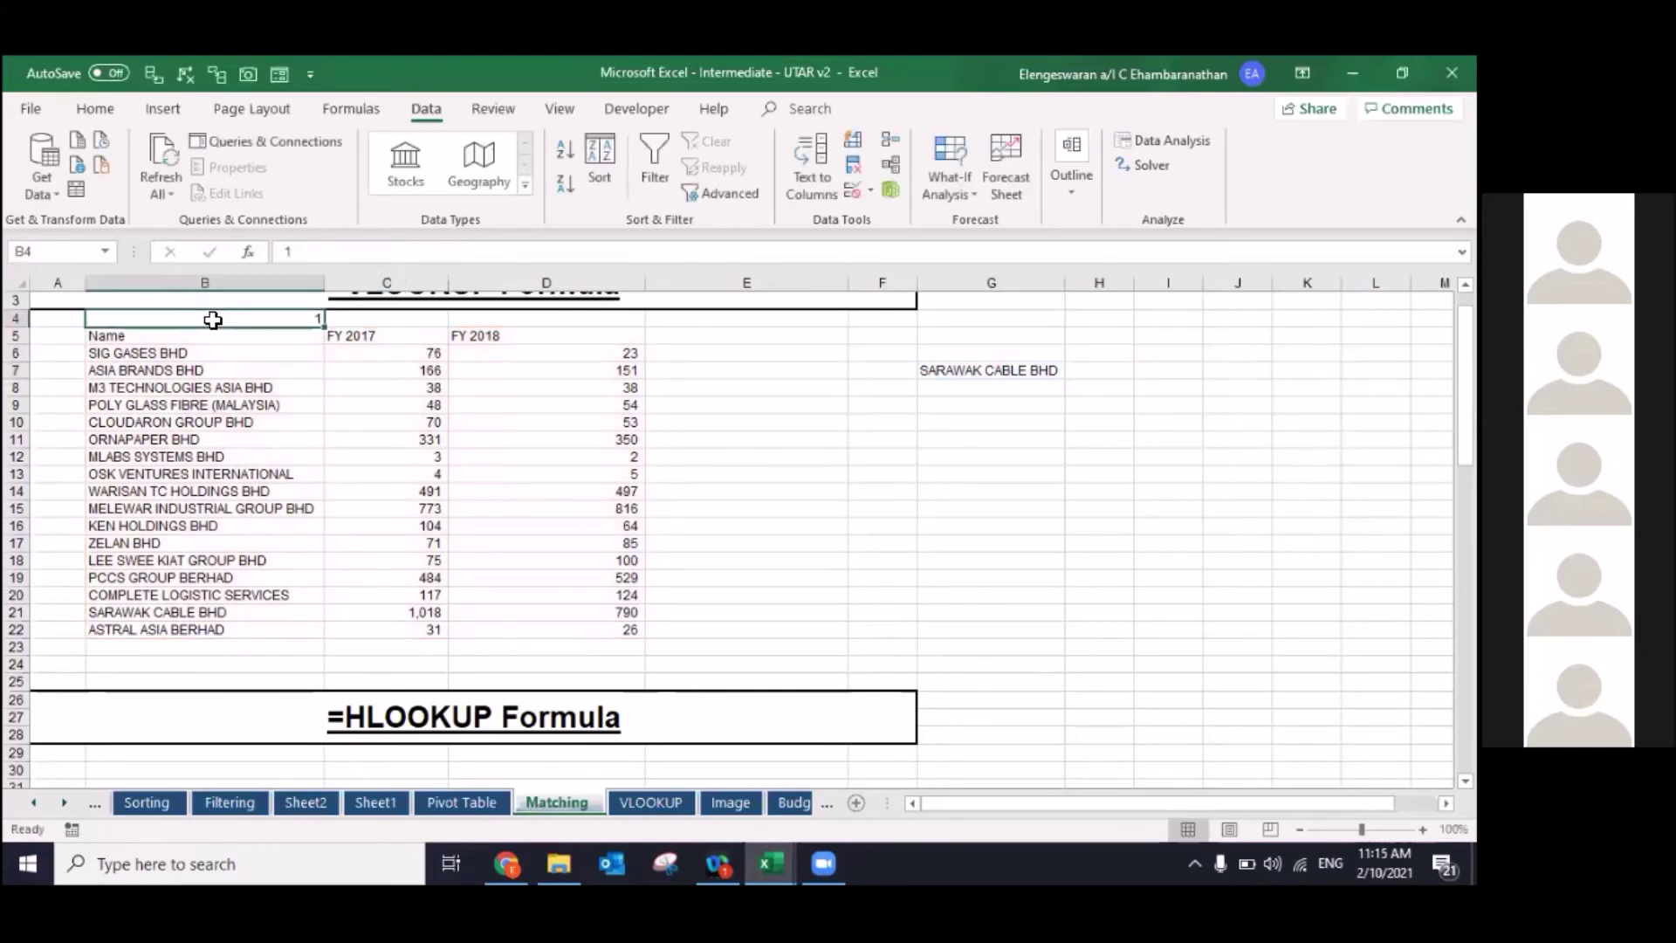
pyautogui.press('Right')
pyautogui.write('2')
pyautogui.press('Right')
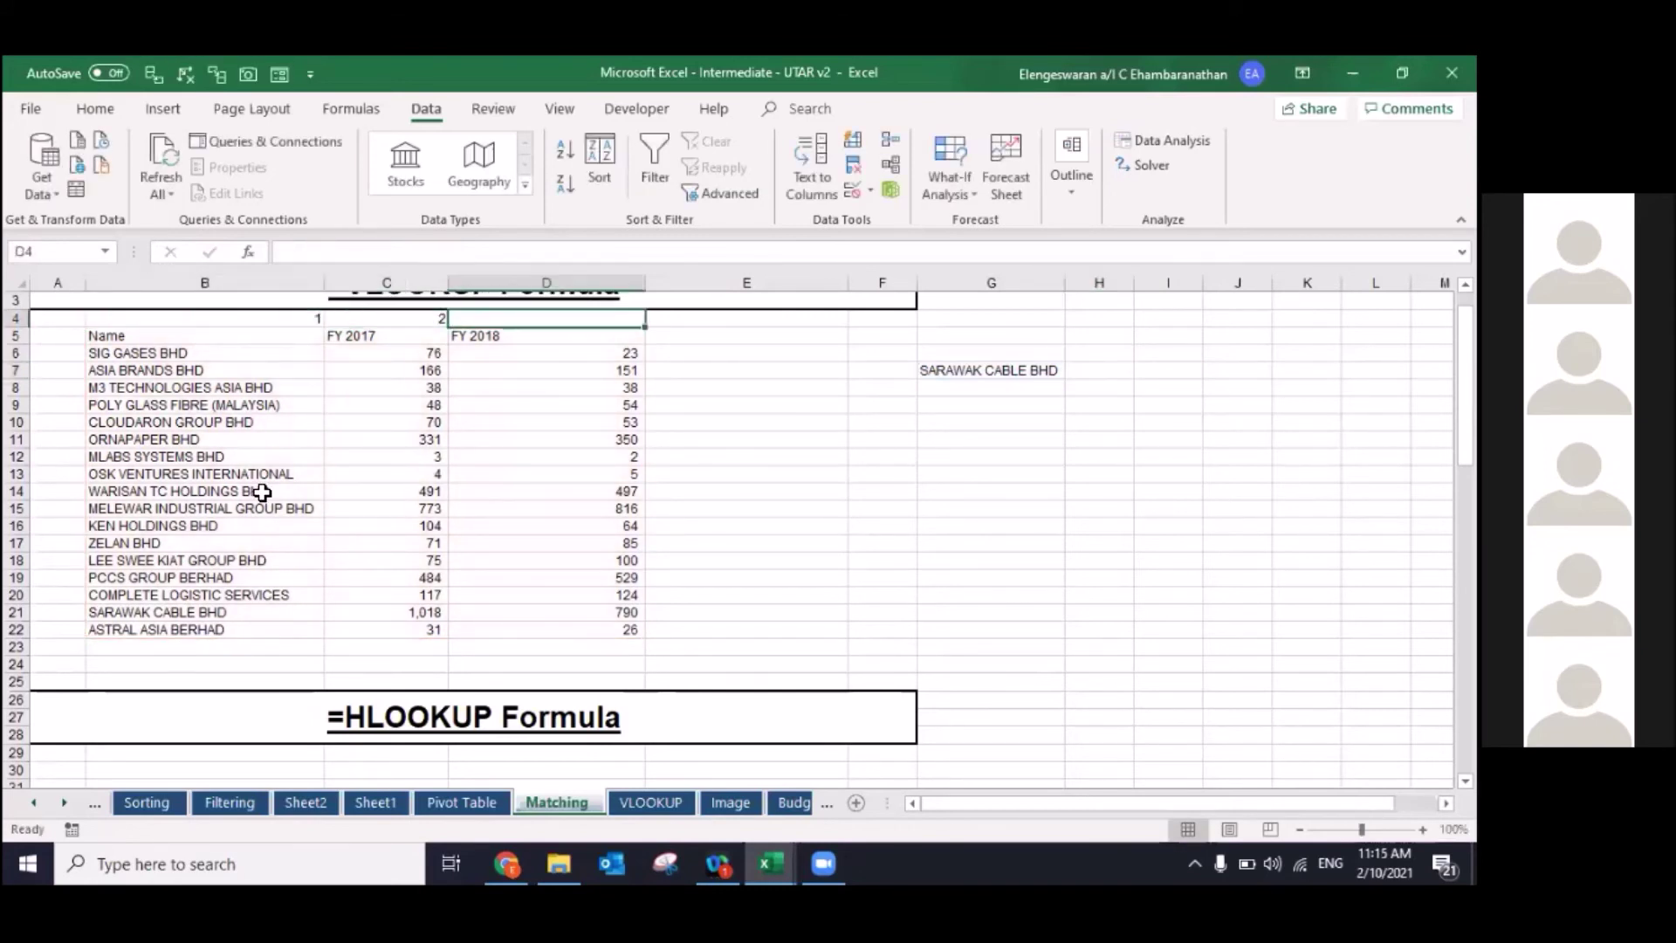
pyautogui.write('3')
pyautogui.press('Return')
pyautogui.press('Up')
pyautogui.press('Left')
pyautogui.press('Left')
pyautogui.press('Right')
pyautogui.press('Right')
# Step: Enter =VLOOKUP(G7,$B$5:$D$22,2,FALSE) in H7
pyautogui.click(1085, 371)
pyautogui.write('=')
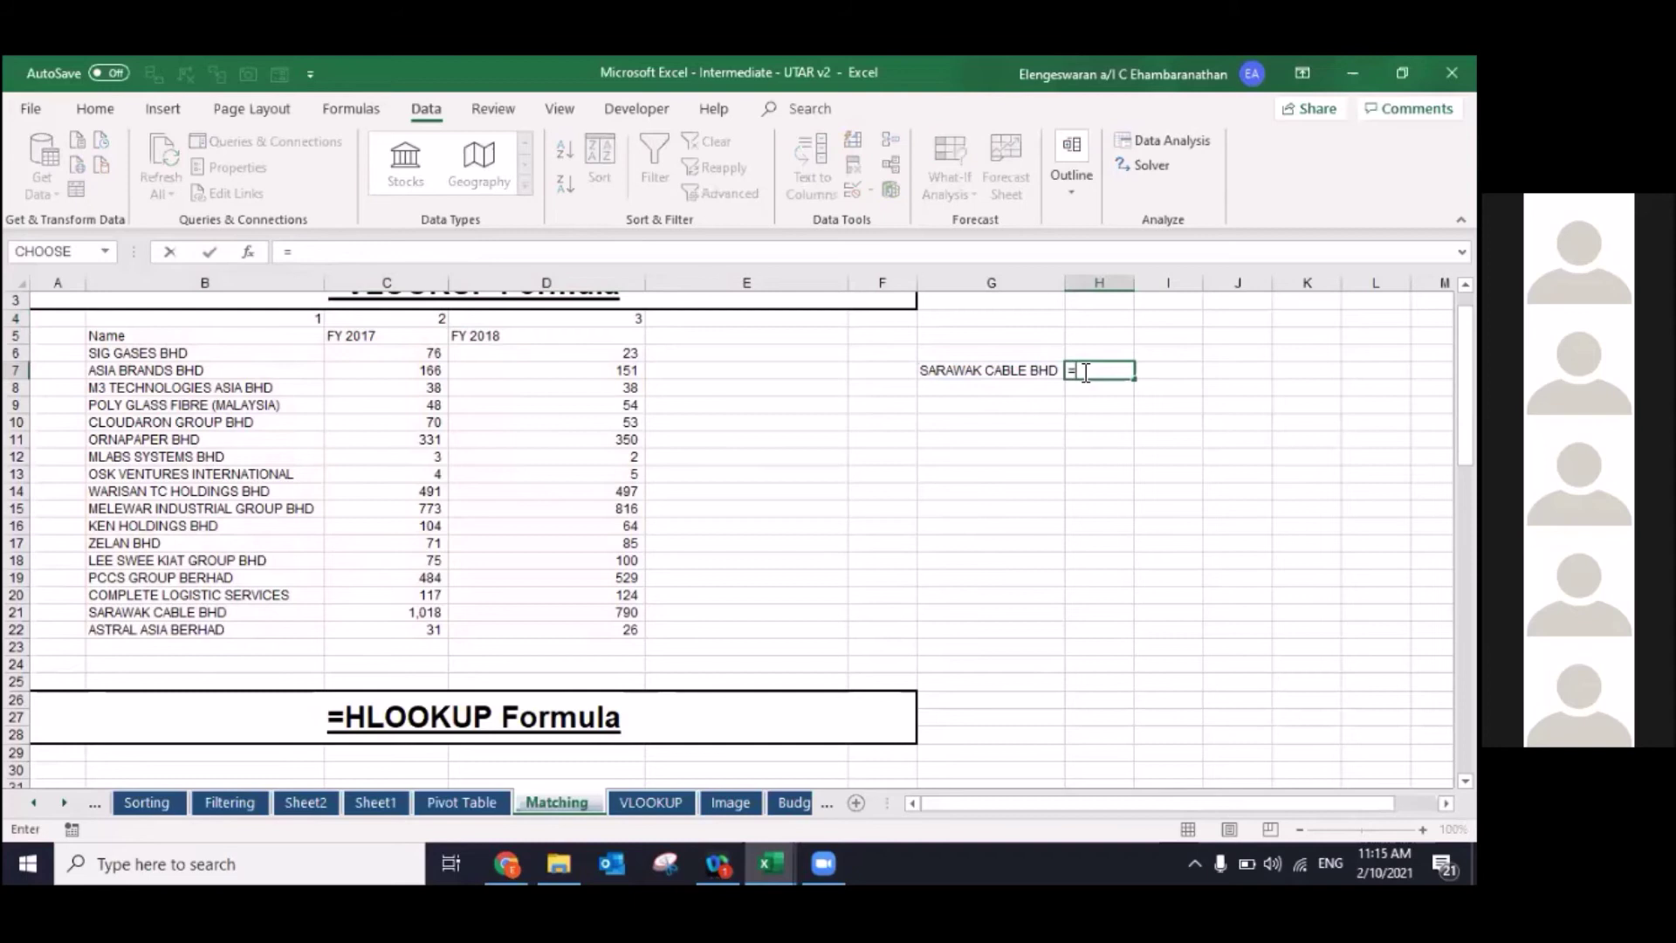
pyautogui.write('vl')
pyautogui.doubleClick(1131, 388)
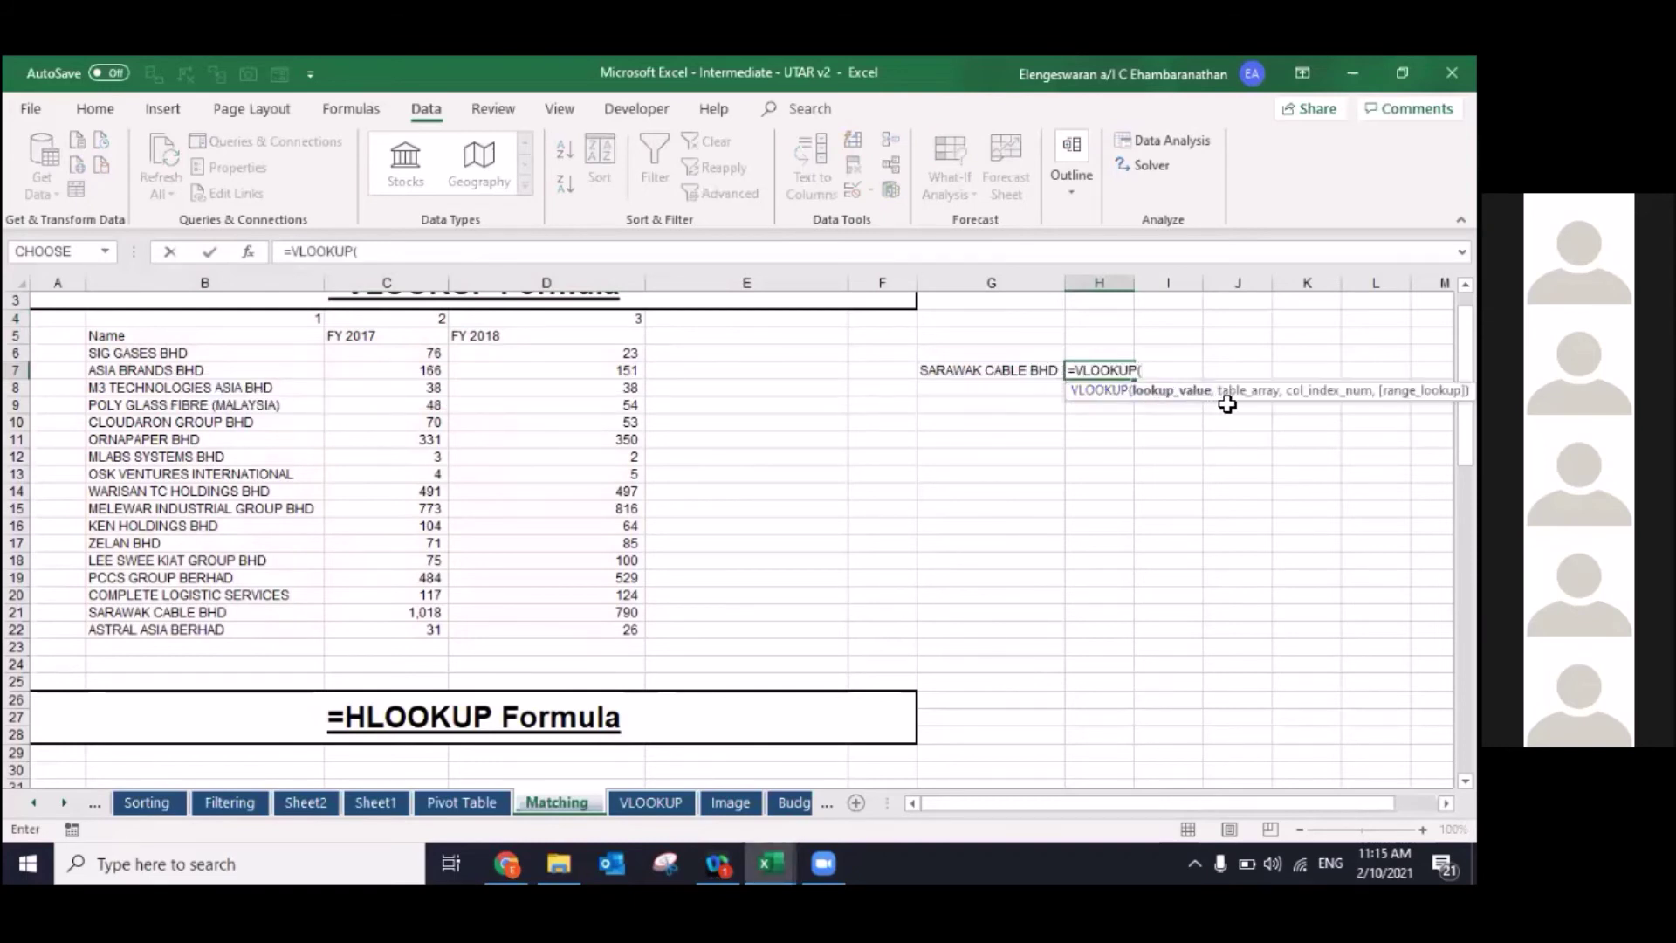
pyautogui.write('G7,')
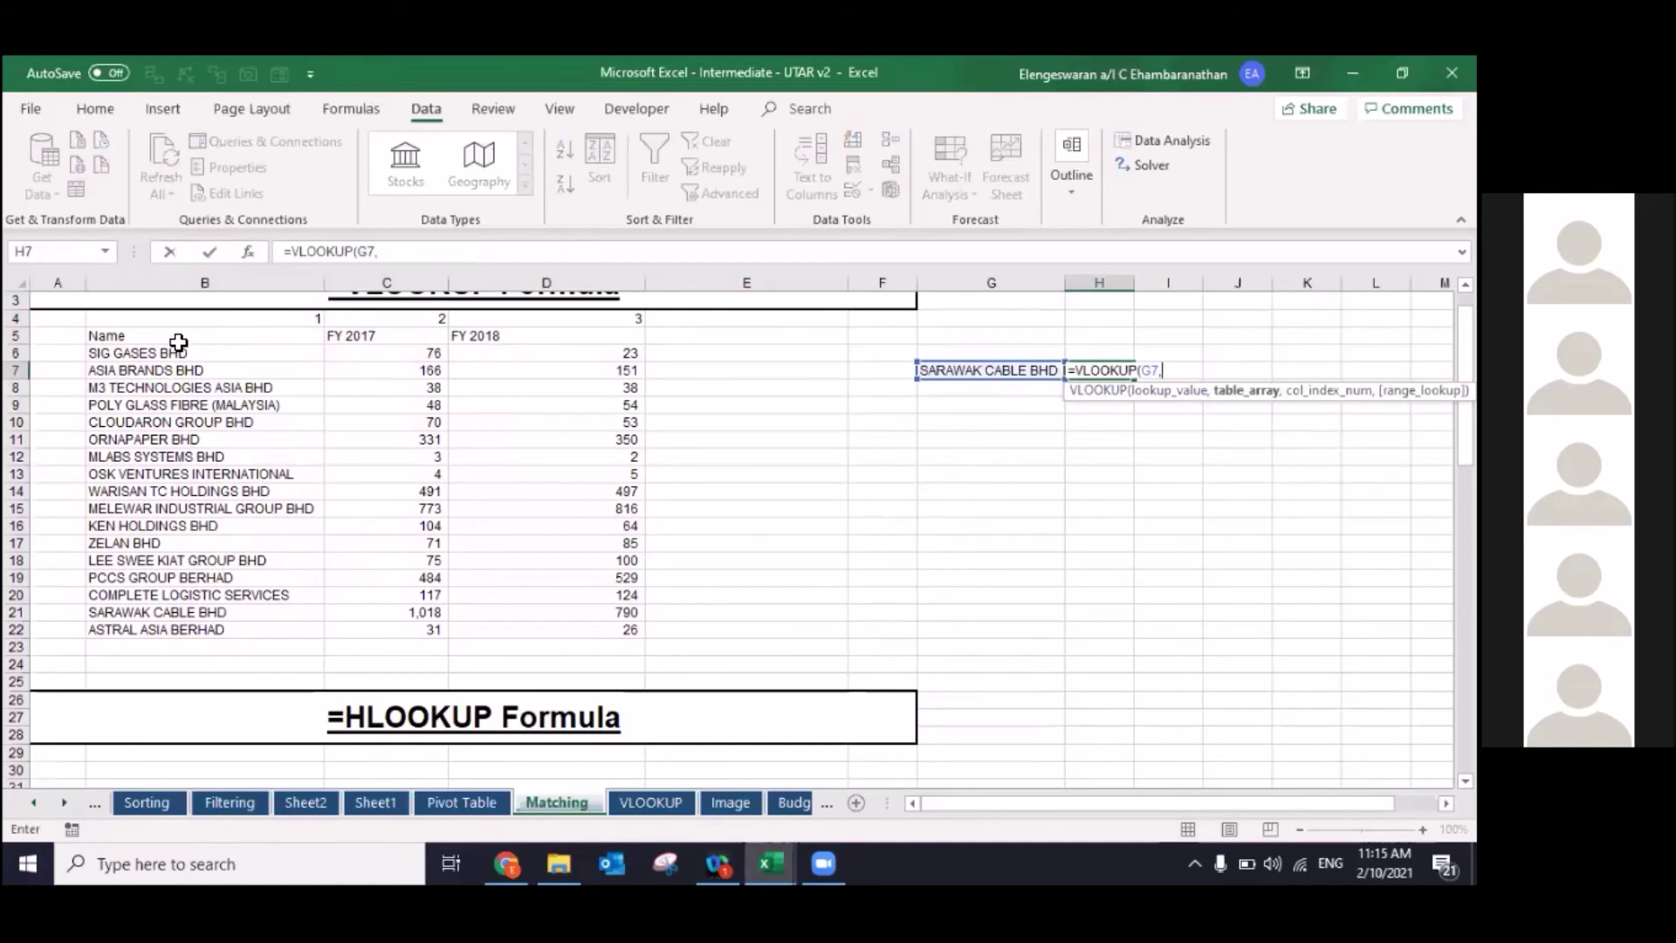
pyautogui.click(178, 343)
pyautogui.hotkey('ctrl', 'shift', 'Down')
pyautogui.hotkey('ctrl', 'shift', 'Right')
pyautogui.press('F4')
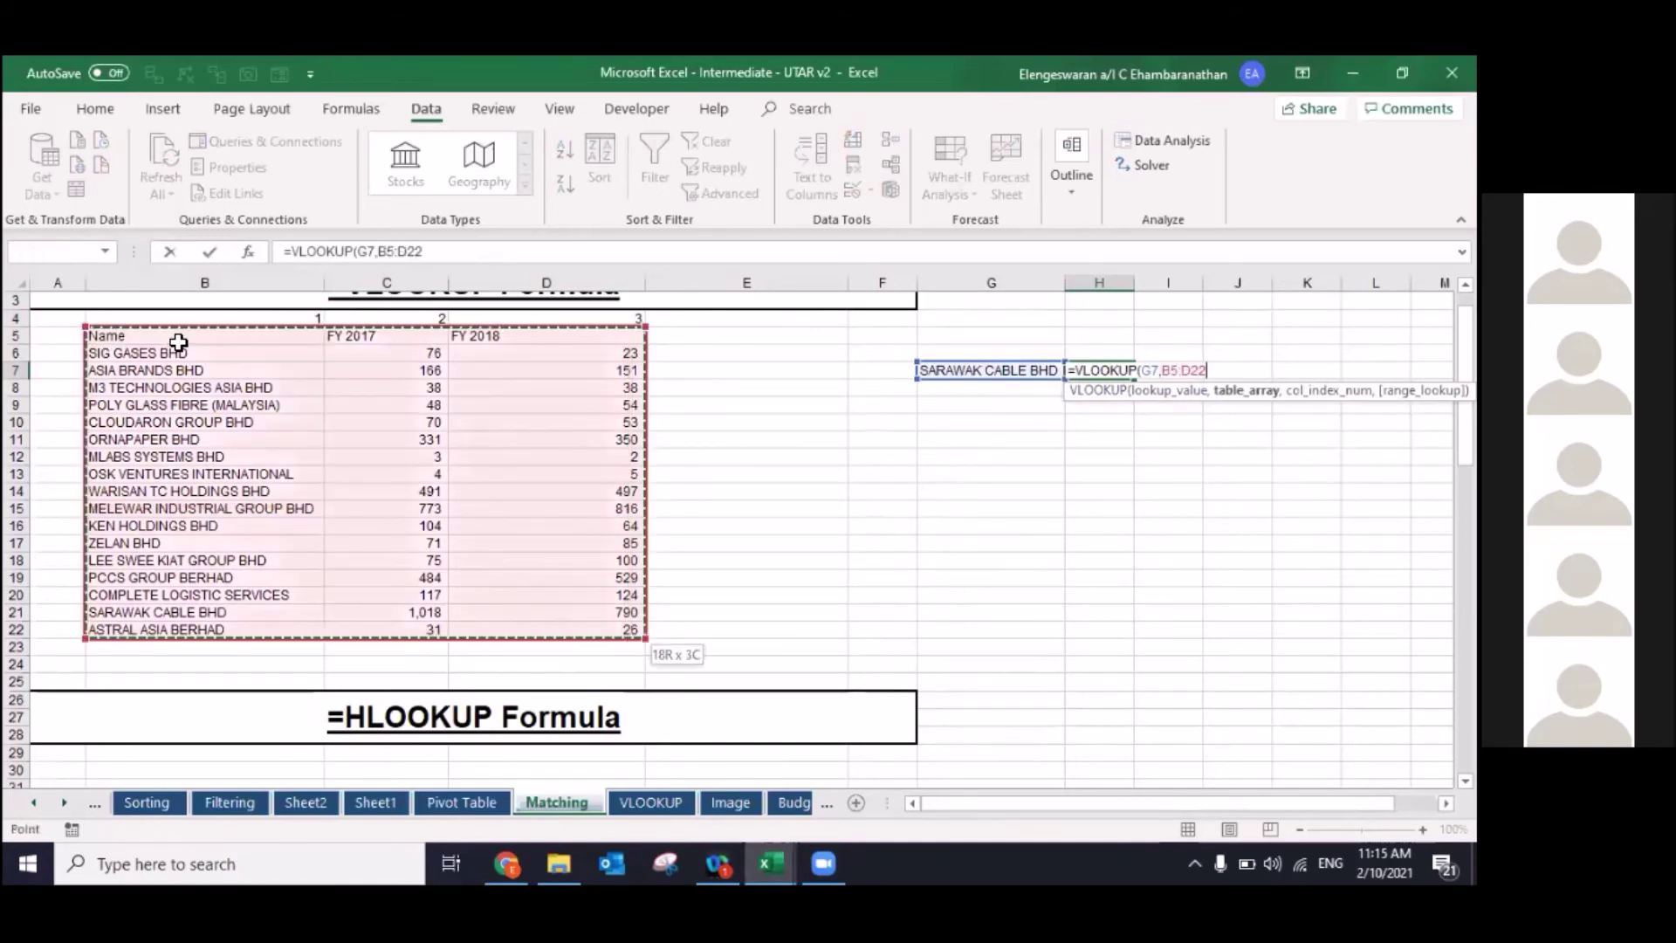
pyautogui.write('$D$22,')
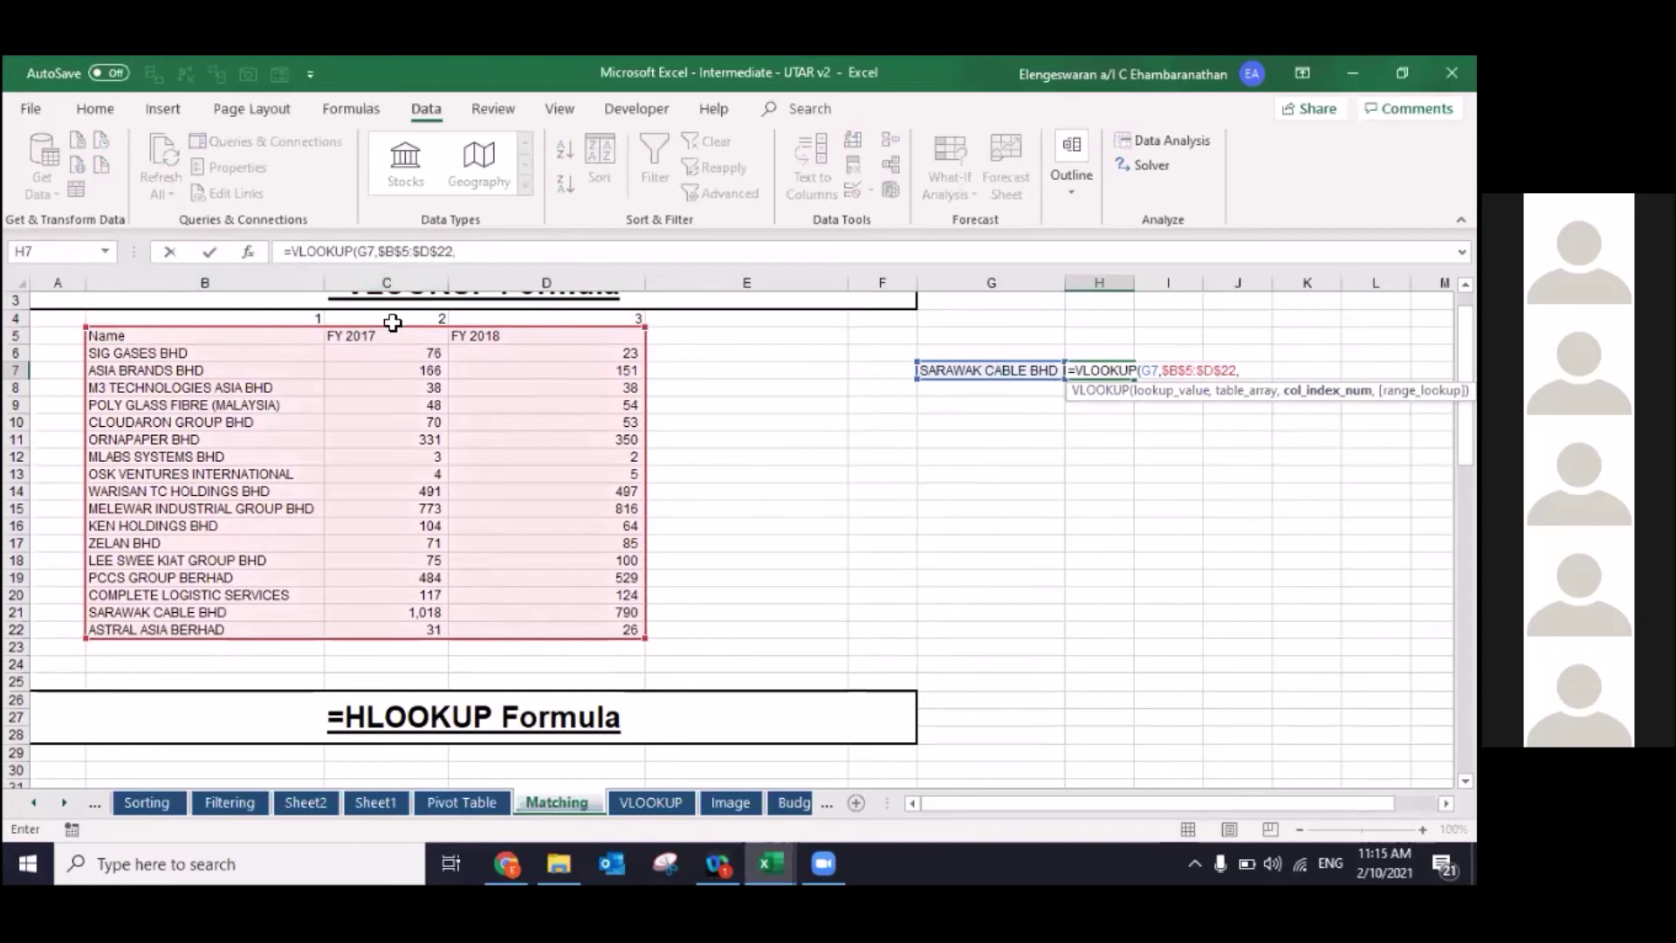
pyautogui.write('2,FALSE')
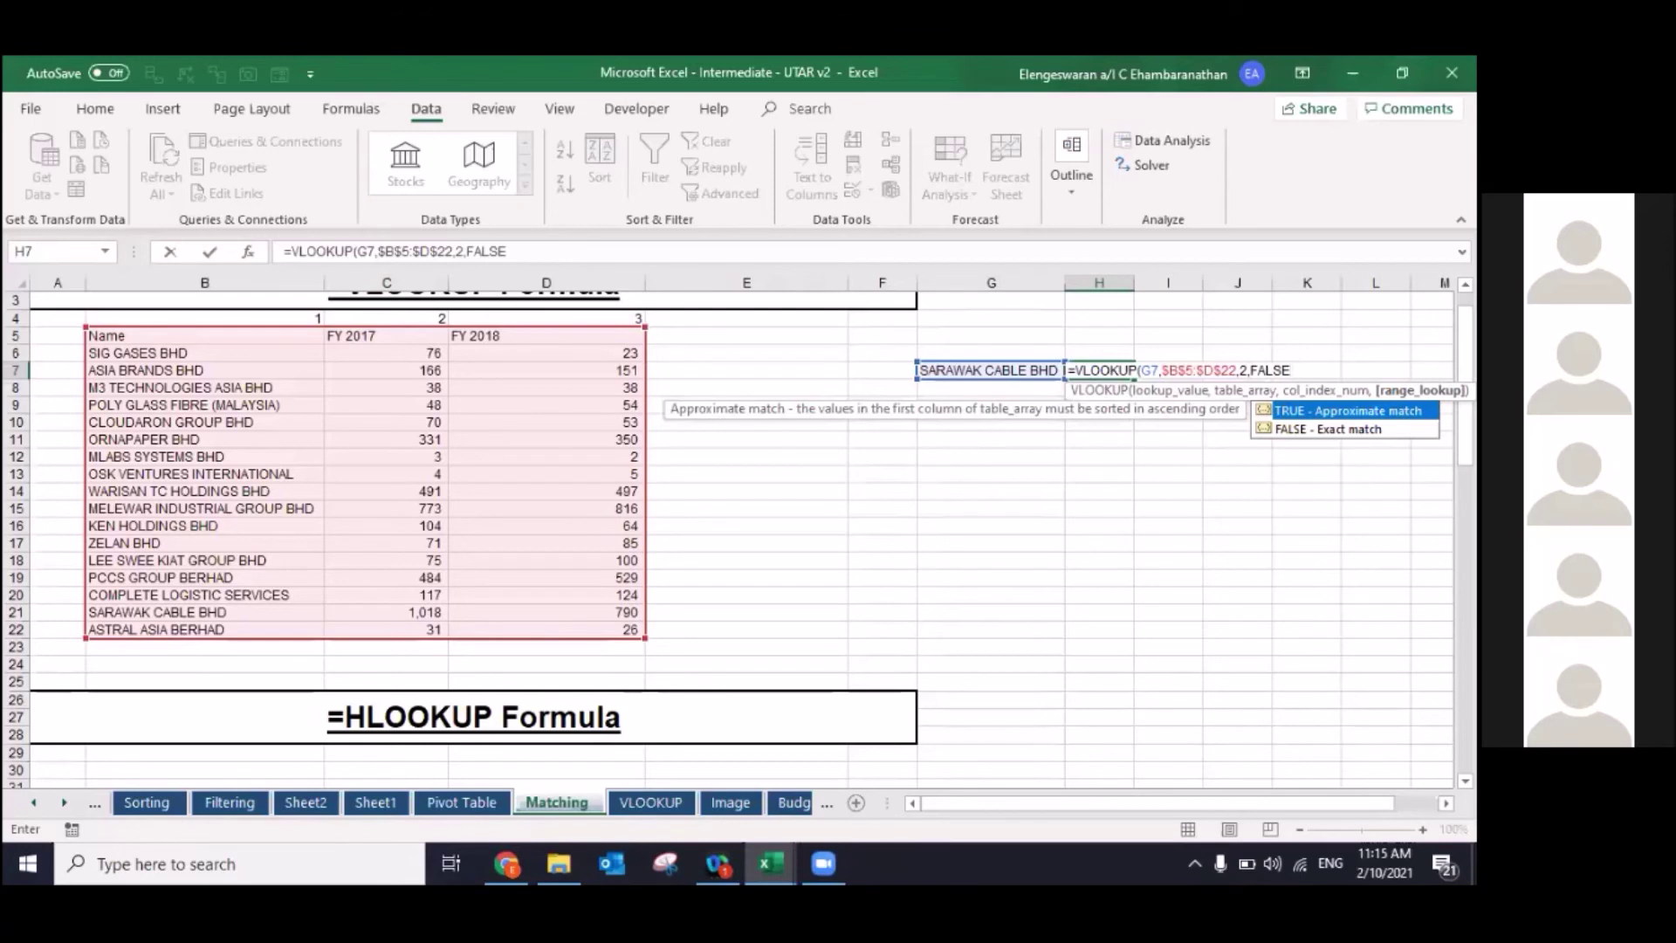
pyautogui.press('Down')
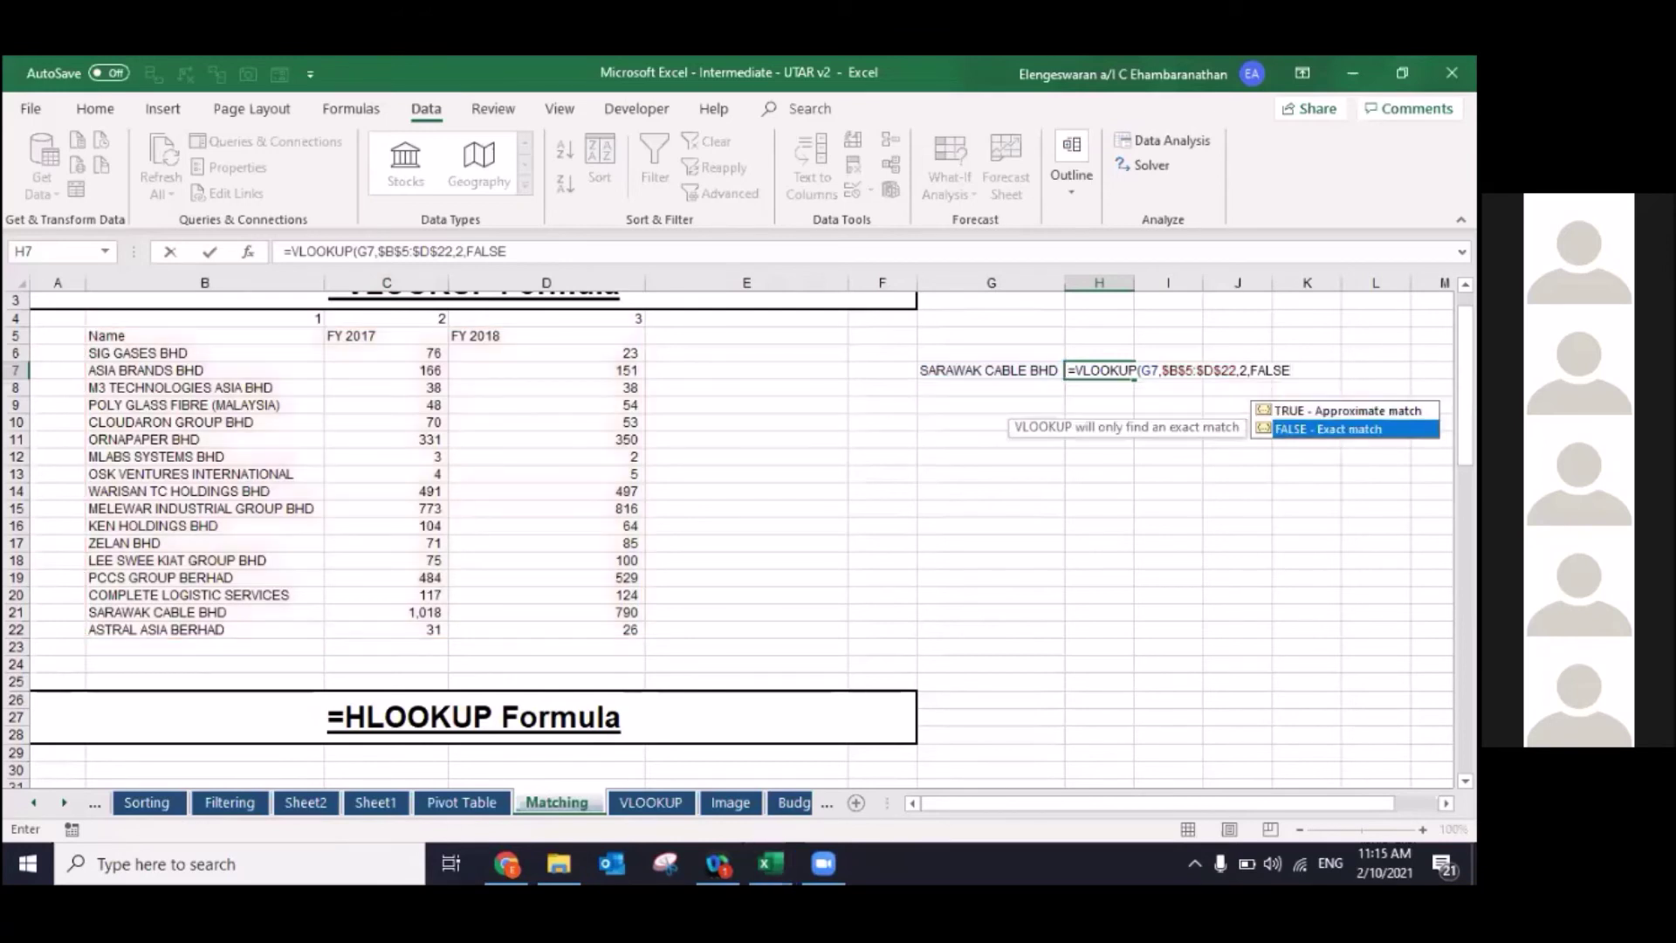
pyautogui.press('Escape')
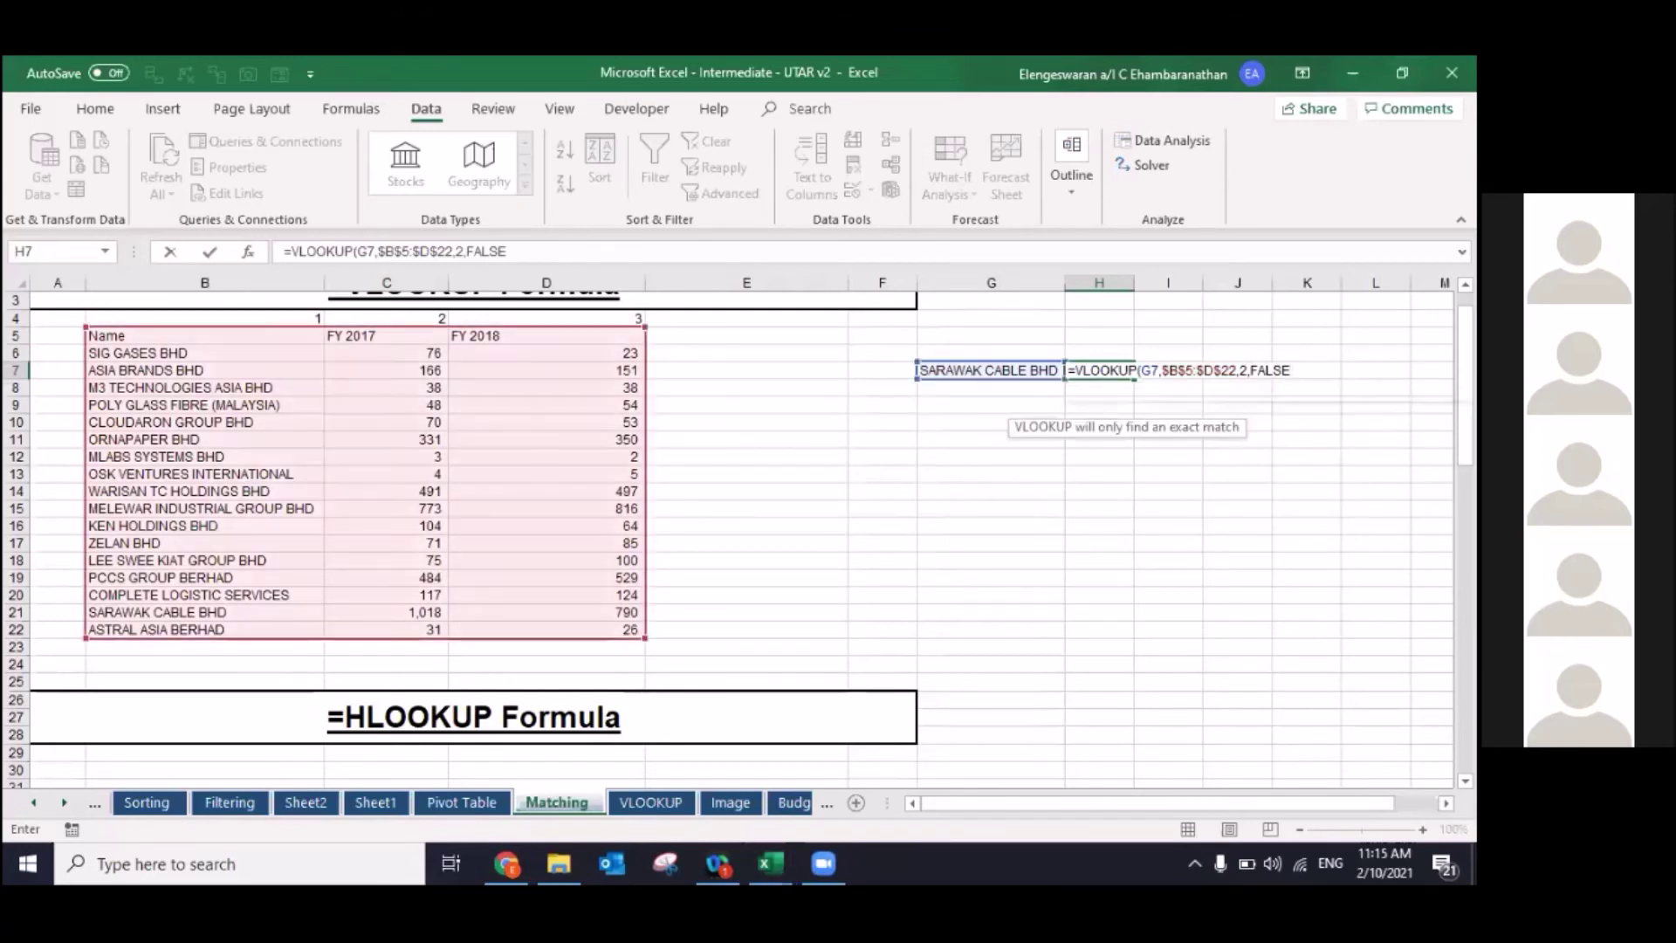
pyautogui.write(')')
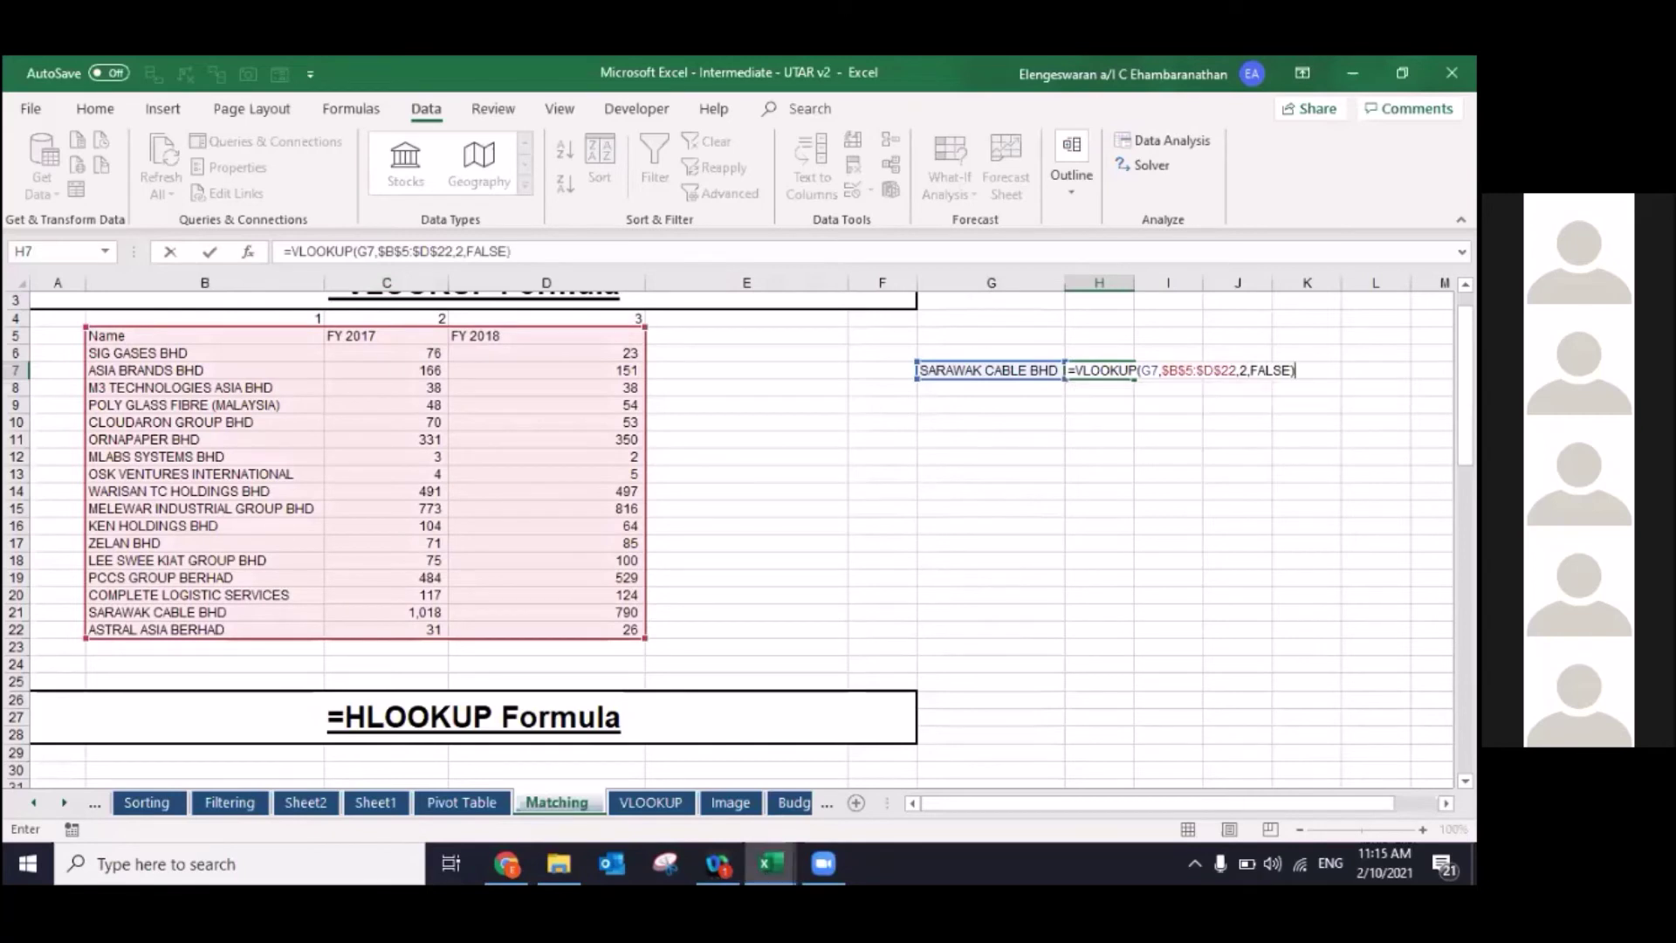
pyautogui.press('Return')
# Step: Format H7 with comma style and no decimals, checking it against the source row
pyautogui.click(1068, 370)
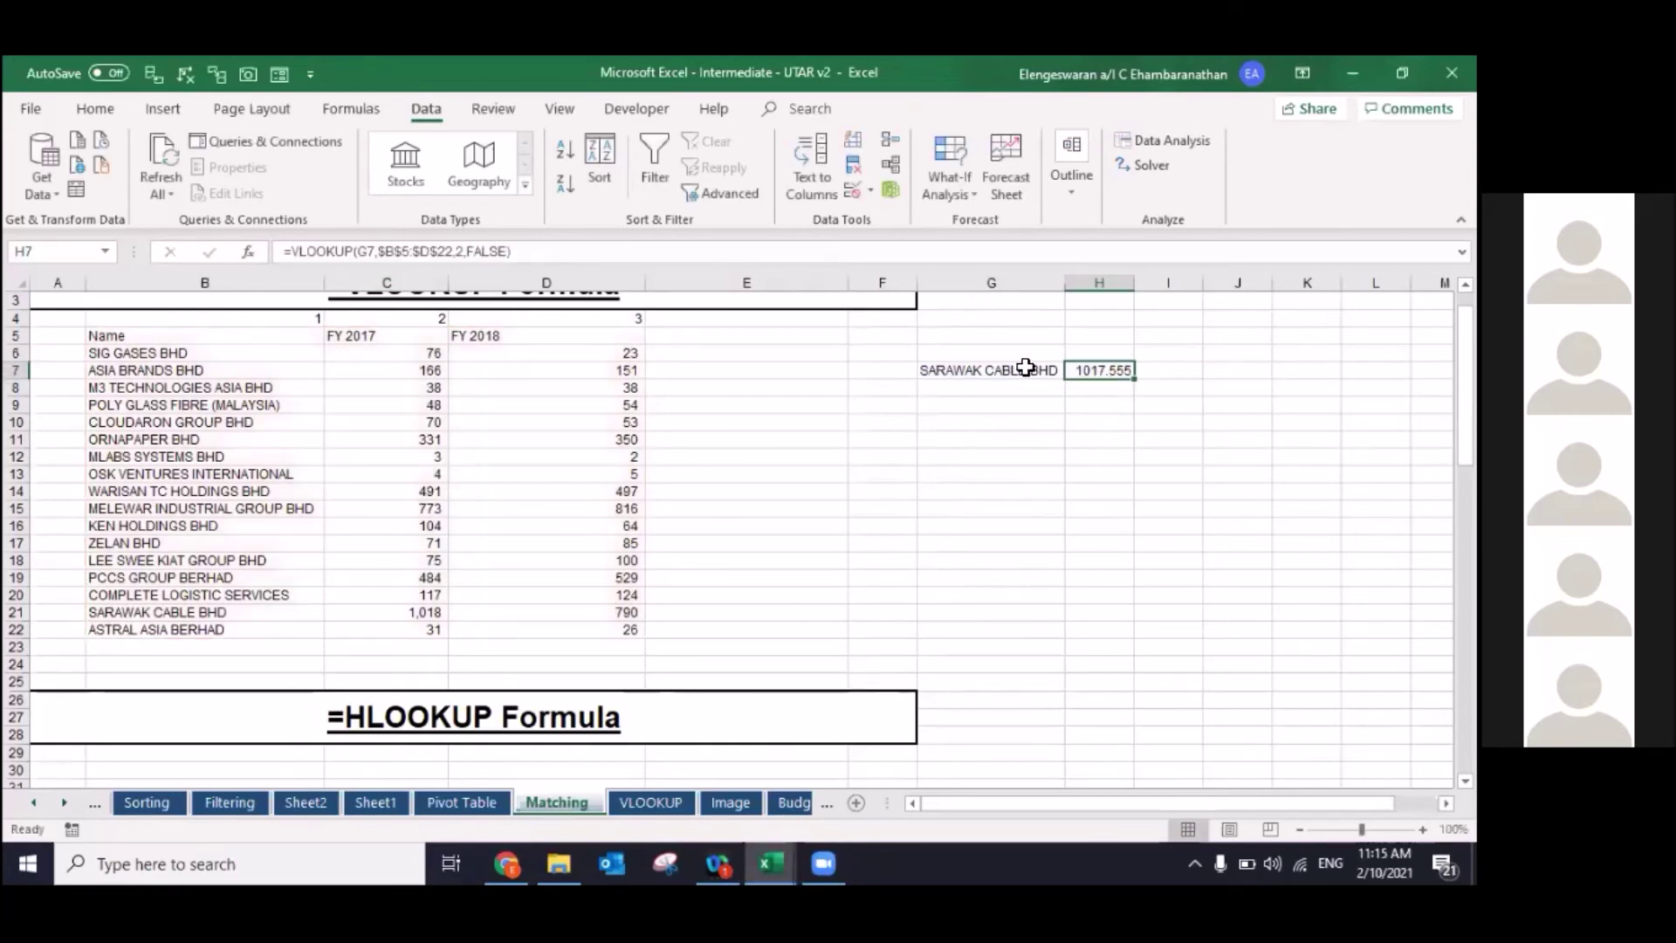
pyautogui.click(178, 612)
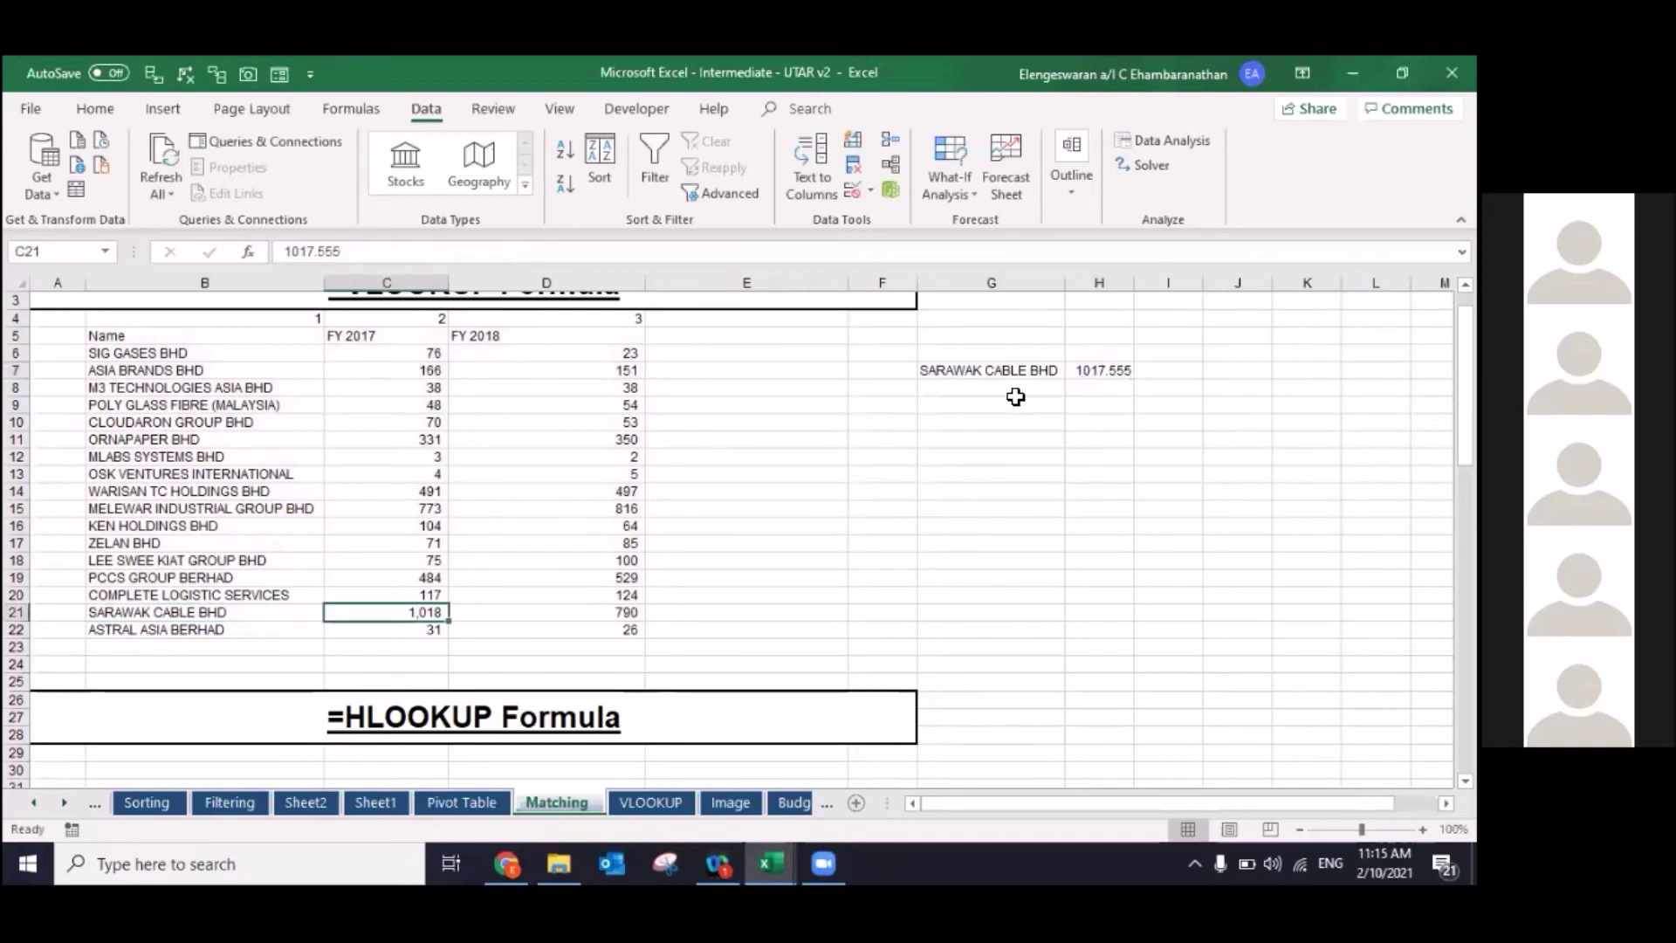
pyautogui.click(1102, 372)
pyautogui.click(96, 114)
pyautogui.click(709, 185)
pyautogui.click(766, 183)
pyautogui.click(766, 183)
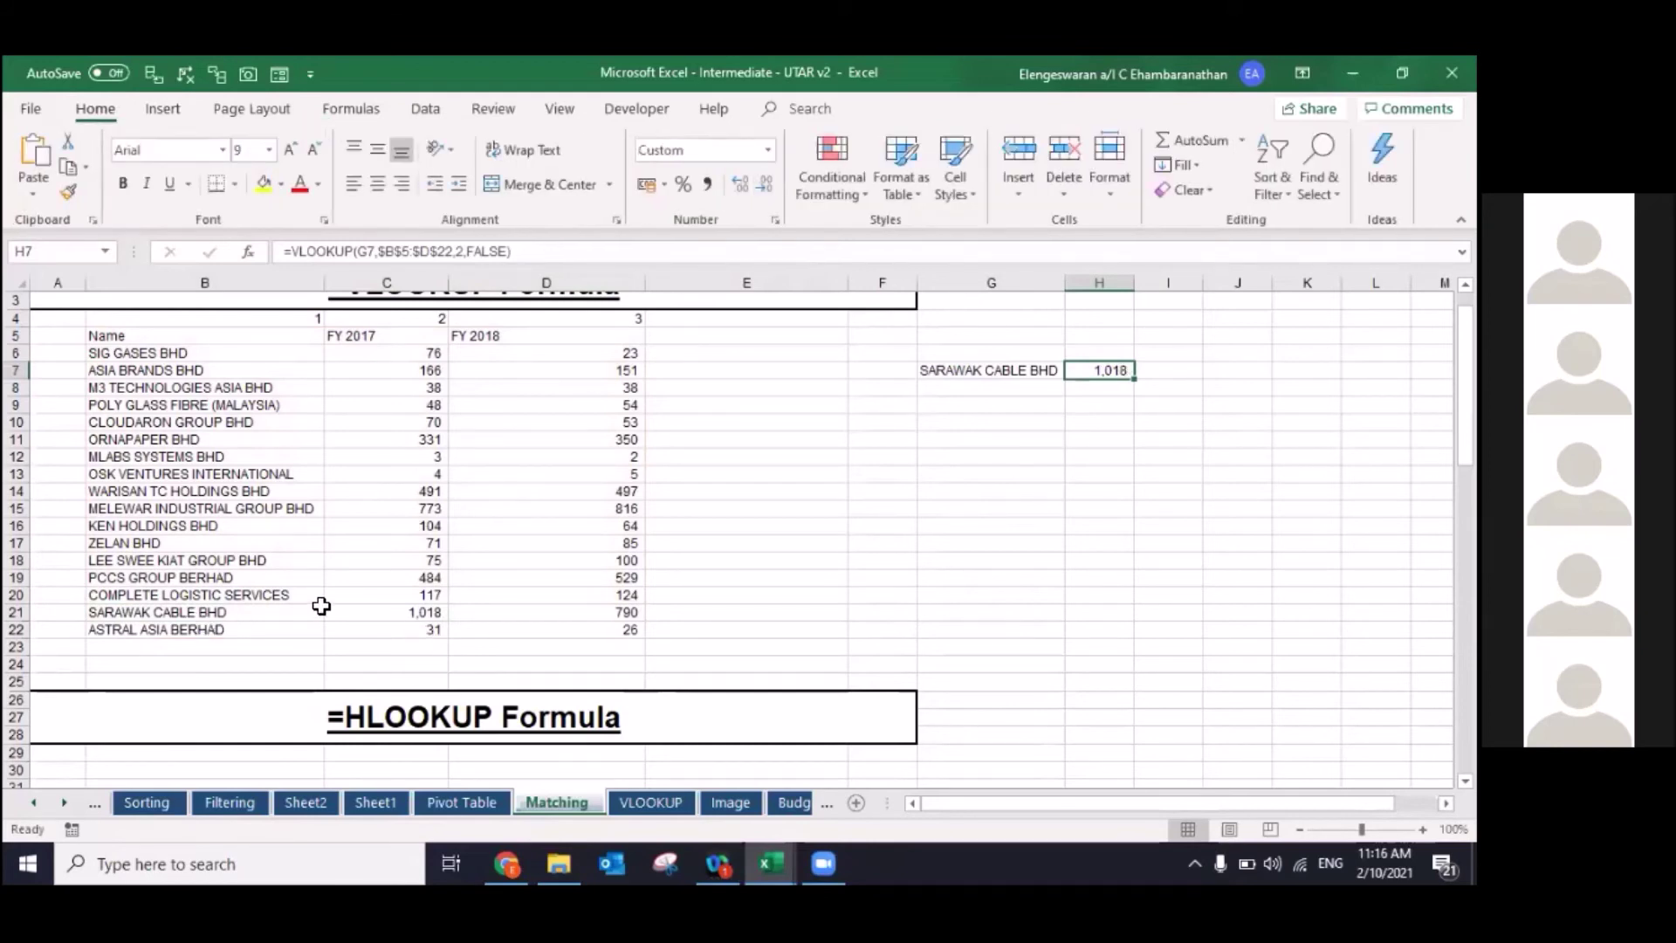
pyautogui.click(375, 615)
# Step: Test the lookup by choosing SIG GASES BHD, then M3 TECHNOLOGIES ASIA BHD (returns 38), in G7
pyautogui.doubleClick(943, 370)
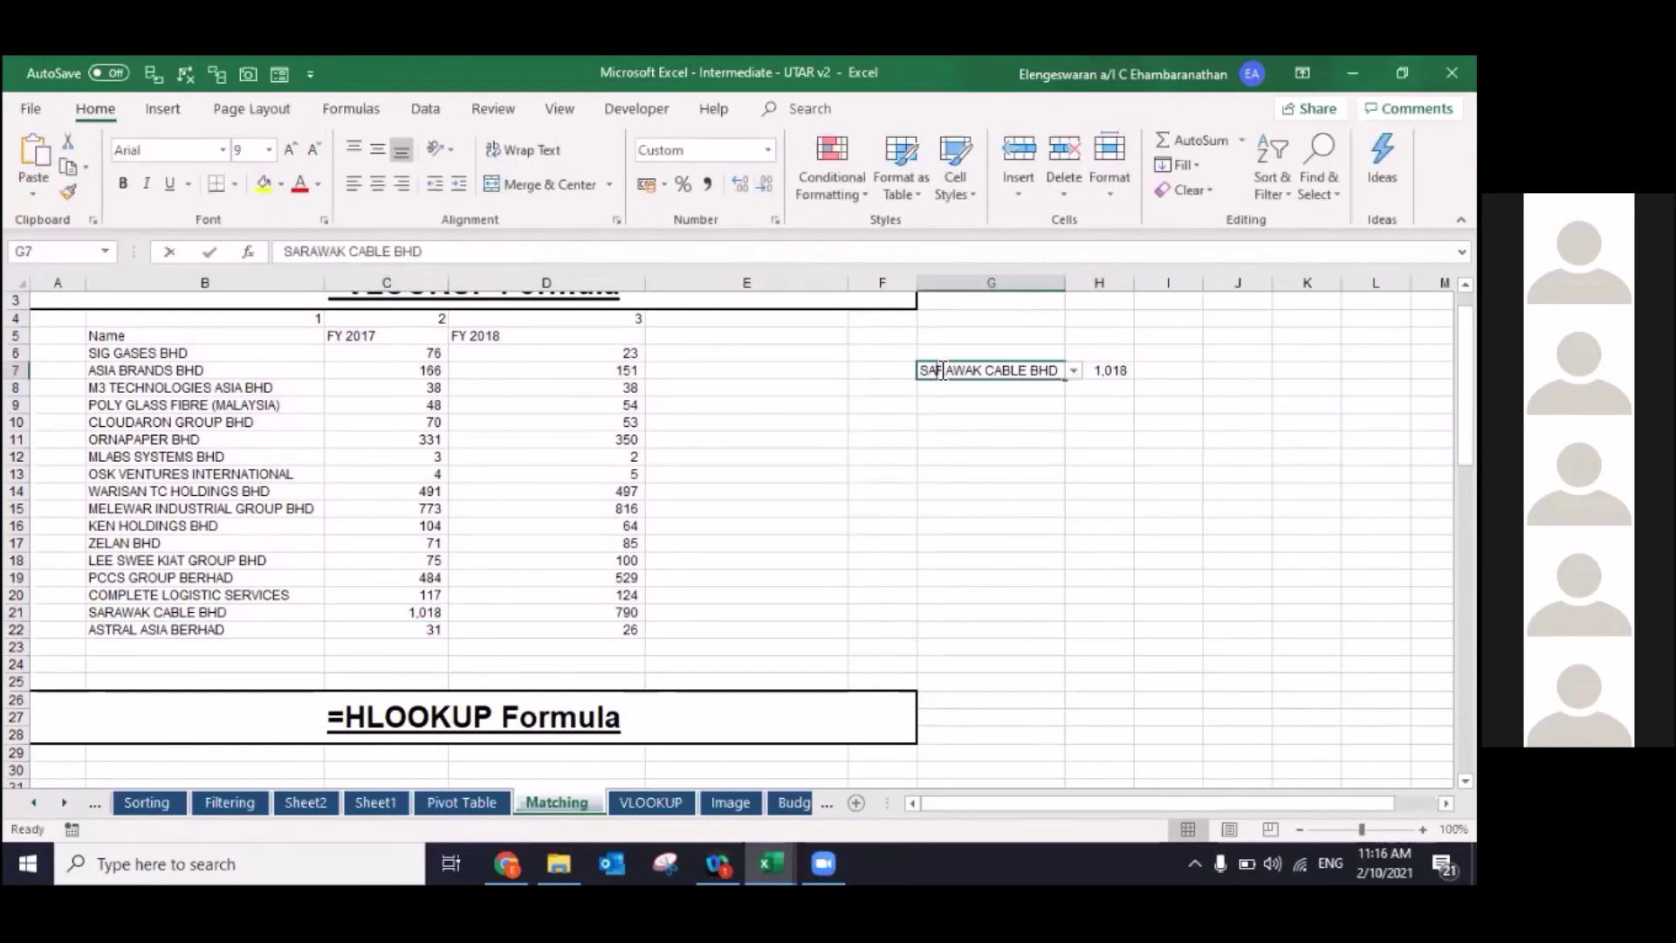
pyautogui.click(1075, 371)
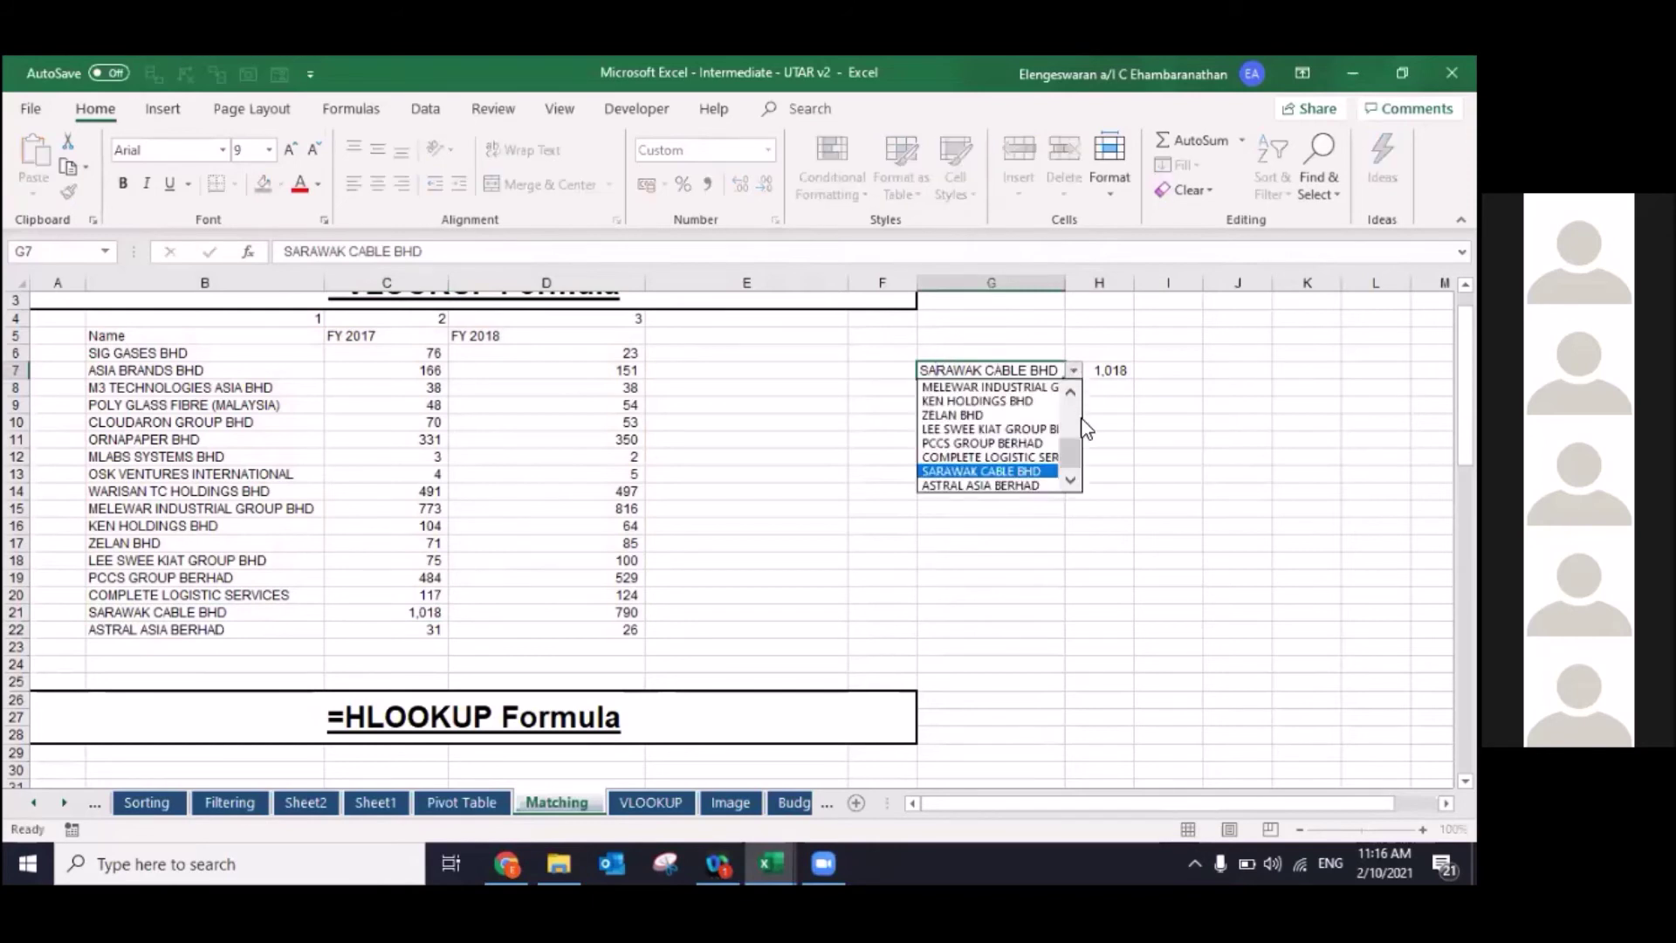
pyautogui.scroll(1, 1071, 432)
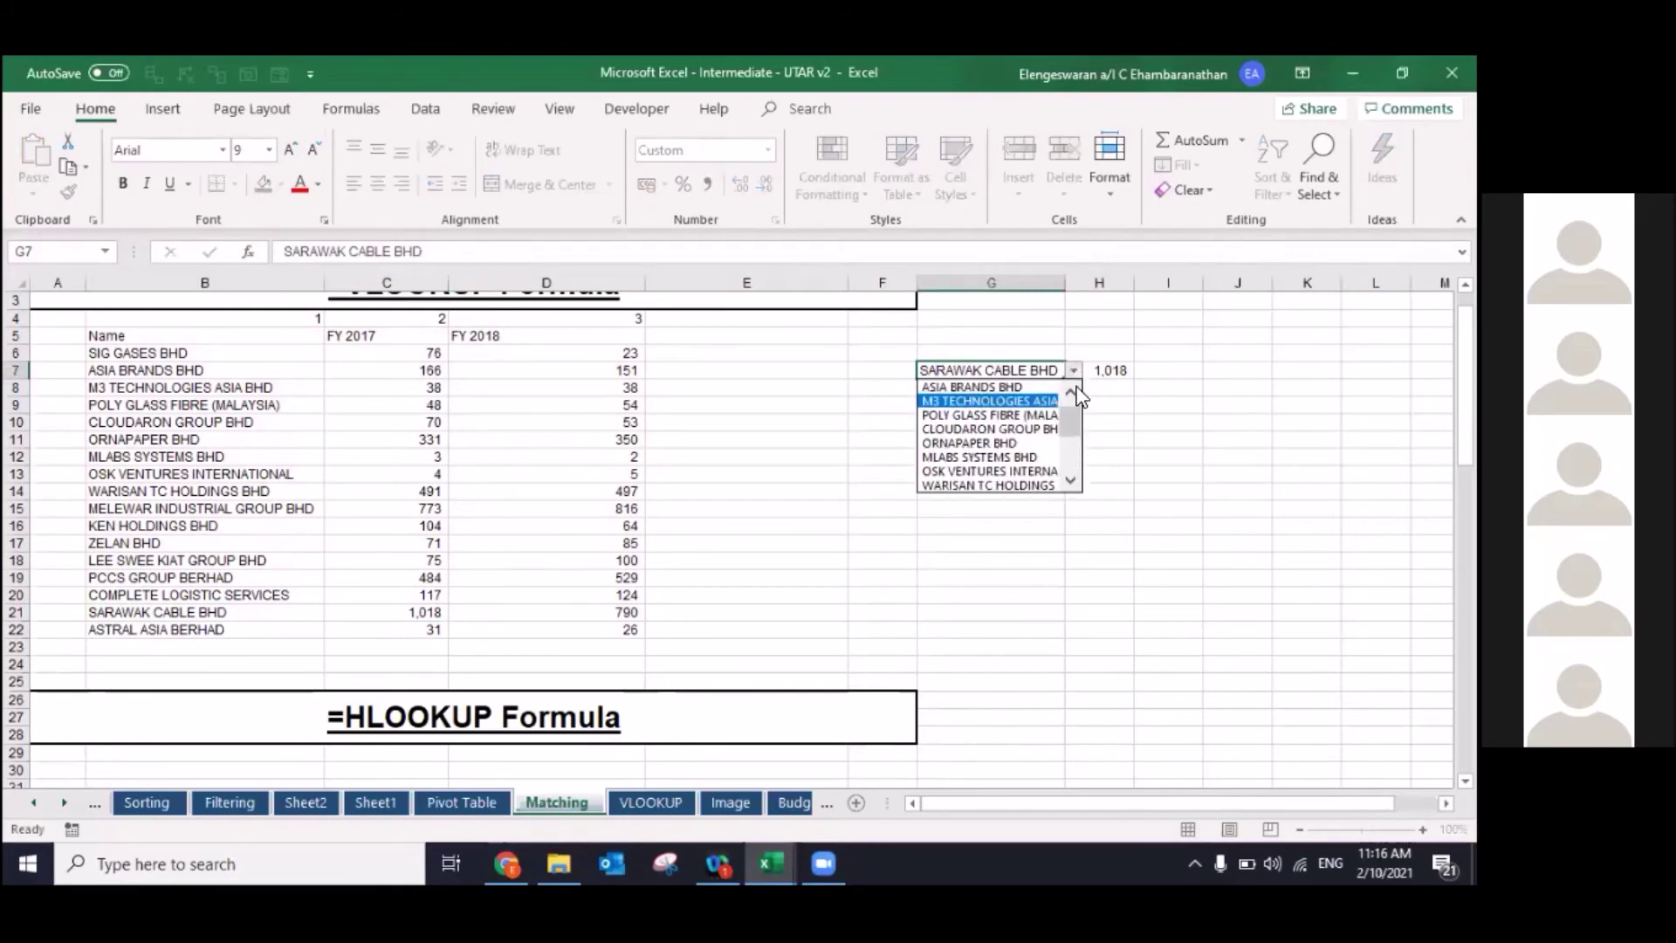
pyautogui.scroll(2, 1051, 387)
pyautogui.click(1047, 387)
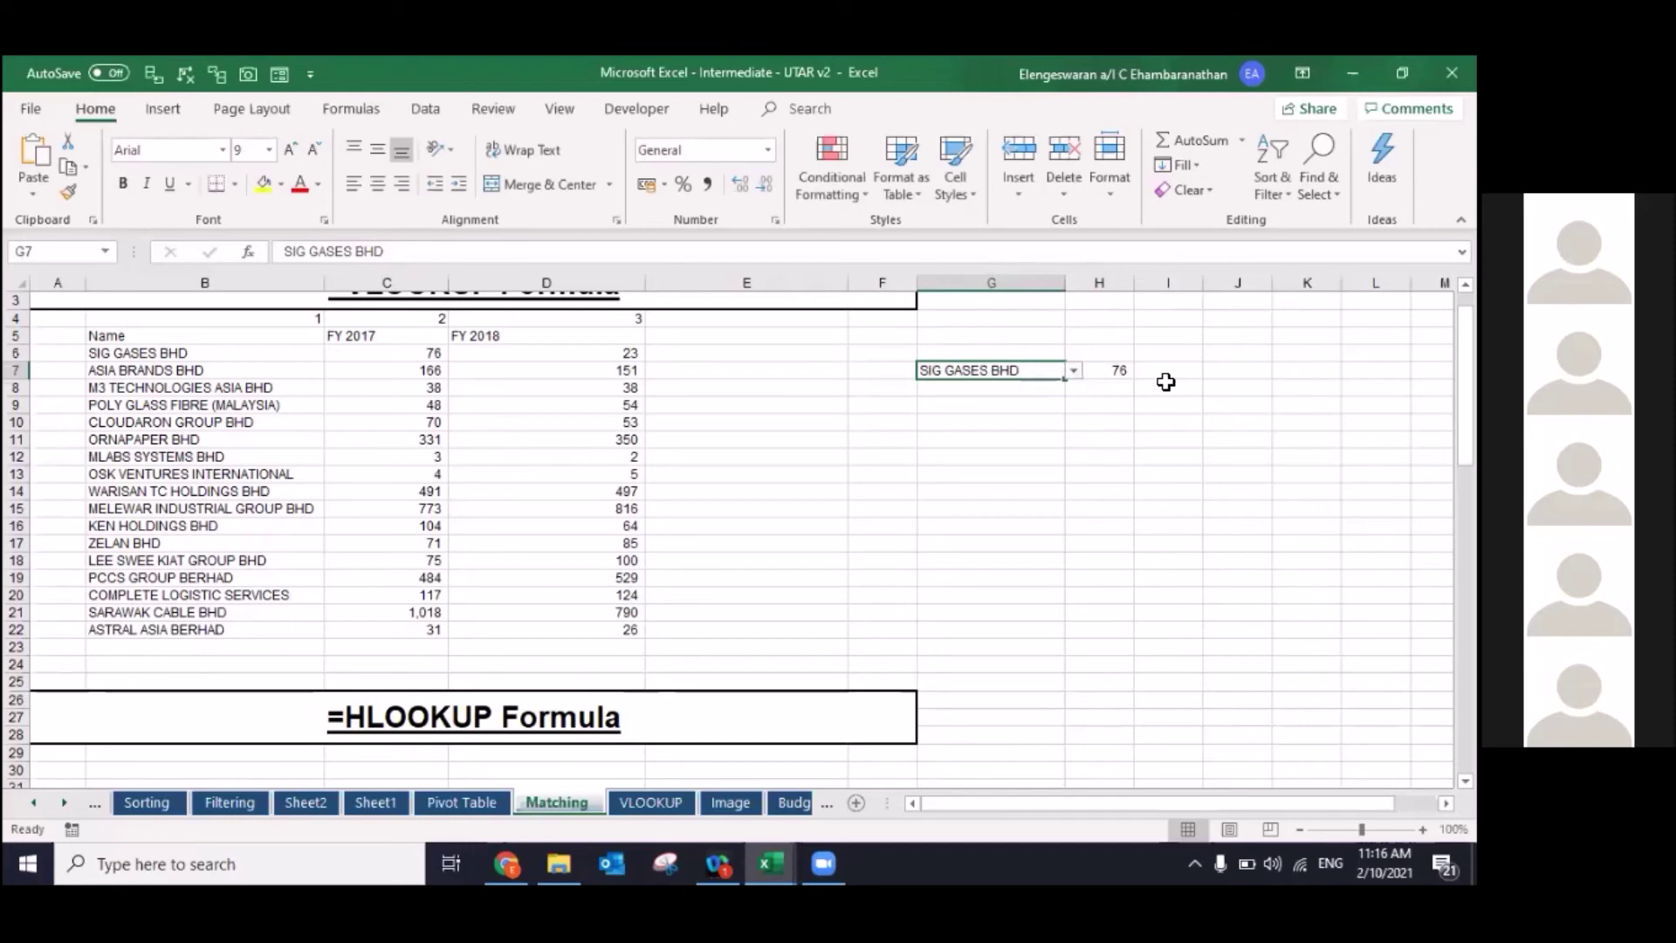
pyautogui.click(1072, 371)
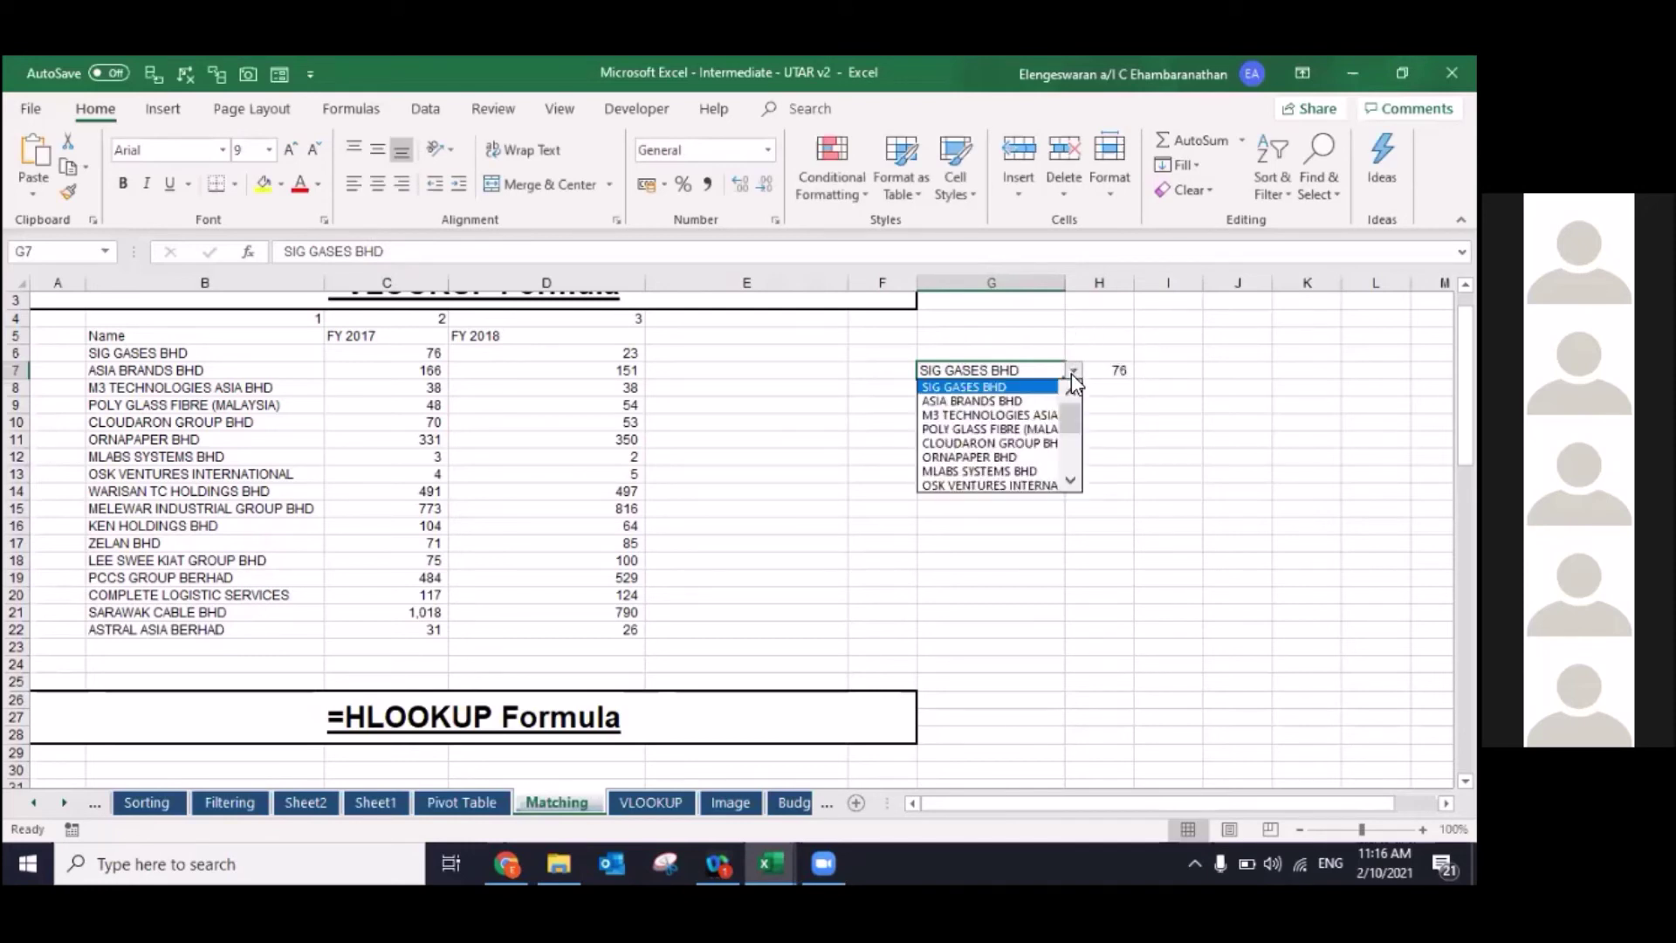
pyautogui.click(999, 416)
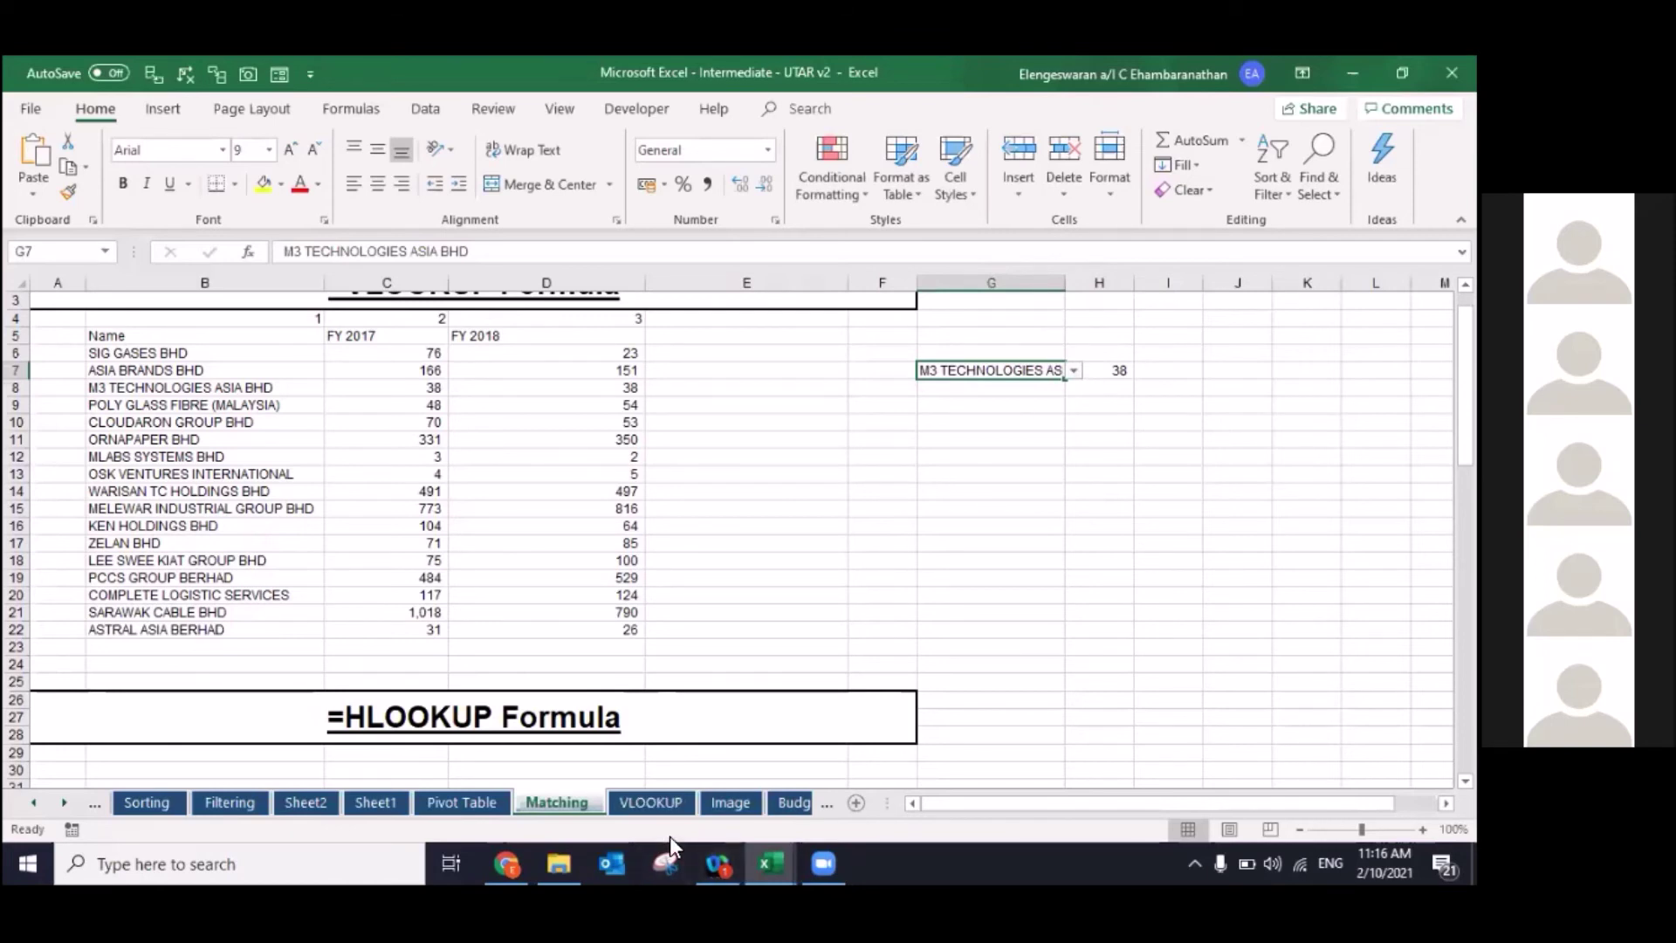
# Step: Copy the company table onto the VLOOKUP sheet and autofit its columns
pyautogui.click(204, 335)
pyautogui.hotkey('ctrl', 'shift', 'Down')
pyautogui.hotkey('ctrl', 'shift', 'Right')
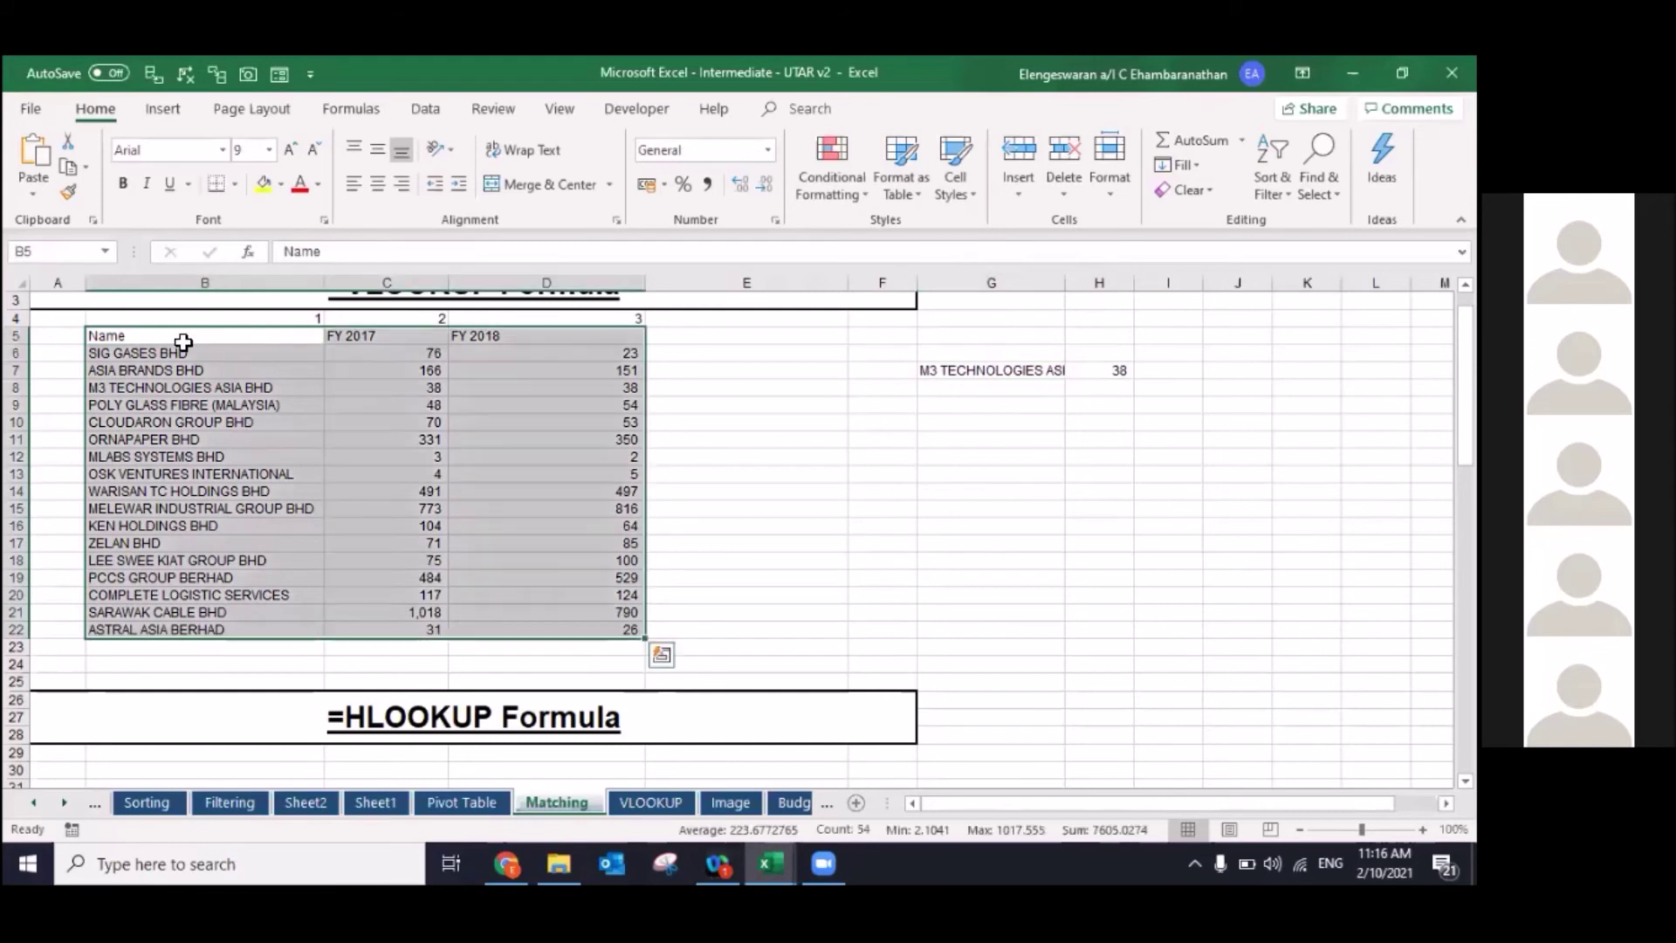
pyautogui.hotkey('ctrl', 'c')
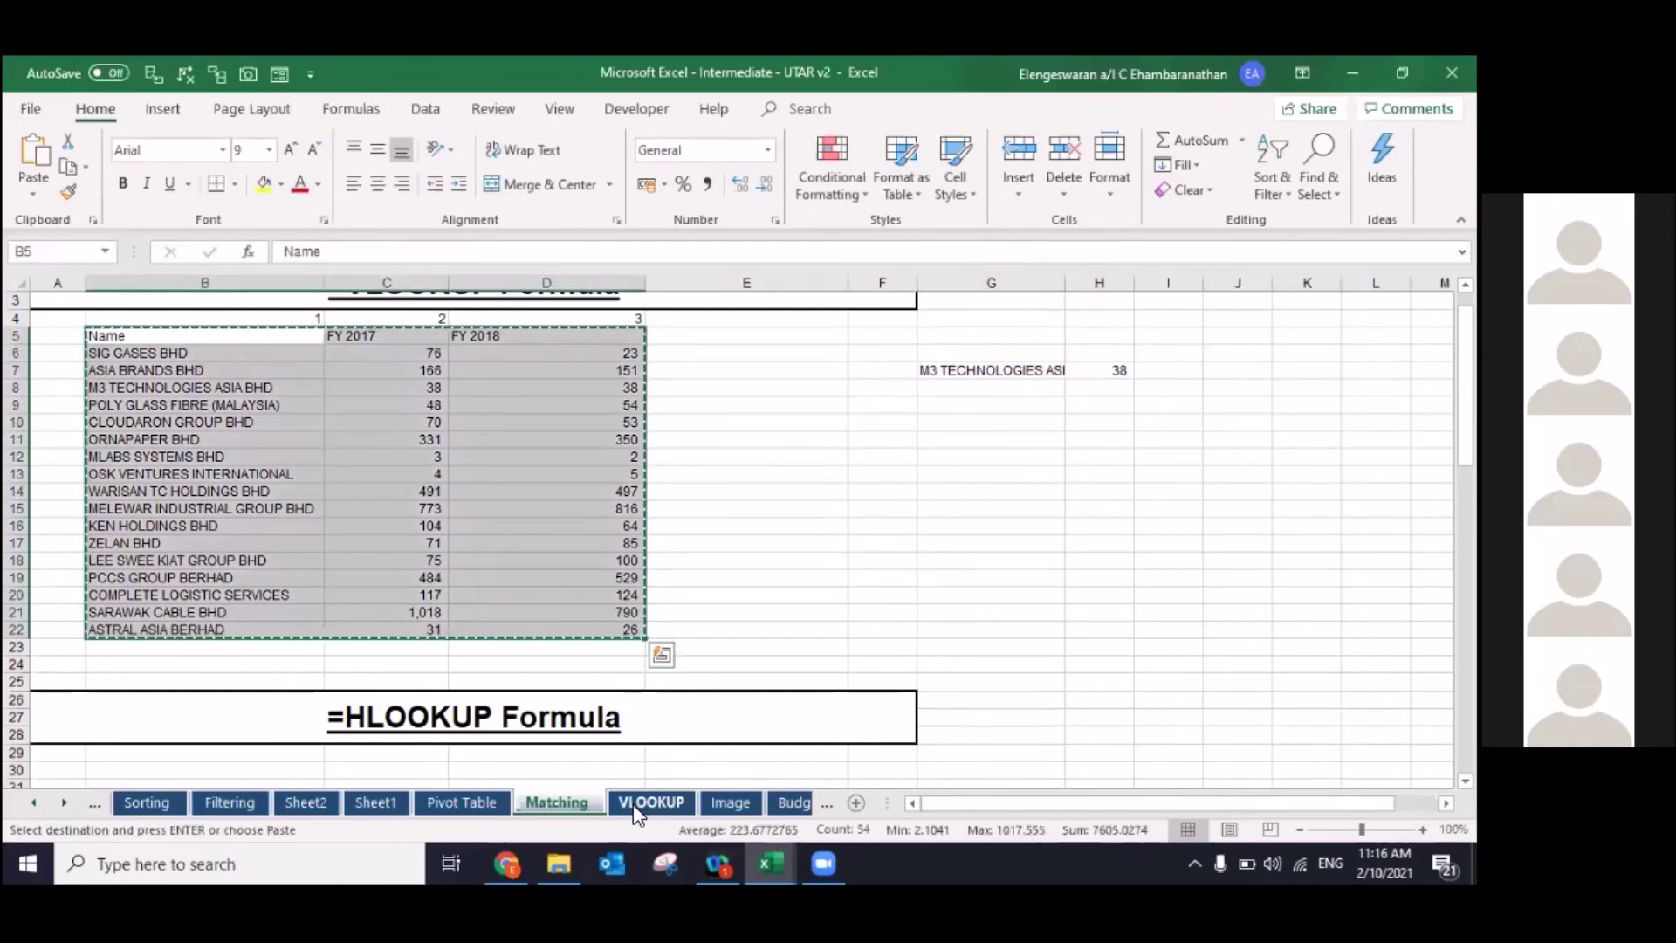
pyautogui.click(650, 802)
pyautogui.hotkey('ctrl', 'v')
pyautogui.hotkey('ctrl', 'space')
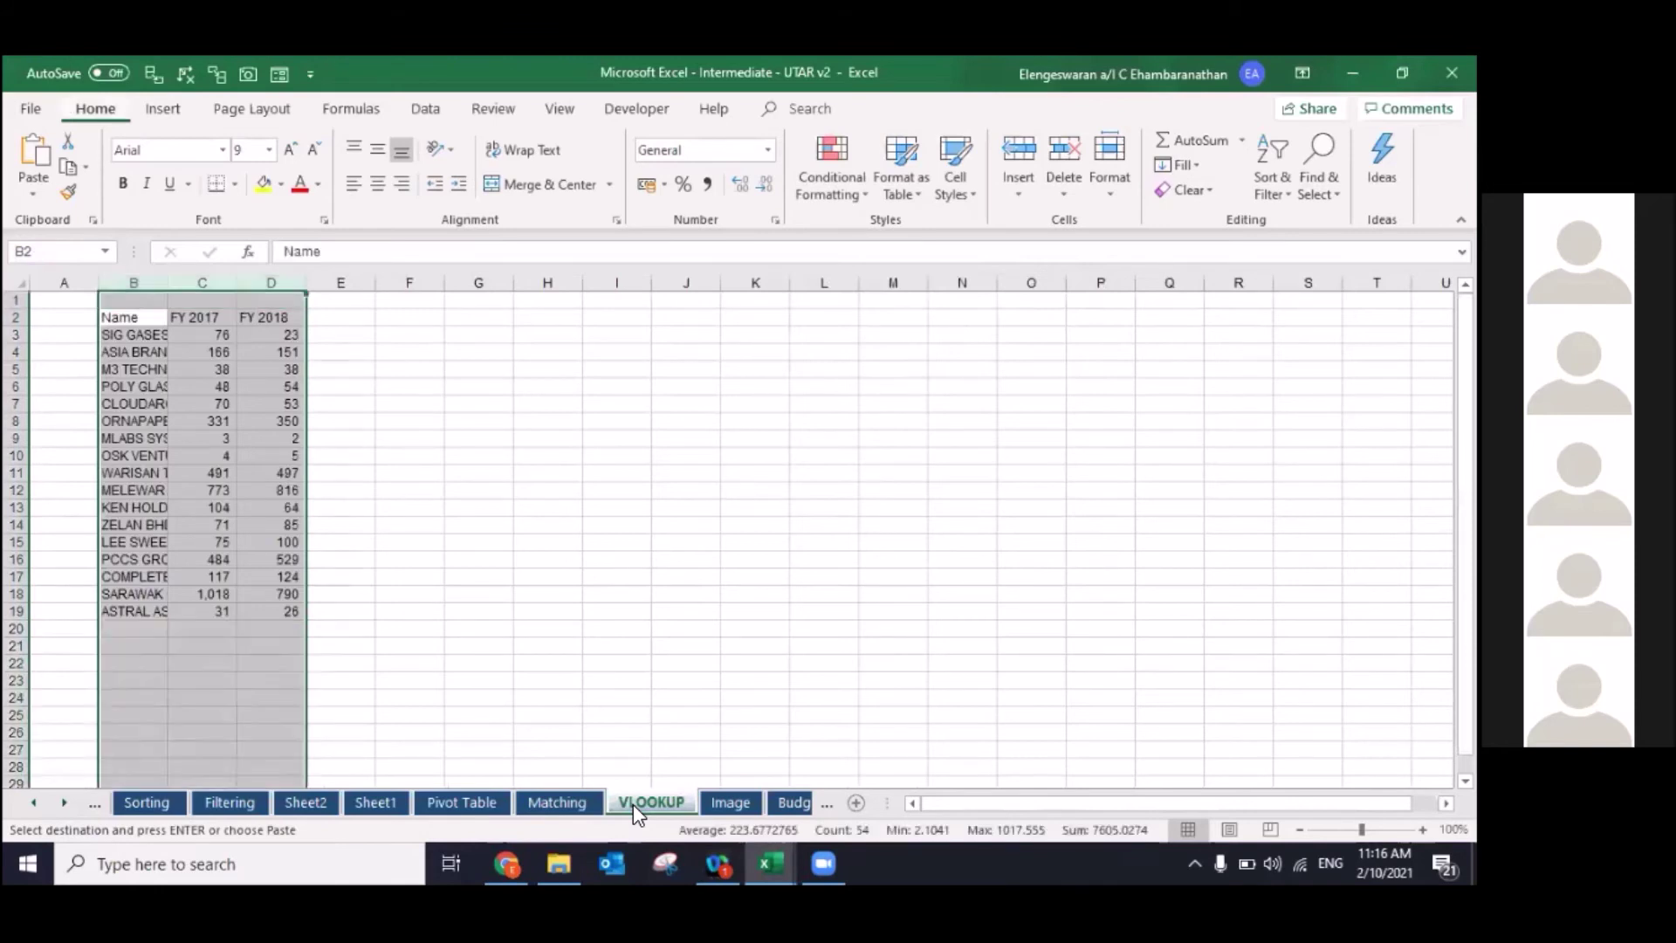
pyautogui.hotkey('alt', 'h', 'o', 'i')
pyautogui.press('Right')
pyautogui.press('Right')
pyautogui.press('Right')
pyautogui.press('Right')
pyautogui.press('Down')
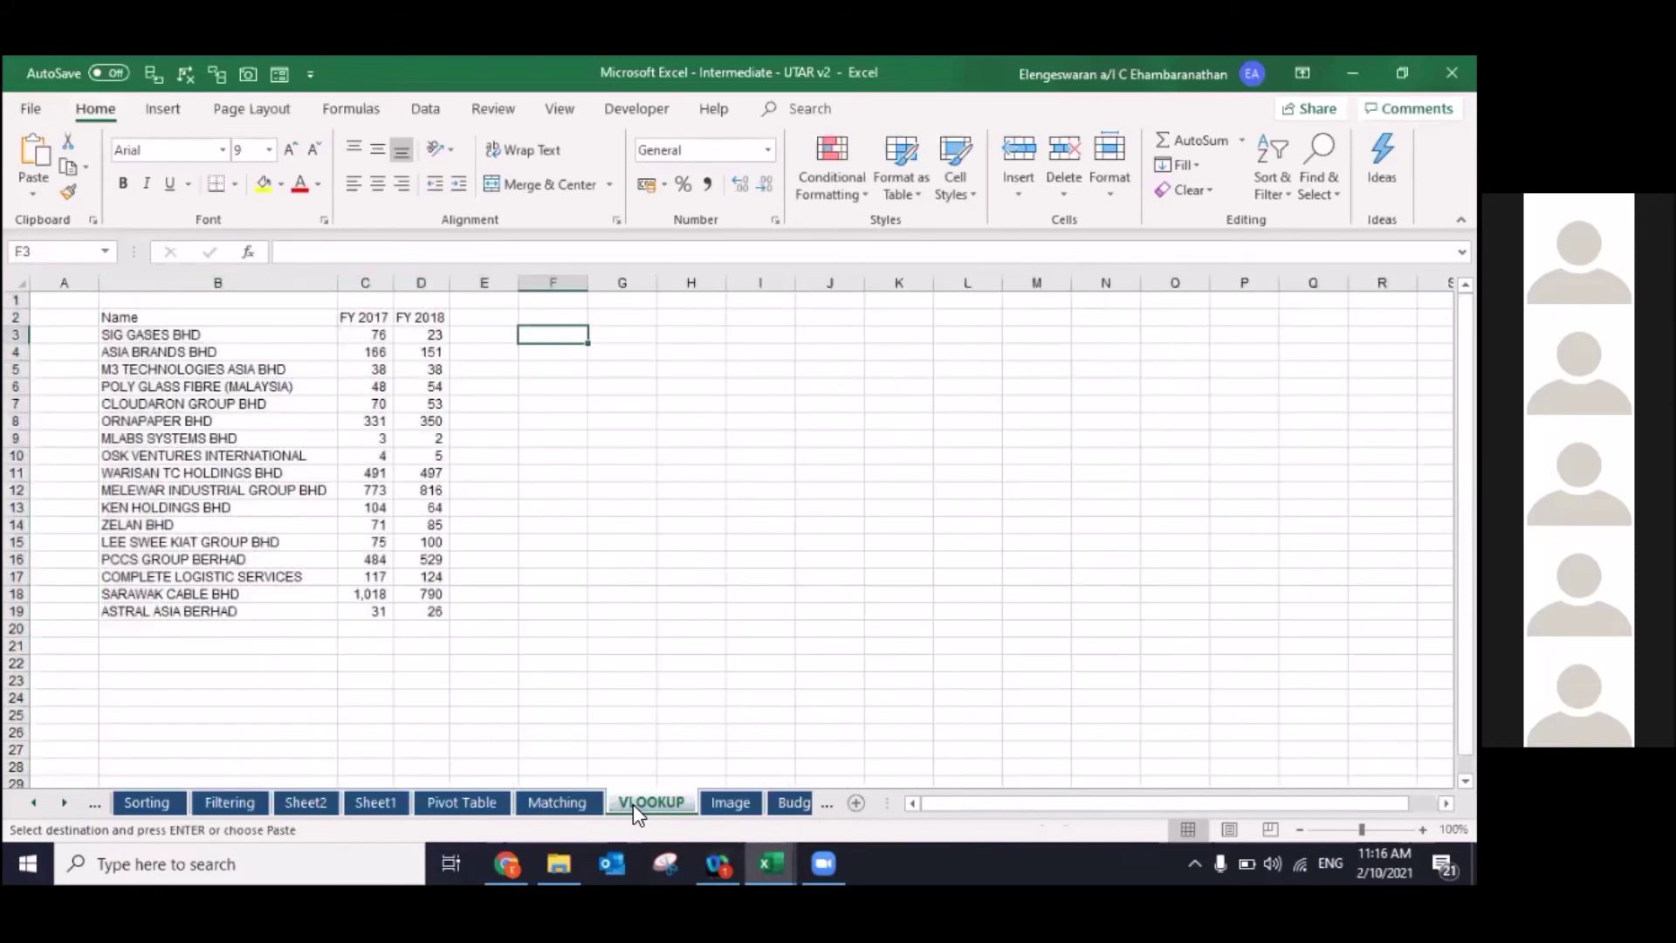
# Step: Copy SIG GASES BHD from B3 into F3 and widen column F to fit
pyautogui.click(163, 339)
pyautogui.hotkey('ctrl', 'c')
pyautogui.press('Right')
pyautogui.press('Right')
pyautogui.press('Right')
pyautogui.hotkey('ctrl', 'v')
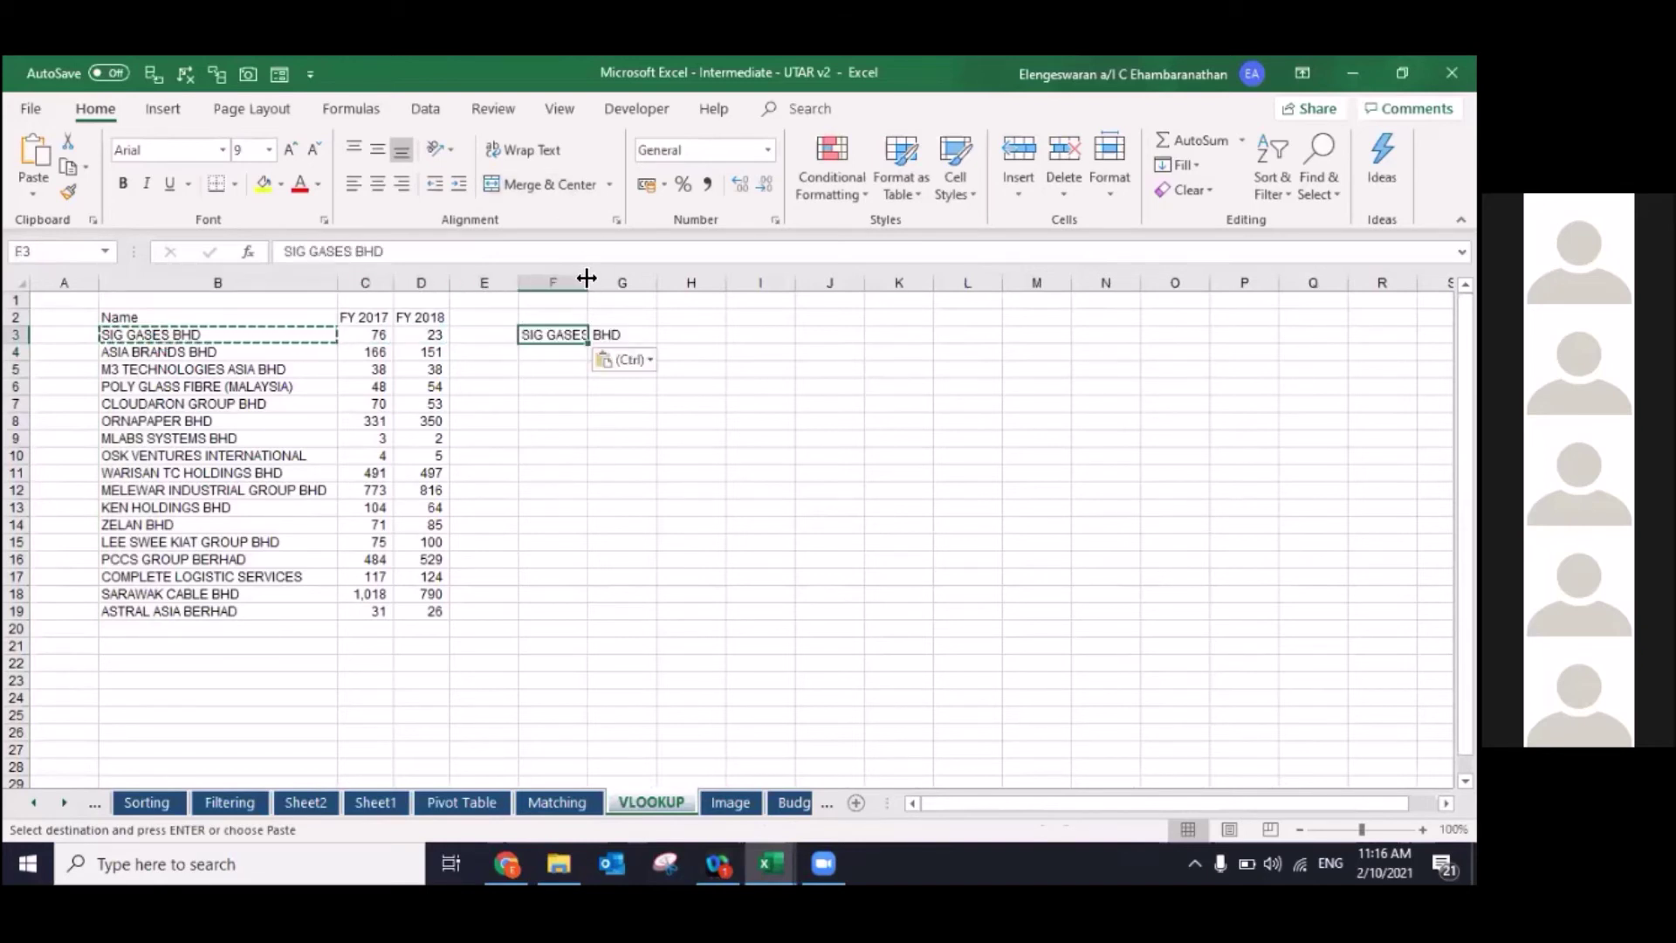
pyautogui.doubleClick(589, 277)
pyautogui.press('Right')
# Step: Enter =VLOOKUP(F3,$B$2:$D$19,3,FALSE) in G3, returning 23
pyautogui.write('=VL')
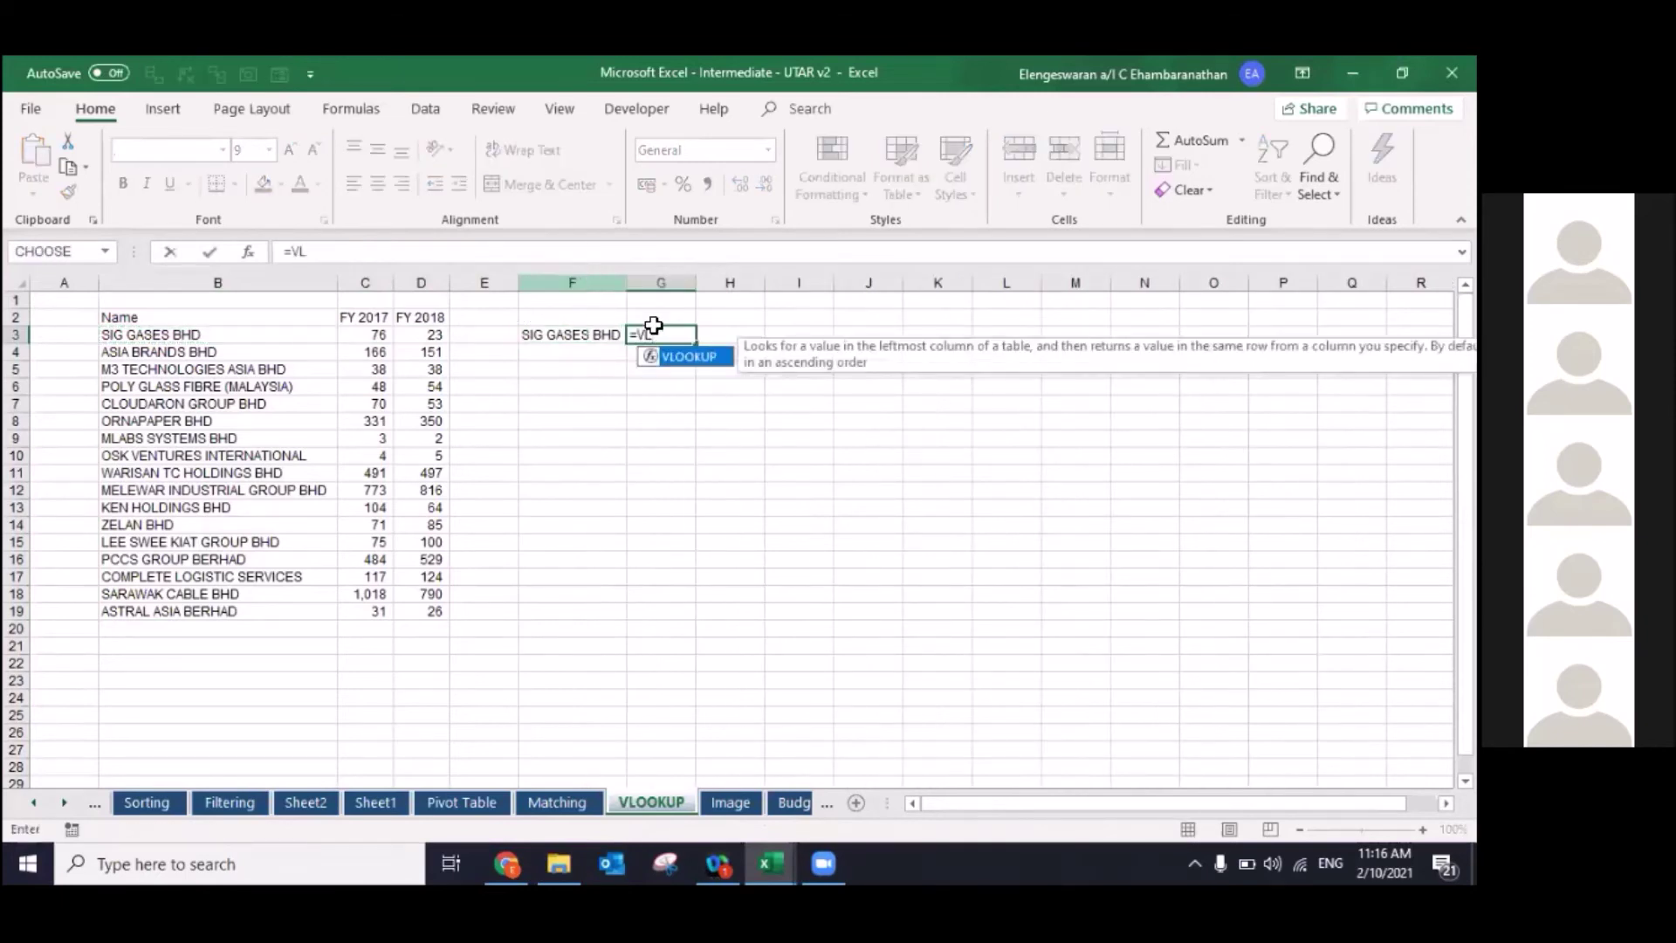
pyautogui.doubleClick(696, 358)
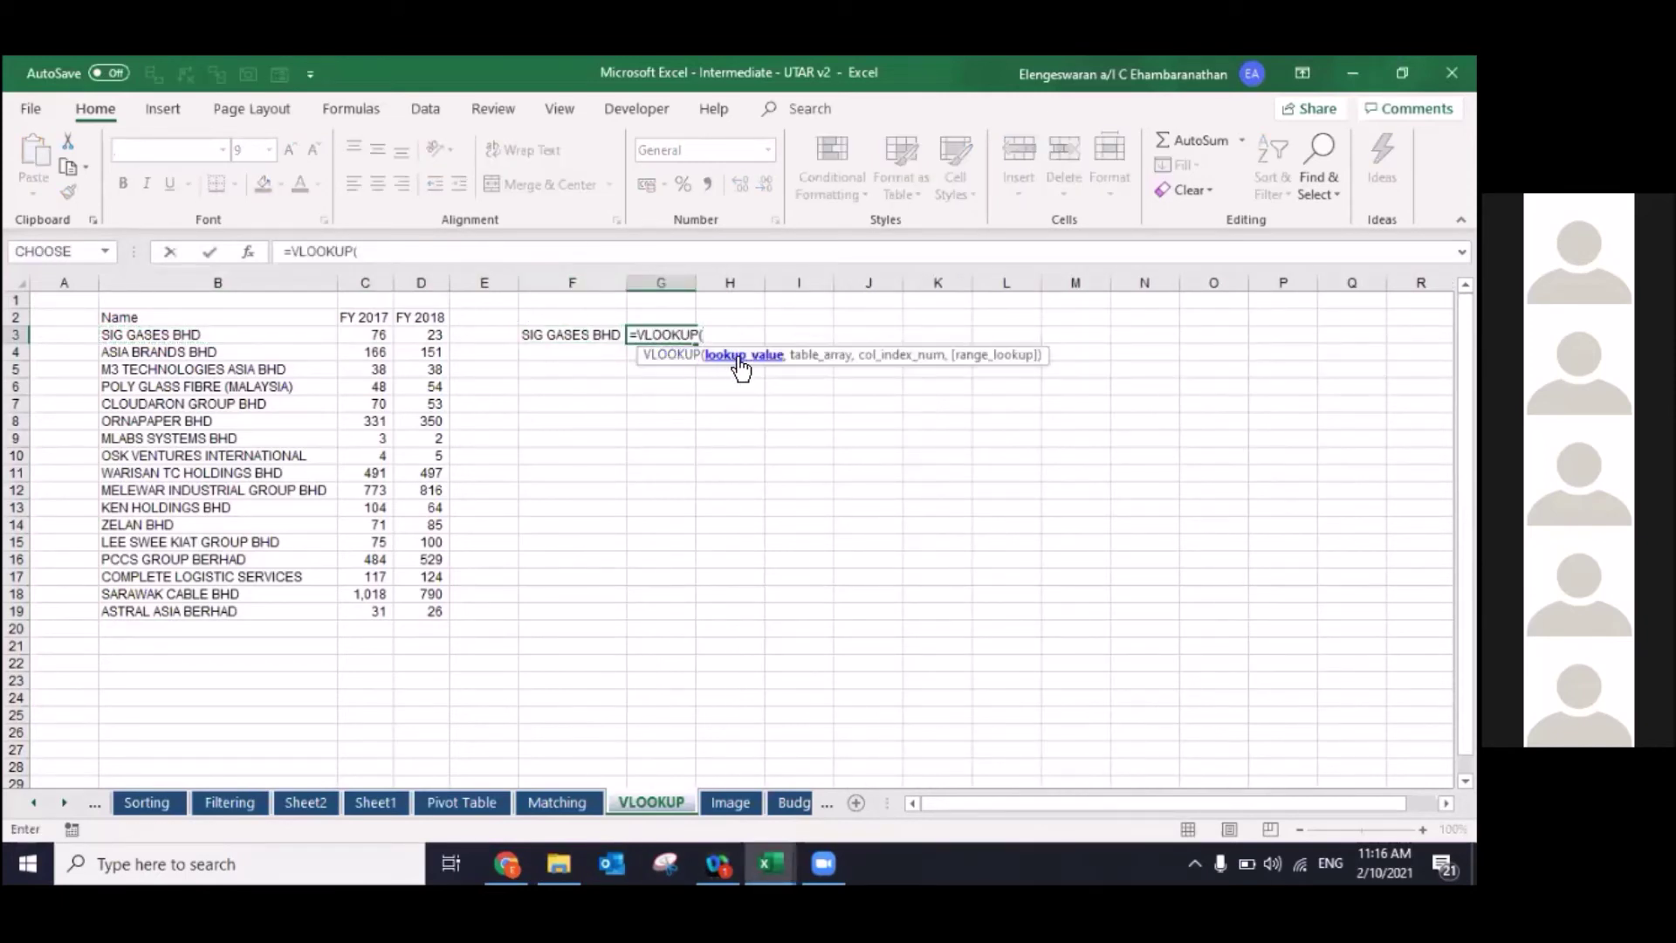
pyautogui.click(563, 333)
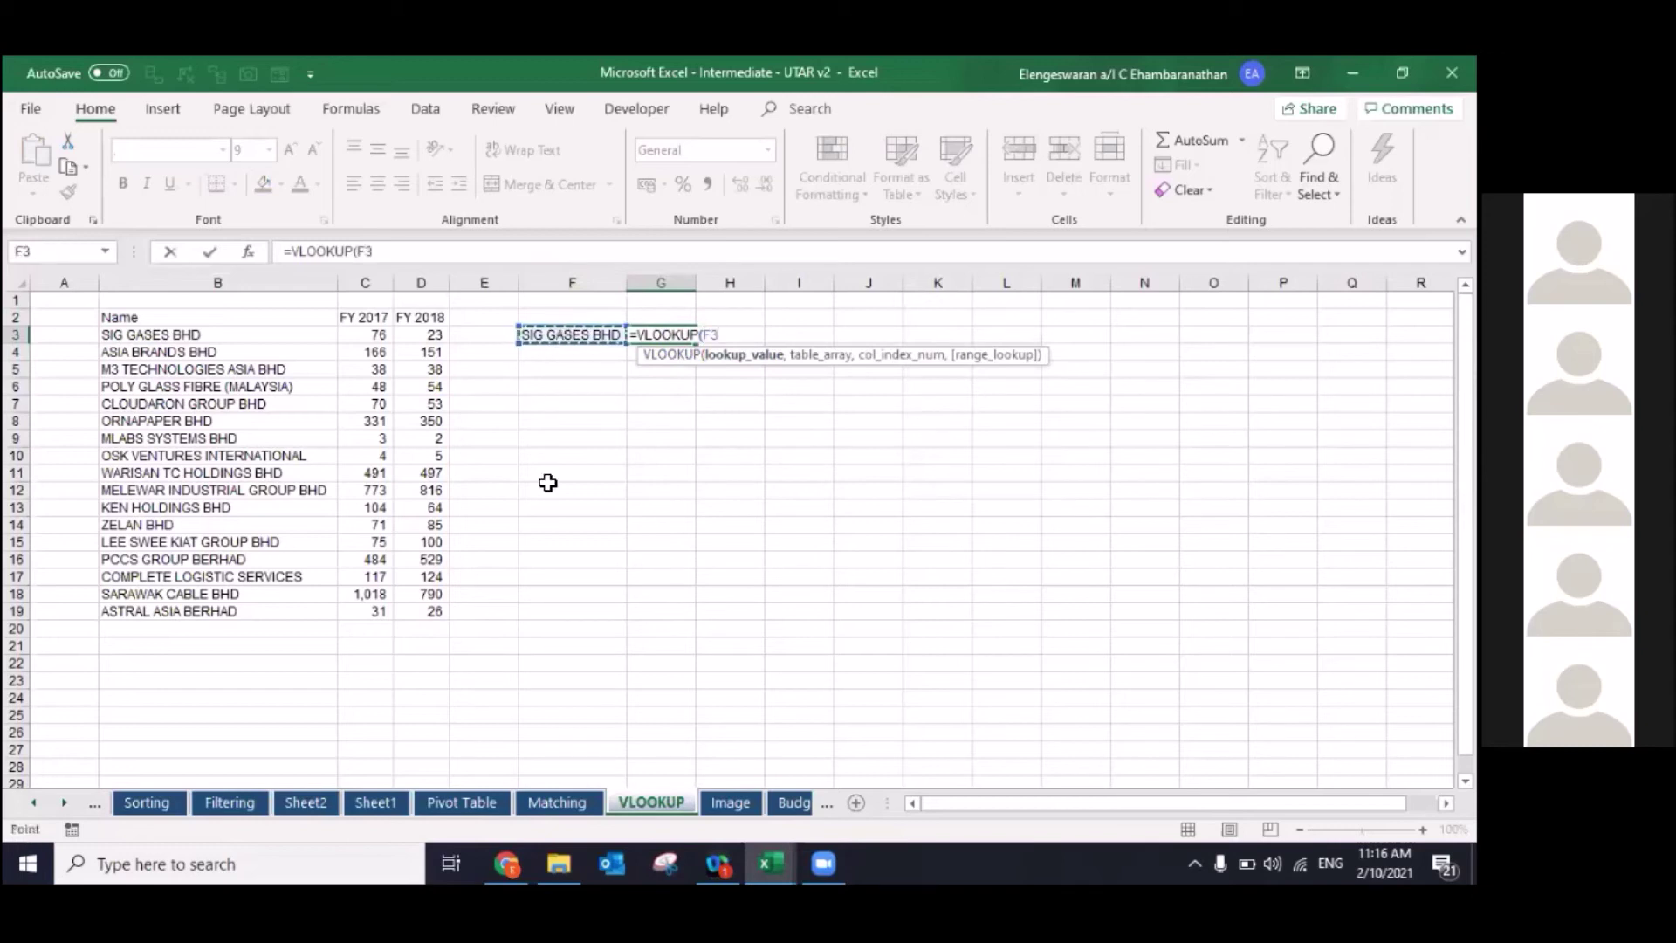
pyautogui.write(',')
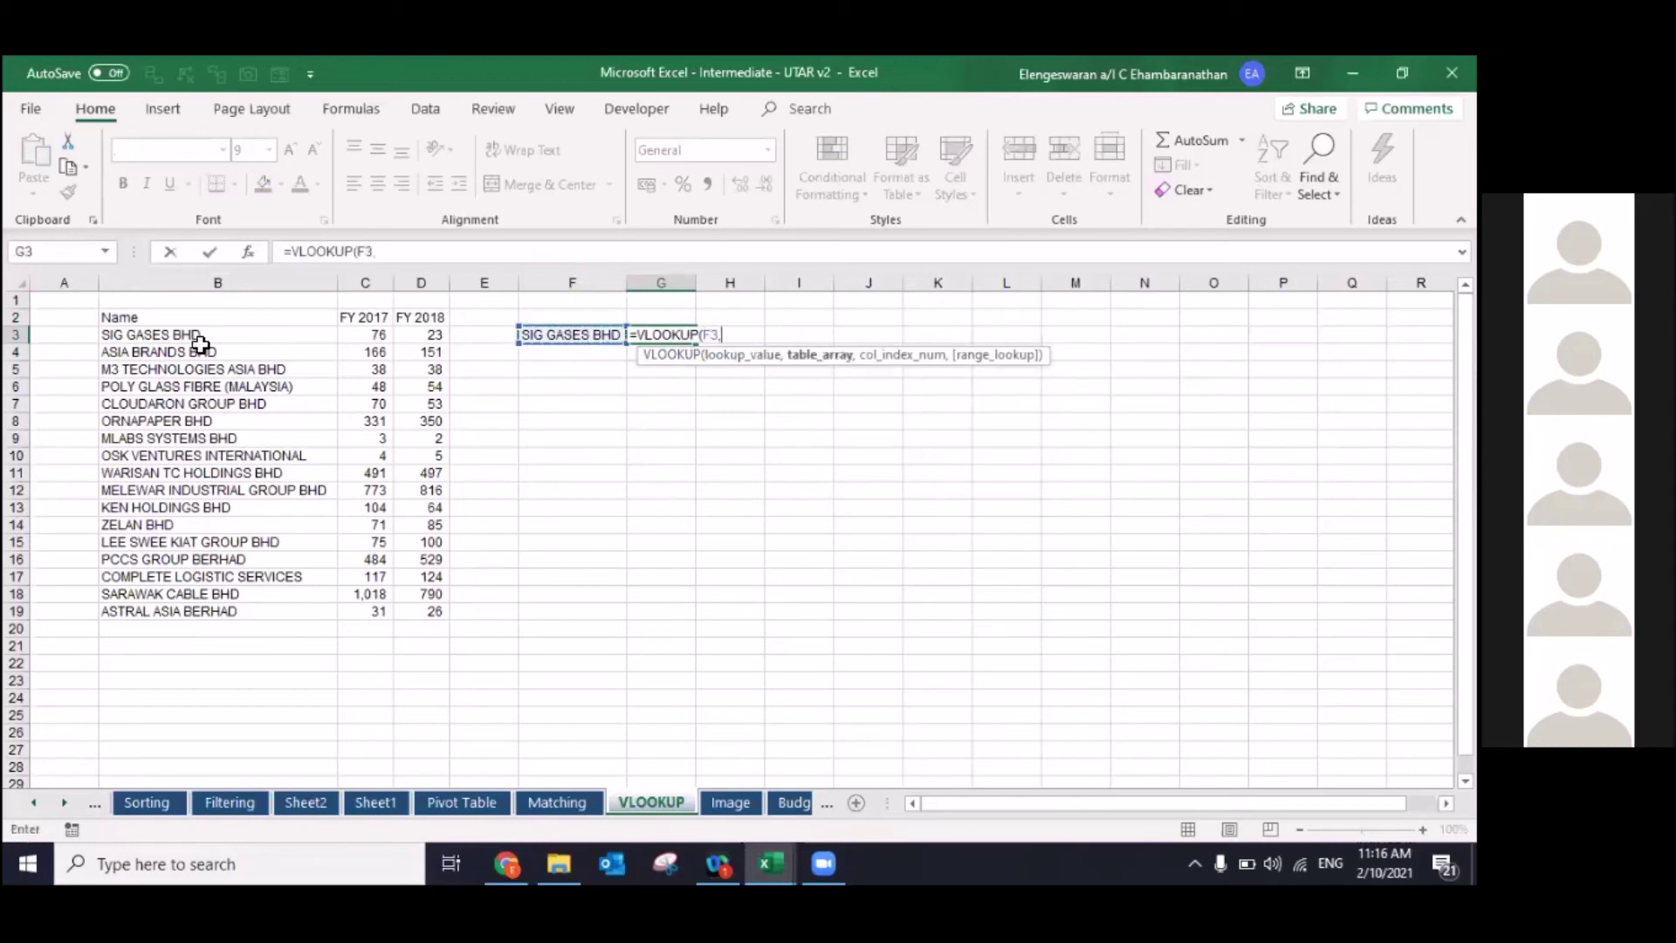
pyautogui.click(168, 323)
pyautogui.hotkey('ctrl', 'shift', 'Down')
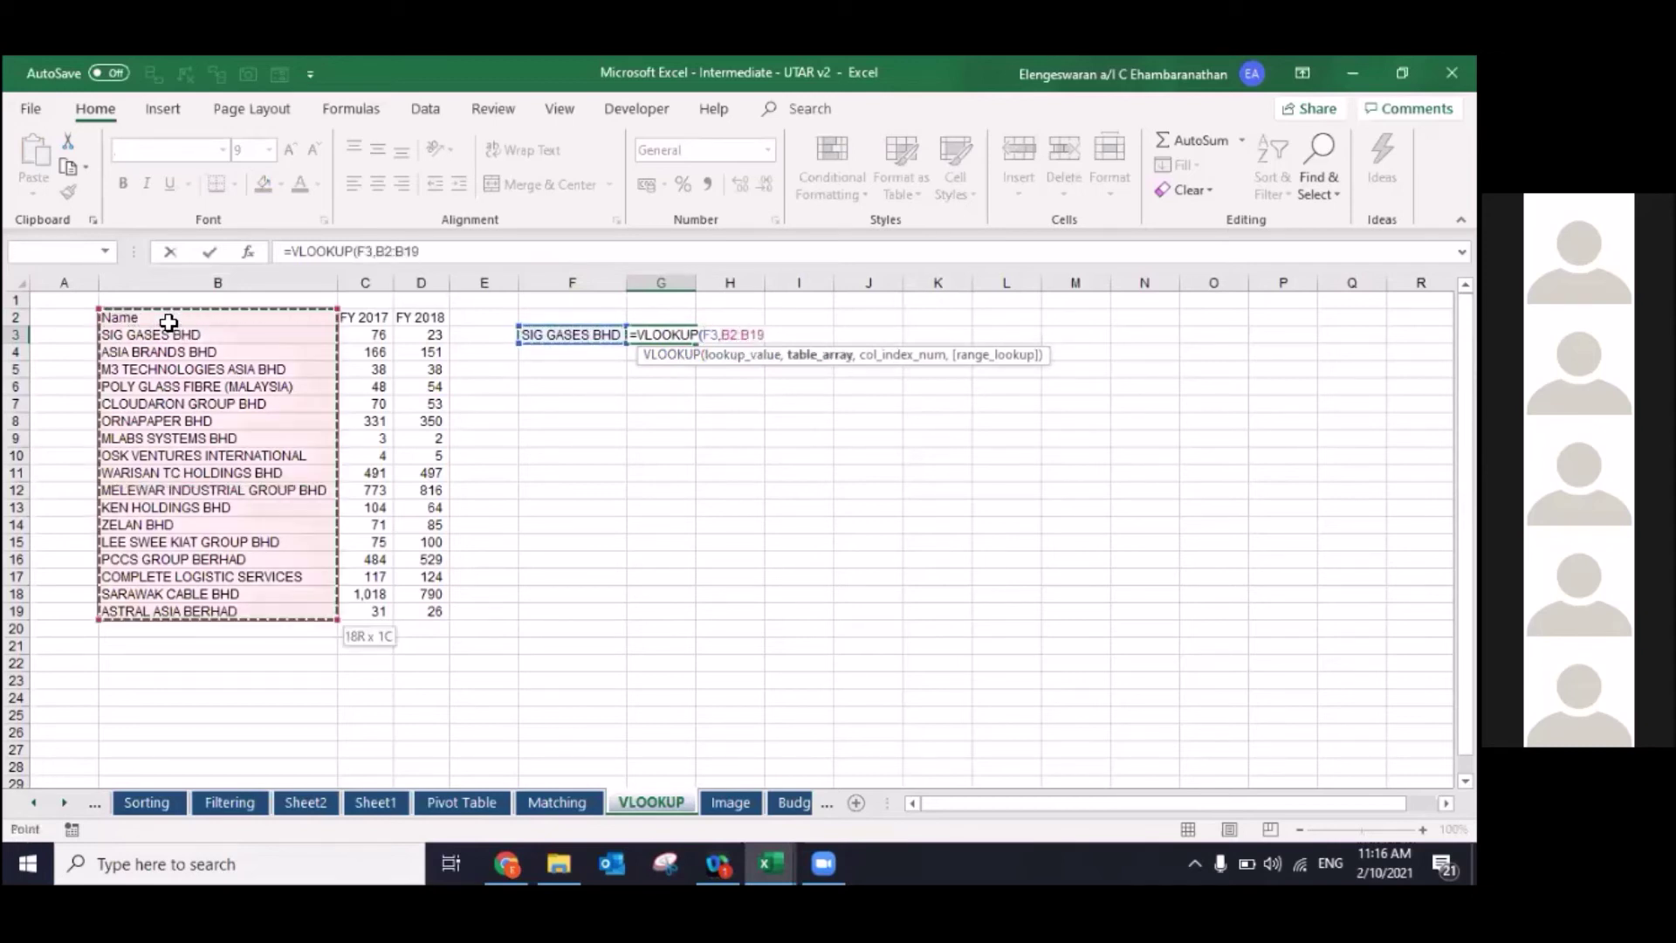
pyautogui.hotkey('ctrl', 'shift', 'Right')
pyautogui.press('F4')
pyautogui.write(',3')
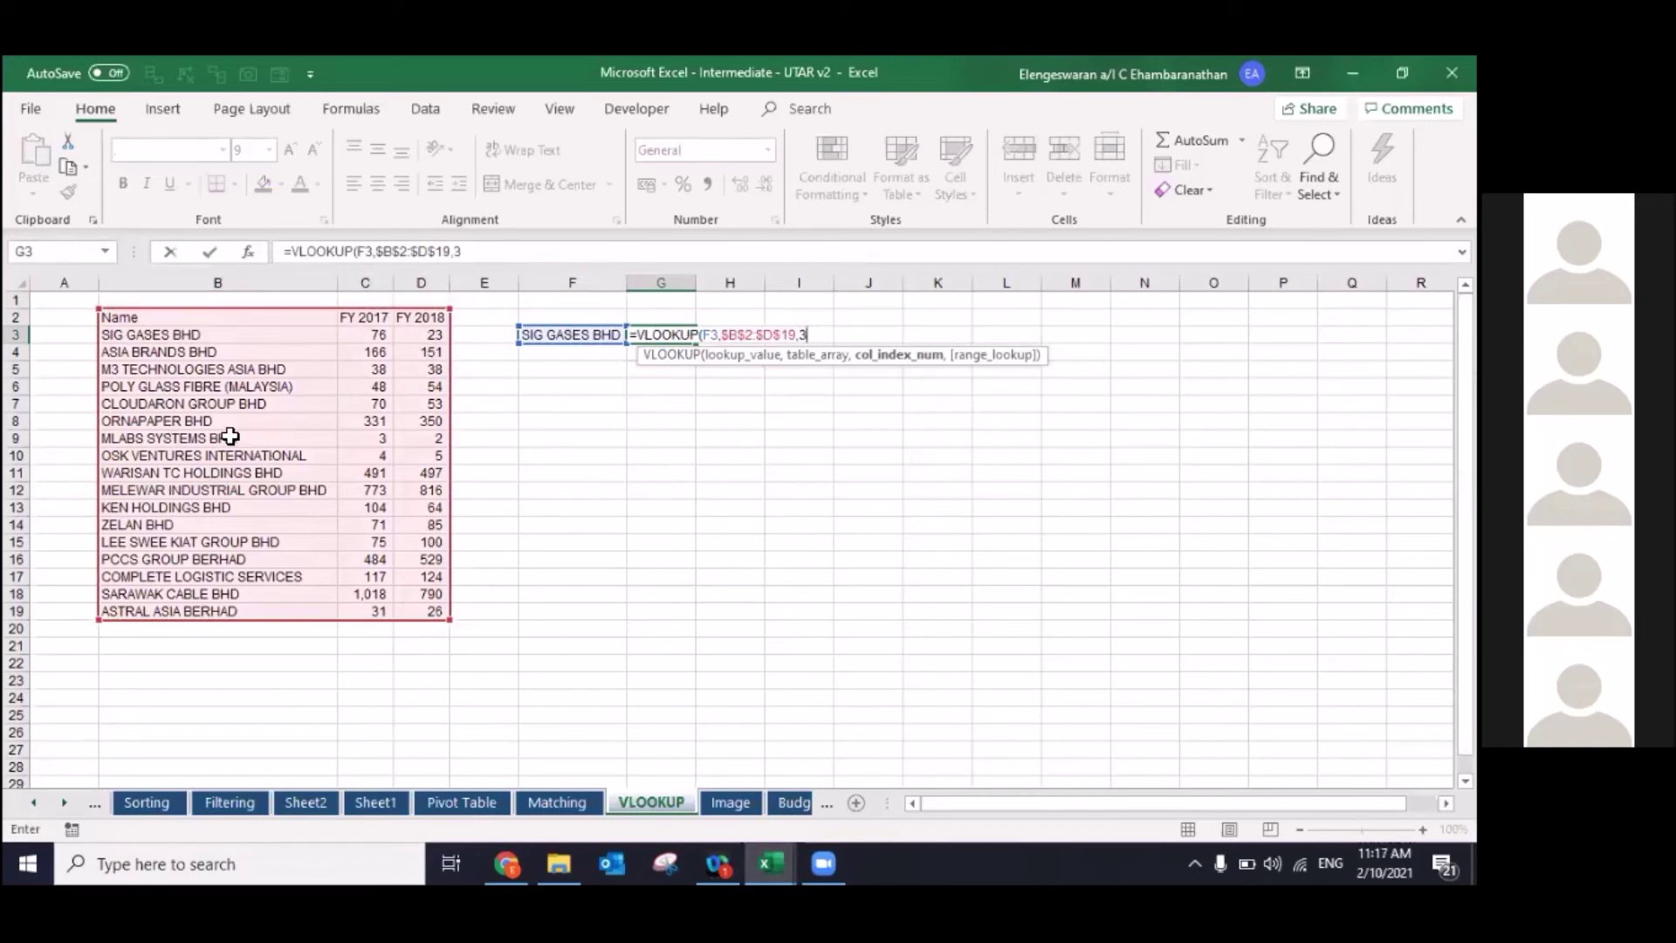
pyautogui.write(',FALSE)')
pyautogui.press('Return')
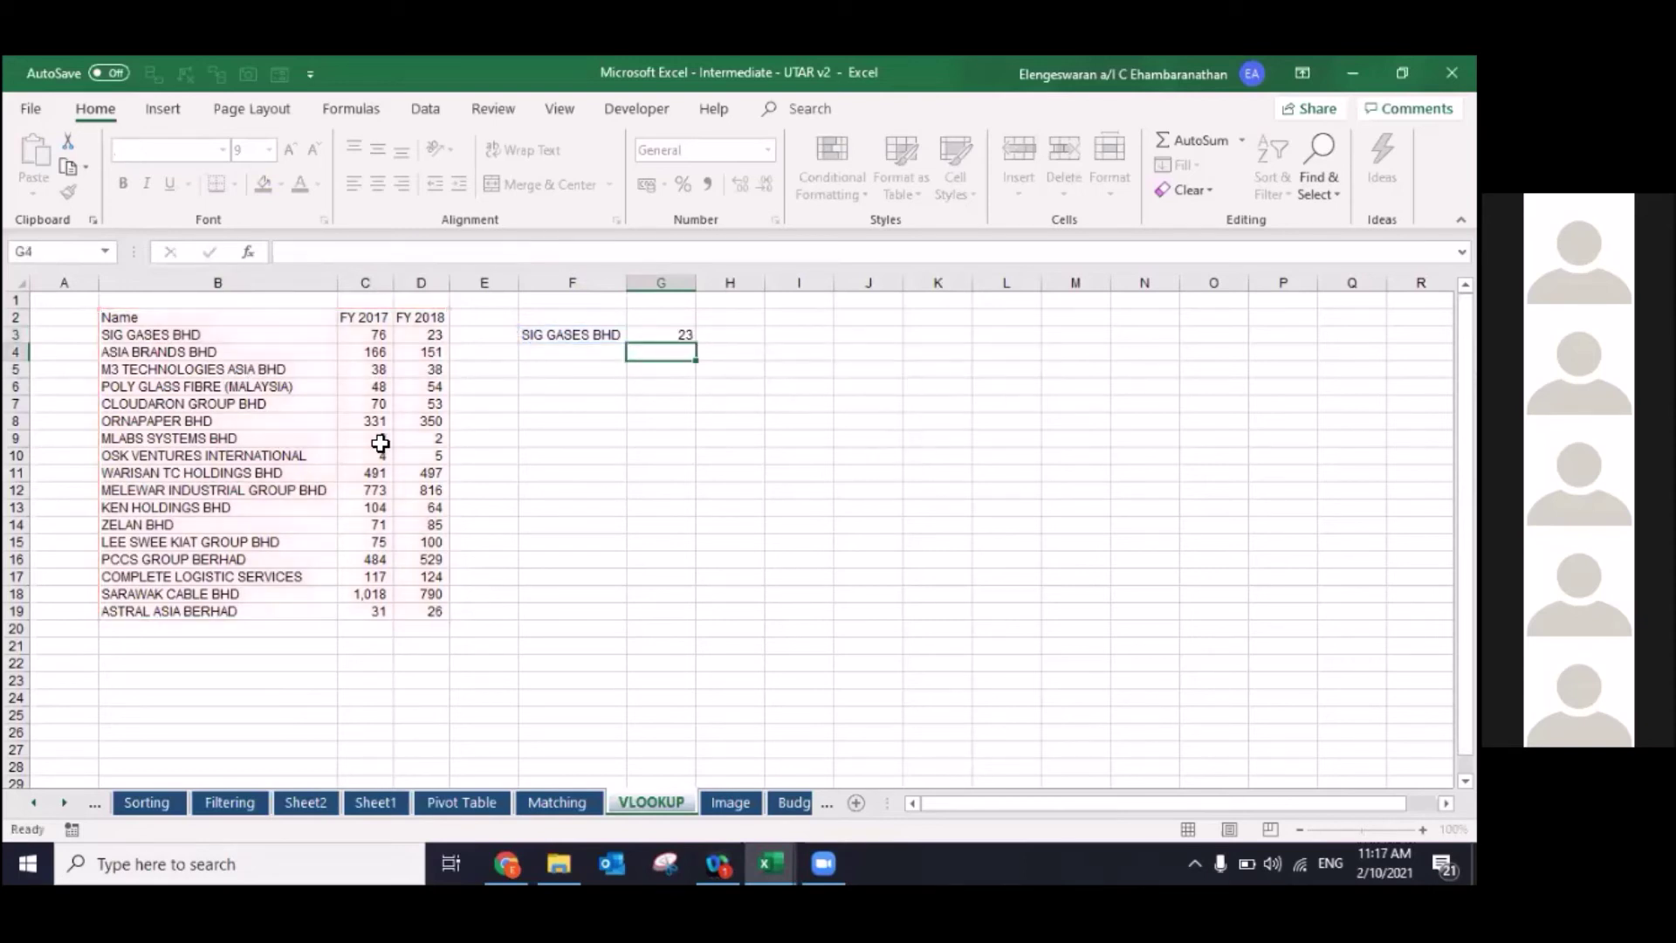
pyautogui.press('Up')
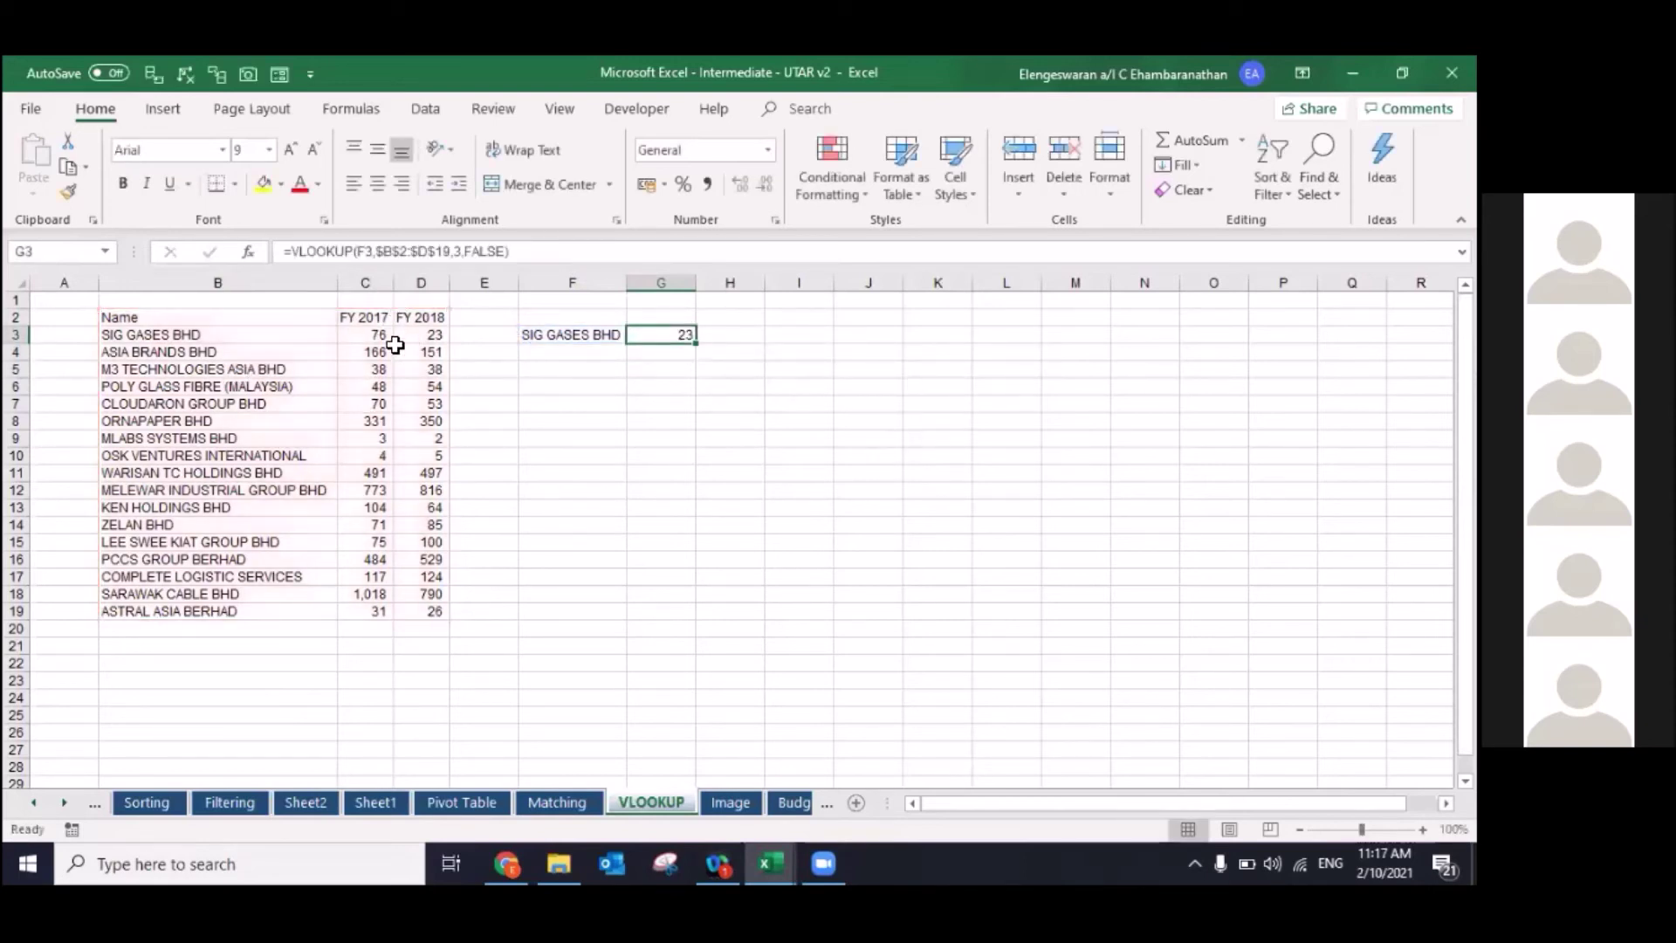
# Step: Add notes in I3:J5: FALSE = 'exact items / figures', TRUE = 'approximate' / 'lebih kurang'
pyautogui.press('Right')
pyautogui.press('Right')
pyautogui.write('false')
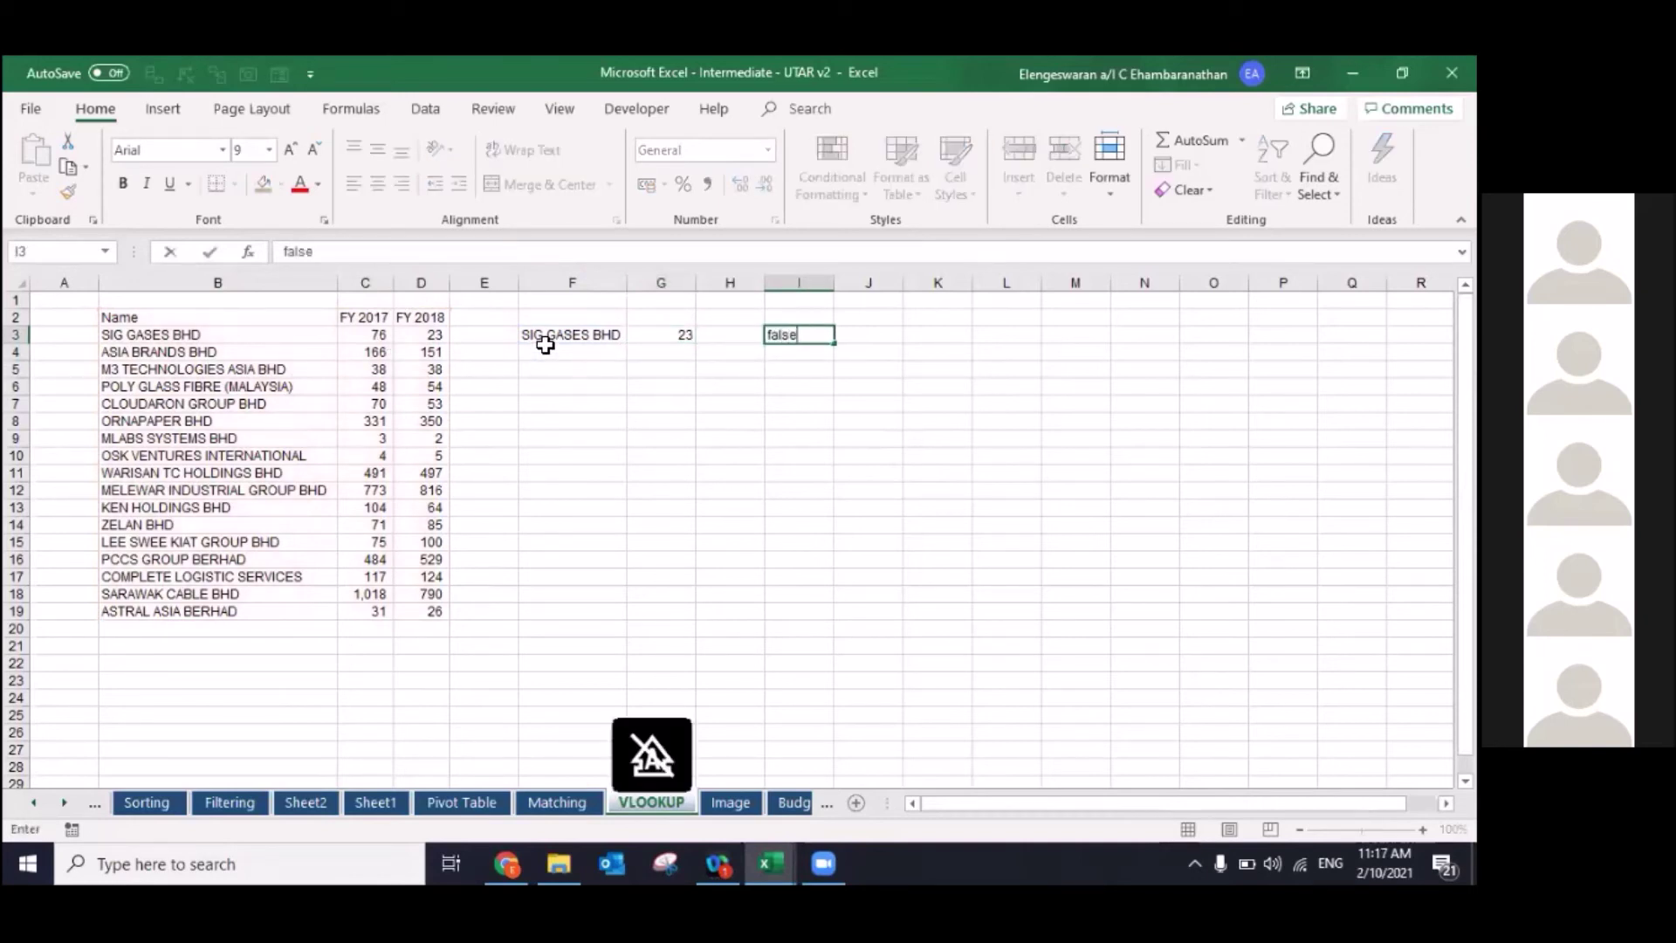
pyautogui.press('Tab')
pyautogui.write('exact items / figures')
pyautogui.press('Return')
pyautogui.write('TRUE')
pyautogui.press('Tab')
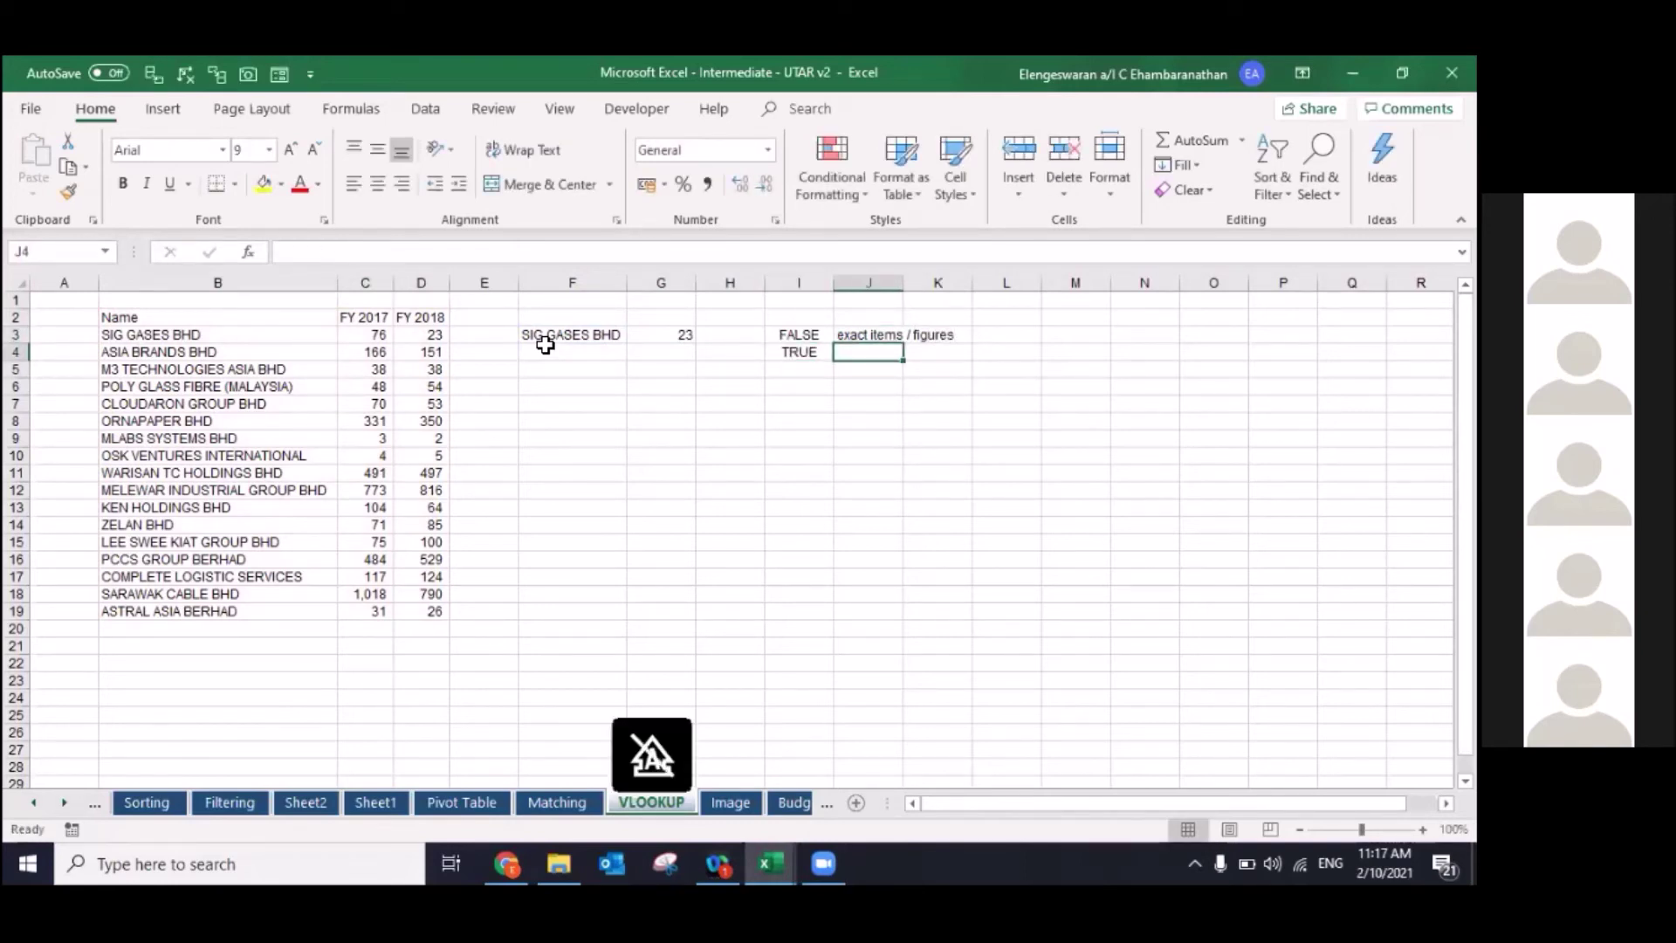
pyautogui.write('approxi')
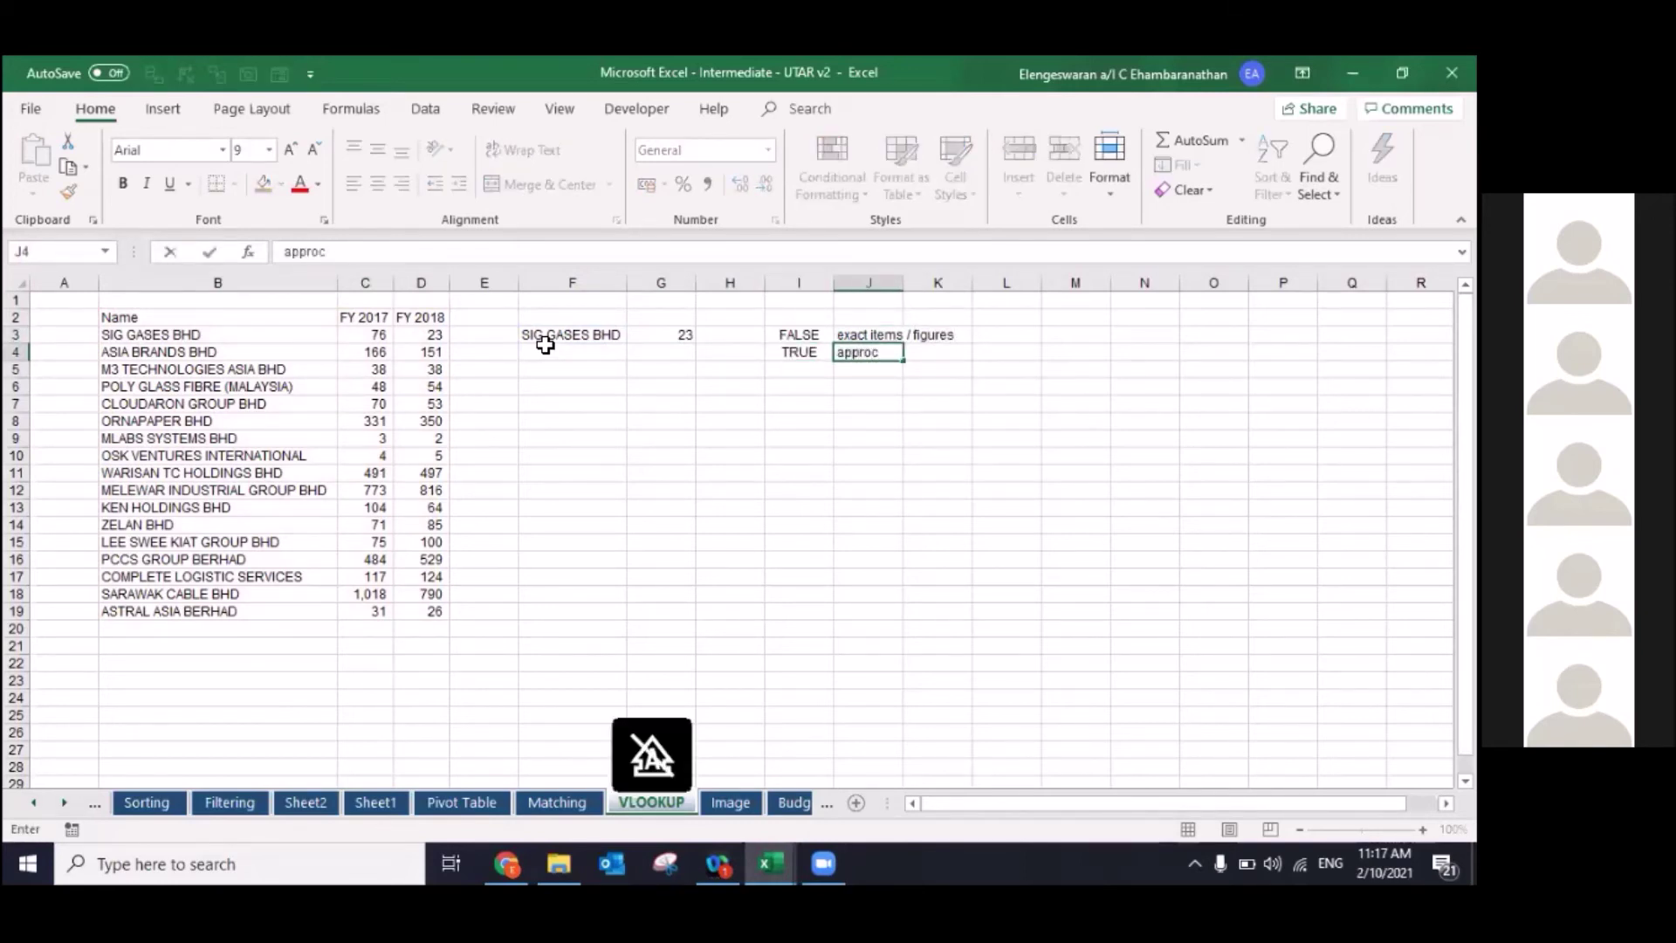
pyautogui.write('mate')
pyautogui.press('Return')
pyautogui.write('lebih kurang')
pyautogui.press('Return')
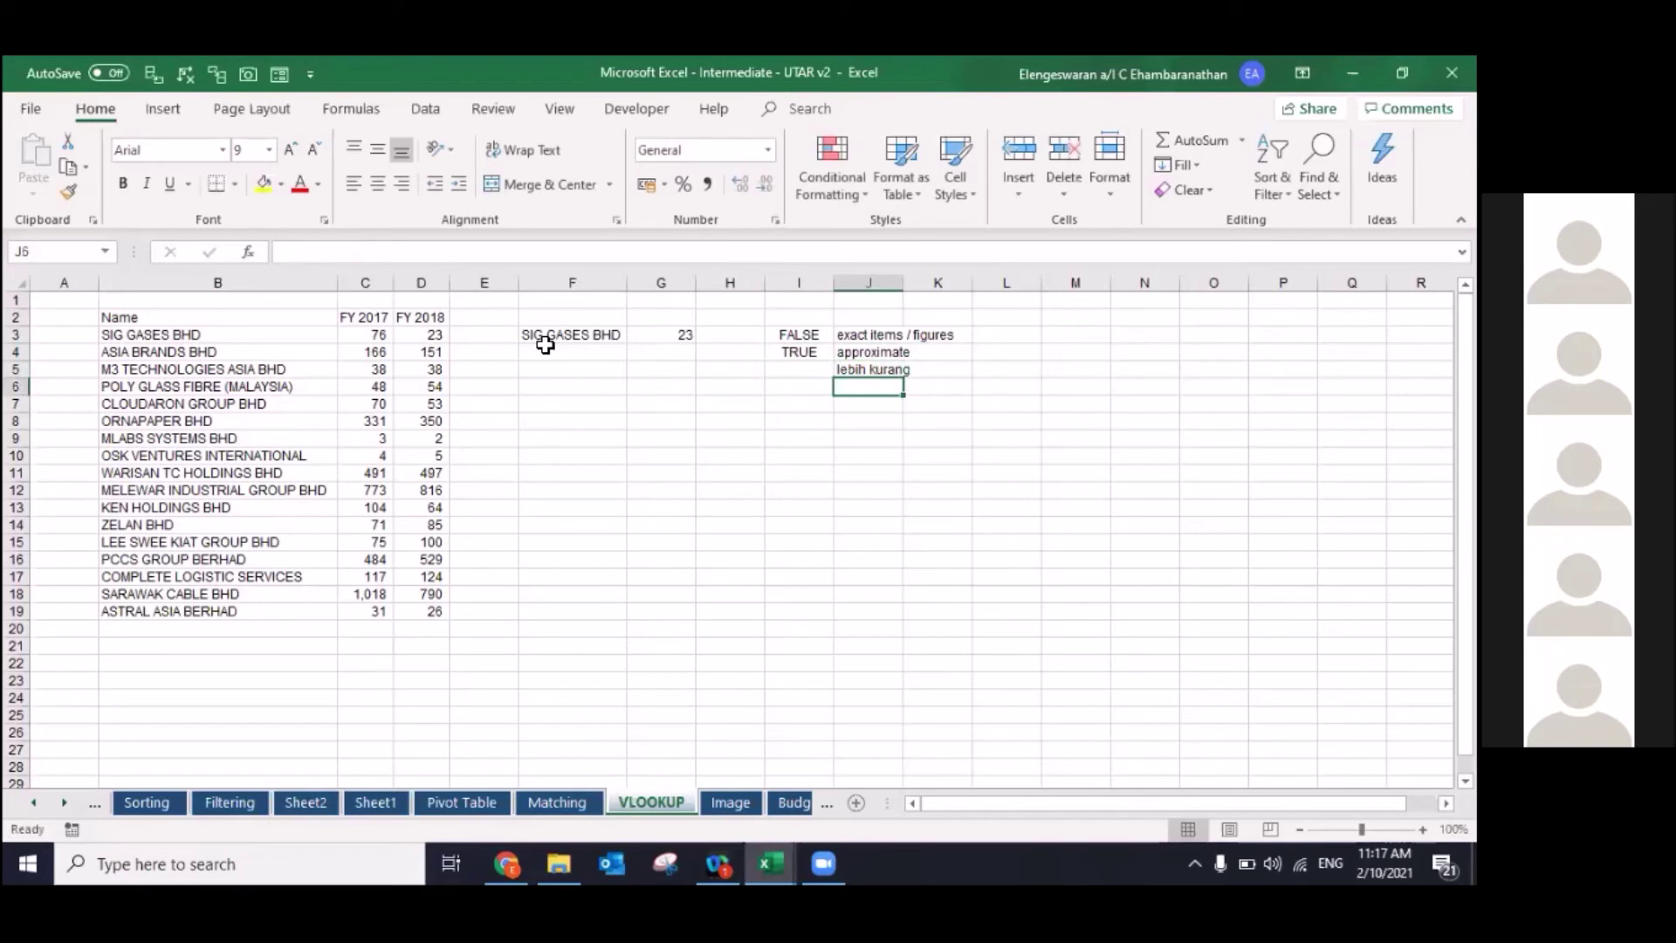
# Step: Return to G3 and open its lookup formula for editing
pyautogui.press('Up')
pyautogui.press('Left')
pyautogui.press('Up')
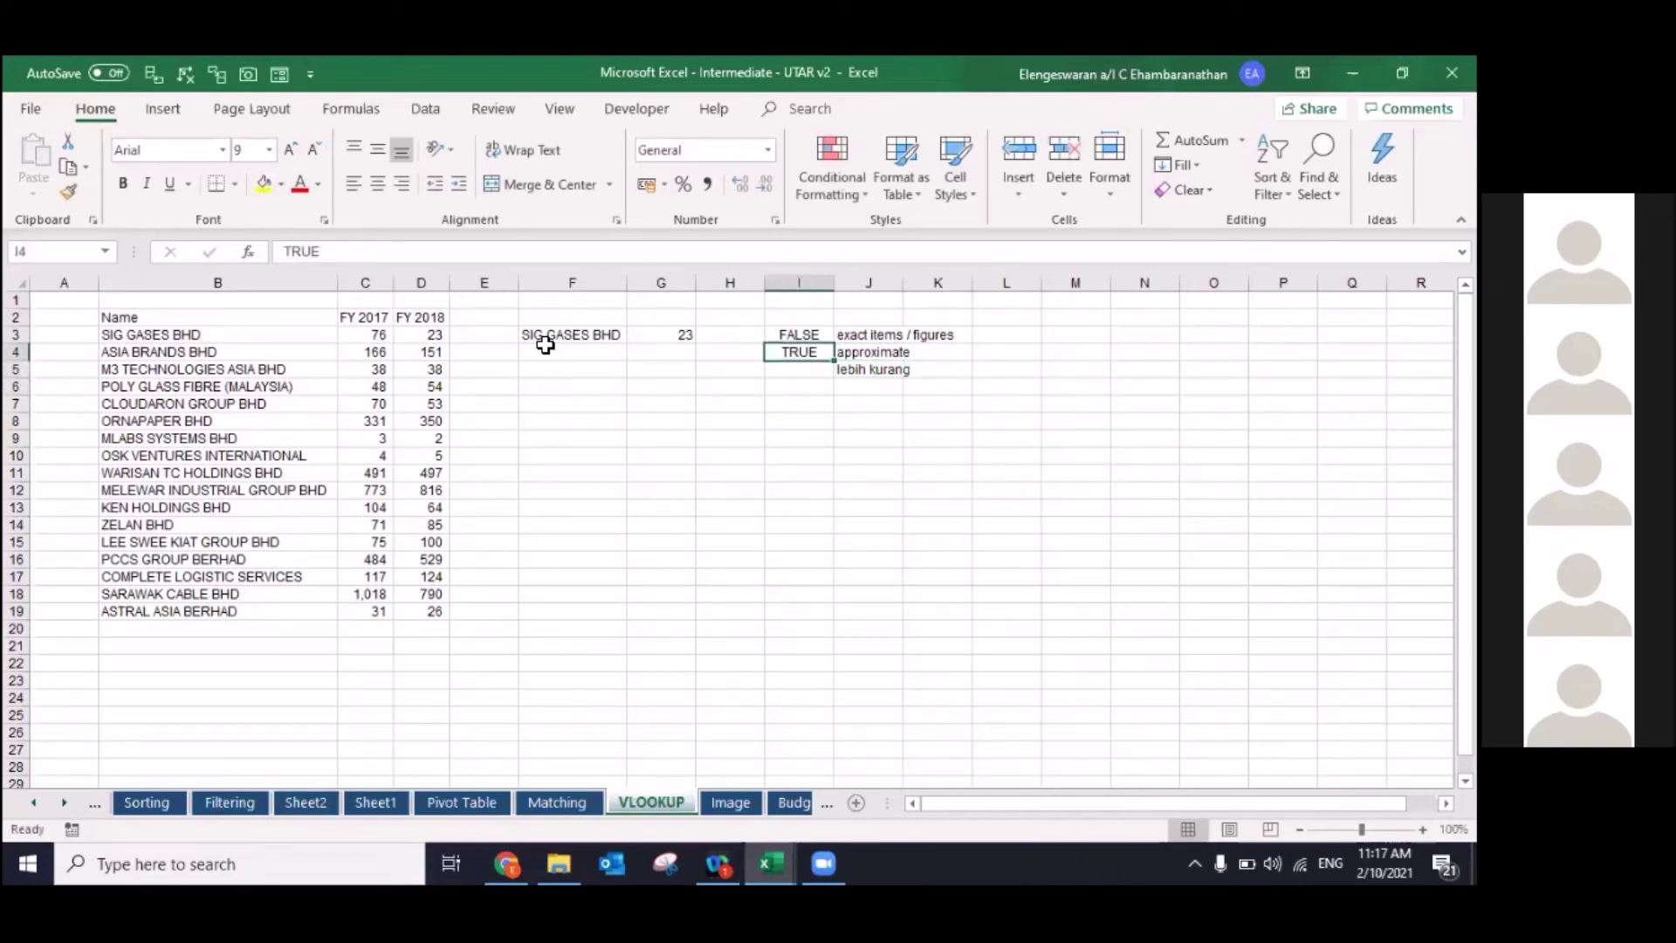
pyautogui.click(534, 333)
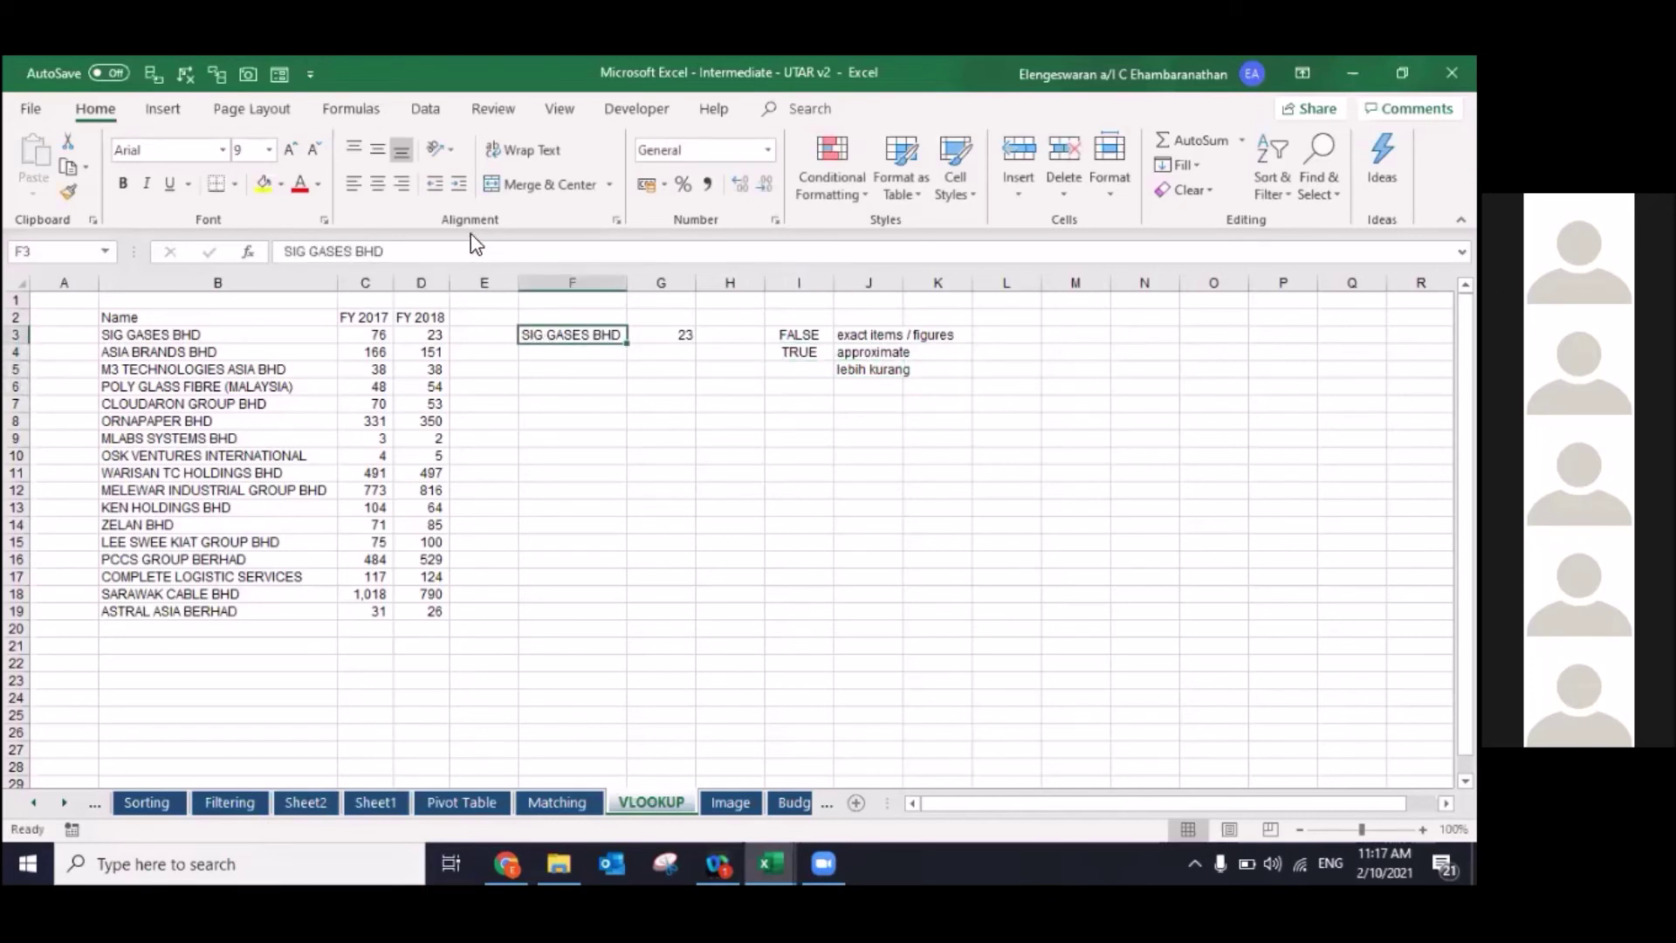
pyautogui.press('Right')
pyautogui.press('F2')
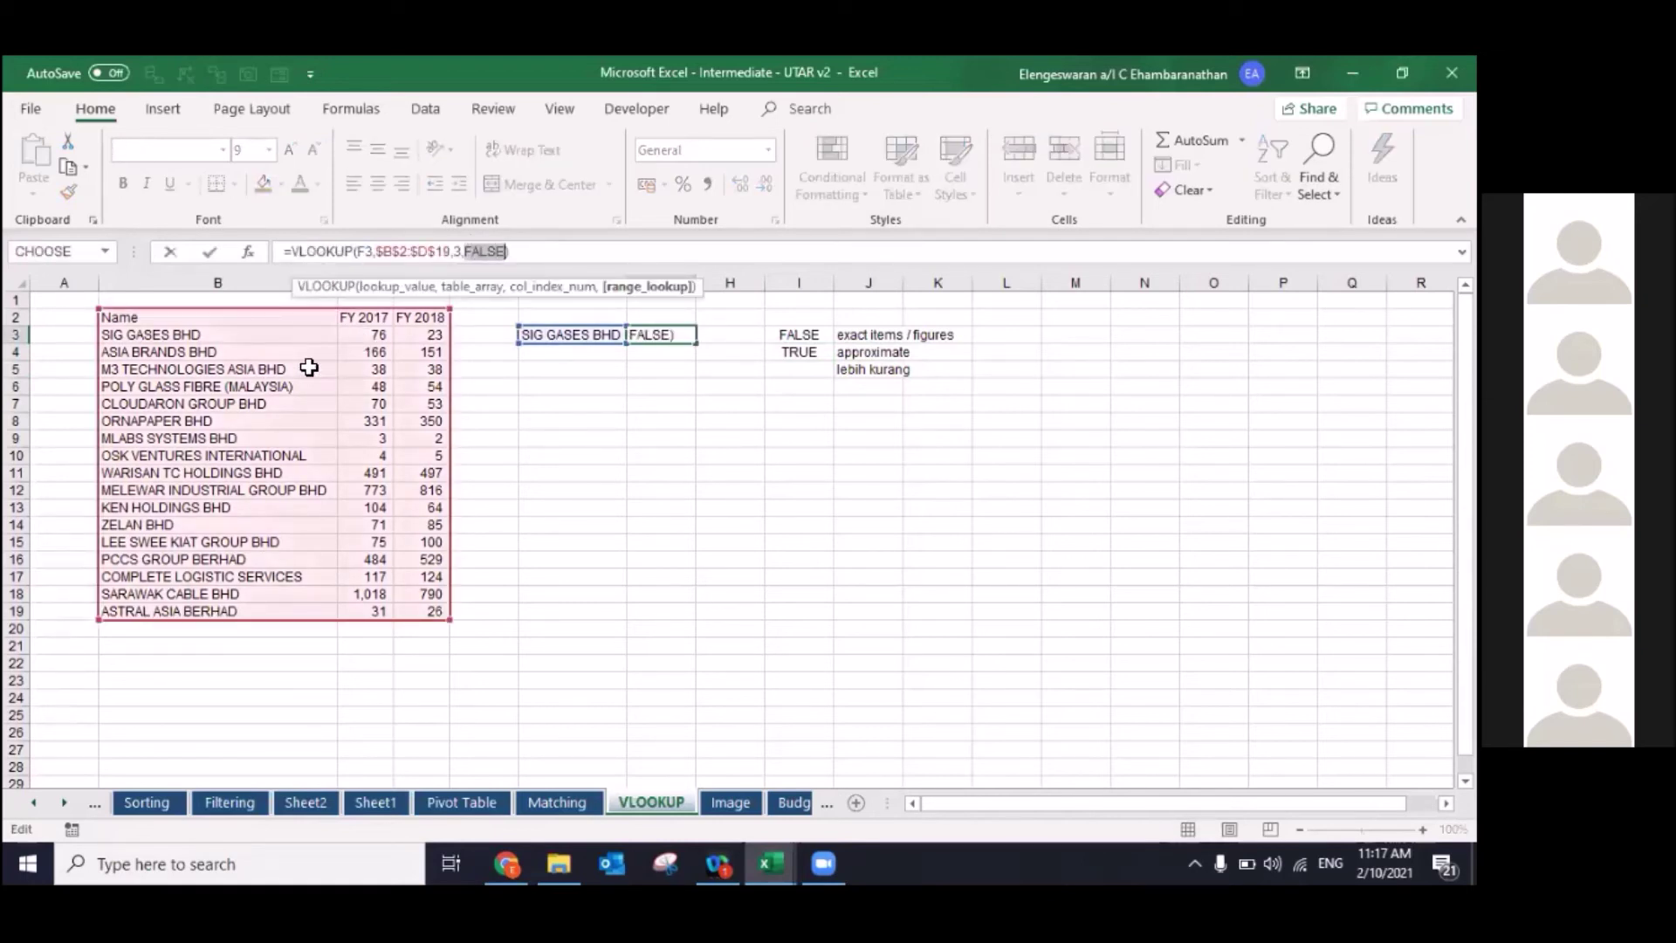
# Step: Switch G3's match argument to TRUE and copy ASIA BRANDS BHD into F3
pyautogui.write('true')
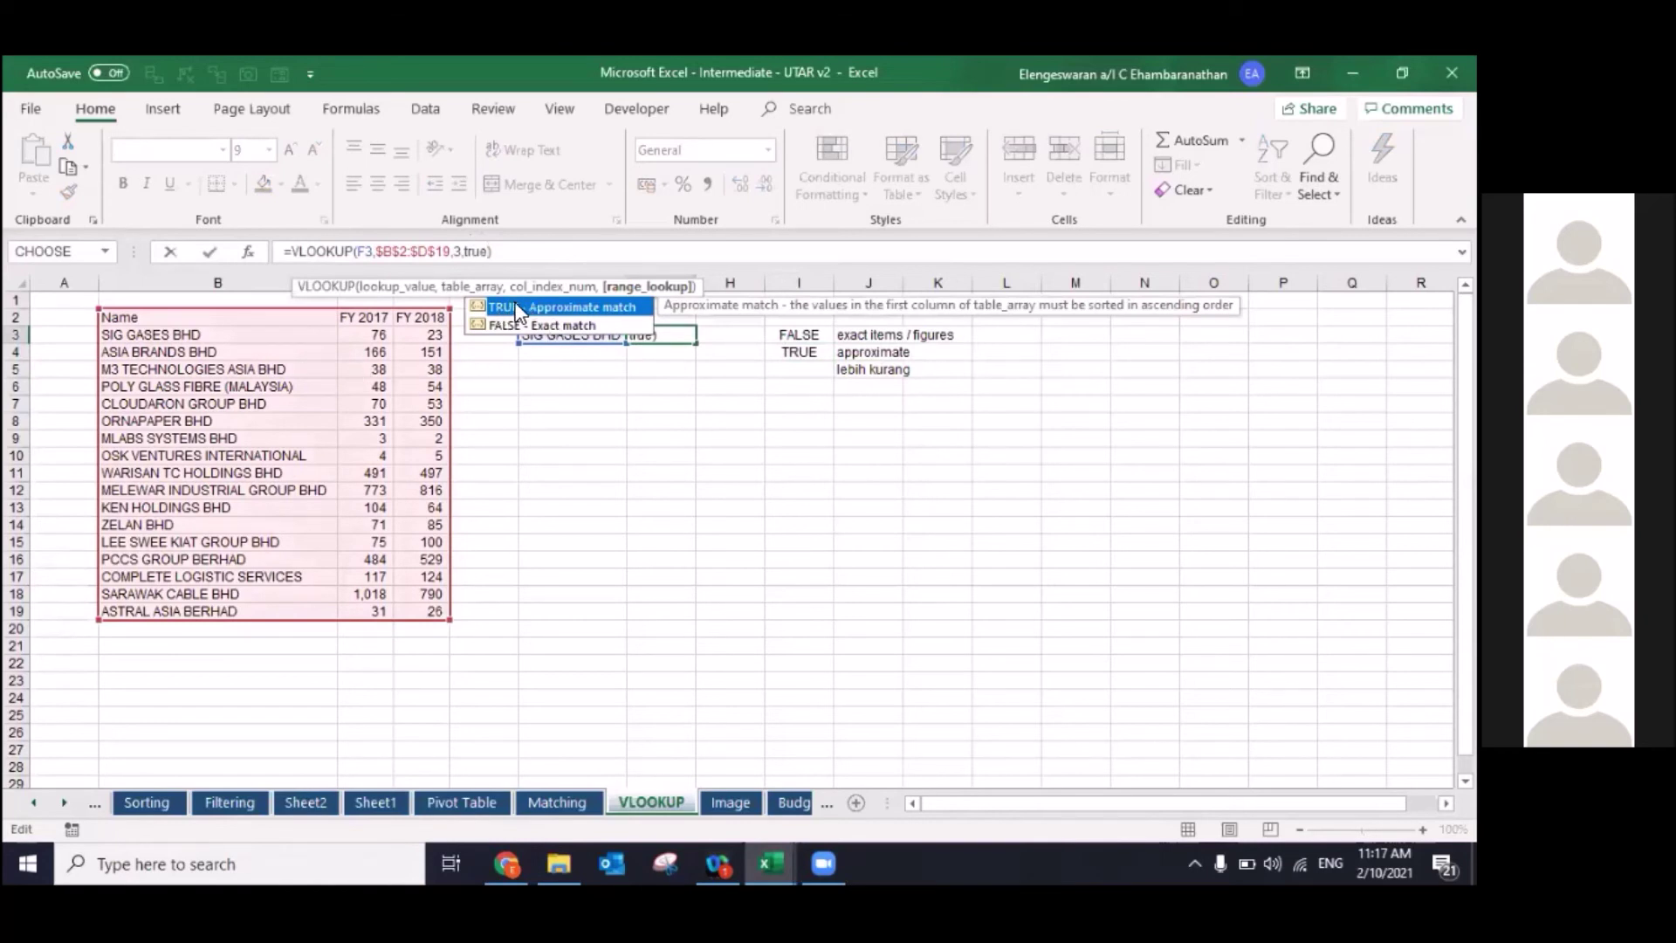
pyautogui.press('Return')
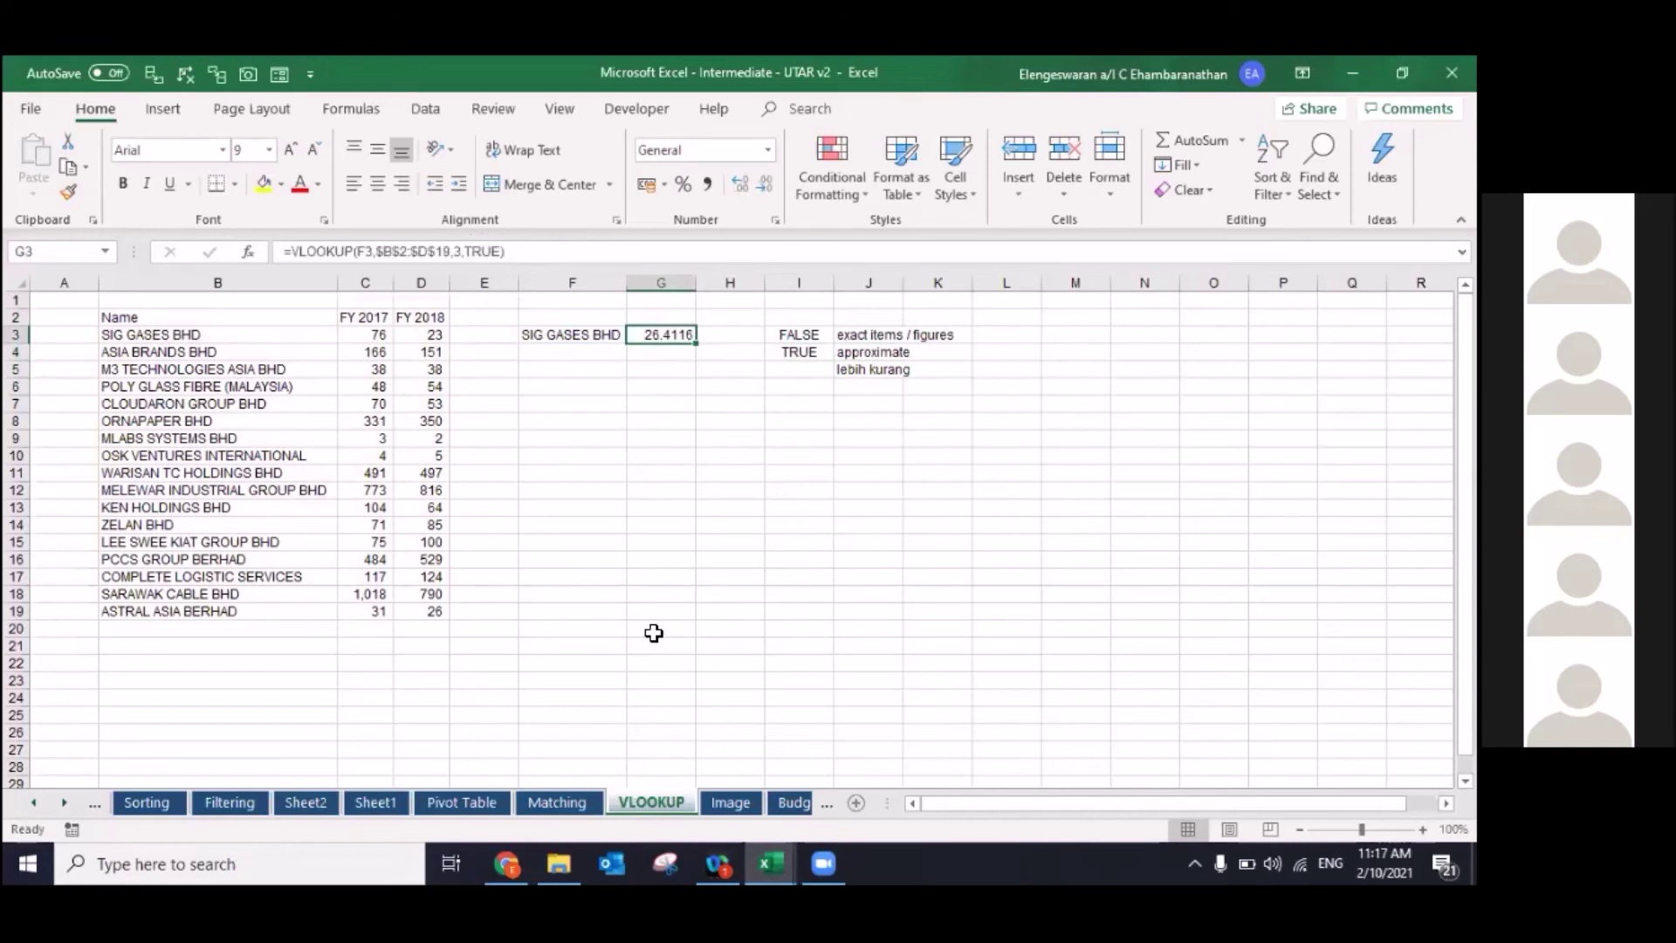
pyautogui.press('Left')
pyautogui.press('Left')
pyautogui.press('Left')
pyautogui.press('Down')
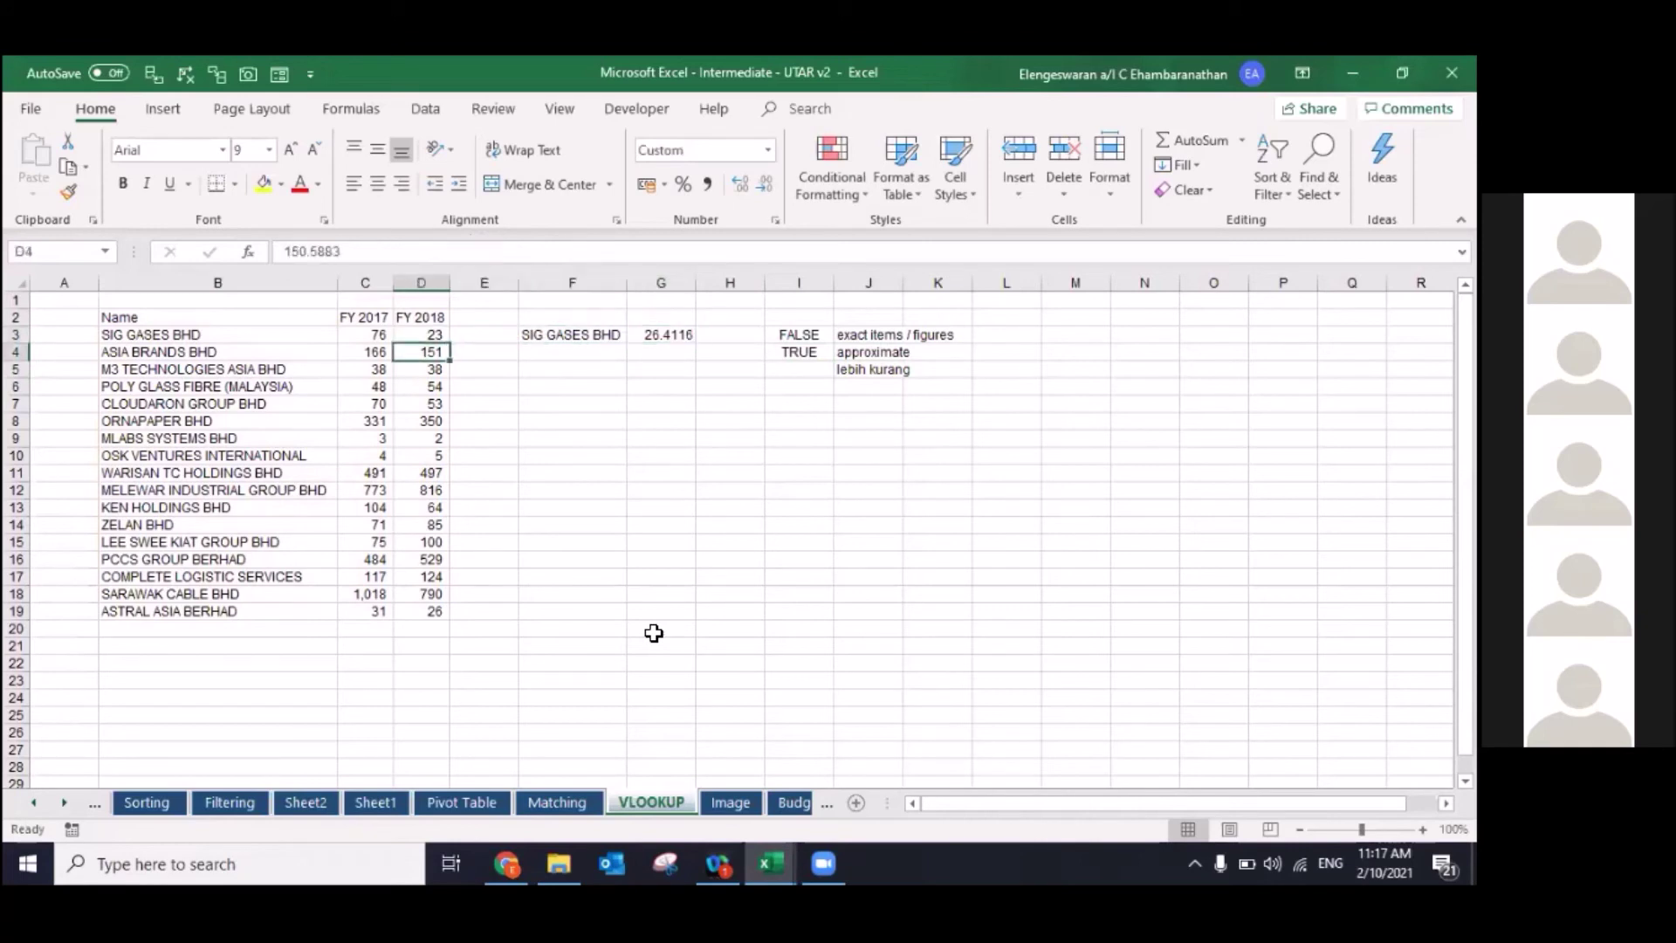
pyautogui.press('Left')
pyautogui.press('Left')
pyautogui.hotkey('ctrl', 'c')
pyautogui.press('Right')
pyautogui.press('Right')
pyautogui.press('Right')
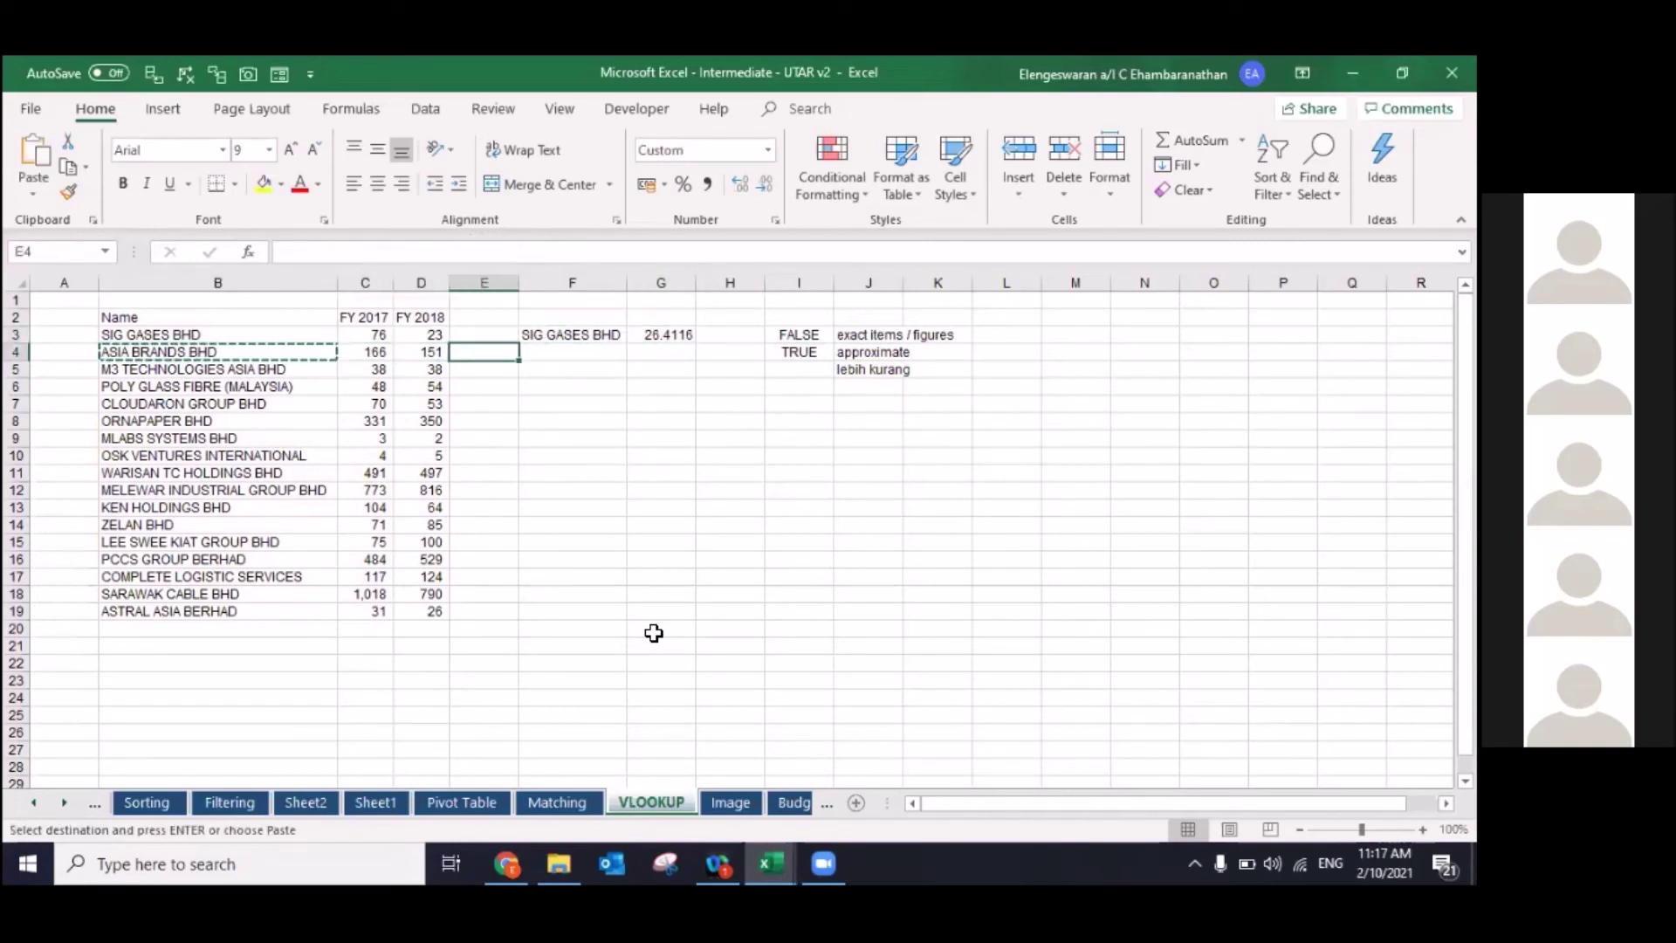
pyautogui.press('Up')
pyautogui.press('Right')
pyautogui.hotkey('ctrl', 'v')
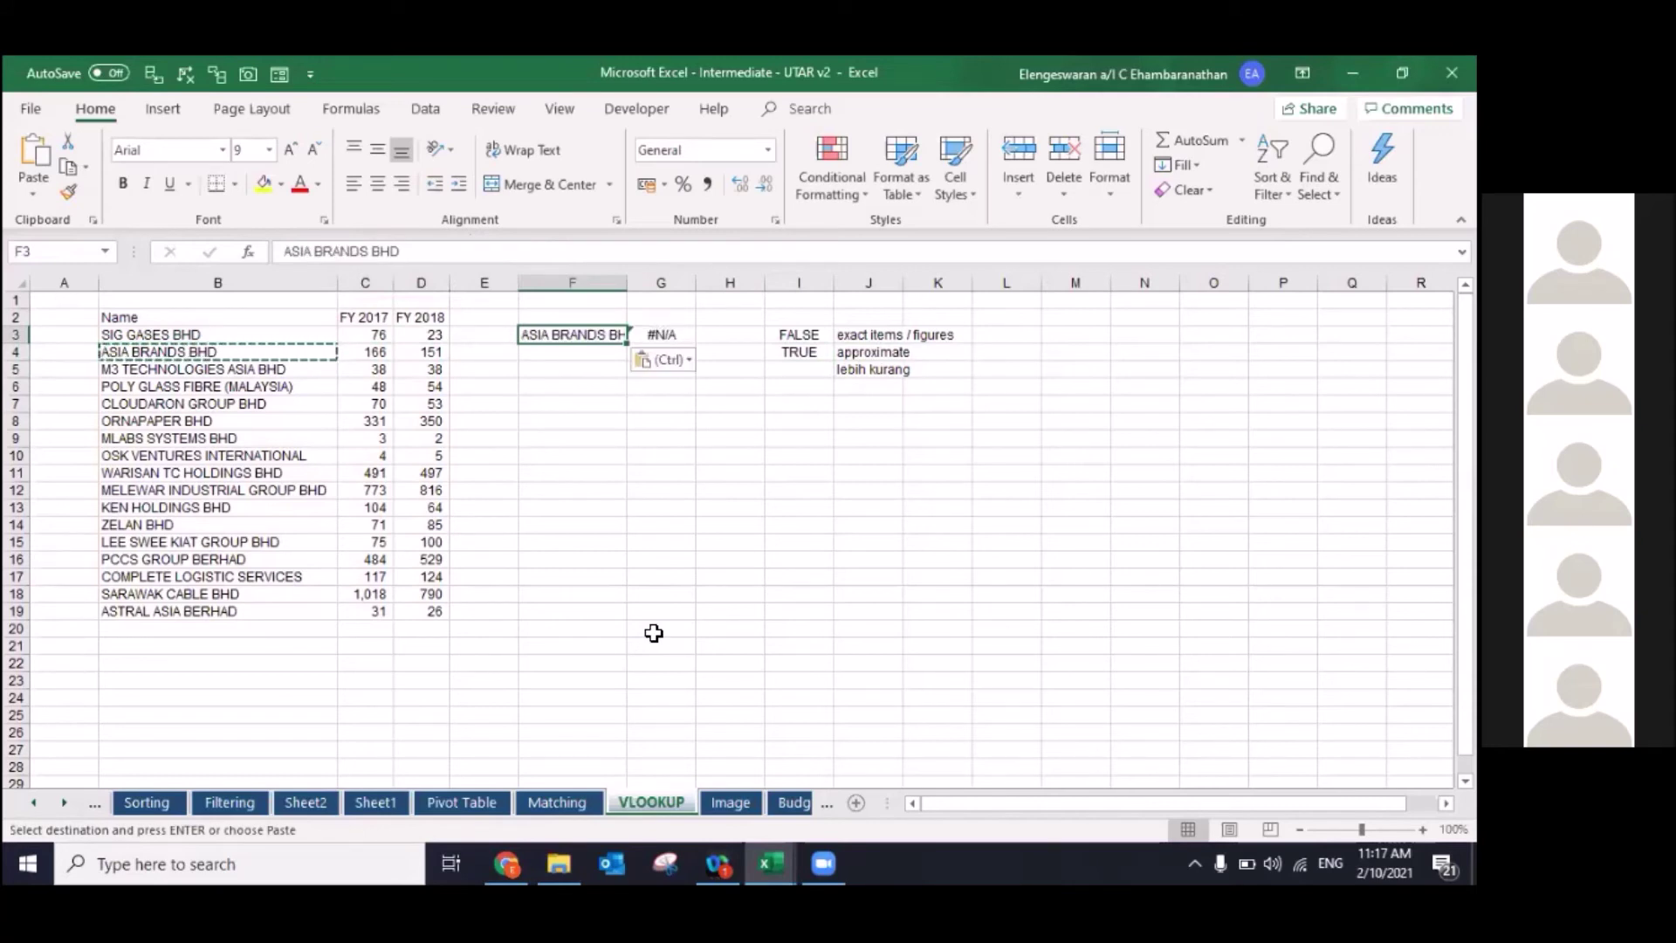
# Step: Change G3 back to an exact FALSE match and drop decimals so it shows 151
pyautogui.press('Right')
pyautogui.press('F2')
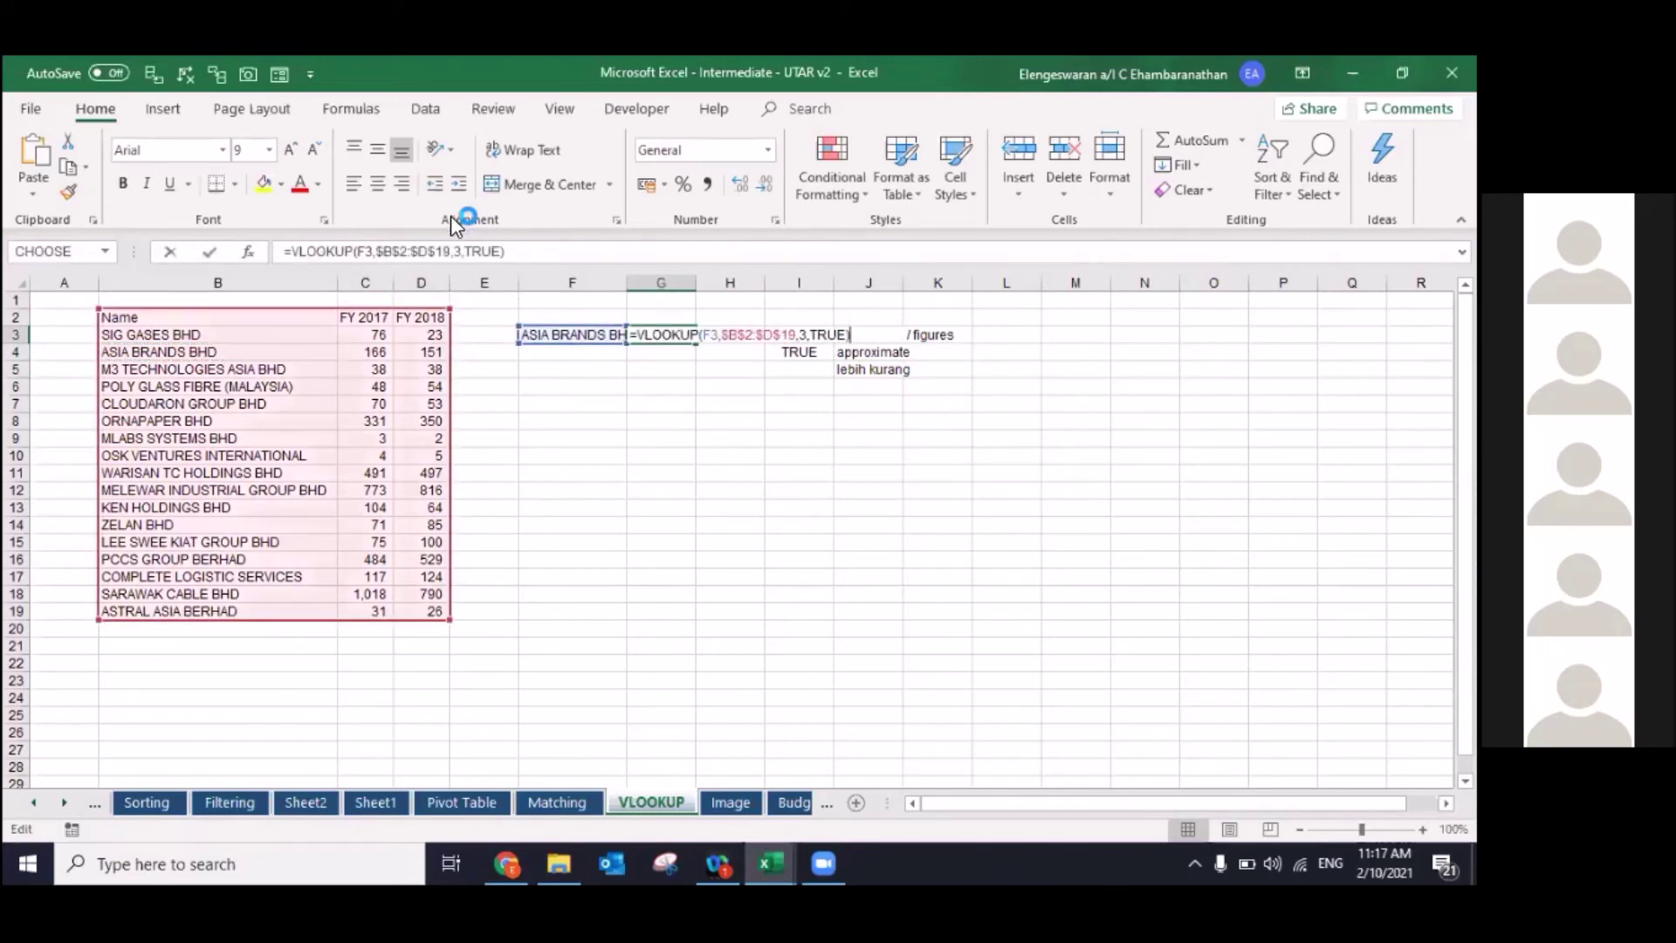
pyautogui.press('Left')
pyautogui.press('Left')
pyautogui.press('Left')
pyautogui.write('false')
pyautogui.press('Delete')
pyautogui.press('Delete')
pyautogui.press('Delete')
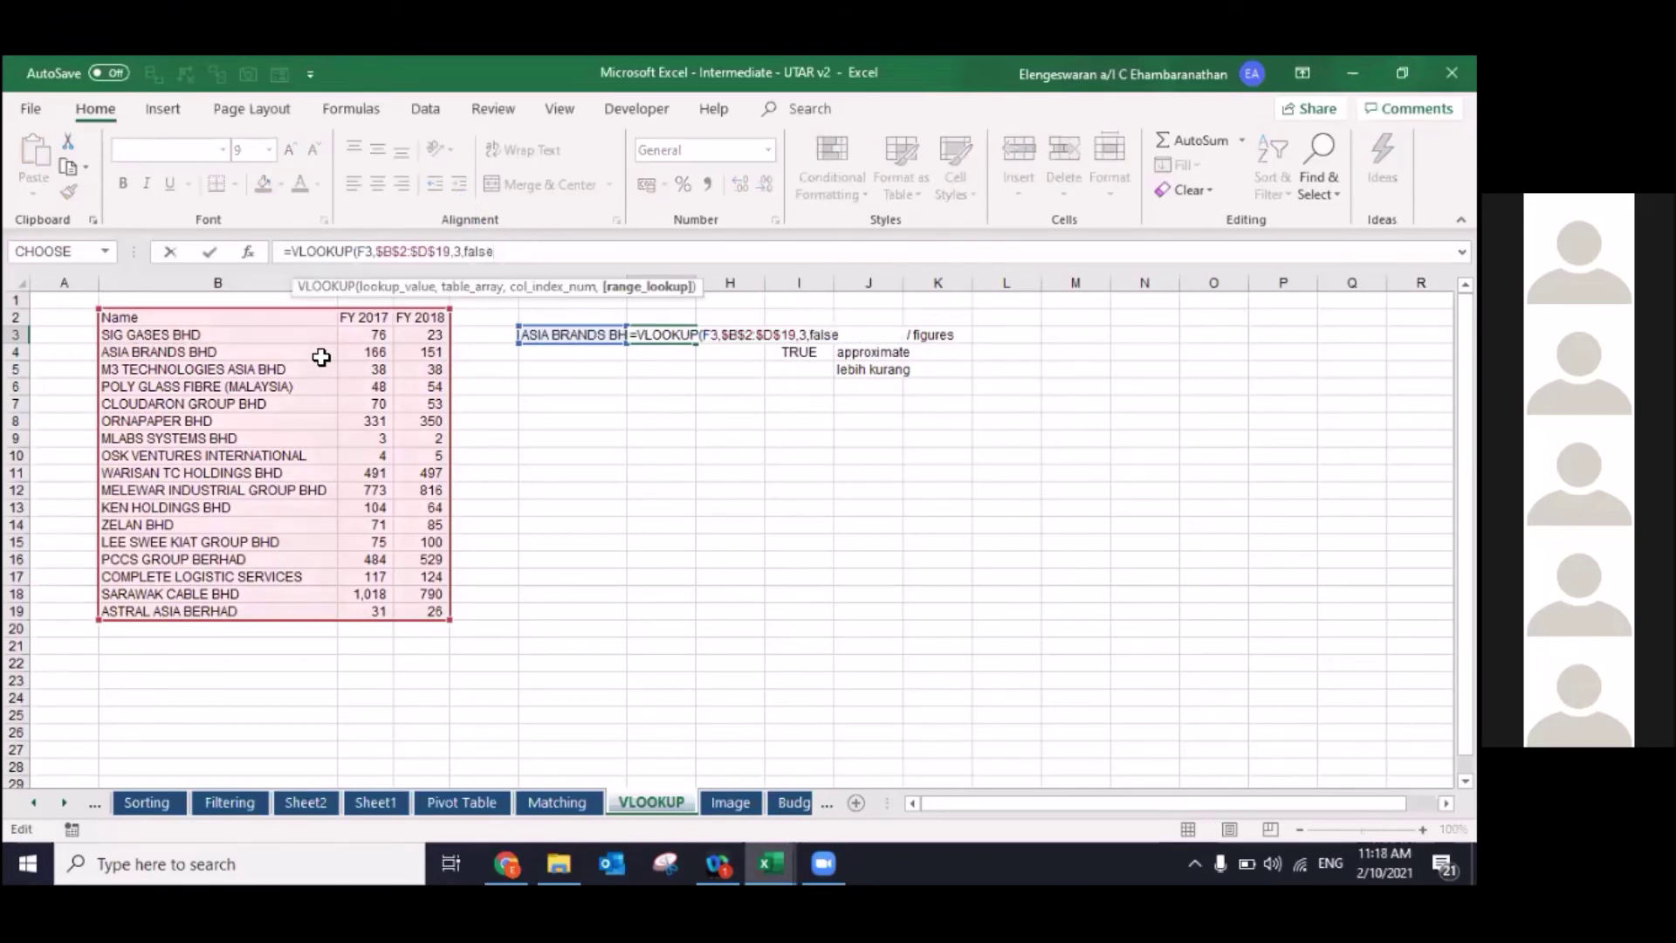
pyautogui.press('Return')
pyautogui.press('Up')
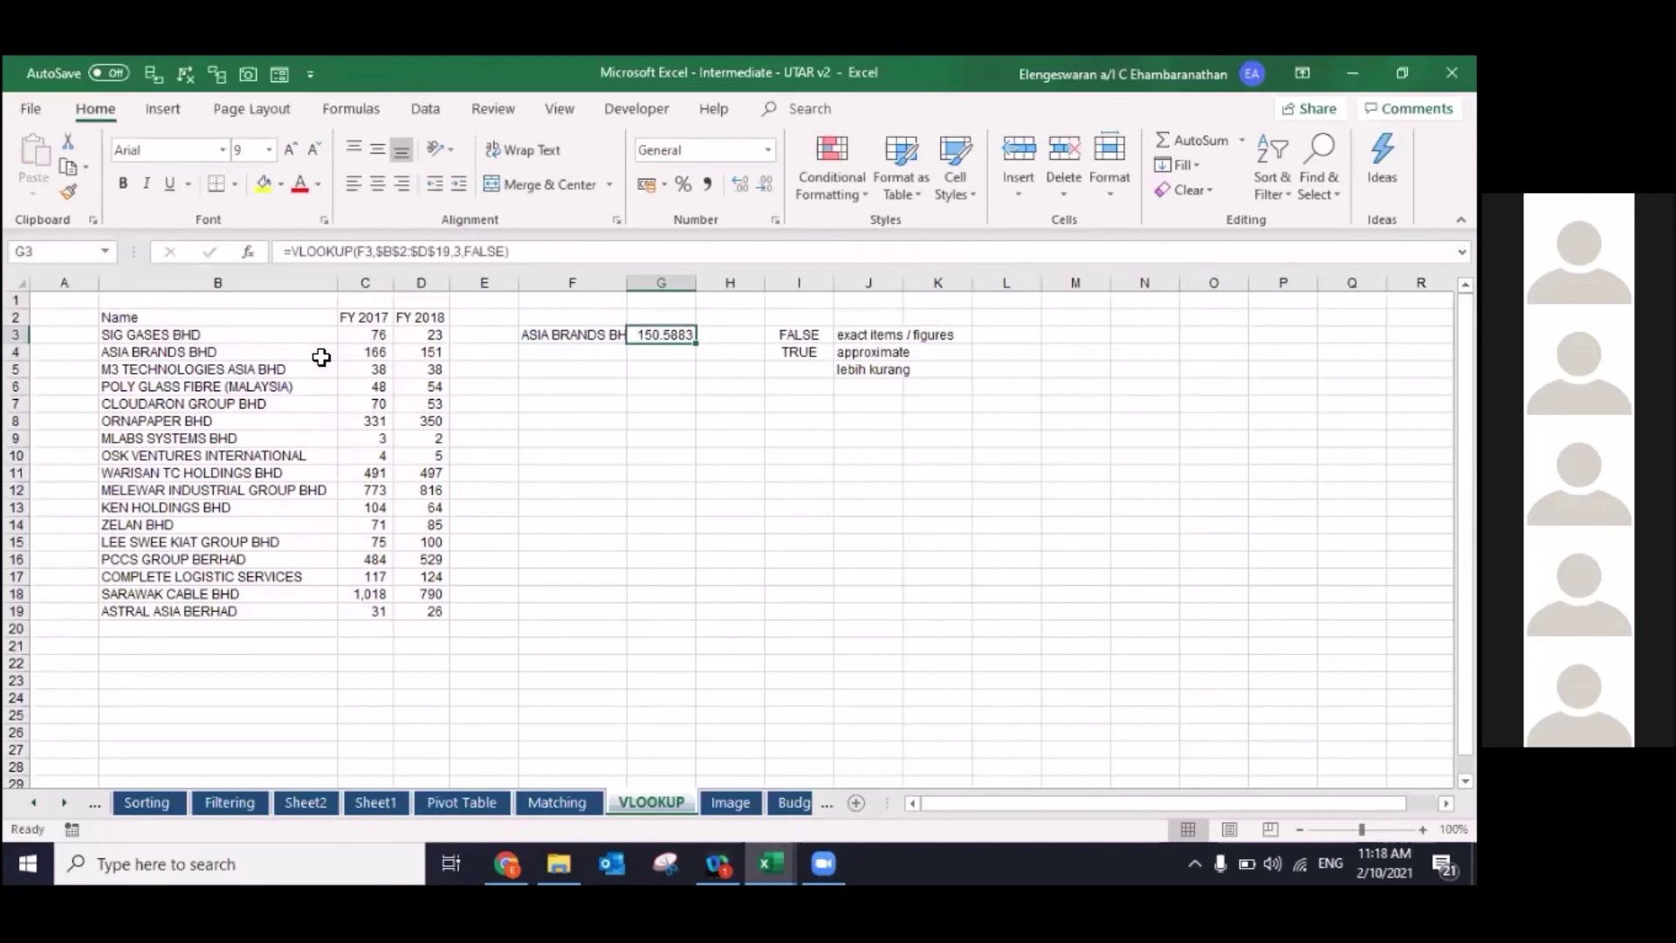
pyautogui.click(766, 185)
pyautogui.click(766, 185)
pyautogui.click(766, 185)
pyautogui.click(766, 185)
# Step: Insert two blank rows above the table and number the columns 1, 2, 3 in B2:D2
pyautogui.click(290, 323)
pyautogui.hotkey('shift', 'space')
pyautogui.hotkey('ctrl', 'shift', '+')
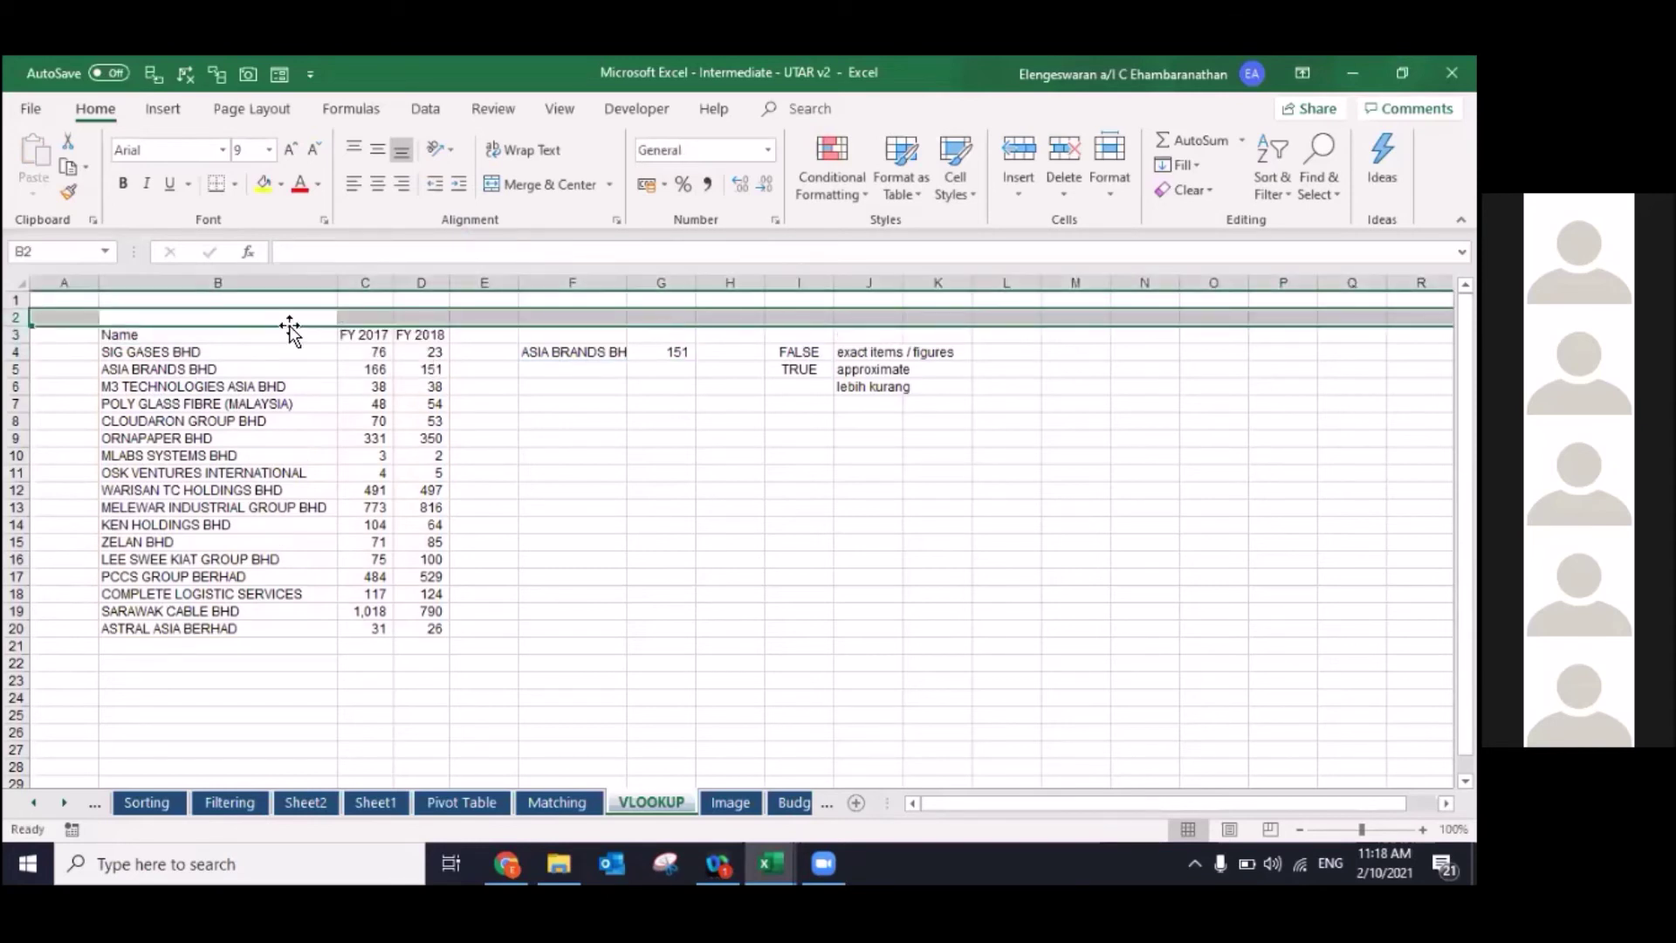
pyautogui.hotkey('ctrl', 'shift', '+')
pyautogui.click(290, 324)
pyautogui.write('1')
pyautogui.press('Tab')
pyautogui.write('2')
pyautogui.press('Tab')
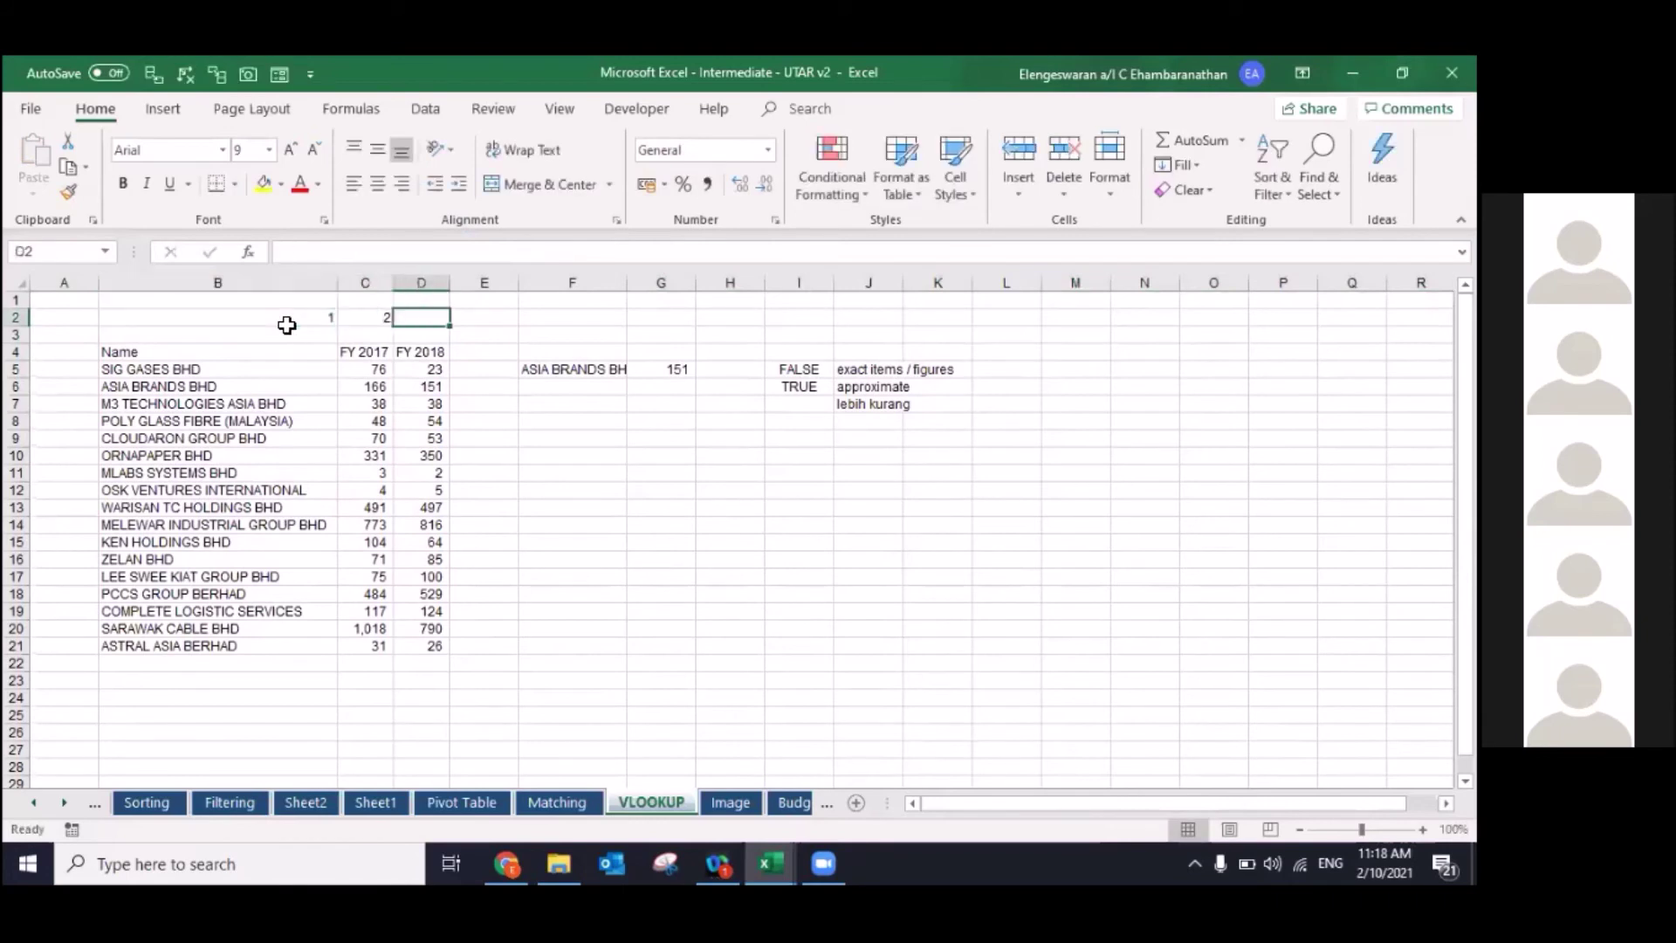
pyautogui.write('3')
# Step: Change G5's VLOOKUP match argument from FALSE to TRUE, which now shows #N/A
pyautogui.click(639, 369)
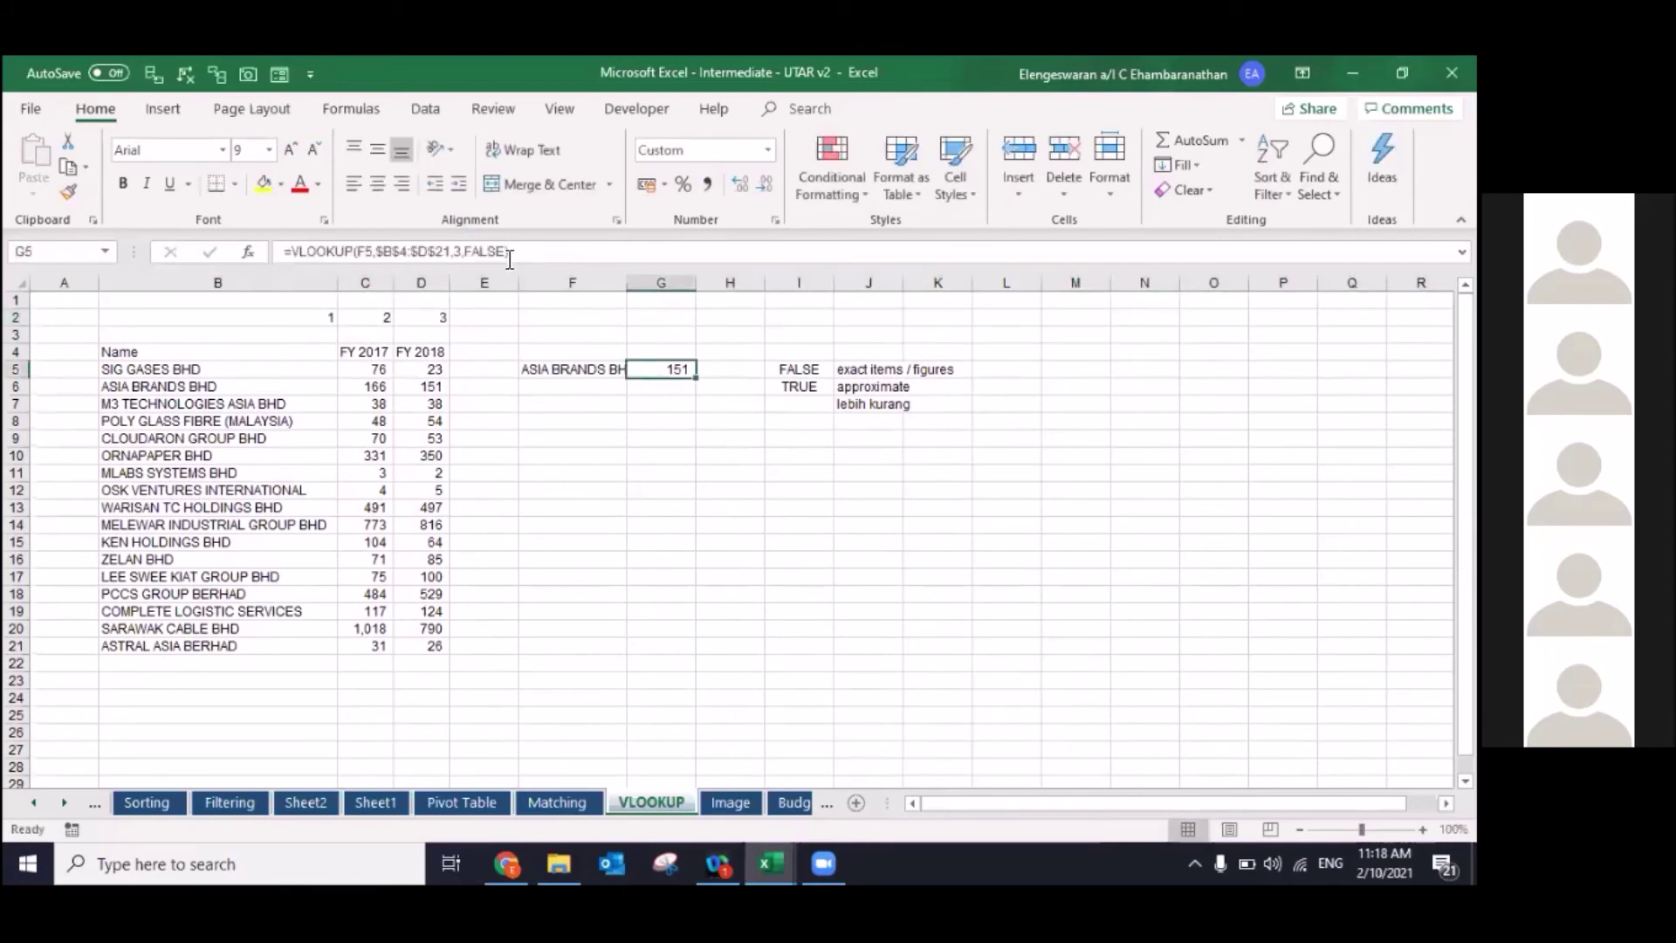
pyautogui.click(472, 251)
pyautogui.hotkey('shift', 'Right')
pyautogui.hotkey('shift', 'Right')
pyautogui.hotkey('shift', 'Right')
pyautogui.hotkey('shift', 'Right')
pyautogui.hotkey('shift', 'Right')
pyautogui.hotkey('shift', 'Right')
pyautogui.write('TRUE)')
pyautogui.press('Return')
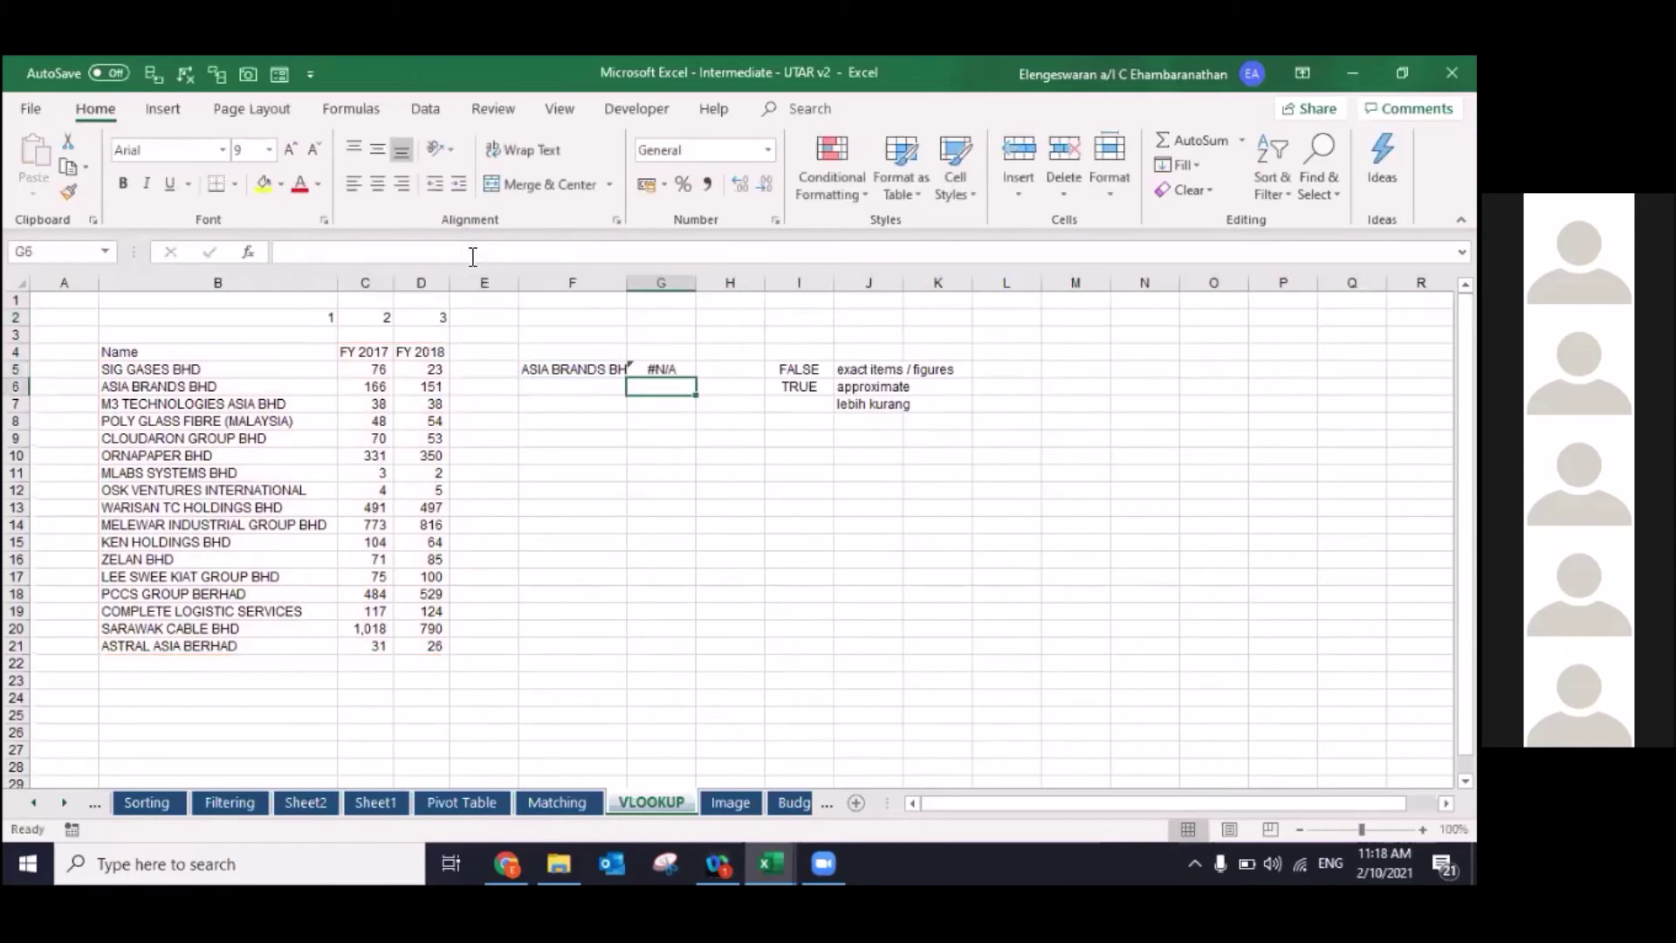
# Step: Add the note 1 / 'sort data' in I9:J9, then select the Name column from B4 down
pyautogui.press('Right')
pyautogui.press('Right')
pyautogui.press('Right')
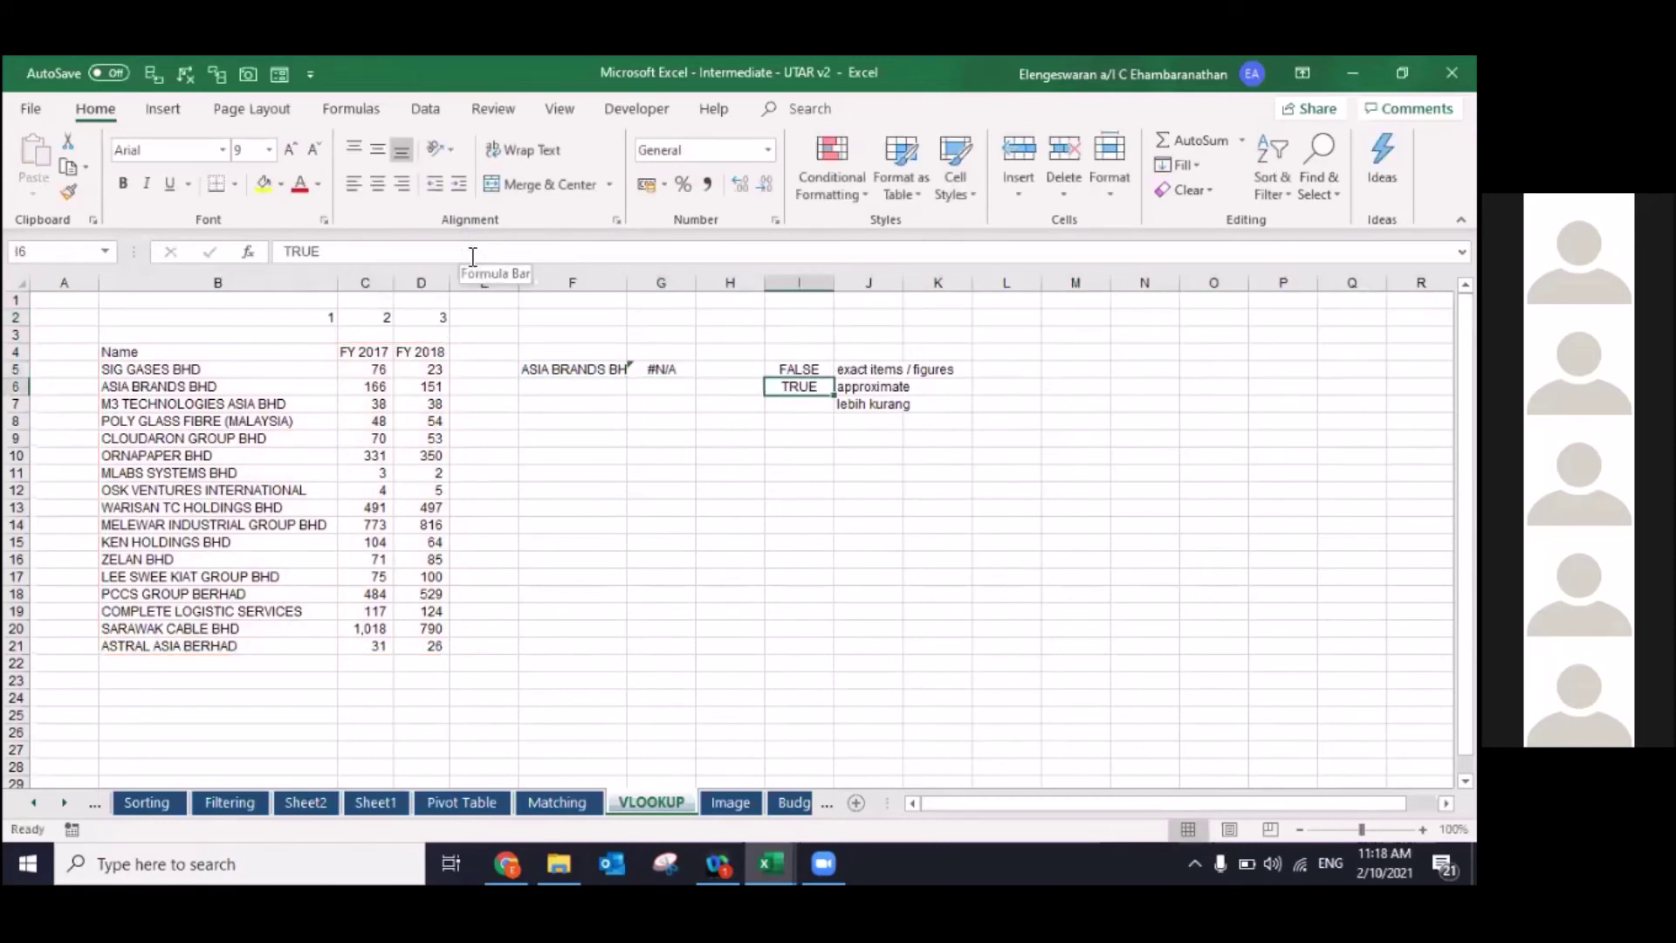
pyautogui.press('Down')
pyautogui.press('Down')
pyautogui.press('Down')
pyautogui.write('1')
pyautogui.press('Tab')
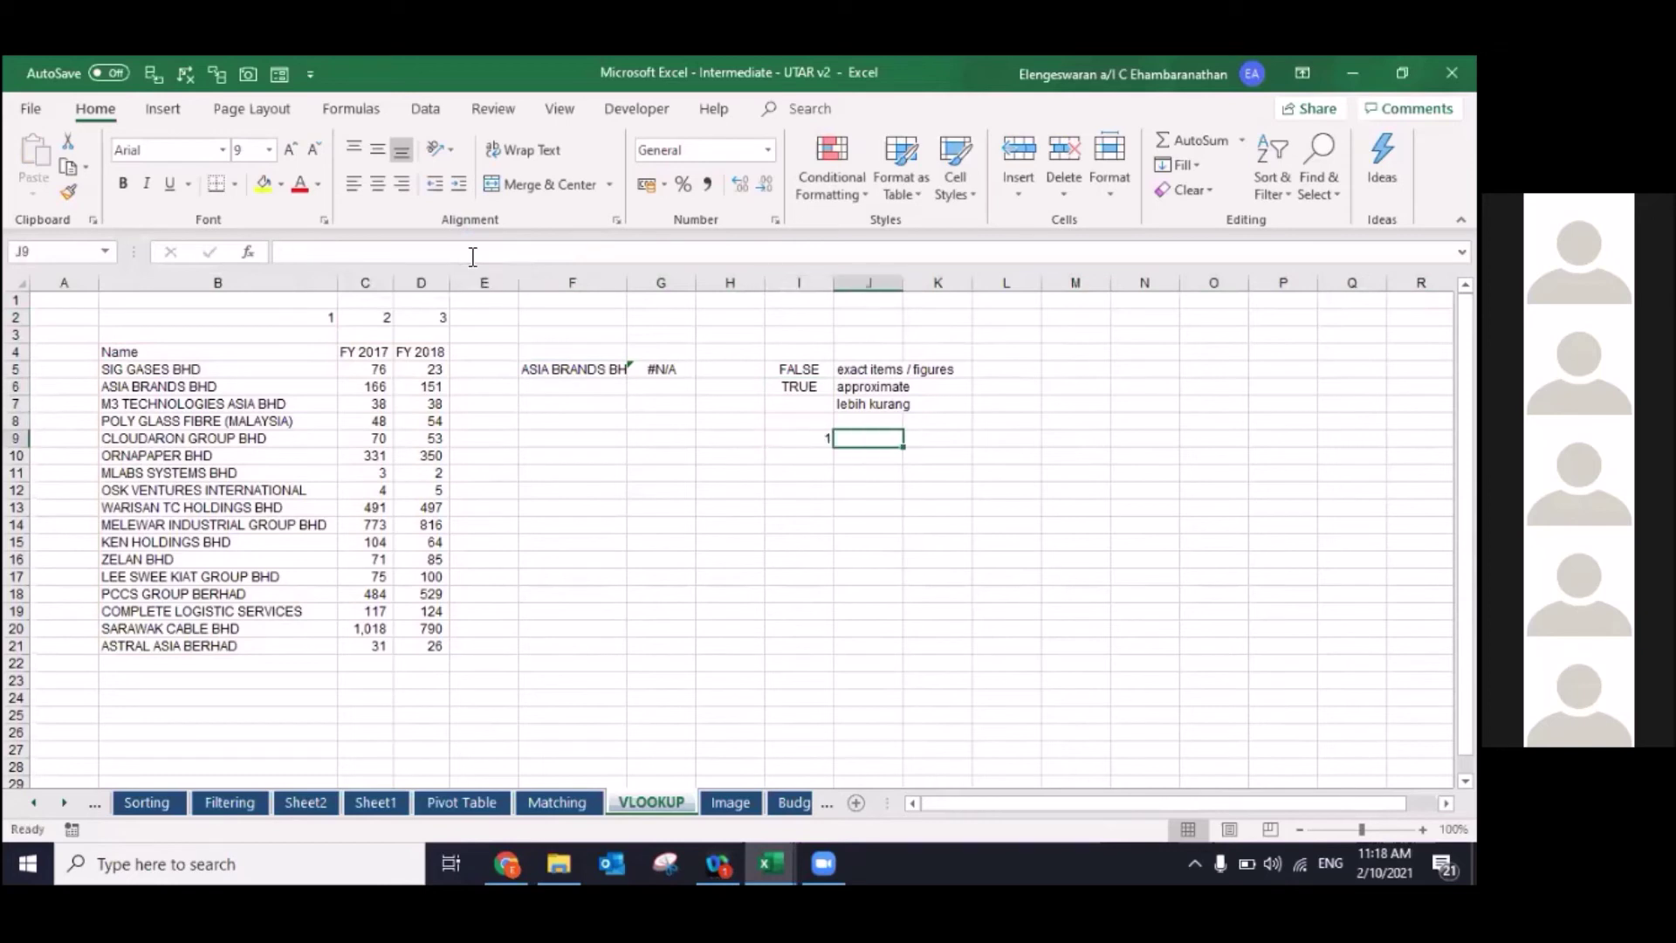
pyautogui.write('sort data')
pyautogui.press('Return')
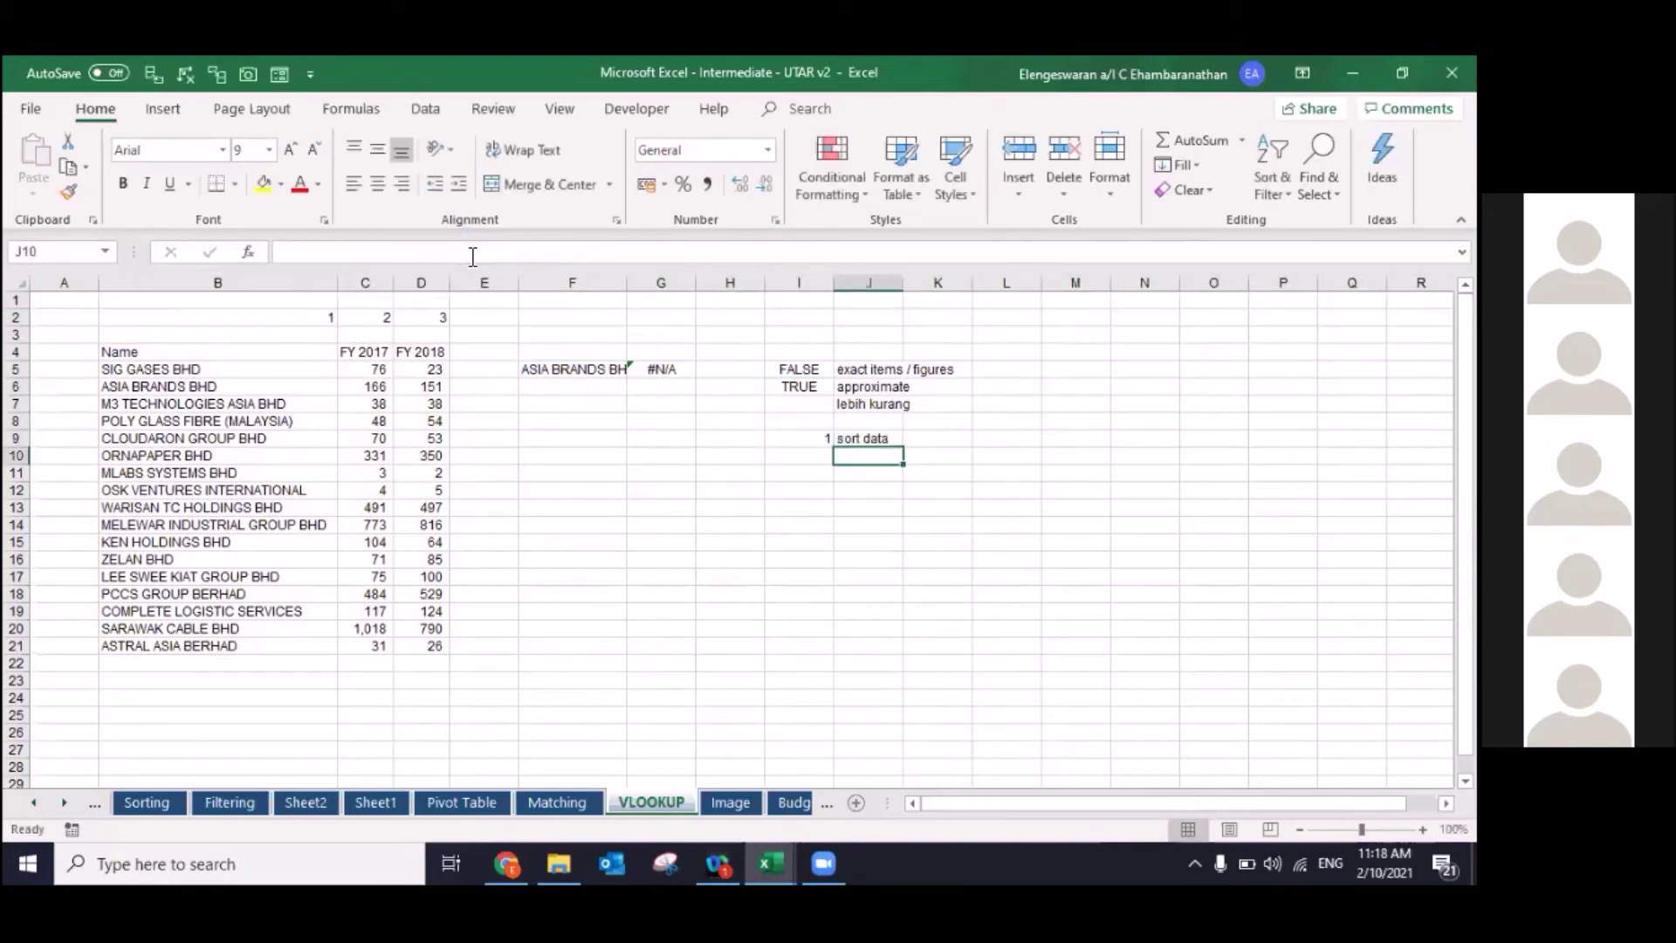
pyautogui.press('Up')
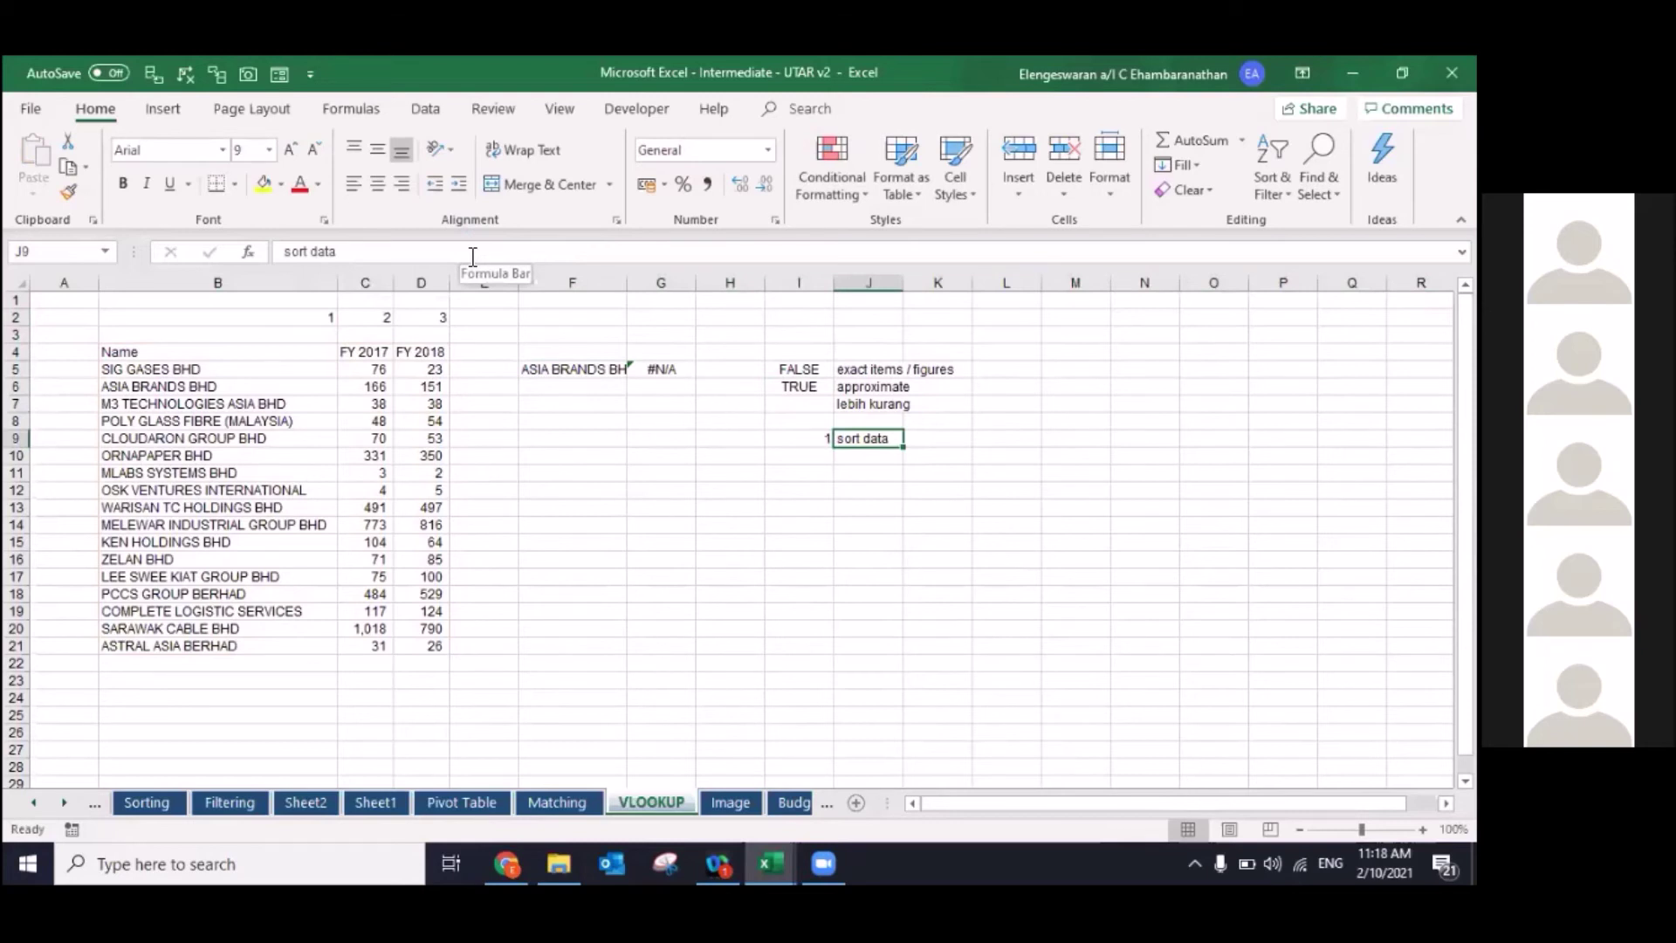
pyautogui.click(220, 358)
pyautogui.hotkey('ctrl', 'shift', 'Down')
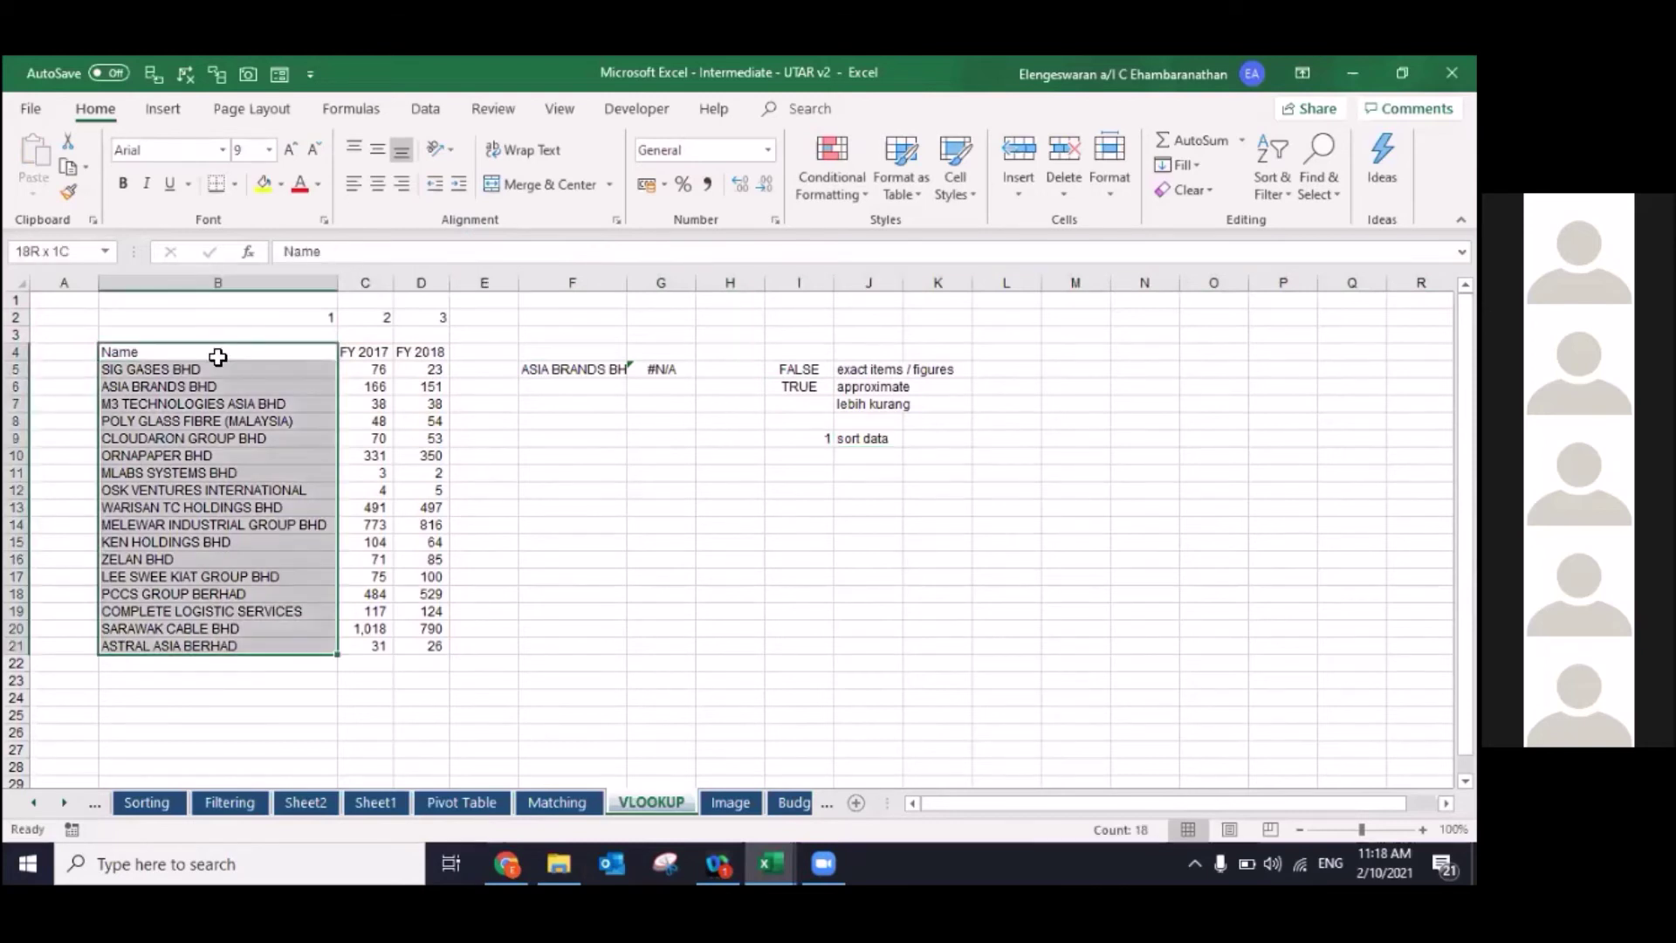
# Step: Filter the B4:D21 company table and sort Name A to Z, making G5 return 151
pyautogui.hotkey('ctrl', 'shift', 'Right')
pyautogui.hotkey('ctrl', 'shift', 'l')
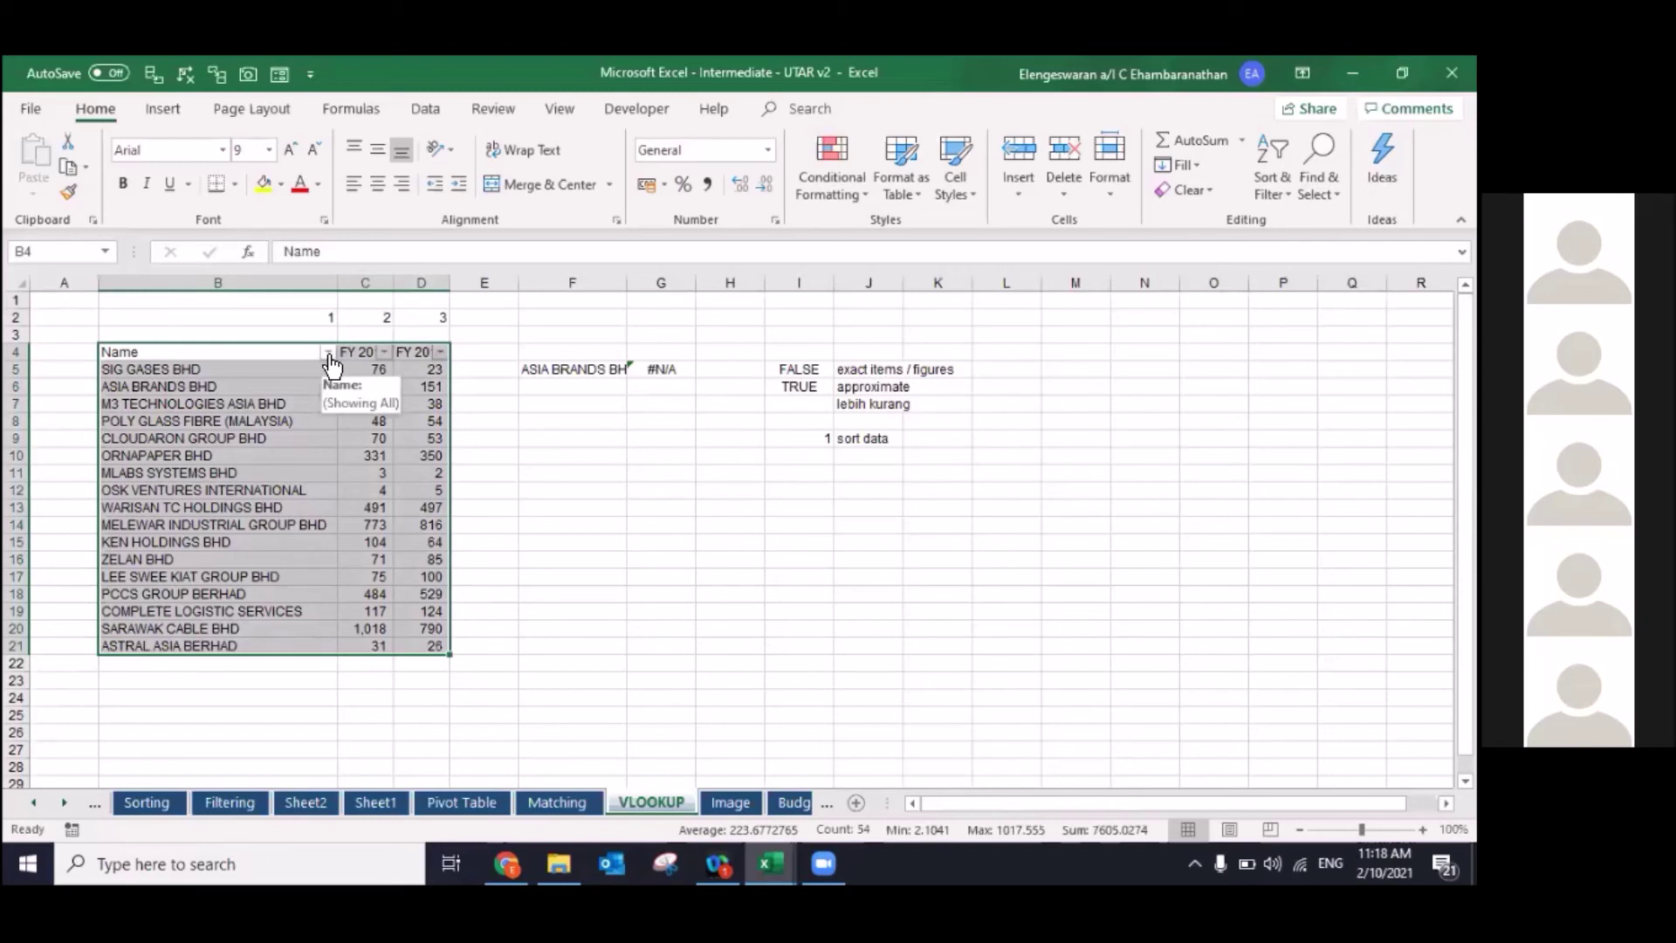
pyautogui.click(328, 353)
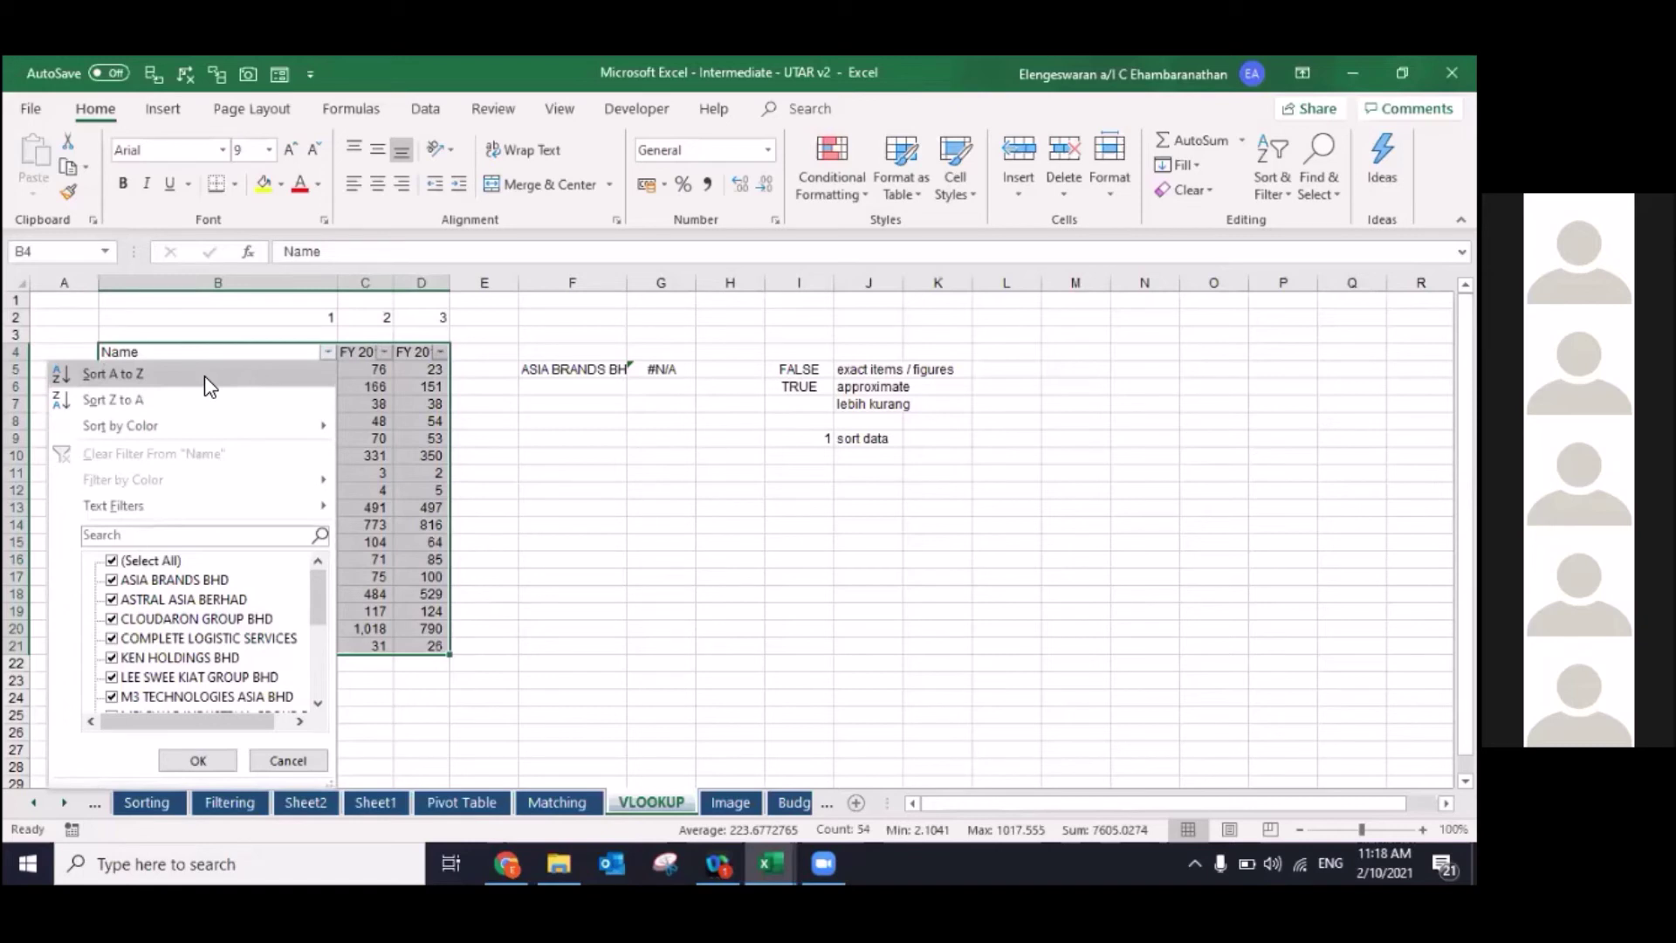
pyautogui.click(204, 375)
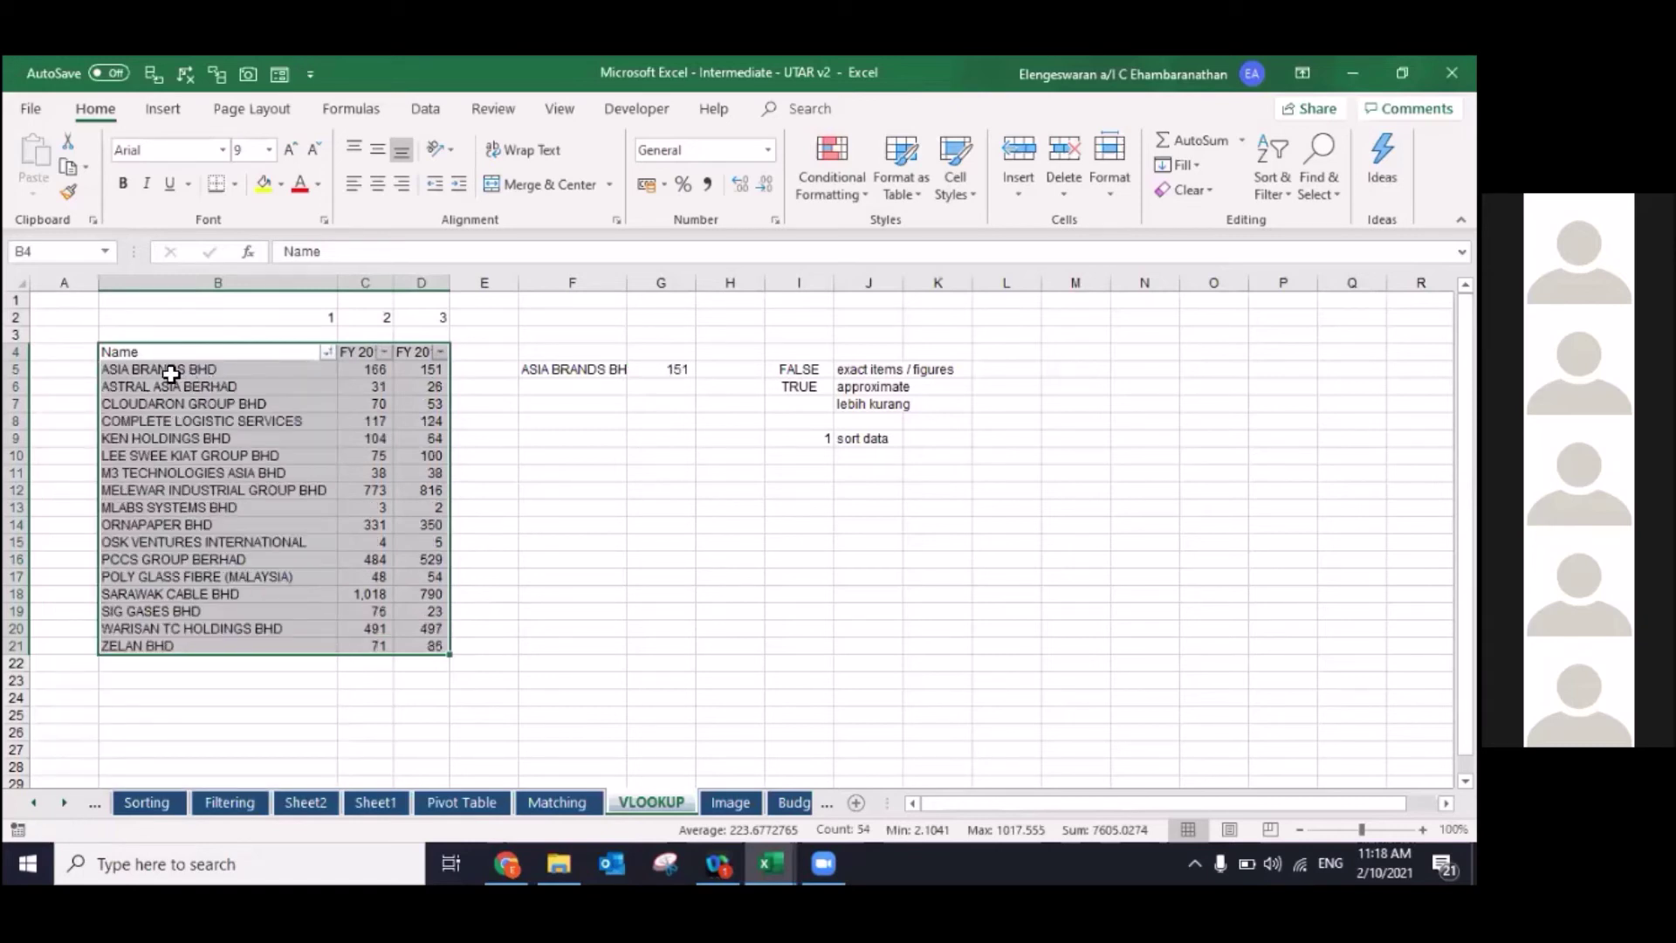
pyautogui.click(171, 373)
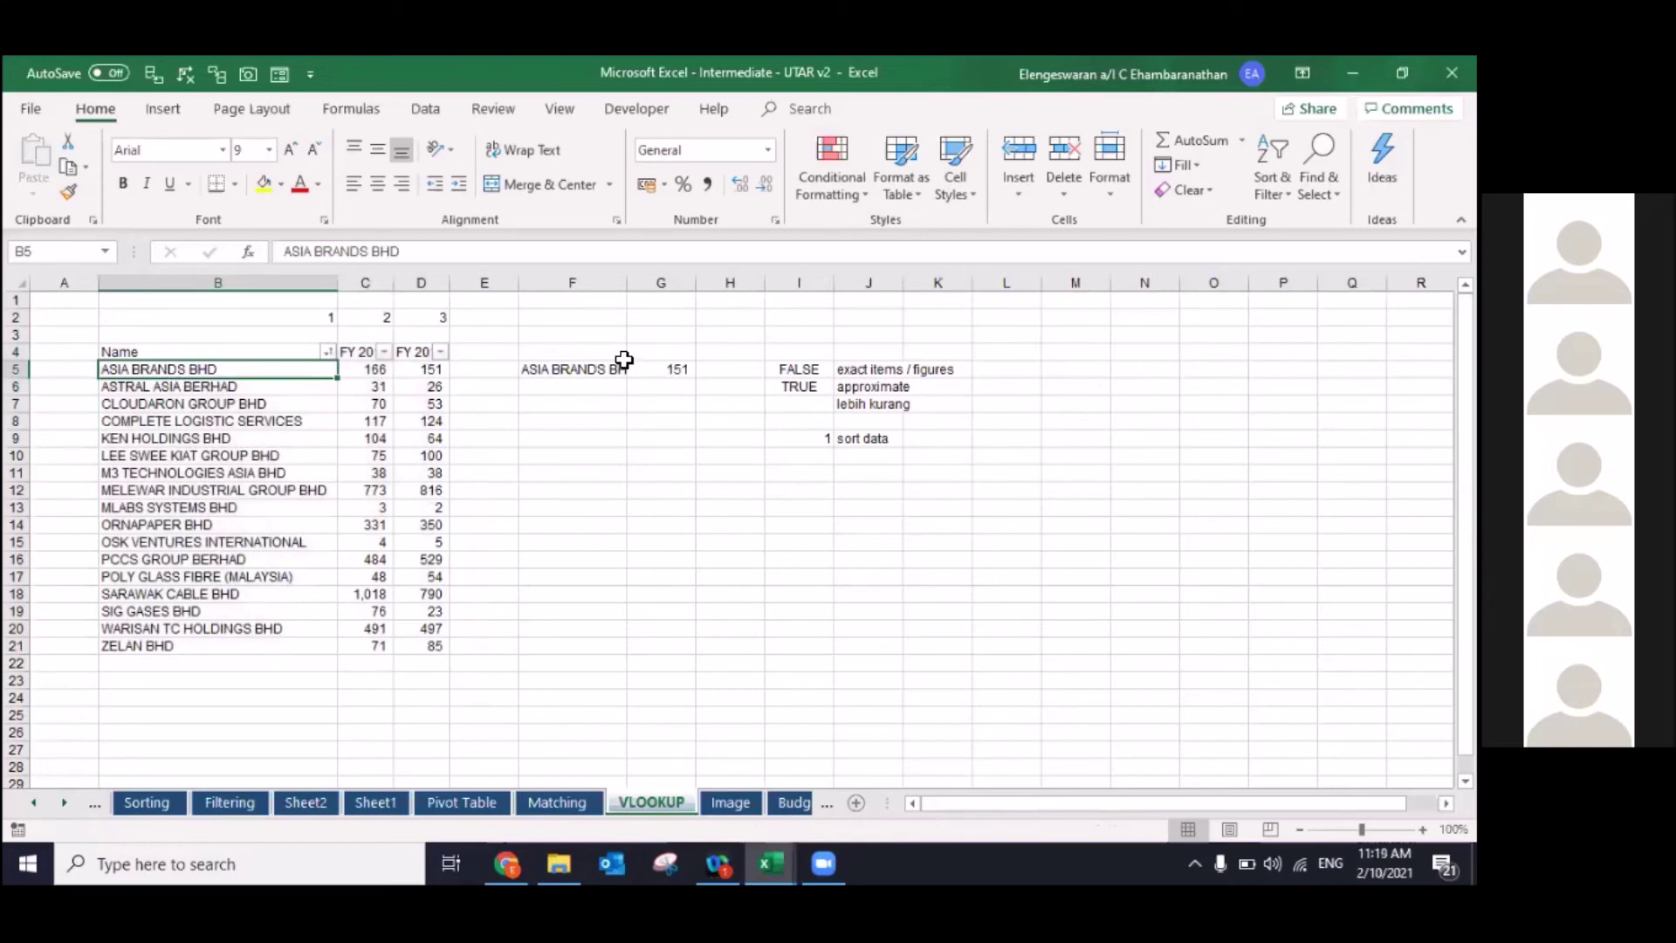
# Step: Enter BARCELONA as the lookup name in F5 and review the sorted company names
pyautogui.press('Right')
pyautogui.press('Right')
pyautogui.press('Right')
pyautogui.press('Right')
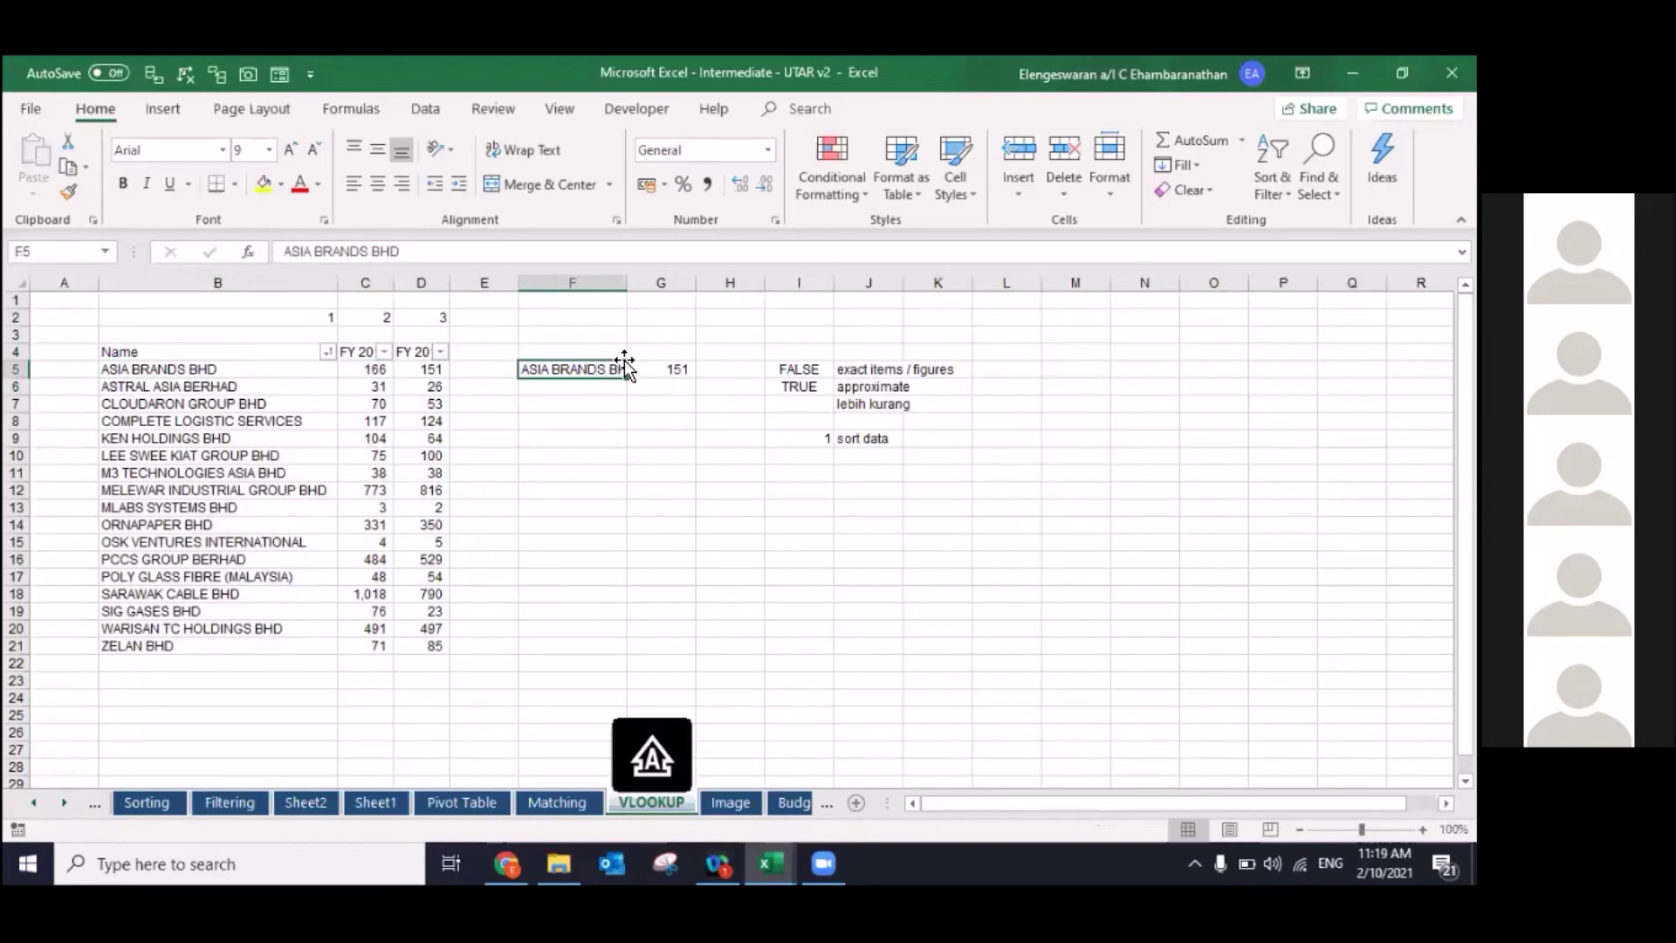
pyautogui.write('BARCEL')
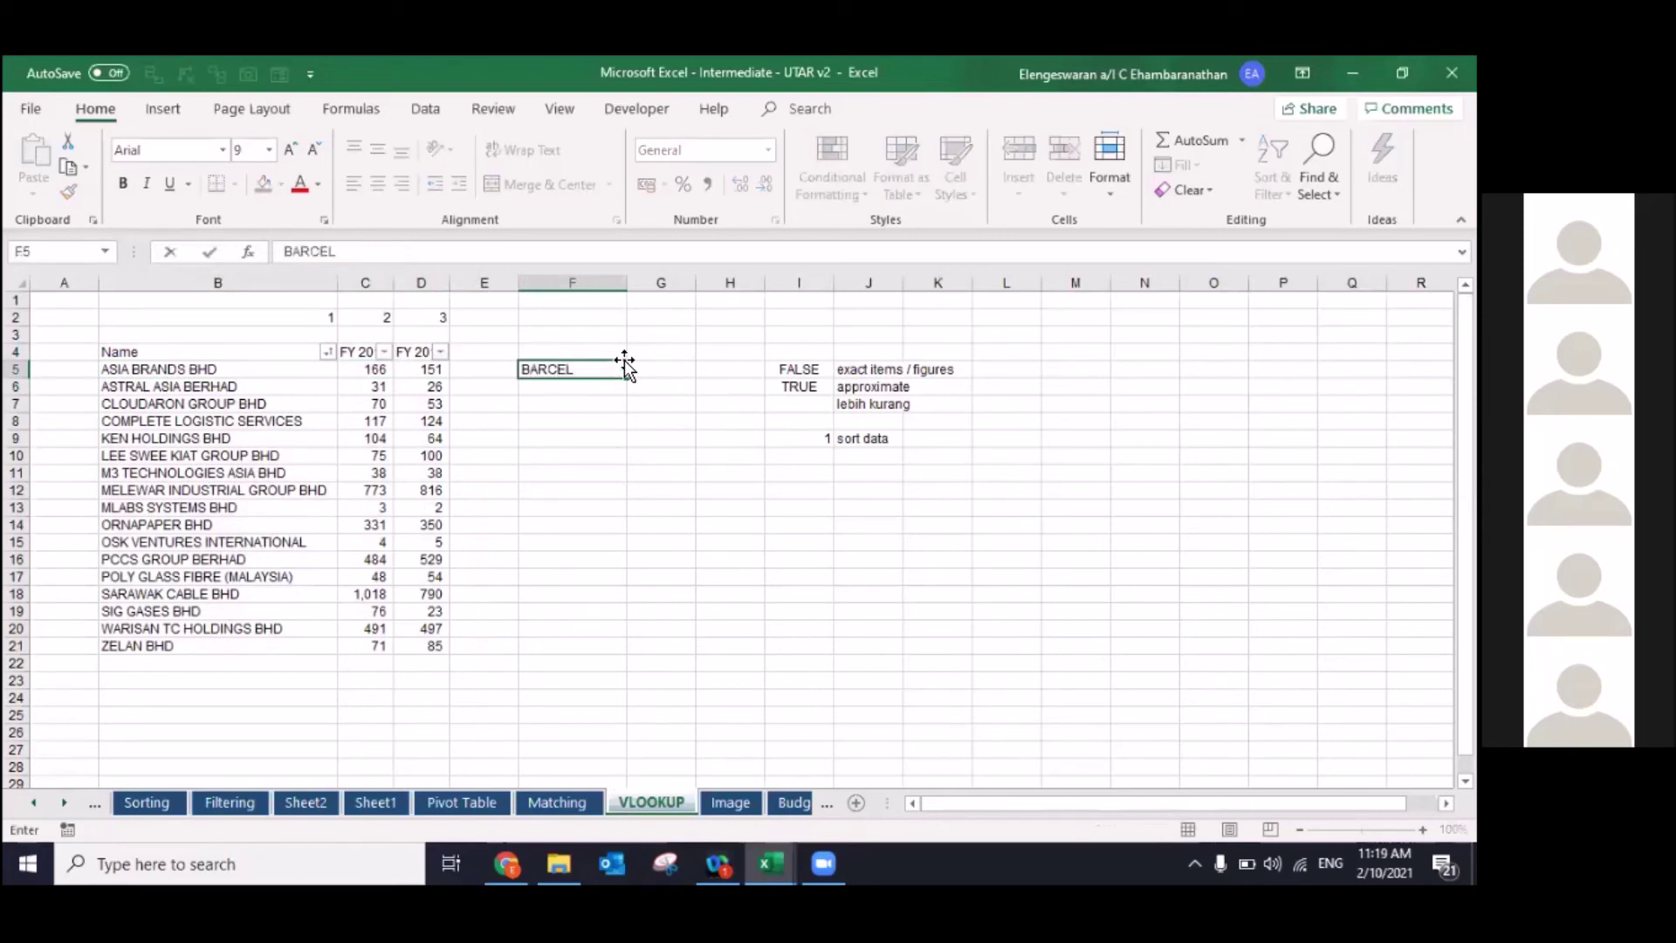
pyautogui.write('ONA')
pyautogui.press('Return')
pyautogui.press('Up')
pyautogui.press('Right')
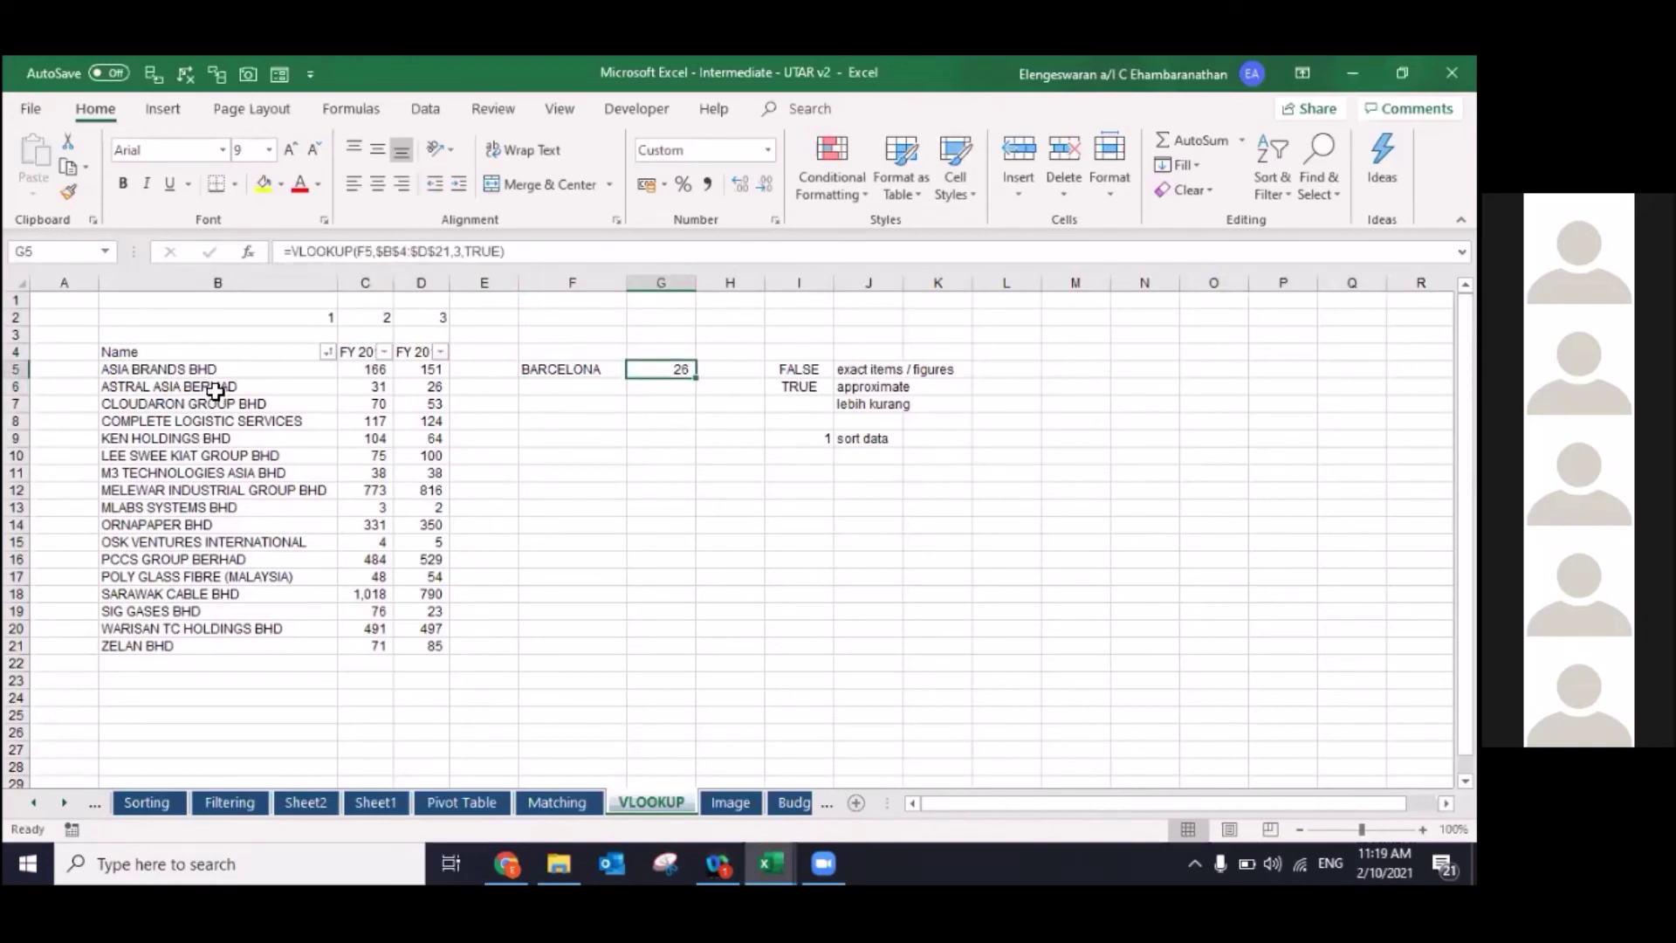
pyautogui.click(216, 384)
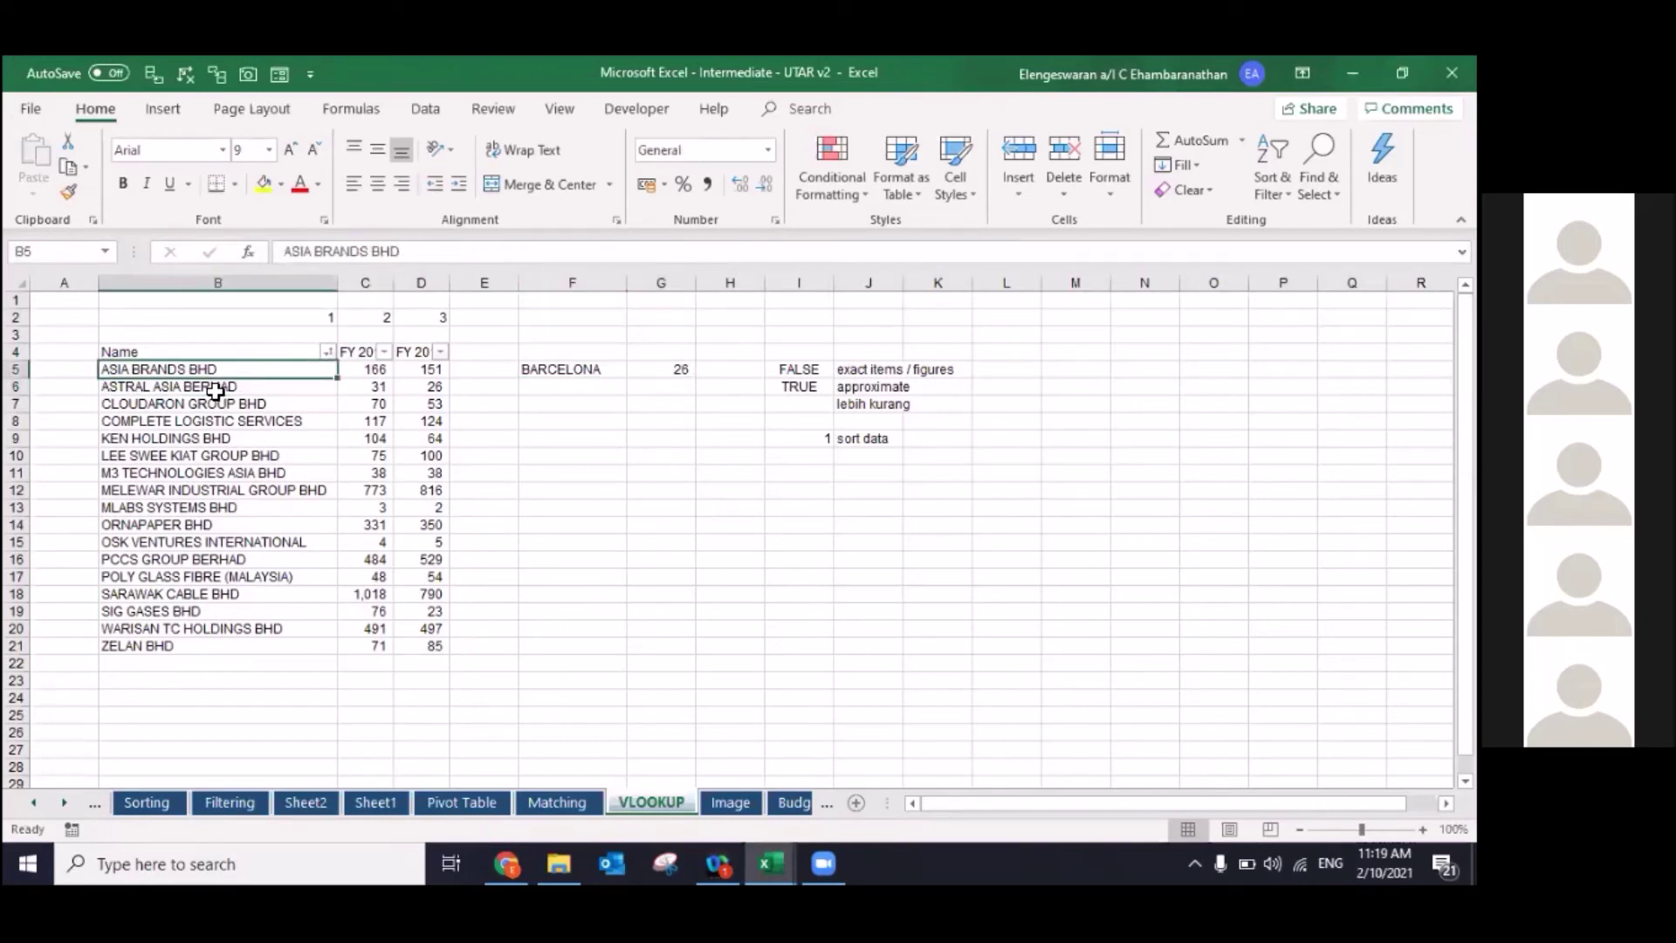
pyautogui.hotkey('shift', 'Down')
pyautogui.hotkey('shift', 'Down')
pyautogui.hotkey('shift', 'Down')
pyautogui.hotkey('shift', 'Down')
pyautogui.hotkey('shift', 'Up')
pyautogui.hotkey('shift', 'Up')
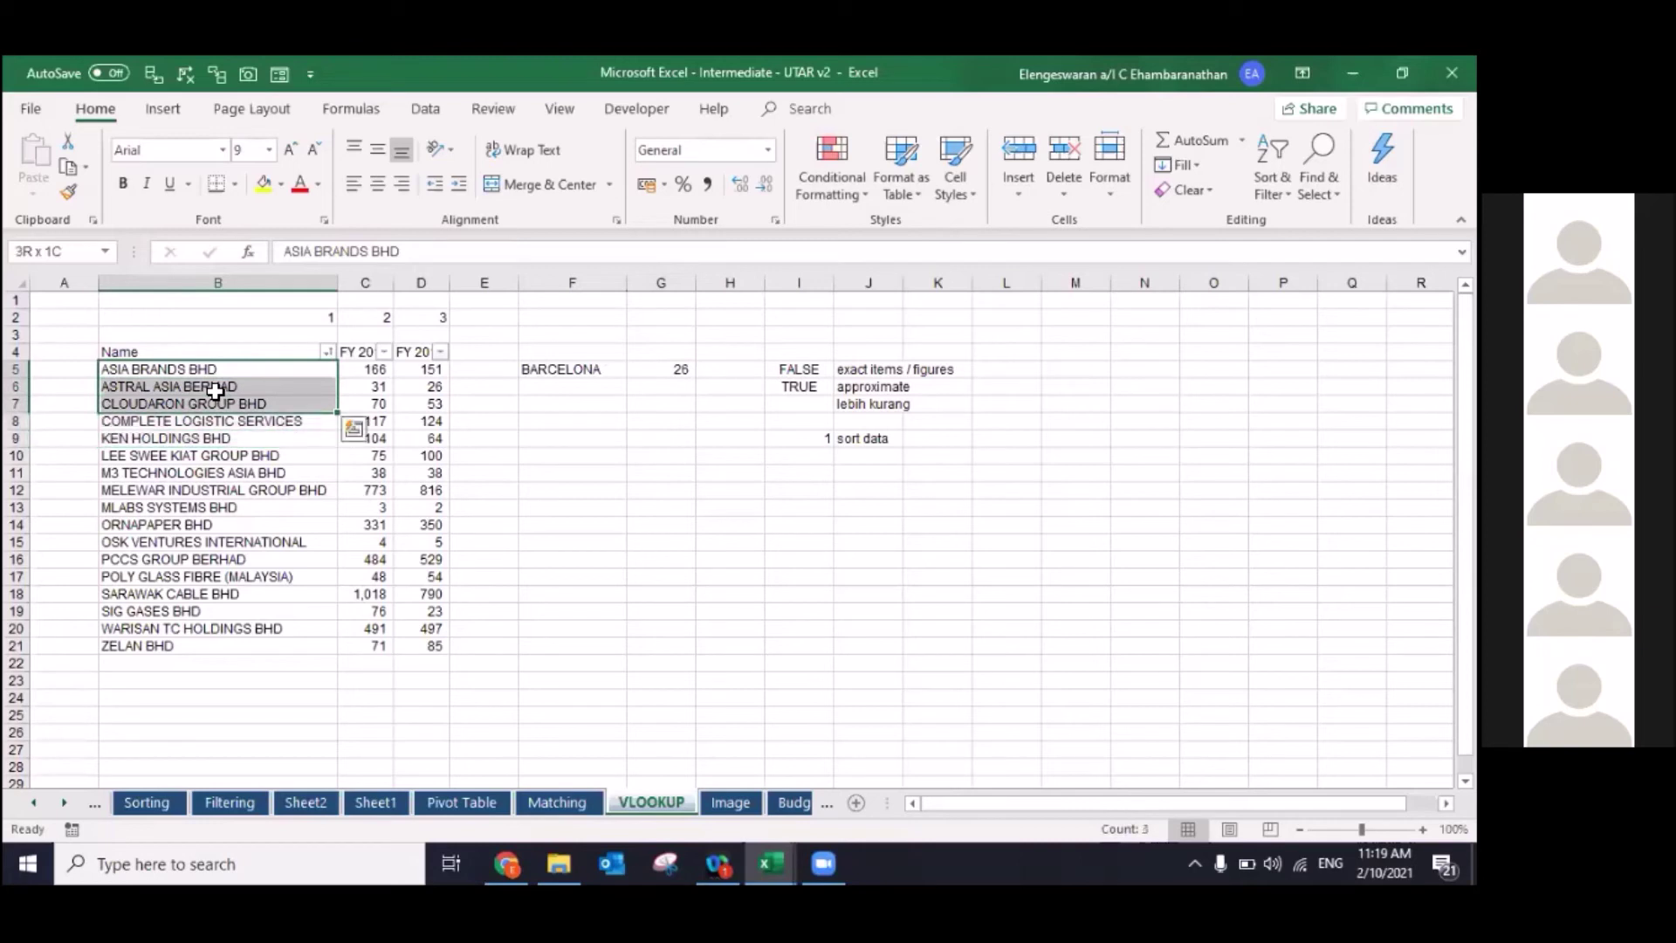
pyautogui.press('Down')
pyautogui.press('Down')
pyautogui.press('Down')
pyautogui.press('Down')
pyautogui.press('Down')
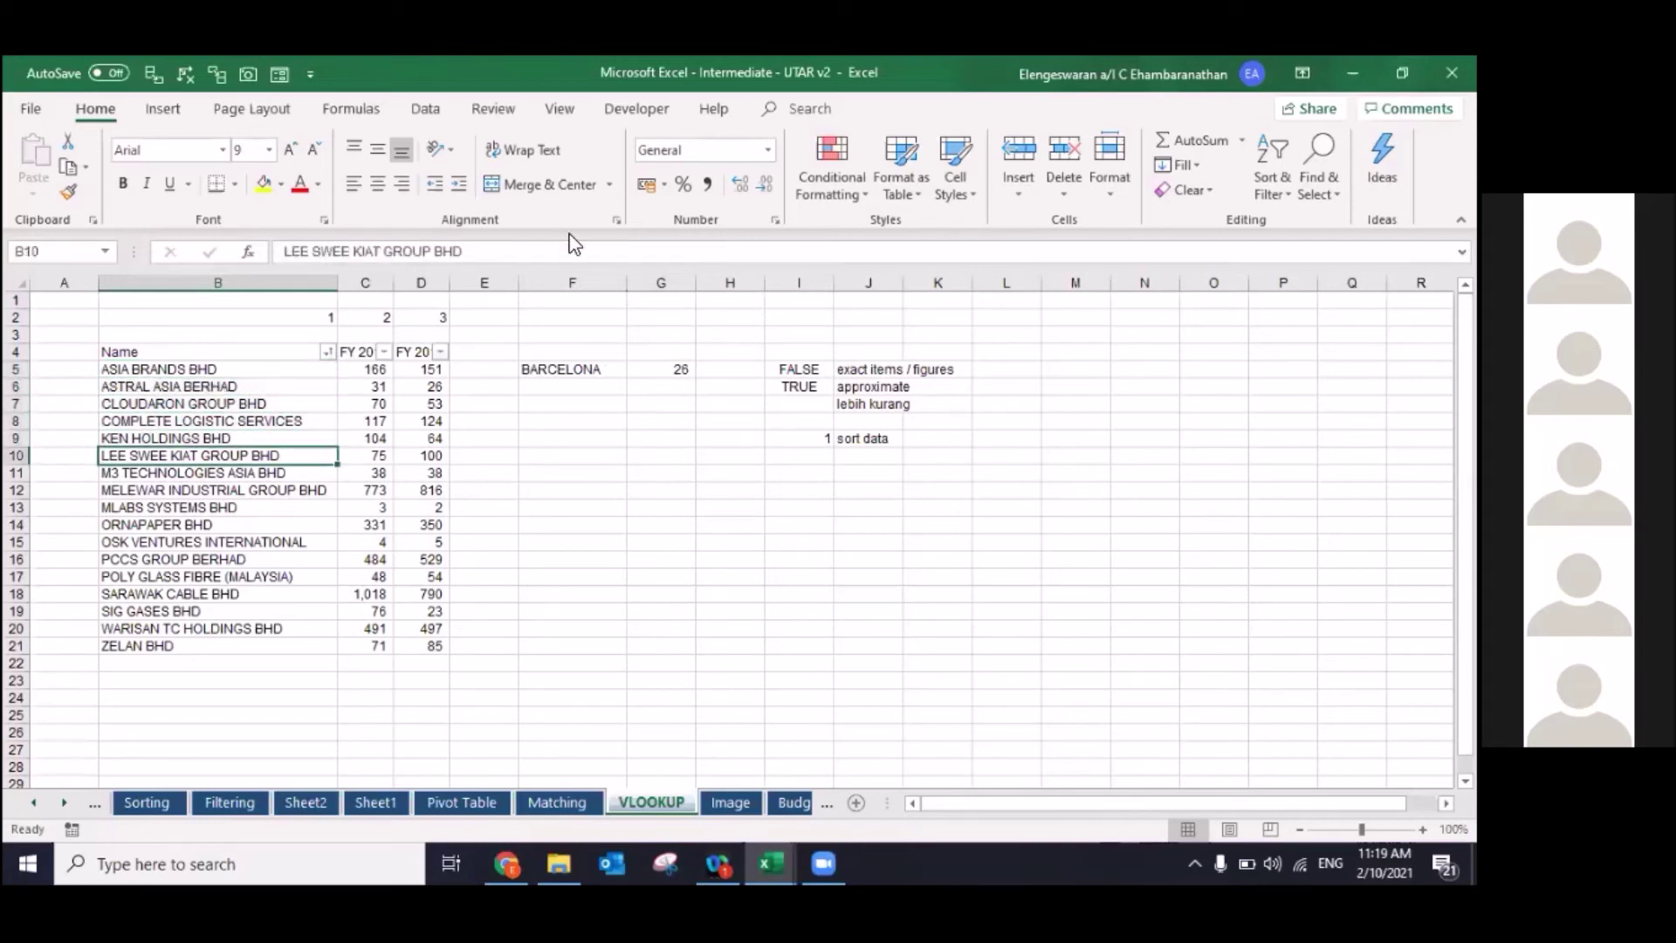
# Step: Switch G5's VLOOKUP to exact match (FALSE), giving #N/A for BARCELONA
pyautogui.click(789, 398)
pyautogui.press('Right')
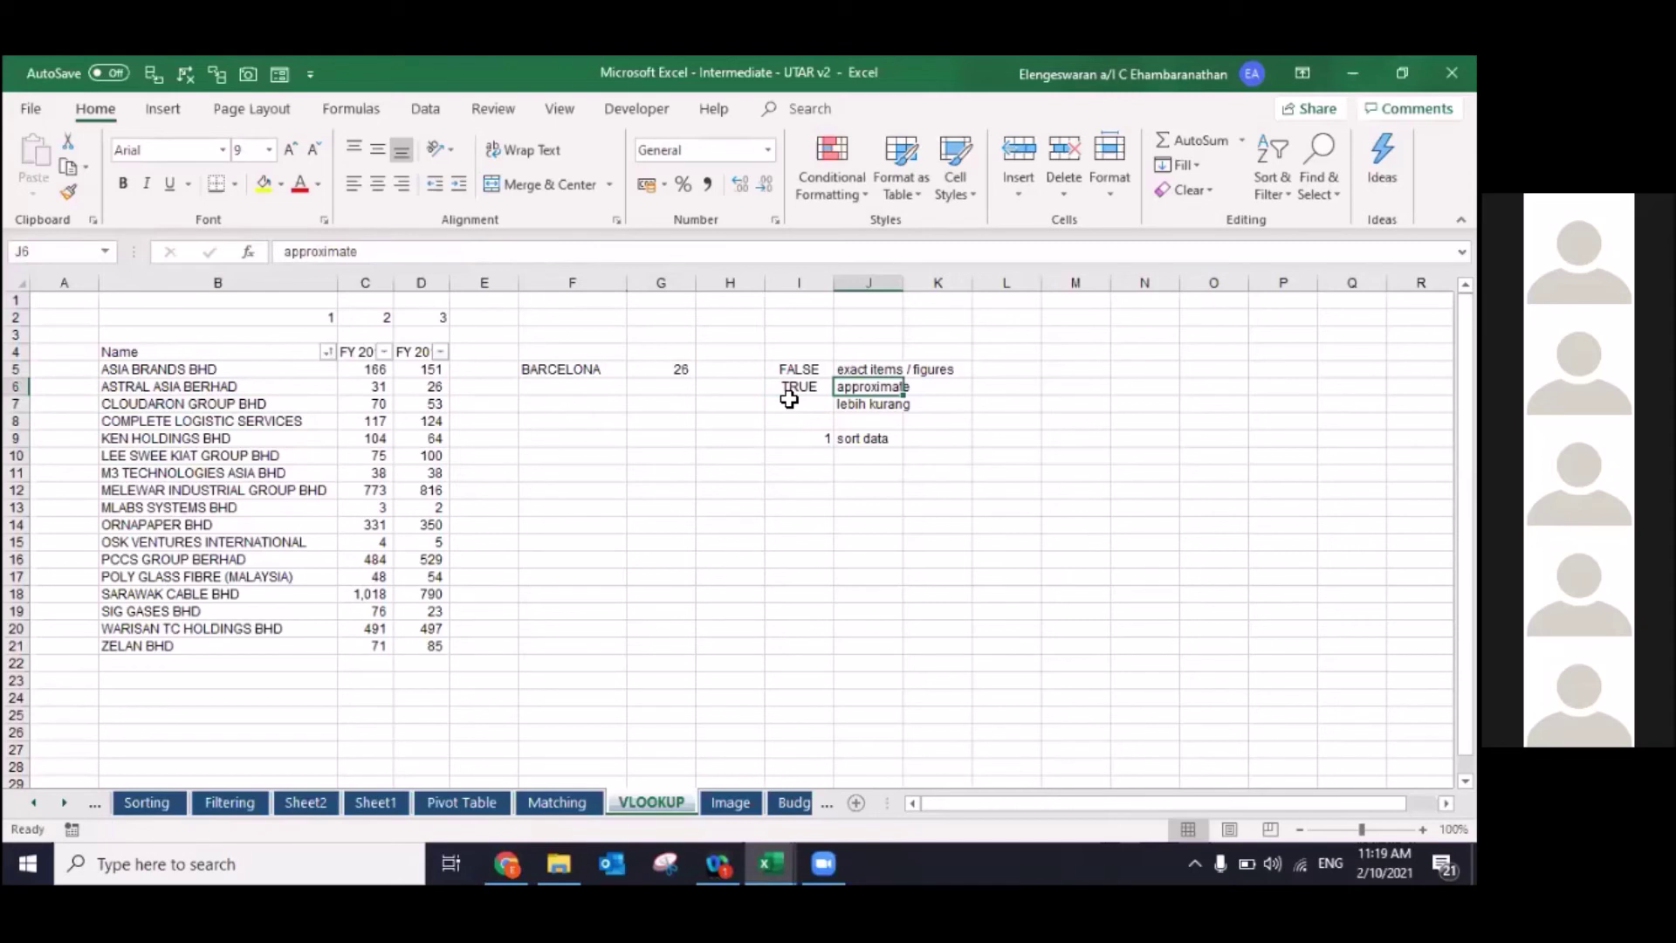
pyautogui.press('Left')
pyautogui.press('Left')
pyautogui.press('Up')
pyautogui.click(466, 251)
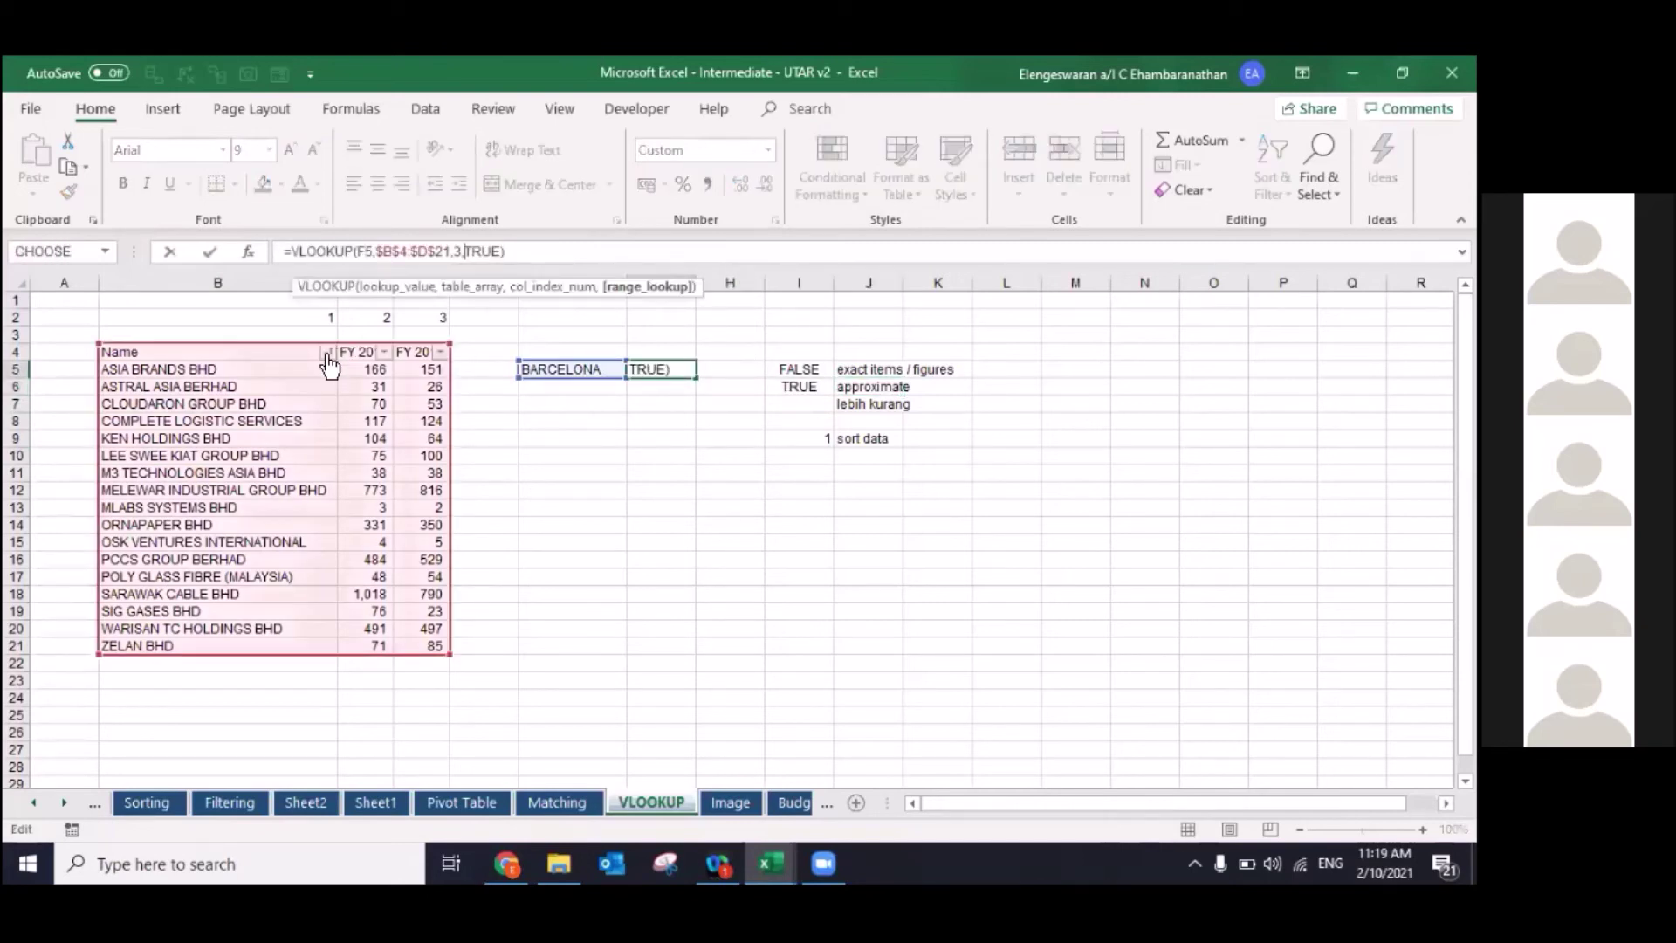
pyautogui.write('FALSE')
pyautogui.press('Delete')
pyautogui.press('Delete')
pyautogui.press('Delete')
pyautogui.press('Return')
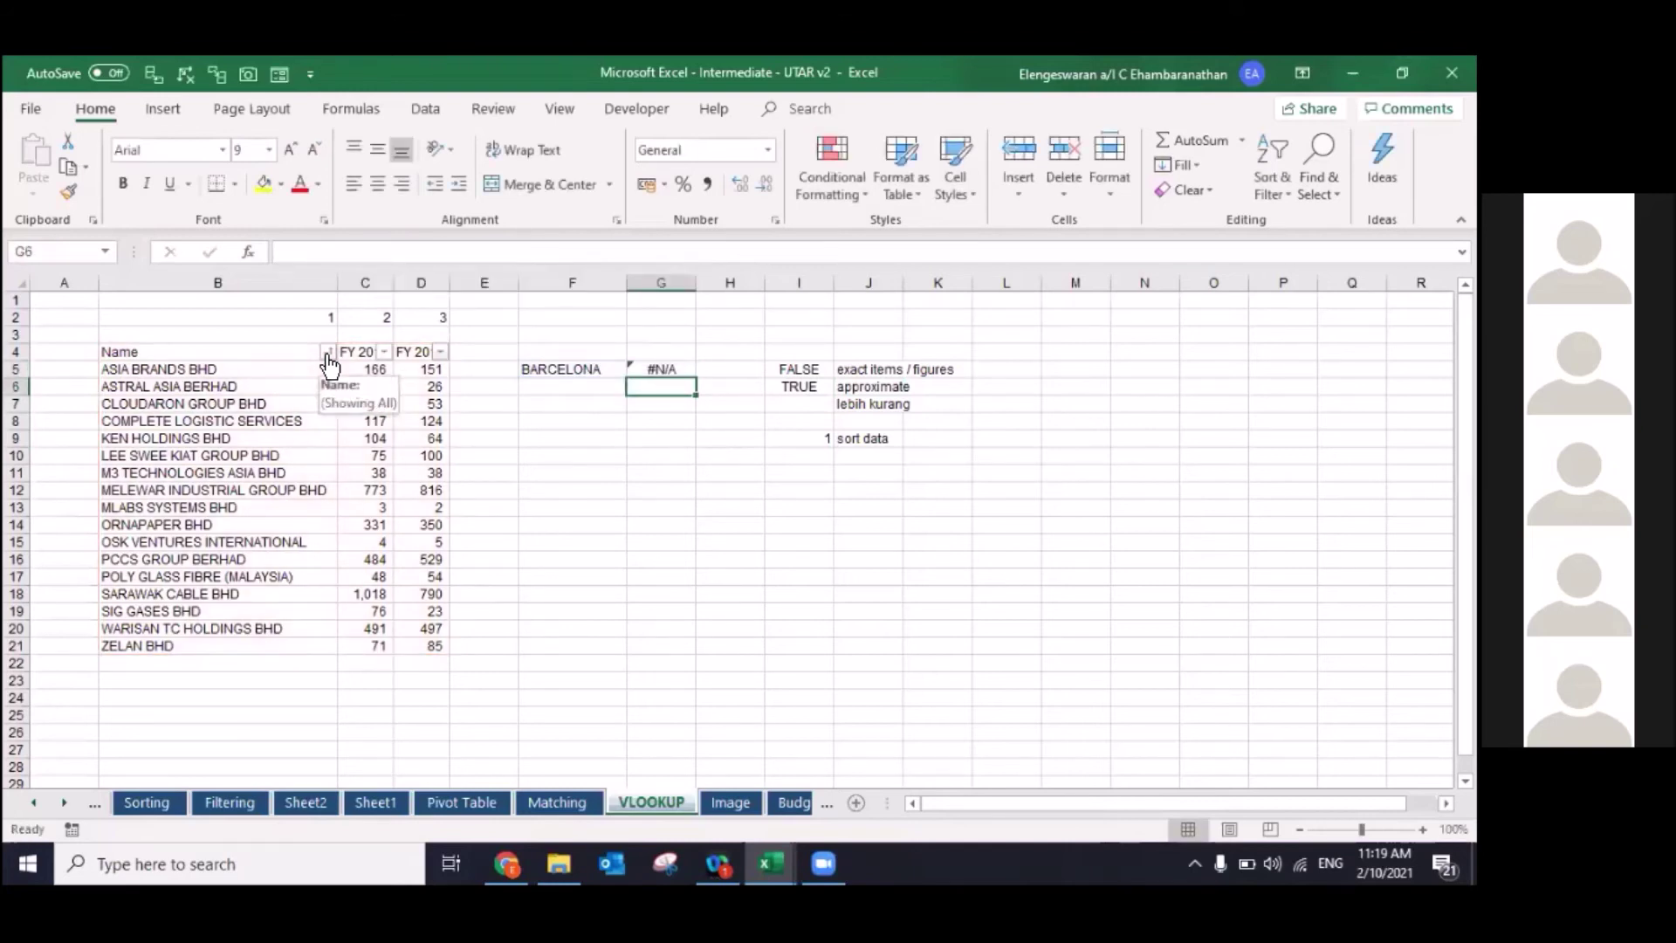
# Step: Restore TRUE in G5 so it returns 26, then select company names B5:B21
pyautogui.press('Up')
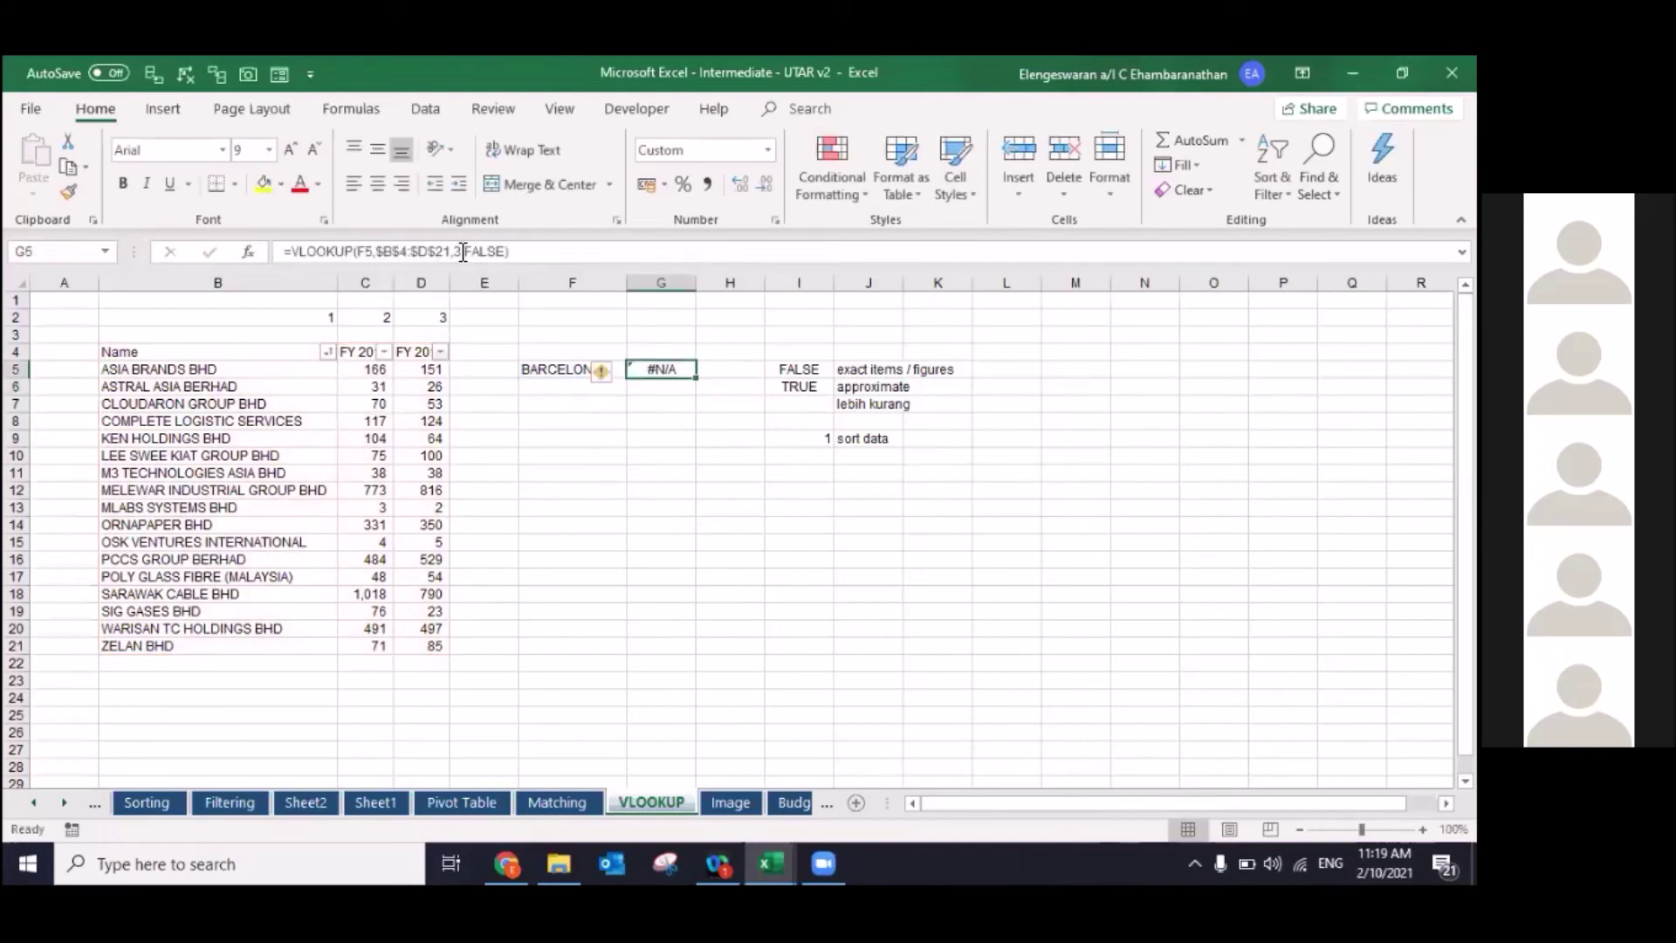
pyautogui.click(463, 253)
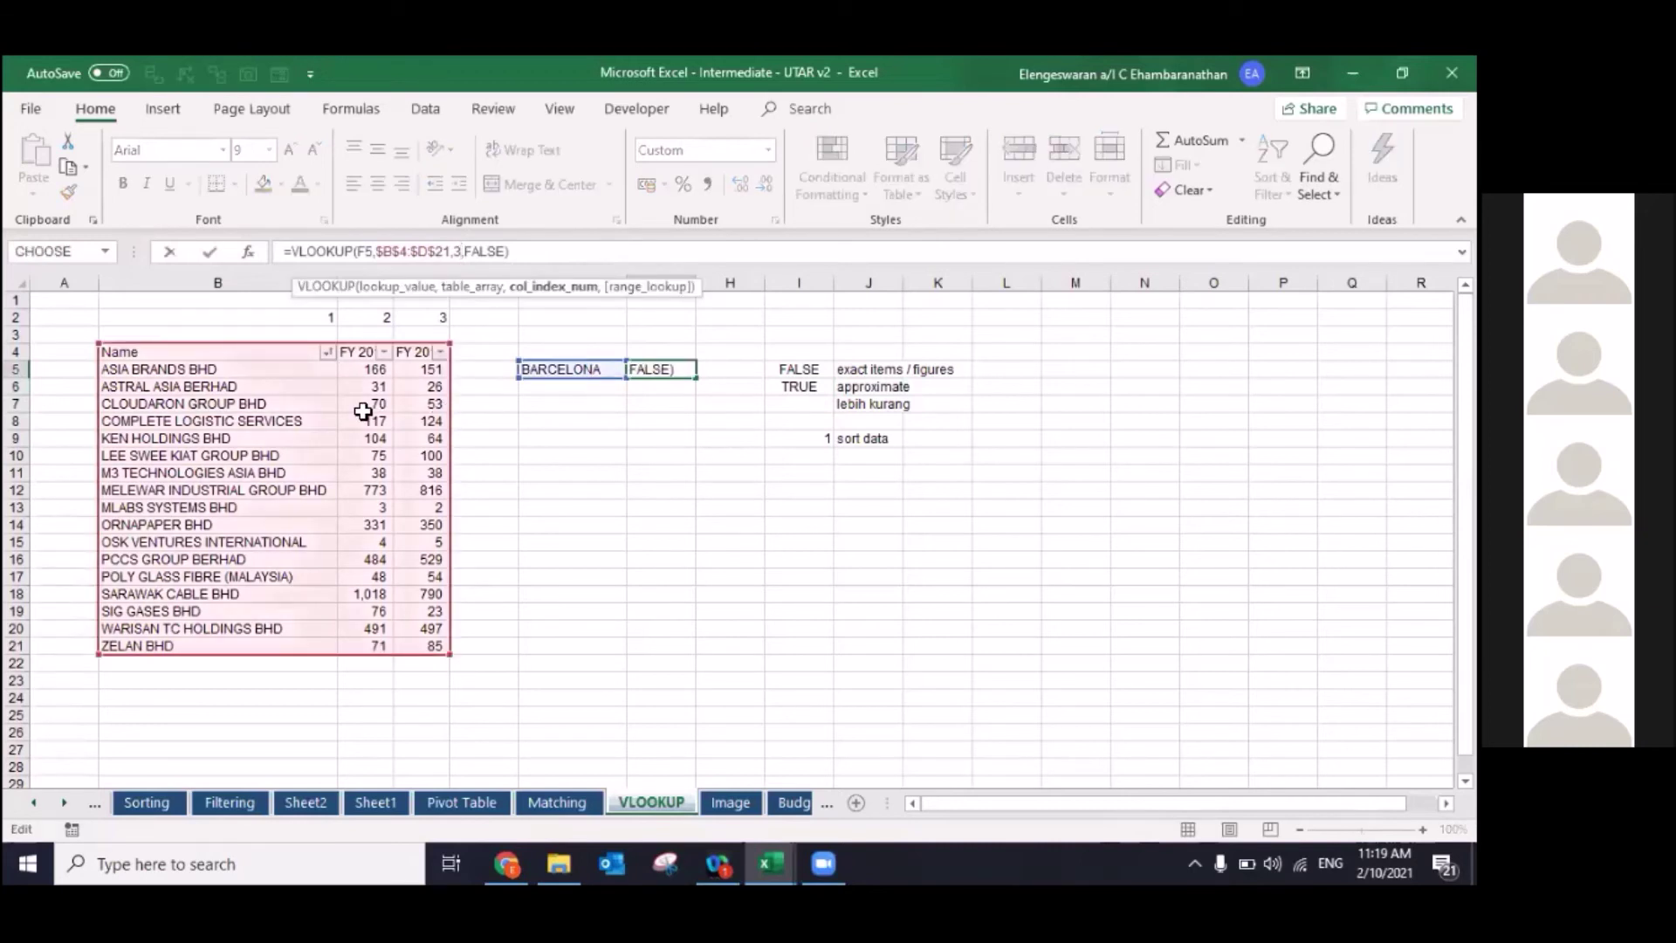
pyautogui.write(',TRUE')
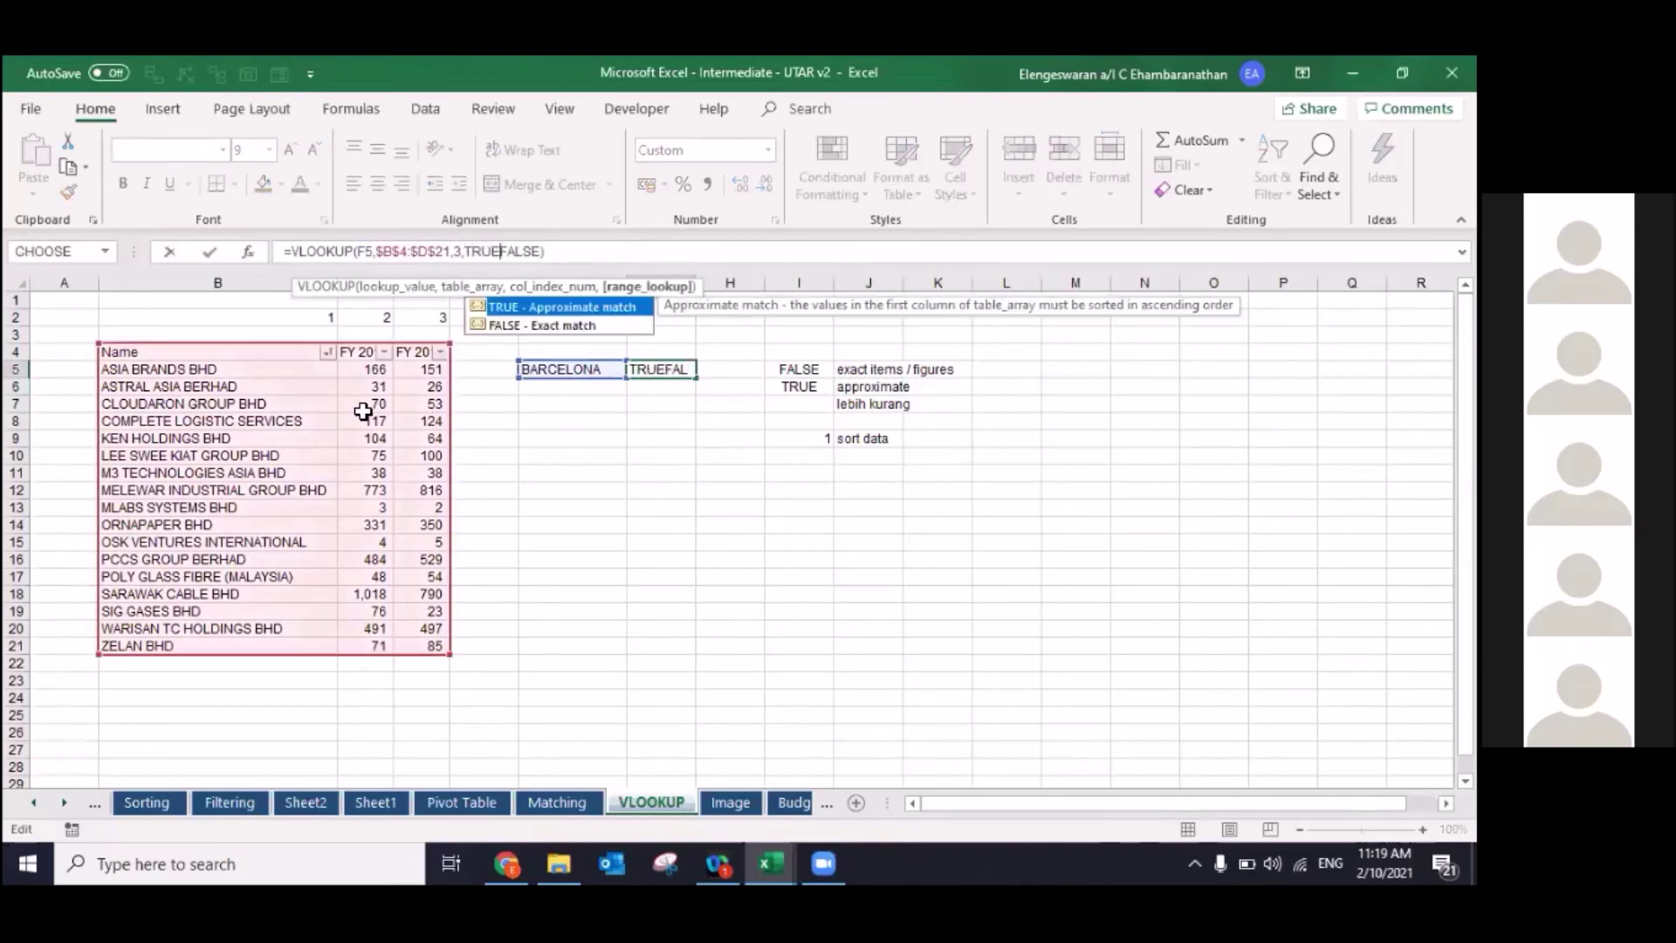
pyautogui.press('Delete')
pyautogui.press('Delete')
pyautogui.press('Delete')
pyautogui.press('Return')
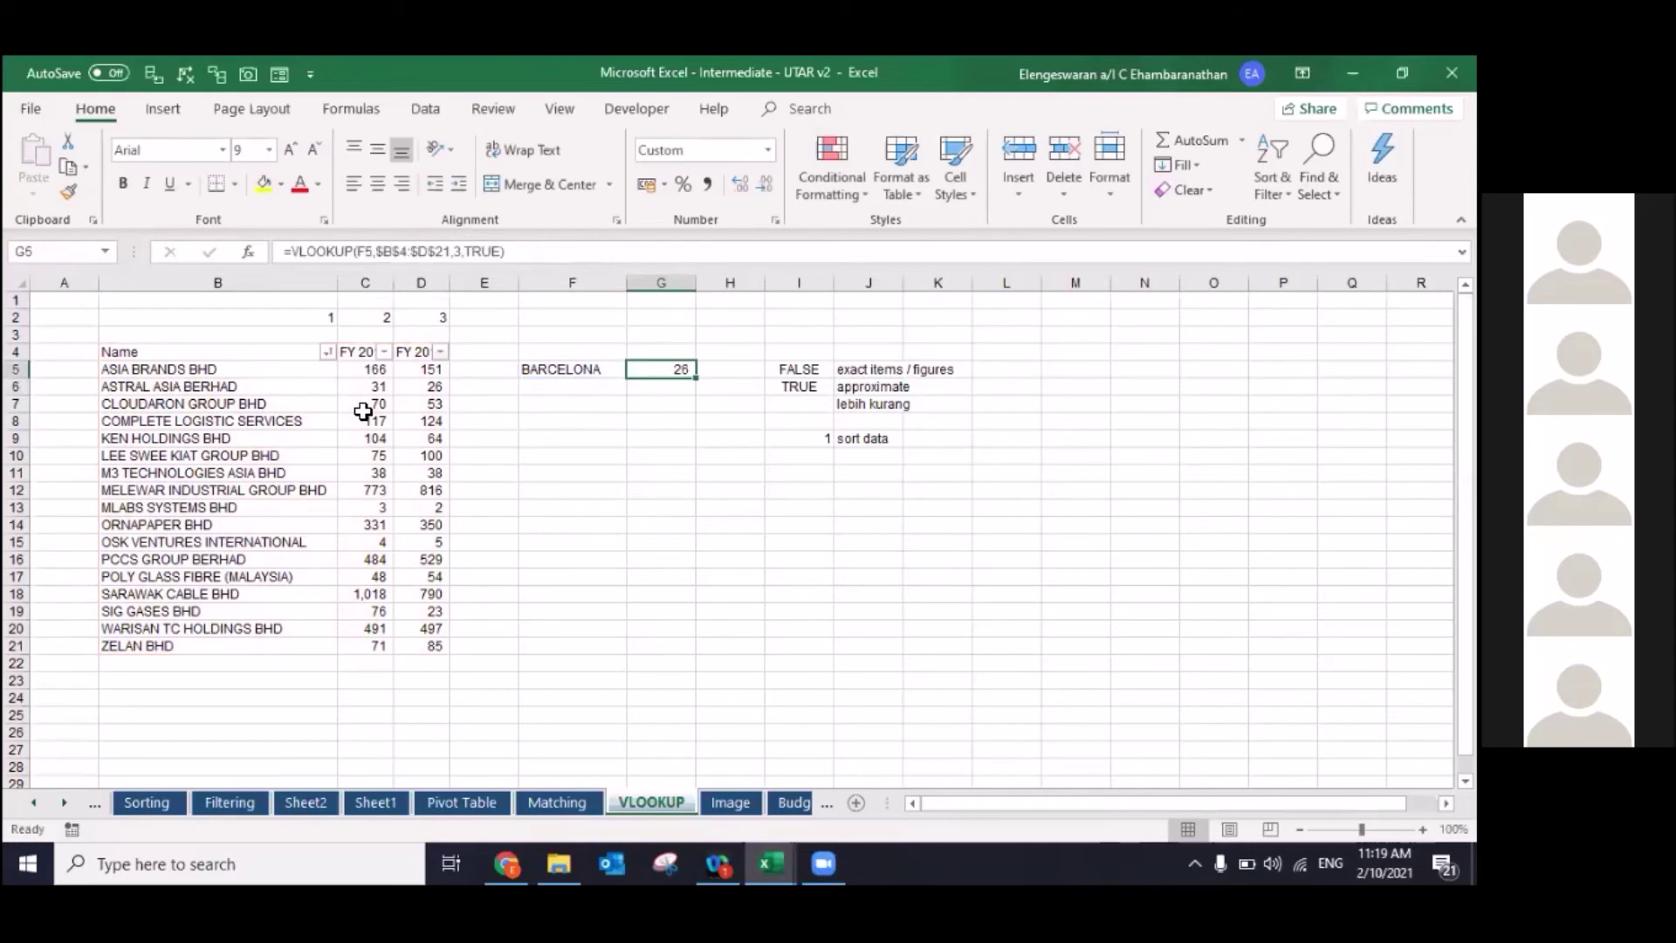
pyautogui.click(362, 407)
pyautogui.press('Up')
pyautogui.press('Up')
pyautogui.press('Left')
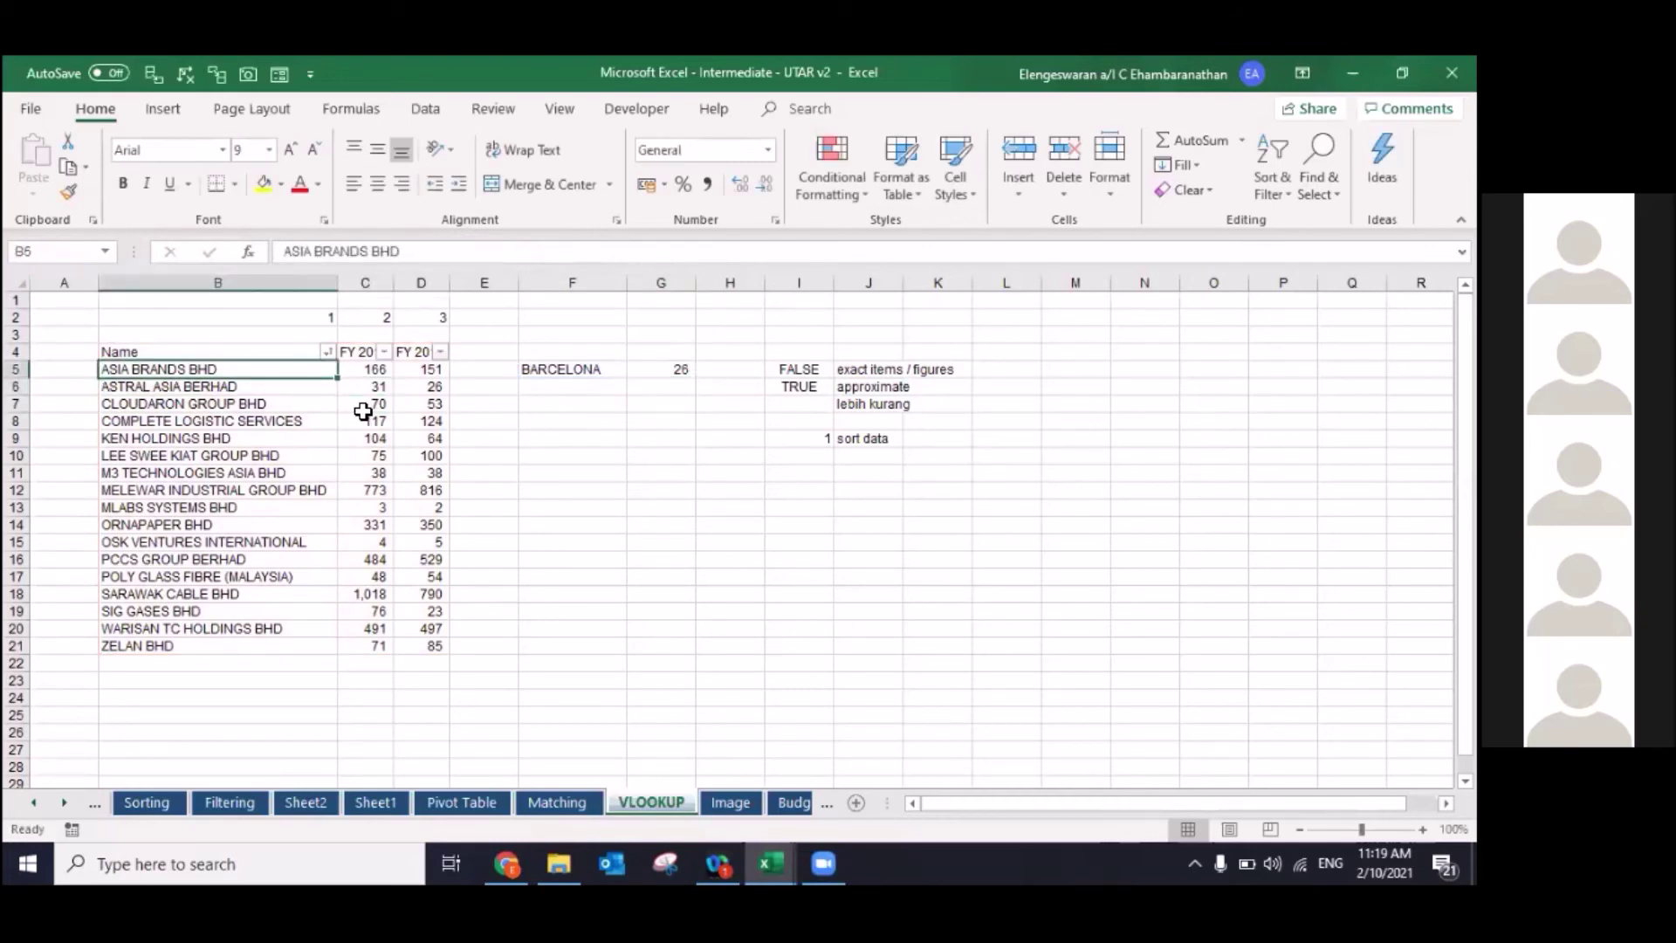
pyautogui.hotkey('ctrl', 'shift', 'Down')
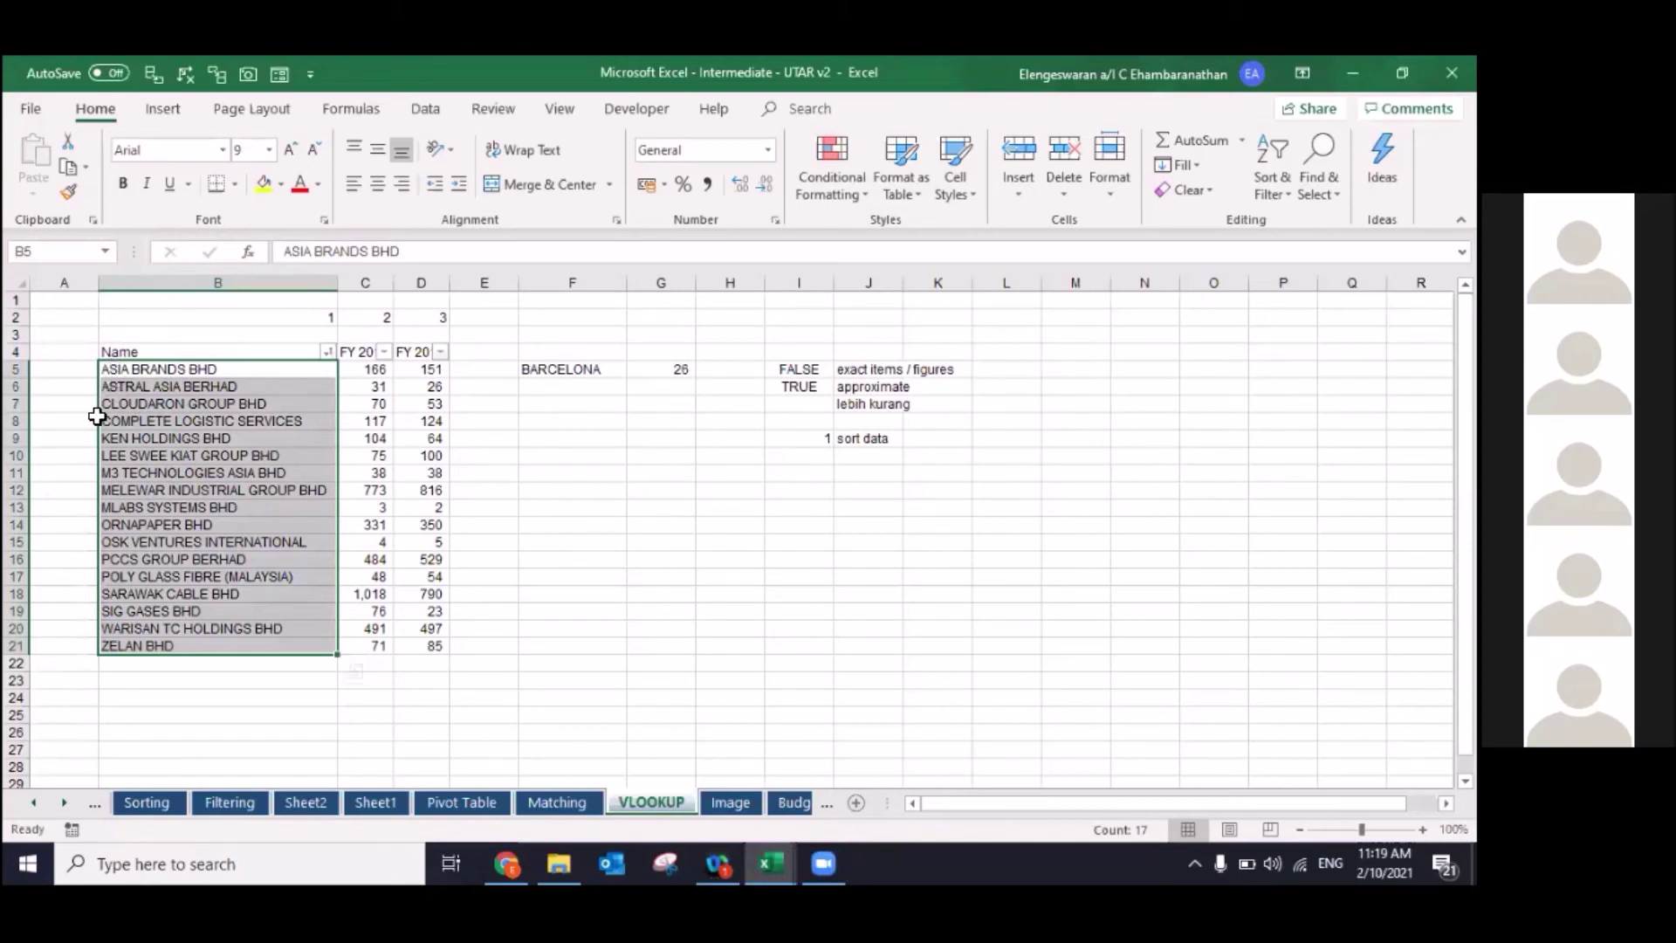
pyautogui.click(574, 396)
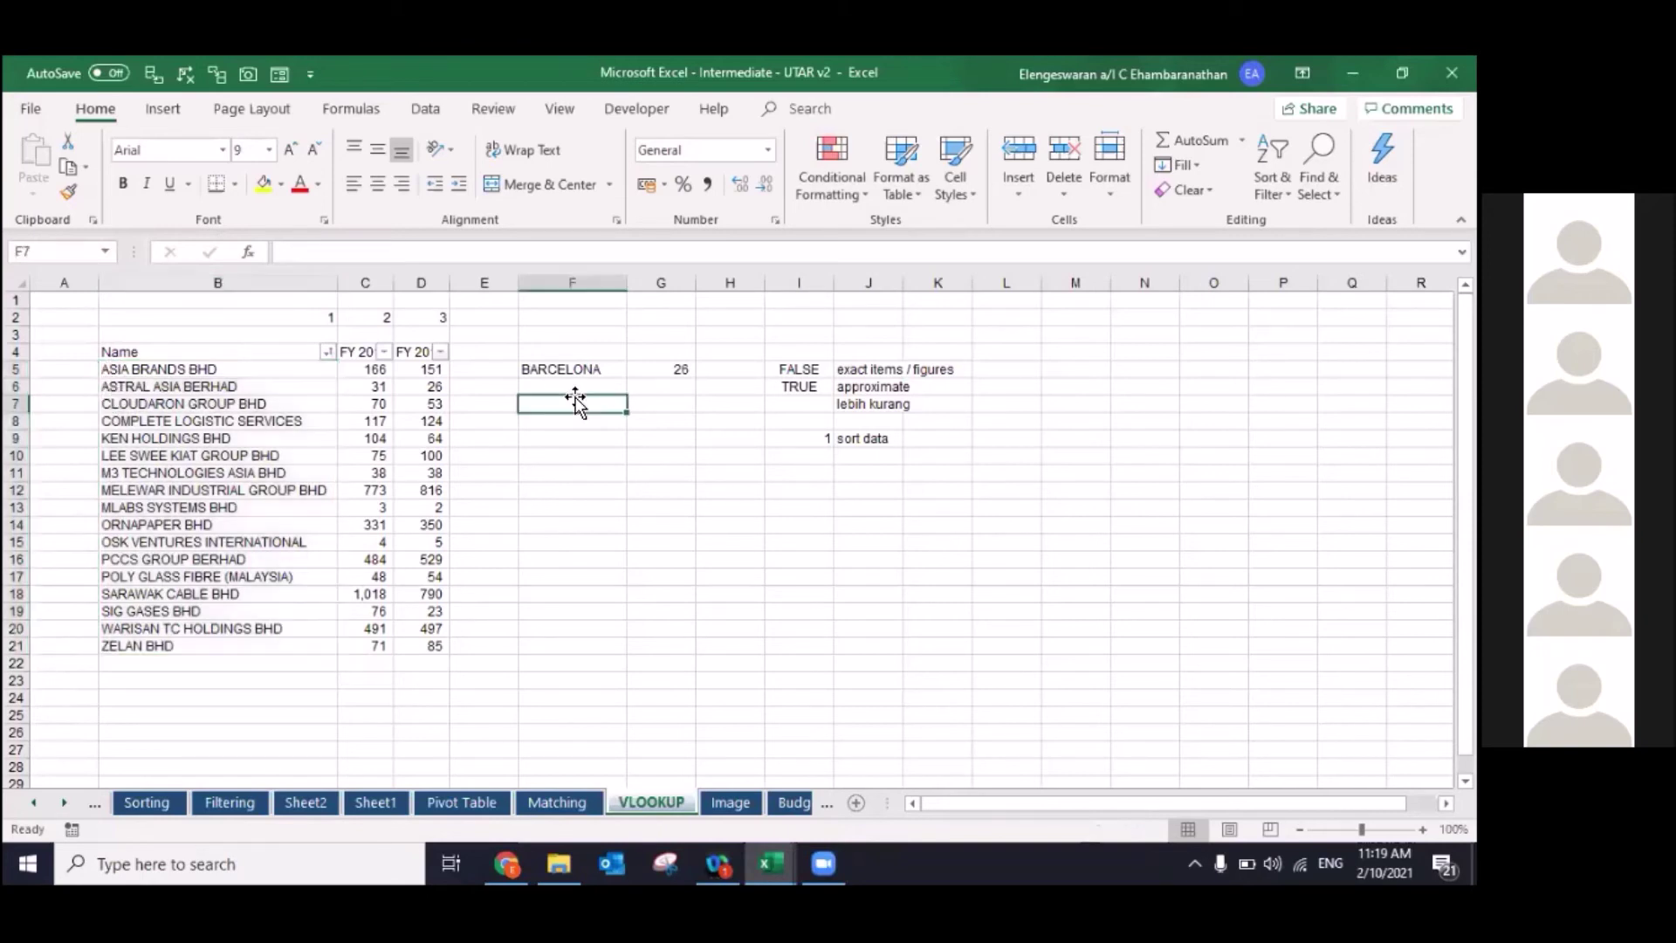
# Step: Try LIVERPOOL and then WEST HAM as the lookup name in F5
pyautogui.press('Up')
pyautogui.press('Right')
pyautogui.press('Left')
pyautogui.write('LIVERPOO')
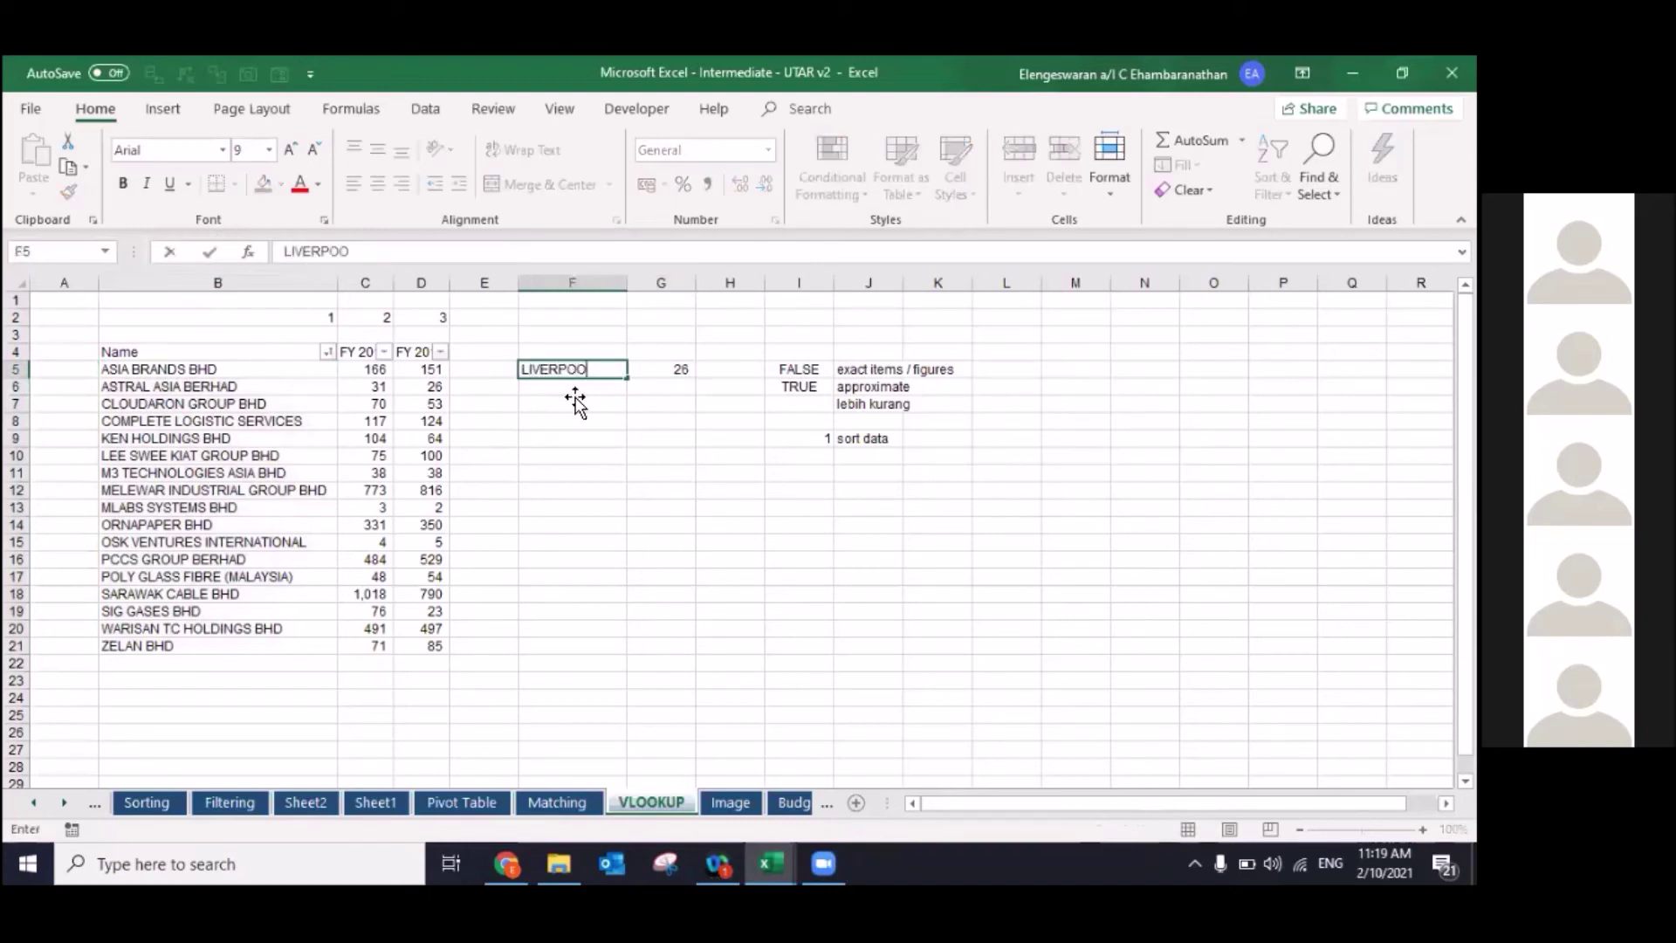
pyautogui.write('L')
pyautogui.press('Return')
pyautogui.press('Up')
pyautogui.press('Right')
pyautogui.moveTo(574, 396); pyautogui.dragTo(369, 389)
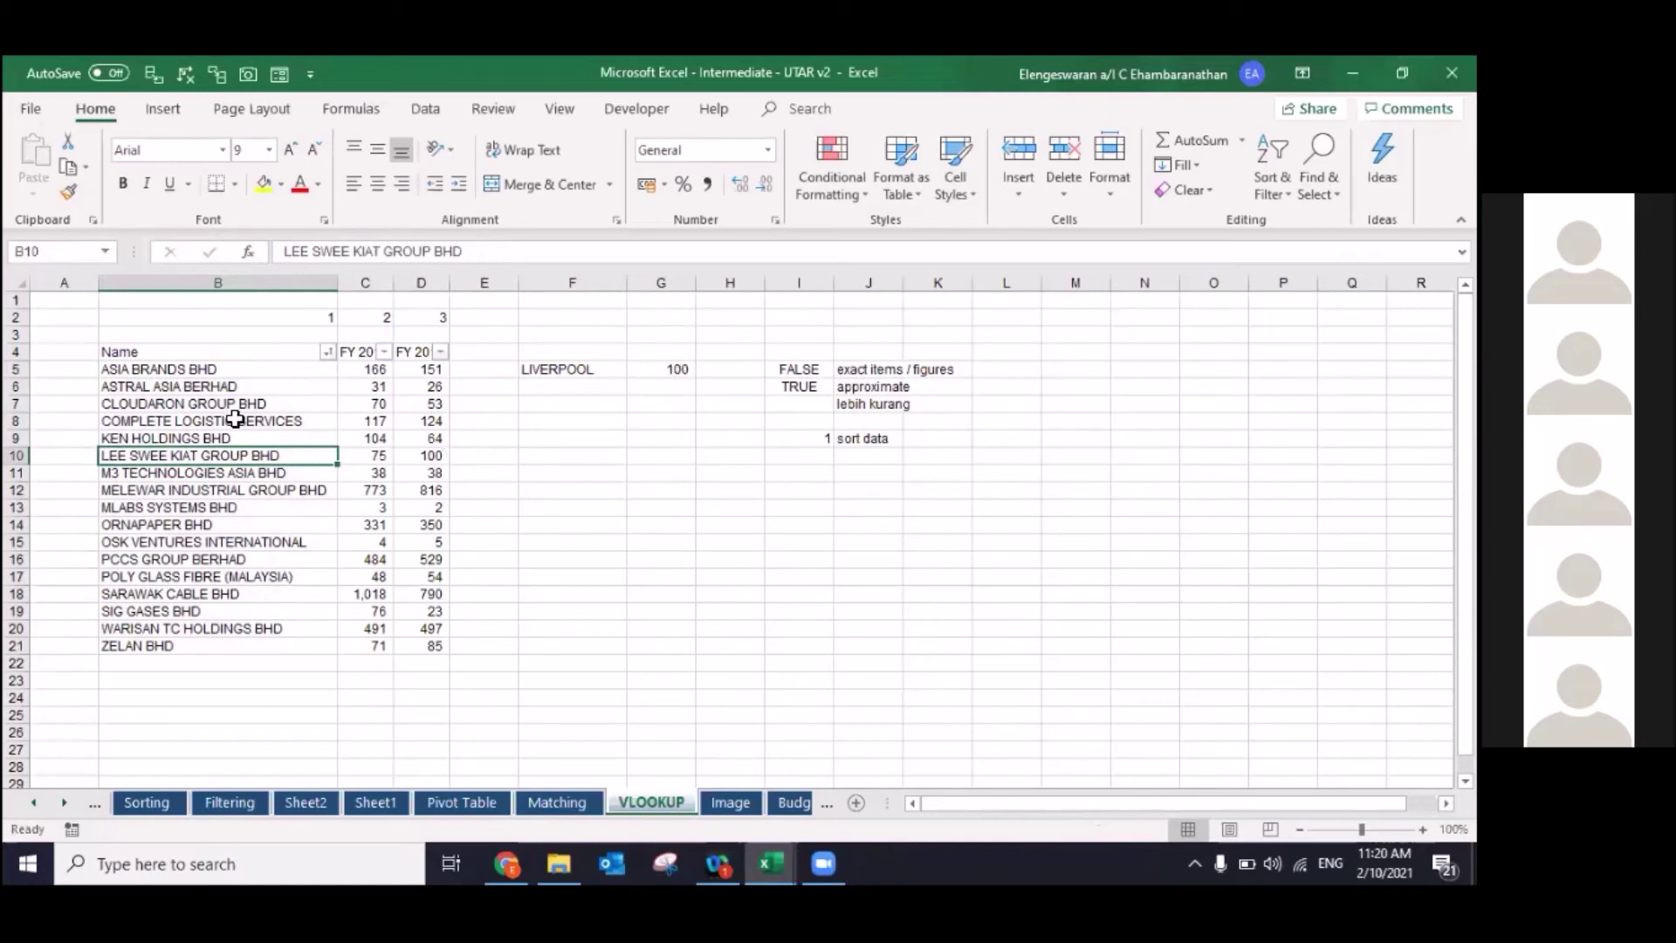
pyautogui.click(537, 364)
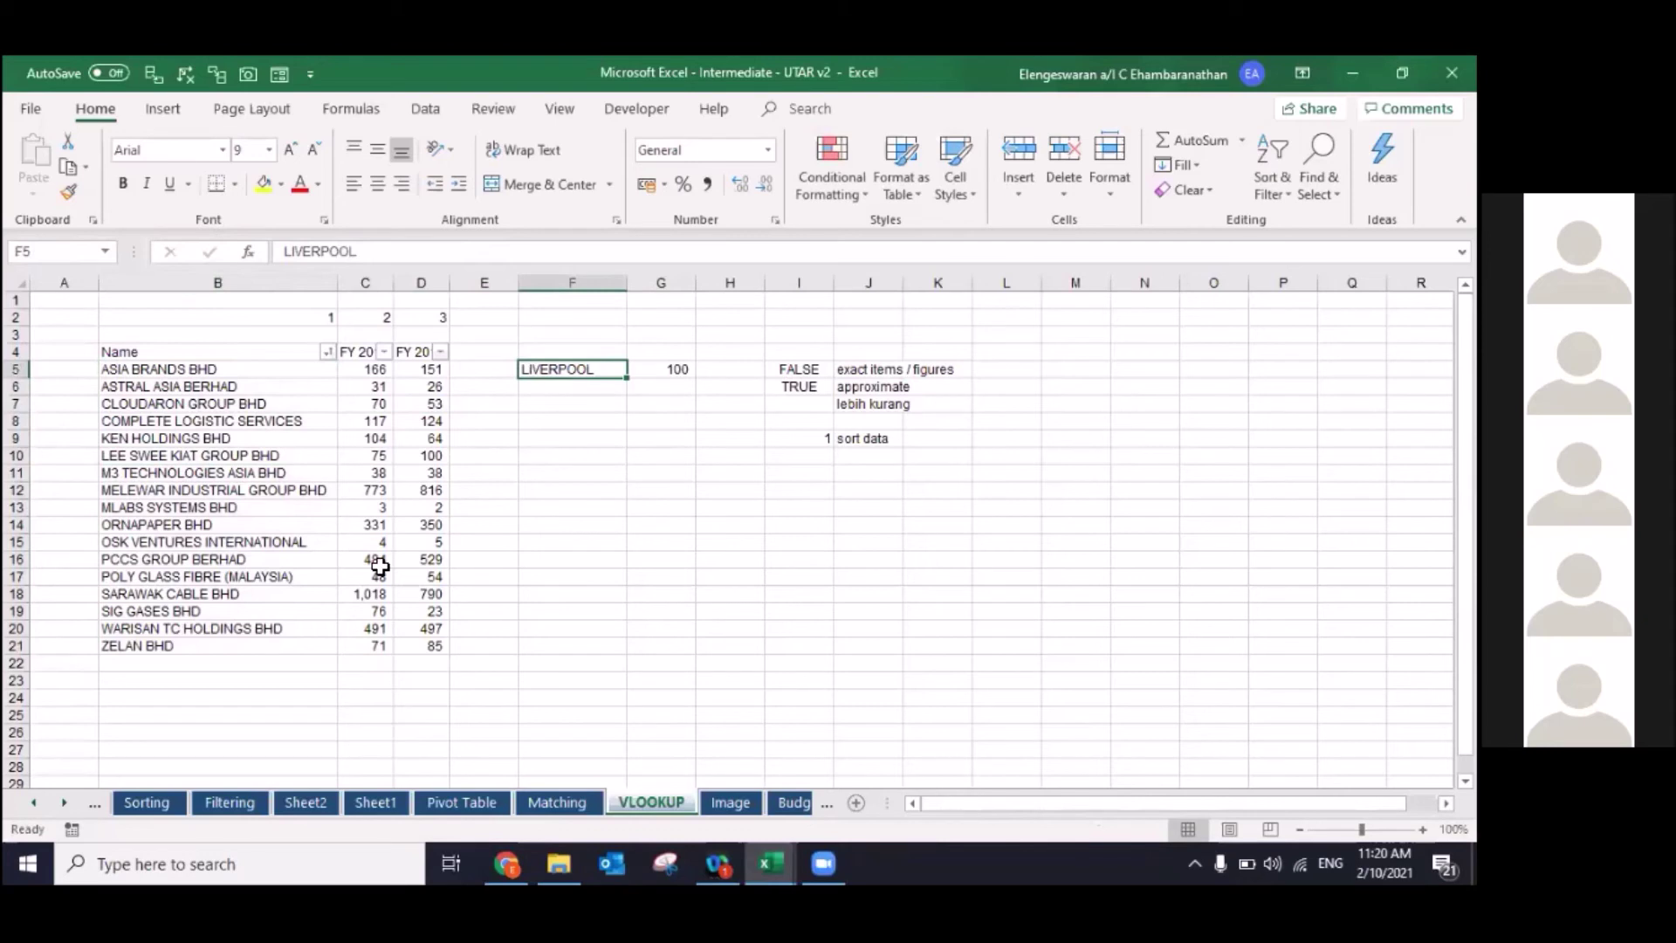
pyautogui.write('WES')
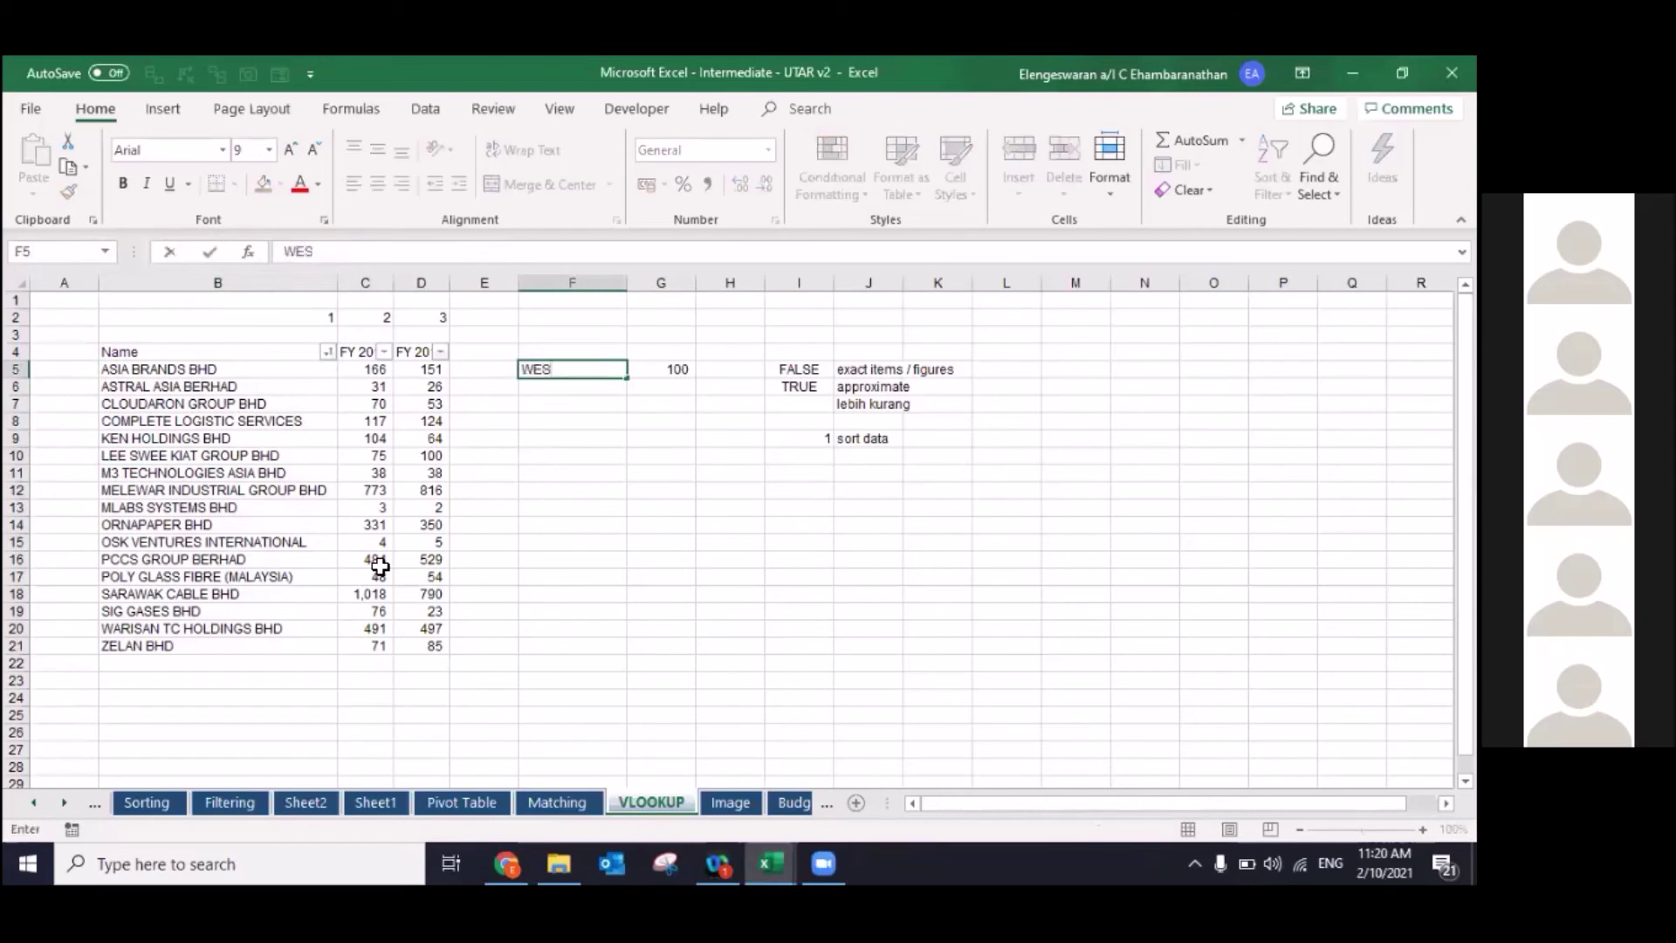
pyautogui.write('T HAM')
pyautogui.press('Return')
pyautogui.press('Up')
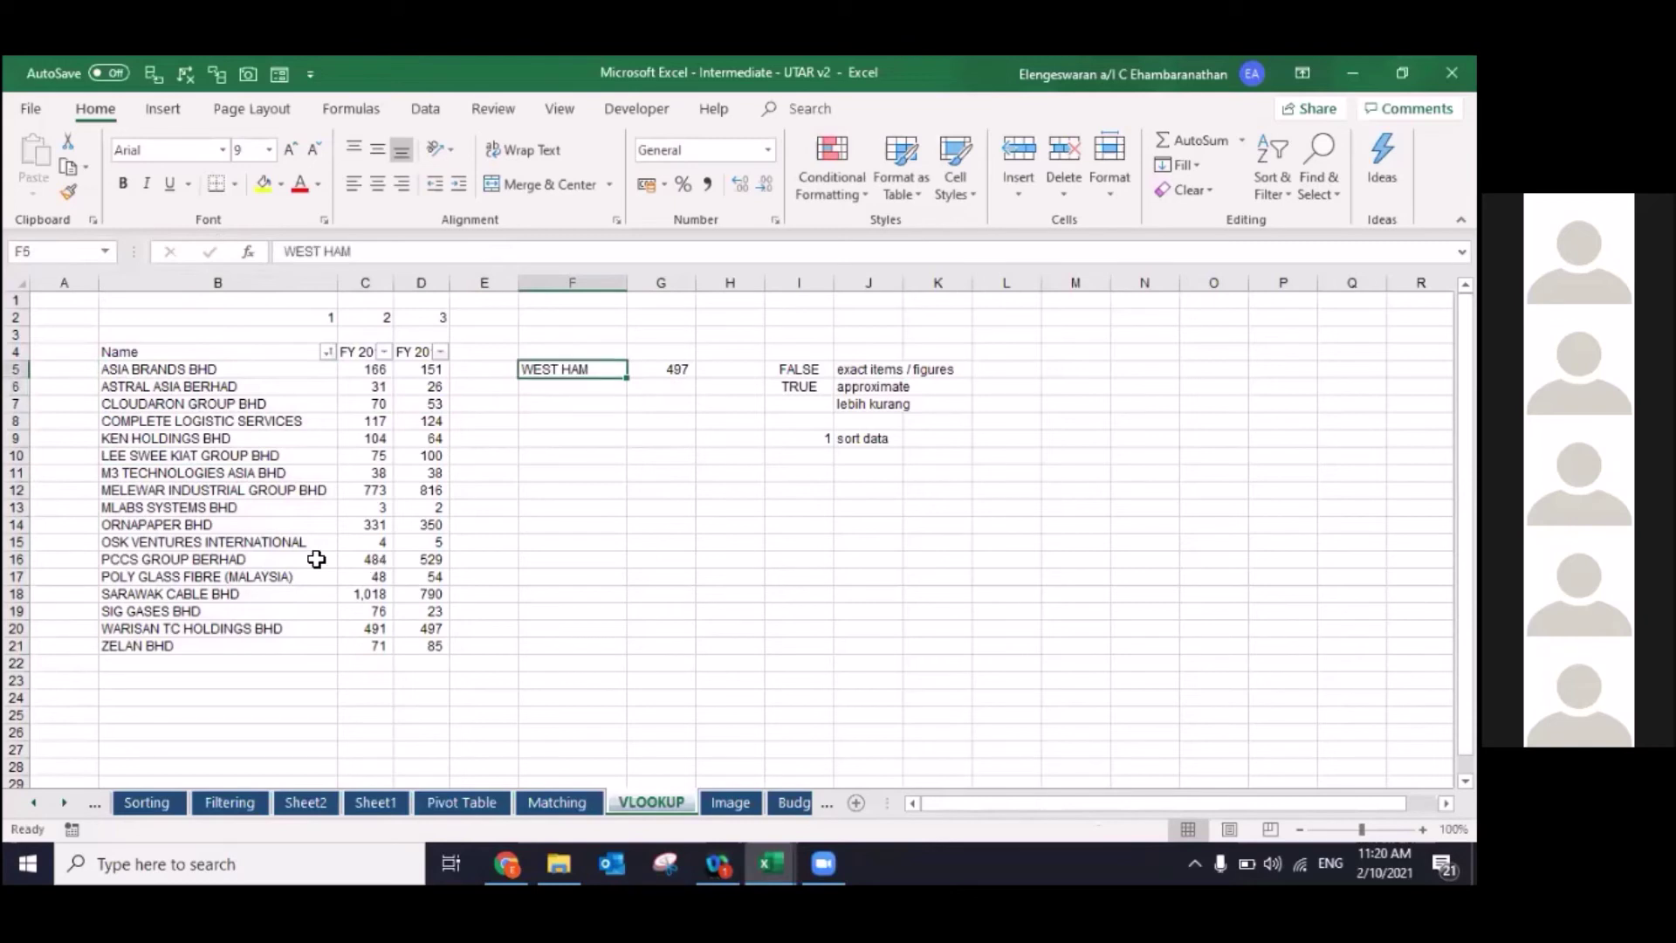
# Step: Review the WARISAN TC HOLDINGS BHD row and the FALSE/TRUE match notes in I5:J6
pyautogui.click(114, 629)
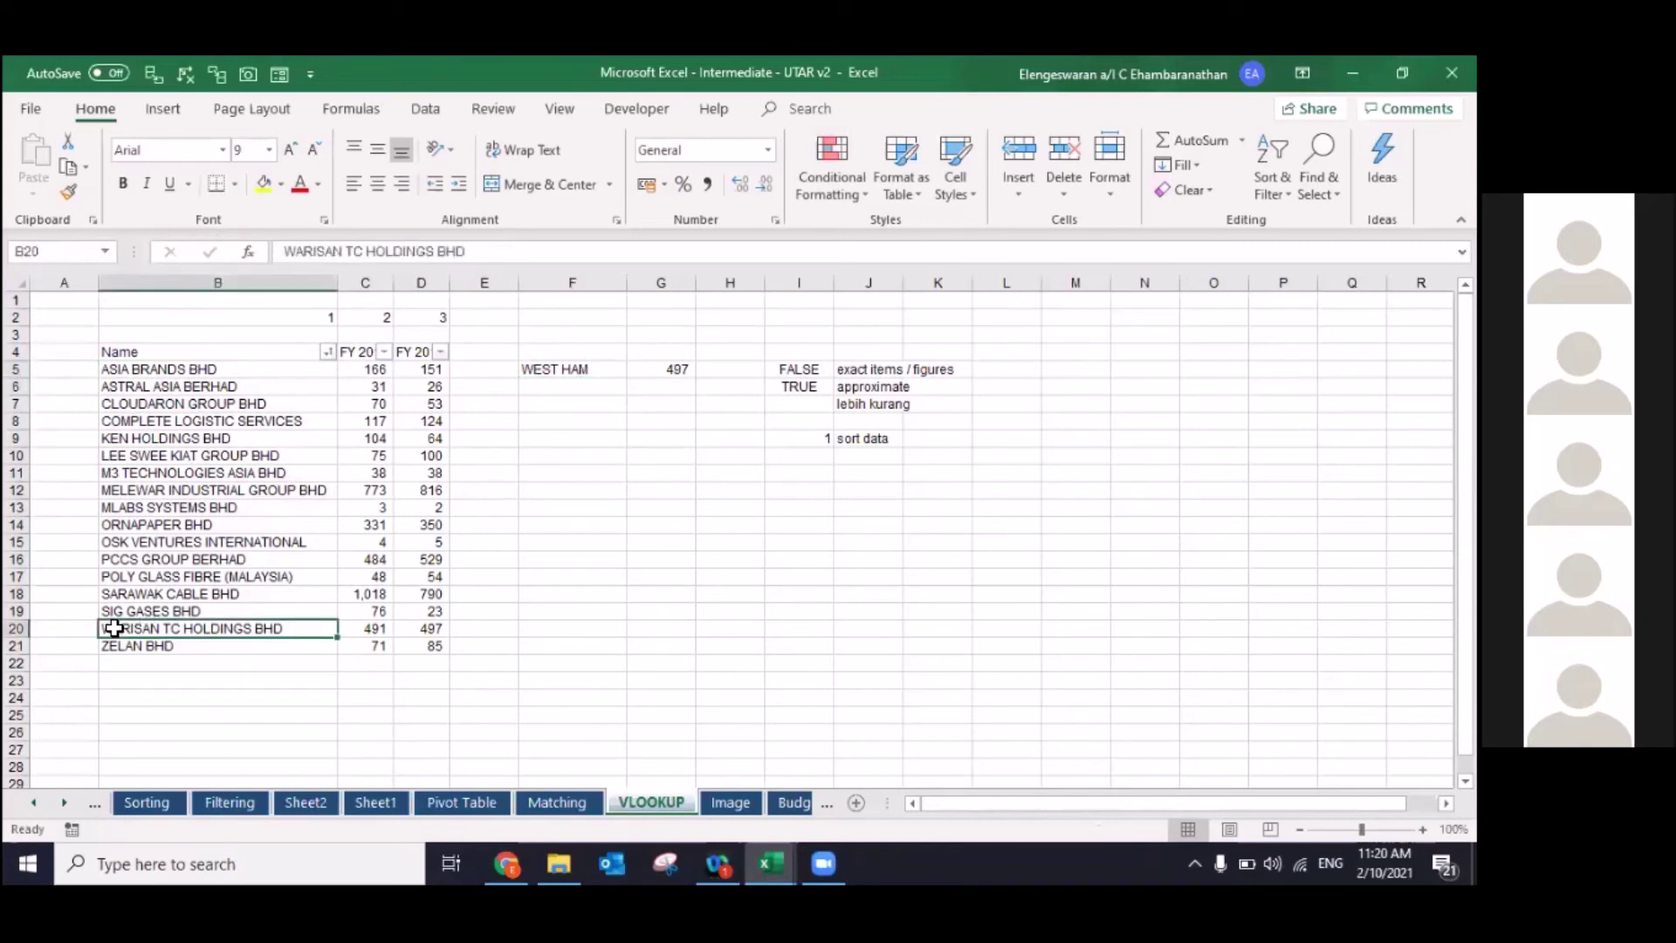
pyautogui.click(790, 375)
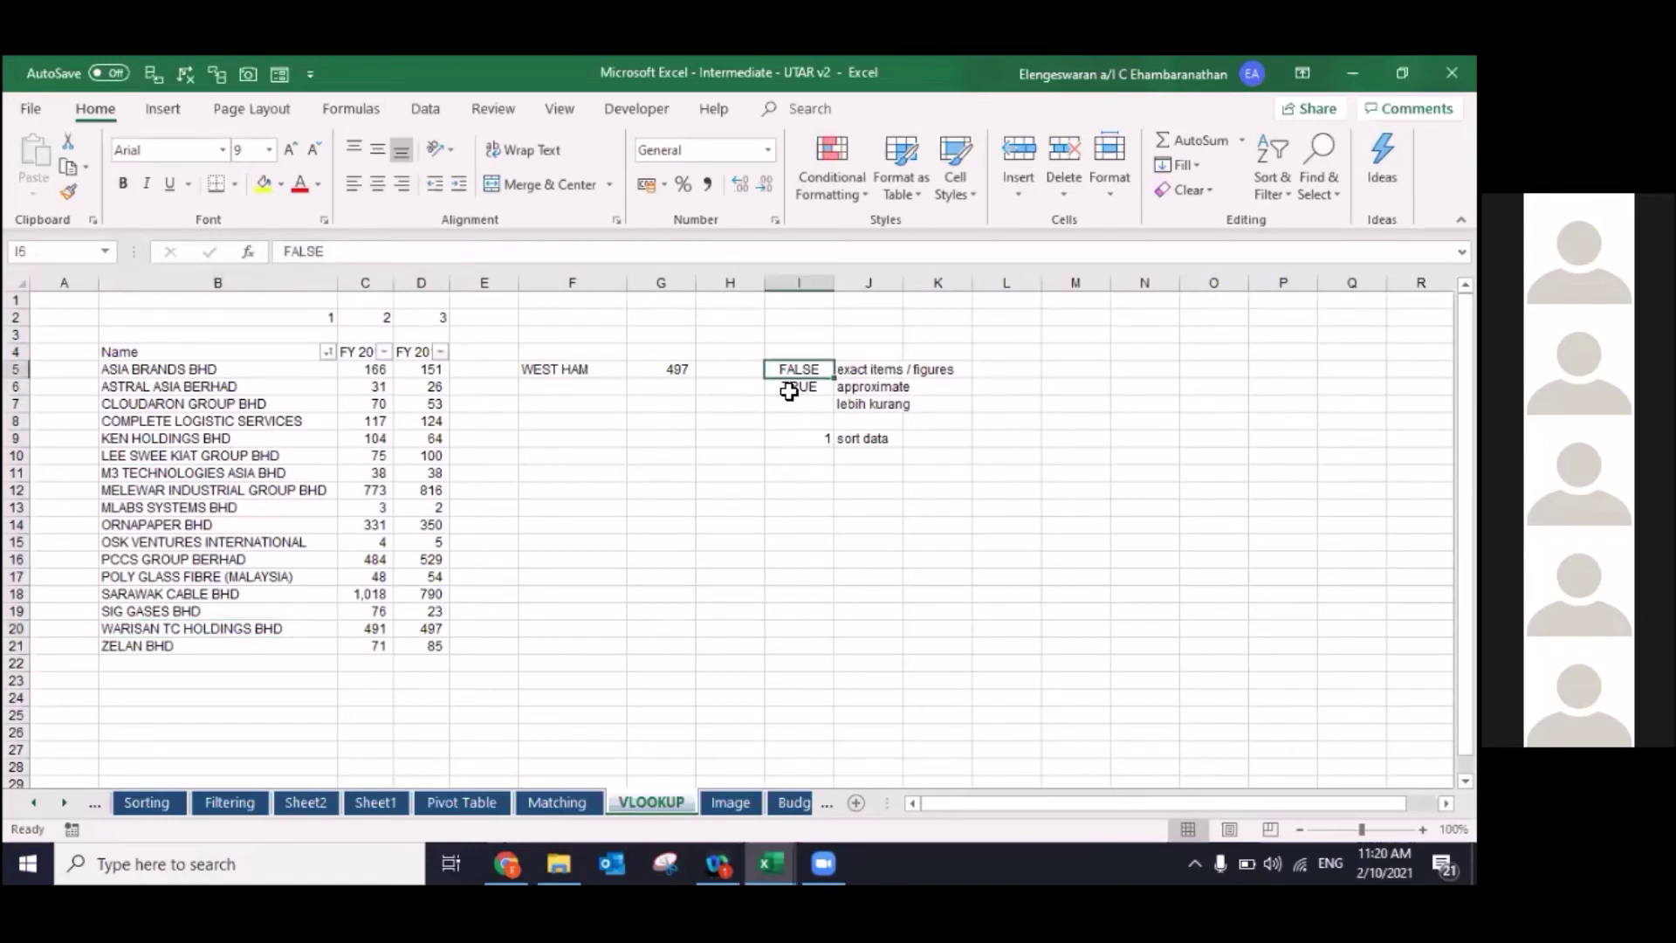
pyautogui.press('Right')
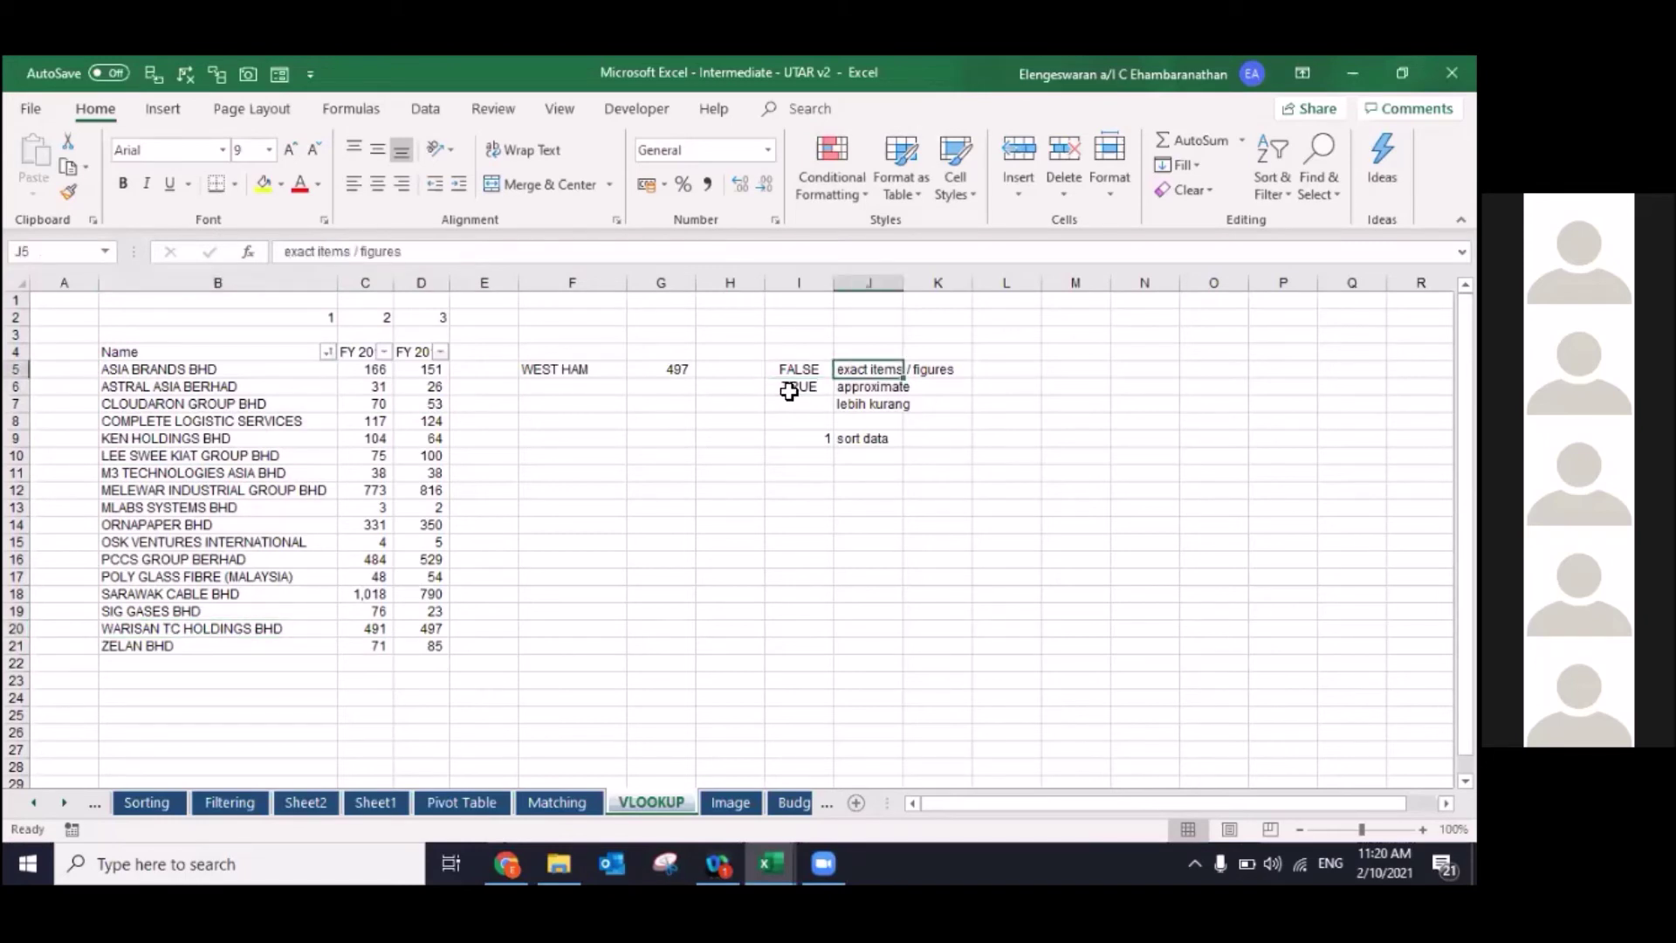
pyautogui.press('Down')
pyautogui.press('Left')
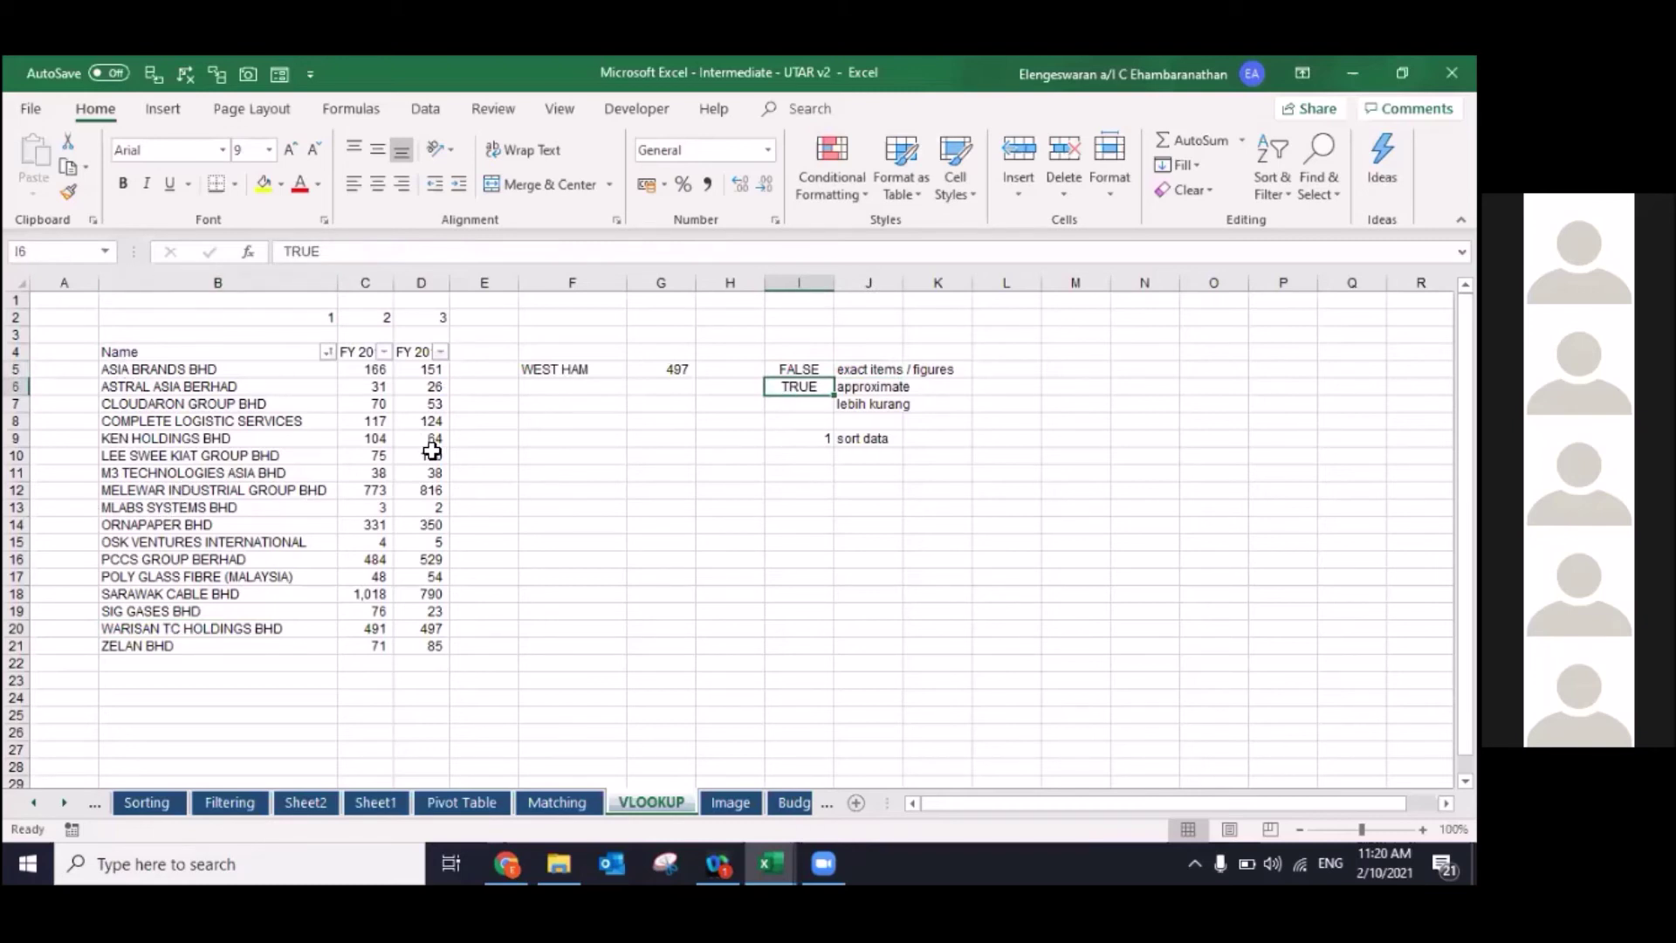
# Step: Change F5's lookup name to B, then to C, so G5 returns 26
pyautogui.click(562, 372)
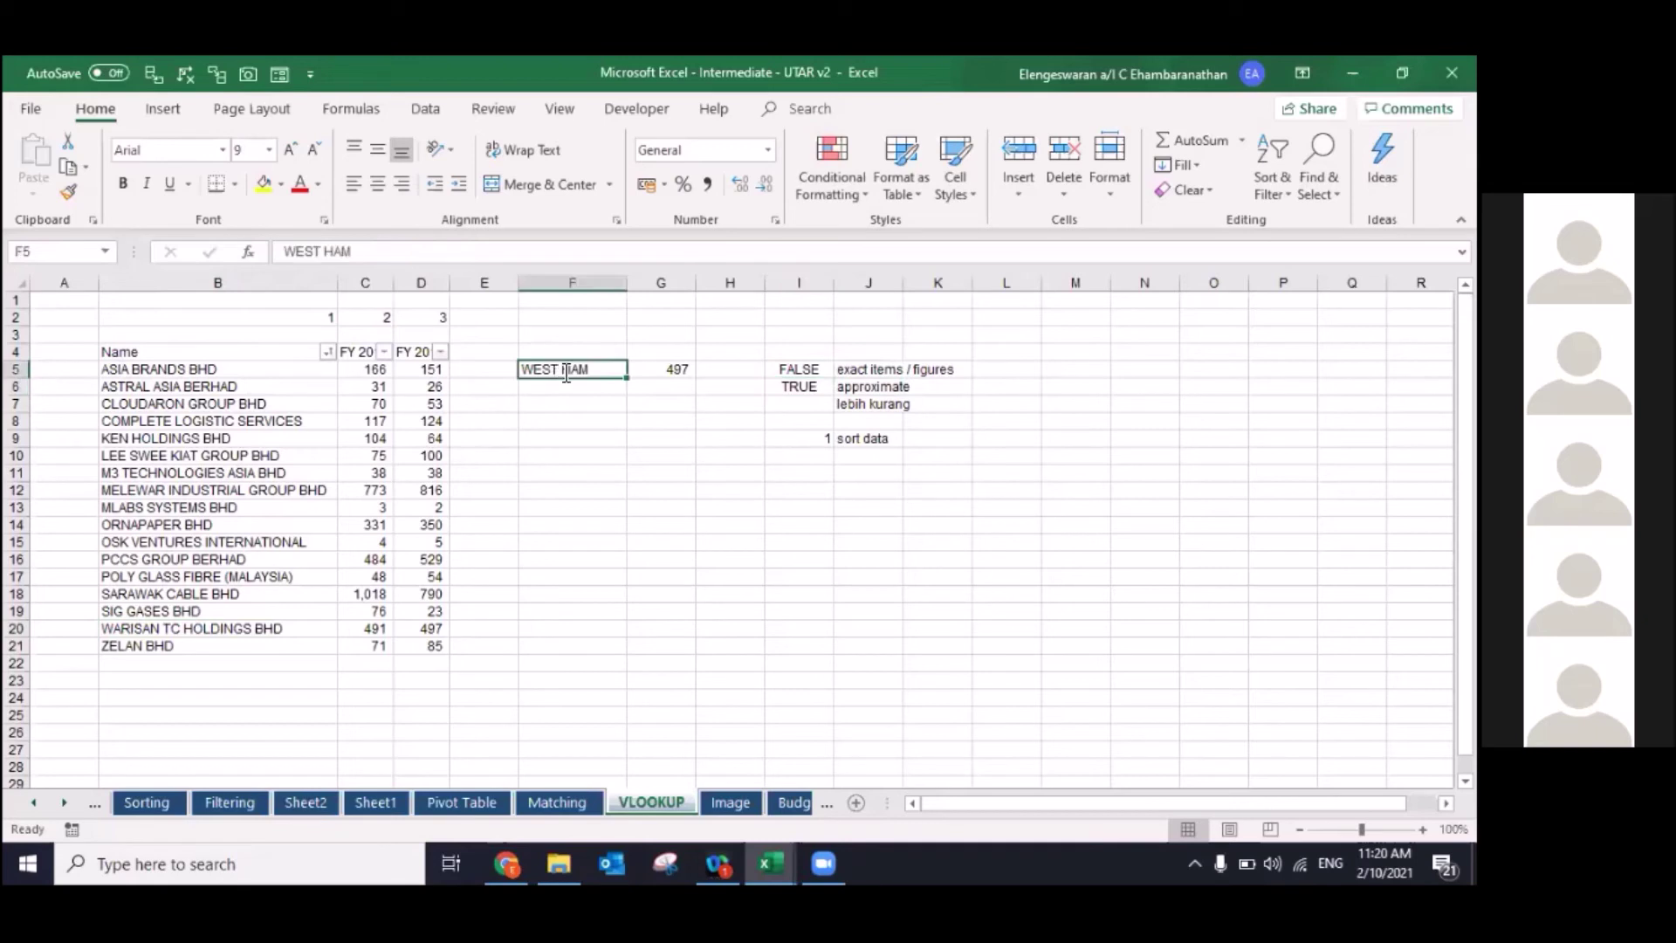
pyautogui.write('B')
pyautogui.hotkey('ctrl', 'Return')
pyautogui.press('BackSpace')
pyautogui.write('C')
pyautogui.hotkey('ctrl', 'Return')
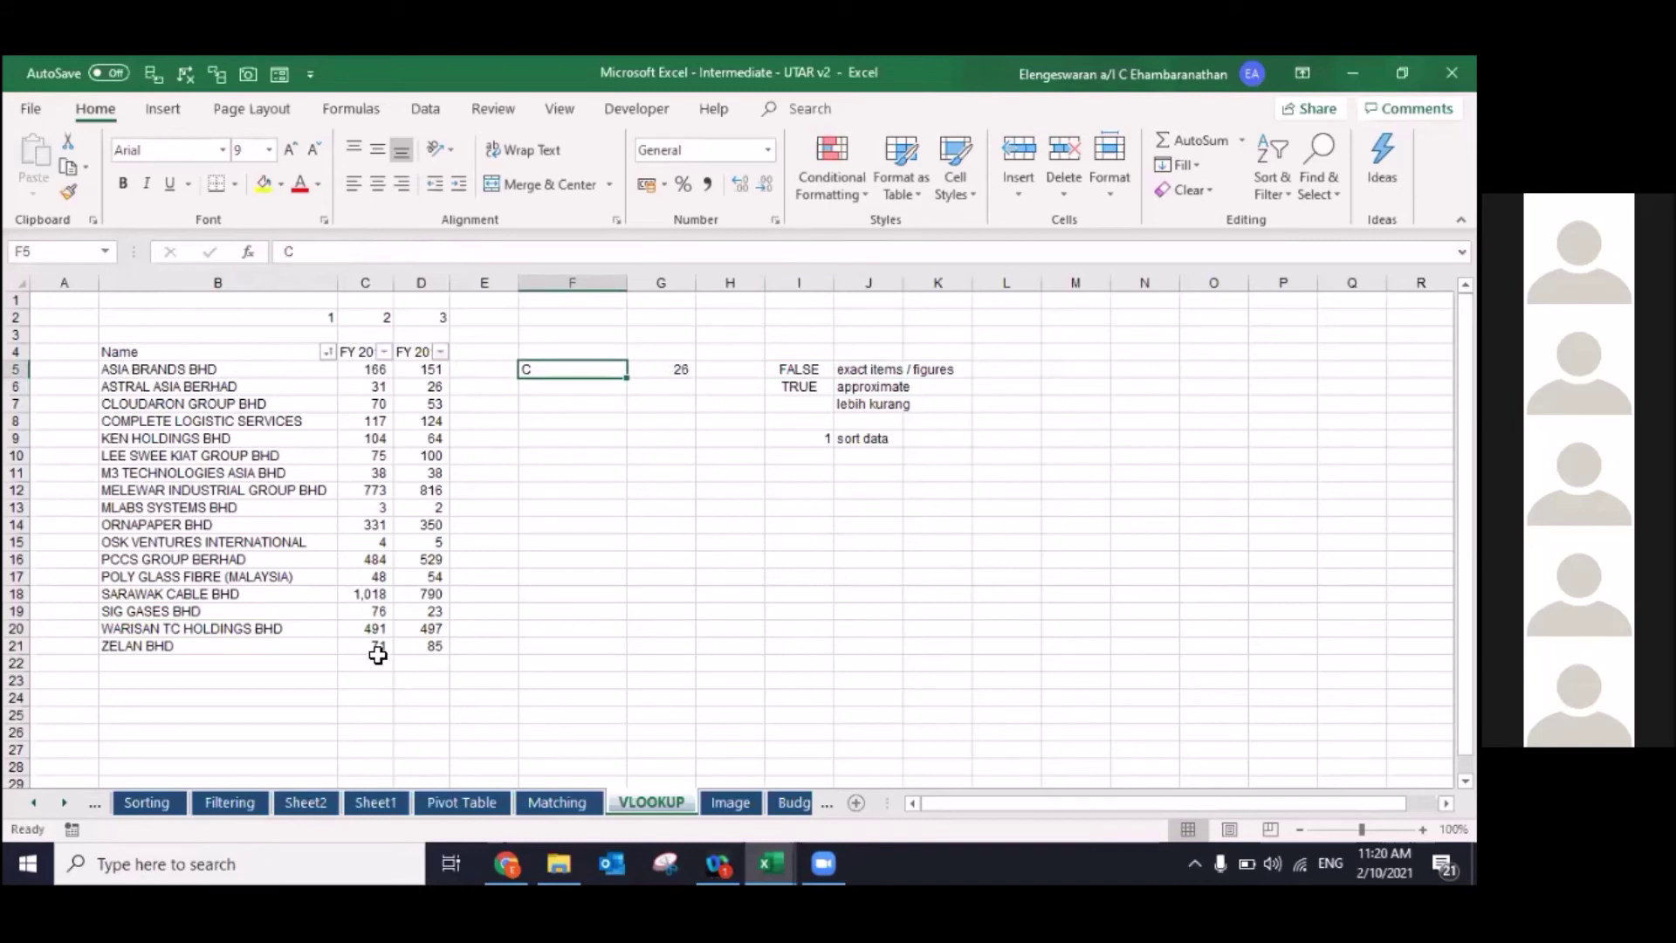
# Step: Try D and then CH as the lookup name in F5
pyautogui.write('D')
pyautogui.press('Return')
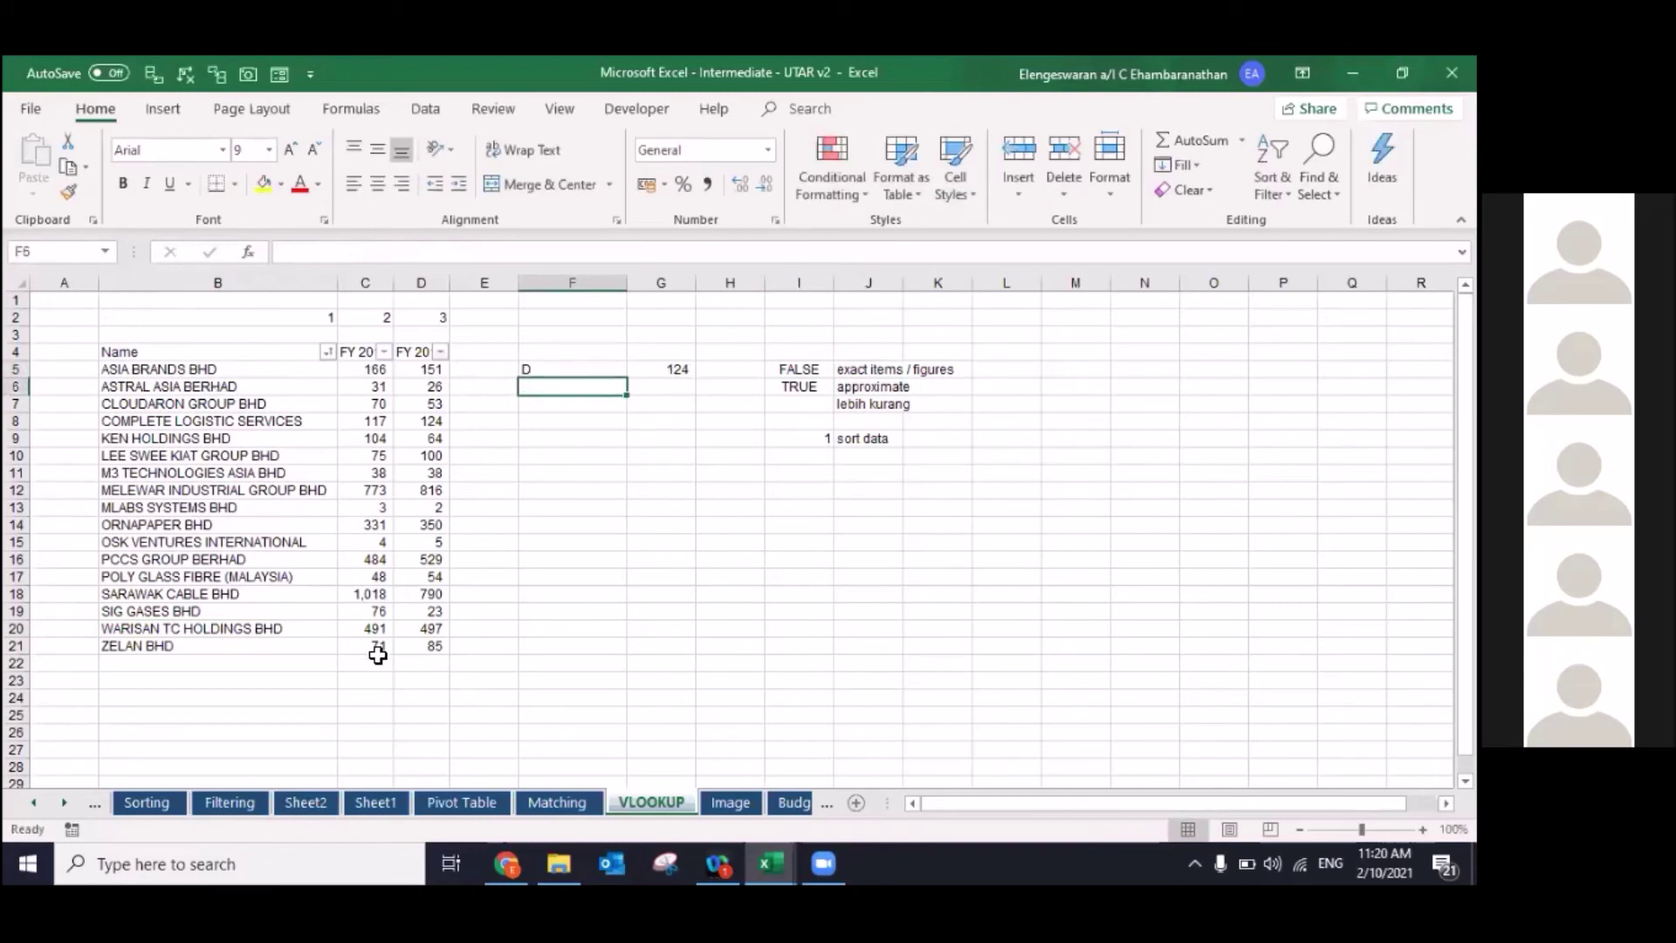
pyautogui.press('Left')
pyautogui.press('Left')
pyautogui.press('Down')
pyautogui.press('Down')
pyautogui.press('Up')
pyautogui.press('Up')
pyautogui.press('Up')
pyautogui.press('Right')
pyautogui.press('Right')
pyautogui.write('C')
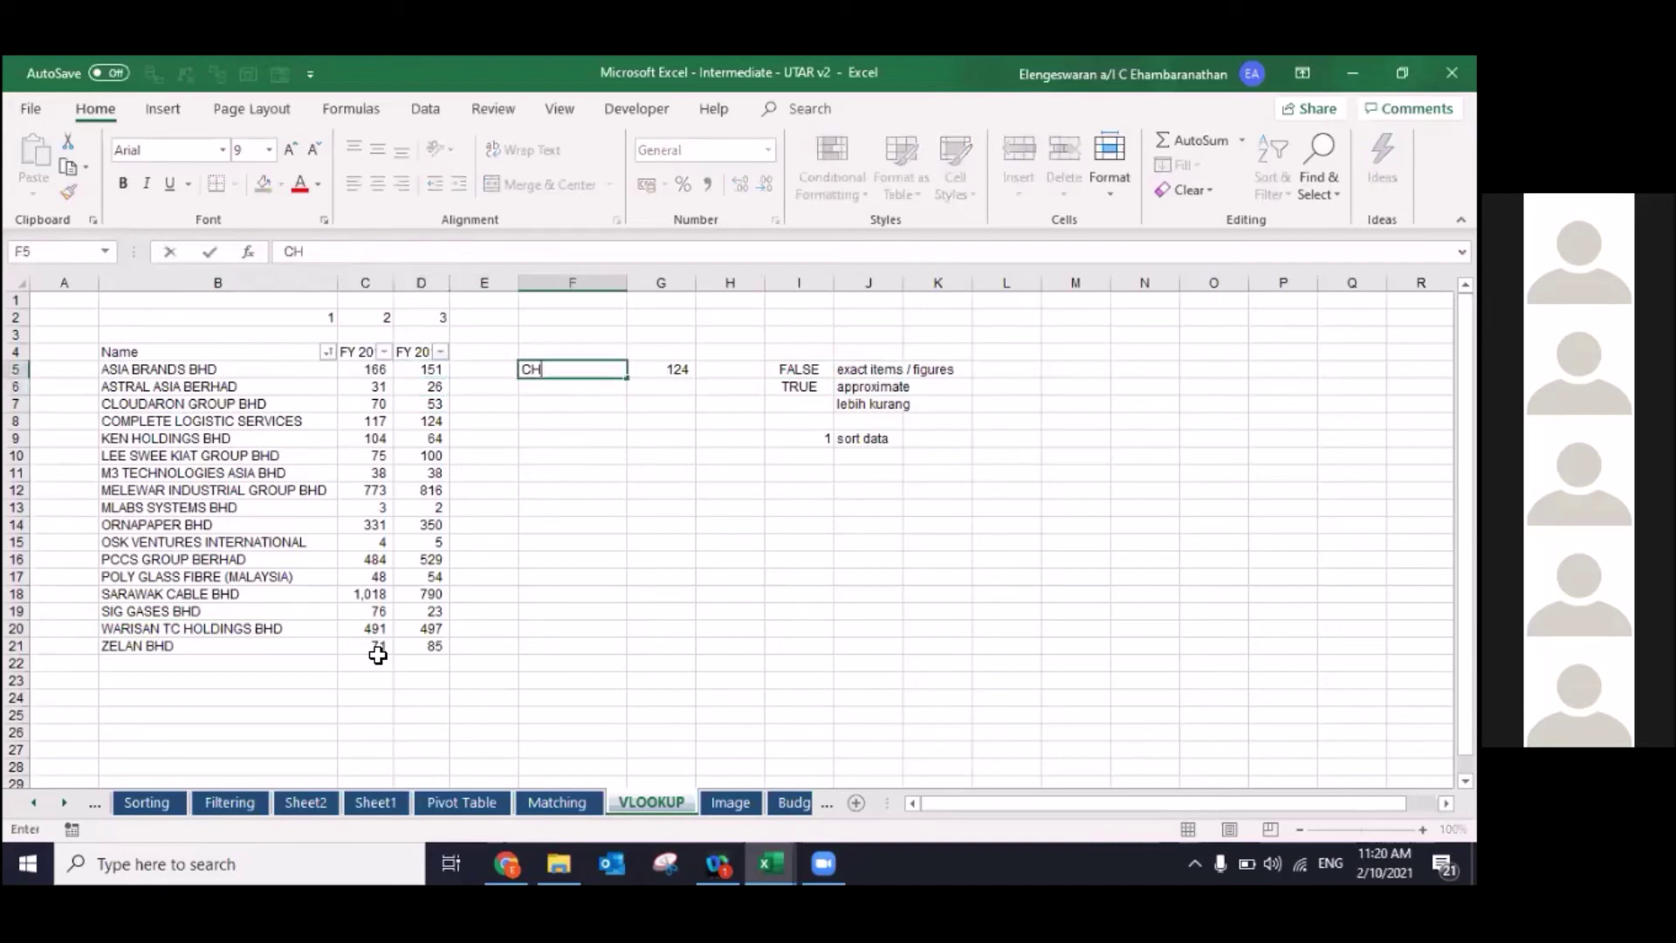
pyautogui.press('Return')
# Step: Write the note CL in A7 beside CLOUDARON GROUP BHD
pyautogui.press('Left')
pyautogui.press('Left')
pyautogui.press('Left')
pyautogui.press('Left')
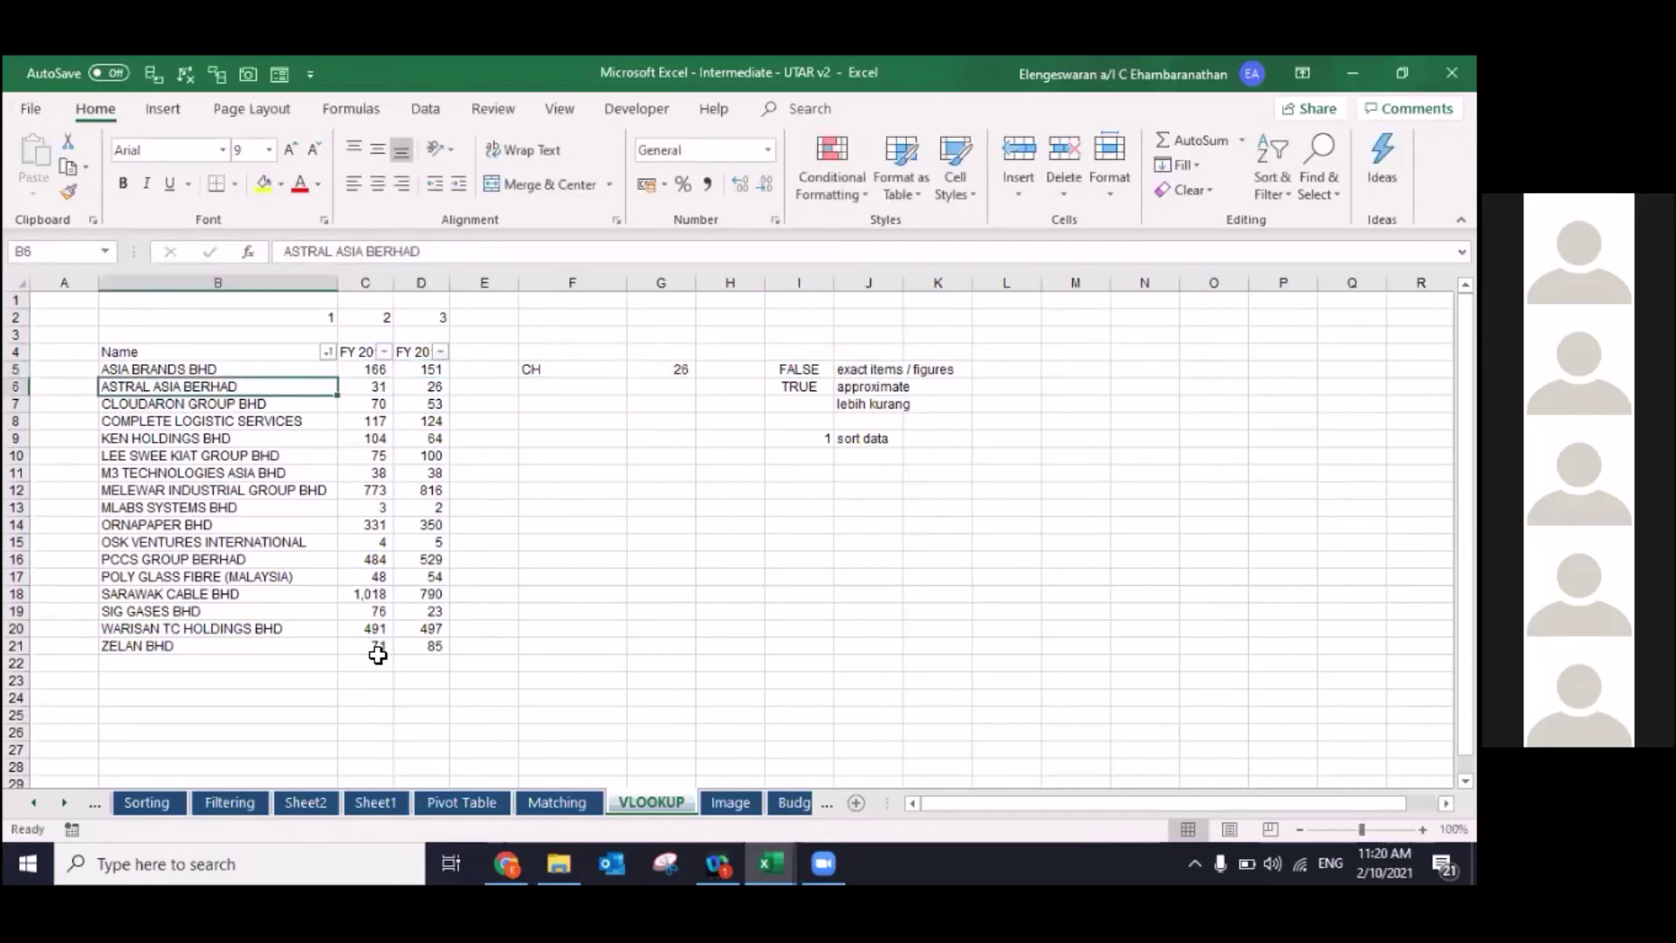
pyautogui.press('Down')
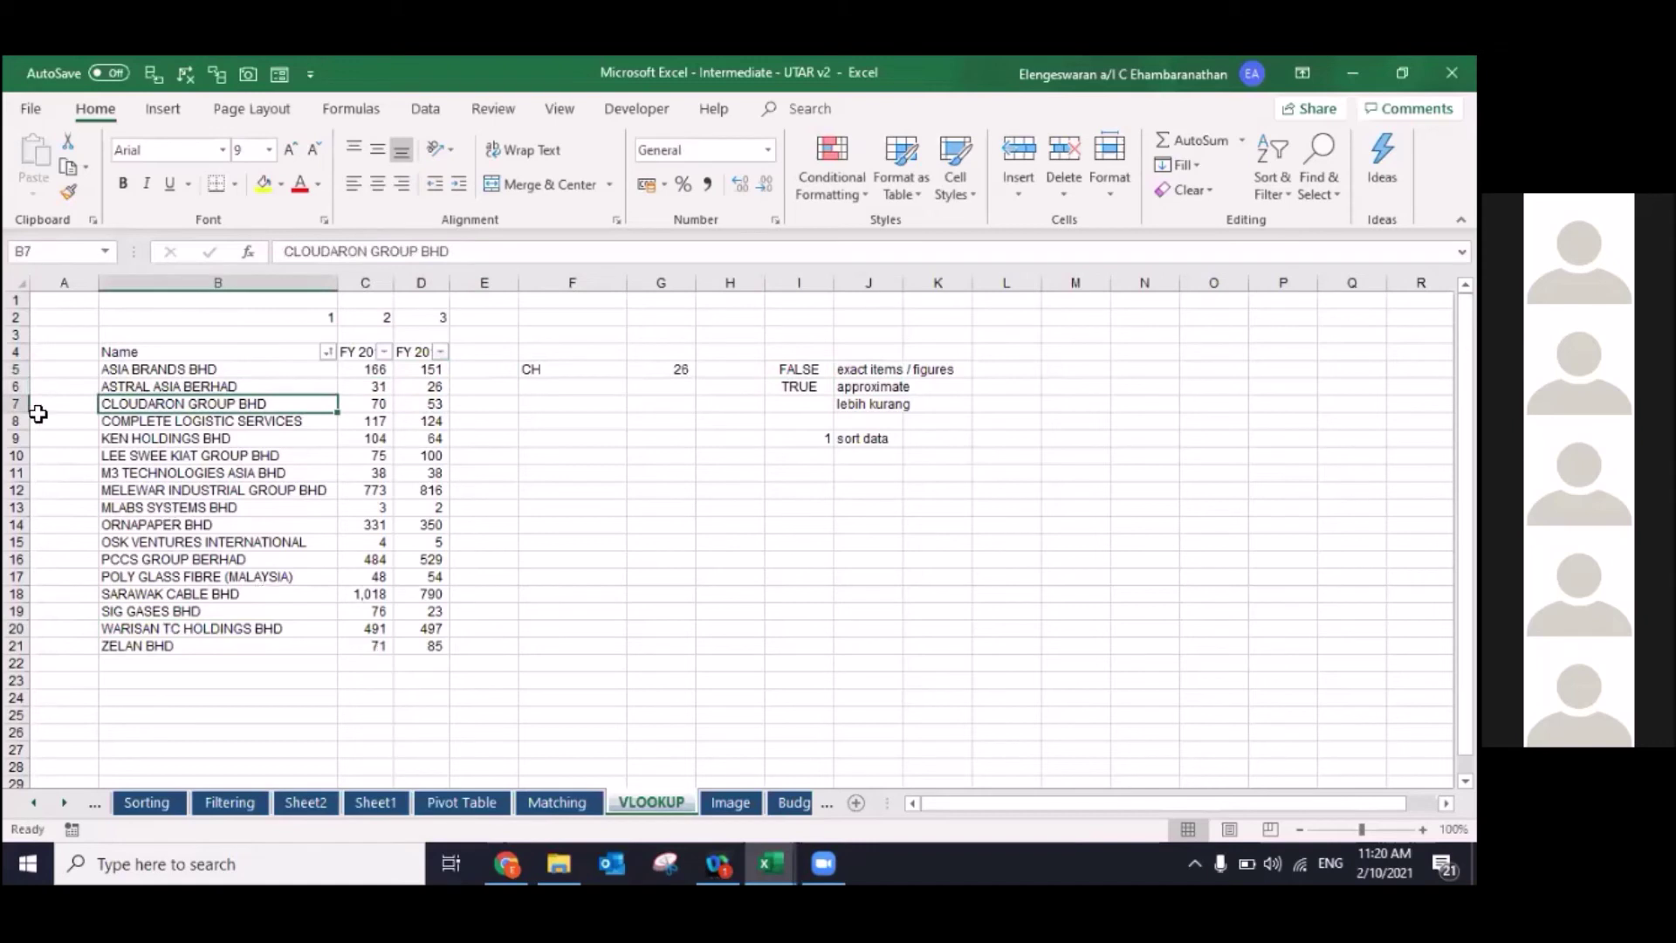
pyautogui.press('Left')
pyautogui.write('CL')
pyautogui.hotkey('ctrl', 'Return')
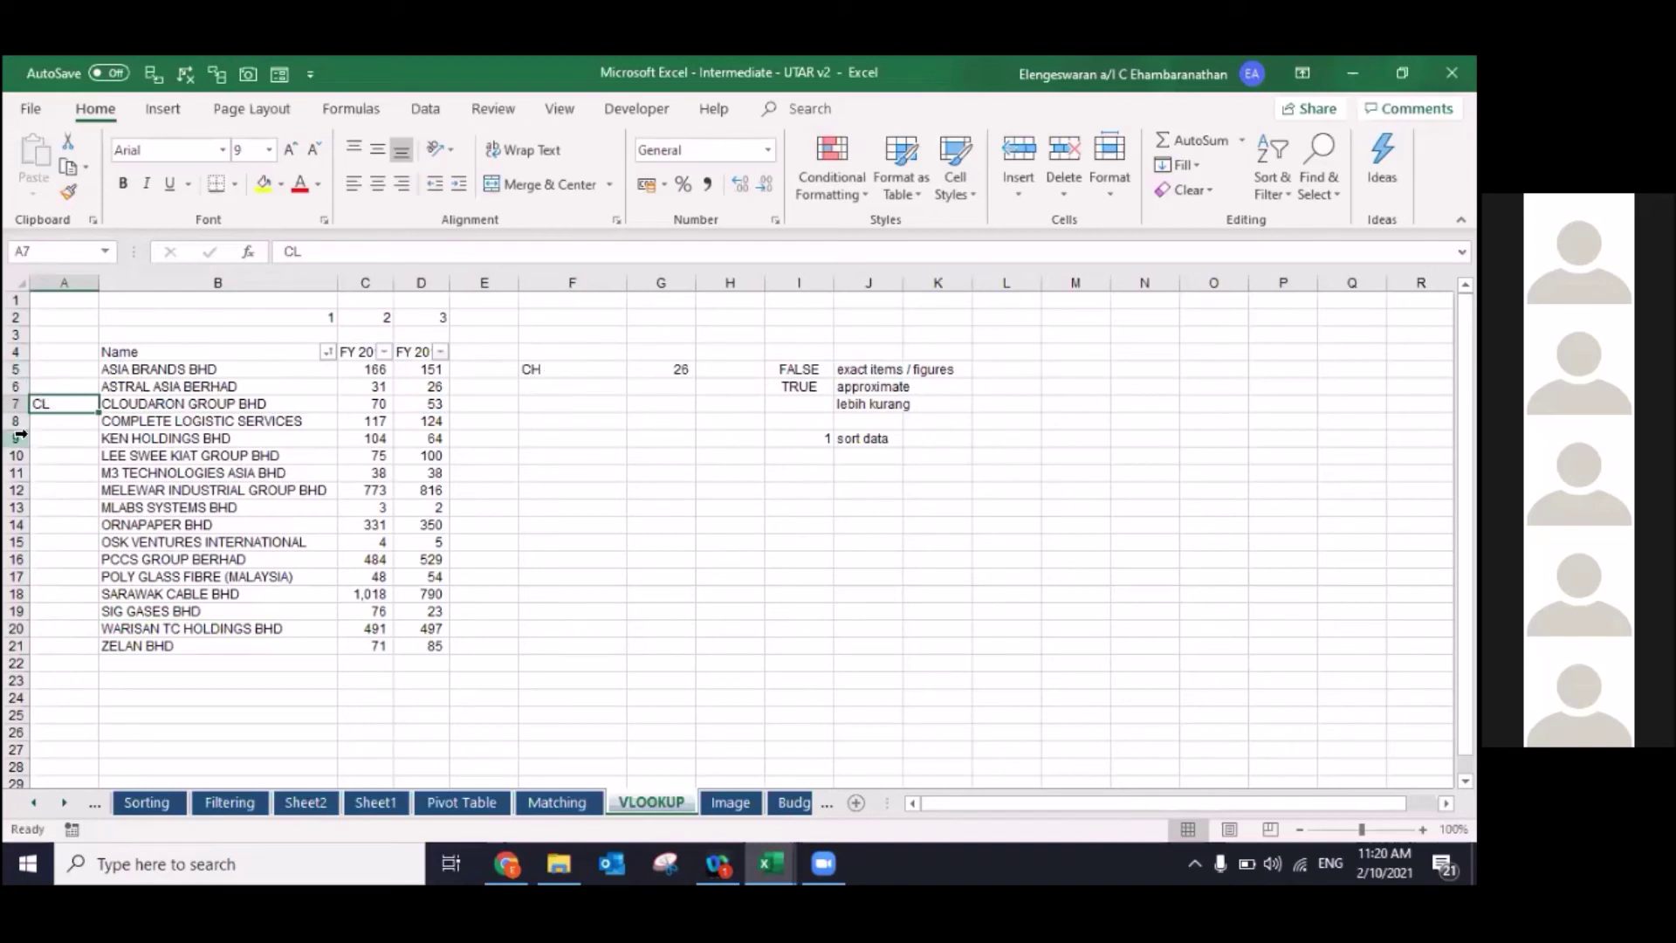
# Step: Set F5's lookup name to CM so G5 returns 53
pyautogui.click(545, 376)
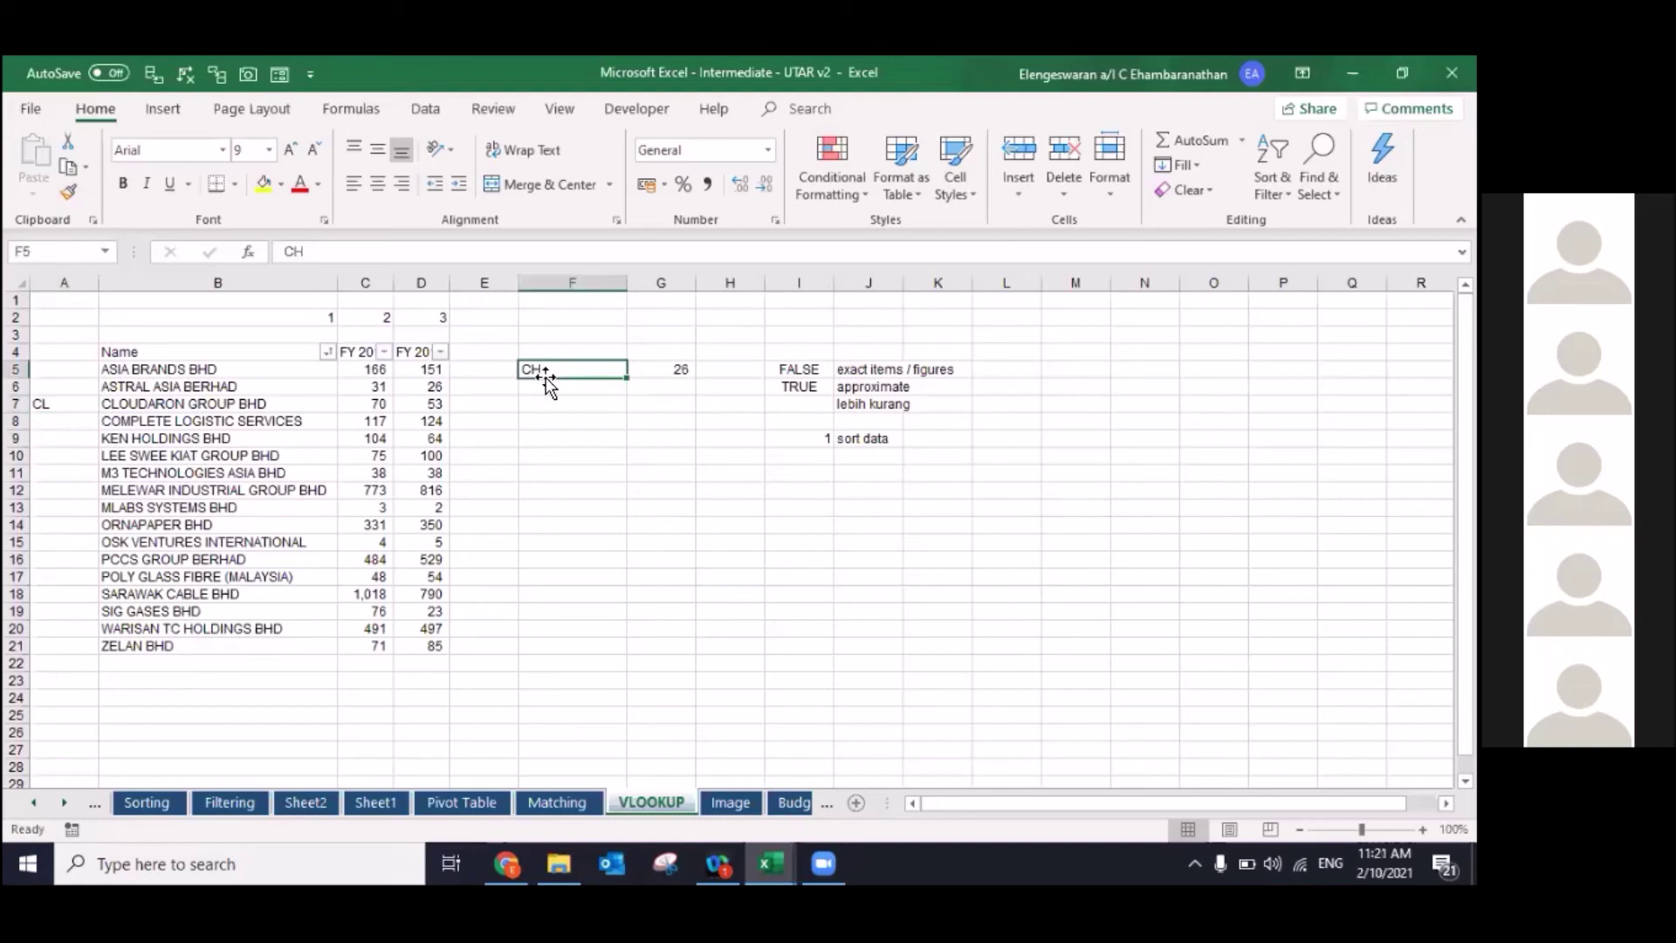
pyautogui.write('CM')
pyautogui.press('Return')
pyautogui.click(545, 376)
pyautogui.press('Right')
# Step: Change G5's VLOOKUP to exact match (FALSE), showing #N/A for CM
pyautogui.press('F2')
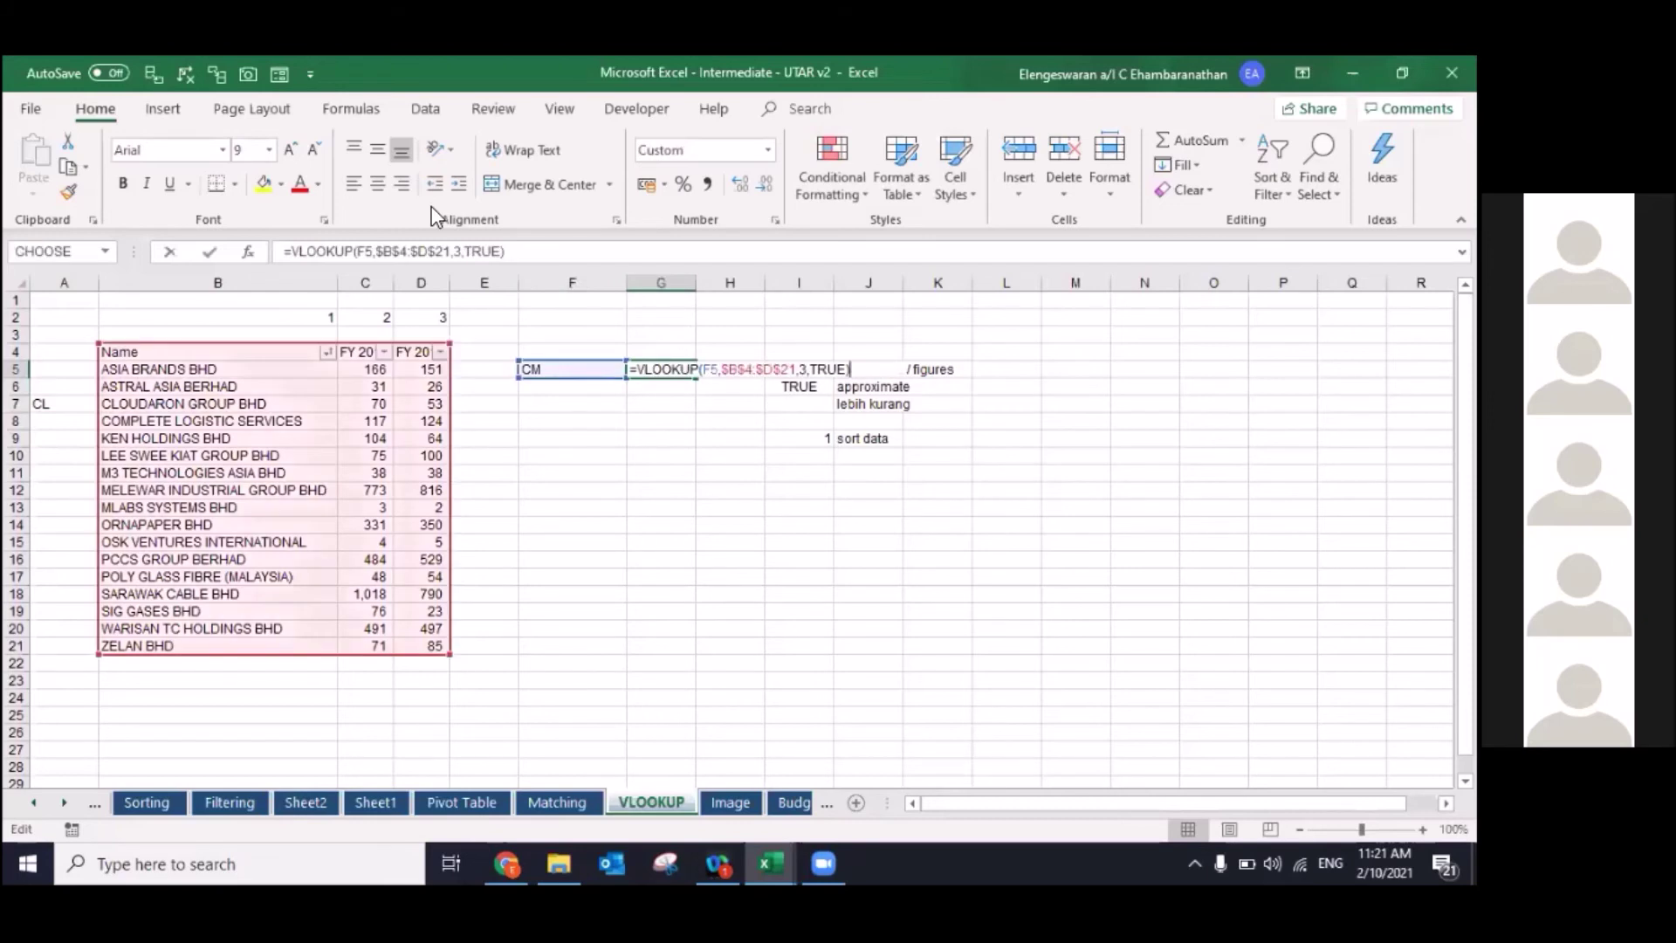
pyautogui.click(472, 254)
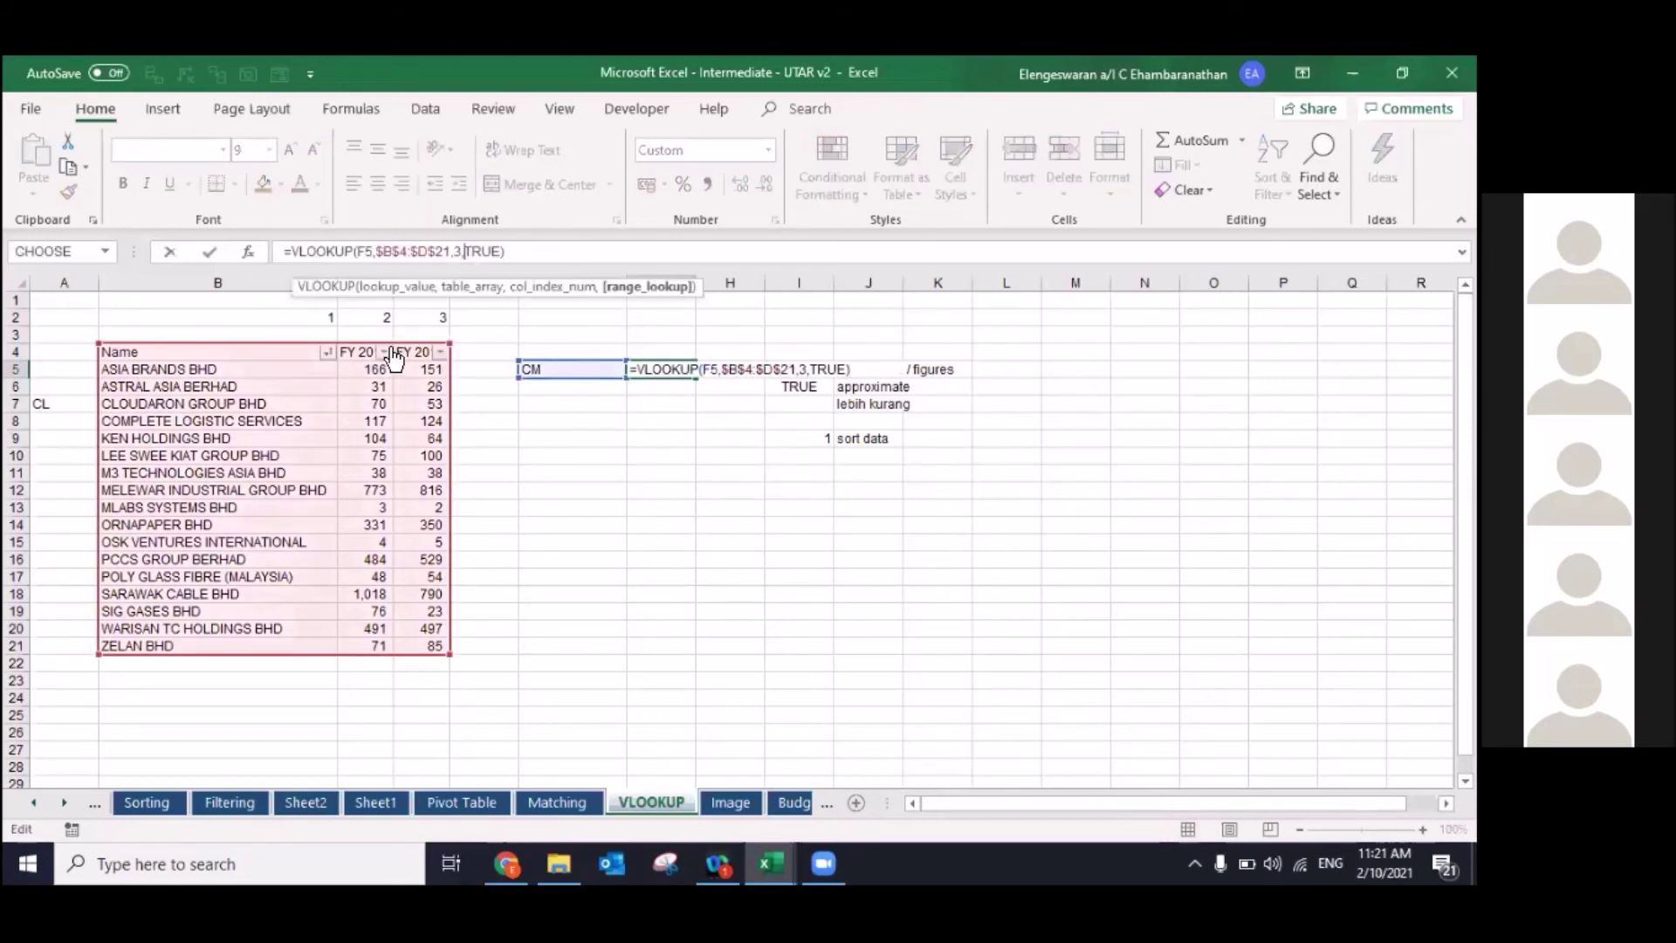
pyautogui.write('FALSE')
pyautogui.press('Delete')
pyautogui.press('Delete')
pyautogui.press('Delete')
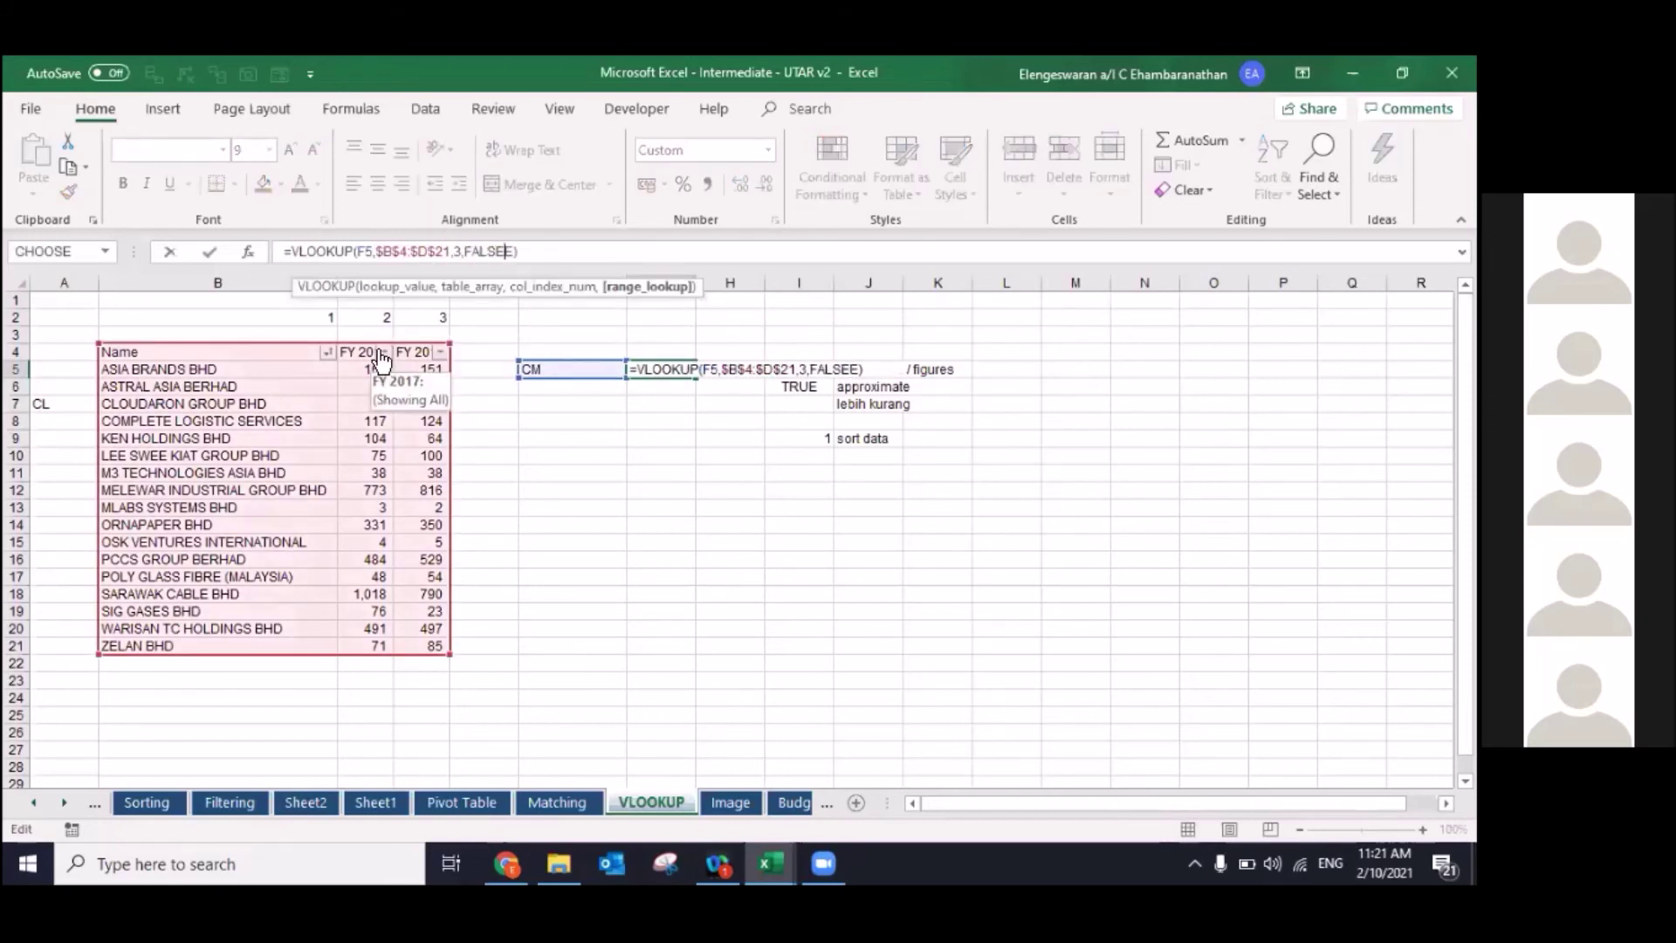
pyautogui.hotkey('ctrl', 'Return')
pyautogui.click(599, 369)
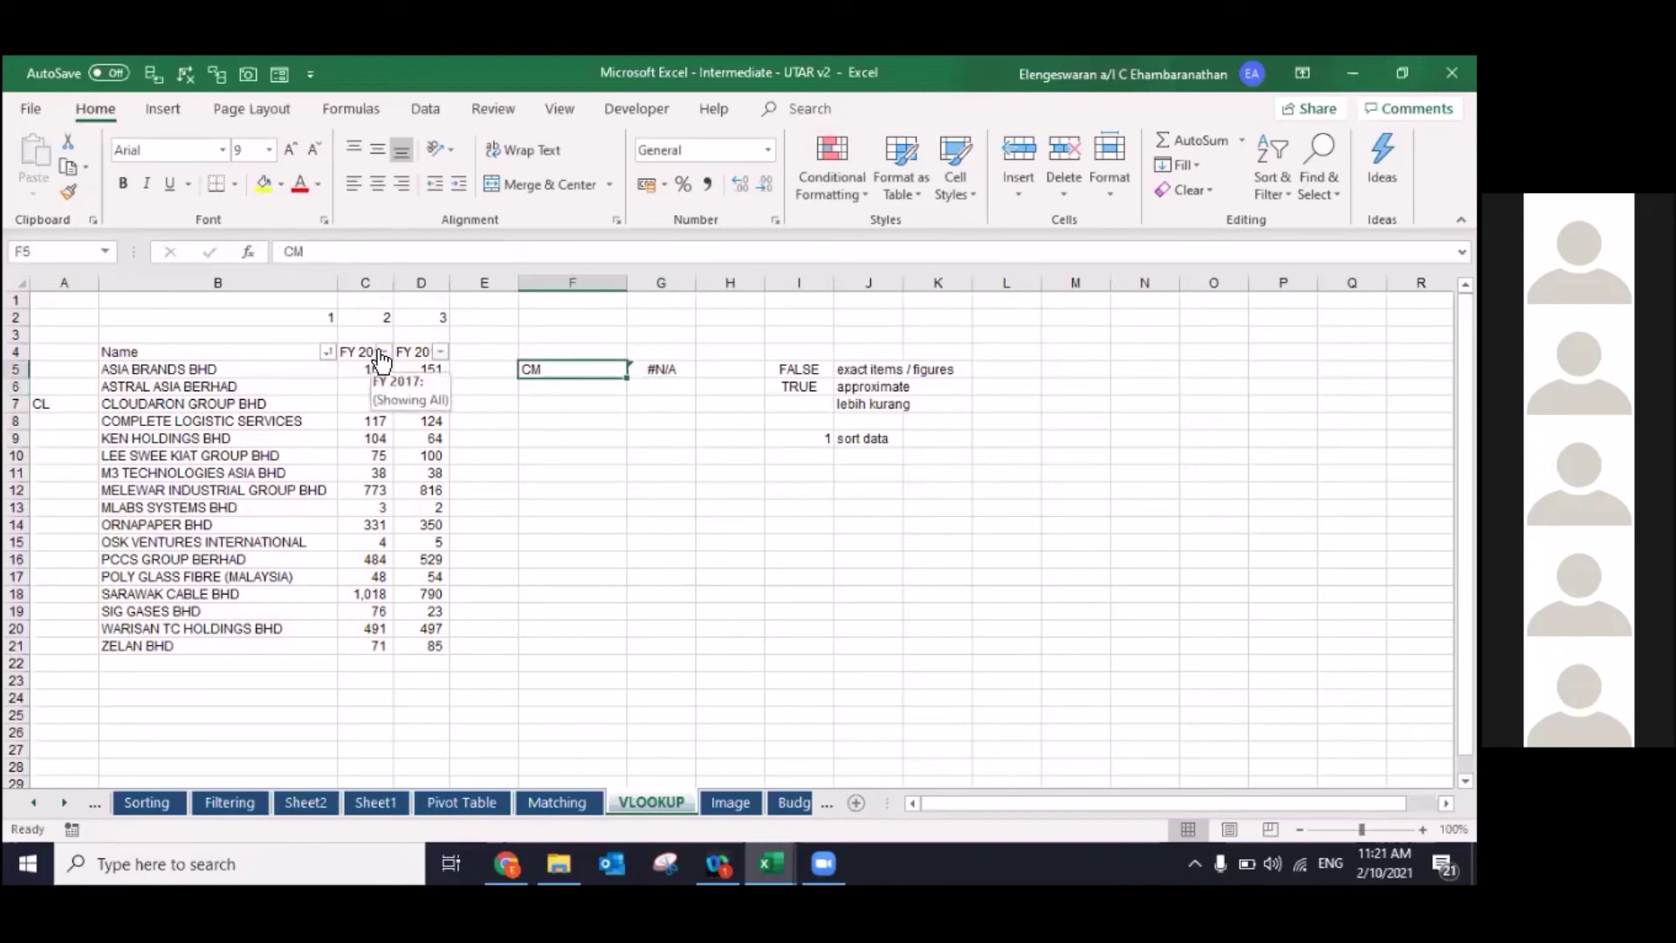
pyautogui.press('Right')
# Step: Restore the TRUE match argument in G5 so it returns 53 again
pyautogui.click(468, 252)
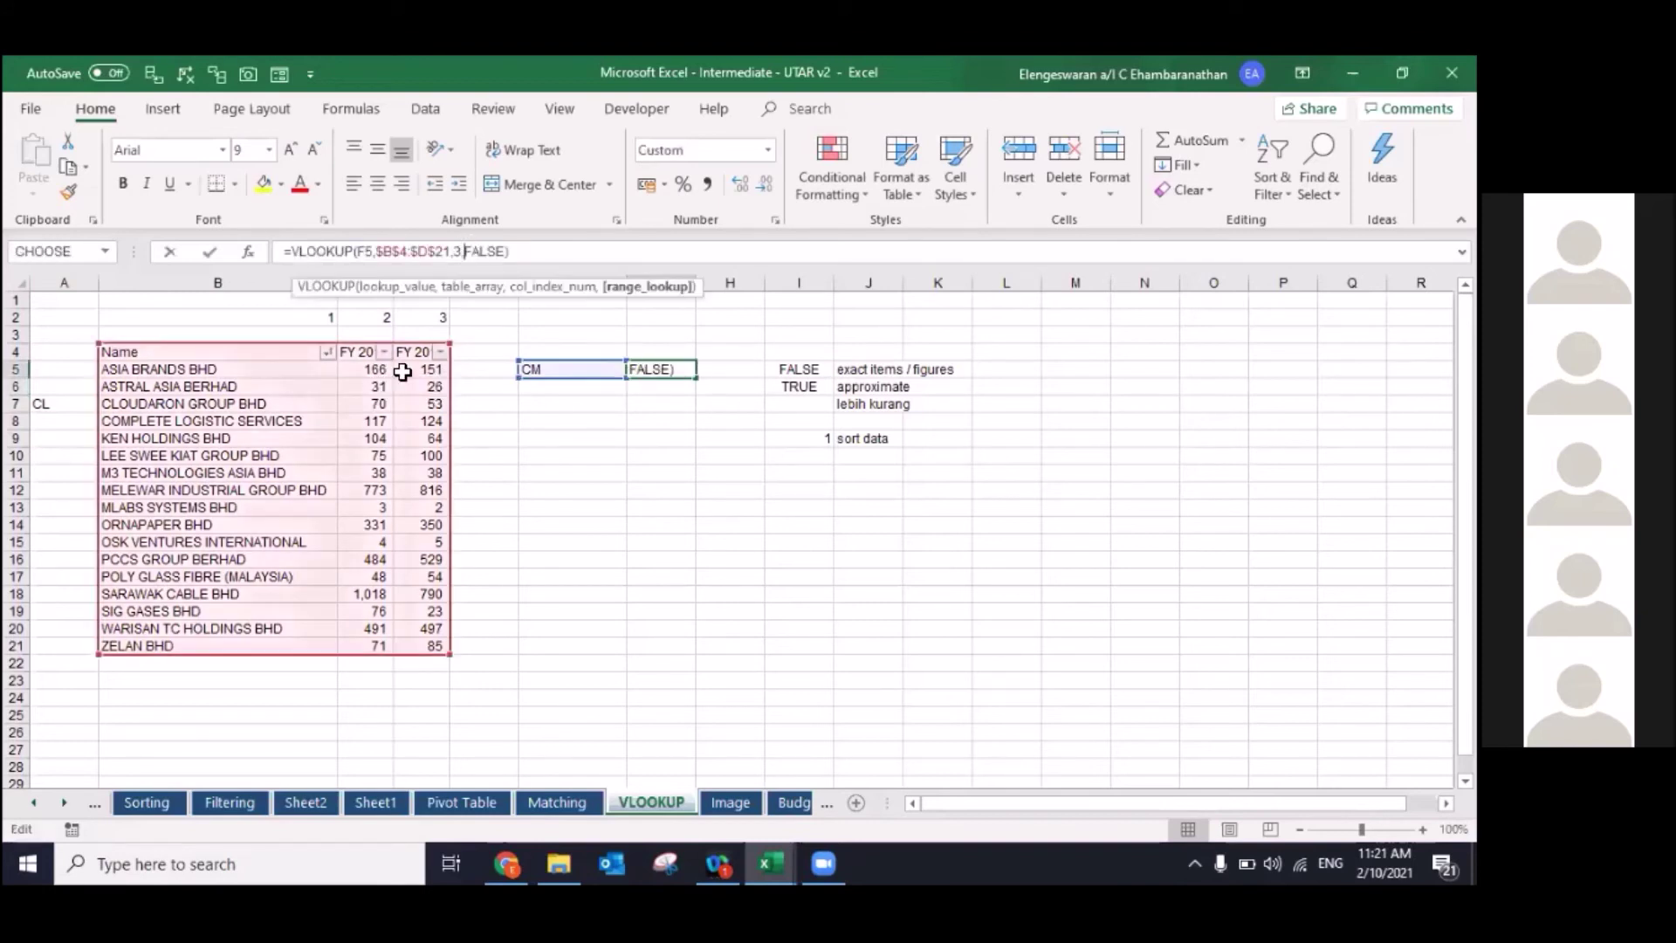
pyautogui.press('Delete')
pyautogui.press('Delete')
pyautogui.press('Delete')
pyautogui.write('TRUE')
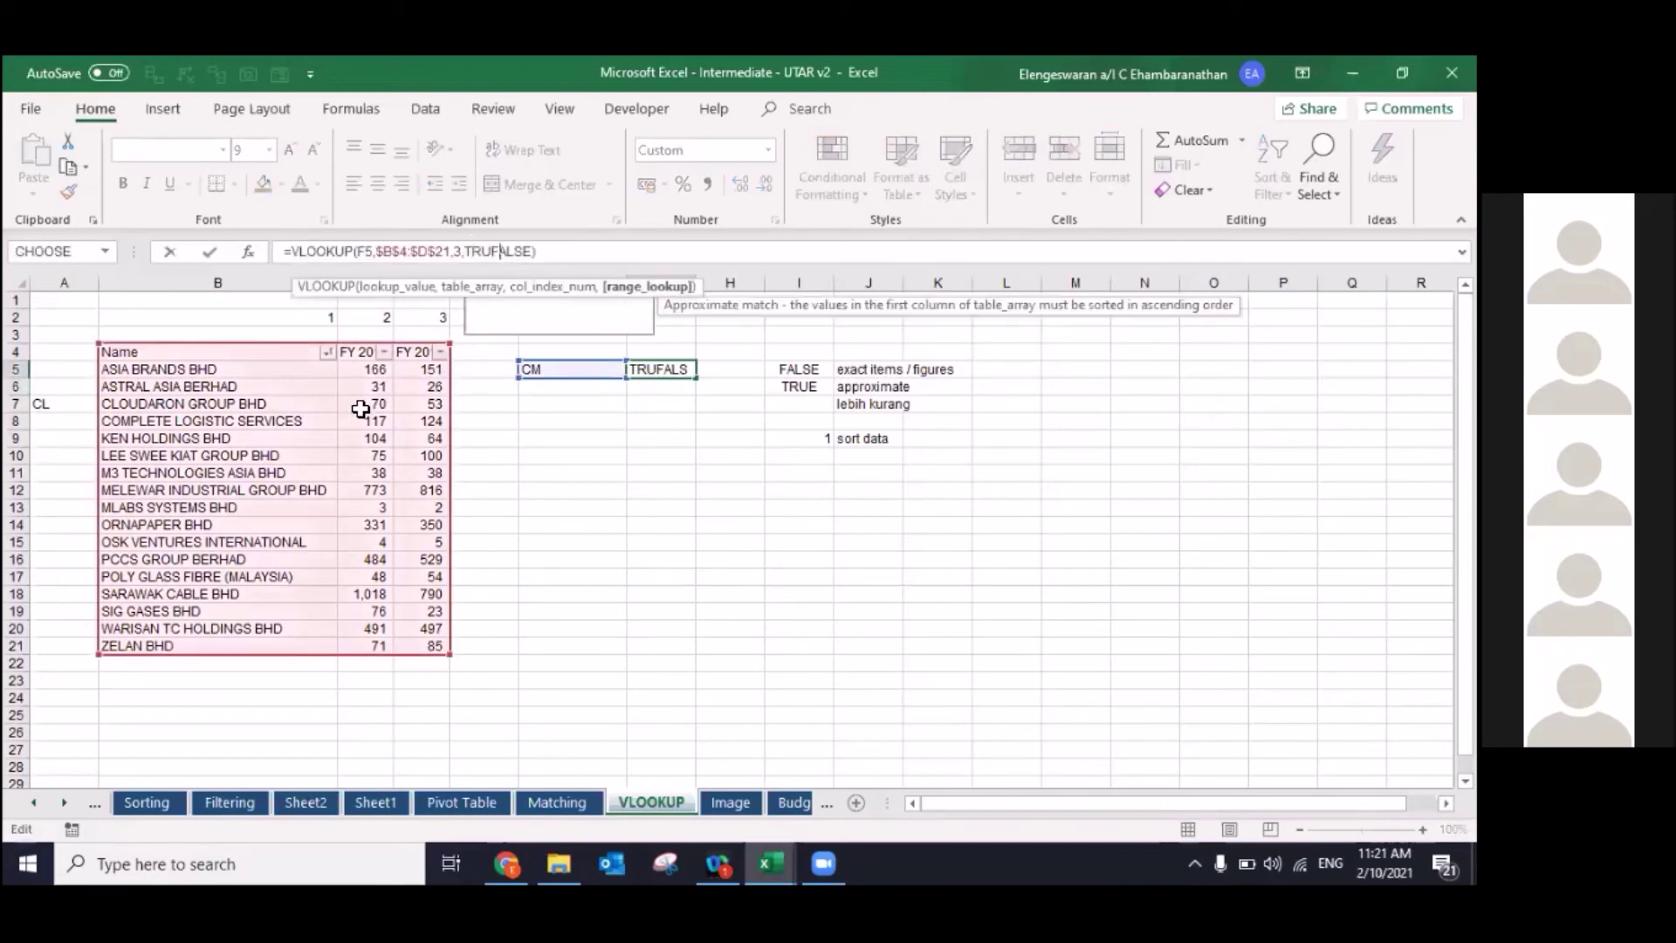
pyautogui.hotkey('ctrl', 'Return')
pyautogui.press('Return')
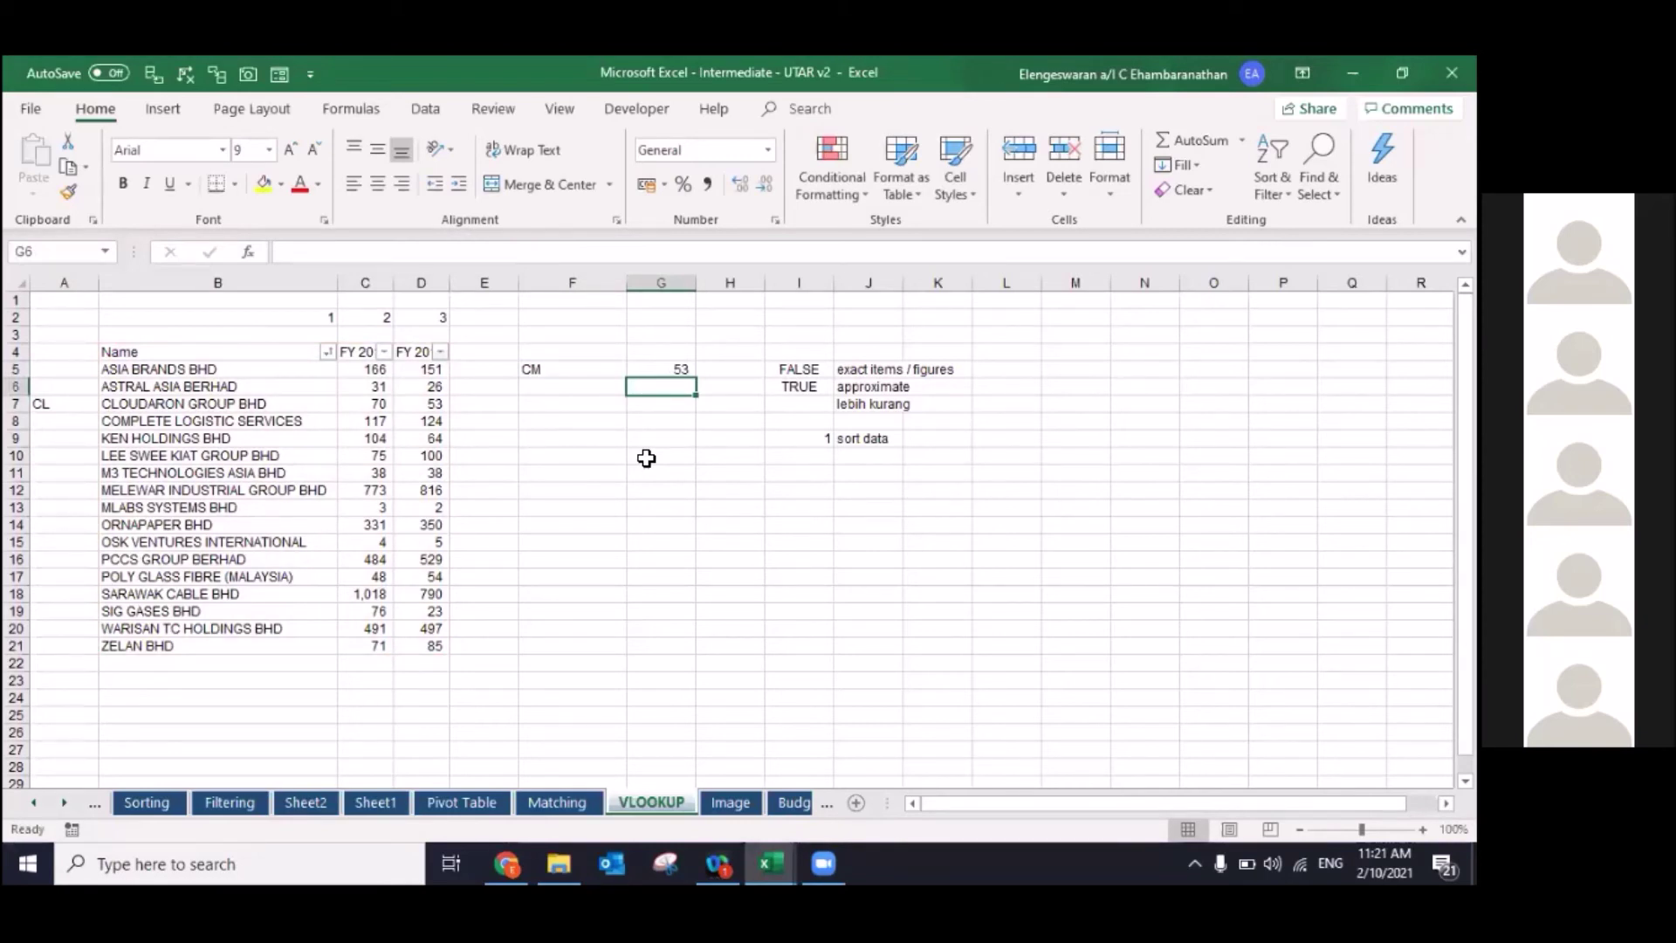
# Step: Go to the Matching sheet and select the HLOOKUP table's Name and FY labels
pyautogui.hotkey('ctrl', 'pageup')
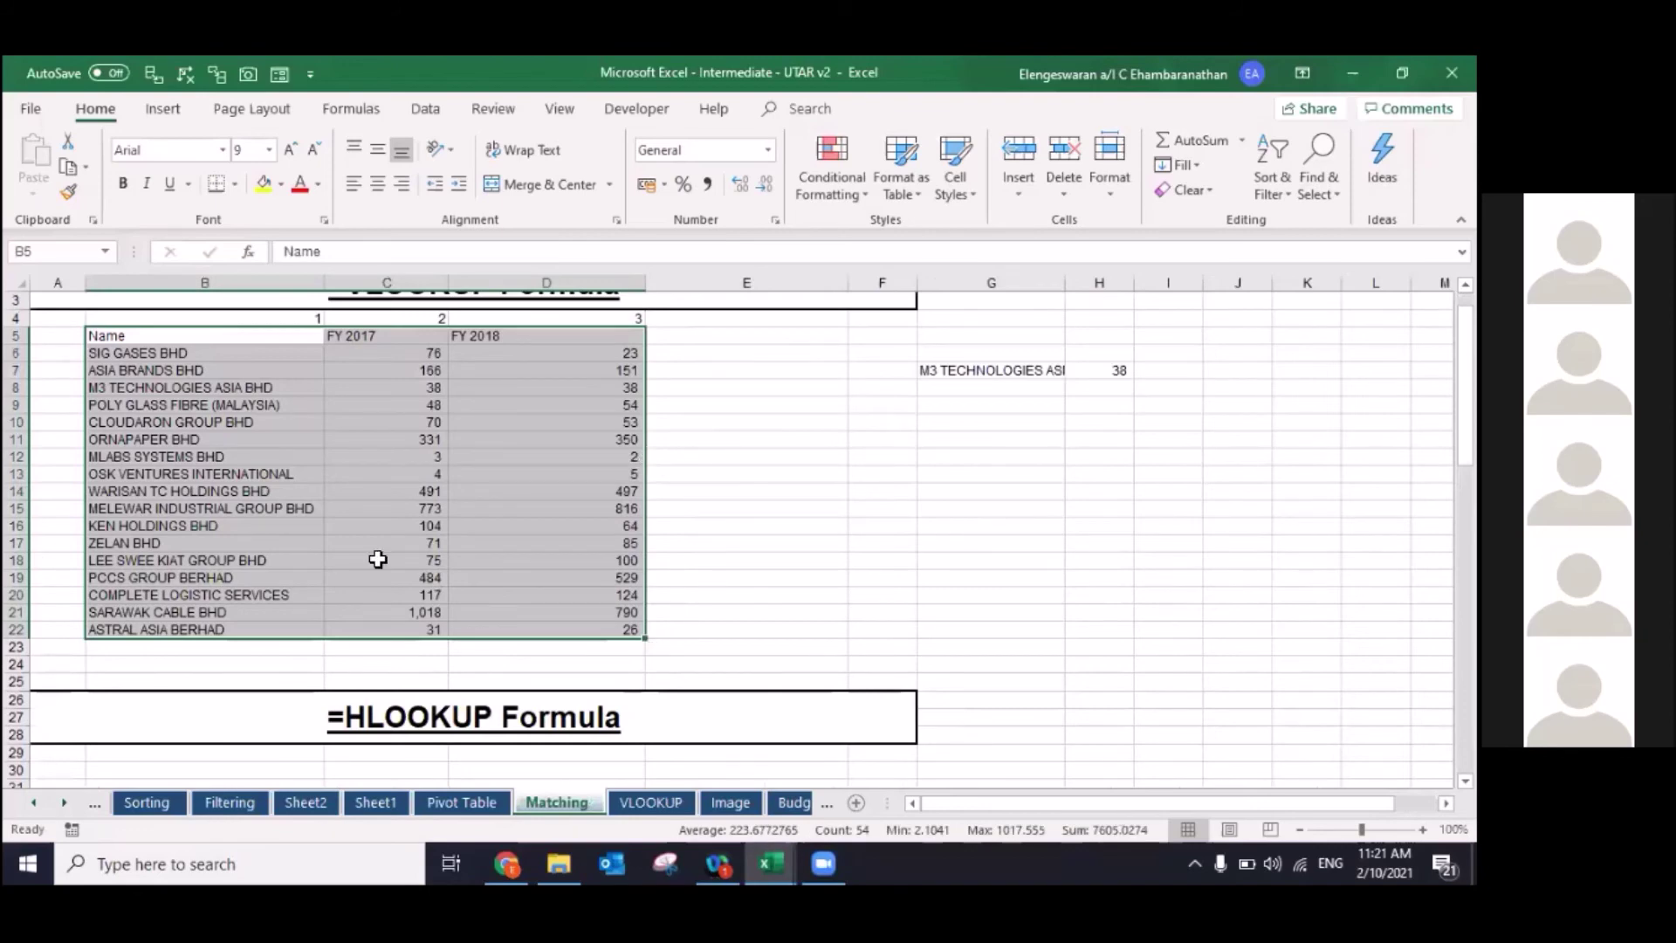
pyautogui.scroll(-4, 374, 553)
pyautogui.click(52, 630)
pyautogui.hotkey('ctrl', 'shift', 'Down')
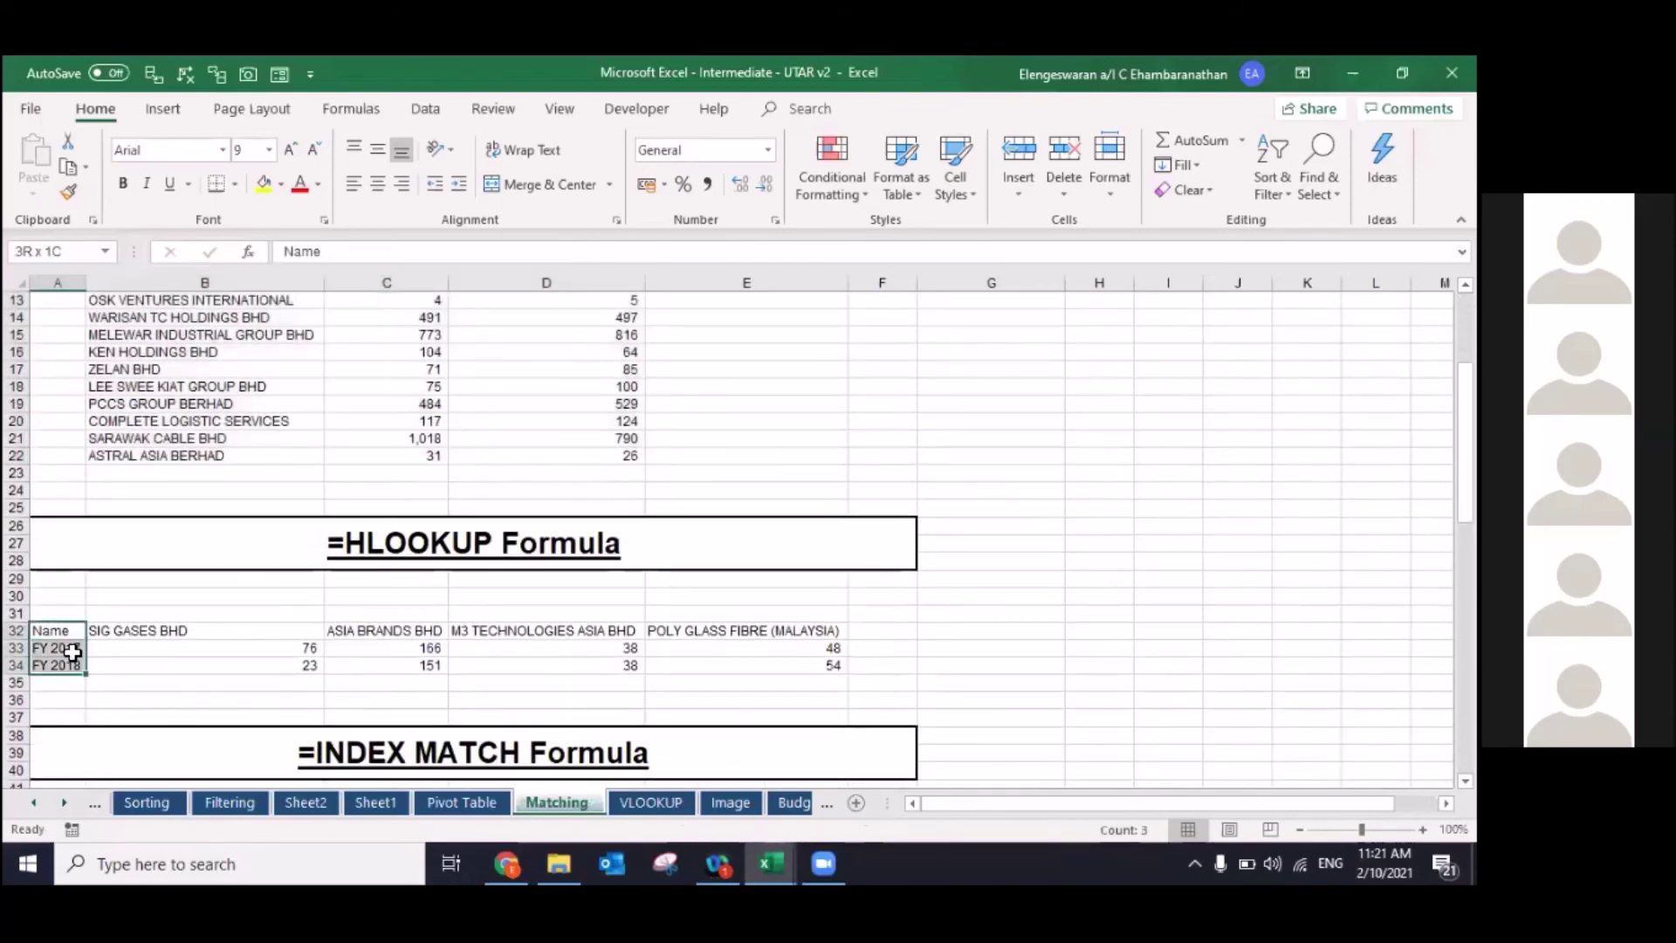
pyautogui.hotkey('ctrl', 'shift', 'Right')
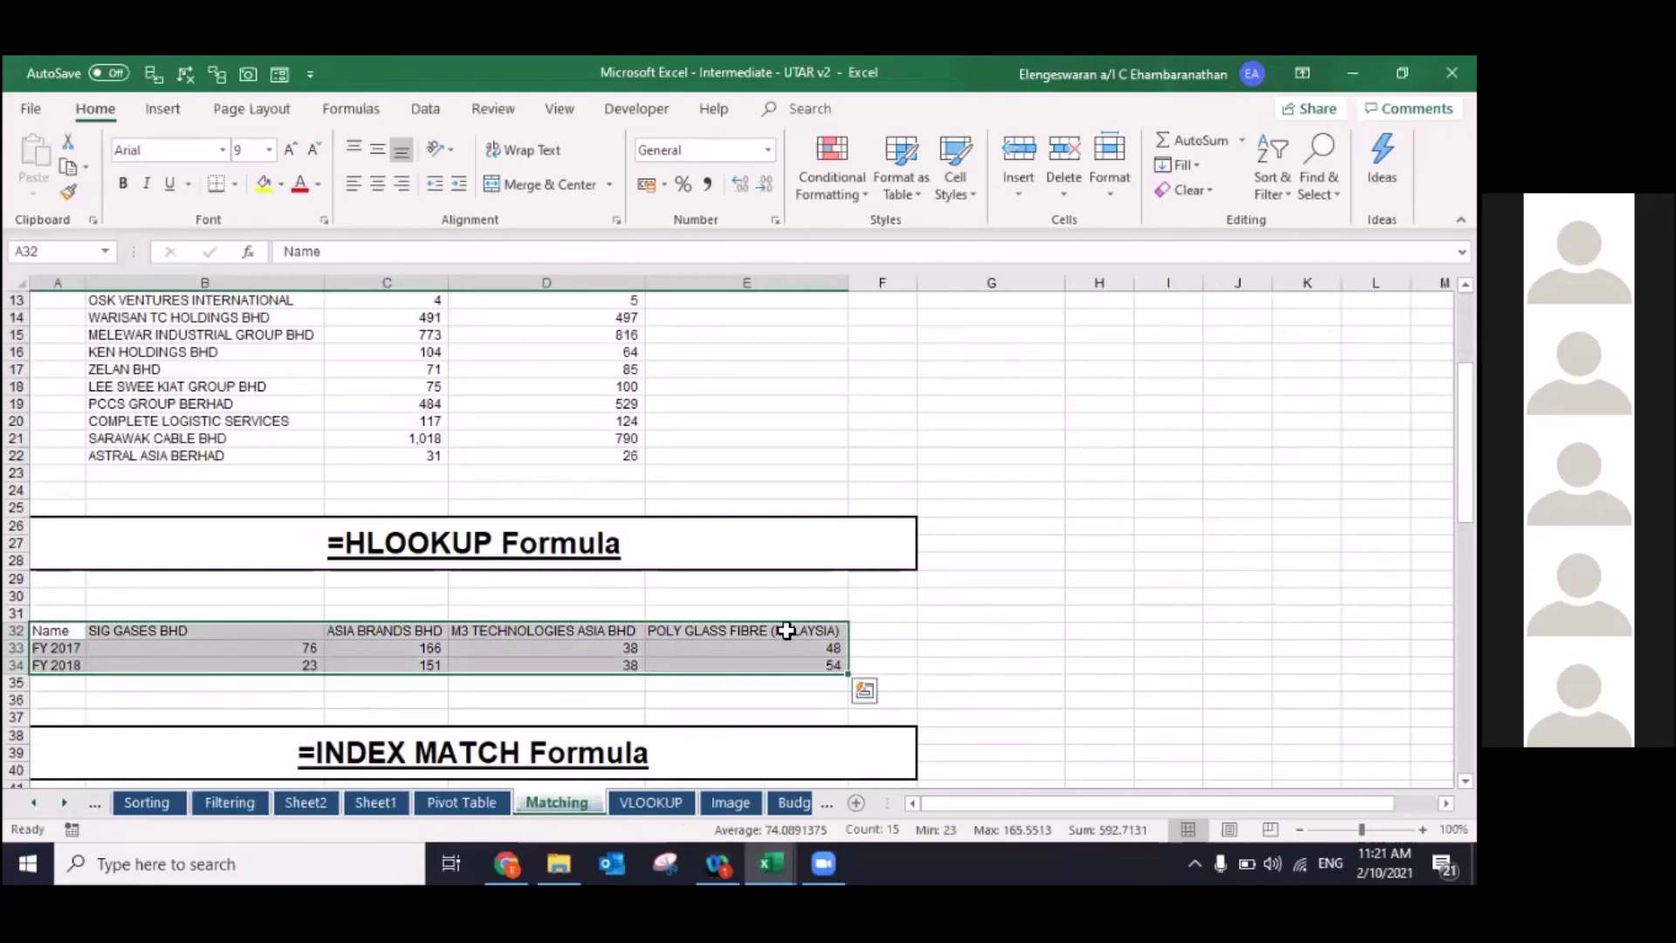
pyautogui.click(770, 647)
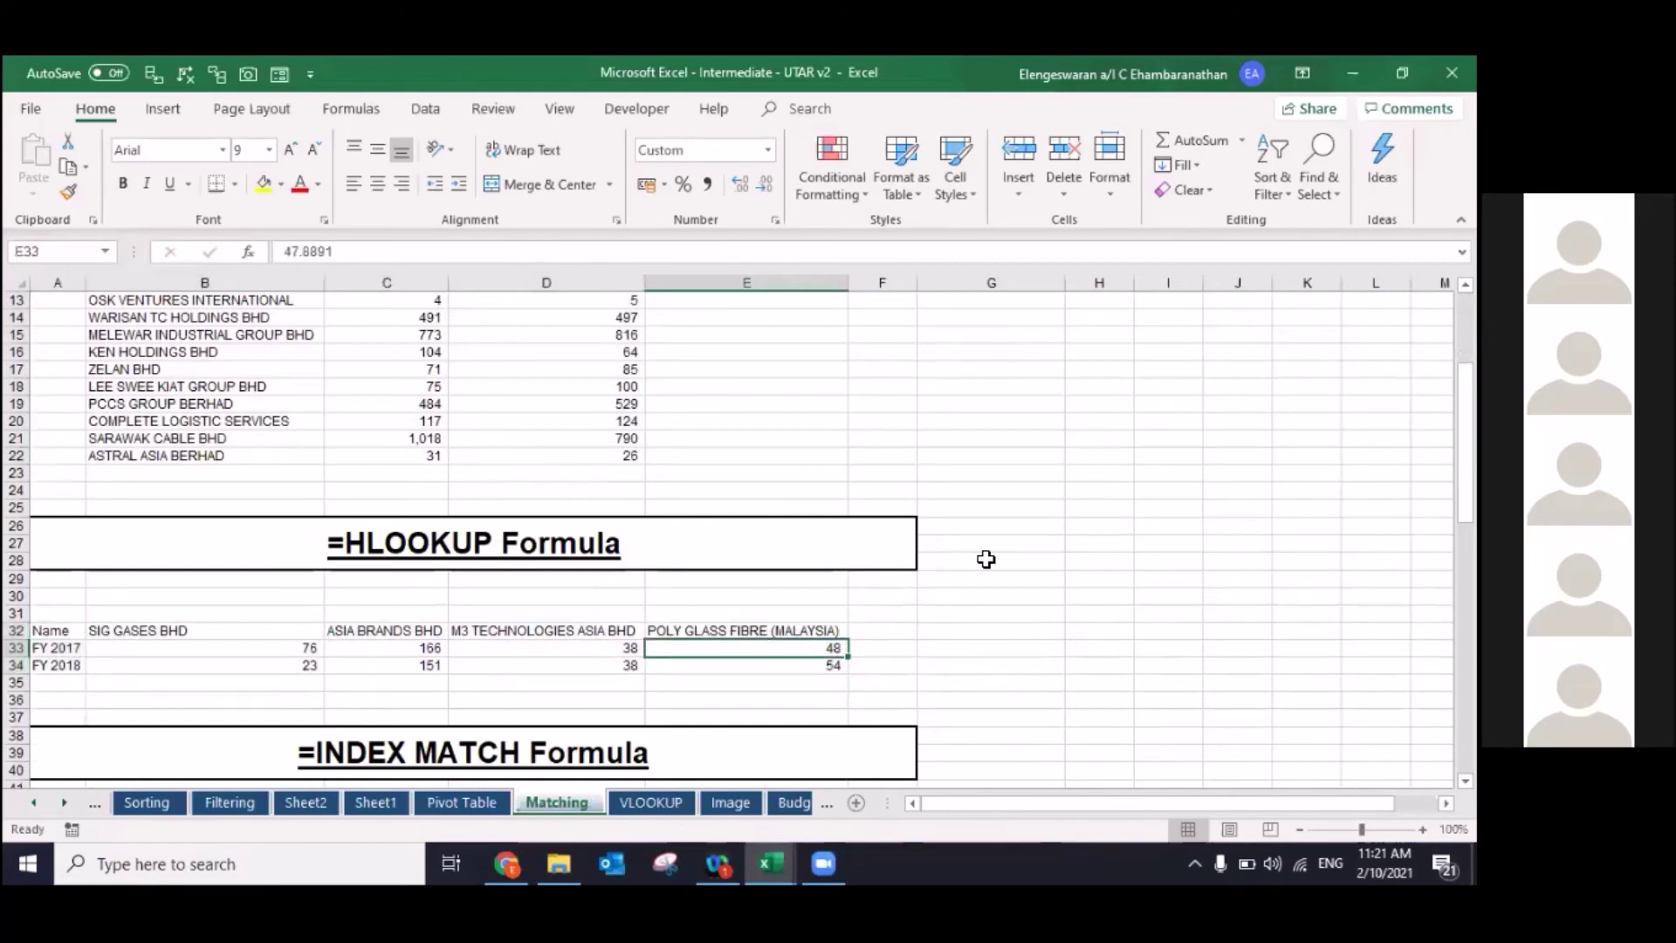
pyautogui.scroll(2, 943, 428)
pyautogui.scroll(2, 926, 453)
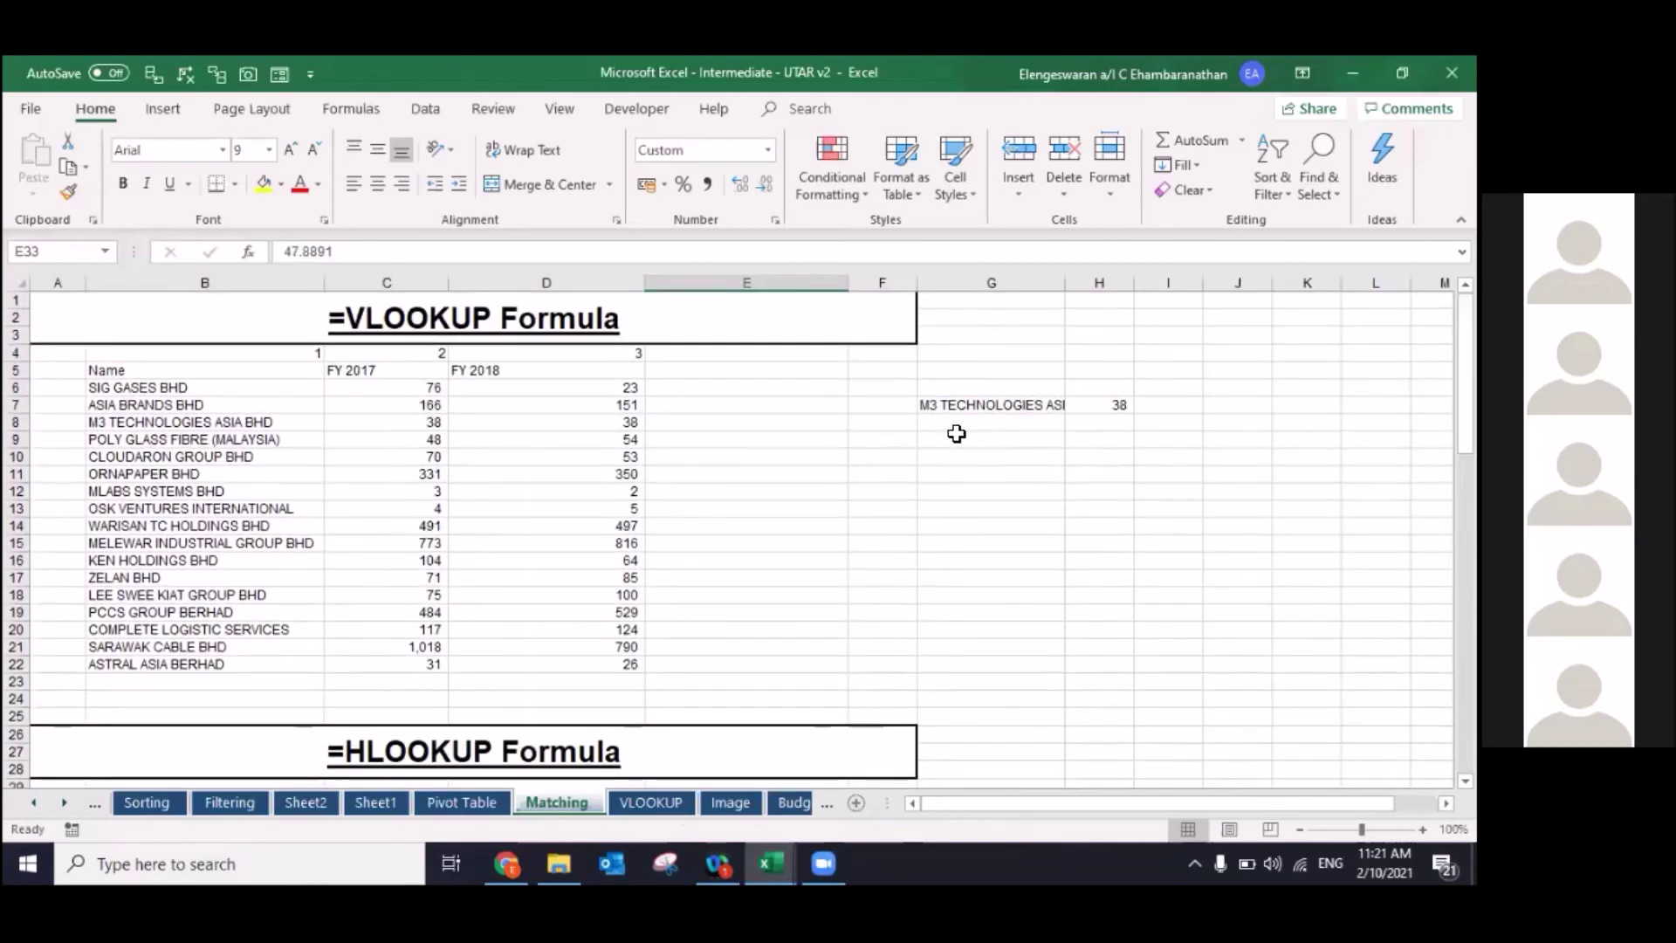
pyautogui.scroll(-2, 956, 567)
pyautogui.scroll(-3, 956, 566)
pyautogui.press('Right')
pyautogui.press('Right')
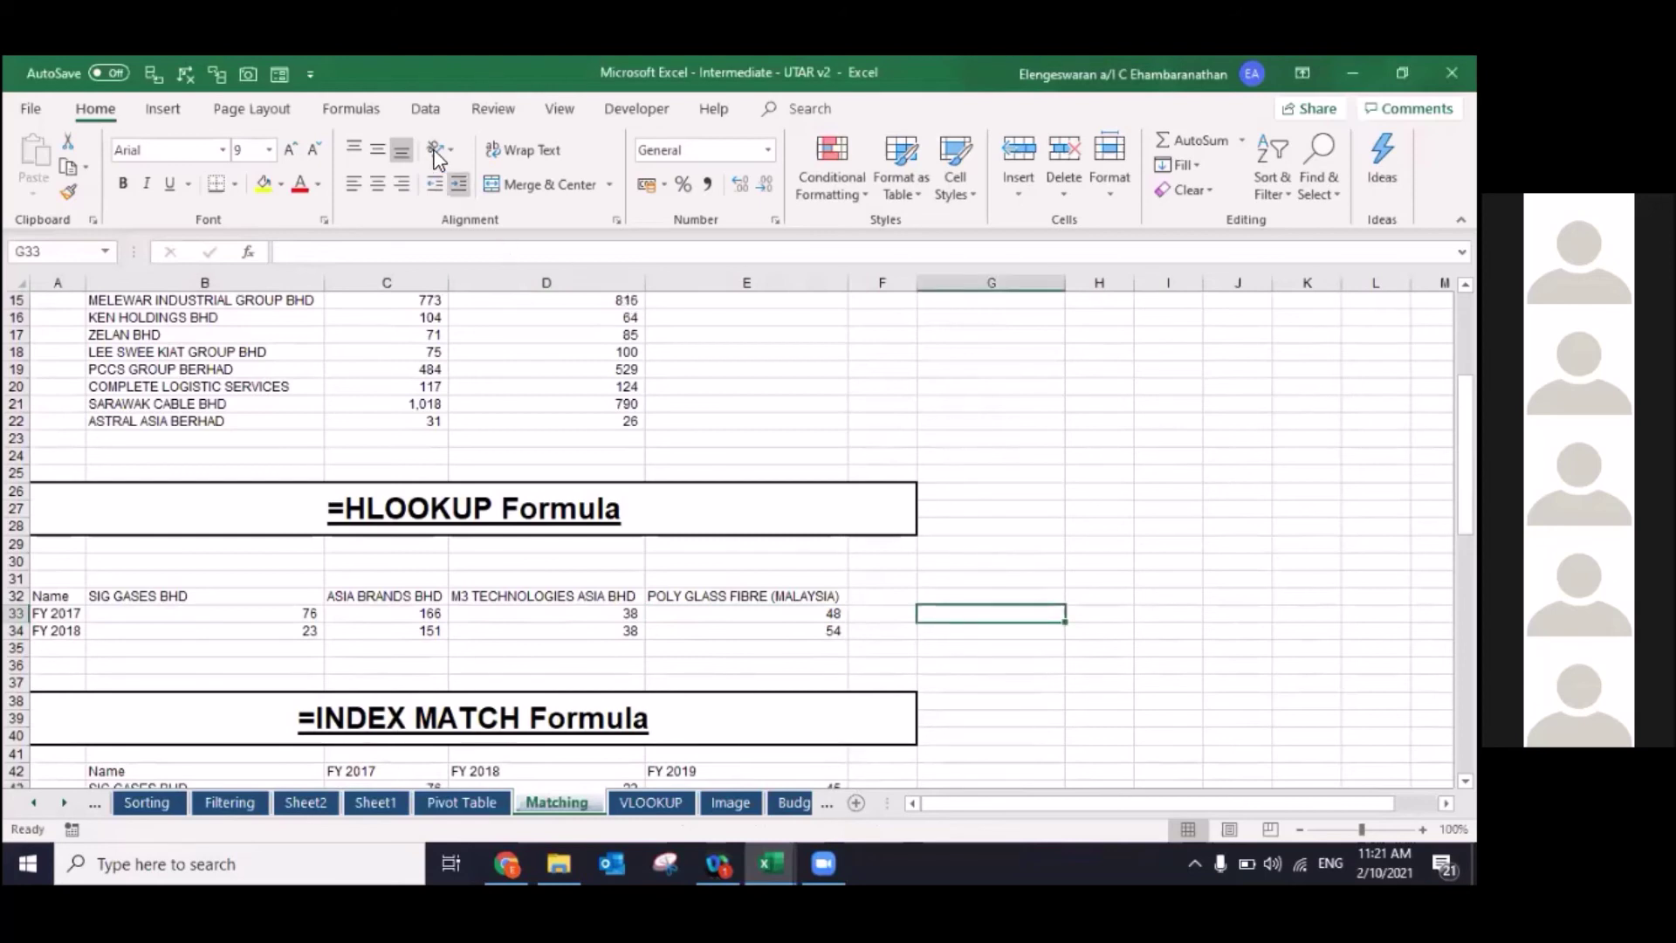
# Step: Add a List data validation to G33 with source =$B$32:$E$32
pyautogui.click(425, 109)
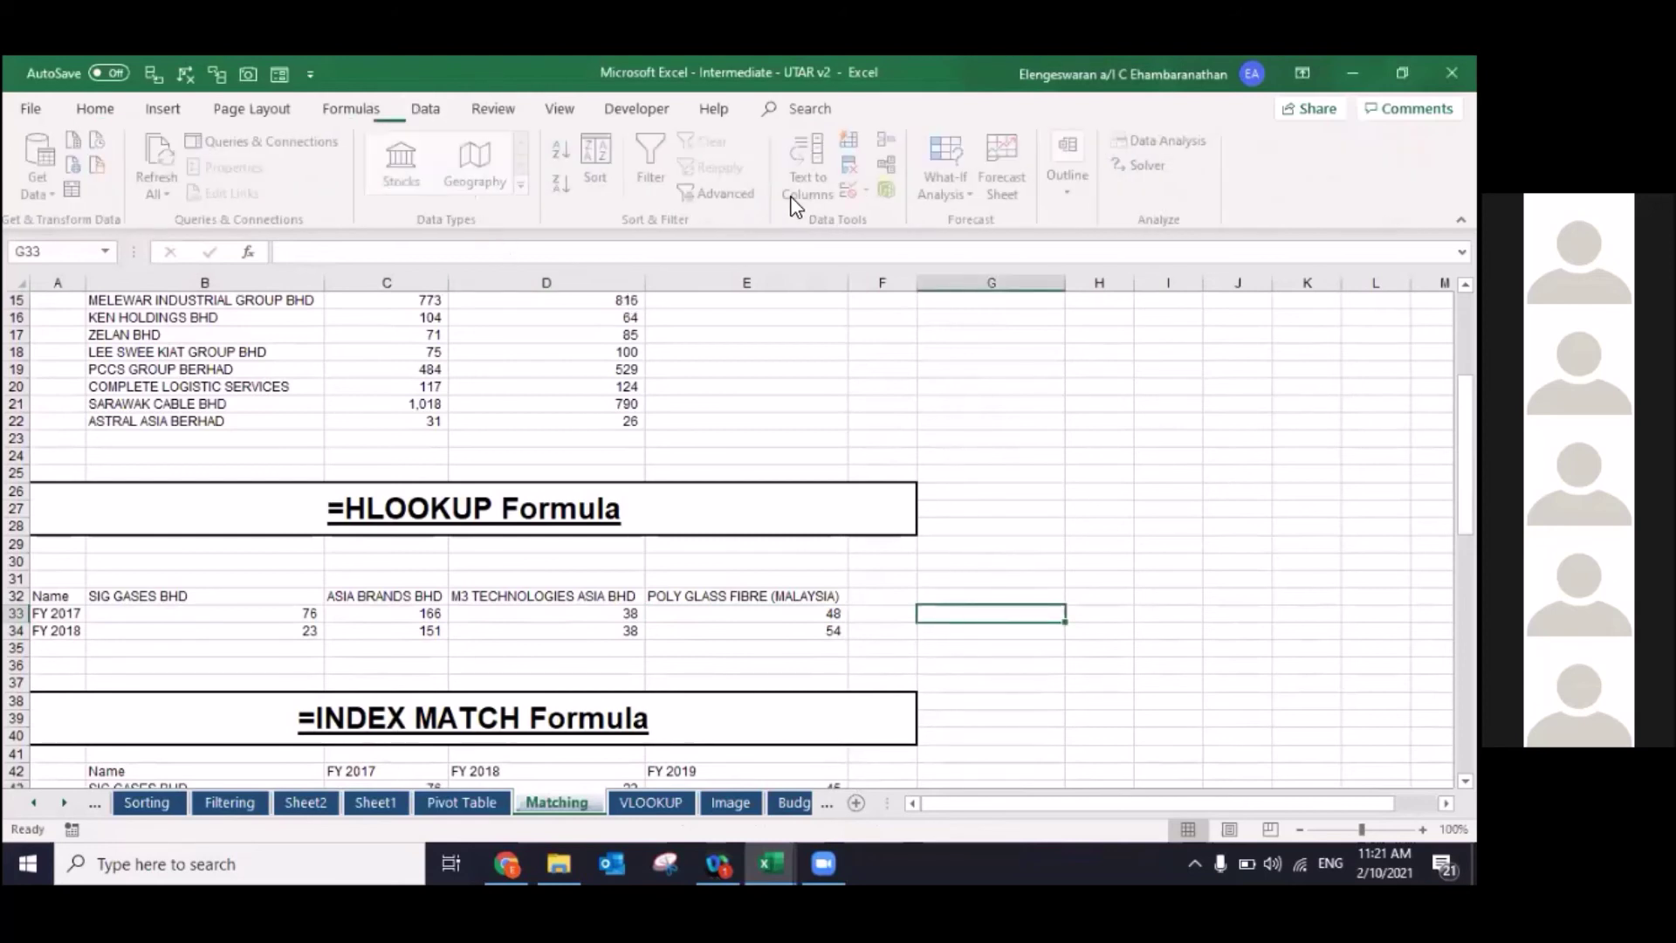
pyautogui.click(847, 193)
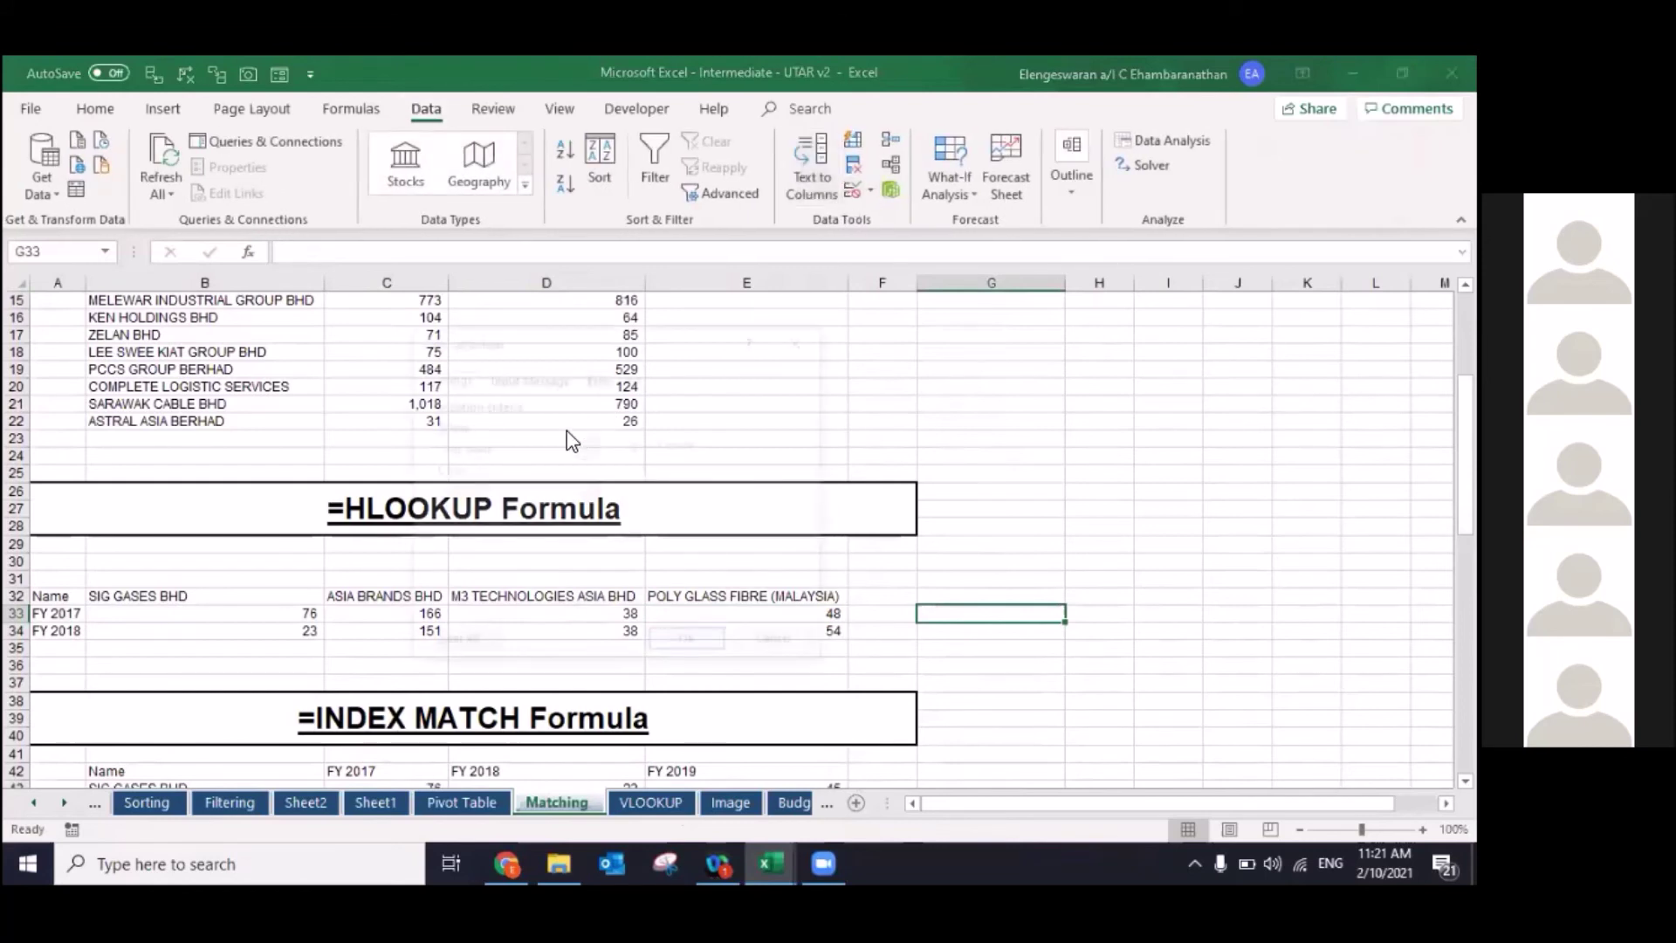
pyautogui.click(547, 452)
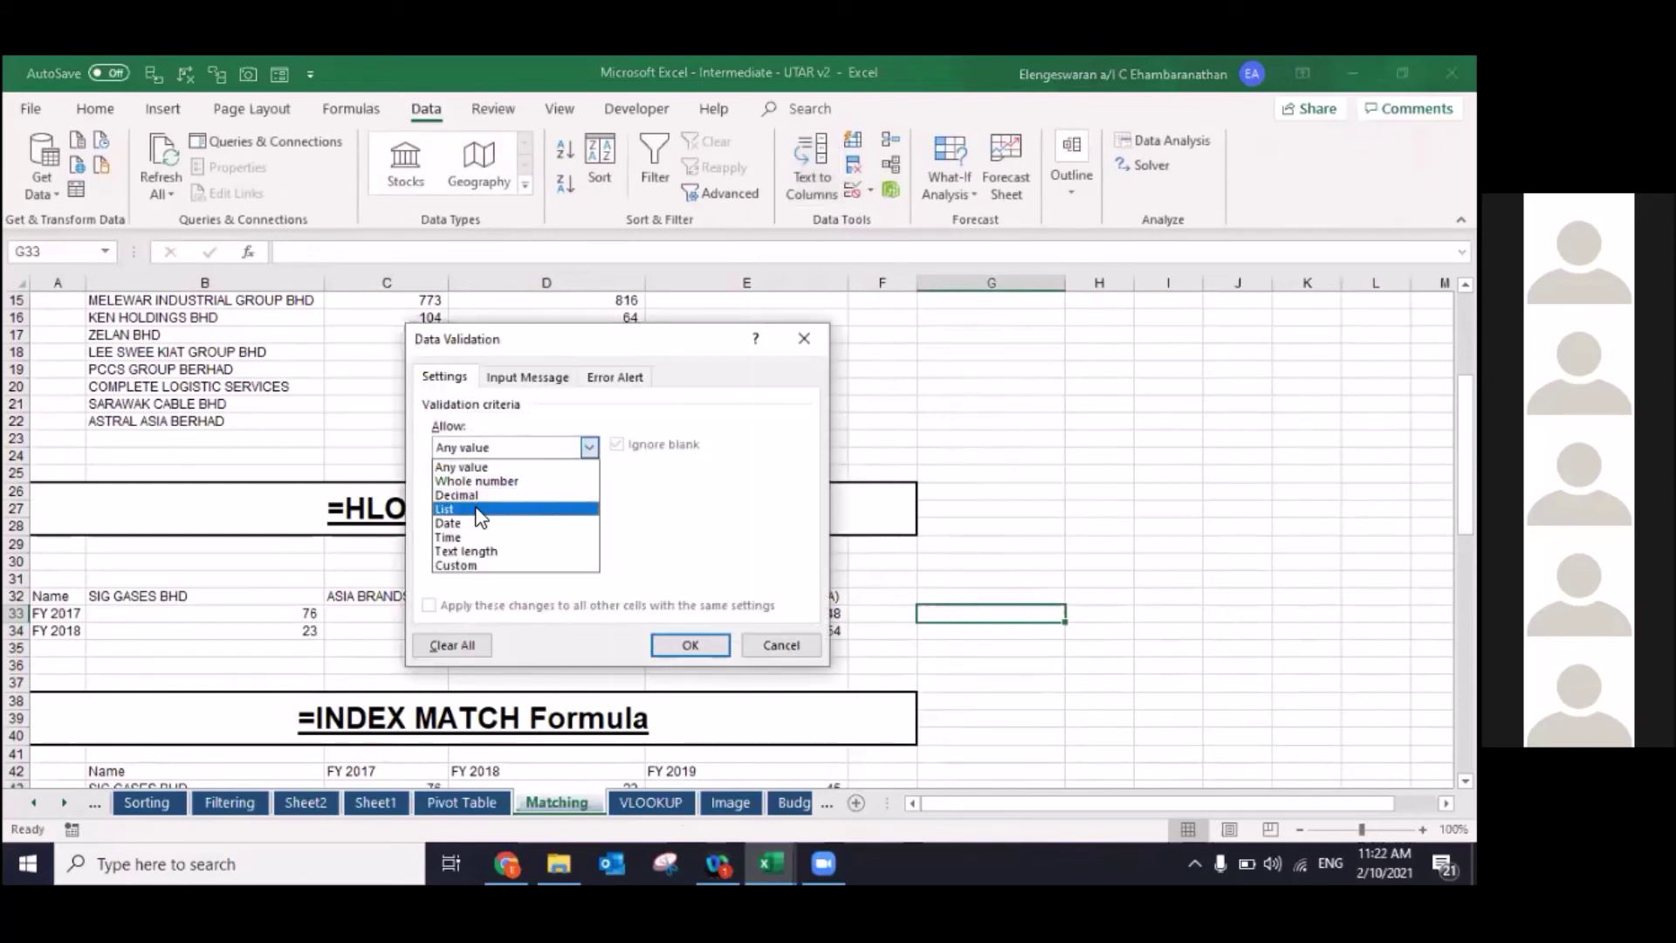
pyautogui.click(480, 509)
pyautogui.click(461, 534)
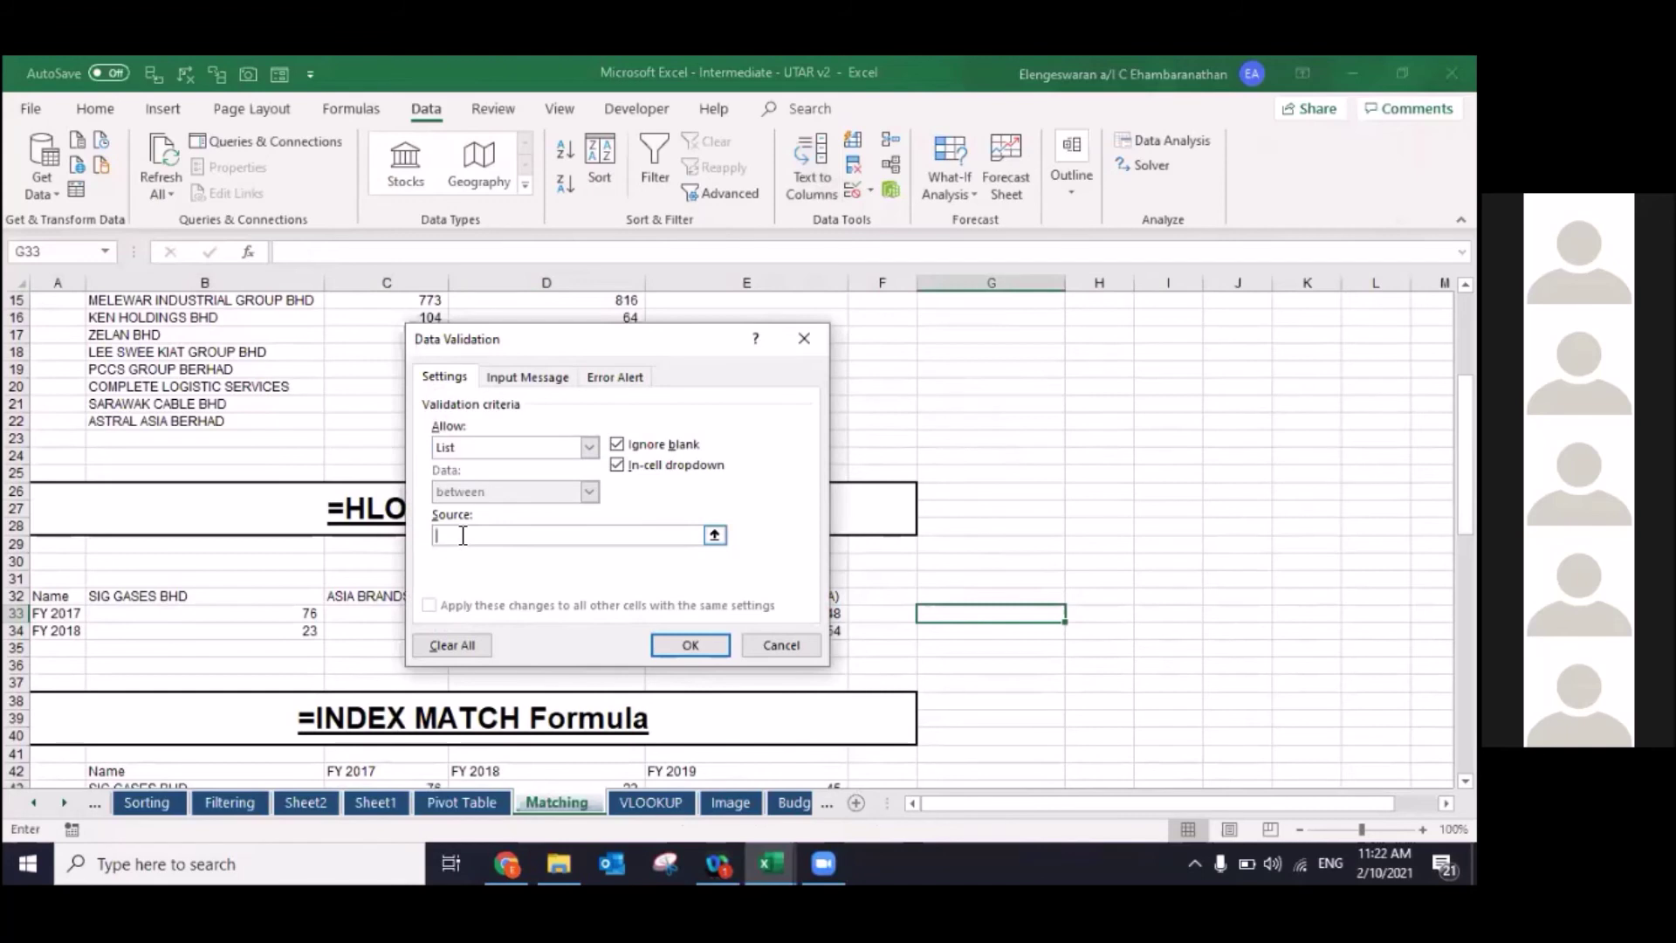
pyautogui.moveTo(162, 603); pyautogui.dragTo(838, 595)
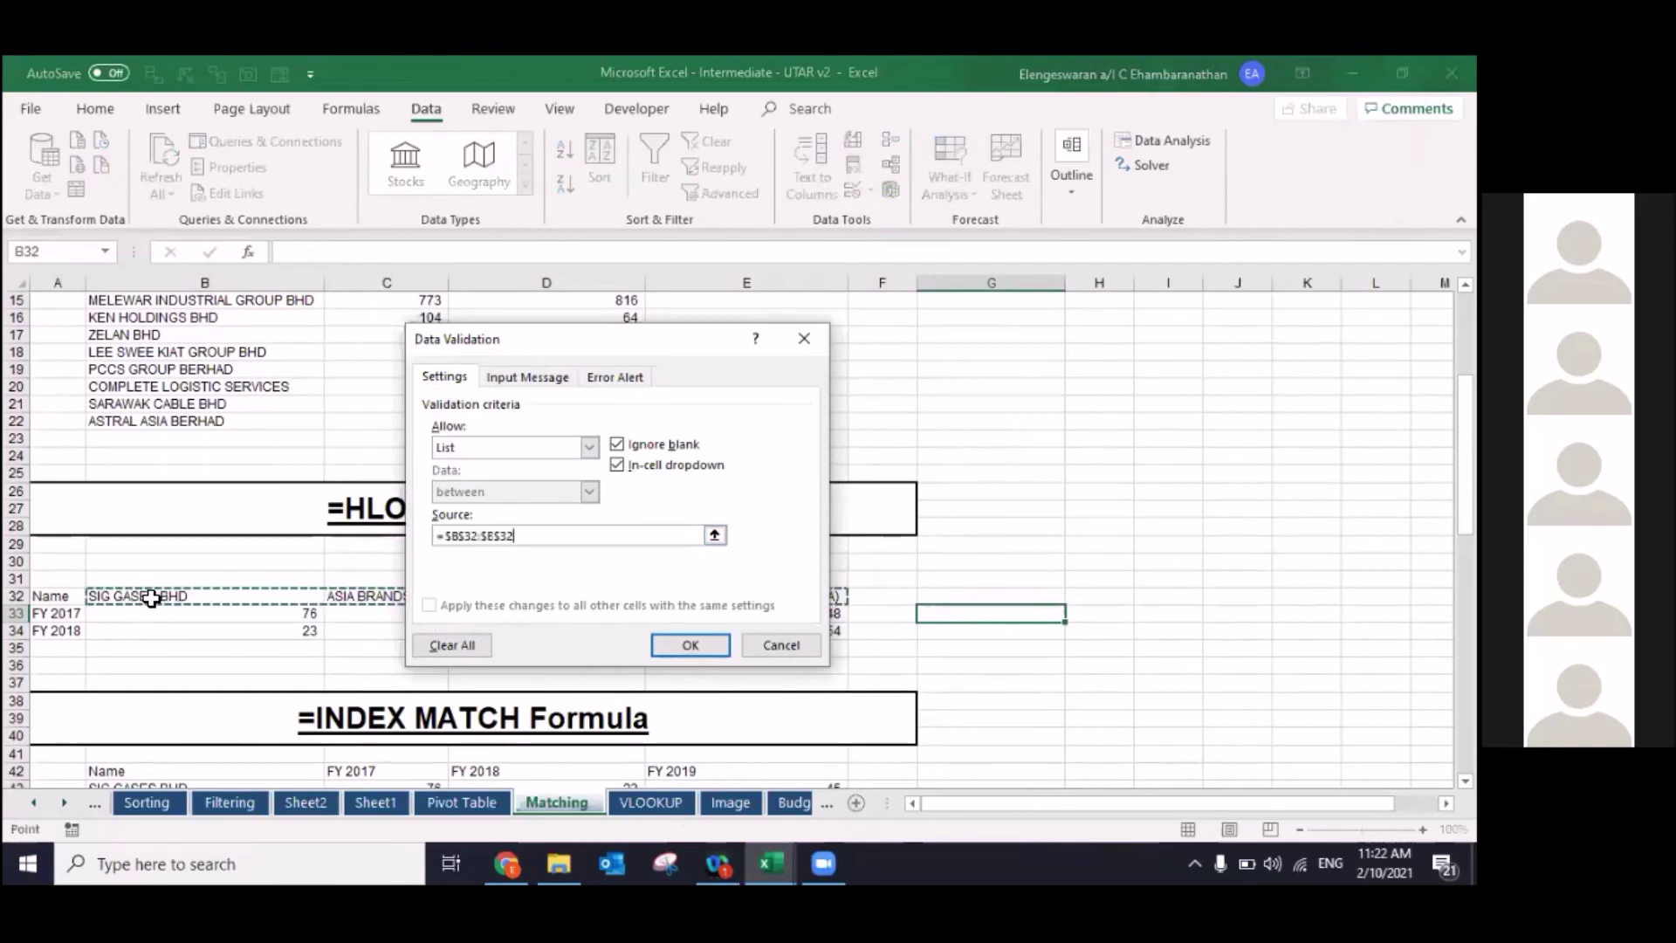
pyautogui.click(667, 646)
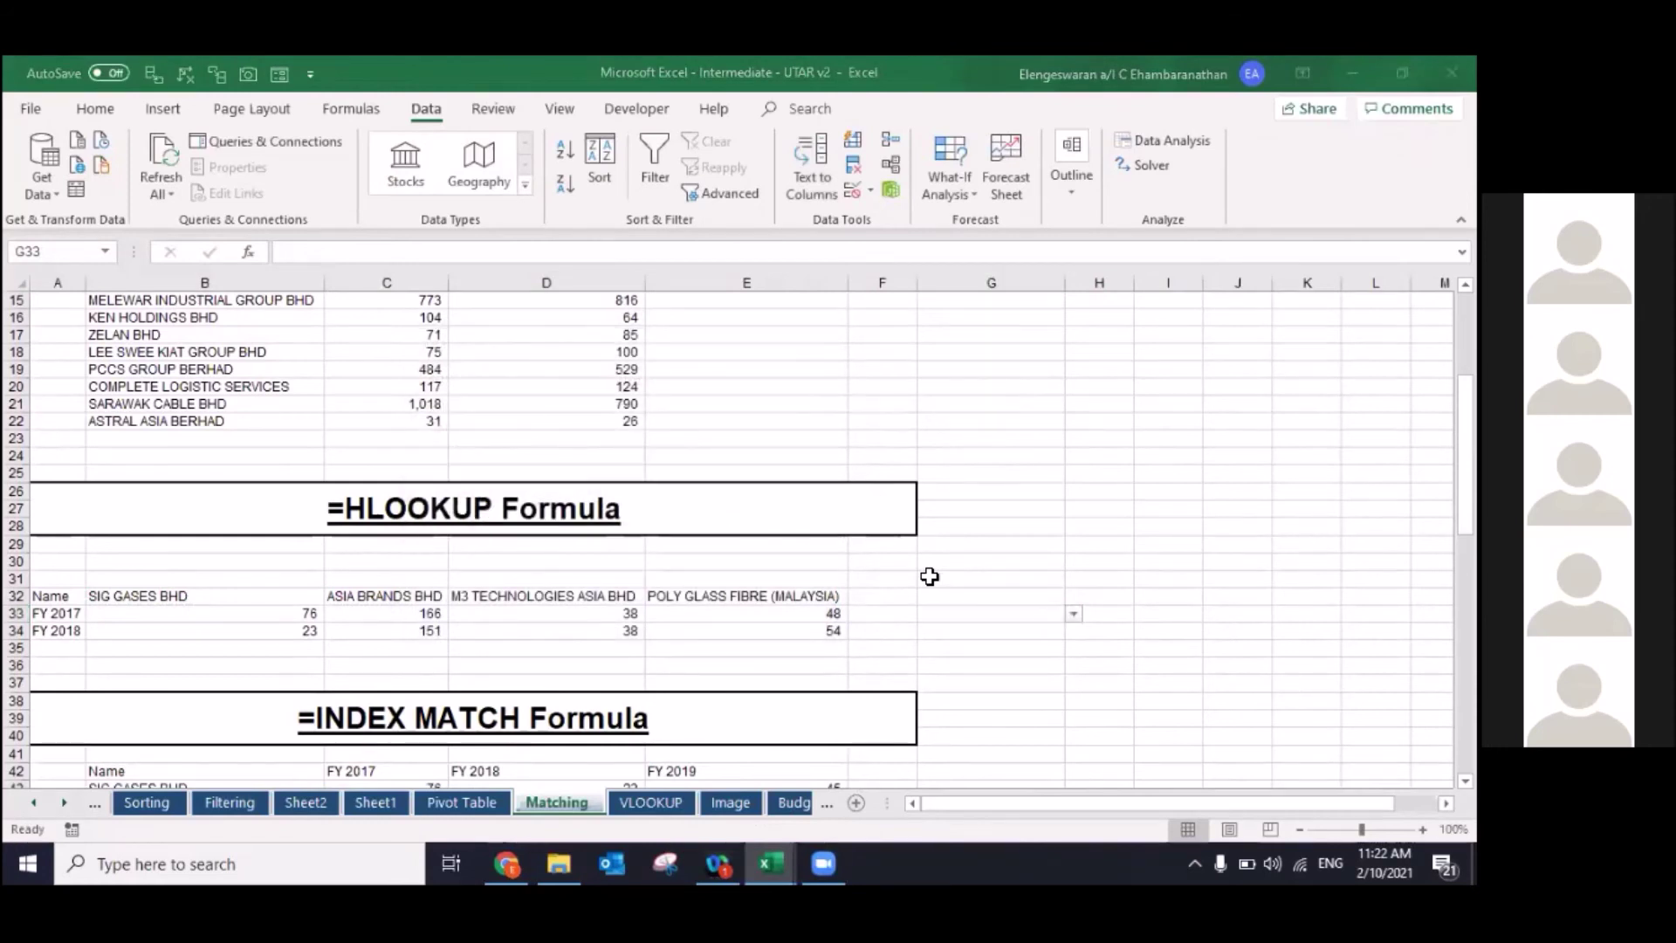
# Step: Pick POLY GLASS FIBRE (MALAYSIA) from G33's dropdown and autofit column G
pyautogui.click(1071, 611)
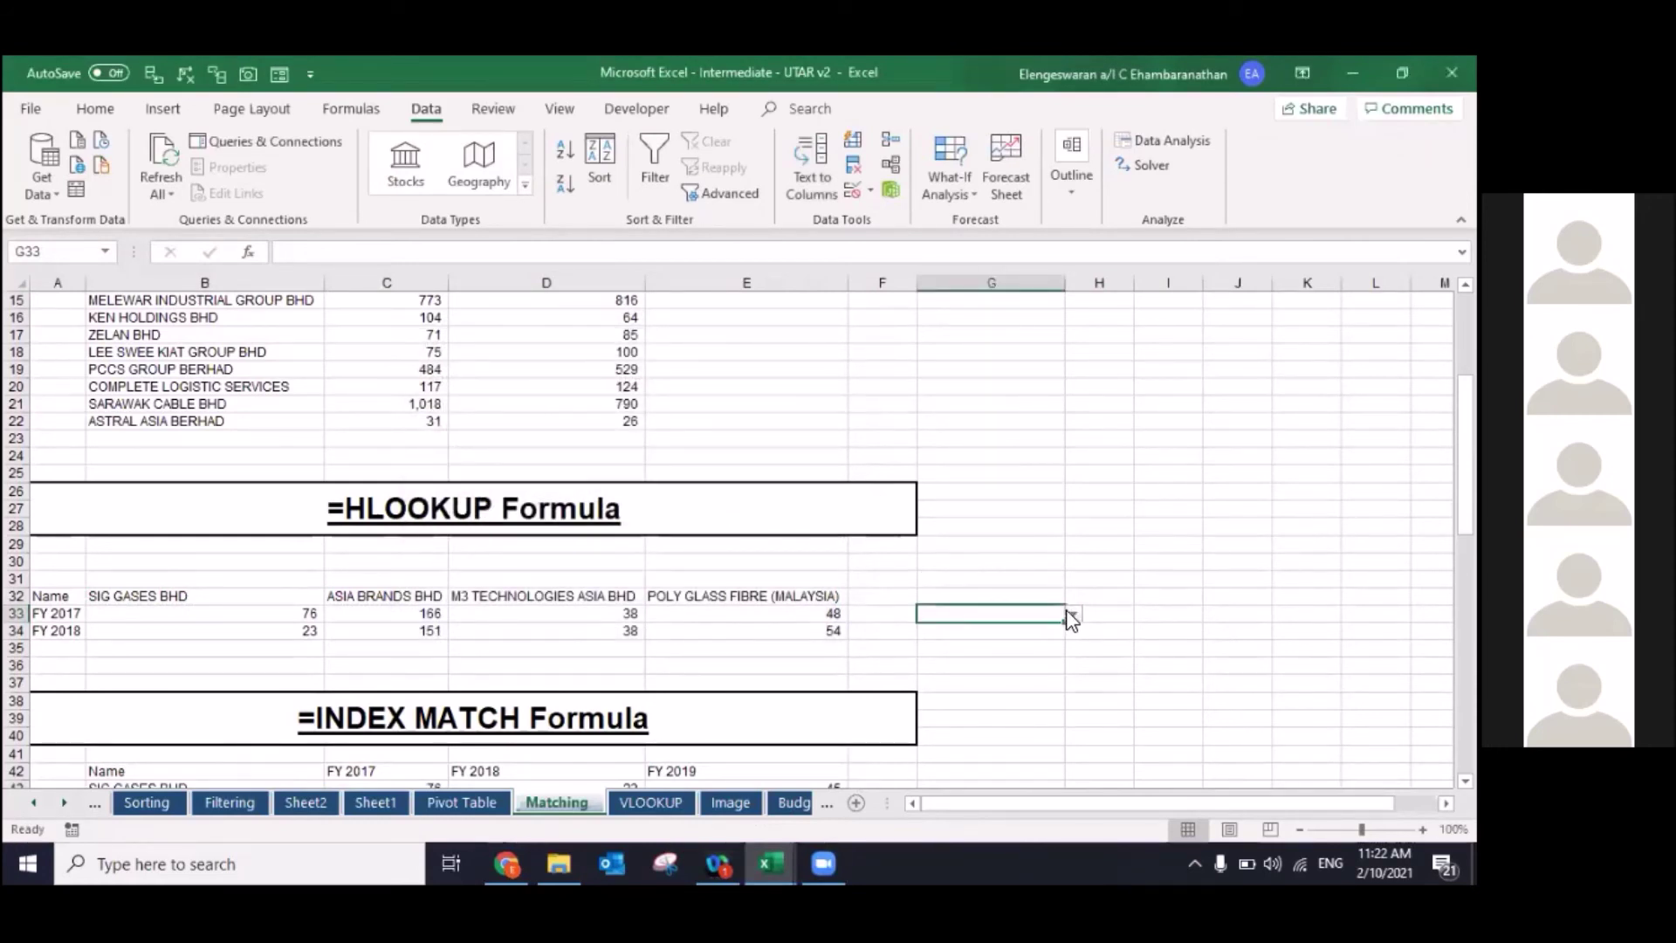
pyautogui.click(1072, 613)
pyautogui.click(1013, 642)
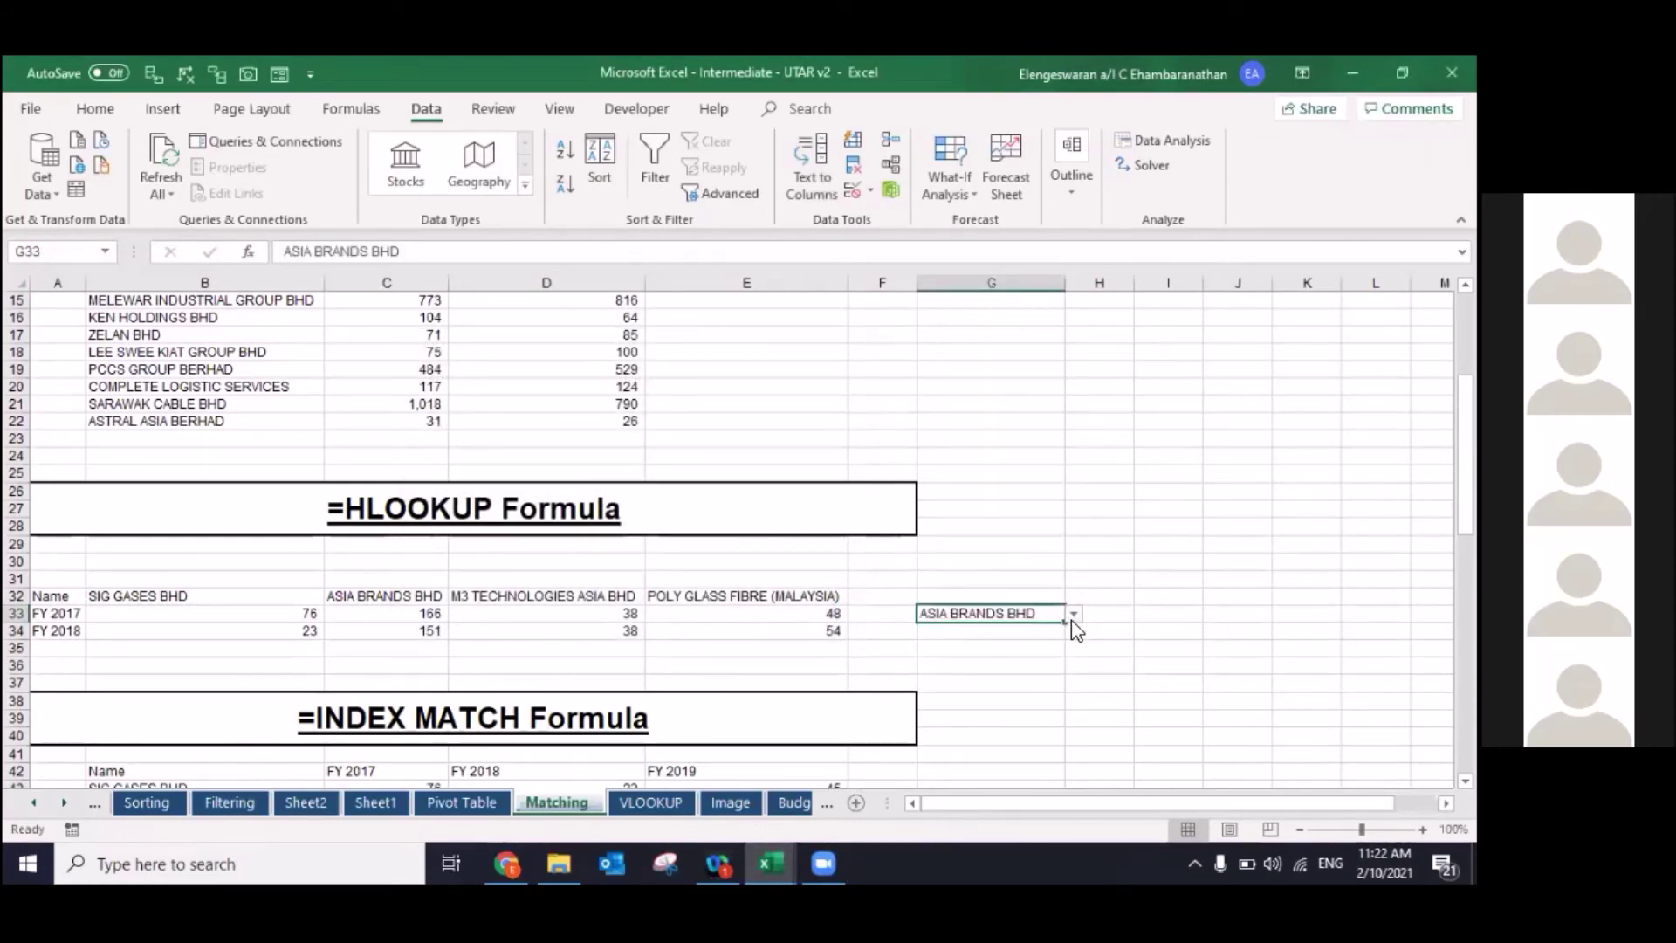
pyautogui.click(1079, 613)
pyautogui.click(1075, 616)
pyautogui.click(1010, 673)
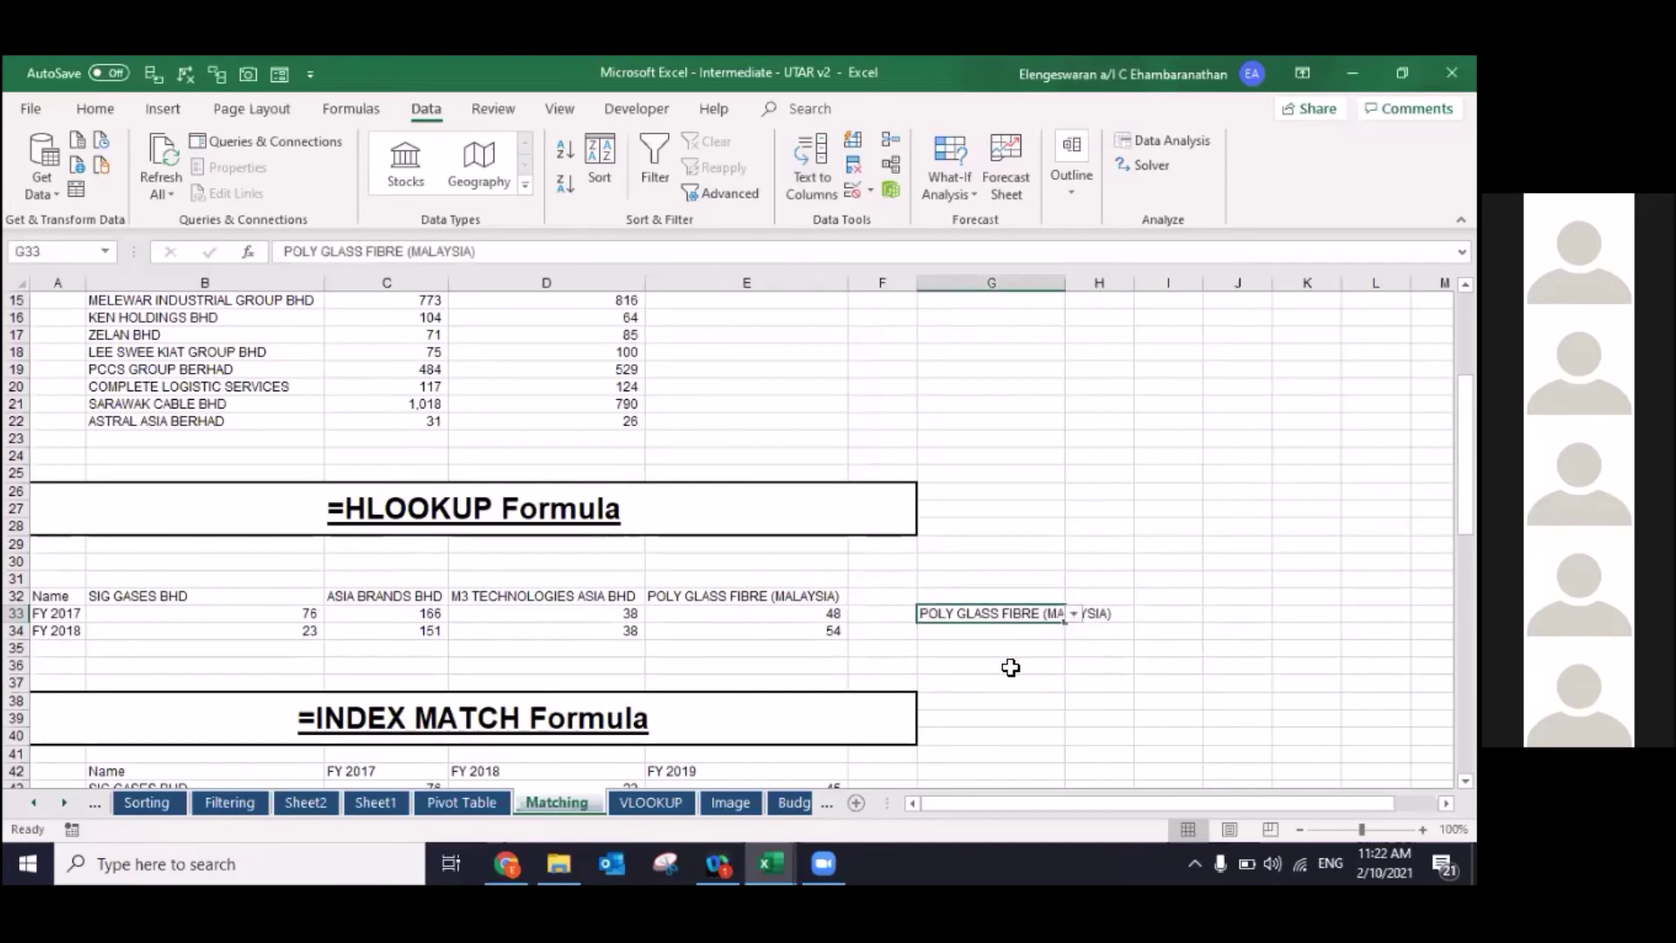
pyautogui.press('Right')
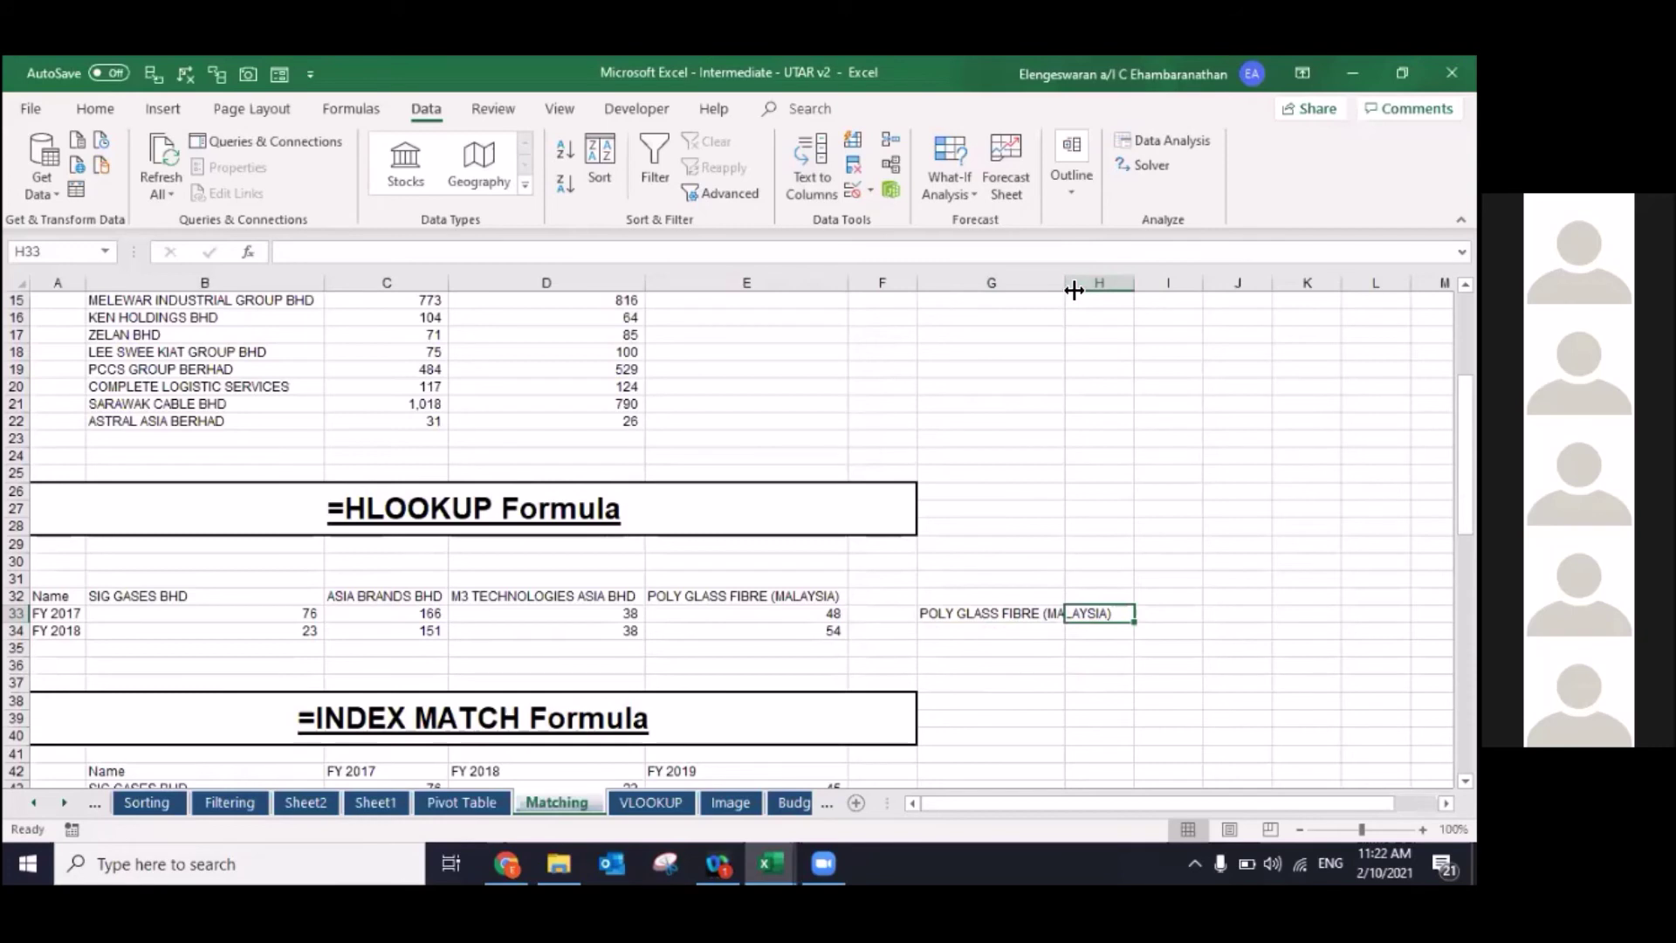
pyautogui.doubleClick(1066, 283)
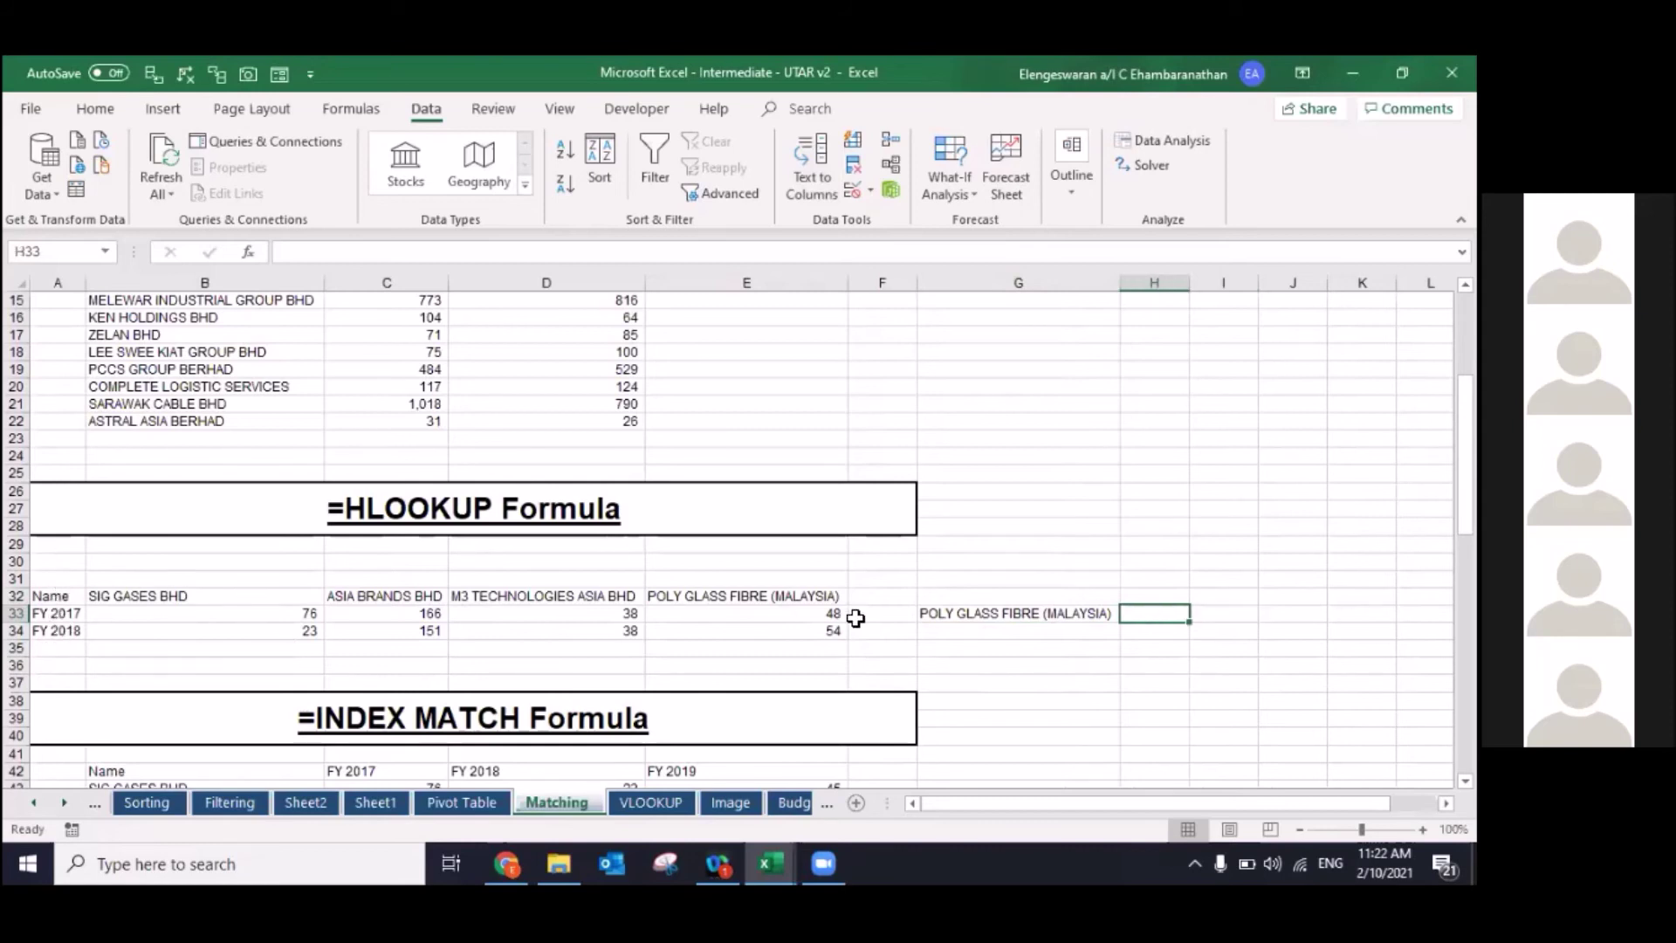
# Step: Enter =HLOOKUP(G33,$A$32:$E$34,3,FALSE) in H33 to return the company's FY 2018 figure
pyautogui.hscroll(2, 907, 529)
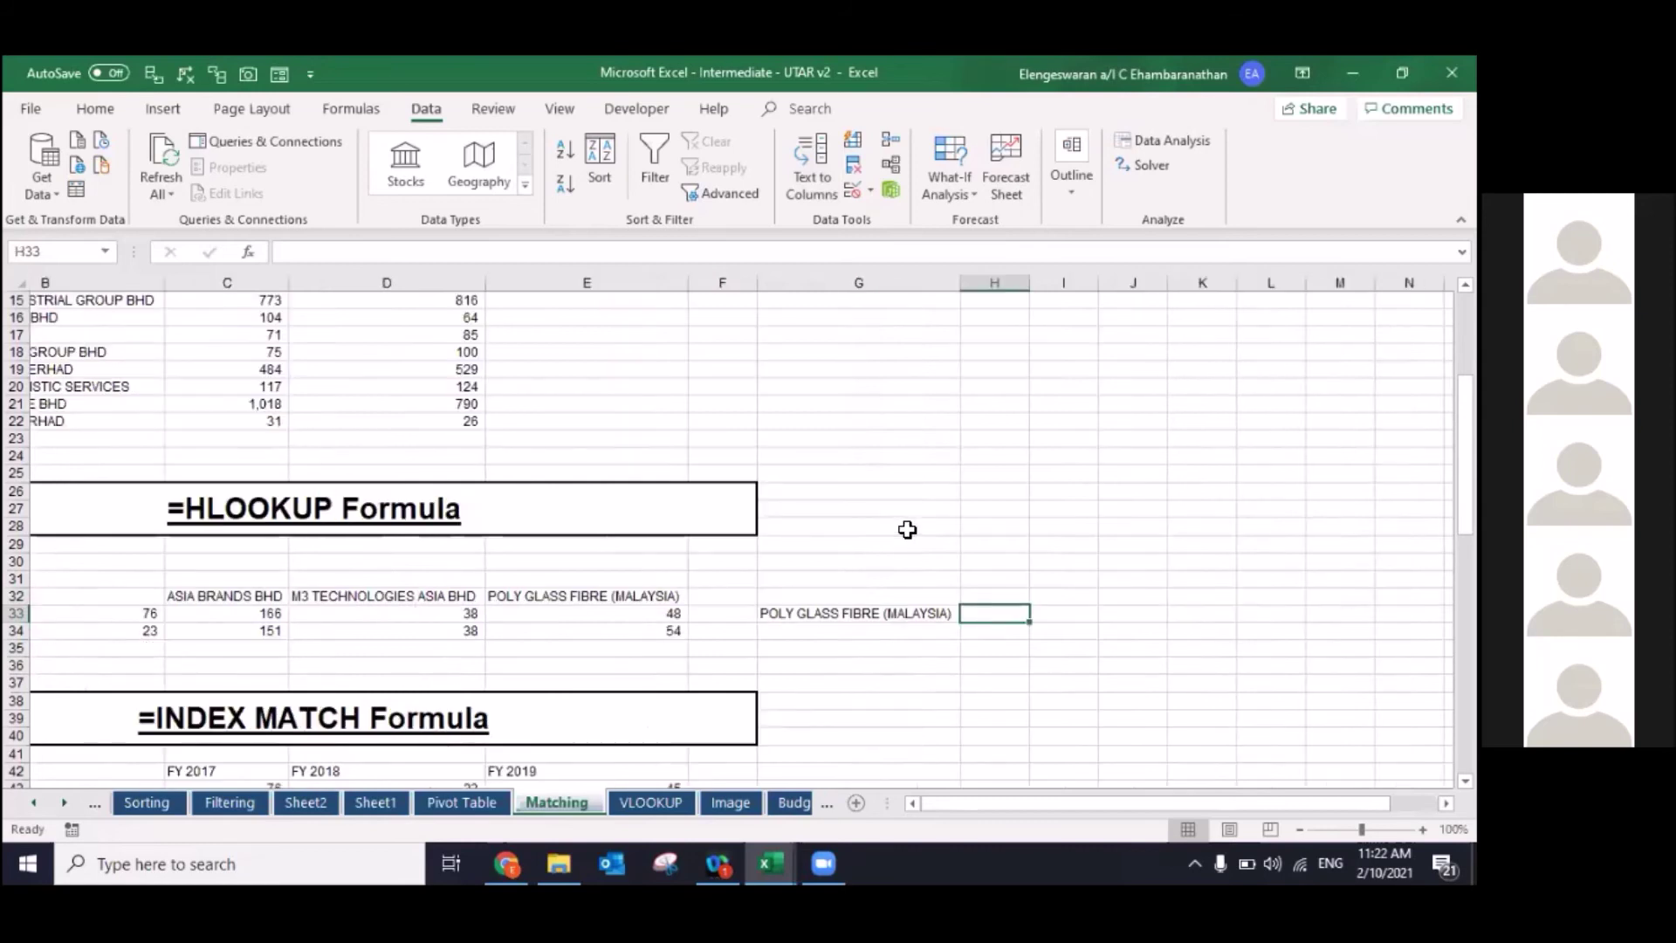
pyautogui.hscroll(2, 907, 529)
pyautogui.write('=HL')
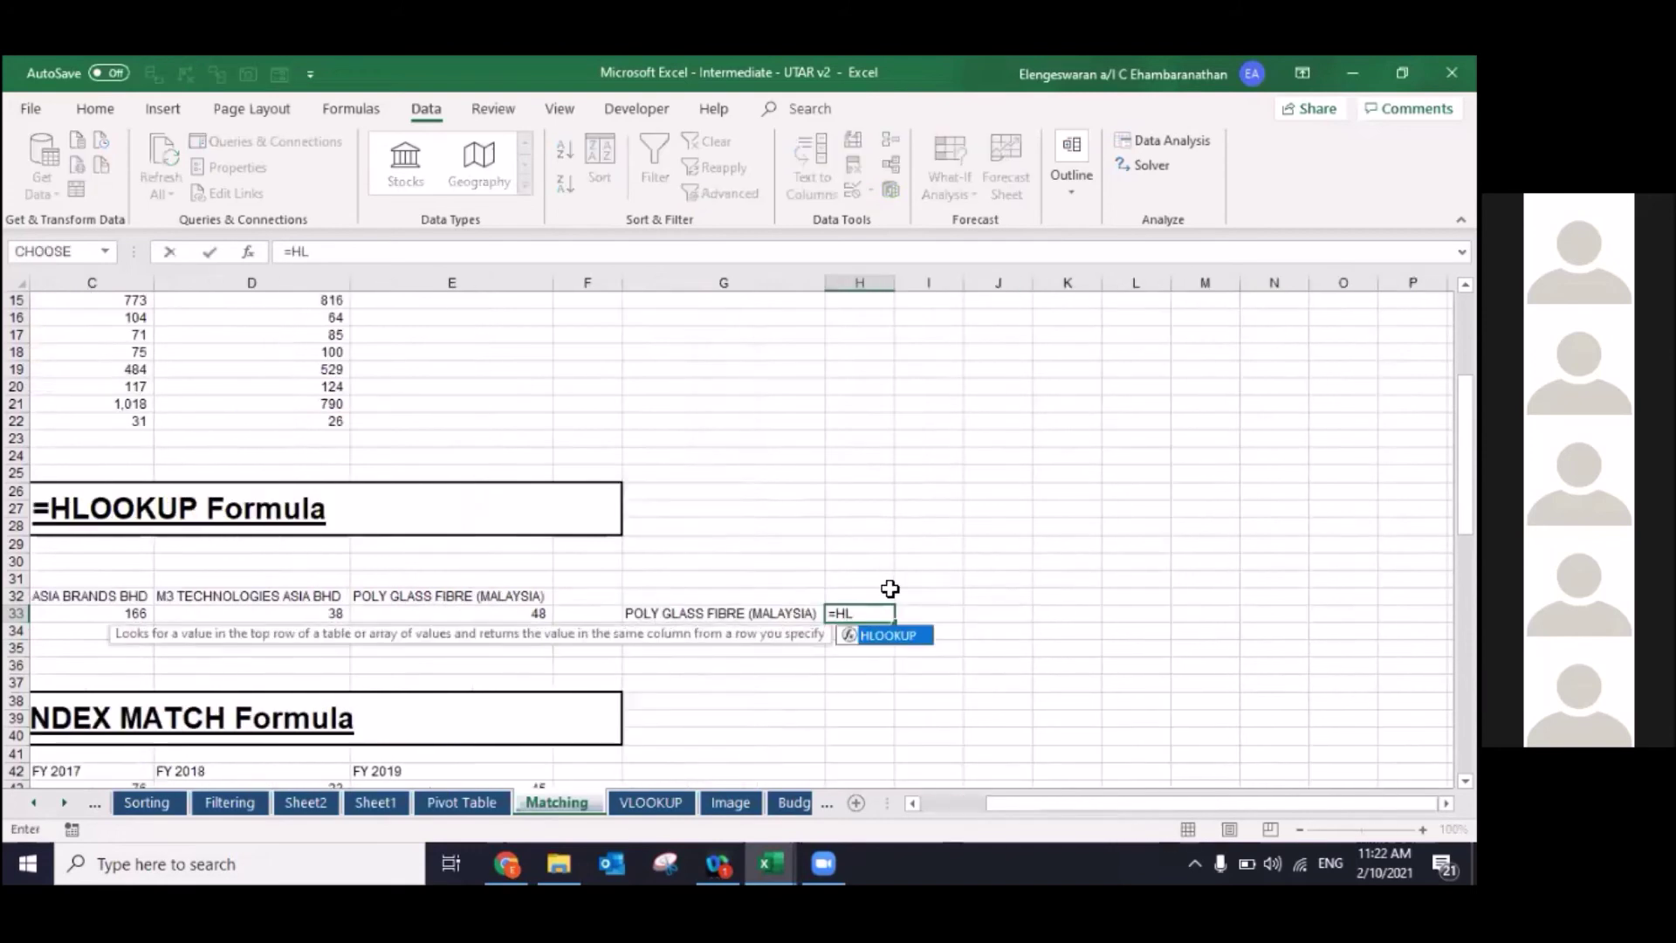
pyautogui.doubleClick(888, 636)
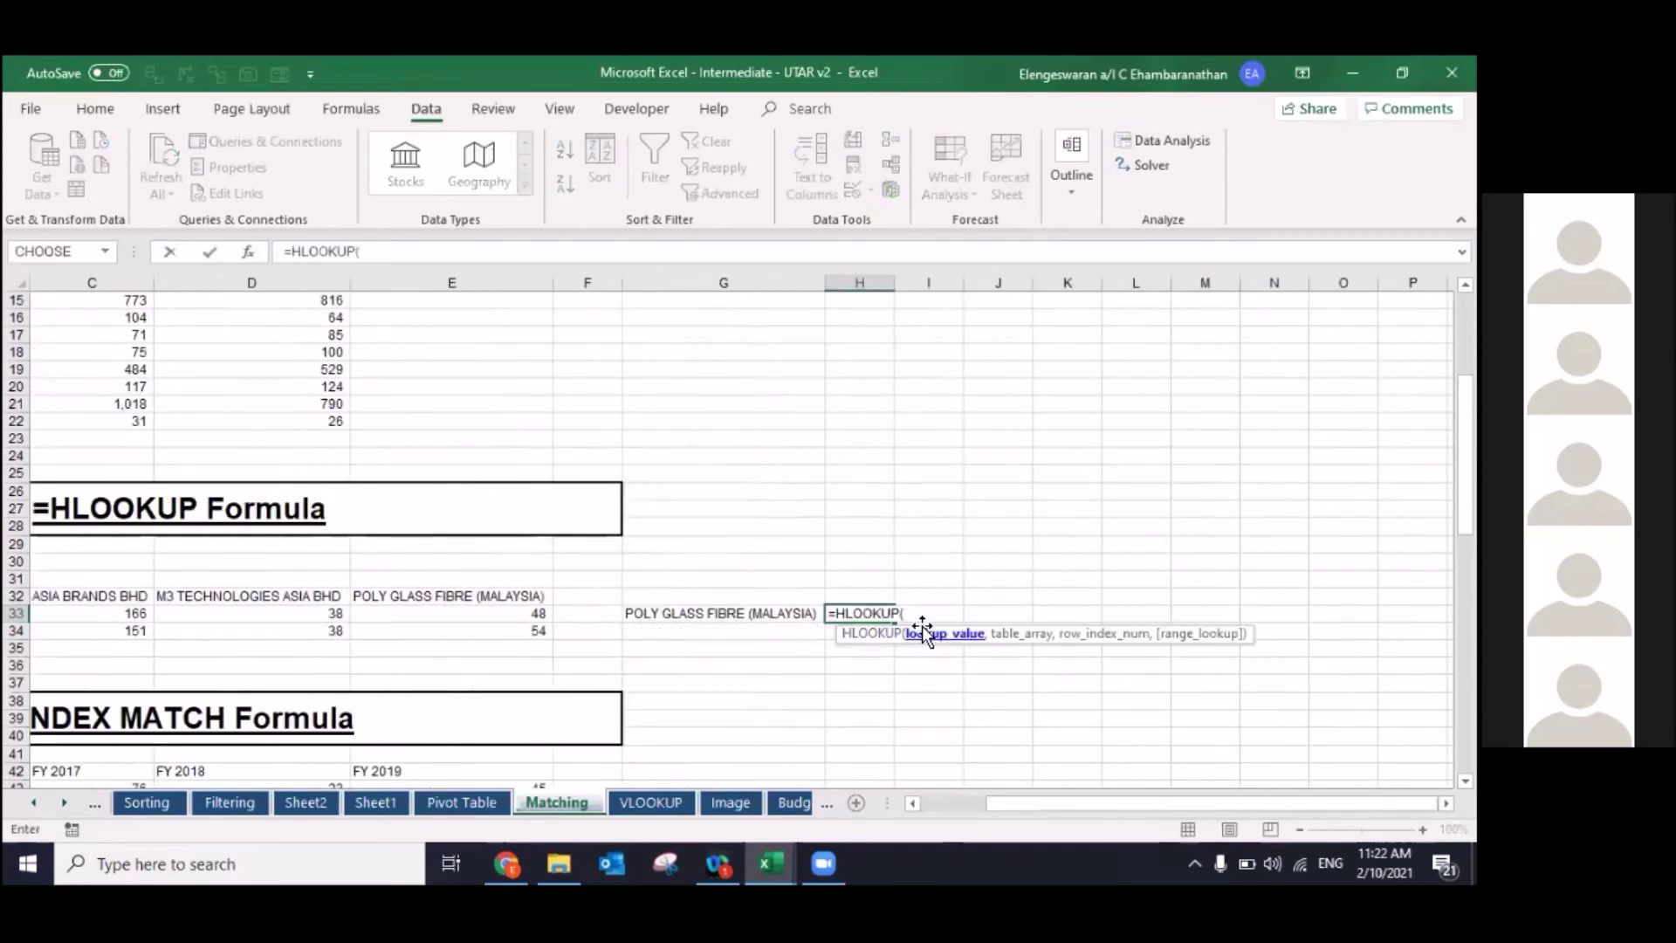
pyautogui.click(777, 614)
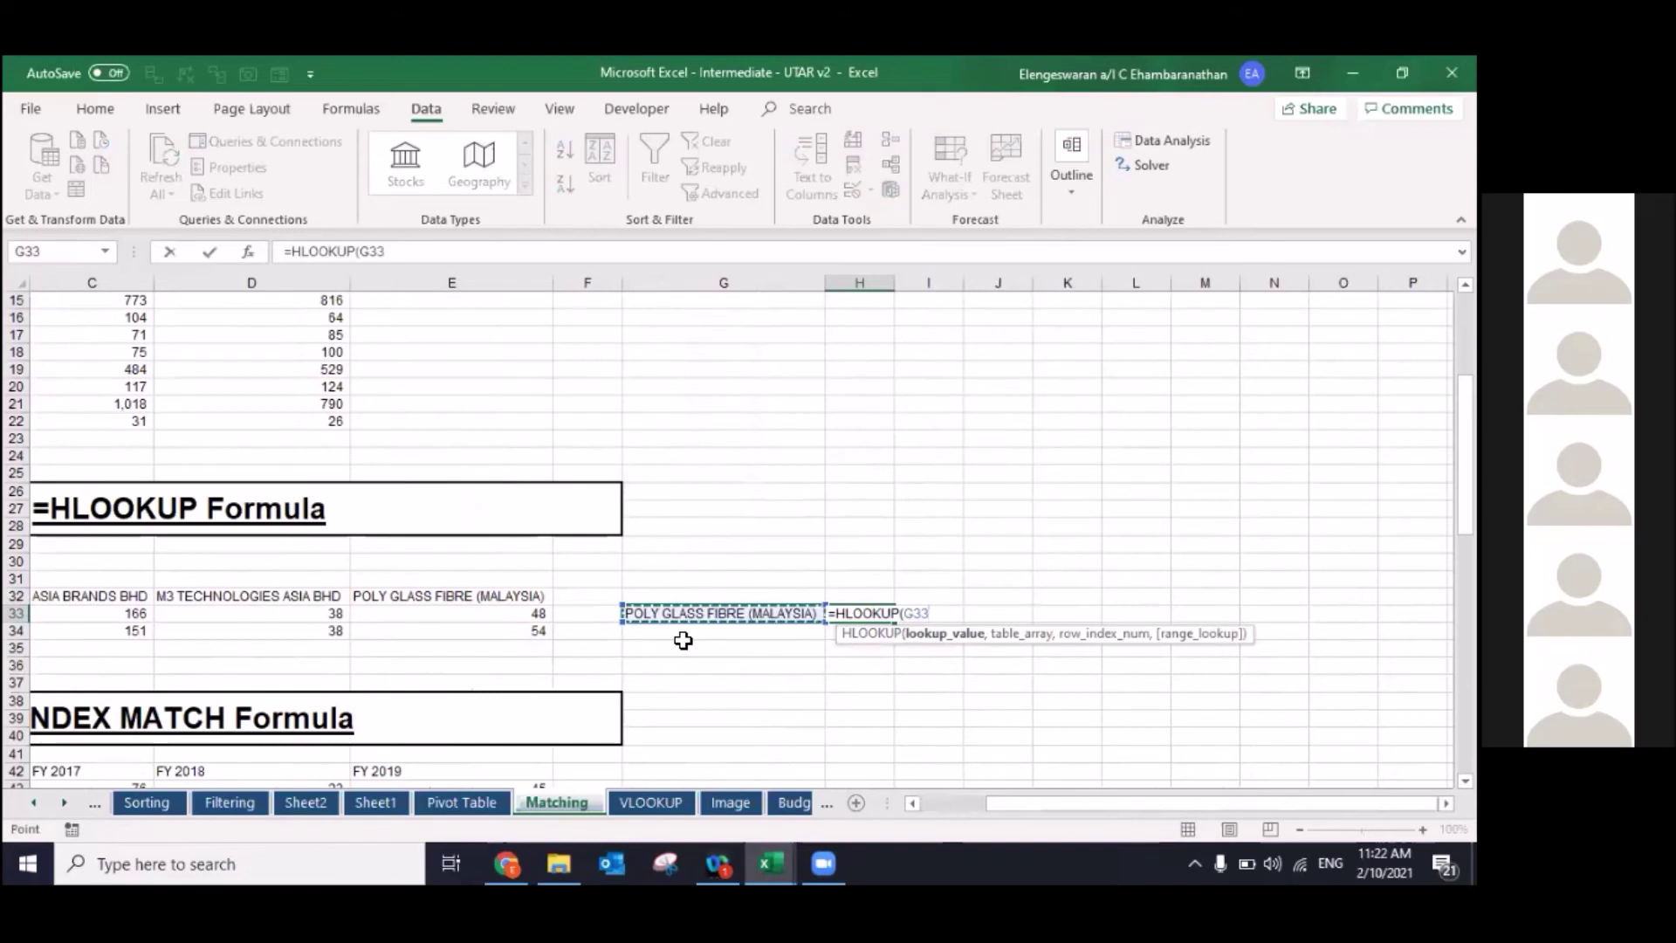
pyautogui.write(',')
pyautogui.click(490, 597)
pyautogui.press('Home')
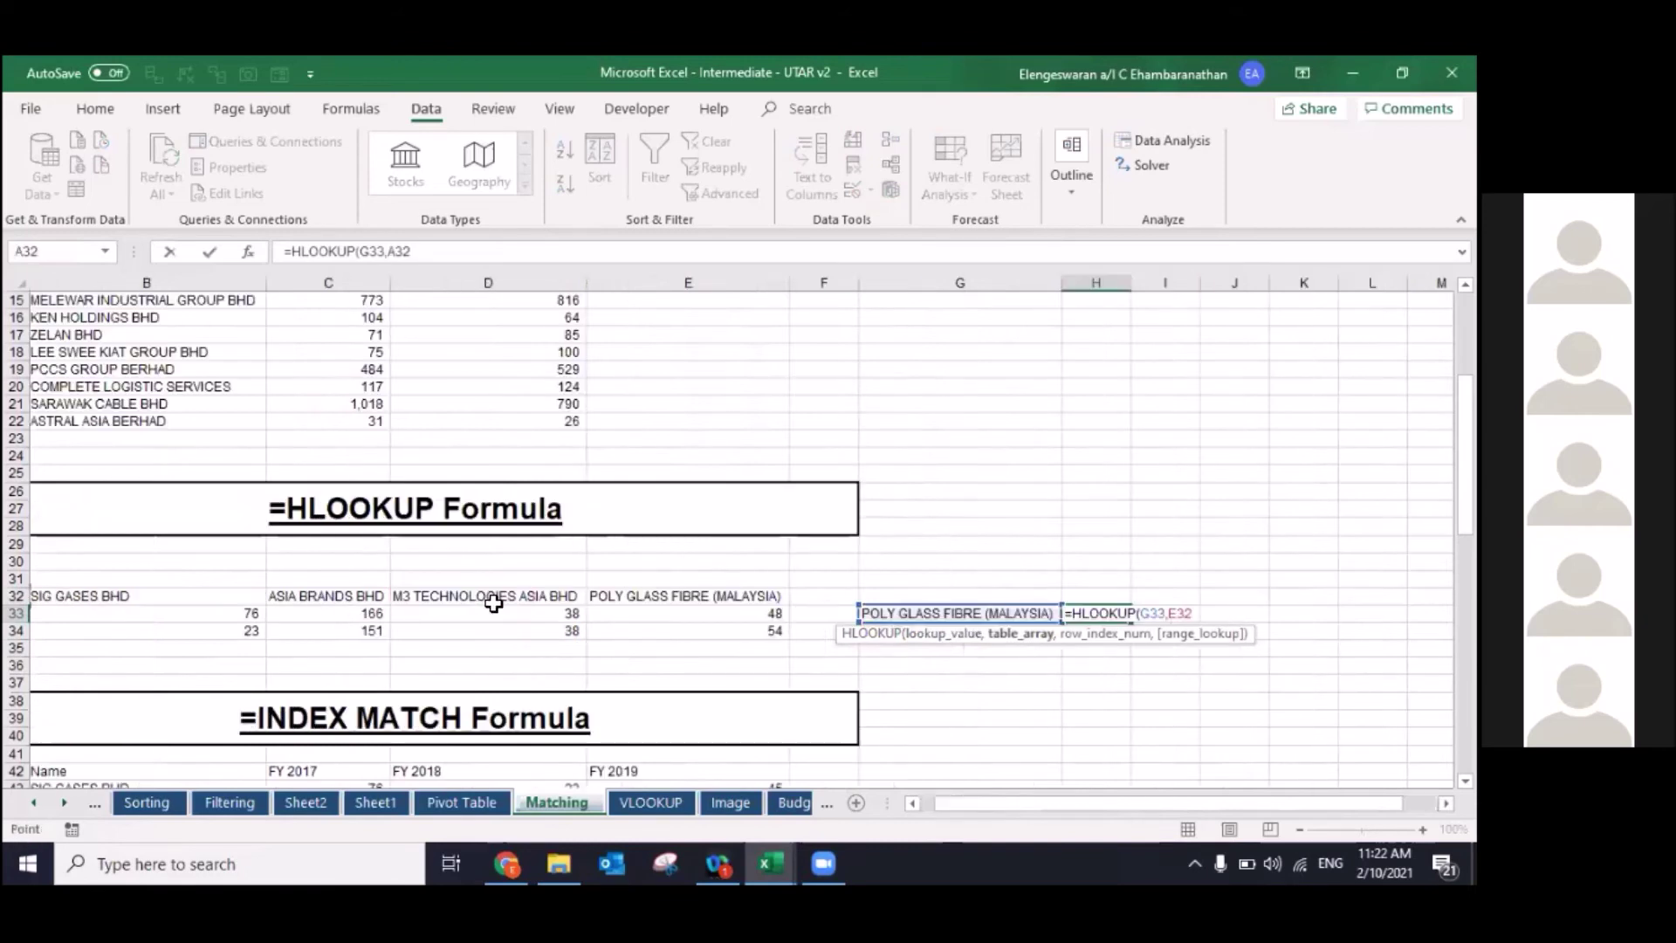
pyautogui.hotkey('ctrl', 'shift', 'Right')
pyautogui.hotkey('ctrl', 'shift', 'Down')
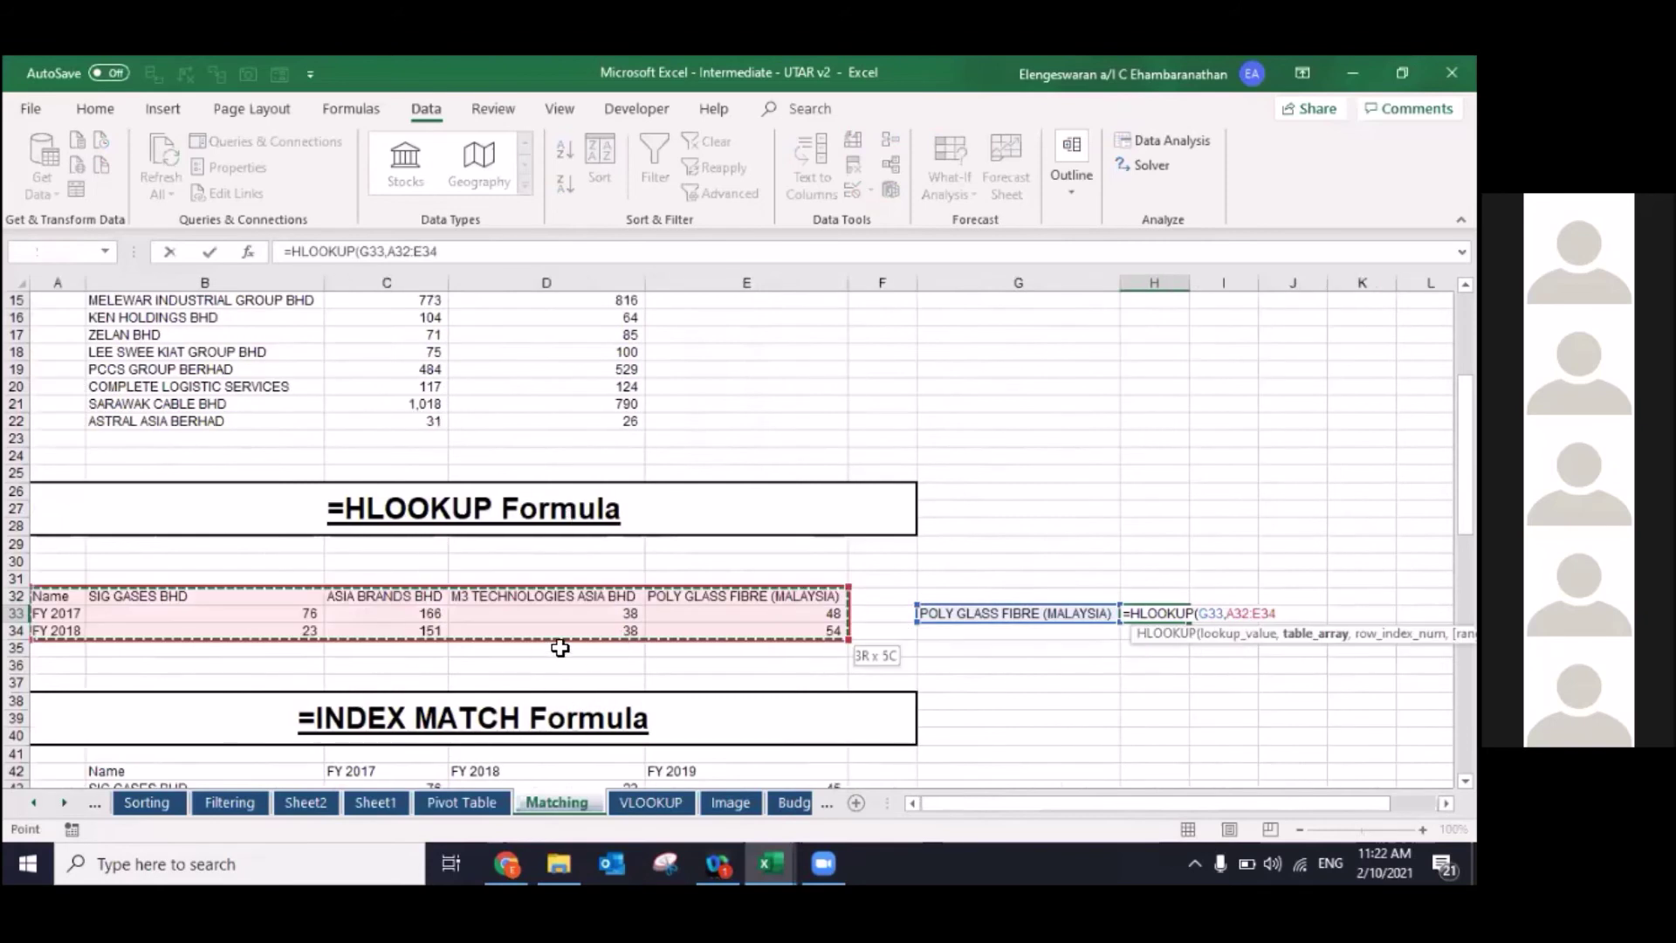
pyautogui.press('F4')
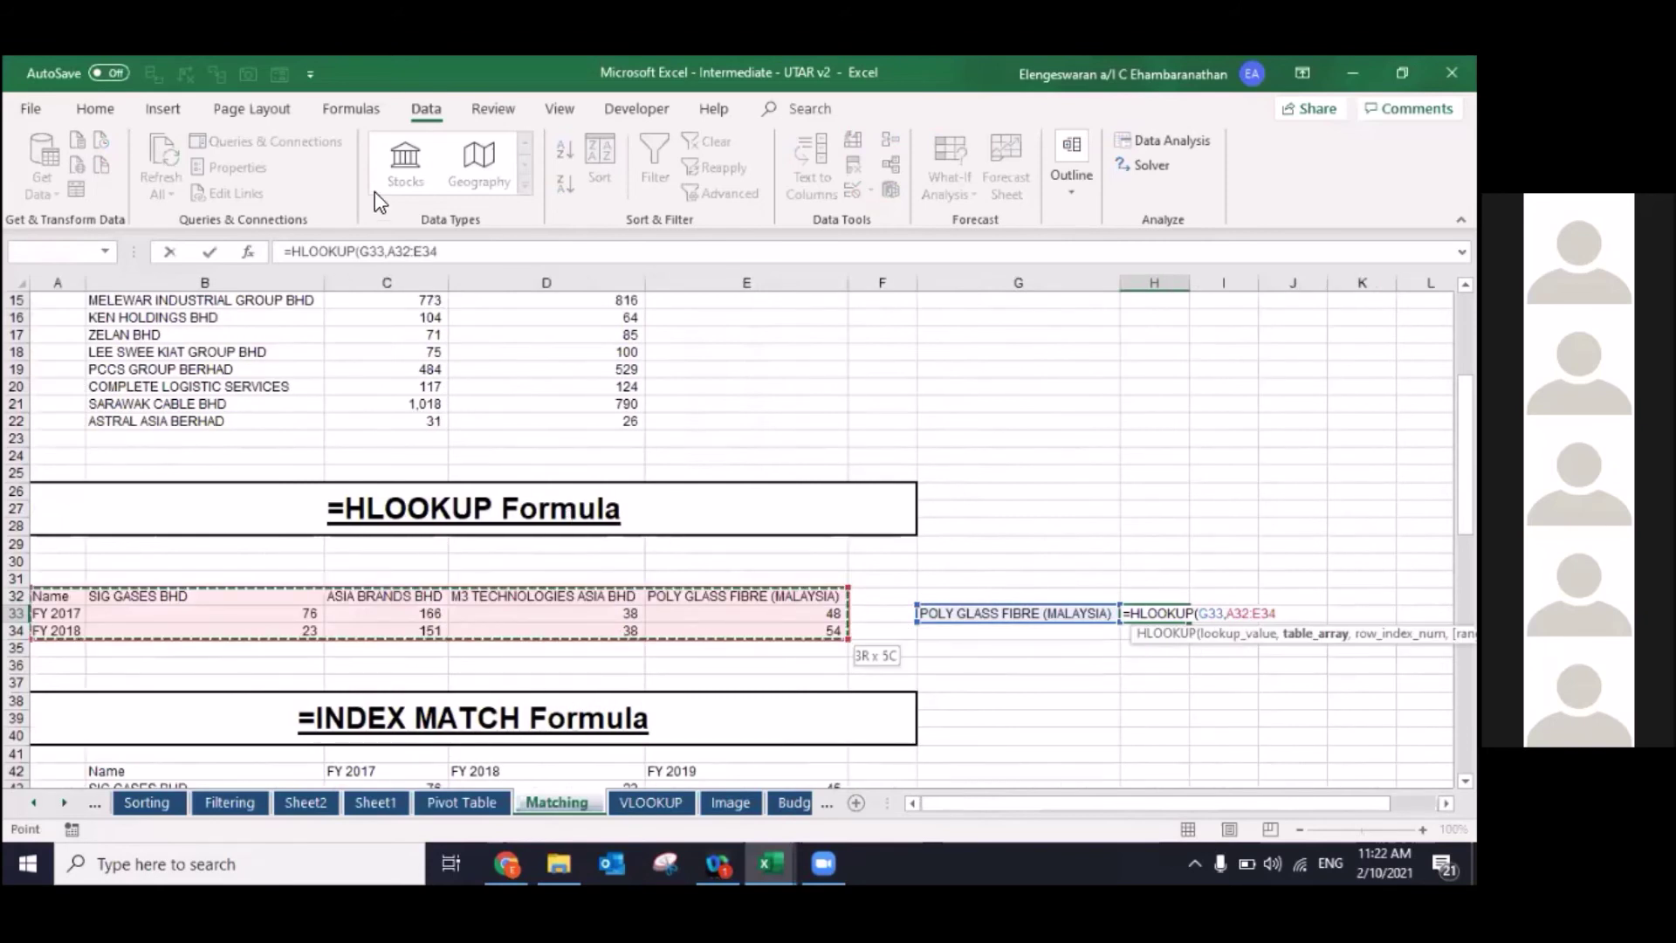
pyautogui.write(',')
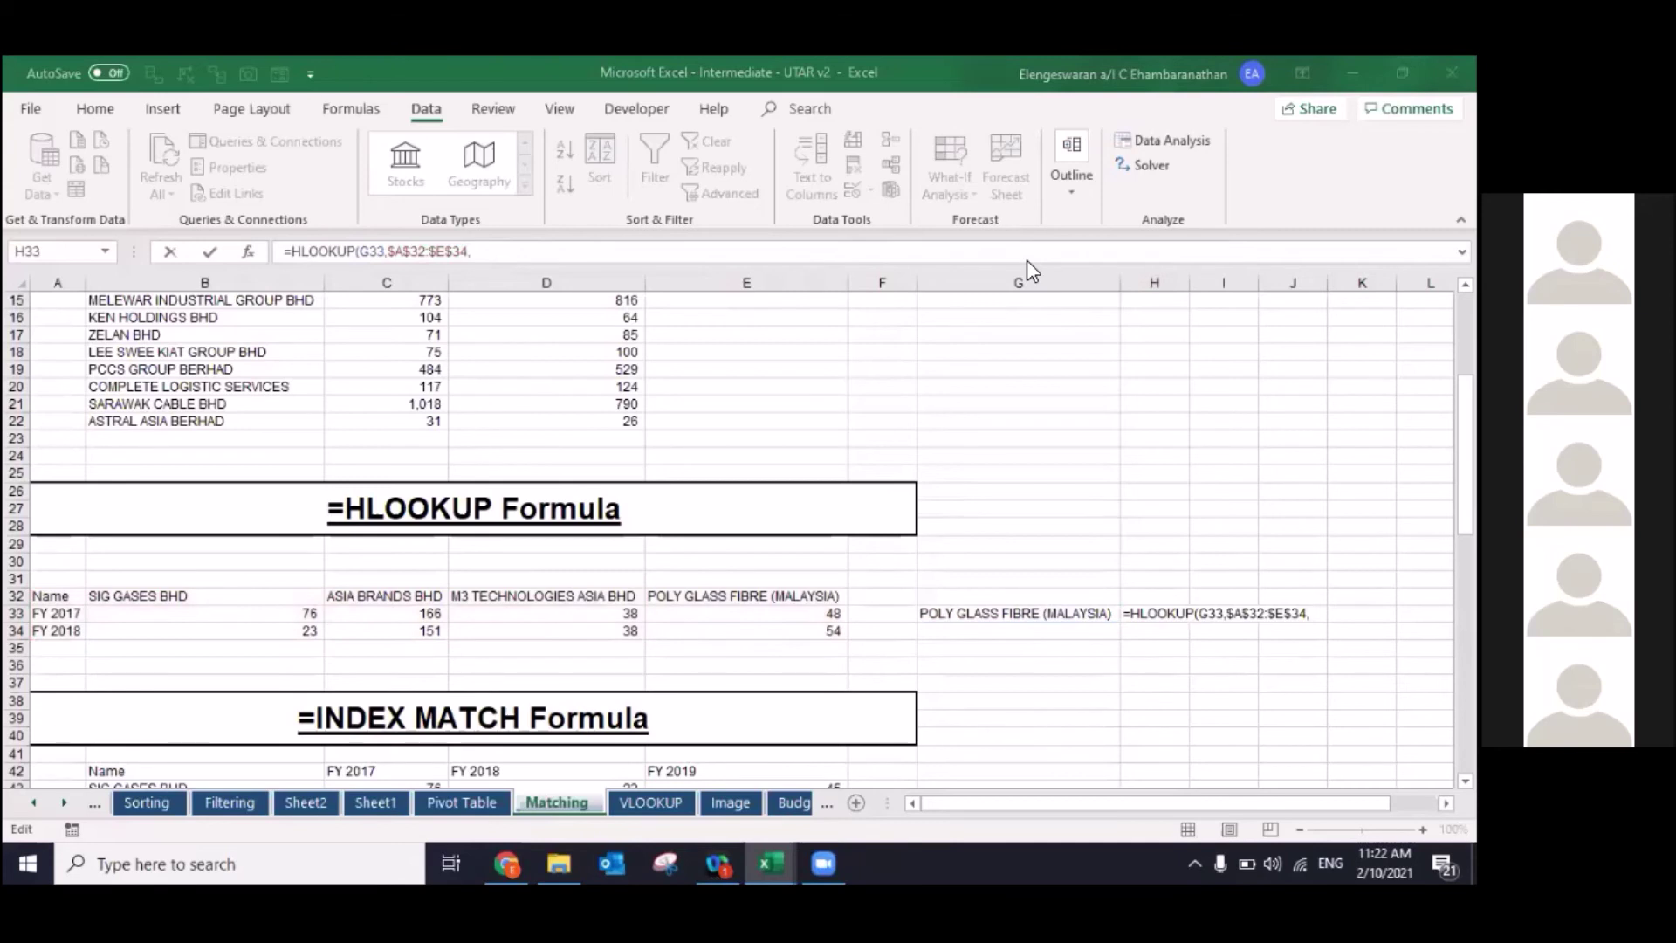
pyautogui.click(478, 254)
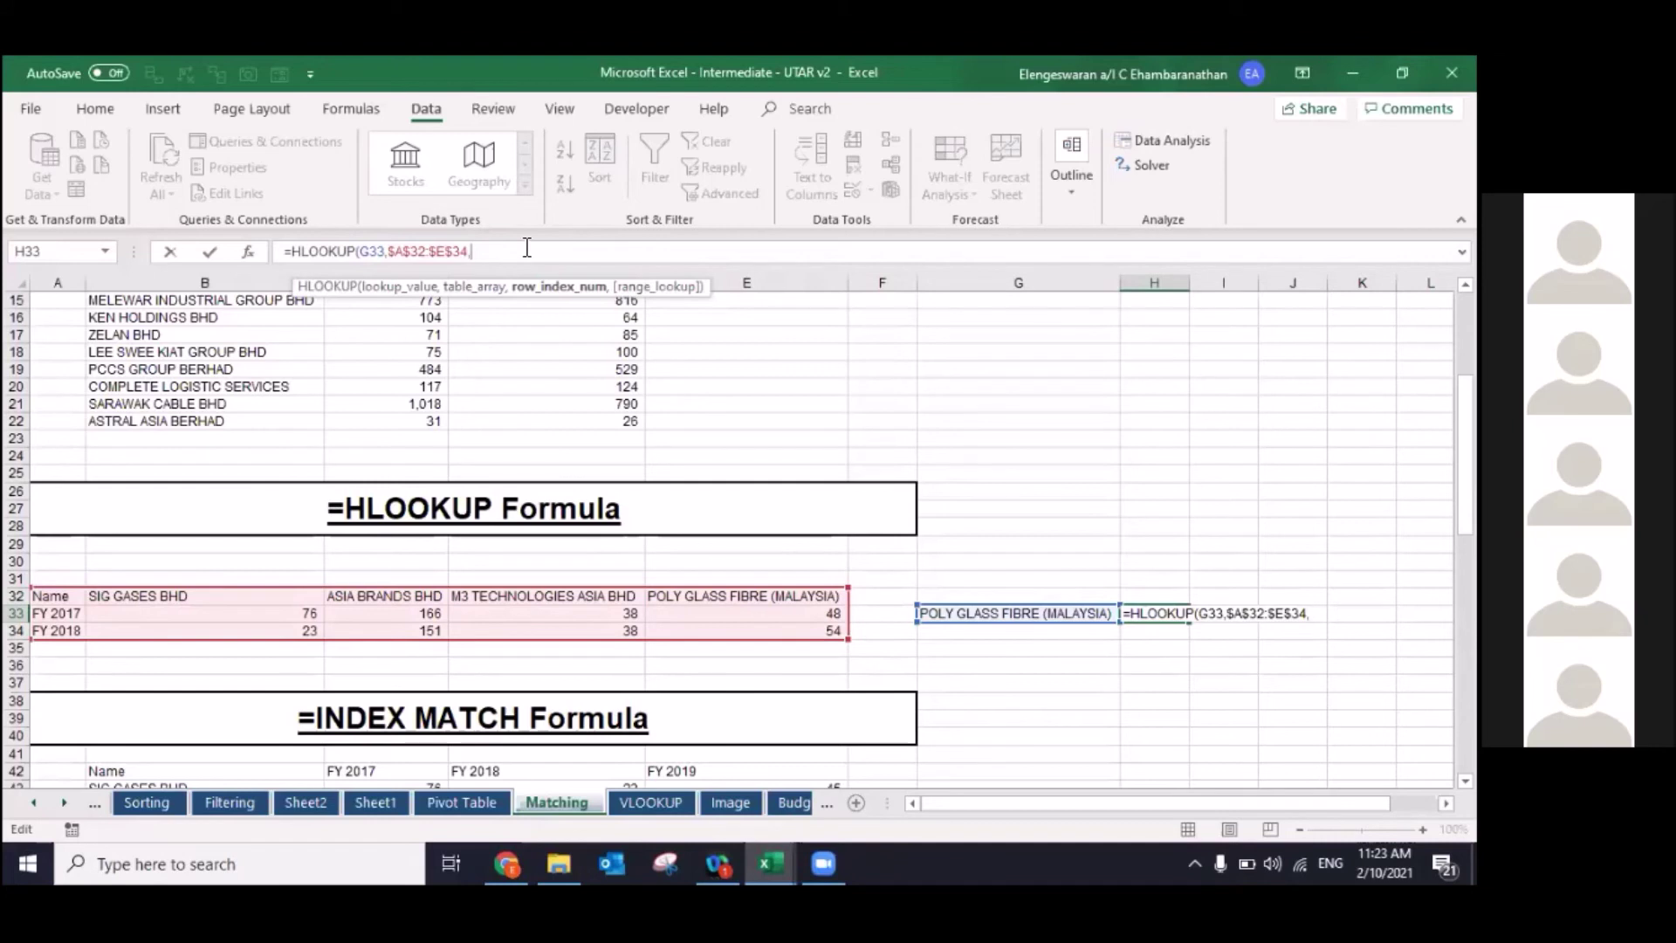
pyautogui.write(',FALSE')
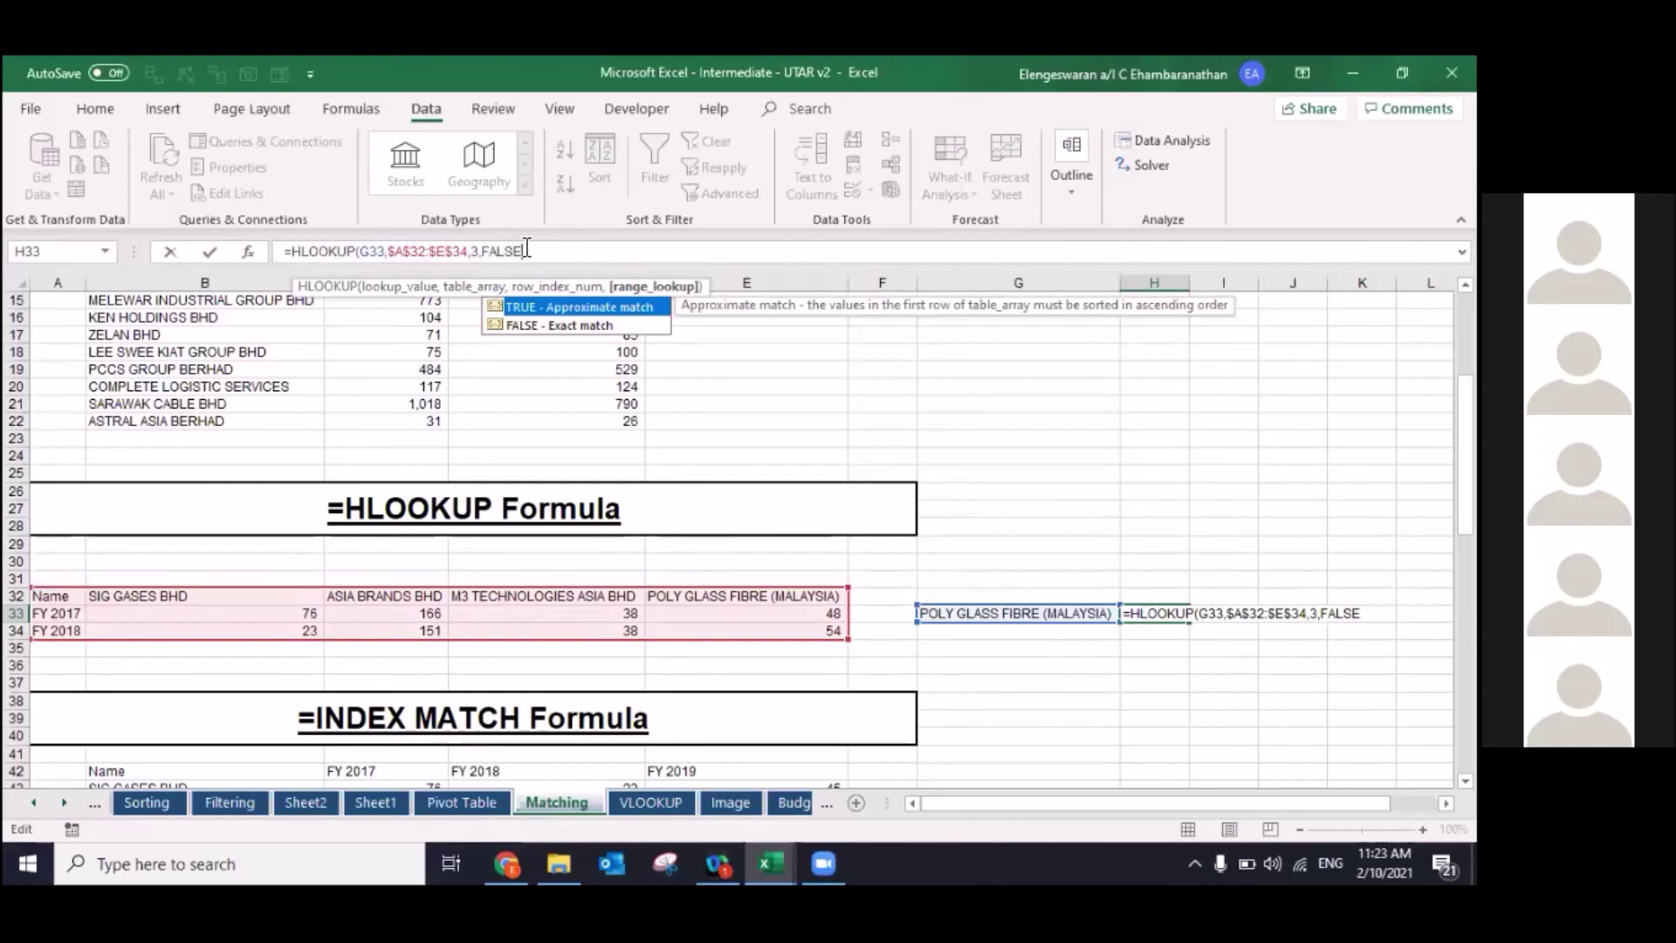
pyautogui.hotkey('ctrl', 'Return')
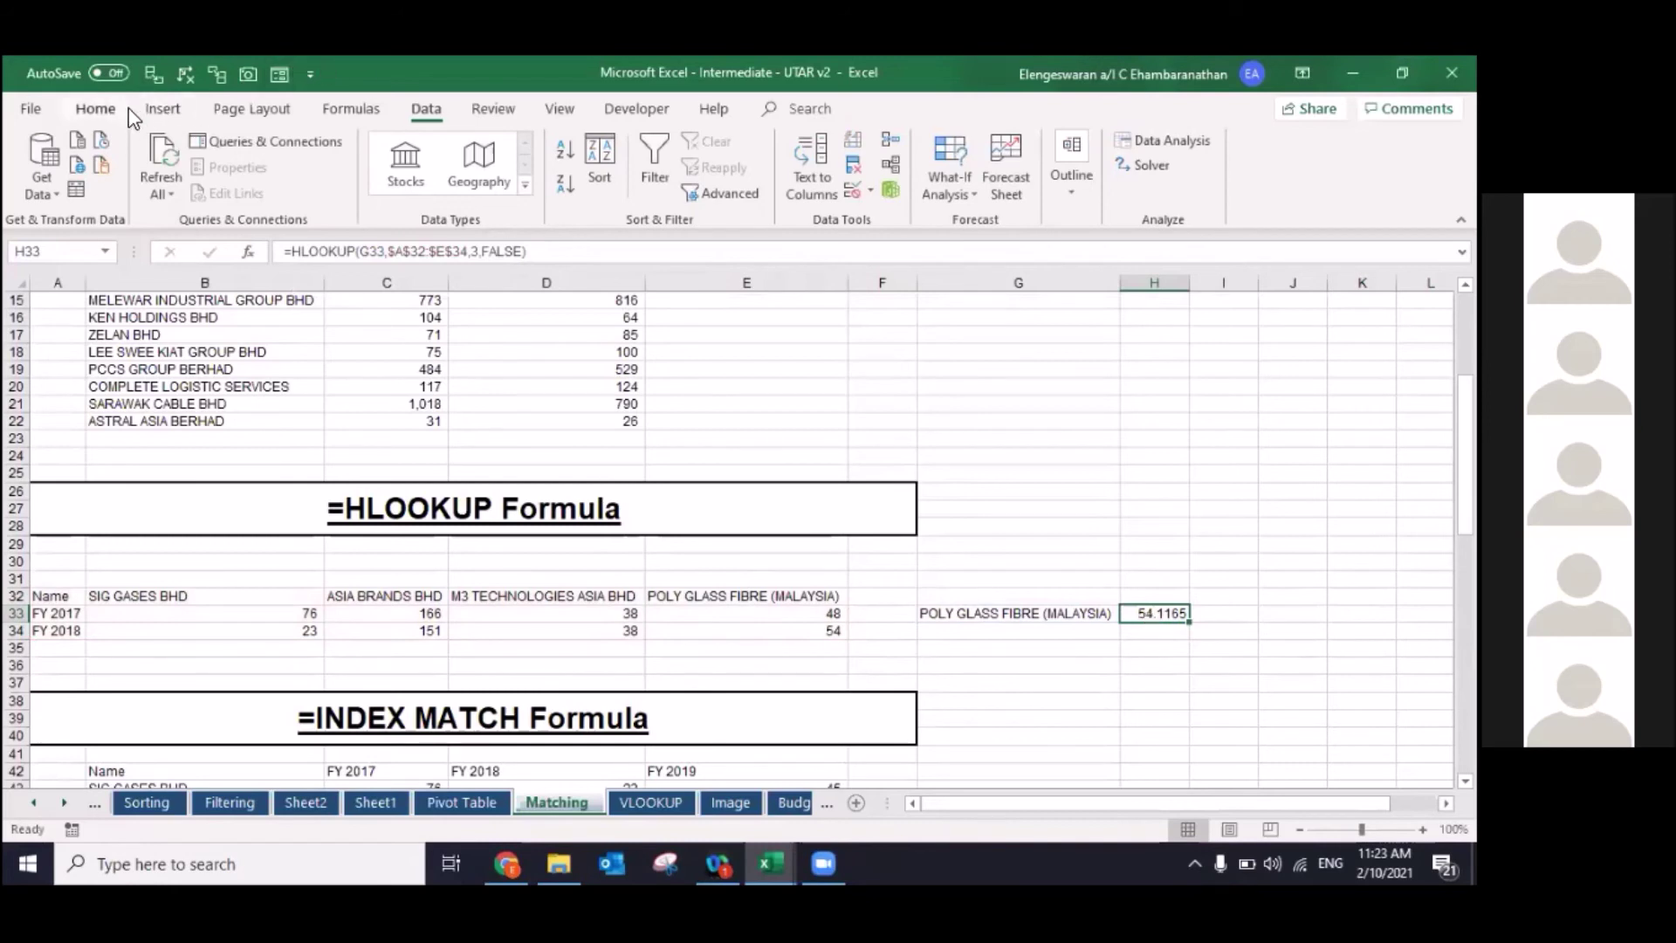
# Step: Paste E34's formatting onto H33 with Paste Special > Formats so it shows 54
pyautogui.hotkey('ctrl', 'c')
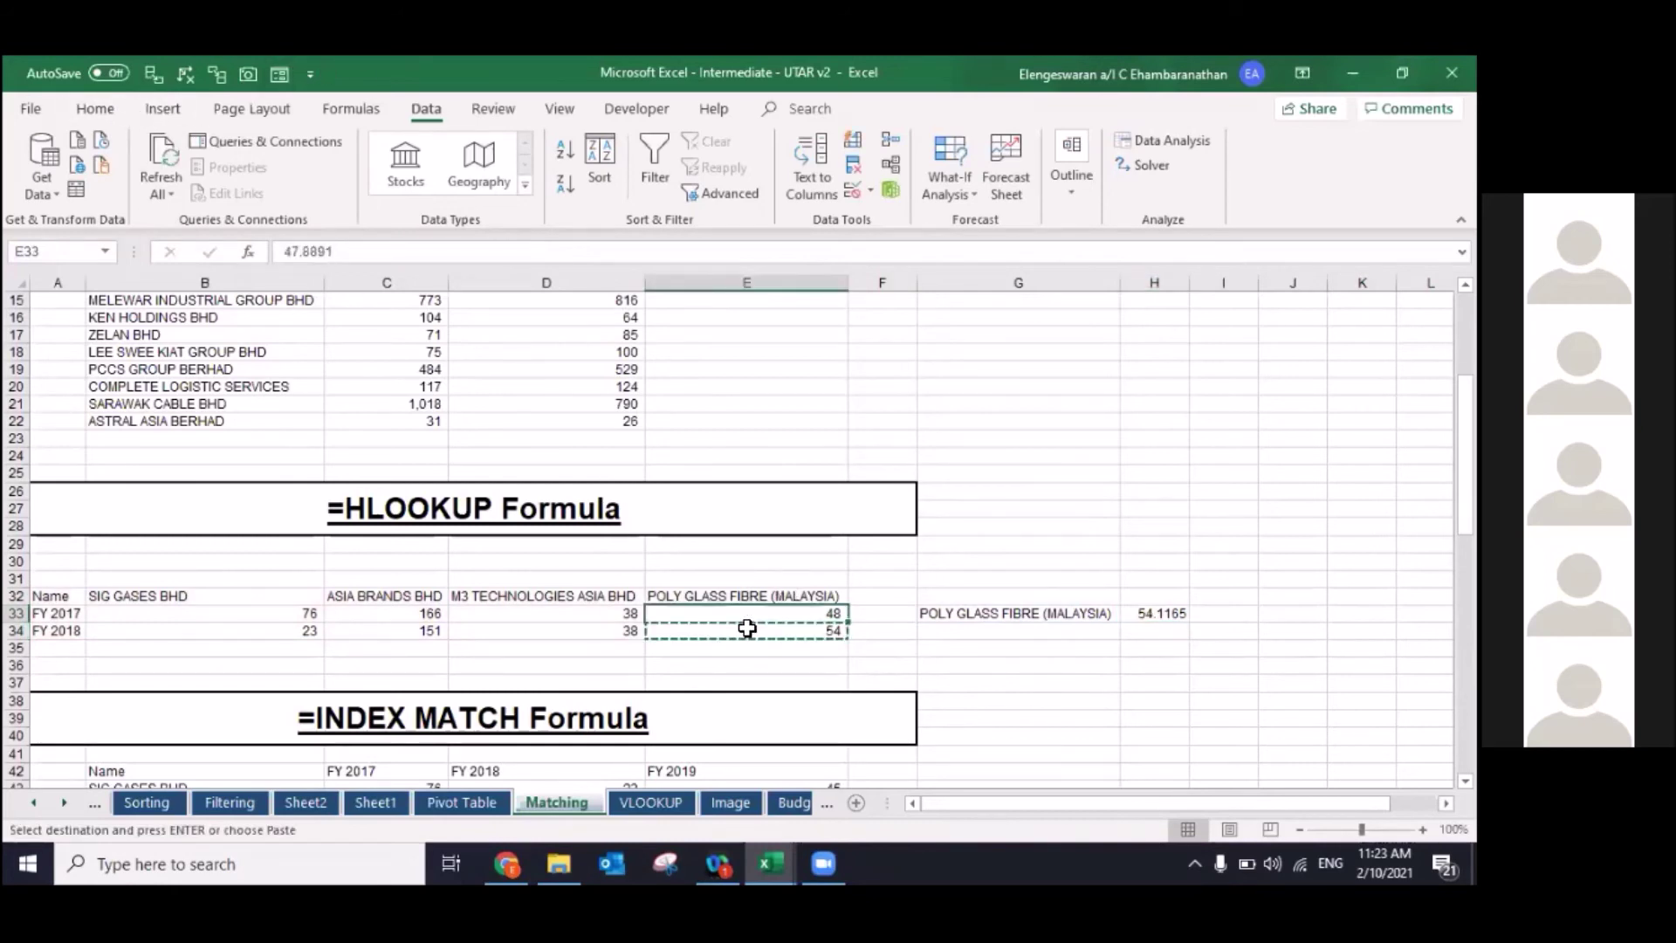
pyautogui.press('Up')
pyautogui.press('Right')
pyautogui.press('Right')
pyautogui.press('Right')
pyautogui.hotkey('ctrl', 'alt', 'v')
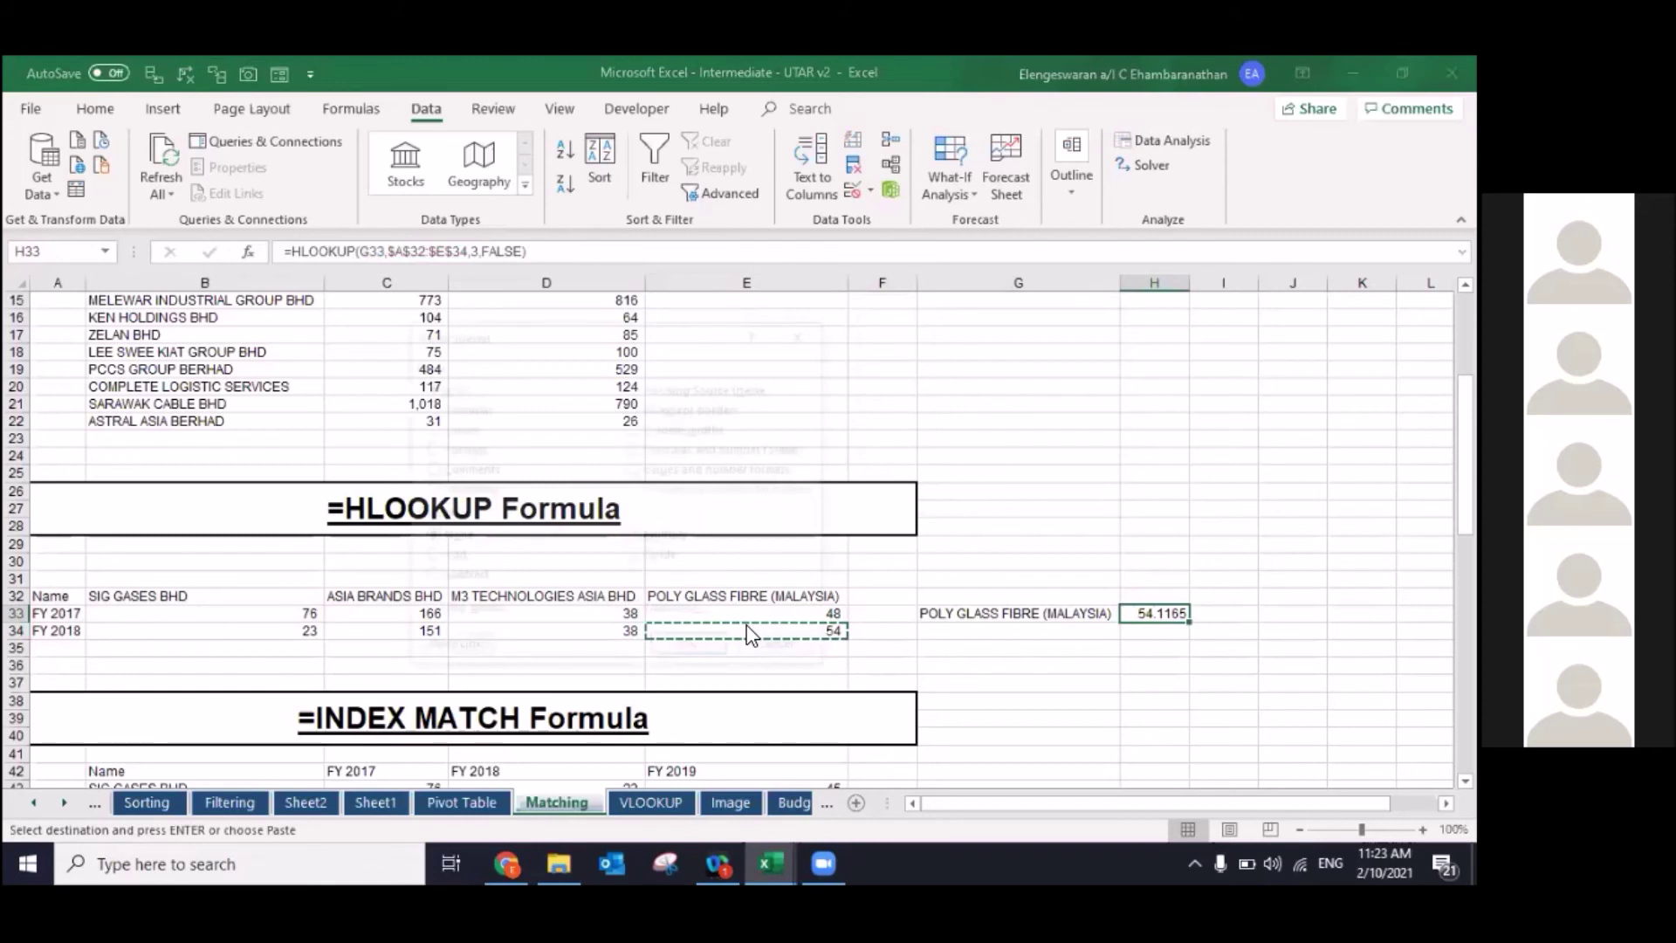
pyautogui.press('Return')
pyautogui.press('Left')
pyautogui.press('Left')
pyautogui.press('Escape')
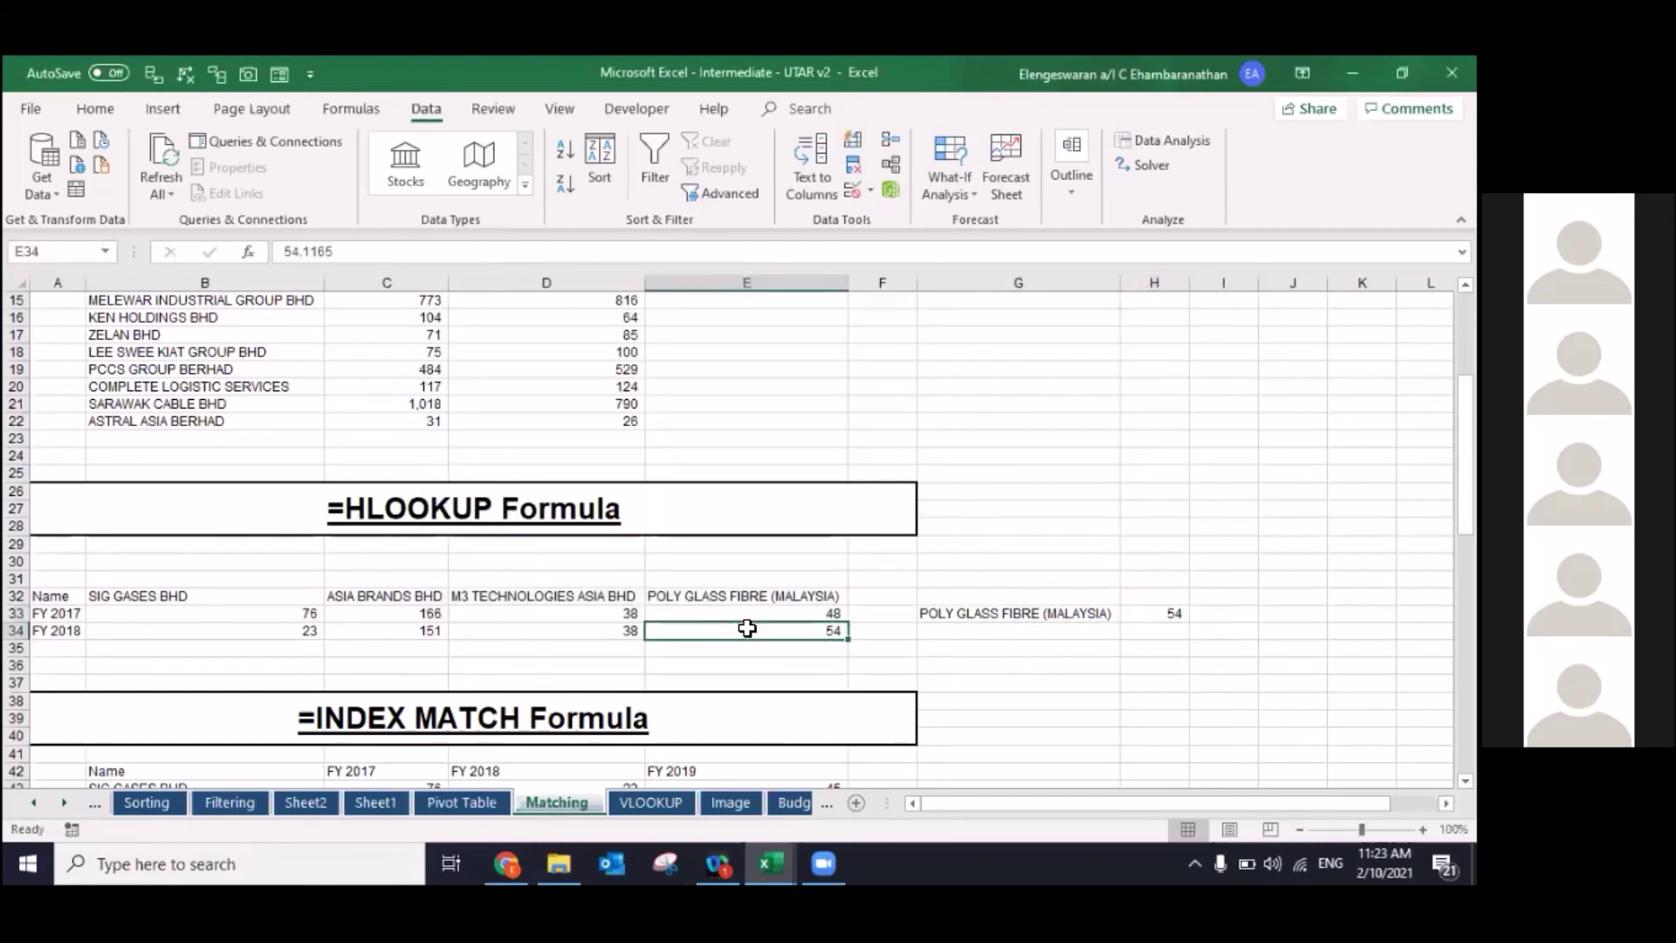
# Step: Pick ASIA BRANDS BHD from G33's dropdown so the H33 HLOOKUP returns 151
pyautogui.click(996, 614)
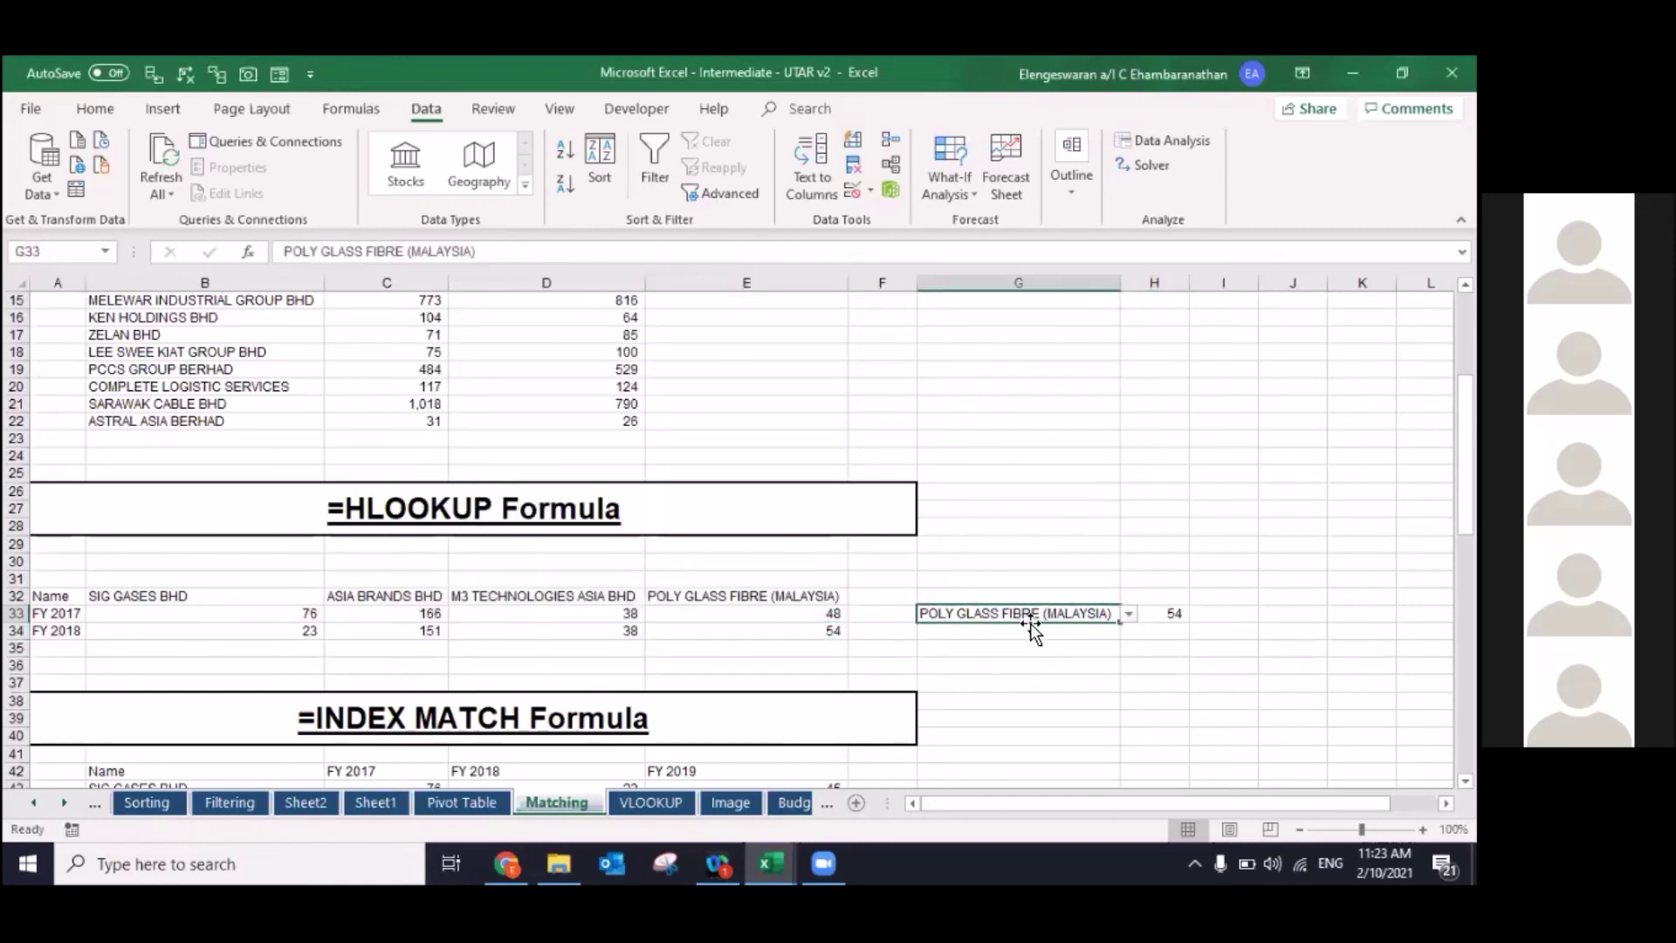
pyautogui.click(1128, 614)
pyautogui.click(1037, 644)
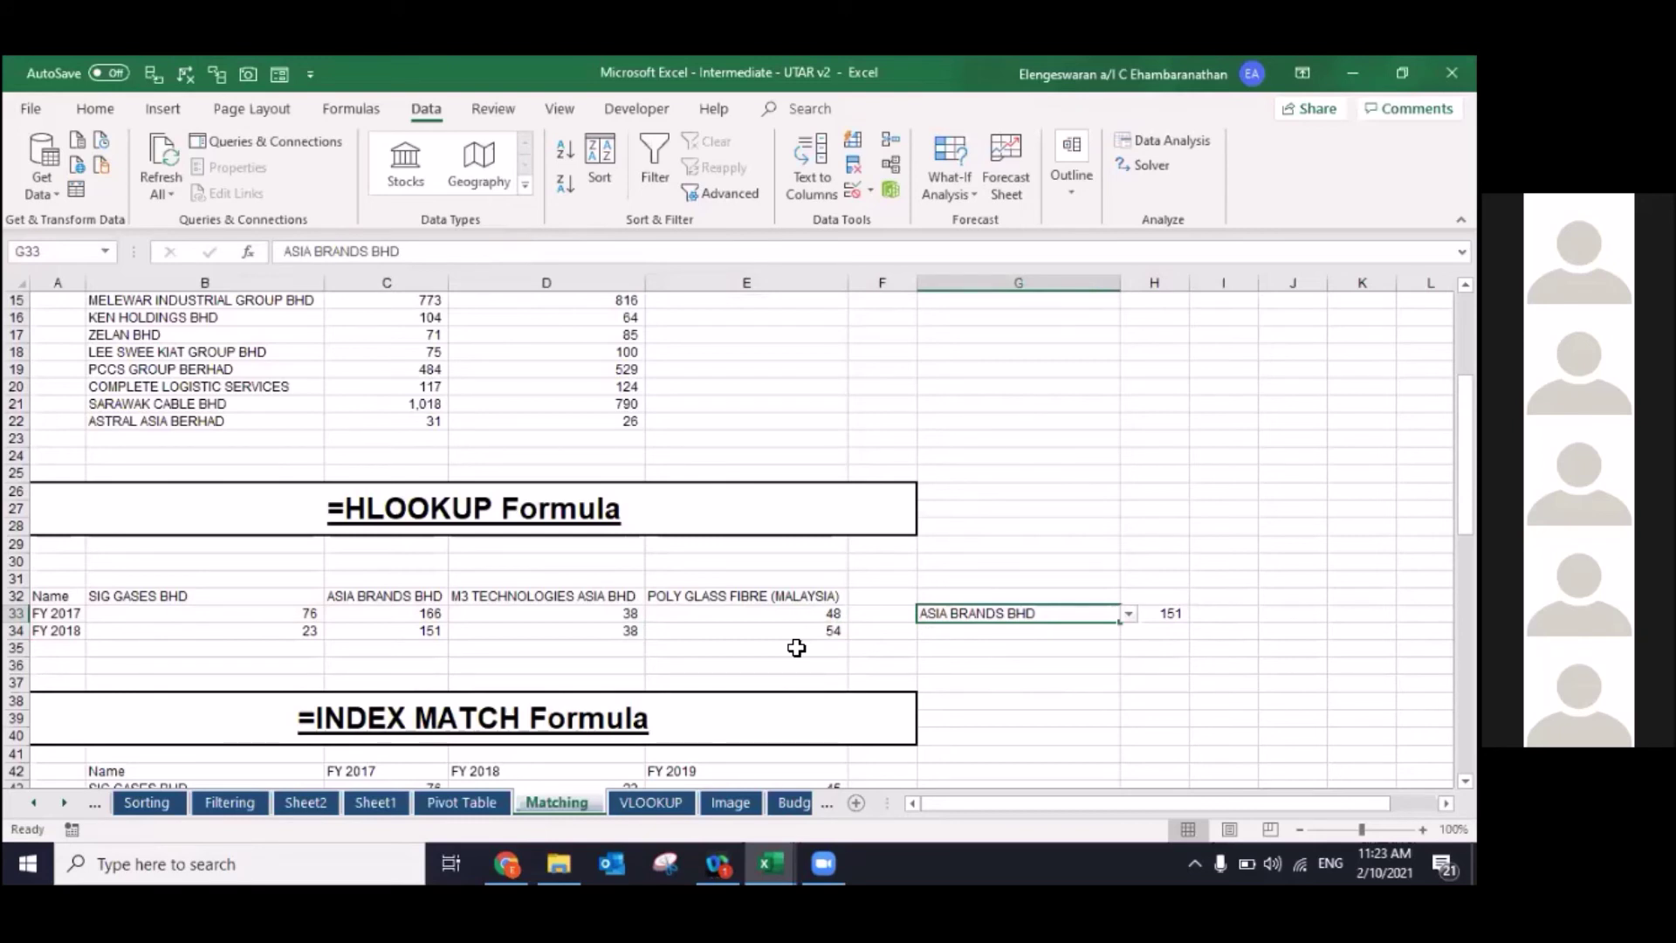
pyautogui.scroll(-1, 797, 647)
pyautogui.scroll(-1, 796, 648)
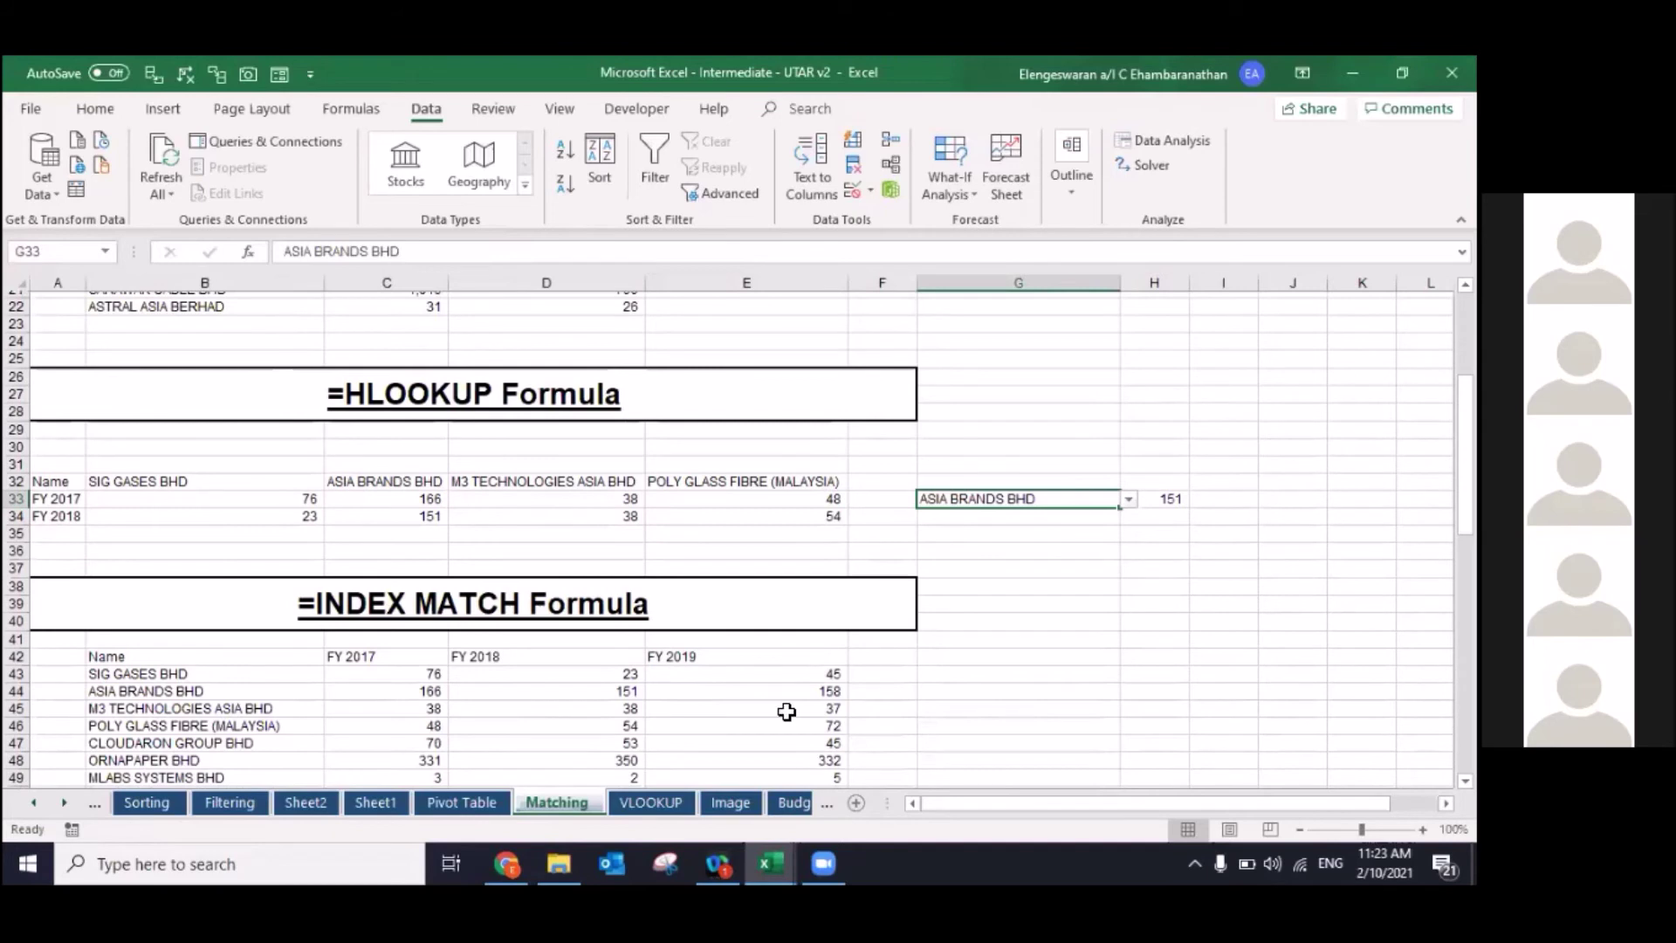
pyautogui.scroll(-1, 742, 667)
pyautogui.scroll(1, 873, 583)
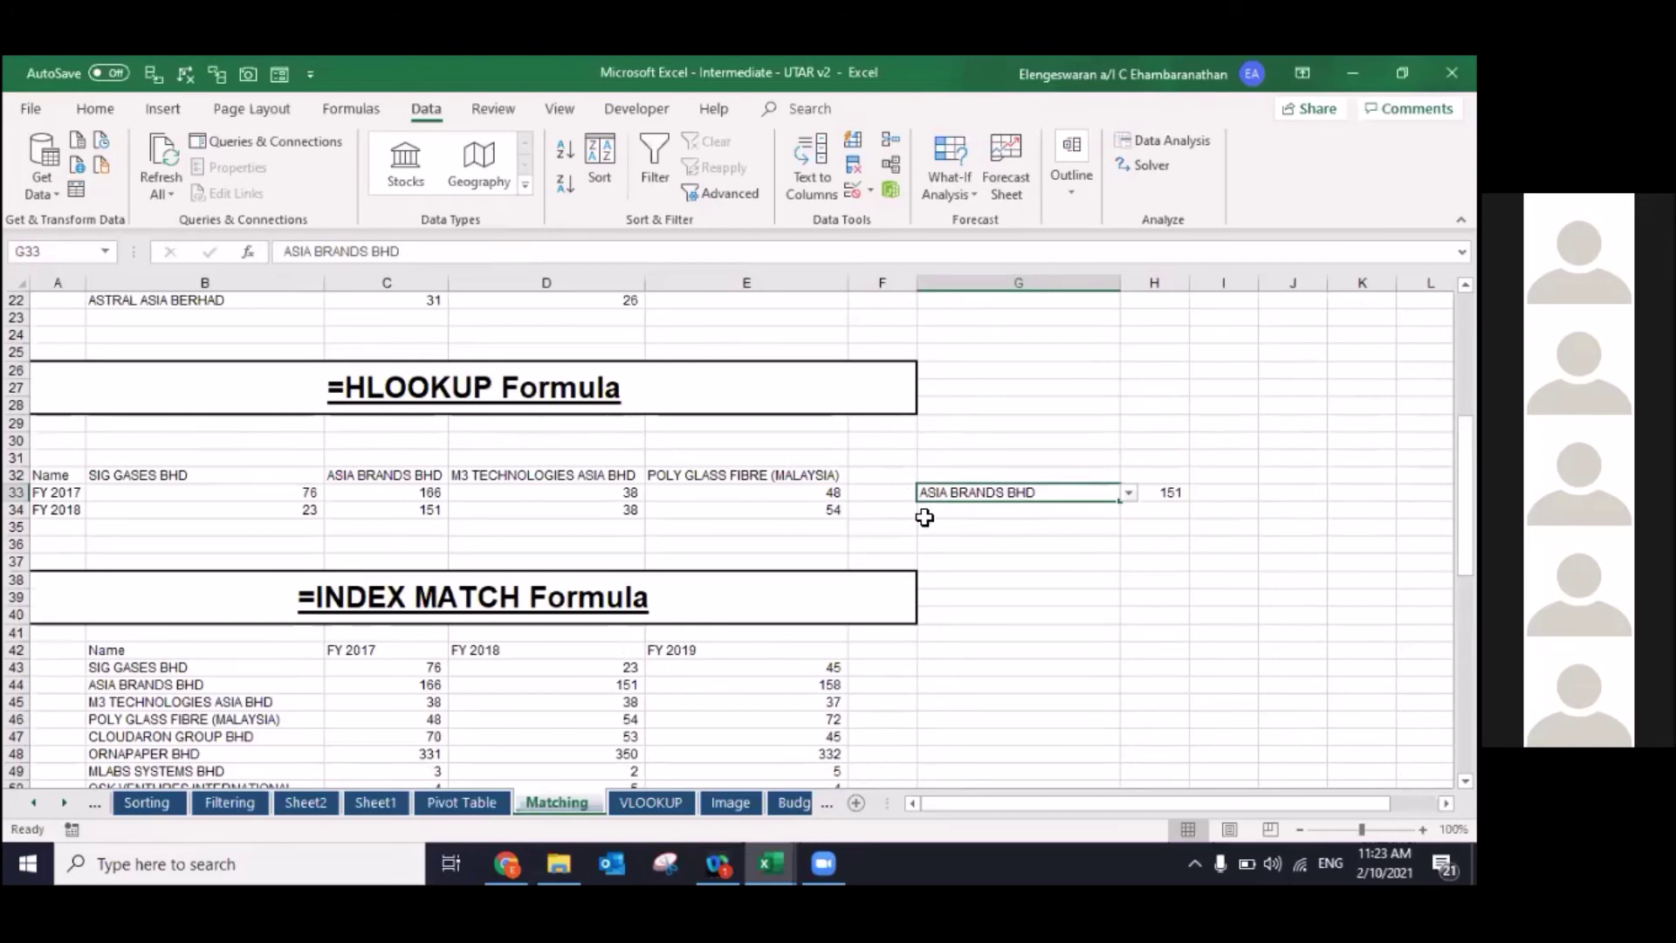
# Step: Select the fiscal-year headers C42:E42, then the company names B43:B59
pyautogui.click(397, 736)
pyautogui.press('Up')
pyautogui.press('Up')
pyautogui.press('Up')
pyautogui.press('Up')
pyautogui.press('Up')
pyautogui.hotkey('ctrl', 'shift', 'Right')
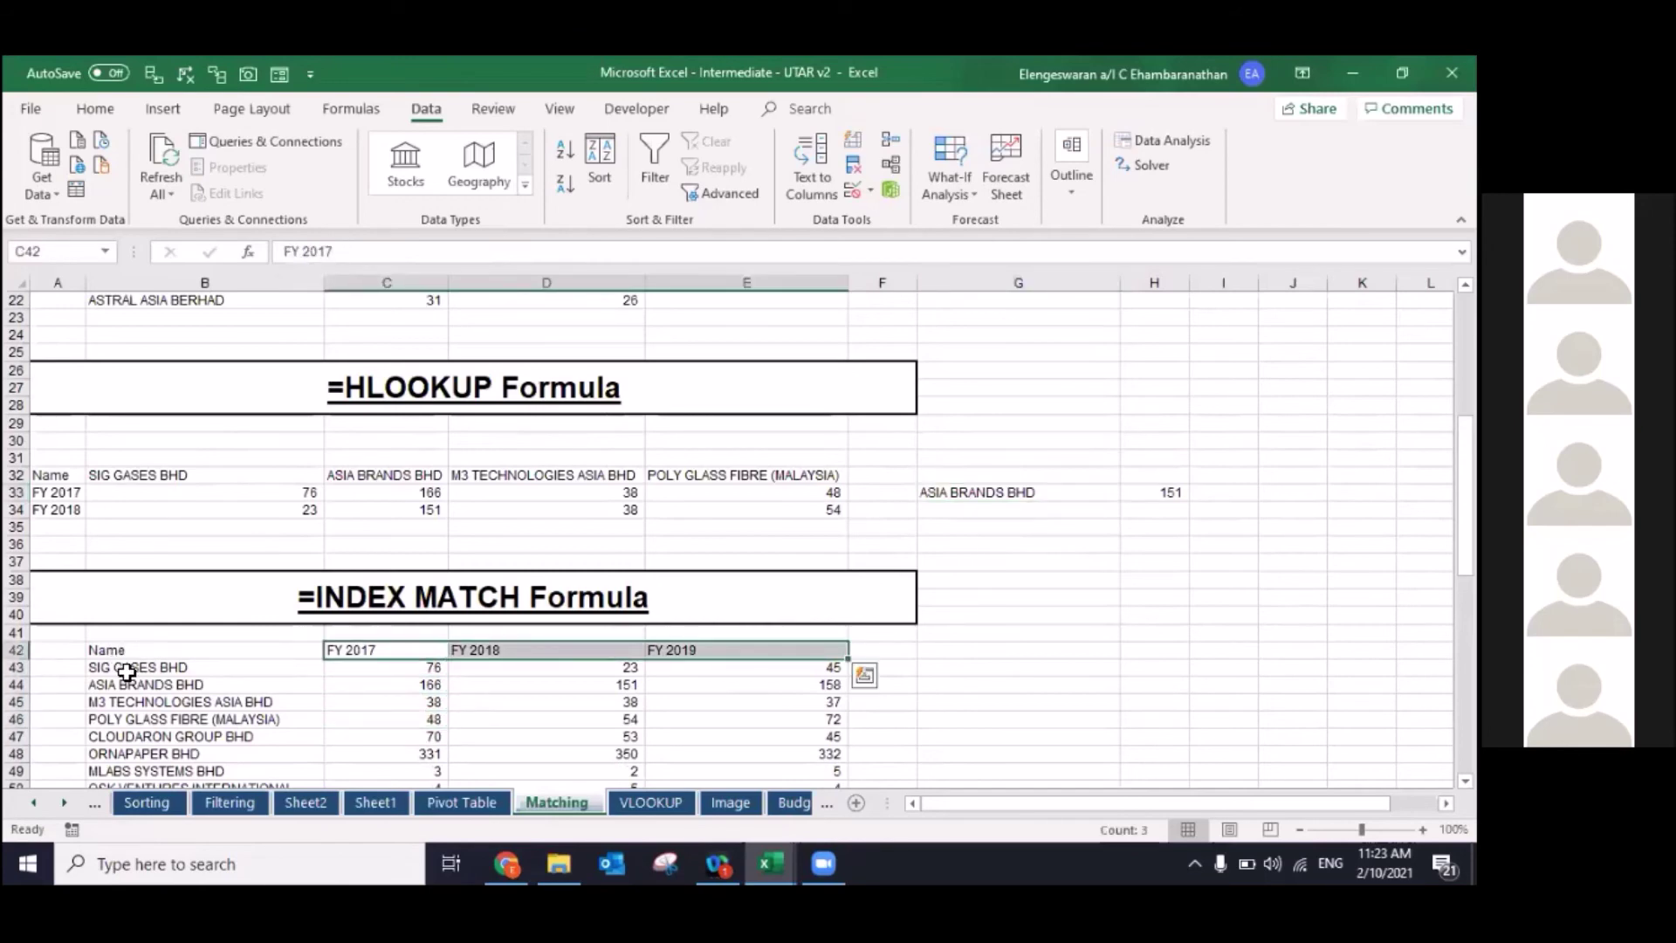
pyautogui.click(123, 664)
pyautogui.hotkey('ctrl', 'shift', 'Down')
pyautogui.scroll(-3, 127, 672)
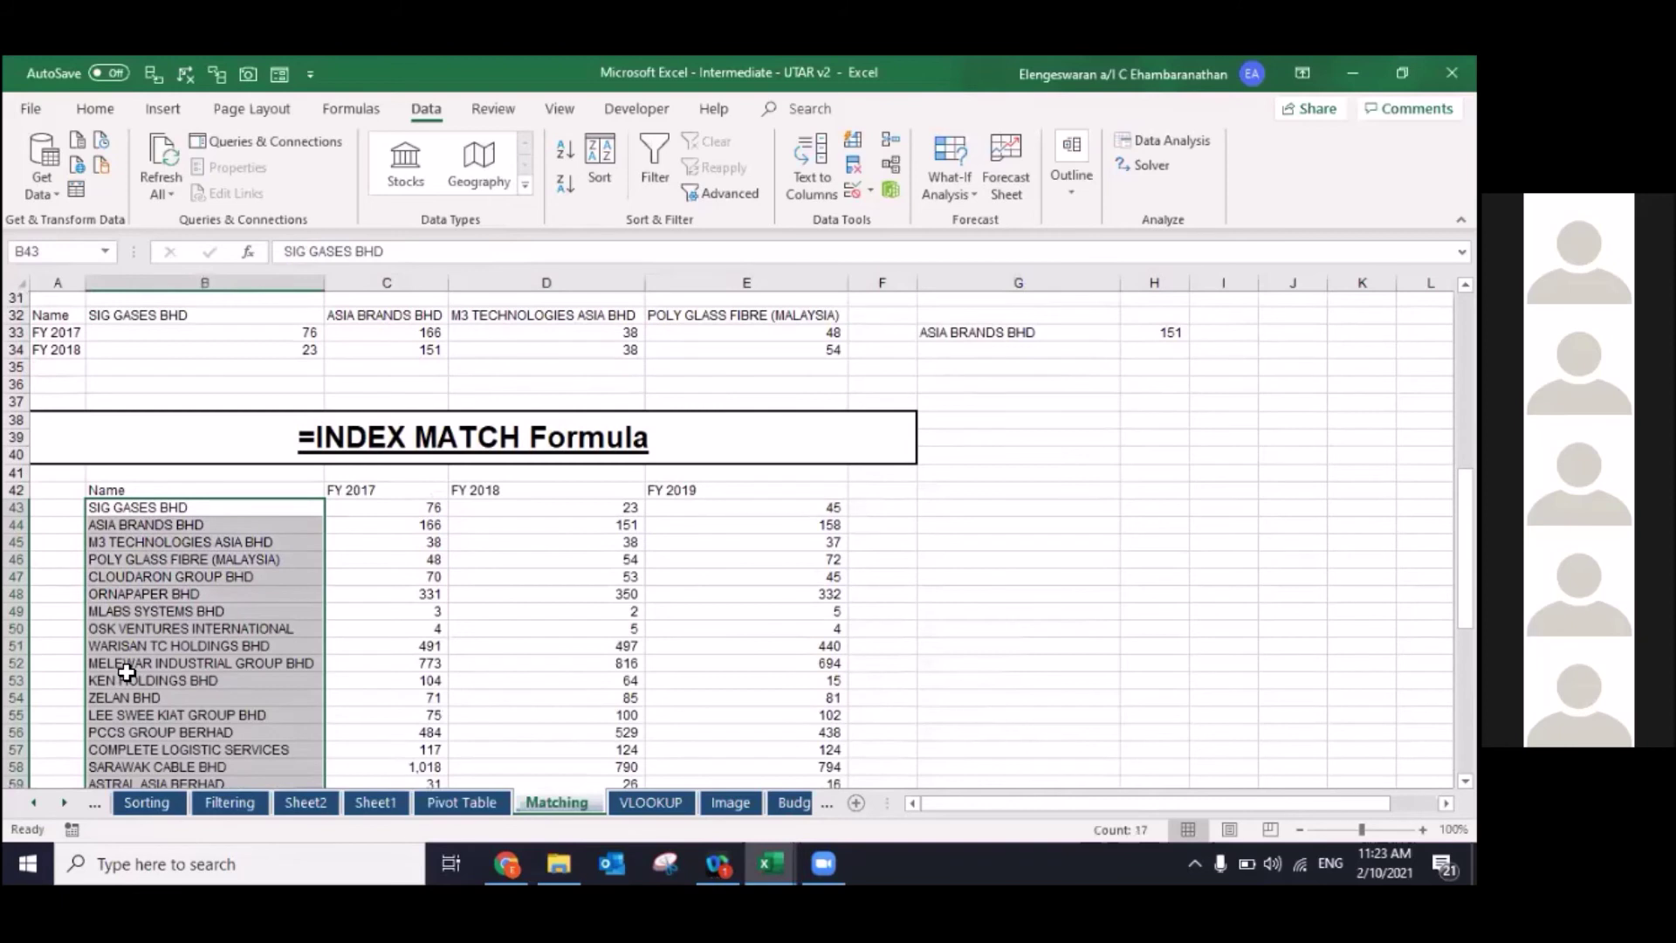
pyautogui.scroll(-1, 127, 673)
# Step: Make G43 a Data Validation list dropdown sourced from the company names $B$43:$B$59
pyautogui.click(1018, 491)
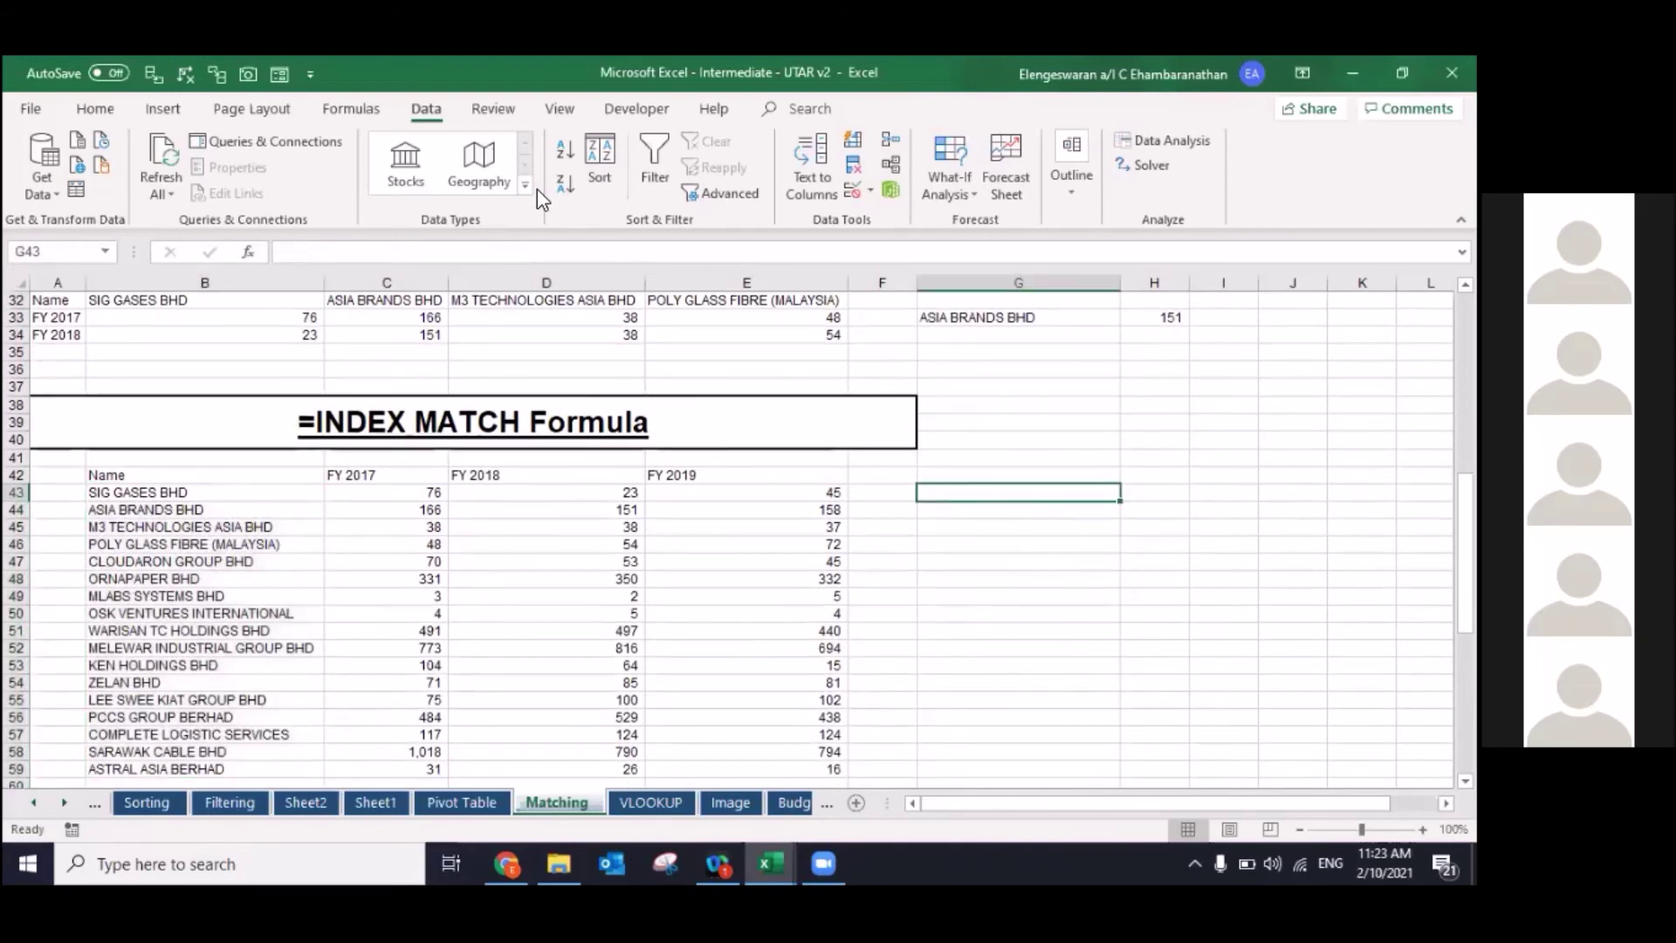
pyautogui.click(852, 189)
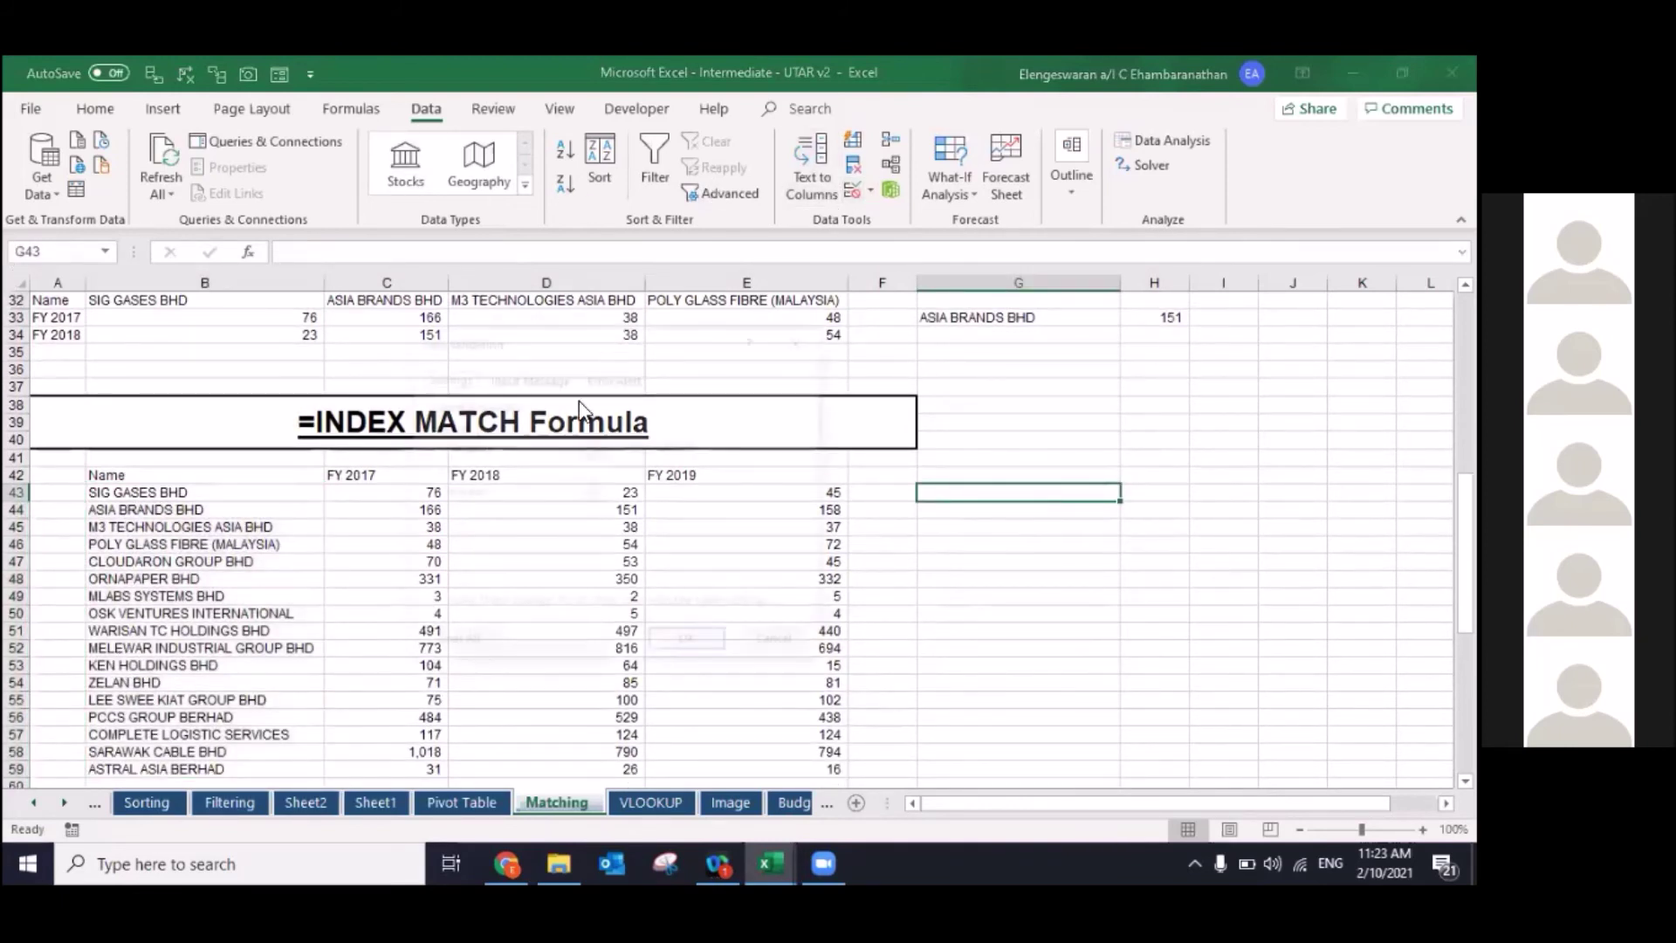
pyautogui.click(522, 445)
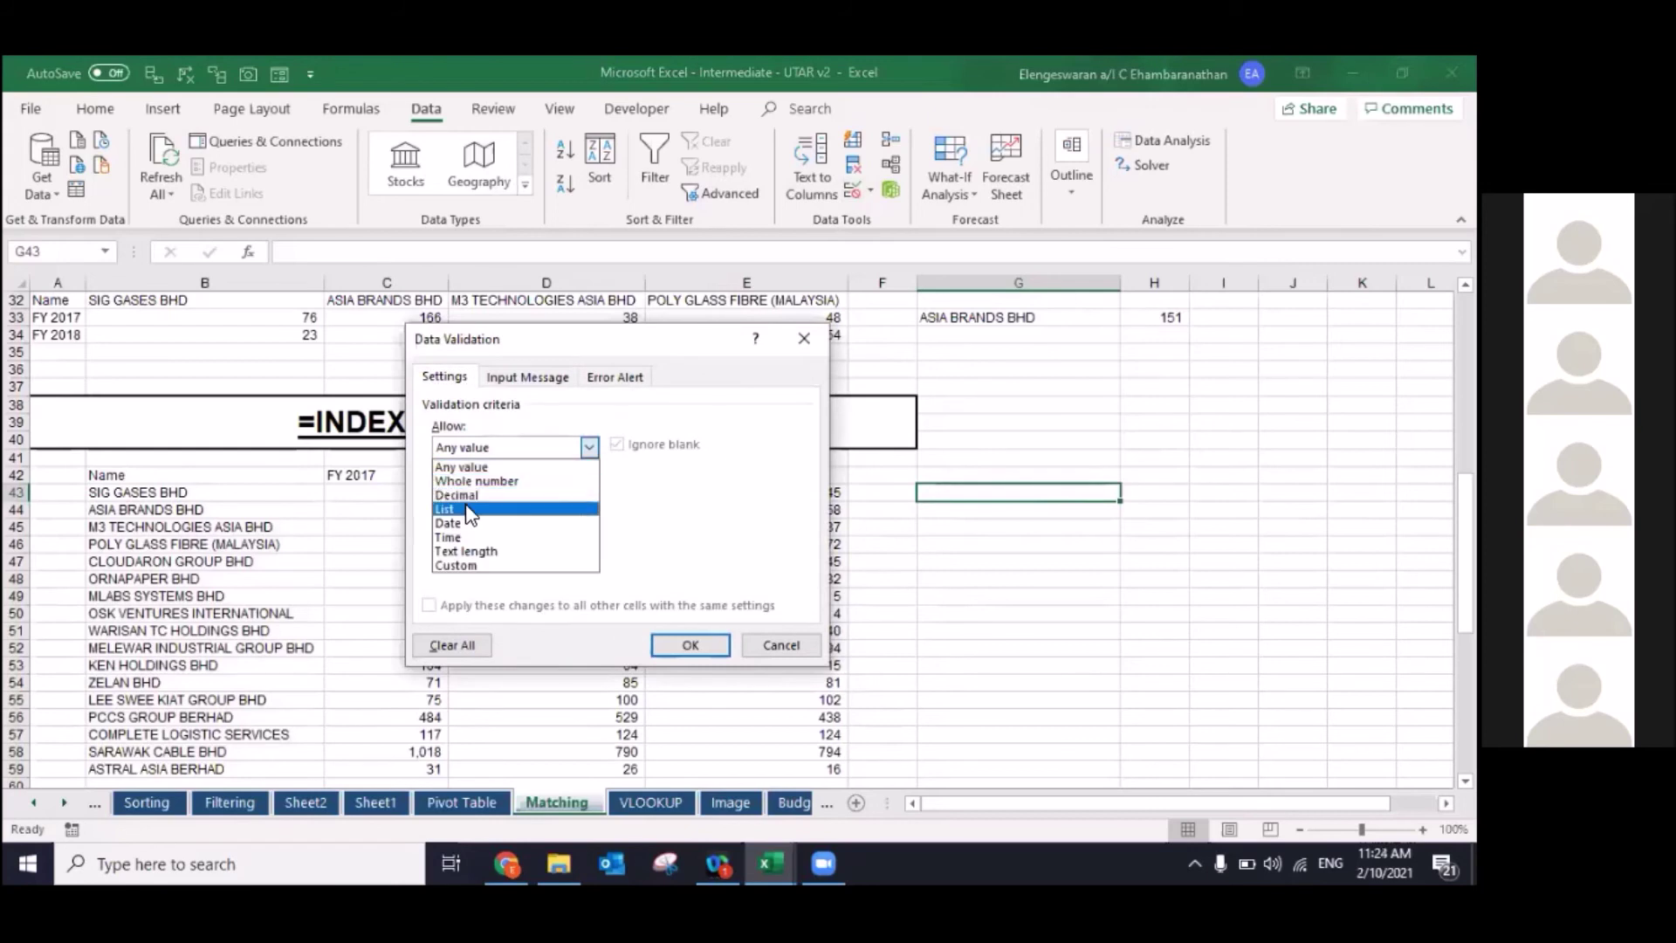
pyautogui.click(469, 508)
pyautogui.click(479, 534)
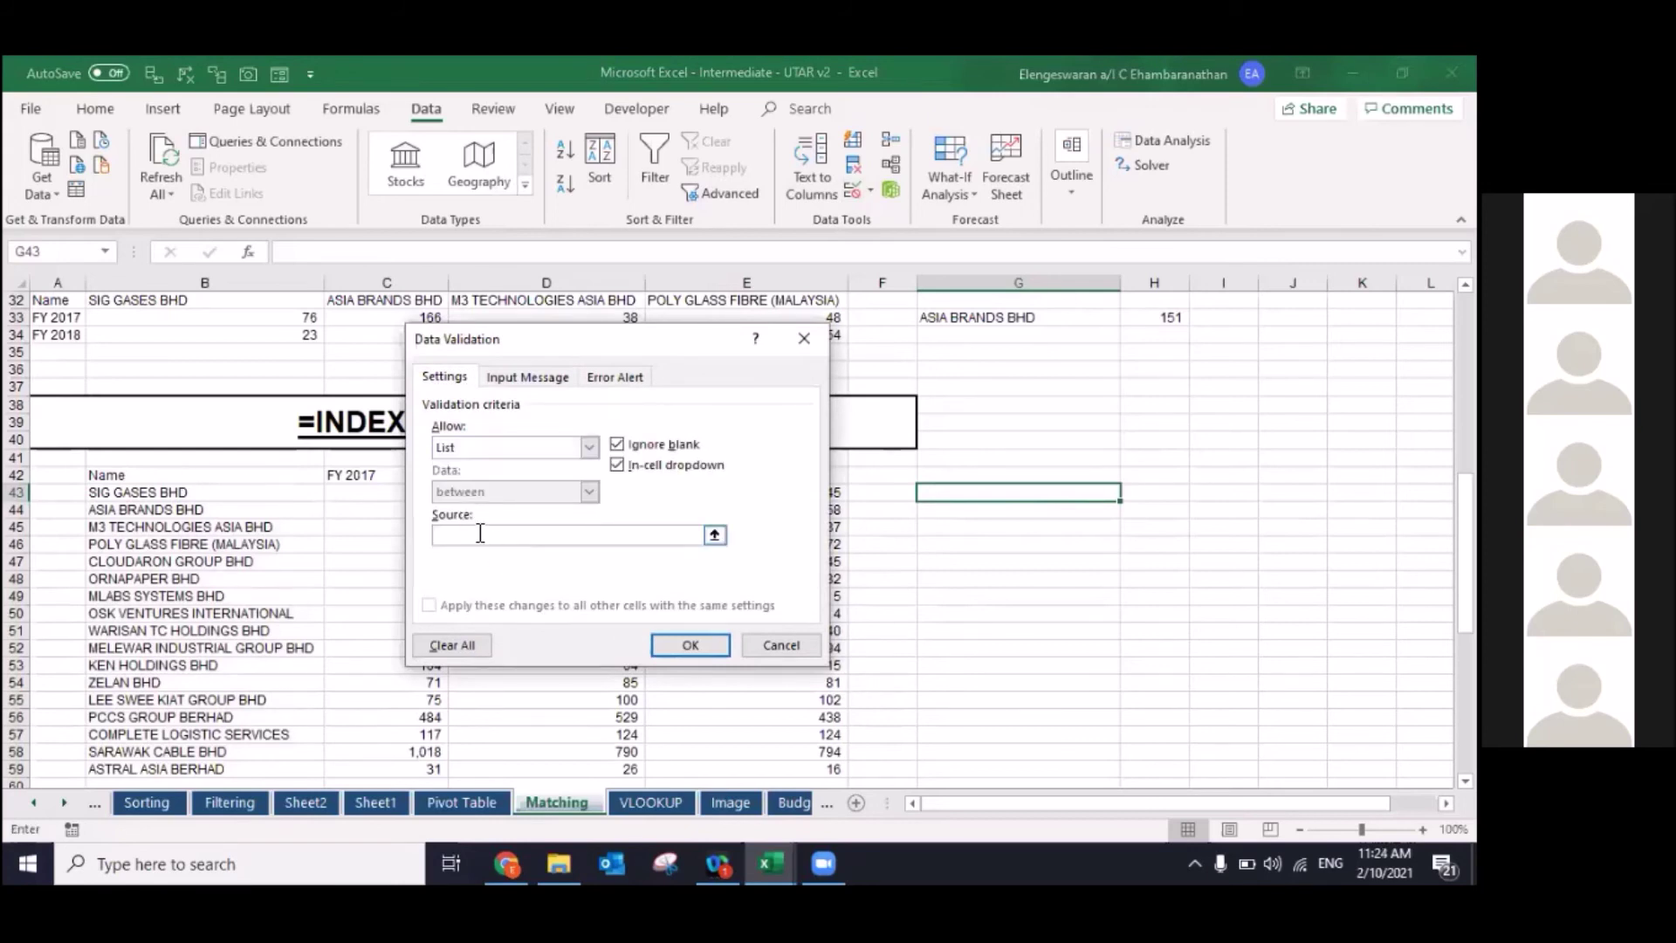
pyautogui.moveTo(213, 494); pyautogui.dragTo(210, 768)
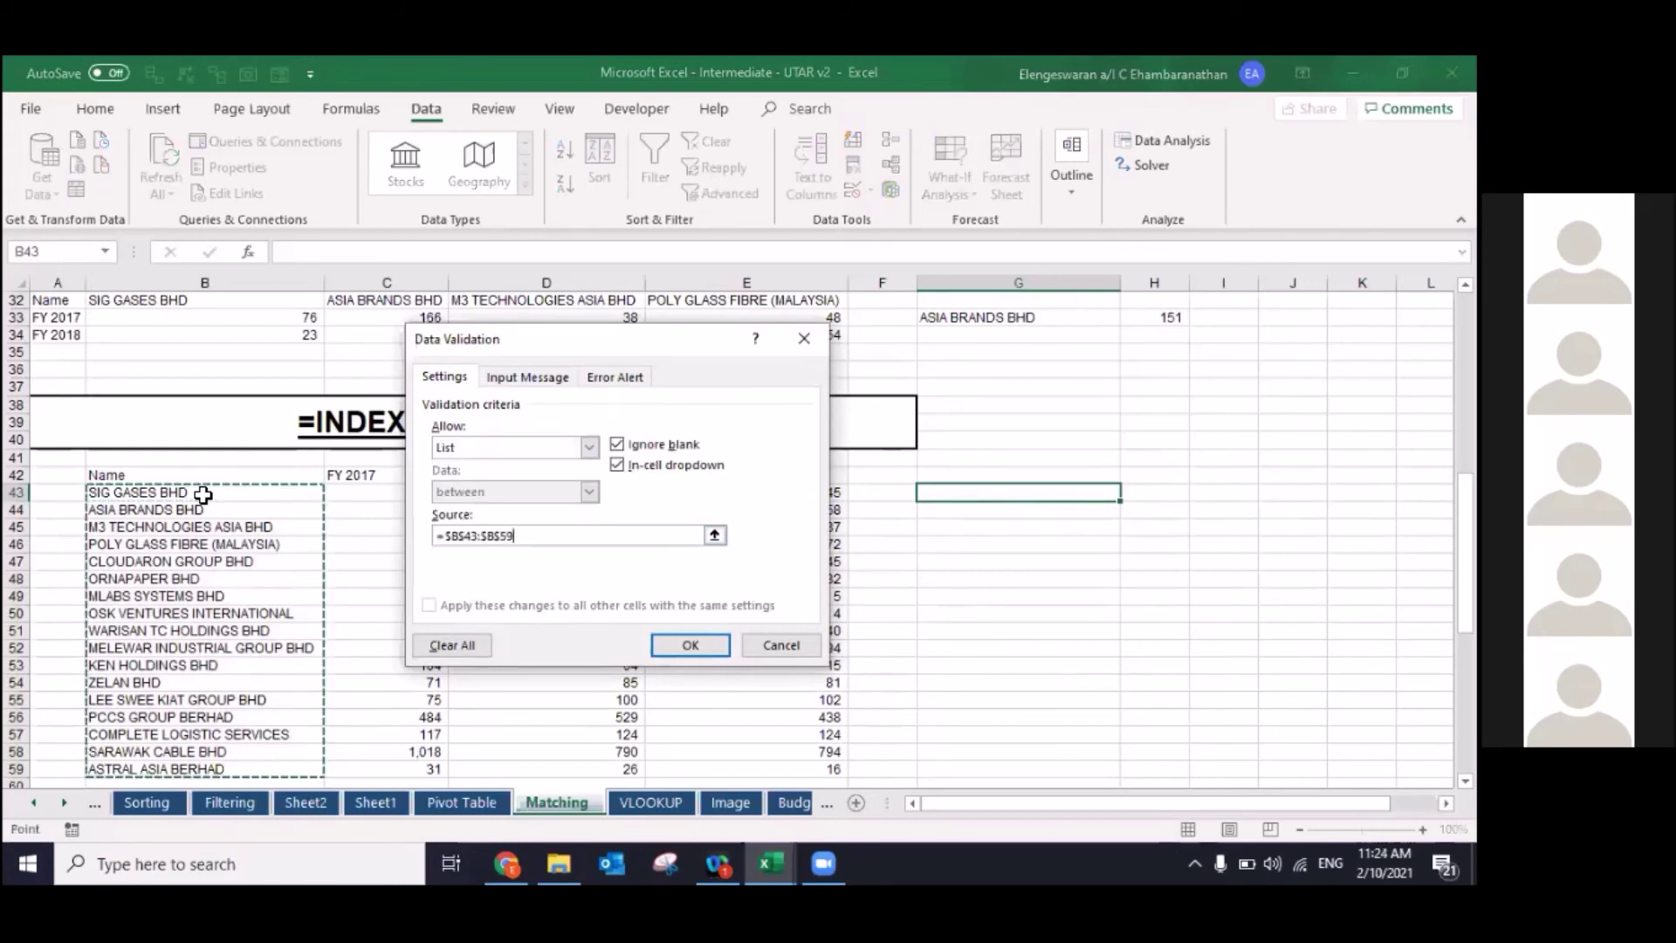
pyautogui.click(690, 646)
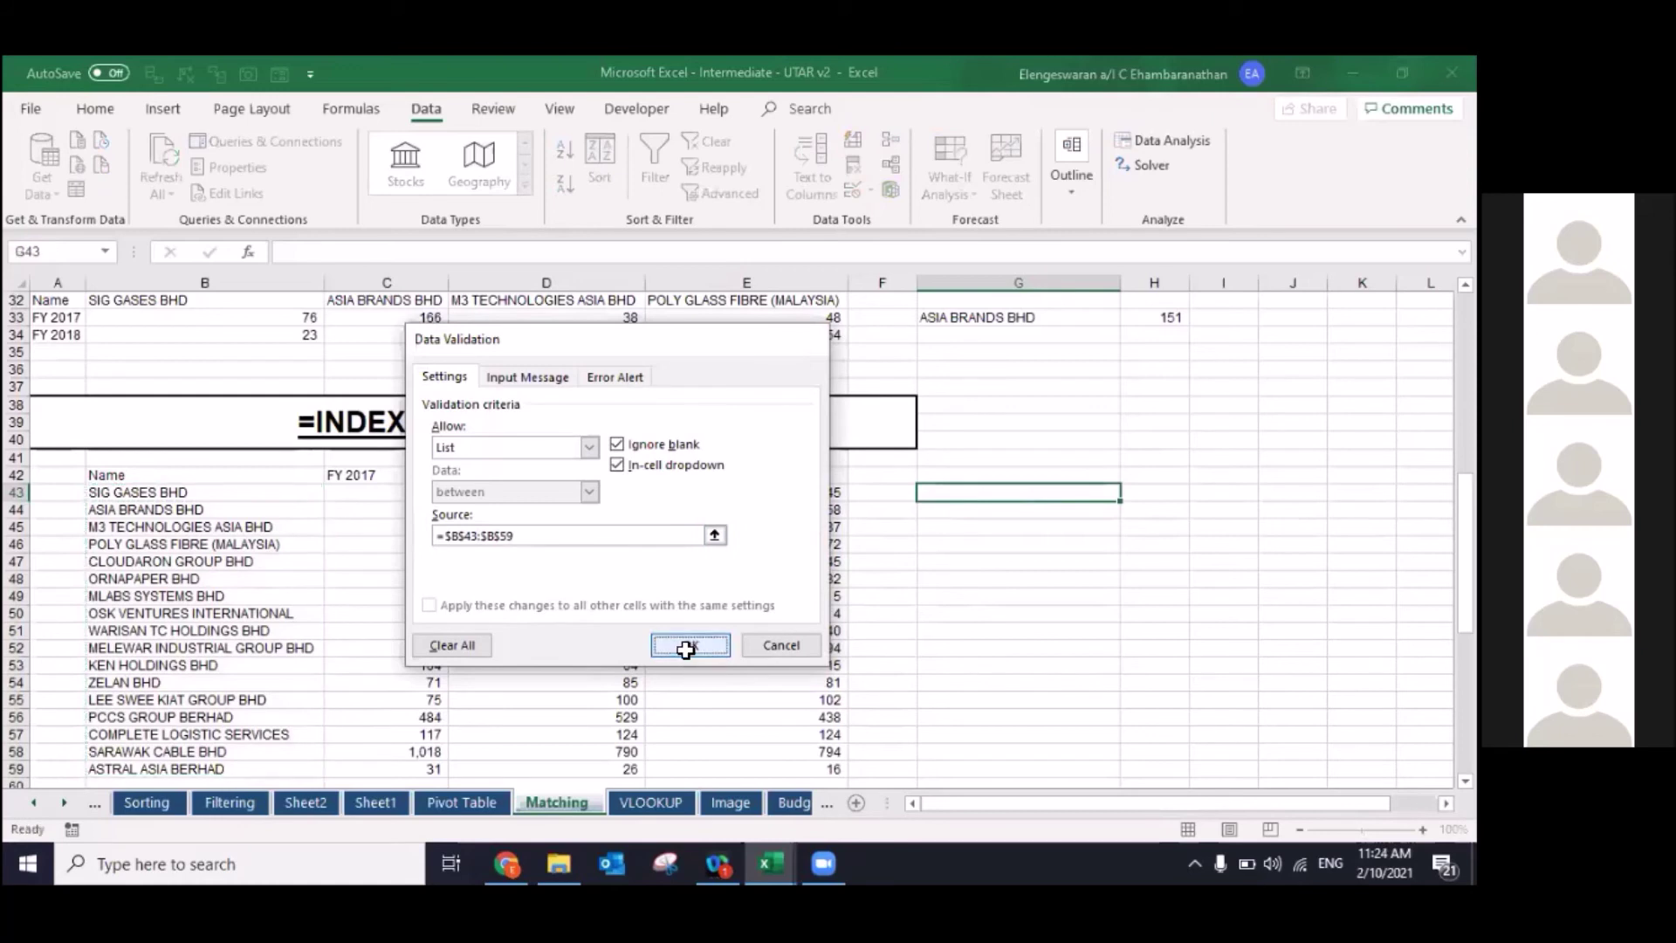
# Step: Pick POLY GLASS FIBRE (MALAYSIA), then ORNAPAPER BHD, from G43's new dropdown
pyautogui.hscroll(3, 830, 530)
pyautogui.hscroll(1, 830, 529)
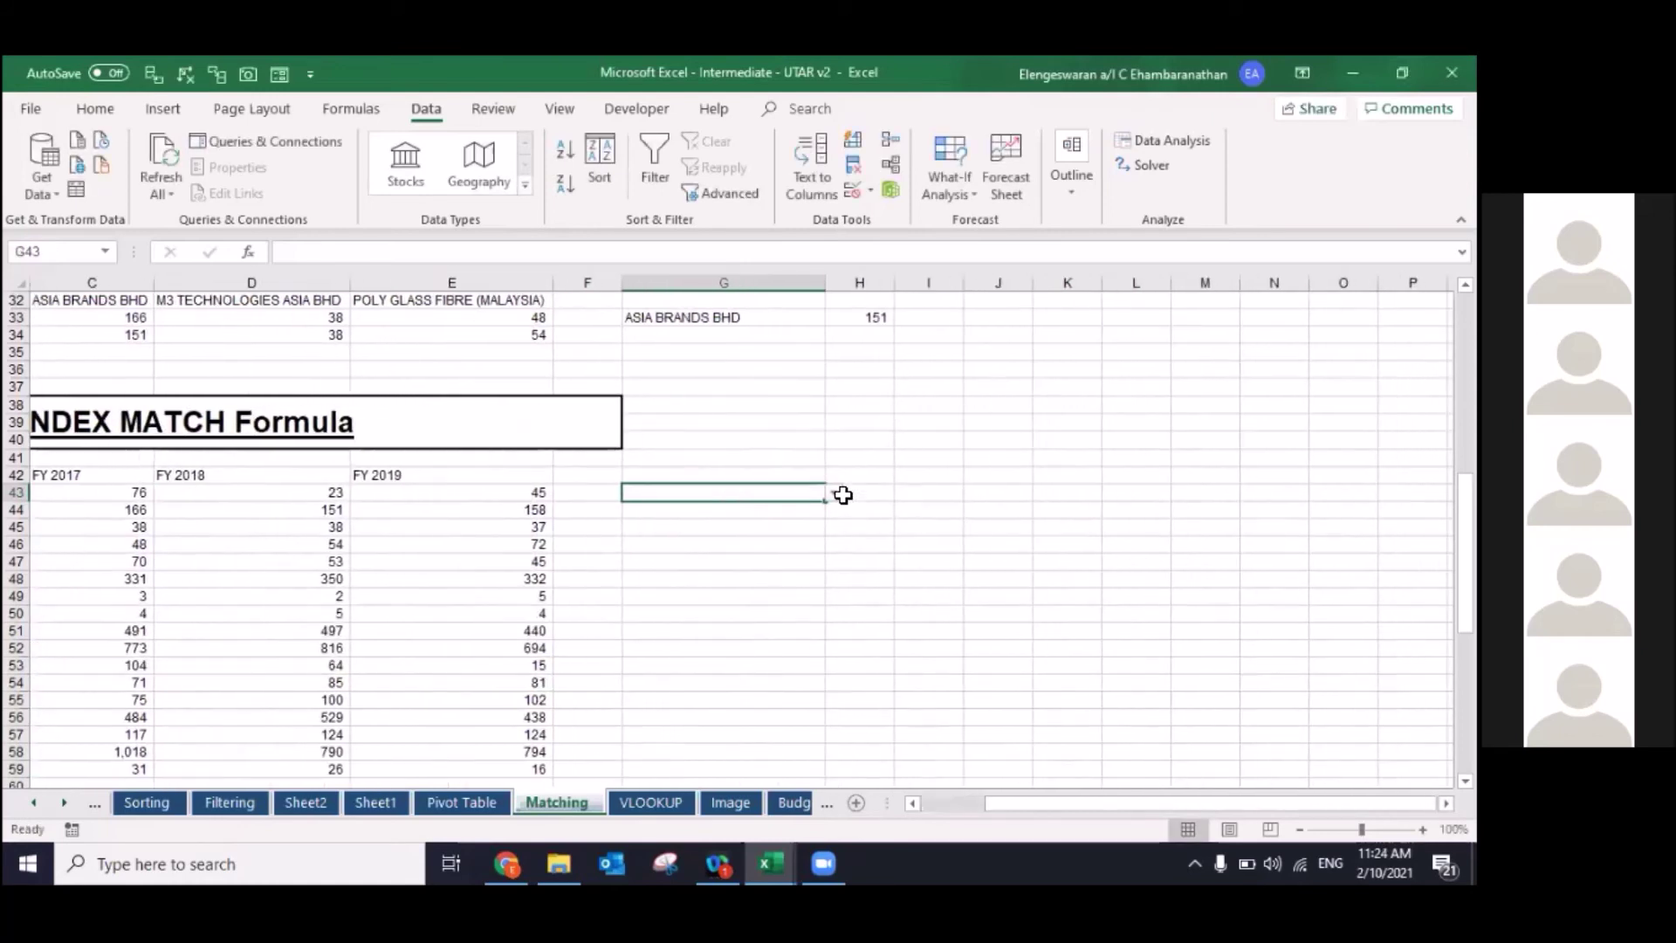
pyautogui.click(843, 495)
pyautogui.click(801, 494)
pyautogui.click(834, 494)
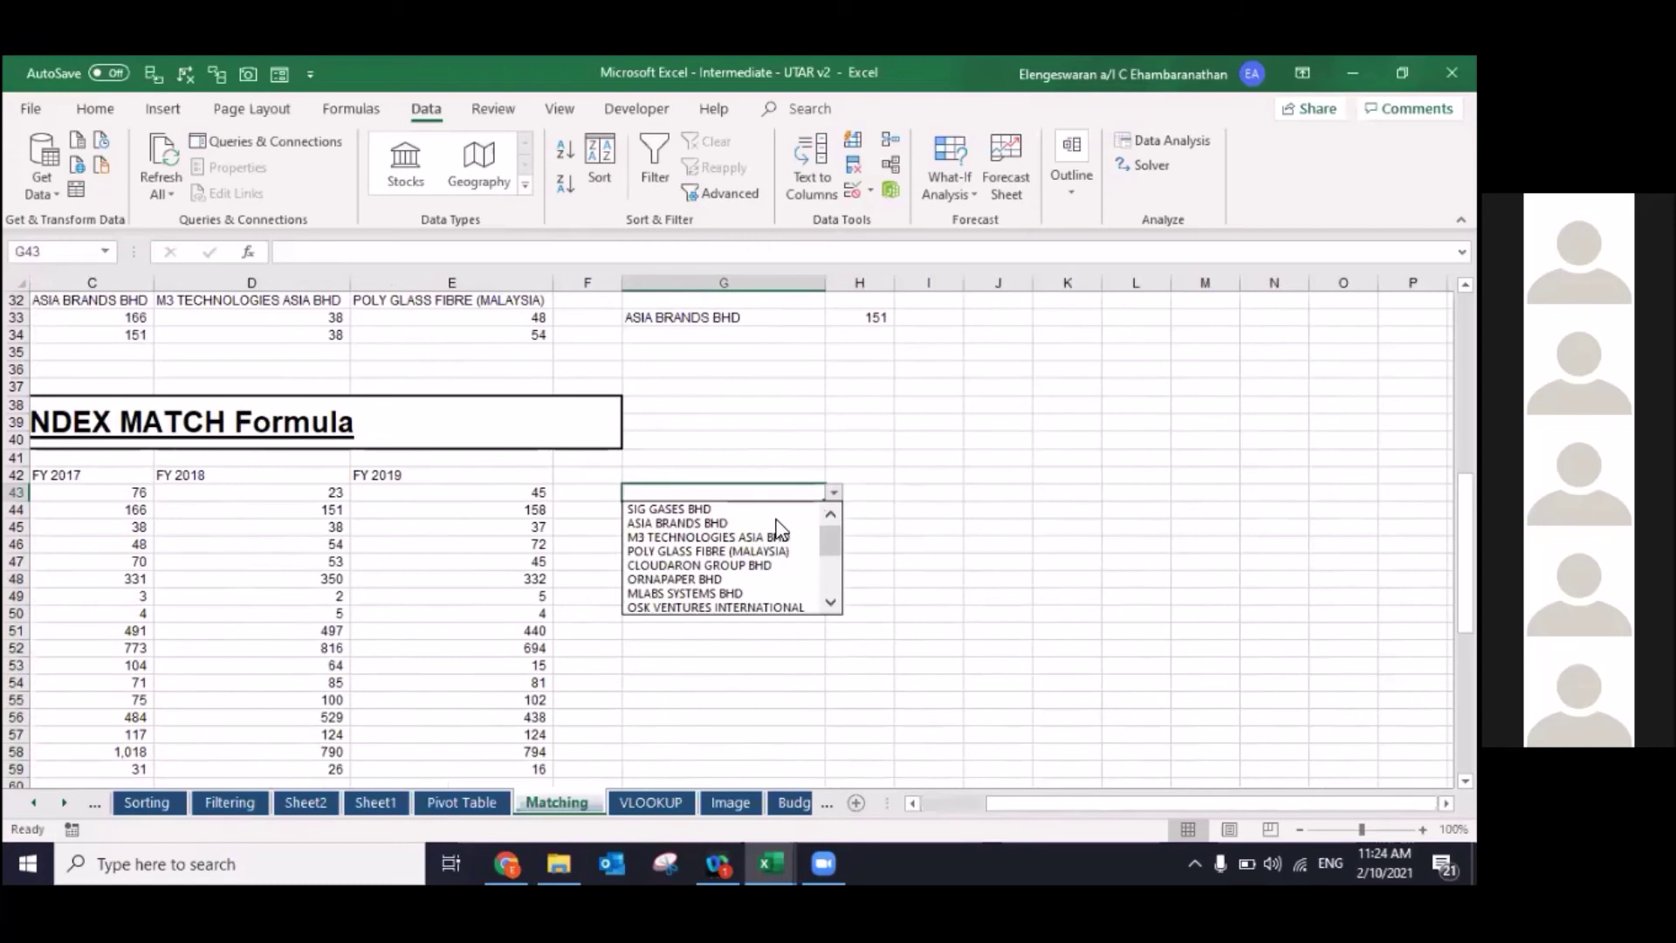
pyautogui.click(726, 552)
pyautogui.click(835, 493)
pyautogui.click(748, 536)
# Step: Select H42 and open Data Validation to choose its allowed value type
pyautogui.press('Up')
pyautogui.press('Right')
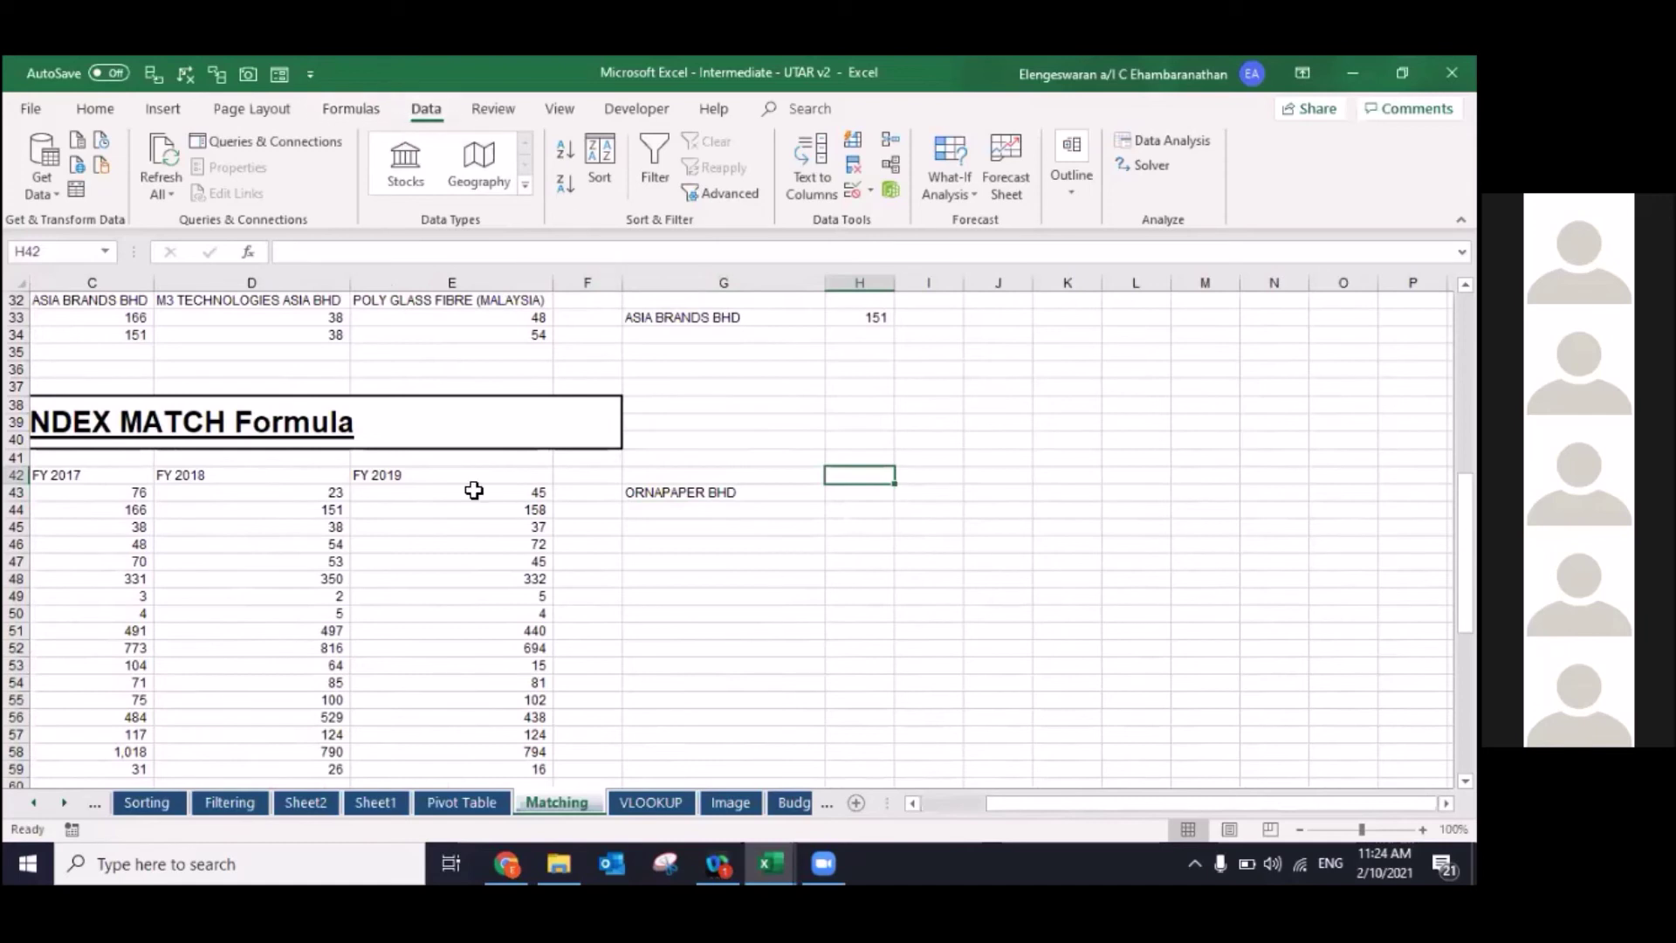
pyautogui.click(847, 197)
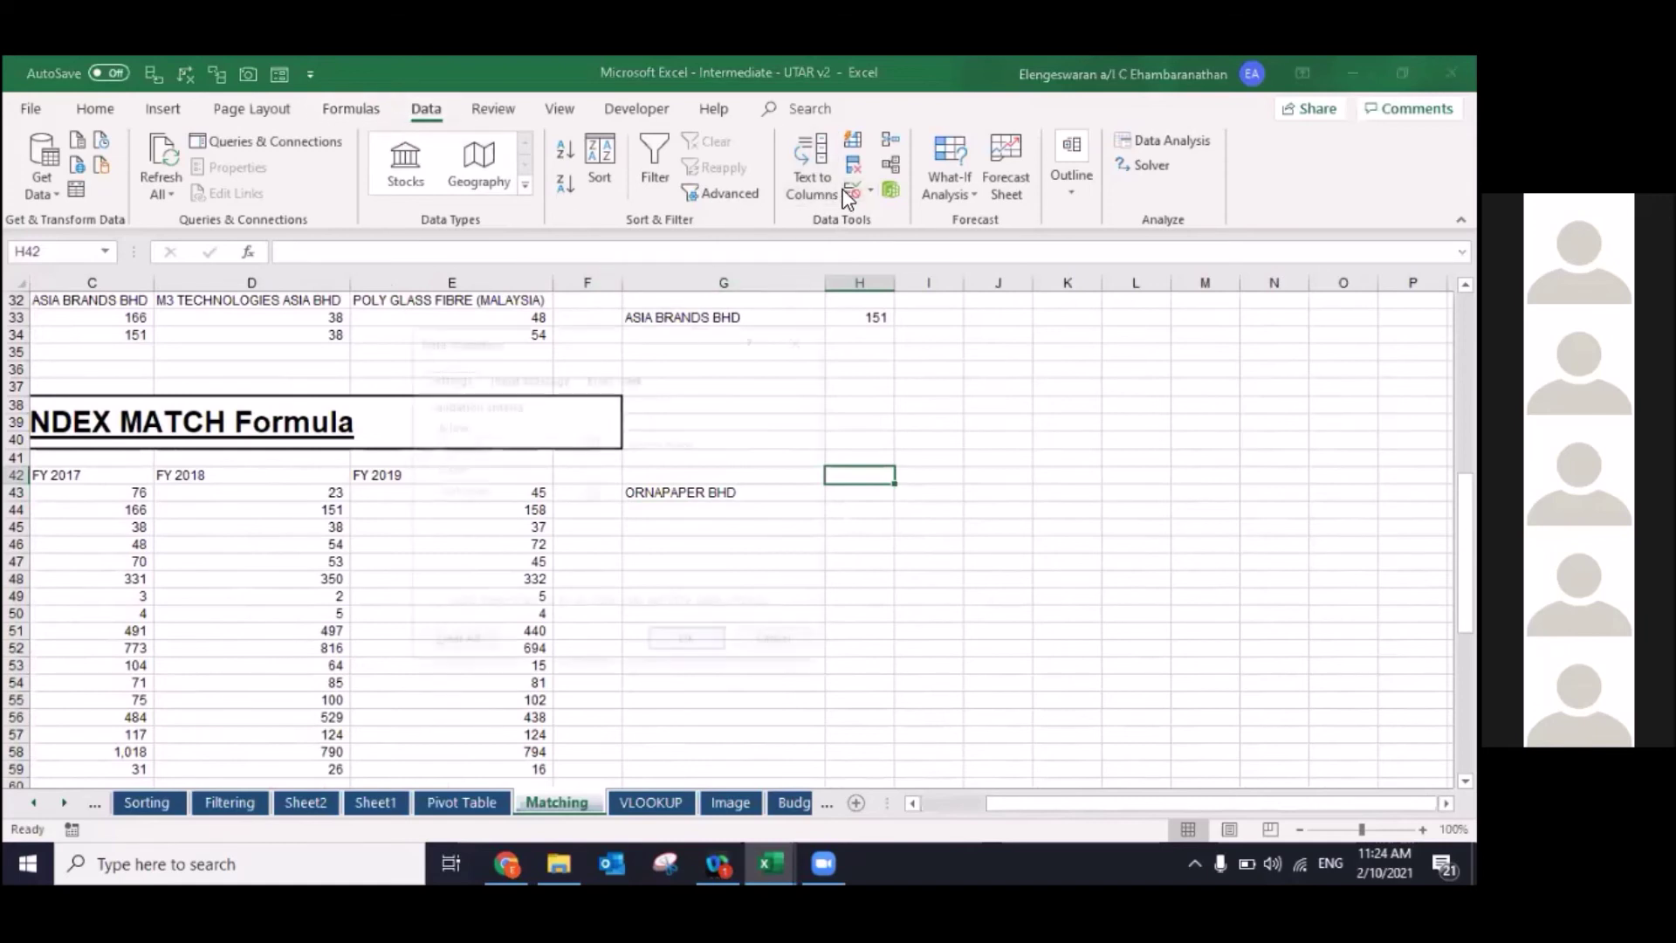
pyautogui.click(515, 447)
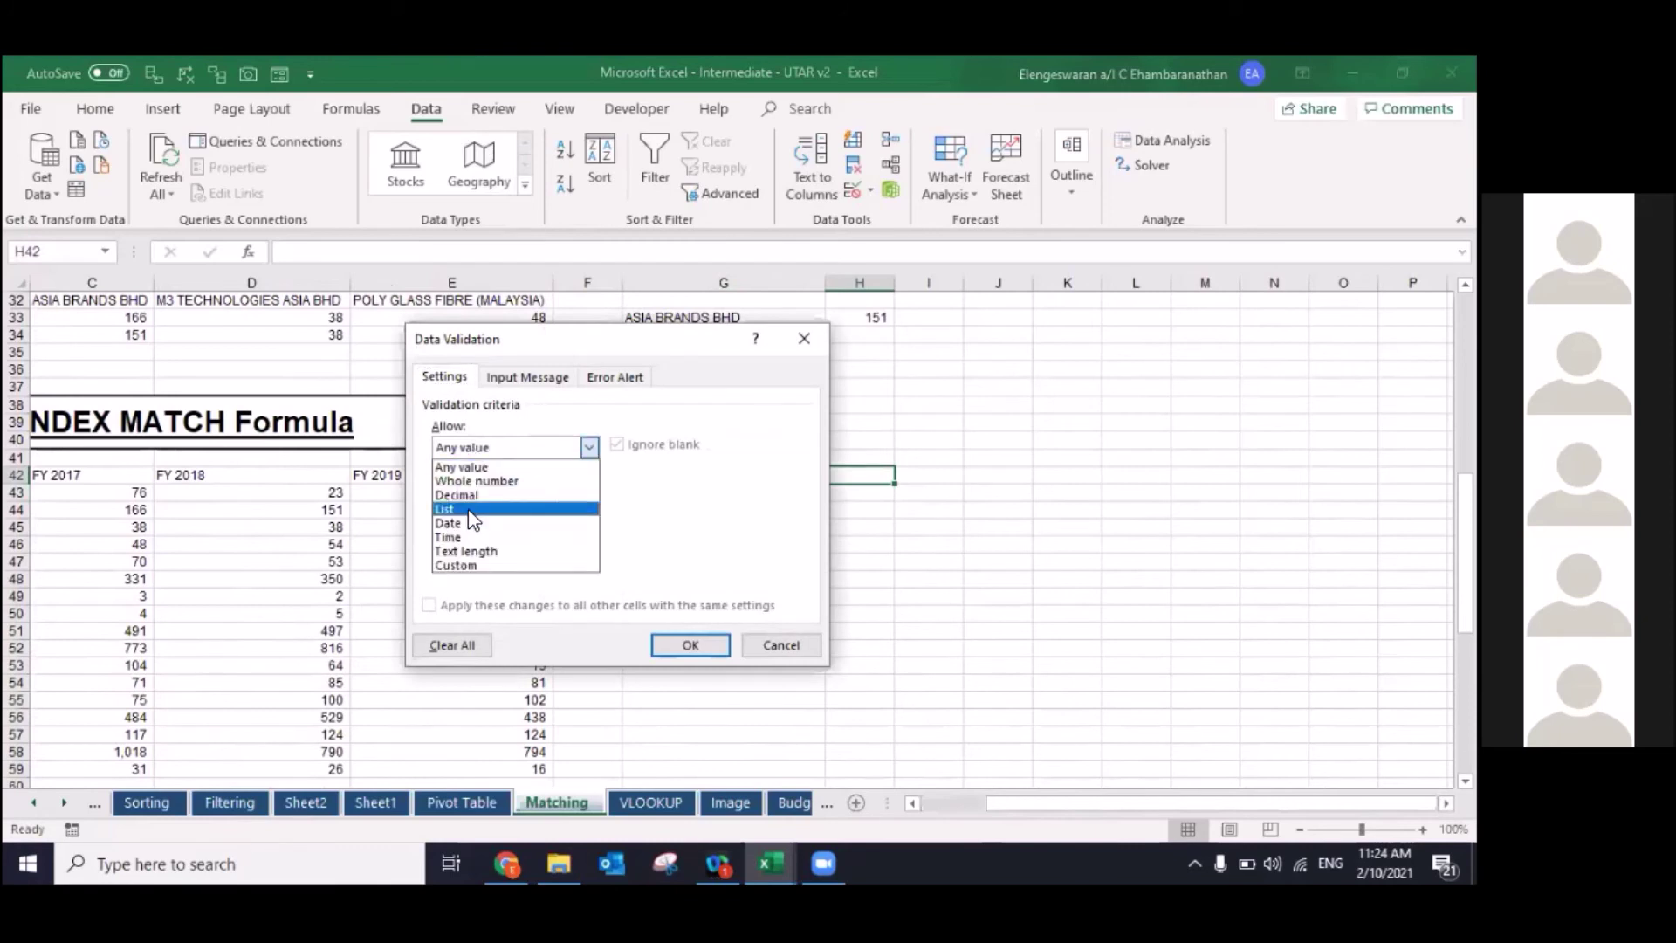
# Step: Make H42 a list dropdown sourced from the year headers C42:E42
pyautogui.click(450, 509)
pyautogui.click(698, 535)
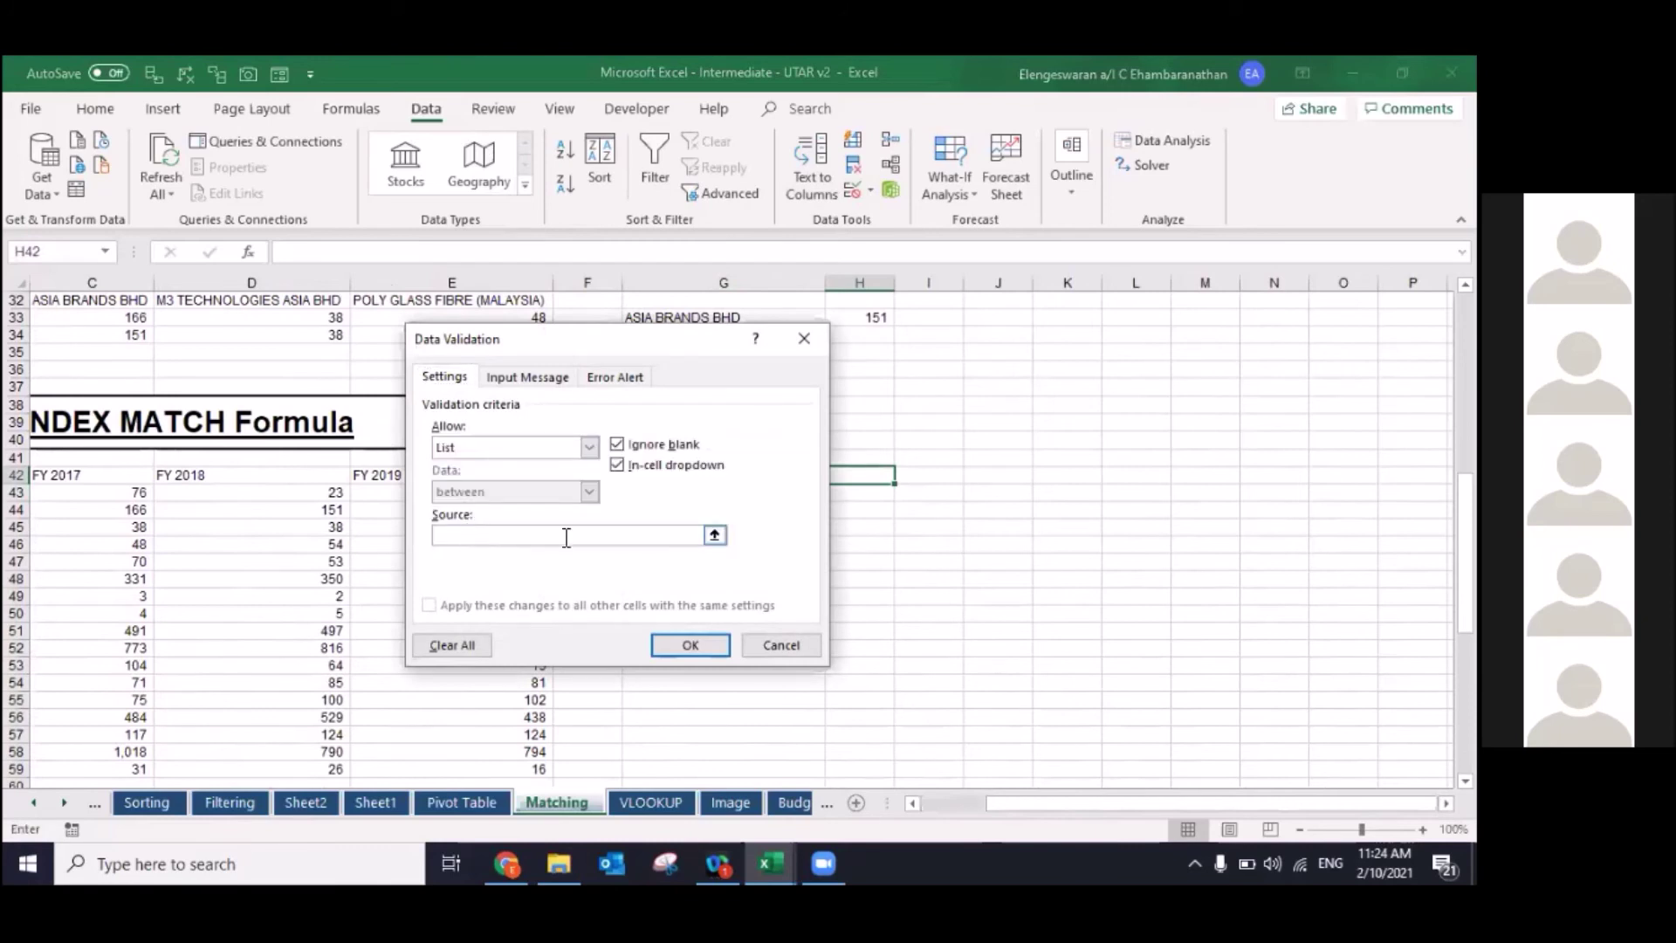
pyautogui.click(714, 534)
pyautogui.click(166, 476)
pyautogui.press('Left')
pyautogui.hotkey('shift', 'Right')
pyautogui.hotkey('shift', 'Right')
pyautogui.press('Return')
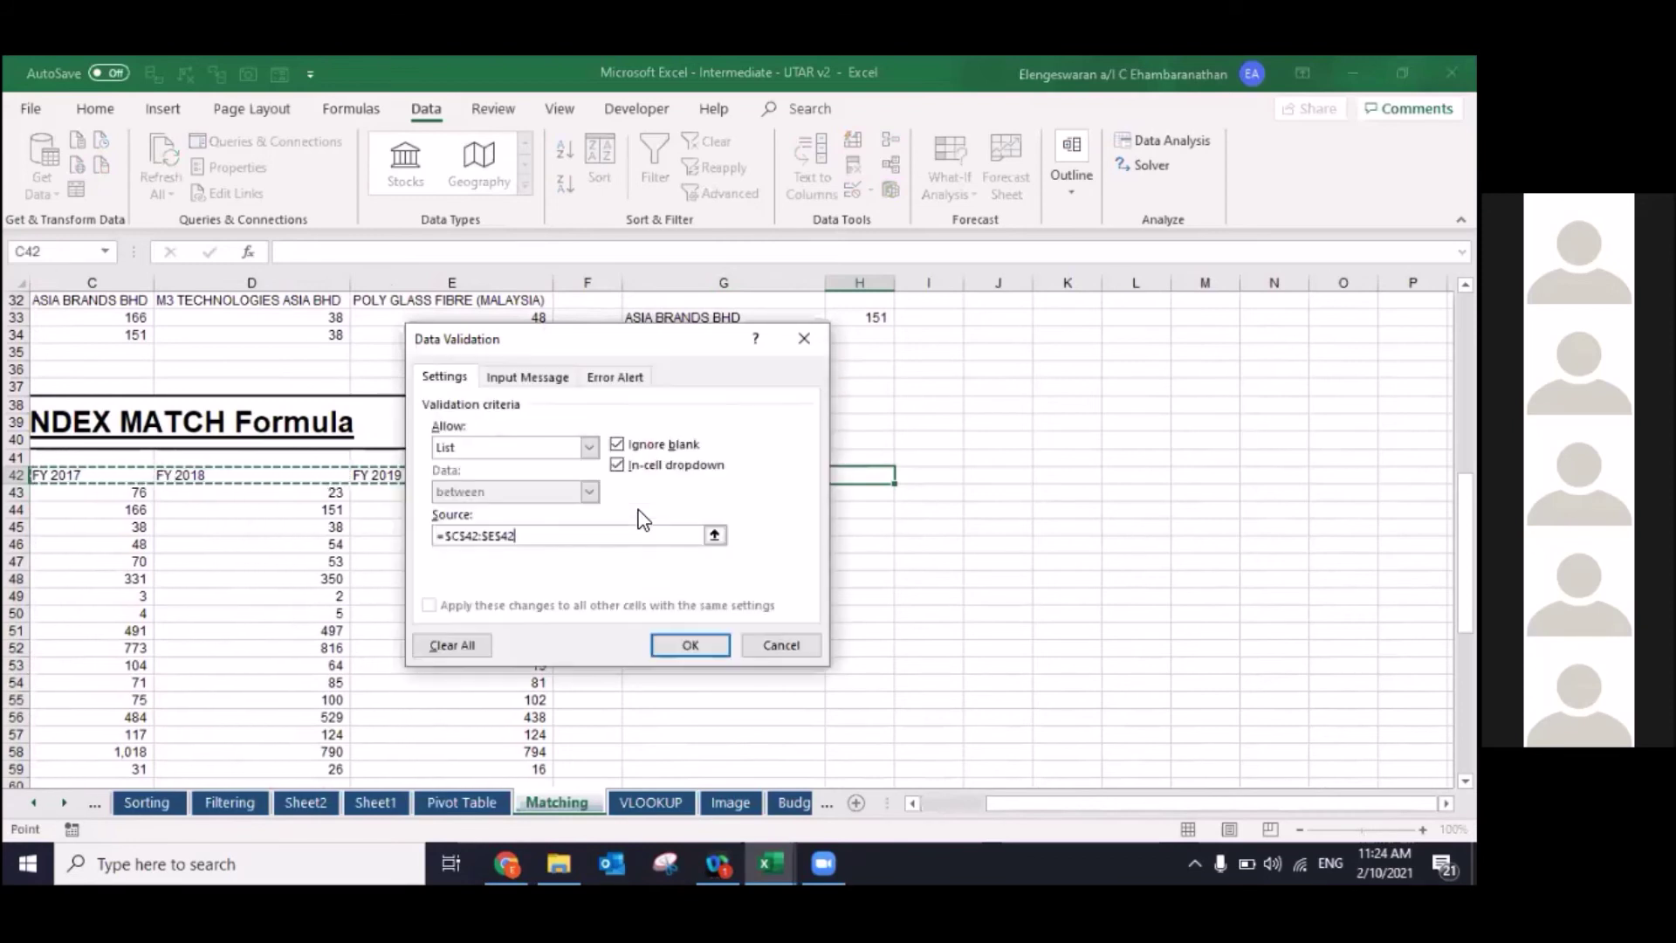
pyautogui.click(685, 644)
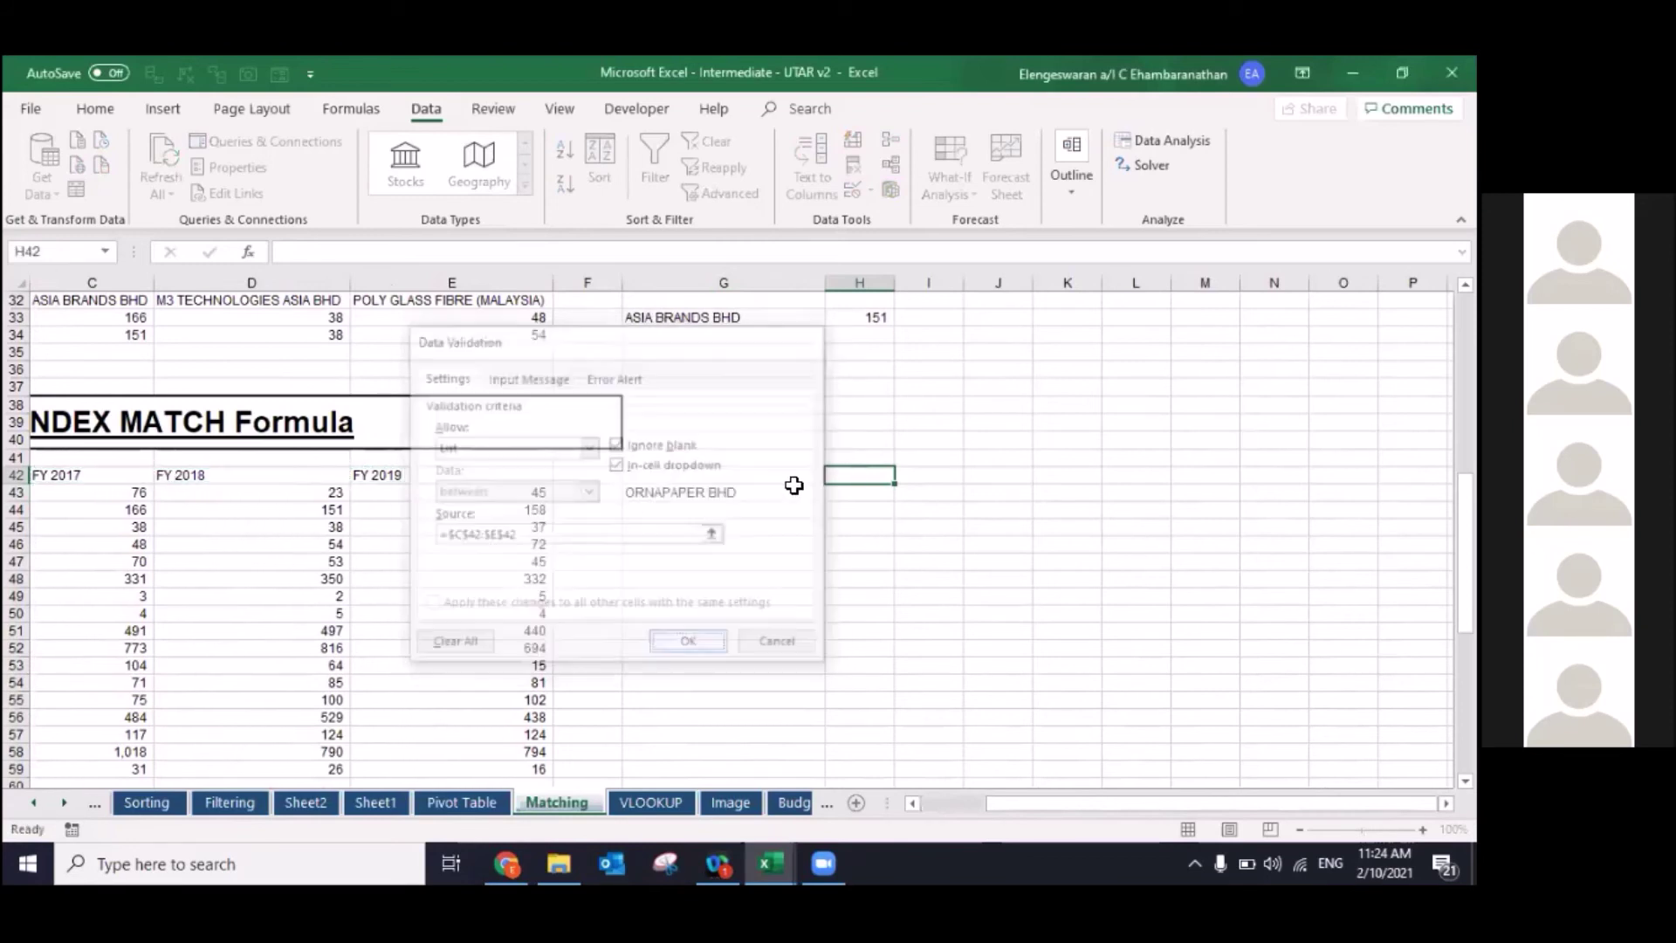
# Step: Set G43 to SARAWAK CABLE BHD and H42 to FY 2019 using the dropdowns
pyautogui.click(818, 490)
pyautogui.click(833, 492)
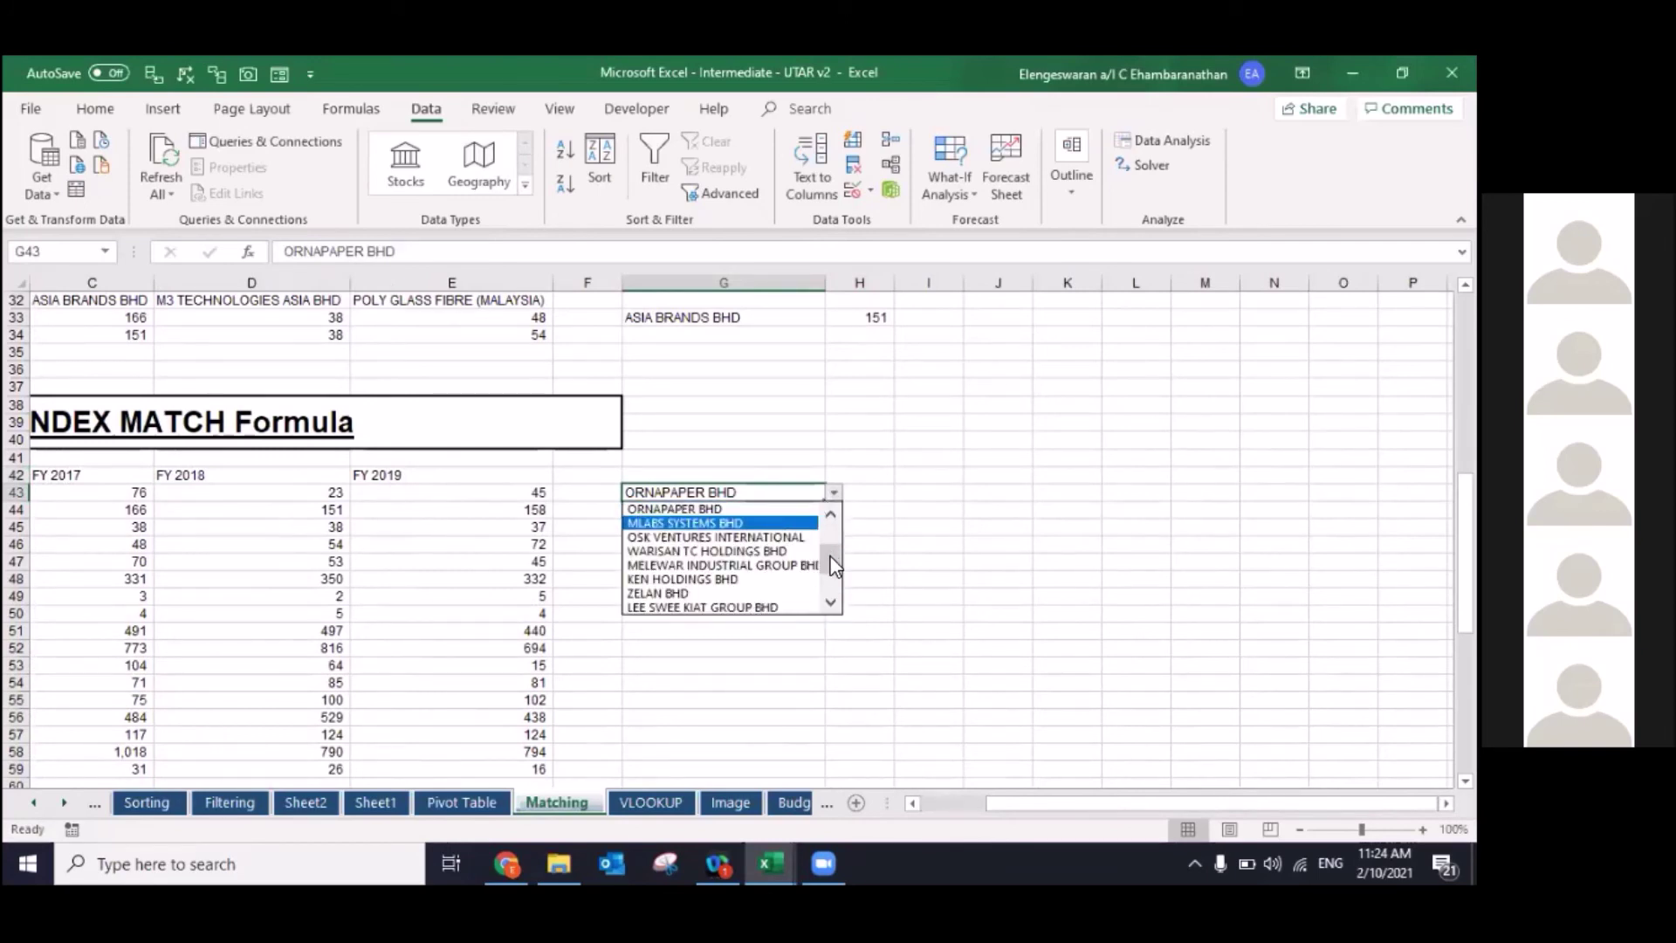
pyautogui.scroll(-2, 786, 594)
pyautogui.click(766, 592)
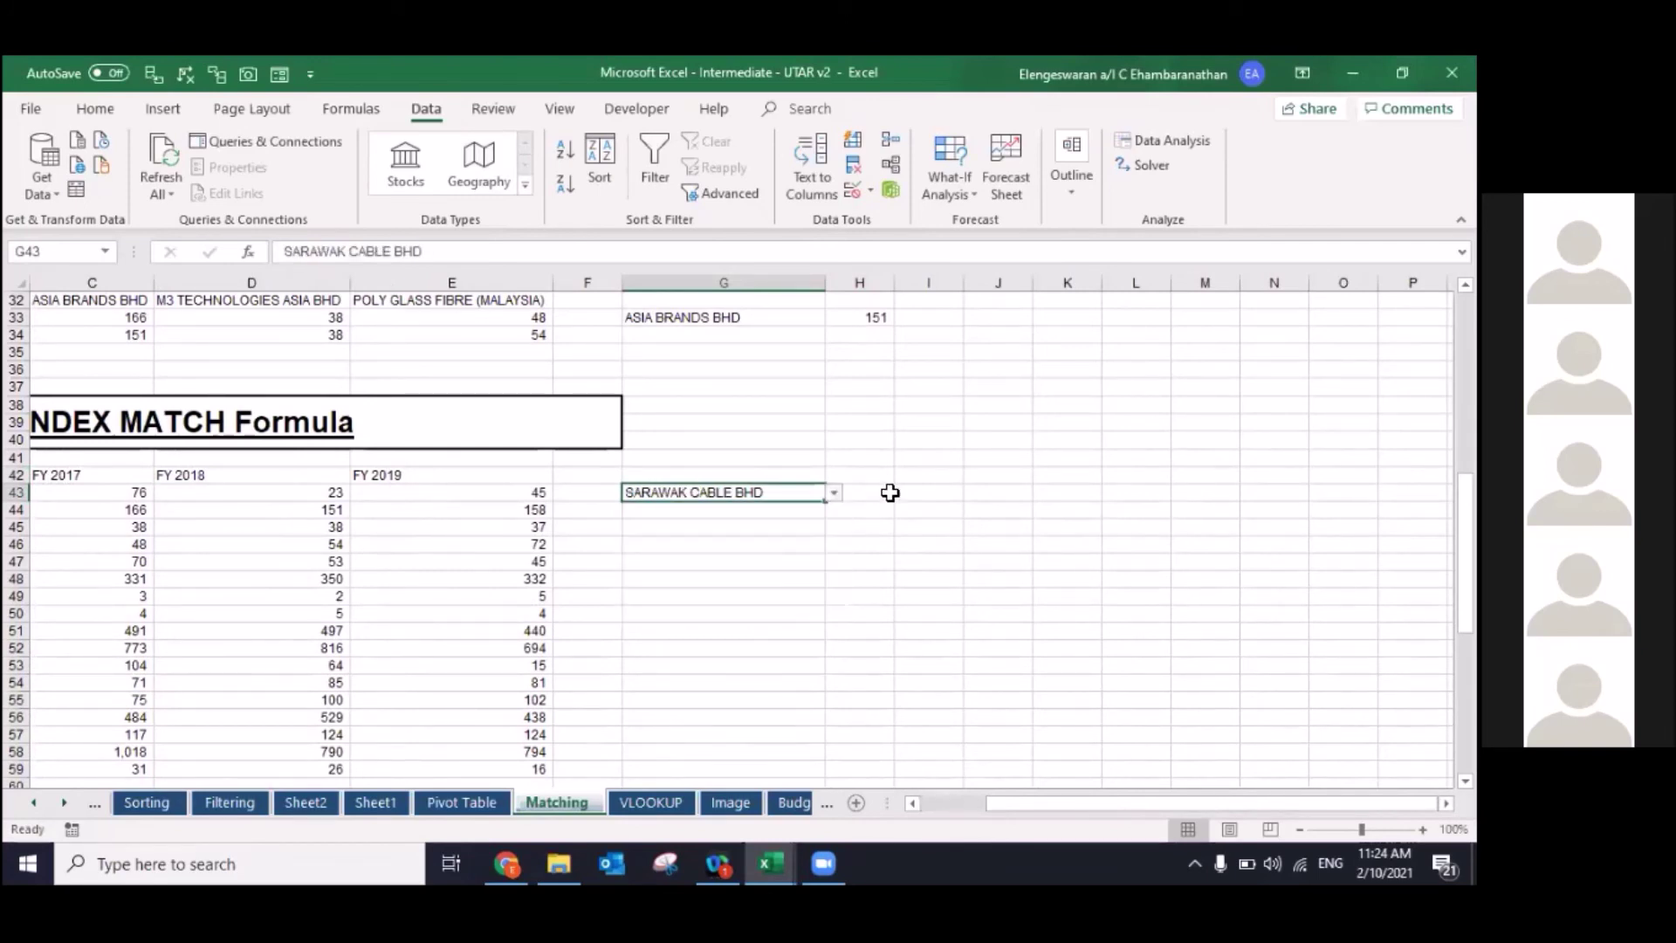
pyautogui.click(893, 477)
pyautogui.click(903, 476)
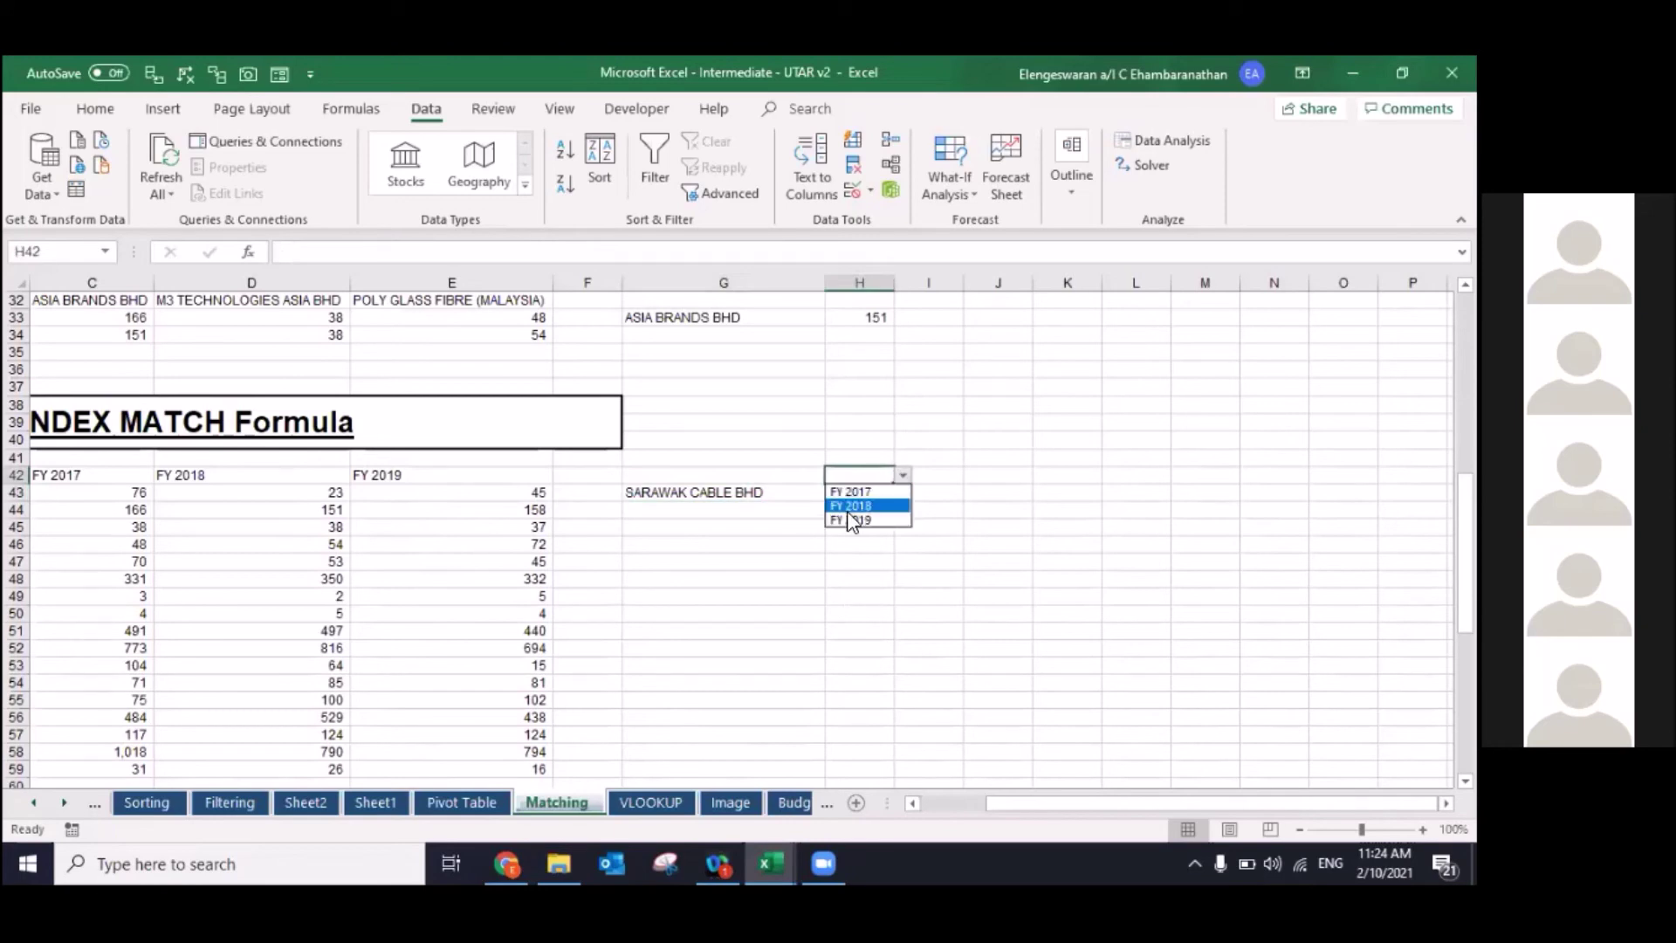
pyautogui.click(853, 524)
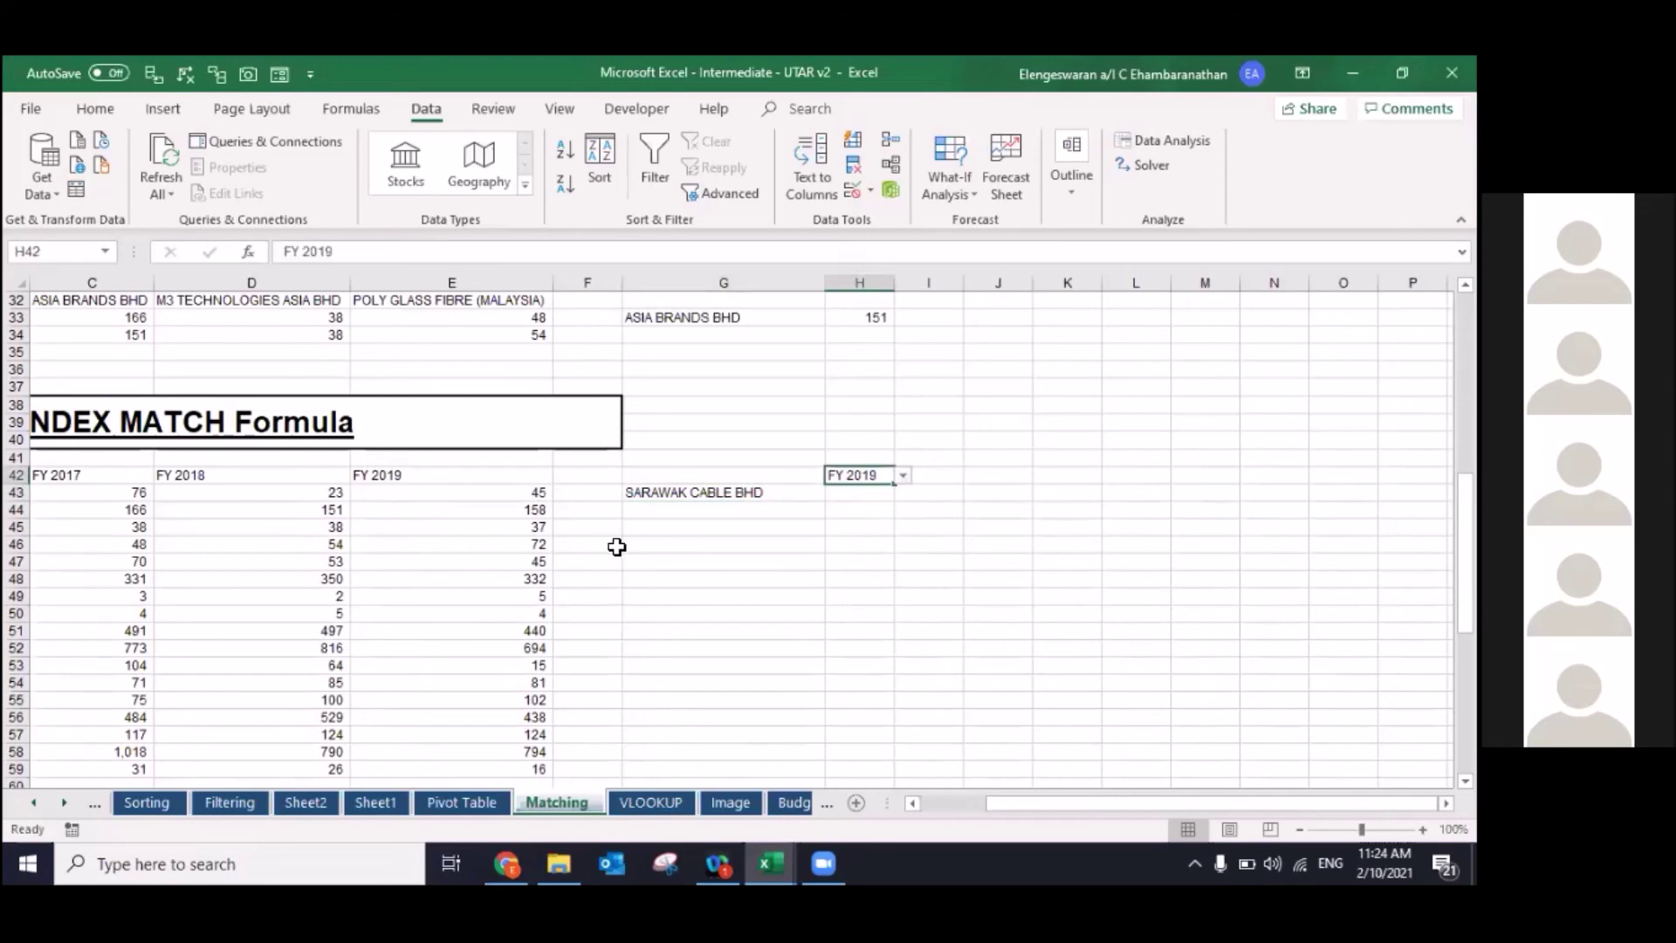
pyautogui.hscroll(-2, 616, 546)
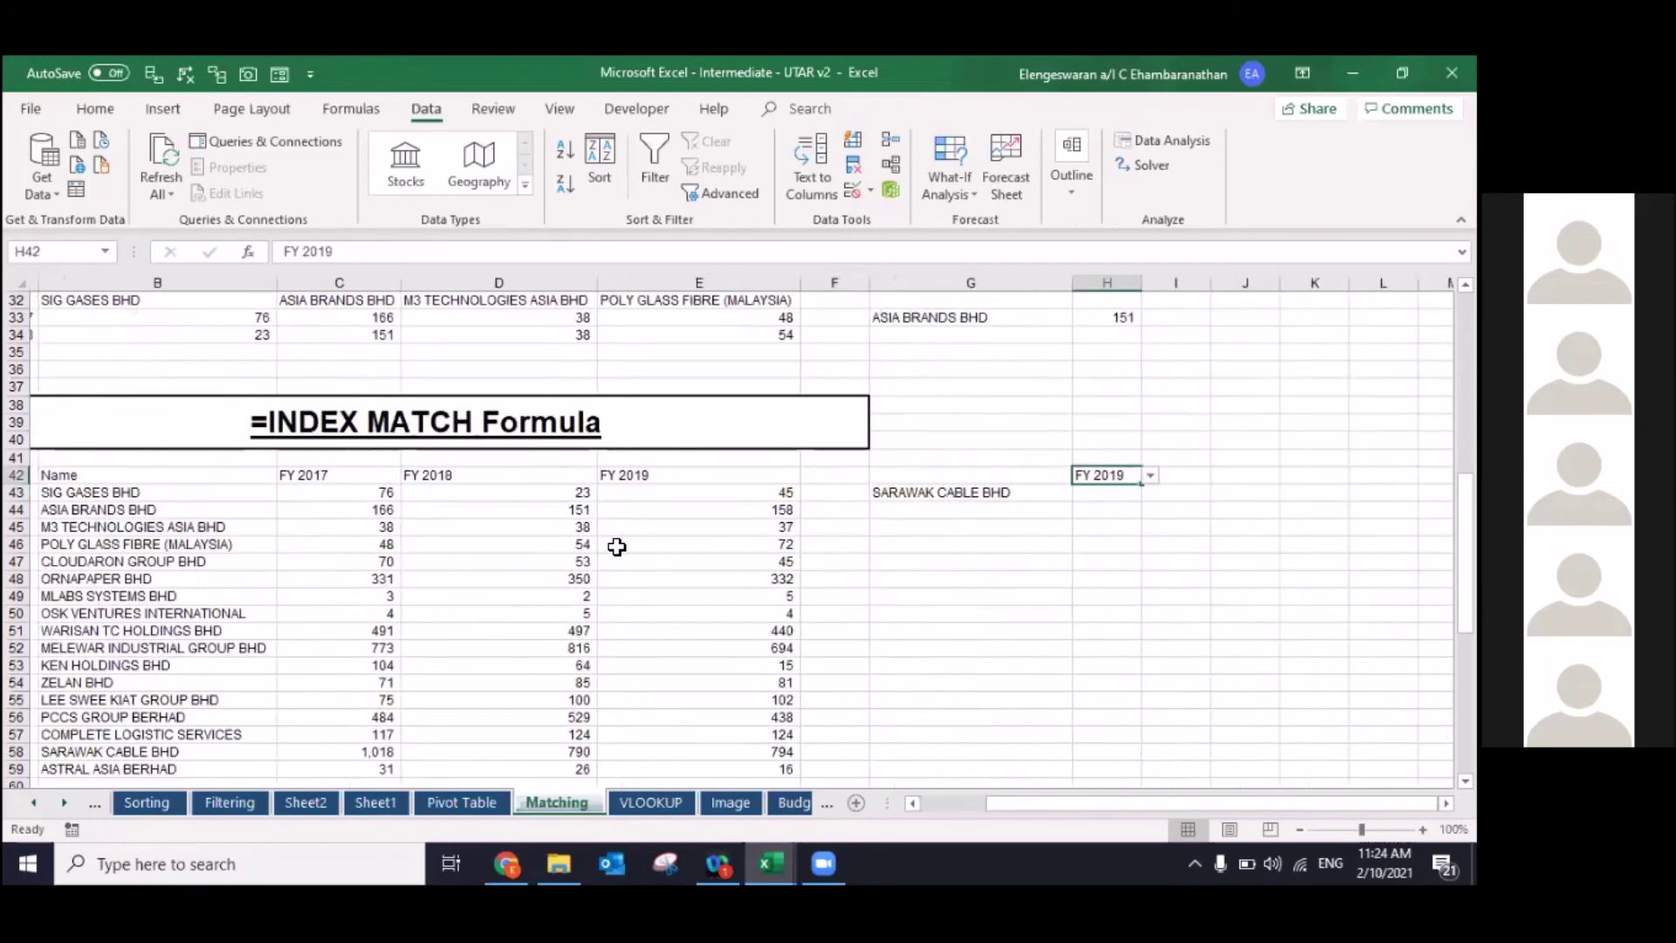
pyautogui.hscroll(1, 1065, 498)
pyautogui.click(1065, 497)
# Step: Begin H43's formula as =INDEX($B$42:$E$59, followed by MATCH( for the row
pyautogui.write('=I')
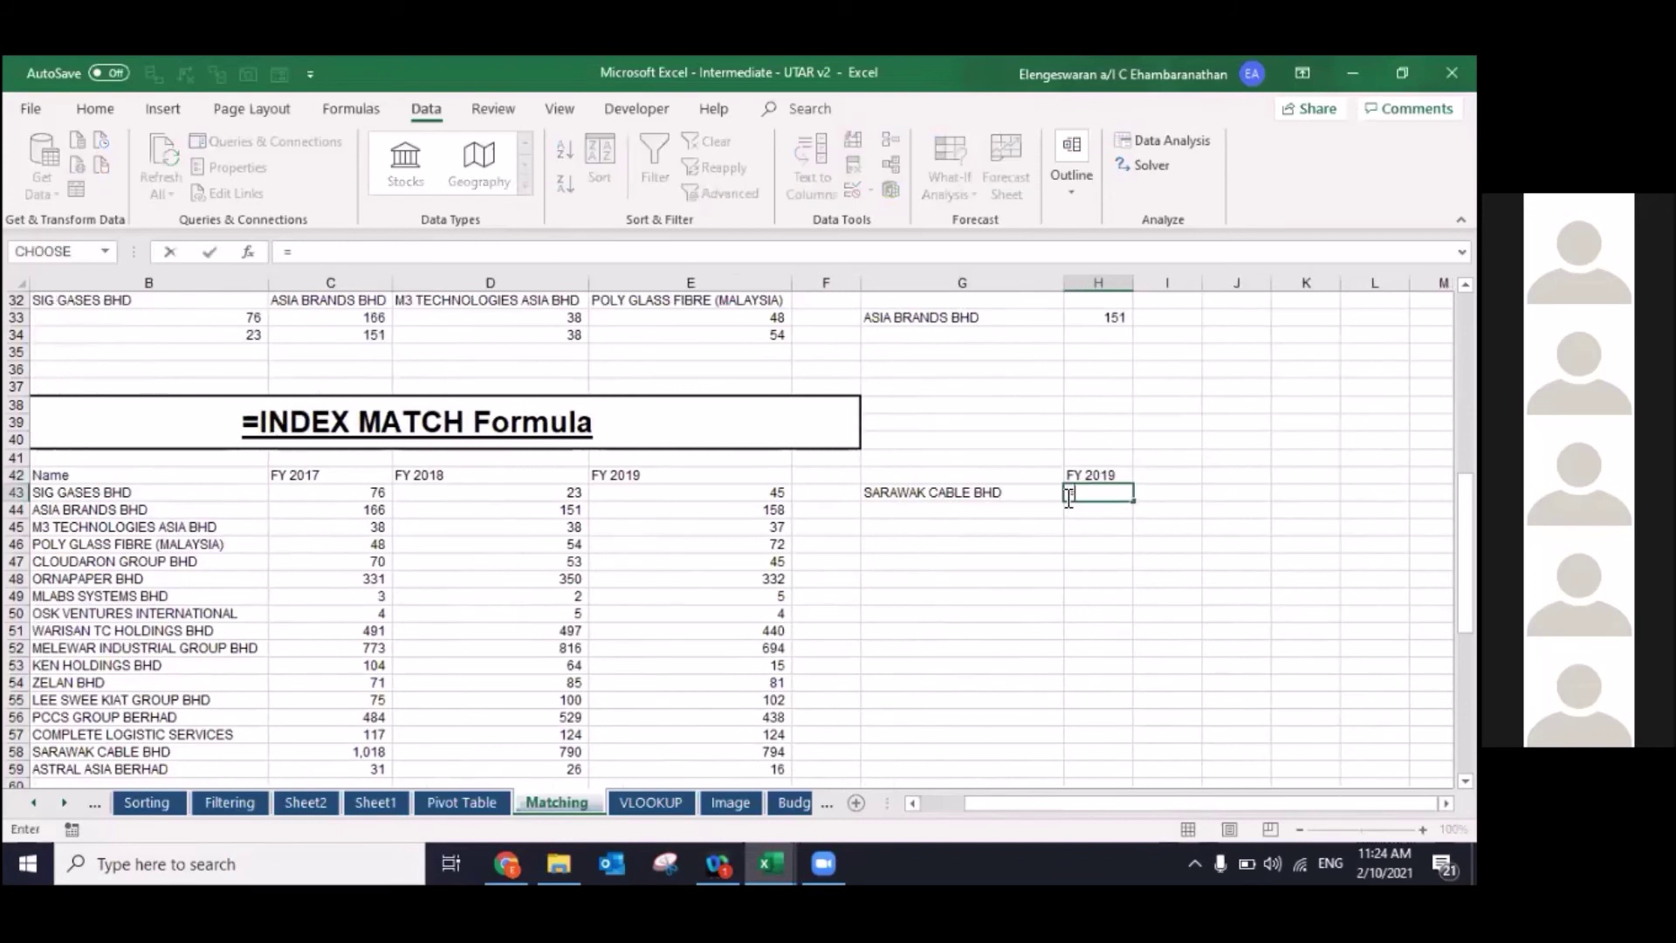
pyautogui.write('NDEX')
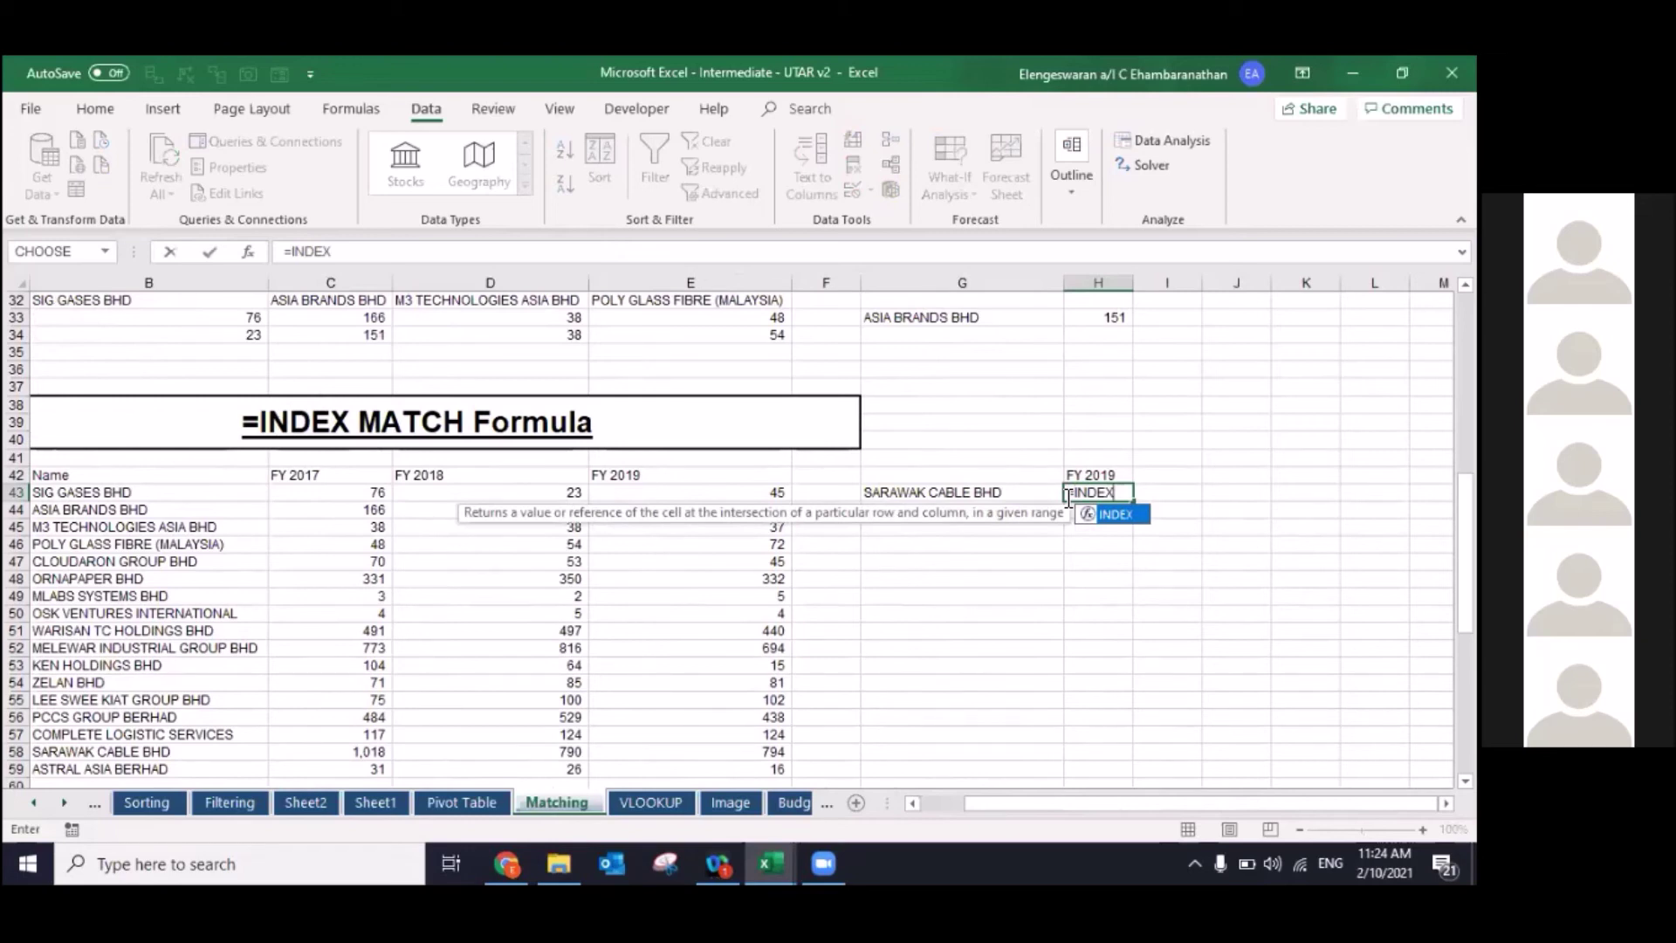
pyautogui.write('(')
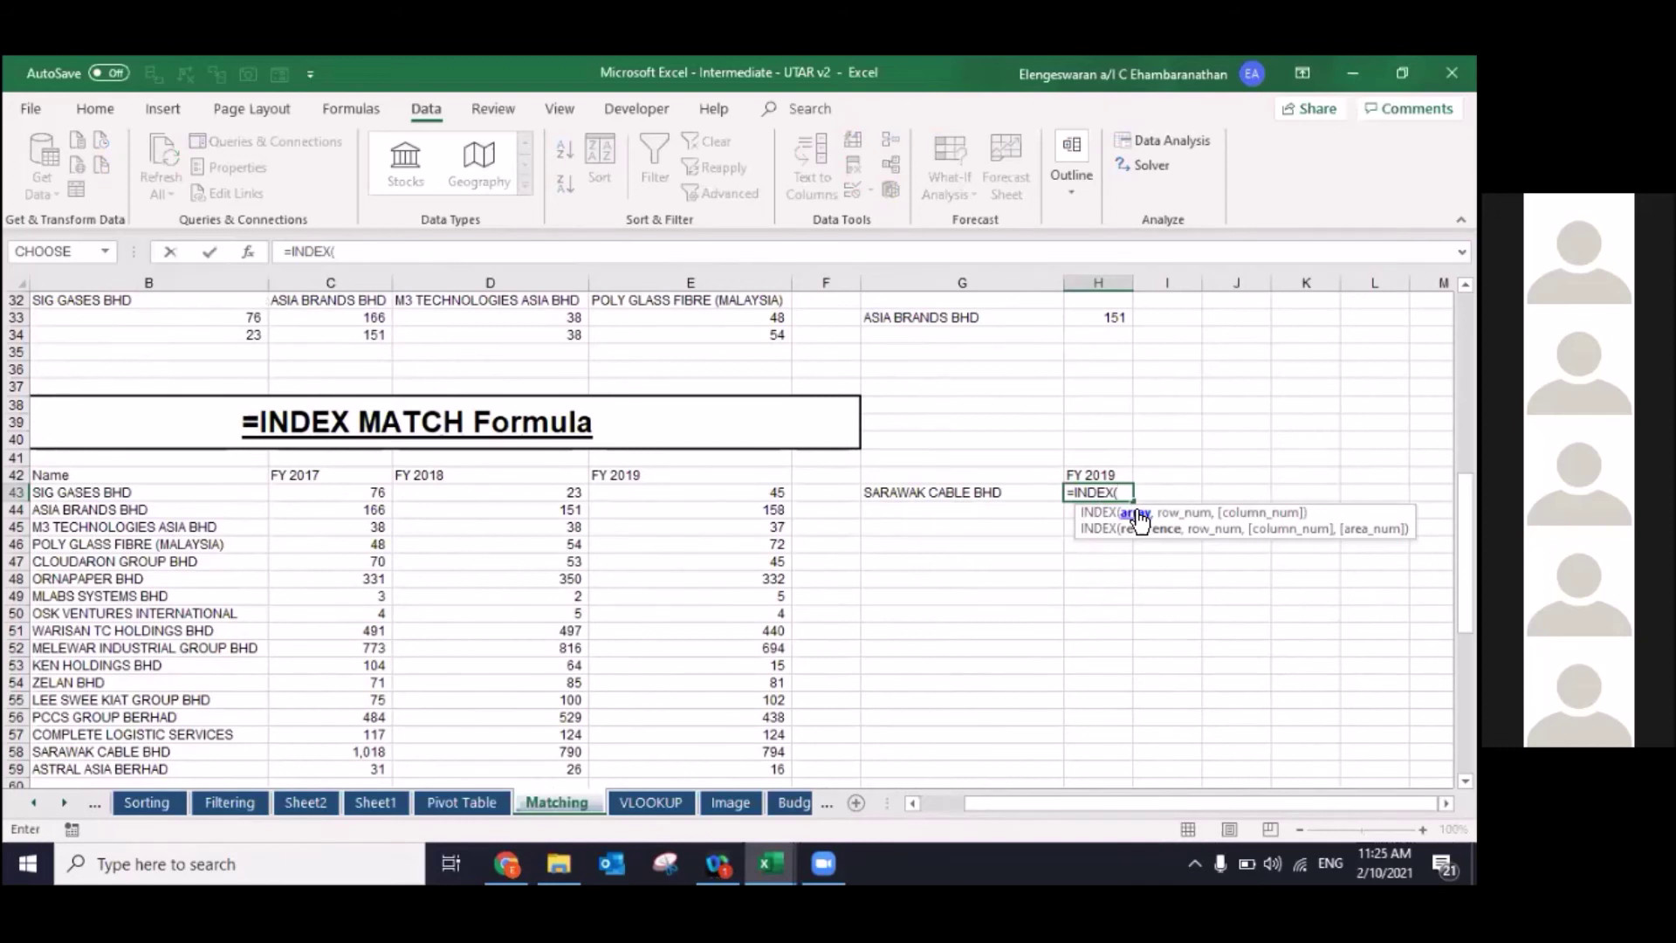
pyautogui.click(106, 469)
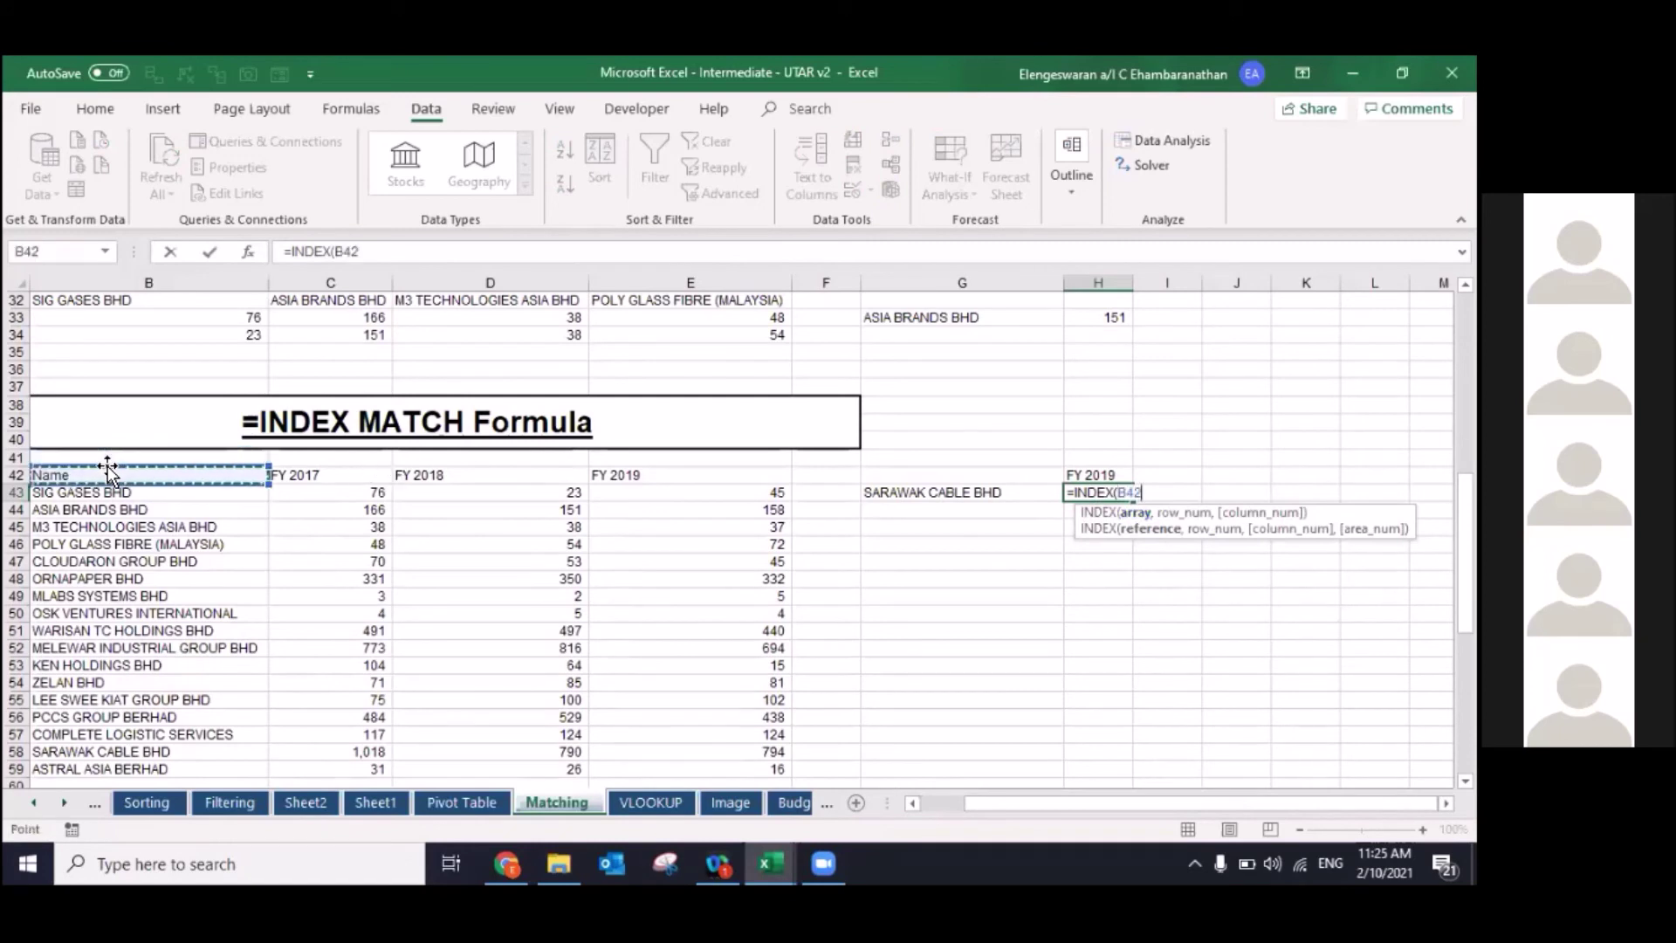
pyautogui.moveTo(106, 468); pyautogui.dragTo(790, 773)
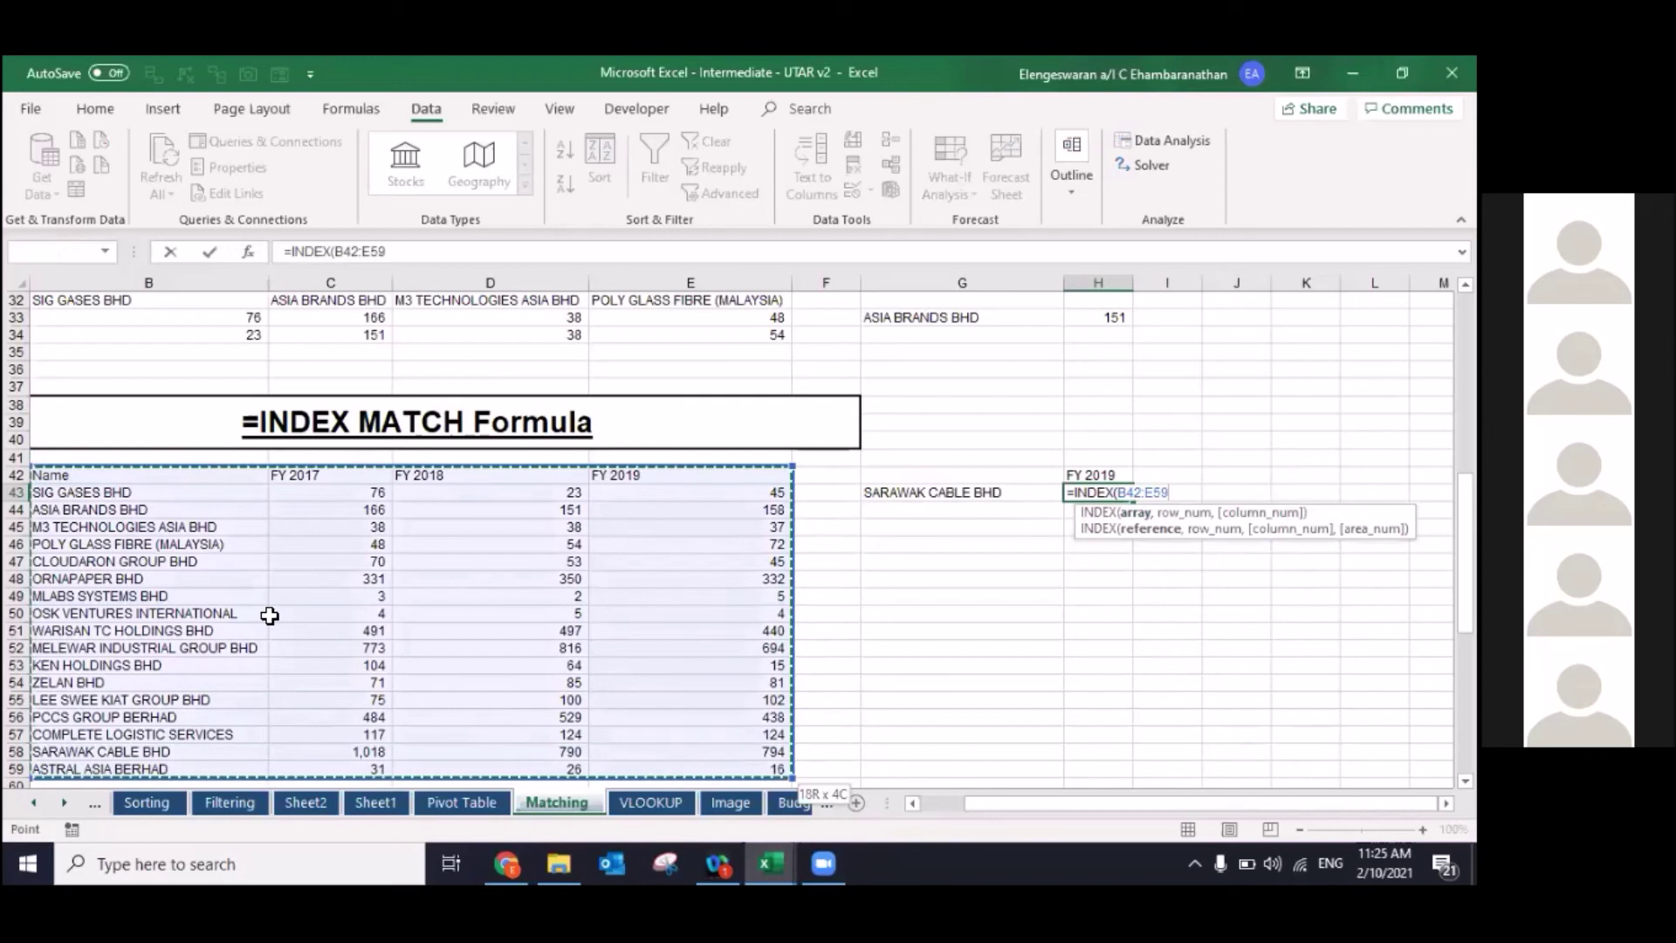
pyautogui.press('F4')
pyautogui.write('$E$59,M')
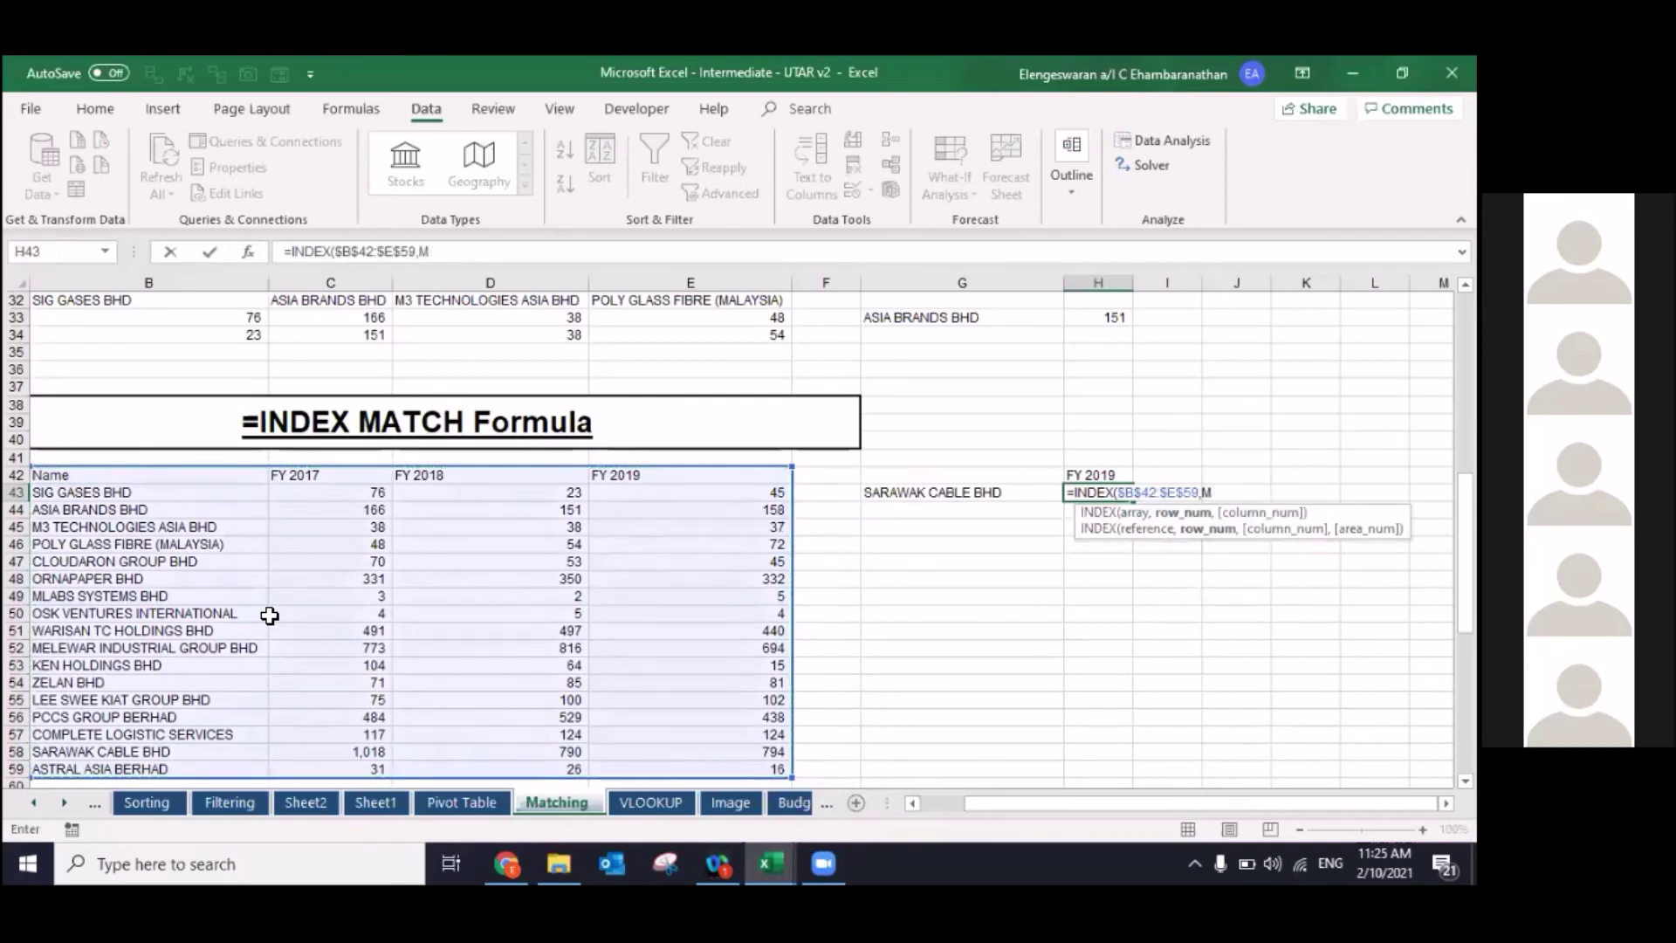
pyautogui.press('BackSpace')
pyautogui.click(441, 257)
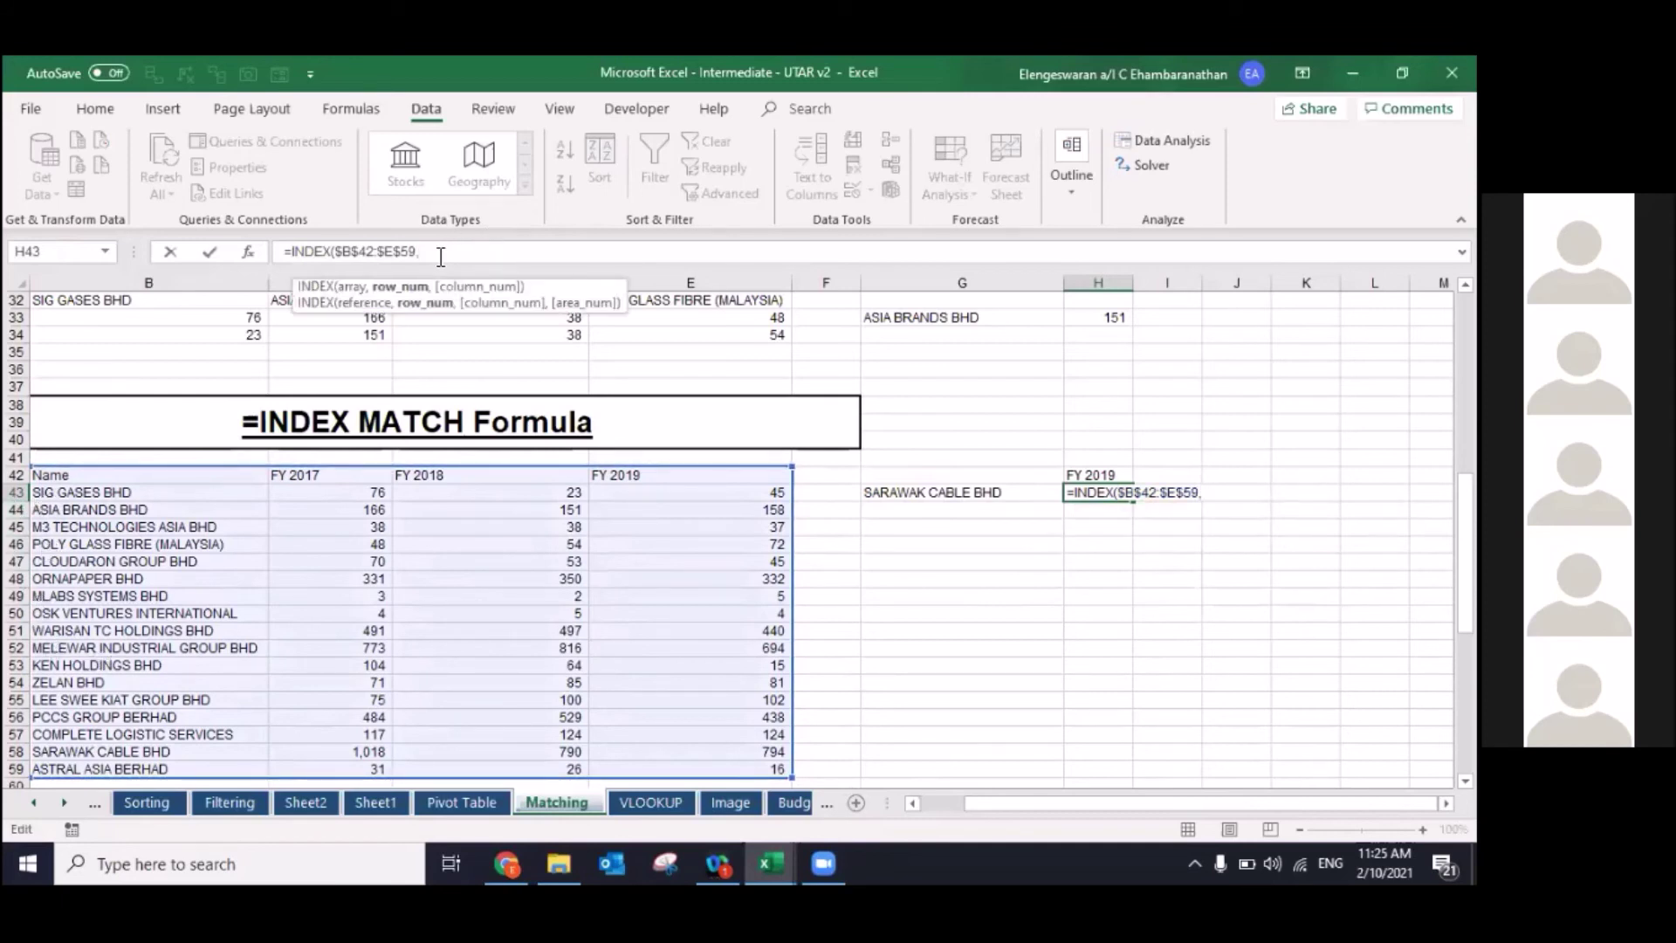
pyautogui.write('MATCH')
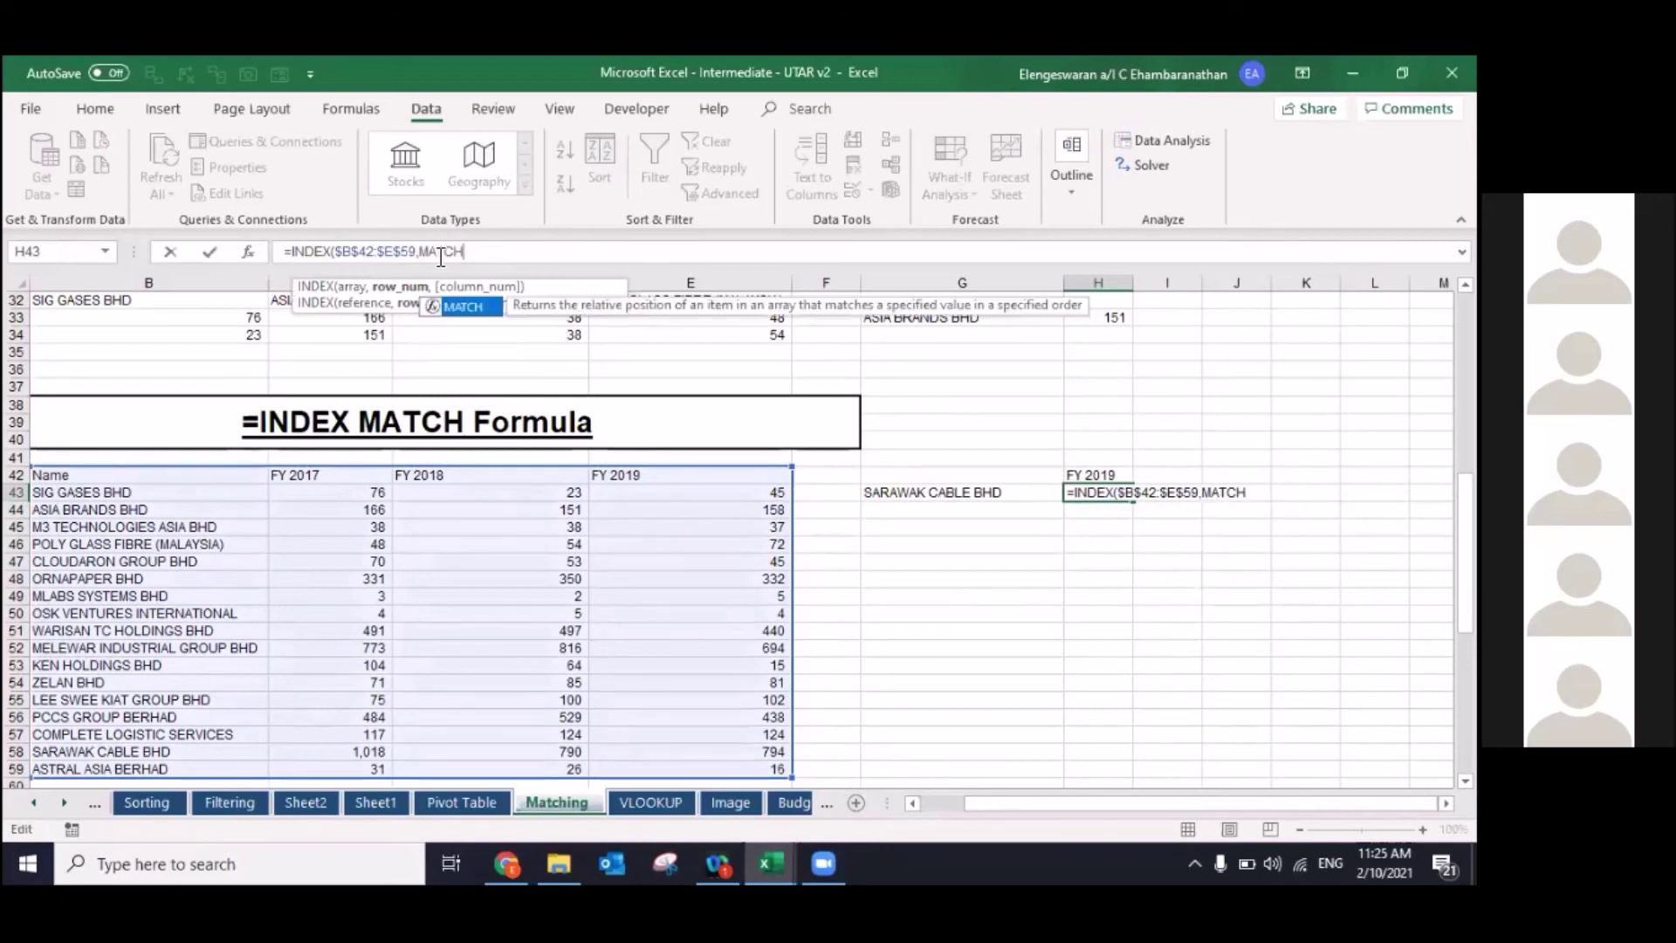
pyautogui.write('(')
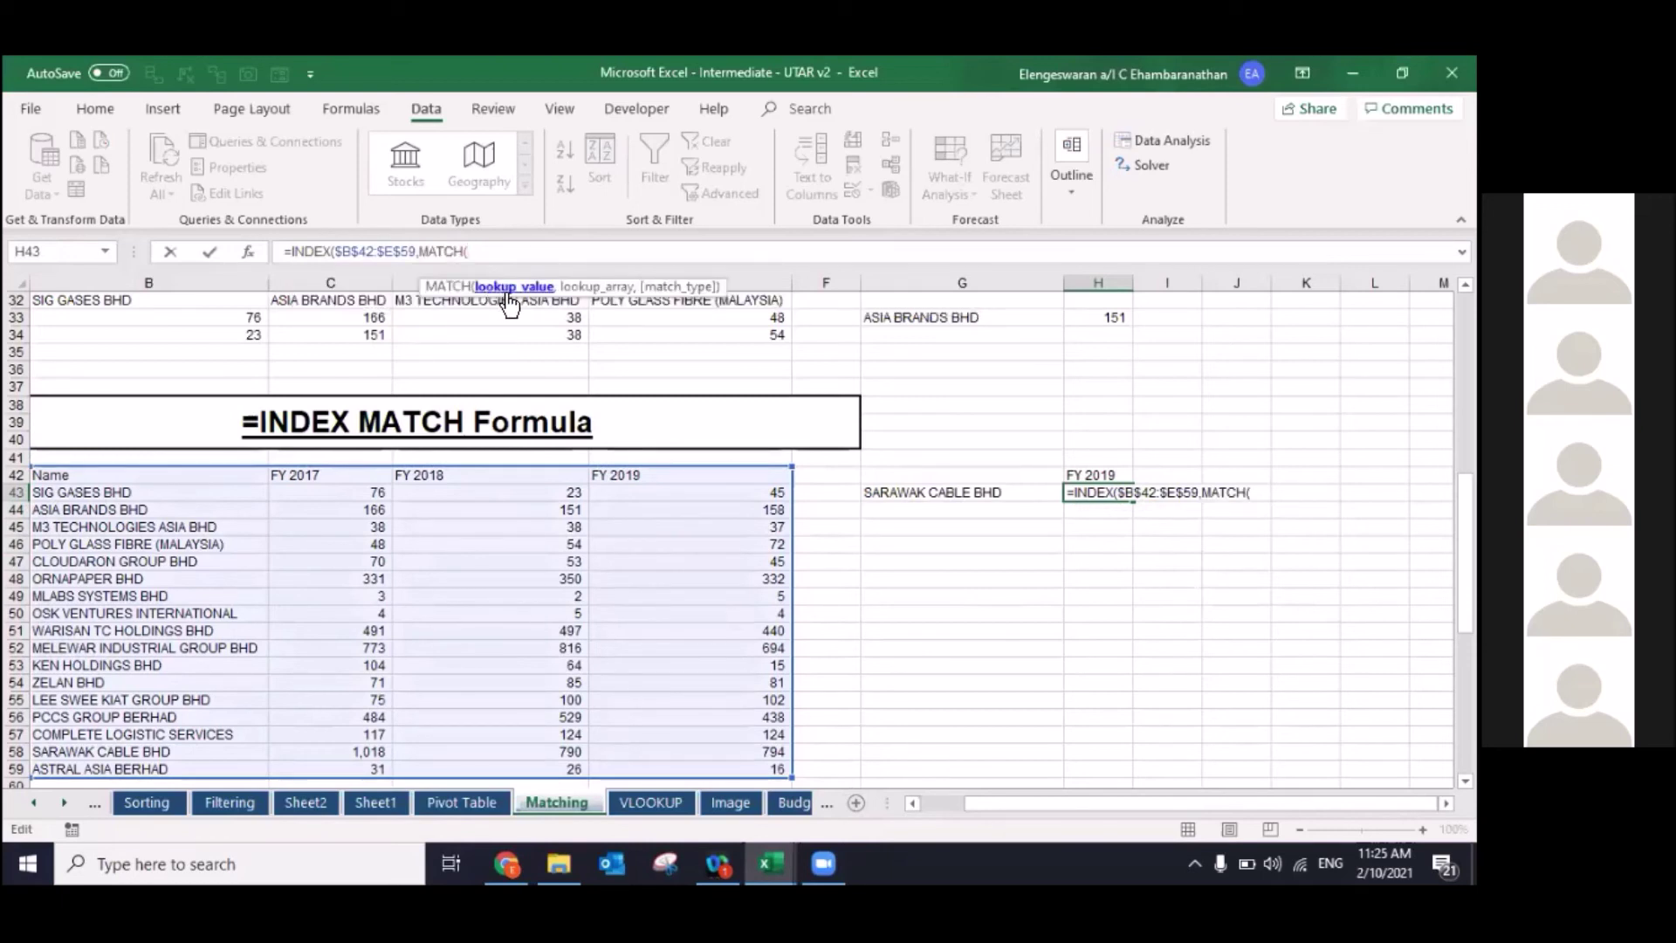
# Step: Complete the row lookup MATCH(G43,$B$42:$B$59,0) inside the INDEX formula
pyautogui.click(942, 497)
pyautogui.write(',')
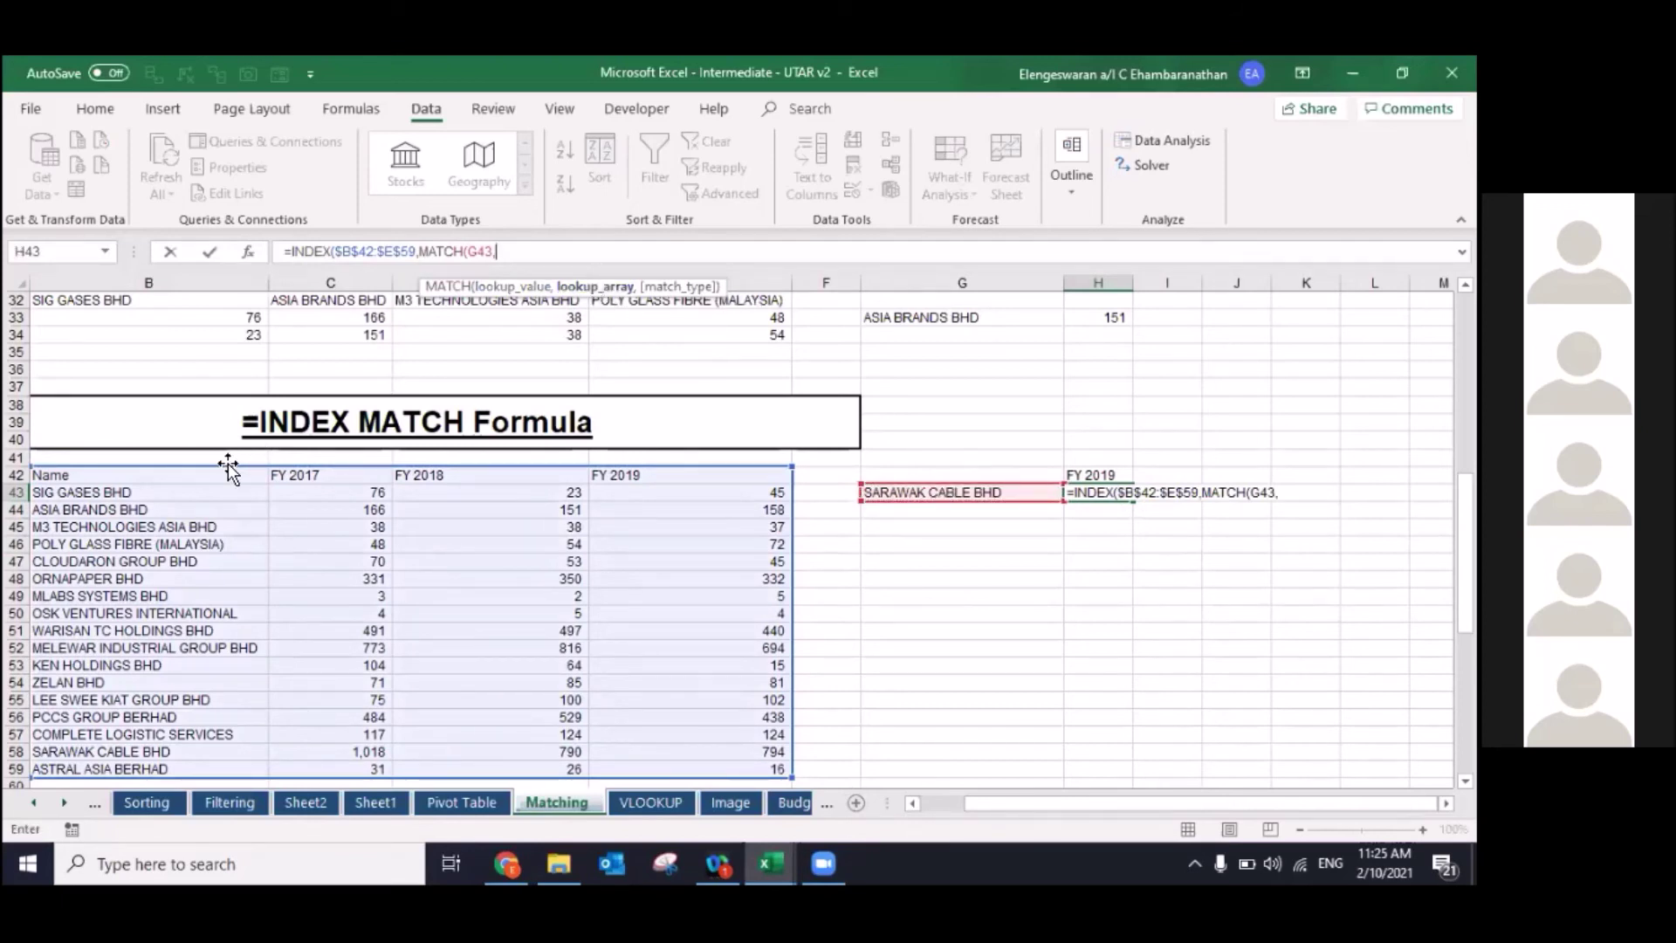
pyautogui.click(179, 482)
pyautogui.hotkey('ctrl', 'shift', 'Down')
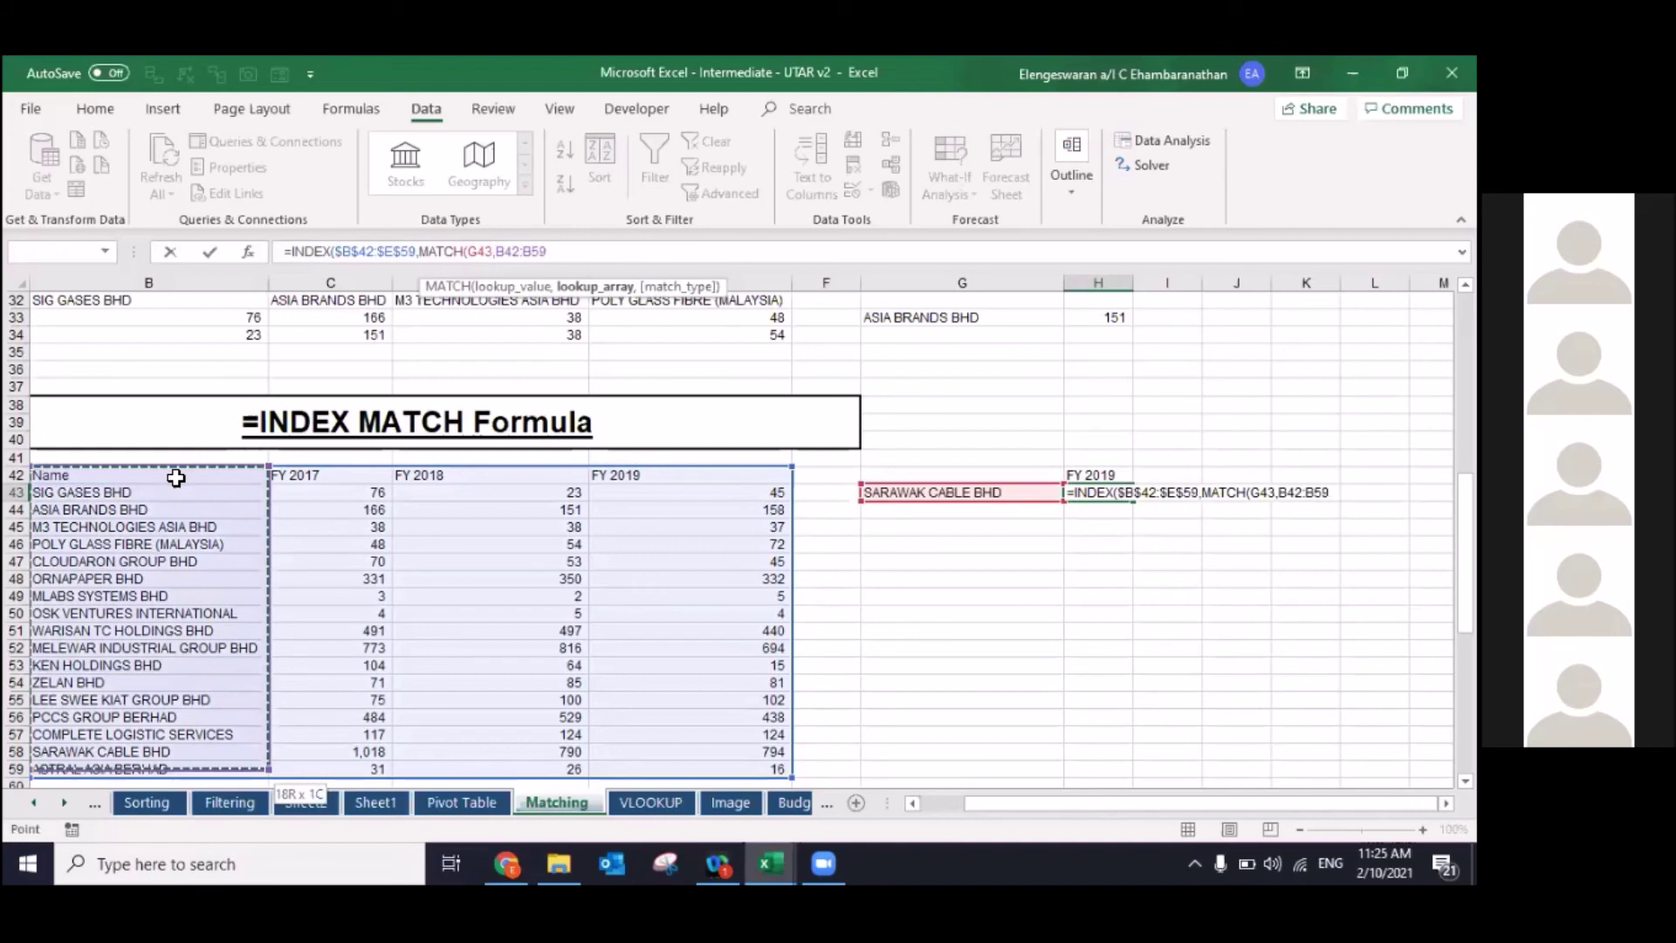
pyautogui.press('F4')
pyautogui.write(',')
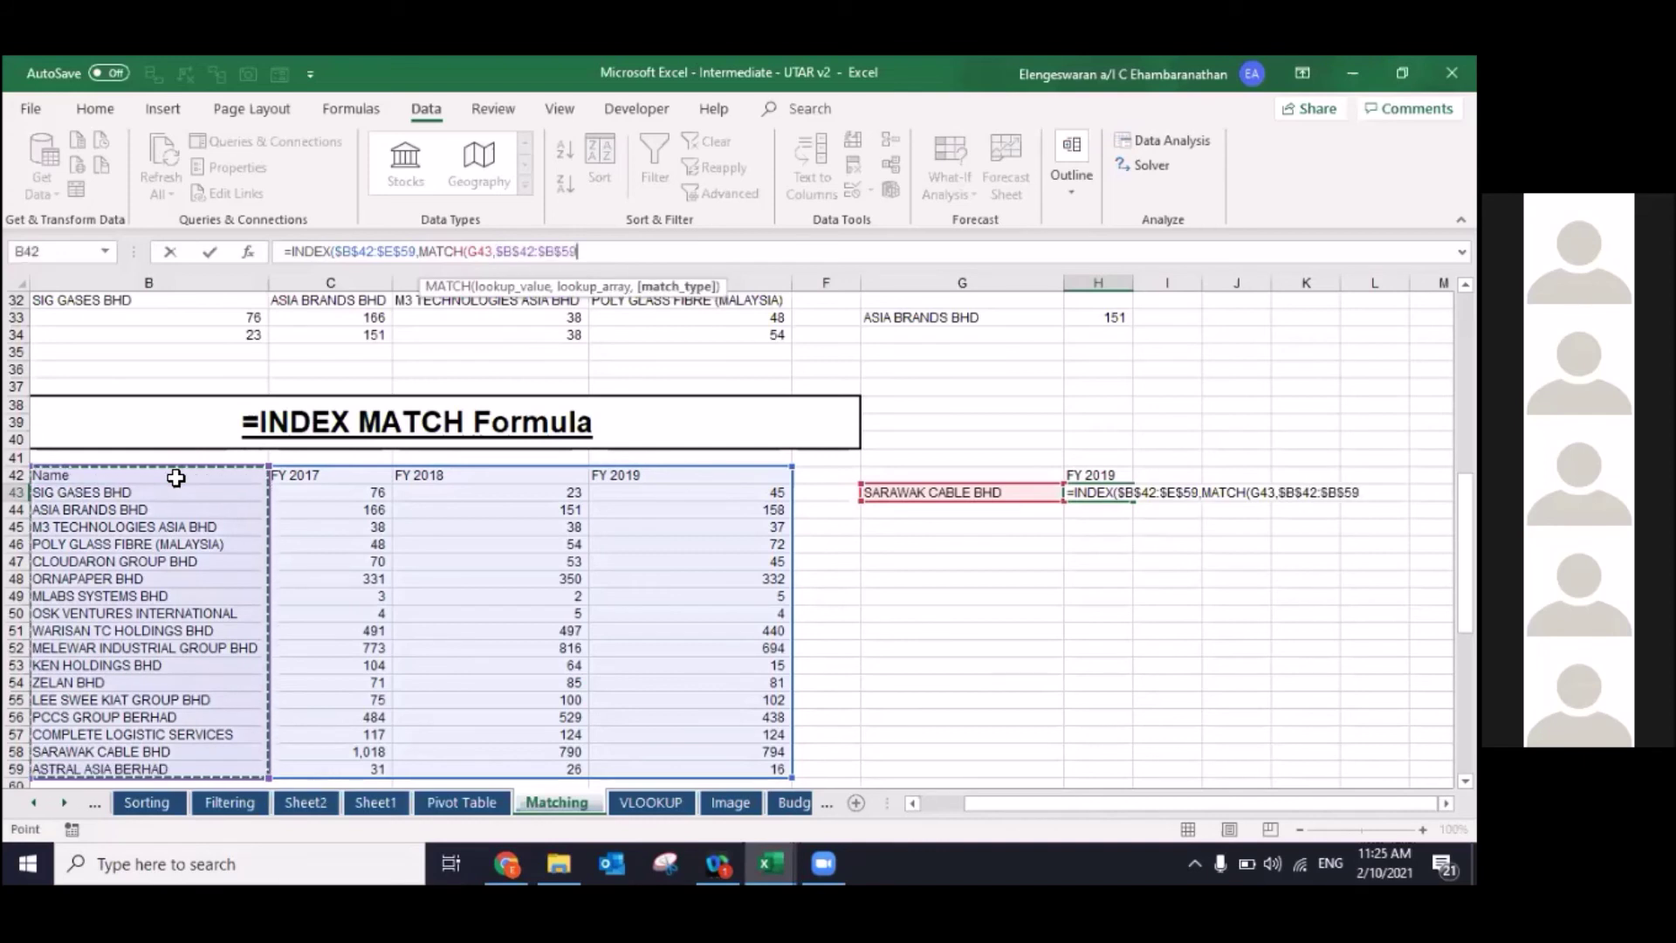
pyautogui.write('0')
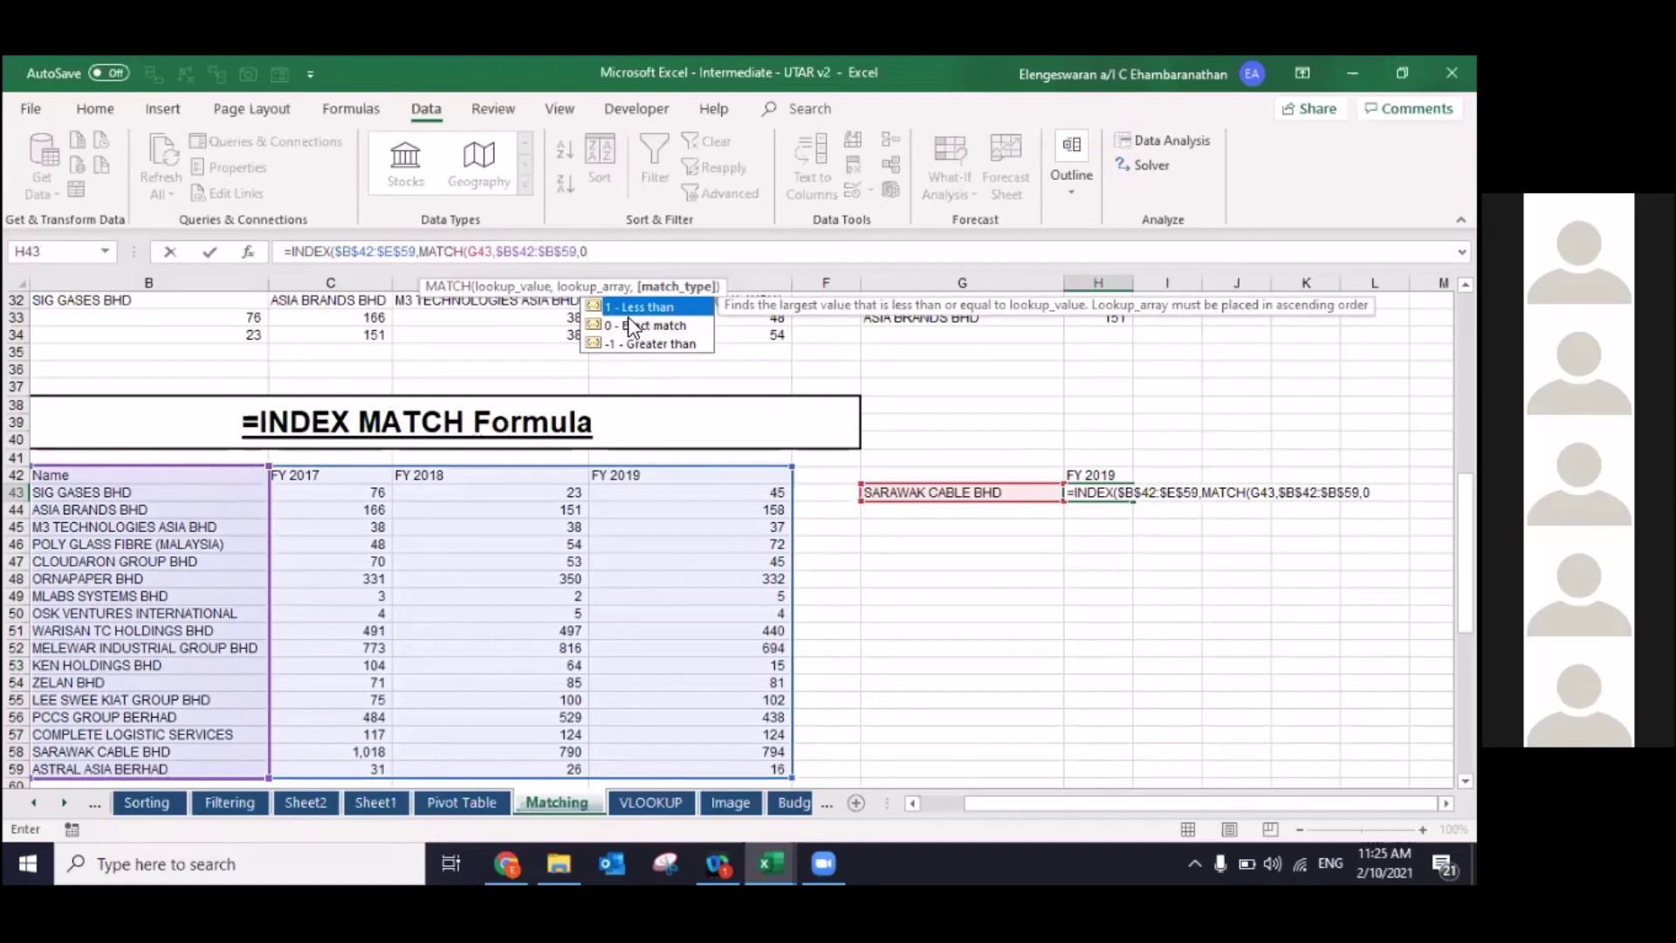
pyautogui.write('),')
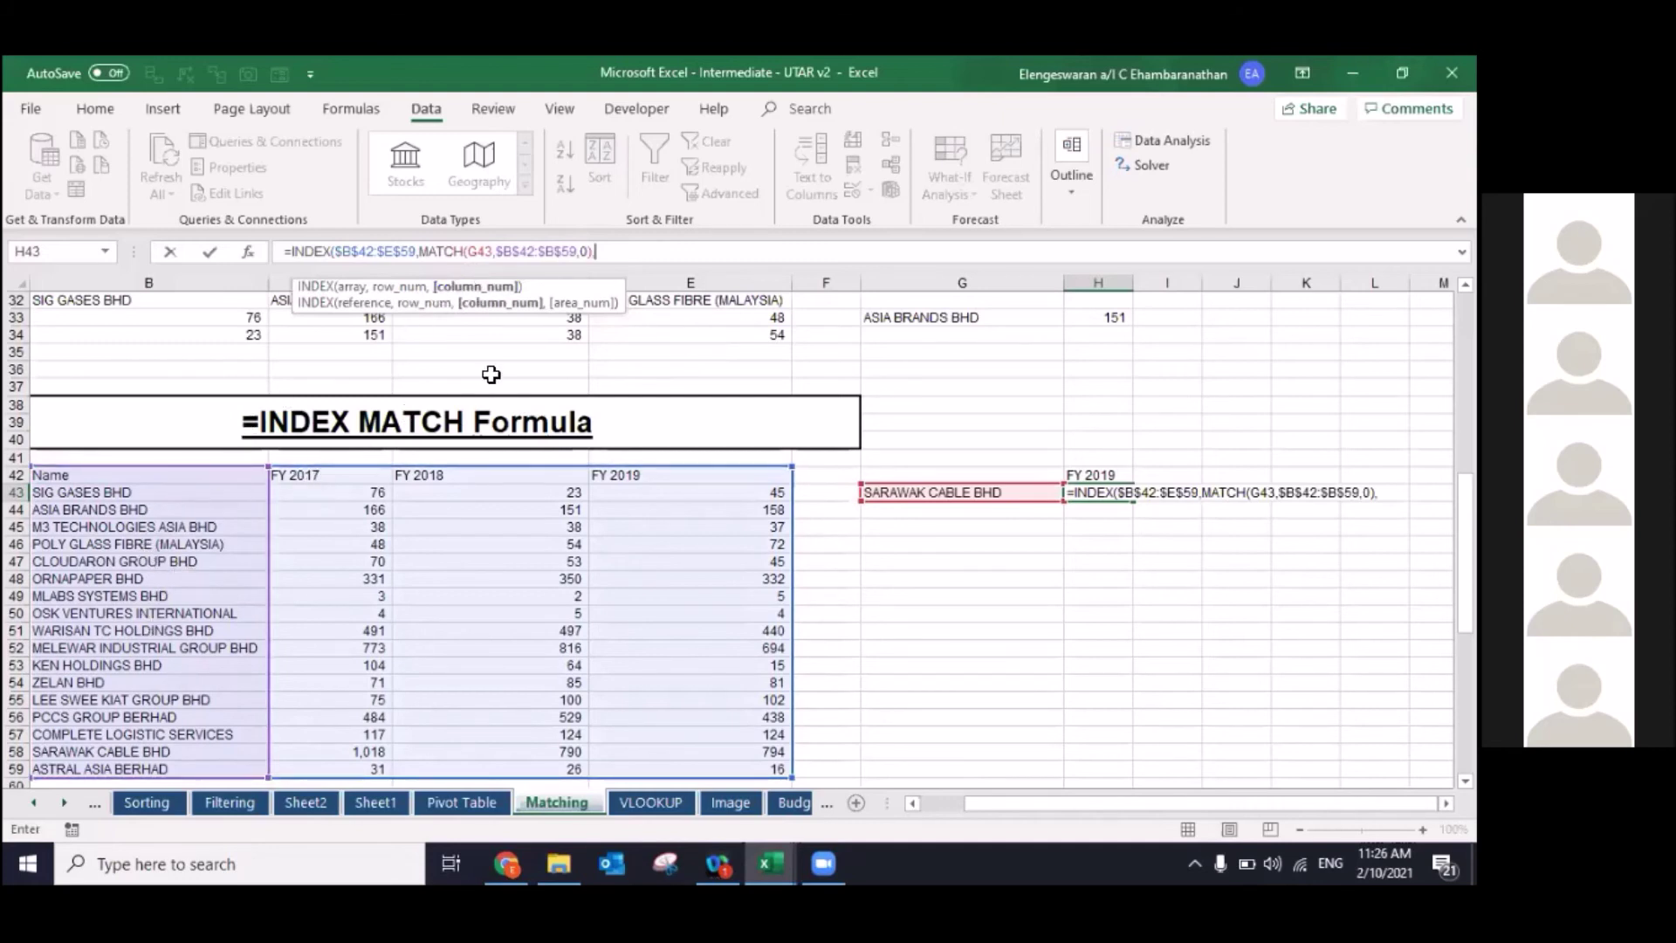
# Step: Add the column lookup MATCH(H42,$B$42:$E$42,0) and commit the formula, returning 793.528
pyautogui.write('MATCH')
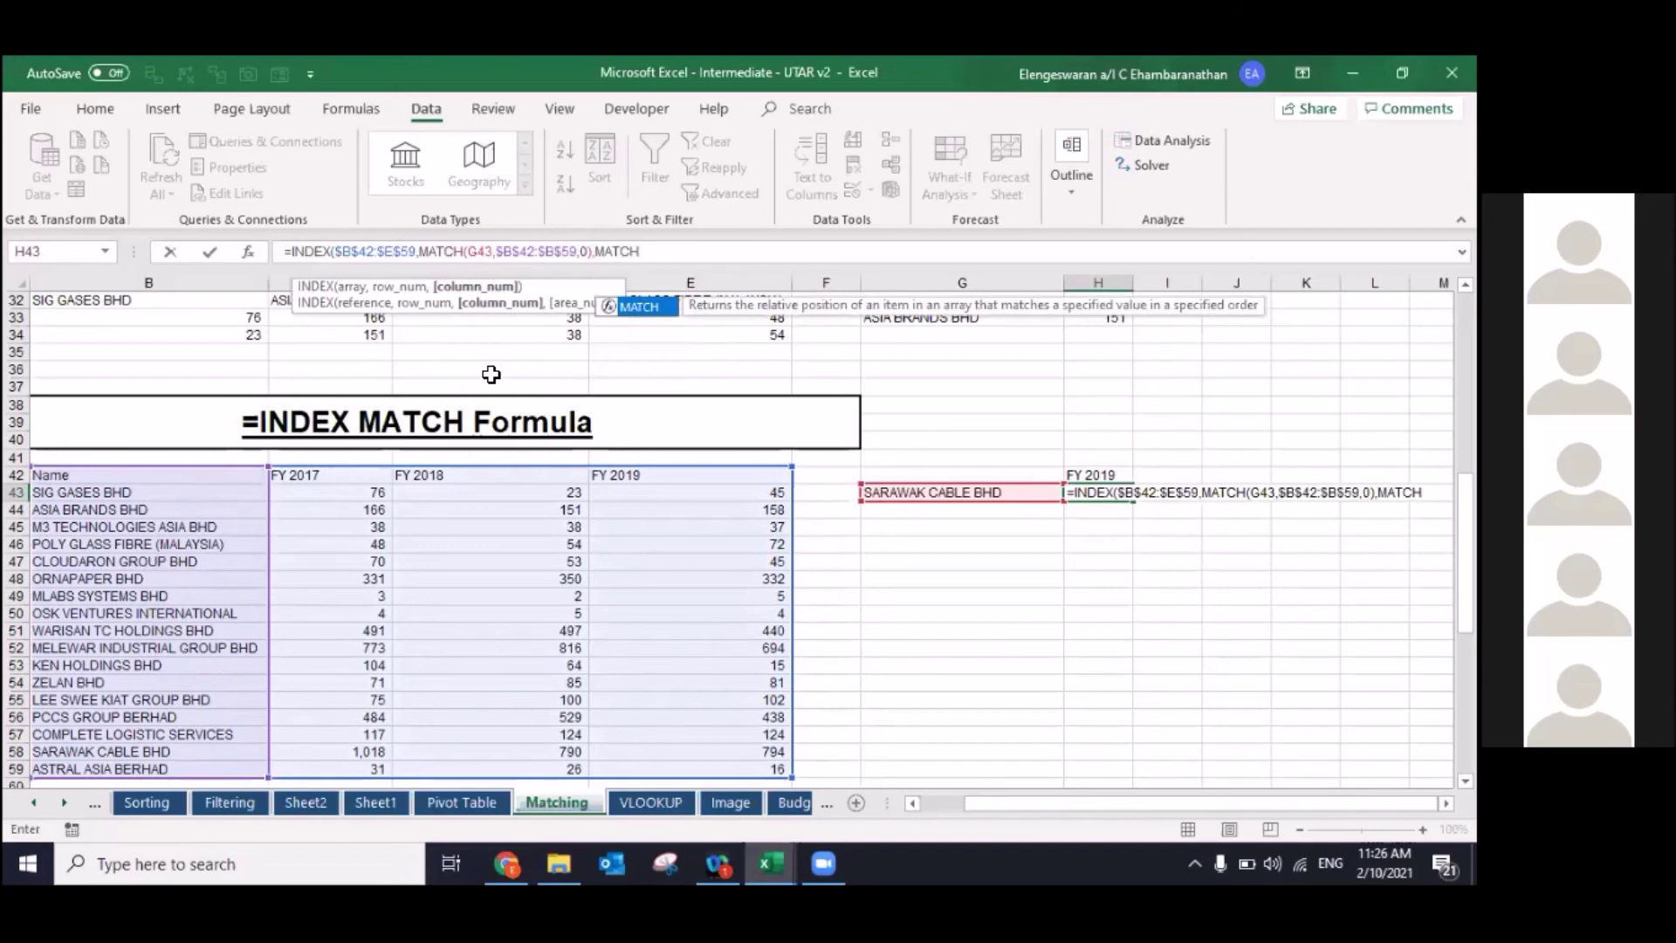
pyautogui.write('(')
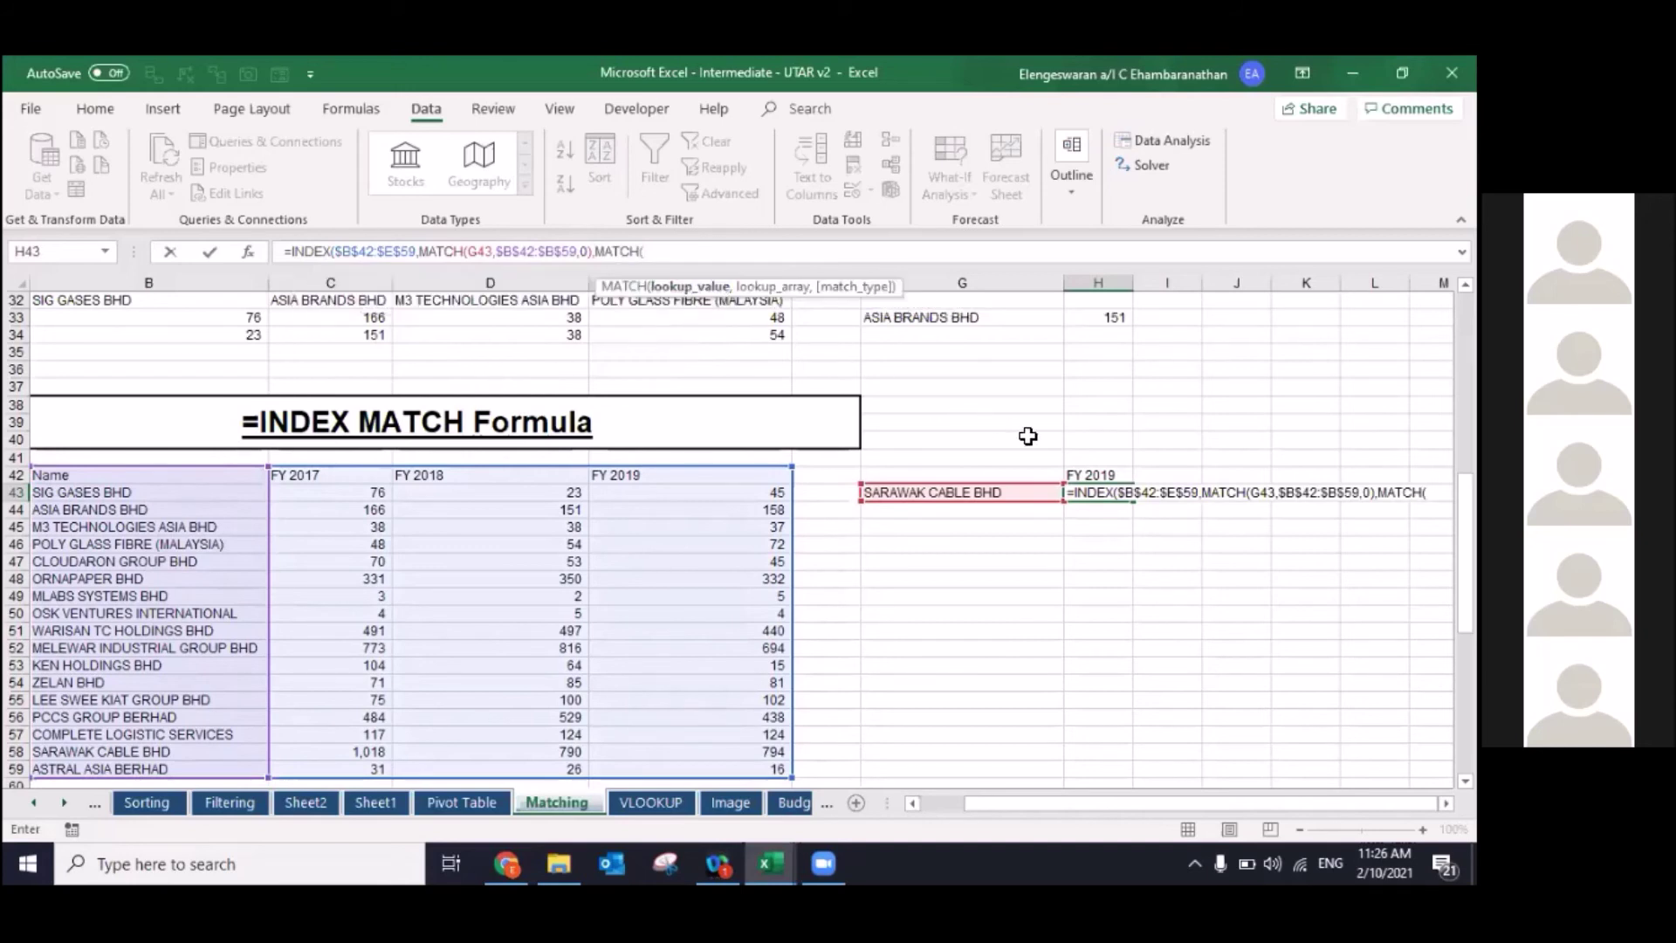
pyautogui.click(1079, 474)
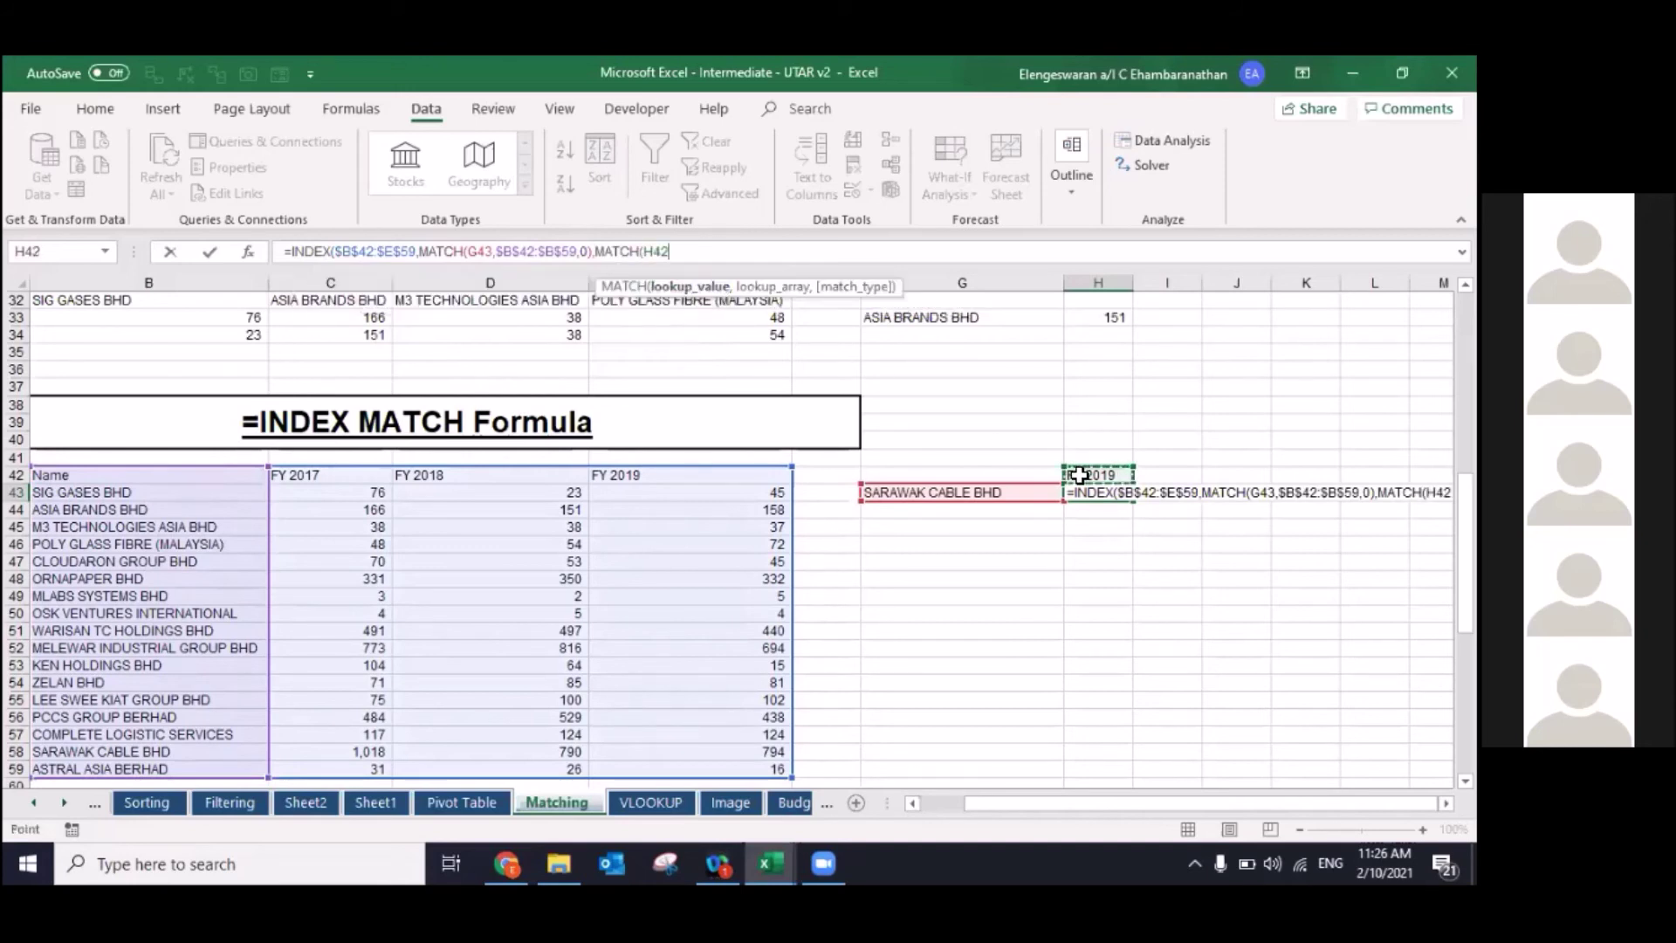
pyautogui.write(',')
pyautogui.moveTo(133, 480); pyautogui.dragTo(781, 479)
pyautogui.press('F4')
pyautogui.write(',0)')
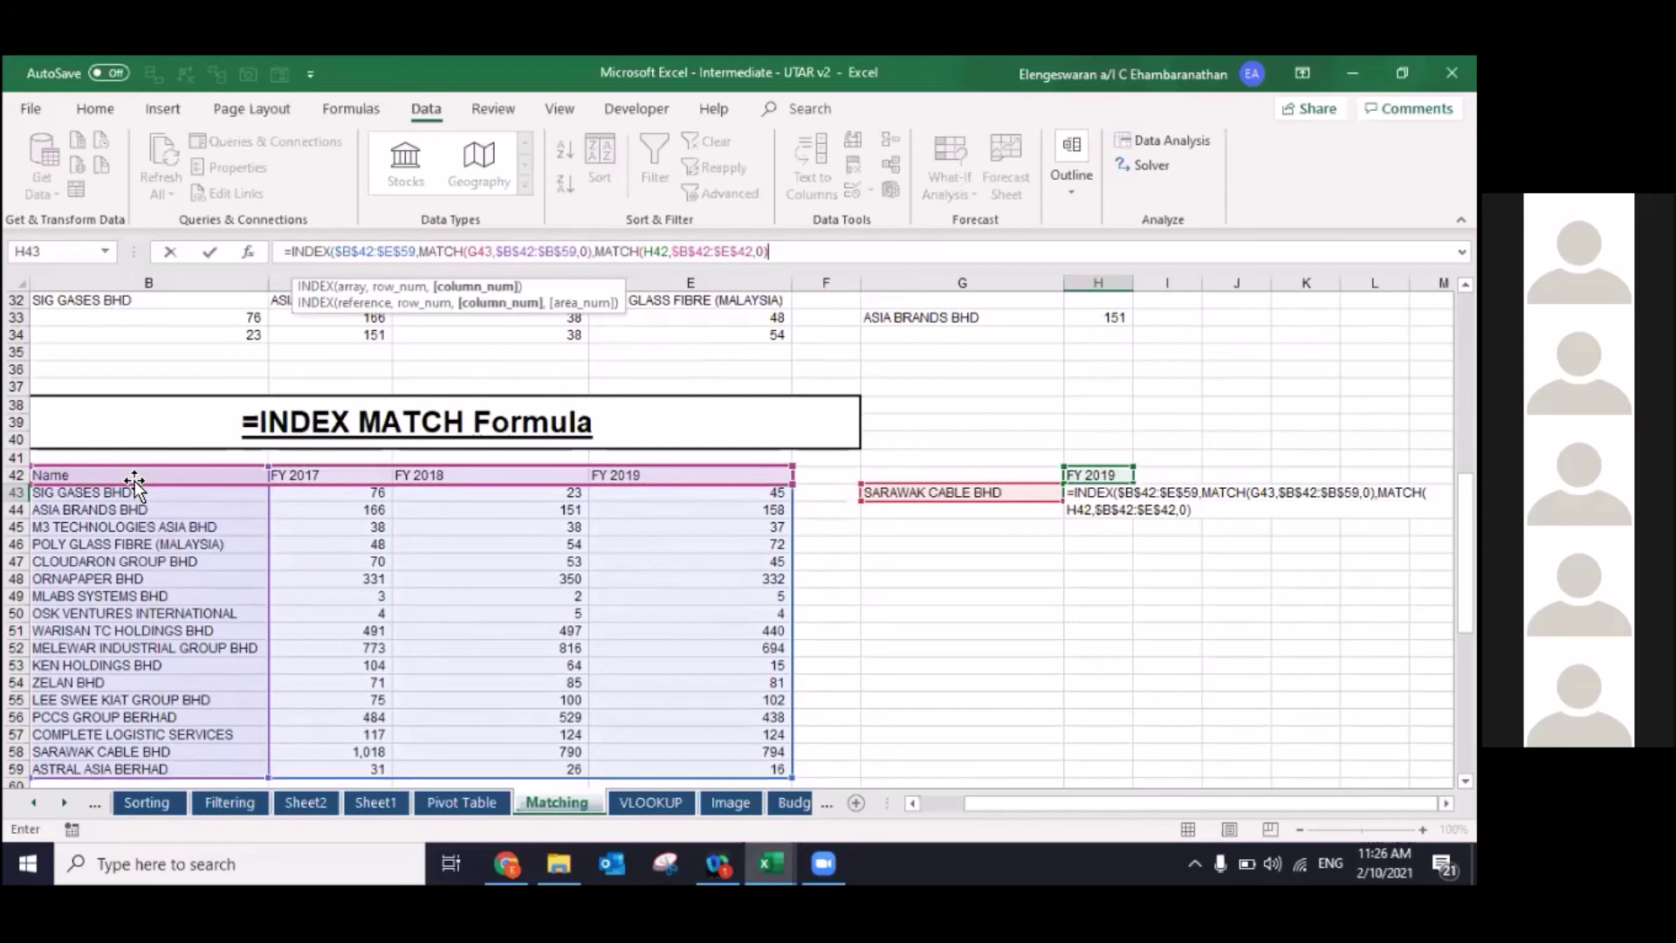
pyautogui.press('Return')
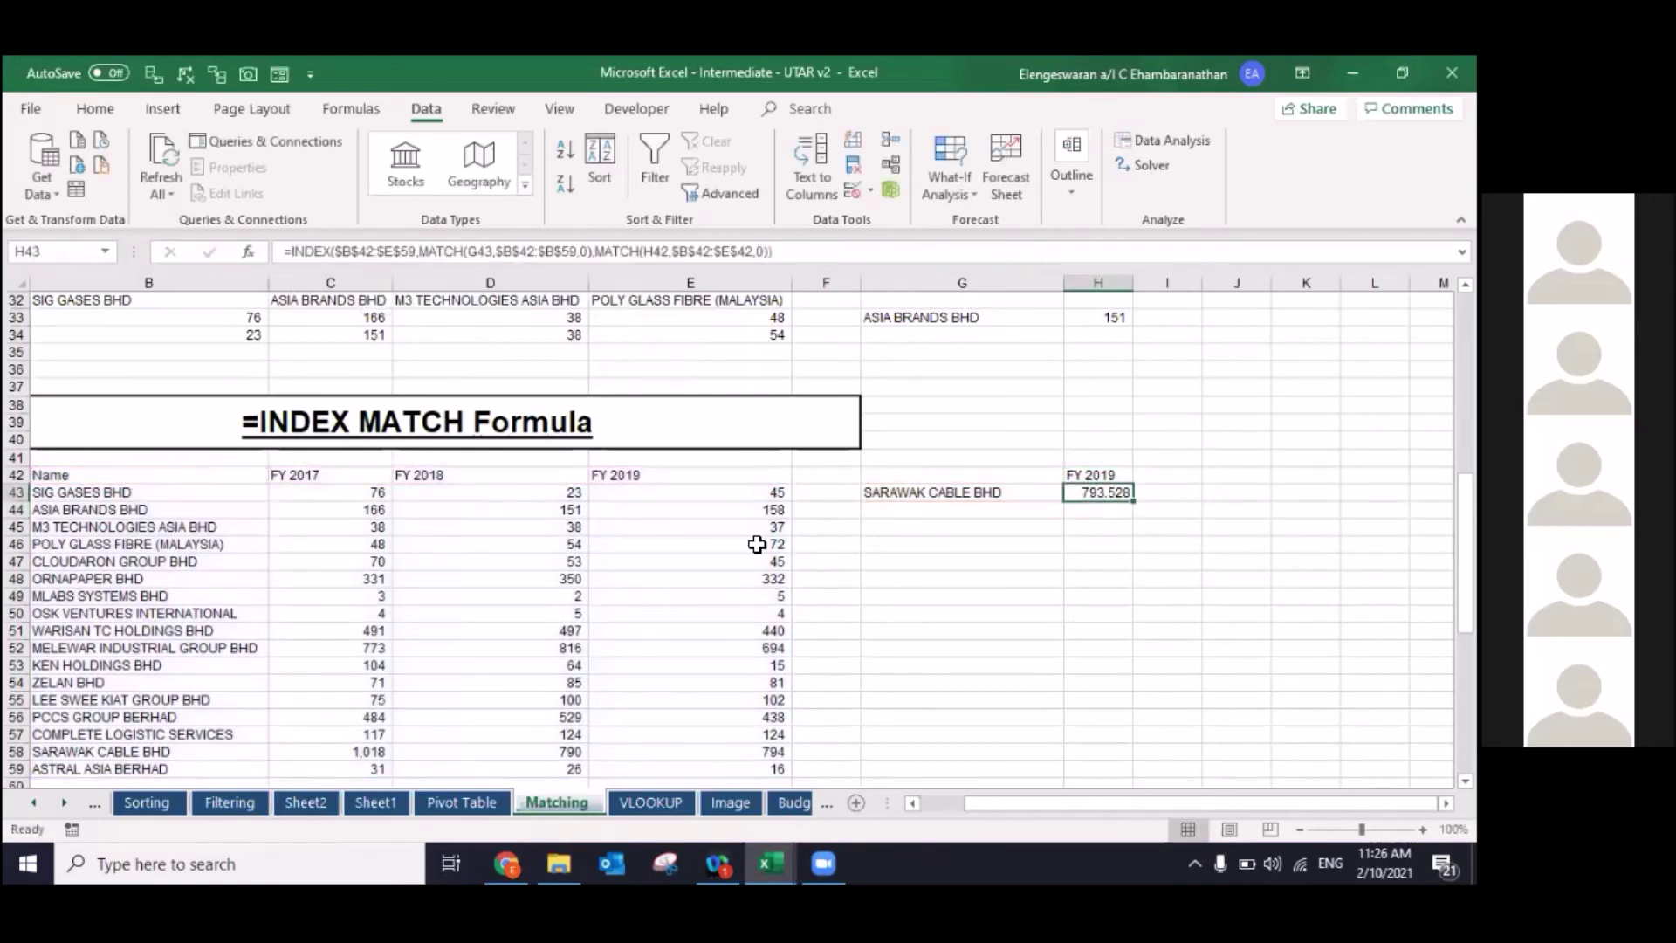
# Step: Set G43 to ASIA BRANDS BHD and H42 to FY 2017 using the dropdowns
pyautogui.click(972, 492)
pyautogui.click(1072, 494)
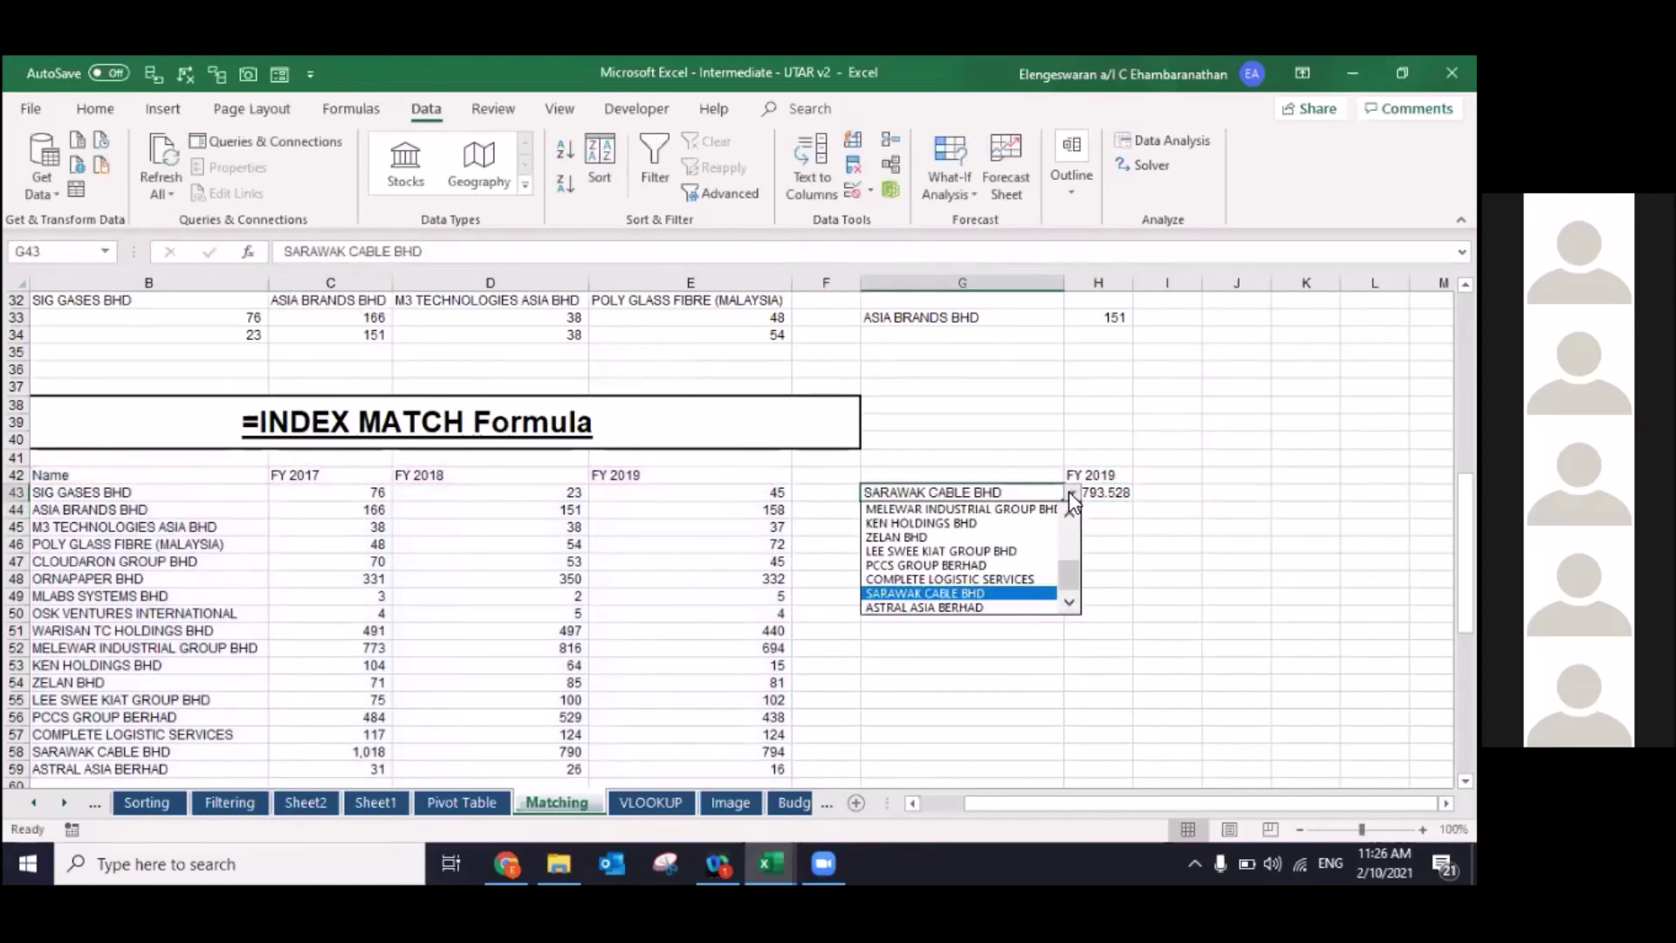
pyautogui.scroll(3, 951, 518)
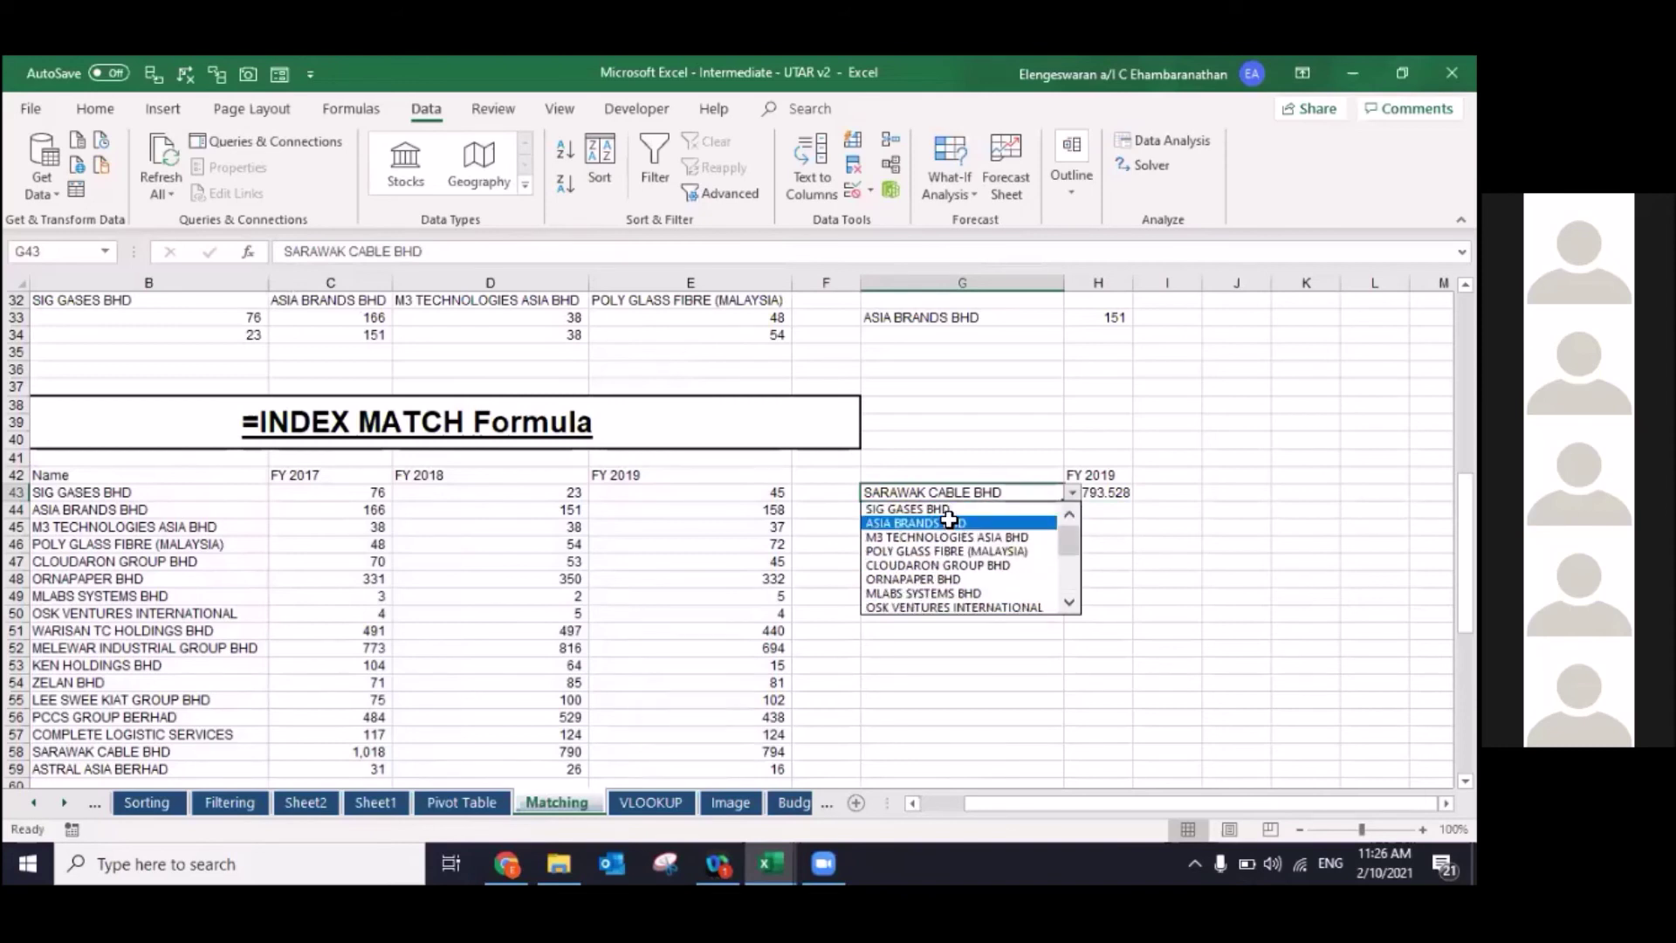
pyautogui.click(949, 520)
pyautogui.press('Right')
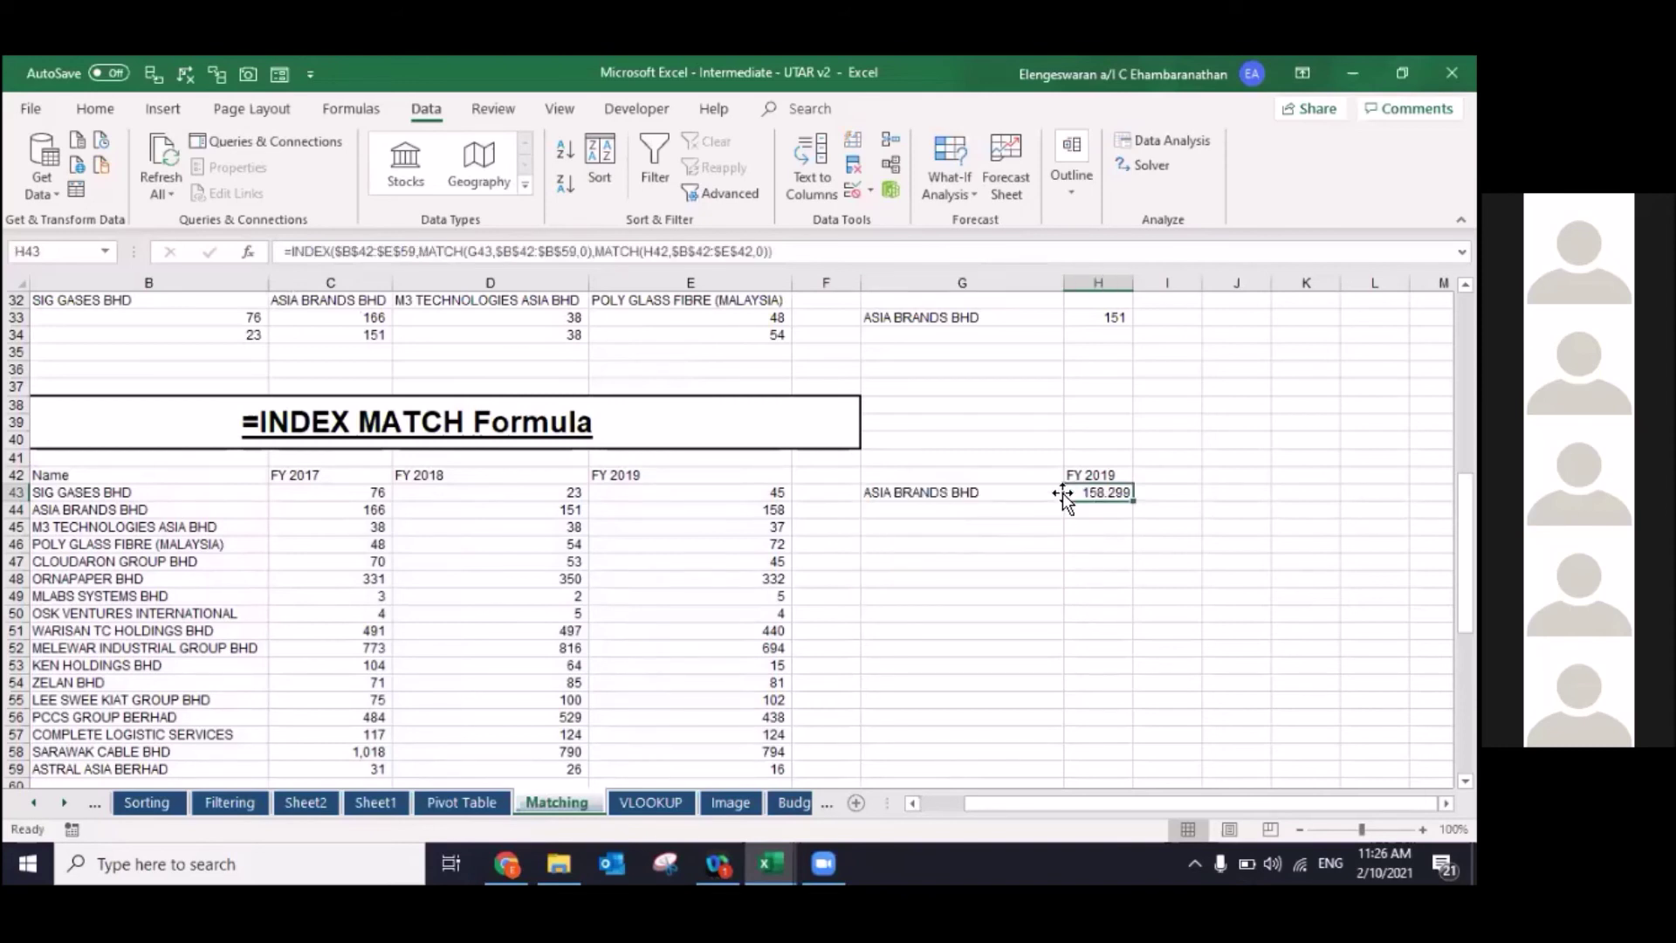
pyautogui.press('Up')
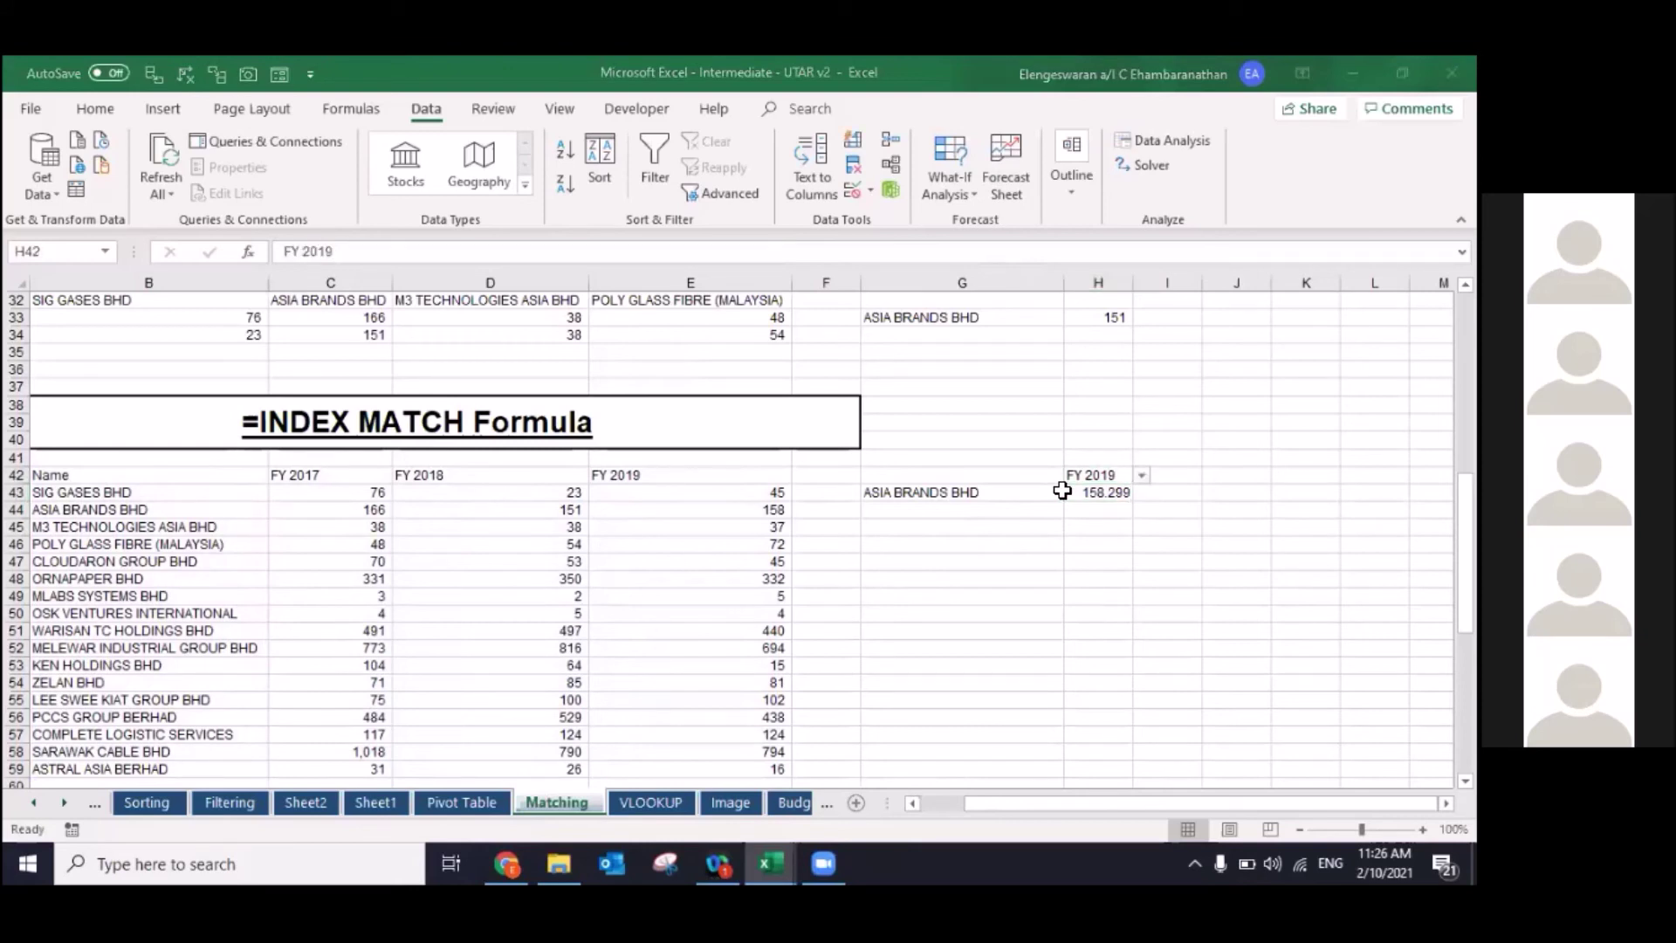
pyautogui.click(1142, 476)
pyautogui.click(1101, 491)
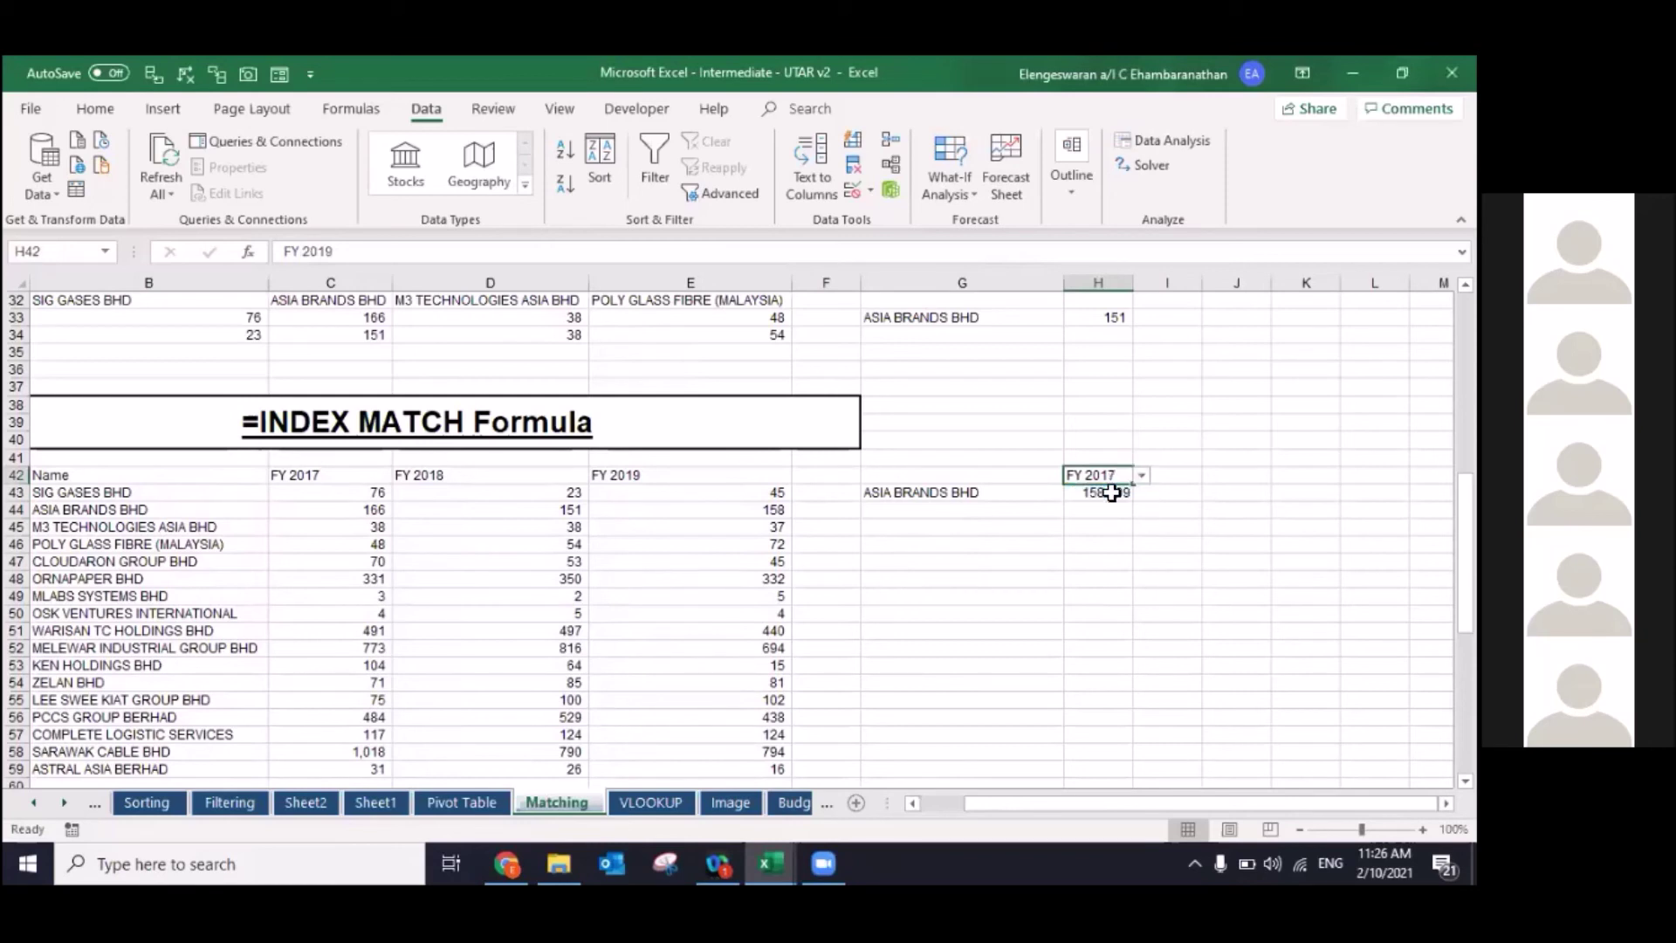
pyautogui.press('Down')
# Step: Paste E43's formatting onto H43 with Paste Special > Formats so it shows 166
pyautogui.press('Left')
pyautogui.press('Left')
pyautogui.press('Left')
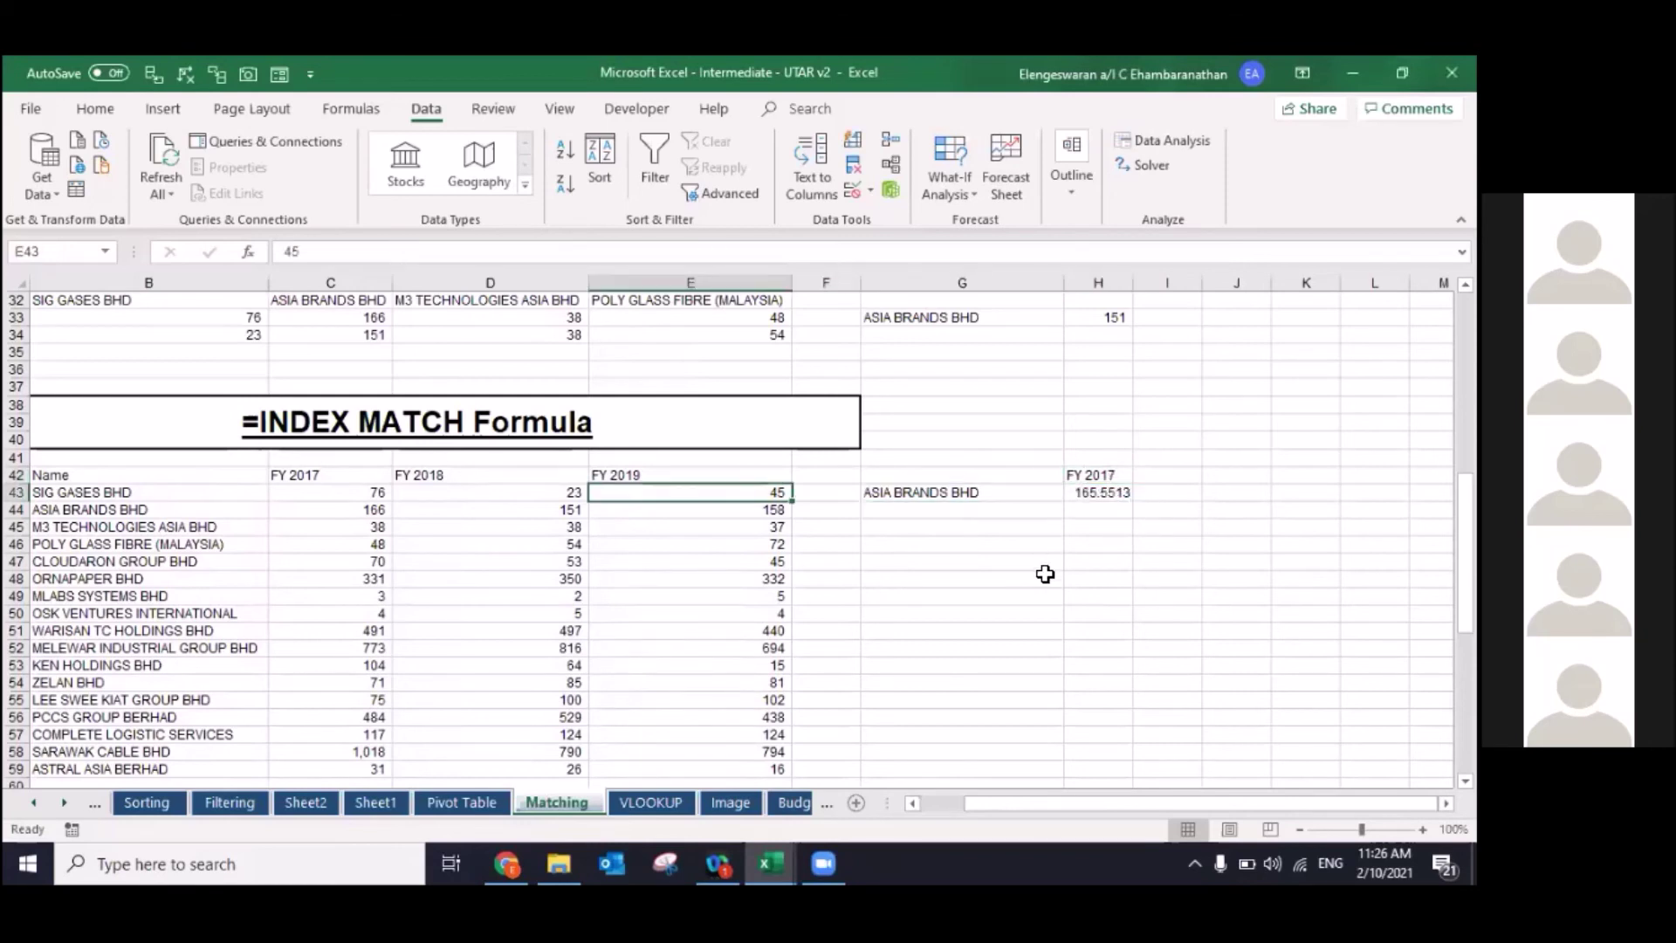
pyautogui.hotkey('ctrl', 'c')
pyautogui.press('Right')
pyautogui.press('Right')
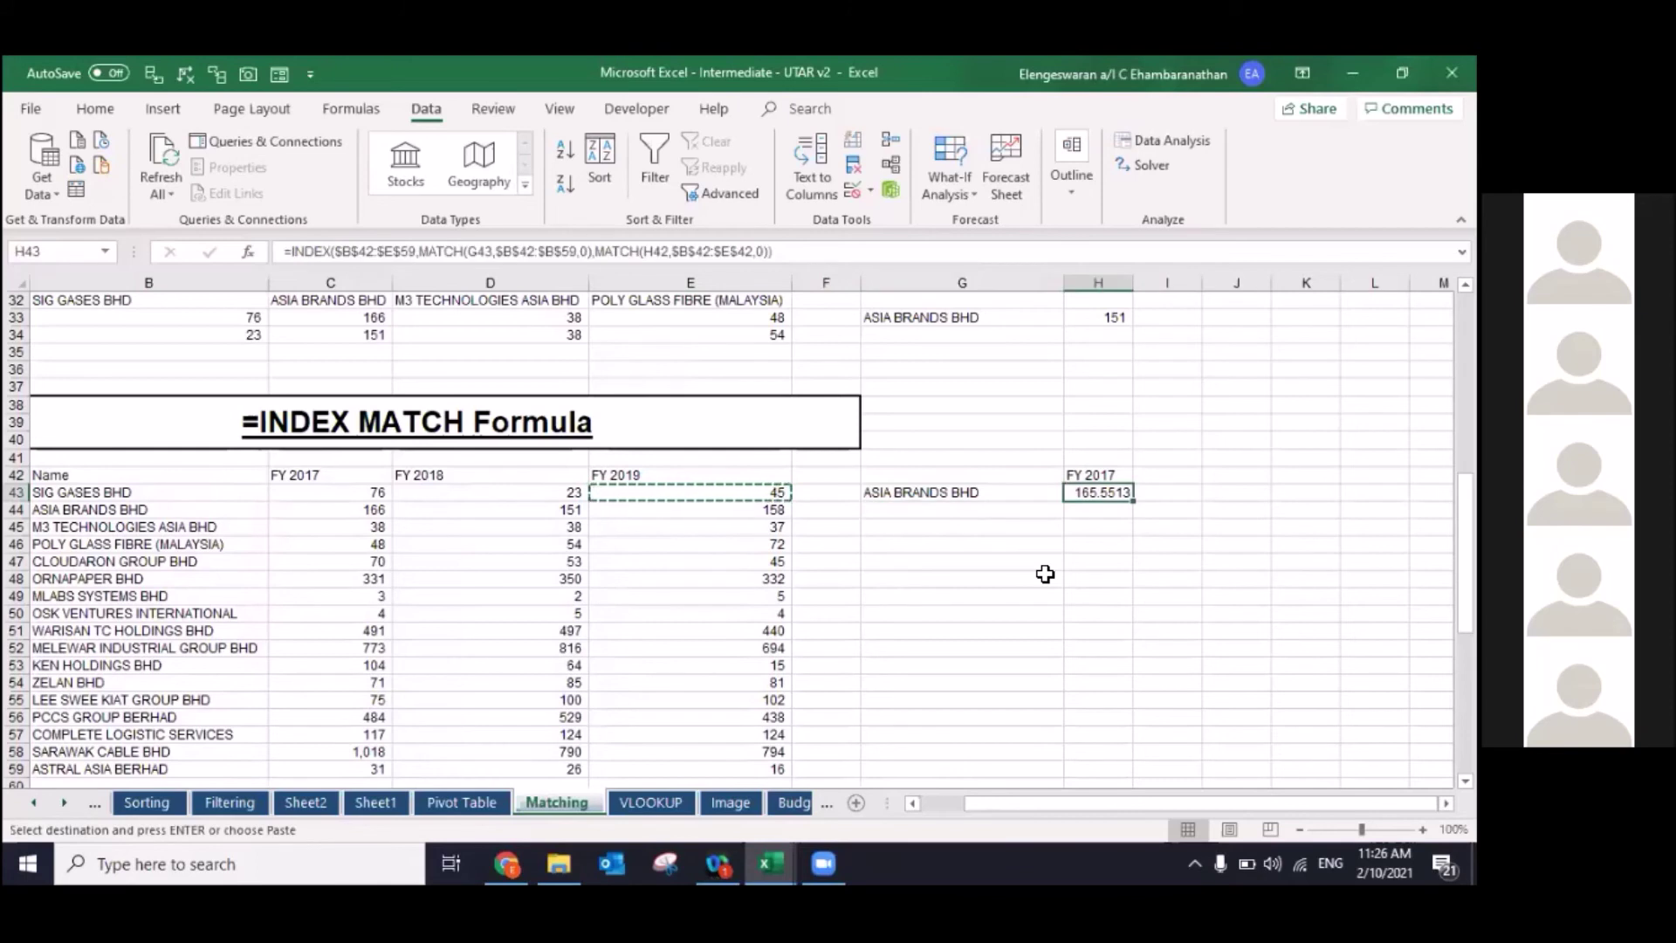
pyautogui.hotkey('ctrl', 'alt', 'v')
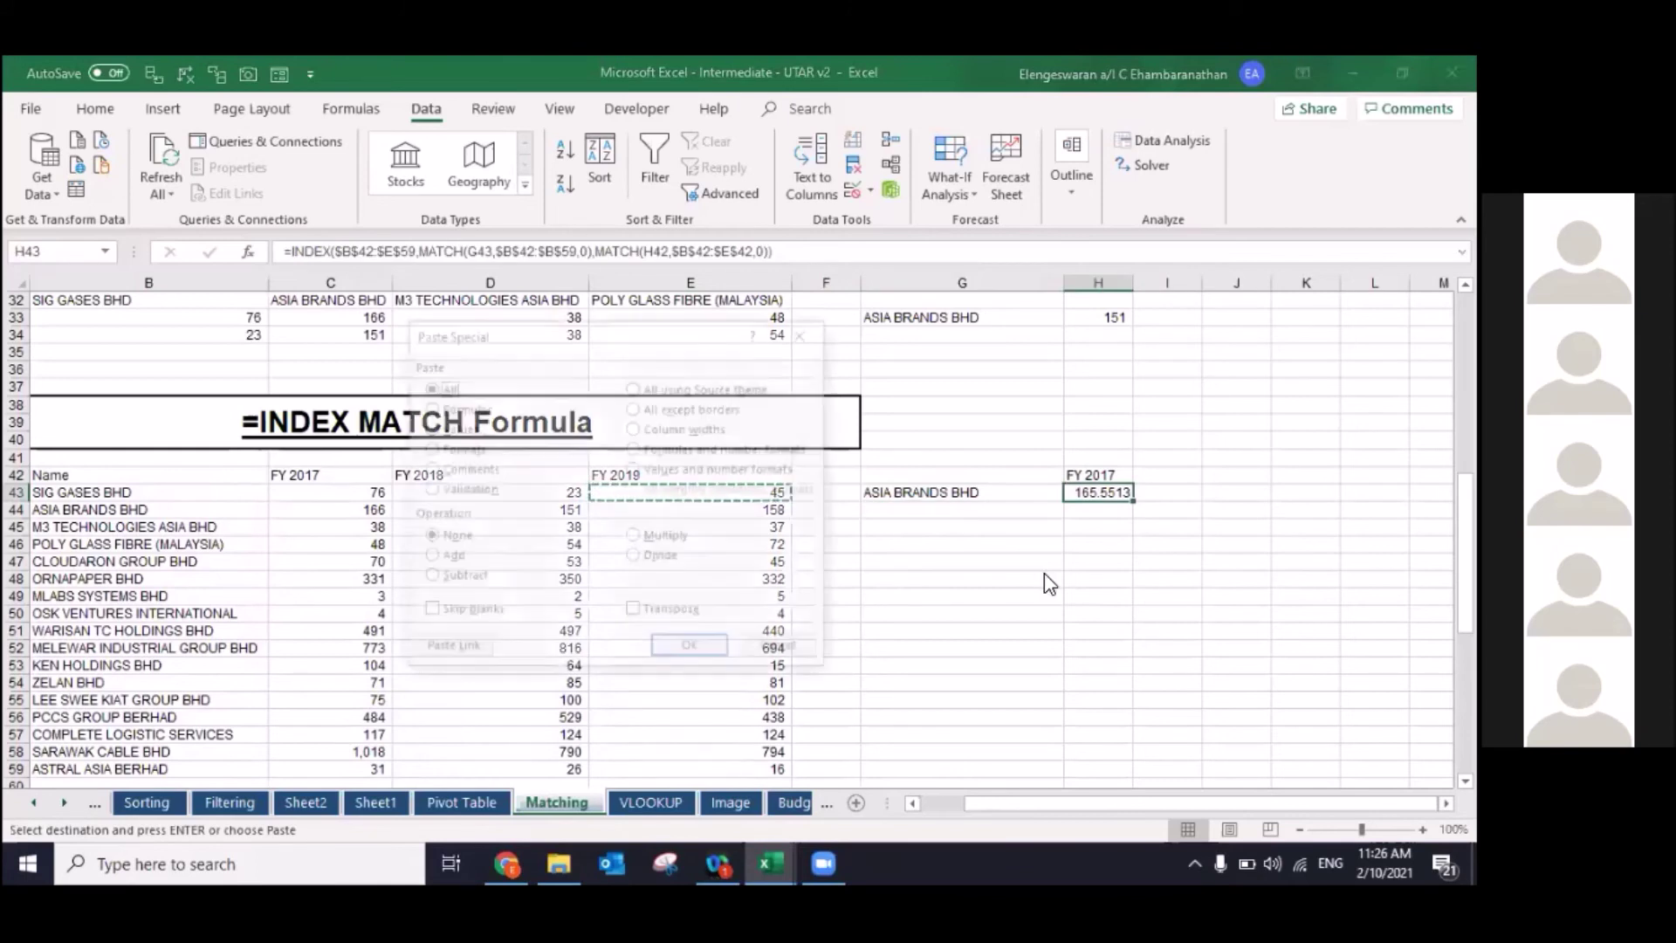
pyautogui.press('t')
pyautogui.press('Return')
pyautogui.press('Left')
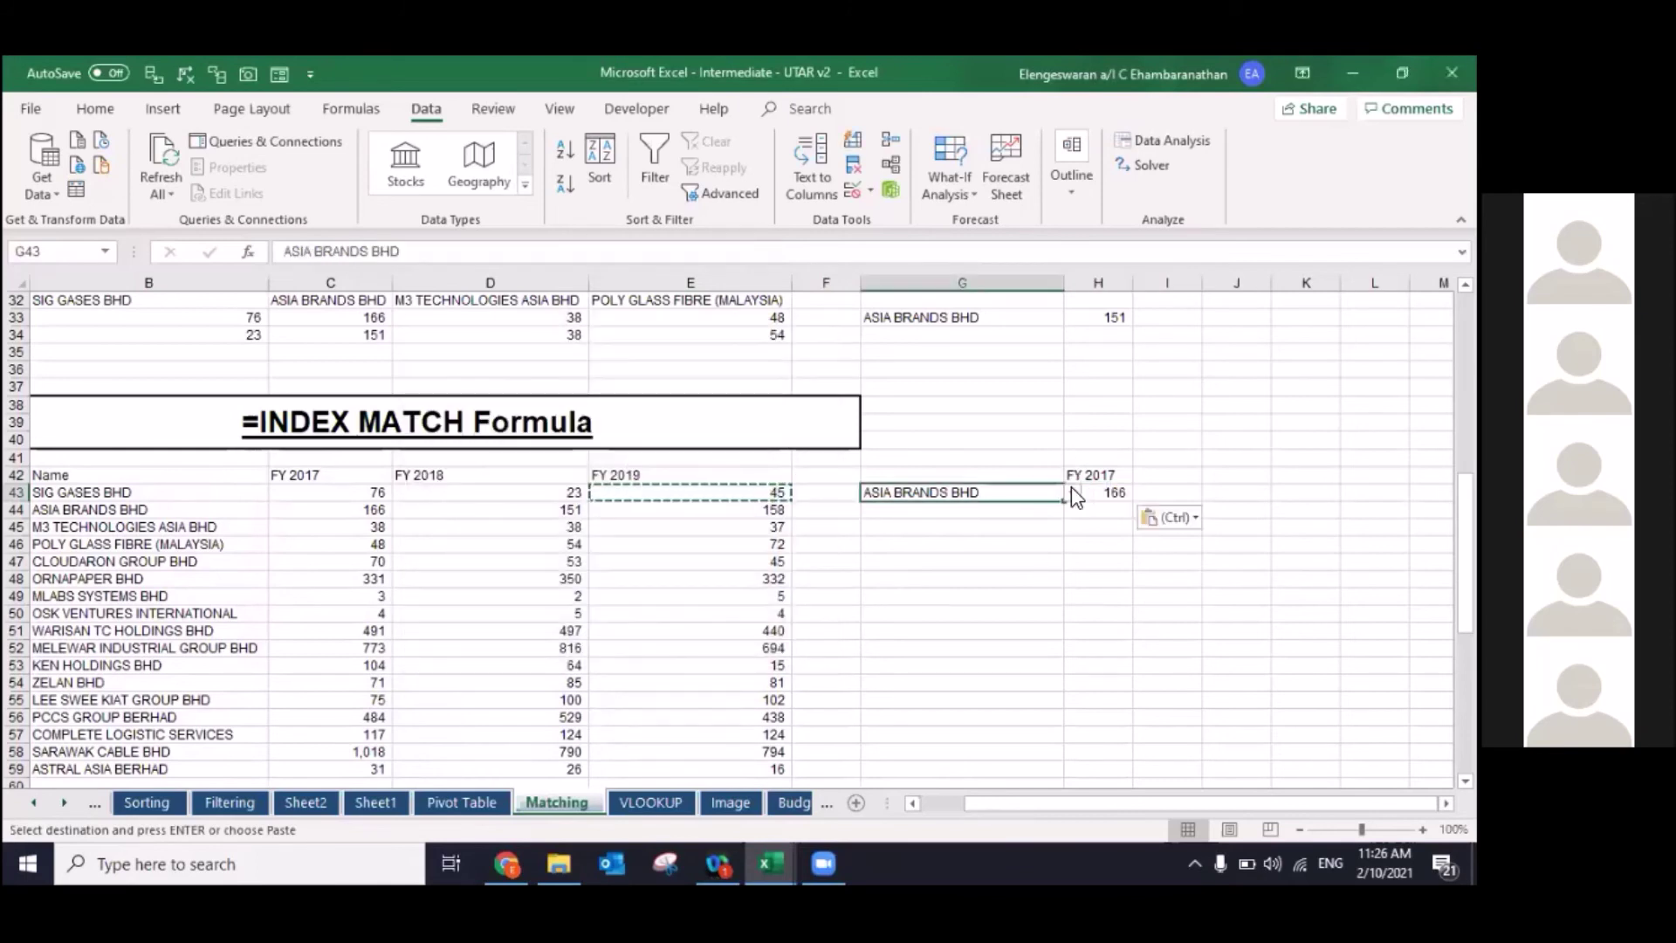
# Step: Try POLY GLASS FIBRE (MALAYSIA) for FY 2019 via the G43 and H42 dropdowns
pyautogui.click(1072, 492)
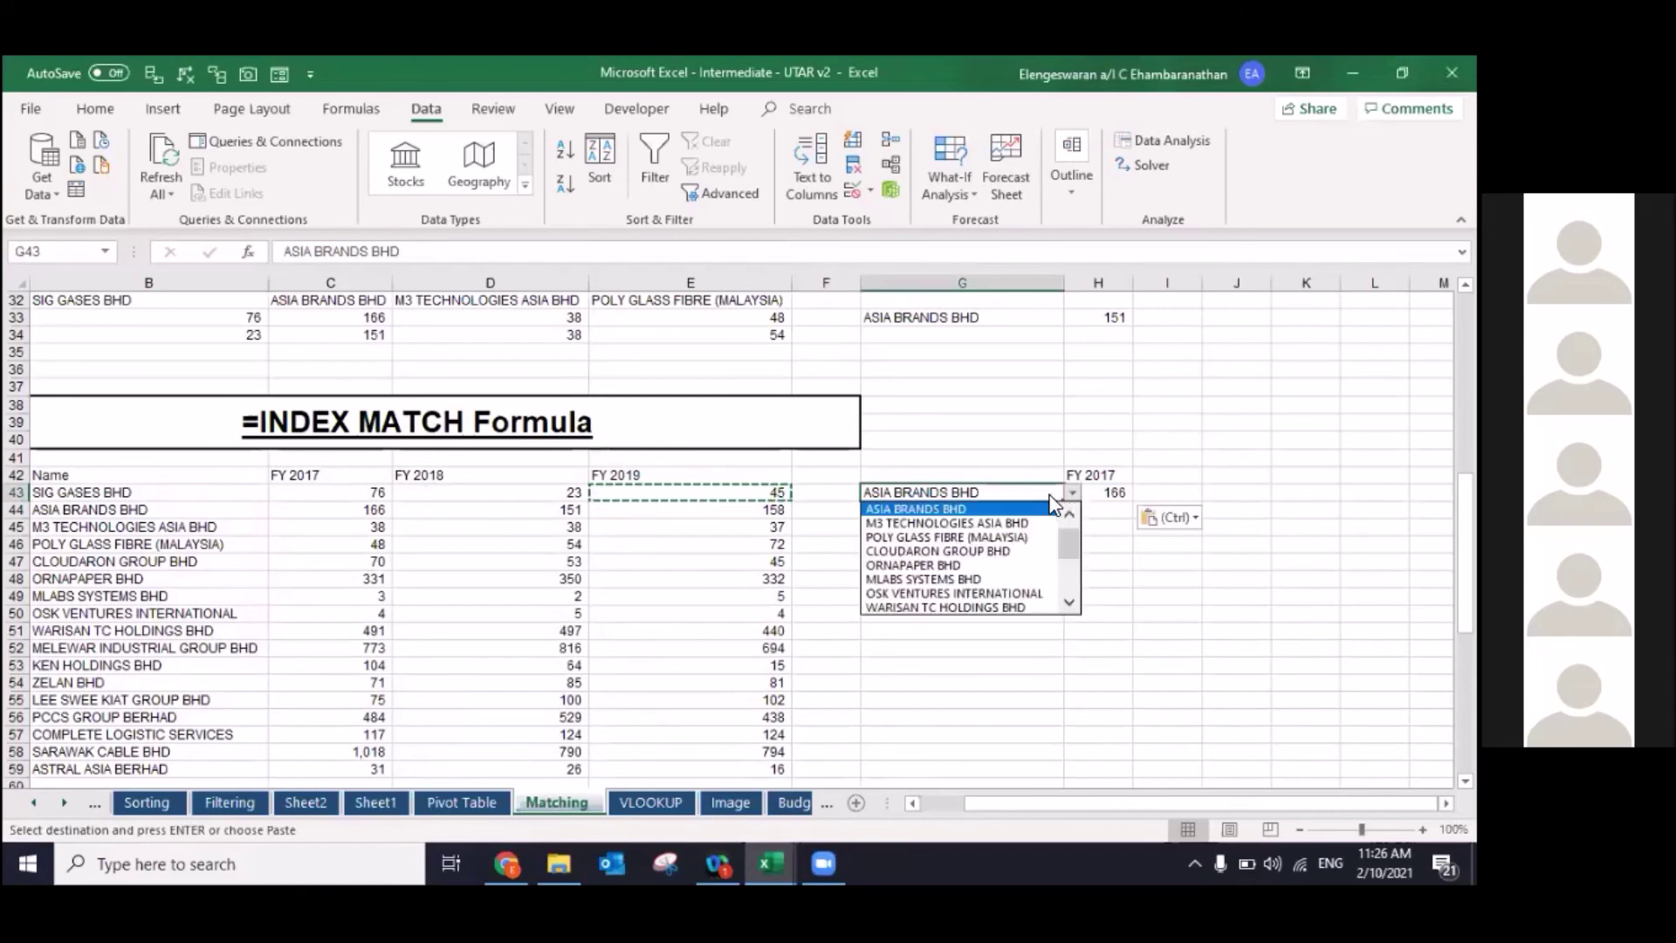
pyautogui.click(995, 537)
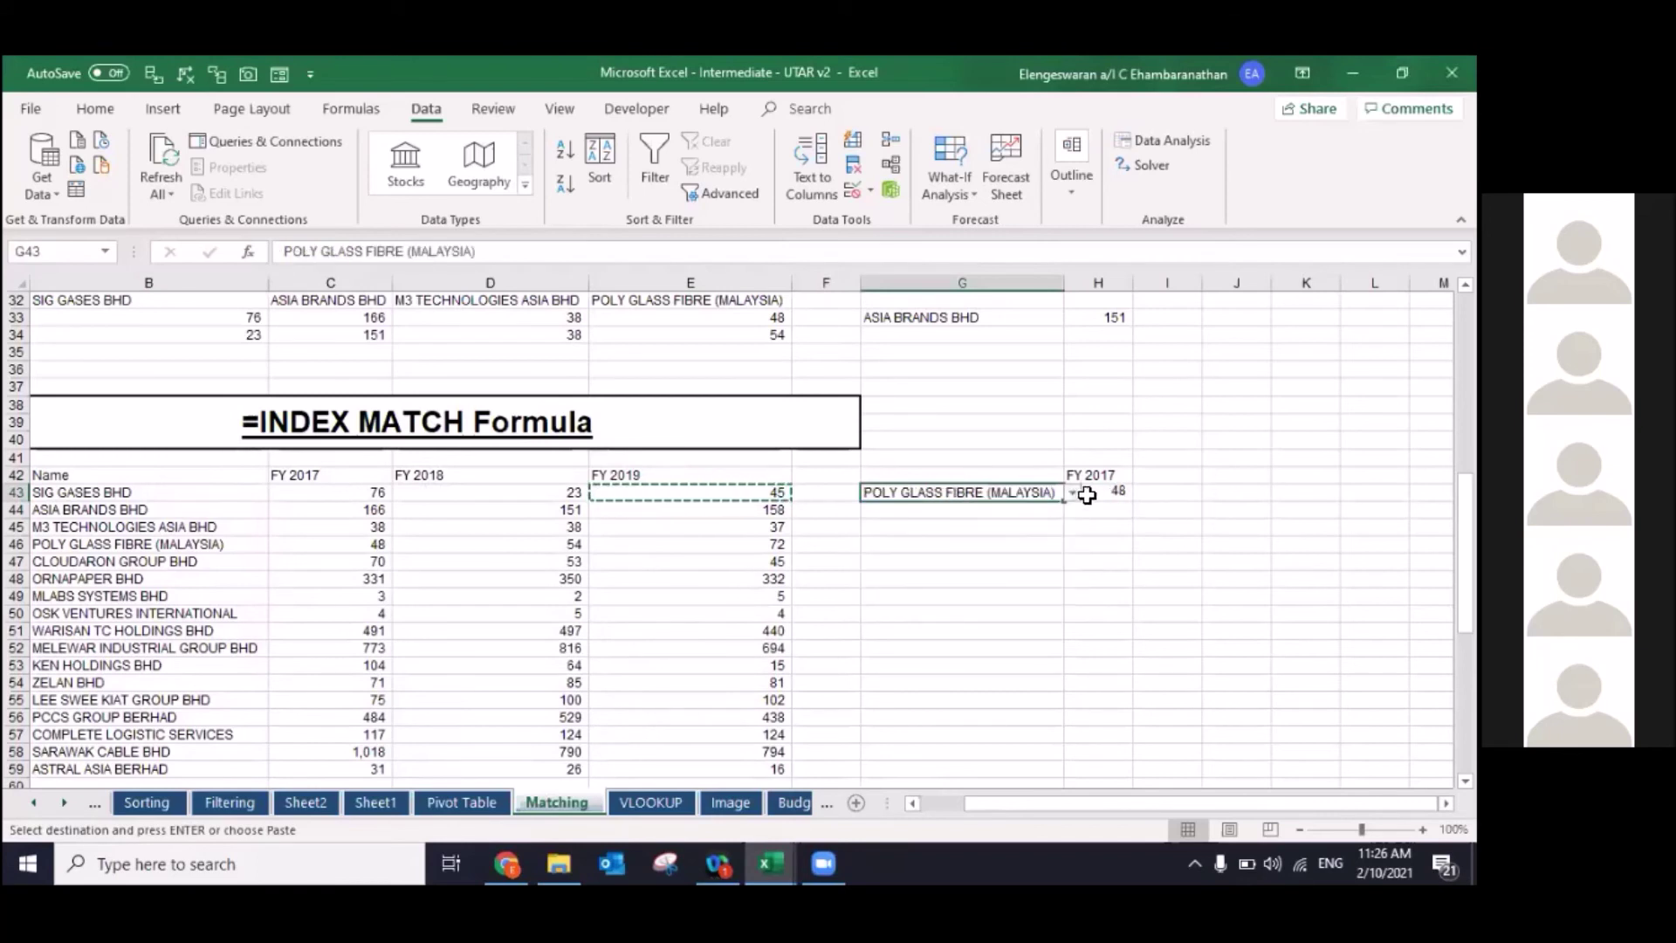
pyautogui.click(1091, 478)
pyautogui.click(1141, 475)
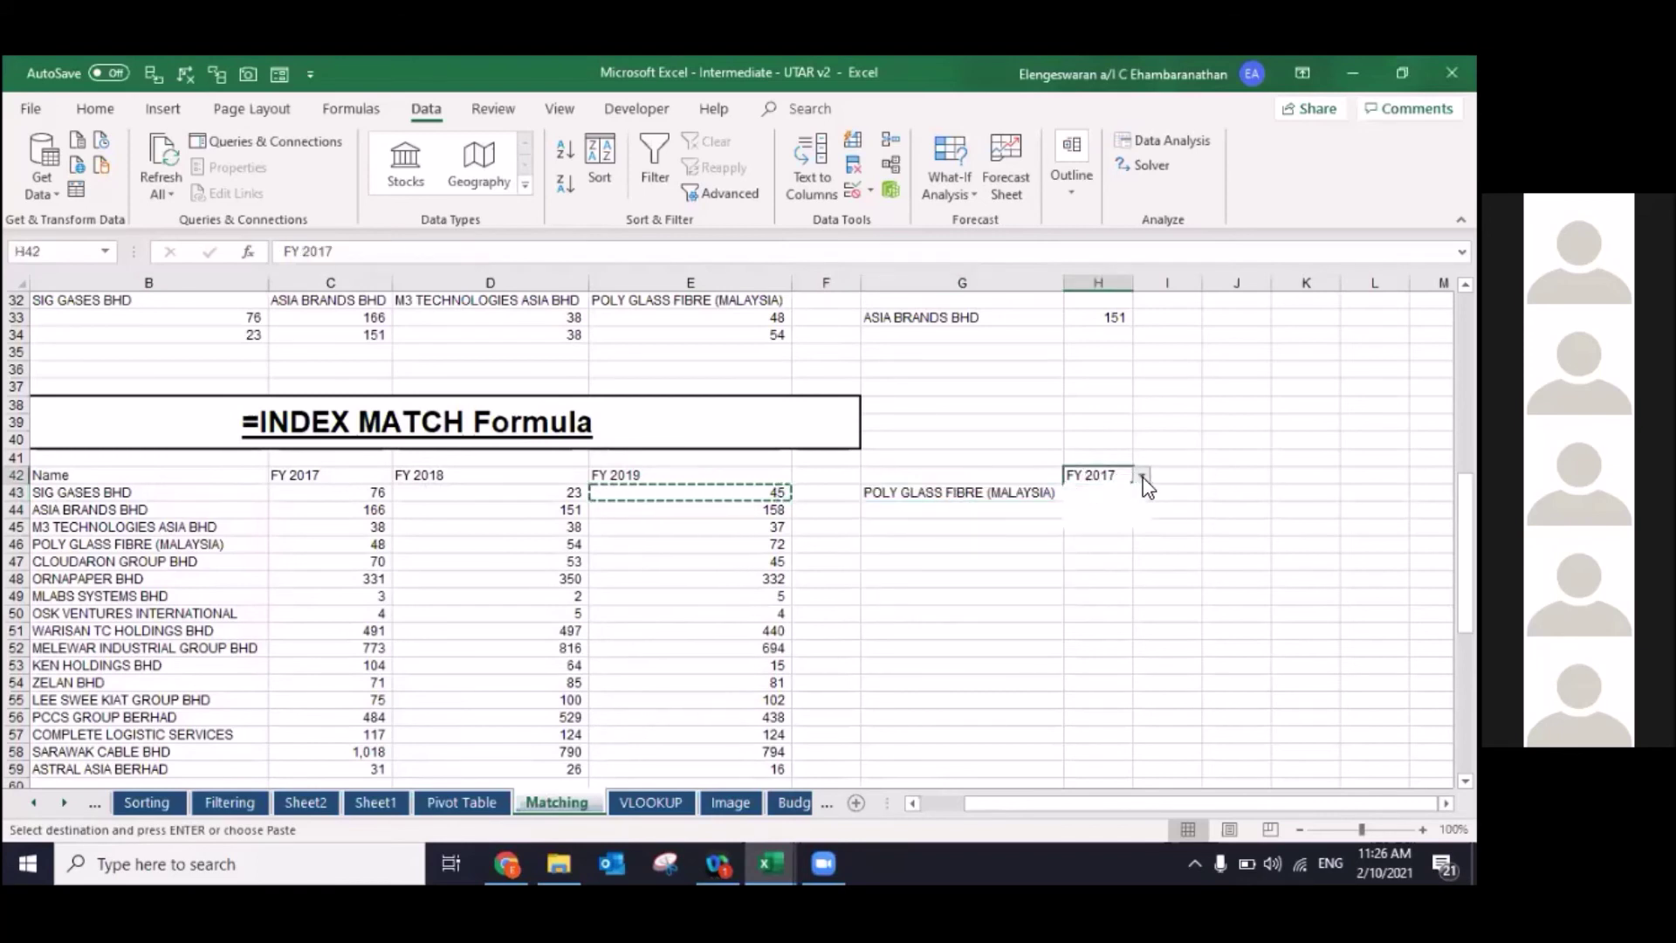
pyautogui.click(1098, 521)
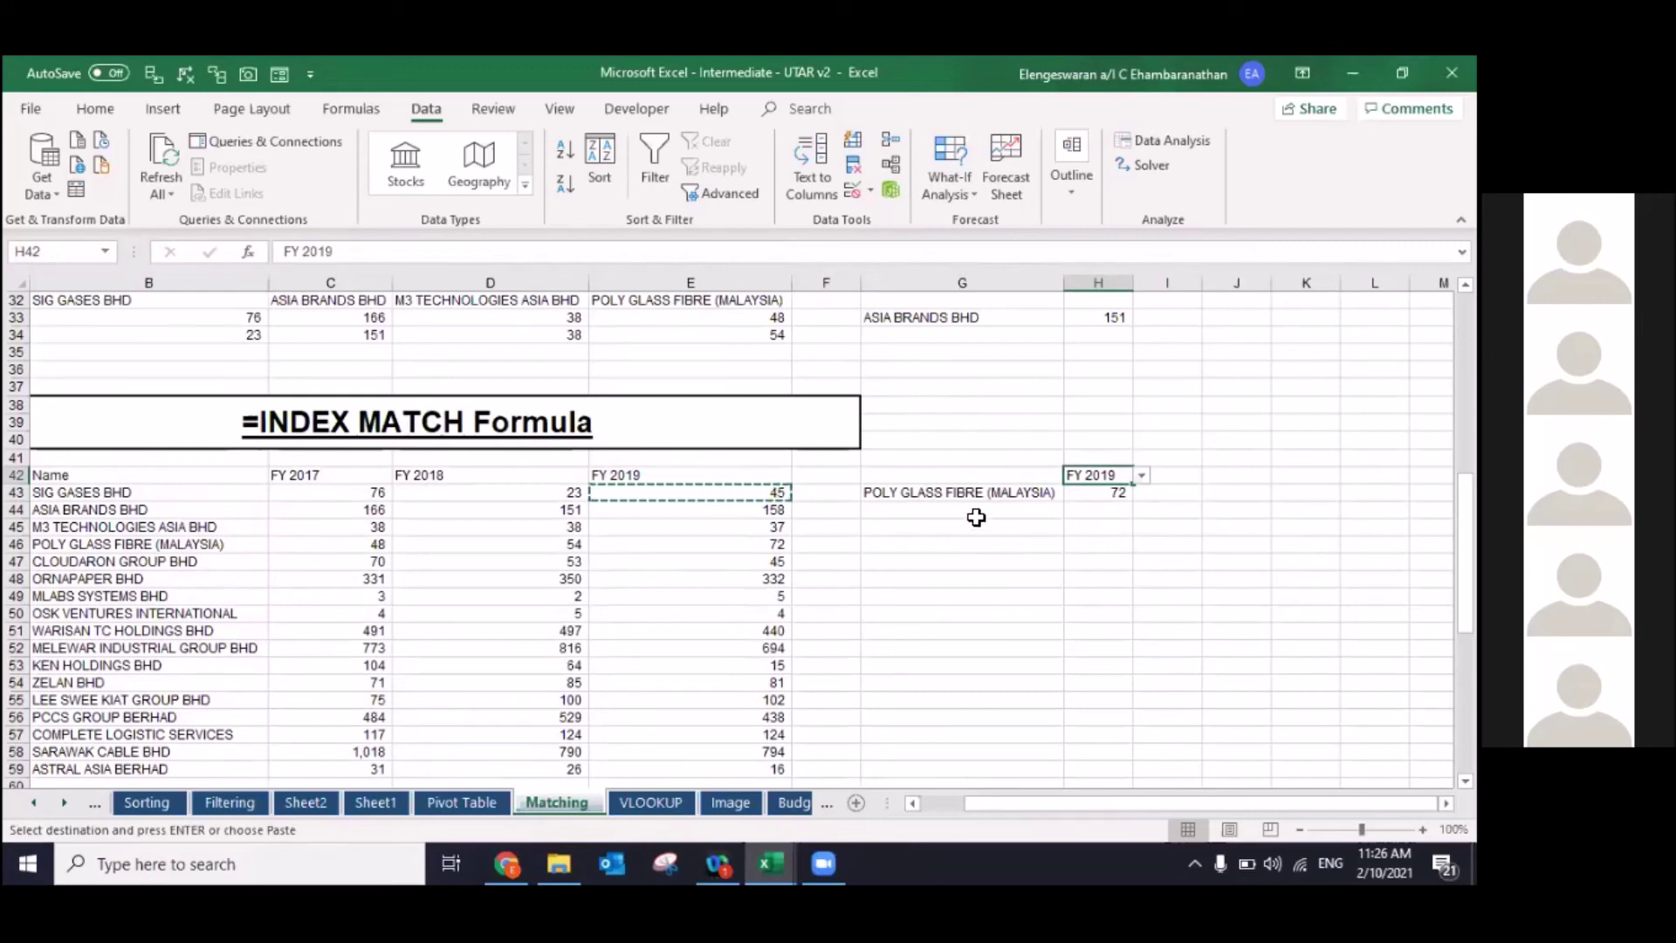
# Step: Switch G43 to CLOUDARON GROUP BHD so H43 shows 45, and open H43's formula for review
pyautogui.click(960, 494)
pyautogui.click(1072, 494)
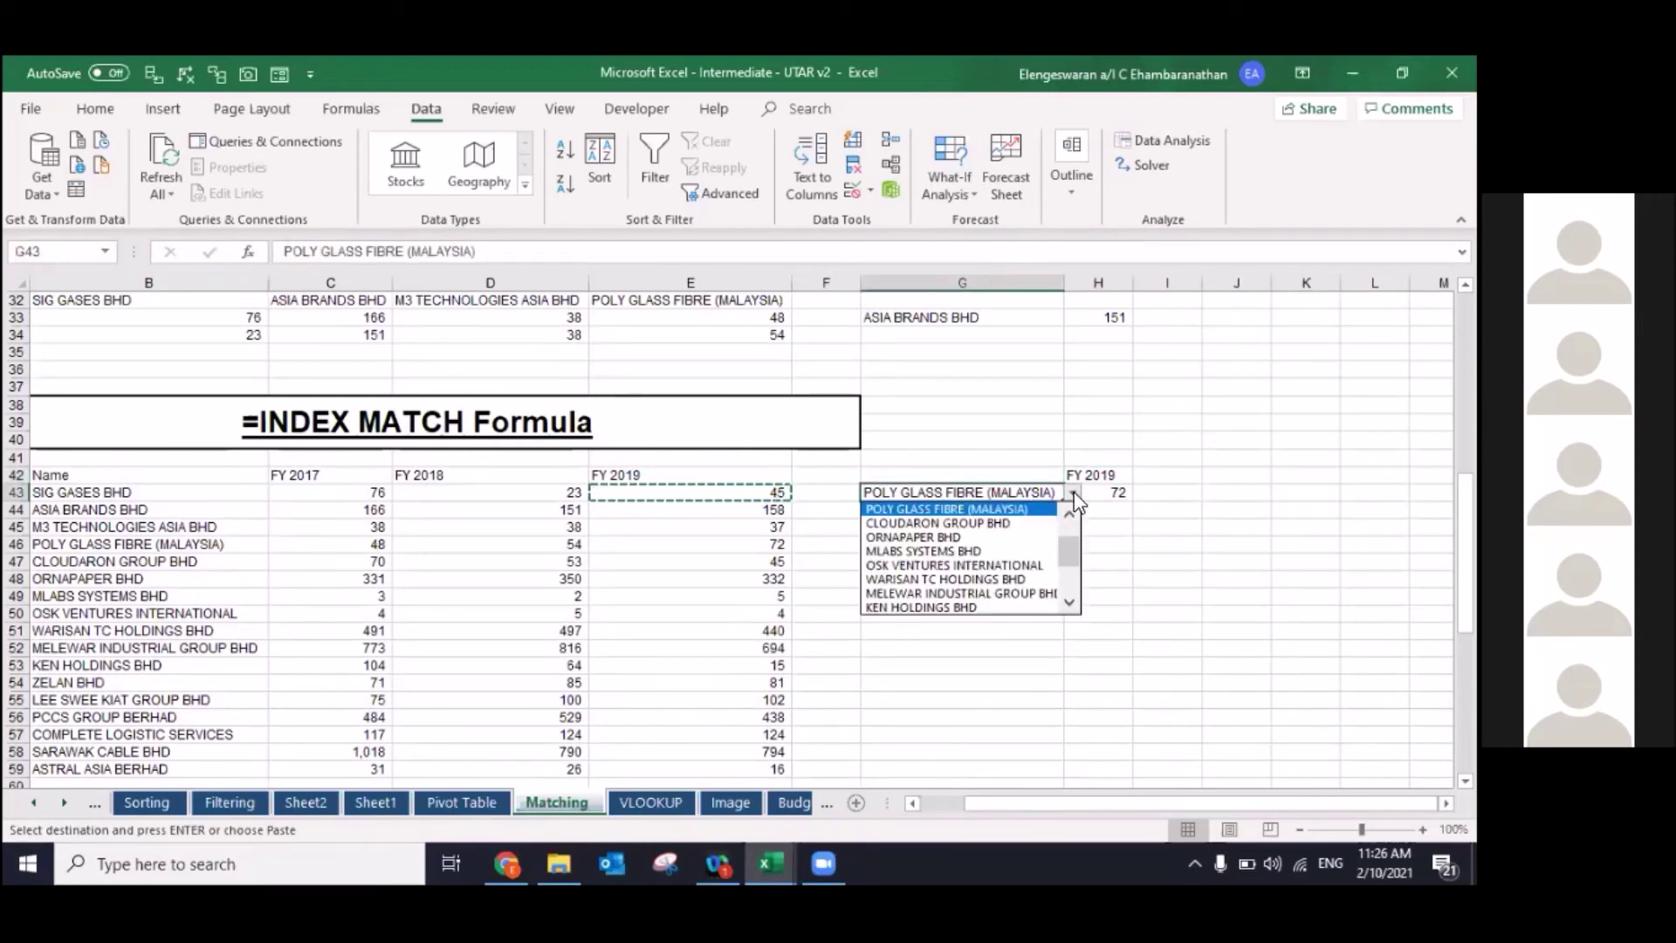
pyautogui.press('Escape')
pyautogui.click(1019, 535)
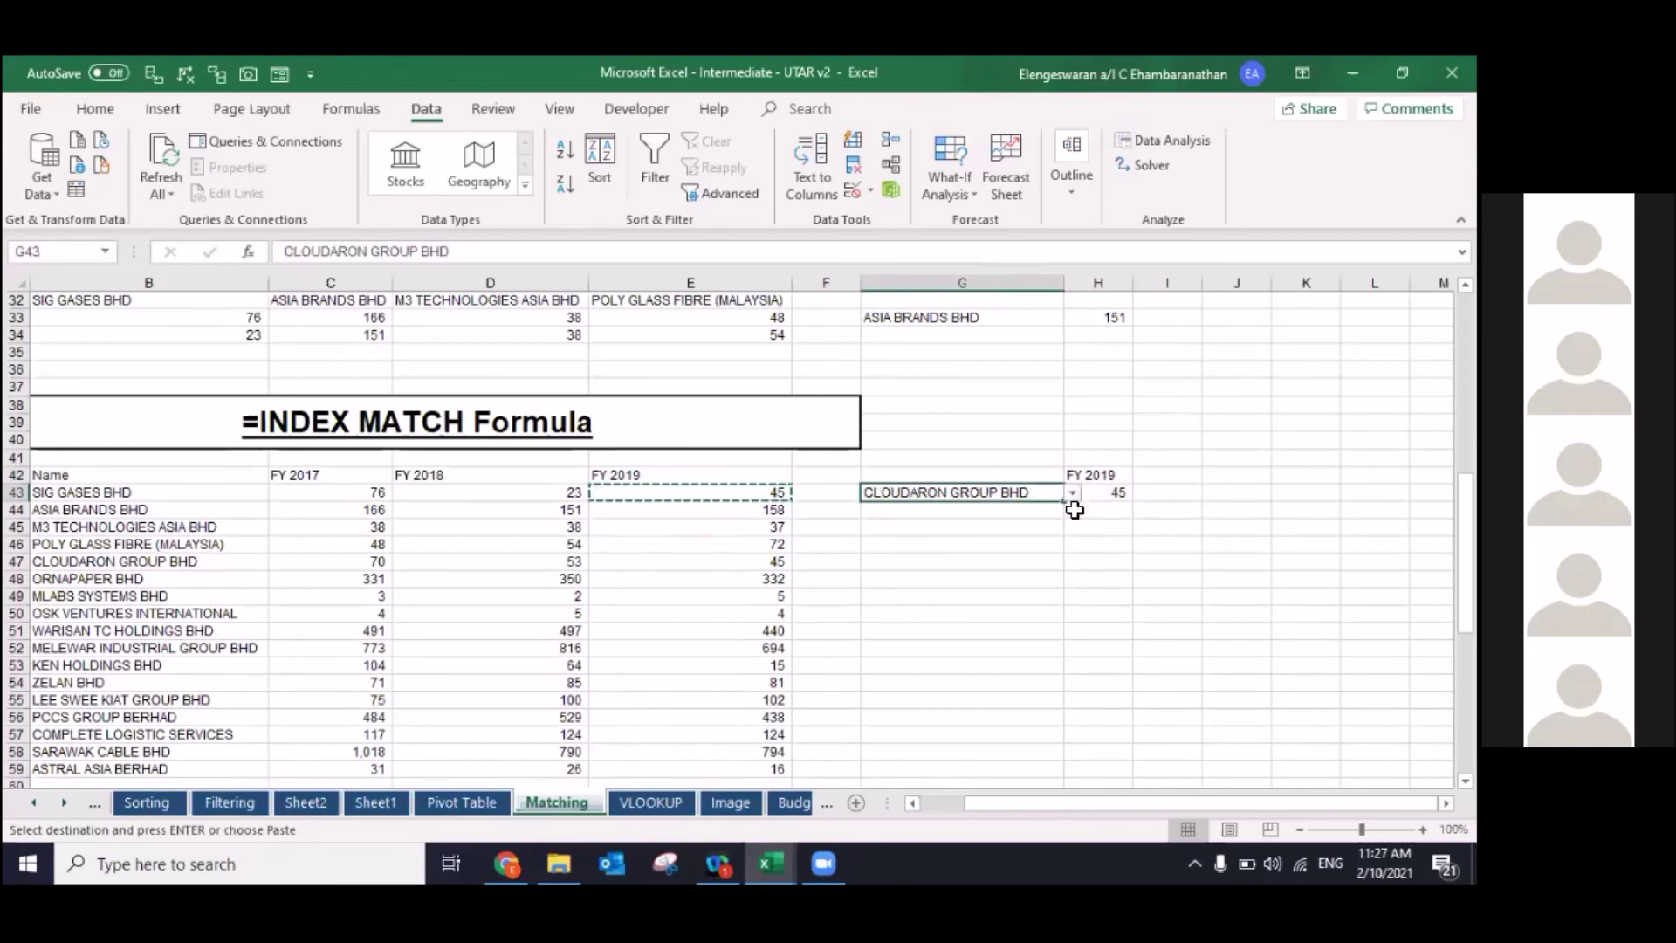
pyautogui.click(1077, 500)
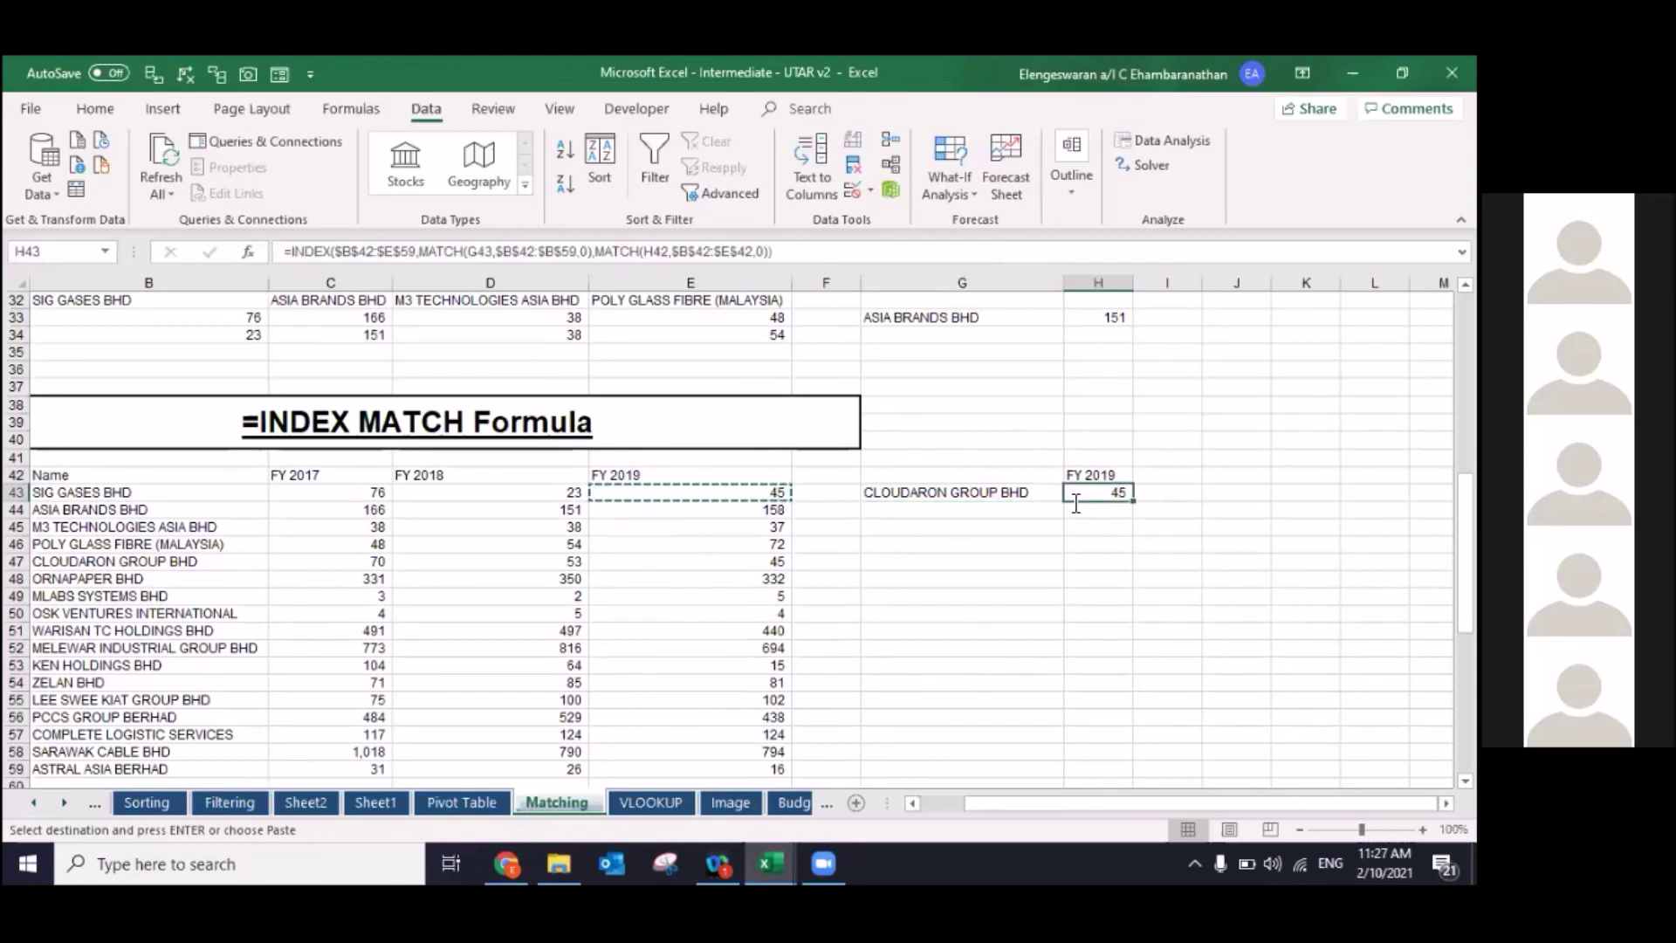
pyautogui.doubleClick(1076, 497)
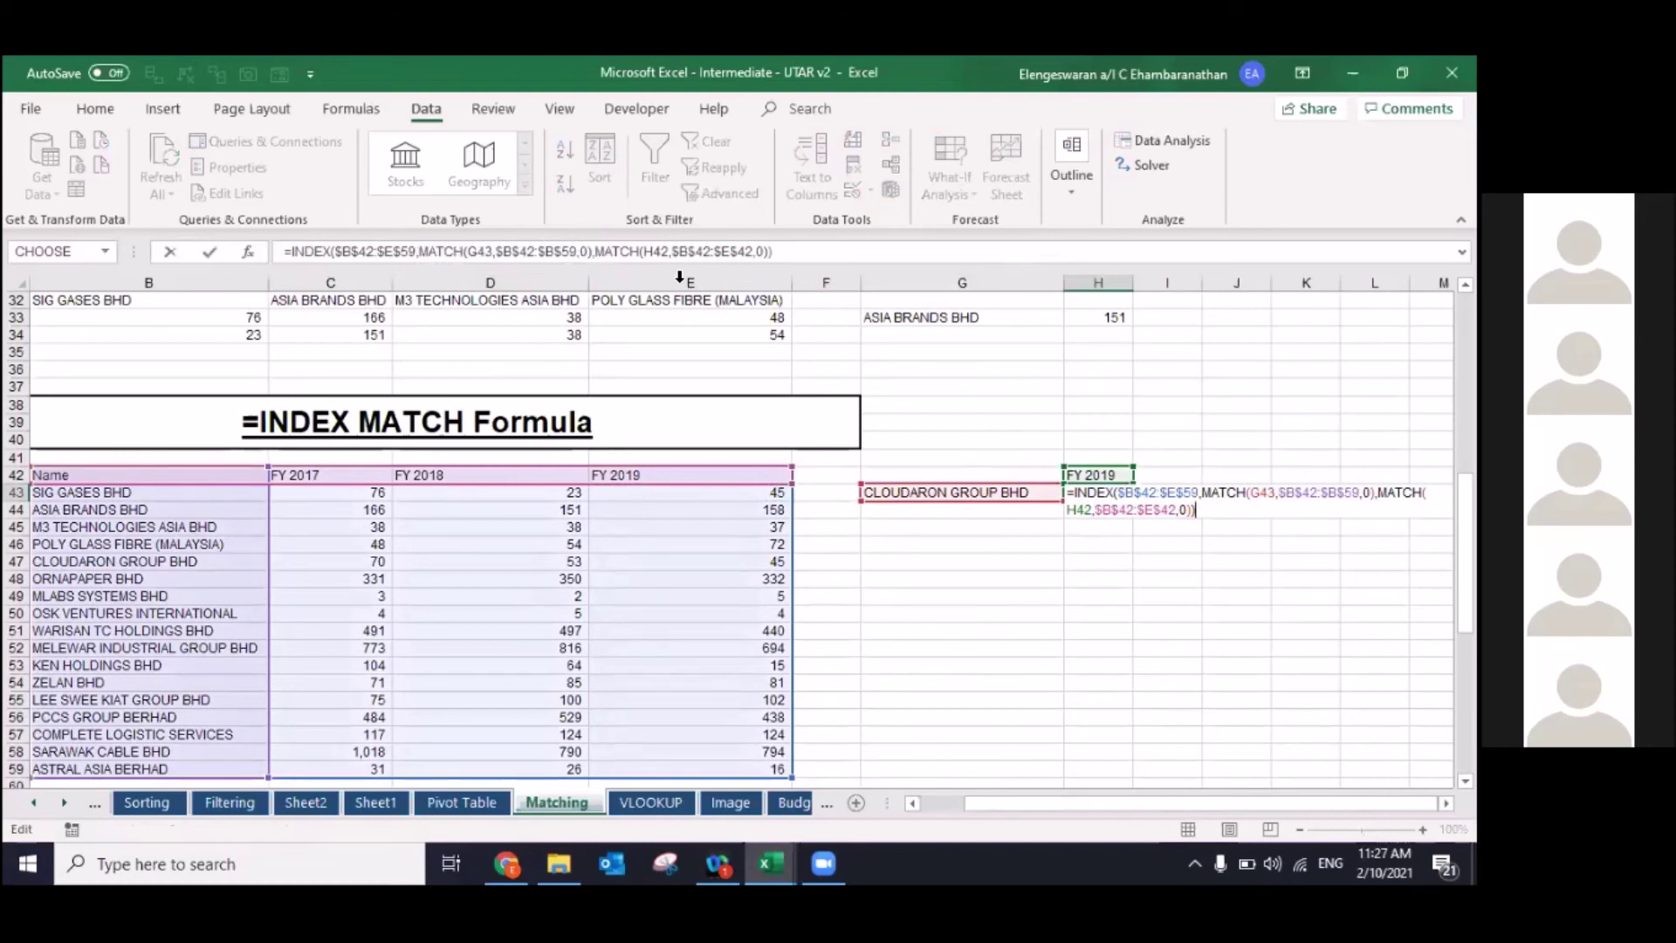
# Step: Commit the INDEX MATCH formula in H43 so CLOUDARON GROUP BHD's FY 2019 shows 45
pyautogui.hotkey('ctrl', 'Return')
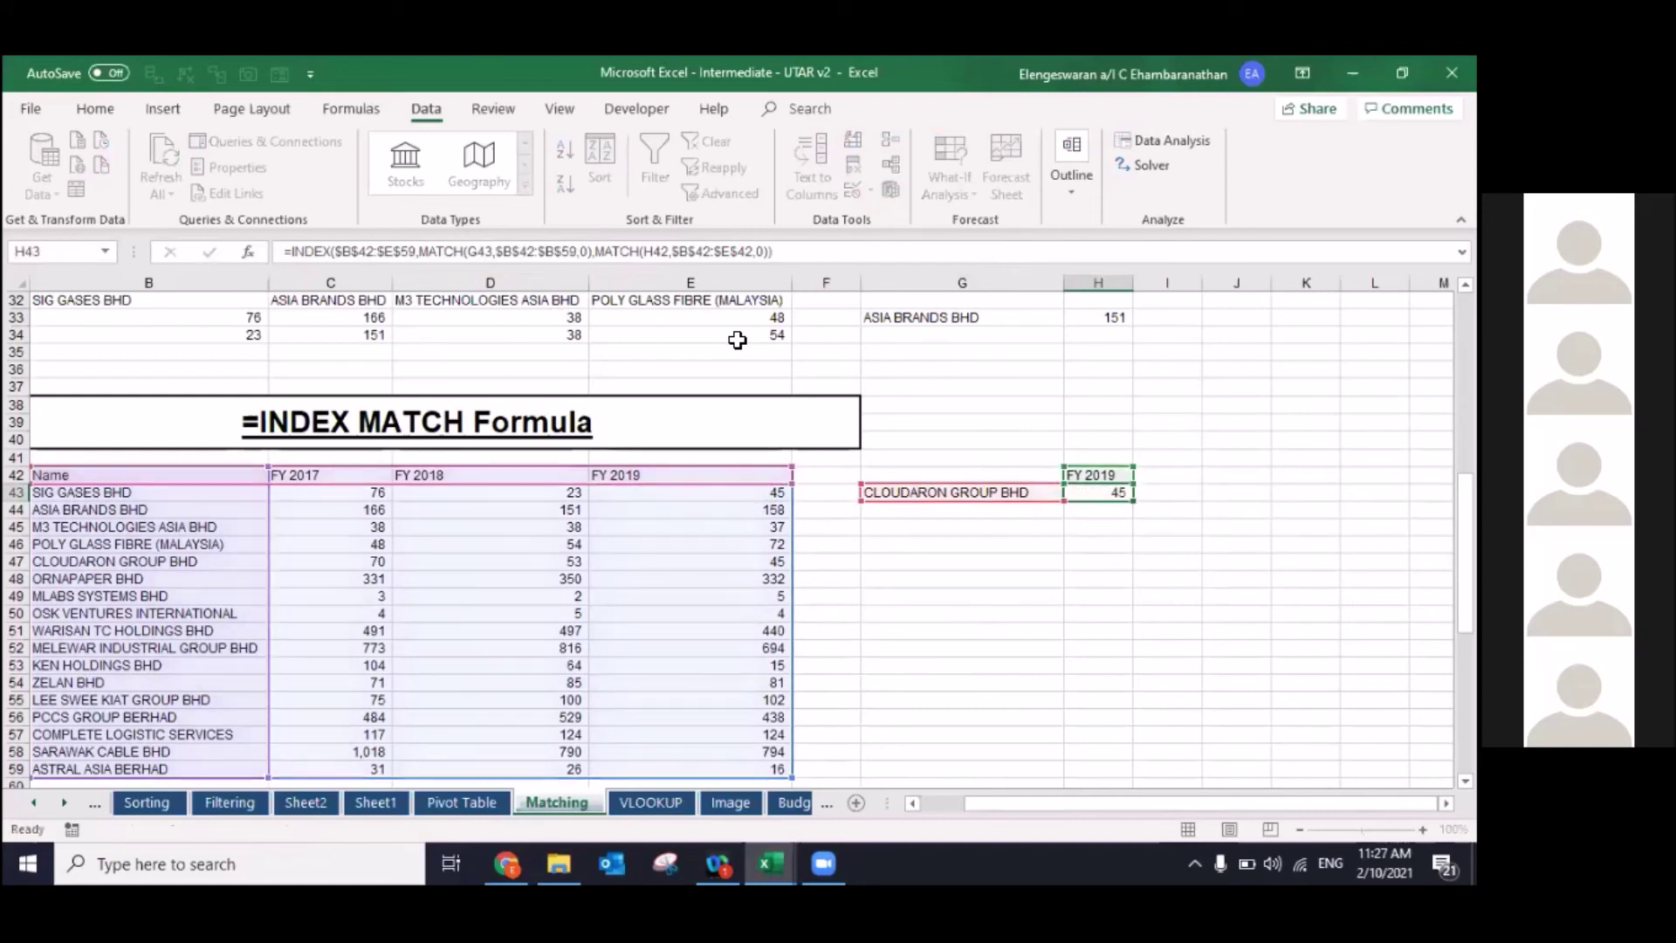
pyautogui.press('Left')
pyautogui.press('Left')
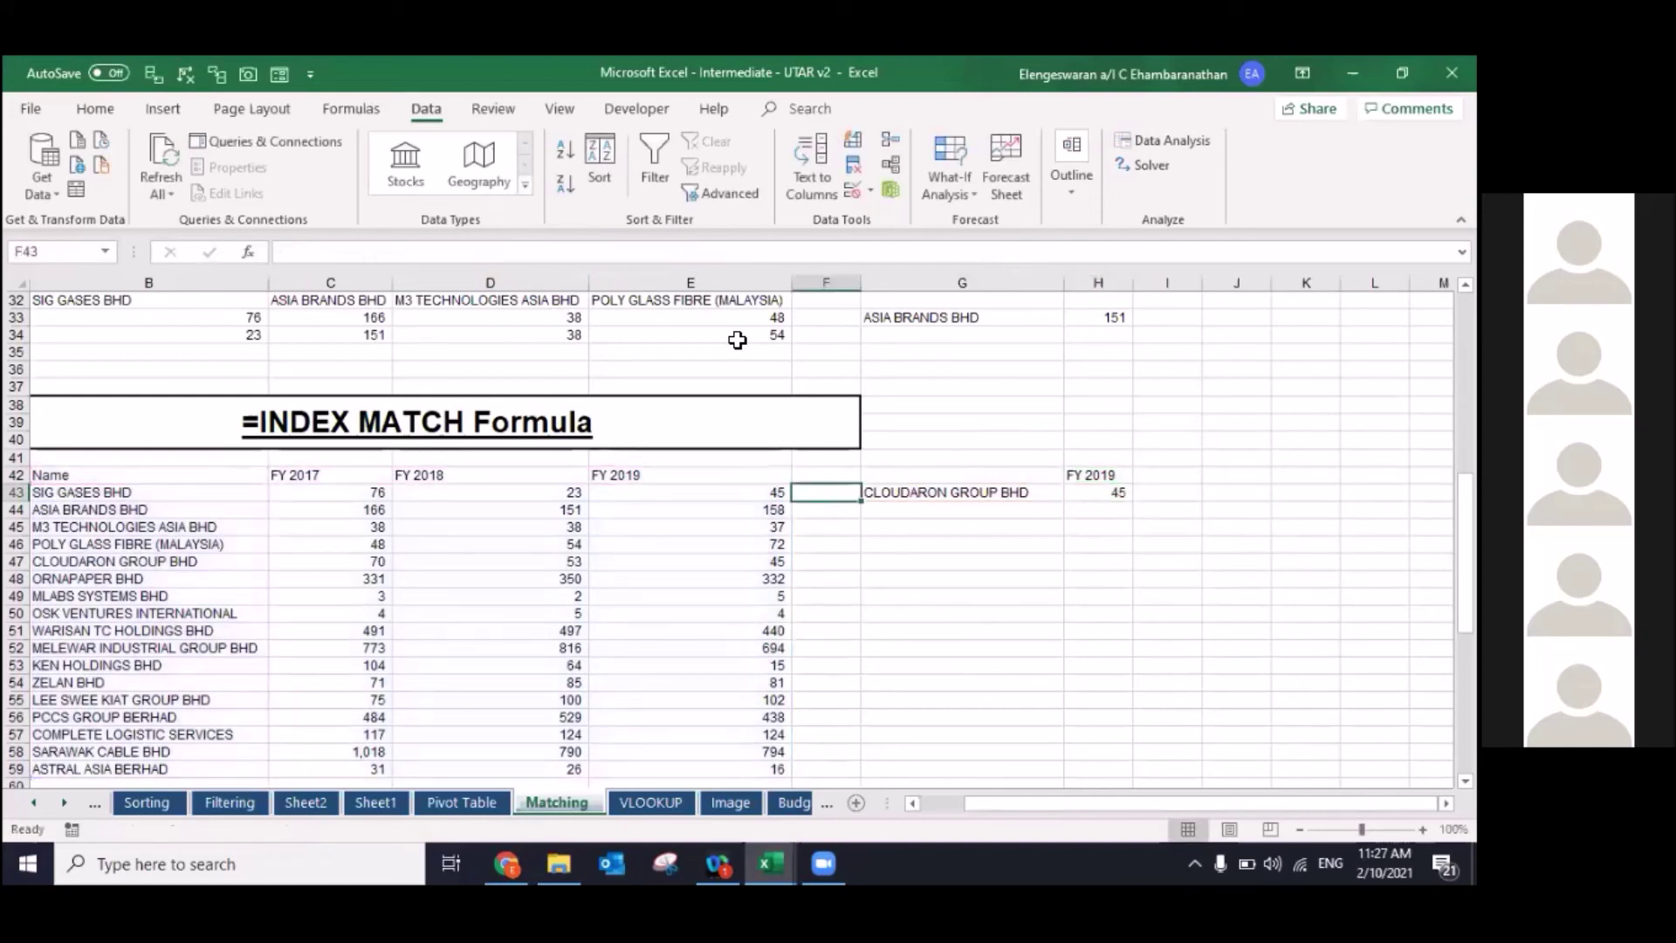
pyautogui.press('Right')
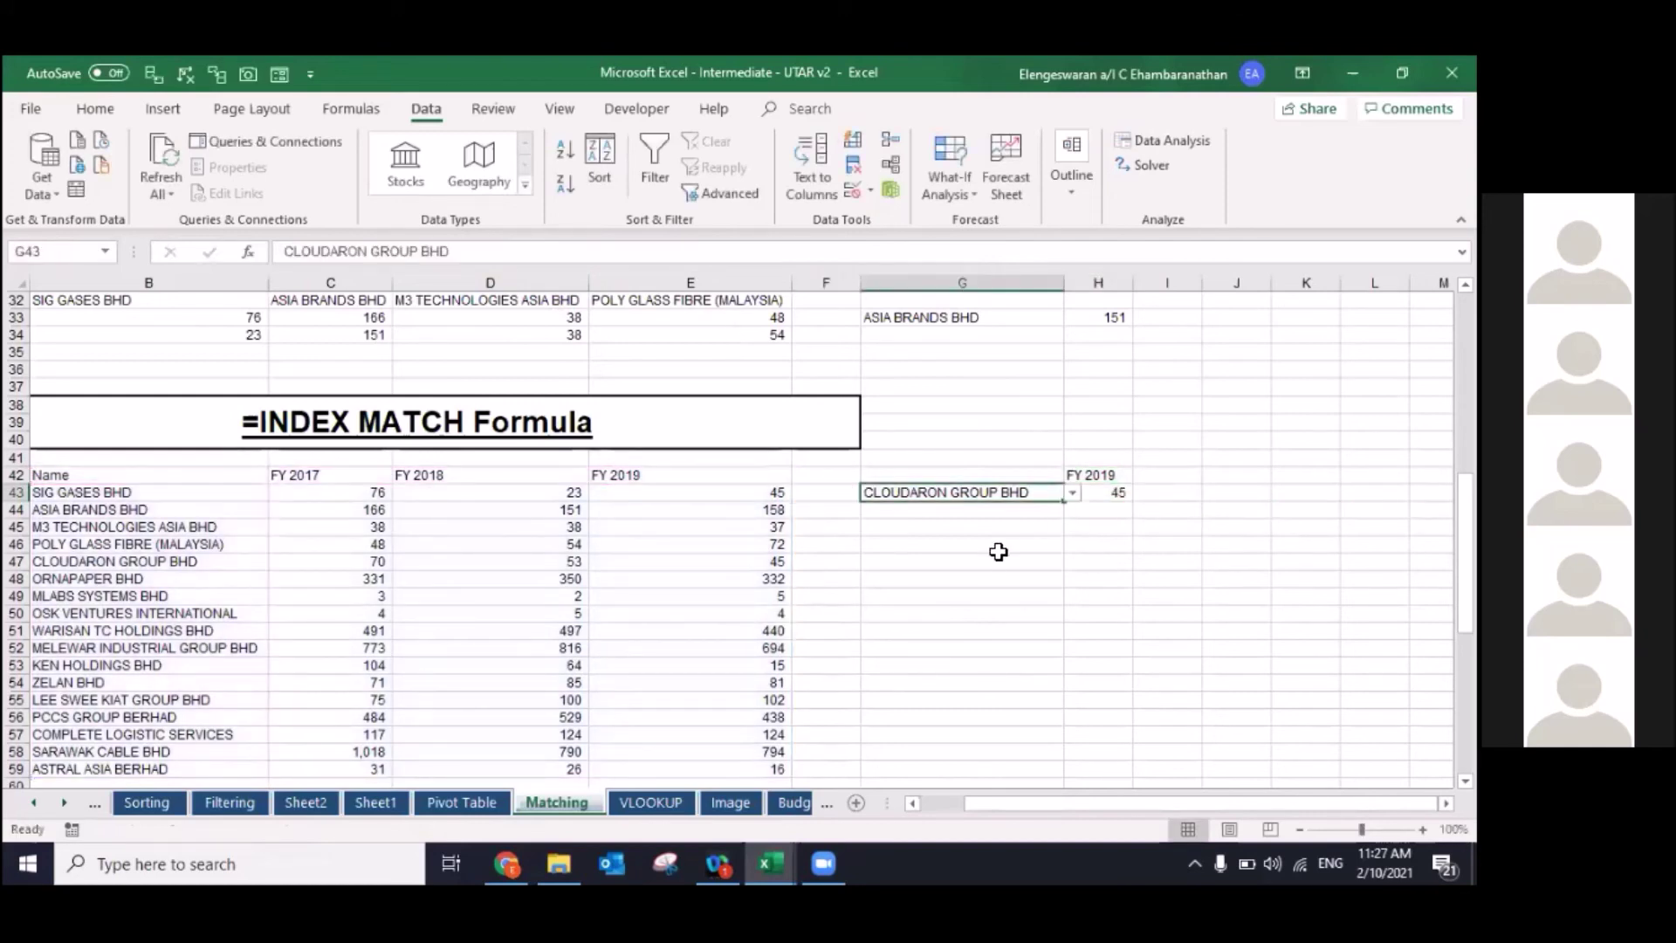
pyautogui.scroll(-2, 998, 551)
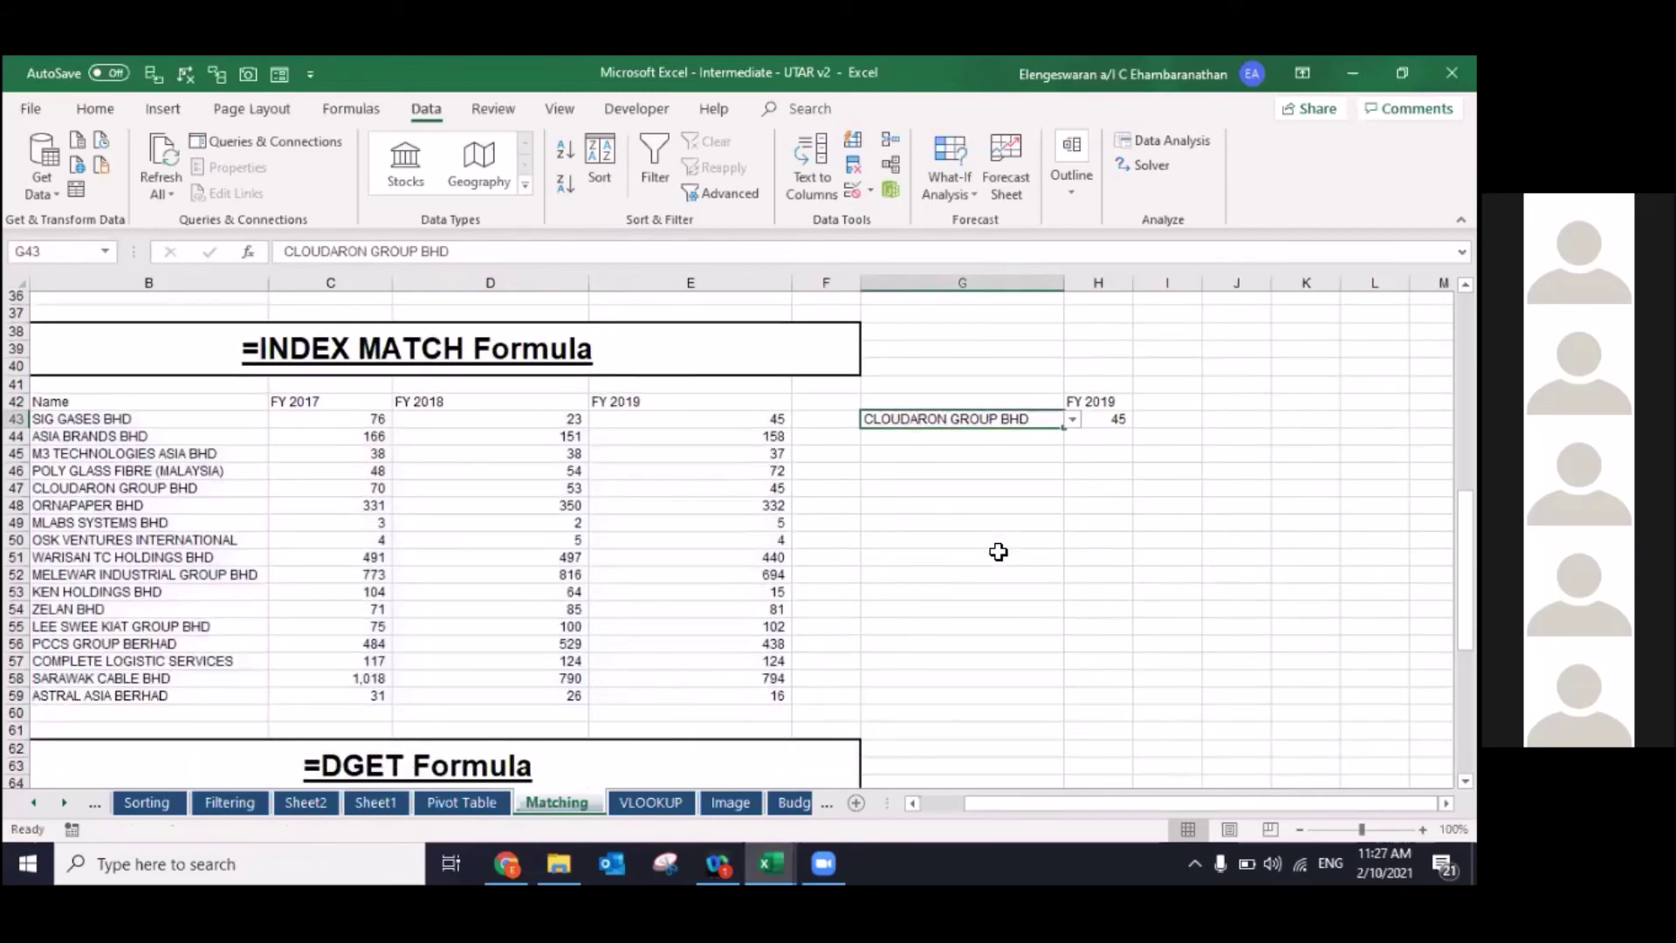
pyautogui.scroll(-1, 998, 552)
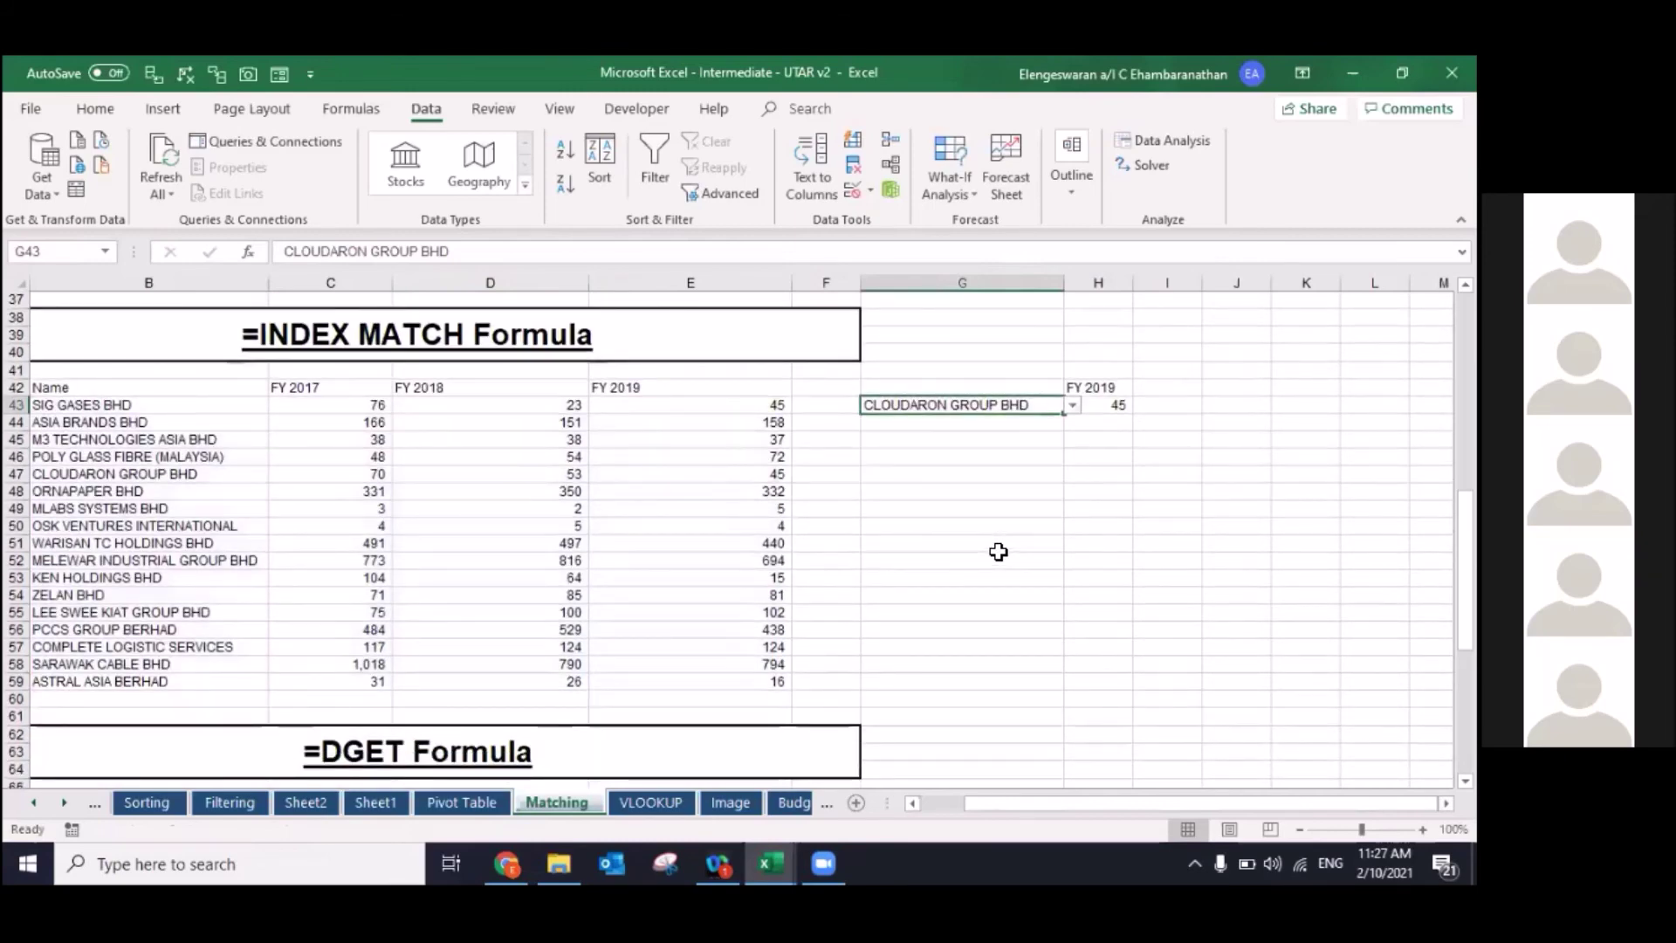
pyautogui.scroll(-1, 998, 552)
# Step: Display H43's formula as text in J43 with =FORMULATEXT(H43)
pyautogui.press('Right')
pyautogui.press('Right')
pyautogui.press('Right')
pyautogui.write('=FOR')
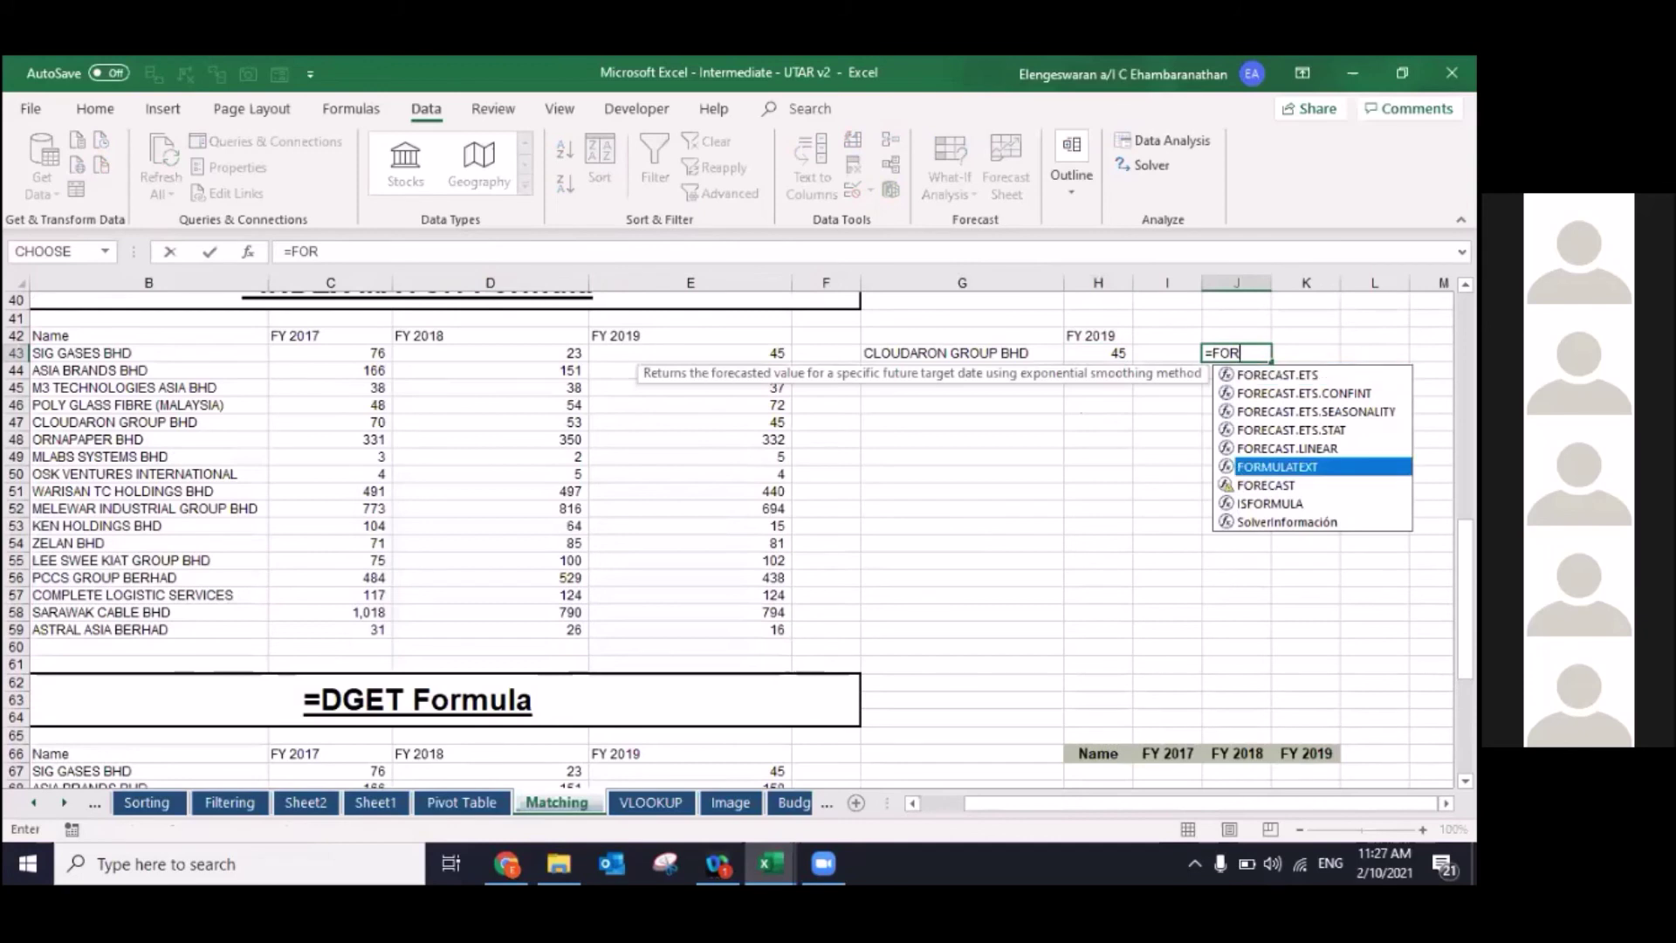
pyautogui.press('Tab')
pyautogui.press('Left')
pyautogui.press('Left')
pyautogui.press('Return')
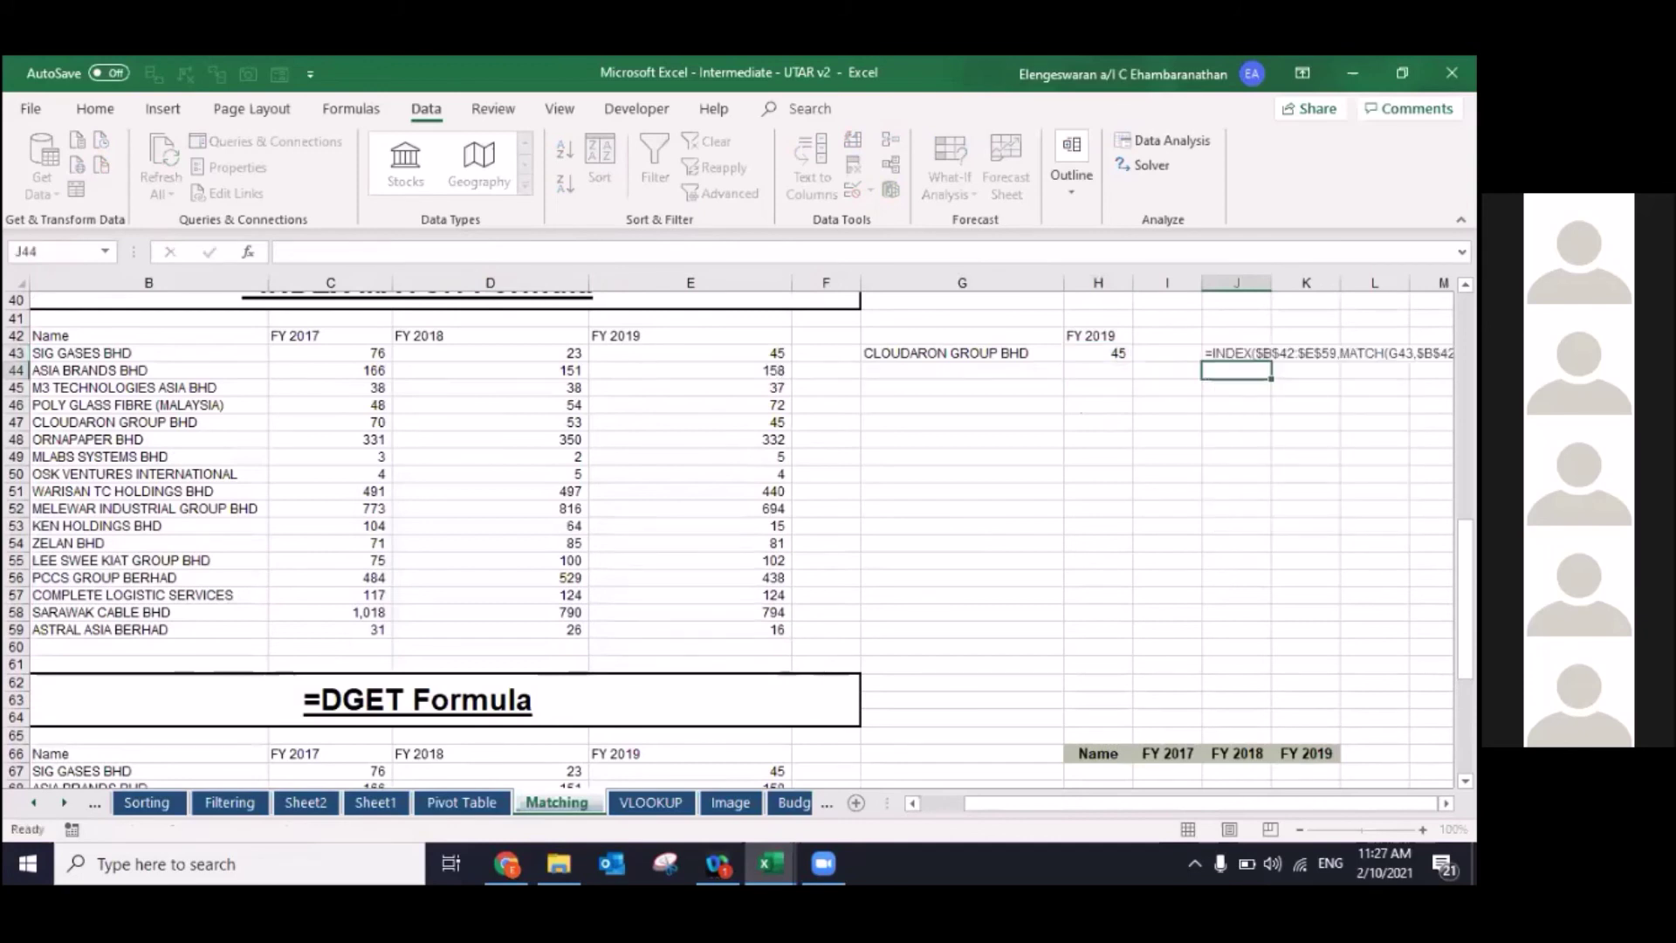
pyautogui.press('Up')
pyautogui.press('F2')
pyautogui.press('Tab')
# Step: Read the formula text, clear J43, and scroll down to the DGET section
pyautogui.press('Right')
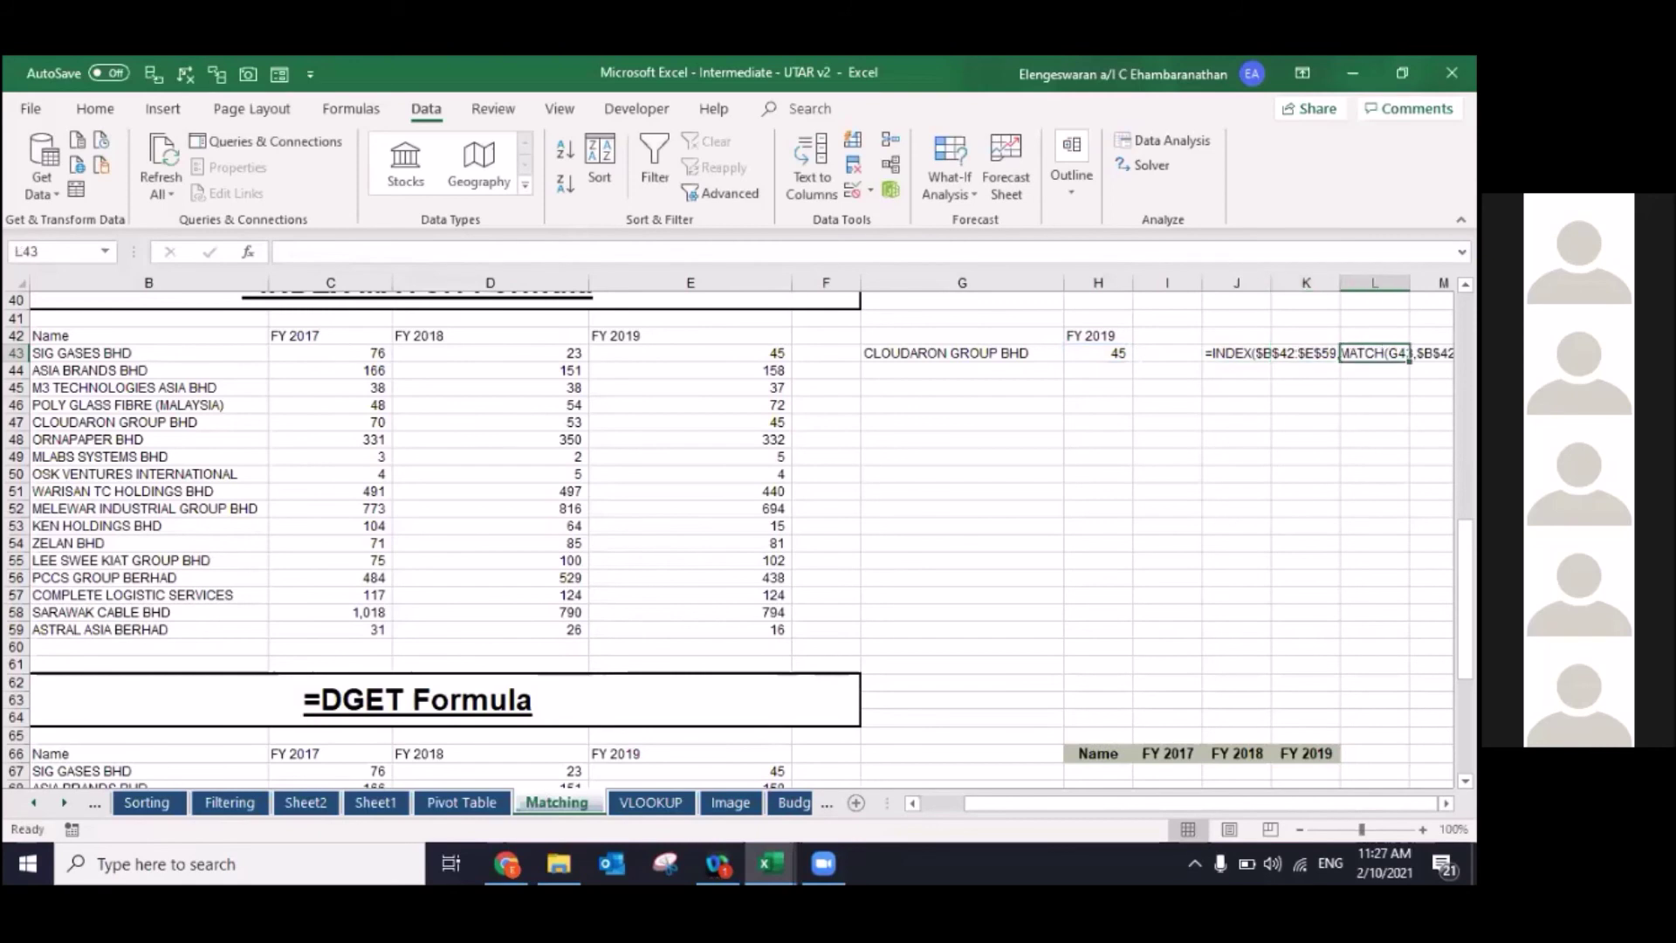
pyautogui.press('Right')
pyautogui.press('Right')
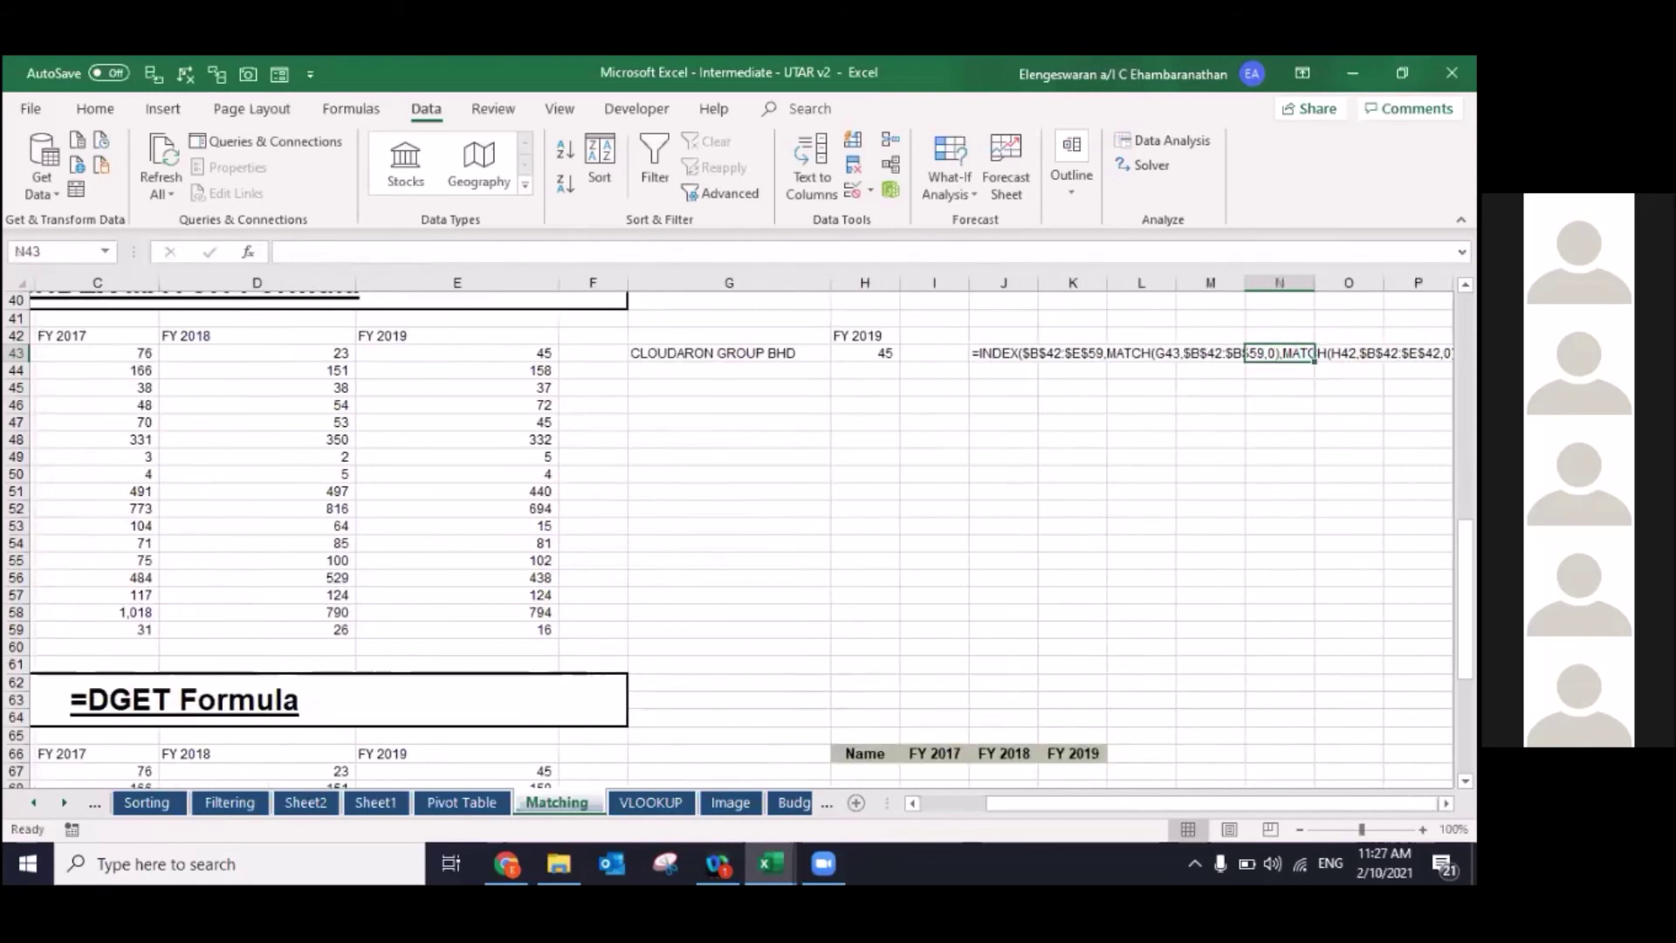
pyautogui.press('Left')
pyautogui.press('Left')
pyautogui.press('Left')
pyautogui.press('Left')
pyautogui.press('Delete')
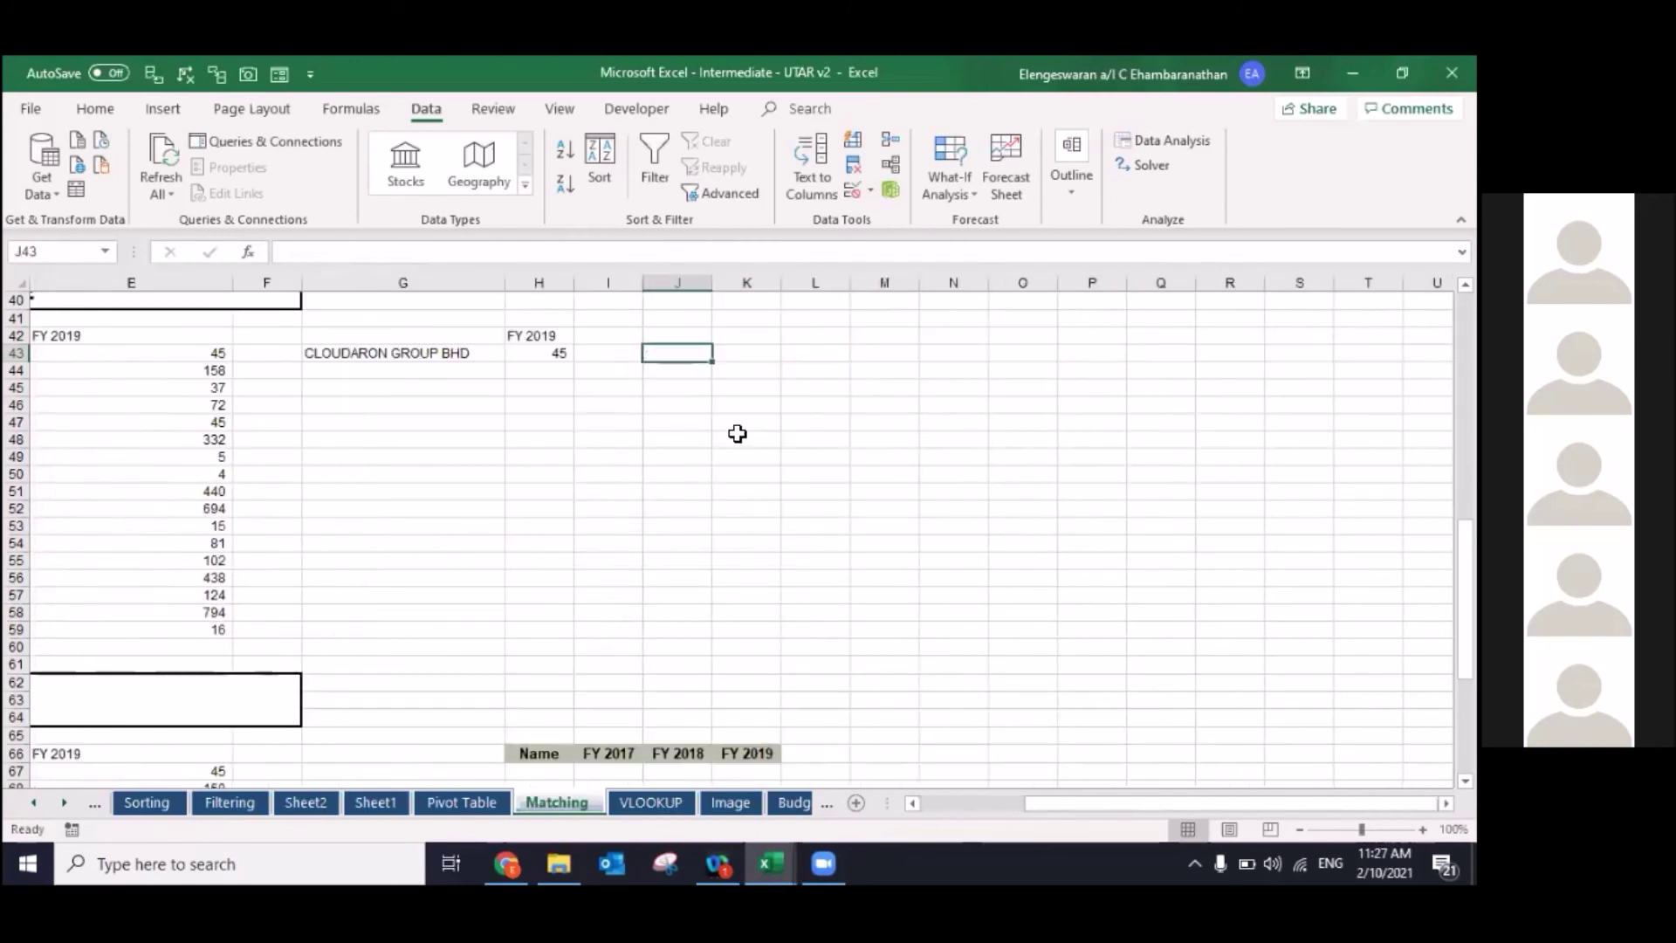
pyautogui.hscroll(-1, 627, 475)
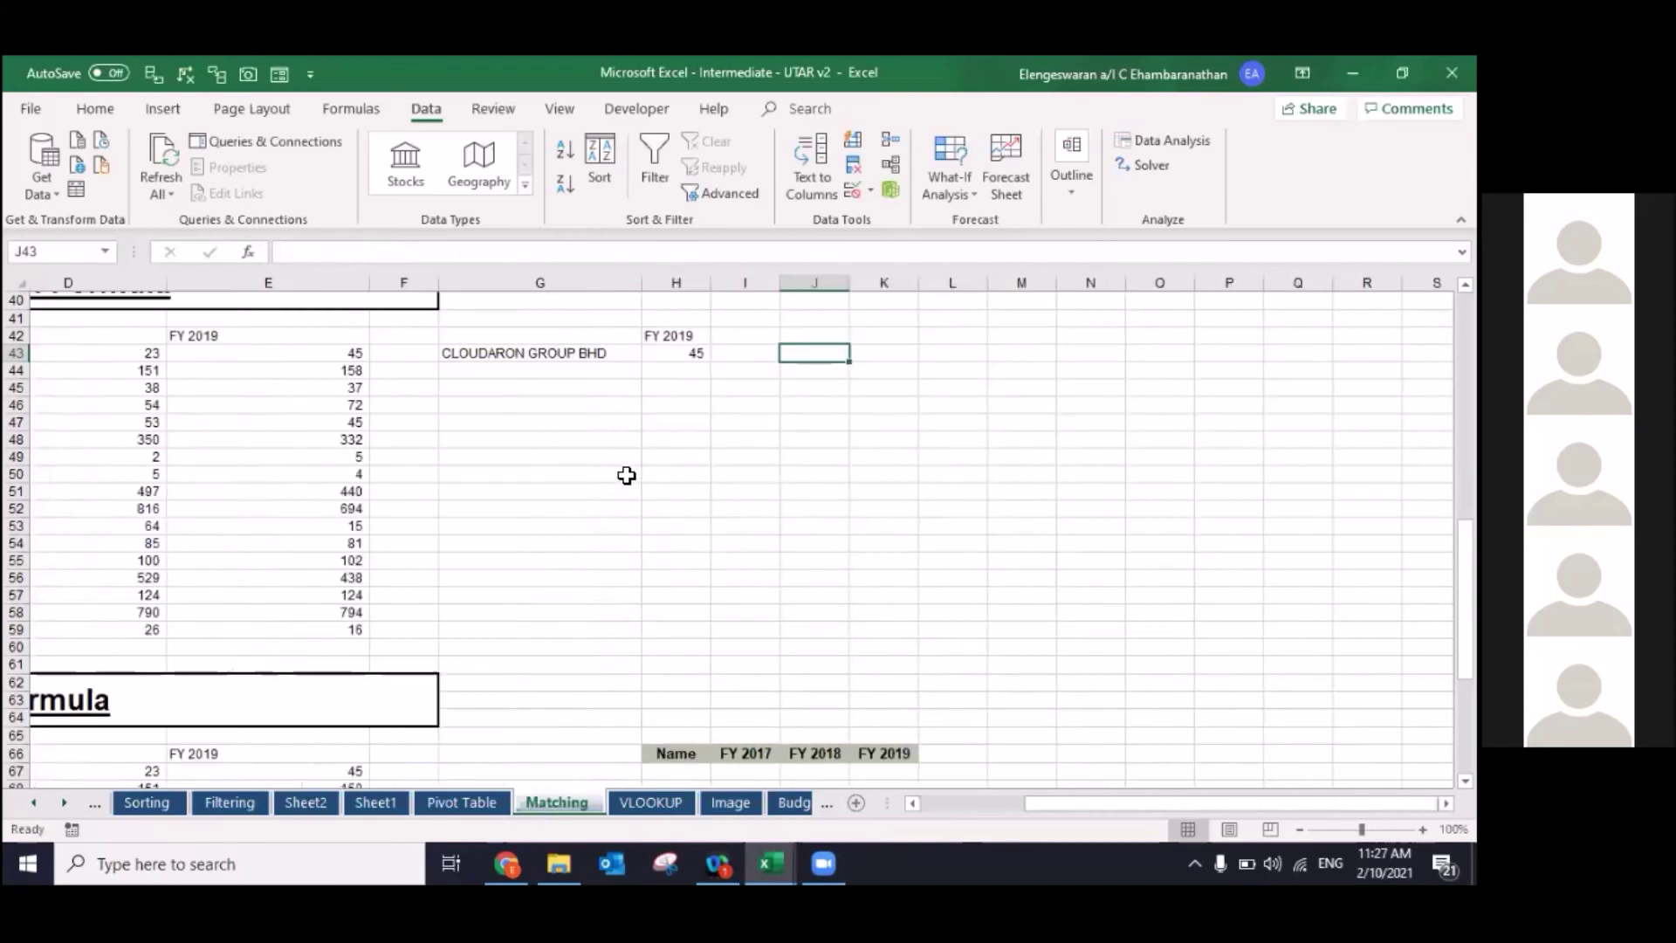
pyautogui.hscroll(-1, 626, 475)
pyautogui.scroll(-4, 627, 475)
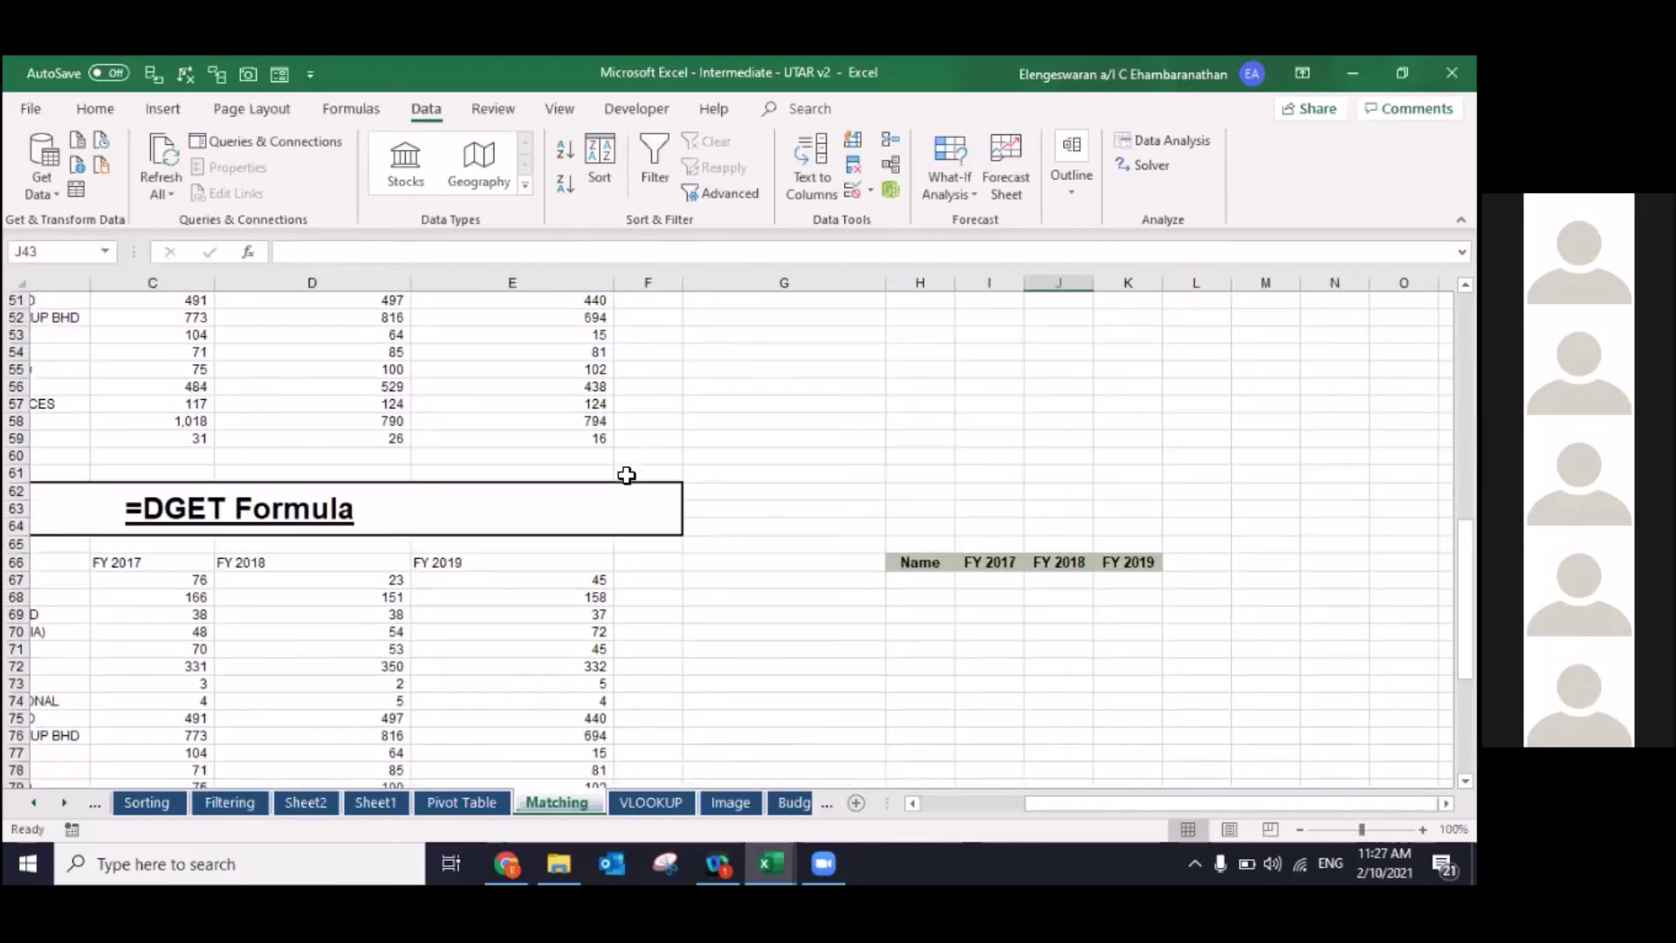
# Step: Add a List data validation sourced from $B$67:$B$83 to the Name cell
pyautogui.hscroll(-2, 966, 582)
pyautogui.click(967, 581)
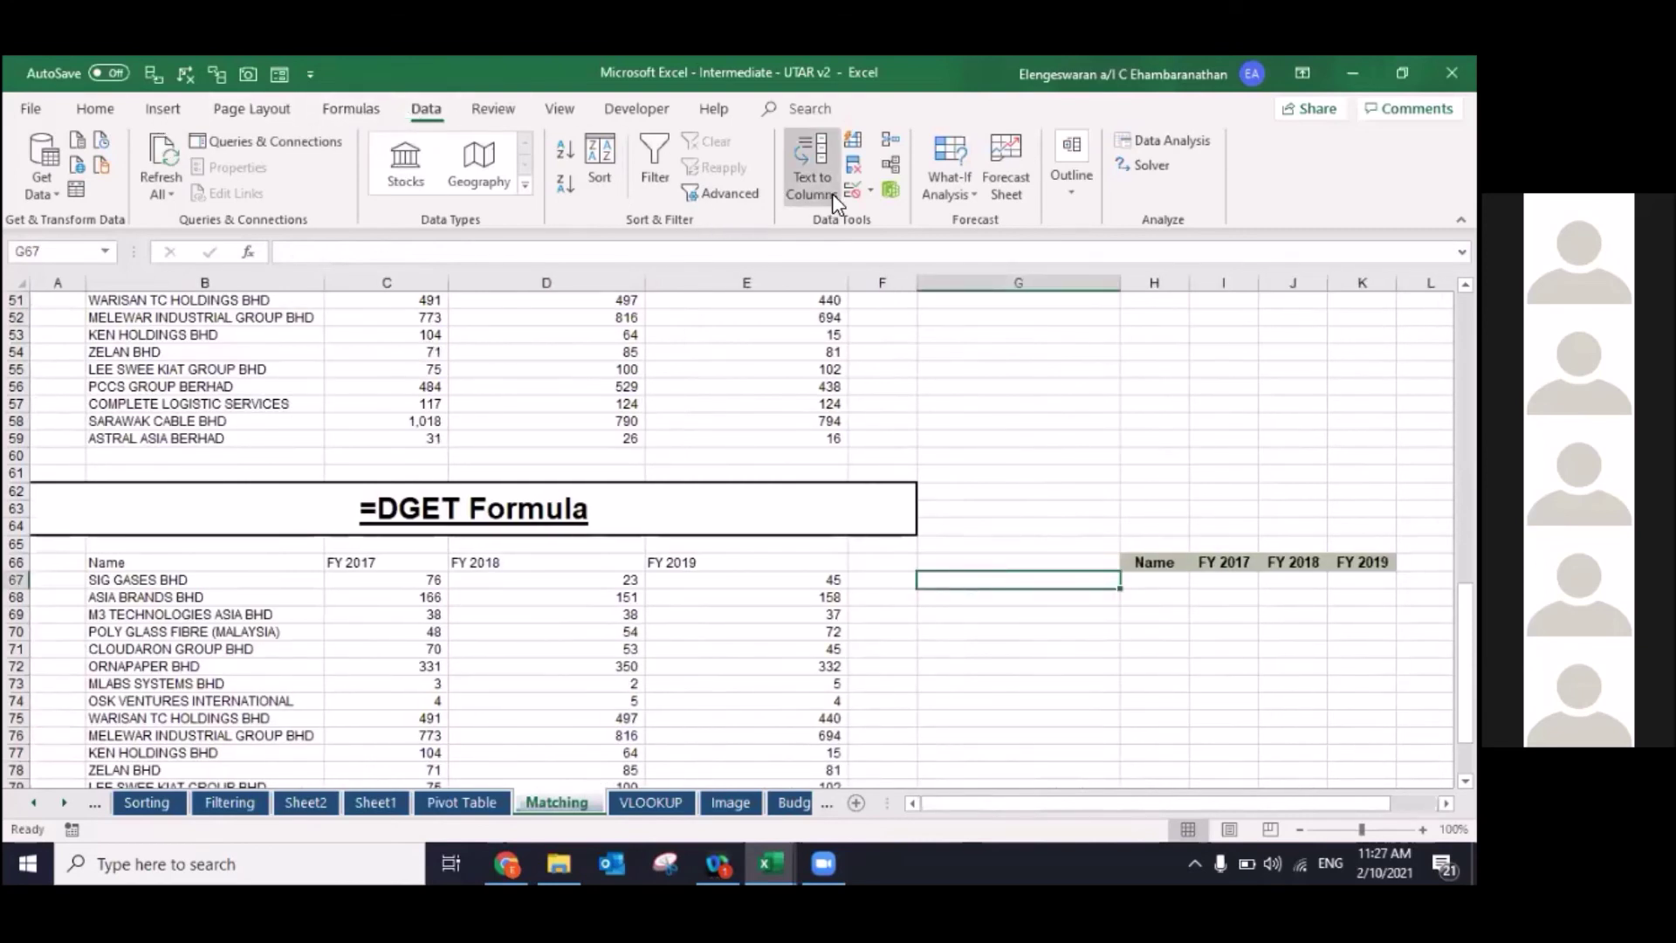
pyautogui.click(863, 190)
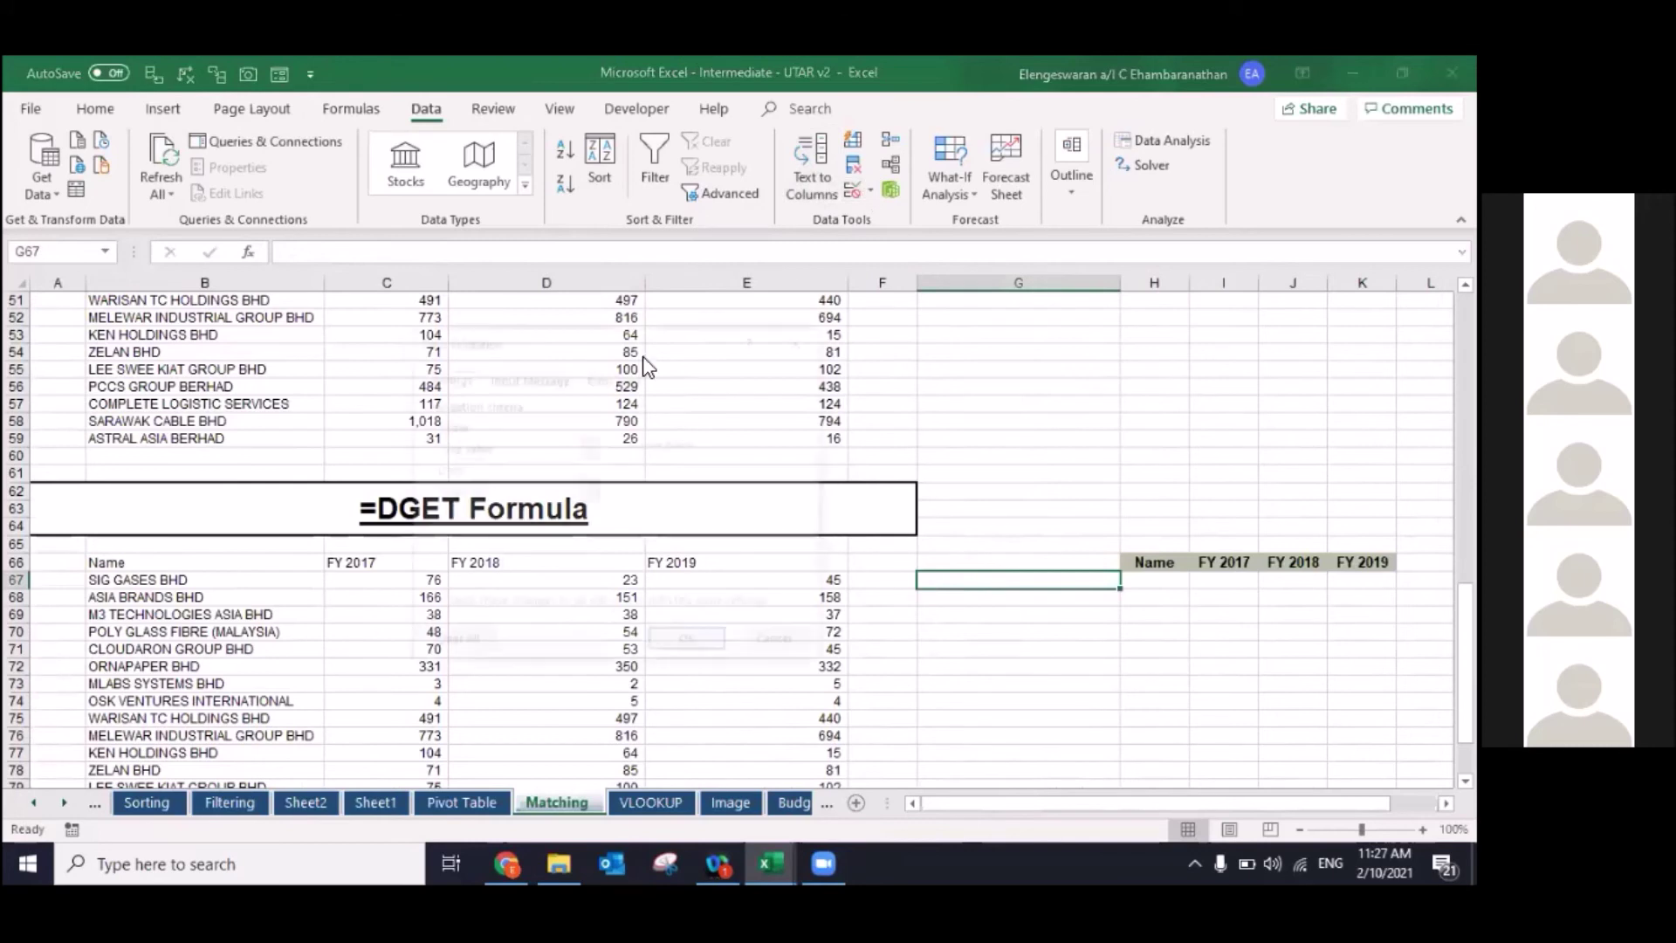
pyautogui.click(534, 449)
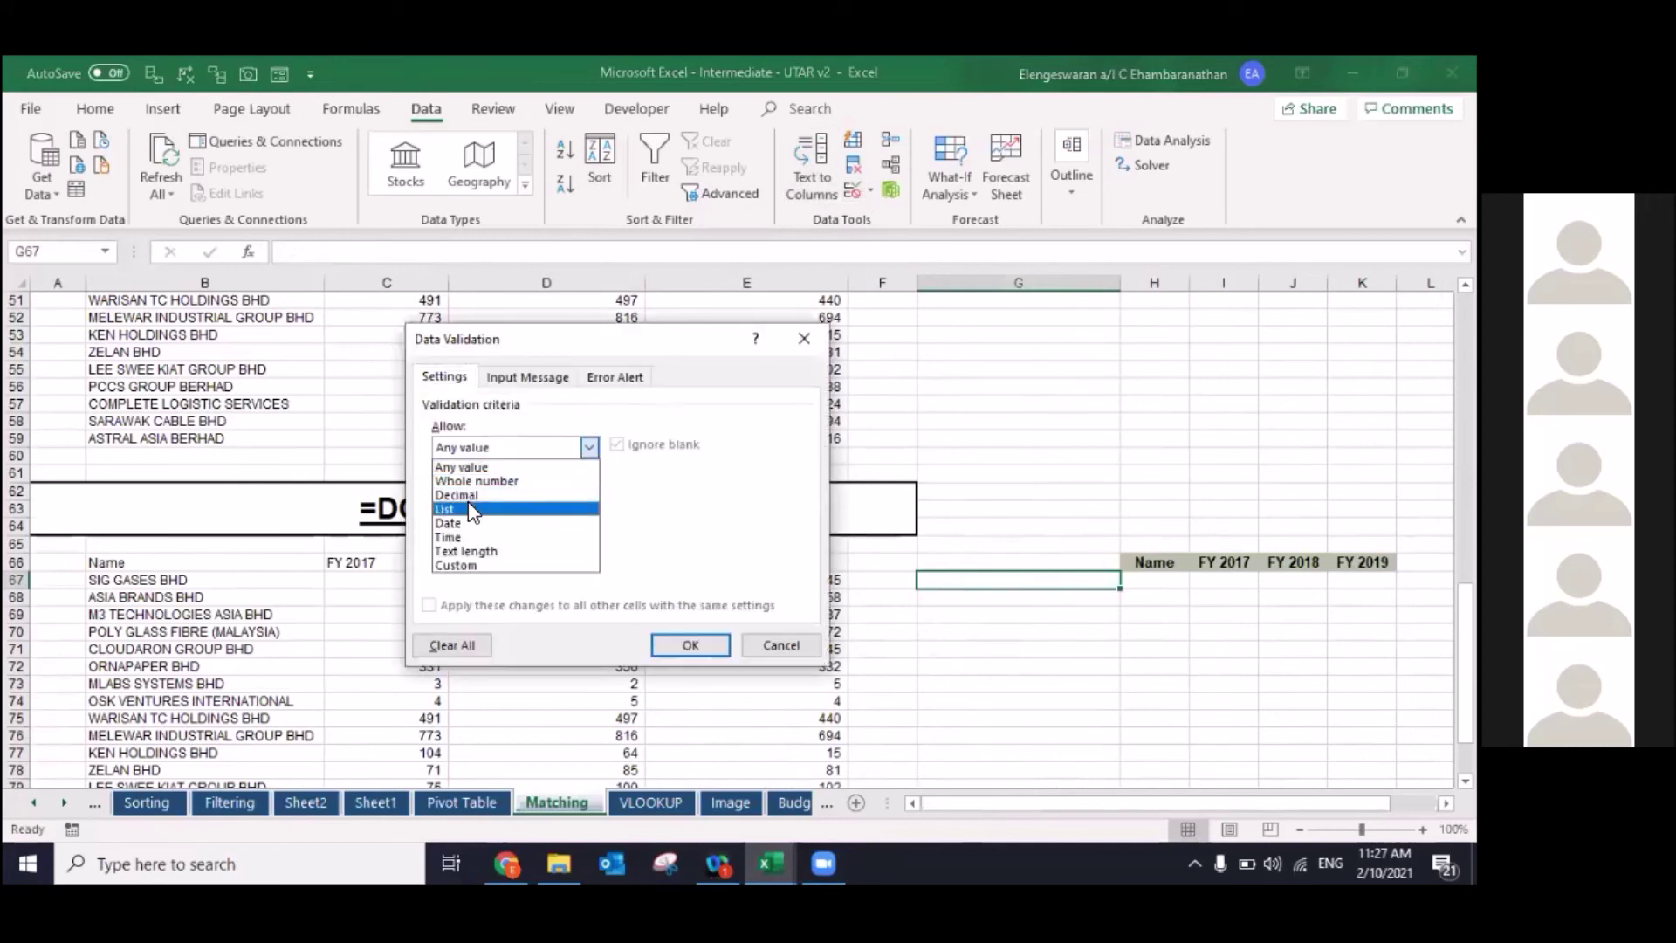
pyautogui.click(468, 506)
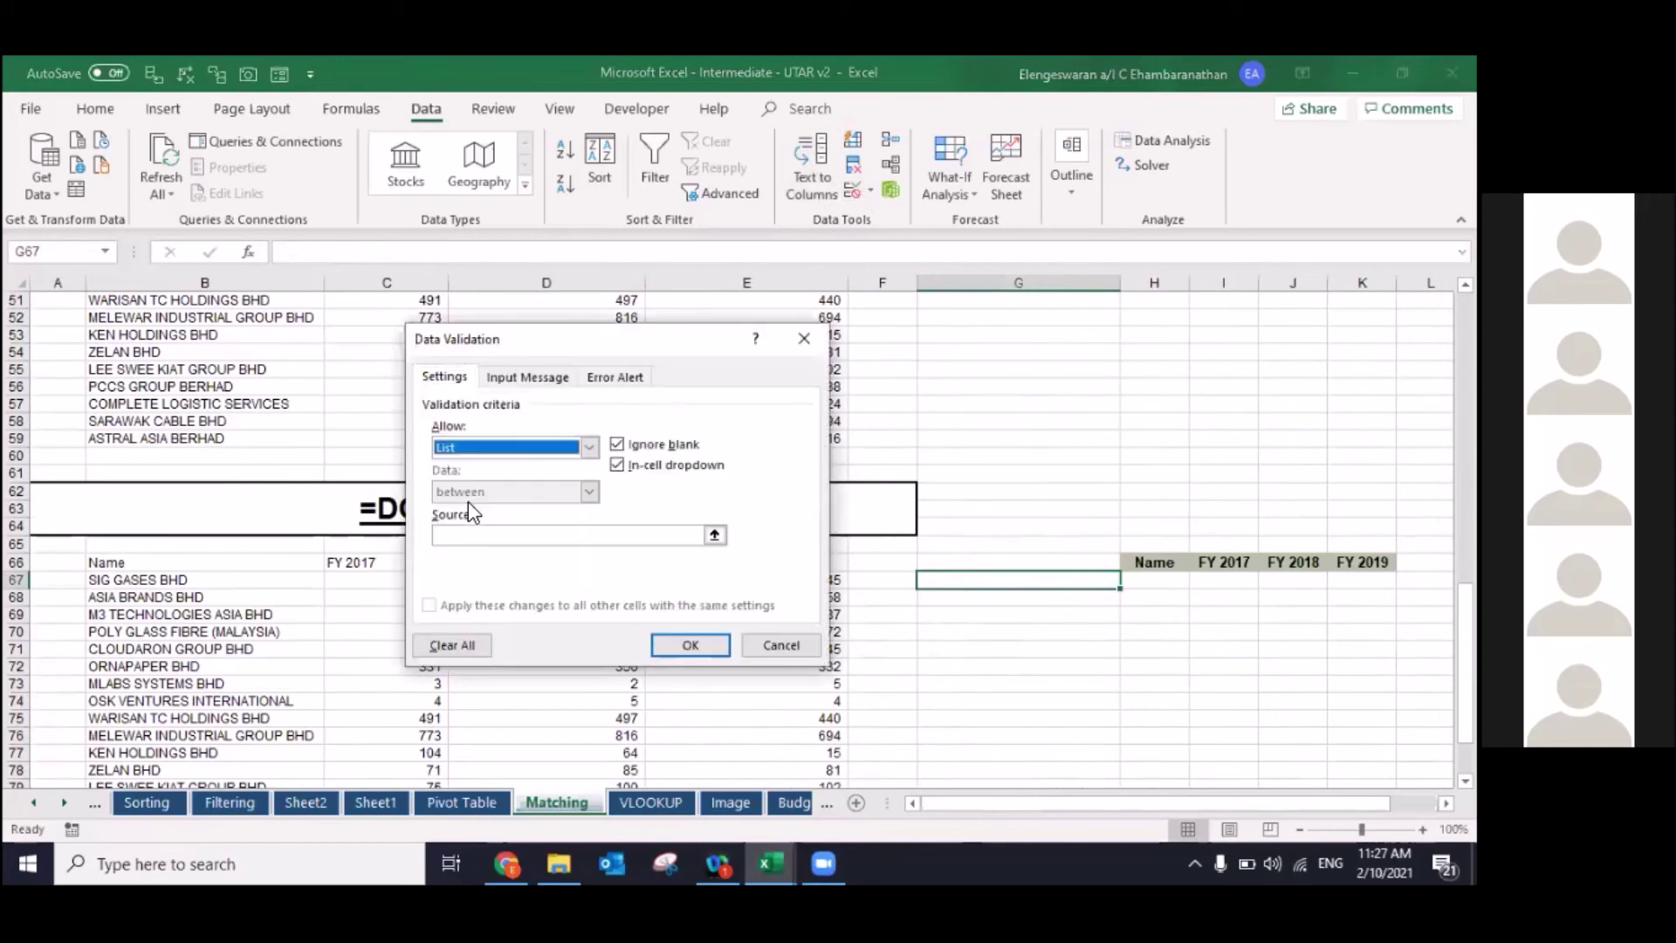
pyautogui.click(715, 535)
pyautogui.click(163, 566)
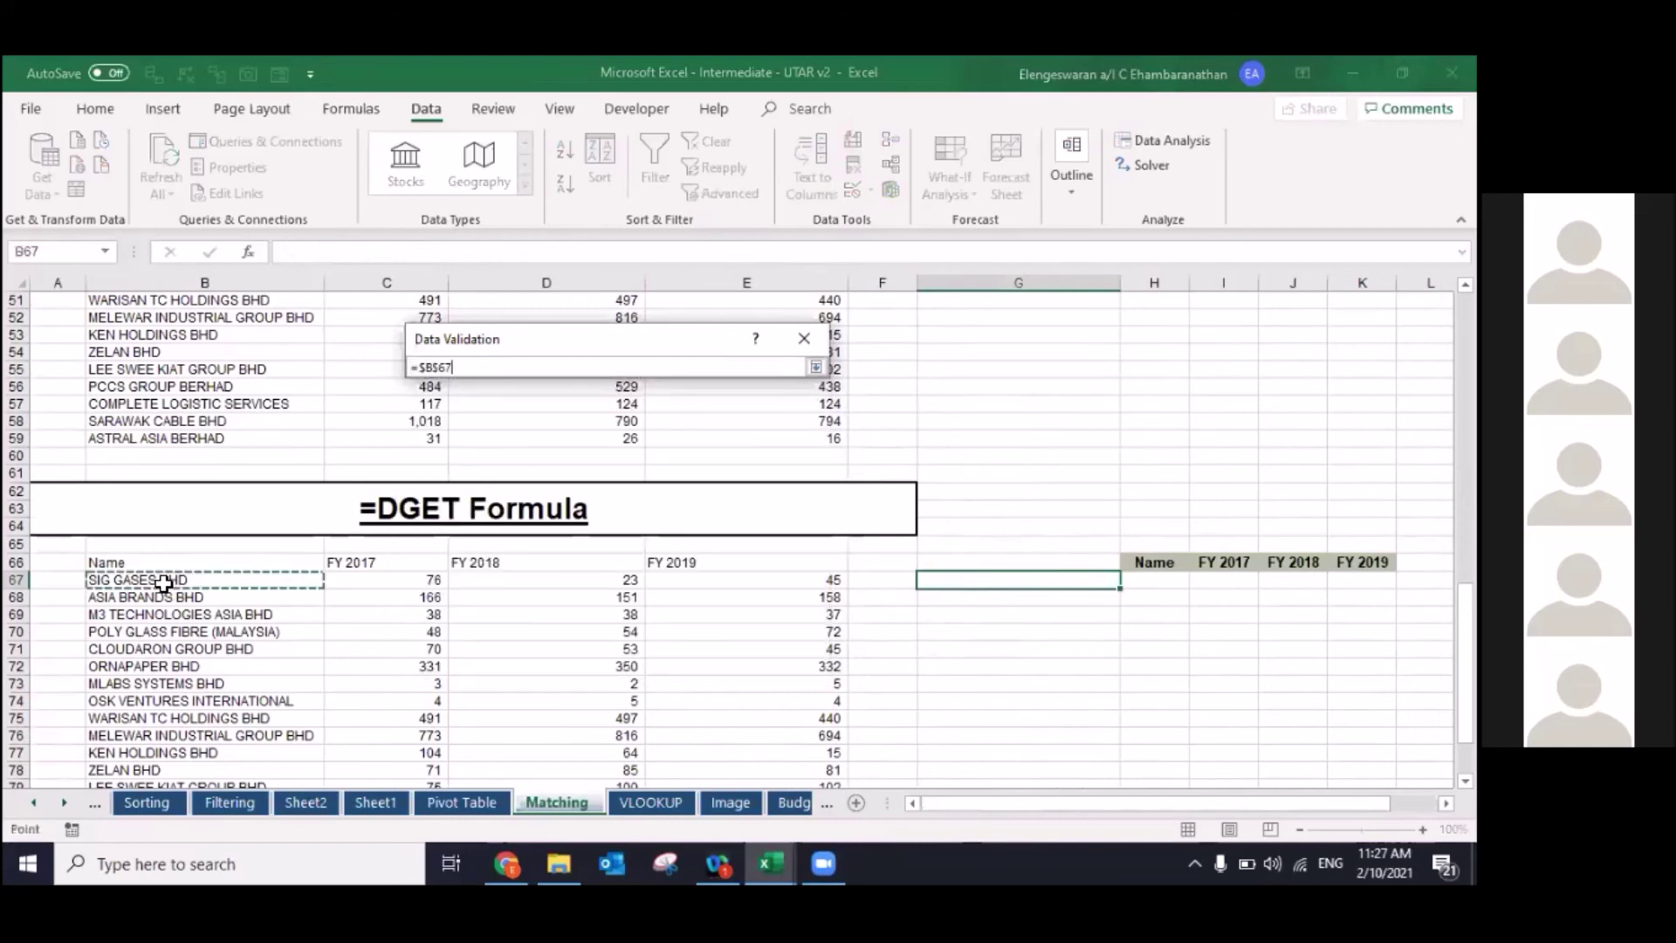
pyautogui.moveTo(163, 583); pyautogui.dragTo(166, 773)
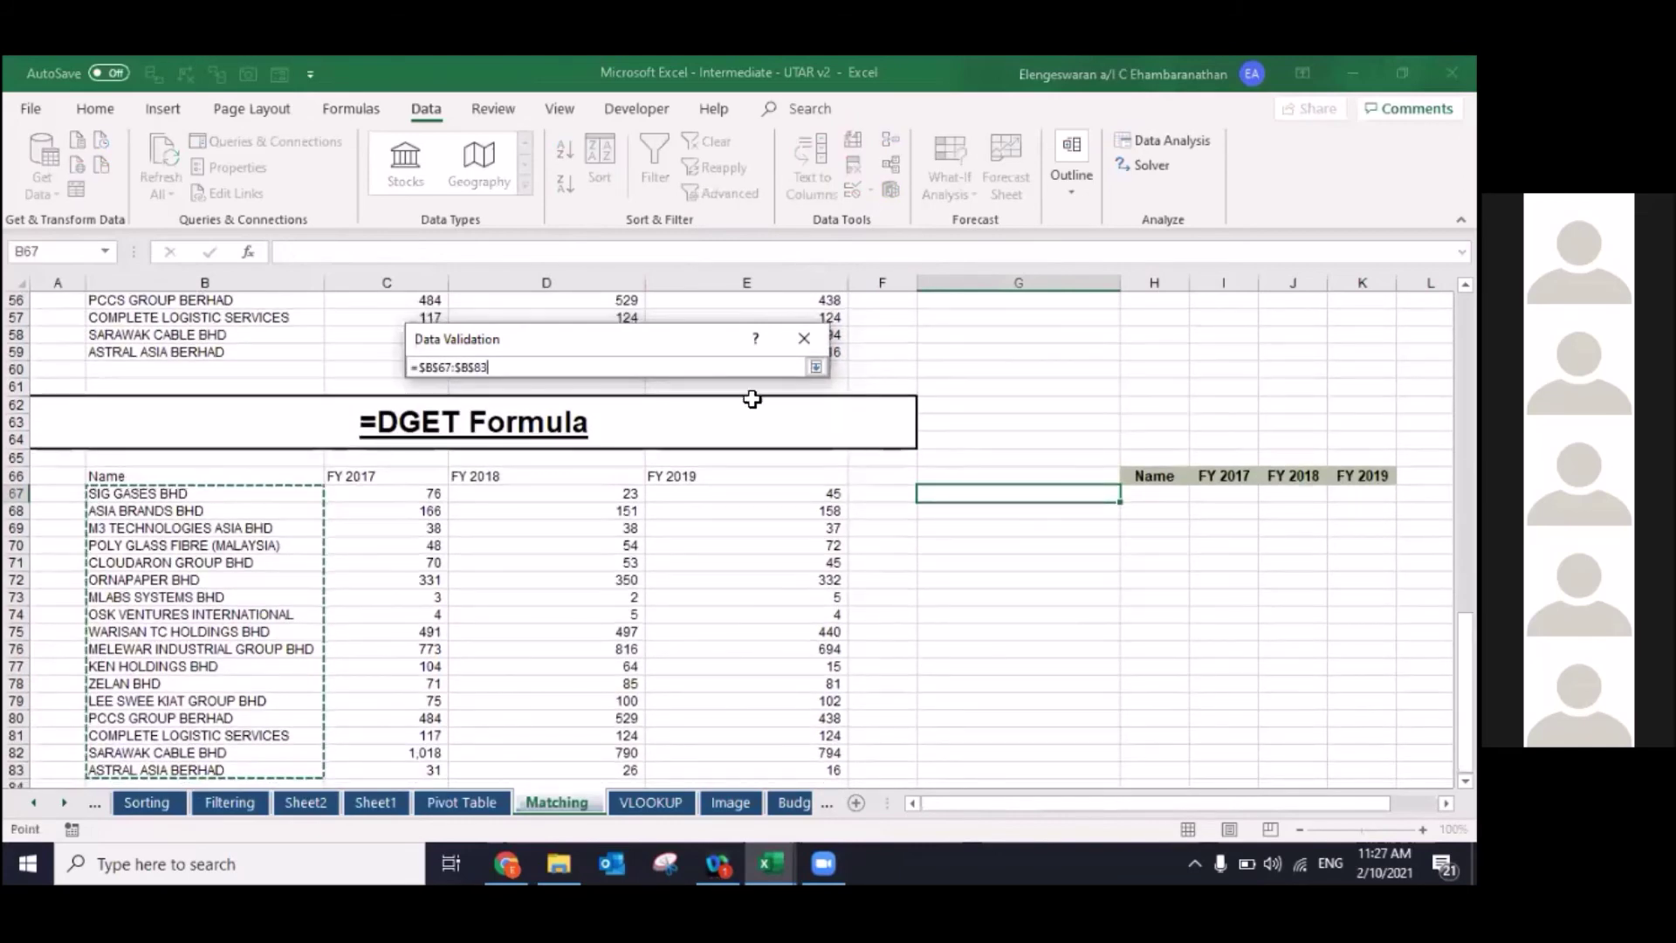
pyautogui.press('Return')
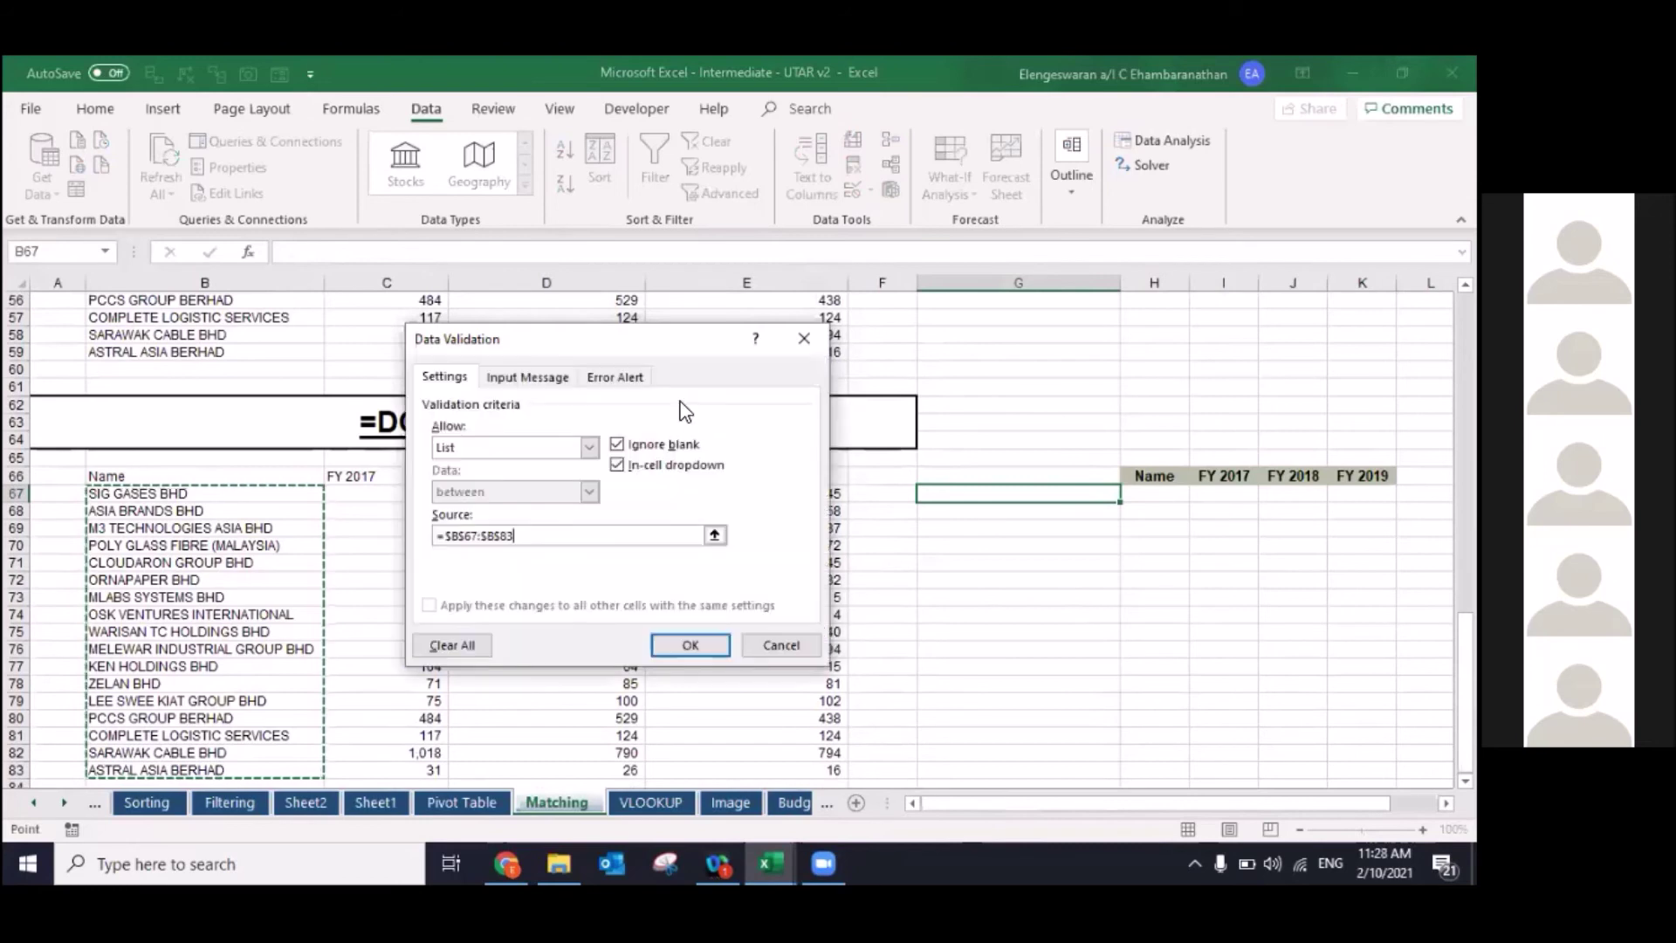
pyautogui.click(690, 644)
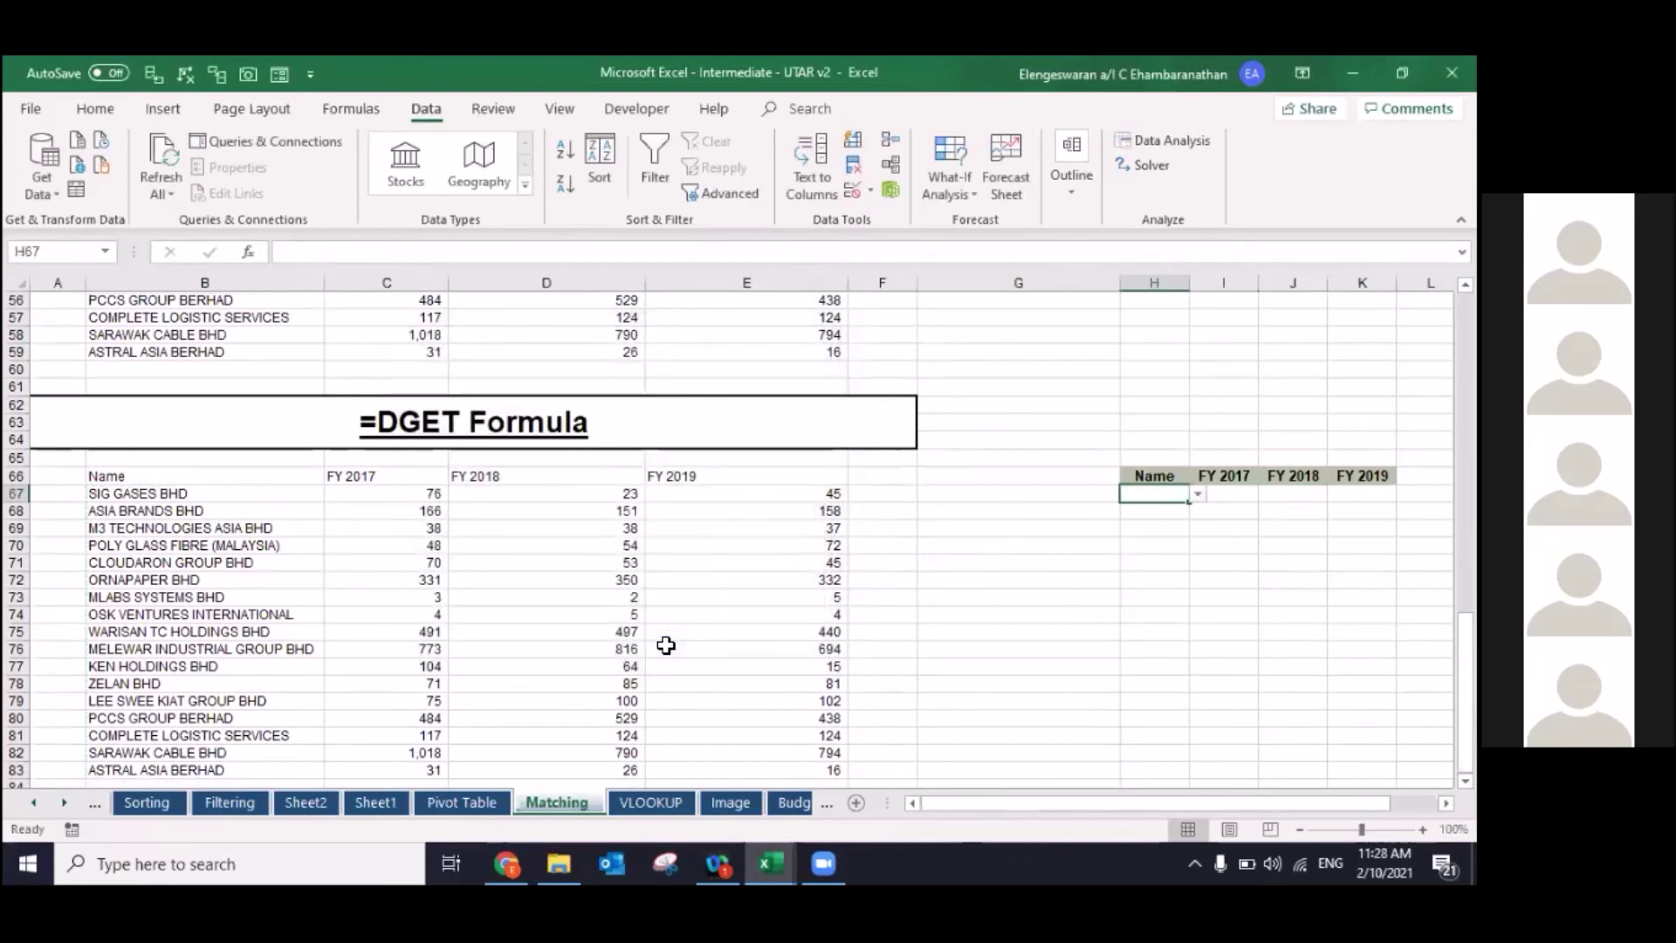
# Step: Choose OSK VENTURES INTERNATIONAL from H67's dropdown and autofit column H
pyautogui.press('Left')
pyautogui.hscroll(3, 1119, 566)
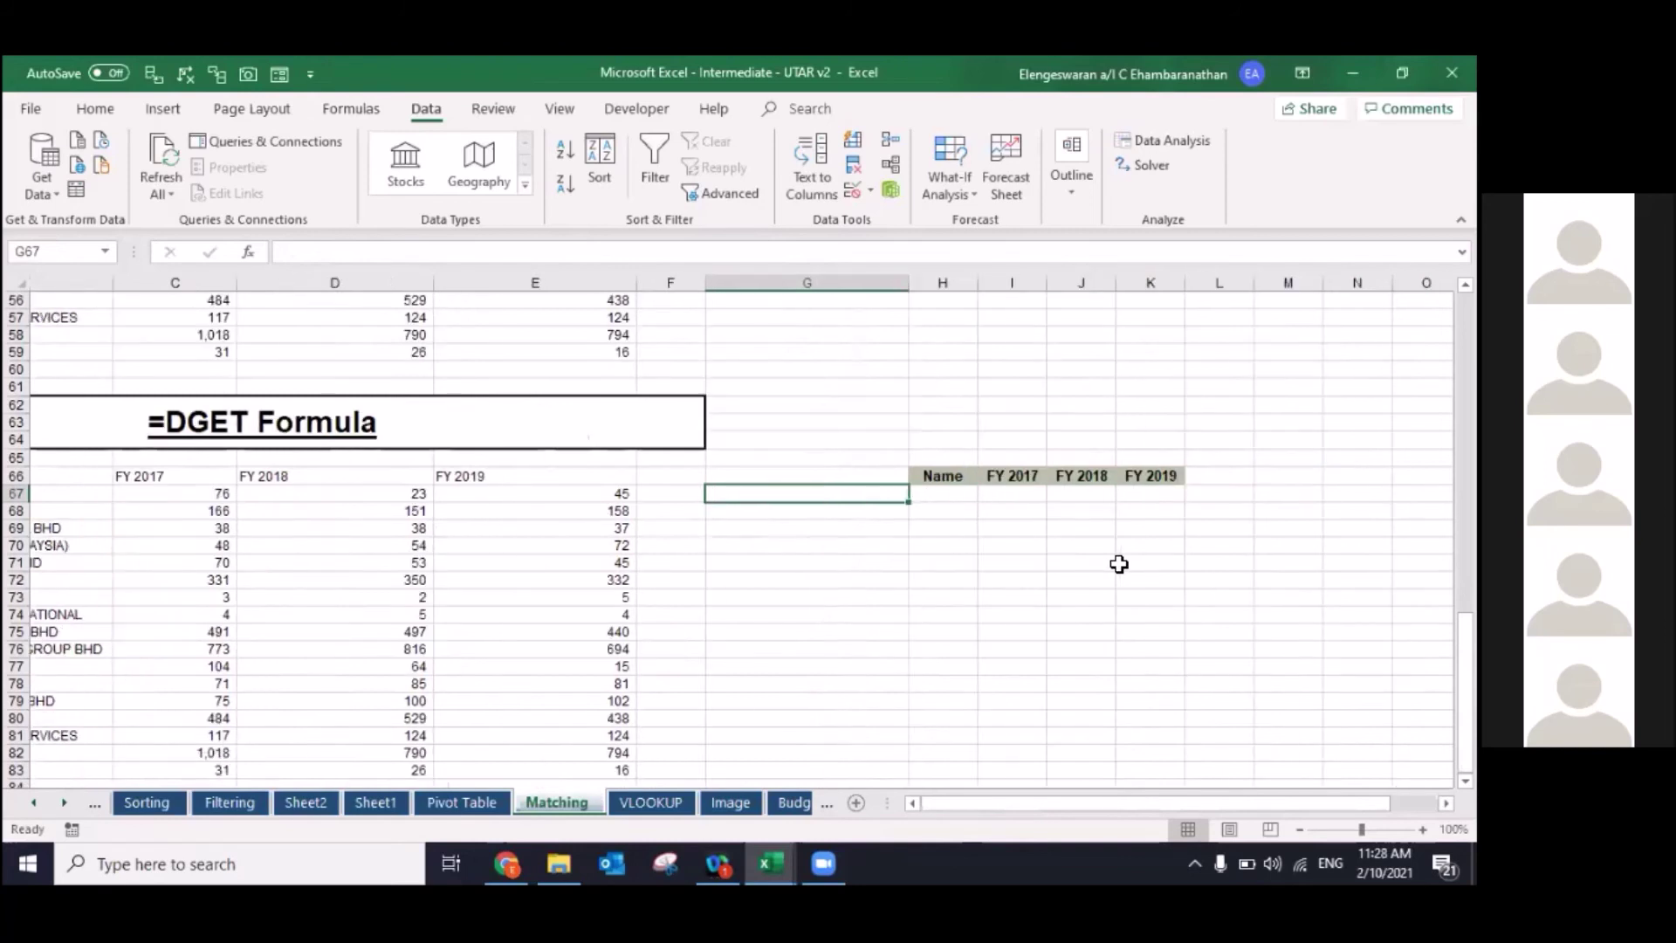
pyautogui.press('Right')
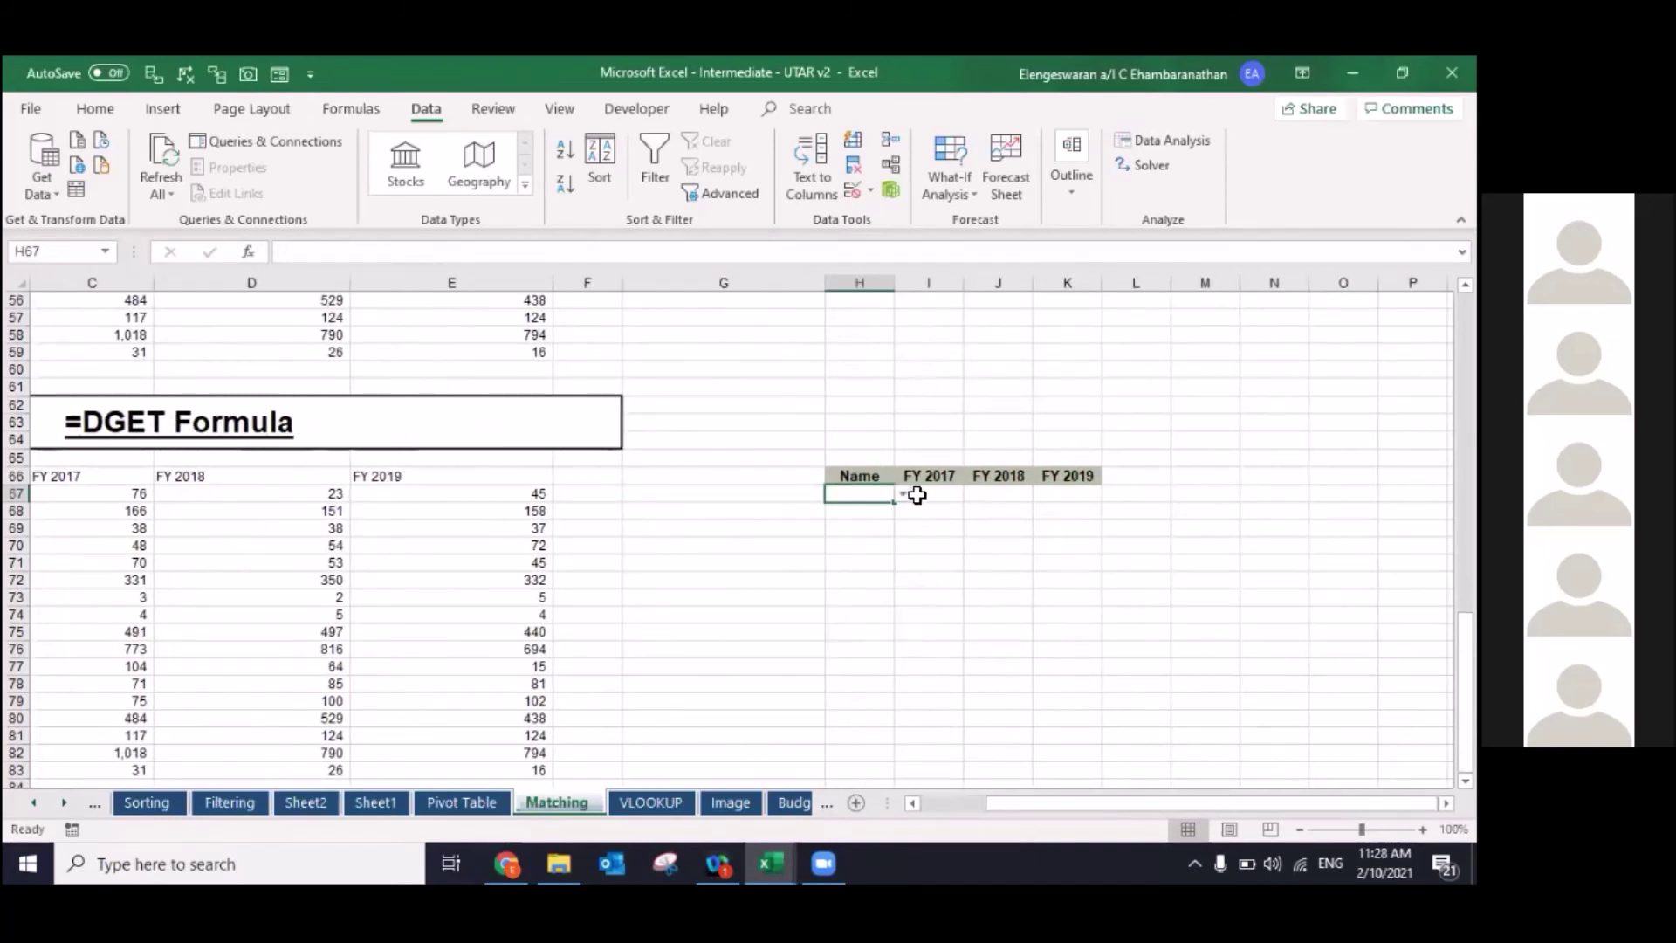
pyautogui.click(903, 494)
pyautogui.click(859, 511)
pyautogui.click(903, 494)
pyautogui.click(860, 579)
pyautogui.press('Right')
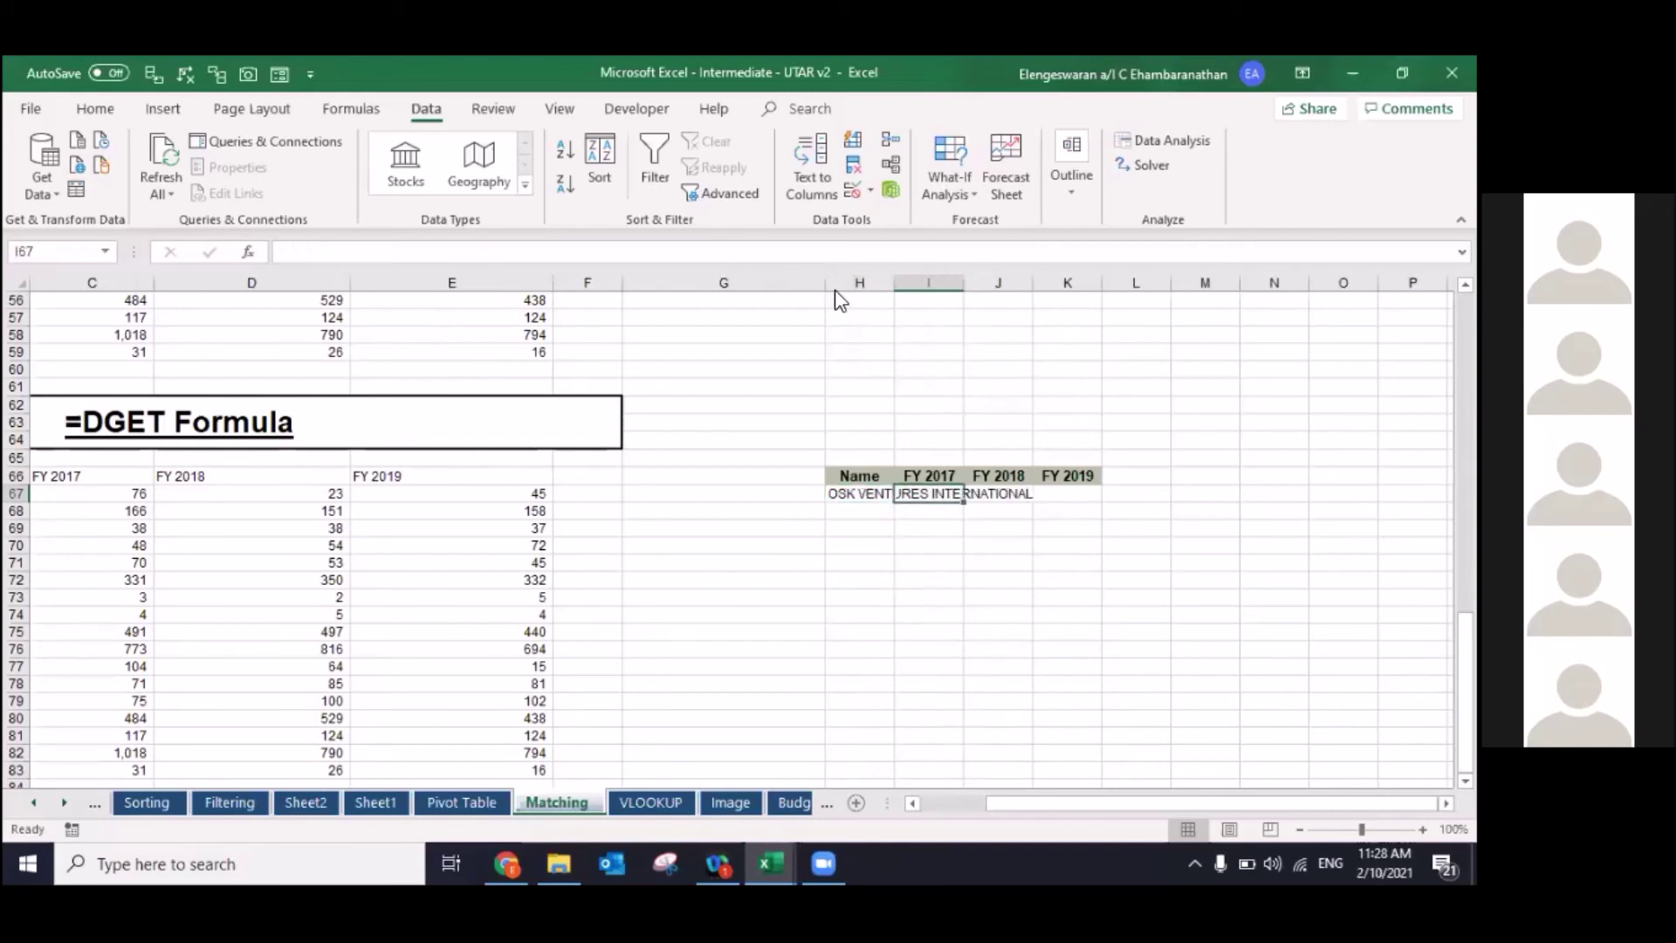
pyautogui.doubleClick(894, 282)
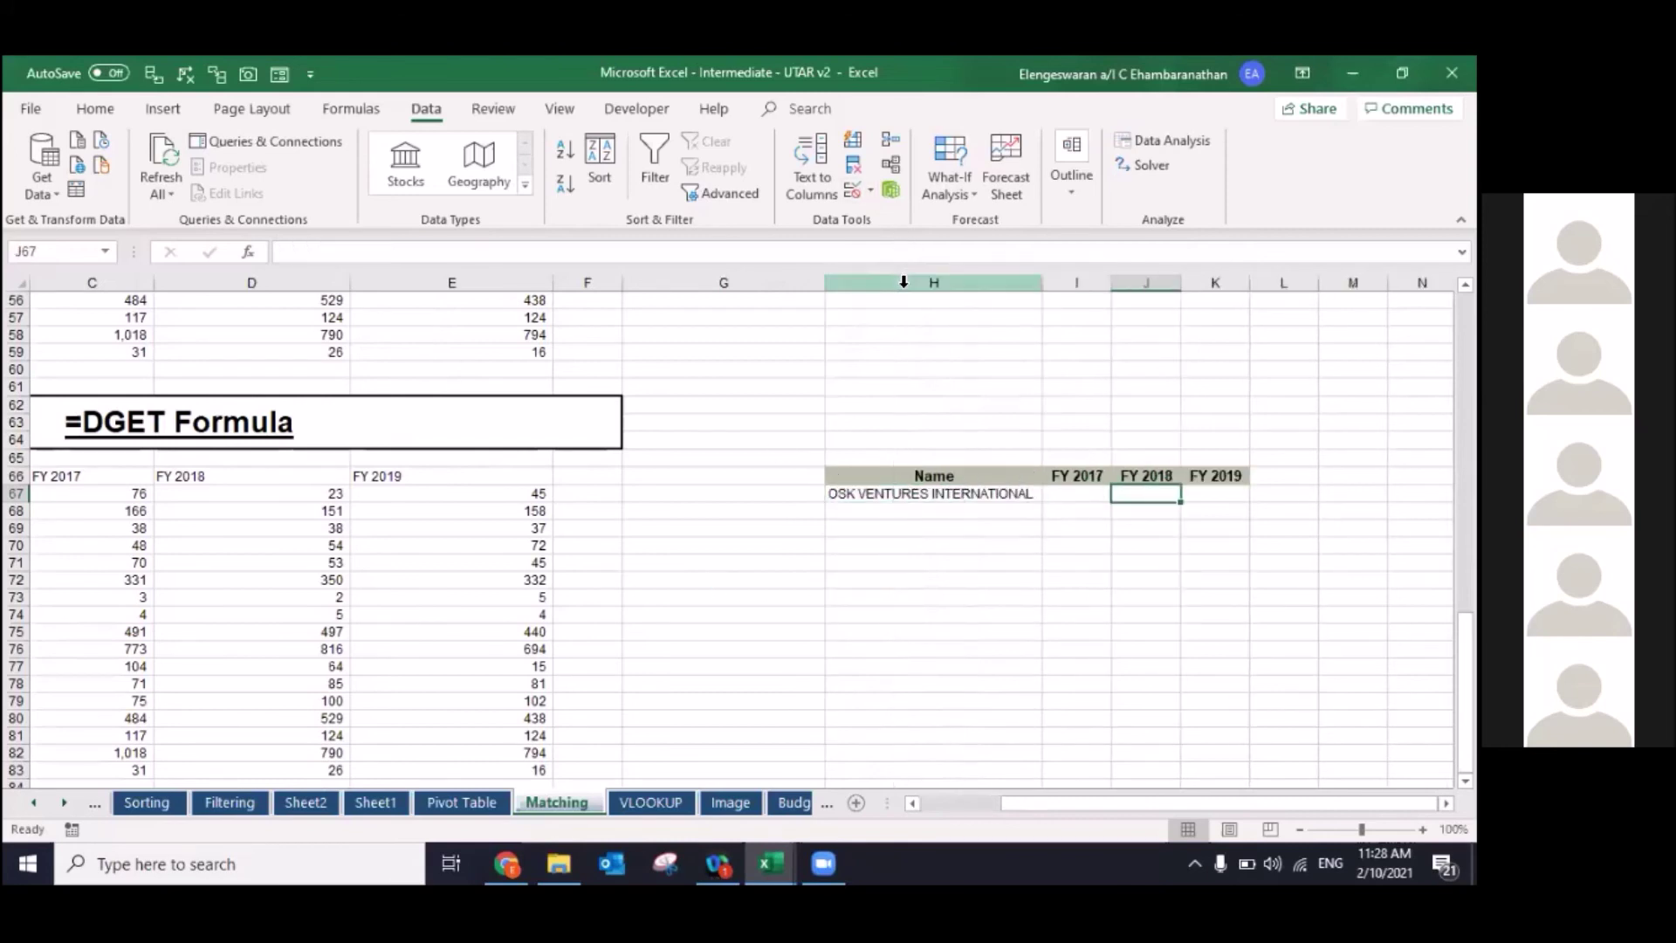
# Step: Start =DGET in I67 with the absolute database range $B$66:$E$83
pyautogui.write('=')
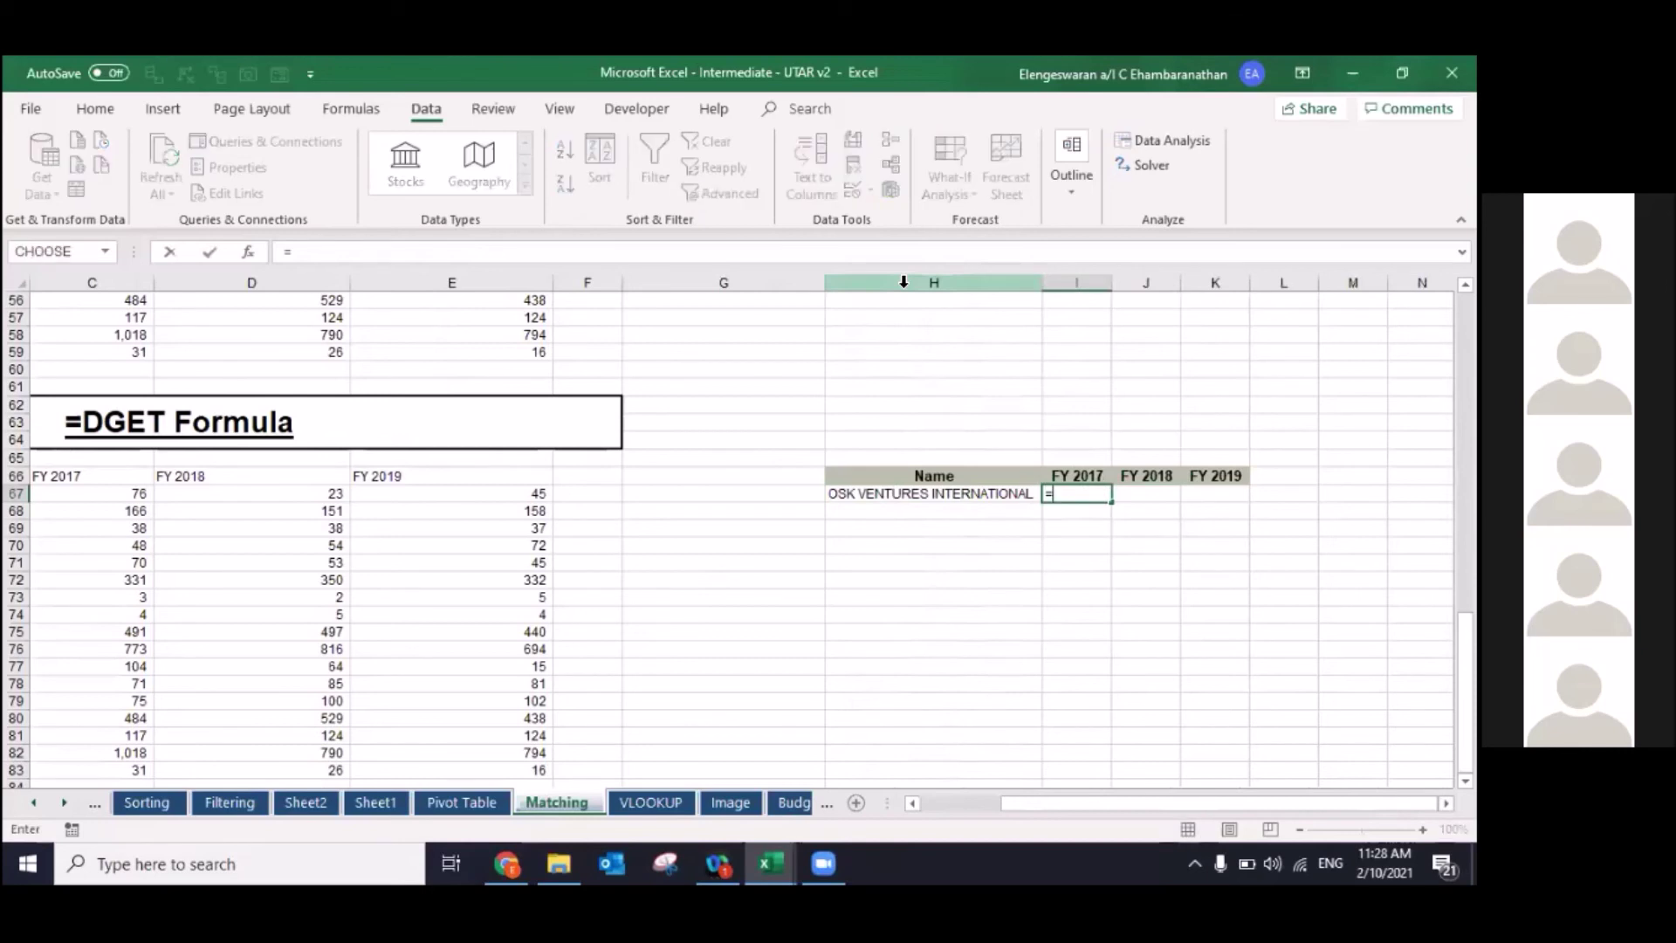
pyautogui.write('DGET')
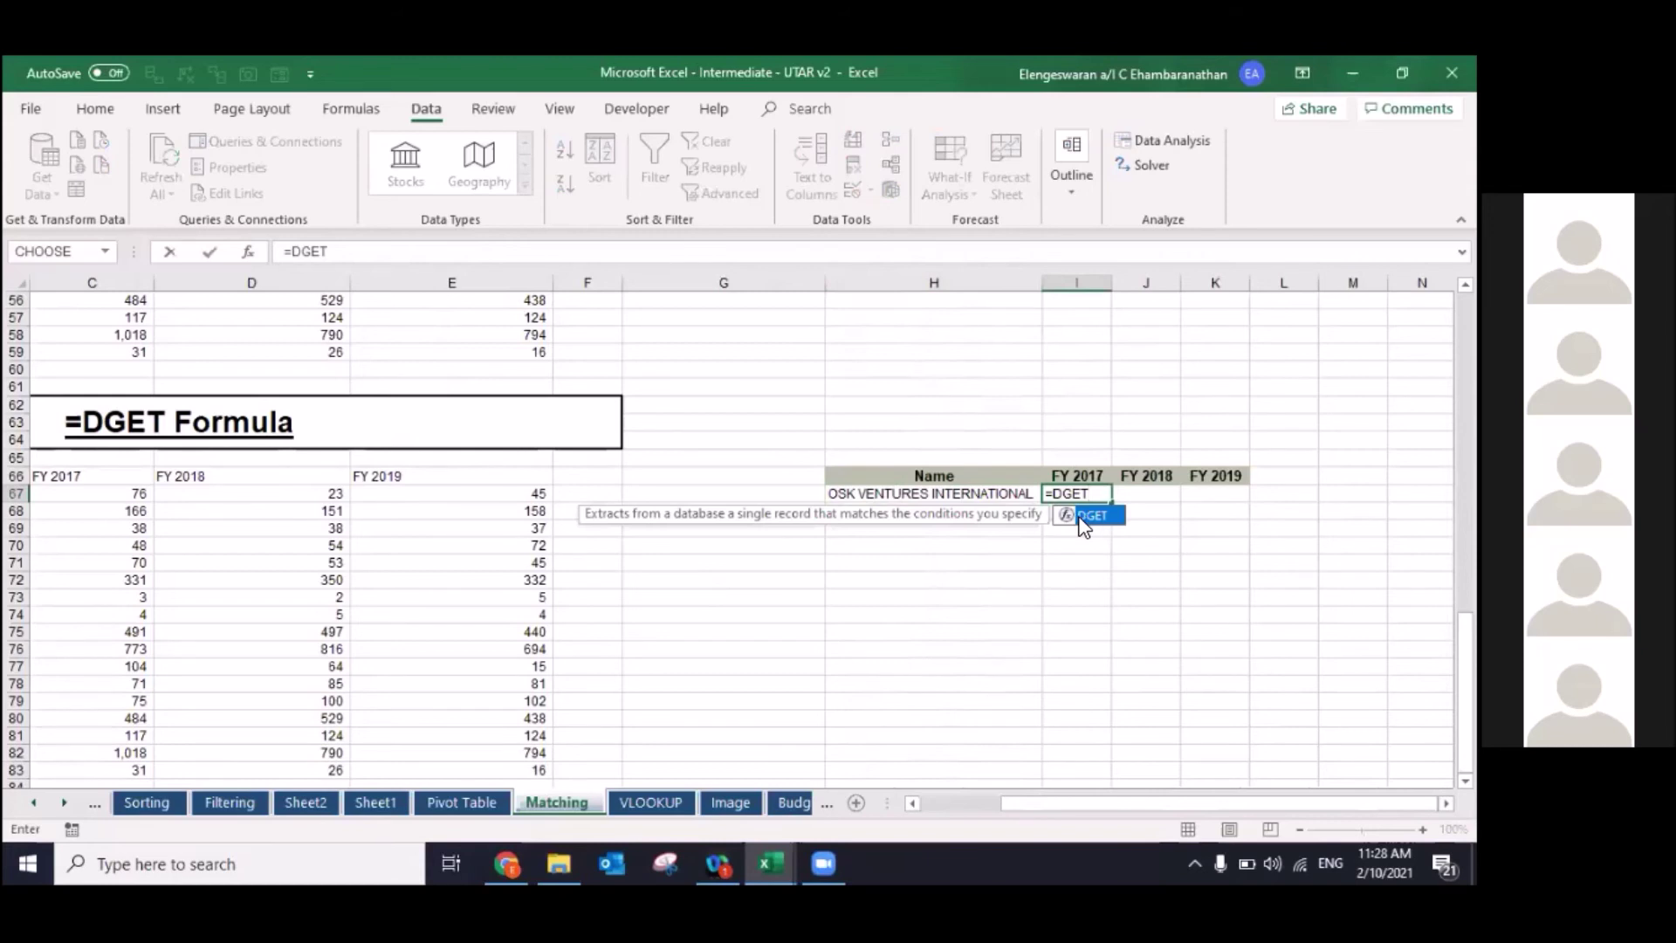
pyautogui.doubleClick(1080, 517)
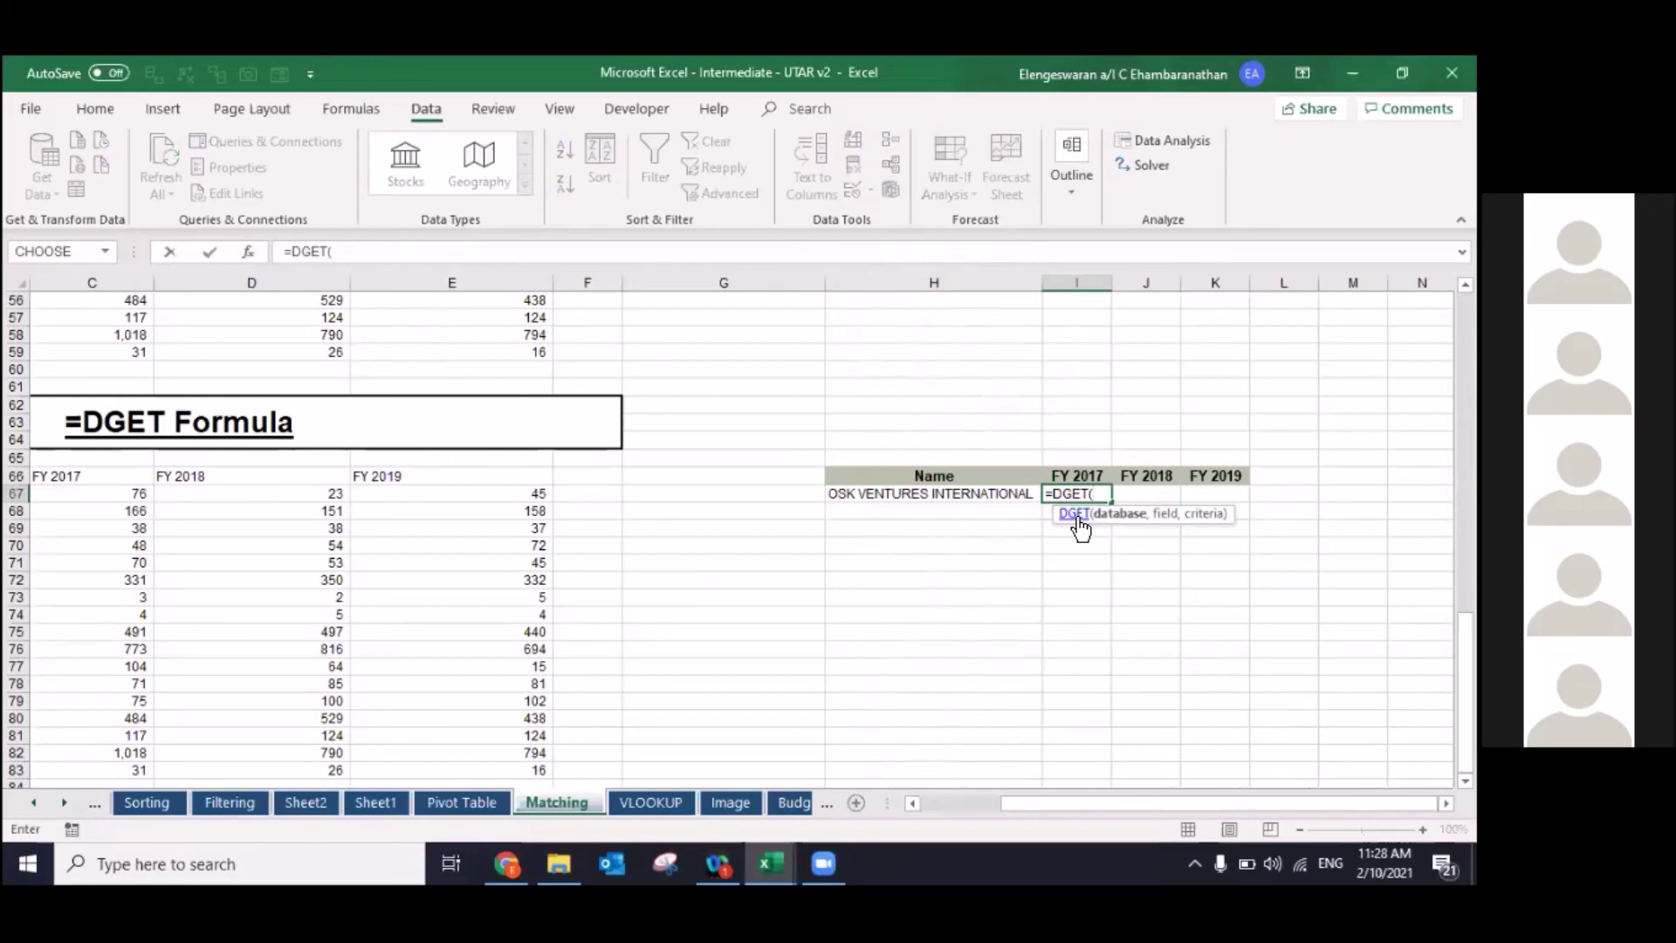
pyautogui.click(289, 572)
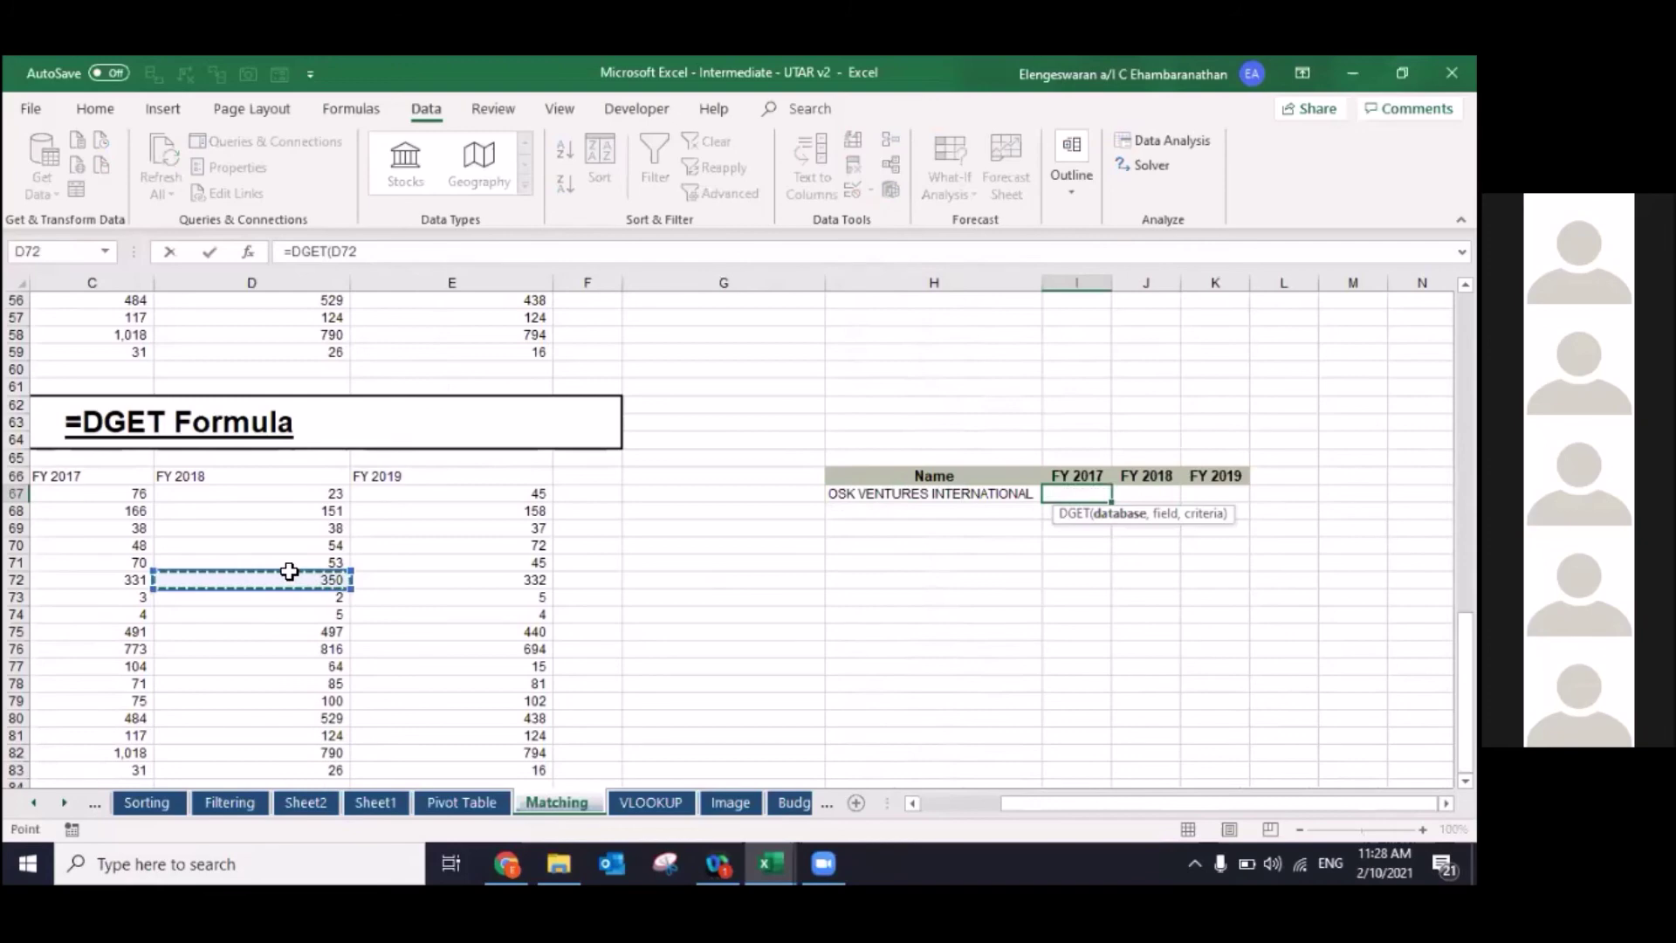
pyautogui.press('Left')
pyautogui.press('Left')
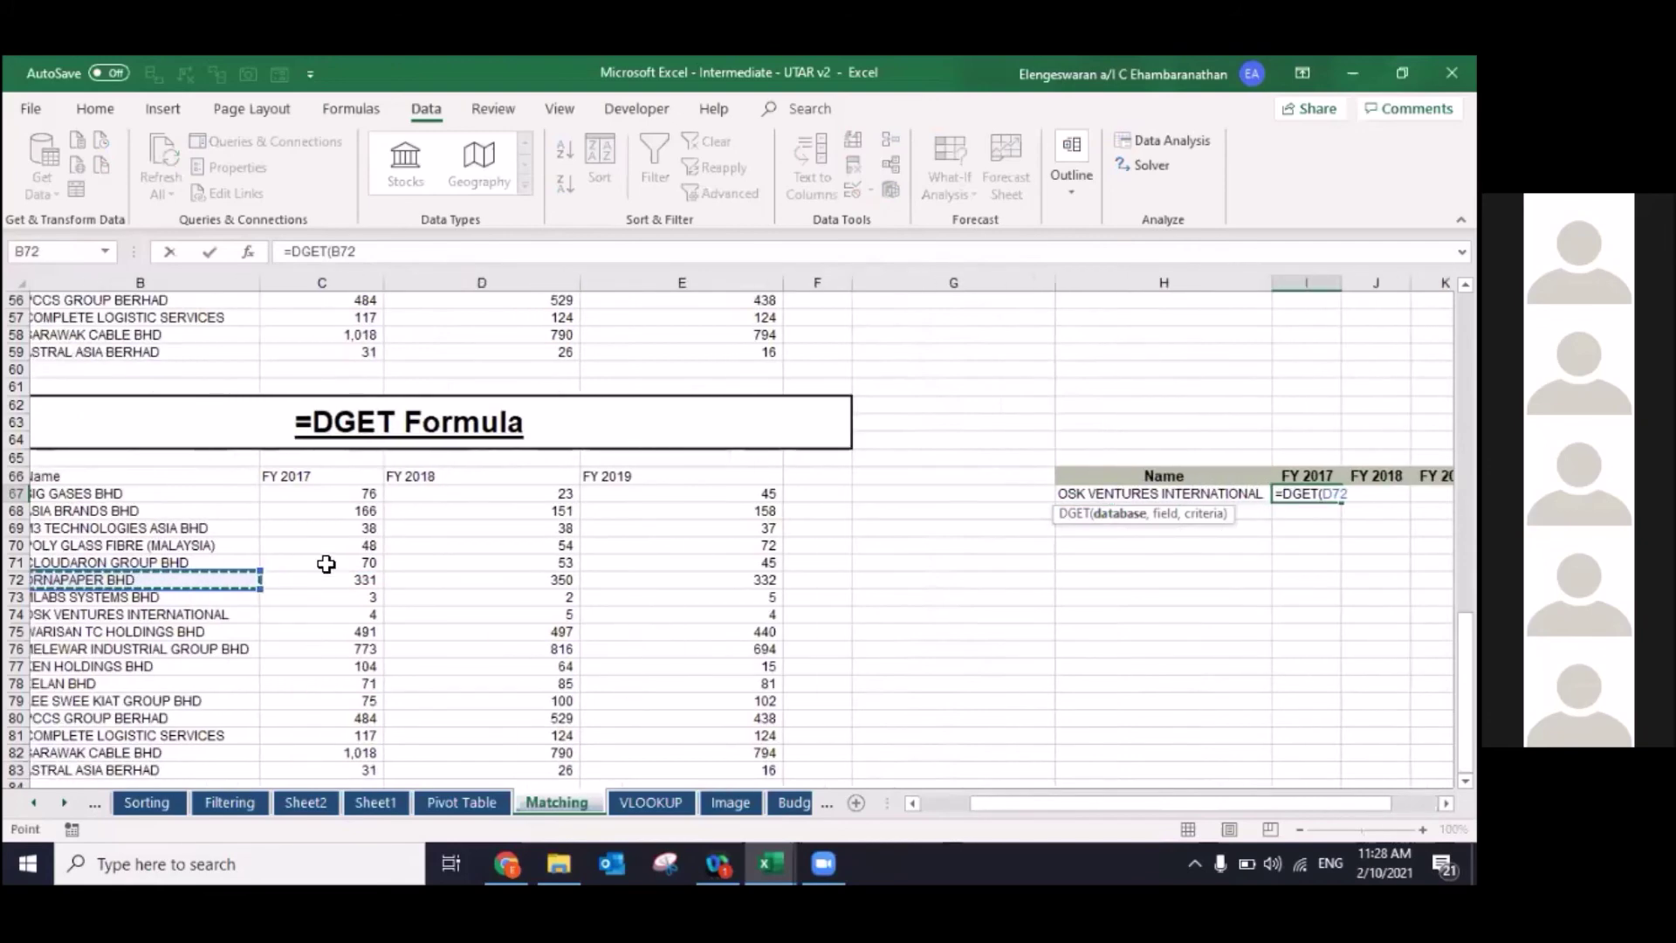
pyautogui.hotkey('ctrl', 'shift', '8')
pyautogui.press('F4')
pyautogui.write(',')
# Step: Use the FY 2017 heading I66 as the DGET field argument
pyautogui.press('Up')
pyautogui.press('Left')
pyautogui.press('Right')
pyautogui.press('Right')
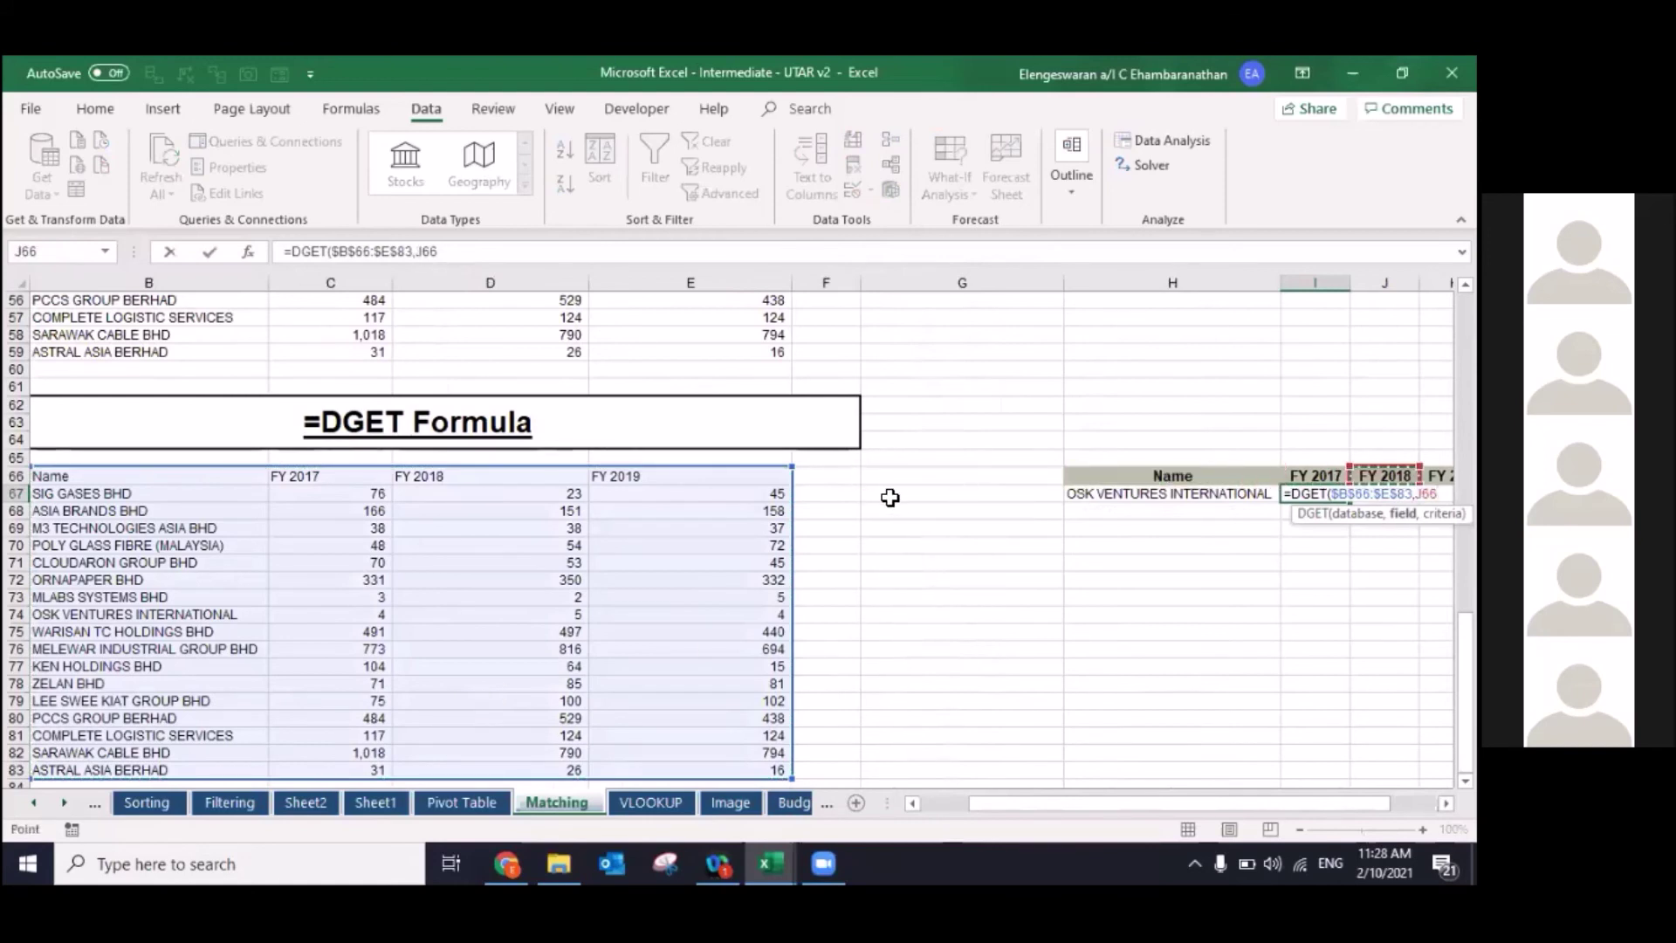
pyautogui.hscroll(5, 889, 497)
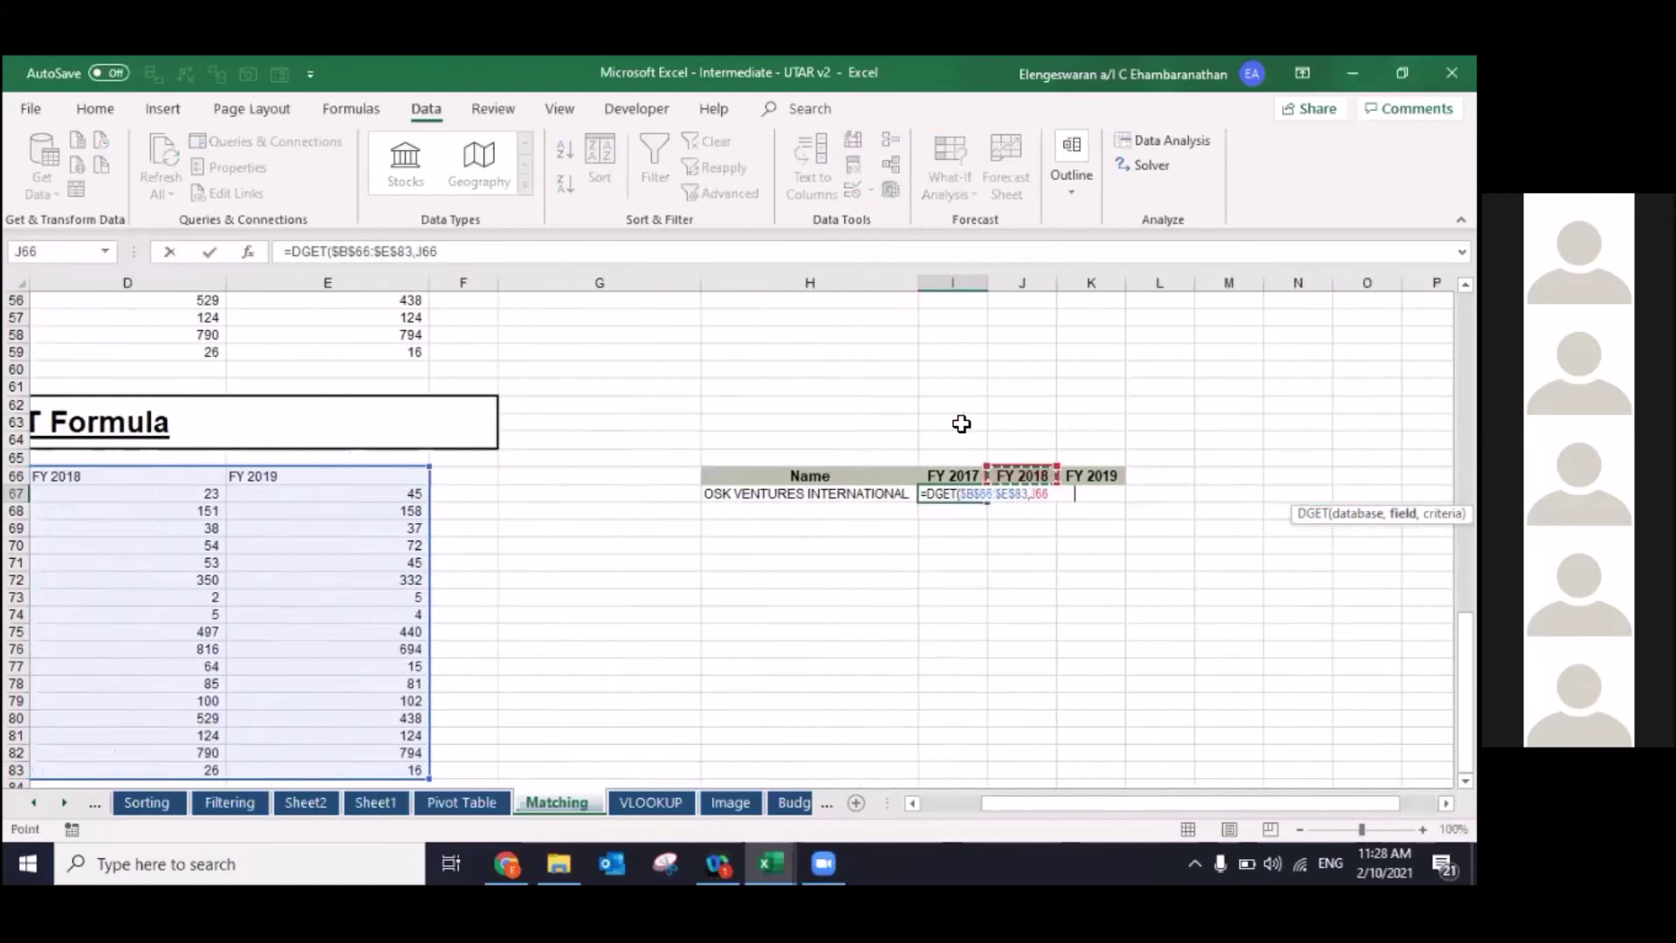
pyautogui.click(958, 482)
pyautogui.write(',')
# Step: Set the DGET criteria to $H$66:$H$67 and commit the formula in I67
pyautogui.moveTo(785, 476); pyautogui.dragTo(787, 494)
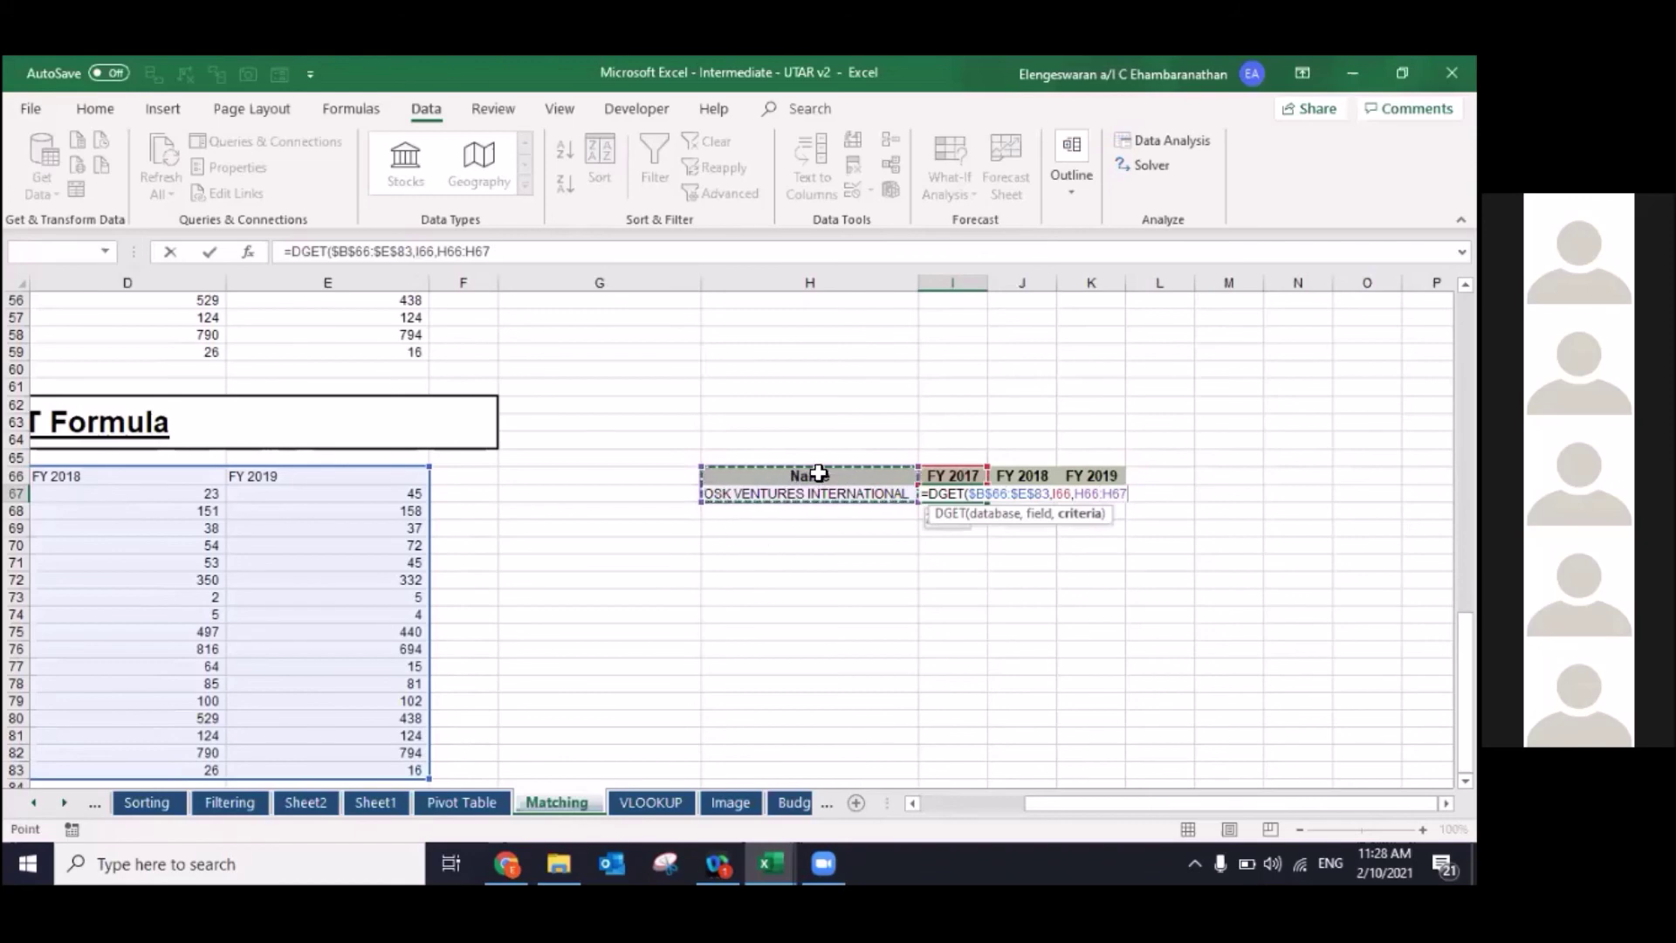
pyautogui.scroll(2, 644, 419)
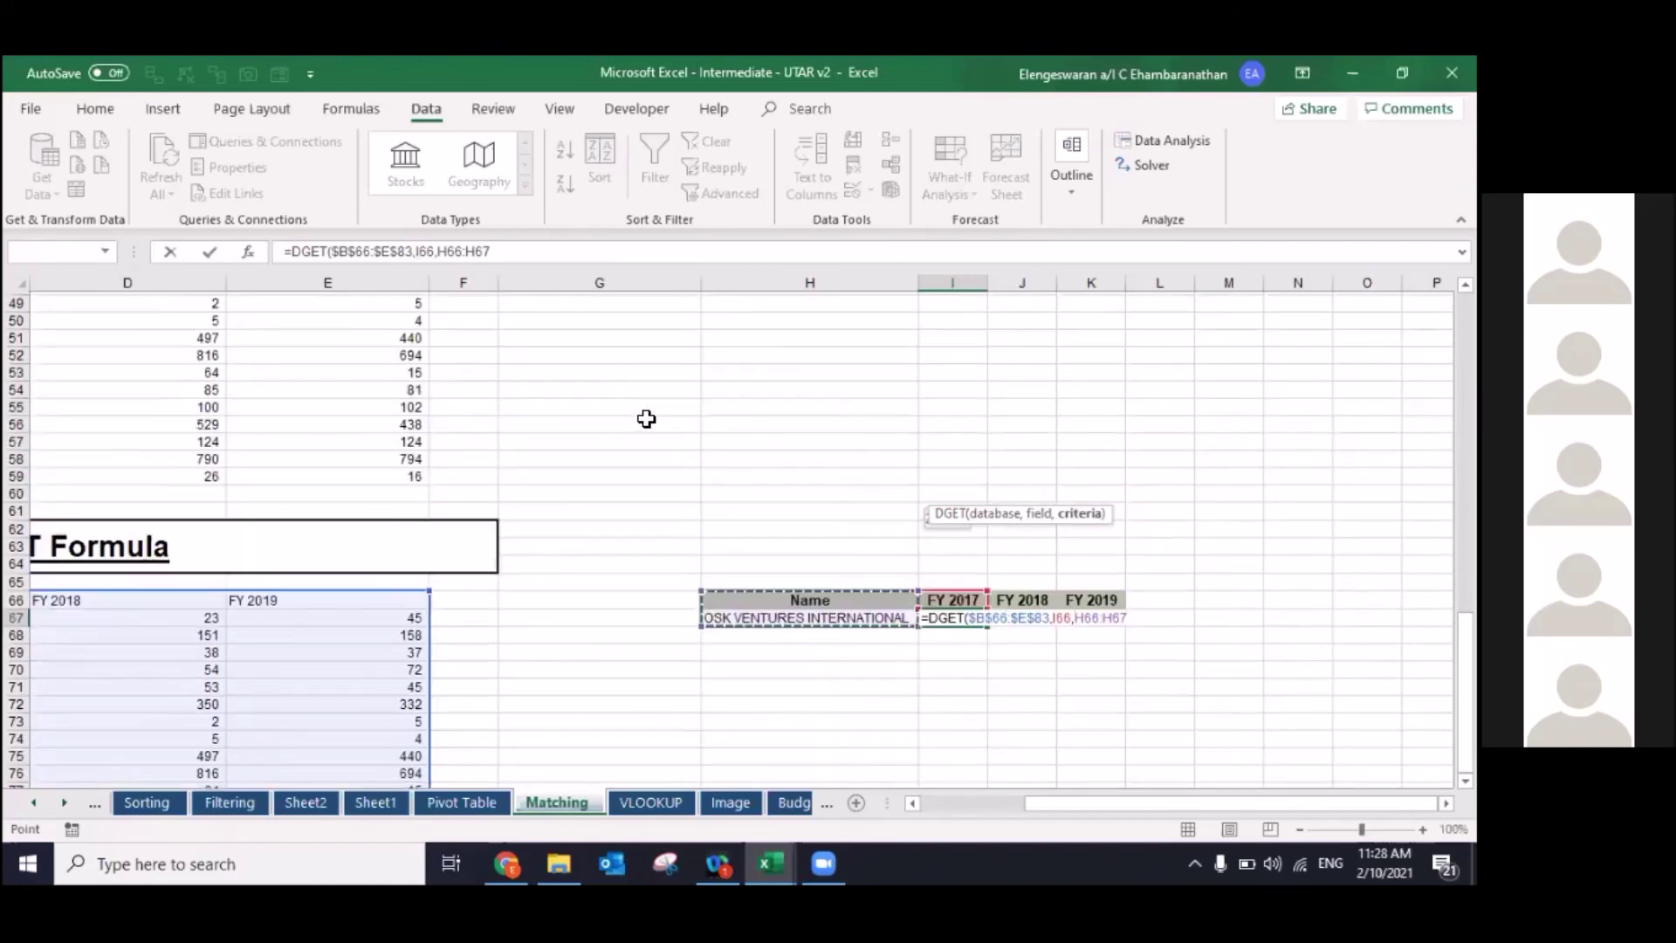
pyautogui.scroll(3, 617, 463)
pyautogui.scroll(4, 617, 463)
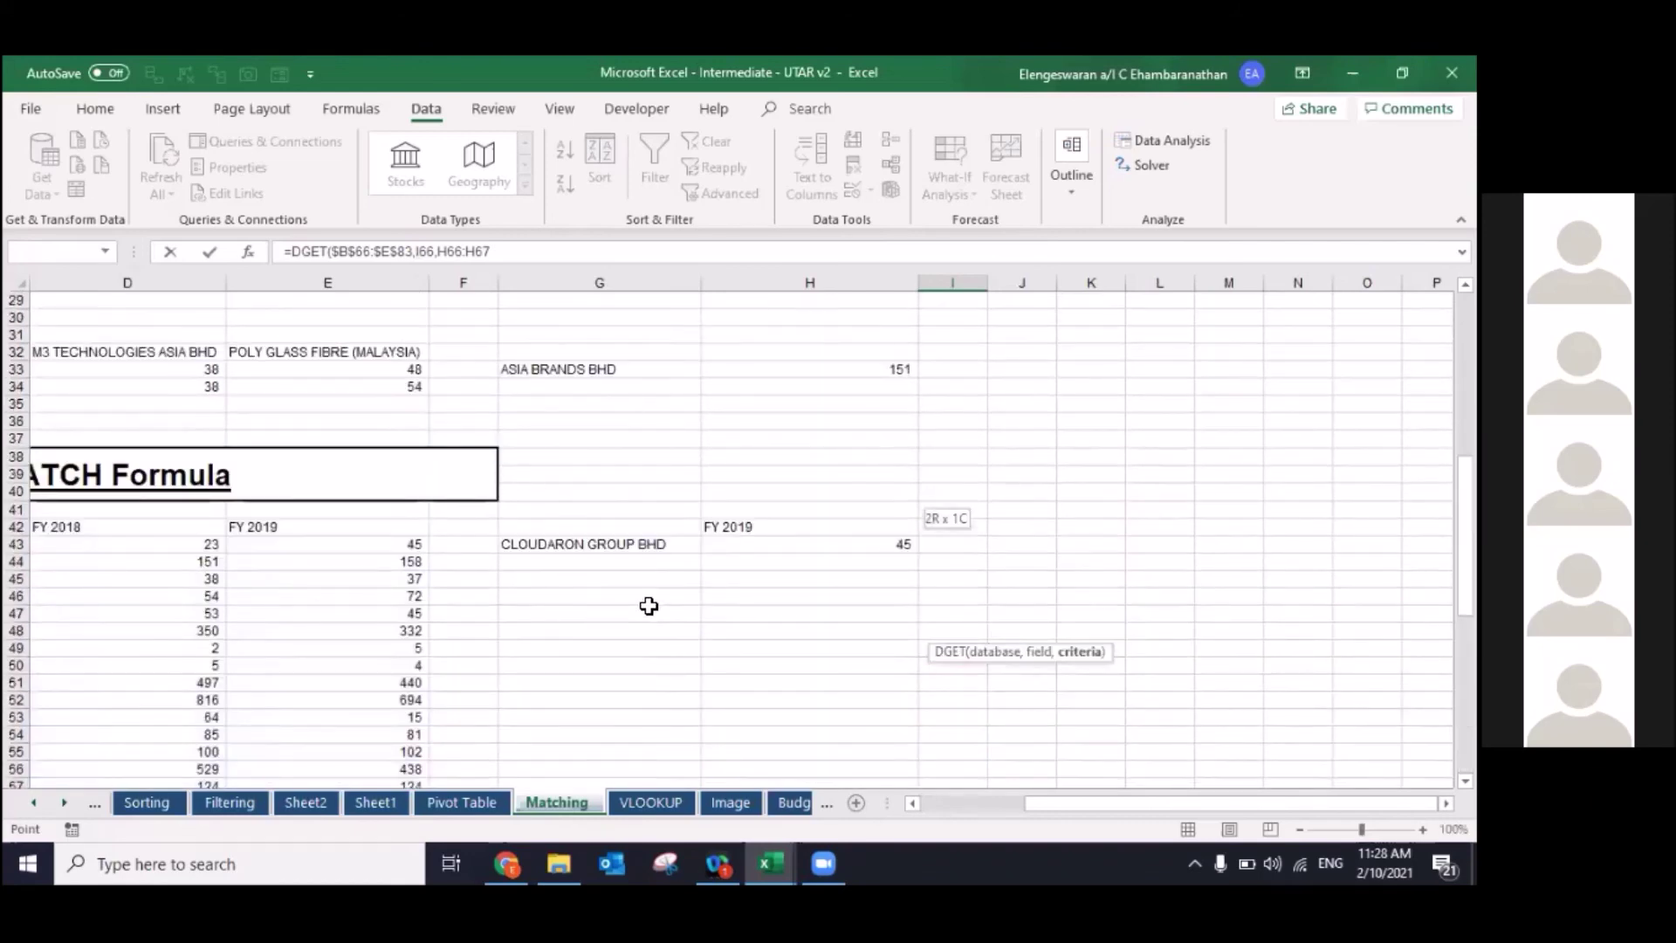
pyautogui.scroll(4, 649, 605)
pyautogui.scroll(4, 646, 603)
pyautogui.scroll(2, 689, 344)
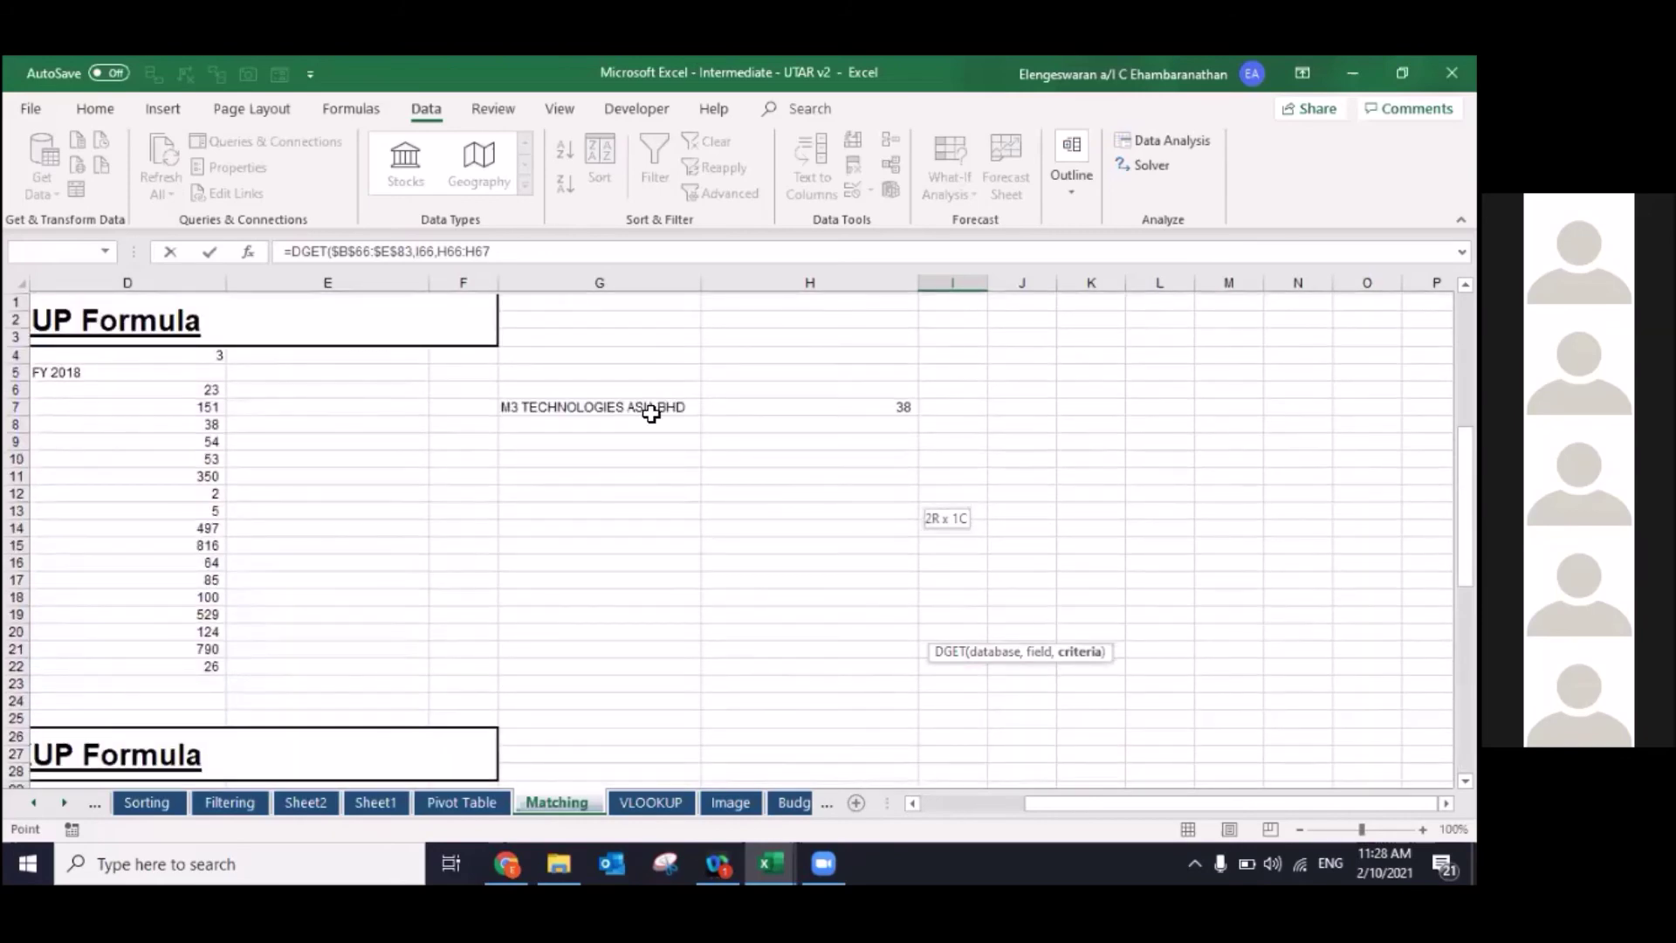
pyautogui.scroll(1, 643, 416)
pyautogui.scroll(-2, 592, 483)
pyautogui.scroll(-4, 592, 482)
pyautogui.scroll(-6, 592, 483)
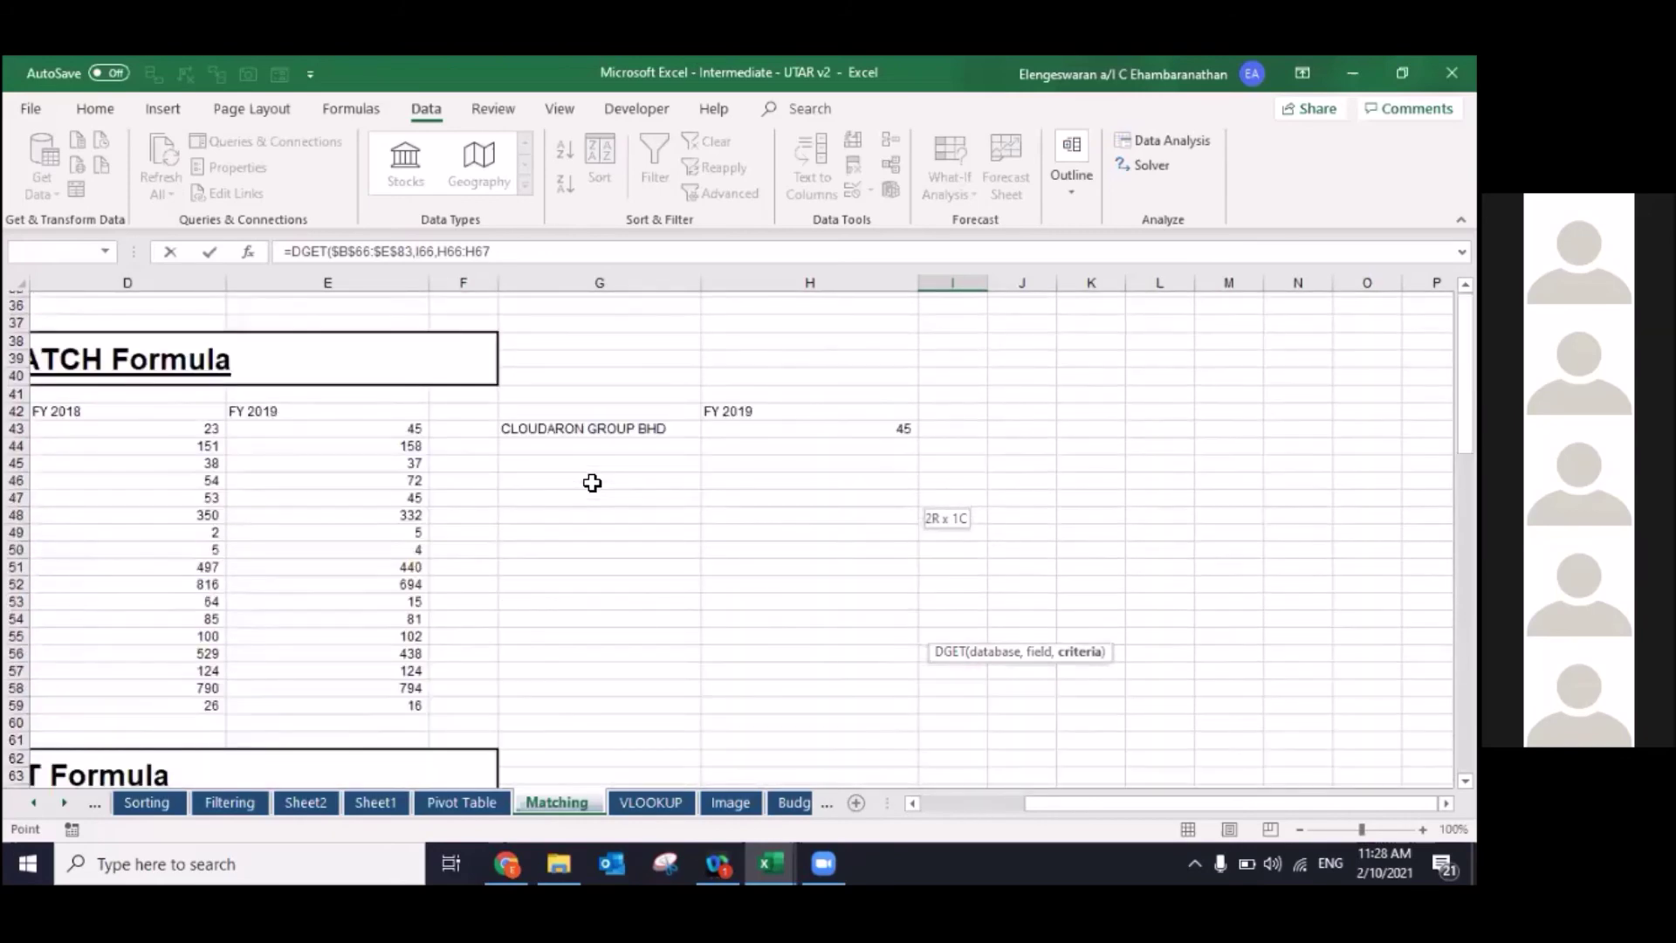
pyautogui.scroll(-8, 592, 483)
pyautogui.hscroll(-2, 821, 524)
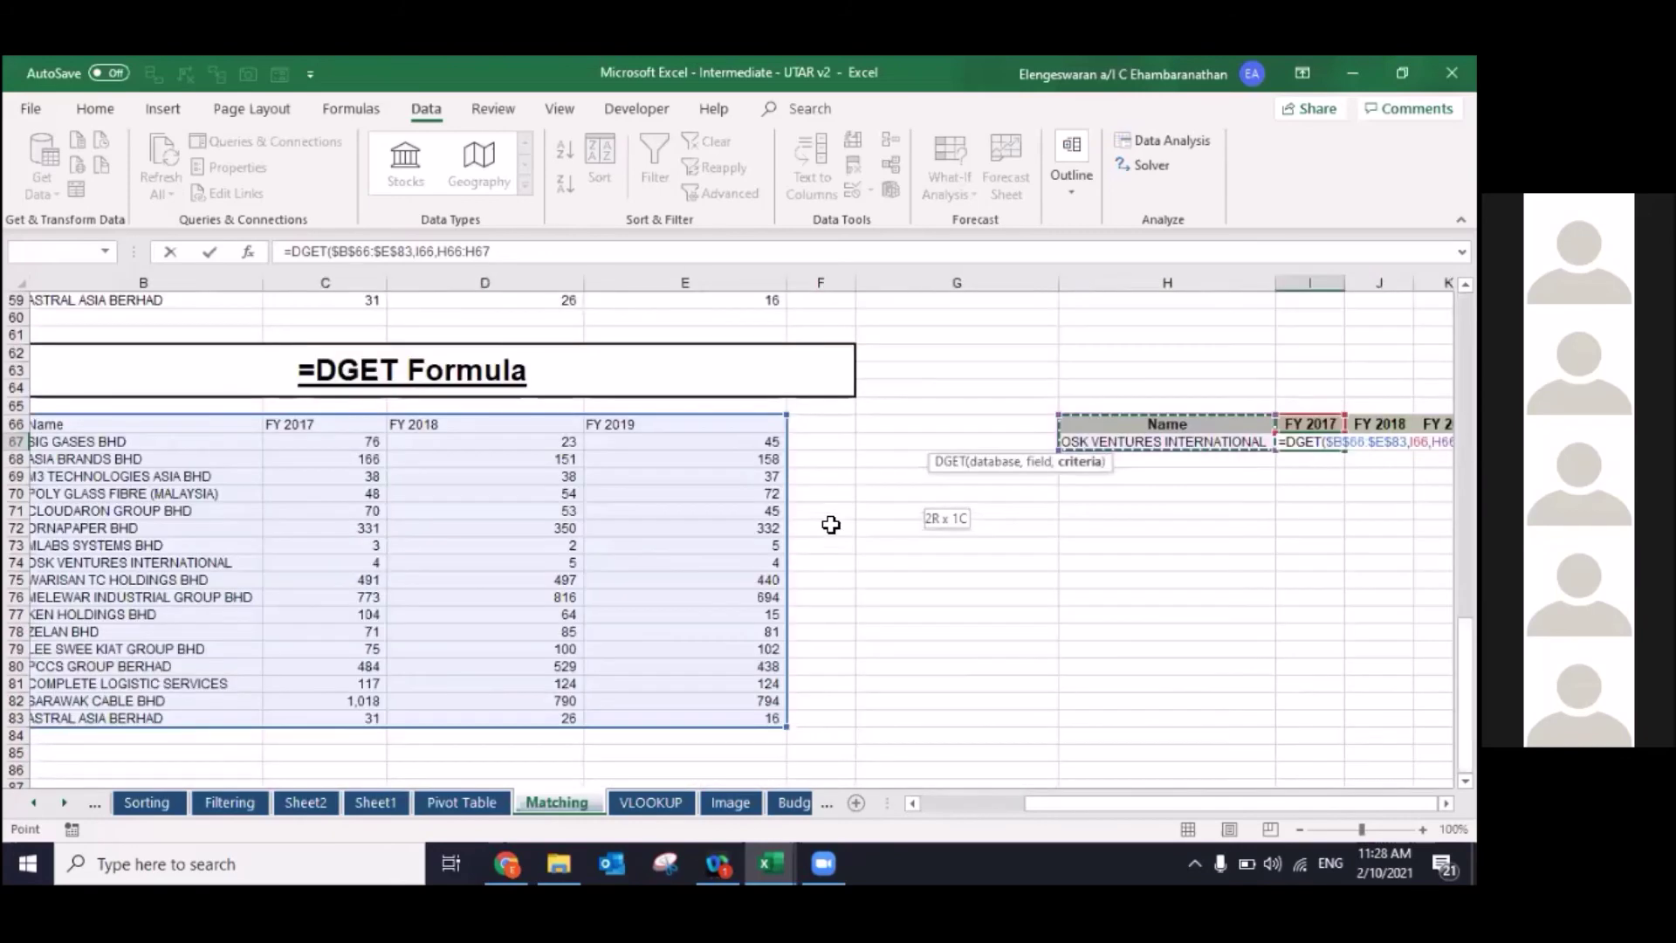
pyautogui.hscroll(2, 786, 423)
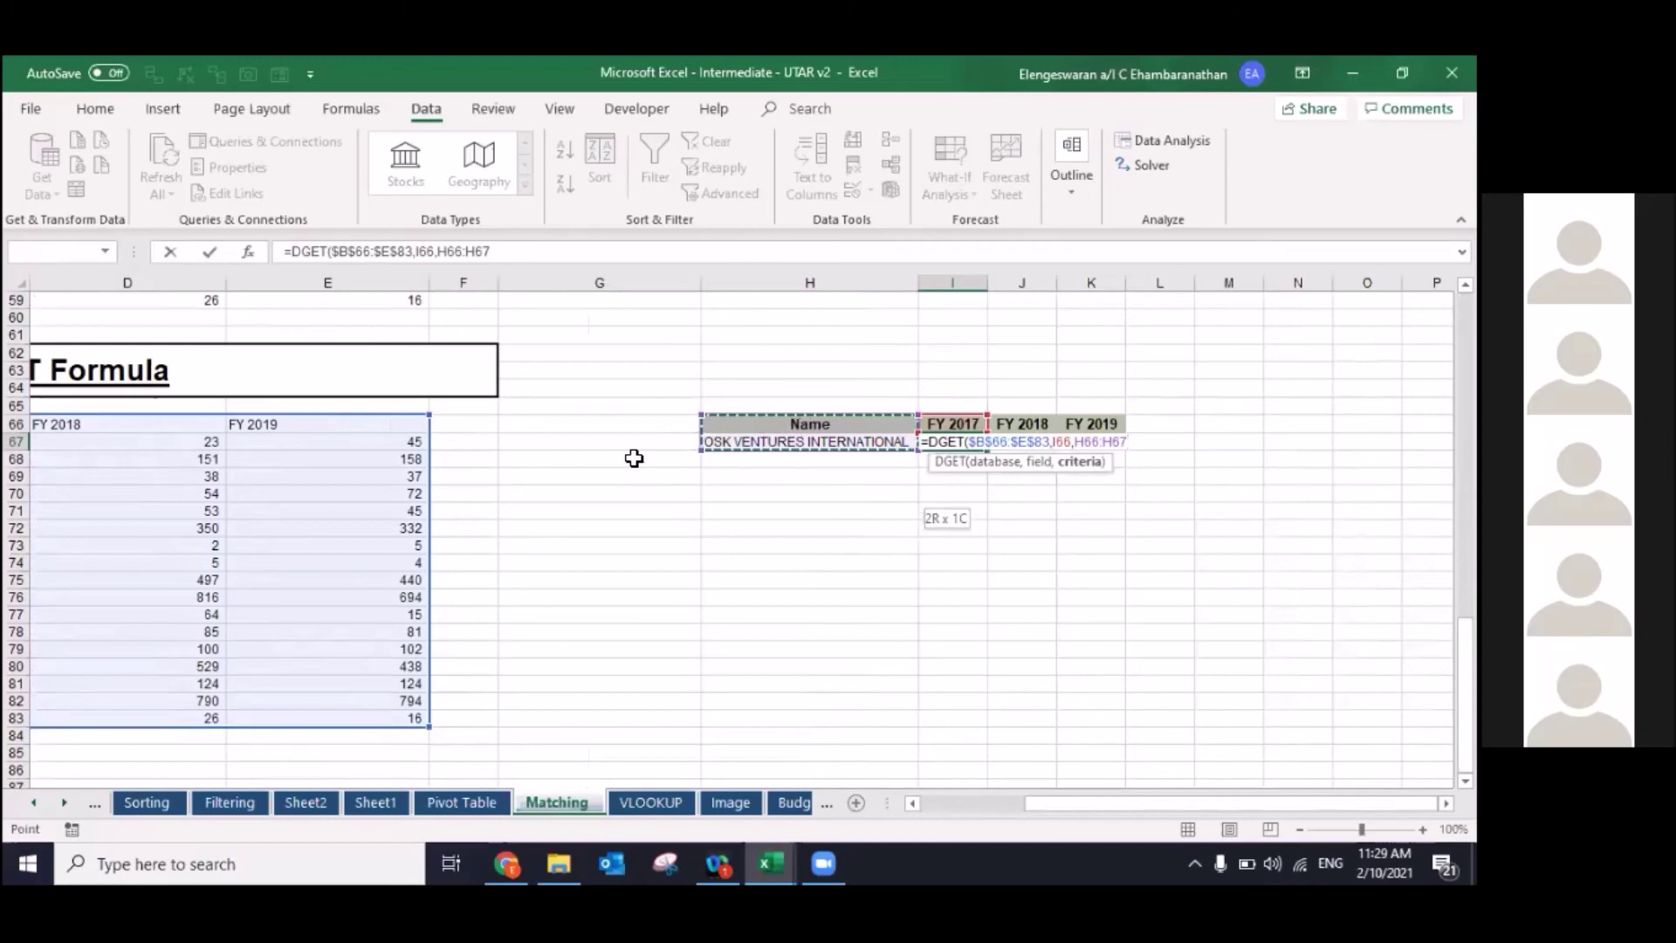
pyautogui.hscroll(-1, 634, 457)
pyautogui.hscroll(-2, 400, 443)
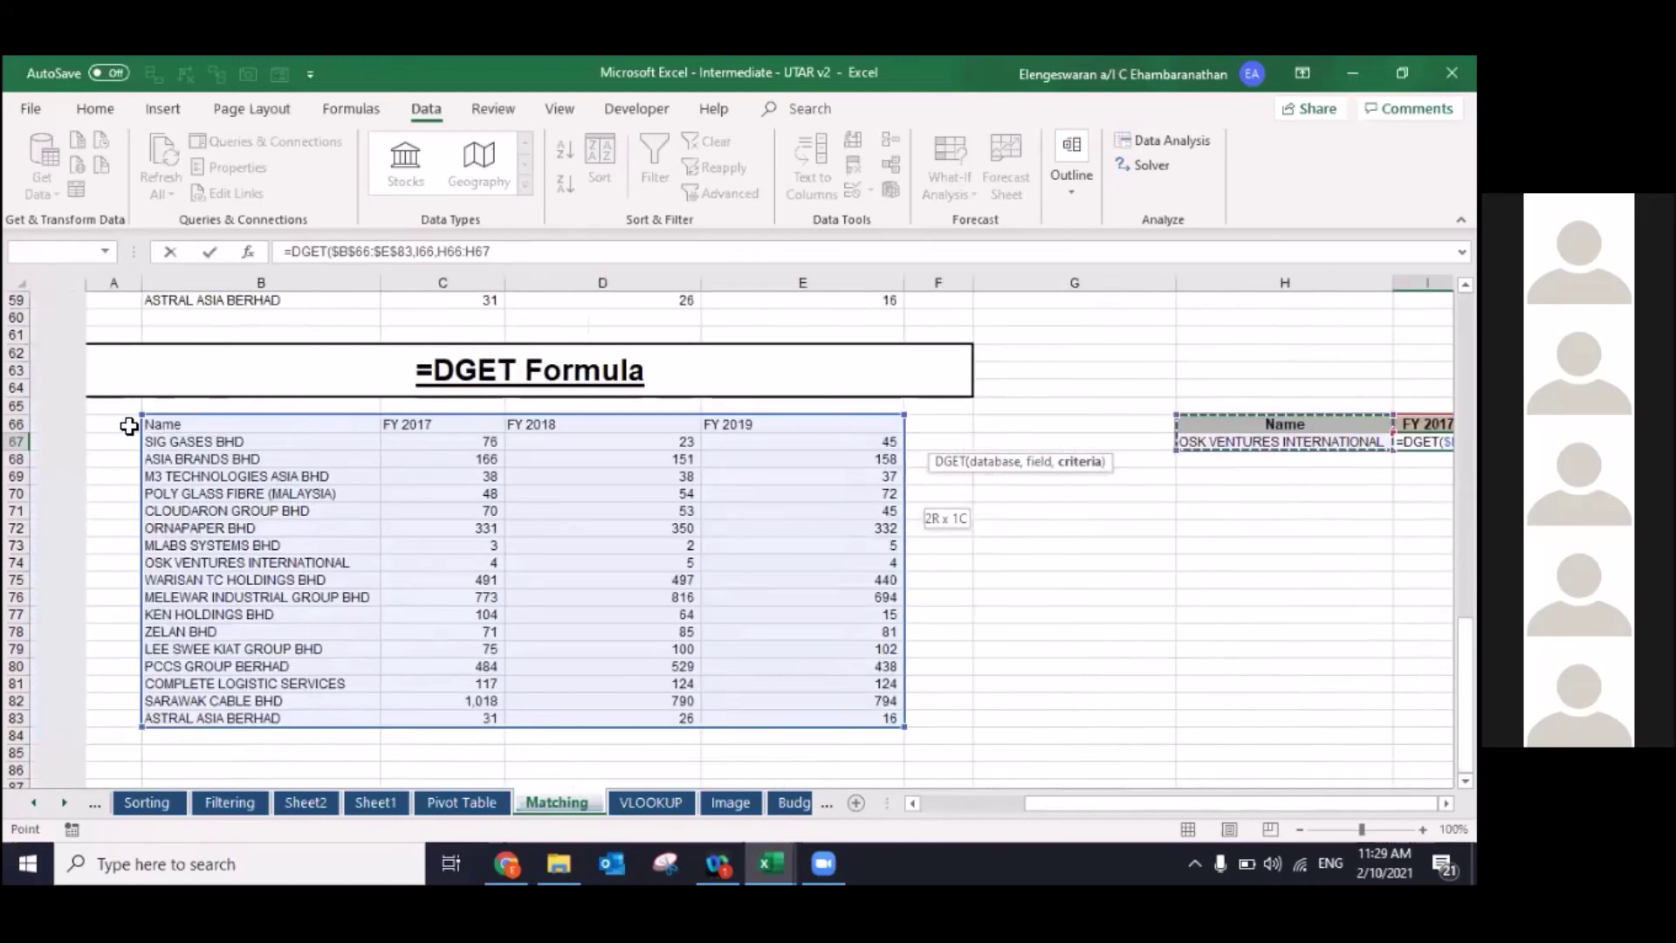
pyautogui.hscroll(3, 766, 430)
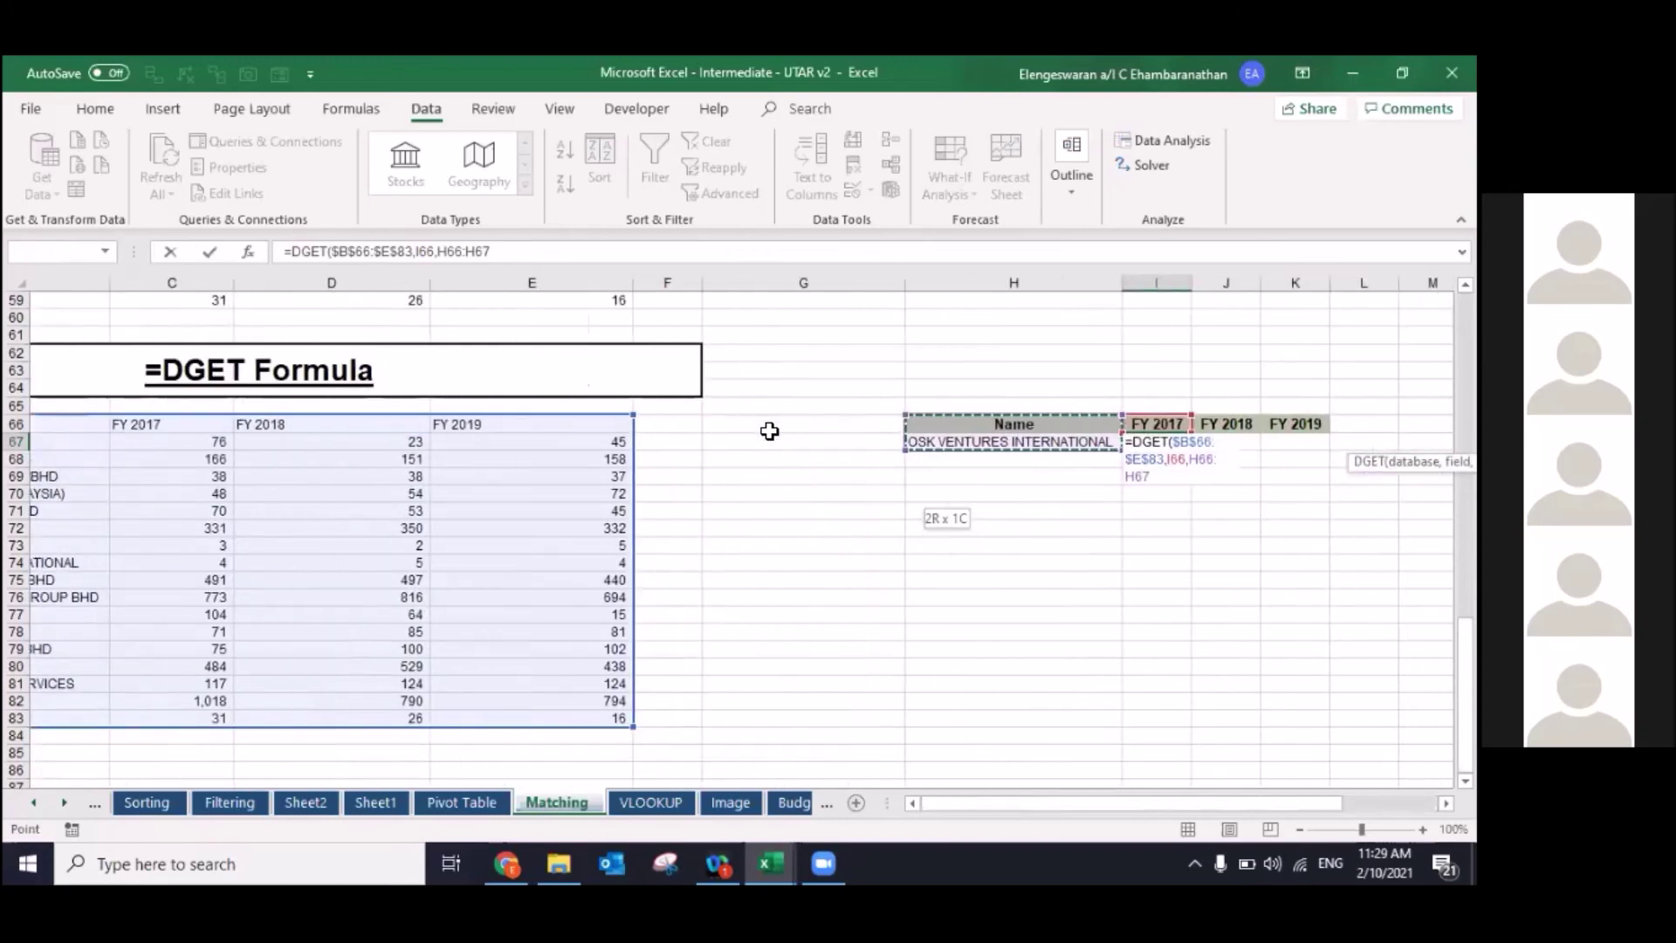
pyautogui.hscroll(2, 769, 430)
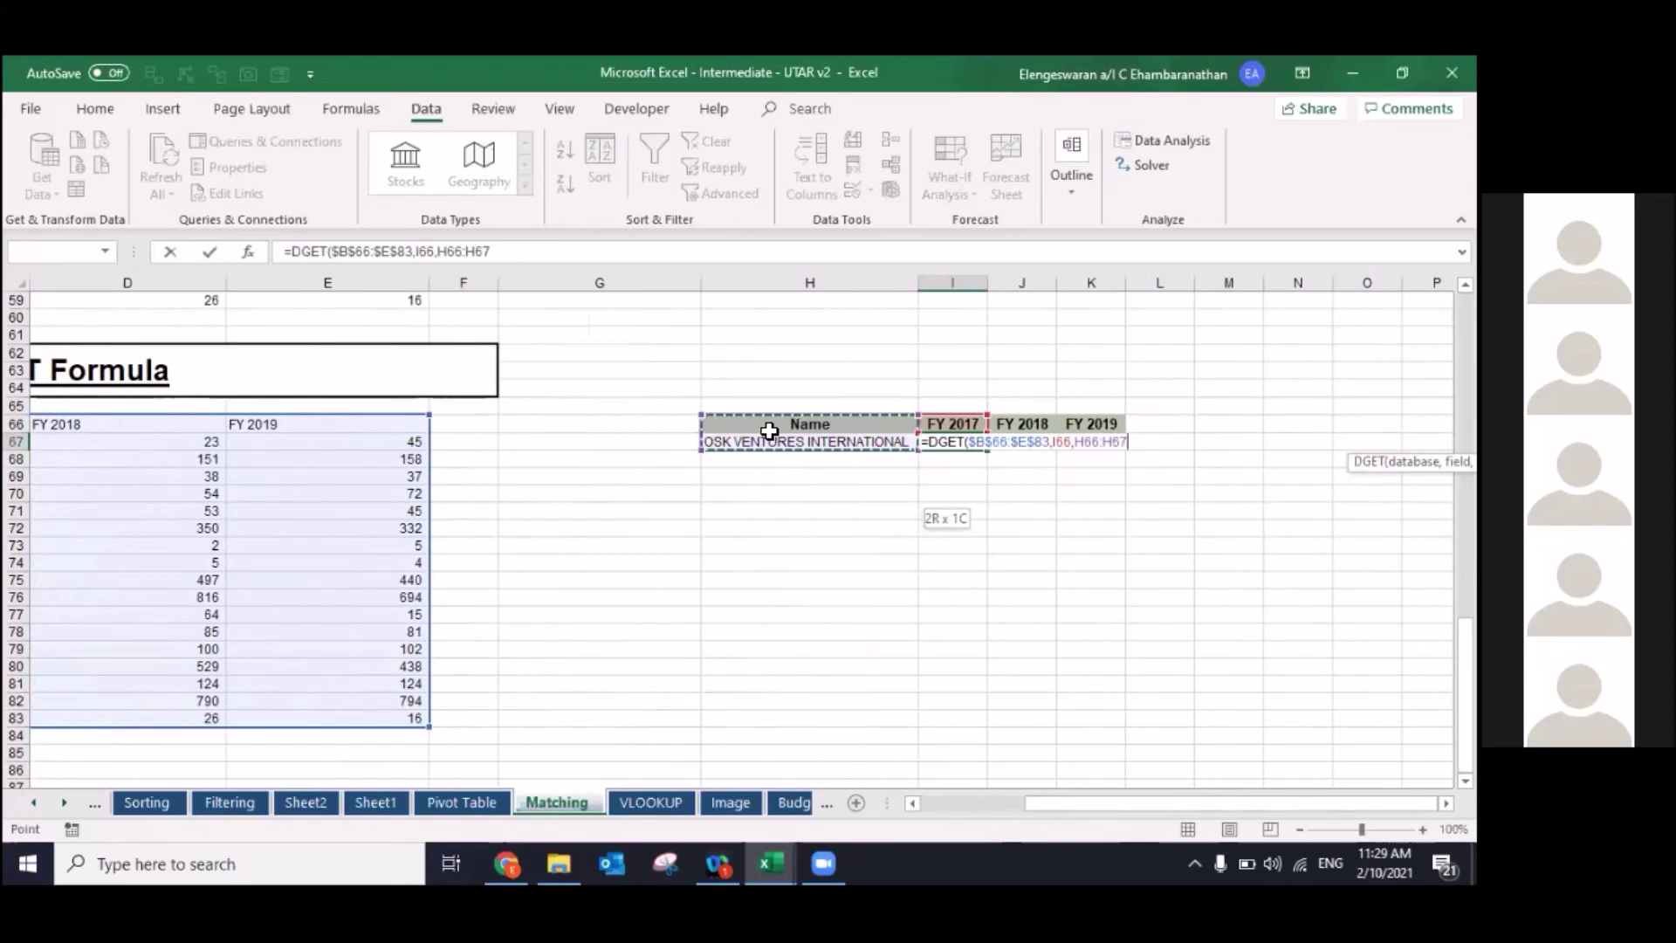
pyautogui.press('F4')
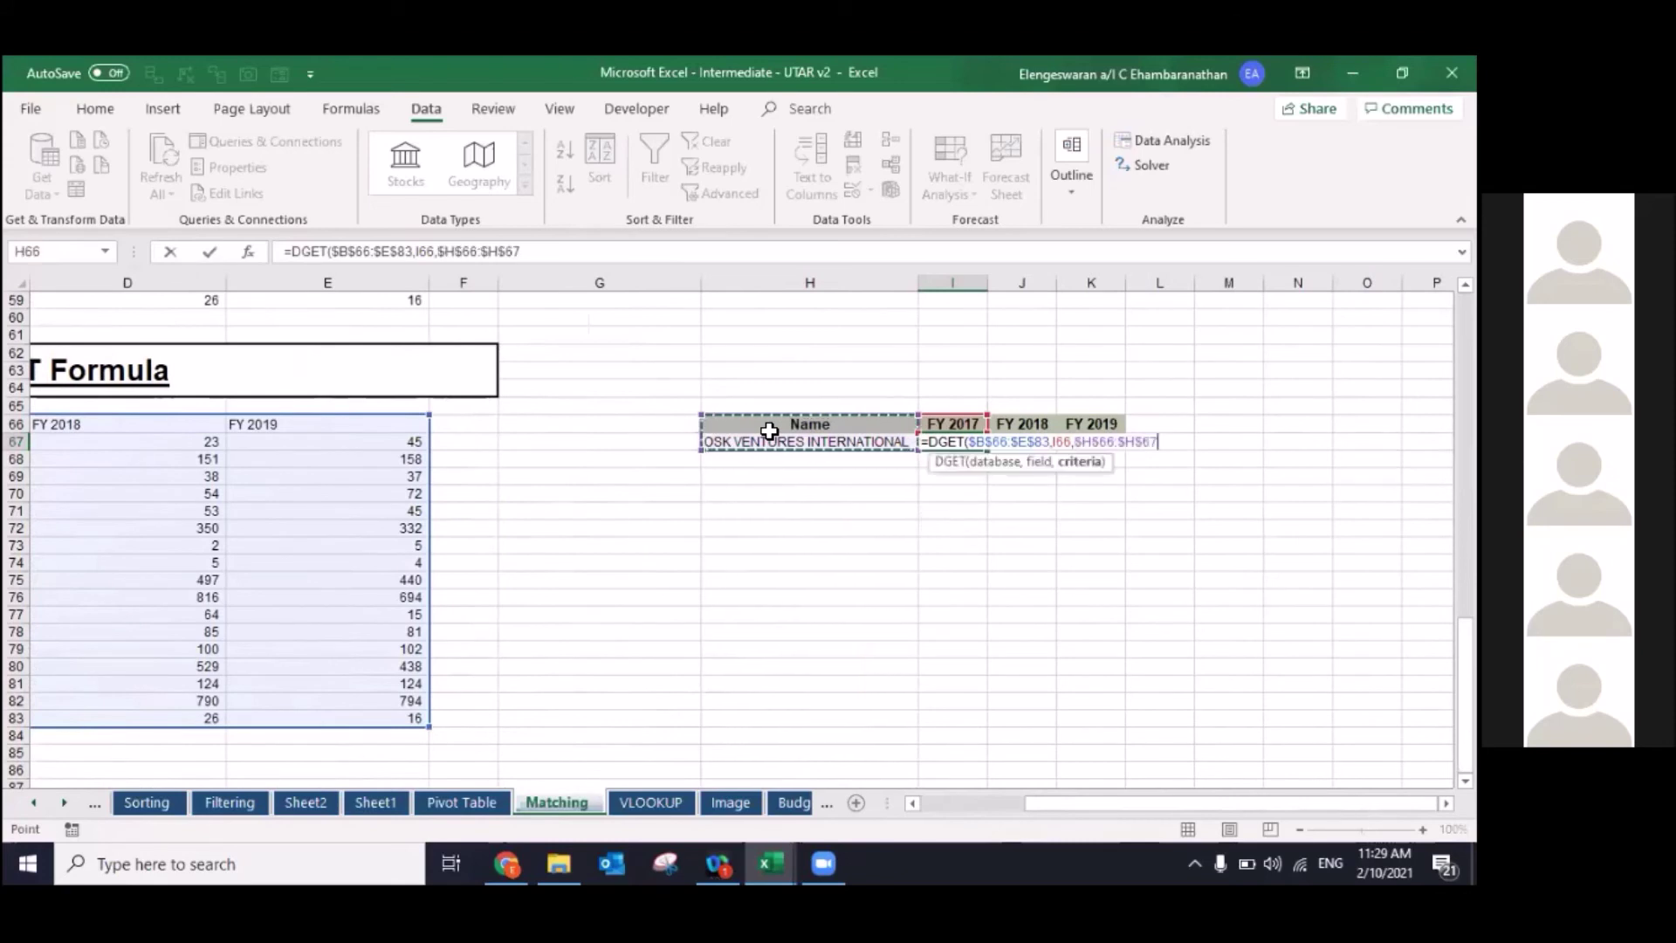
pyautogui.press('Return')
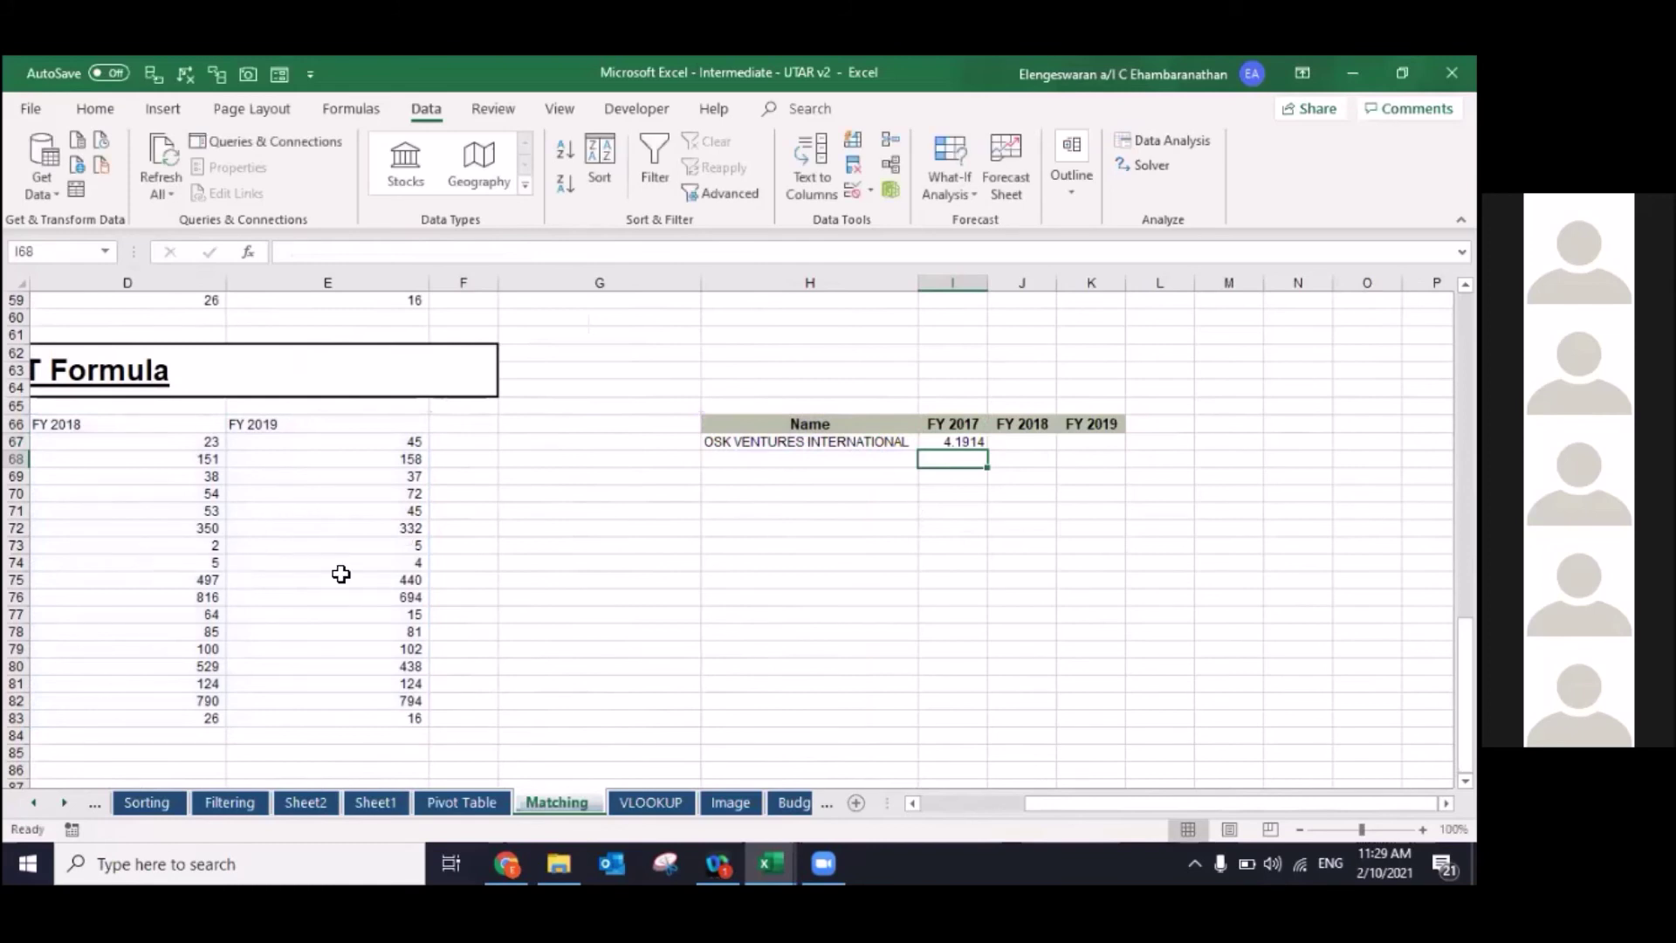
pyautogui.press('Up')
# Step: Remove the decimal places from the I67 result with Decrease Decimal
pyautogui.hscroll(-3, 340, 574)
pyautogui.hscroll(1, 768, 516)
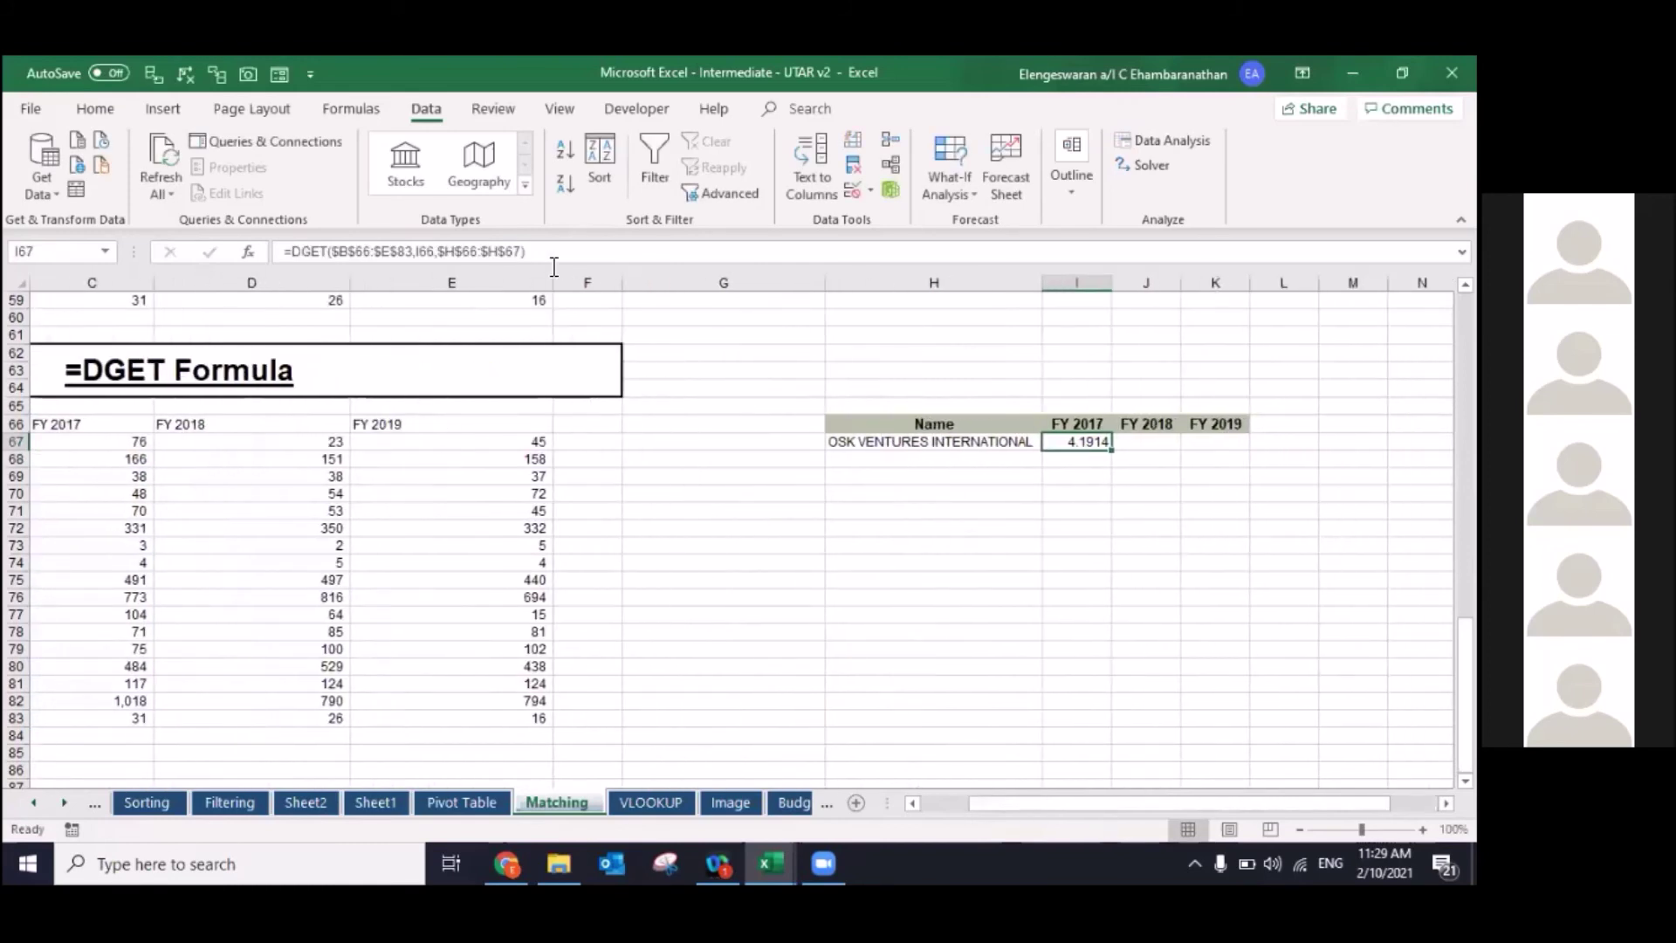
pyautogui.scroll(3, 672, 170)
pyautogui.scroll(1, 672, 170)
pyautogui.click(764, 184)
pyautogui.click(765, 184)
pyautogui.click(741, 184)
pyautogui.click(741, 183)
pyautogui.click(764, 185)
pyautogui.click(764, 185)
pyautogui.click(764, 185)
pyautogui.click(763, 185)
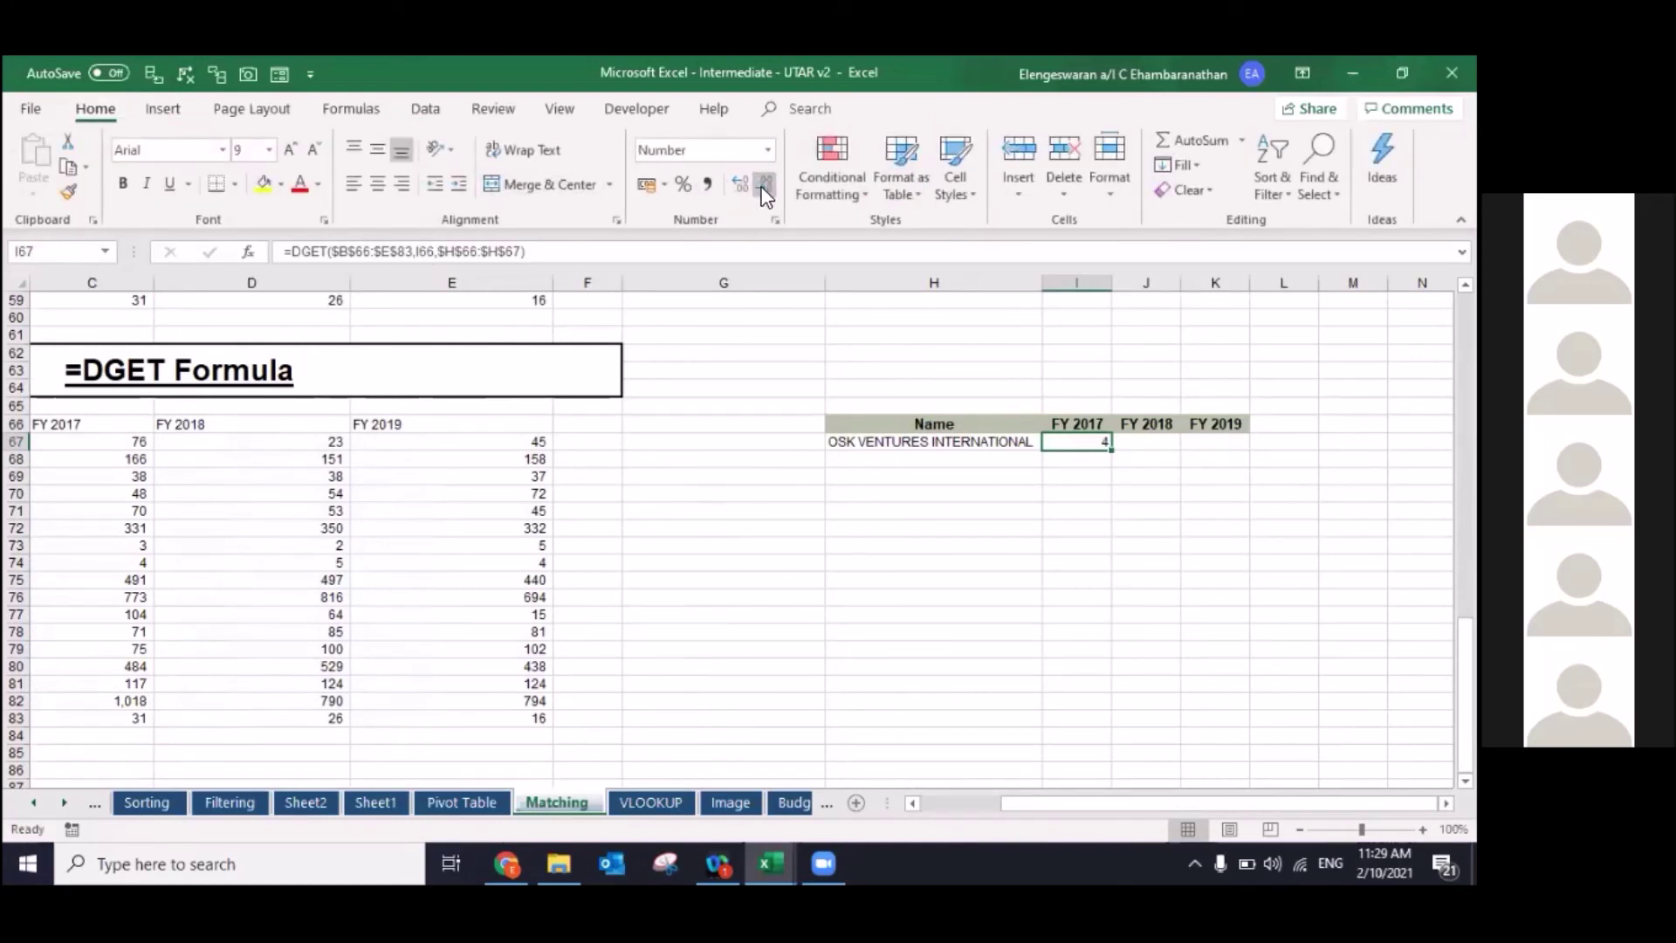
# Step: Choose ZELAN BHD in H67 and fill the DGET formula across I67:K67, giving 71, 85, 81
pyautogui.hscroll(-3, 238, 632)
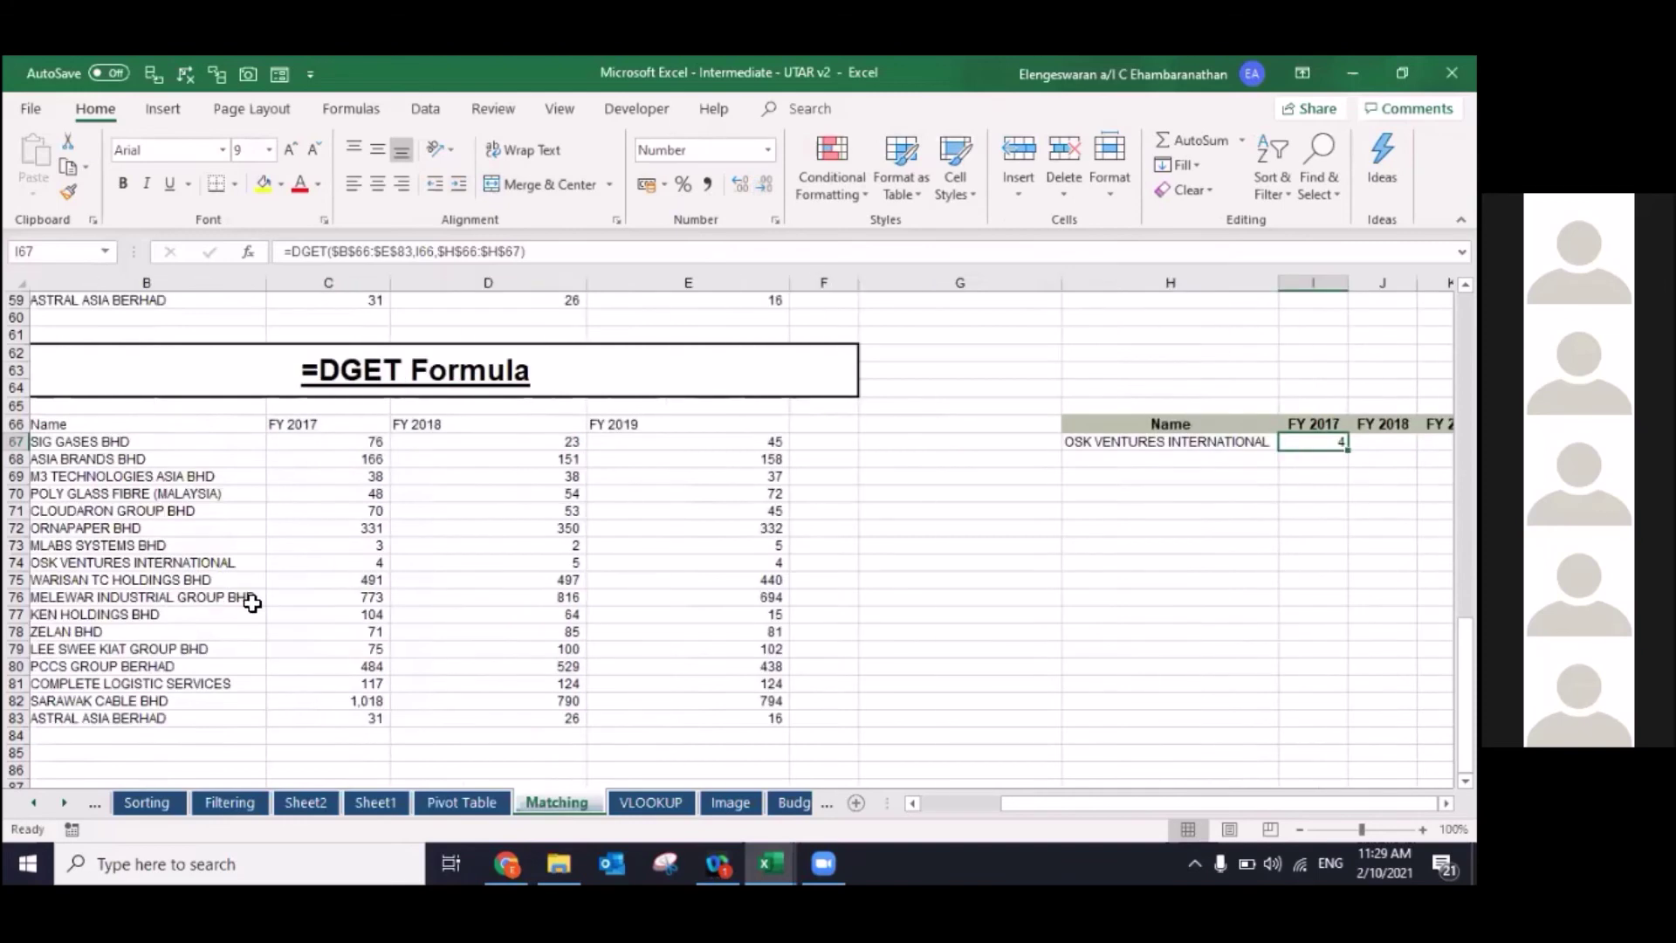
pyautogui.hscroll(1, 749, 445)
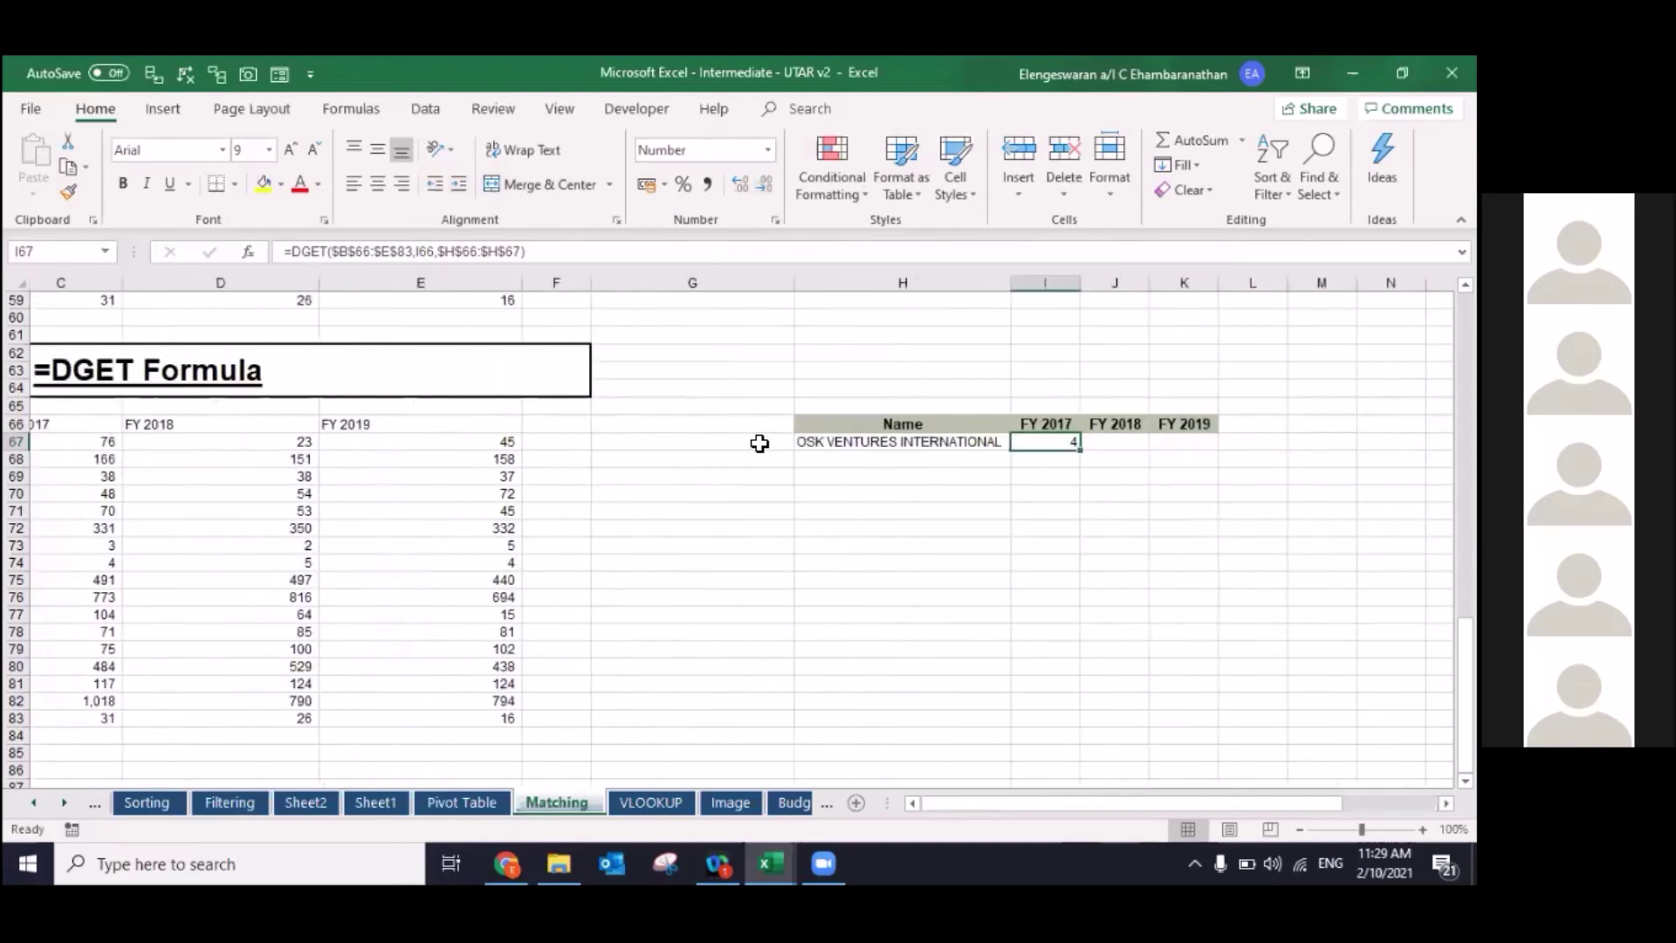
pyautogui.hscroll(1, 760, 440)
pyautogui.click(913, 442)
pyautogui.click(924, 443)
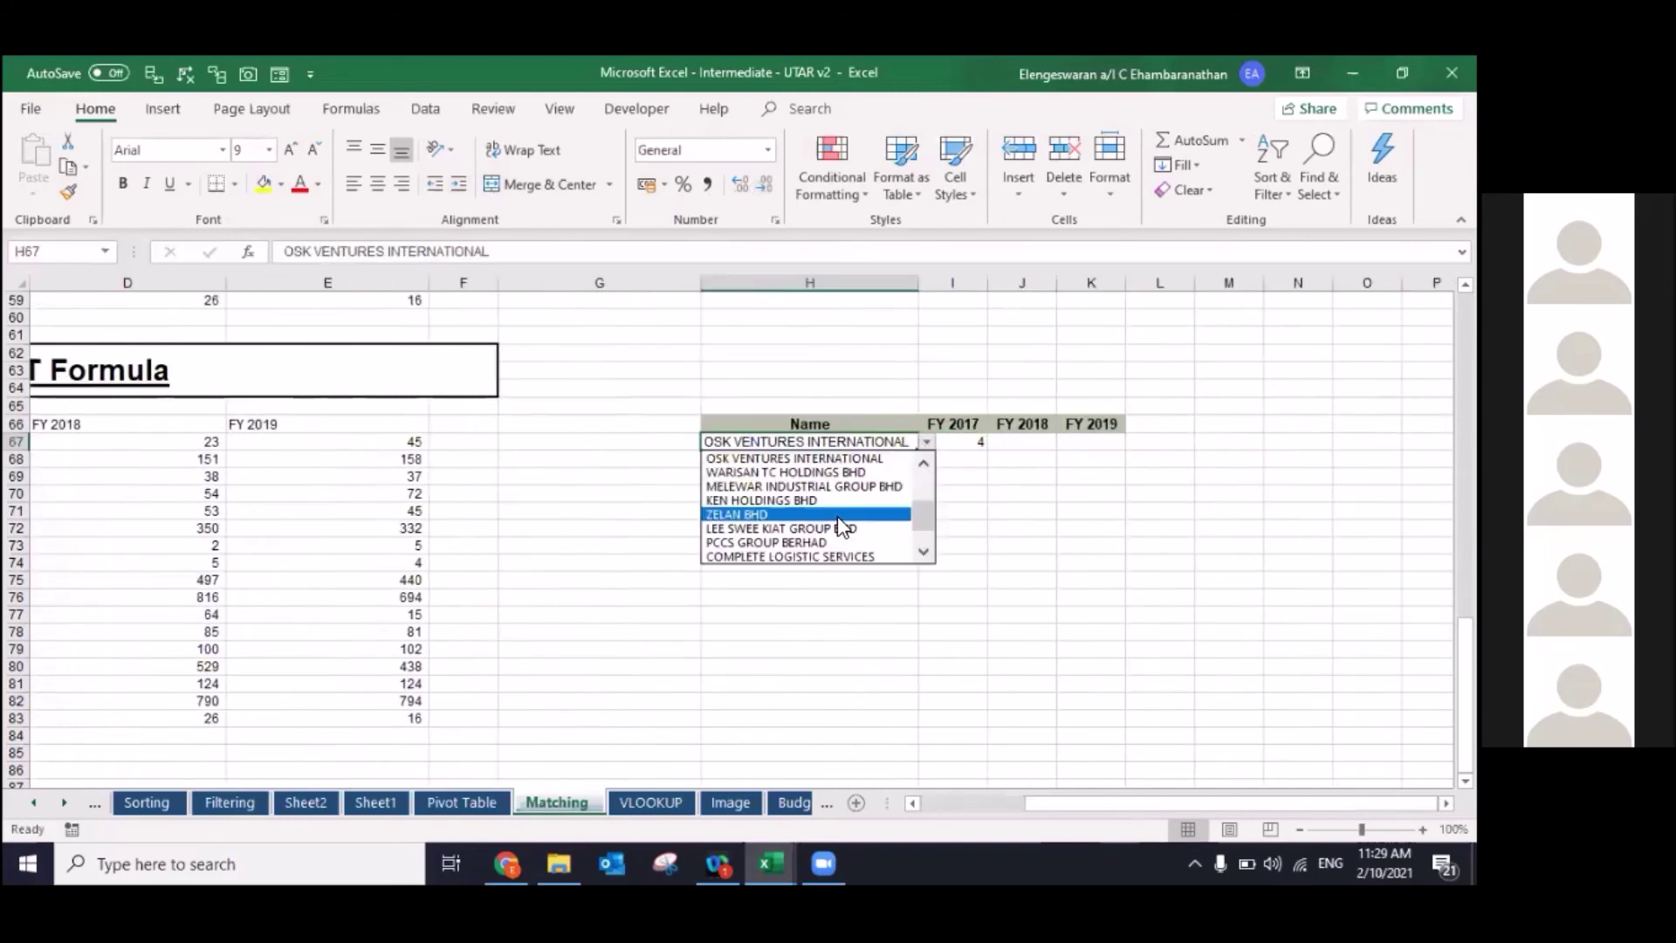
pyautogui.click(838, 517)
pyautogui.press('Right')
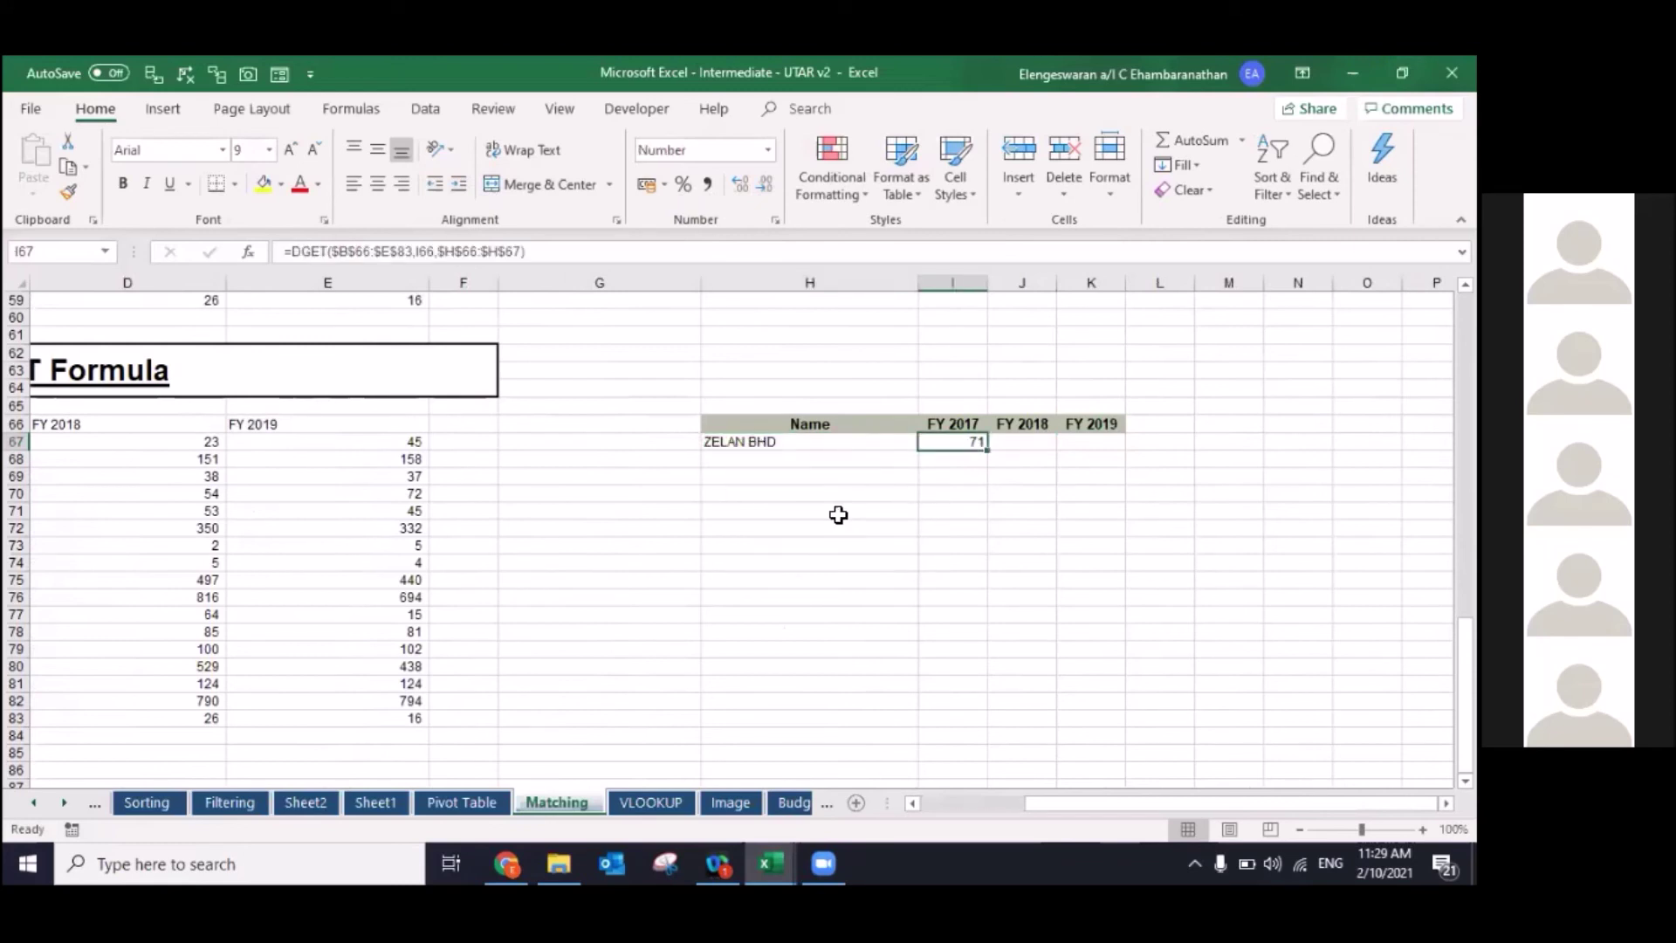
pyautogui.hotkey('shift', 'Right')
pyautogui.hotkey('shift', 'Right')
pyautogui.hotkey('ctrl', 'r')
pyautogui.press('Left')
pyautogui.press('Right')
pyautogui.press('Right')
pyautogui.press('Left')
# Step: Check I67's formula, select H67:K67, and mistakenly enter the text ALT F1 in H70
pyautogui.press('F2')
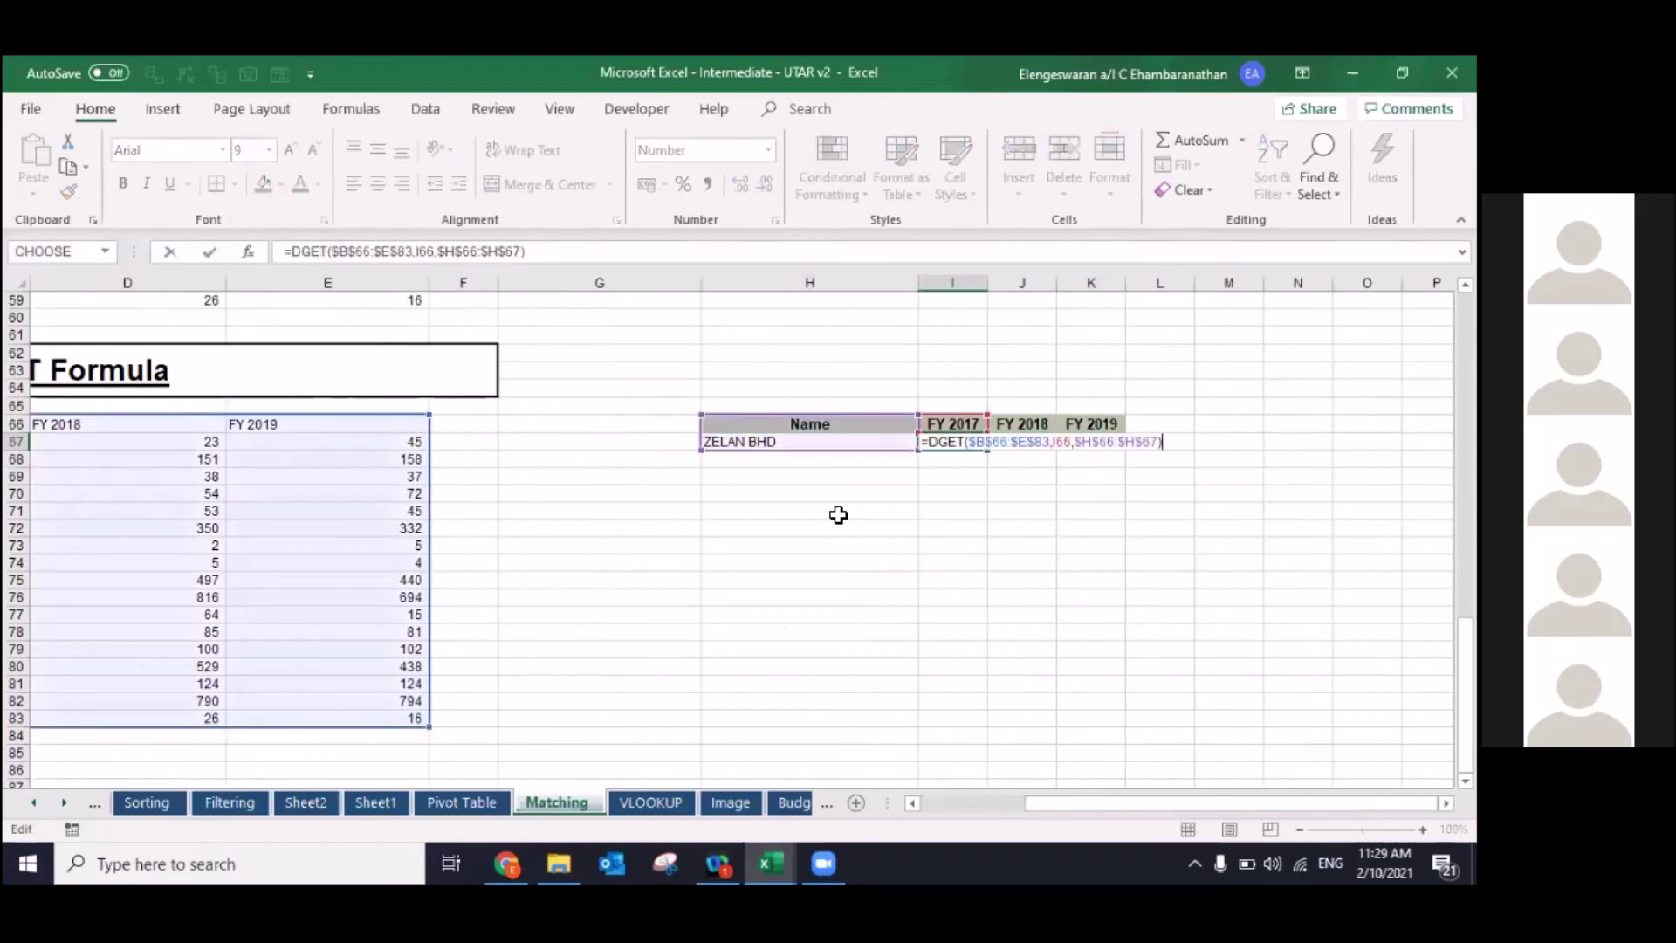
pyautogui.press('Escape')
pyautogui.press('Left')
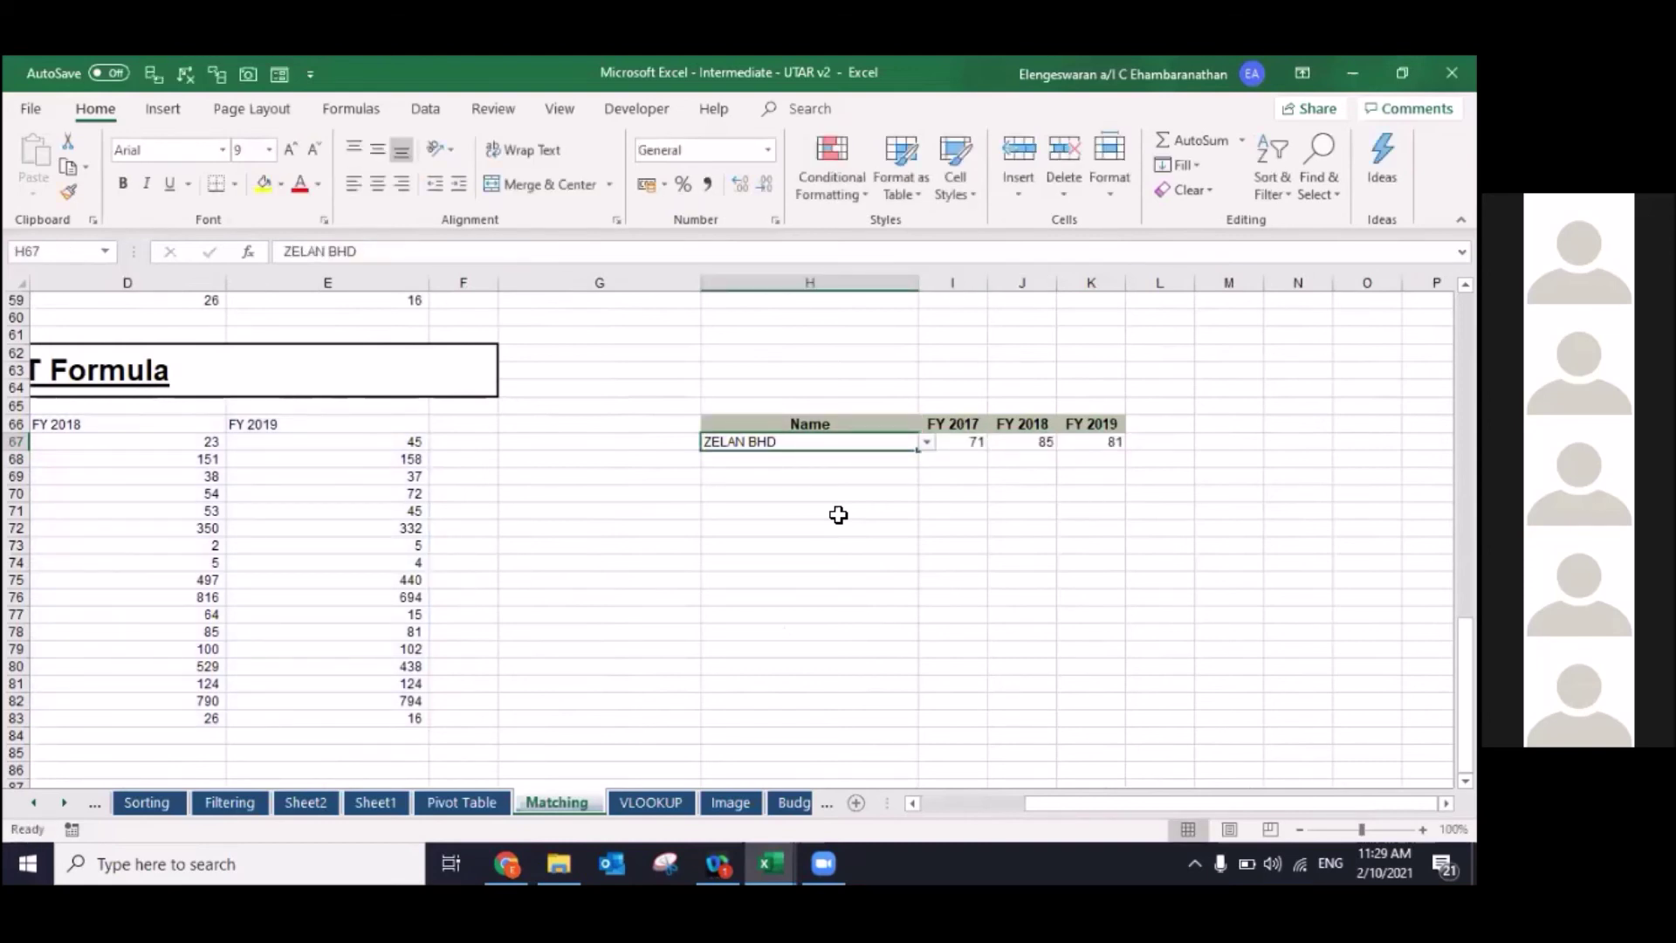
pyautogui.hotkey('ctrl', 'shift', 'Right')
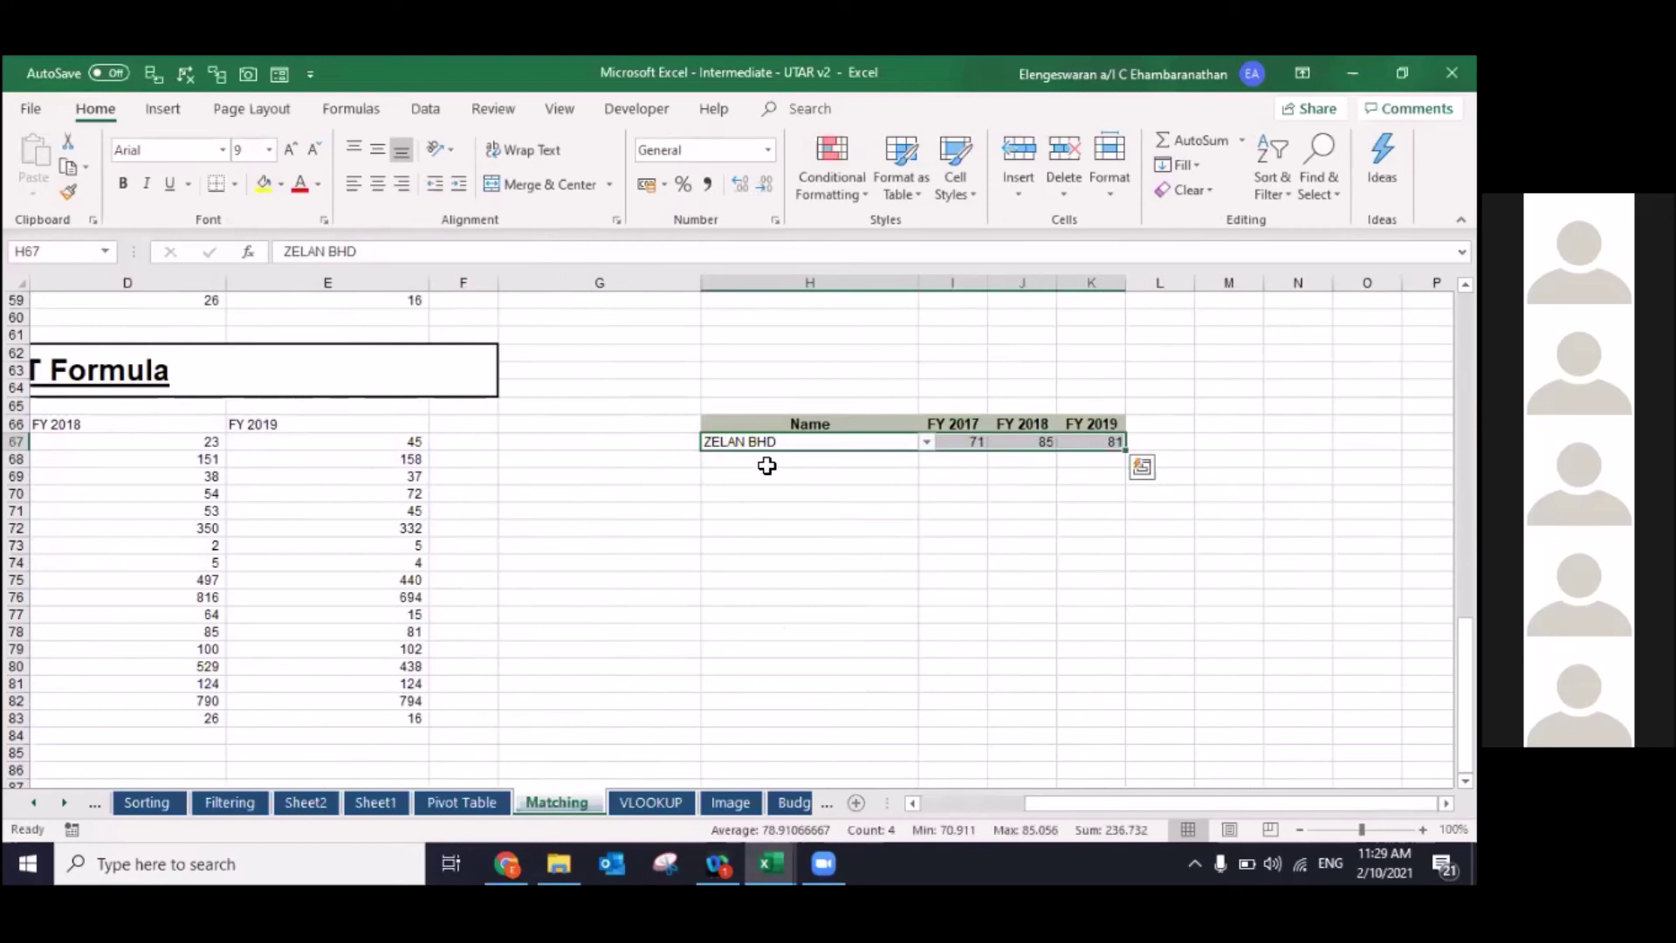
pyautogui.click(747, 489)
pyautogui.write('ALT ')
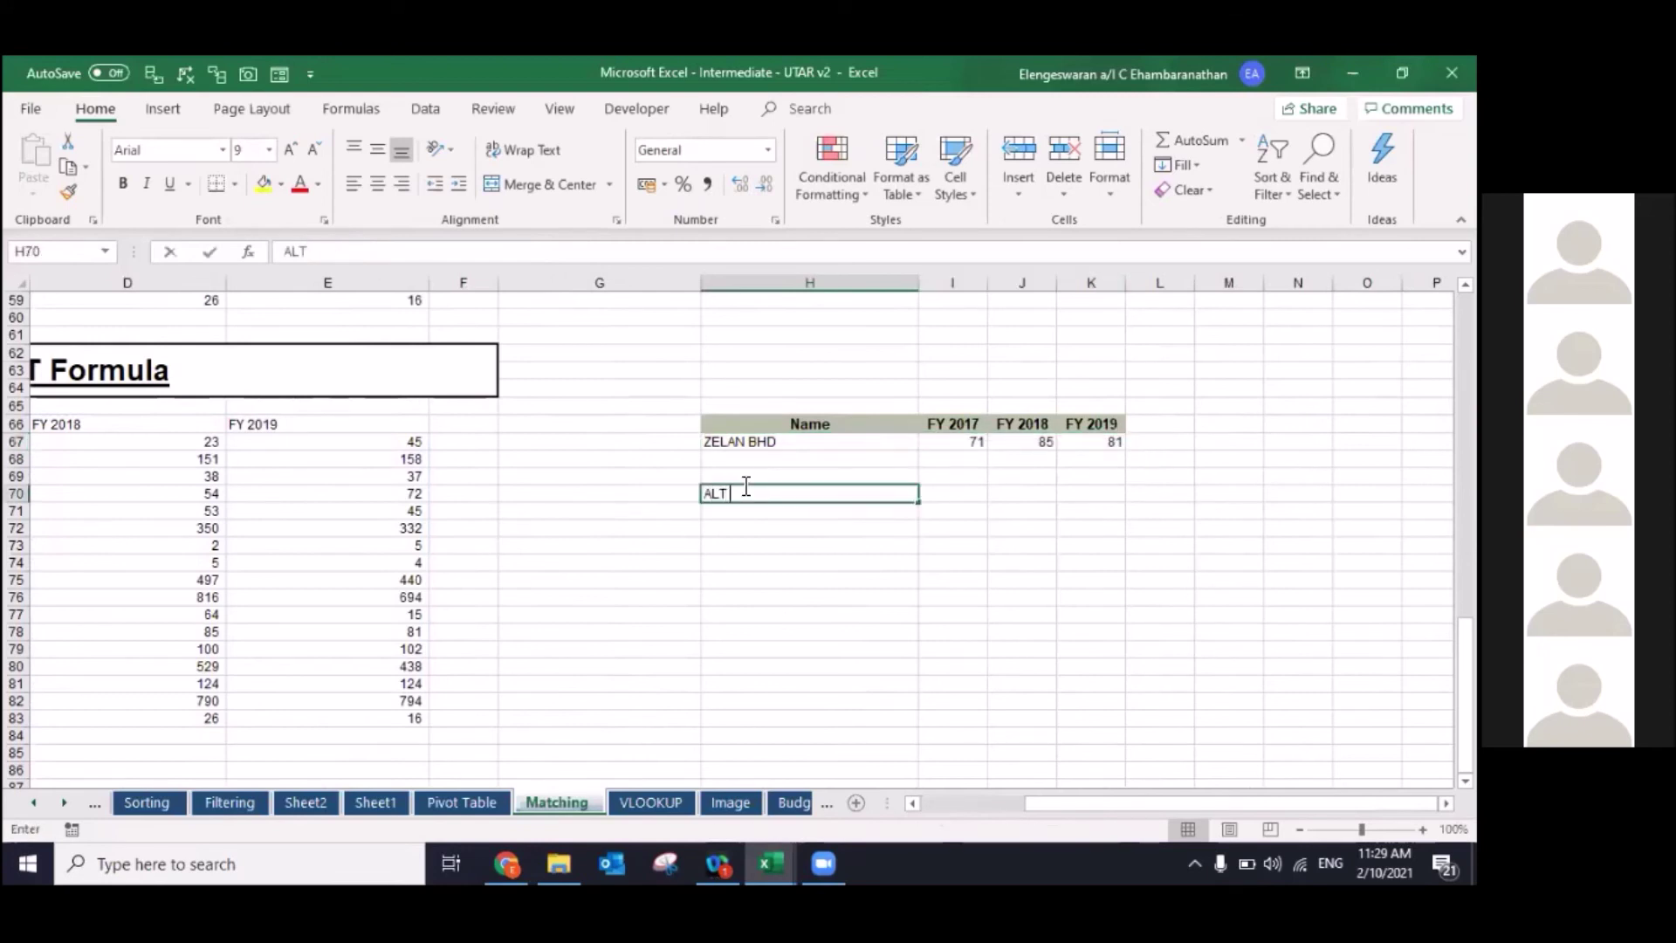
pyautogui.write('F')
pyautogui.press('Up')
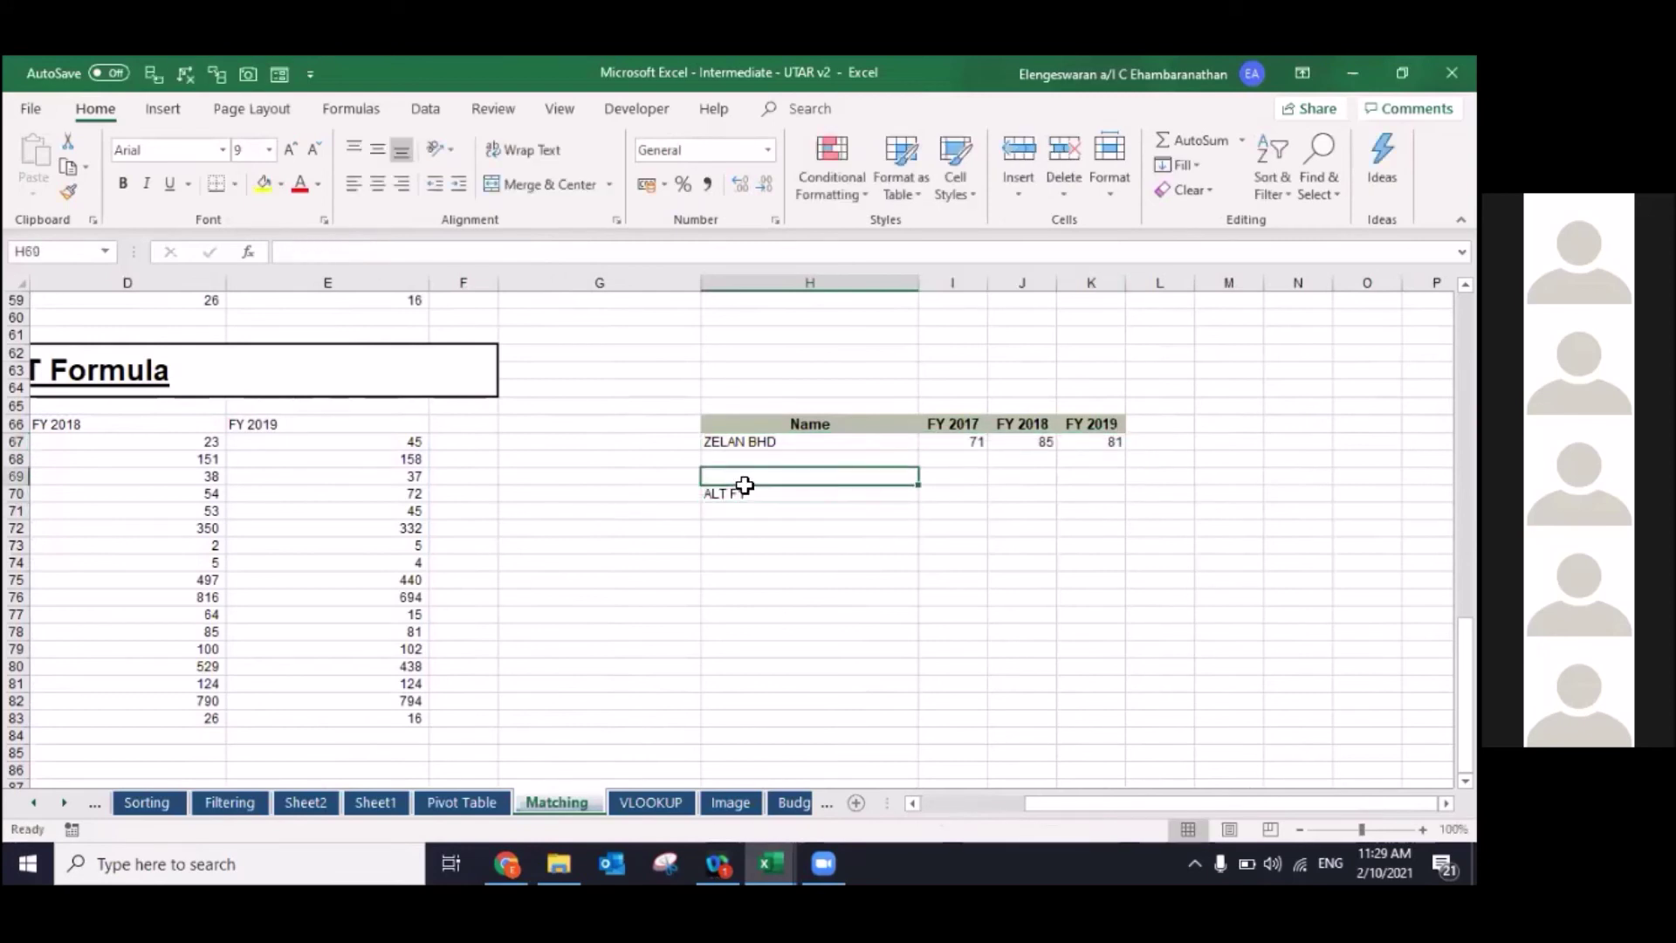
# Step: Reselect H67:K67 and insert a quick column chart with Alt+F1
pyautogui.press('Up')
pyautogui.press('Up')
pyautogui.hotkey('ctrl', 'shift', 'Right')
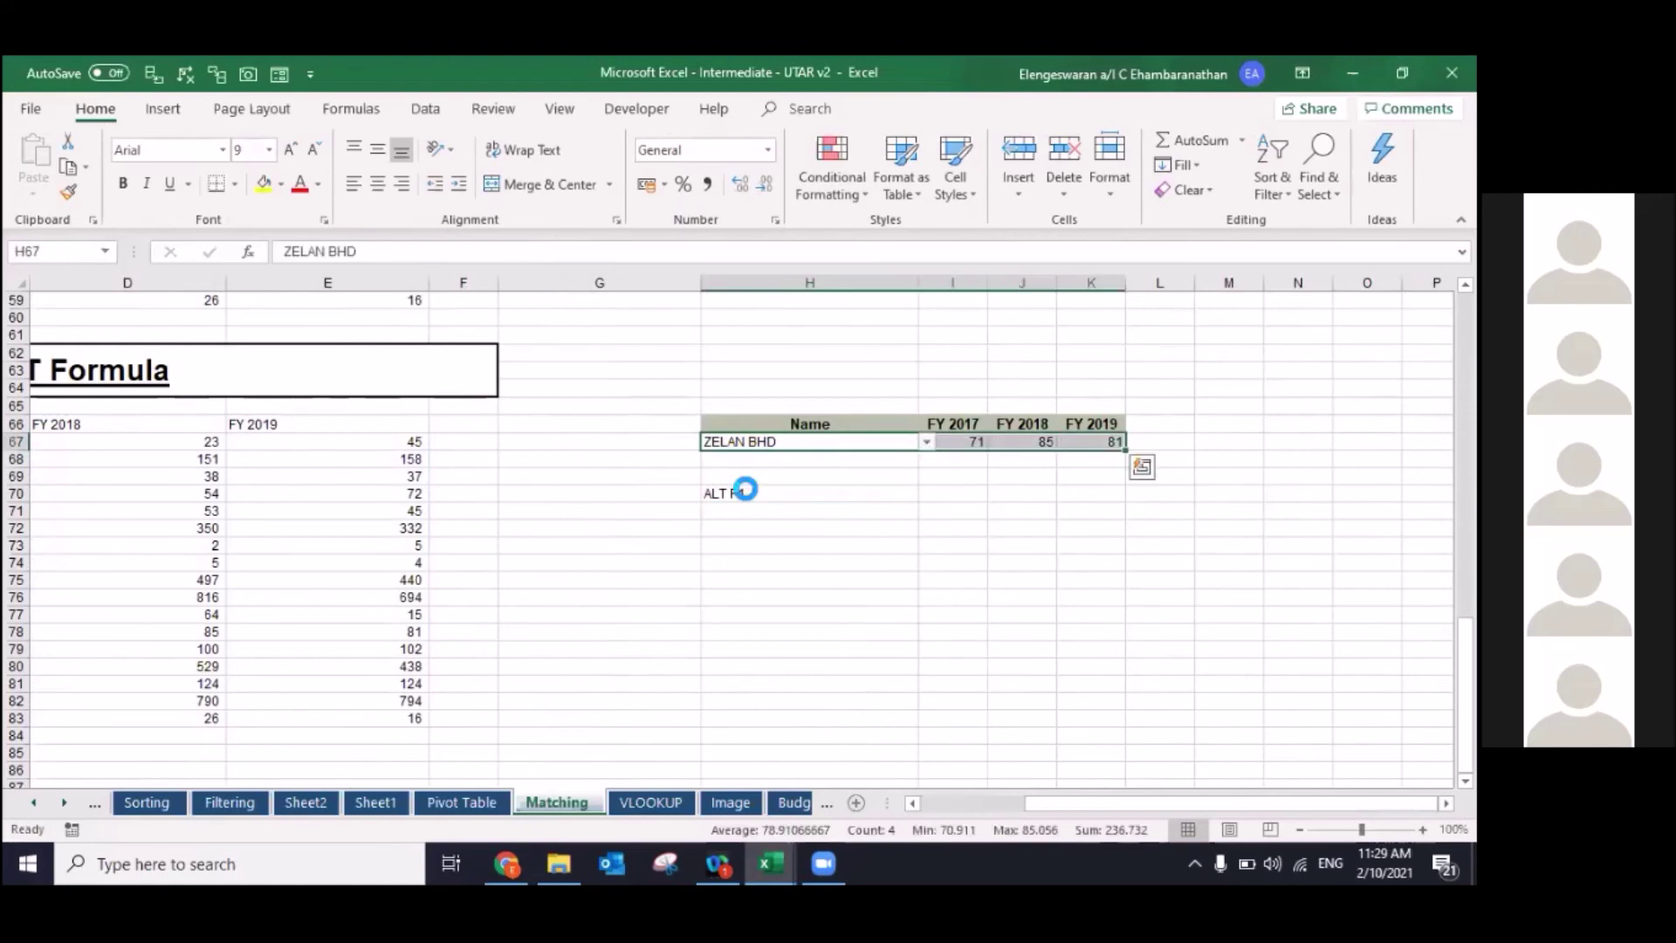
pyautogui.hotkey('alt', 'F1')
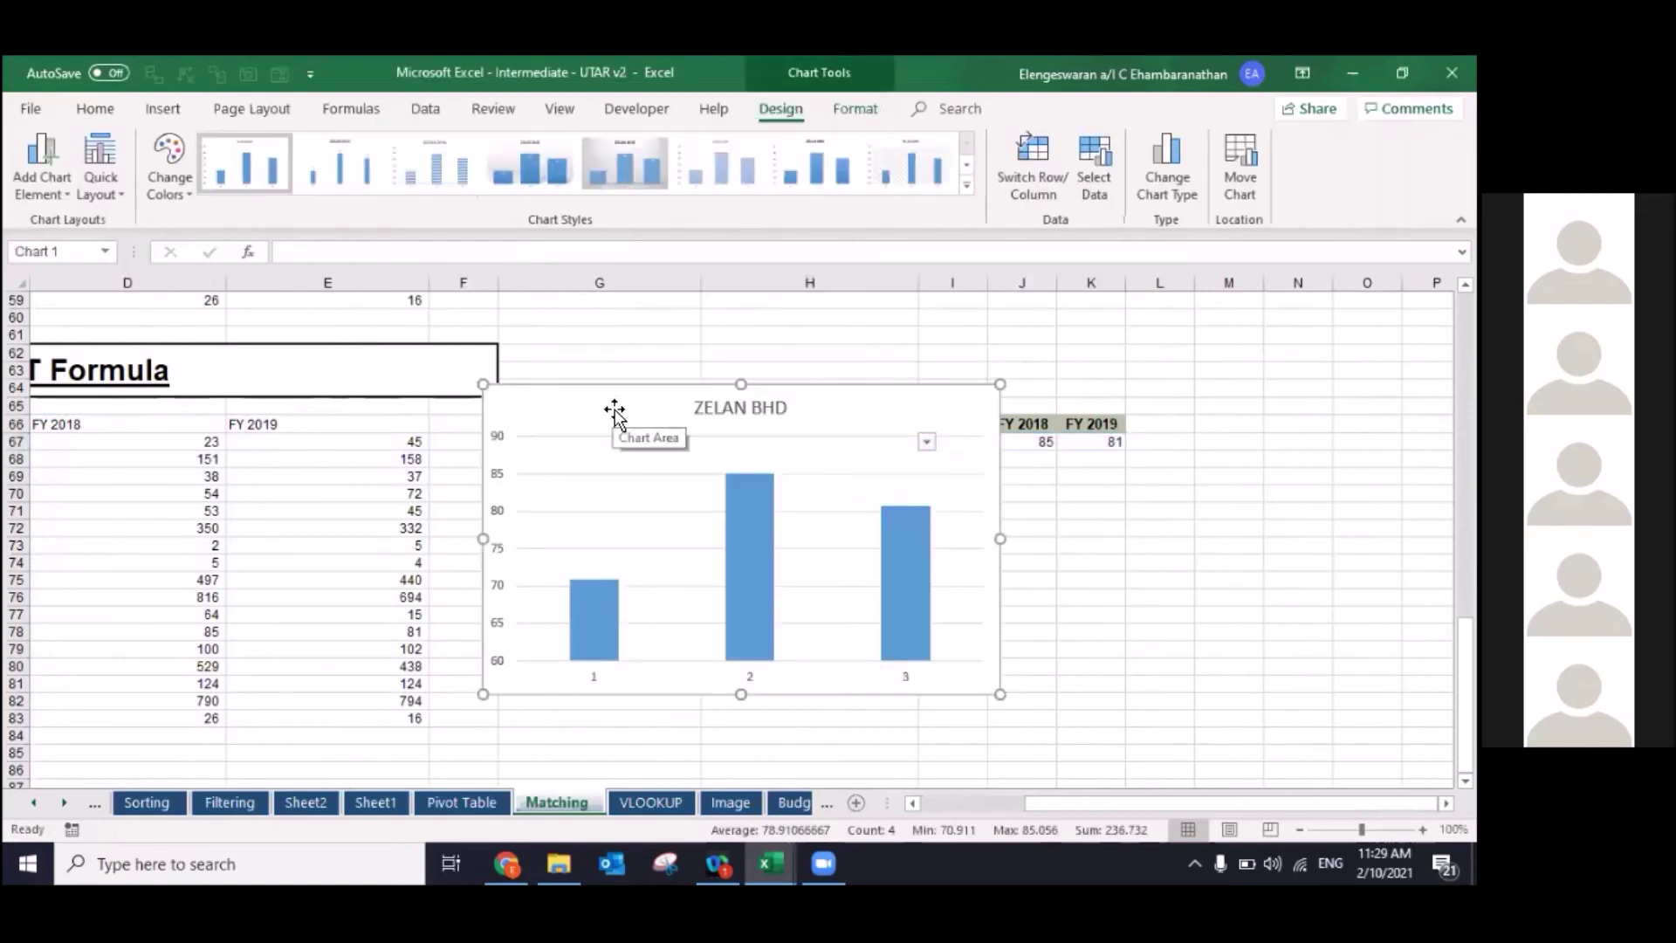
# Step: Move the chart below the table, test it with SARAWAK CABLE BHD, return to ZELAN BHD, and shift it left
pyautogui.moveTo(614, 410); pyautogui.dragTo(769, 505)
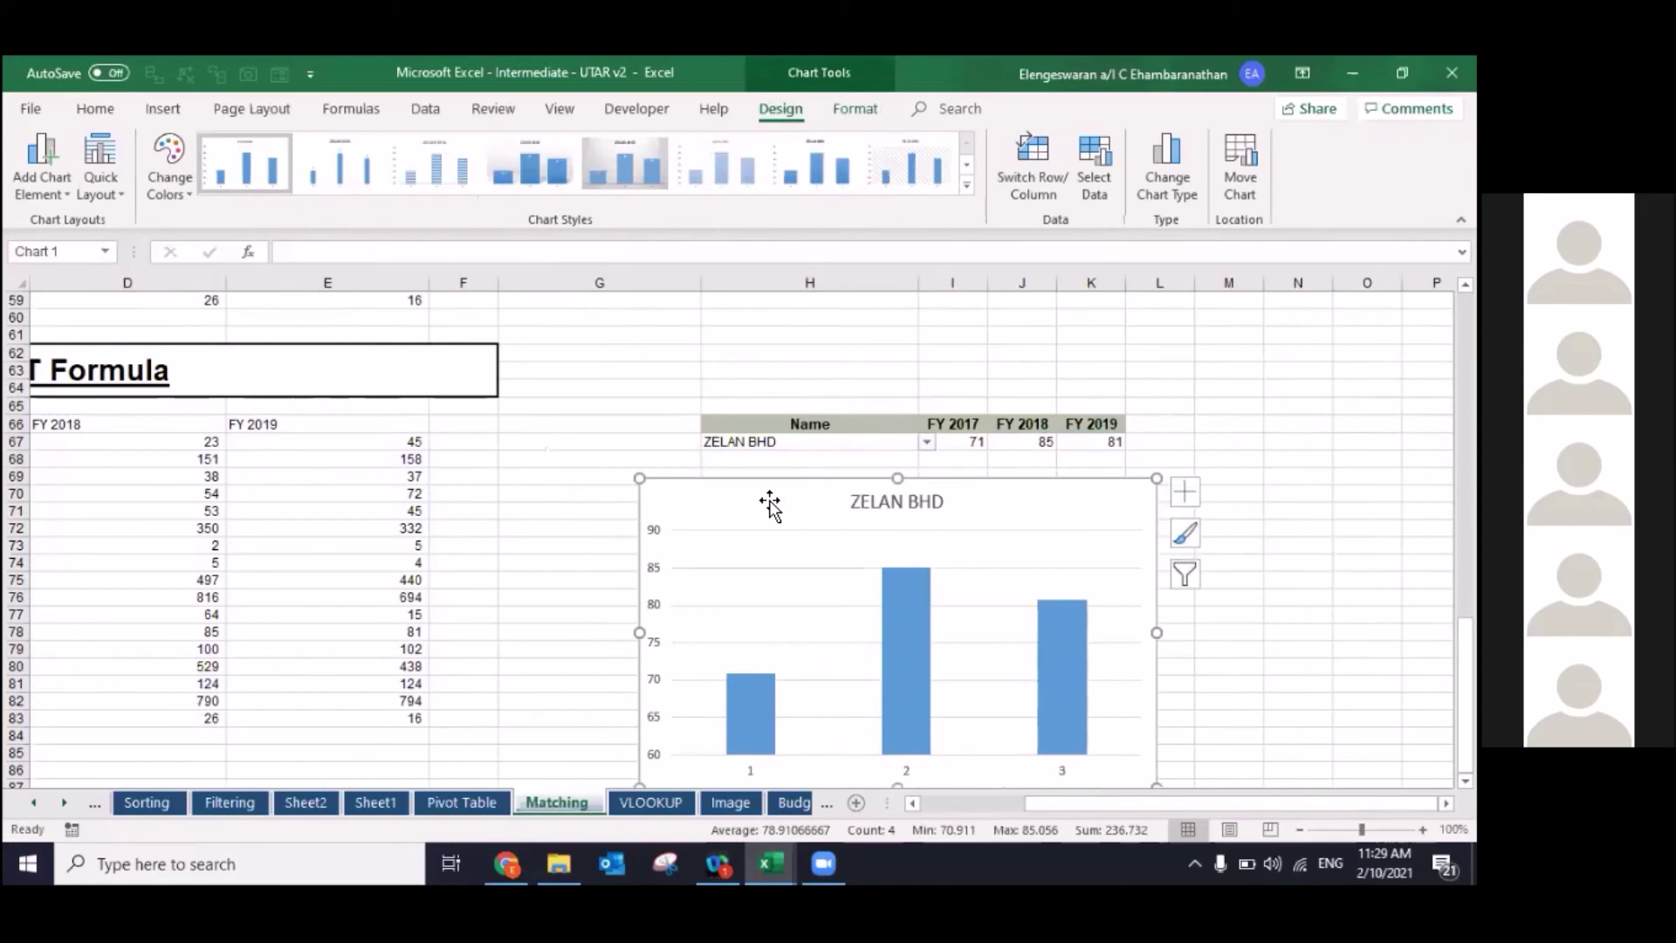
pyautogui.click(927, 442)
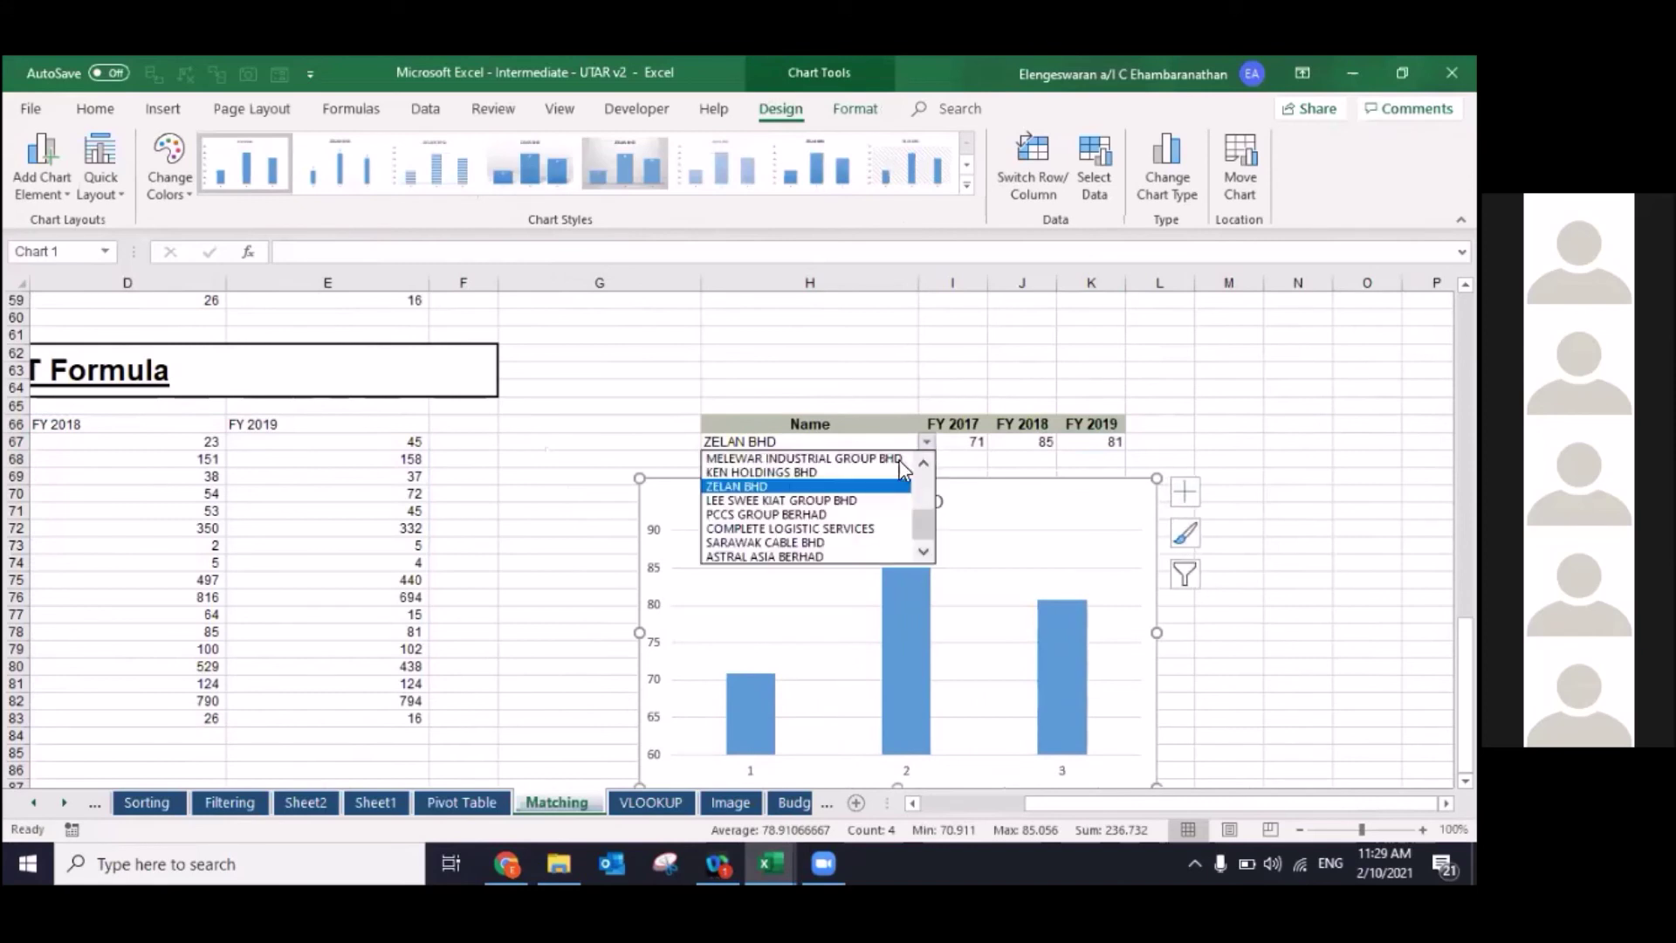
pyautogui.click(818, 542)
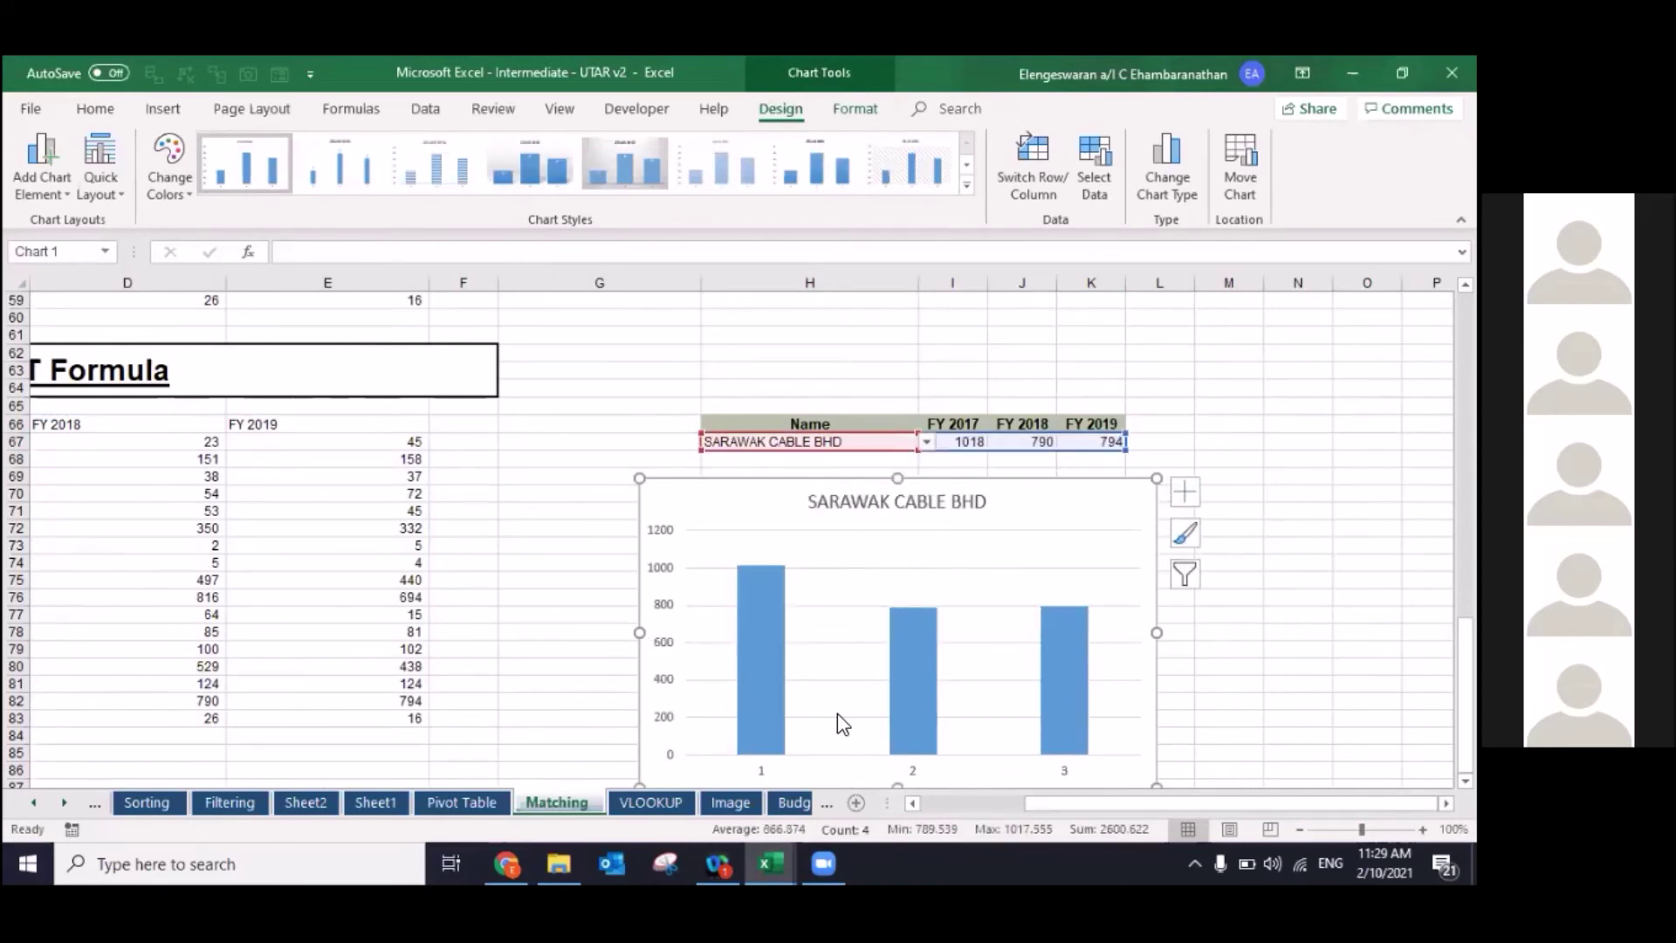
pyautogui.click(927, 441)
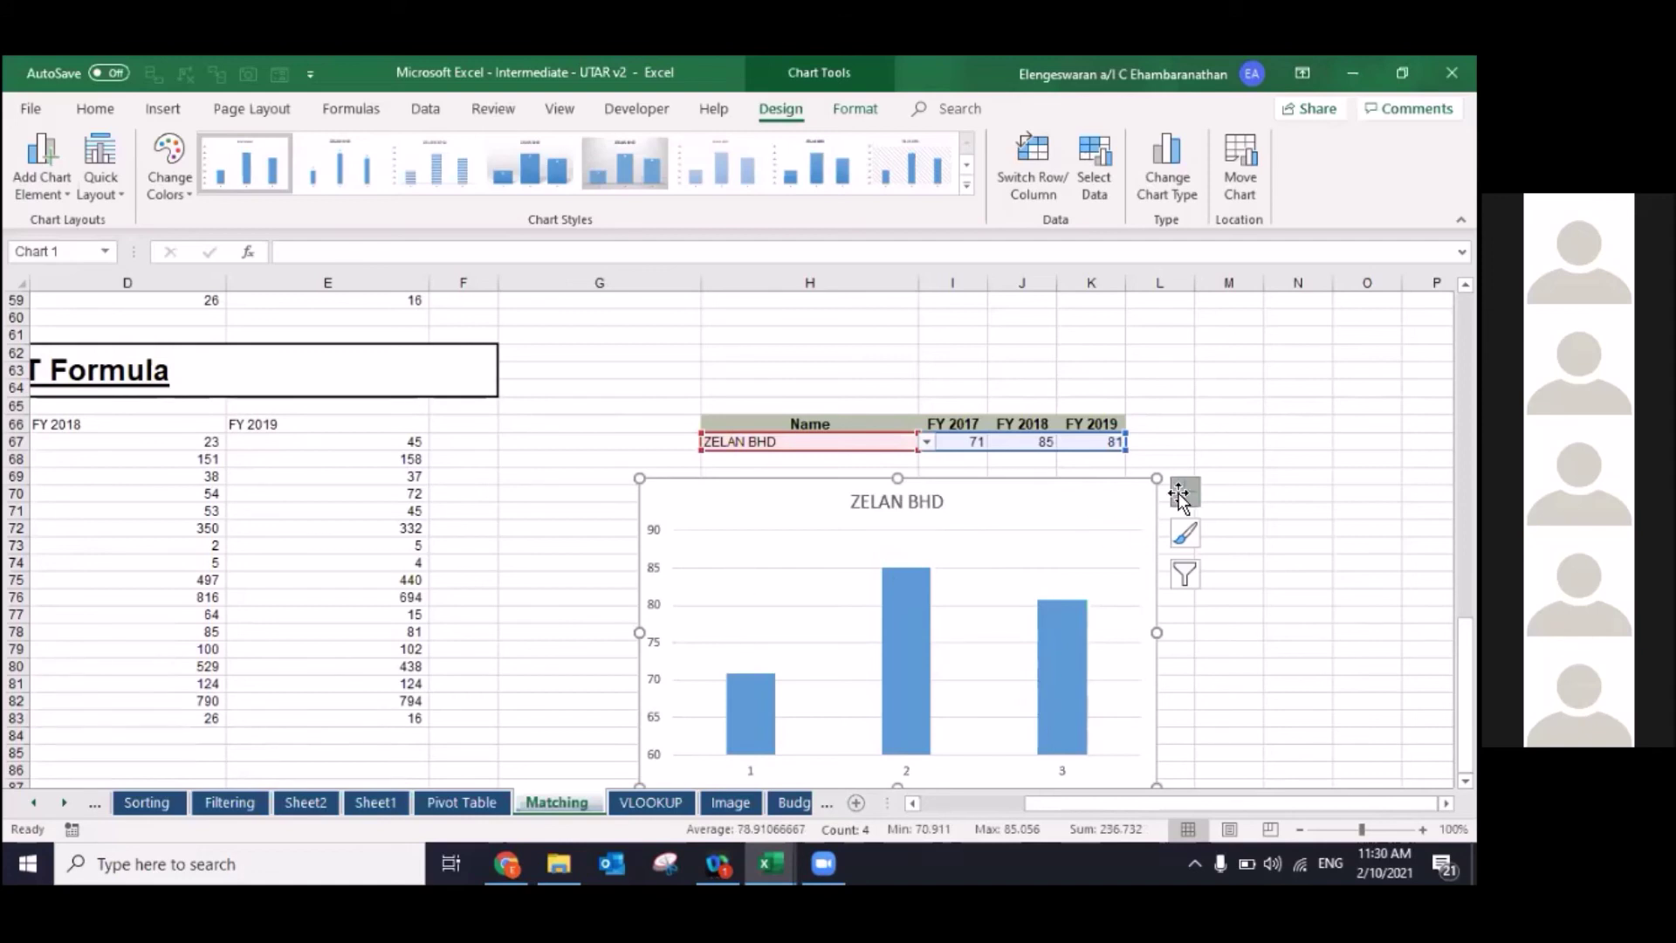
pyautogui.moveTo(965, 495); pyautogui.dragTo(796, 491)
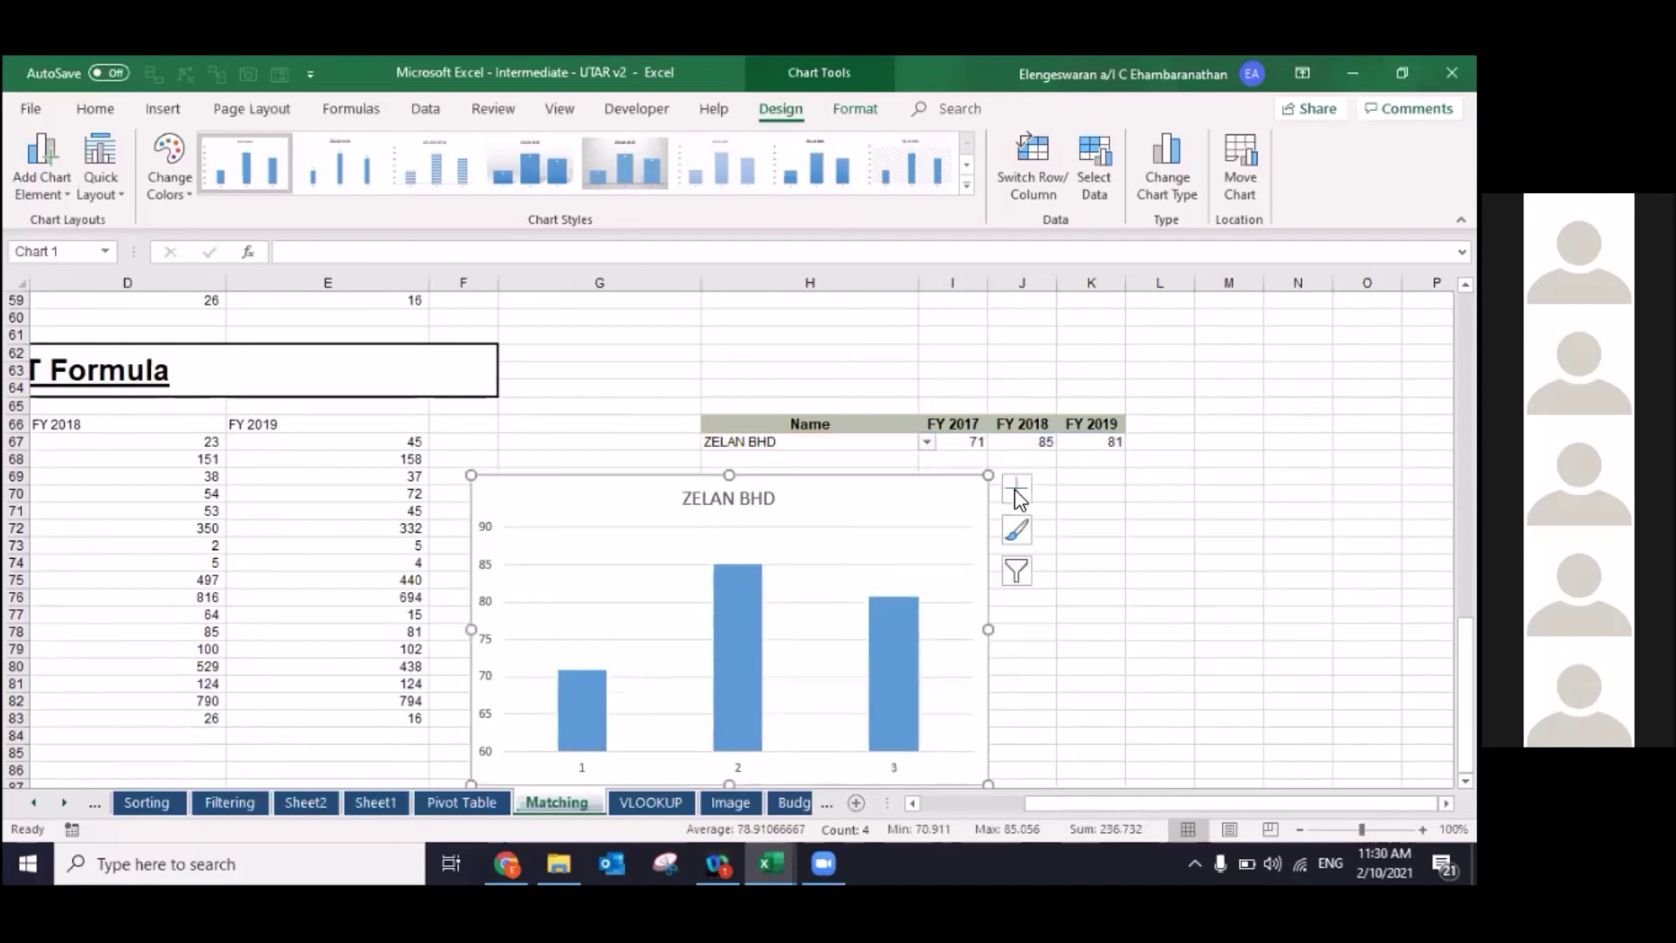
# Step: Add data labels and change the series to a Line with Markers chart
pyautogui.click(1018, 494)
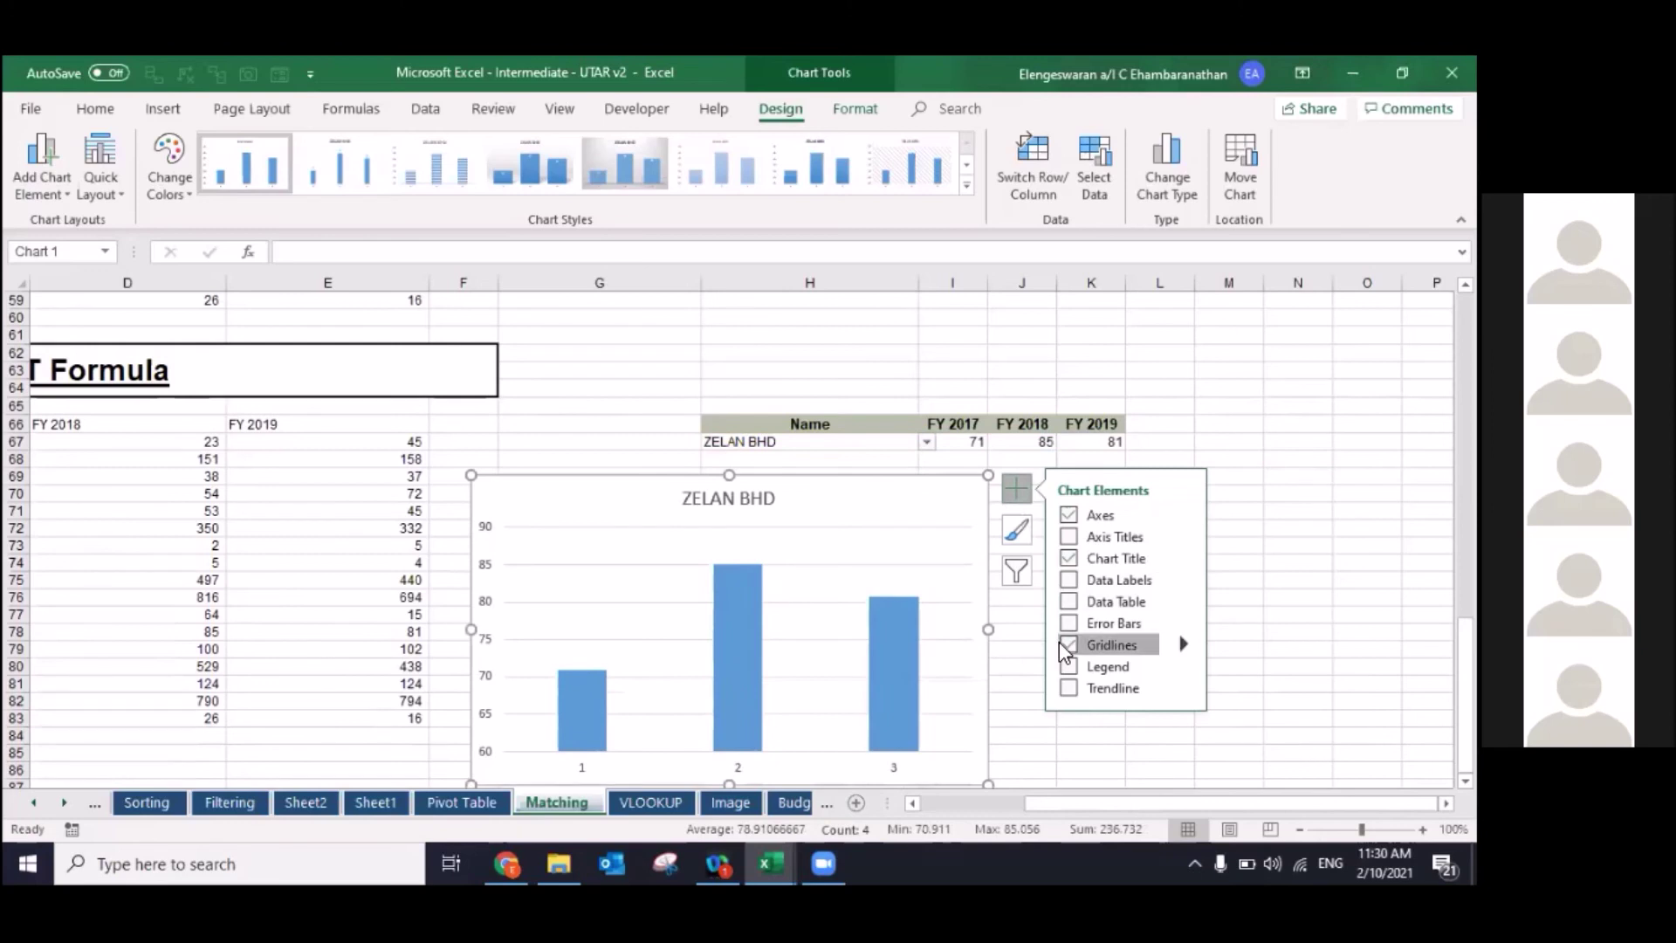
pyautogui.click(1069, 578)
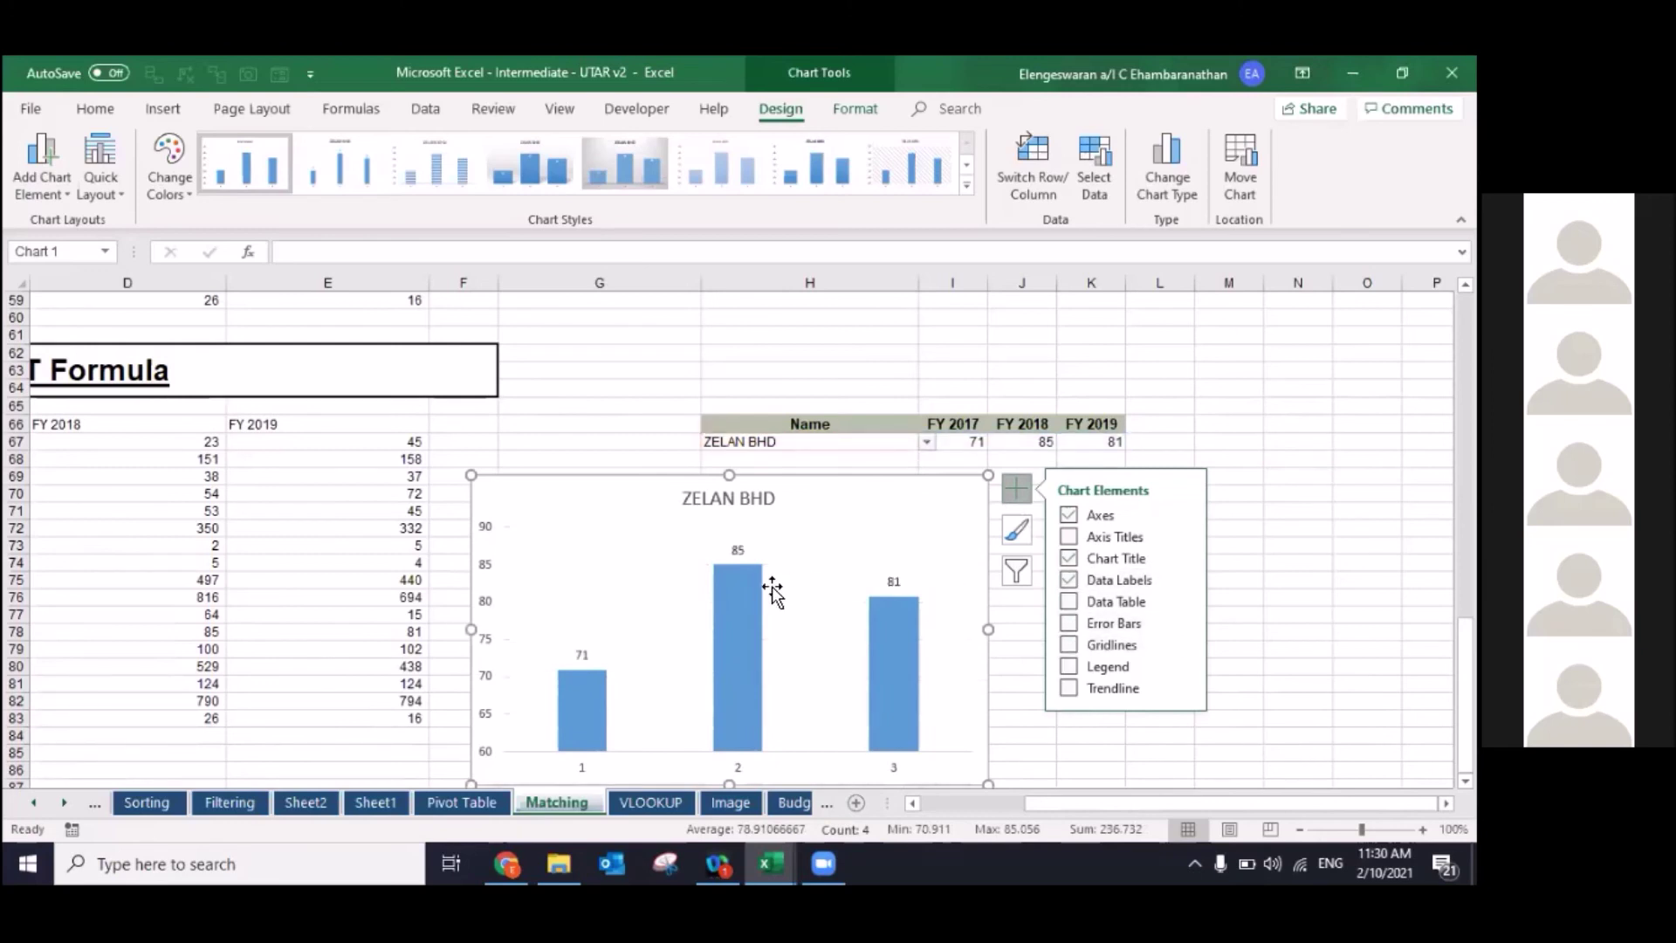
pyautogui.rightClick(757, 599)
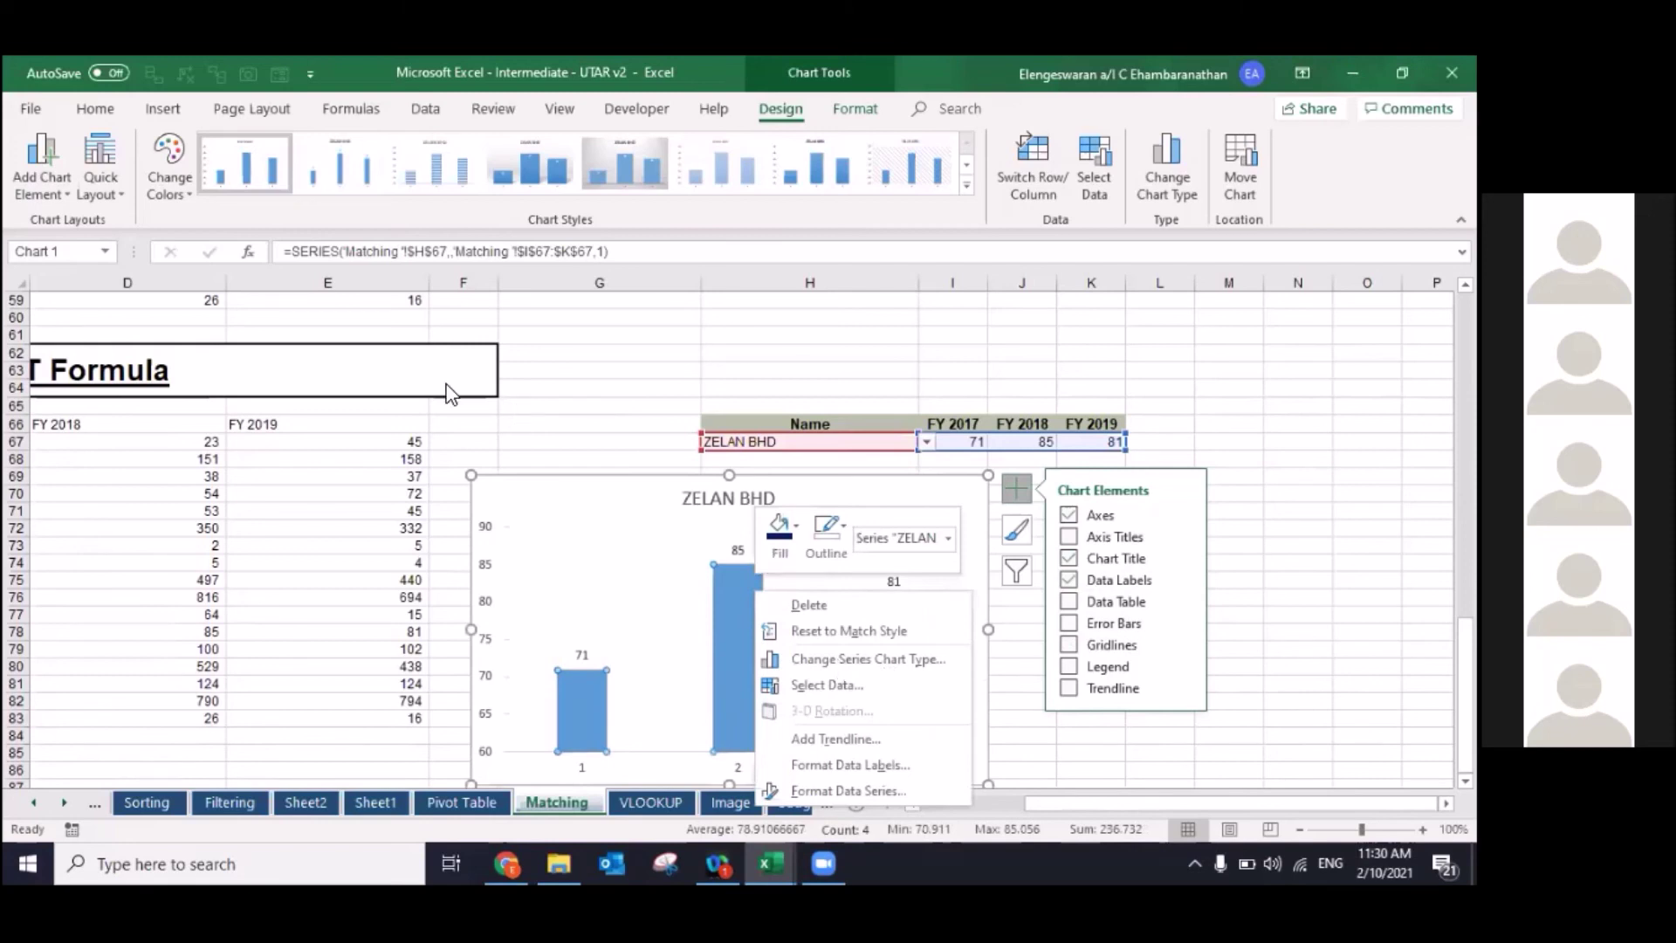
pyautogui.click(836, 658)
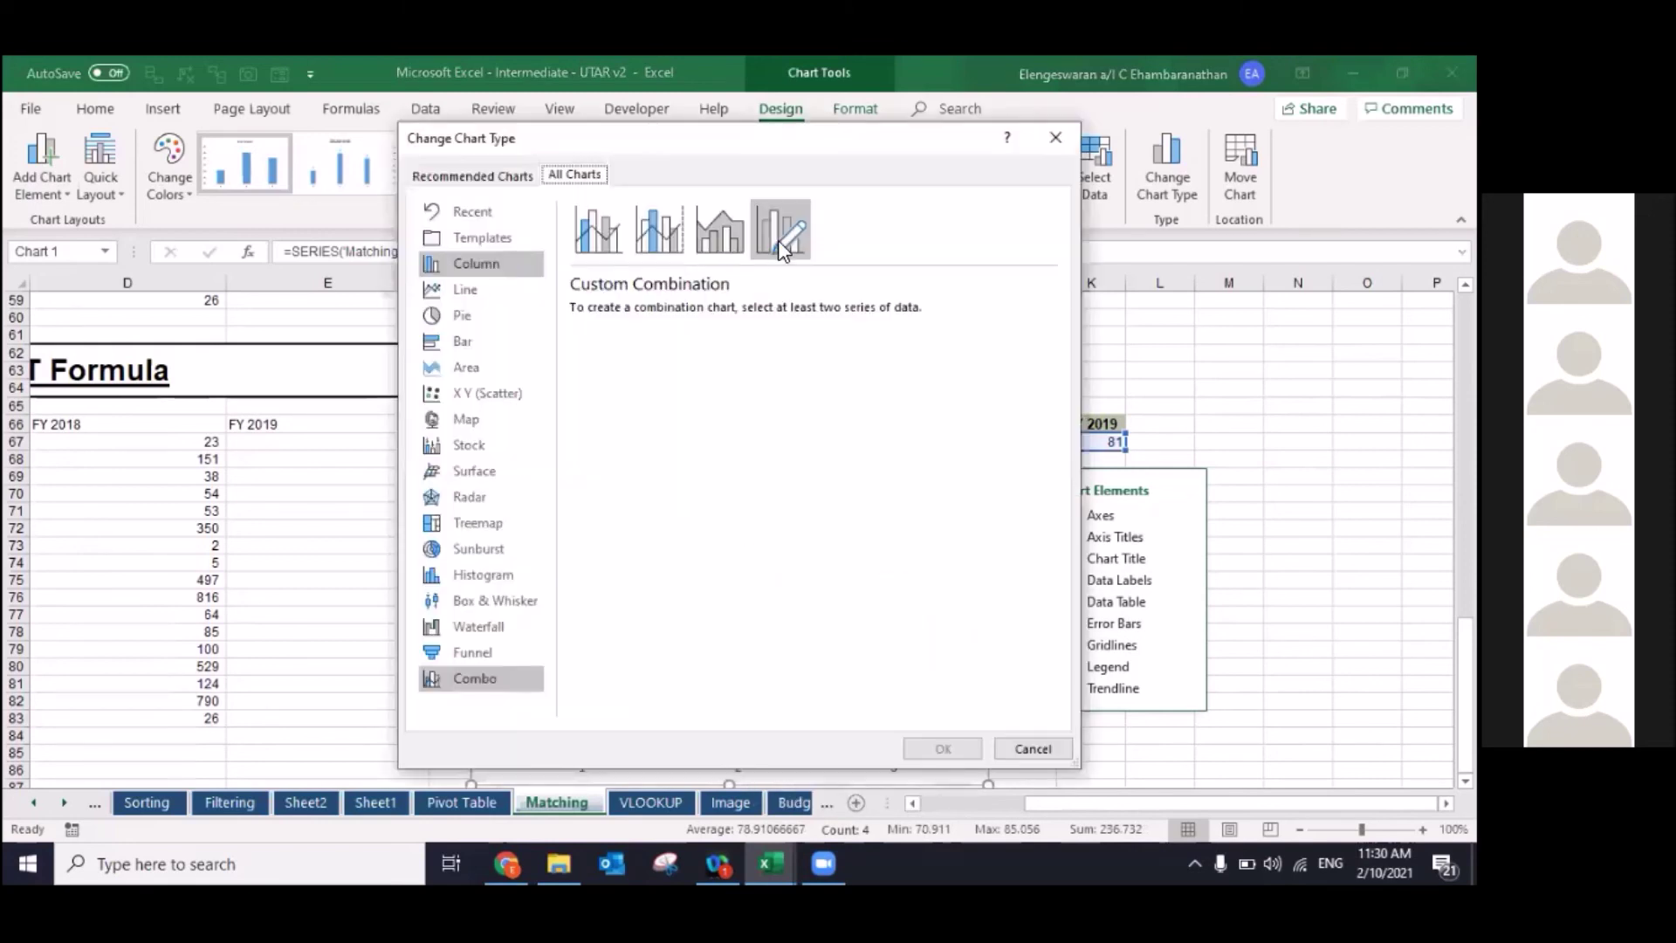
pyautogui.click(465, 289)
pyautogui.click(935, 747)
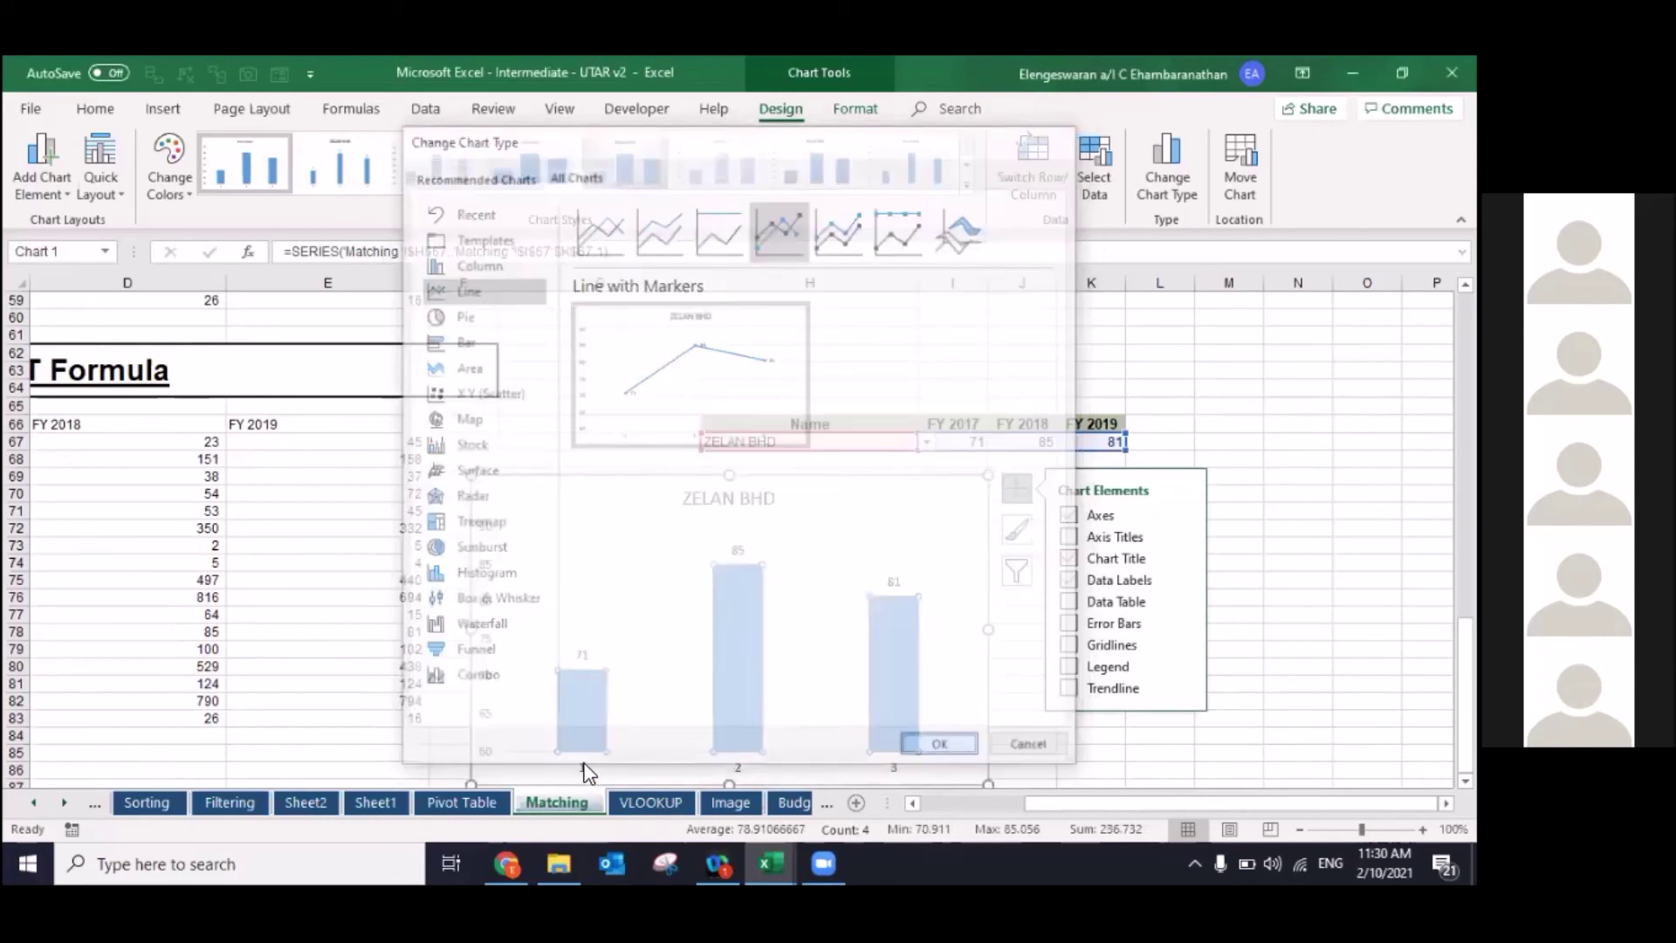
# Step: Set the horizontal axis labels to I66:K66 (FY 2017–FY 2019) and move the chart beside the table
pyautogui.click(1105, 194)
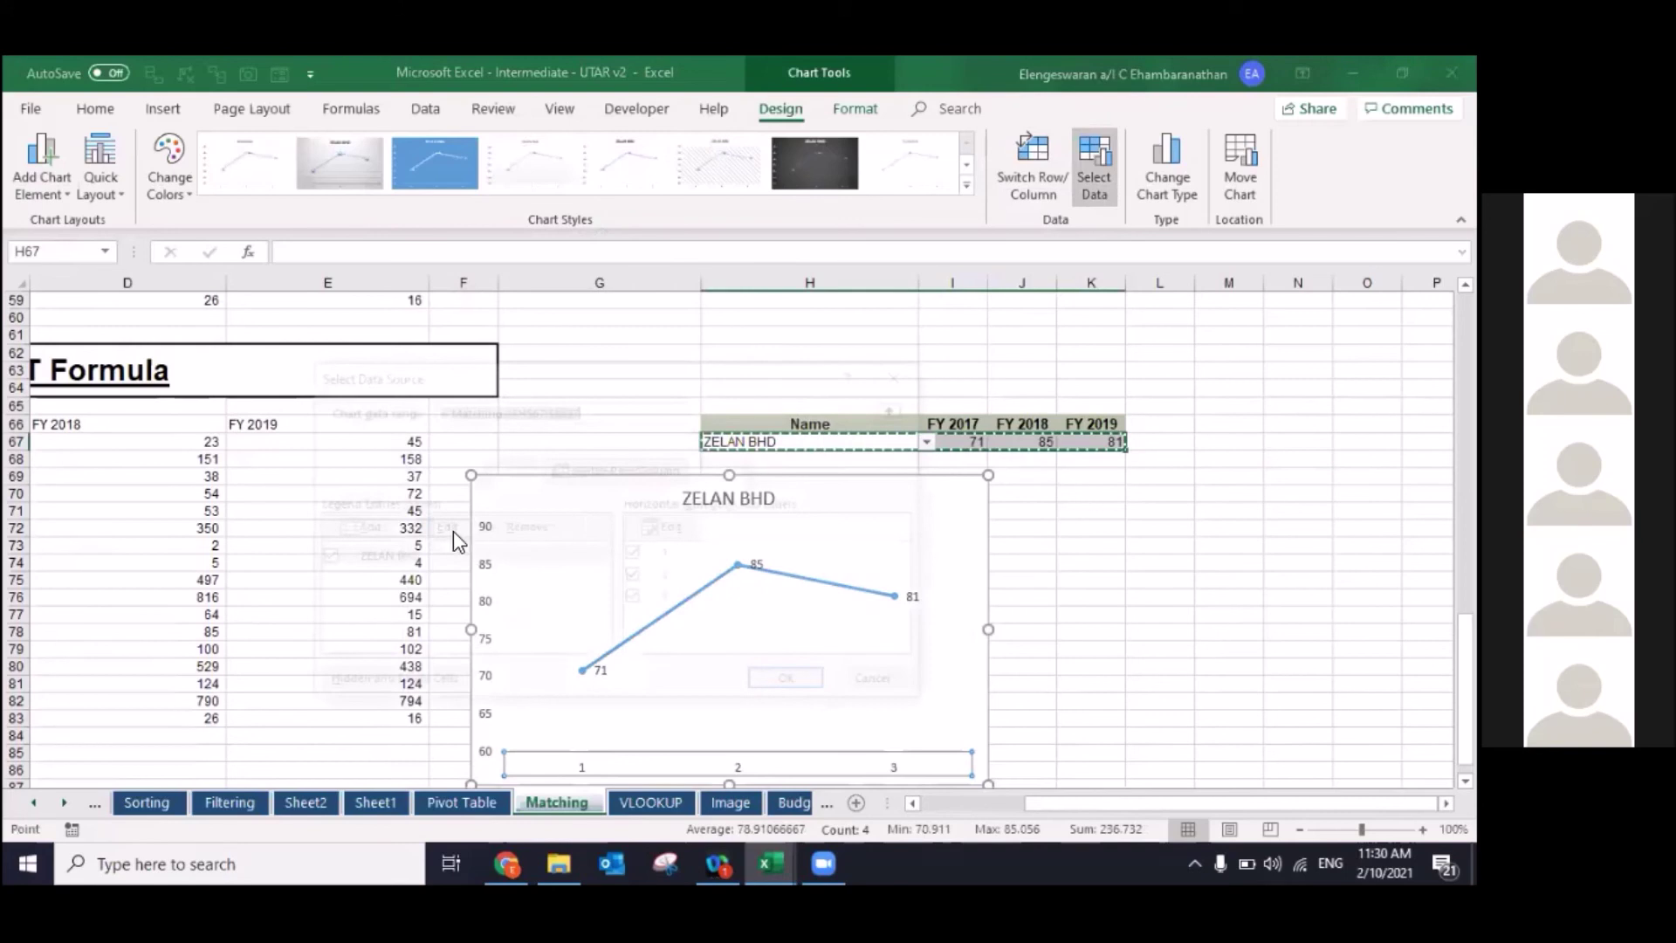
pyautogui.click(667, 529)
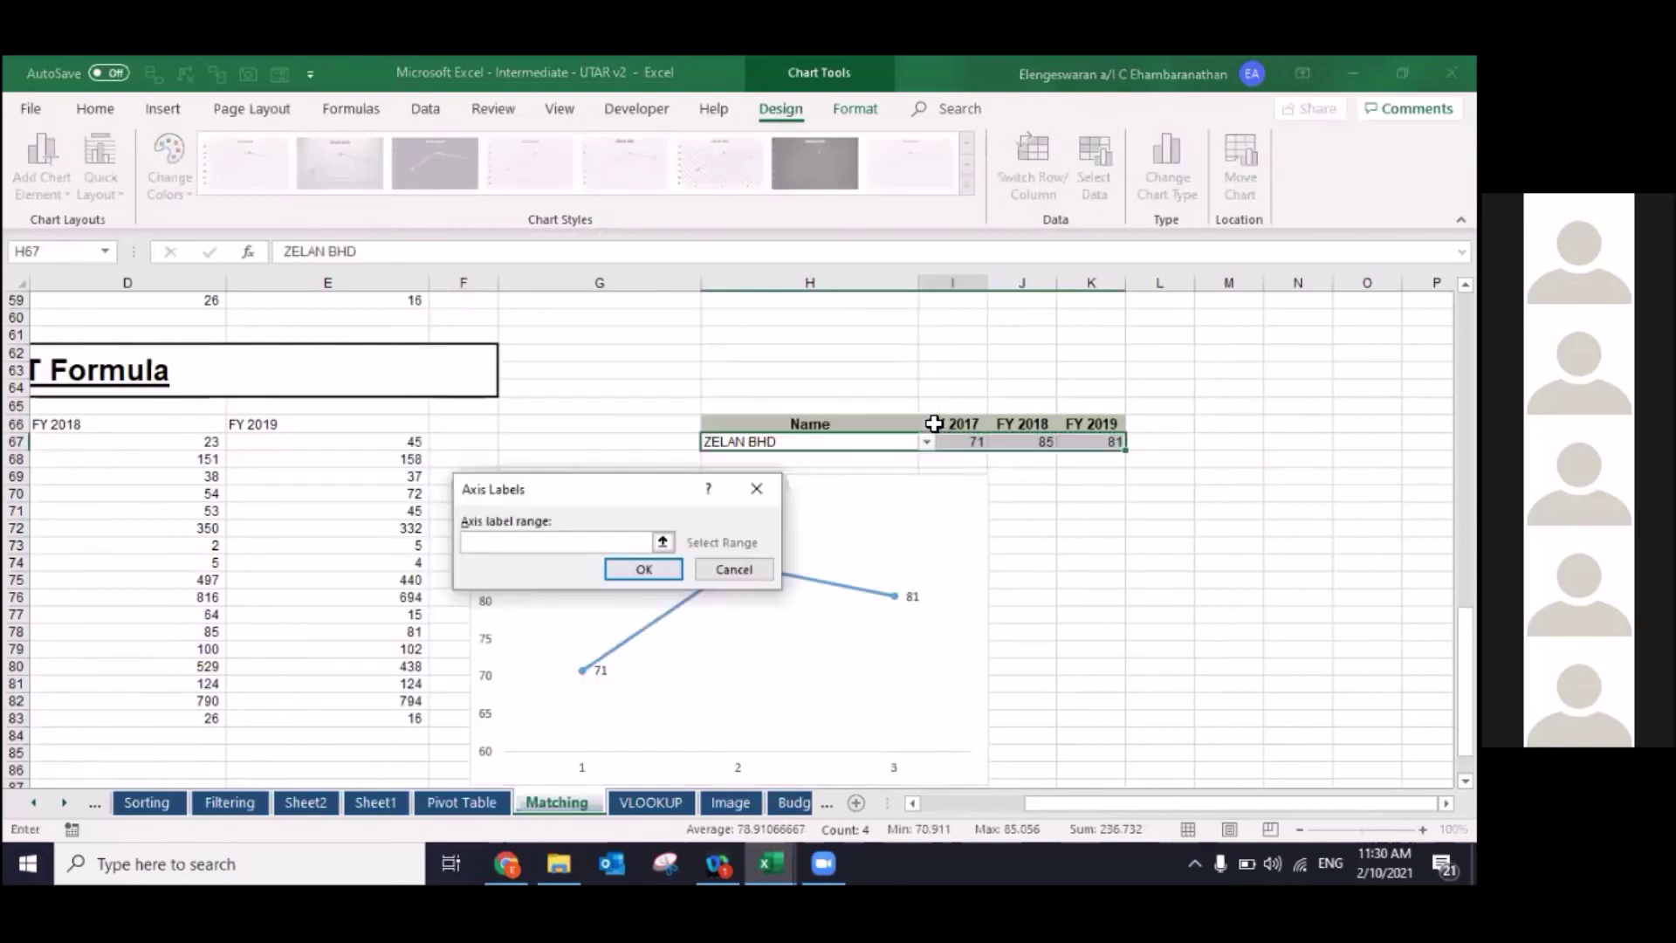
pyautogui.click(934, 423)
pyautogui.moveTo(935, 423); pyautogui.dragTo(1092, 423)
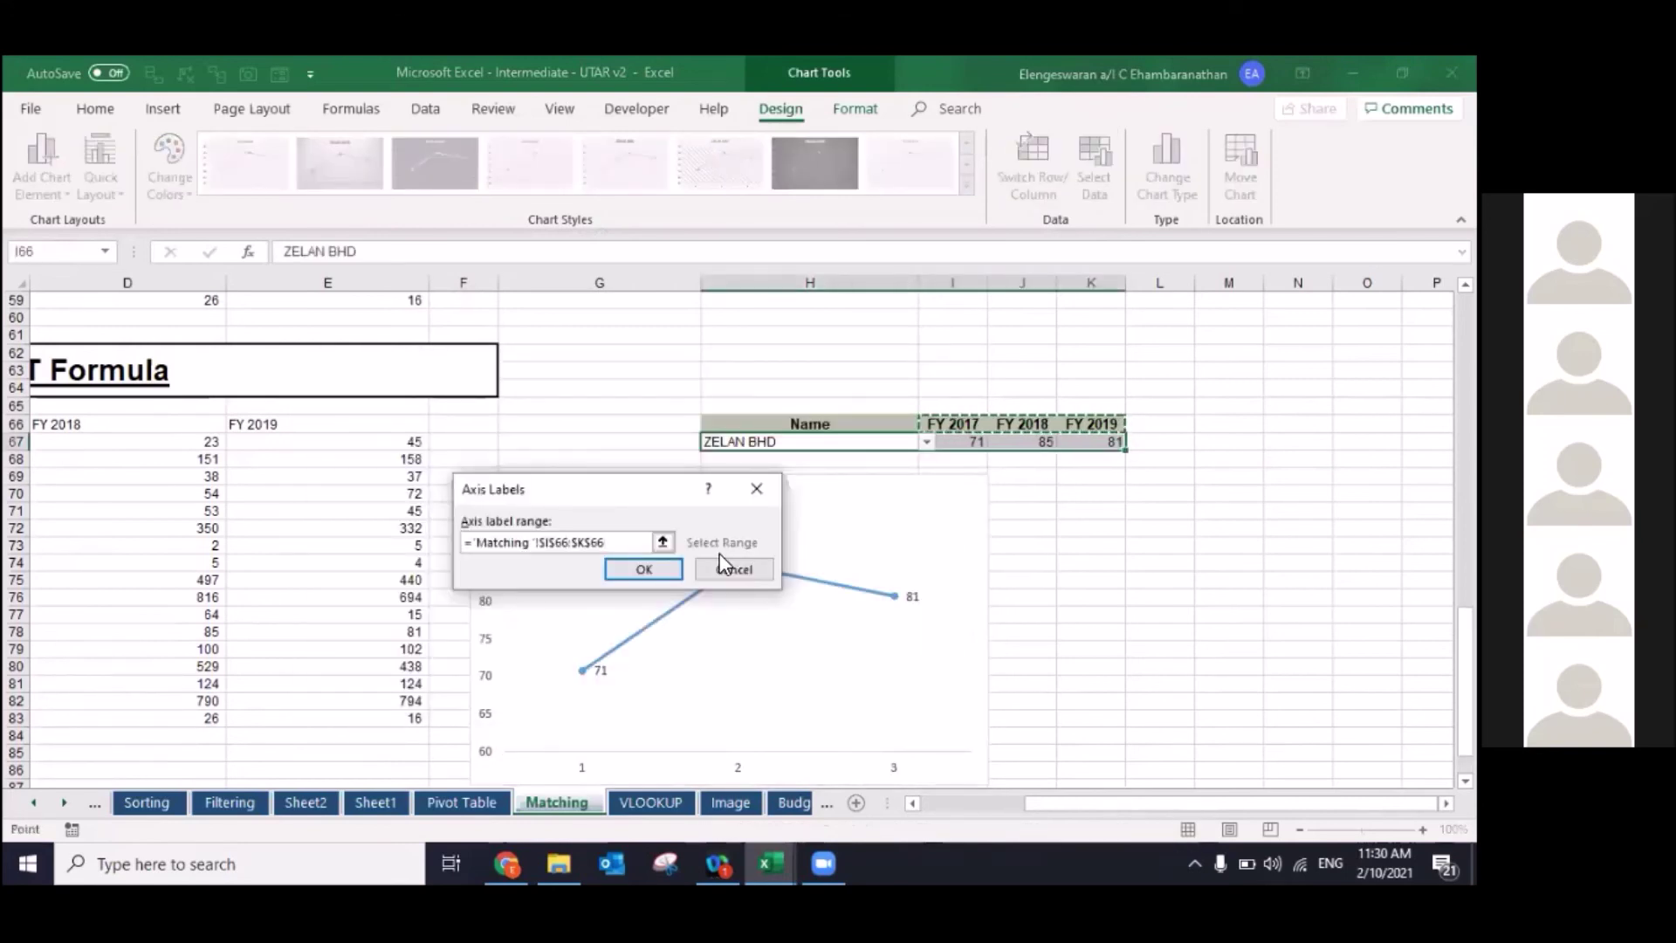
pyautogui.click(654, 564)
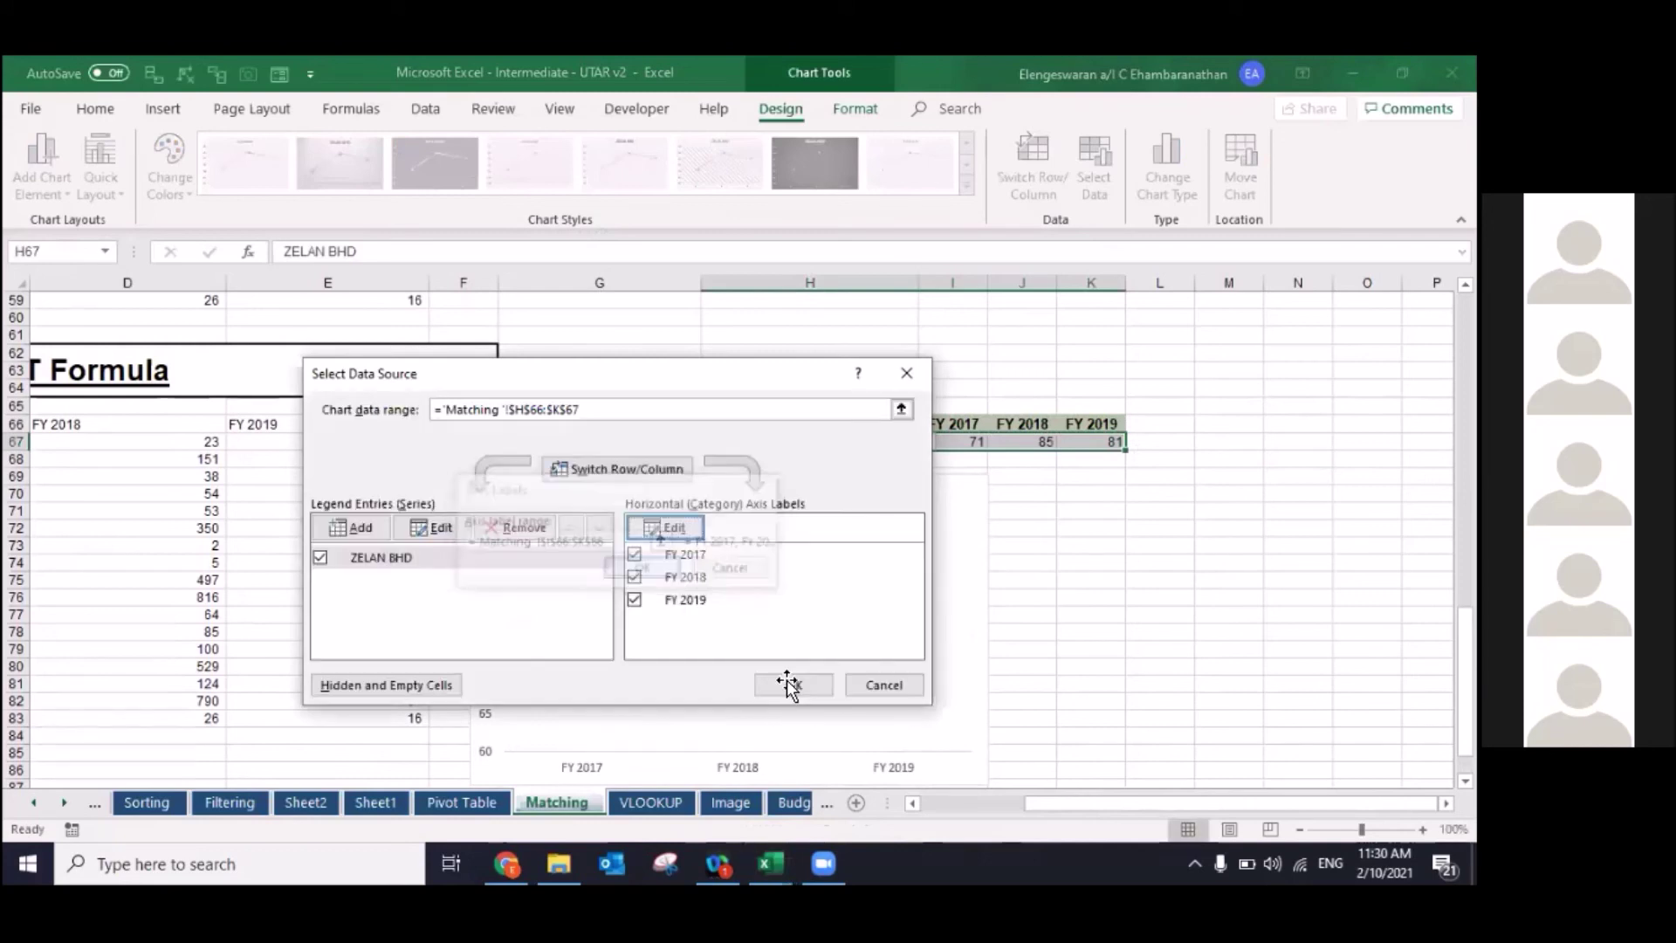
pyautogui.press('Return')
pyautogui.moveTo(510, 484)
pyautogui.mouseDown()
pyautogui.moveTo(975, 411)
pyautogui.moveTo(955, 408)
pyautogui.mouseUp()
pyautogui.click(722, 528)
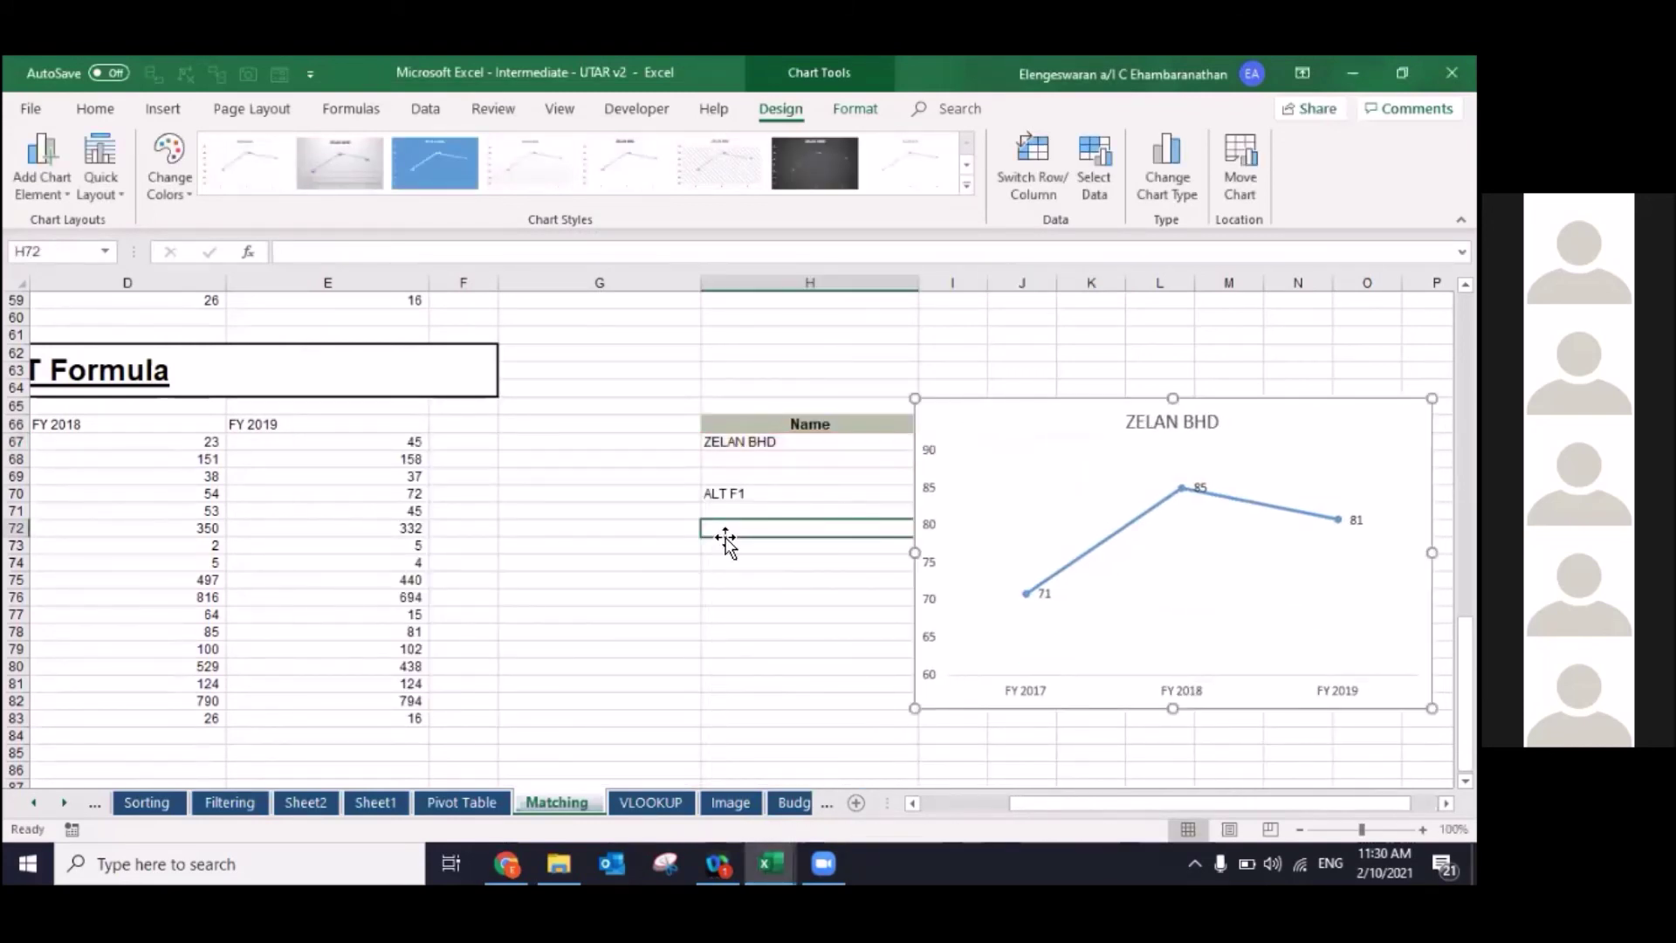
pyautogui.click(821, 441)
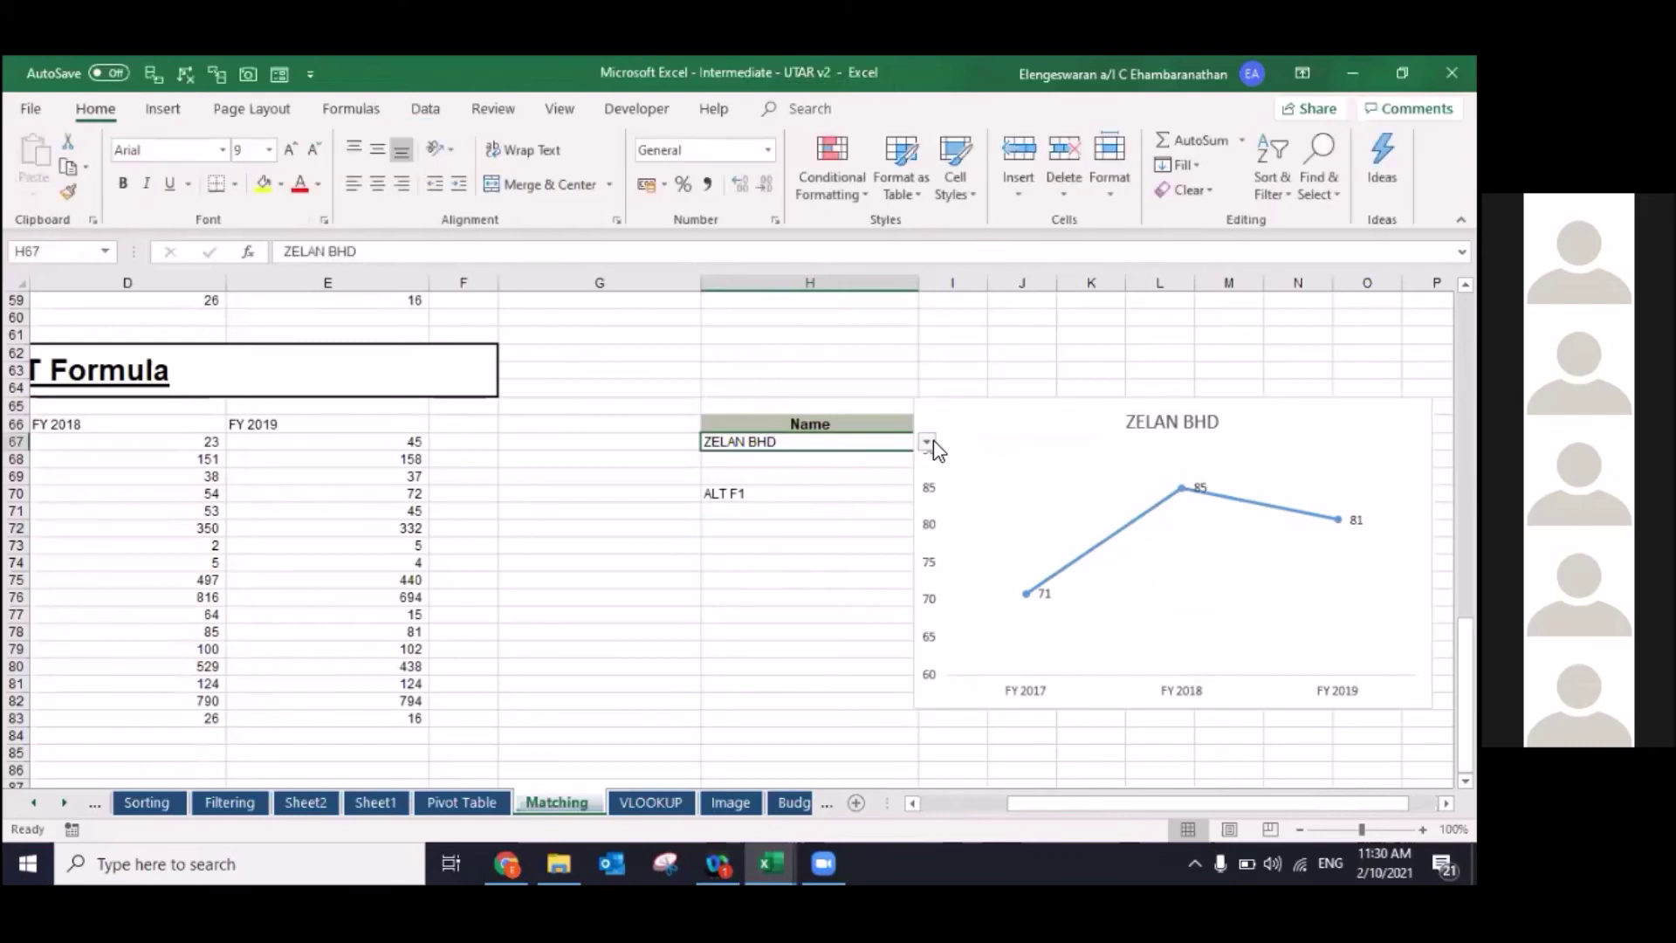
# Step: Pick ASIA BRANDS, CLOUDARON GROUP, MELEWAR INDUSTRIAL GROUP, then LEE SWEE KIAT GROUP BHD in H67, and move to the next sheet
pyautogui.click(927, 441)
pyautogui.moveTo(918, 532); pyautogui.dragTo(922, 491)
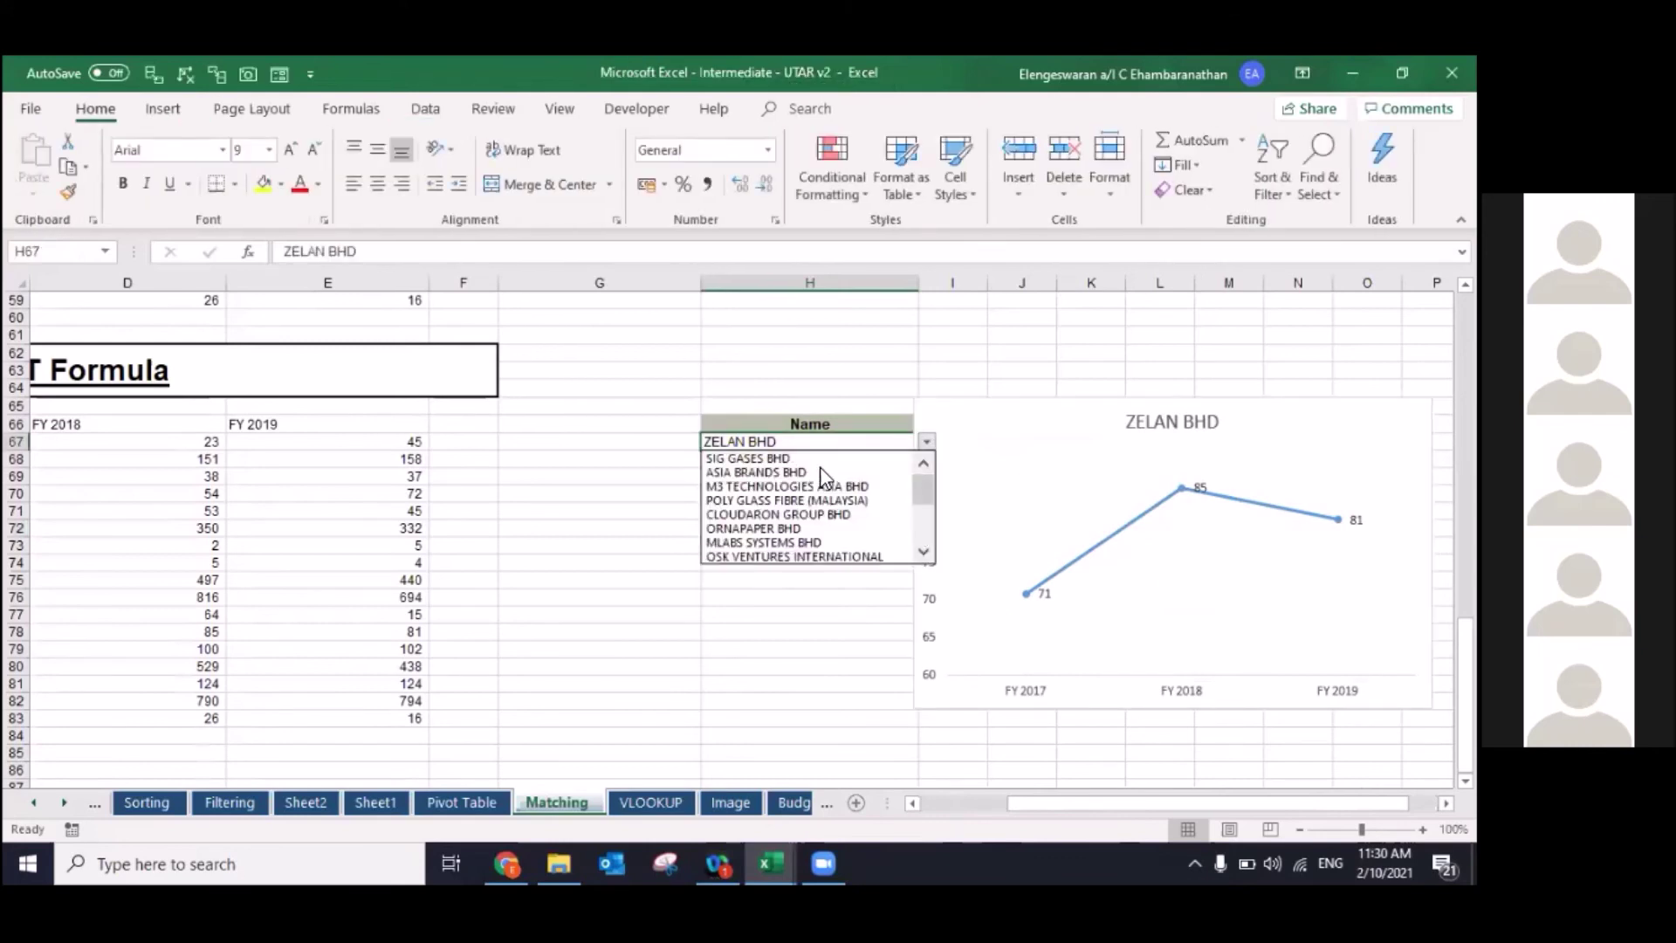
pyautogui.click(805, 472)
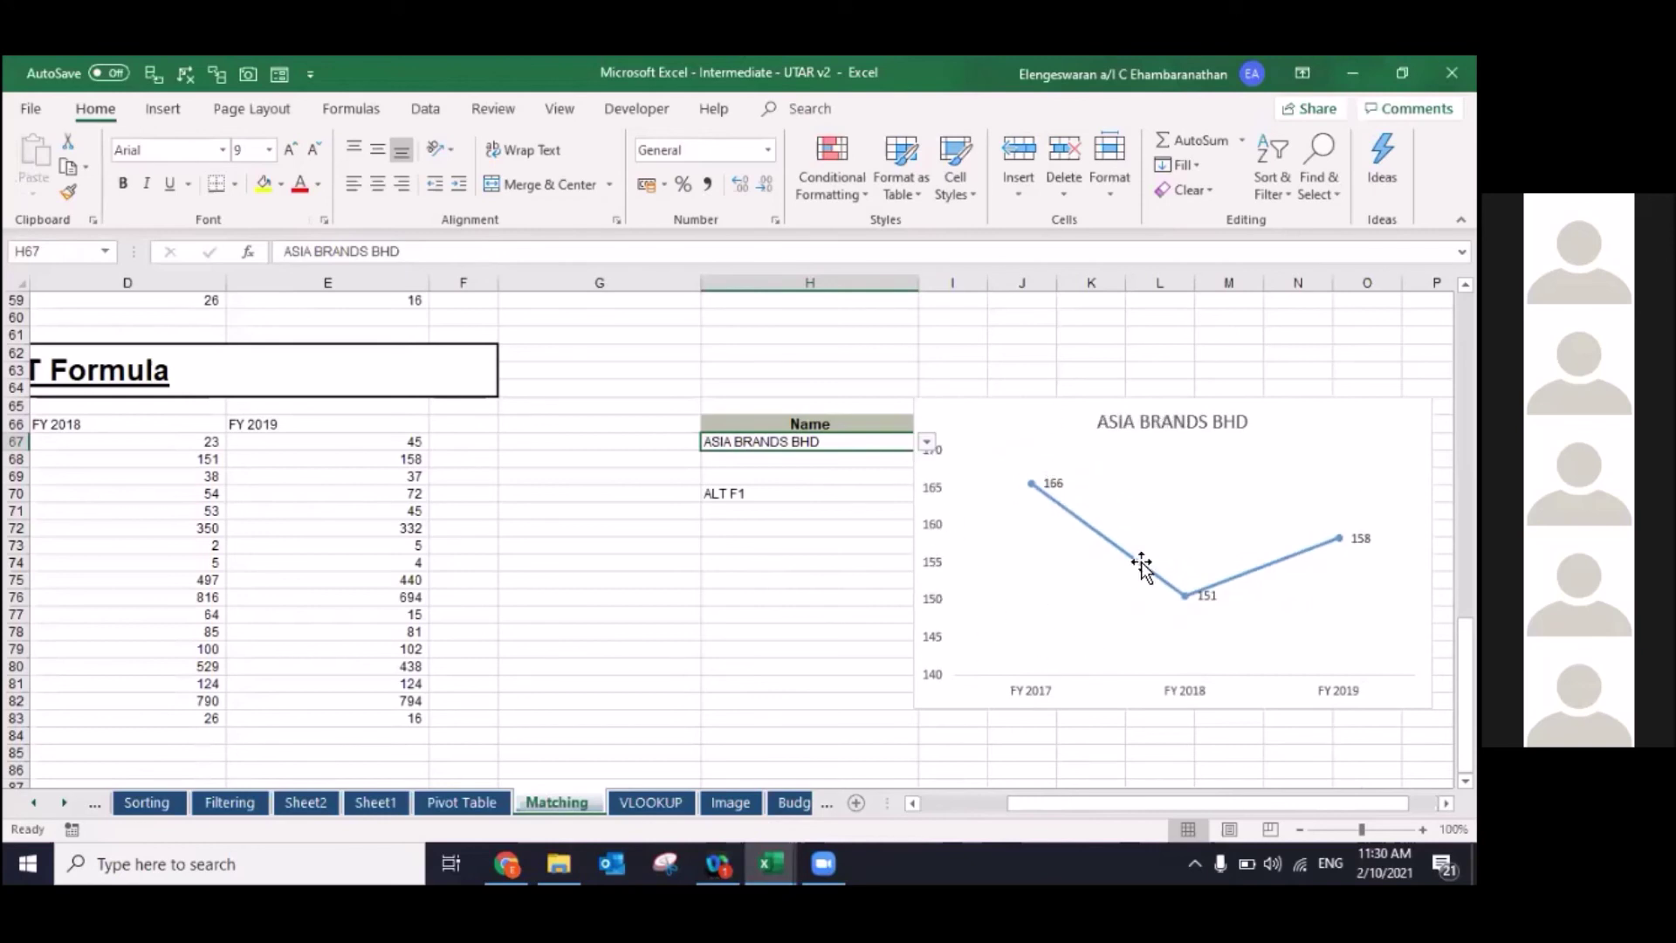
pyautogui.click(927, 443)
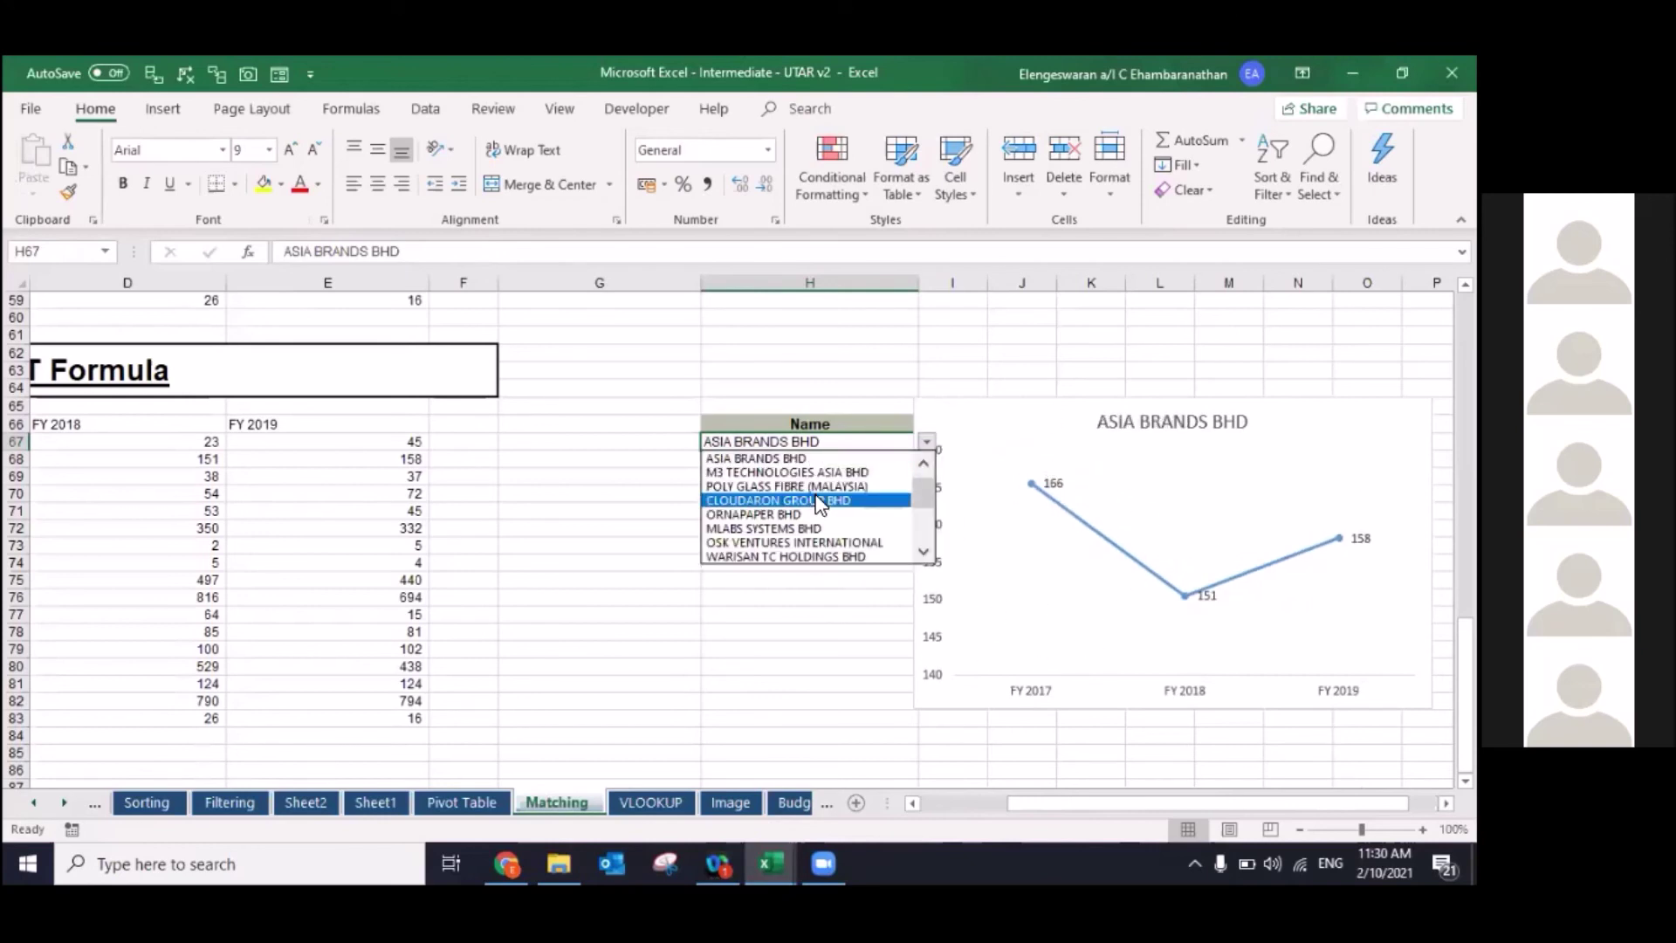
pyautogui.click(812, 494)
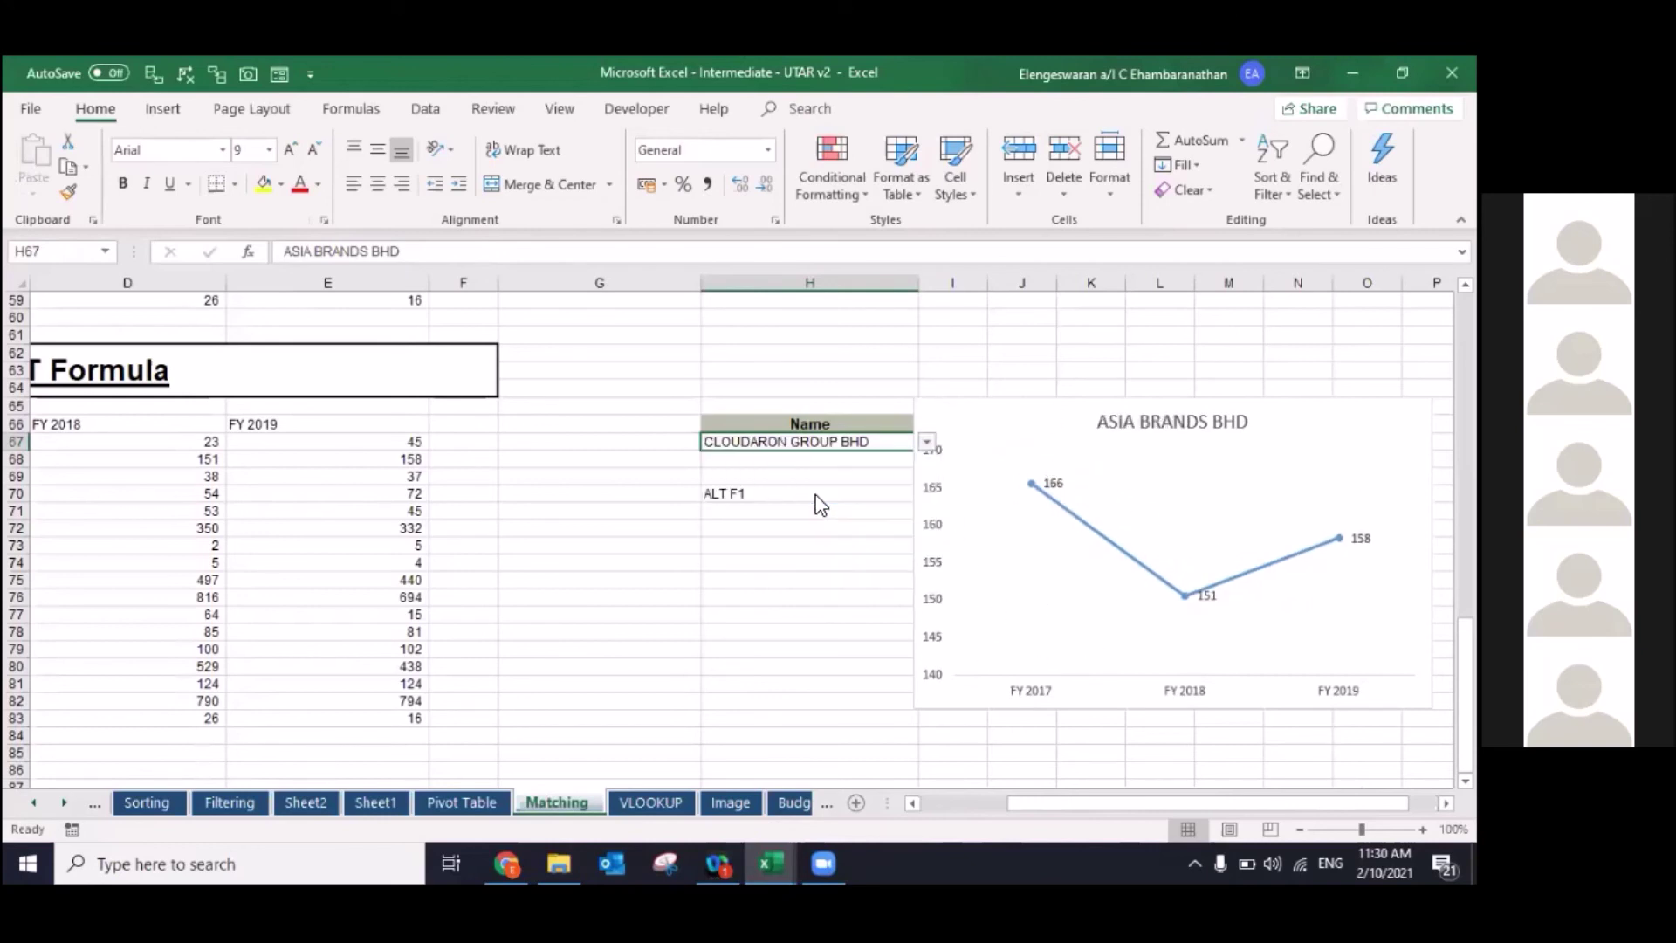
pyautogui.click(927, 443)
pyautogui.click(850, 527)
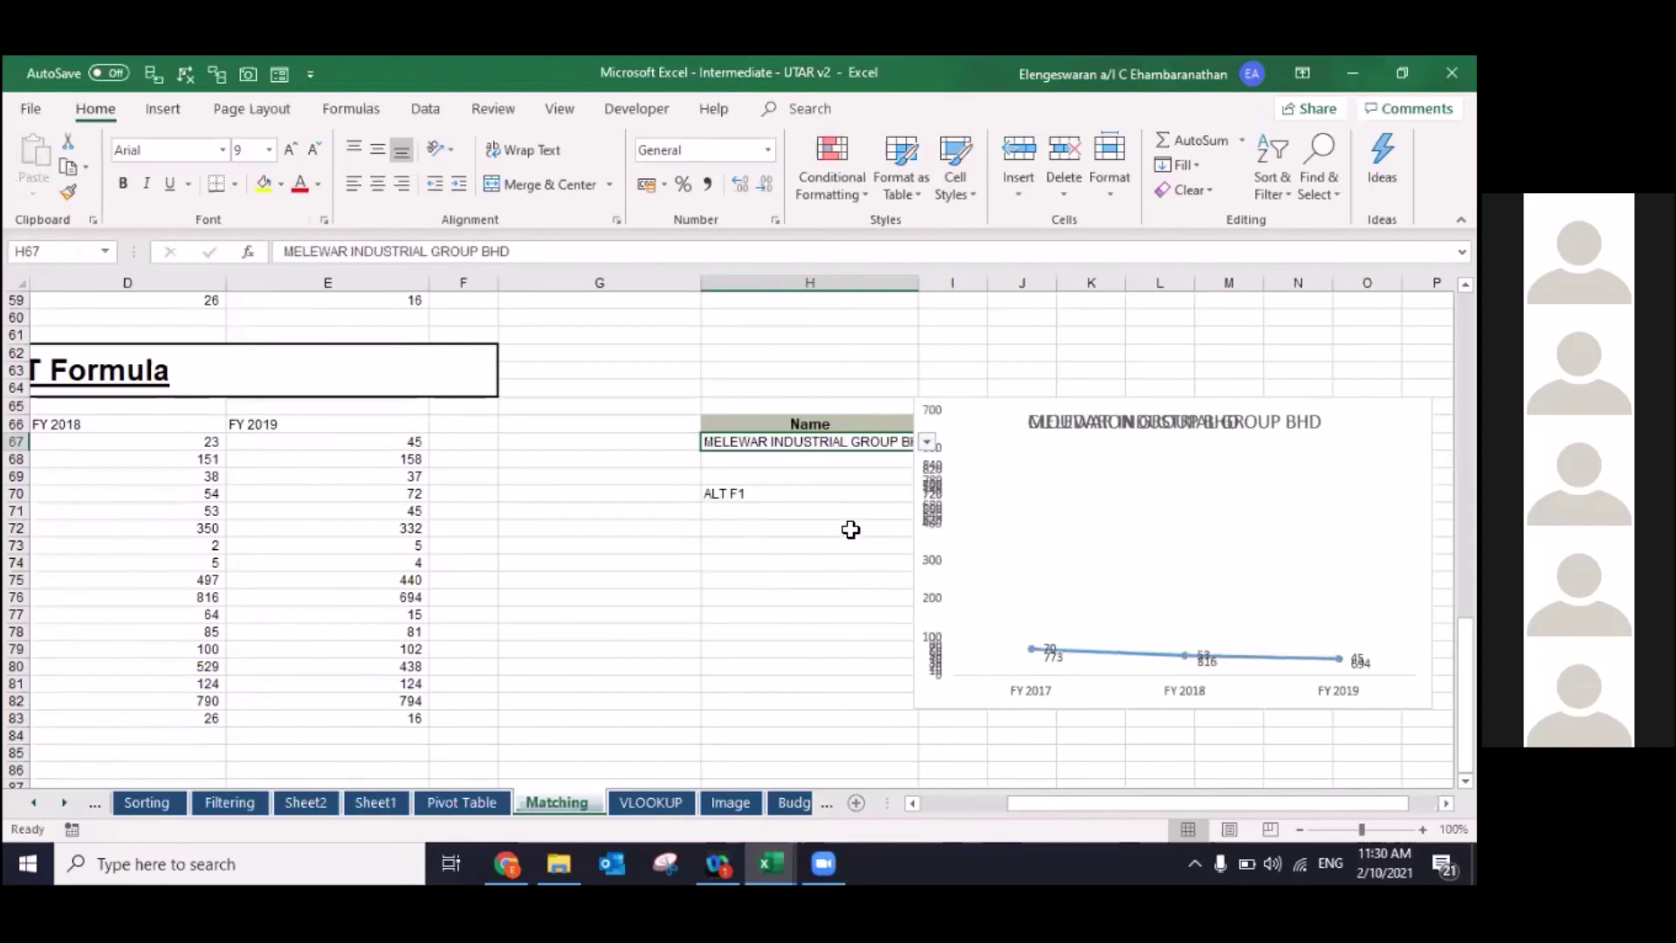
pyautogui.click(928, 442)
pyautogui.click(834, 503)
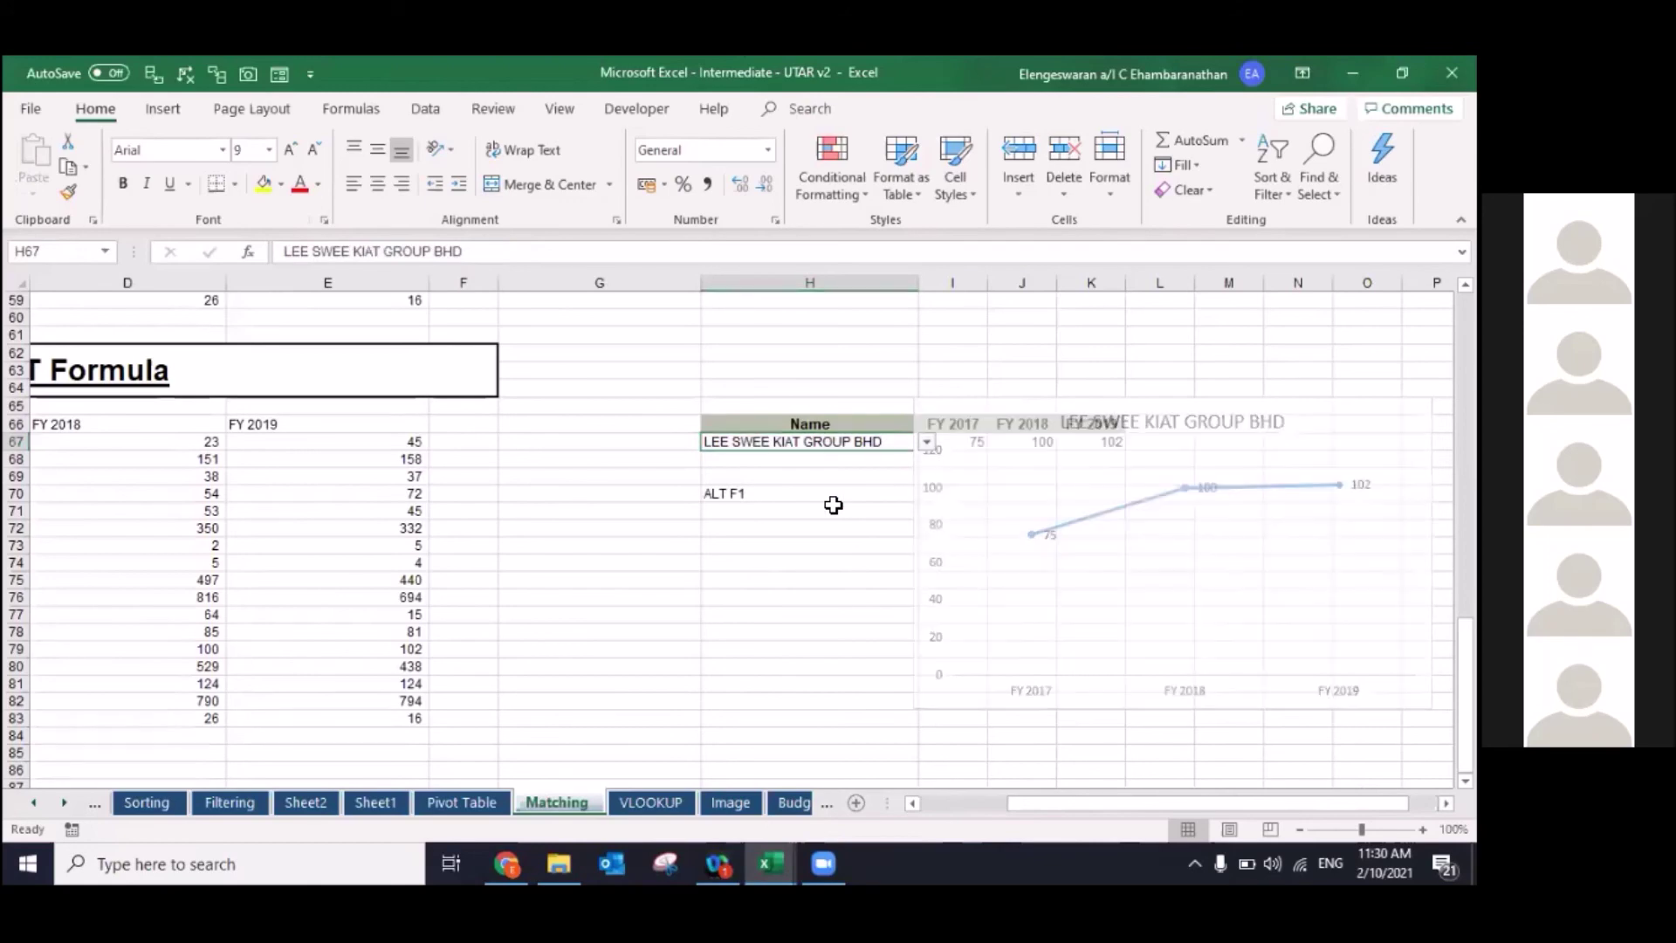
pyautogui.hotkey('ctrl', 'pagedown')
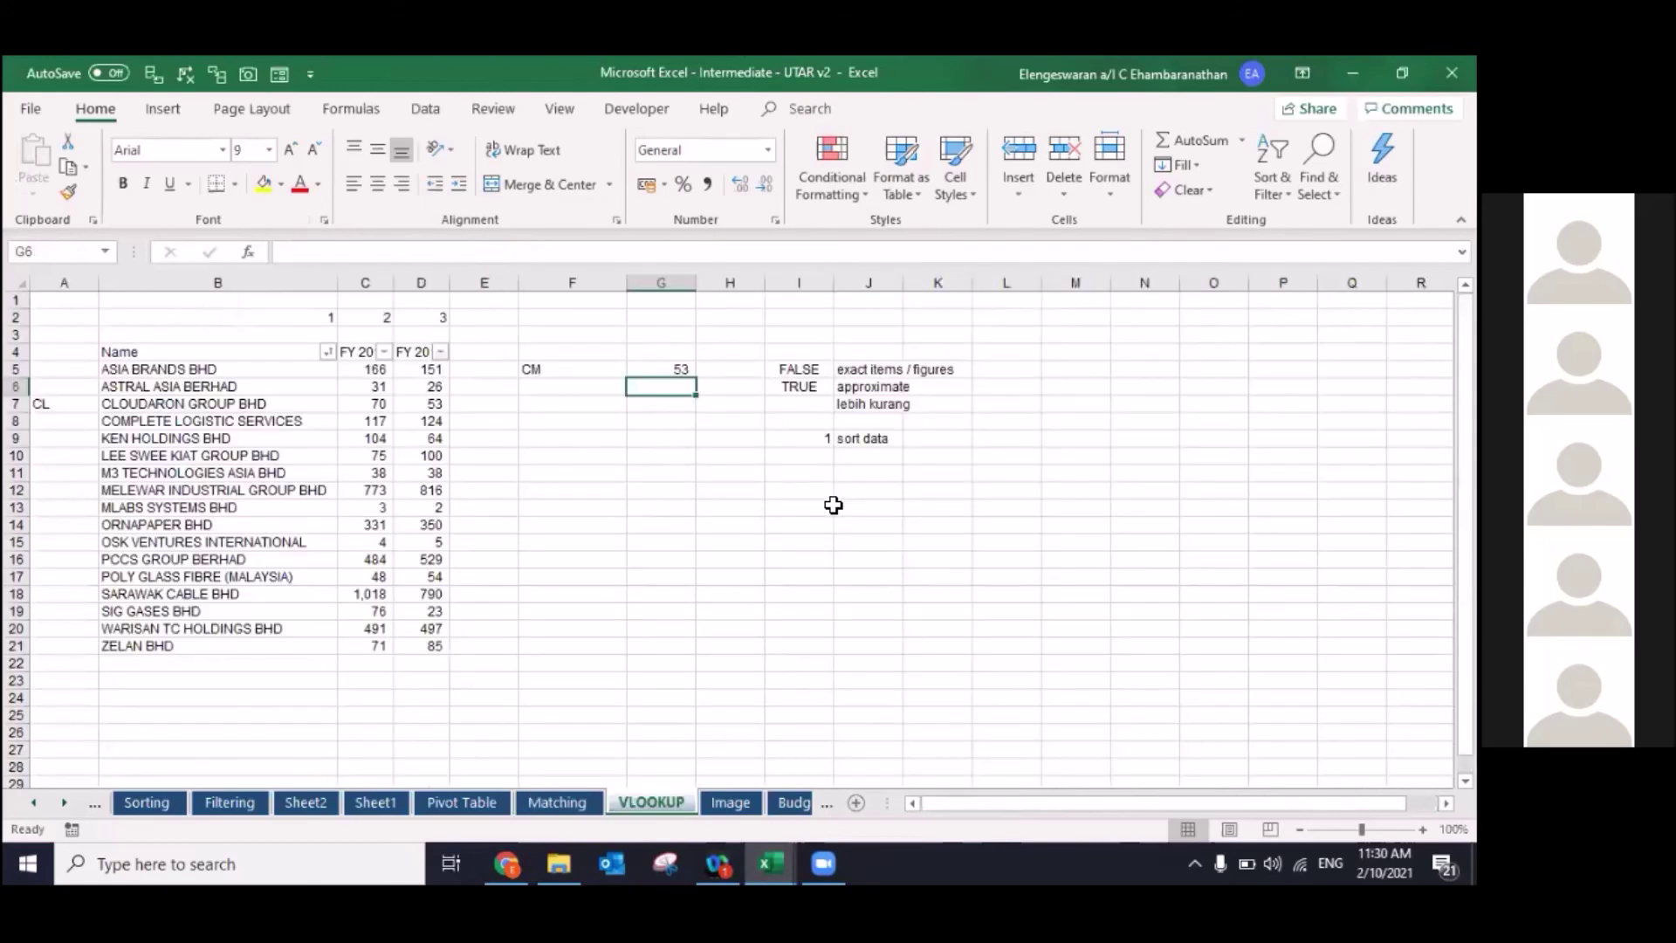
# Step: Switch sheets, then pick Hulk and then Black Widow in the E3 character dropdown
pyautogui.hotkey('ctrl', 'pagedown')
pyautogui.hotkey('ctrl', 'pagedown')
pyautogui.hotkey('ctrl', 'pageup')
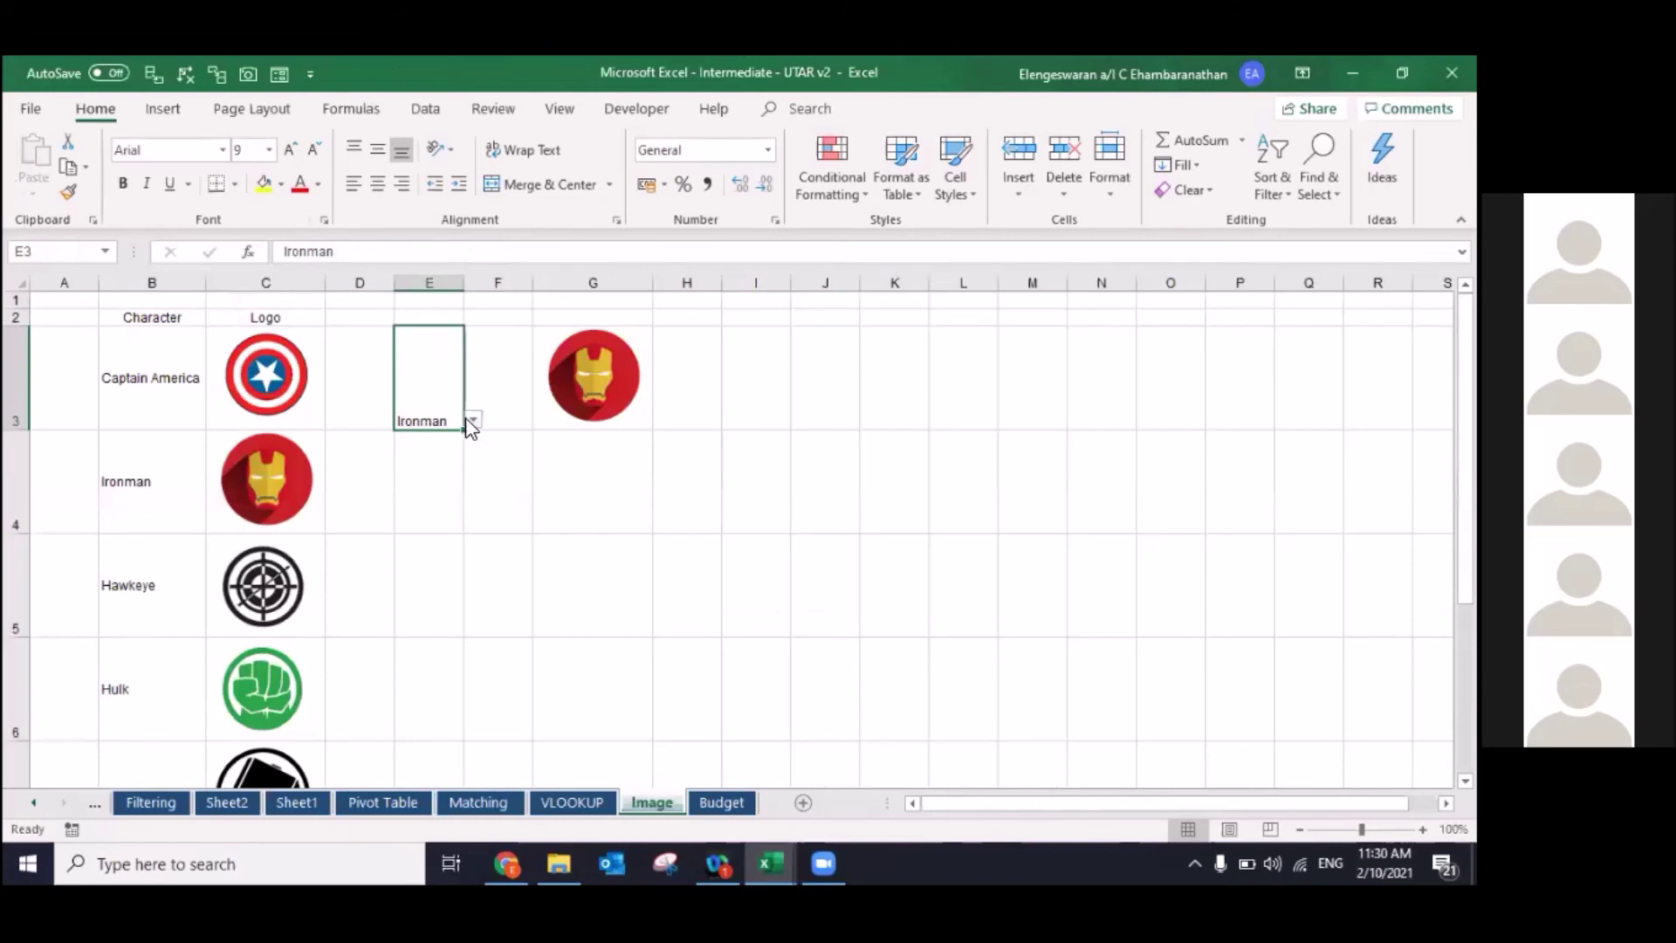
pyautogui.click(473, 420)
pyautogui.click(419, 479)
pyautogui.click(472, 420)
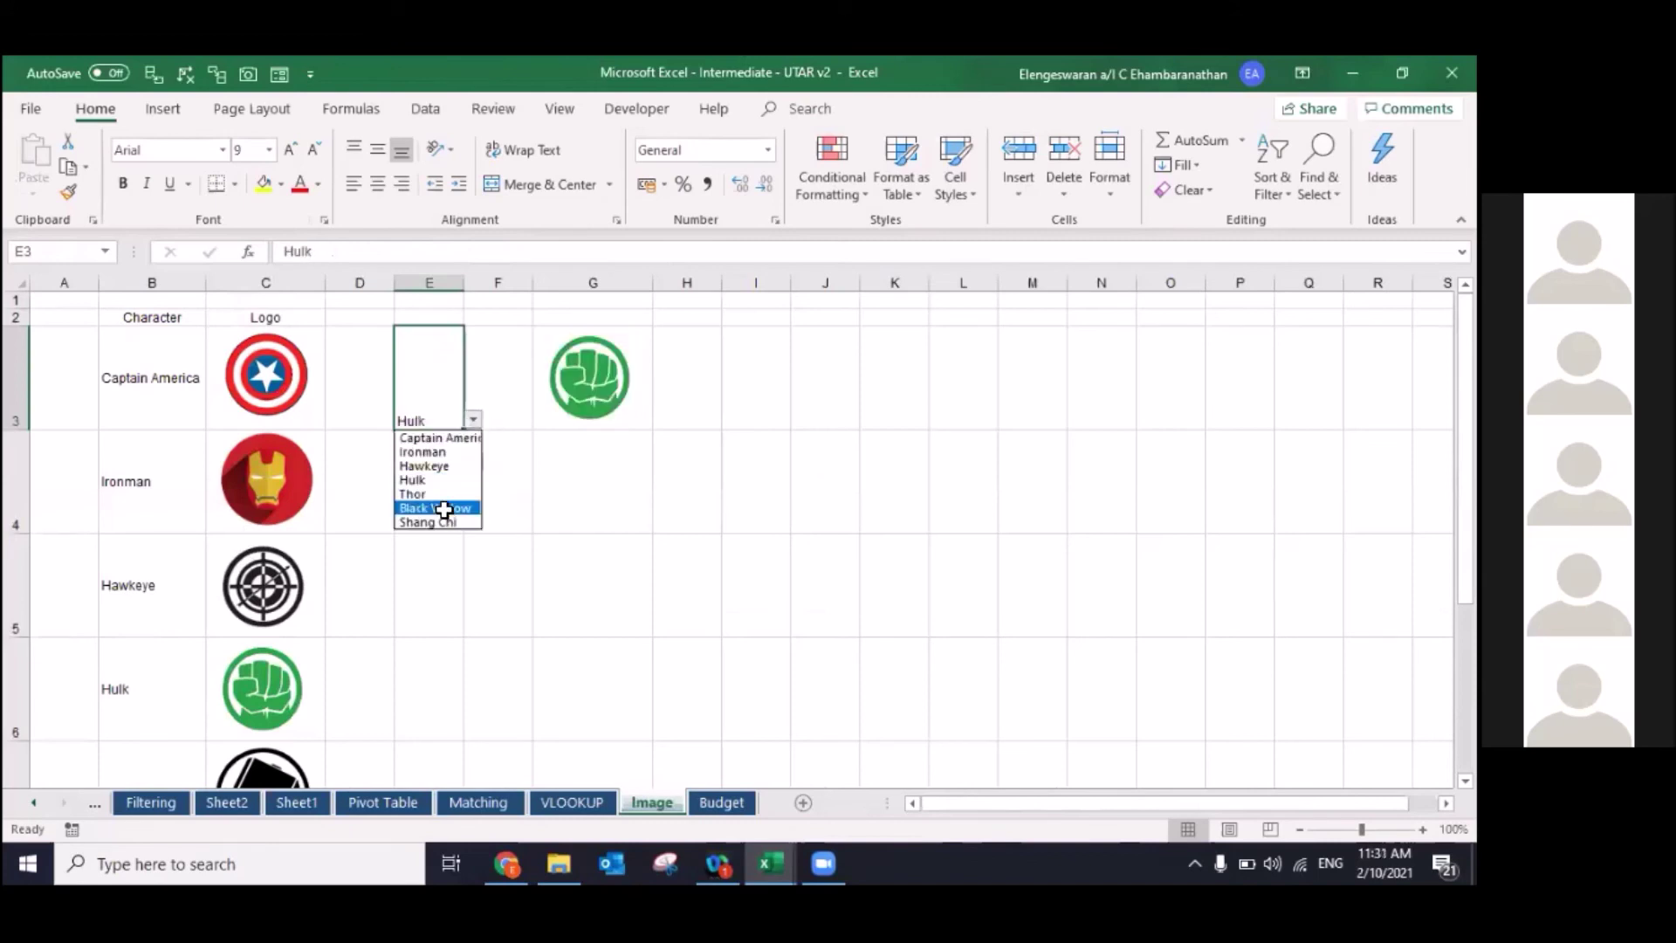
pyautogui.click(441, 508)
# Step: Copy the Image sheet into Book2, keeping the original in place
pyautogui.rightClick(643, 797)
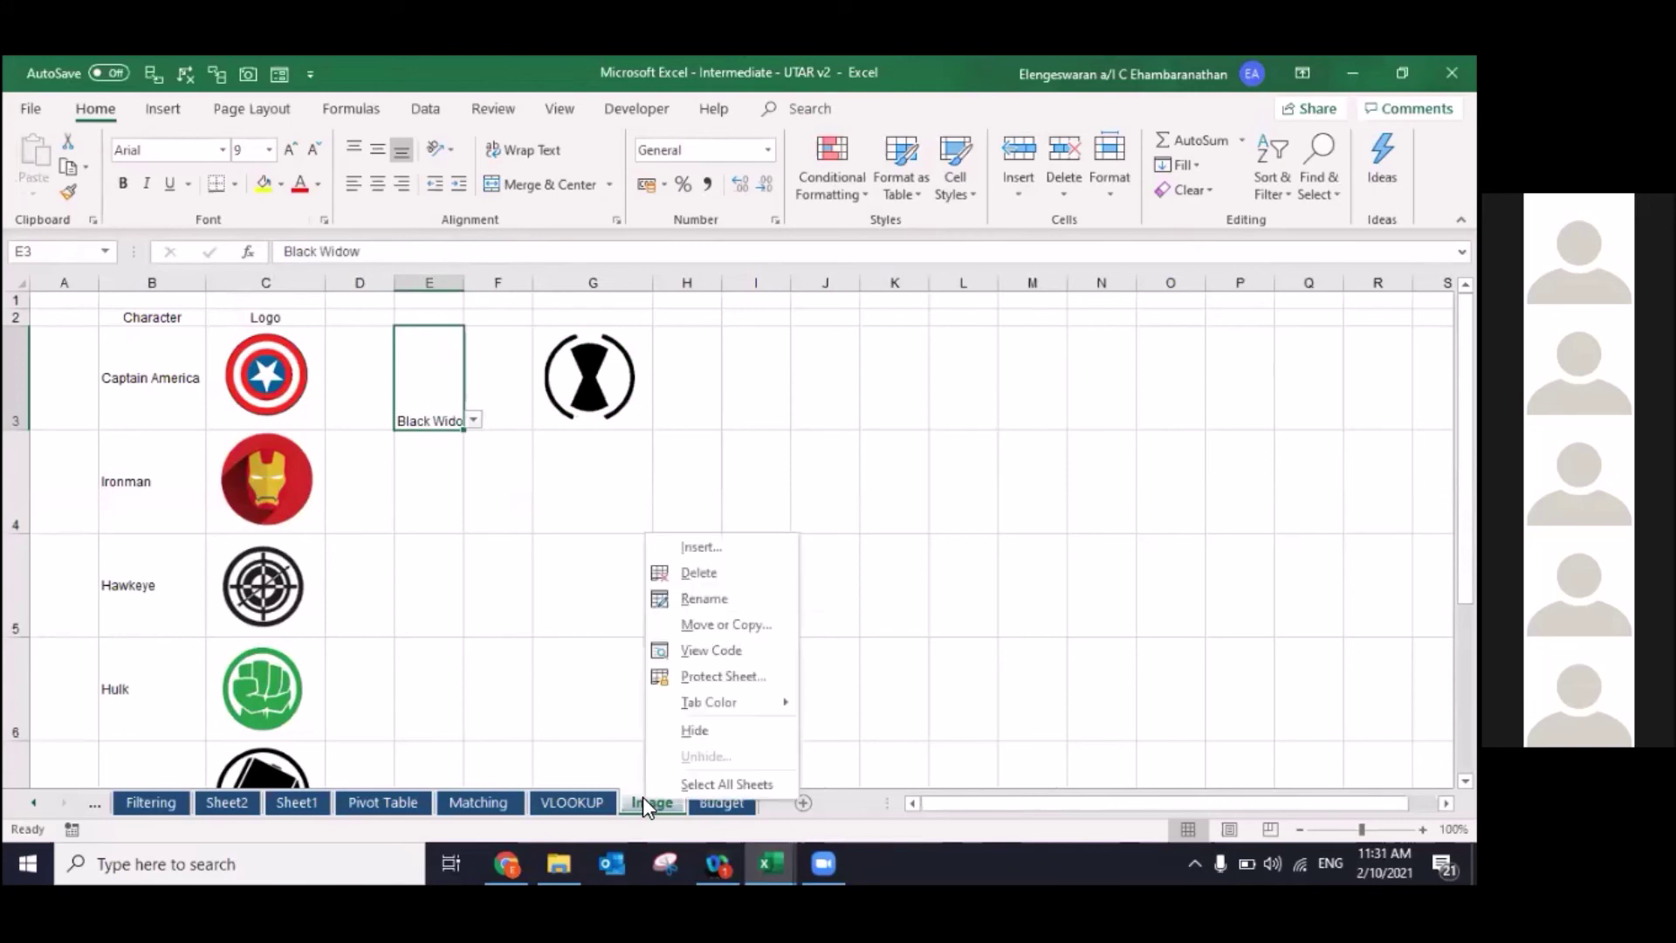
pyautogui.click(711, 622)
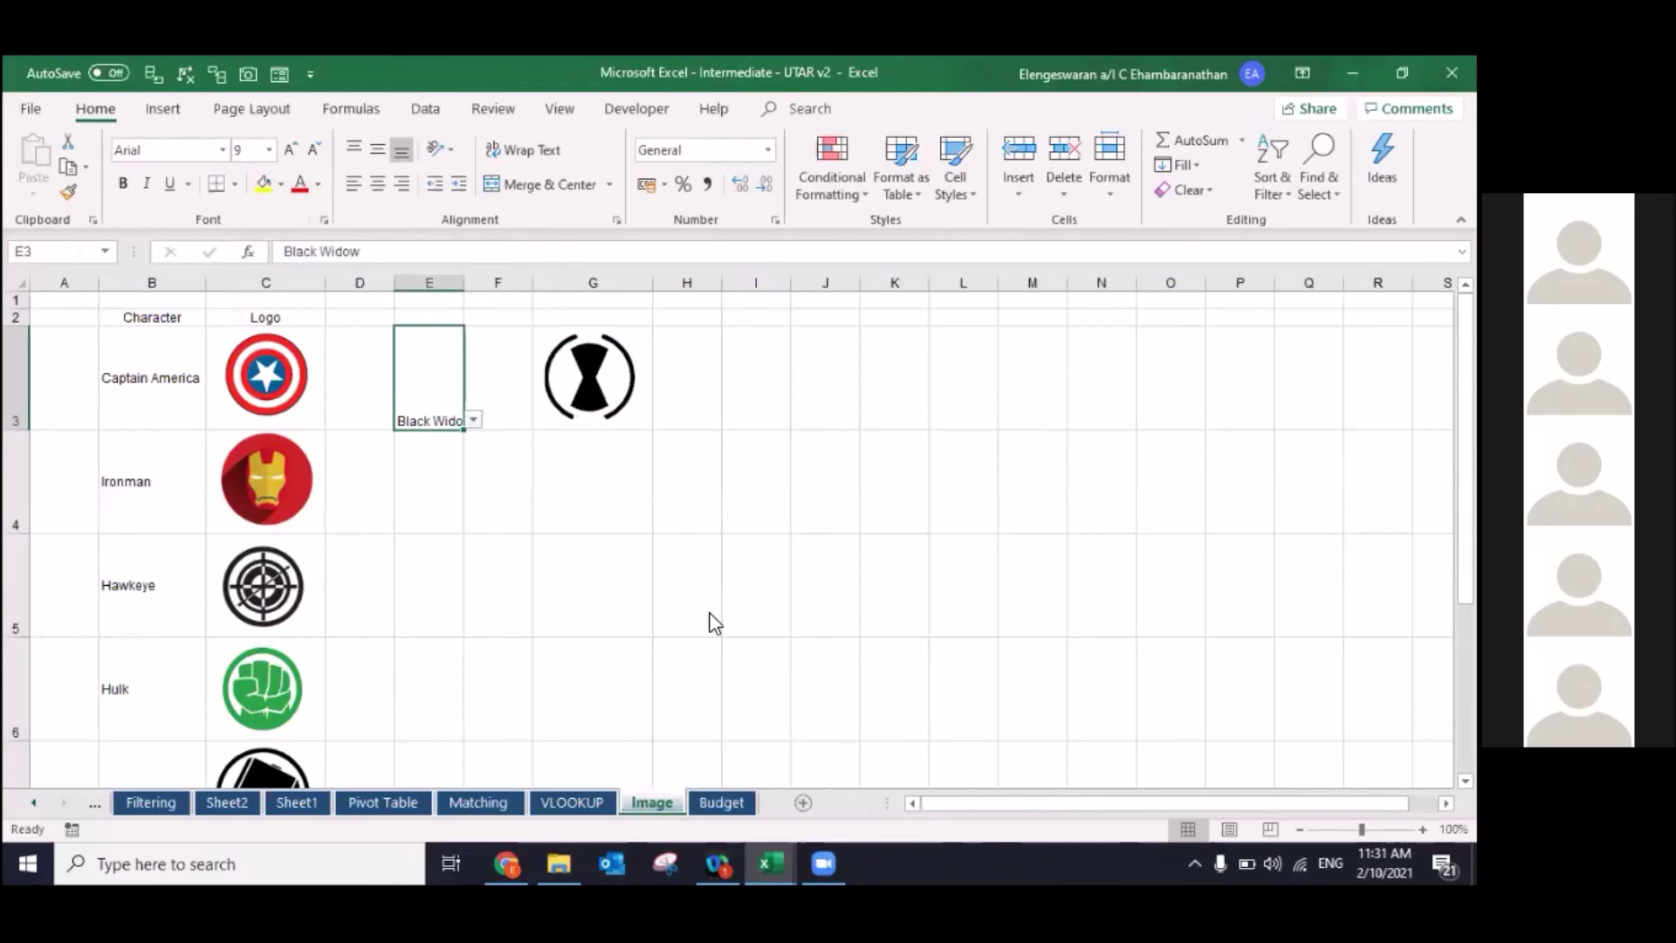
pyautogui.click(724, 535)
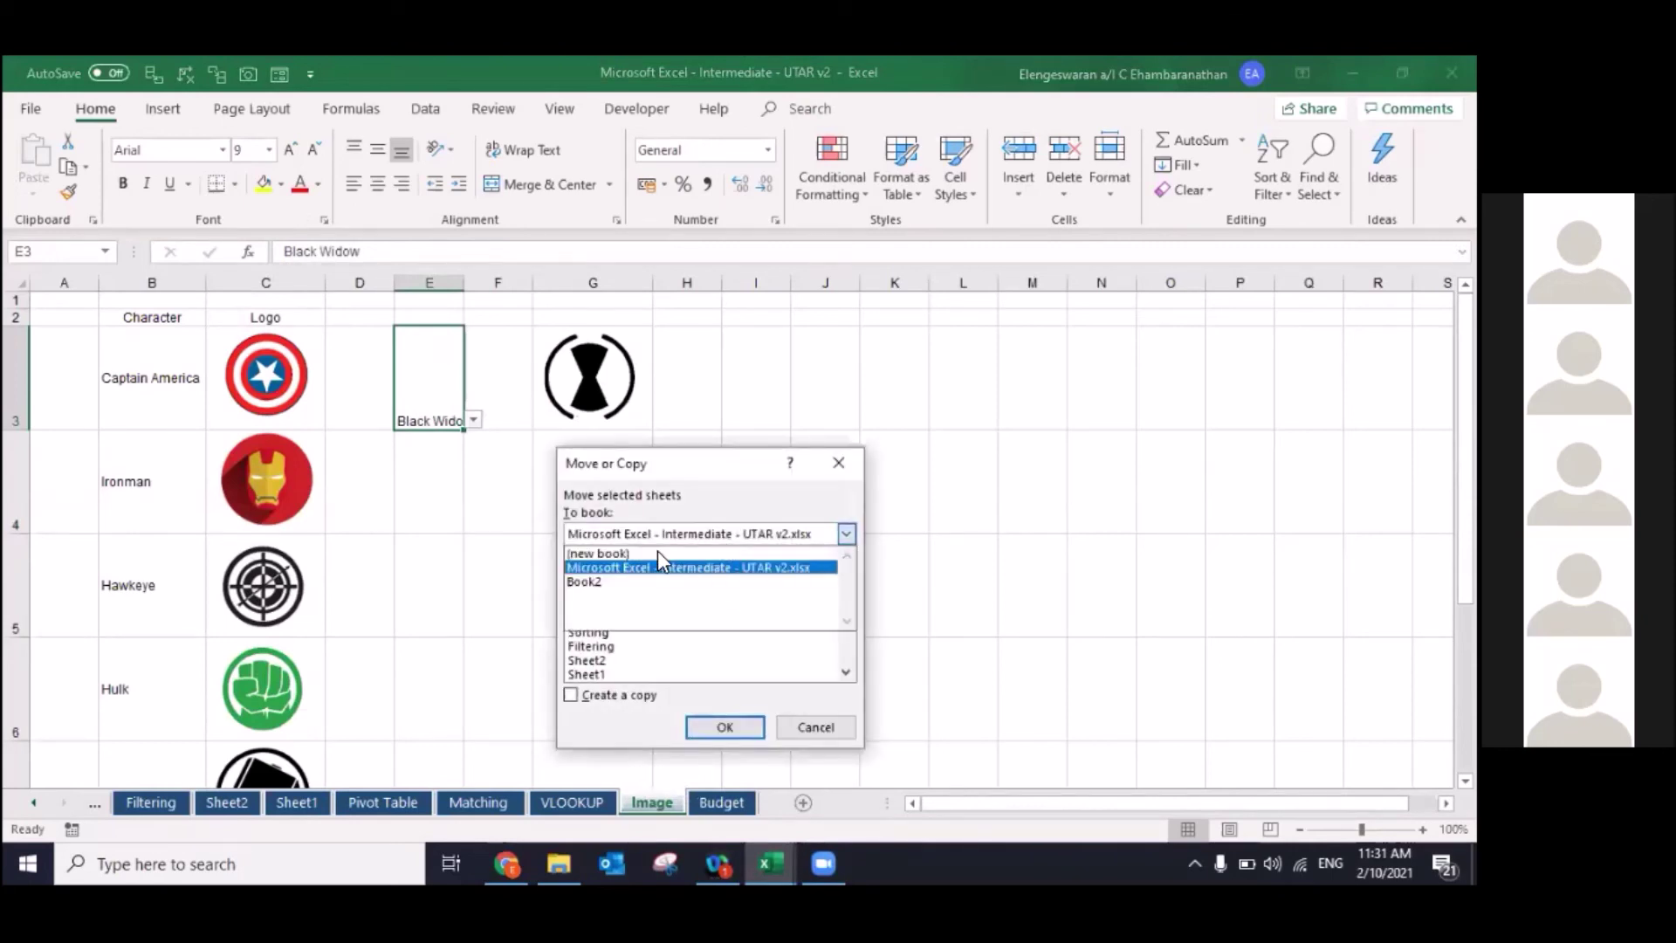
pyautogui.click(609, 583)
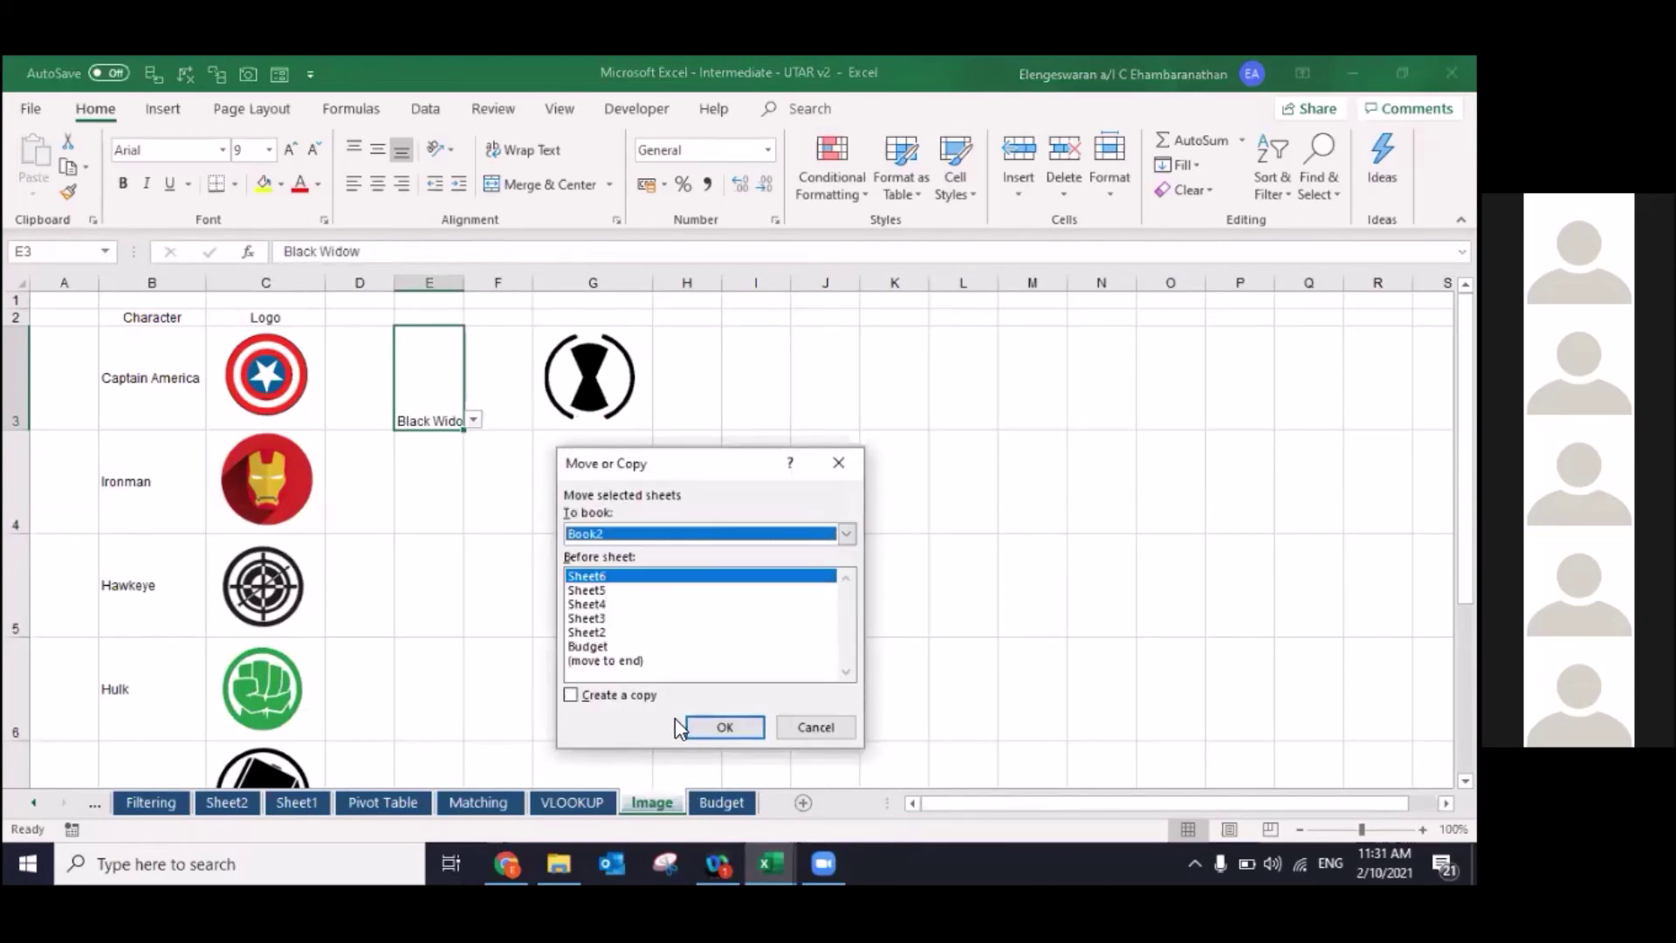
pyautogui.click(618, 690)
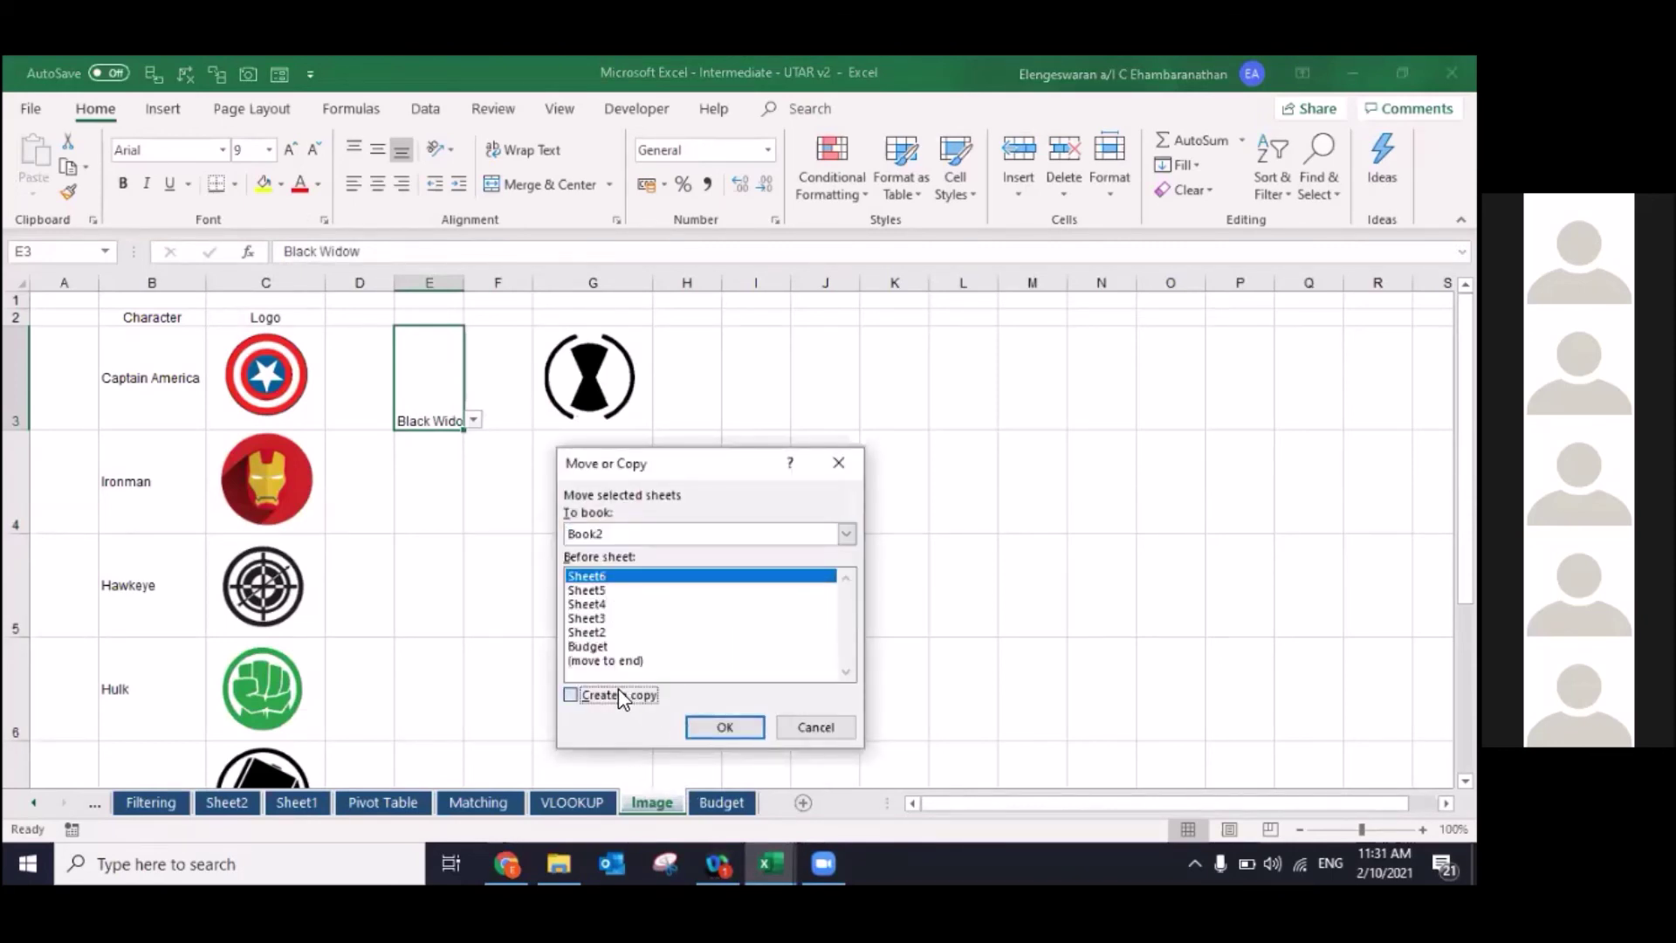
pyautogui.click(700, 724)
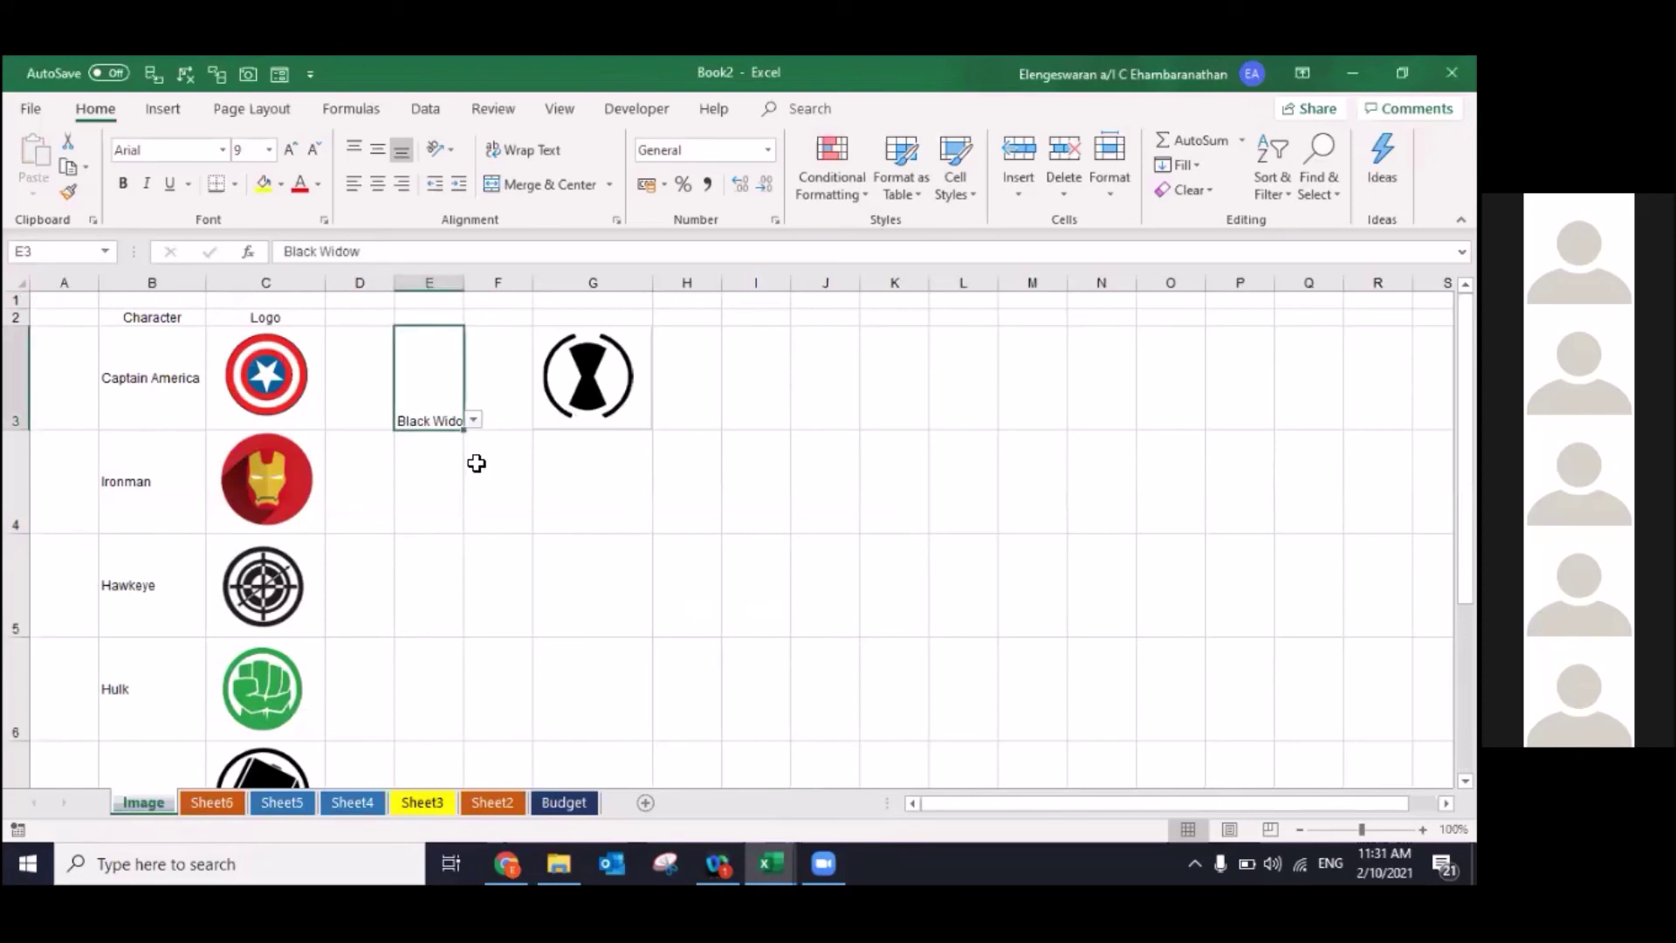
# Step: Delete columns E through I of the copied sheet
pyautogui.hotkey('shift', 'Right')
pyautogui.hotkey('shift', 'Right')
pyautogui.hotkey('shift', 'Right')
pyautogui.hotkey('shift', 'Right')
pyautogui.hotkey('ctrl', 'space')
pyautogui.hotkey('ctrl', '-')
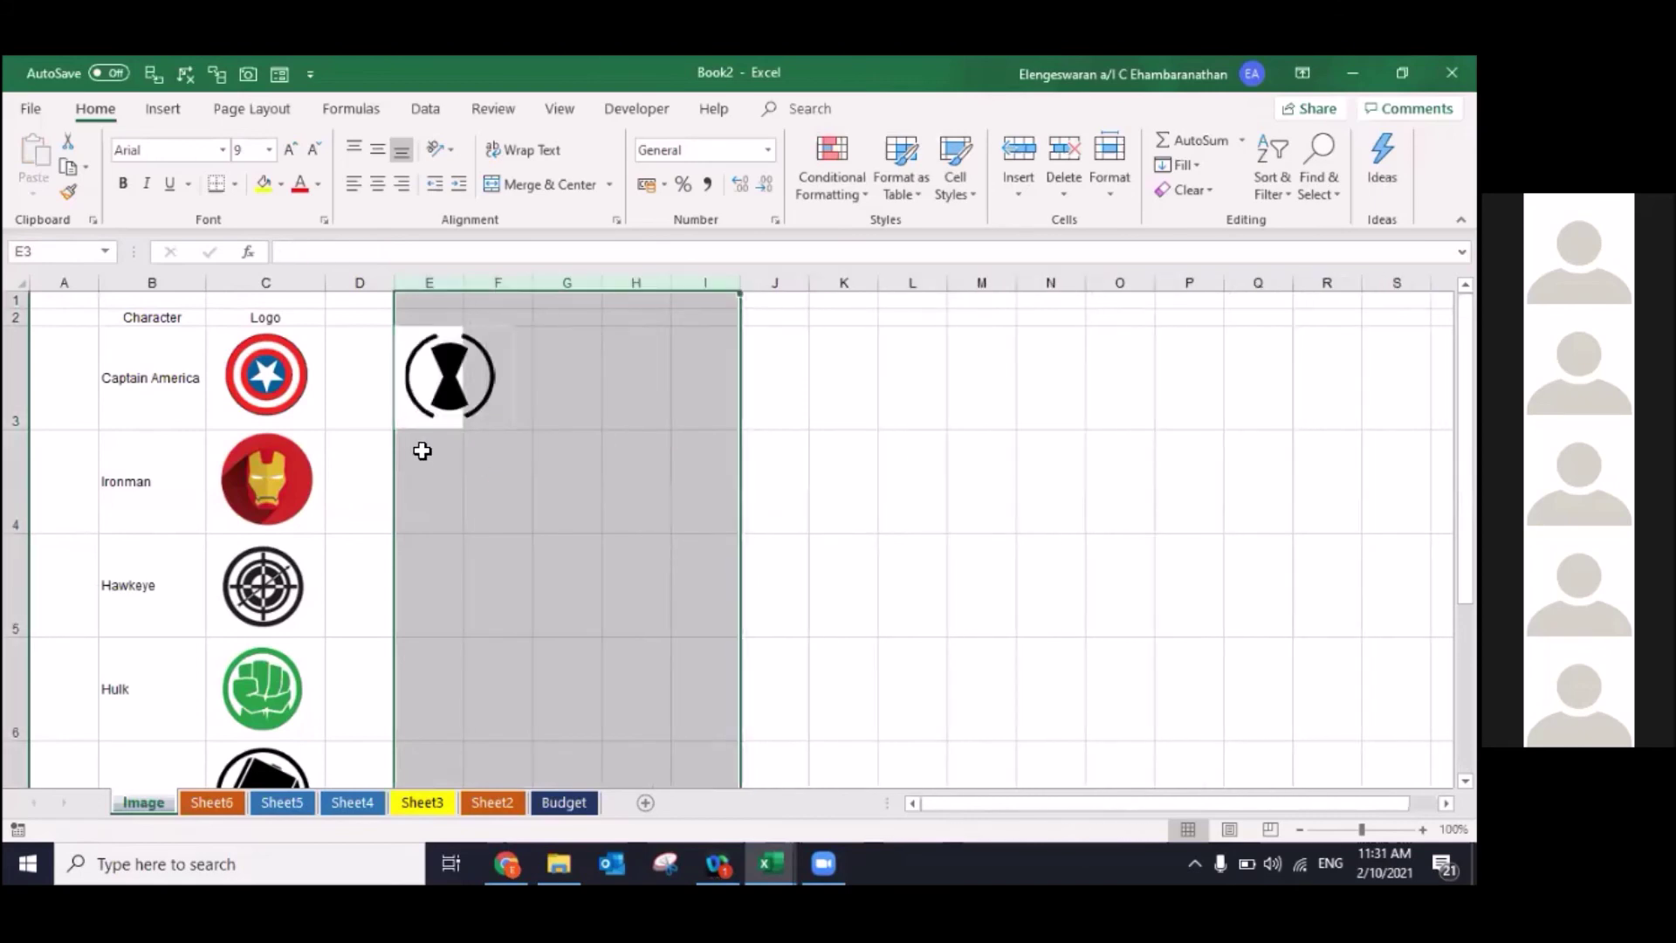
# Step: Delete the leftover Black Widow logo and widen column F
pyautogui.click(417, 450)
pyautogui.click(439, 371)
pyautogui.press('Delete')
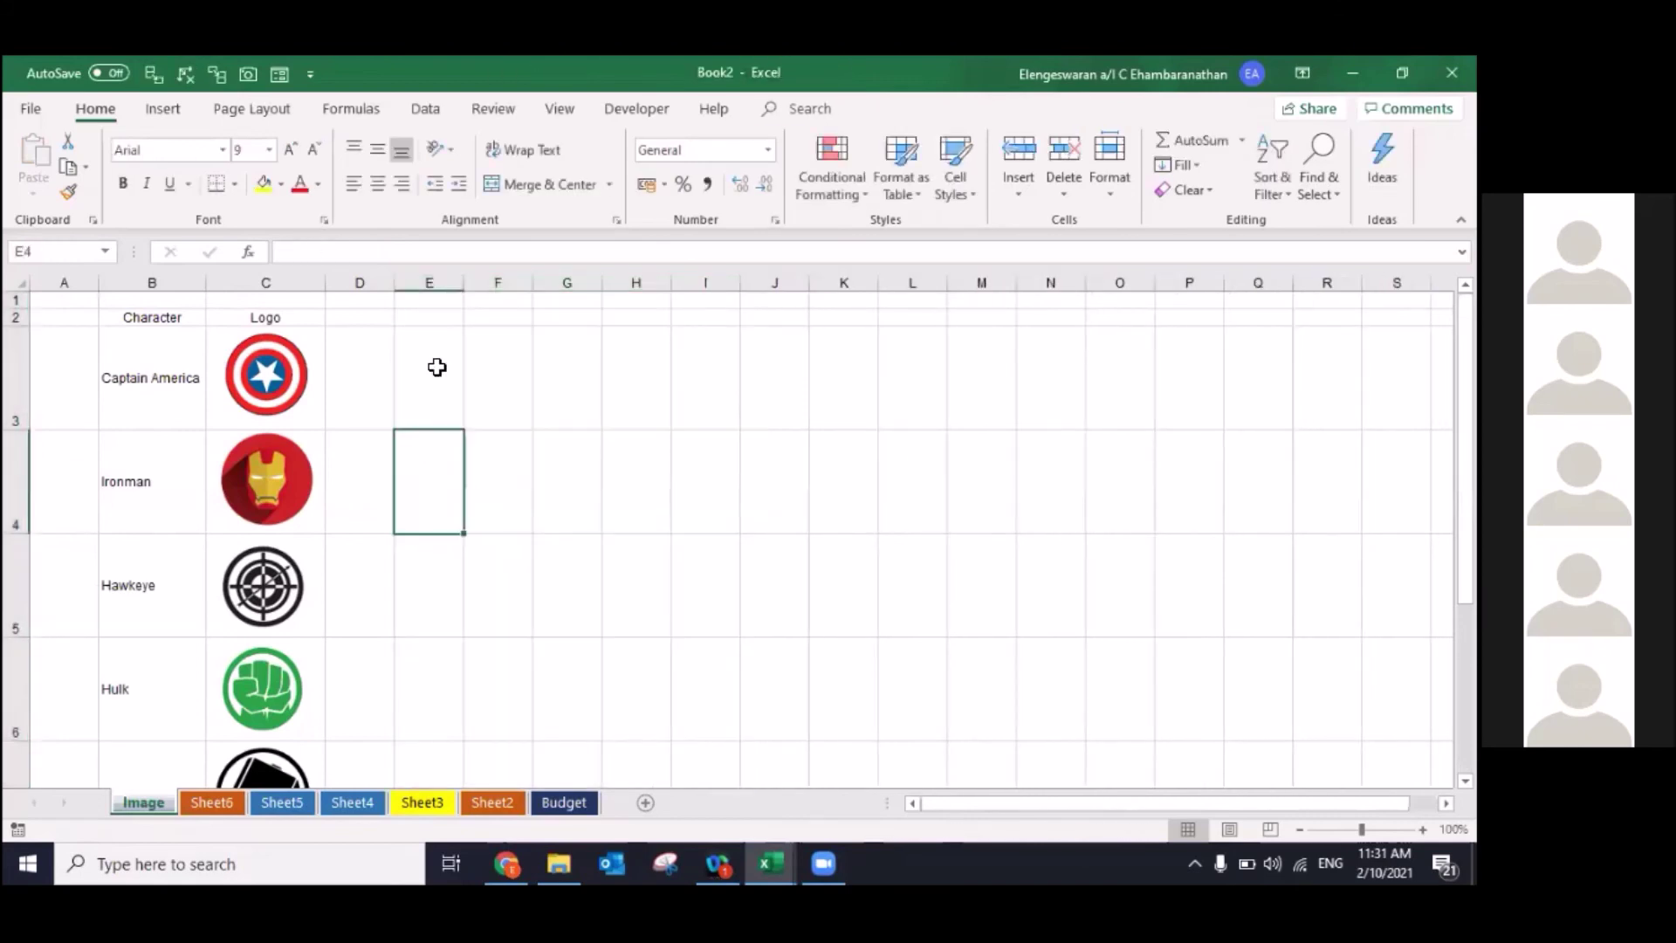
pyautogui.moveTo(534, 284); pyautogui.dragTo(663, 285)
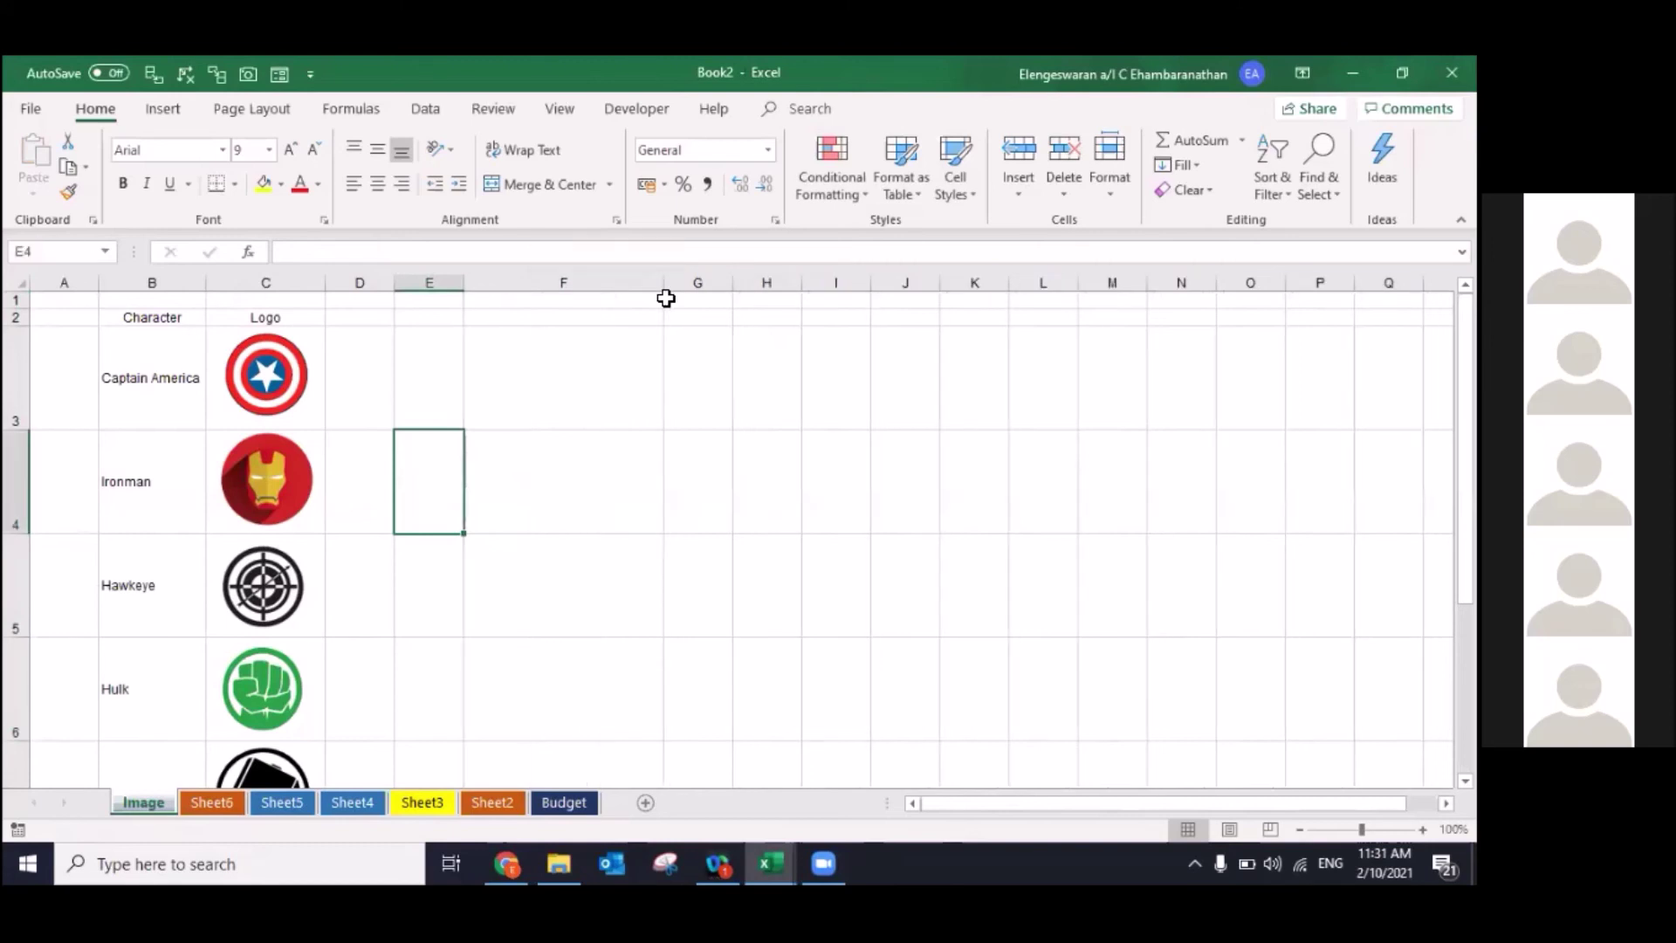
pyautogui.press('Right')
pyautogui.press('Right')
pyautogui.press('Right')
pyautogui.press('Right')
pyautogui.press('Up')
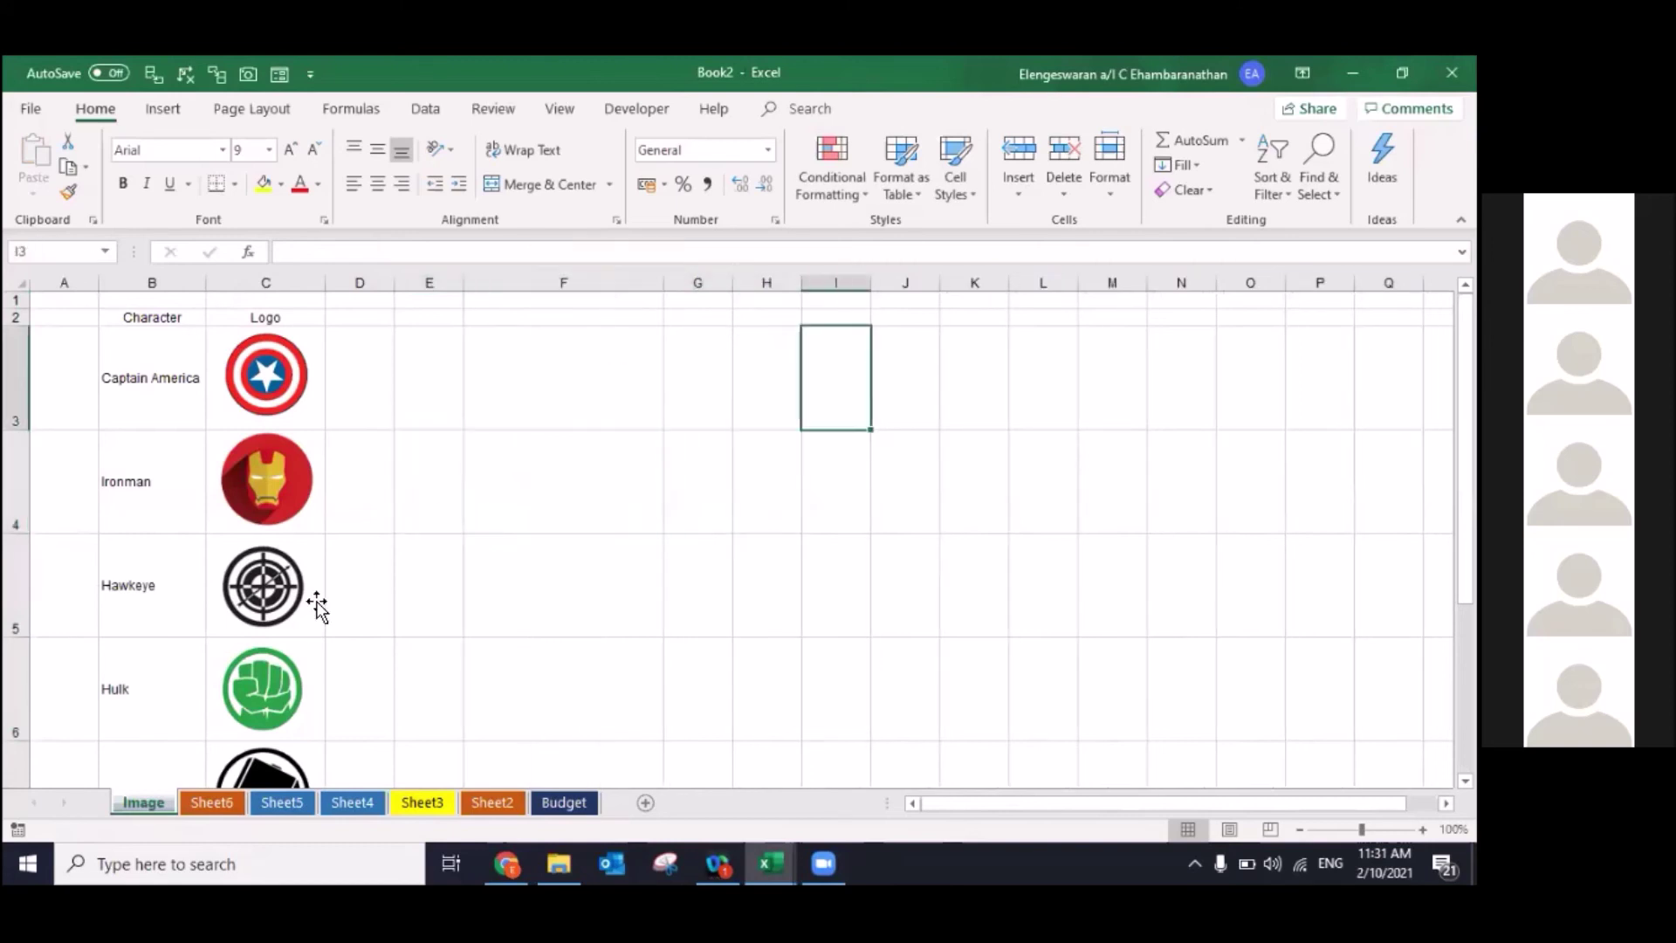
# Step: Give the Character and Logo headers in B2:C2 a yellow fill and bold text
pyautogui.click(146, 343)
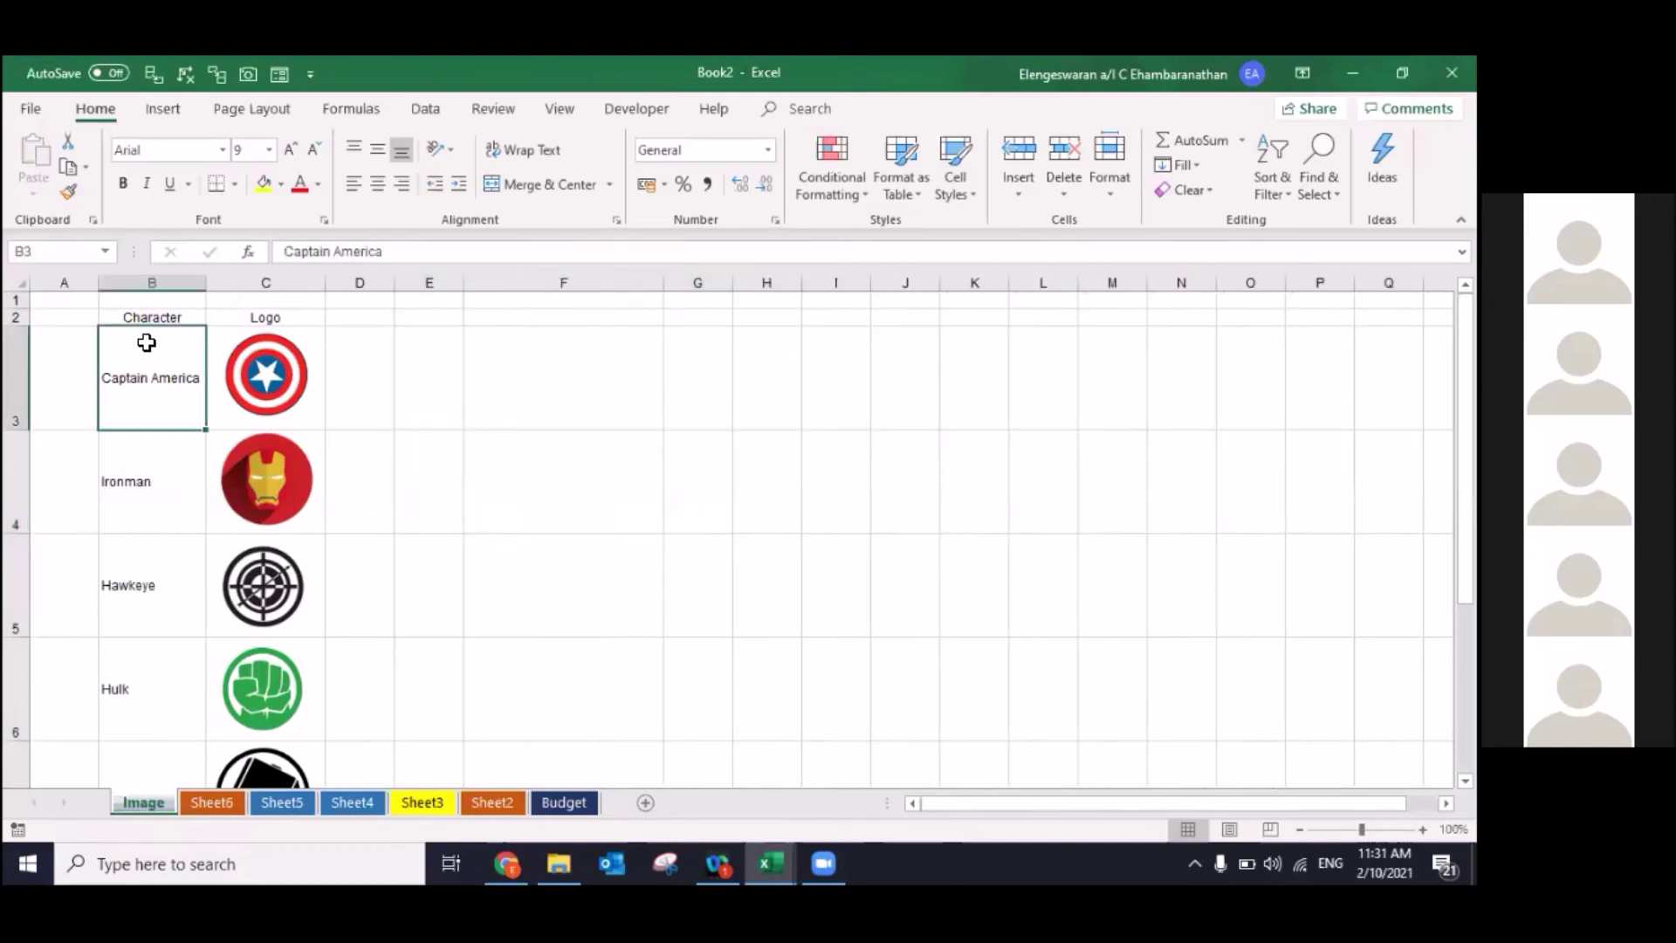
pyautogui.press('Up')
pyautogui.hotkey('shift', 'Right')
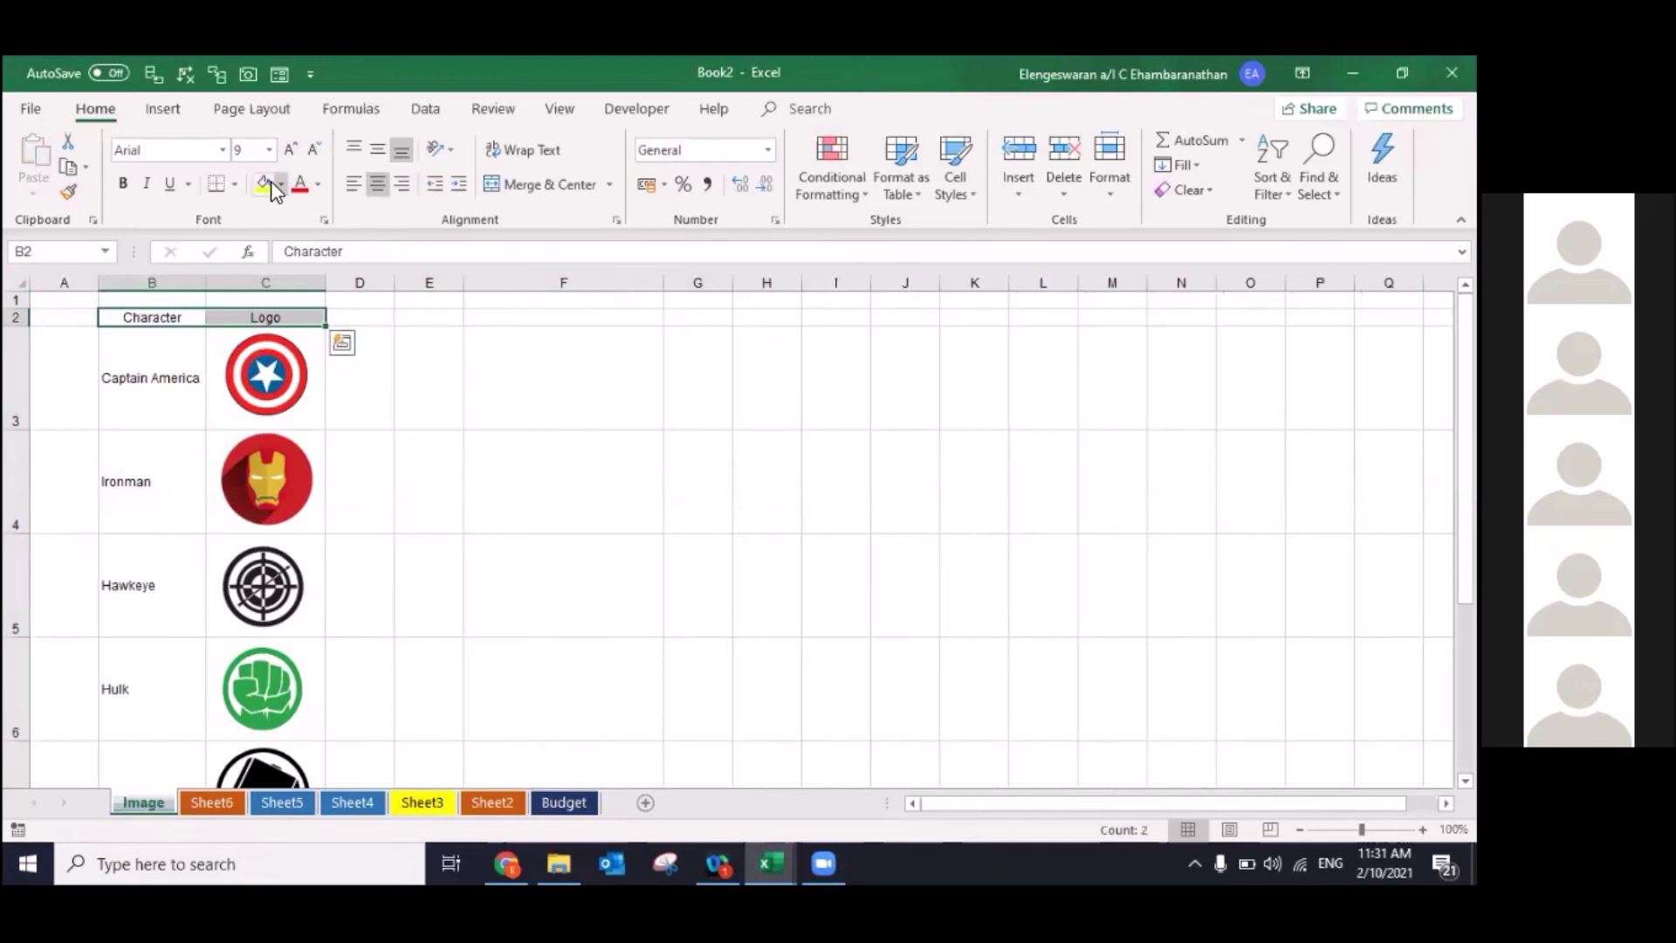
pyautogui.click(270, 184)
pyautogui.hotkey('ctrl', 'b')
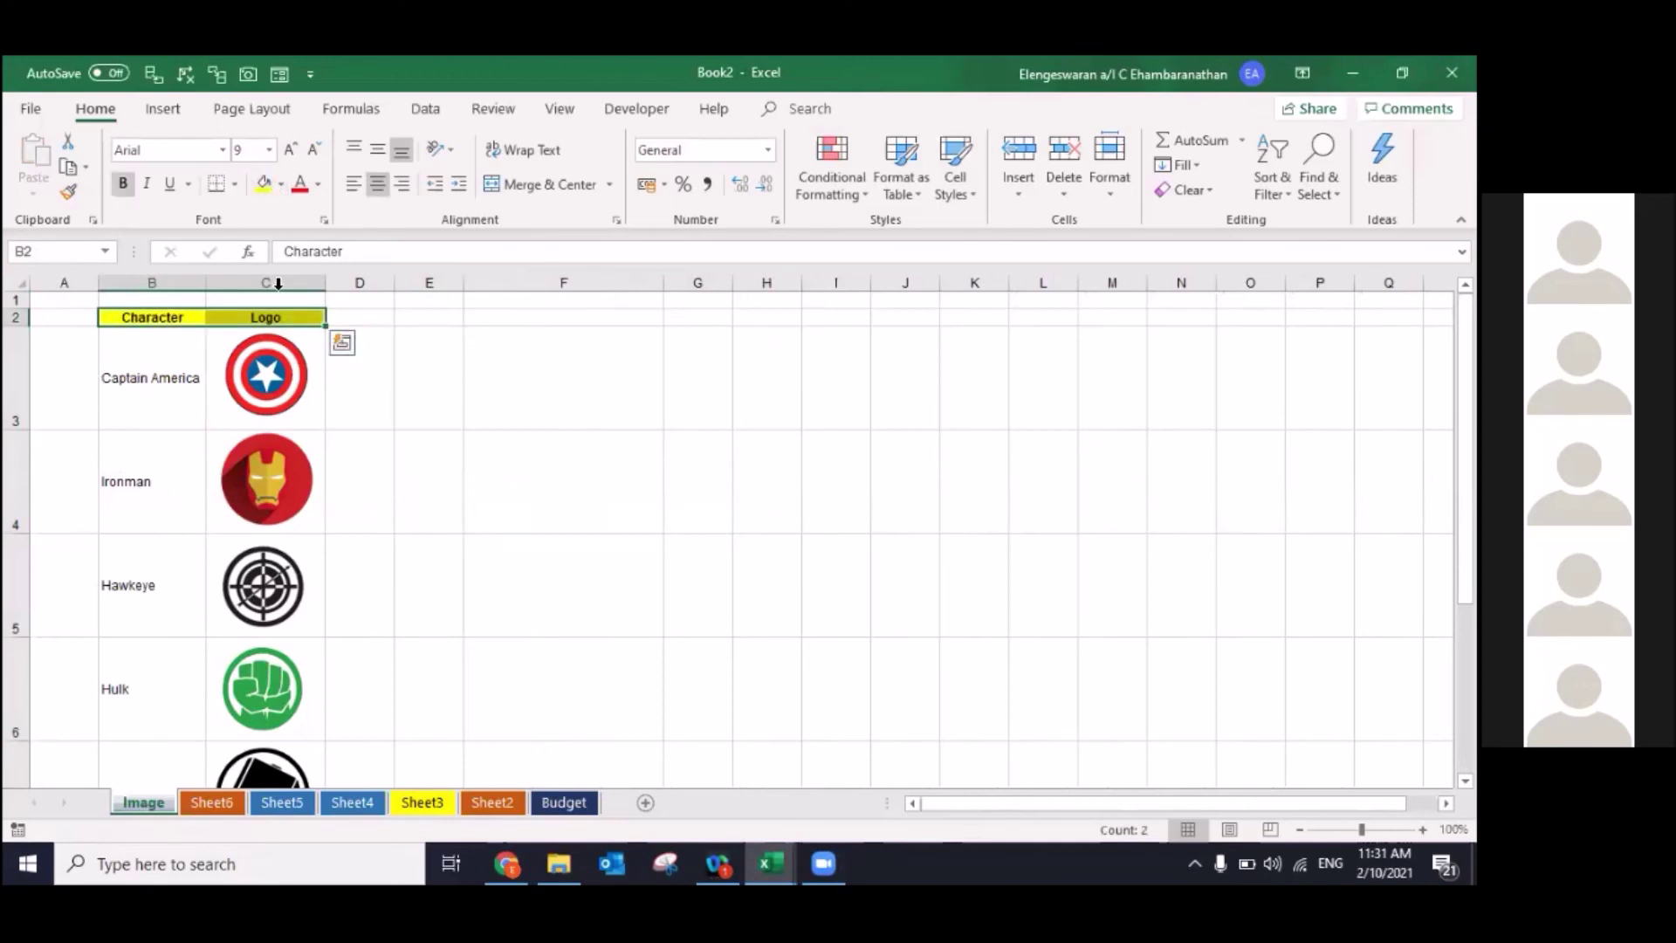
# Step: Enter step 1 with the note COPY in H3:I3
pyautogui.click(742, 368)
pyautogui.write('1')
pyautogui.press('Tab')
pyautogui.write('COP')
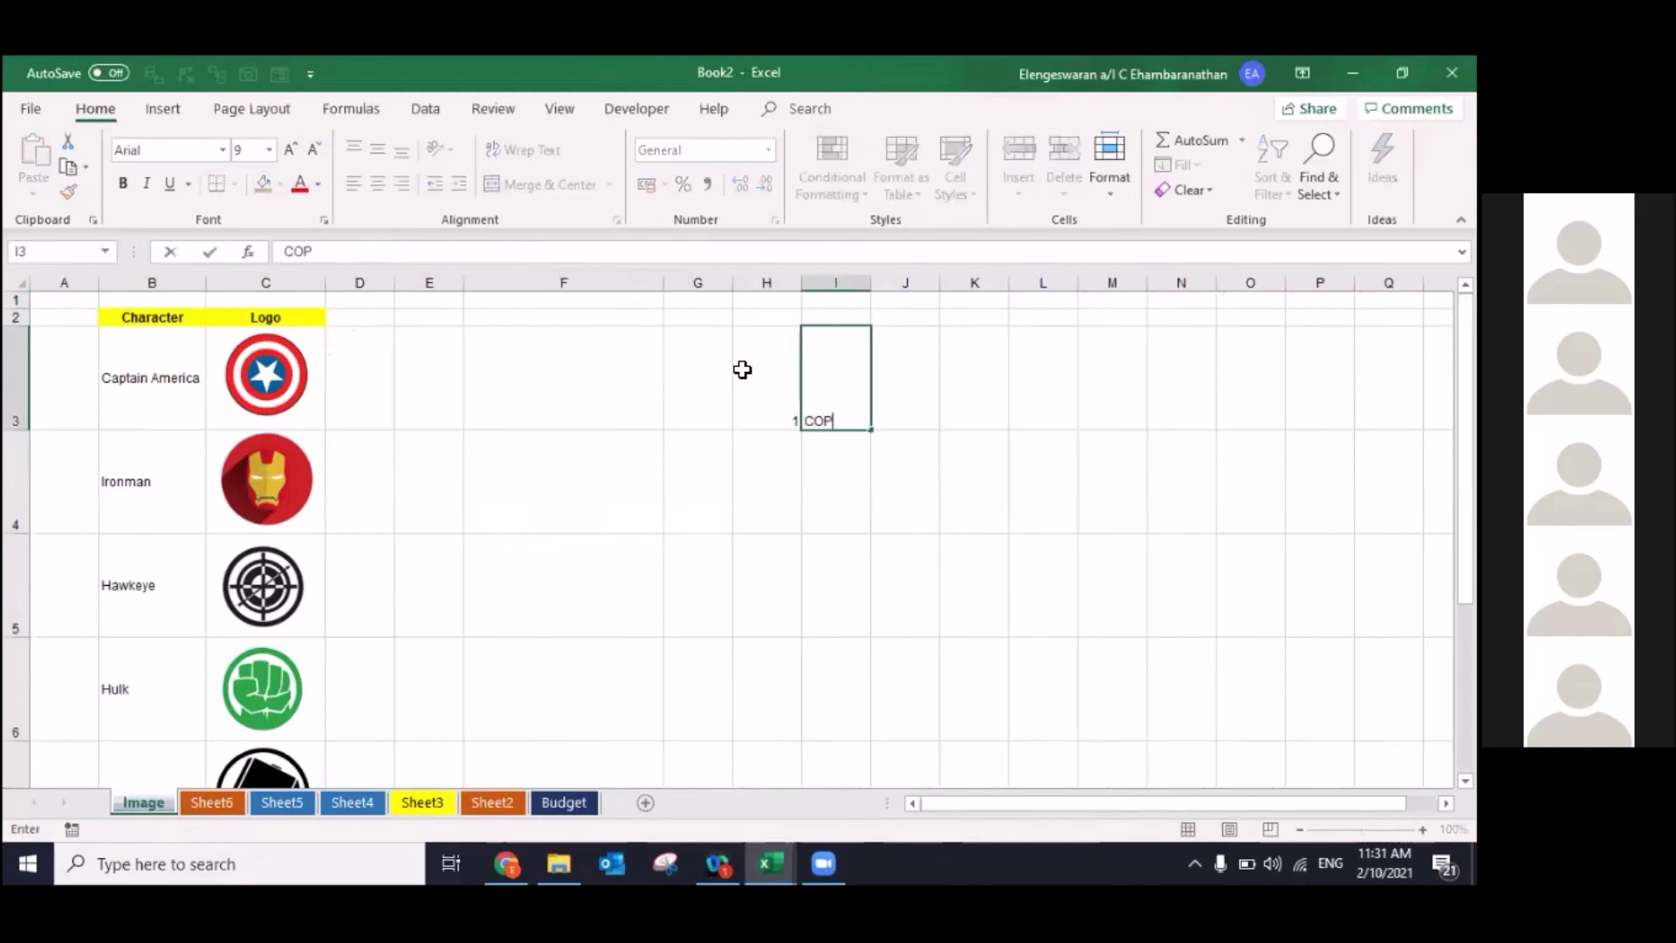
pyautogui.hotkey('ctrl', 'Return')
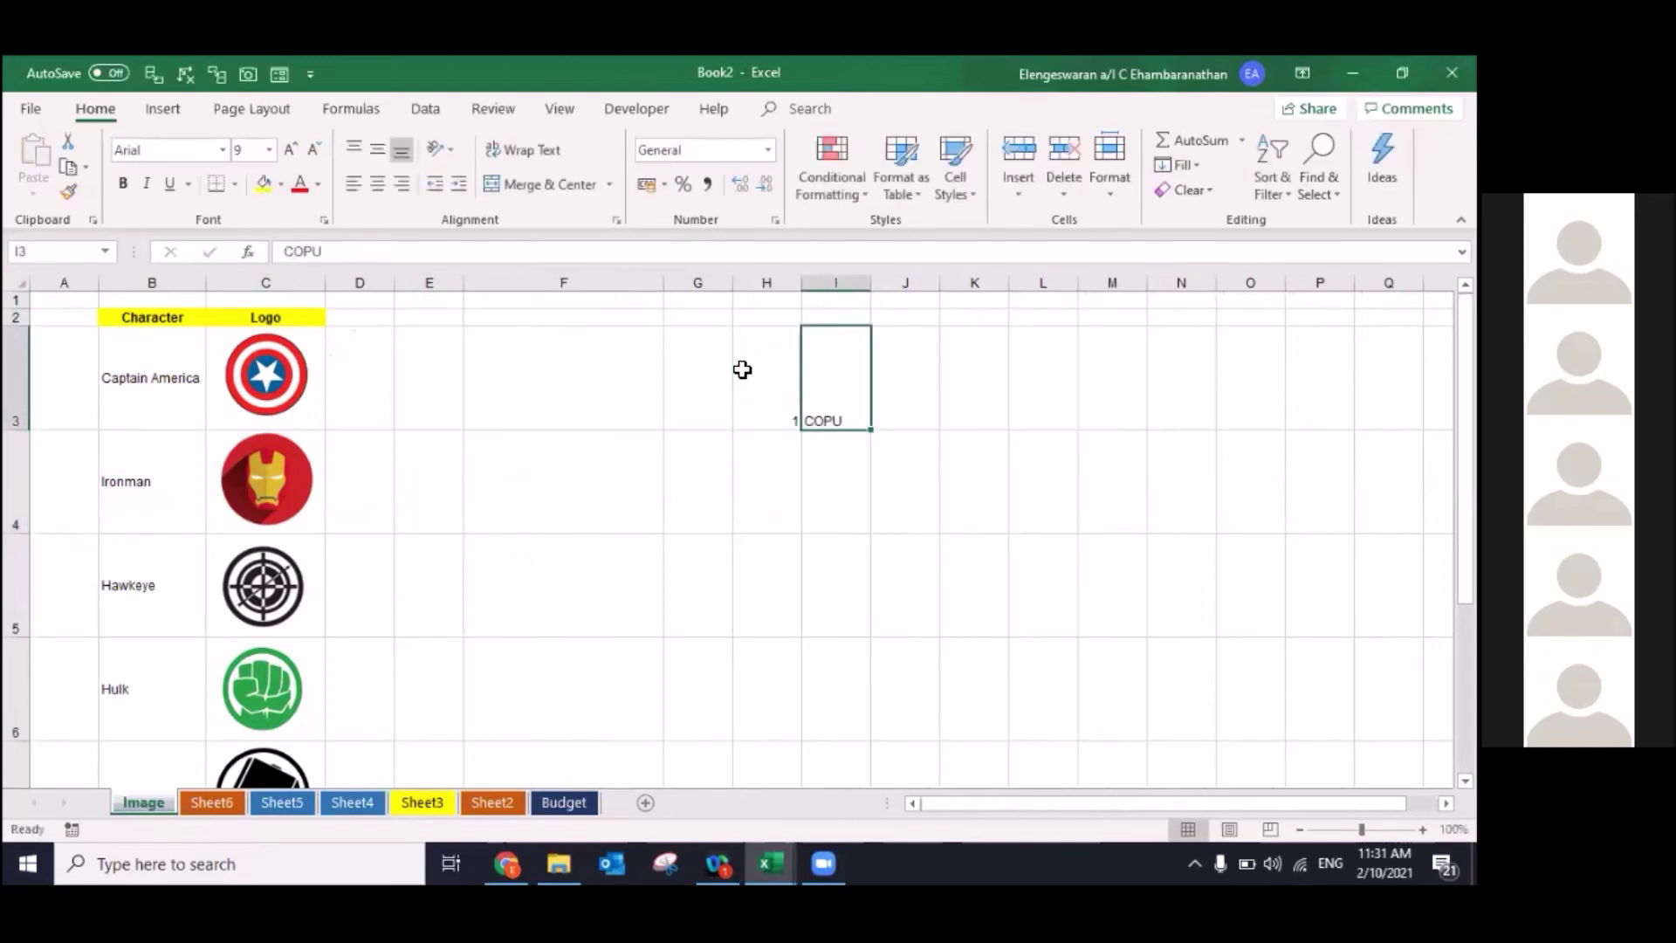
pyautogui.press('BackSpace')
pyautogui.write('Y')
pyautogui.press('Return')
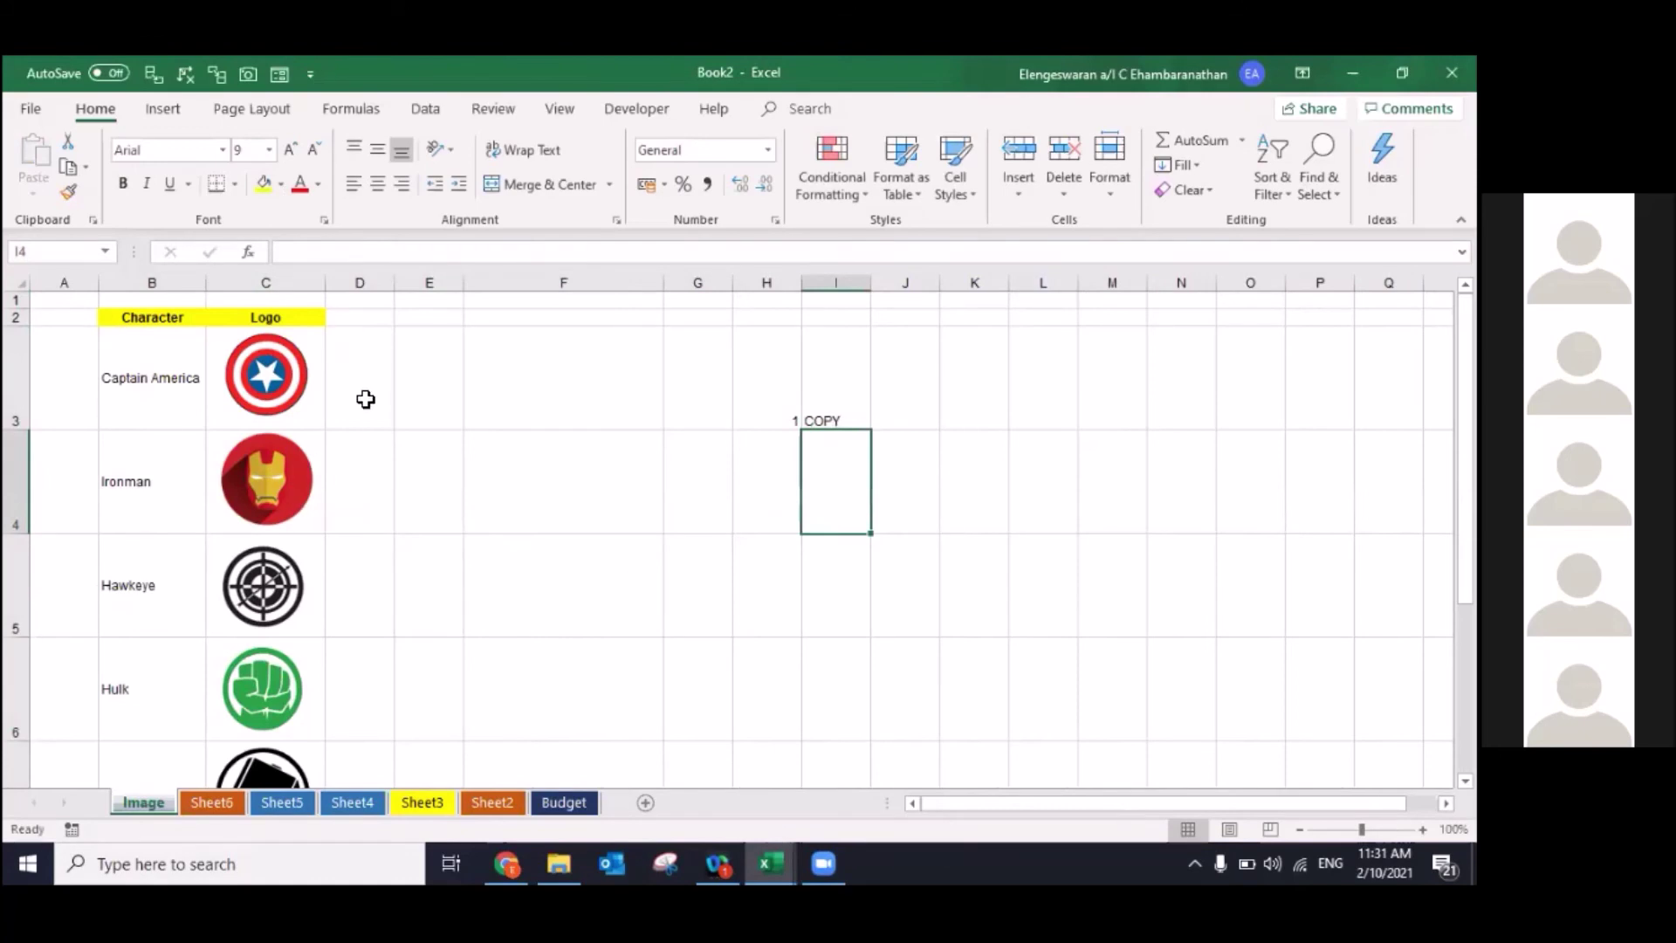
pyautogui.click(370, 391)
pyautogui.press('Left')
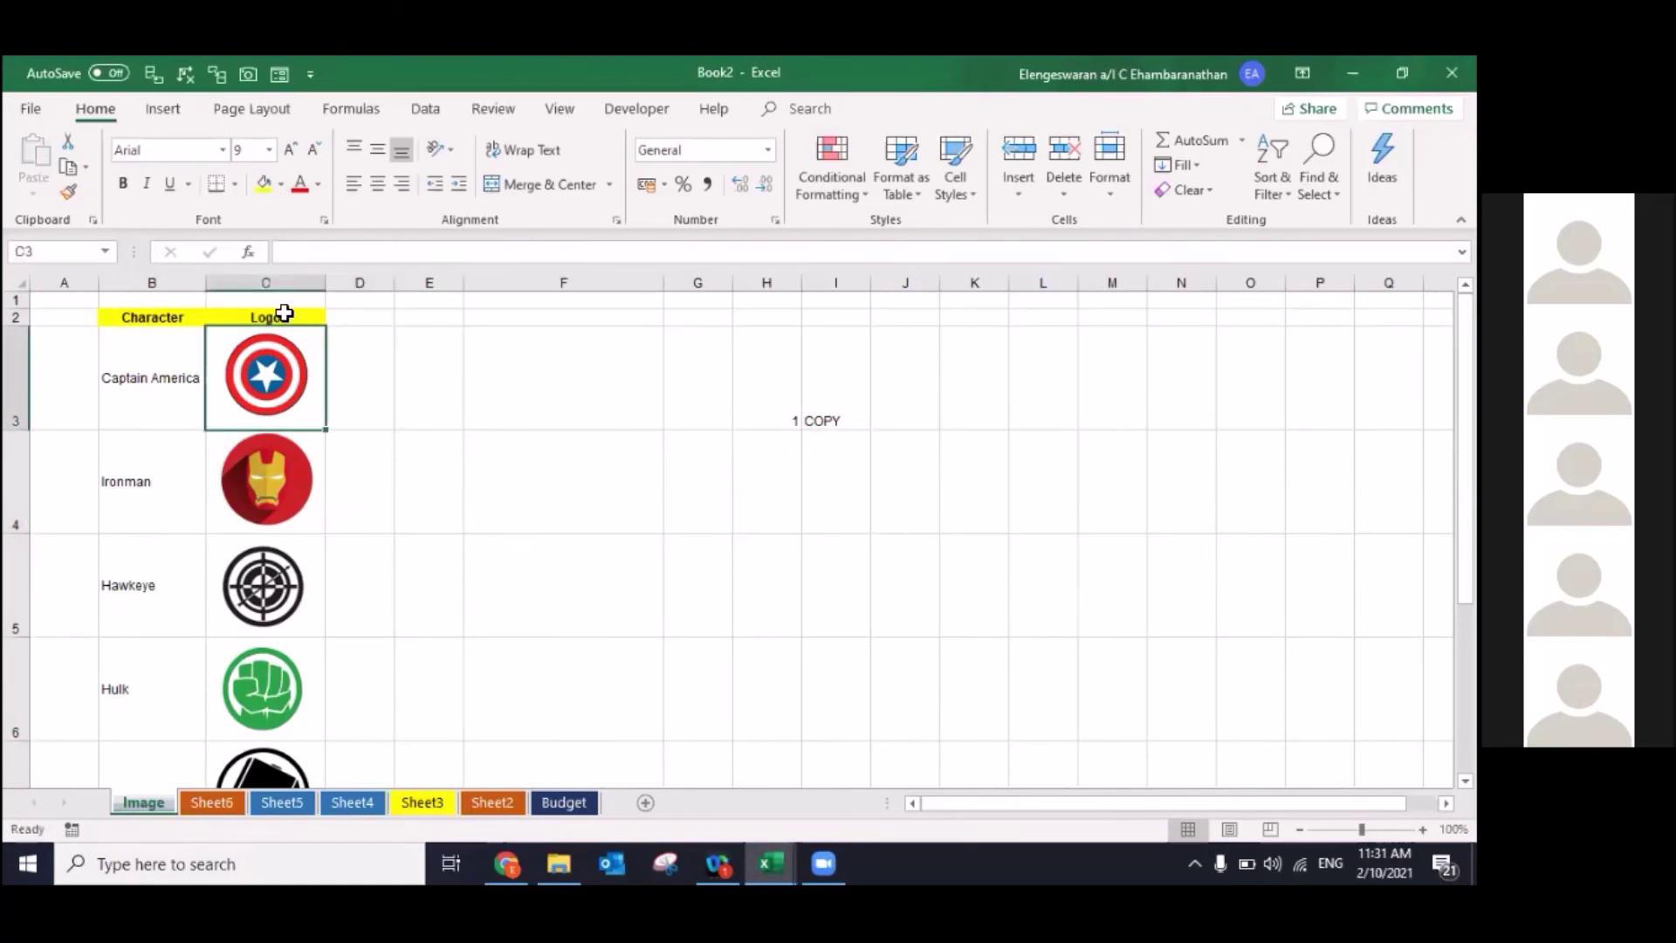
# Step: Add the note CTRL C in J3
pyautogui.click(843, 397)
pyautogui.press('Right')
pyautogui.write('CTRL C')
pyautogui.press('Return')
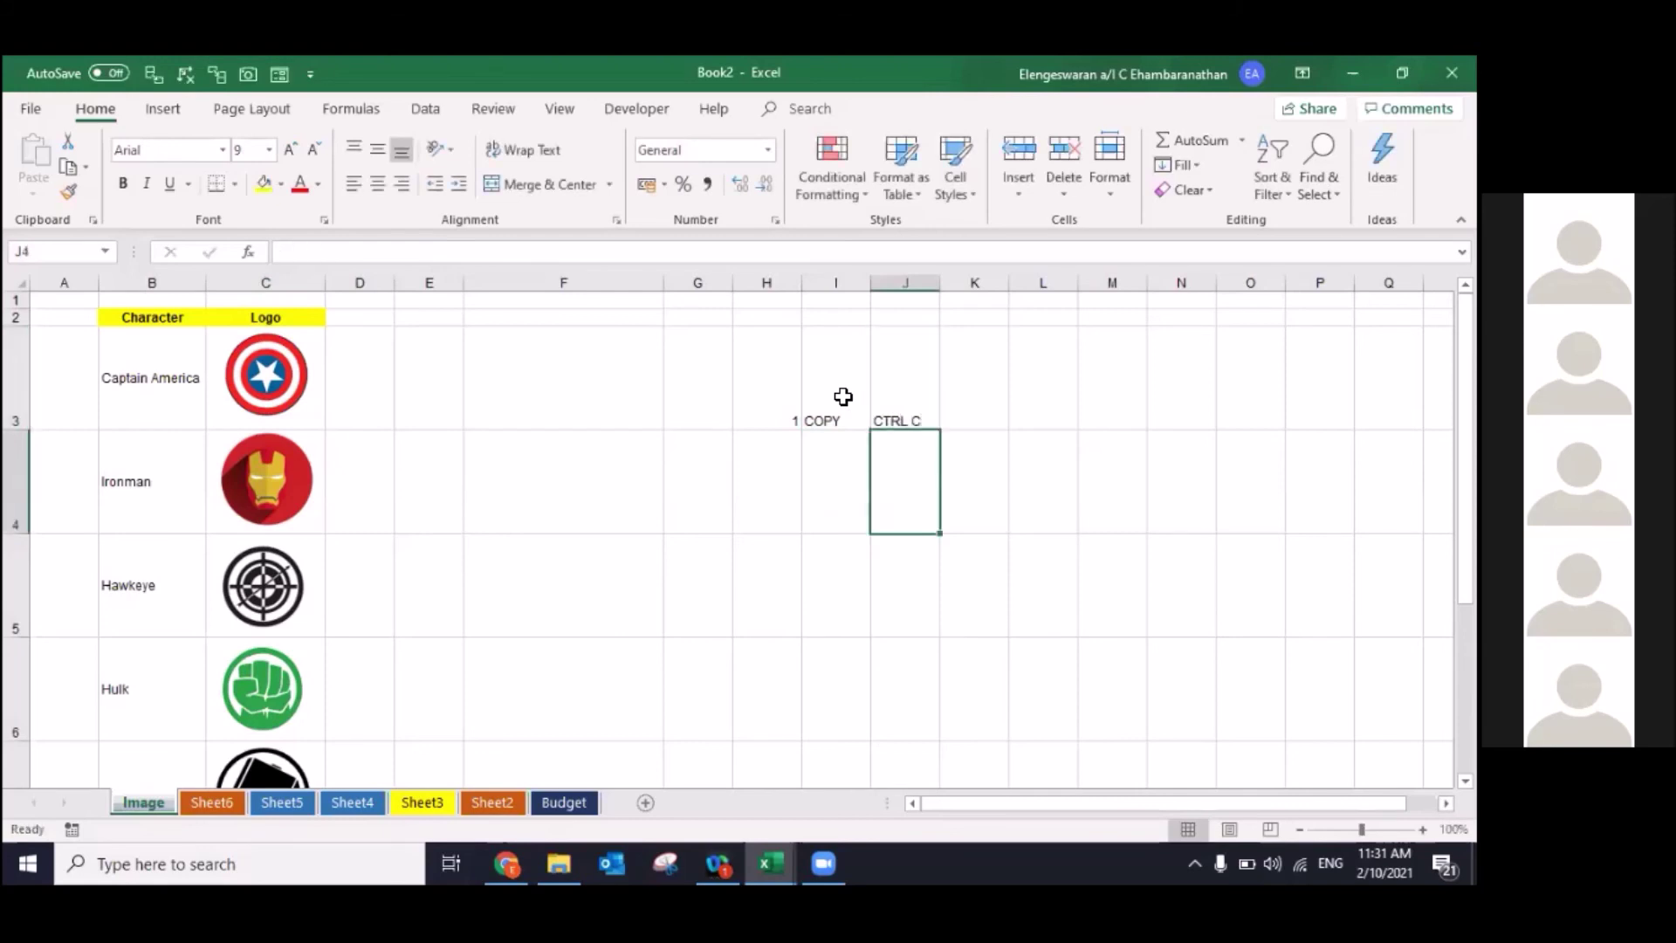
# Step: Enter step 2 with the note PASTE LINK PICTURE in H4:I4
pyautogui.press('Left')
pyautogui.write('2')
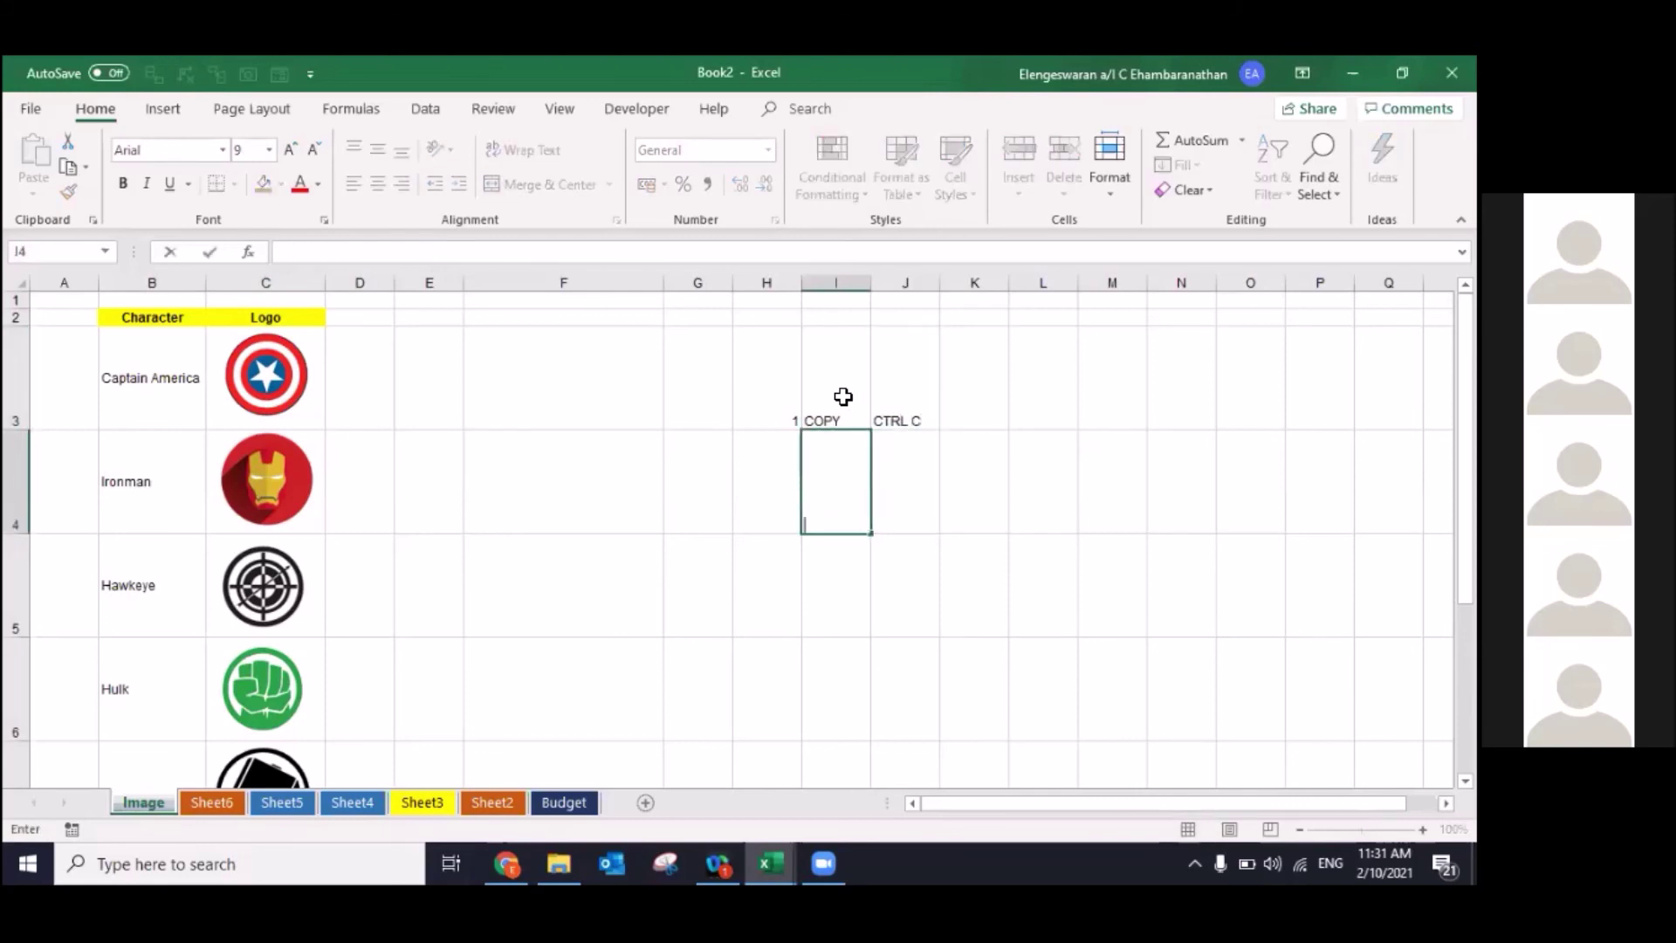
pyautogui.press('Left')
pyautogui.write('2')
pyautogui.press('Right')
pyautogui.write('PASTE L')
pyautogui.write('INK PICTUR')
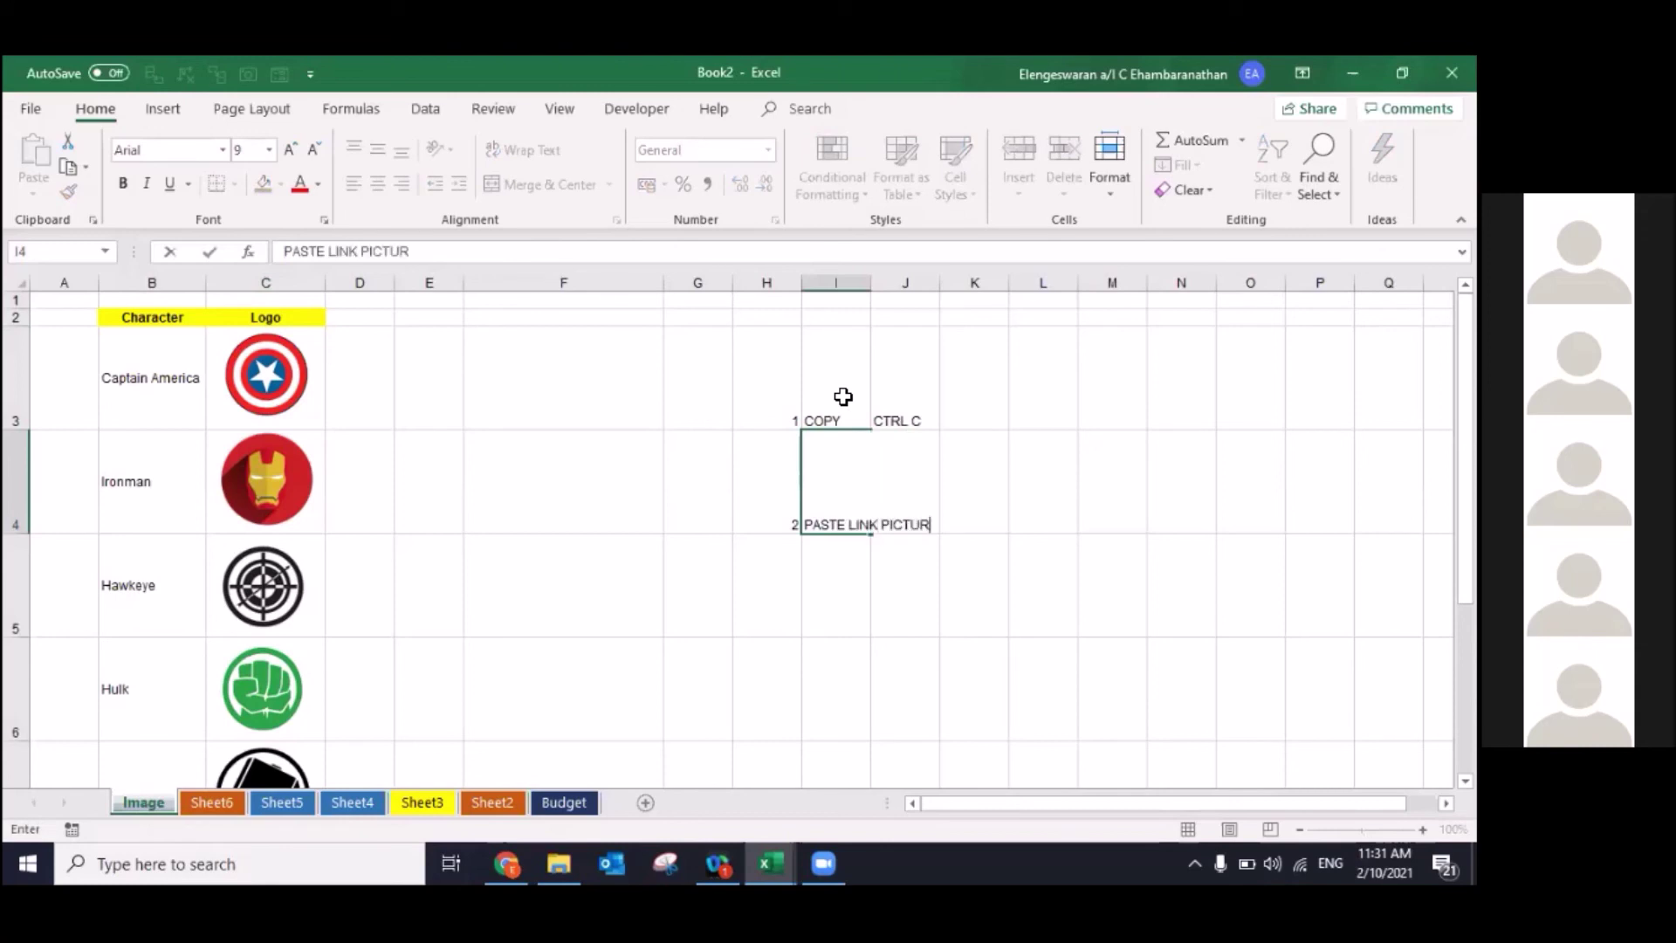
pyautogui.write('E')
pyautogui.press('Return')
pyautogui.click(113, 378)
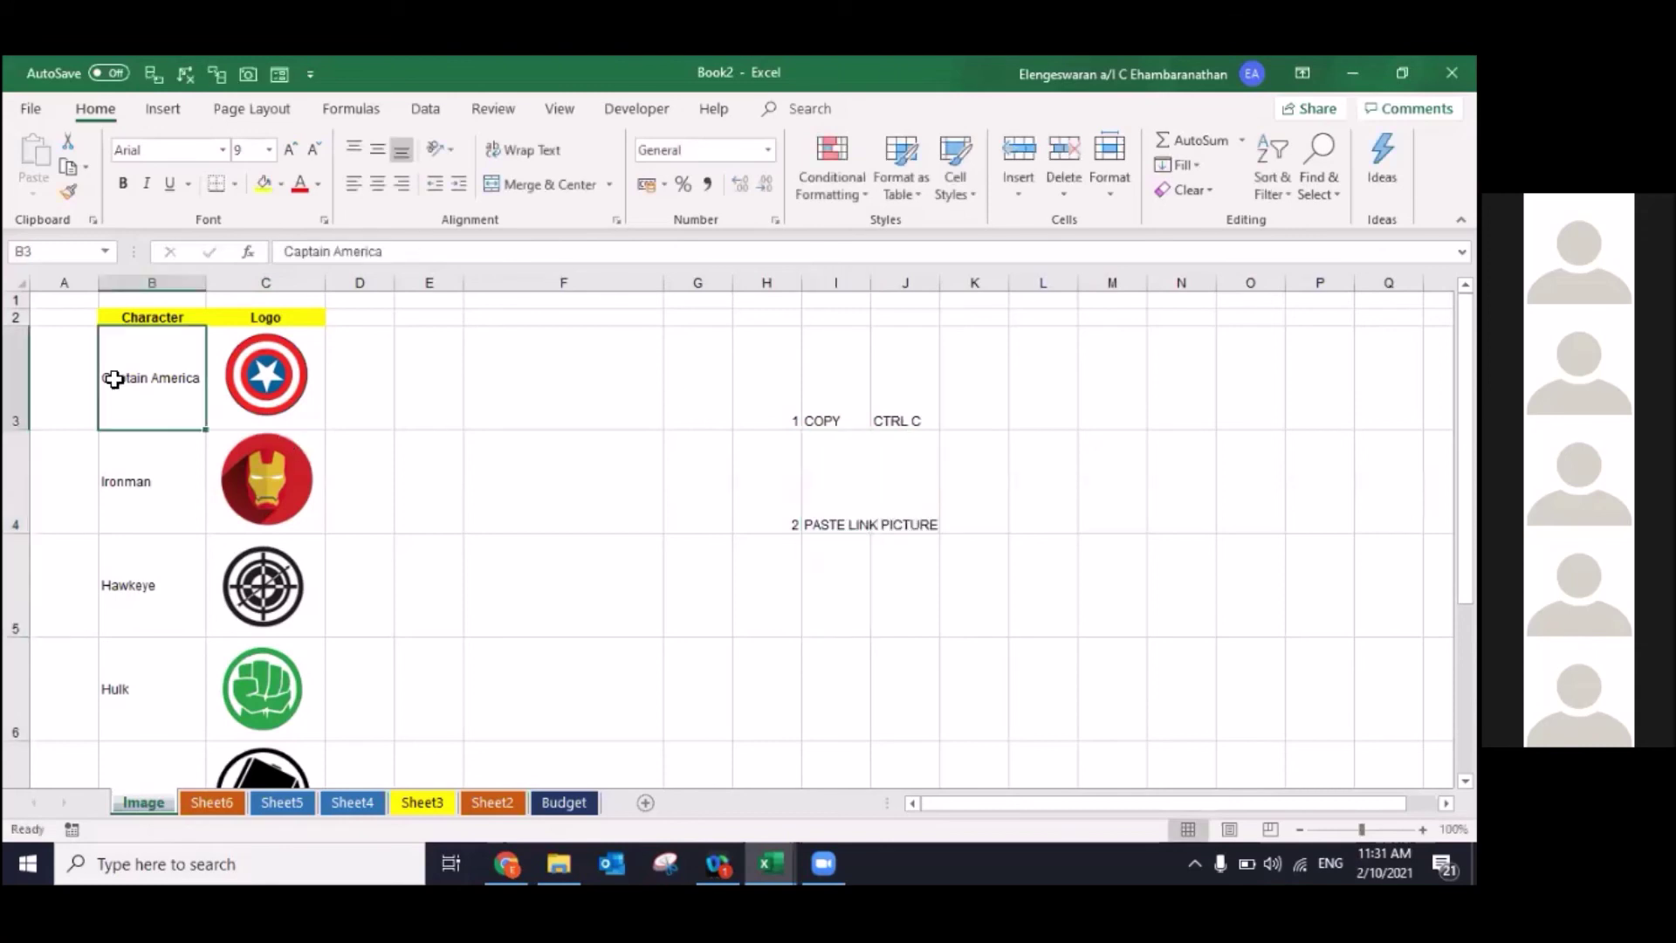
pyautogui.click(292, 331)
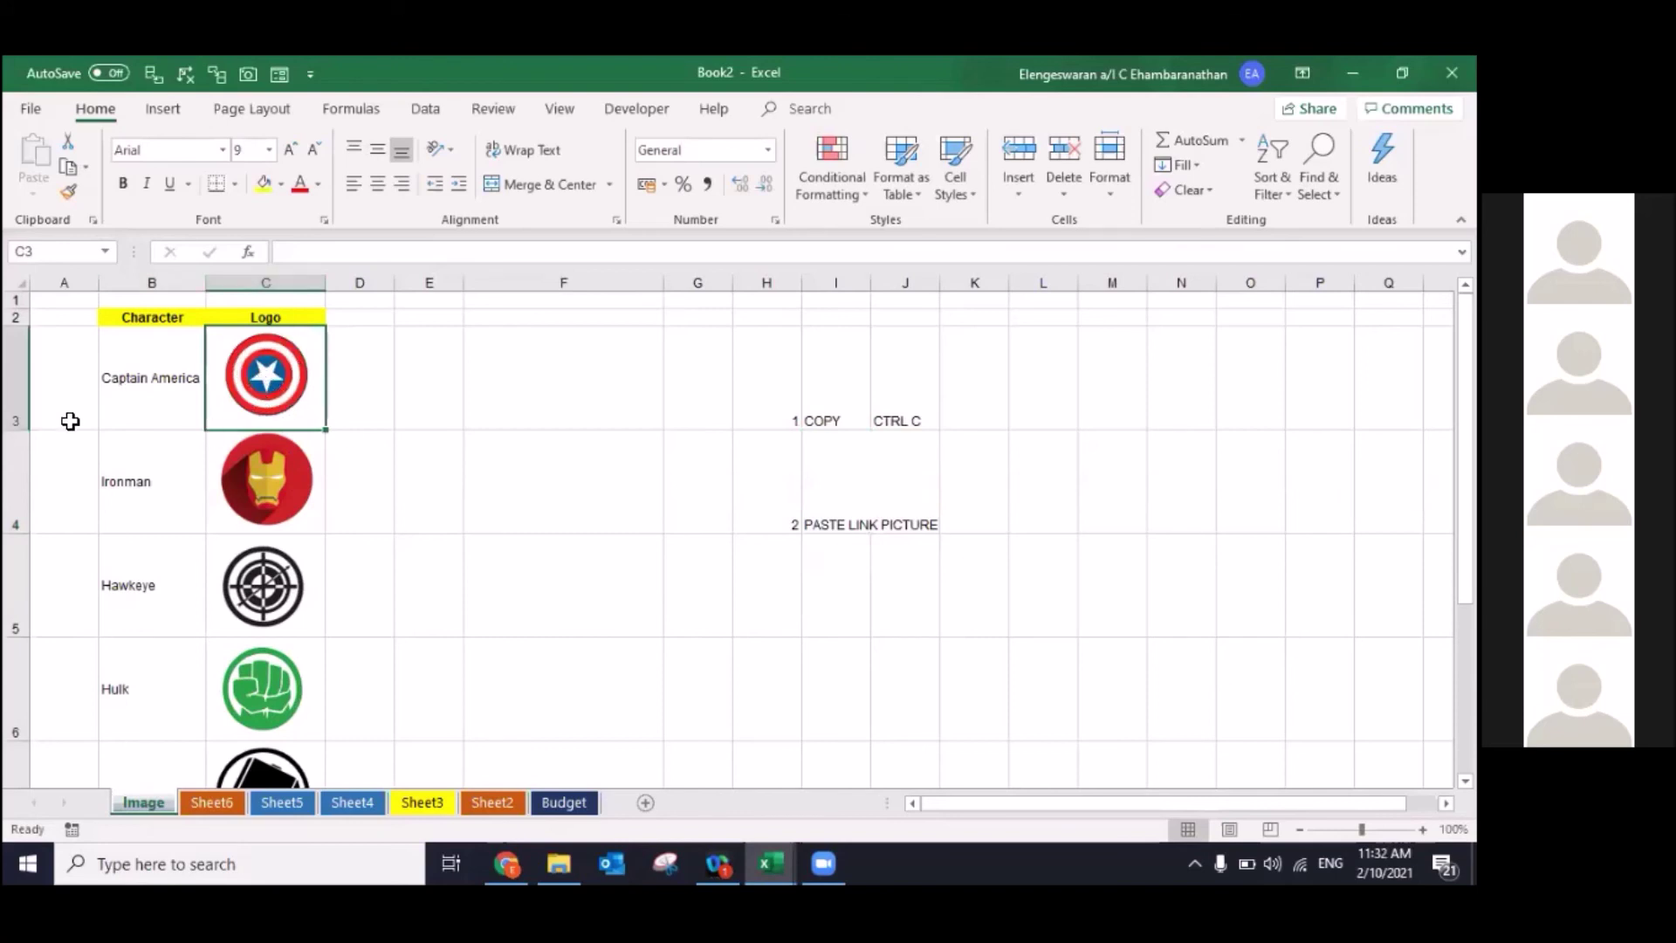
# Step: Paste C3's Captain America logo as a linked picture in F3, and widen column I
pyautogui.hotkey('ctrl', 'c')
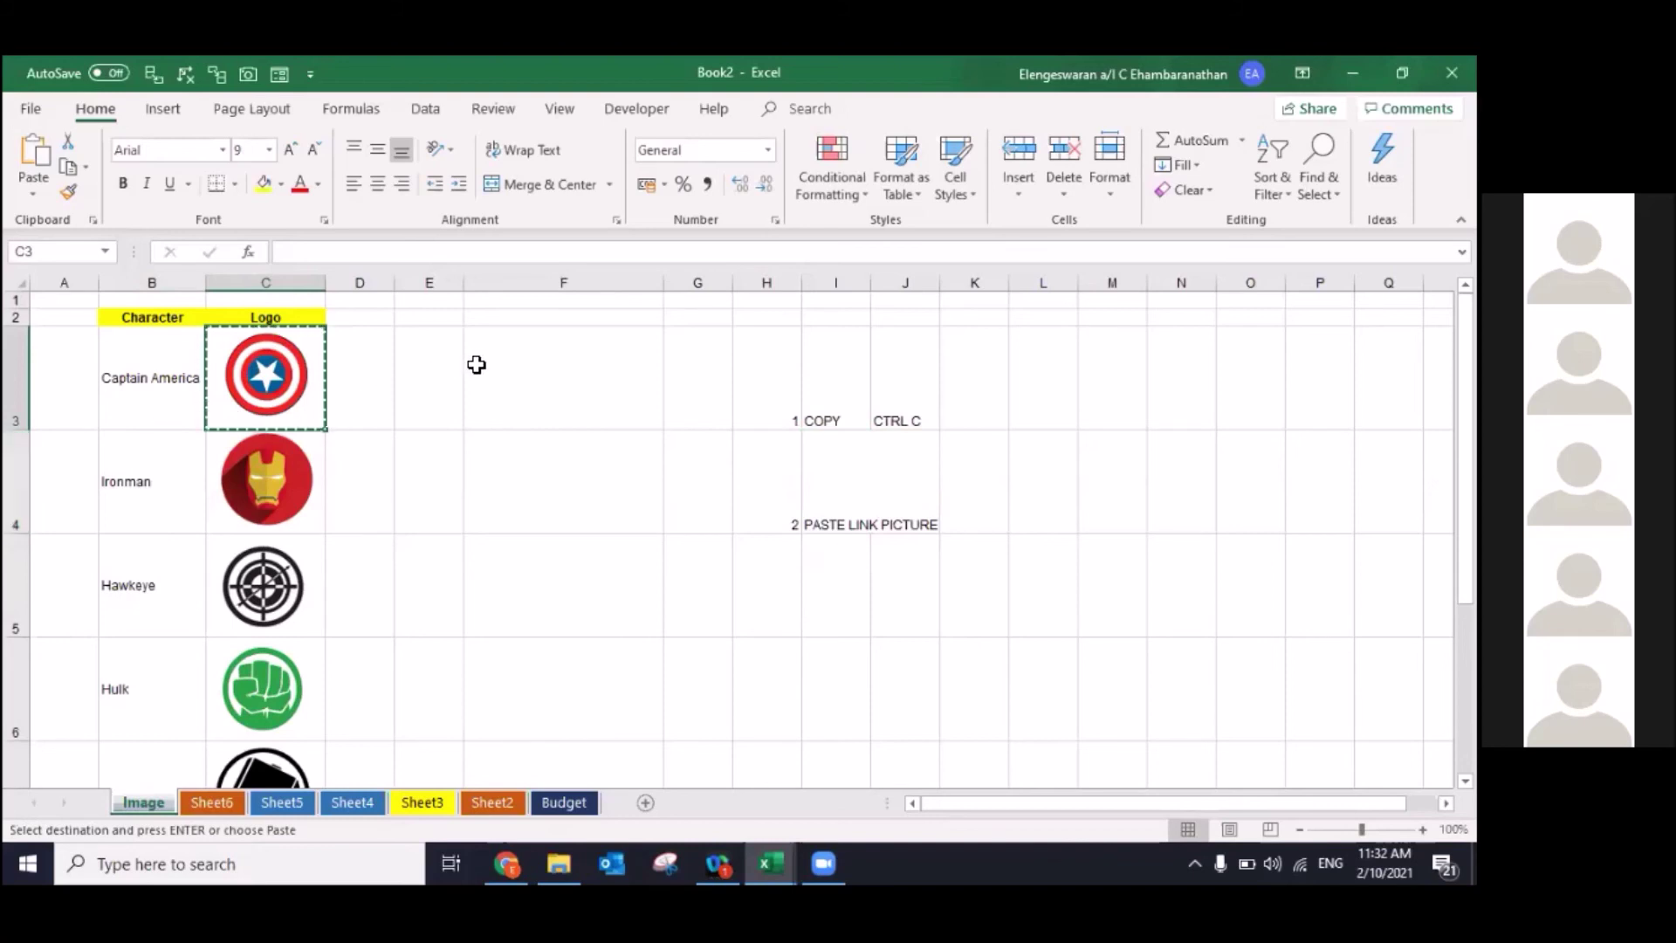
pyautogui.click(528, 370)
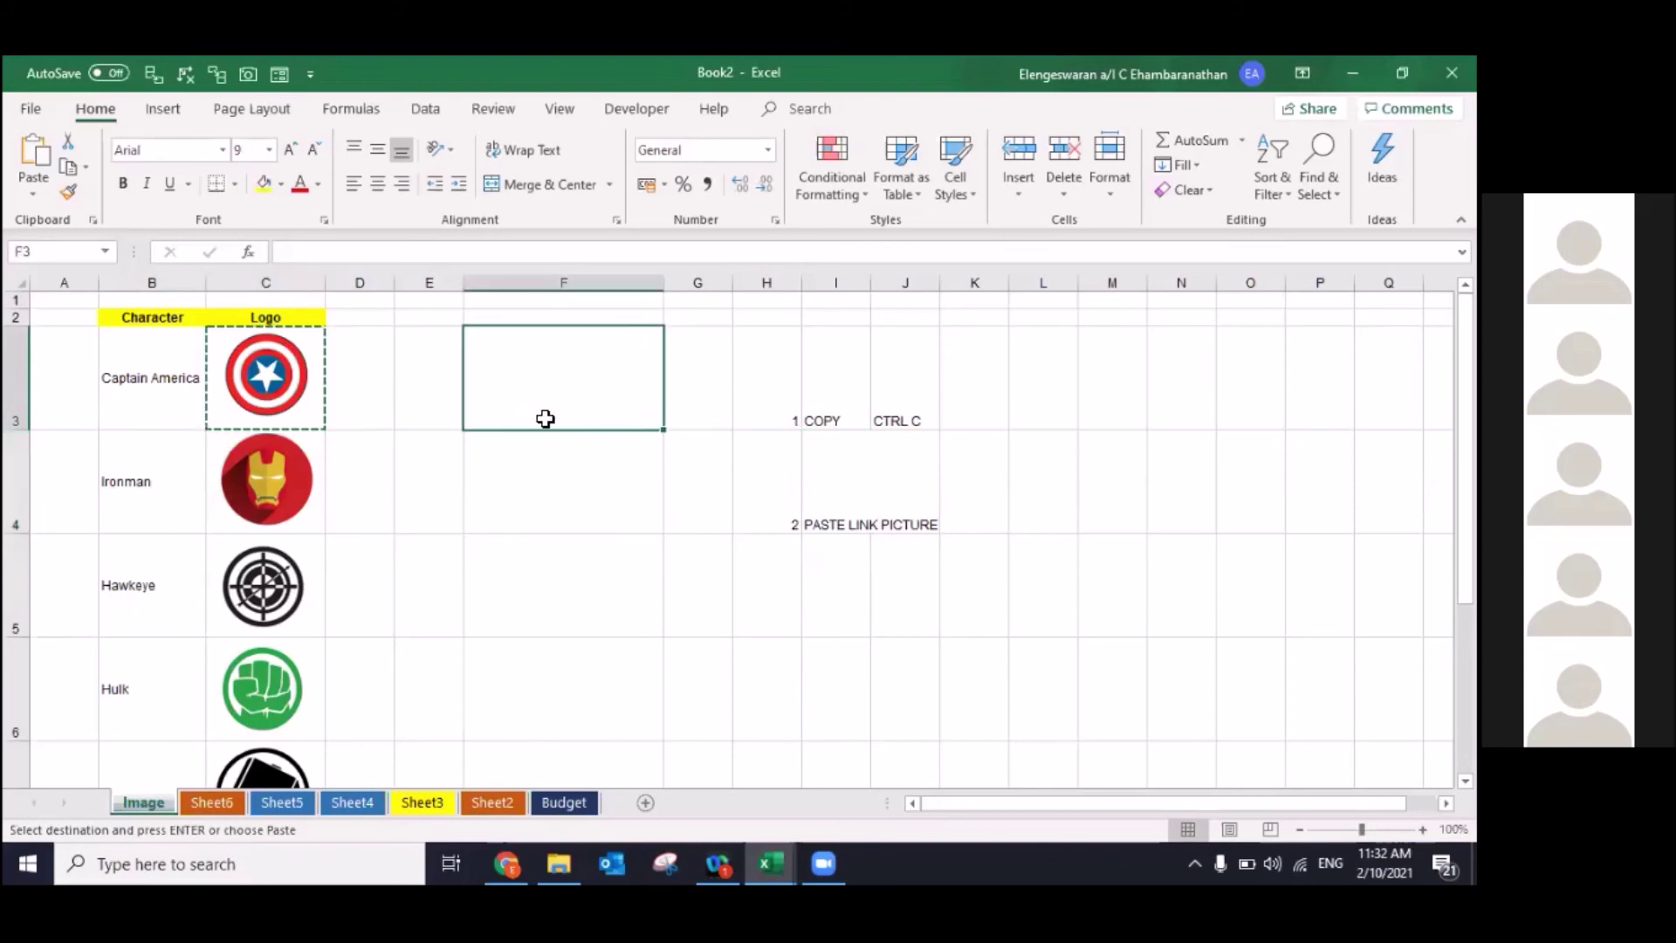
pyautogui.click(35, 202)
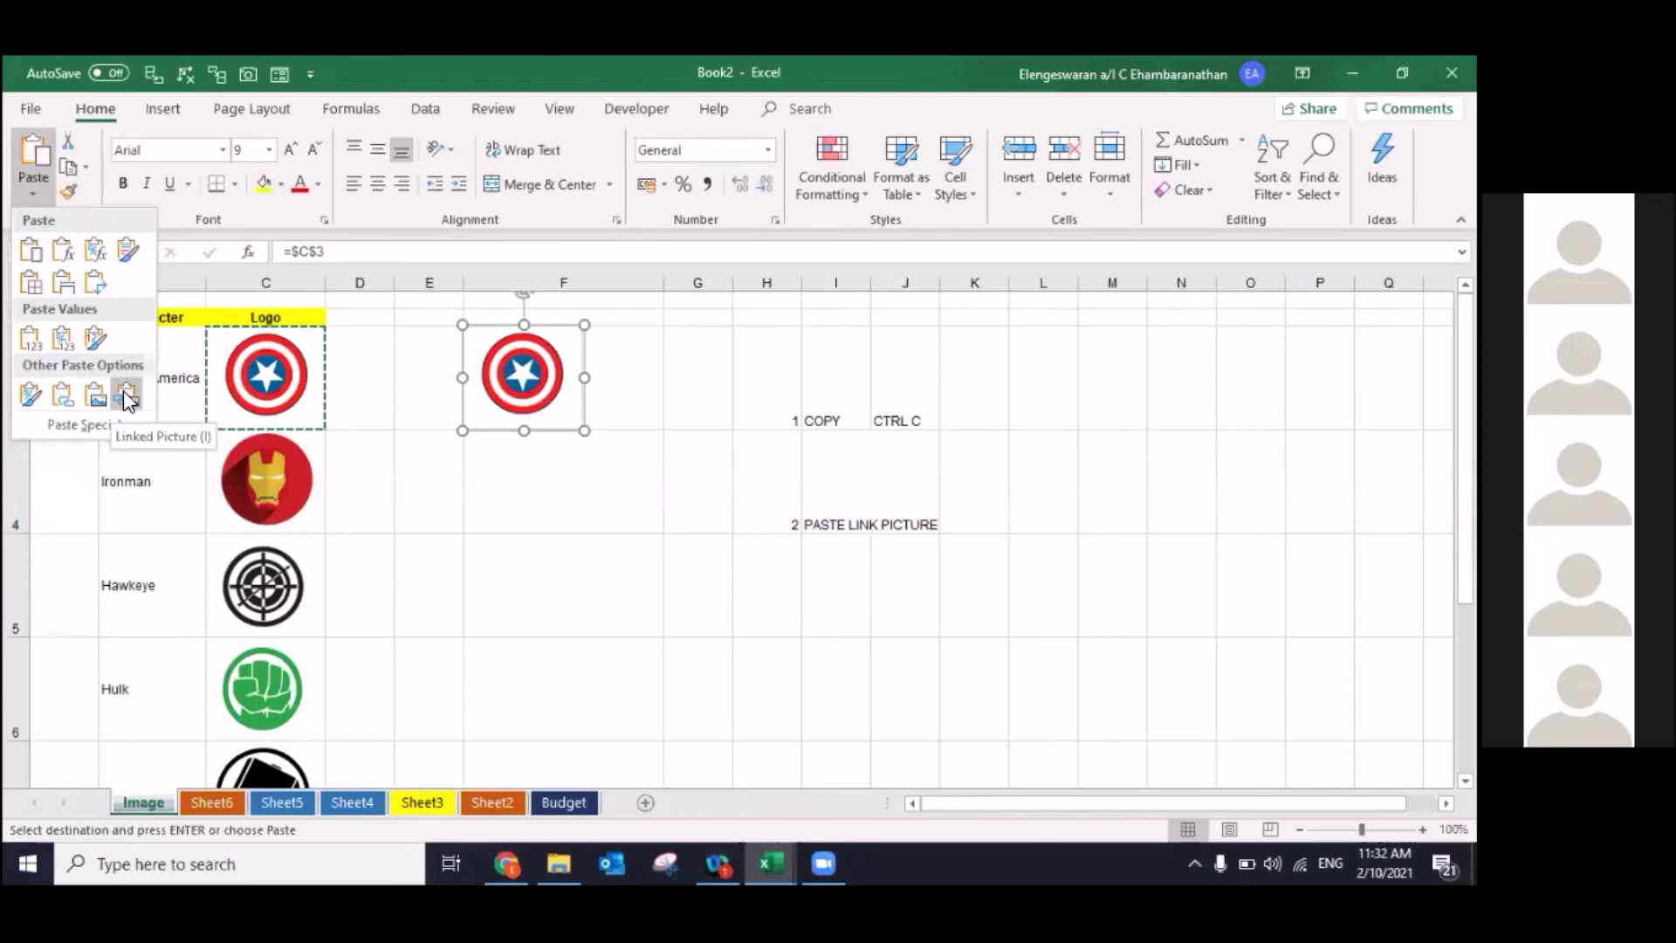
pyautogui.click(126, 397)
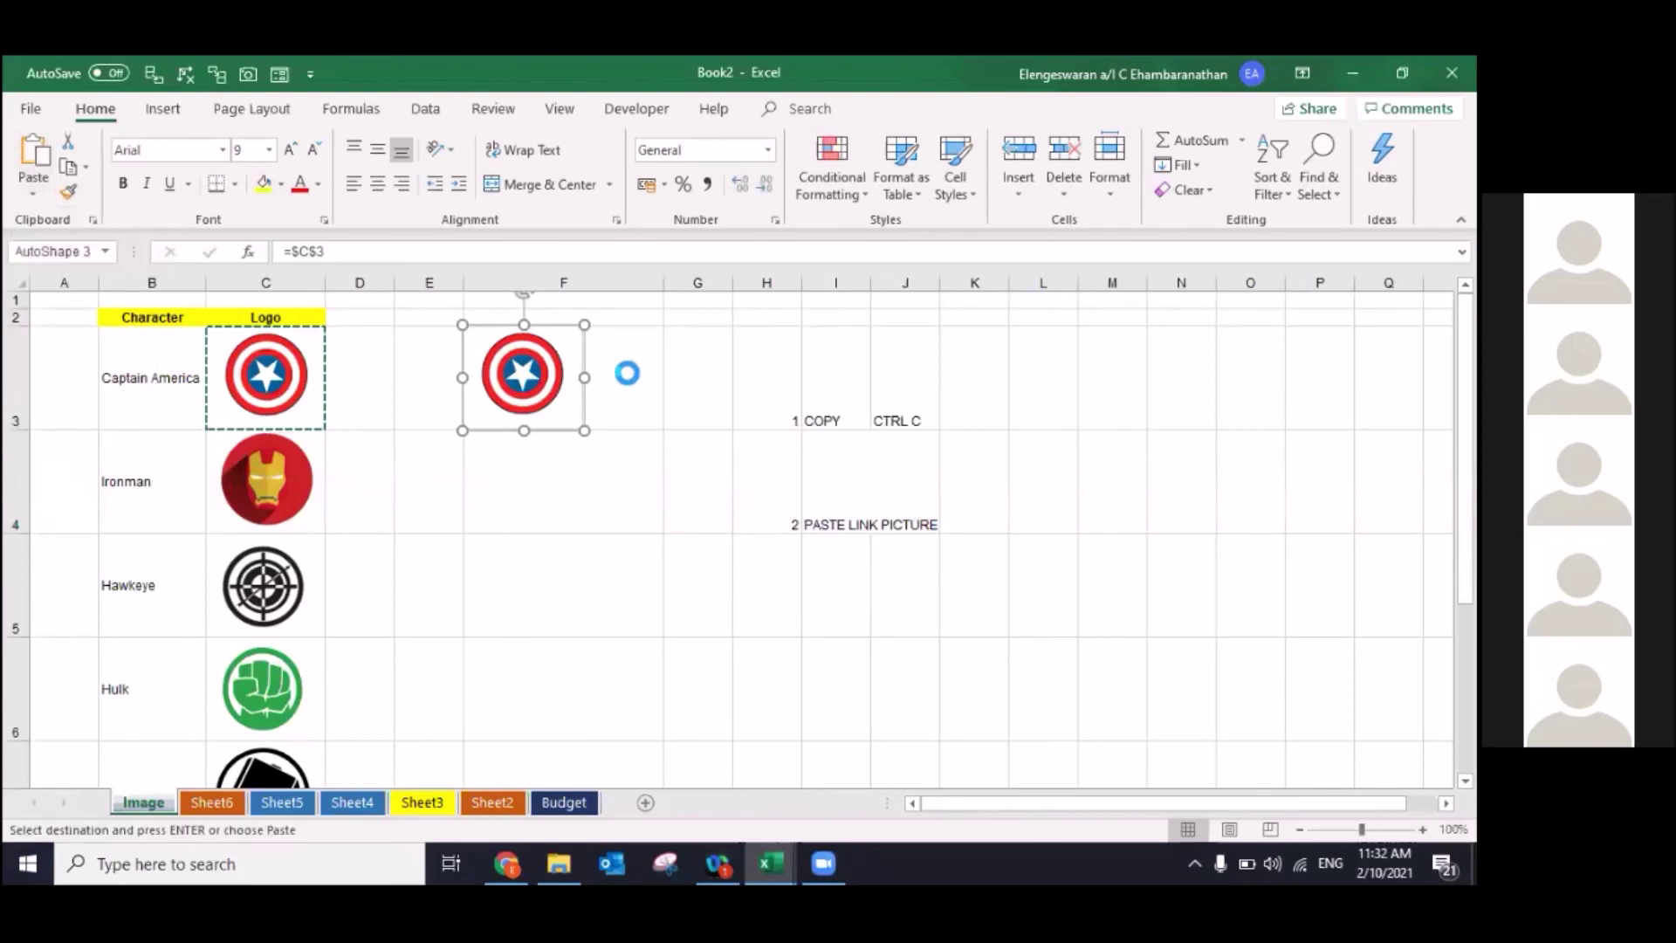
pyautogui.press('Escape')
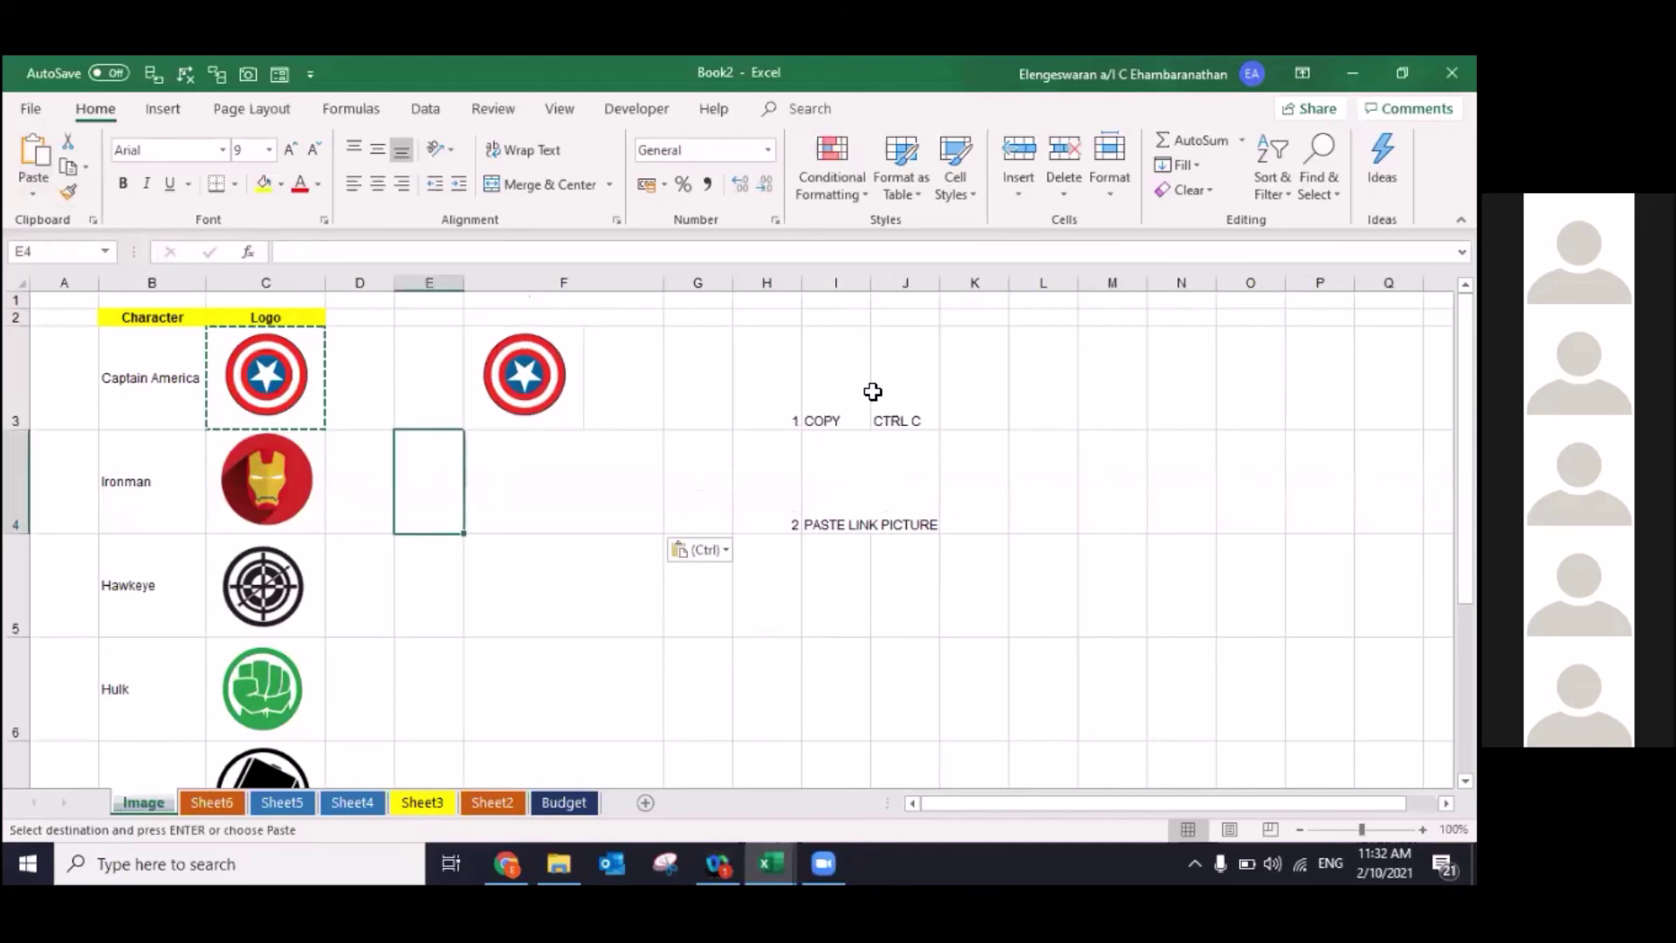
pyautogui.click(875, 282)
pyautogui.moveTo(875, 282); pyautogui.dragTo(944, 282)
pyautogui.click(774, 544)
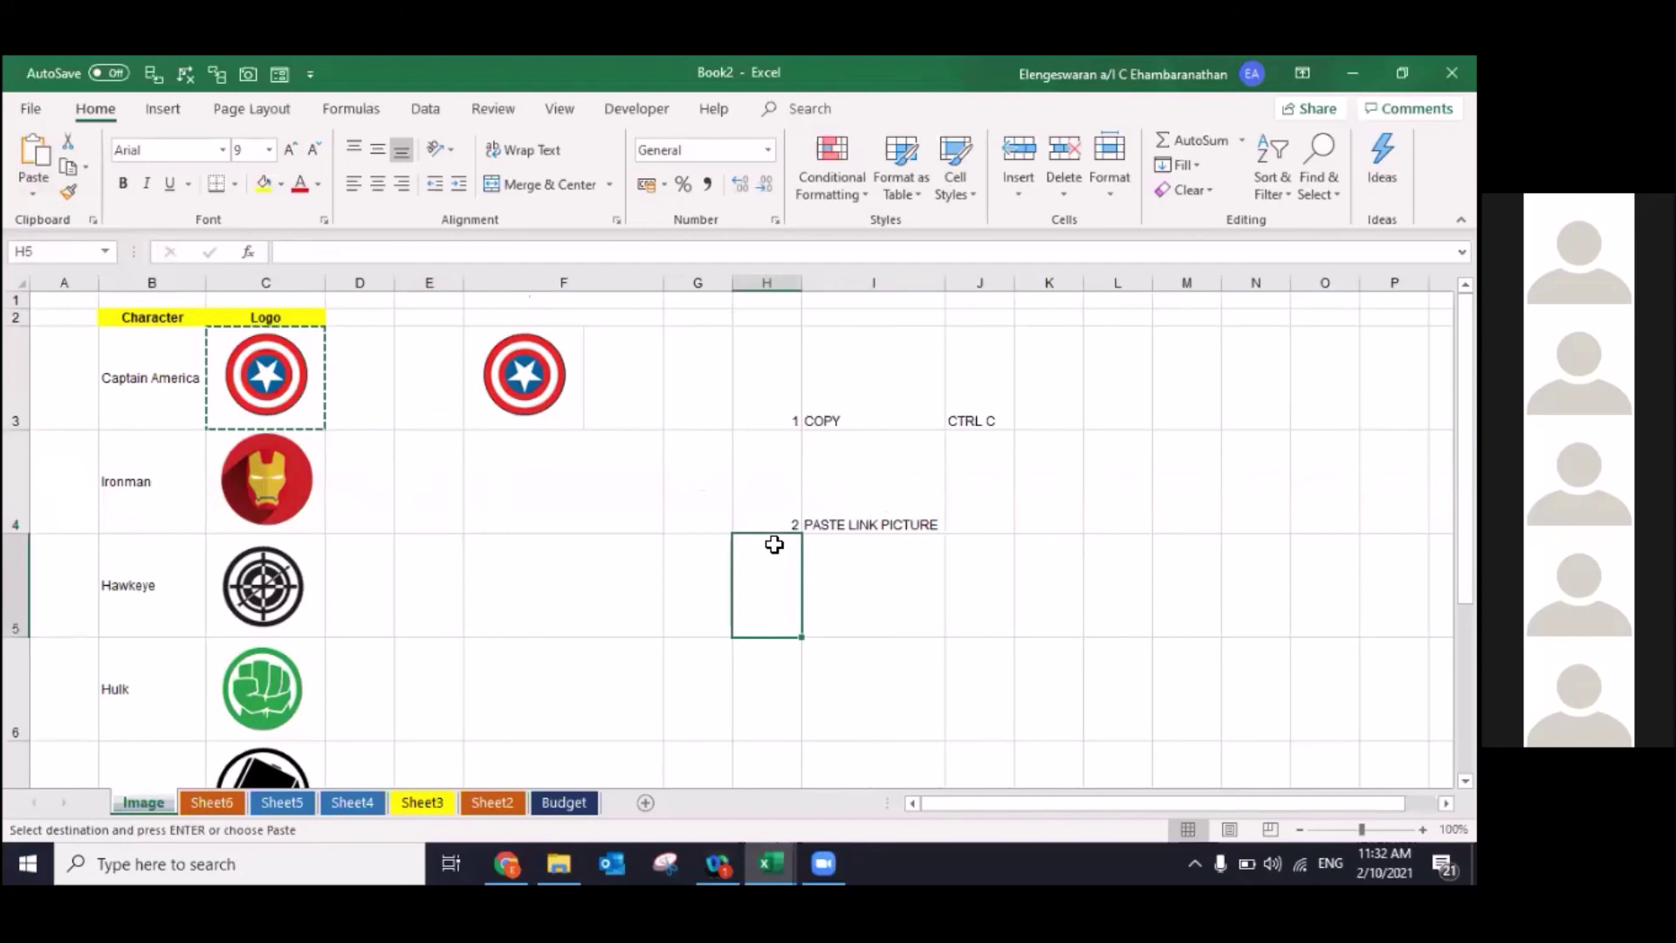
# Step: Enter step 3 as CREATE FORMULA INDEX MATCH in H5:I5
pyautogui.write('3')
pyautogui.press('Tab')
pyautogui.write('CREATE FORMULA ')
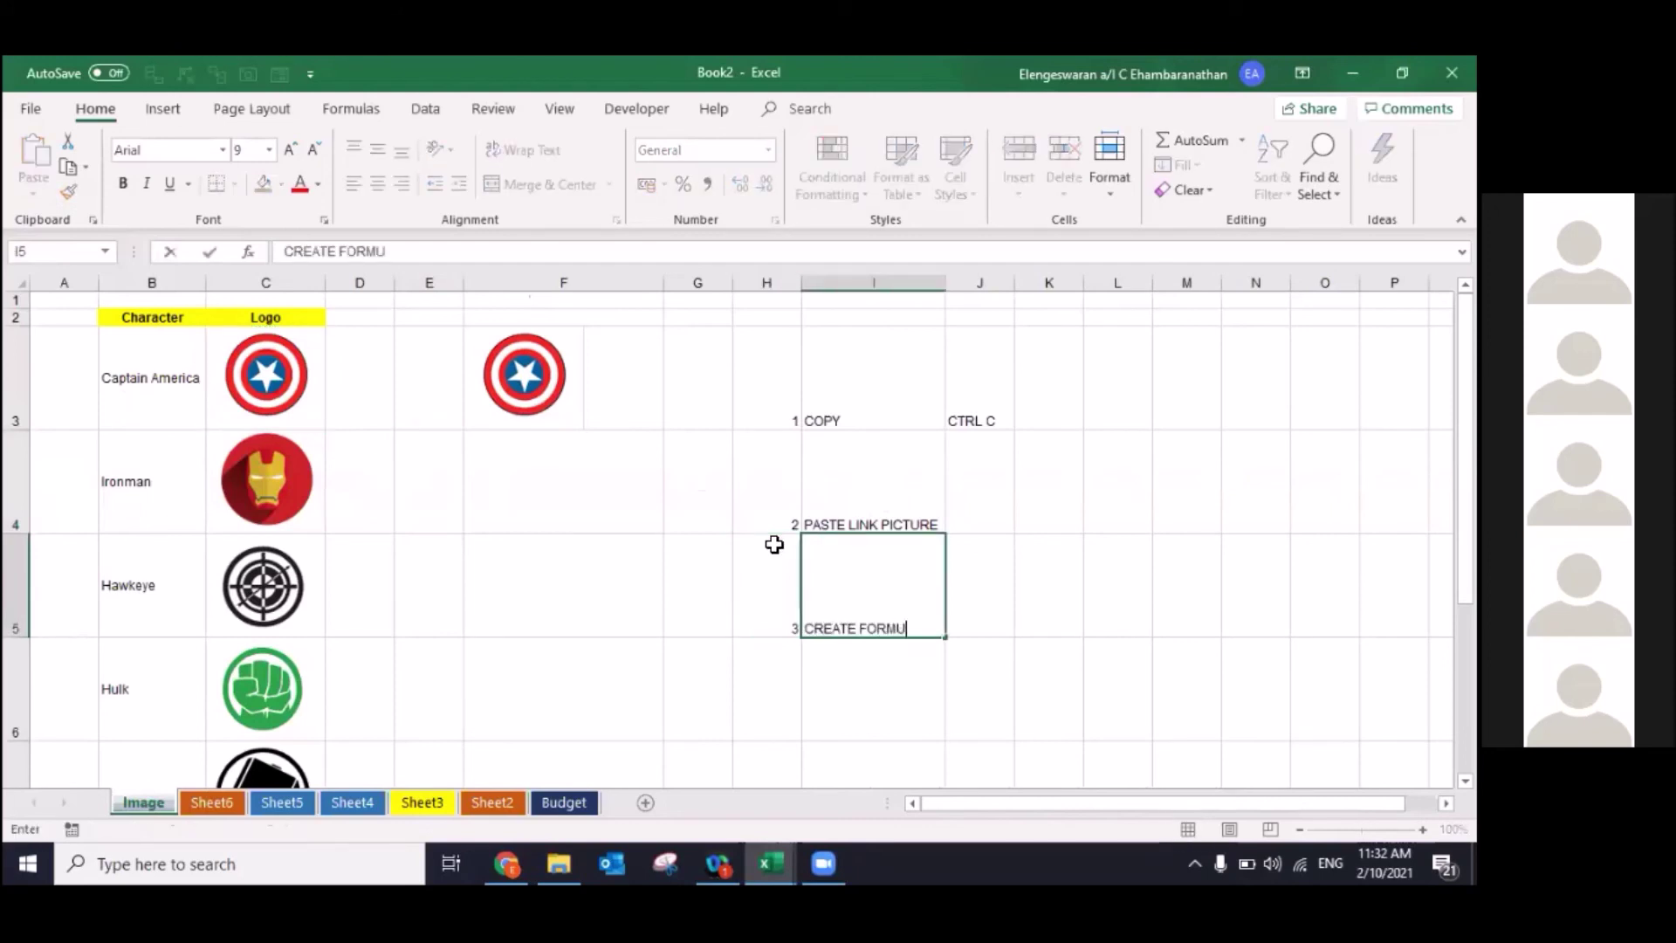
pyautogui.write('INDEX MAT')
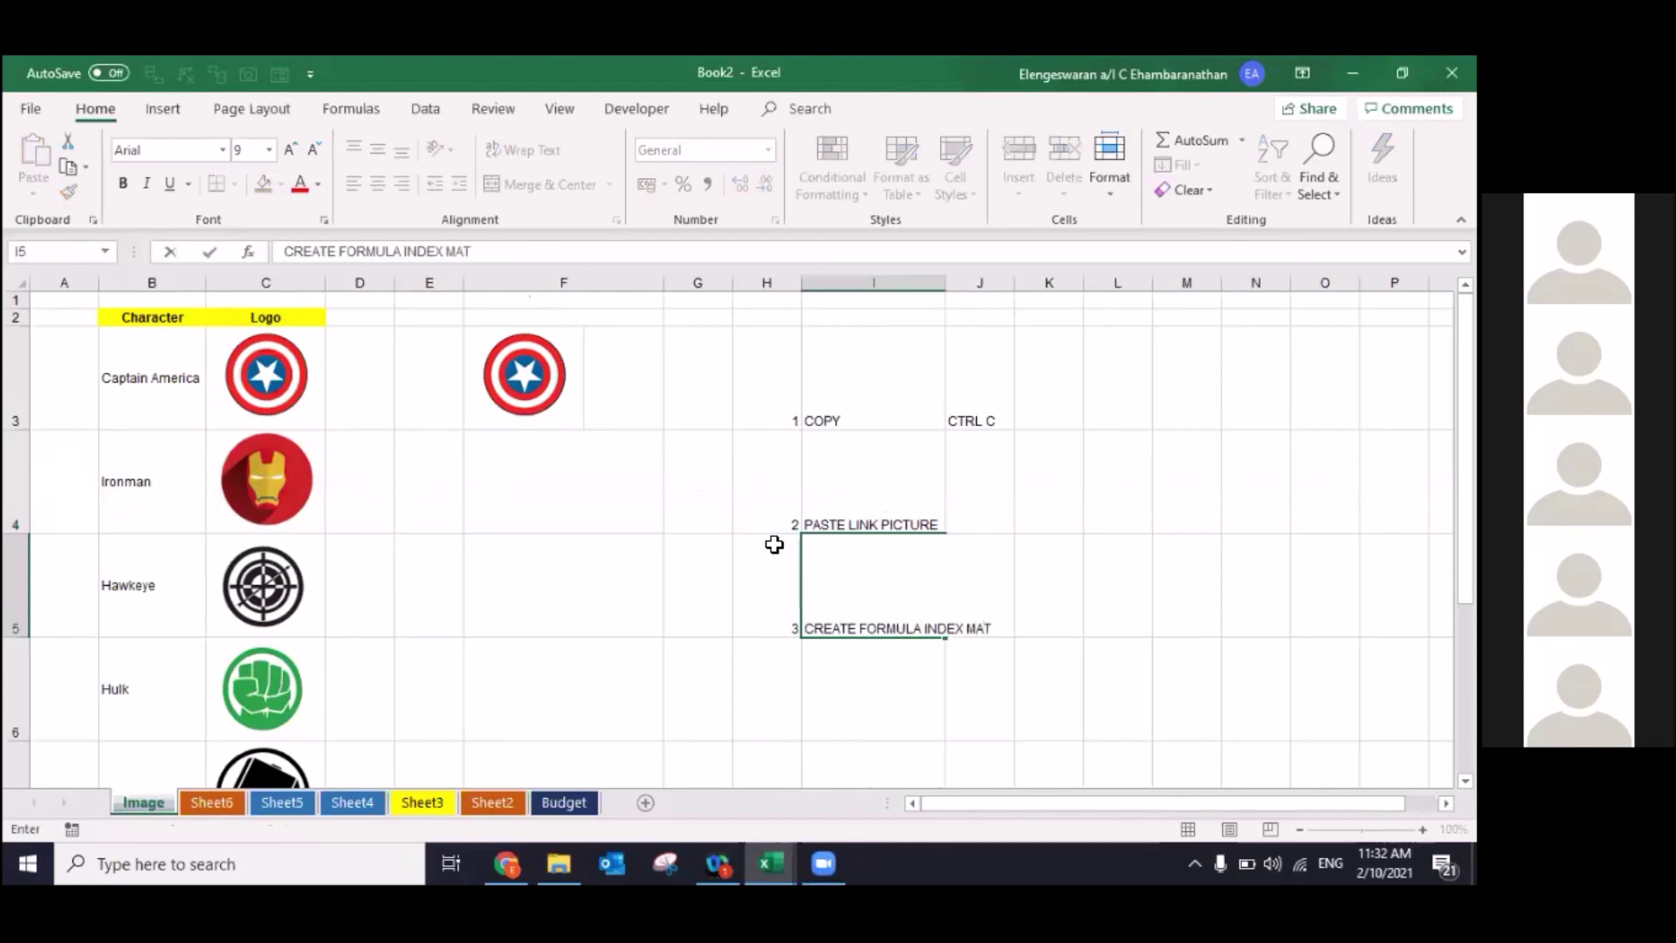
pyautogui.press('Return')
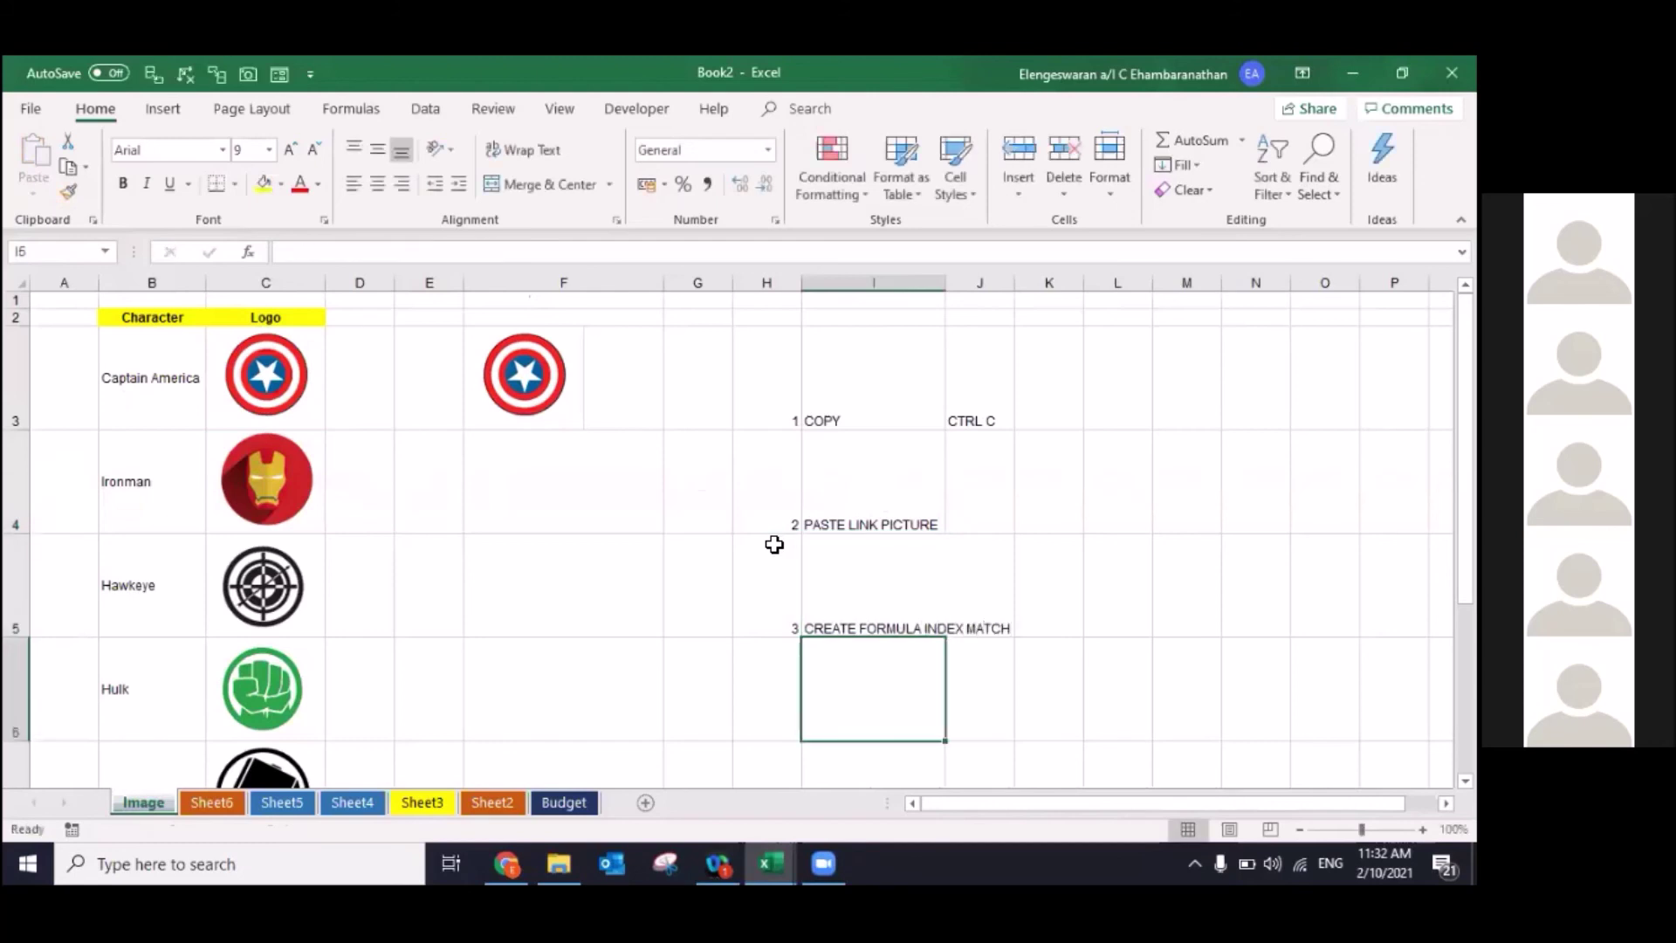
pyautogui.press('Up')
pyautogui.press('Up')
pyautogui.press('Up')
pyautogui.press('Left')
pyautogui.press('Left')
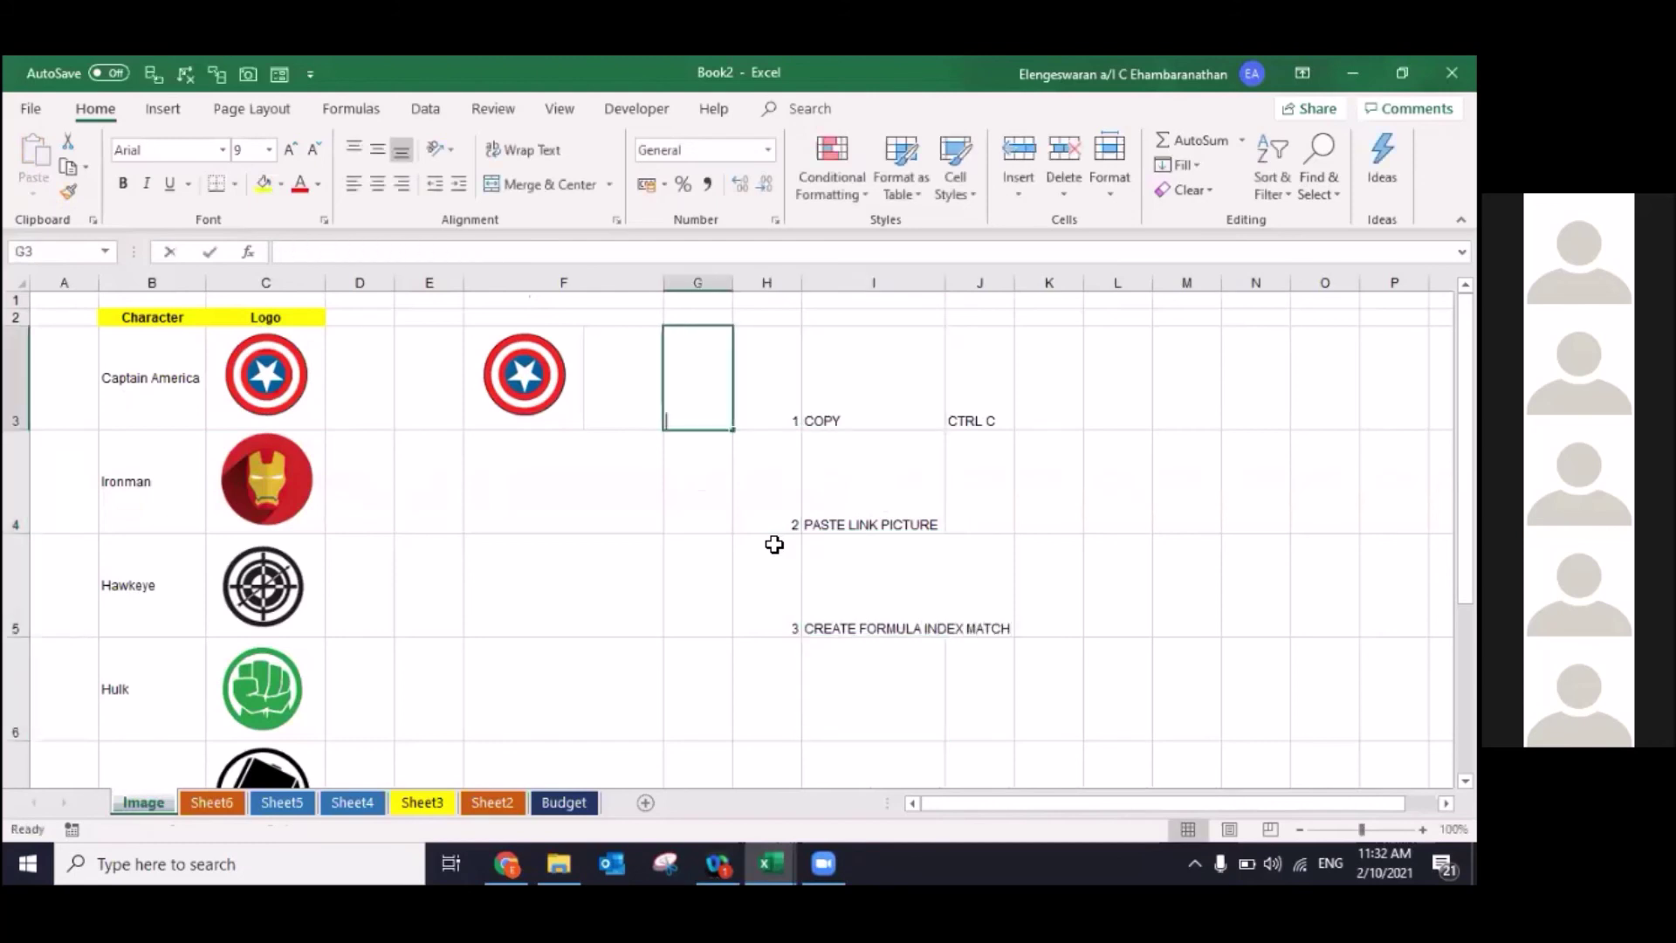
pyautogui.write('=')
pyautogui.press('Escape')
# Step: Move the INDEX MATCH note down to row 6 and renumber it step 4
pyautogui.moveTo(774, 545); pyautogui.dragTo(838, 596)
pyautogui.hotkey('ctrl', 'c')
pyautogui.hotkey('ctrl', 'x')
pyautogui.press('Down')
pyautogui.press('Return')
pyautogui.write('4')
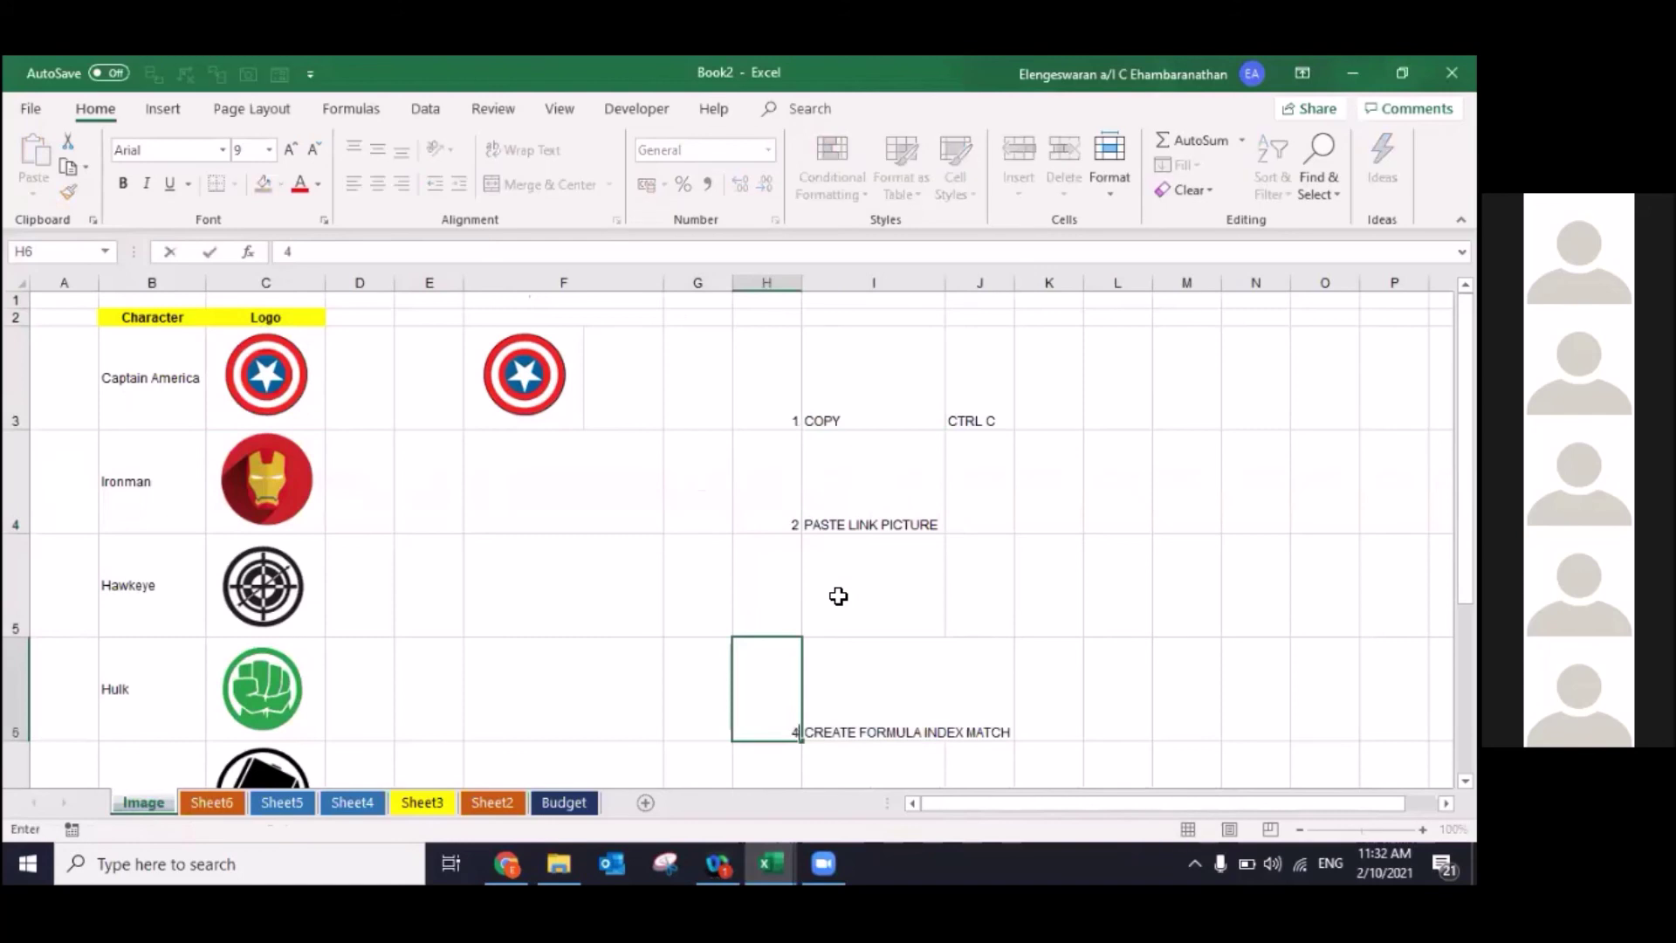
pyautogui.press('Up')
# Step: Add a new step 3 with the note DROP DOWN LIST in H5:I5
pyautogui.write('3')
pyautogui.press('Tab')
pyautogui.write('D')
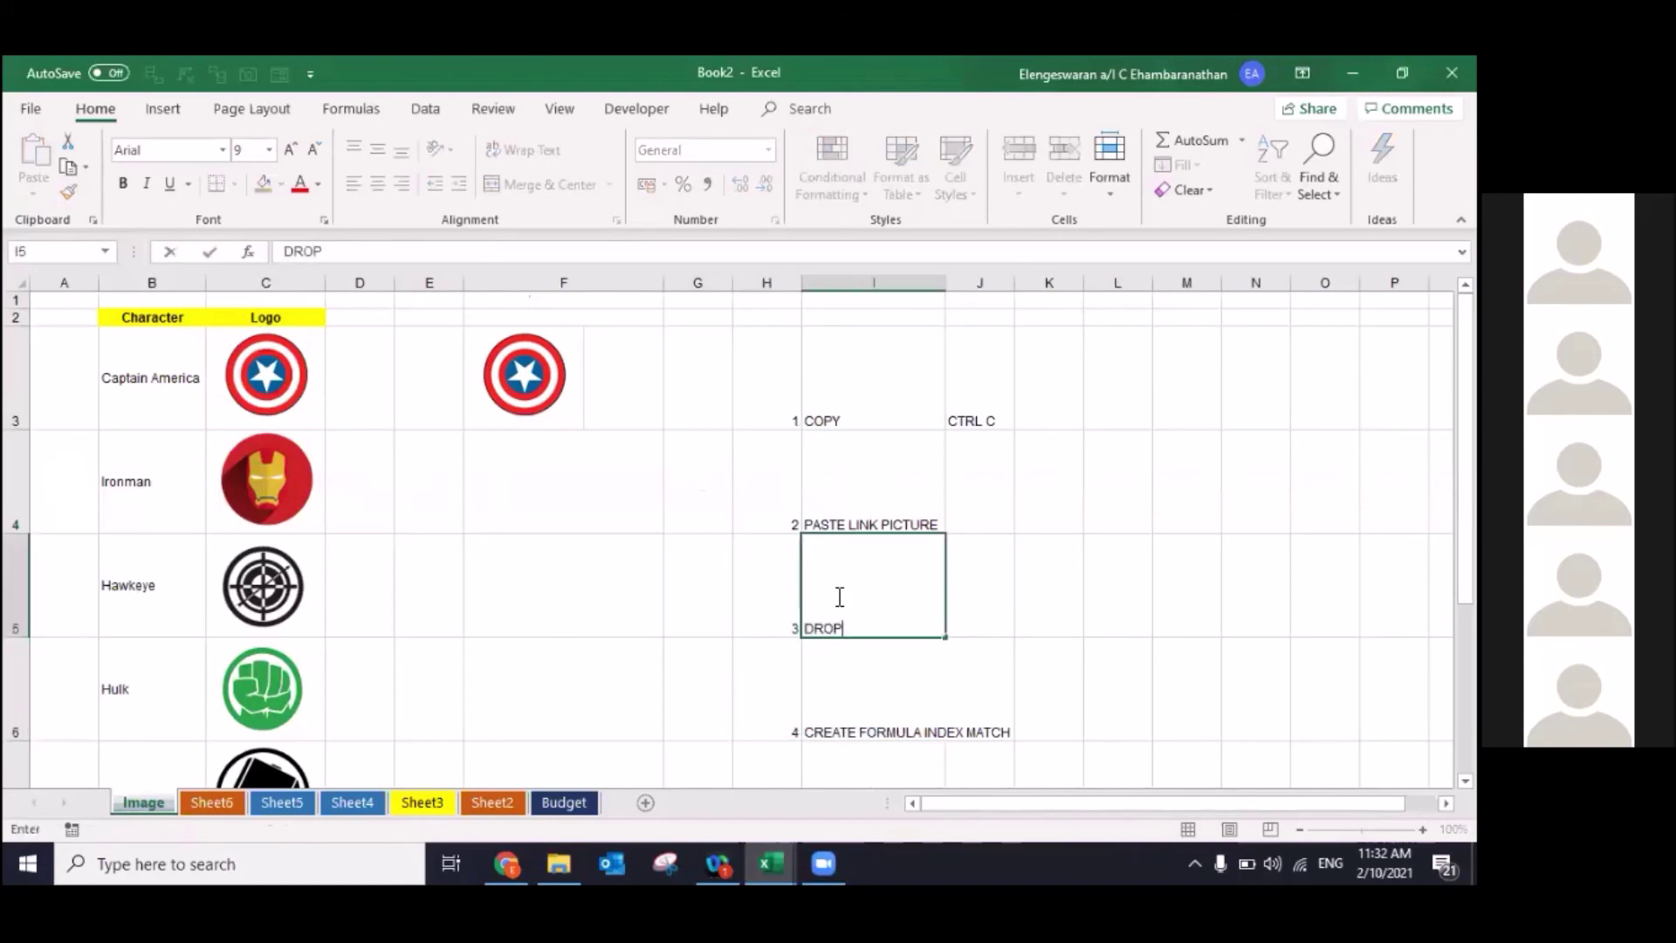
pyautogui.write('WN LIS')
pyautogui.write('T')
pyautogui.press('Return')
pyautogui.press('Up')
pyautogui.press('Left')
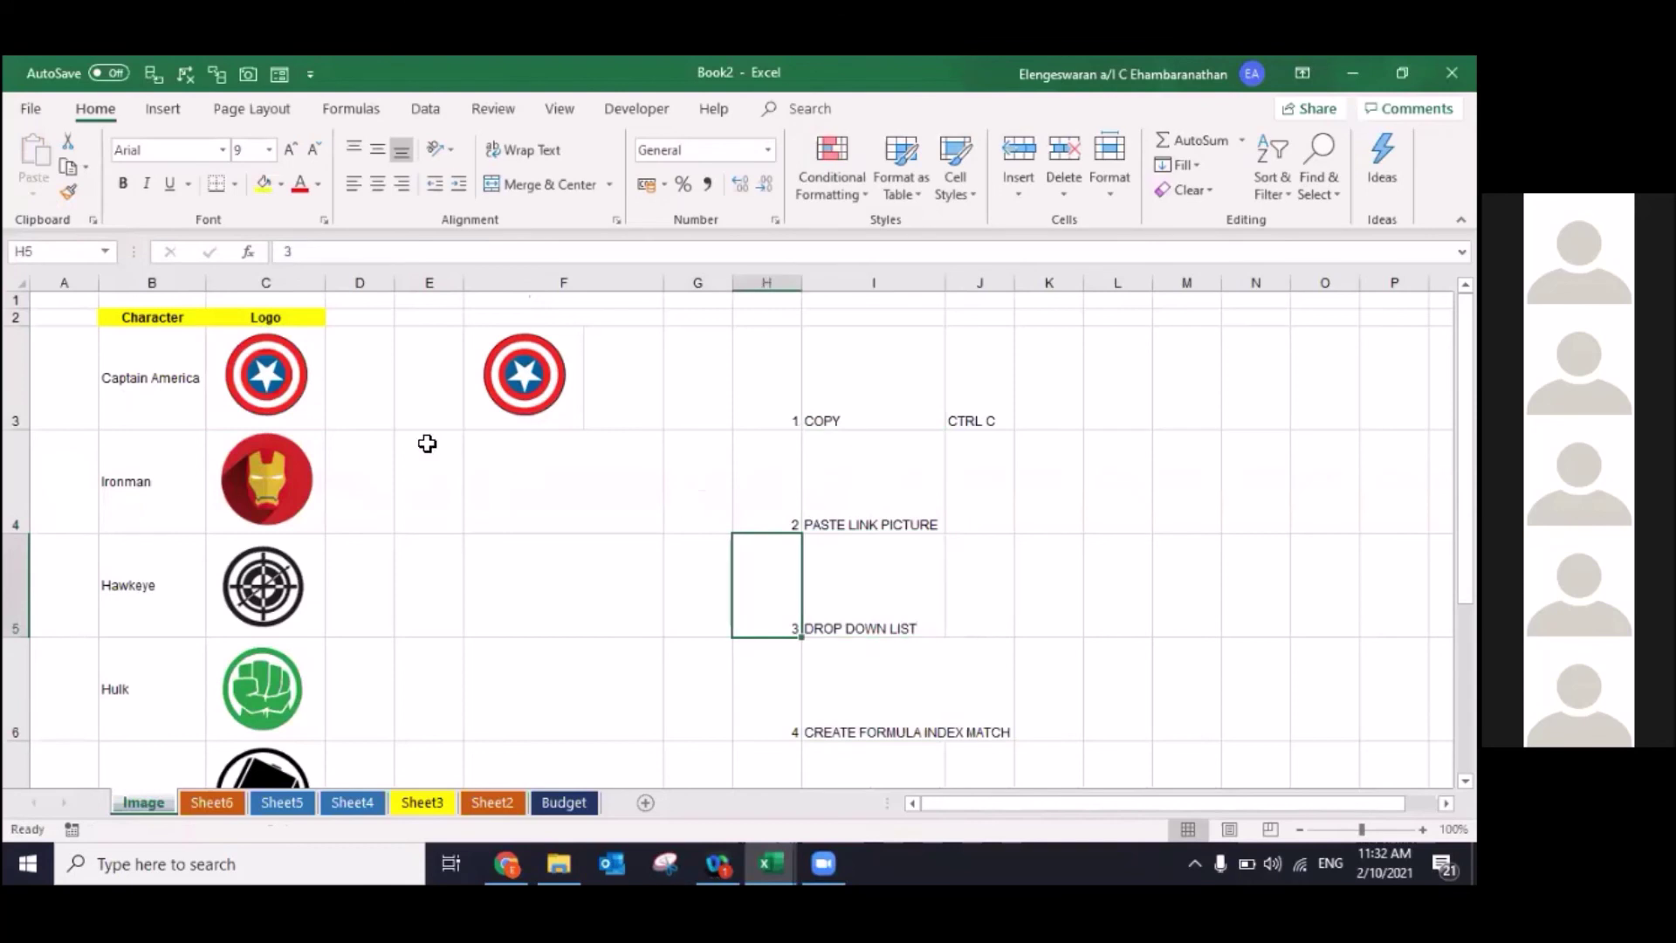
pyautogui.click(414, 365)
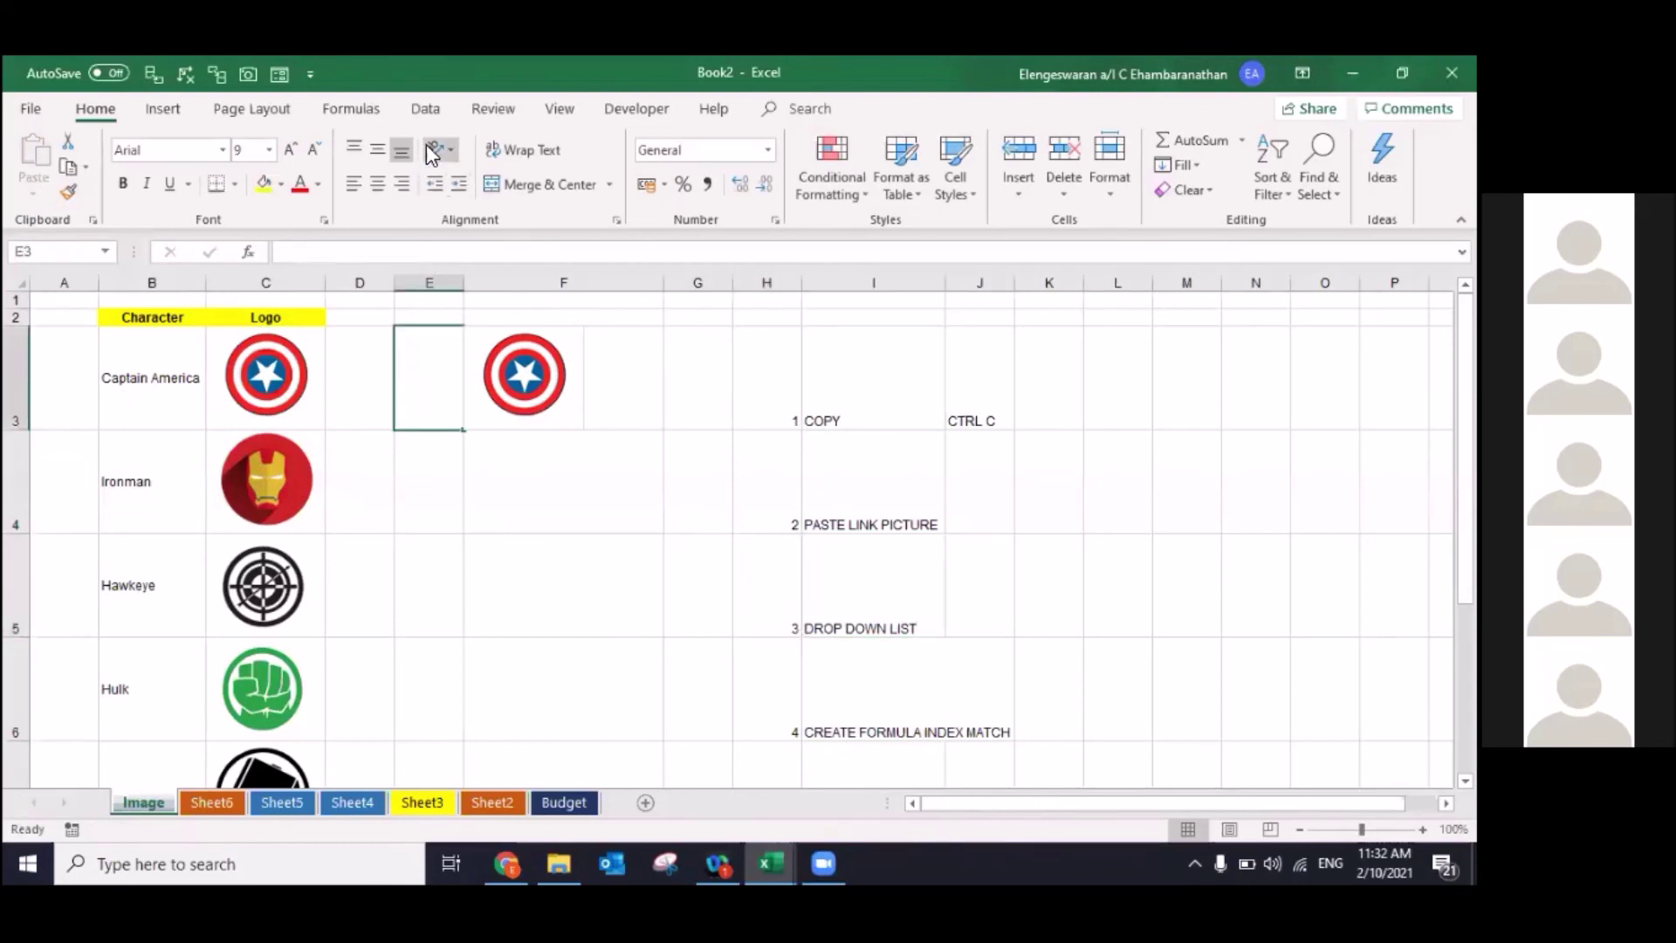
# Step: Add a List data validation to E3 with source B3:B9
pyautogui.click(421, 110)
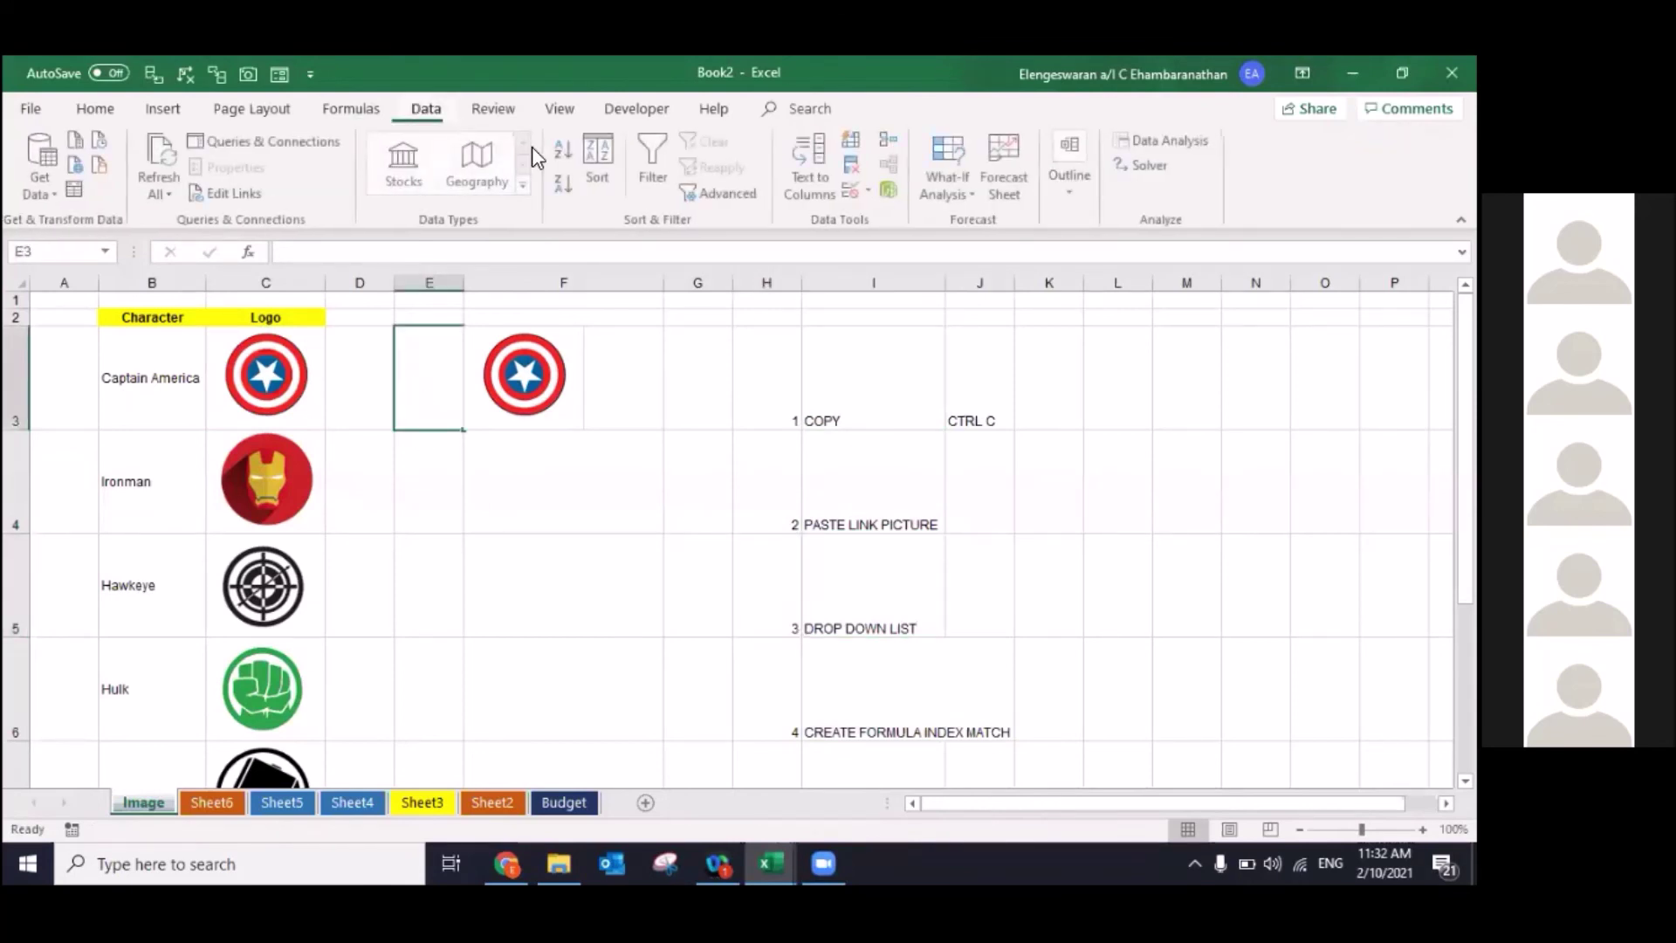
pyautogui.click(851, 189)
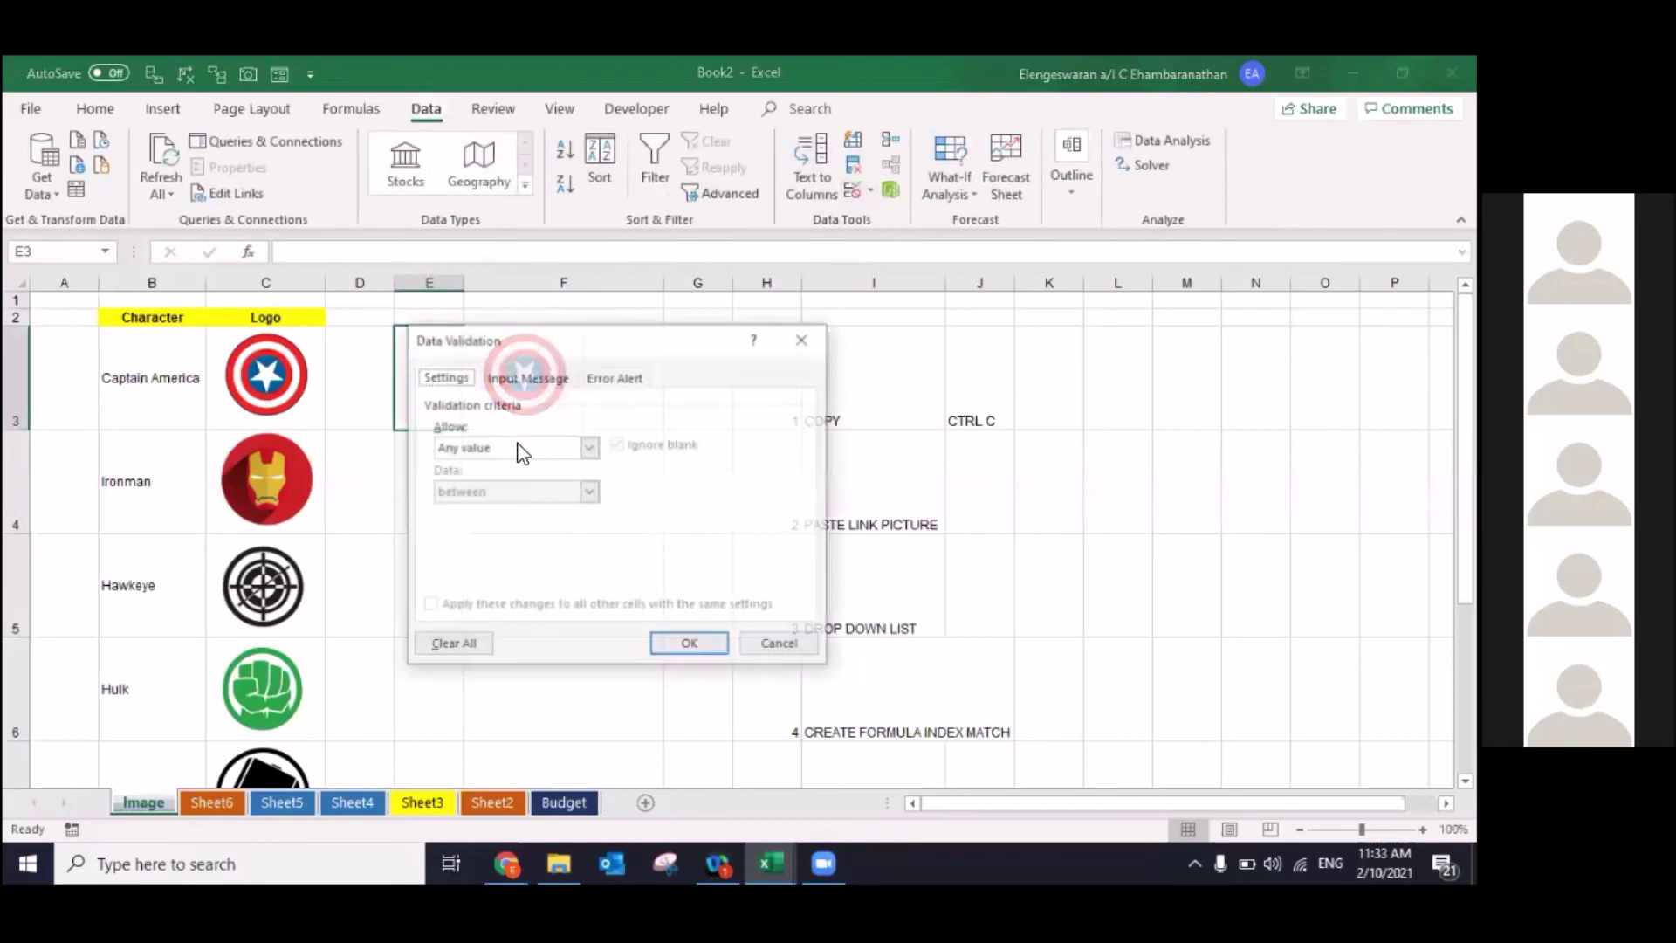
pyautogui.click(506, 447)
pyautogui.click(457, 521)
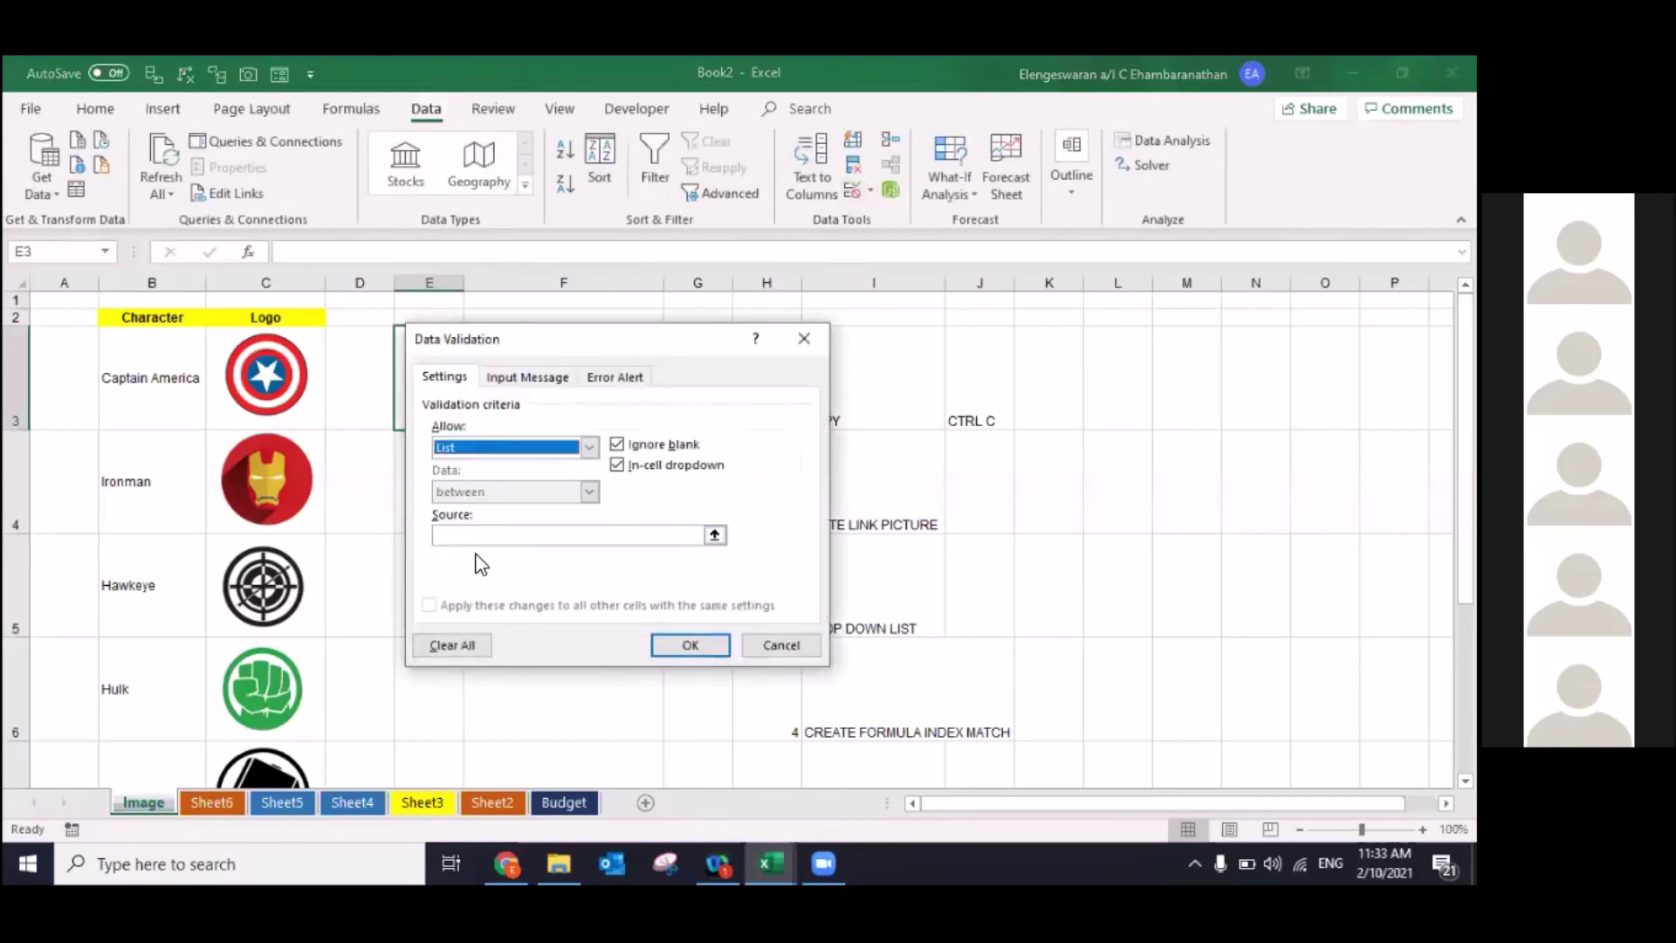
pyautogui.click(449, 535)
pyautogui.click(114, 367)
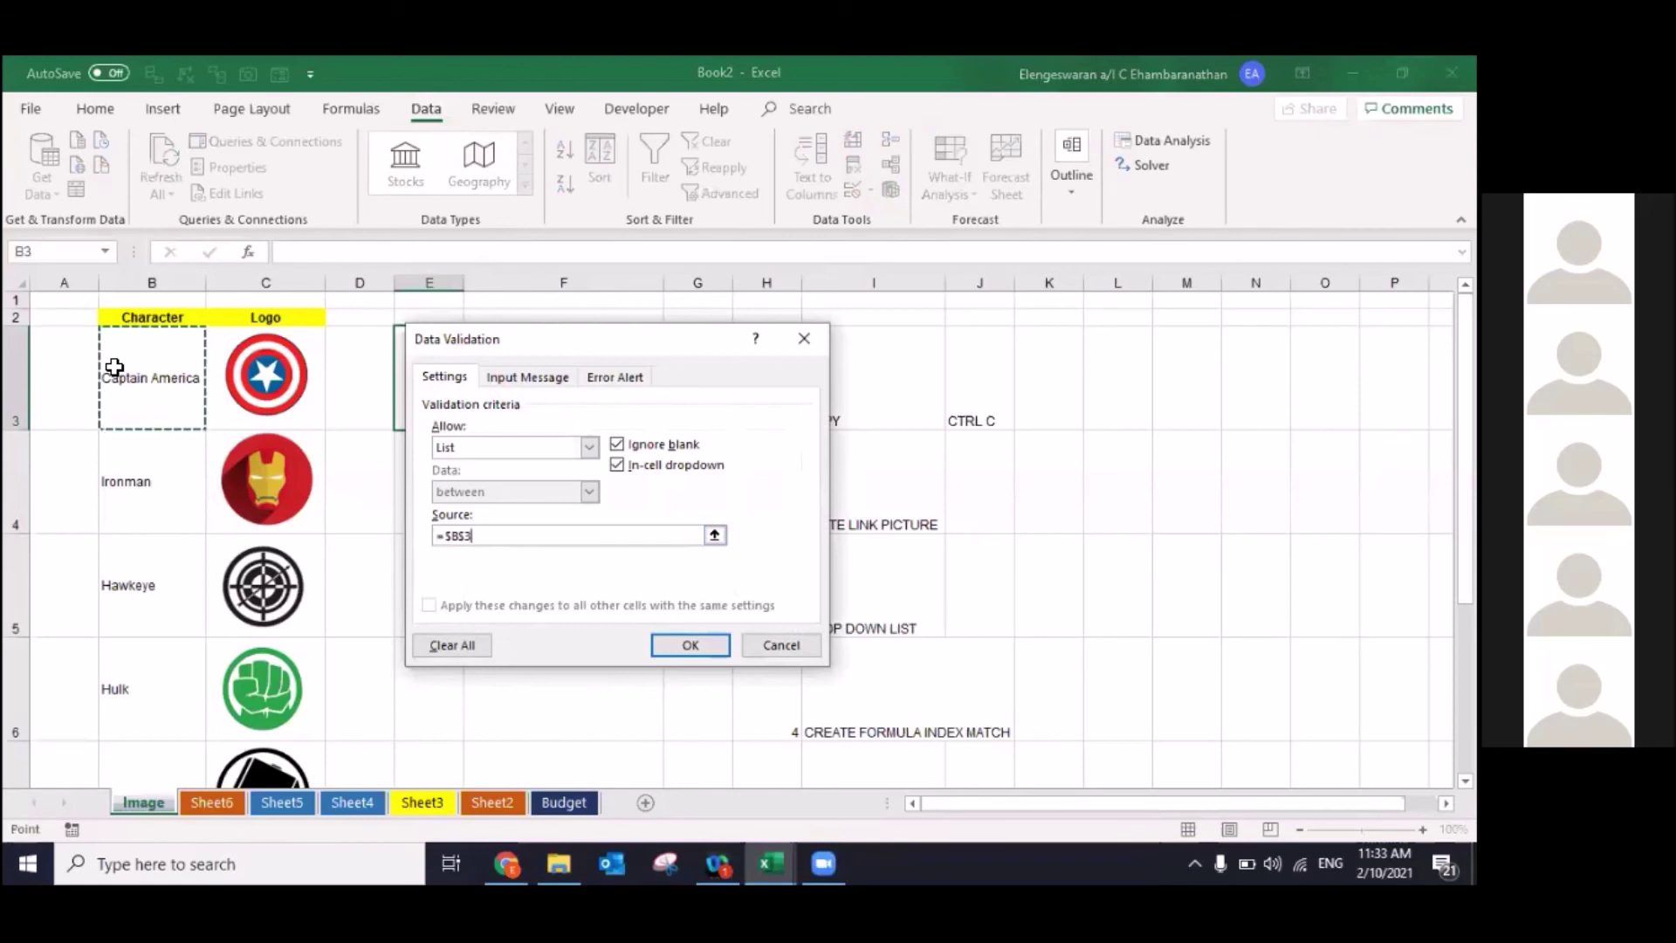
pyautogui.hotkey('shift', 'Down')
pyautogui.hotkey('shift', 'Down')
pyautogui.hotkey('shift', 'Down')
pyautogui.click(681, 644)
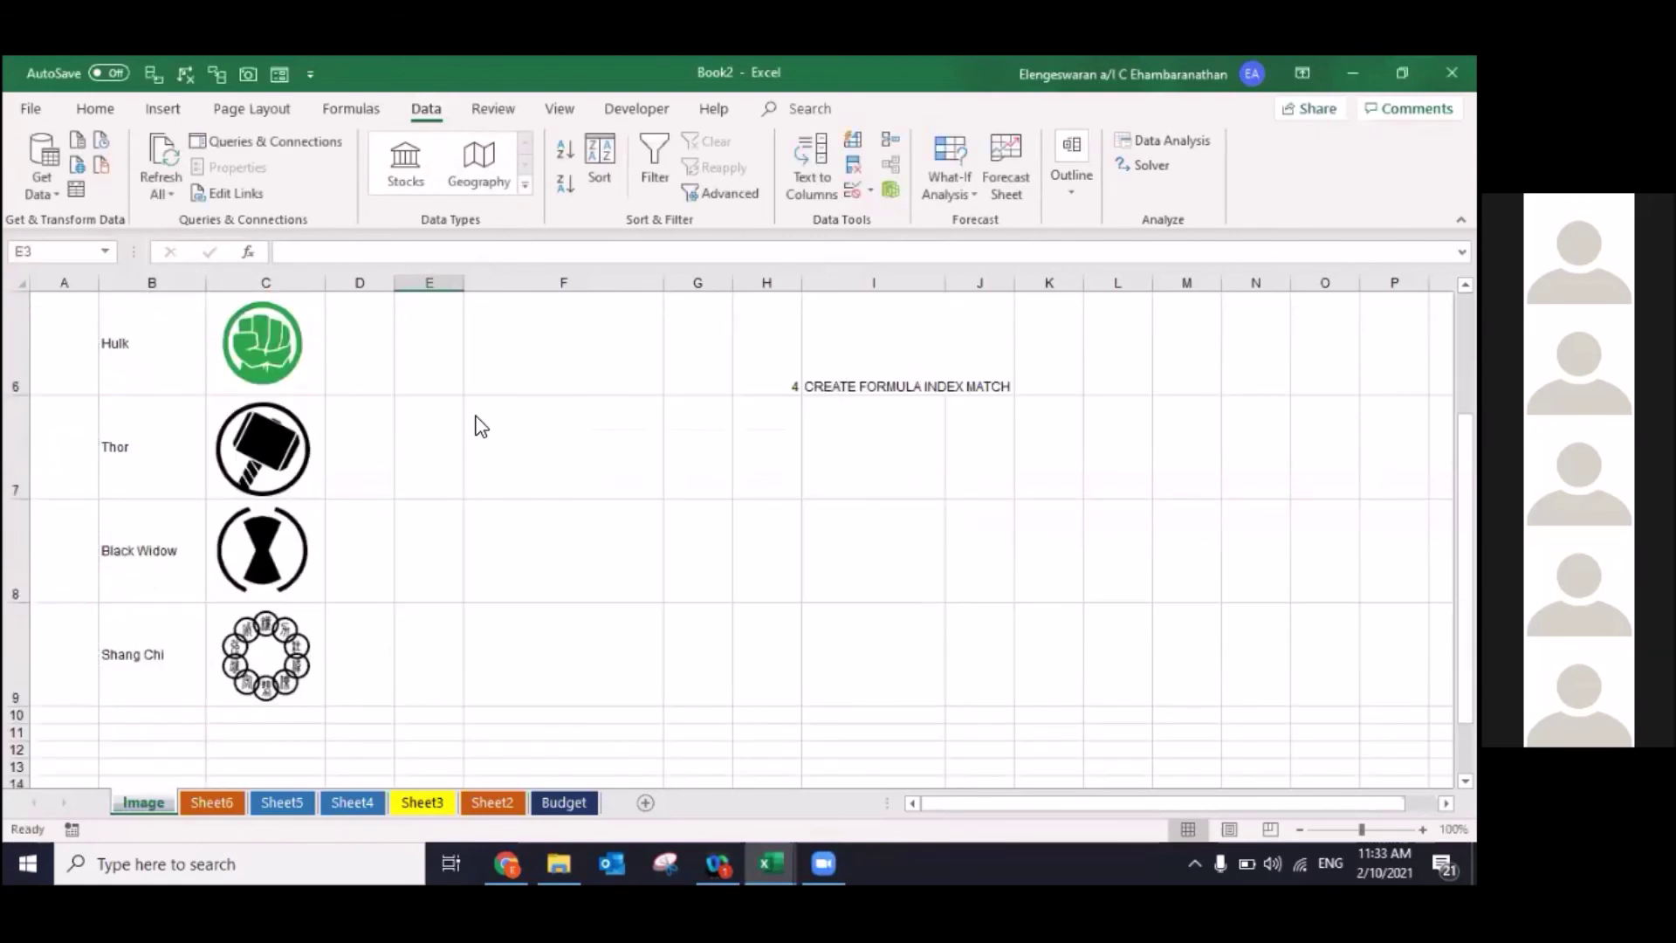
# Step: Choose Captain America in E3, widen column E, then switch E3 to Hulk
pyautogui.scroll(2, 479, 425)
pyautogui.click(473, 420)
pyautogui.click(439, 438)
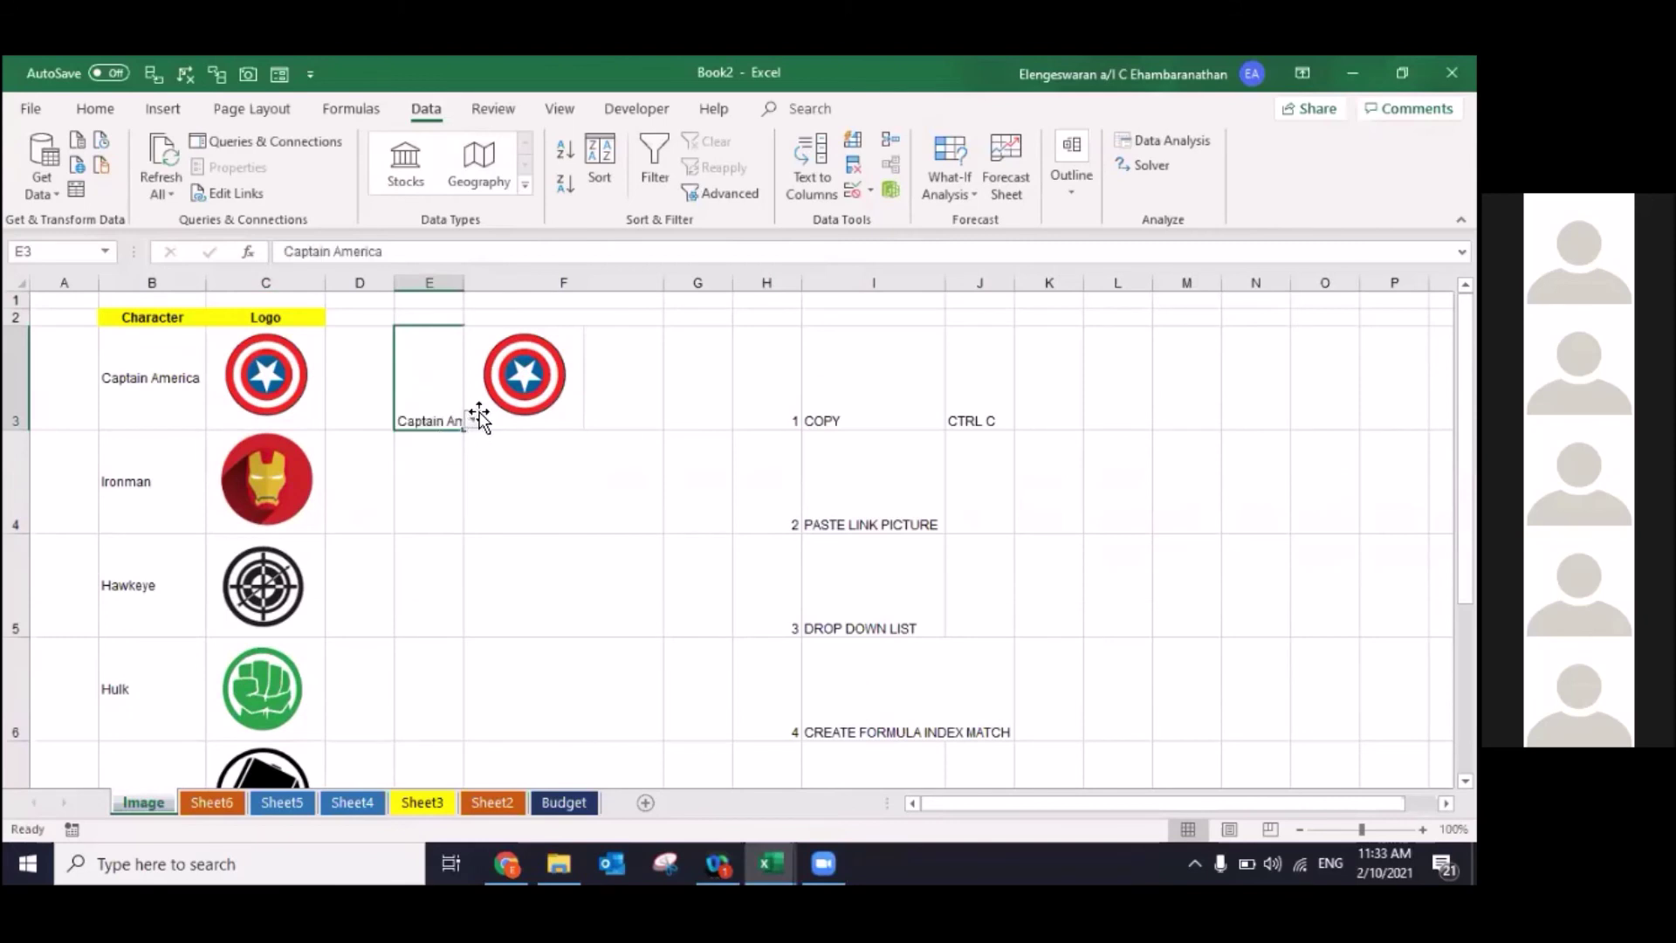
pyautogui.click(479, 411)
pyautogui.click(452, 332)
pyautogui.doubleClick(466, 284)
pyautogui.click(467, 284)
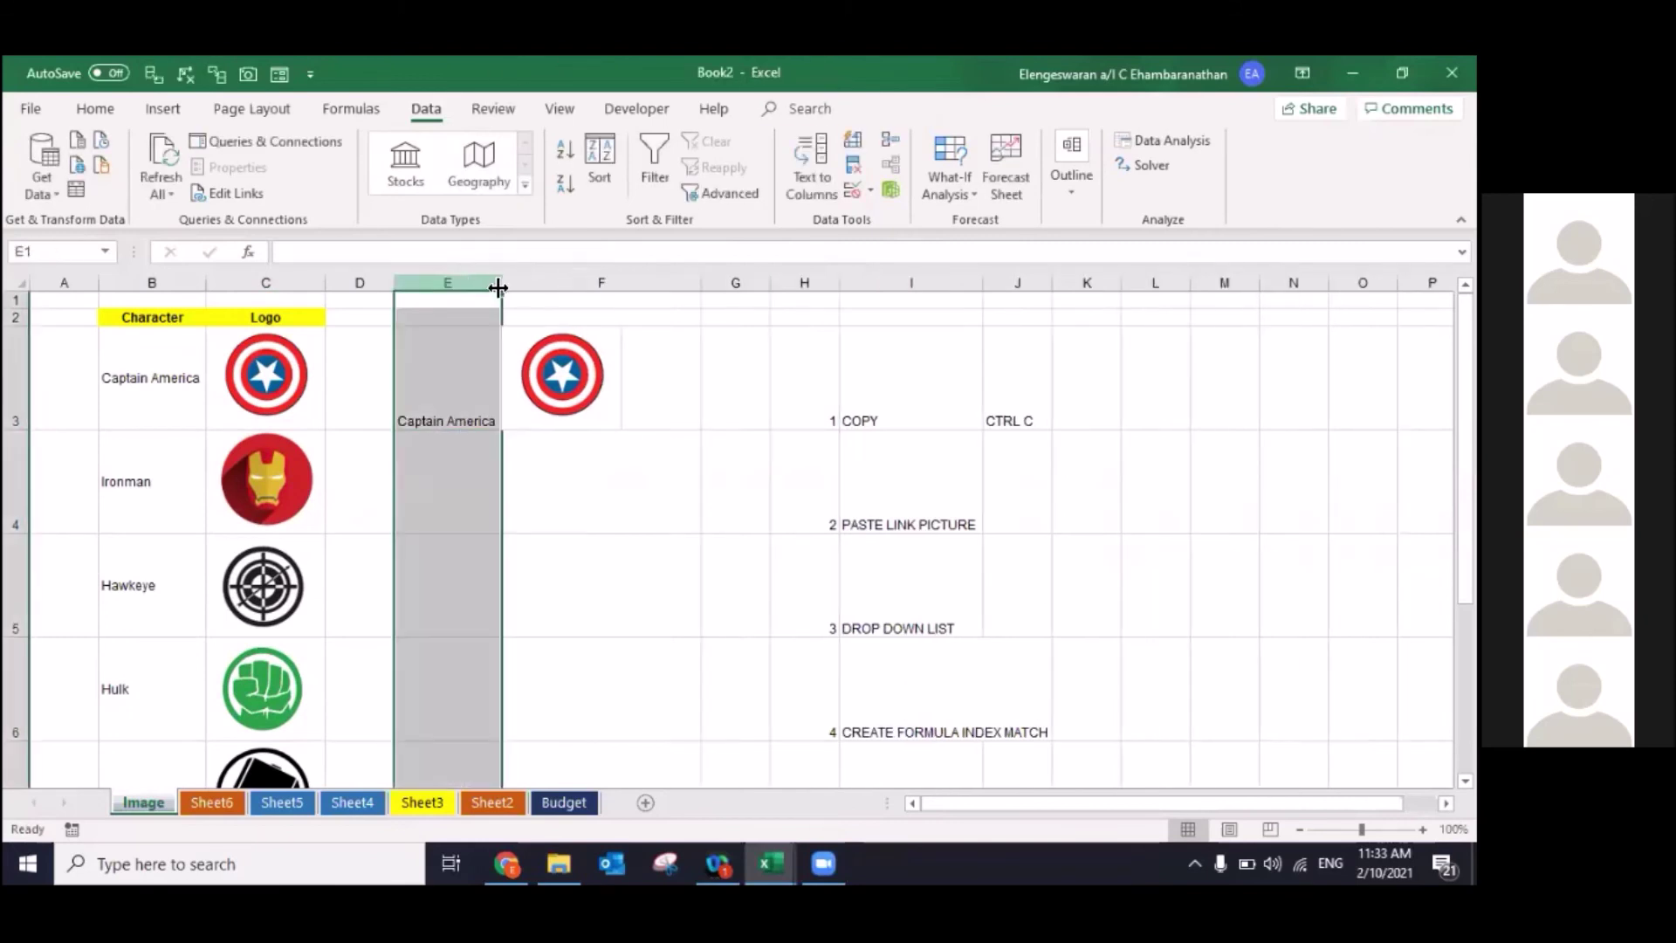
pyautogui.moveTo(498, 288); pyautogui.dragTo(561, 284)
pyautogui.click(445, 477)
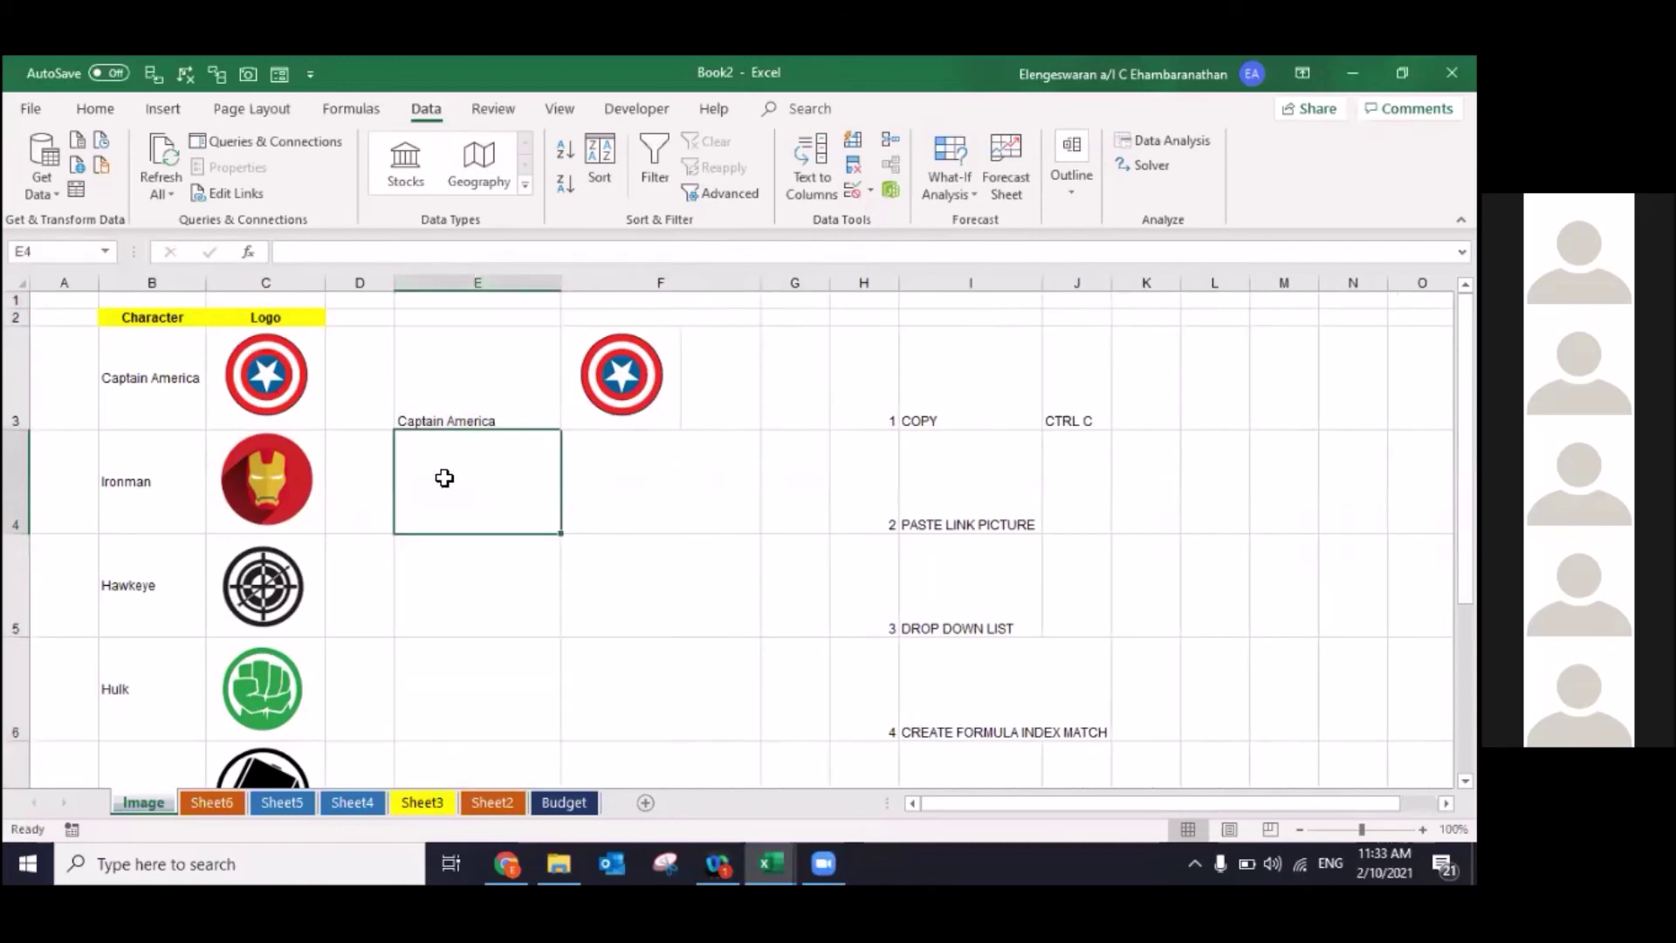
pyautogui.click(445, 386)
pyautogui.click(569, 421)
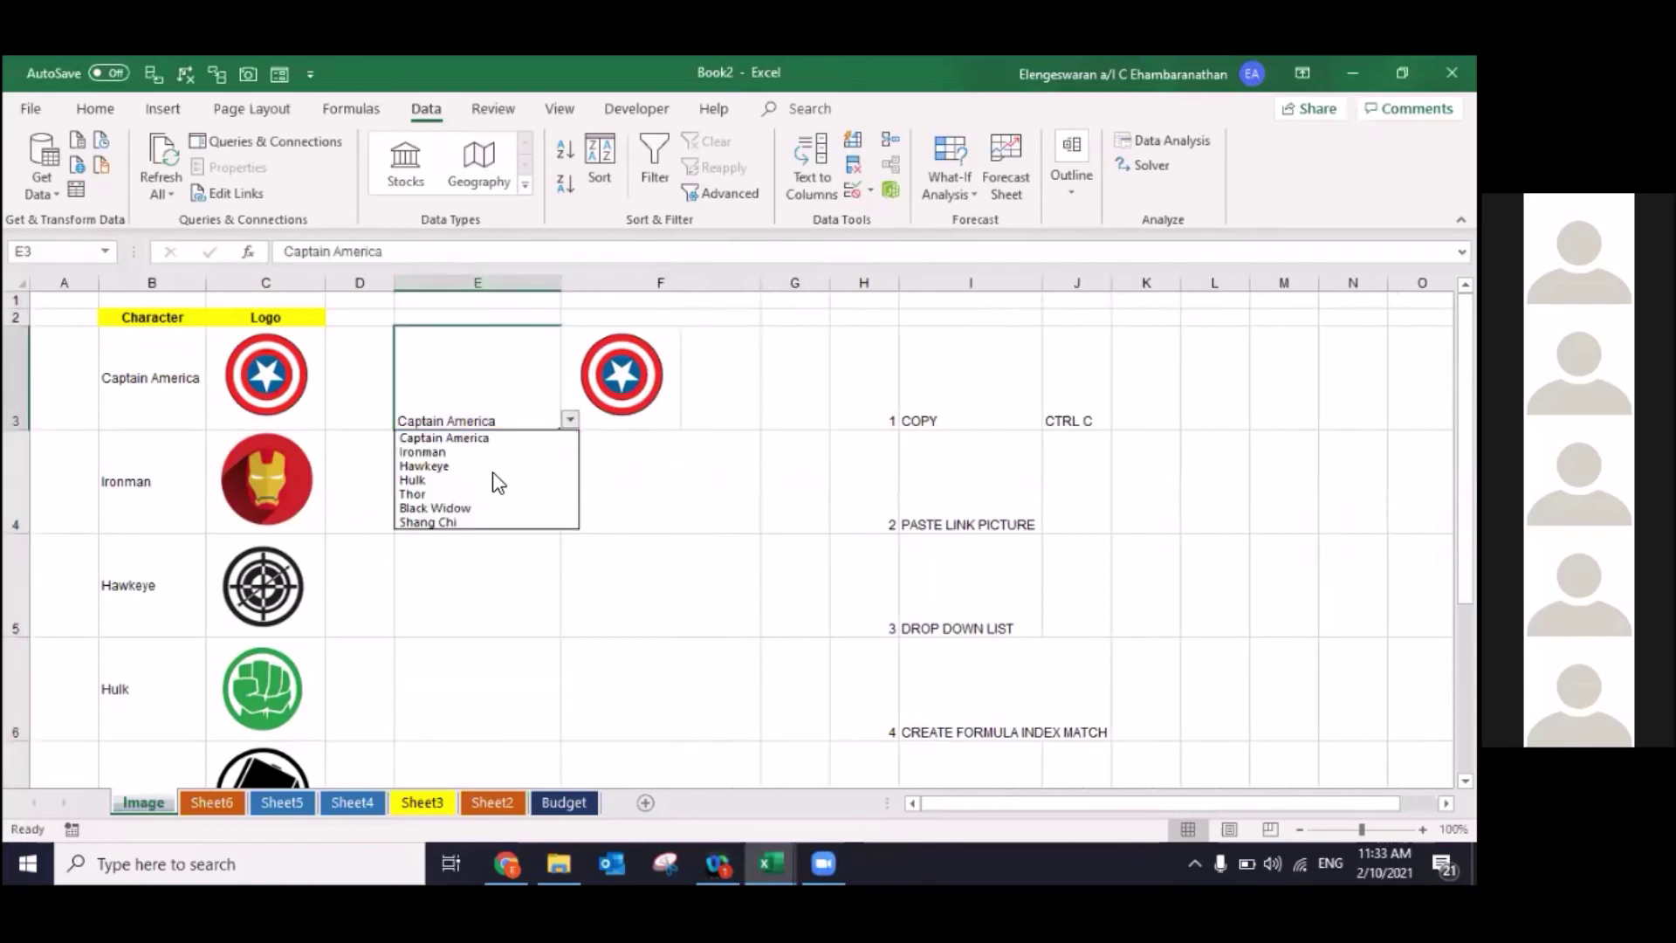
pyautogui.click(493, 475)
# Step: Check the defined names list, which shows the name CCC
pyautogui.press('F3')
pyautogui.click(515, 452)
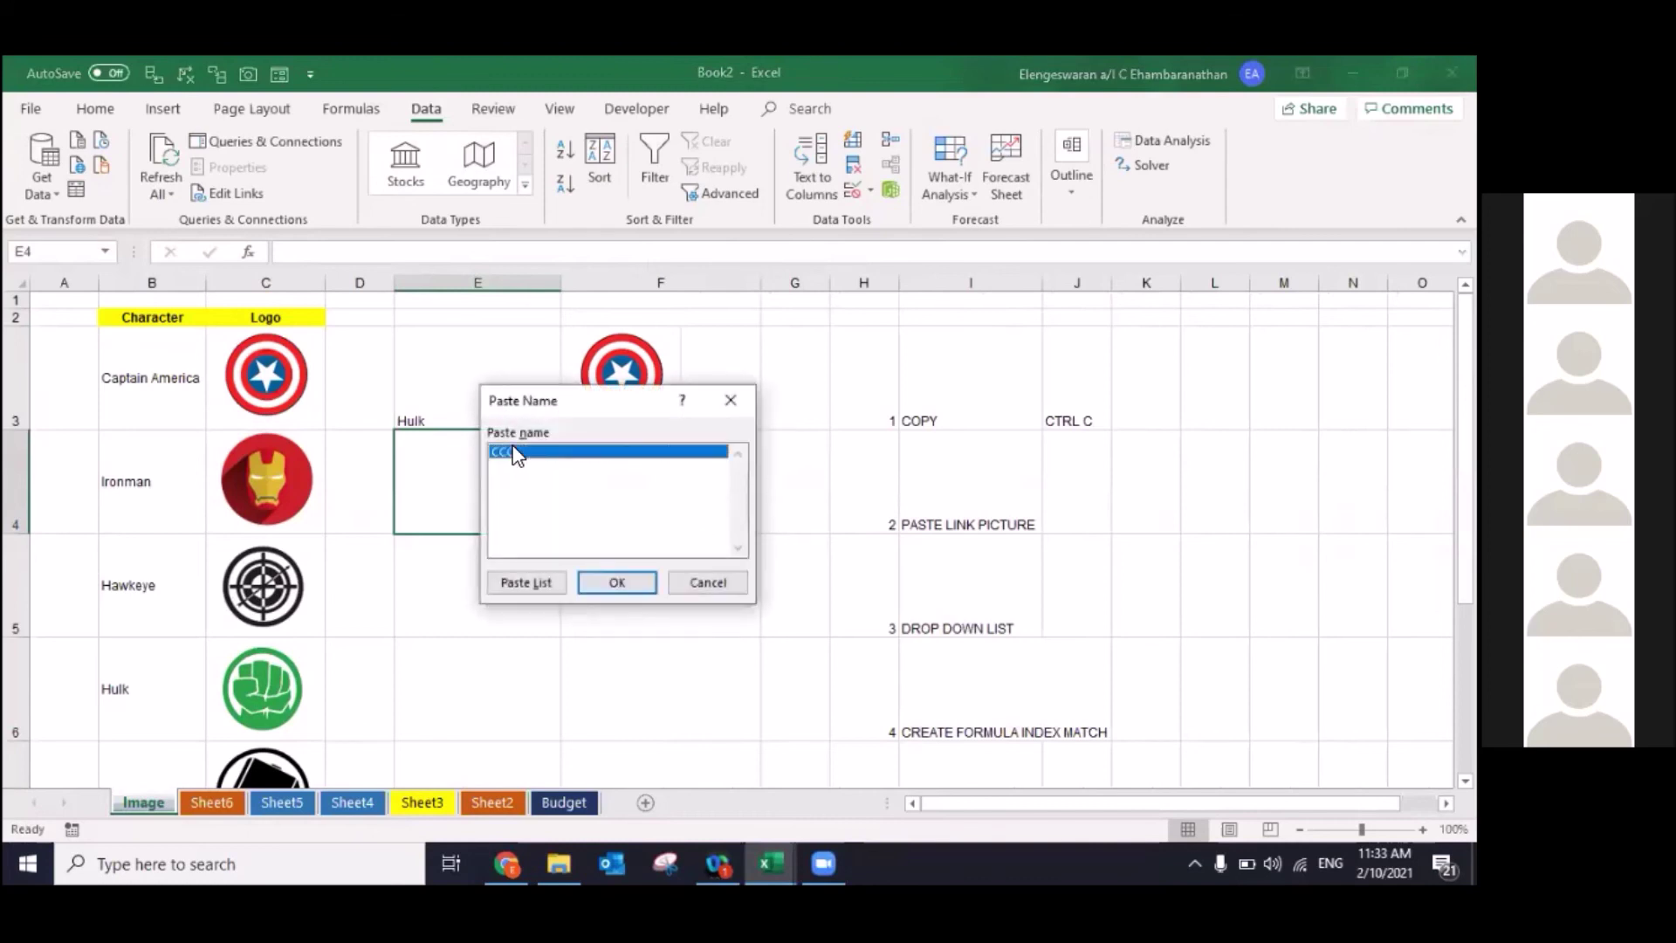
pyautogui.click(730, 401)
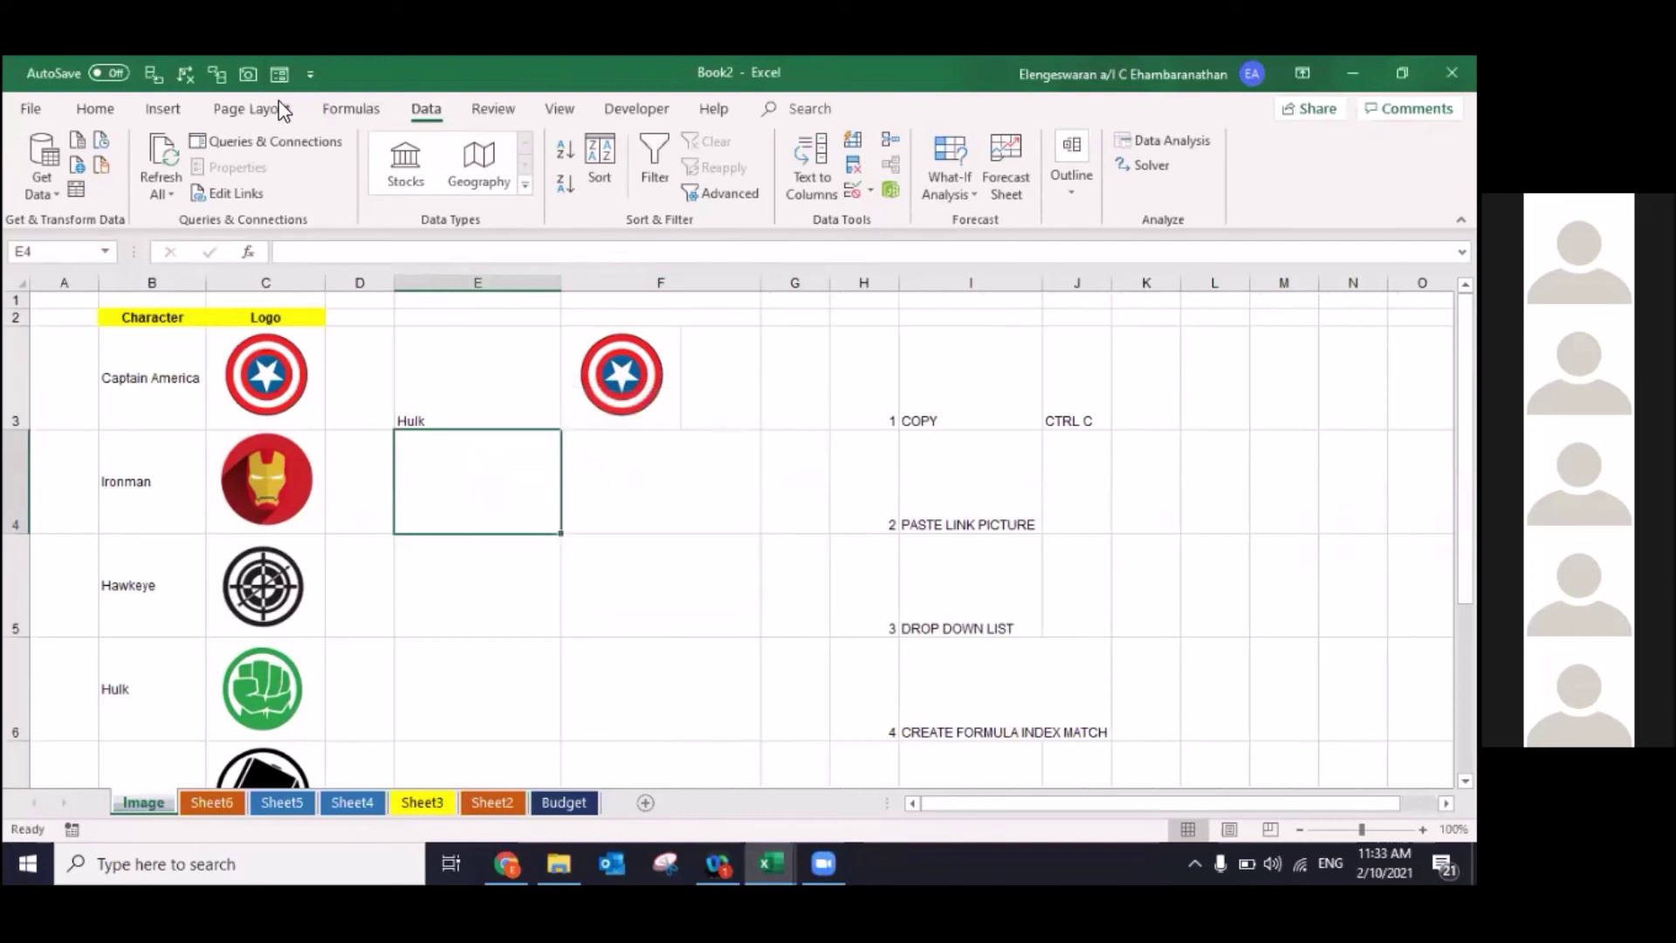
pyautogui.click(351, 108)
# Step: Delete the name CCC in Name Manager, then move to cell G3
pyautogui.click(606, 159)
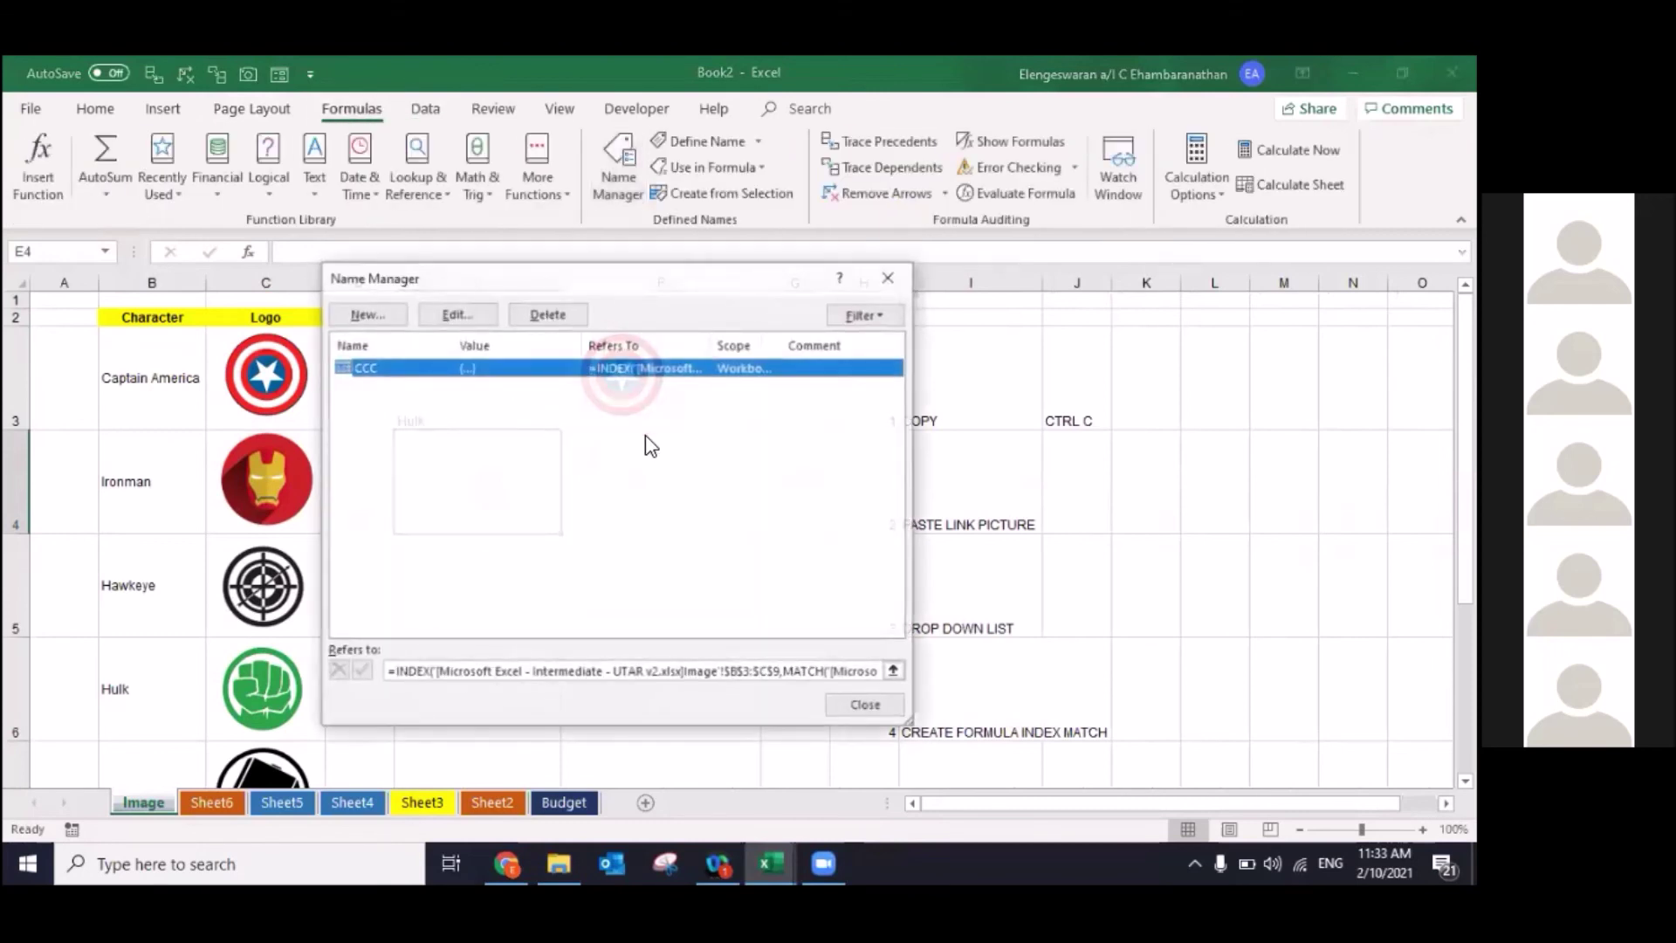
pyautogui.click(547, 315)
pyautogui.click(705, 519)
pyautogui.click(890, 278)
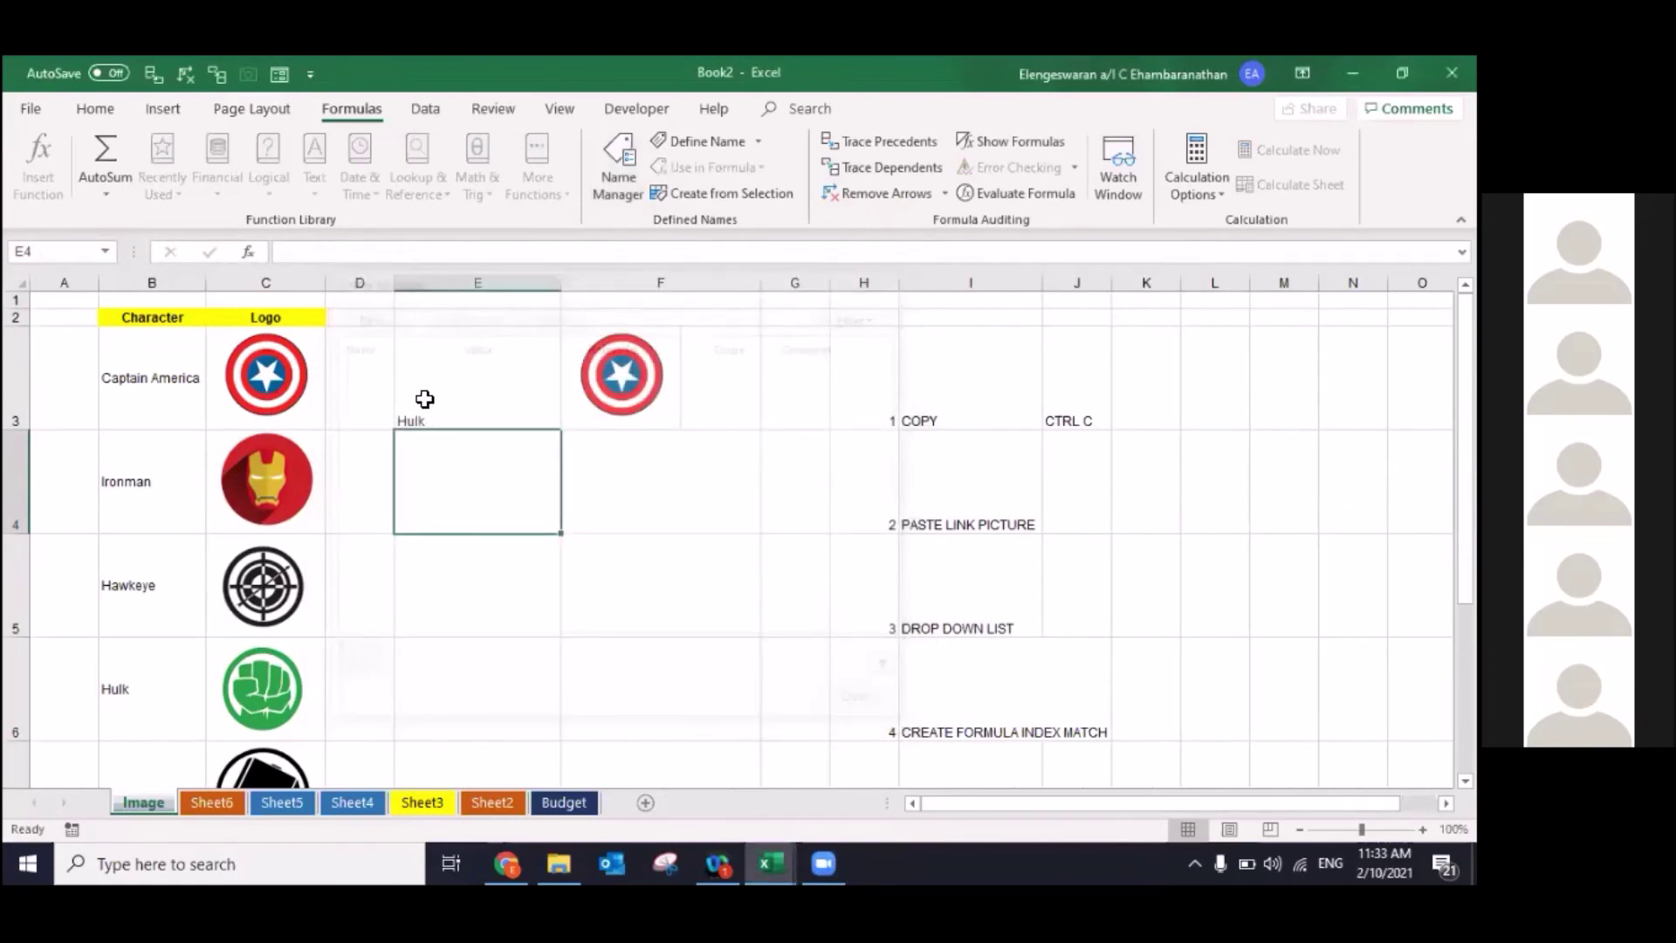
pyautogui.click(874, 700)
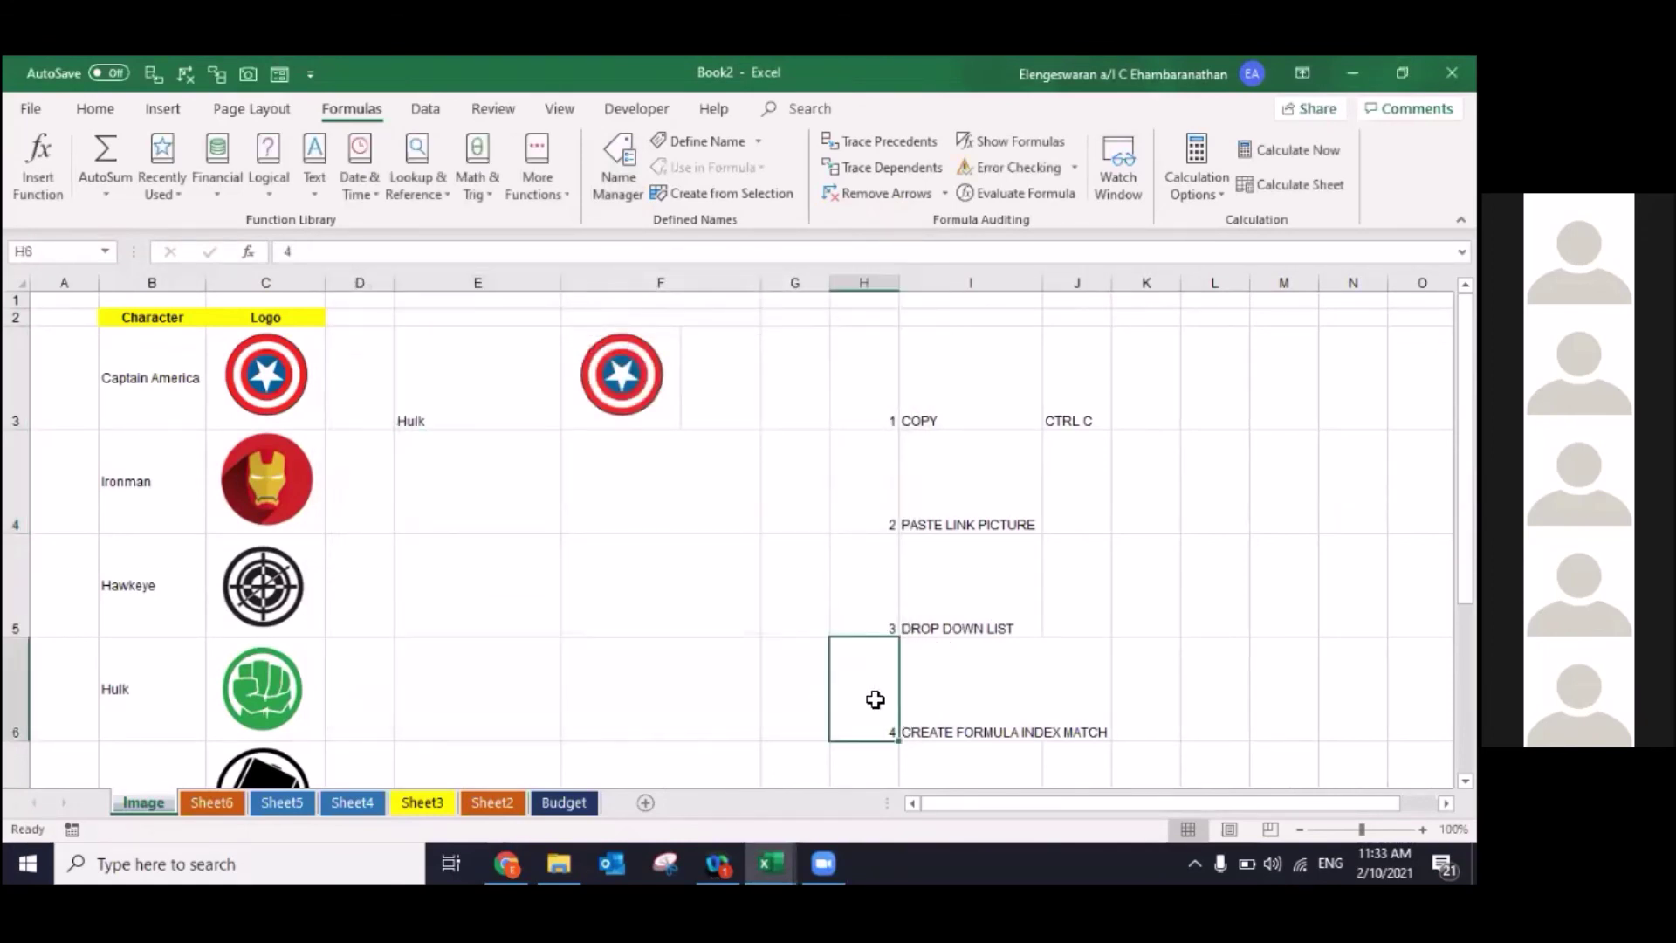
pyautogui.press('Right')
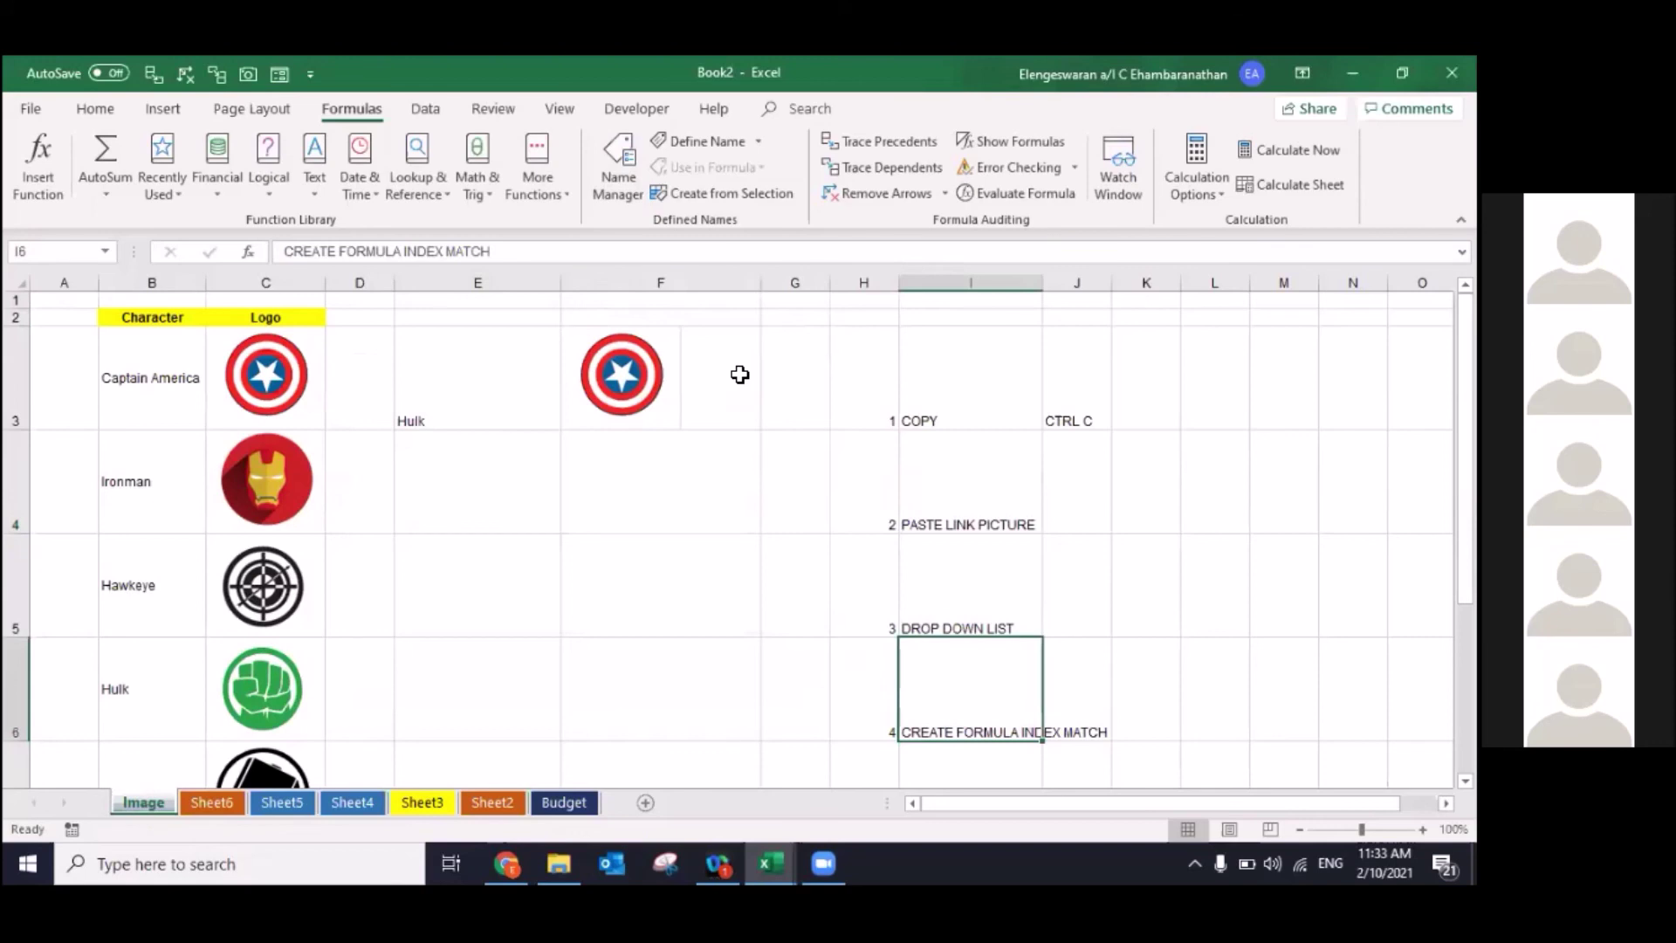
pyautogui.click(740, 375)
pyautogui.press('Right')
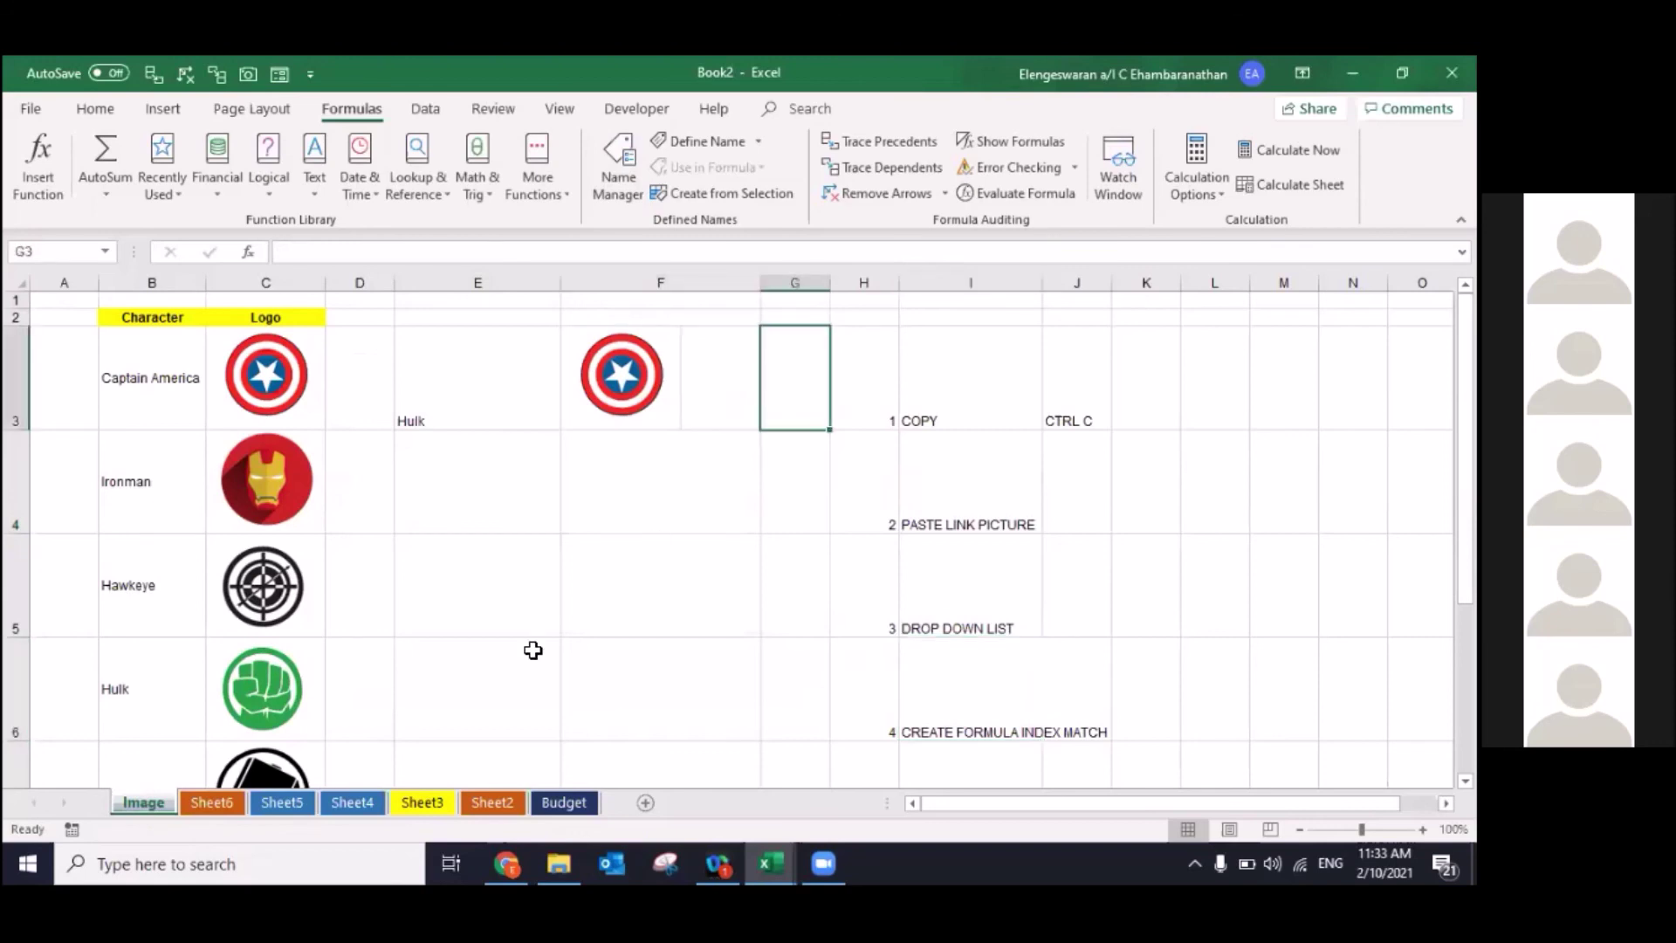
# Step: Start =INDEX( in G3 with the absolute array $B$3:$C$9
pyautogui.write('=')
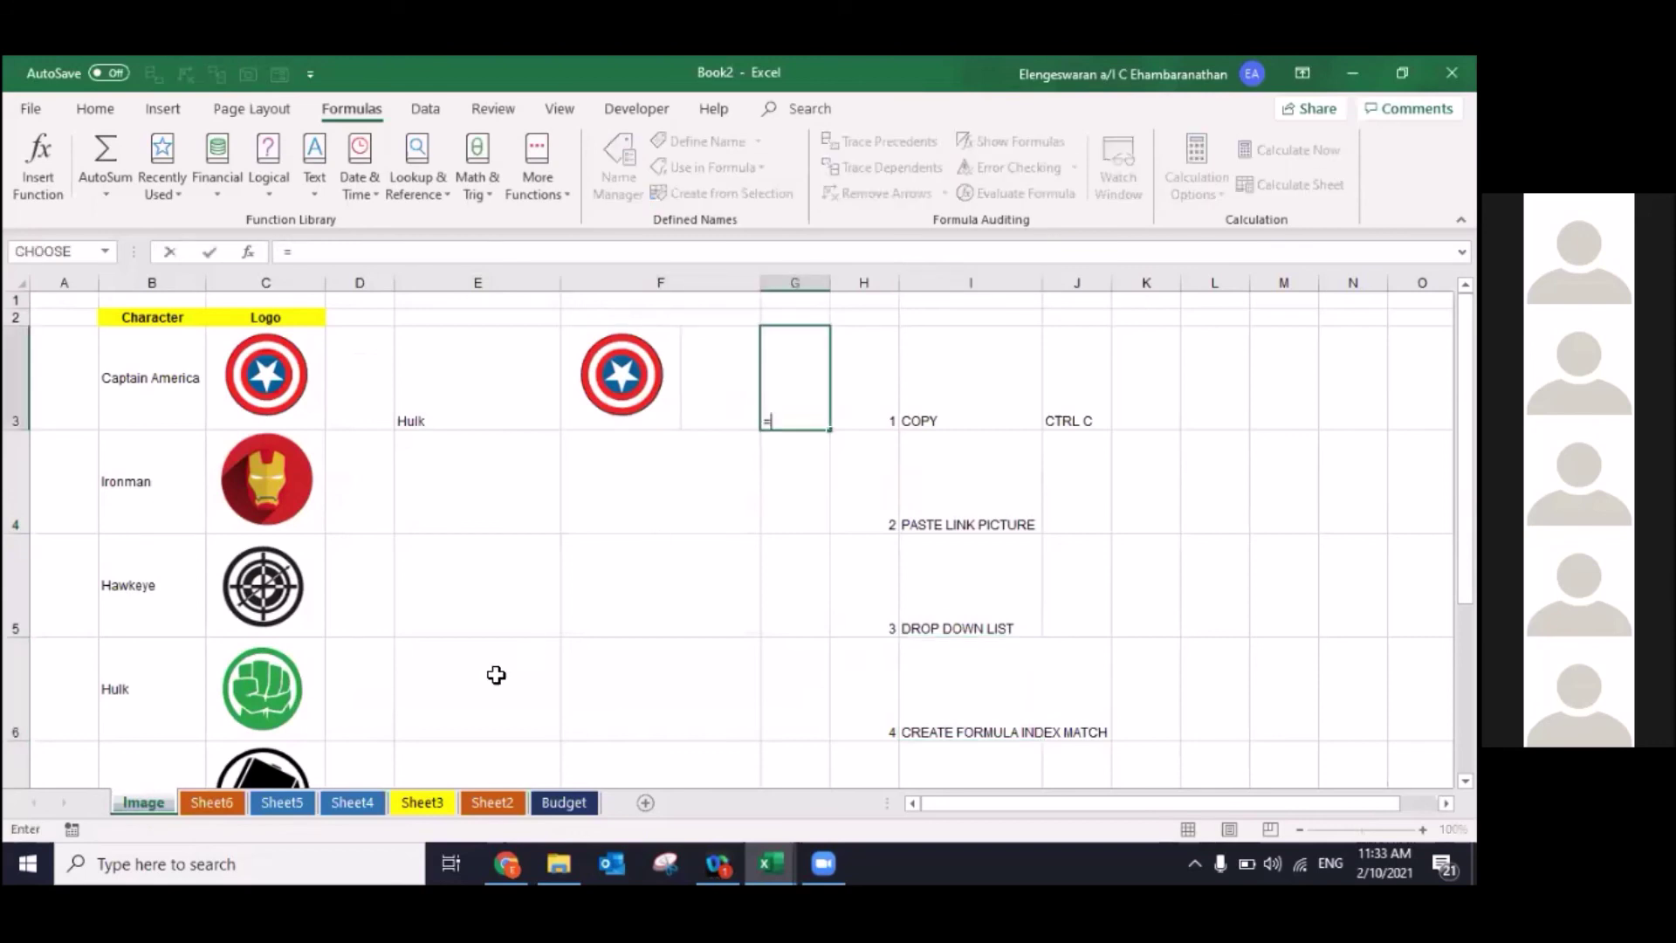
pyautogui.write('IND')
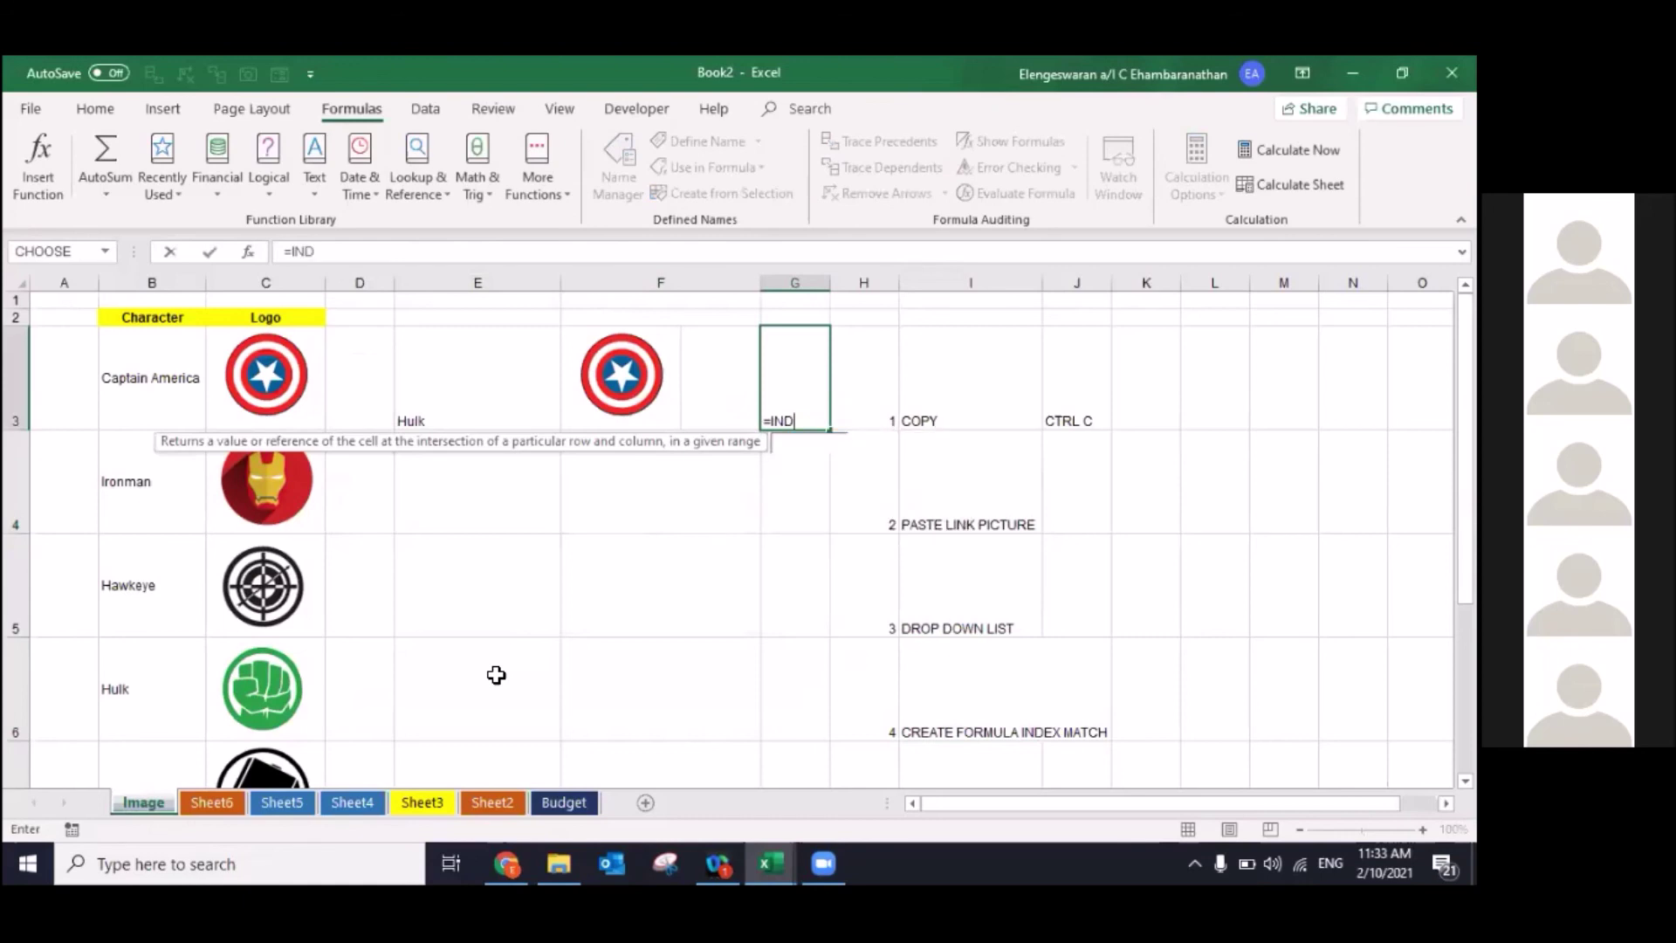
pyautogui.write('EX(')
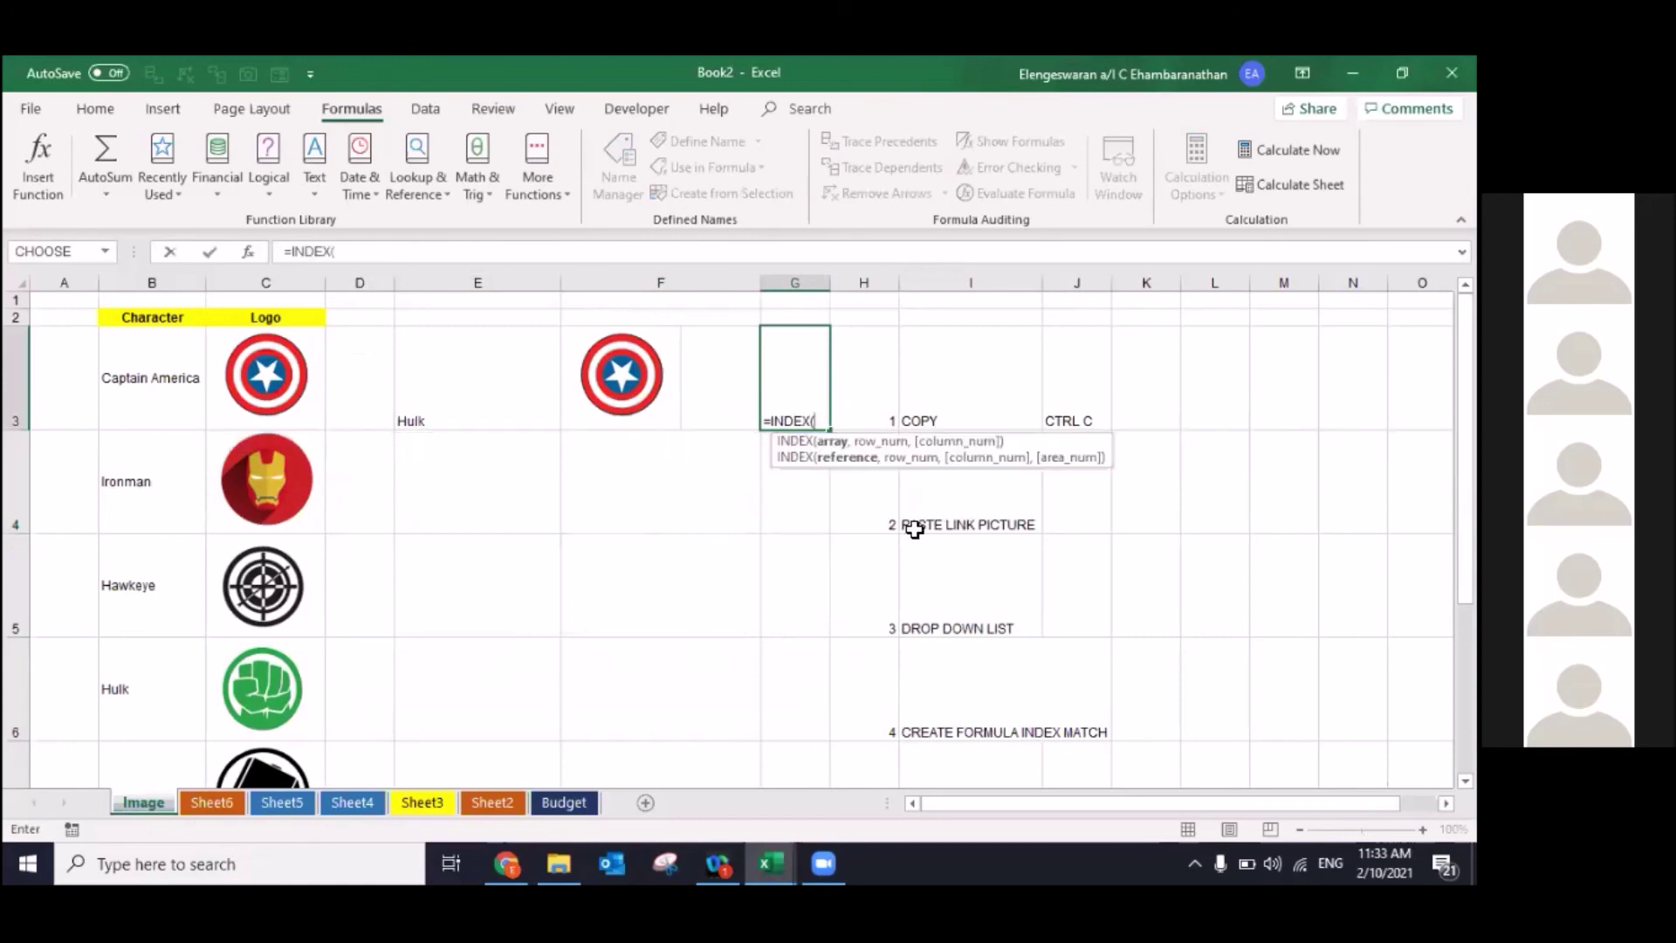
pyautogui.click(153, 375)
pyautogui.hotkey('shift', 'Right')
pyautogui.hotkey('ctrl', 'shift', 'Down')
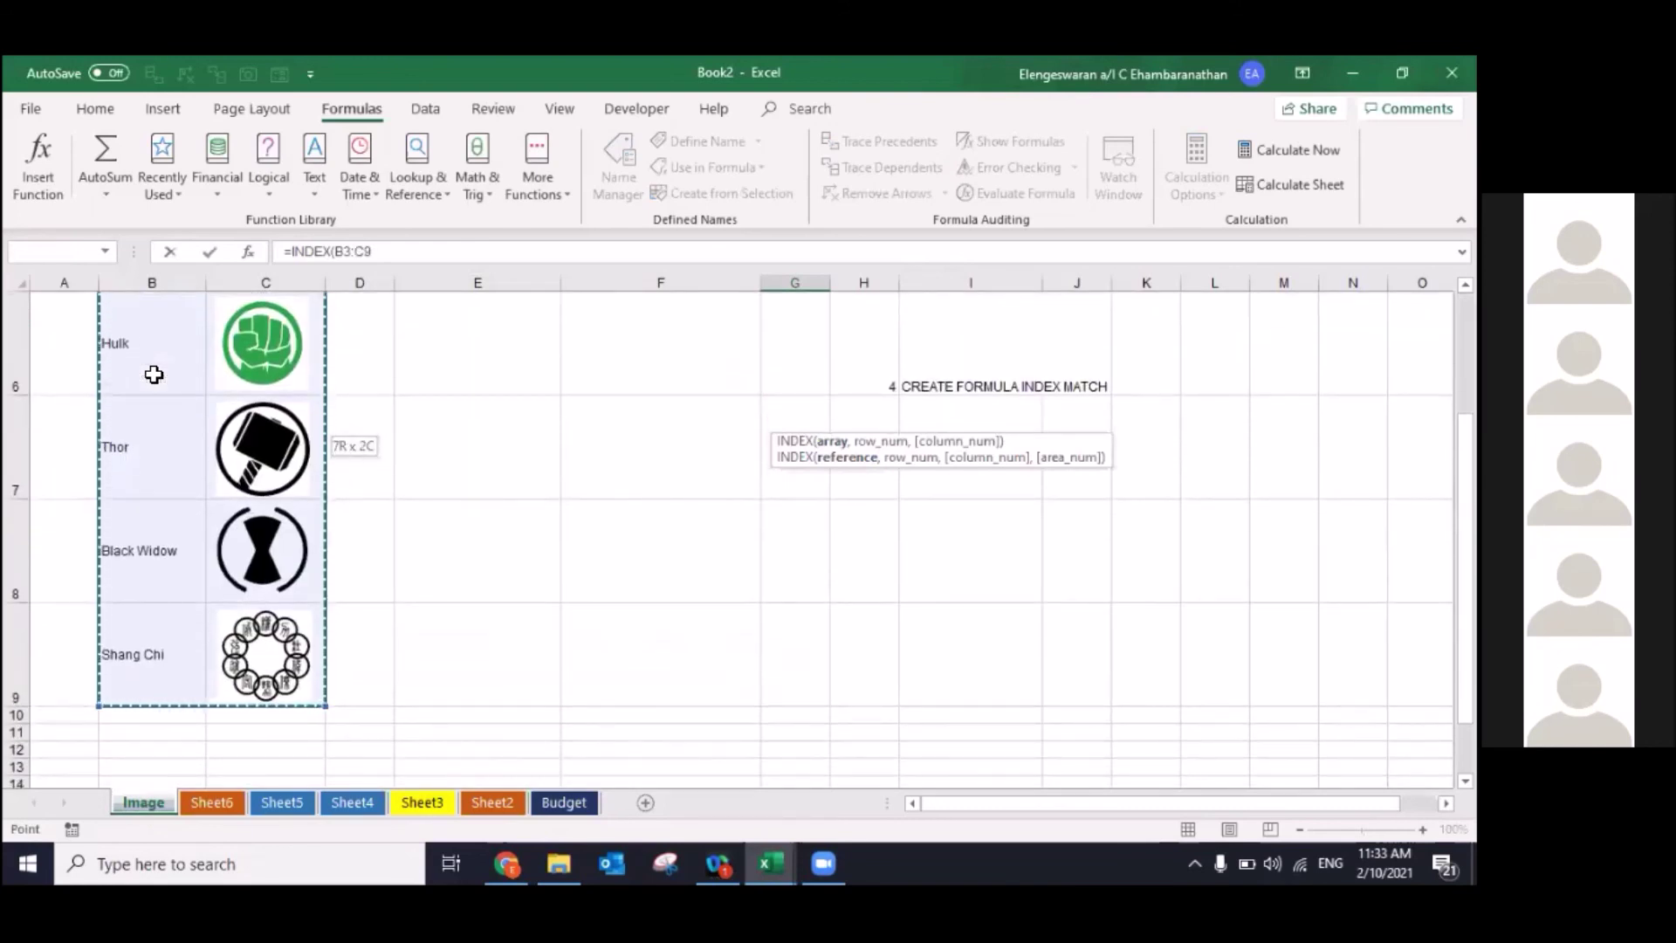
pyautogui.press('F4')
# Step: Complete the formula with MATCH(E3,$B$3:$B$9,0) and column number 2
pyautogui.write(',')
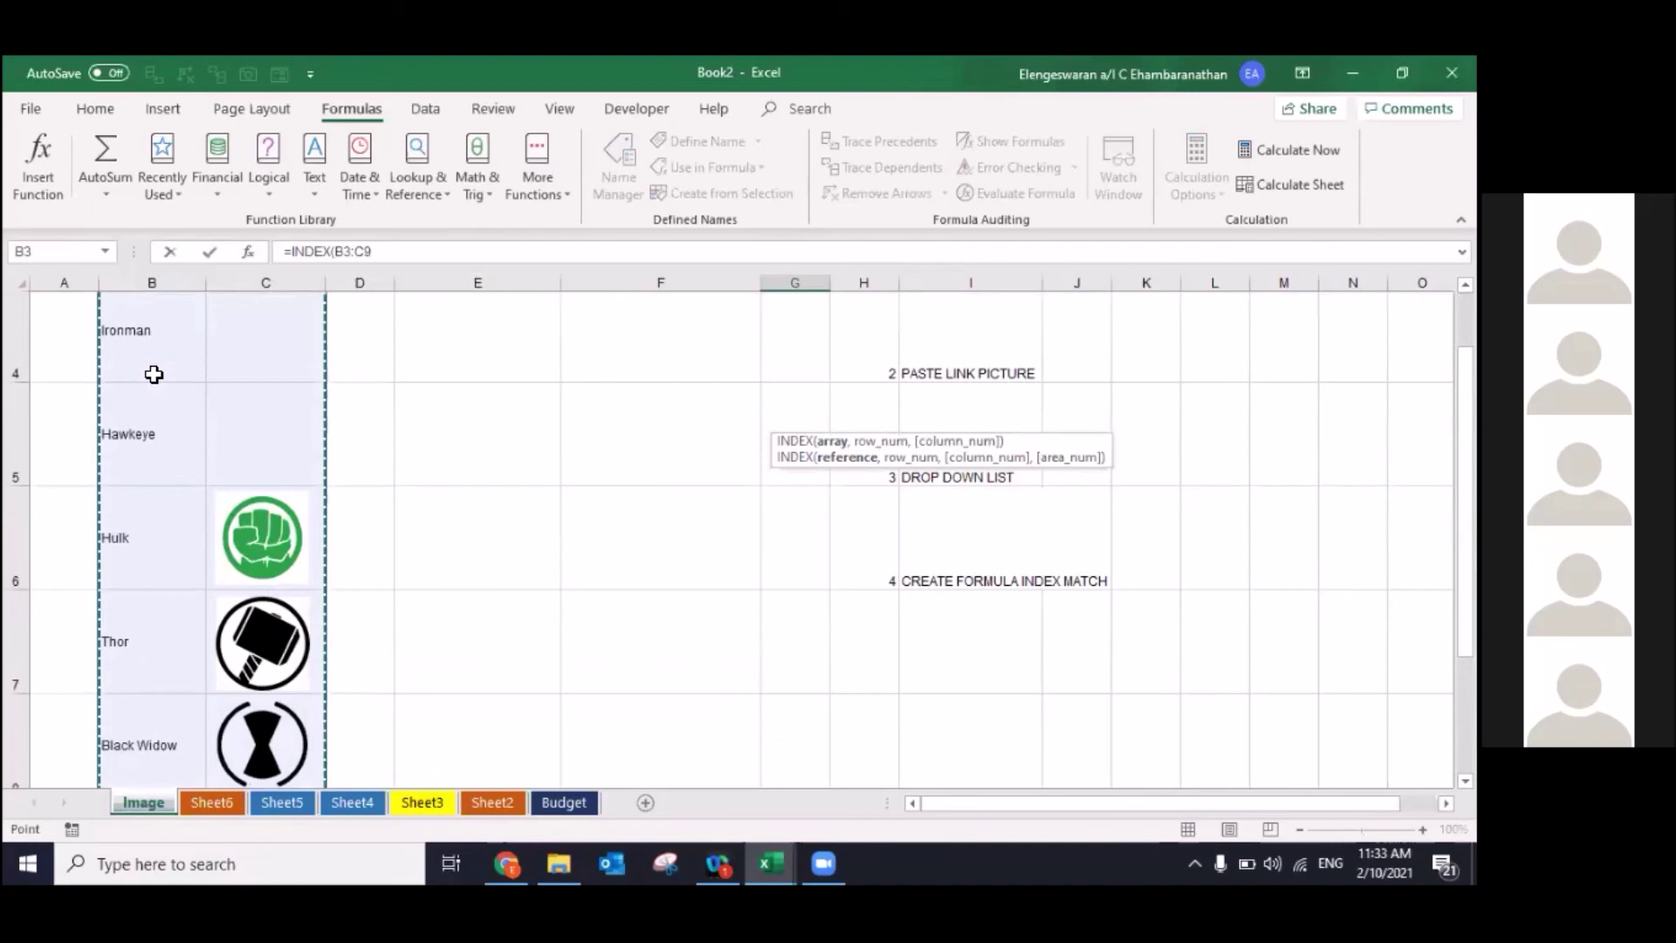
pyautogui.write('MATCH(')
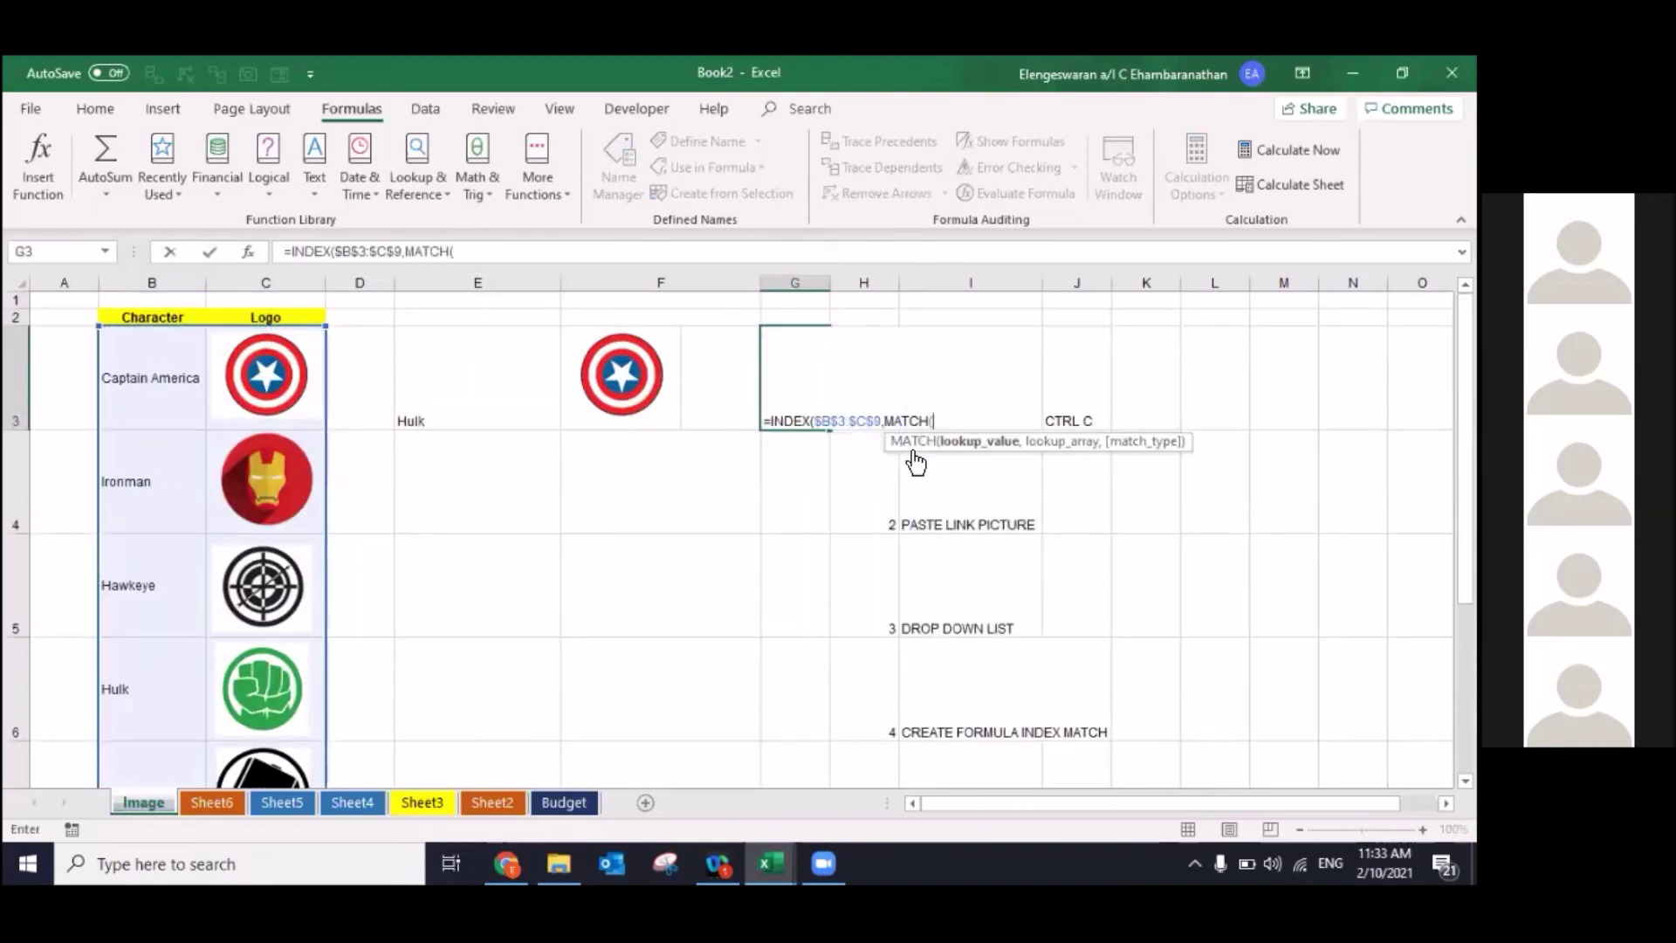
pyautogui.click(457, 411)
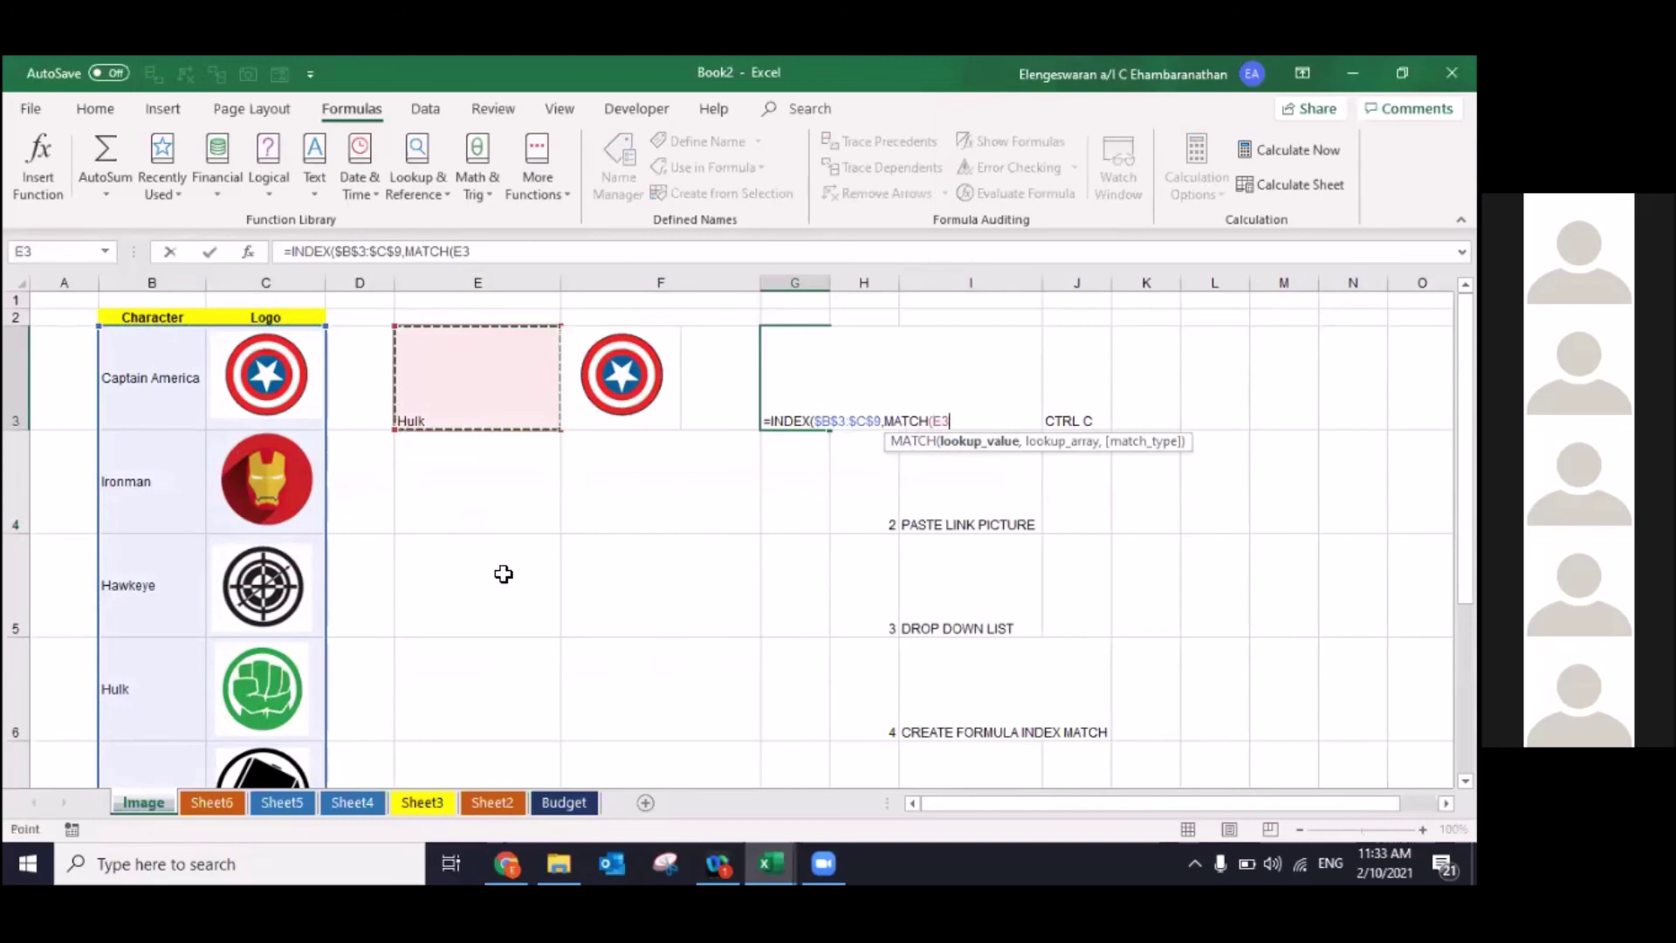
pyautogui.write(',')
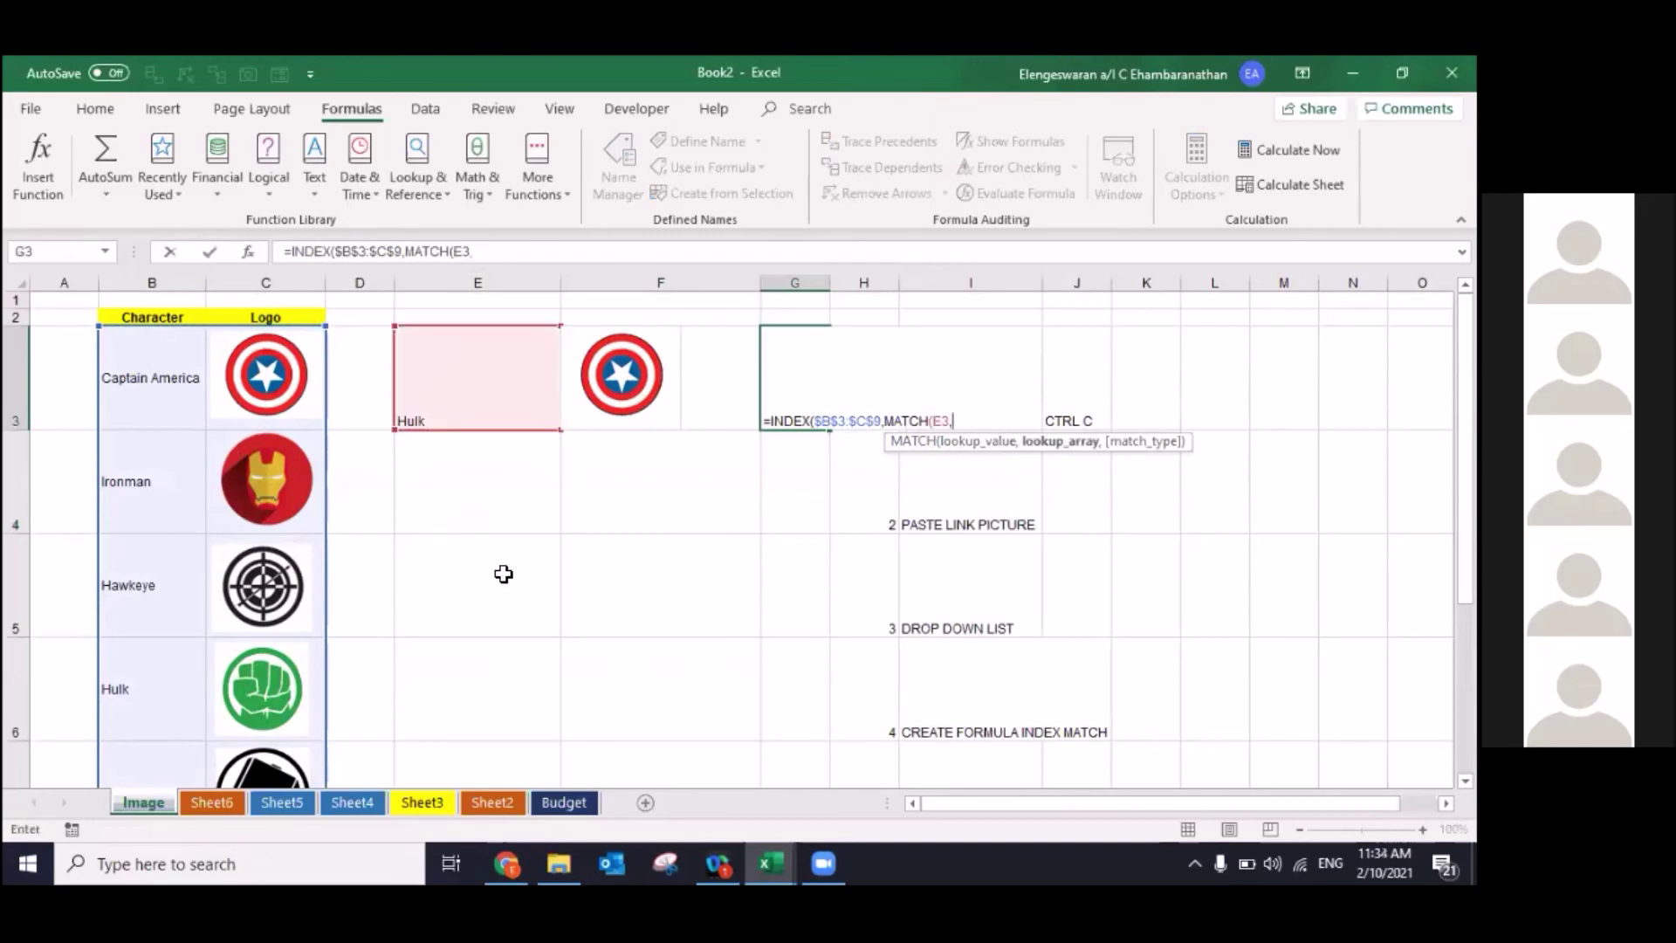
pyautogui.click(140, 379)
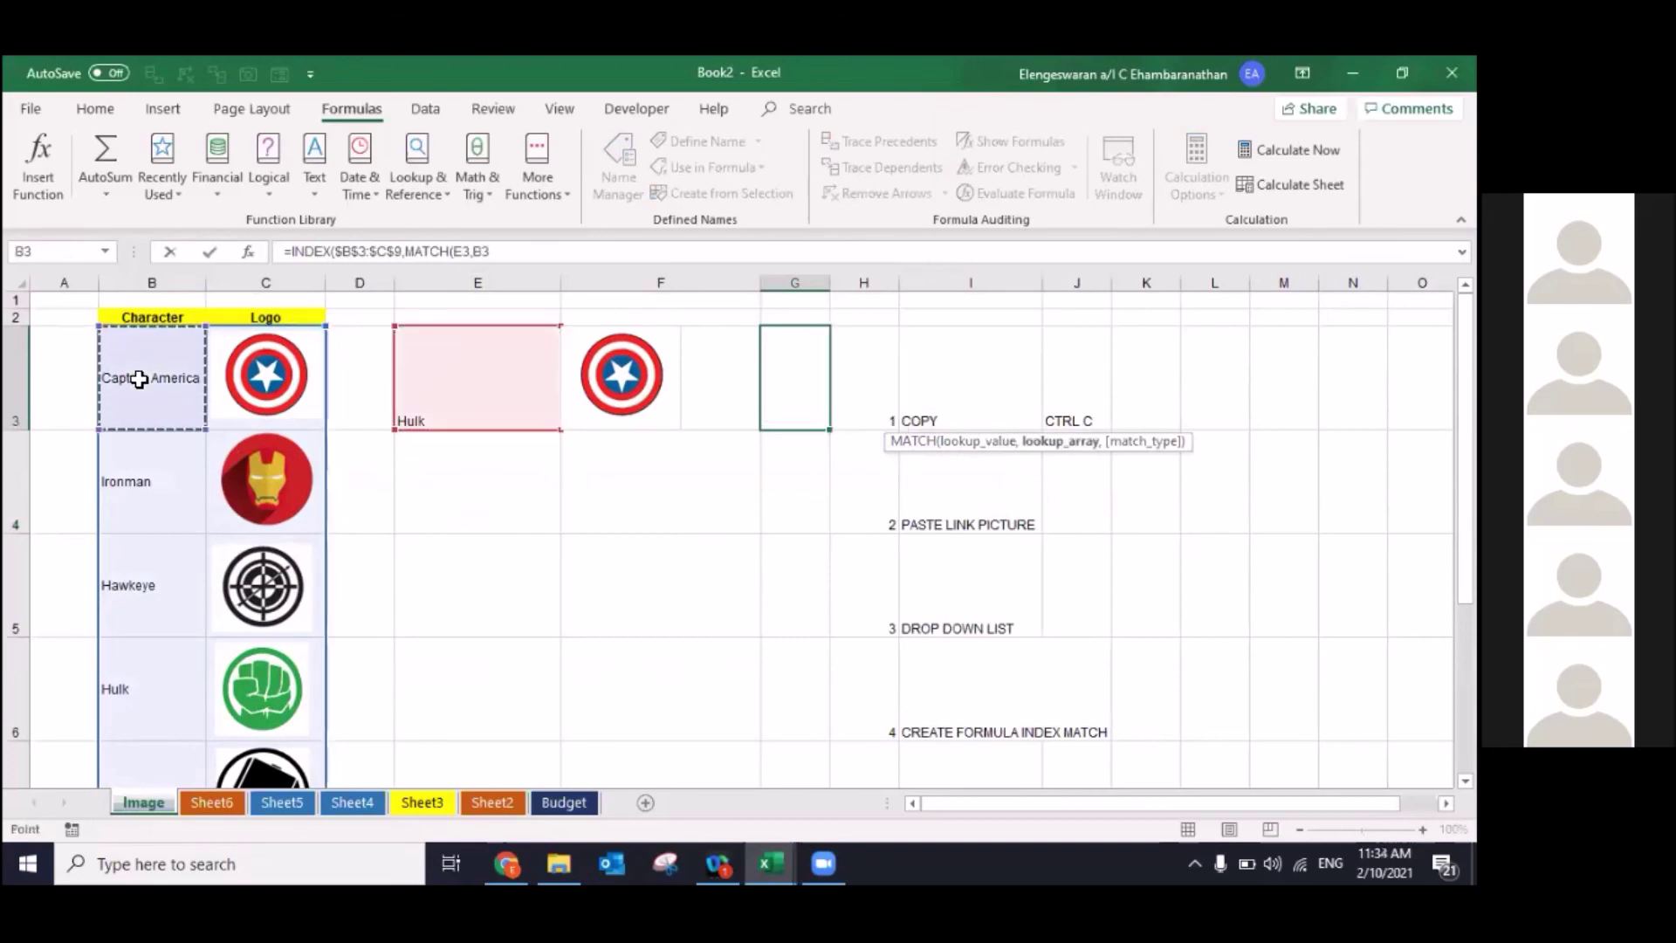
pyautogui.moveTo(140, 379); pyautogui.dragTo(131, 690)
pyautogui.press('F4')
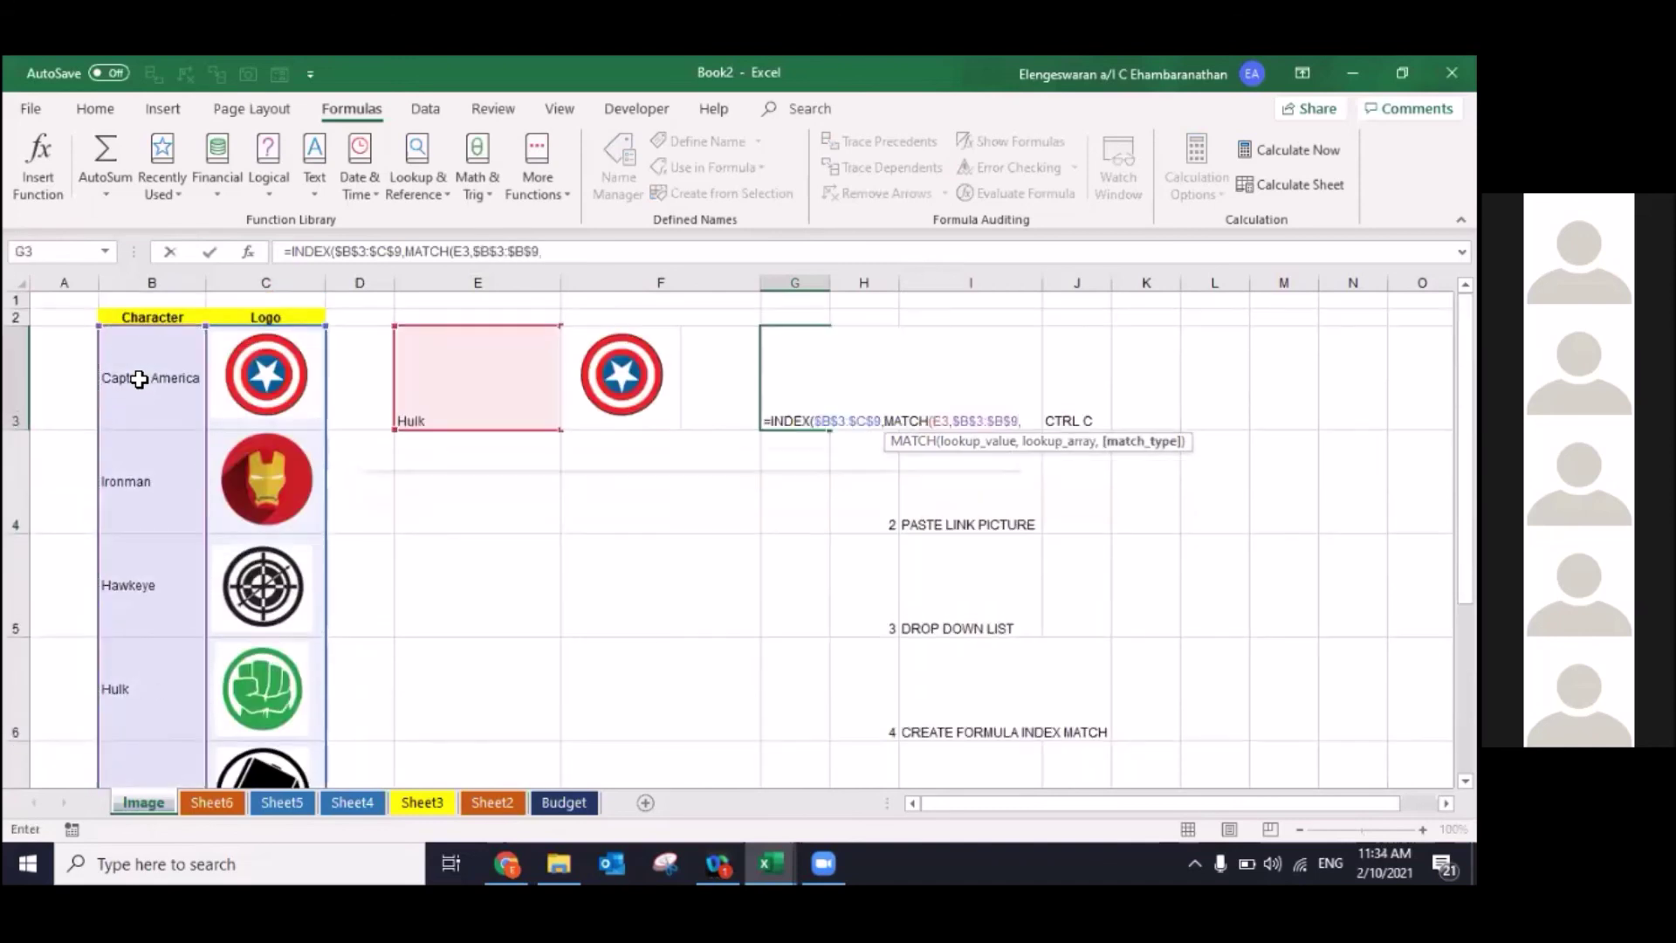
pyautogui.write(',0),')
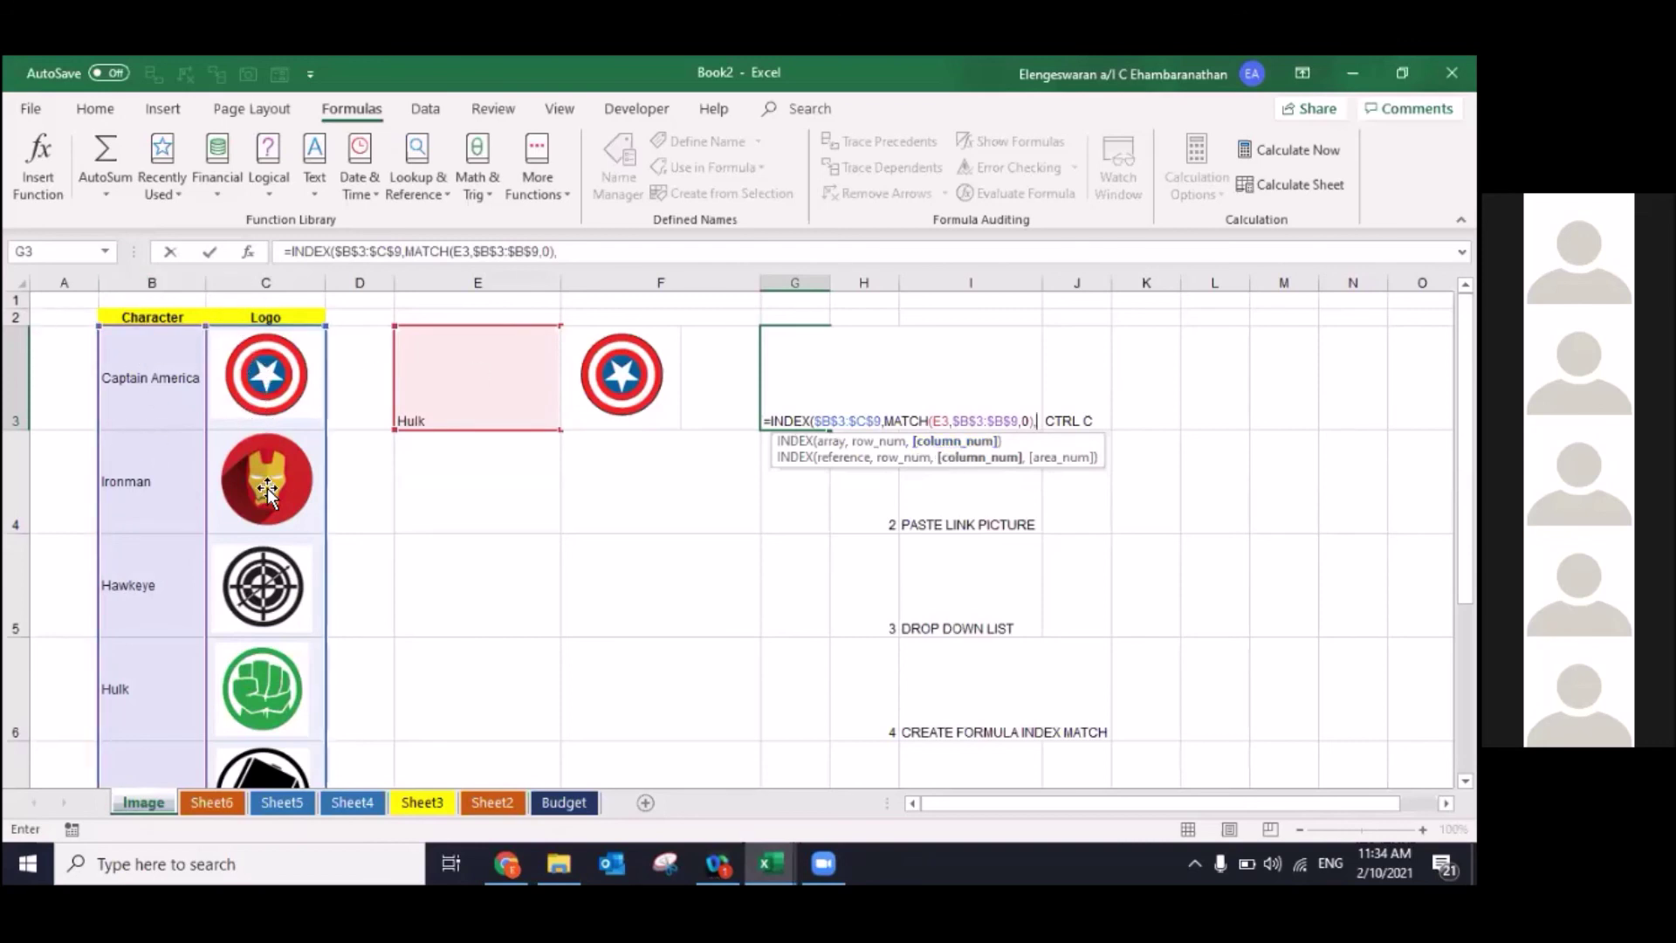
pyautogui.click(596, 252)
pyautogui.write('2)')
pyautogui.press('Return')
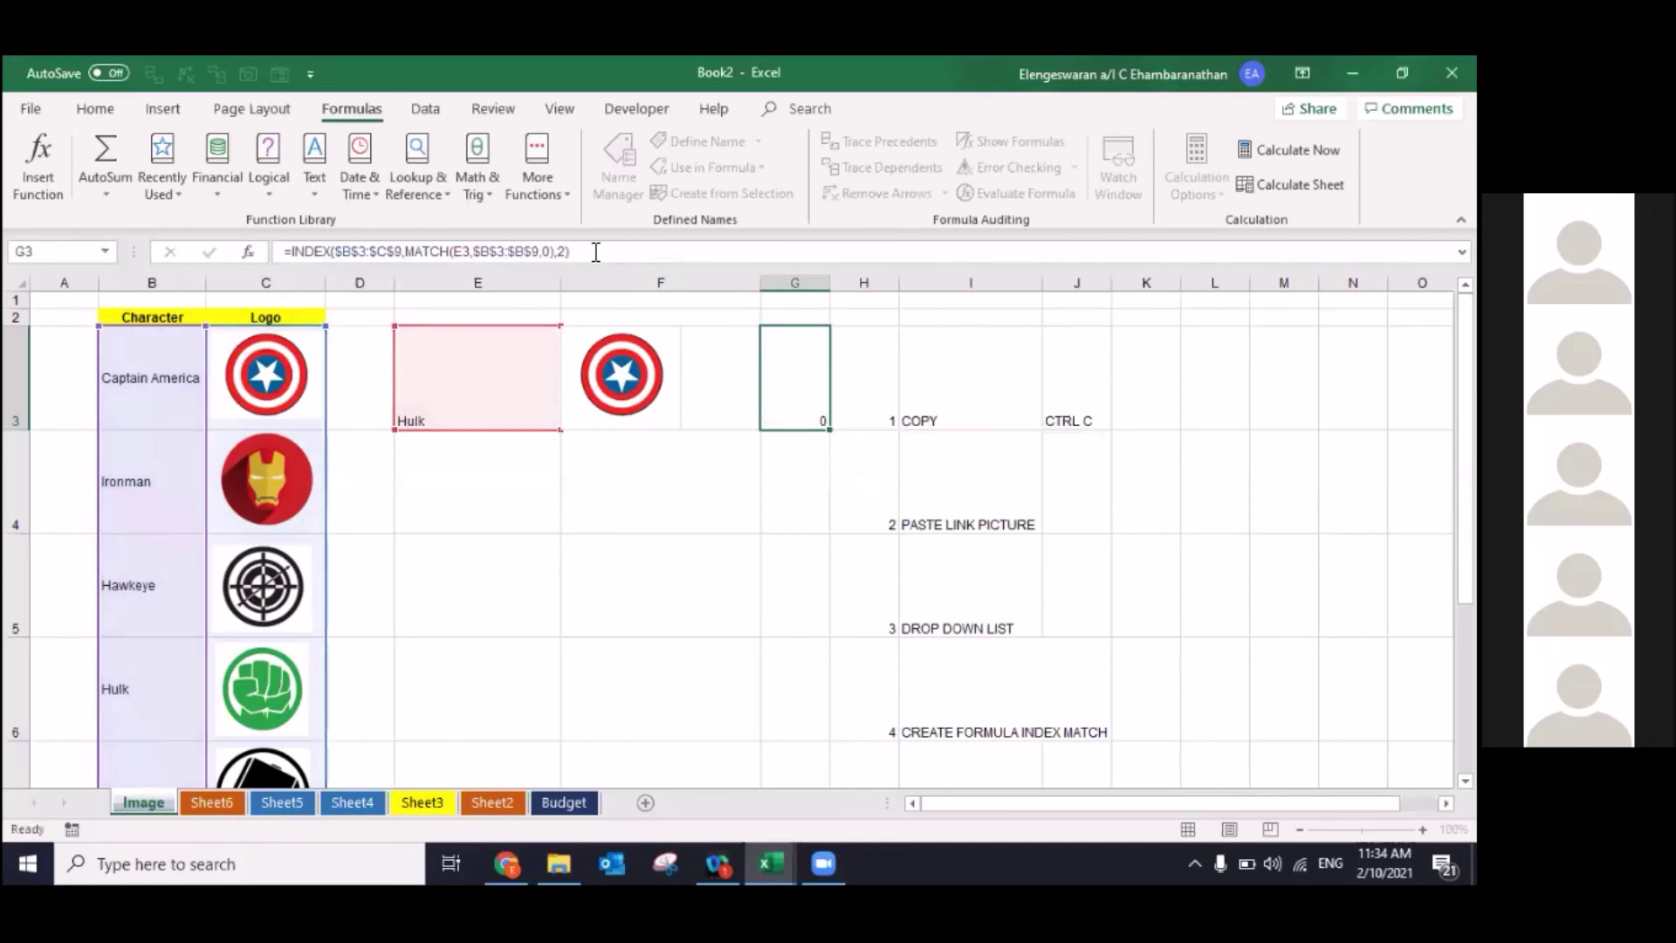
pyautogui.press('Up')
pyautogui.press('Left')
pyautogui.press('Left')
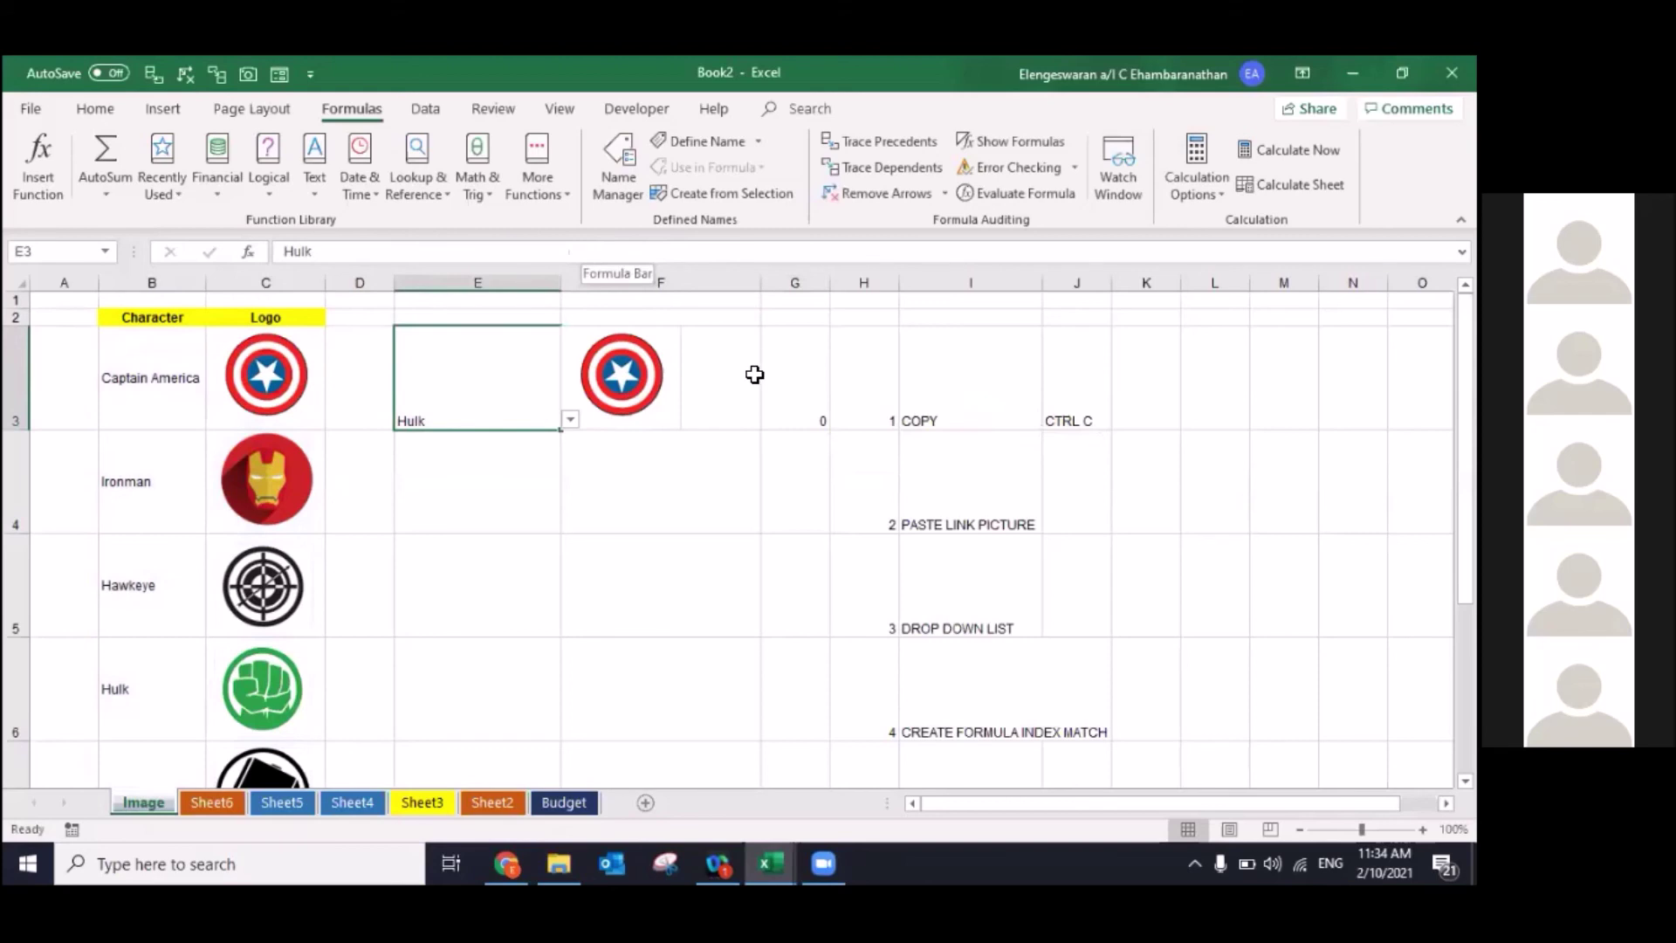
# Step: Choose Captain America from E3's character dropdown
pyautogui.click(571, 423)
pyautogui.click(494, 436)
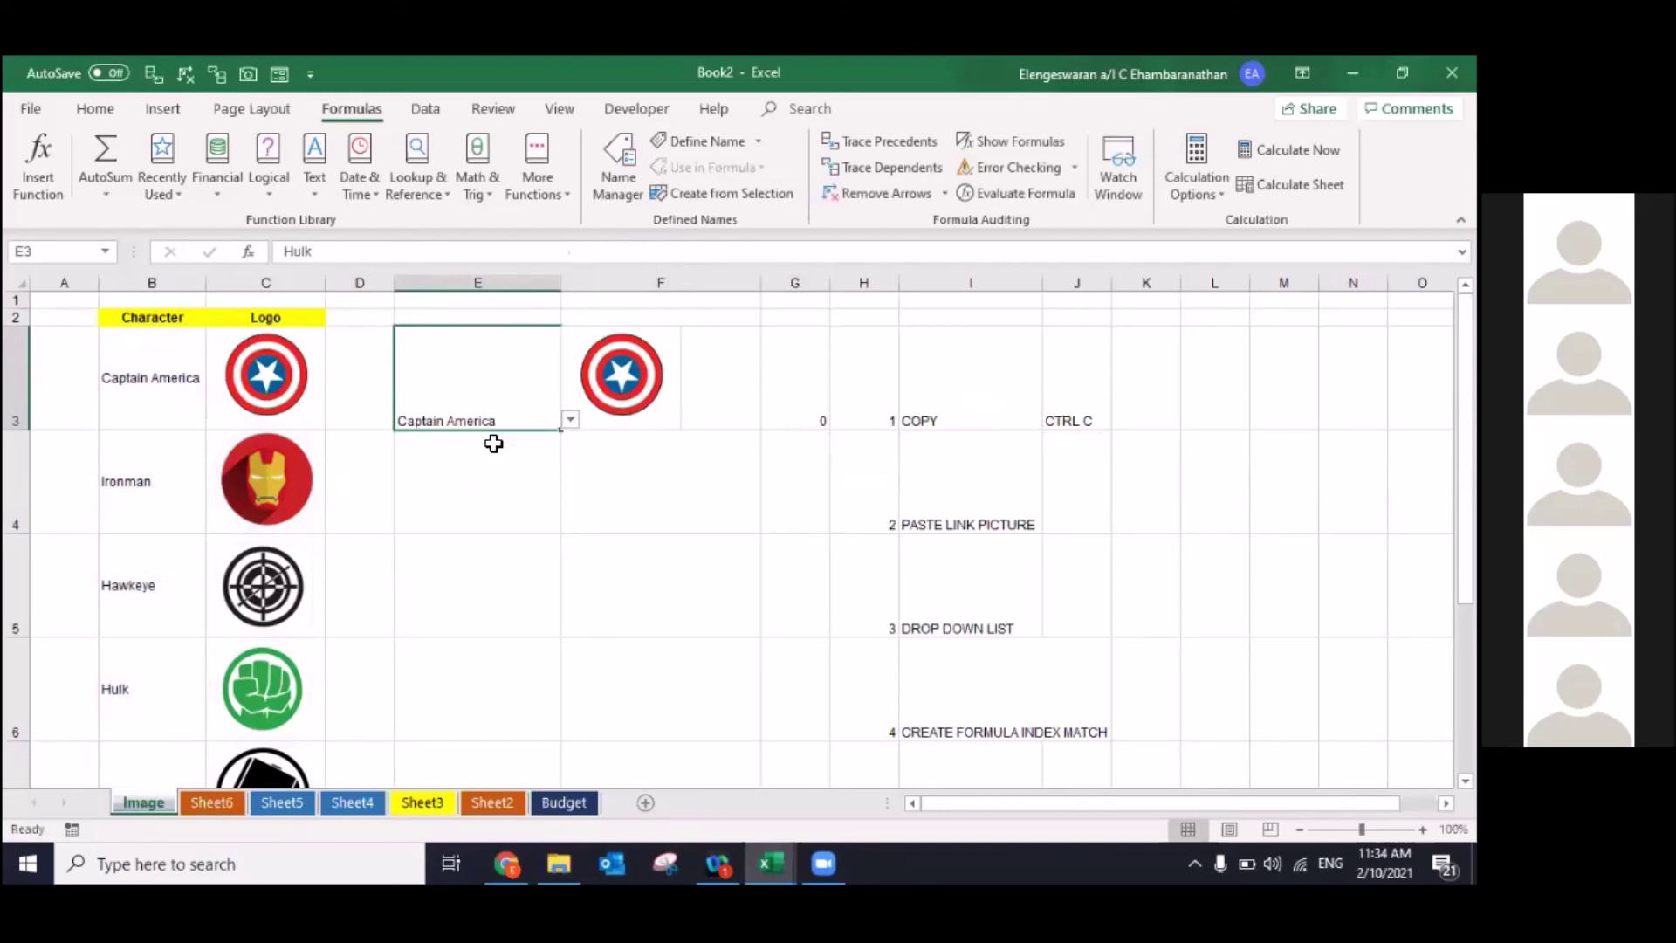
pyautogui.press('Right')
pyautogui.press('Right')
pyautogui.press('Left')
pyautogui.press('Left')
pyautogui.press('Left')
pyautogui.press('Left')
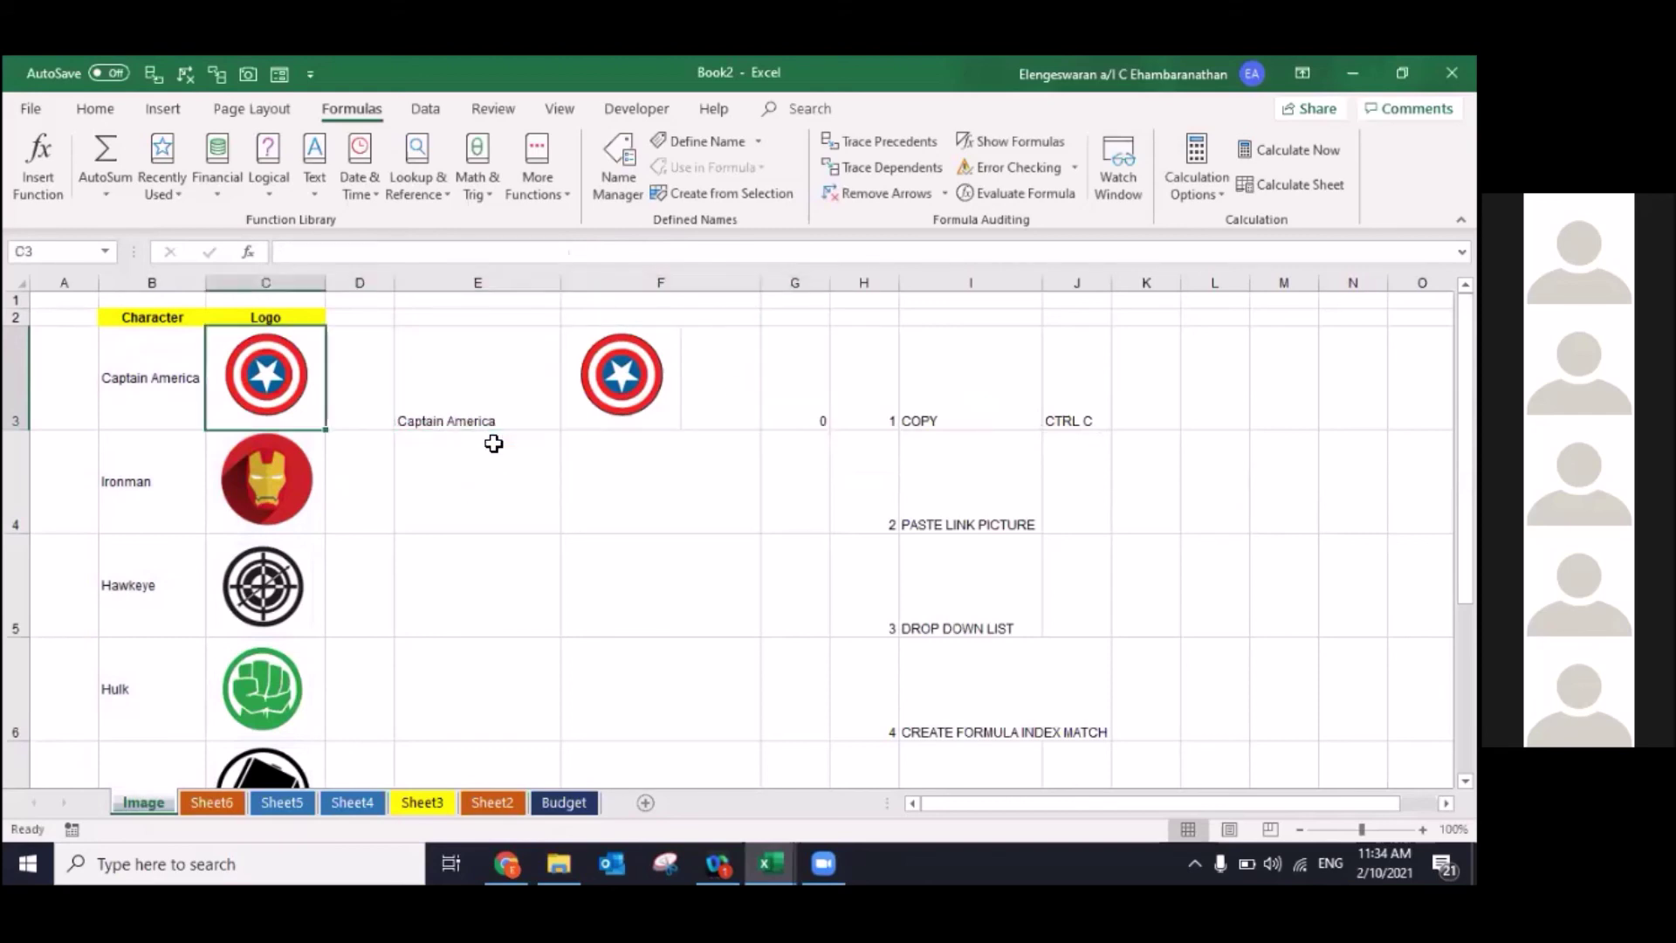
# Step: Type test values ELEN and CAP into C3 to watch G3 update, then clear C3
pyautogui.write('ELEN')
pyautogui.press('Return')
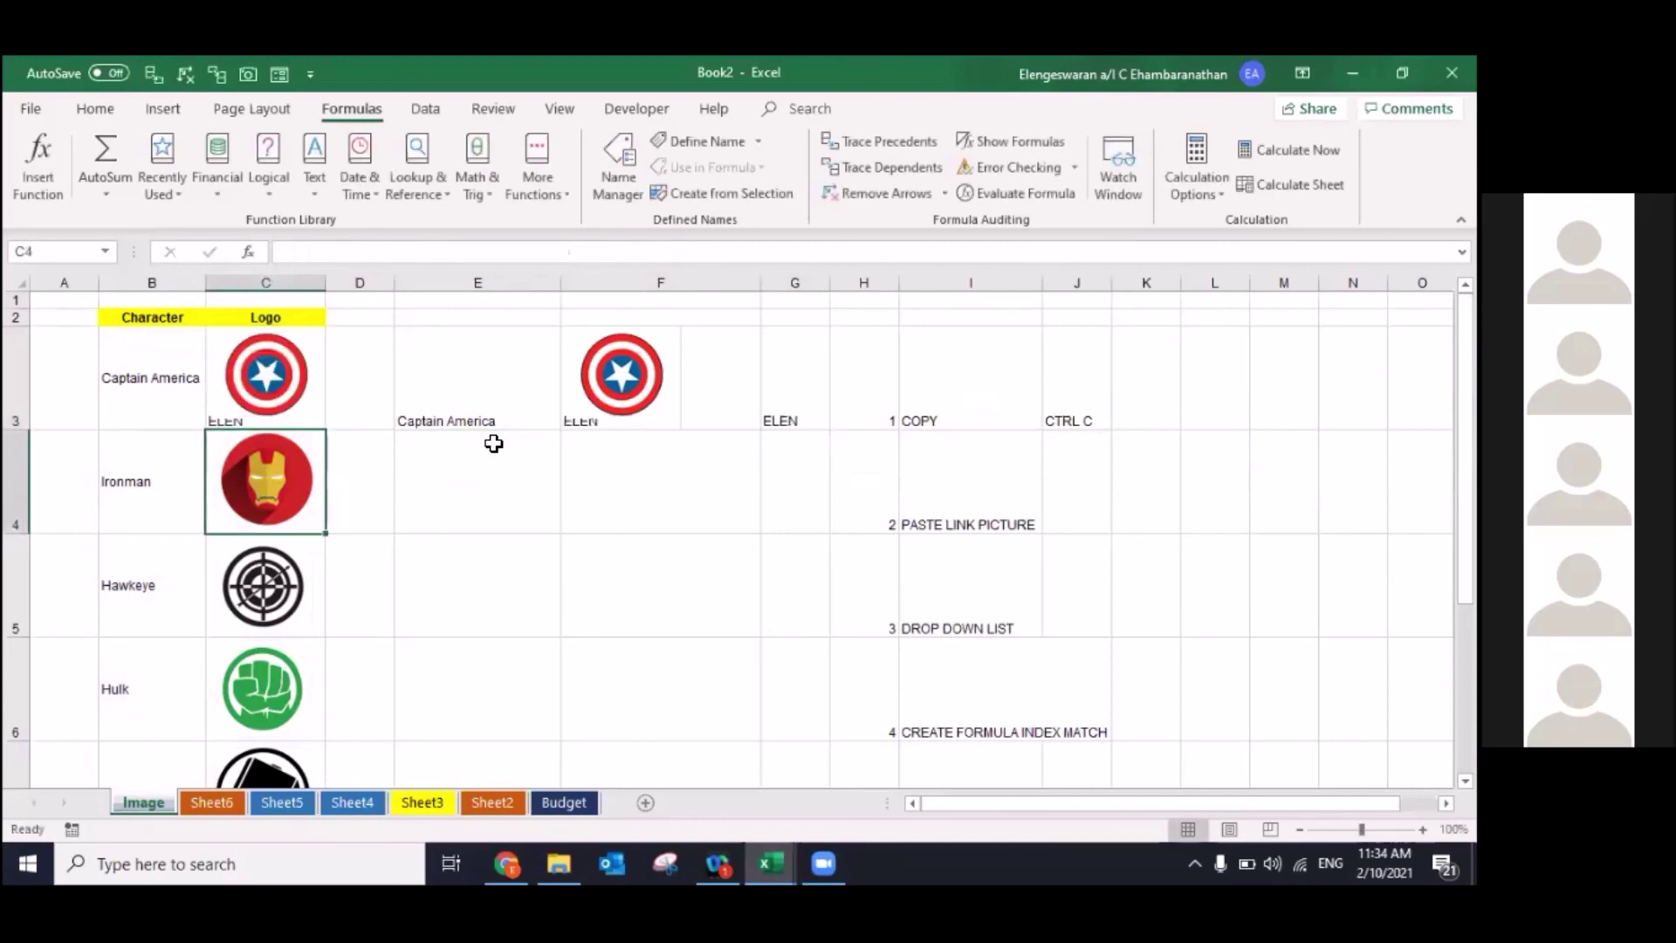
pyautogui.press('Up')
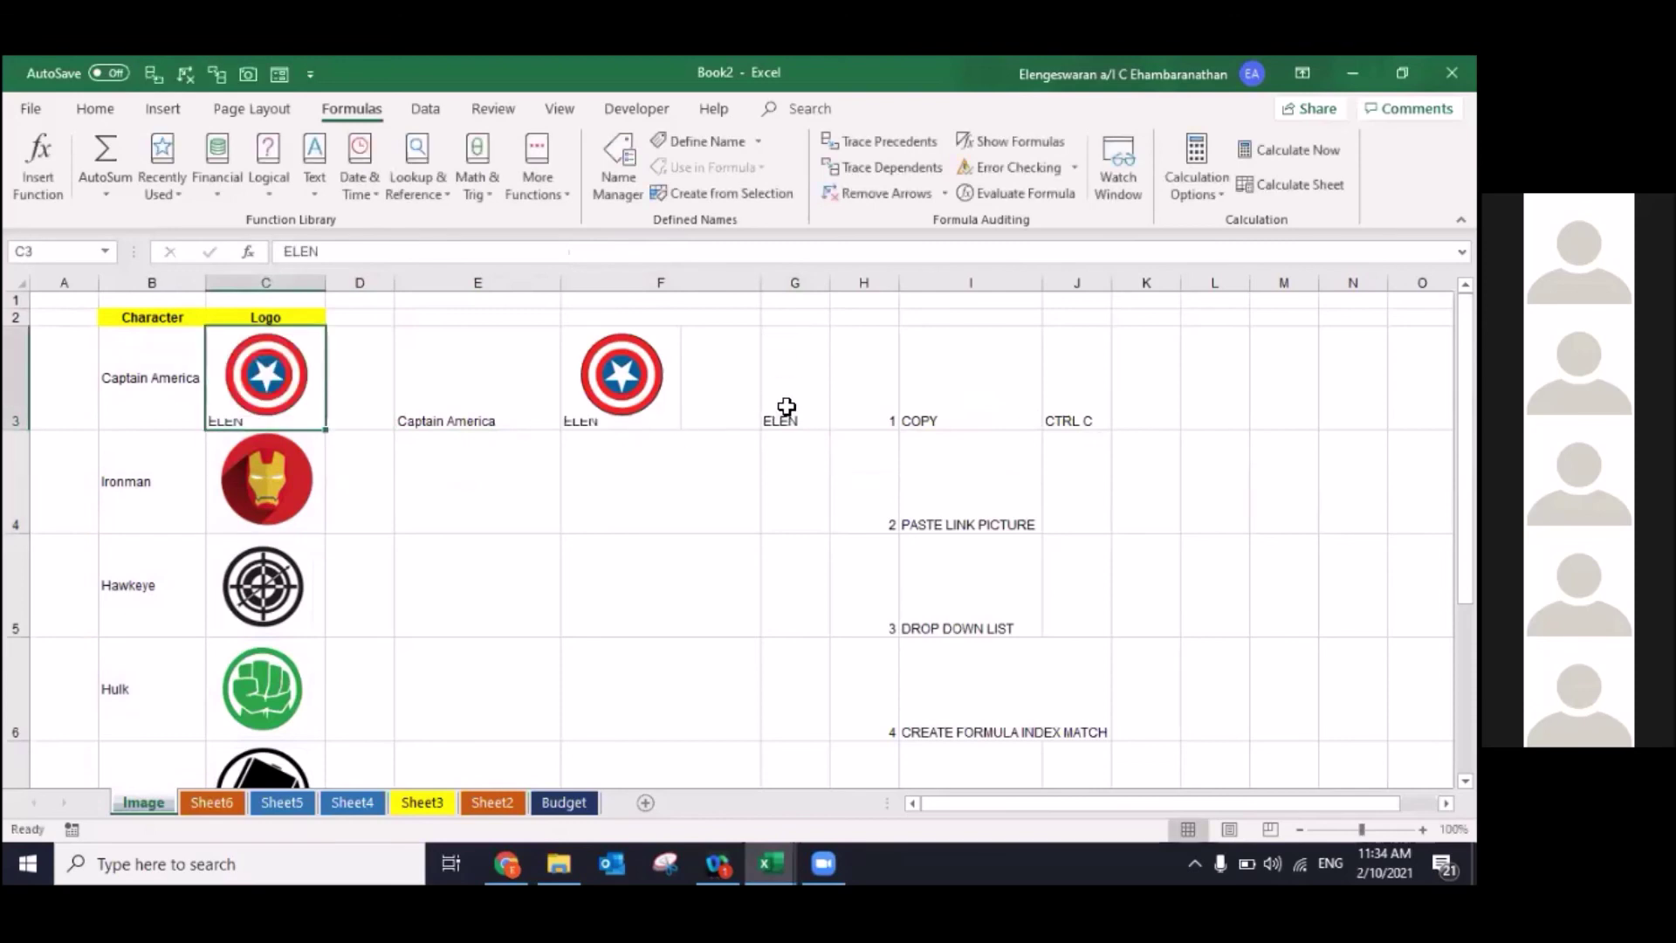
pyautogui.write('CAP')
pyautogui.press('Return')
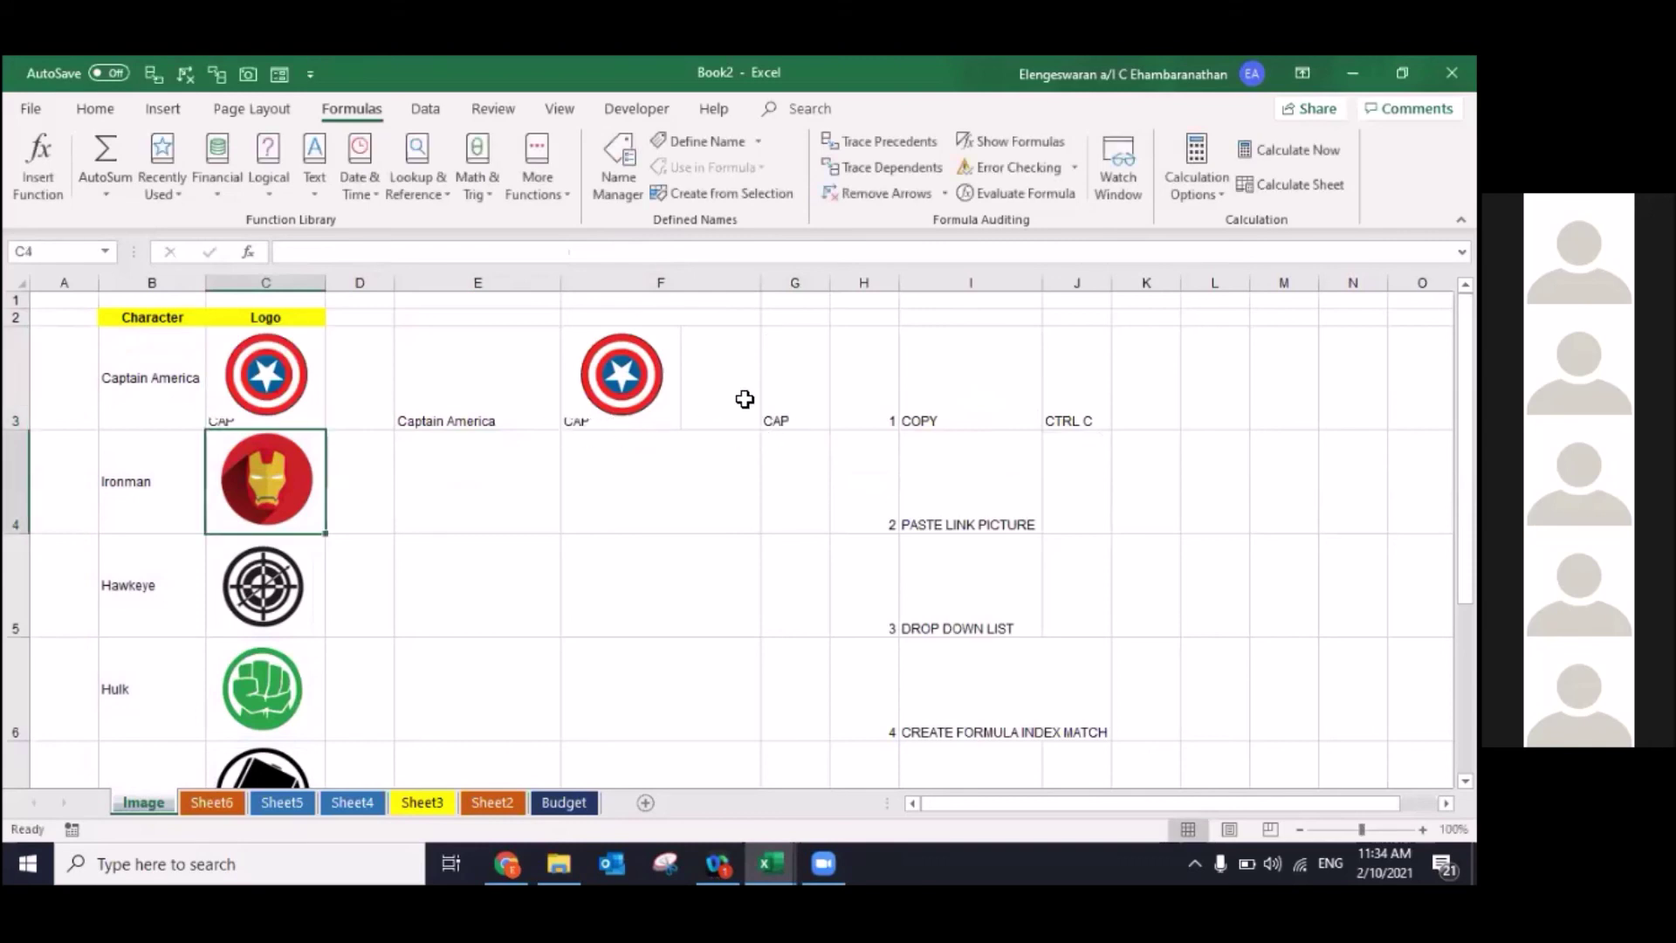
pyautogui.press('Up')
pyautogui.press('Delete')
# Step: Select G3 to show its lookup formula and begin defining a new name
pyautogui.click(745, 399)
pyautogui.press('Right')
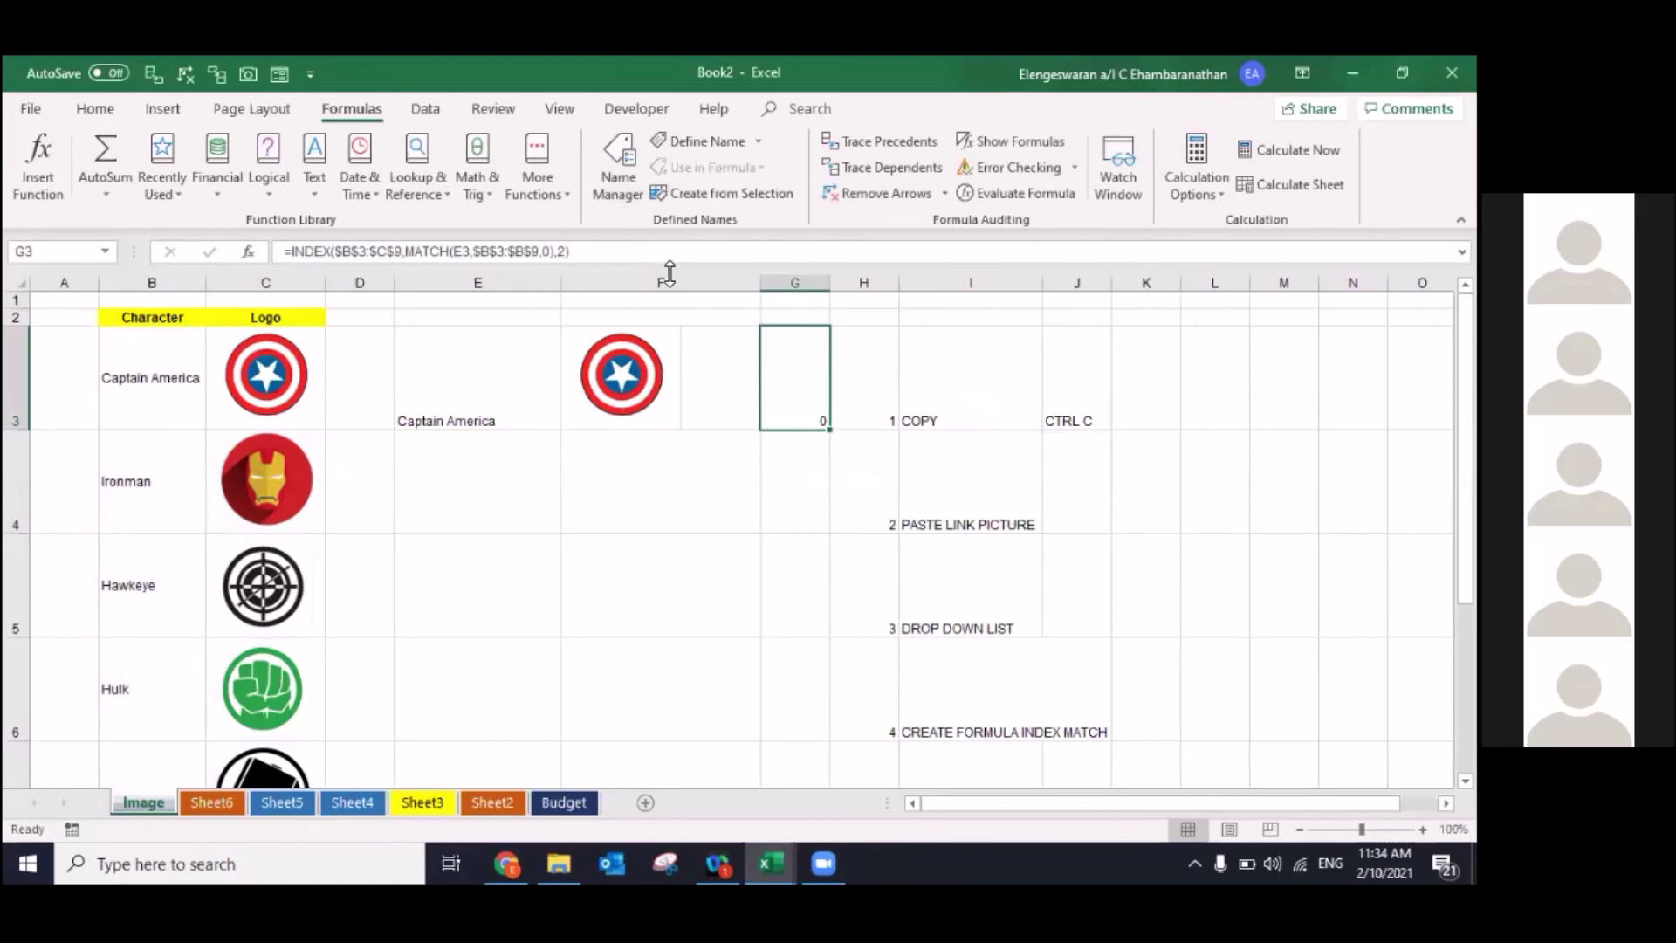
pyautogui.click(691, 143)
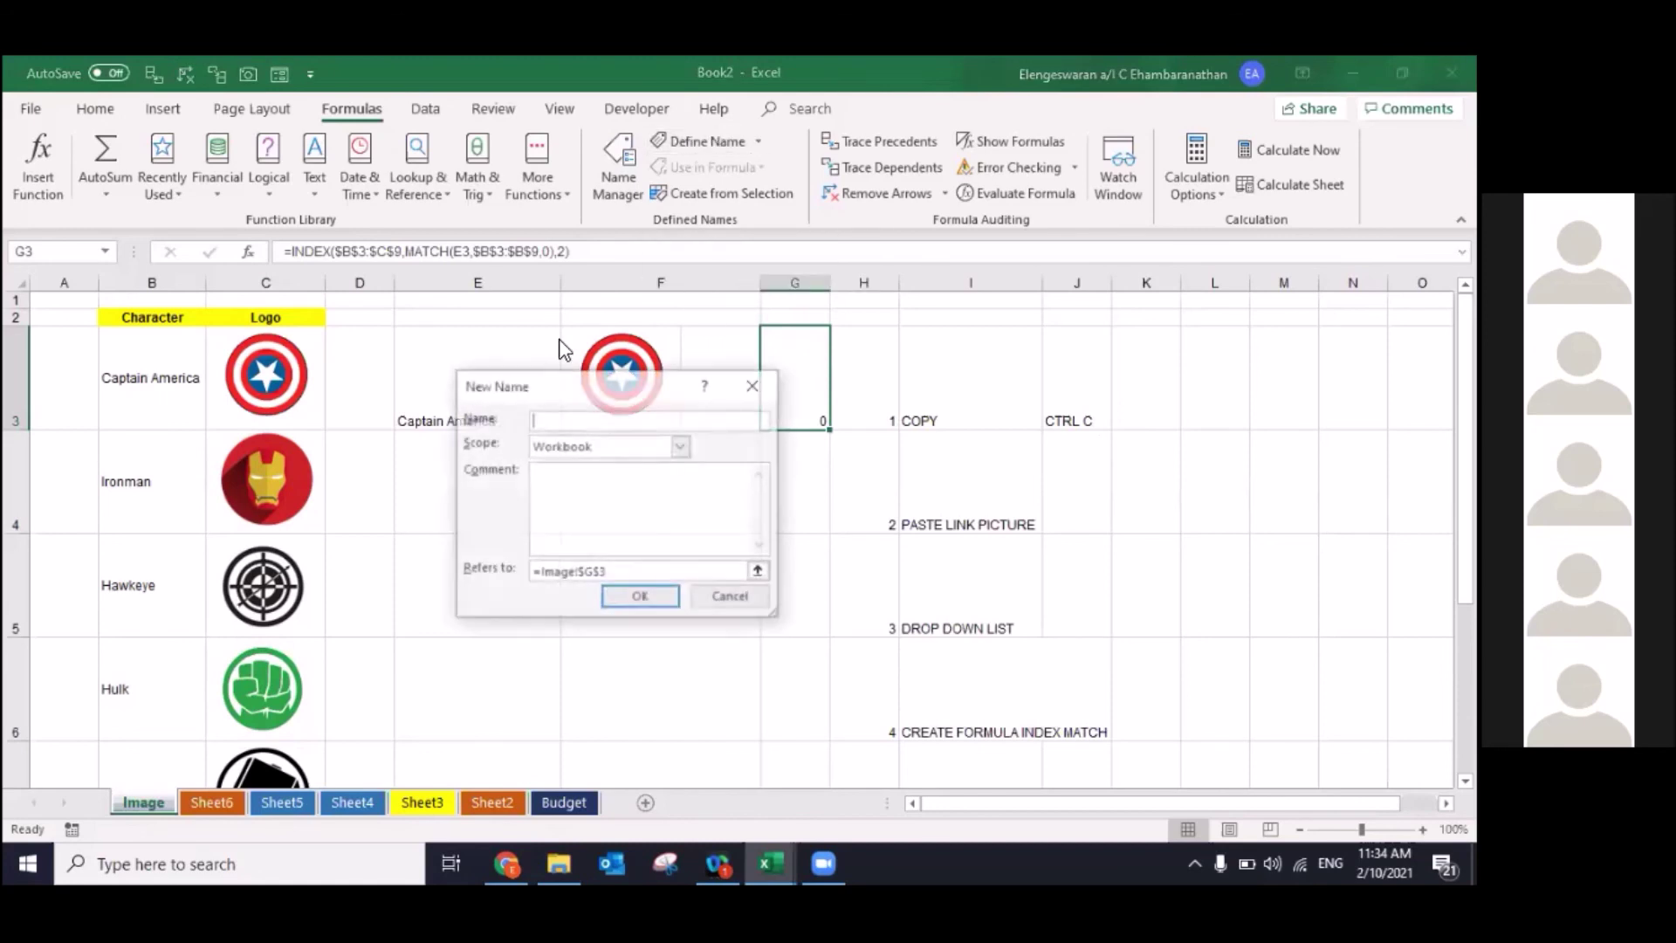
# Step: Cancel the New Name dialog and enter step 5, COPY FORMULA, in H7:I7
pyautogui.click(753, 385)
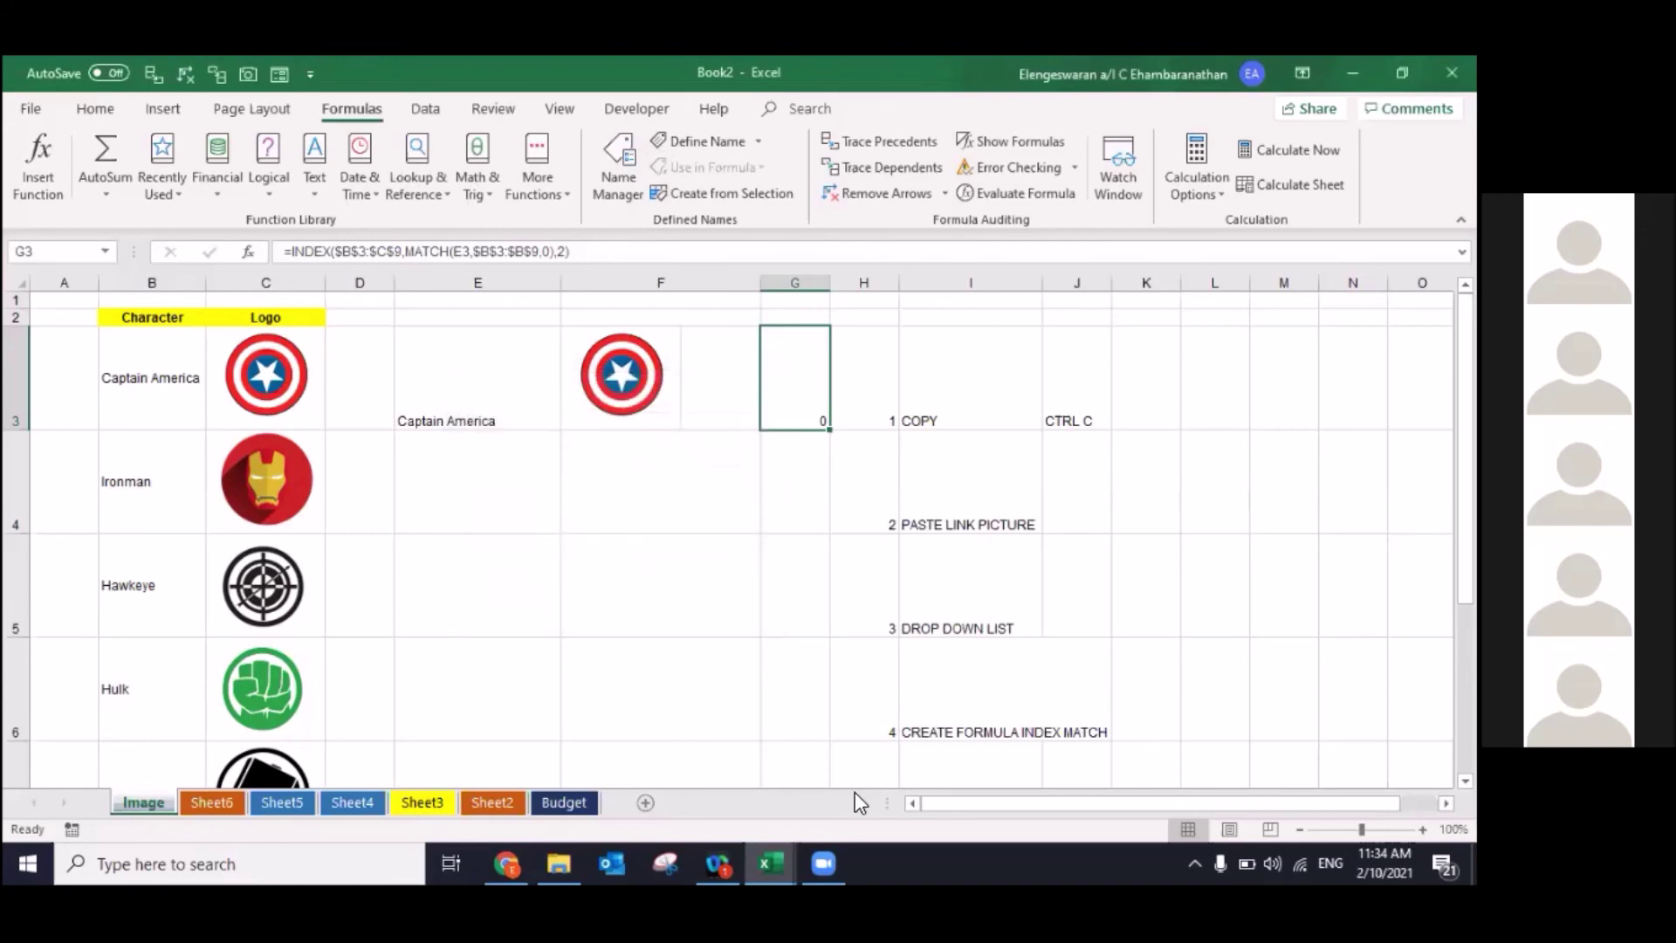
pyautogui.click(863, 740)
pyautogui.scroll(-1, 863, 739)
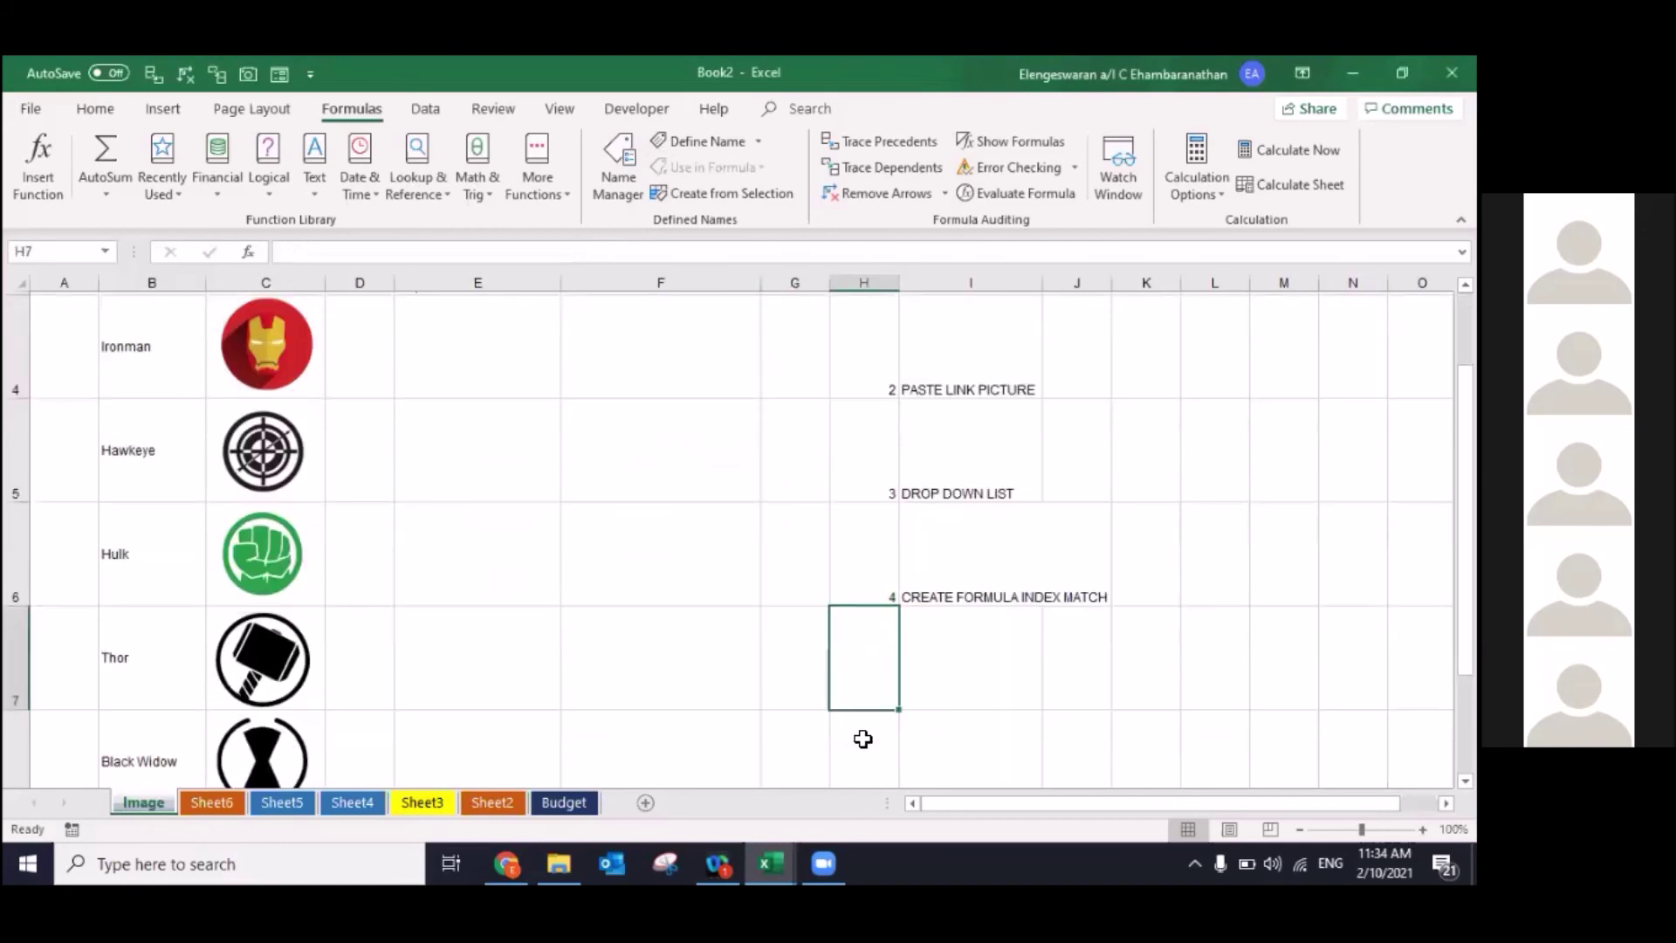
pyautogui.write('5')
pyautogui.press('Tab')
pyautogui.write('COPY FORMU')
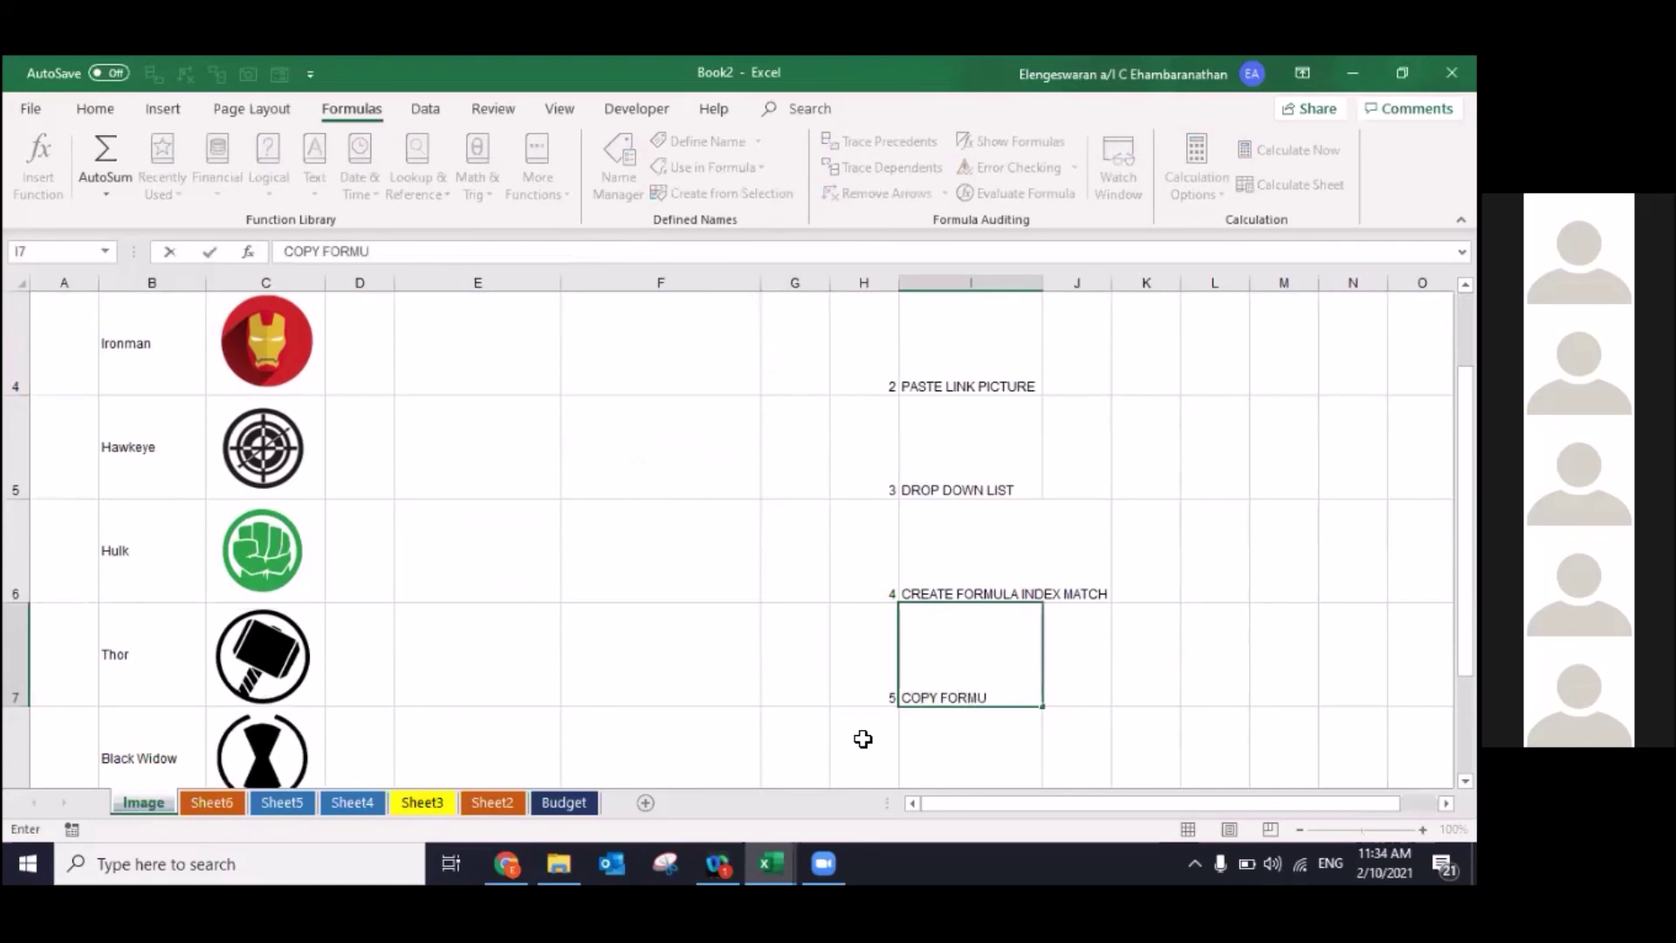
pyautogui.write('LA')
pyautogui.press('Return')
# Step: Enter step 6, FORMULAS > DEFINE, in H8:I8
pyautogui.press('Left')
pyautogui.write('6')
pyautogui.press('Tab')
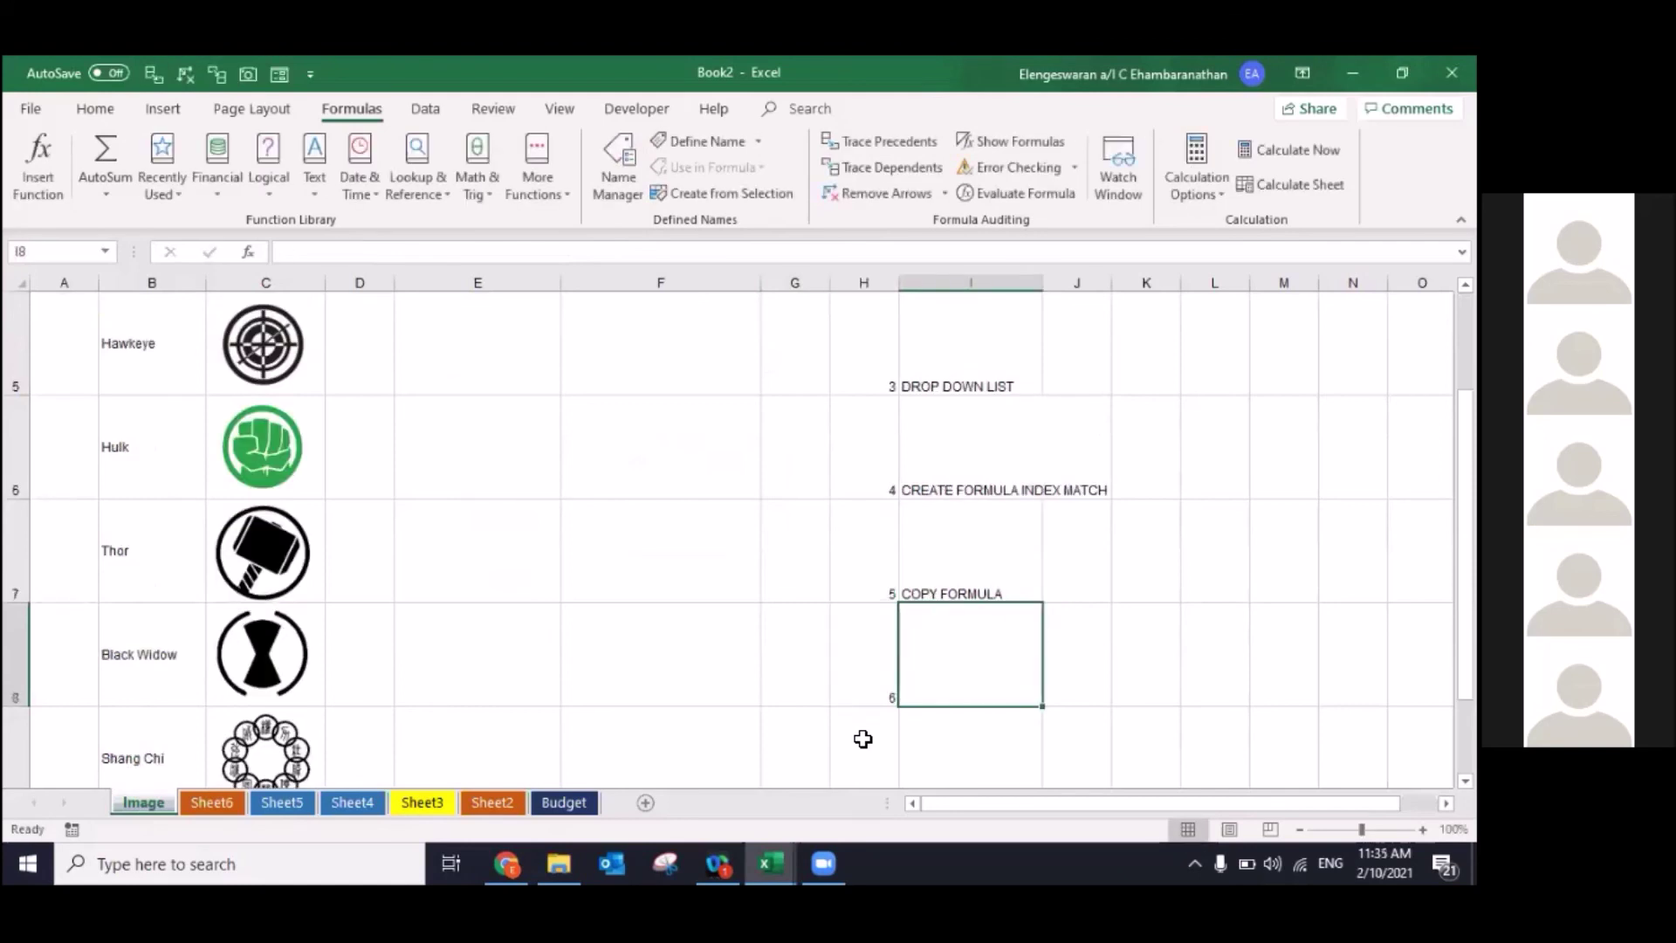
pyautogui.write('FORMULAS > DEFINE')
pyautogui.press('Return')
# Step: Move back through the numbered steps list, then select the lookup formula cell G3
pyautogui.press('Up')
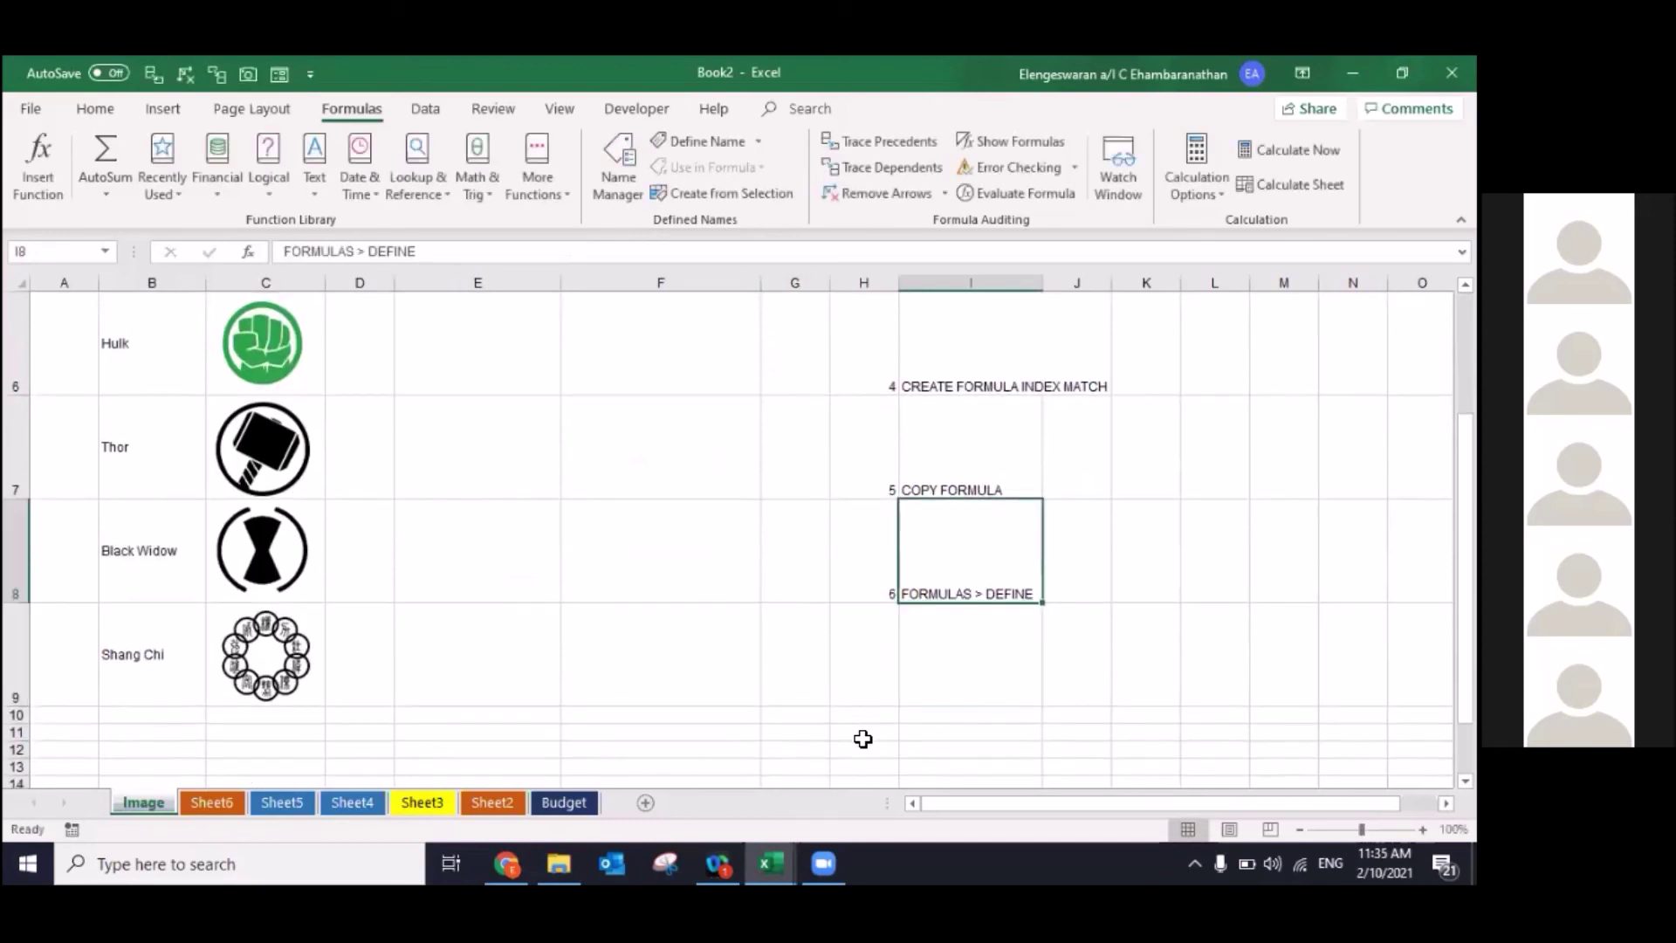
pyautogui.press('Up')
pyautogui.press('Up')
pyautogui.press('Up')
pyautogui.press('Left')
pyautogui.press('Down')
pyautogui.press('Down')
pyautogui.press('Down')
pyautogui.press('Down')
pyautogui.press('Down')
pyautogui.press('Up')
pyautogui.press('Up')
pyautogui.press('Up')
pyautogui.press('Up')
pyautogui.press('Right')
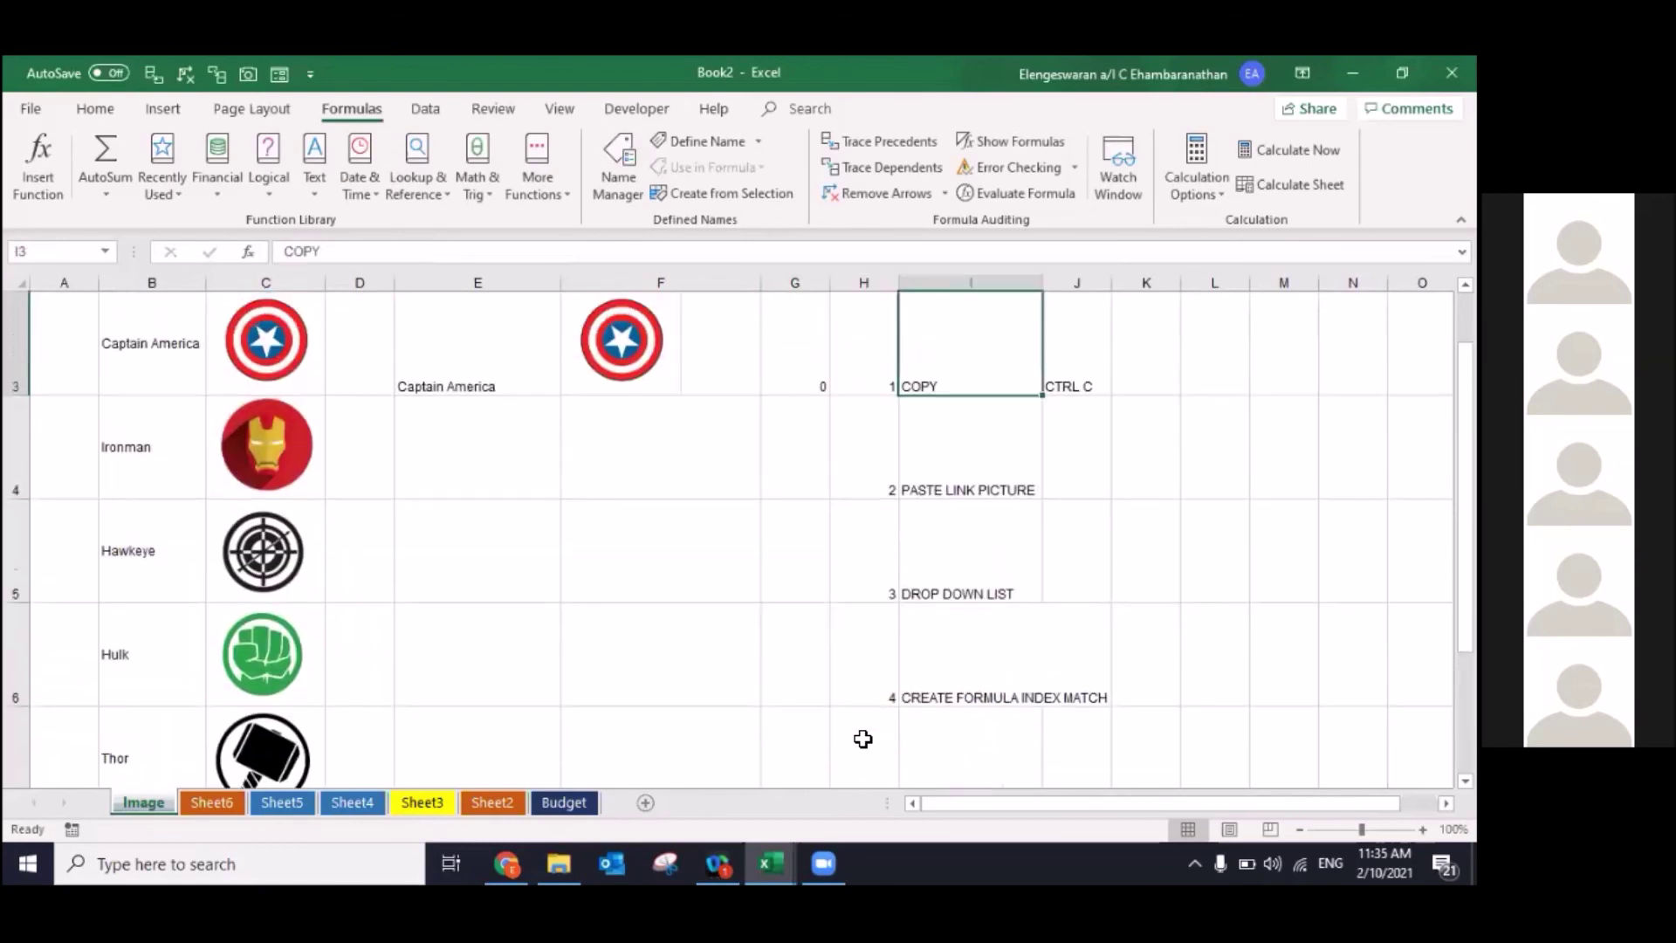
pyautogui.press('Down')
pyautogui.press('Left')
pyautogui.press('Down')
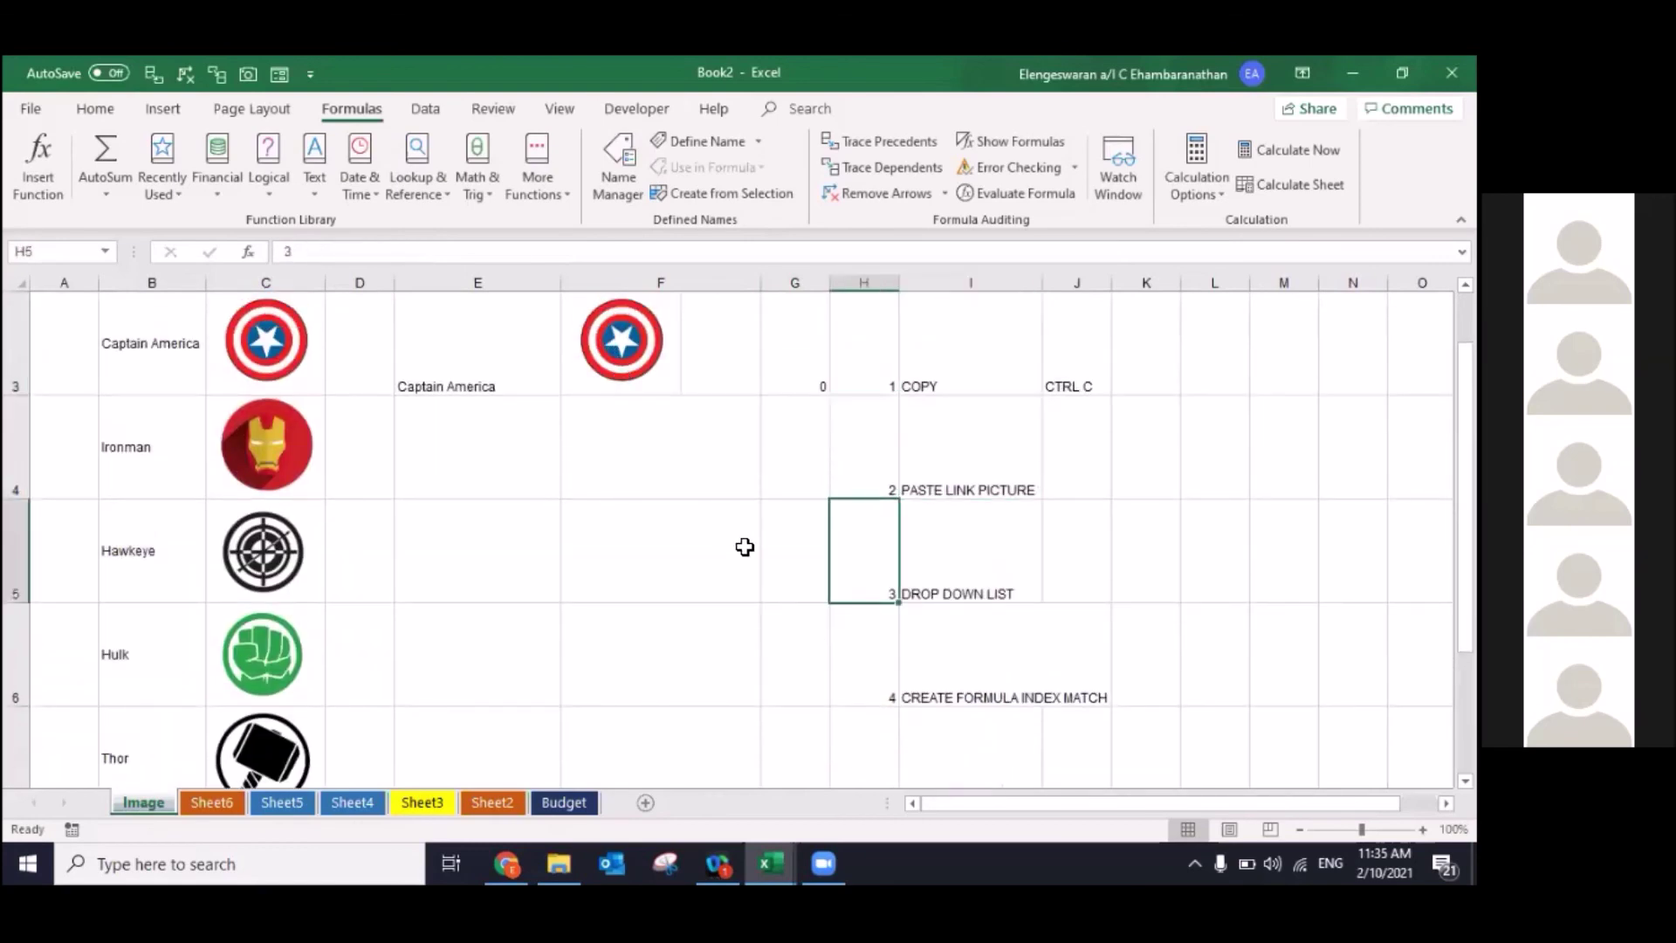
pyautogui.press('Right')
pyautogui.press('Down')
pyautogui.press('Left')
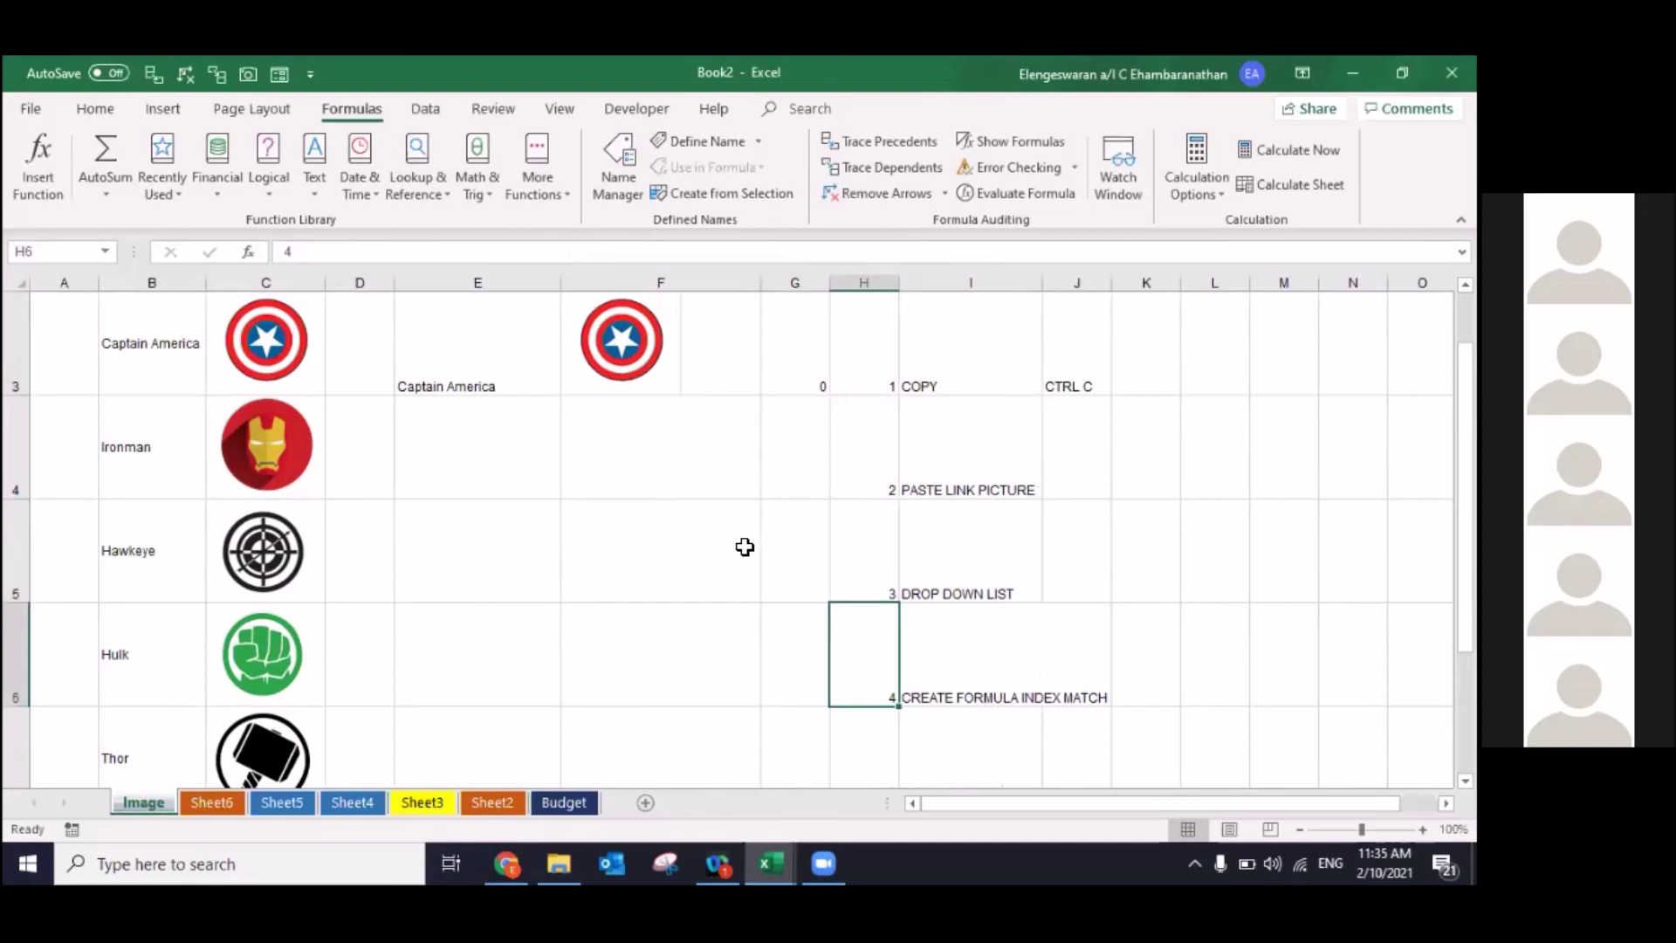
pyautogui.click(790, 338)
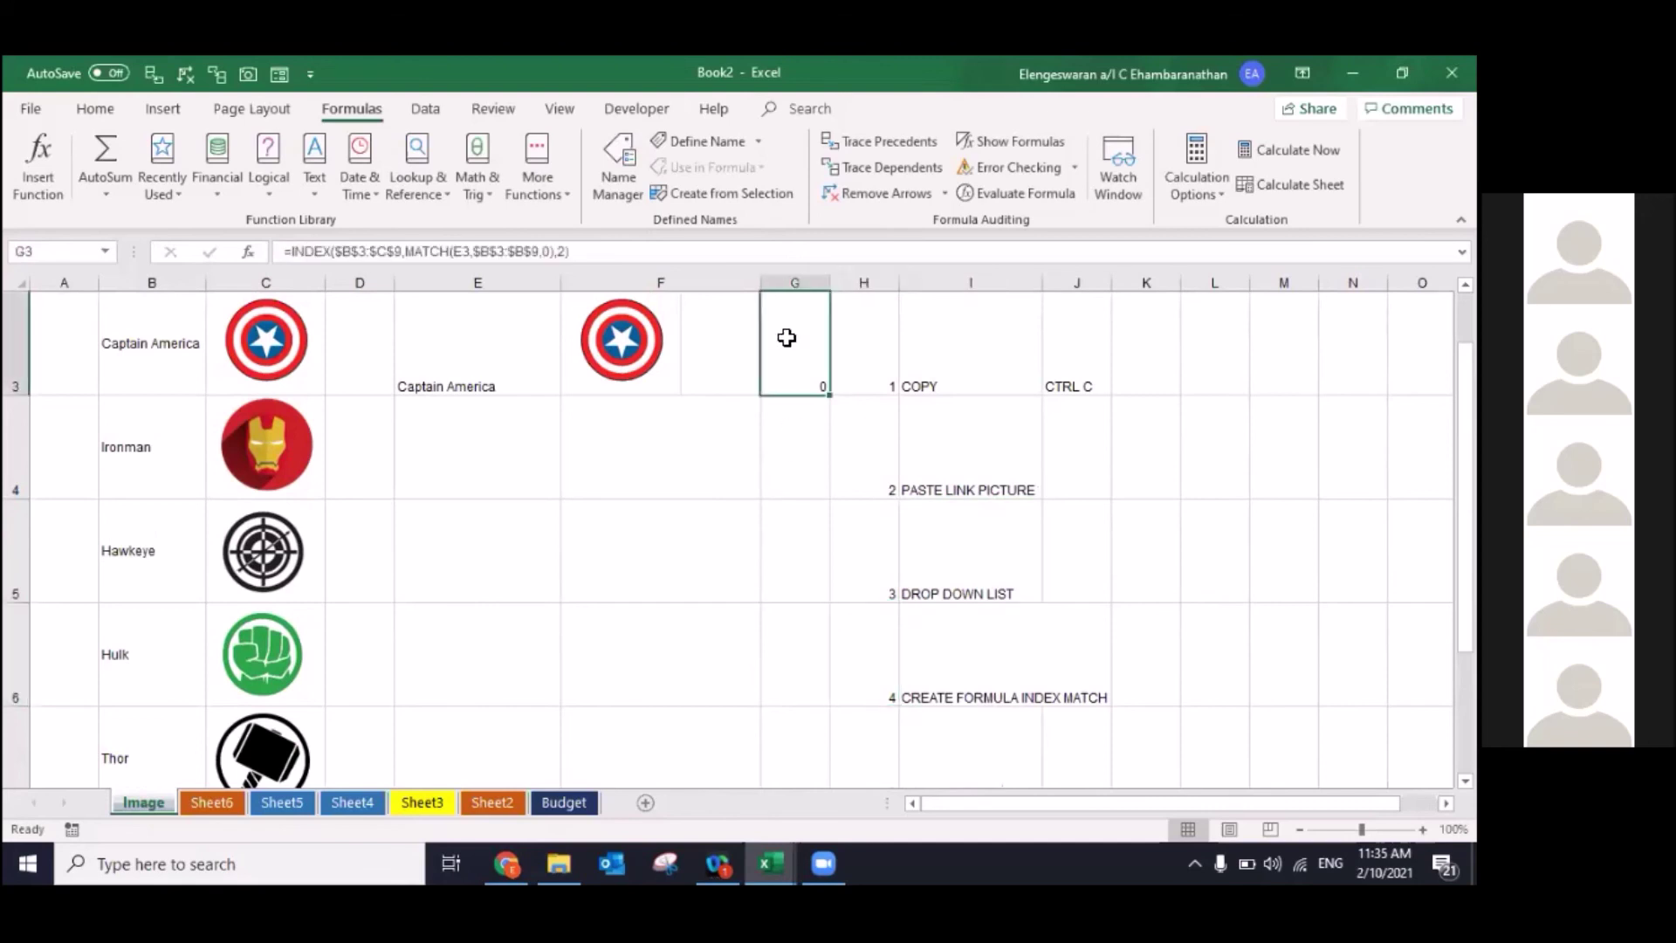
# Step: Enter =FORMULATEXT(G3) in J6 beside the CREATE FORMULA INDEX MATCH step
pyautogui.doubleClick(790, 339)
pyautogui.press('Escape')
pyautogui.click(855, 684)
pyautogui.click(993, 681)
pyautogui.press('Right')
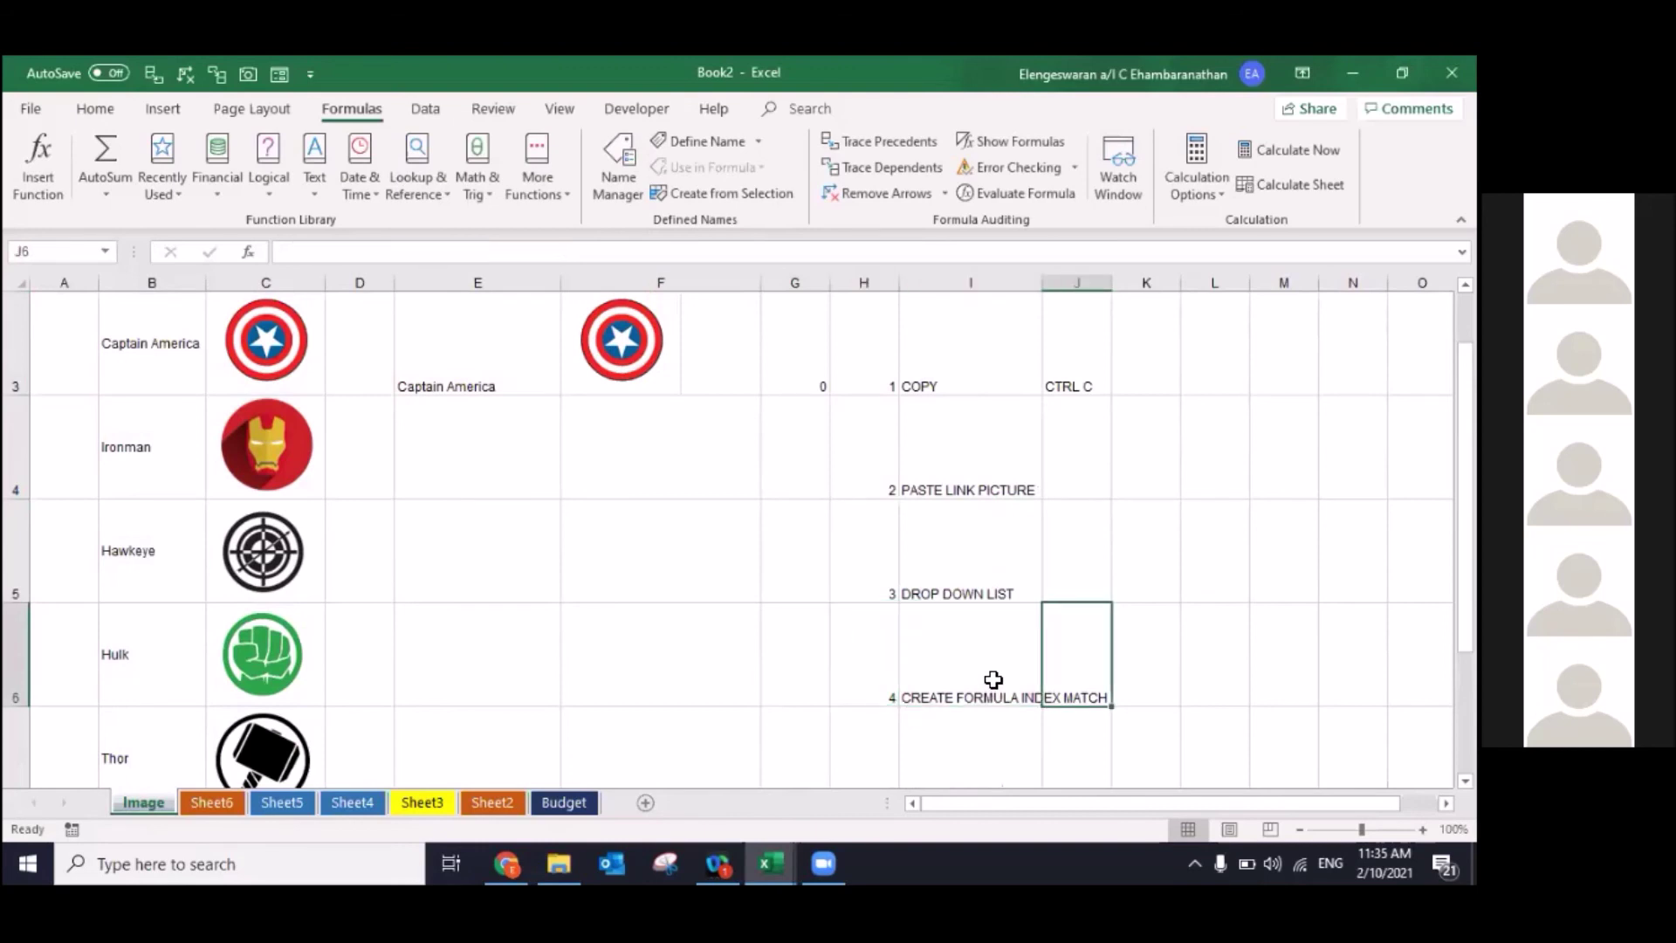
pyautogui.write('=FORM')
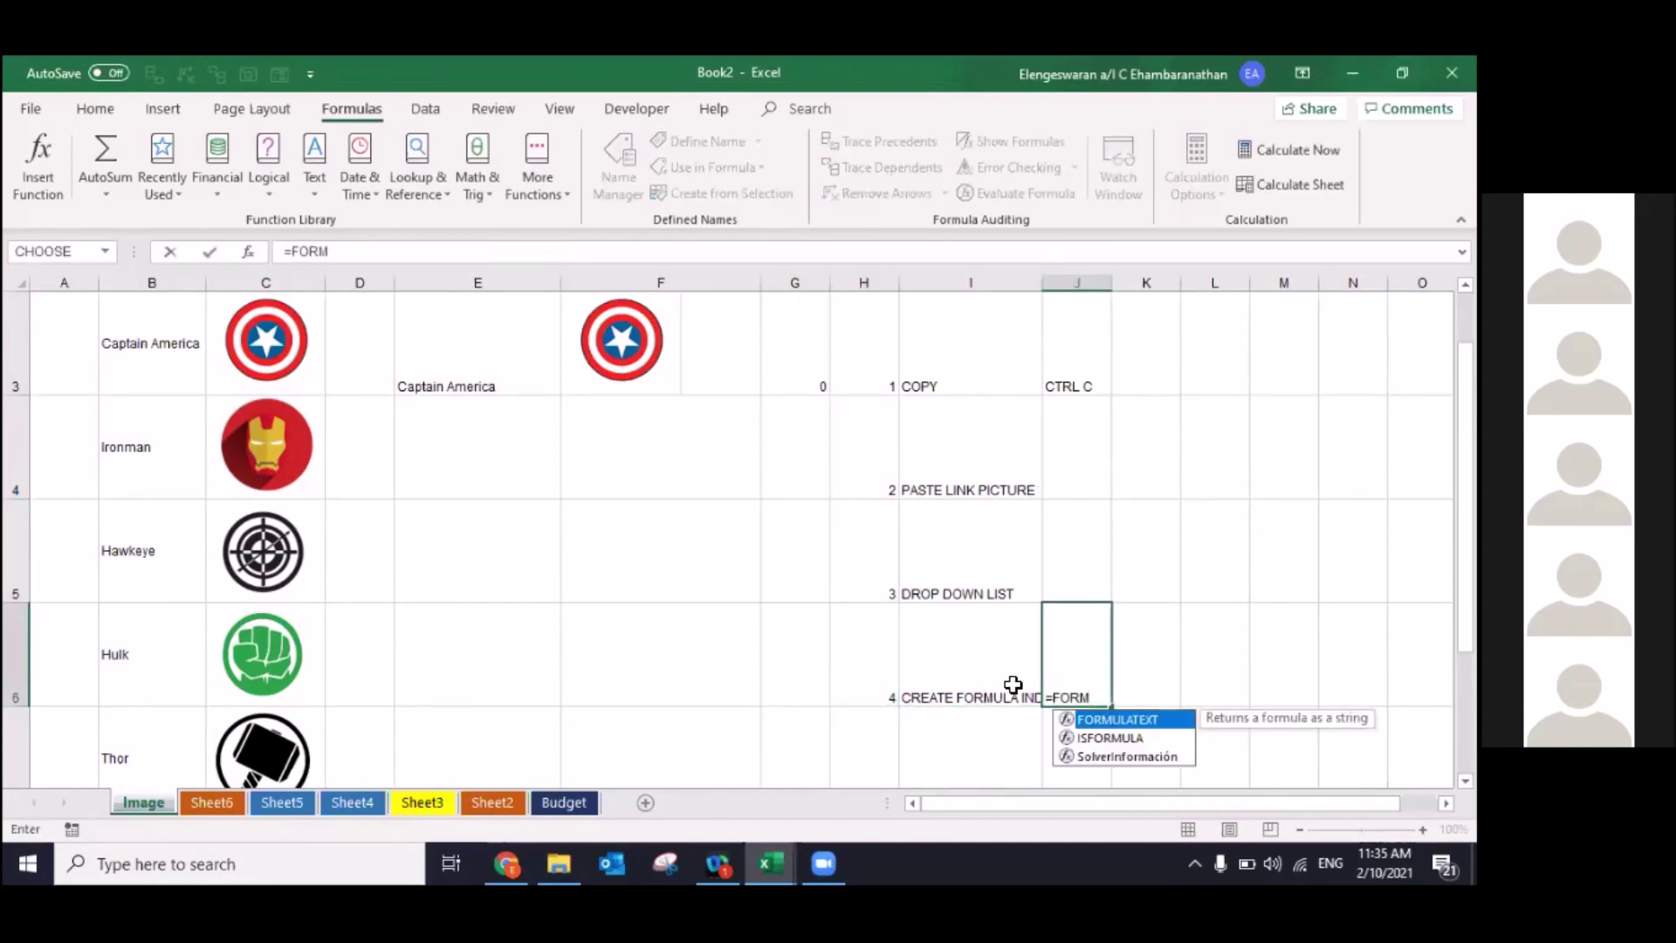
pyautogui.doubleClick(1107, 721)
pyautogui.click(801, 365)
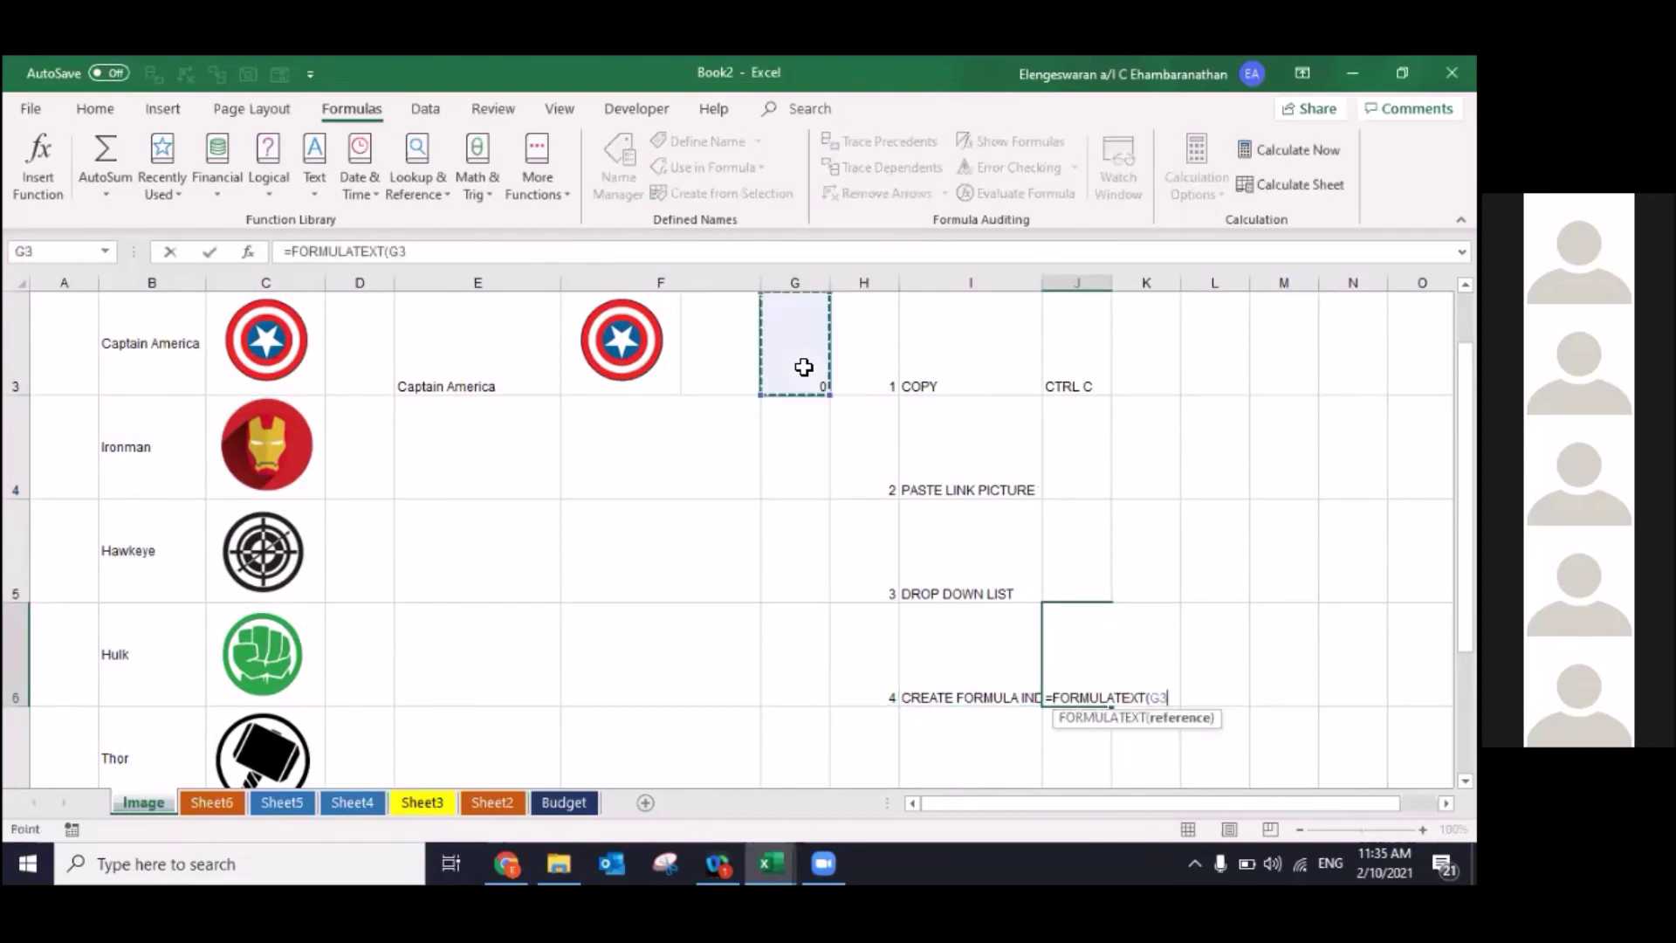
pyautogui.write(')')
pyautogui.press('Return')
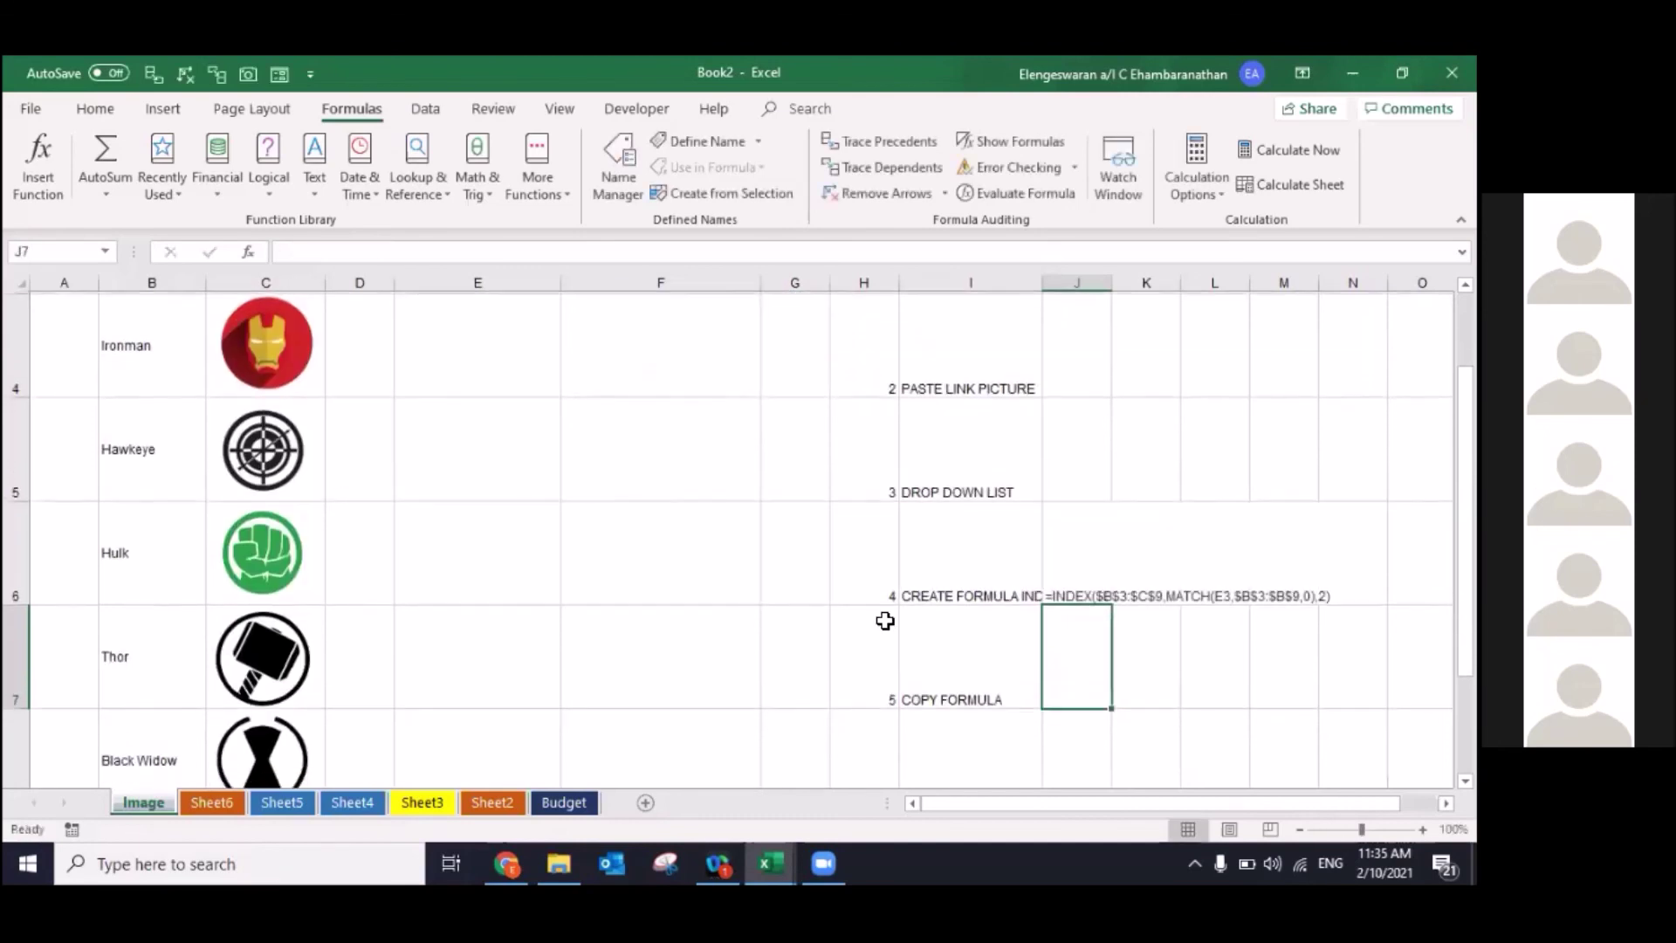
# Step: Copy G3's INDEX/MATCH formula from edit mode, then select G4 and begin a new defined name
pyautogui.press('Up')
pyautogui.press('Left')
pyautogui.press('Down')
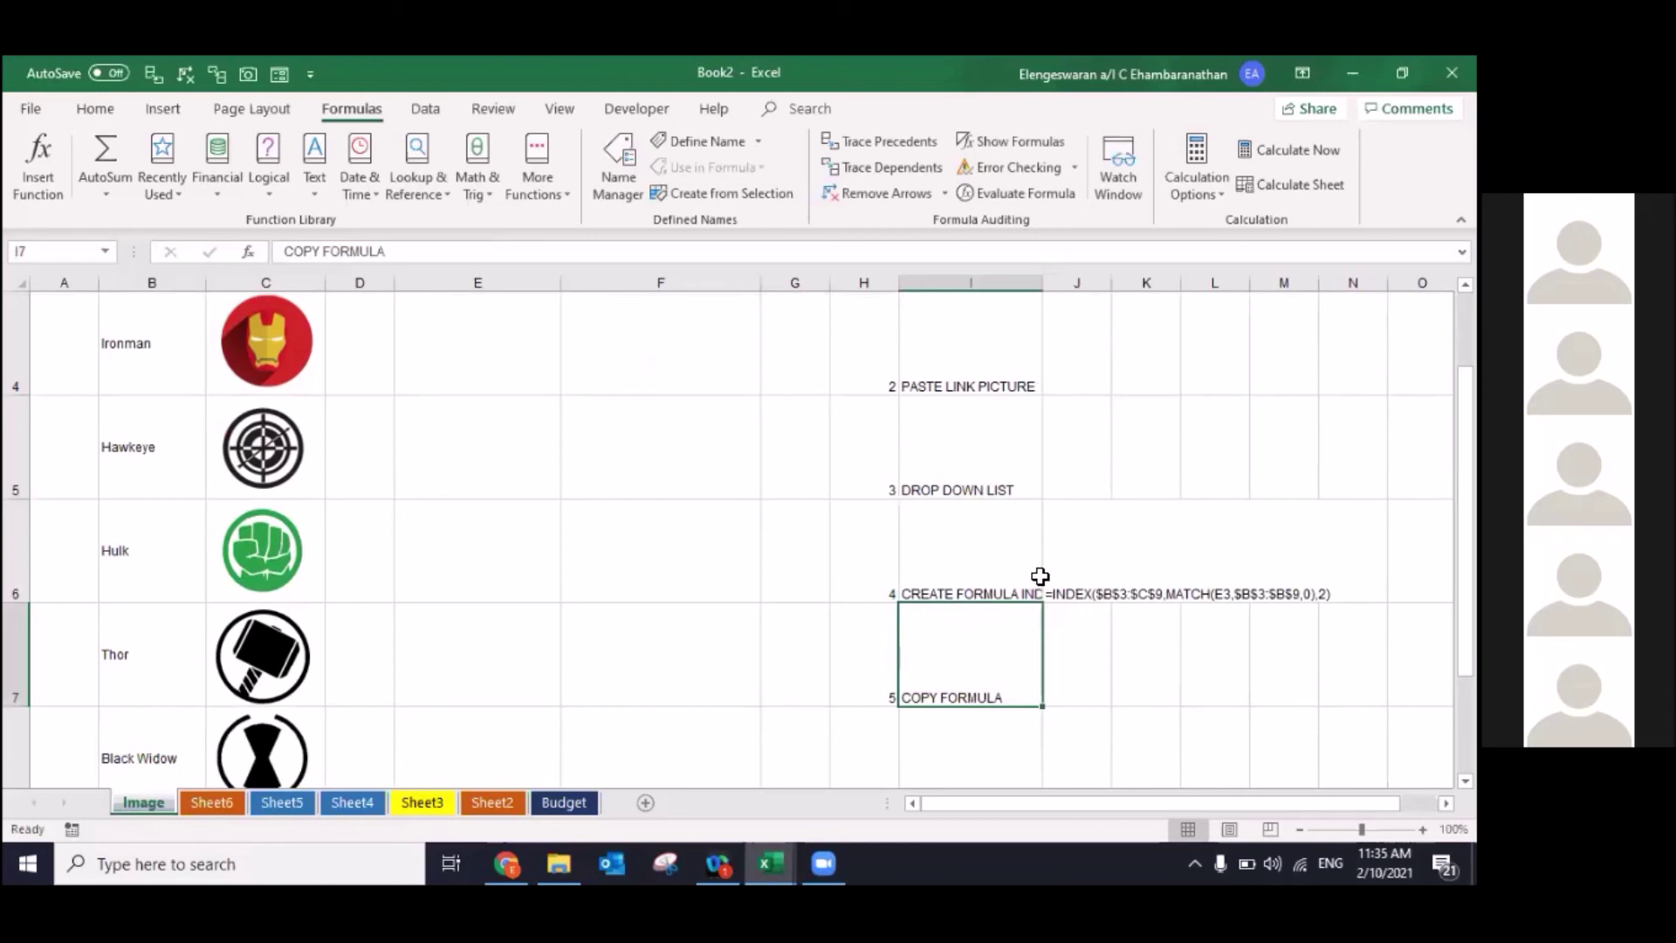
pyautogui.scroll(2, 843, 546)
pyautogui.click(771, 393)
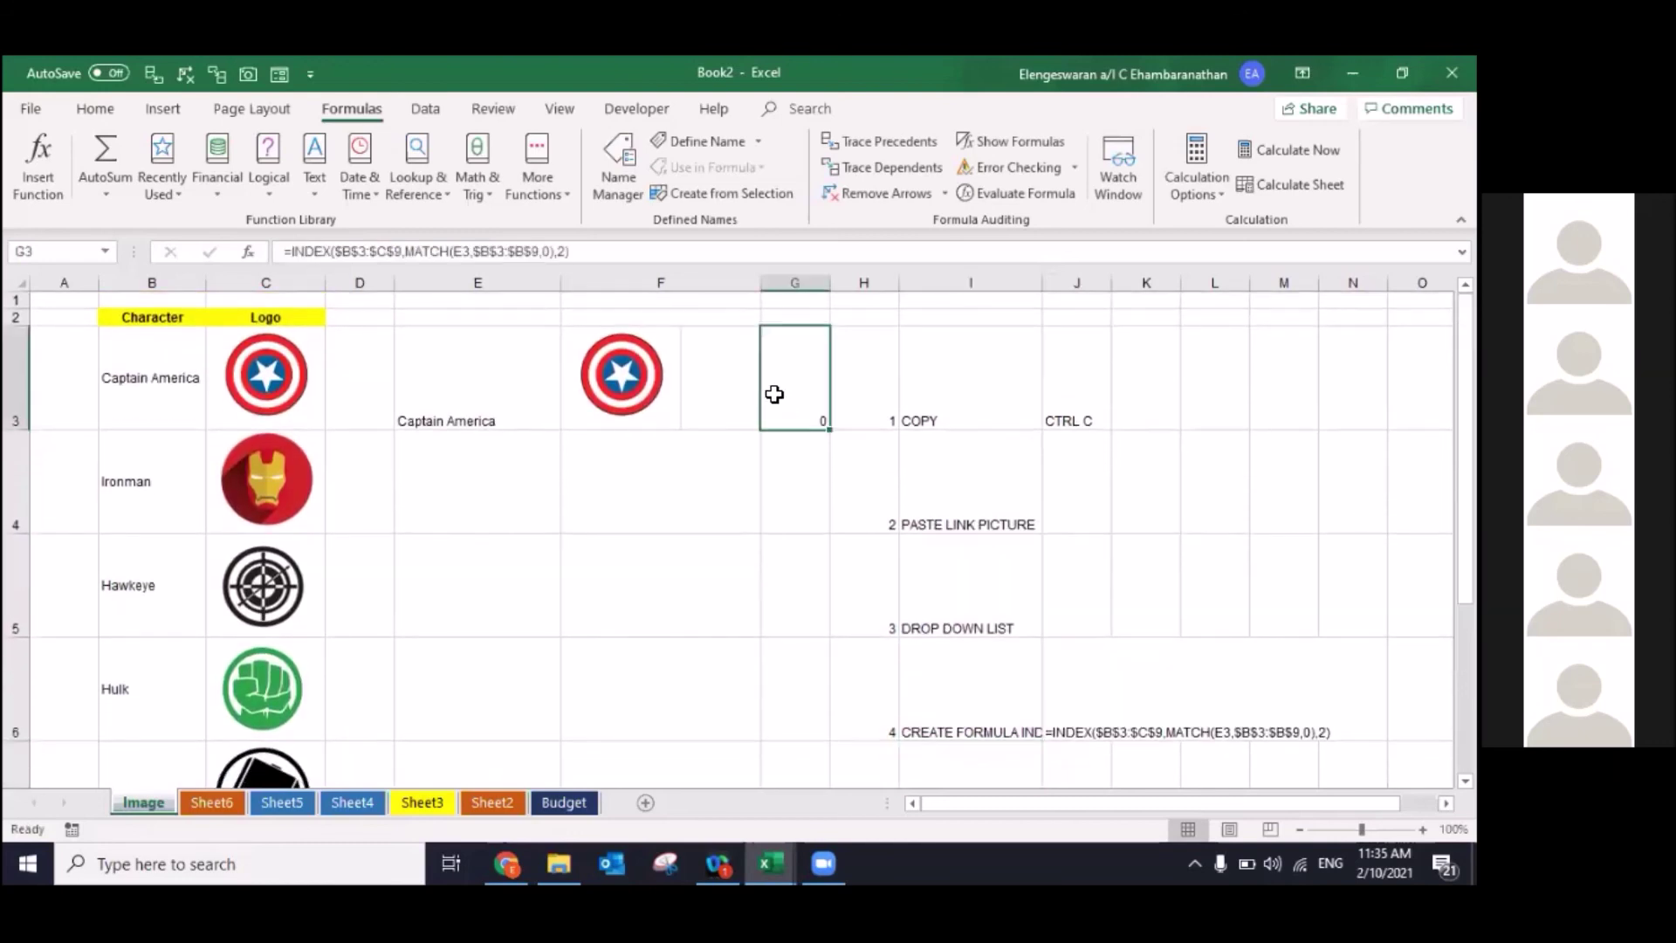
pyautogui.doubleClick(778, 395)
pyautogui.click(778, 395)
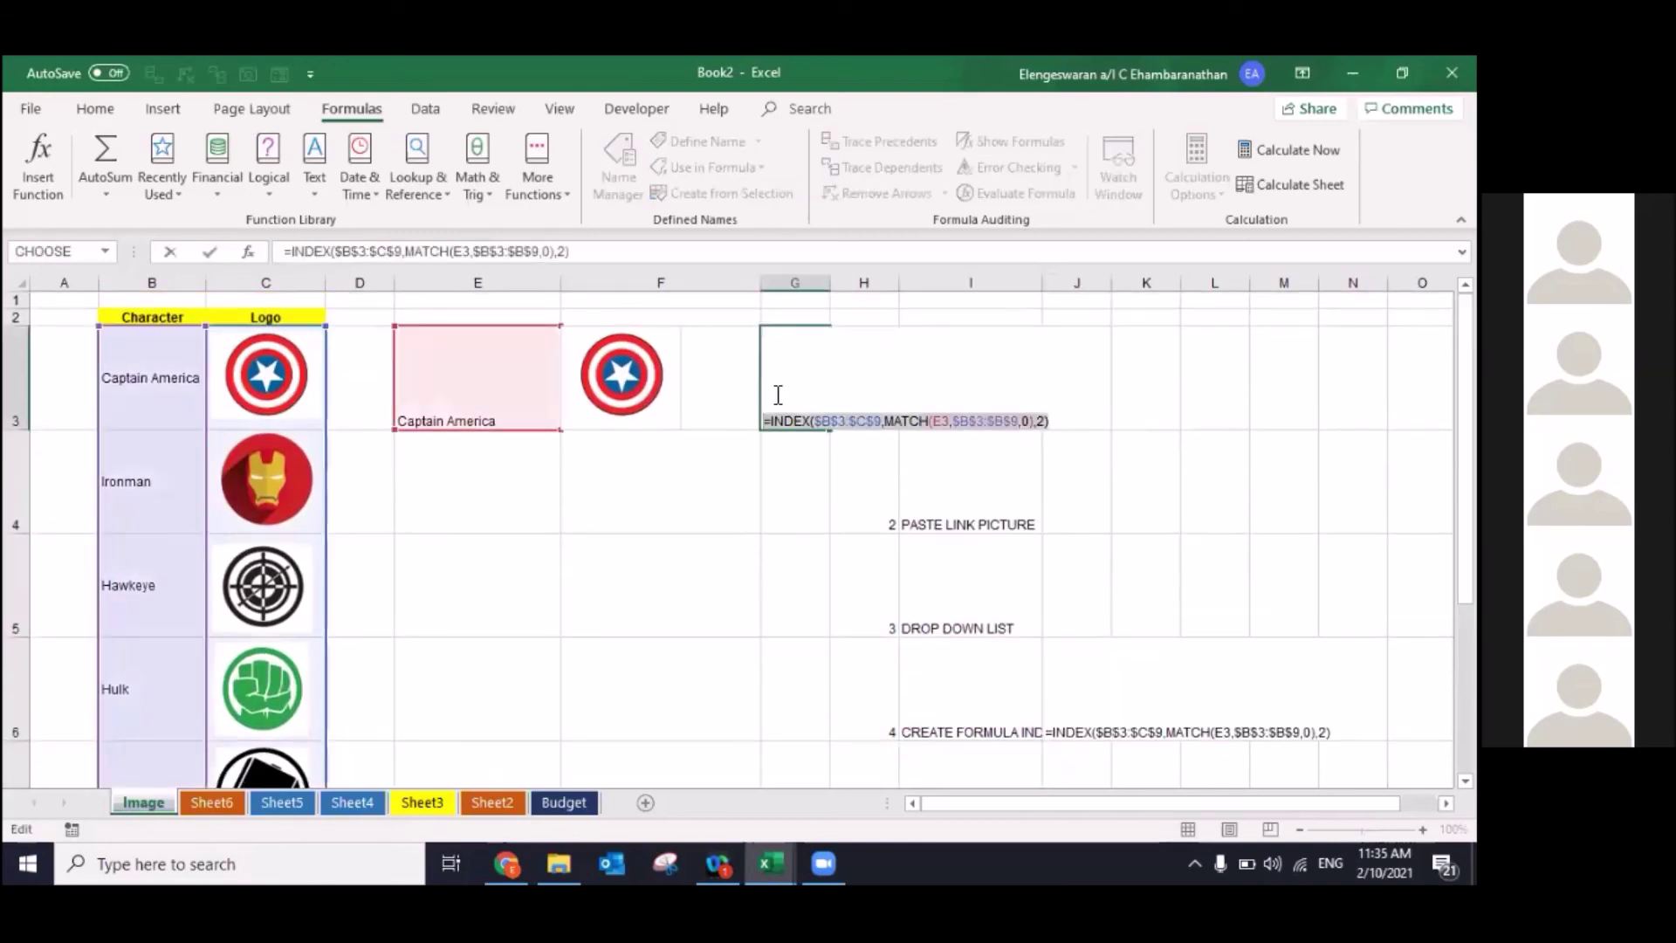
pyautogui.press('Return')
pyautogui.click(774, 394)
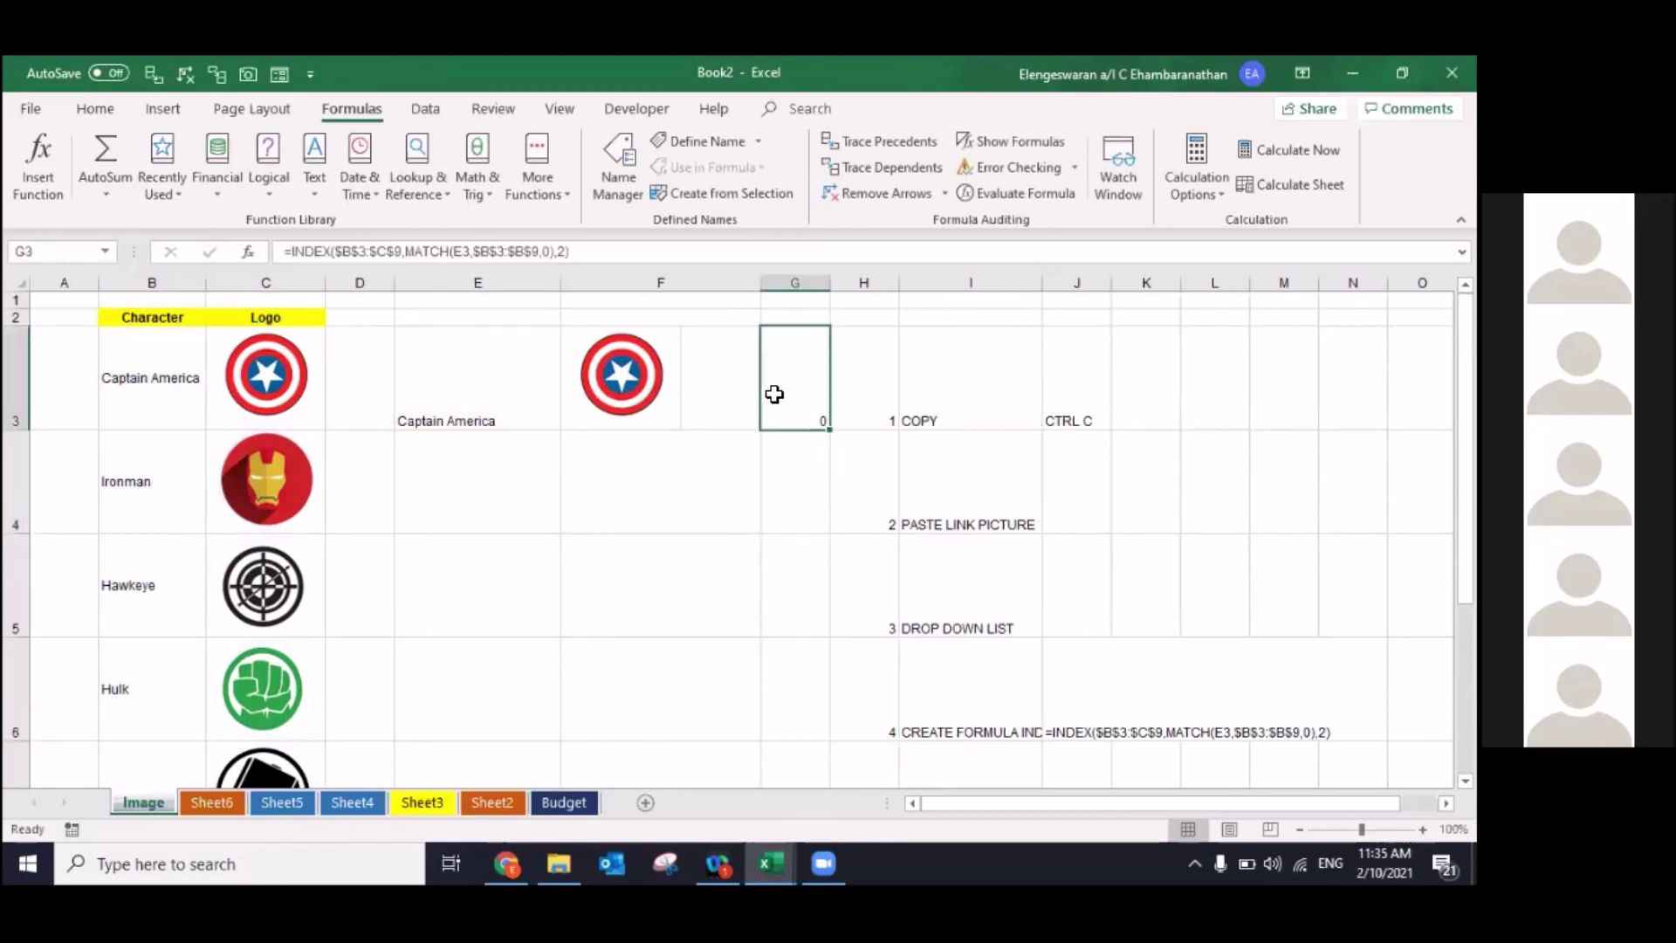
pyautogui.press('Down')
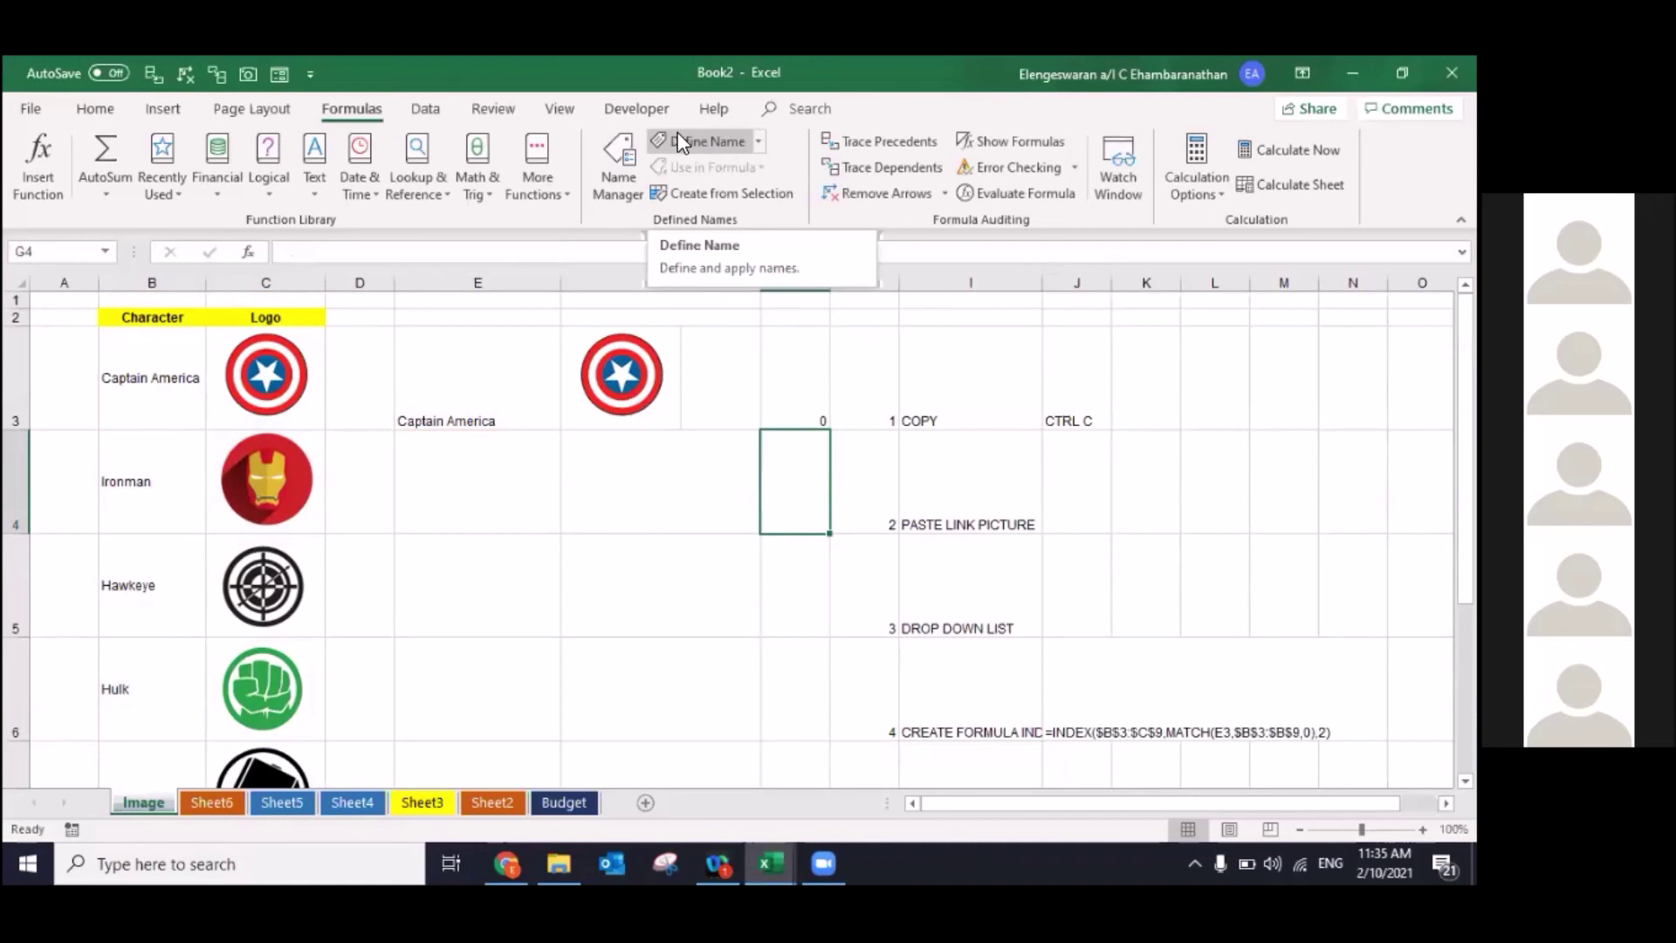
pyautogui.click(678, 139)
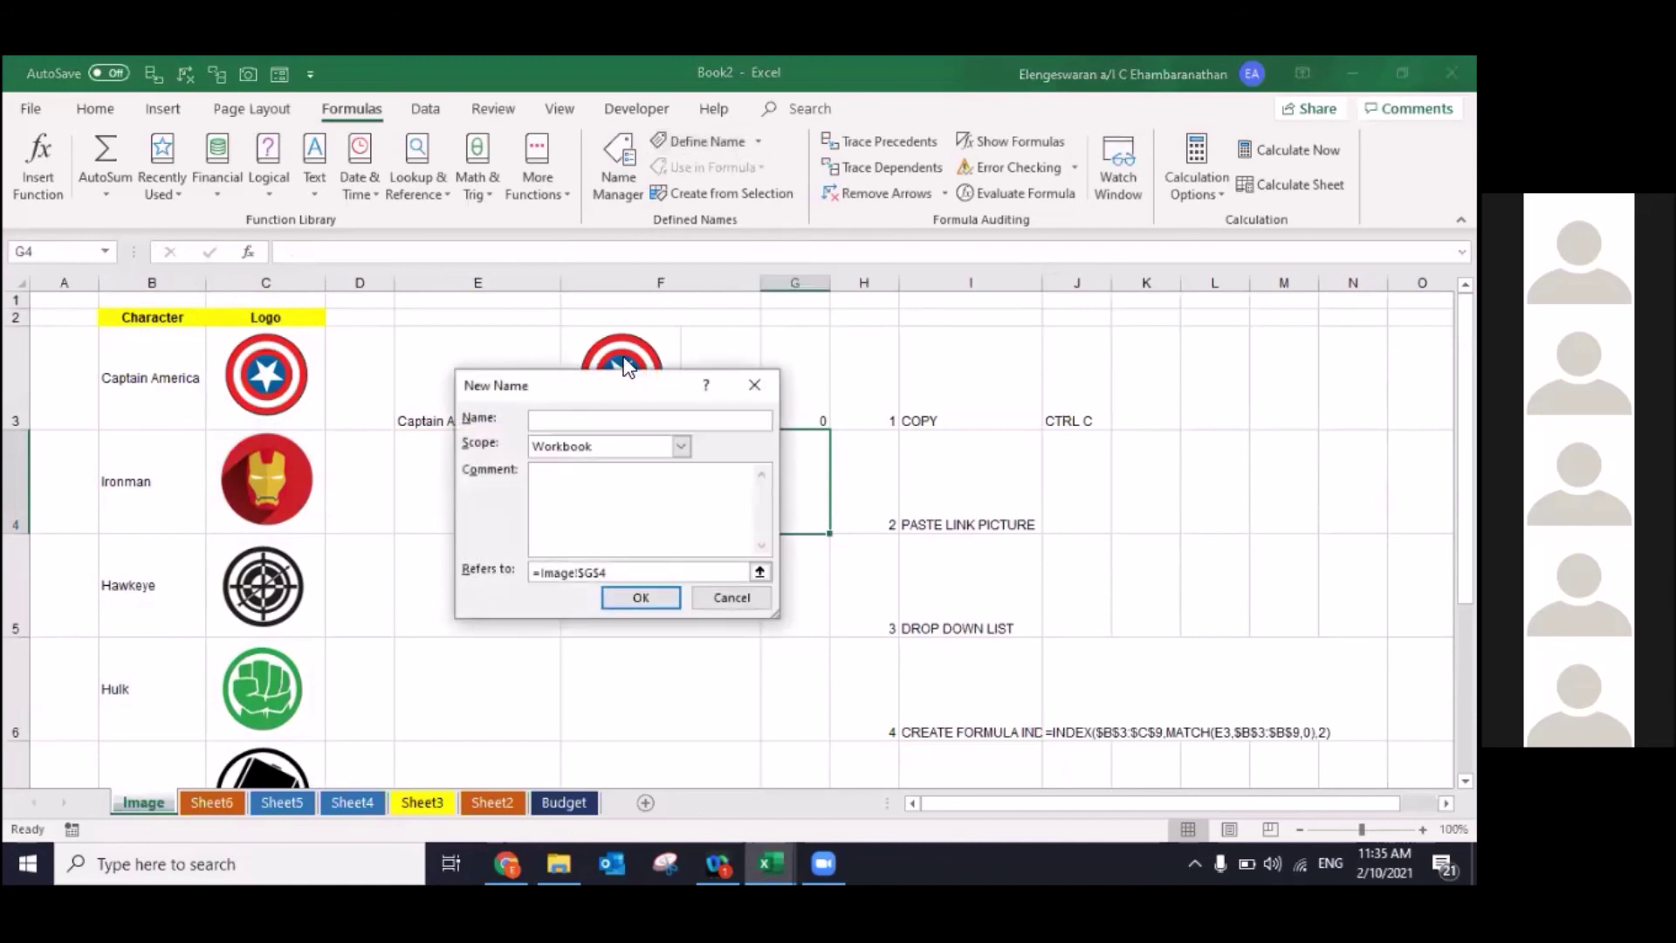
# Step: Create the name MARVEL referring to the pasted INDEX/MATCH lookup formula
pyautogui.write('MARVEL')
pyautogui.click(621, 572)
pyautogui.press('BackSpace')
pyautogui.press('BackSpace')
pyautogui.press('BackSpace')
pyautogui.press('BackSpace')
pyautogui.press('BackSpace')
pyautogui.press('BackSpace')
pyautogui.press('BackSpace')
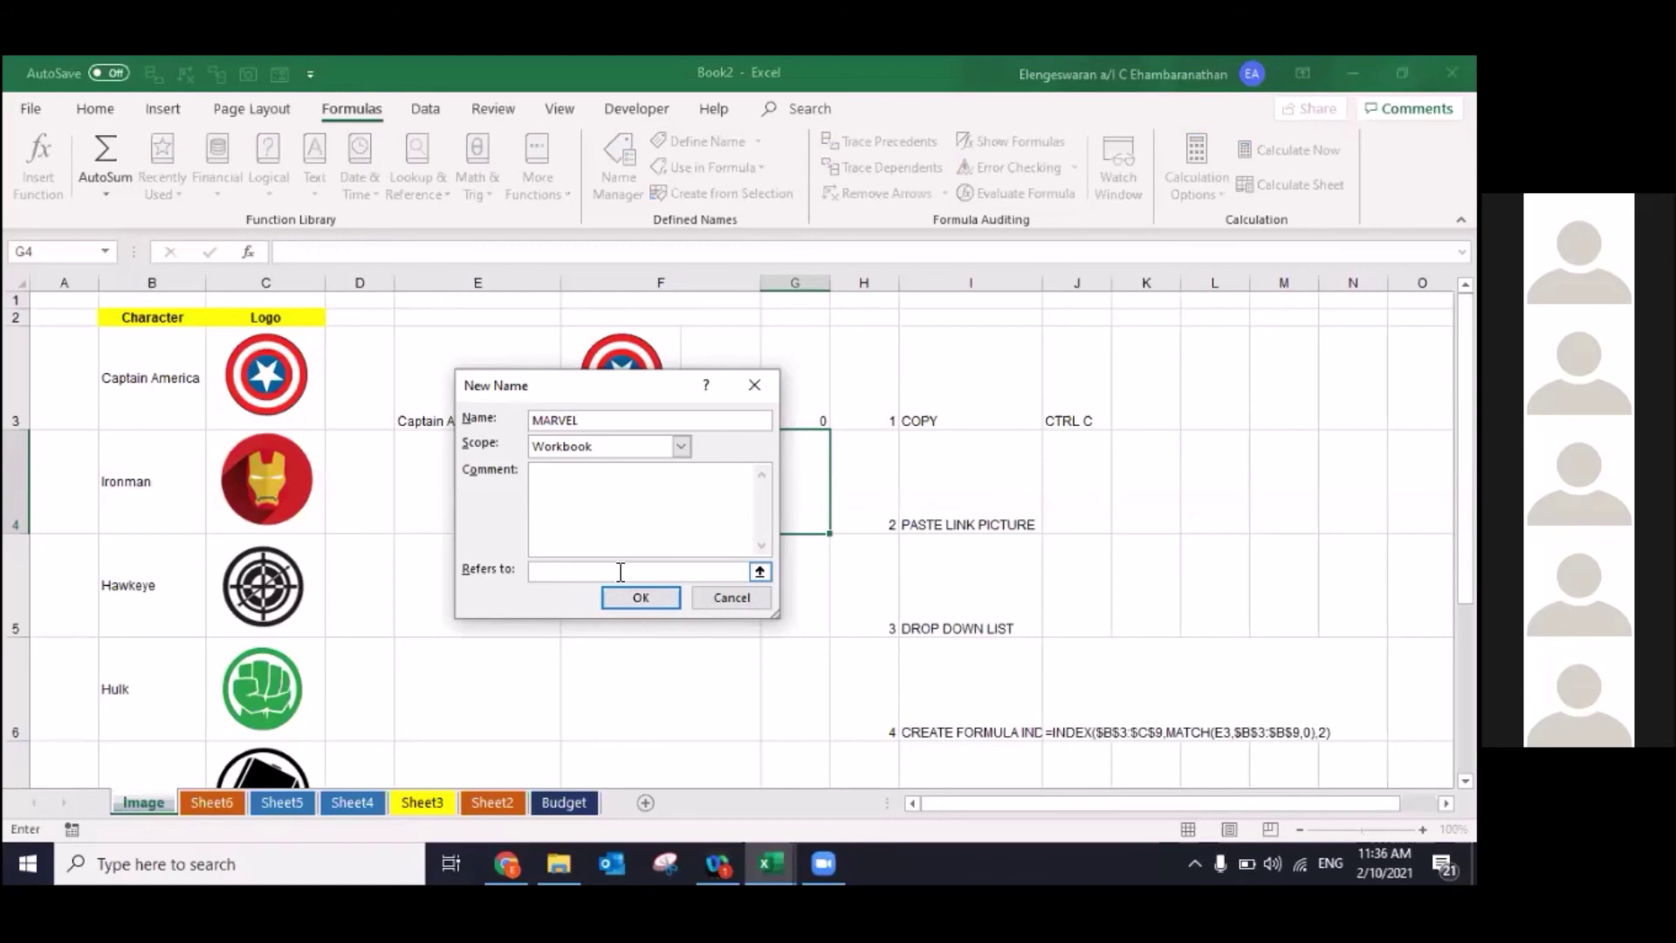
pyautogui.hotkey('ctrl', 'v')
pyautogui.click(615, 600)
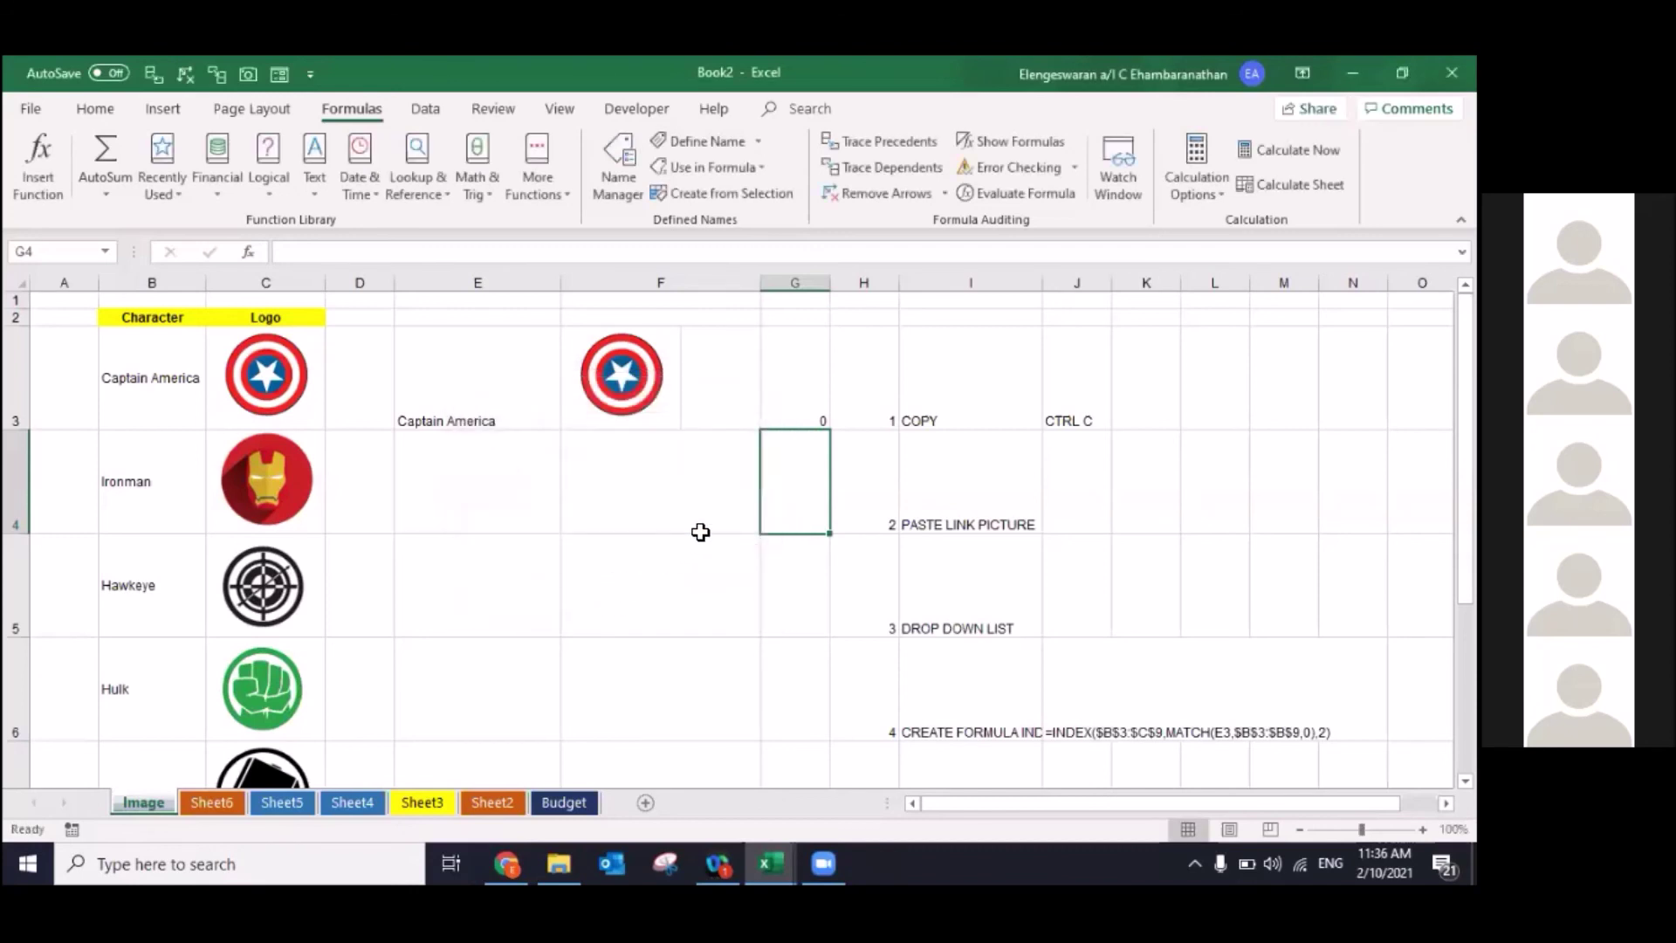
pyautogui.press('Up')
pyautogui.click(616, 394)
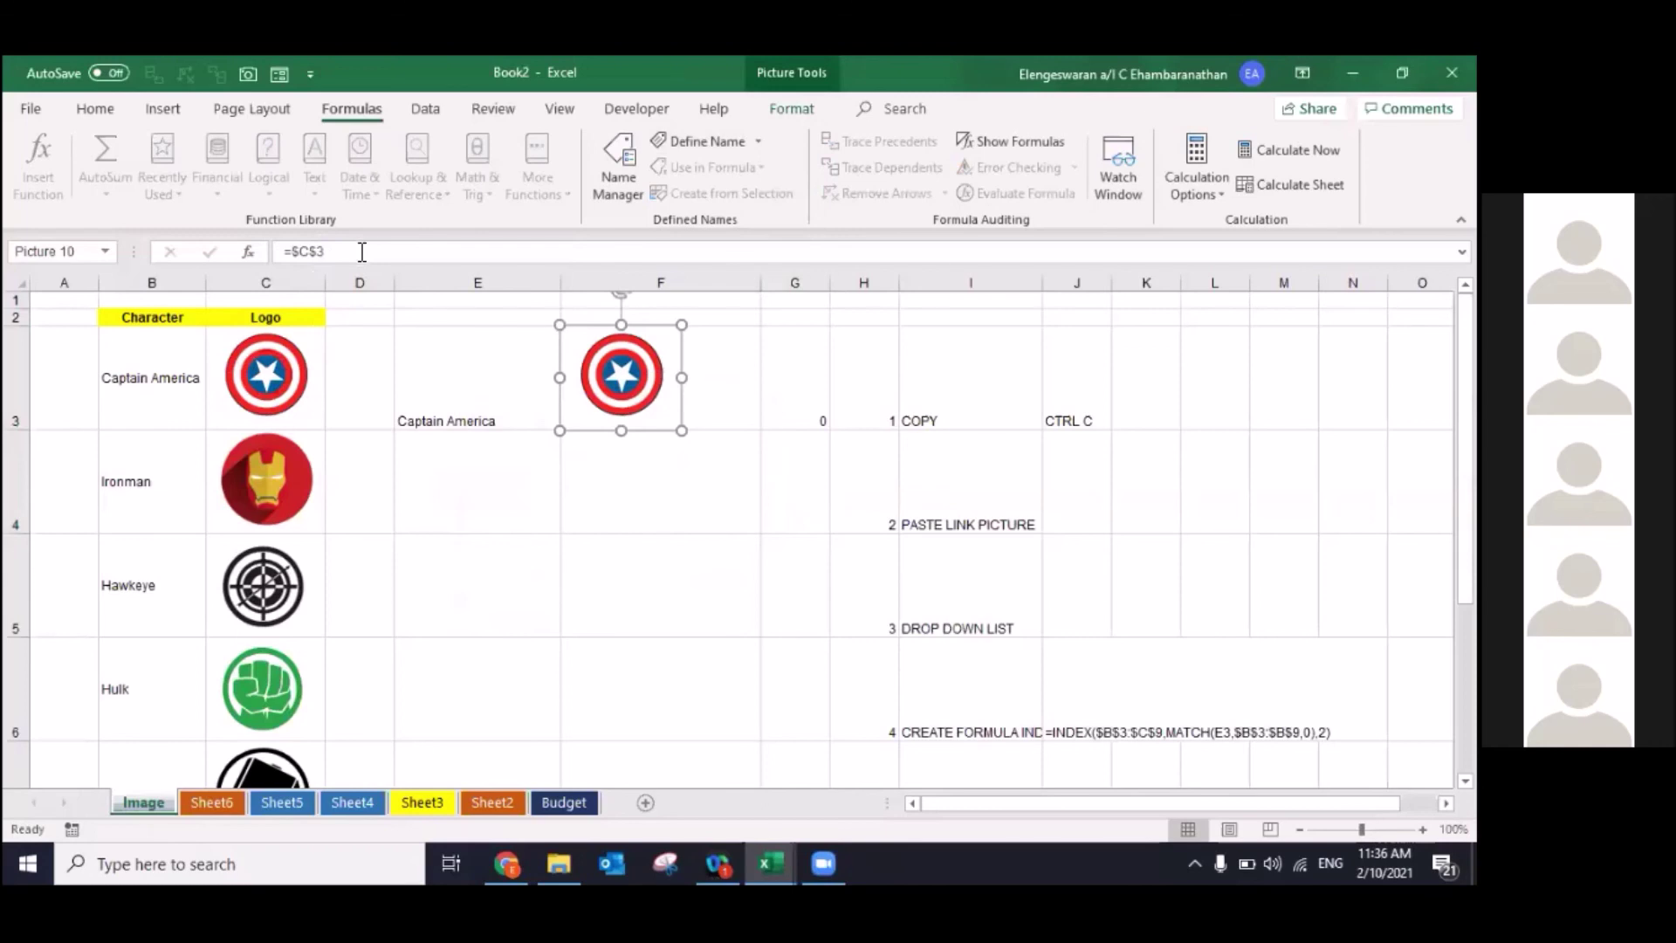
pyautogui.click(325, 251)
pyautogui.press('BackSpace')
pyautogui.press('BackSpace')
pyautogui.press('BackSpace')
pyautogui.press('BackSpace')
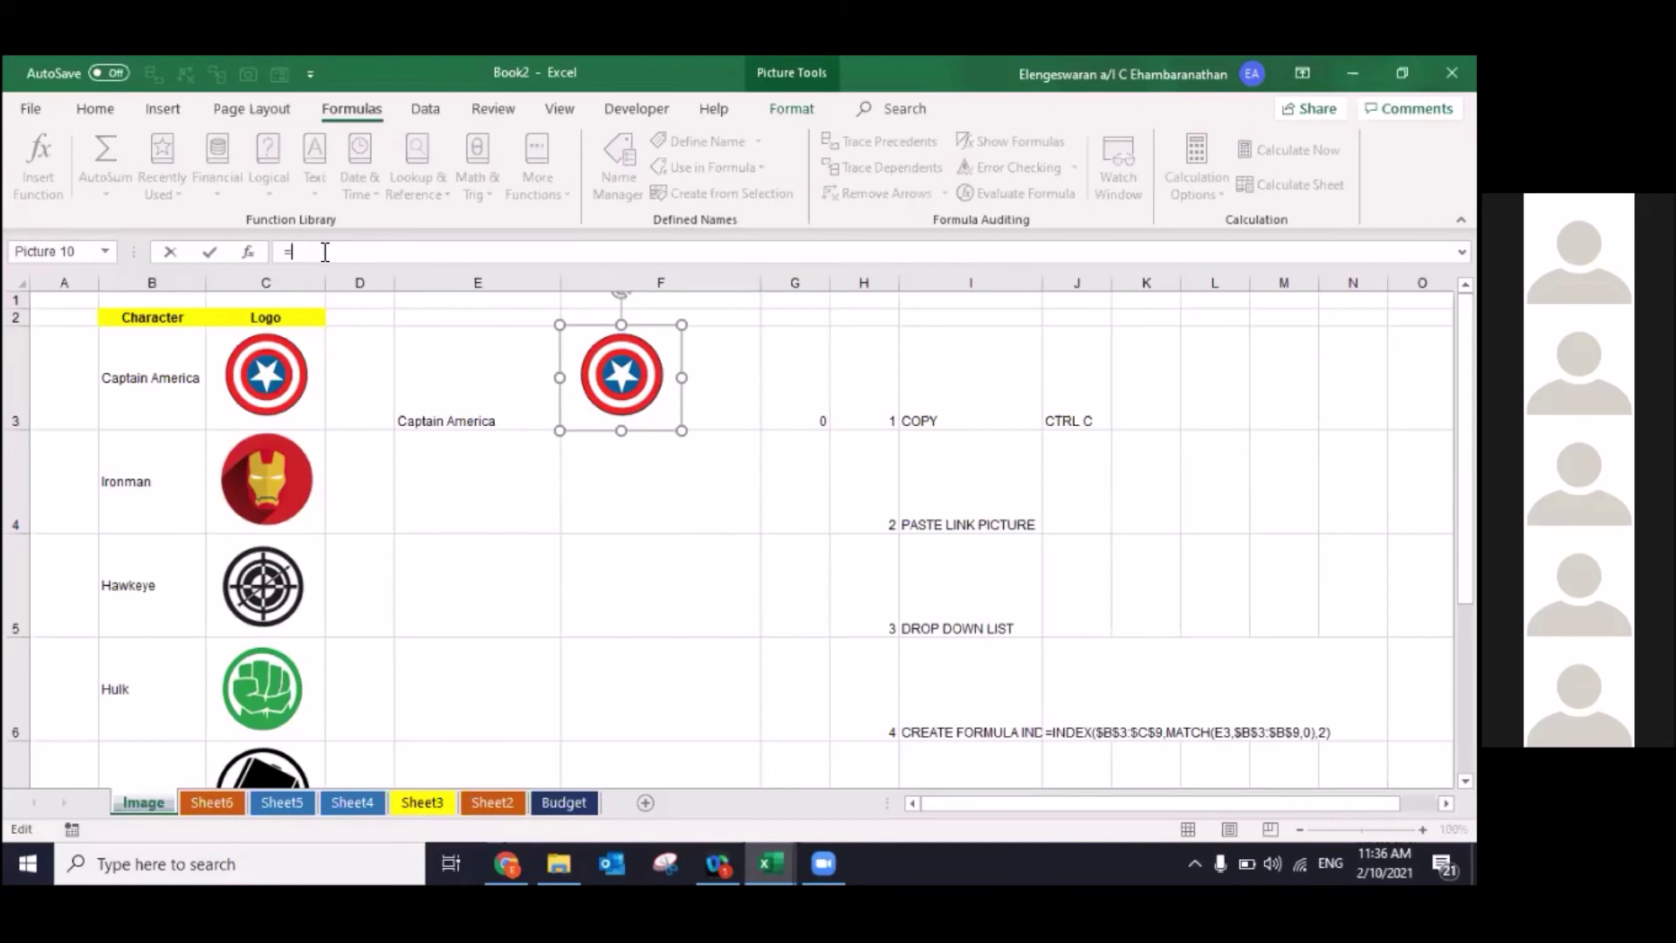
pyautogui.write('MAR')
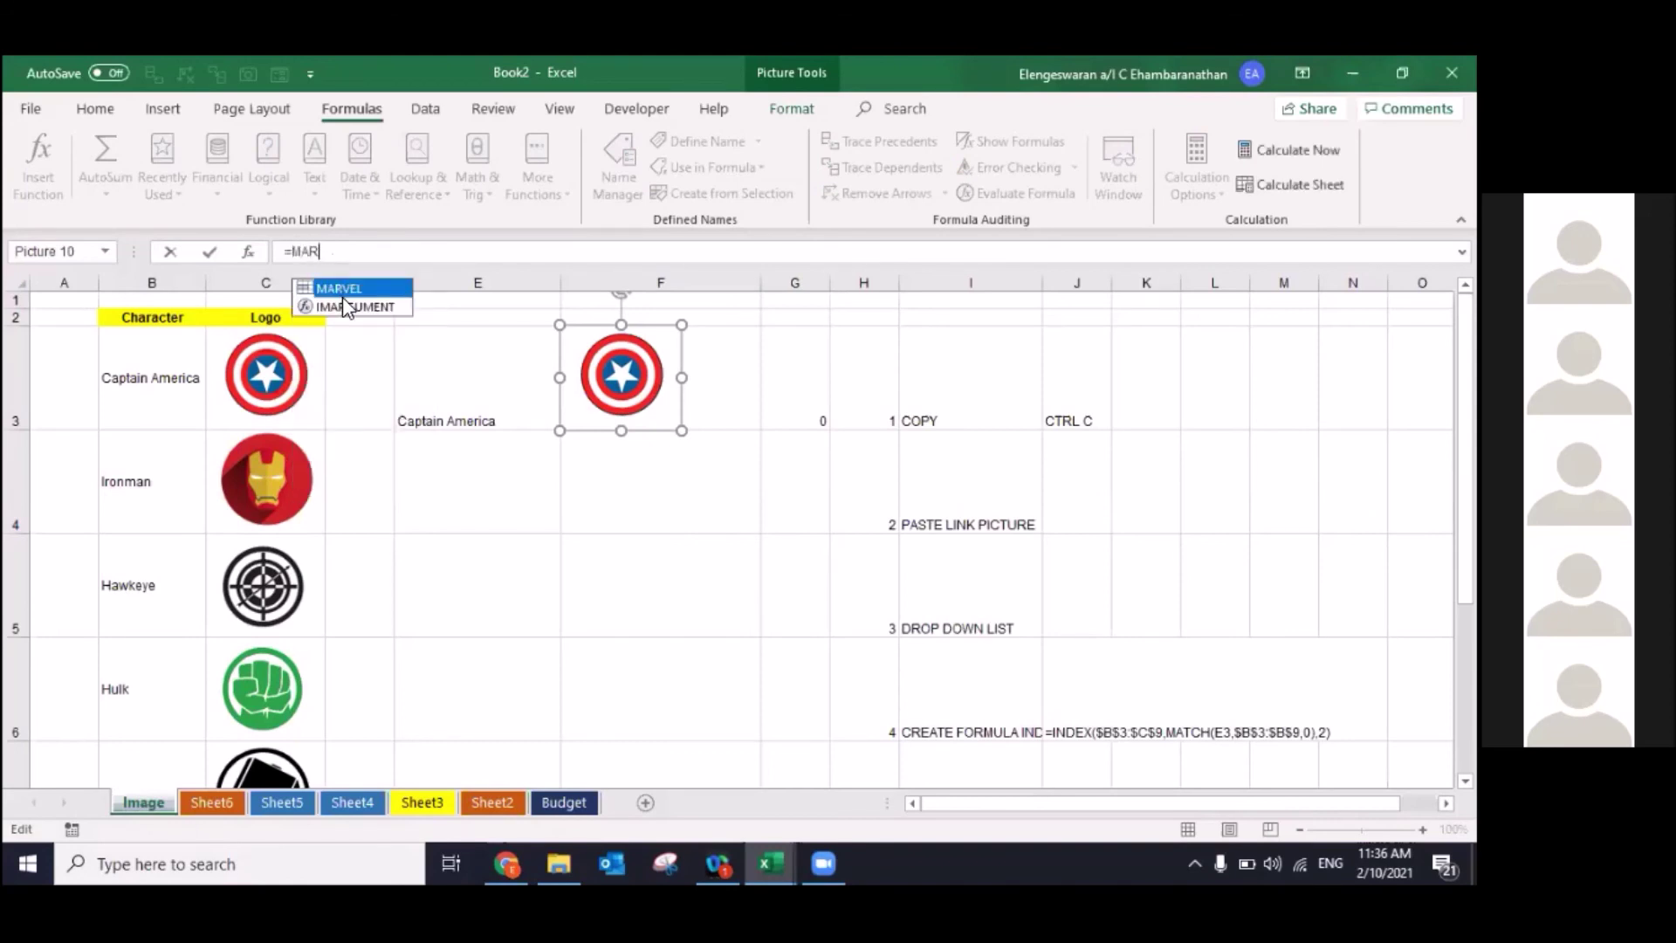
pyautogui.doubleClick(339, 289)
pyautogui.press('Return')
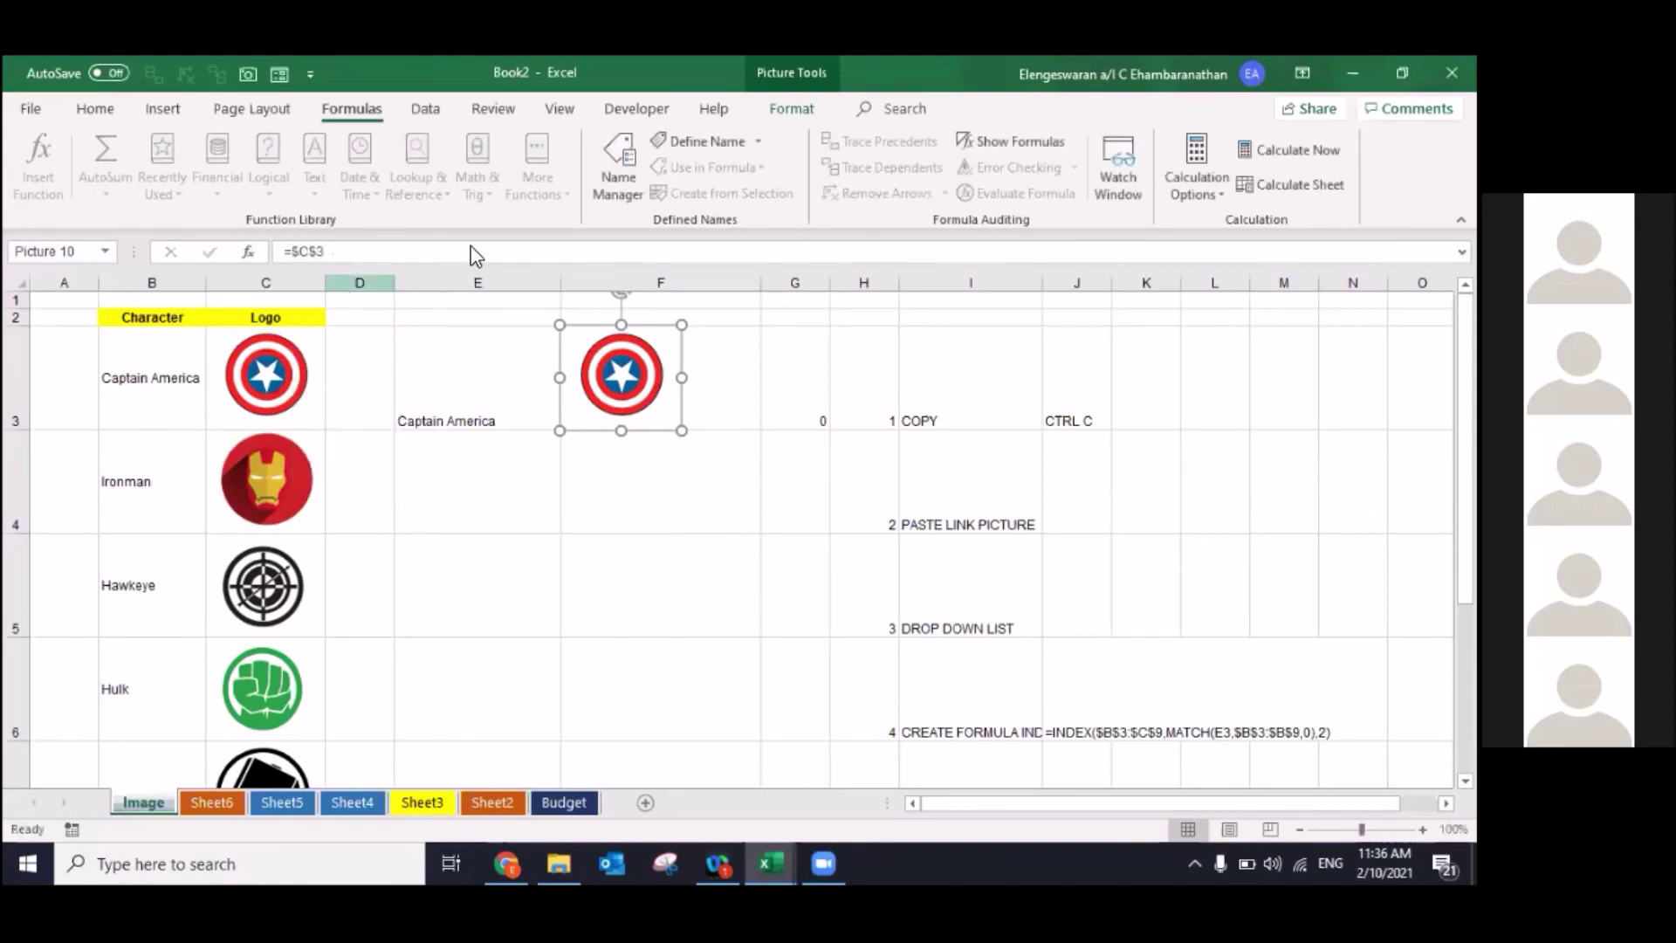
pyautogui.click(616, 175)
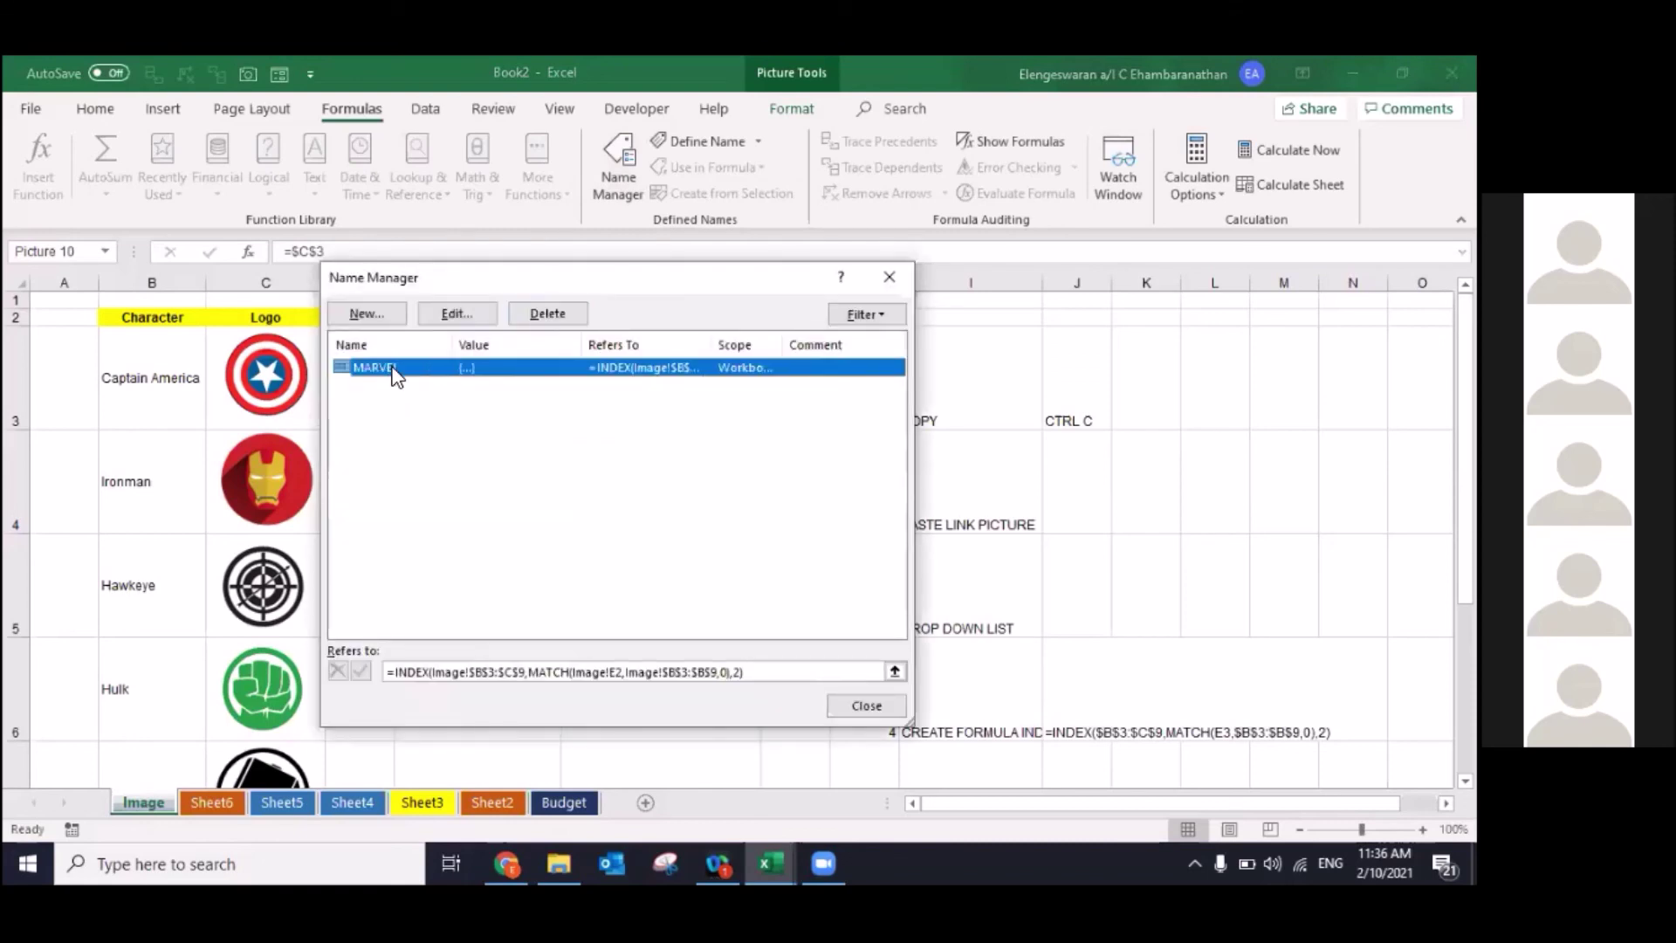
pyautogui.click(890, 276)
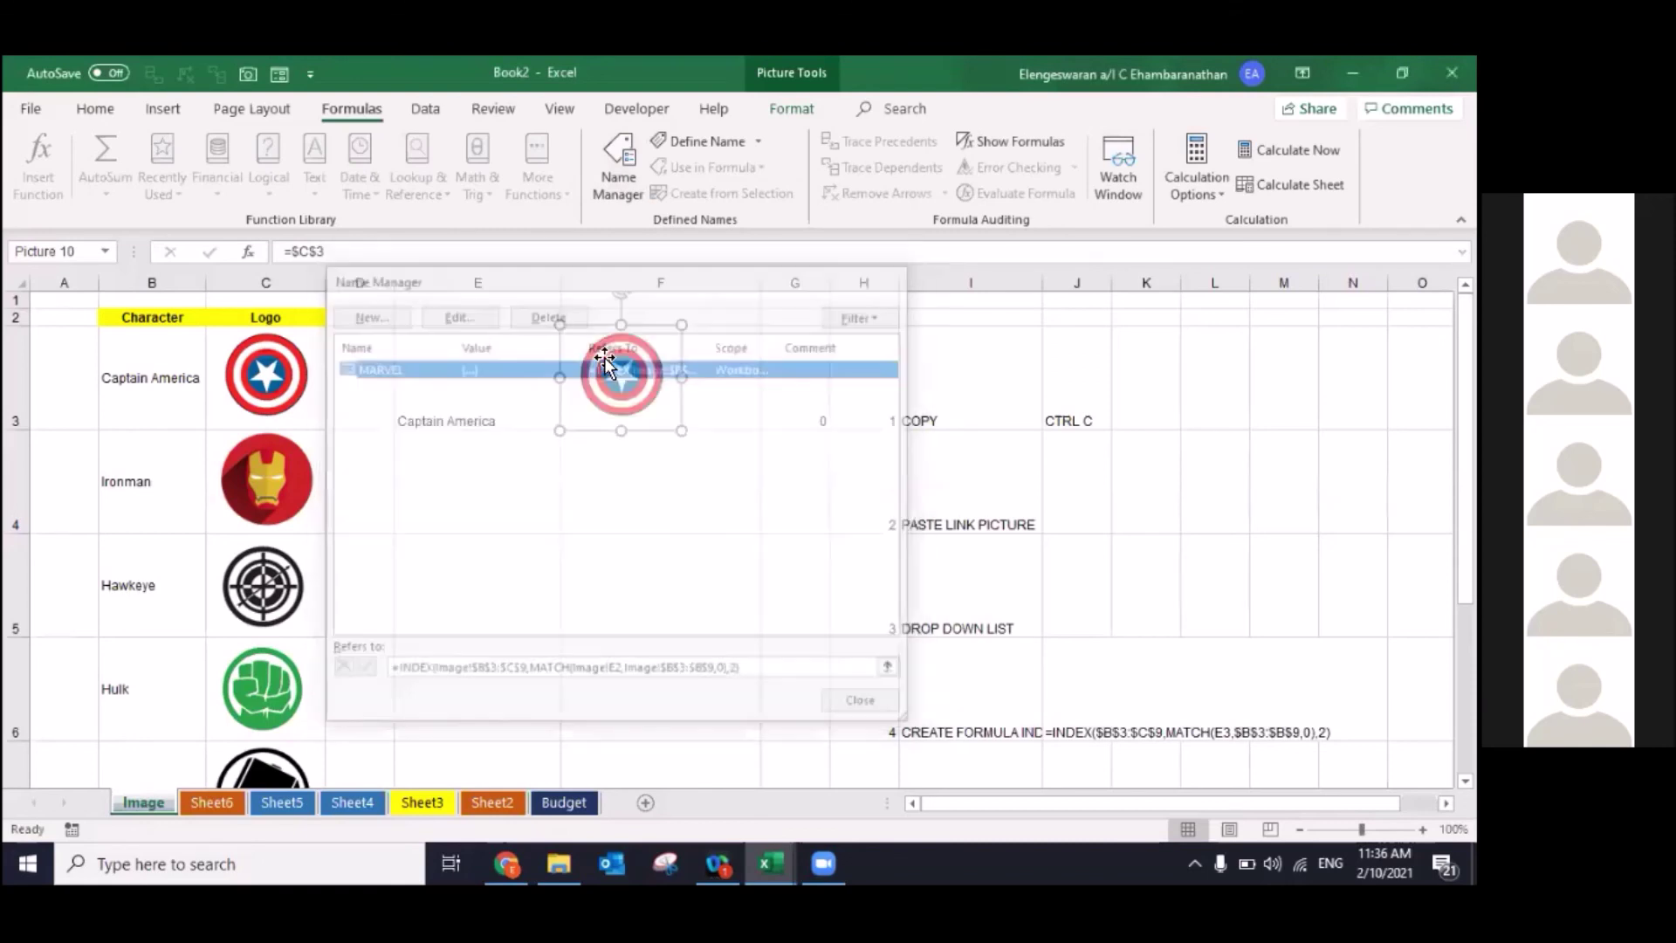
pyautogui.click(392, 256)
pyautogui.press('BackSpace')
pyautogui.press('BackSpace')
pyautogui.press('BackSpace')
pyautogui.write('MARVE')
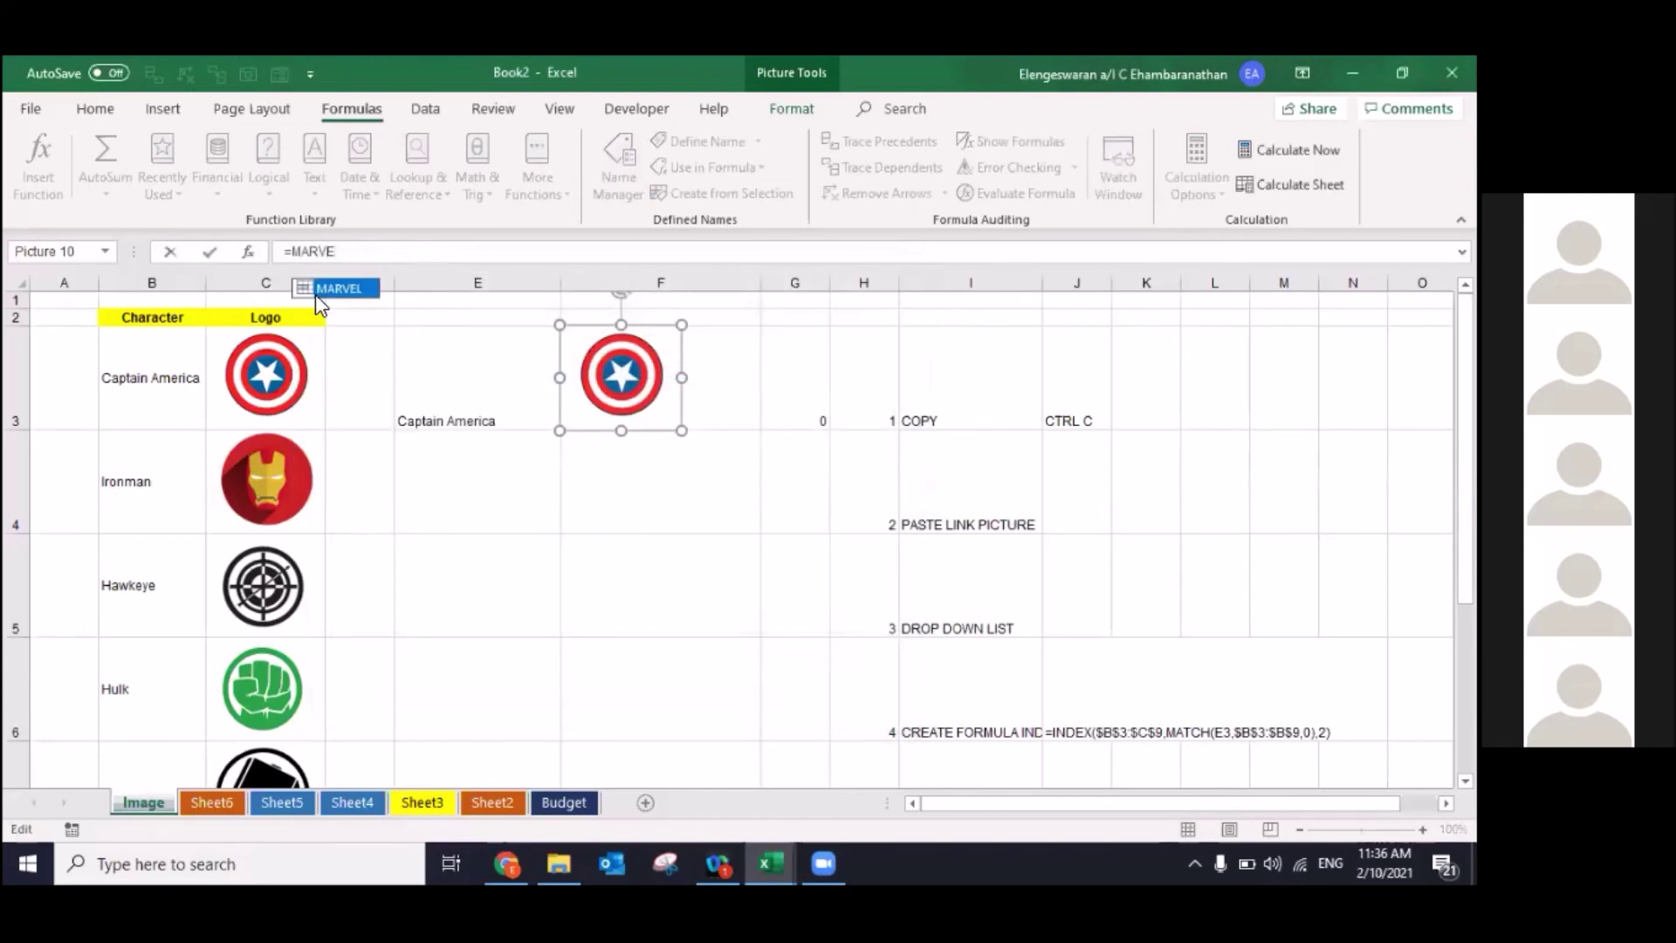
pyautogui.doubleClick(321, 293)
pyautogui.press('Return')
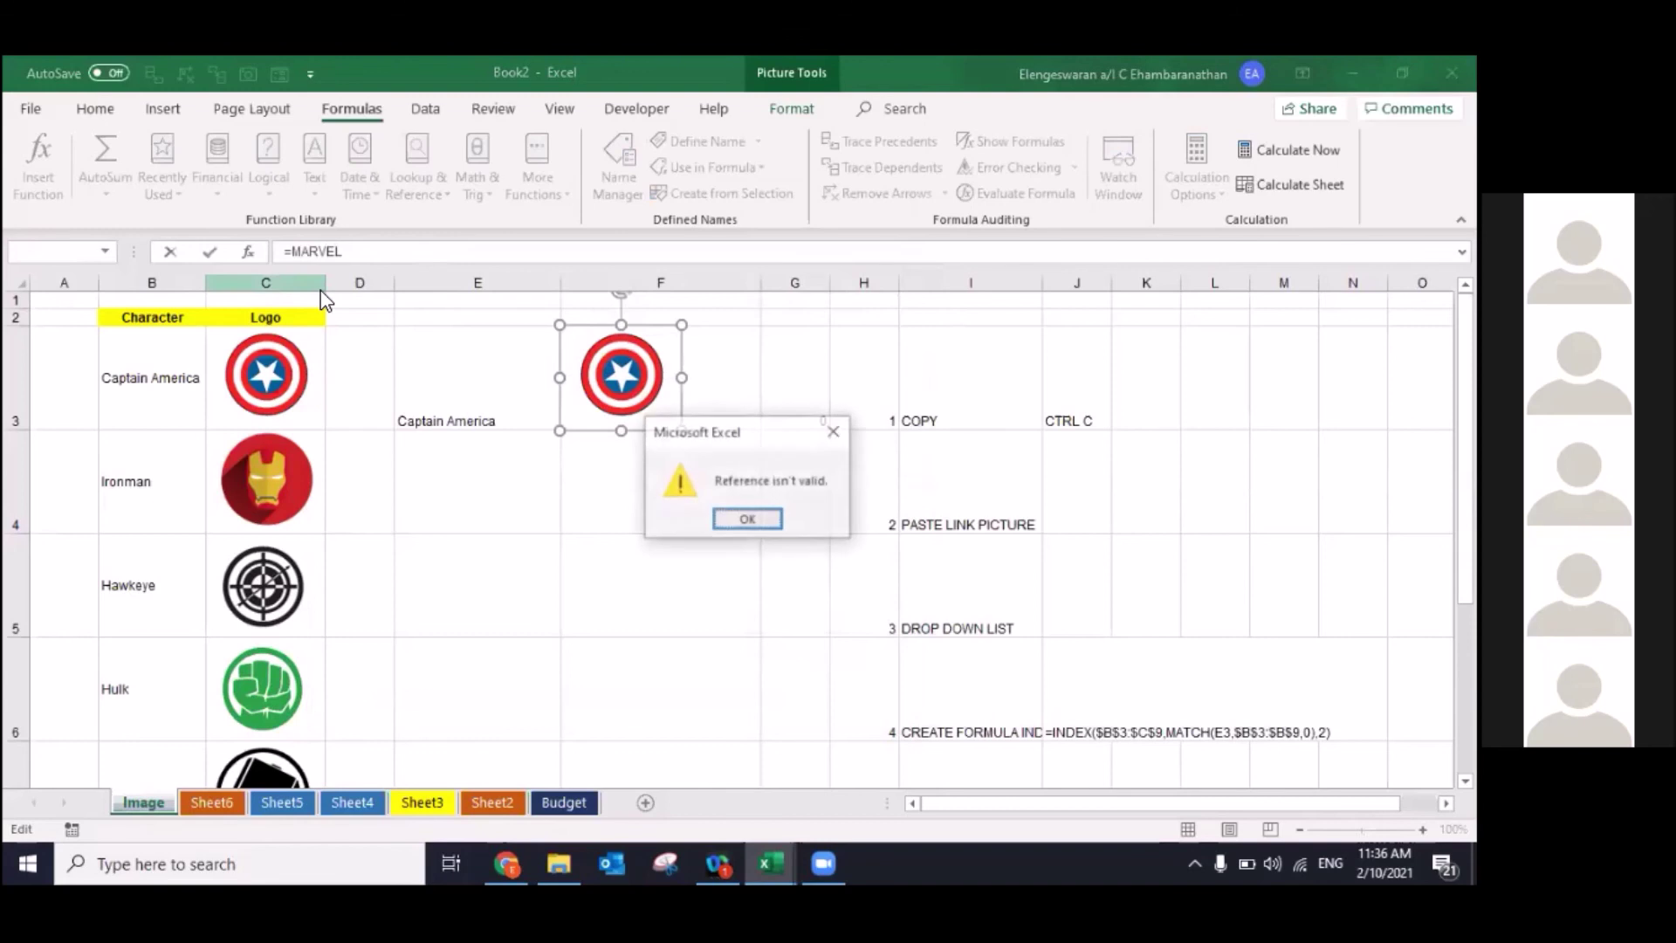
pyautogui.click(742, 526)
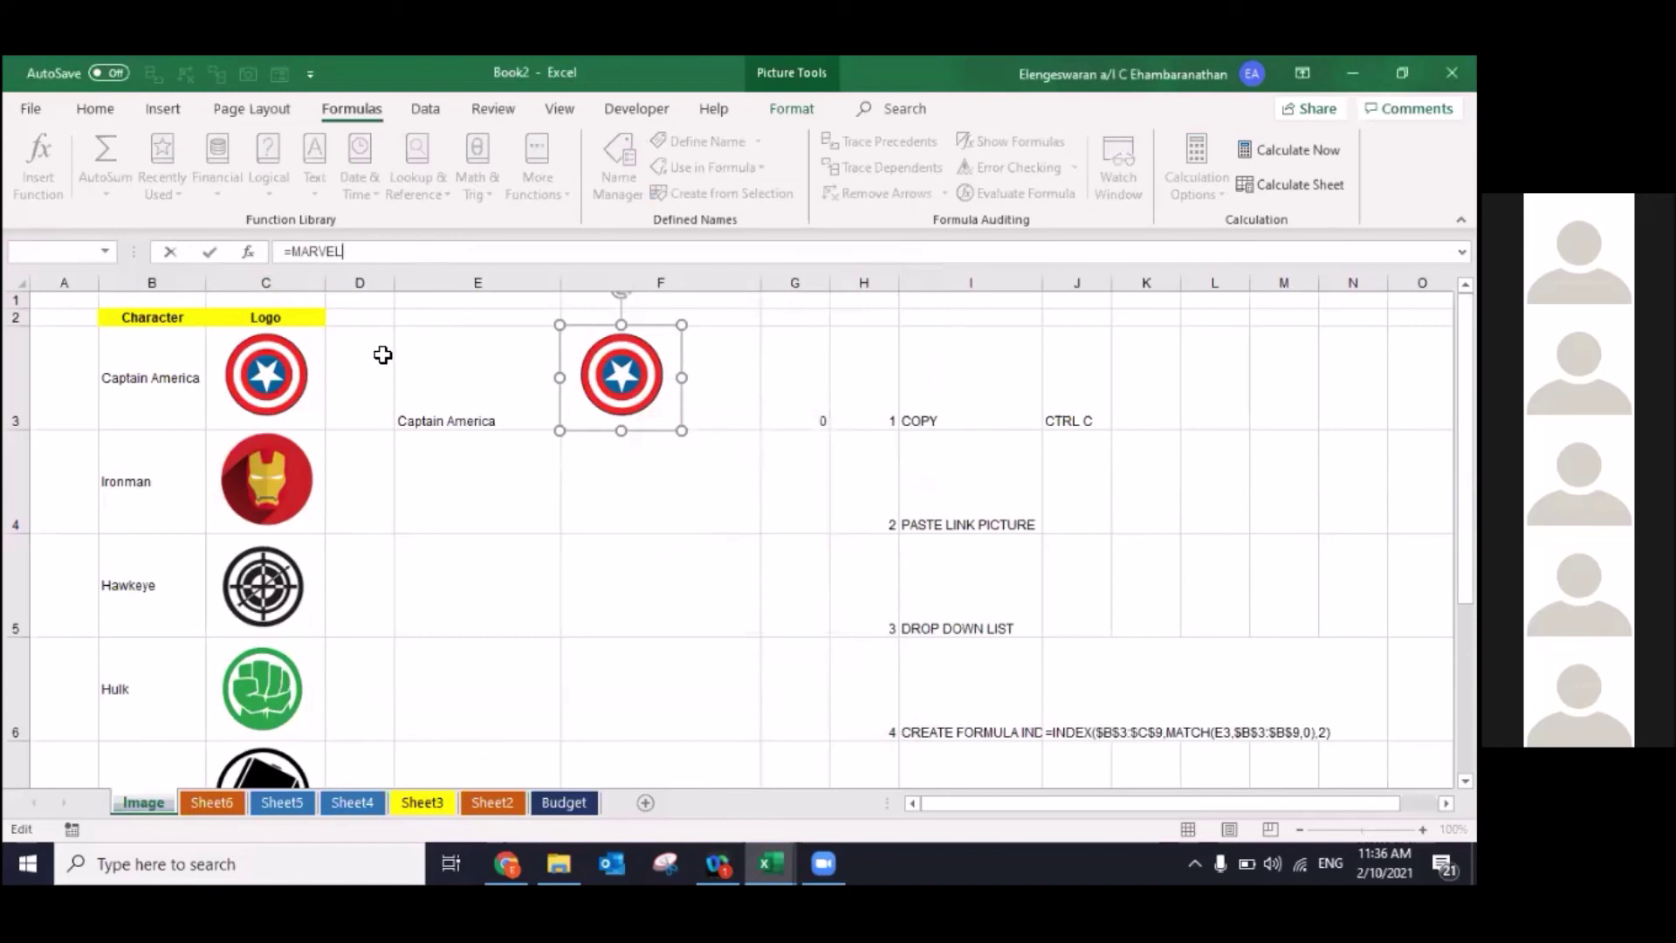
pyautogui.click(521, 334)
pyautogui.click(833, 432)
pyautogui.press('BackSpace')
pyautogui.press('BackSpace')
pyautogui.press('BackSpace')
pyautogui.press('BackSpace')
pyautogui.press('BackSpace')
pyautogui.press('Escape')
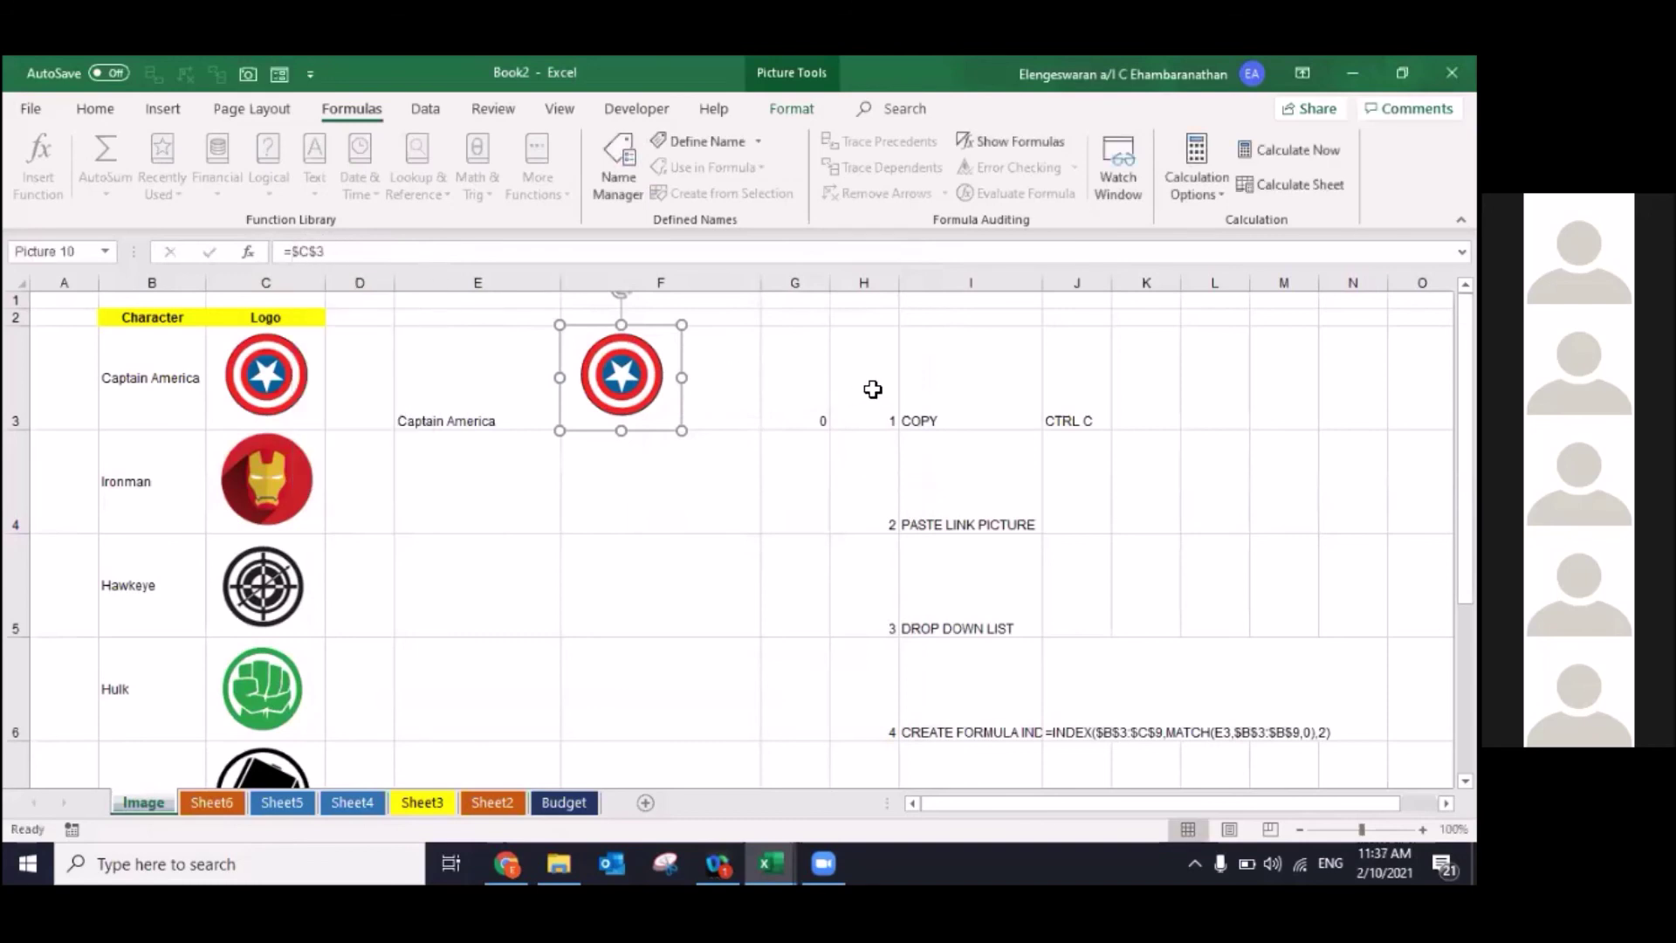
pyautogui.click(873, 389)
pyautogui.press('Left')
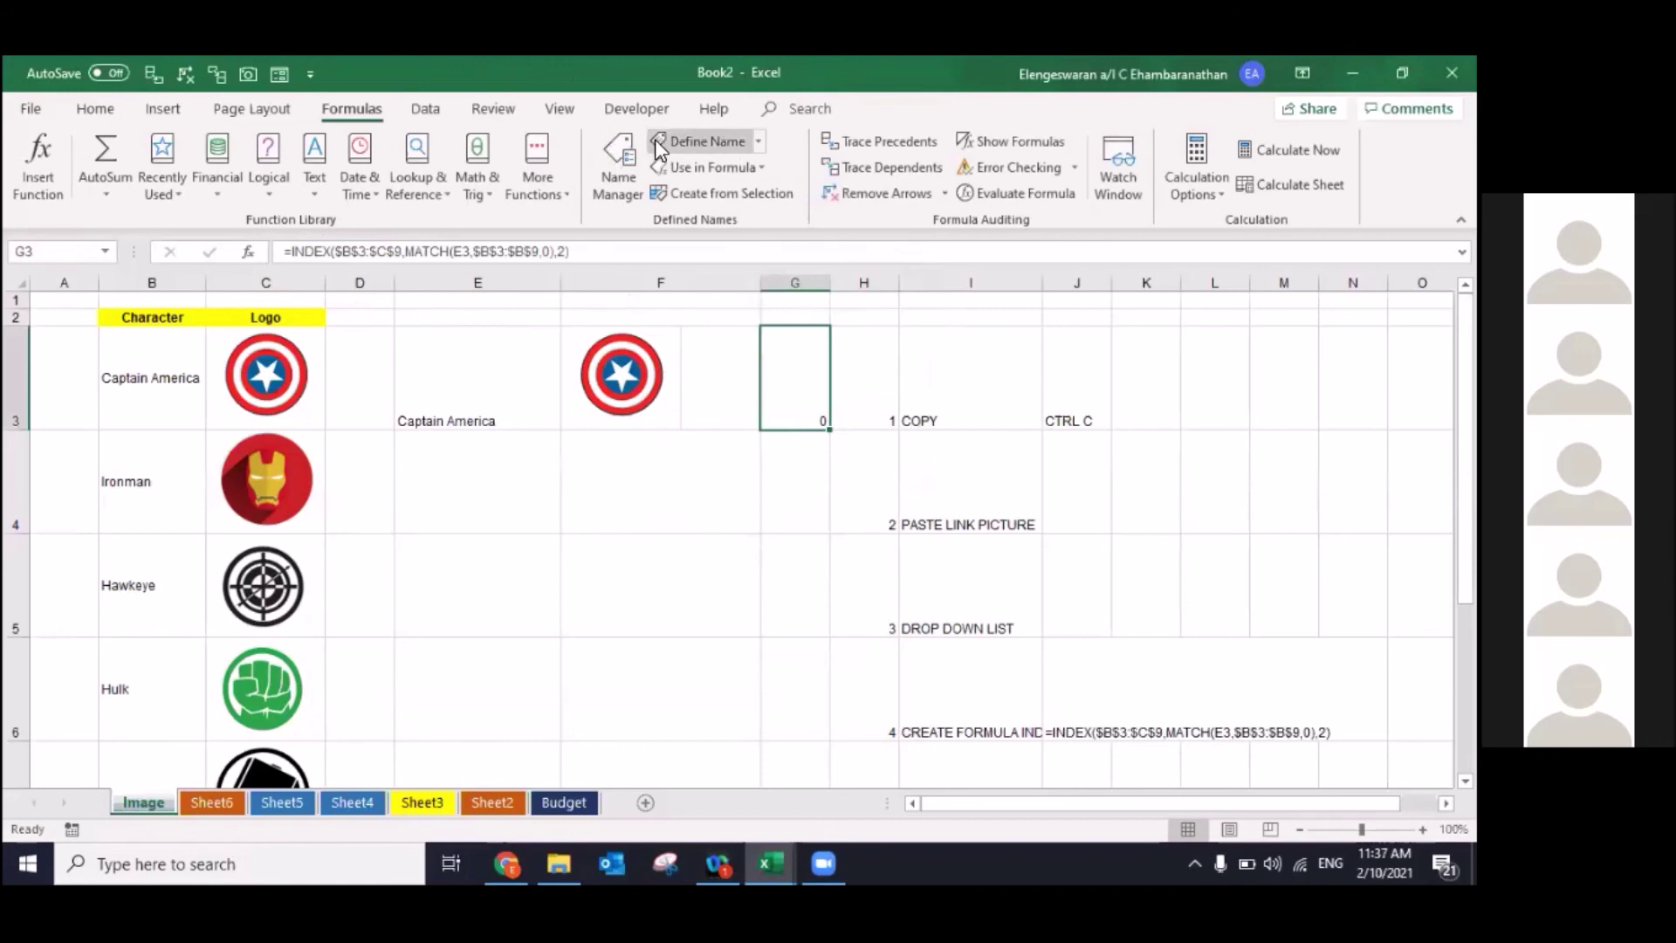
# Step: Delete the MARVEL name in Name Manager and close it
pyautogui.click(622, 154)
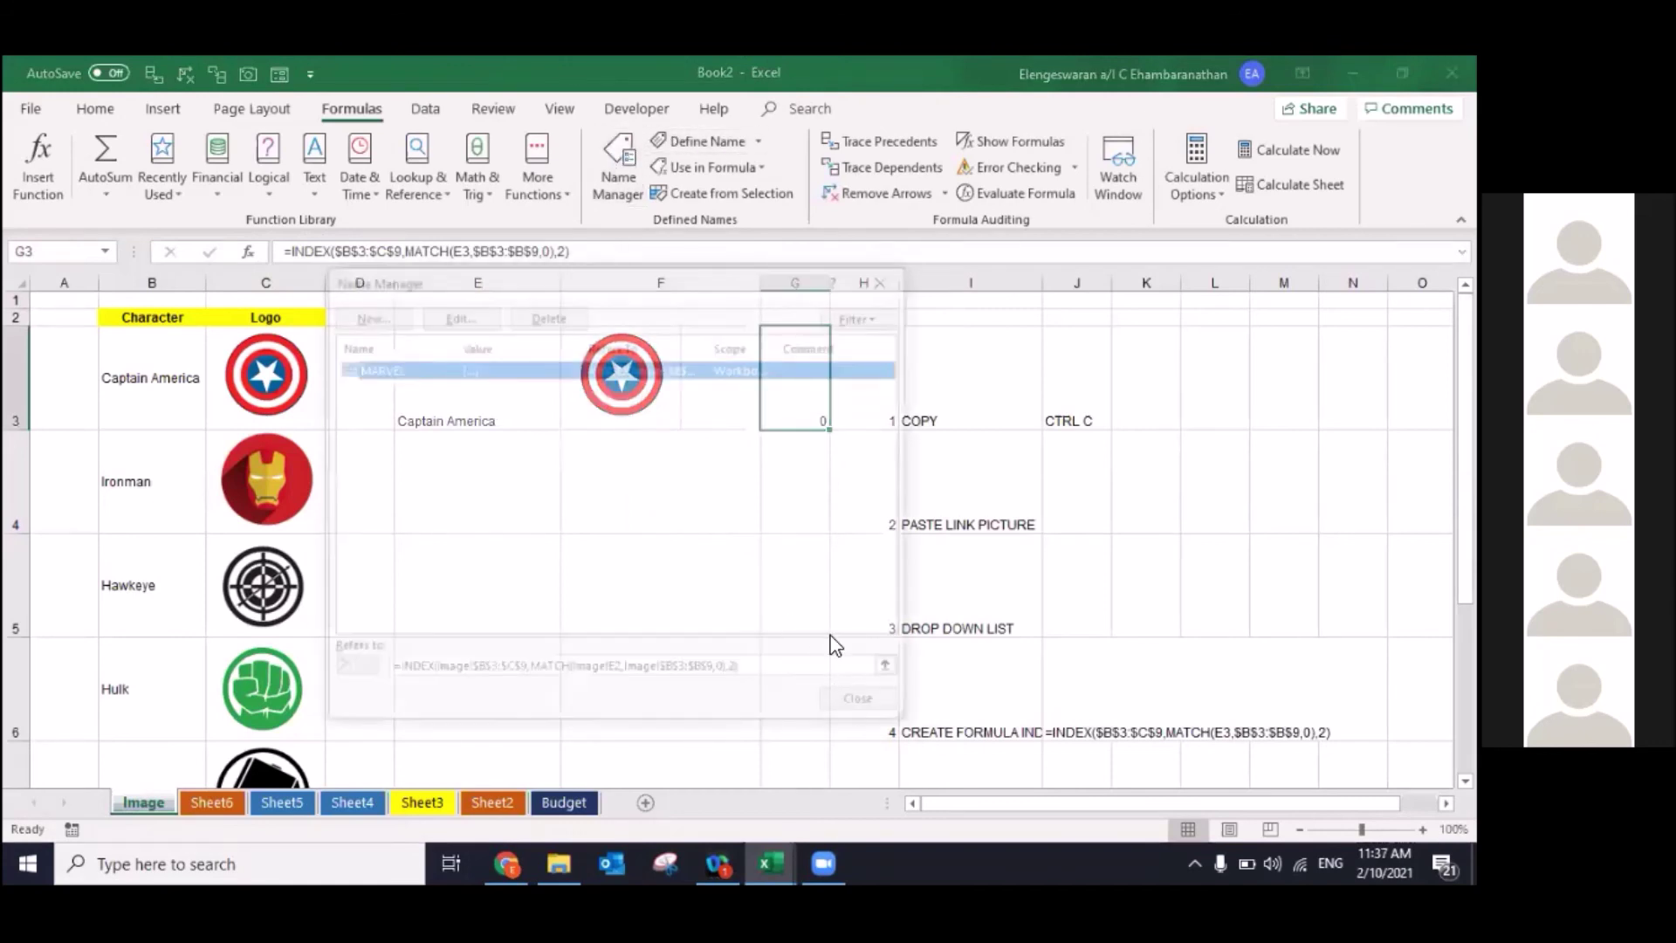
pyautogui.click(532, 319)
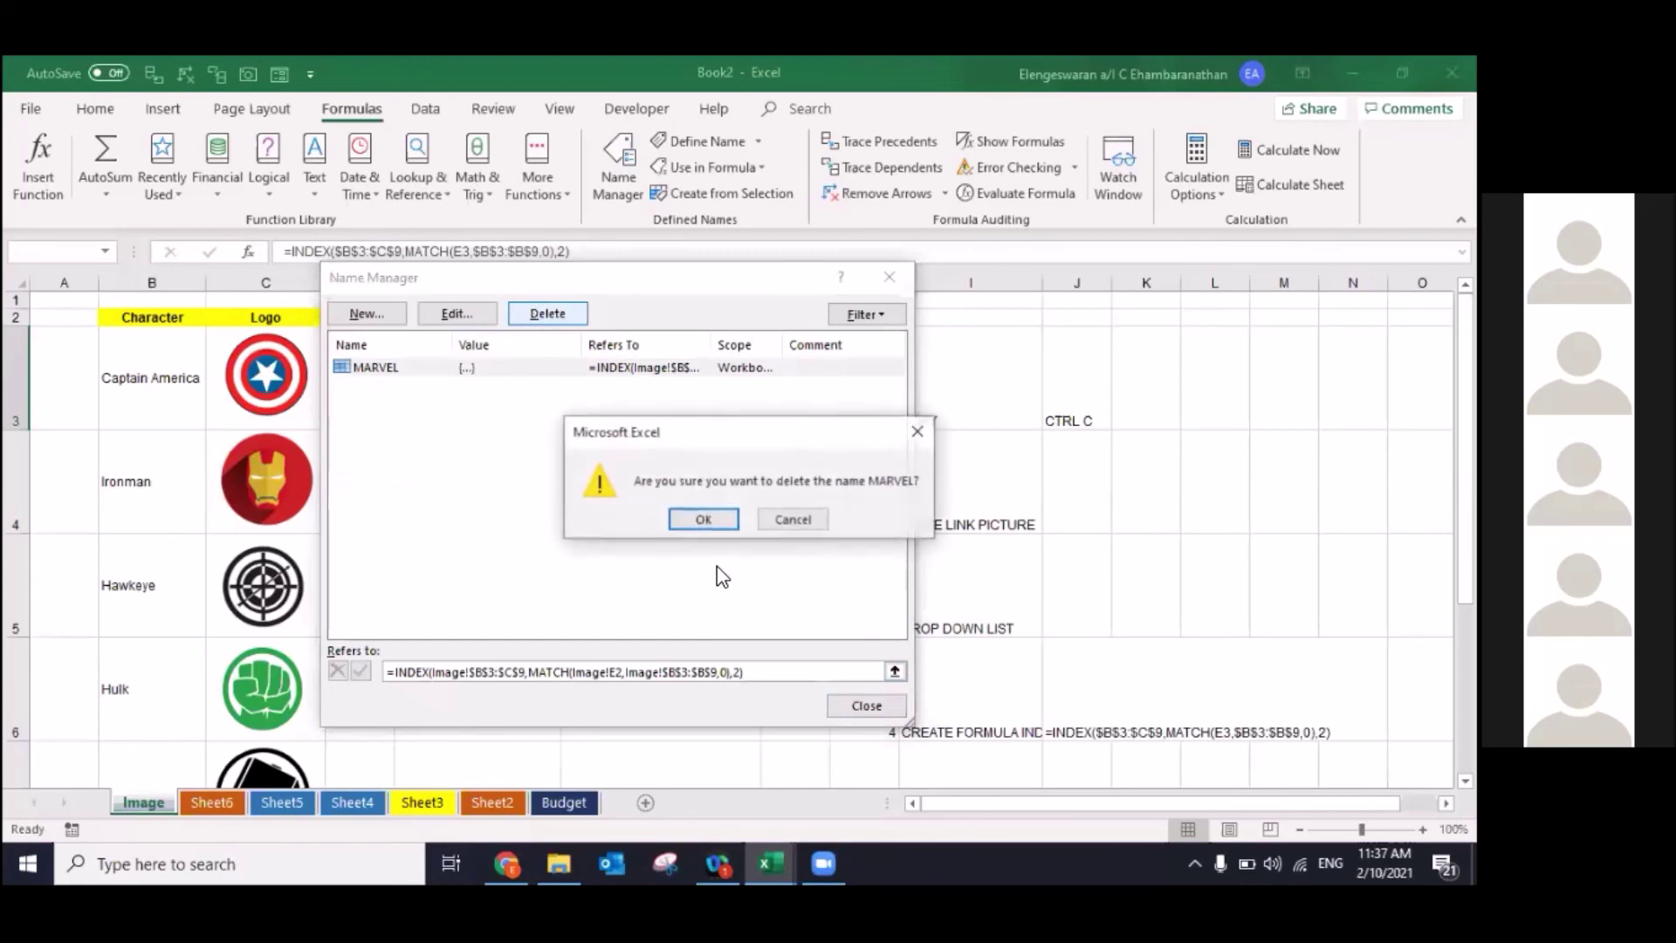
pyautogui.click(695, 533)
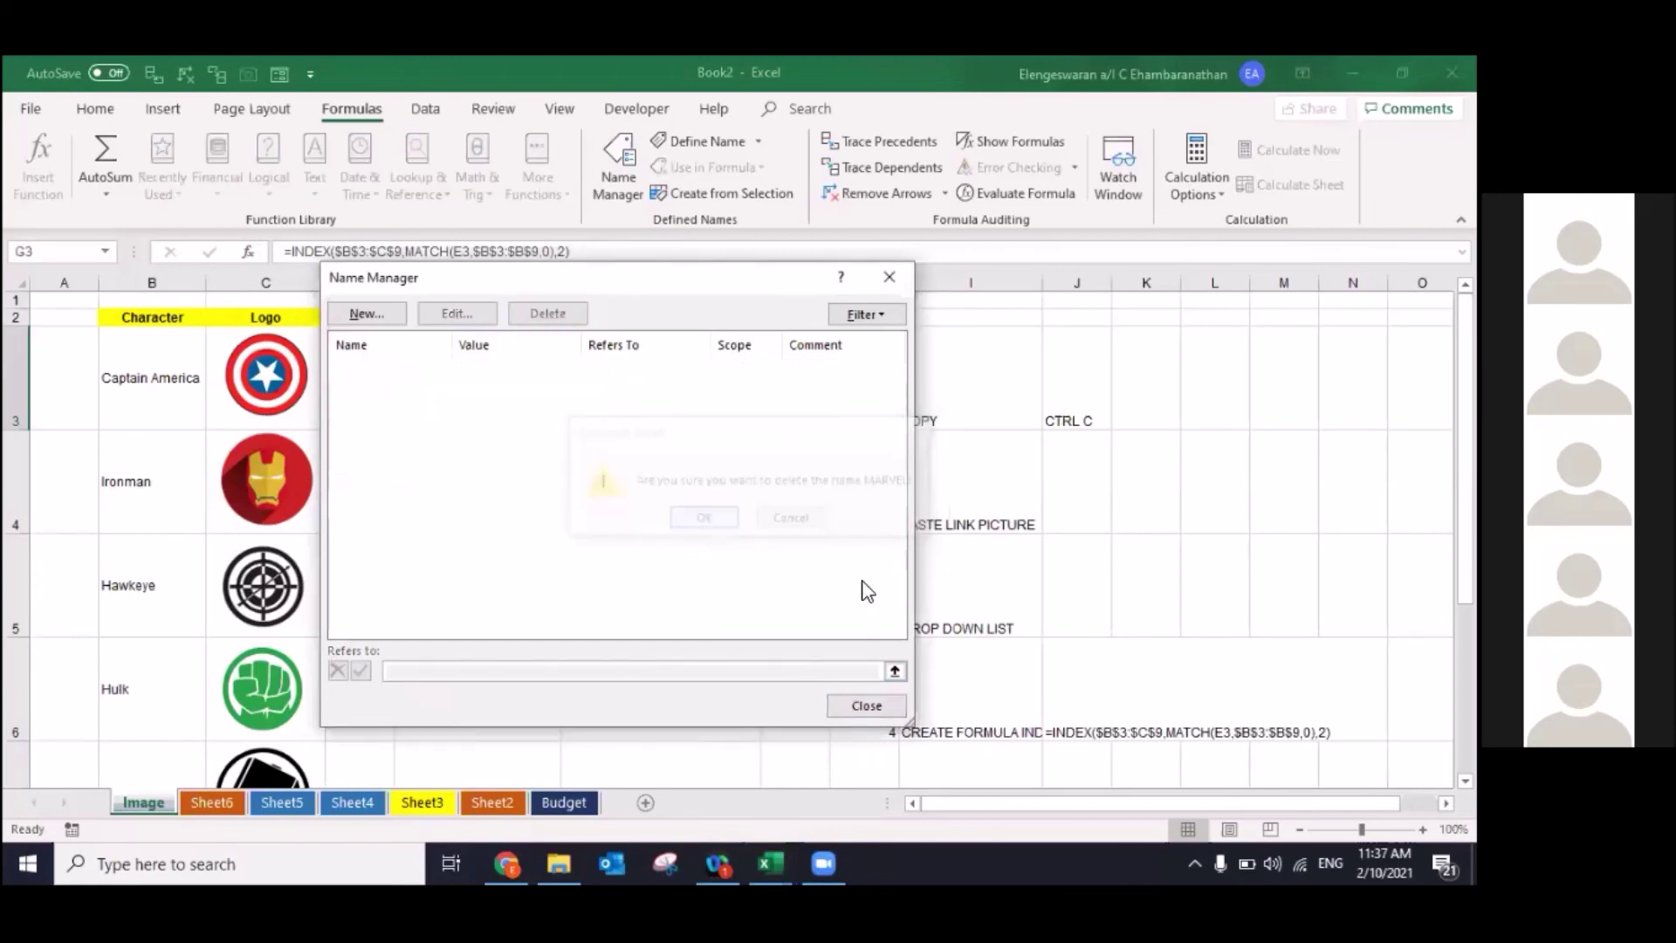
pyautogui.click(888, 280)
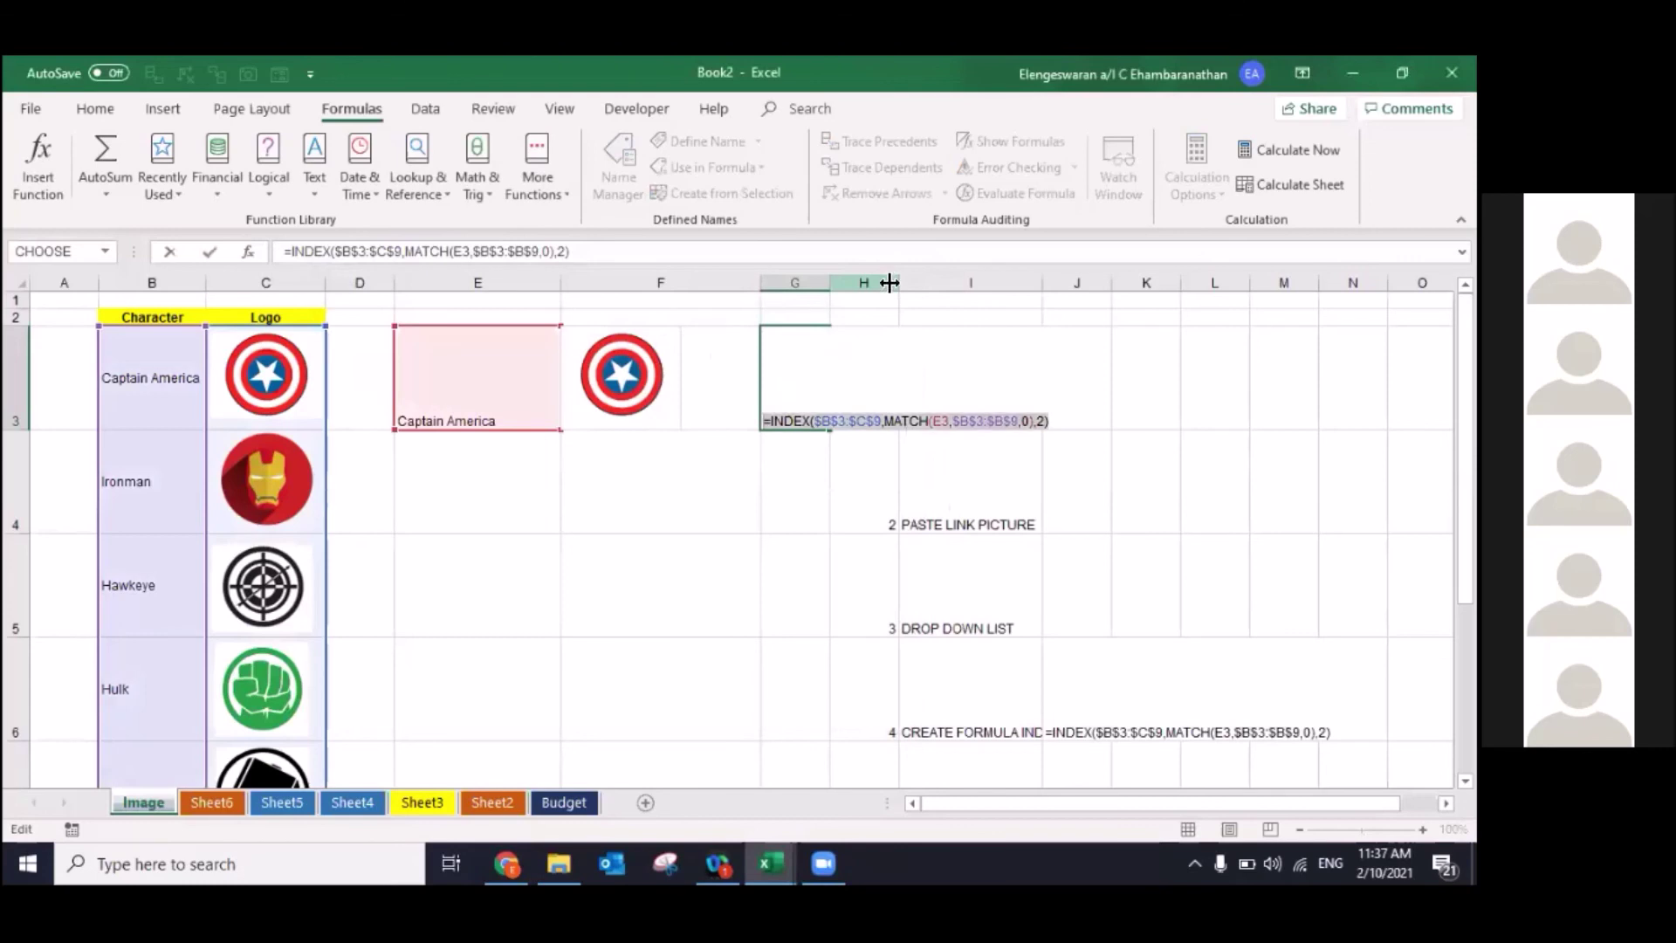
pyautogui.press('Return')
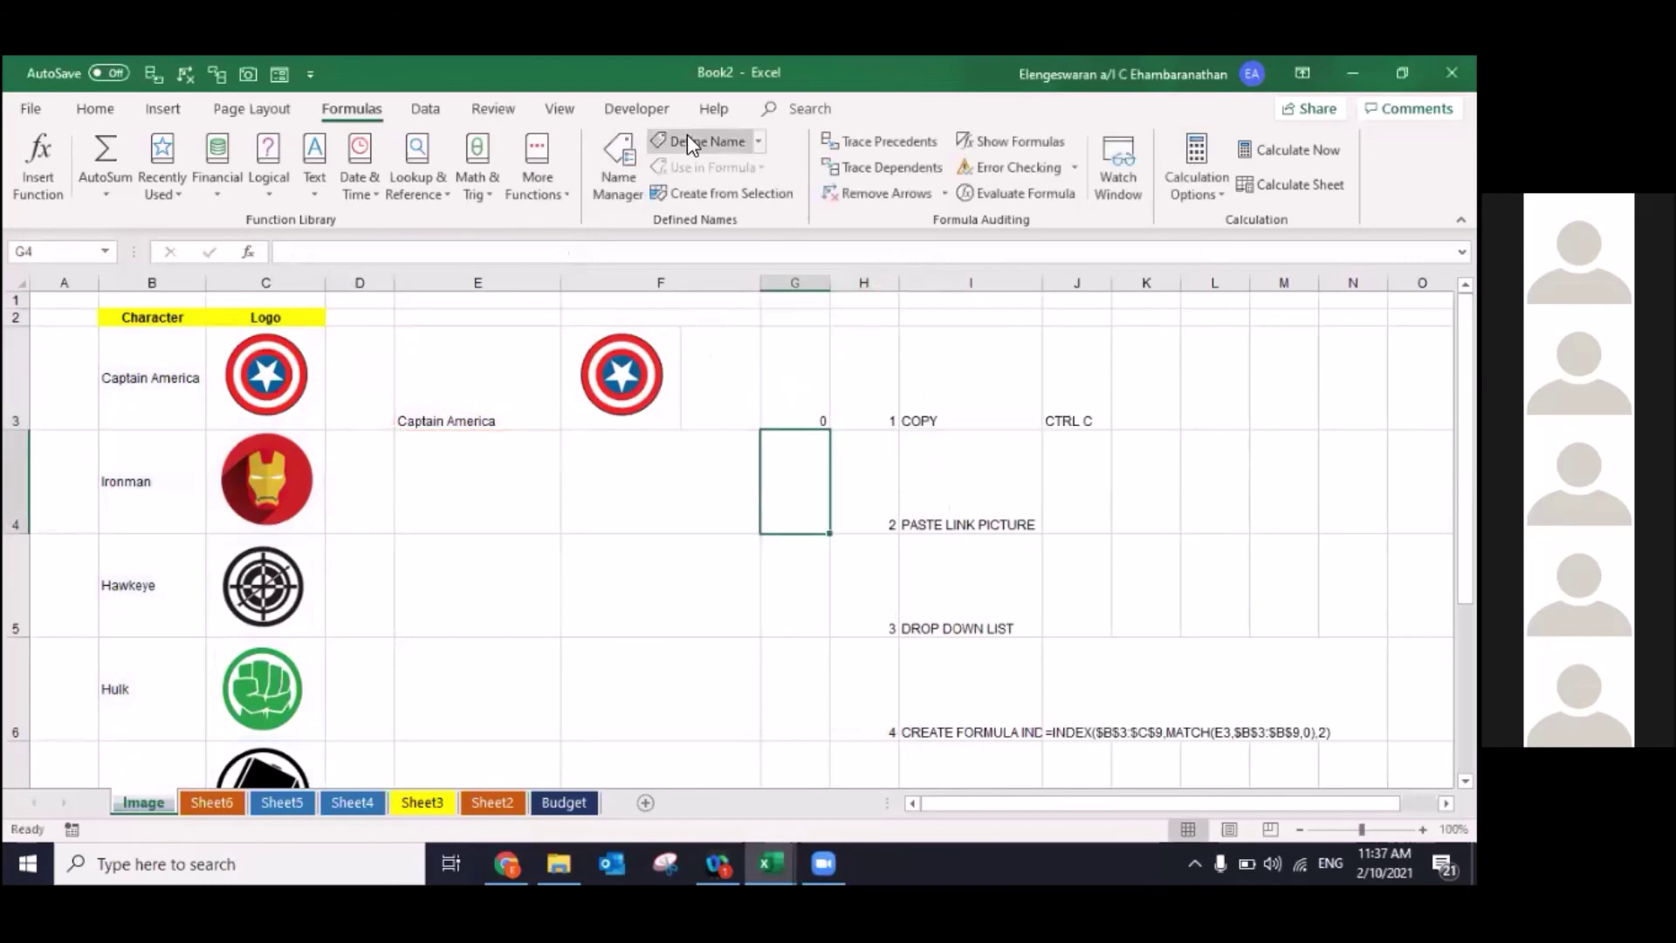
# Step: Define a new name CC whose reference is the pasted INDEX–MATCH formula
pyautogui.click(687, 140)
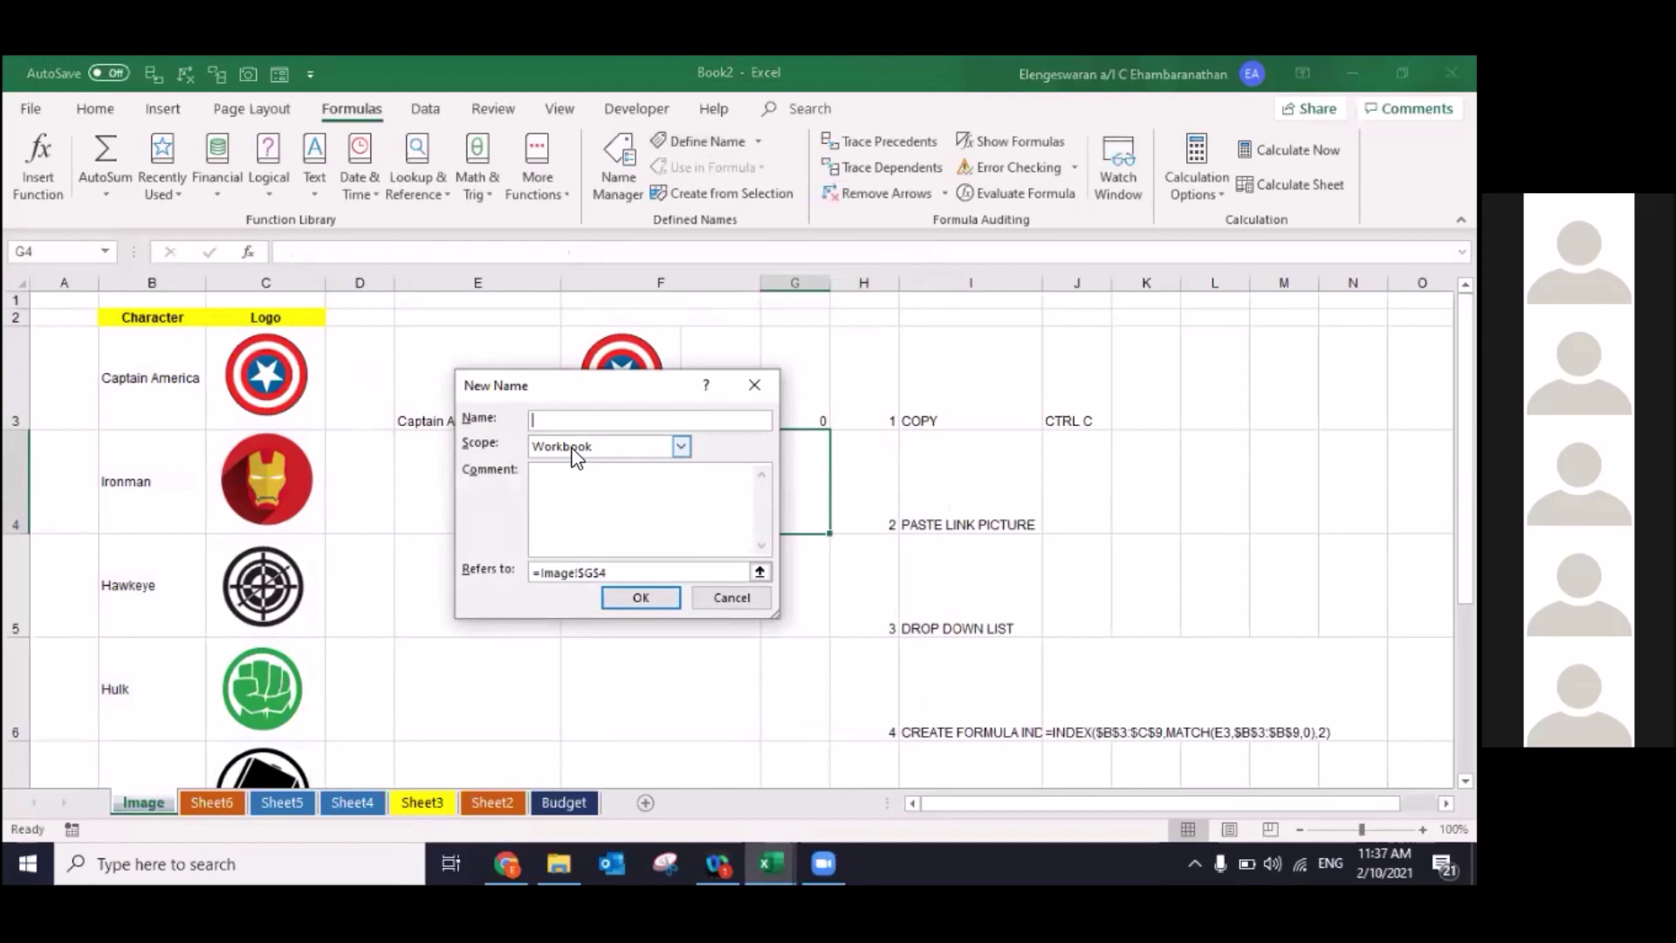
pyautogui.write('C')
pyautogui.write('C')
pyautogui.click(618, 569)
pyautogui.press('BackSpace')
pyautogui.press('BackSpace')
pyautogui.press('BackSpace')
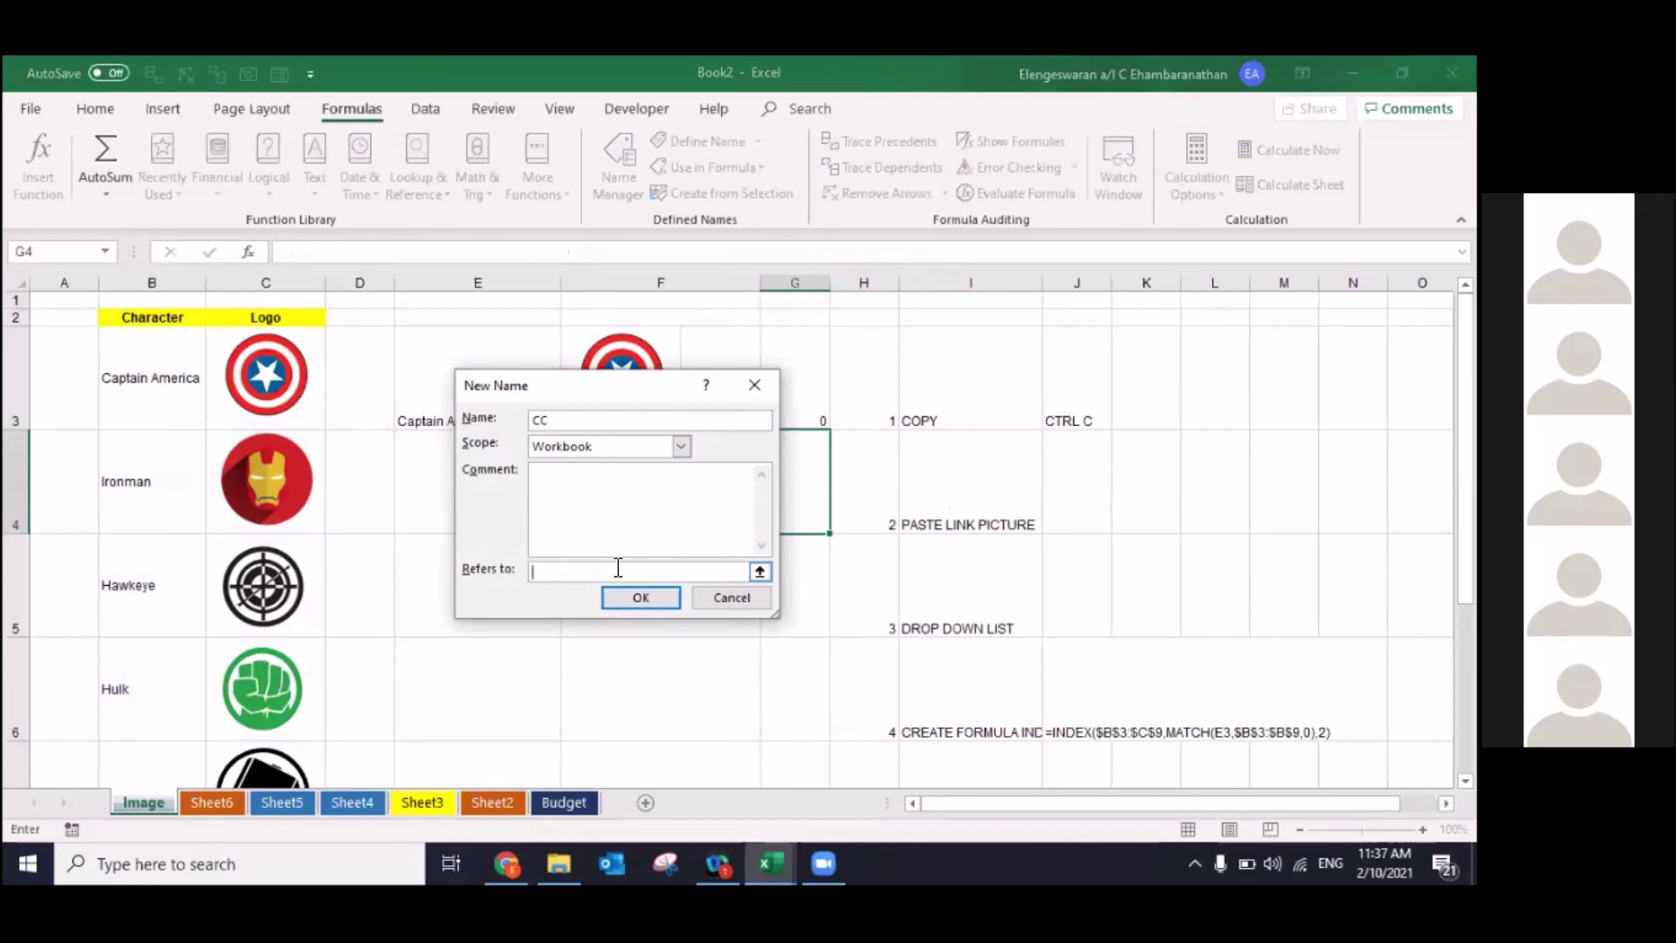
pyautogui.hotkey('ctrl', 'v')
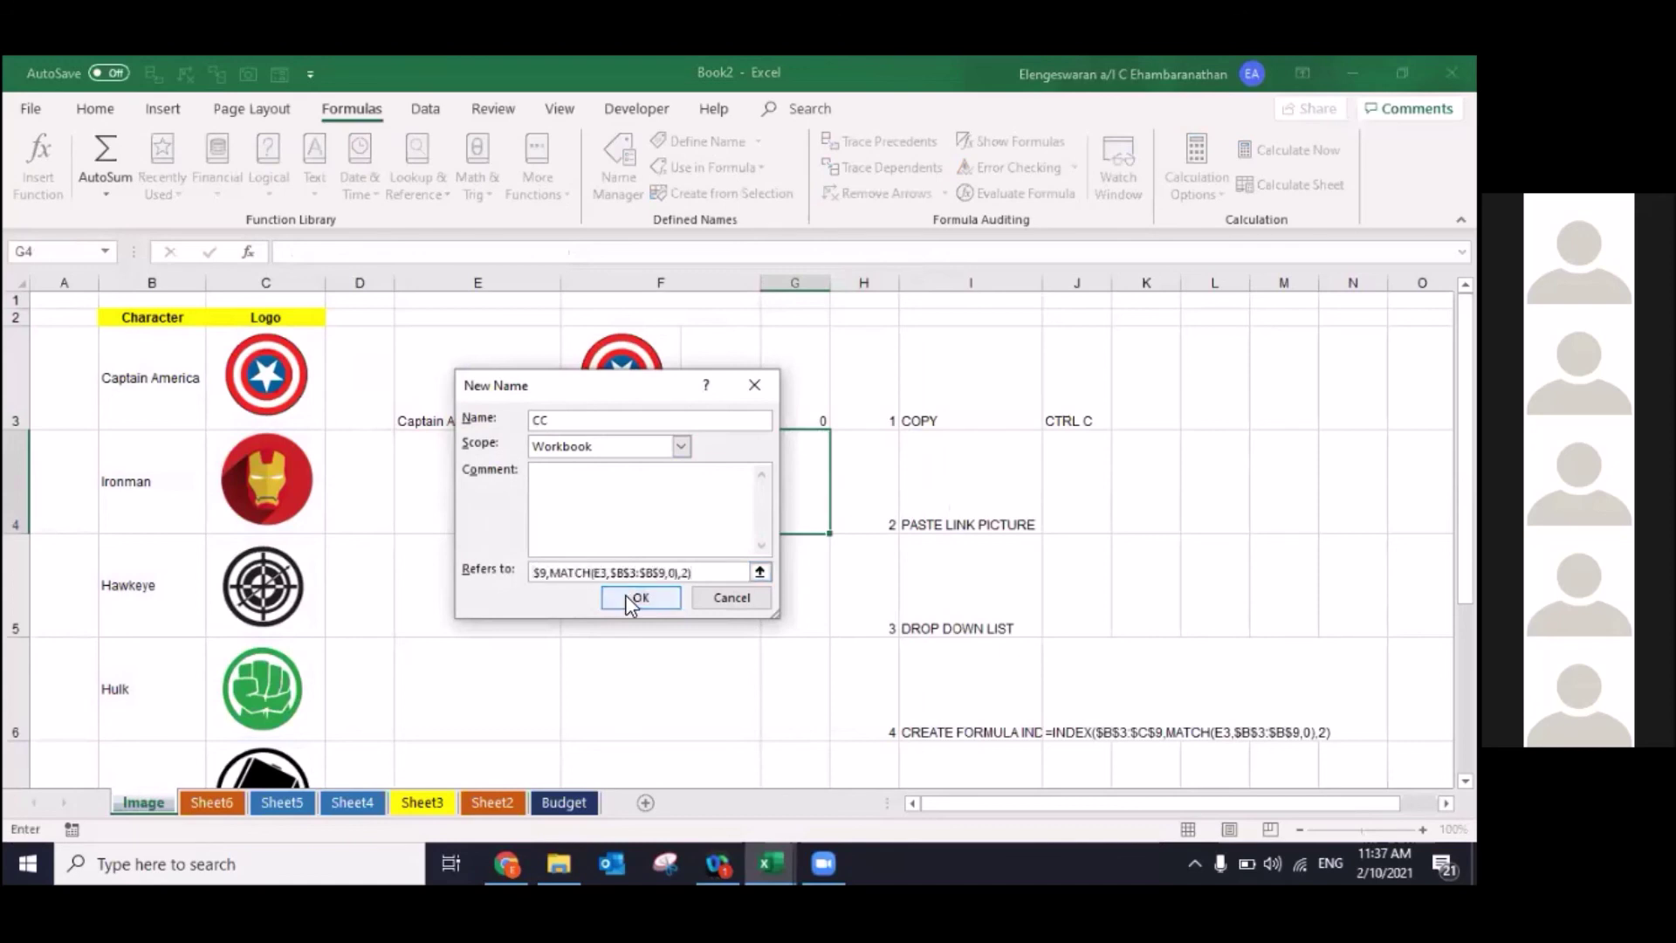
pyautogui.click(626, 597)
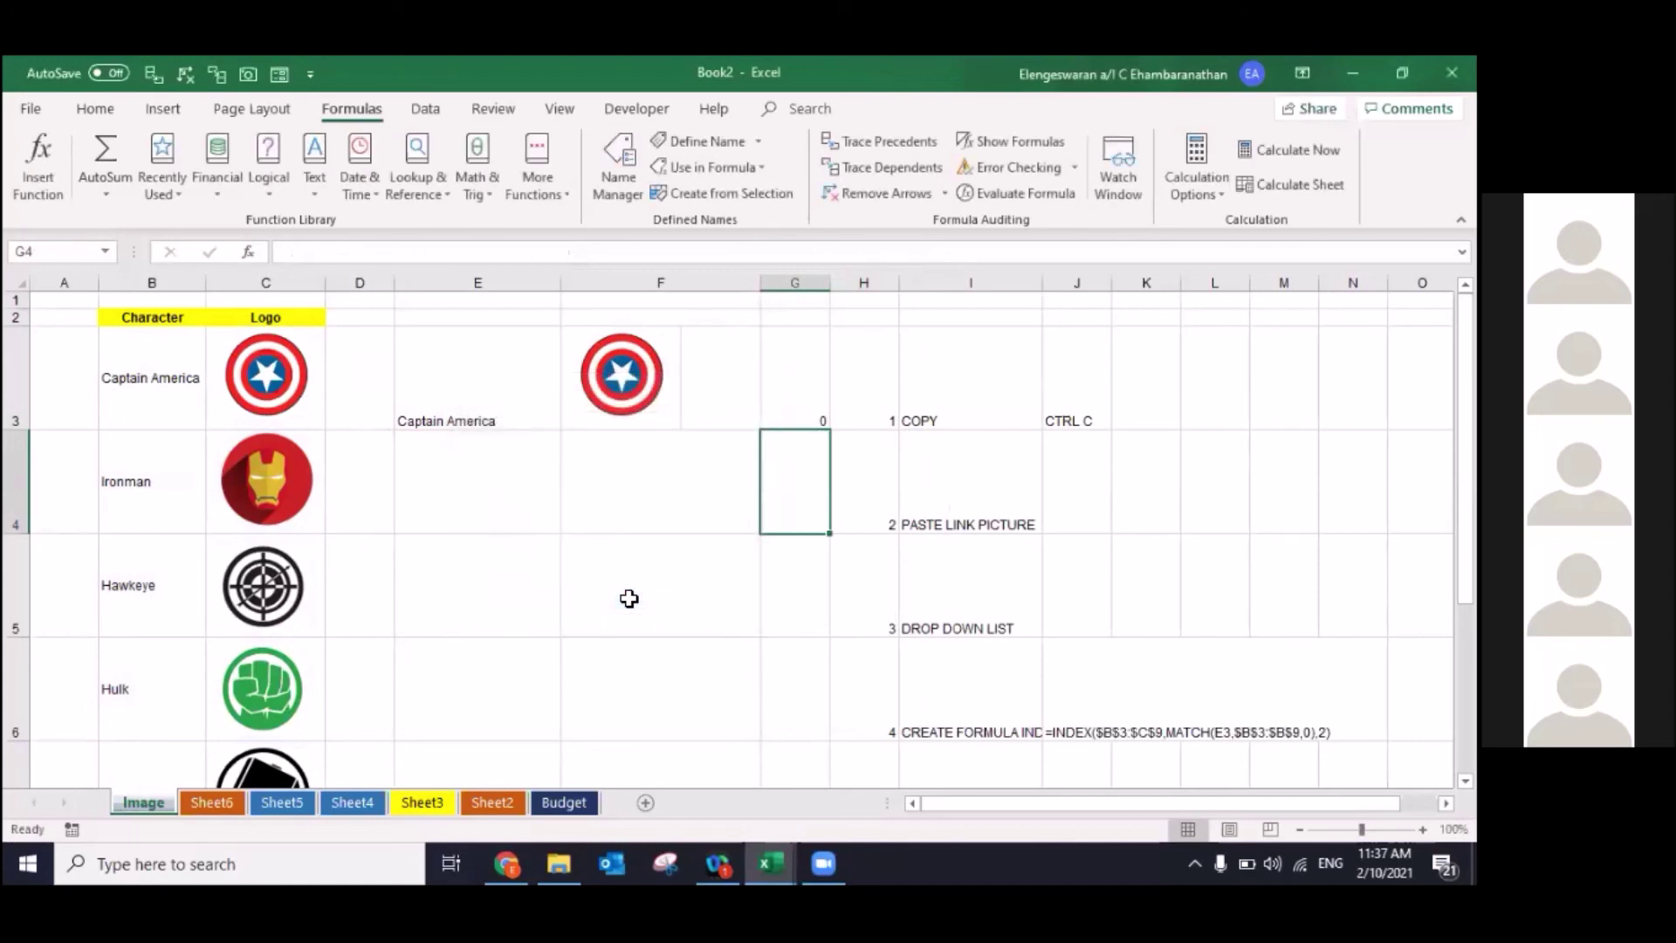
# Step: Try linking the Captain America picture to =CC and dismiss Excel's invalid reference warnings
pyautogui.click(600, 402)
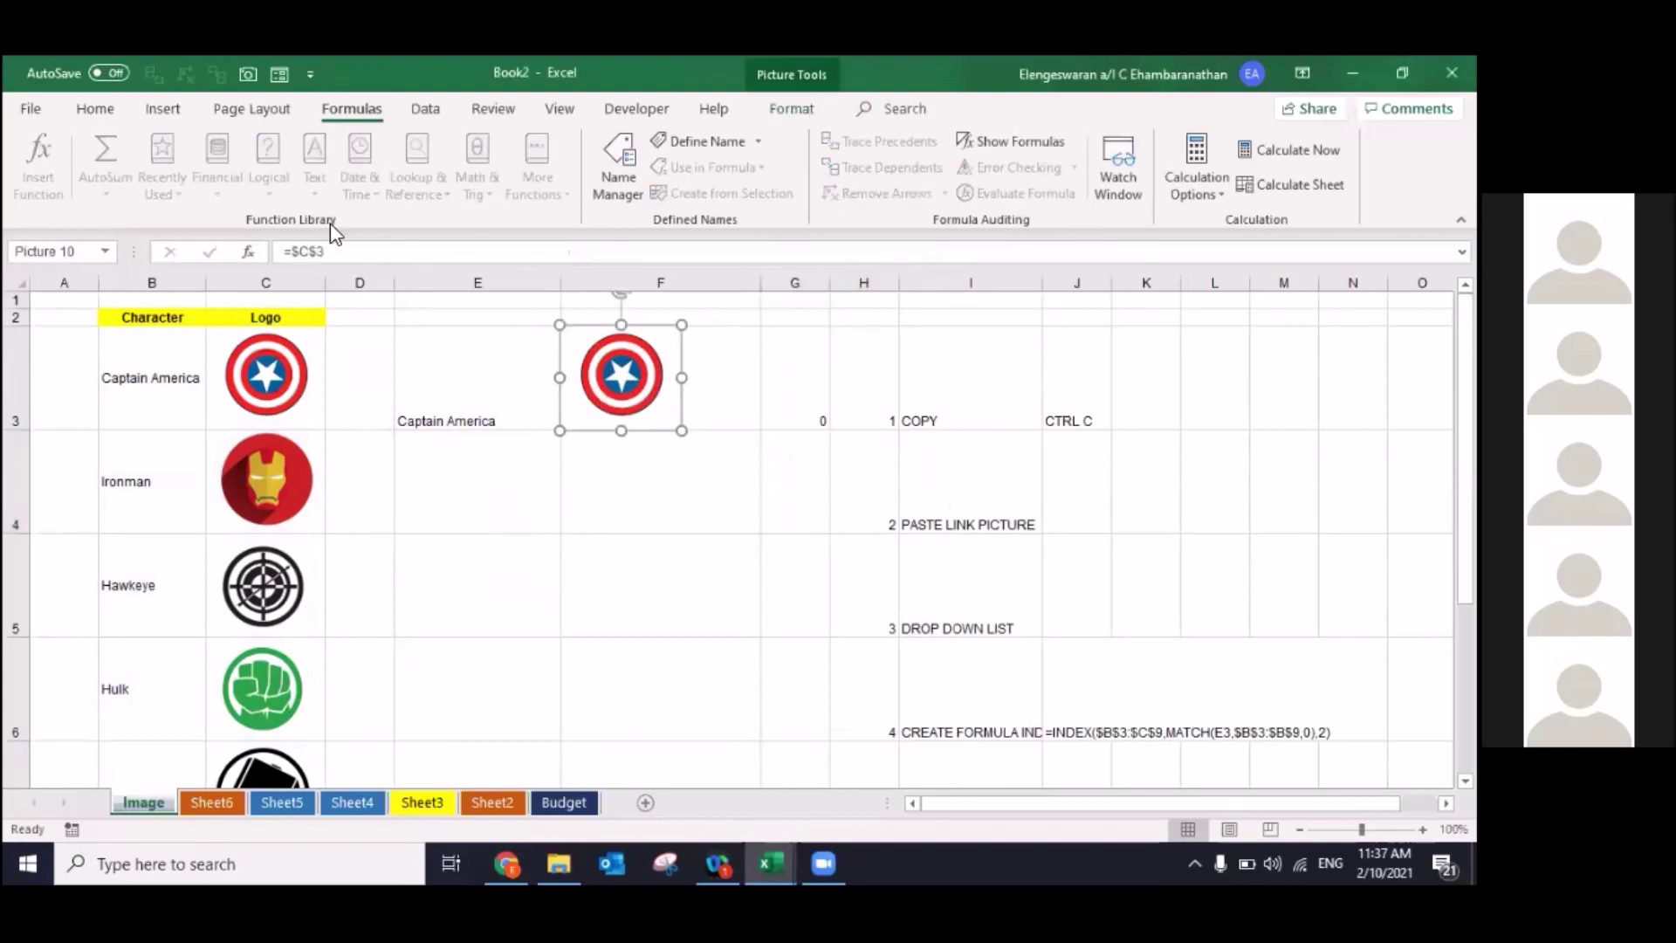
pyautogui.click(325, 251)
pyautogui.press('BackSpace')
pyautogui.press('BackSpace')
pyautogui.press('BackSpace')
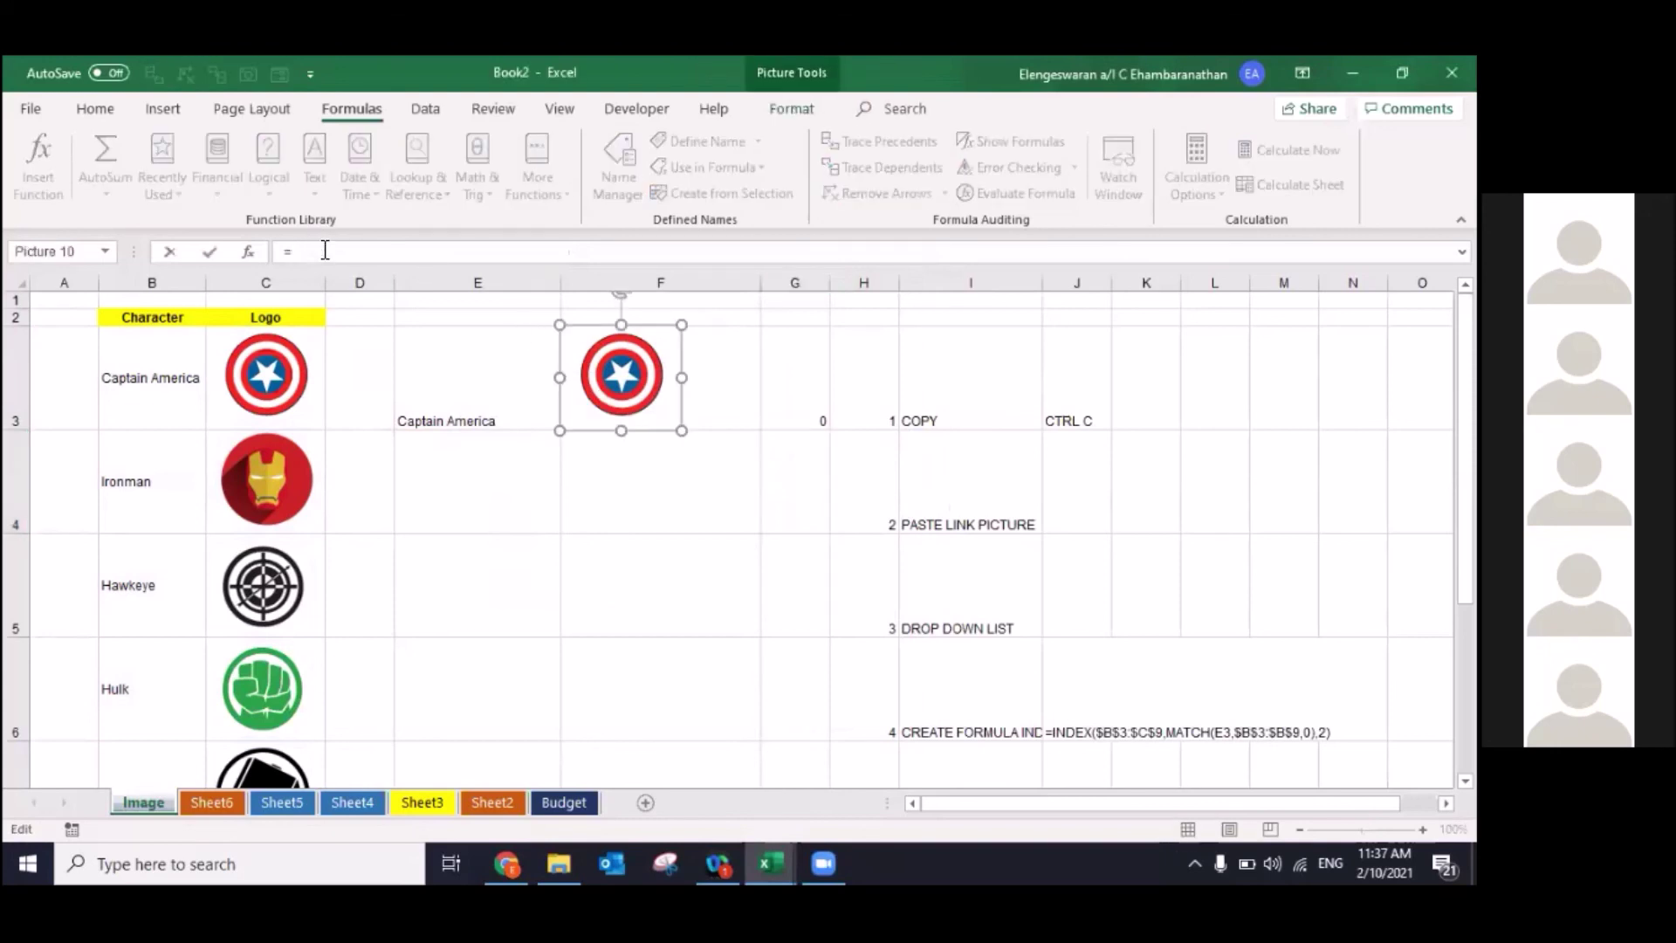
pyautogui.write('CC')
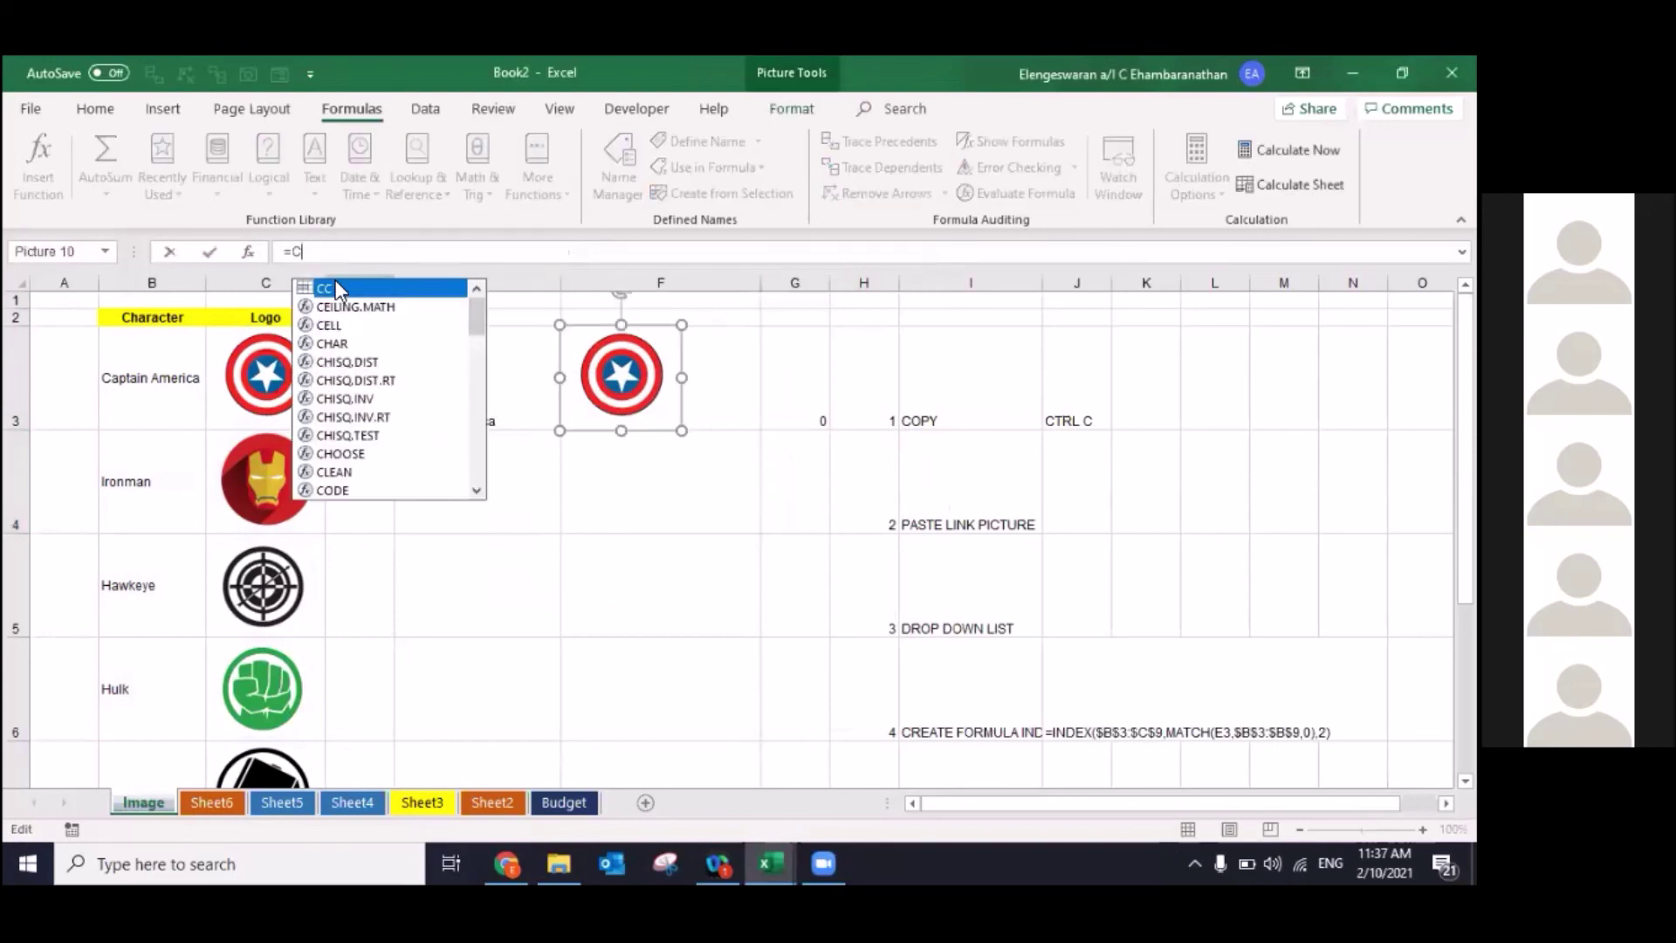
pyautogui.press('Return')
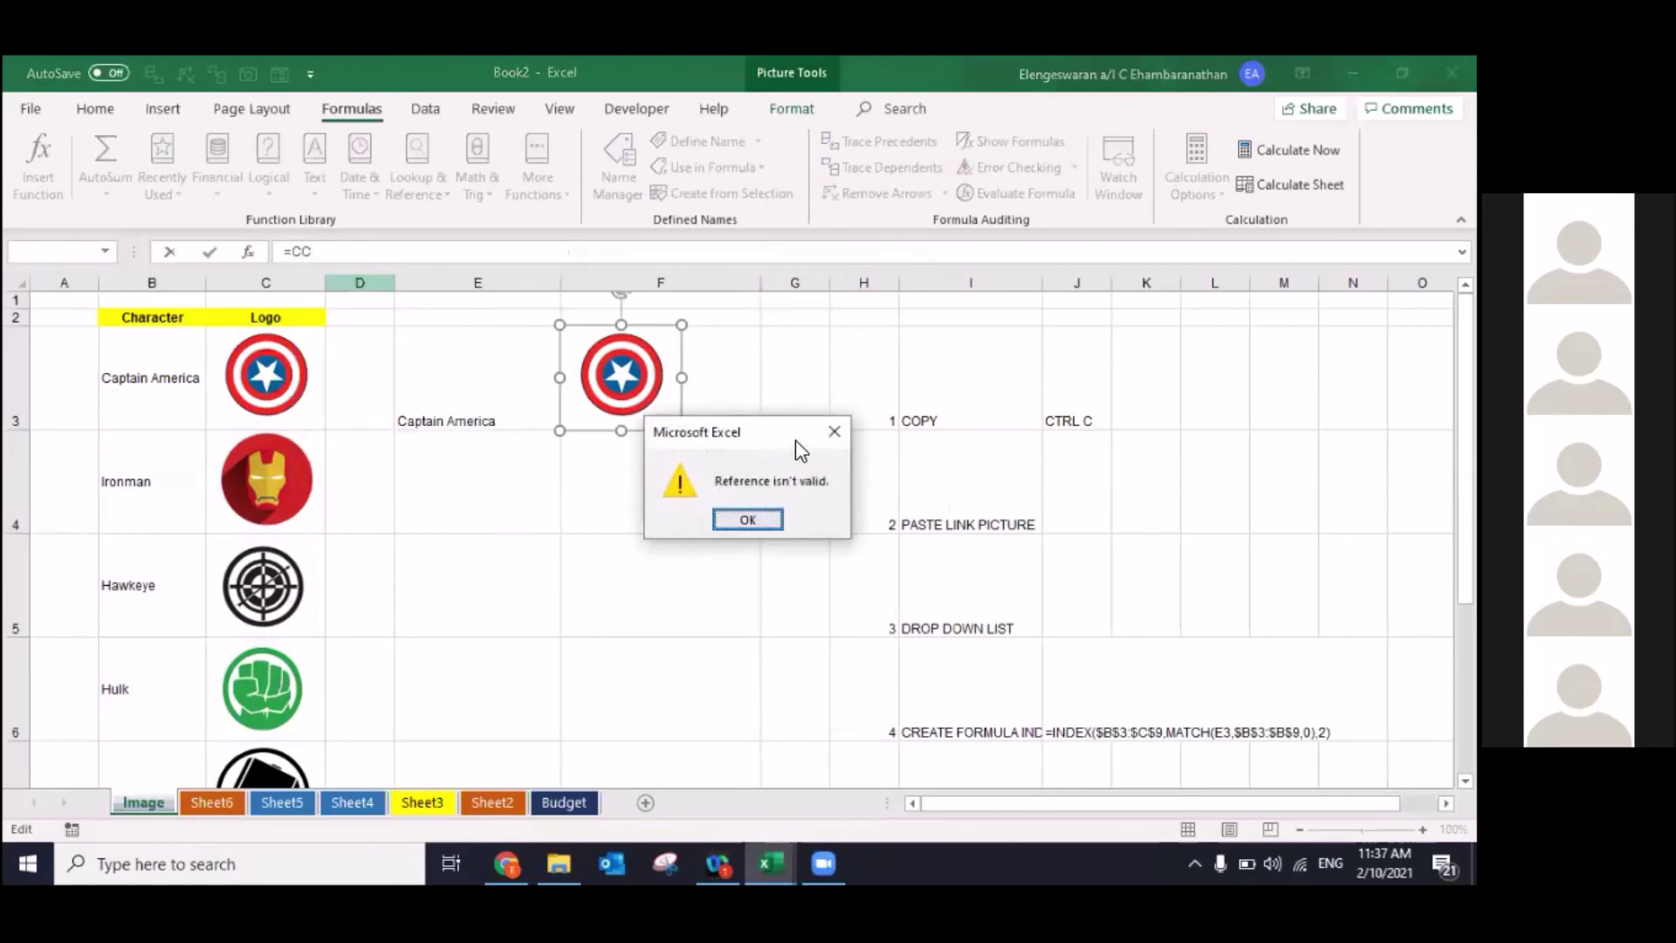
pyautogui.click(833, 431)
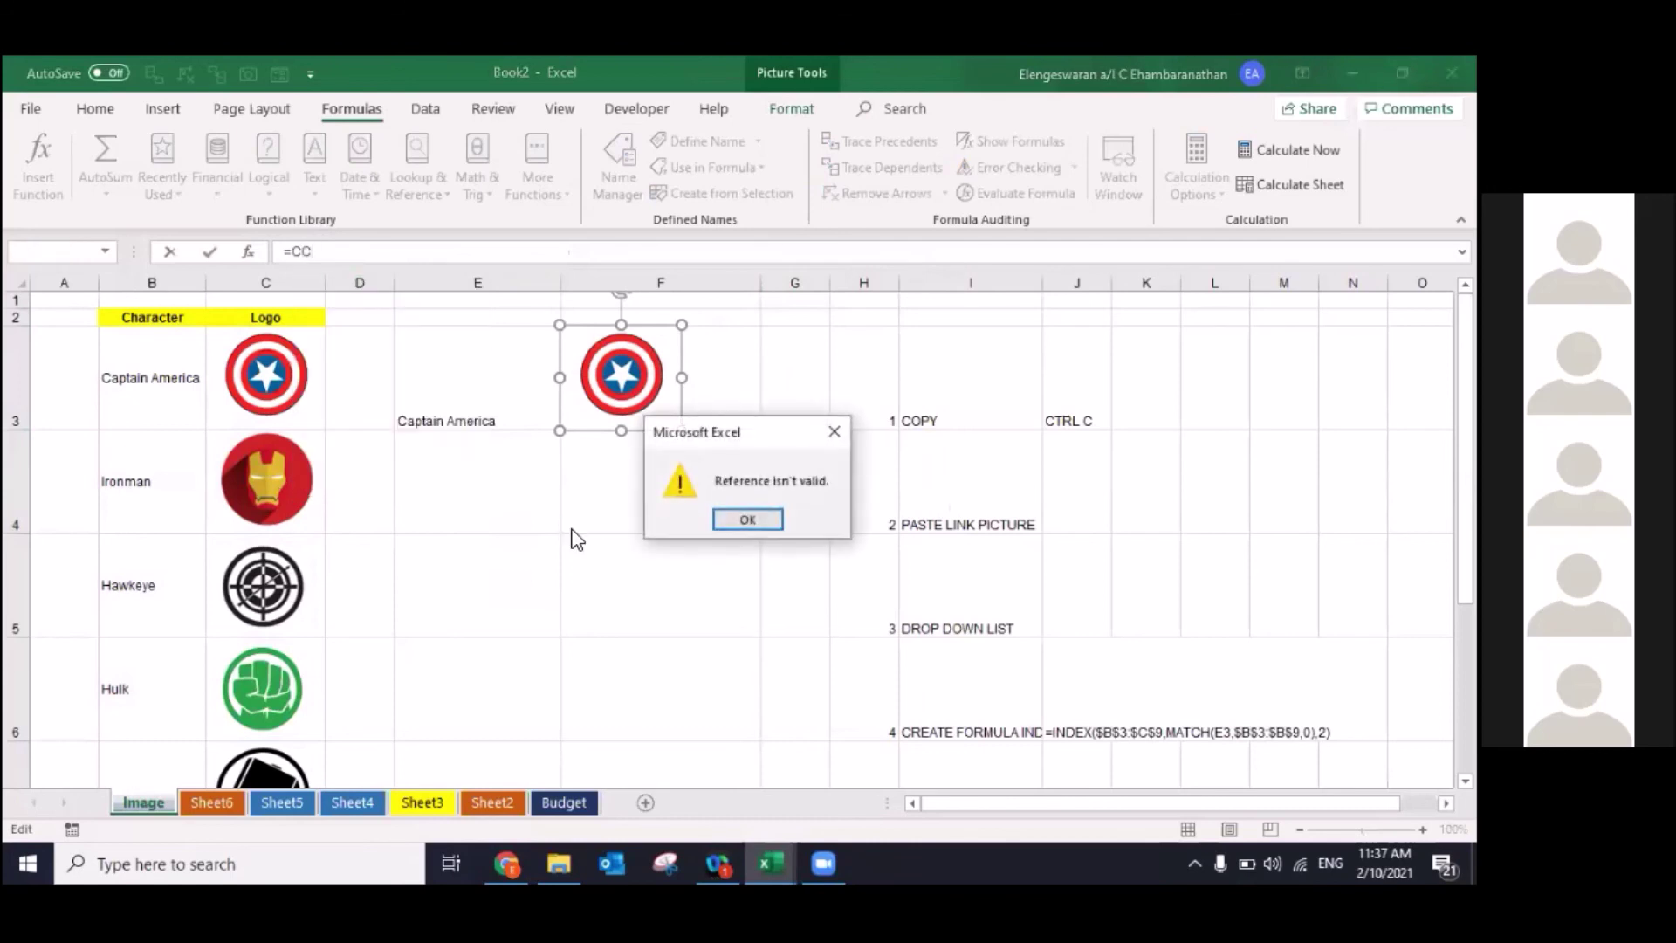
pyautogui.click(749, 518)
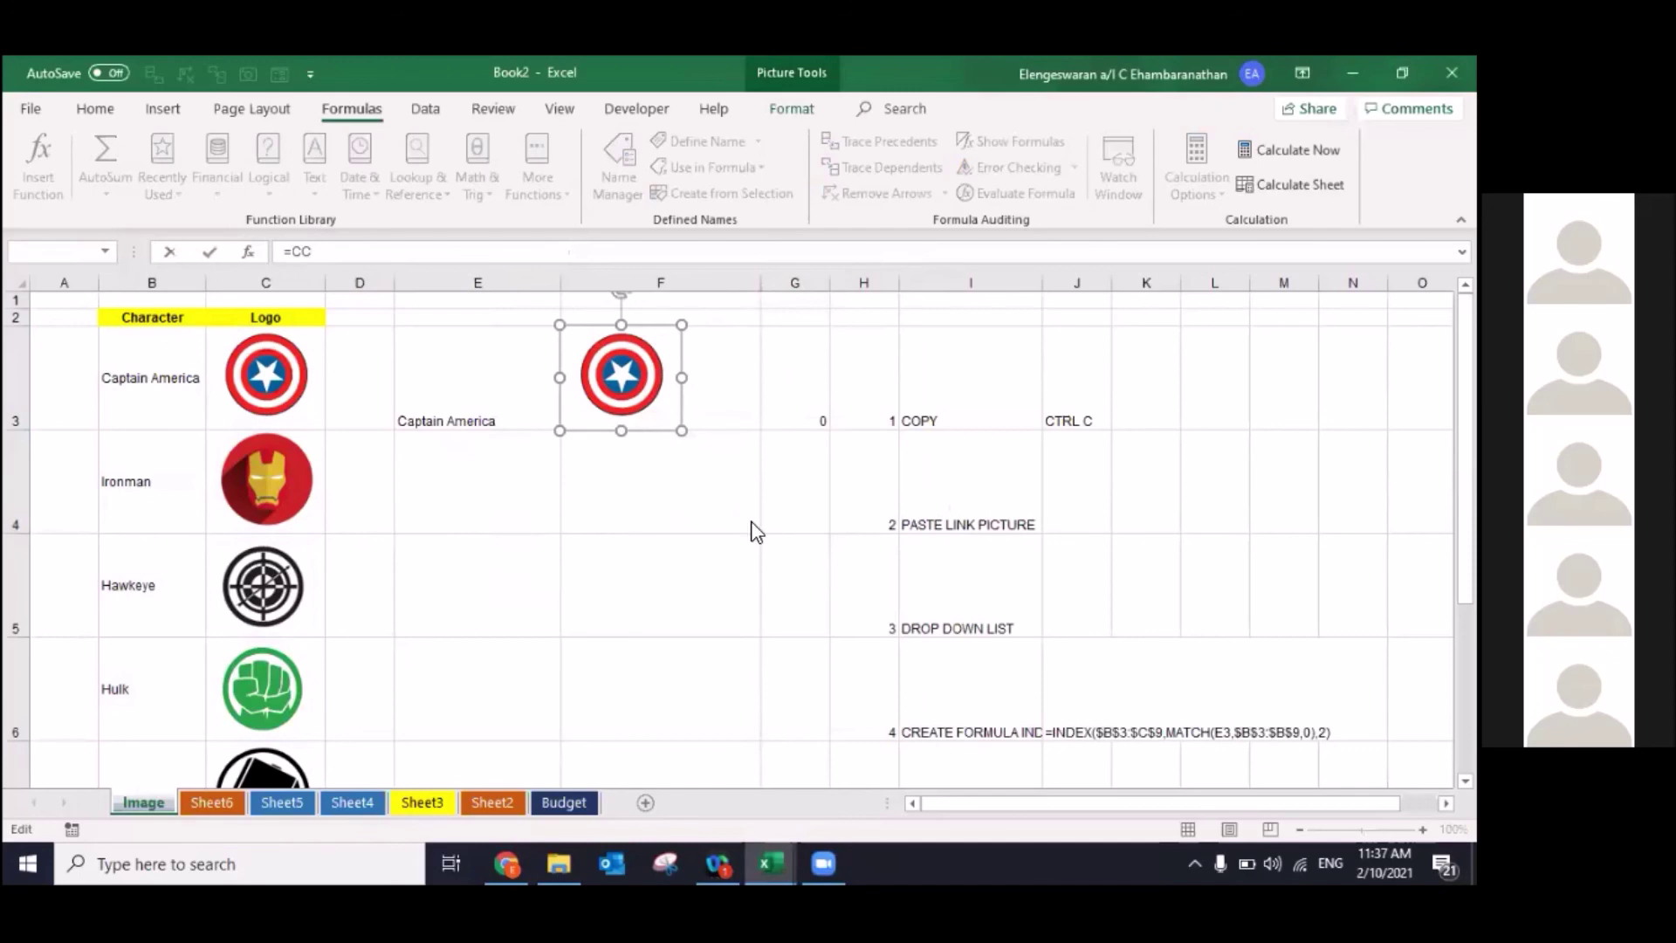
pyautogui.hotkey('alt', 'Tab')
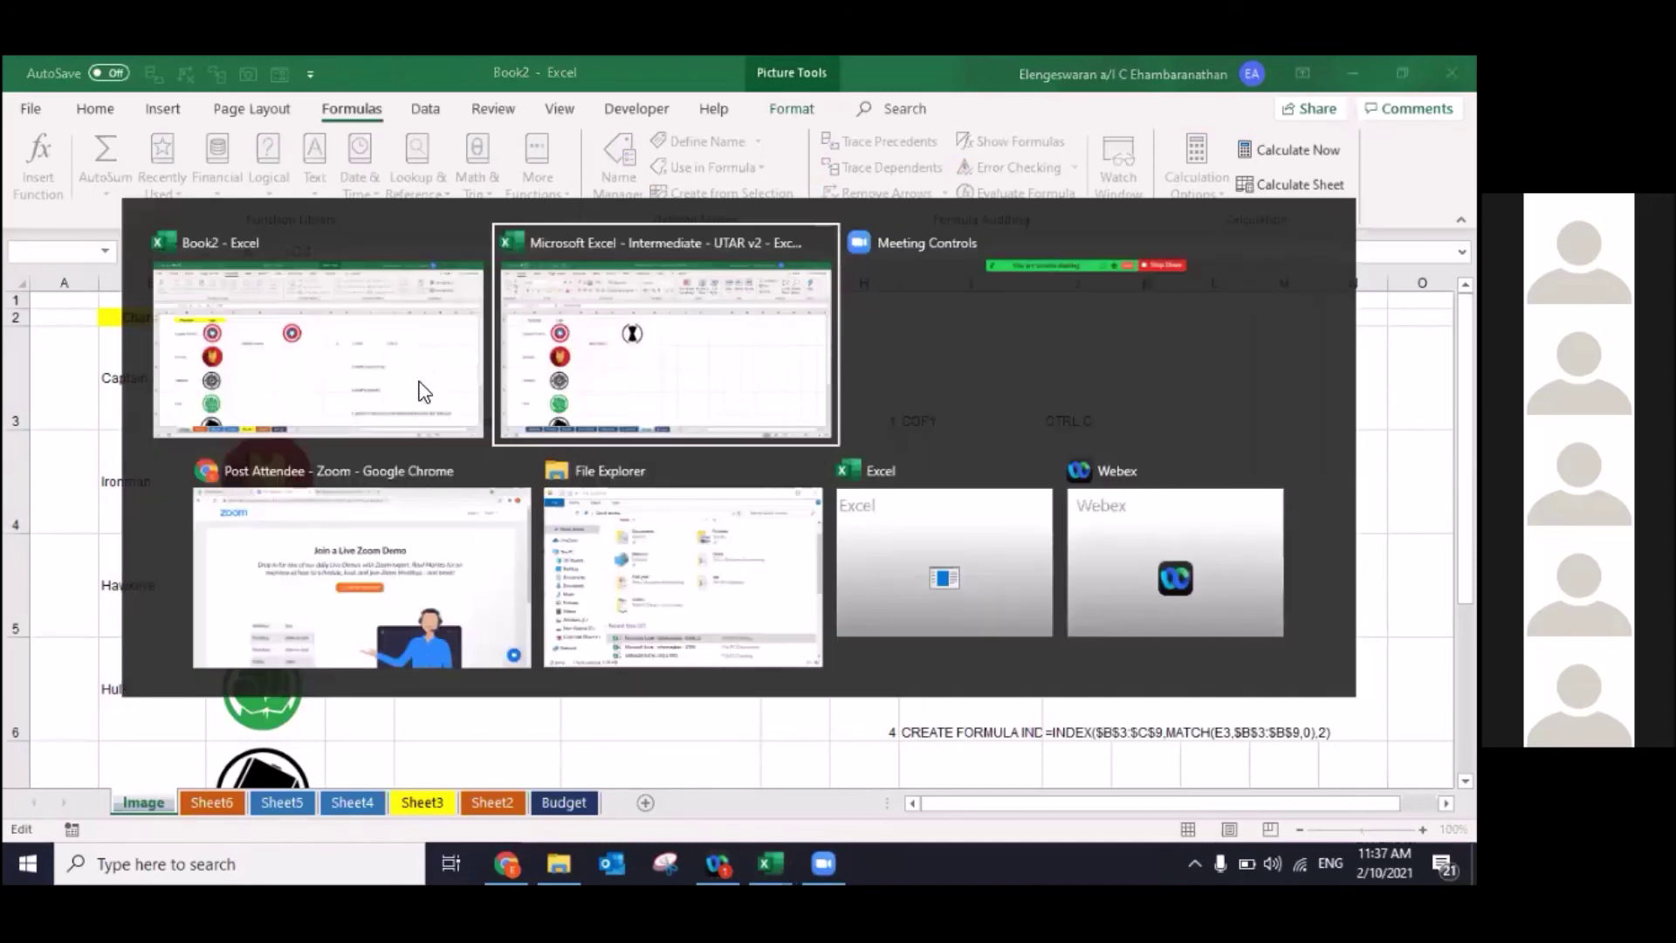
pyautogui.press('Escape')
pyautogui.click(753, 520)
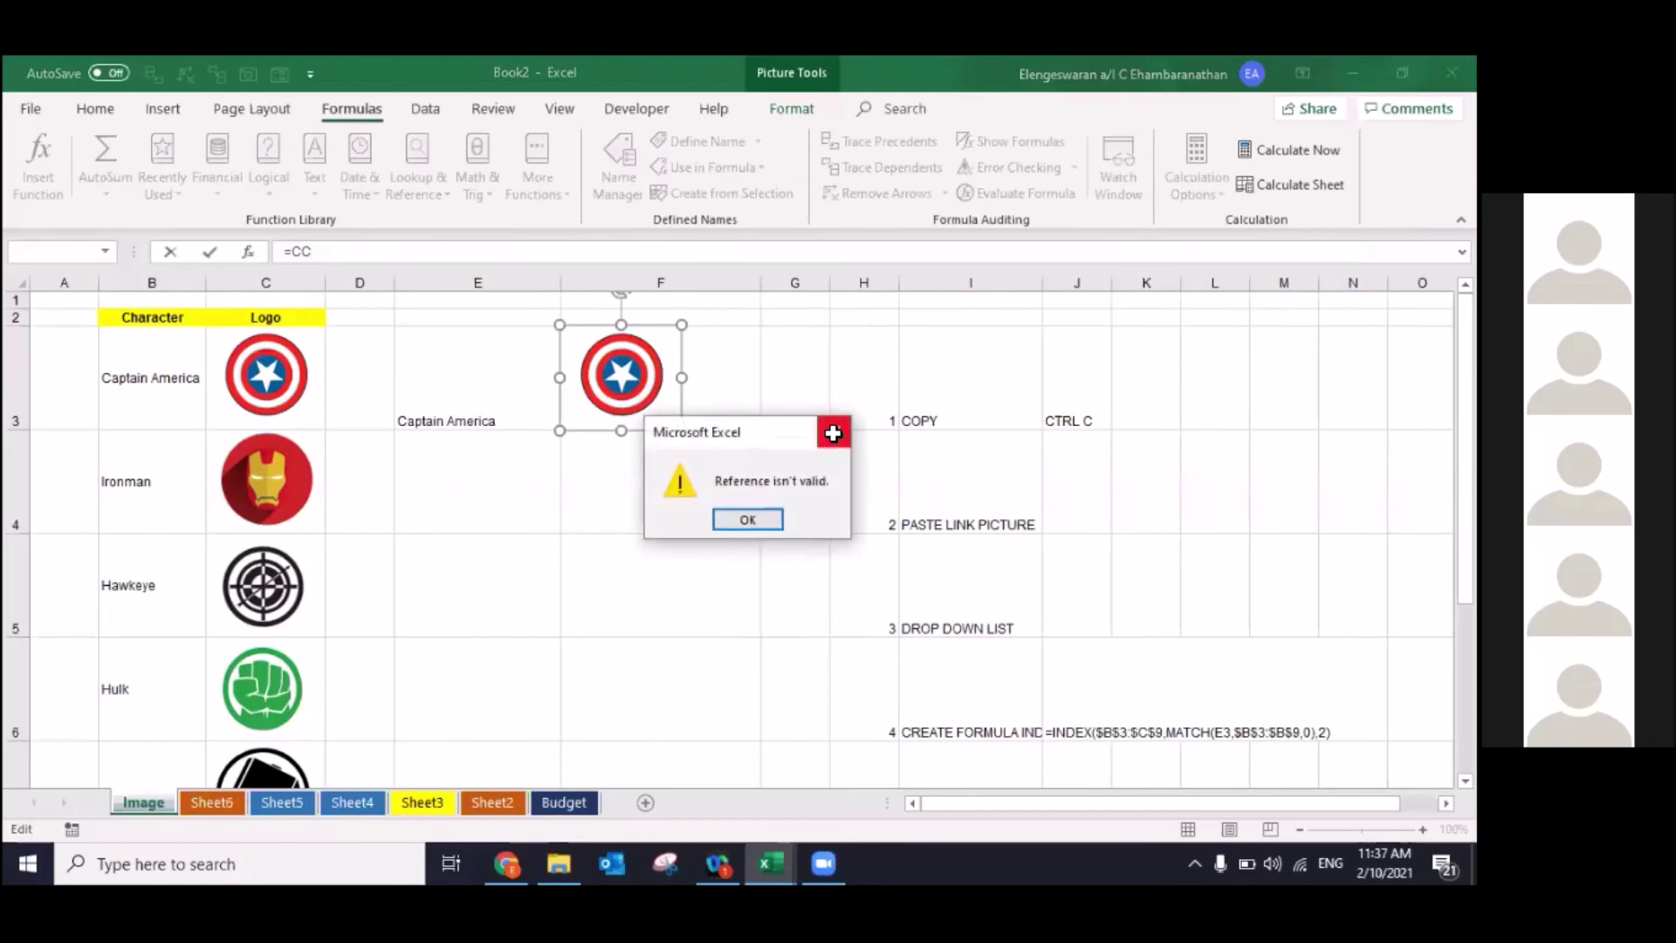
pyautogui.click(831, 426)
# Step: Choose Hawkeye in E3 and switch to the Intermediate - UTAR v2 workbook
pyautogui.click(431, 363)
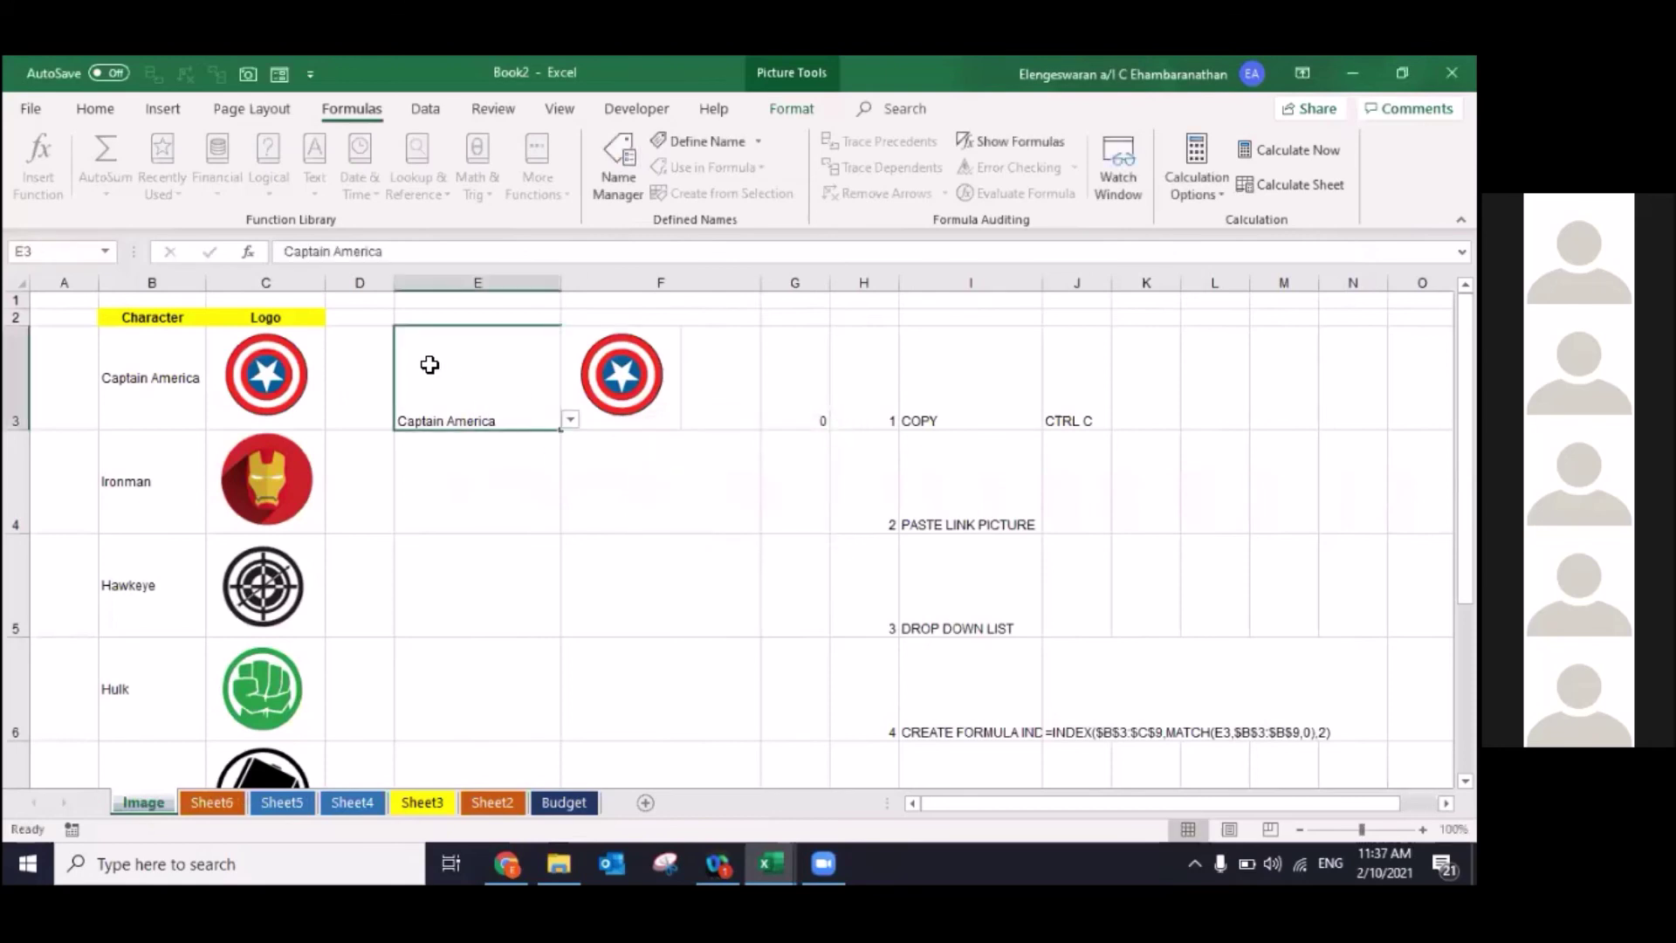
pyautogui.click(570, 420)
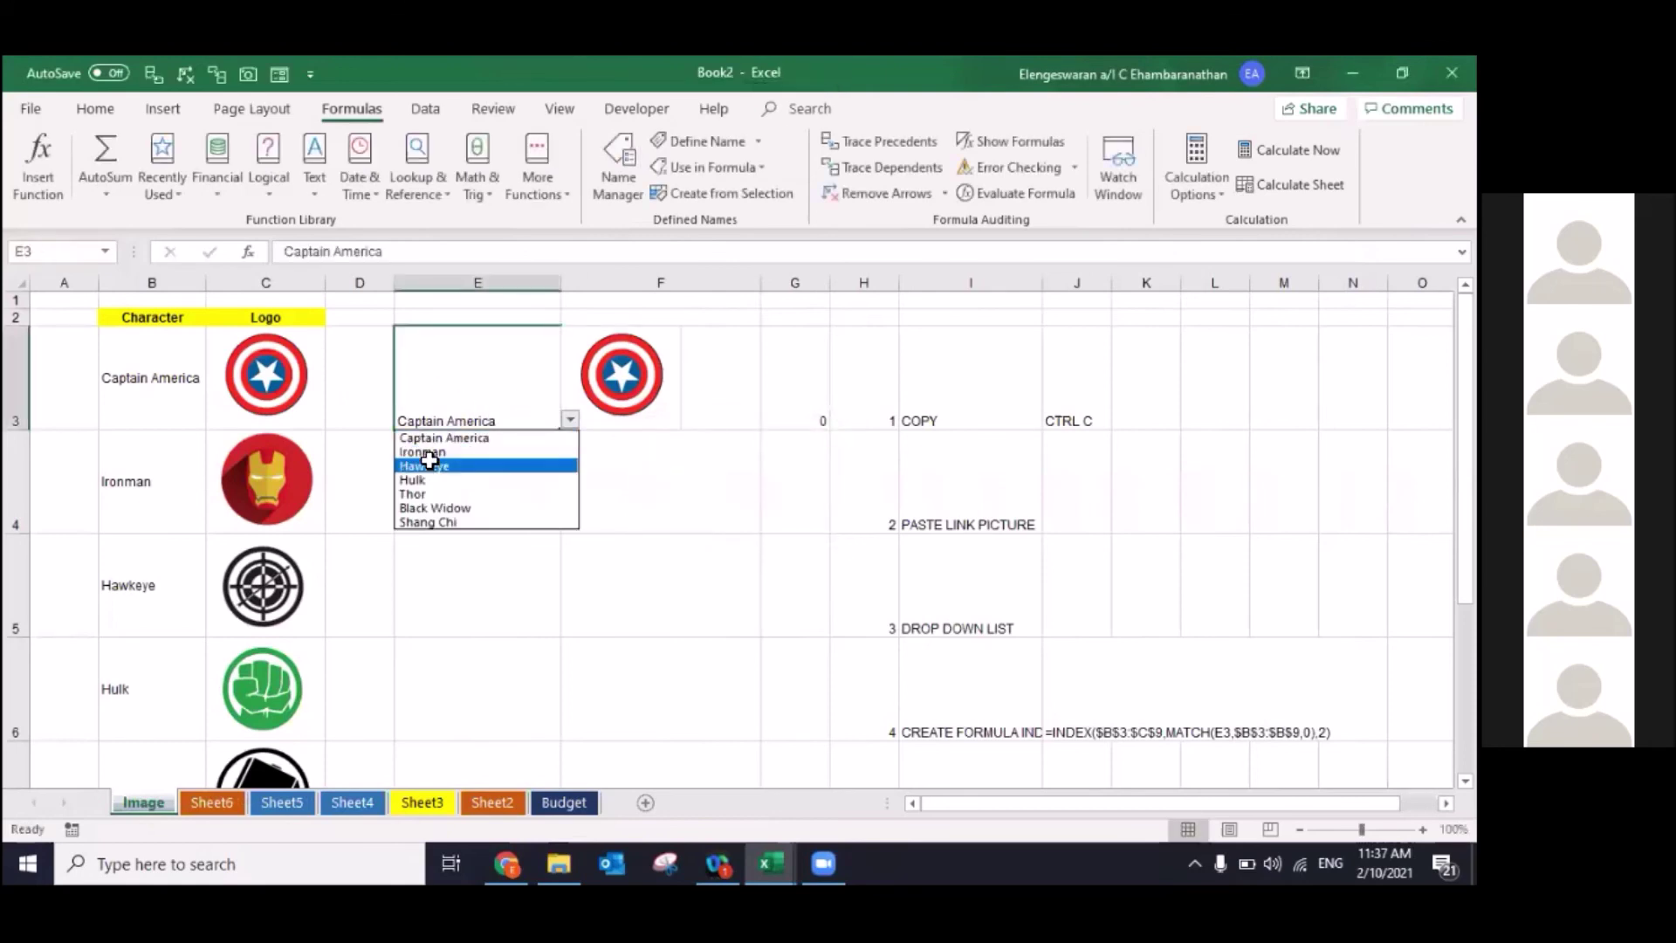
pyautogui.click(430, 460)
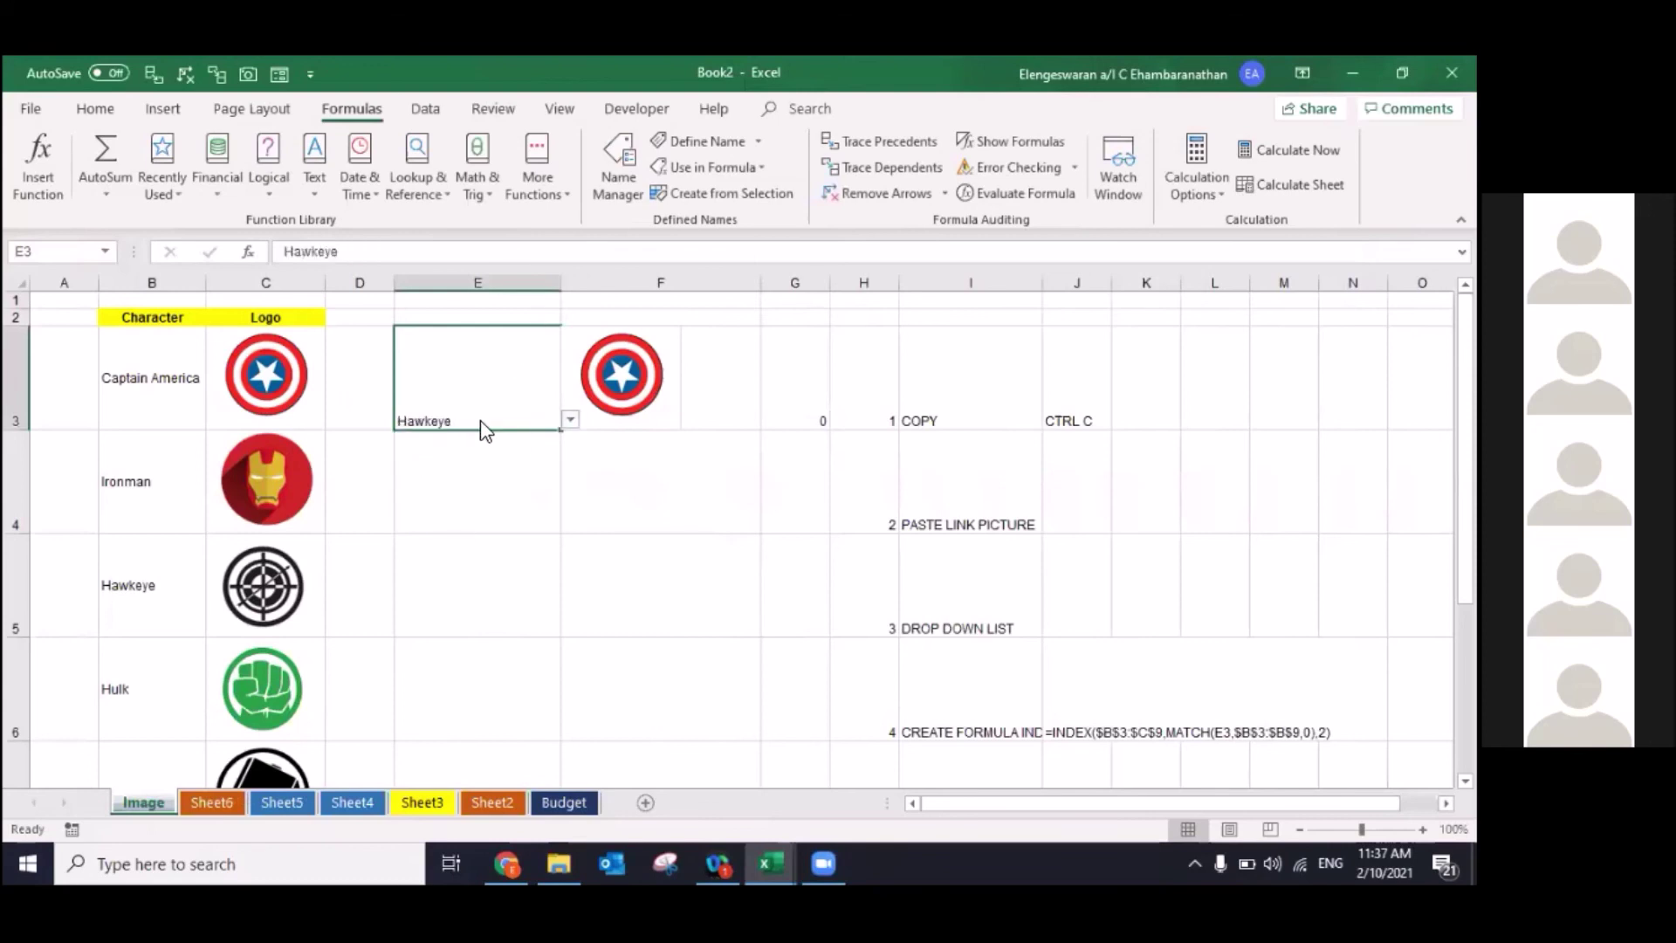
pyautogui.hotkey('alt', 'Tab')
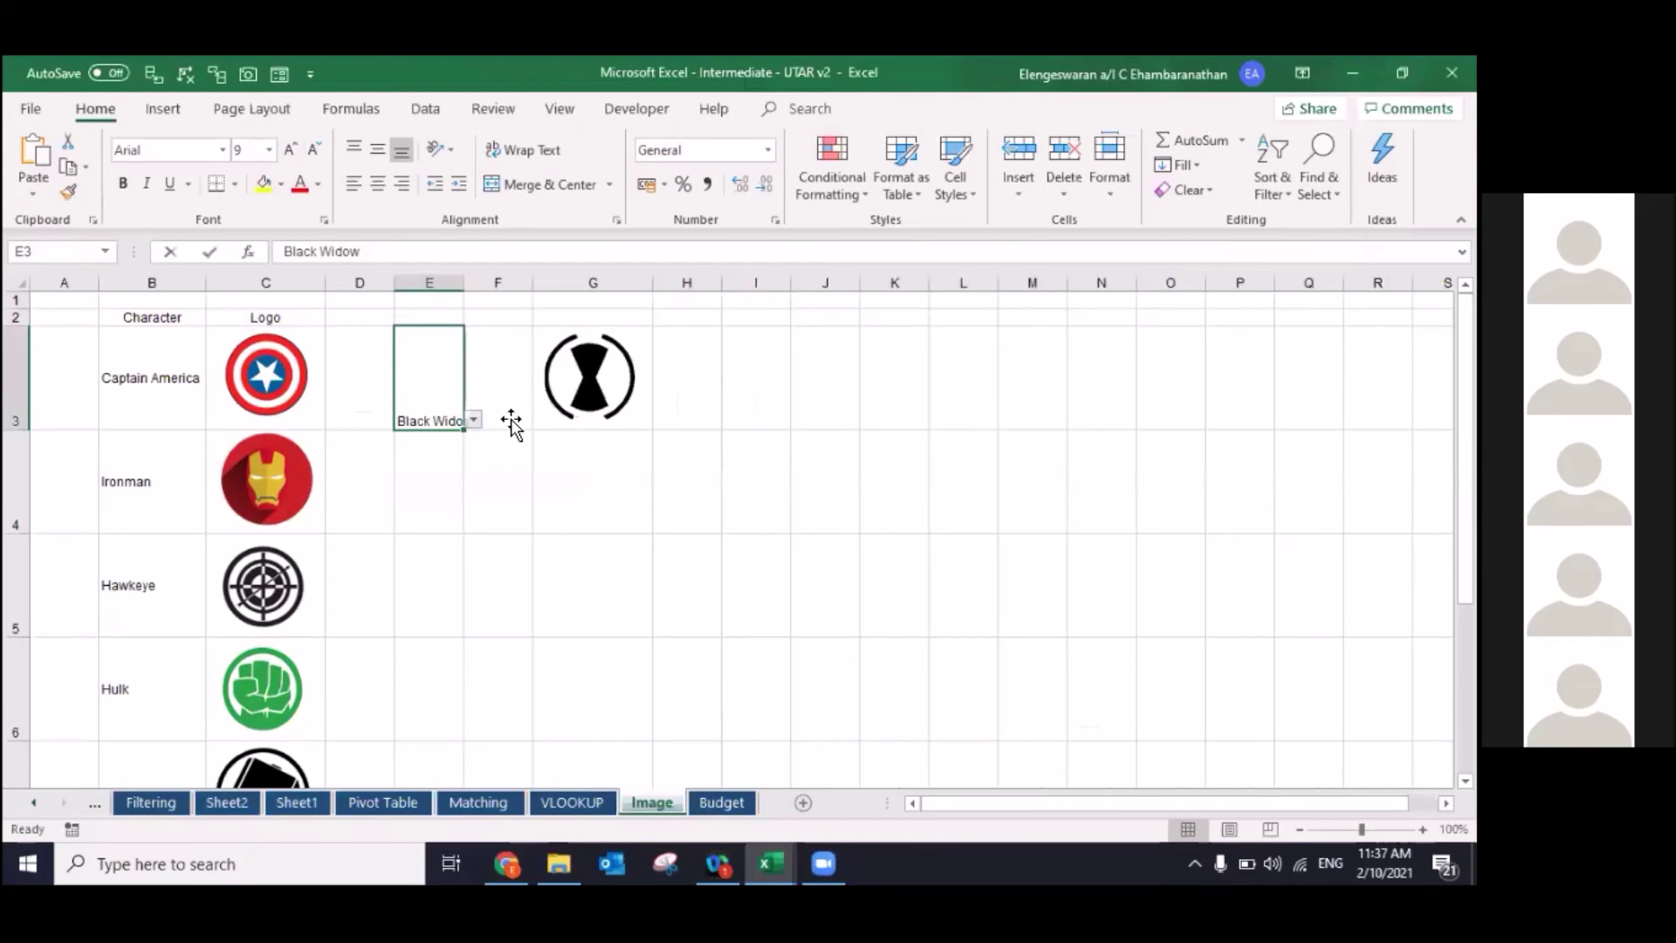
# Step: Inspect UTAR v2's logo picture formula, pick Hawkeye then Thor in E3, and return to Book2
pyautogui.click(605, 373)
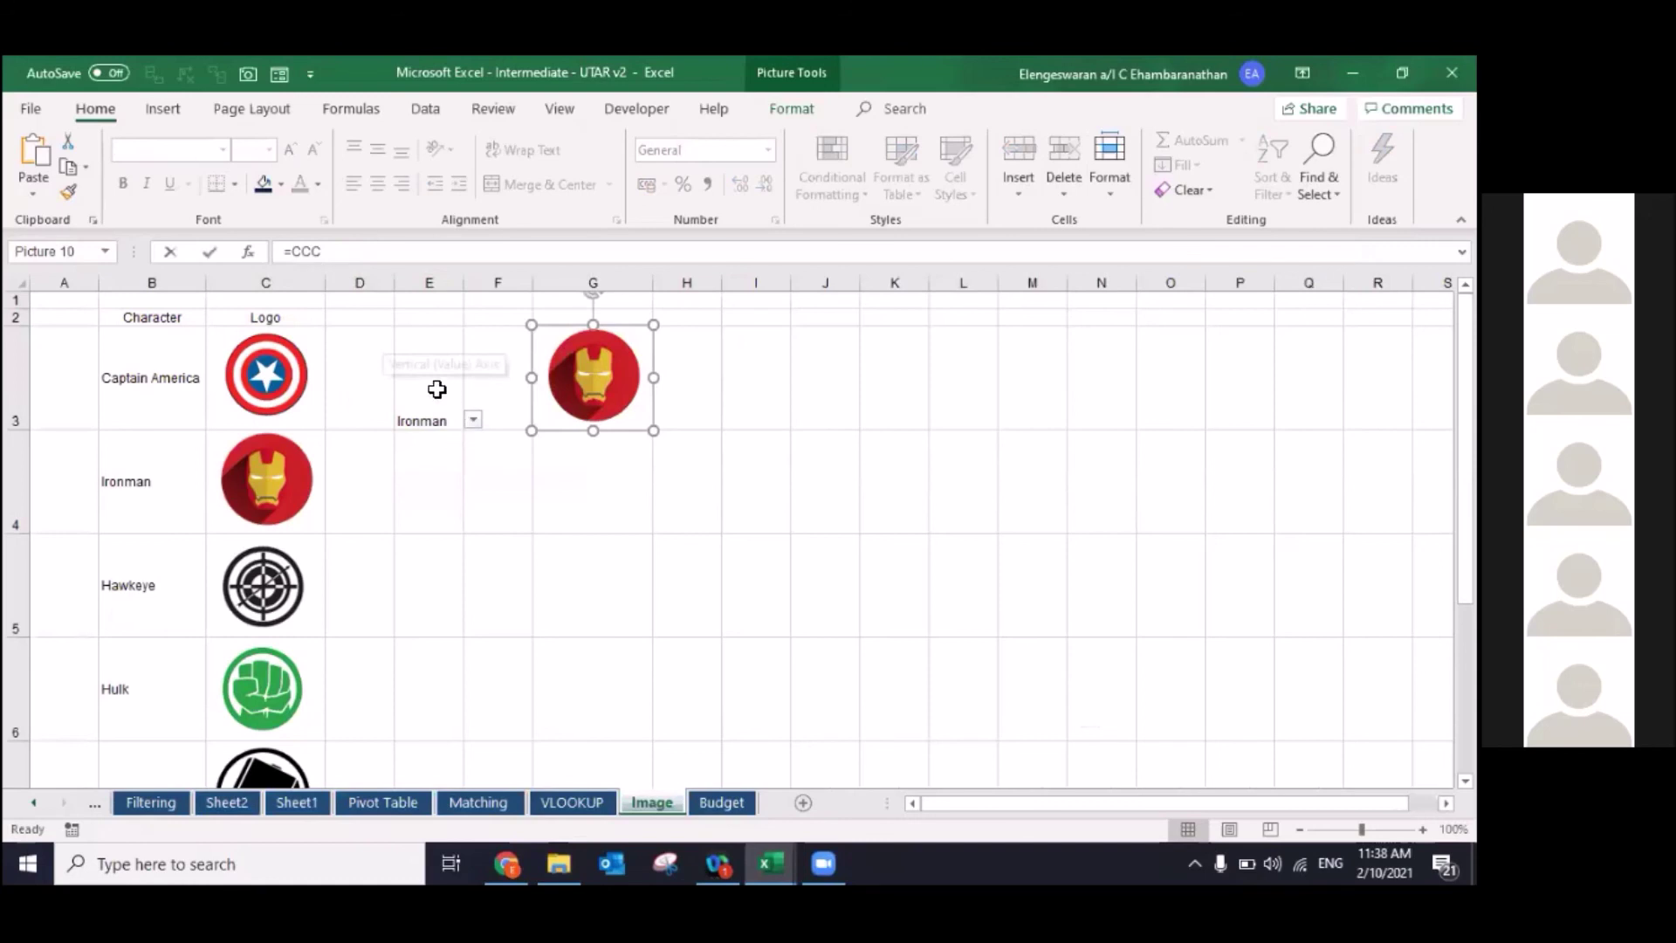
pyautogui.click(472, 420)
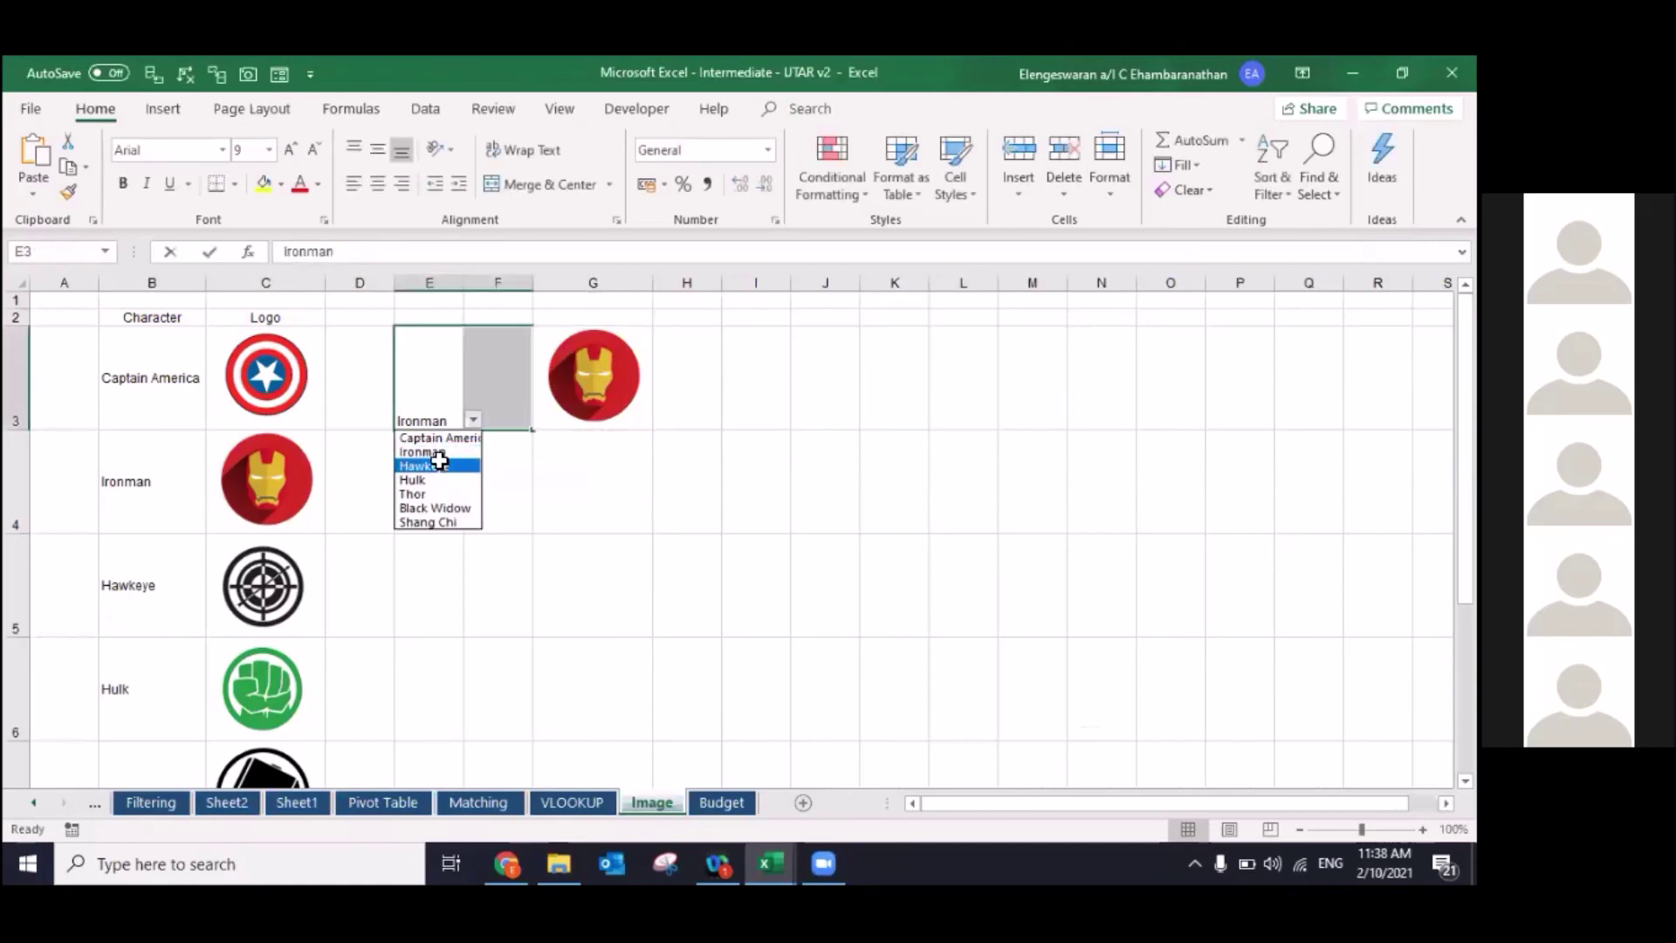
pyautogui.click(436, 466)
pyautogui.click(472, 421)
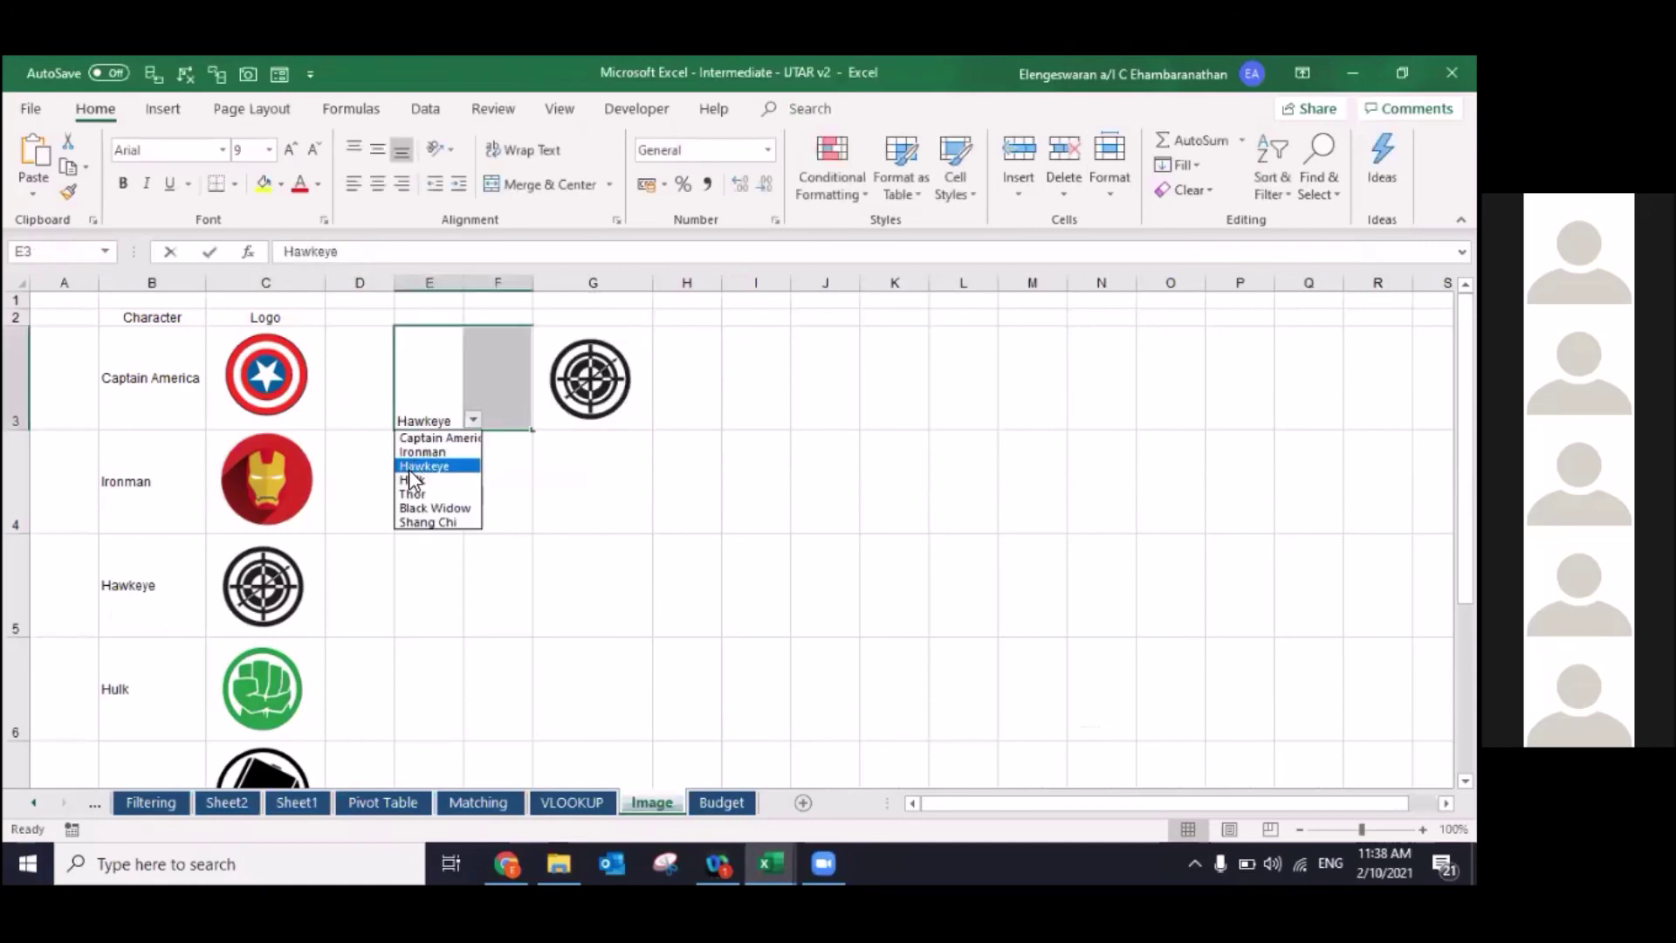
pyautogui.click(412, 469)
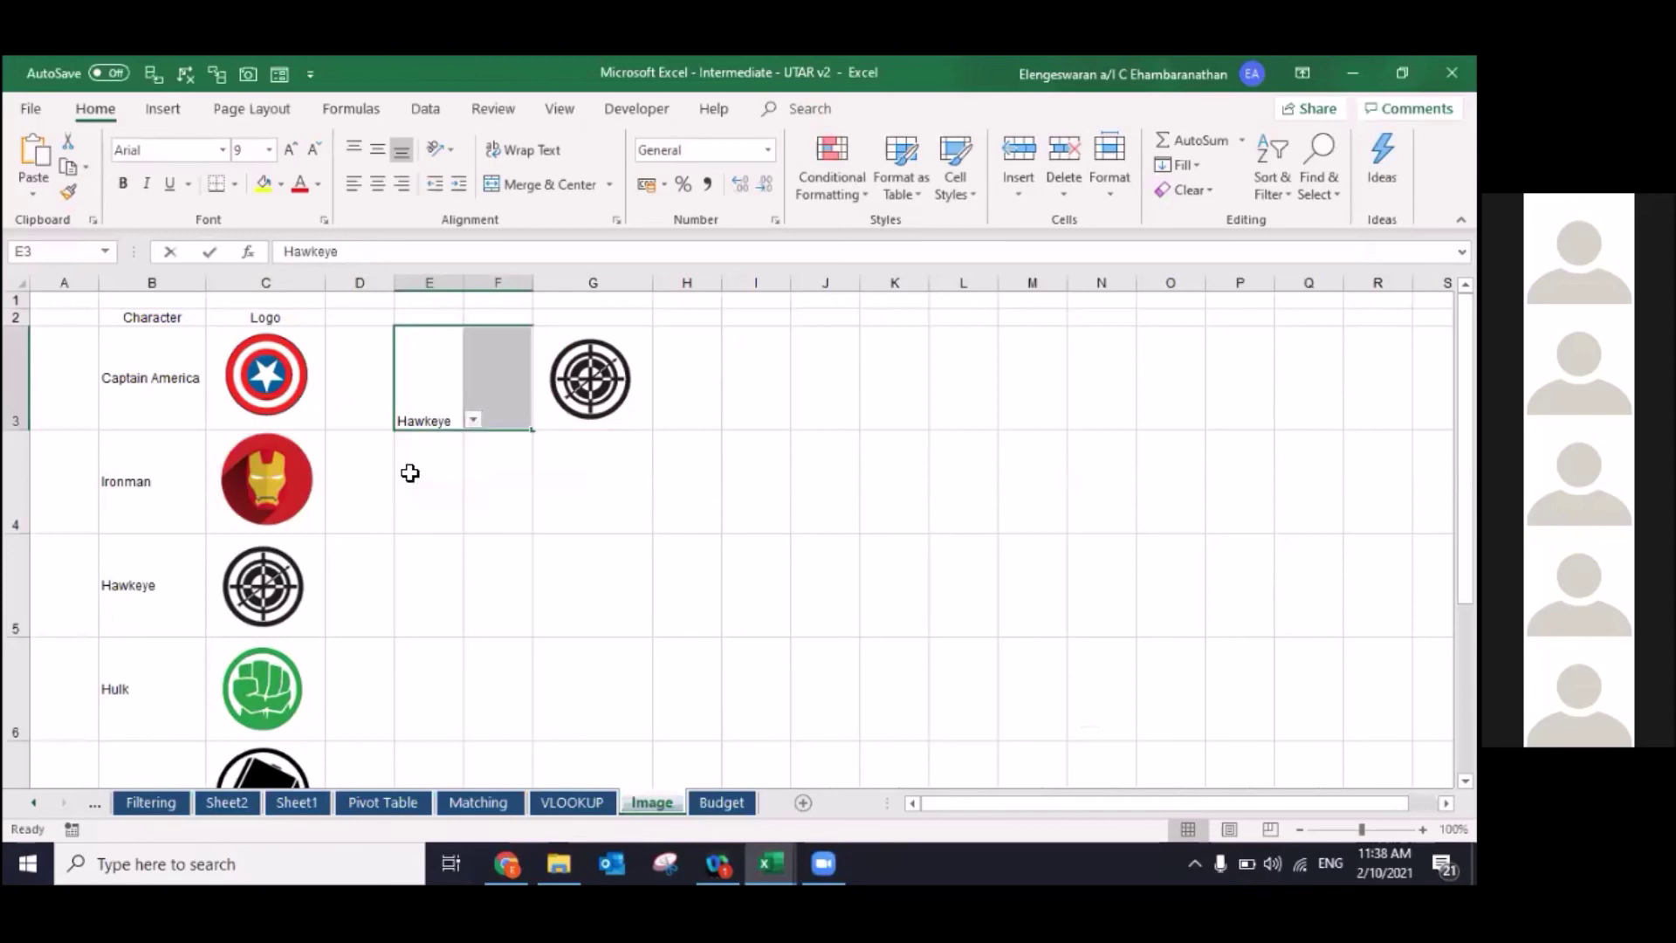
pyautogui.click(470, 419)
pyautogui.click(431, 495)
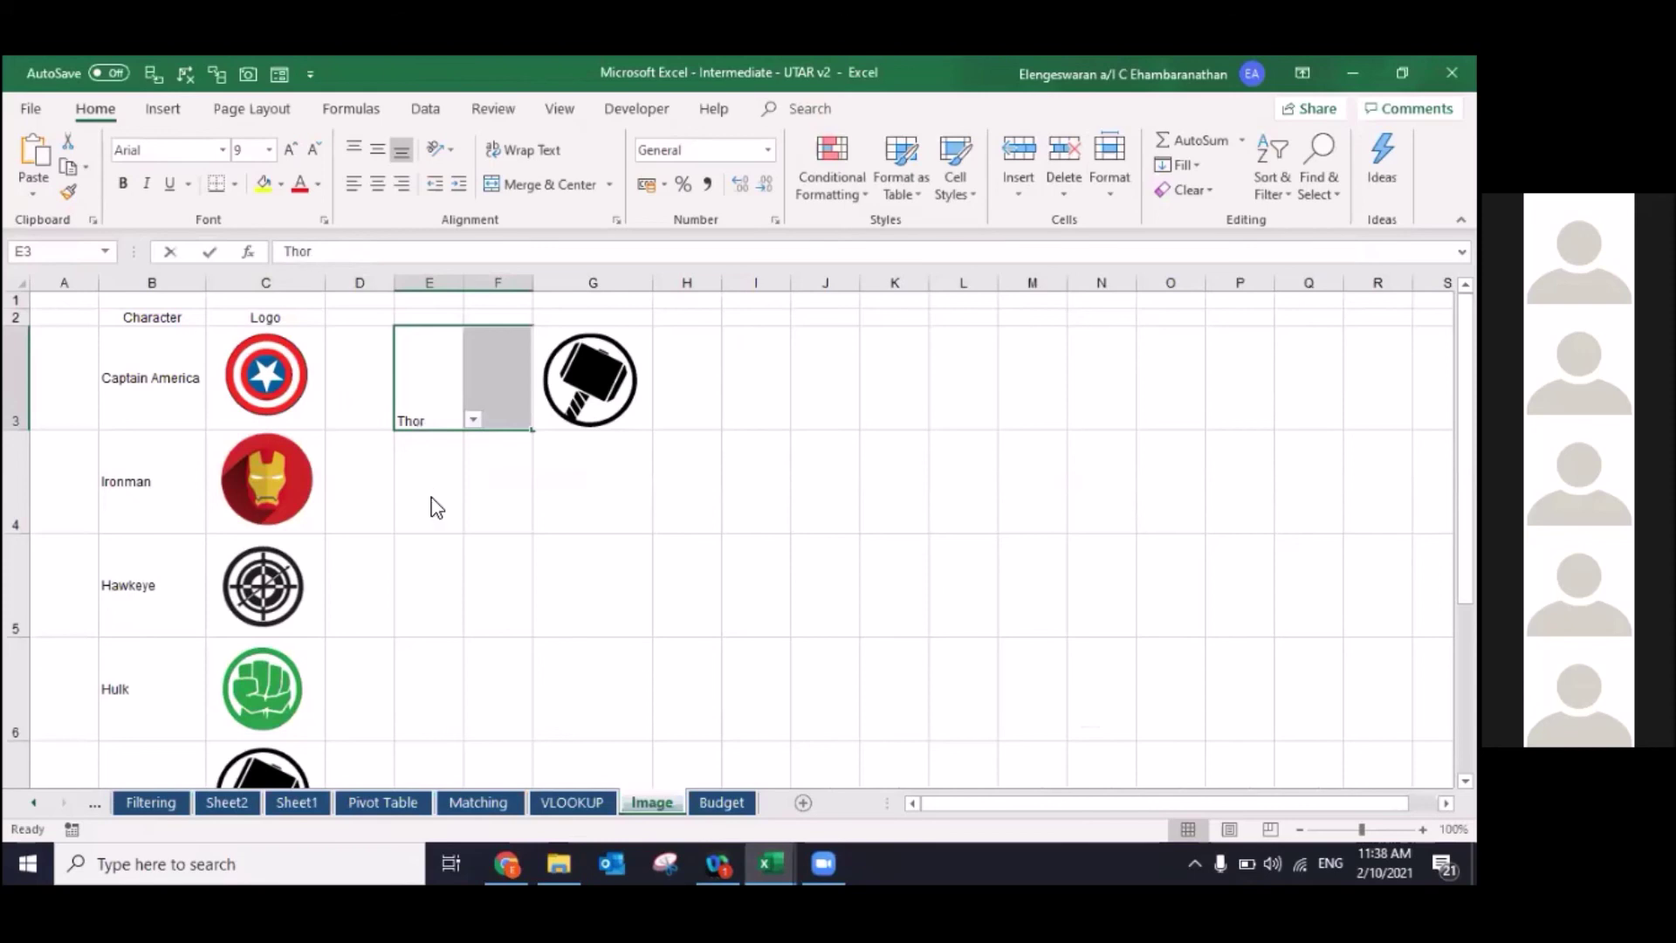
pyautogui.hotkey('alt', 'Tab')
pyautogui.click(566, 325)
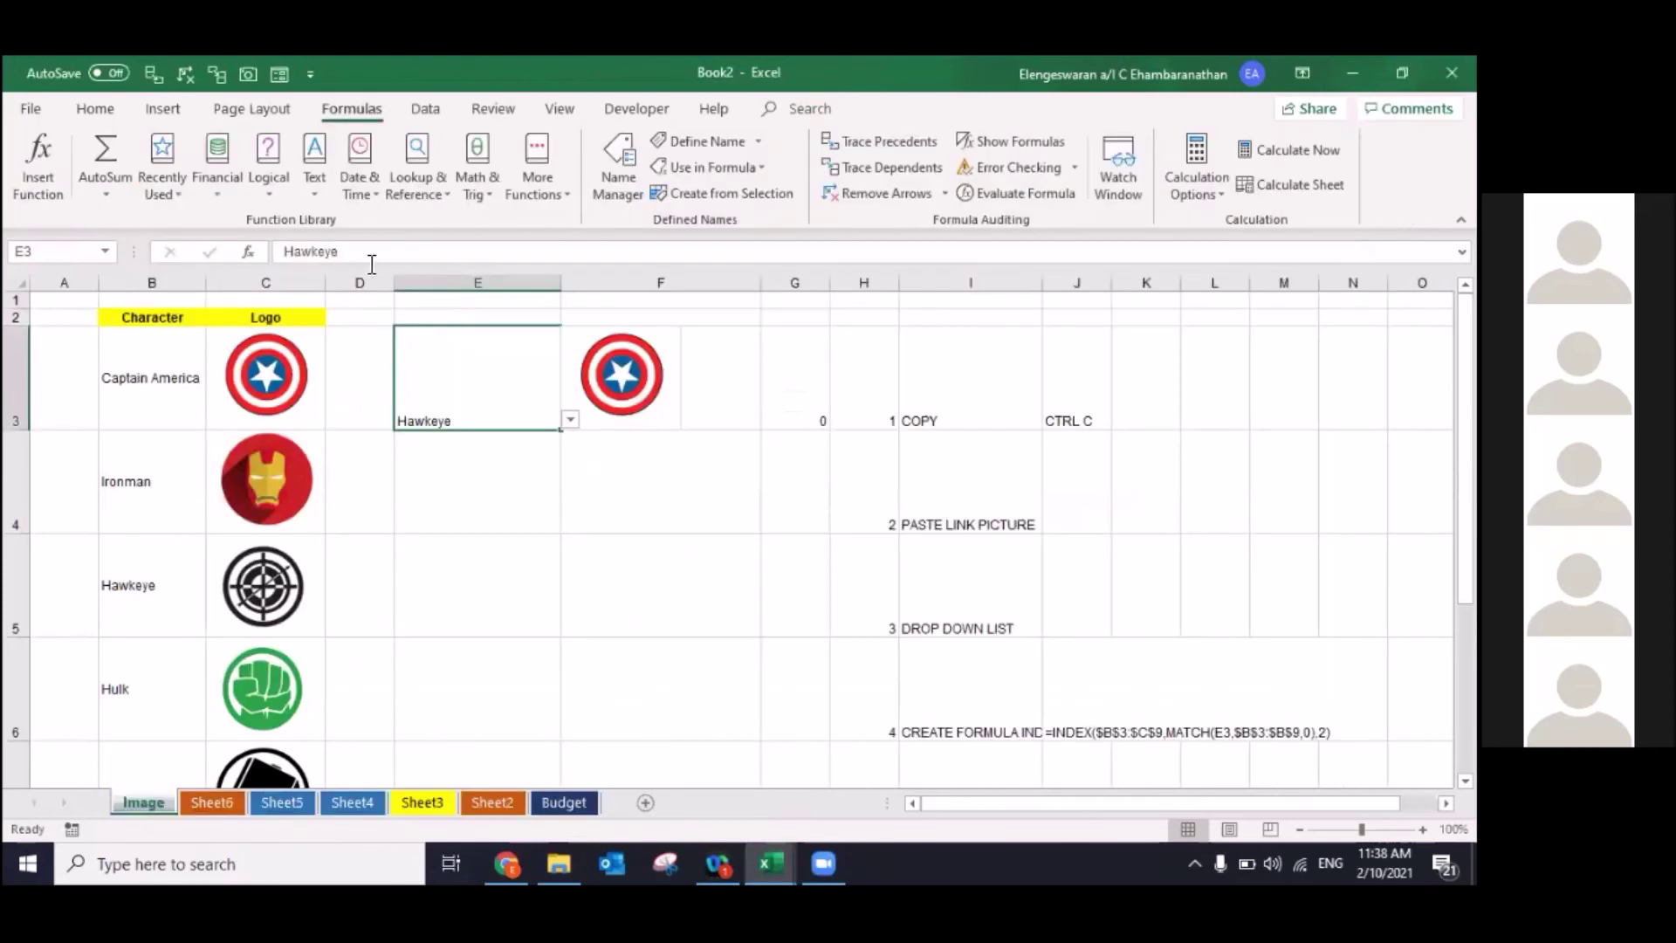
pyautogui.click(283, 252)
pyautogui.write('=MARV=$C$3')
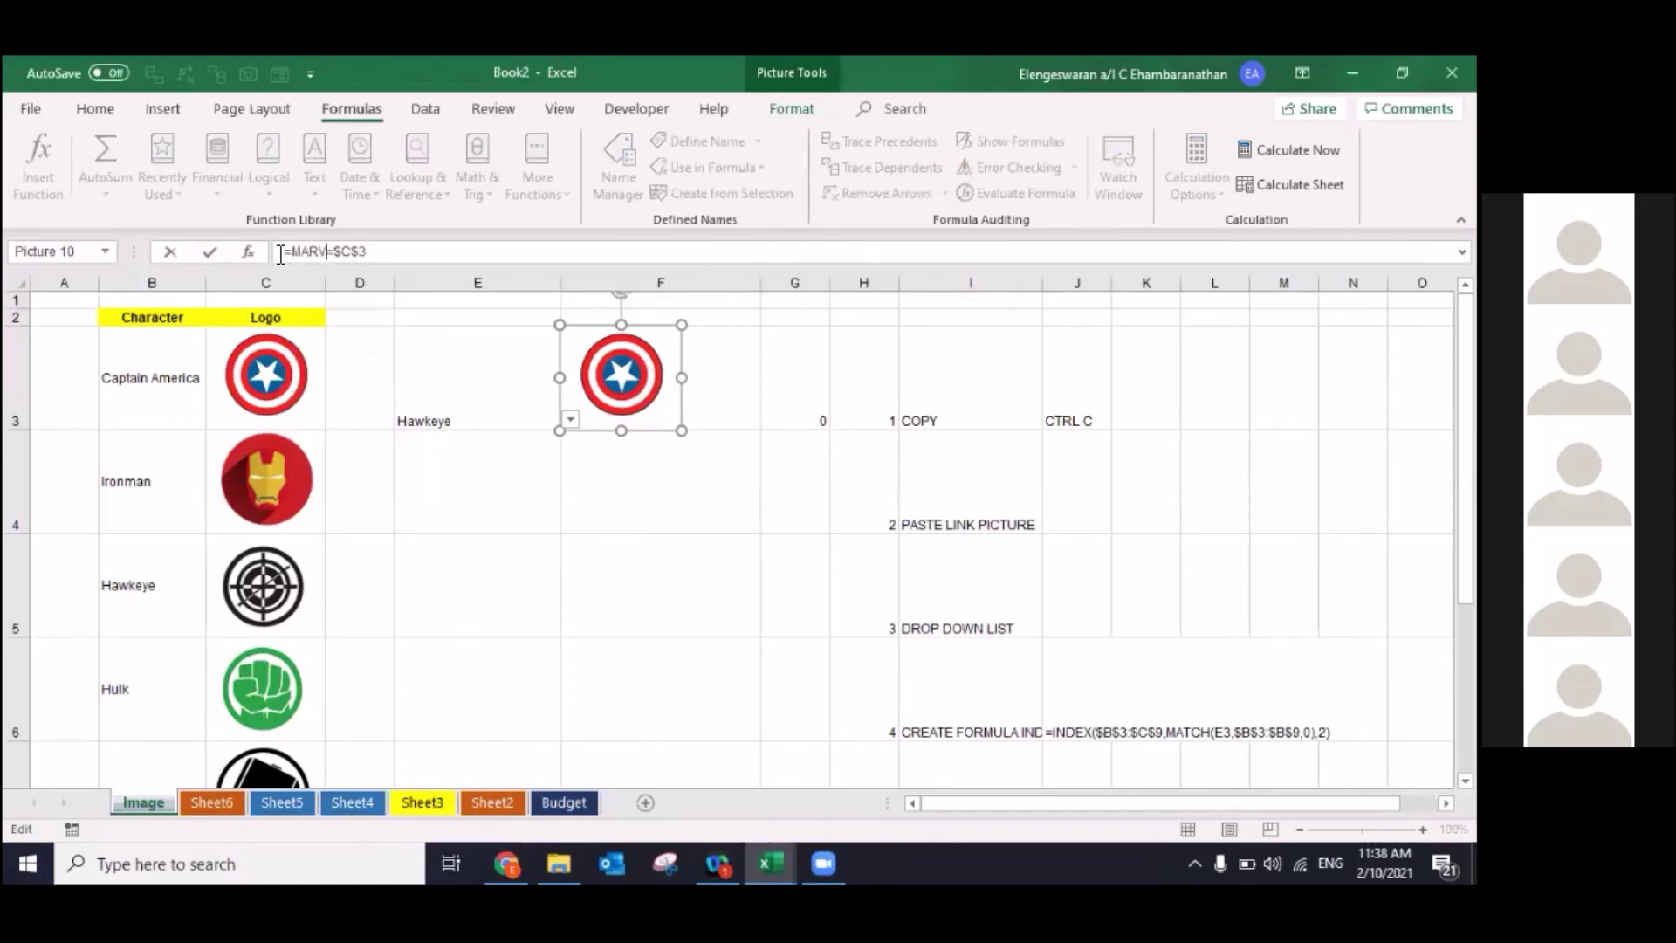
pyautogui.press('BackSpace')
pyautogui.press('BackSpace')
pyautogui.press('BackSpace')
pyautogui.write('C')
pyautogui.press('BackSpace')
pyautogui.press('BackSpace')
pyautogui.write('C')
pyautogui.press('Delete')
pyautogui.press('Delete')
pyautogui.press('Delete')
pyautogui.press('Delete')
pyautogui.write('C')
pyautogui.press('Return')
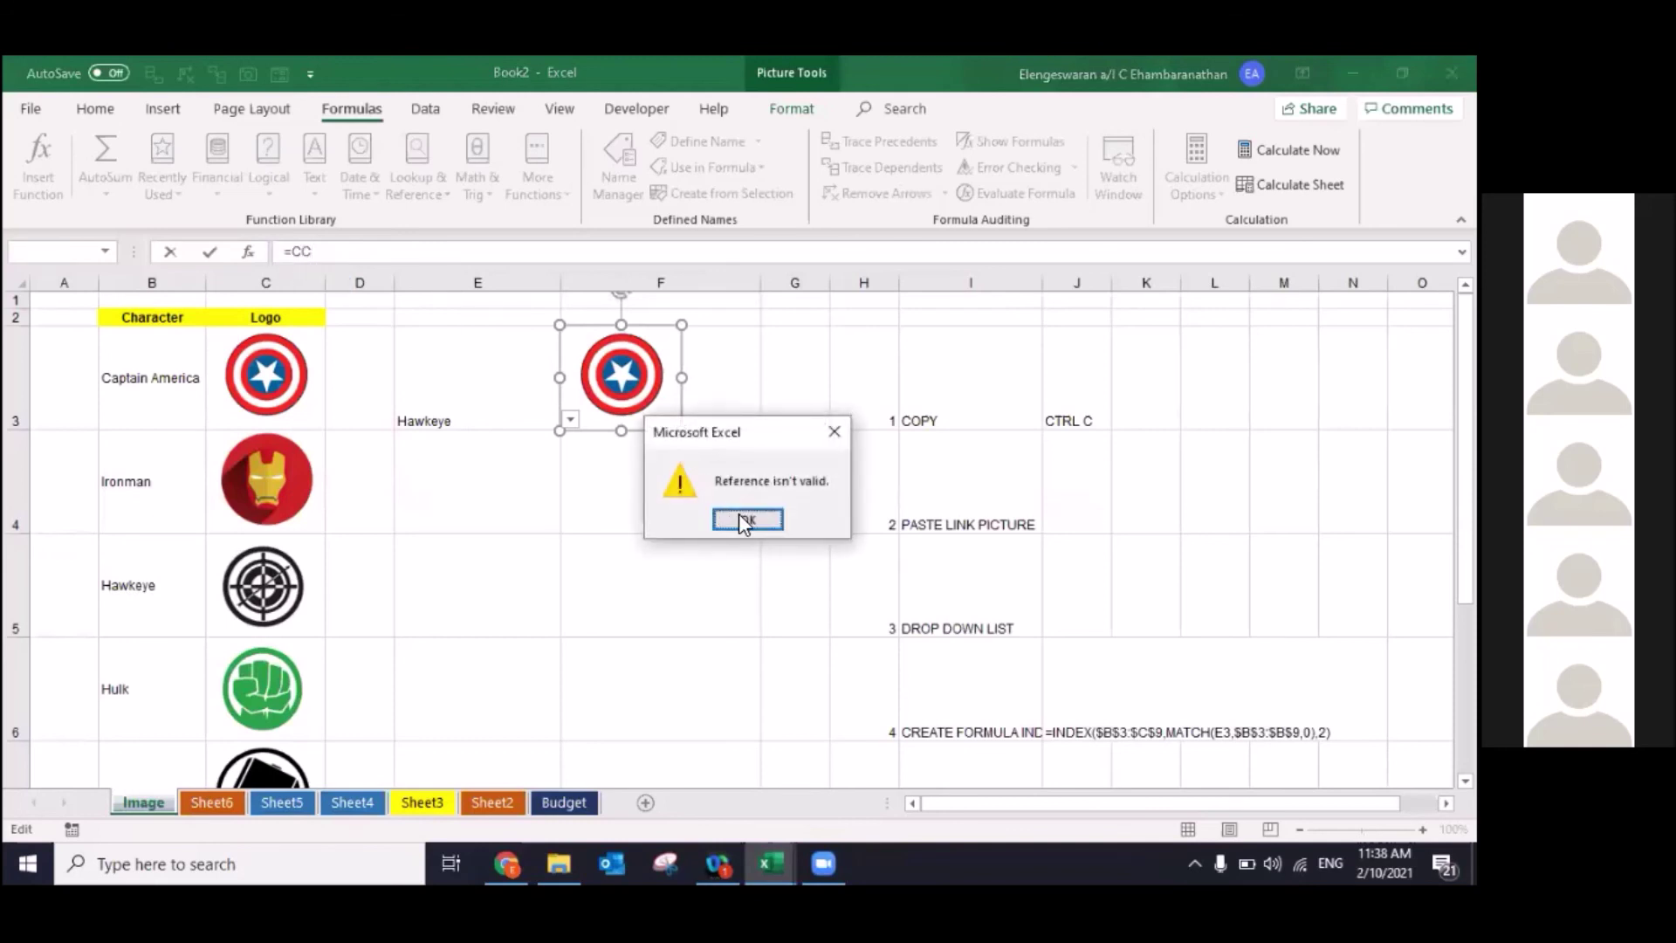
pyautogui.click(740, 516)
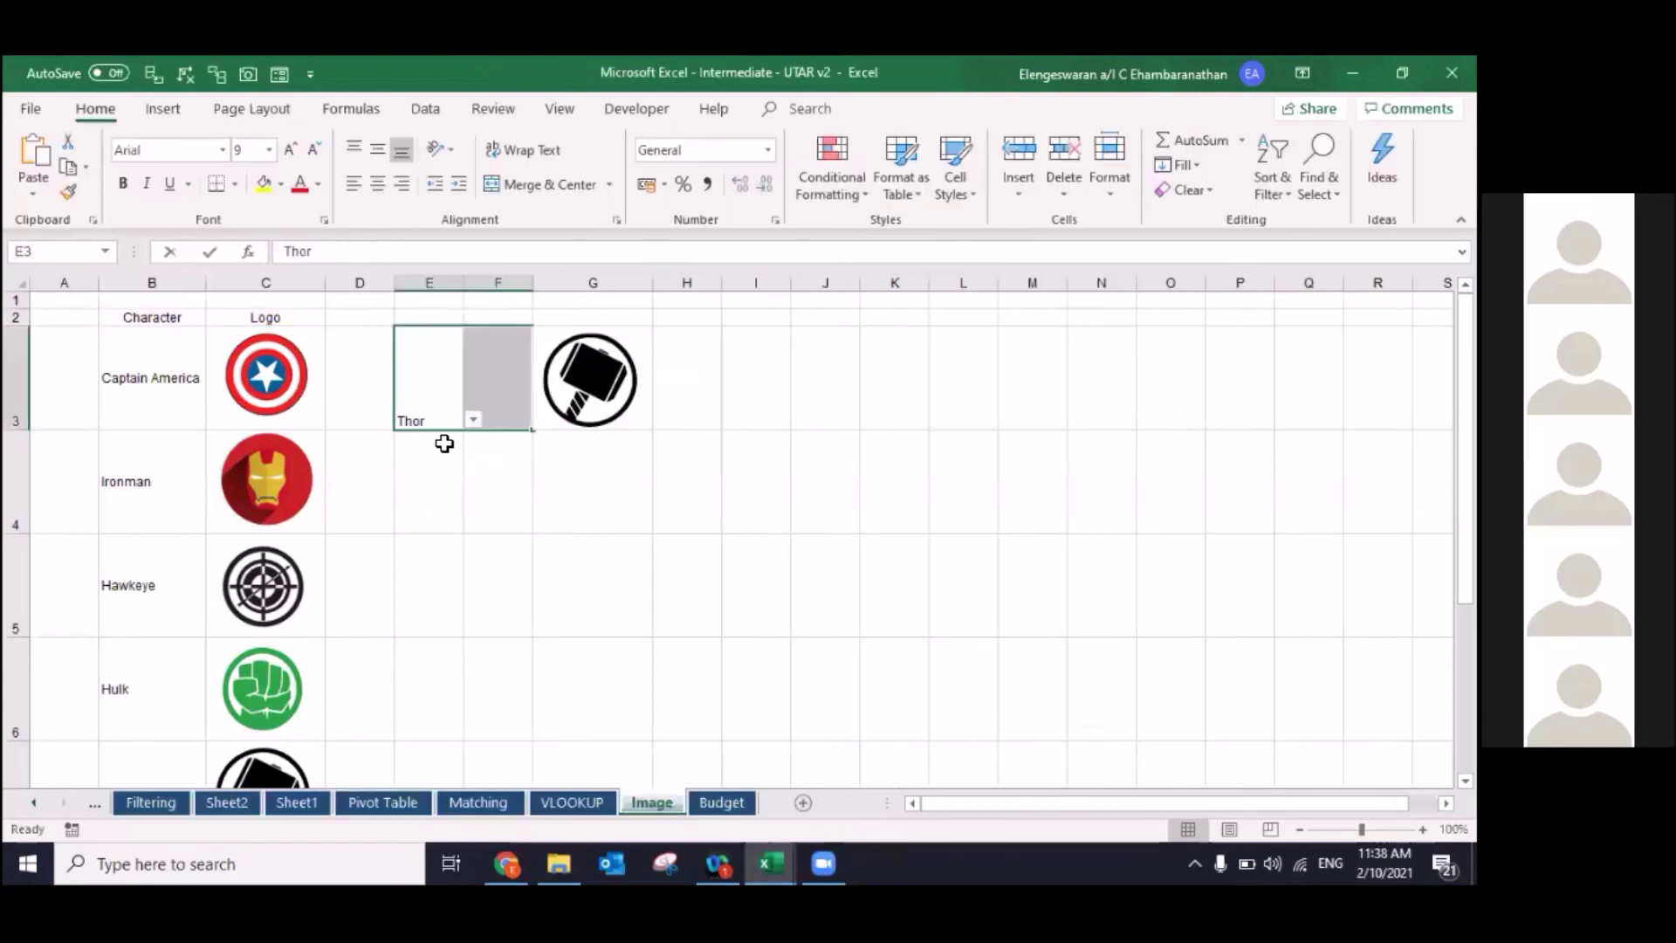
# Step: Choose Ironman, then Hawkeye, in E3's character dropdown and move to the VLOOKUP sheet
pyautogui.click(473, 420)
pyautogui.click(434, 452)
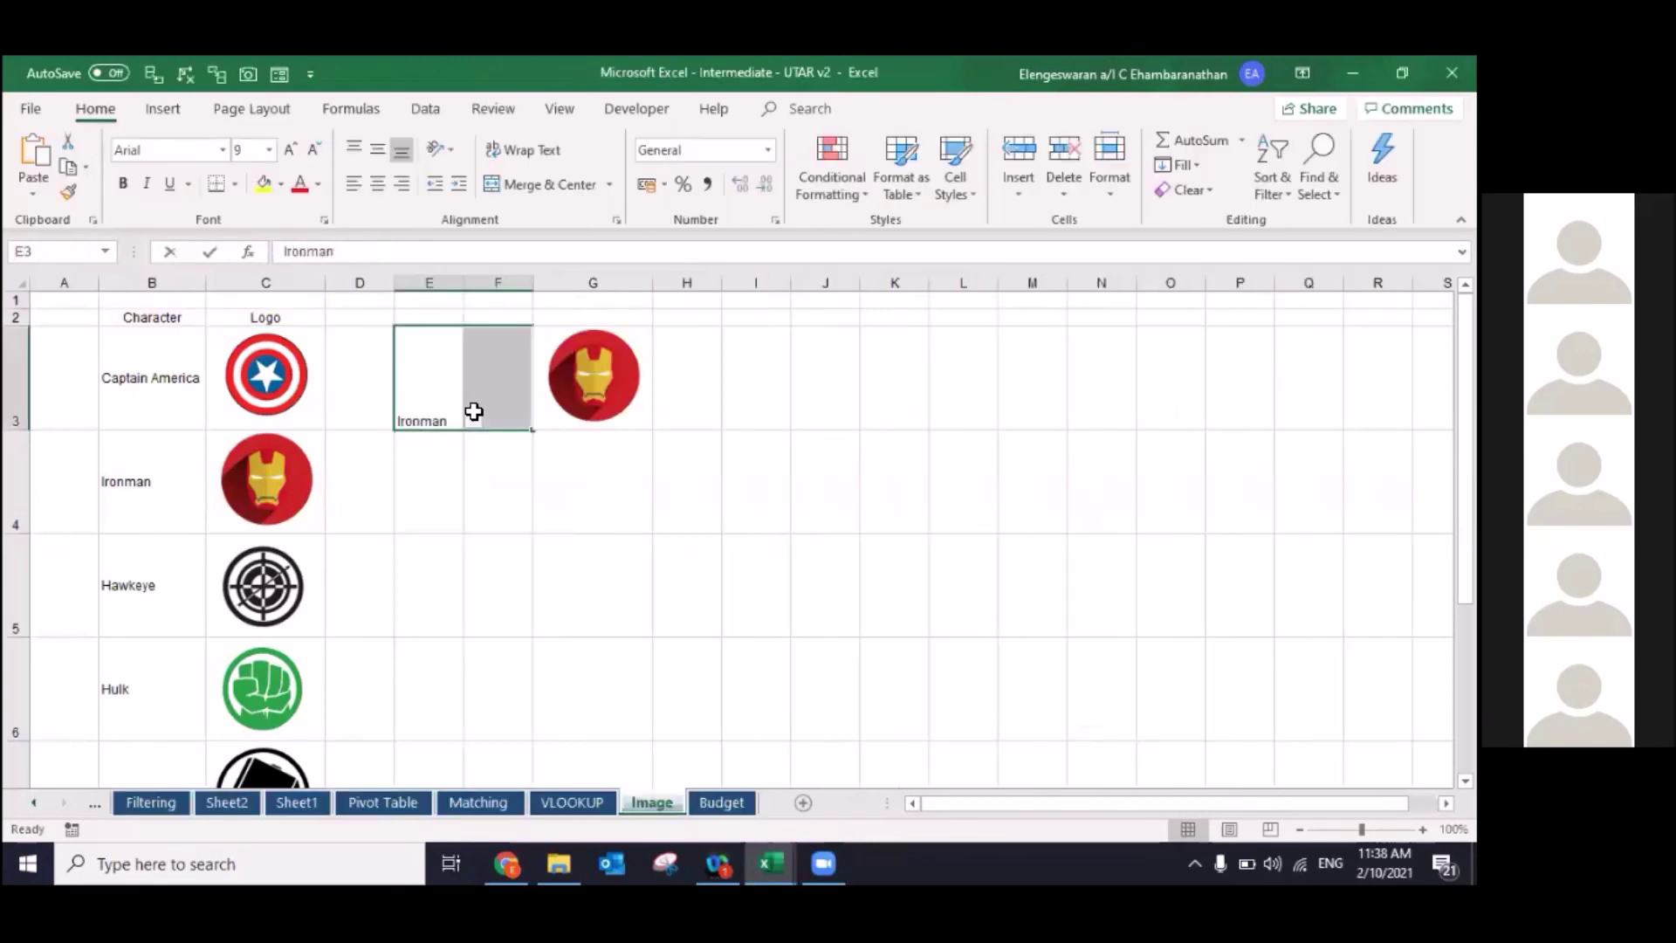
pyautogui.click(474, 421)
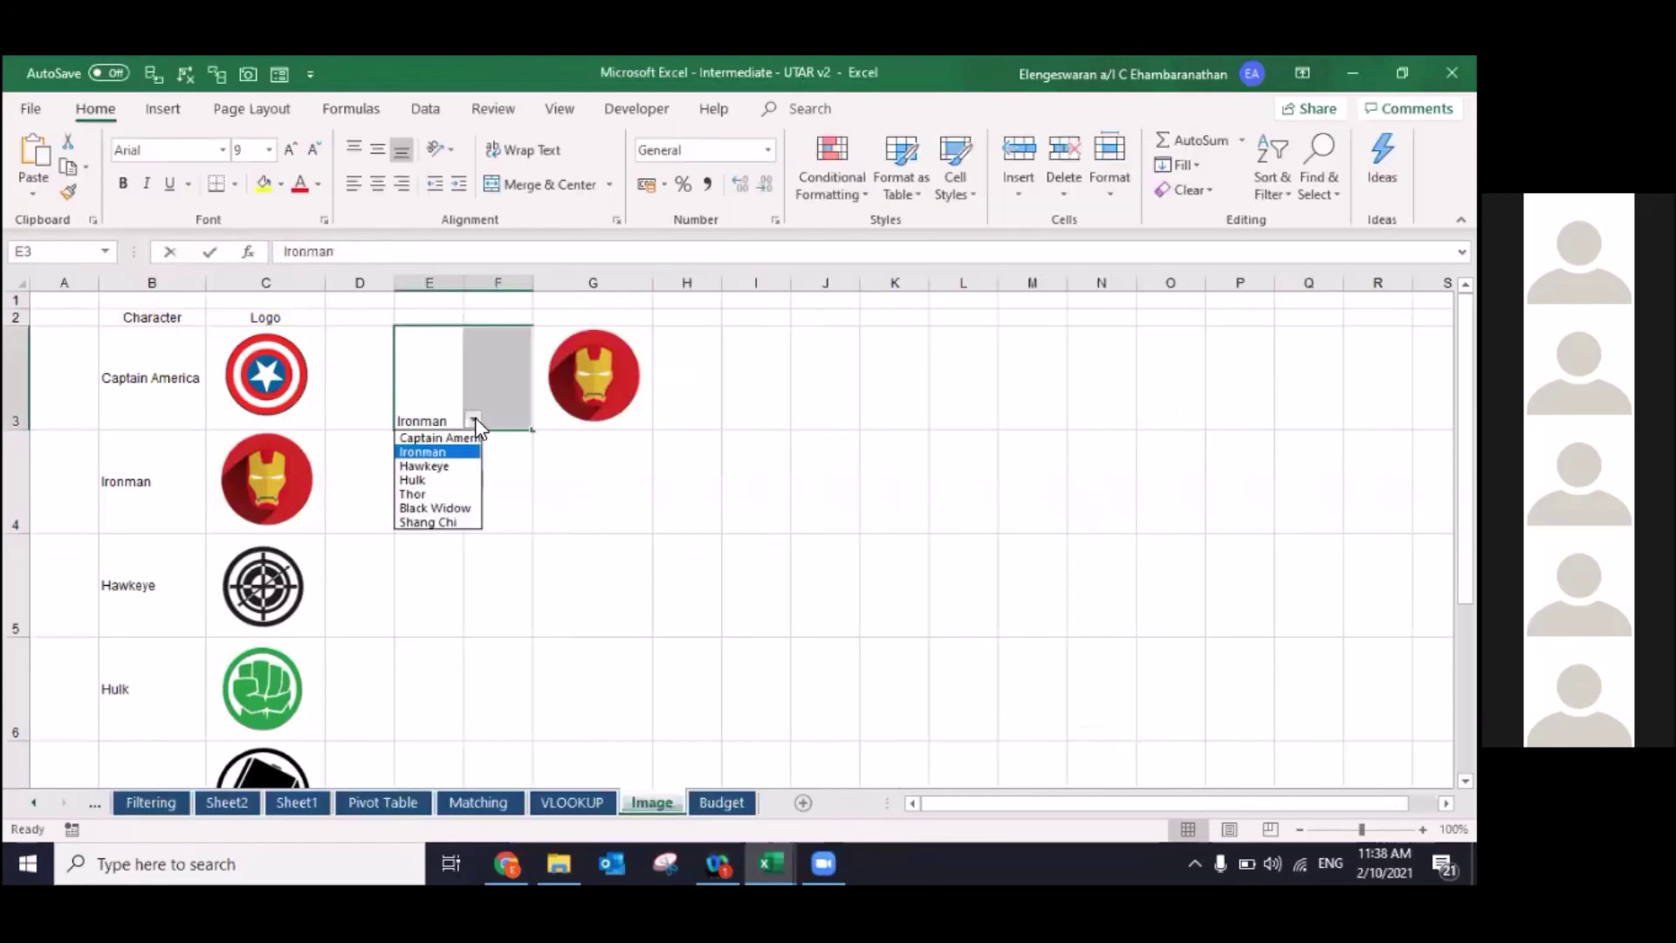
pyautogui.click(444, 464)
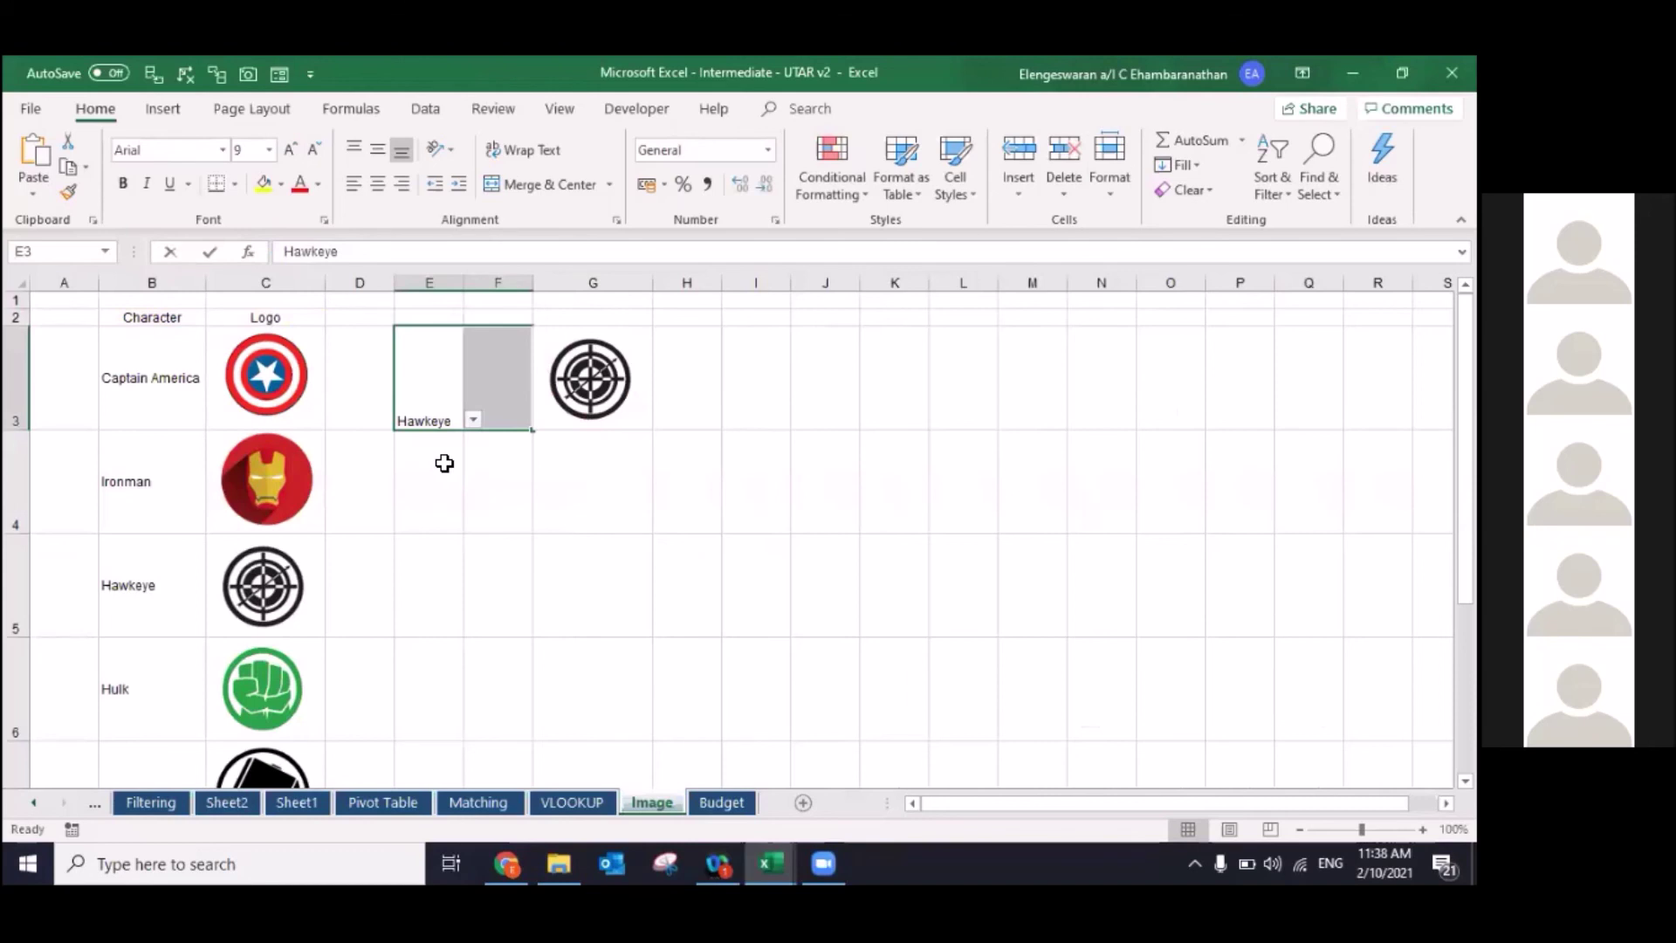
pyautogui.hotkey('ctrl', 'pageup')
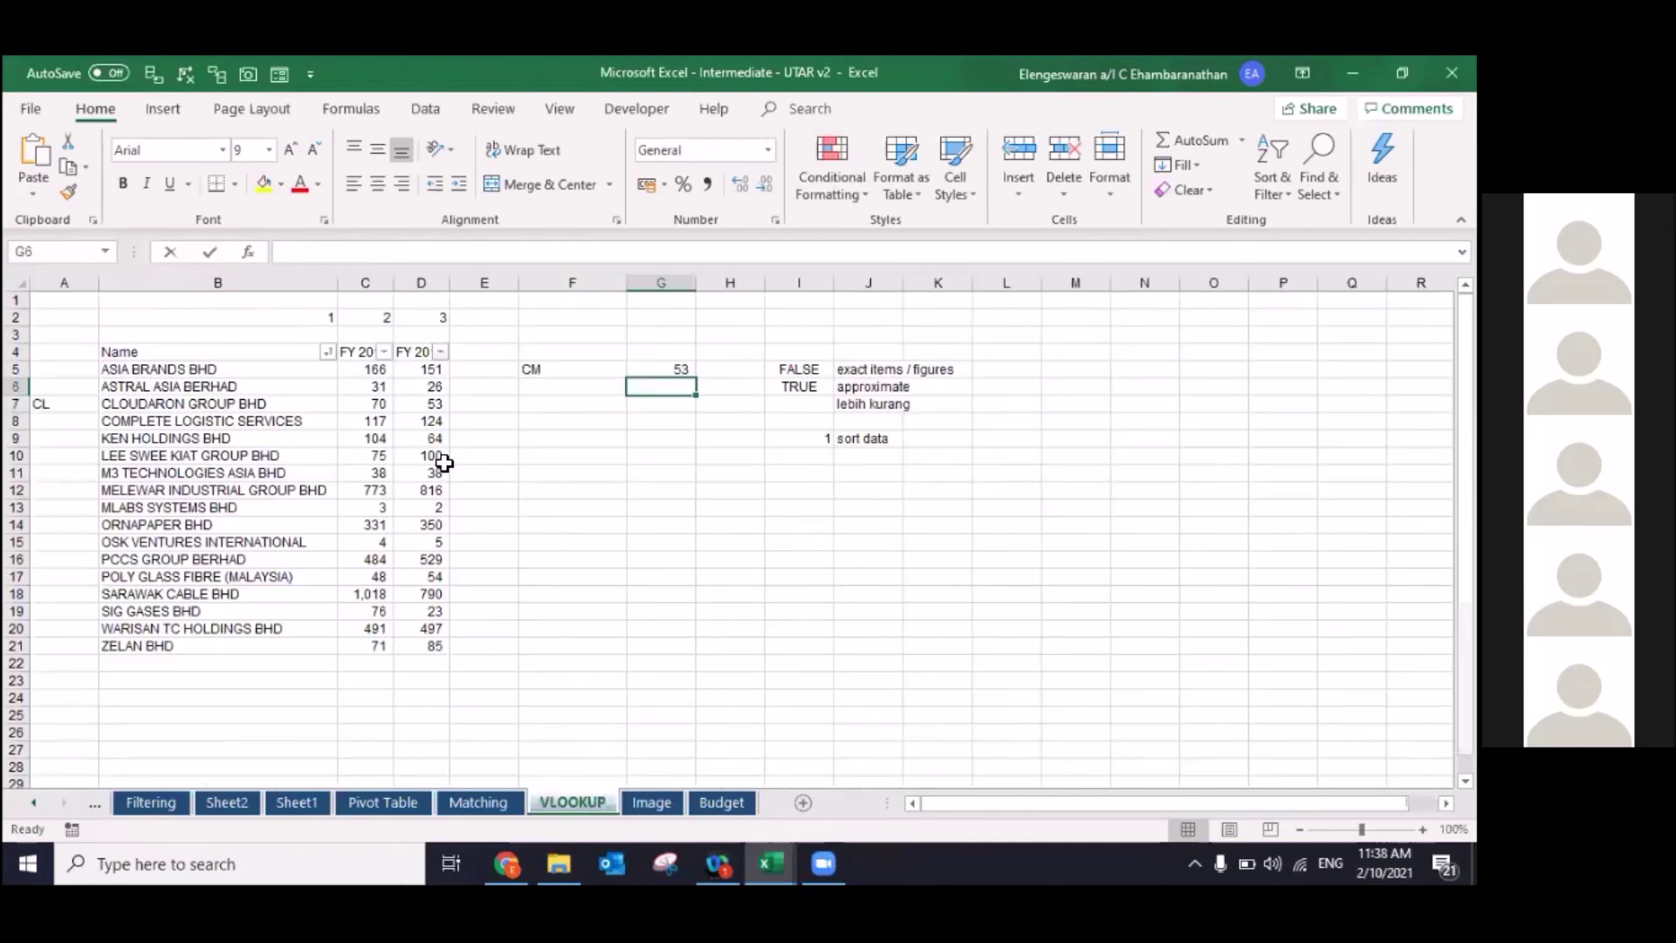
# Step: Step left through the sheets past Pivot Table to the first sheet, Intro
pyautogui.hotkey('ctrl', 'pageup')
pyautogui.hotkey('ctrl', 'pageup')
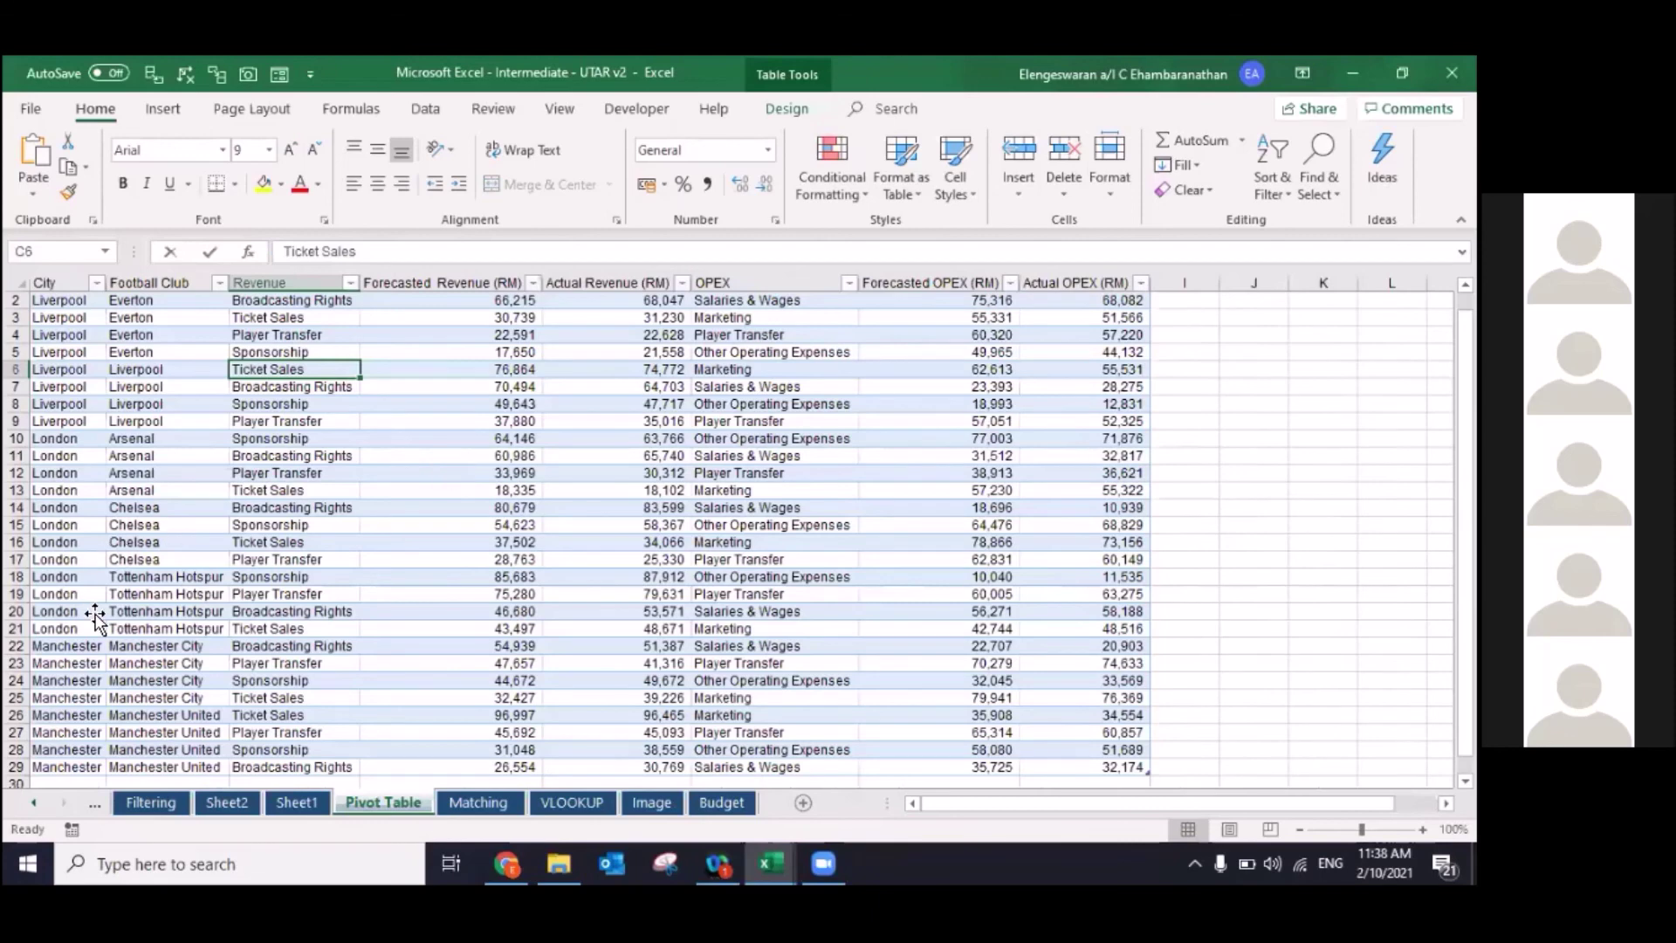
pyautogui.hotkey('ctrl', 'pageup')
pyautogui.hotkey('ctrl', 'pageup')
pyautogui.hotkey('ctrl', 'pageup')
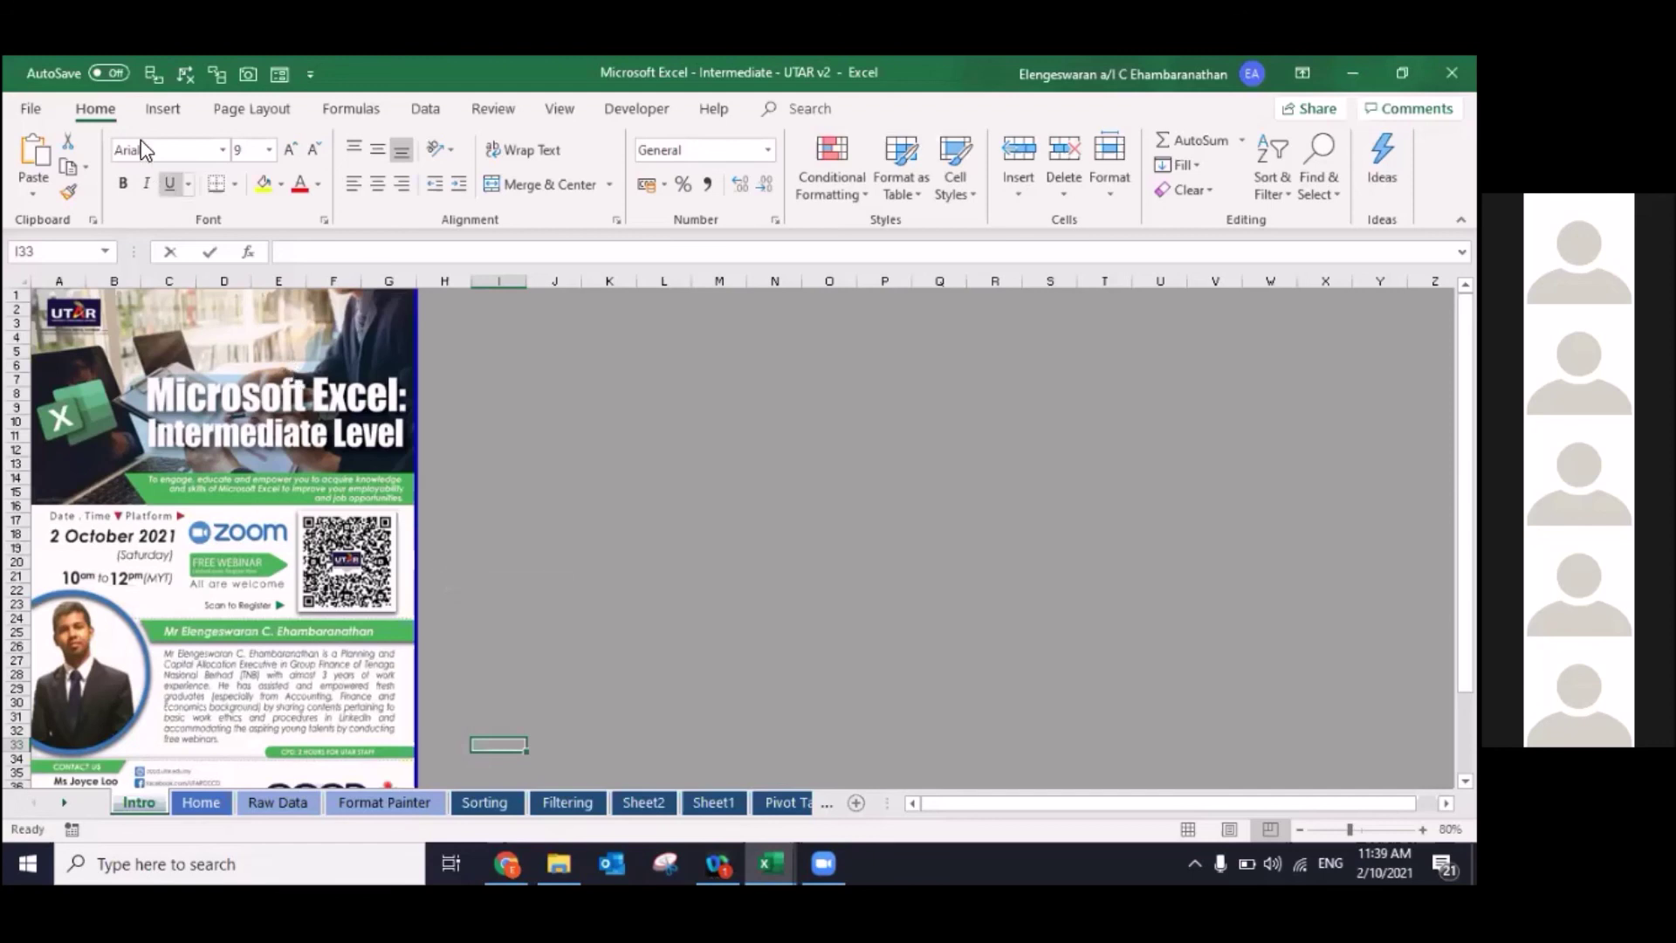
# Step: Show the Insert ribbon commands, then close the Illustrations options
pyautogui.click(160, 112)
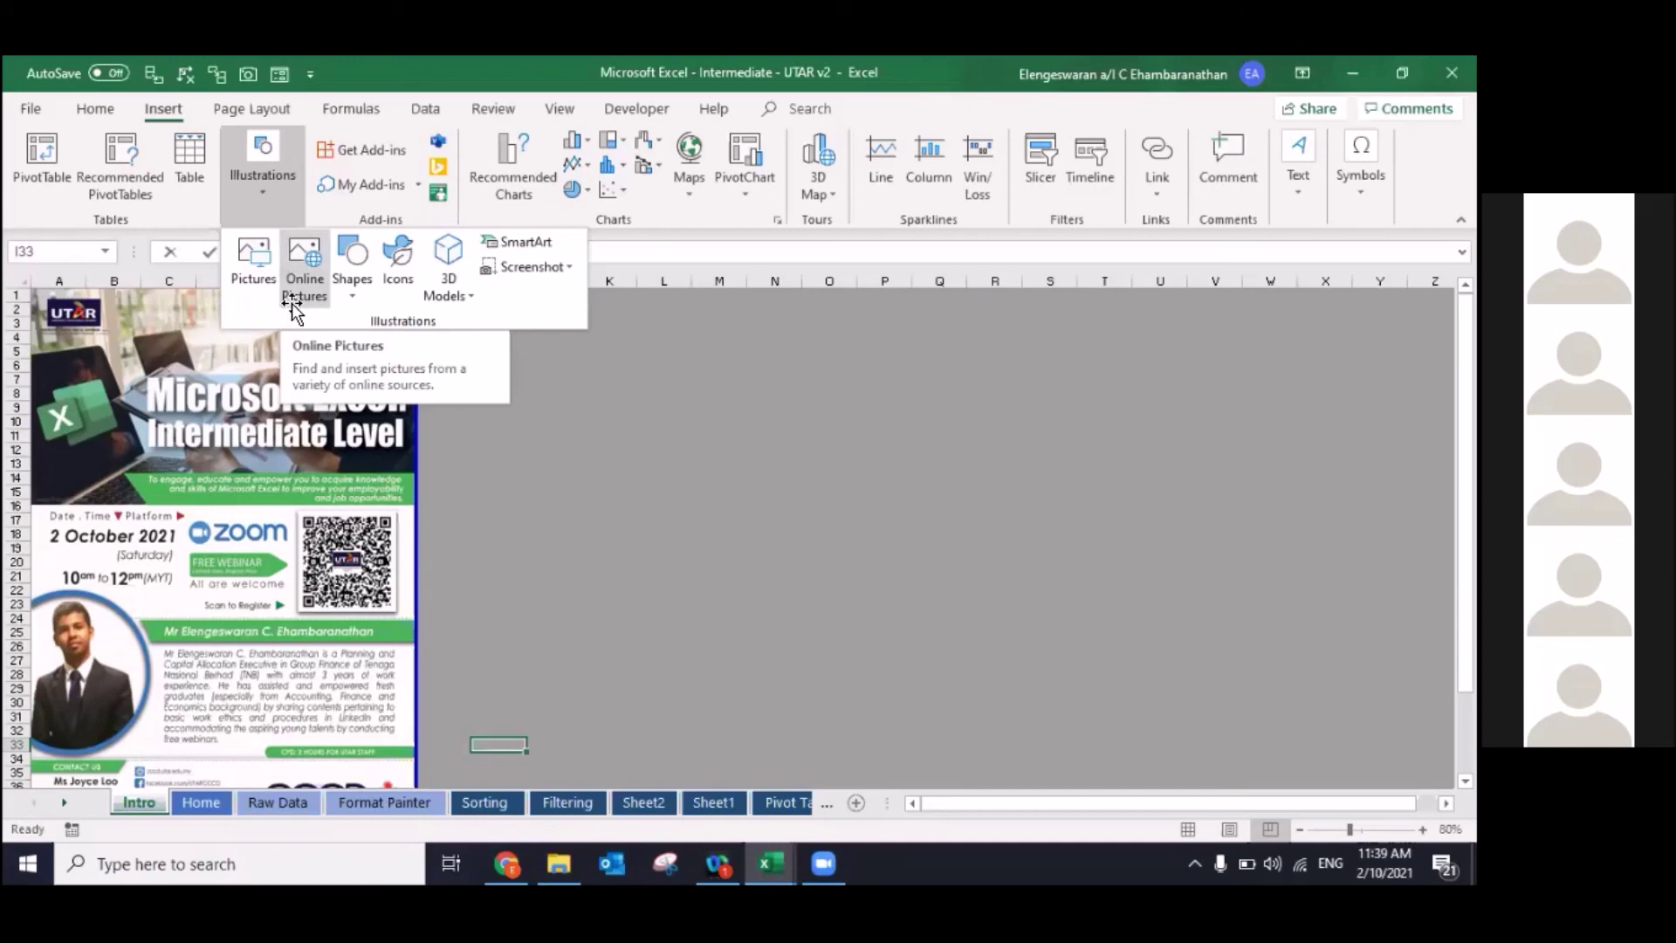
pyautogui.press('Escape')
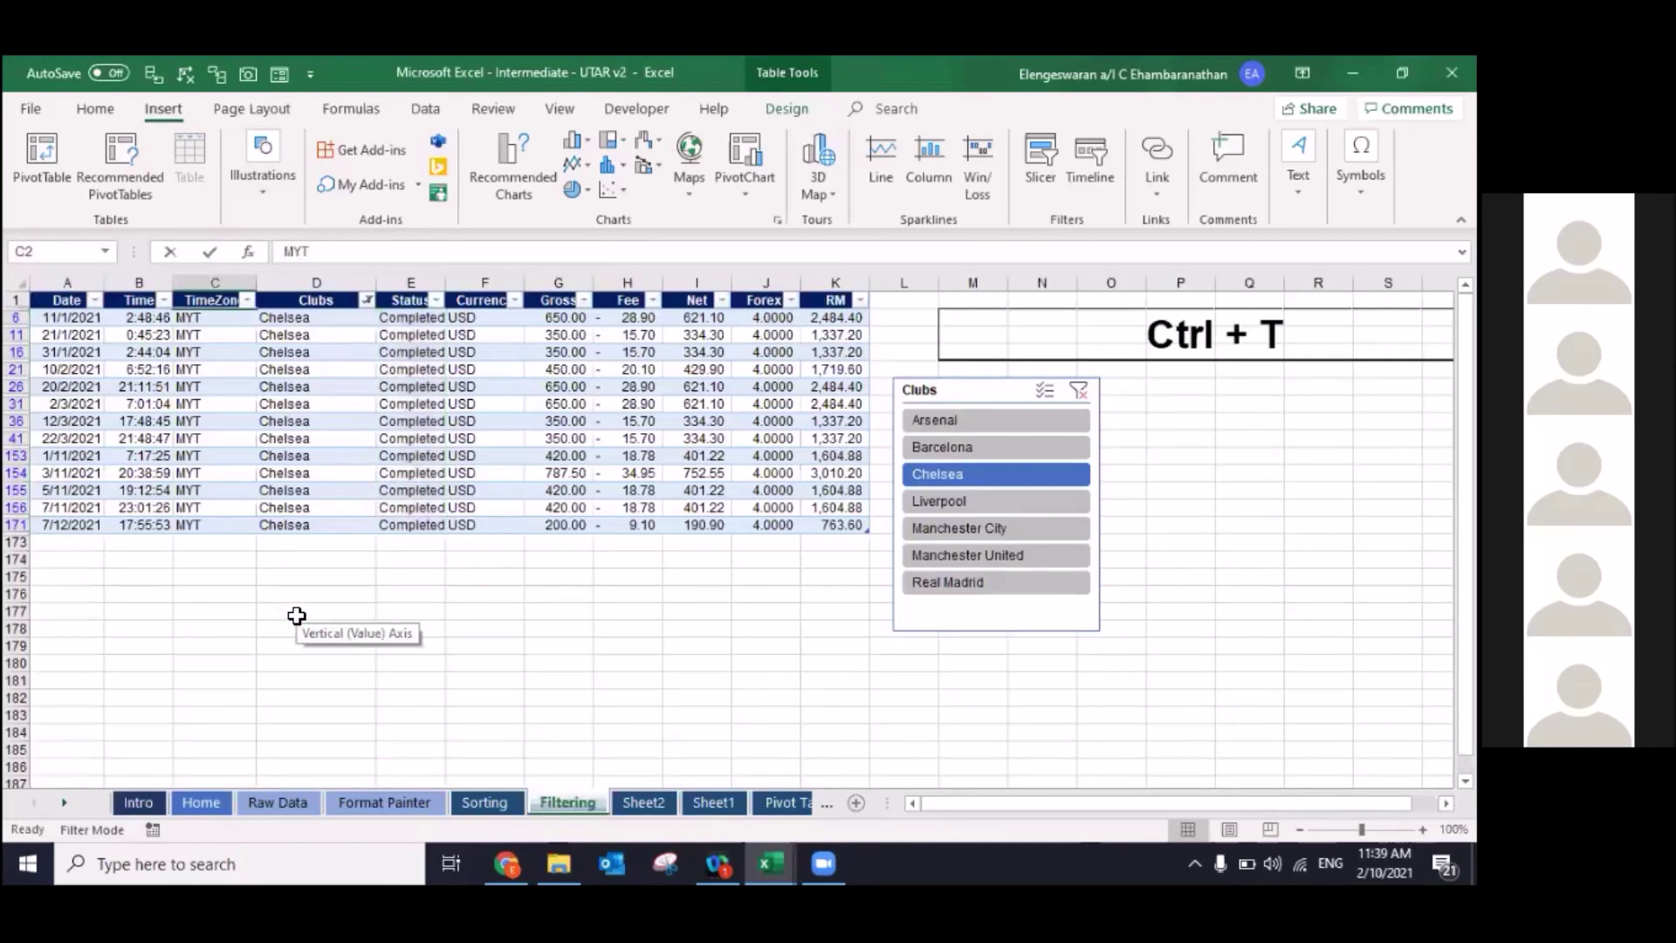
# Step: On a new sheet, enter the Company heading in B1 with Arsenal and Liverpool below it
pyautogui.hotkey('shift', 'F11')
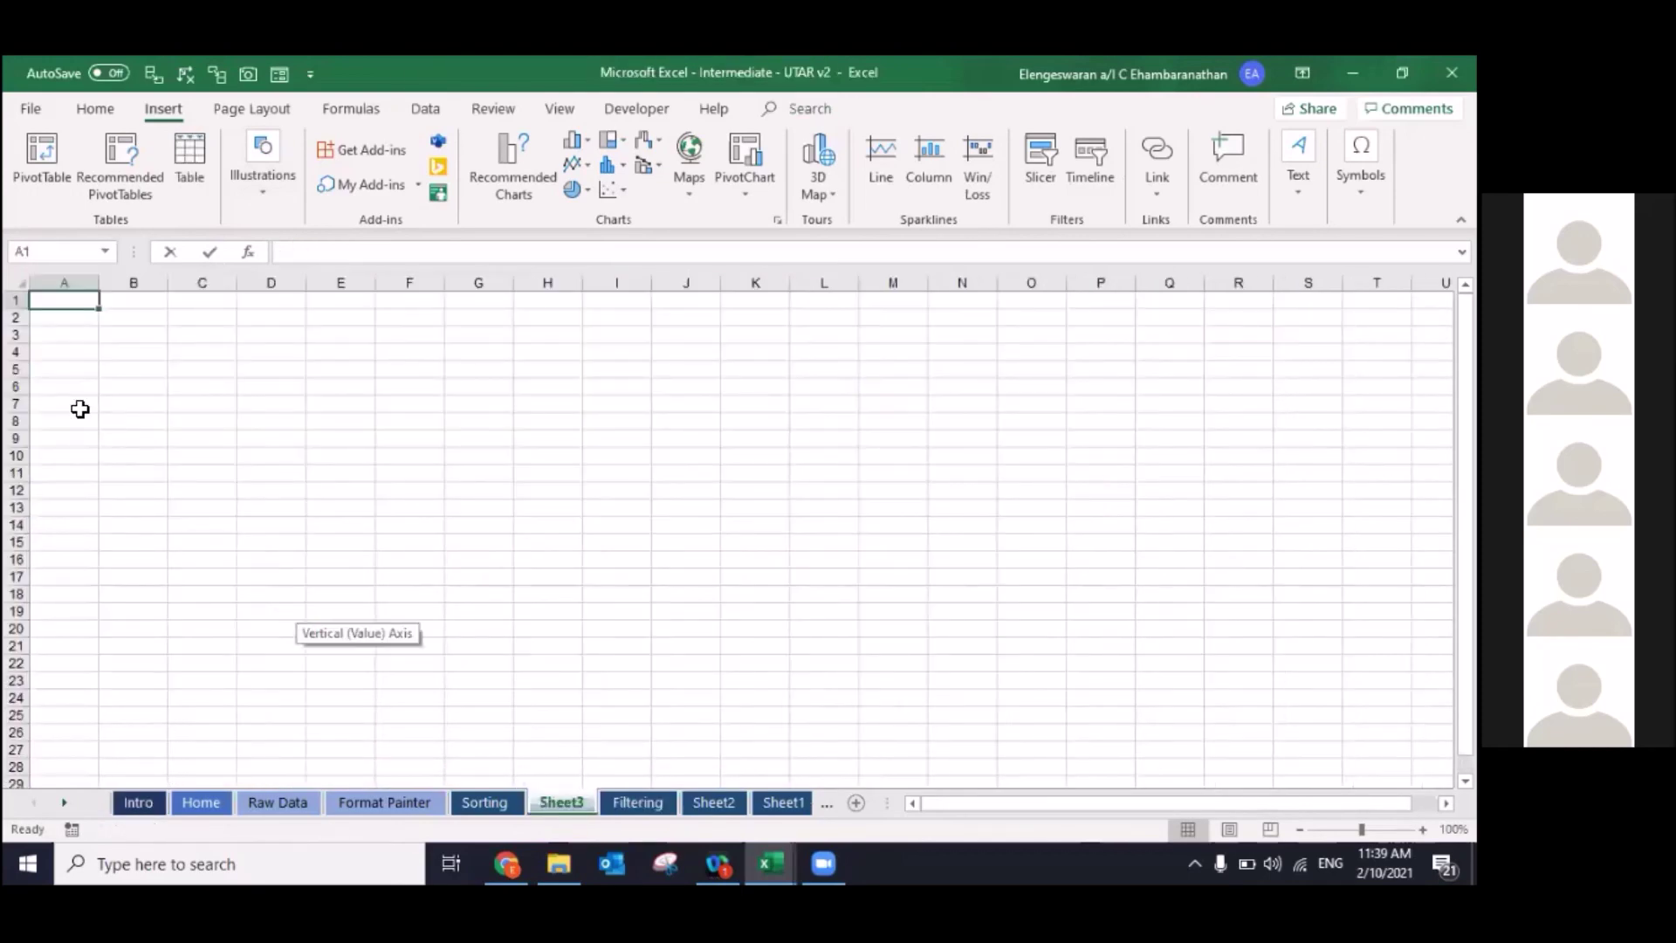
pyautogui.press('Right')
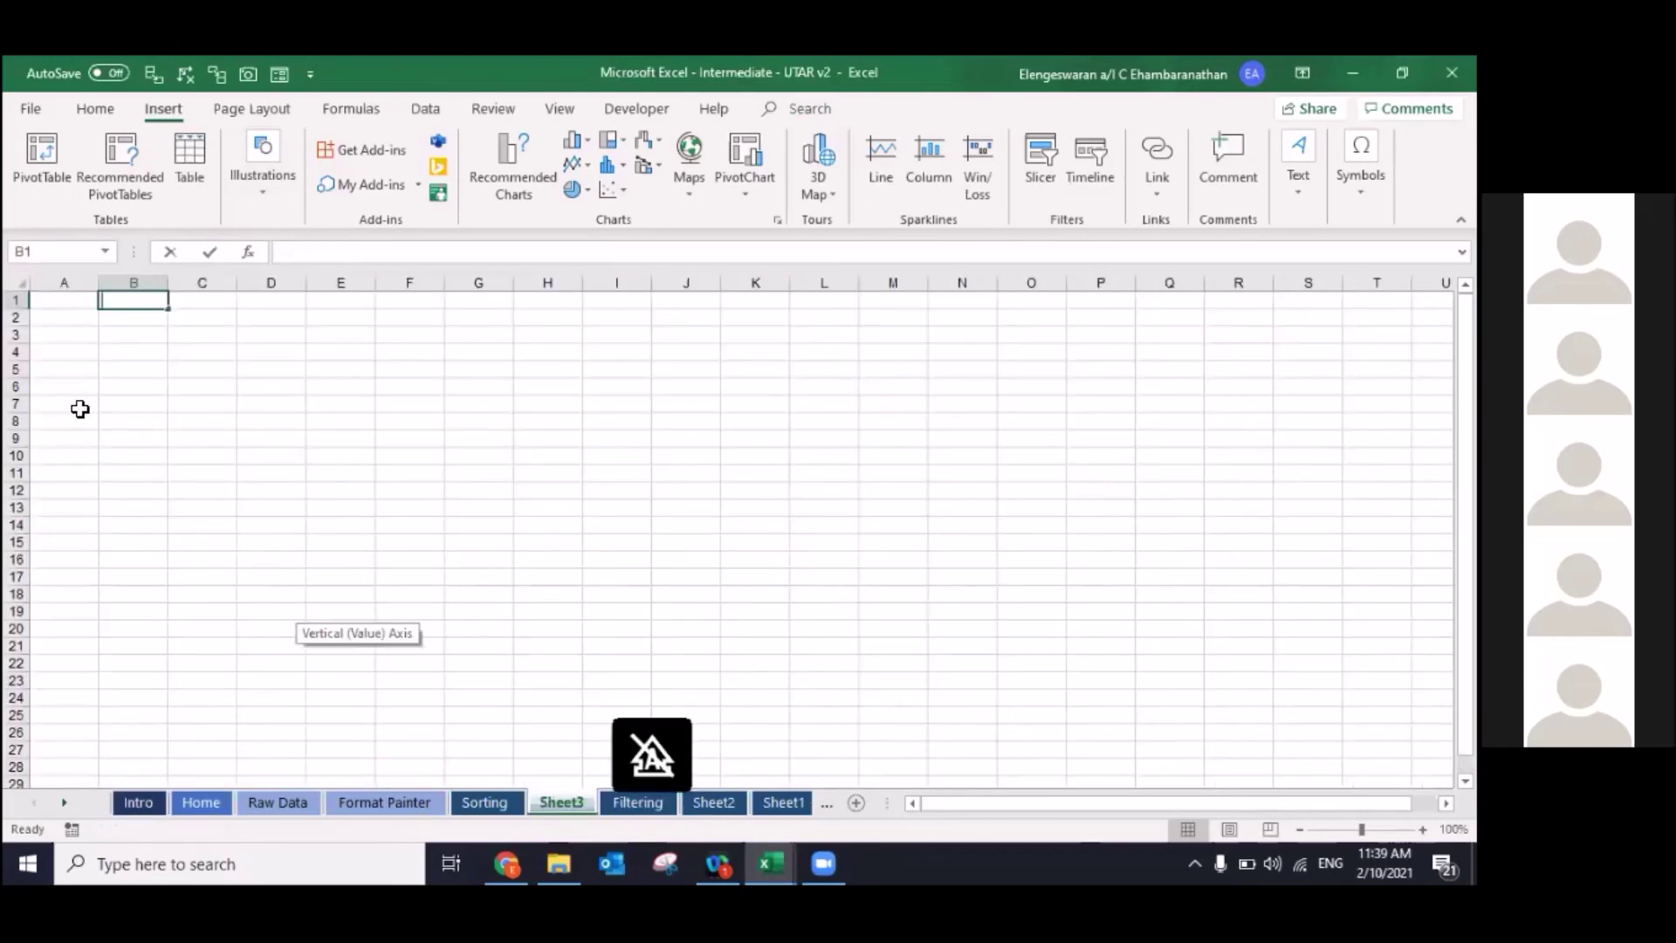
pyautogui.write('Company')
pyautogui.press('Return')
pyautogui.write('Arsenal')
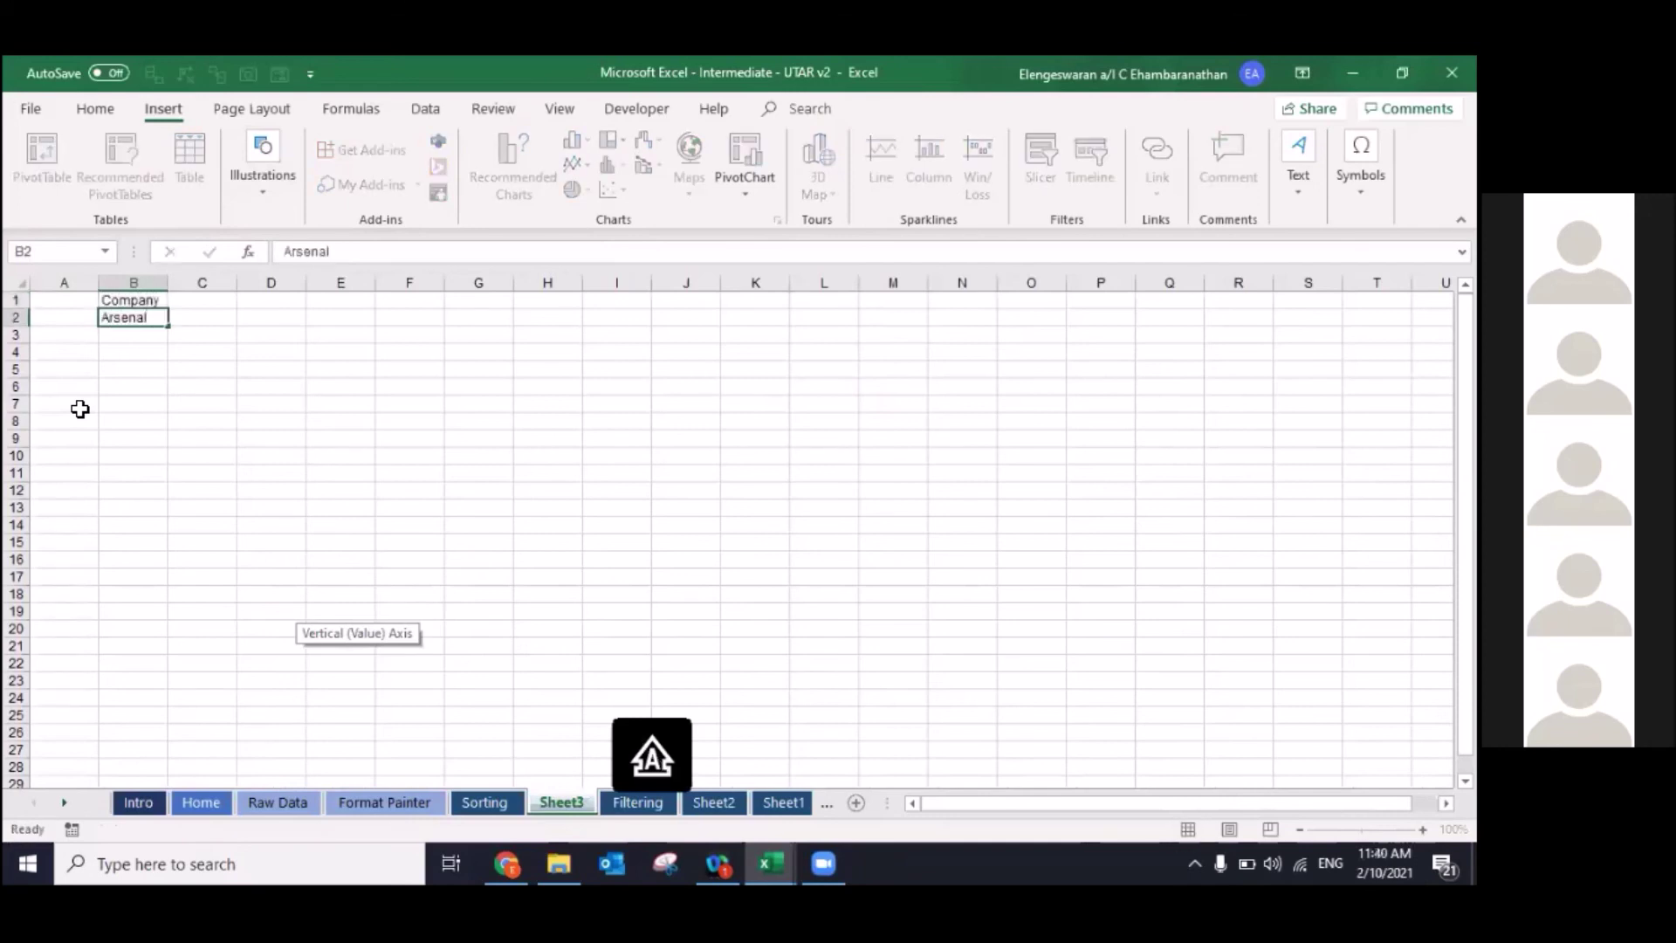
pyautogui.press('Return')
pyautogui.write('Liv')
pyautogui.write('erpool')
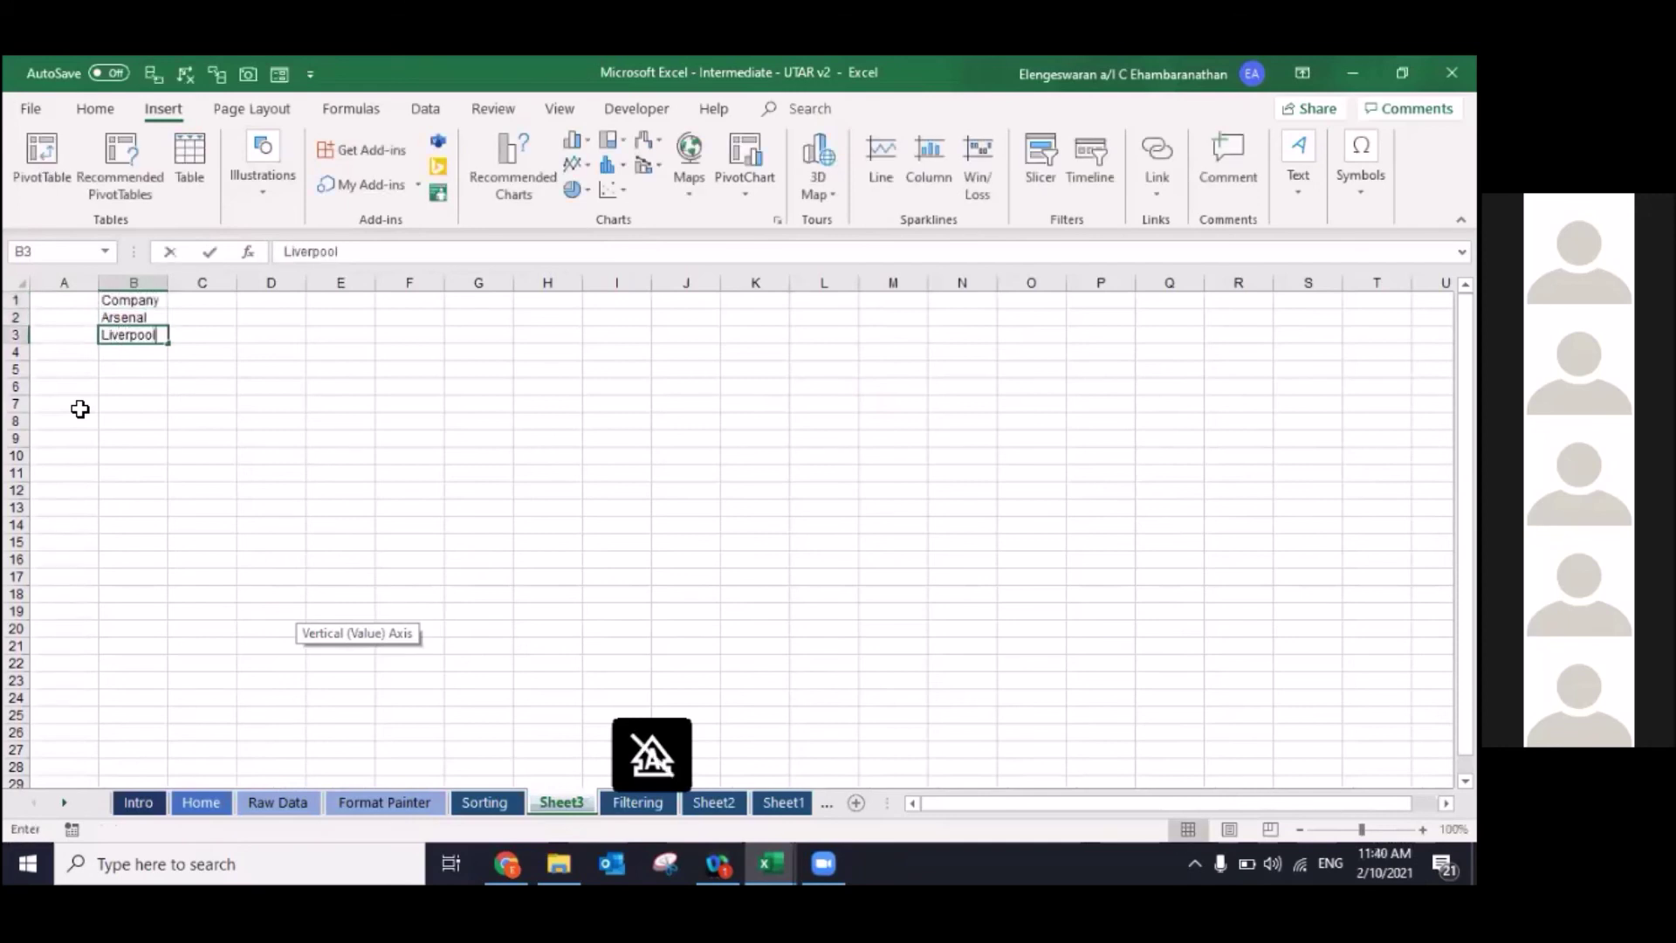
pyautogui.press('Return')
# Step: Add month headers October, November and December across C1:E1
pyautogui.press('Right')
pyautogui.press('Up')
pyautogui.press('Up')
pyautogui.press('Up')
pyautogui.write('October')
pyautogui.press('Return')
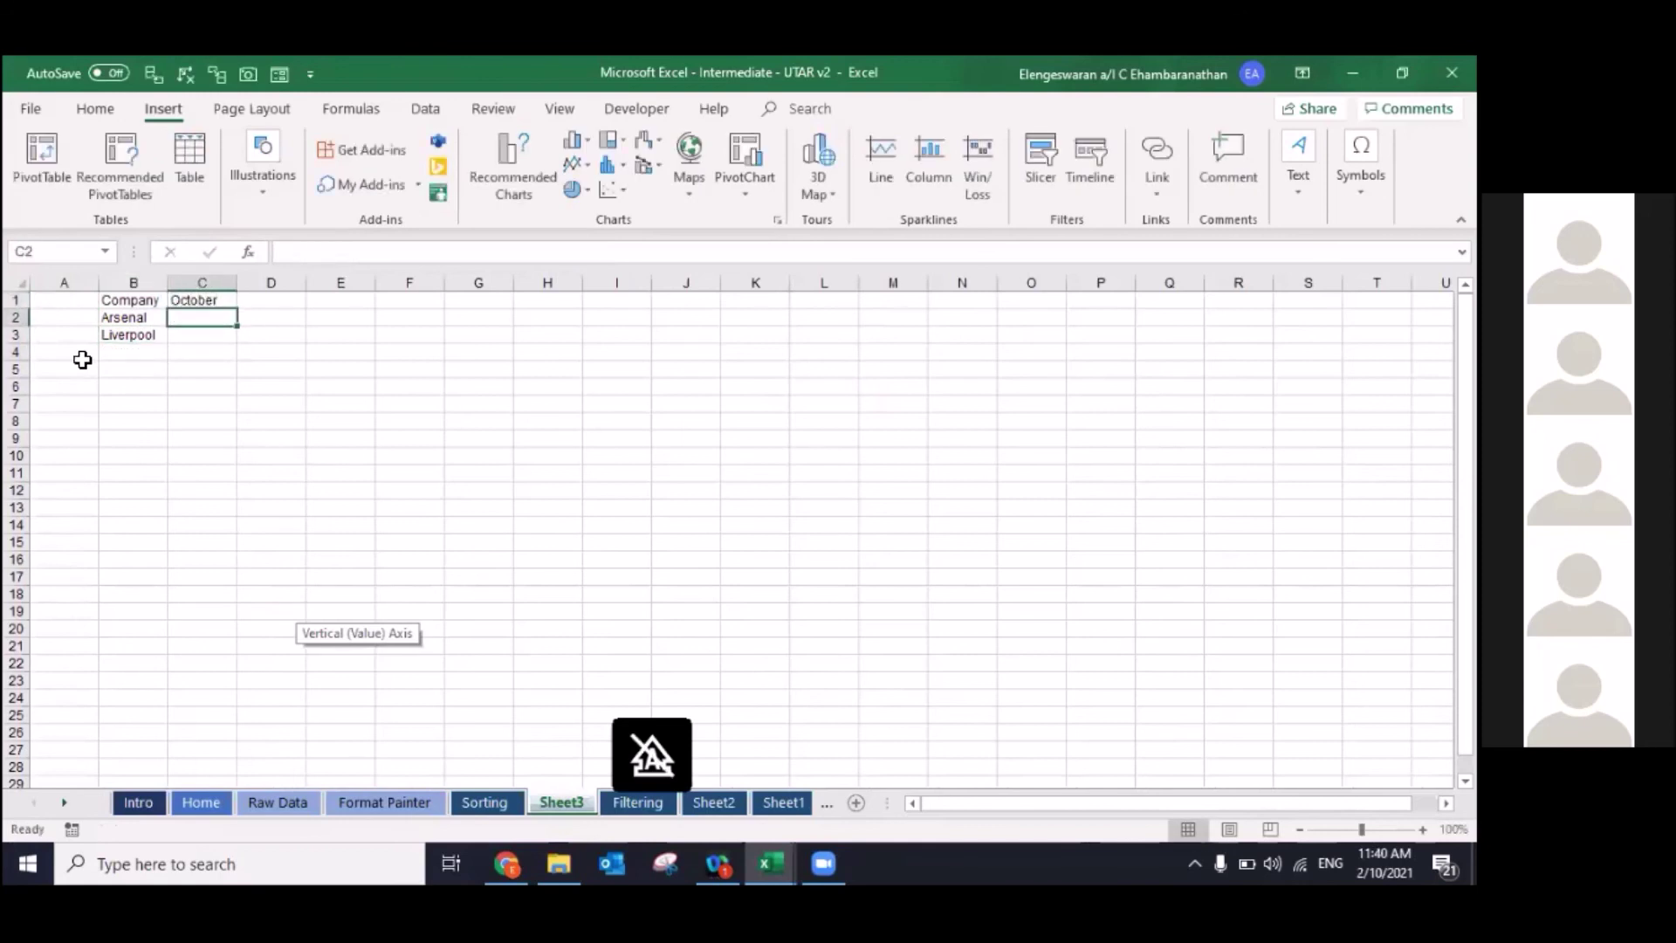
pyautogui.press('Up')
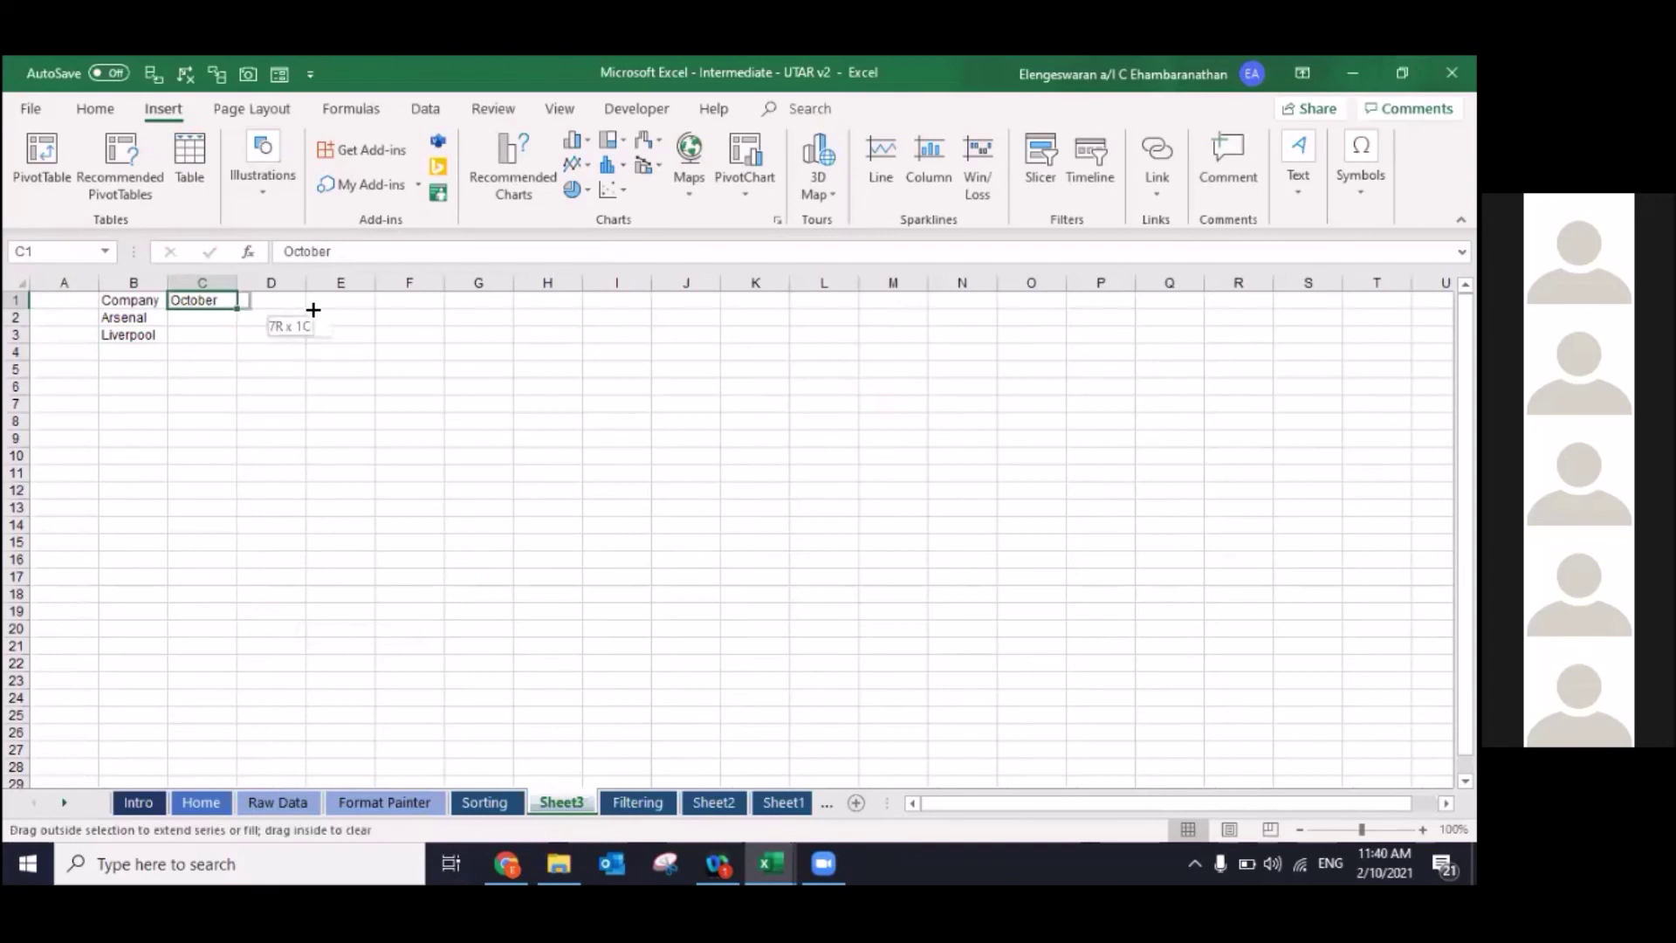
pyautogui.moveTo(296, 308); pyautogui.dragTo(355, 307)
# Step: Enter =RANDBETWEEN(111,999) in C2
pyautogui.press('Down')
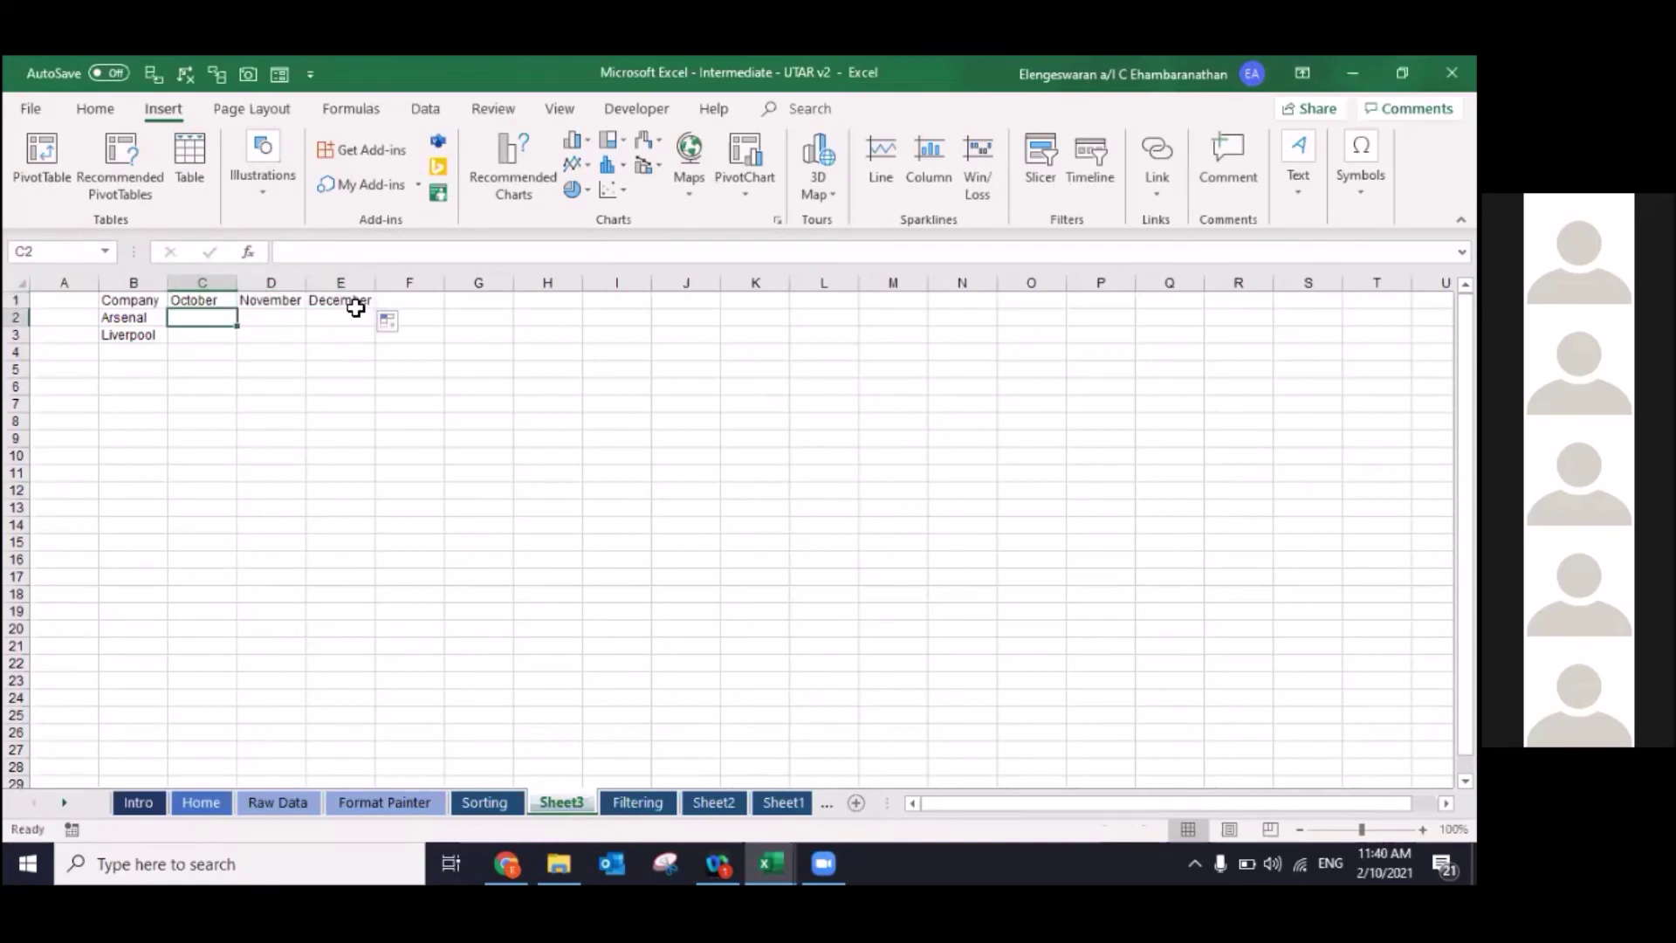
pyautogui.write('=r')
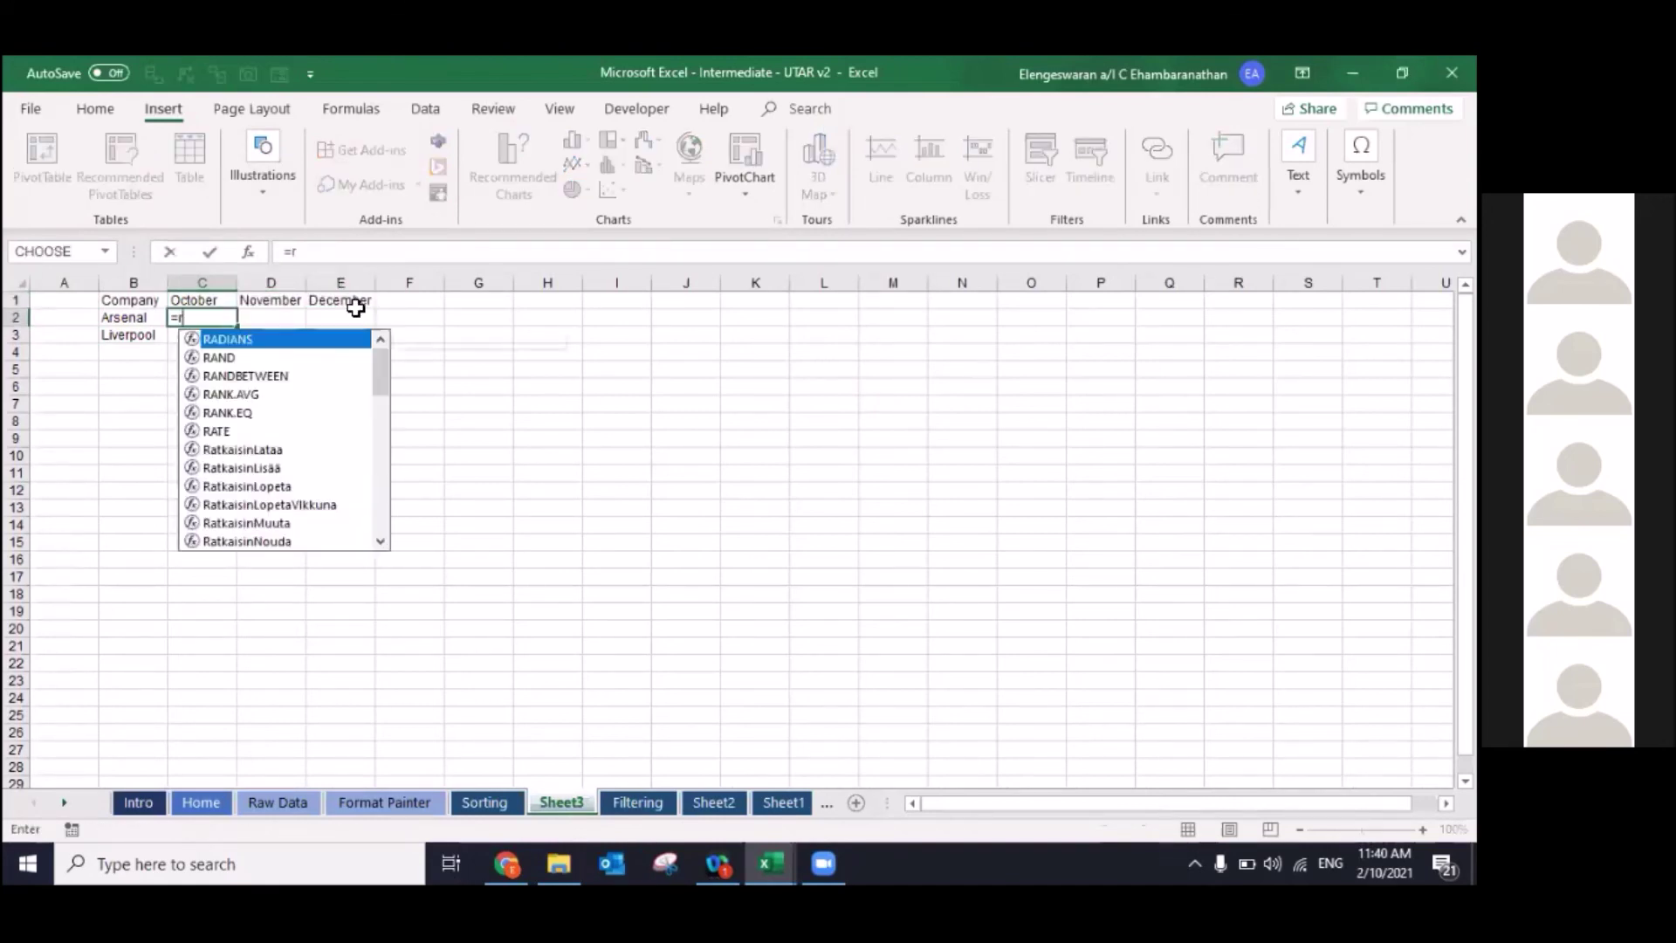
pyautogui.write('and')
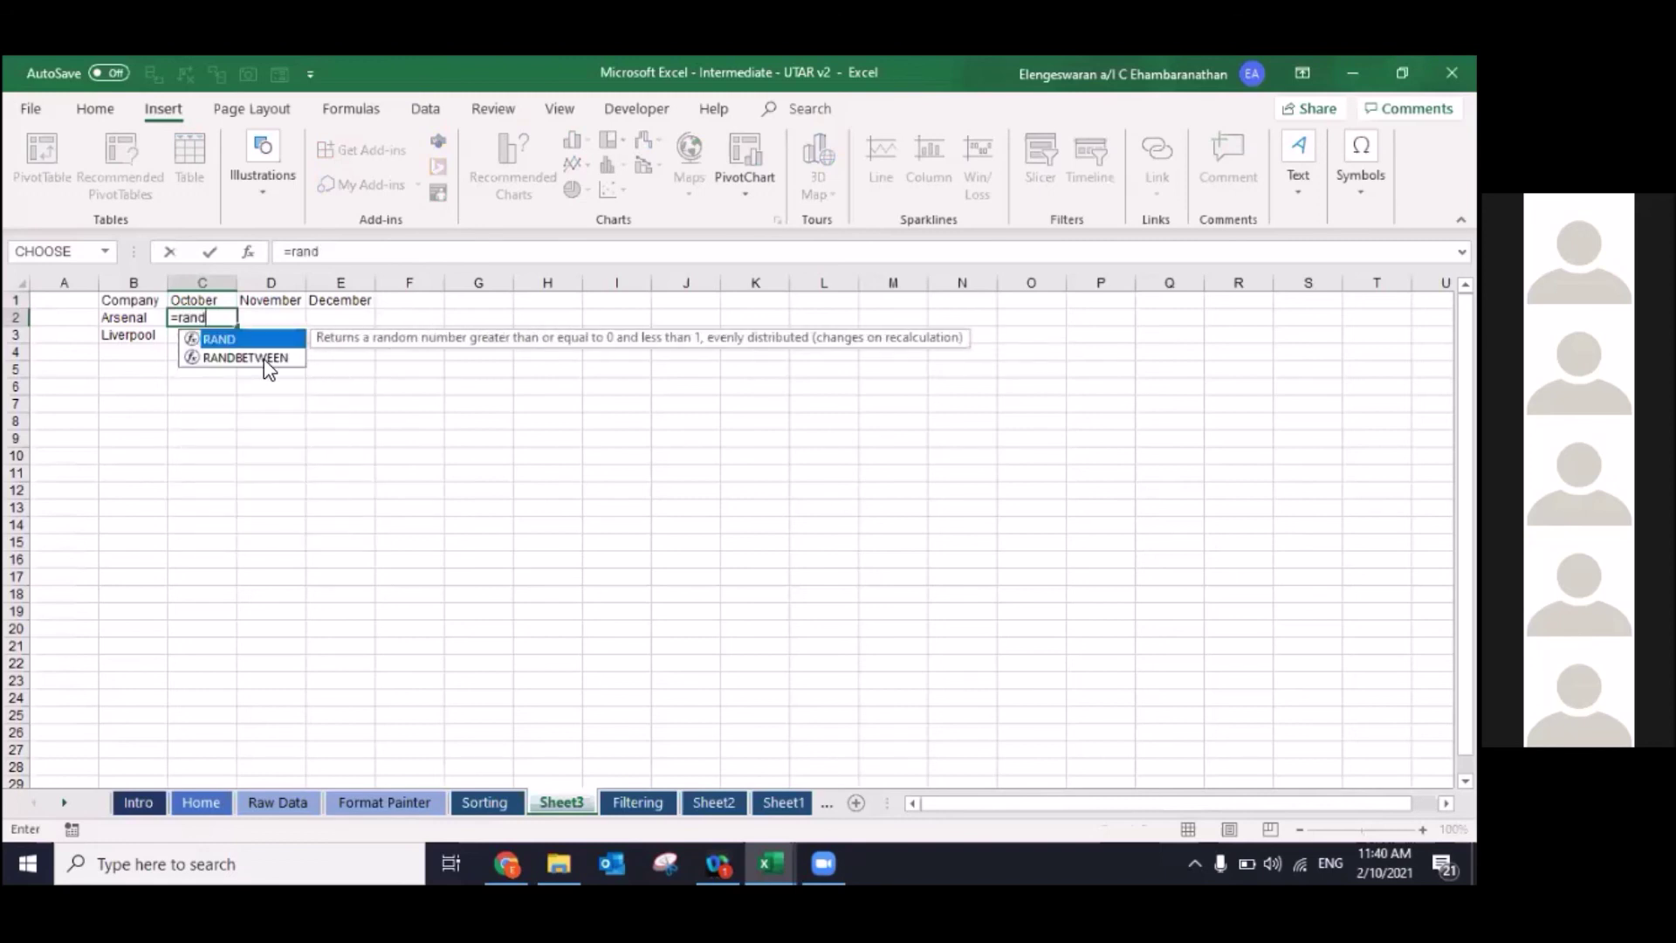
pyautogui.doubleClick(263, 358)
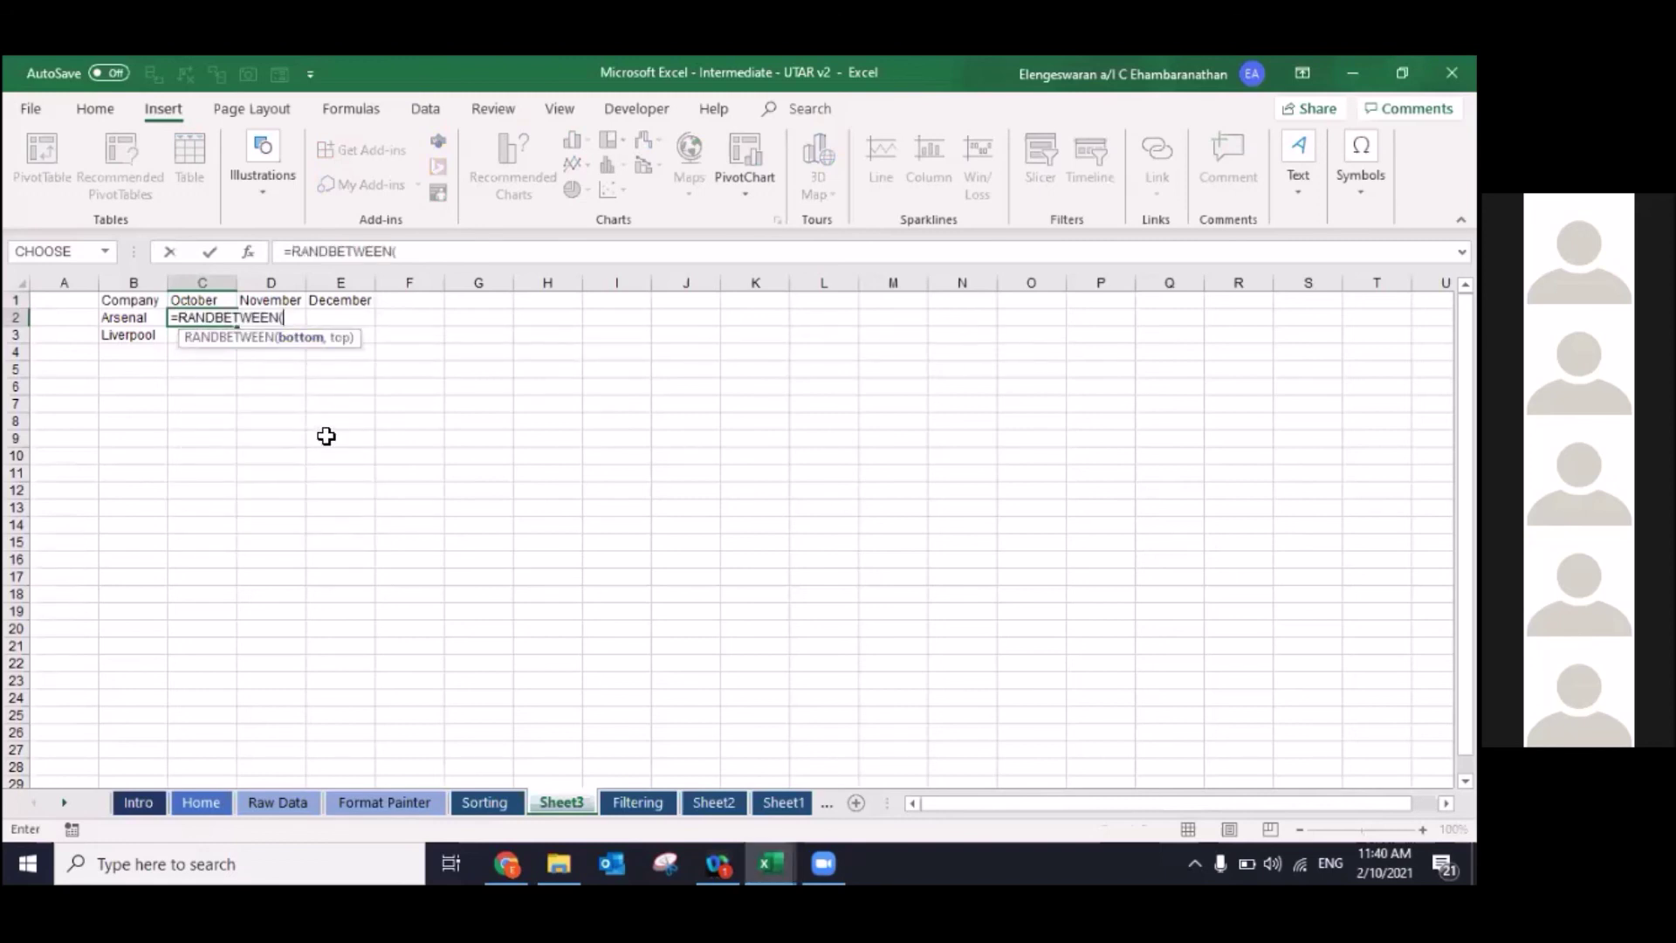
pyautogui.write('111,999')
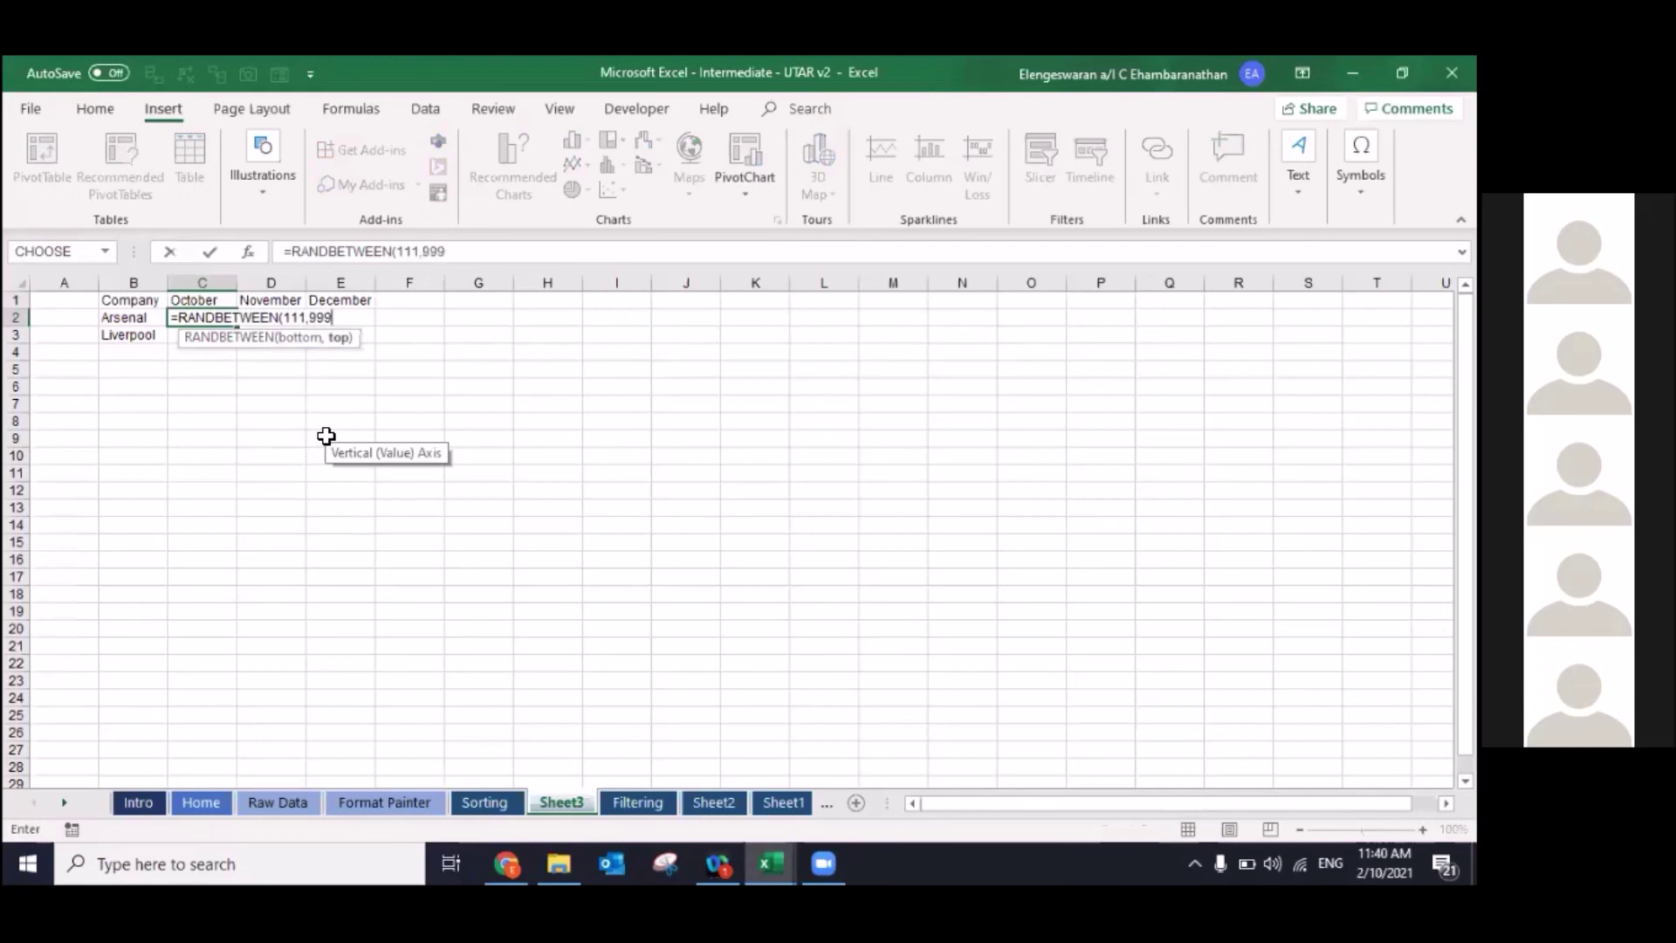
pyautogui.press('Return')
# Step: Fill the random formula across C2:E3, then paste it back as fixed values
pyautogui.press('Up')
pyautogui.hotkey('shift', 'Down')
pyautogui.hotkey('shift', 'Right')
pyautogui.hotkey('shift', 'Right')
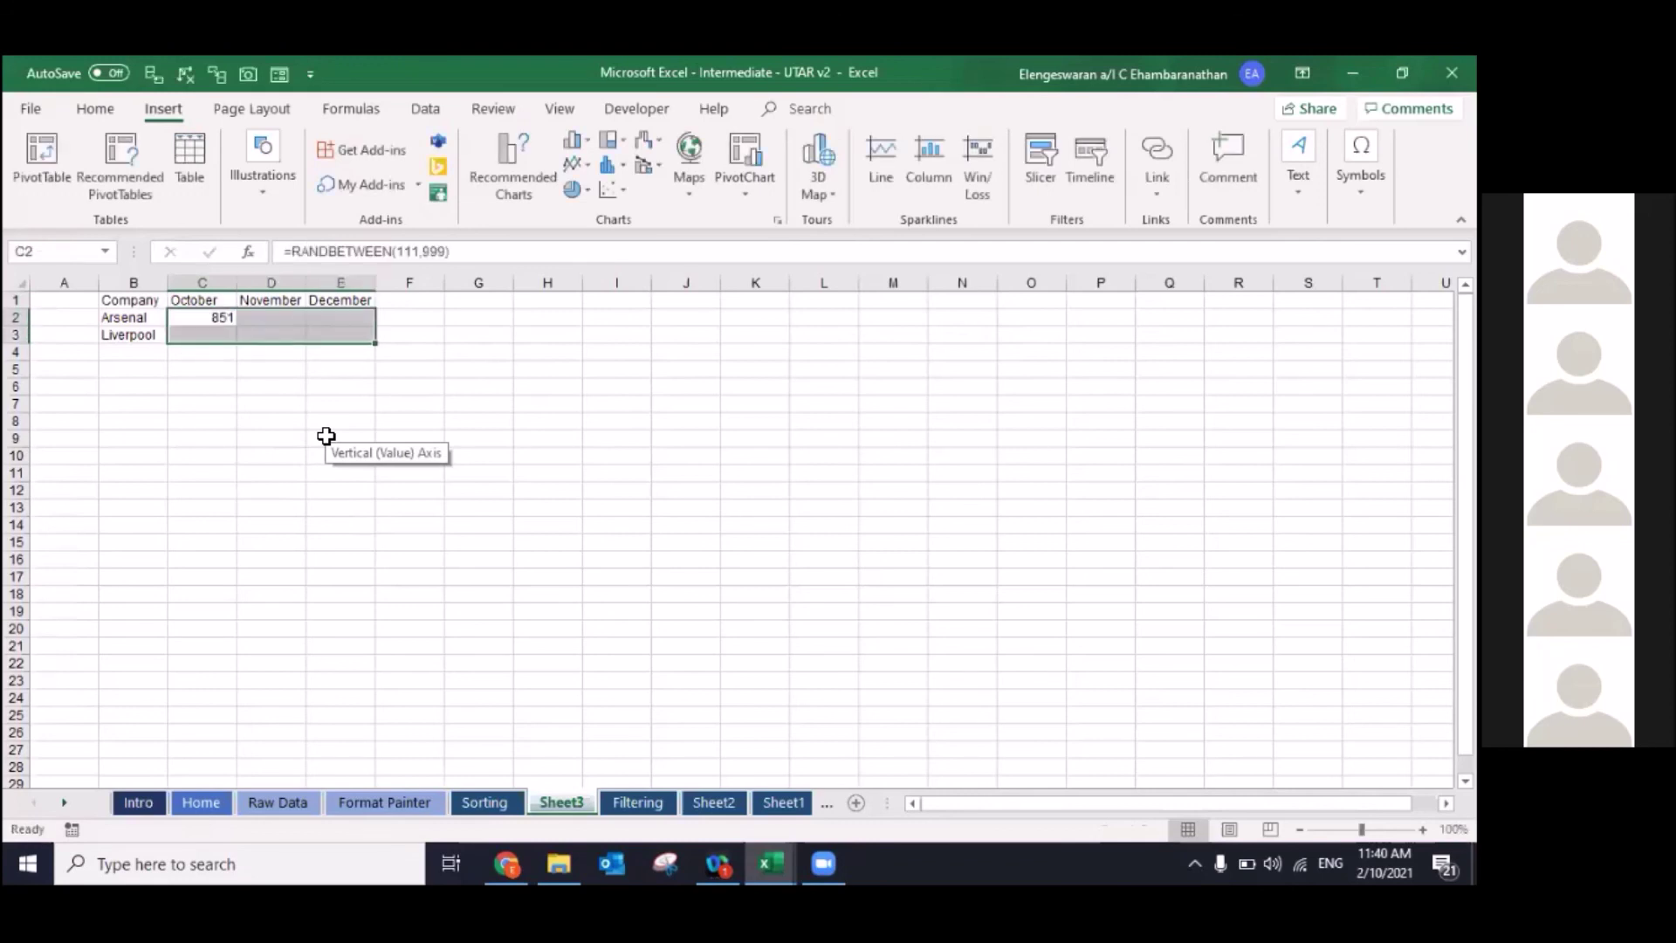
pyautogui.hotkey('ctrl', 'd')
pyautogui.hotkey('ctrl', 'r')
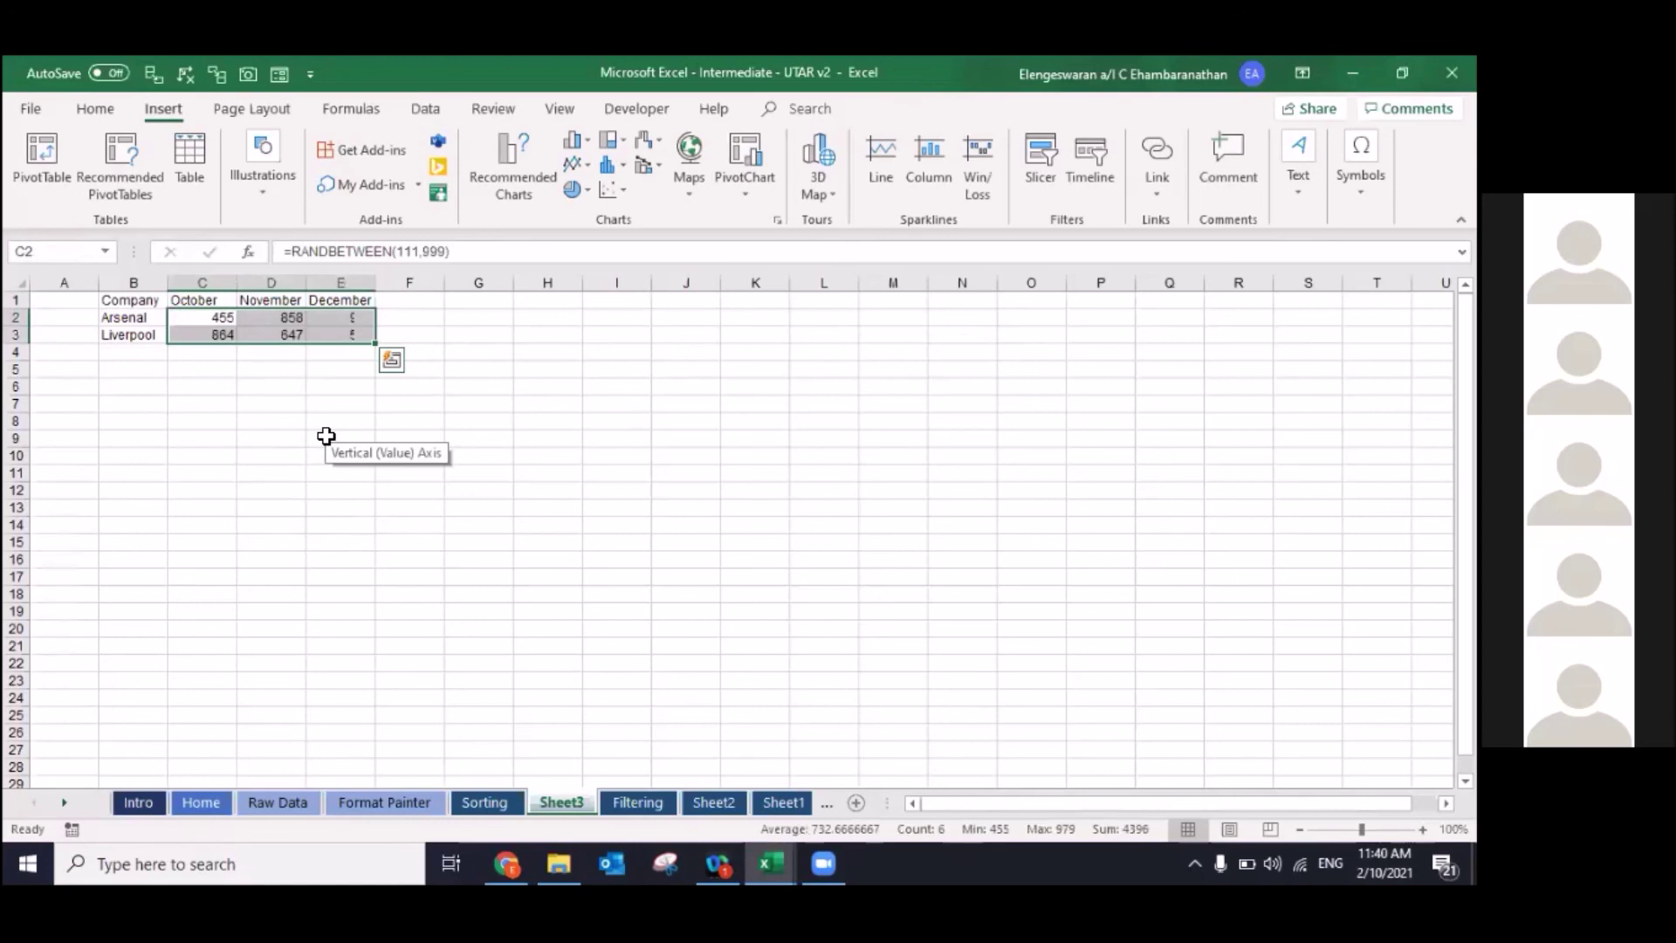
pyautogui.hotkey('ctrl', 'c')
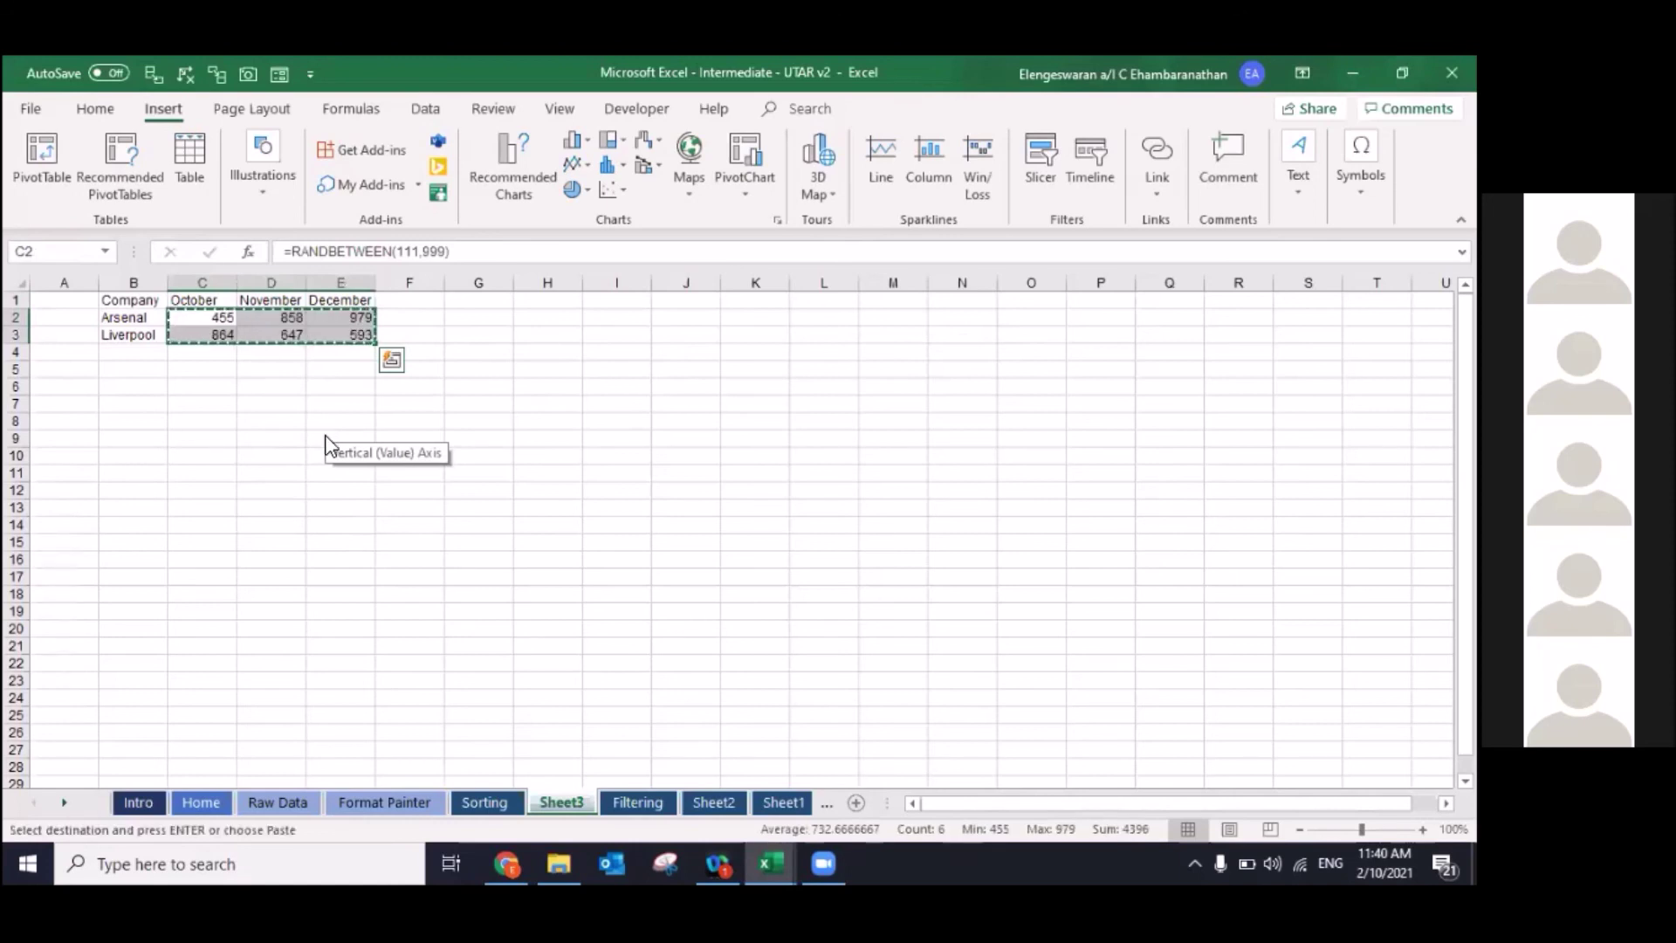
pyautogui.rightClick(326, 438)
pyautogui.press('v')
pyautogui.press('Up')
# Step: Select the Company table, then start the Rank heading in F1
pyautogui.press('Left')
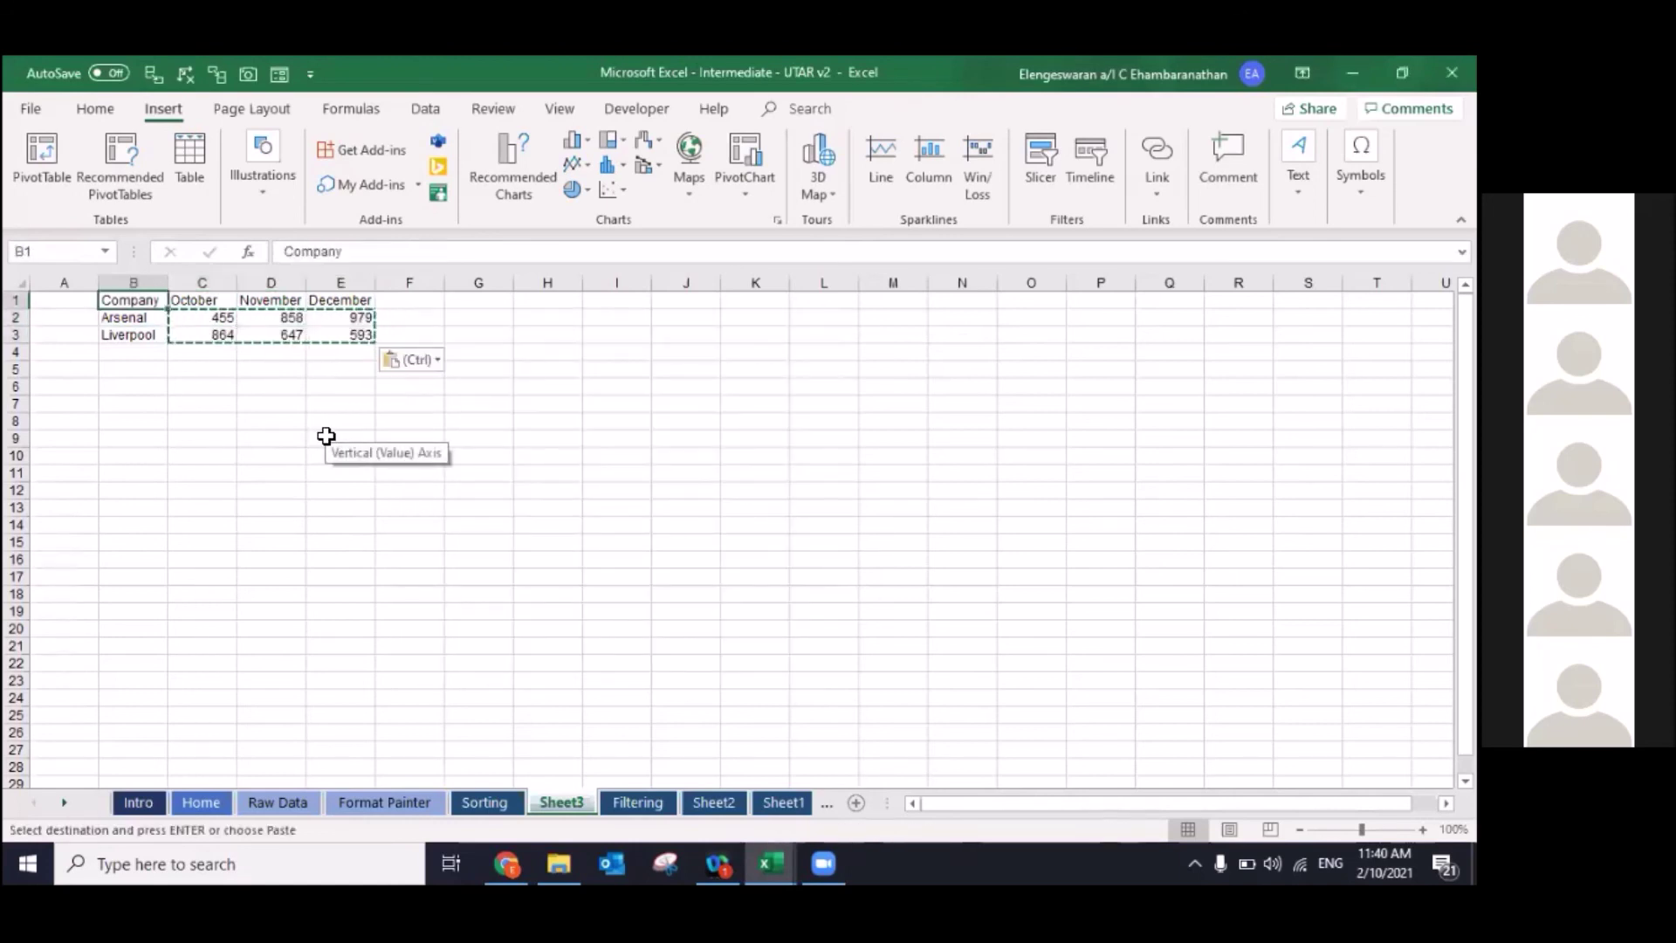
pyautogui.hotkey('shift', 'Down')
pyautogui.hotkey('shift', 'Down')
pyautogui.hotkey('shift', 'Right')
pyautogui.hotkey('shift', 'Right')
pyautogui.hotkey('shift', 'Right')
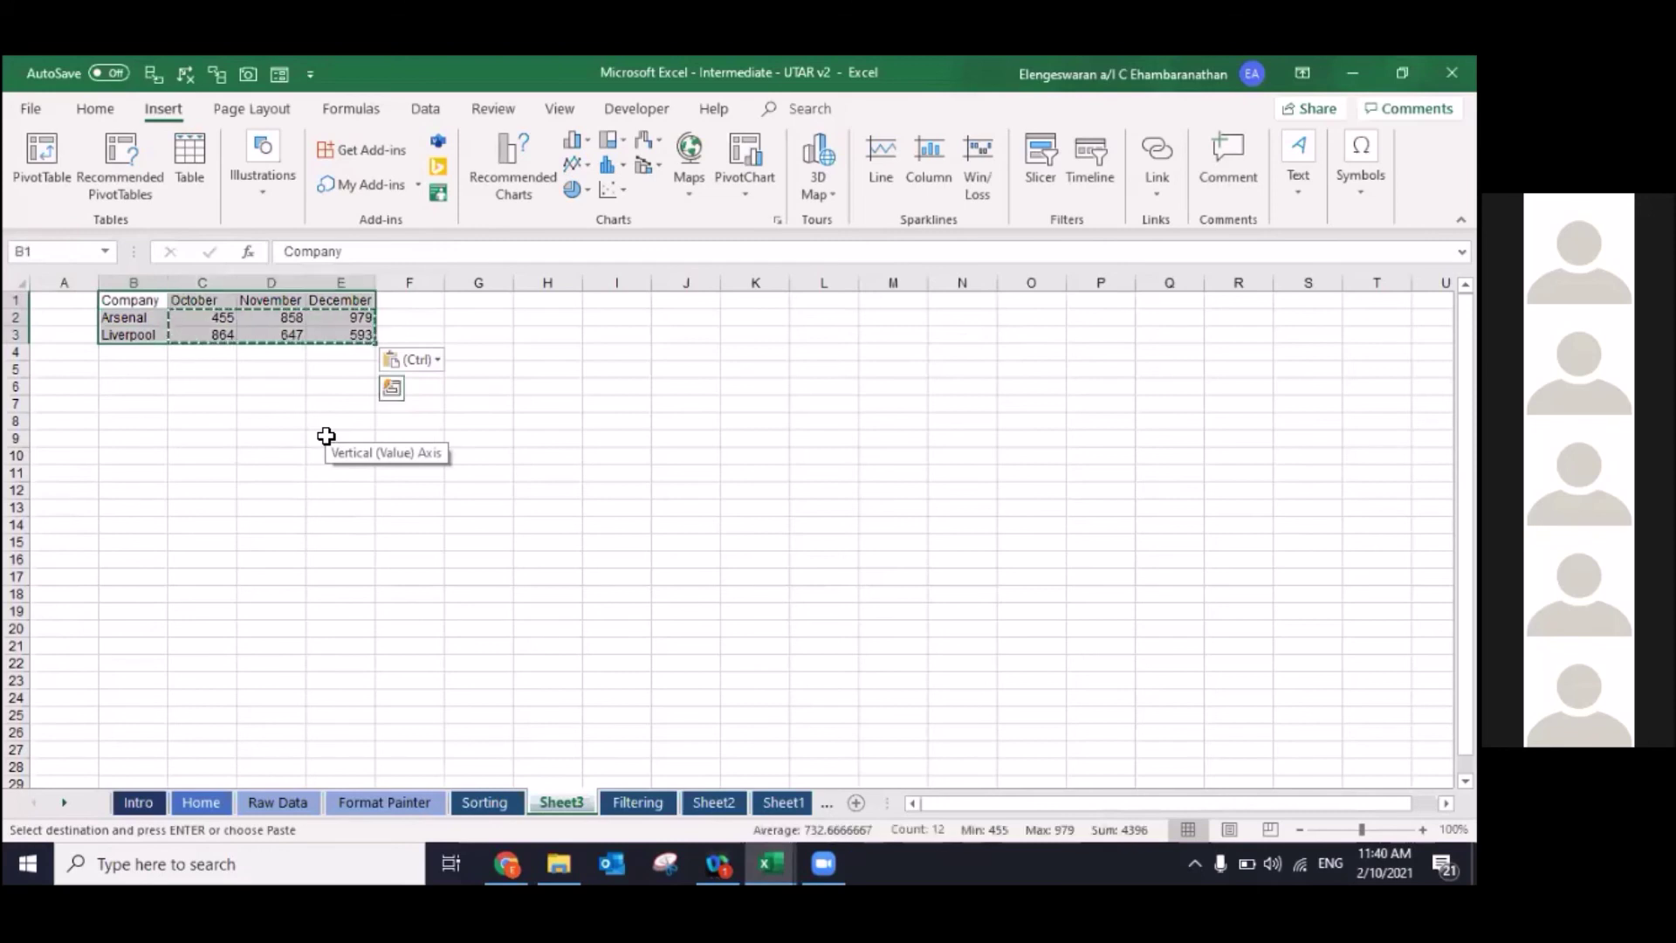
pyautogui.press('Right')
pyautogui.press('Right')
pyautogui.press('Right')
pyautogui.press('Right')
pyautogui.write('Rank')
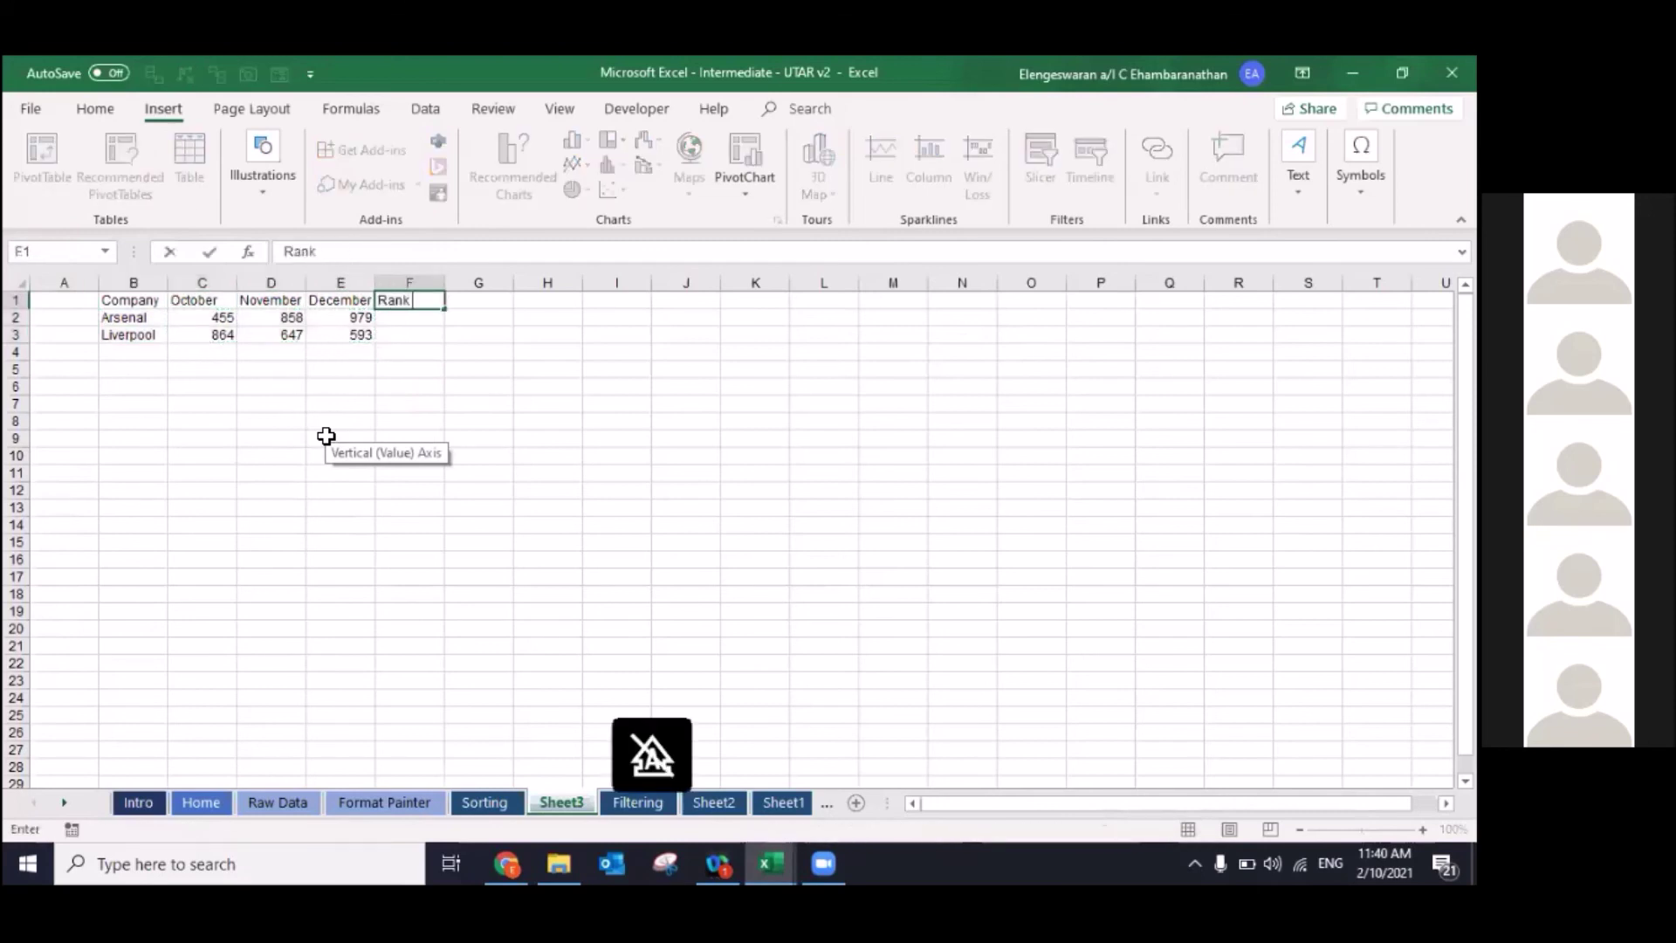
# Step: Confirm the Rank heading in F1 and go to B4 below Liverpool
pyautogui.press('Return')
pyautogui.press('Left')
pyautogui.press('Left')
pyautogui.press('Left')
pyautogui.press('Left')
pyautogui.press('Down')
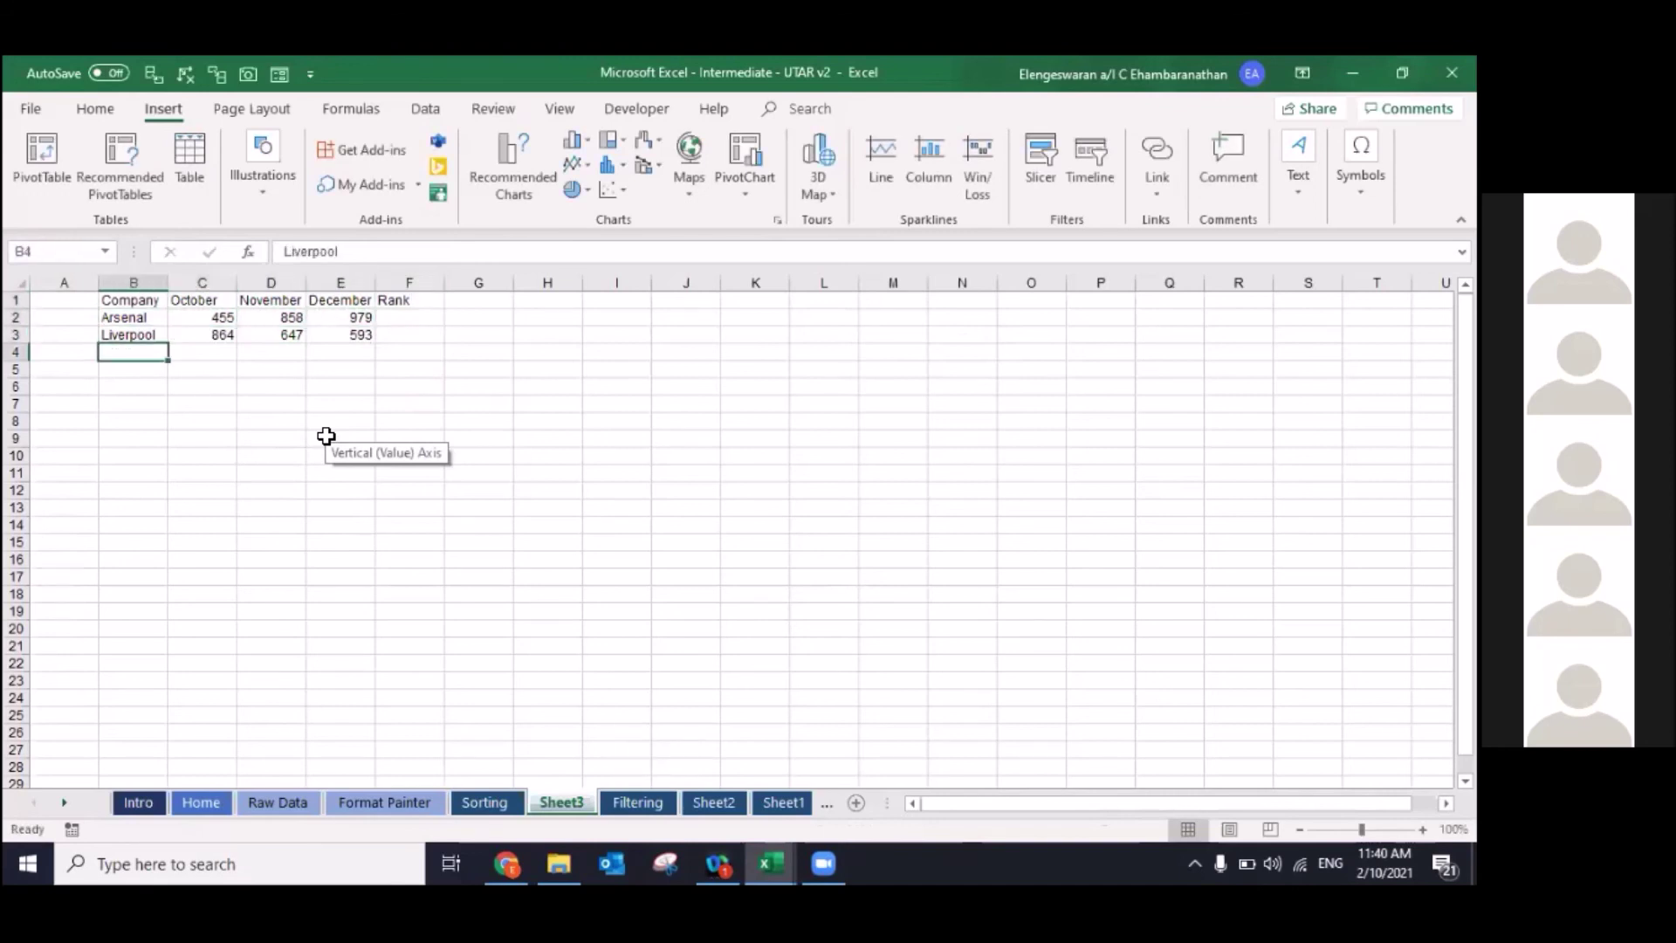
pyautogui.press('Down')
# Step: Enter a Man Utd row with 123, 234 and 235 for October–December
pyautogui.write('Man Utd')
pyautogui.press('Tab')
pyautogui.write('12')
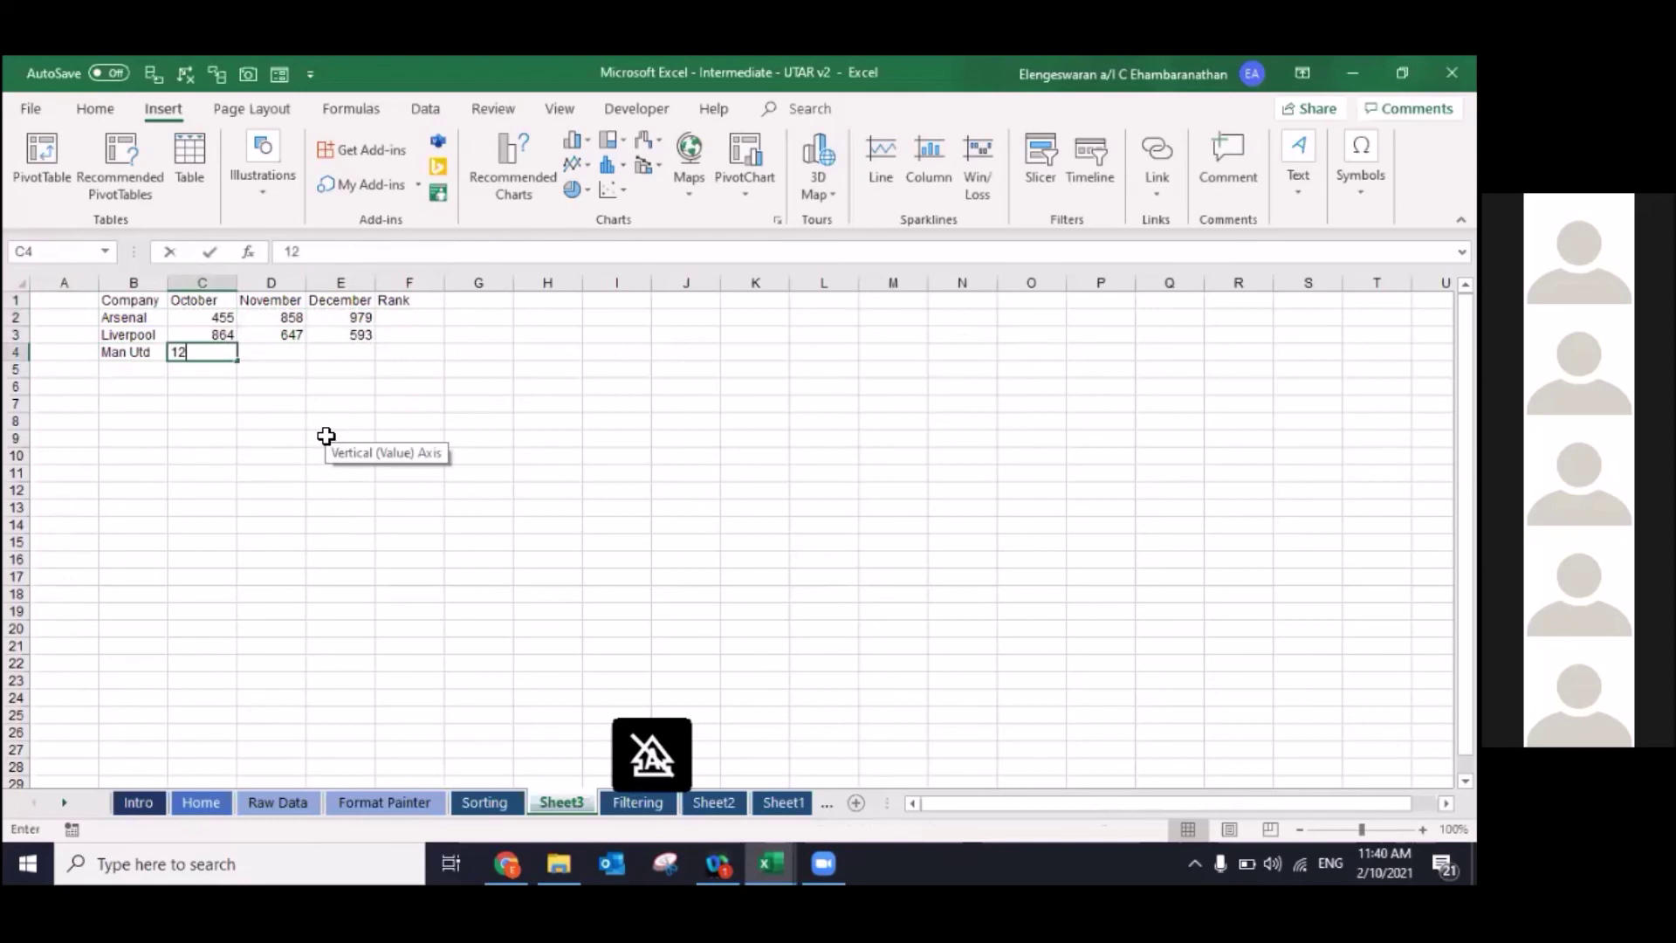
pyautogui.write('3')
pyautogui.press('Tab')
pyautogui.write('234')
pyautogui.press('Tab')
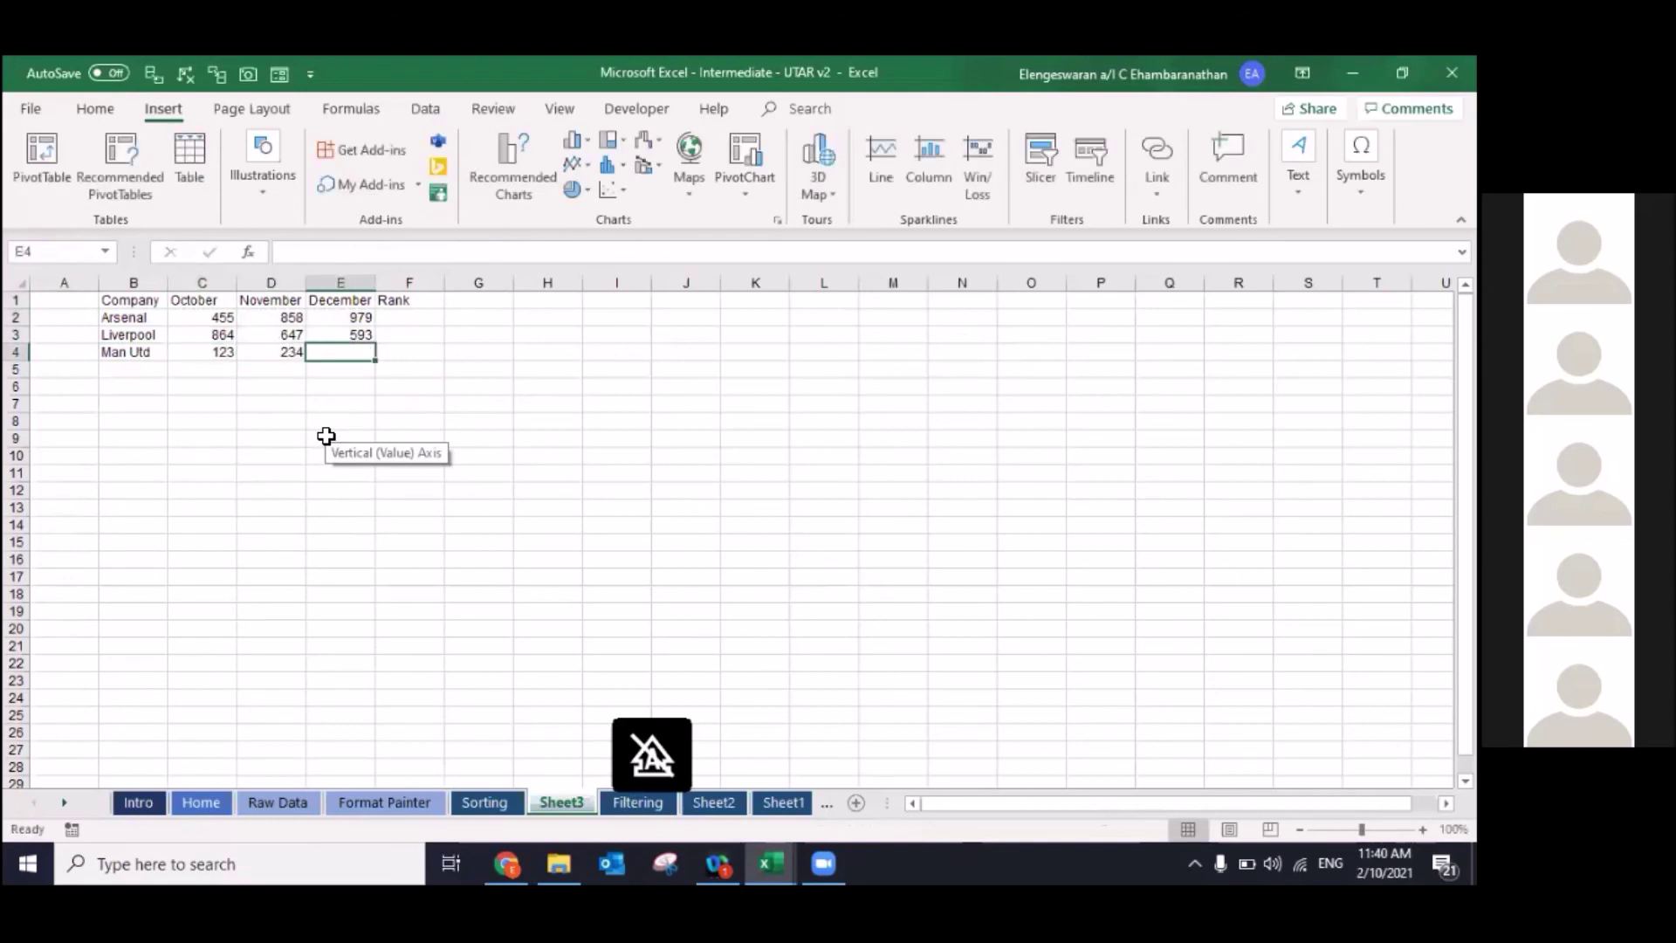
pyautogui.write('23')
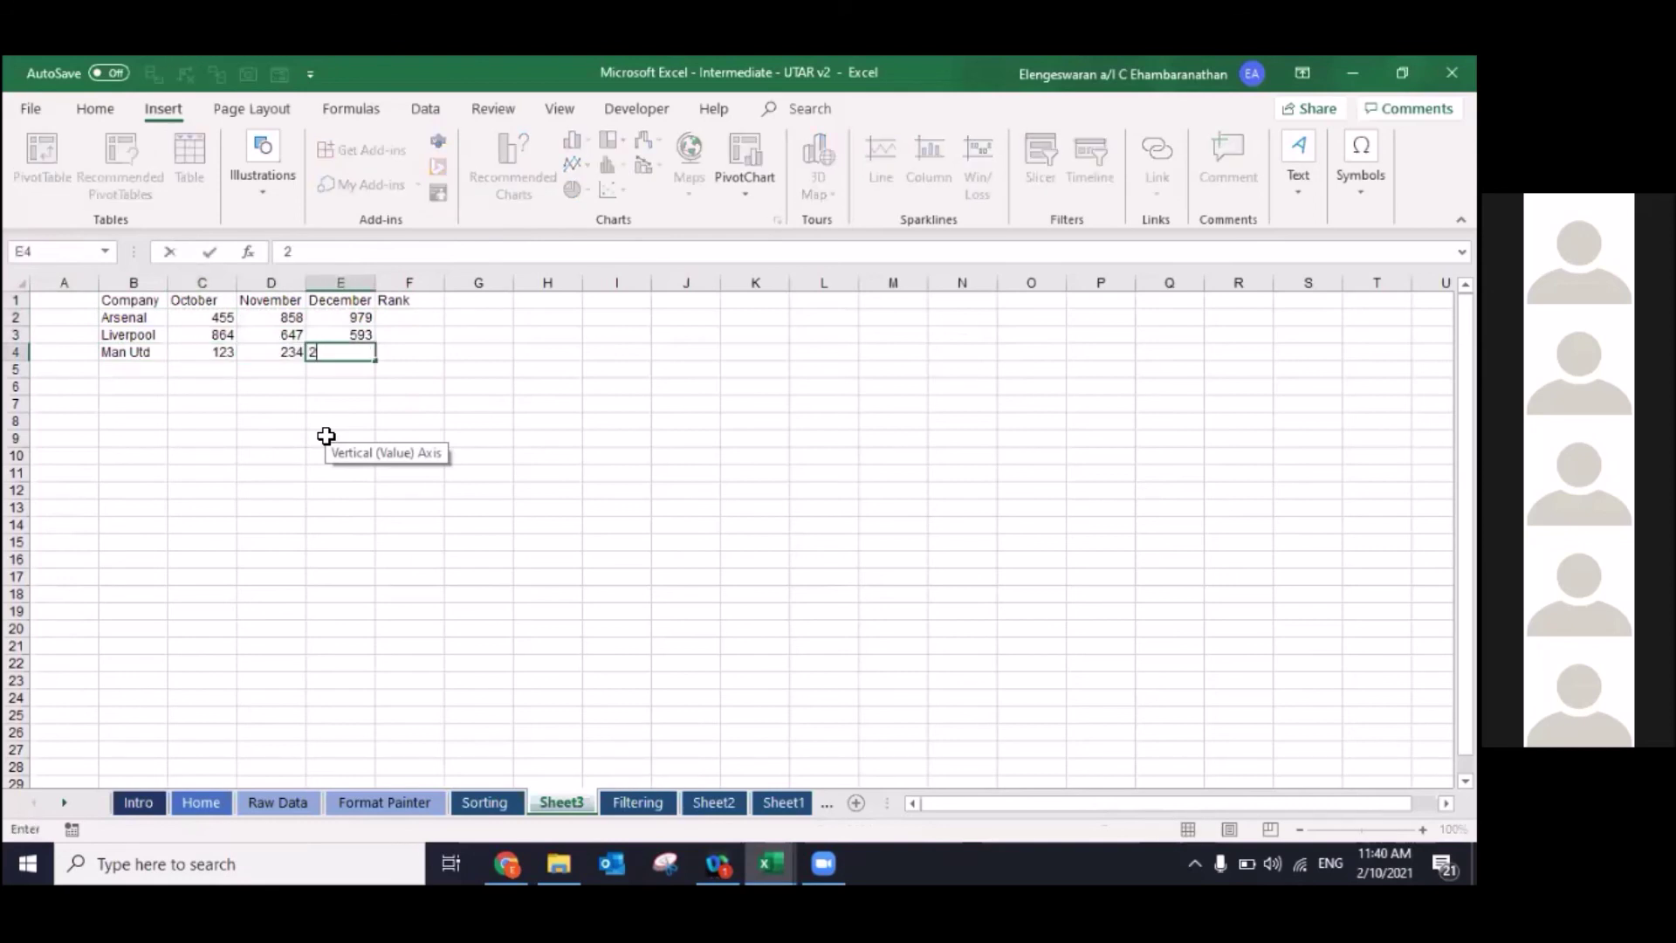
pyautogui.write('5')
pyautogui.press('Tab')
pyautogui.press('Up')
pyautogui.press('Up')
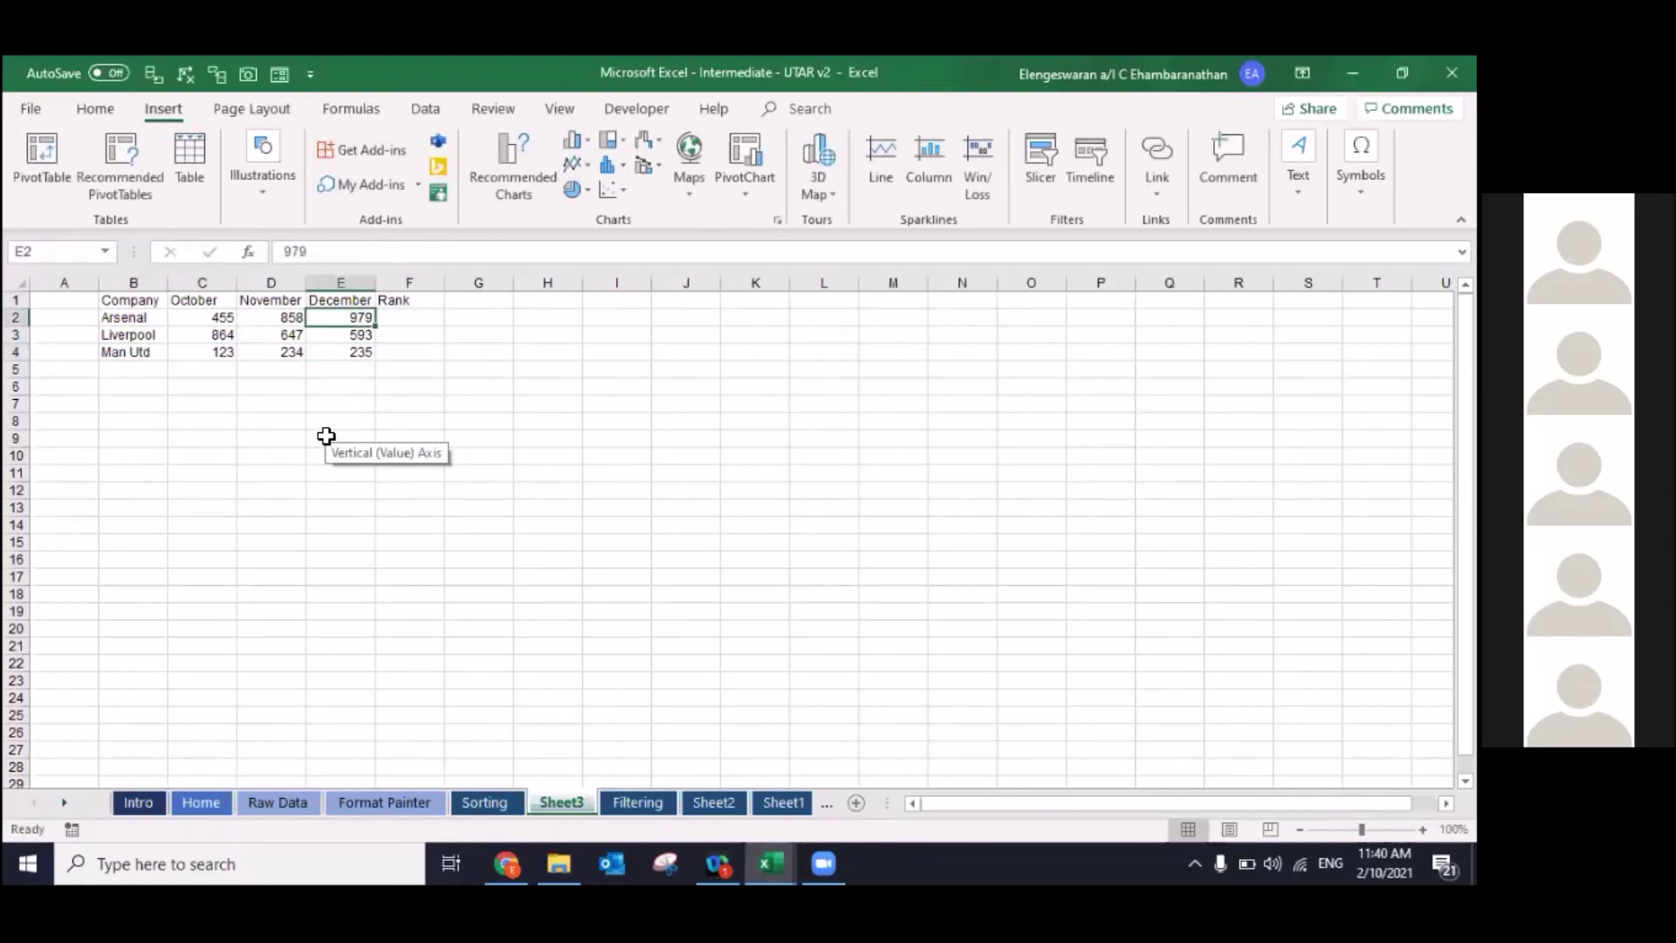
pyautogui.press('Left')
pyautogui.press('Right')
pyautogui.press('Right')
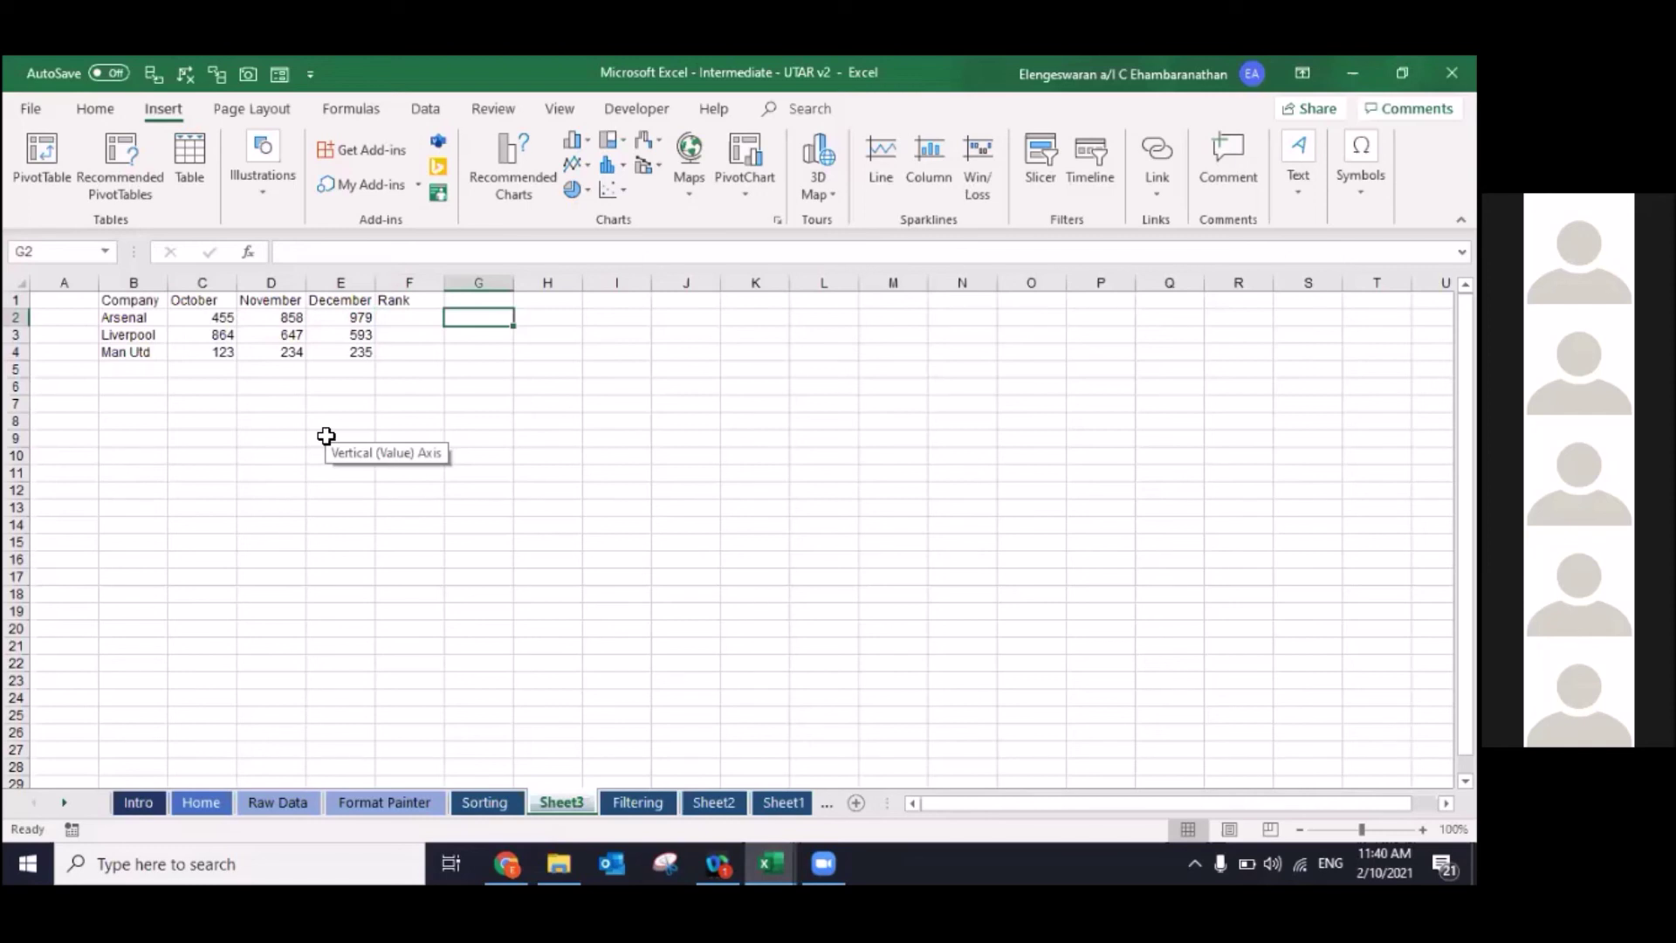
pyautogui.click(613, 809)
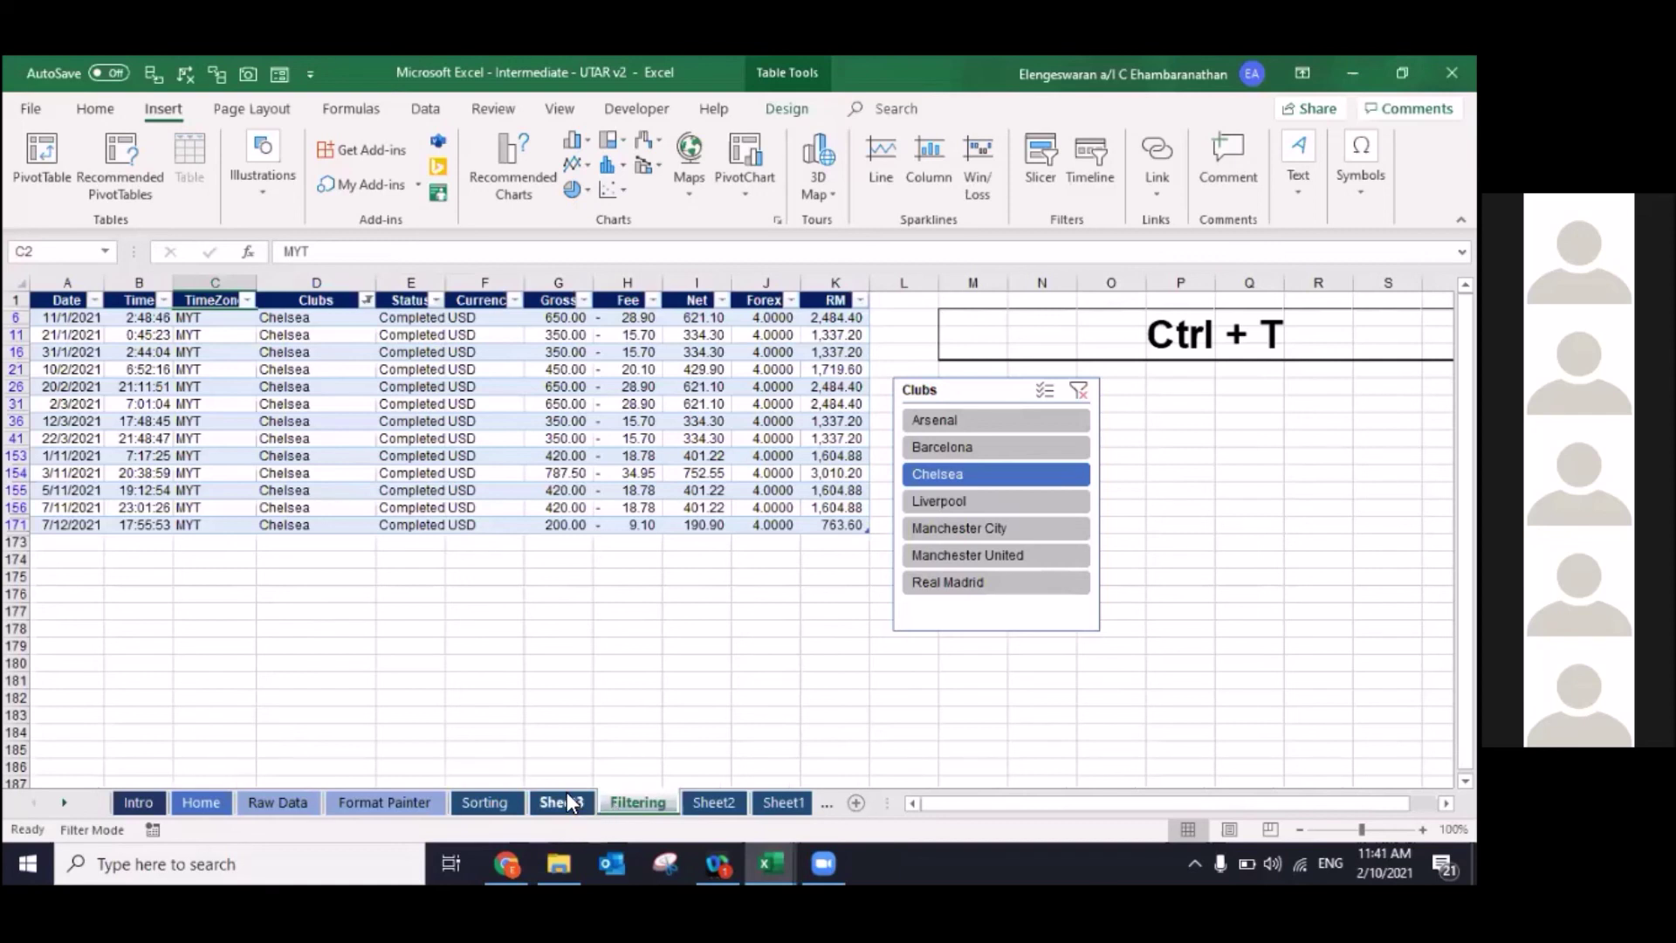
pyautogui.click(567, 801)
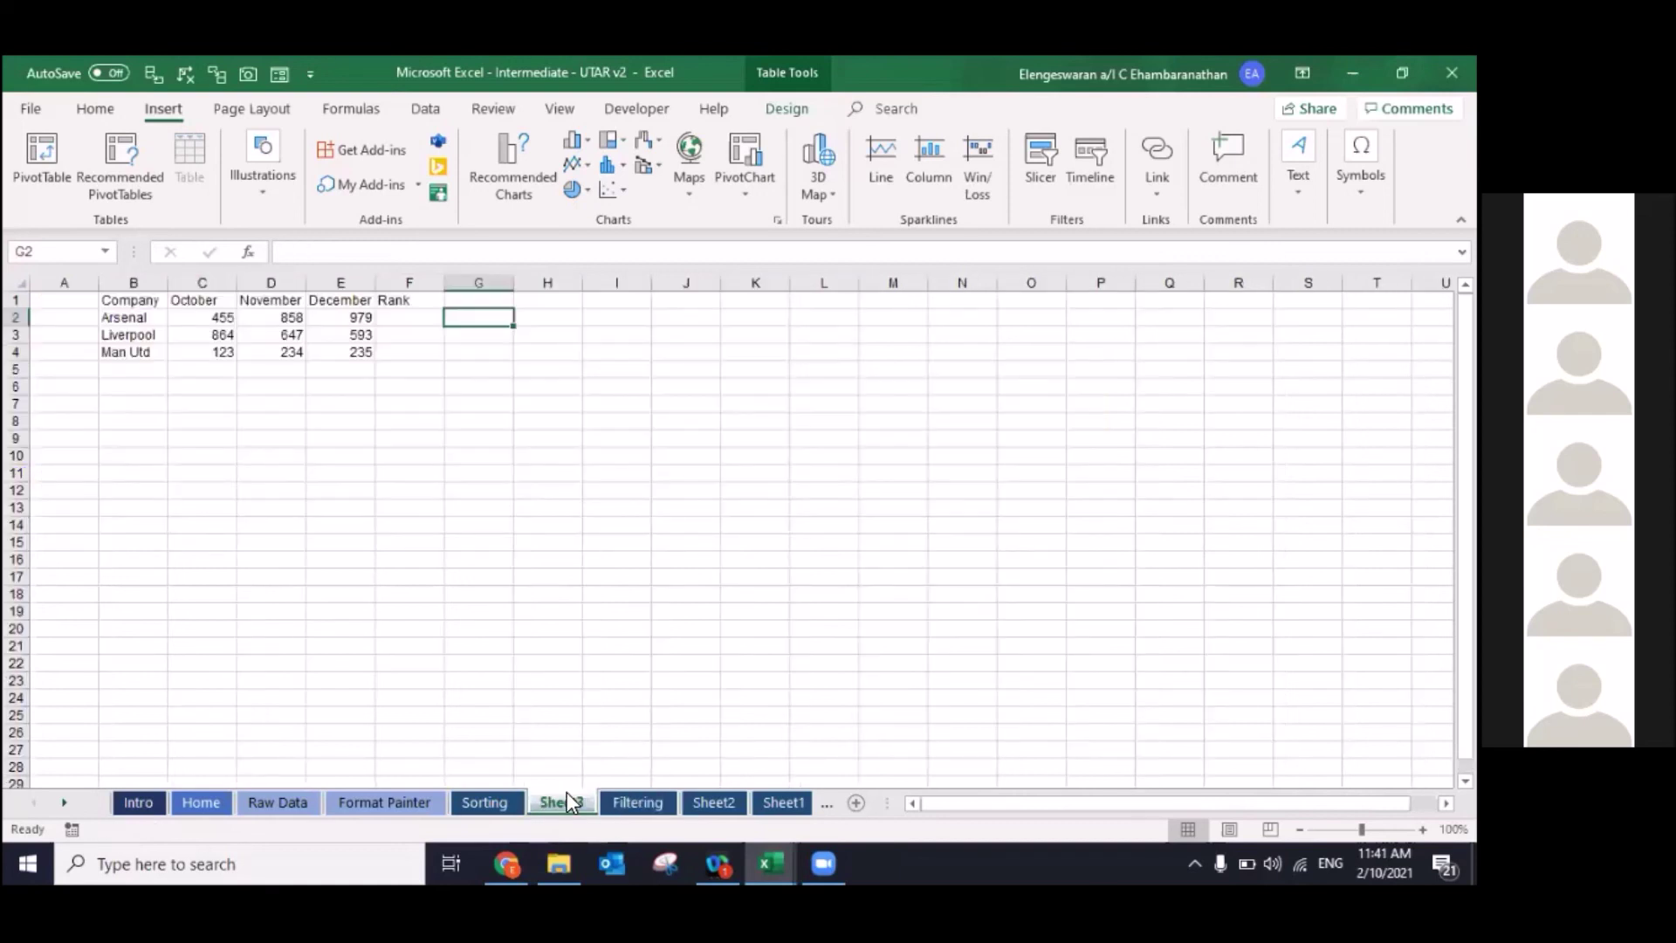
pyautogui.click(346, 495)
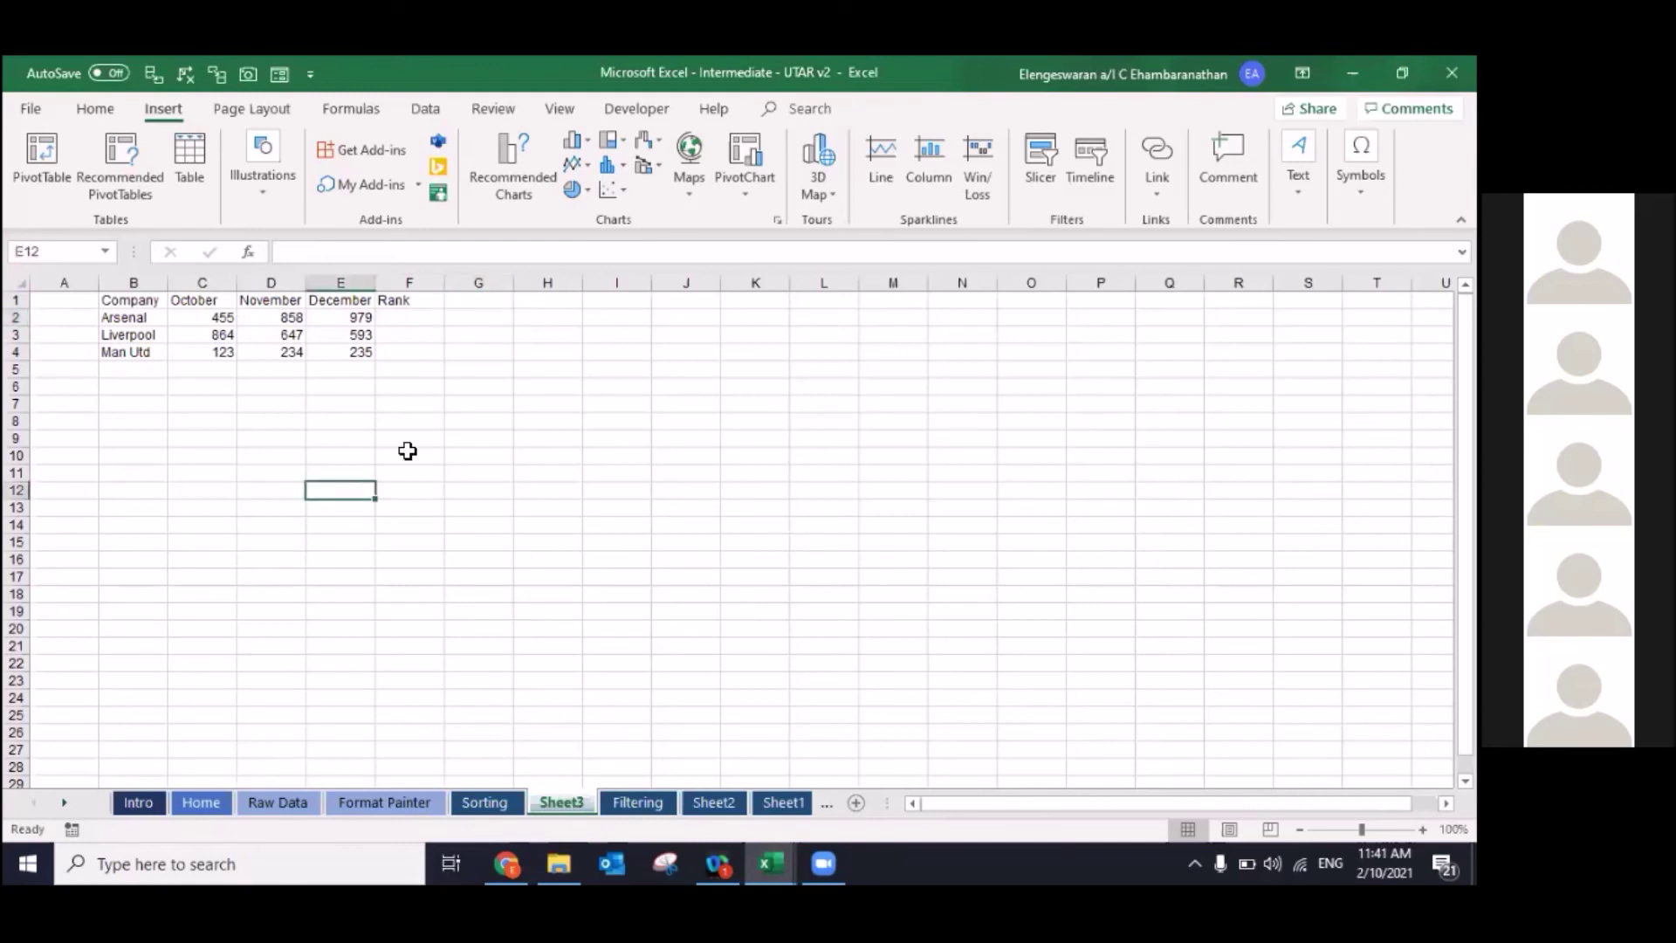
pyautogui.click(518, 374)
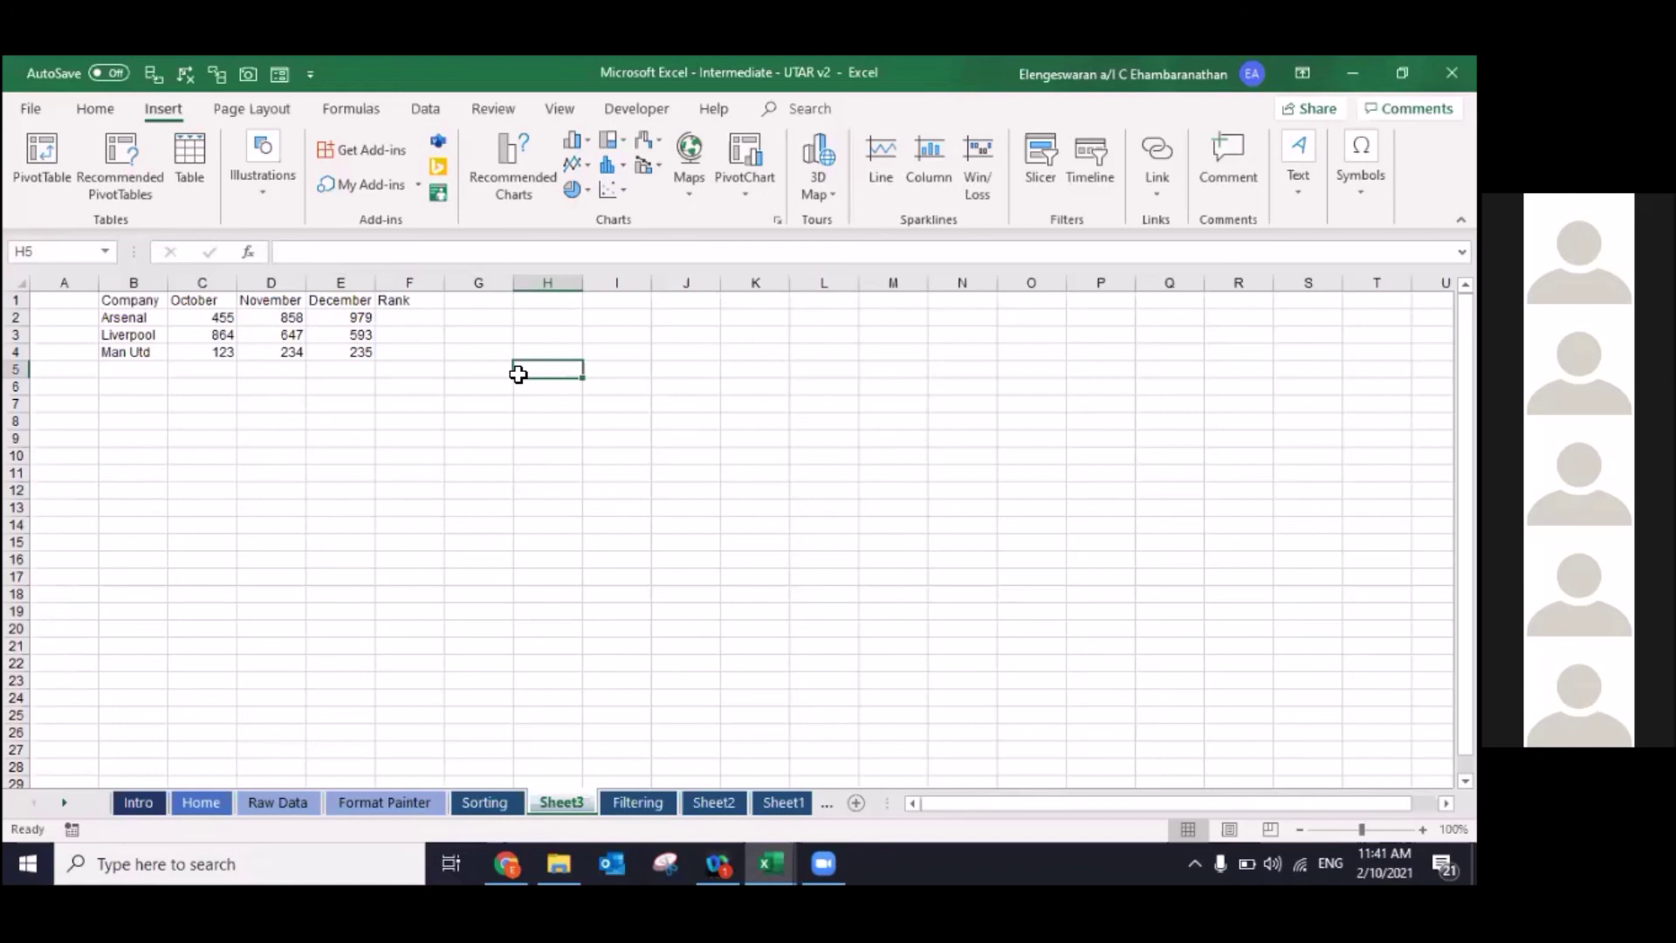
pyautogui.press('Up')
pyautogui.press('Up')
pyautogui.press('Up')
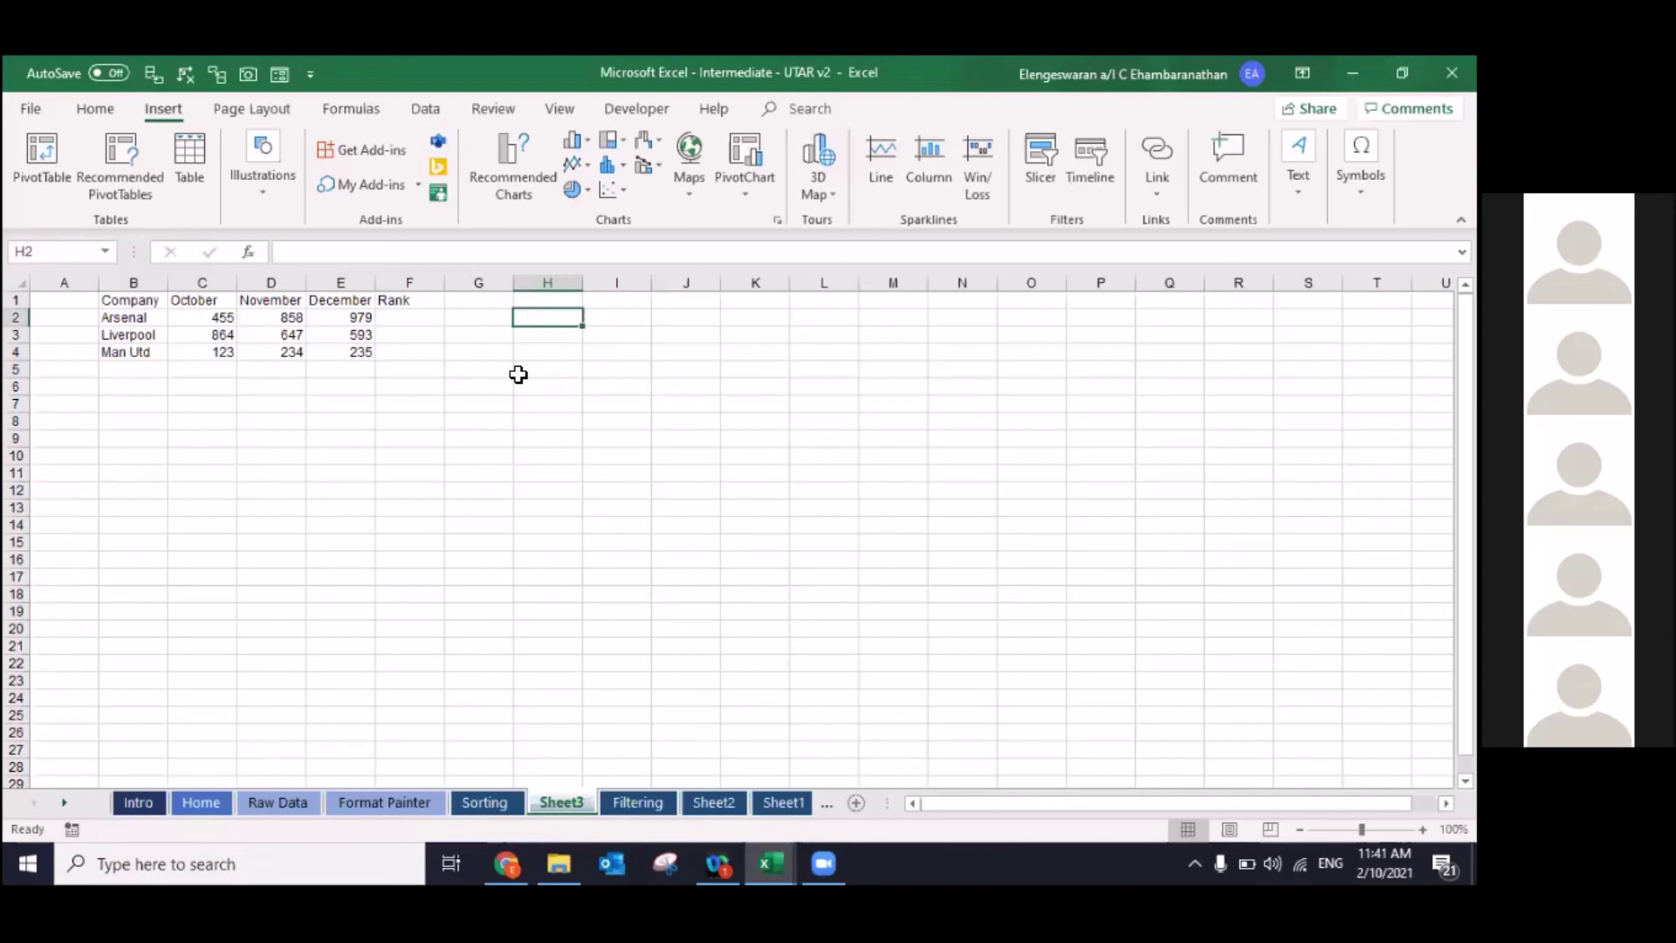
pyautogui.press('Left')
pyautogui.press('Left')
# Step: Abandon the RANK formula and insert a Sum column in F before Rank
pyautogui.write('=rank(')
pyautogui.press('Left')
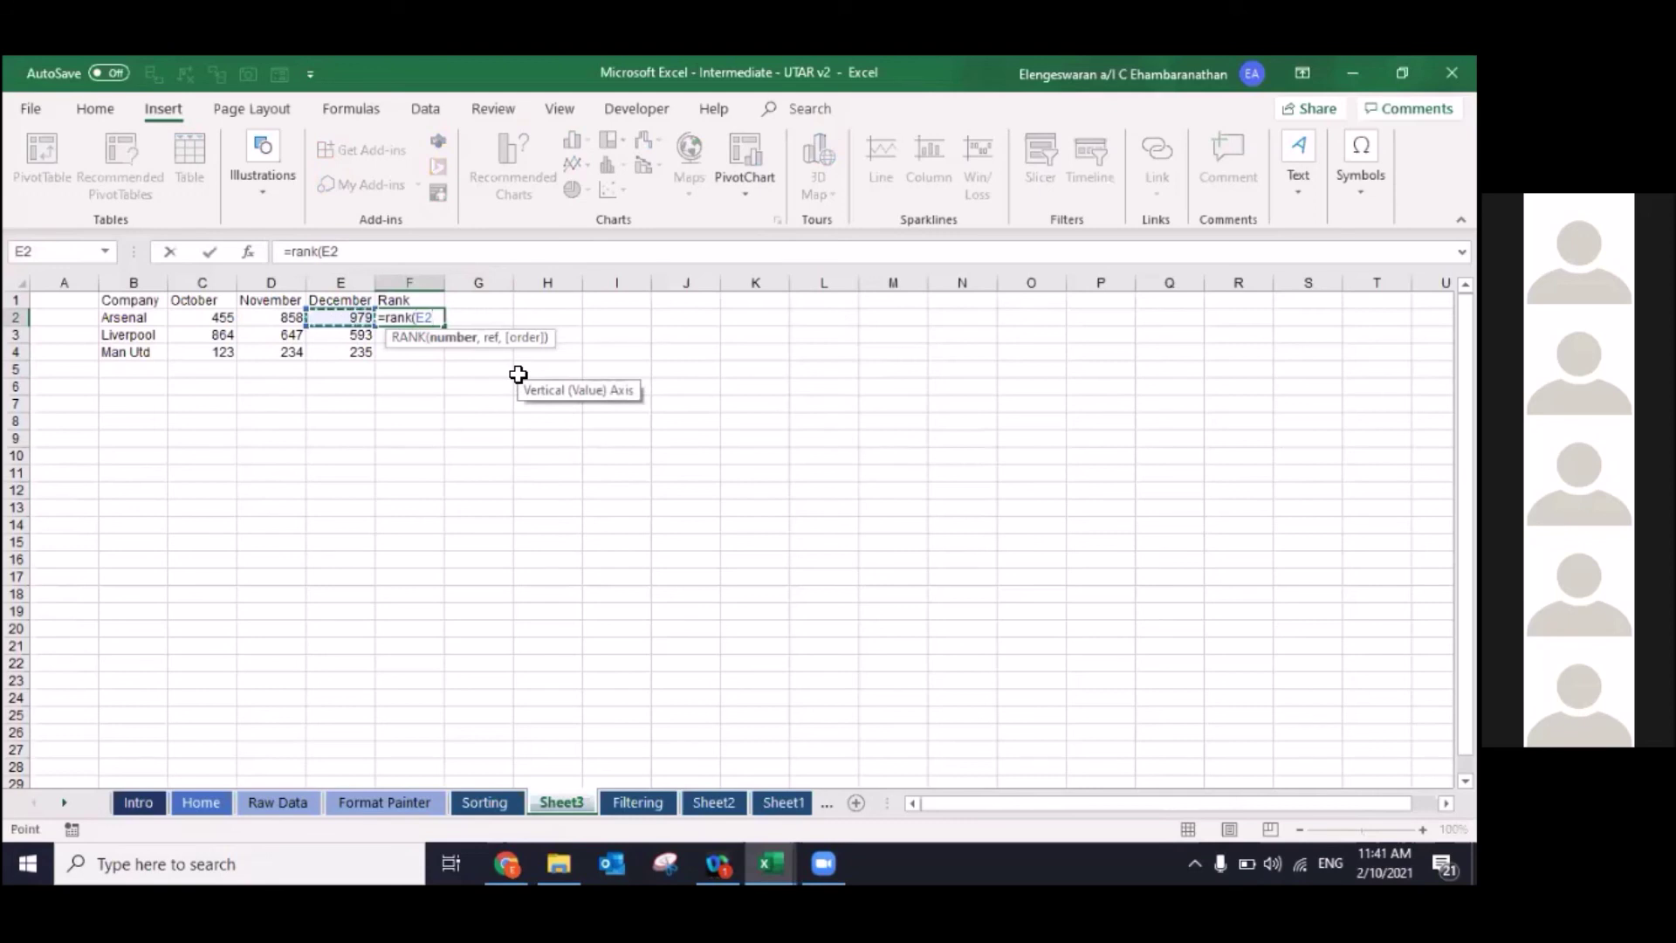
pyautogui.press('Escape')
pyautogui.hotkey('ctrl', 'space')
pyautogui.hotkey('ctrl', 'shift', '+')
pyautogui.press('Up')
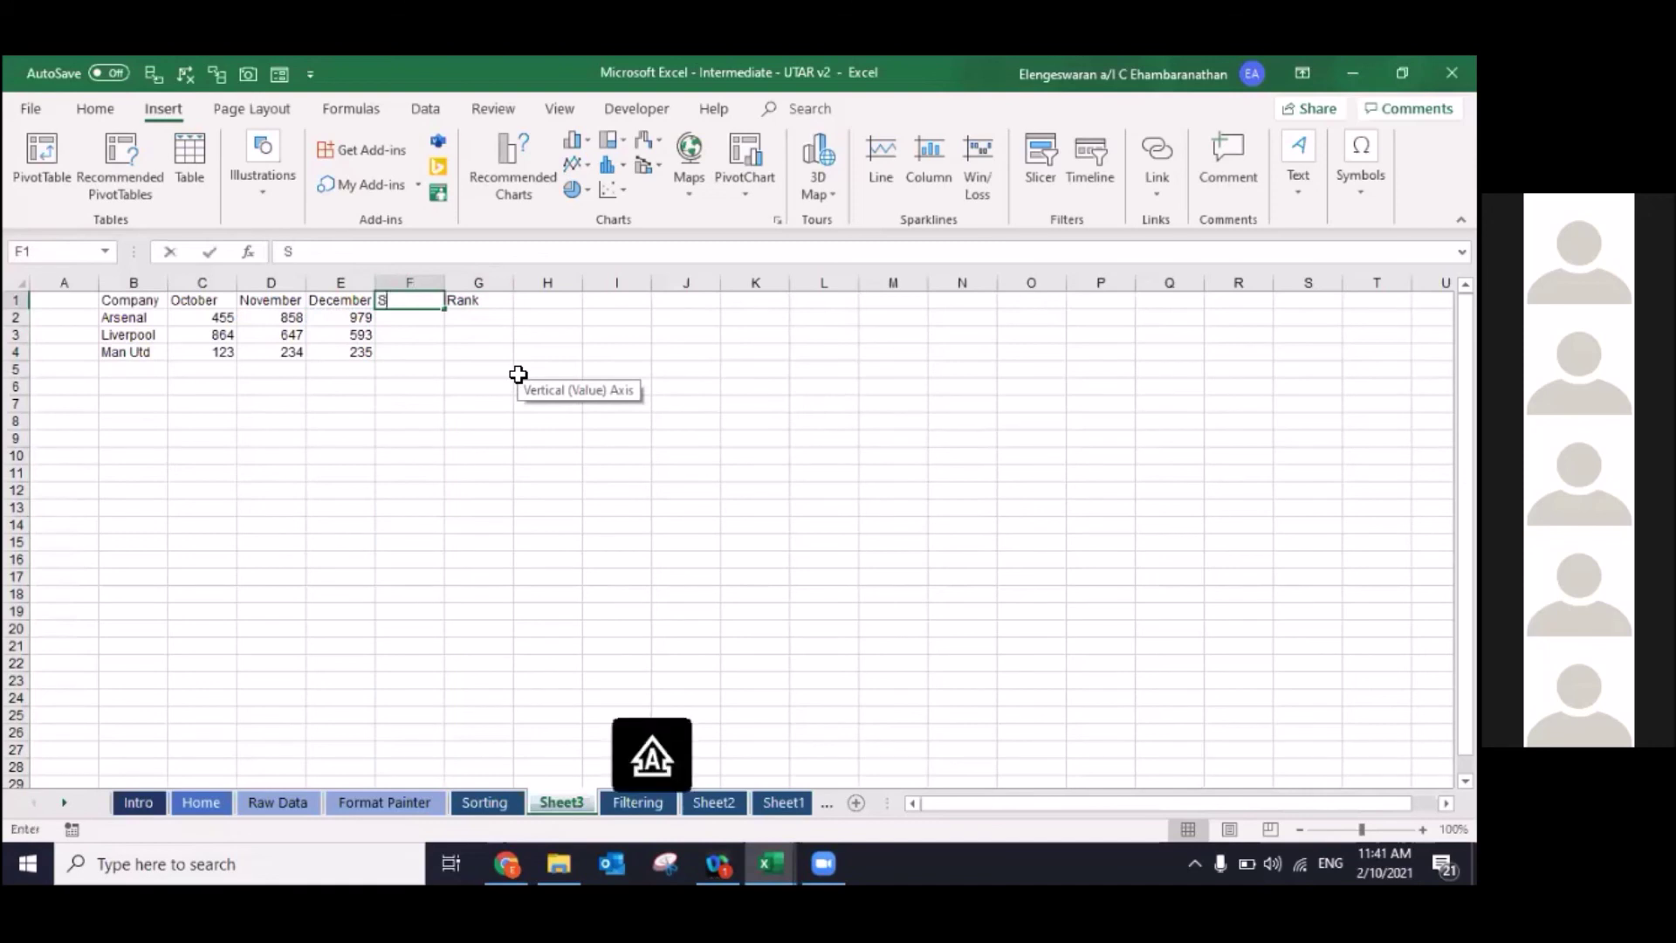
pyautogui.write('Sum')
pyautogui.press('Return')
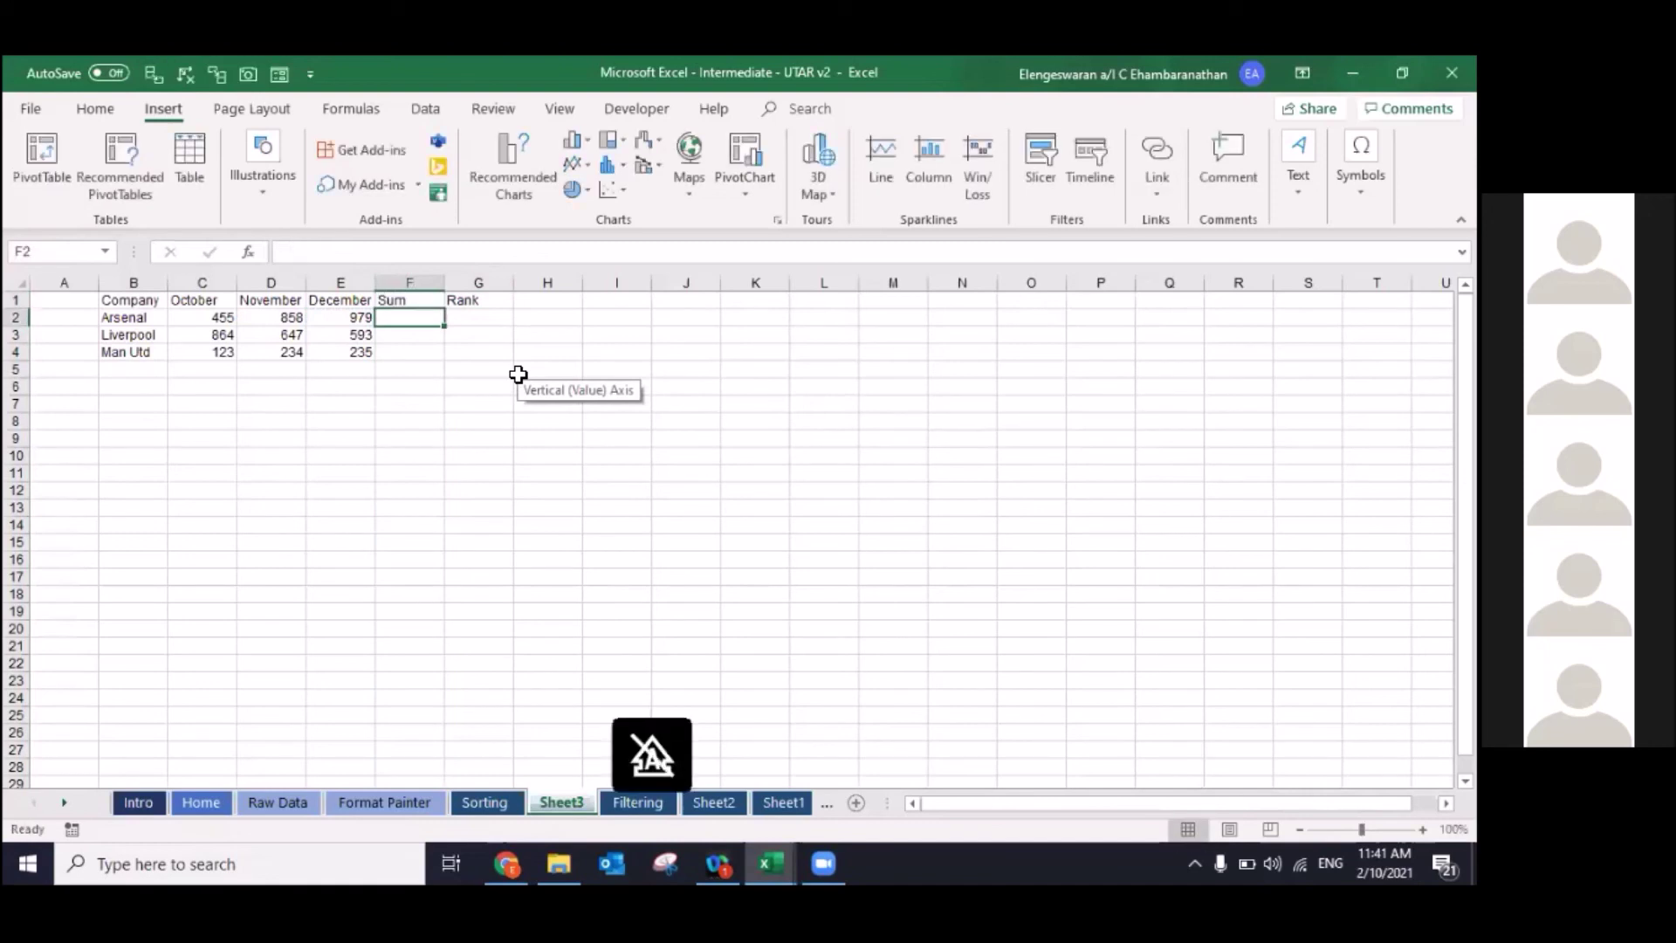
# Step: Total each club's three months with SUM, giving 2292, 2104 and 592
pyautogui.hotkey('alt', '=')
pyautogui.hotkey('ctrl', 'Return')
pyautogui.hotkey('shift', 'Down')
pyautogui.hotkey('shift', 'Down')
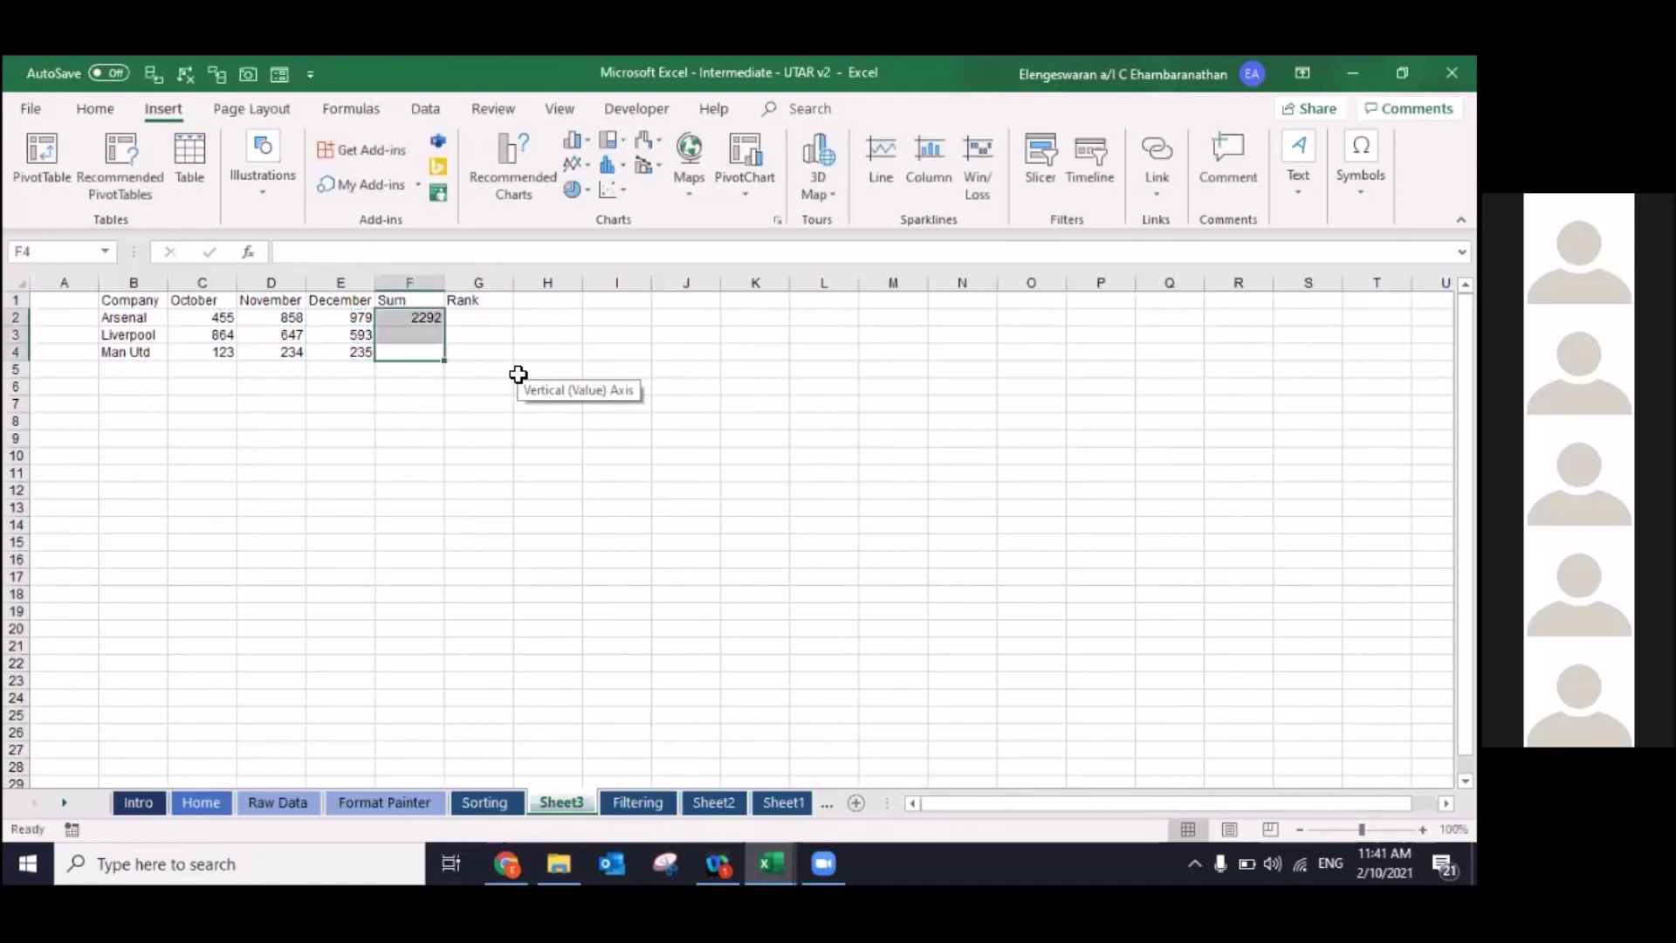
pyautogui.hotkey('ctrl', 'd')
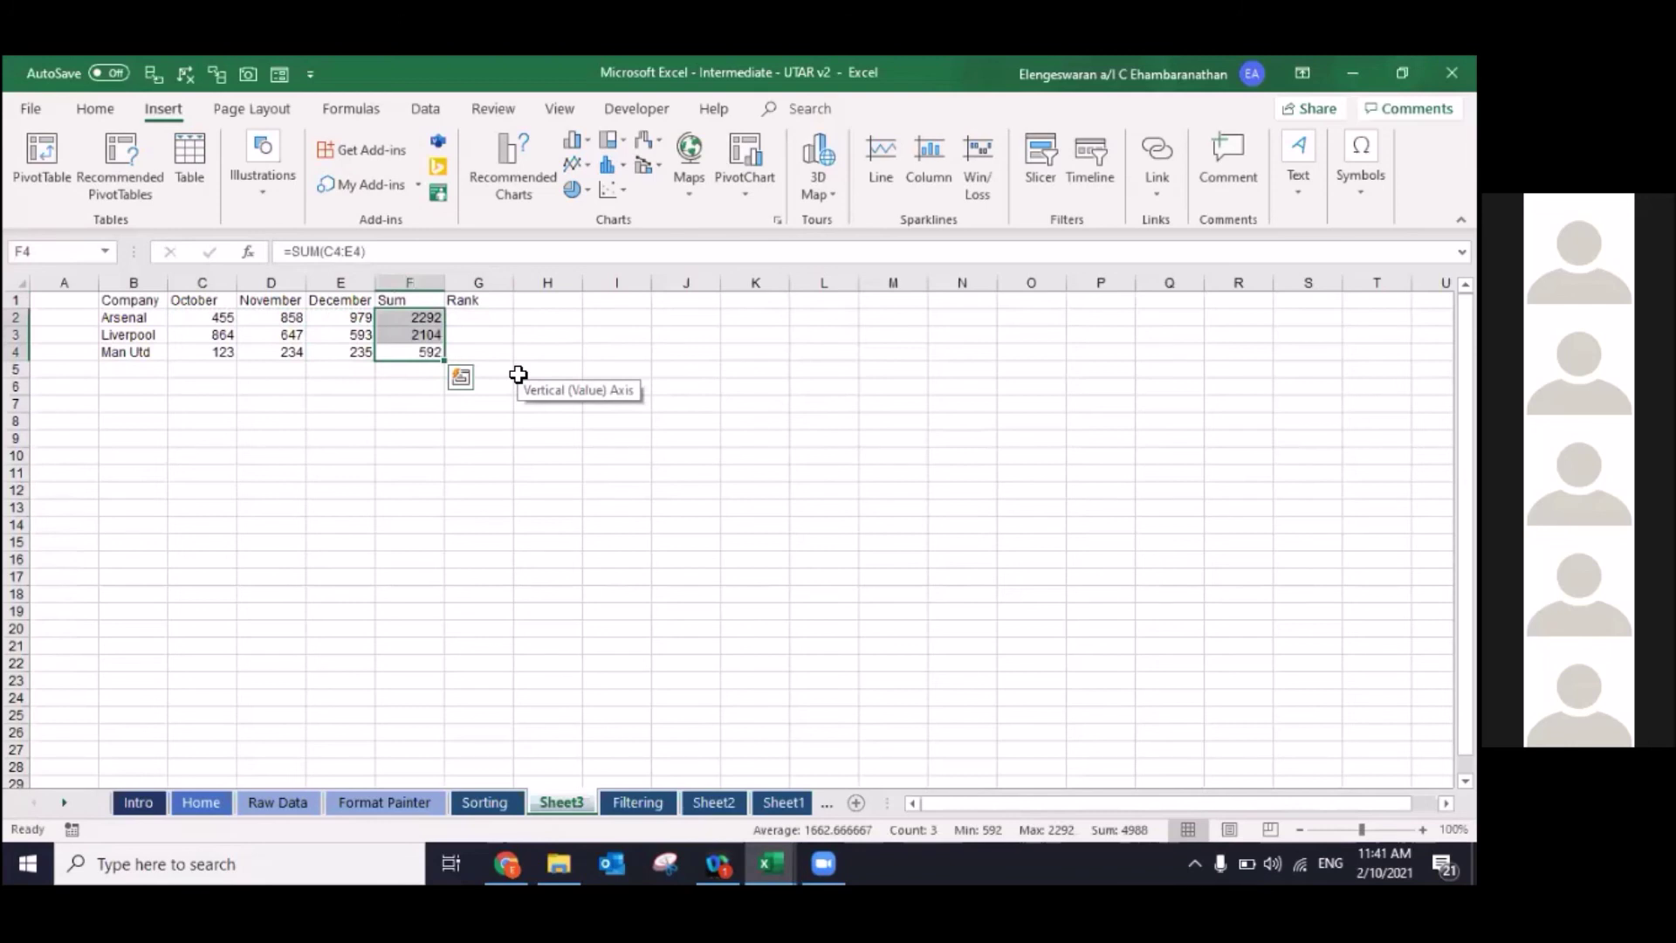
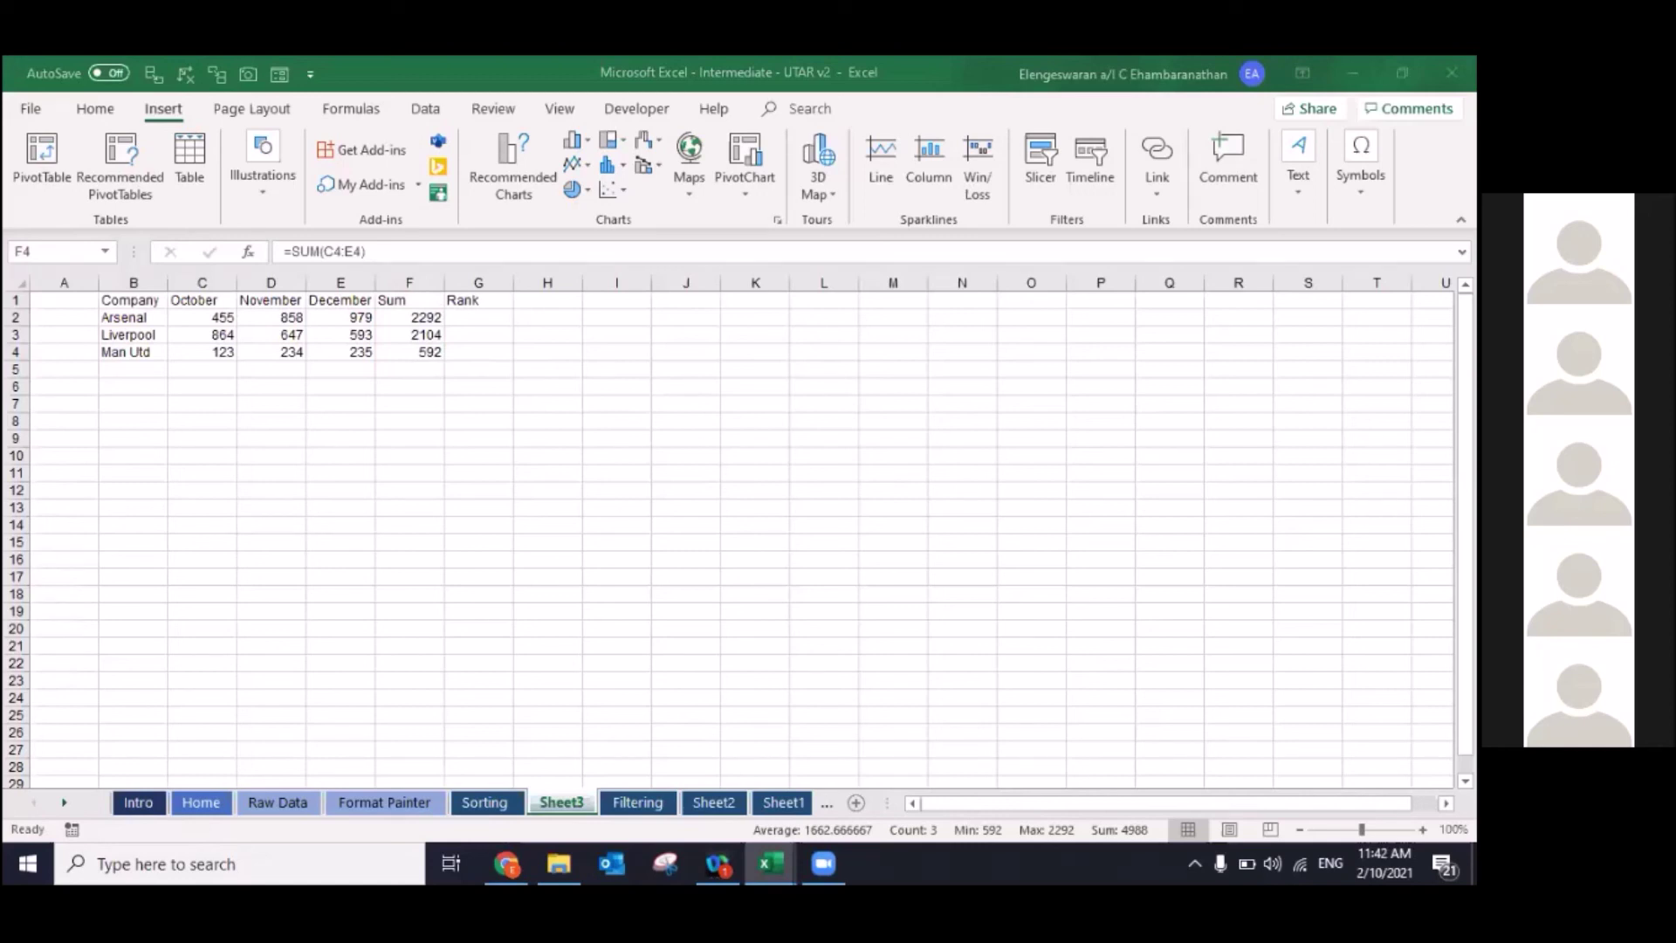
# Step: Enter =RANK(F2,$F$2:$F$4) in G2 to rank Arsenal's Sum against F2:F4
pyautogui.click(479, 317)
pyautogui.write('=RANK(')
pyautogui.click(408, 317)
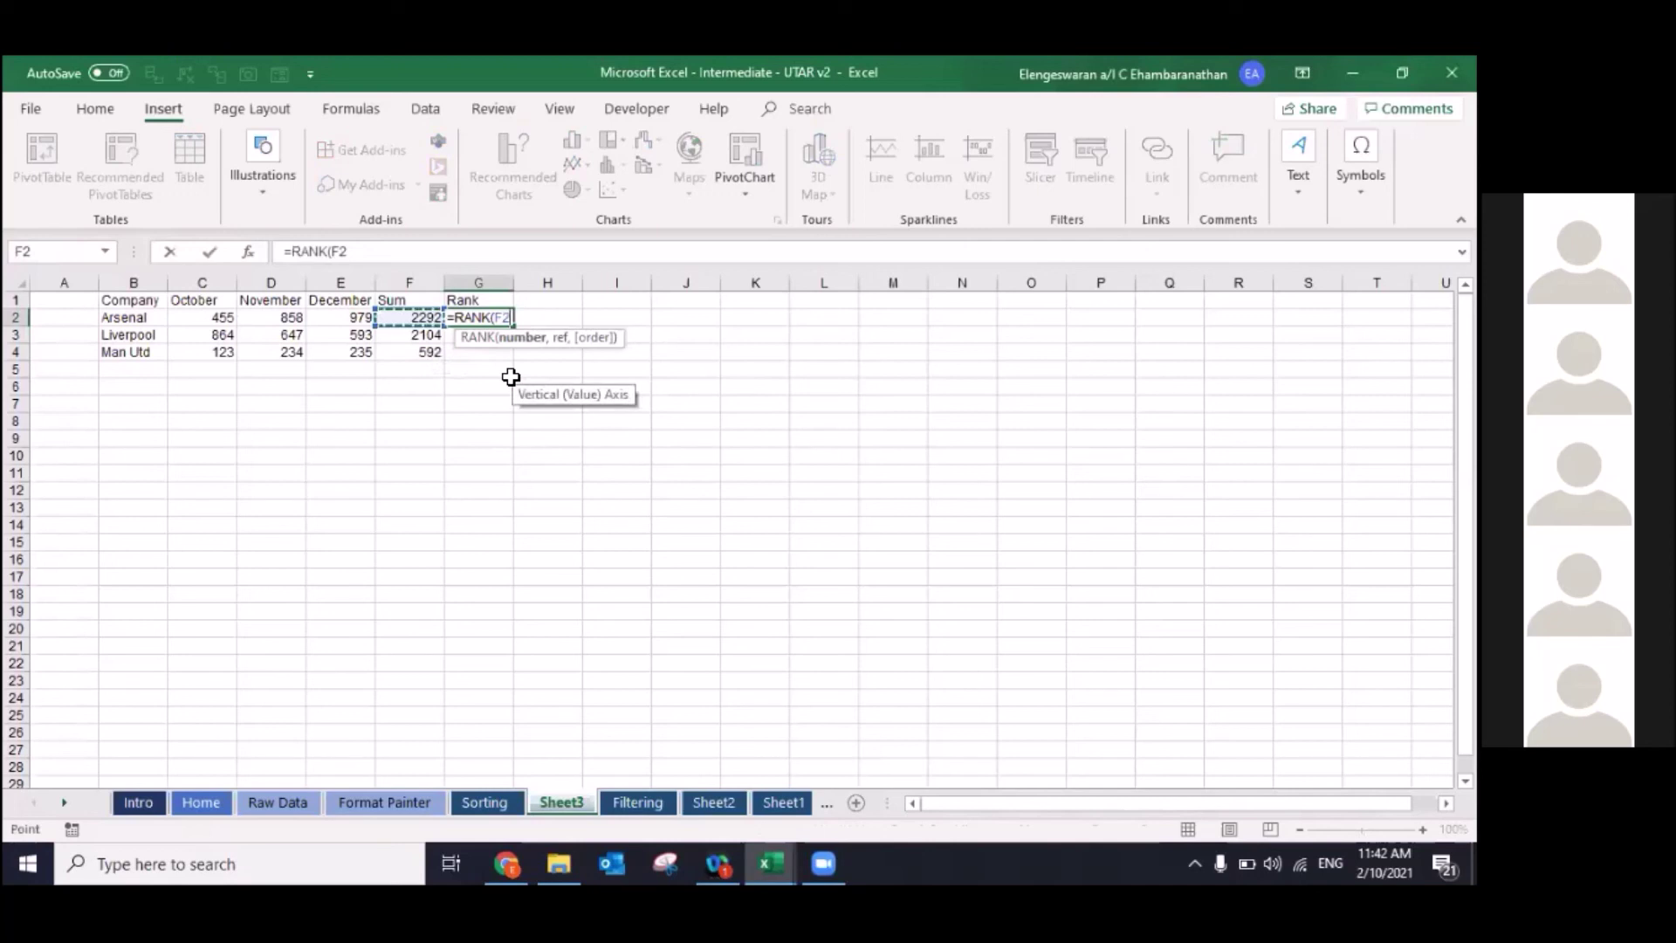
pyautogui.write(',')
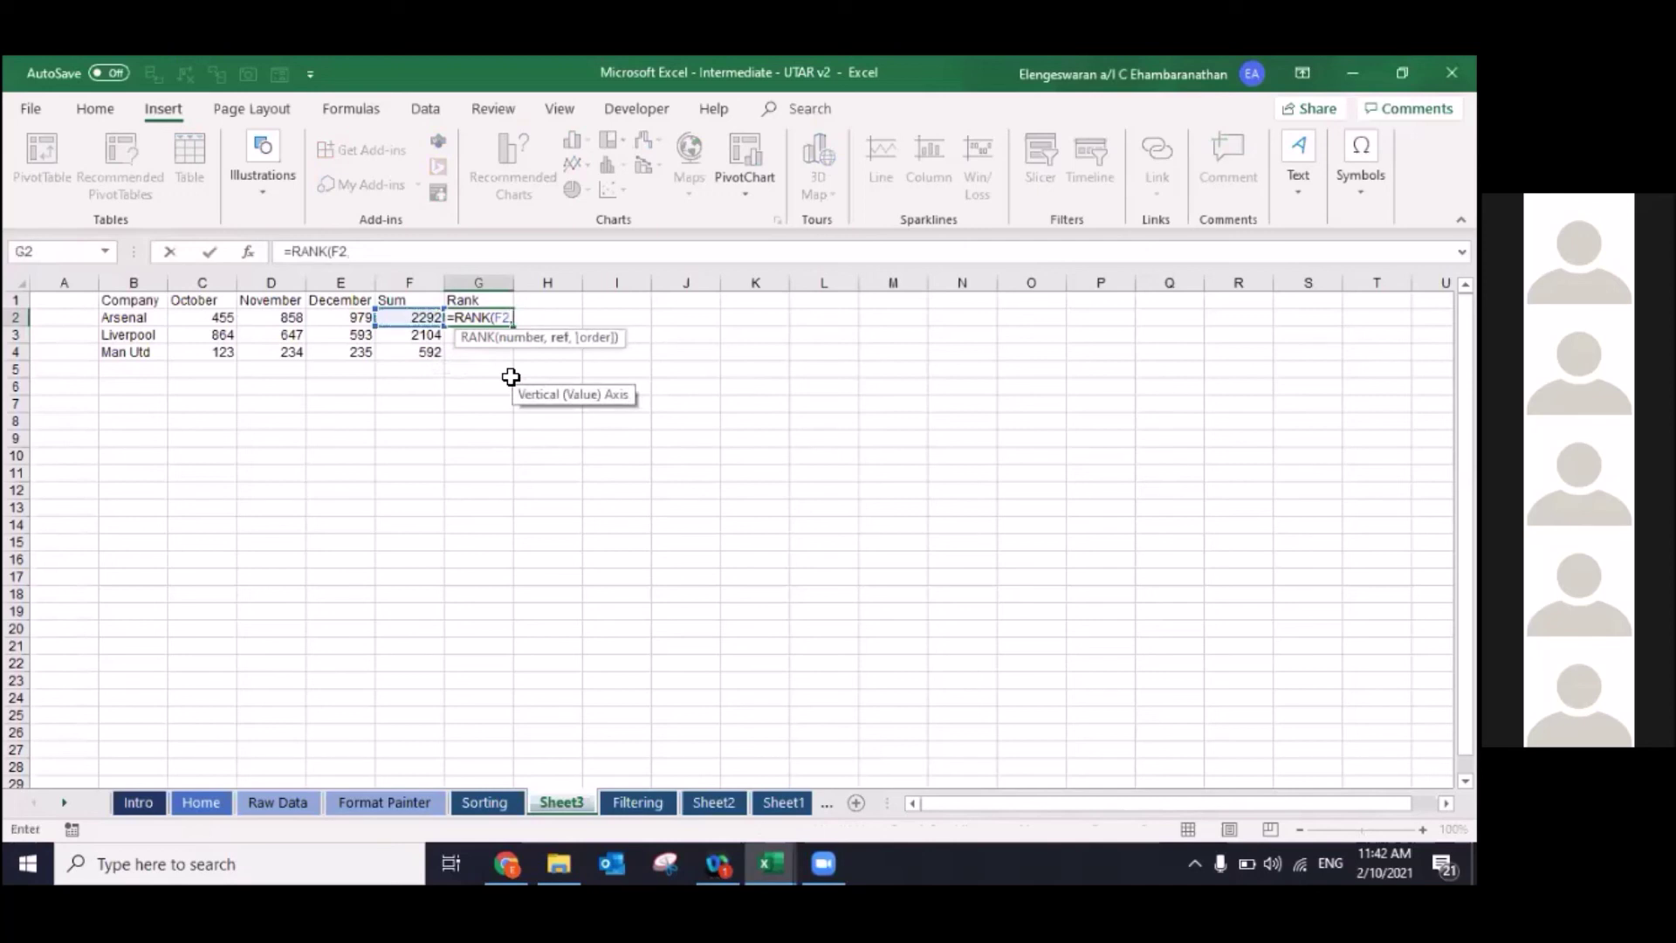
pyautogui.moveTo(408, 317); pyautogui.dragTo(428, 354)
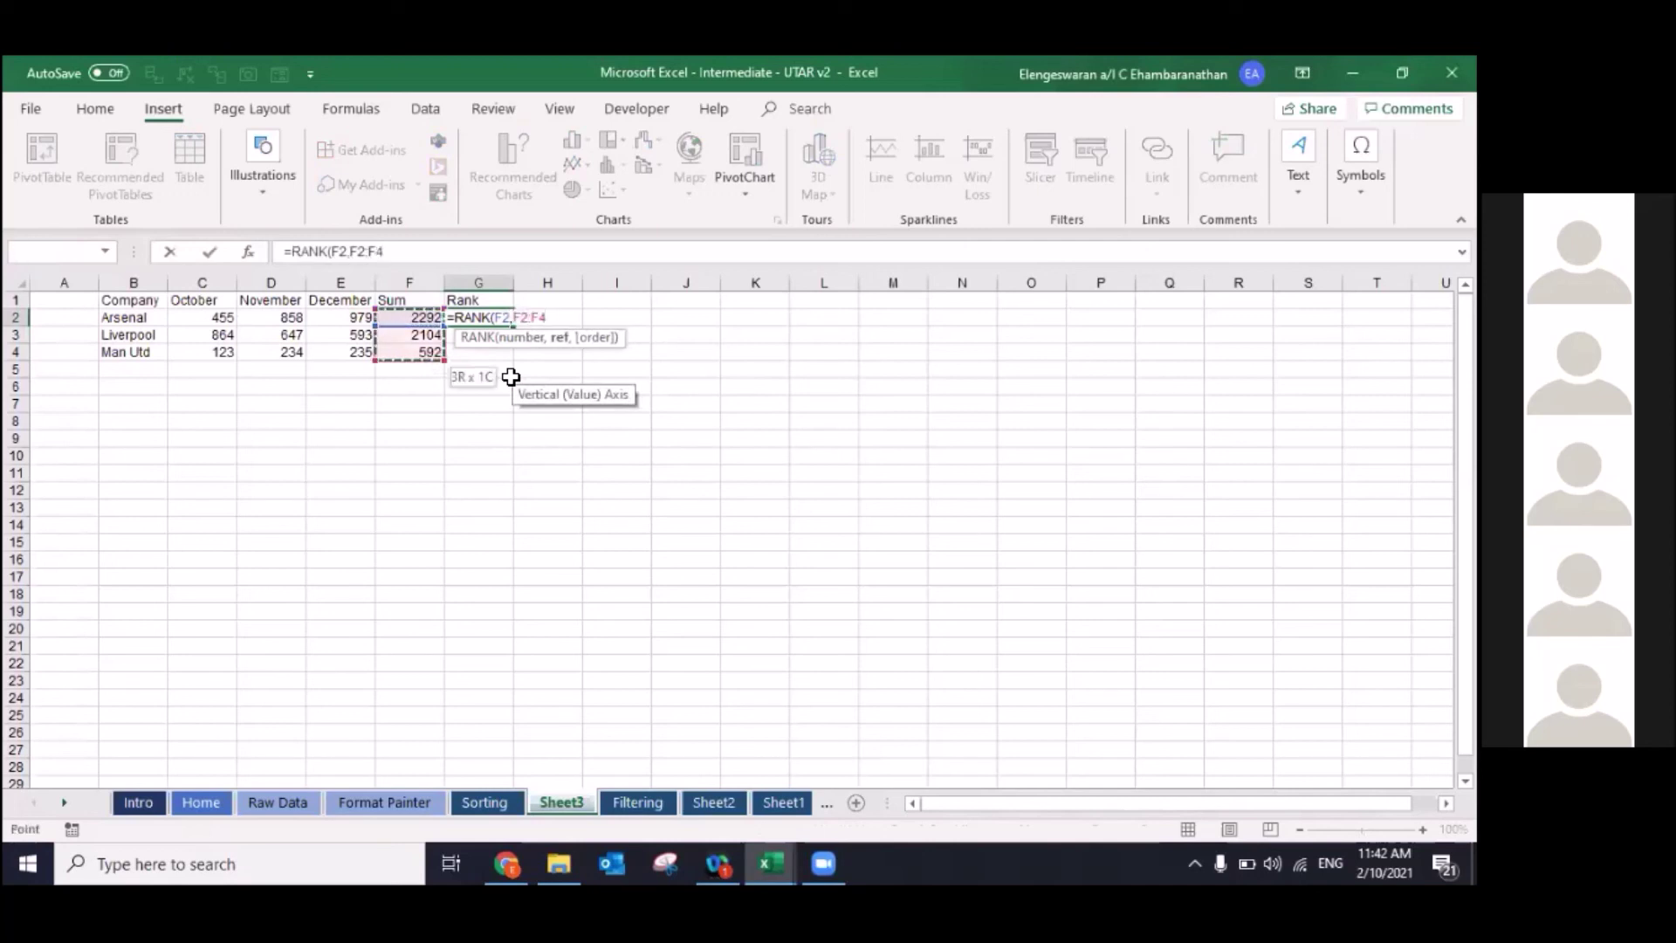
pyautogui.press('F4')
pyautogui.press('Return')
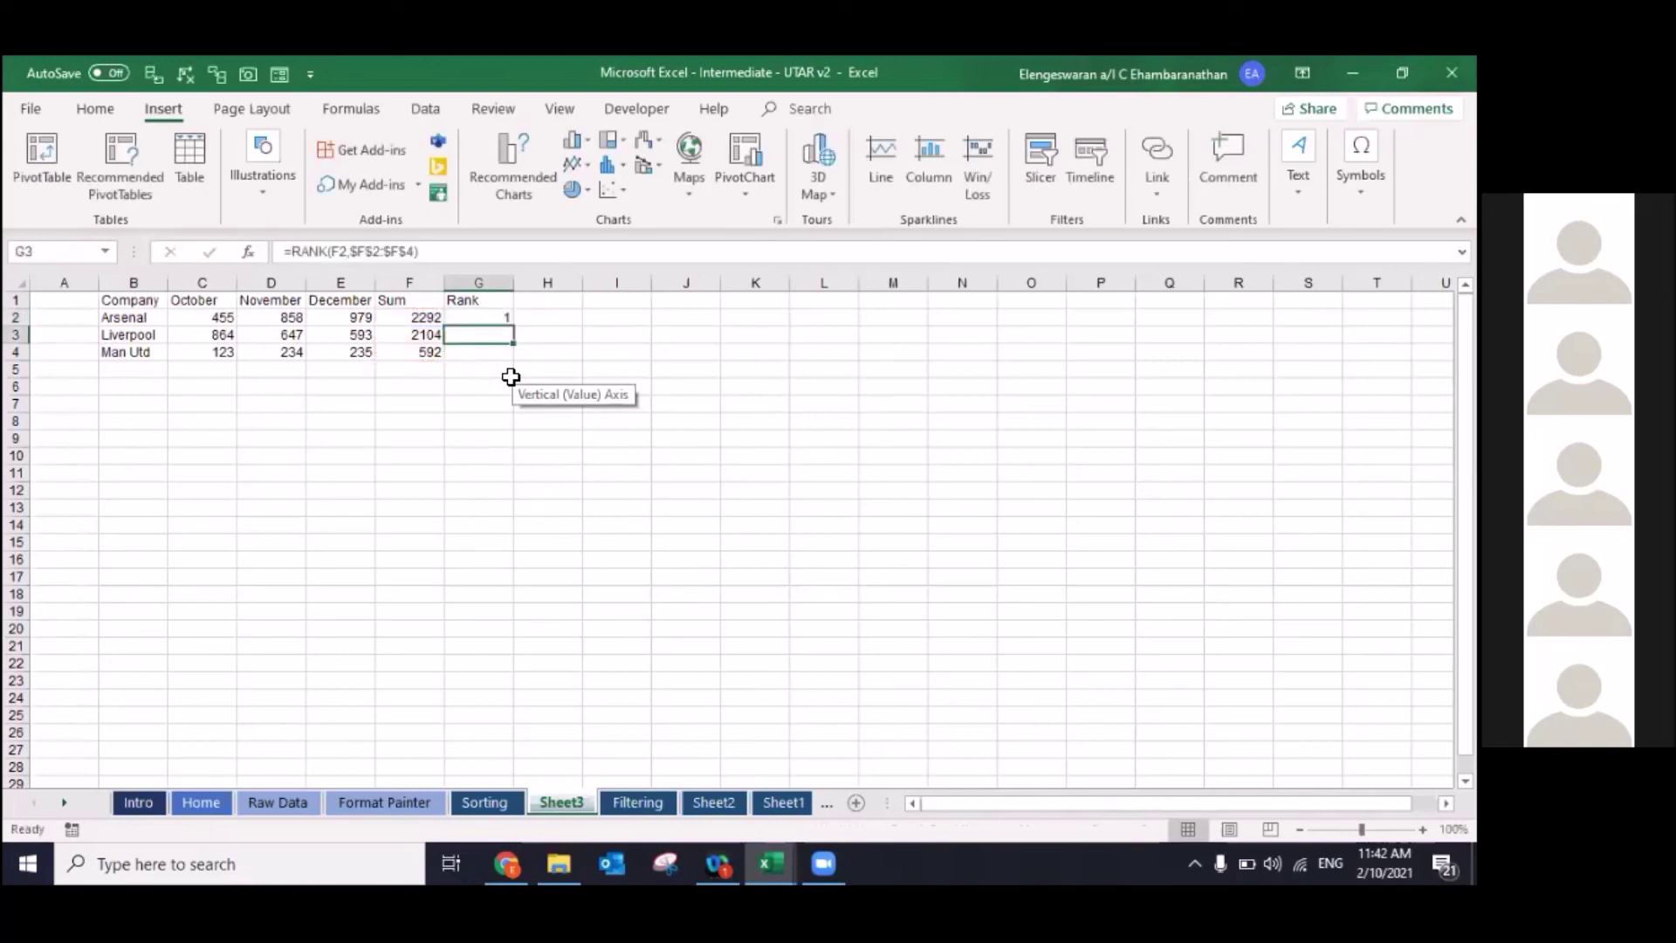
# Step: Fill the rank formula down to G4, giving ranks 1, 2, 3, then go to I3
pyautogui.press('Up')
pyautogui.hotkey('shift', 'Down')
pyautogui.hotkey('shift', 'Down')
pyautogui.hotkey('ctrl', 'd')
pyautogui.press('Right')
pyautogui.press('Right')
pyautogui.press('Down')
pyautogui.press('Down')
pyautogui.press('Up')
pyautogui.scroll(-1, 437, 114)
pyautogui.scroll(-2, 799, 199)
# Step: Restrict I3 to a company list and link the rectangle's text to =$J$3
pyautogui.click(853, 188)
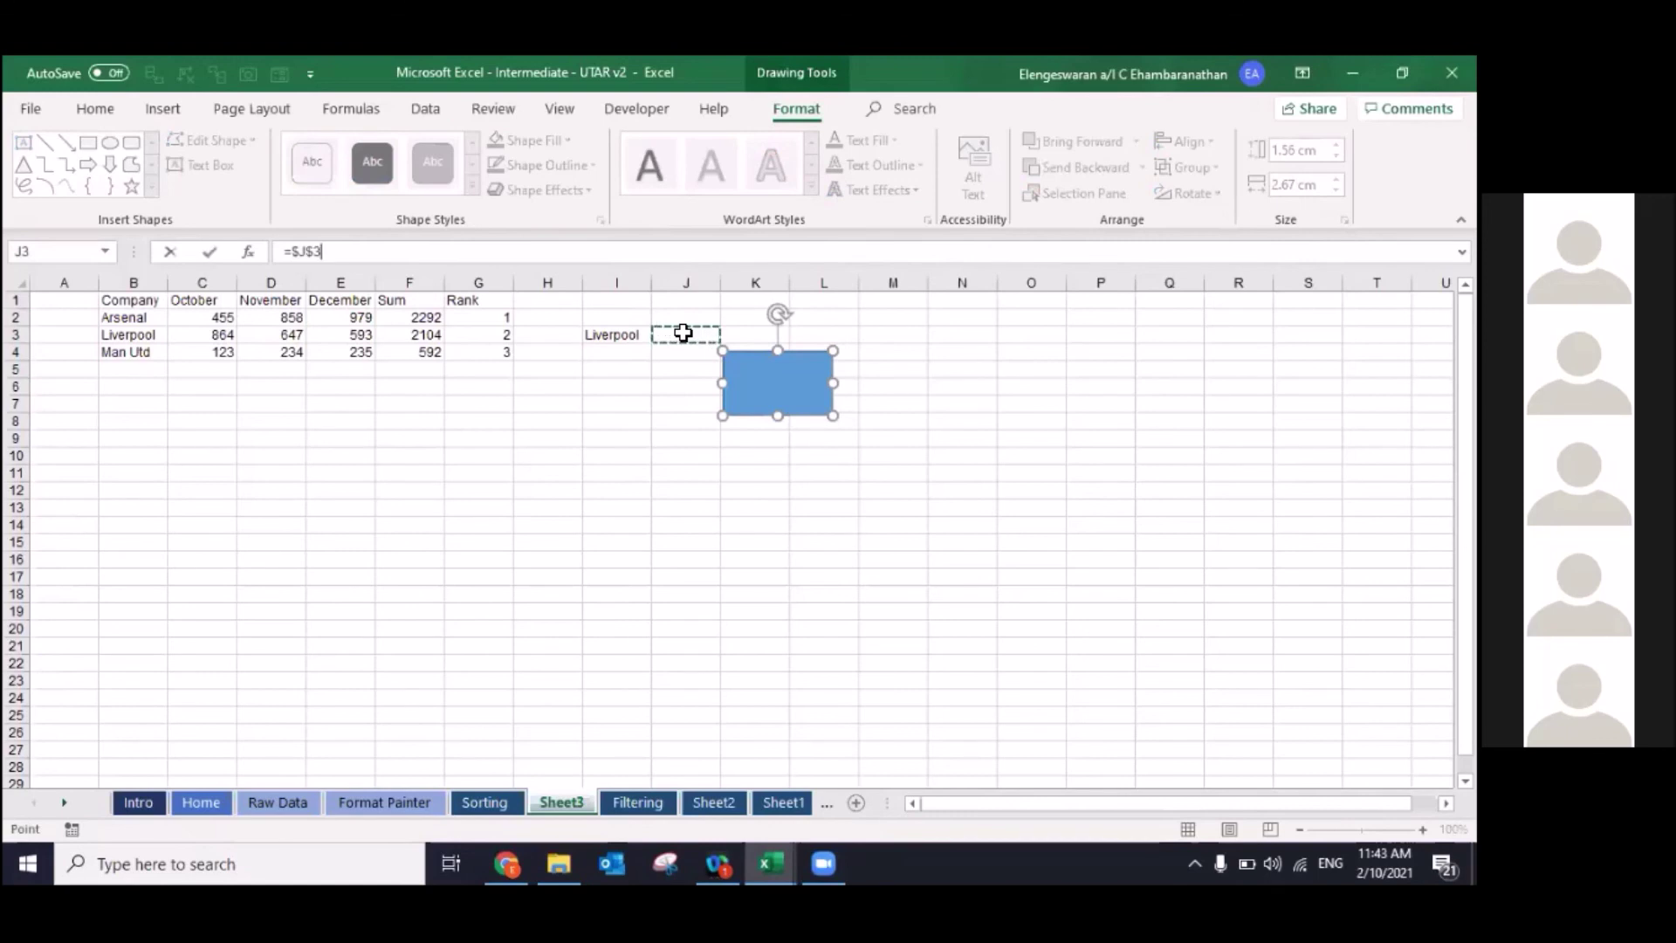
pyautogui.press('Escape')
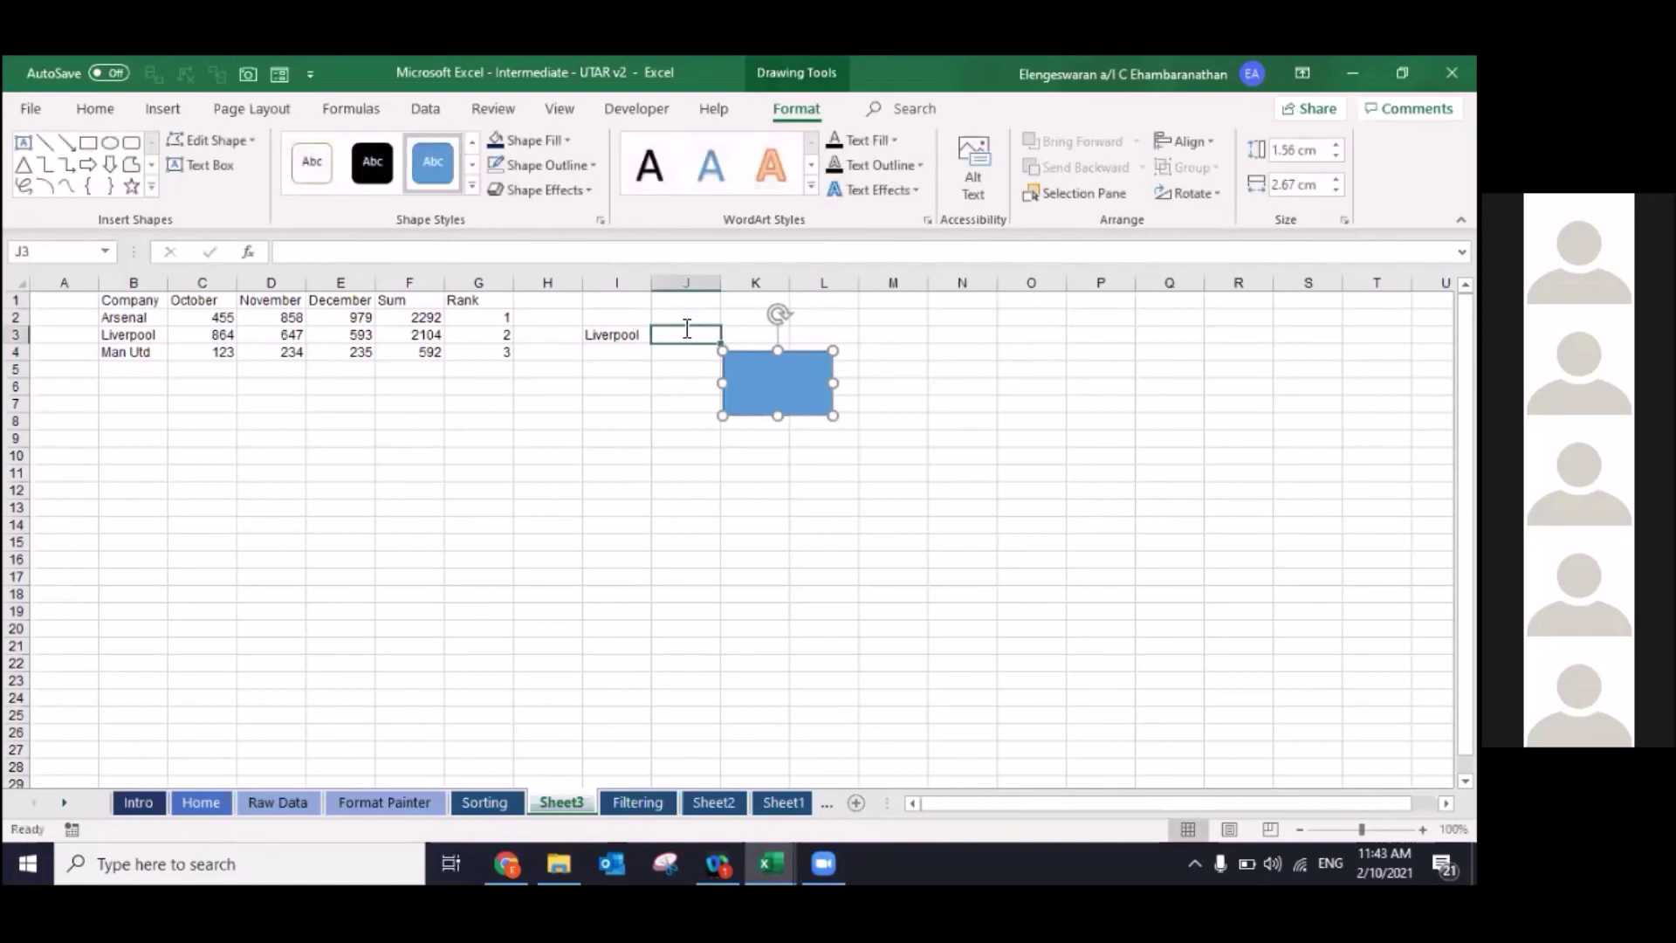
pyautogui.click(686, 331)
# Step: Enter =VLOOKUP(I3,$B$1:$G$4,6,FALSE) in J3, correcting the column number from 5 to 6
pyautogui.write('=vl')
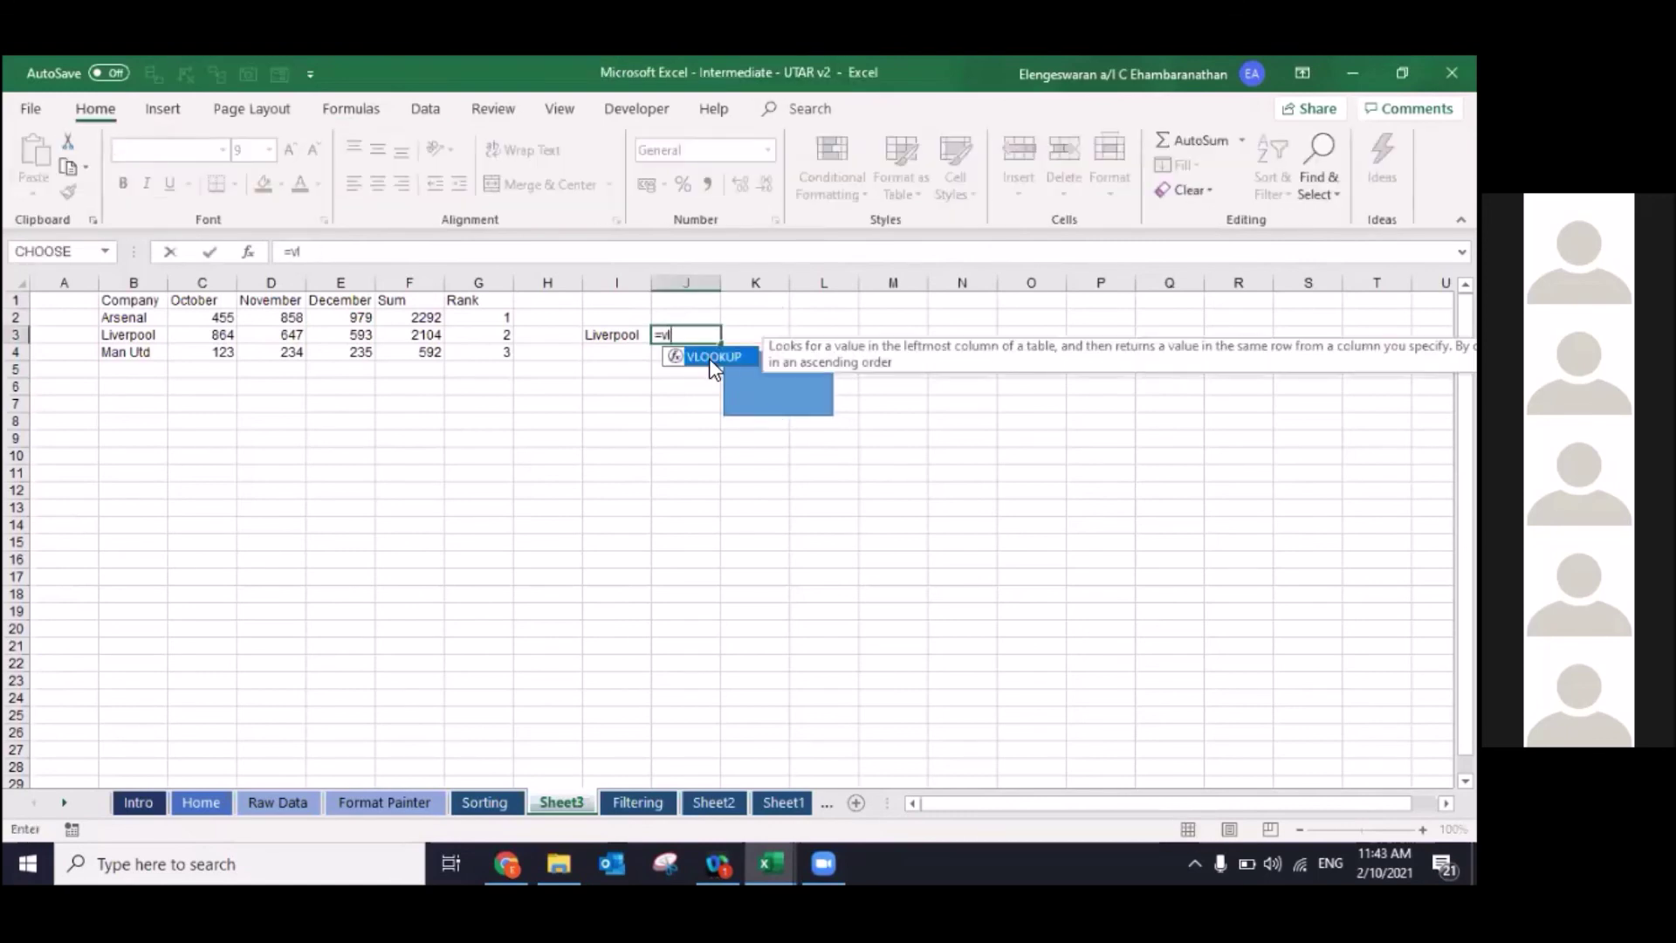
pyautogui.doubleClick(708, 357)
pyautogui.click(587, 332)
pyautogui.write(',')
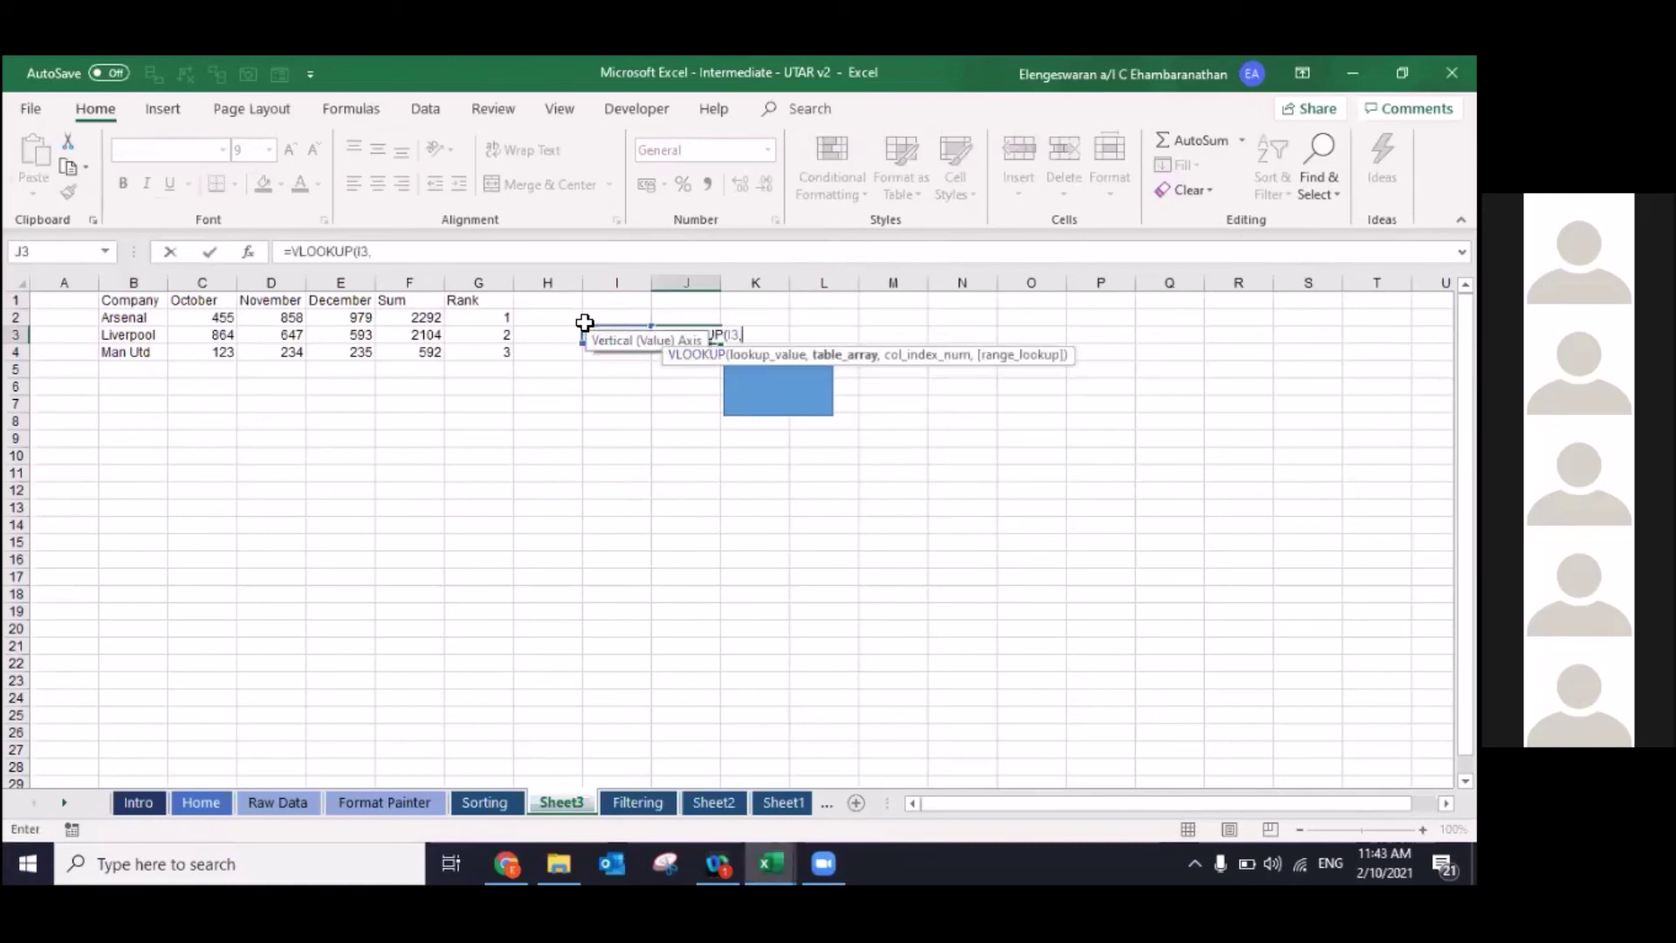
pyautogui.moveTo(131, 304); pyautogui.dragTo(132, 352)
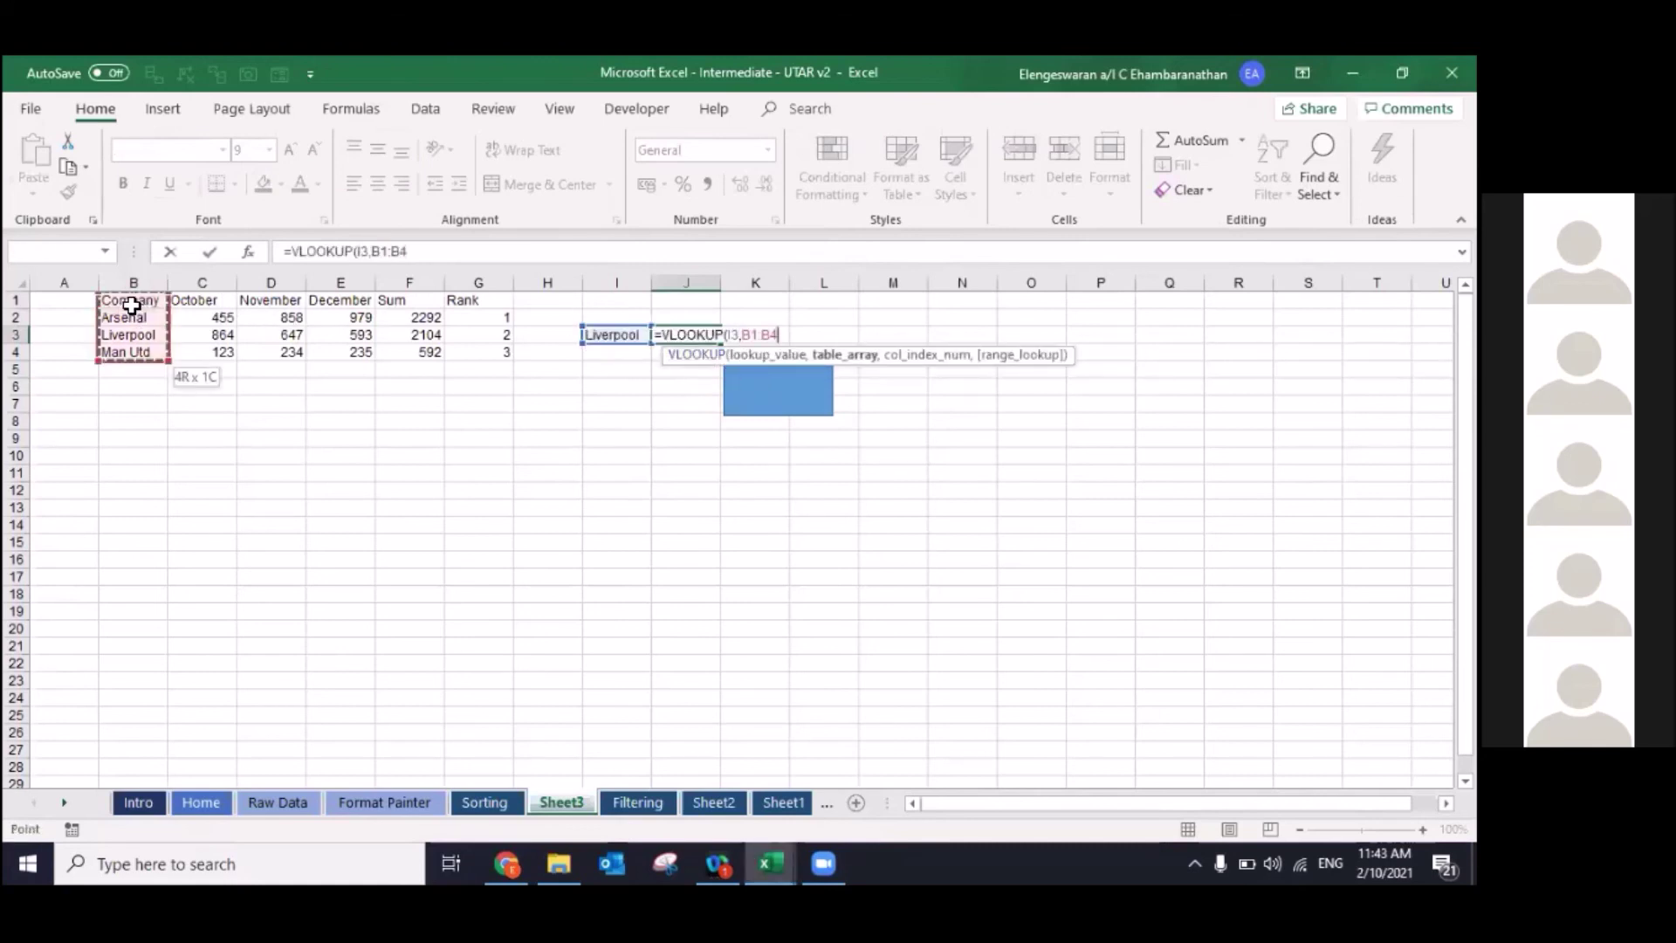
pyautogui.hotkey('ctrl', 'shift', 'Right')
pyautogui.press('F4')
pyautogui.write(',')
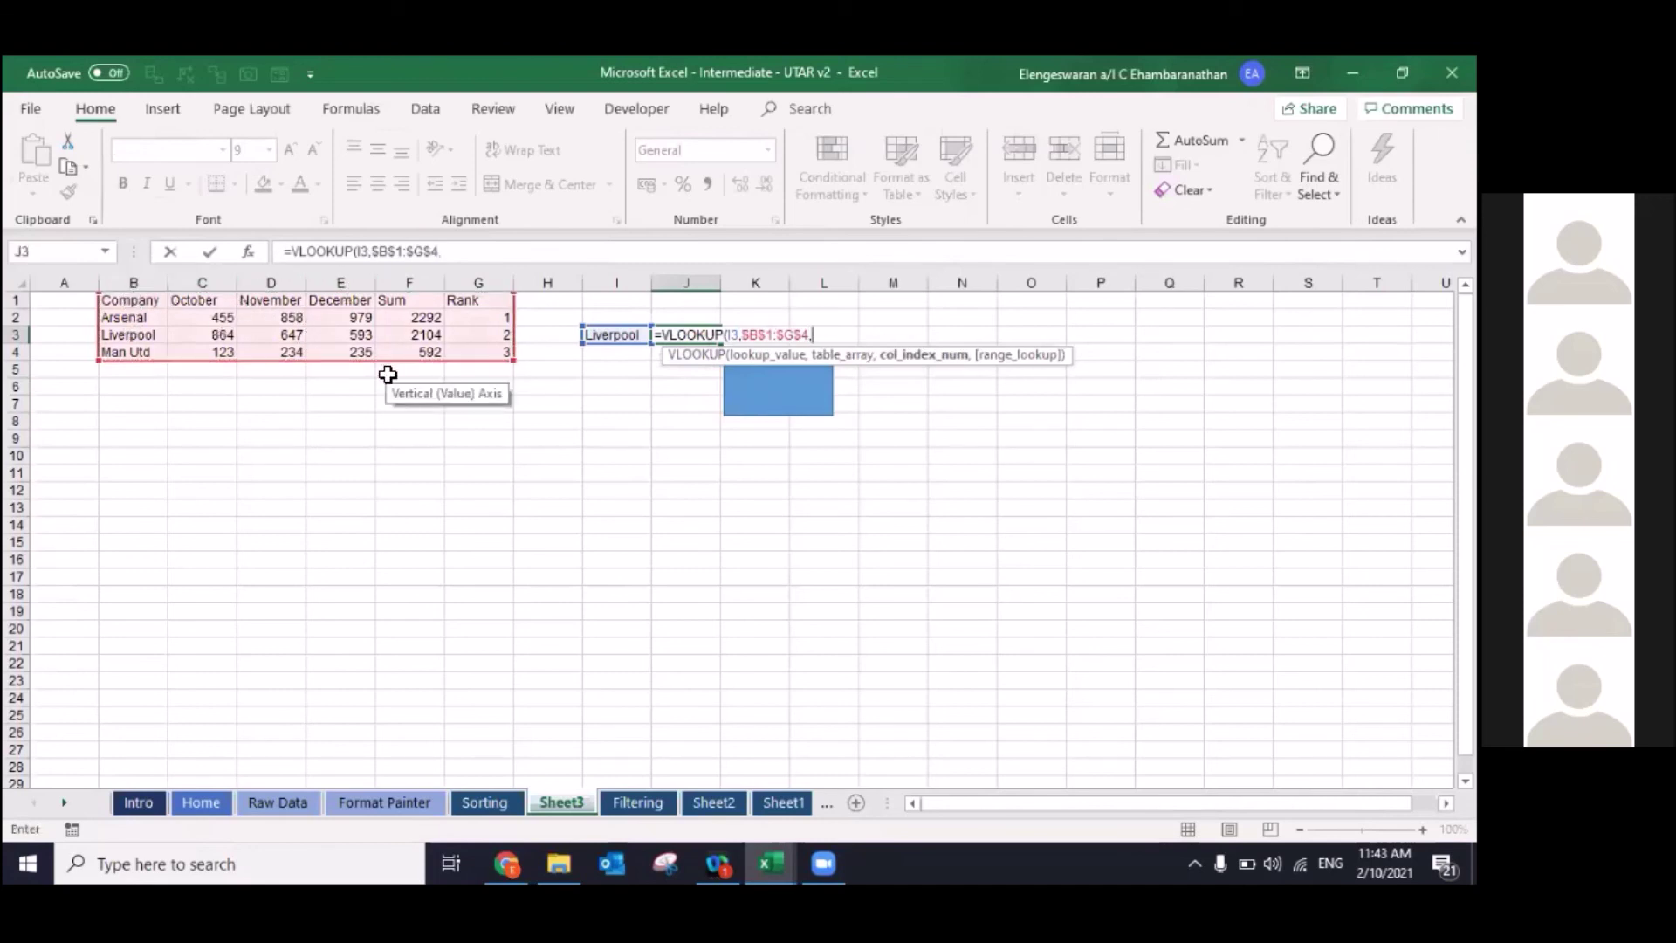
pyautogui.write('5,f')
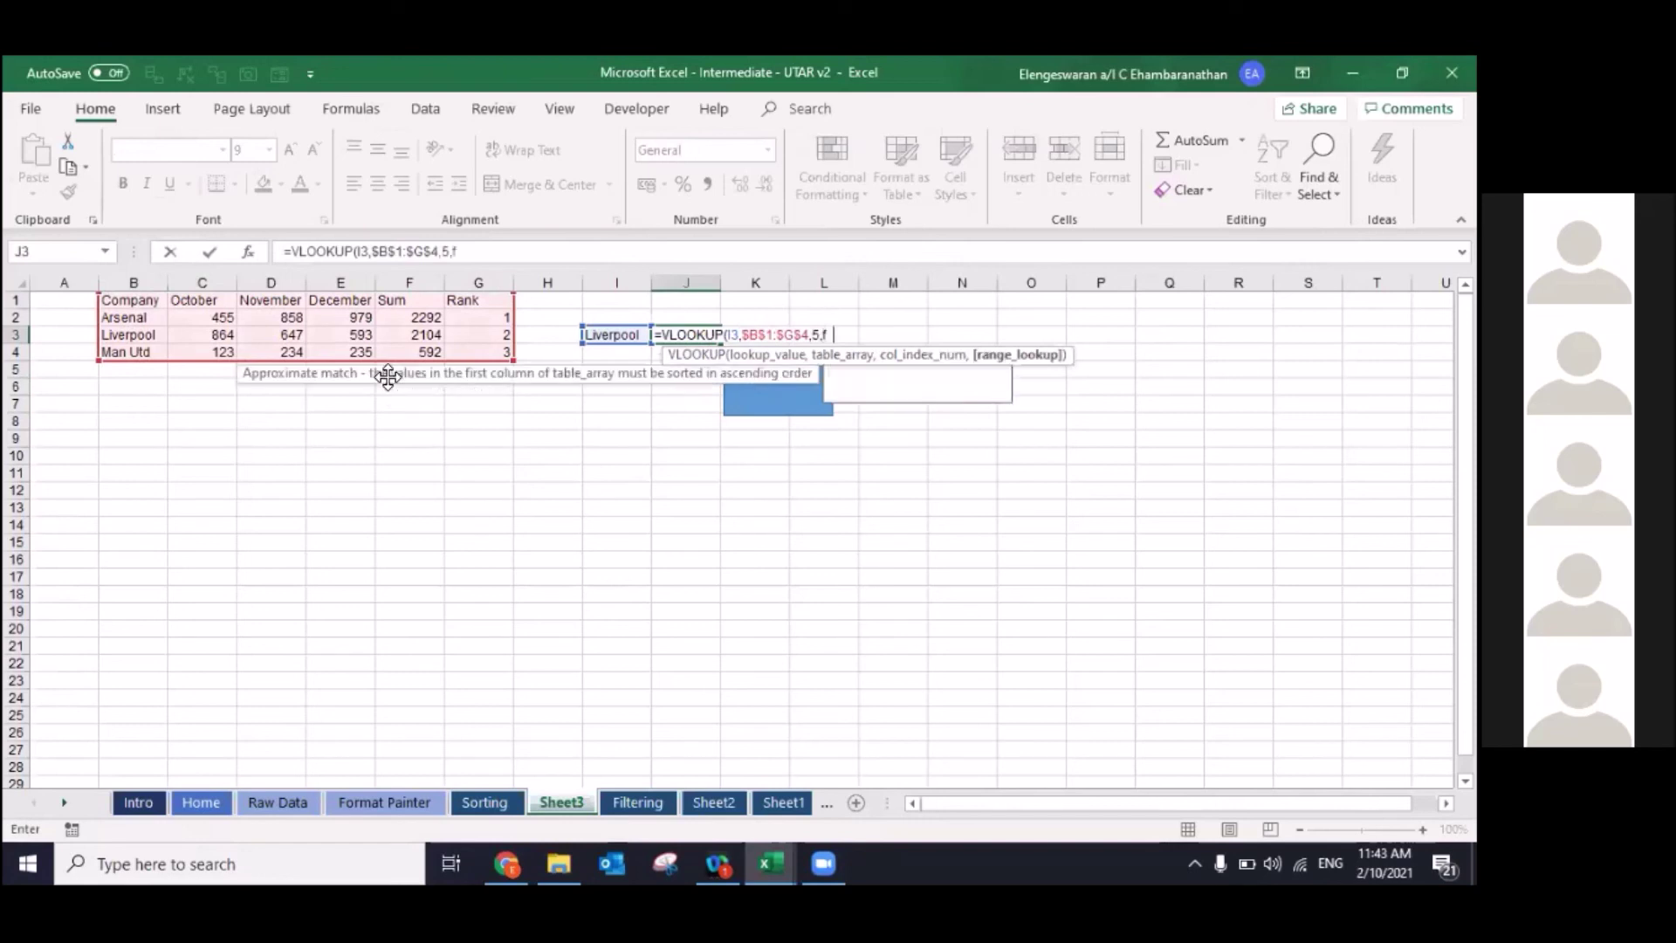
pyautogui.press('BackSpace')
pyautogui.press('BackSpace')
pyautogui.press('BackSpace')
pyautogui.write('6,')
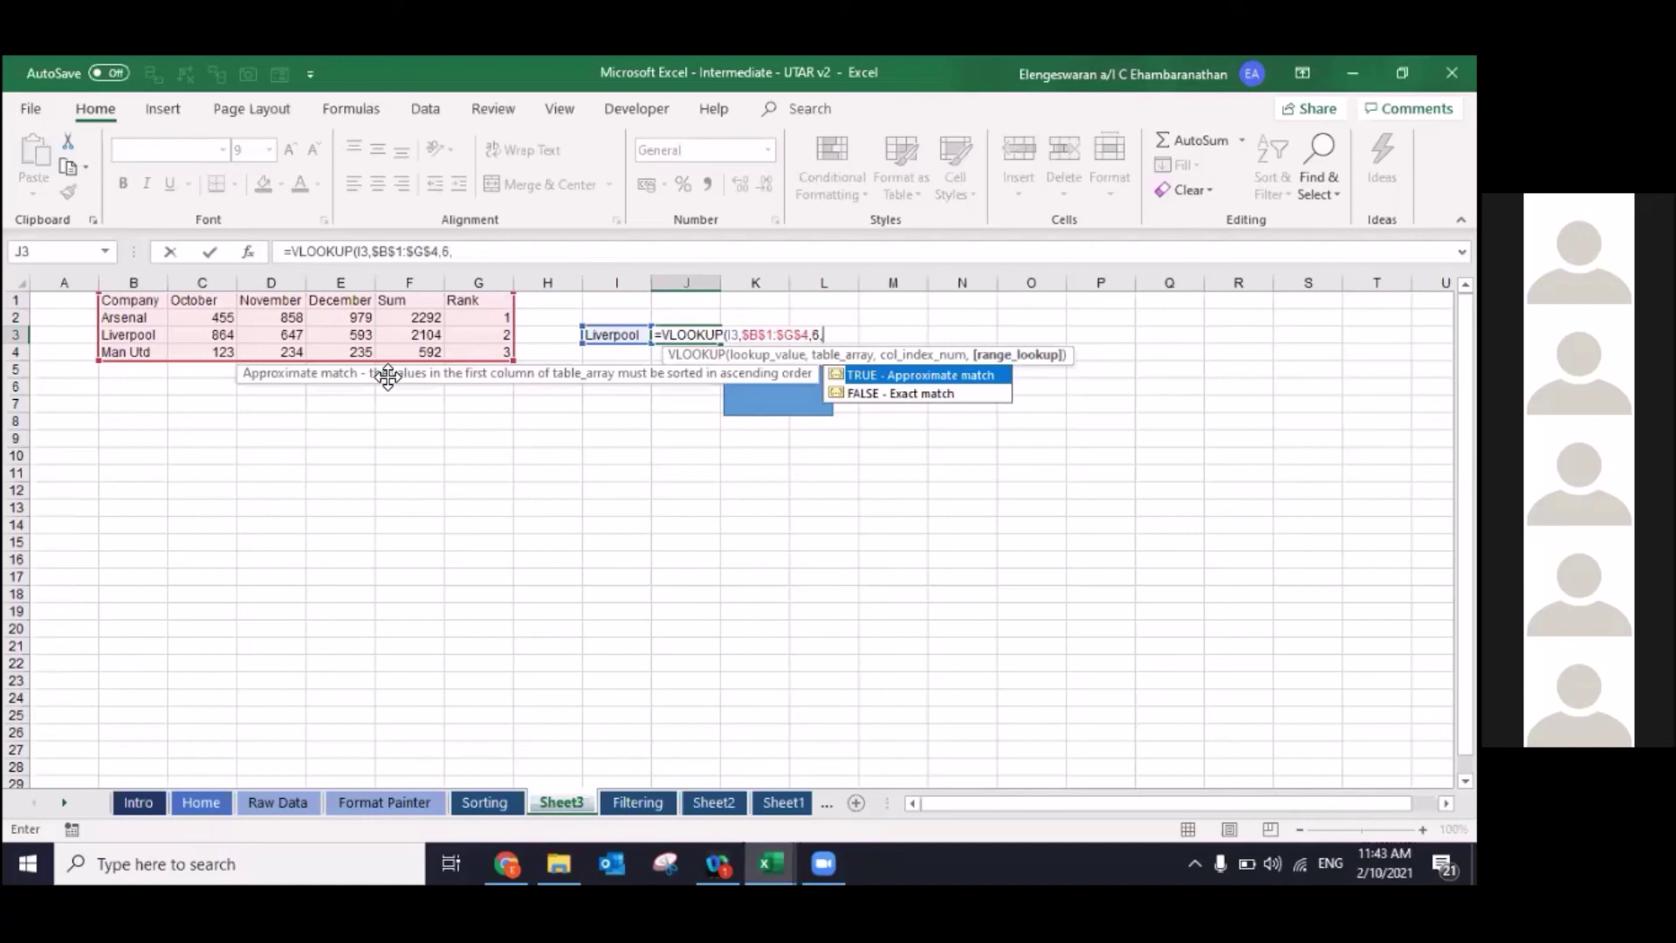
pyautogui.write('false)')
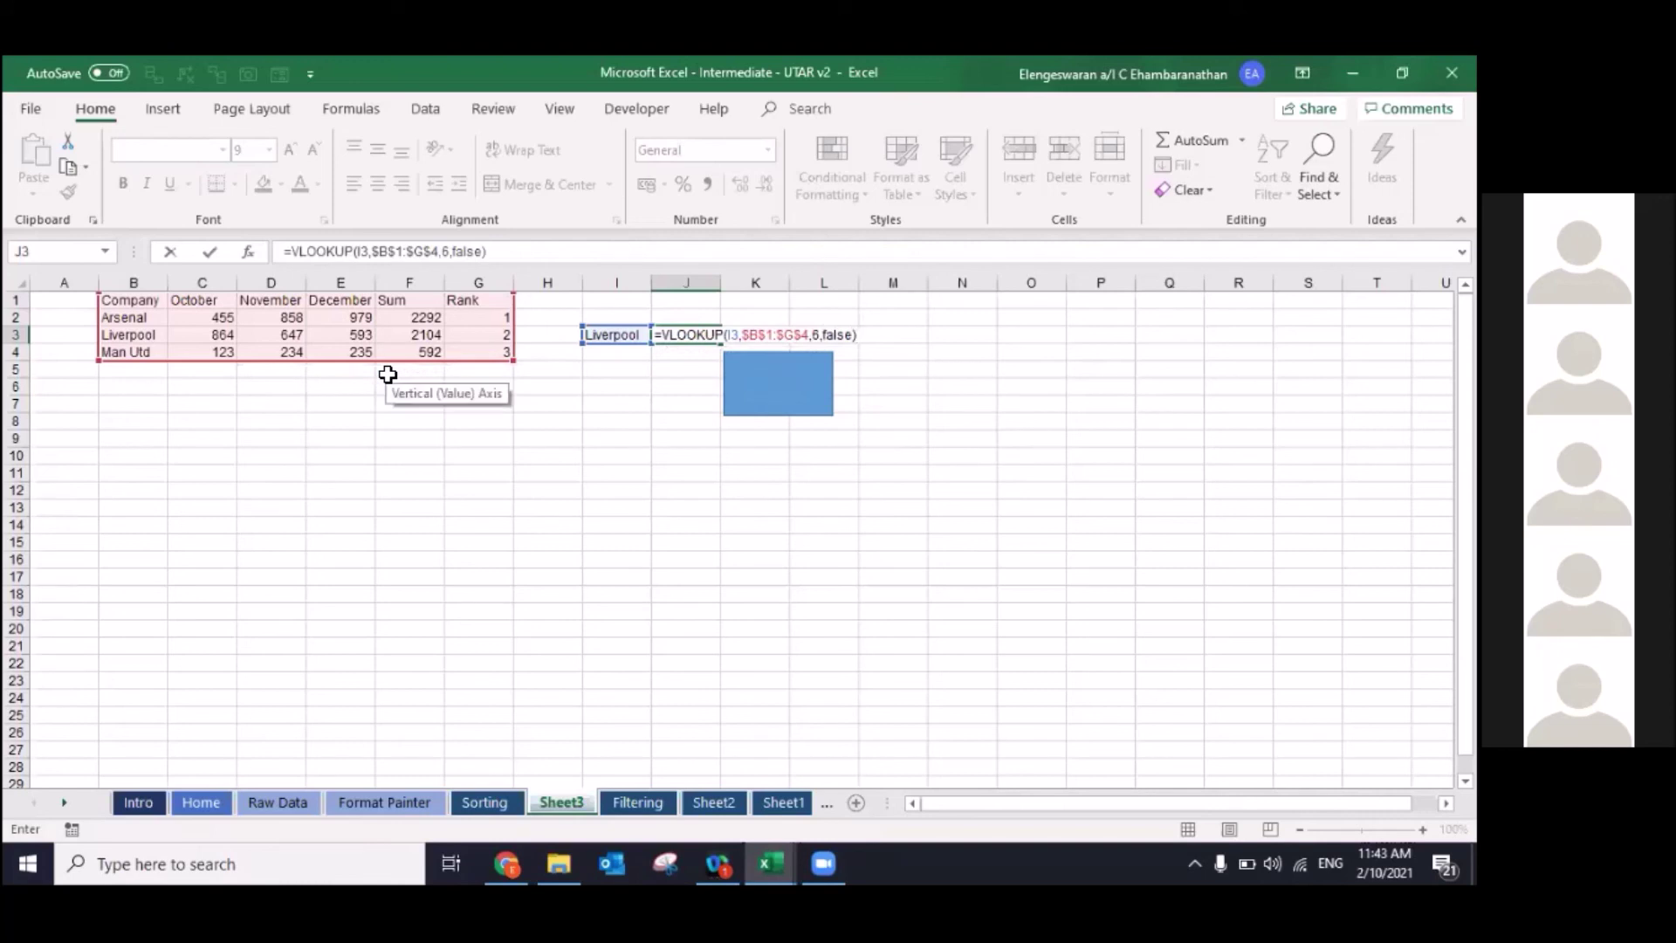
pyautogui.press('Return')
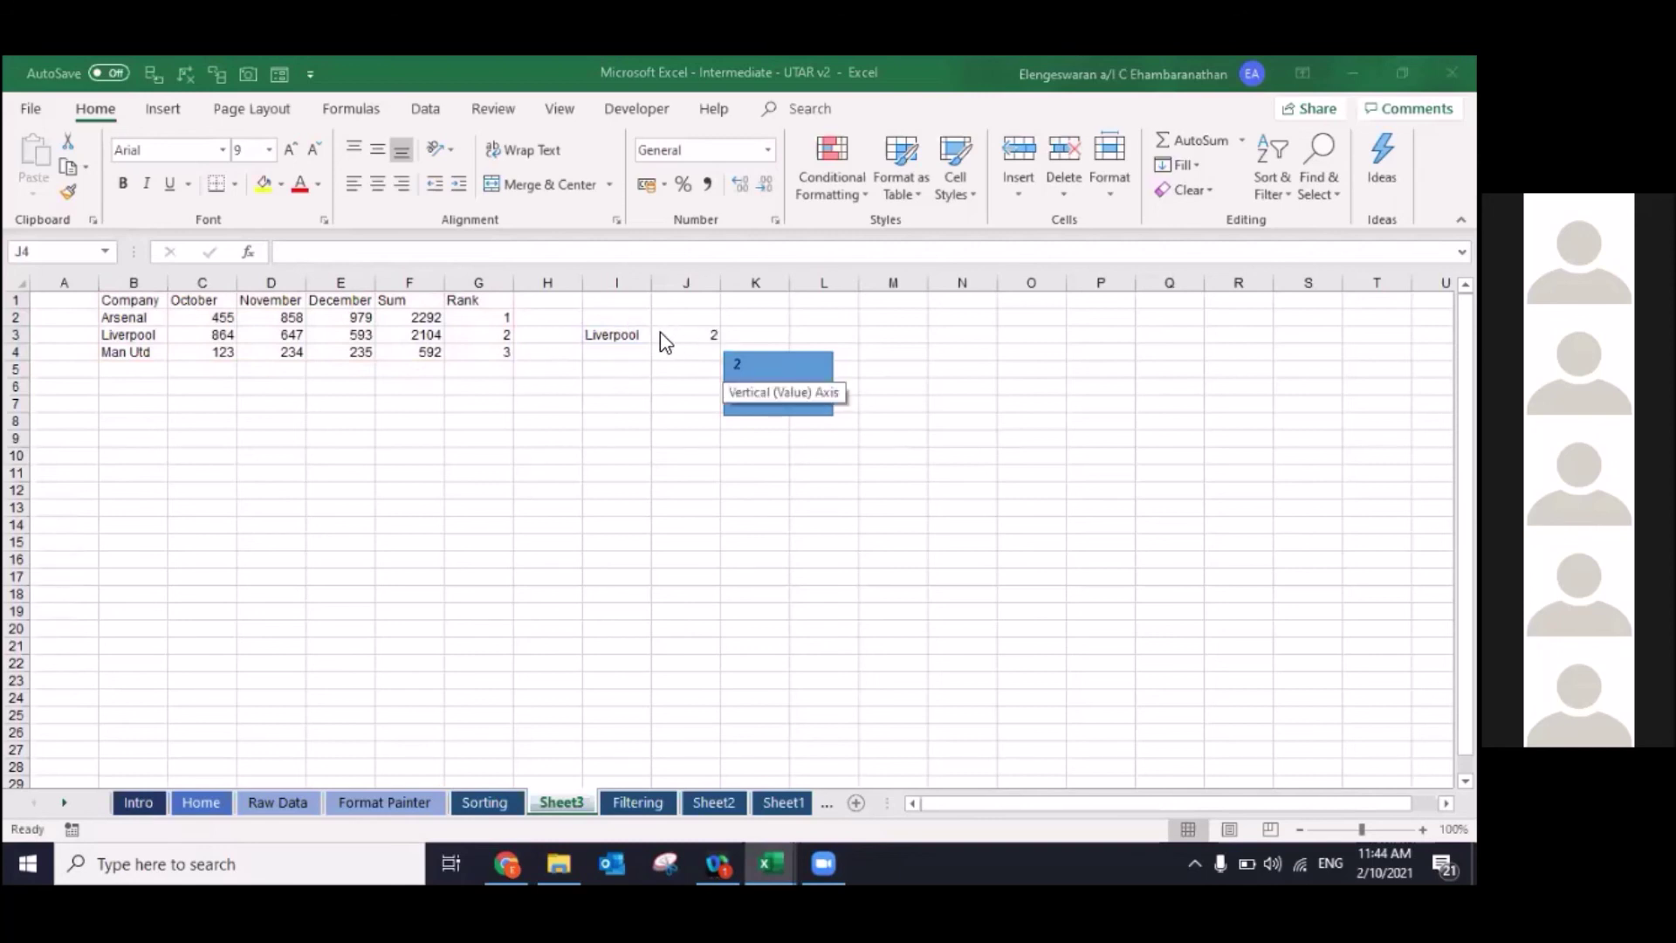
# Step: Try Arsenal then Man Utd in I3's dropdown, and move the rank box over J3
pyautogui.click(634, 334)
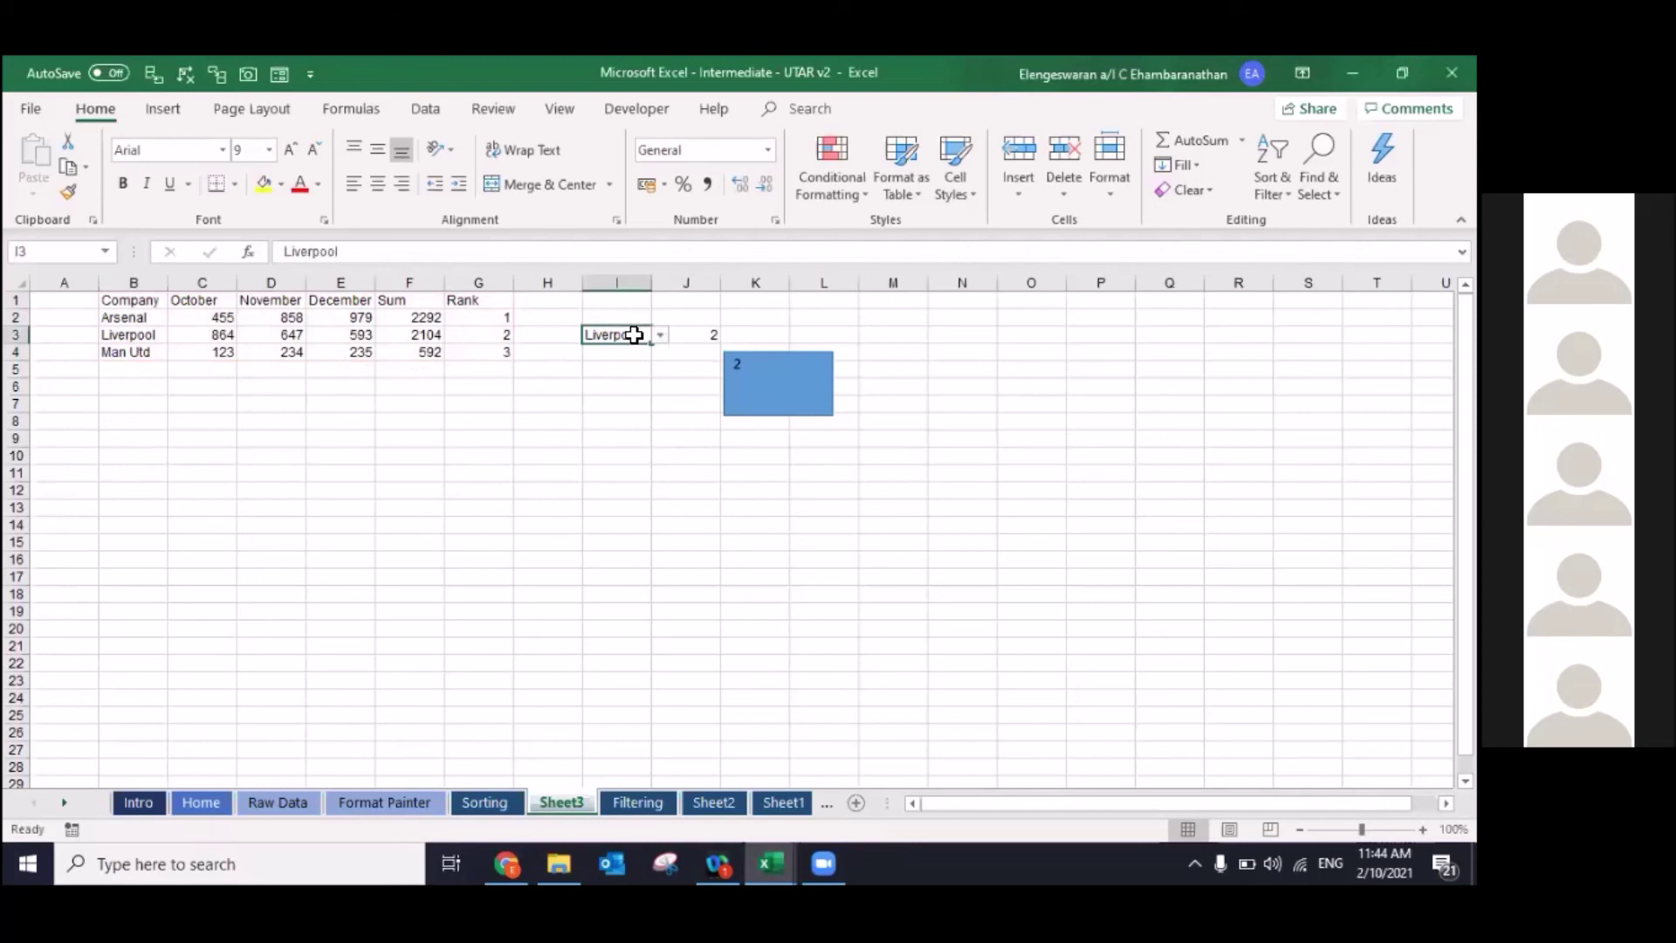
pyautogui.click(661, 337)
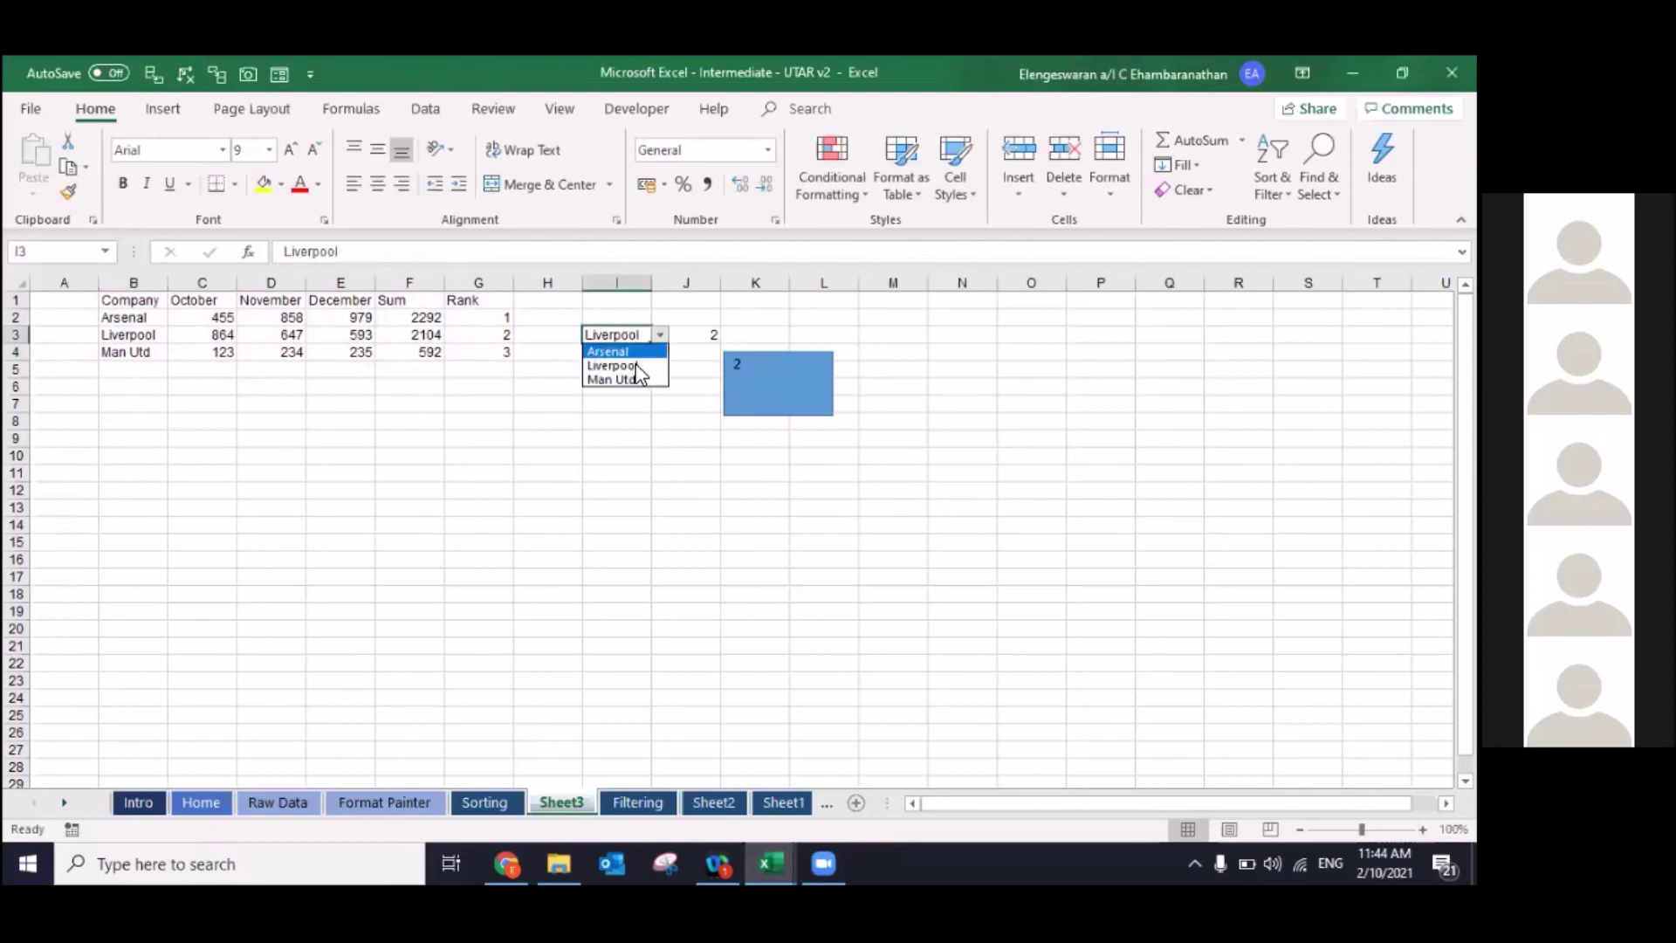
pyautogui.click(620, 350)
pyautogui.click(660, 337)
pyautogui.click(627, 377)
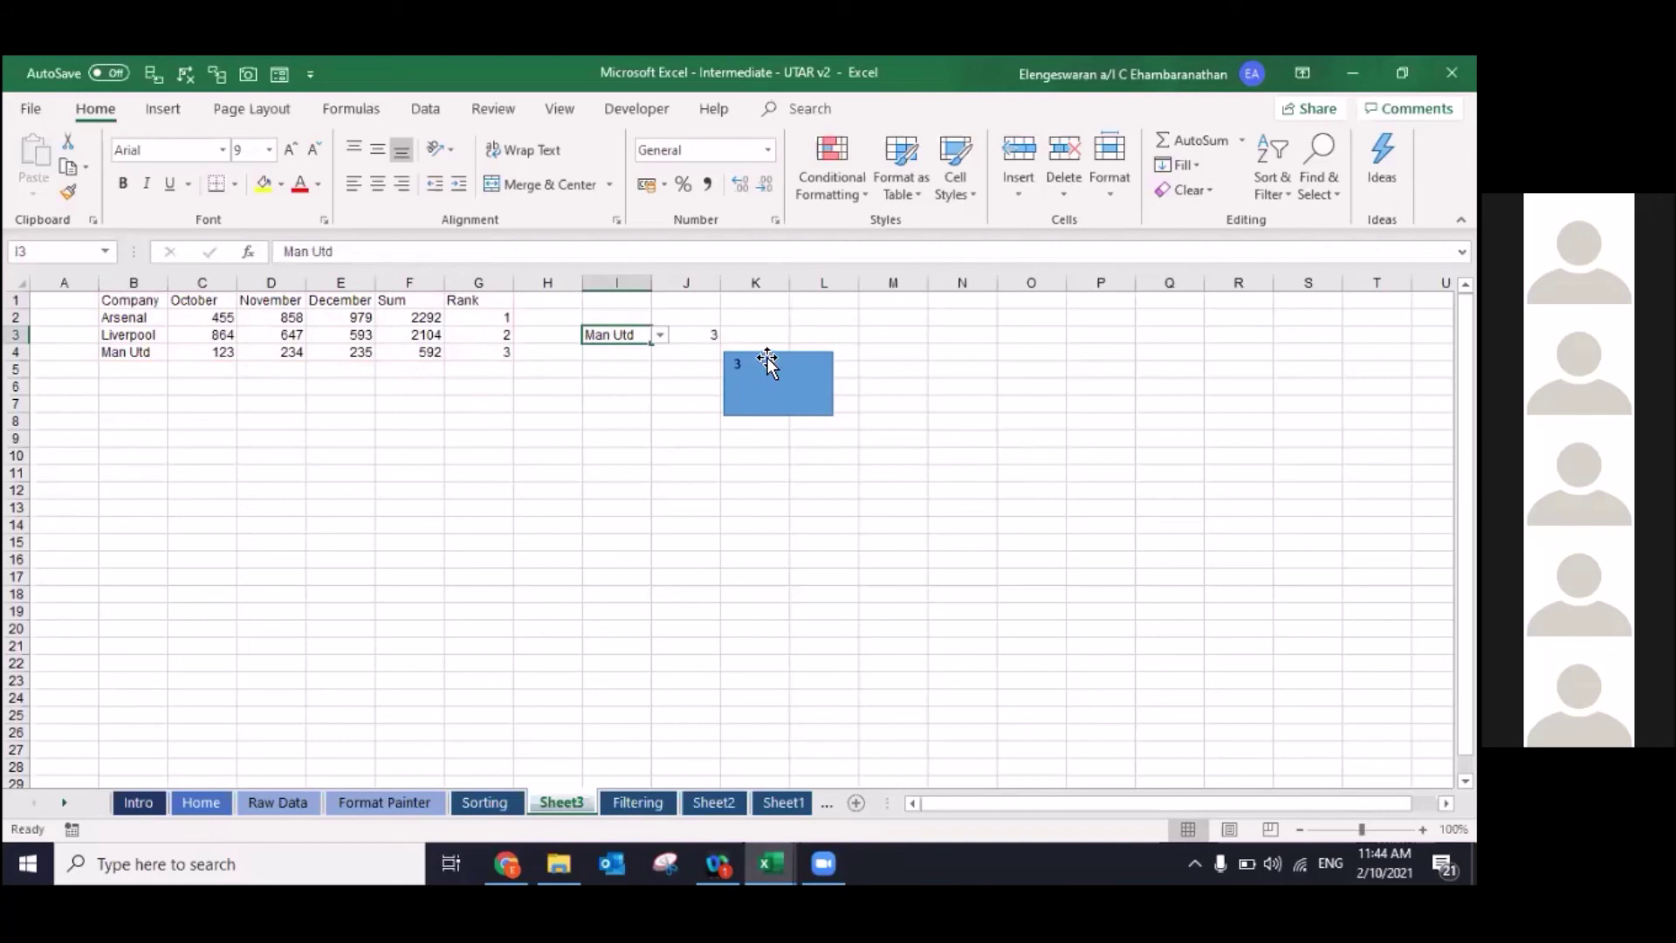
pyautogui.moveTo(767, 361); pyautogui.dragTo(693, 330)
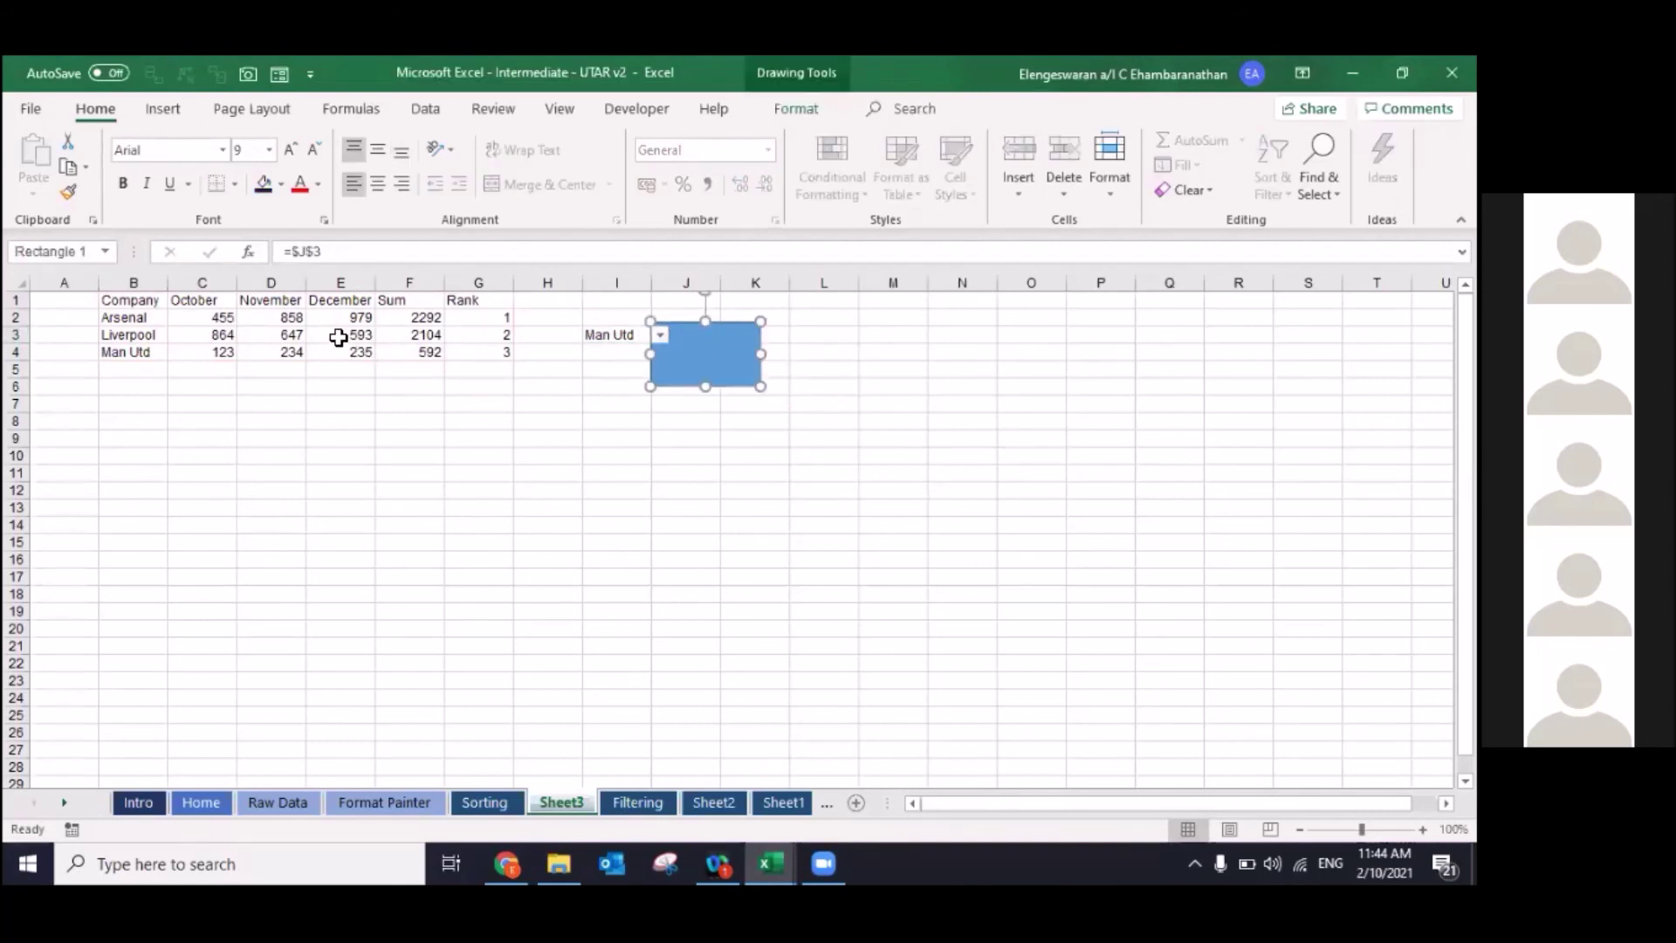
# Step: Centre the rank number, fill the box dark navy, and make the text white, larger and bold
pyautogui.click(378, 184)
pyautogui.click(377, 150)
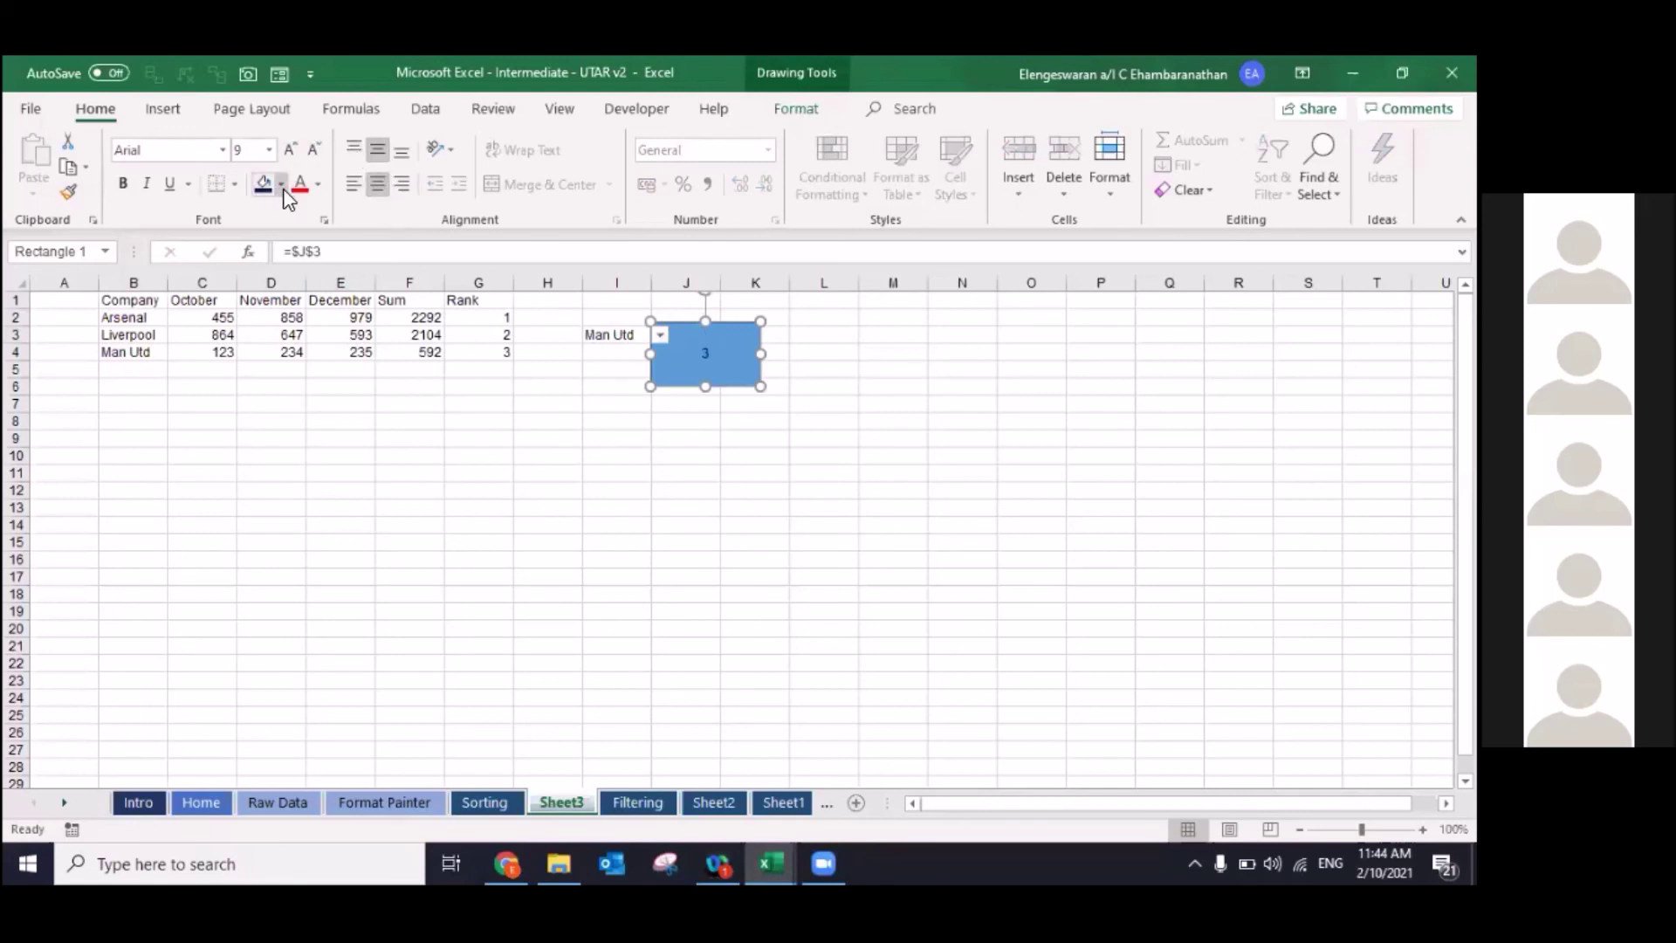
pyautogui.click(404, 380)
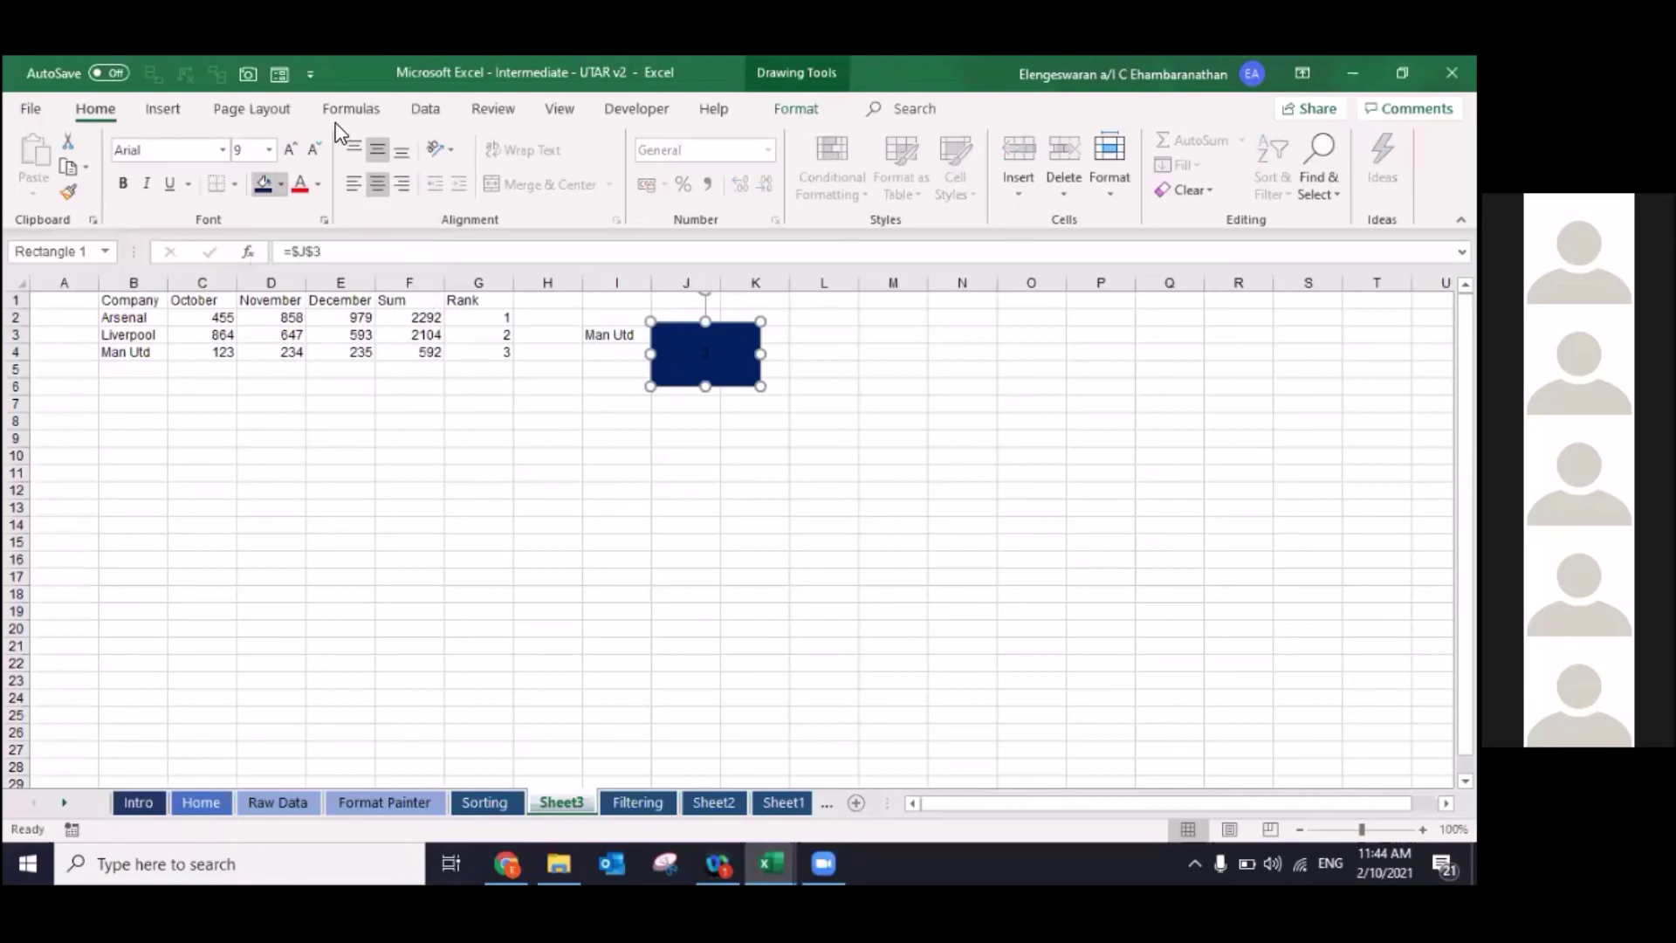
pyautogui.click(297, 255)
pyautogui.click(283, 156)
pyautogui.click(284, 156)
pyautogui.click(283, 157)
pyautogui.click(285, 159)
pyautogui.click(287, 161)
pyautogui.hotkey('ctrl', 'b')
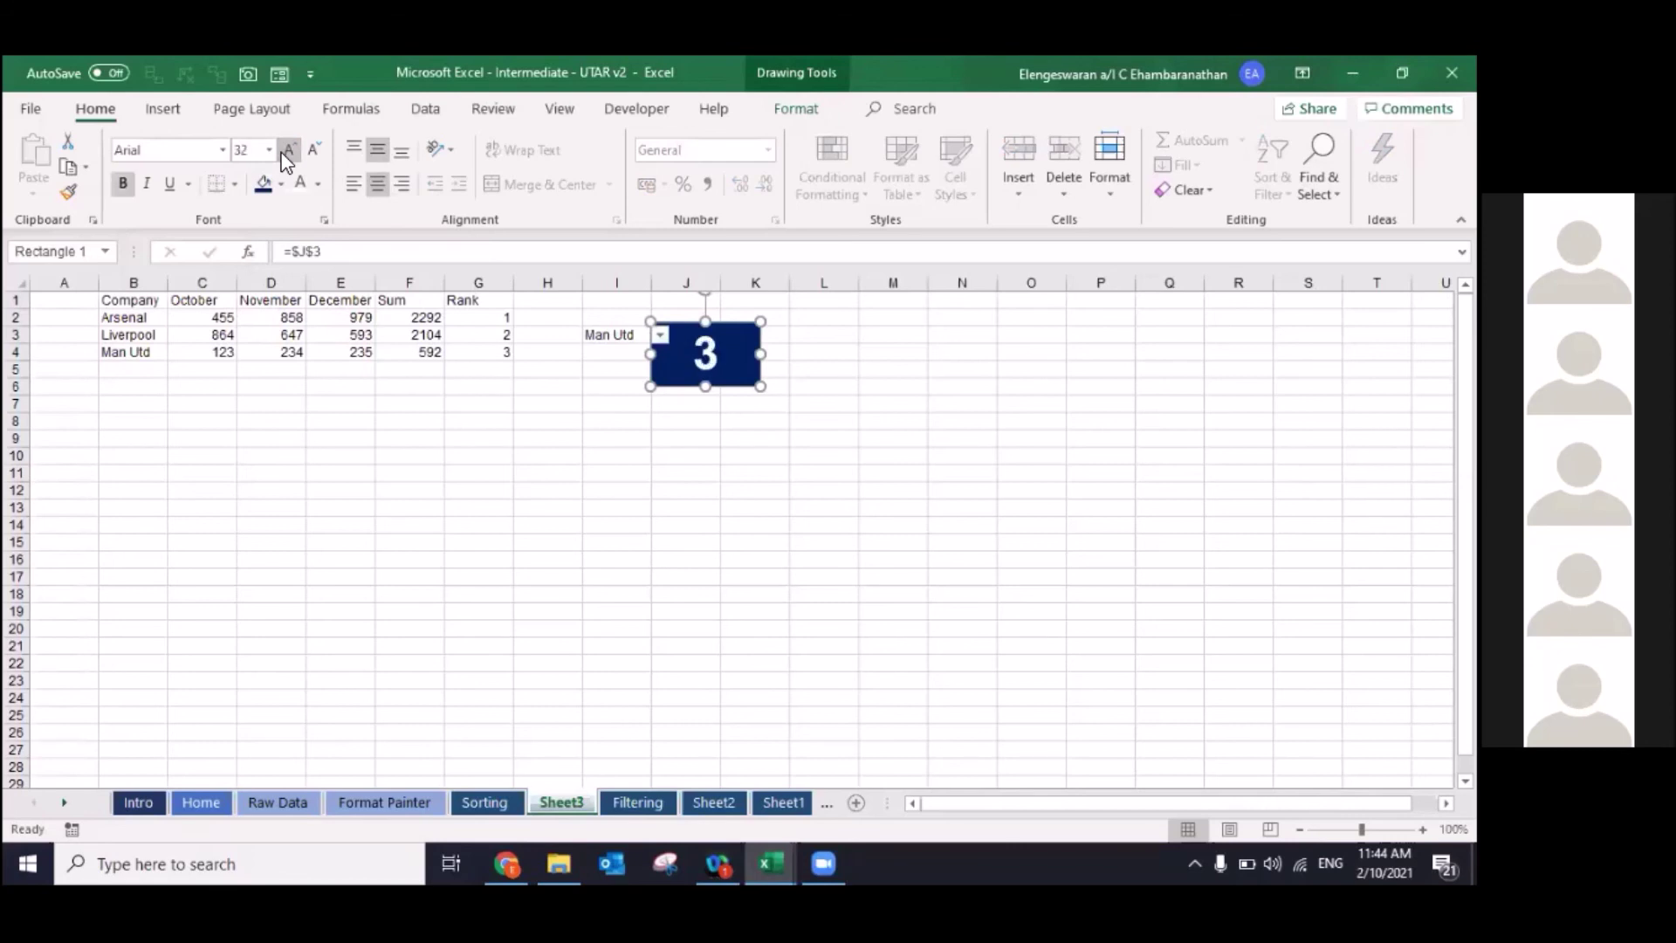
# Step: Choose Arsenal in I3 so the box shows 1, then switch to Sheet2
pyautogui.click(594, 334)
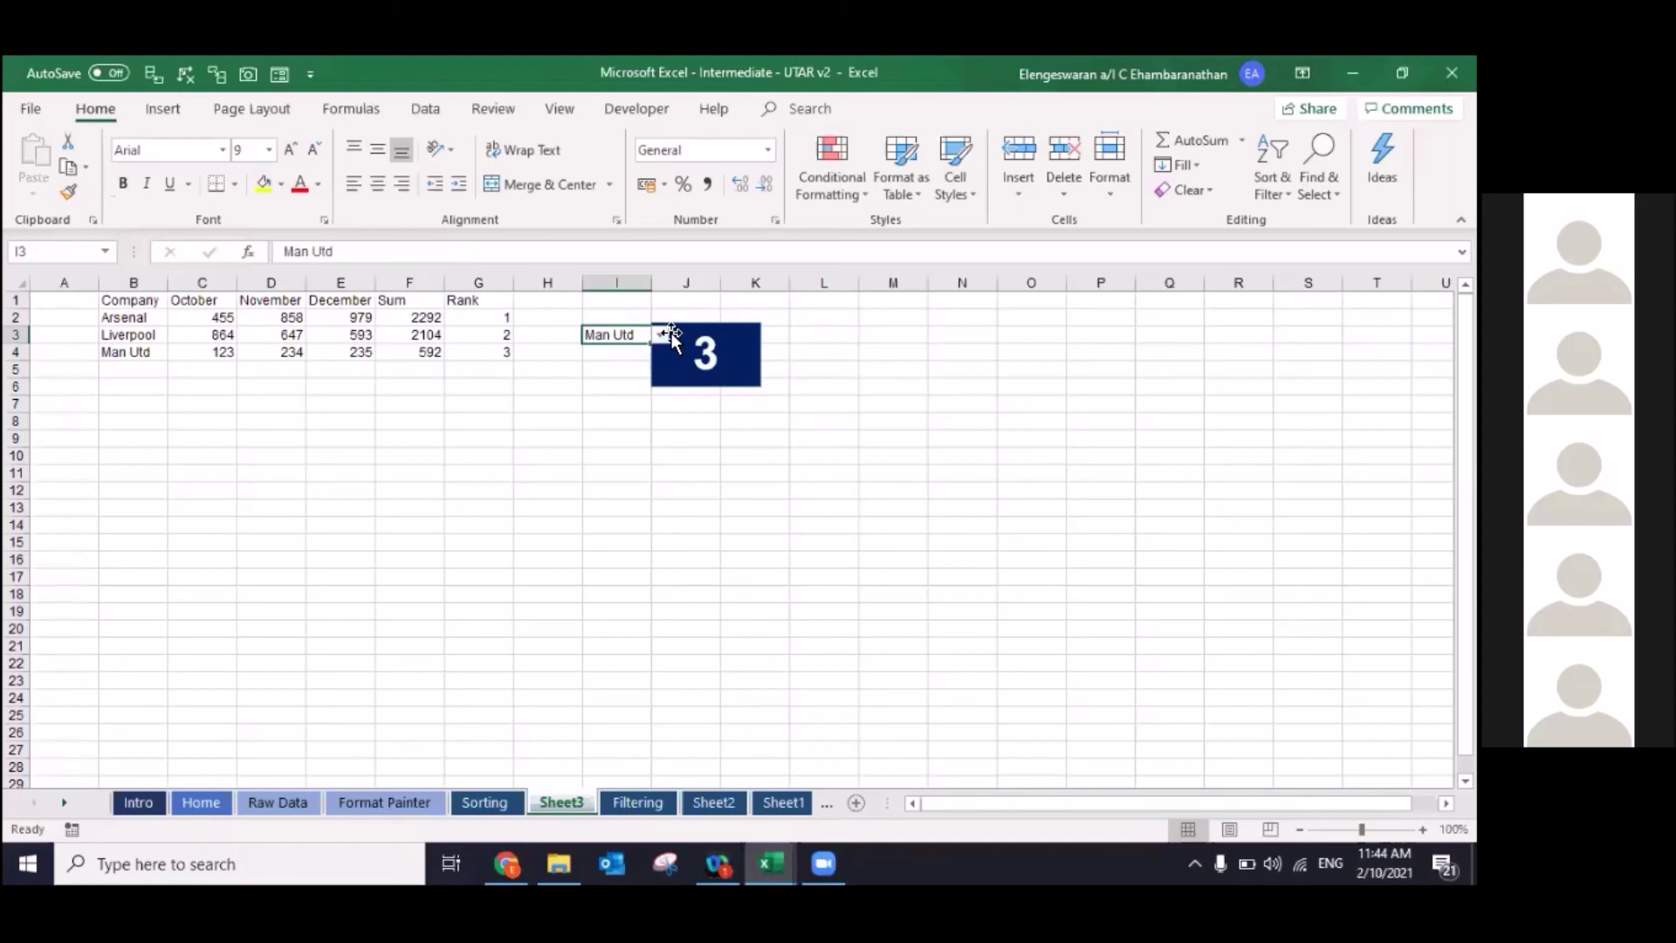
pyautogui.click(663, 334)
pyautogui.click(621, 351)
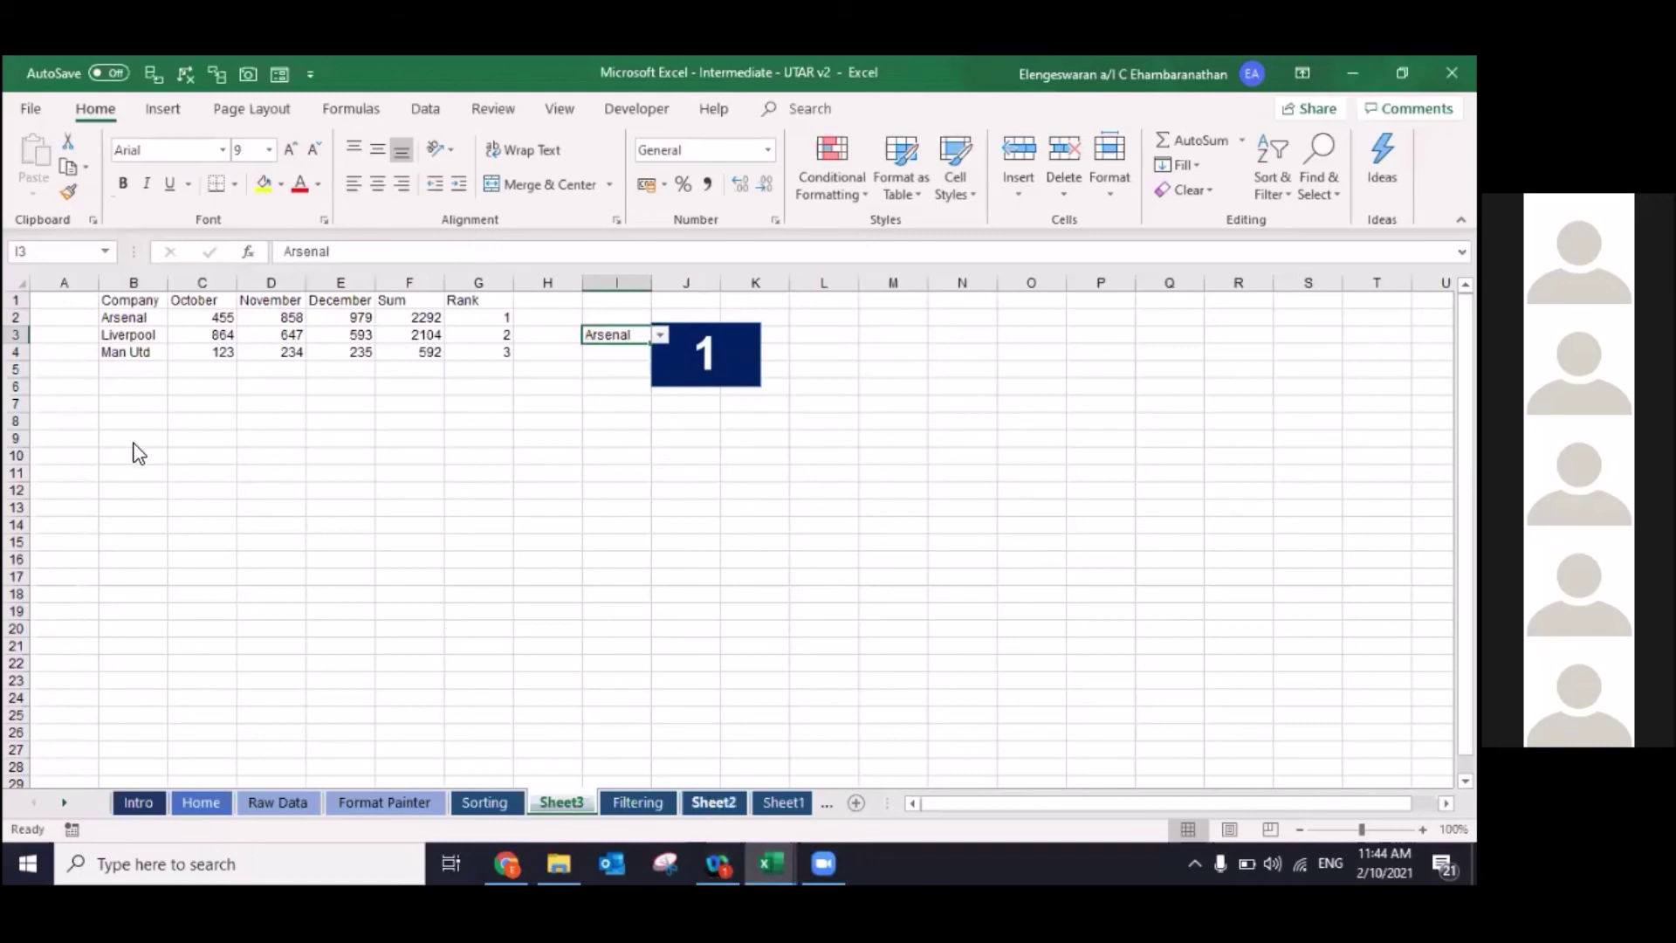
pyautogui.hotkey('ctrl', 'pagedown')
pyautogui.hotkey('ctrl', 'pagedown')
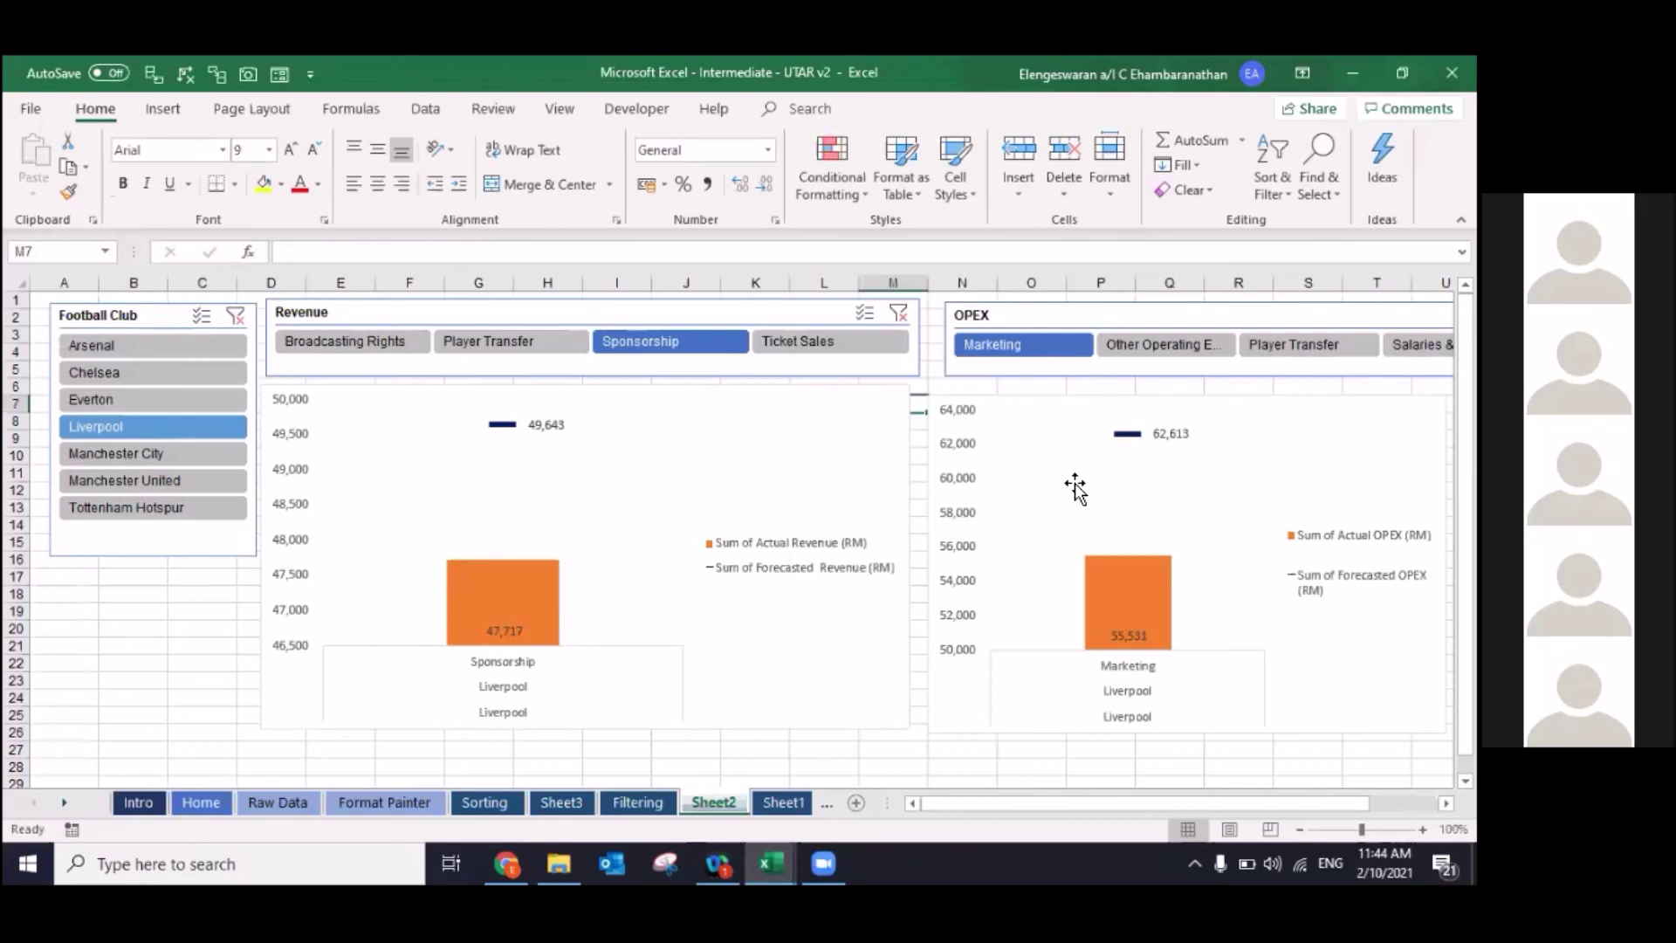
pyautogui.click(101, 424)
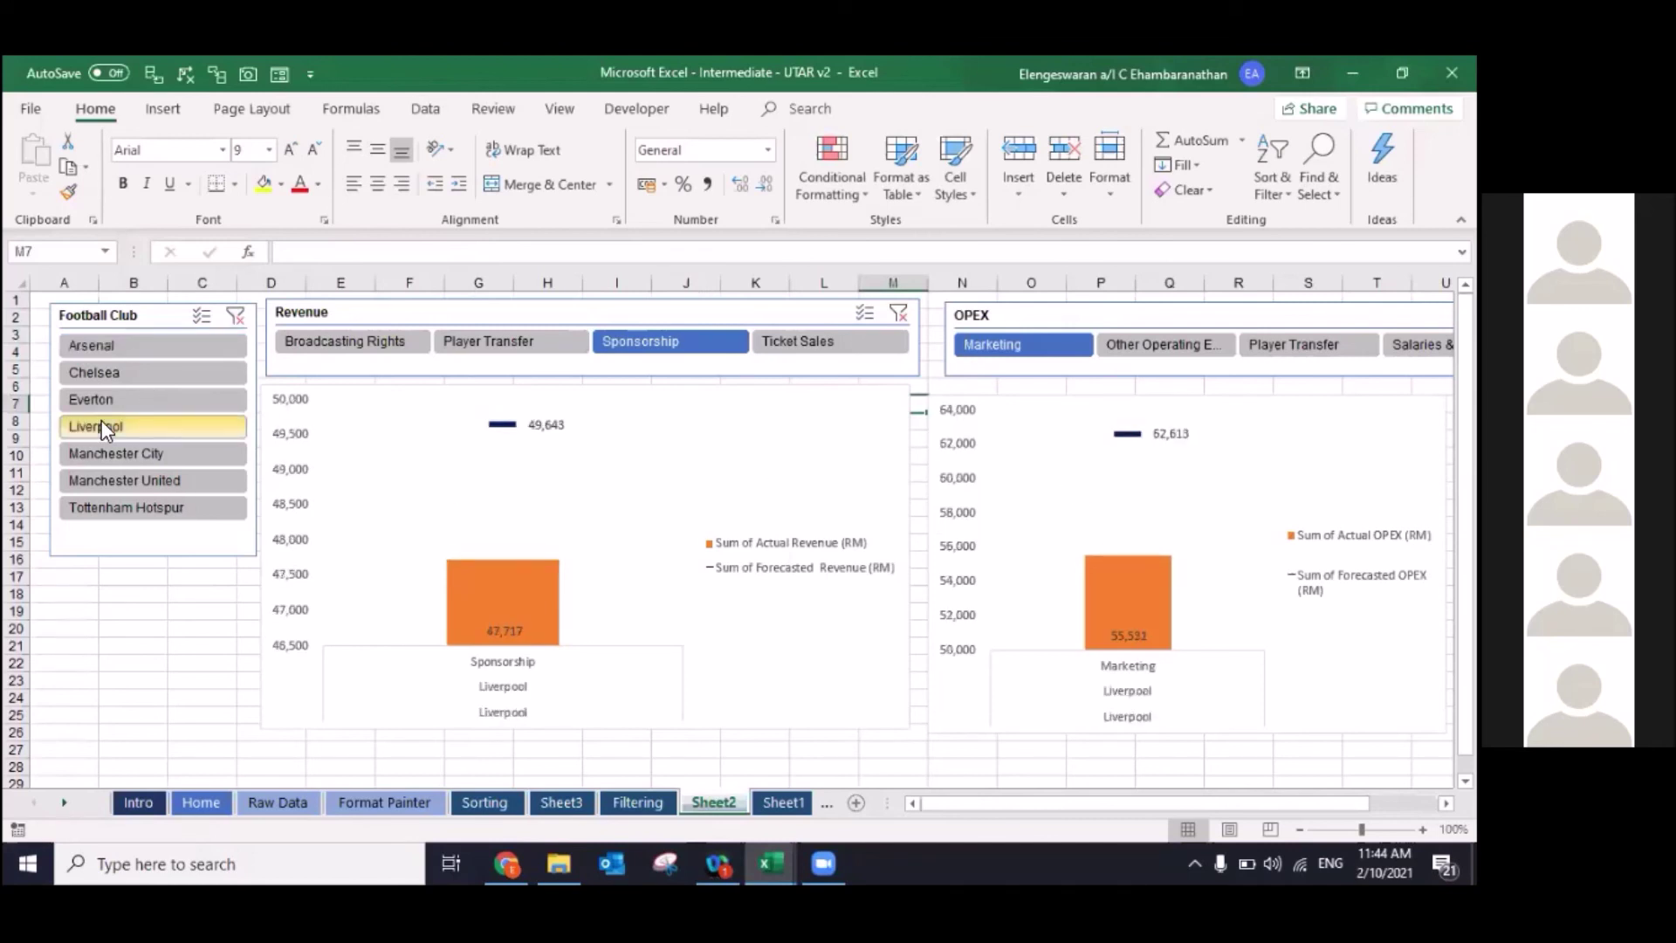
pyautogui.click(561, 802)
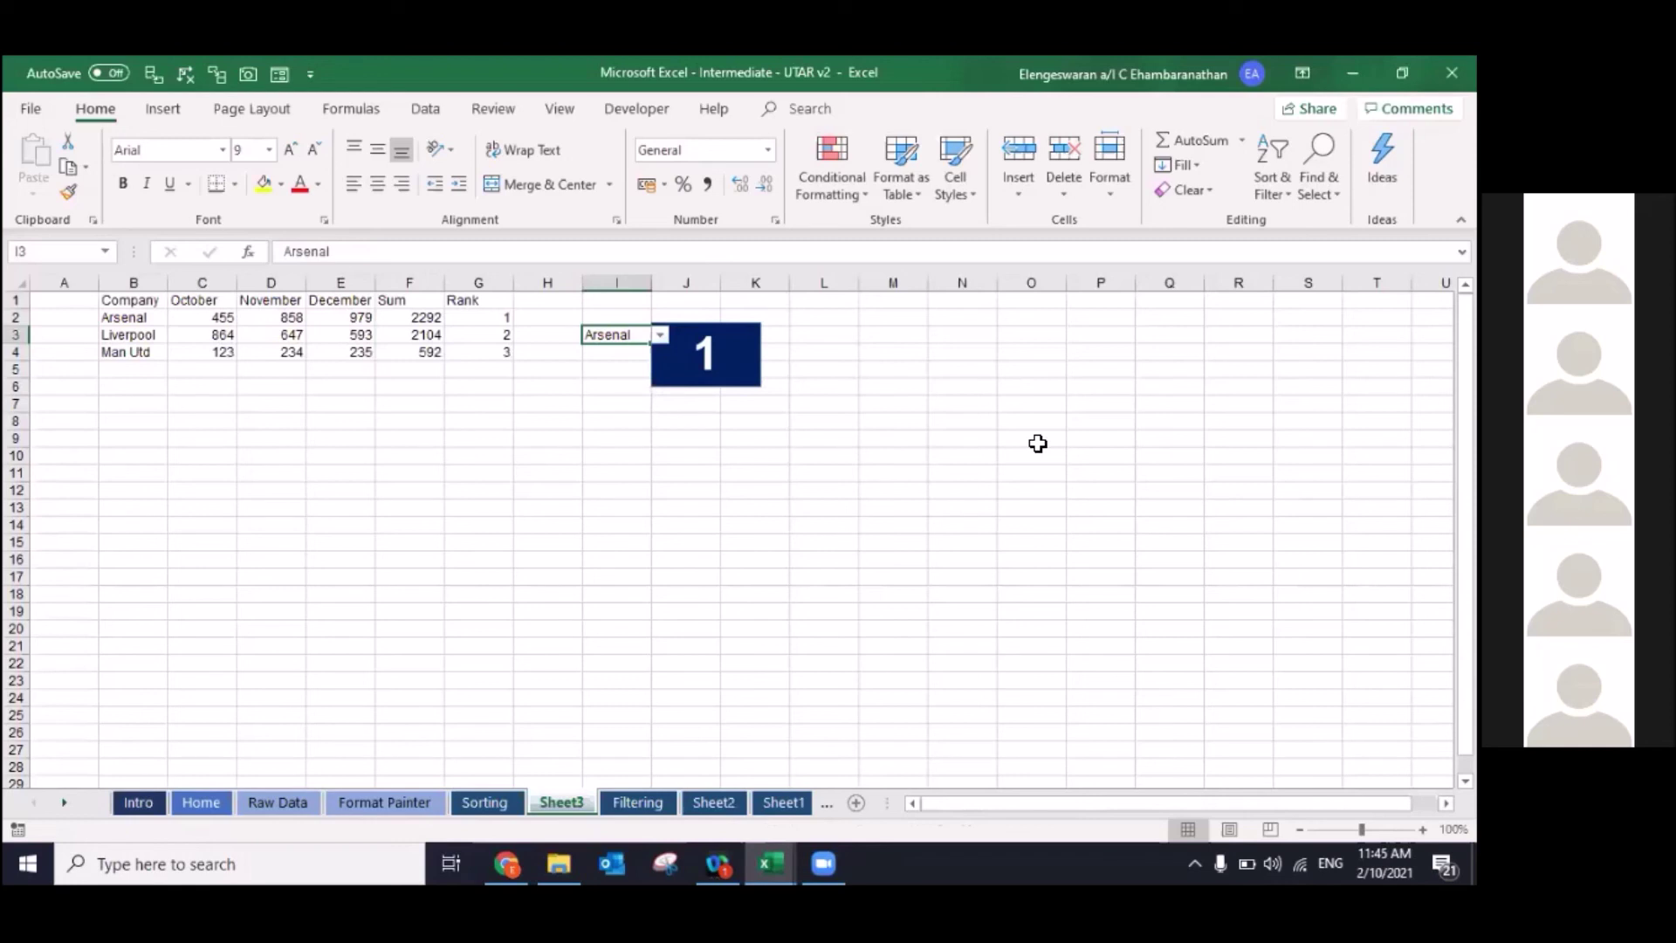
# Step: Pick Liverpool, then Man Utd, then Liverpool again in I3, leaving the box showing 2
pyautogui.click(659, 335)
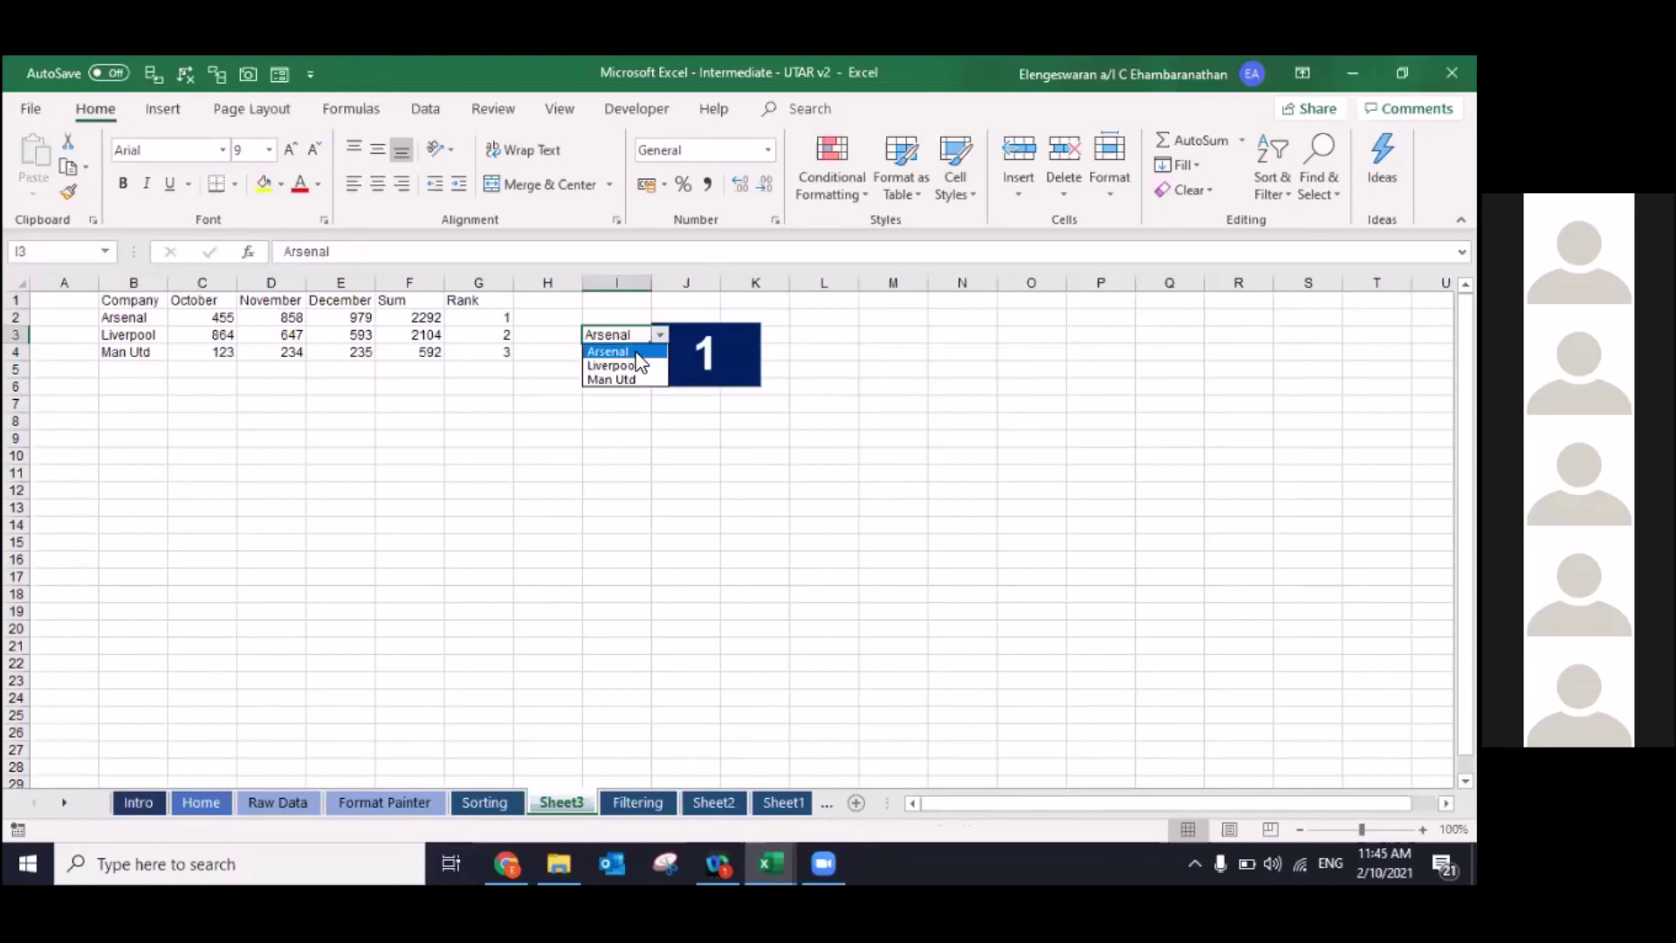
pyautogui.click(620, 366)
pyautogui.click(659, 335)
pyautogui.click(622, 383)
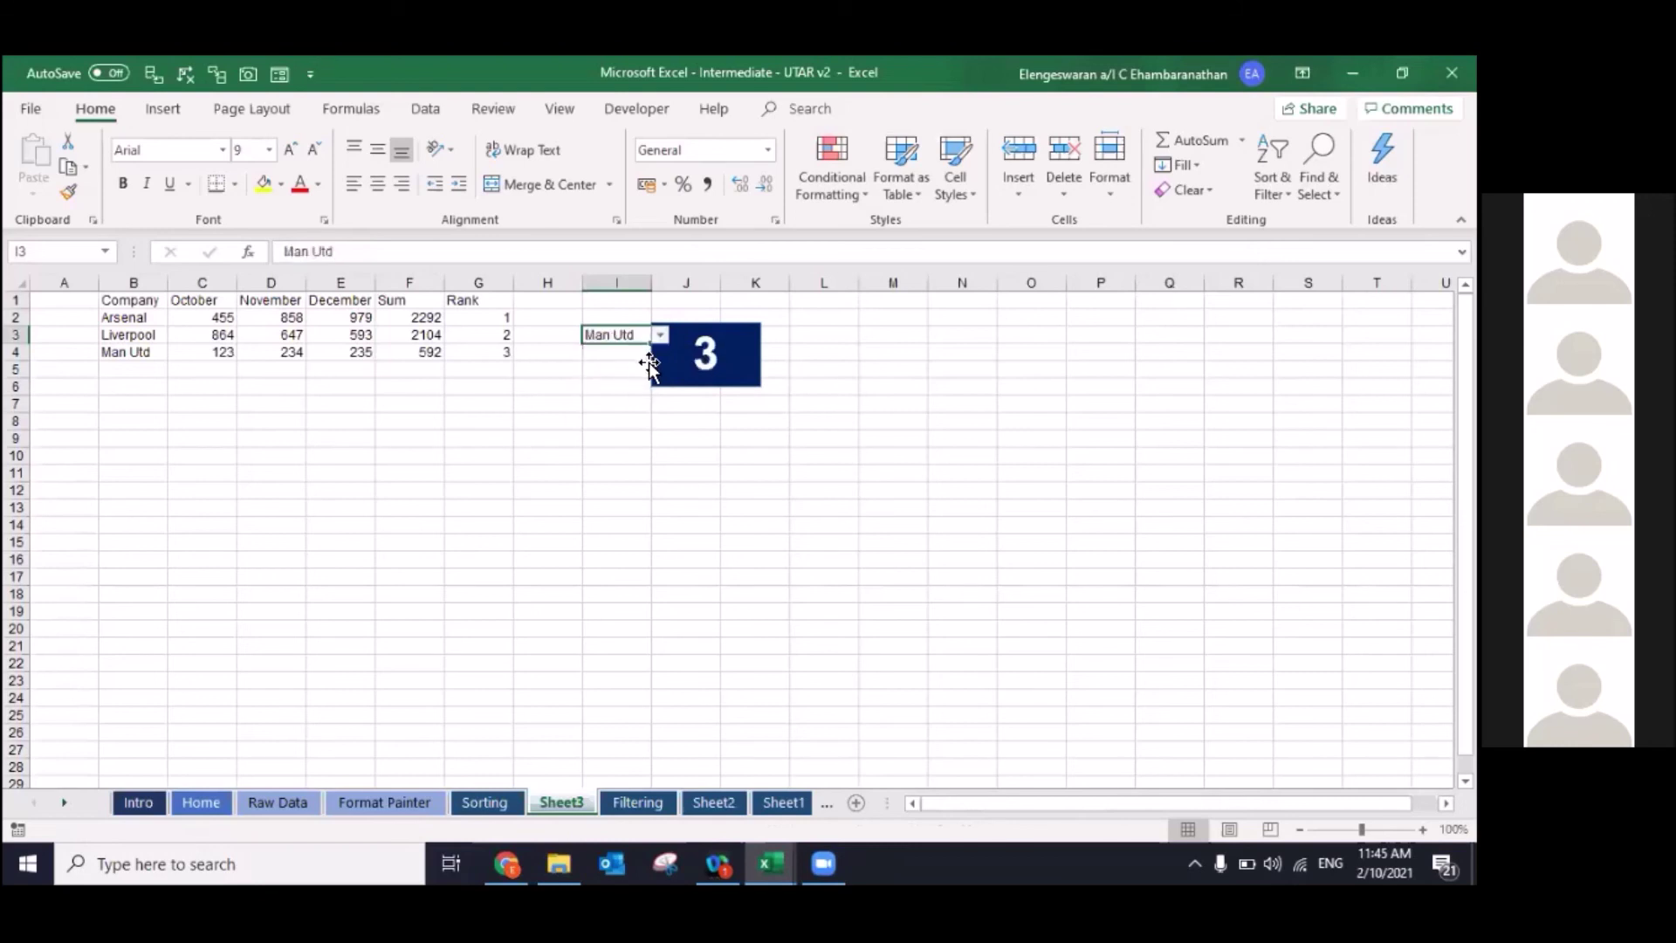
pyautogui.click(656, 337)
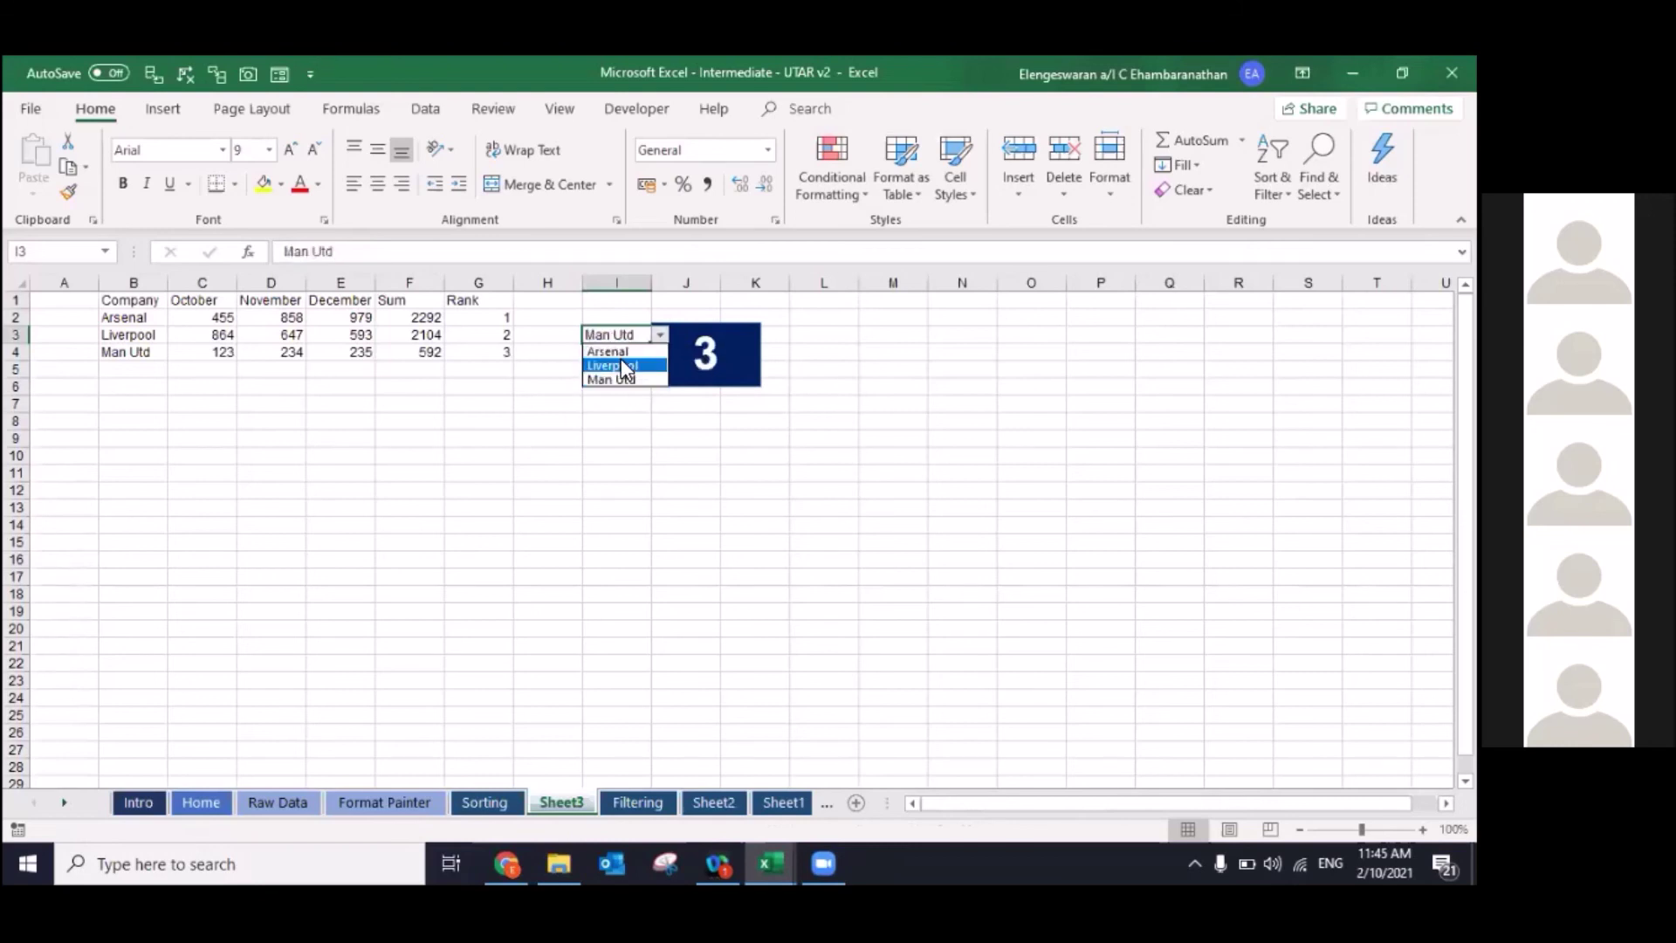
pyautogui.click(622, 361)
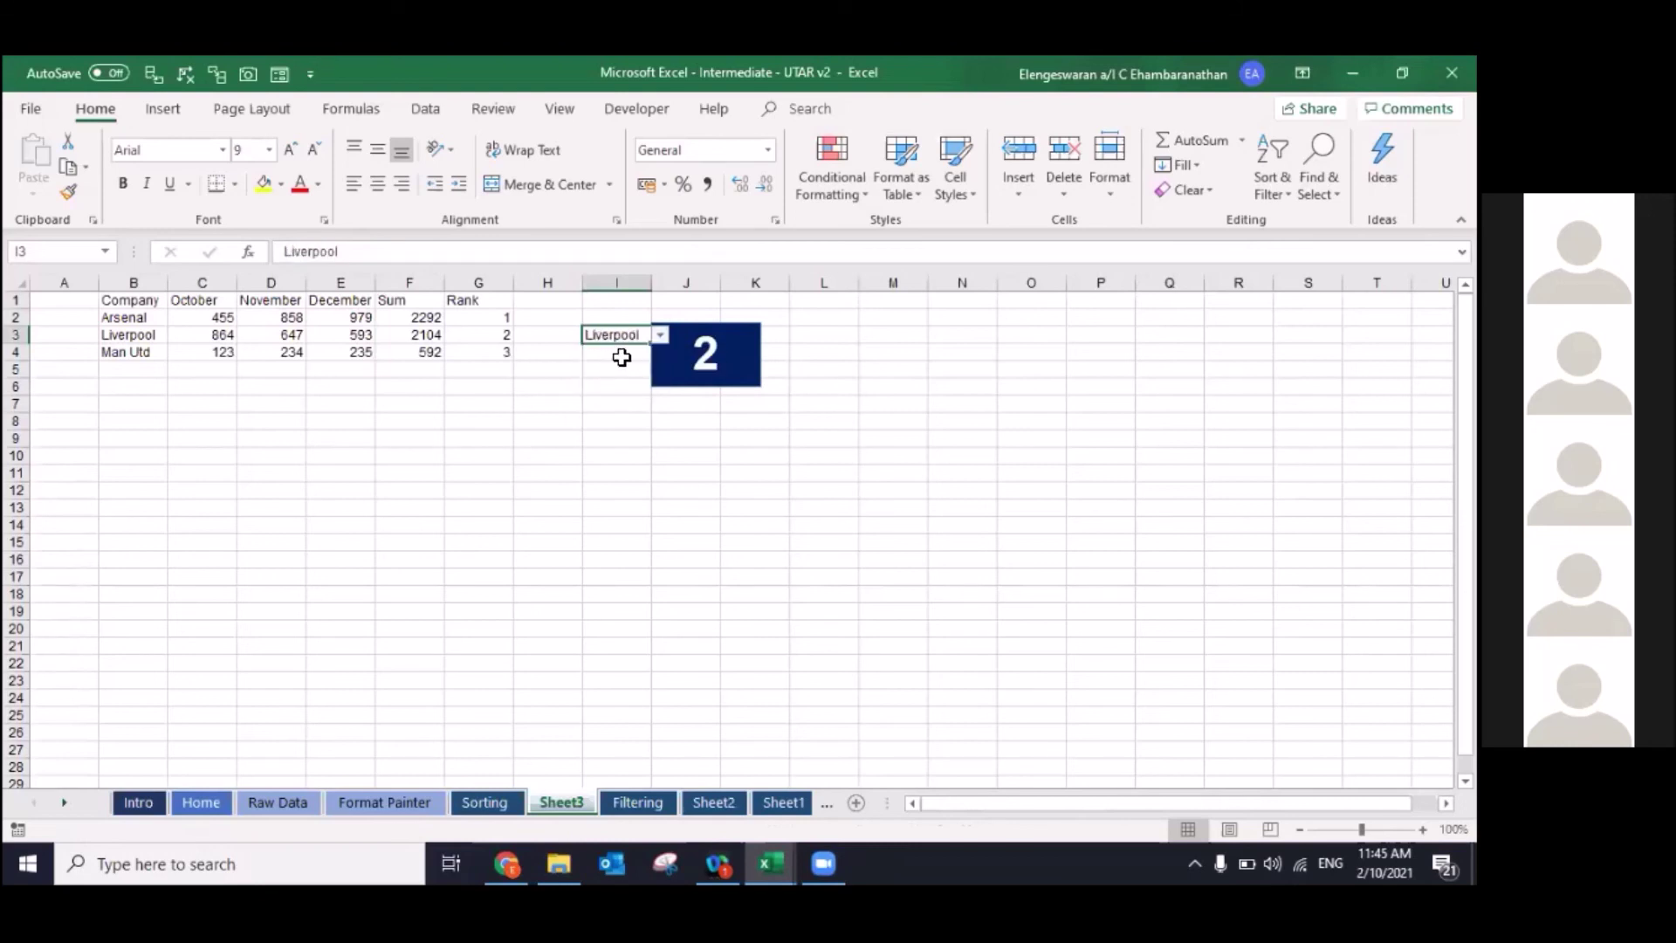
pyautogui.press('Right')
pyautogui.press('Right')
pyautogui.press('Right')
pyautogui.press('Left')
pyautogui.press('Left')
pyautogui.press('Left')
pyautogui.press('Left')
# Step: Enter the label Salaries in F10 and return to that cell
pyautogui.write('alaries')
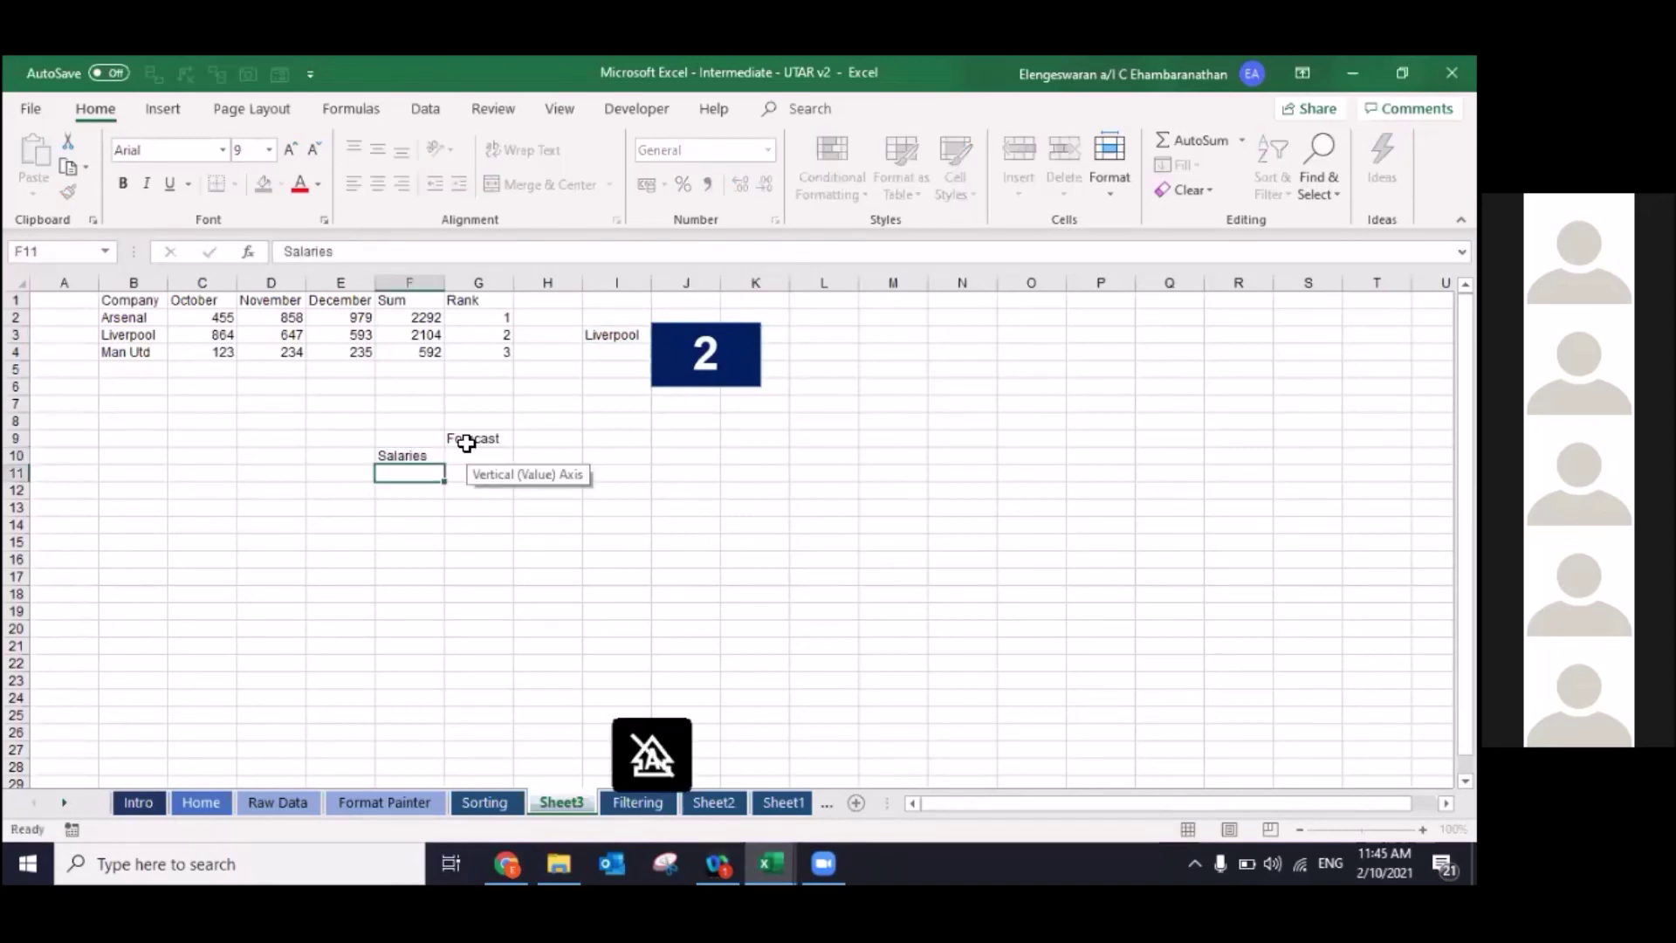
pyautogui.press('Return')
pyautogui.press('Up')
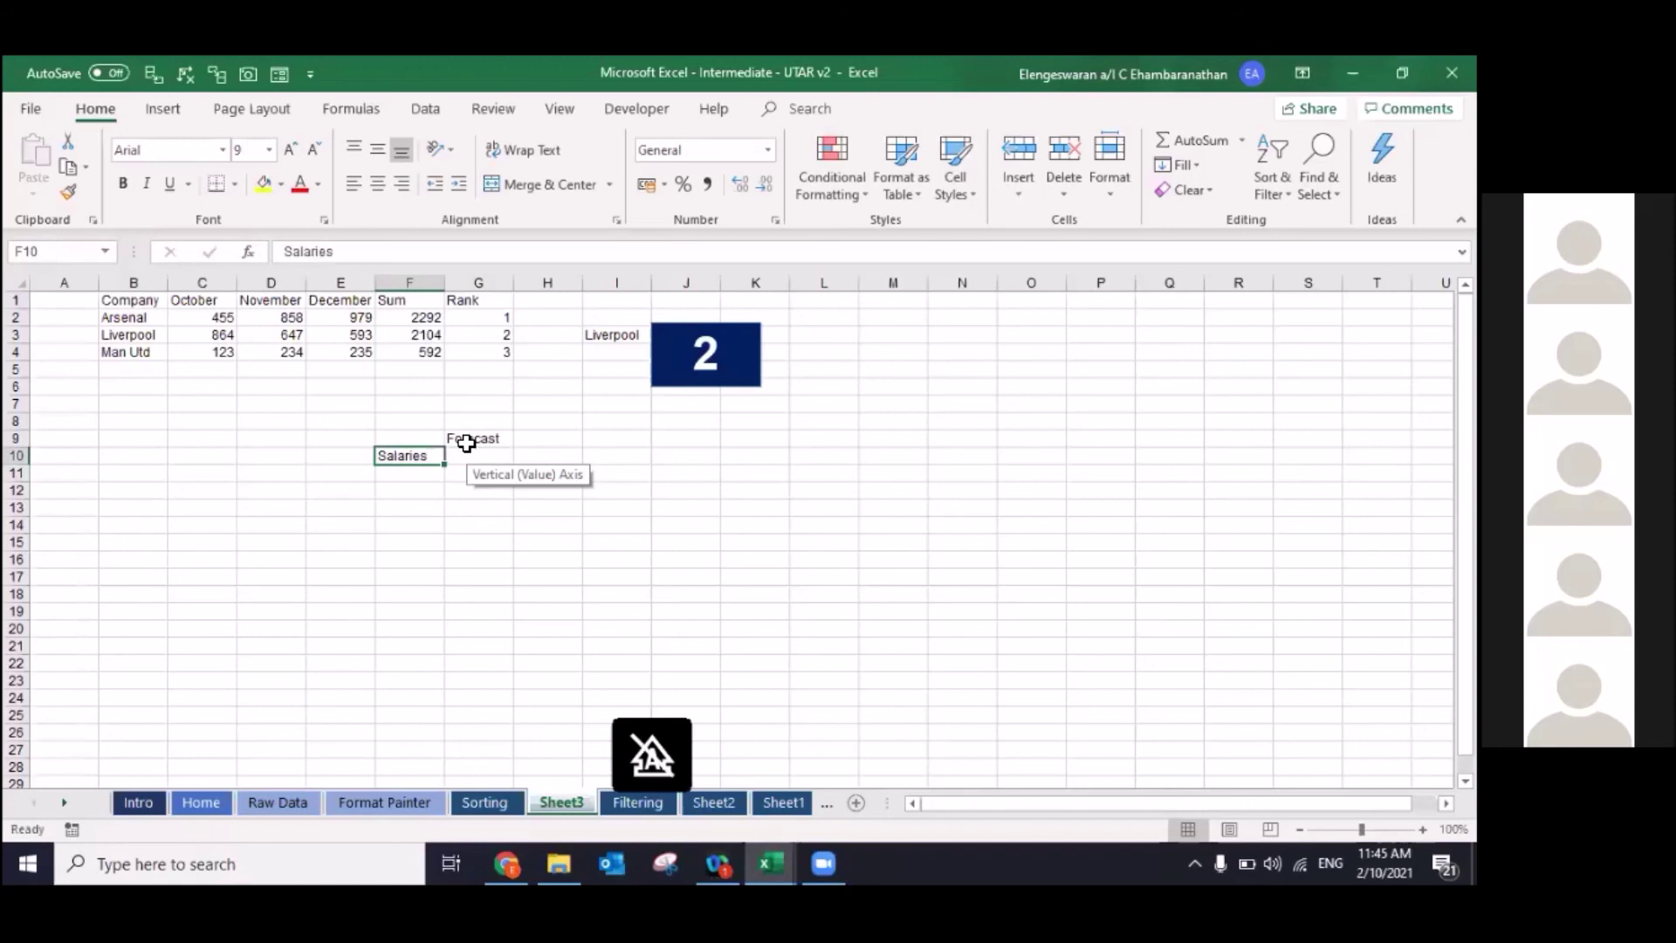